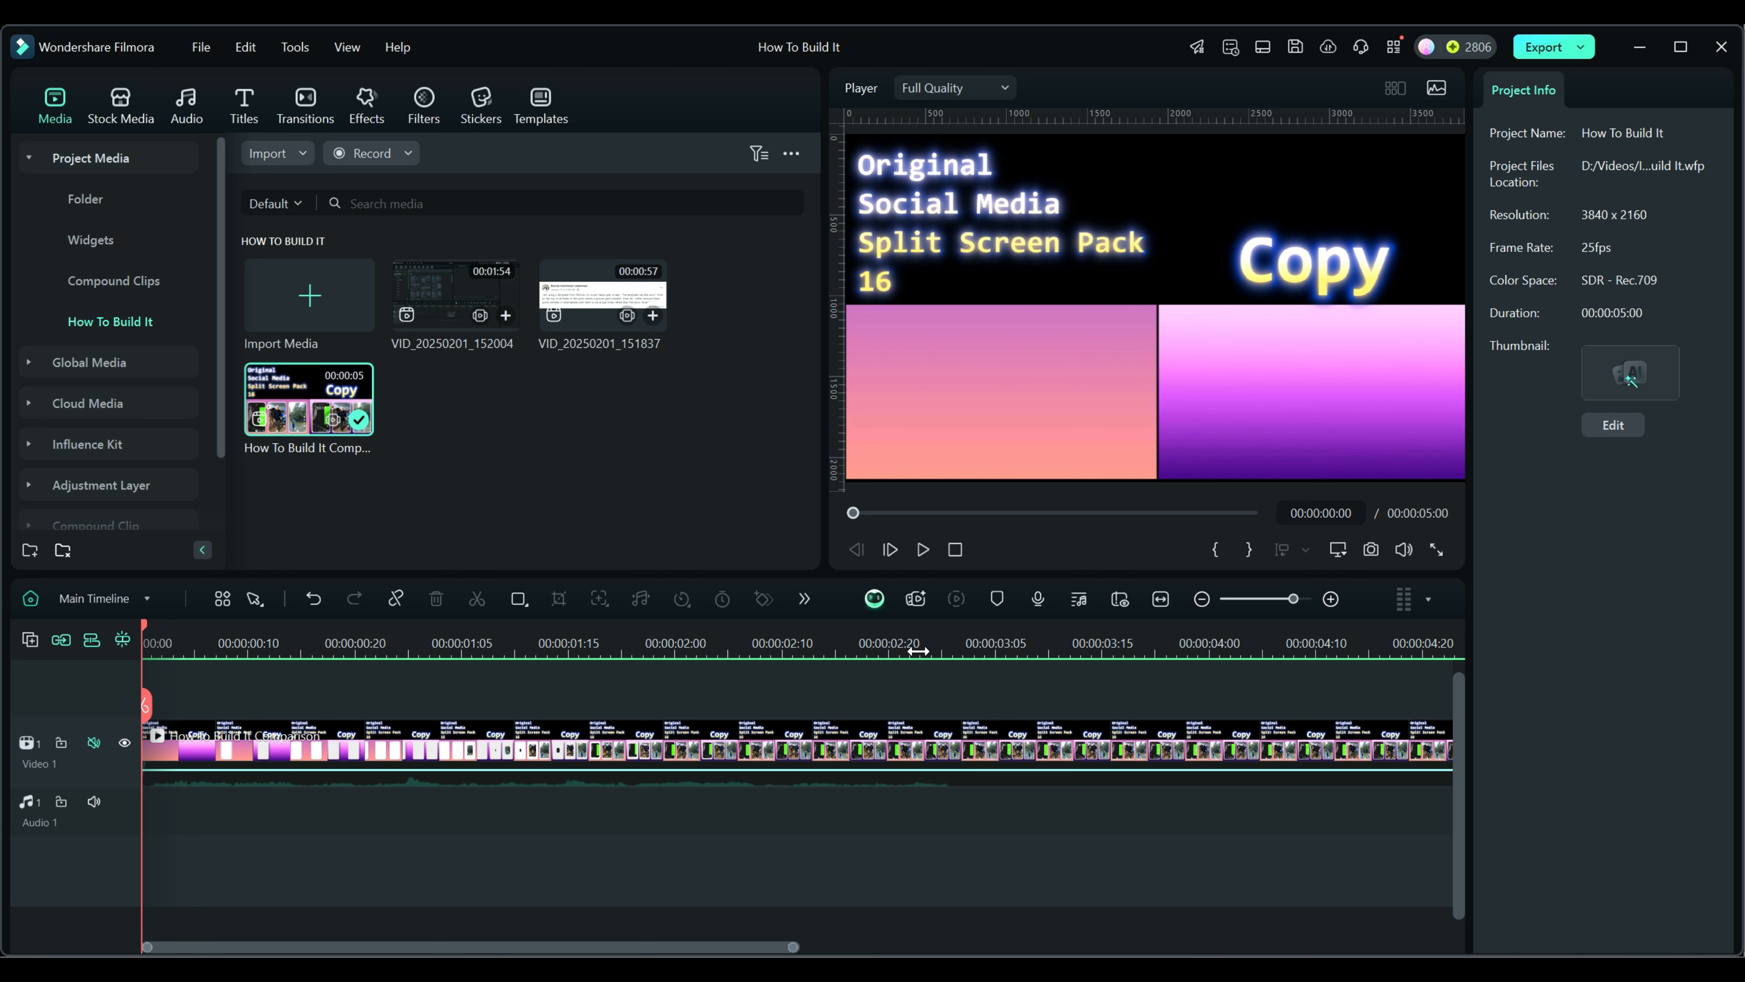
# Play the How To Build It comparison clip and scrub through it to compare the original split screen with the copy
pyautogui.scroll(-1, 913, 648)
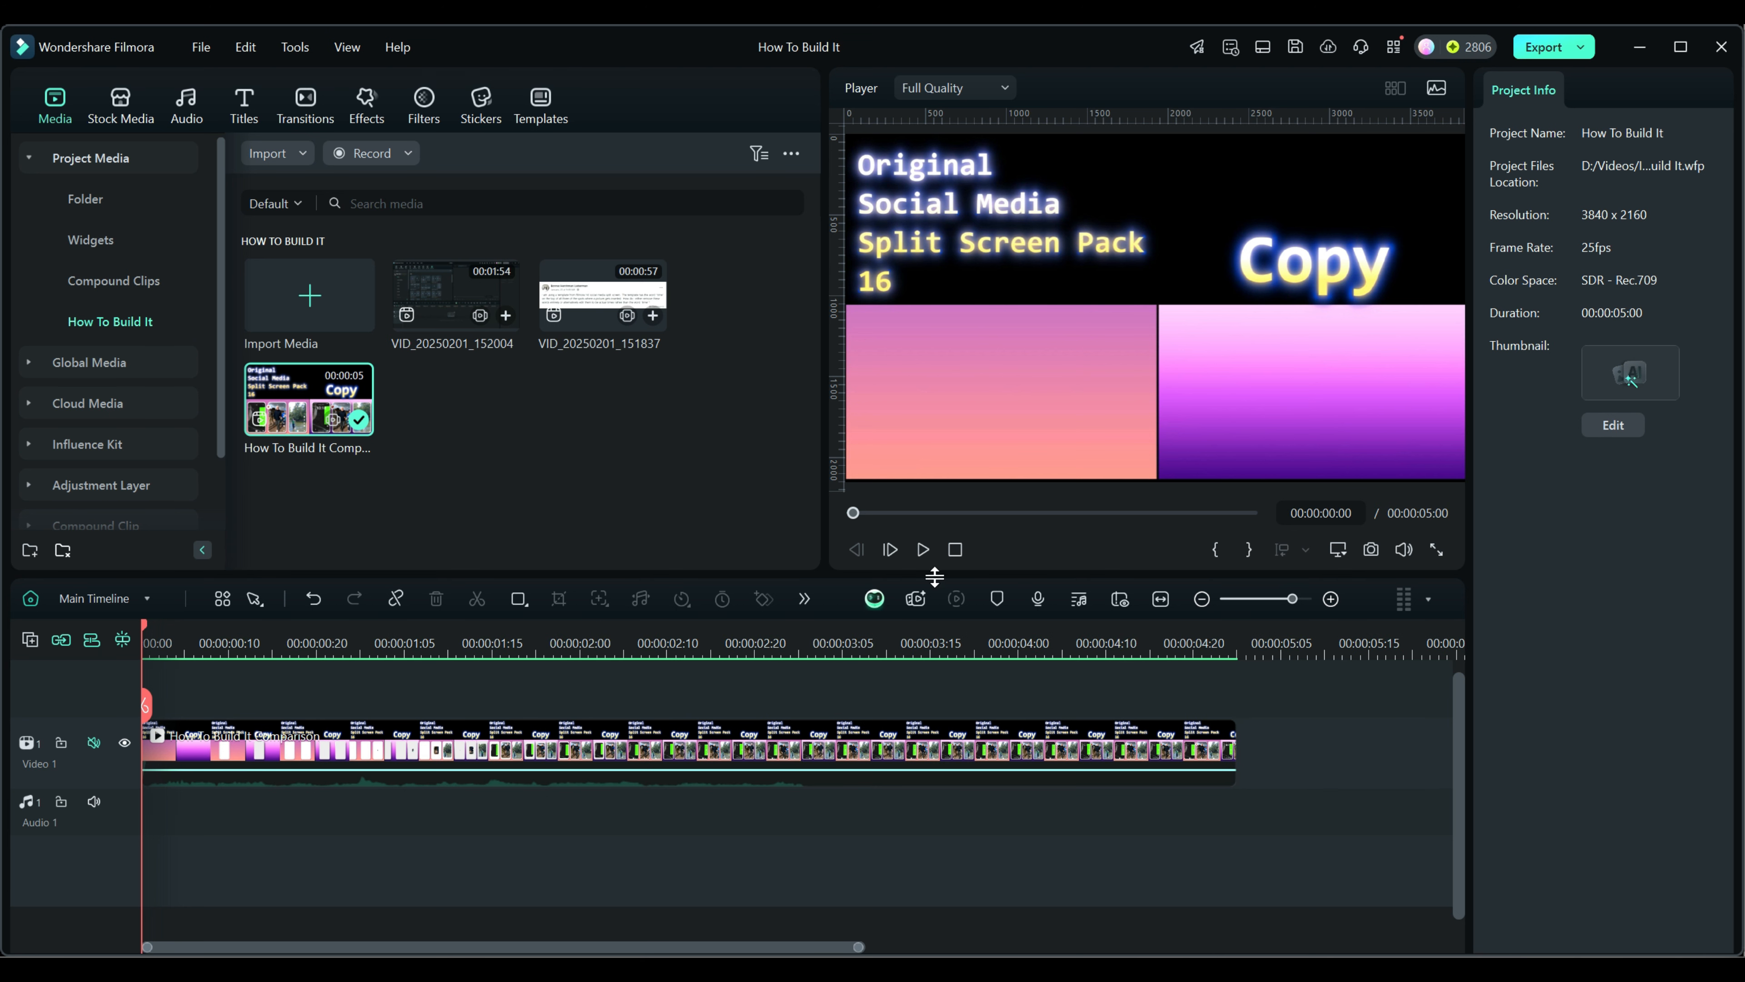
pyautogui.click(922, 549)
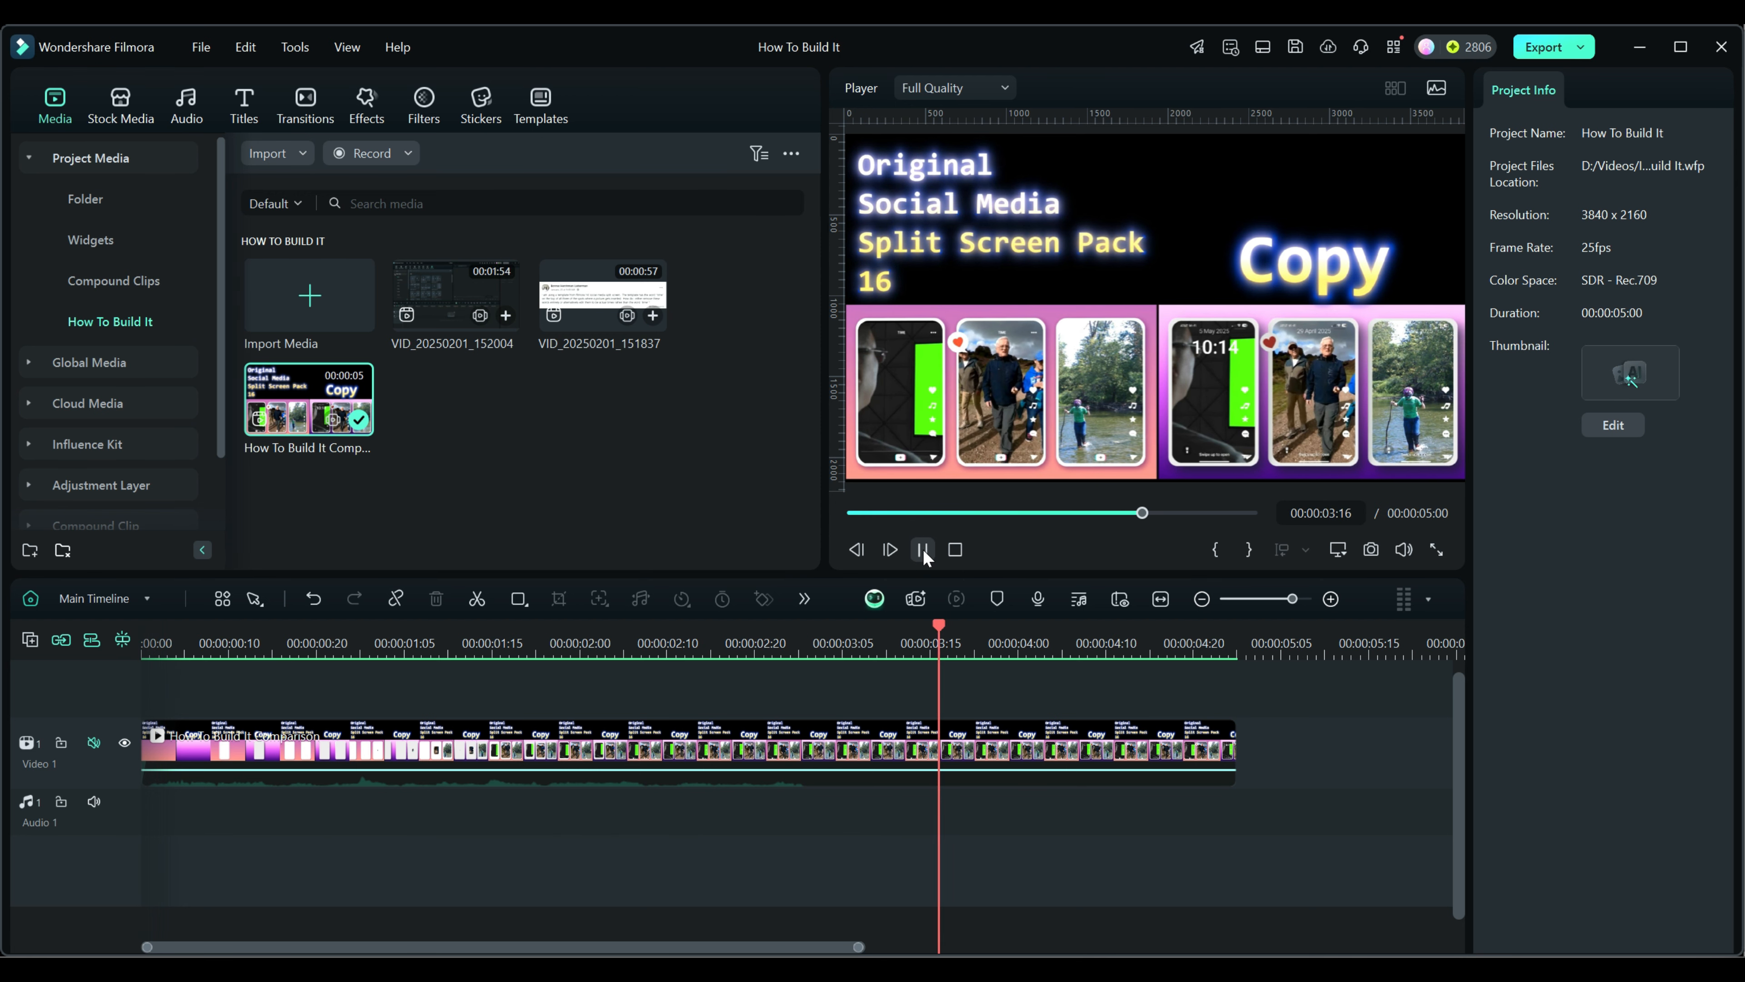
pyautogui.click(923, 550)
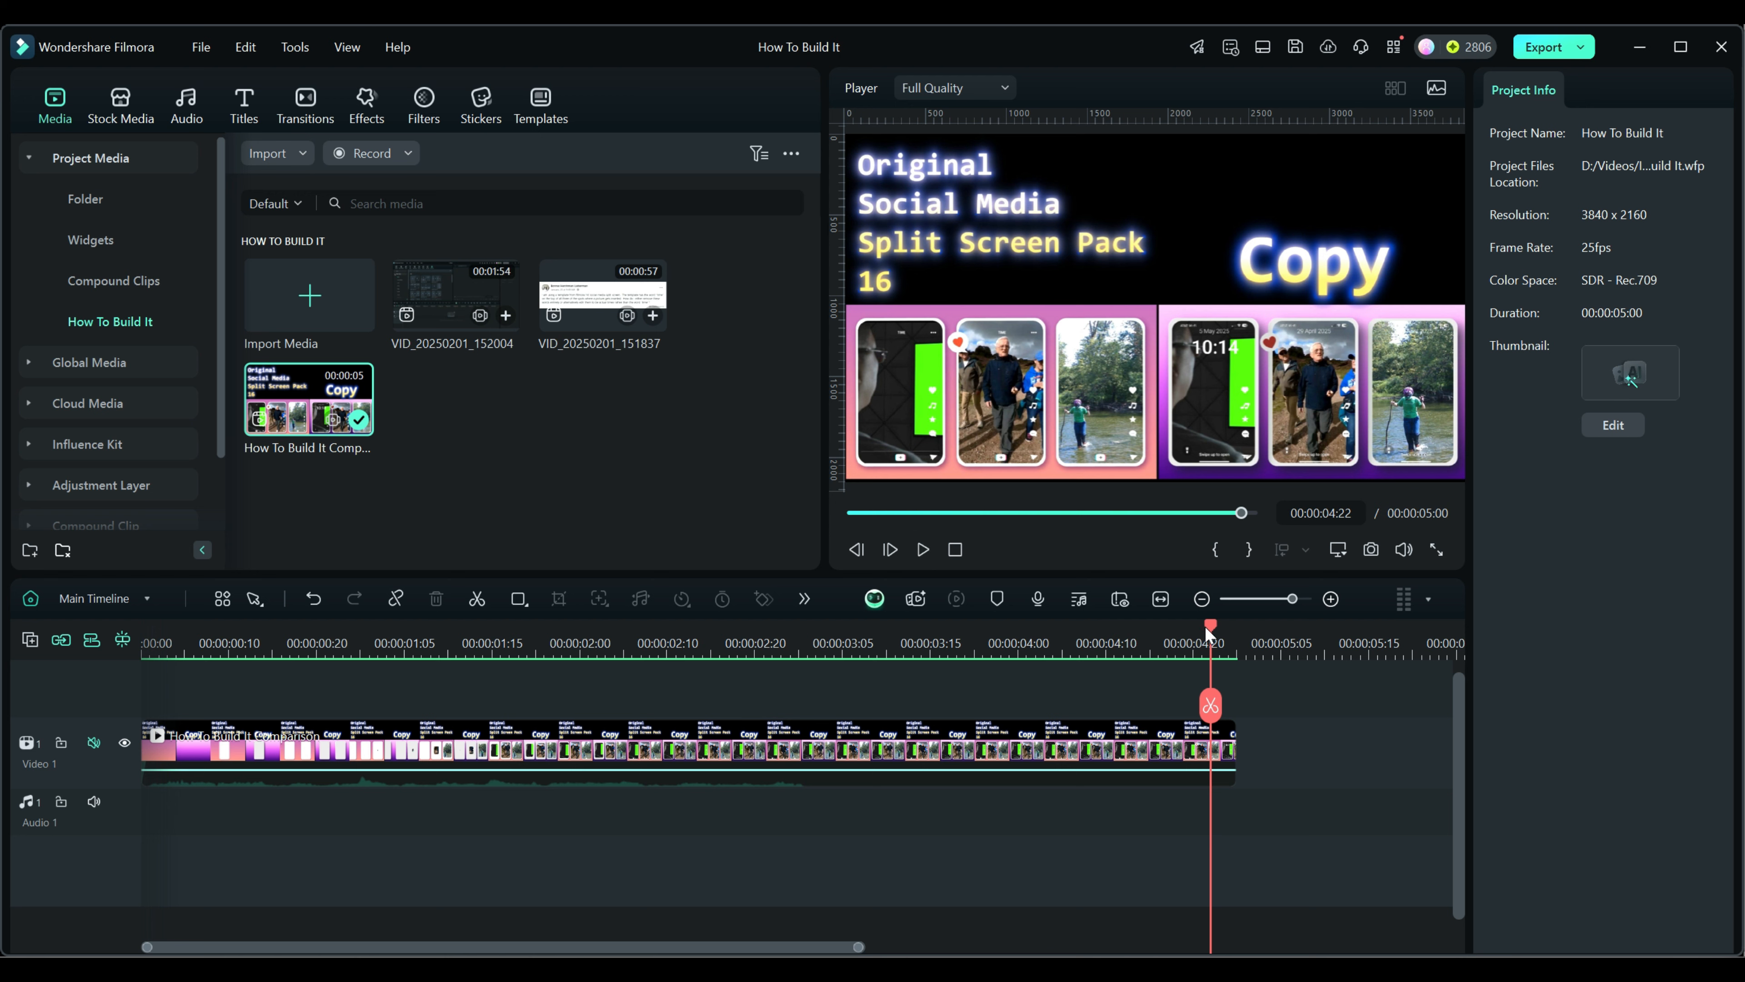
pyautogui.moveTo(1209, 627); pyautogui.dragTo(337, 589)
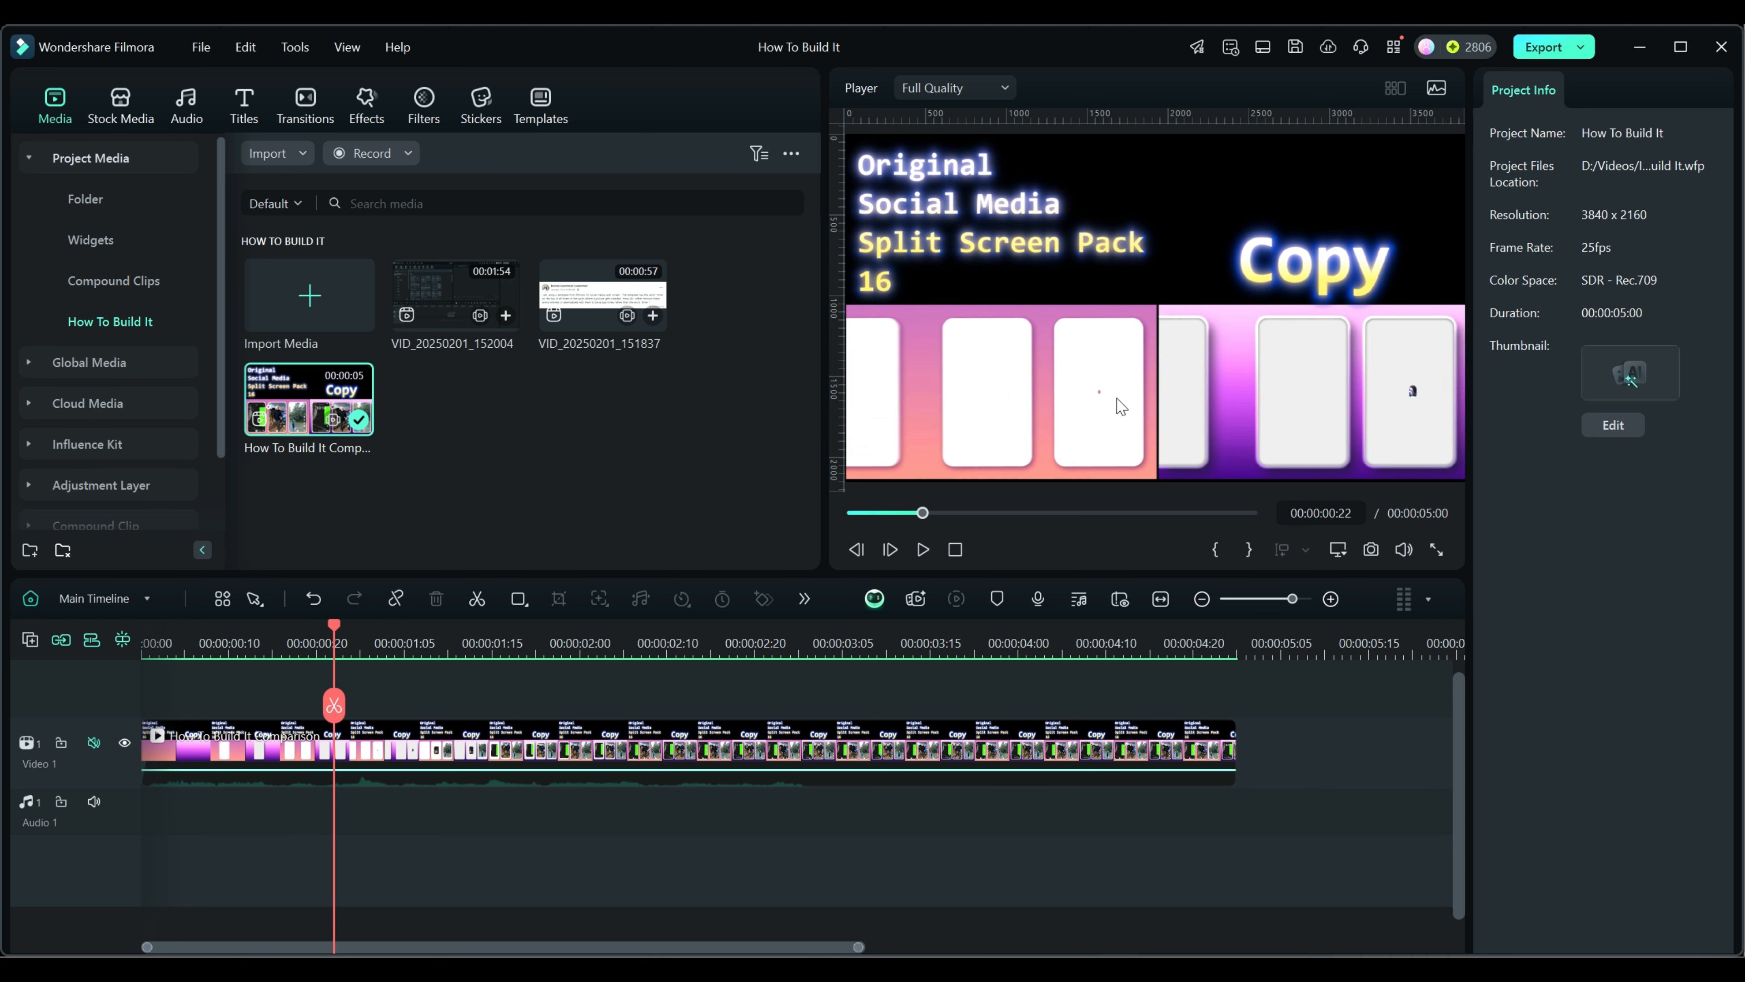
pyautogui.moveTo(335, 629); pyautogui.dragTo(746, 664)
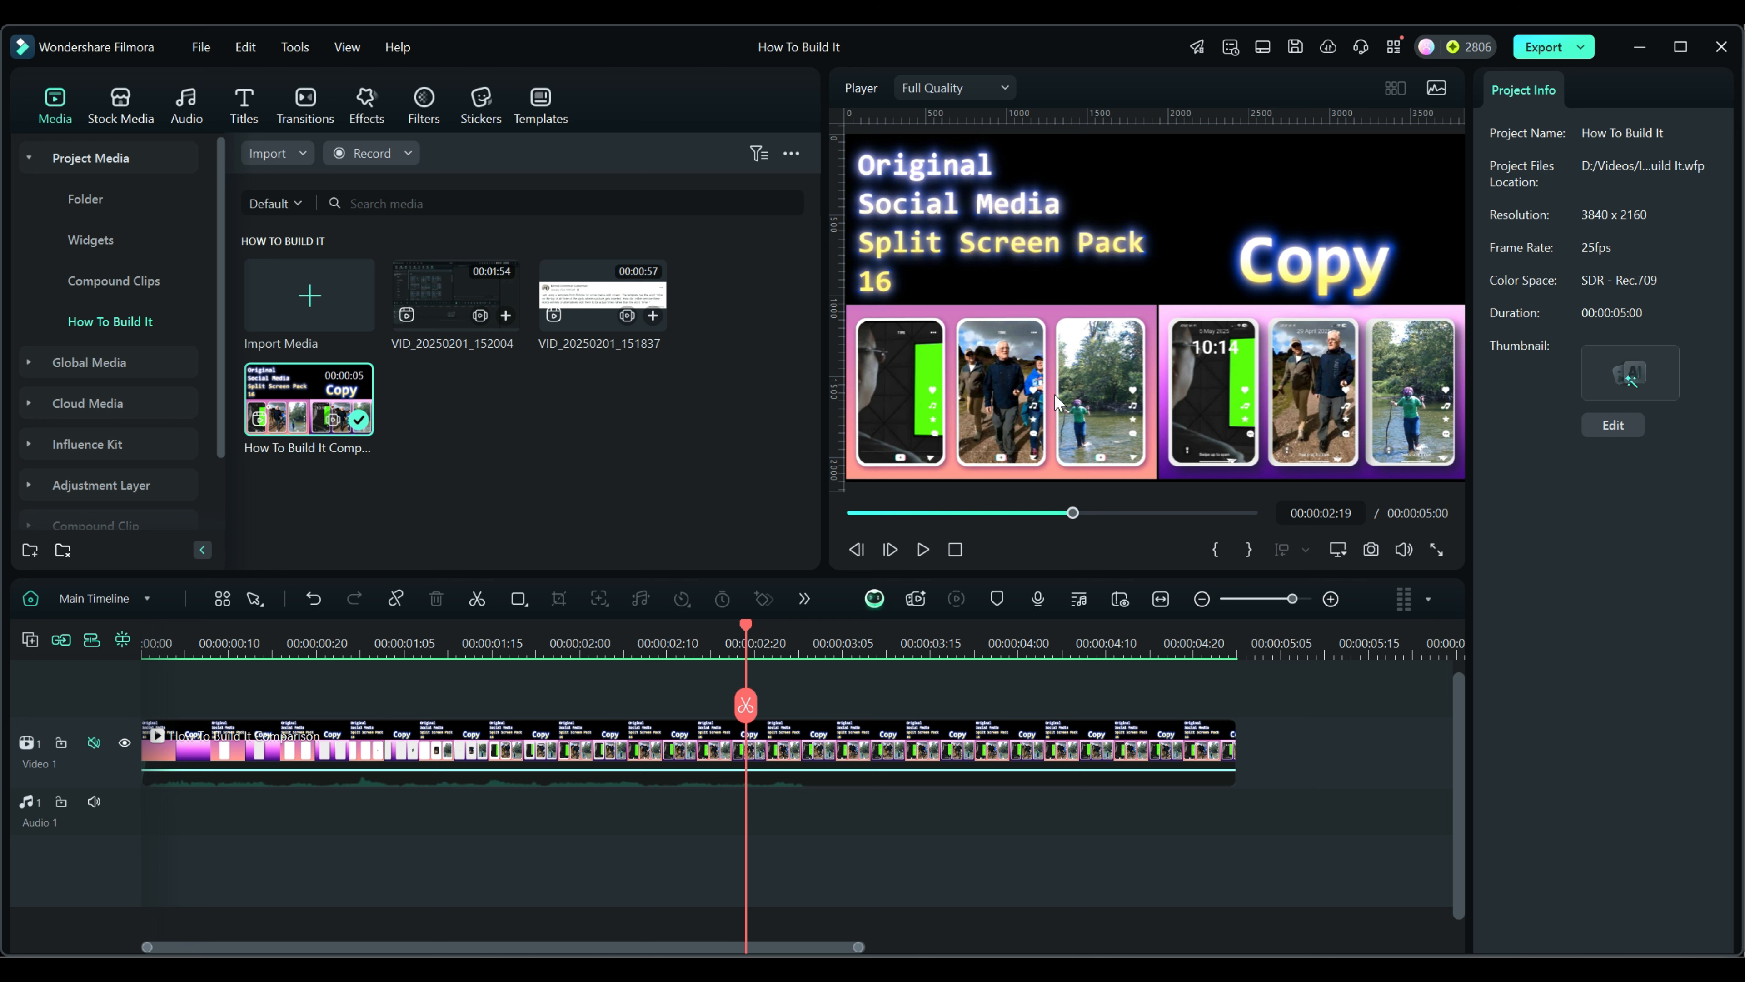
pyautogui.moveTo(748, 629); pyautogui.dragTo(887, 629)
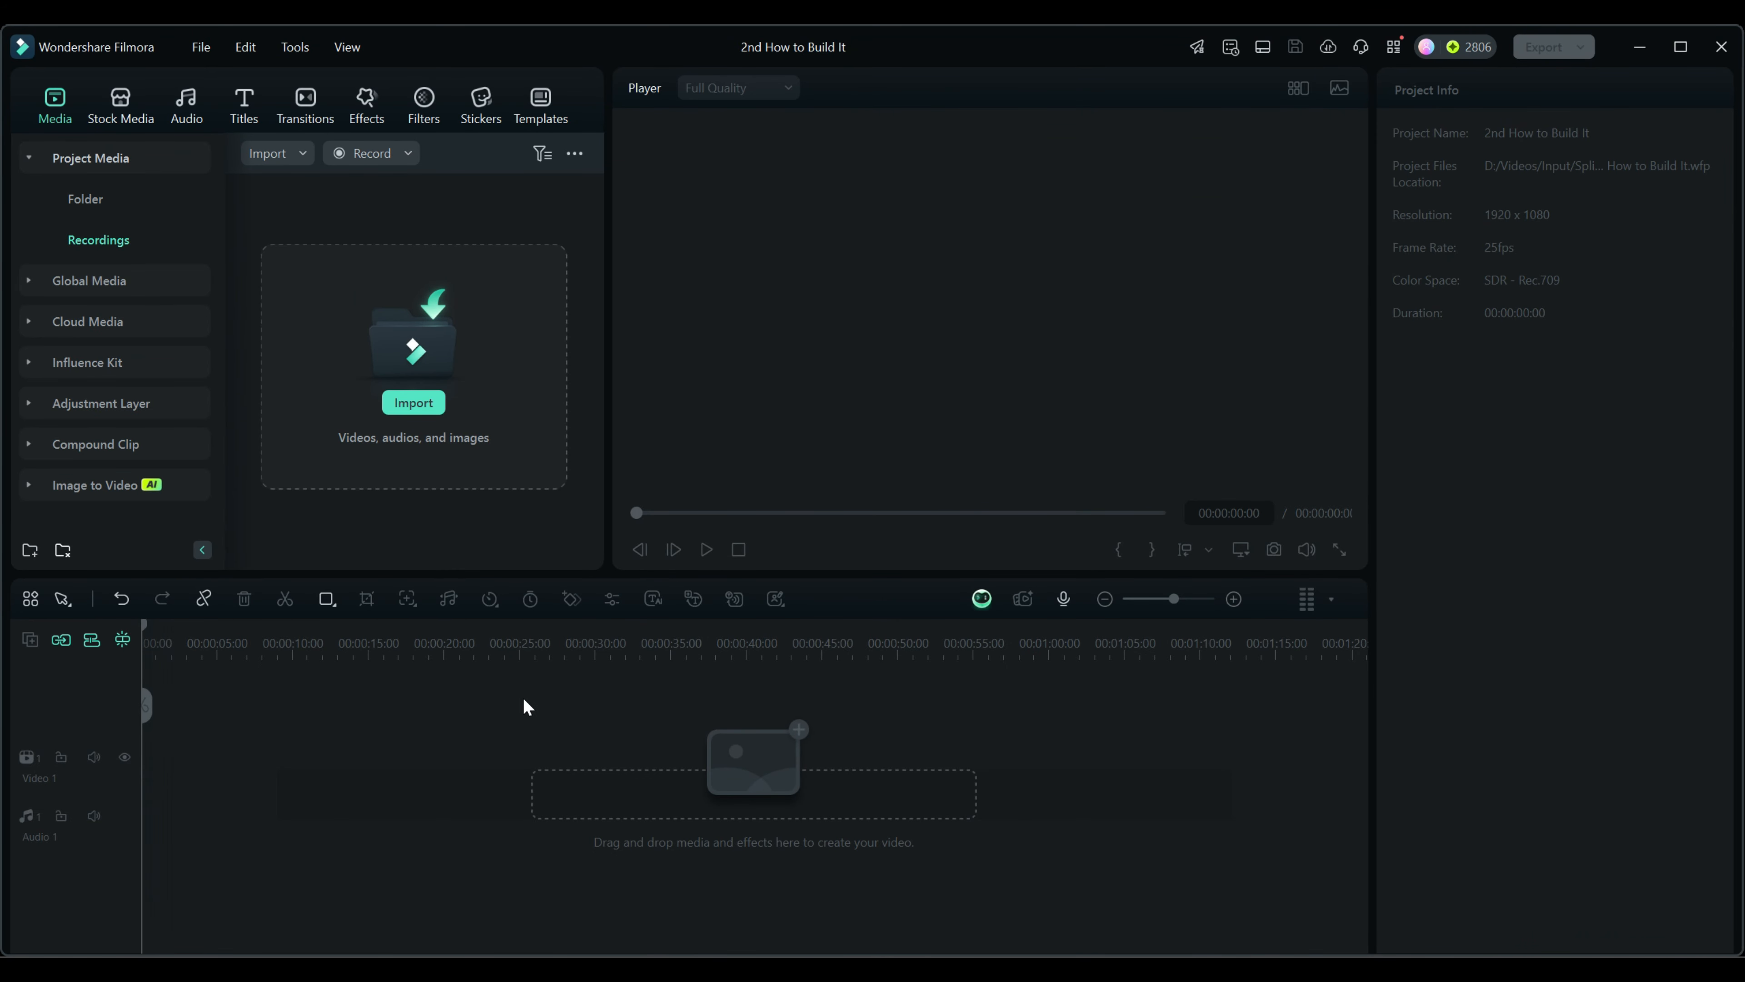
# Turn off auto ripple on the timeline and confirm the project settings with the frame rate kept at 25 fps
pyautogui.click(62, 642)
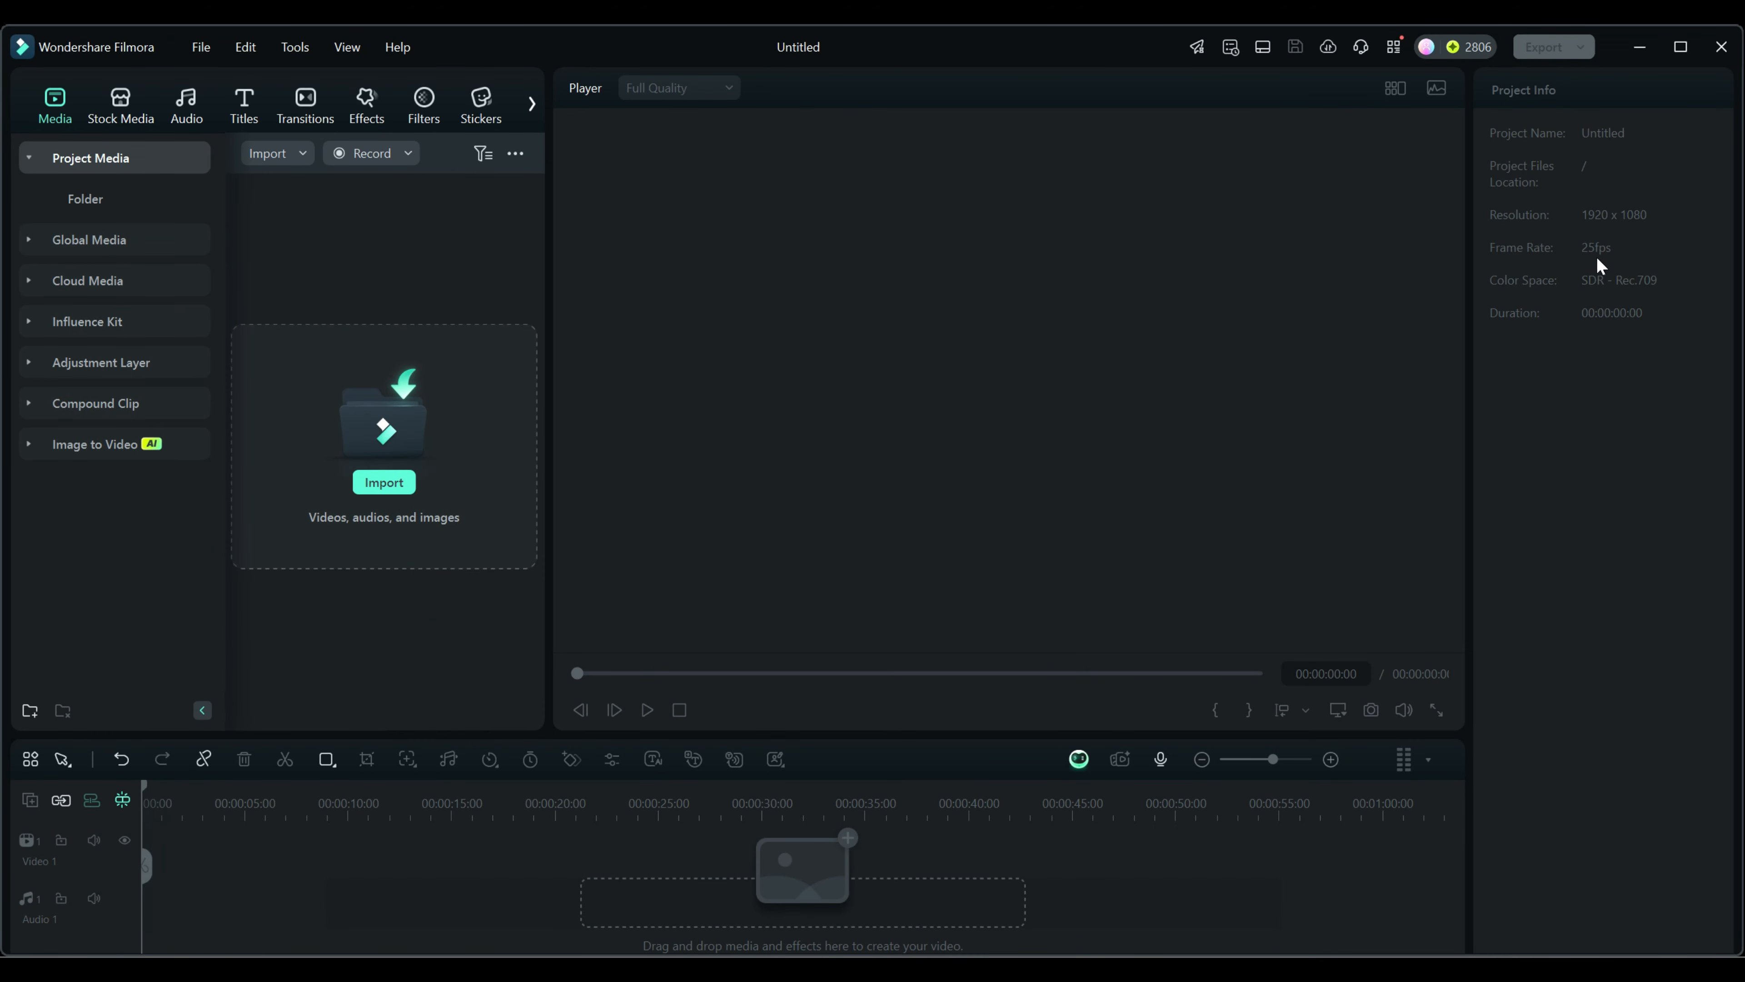
pyautogui.click(207, 47)
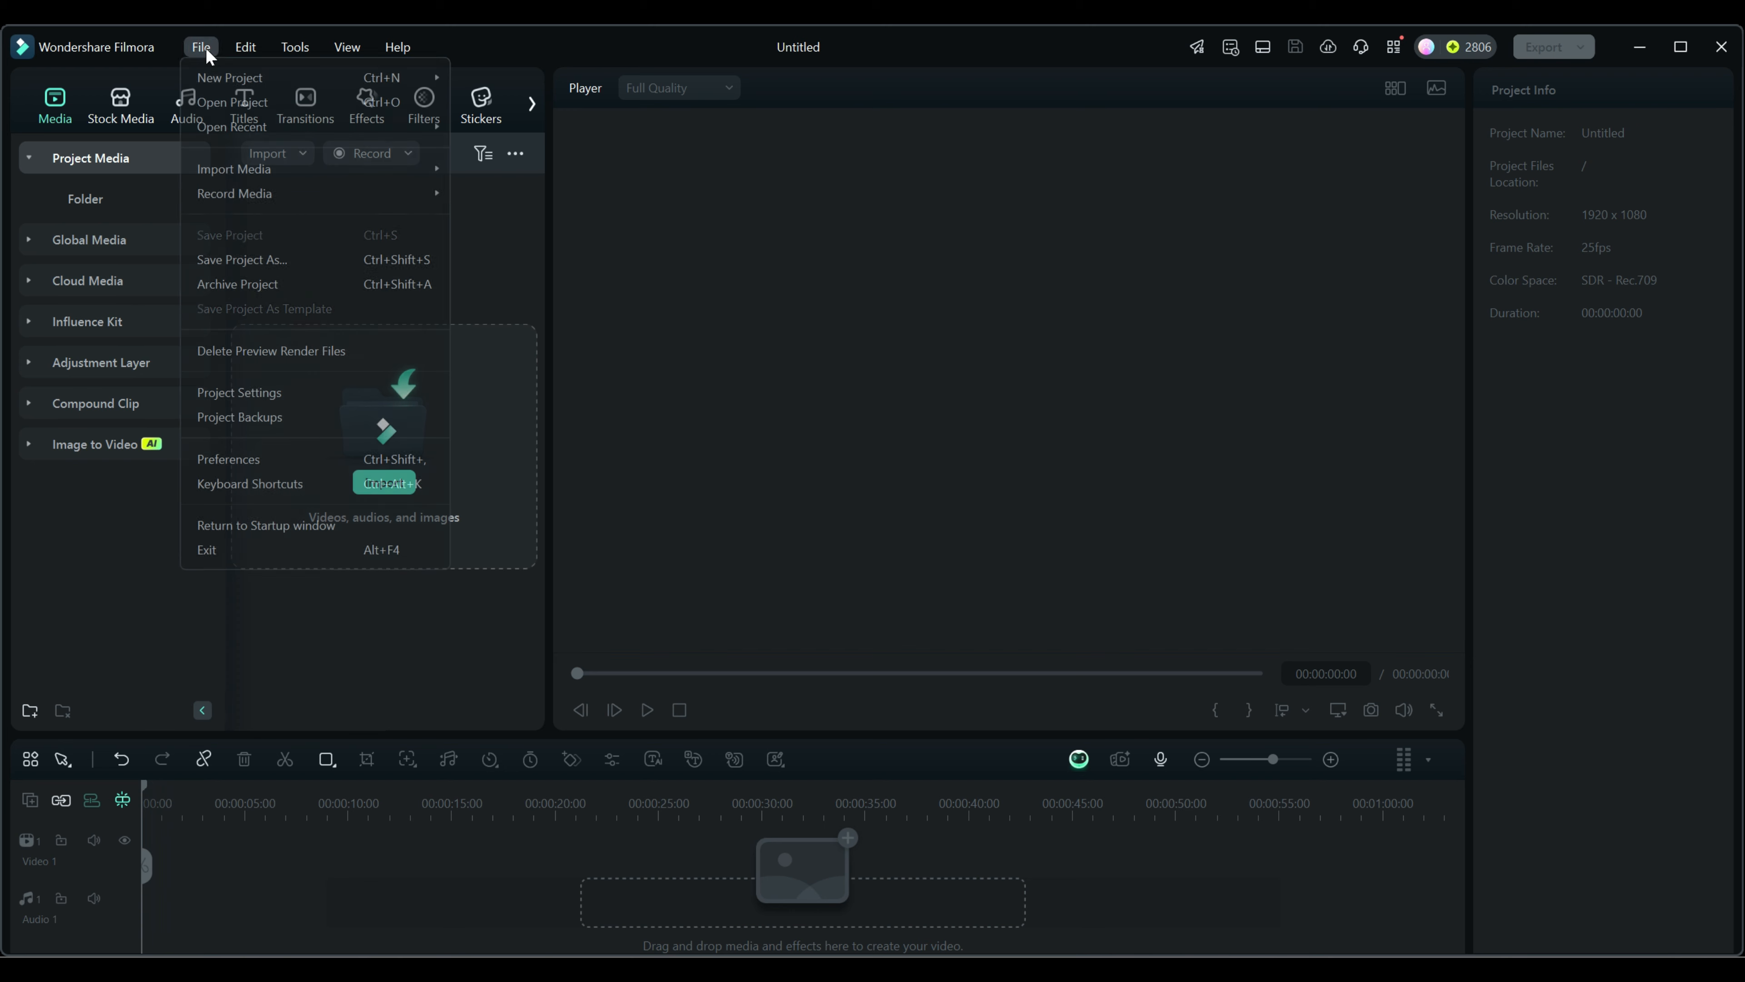
pyautogui.click(220, 393)
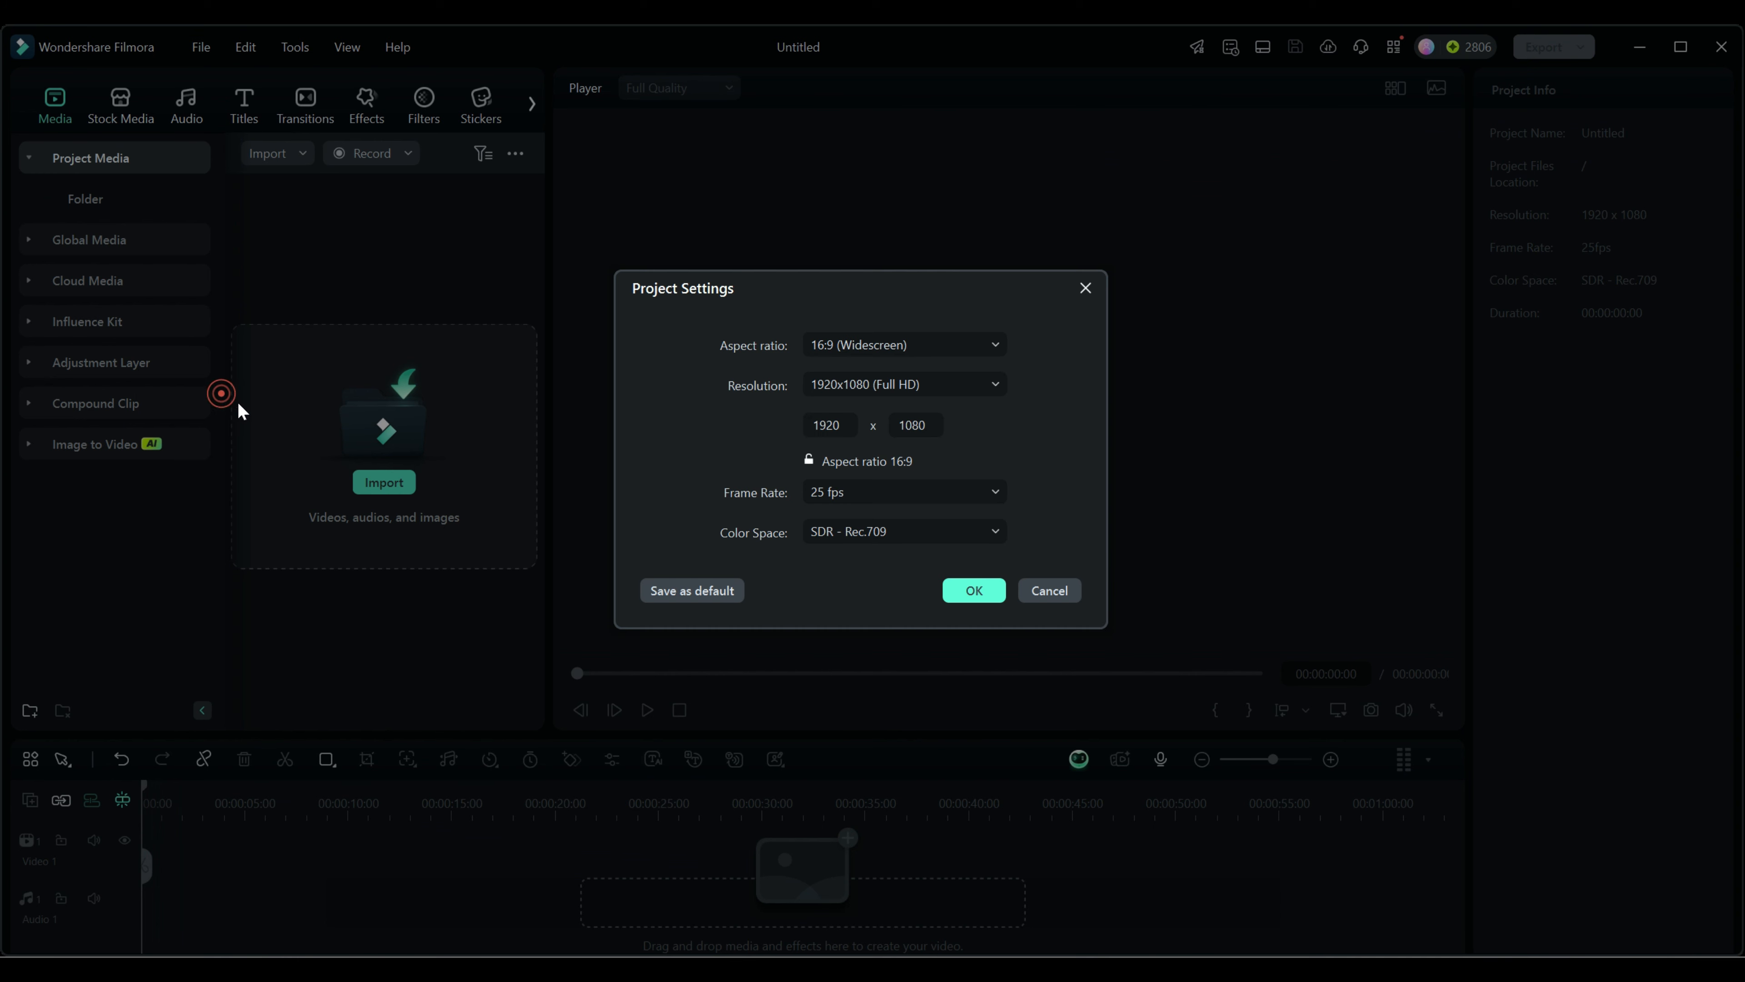
pyautogui.click(891, 489)
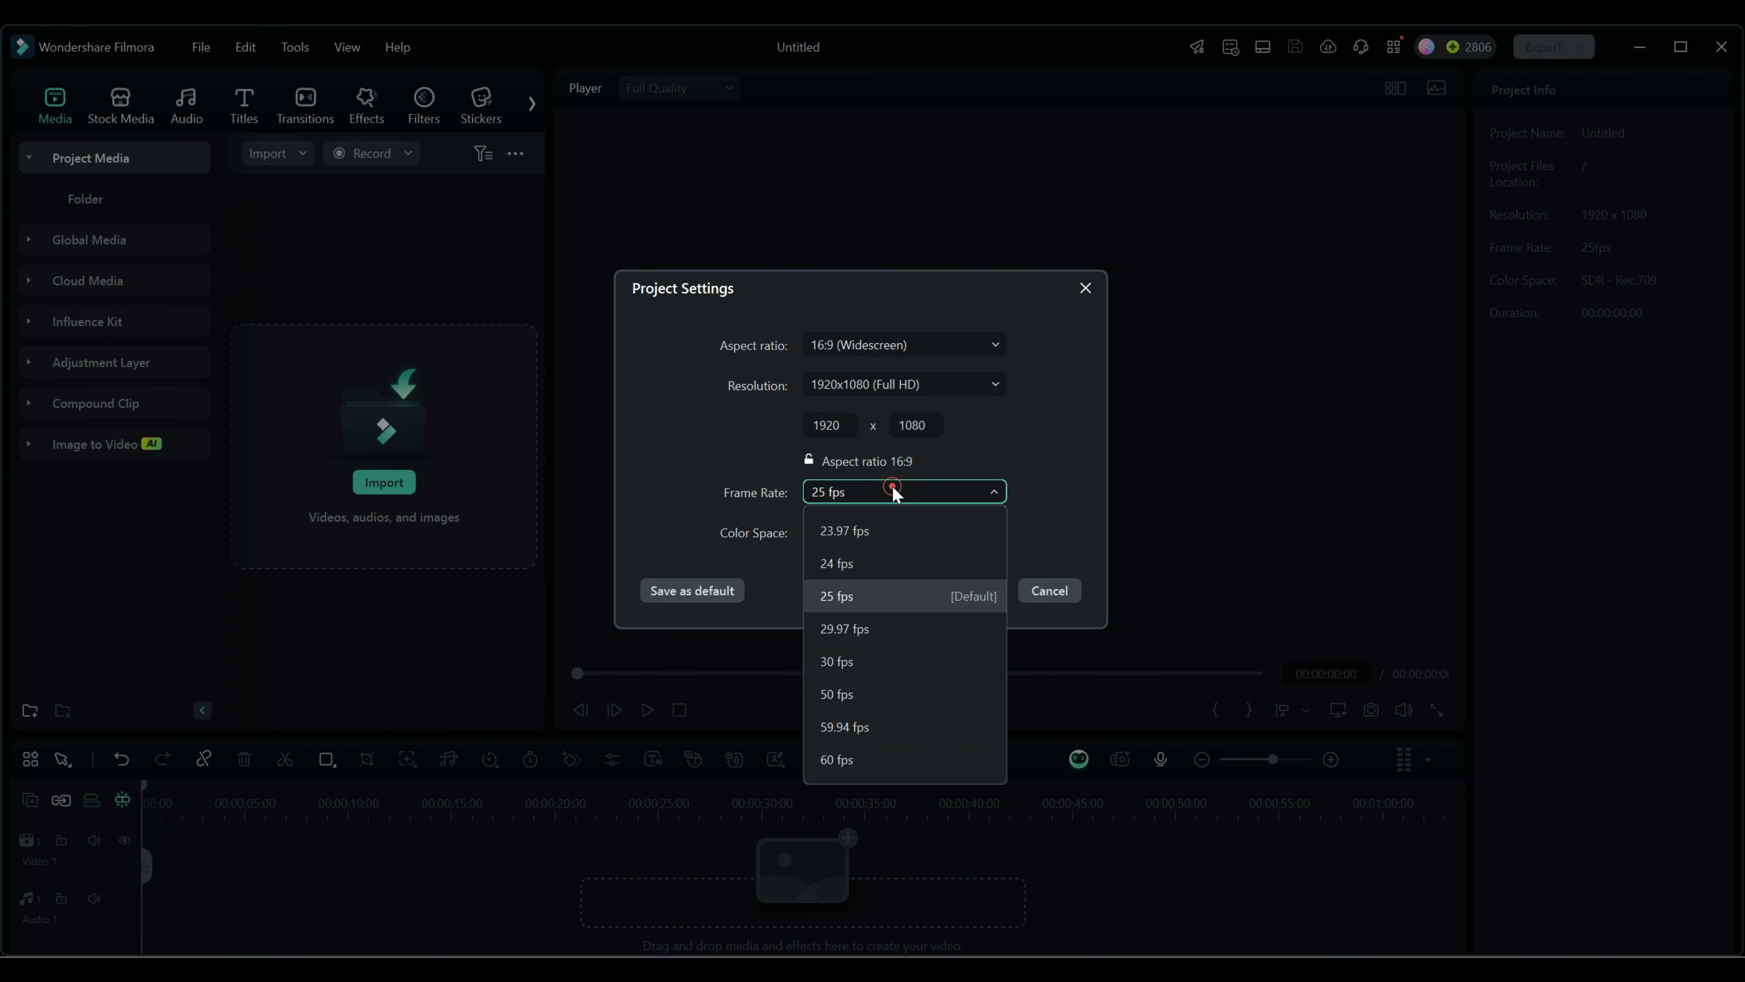
pyautogui.click(854, 494)
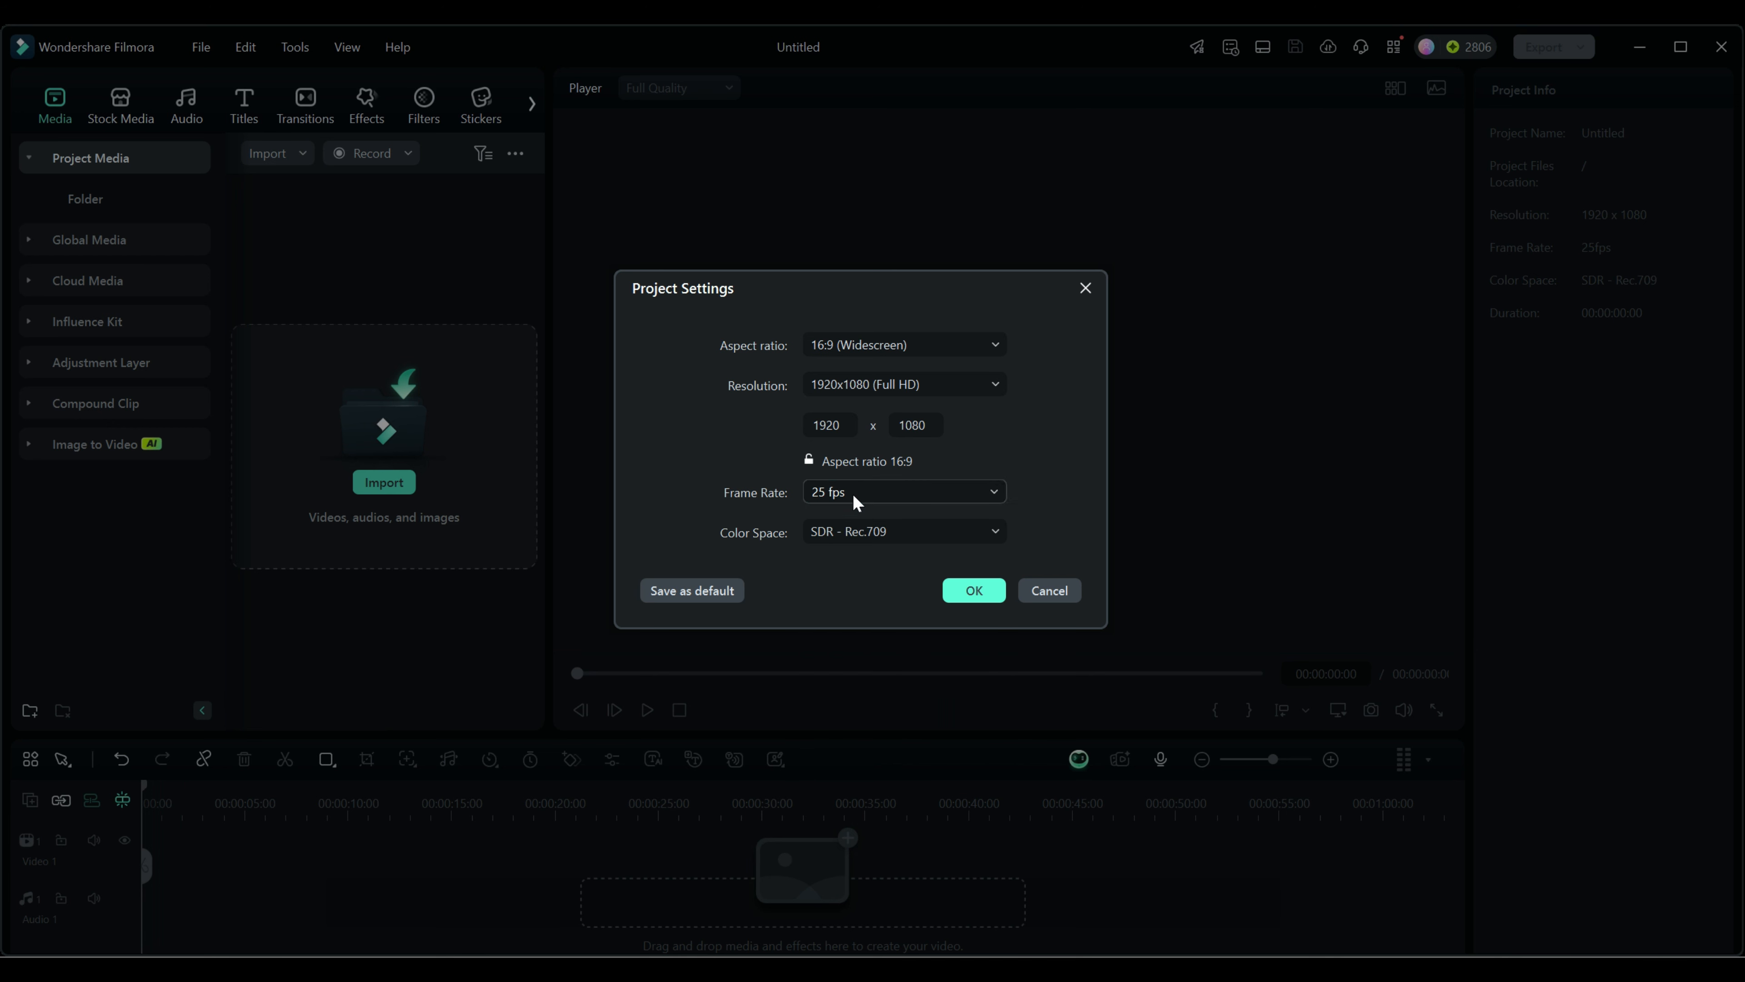
pyautogui.click(974, 593)
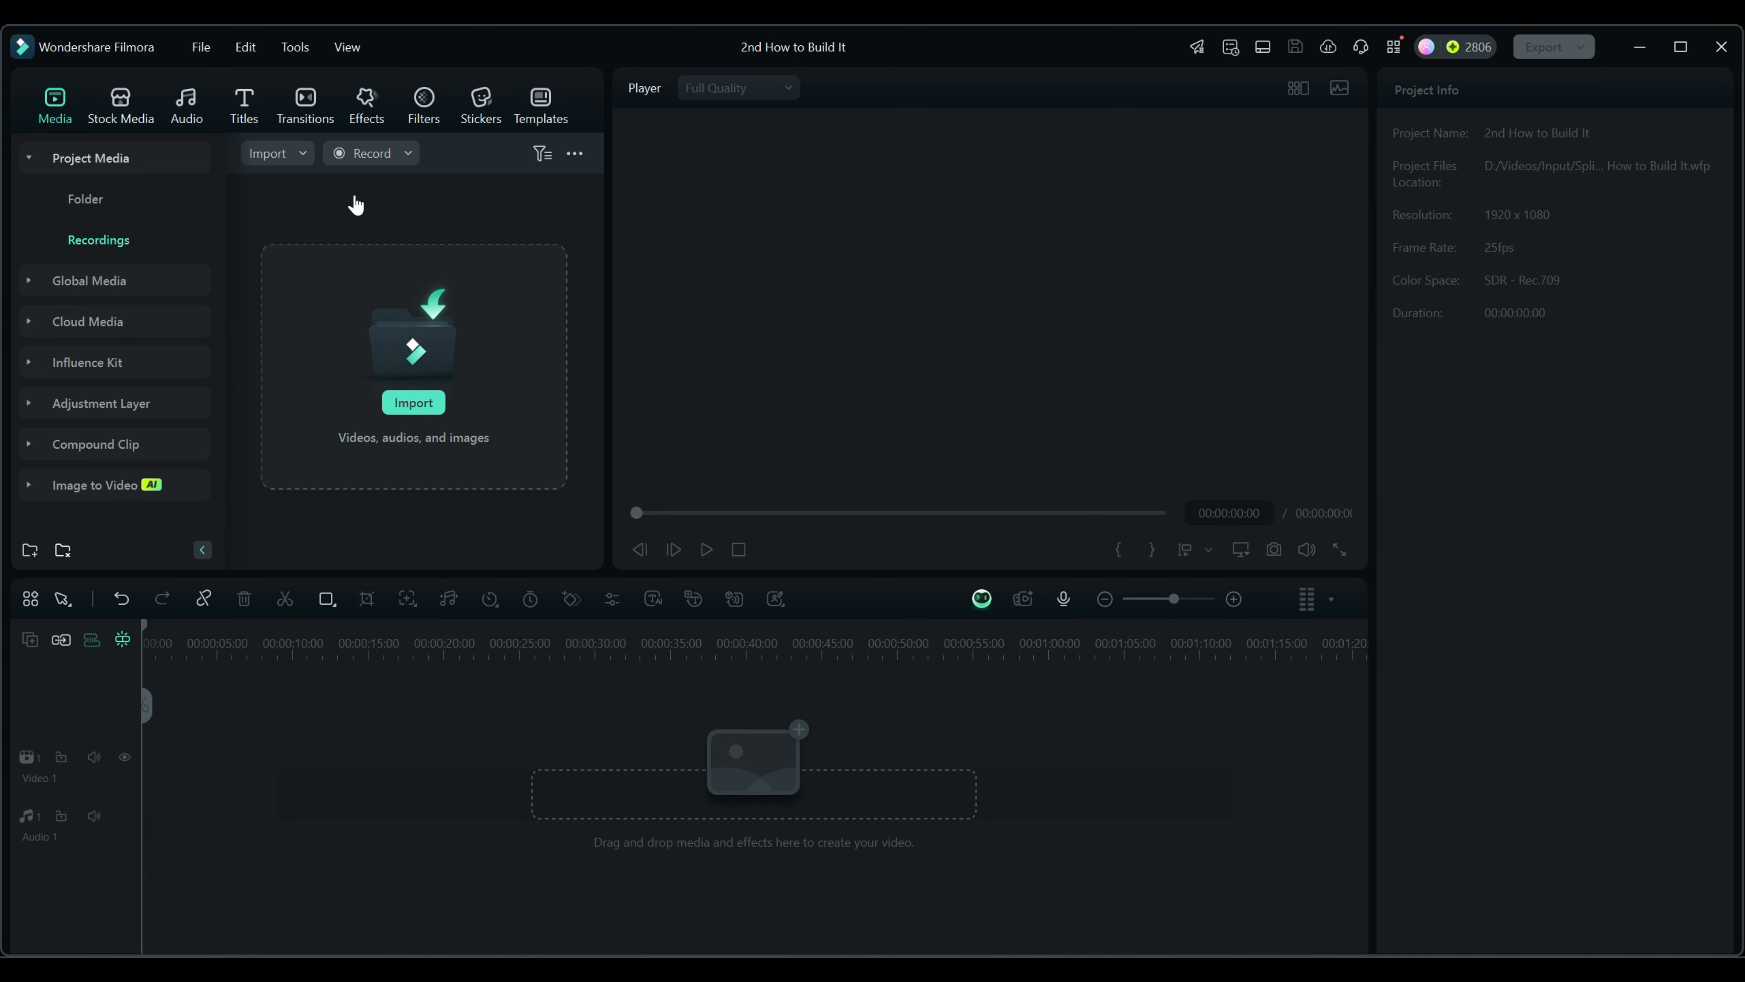
# Add the Social Media Split Screen Pack Split 16 template at the timeline start, fit it to view, and move it up to Video 2
pyautogui.click(549, 109)
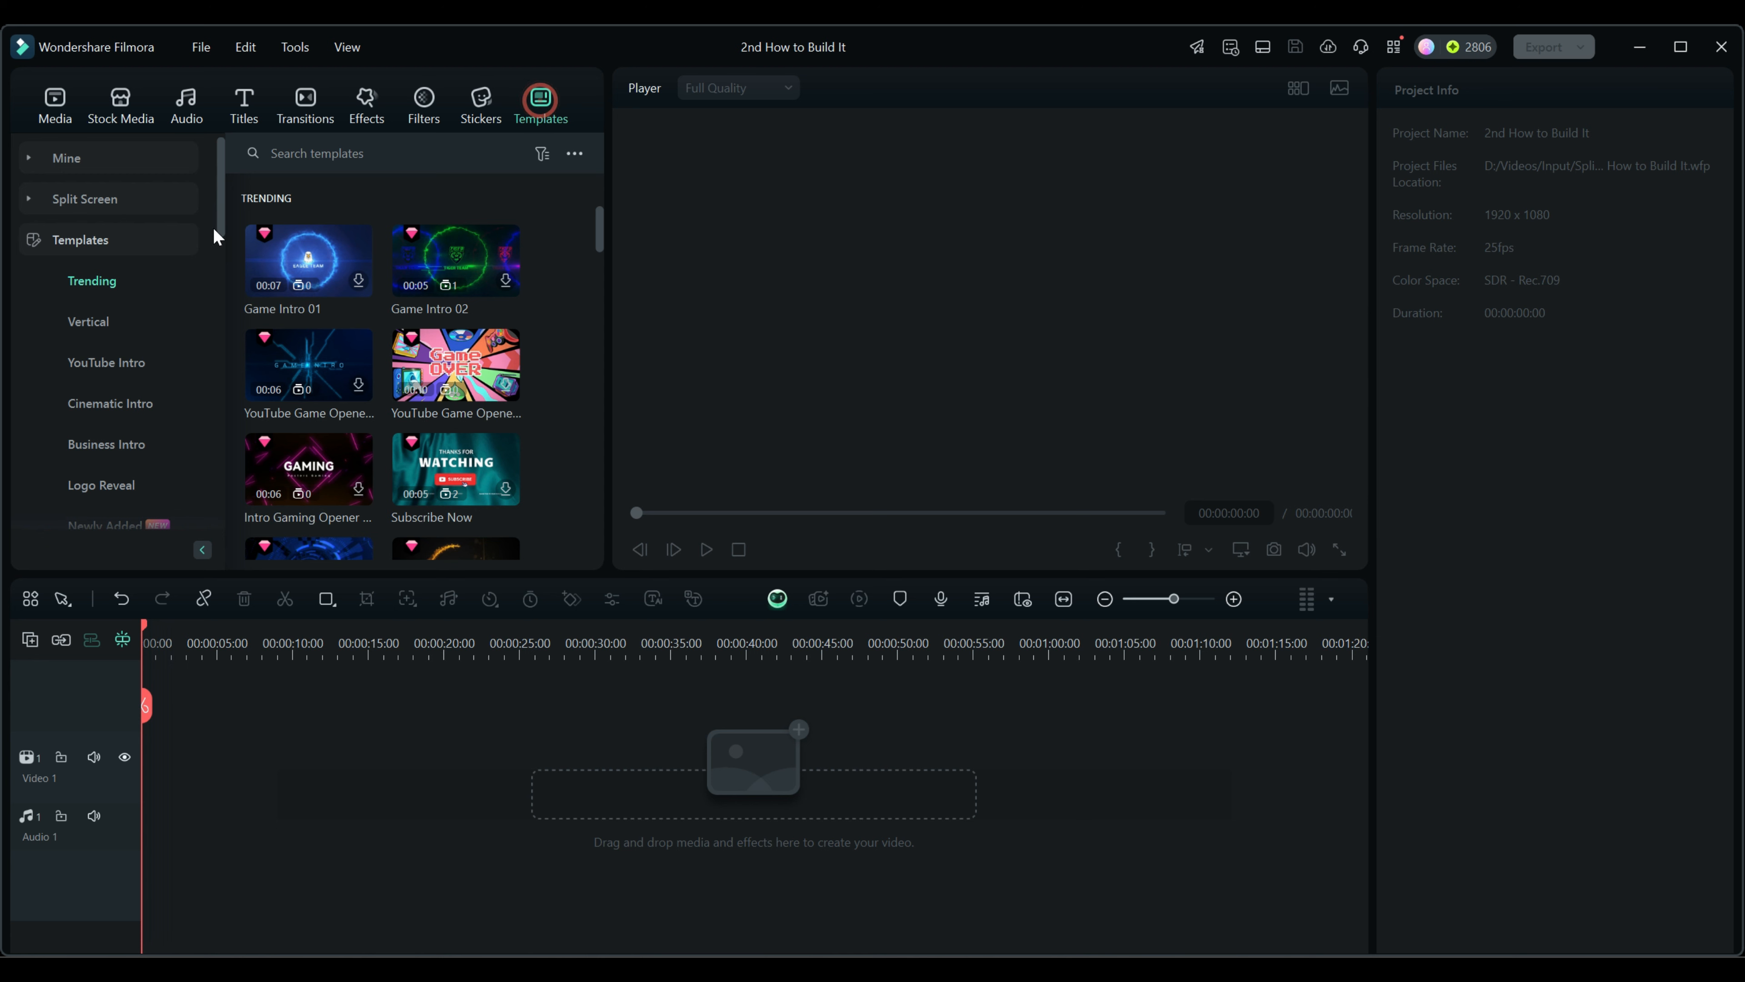
pyautogui.click(29, 201)
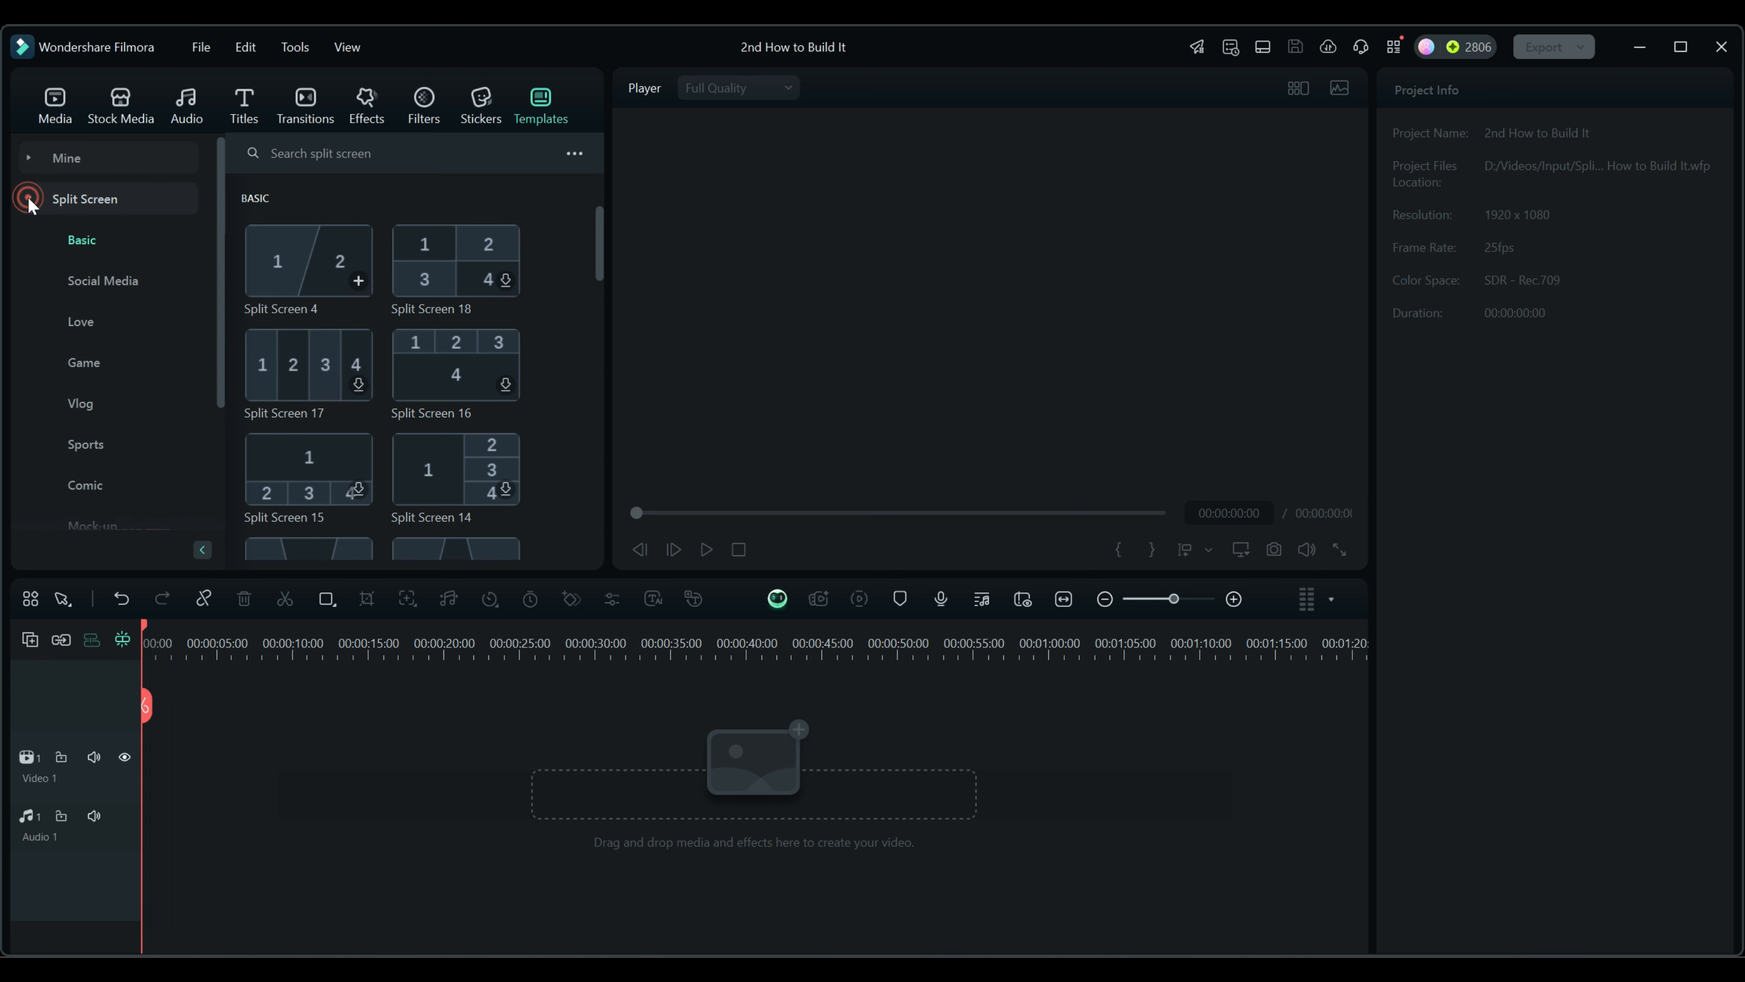
pyautogui.click(93, 281)
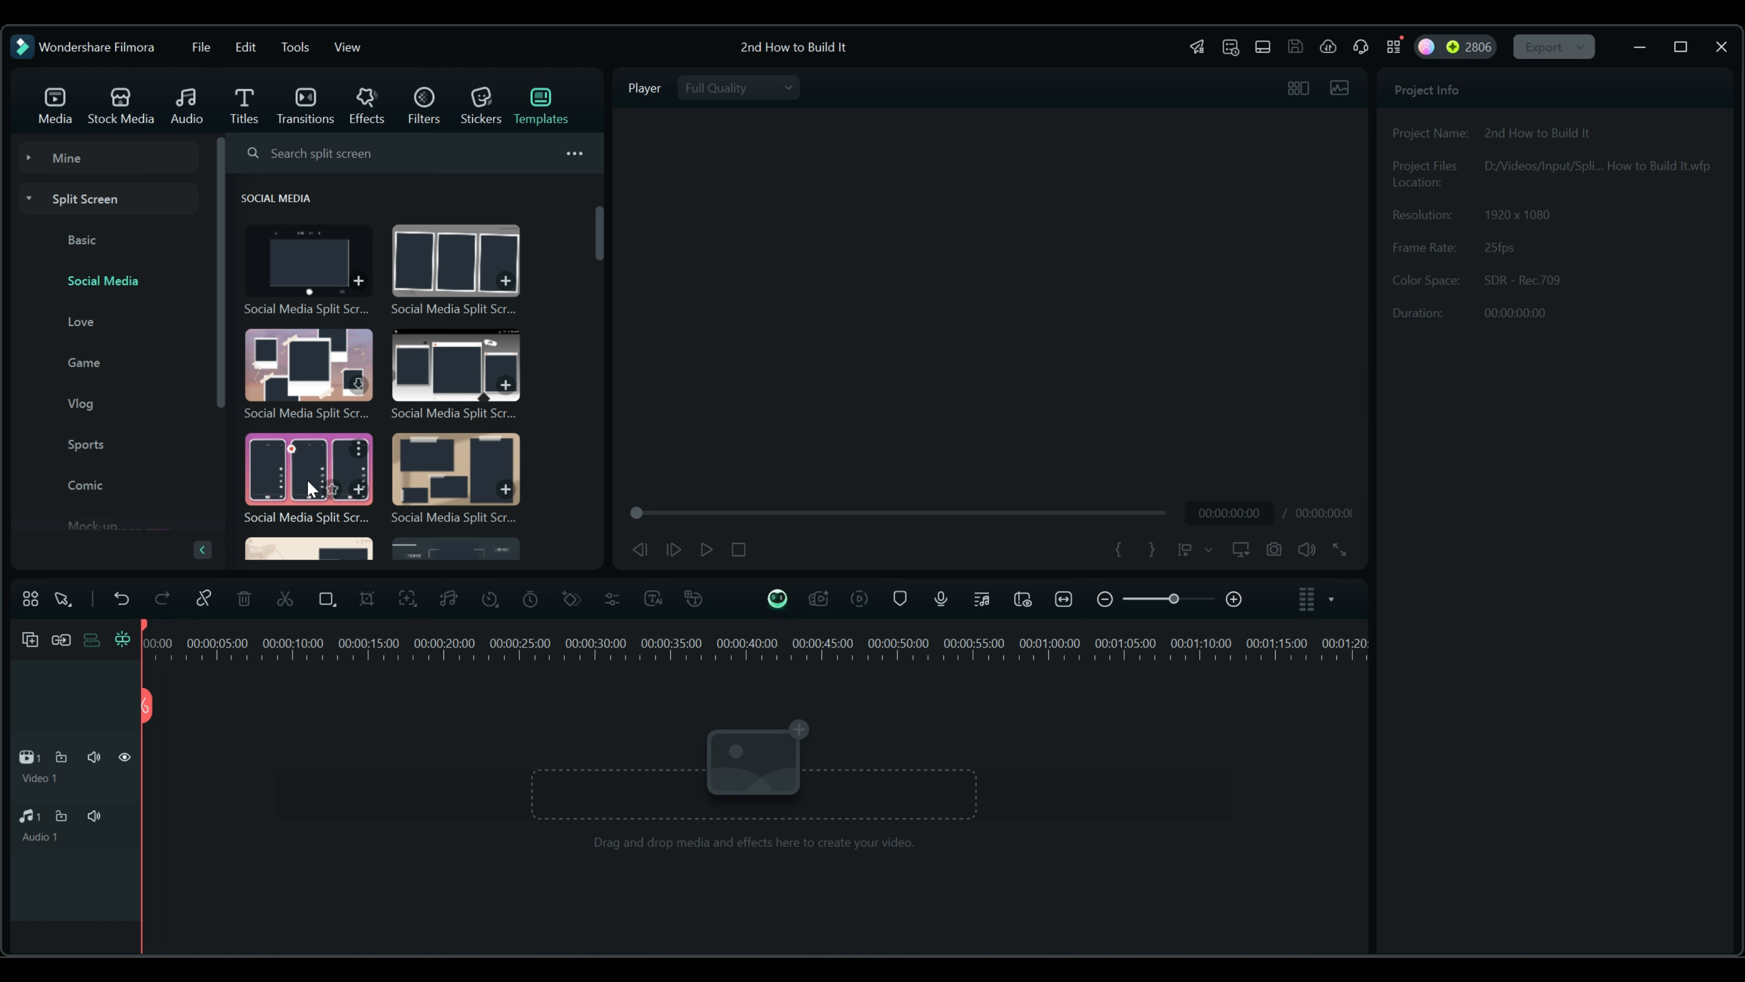
pyautogui.moveTo(313, 471); pyautogui.dragTo(146, 778)
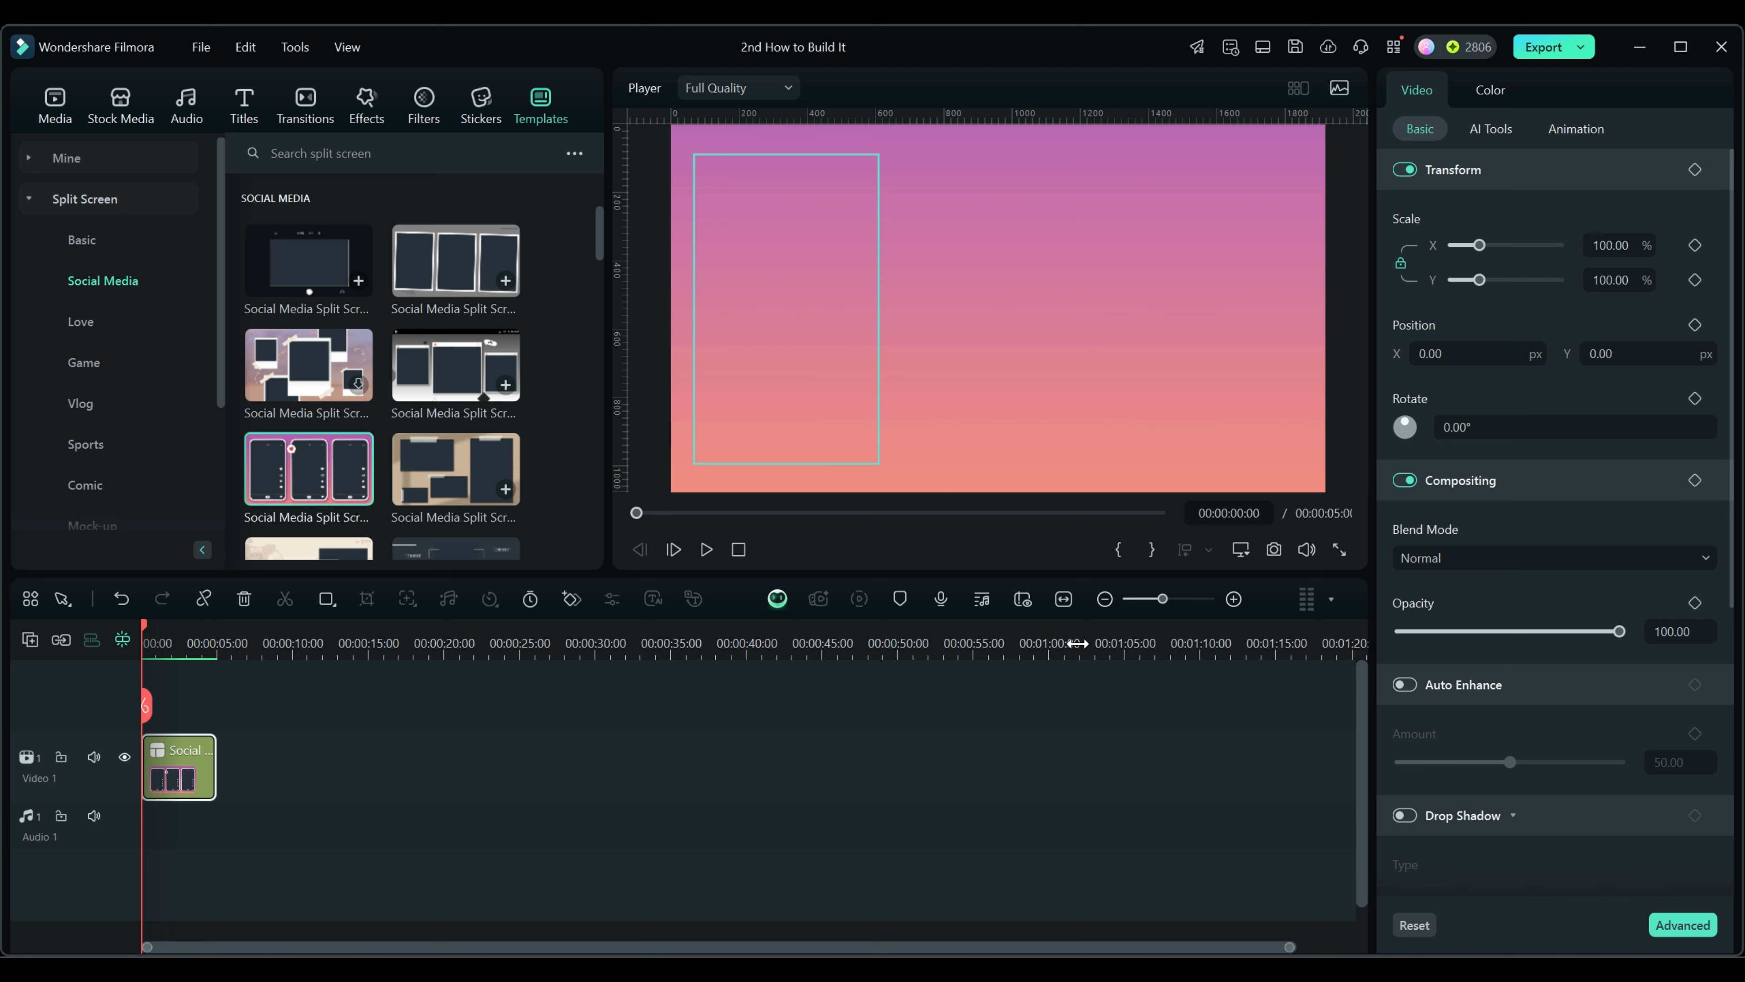
pyautogui.click(1064, 599)
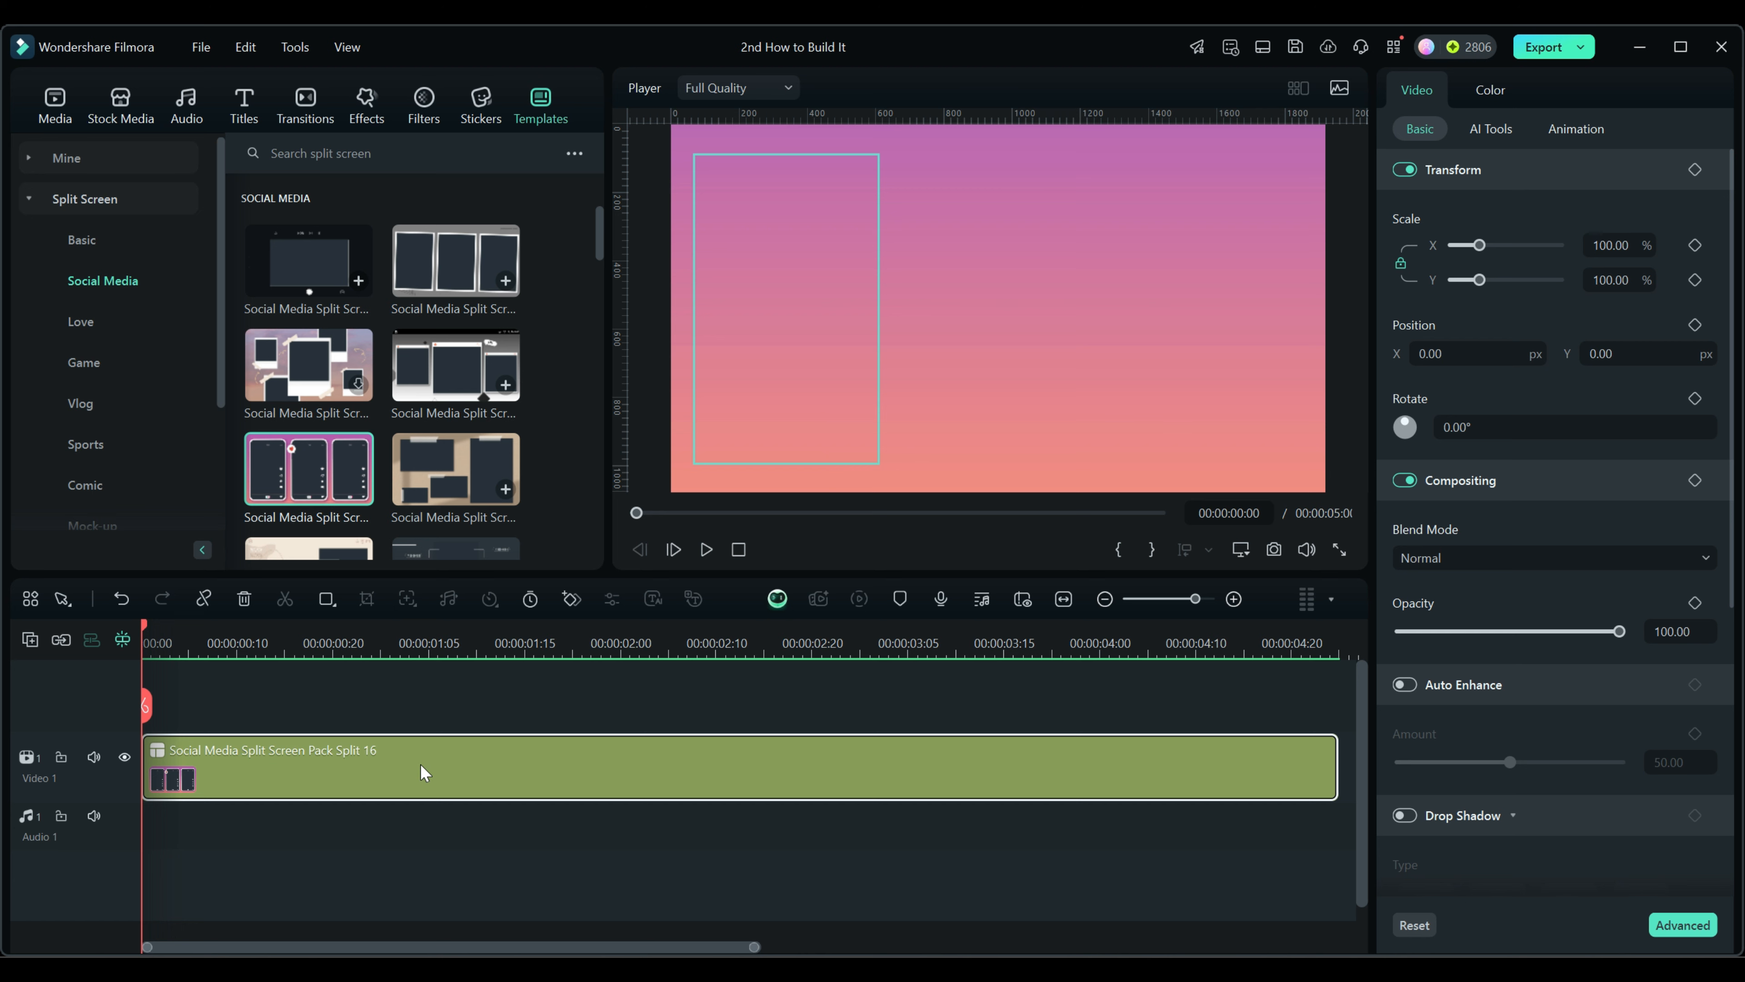
pyautogui.moveTo(394, 763); pyautogui.dragTo(395, 706)
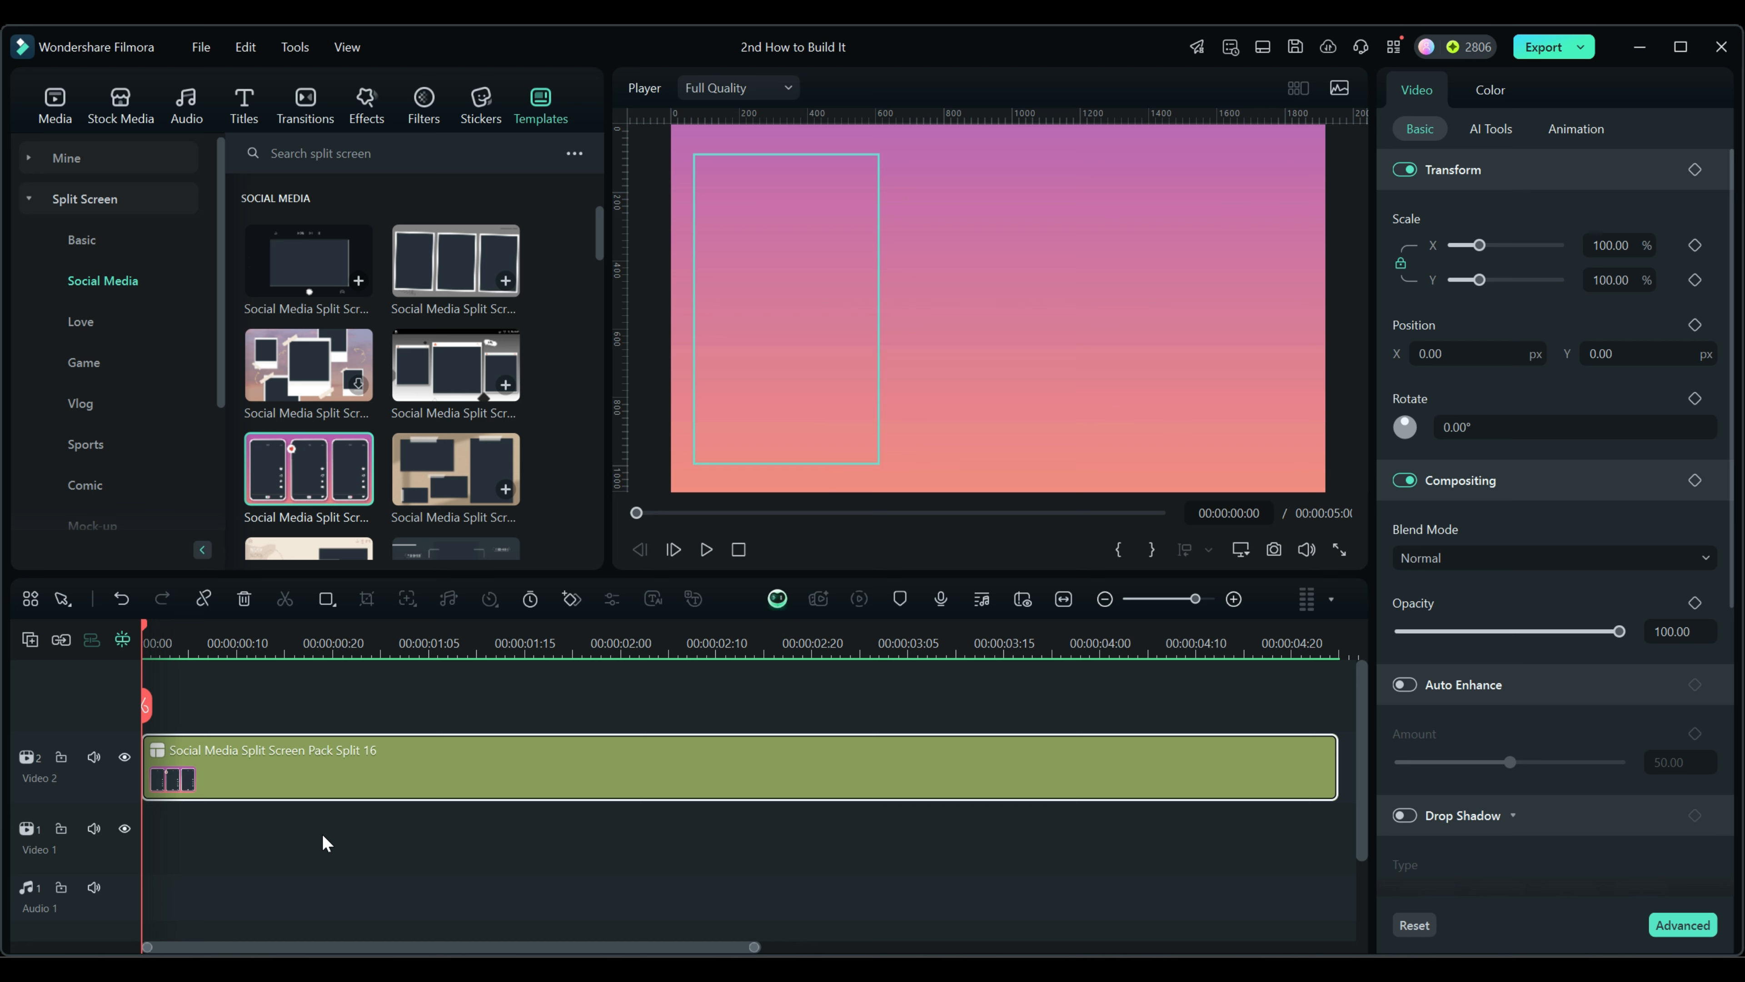
# Add the Sample Color Gradient 16 stock background to Video 1 beneath the split screen template
pyautogui.click(121, 110)
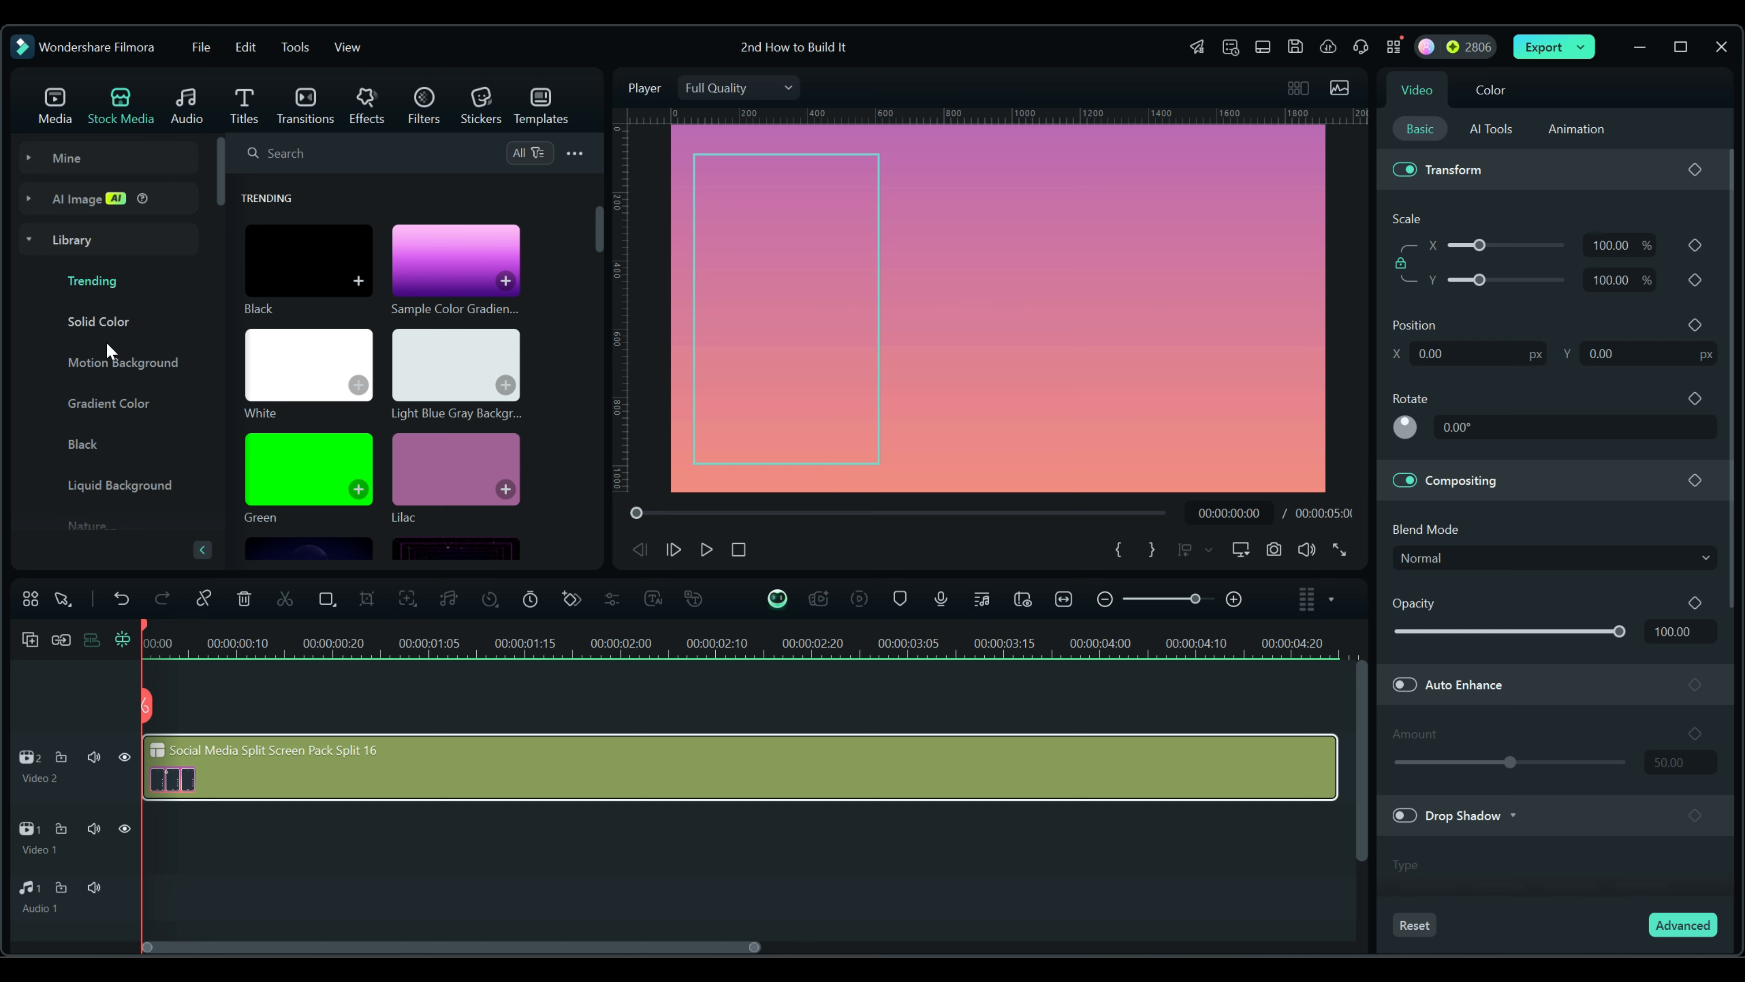
pyautogui.click(100, 400)
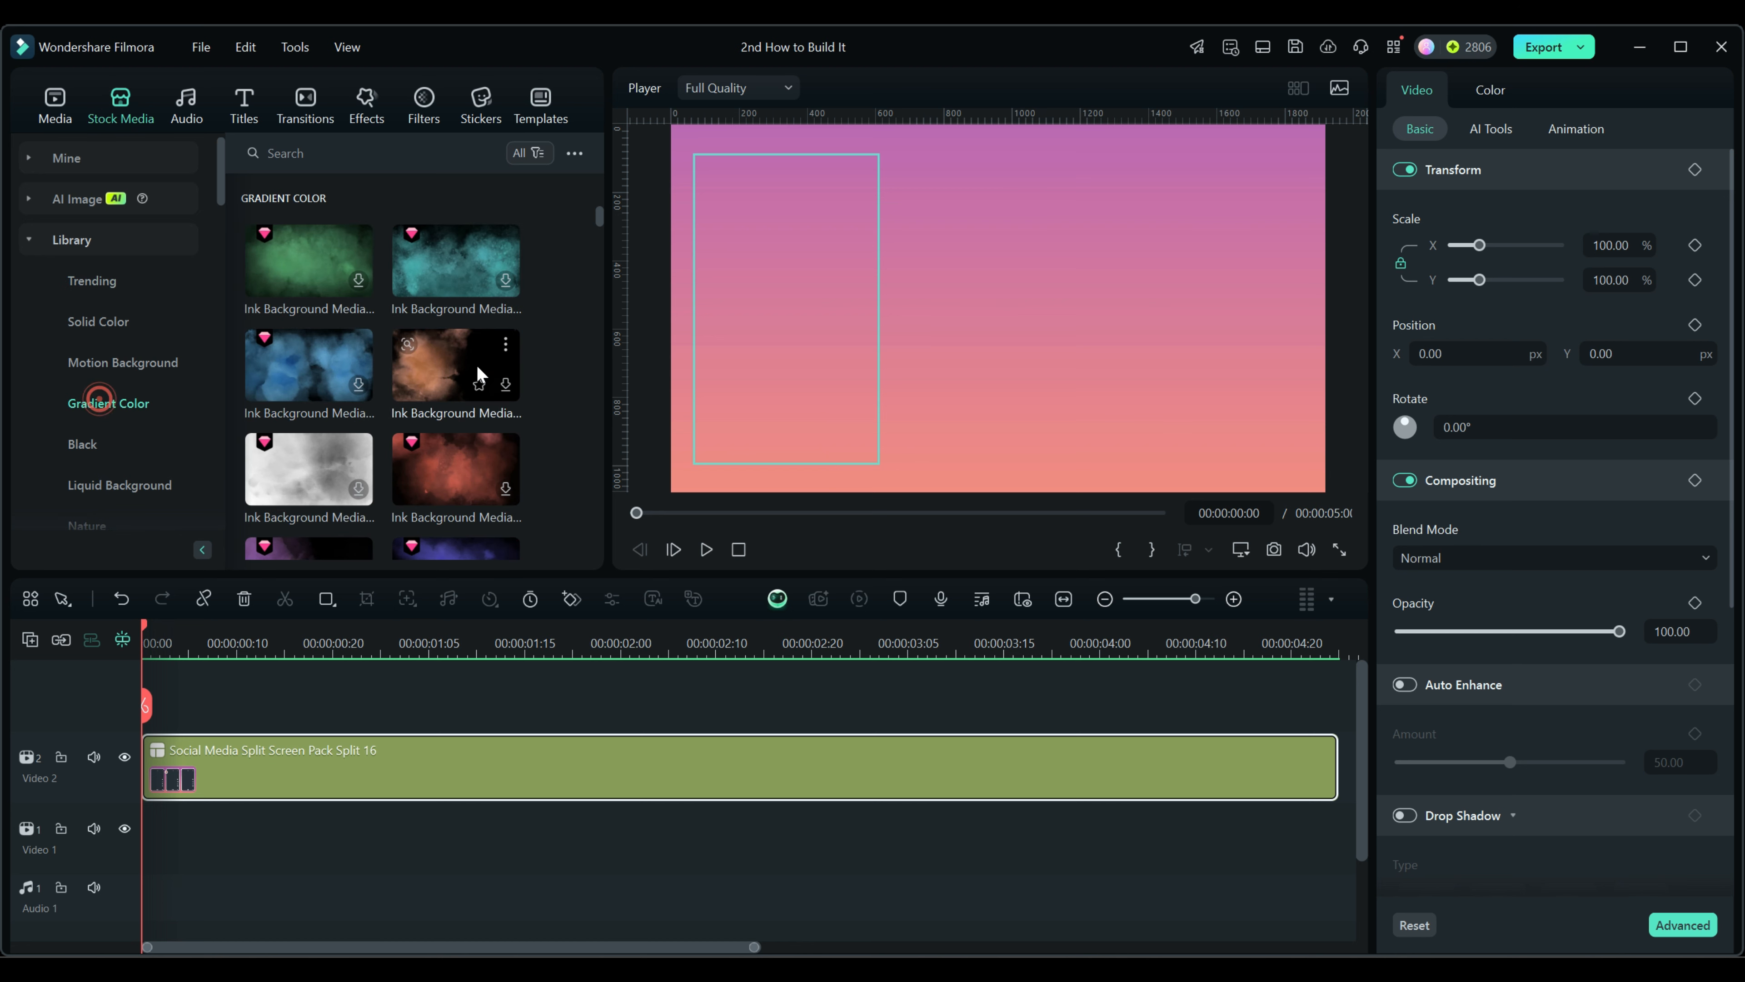
pyautogui.moveTo(599, 213); pyautogui.dragTo(616, 309)
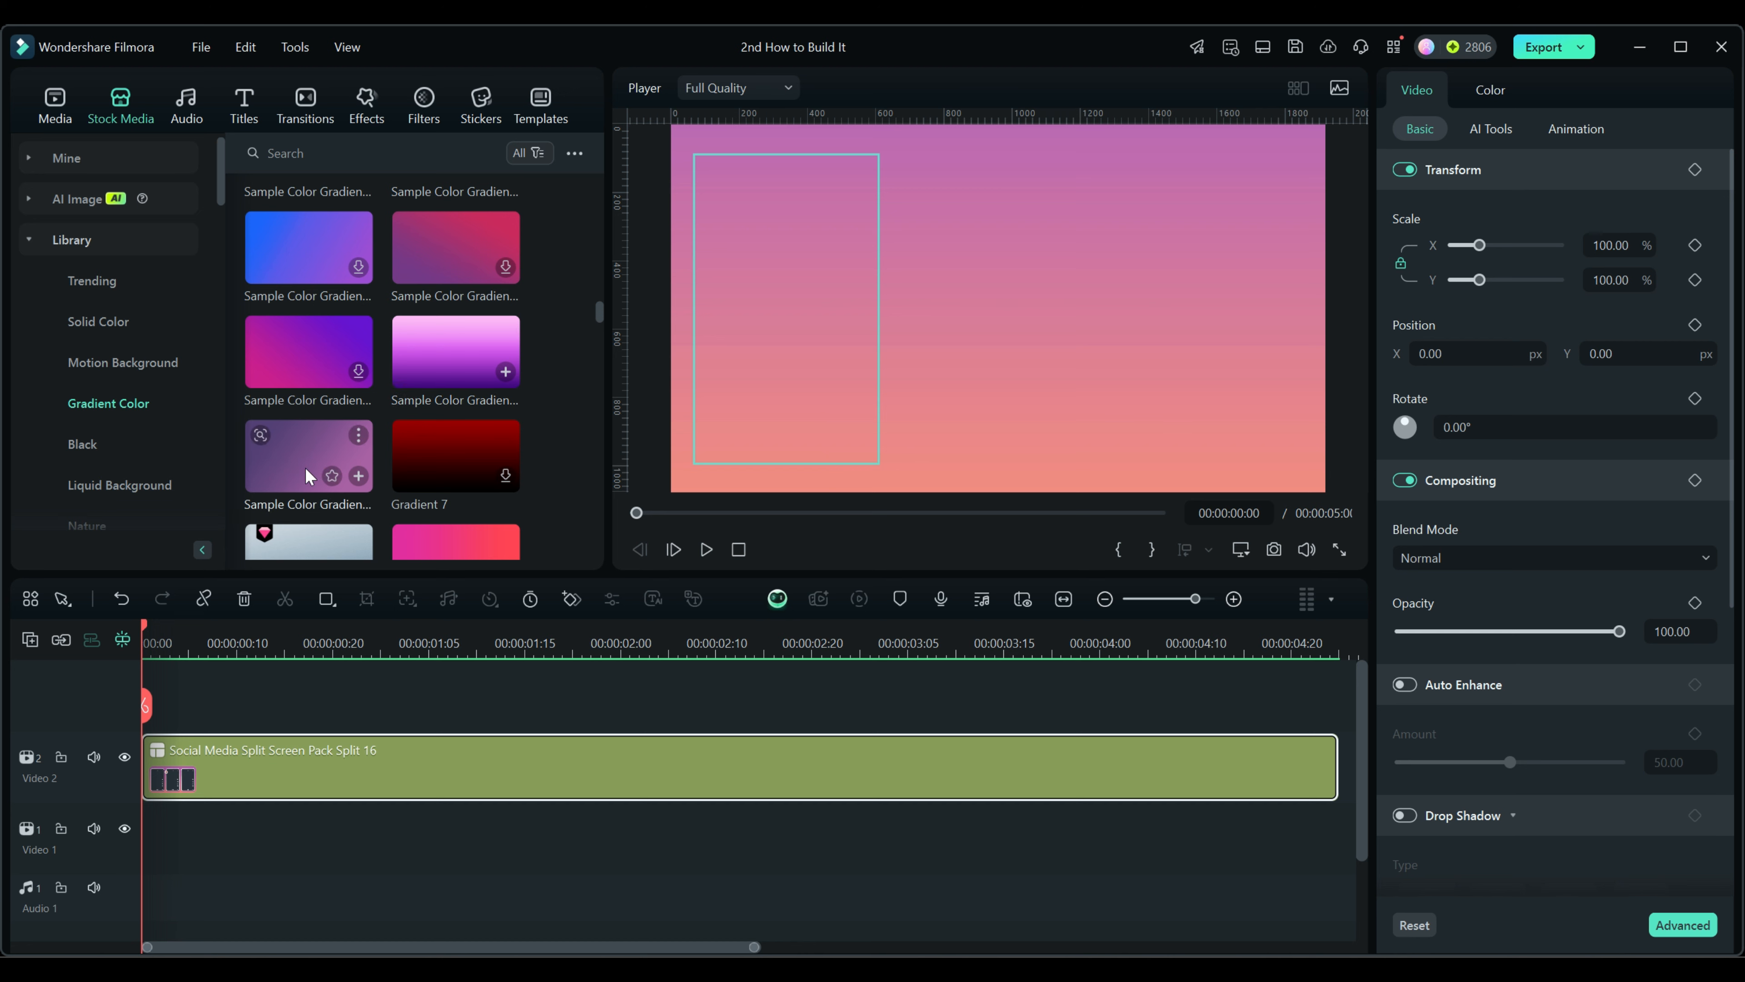
pyautogui.moveTo(305, 467); pyautogui.dragTo(135, 855)
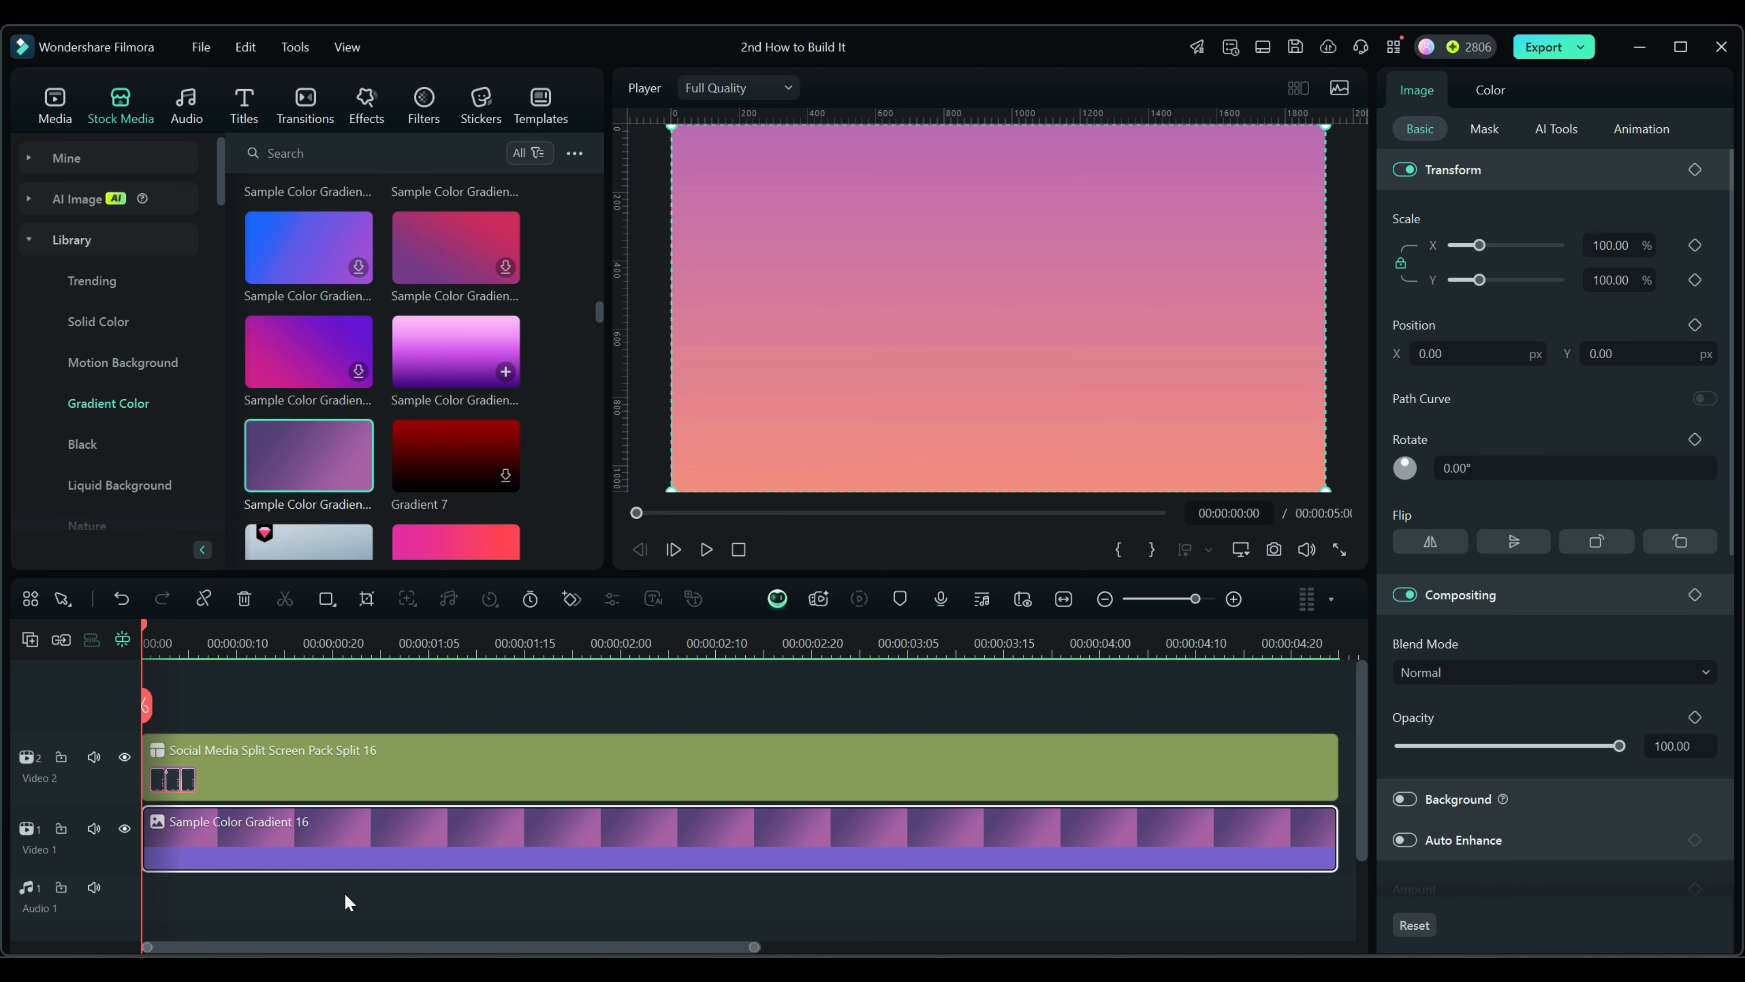
pyautogui.click(55, 104)
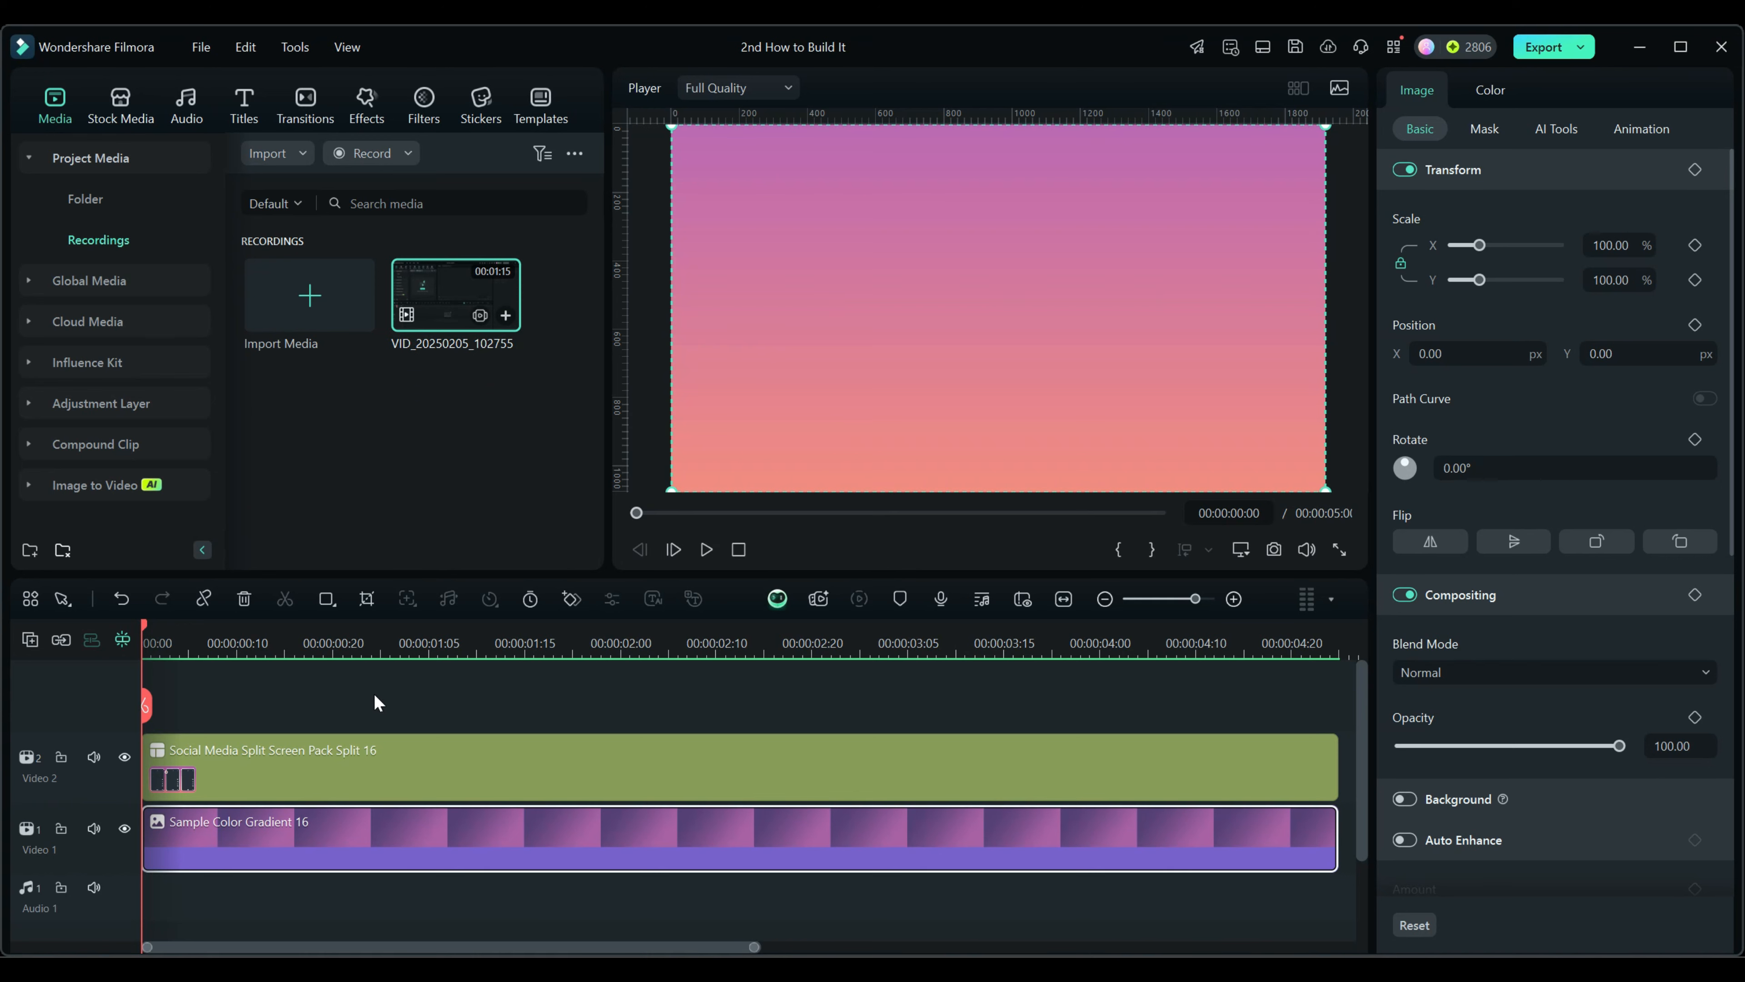
# Place the playhead at 00:00:03:15 and review the tools available for customizing the timeline toolbar without changing them
pyautogui.click(81, 701)
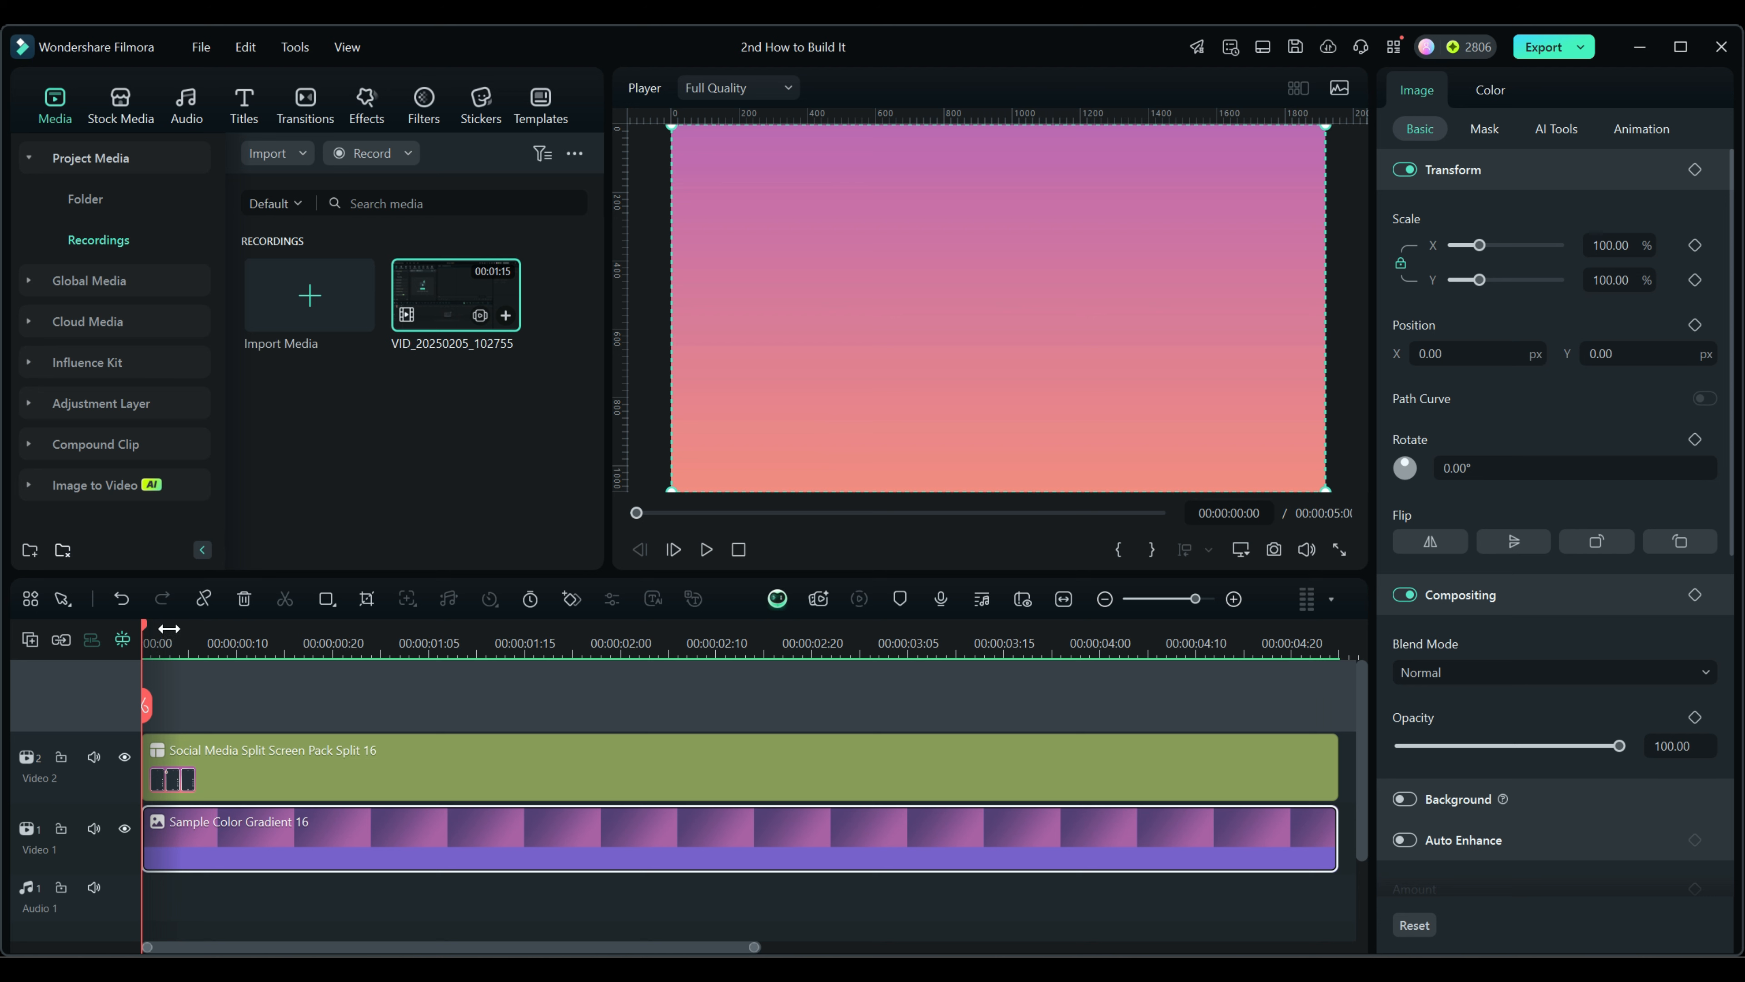
pyautogui.click(1004, 653)
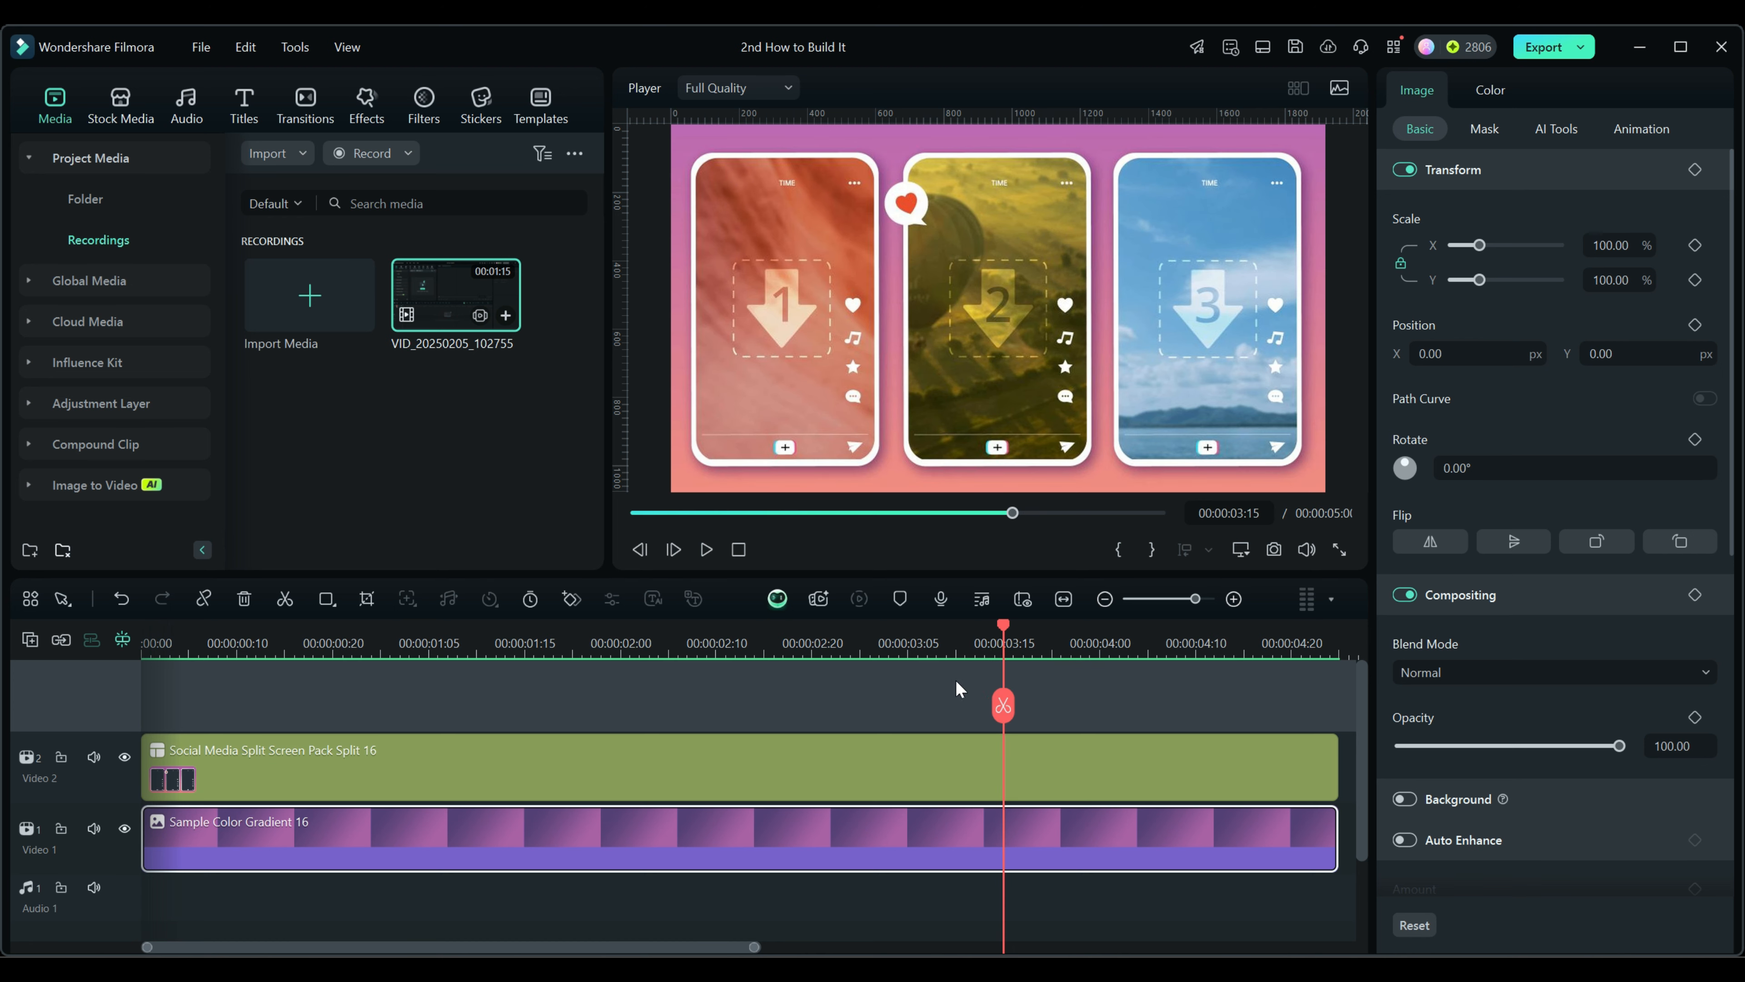
pyautogui.click(872, 689)
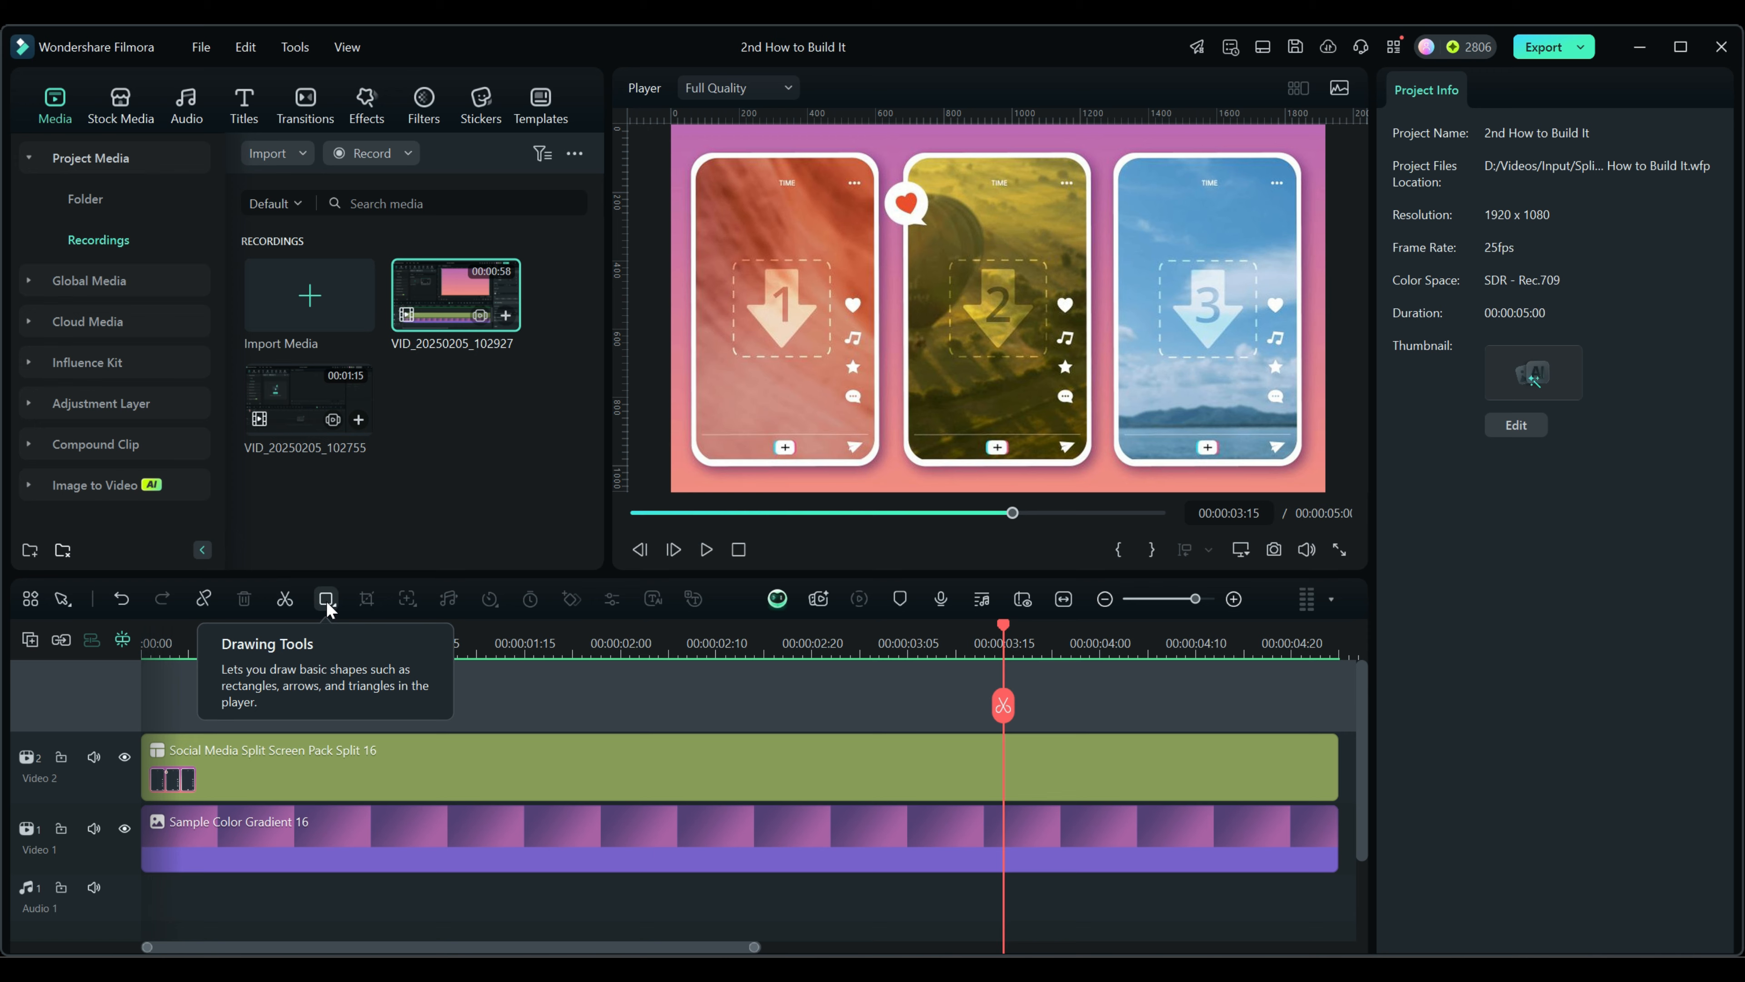
pyautogui.click(30, 598)
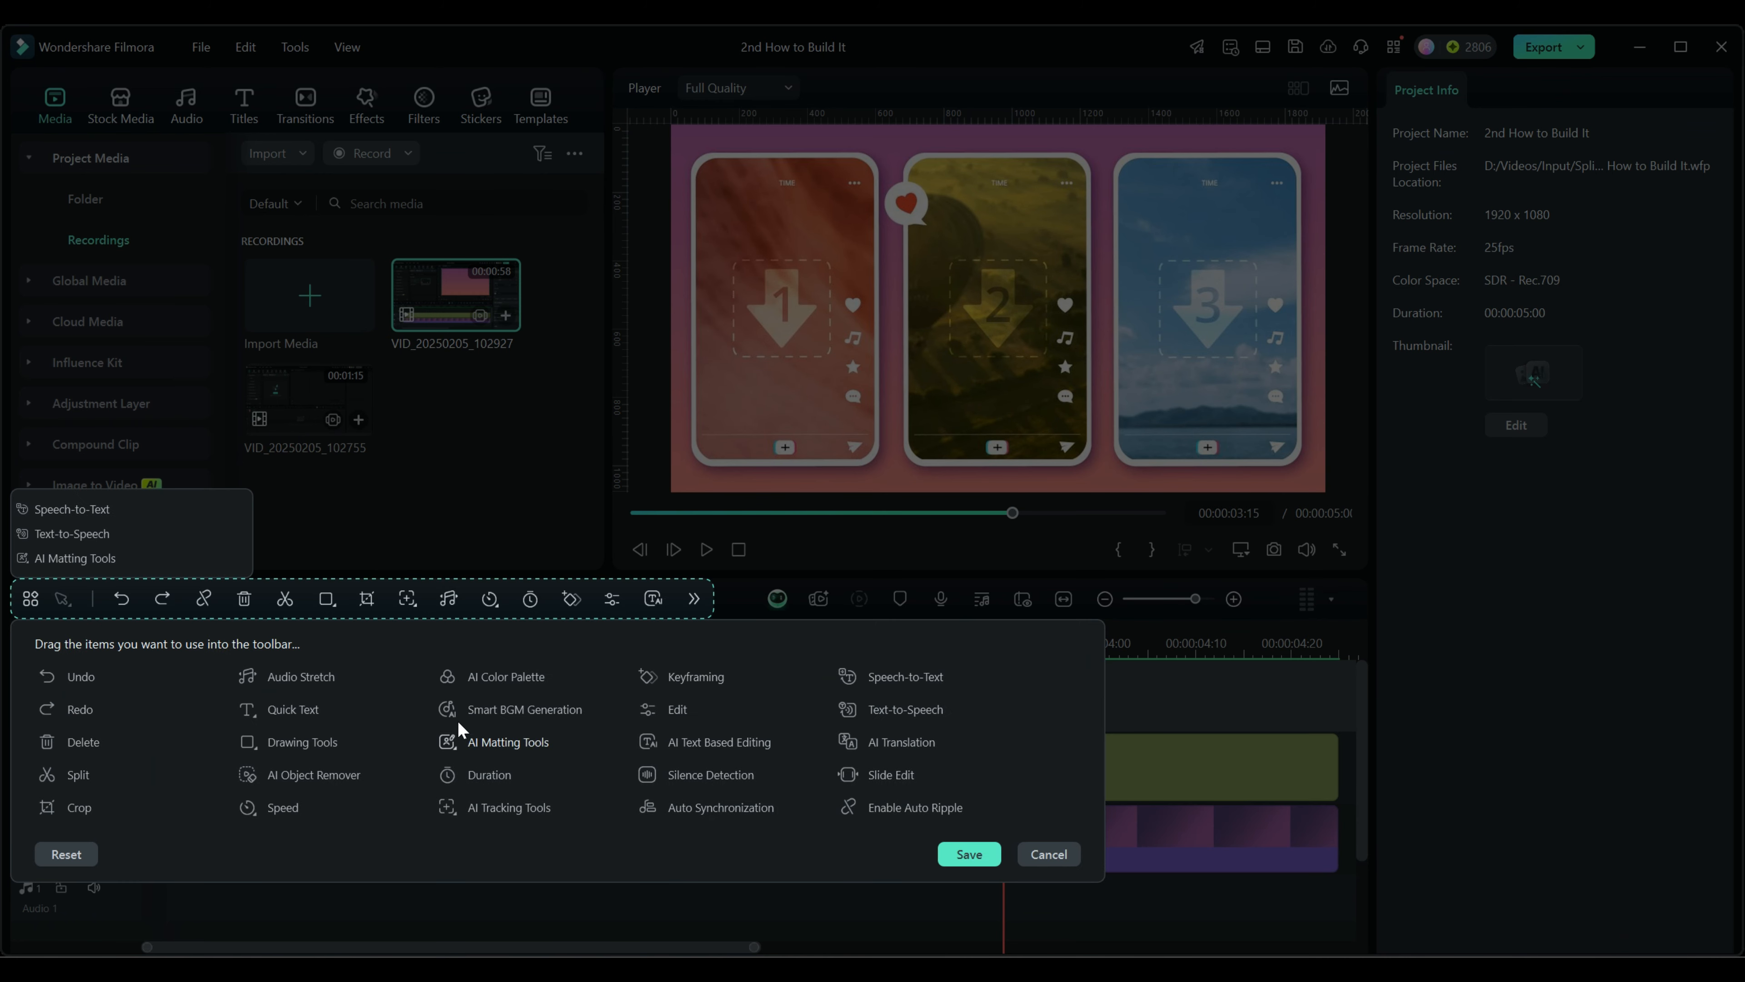
pyautogui.click(1047, 856)
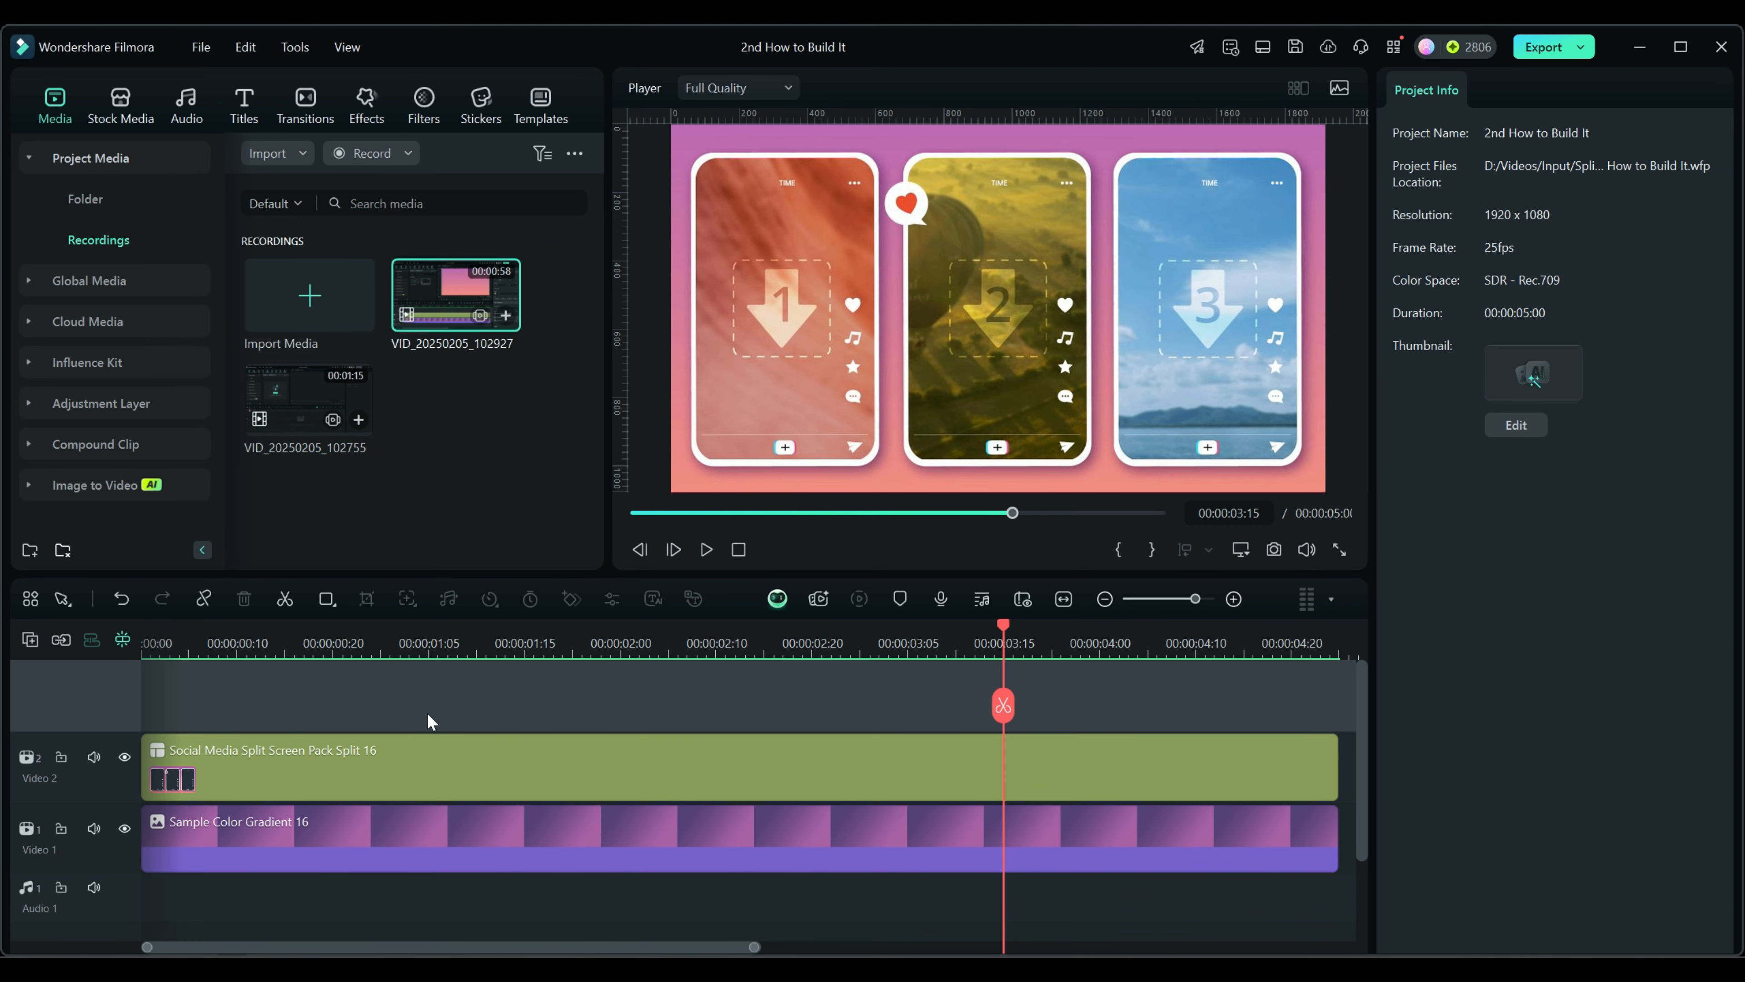
# Draw a rectangle about 19.5% by 37.8% in scale over the first phone screen and set its corner radius to 11
pyautogui.click(328, 600)
pyautogui.click(361, 635)
pyautogui.moveTo(720, 248); pyautogui.dragTo(848, 386)
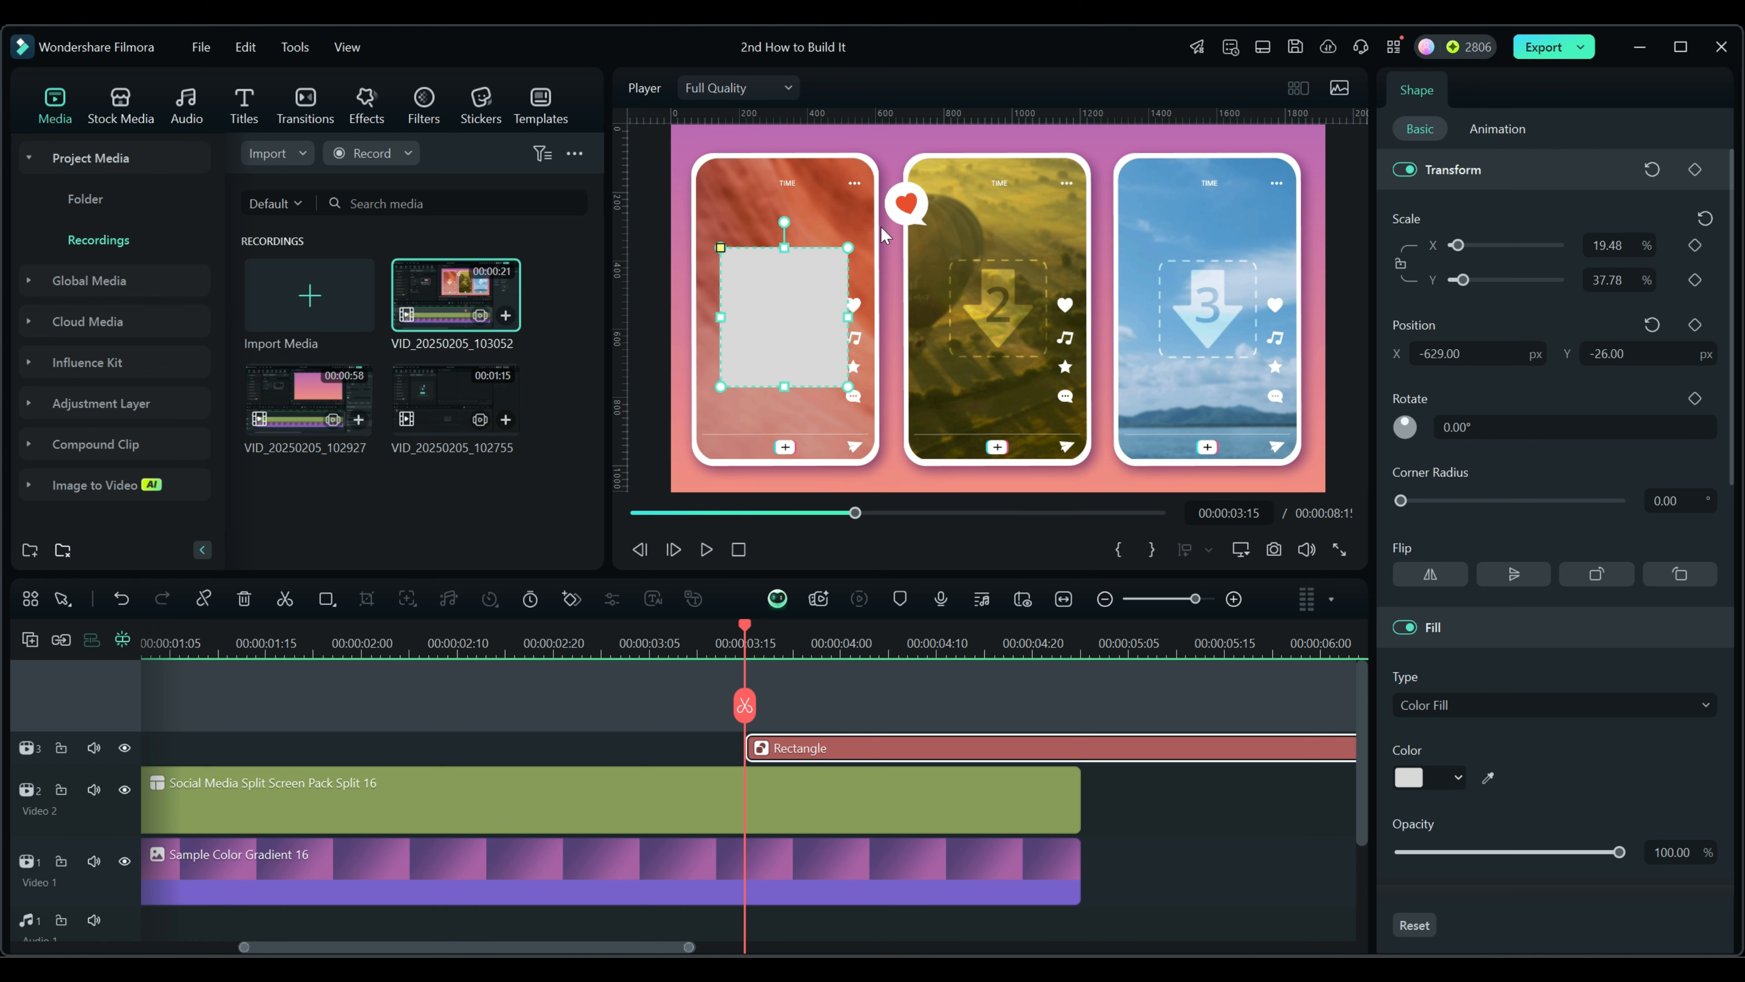
pyautogui.click(1669, 501)
pyautogui.press('Return')
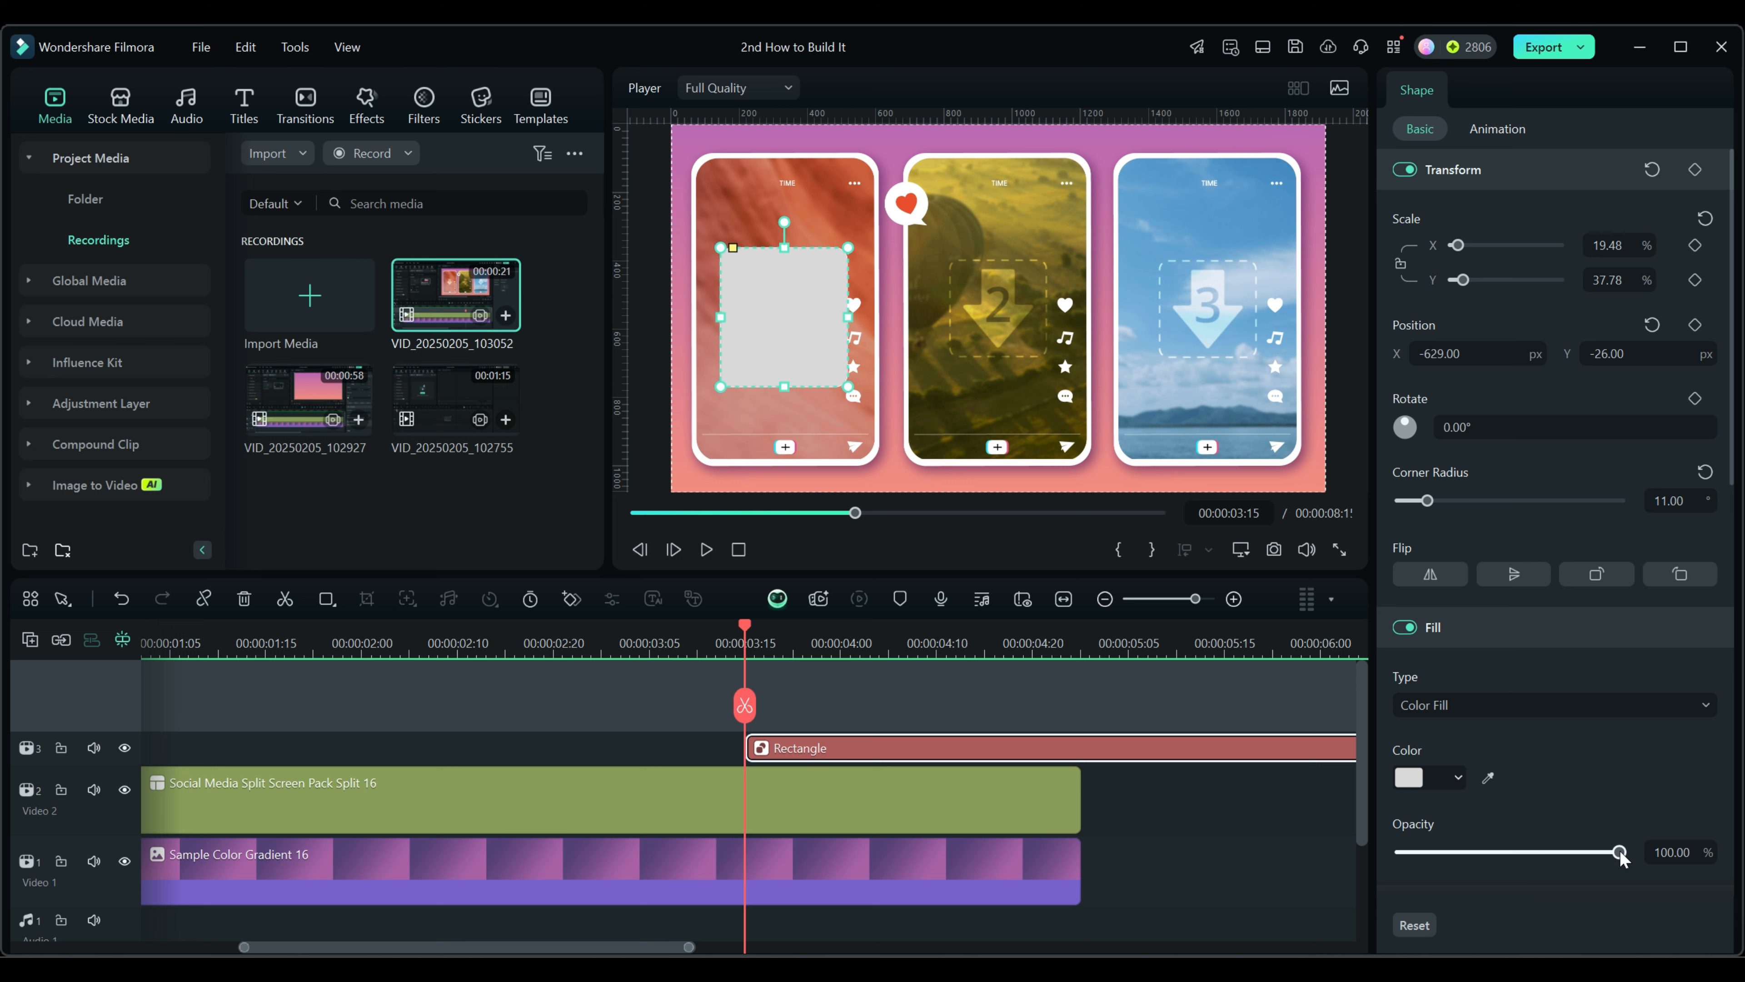
# Set the rectangle's fill opacity to 36% and its border thickness to 3
pyautogui.moveTo(1620, 856); pyautogui.dragTo(1479, 854)
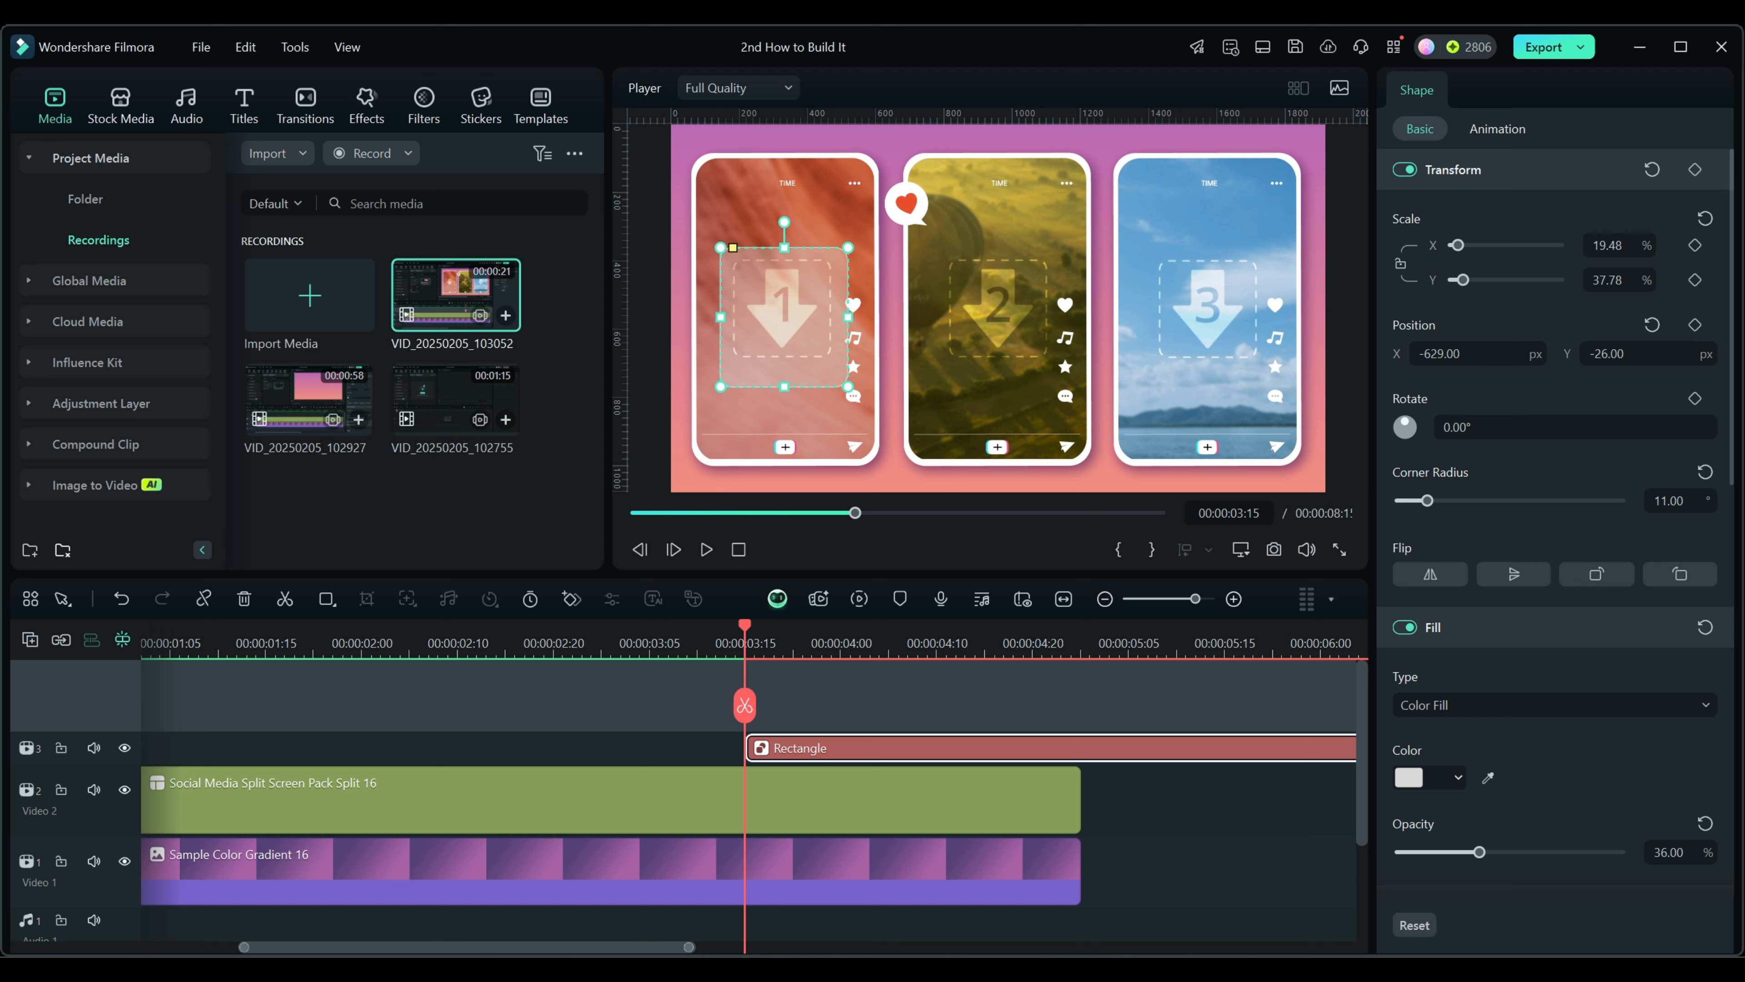
pyautogui.scroll(-5, 1508, 680)
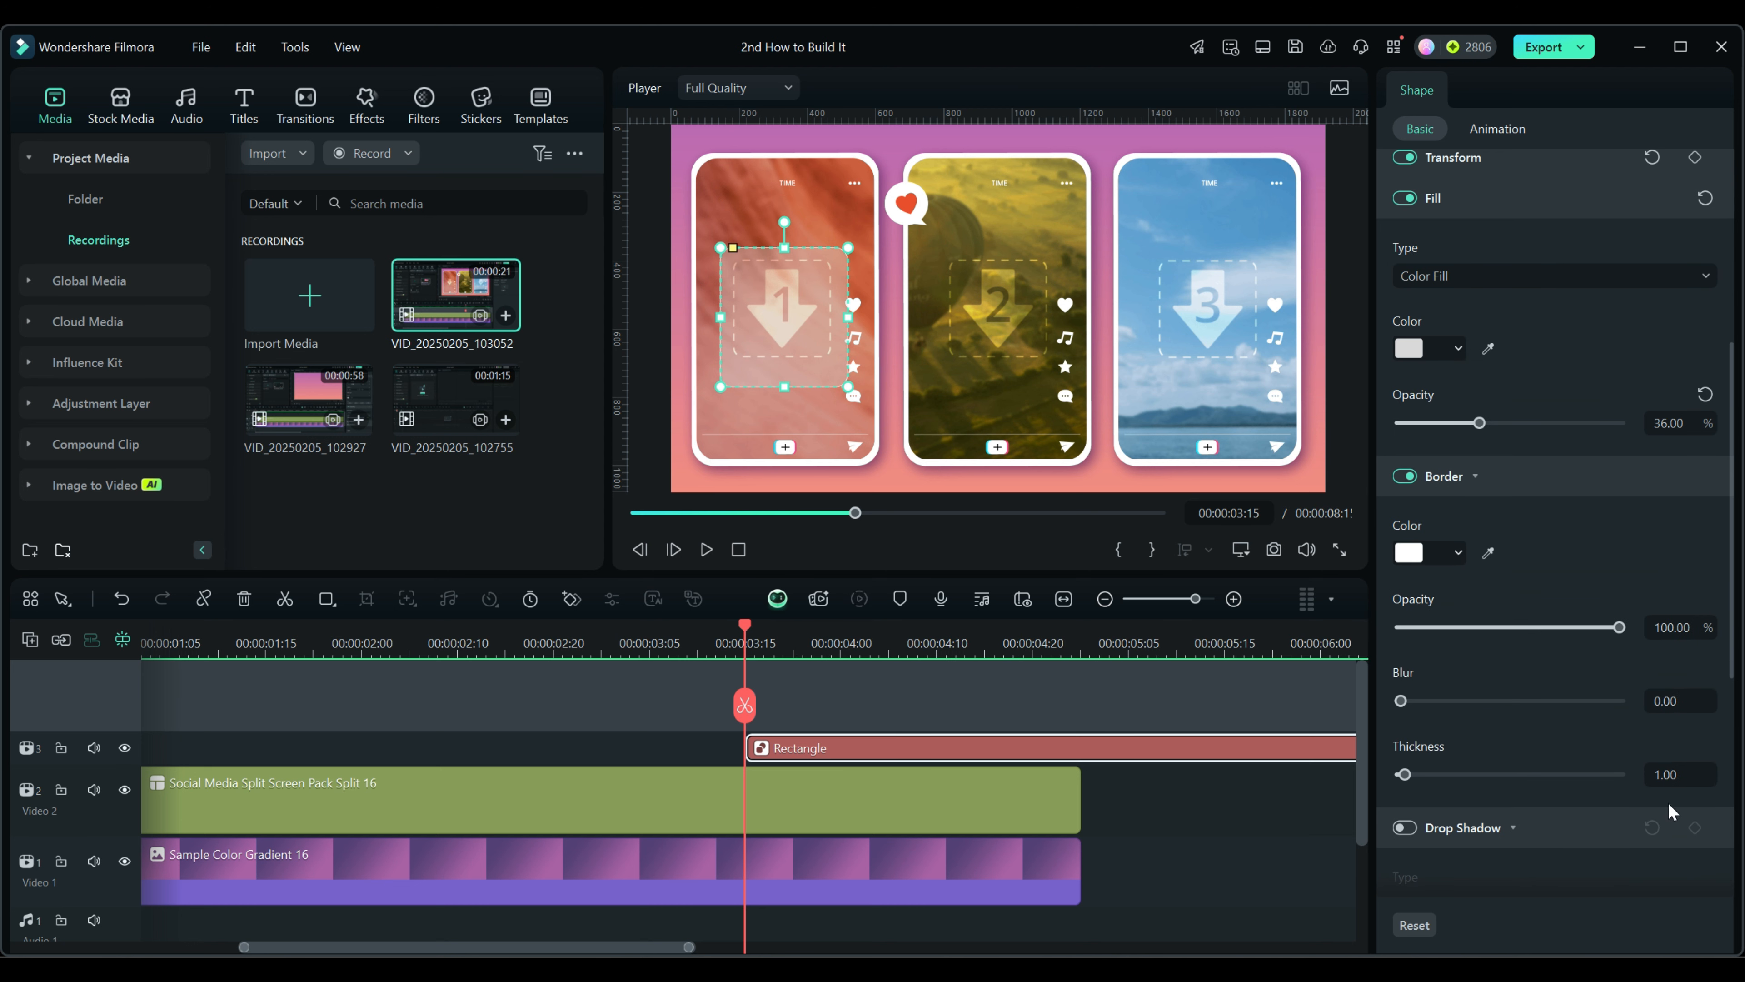
pyautogui.click(1679, 778)
pyautogui.write('3')
pyautogui.press('Return')
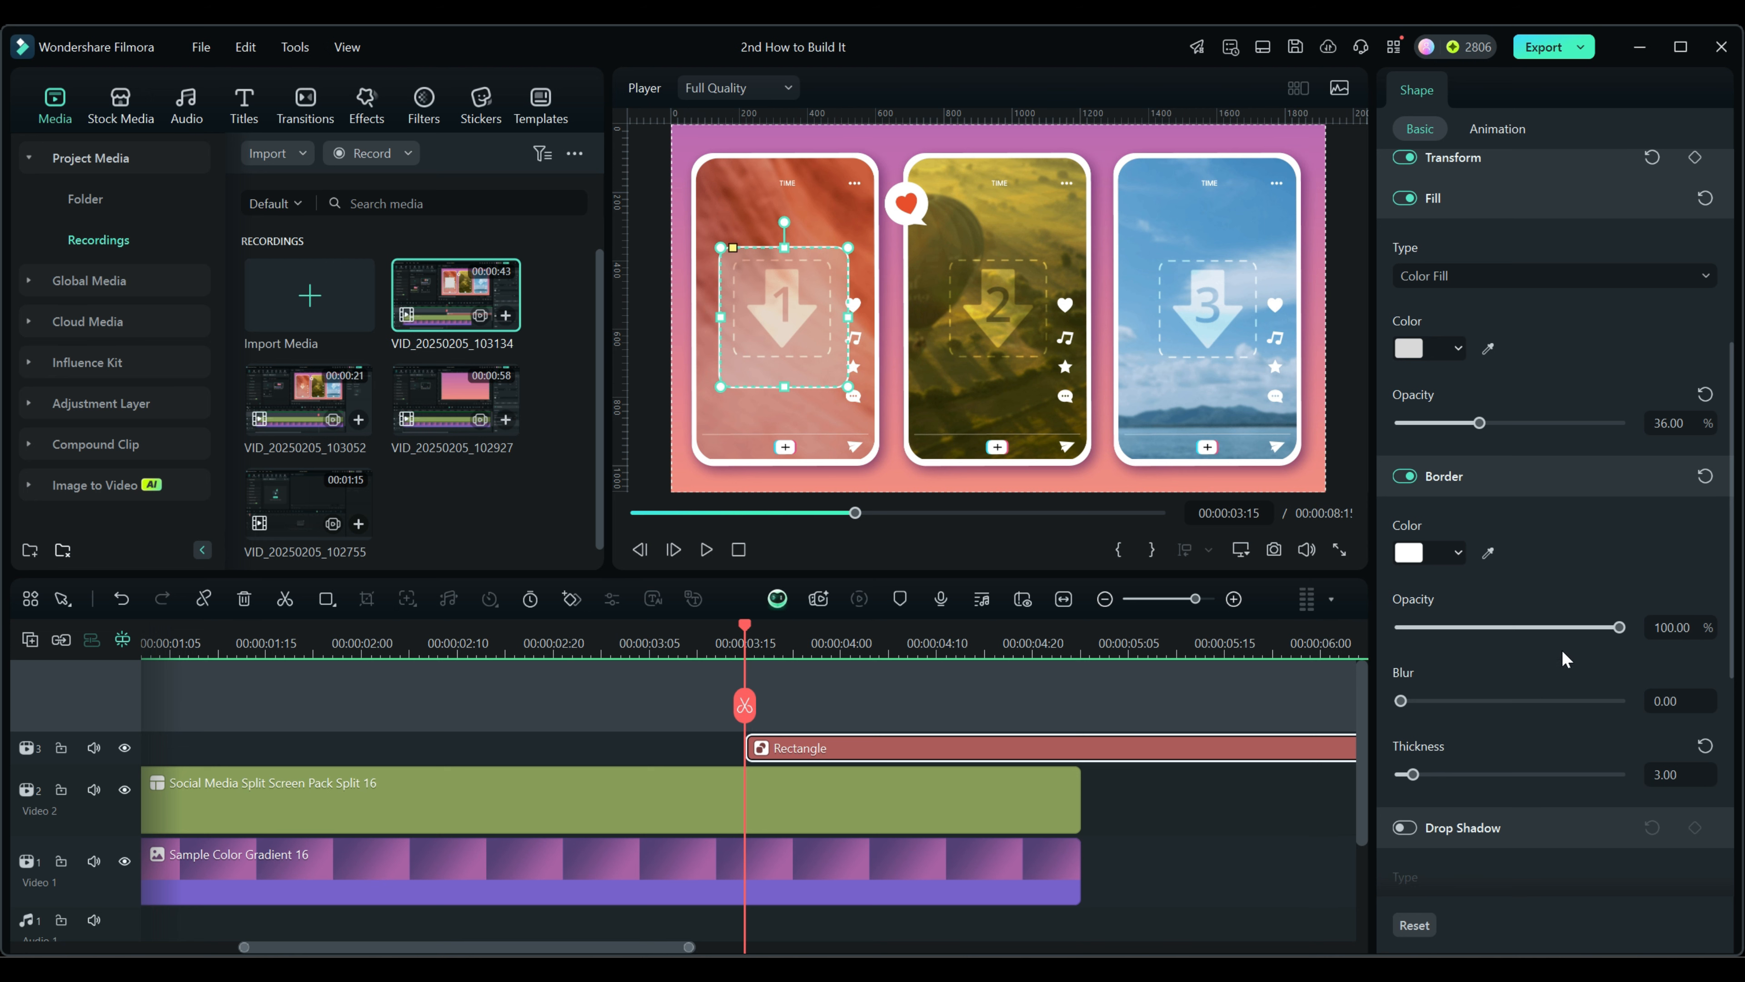
# Unlock the rectangle's scale proportions and set its scale to 28.88% in X and 84.55% in Y
pyautogui.scroll(6, 1561, 641)
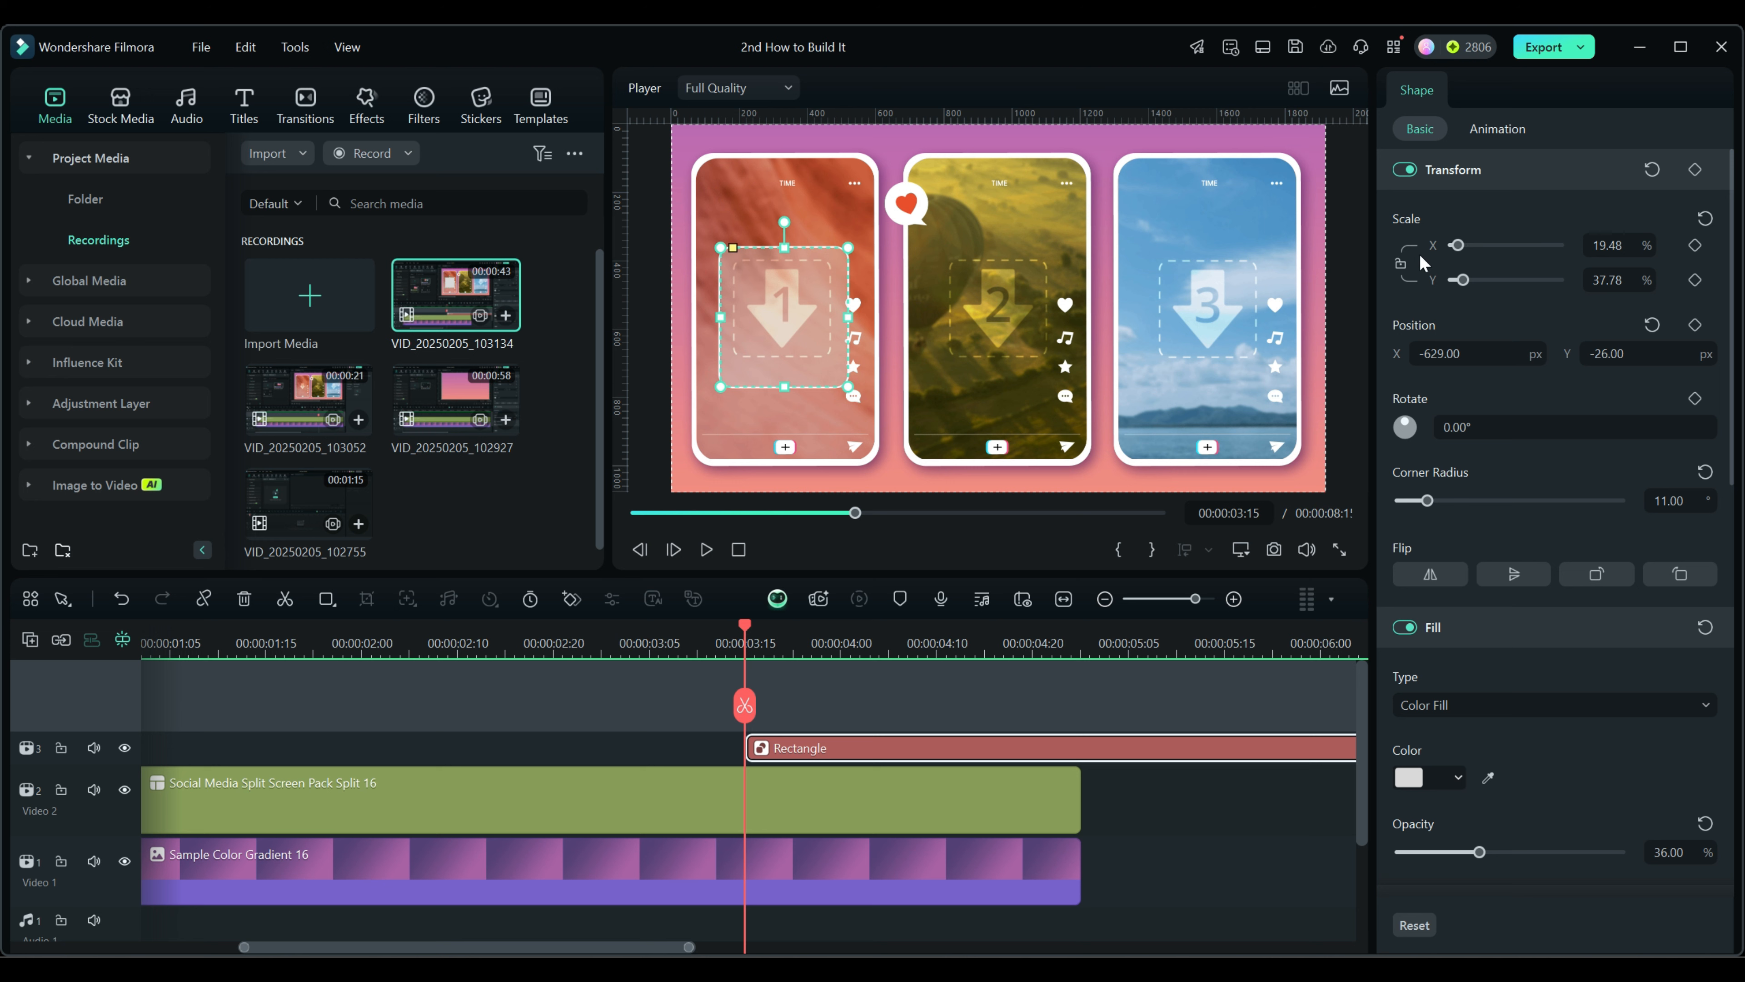
pyautogui.click(1398, 265)
pyautogui.click(1622, 245)
pyautogui.write('28.88')
pyautogui.press('Return')
pyautogui.click(1608, 280)
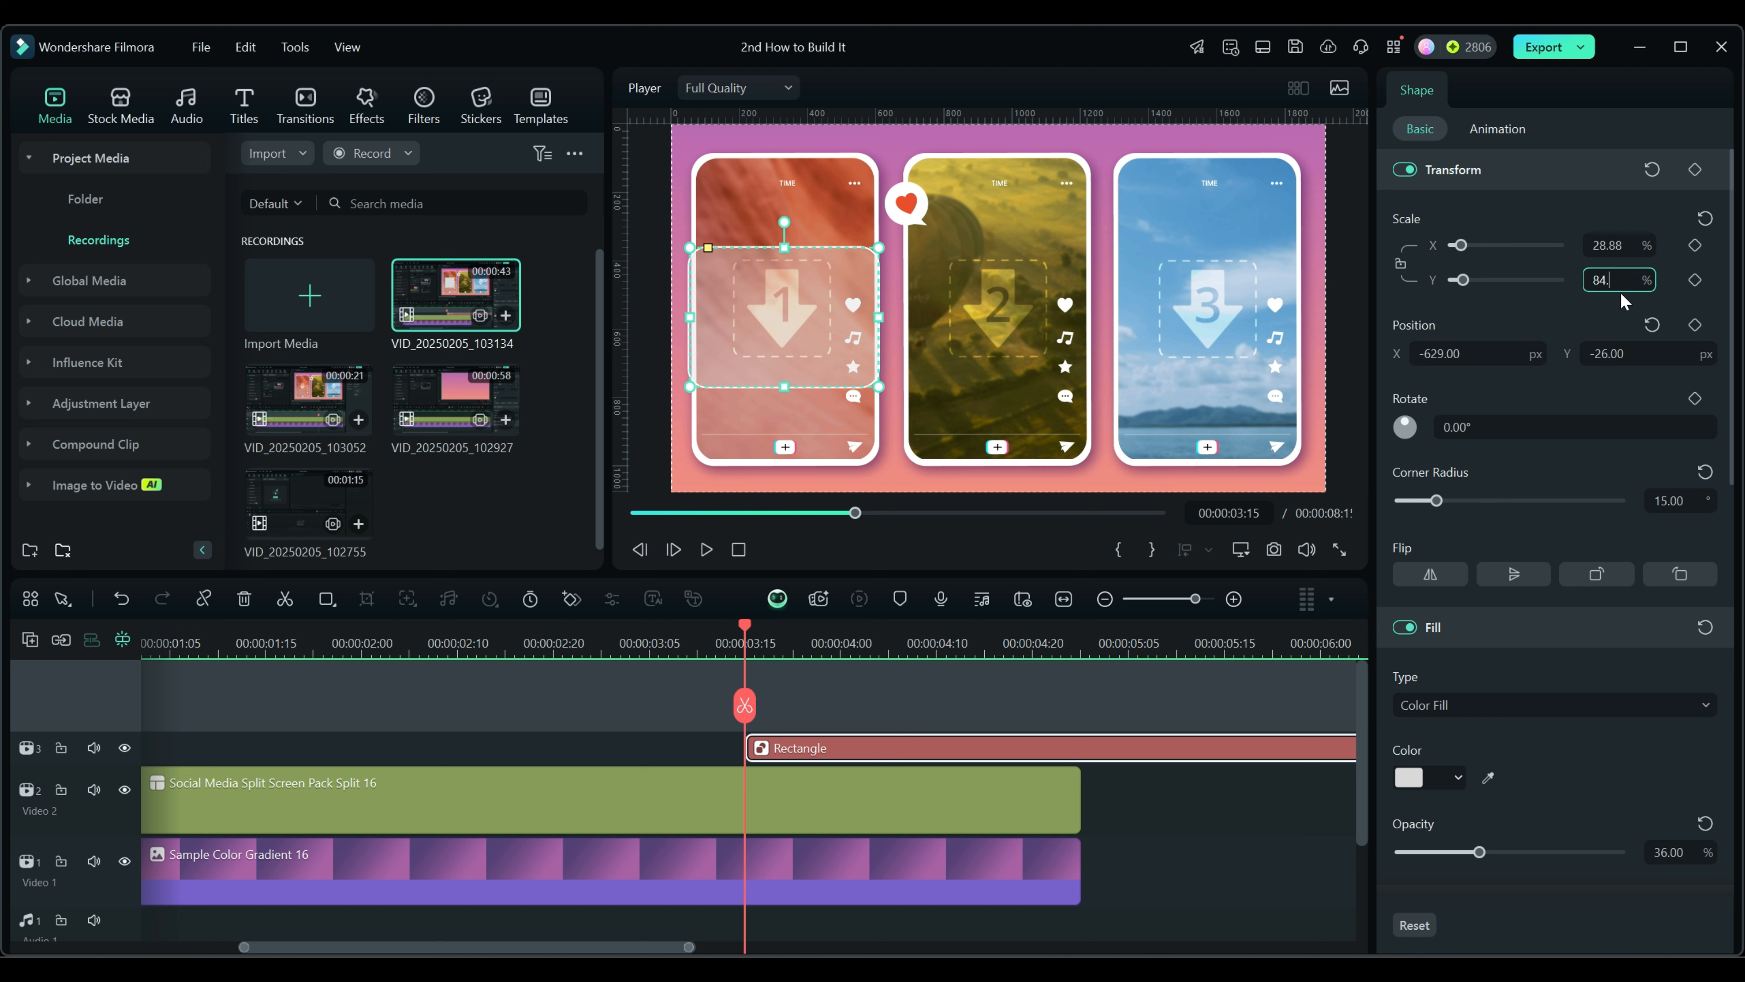
pyautogui.write('84.55')
pyautogui.press('Return')
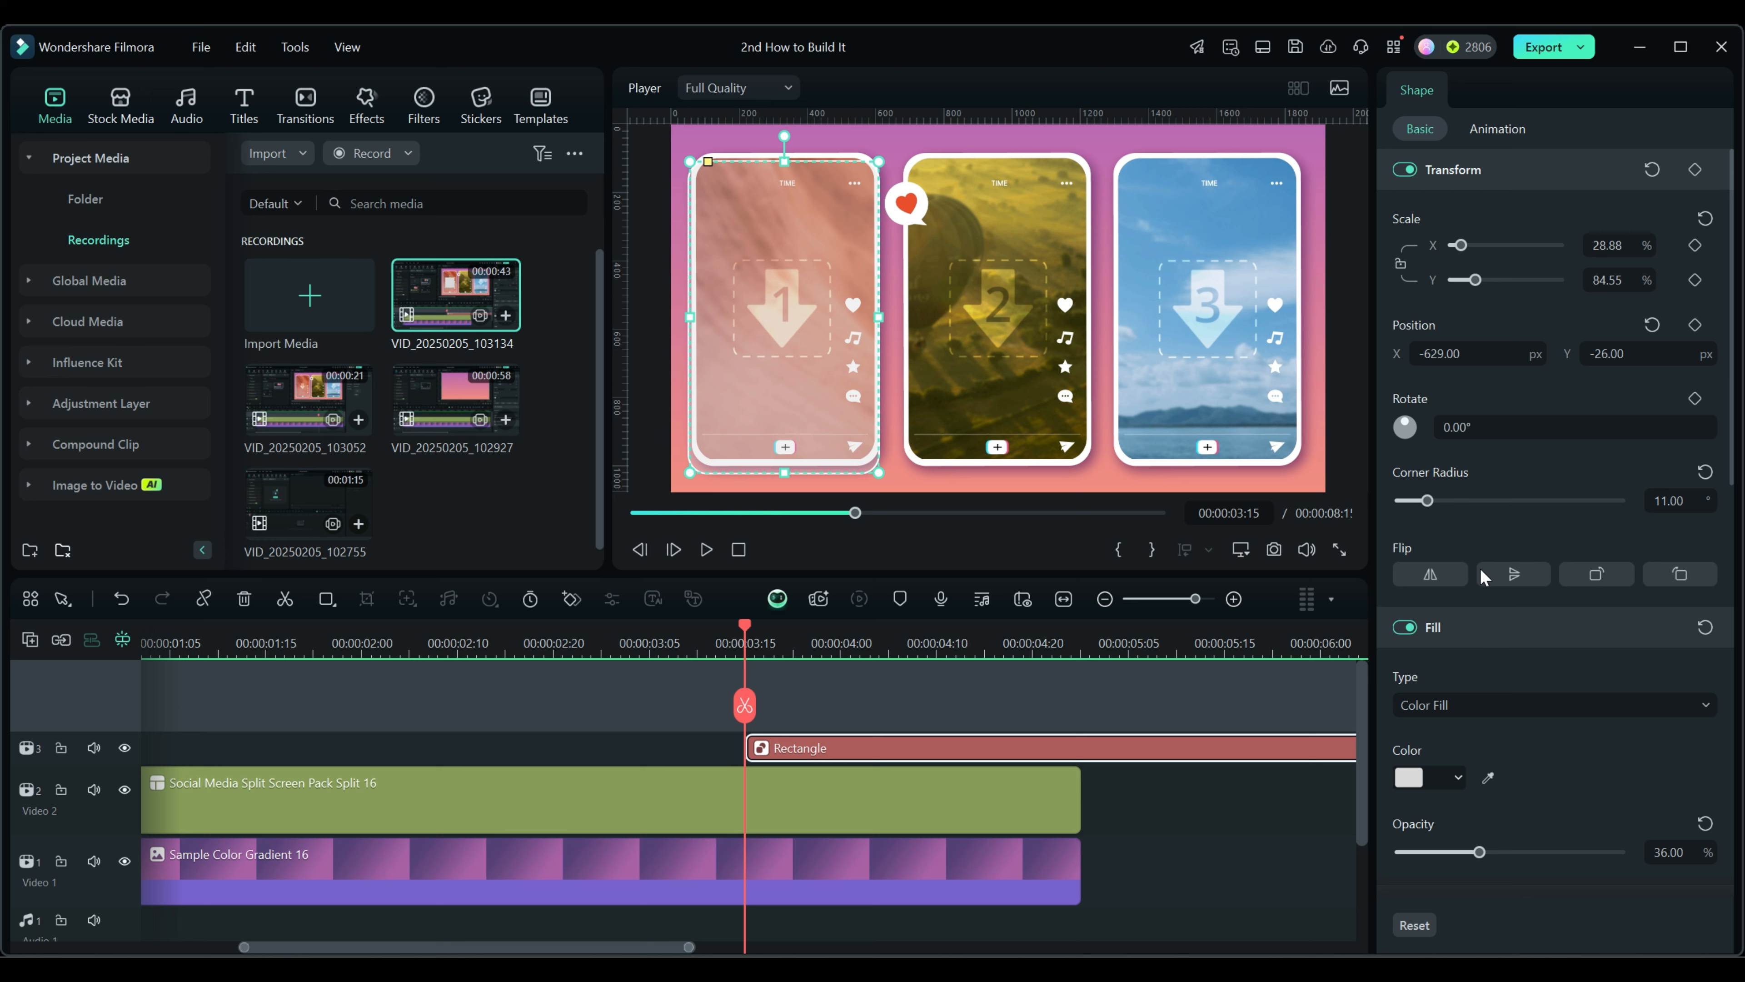
# Position the rectangle over the first phone frame at X -624.25 px and Y -5.62 px
pyautogui.click(1477, 354)
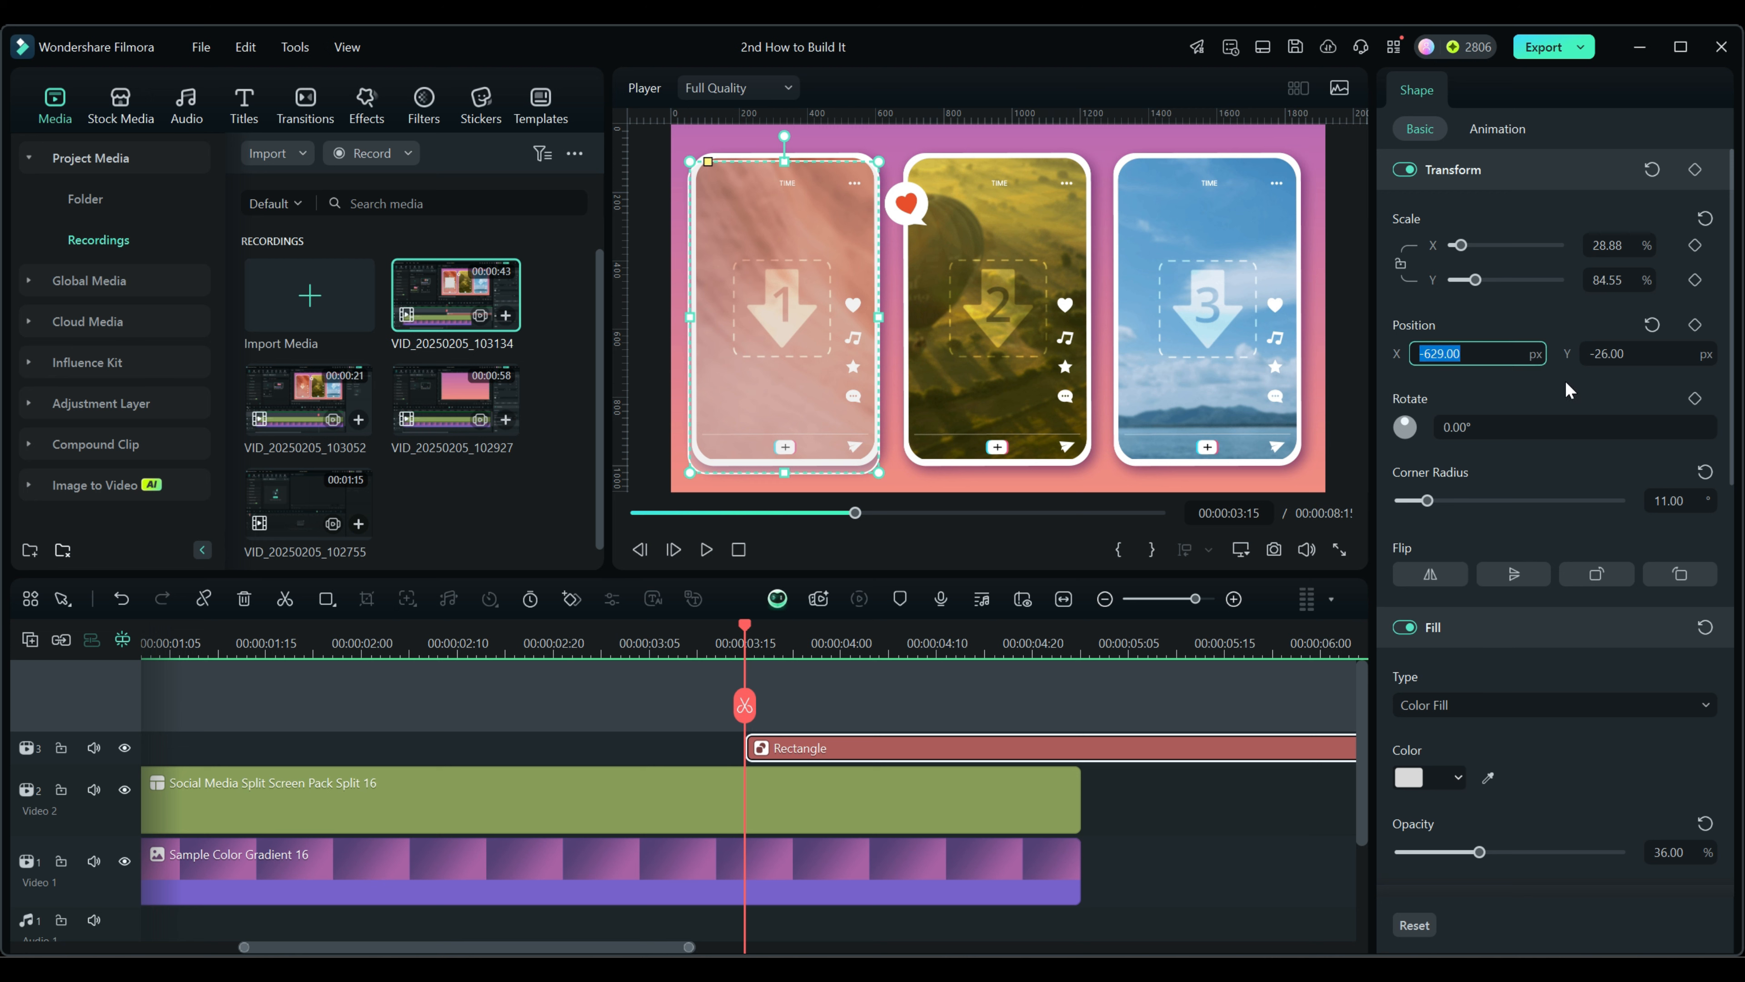
pyautogui.write('-624.25')
pyautogui.press('Return')
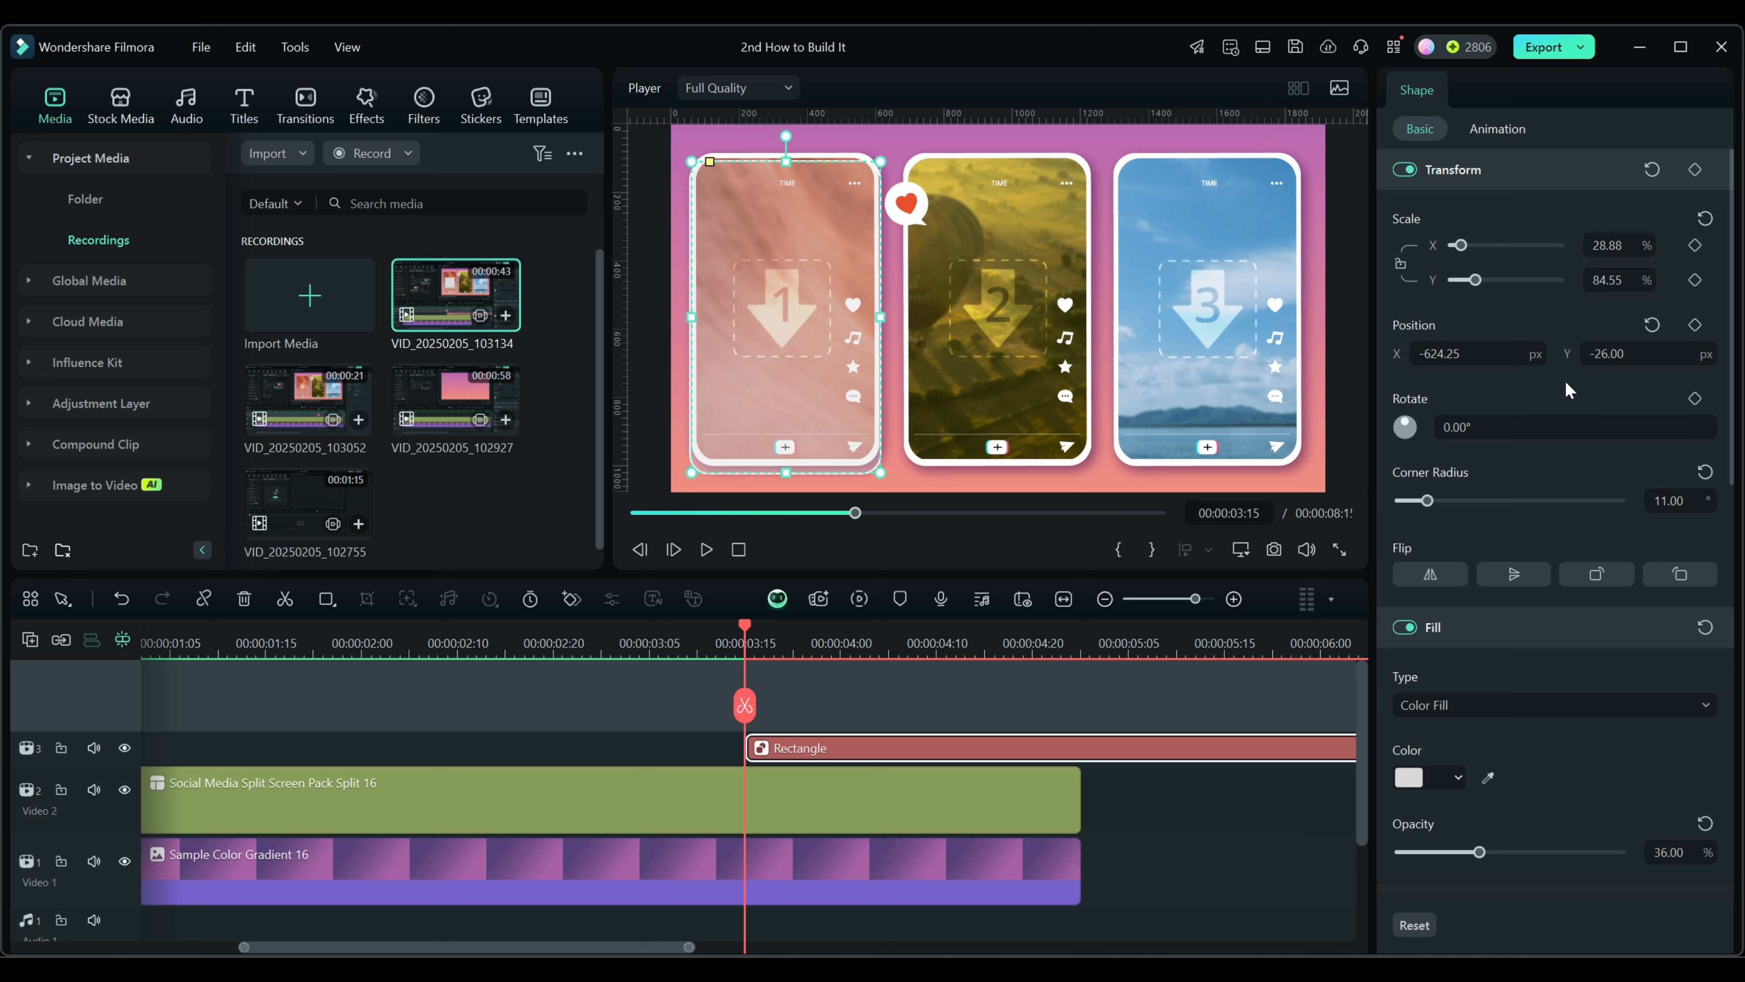
pyautogui.click(1601, 353)
pyautogui.write('-5.62')
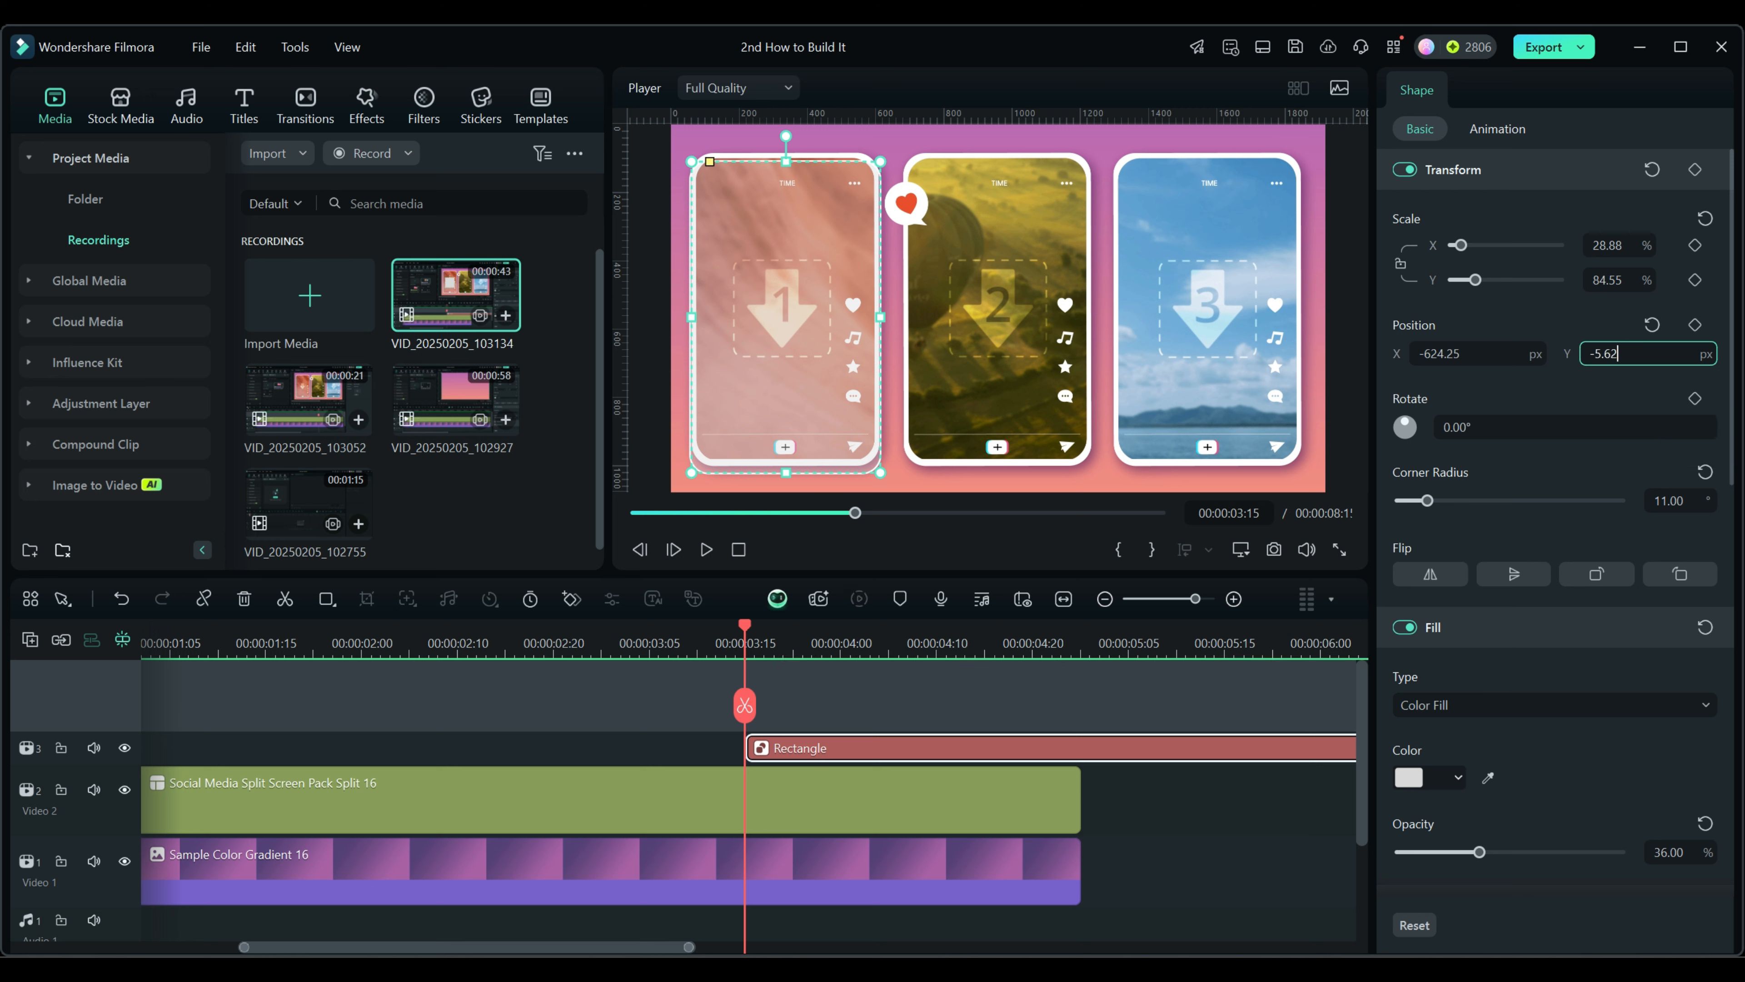
pyautogui.press('Return')
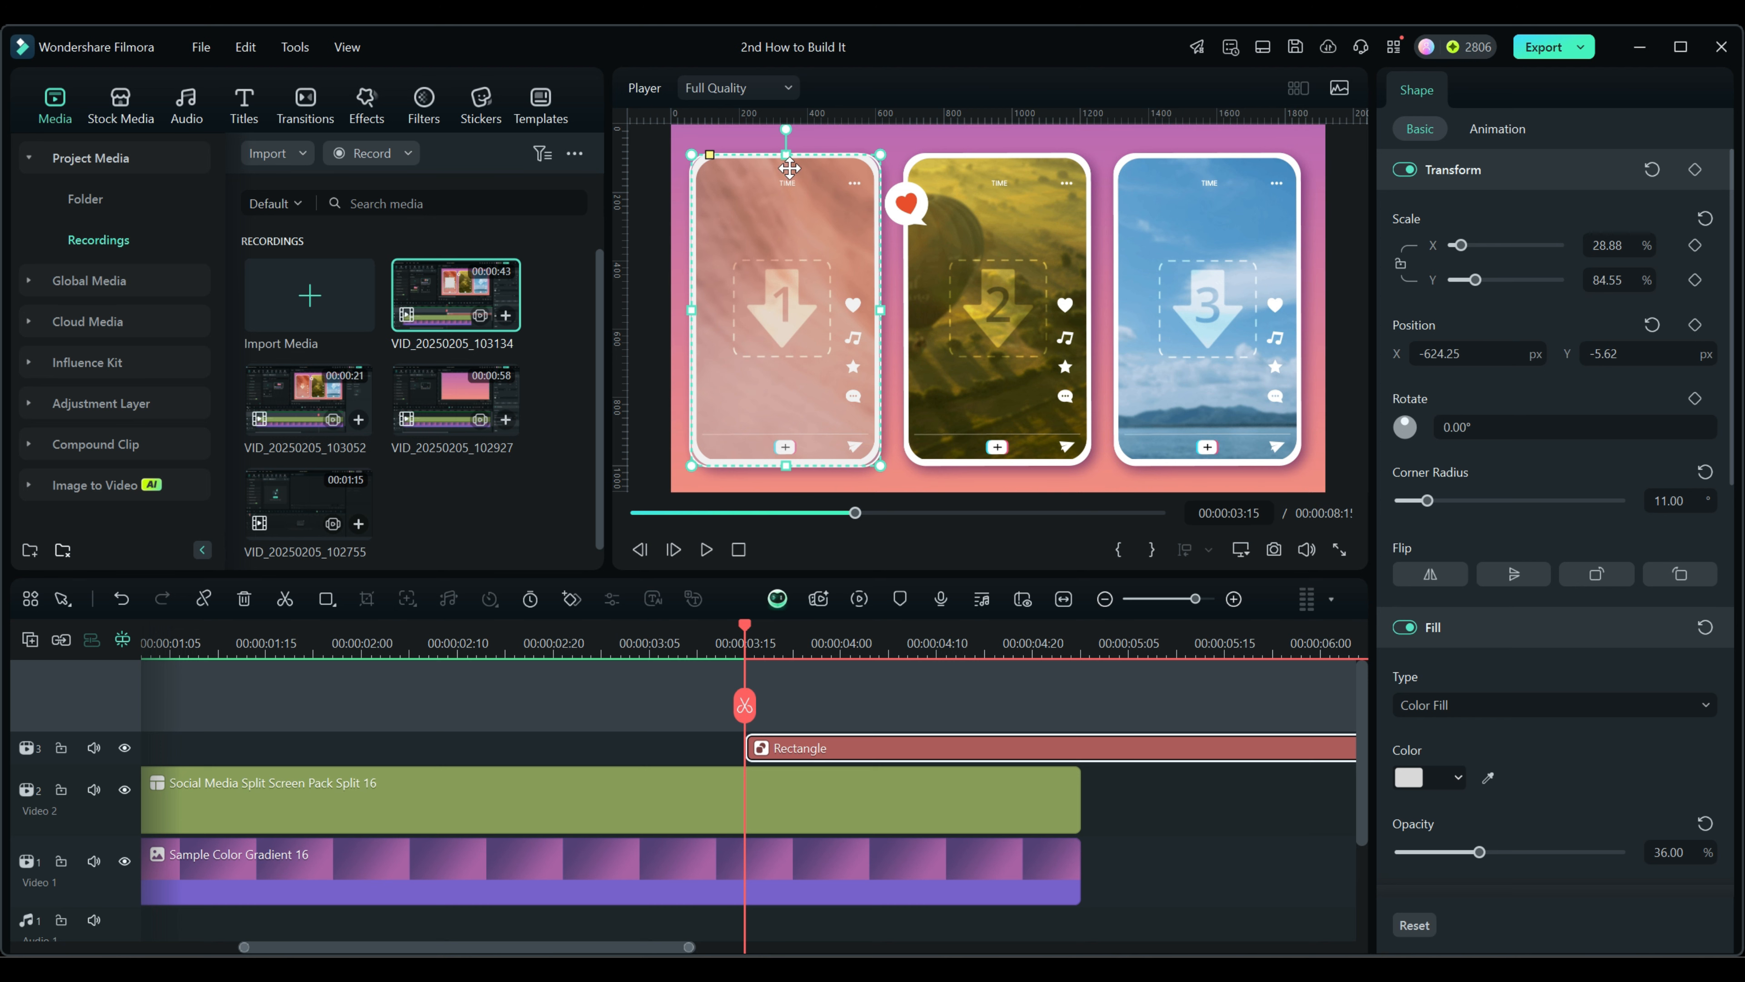
pyautogui.moveTo(789, 159); pyautogui.dragTo(834, 620)
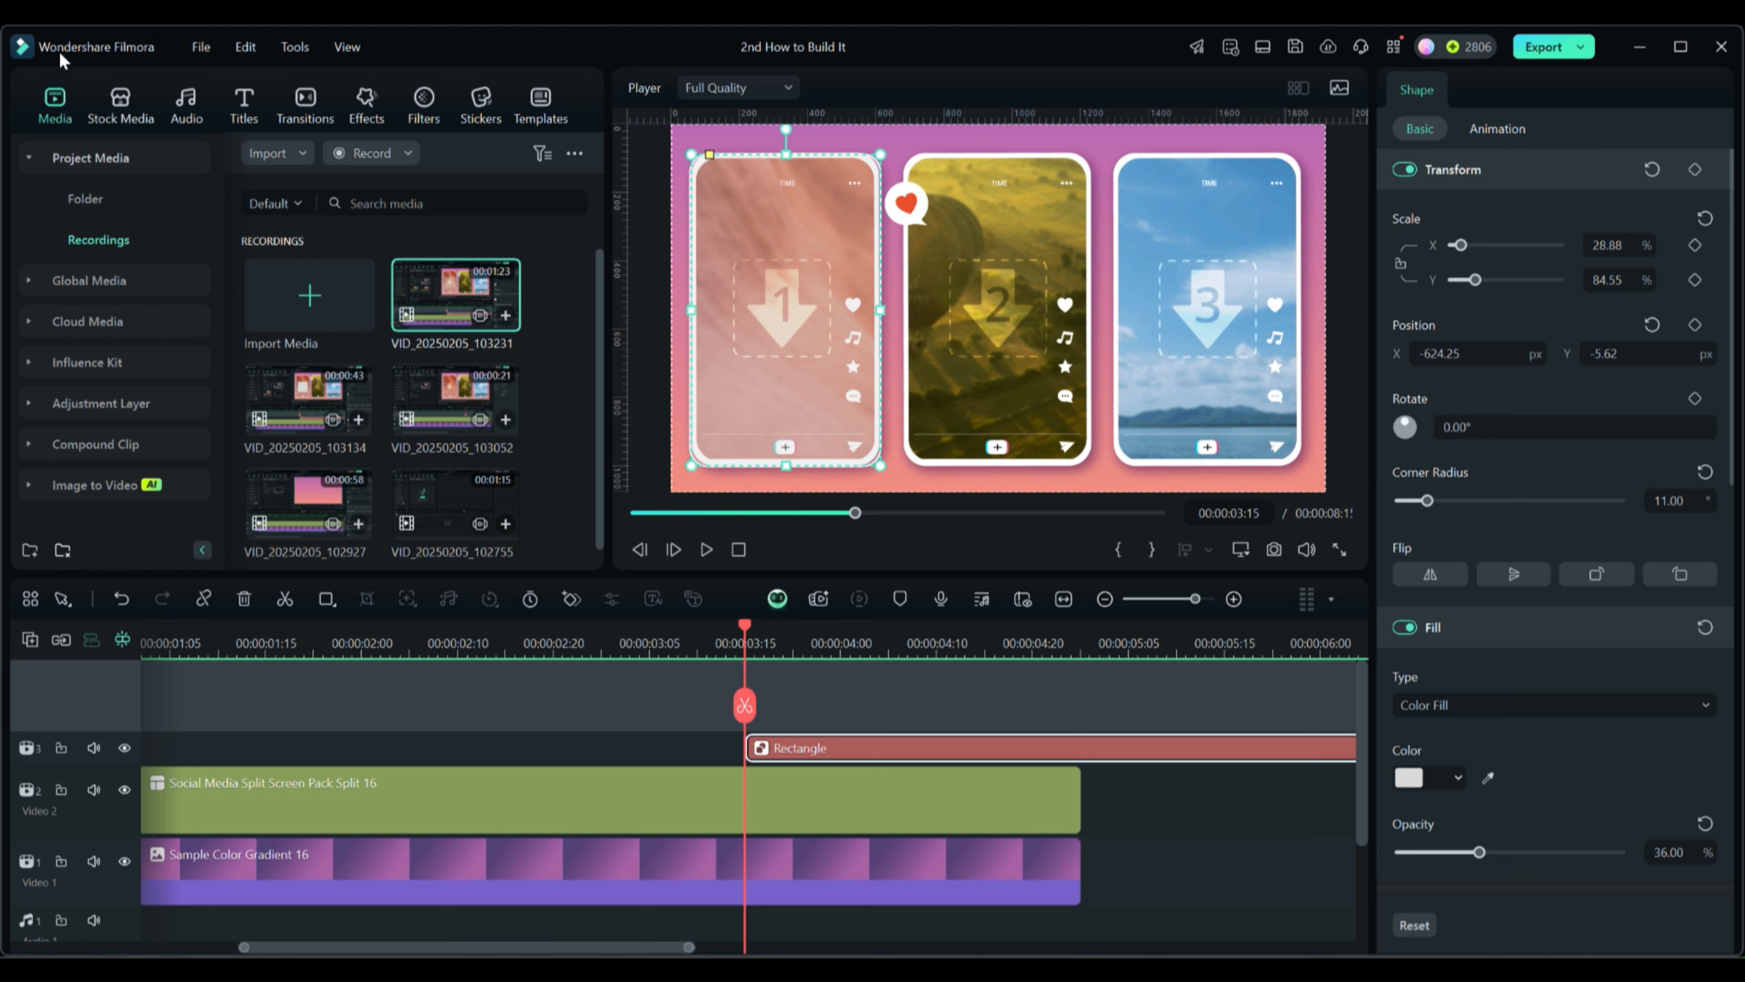
# Copy the rectangle clip and paste four copies of it onto new tracks 4 to 7
pyautogui.rightClick(891, 756)
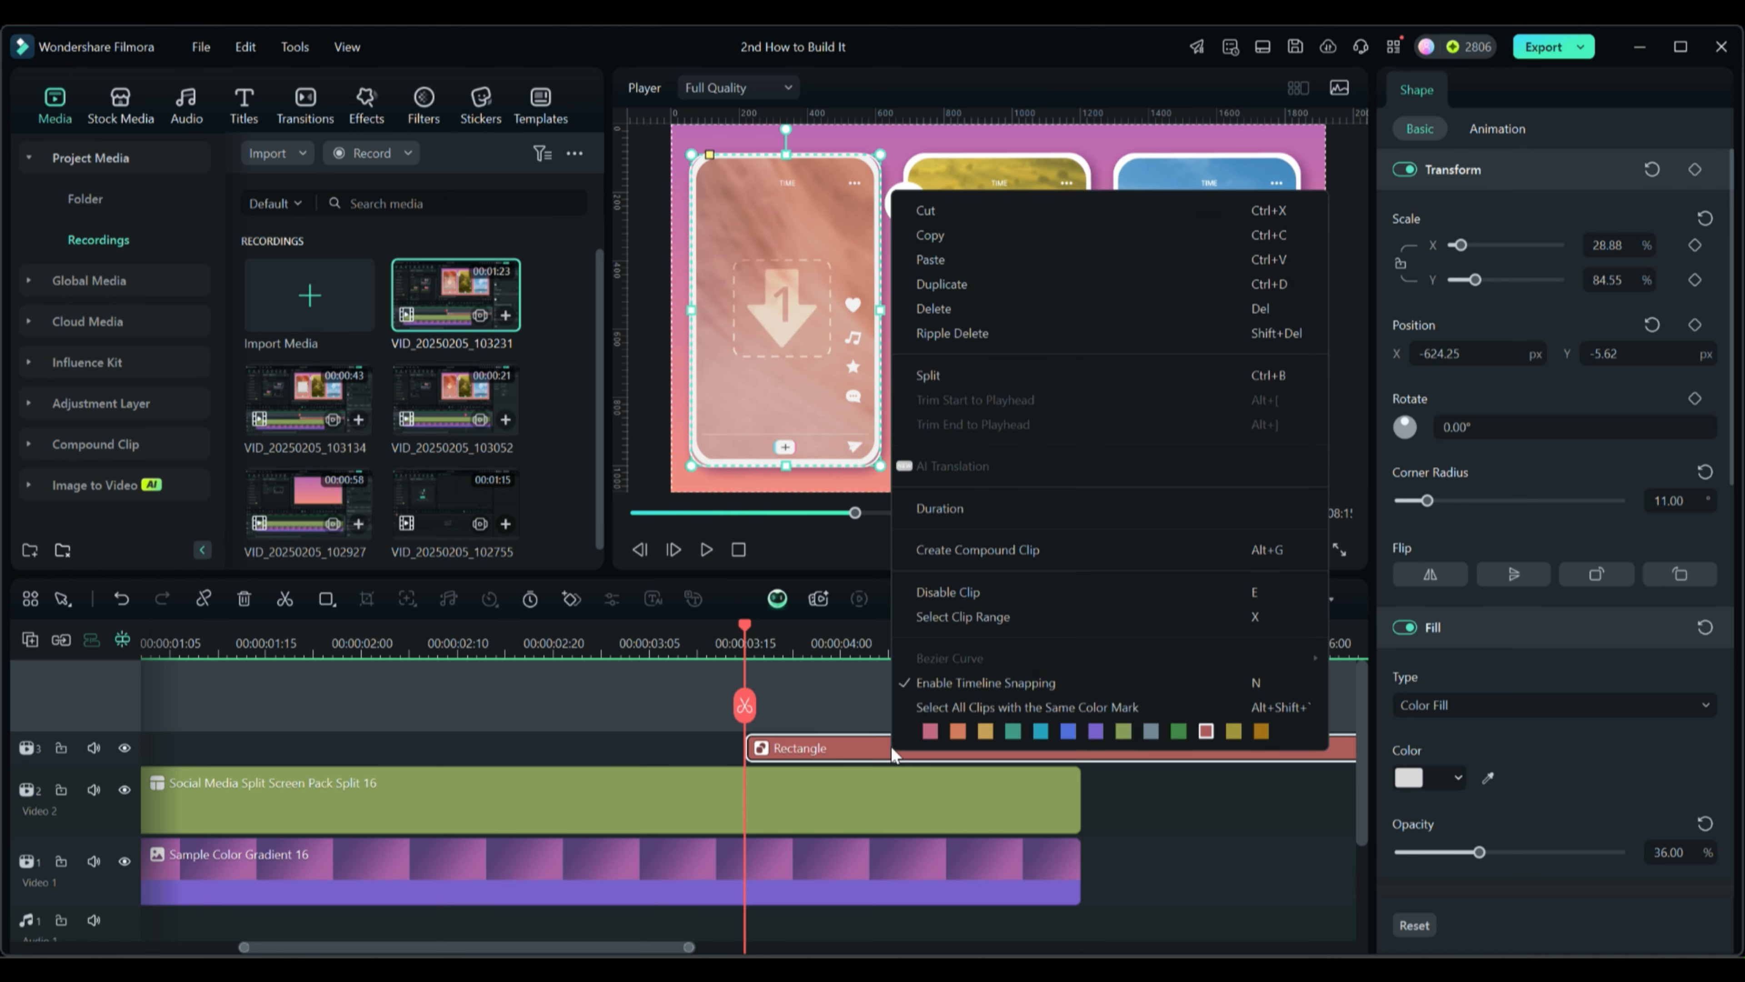
pyautogui.click(932, 240)
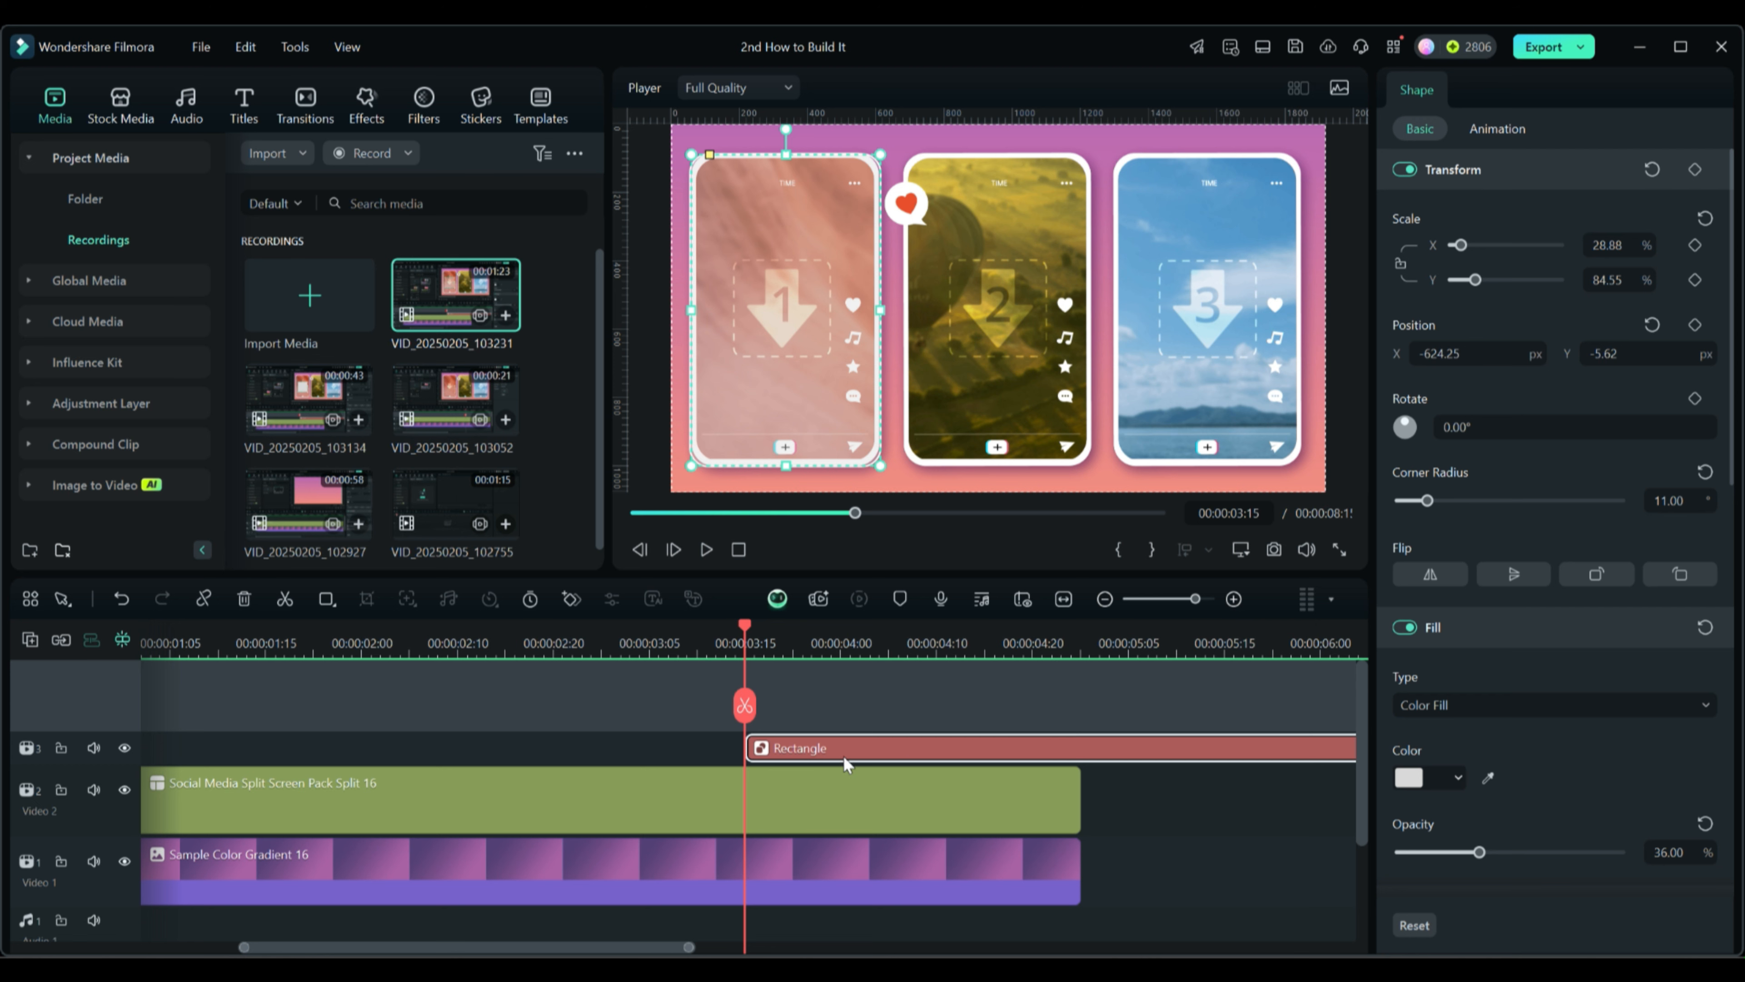
pyautogui.hotkey('ctrl', 'v')
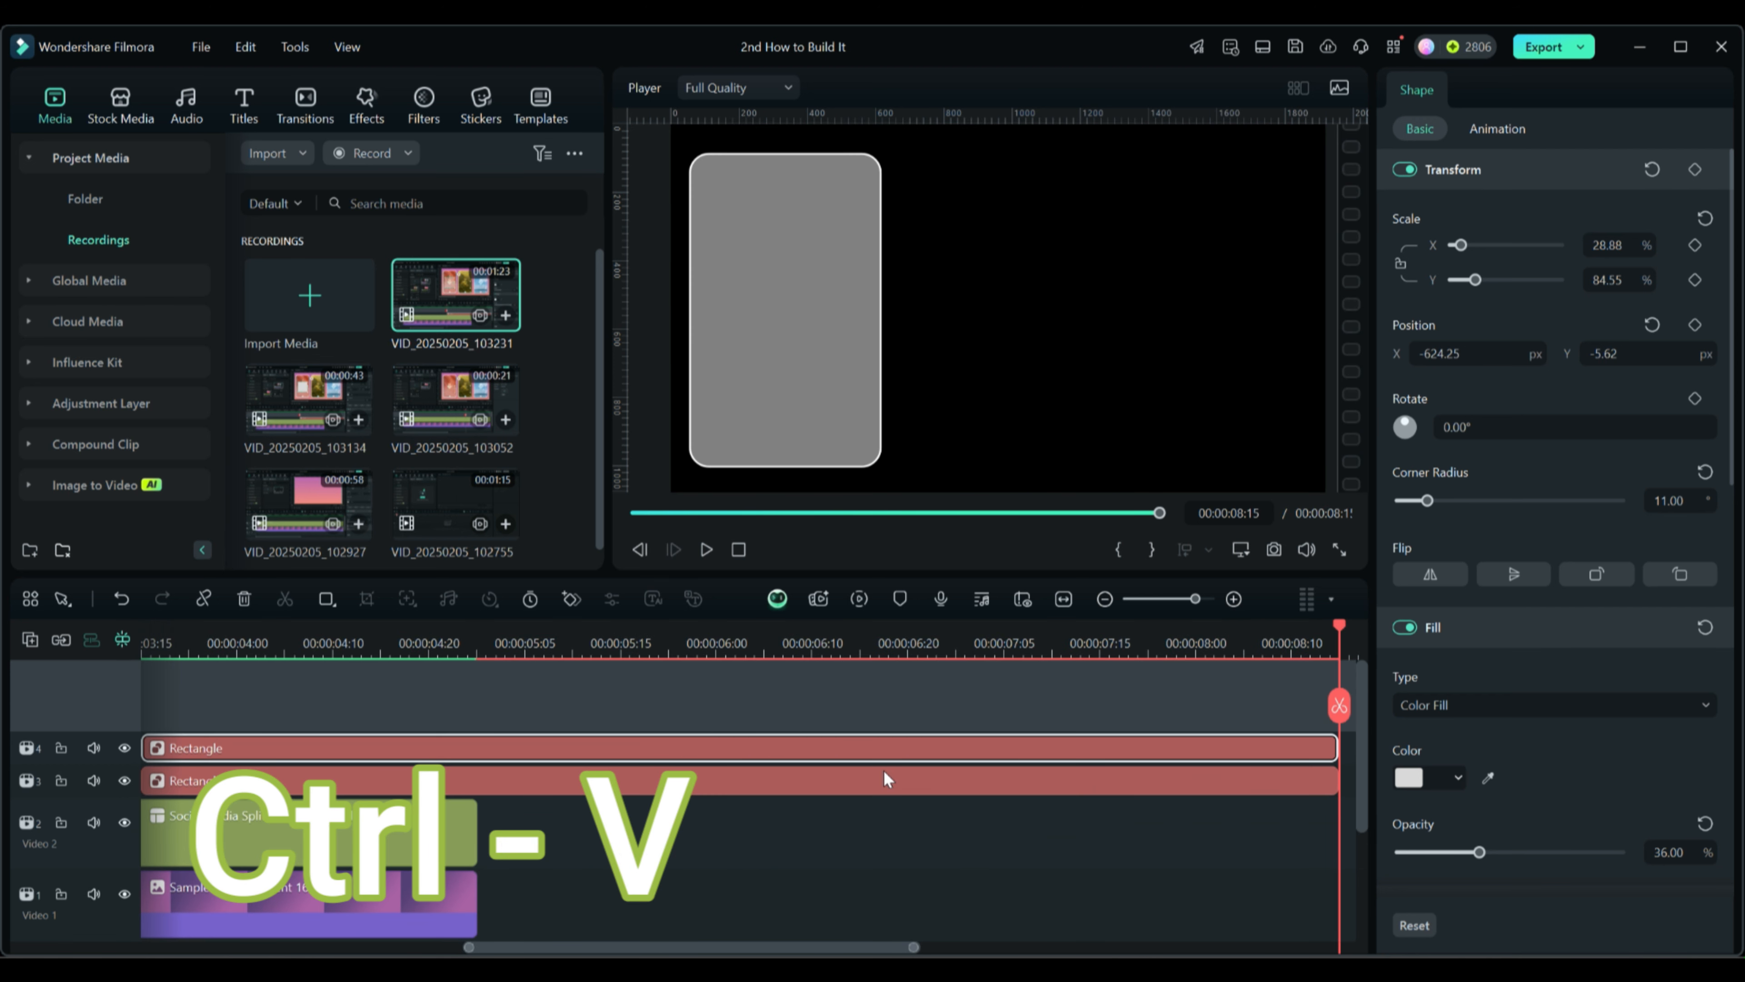
pyautogui.hotkey('ctrl', 'v')
pyautogui.hotkey('ctrl', 'v')
pyautogui.hotkey('ctrl', 'v')
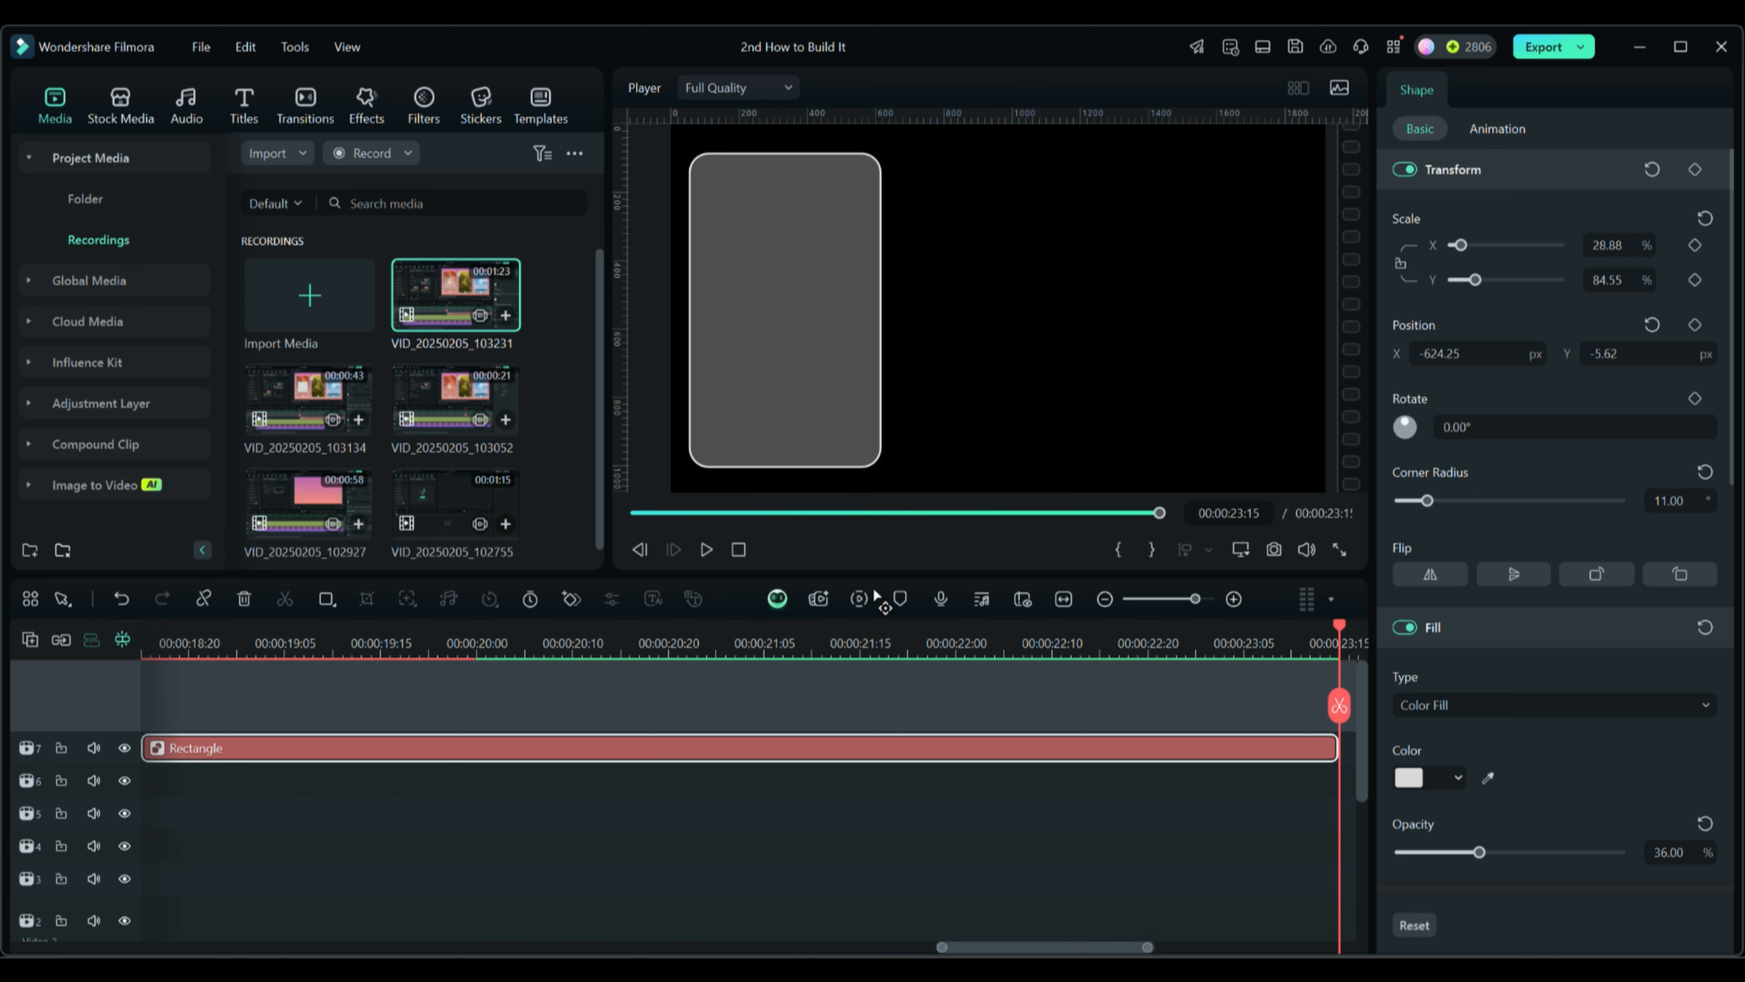
# Delete the empty gaps before the rectangle clips on tracks 3 to 7 so all of them start at 00:00:00:00
pyautogui.click(740, 548)
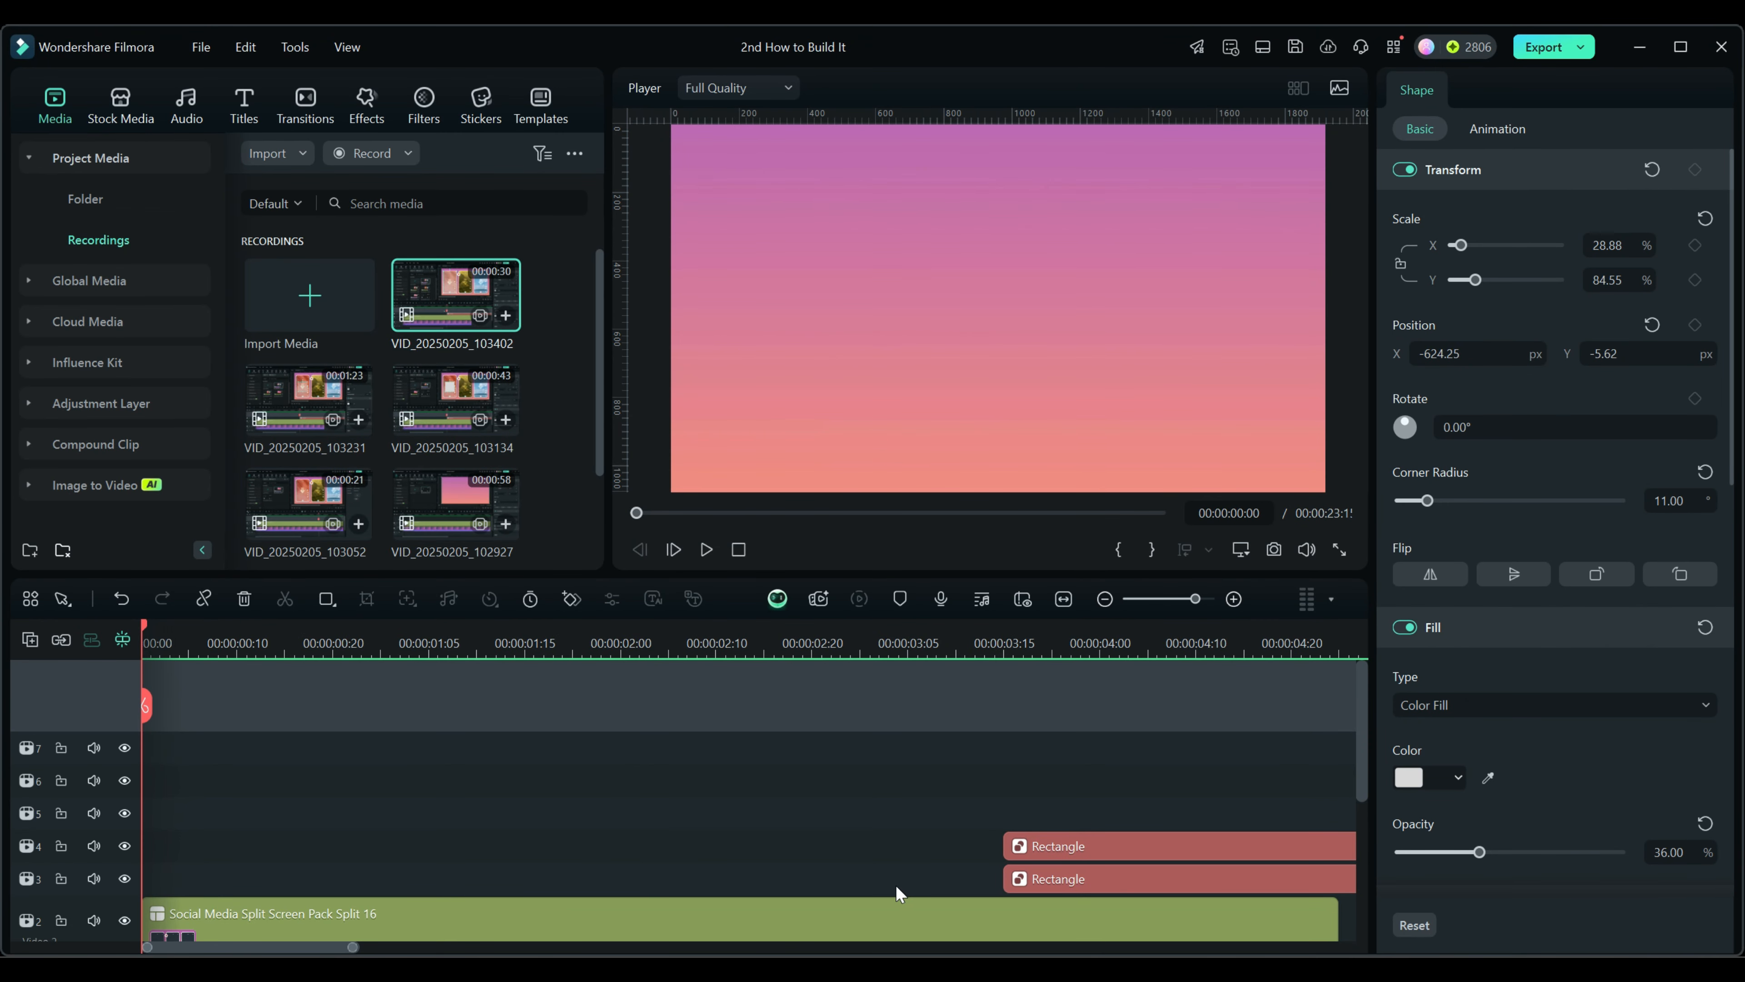
pyautogui.click(855, 883)
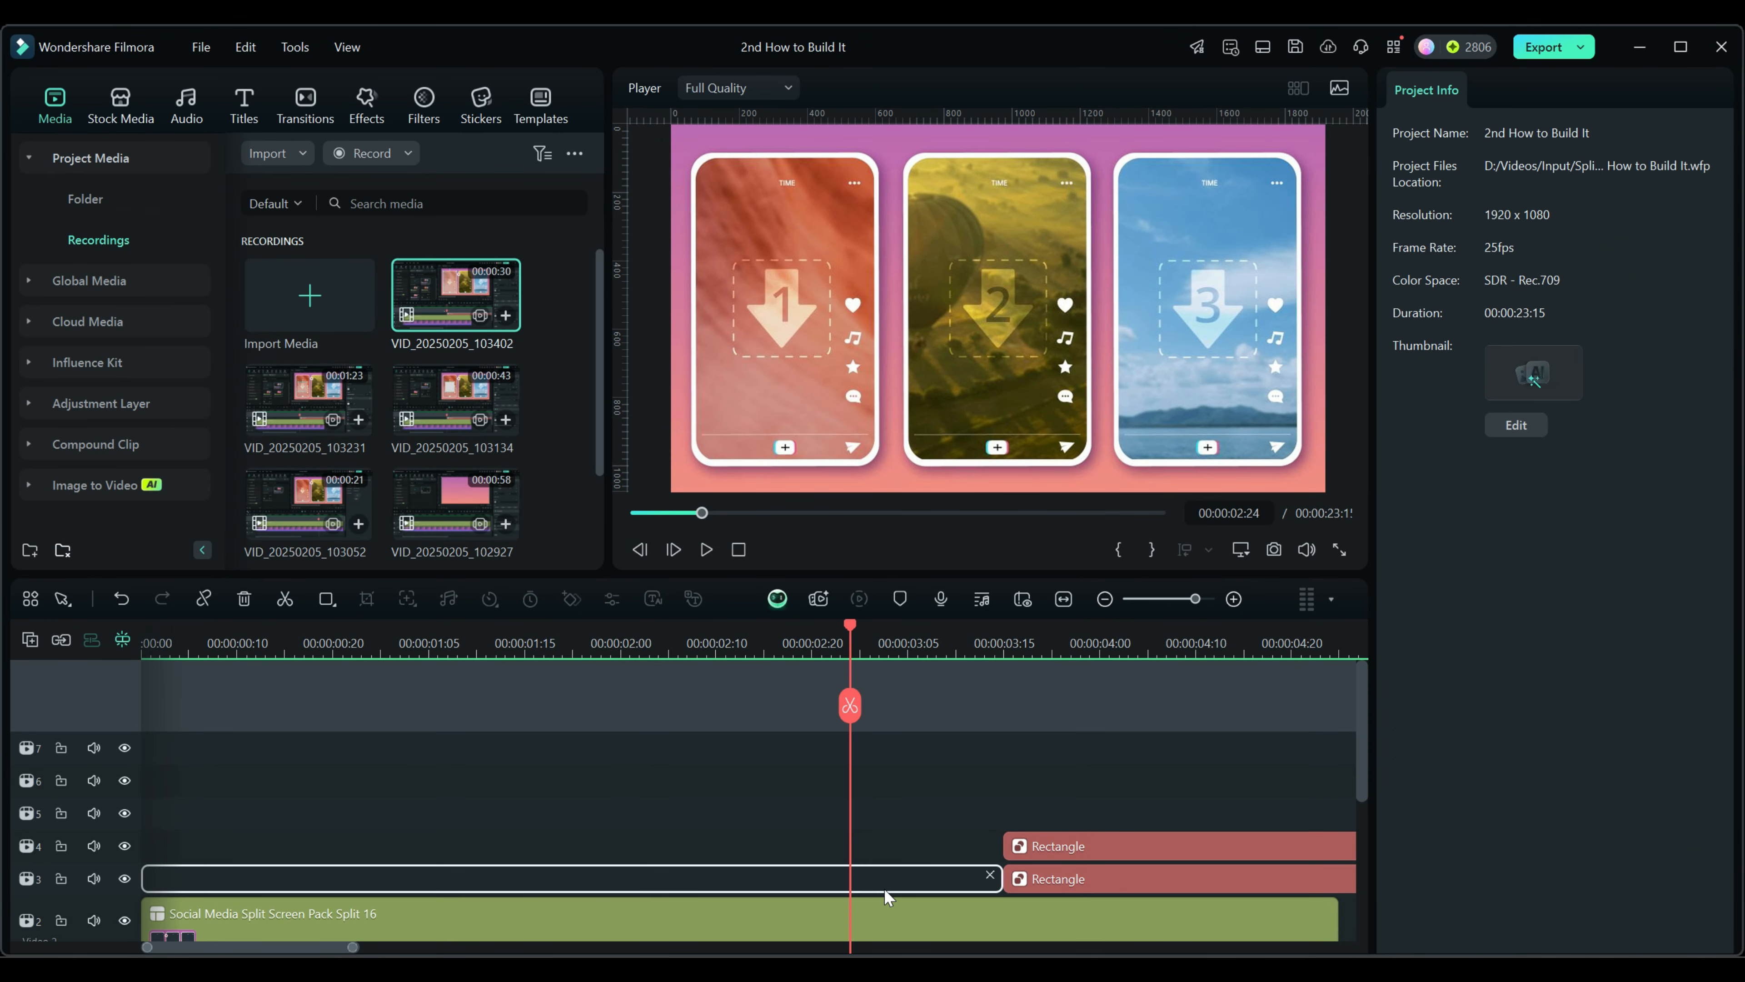
pyautogui.click(990, 876)
pyautogui.click(922, 850)
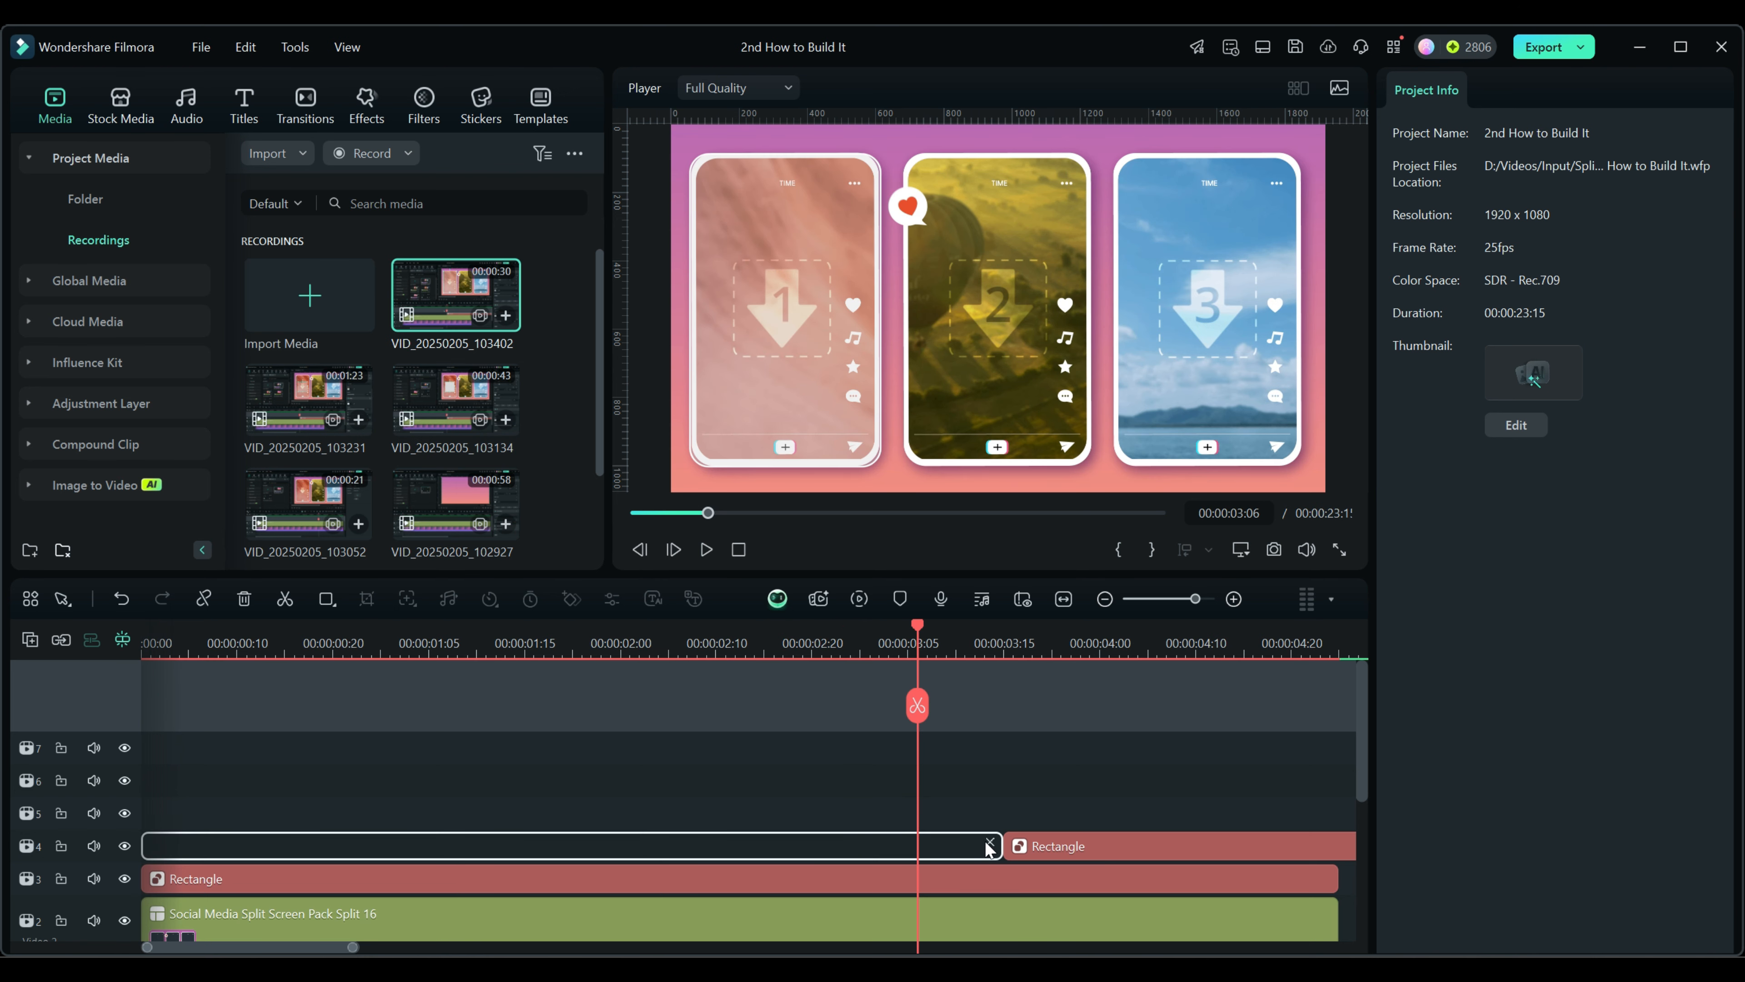
pyautogui.click(990, 844)
pyautogui.click(785, 813)
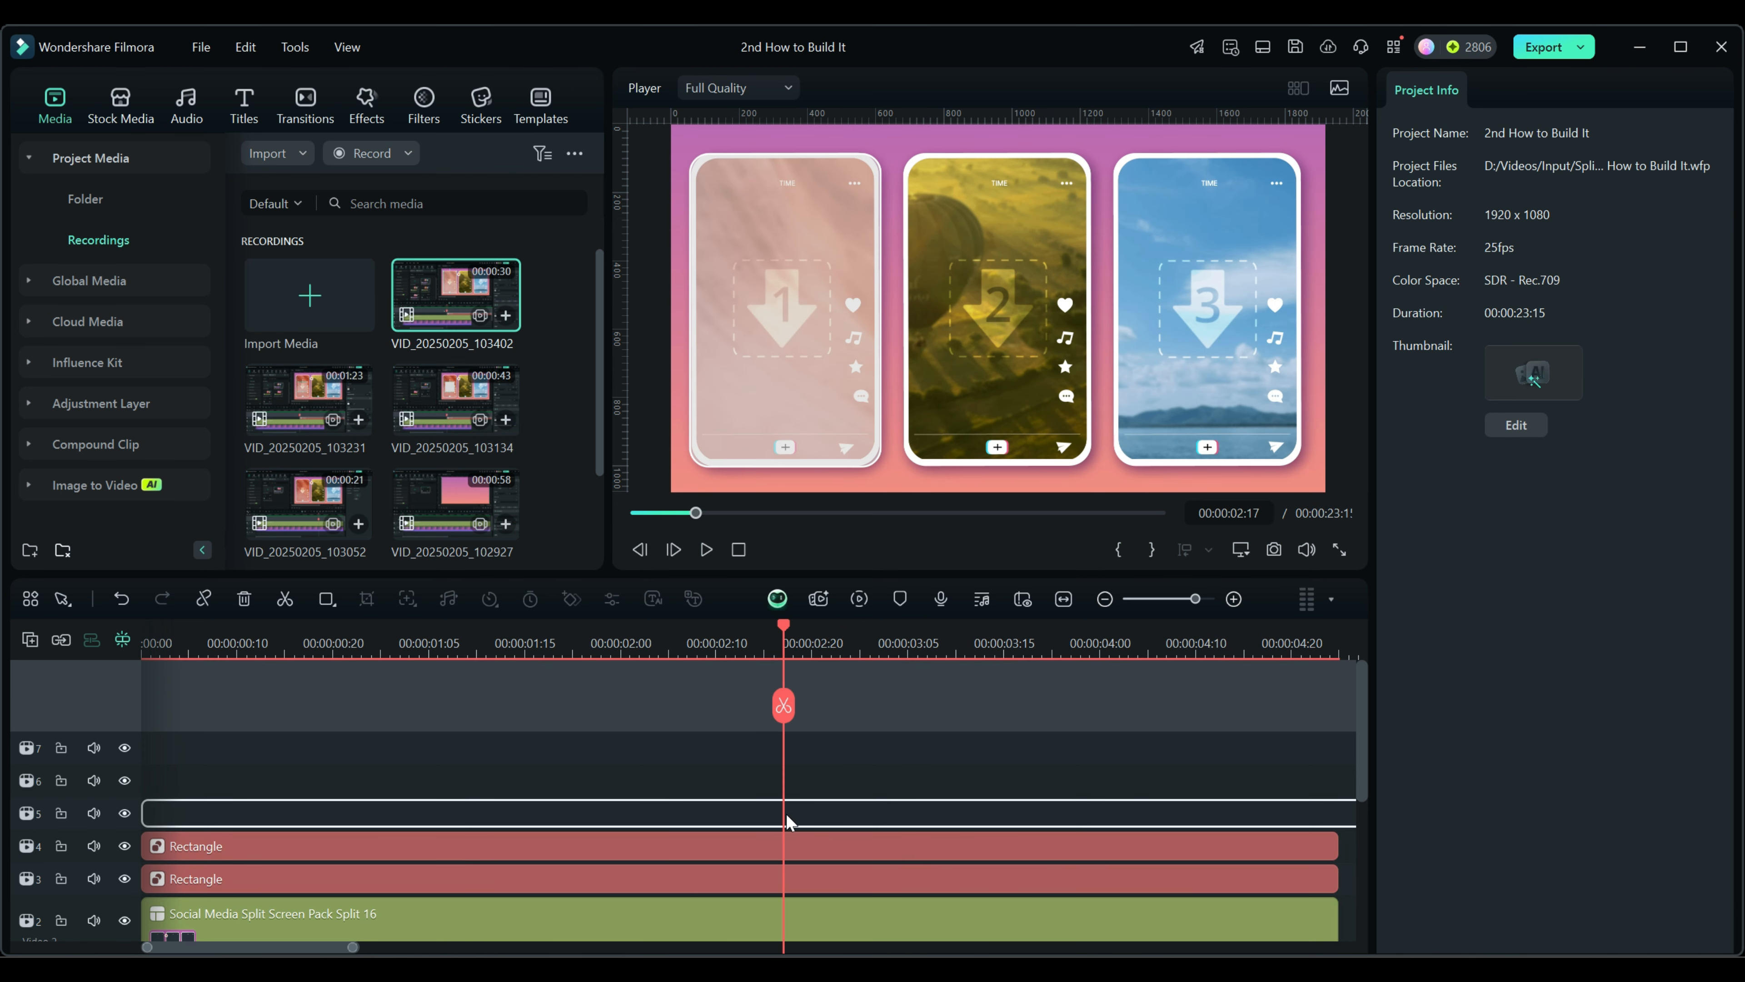
pyautogui.press('Delete')
pyautogui.click(788, 787)
pyautogui.press('Delete')
pyautogui.click(789, 752)
pyautogui.press('Delete')
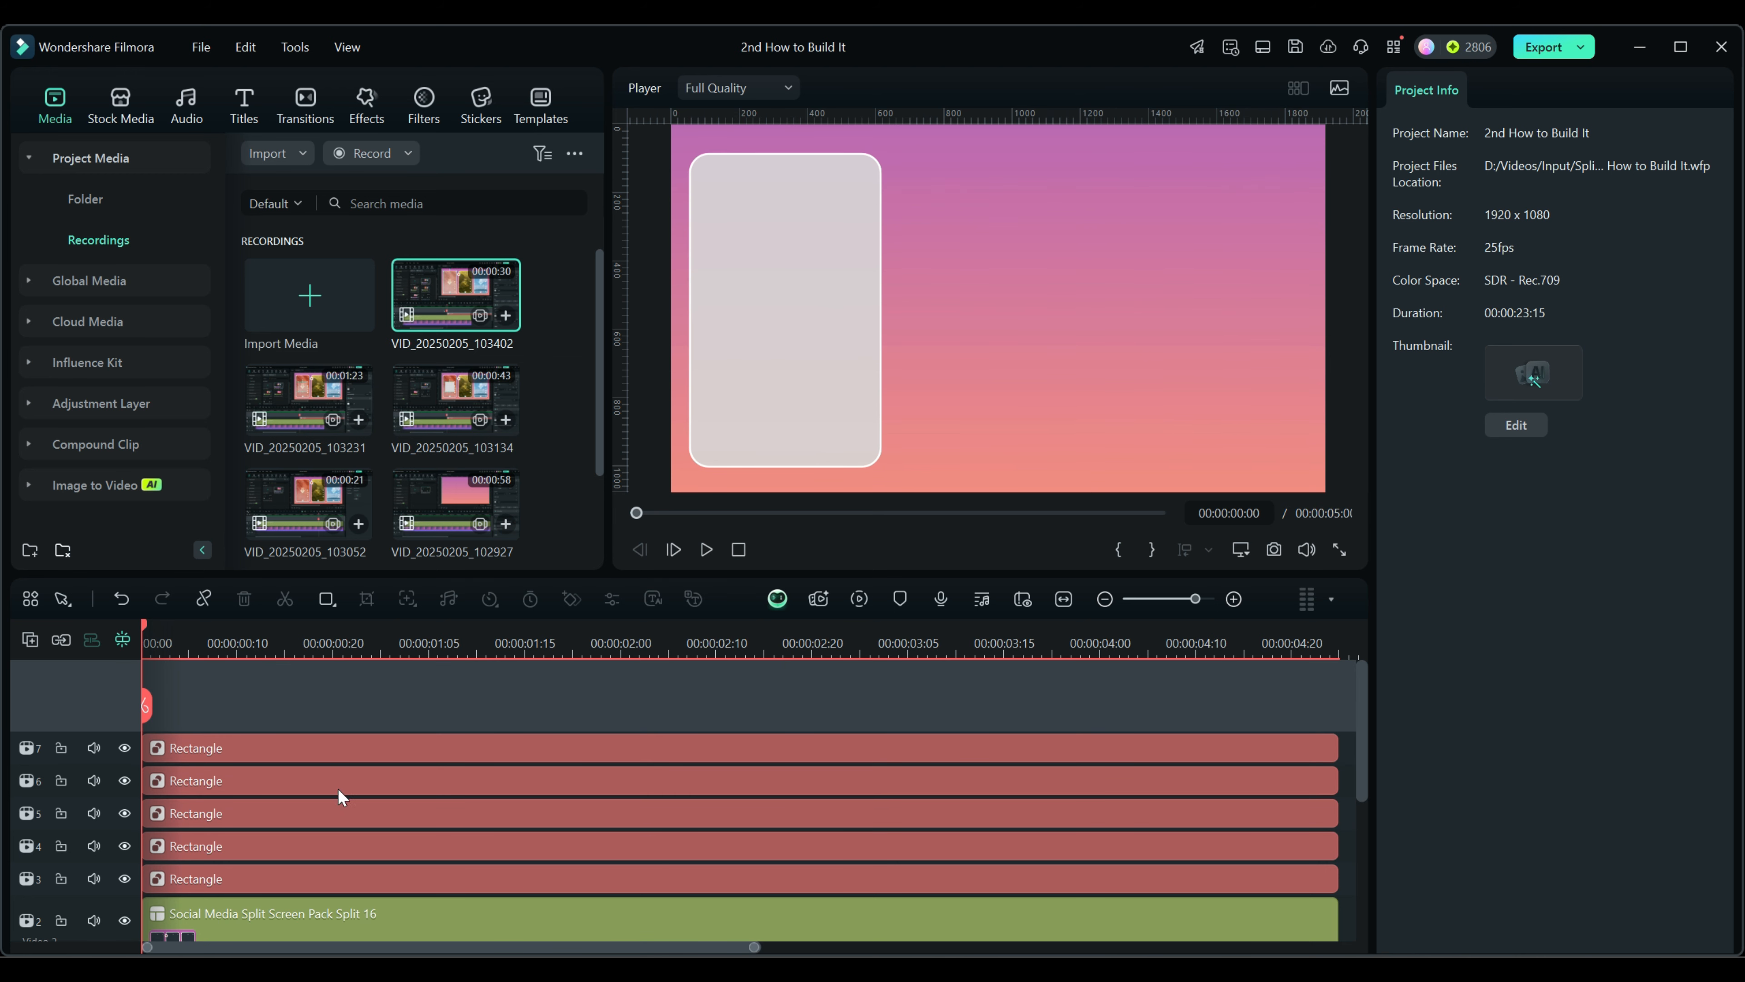
# With the playhead at 00:00:03:15, turn off the fill of the rectangles on tracks 5 to 7 and make their borders red
pyautogui.click(1003, 652)
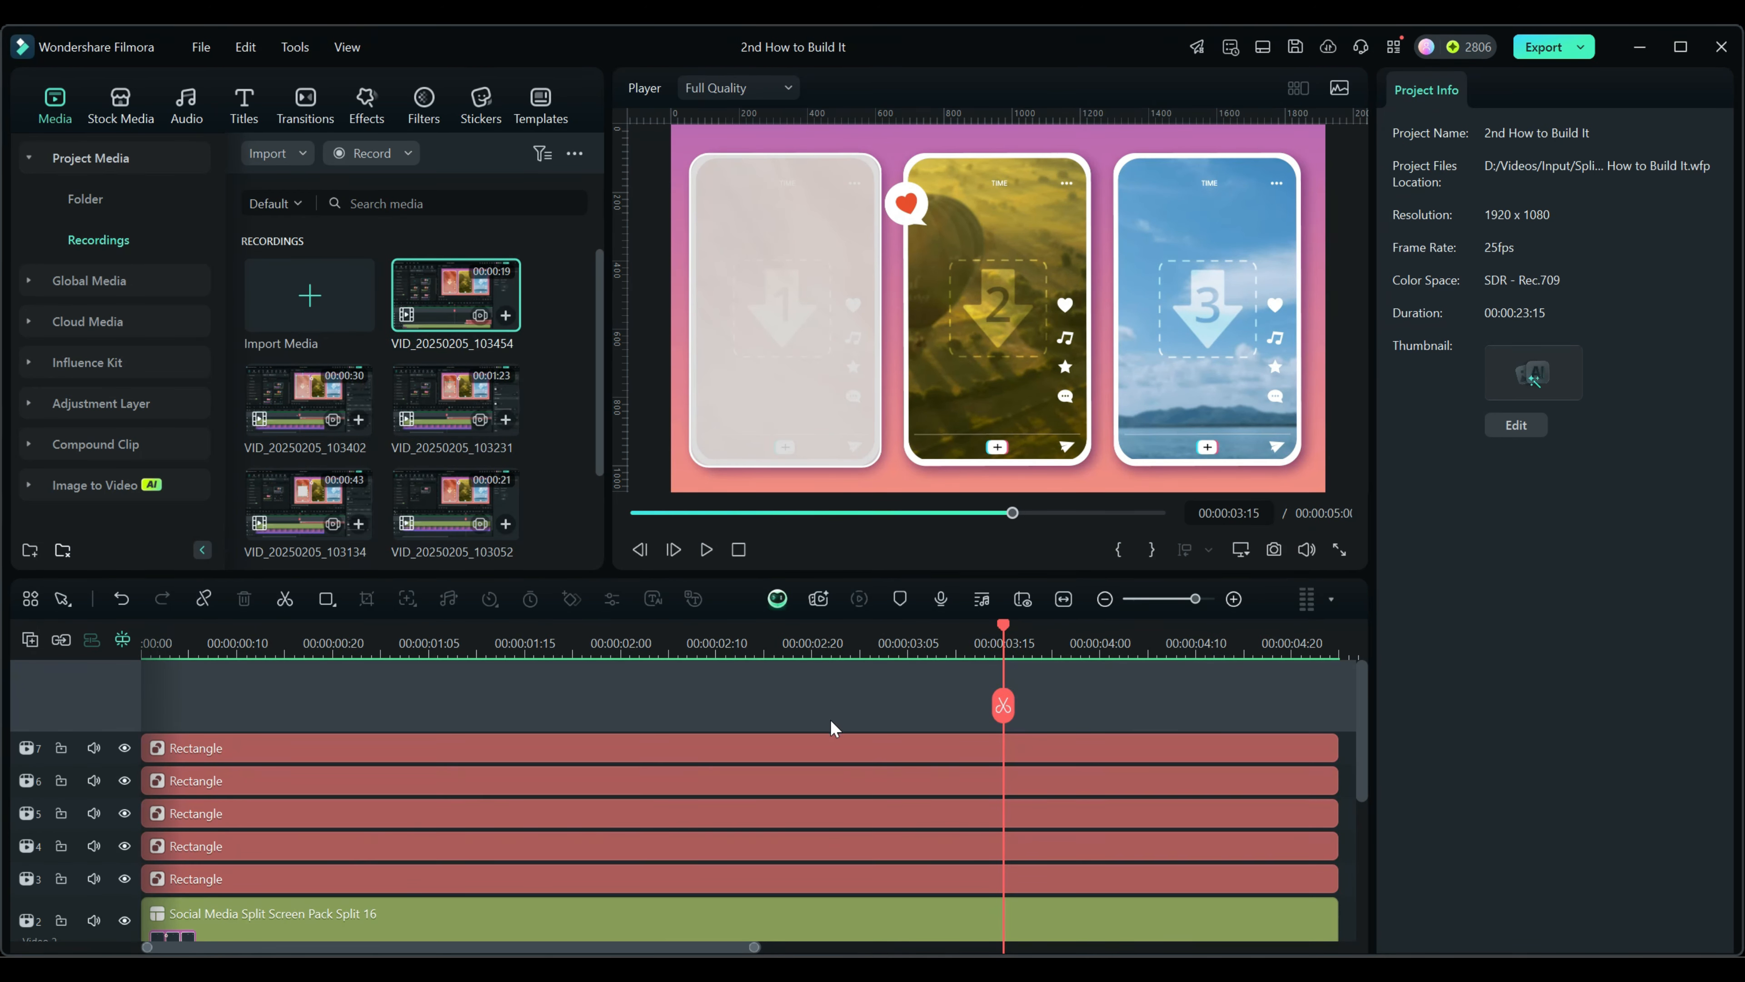
pyautogui.moveTo(860, 715); pyautogui.dragTo(935, 812)
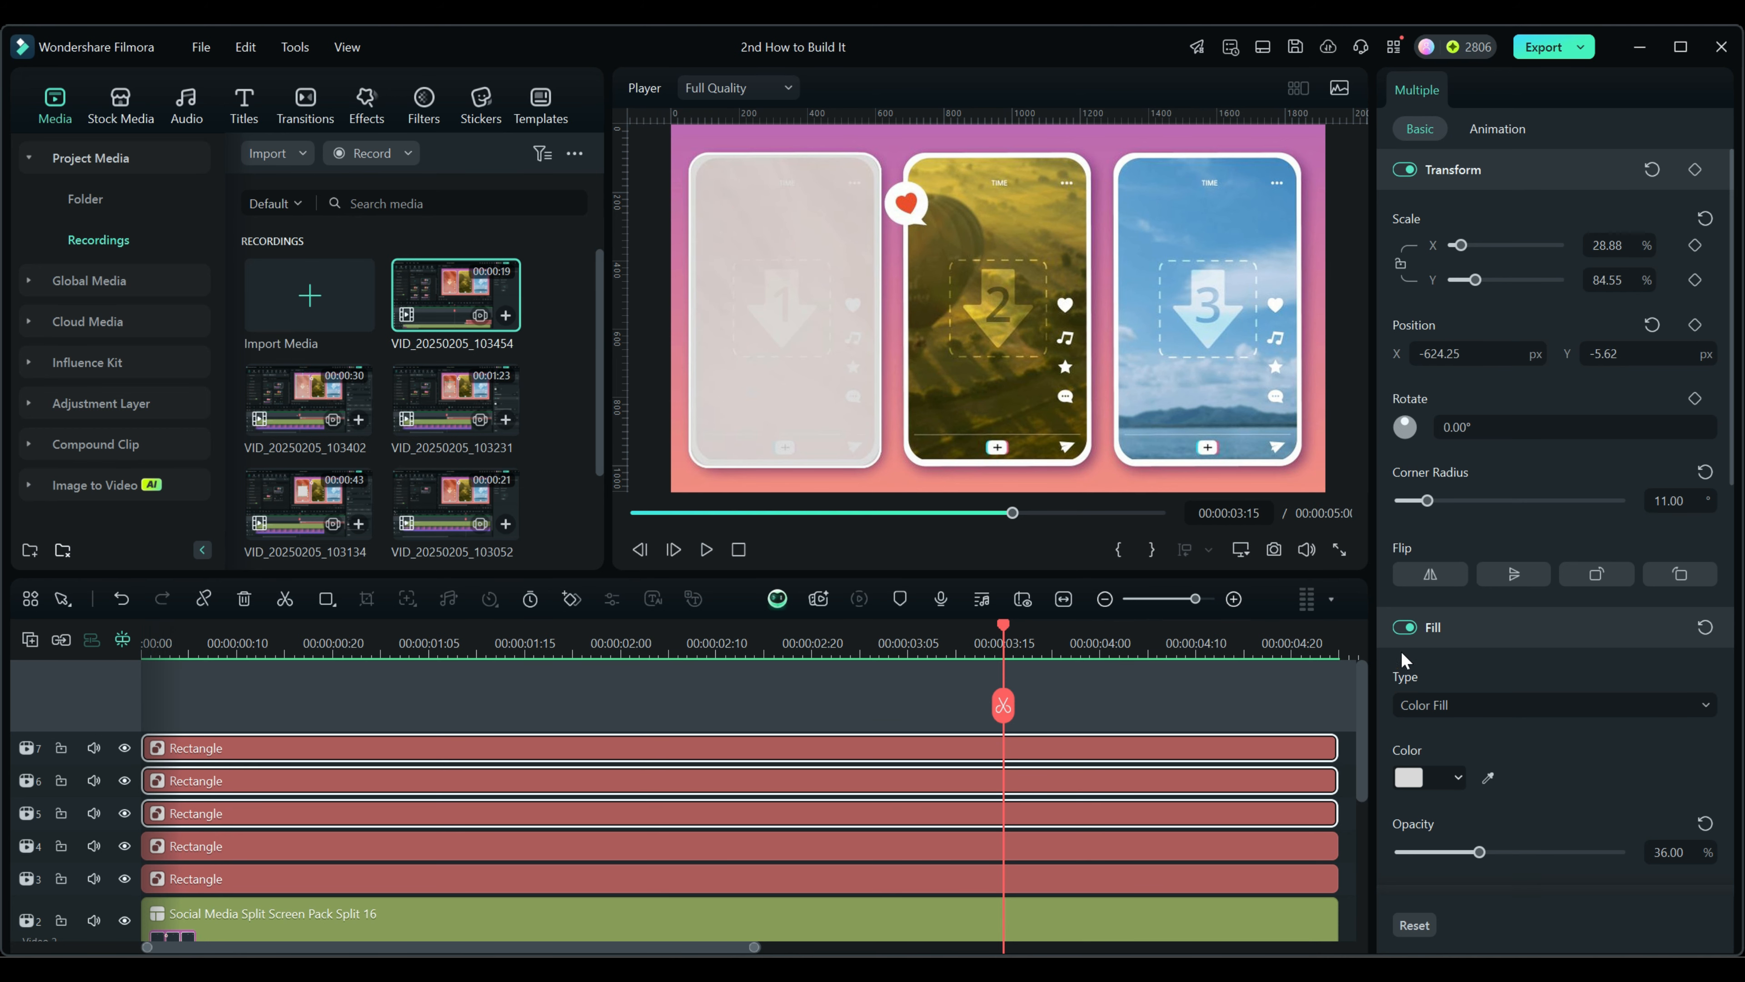
pyautogui.click(1404, 626)
pyautogui.scroll(-4, 1493, 756)
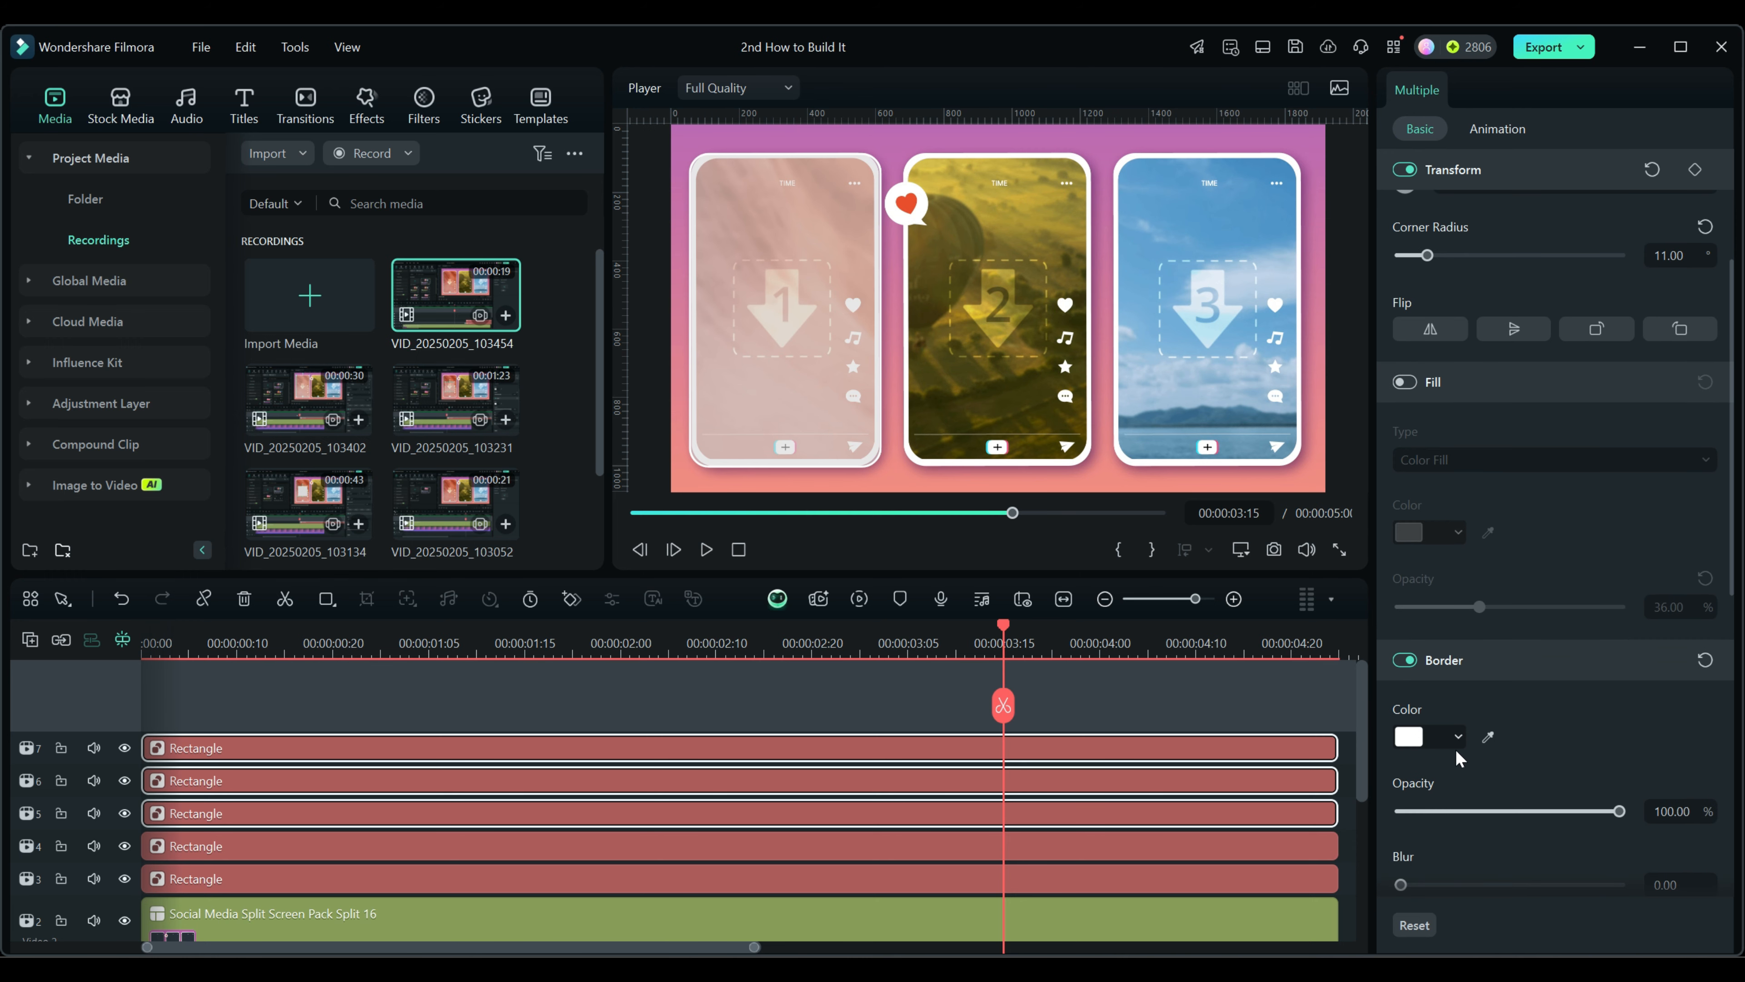
pyautogui.click(1457, 737)
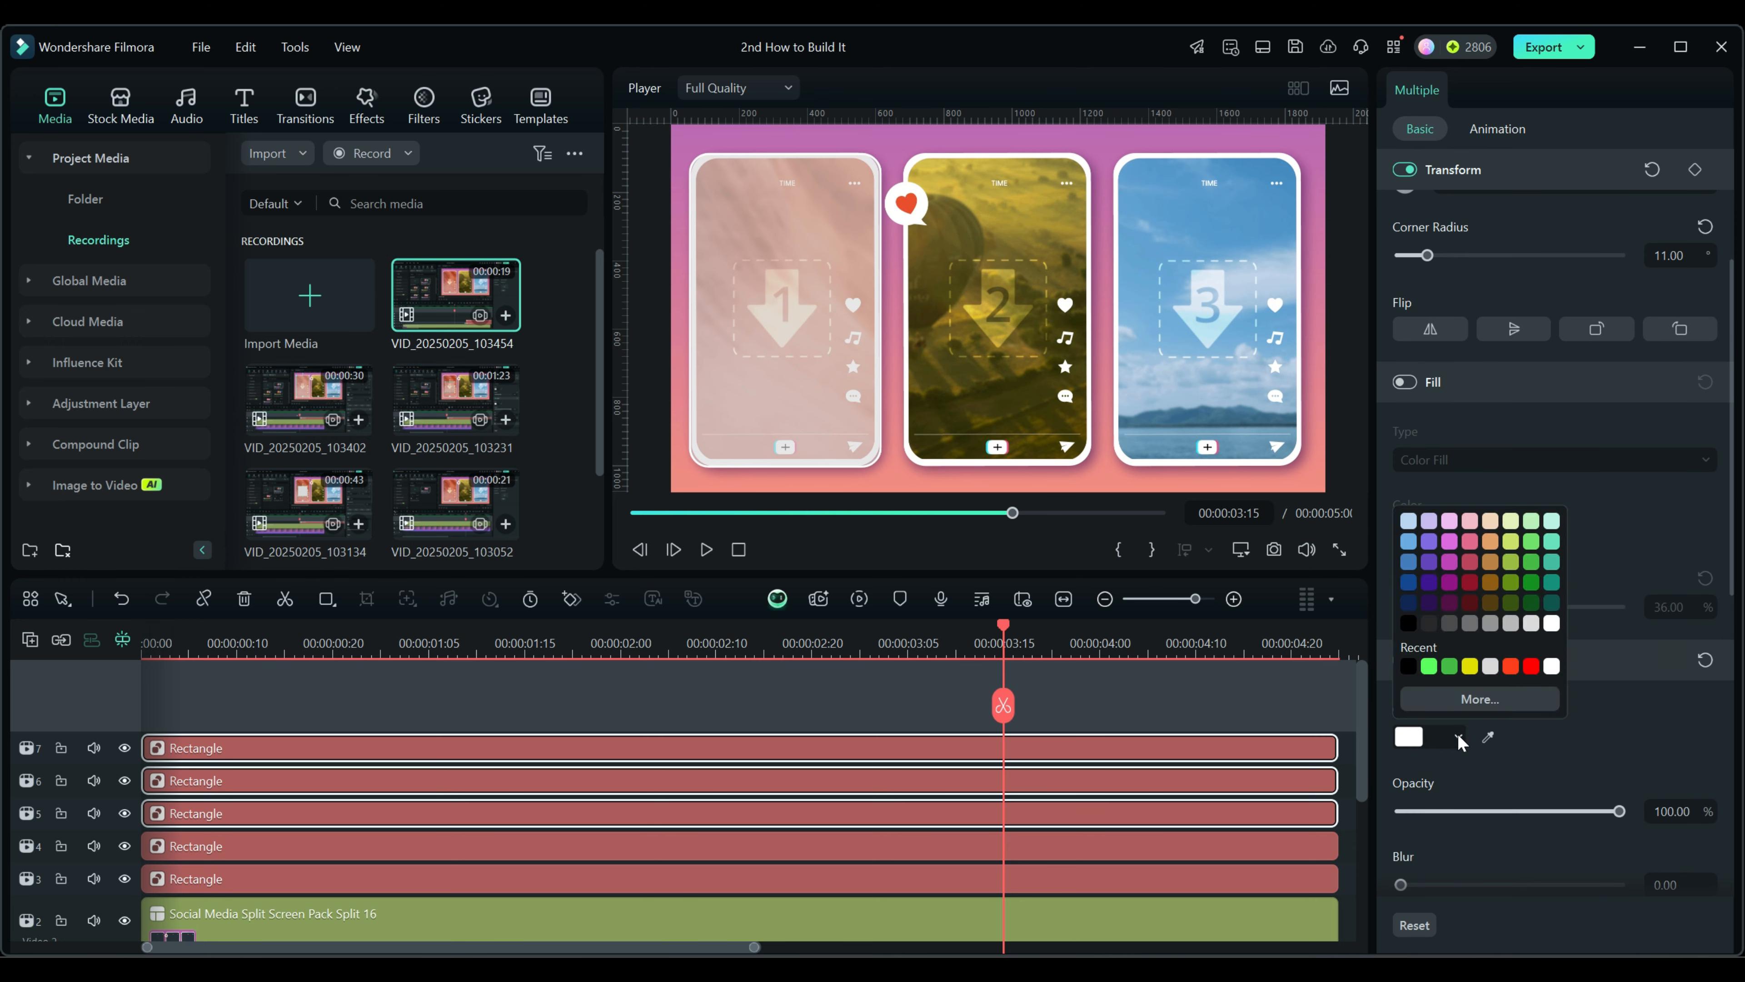
pyautogui.click(1530, 671)
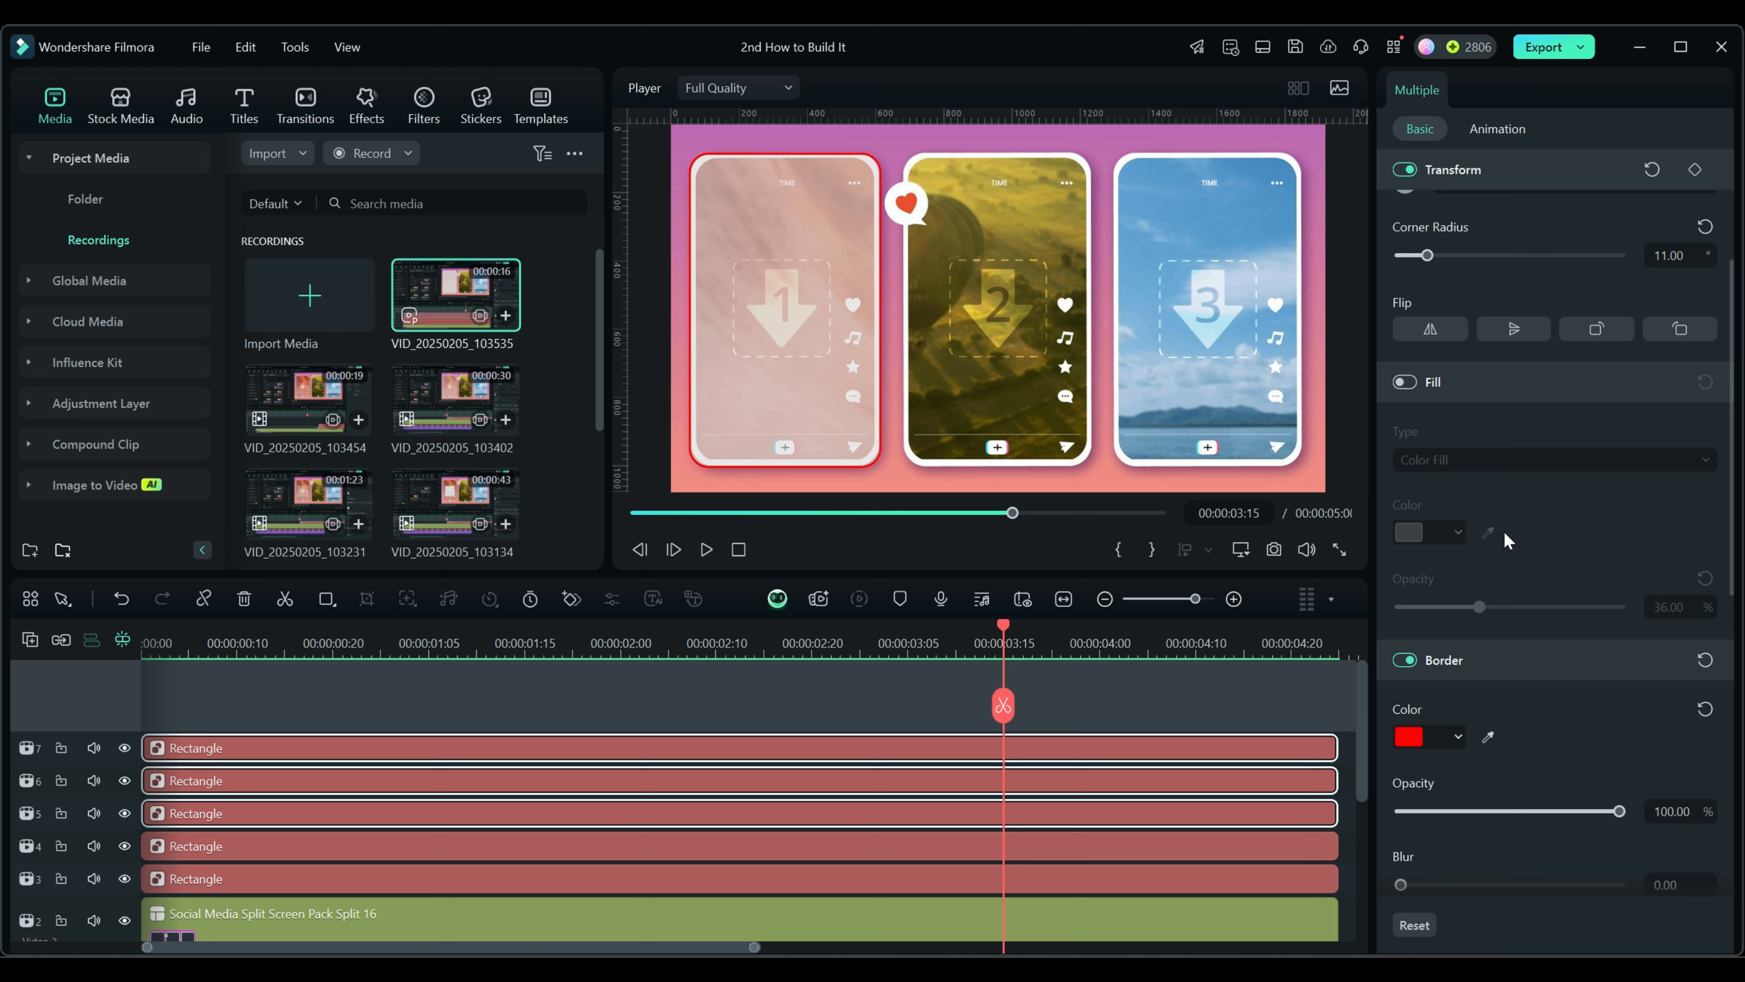
# Set the scale of the three red-bordered rectangles to 28% in X and 83% in Y
pyautogui.scroll(3, 1504, 531)
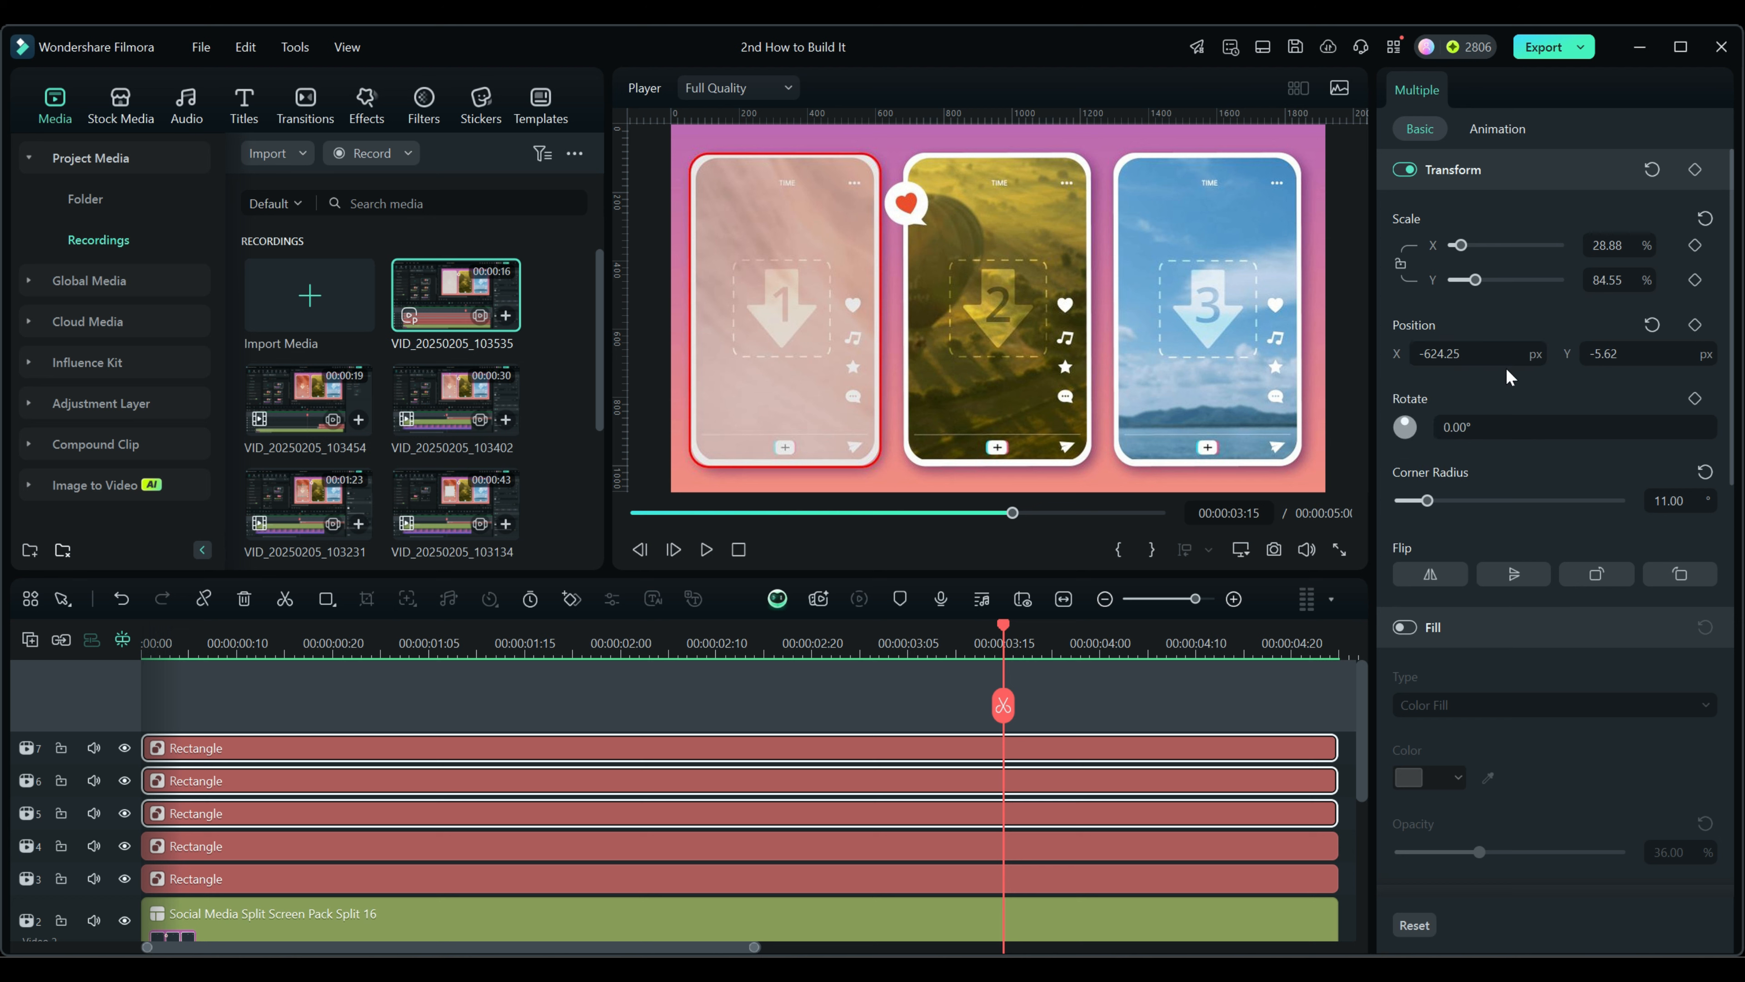
pyautogui.click(1611, 244)
pyautogui.write('28')
pyautogui.press('Tab')
pyautogui.write('83')
pyautogui.press('Return')
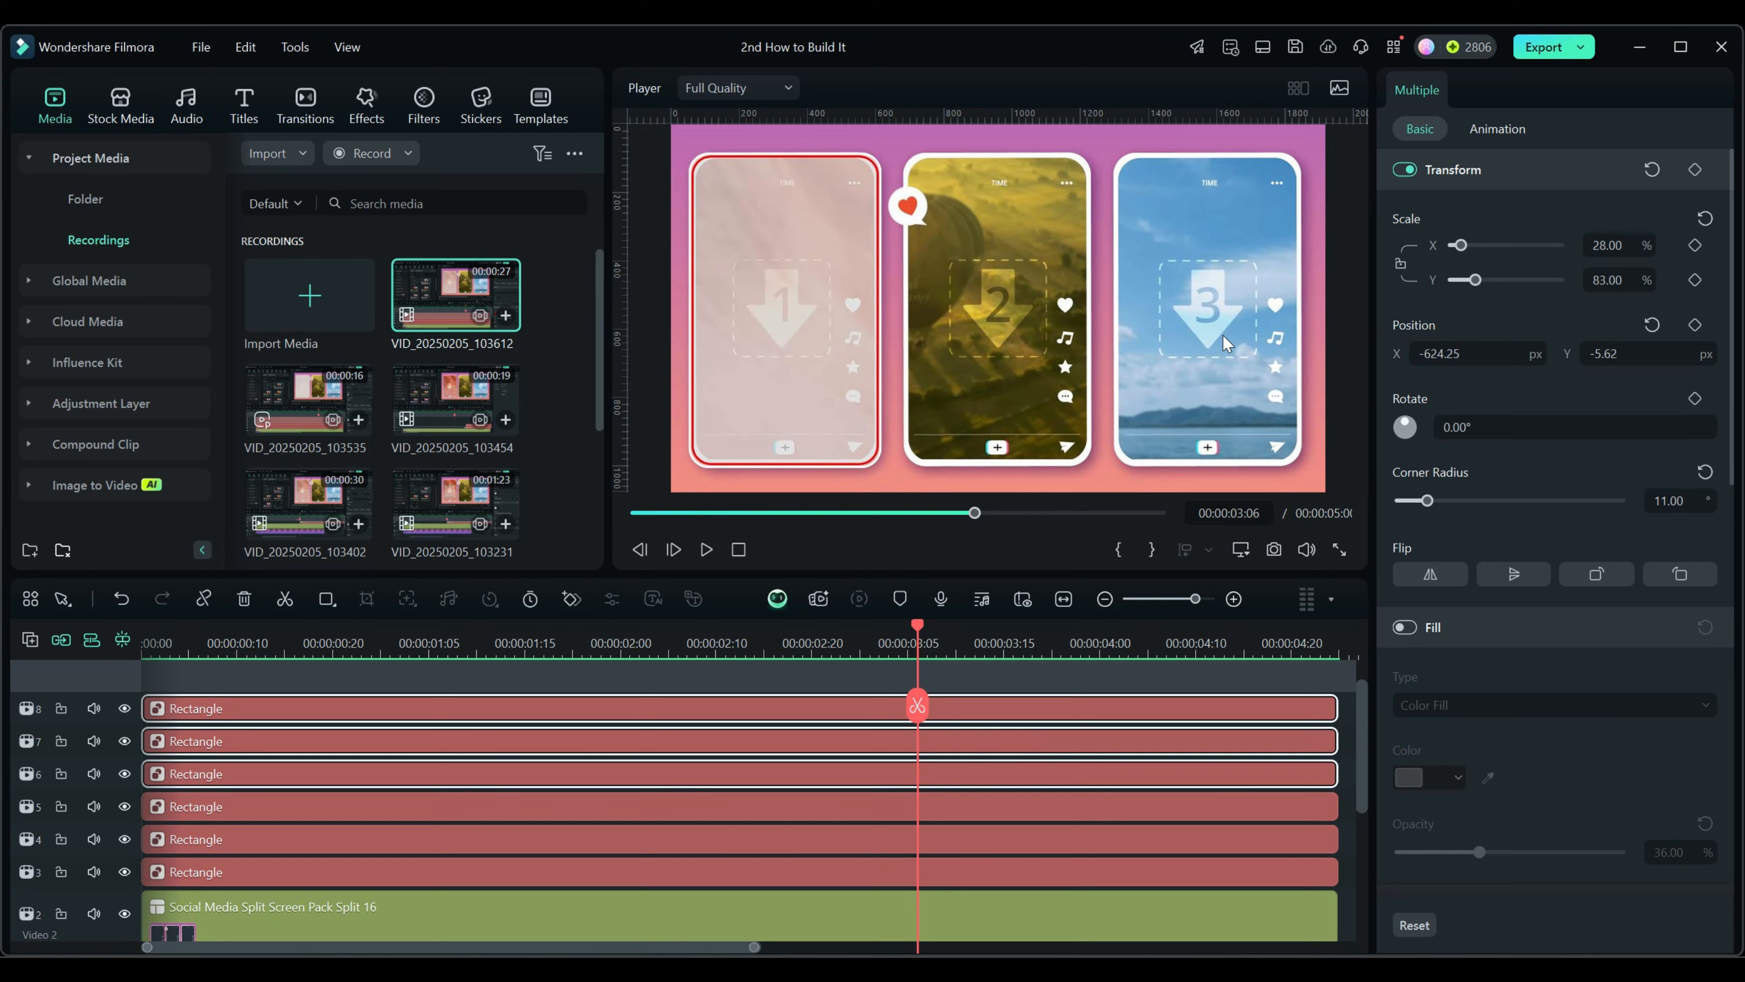
# Move the rectangles on tracks 4 and 7 together over the second phone frame at X position -2.25 px
pyautogui.click(552, 836)
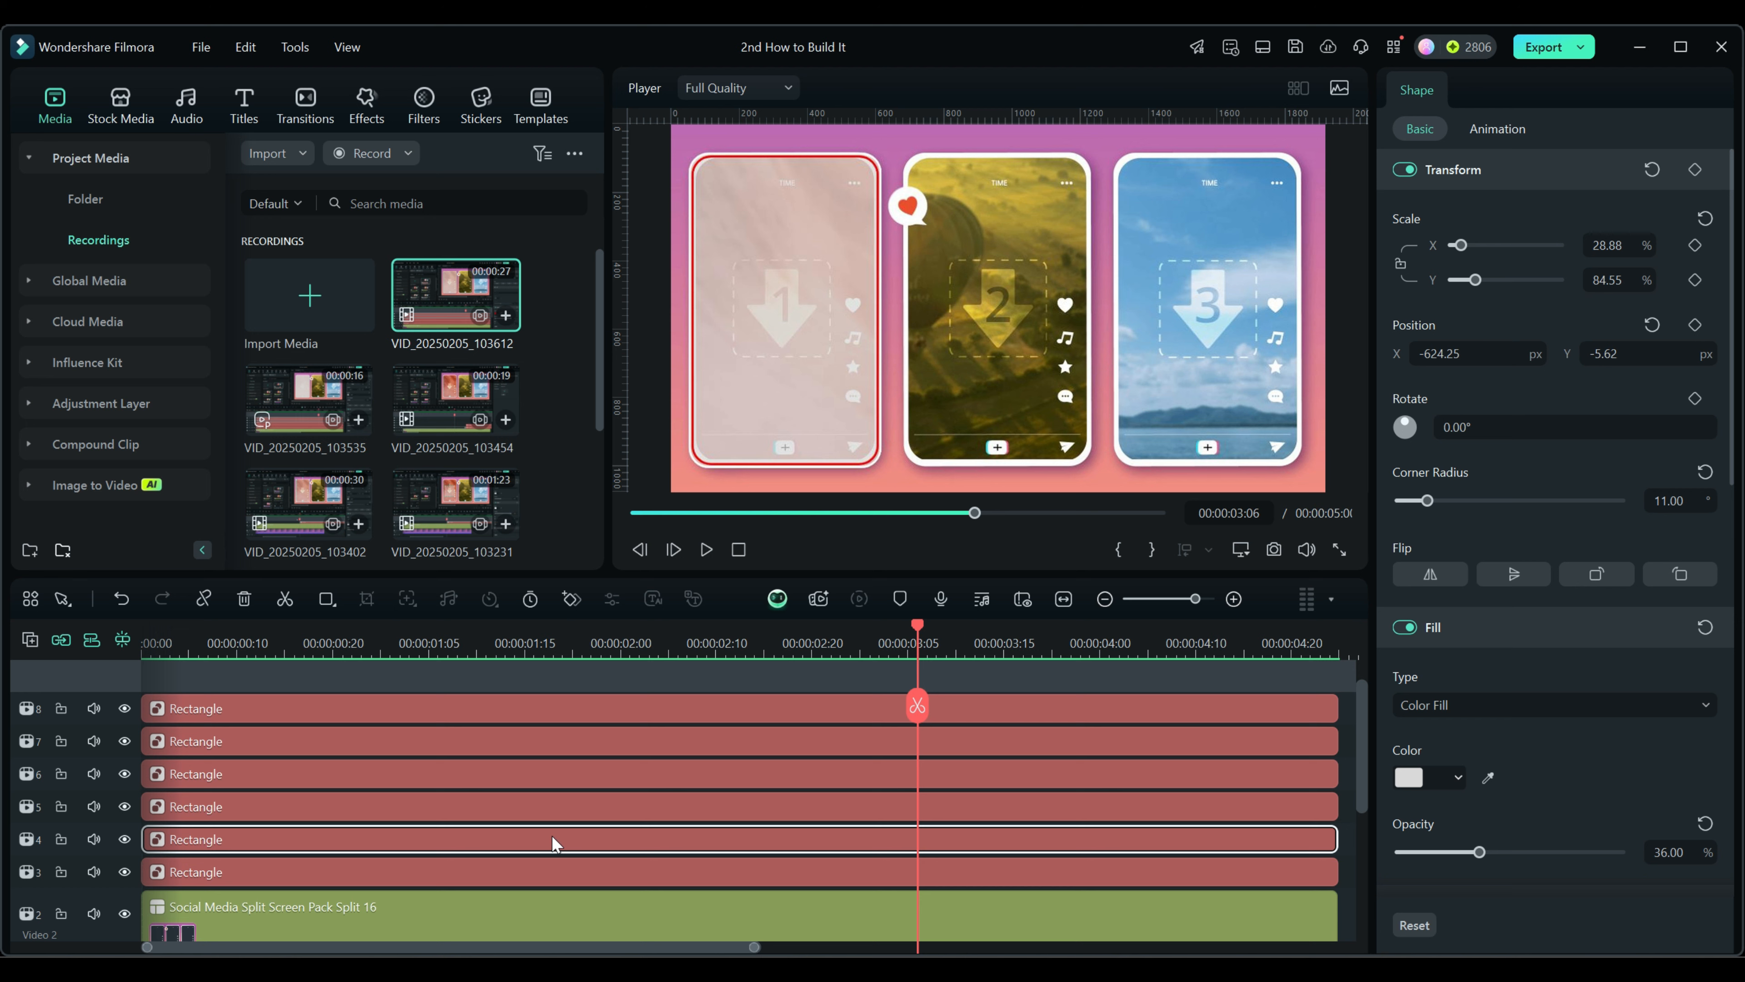
pyautogui.keyDown('ctrl'); pyautogui.click(266, 739); pyautogui.keyUp('ctrl')
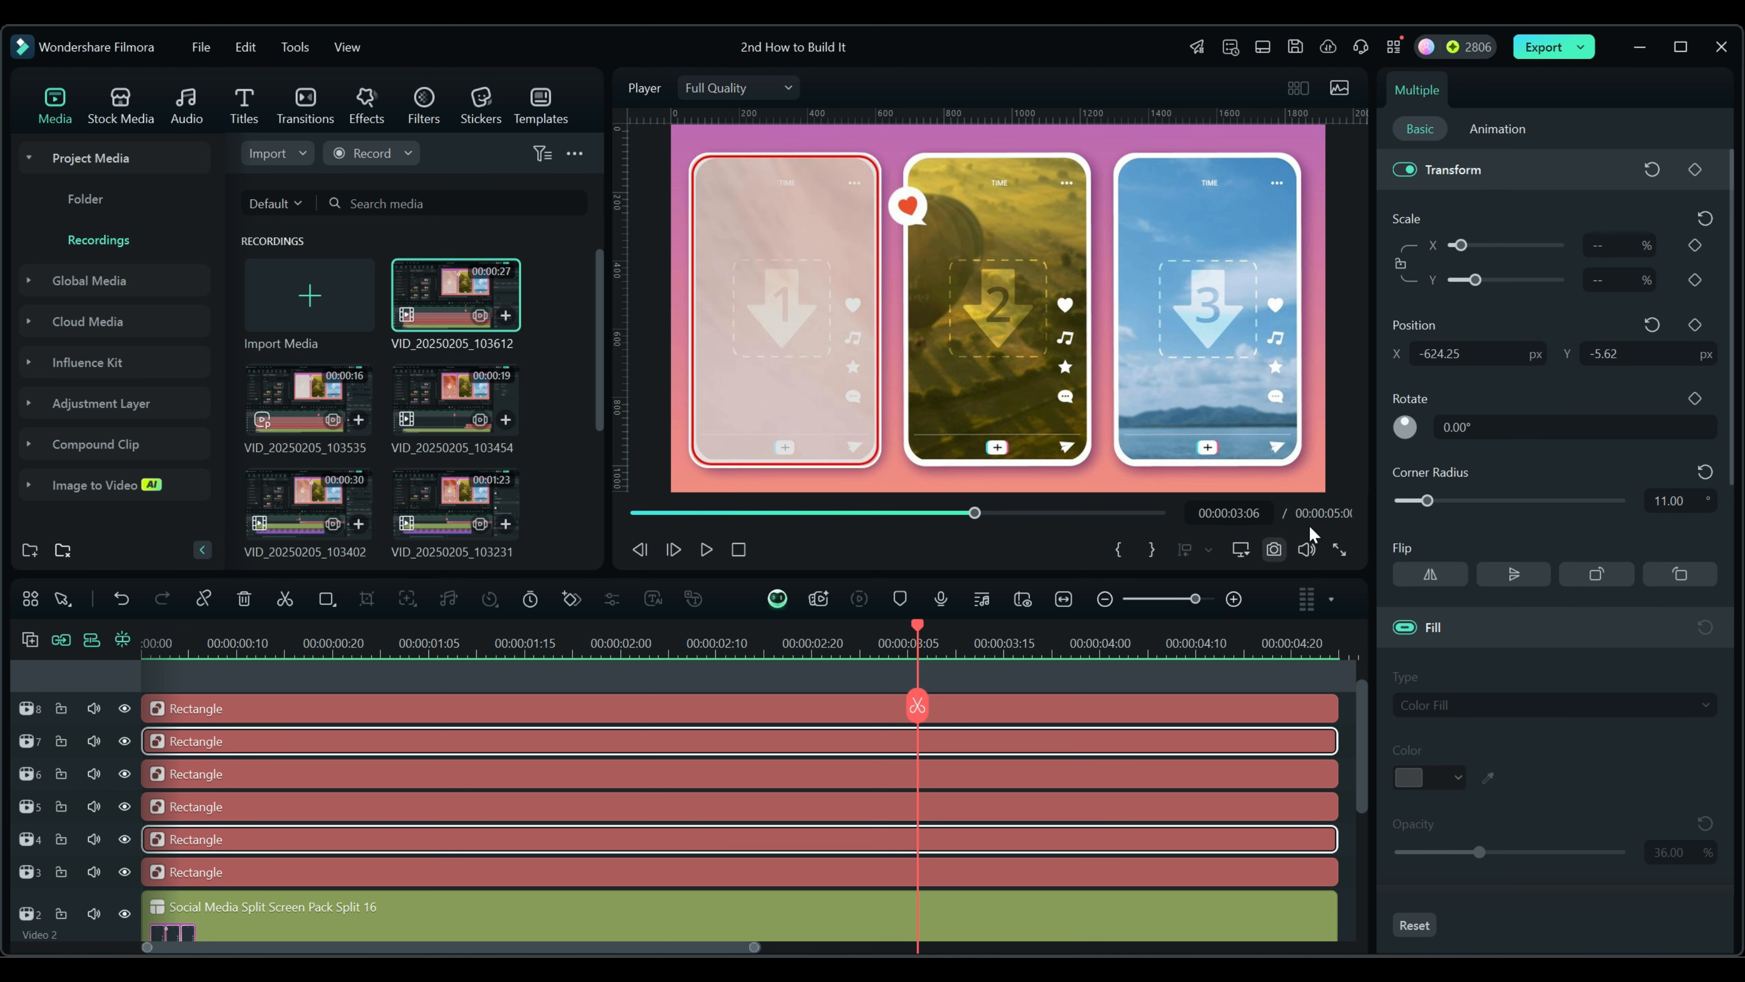
pyautogui.click(1450, 355)
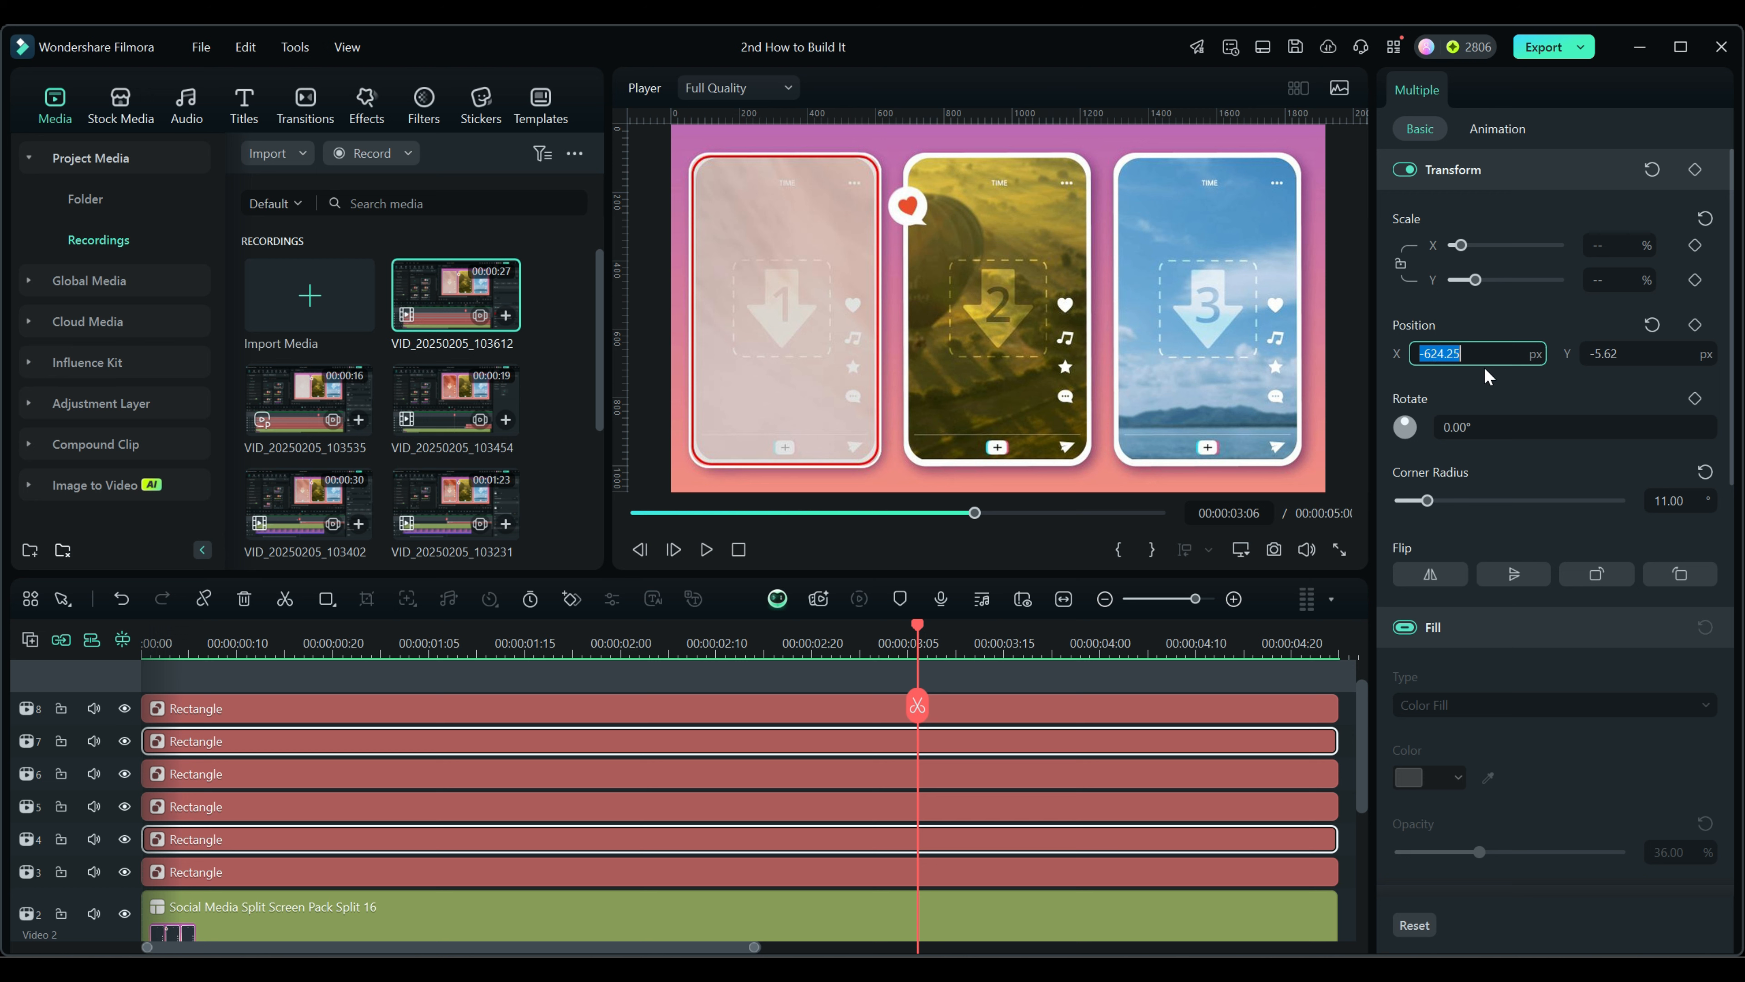
pyautogui.press('BackSpace')
pyautogui.write('-')
pyautogui.press('Return')
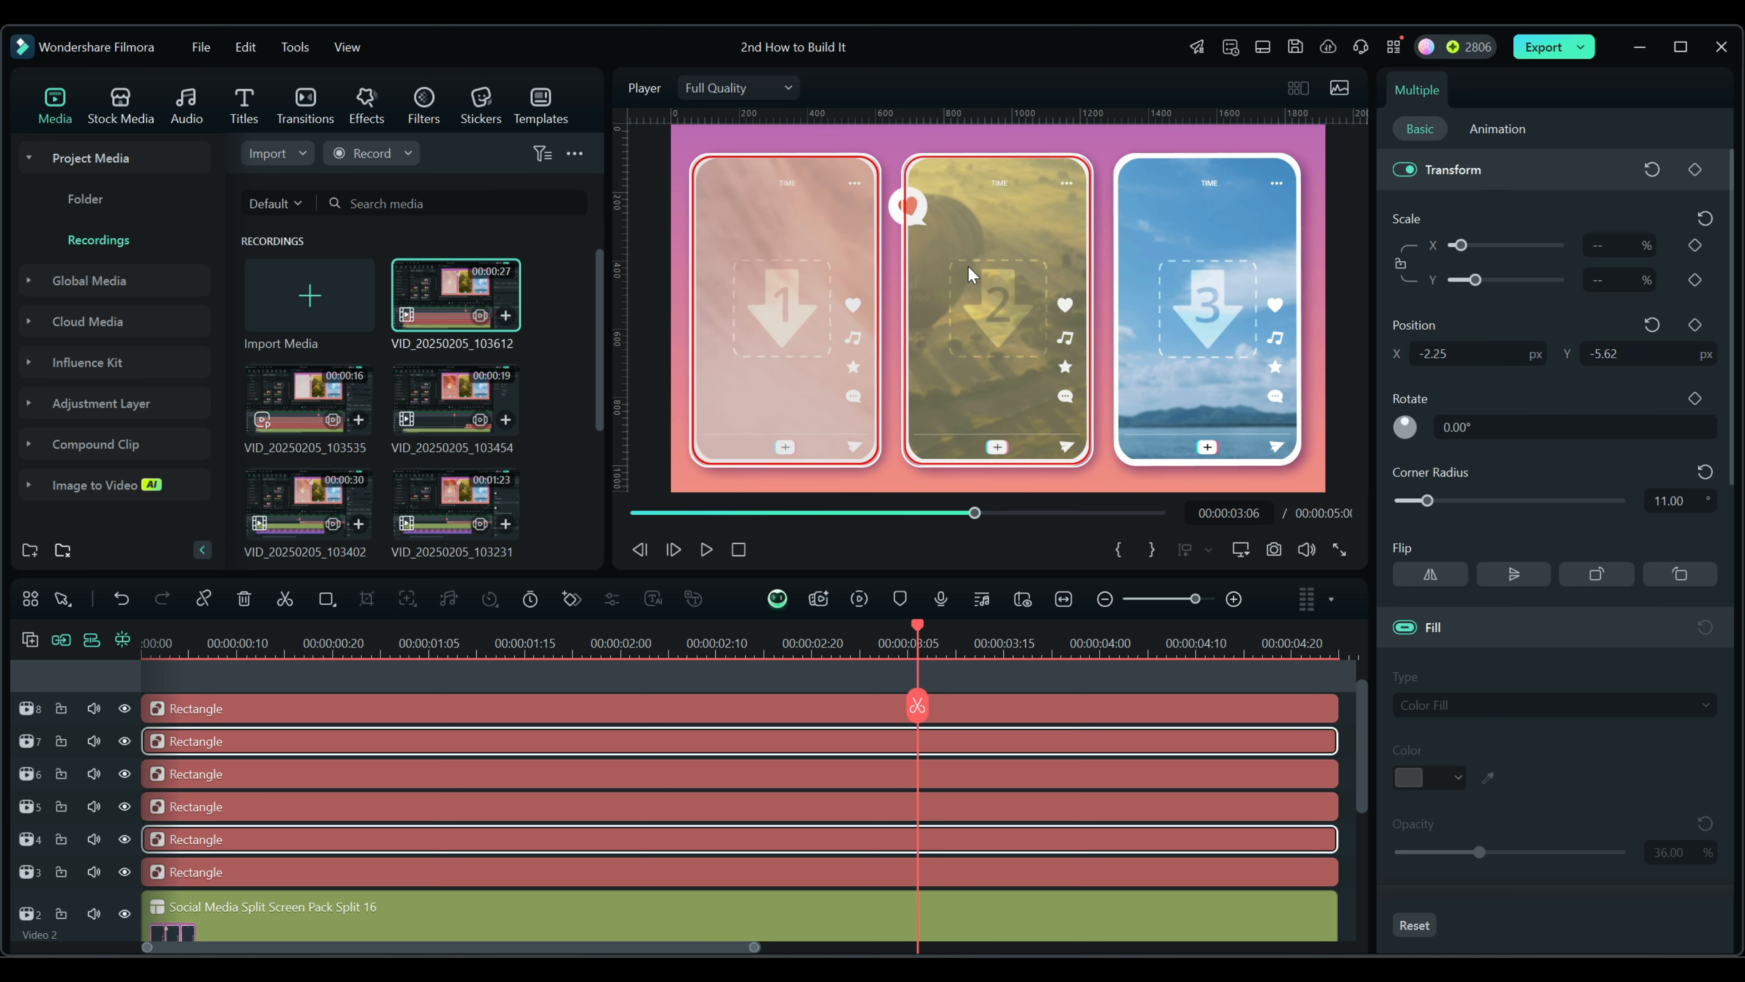
# Move the rectangles on tracks 5 and 8 together over the third phone frame at X position 613 px
pyautogui.click(867, 809)
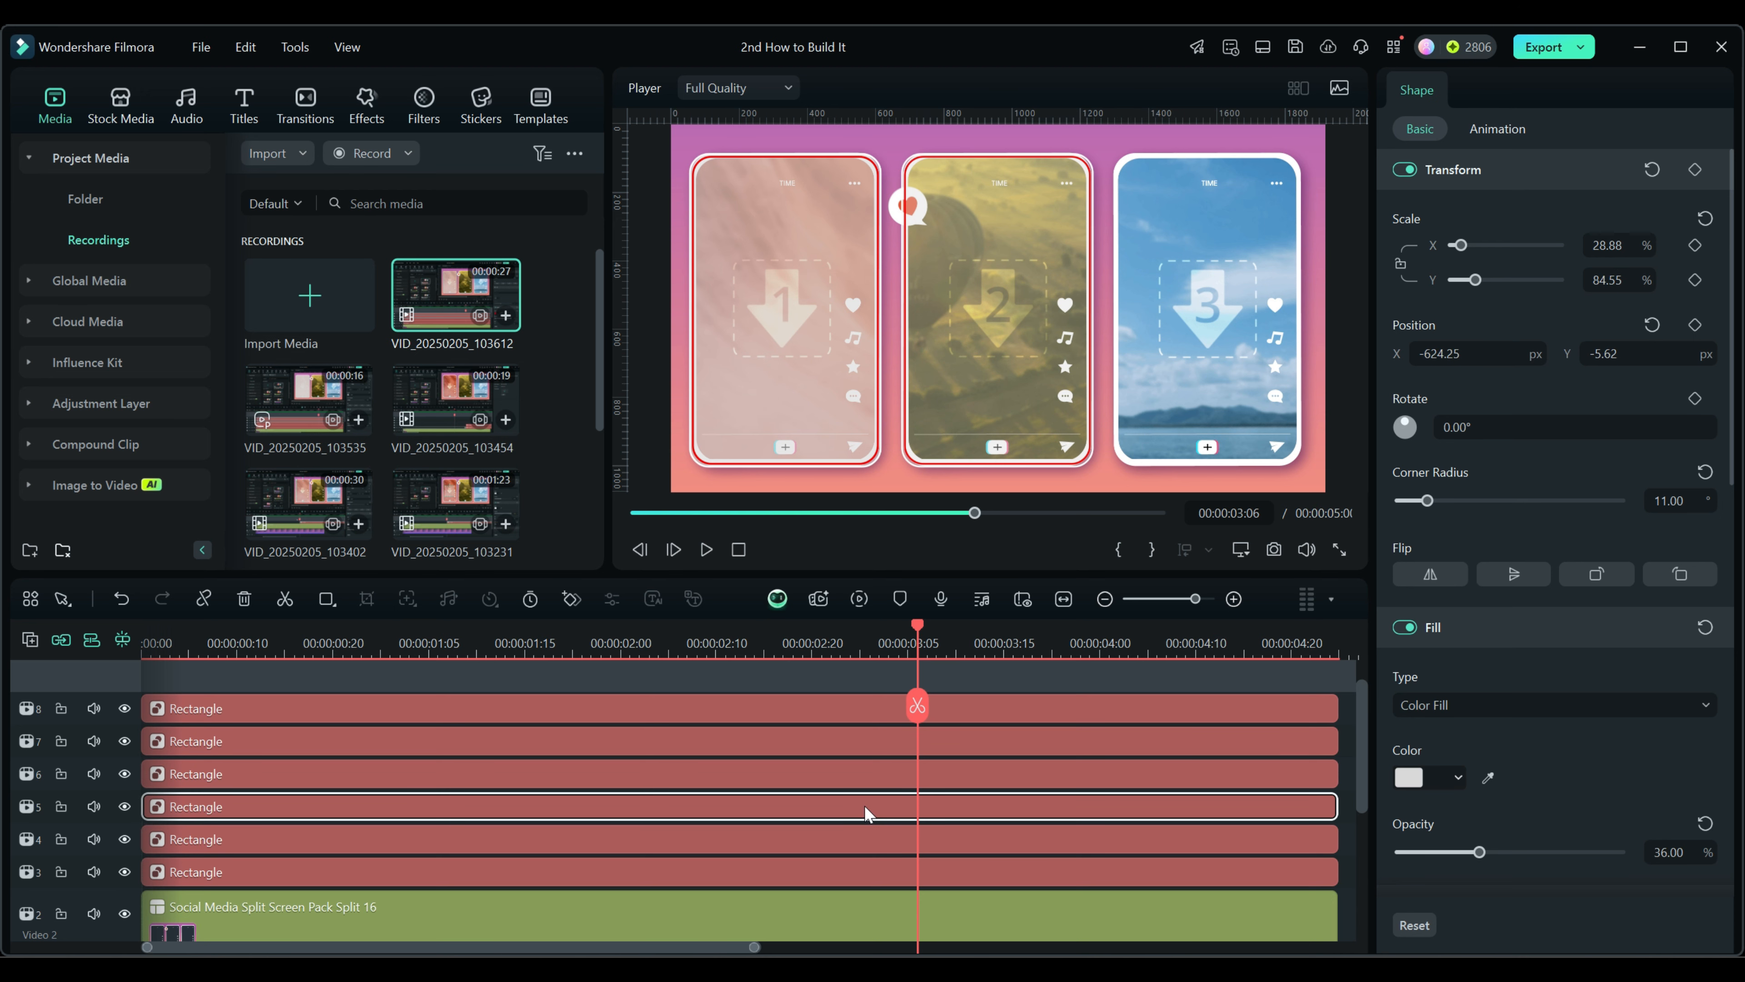
pyautogui.keyDown('ctrl'); pyautogui.click(833, 707); pyautogui.keyUp('ctrl')
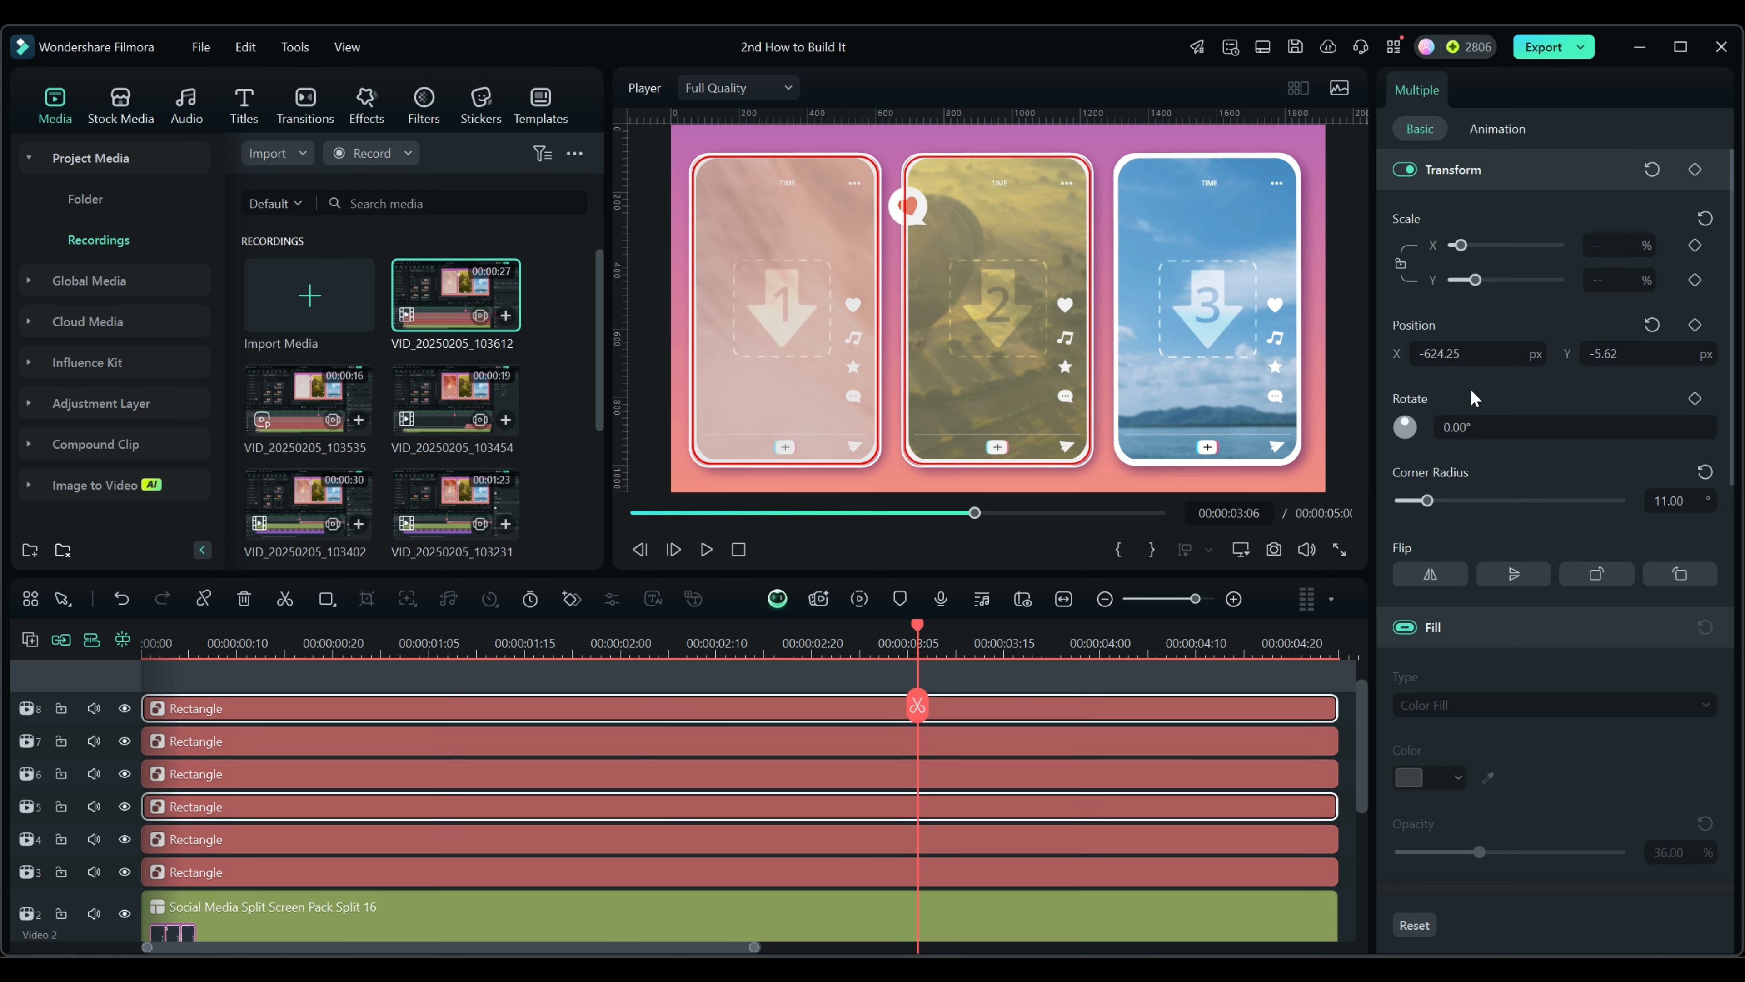
pyautogui.doubleClick(1452, 353)
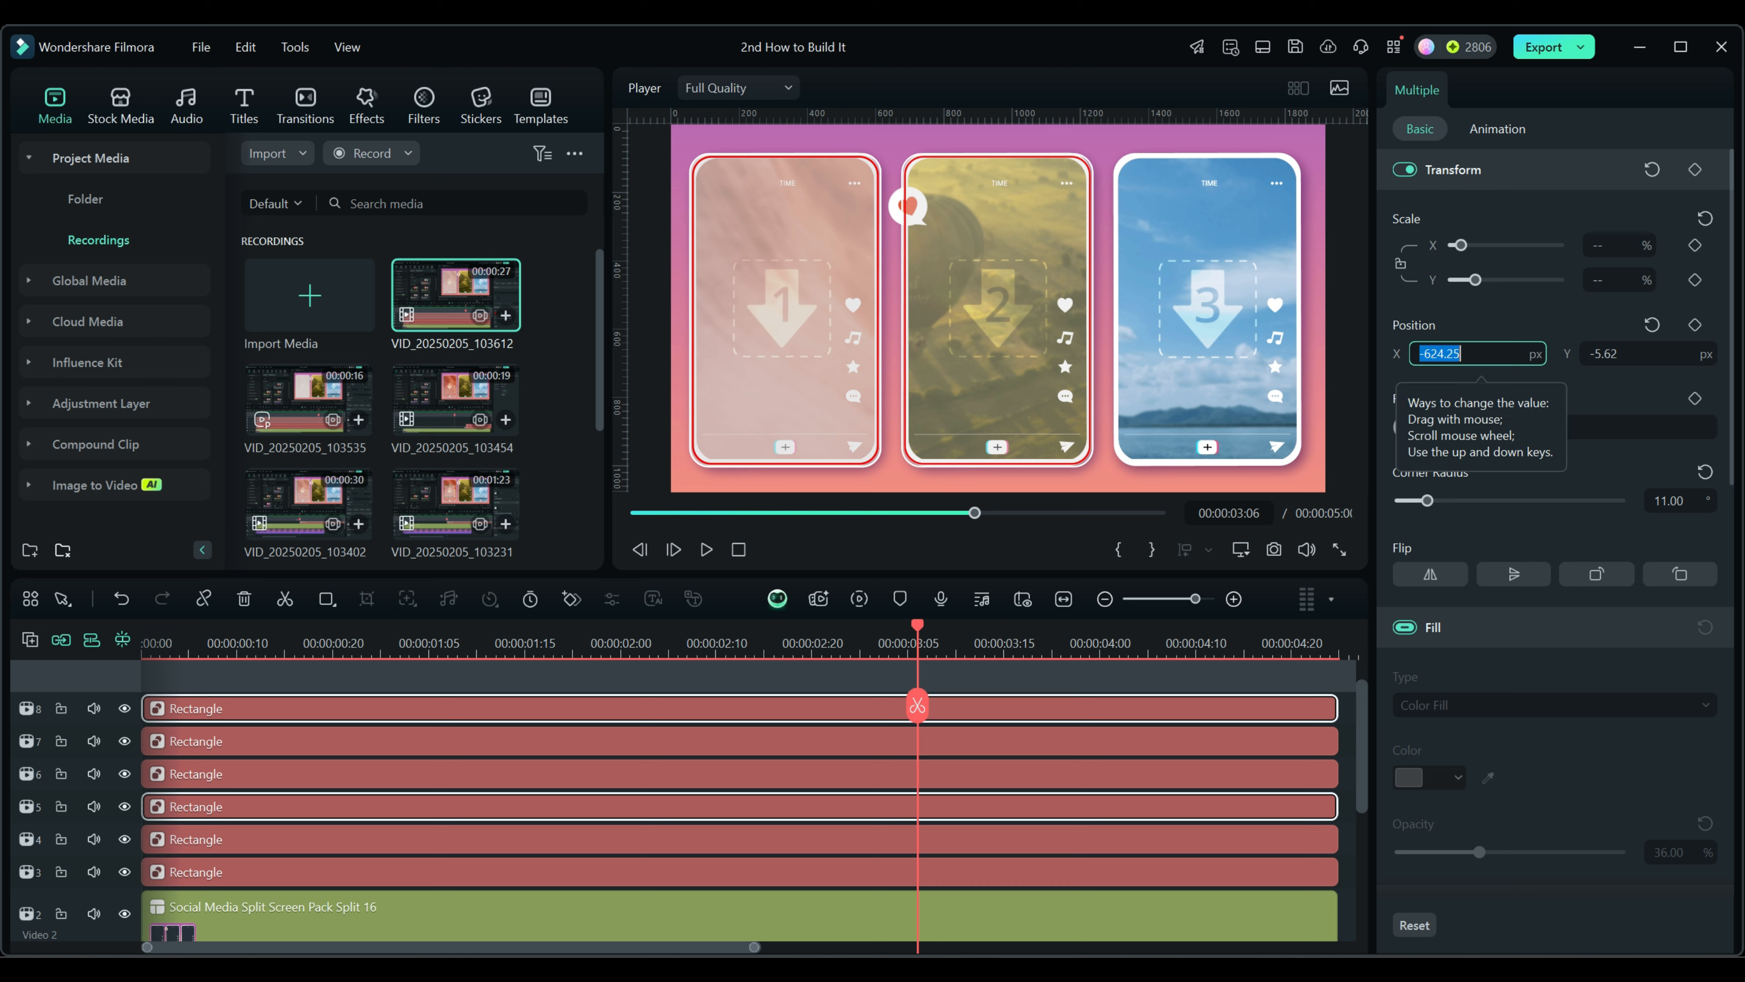
pyautogui.write('613')
pyautogui.press('Return')
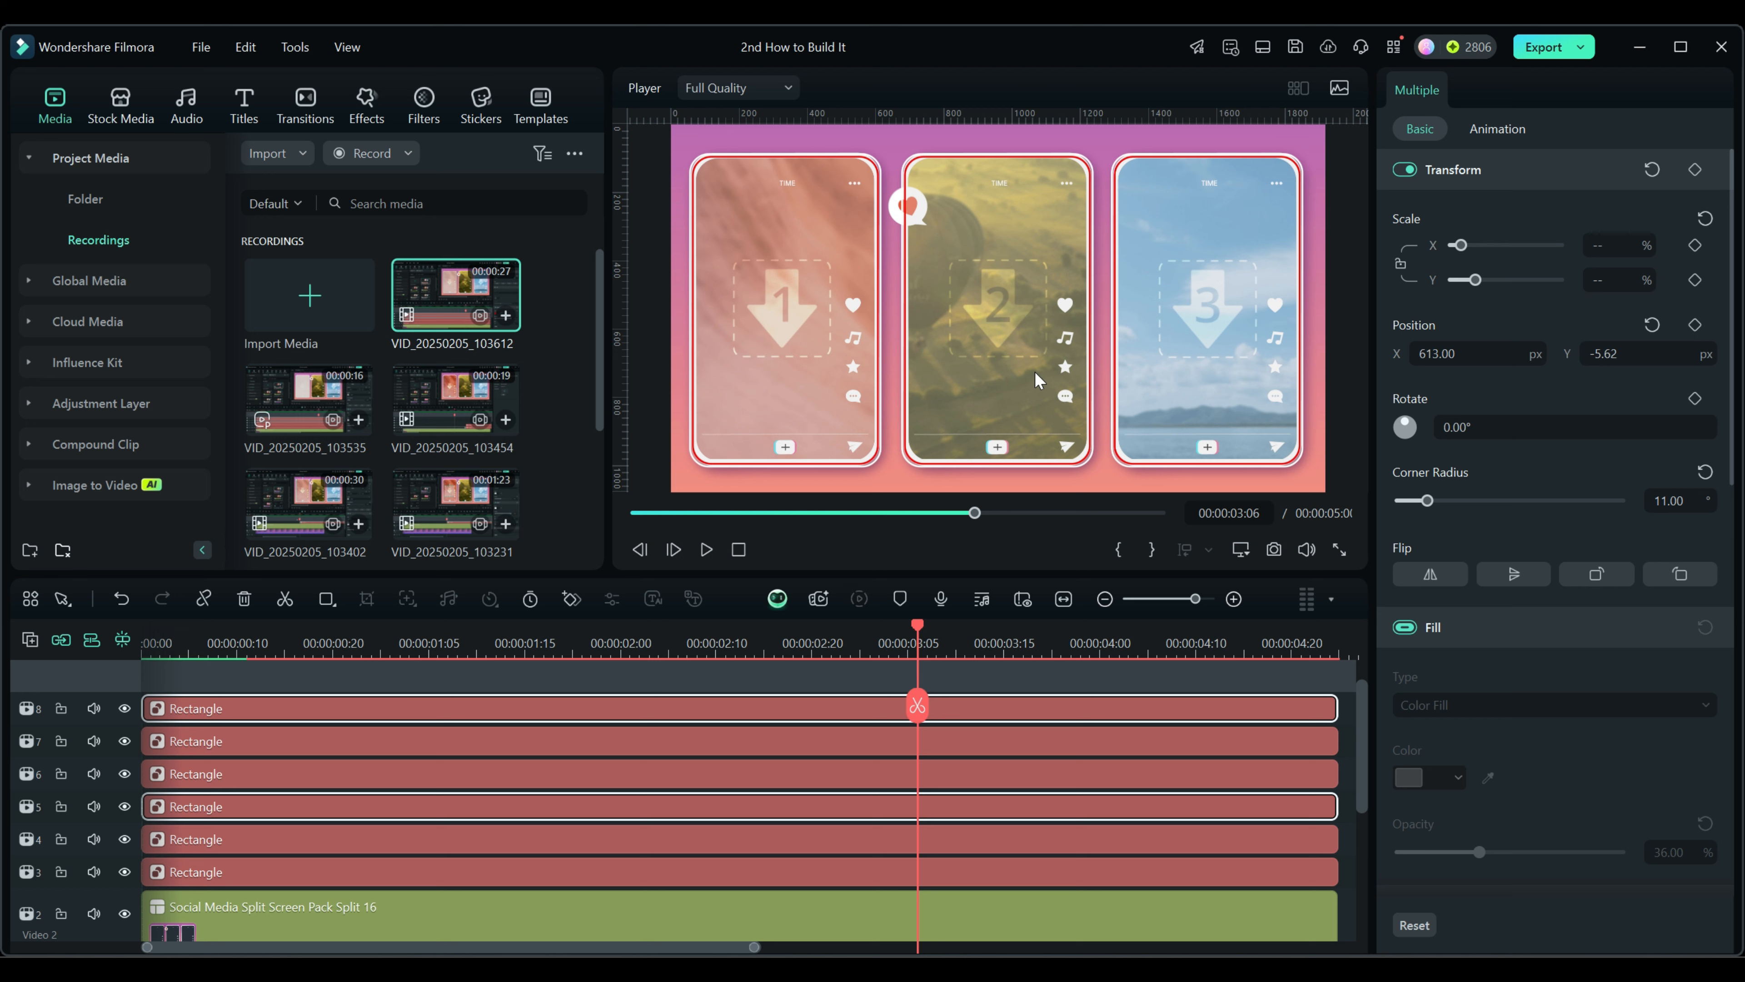
# Scrub from the start of the timeline to 00:00:00:07 to examine the template's opening animation
pyautogui.scroll(1, 794, 870)
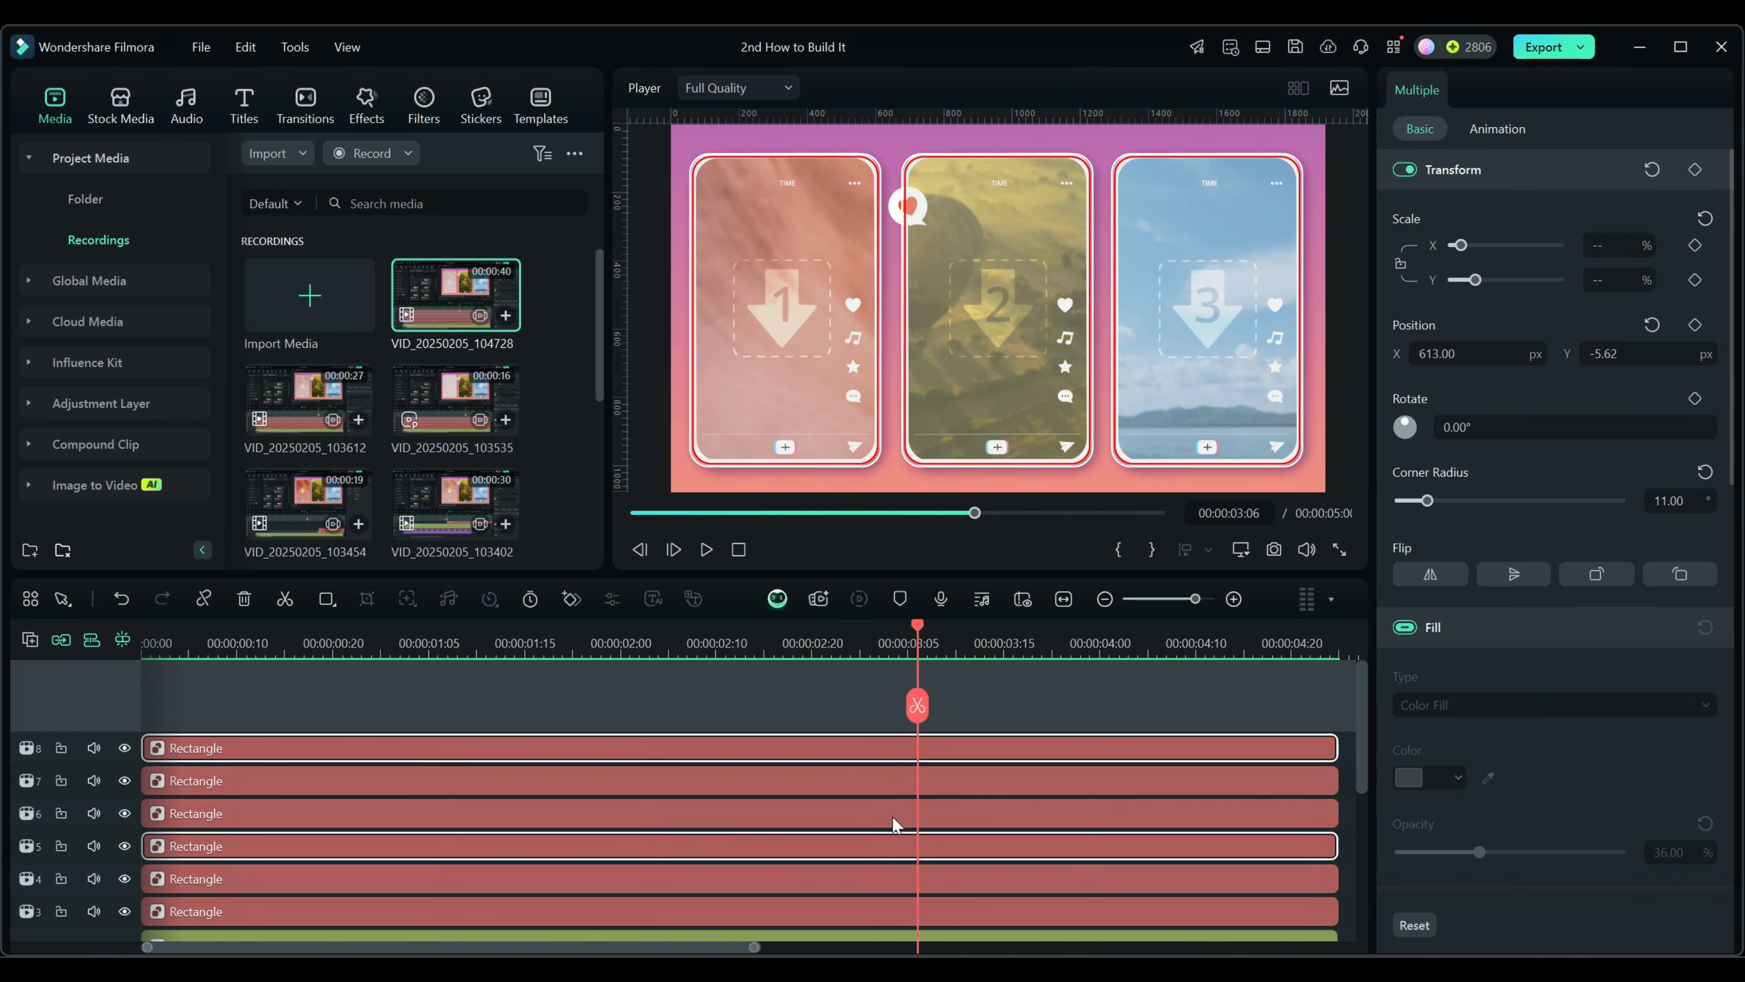
pyautogui.click(738, 548)
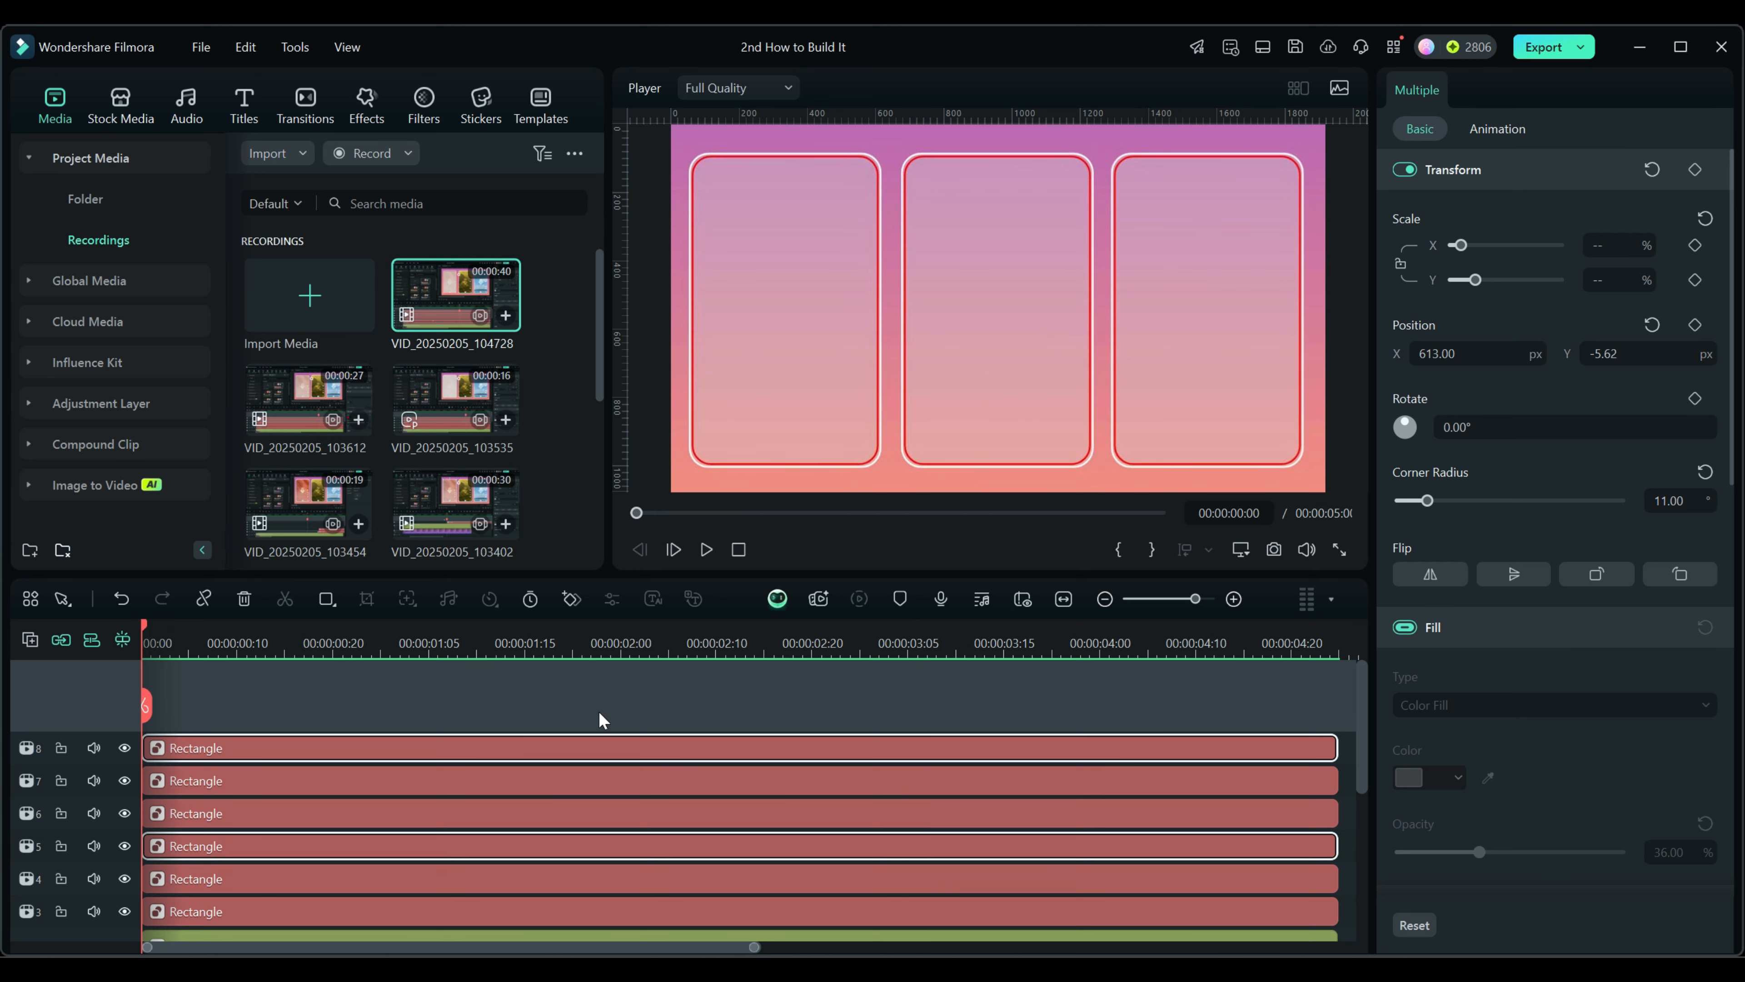
pyautogui.moveTo(148, 629); pyautogui.dragTo(209, 648)
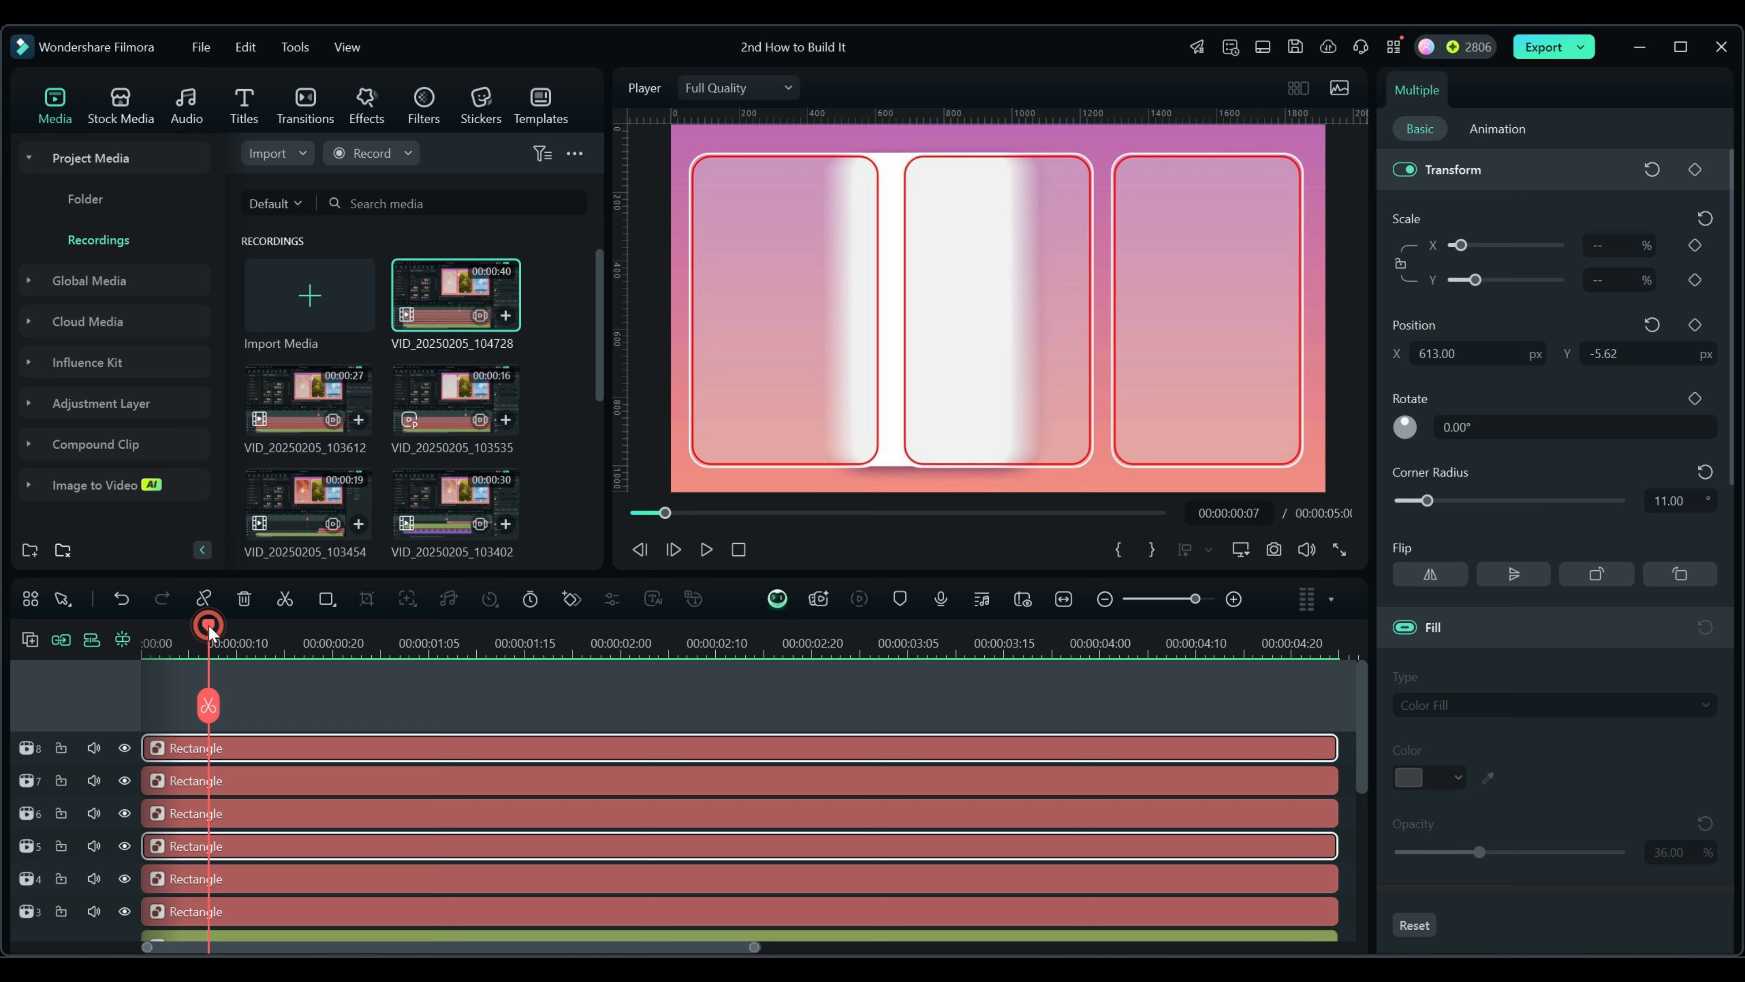
# Scrub back and forth through the opening animation, stopping at 00:00:01:02, to examine when each of the template's phone frames reaches its place
pyautogui.moveTo(209, 631); pyautogui.dragTo(454, 651)
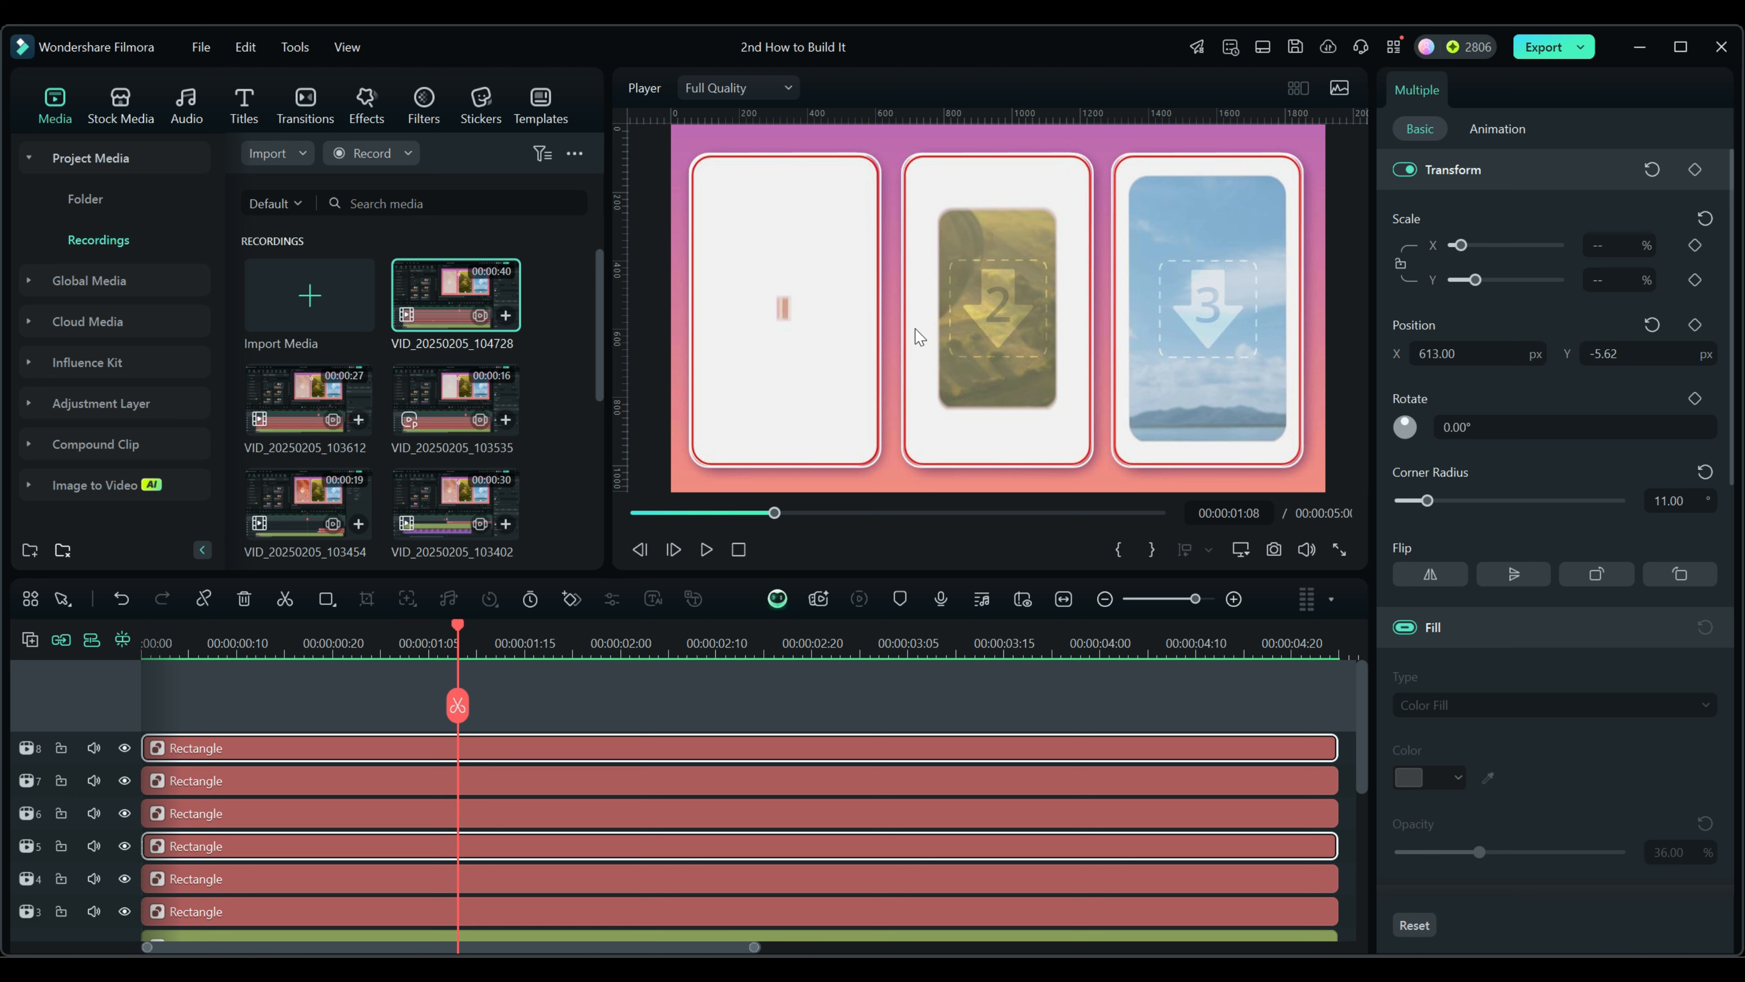
pyautogui.moveTo(471, 625); pyautogui.dragTo(702, 654)
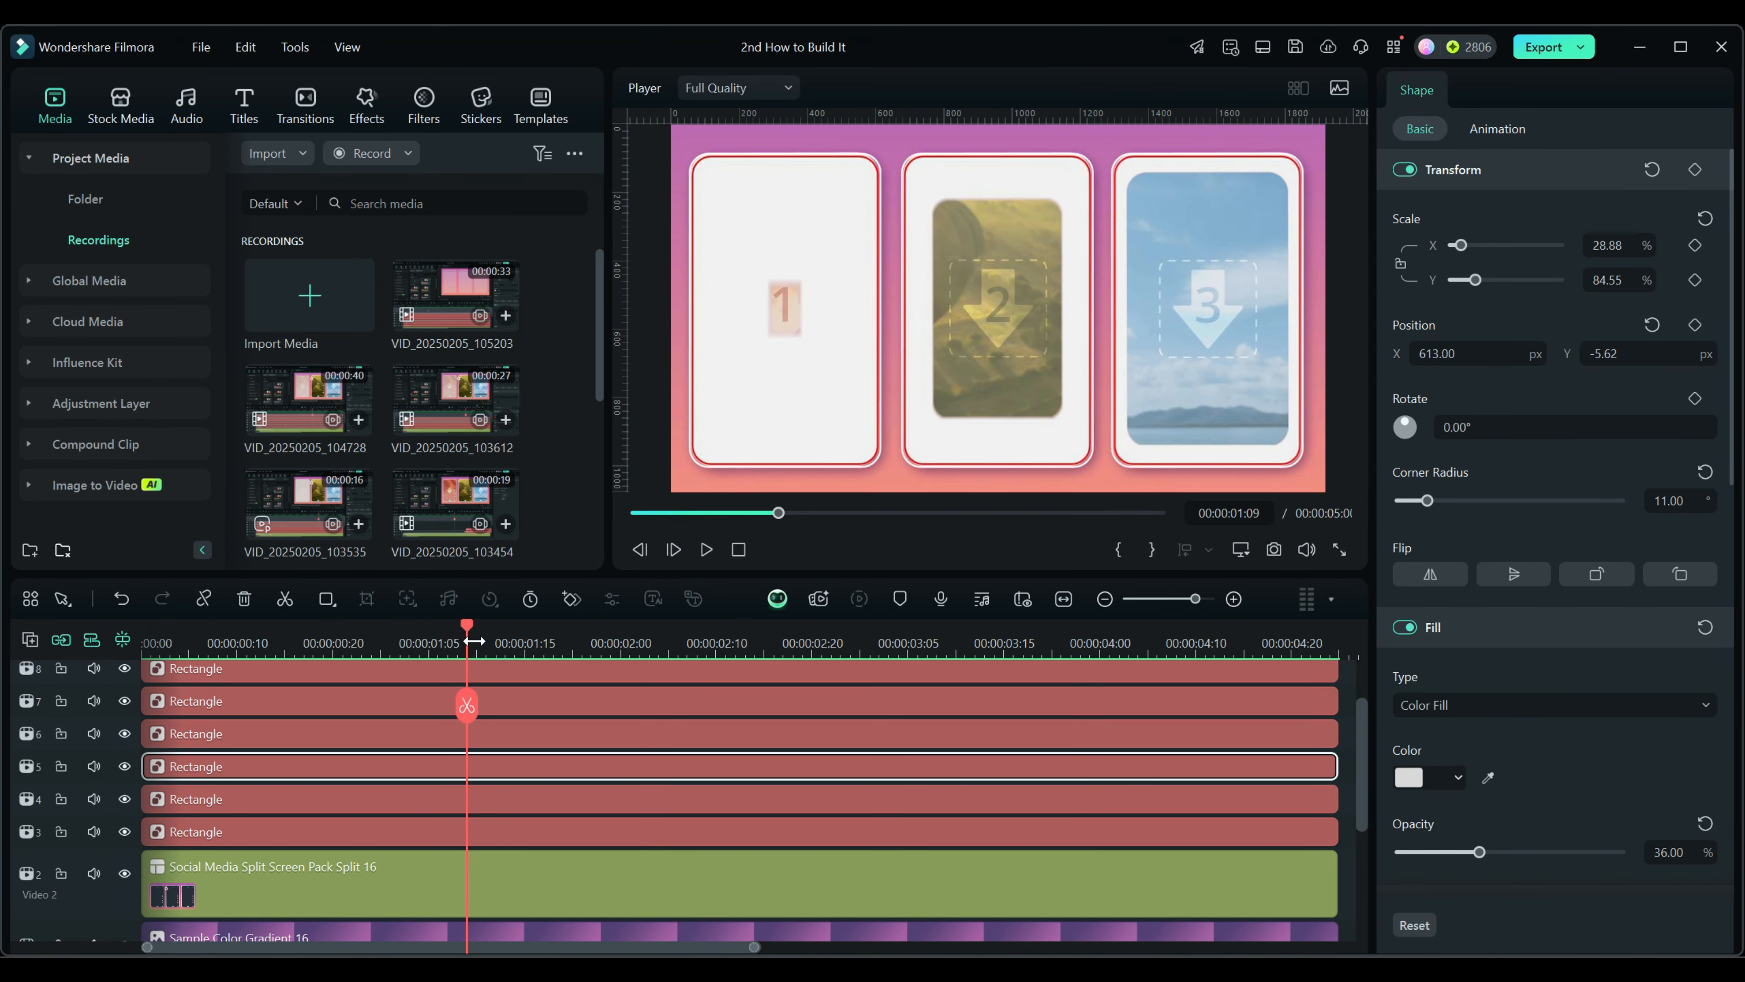
pyautogui.moveTo(466, 627); pyautogui.dragTo(514, 629)
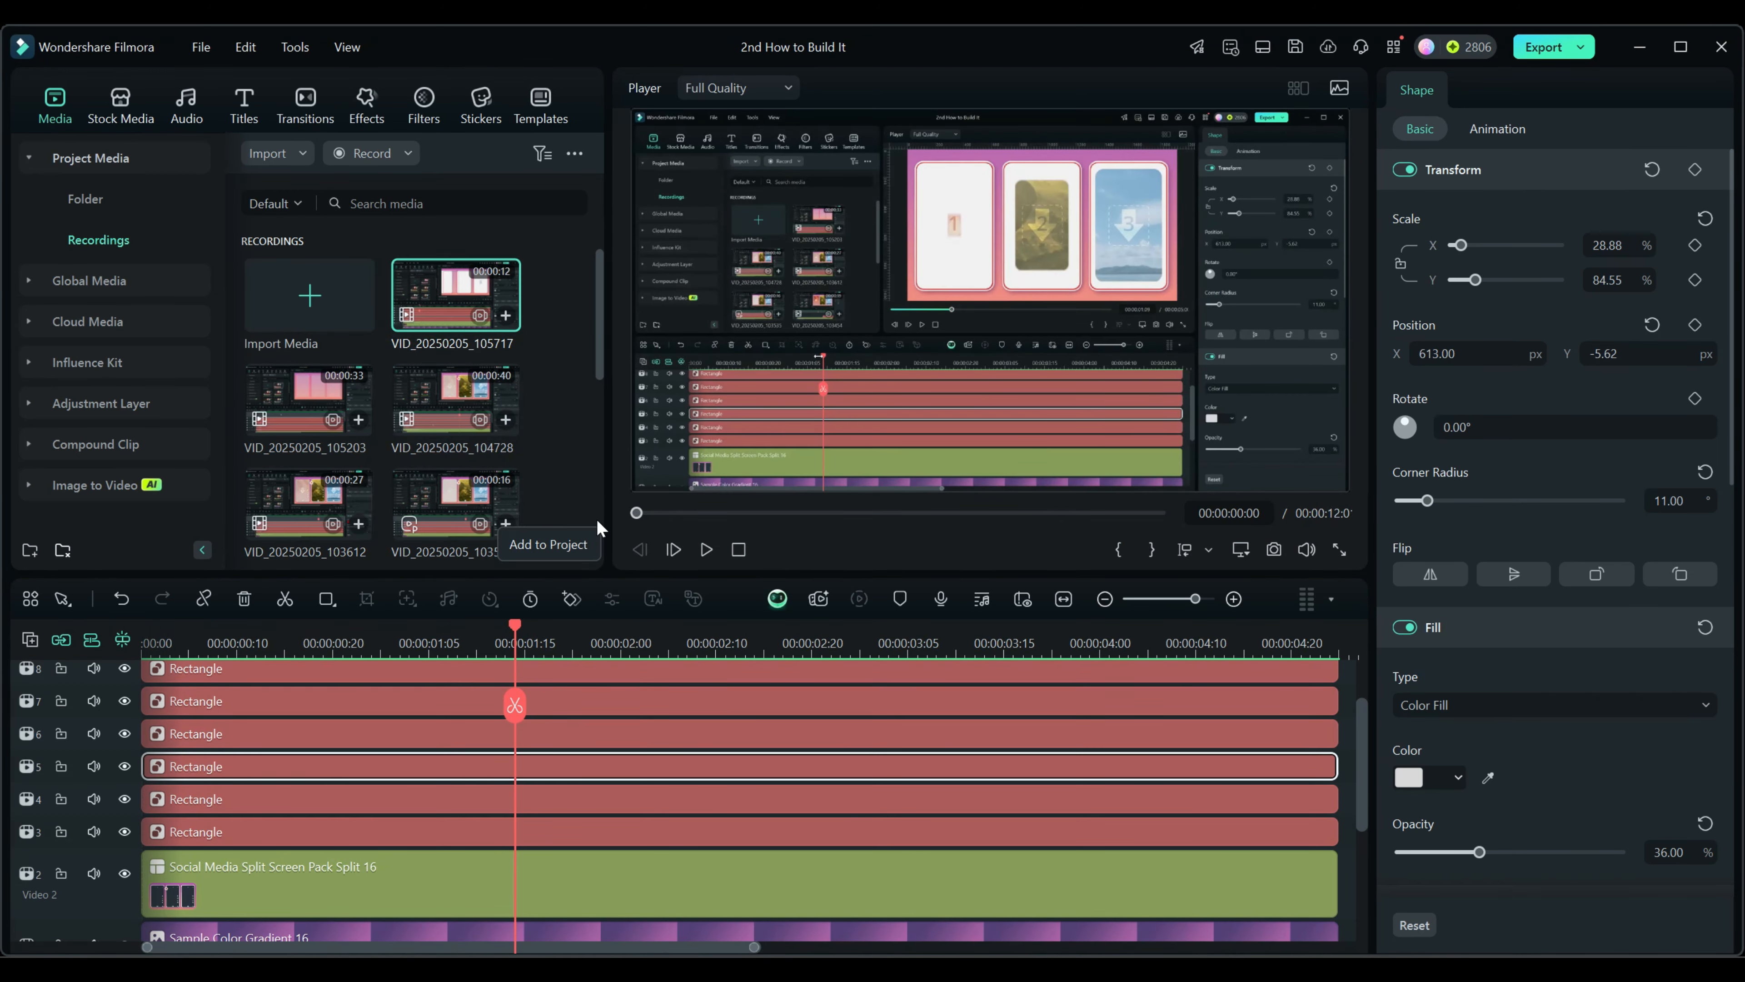
pyautogui.click(513, 626)
pyautogui.moveTo(513, 627); pyautogui.dragTo(399, 625)
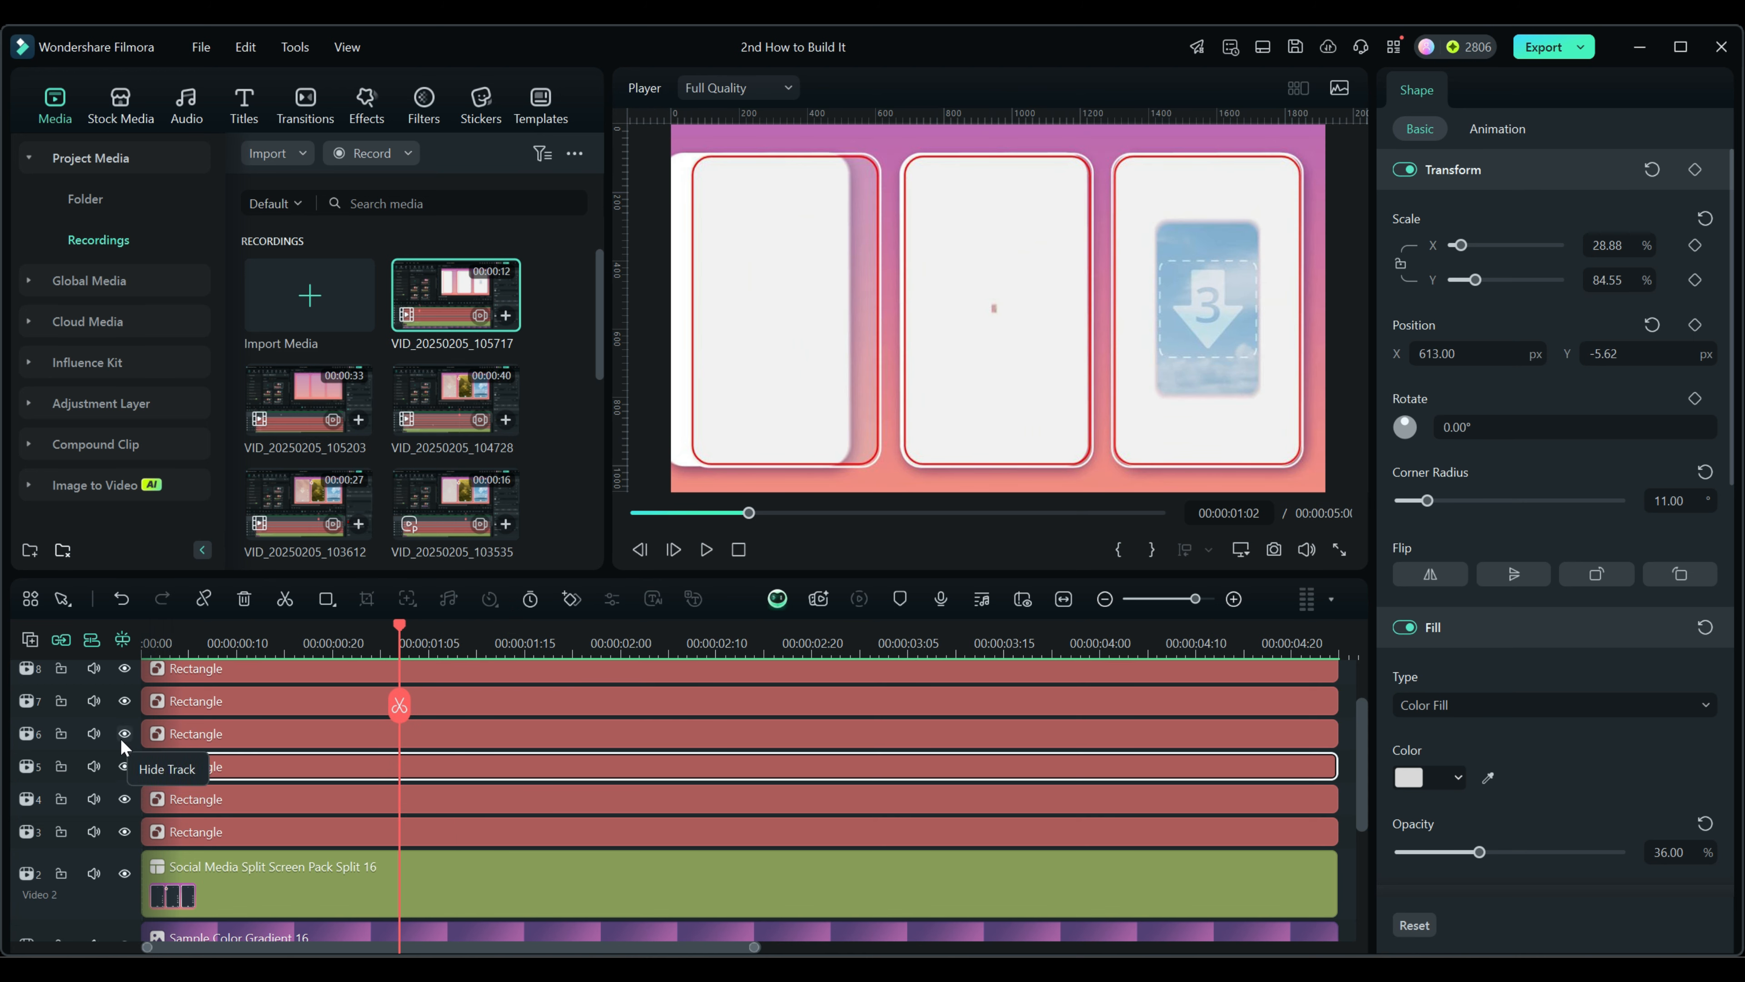
# Hide tracks 8, 7 and 6, which hold the three red-bordered rectangles
pyautogui.scroll(1, 160, 751)
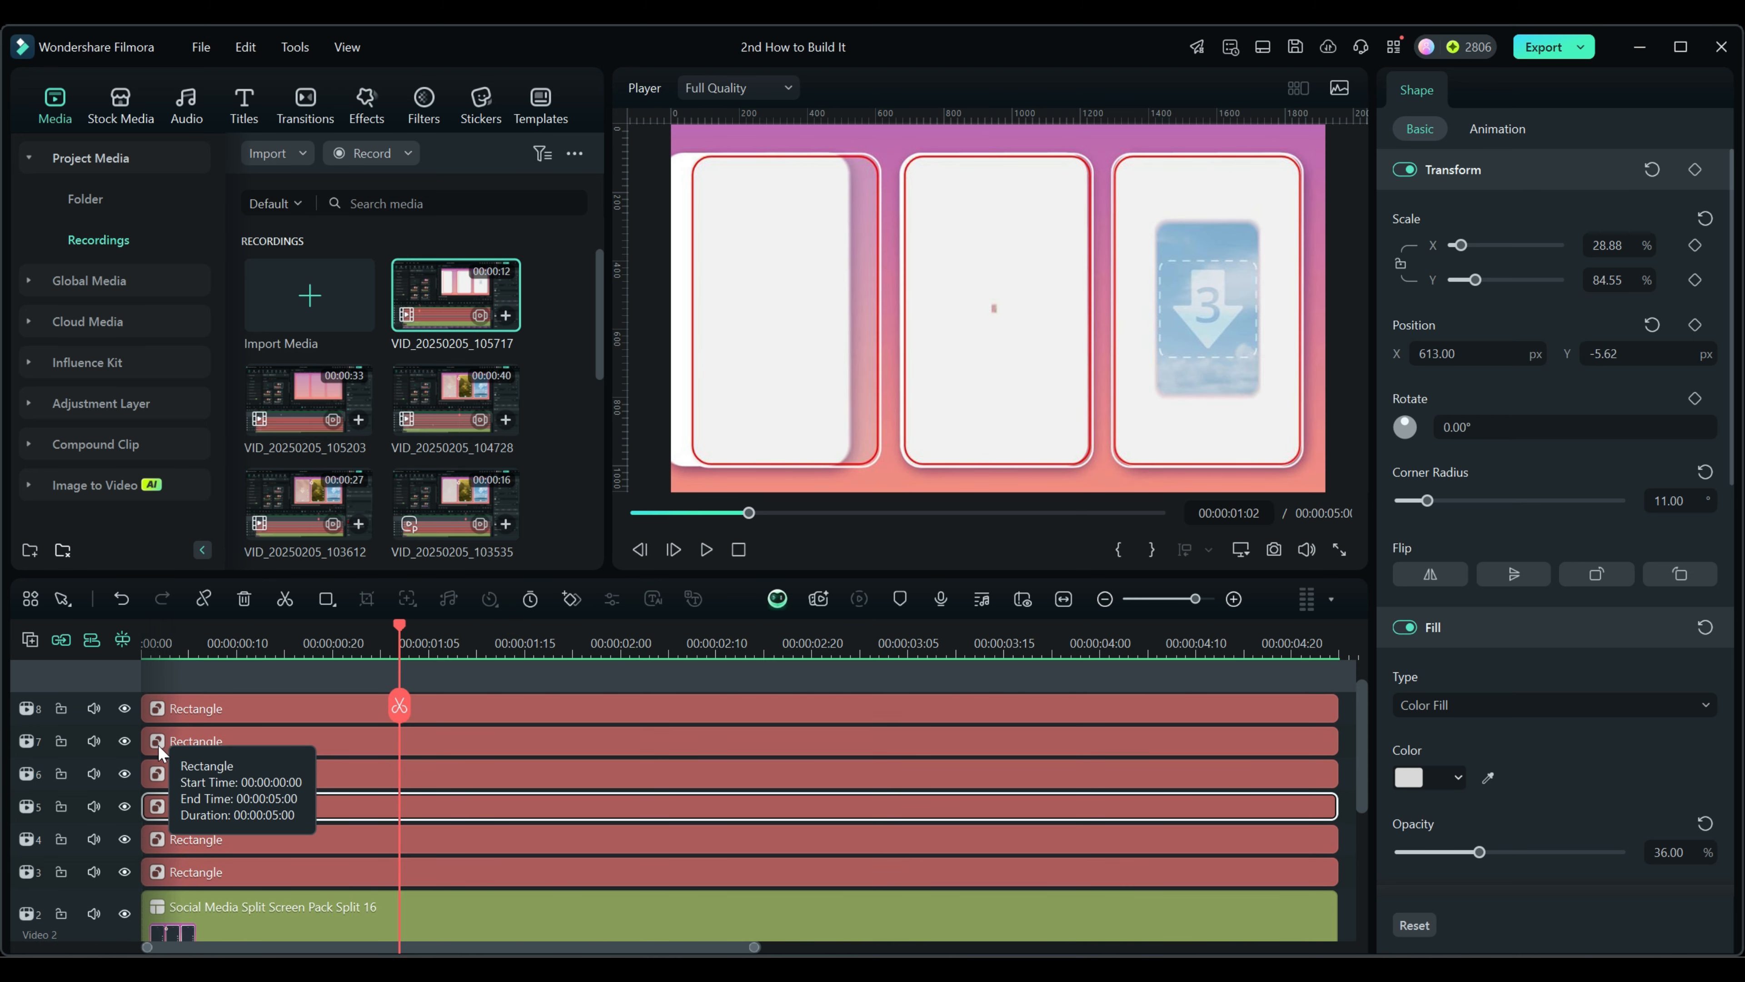
pyautogui.click(125, 708)
pyautogui.click(124, 741)
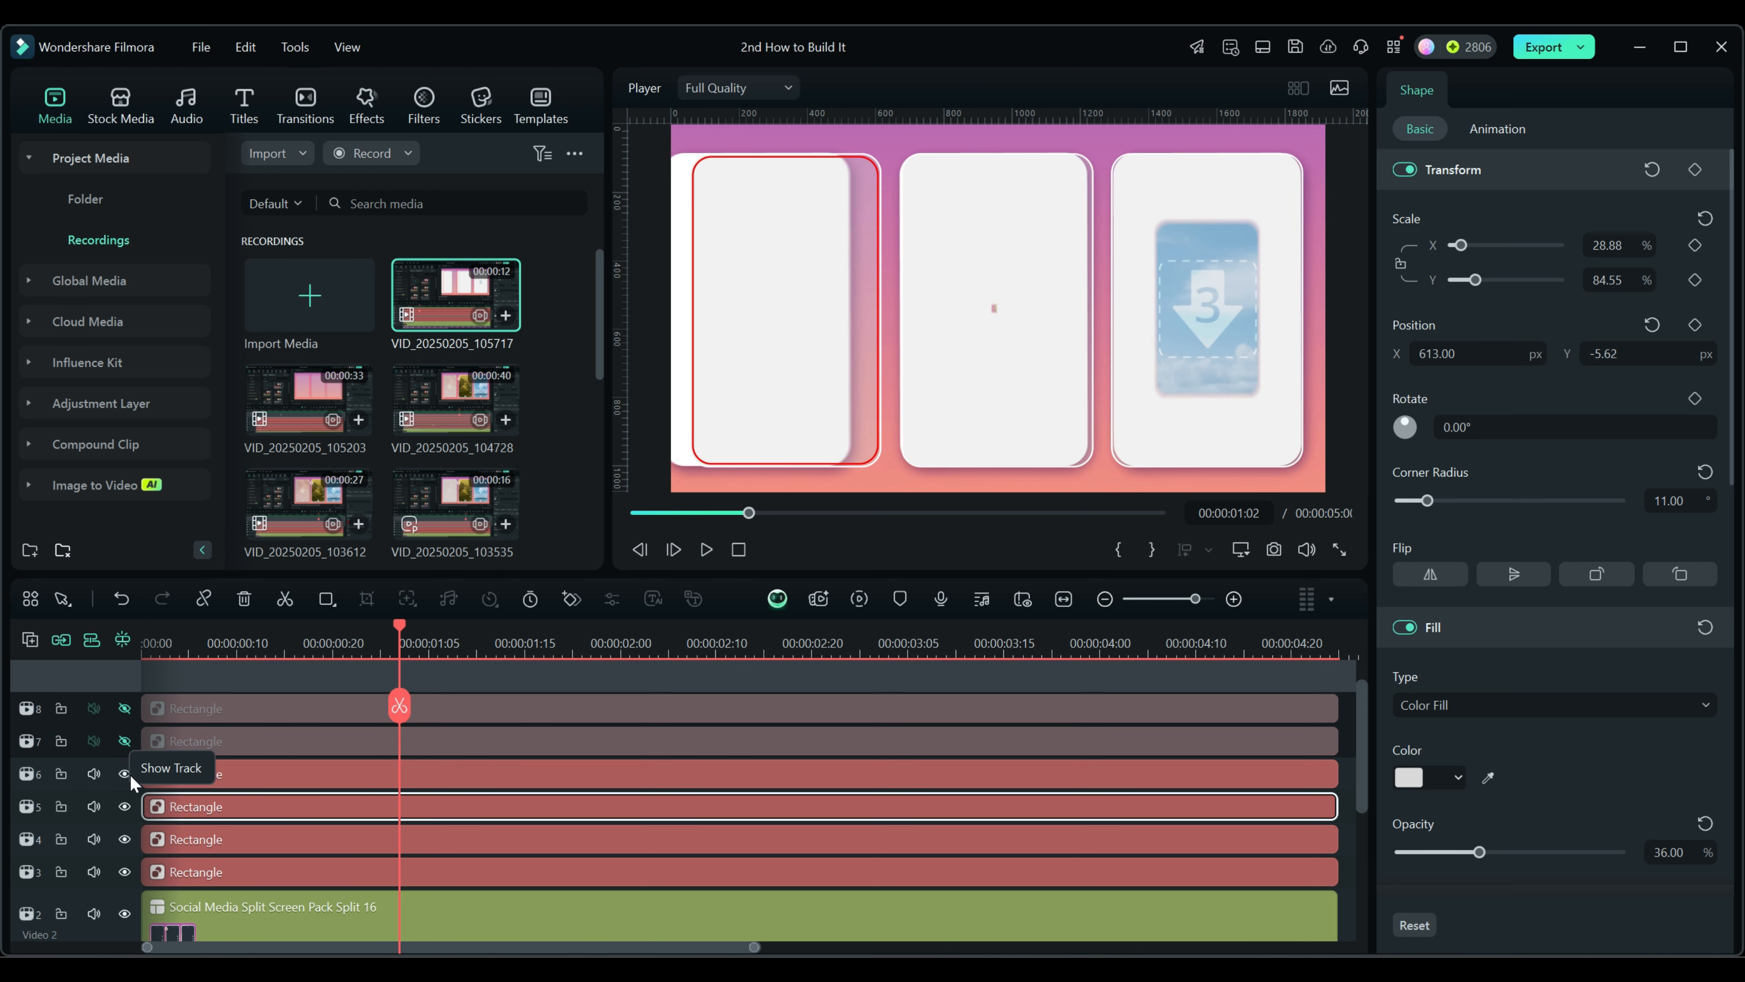
pyautogui.click(125, 773)
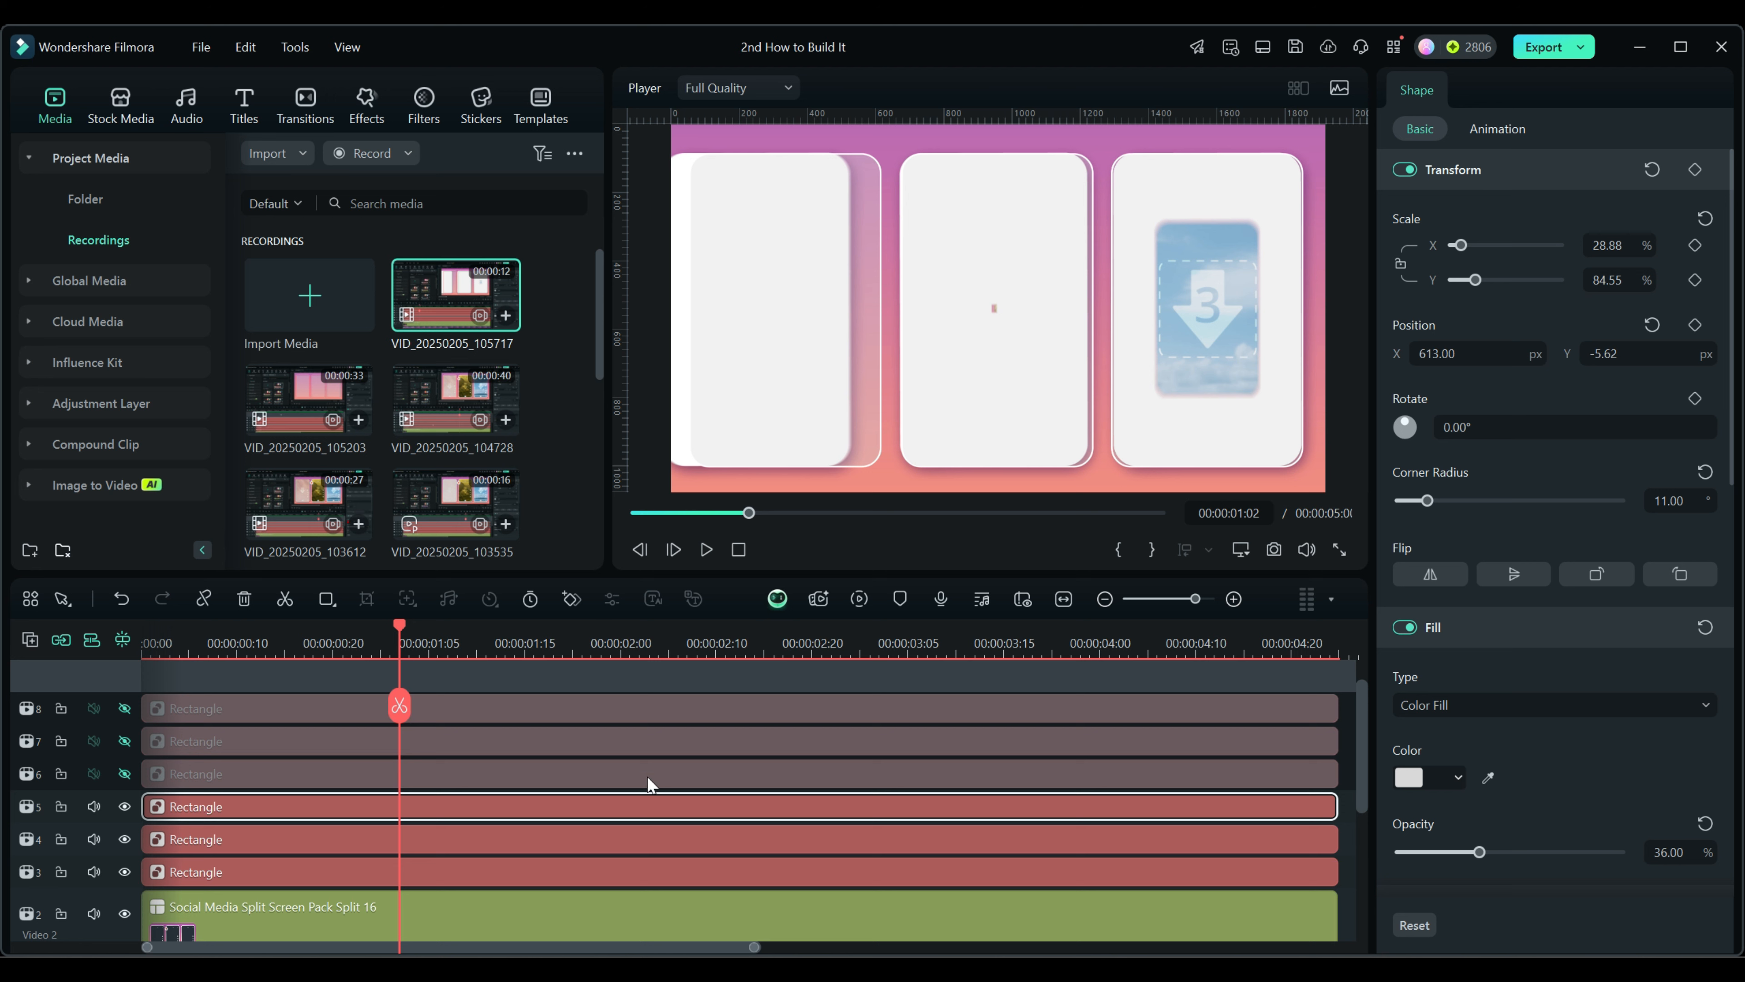
# Turn the filled rectangle on track 3 into a compound clip named Phone 1
pyautogui.scroll(-1, 675, 810)
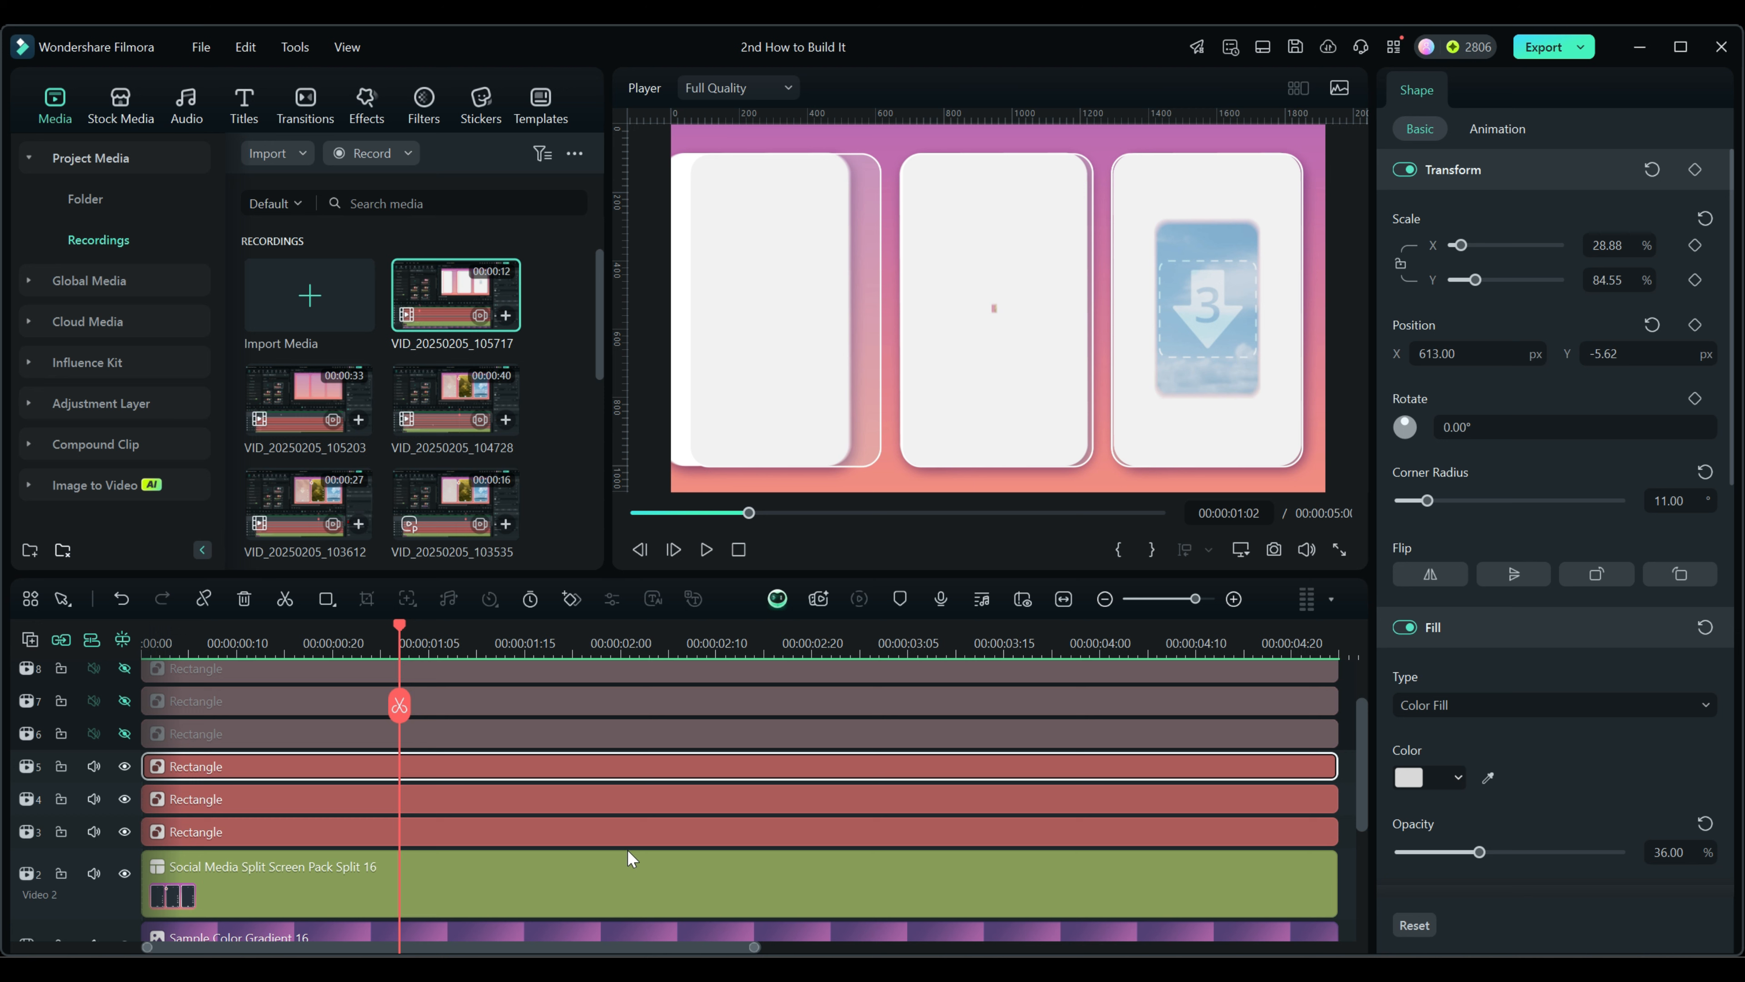
pyautogui.rightClick(607, 830)
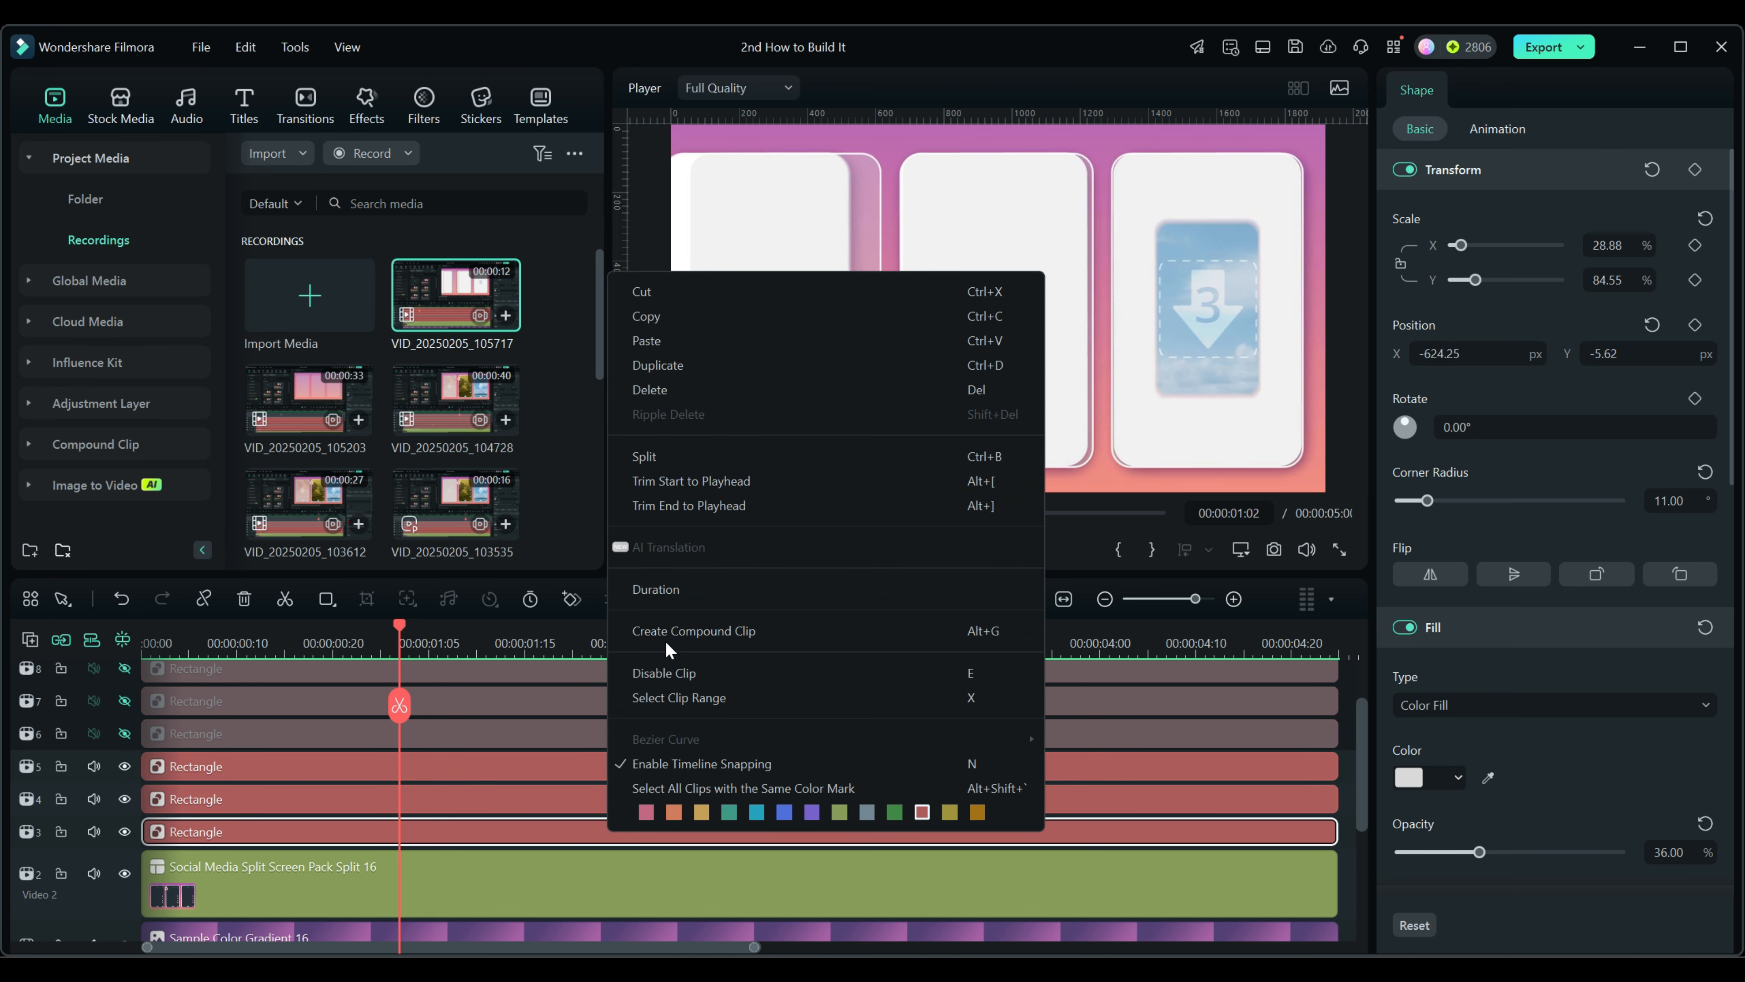
pyautogui.click(666, 633)
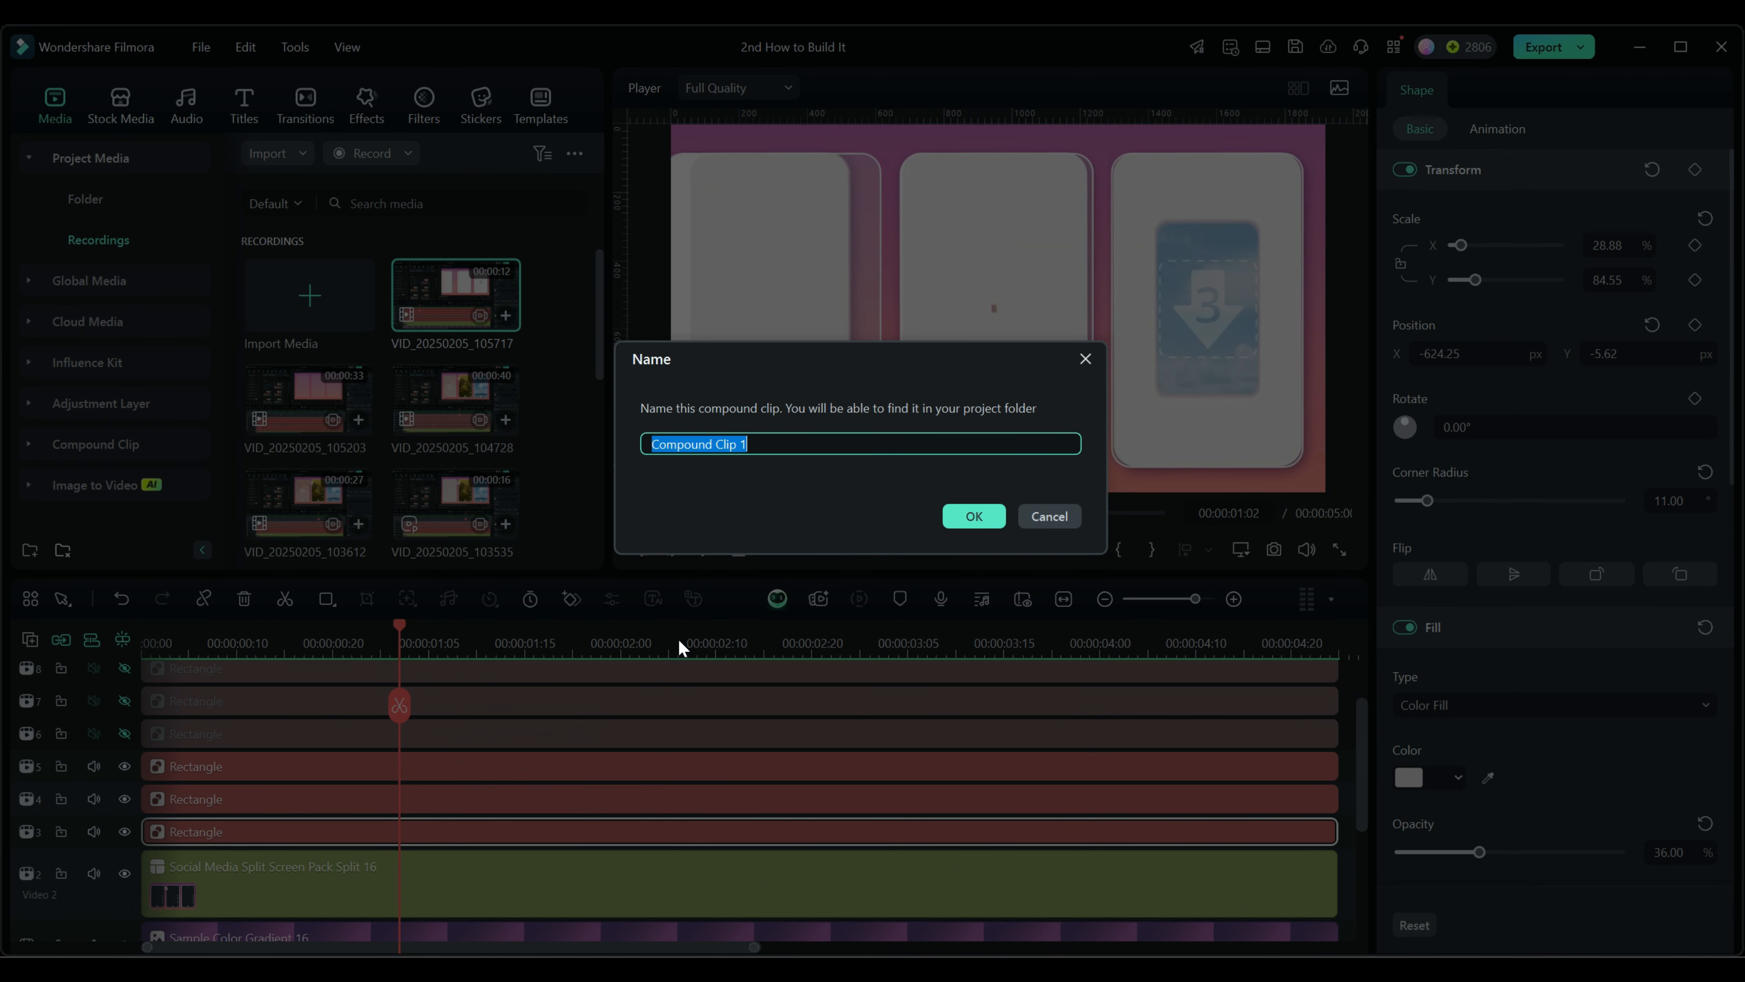
pyautogui.write('Phone 1')
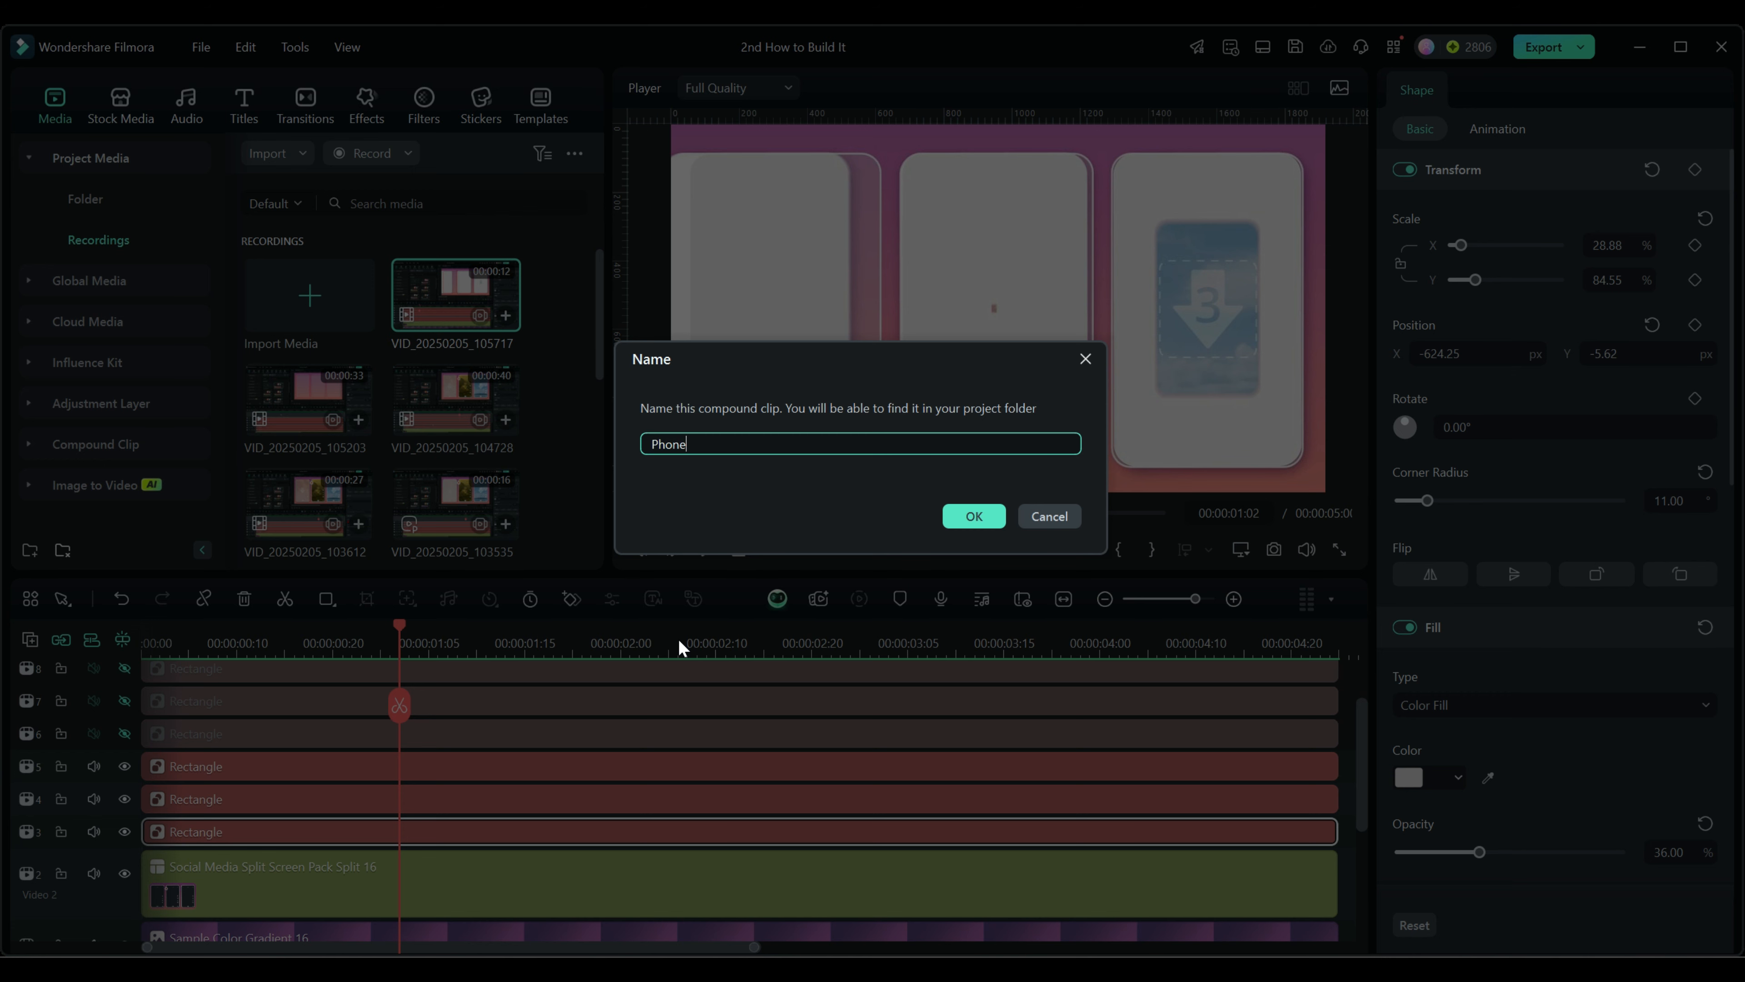
pyautogui.click(677, 637)
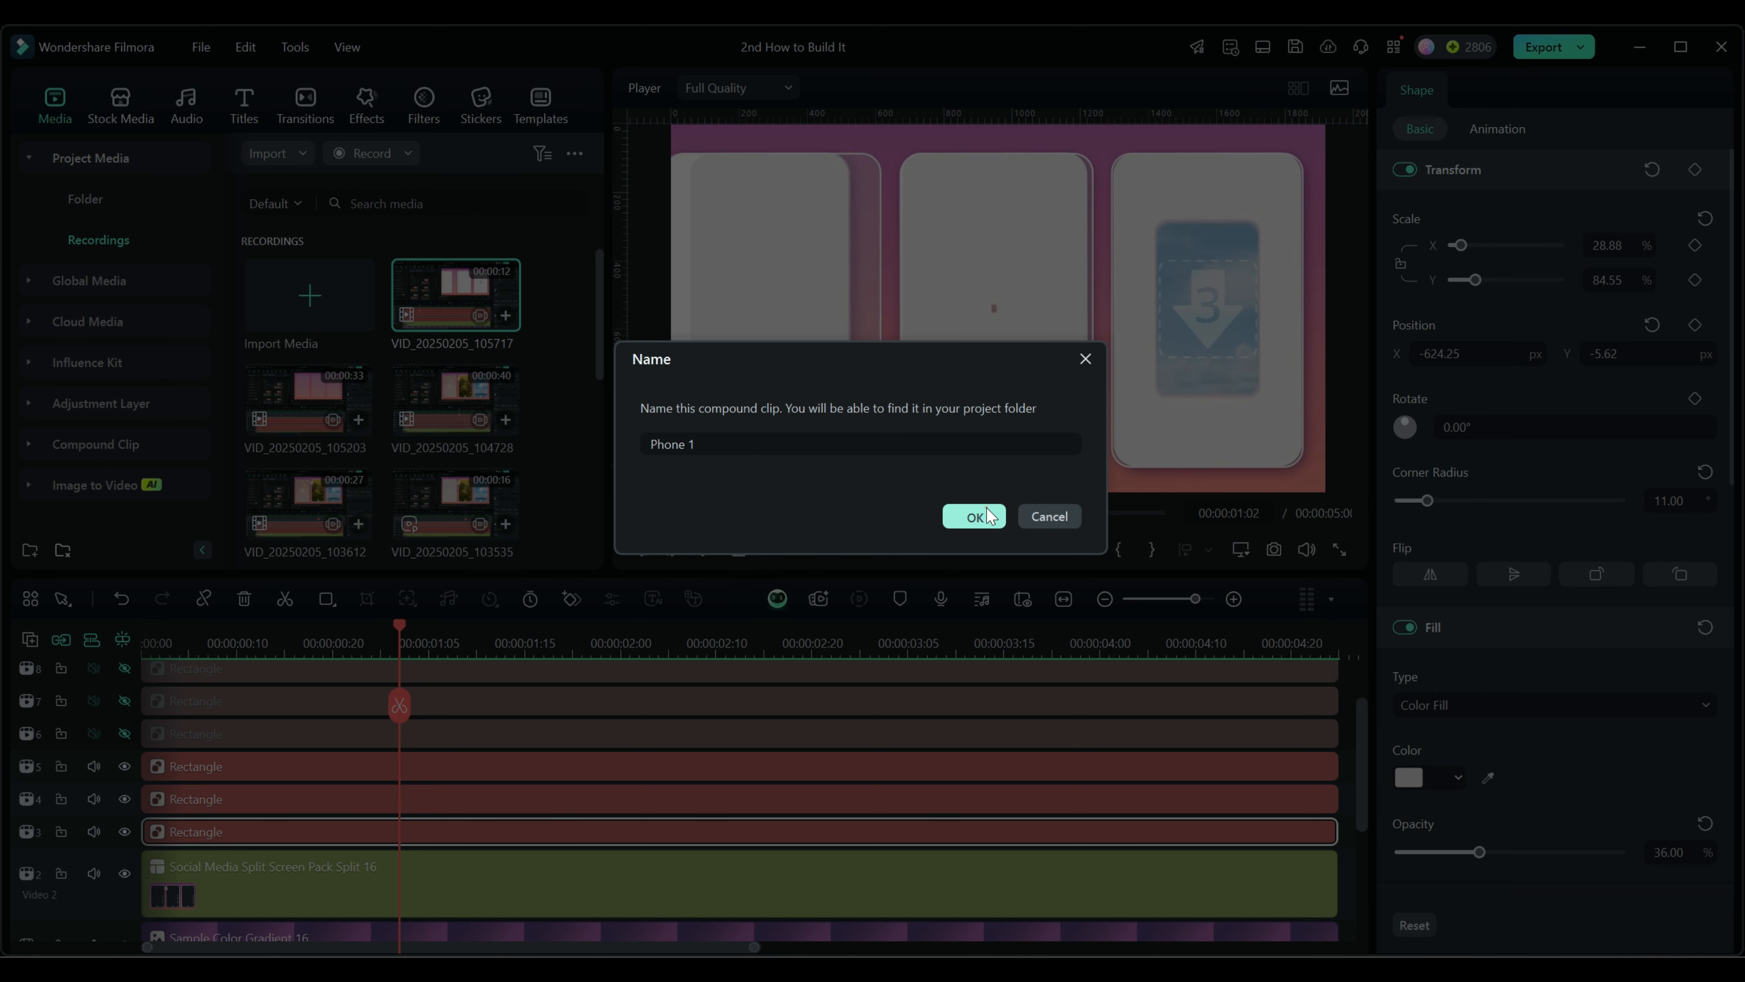
pyautogui.click(974, 515)
# Turn the filled rectangles on tracks 4 and 5 into separate compound clips named Phone 2 and Phone 3
pyautogui.rightClick(572, 798)
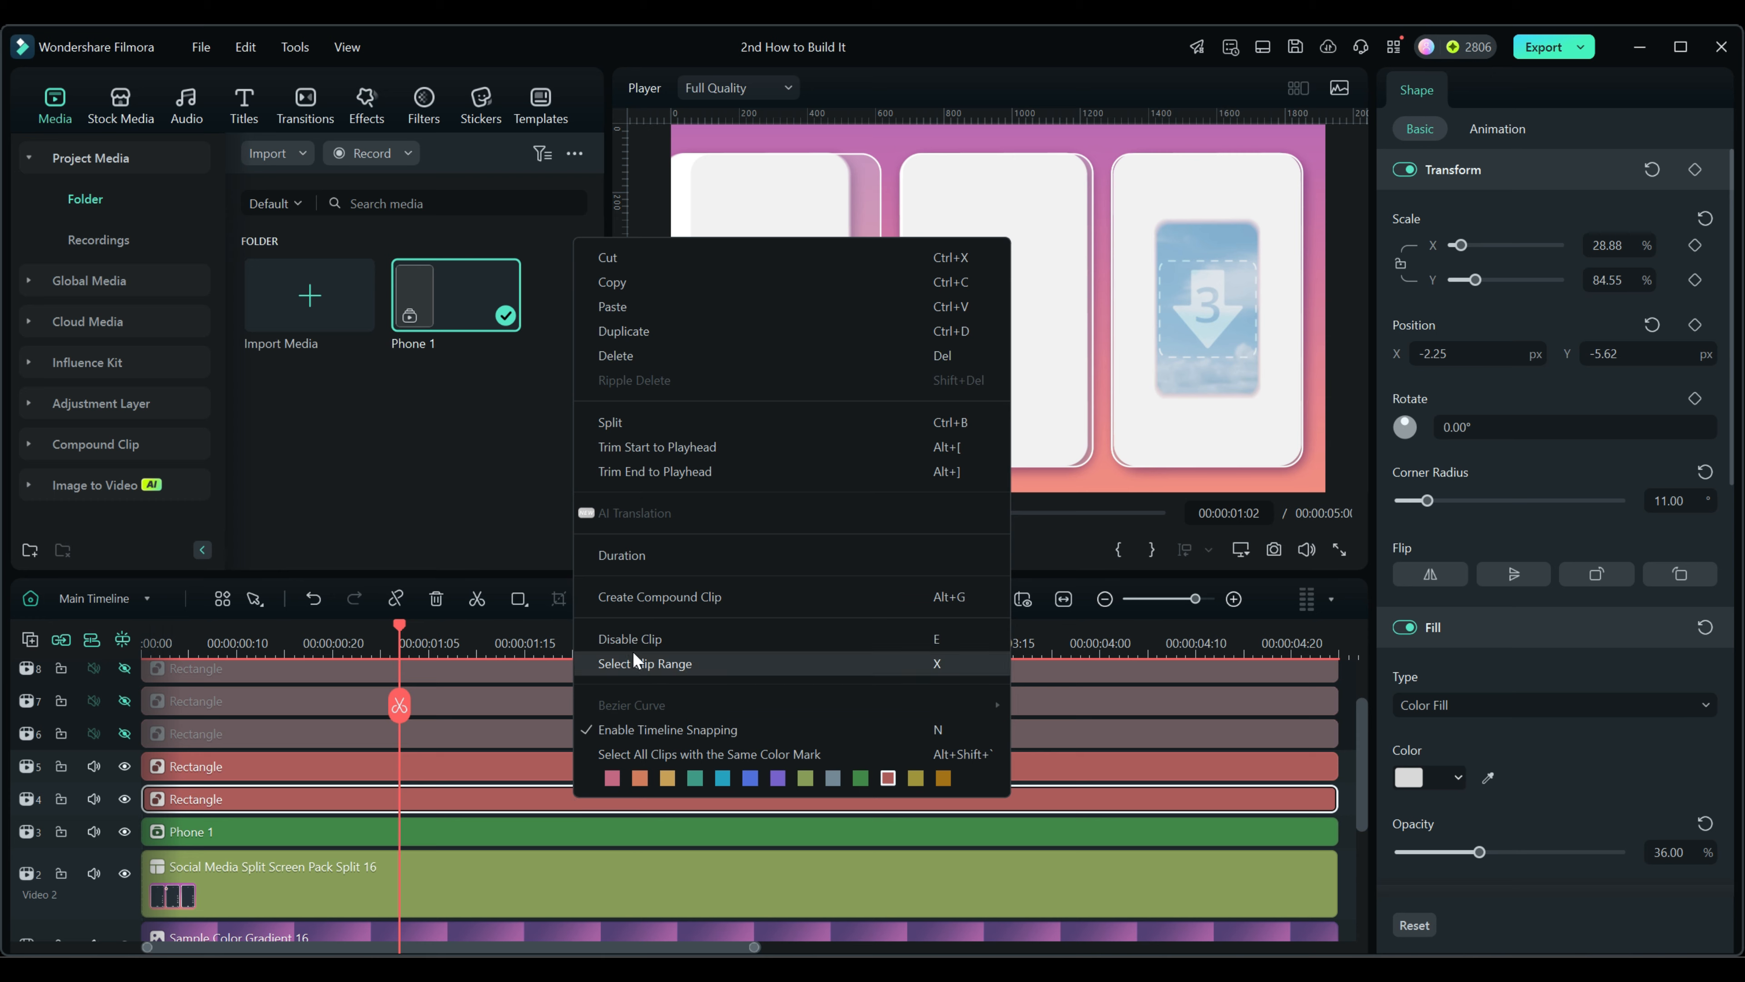
pyautogui.click(622, 599)
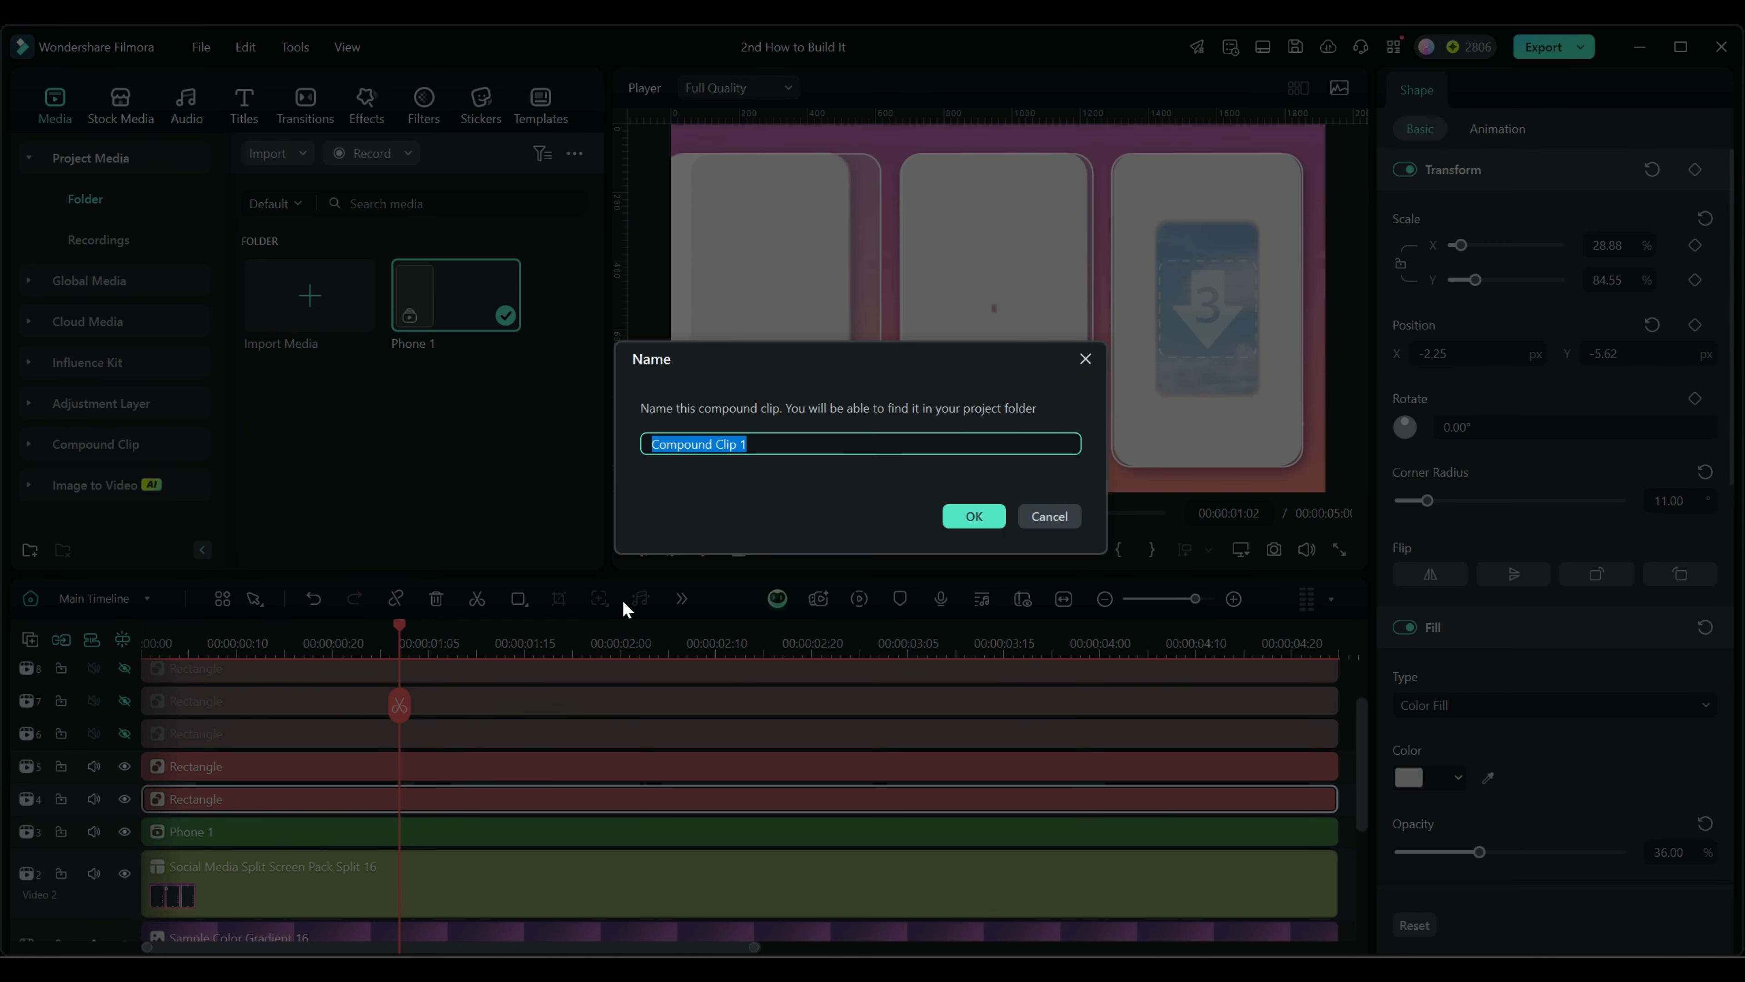
pyautogui.write('Phone 2')
pyautogui.press('Return')
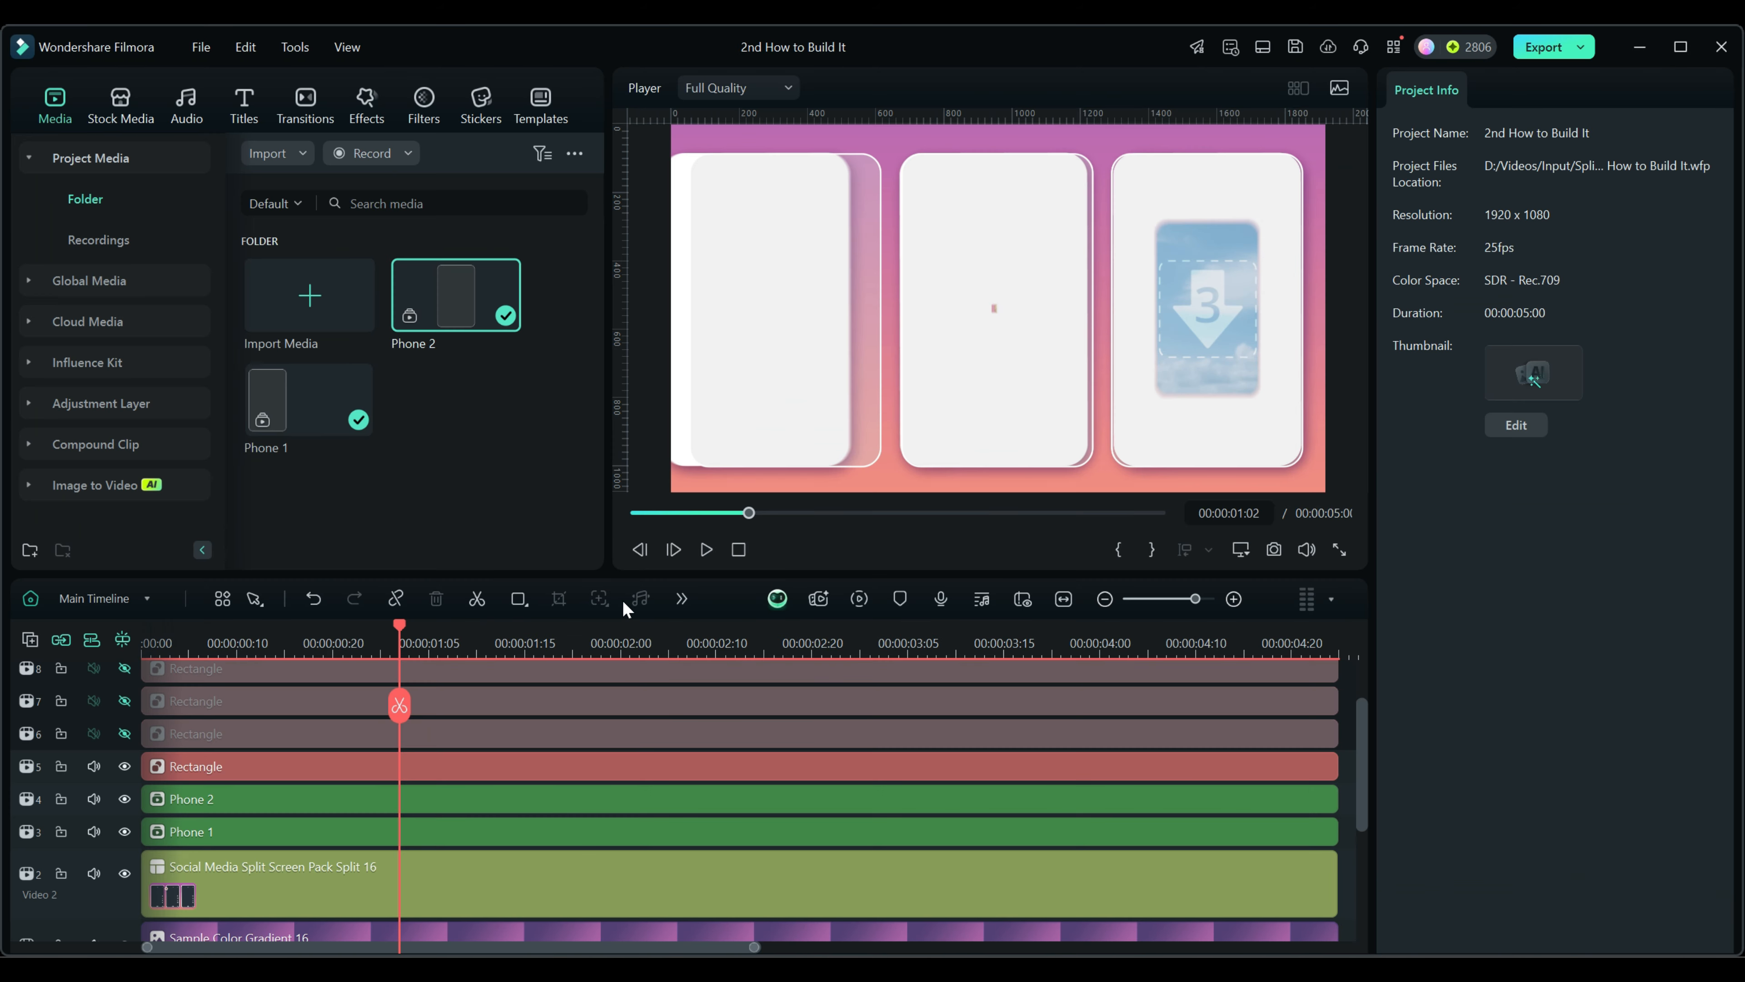
pyautogui.rightClick(511, 760)
pyautogui.click(576, 558)
pyautogui.write('Phone 3')
pyautogui.press('Return')
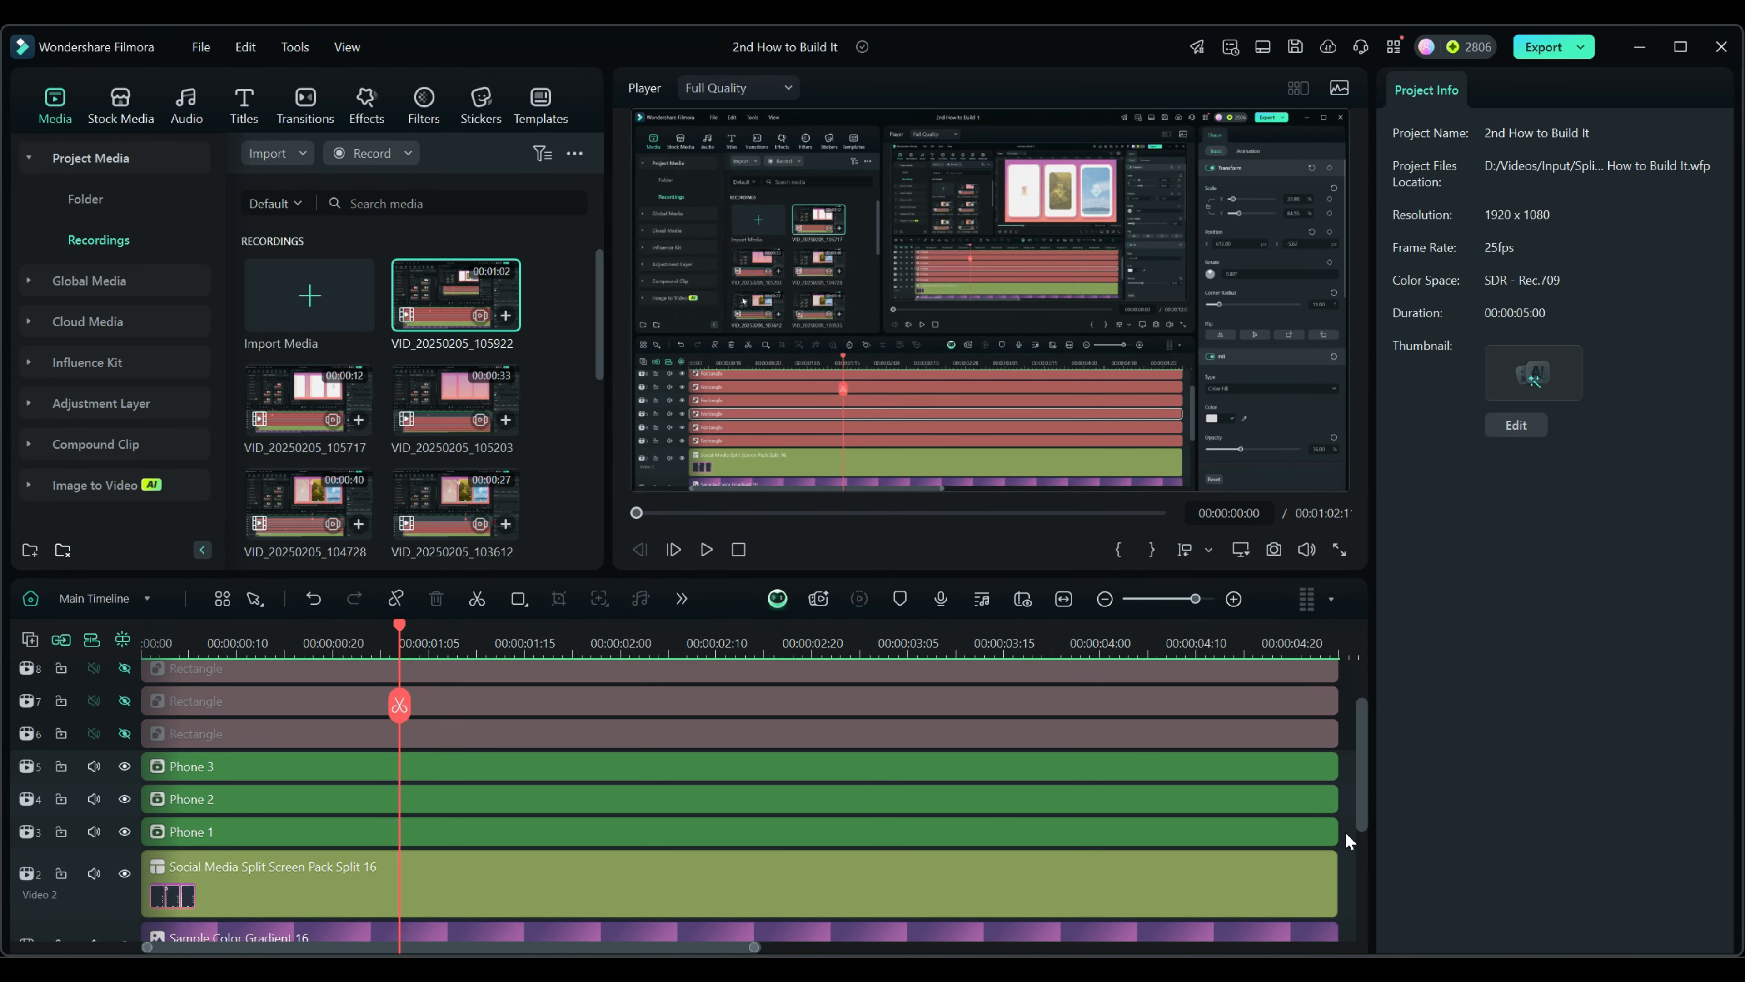
# Add a Transform keyframe at 00:00:03:15 to the Phone 1, Phone 2 and Phone 3 clips together
pyautogui.moveTo(1346, 832); pyautogui.dragTo(1230, 775)
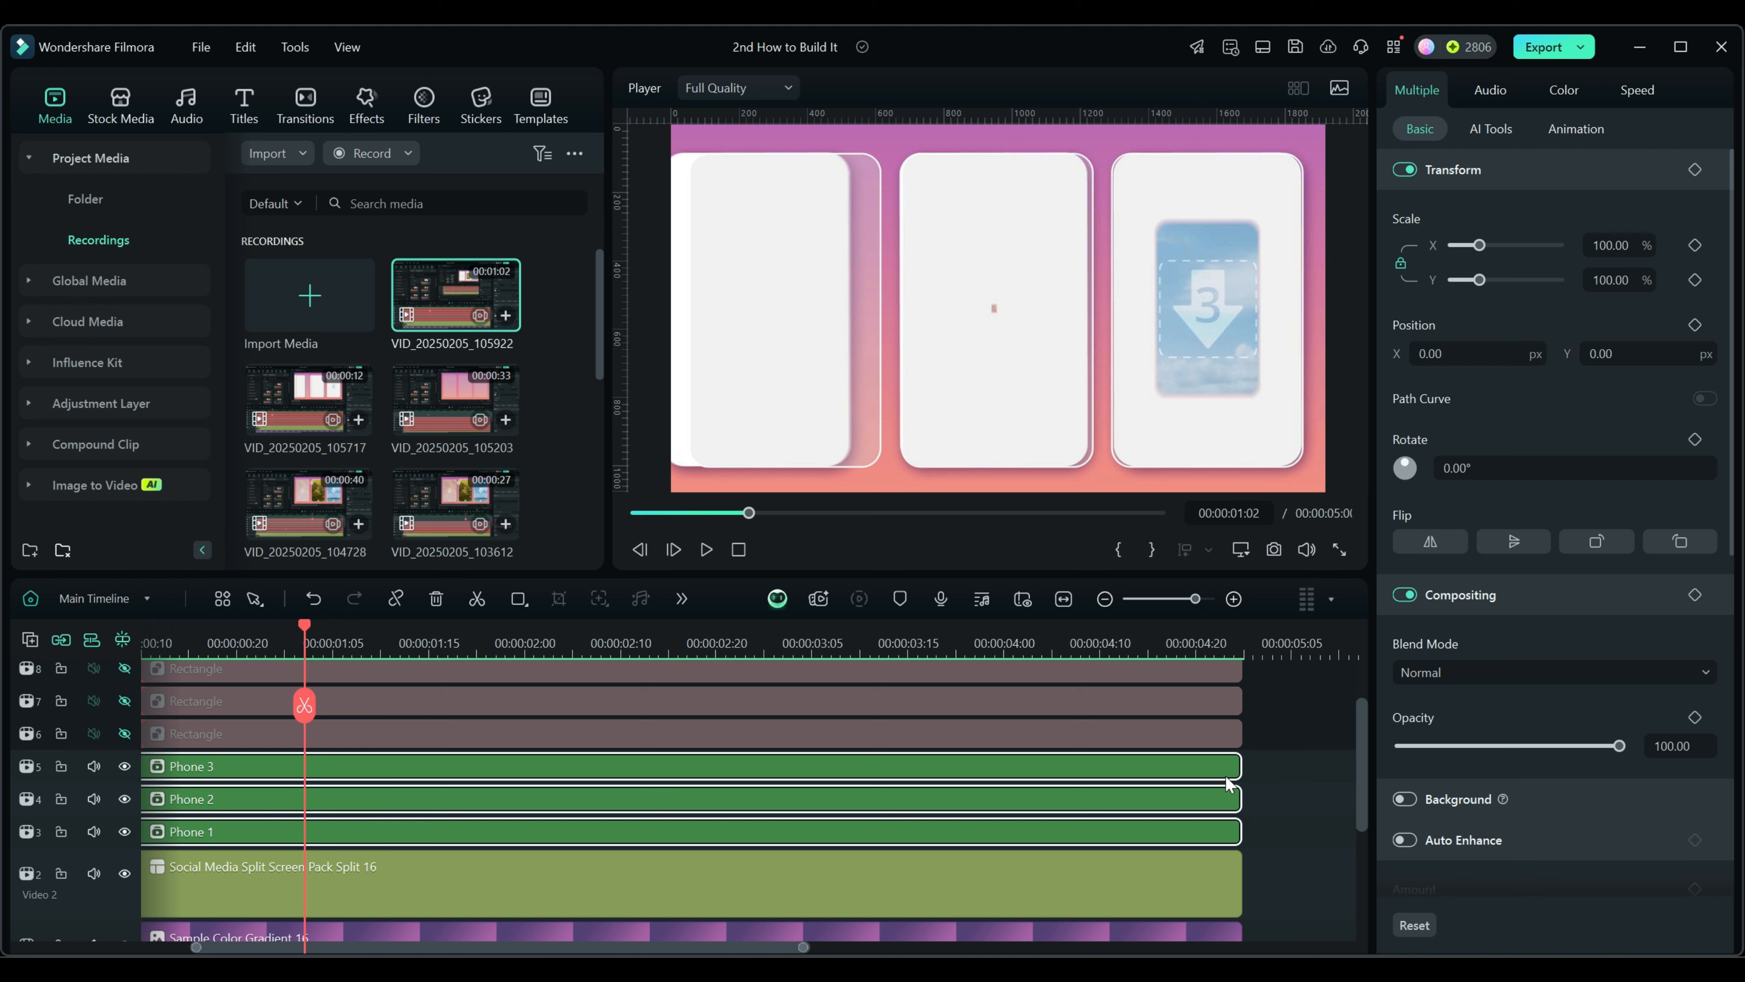
pyautogui.click(909, 653)
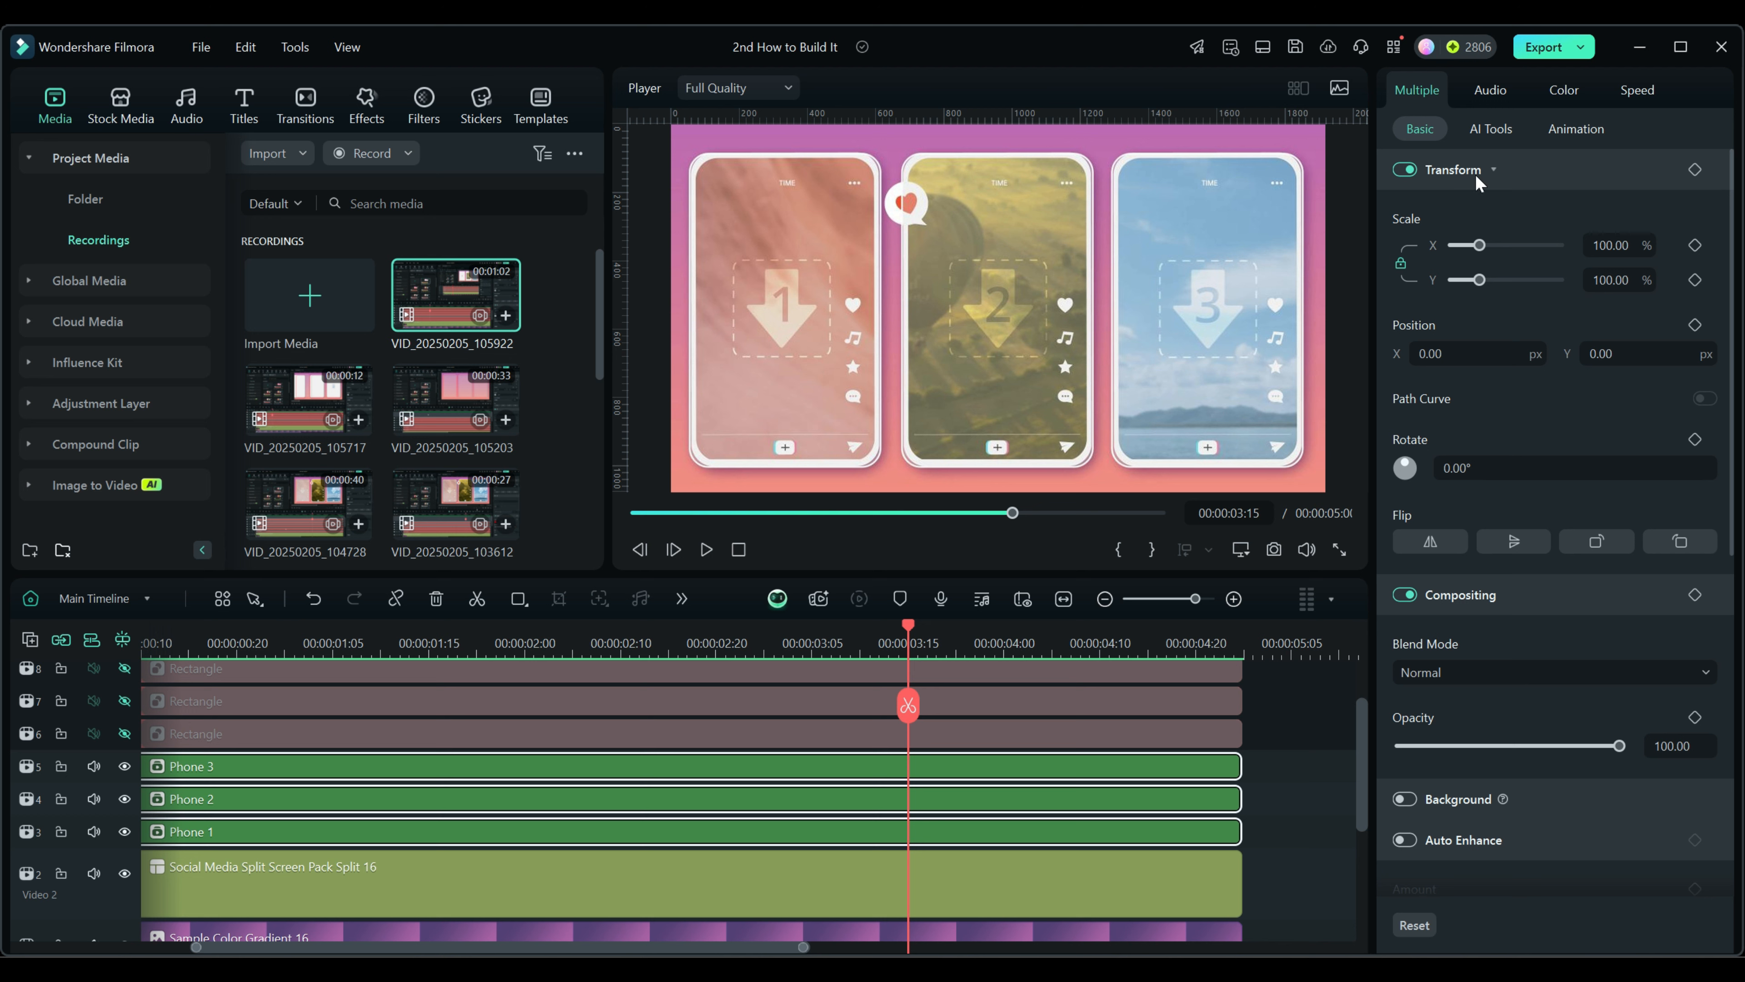
pyautogui.click(1695, 170)
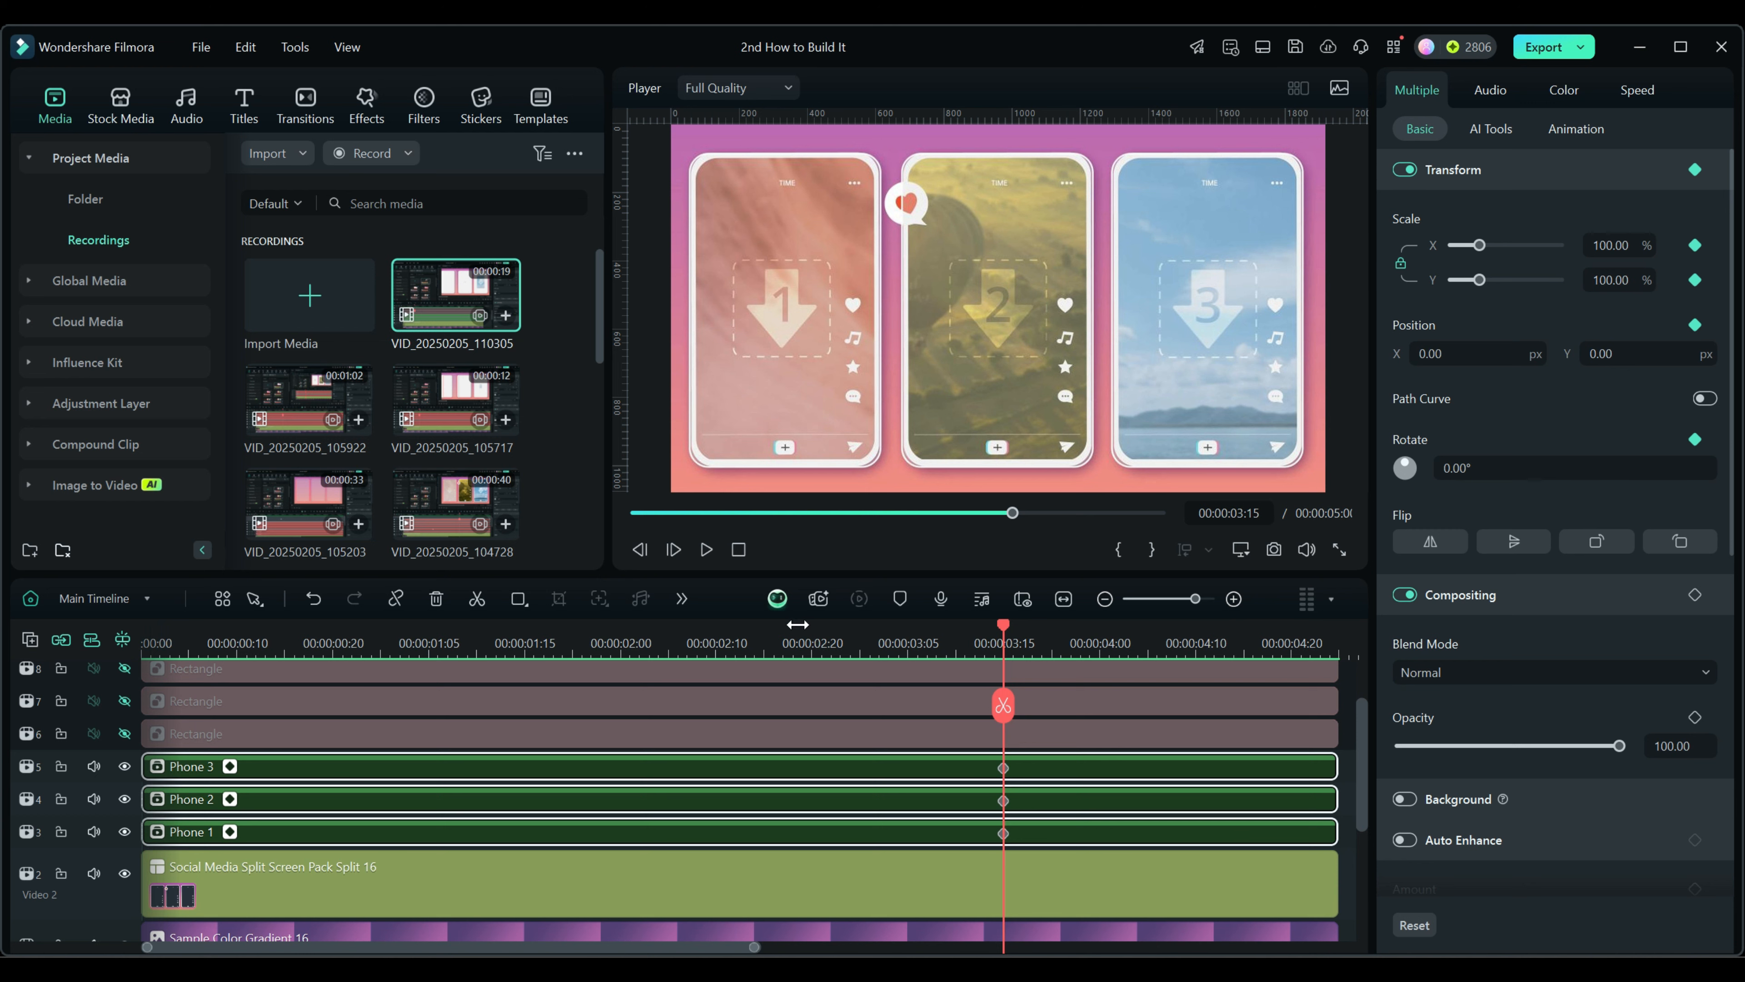
# Add a Transform keyframe to the Phone 3 clip alone at 00:00:00:24
pyautogui.click(369, 657)
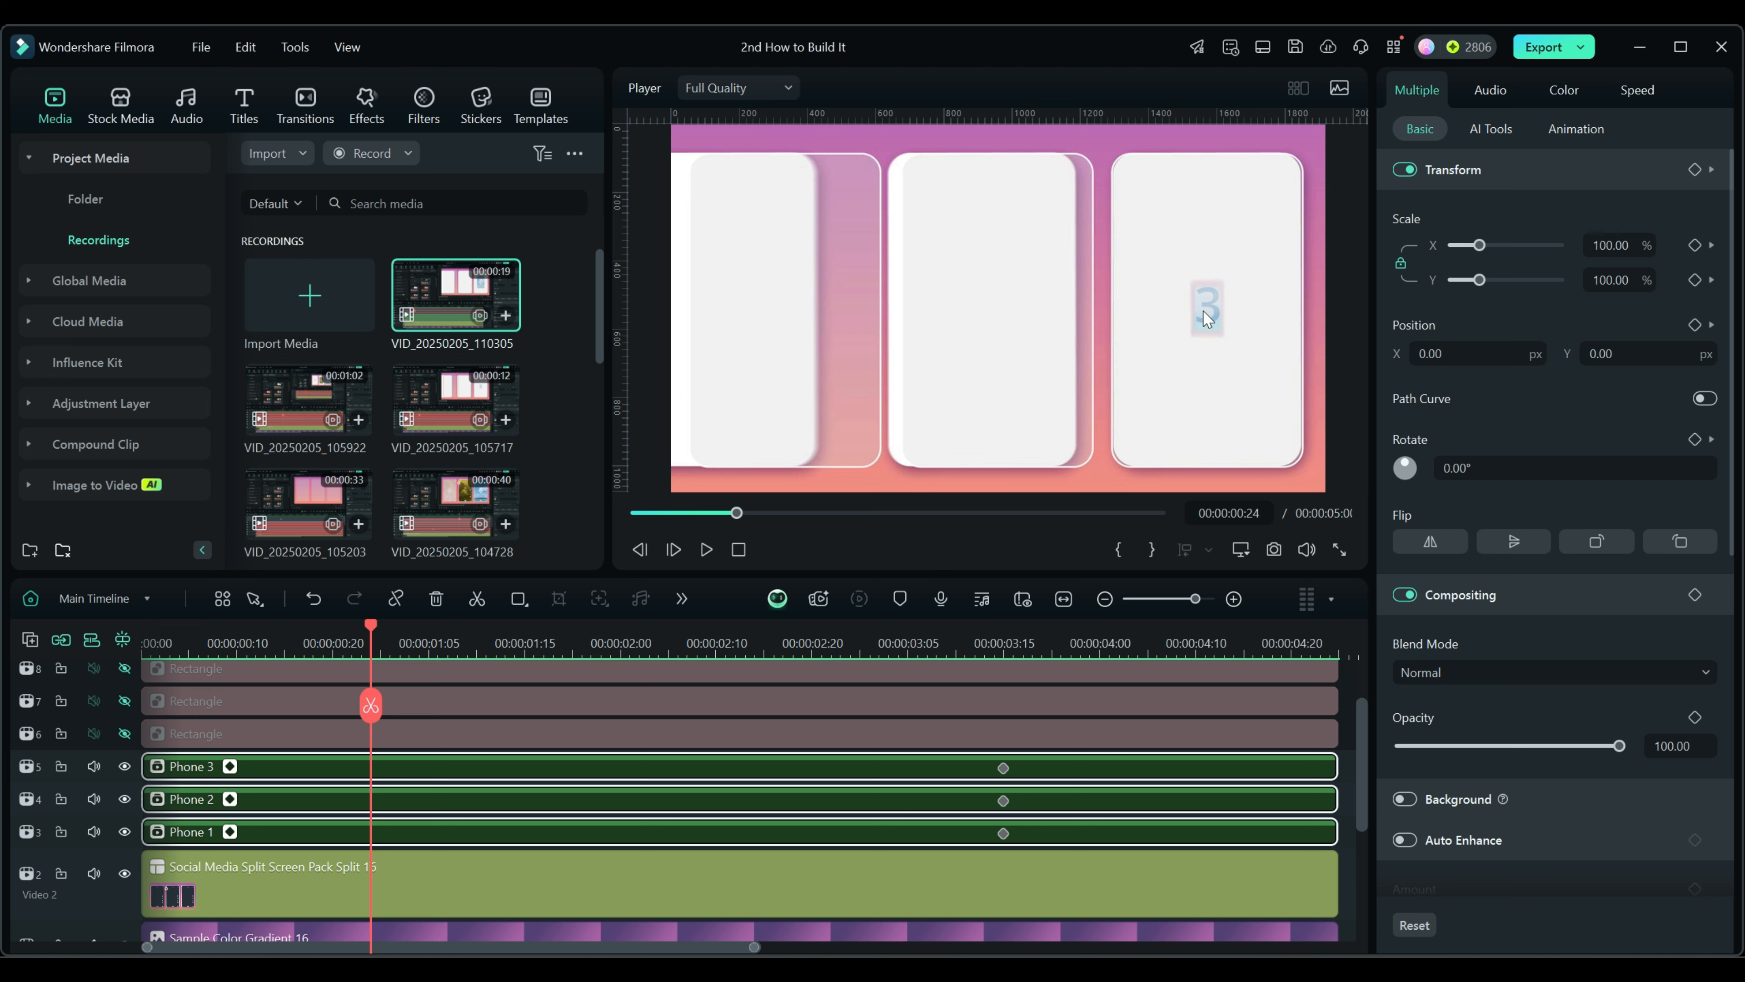
pyautogui.click(369, 769)
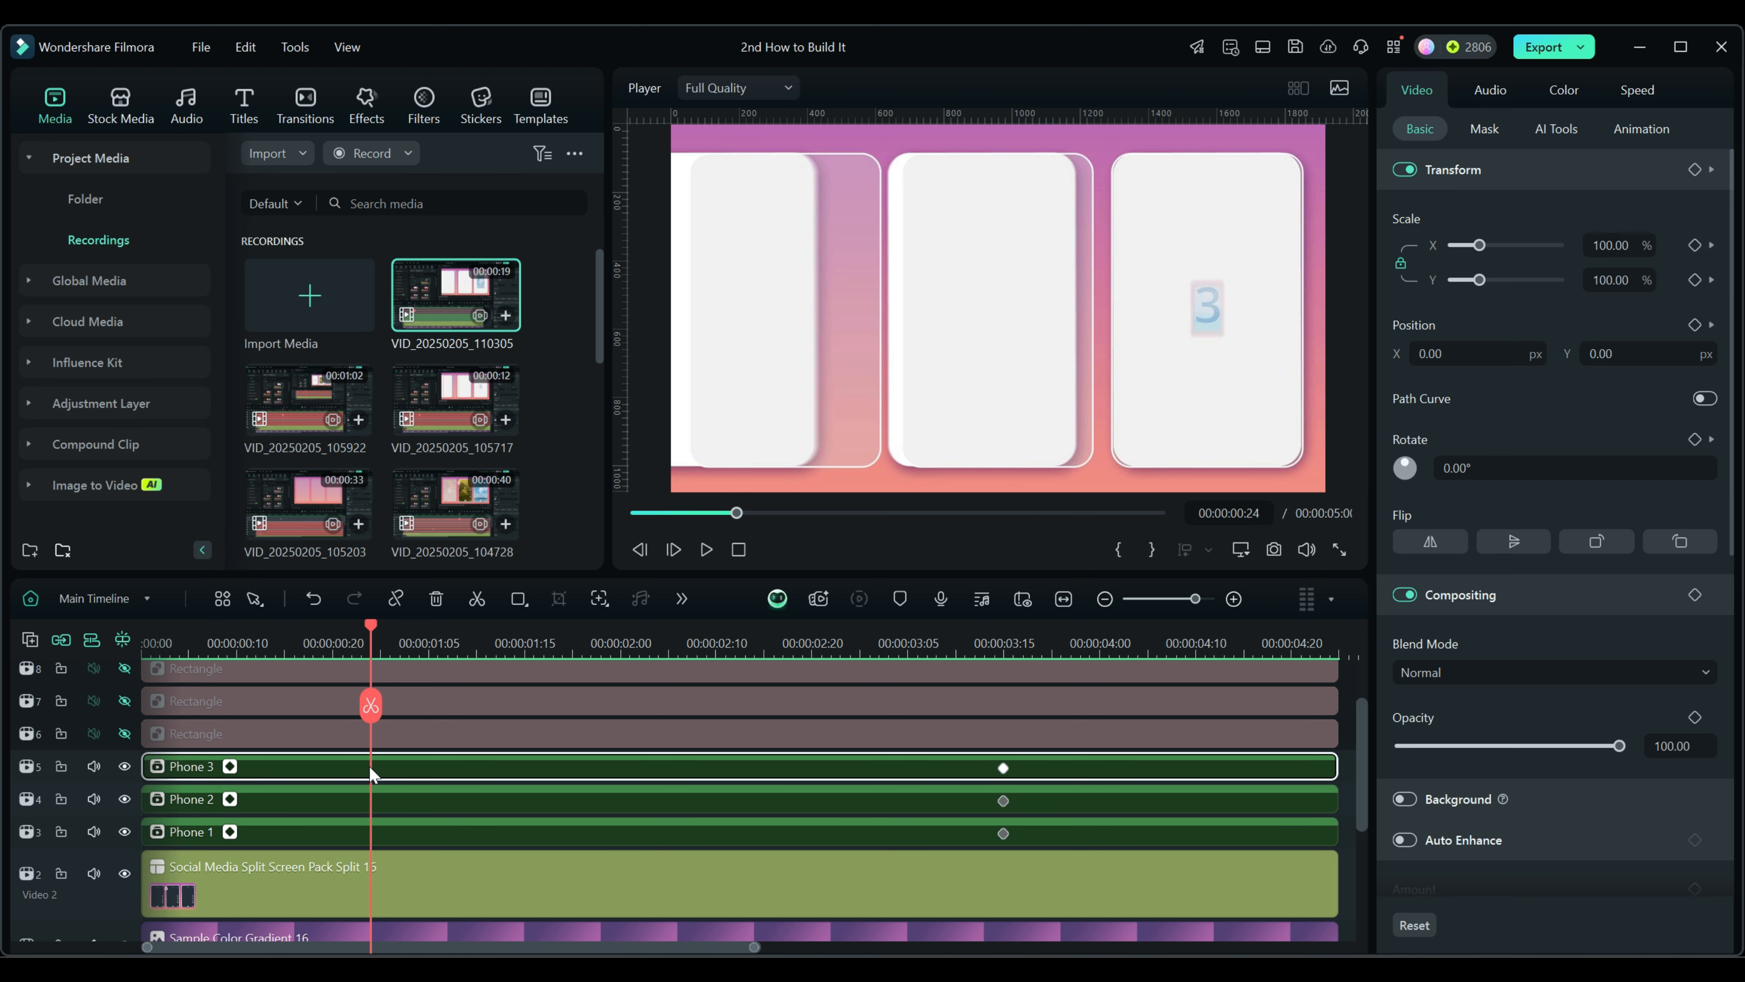
pyautogui.click(1695, 170)
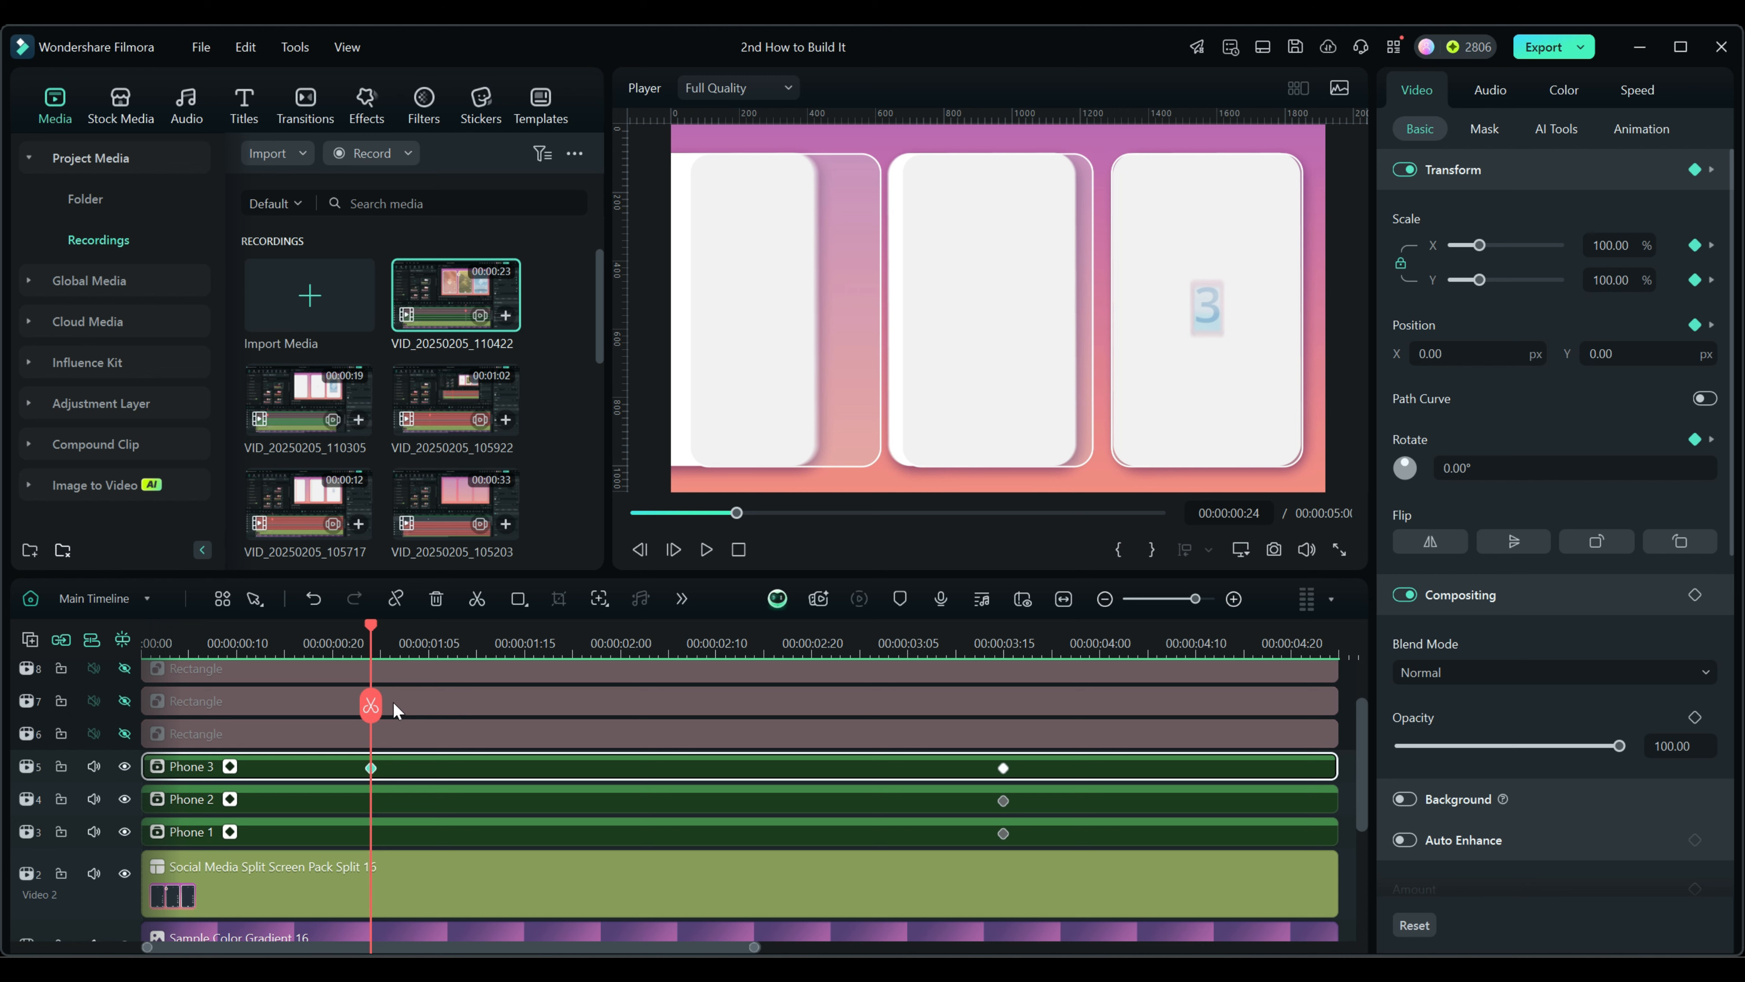
# Add a Transform keyframe to the Phone 2 clip alone at 00:00:01:06
pyautogui.click(437, 657)
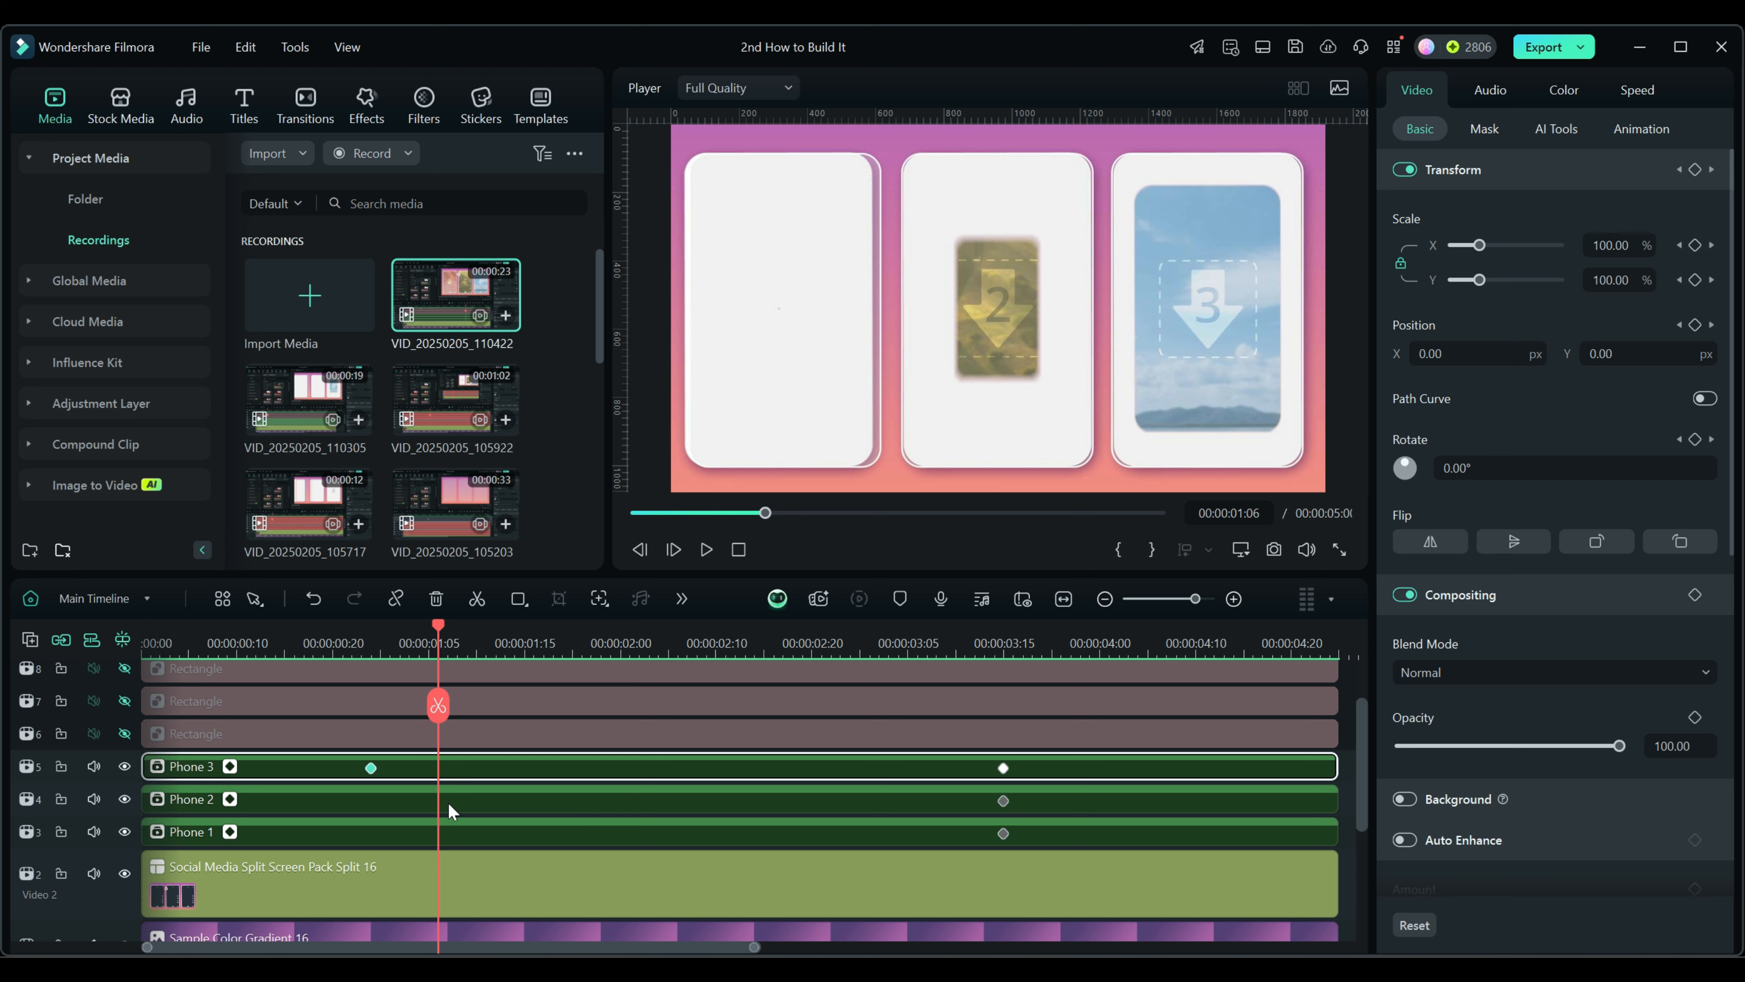
pyautogui.click(690, 808)
pyautogui.click(1695, 170)
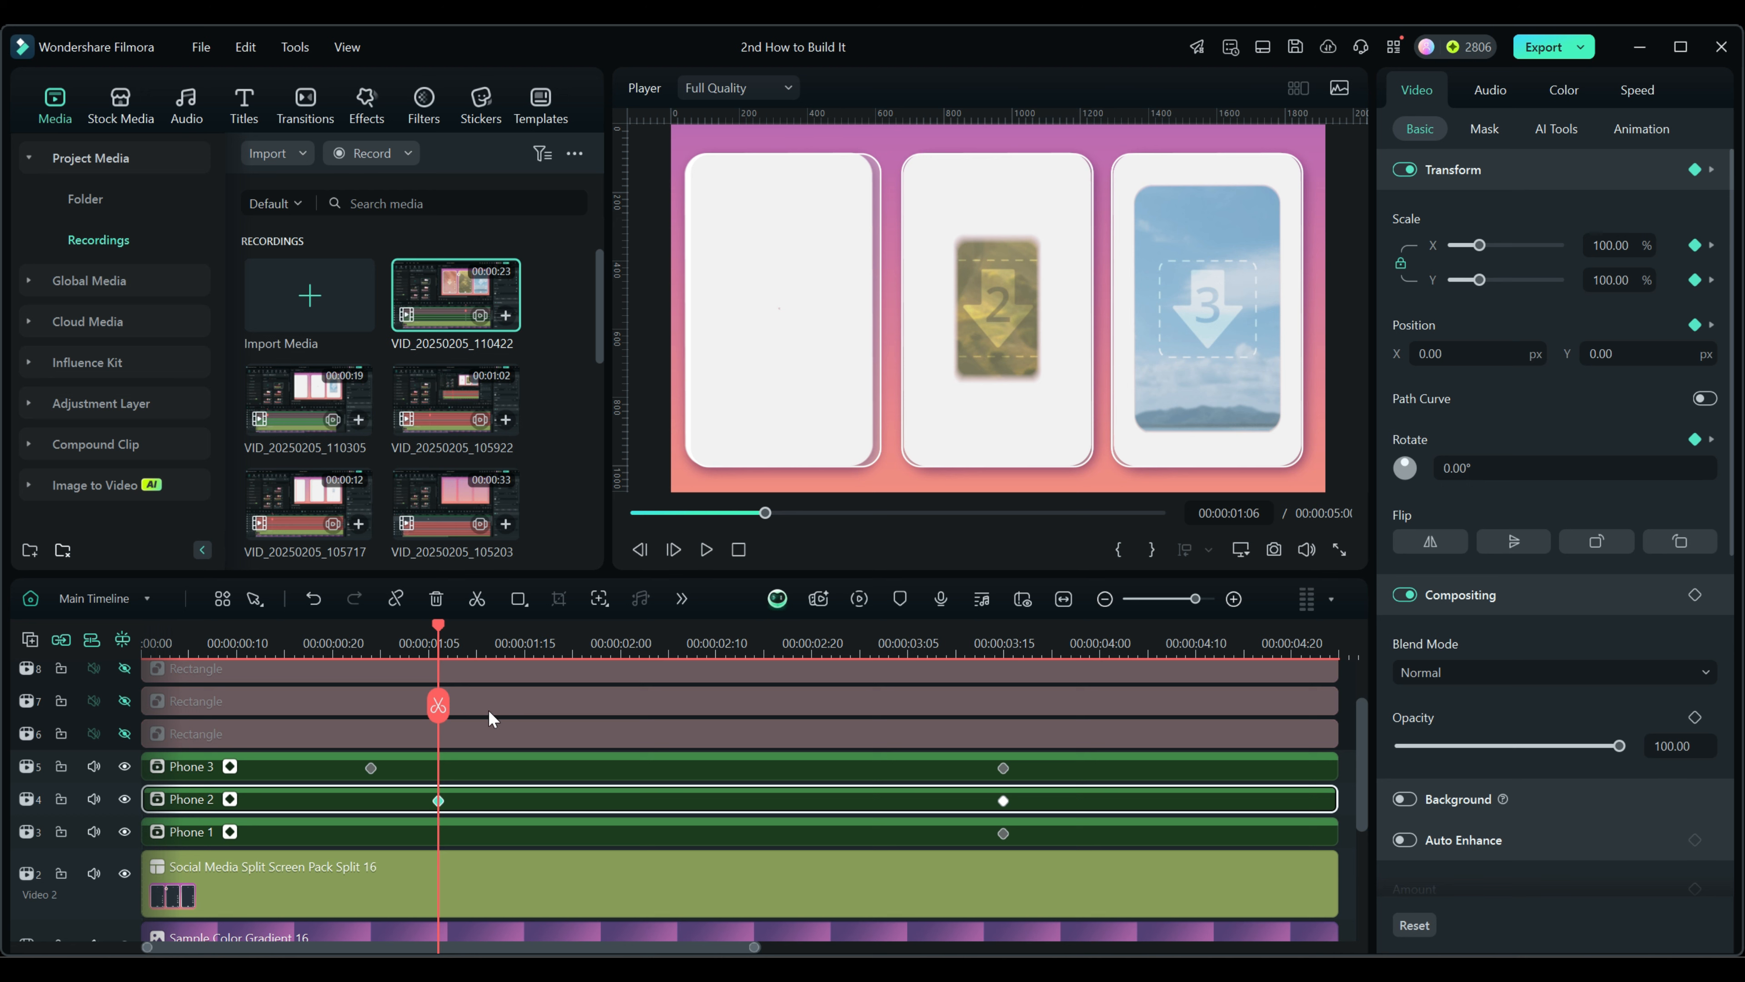
# Add a Transform keyframe to the Phone 1 clip alone at 00:00:01:09
pyautogui.click(469, 654)
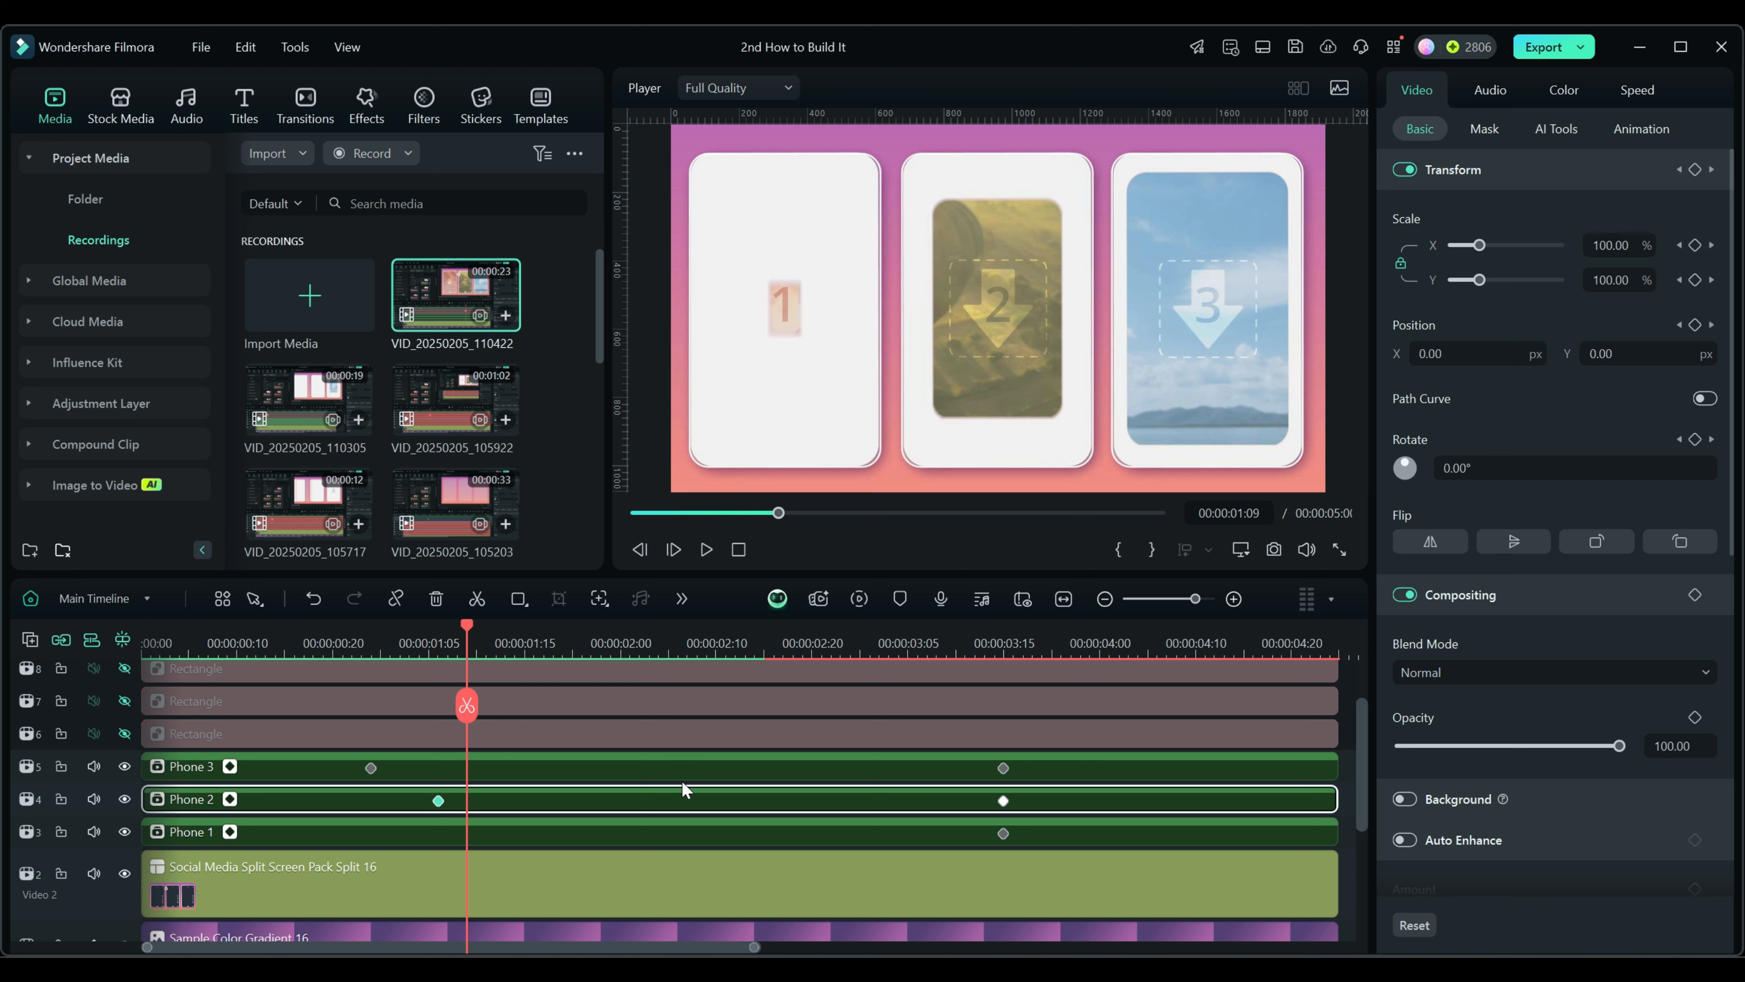
pyautogui.click(534, 829)
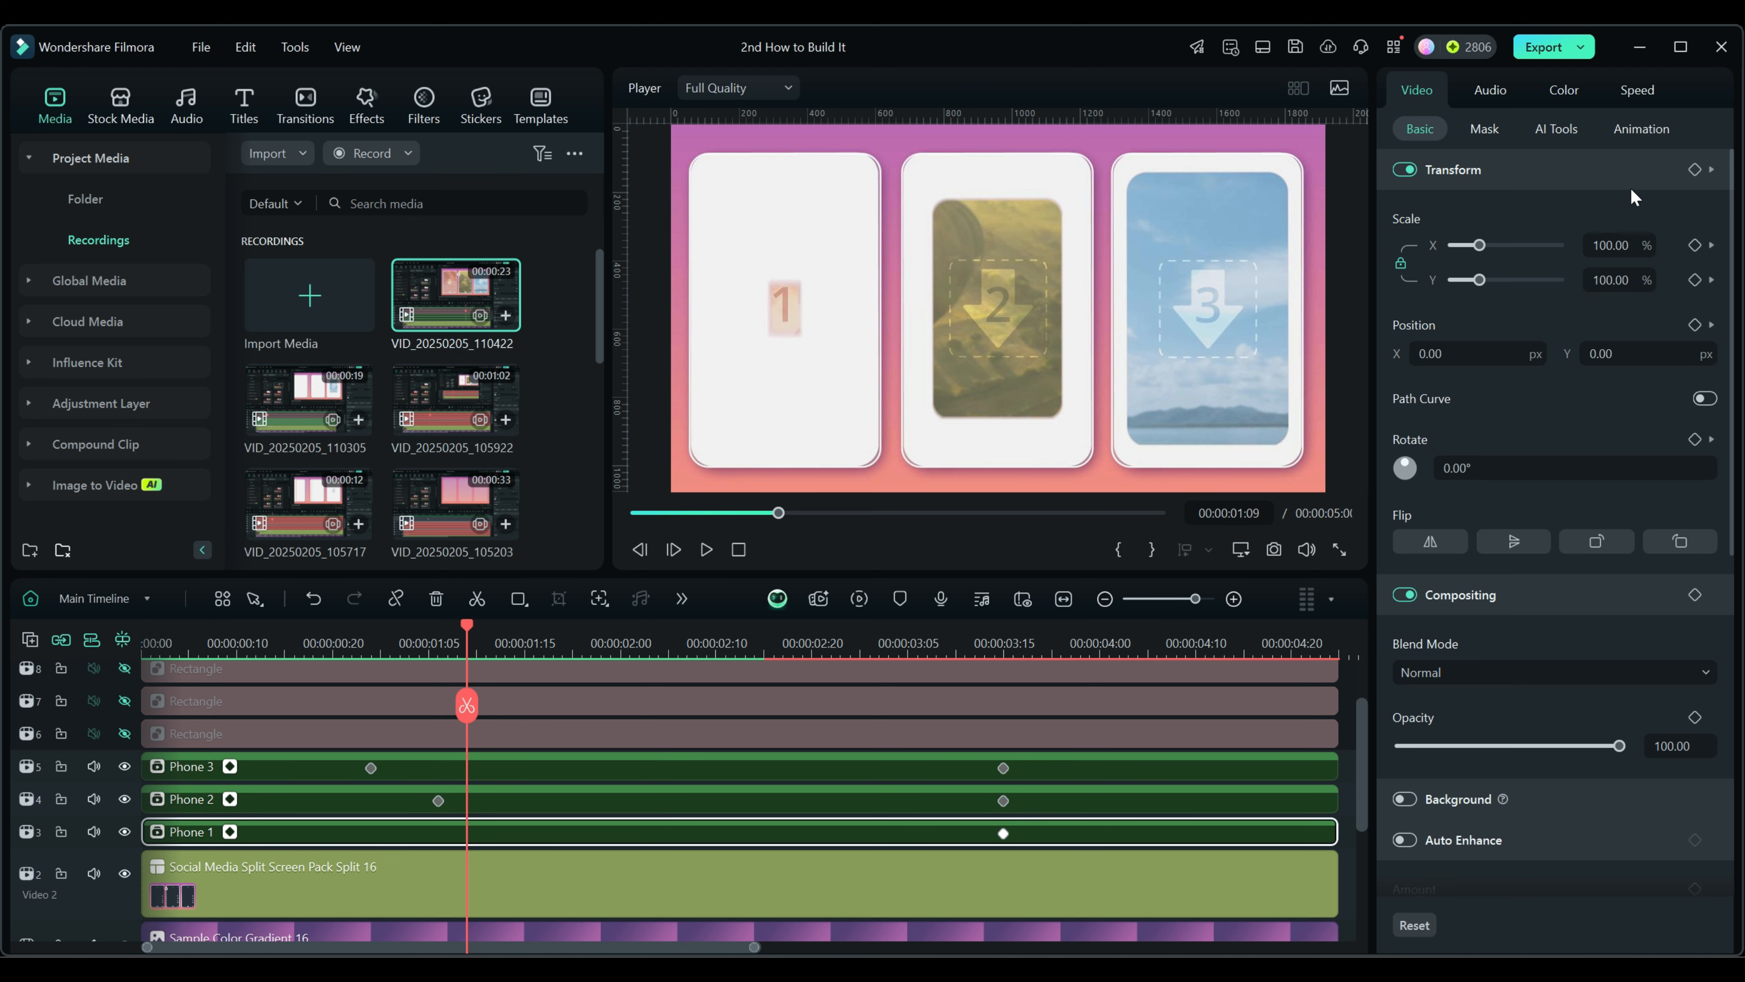
pyautogui.click(1695, 170)
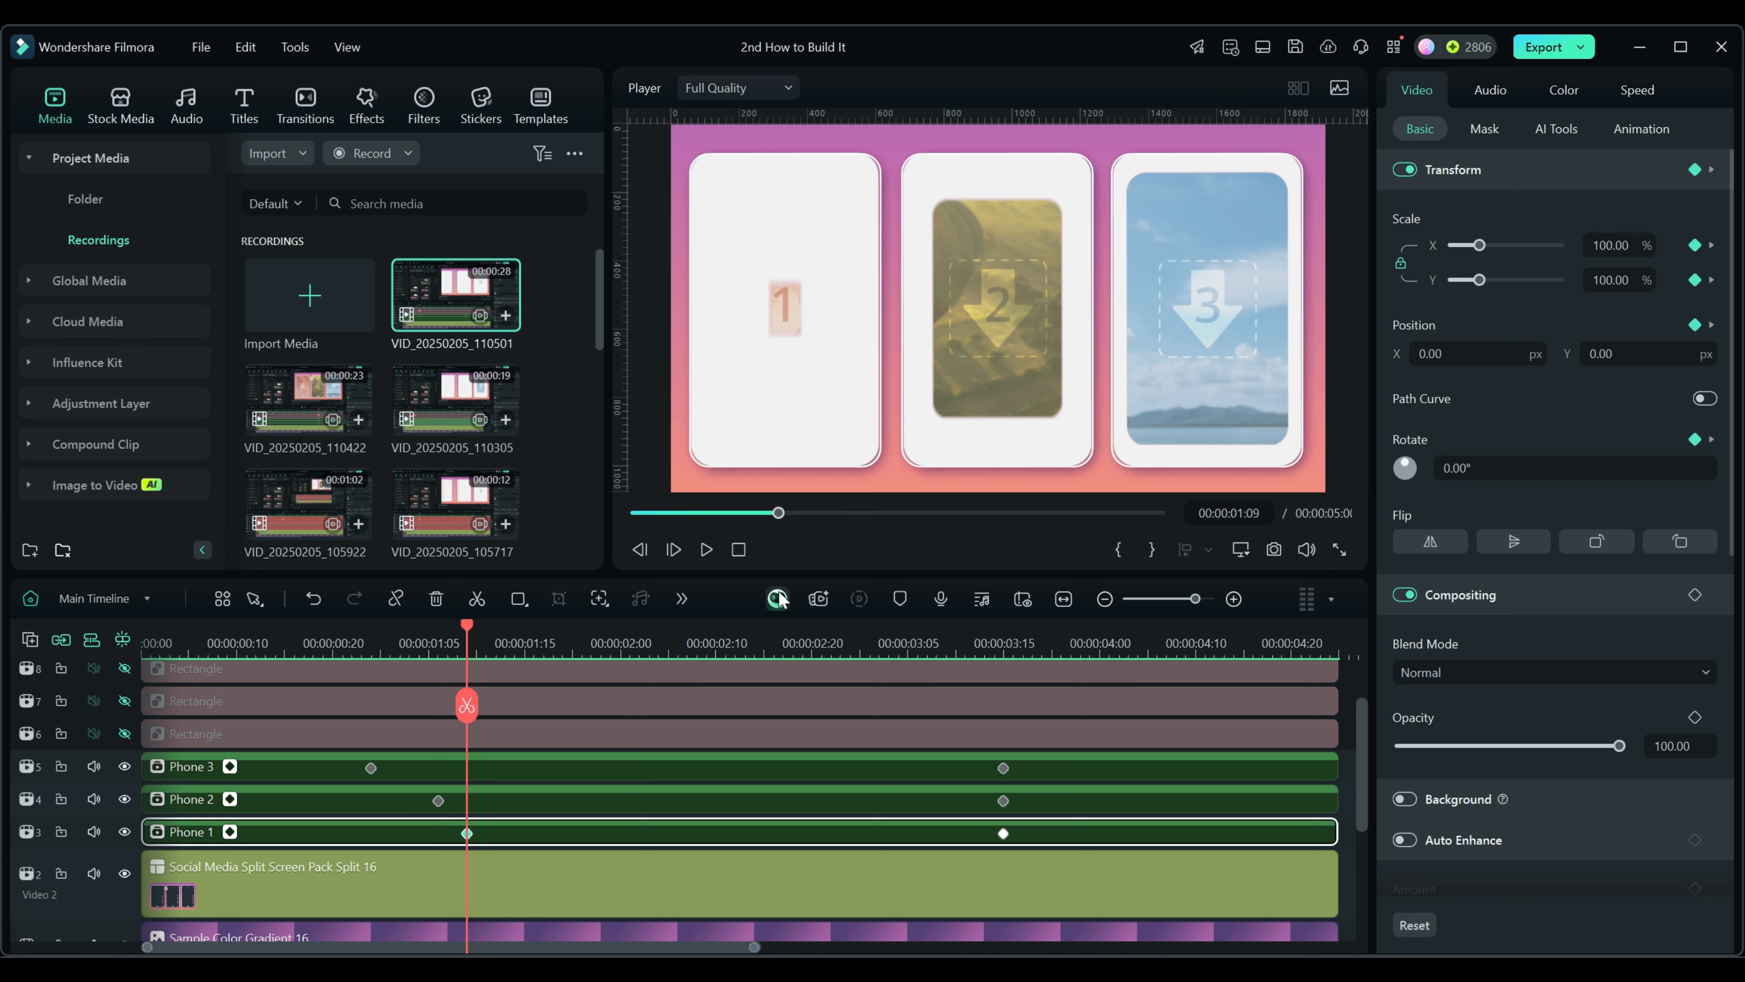
# Move all three phone clips out of frame at the timeline start by setting their X position to -1863 px
pyautogui.click(738, 550)
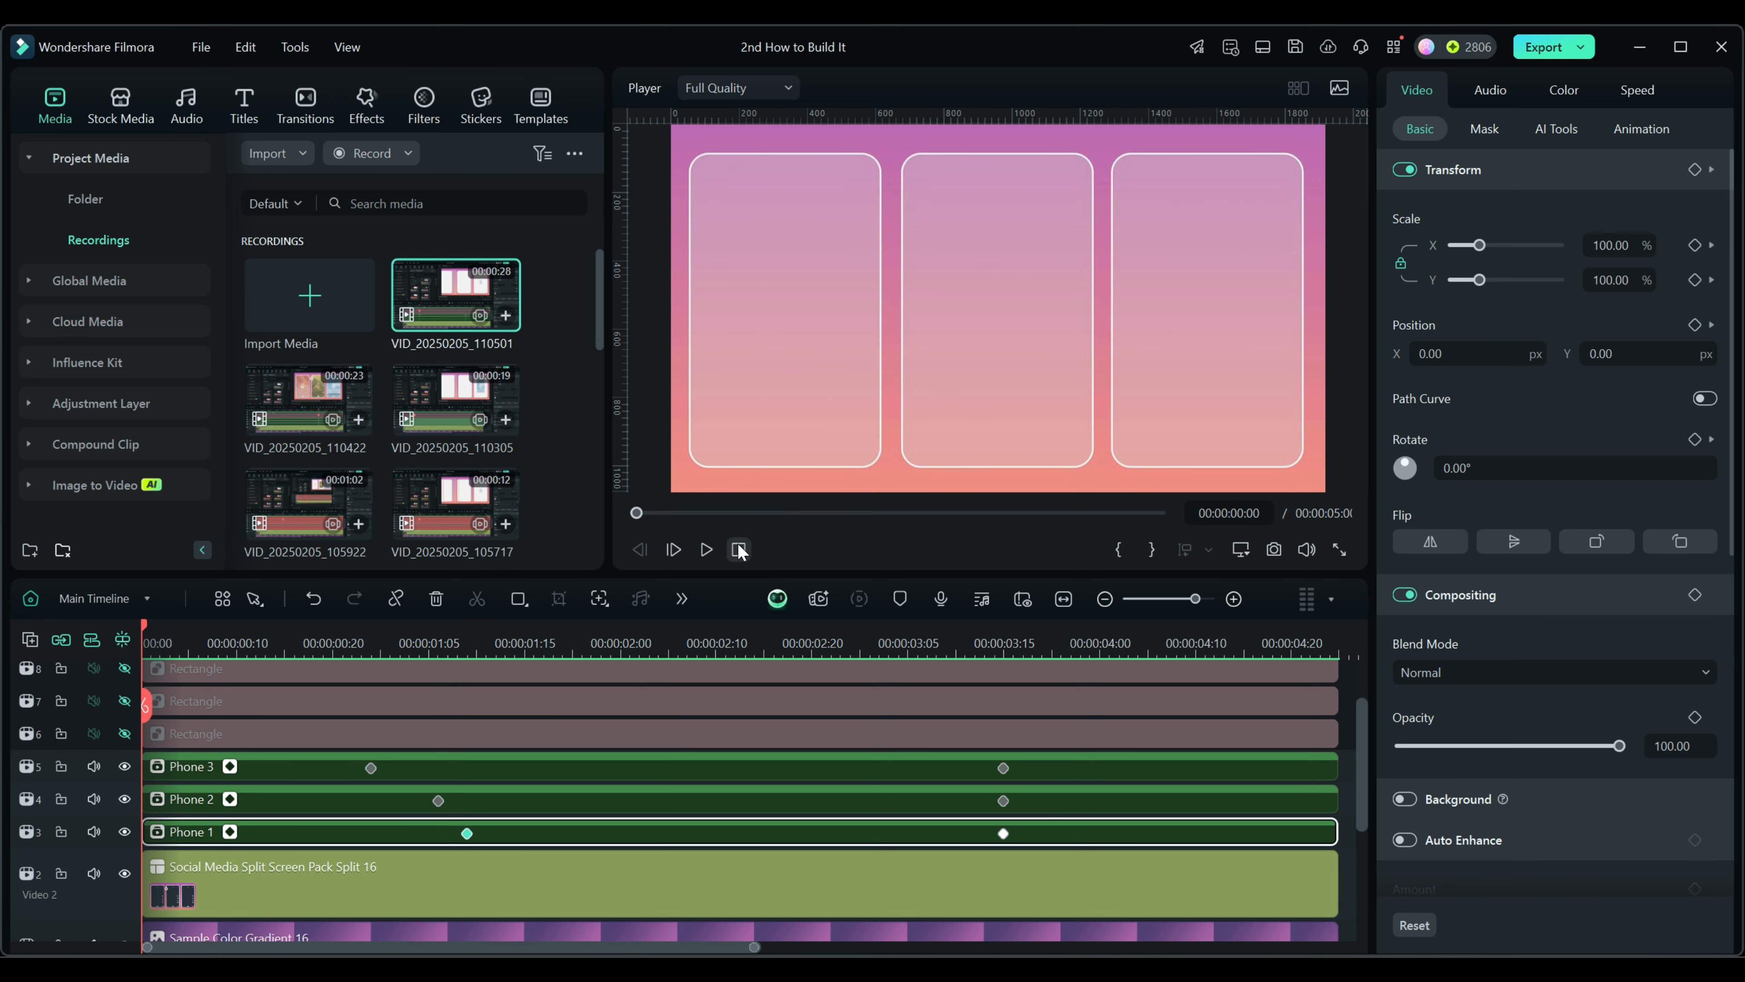
pyautogui.moveTo(1345, 834); pyautogui.dragTo(1107, 785)
pyautogui.click(738, 550)
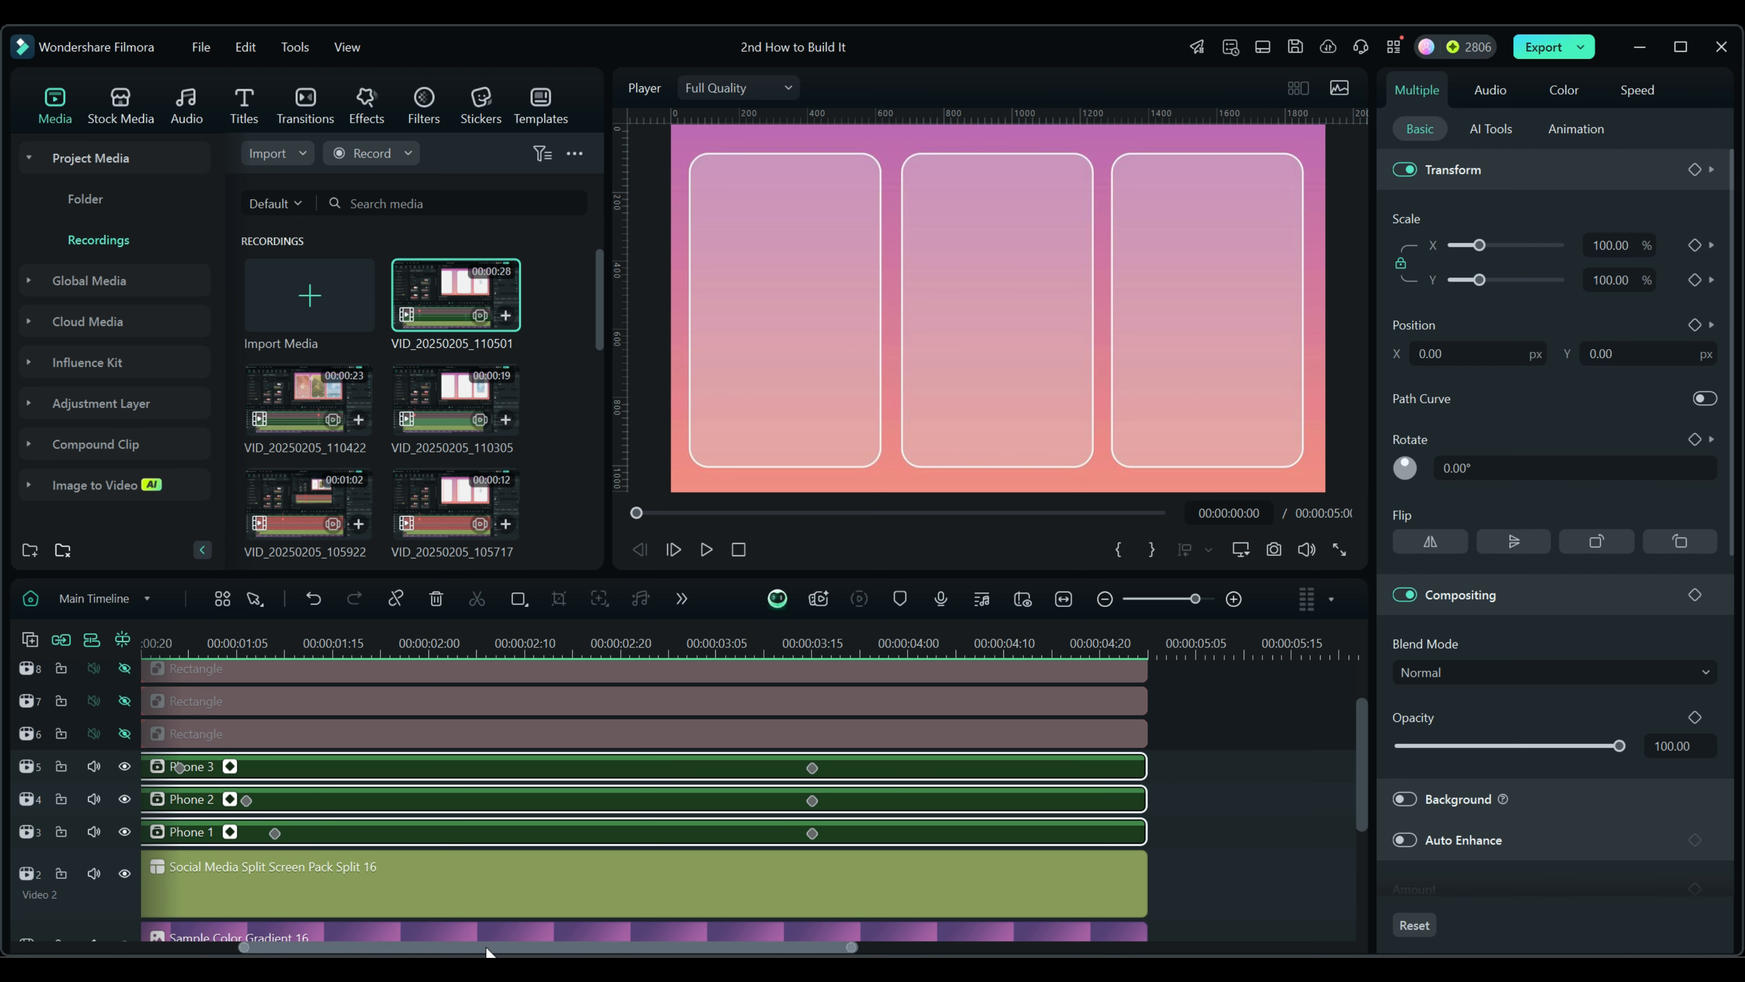
pyautogui.moveTo(487, 952); pyautogui.dragTo(331, 948)
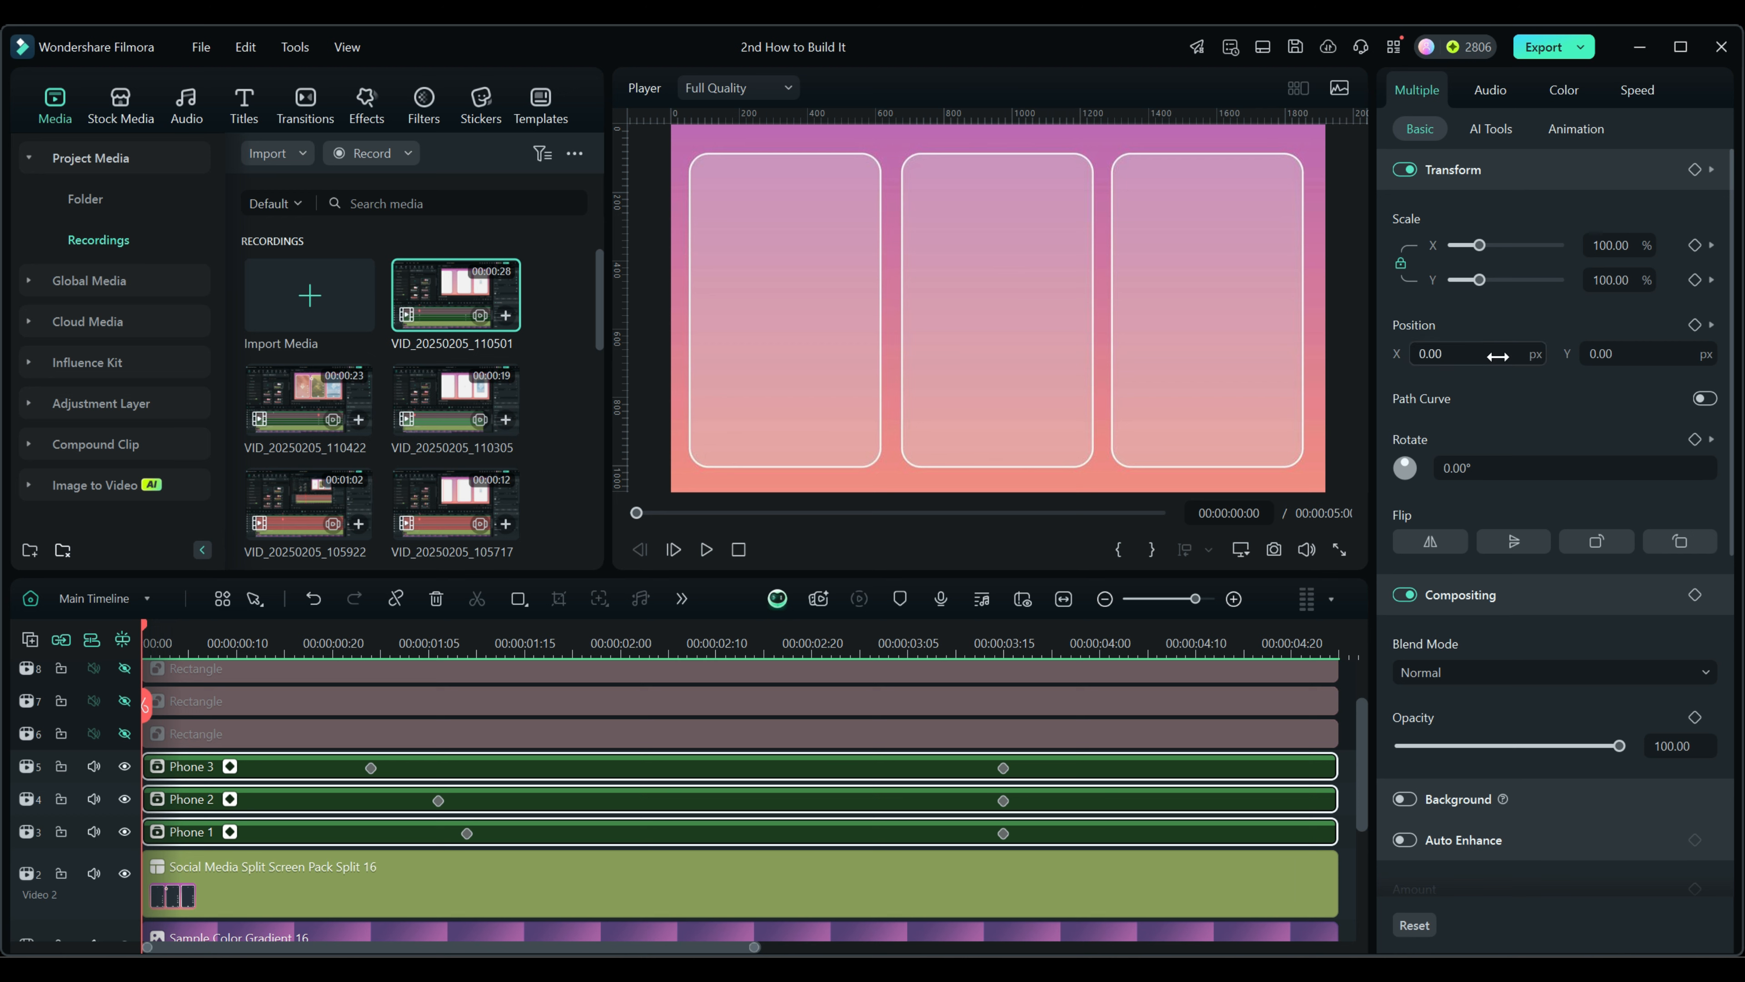
pyautogui.moveTo(1498, 357); pyautogui.dragTo(1417, 353)
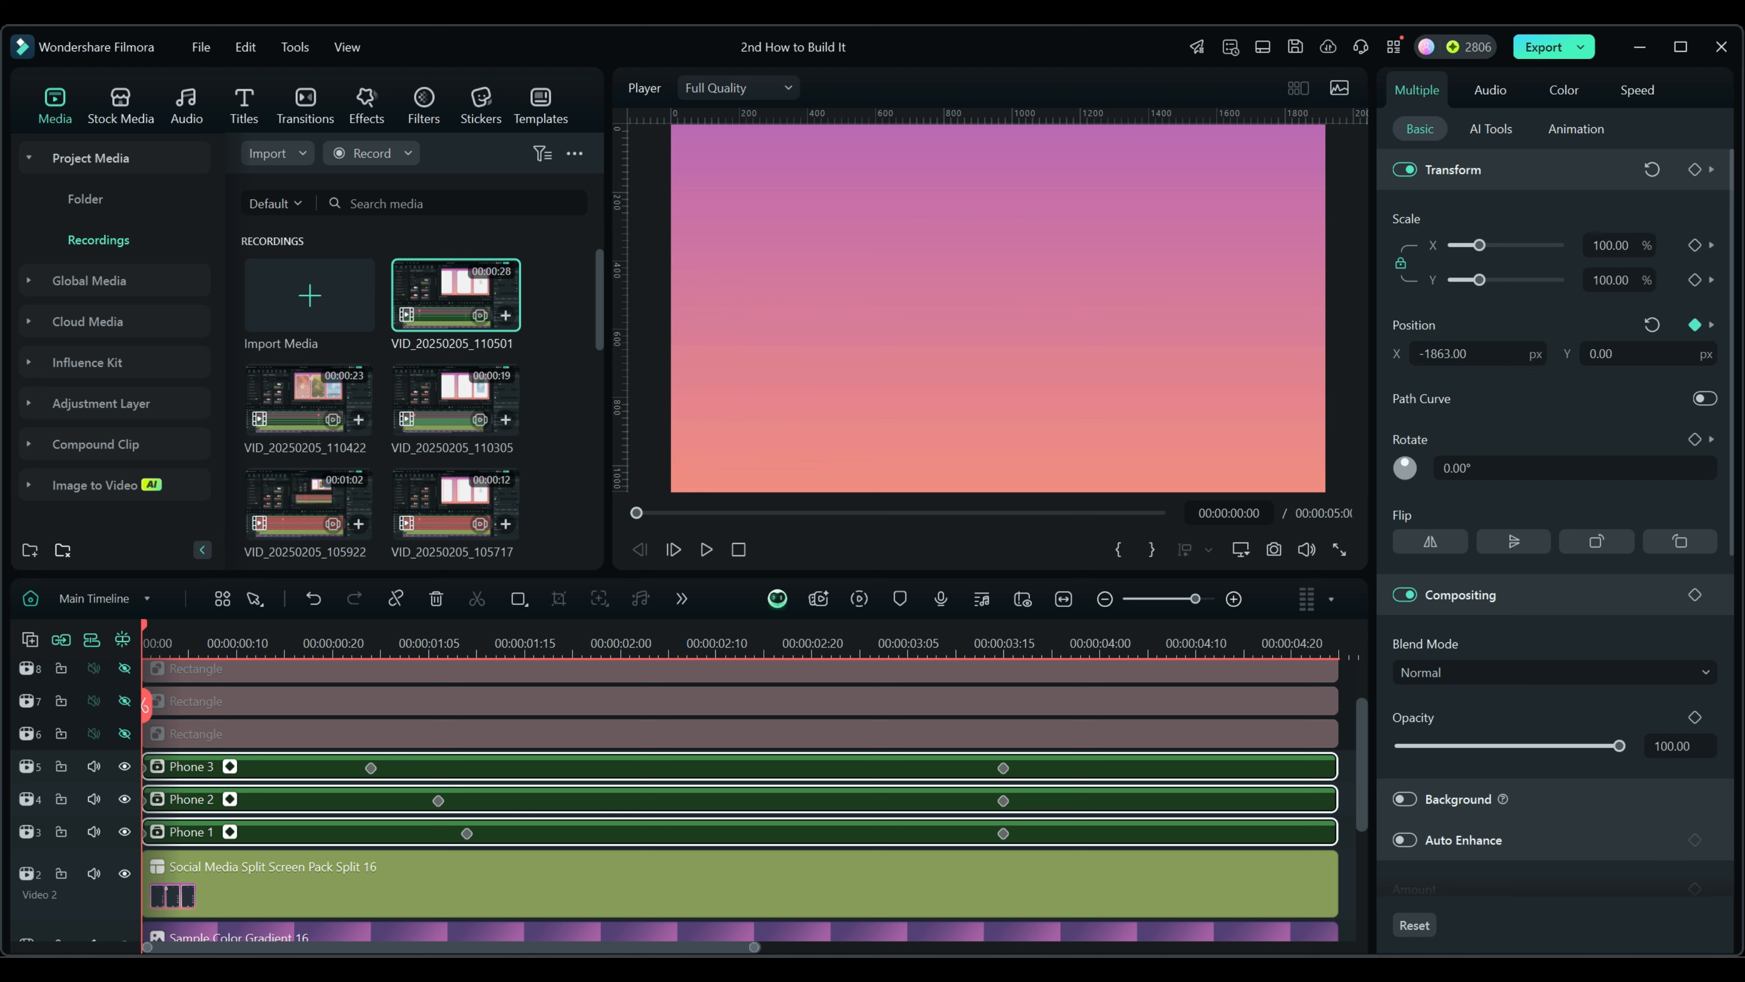
# Add a full Transform keyframe to the three phone clips at 00:00:00:00 and preview their entrance up to 00:00:00:08
pyautogui.moveTo(143, 619); pyautogui.dragTo(180, 625)
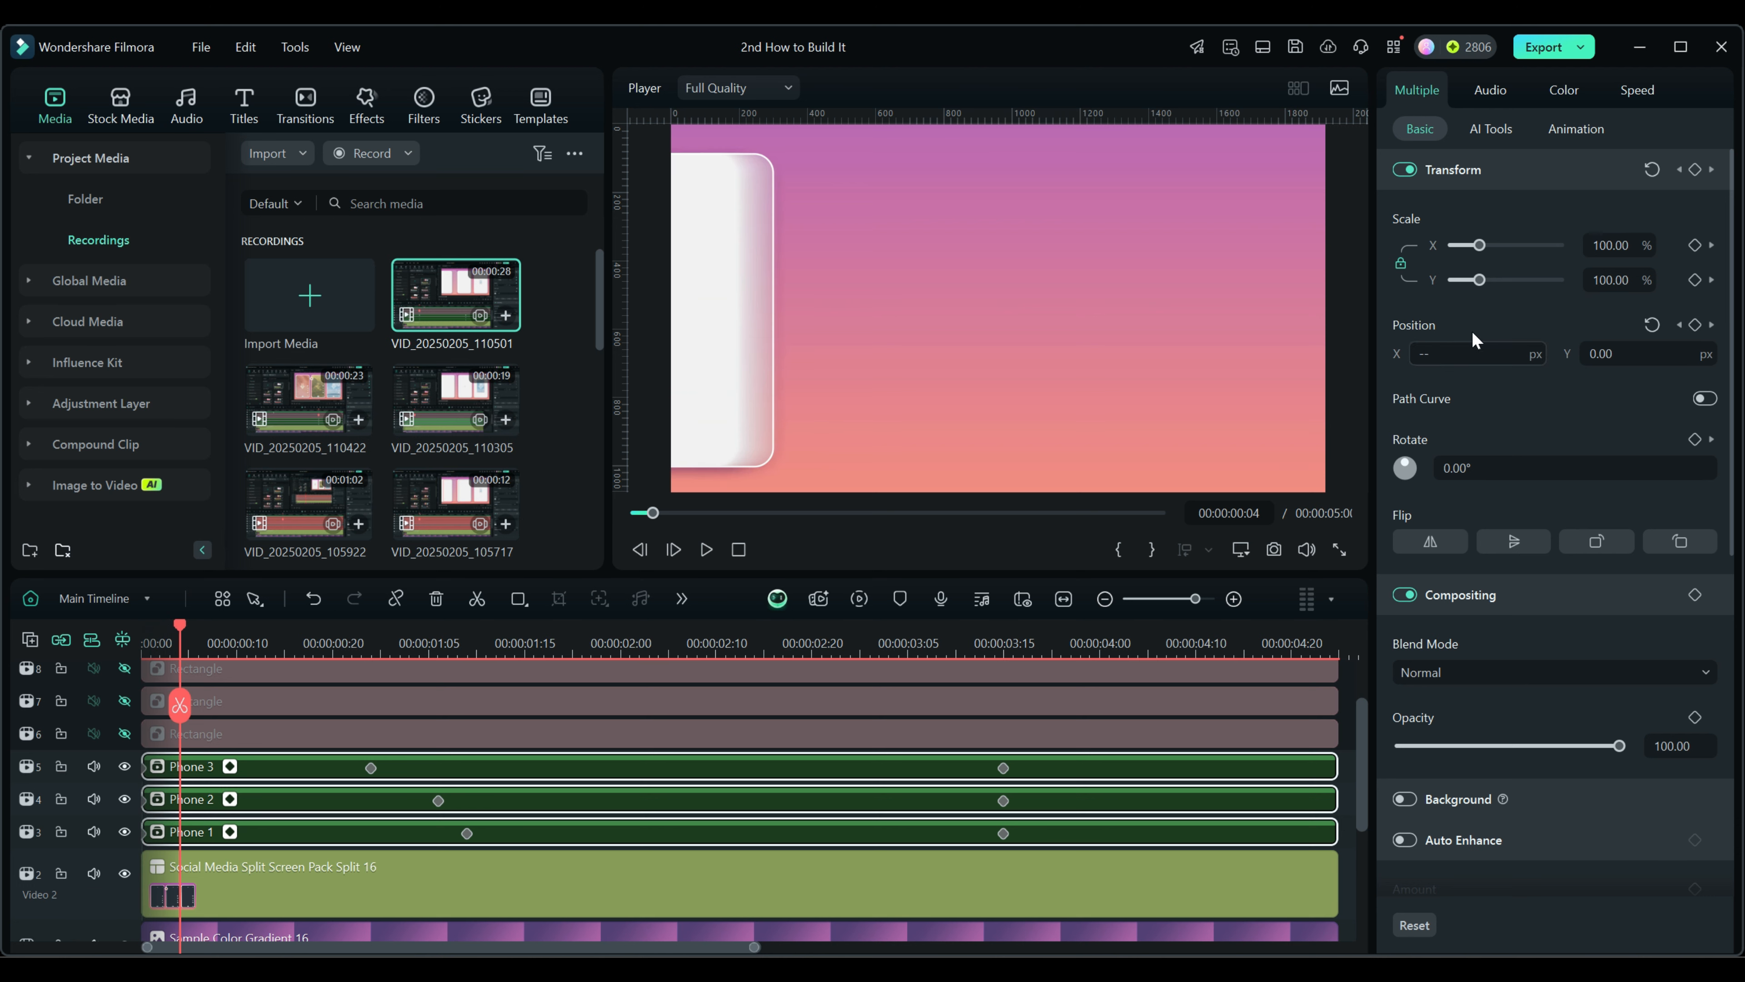
pyautogui.click(738, 549)
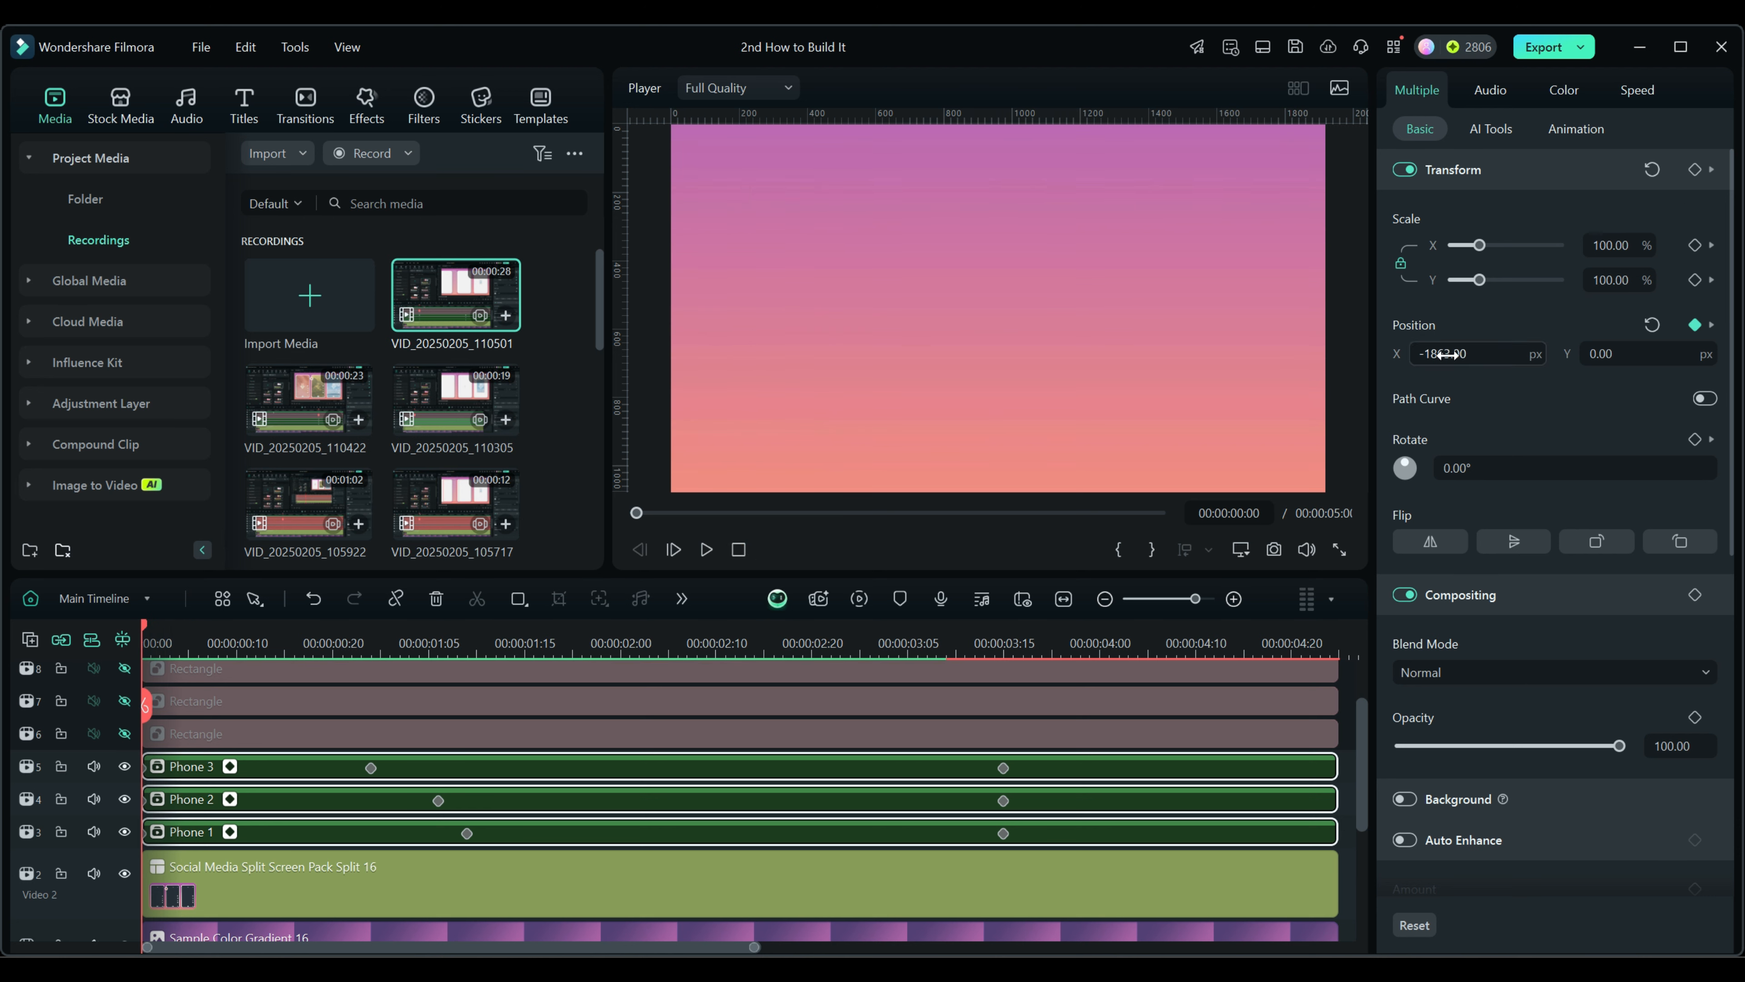
pyautogui.click(1695, 169)
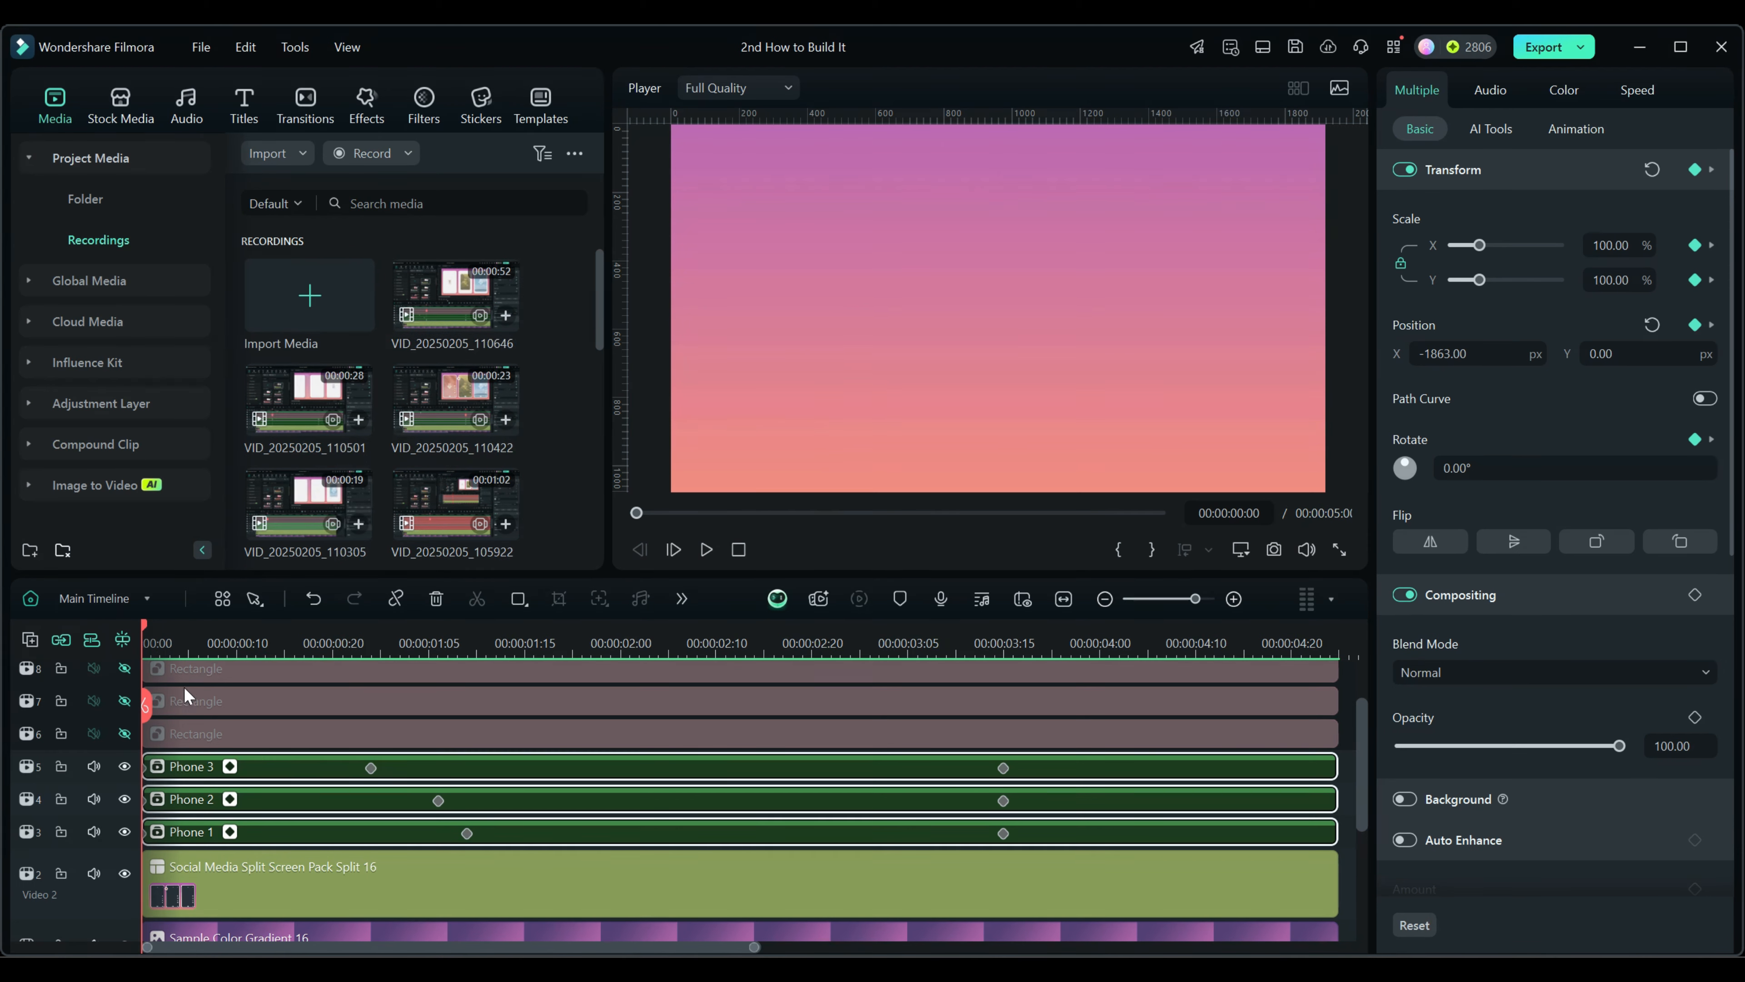
pyautogui.moveTo(142, 623); pyautogui.dragTo(218, 645)
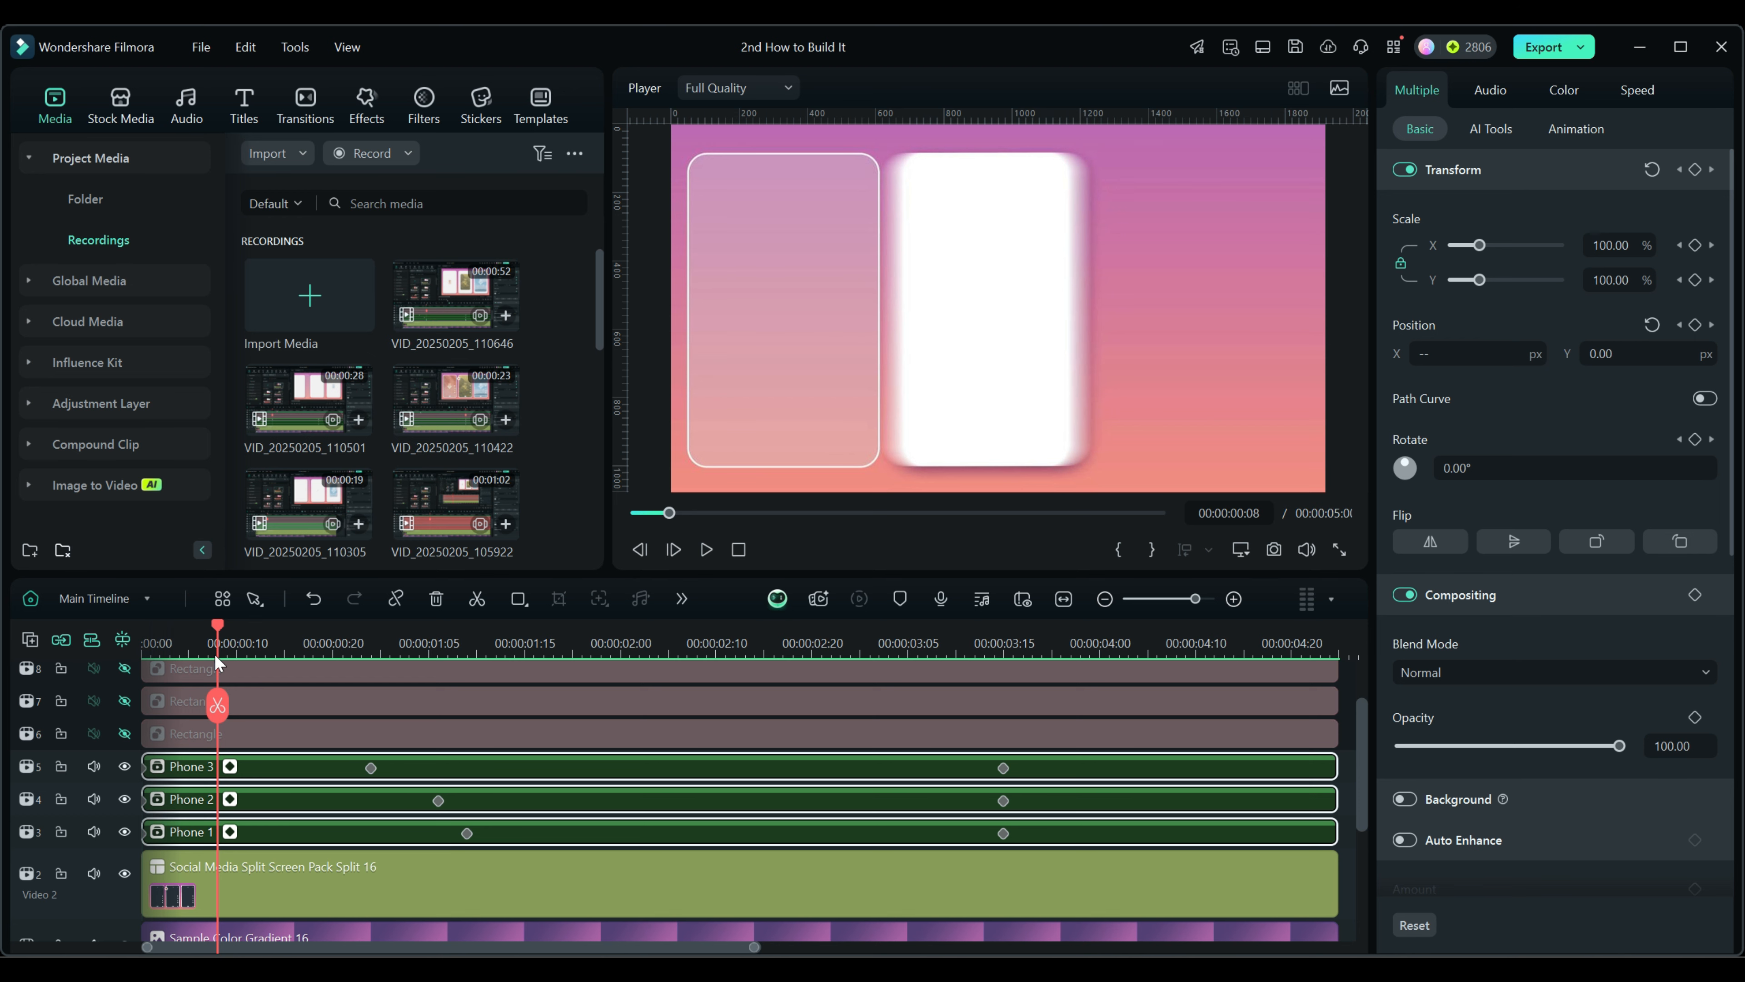
# Show the keyframe animation of the Phone 3 clip and display its Position X graph
pyautogui.click(143, 625)
pyautogui.moveTo(141, 622); pyautogui.dragTo(217, 642)
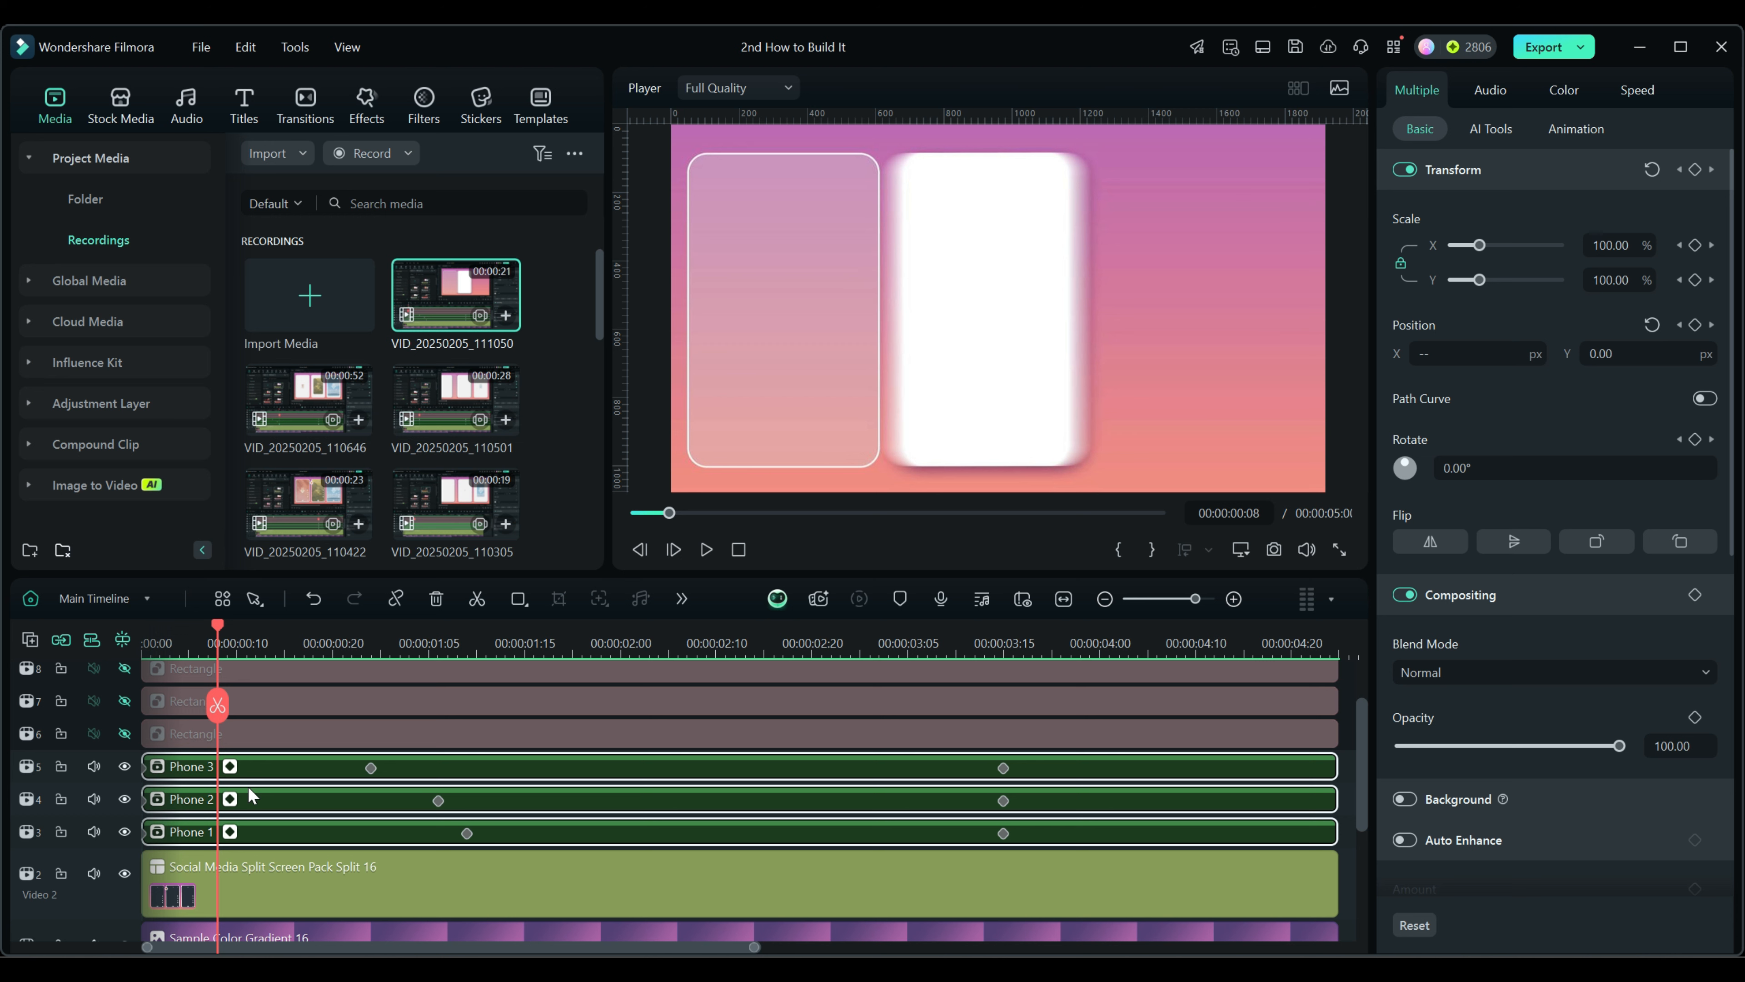
pyautogui.click(230, 766)
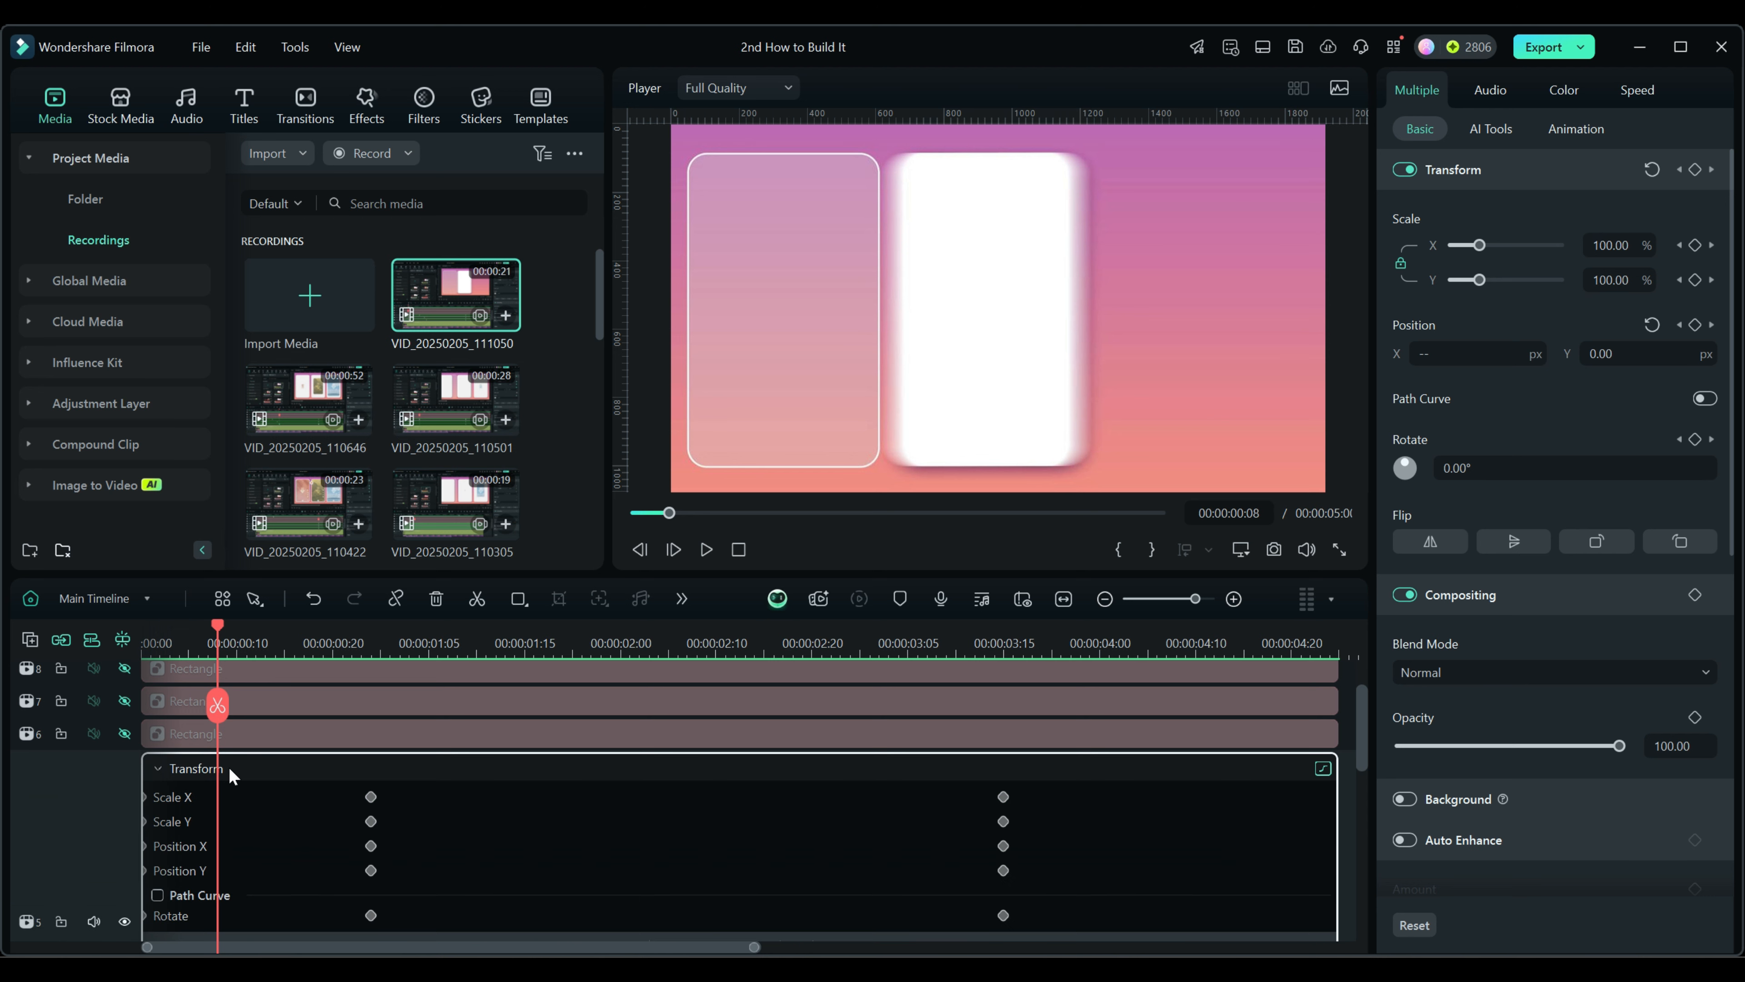
pyautogui.scroll(-3, 567, 799)
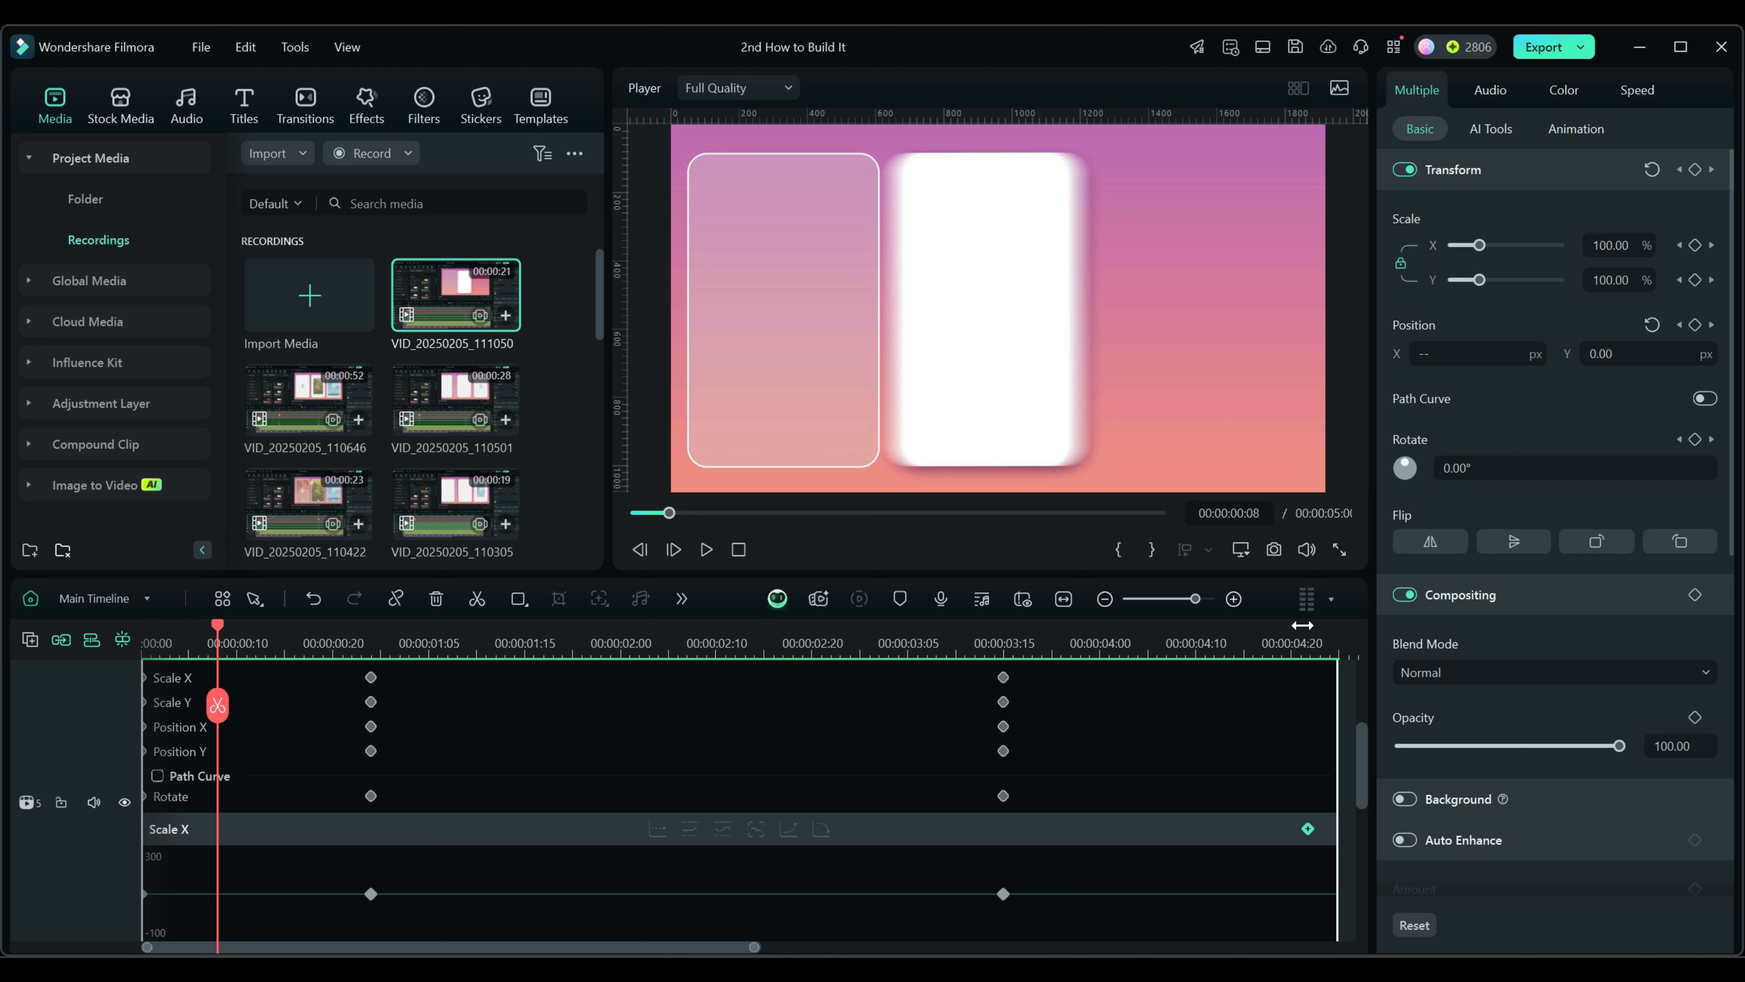
pyautogui.click(1705, 402)
pyautogui.click(156, 778)
pyautogui.click(1705, 400)
pyautogui.click(1705, 400)
pyautogui.click(180, 727)
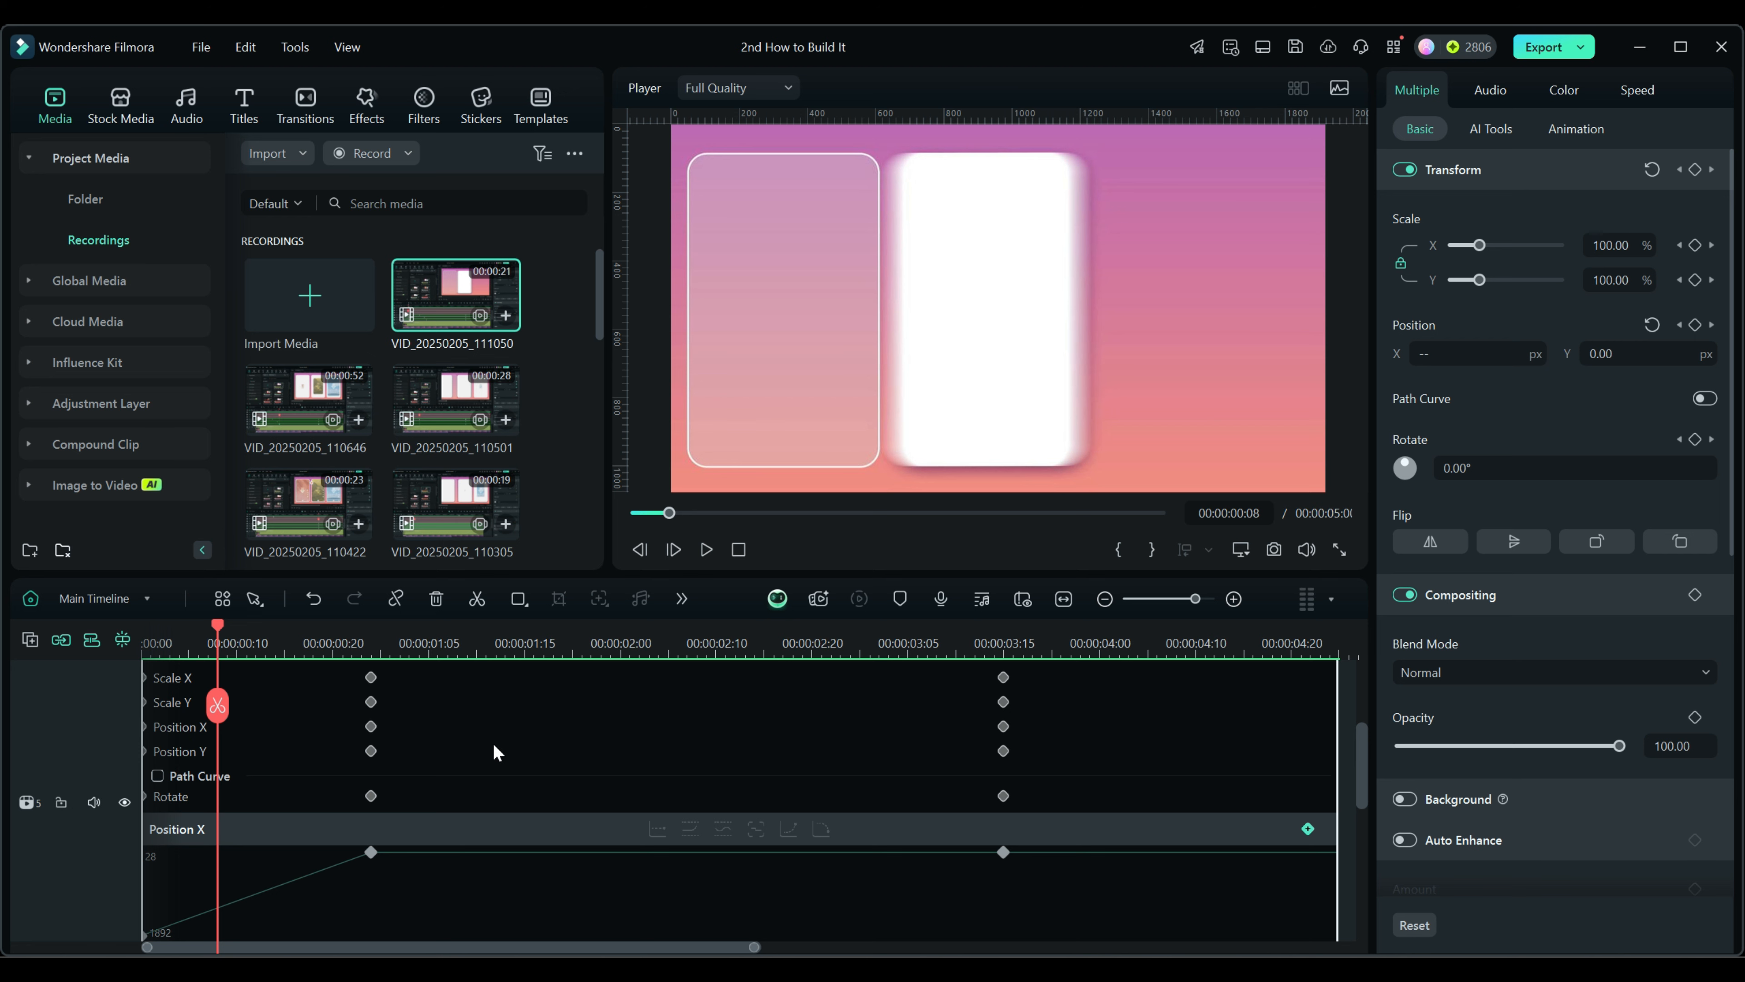
pyautogui.scroll(-1, 494, 744)
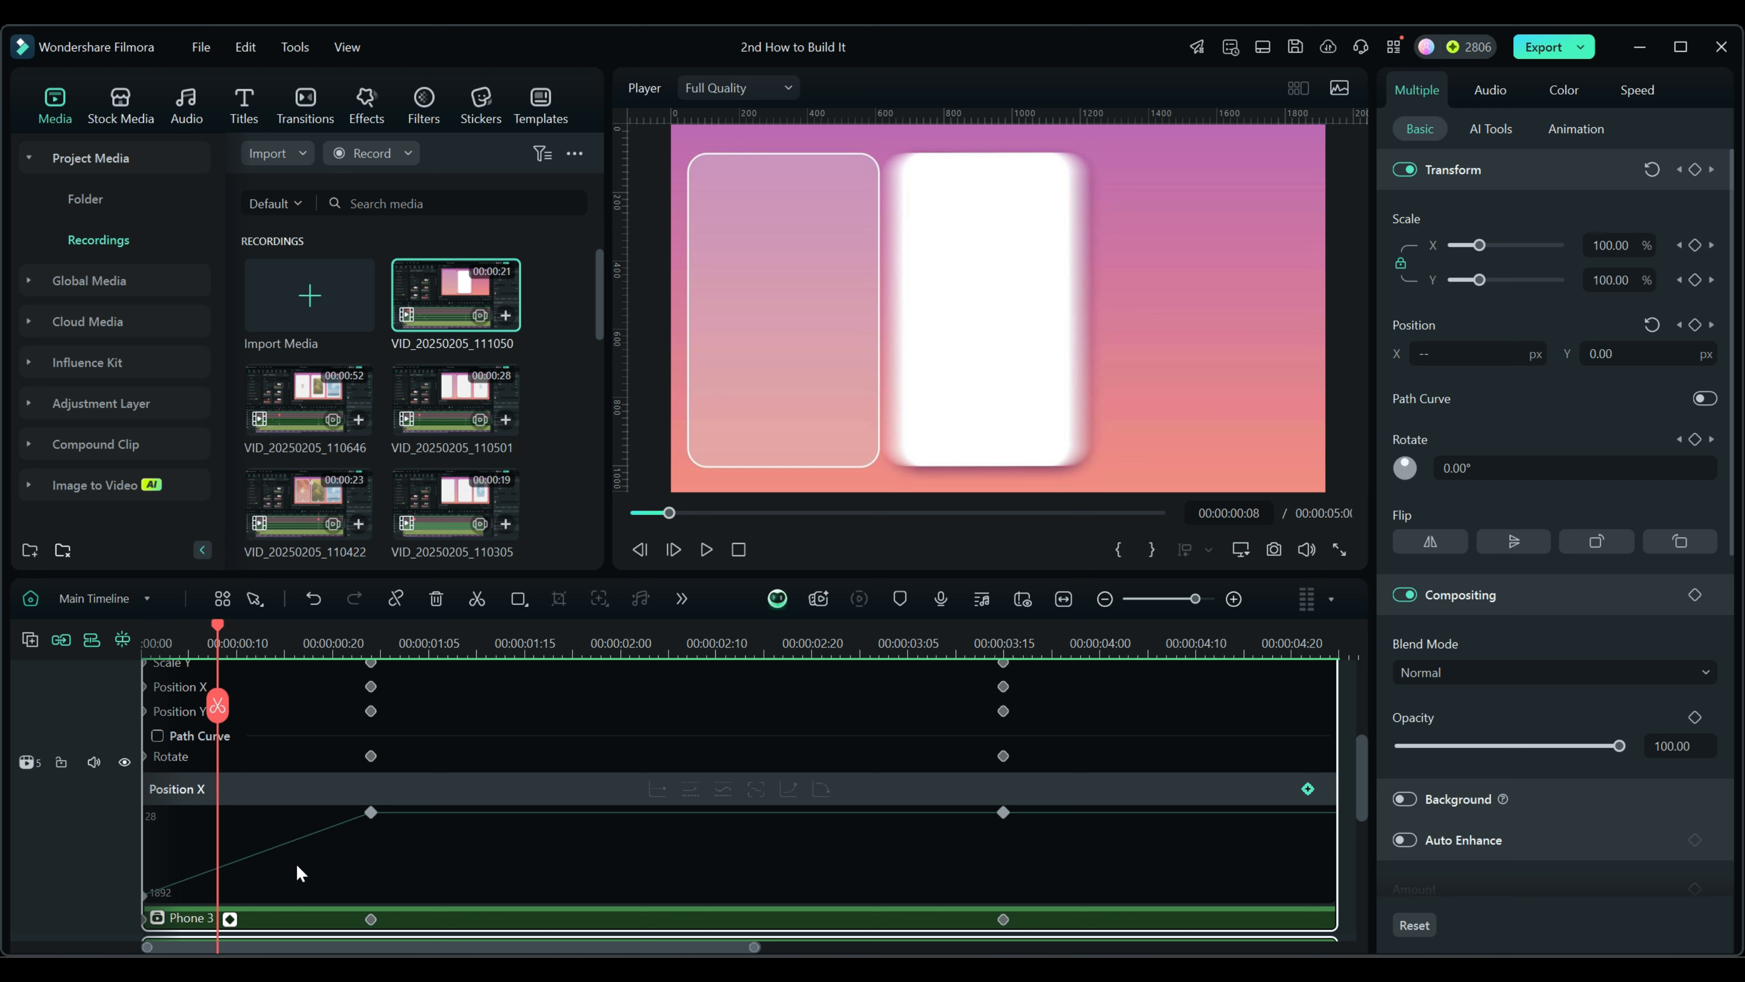
# Change Phone 3's Position X keyframes at 00:00:00:24 and 00:00:00:00 to curve interpolation
pyautogui.click(370, 813)
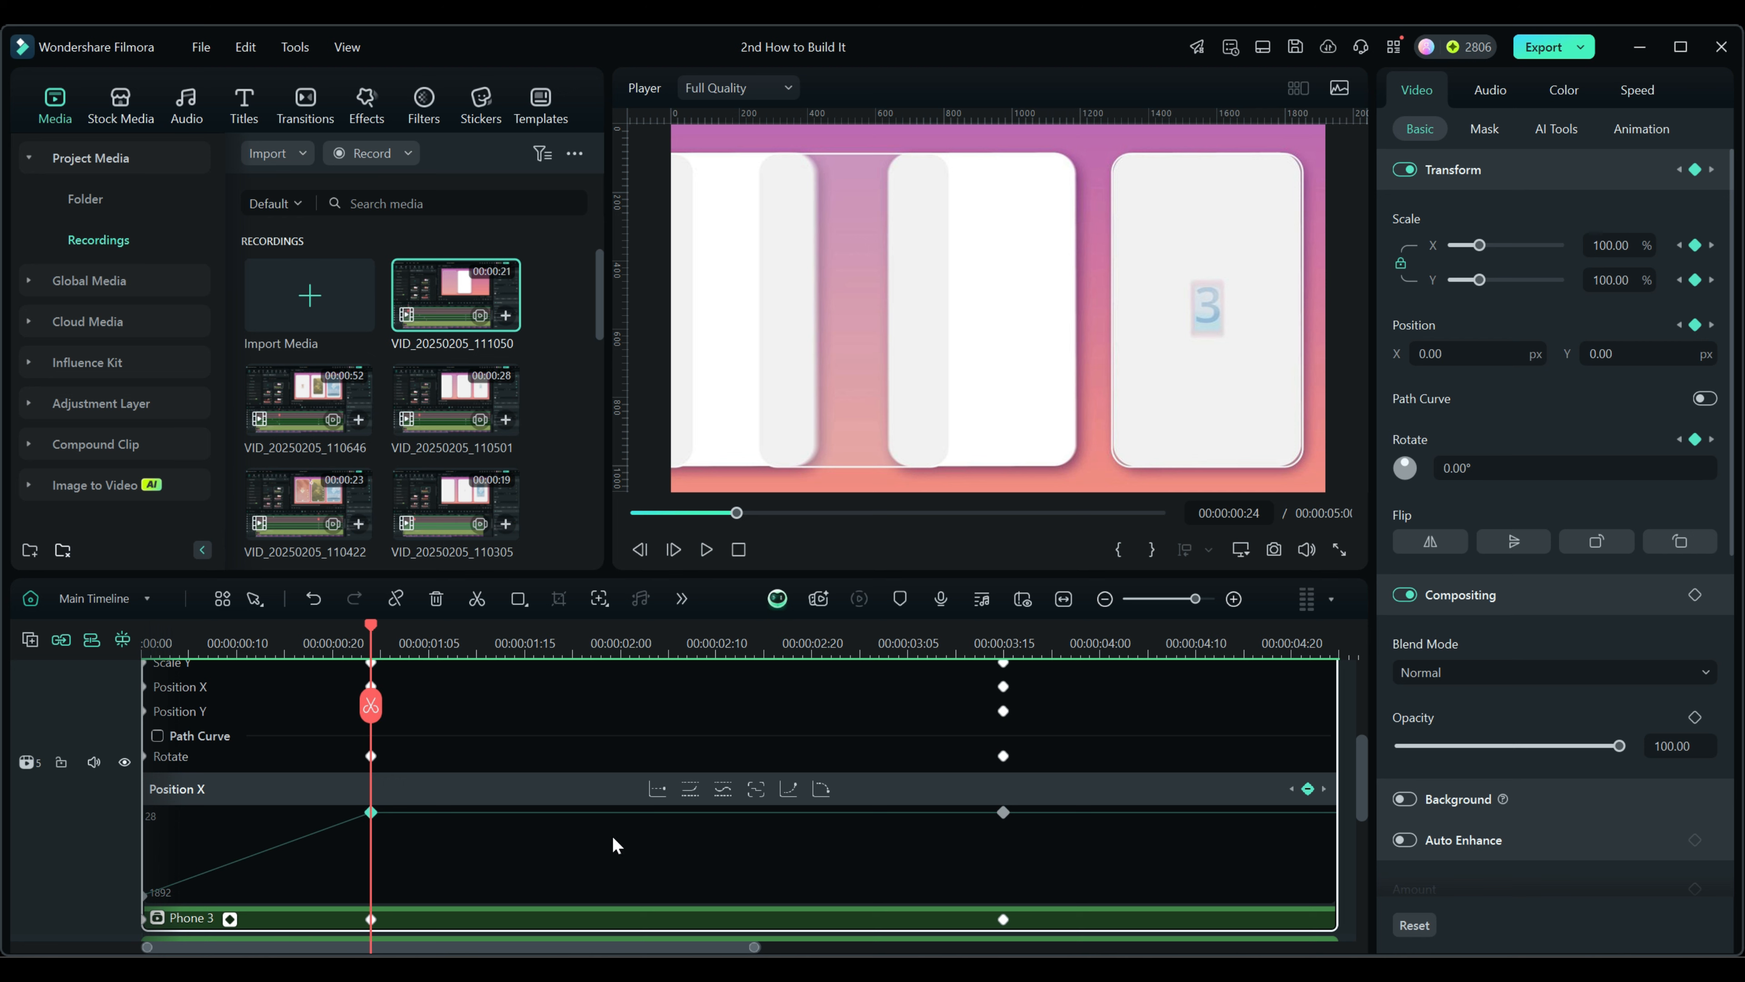
pyautogui.click(824, 788)
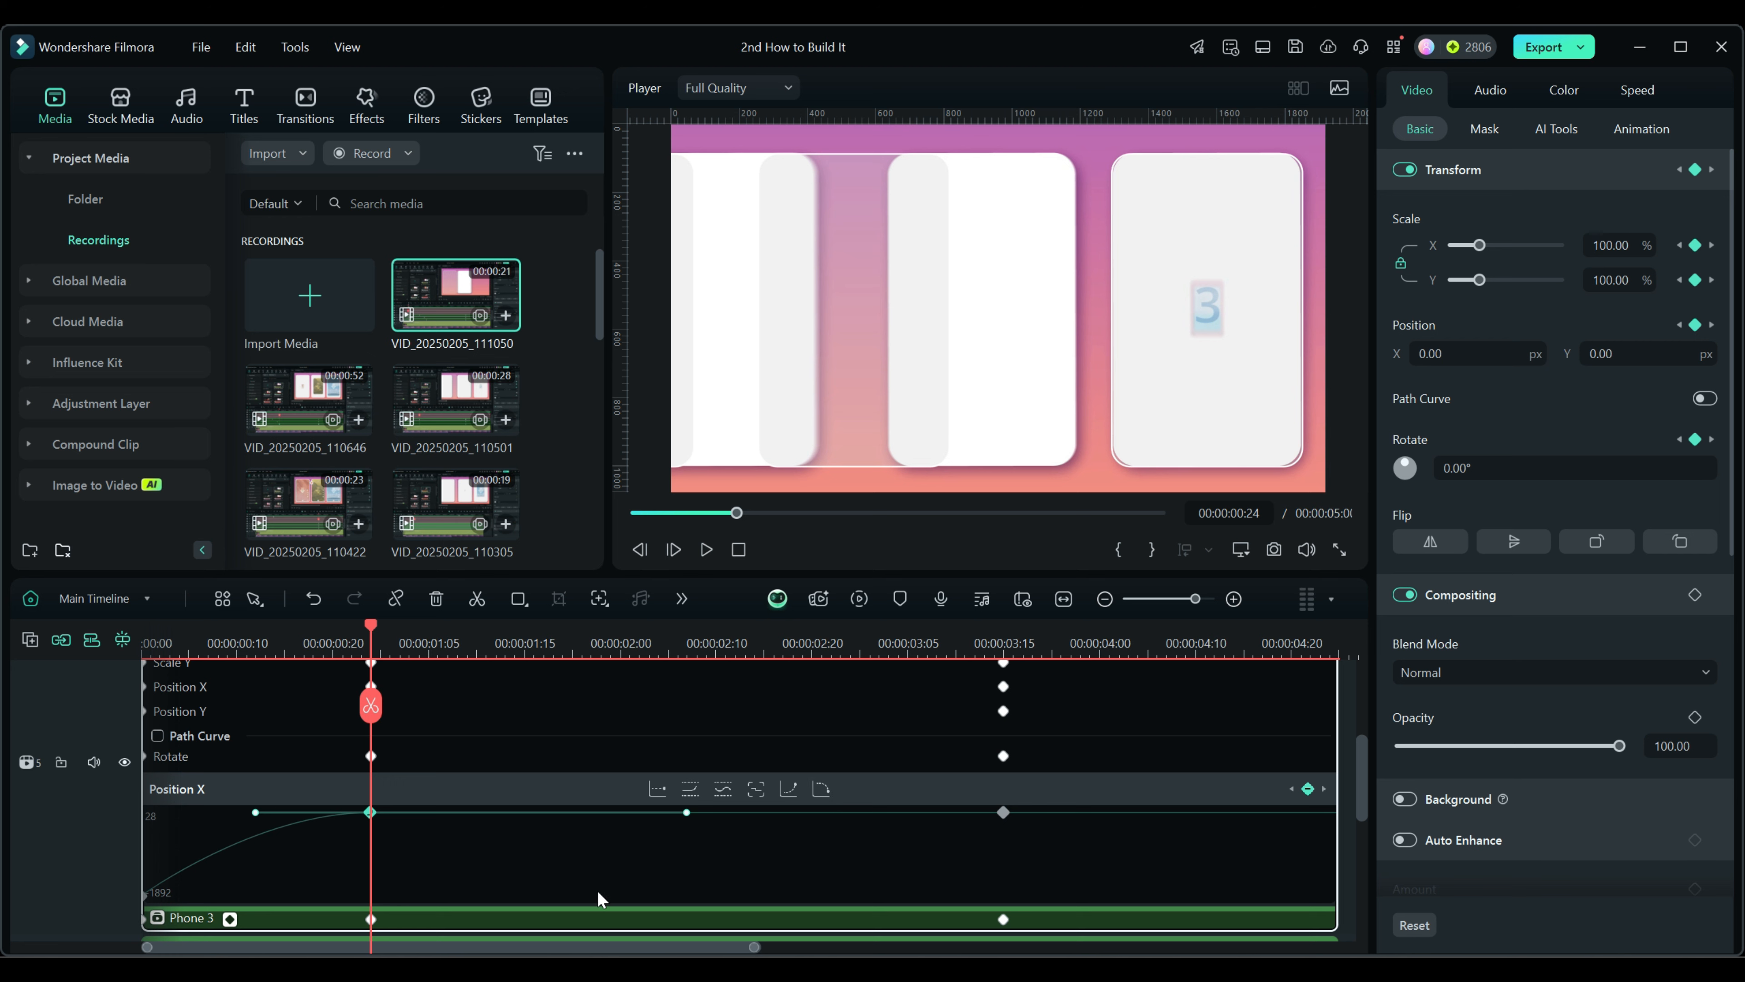
pyautogui.click(145, 893)
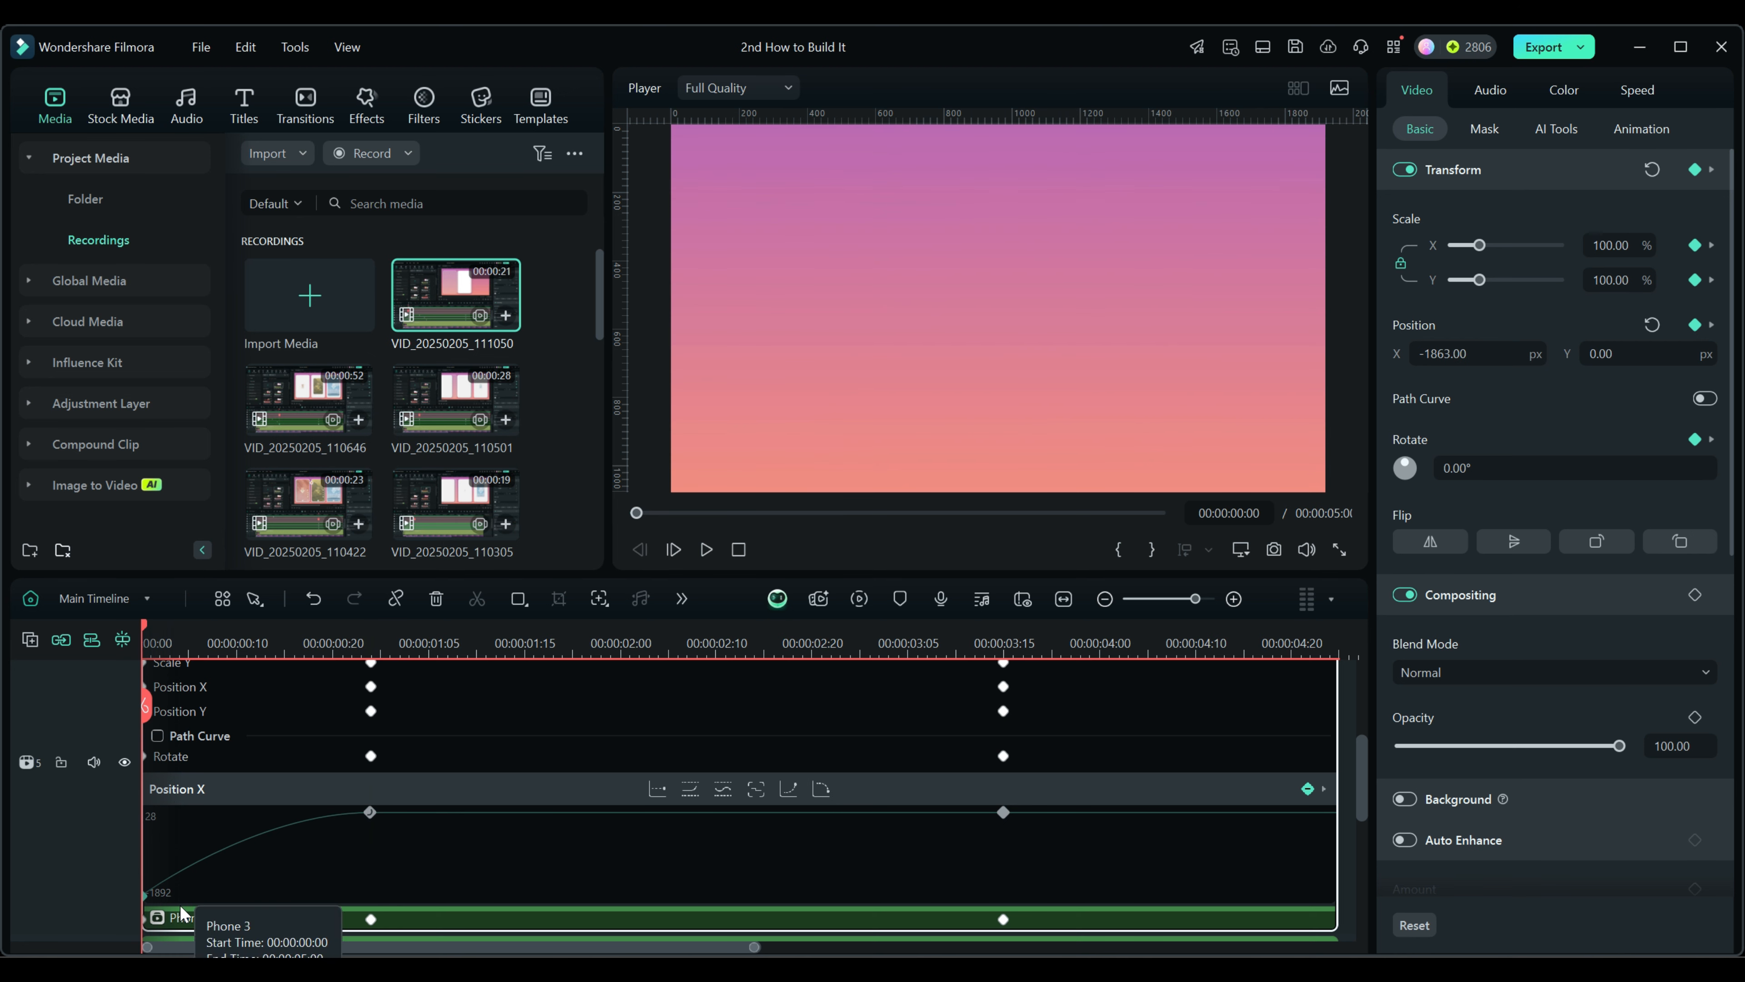
pyautogui.click(788, 797)
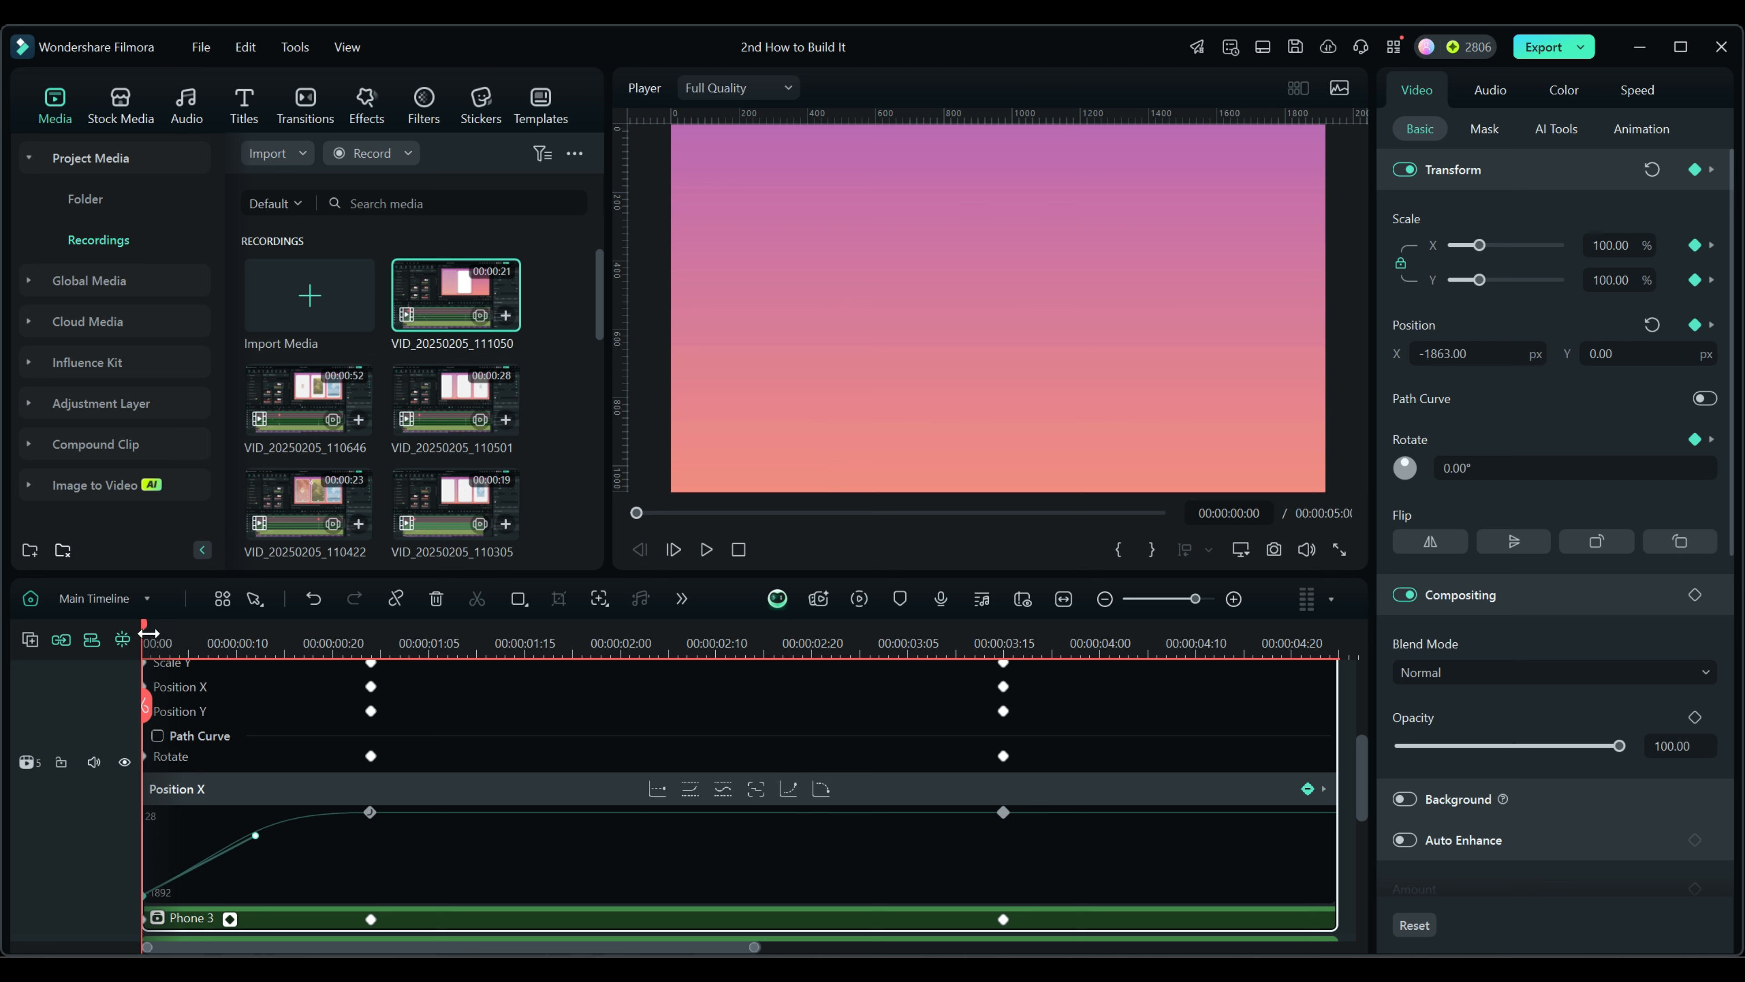
# Steepen the curve handle of Phone 3's first Position X keyframe and preview the motion up to 00:00:00:11
pyautogui.moveTo(148, 633); pyautogui.dragTo(218, 643)
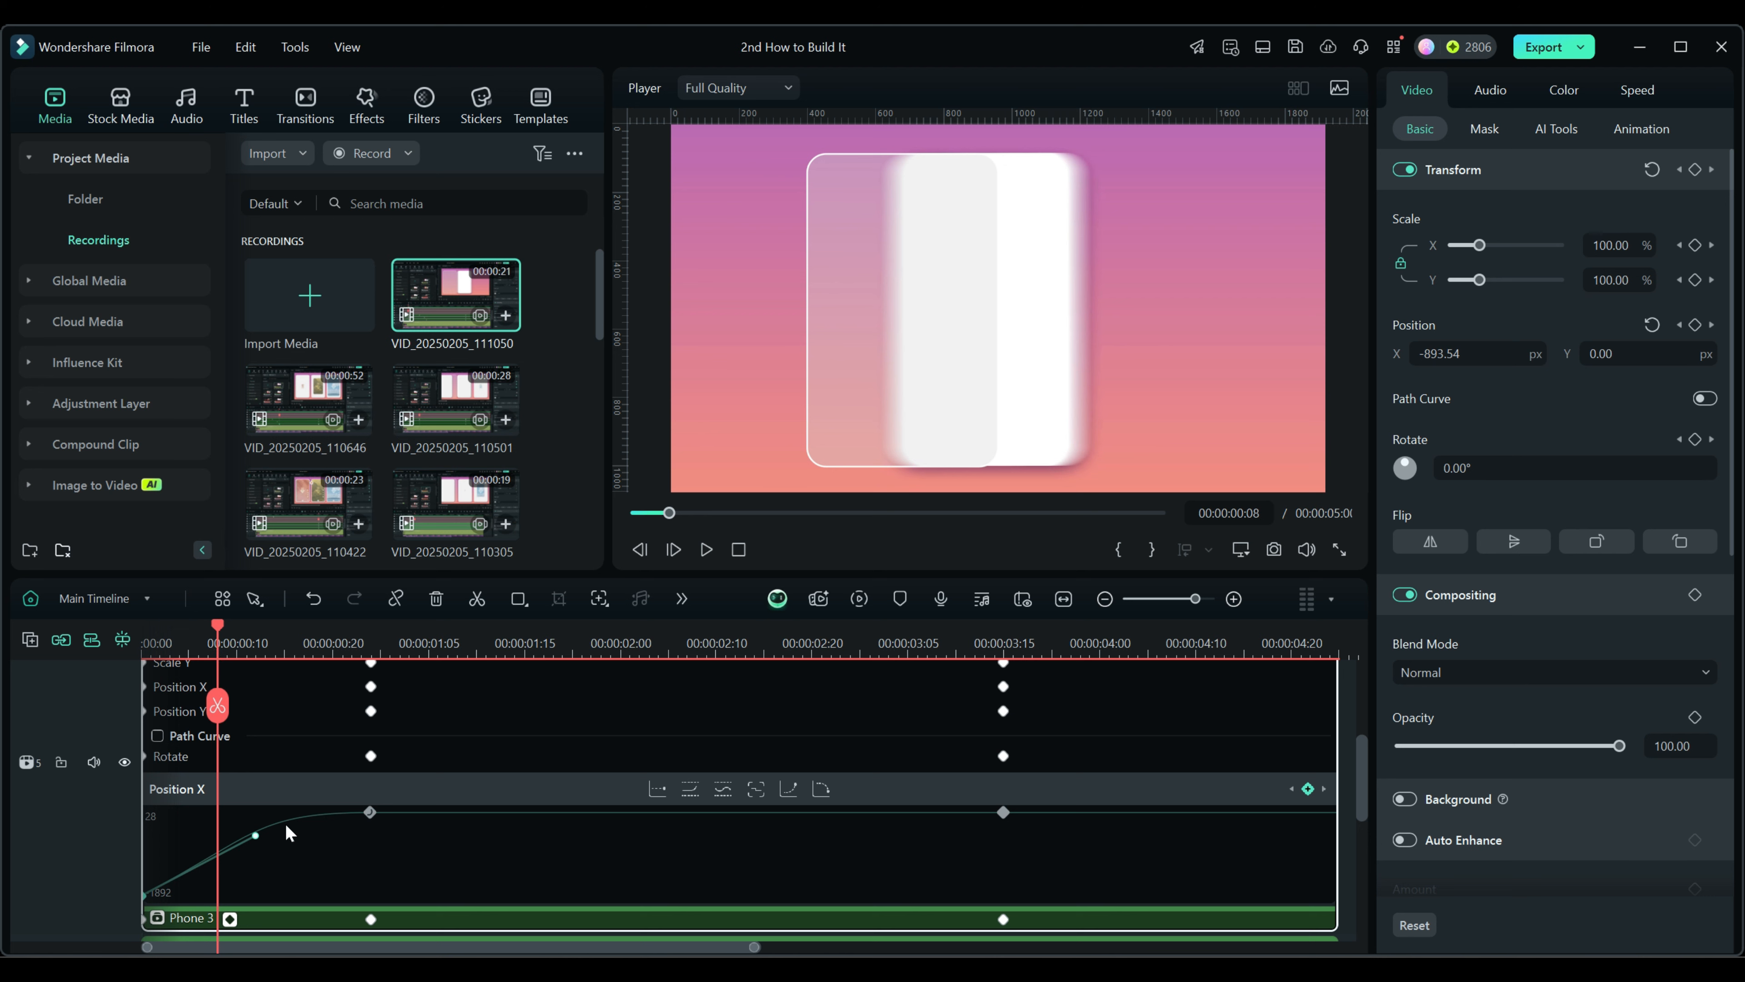
pyautogui.moveTo(255, 836); pyautogui.dragTo(248, 826)
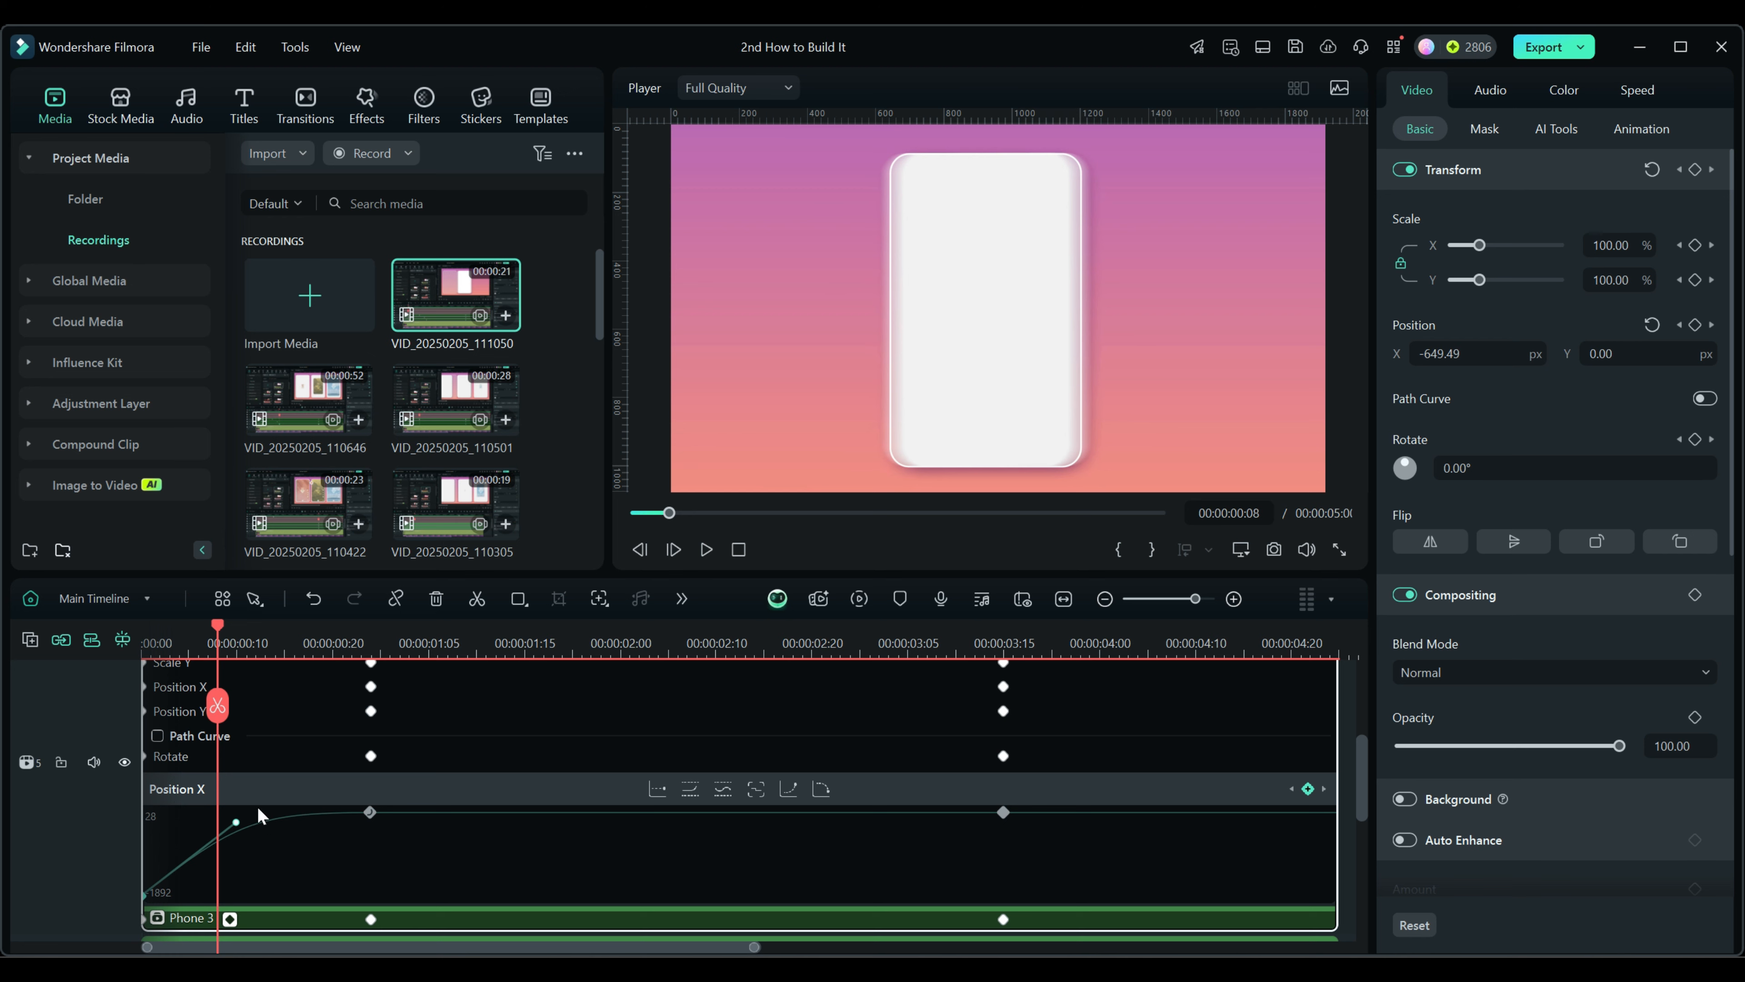
pyautogui.moveTo(218, 627); pyautogui.dragTo(249, 653)
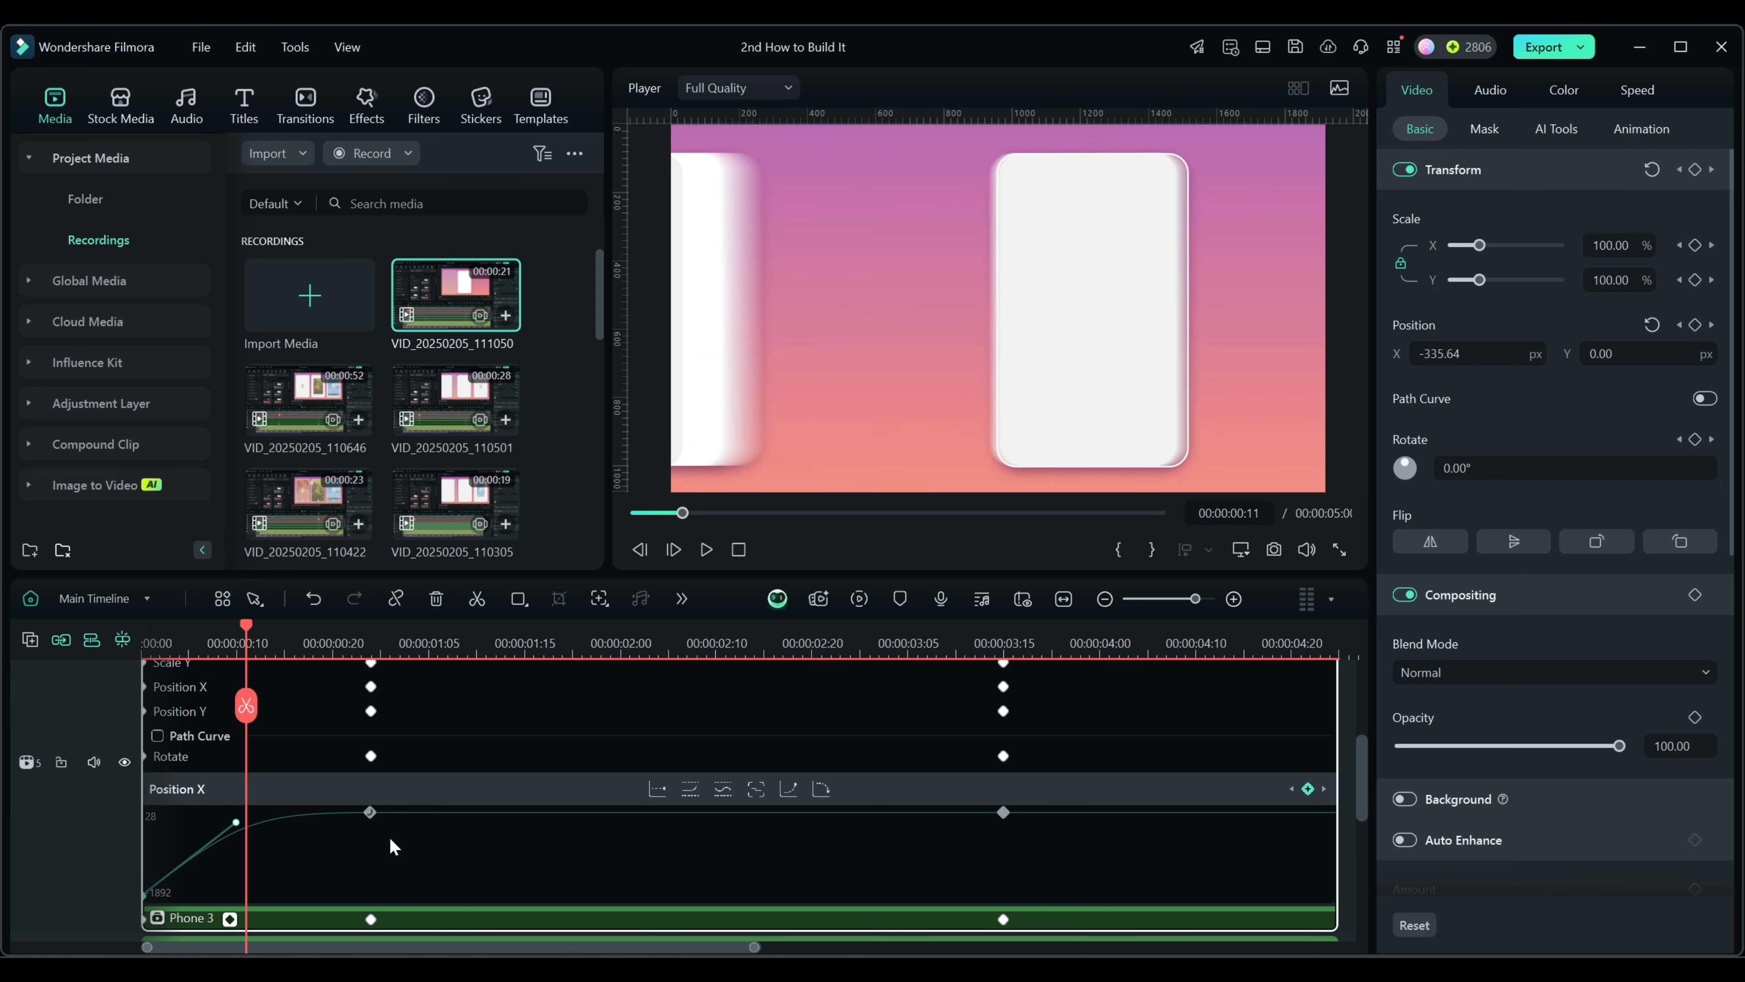
# Set Phone 3's Position X keyframes at 00:00:00:24 and 00:00:00:00 back to Linear
pyautogui.rightClick(369, 814)
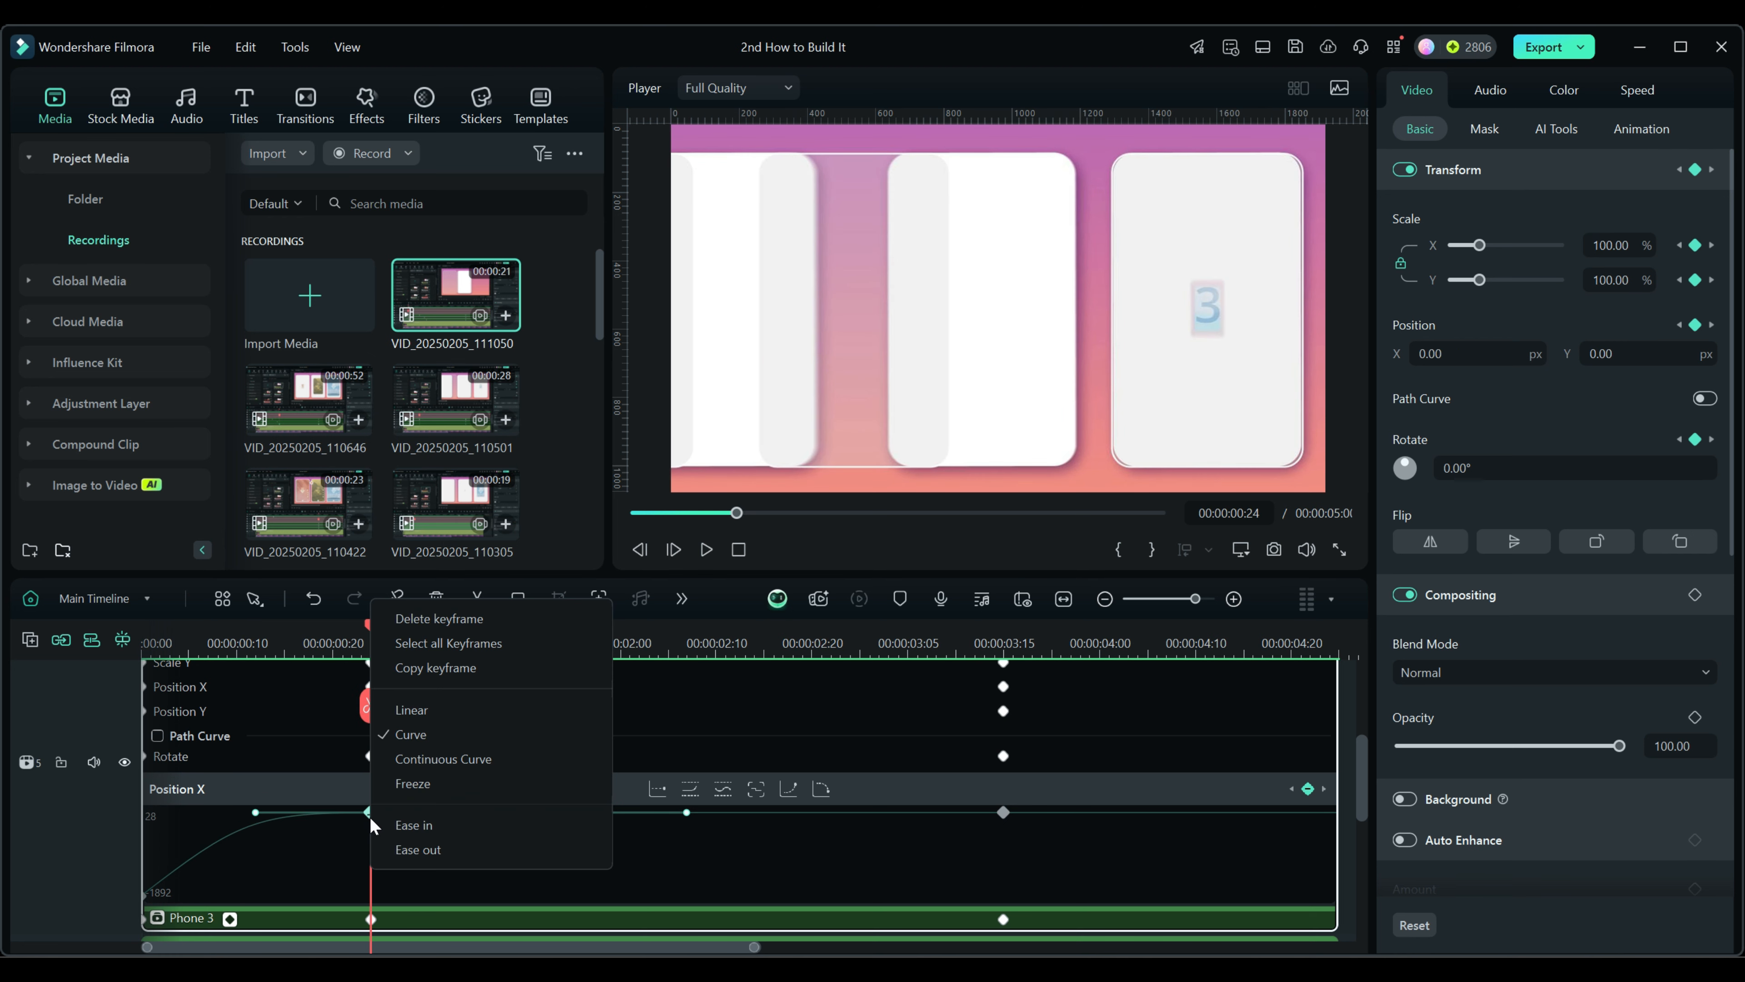
pyautogui.click(412, 710)
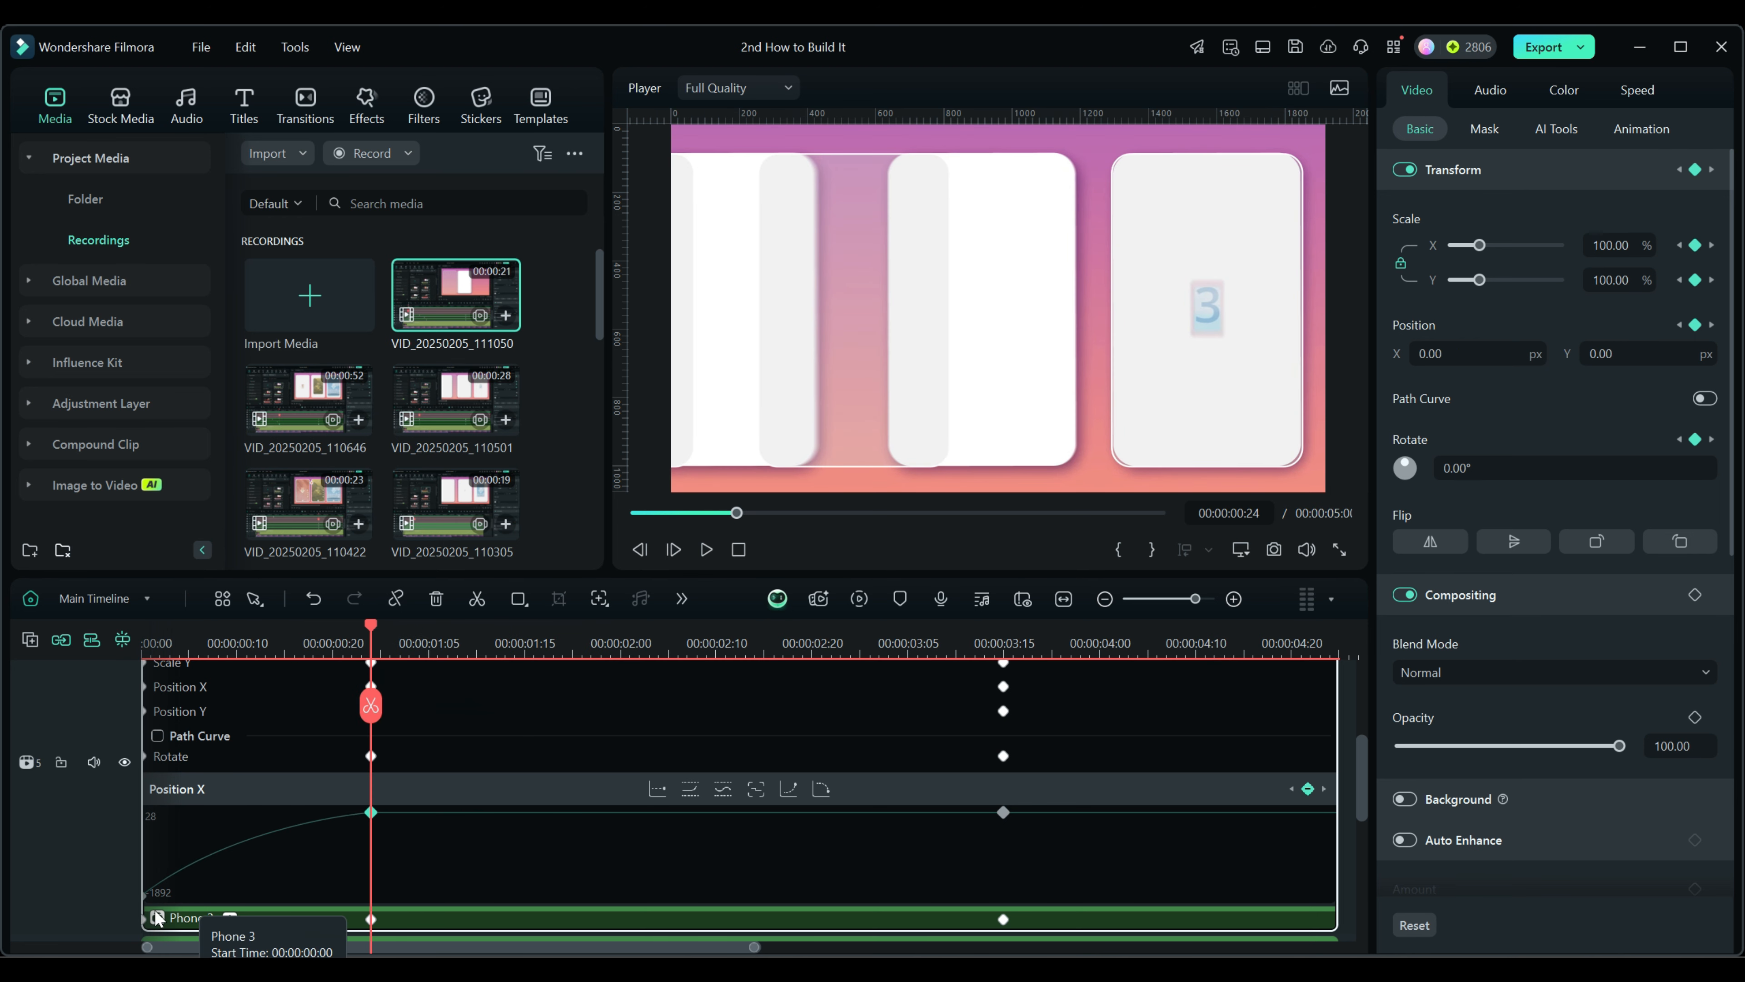
pyautogui.rightClick(145, 895)
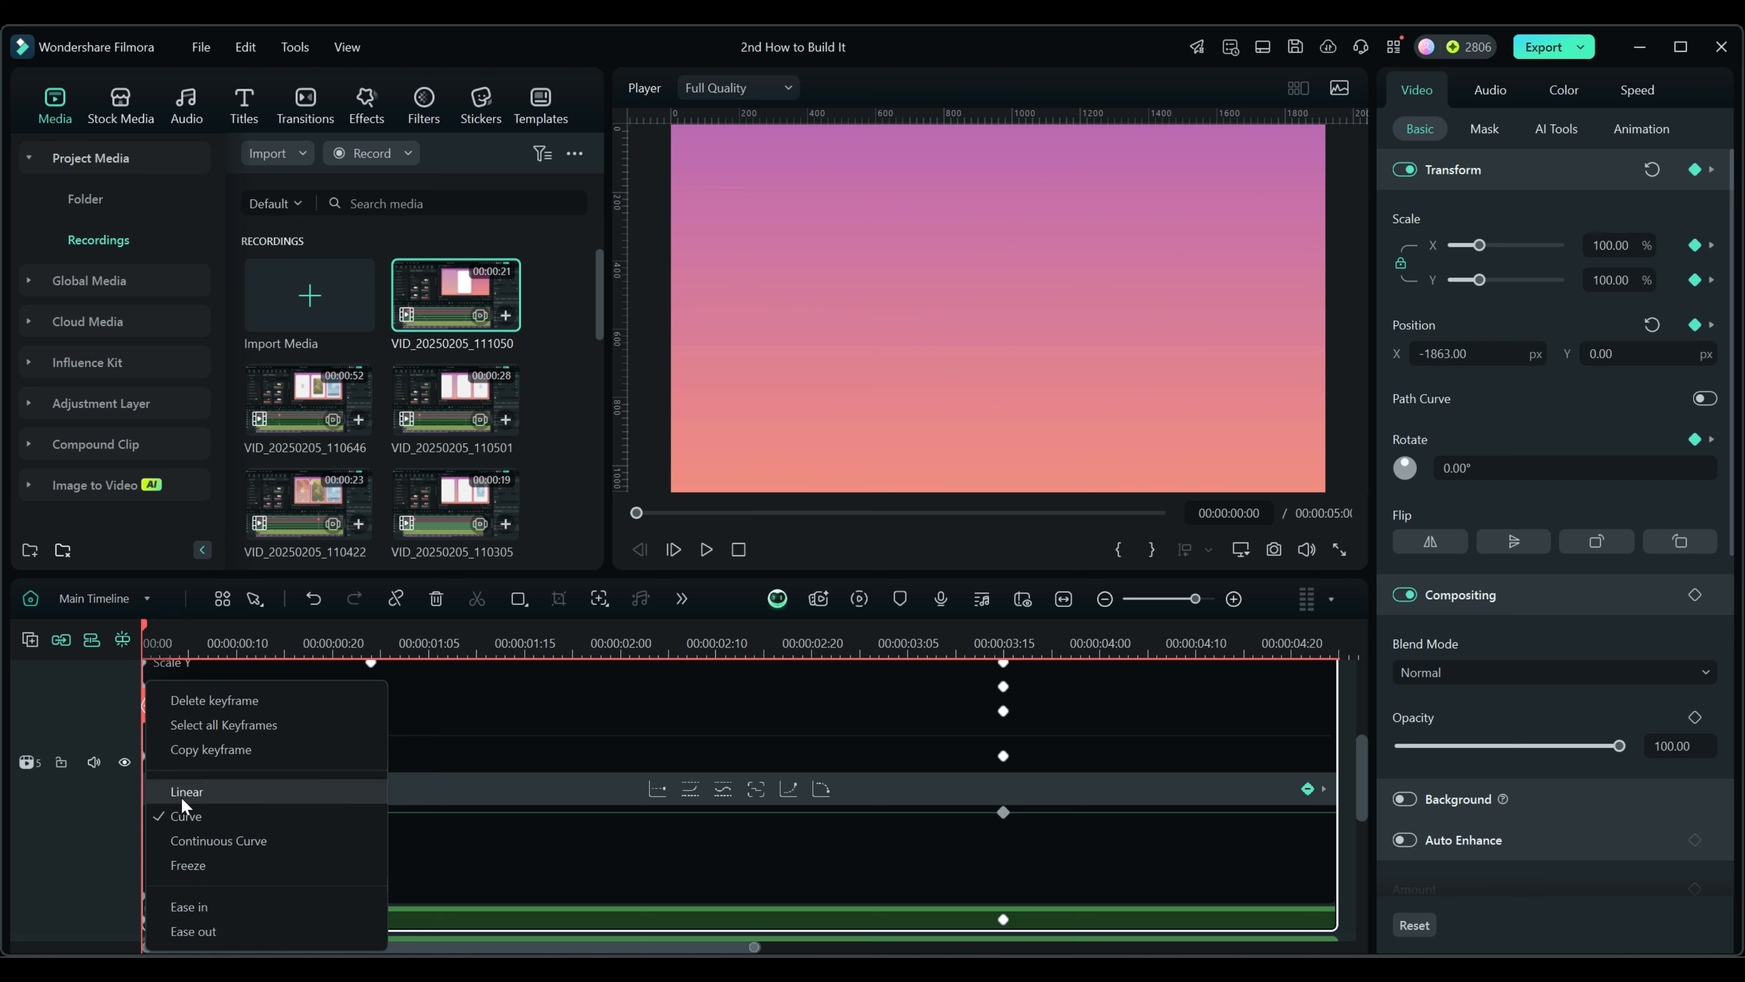
pyautogui.click(185, 795)
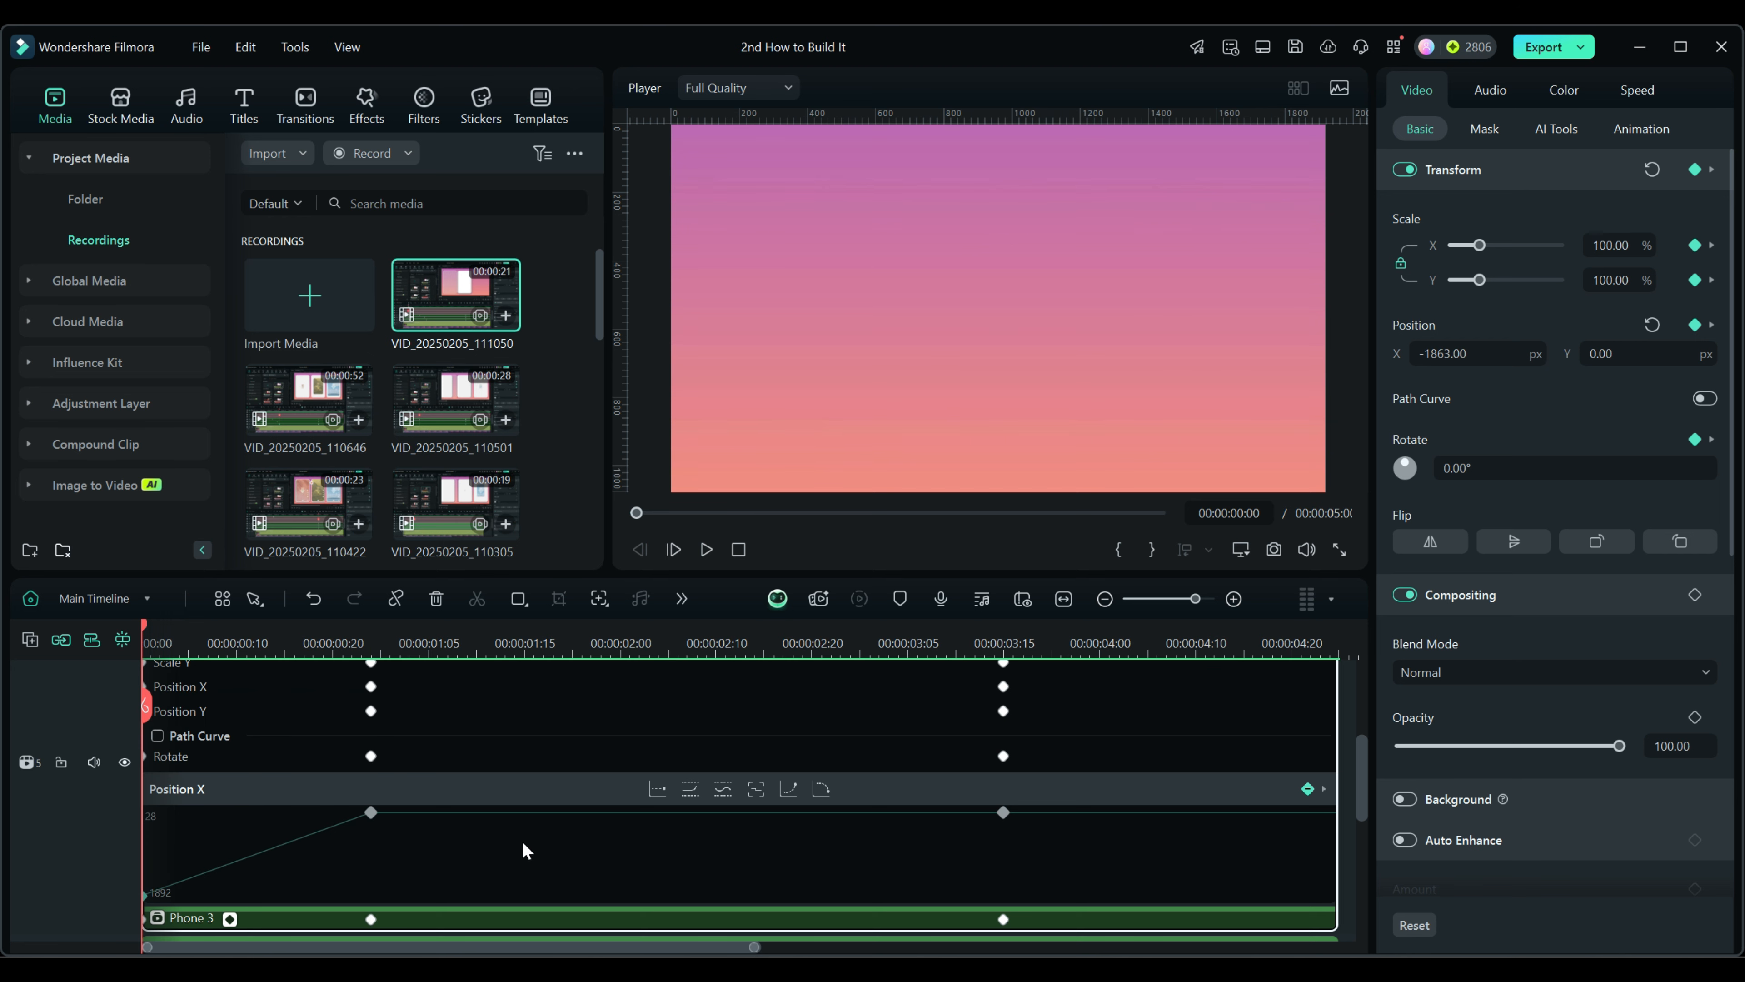
# Hide the keyframe animation of the Phone 3 clip
pyautogui.scroll(1, 470, 843)
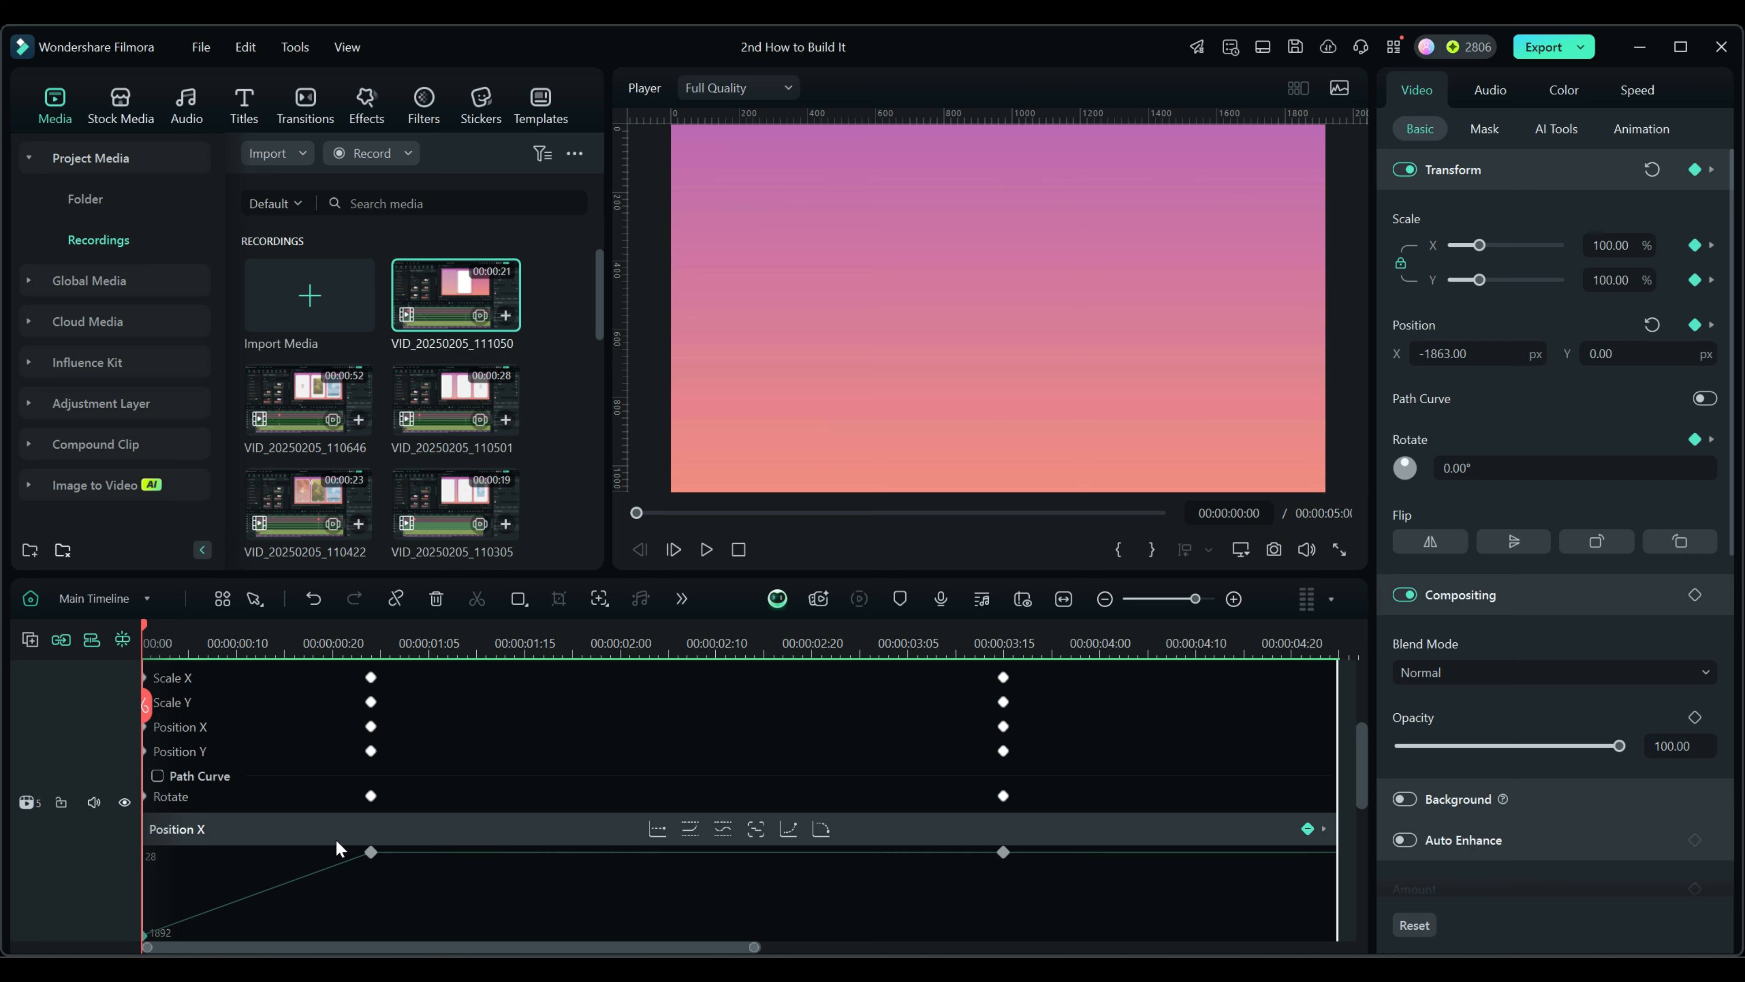
pyautogui.scroll(-1, 426, 783)
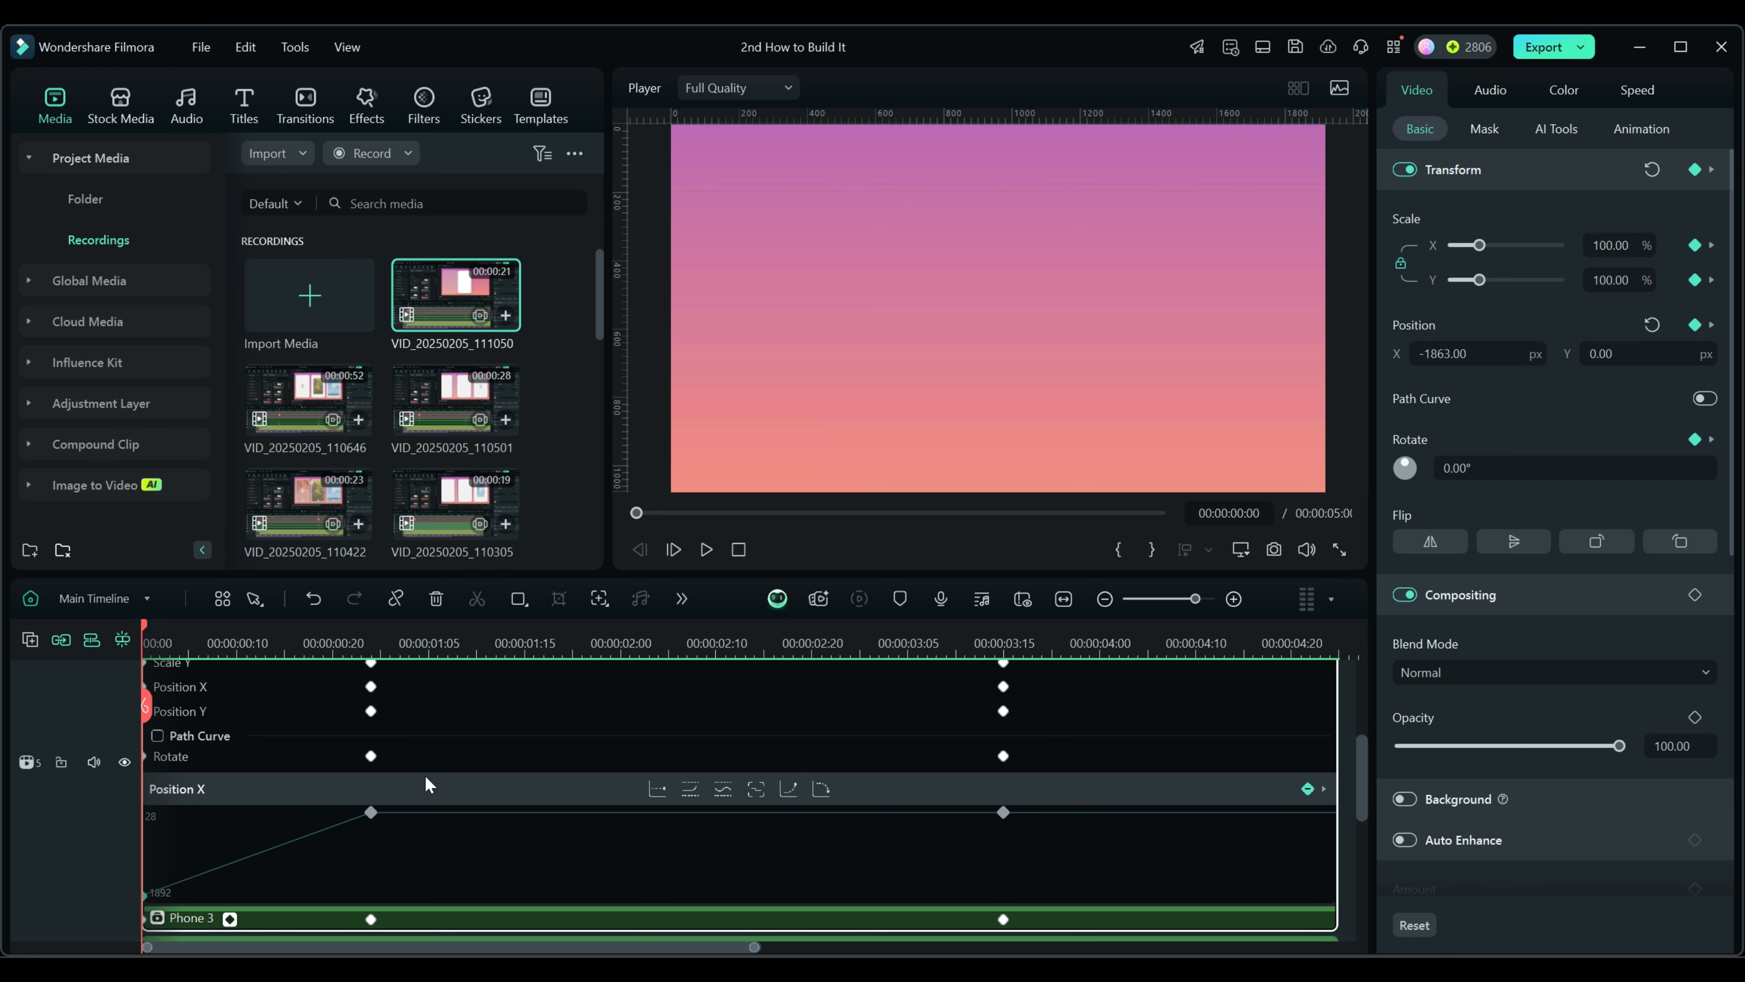
pyautogui.scroll(-1, 426, 784)
pyautogui.scroll(-1, 491, 787)
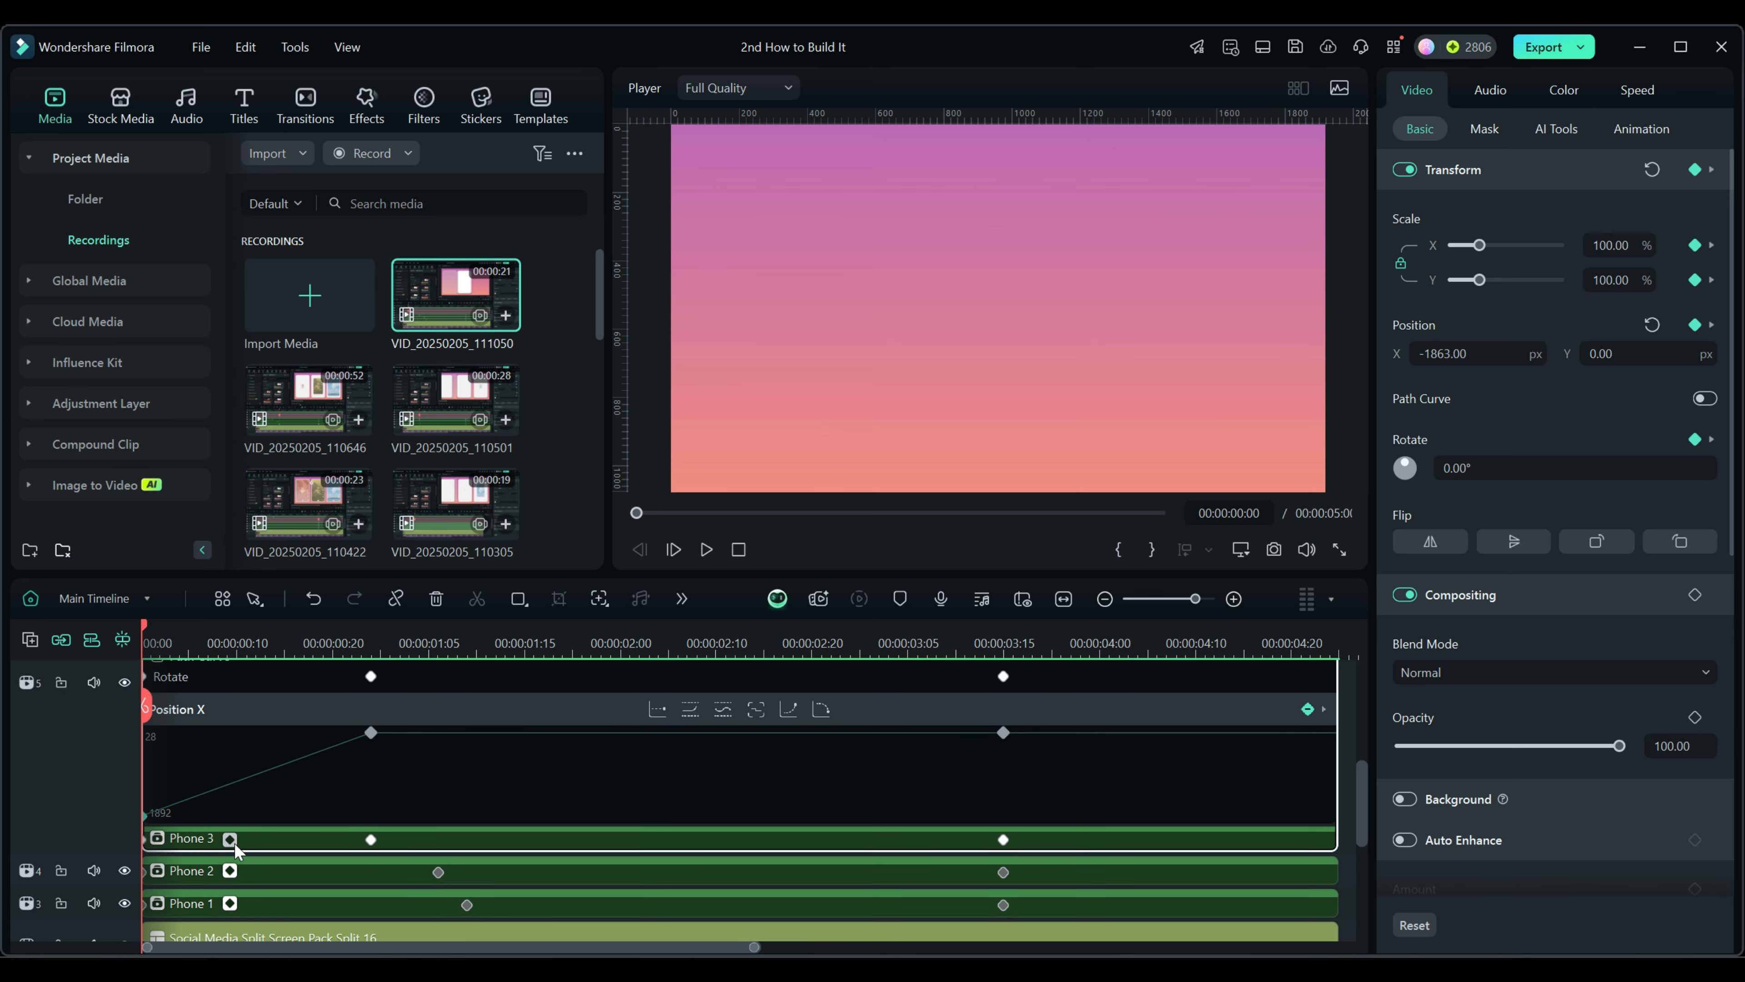
pyautogui.rightClick(464, 836)
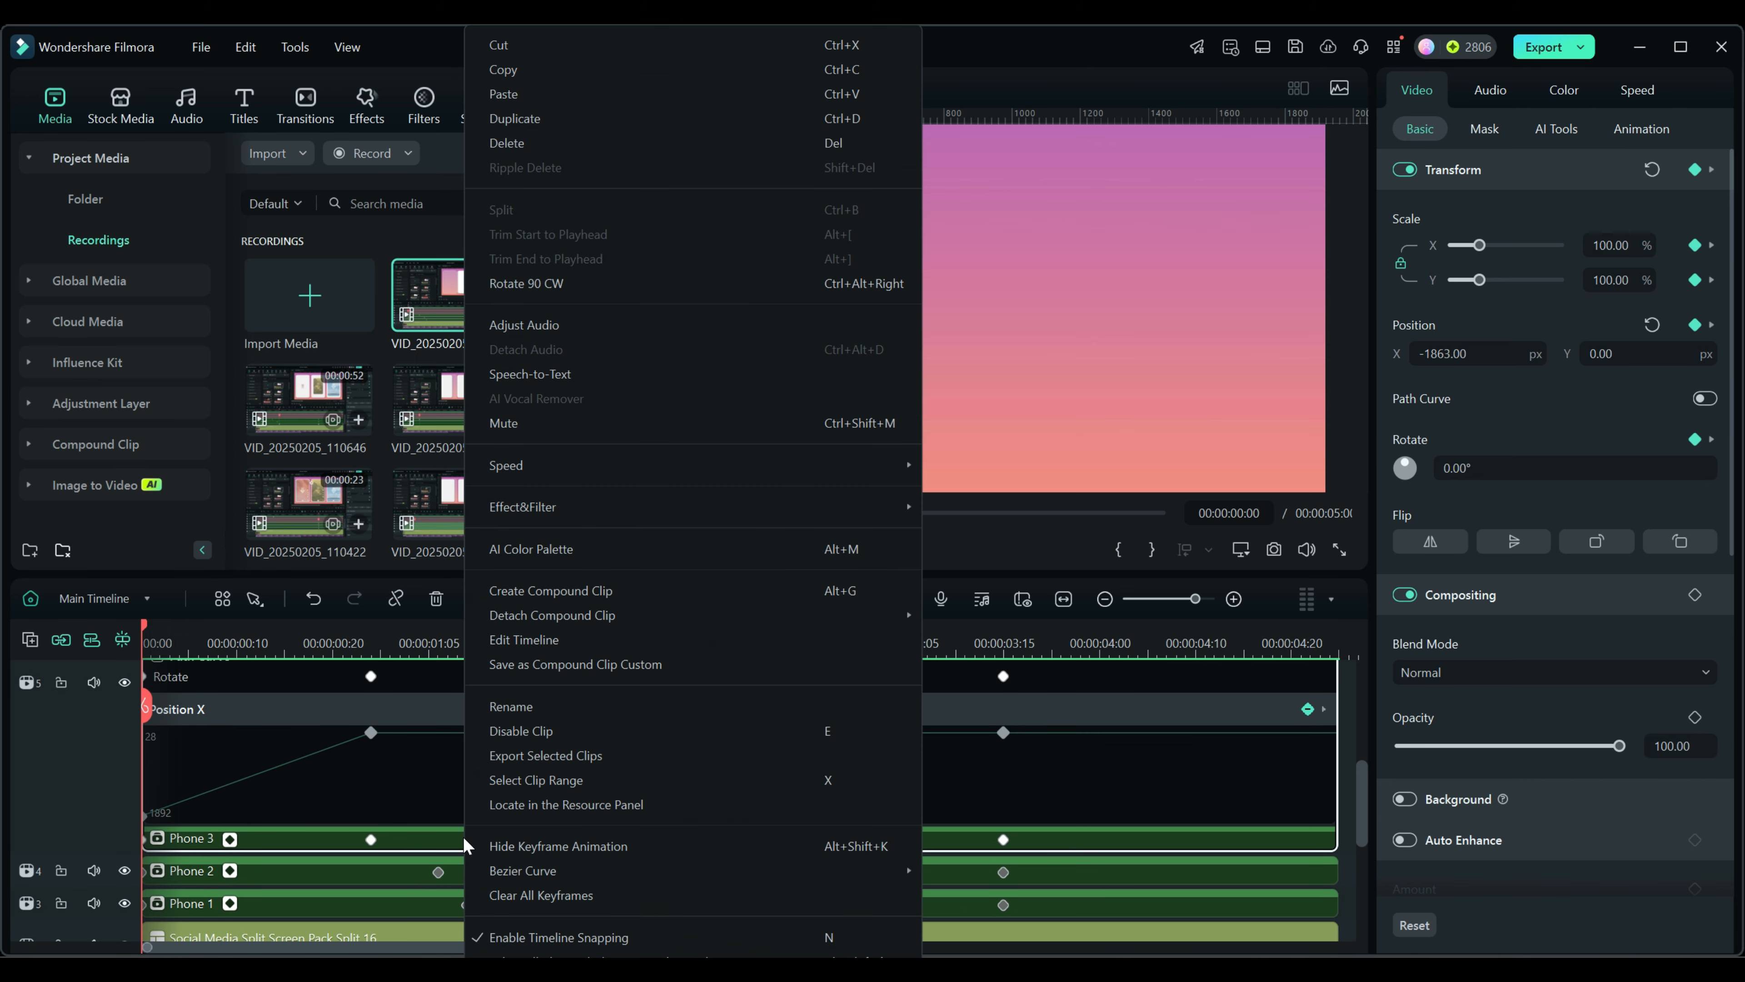
pyautogui.click(532, 848)
pyautogui.scroll(4, 535, 859)
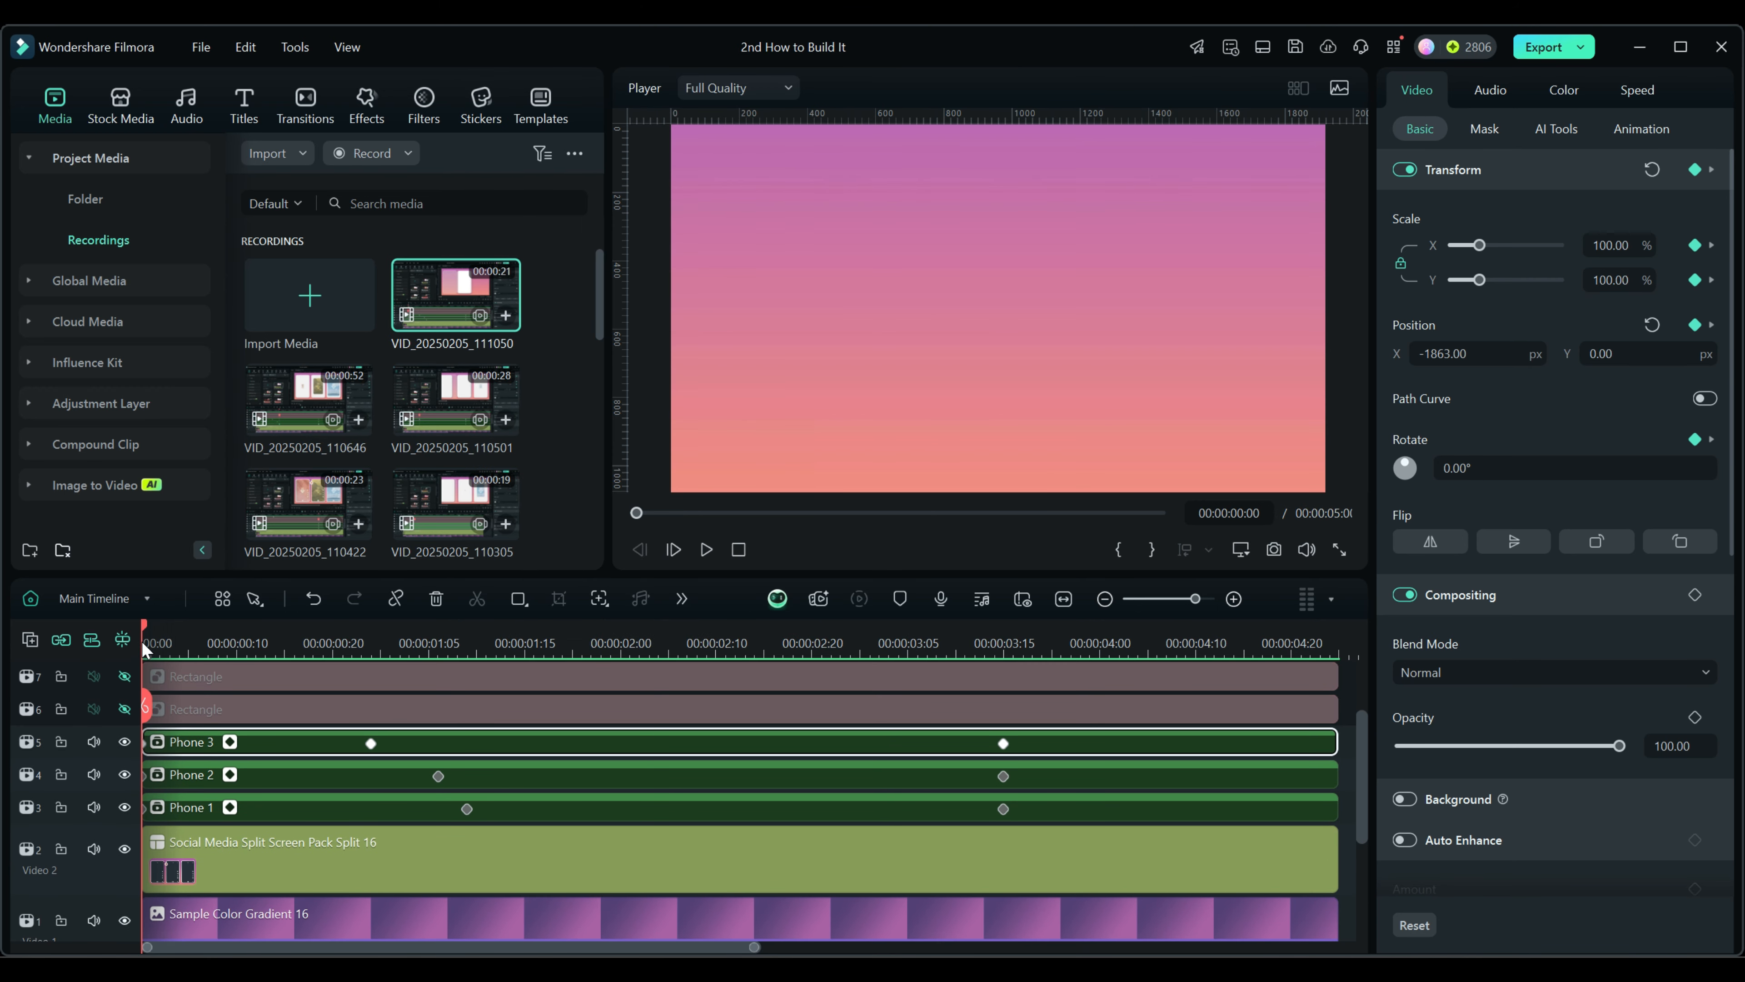
# At 00:00:00:07, match Phone 3 to the template's phone by setting its X position to about -839.63 px
pyautogui.moveTo(144, 622); pyautogui.dragTo(223, 639)
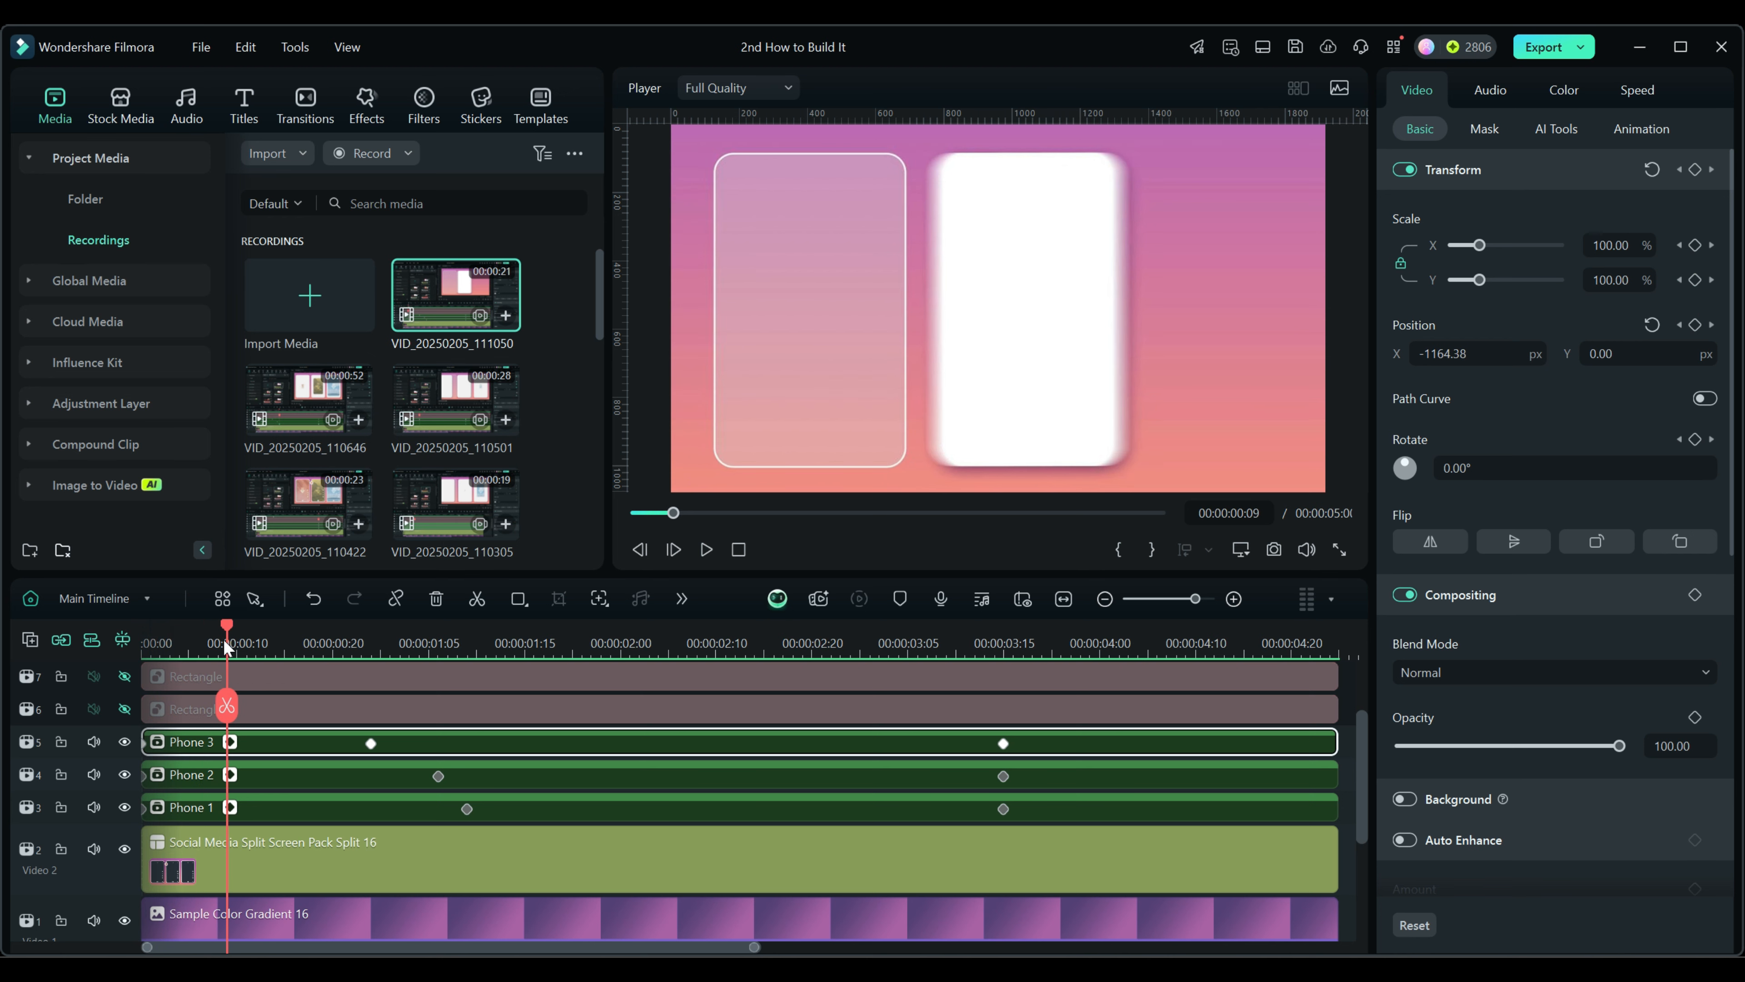
pyautogui.moveTo(230, 641)
pyautogui.mouseDown()
pyautogui.moveTo(148, 637)
pyautogui.moveTo(203, 645)
pyautogui.mouseUp()
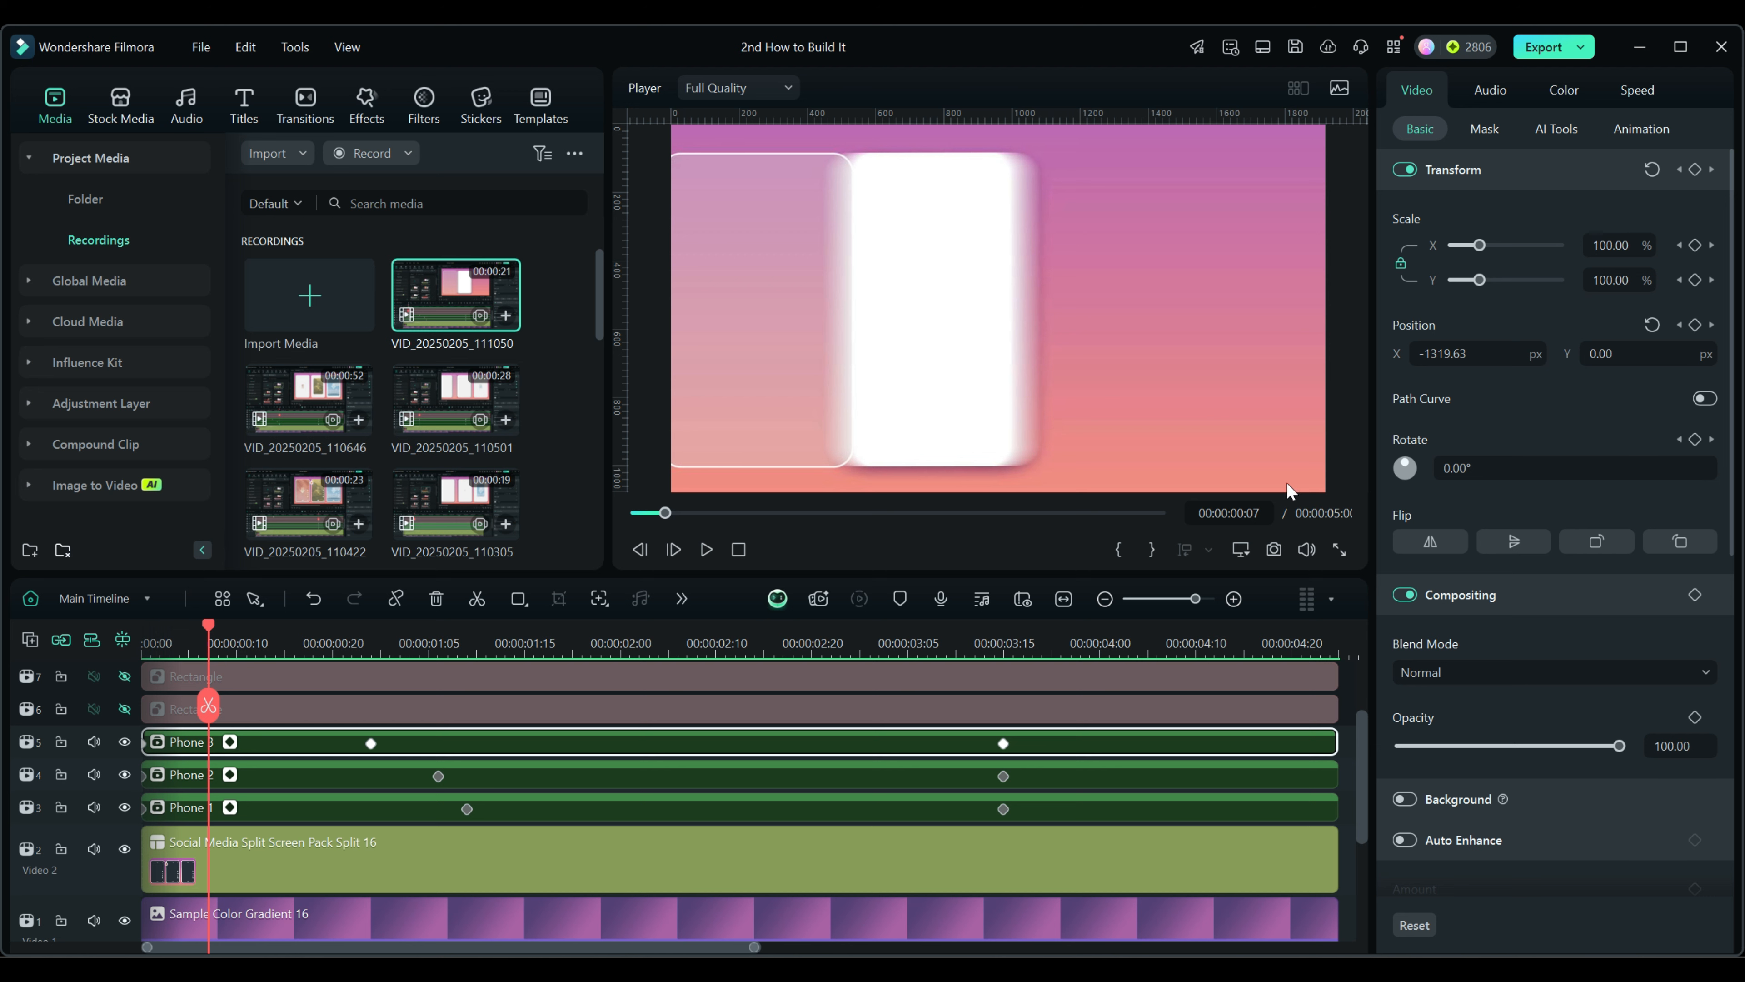
pyautogui.doubleClick(1443, 353)
pyautogui.write('-1037.63')
pyautogui.press('Return')
pyautogui.doubleClick(1432, 354)
pyautogui.write('-799.63')
pyautogui.press('Return')
pyautogui.moveTo(1432, 353); pyautogui.dragTo(1413, 353)
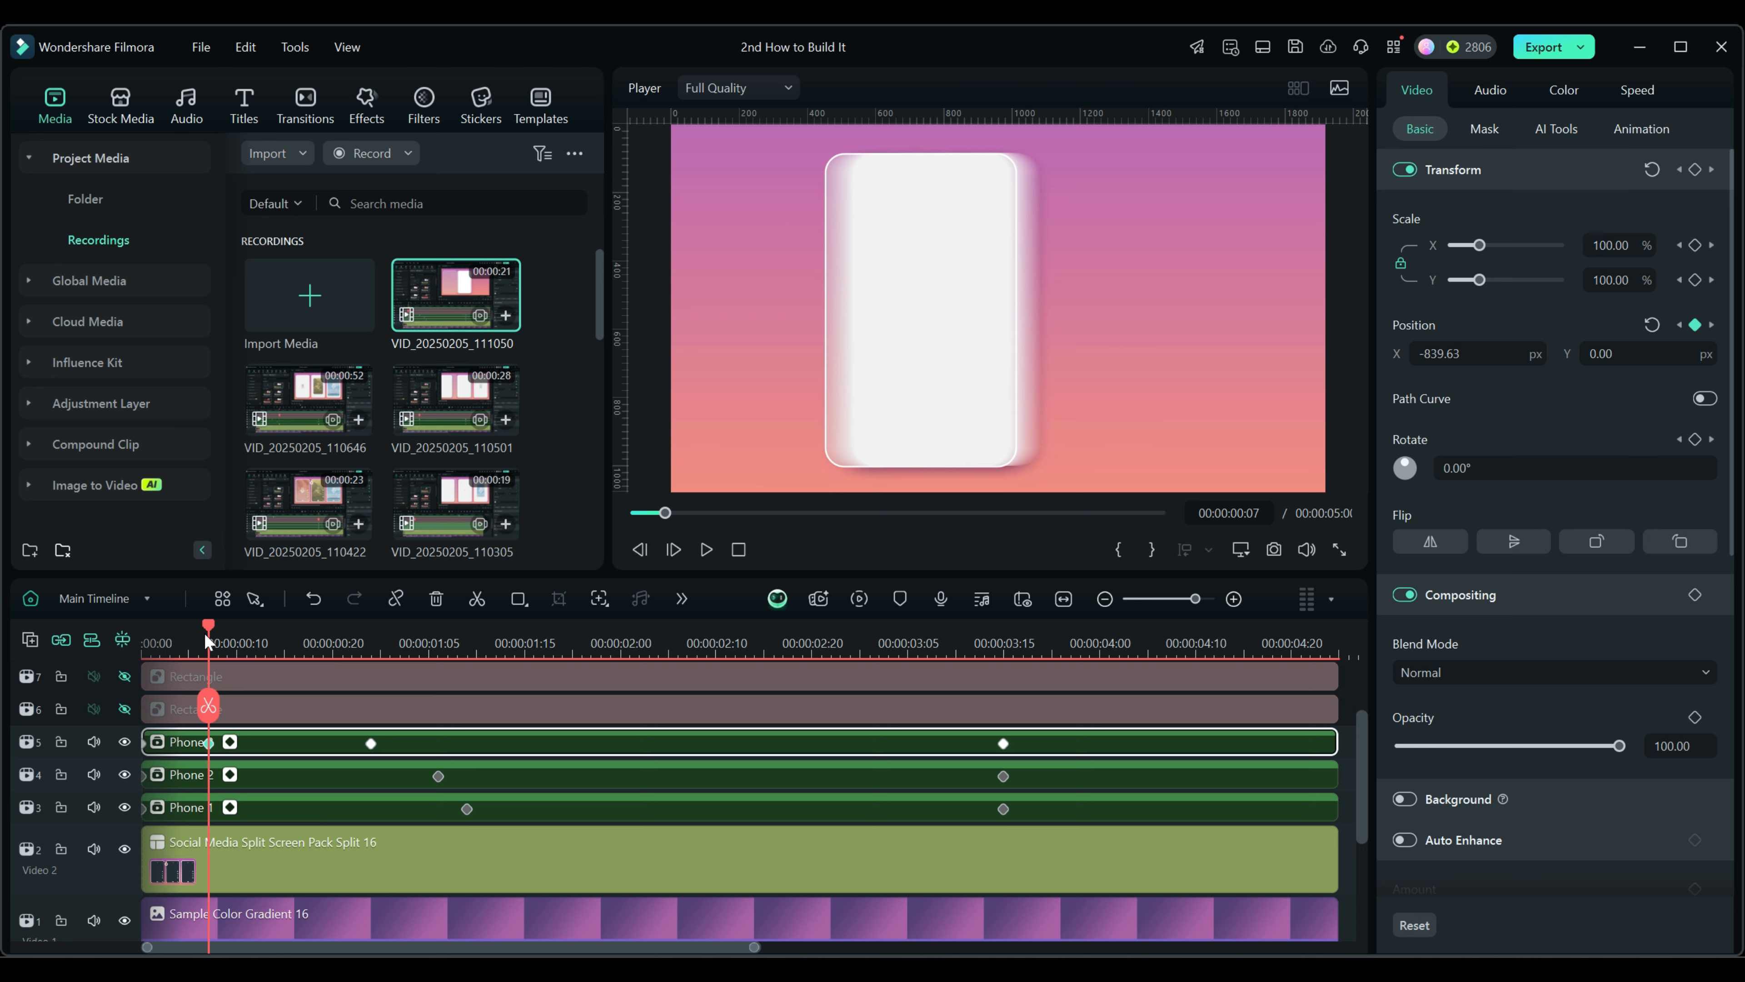
# At 00:00:00:16, set Phone 3's X position to about -113.12 px and check the motion back to the timeline start
pyautogui.moveTo(212, 628); pyautogui.dragTo(296, 648)
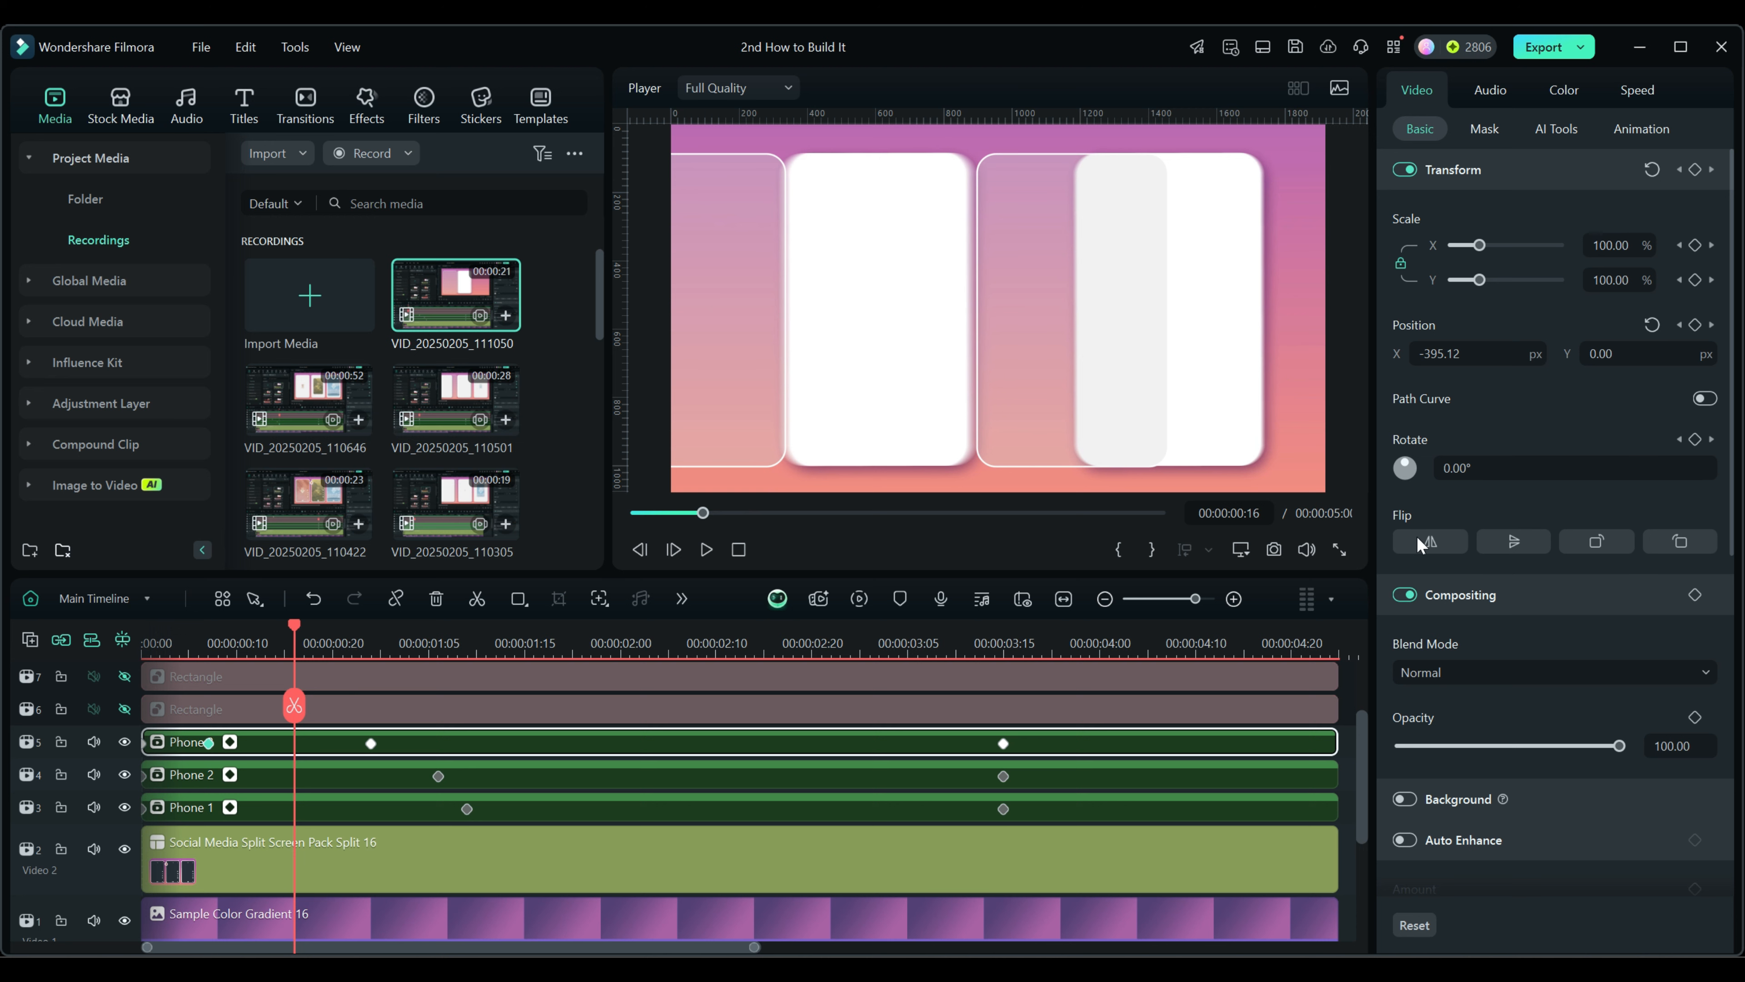
pyautogui.moveTo(1423, 356); pyautogui.dragTo(1522, 355)
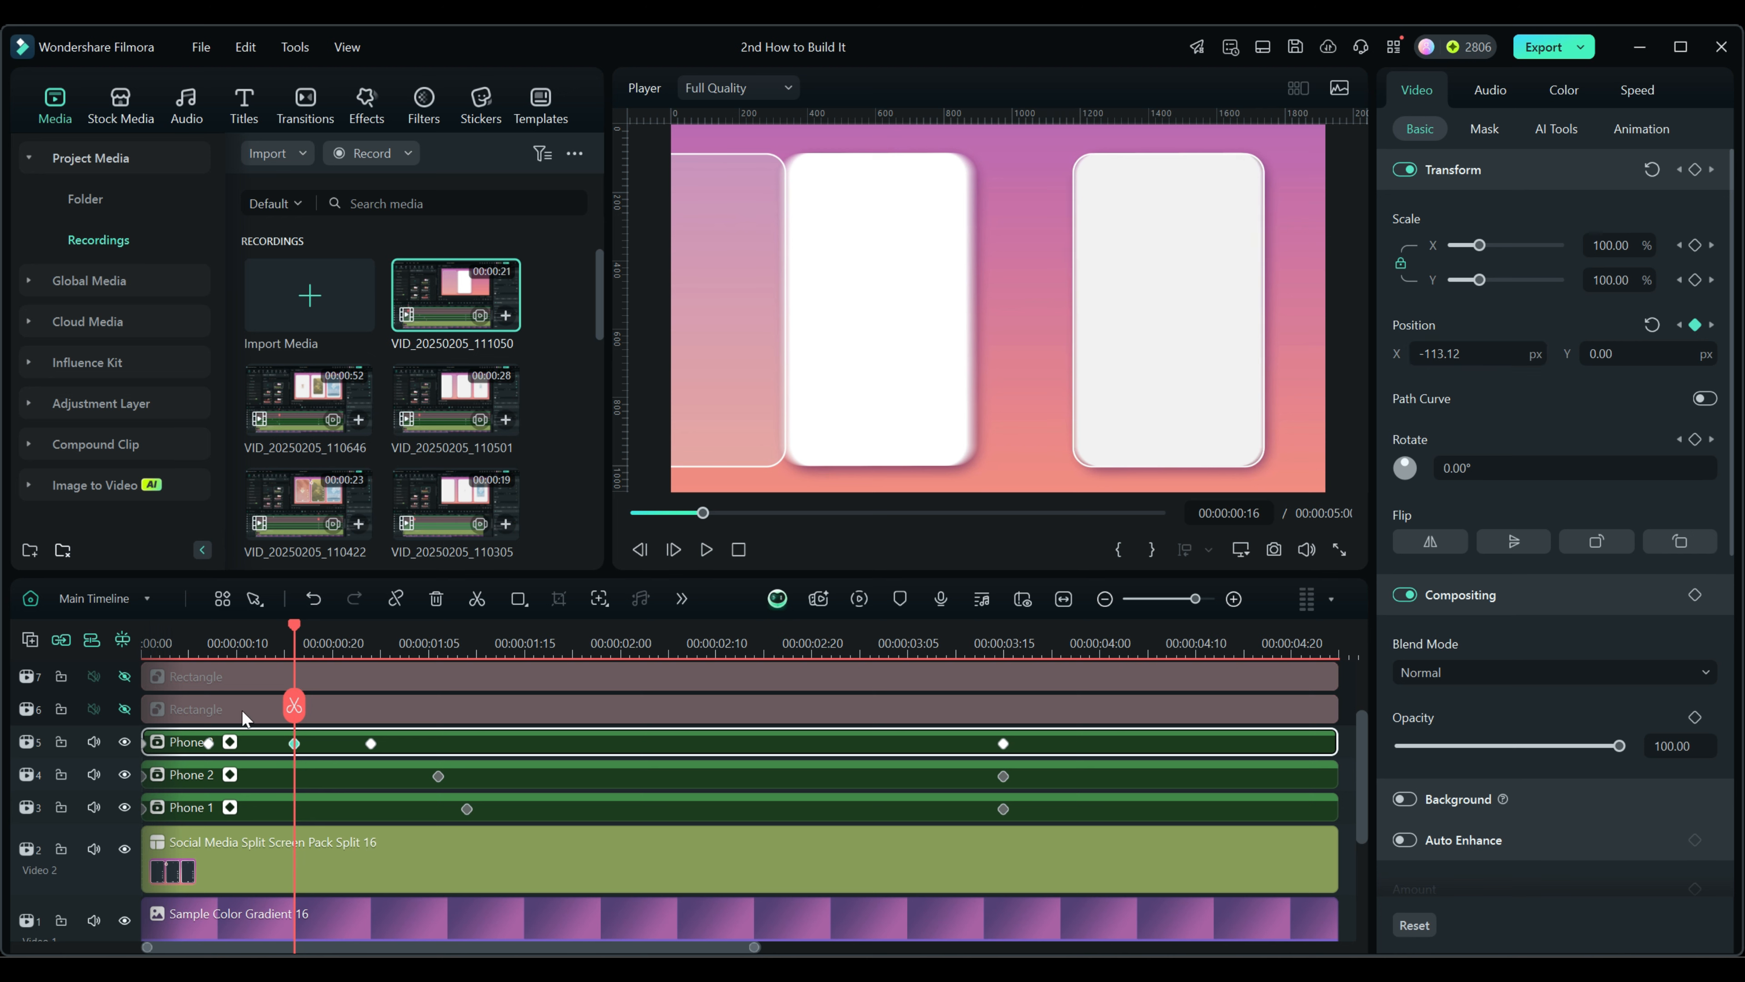
pyautogui.moveTo(295, 629); pyautogui.dragTo(191, 633)
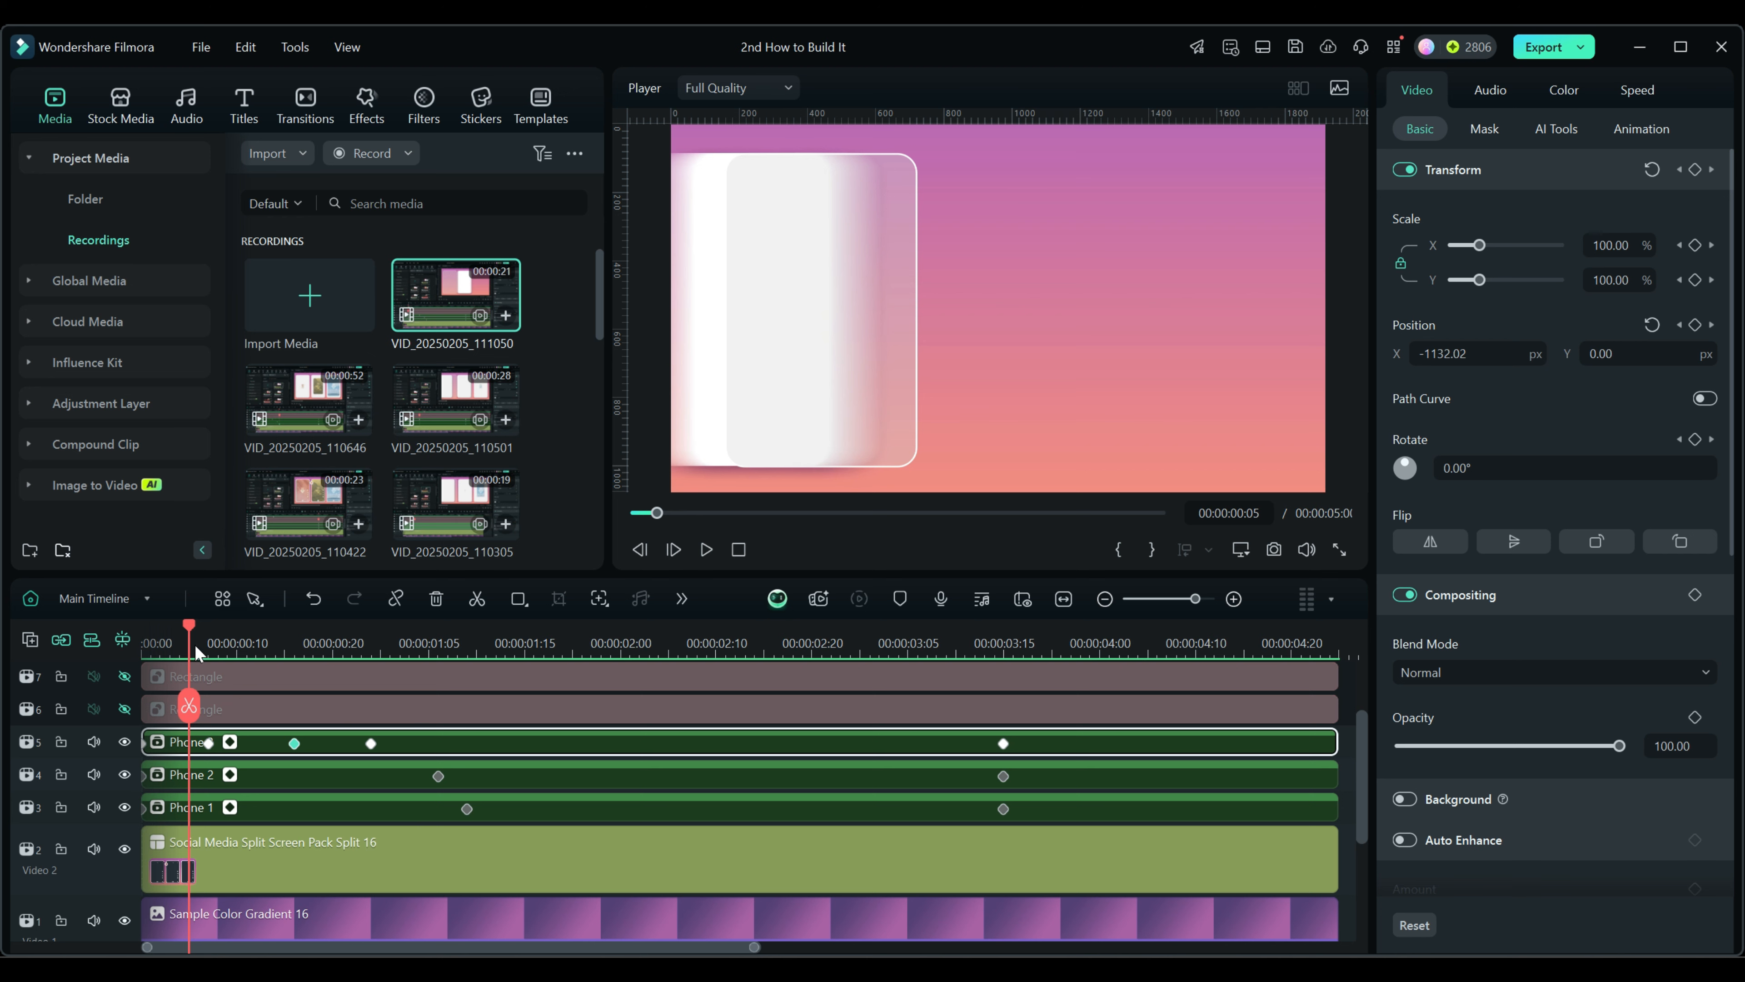
pyautogui.moveTo(186, 623); pyautogui.dragTo(123, 650)
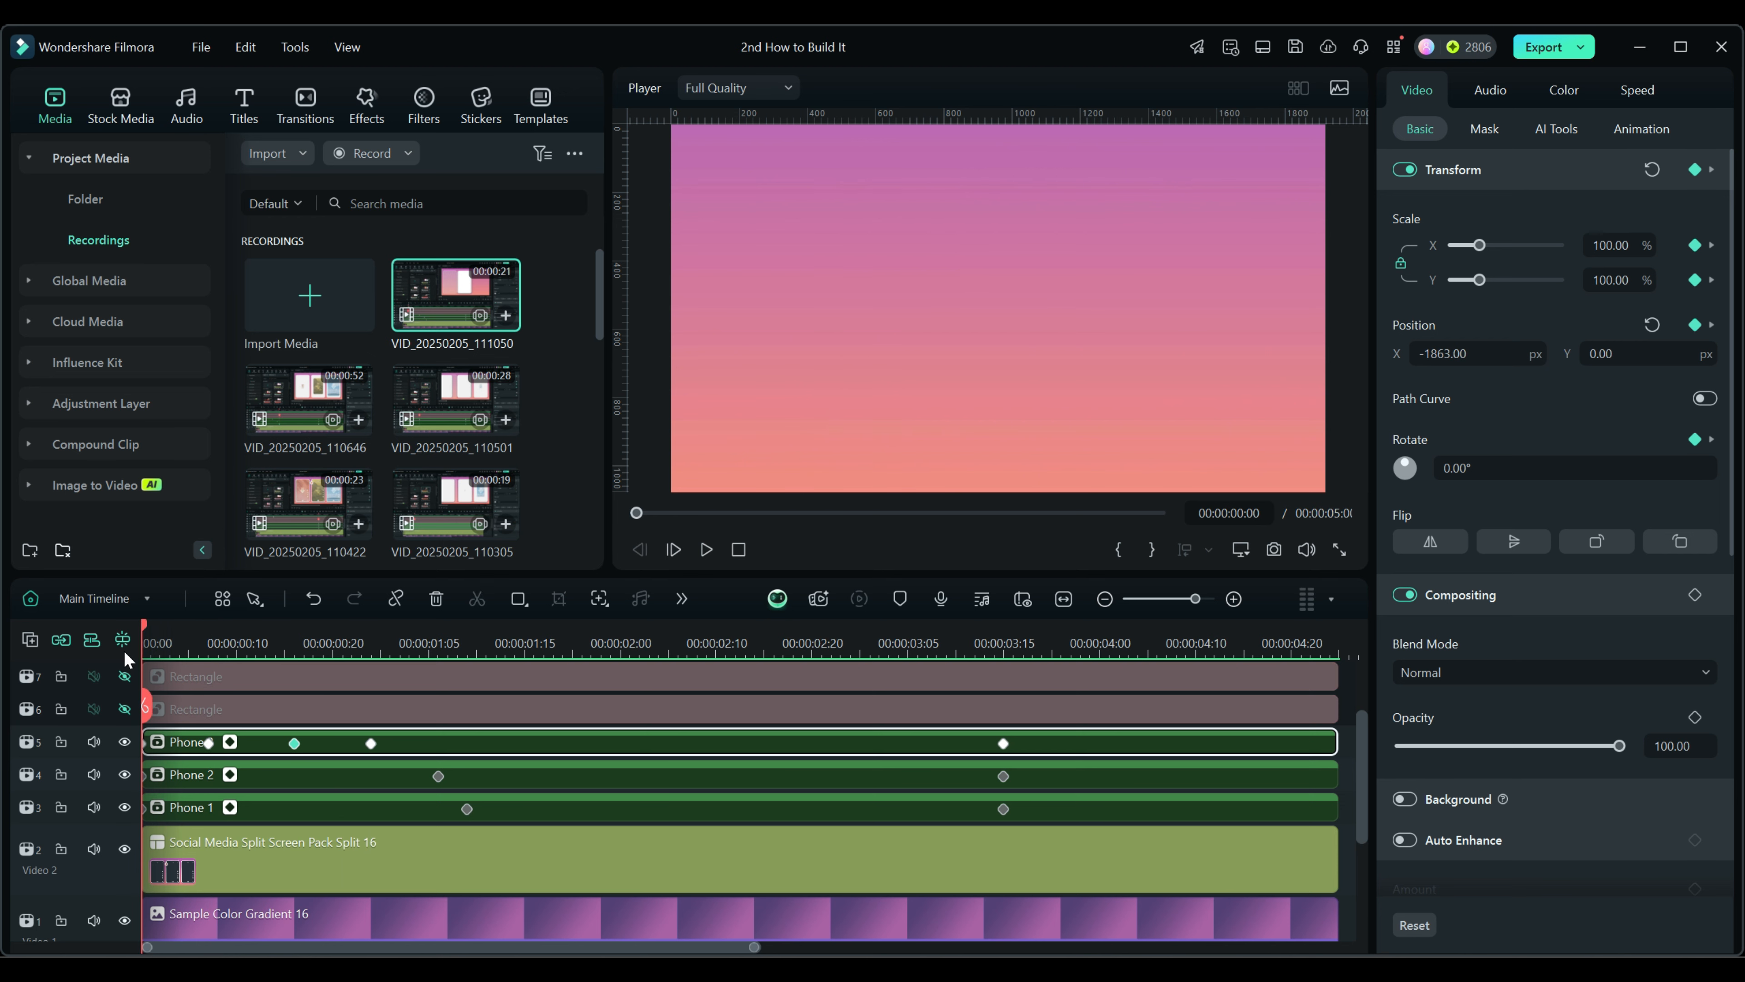
# At 00:00:00:16, align Phone 2 with the template by setting its X position to about -352.45 px
pyautogui.click(289, 783)
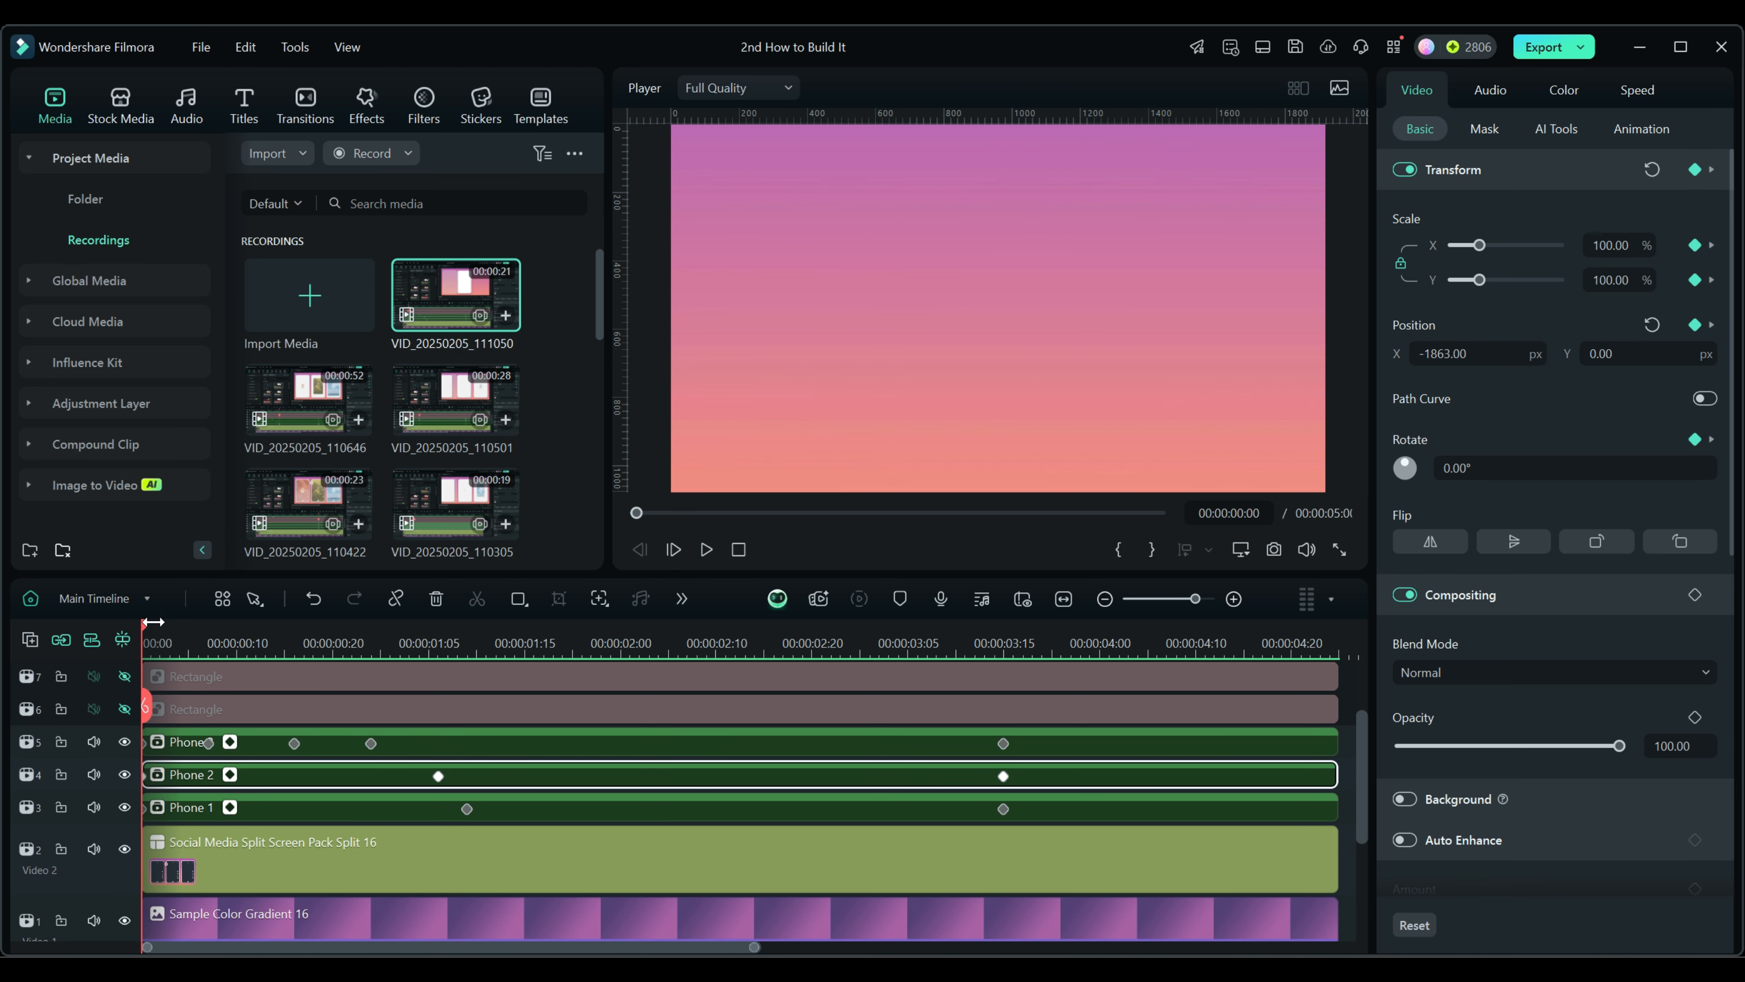
pyautogui.moveTo(141, 624); pyautogui.dragTo(285, 656)
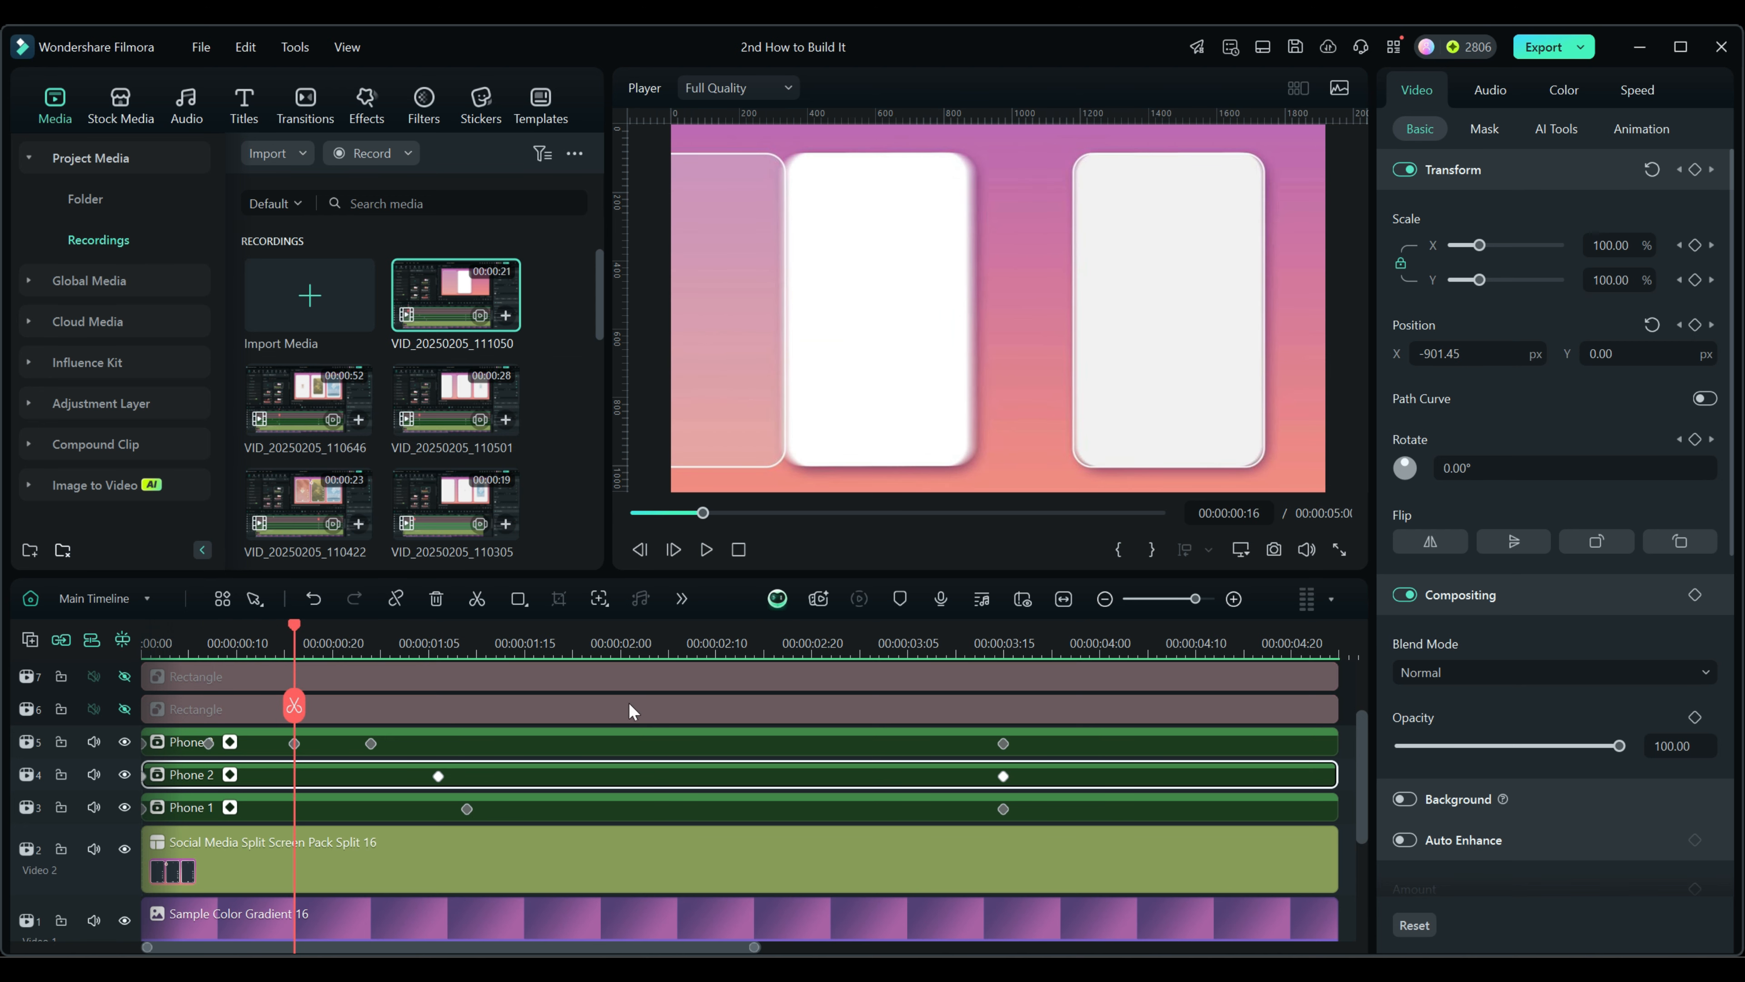
pyautogui.moveTo(1433, 356); pyautogui.dragTo(1433, 357)
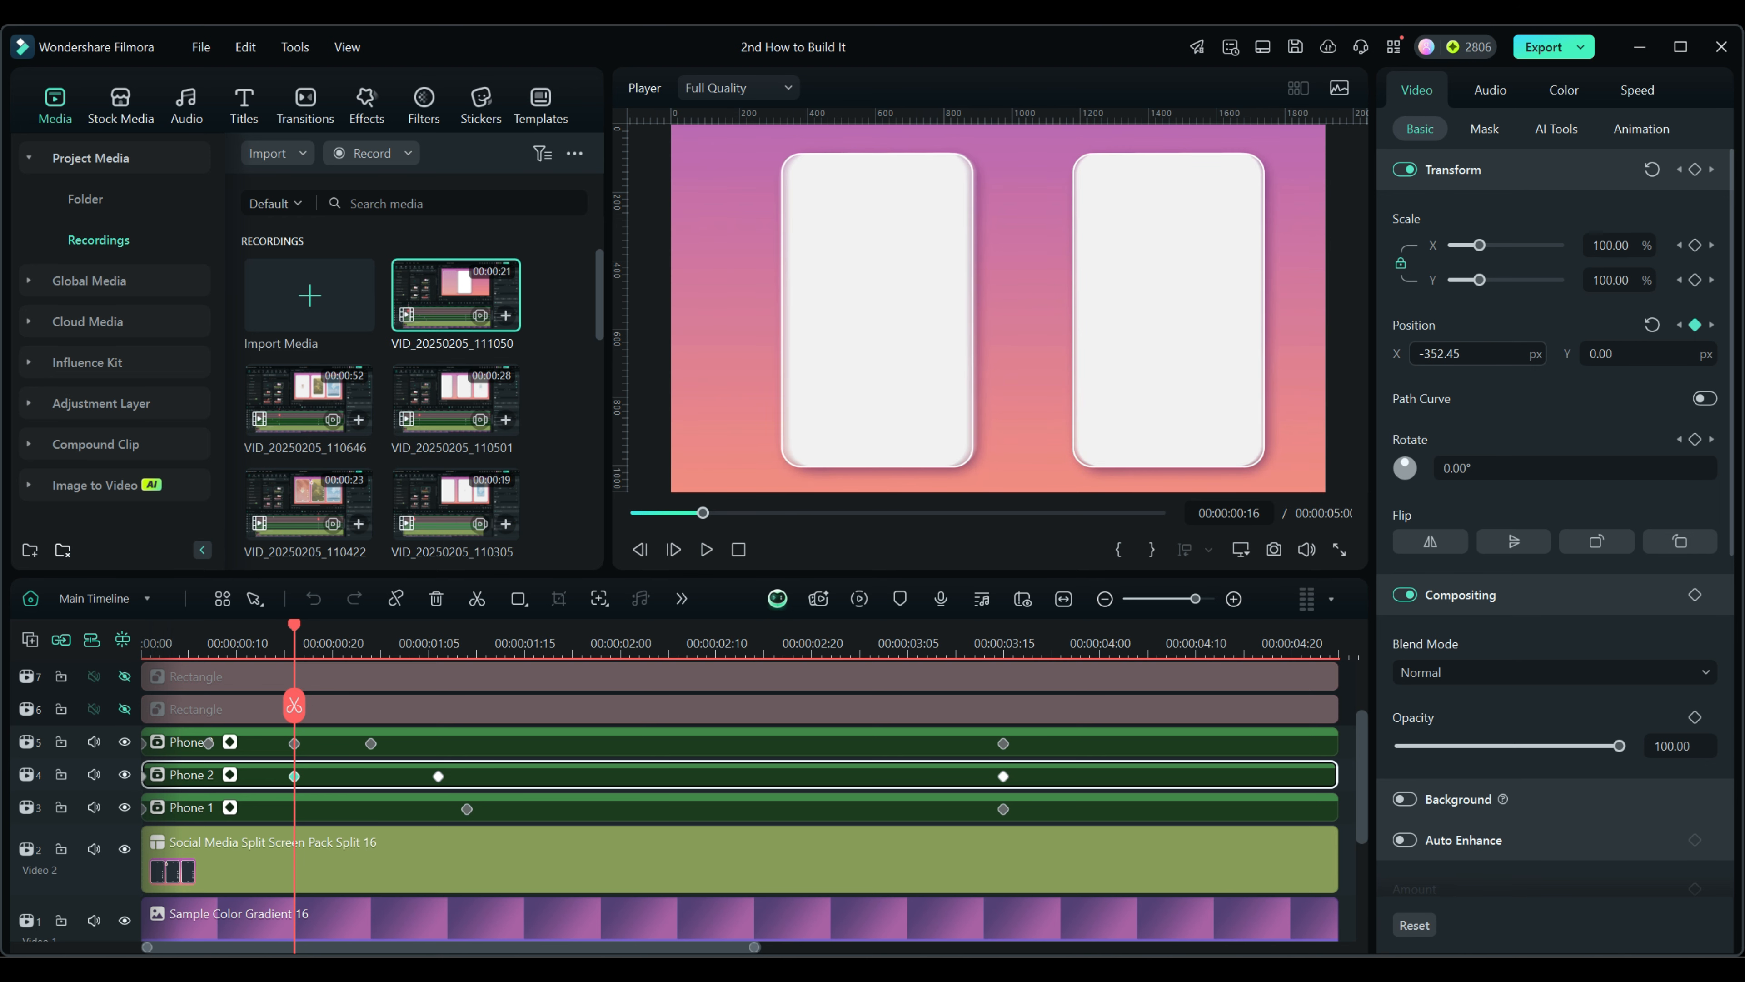
# At 00:00:00:24, set Phone 2's X position to about -46.48 px
pyautogui.moveTo(294, 624); pyautogui.dragTo(361, 629)
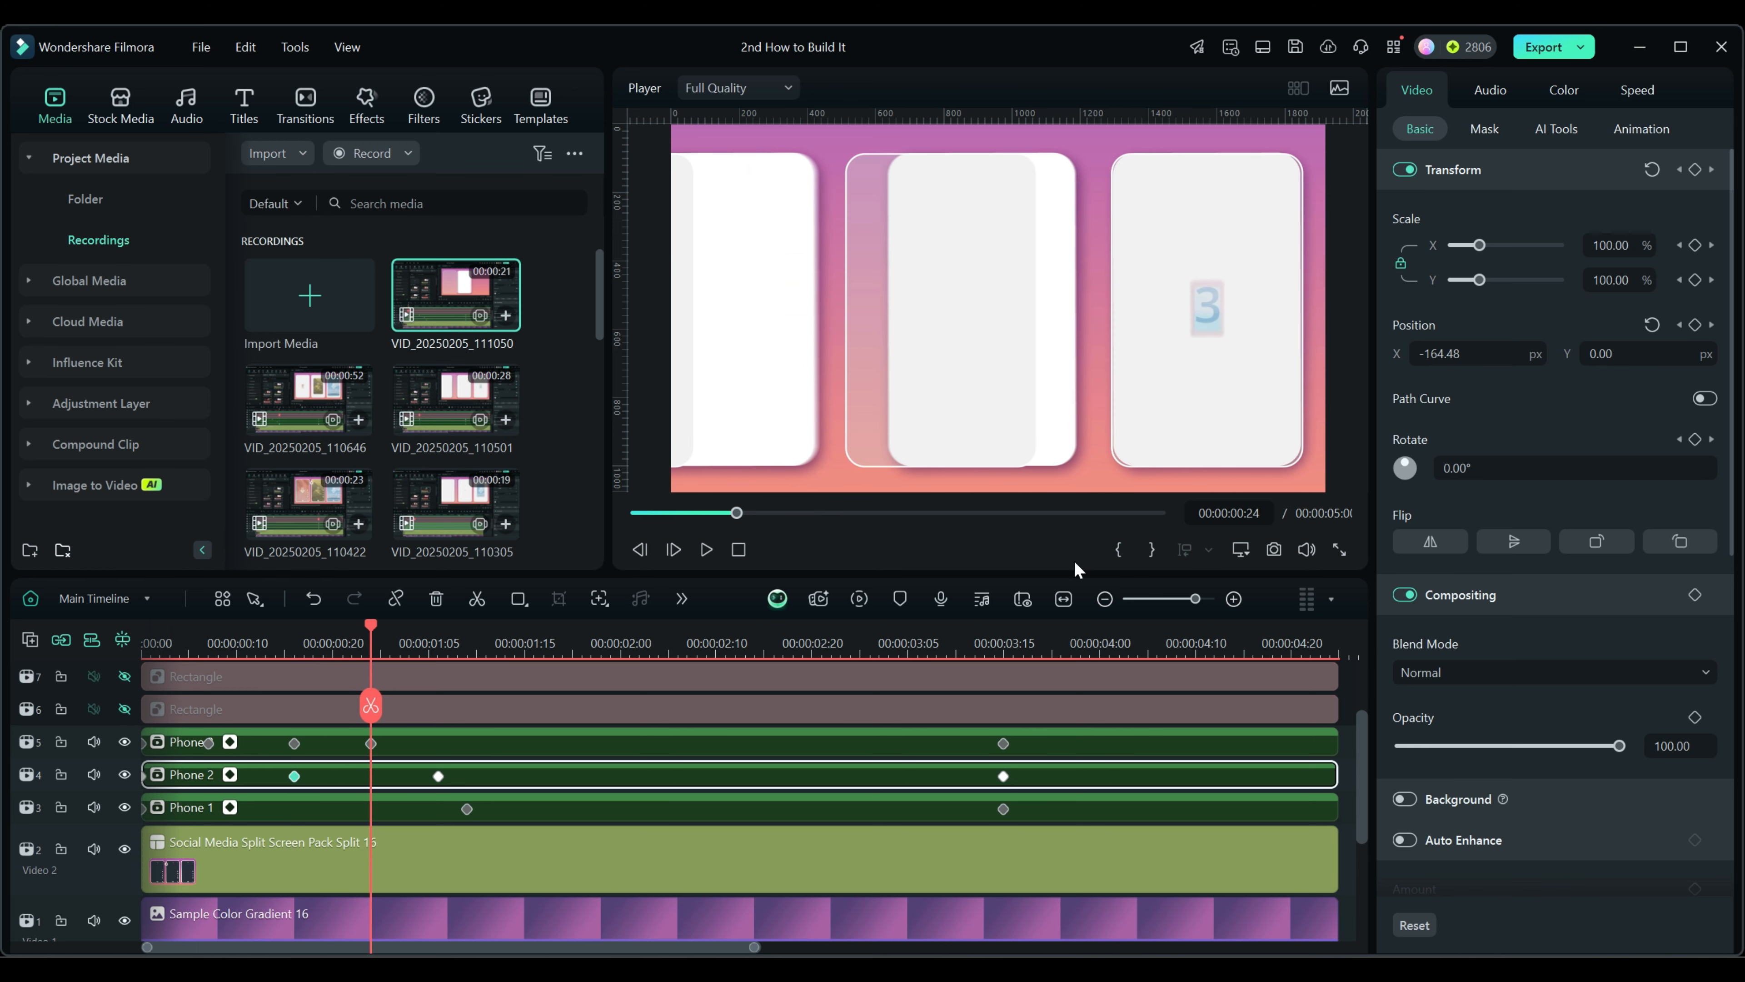
pyautogui.doubleClick(1435, 353)
pyautogui.write('46')
pyautogui.press('Return')
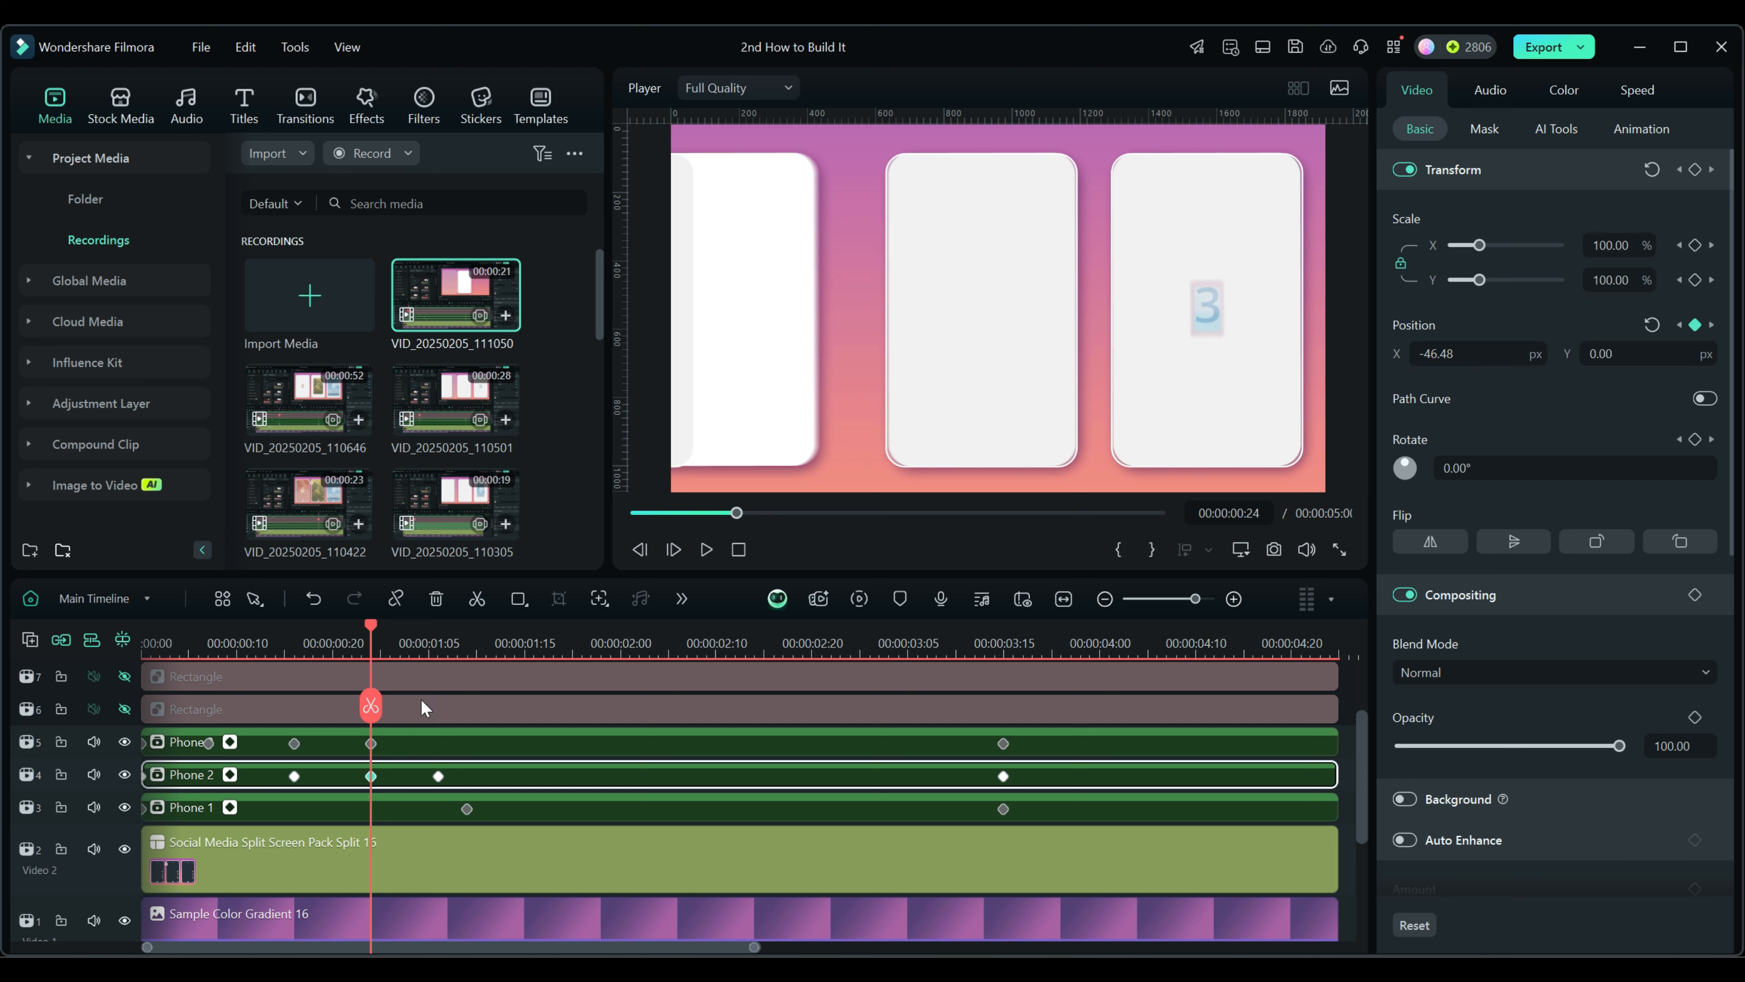
# At 00:00:00:24, set Phone 1's X position so that it lines up with the template's first phone
pyautogui.click(333, 806)
pyautogui.click(370, 626)
pyautogui.click(389, 626)
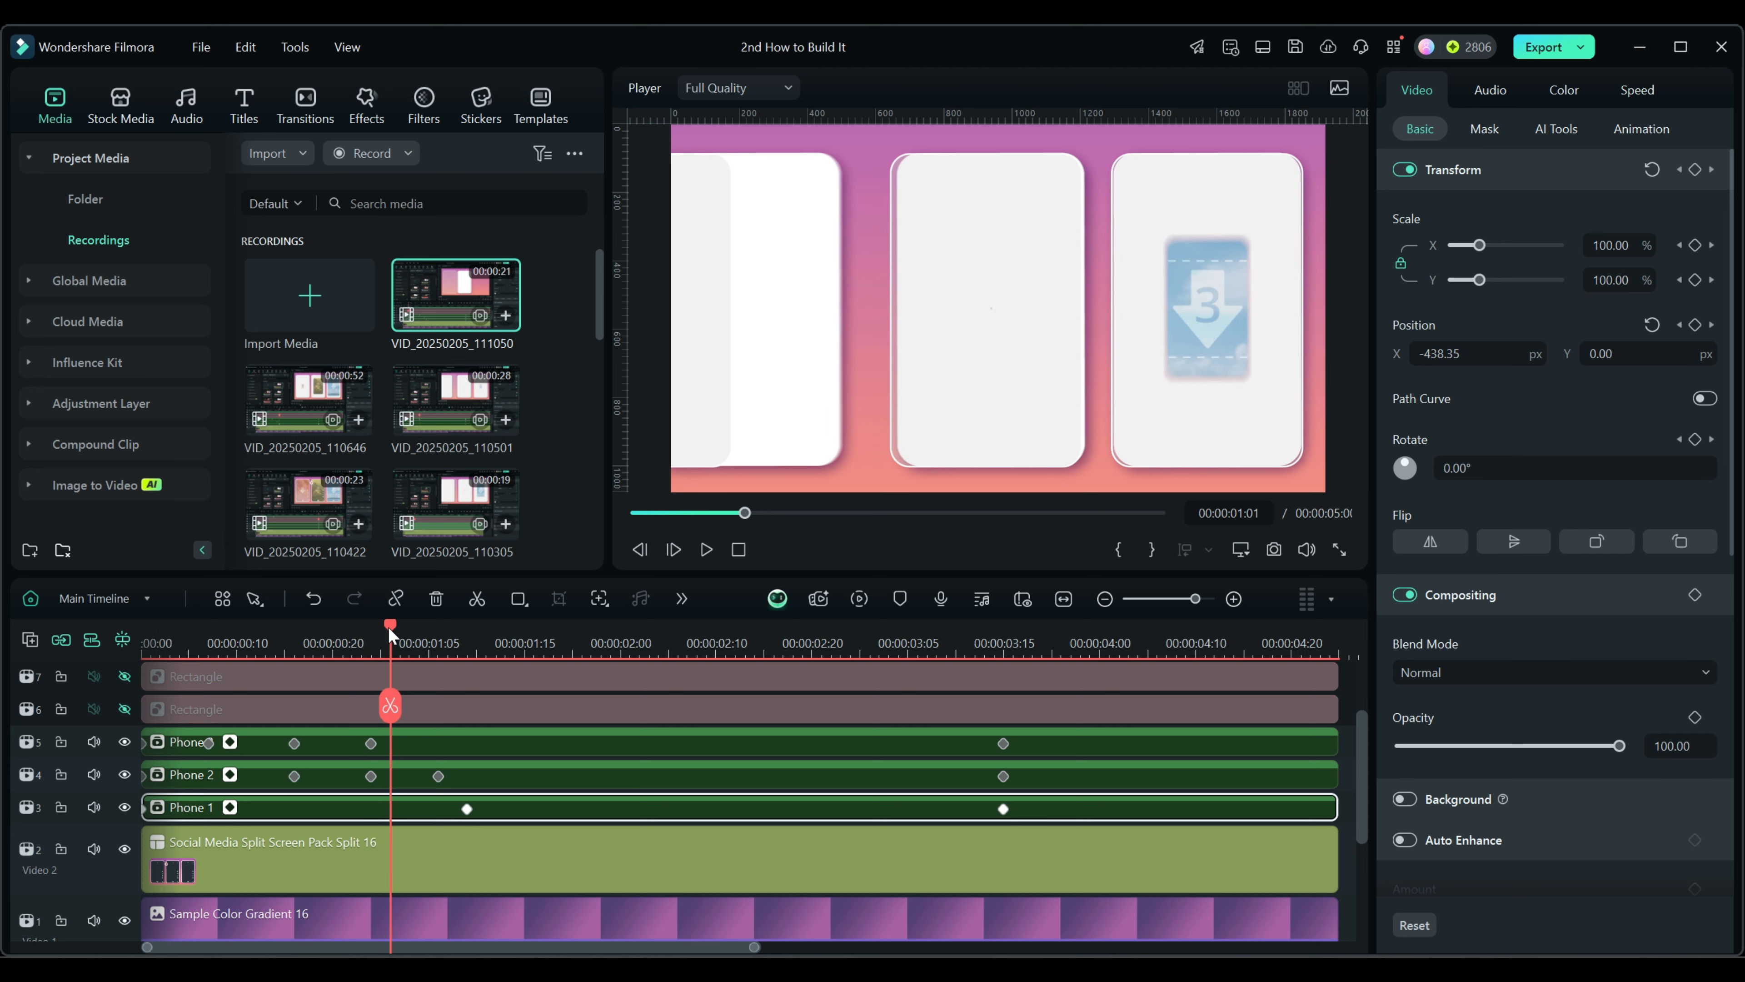
pyautogui.moveTo(392, 628); pyautogui.dragTo(385, 628)
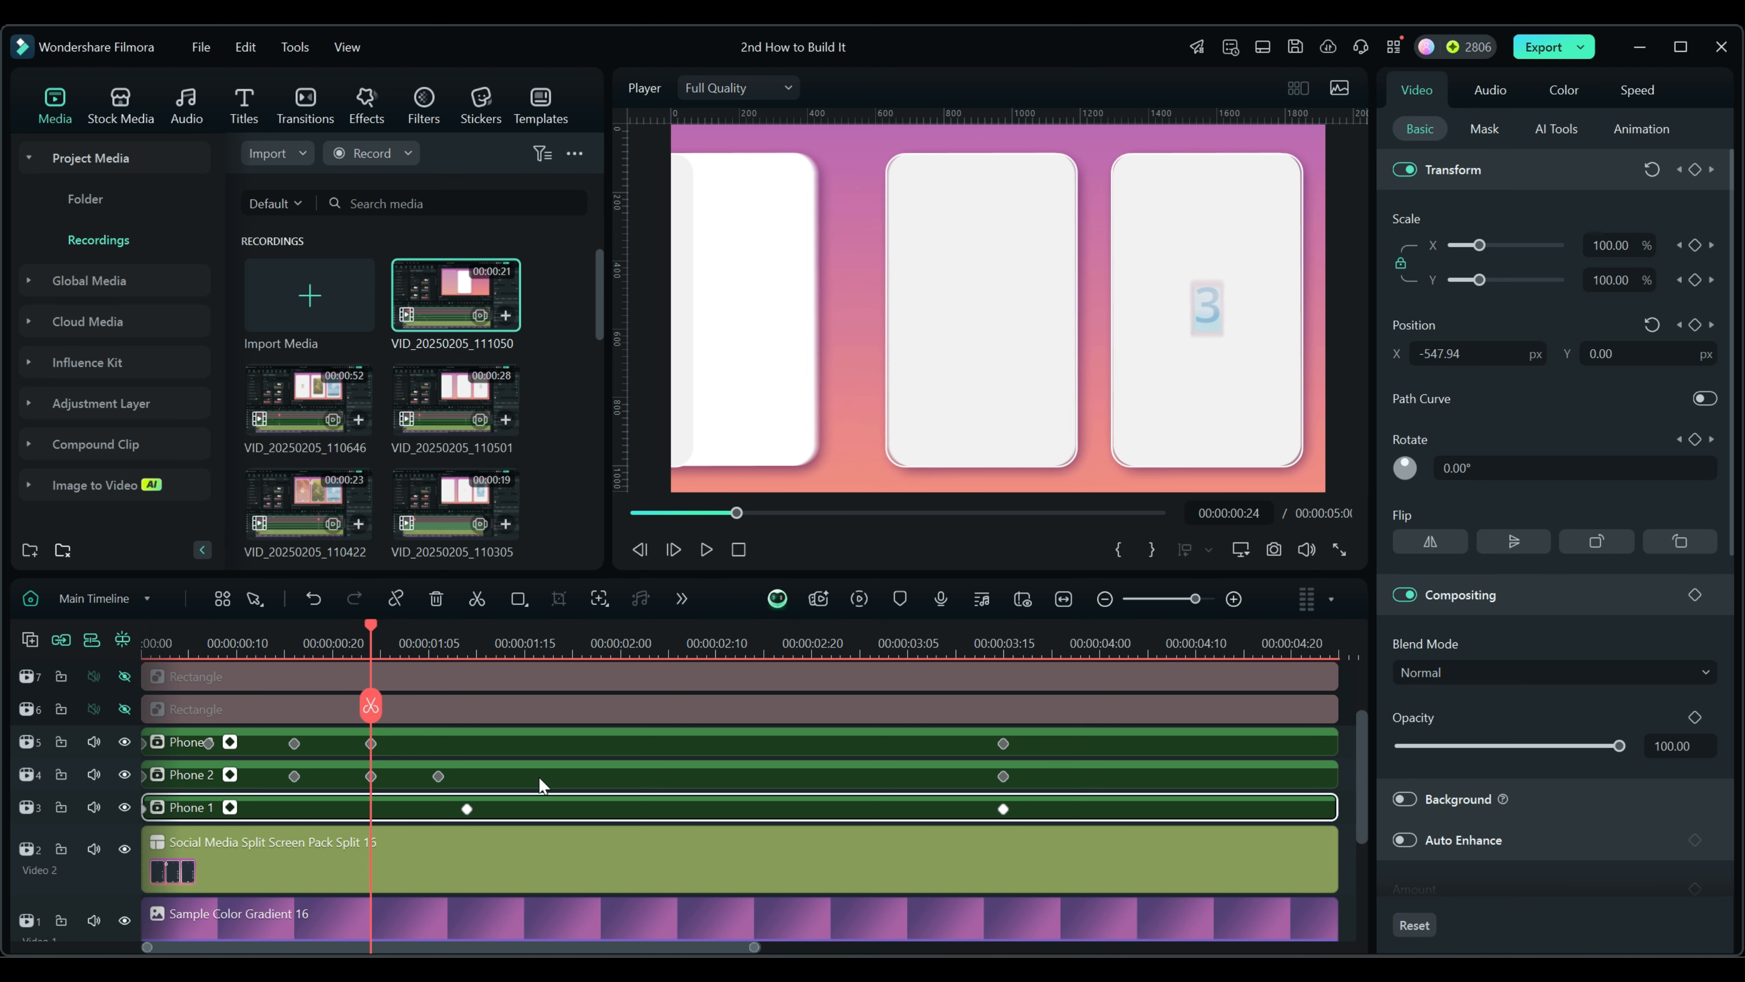
pyautogui.moveTo(1431, 353); pyautogui.dragTo(1442, 353)
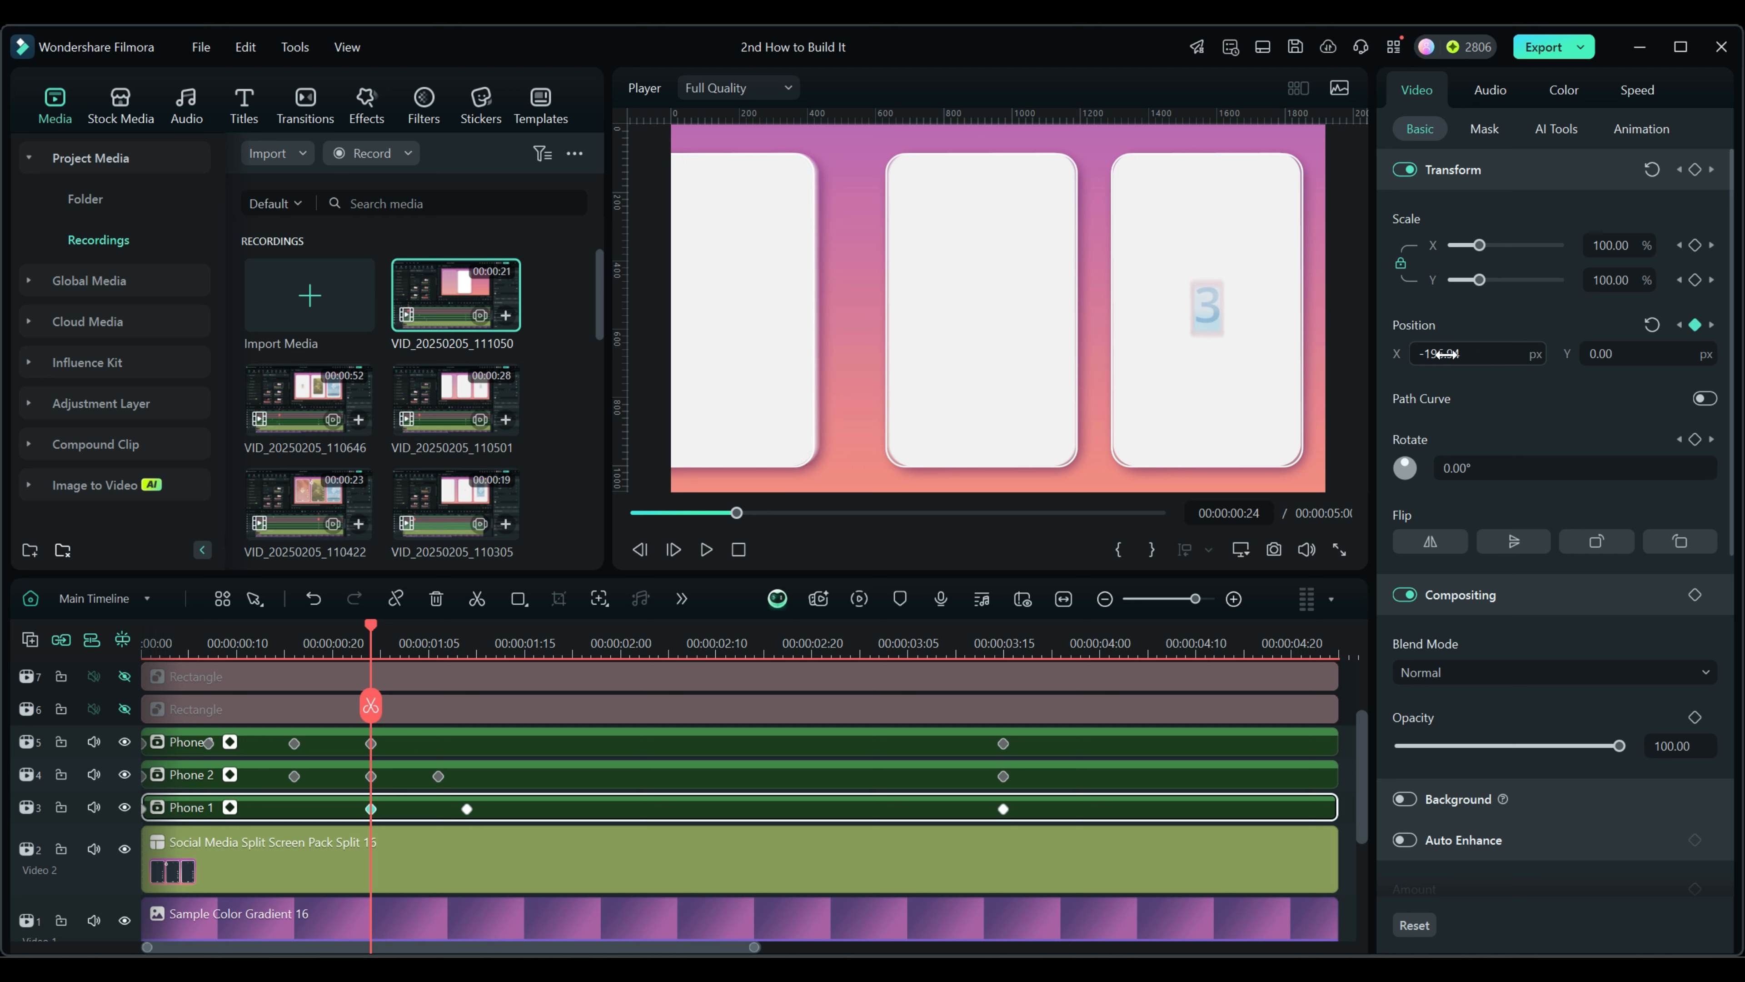
# At 00:00:01:04, align Phone 1 with the template by setting its X position to about -52.47 px
pyautogui.moveTo(371, 621); pyautogui.dragTo(437, 630)
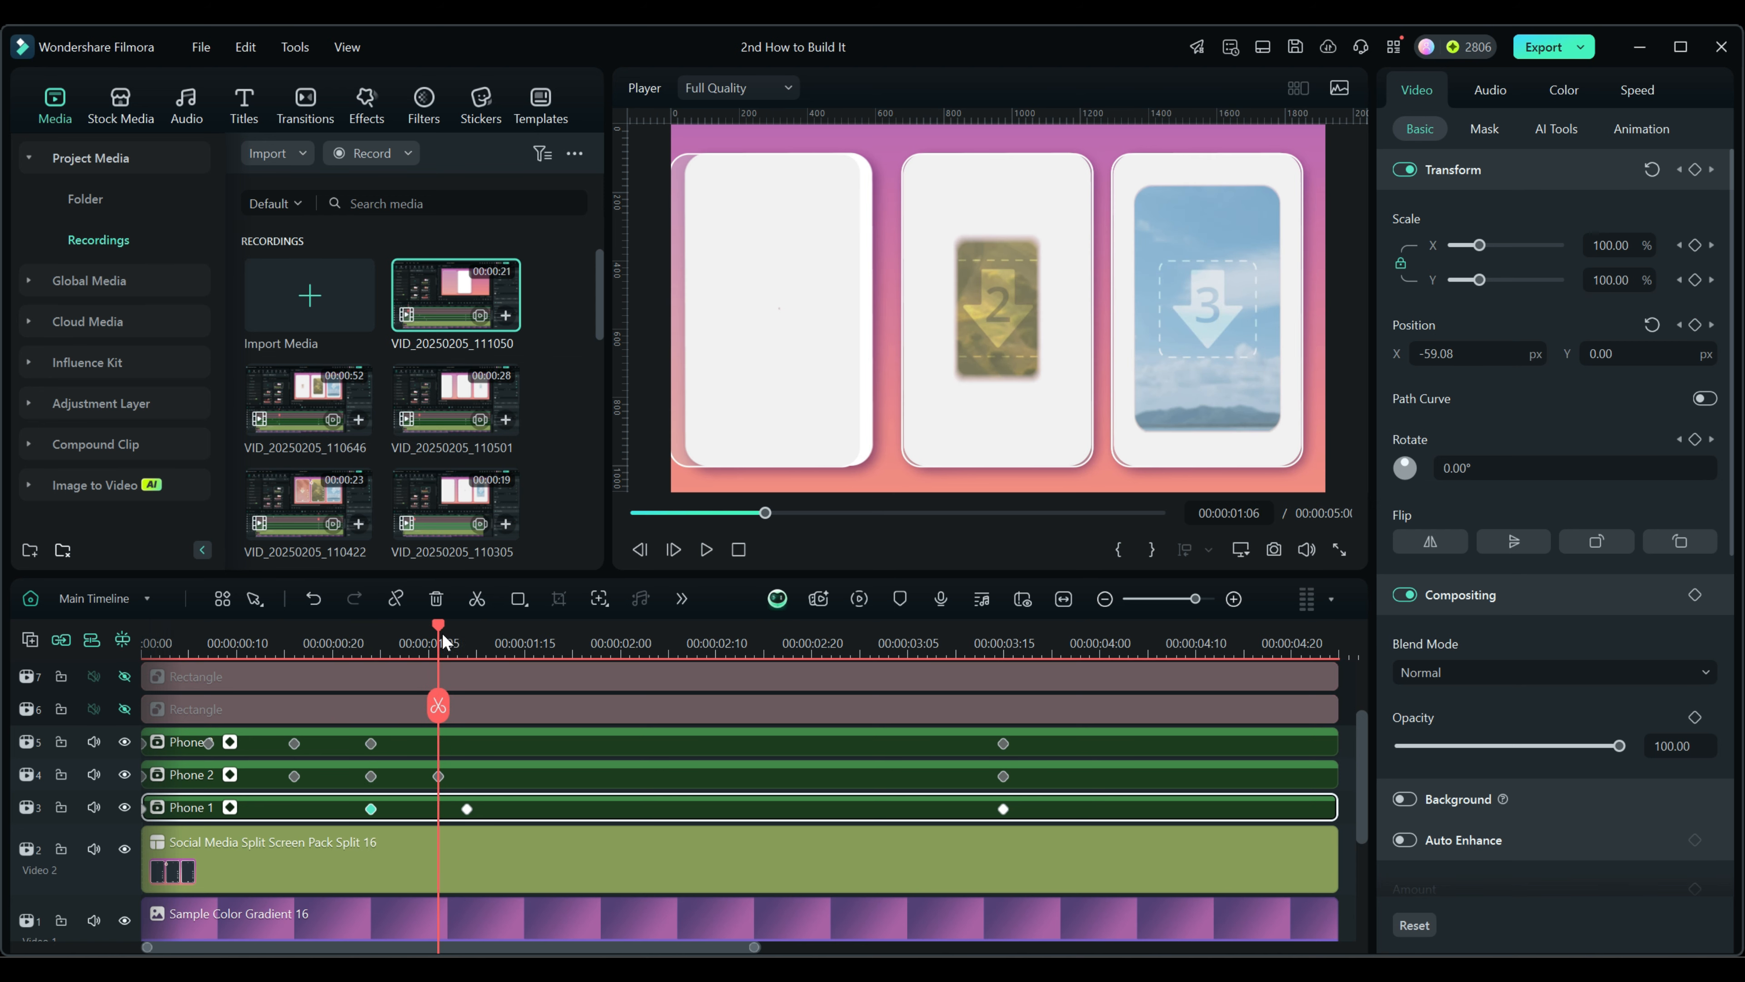
pyautogui.moveTo(422, 629)
pyautogui.mouseDown()
pyautogui.moveTo(457, 633)
pyautogui.moveTo(421, 630)
pyautogui.mouseUp()
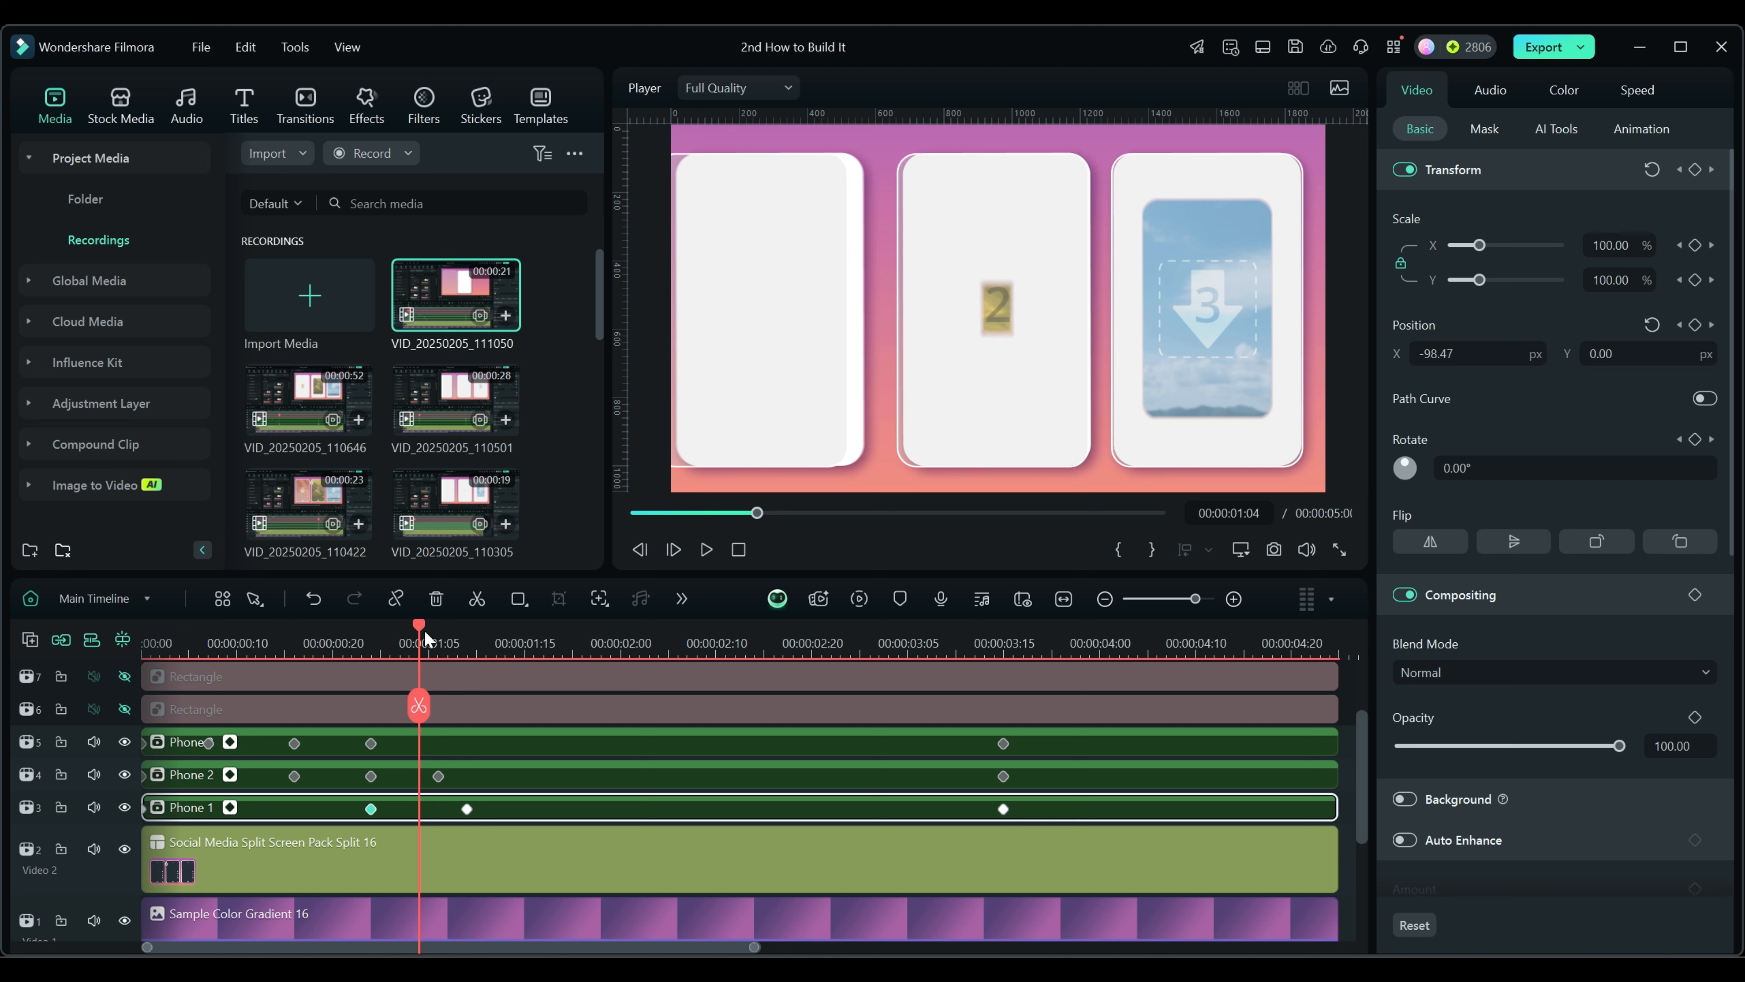
pyautogui.moveTo(1435, 353); pyautogui.dragTo(1450, 353)
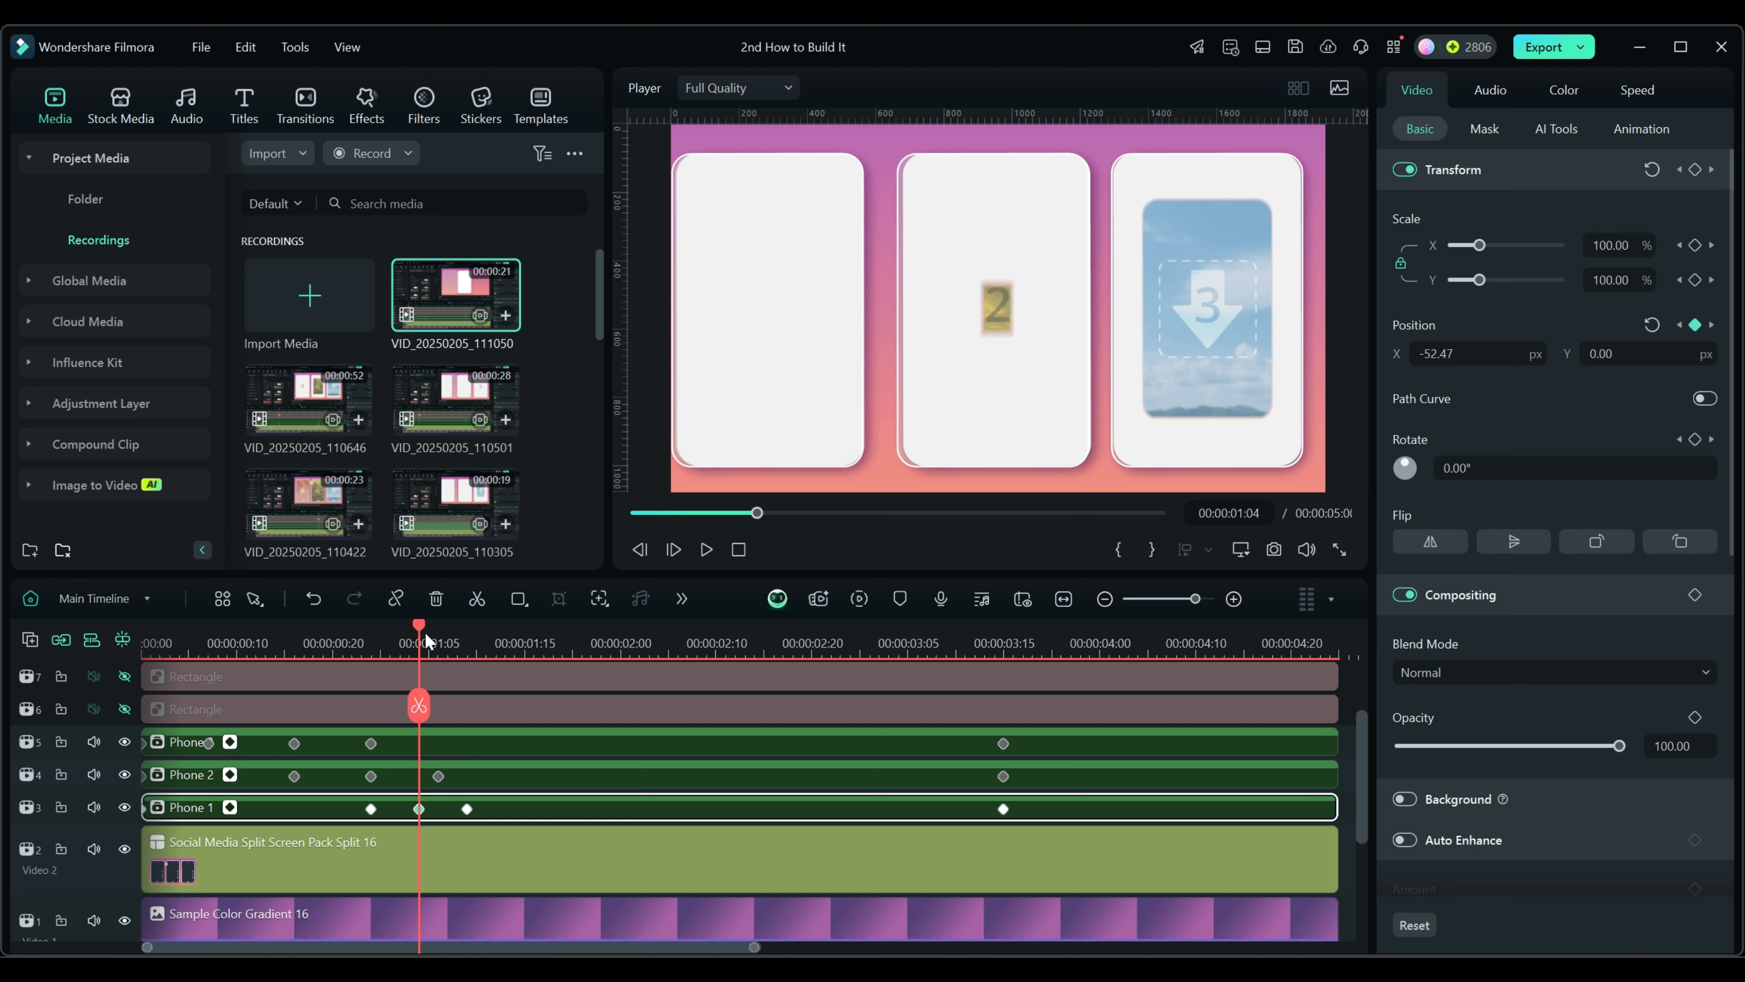
# Play the composition from the timeline start to check the slide-in of all three phones against the template
pyautogui.moveTo(417, 622)
pyautogui.mouseDown()
pyautogui.moveTo(472, 626)
pyautogui.moveTo(427, 623)
pyautogui.mouseUp()
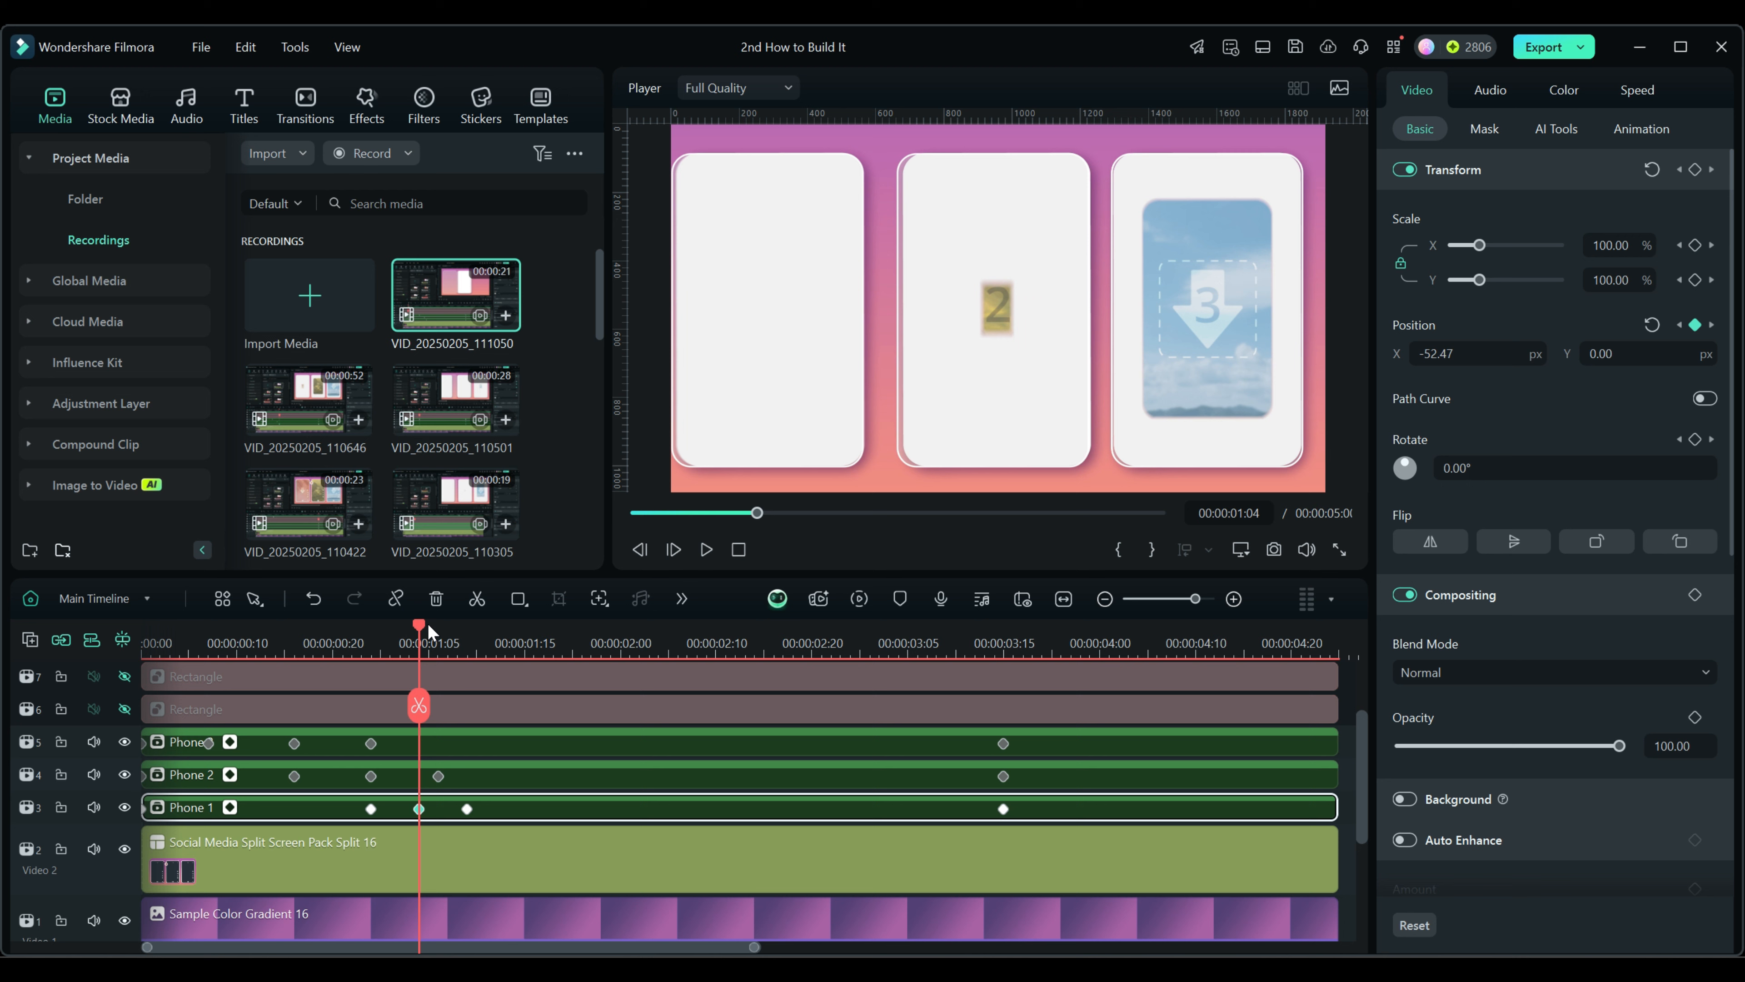
pyautogui.click(738, 549)
pyautogui.click(708, 548)
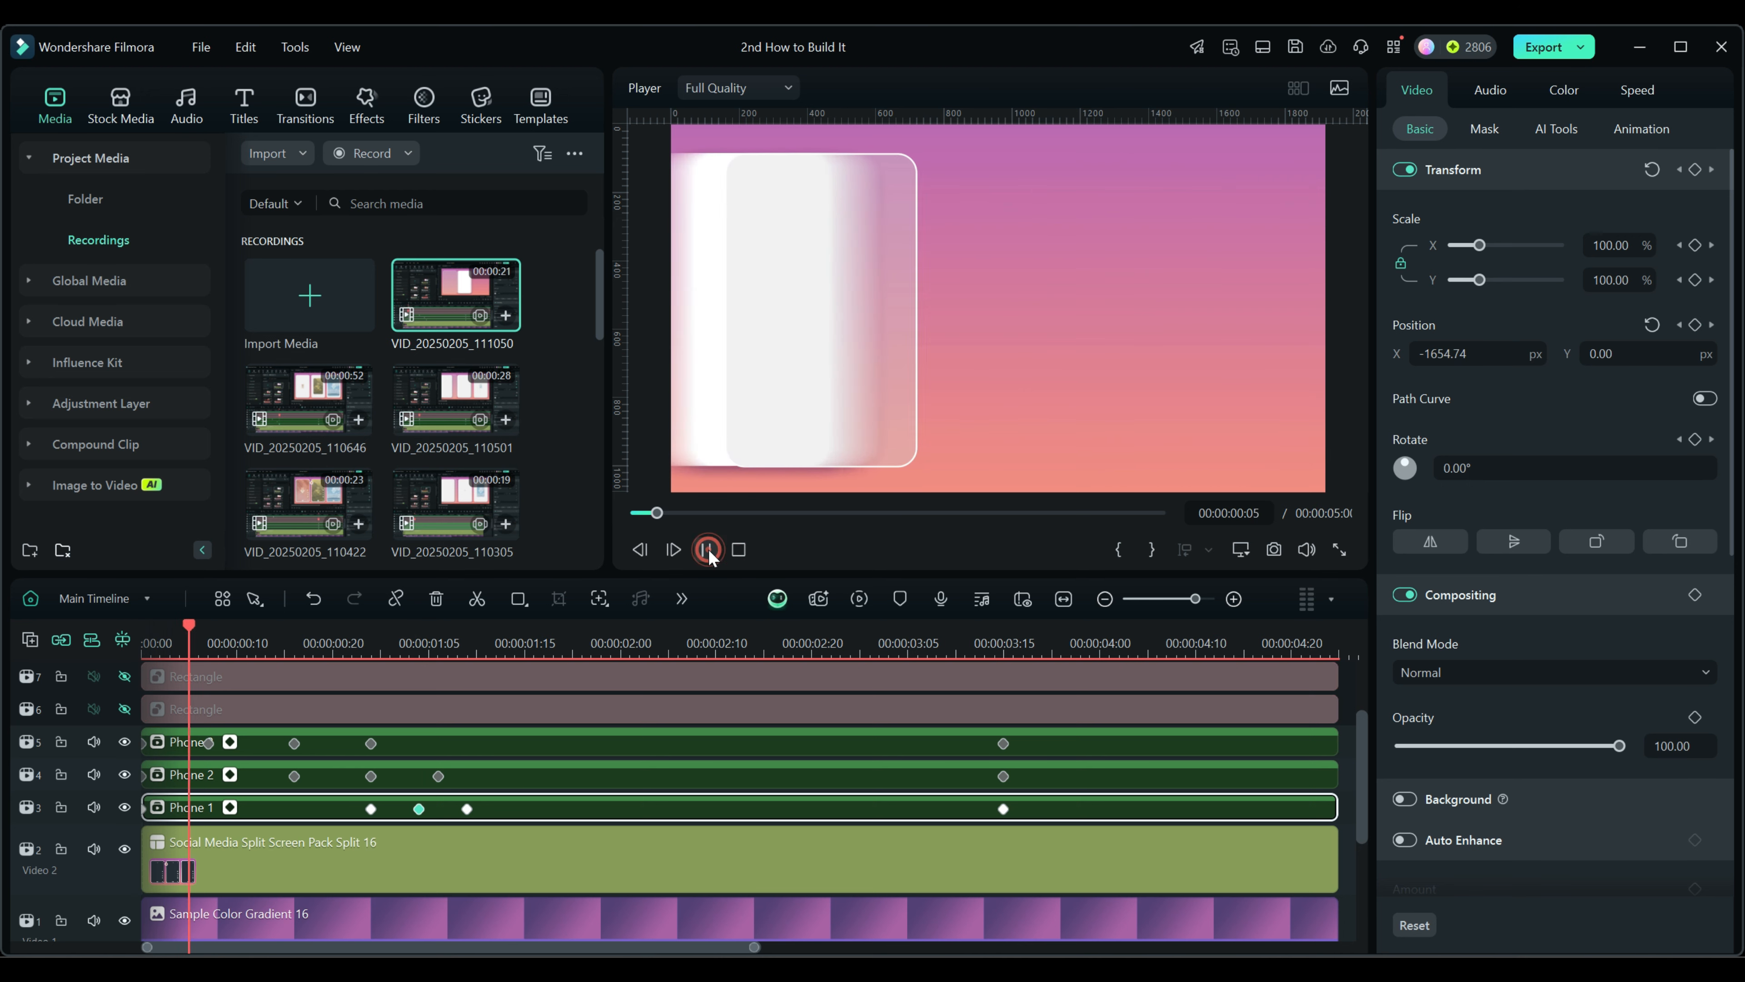
pyautogui.click(708, 548)
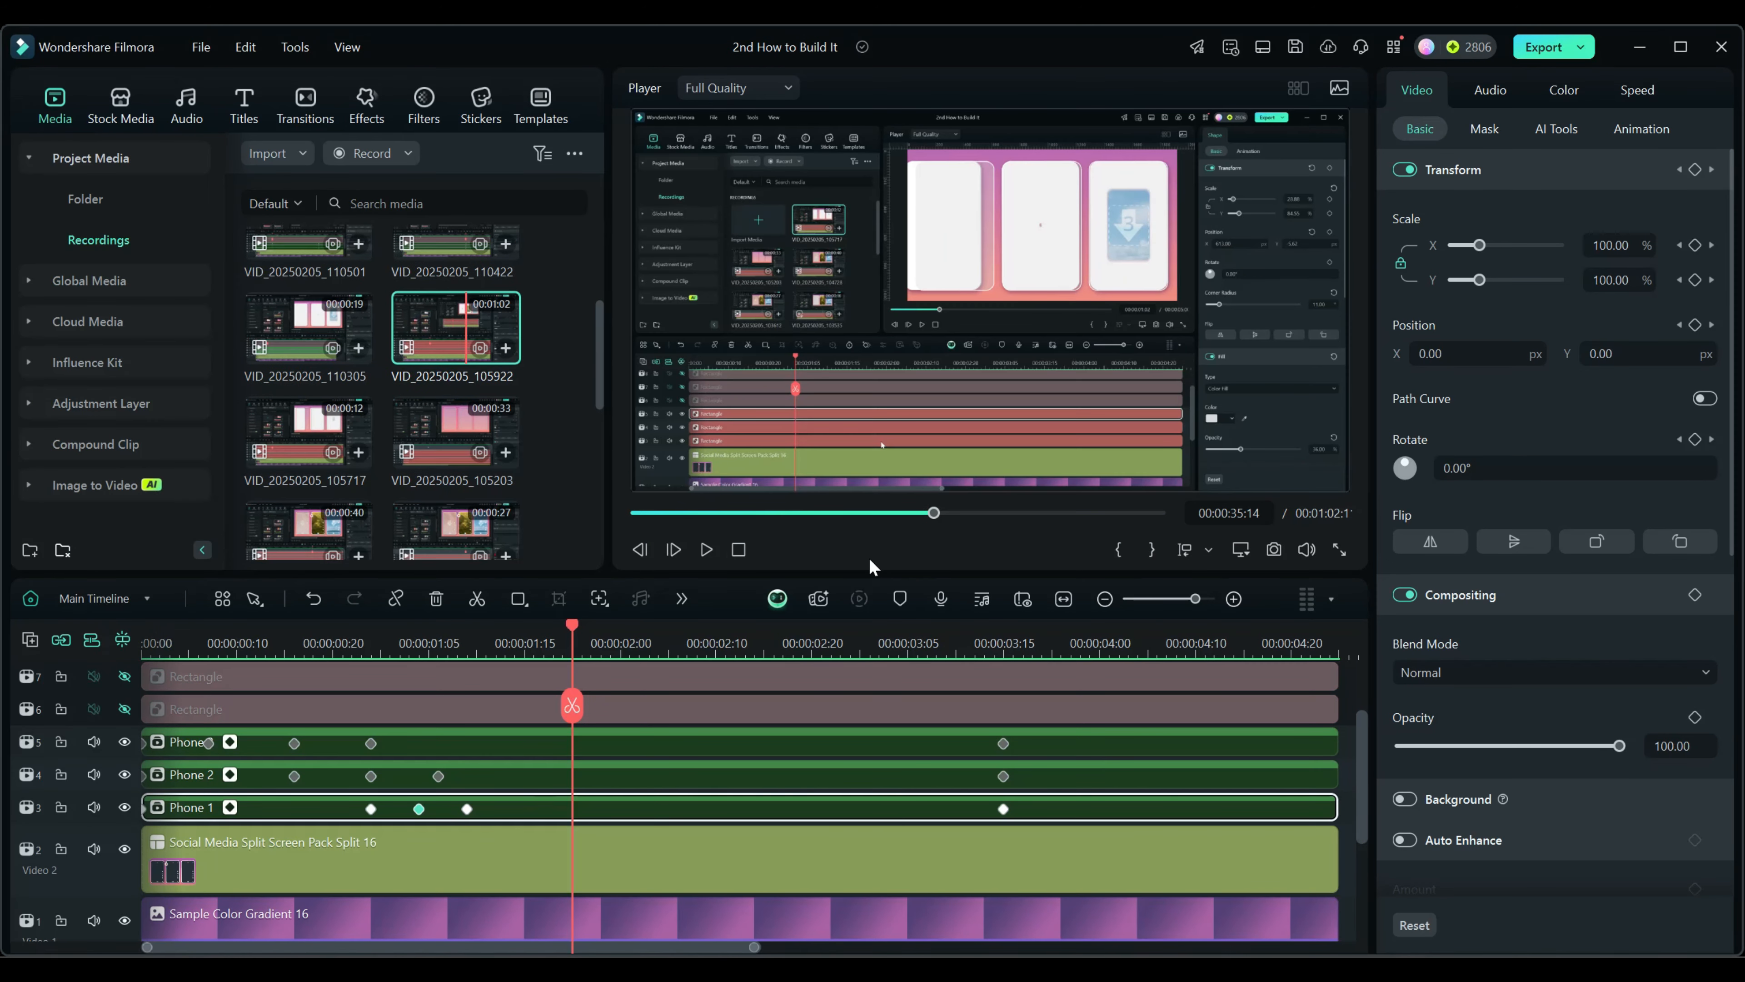
pyautogui.click(737, 549)
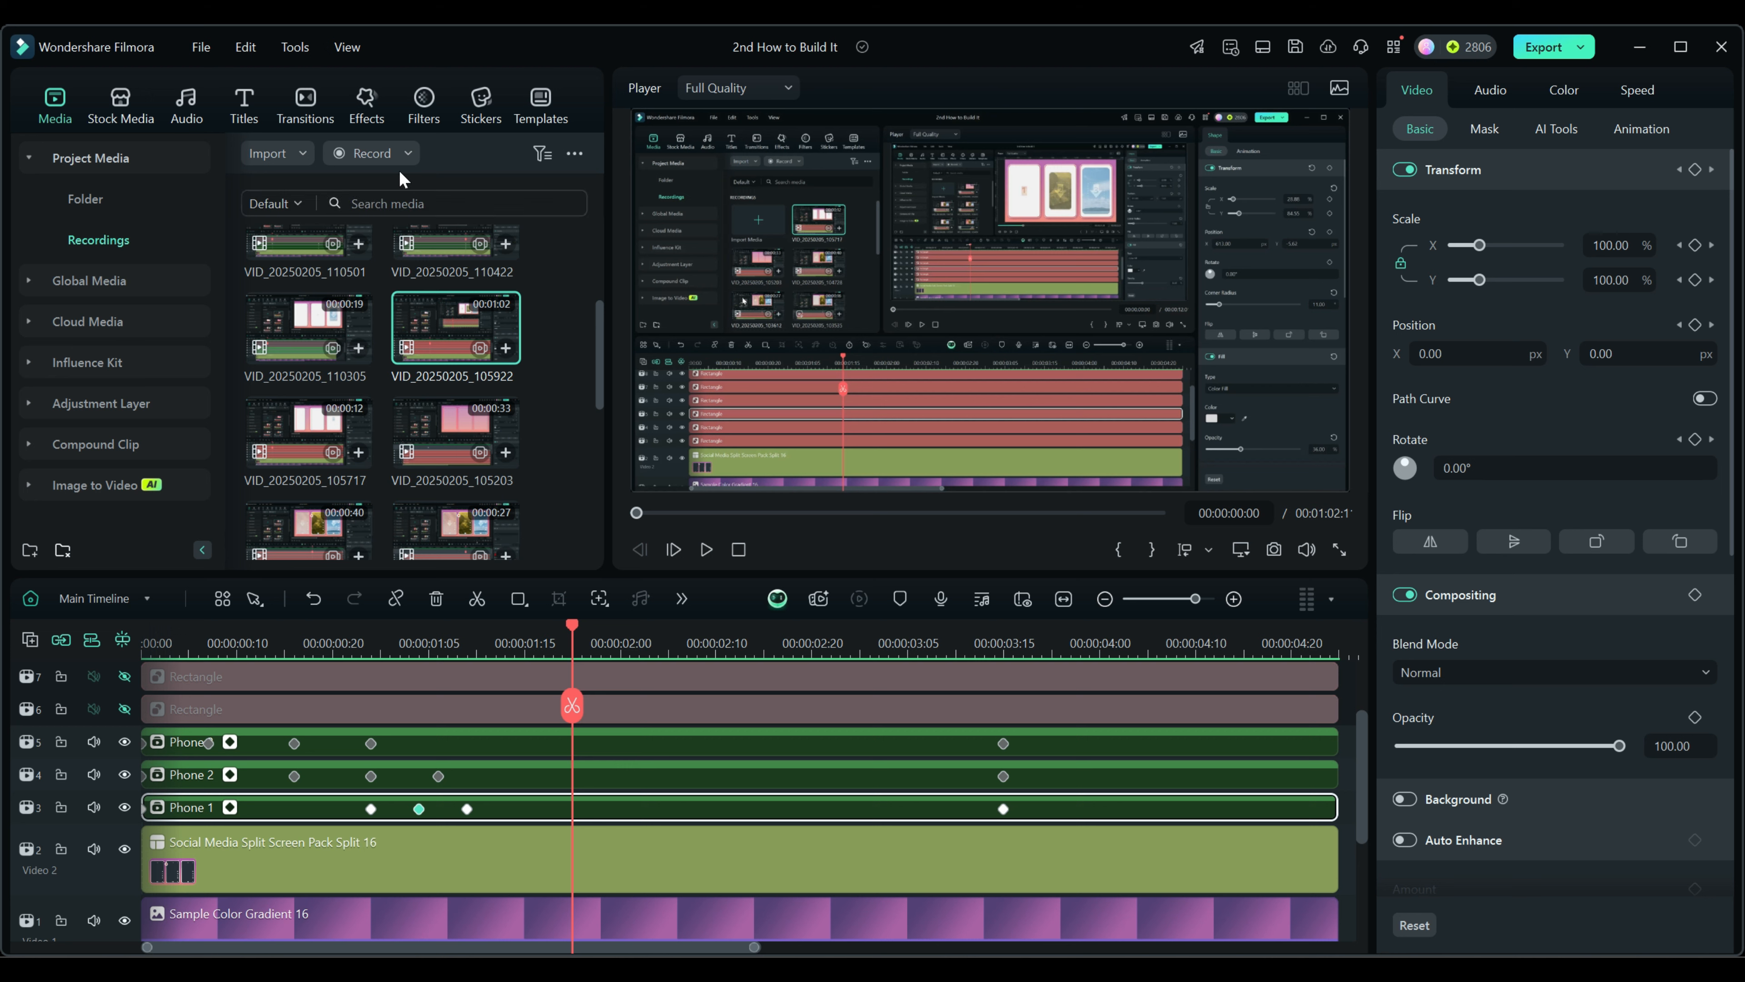
# Apply the Blur to Clear 01 effect to the Phone 1, Phone 2 and Phone 3 clips
pyautogui.click(366, 103)
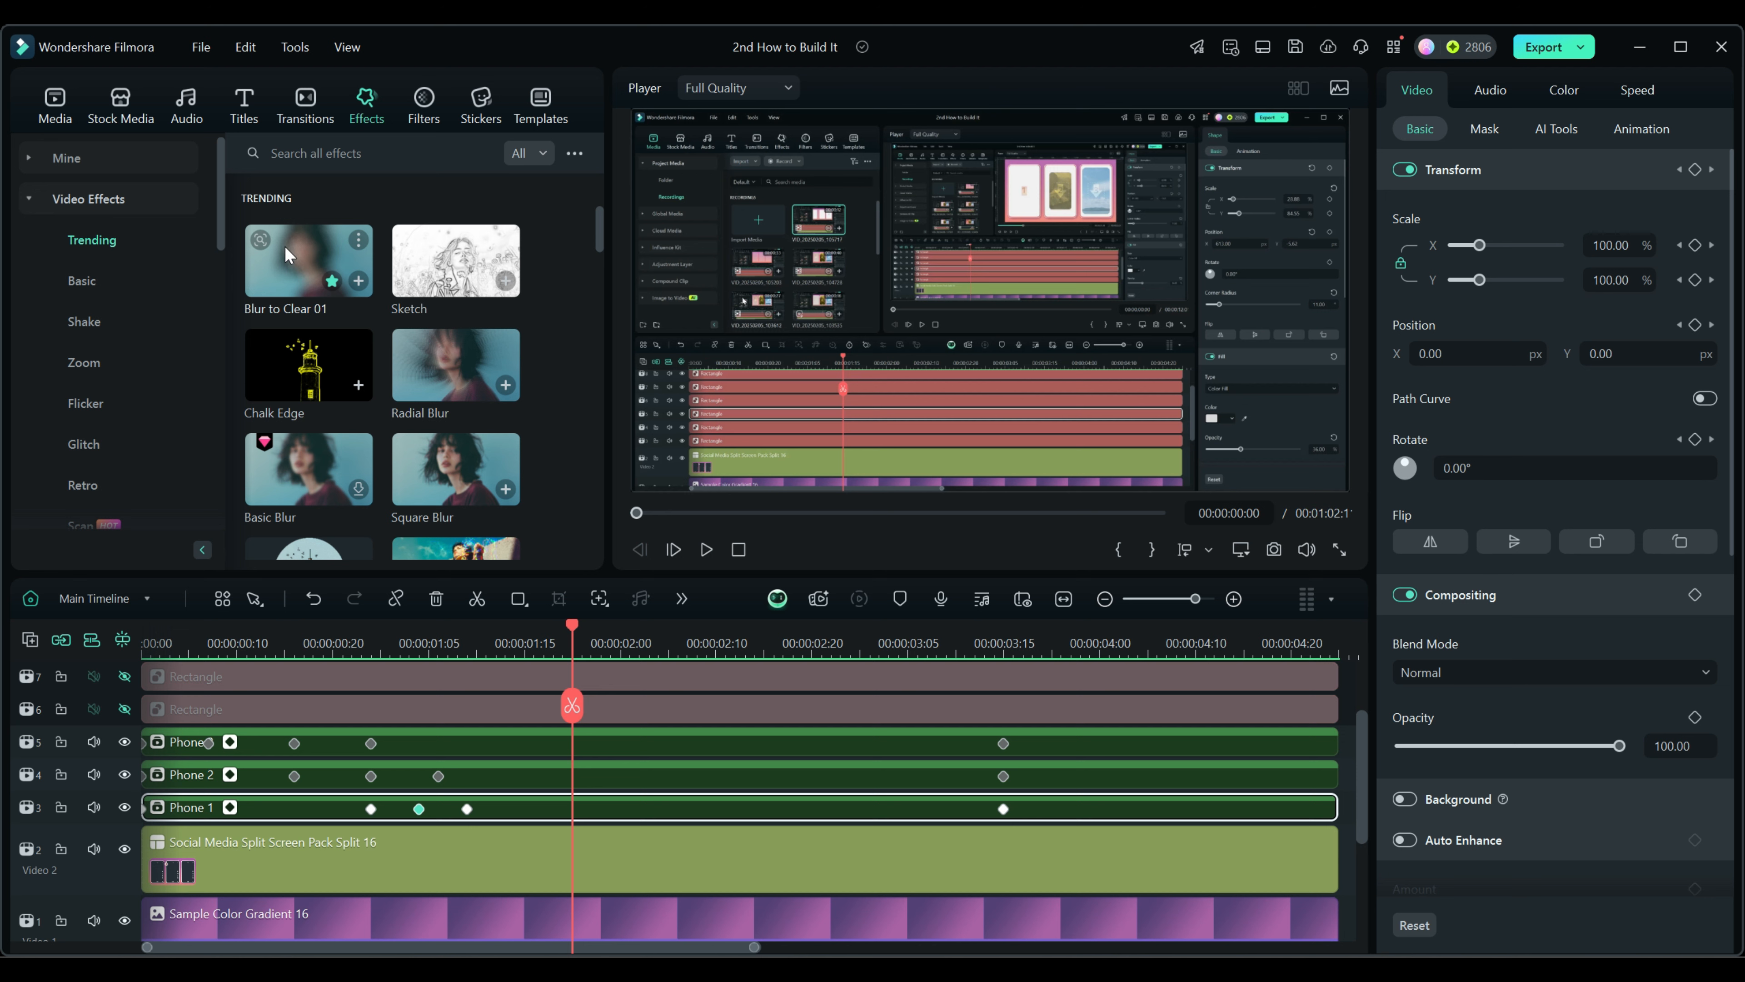
pyautogui.moveTo(290, 257); pyautogui.dragTo(508, 818)
pyautogui.moveTo(268, 269)
pyautogui.mouseDown()
pyautogui.moveTo(270, 317)
pyautogui.moveTo(470, 765)
pyautogui.mouseUp()
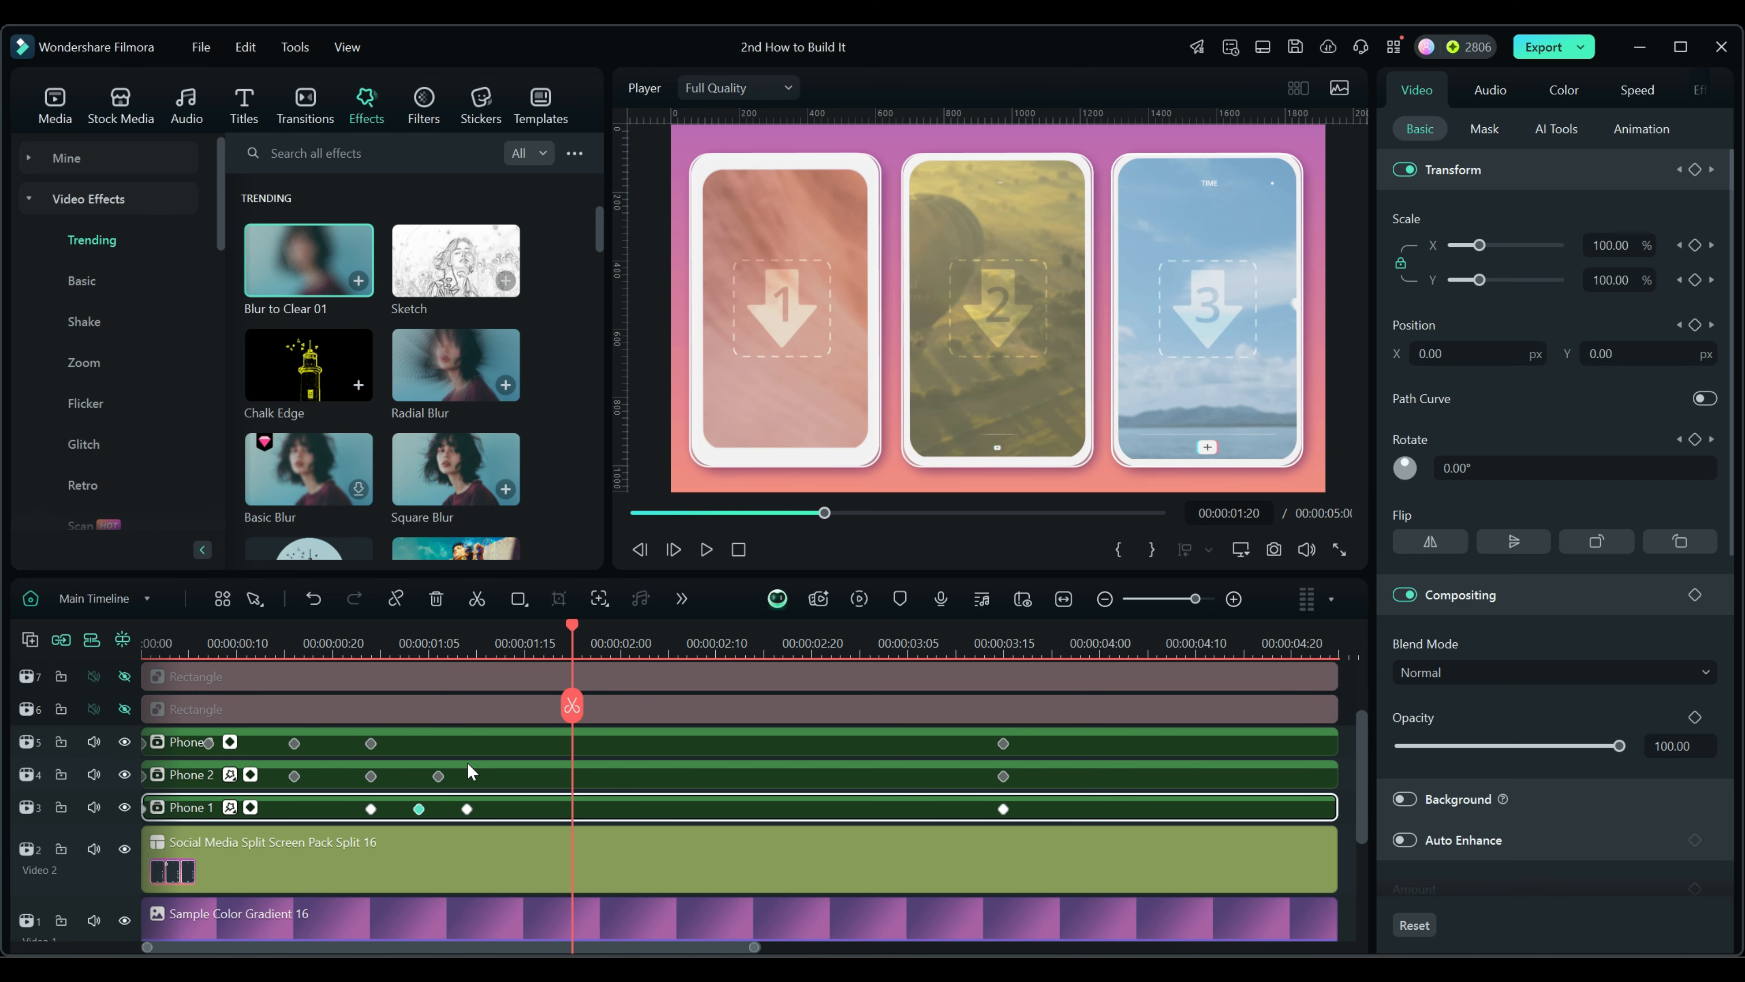
pyautogui.moveTo(296, 268)
pyautogui.mouseDown()
pyautogui.moveTo(453, 698)
pyautogui.moveTo(445, 754)
pyautogui.mouseUp()
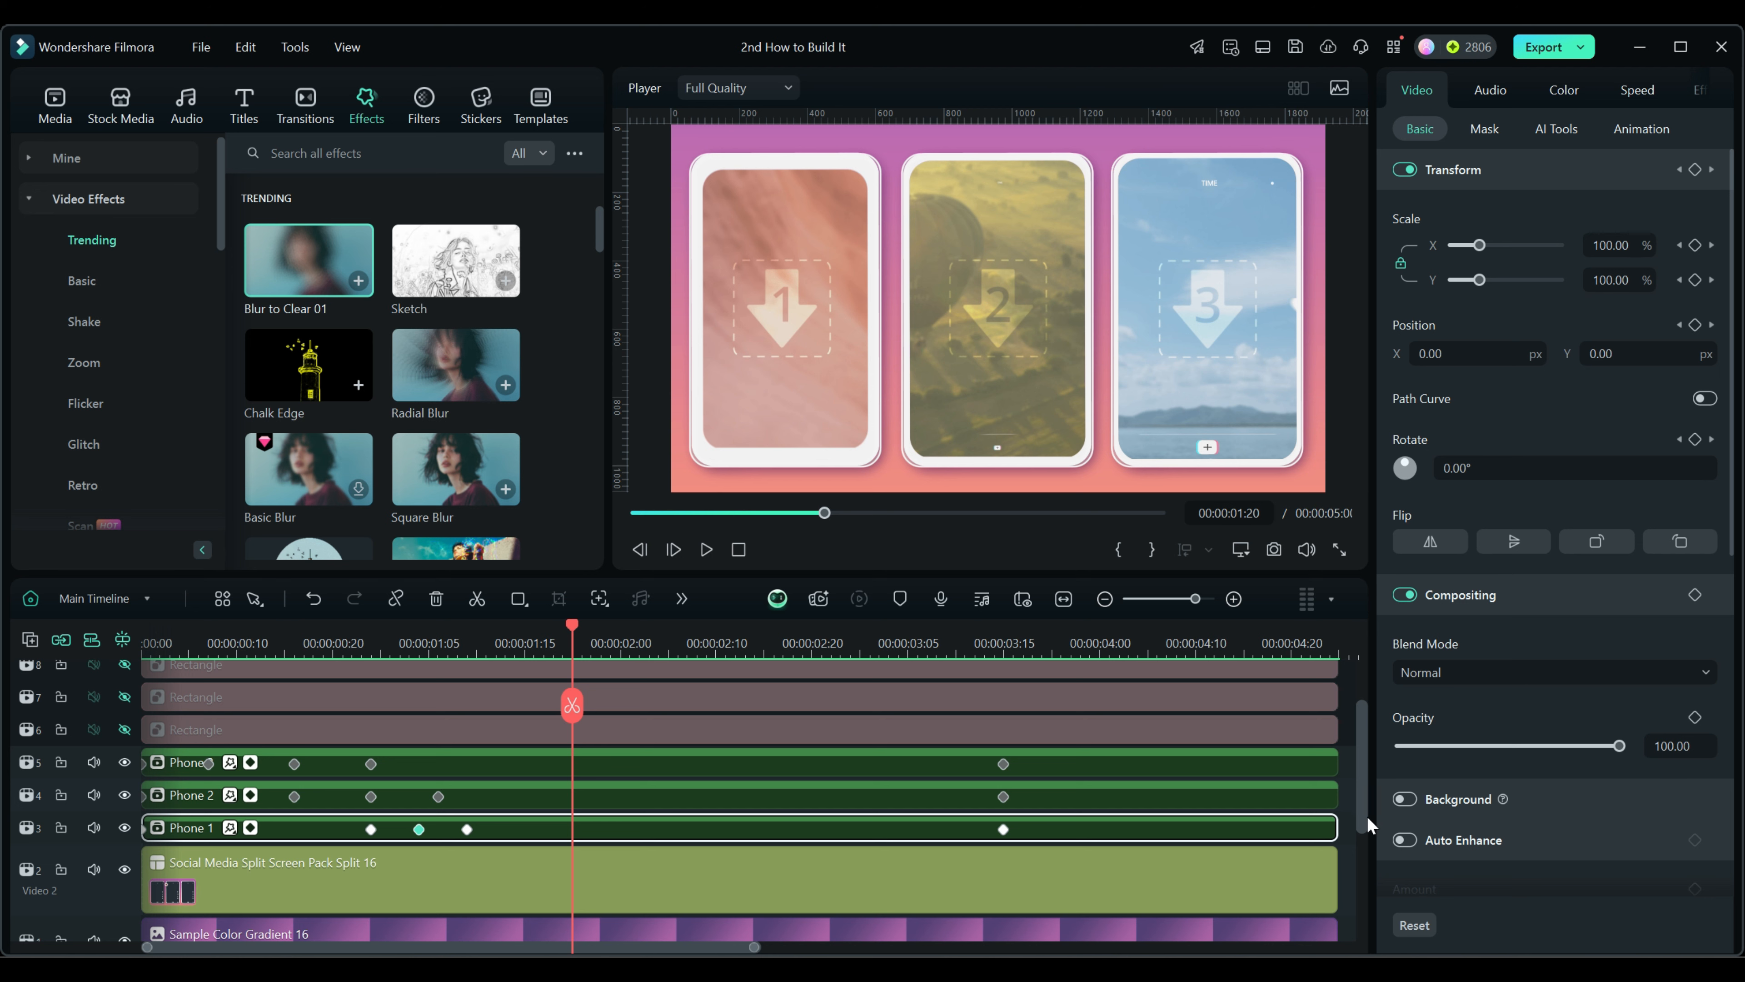
# Combine the three phone clips into a compound clip named Phones and hide the Social Media Split Screen Pack template track
pyautogui.click(1344, 833)
pyautogui.press('End')
pyautogui.moveTo(1051, 842); pyautogui.dragTo(973, 761)
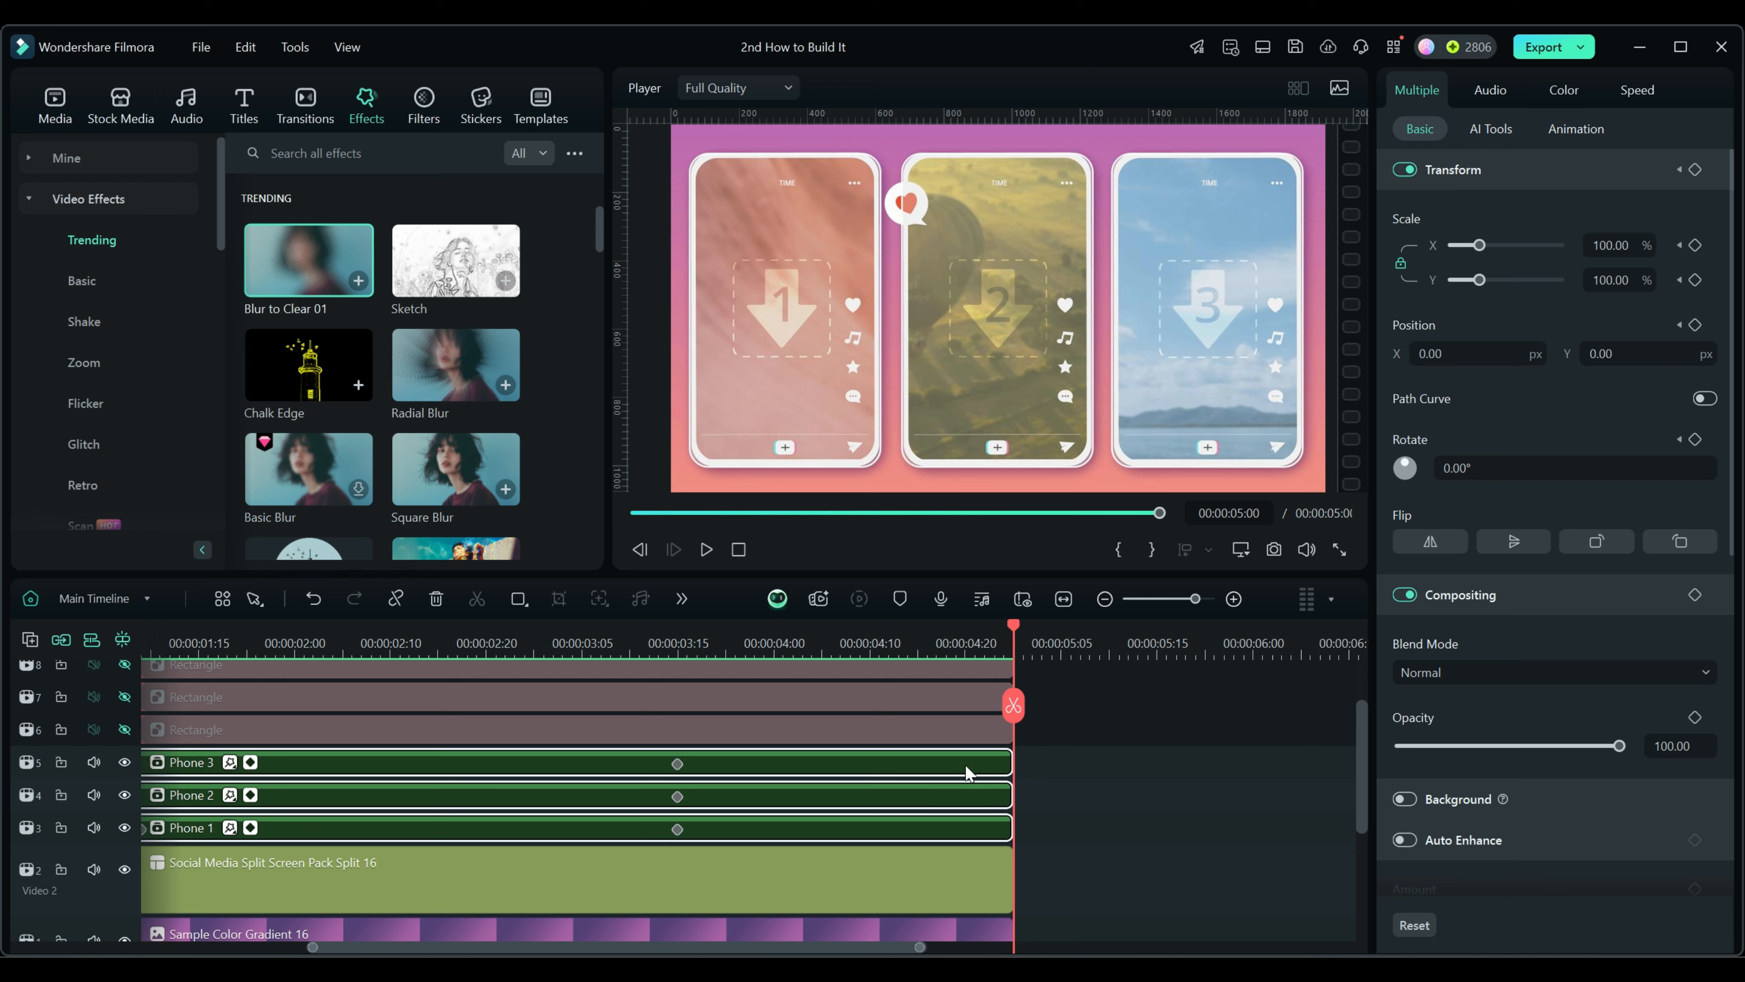
pyautogui.rightClick(965, 764)
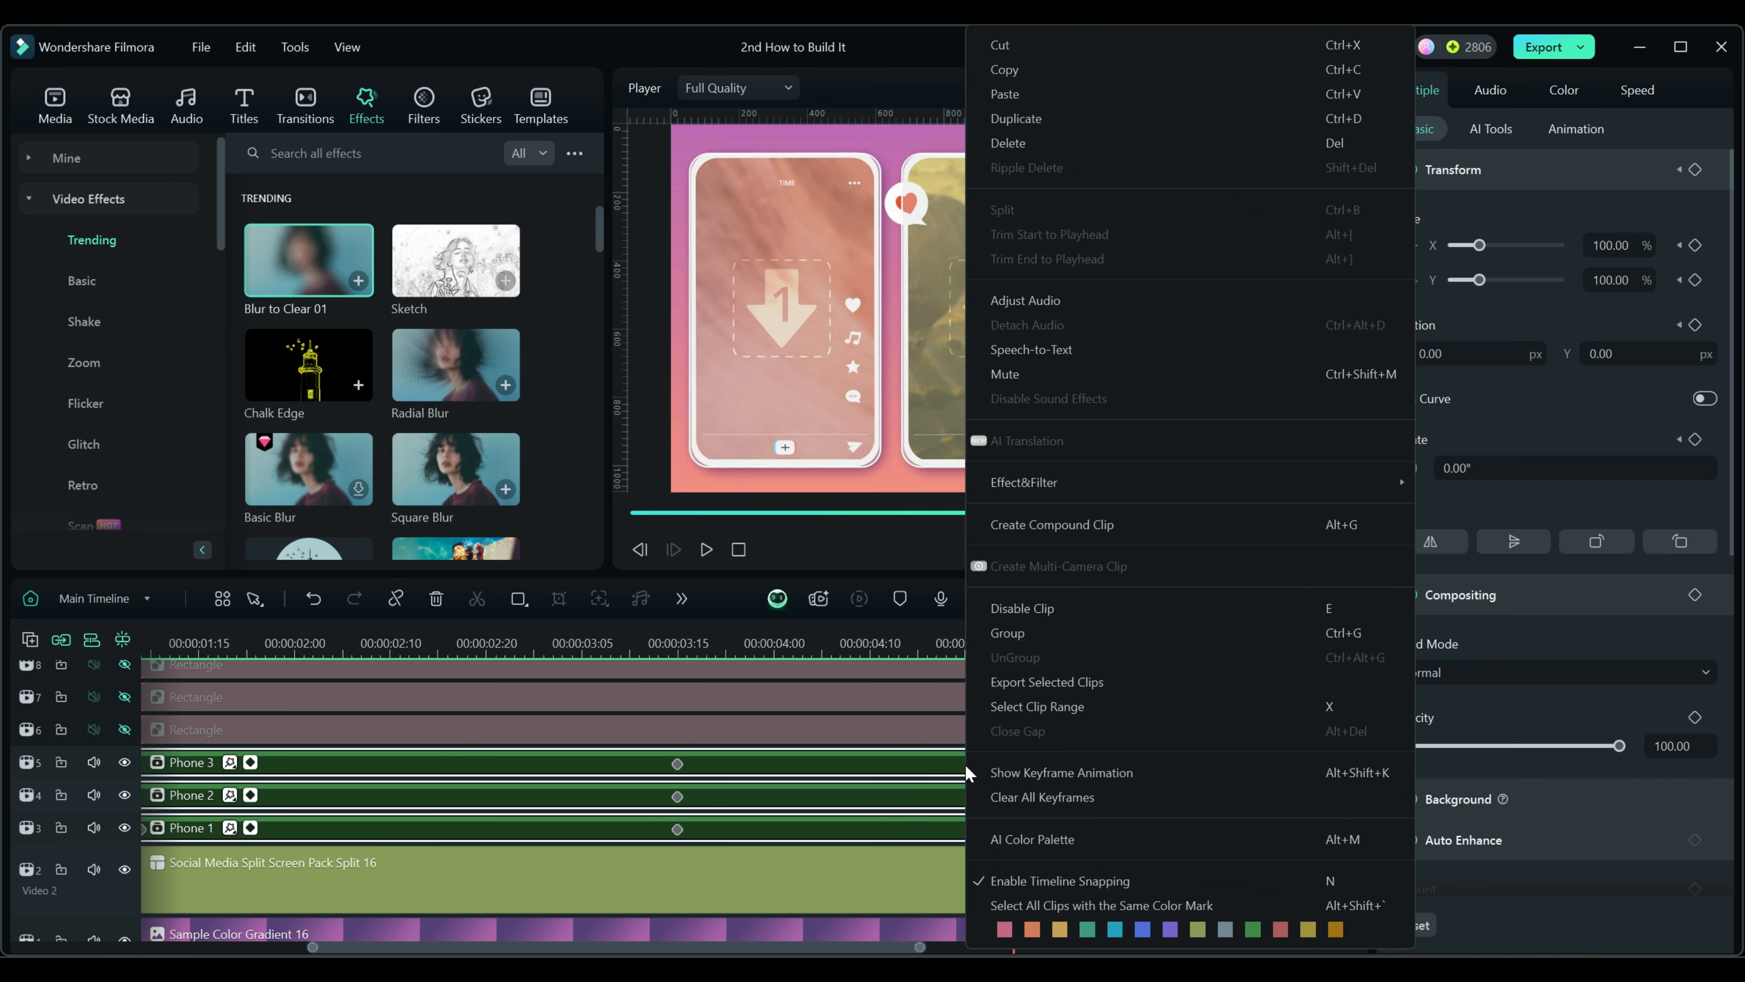
pyautogui.click(1037, 525)
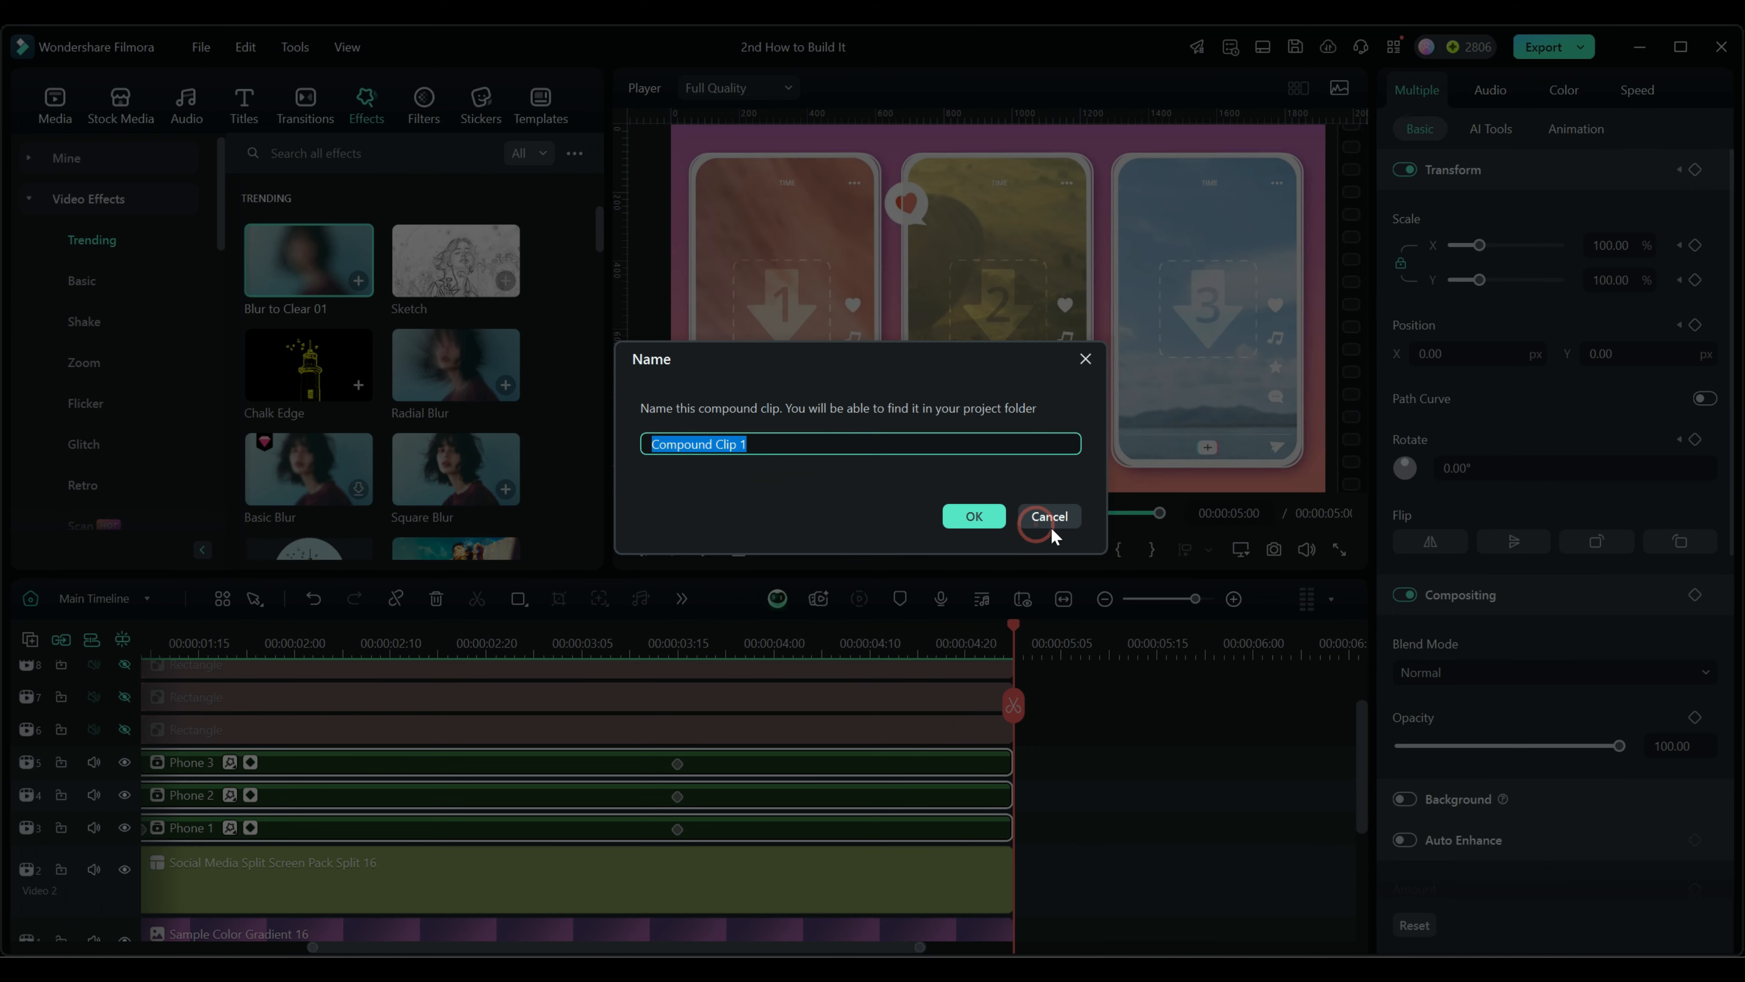
pyautogui.write('Ph')
pyautogui.press('Return')
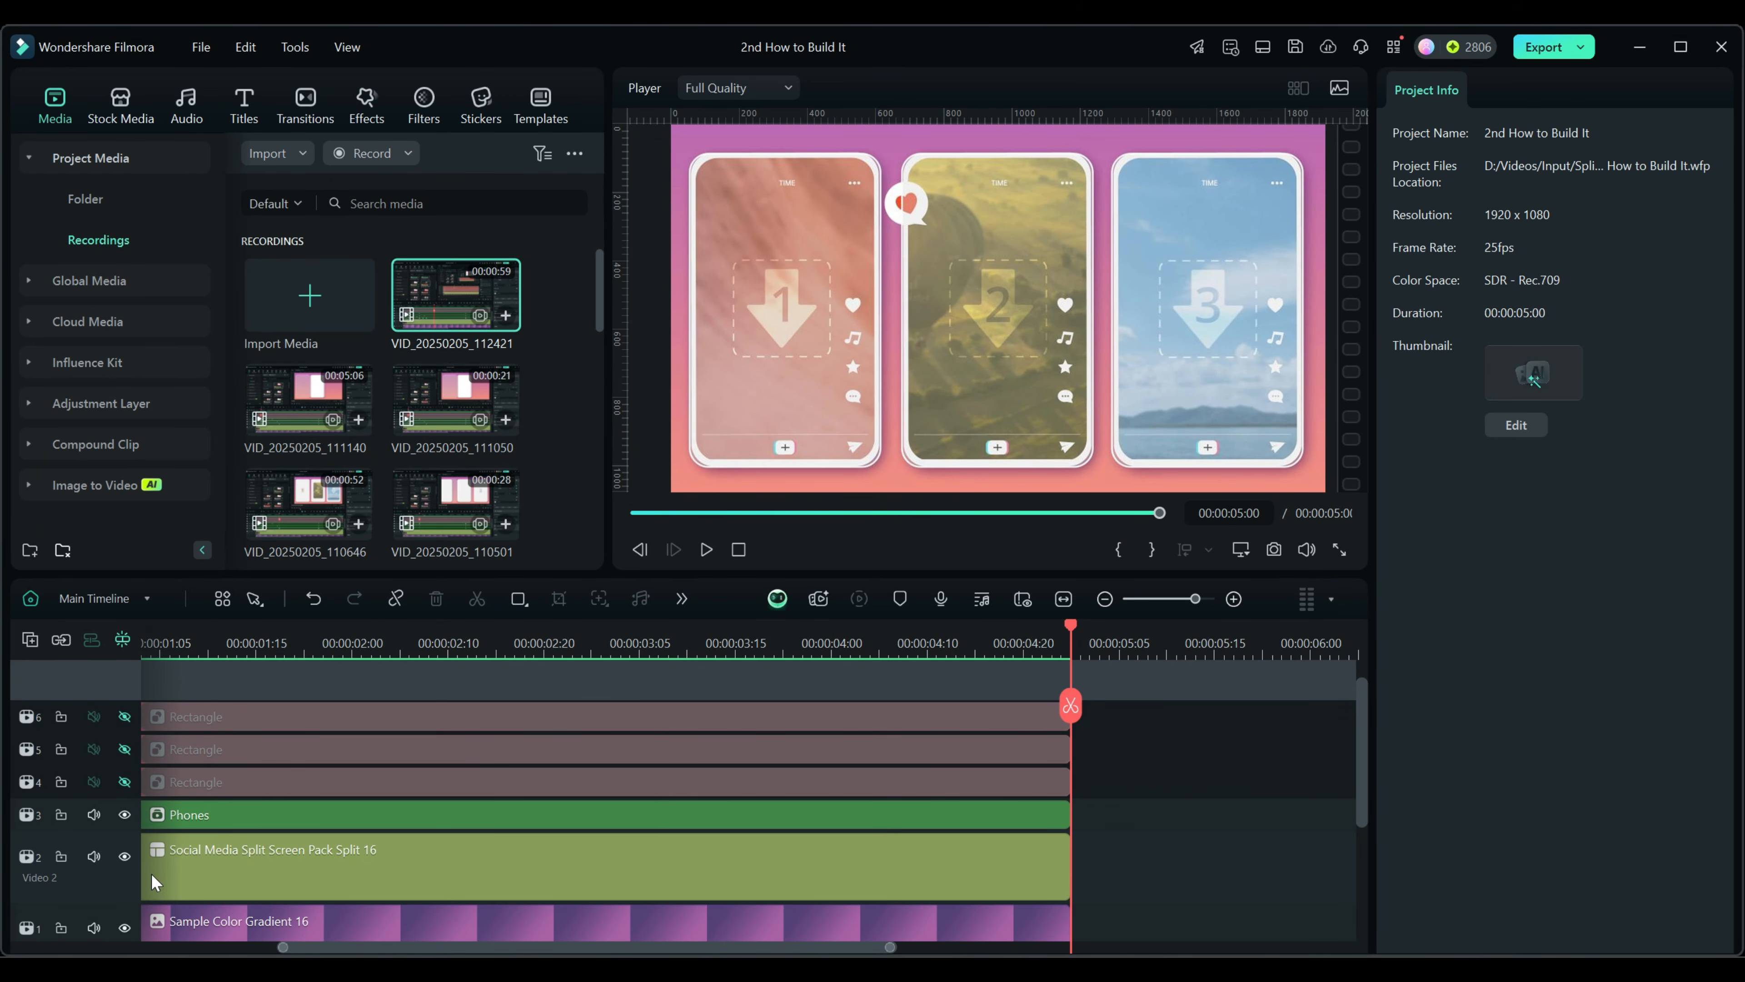
pyautogui.click(125, 857)
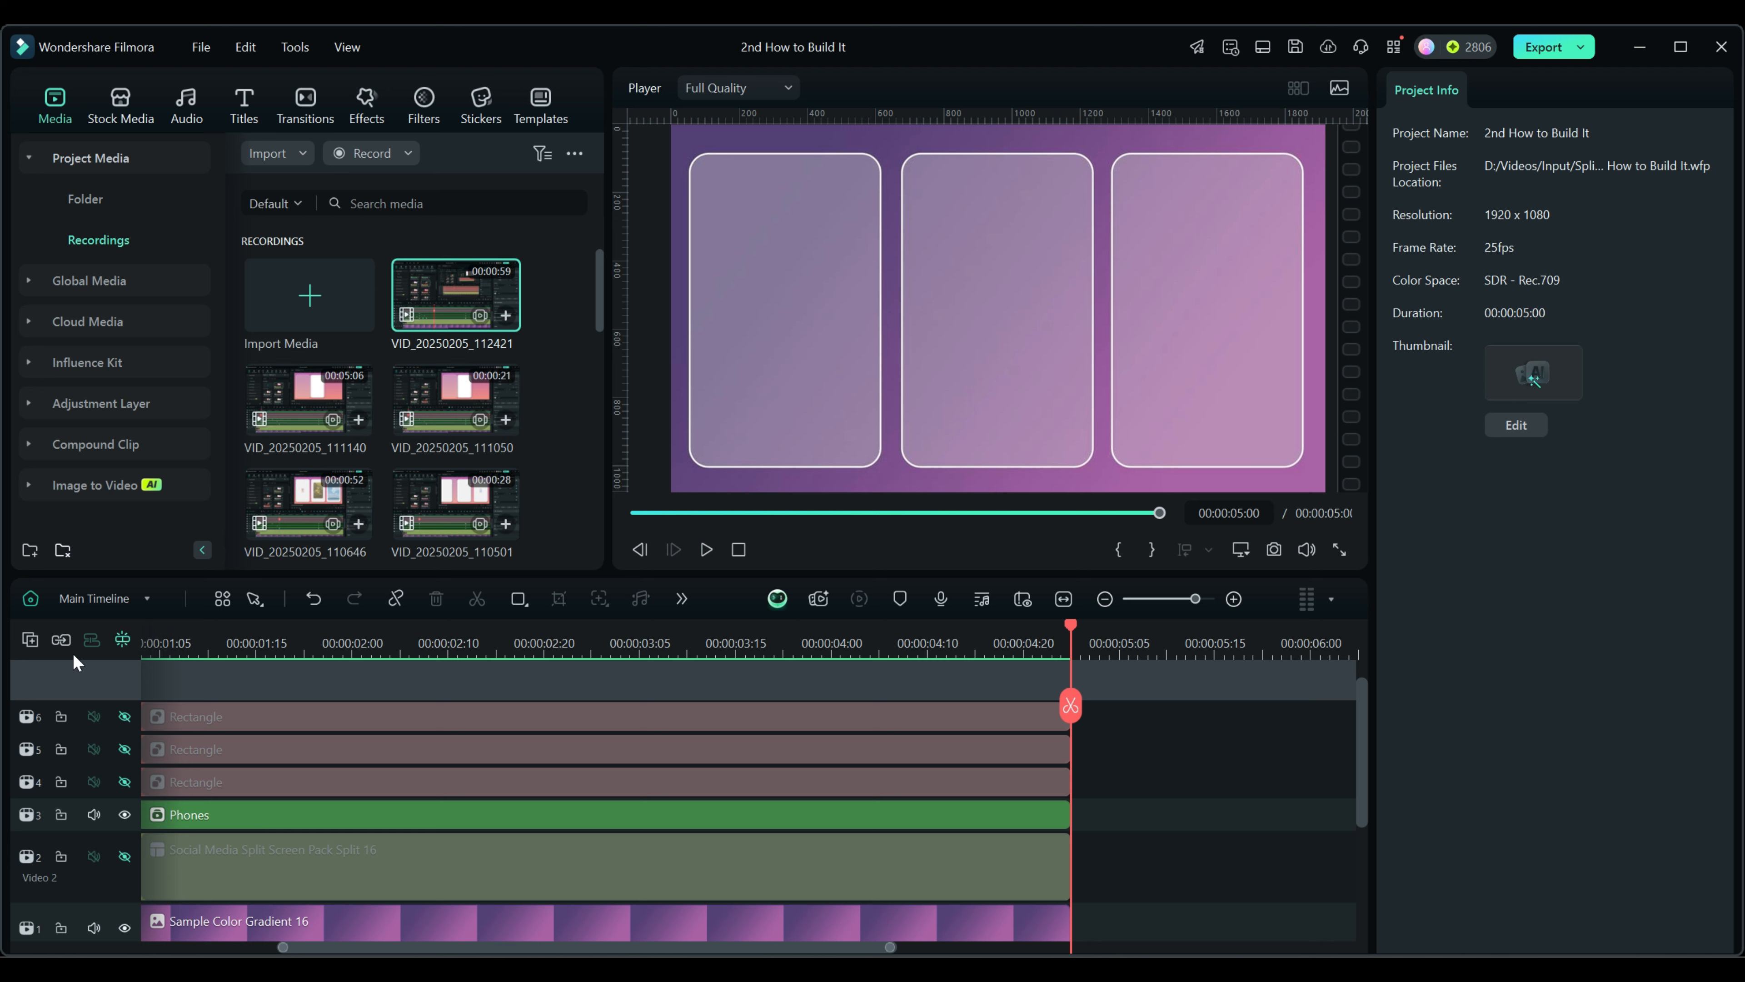
# Open the Phone 1 compound timeline, turn off its editing reminder for good, and reset the rectangle's fill opacity to 100%
pyautogui.click(146, 597)
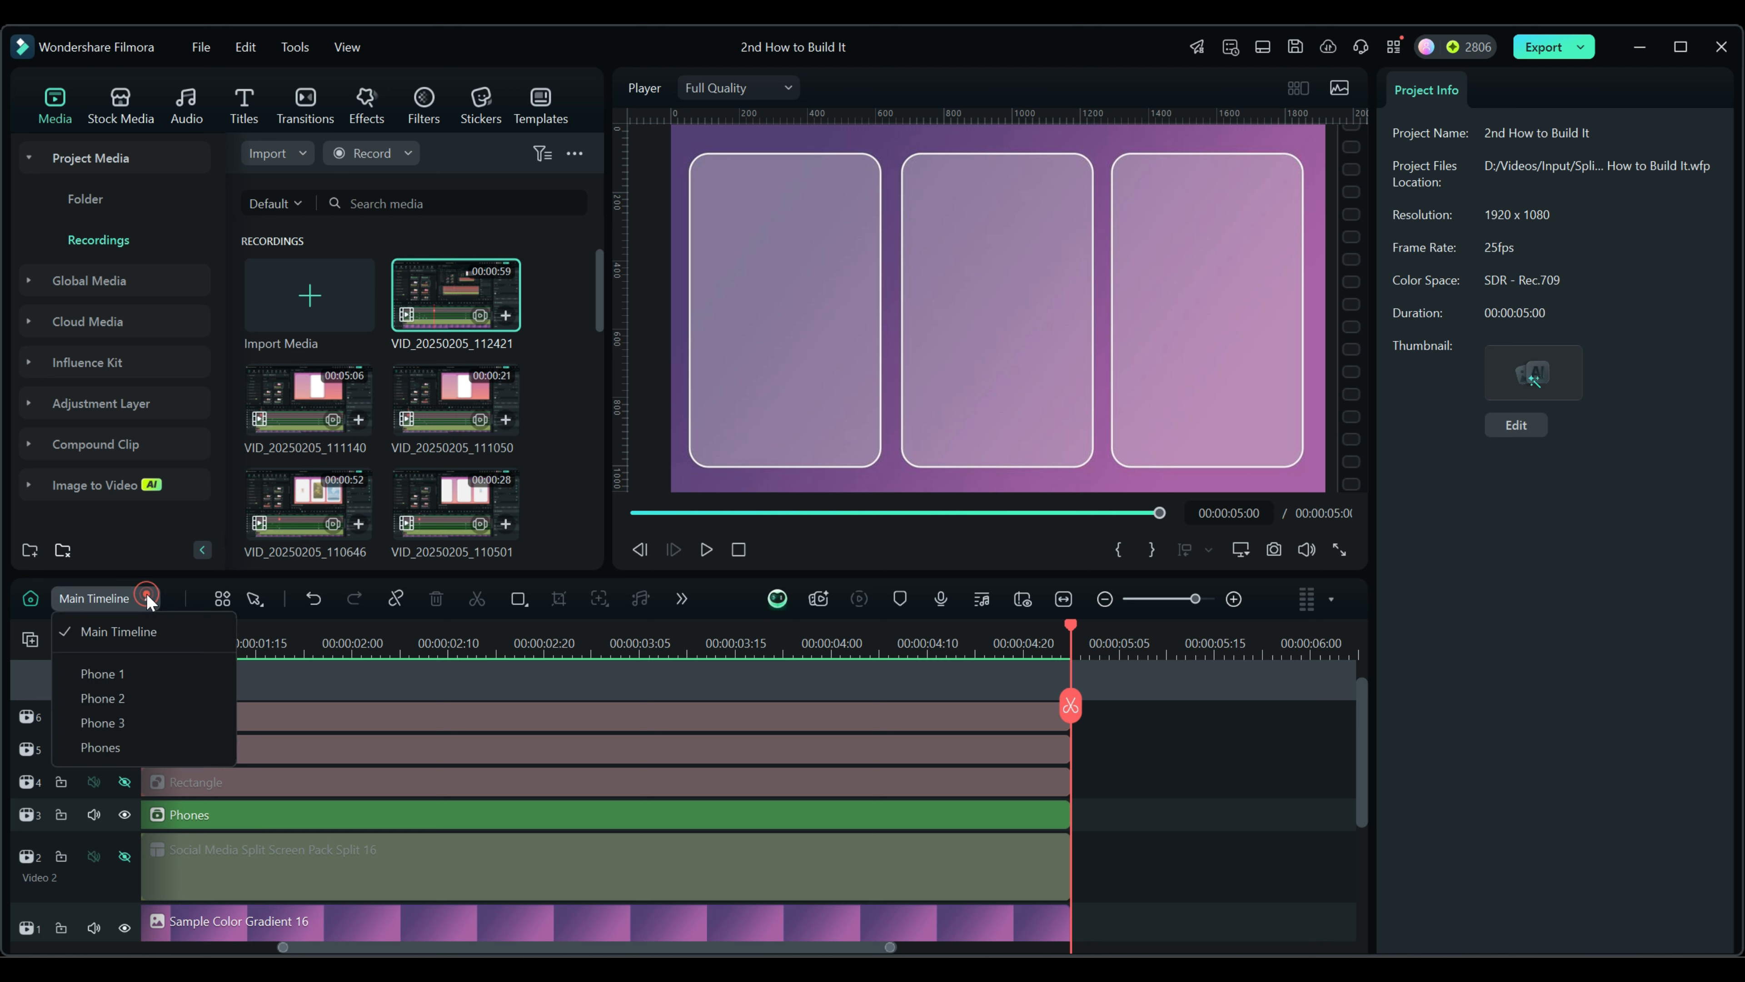
pyautogui.click(107, 673)
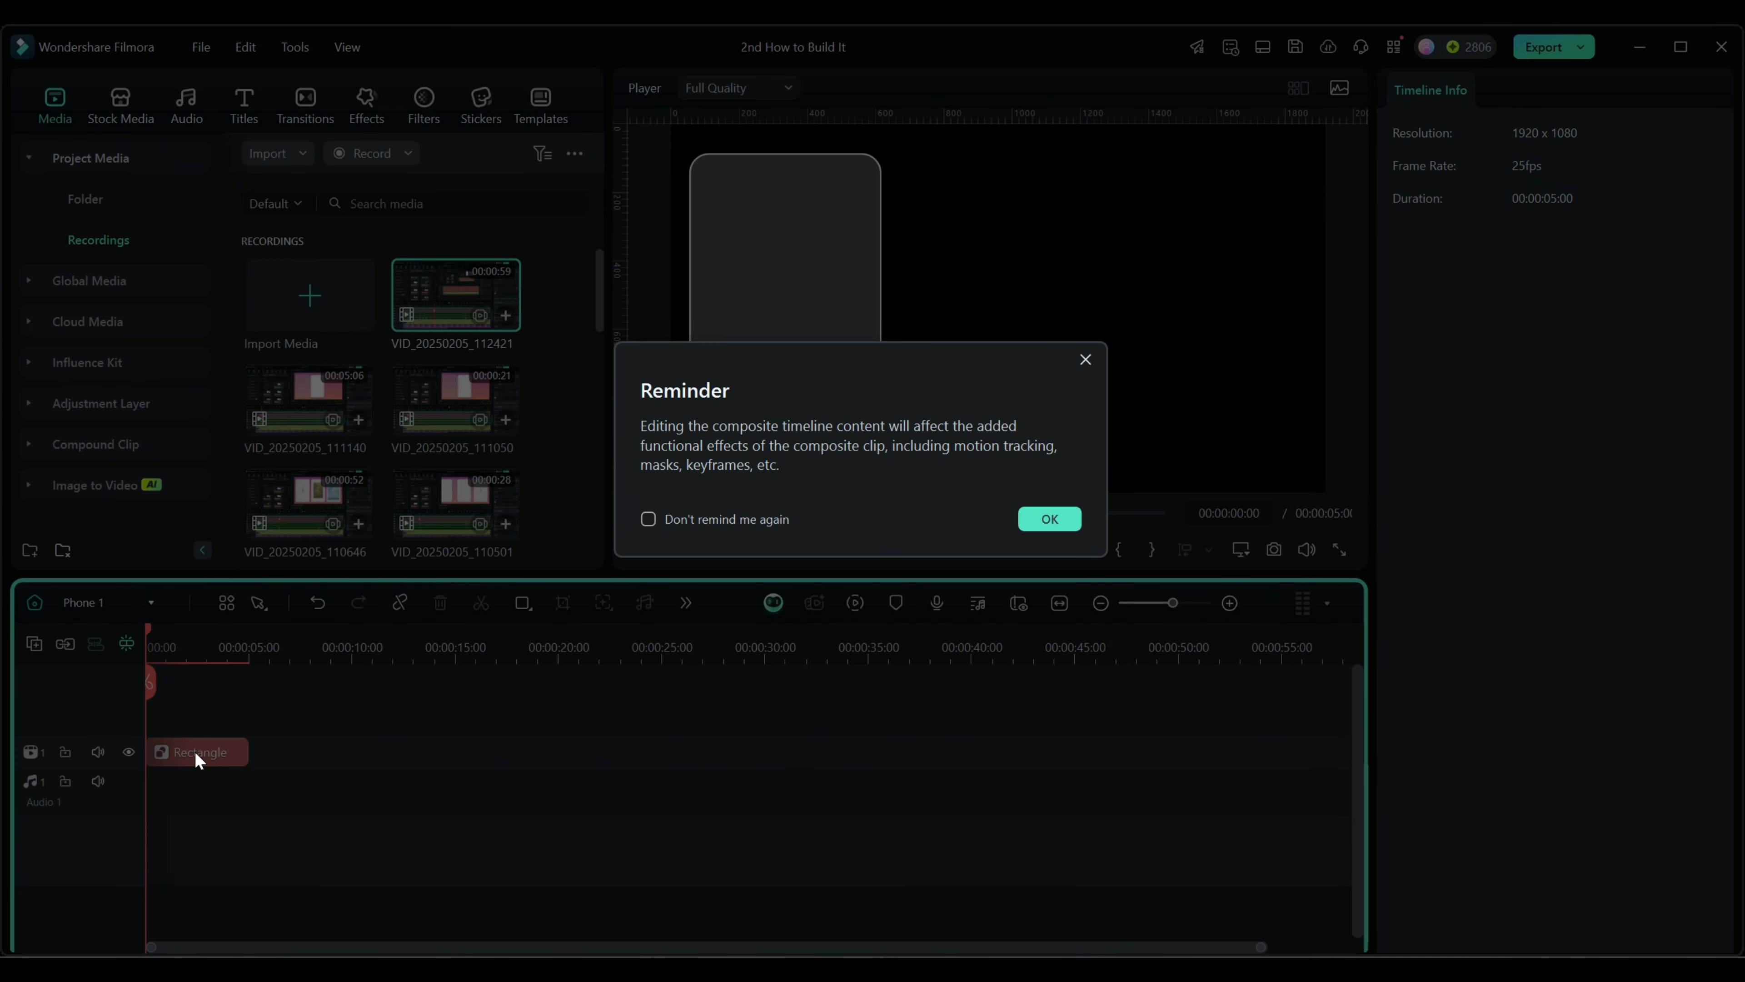
pyautogui.click(648, 519)
pyautogui.click(1046, 518)
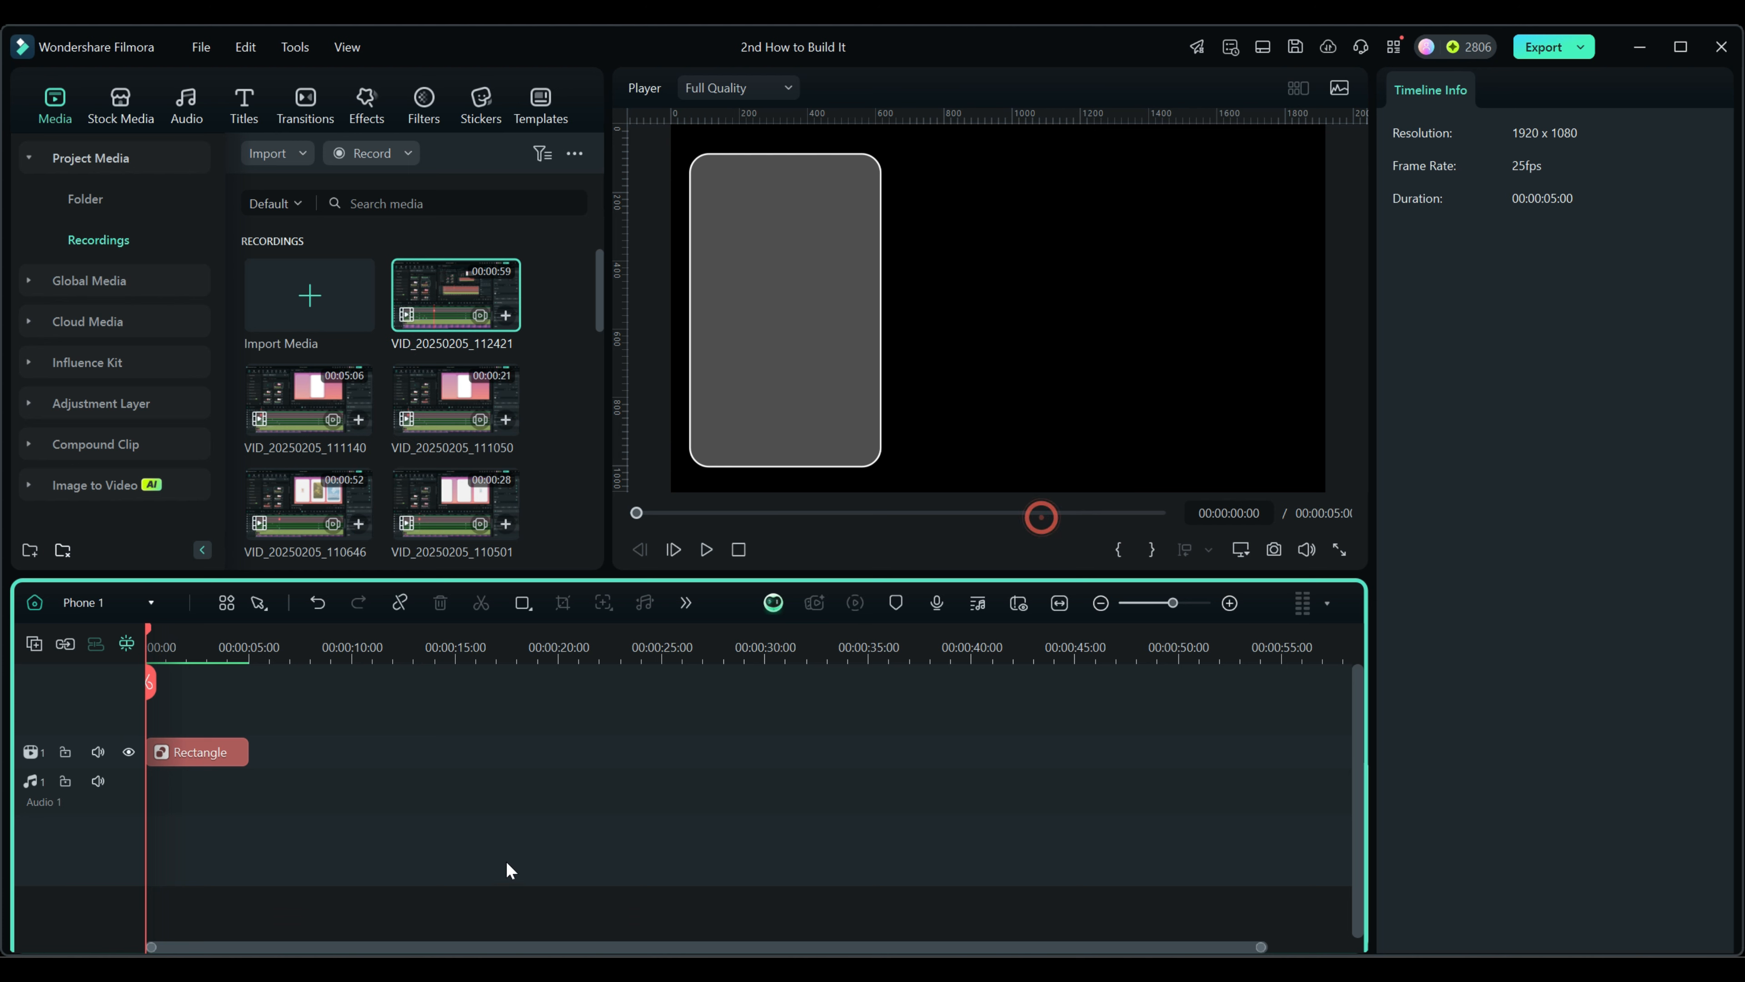
pyautogui.click(202, 751)
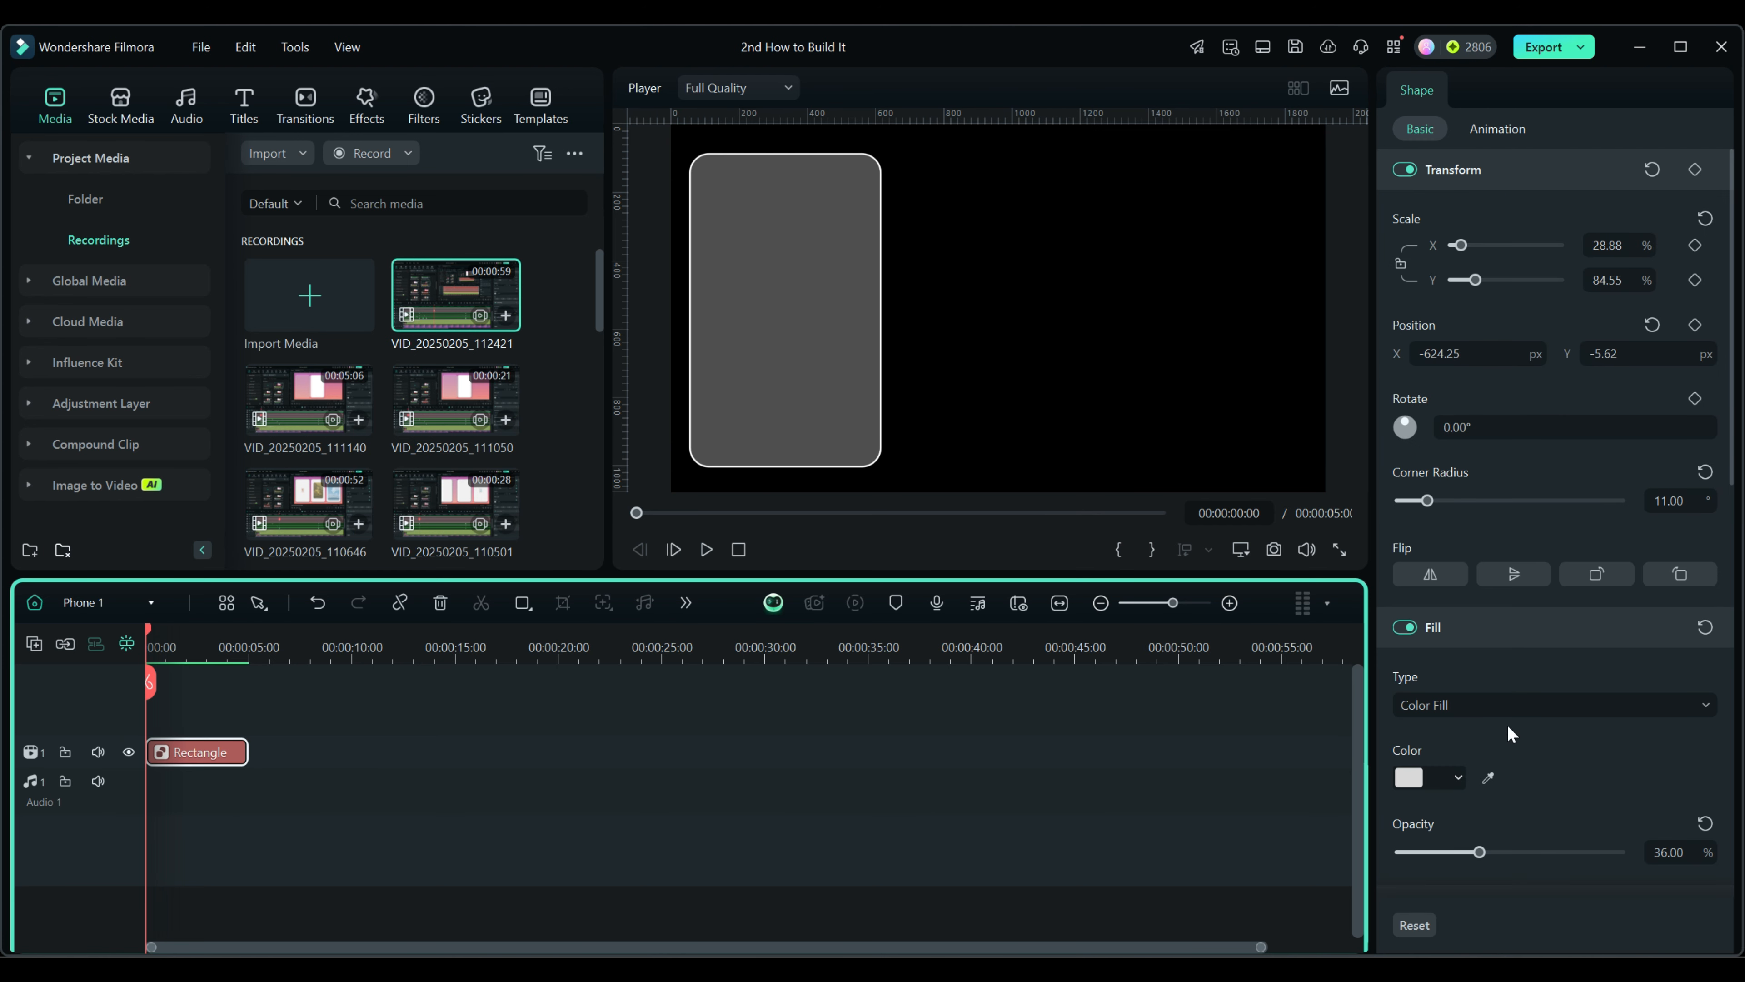
pyautogui.click(1705, 823)
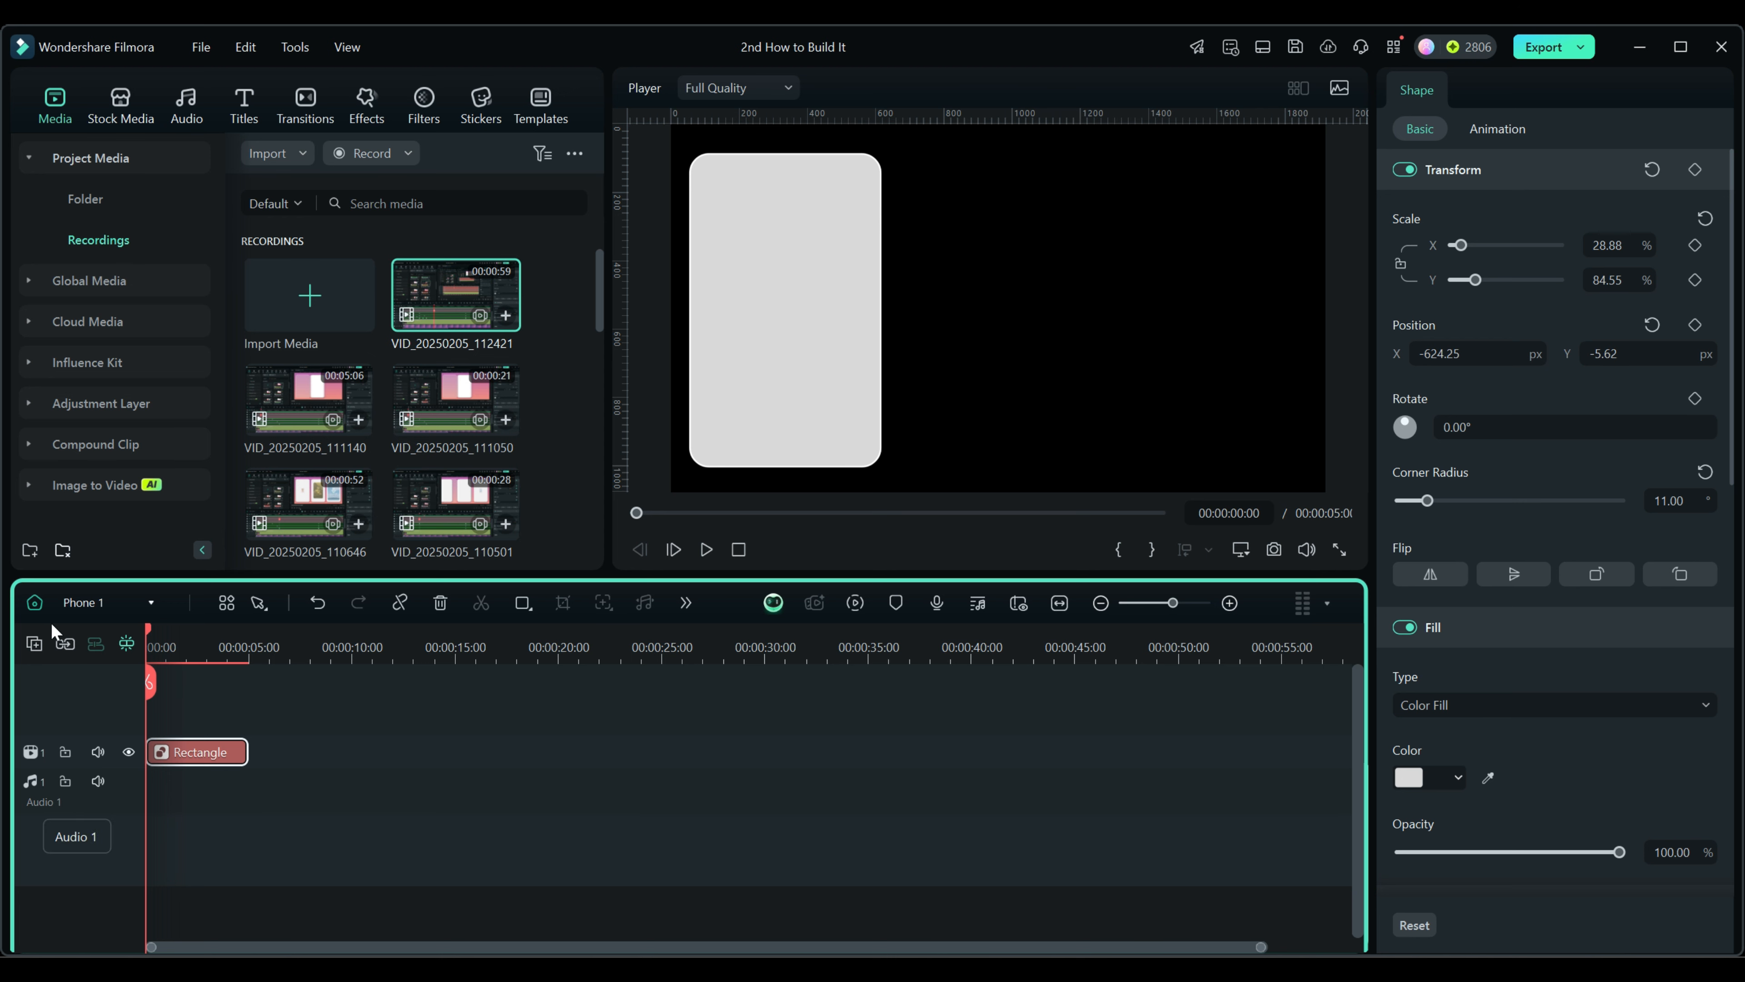
# In the Phone 2 compound timeline, reset the rectangle's fill opacity to 100%
pyautogui.click(82, 601)
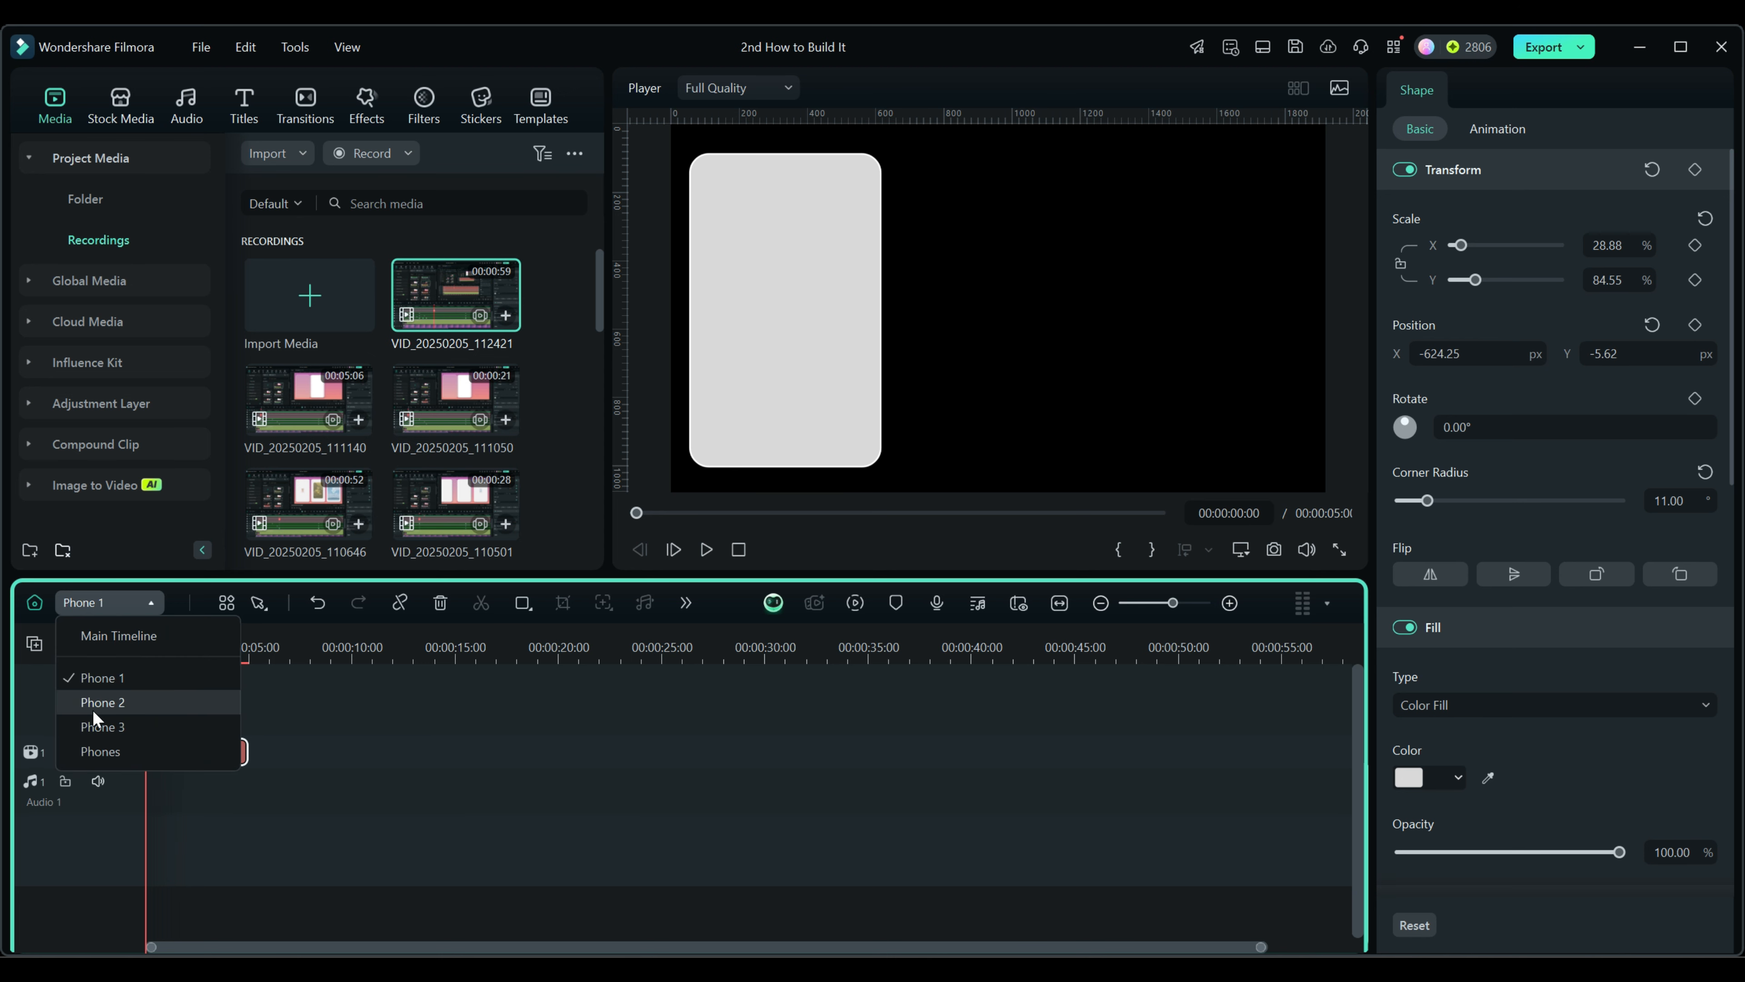
pyautogui.click(94, 705)
pyautogui.click(184, 753)
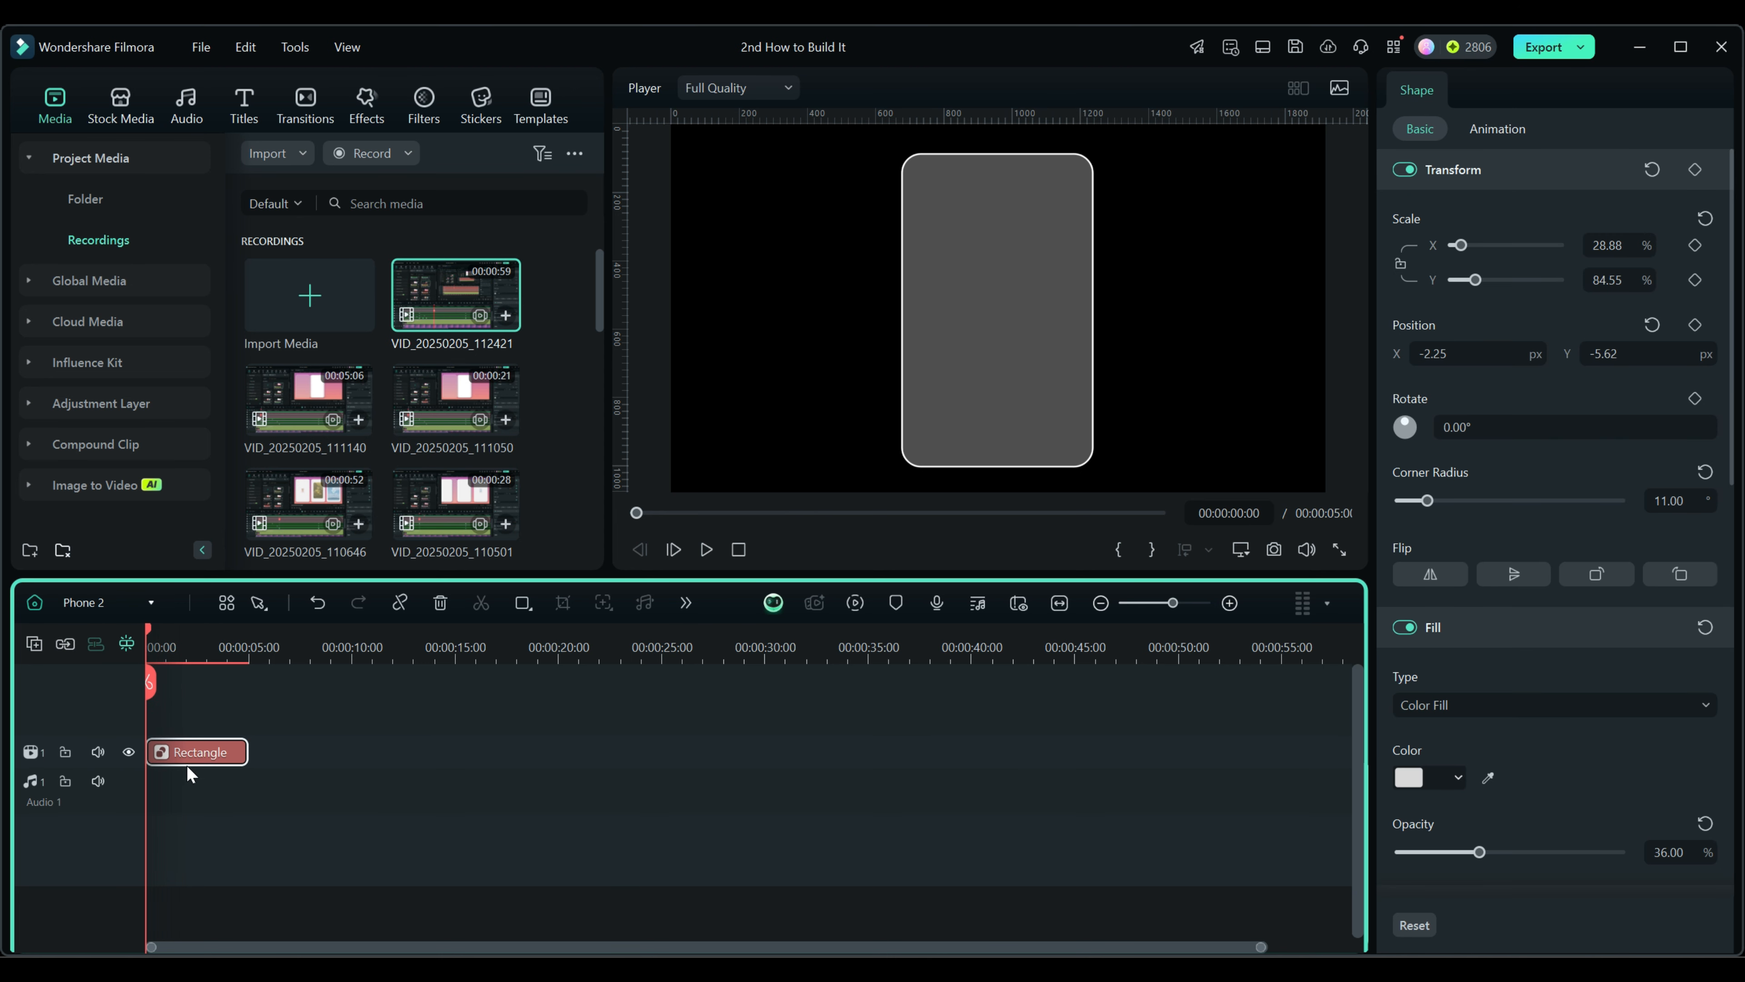
pyautogui.click(1704, 825)
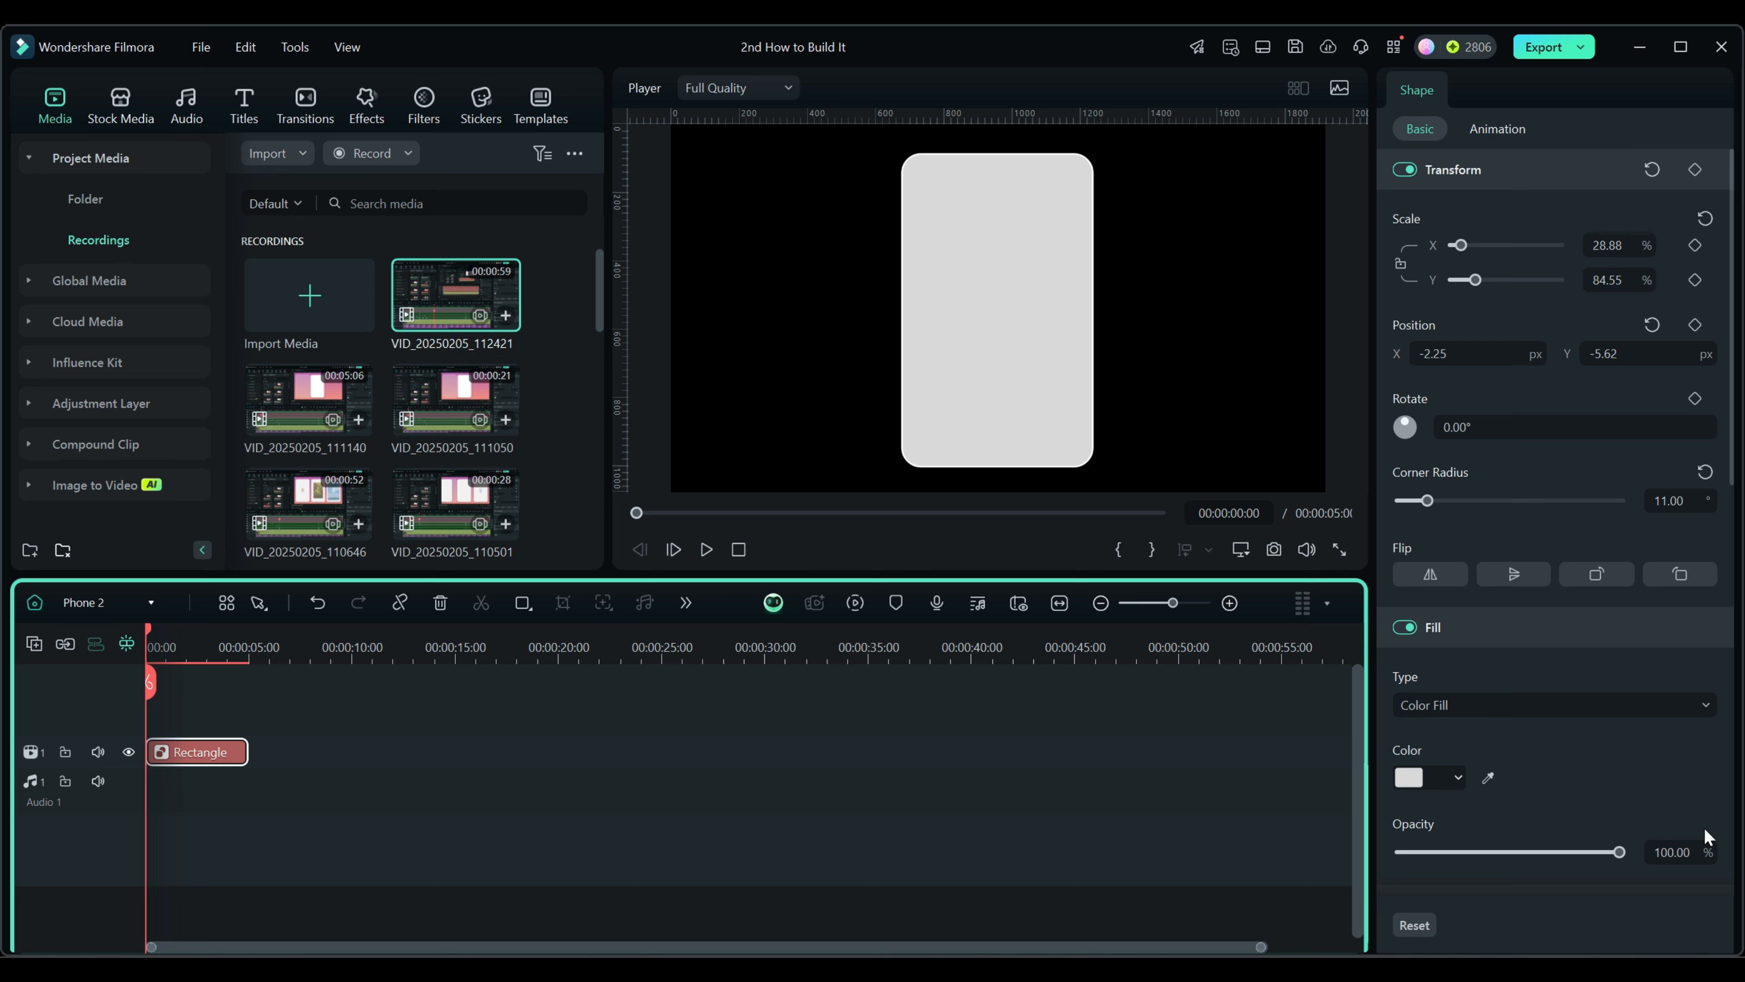
# In the Phone 3 compound timeline, reset the rectangle's fill opacity to 100%, and return to the main timeline
pyautogui.click(96, 603)
pyautogui.click(99, 726)
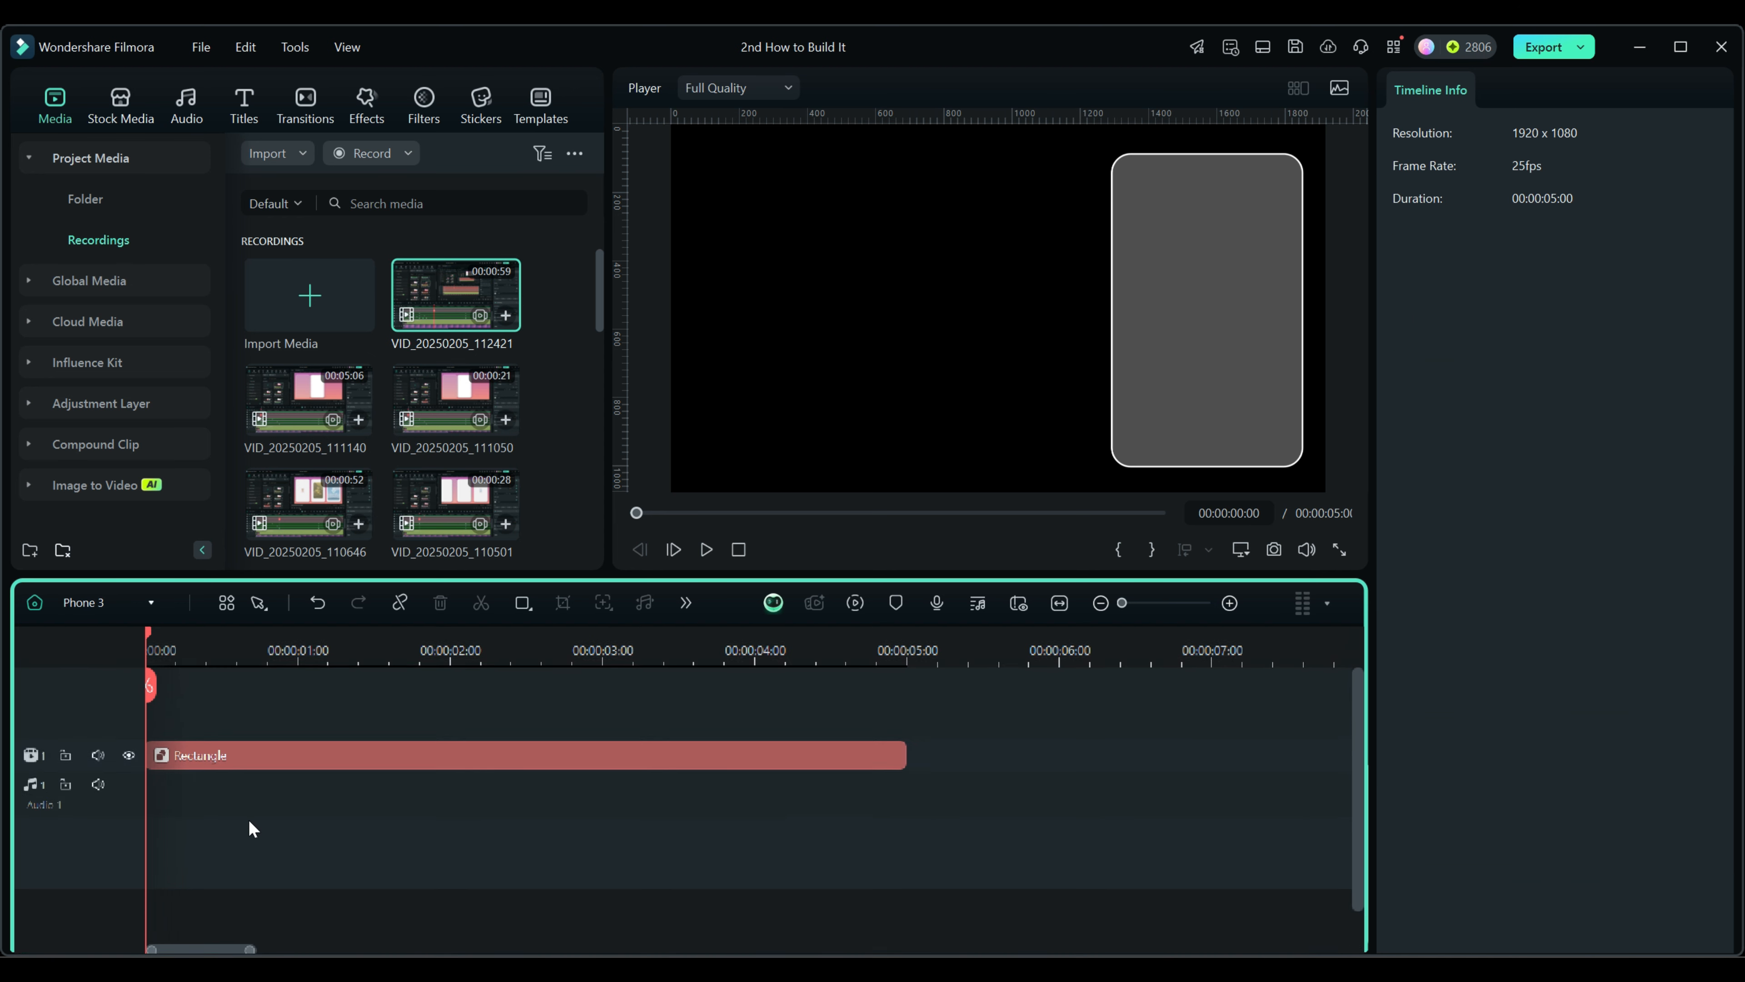
pyautogui.click(193, 744)
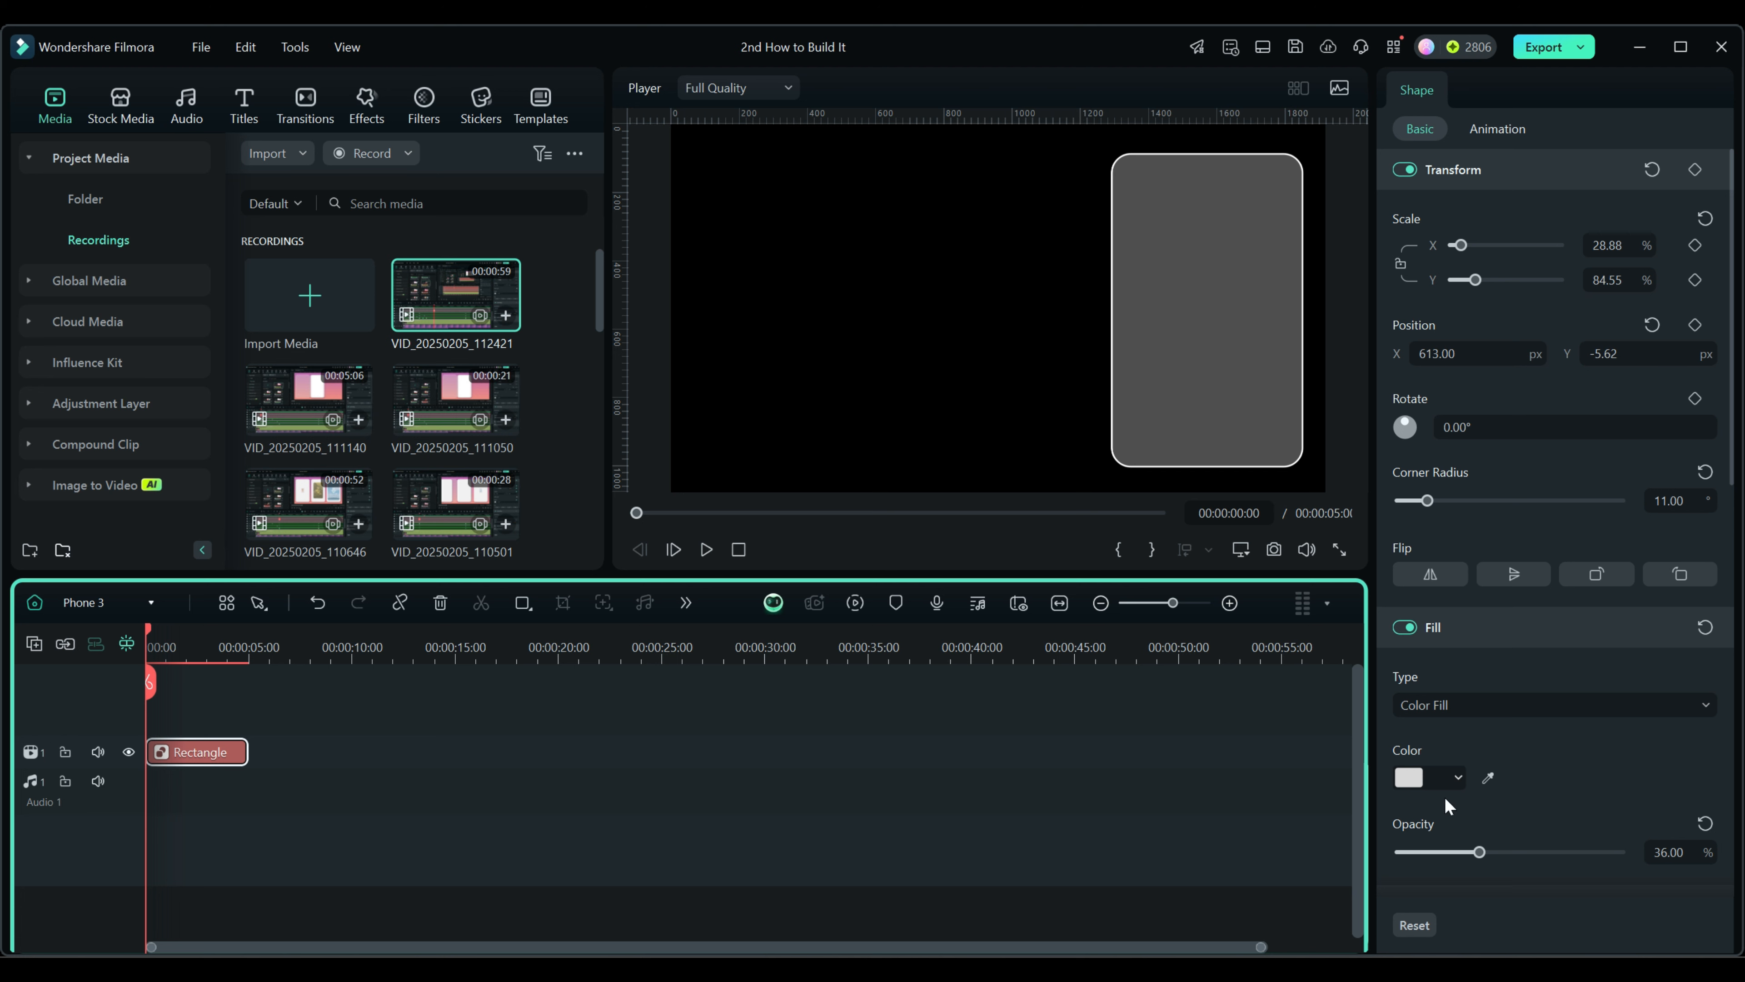
pyautogui.click(1705, 824)
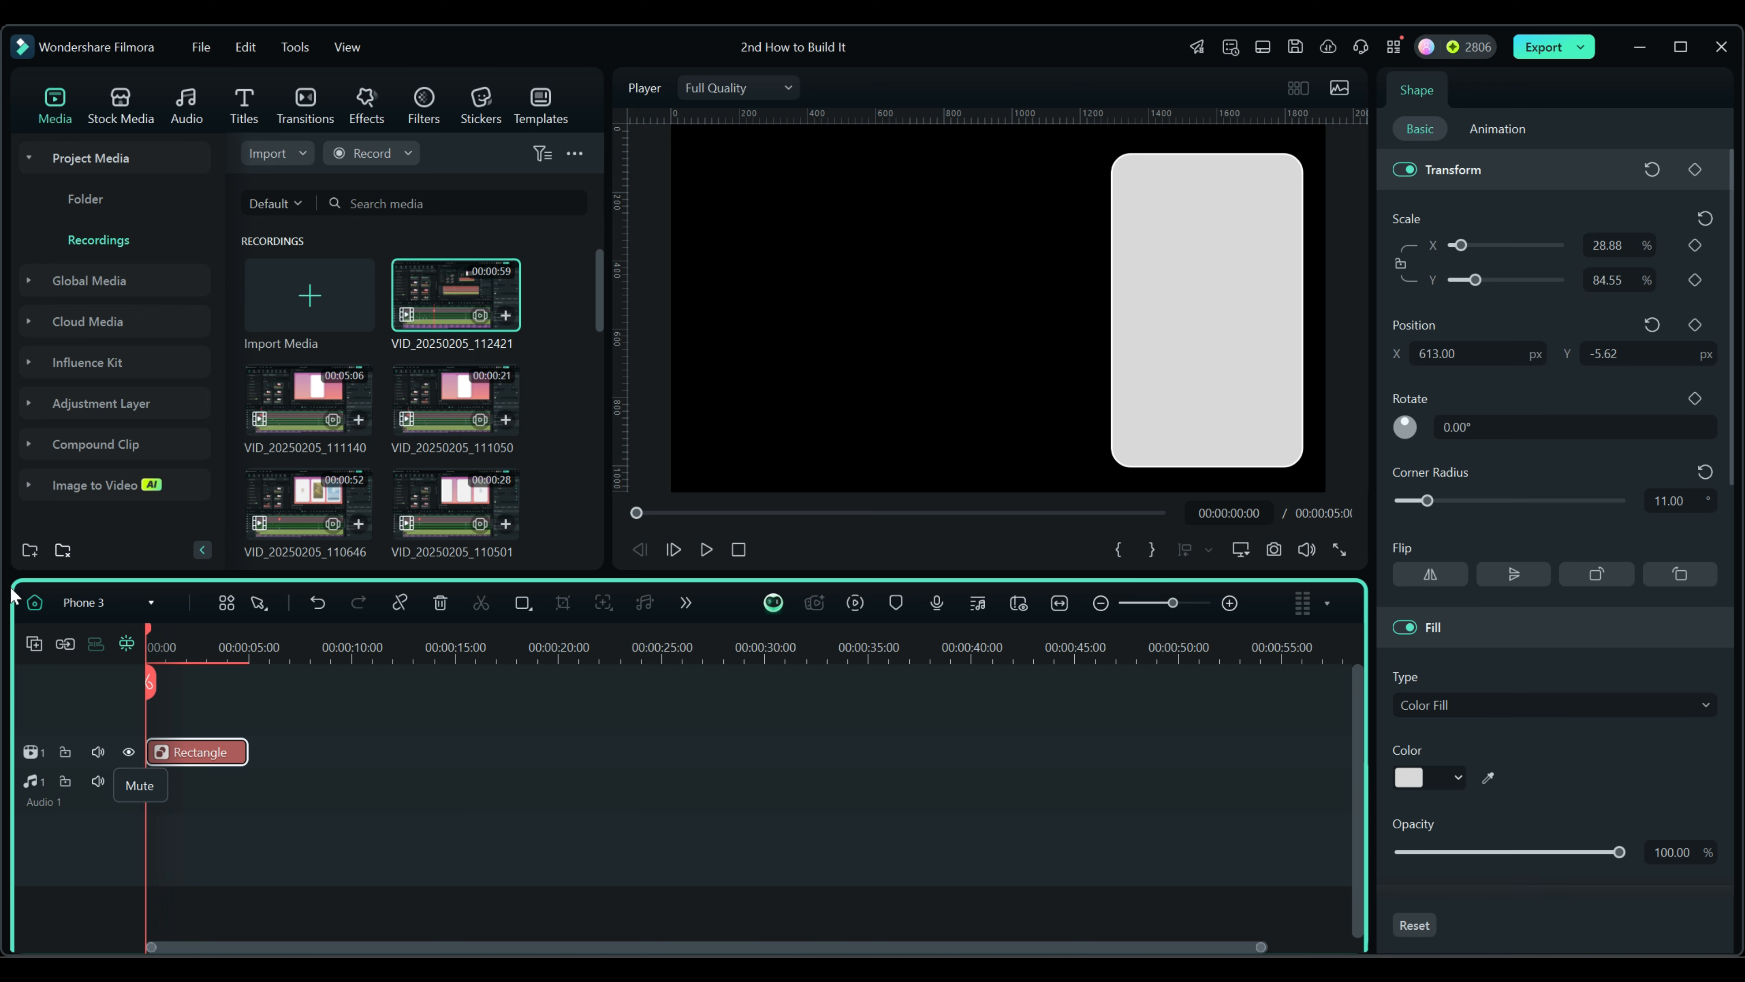
pyautogui.click(35, 602)
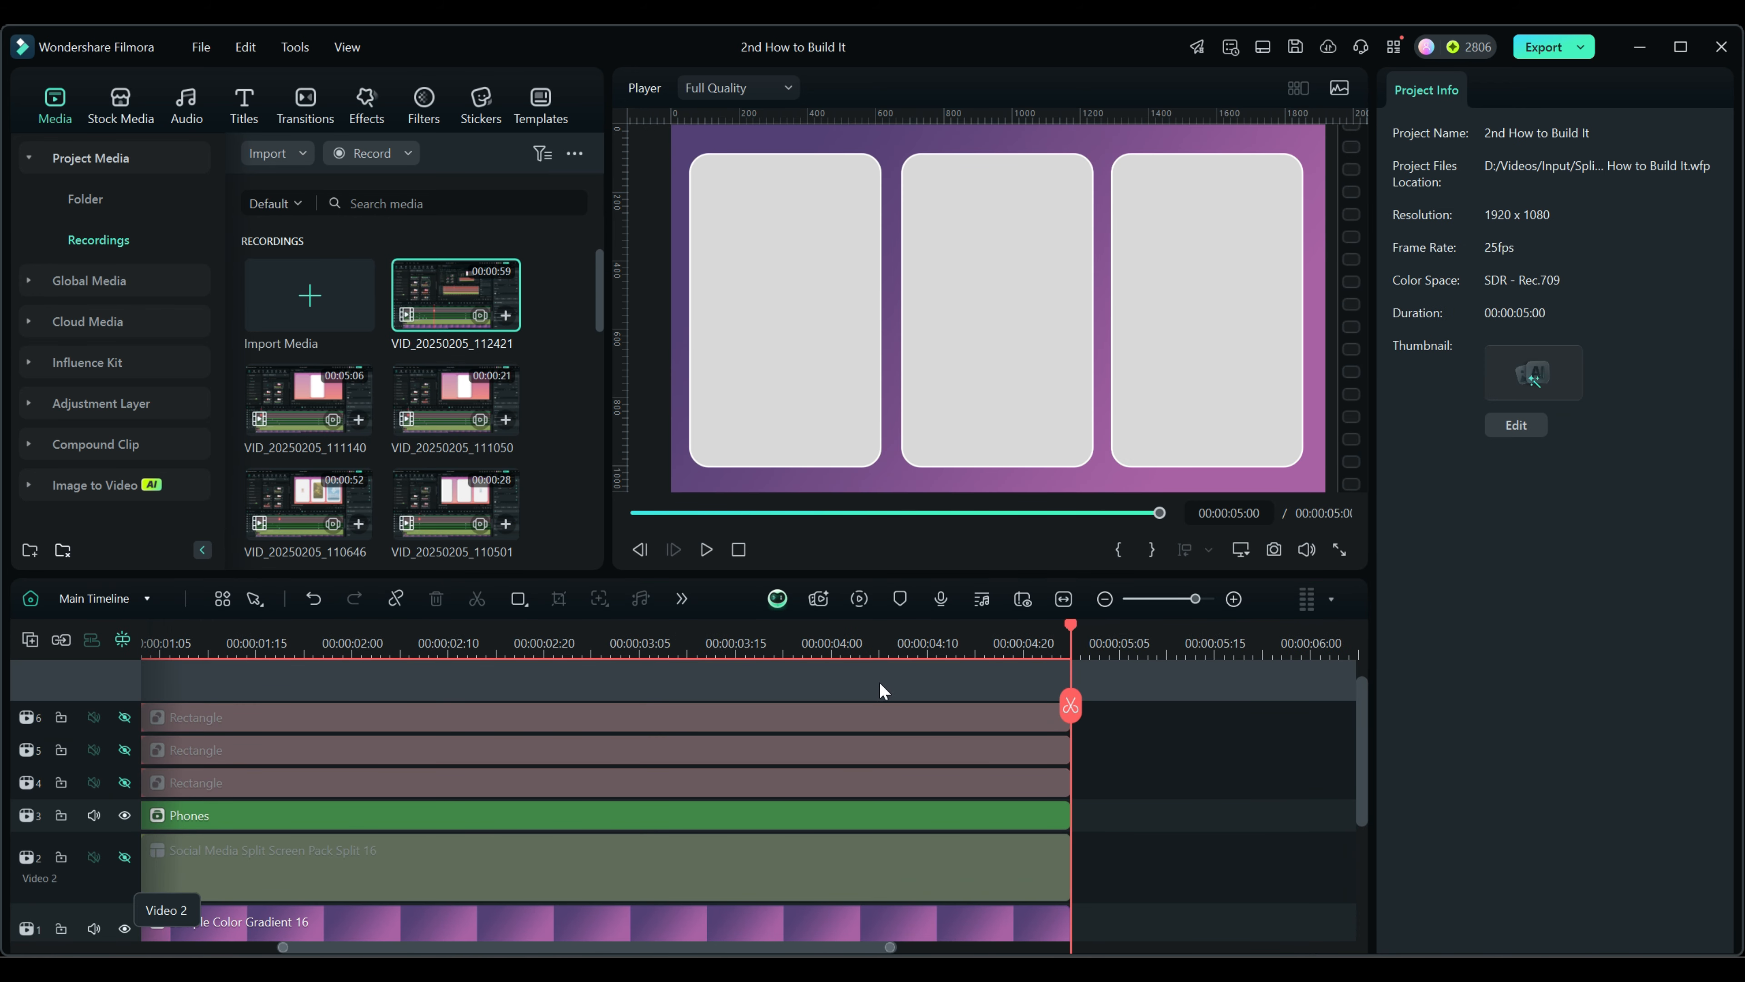
# Hide the Phones track and scrub through the template's slide-in up to 00:00:01:09 to examine its phones
pyautogui.moveTo(1070, 624); pyautogui.dragTo(457, 639)
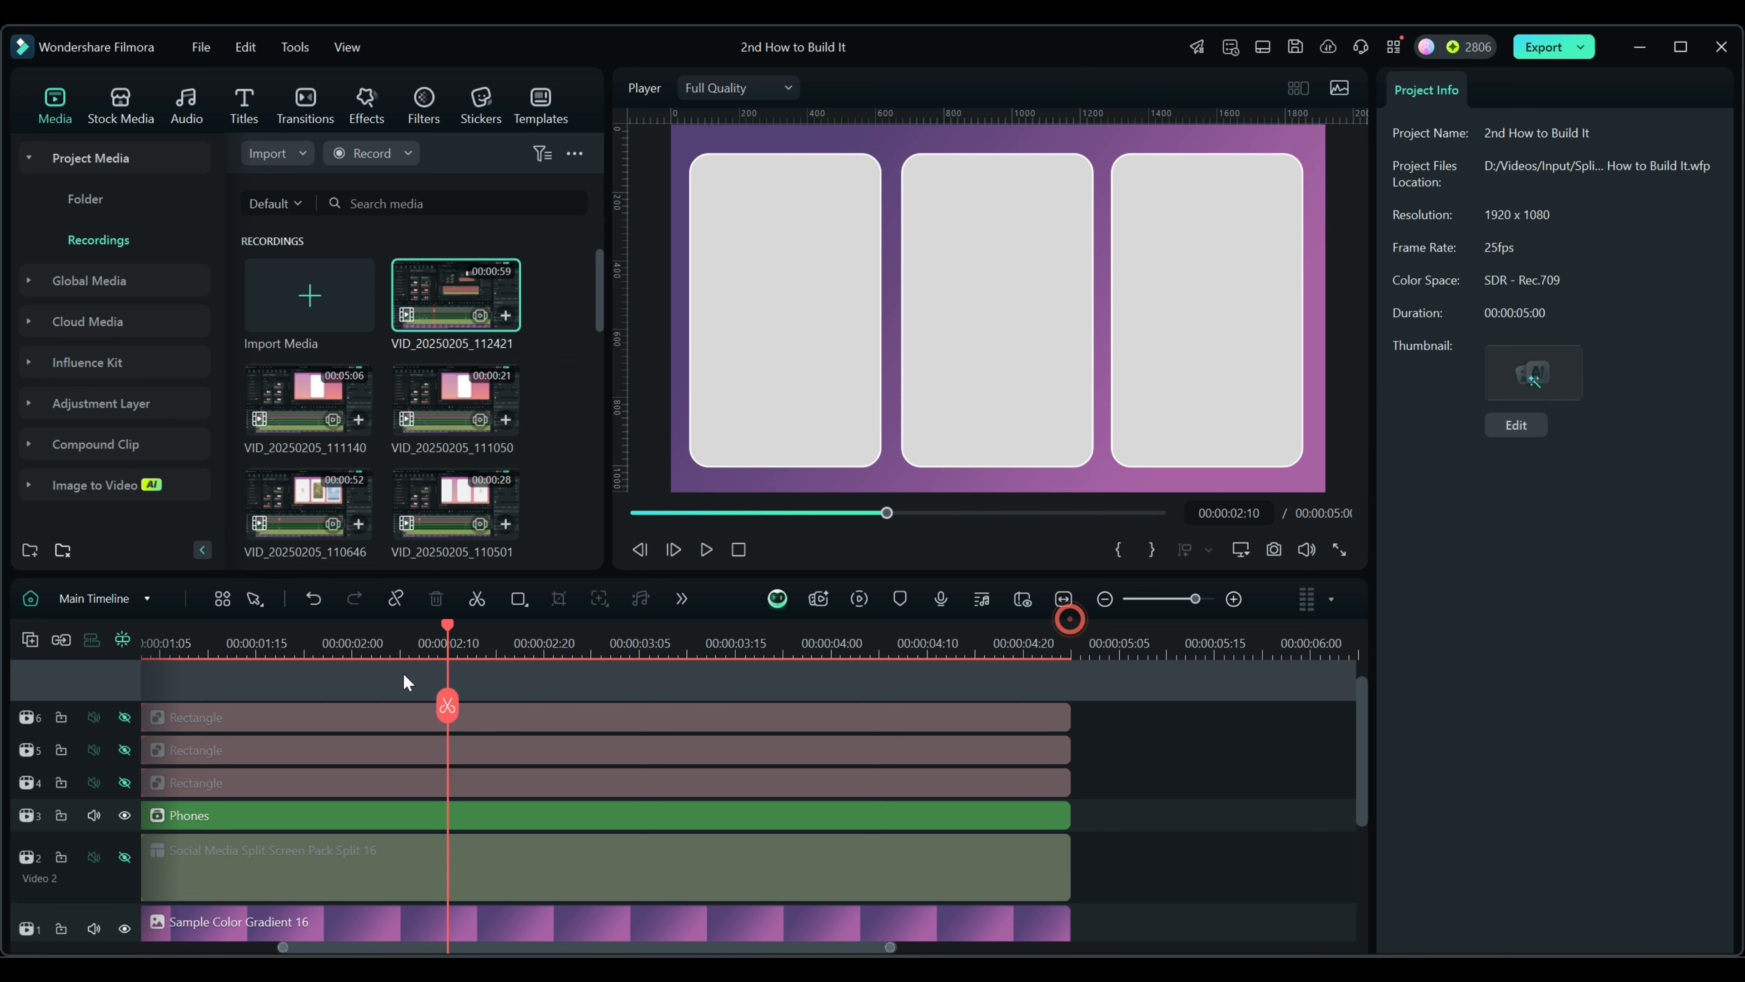
pyautogui.click(945, 691)
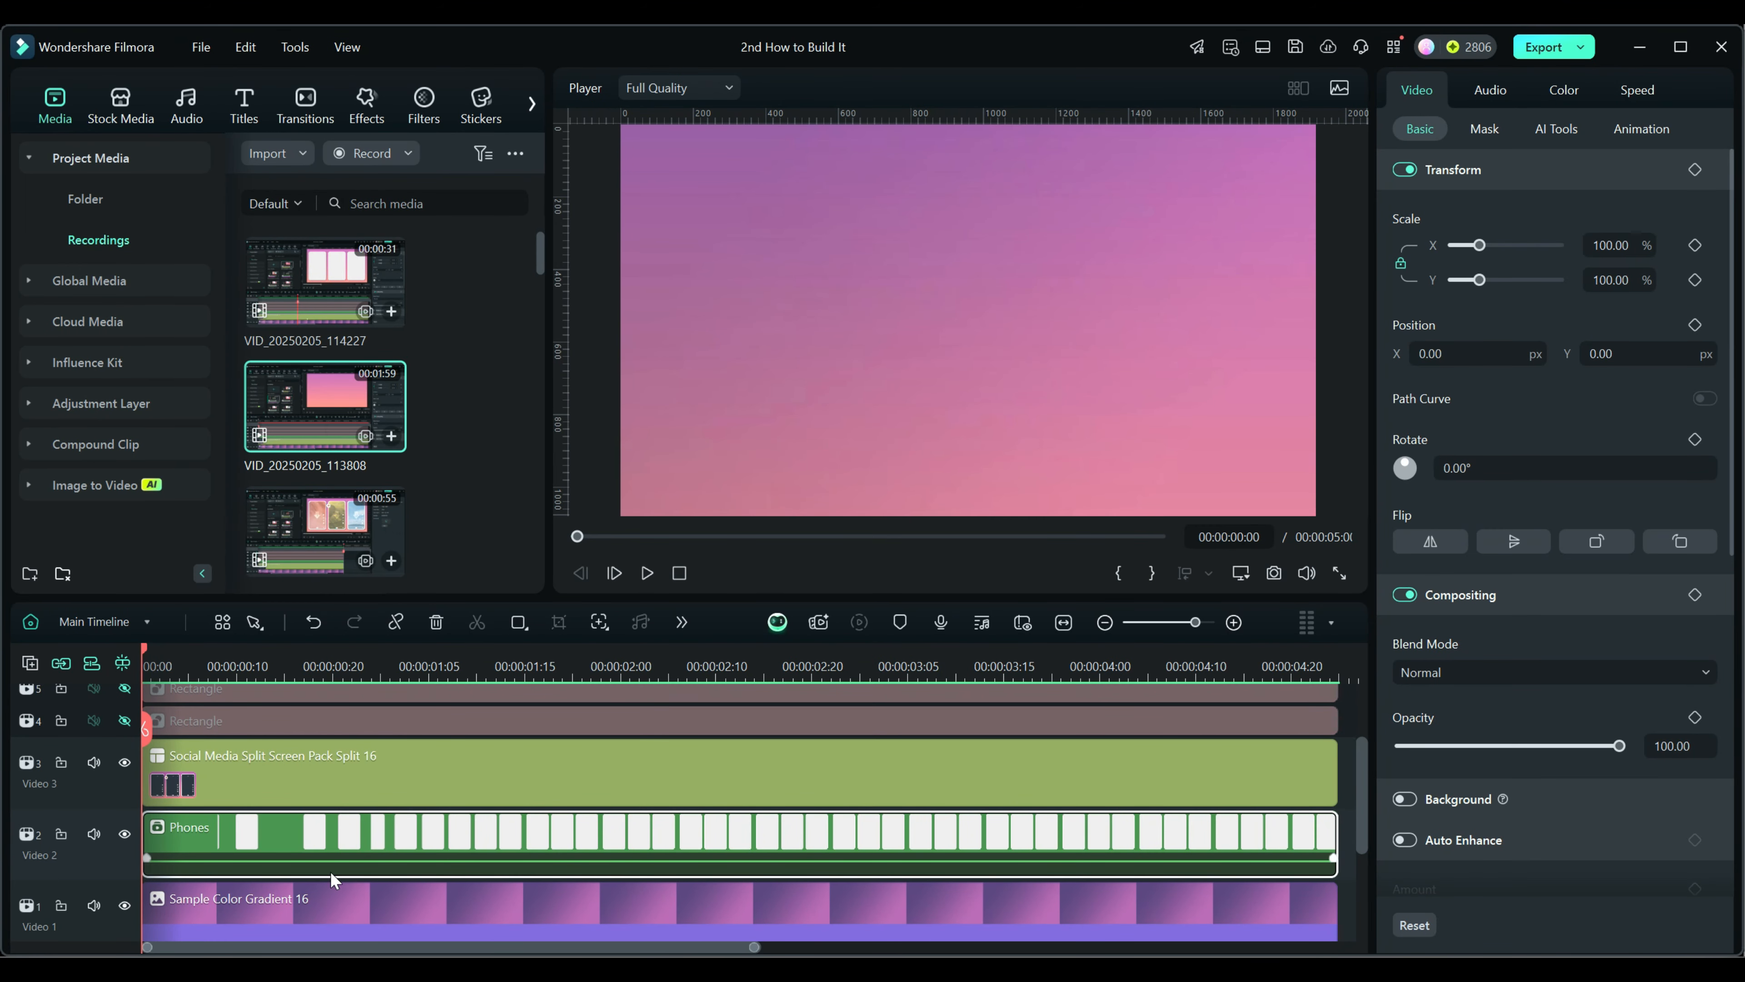
pyautogui.click(125, 833)
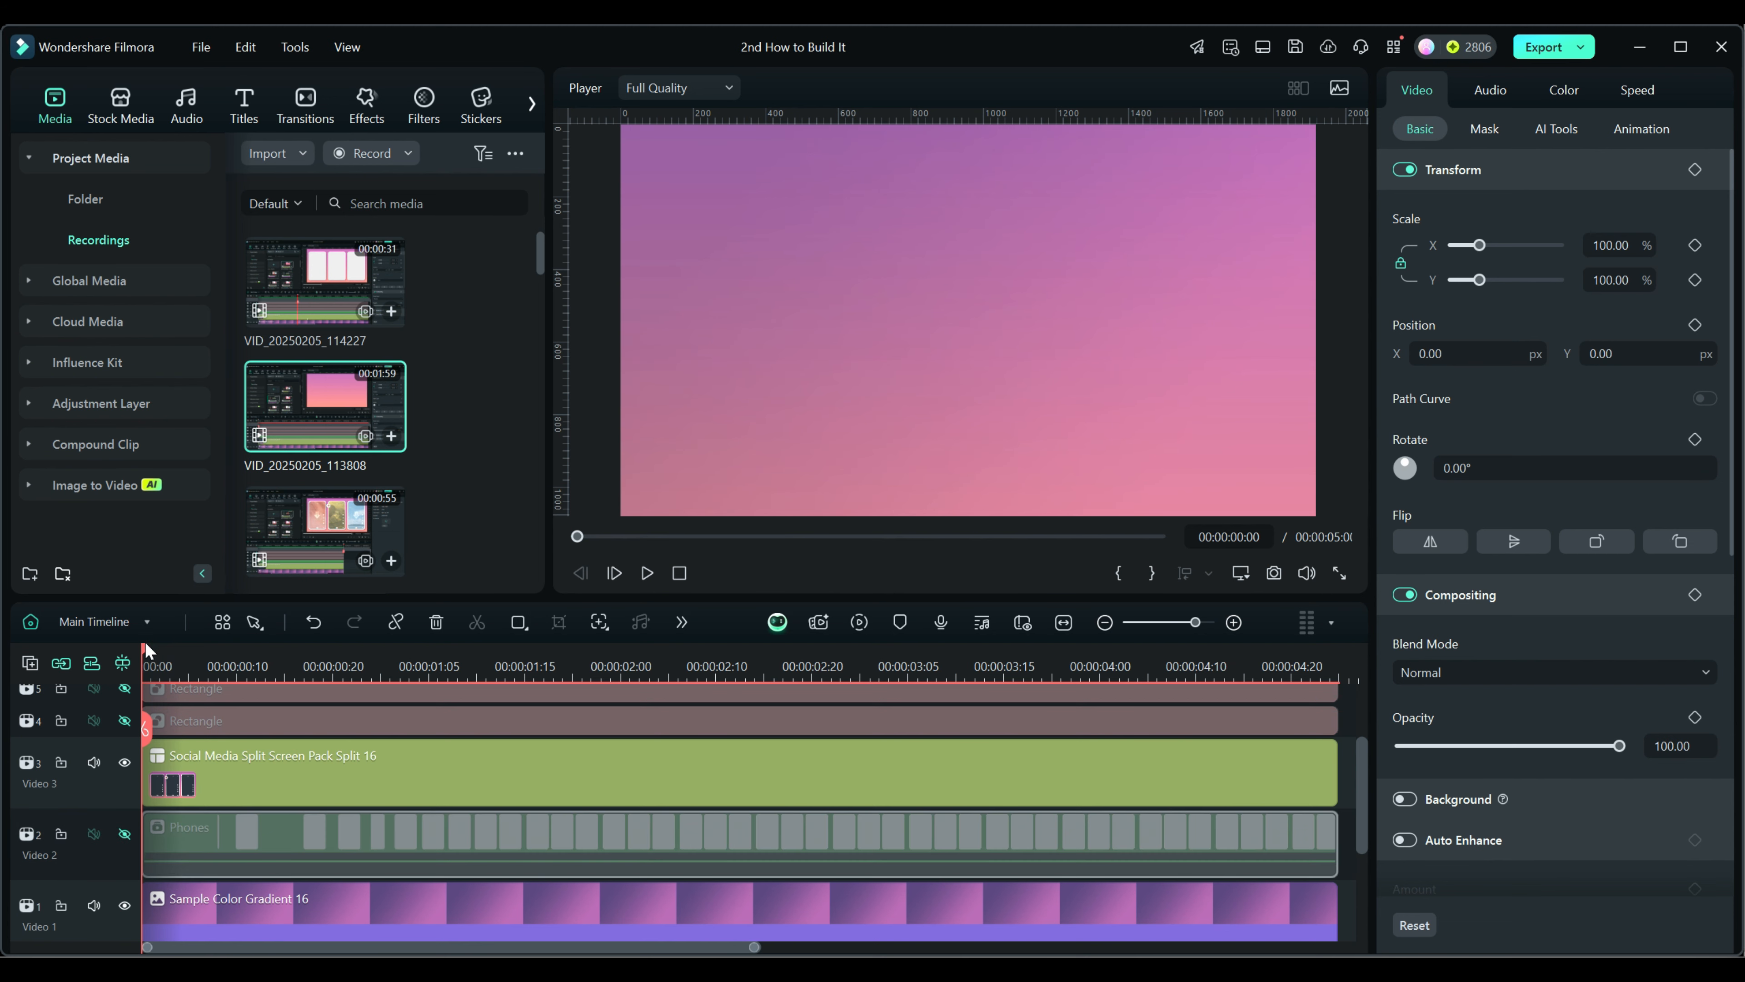
pyautogui.moveTo(146, 653); pyautogui.dragTo(323, 654)
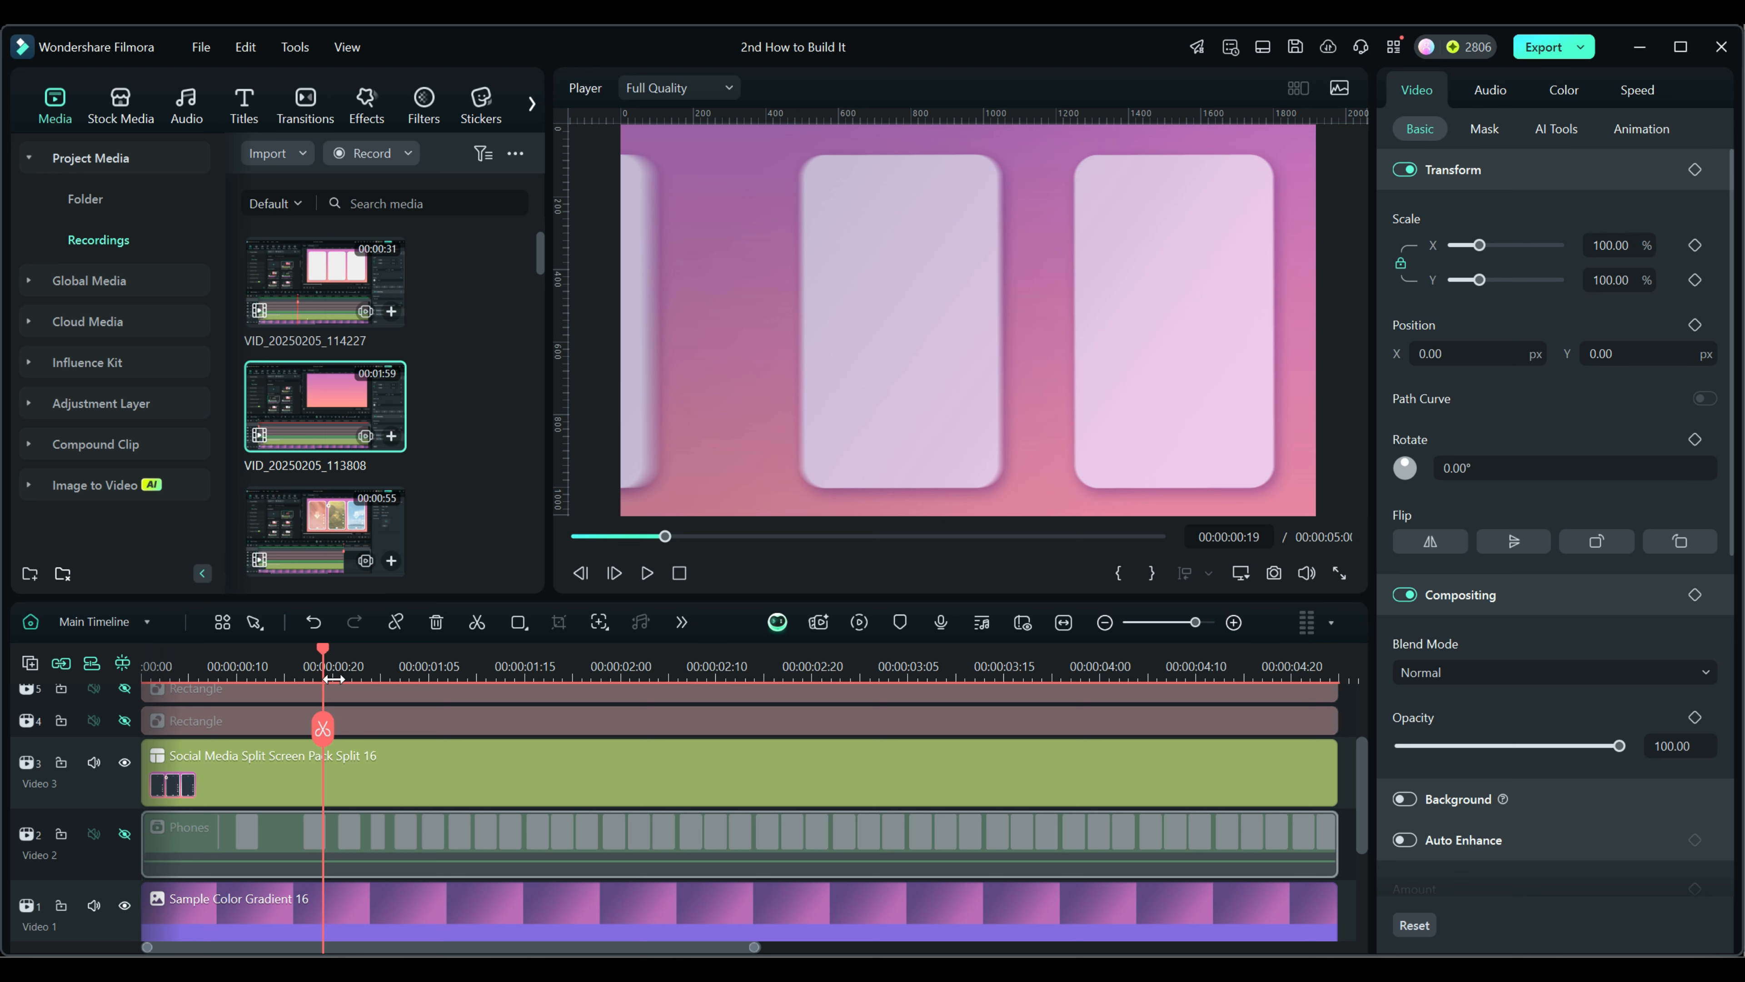
pyautogui.moveTo(321, 648); pyautogui.dragTo(466, 664)
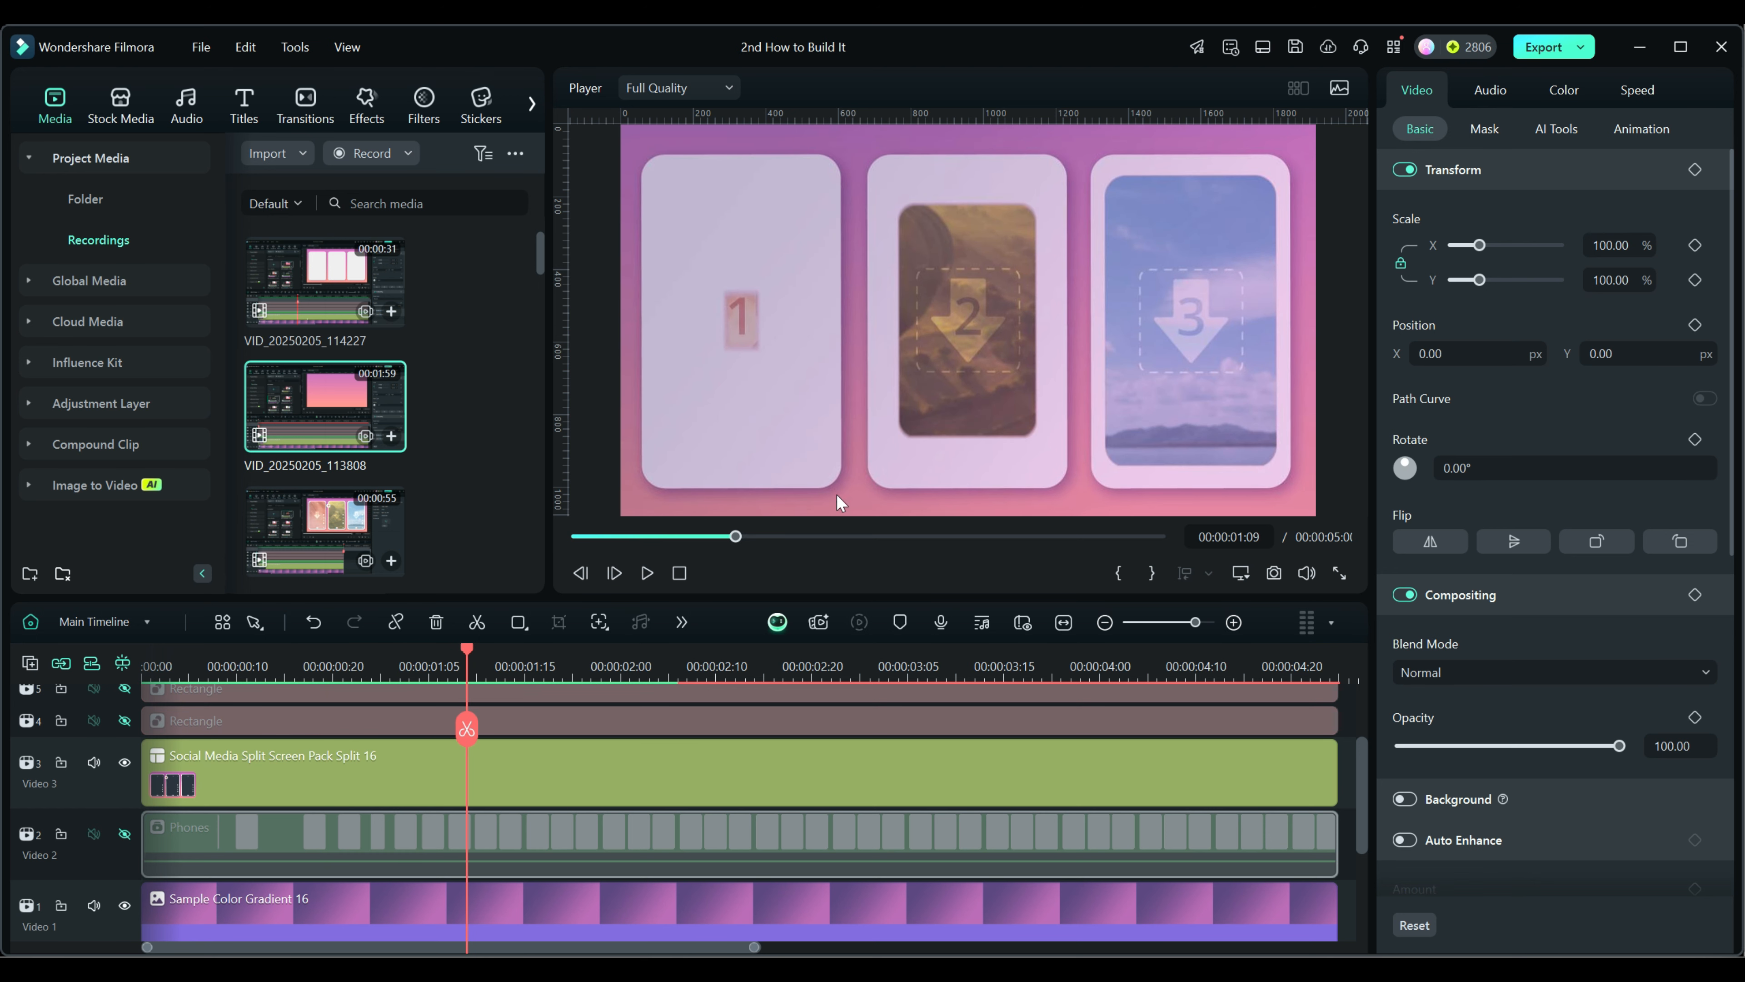
# Examine the template at 00:00:01:22, hide its track, show the Phones track and scrub the phones' slide-in around 00:00:01:00 for comparison
pyautogui.moveTo(470, 656); pyautogui.dragTo(591, 660)
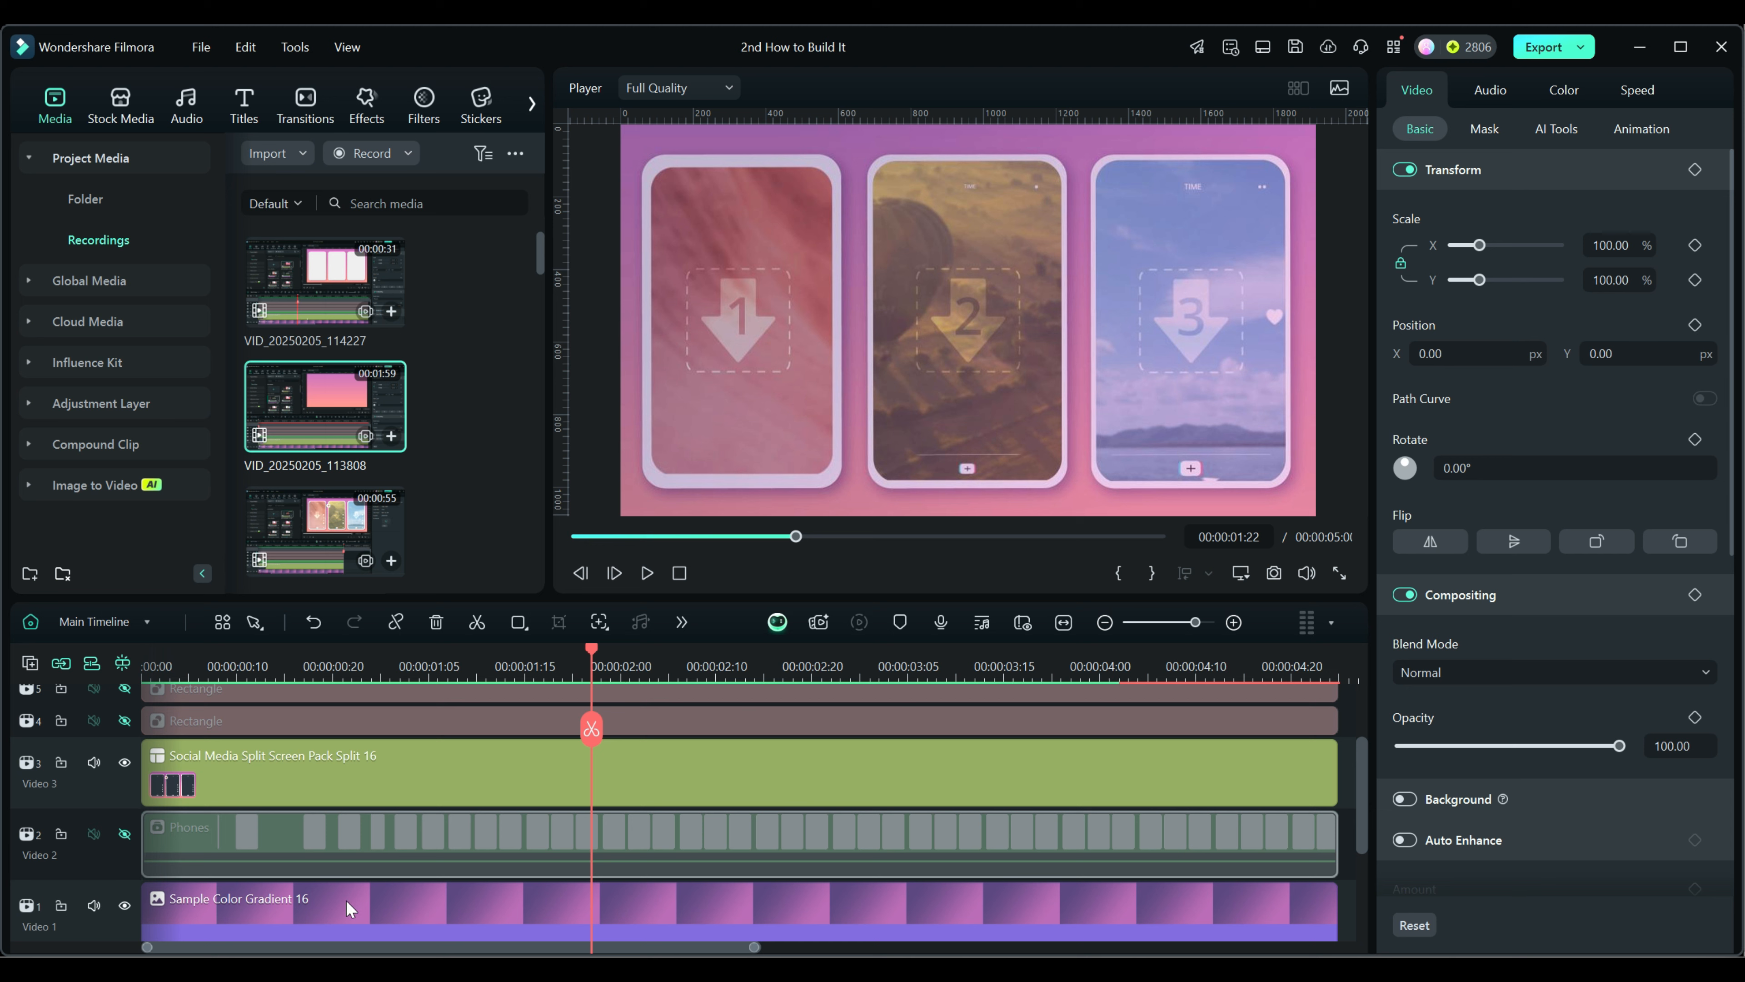
pyautogui.click(124, 762)
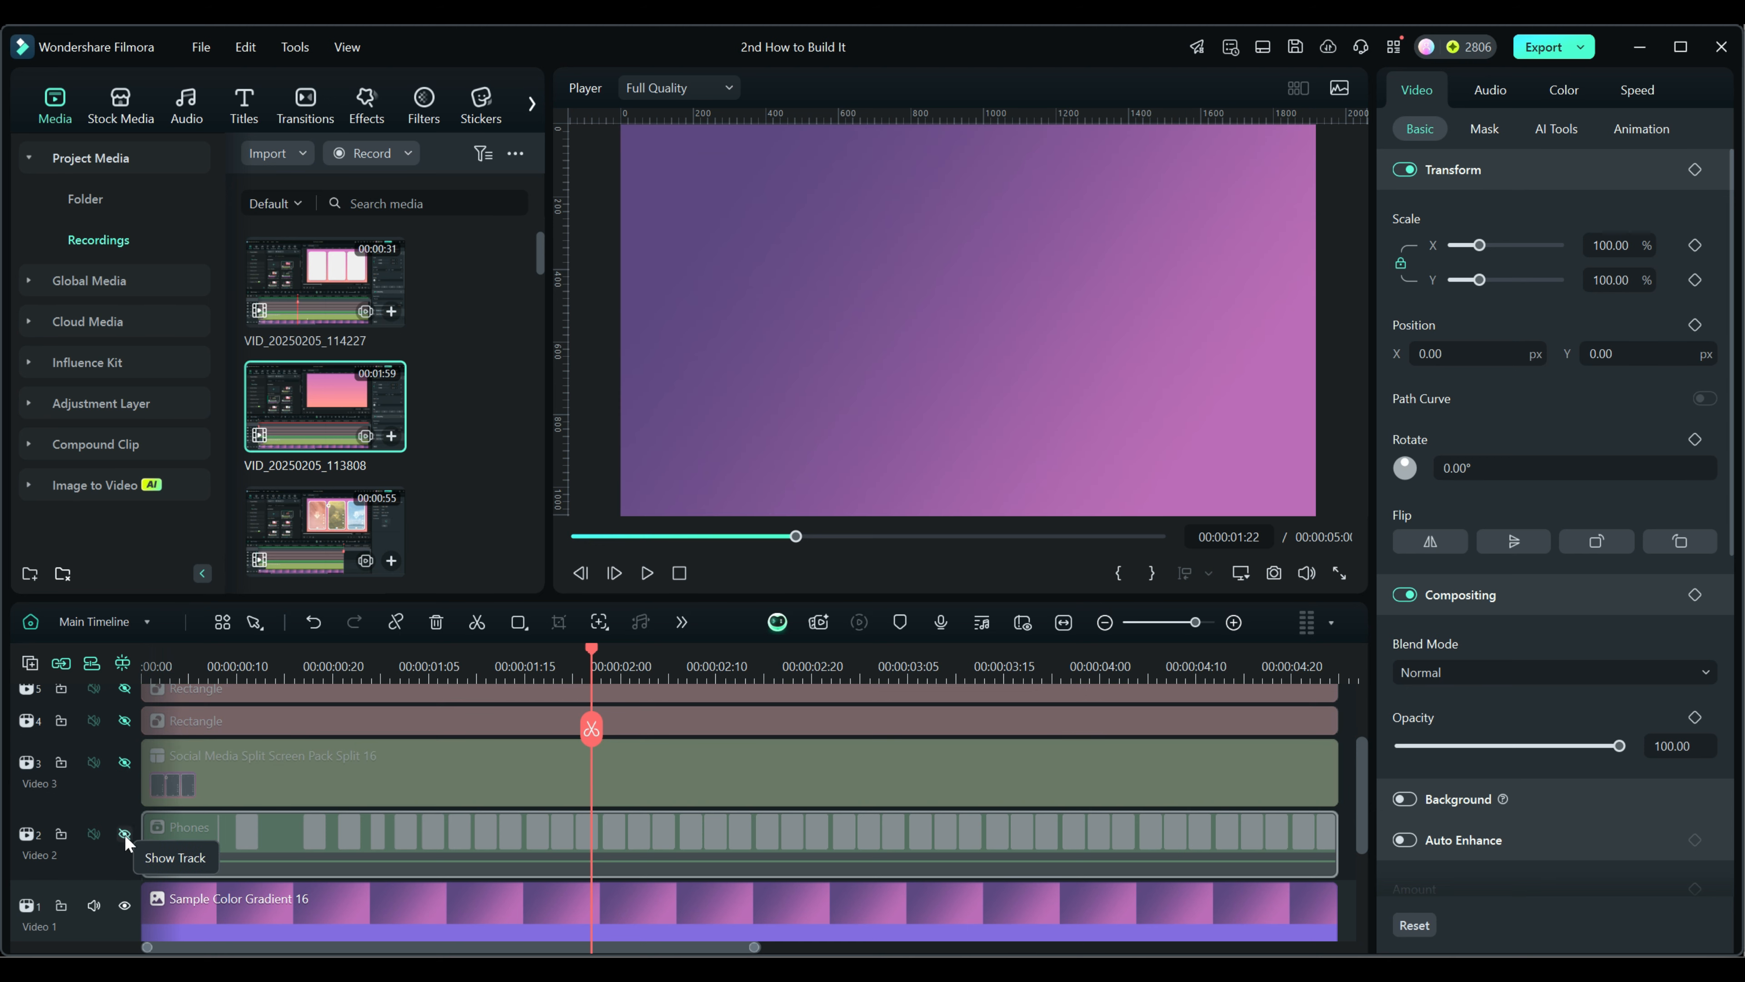
pyautogui.click(125, 834)
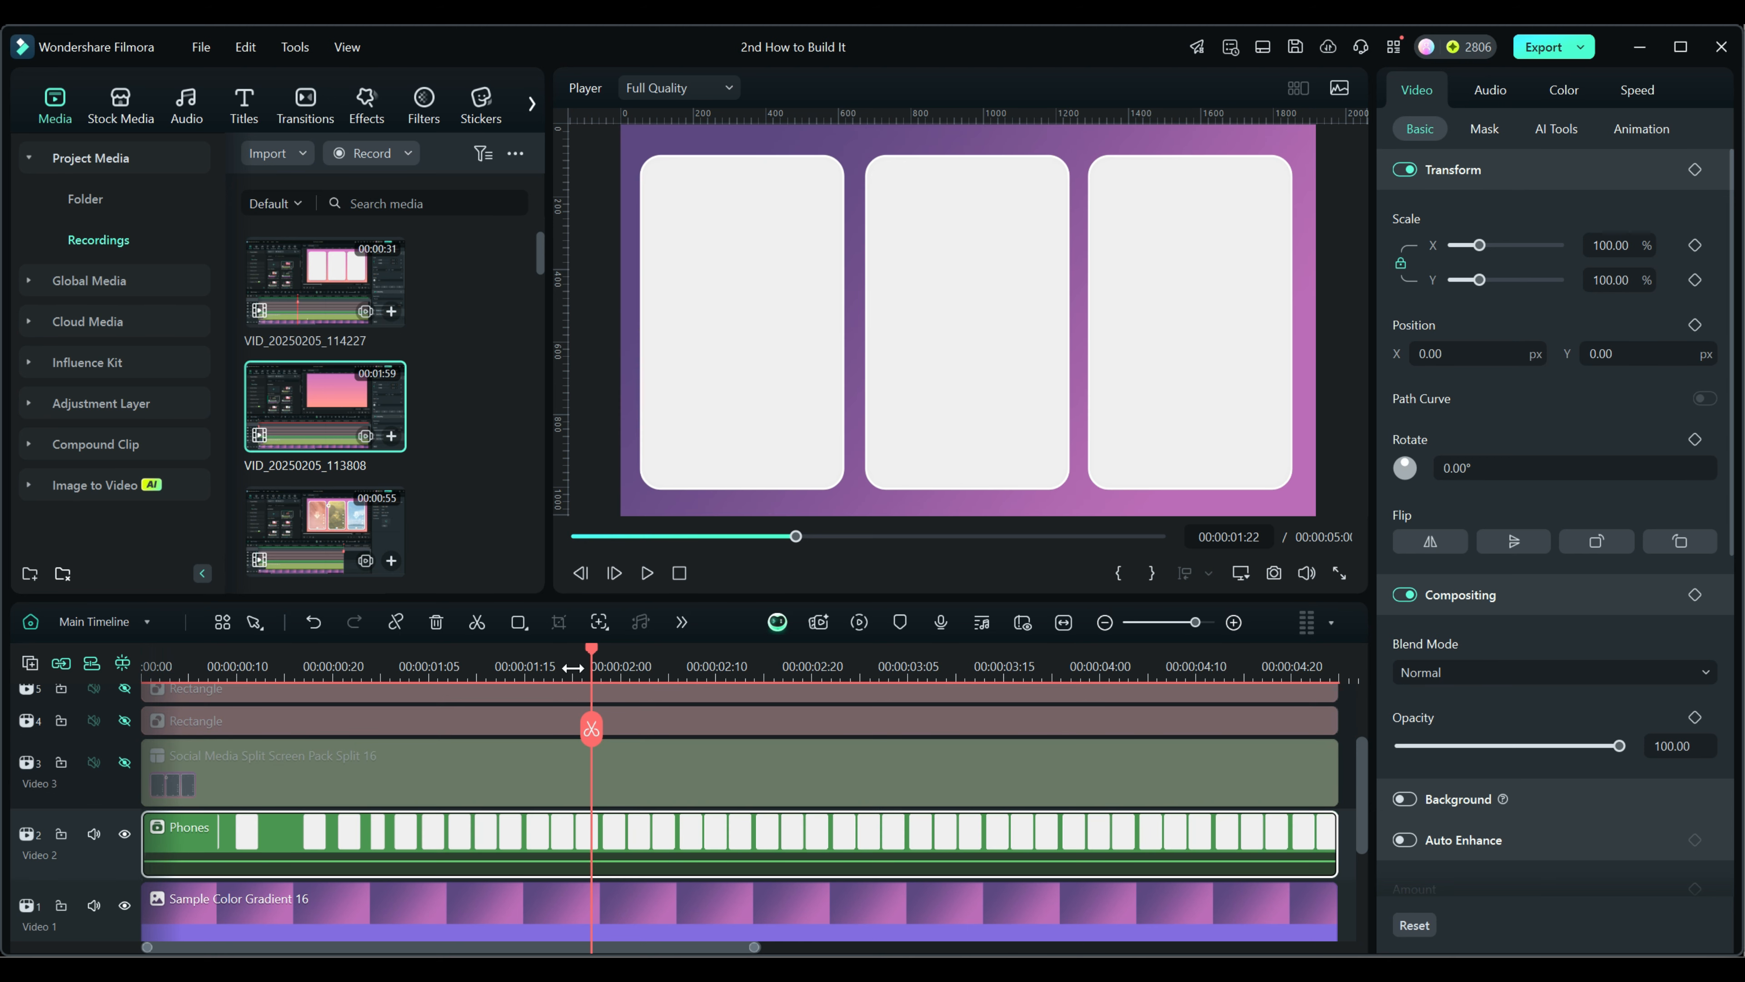
pyautogui.moveTo(591, 648); pyautogui.dragTo(381, 673)
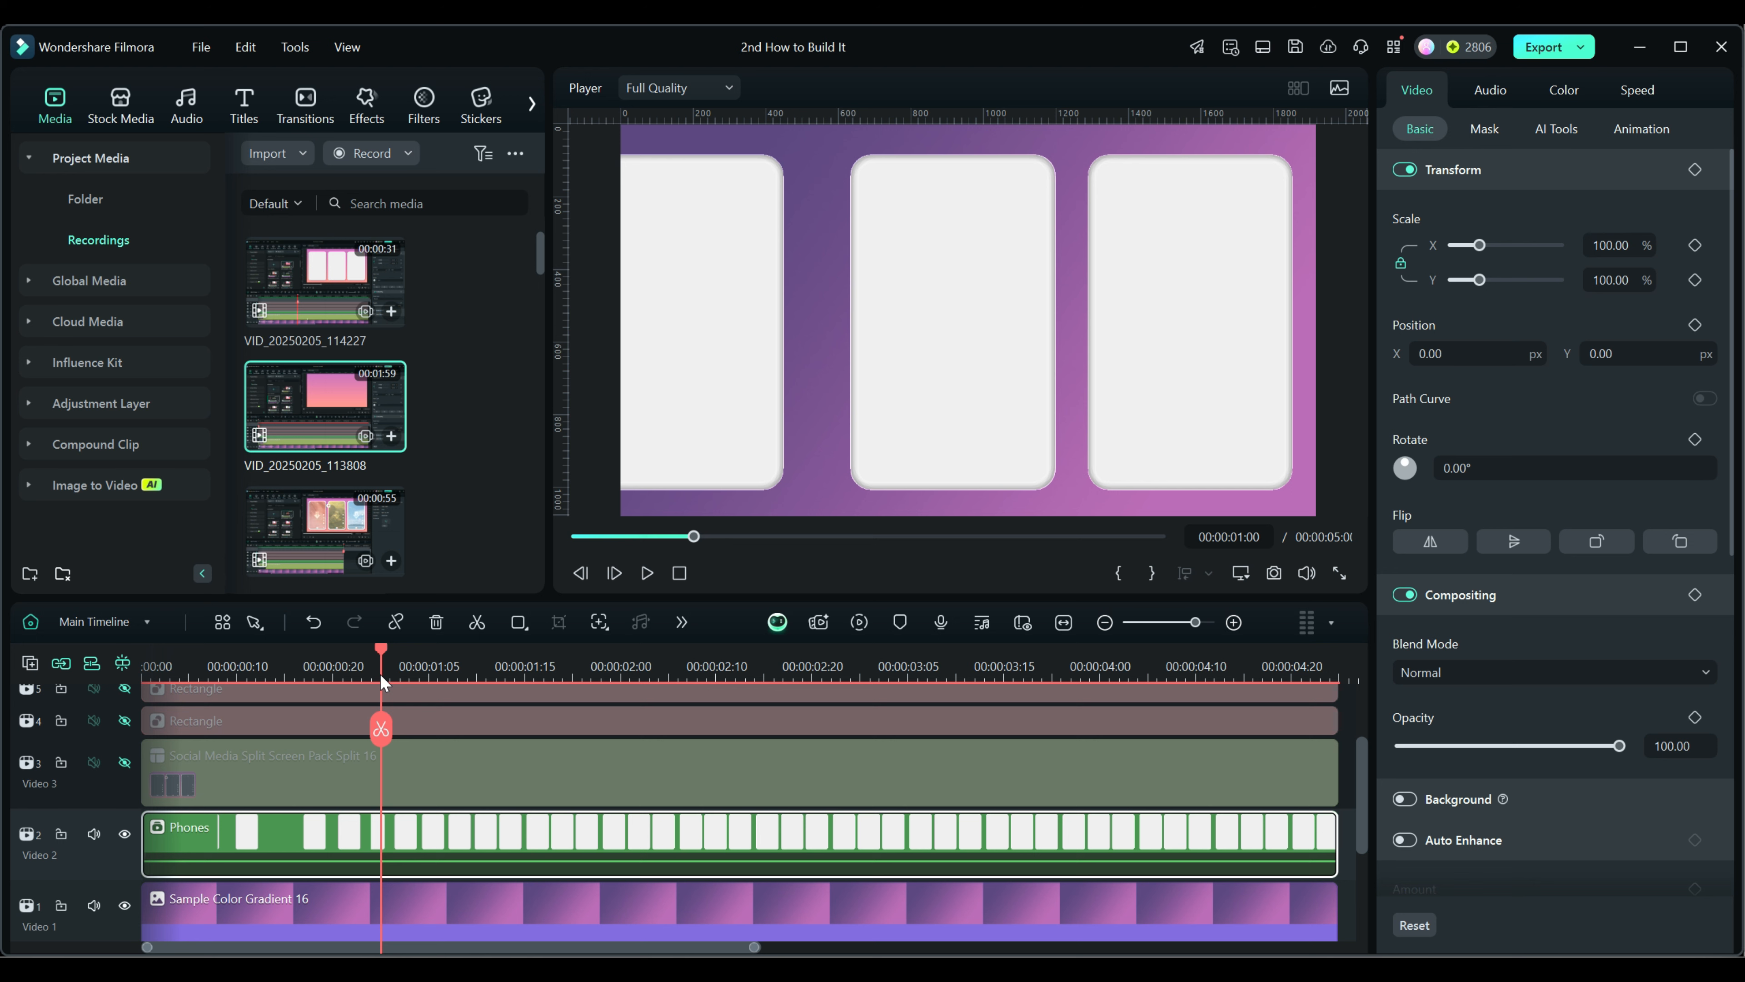
pyautogui.moveTo(381, 673); pyautogui.dragTo(447, 675)
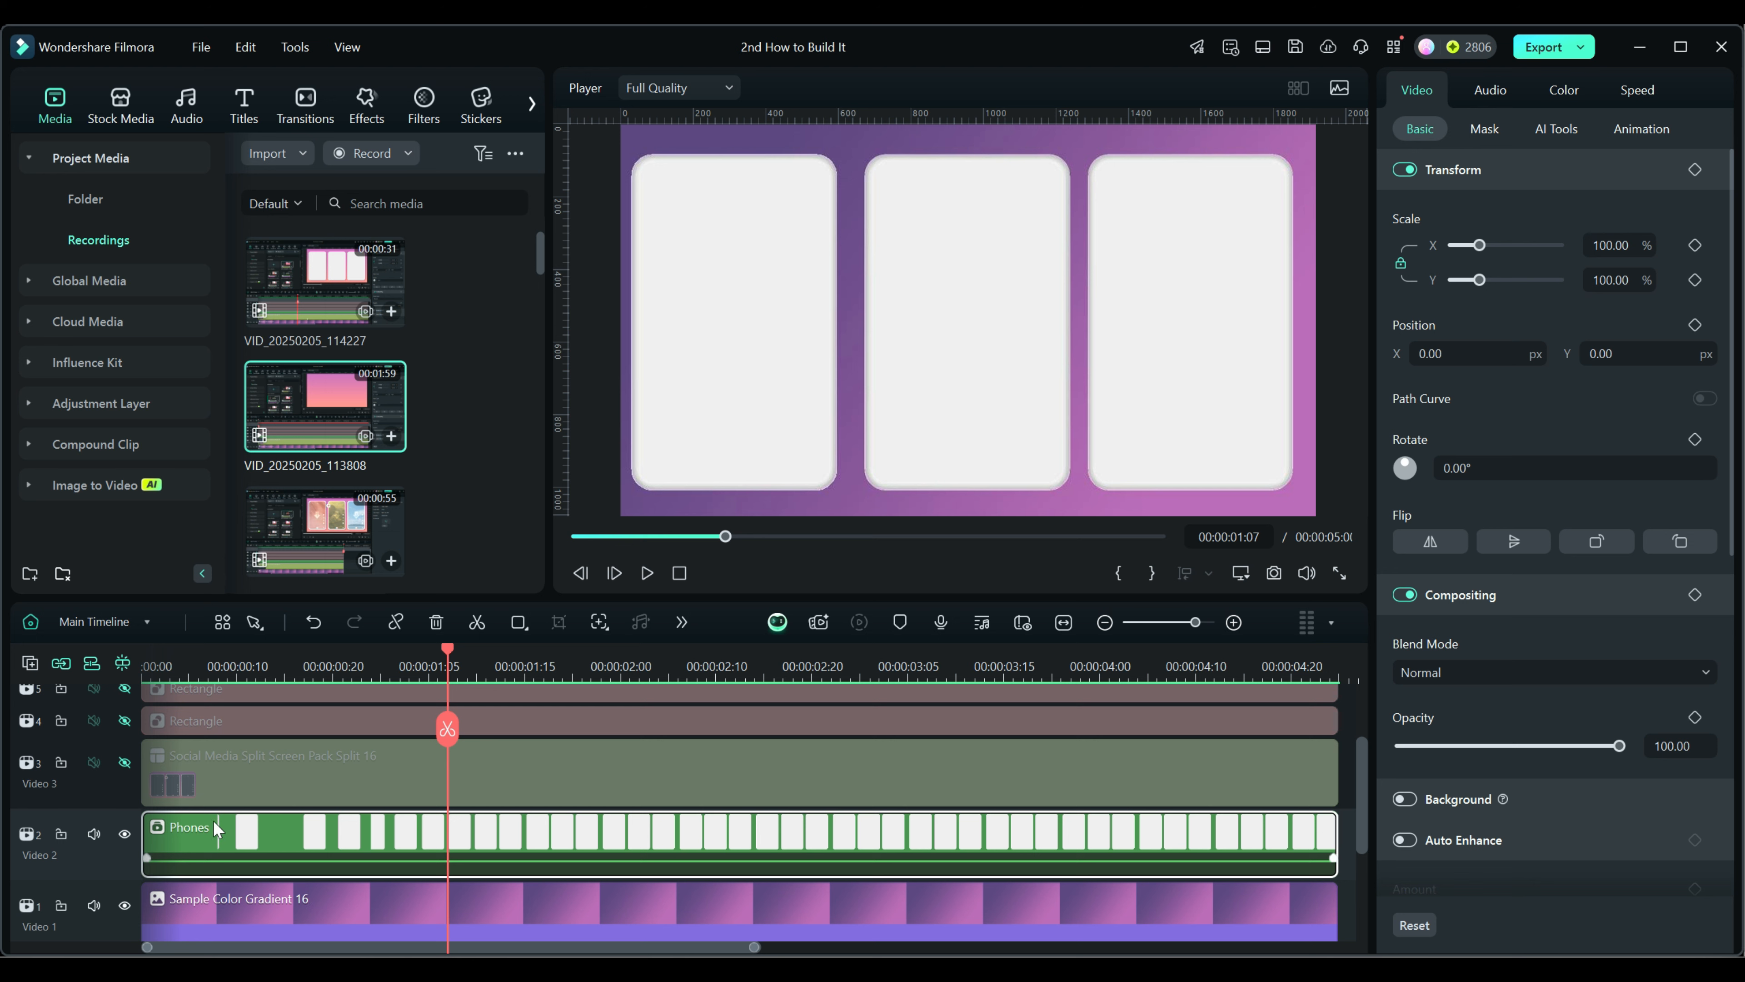
# Open the Phones compound timeline, show Phone 1's Blur to Clear 01 effect settings, and try selecting all three phone clips together
pyautogui.click(114, 621)
pyautogui.click(97, 770)
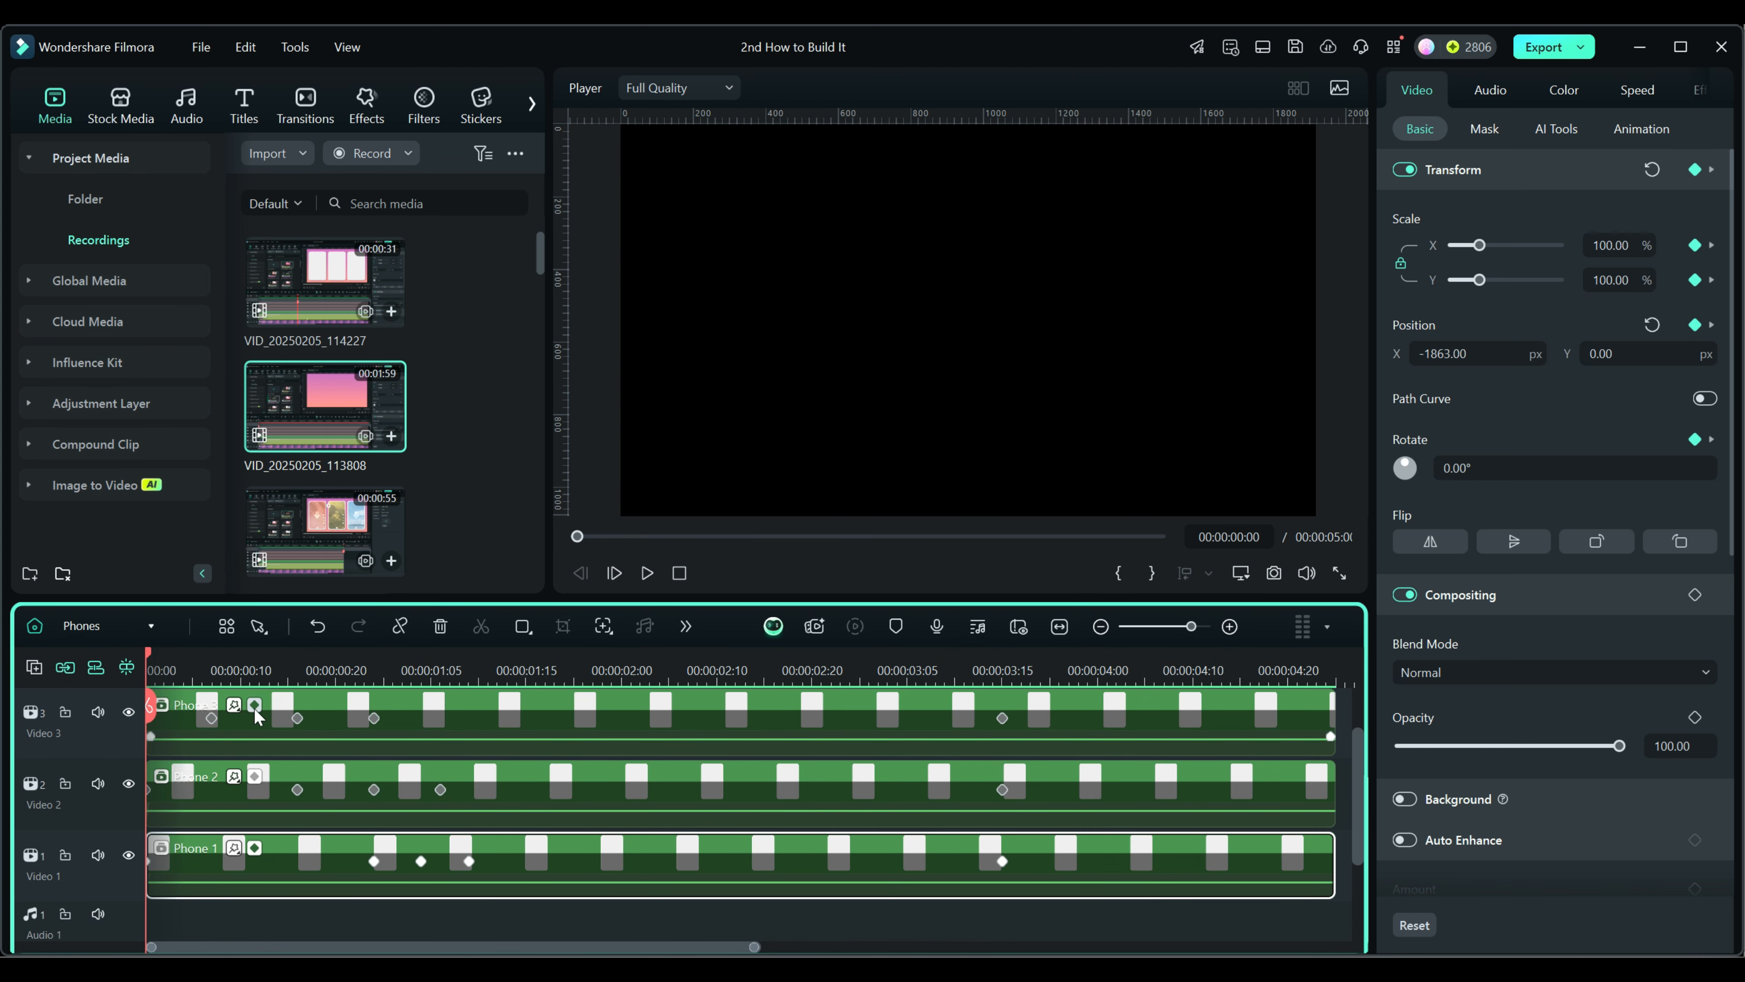
pyautogui.moveTo(150, 659)
pyautogui.mouseDown()
pyautogui.moveTo(379, 686)
pyautogui.moveTo(141, 687)
pyautogui.mouseUp()
pyautogui.click(1721, 89)
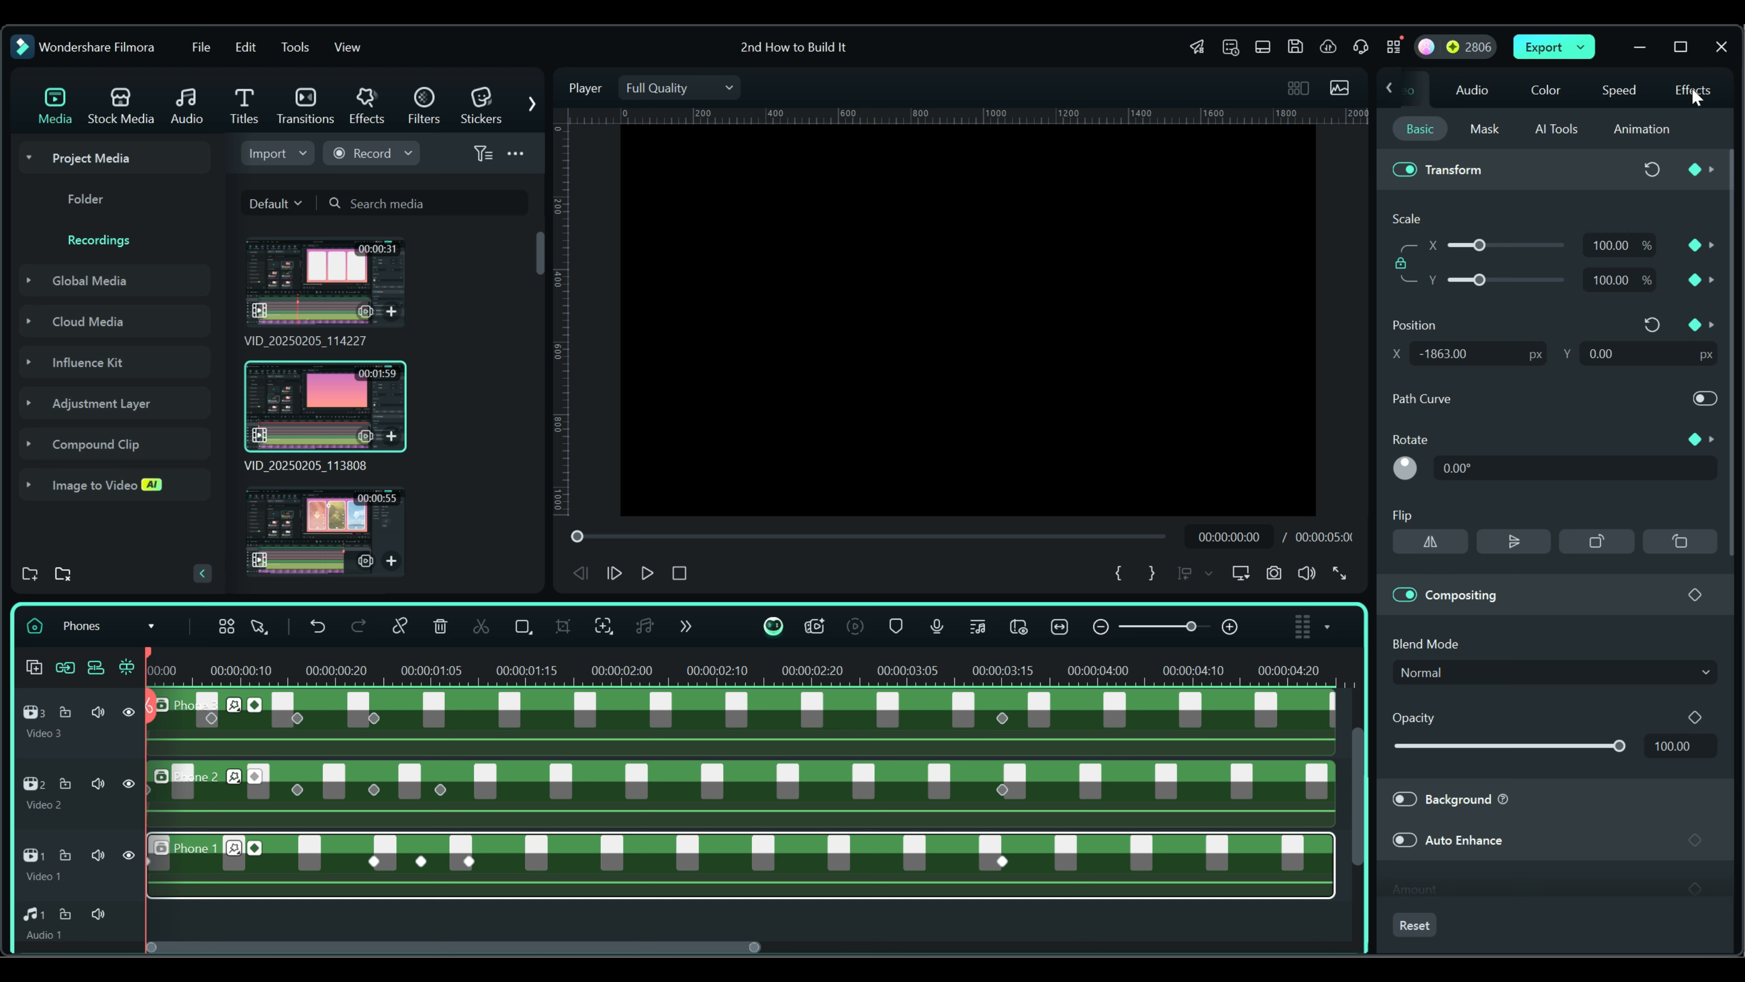
pyautogui.click(1694, 92)
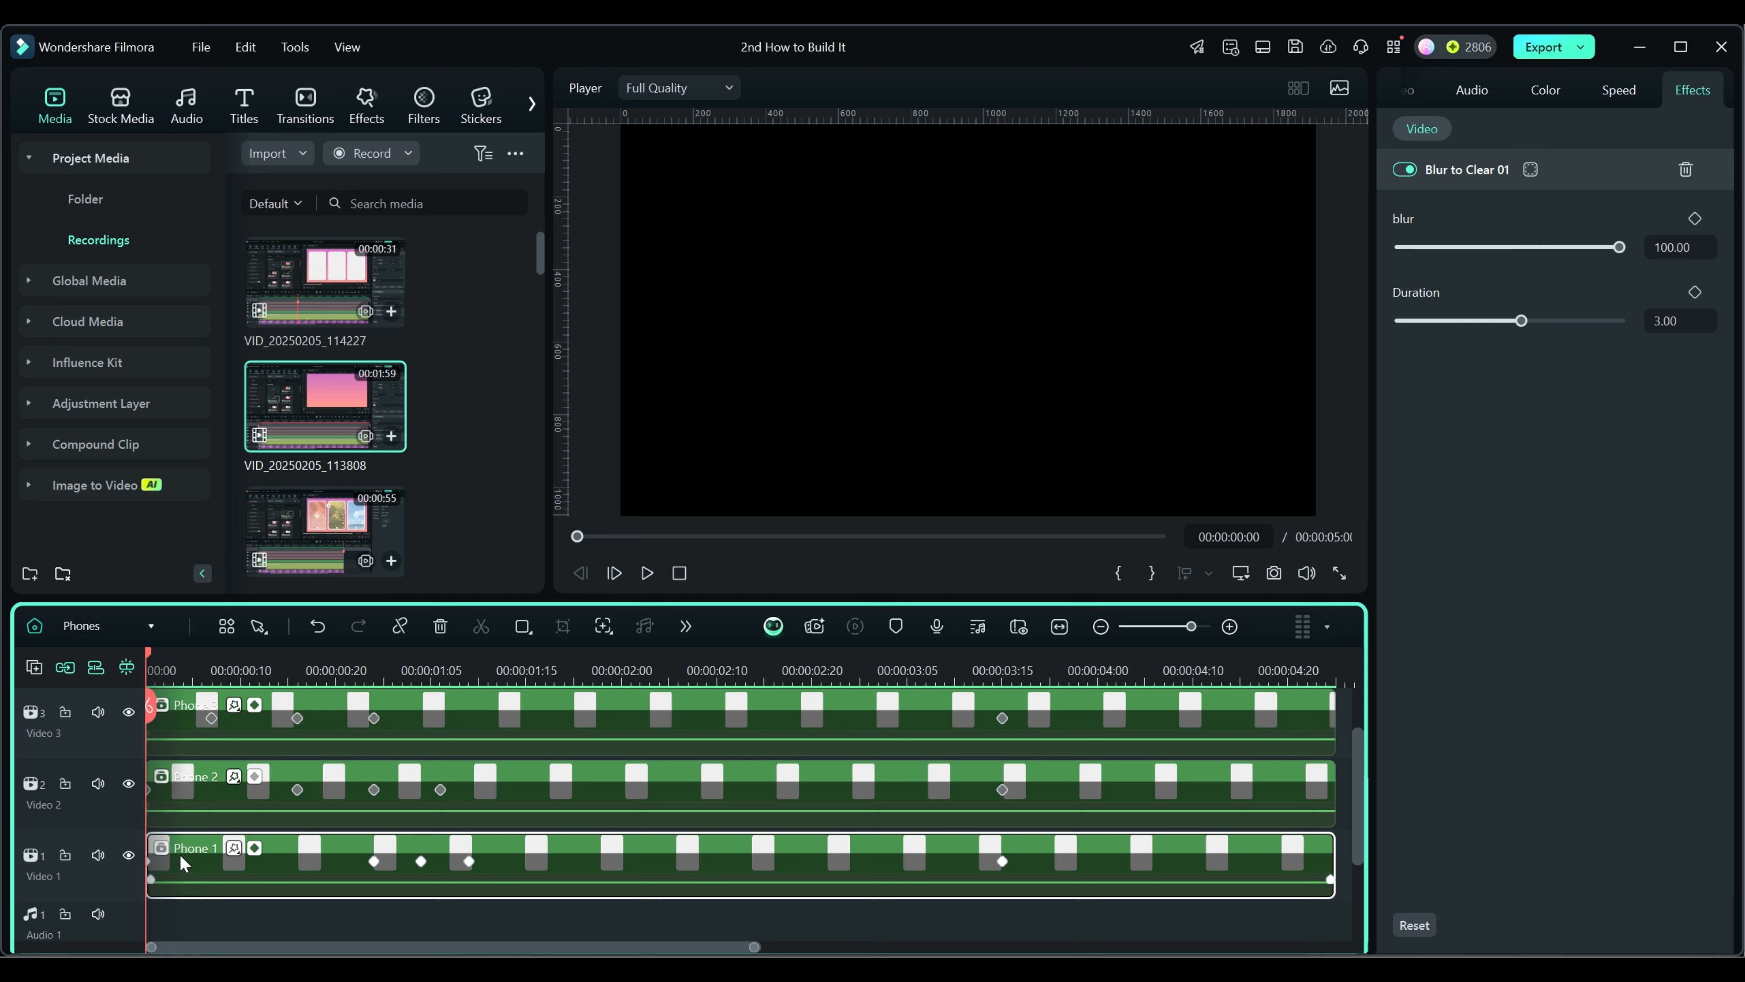
pyautogui.keyDown('ctrl'); pyautogui.click(184, 798); pyautogui.keyUp('ctrl')
pyautogui.keyDown('ctrl'); pyautogui.click(223, 721); pyautogui.keyUp('ctrl')
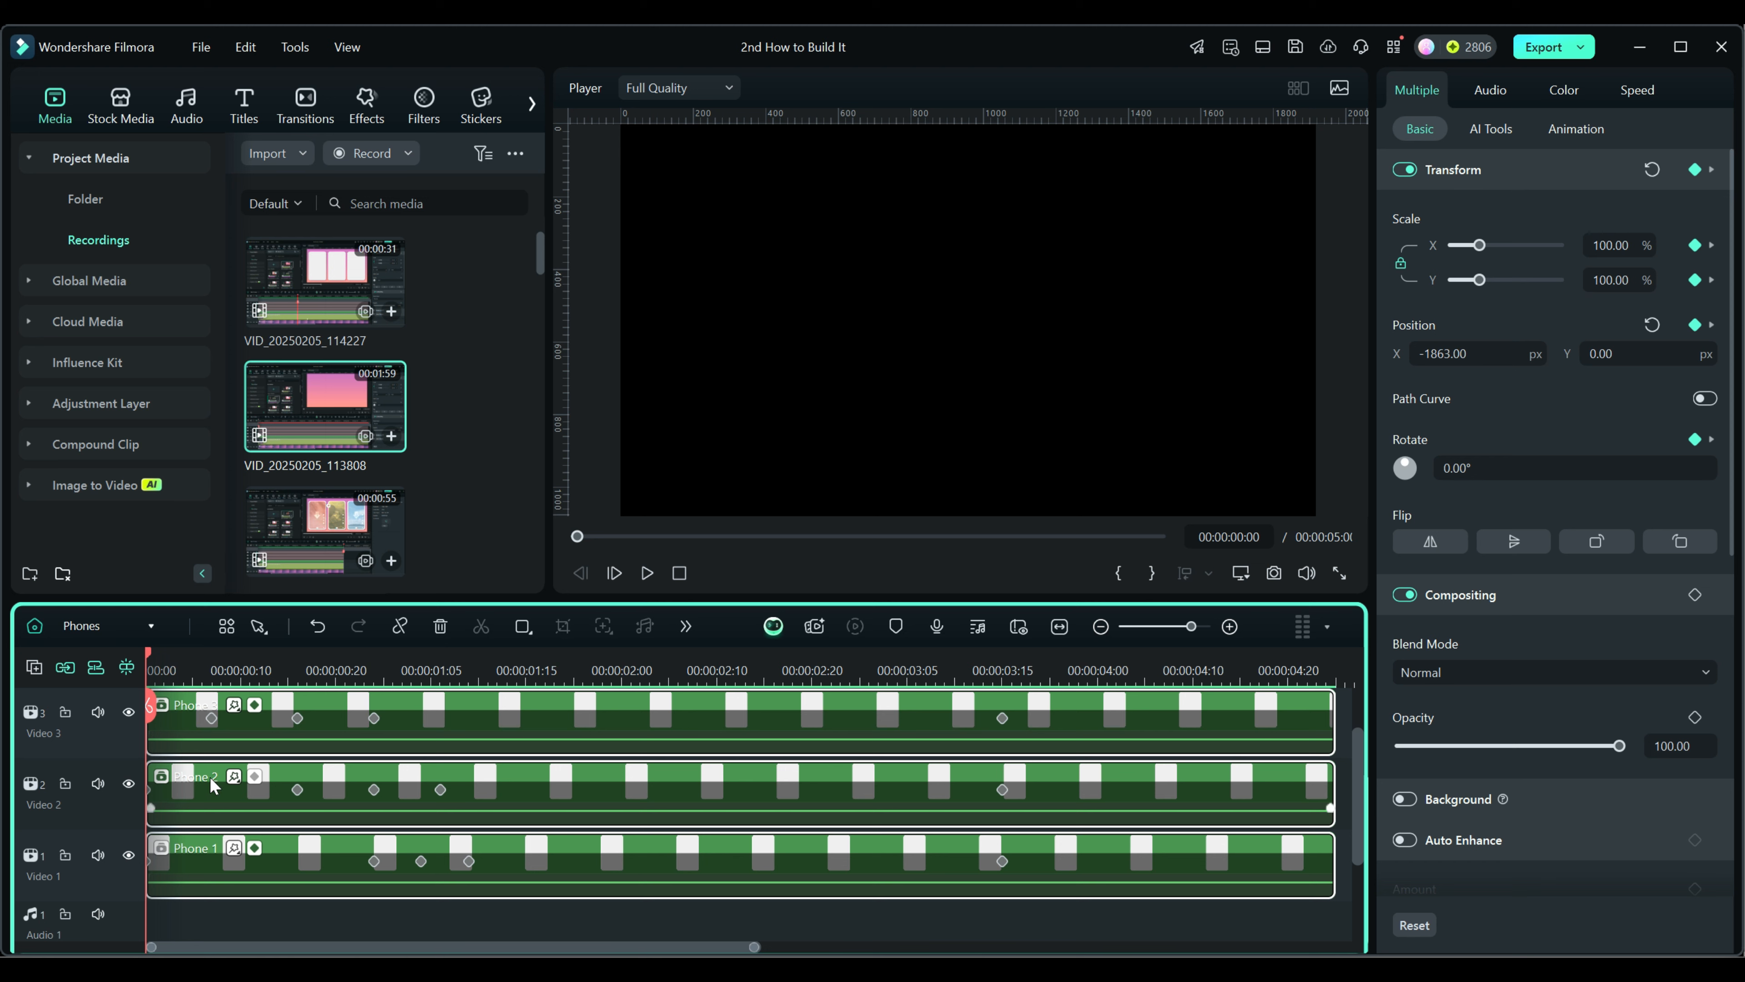
# For Phone 3's Blur to Clear 01 effect, set the duration to 5.00 and add a blur keyframe of 100 at 00:00:00:00
pyautogui.click(189, 721)
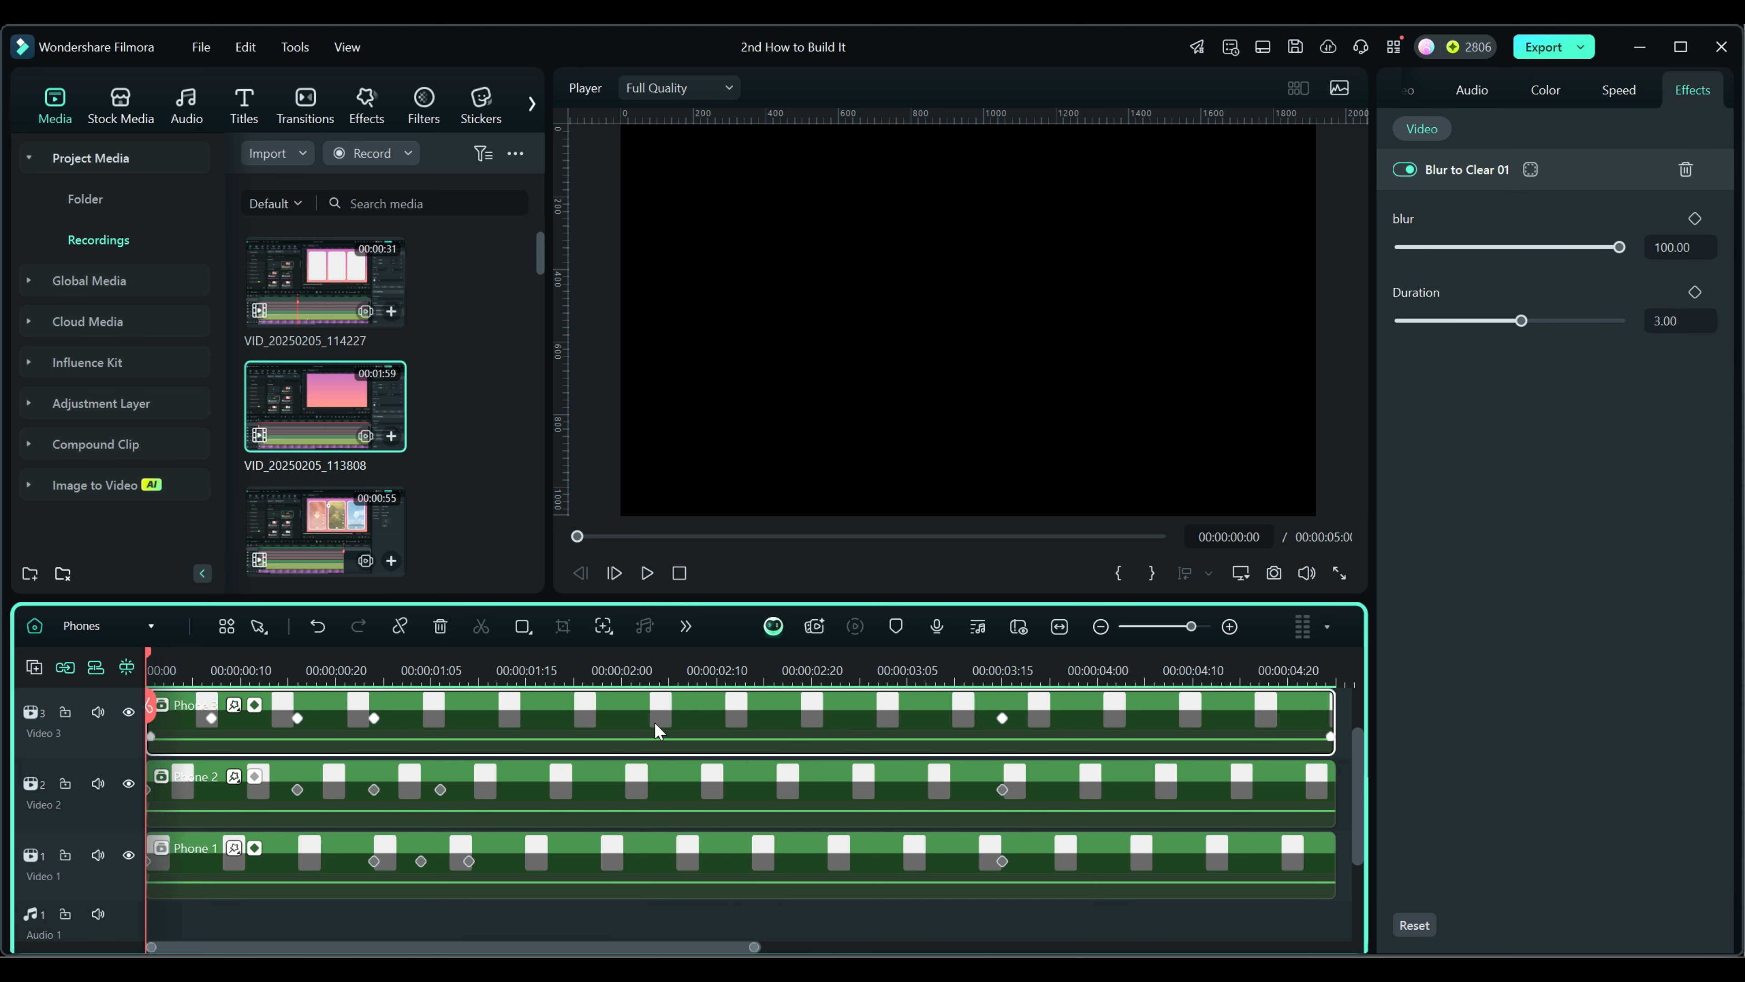
pyautogui.moveTo(1522, 322); pyautogui.dragTo(1630, 339)
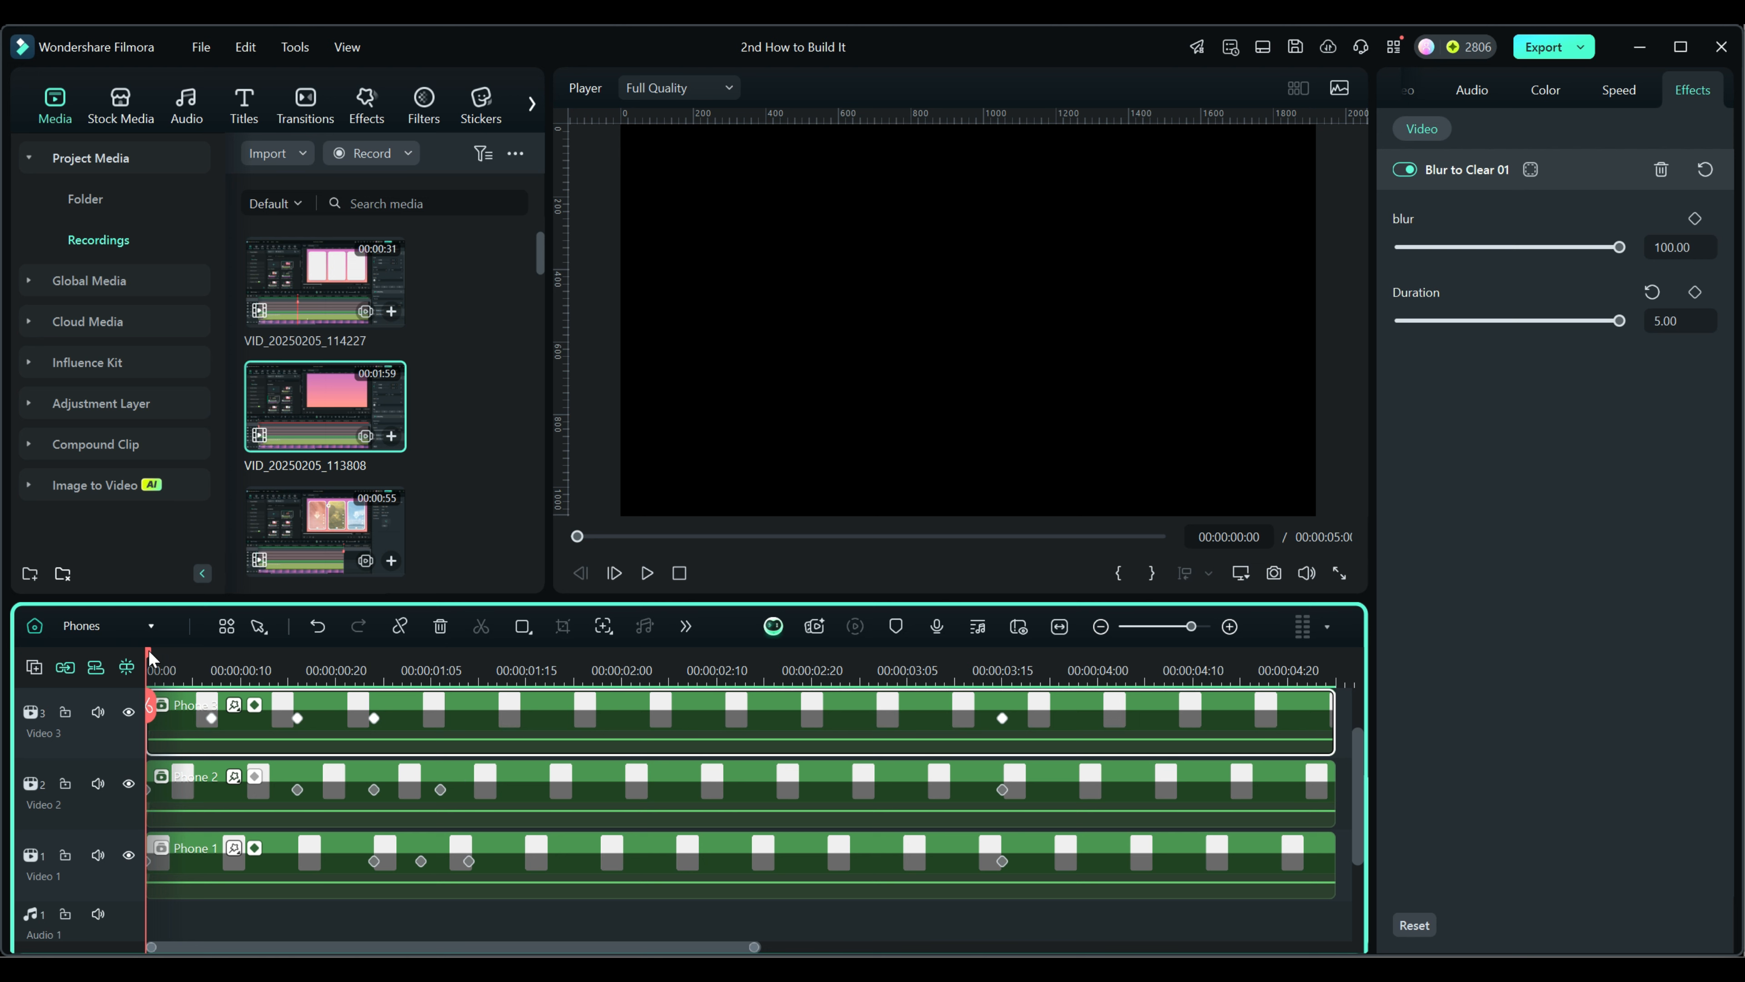
pyautogui.moveTo(151, 657); pyautogui.dragTo(194, 657)
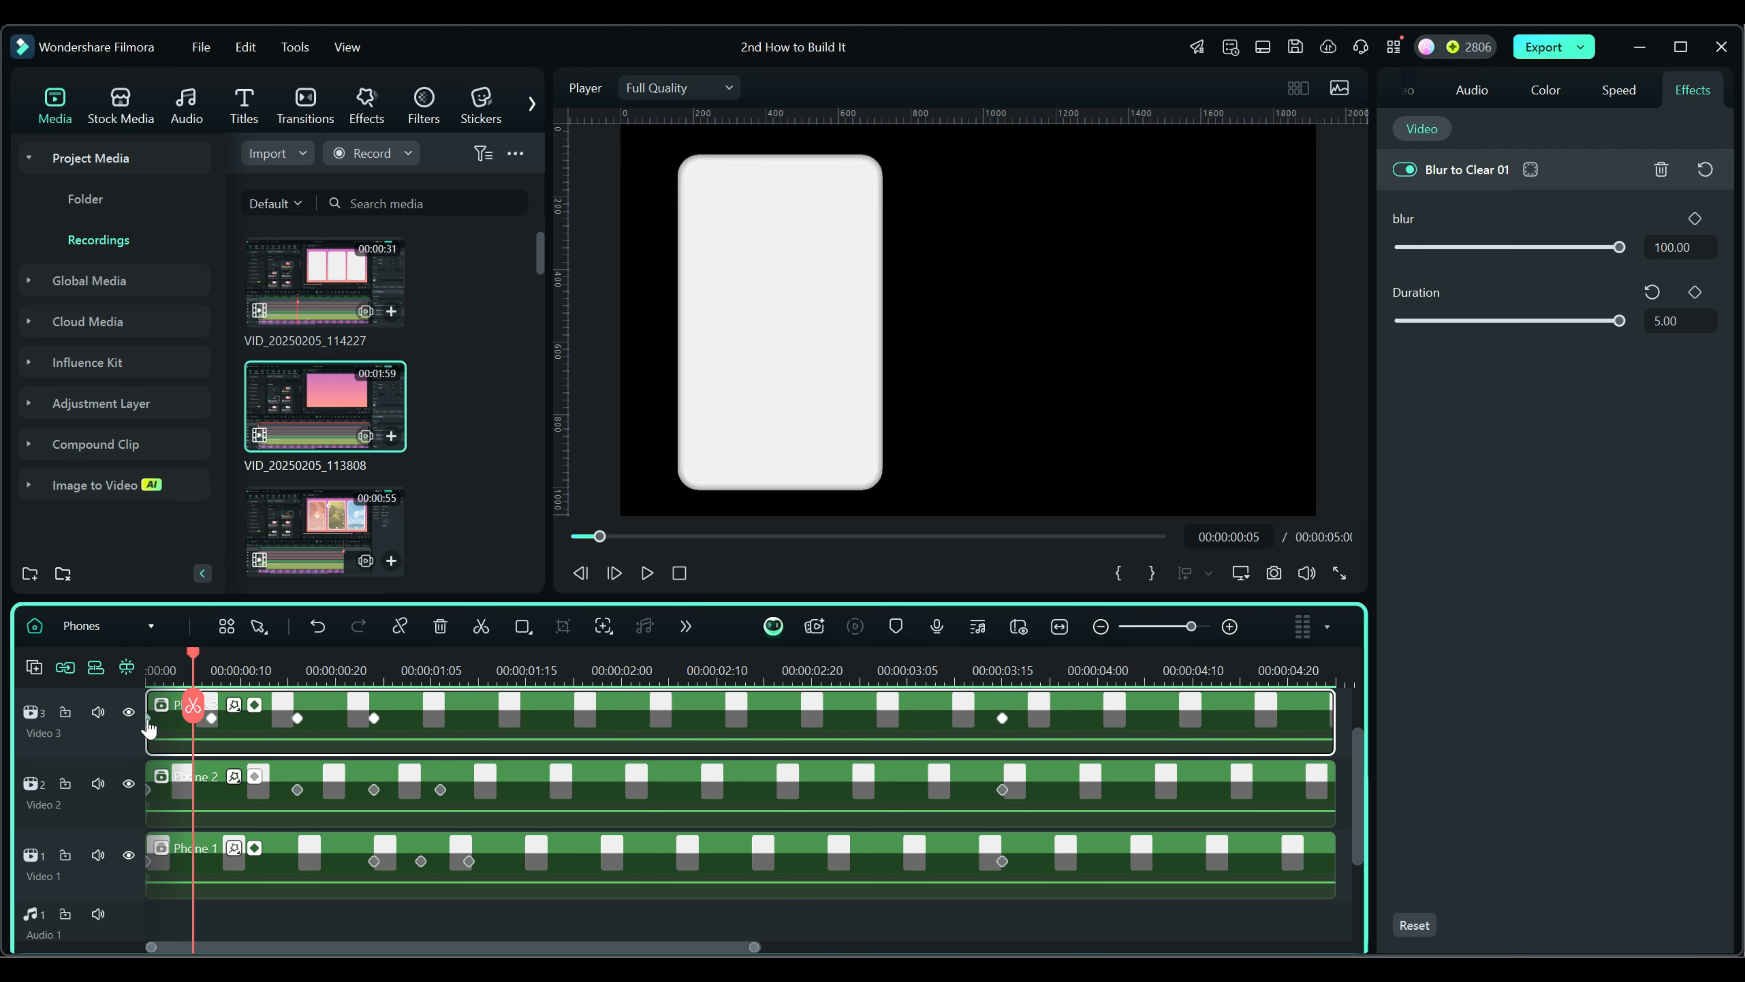
pyautogui.press('Home')
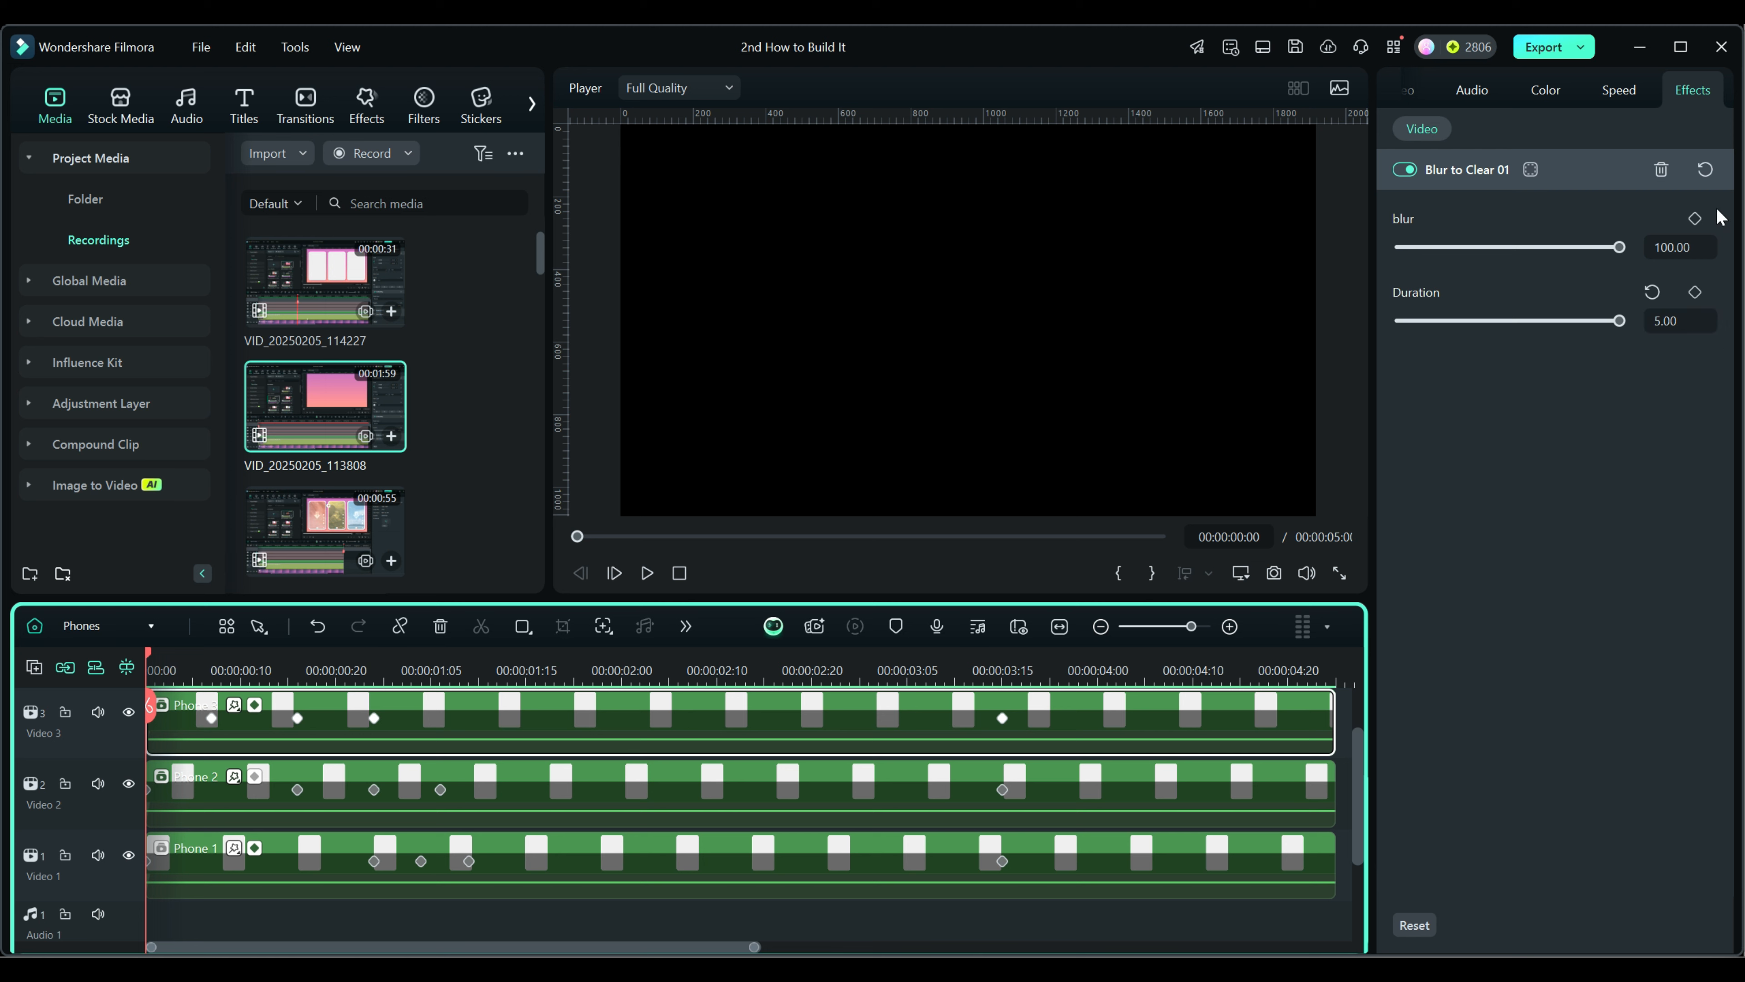
pyautogui.click(1695, 218)
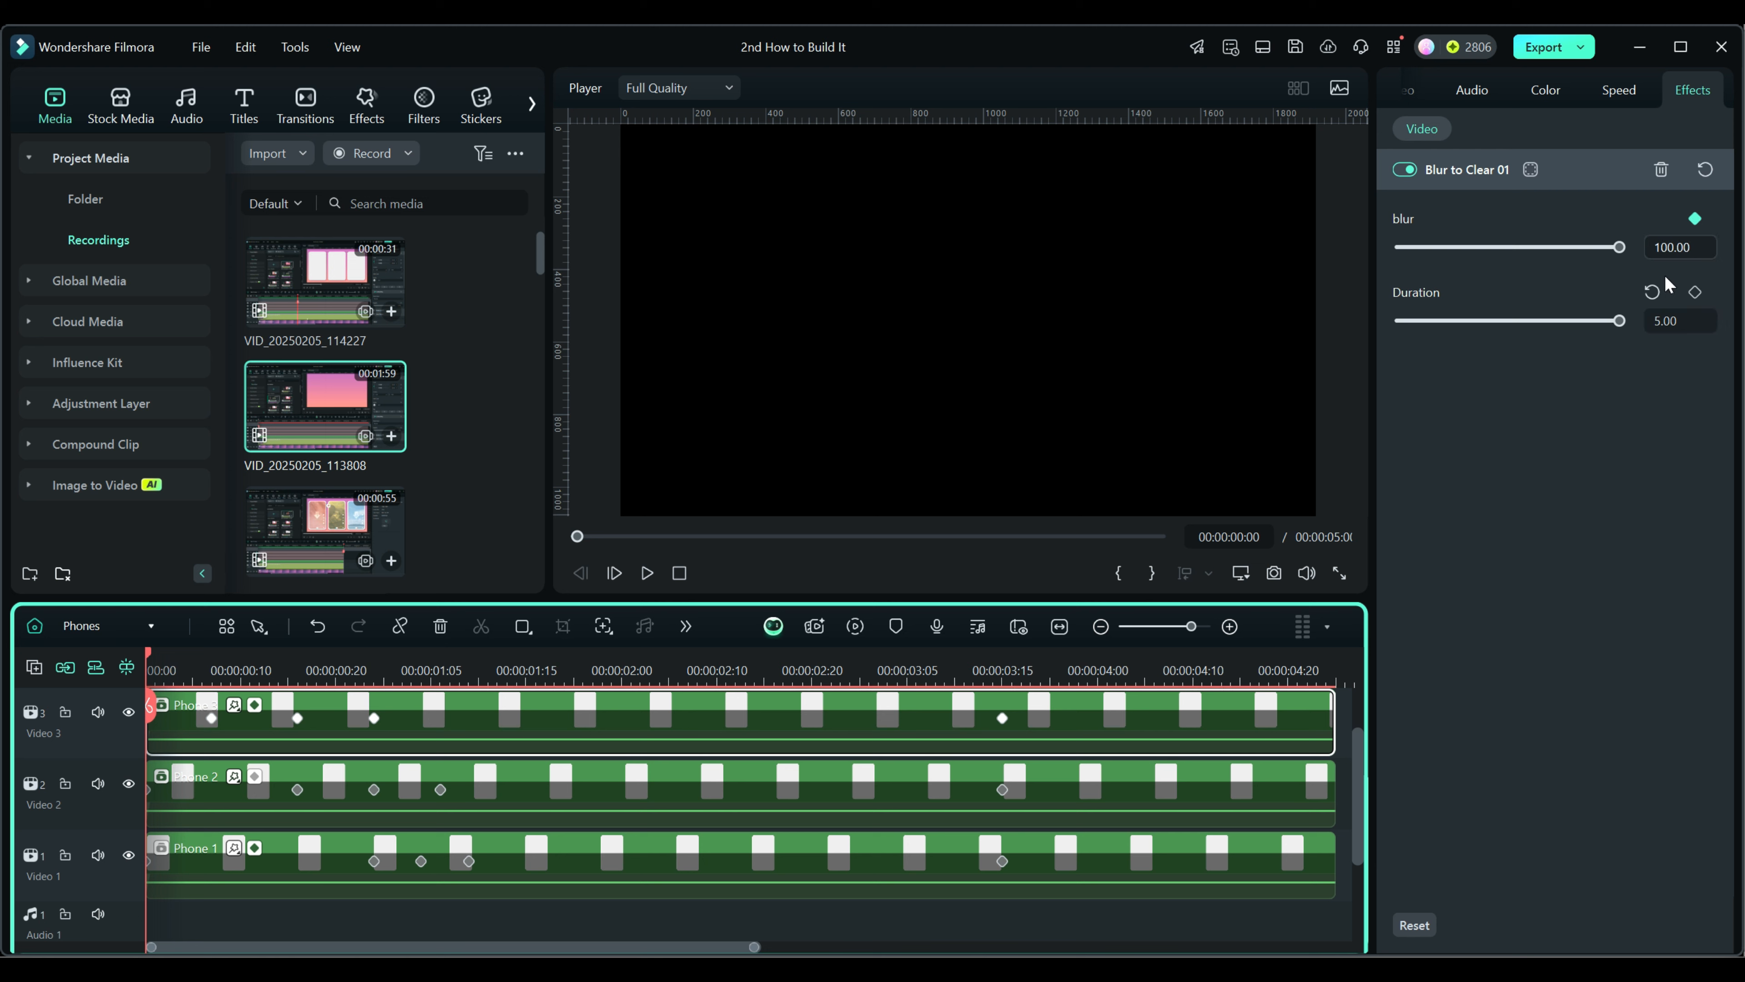
# On Phone 2 and Phone 1, set the Blur to Clear 01 duration to 5.00 and add a blur keyframe of 100 at 00:00:00:00
pyautogui.click(151, 799)
pyautogui.moveTo(1522, 321); pyautogui.dragTo(1620, 321)
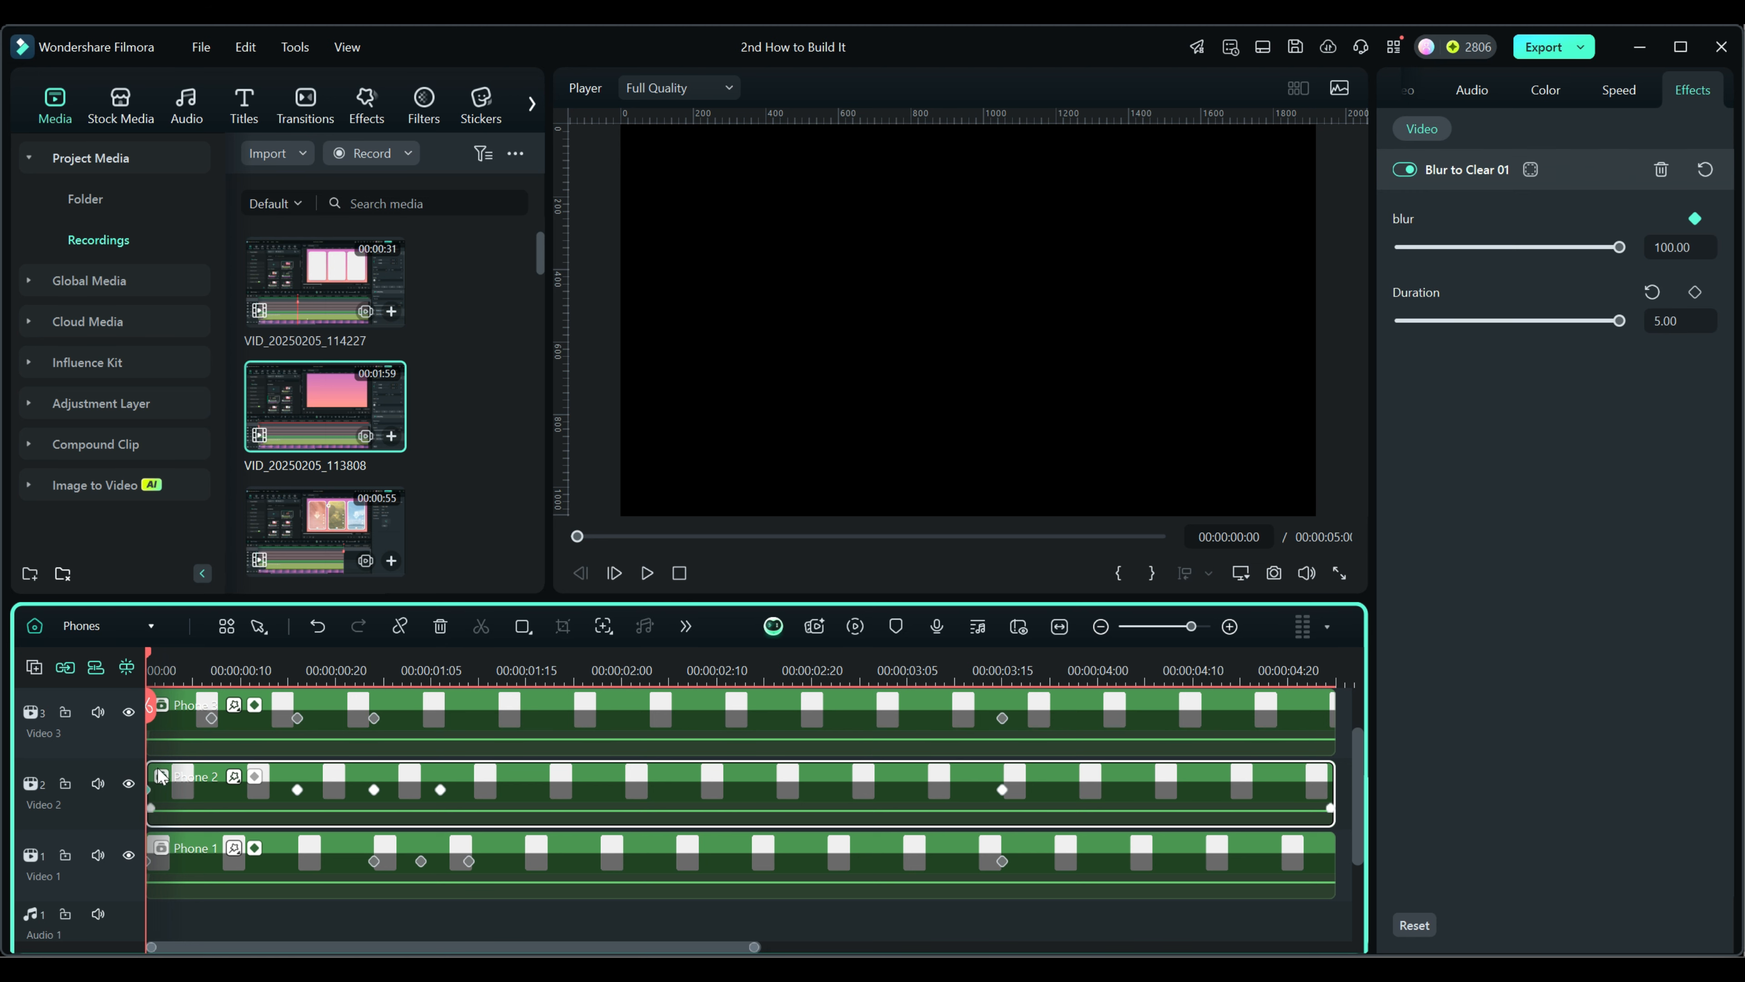
pyautogui.click(187, 701)
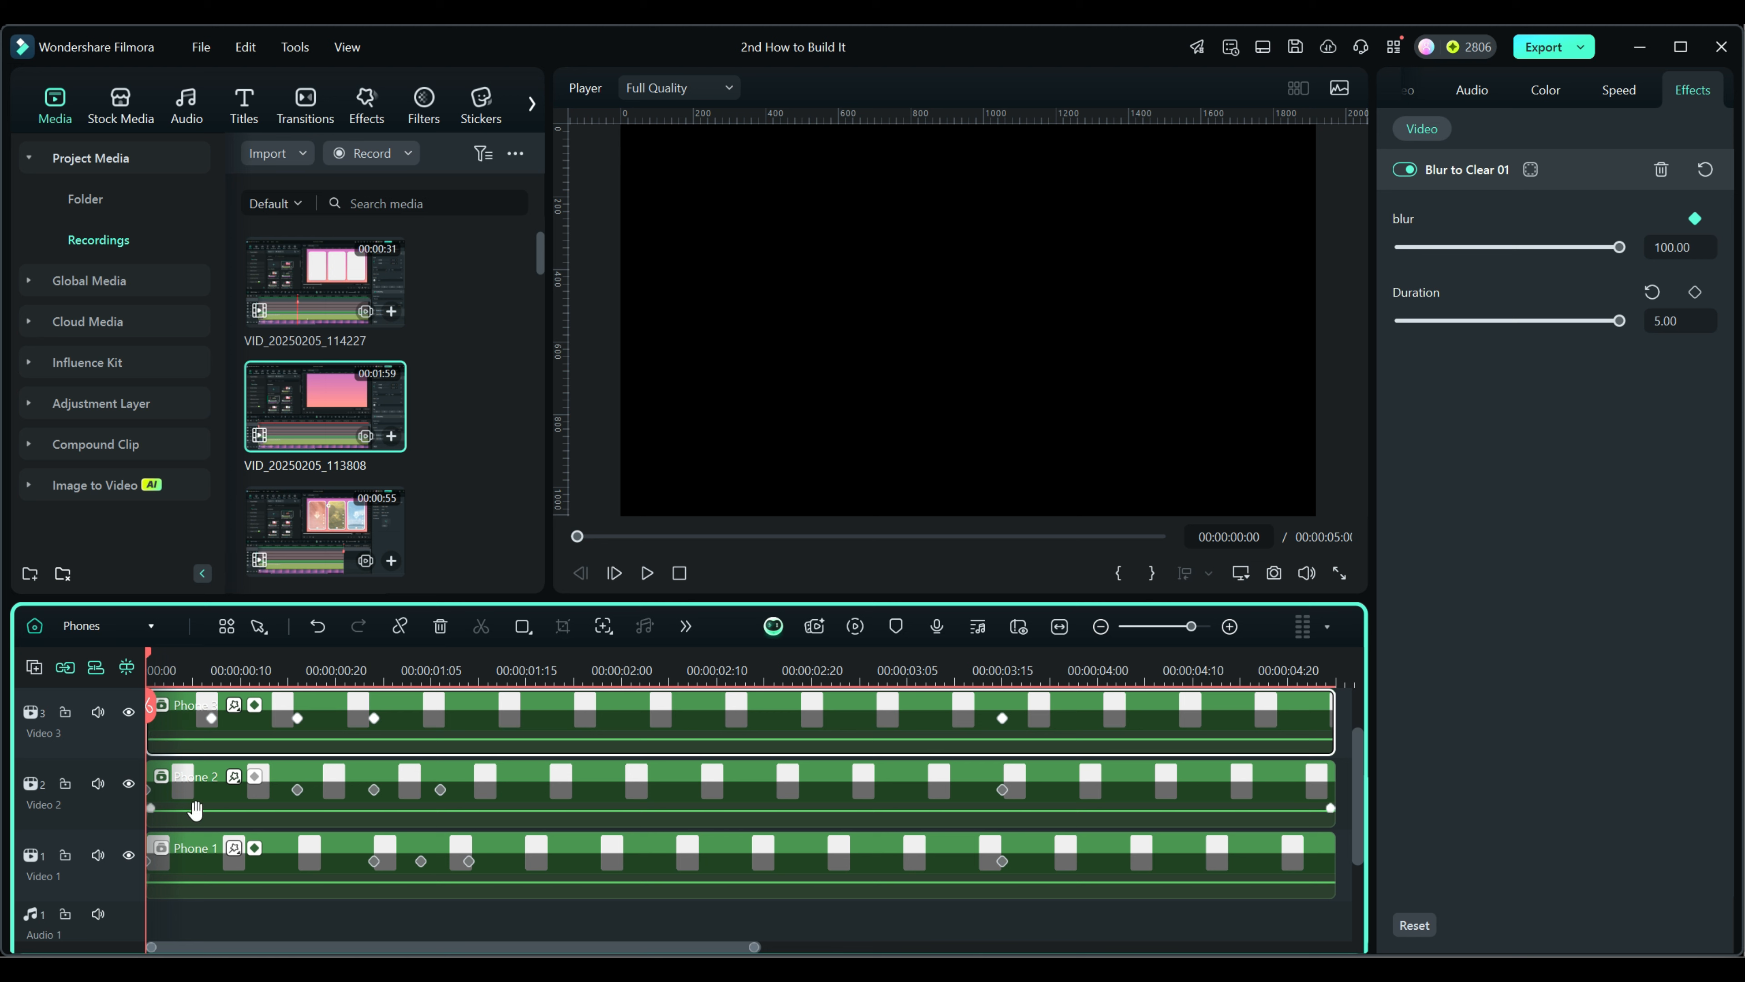
pyautogui.click(194, 852)
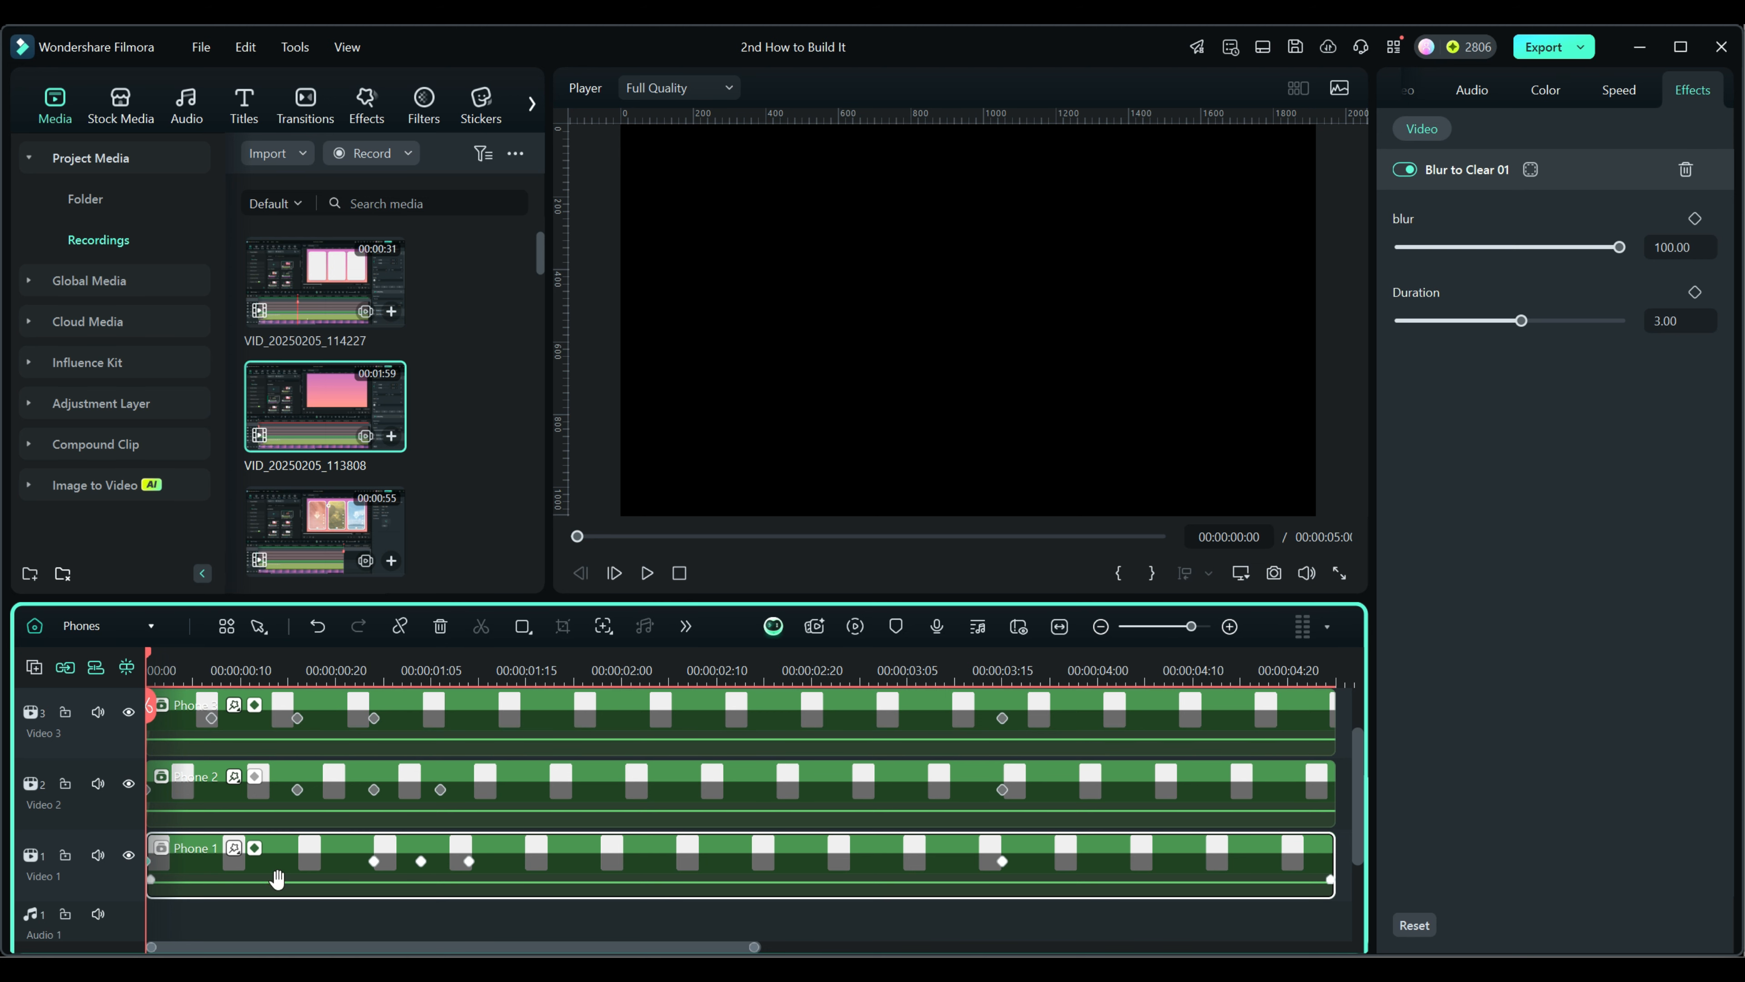
pyautogui.moveTo(1522, 320); pyautogui.dragTo(1619, 320)
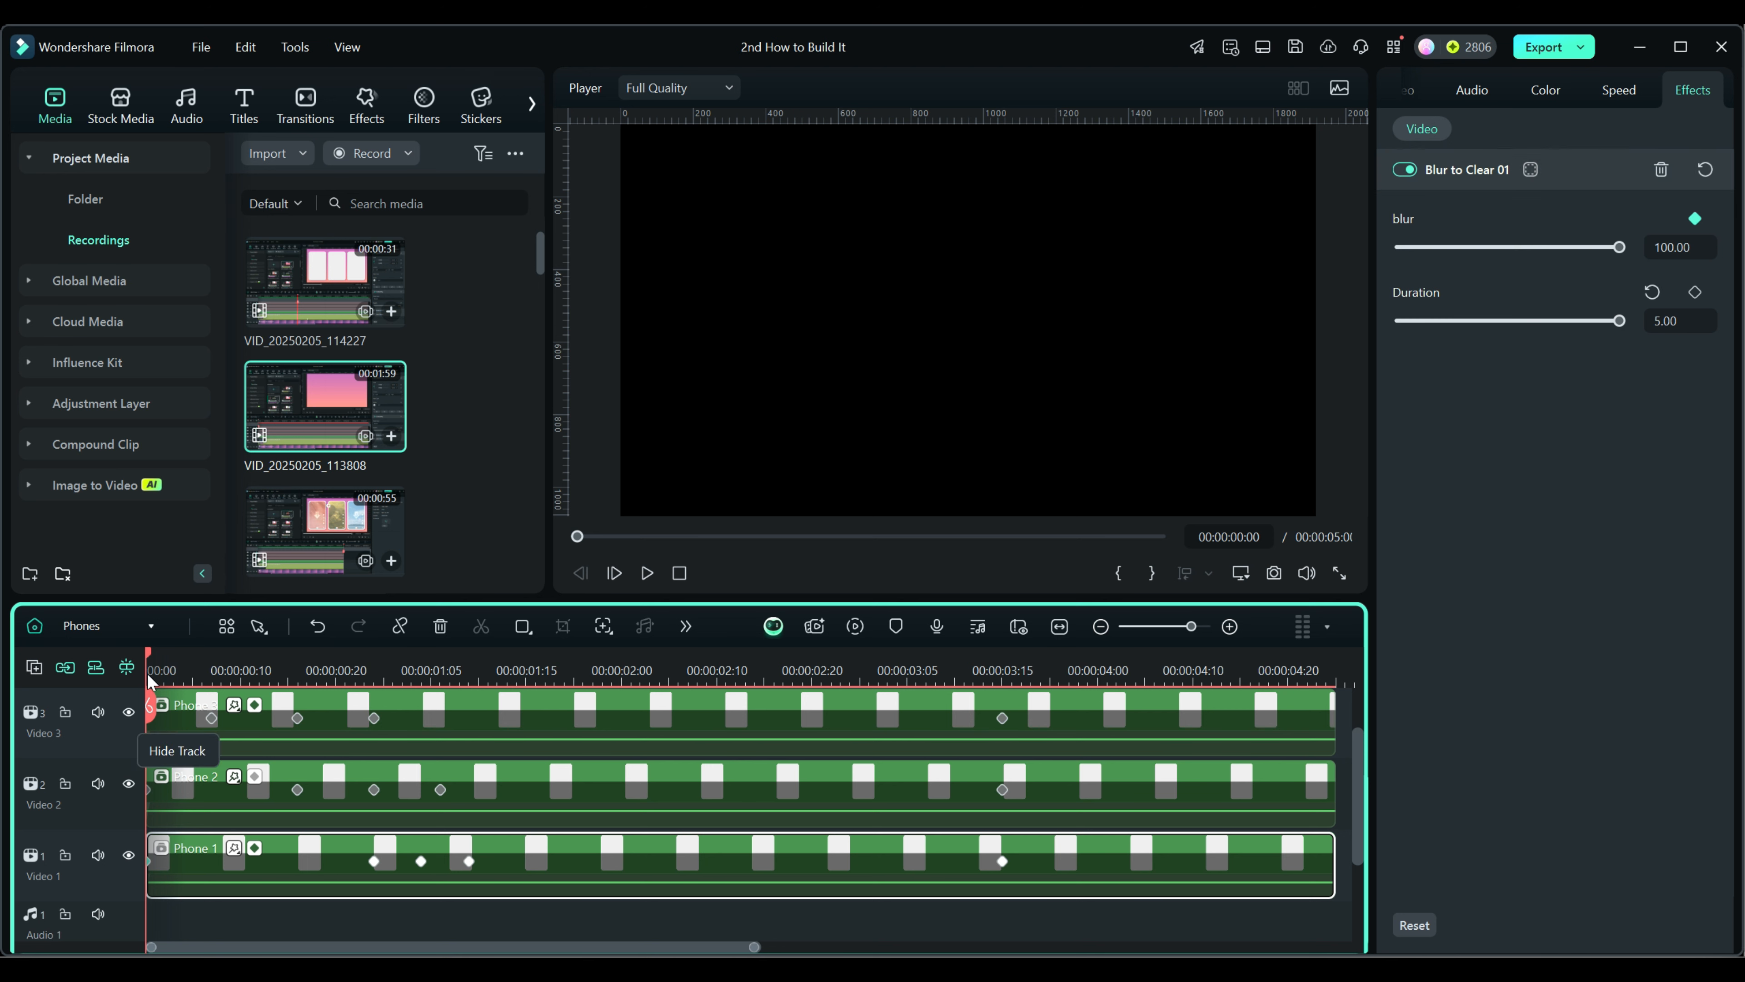
pyautogui.moveTo(154, 649); pyautogui.dragTo(119, 650)
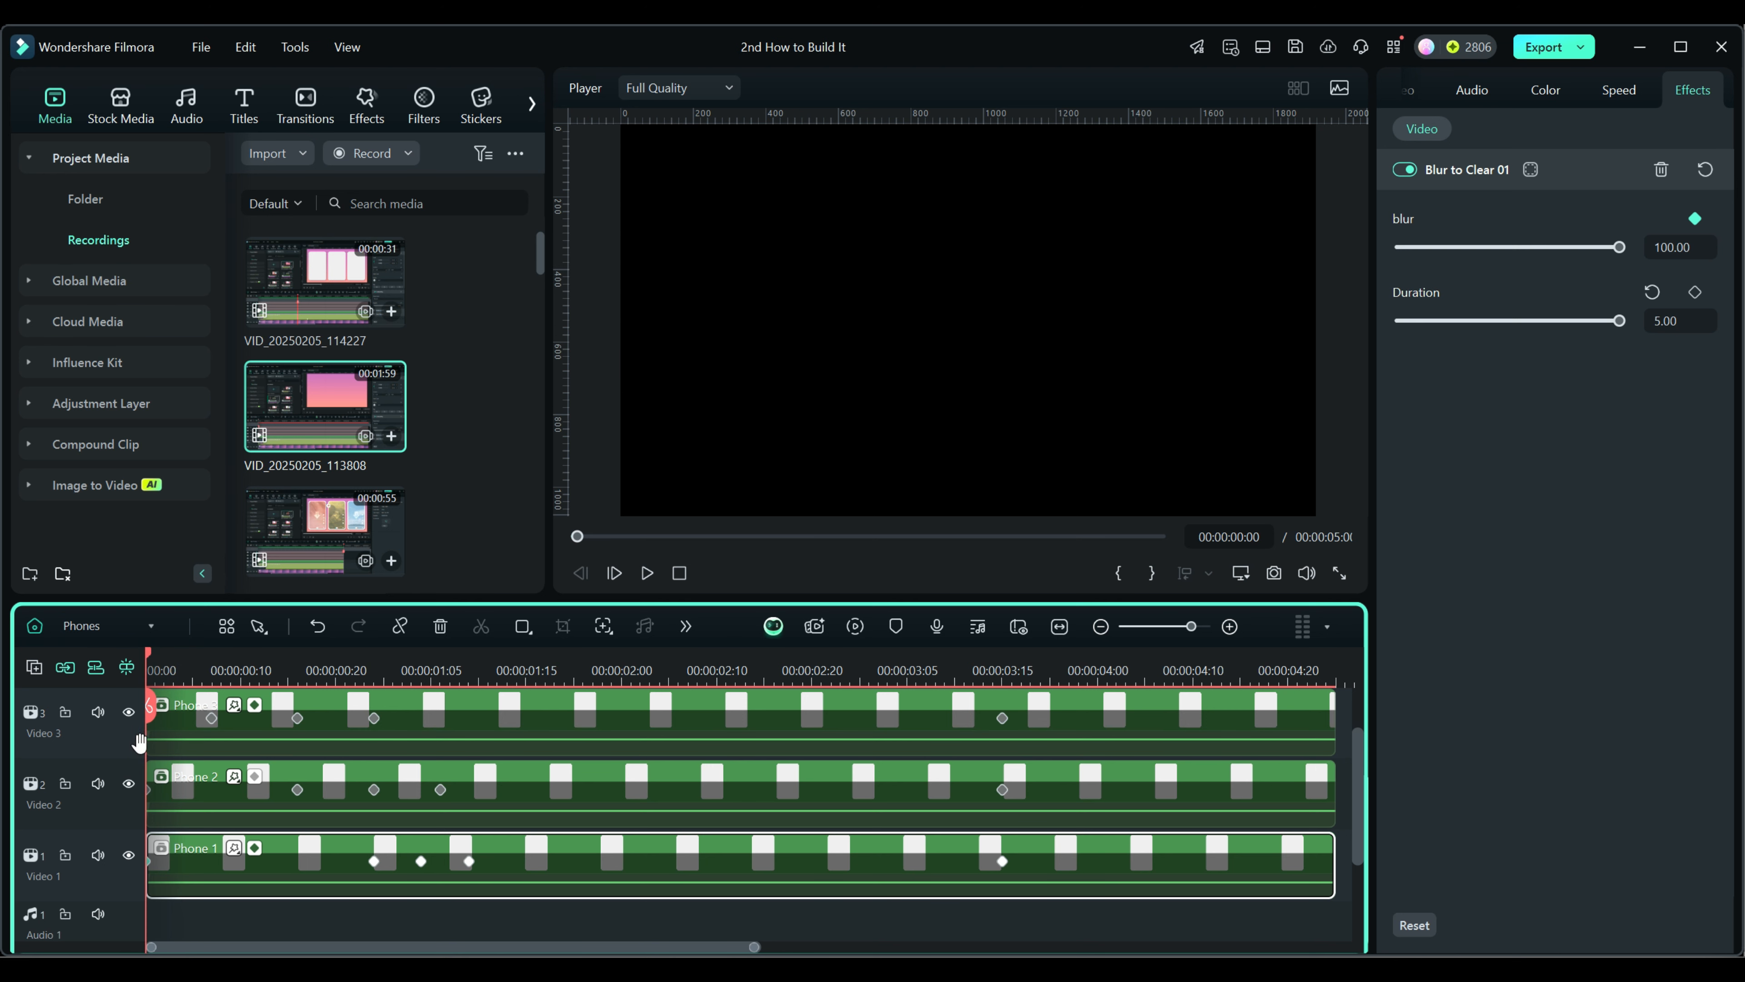
# Keyframe Phone 3's blur at 100 on 00:00:00:21 and at 0 on 00:00:00:24, where its slide-in ends
pyautogui.click(375, 716)
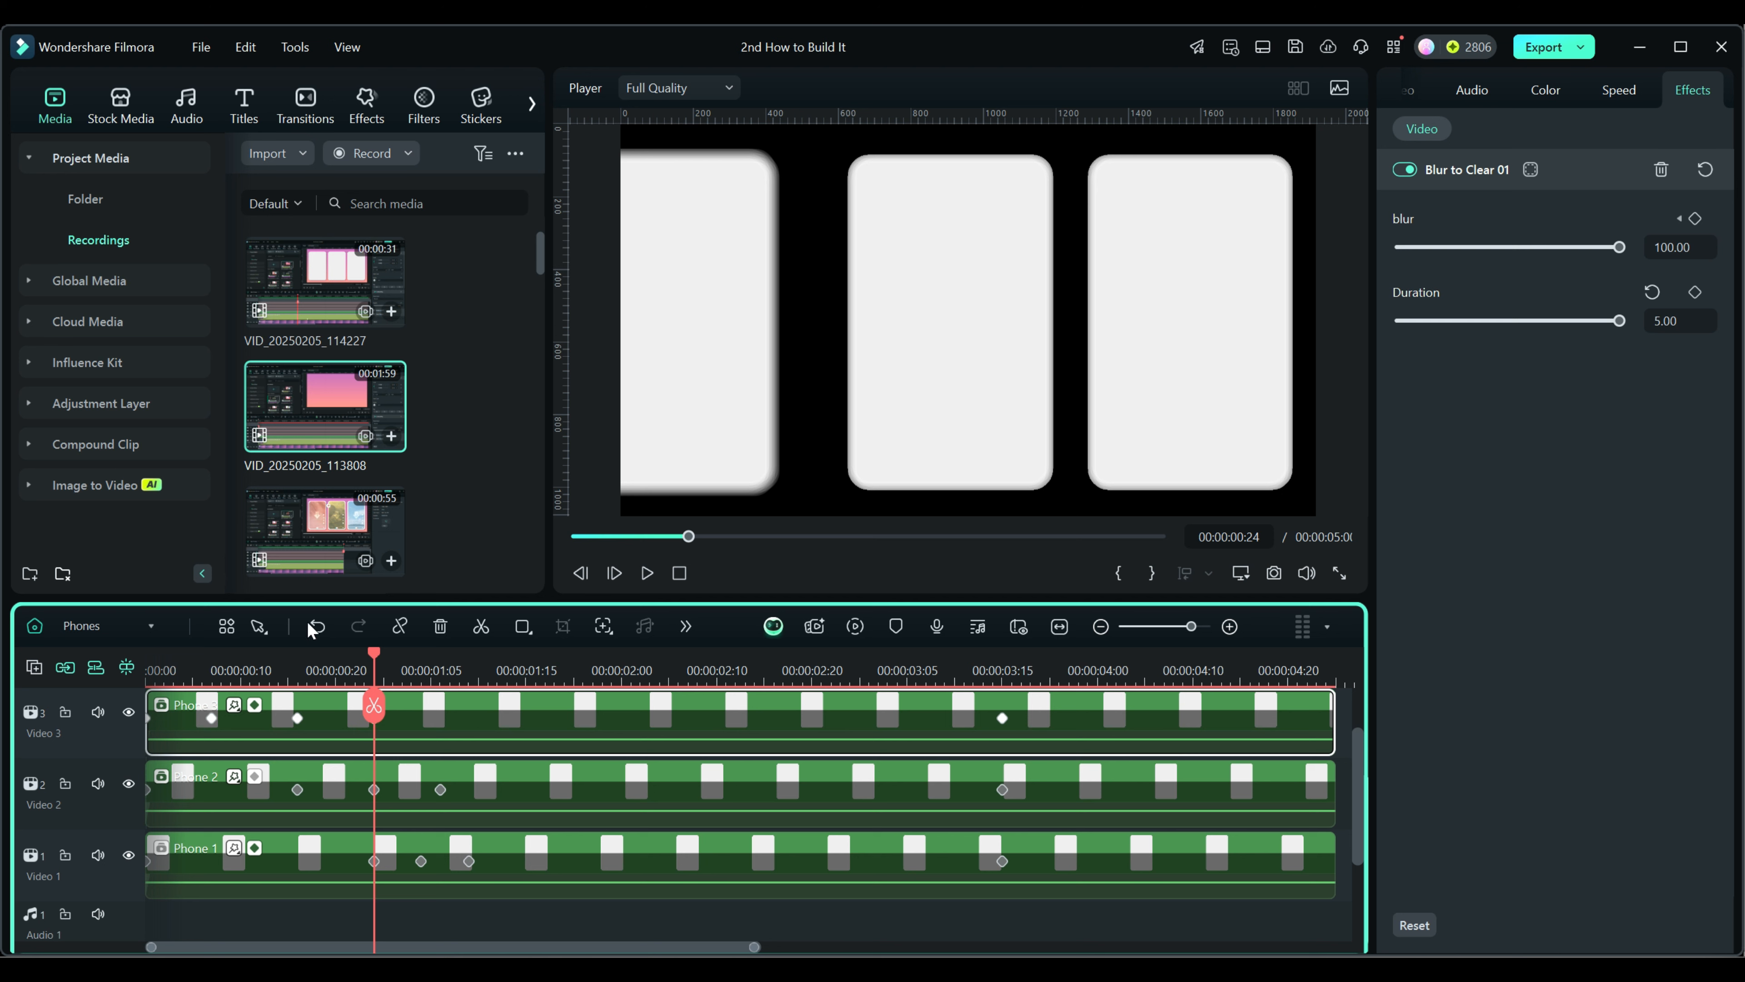
pyautogui.moveTo(375, 653)
pyautogui.mouseDown()
pyautogui.moveTo(299, 652)
pyautogui.moveTo(345, 663)
pyautogui.mouseUp()
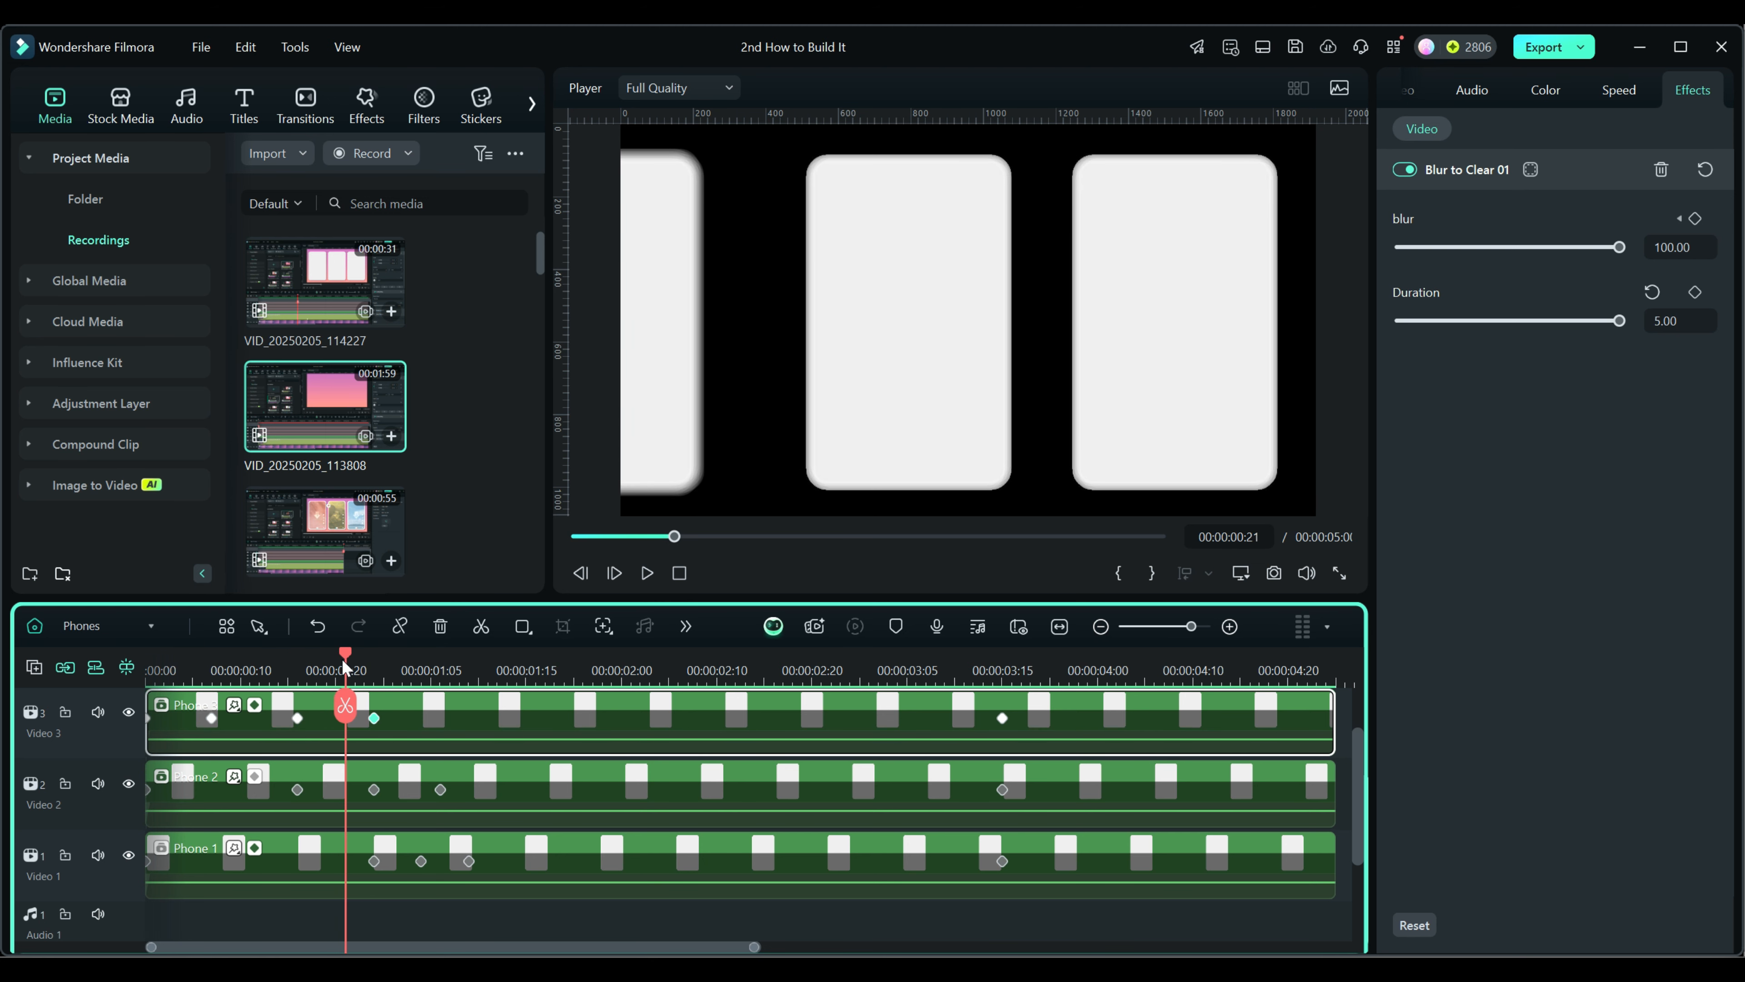
pyautogui.click(1695, 220)
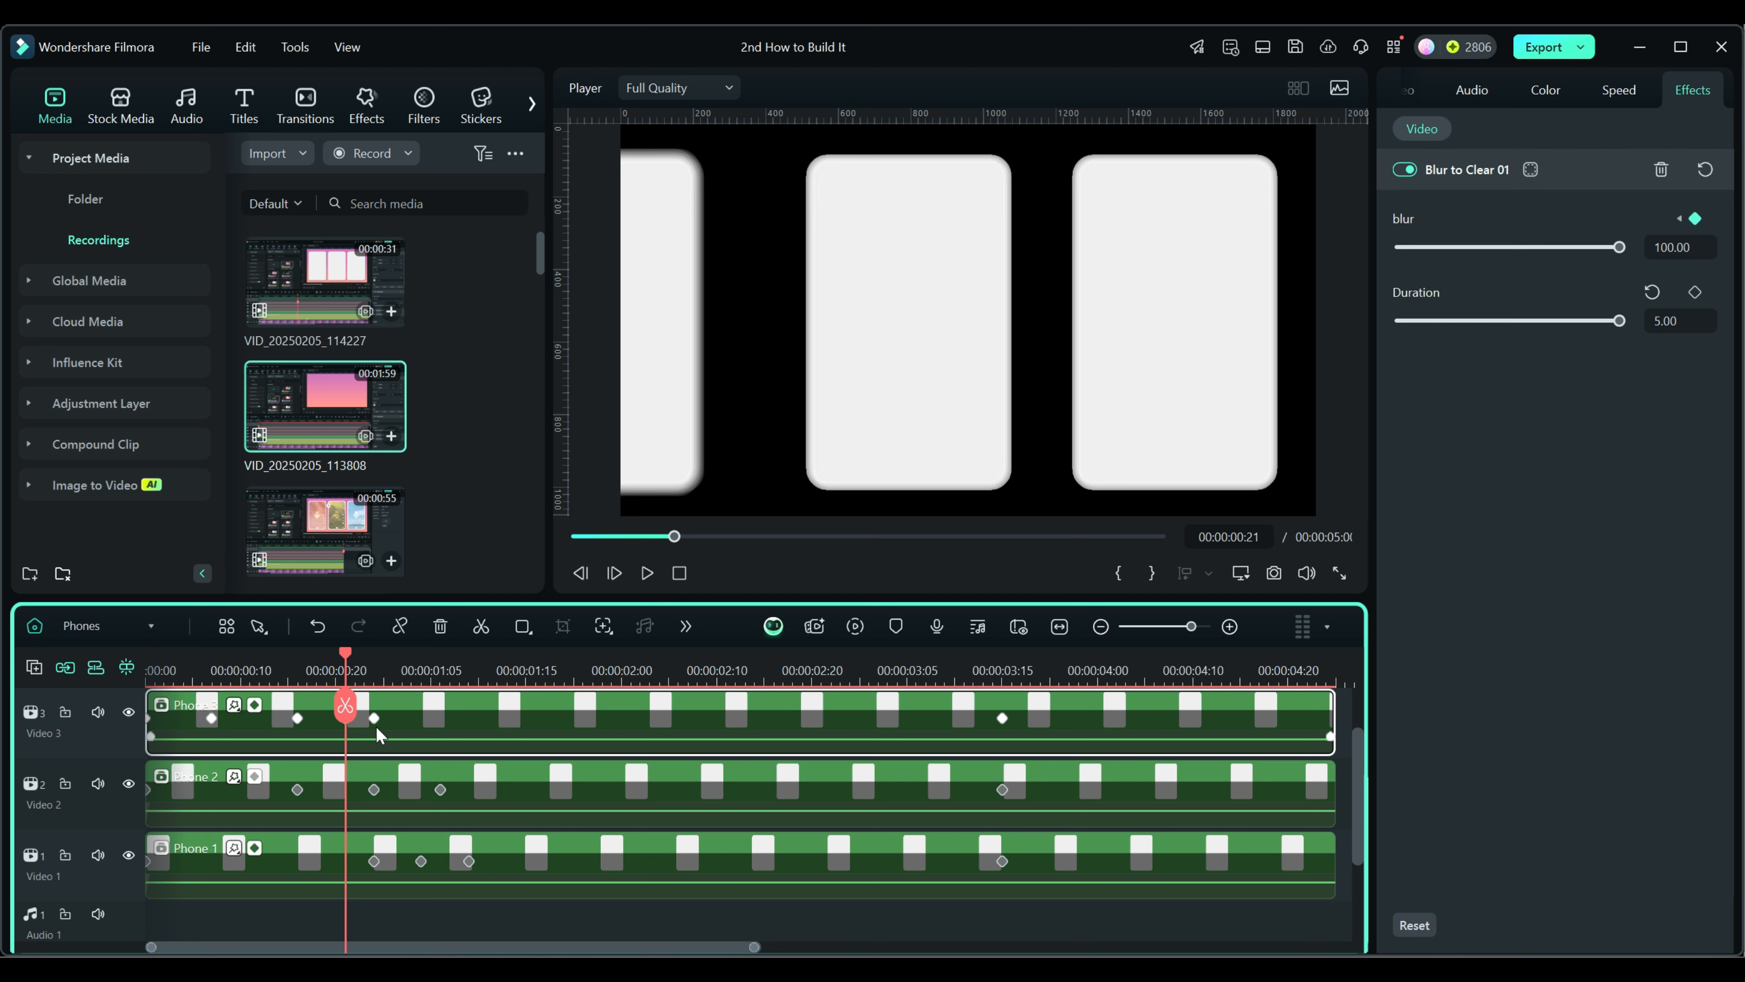
pyautogui.click(373, 718)
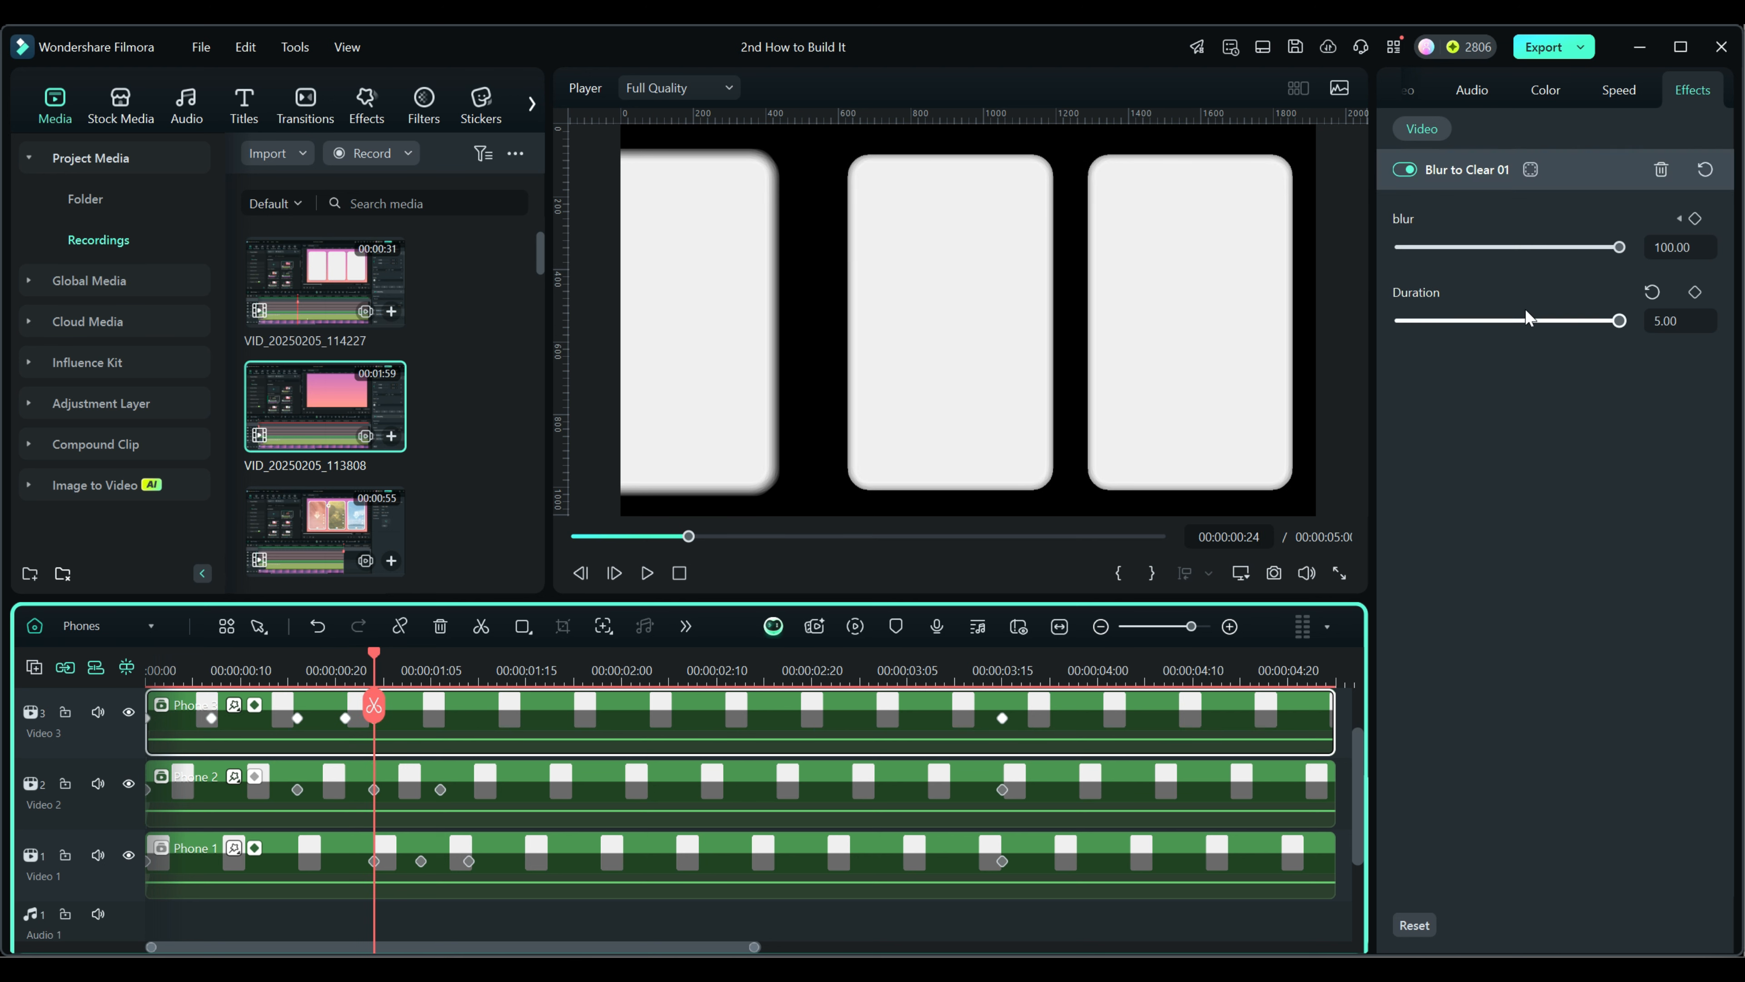
pyautogui.moveTo(1619, 247); pyautogui.dragTo(1371, 248)
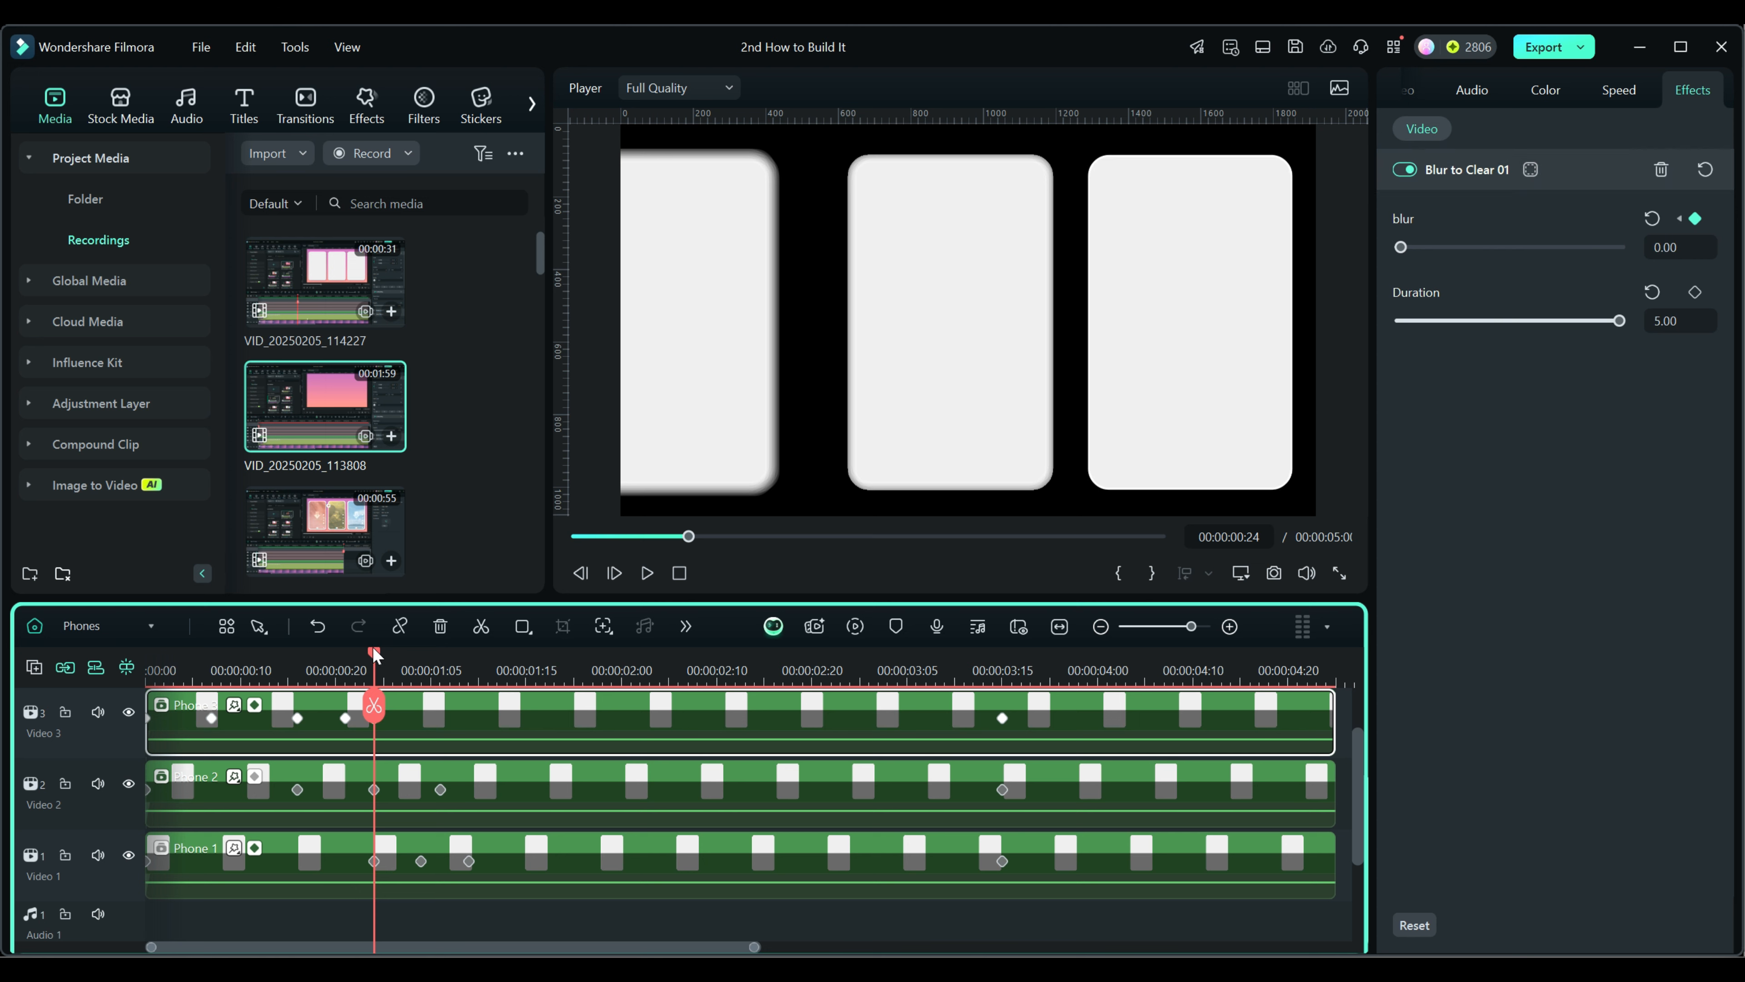
pyautogui.moveTo(356, 647)
pyautogui.mouseDown()
pyautogui.moveTo(339, 648)
pyautogui.moveTo(386, 657)
pyautogui.moveTo(337, 657)
pyautogui.moveTo(382, 668)
pyautogui.moveTo(348, 664)
pyautogui.mouseUp()
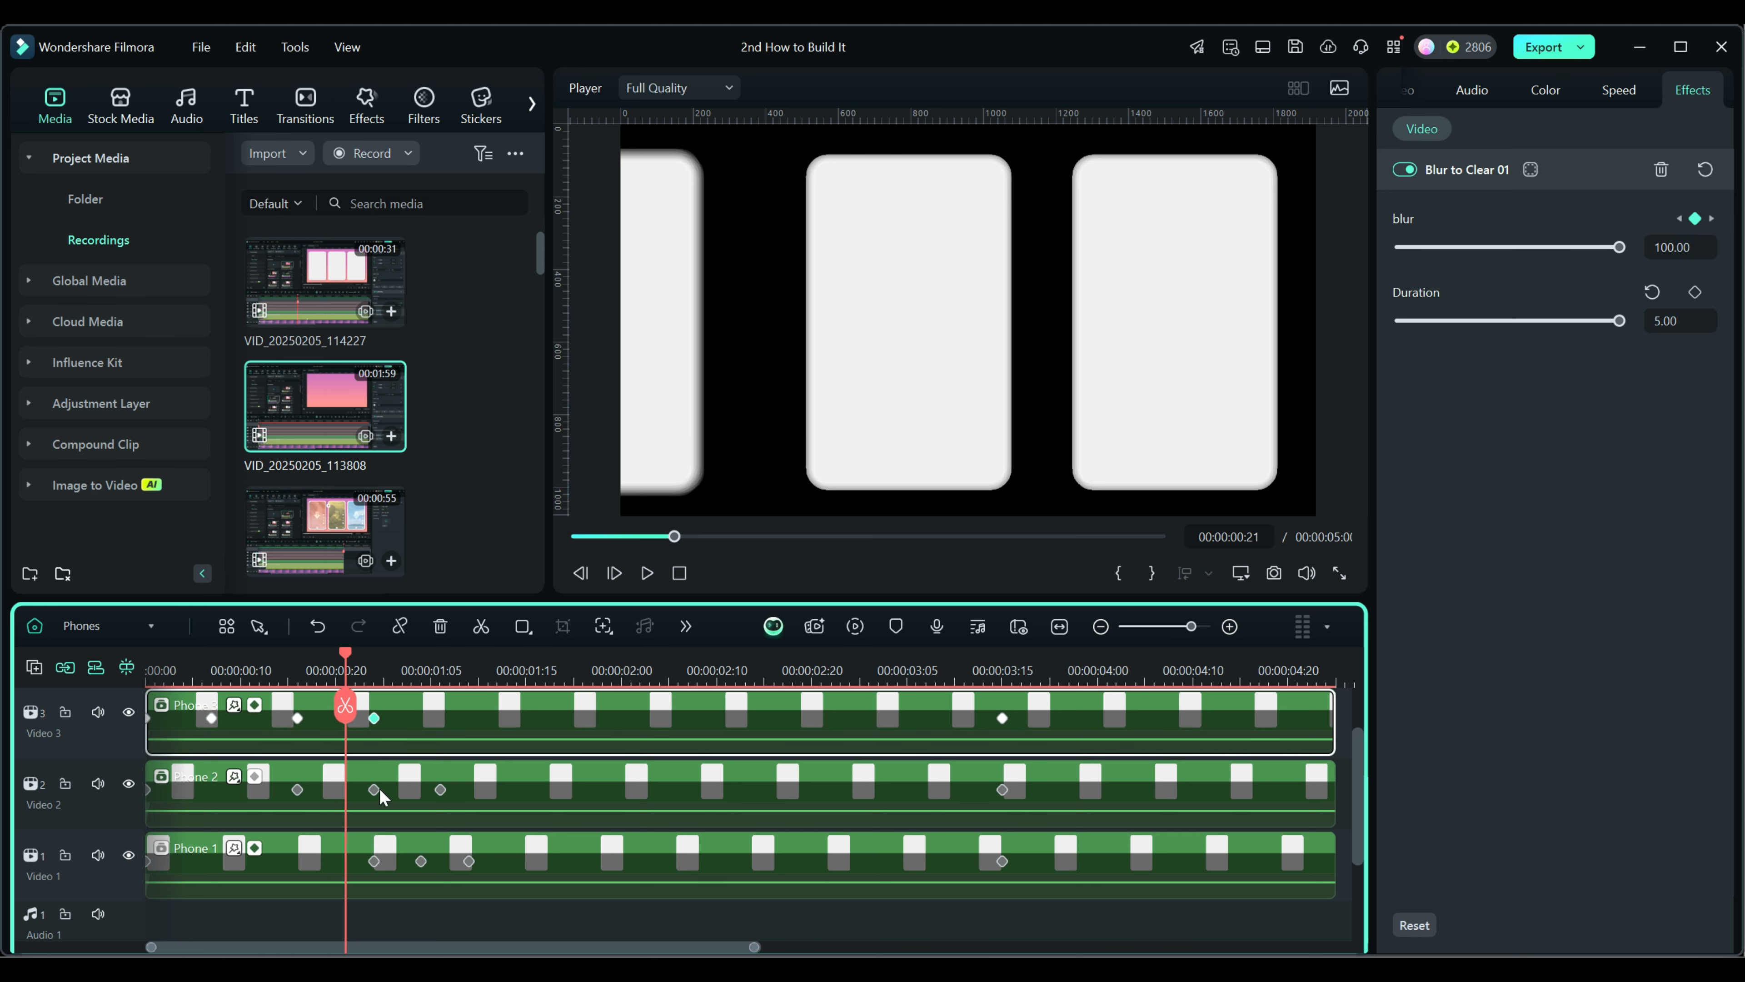
# Keyframe Phone 2's blur at 100 on 00:00:01:04 and at 0 on its 00:00:01:06 keyframe
pyautogui.click(440, 789)
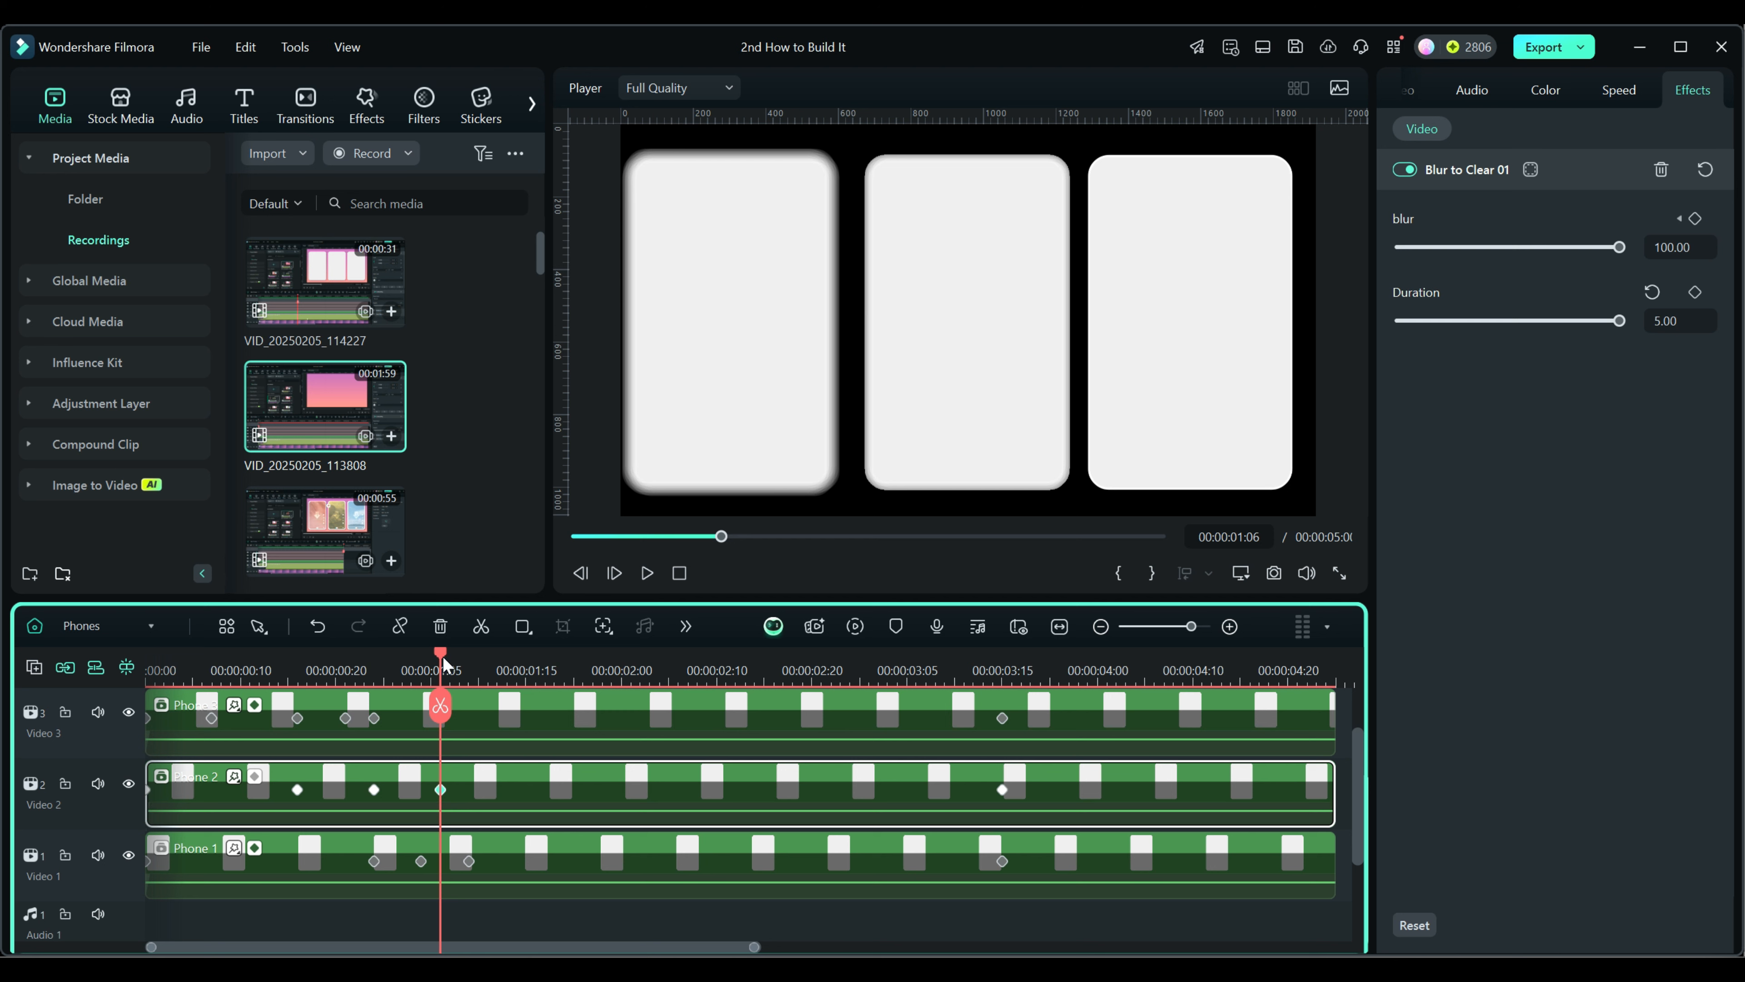
pyautogui.moveTo(440, 657)
pyautogui.mouseDown()
pyautogui.moveTo(385, 645)
pyautogui.moveTo(412, 647)
pyautogui.mouseUp()
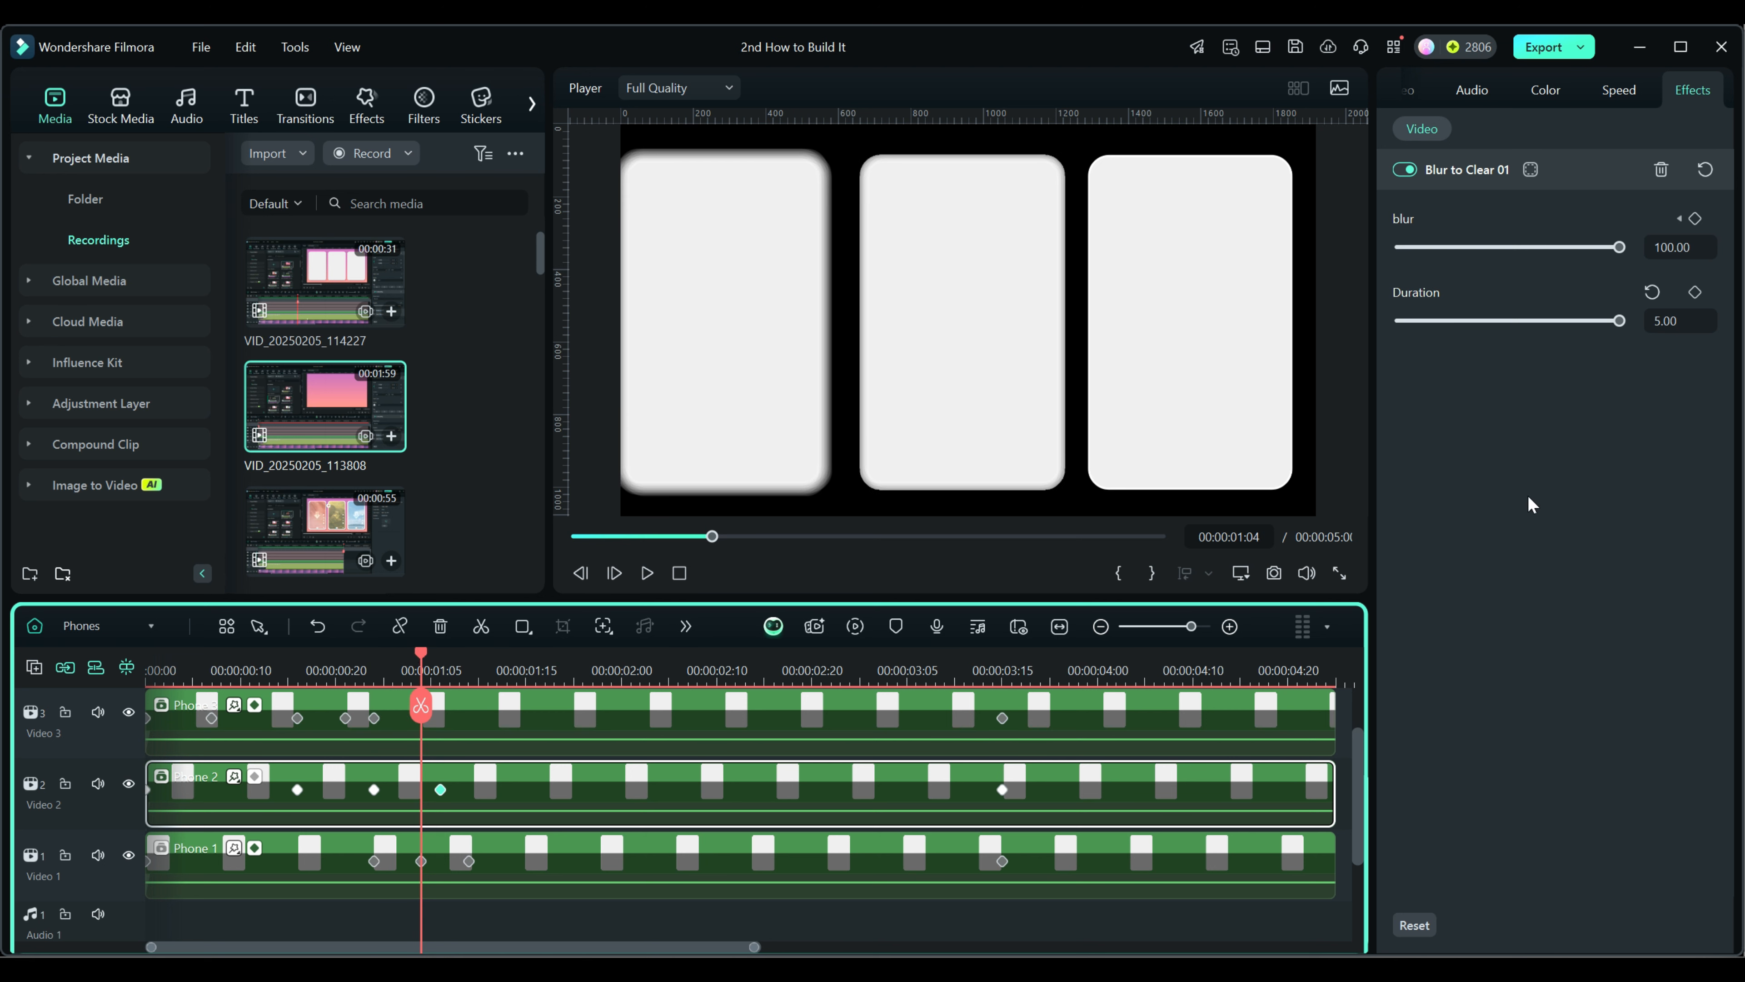
pyautogui.click(1695, 218)
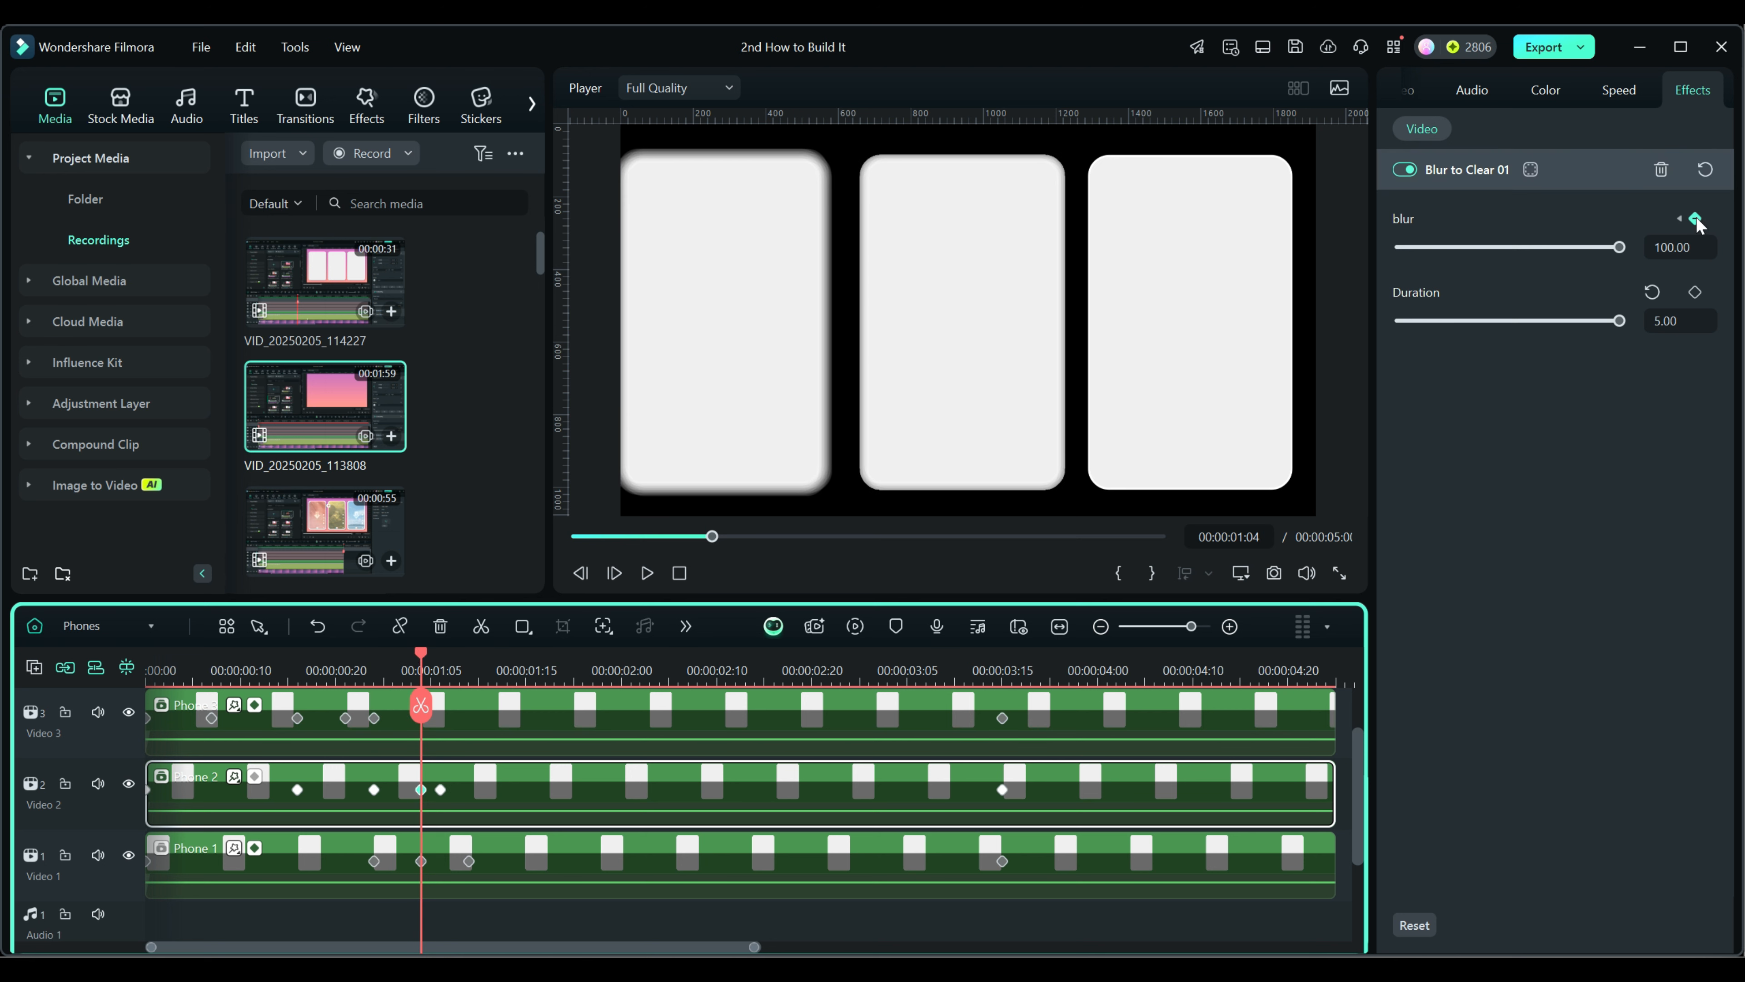
pyautogui.click(441, 789)
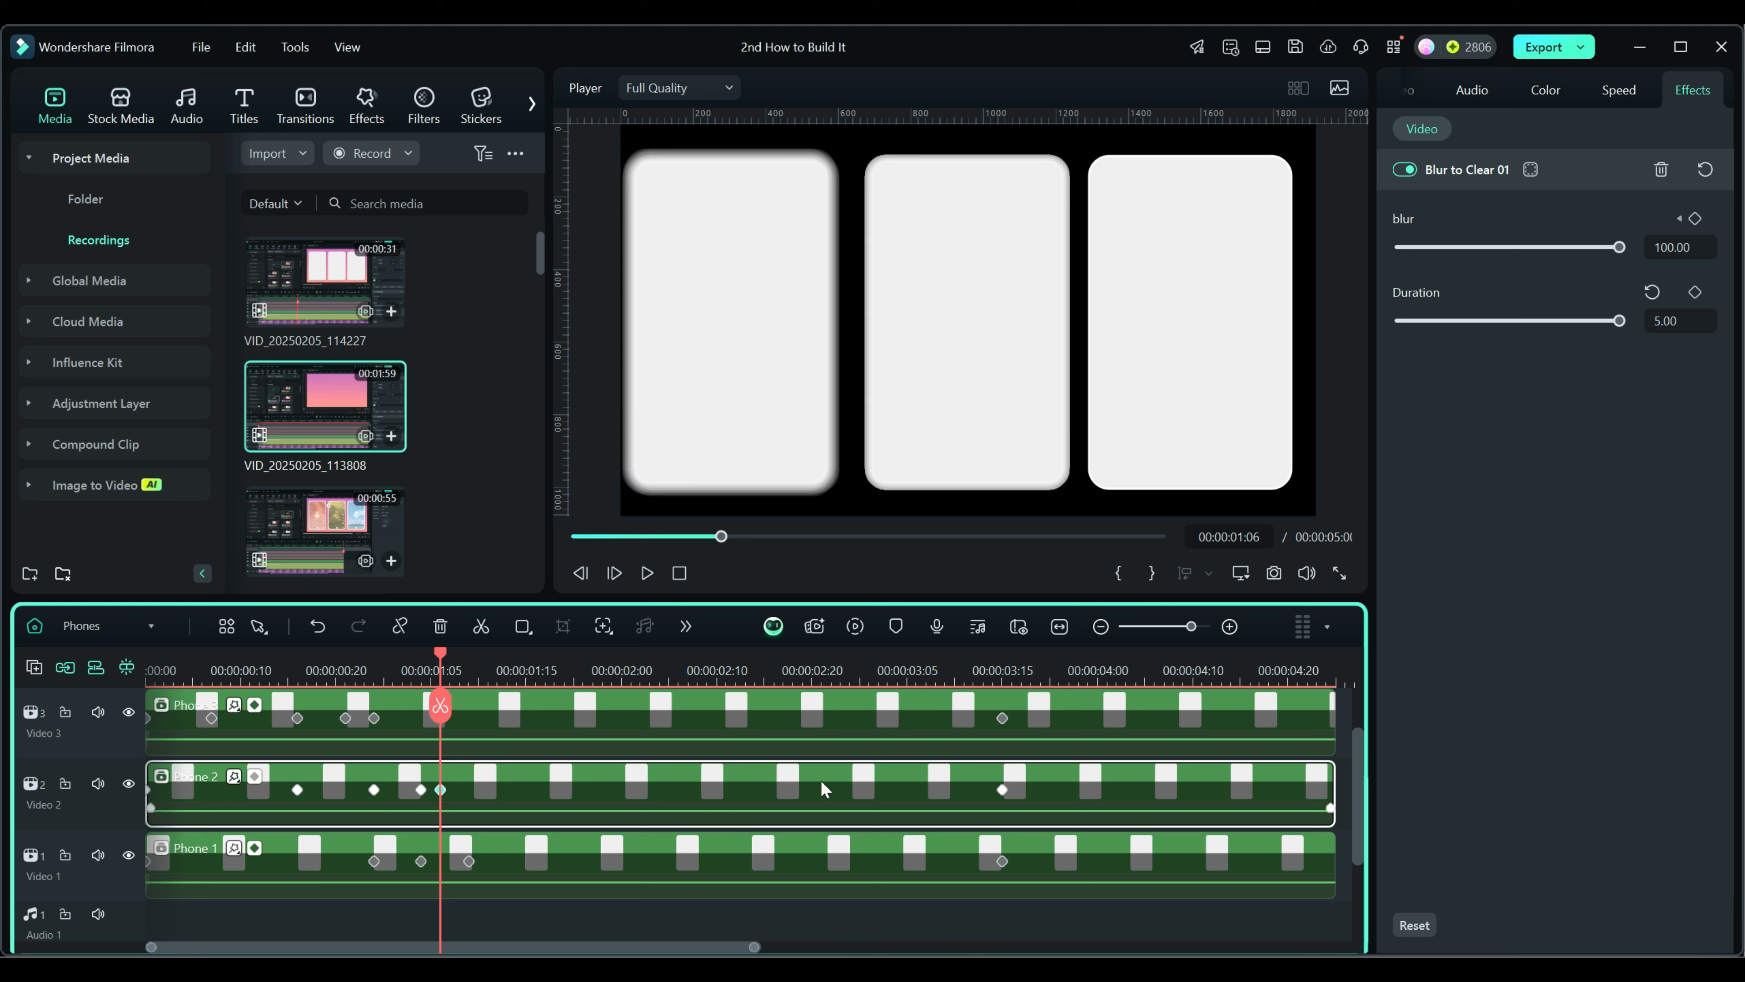
pyautogui.moveTo(1629, 246); pyautogui.dragTo(1304, 242)
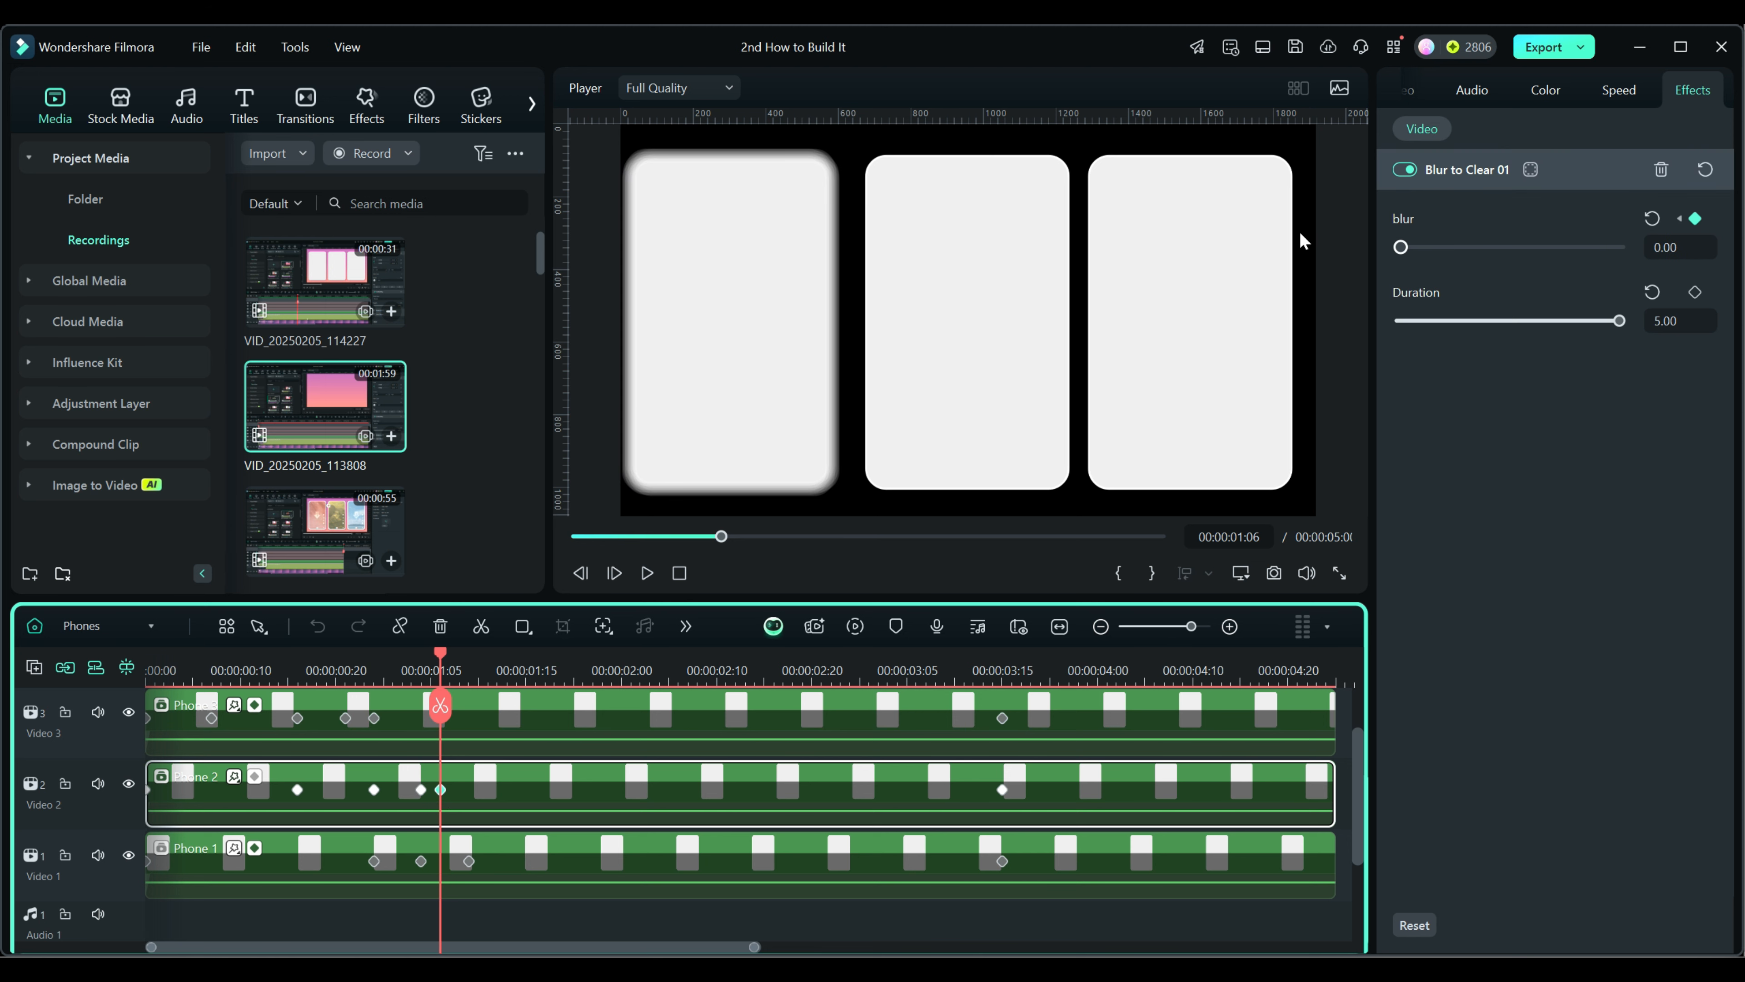
# Keyframe Phone 1's blur at 100 on 00:00:01:06 and at 0 on its 00:00:01:09 keyframe
pyautogui.click(572, 876)
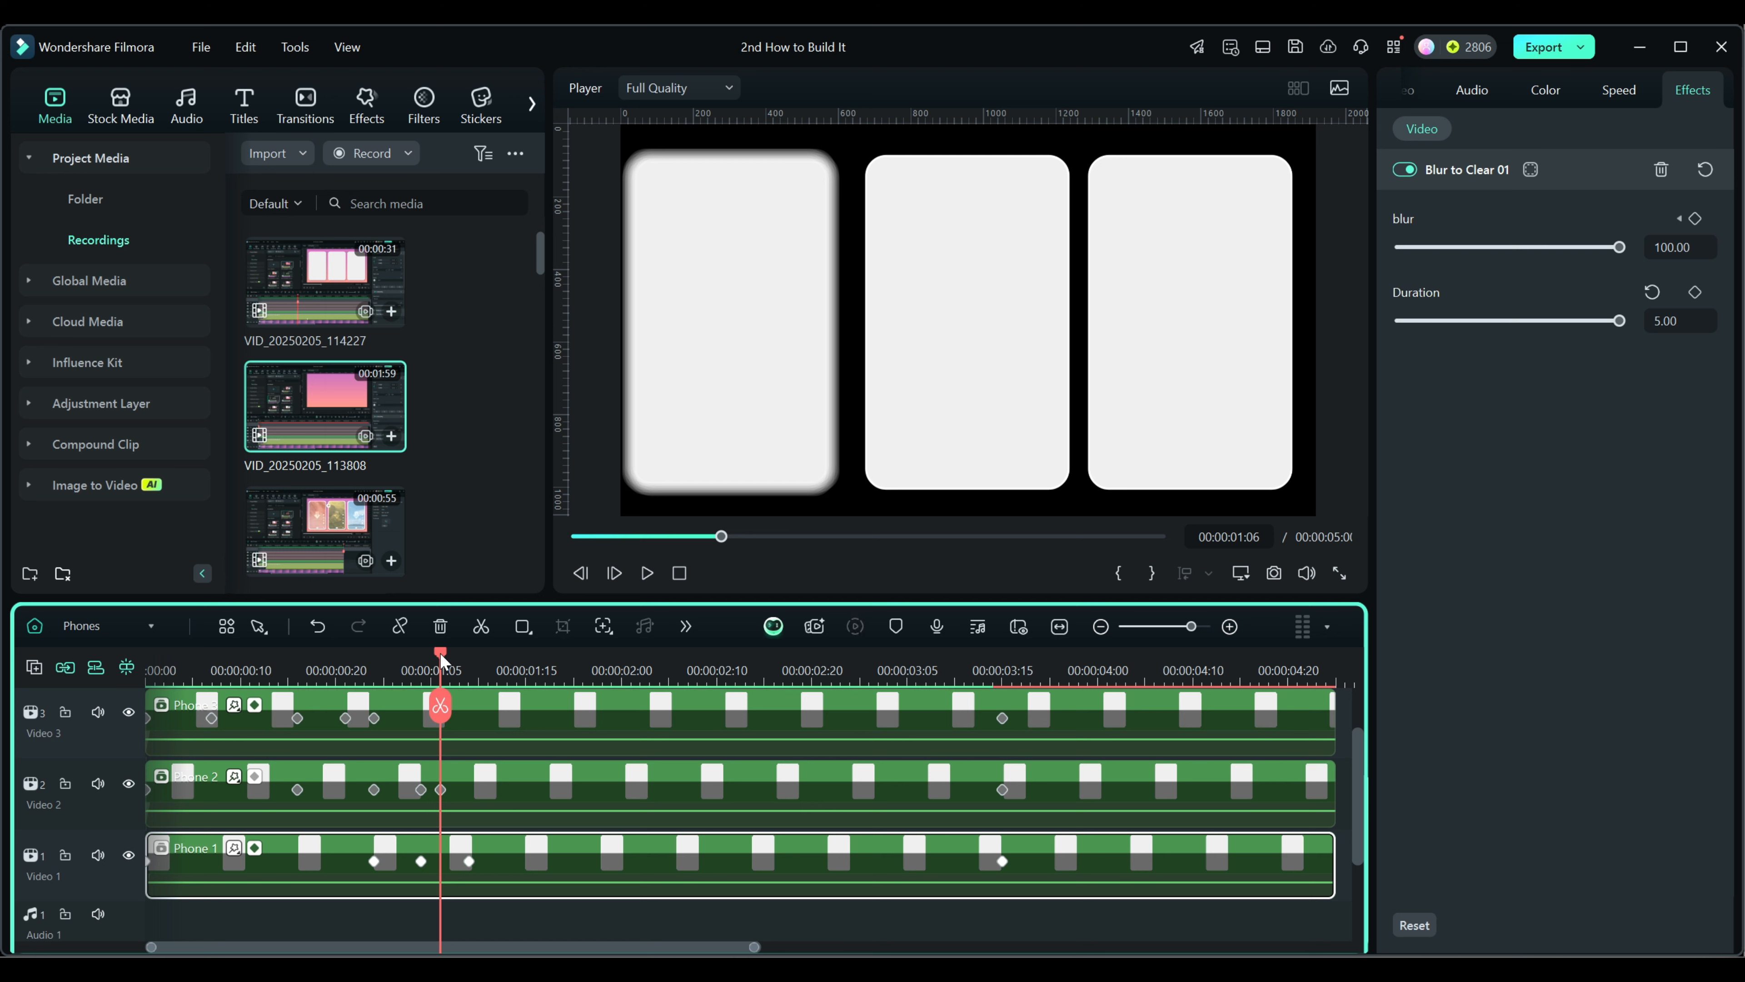
pyautogui.moveTo(440, 654)
pyautogui.mouseDown()
pyautogui.moveTo(470, 660)
pyautogui.moveTo(441, 660)
pyautogui.mouseUp()
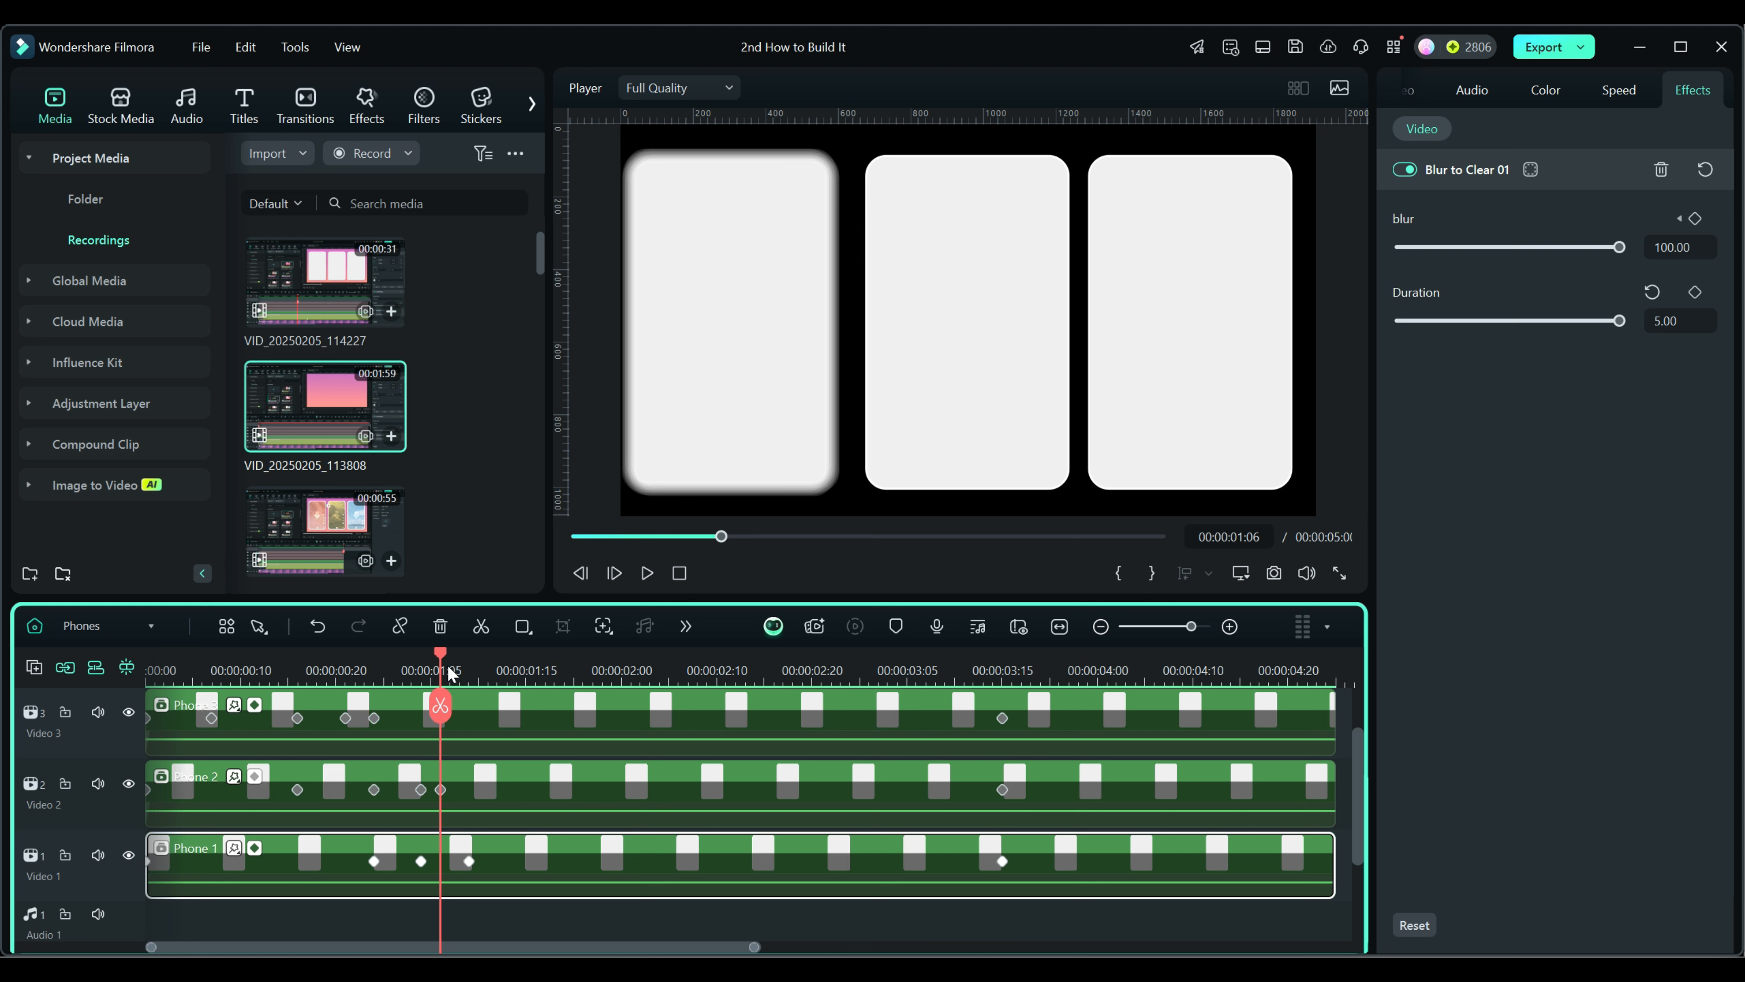
pyautogui.click(1695, 218)
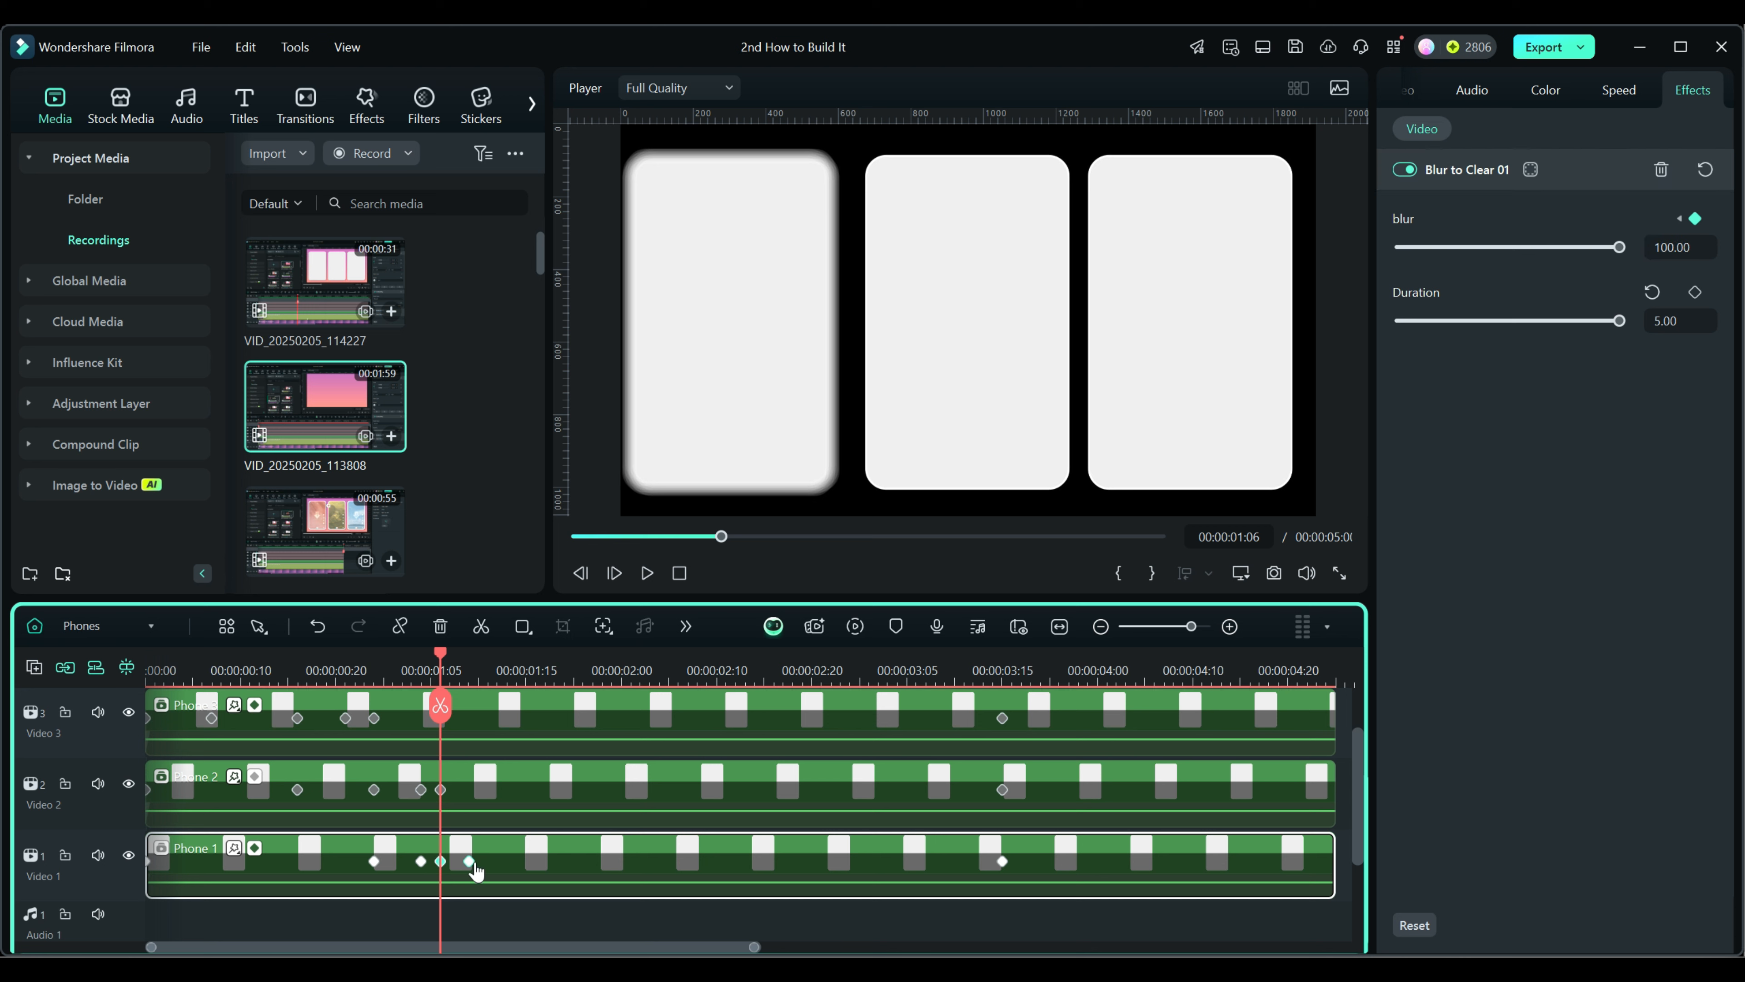
pyautogui.click(470, 862)
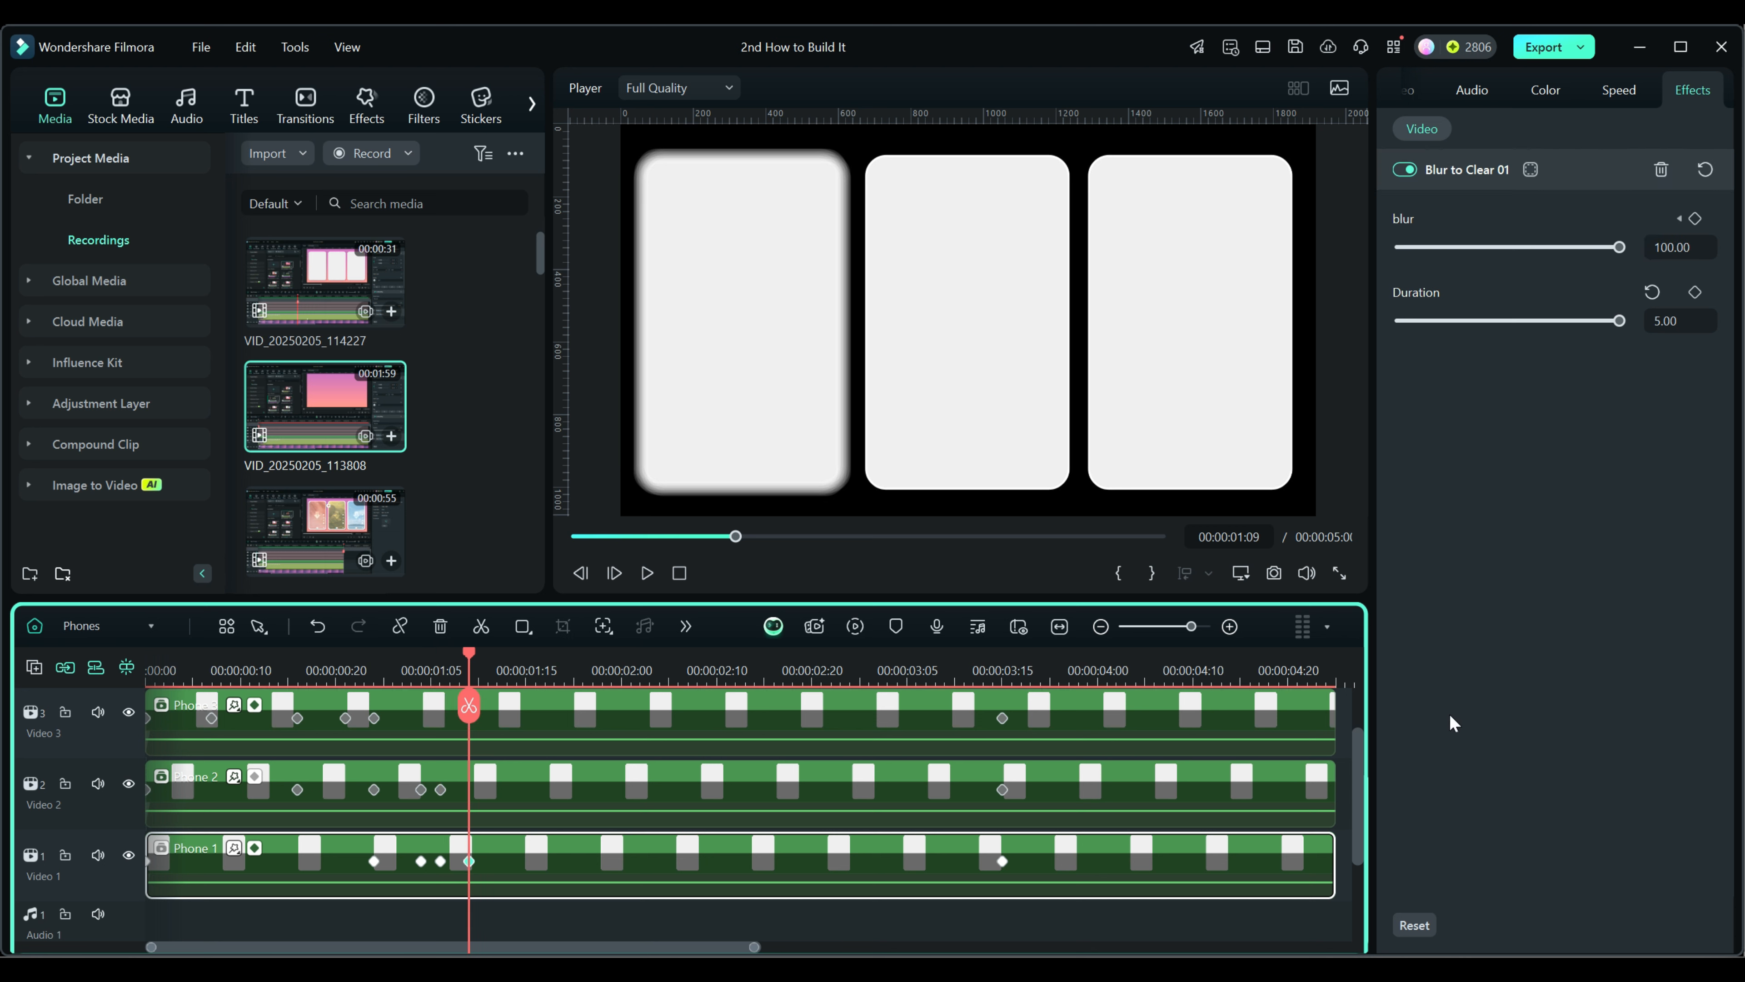
pyautogui.moveTo(1622, 244); pyautogui.dragTo(1345, 249)
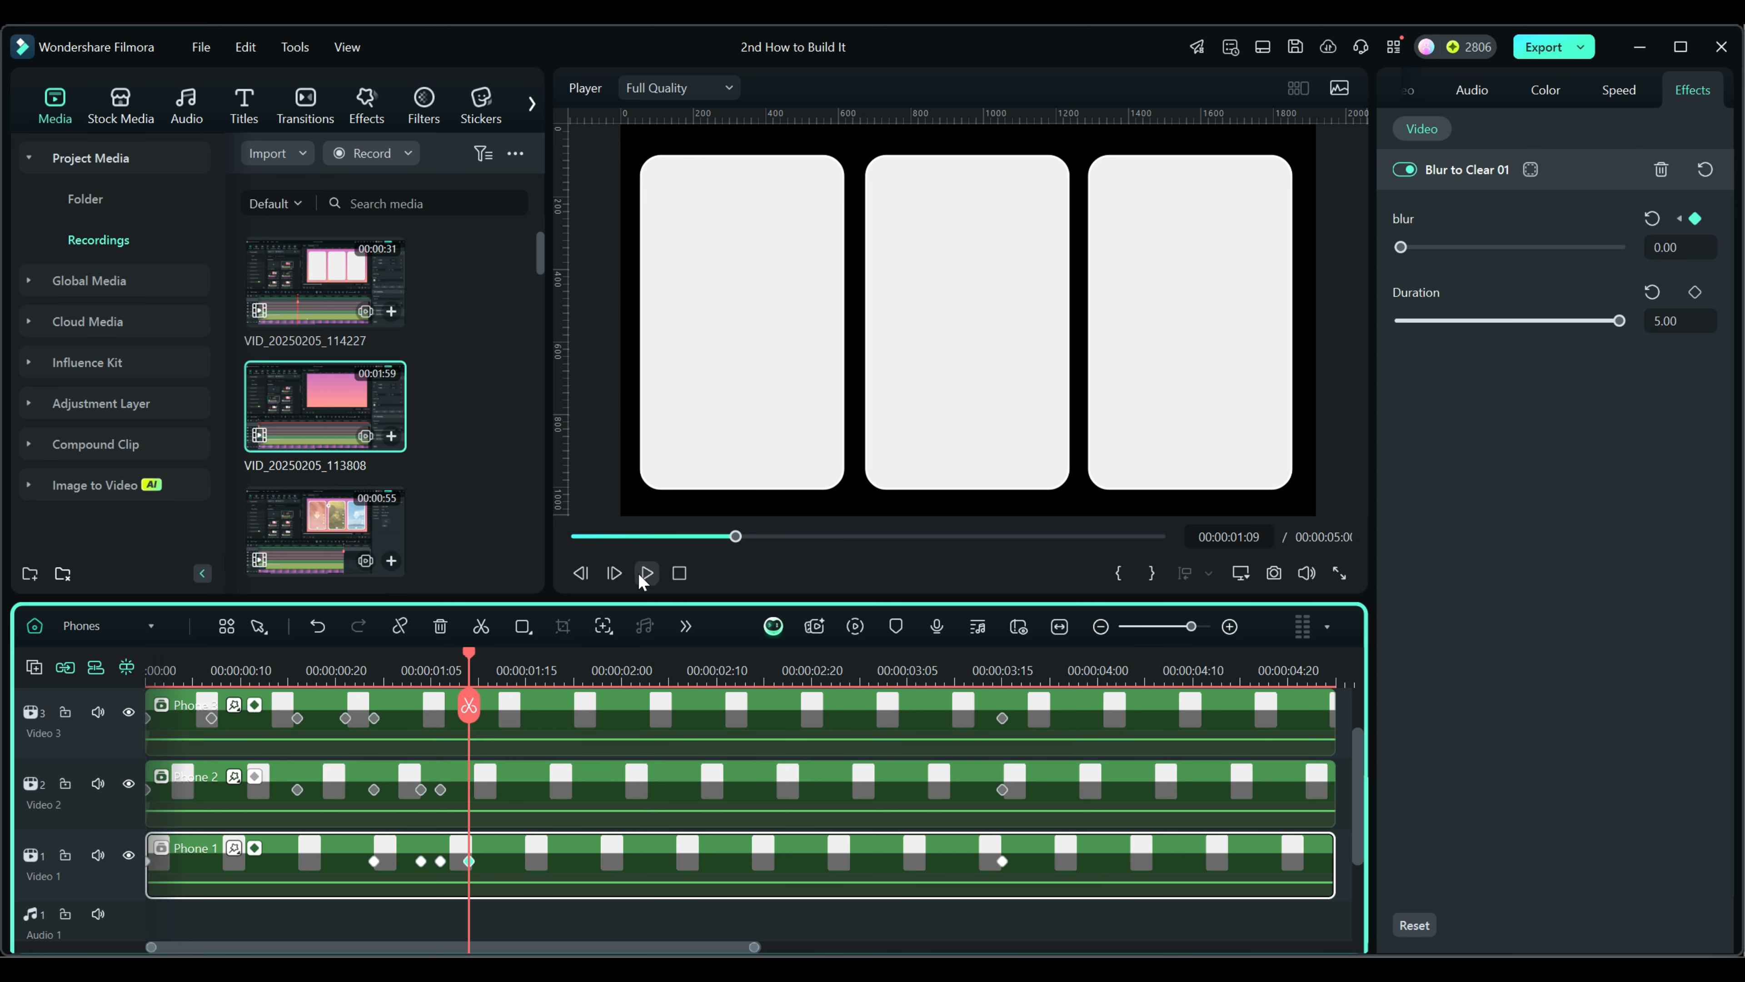
# Scrub through the phones' slide-in between 00:00:00:16 and 00:00:01:09 to examine how each phone's blur clears
pyautogui.moveTo(467, 645); pyautogui.dragTo(287, 708)
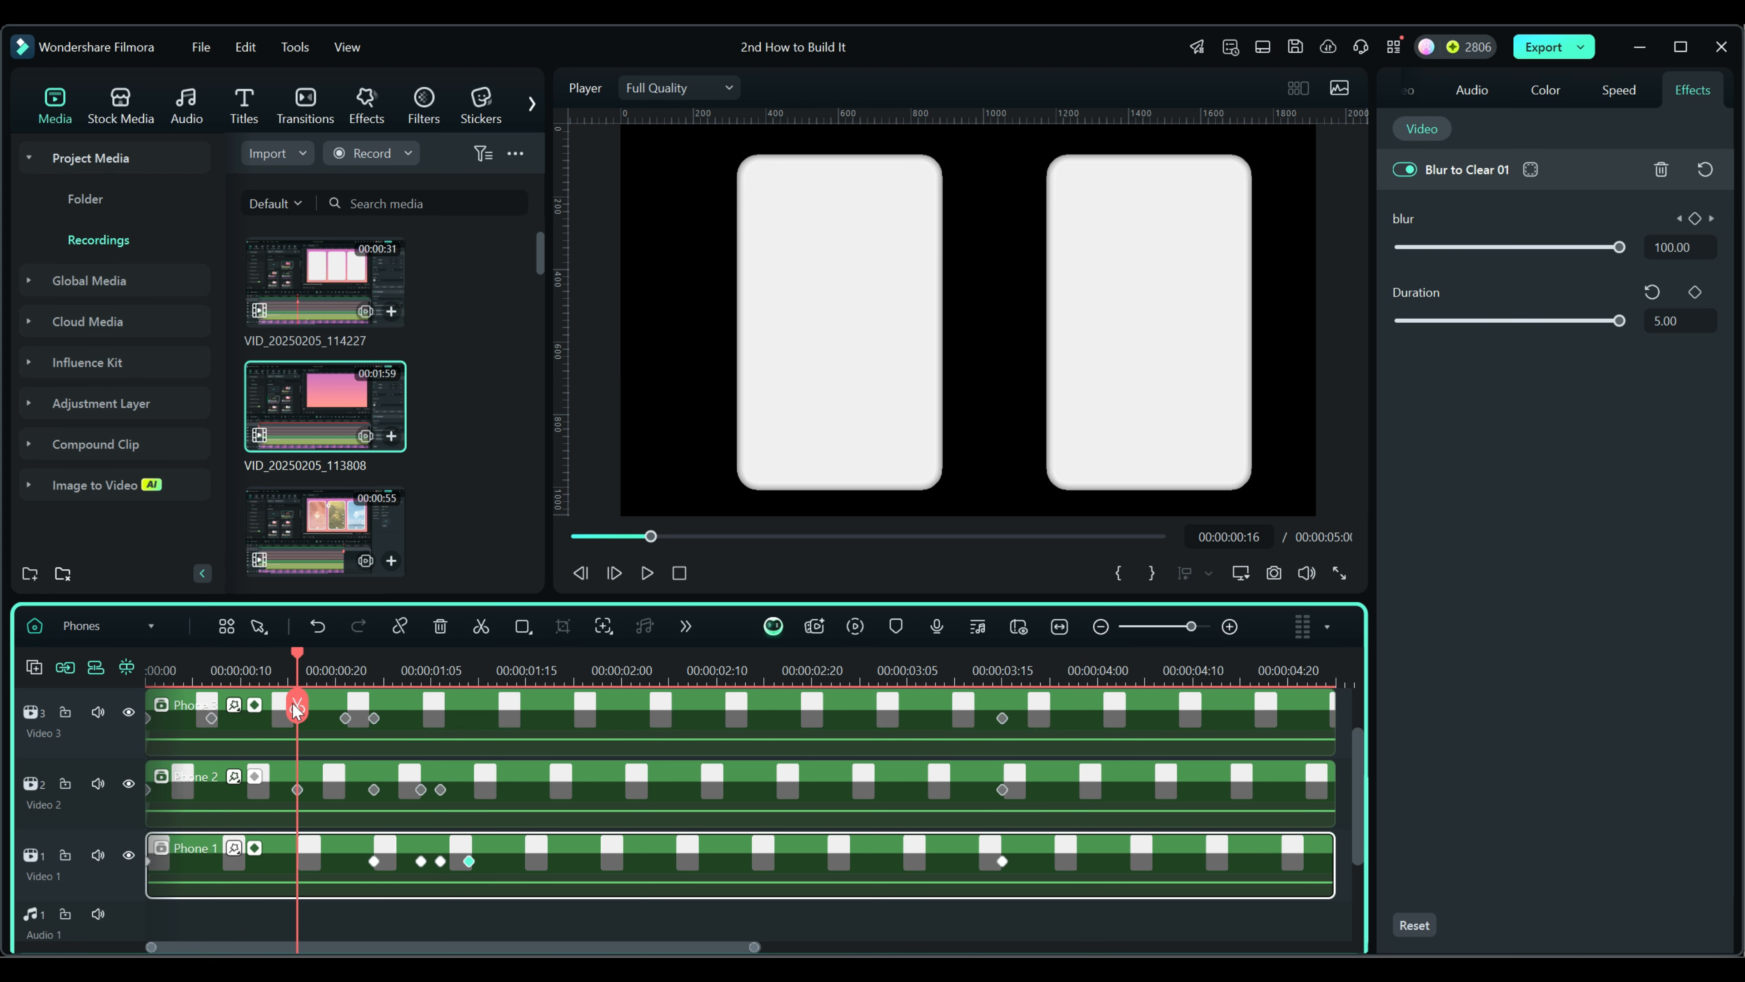
pyautogui.moveTo(295, 708); pyautogui.dragTo(372, 715)
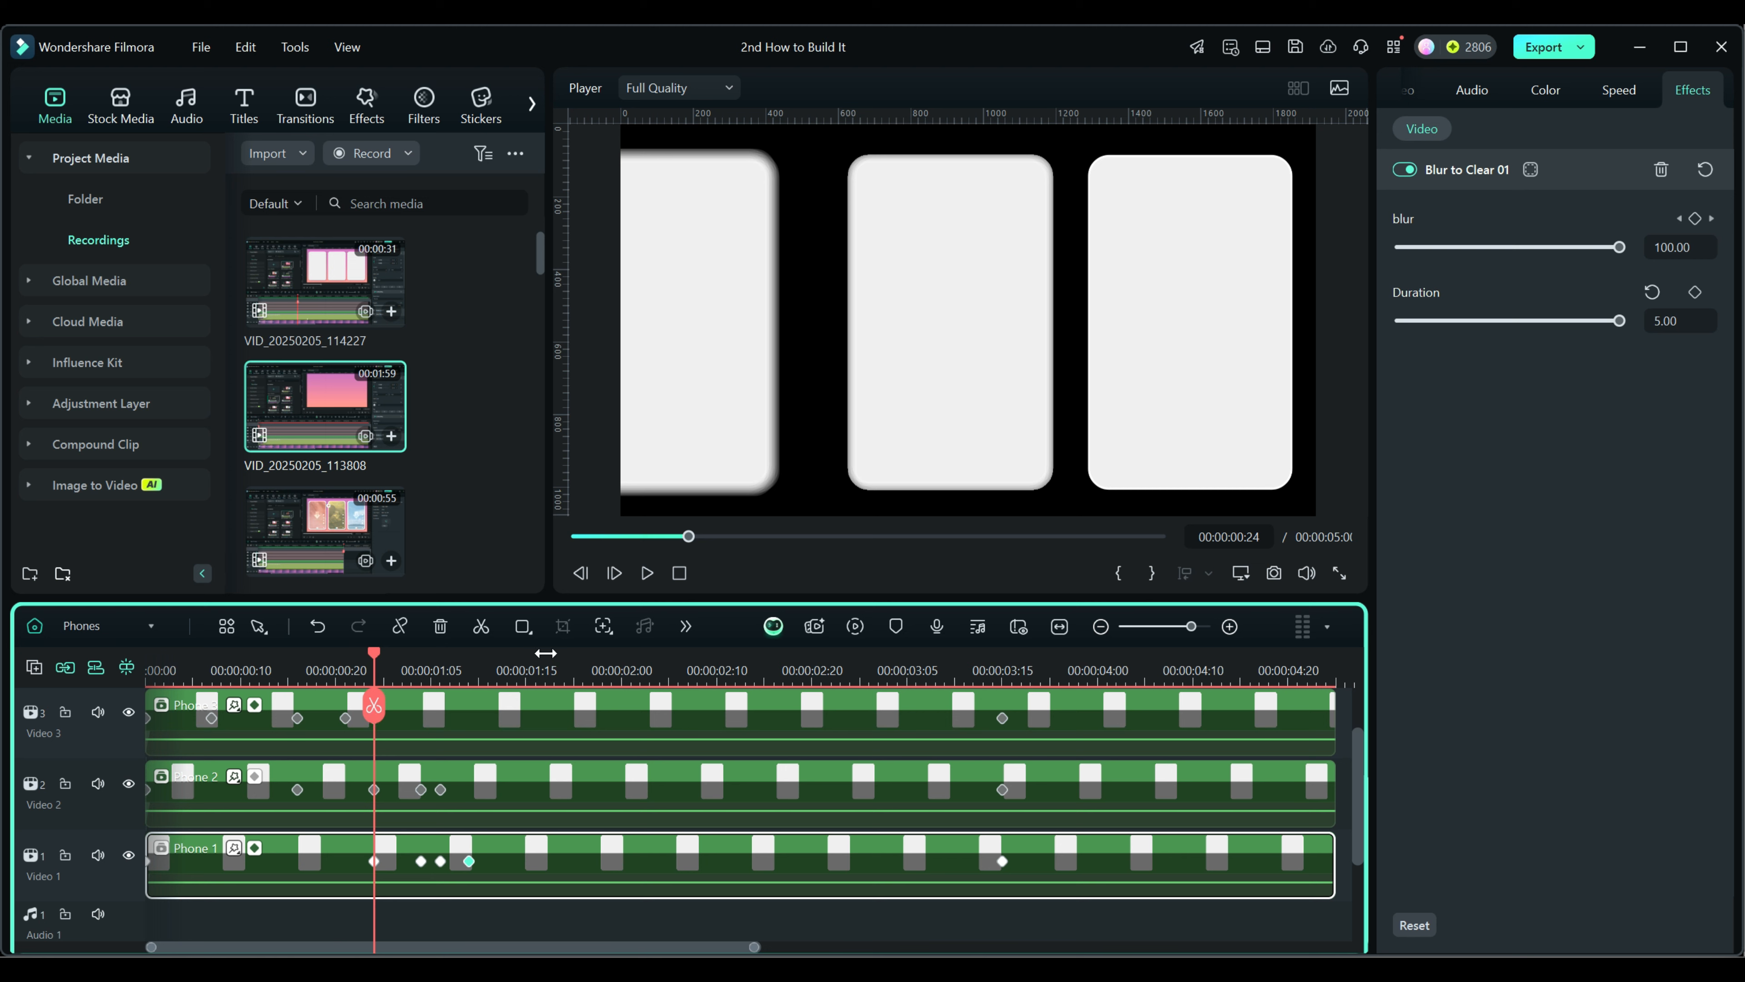
pyautogui.moveTo(397, 661); pyautogui.dragTo(442, 653)
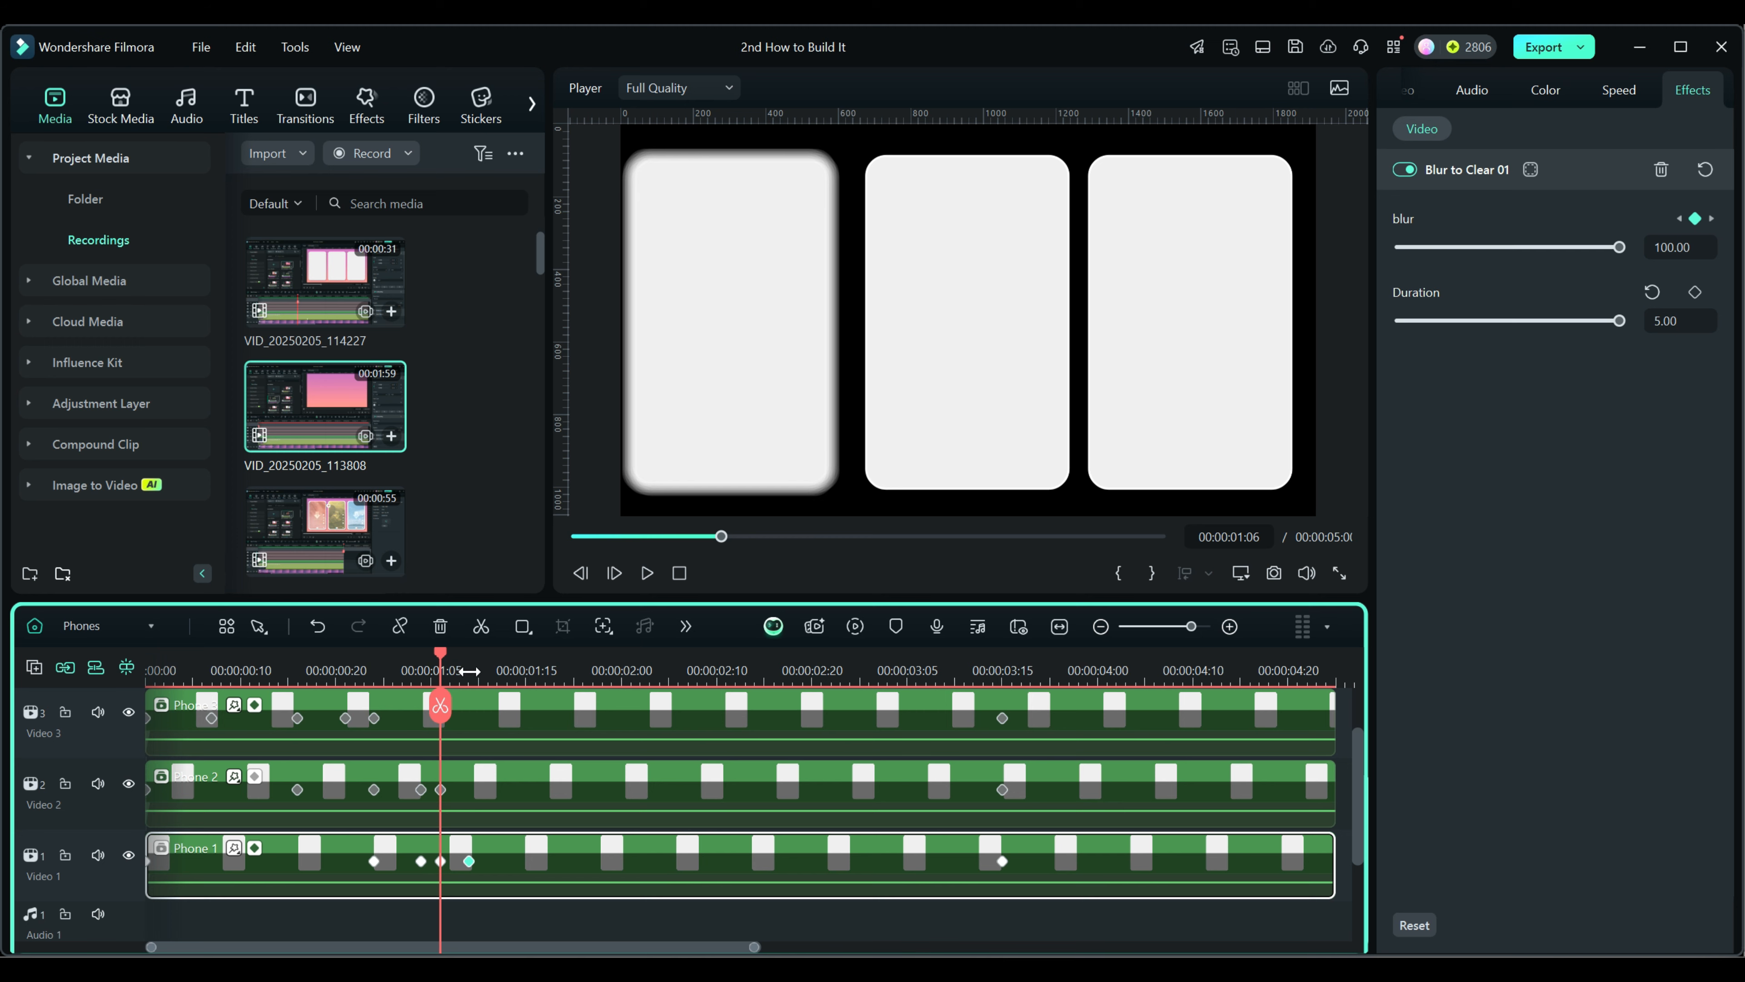
pyautogui.moveTo(441, 653); pyautogui.dragTo(467, 665)
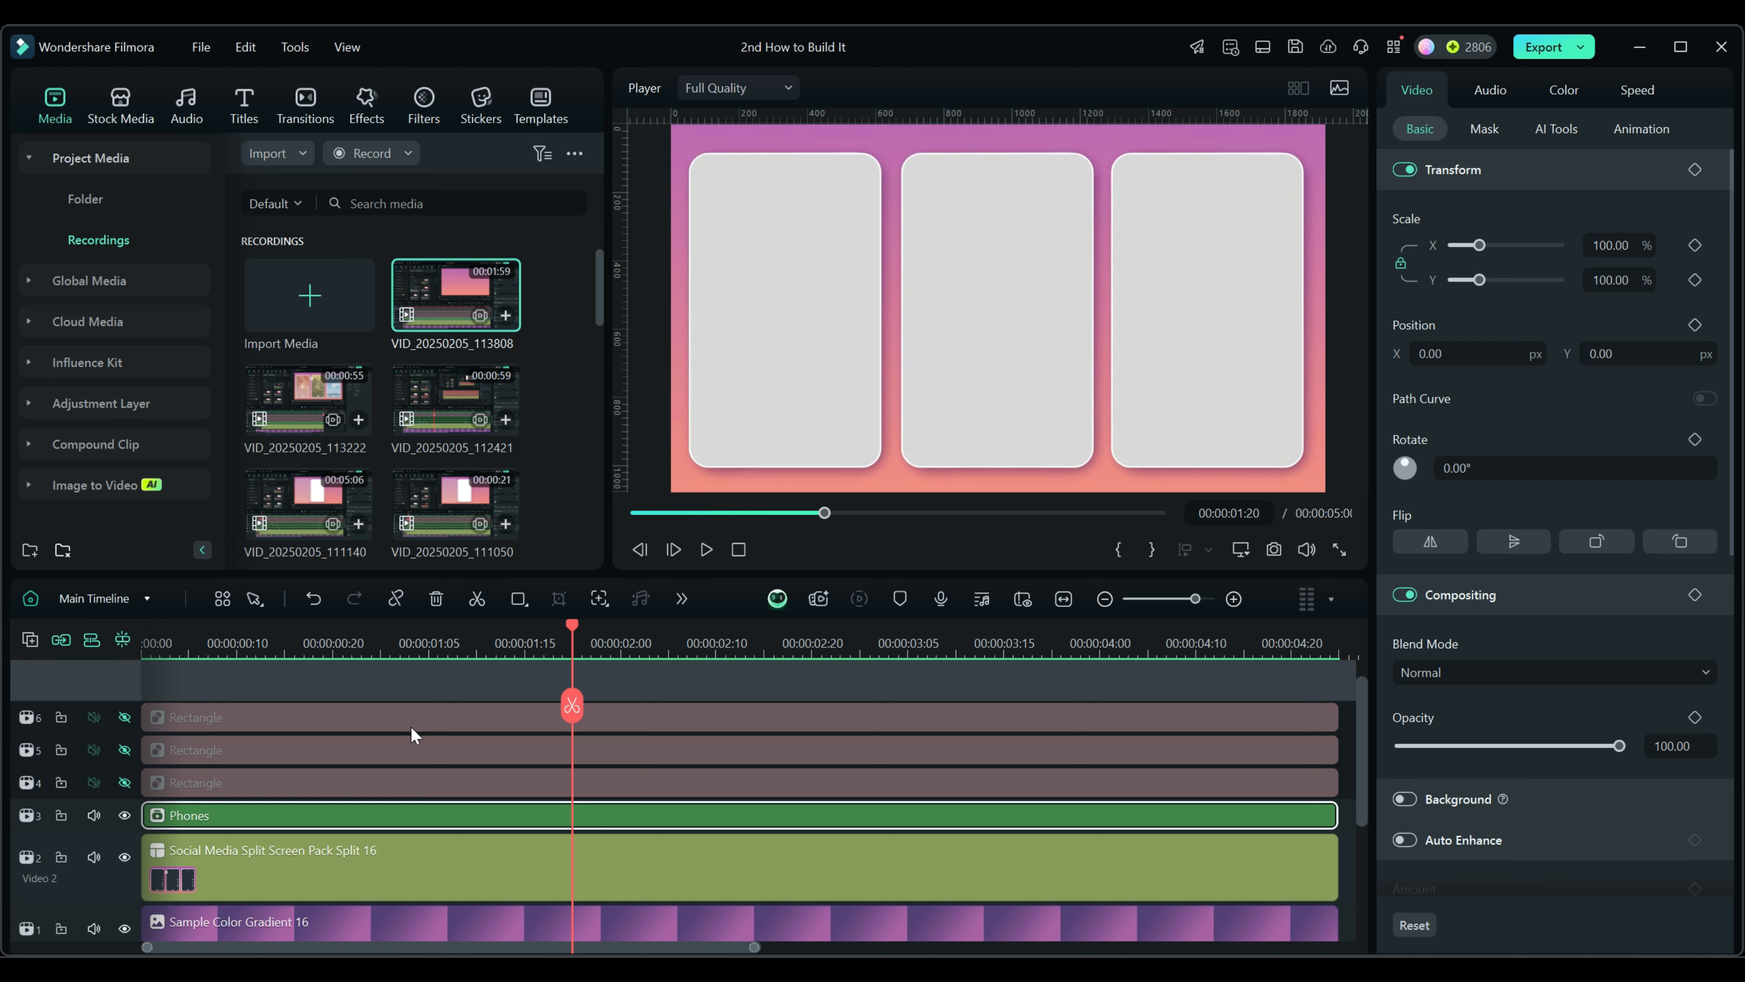
# Move the Social Media Split Screen Pack Split 16 clip above the Phones clip and lower its opacity so Phones shows through
pyautogui.scroll(-2, 411, 728)
pyautogui.moveTo(399, 740); pyautogui.dragTo(398, 822)
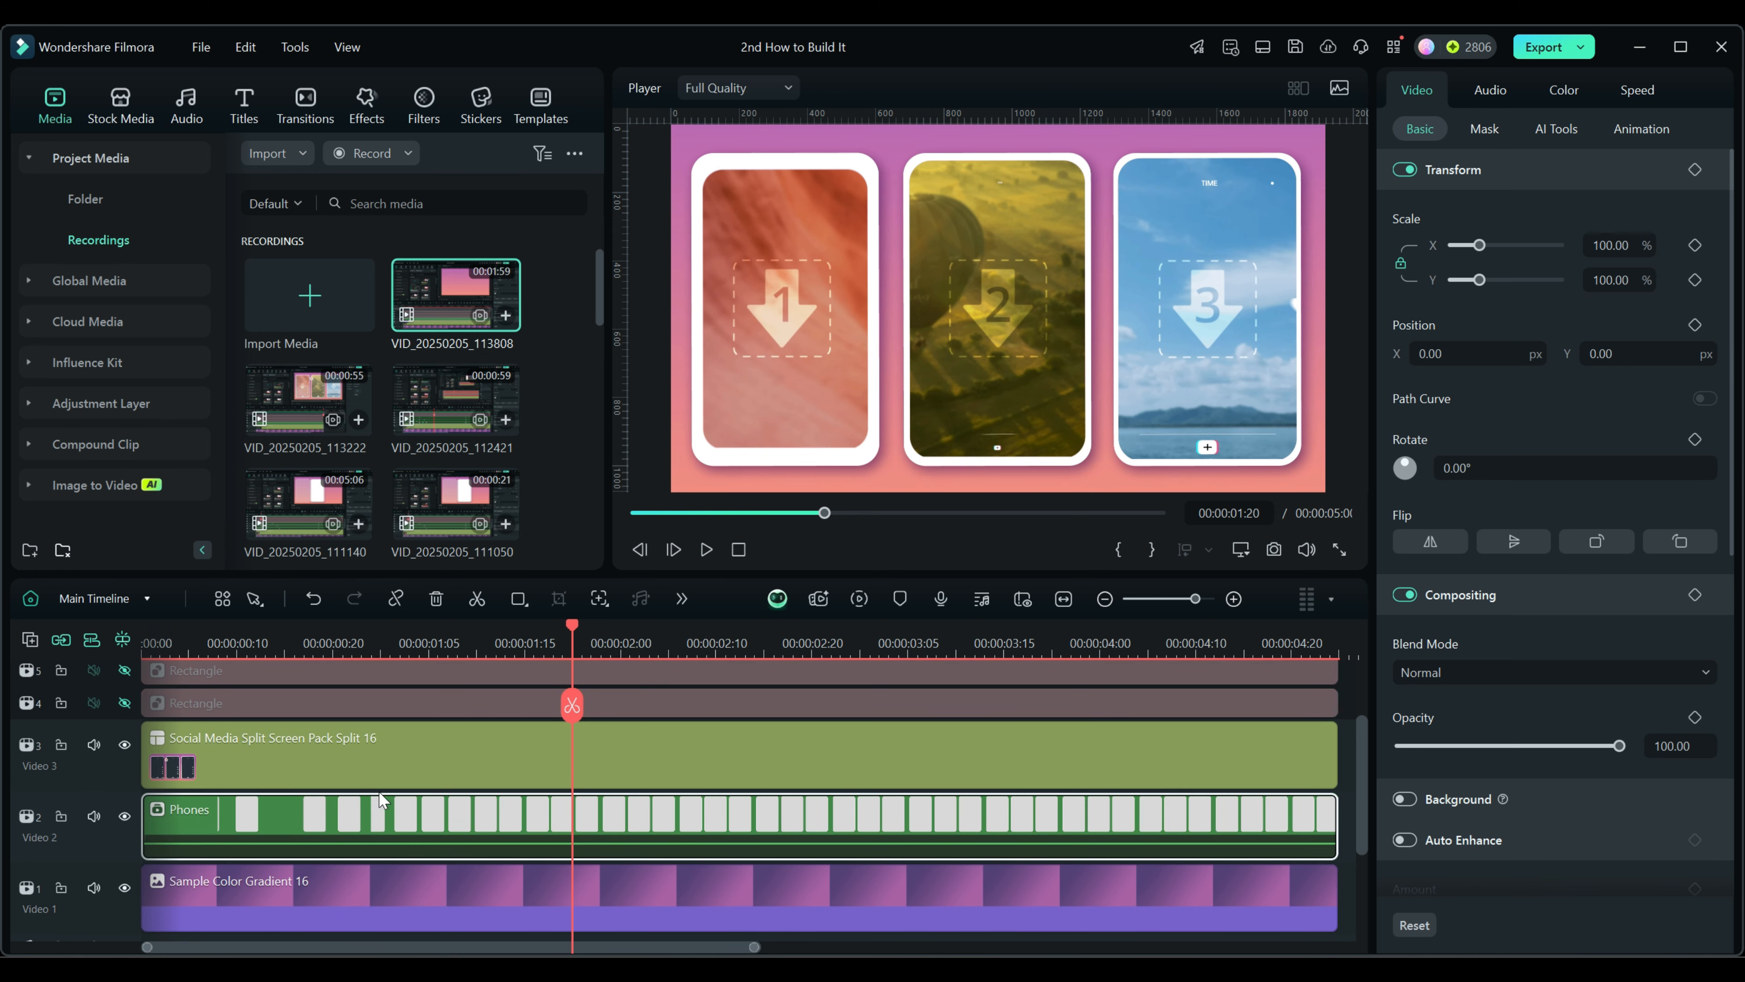
pyautogui.click(369, 755)
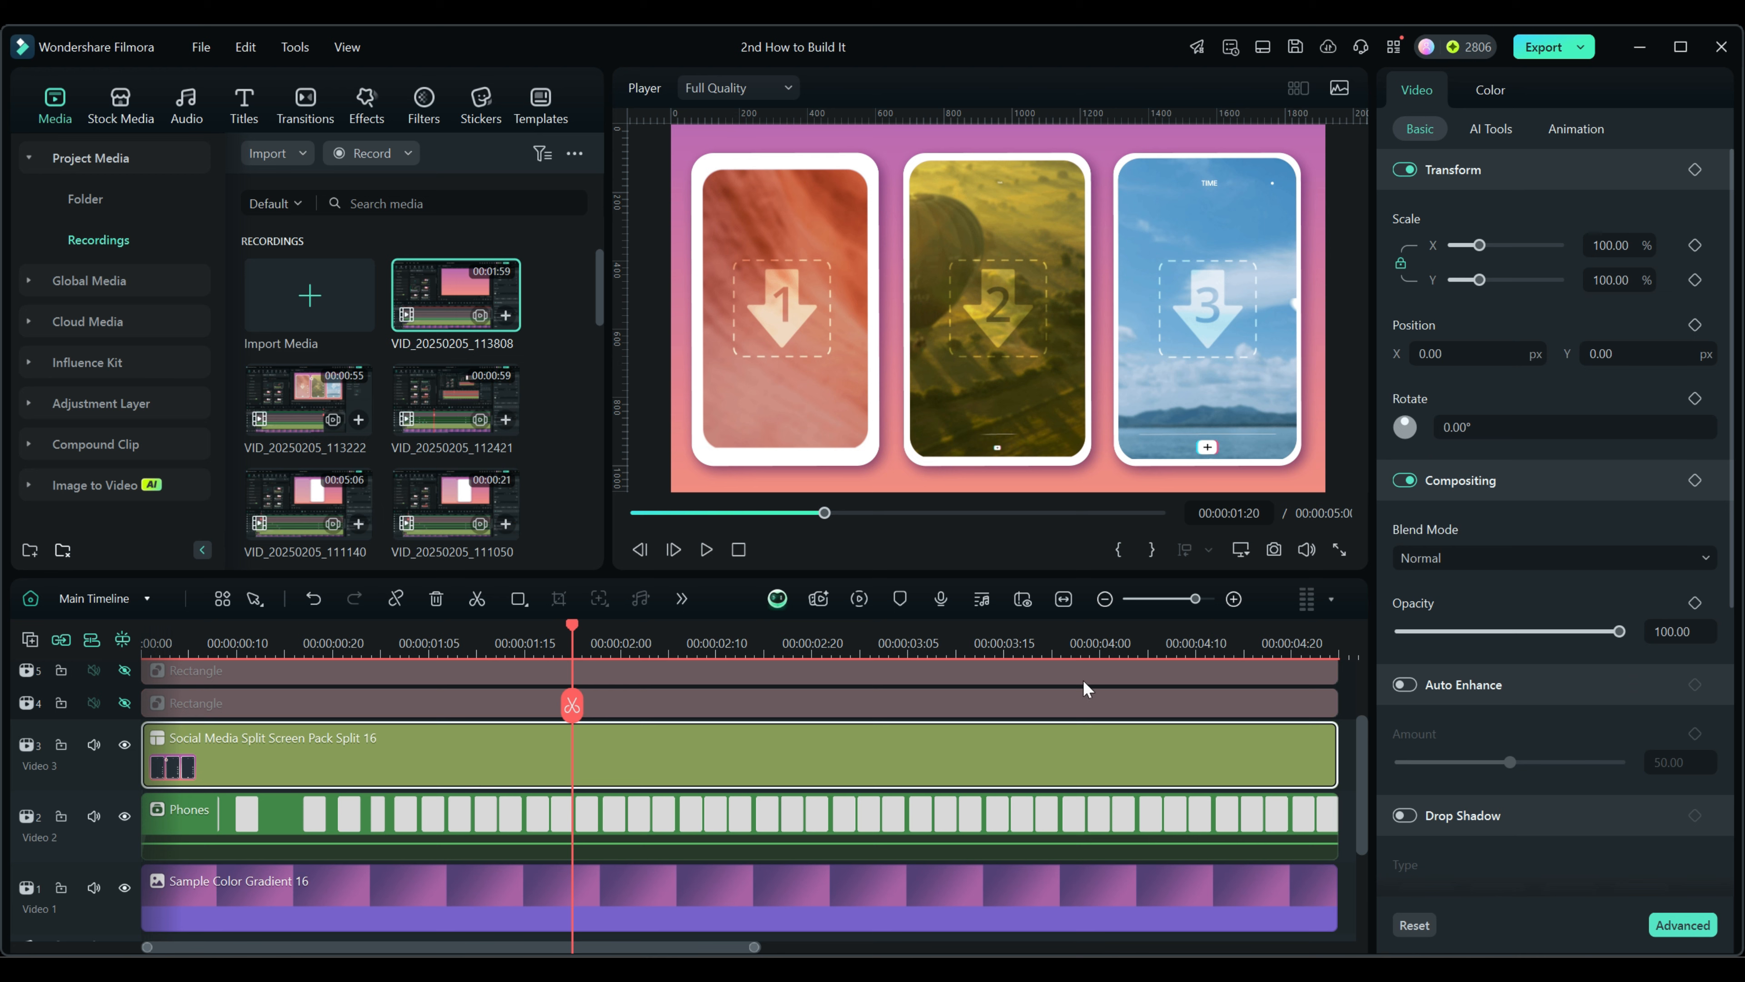
pyautogui.moveTo(1619, 632); pyautogui.dragTo(1518, 636)
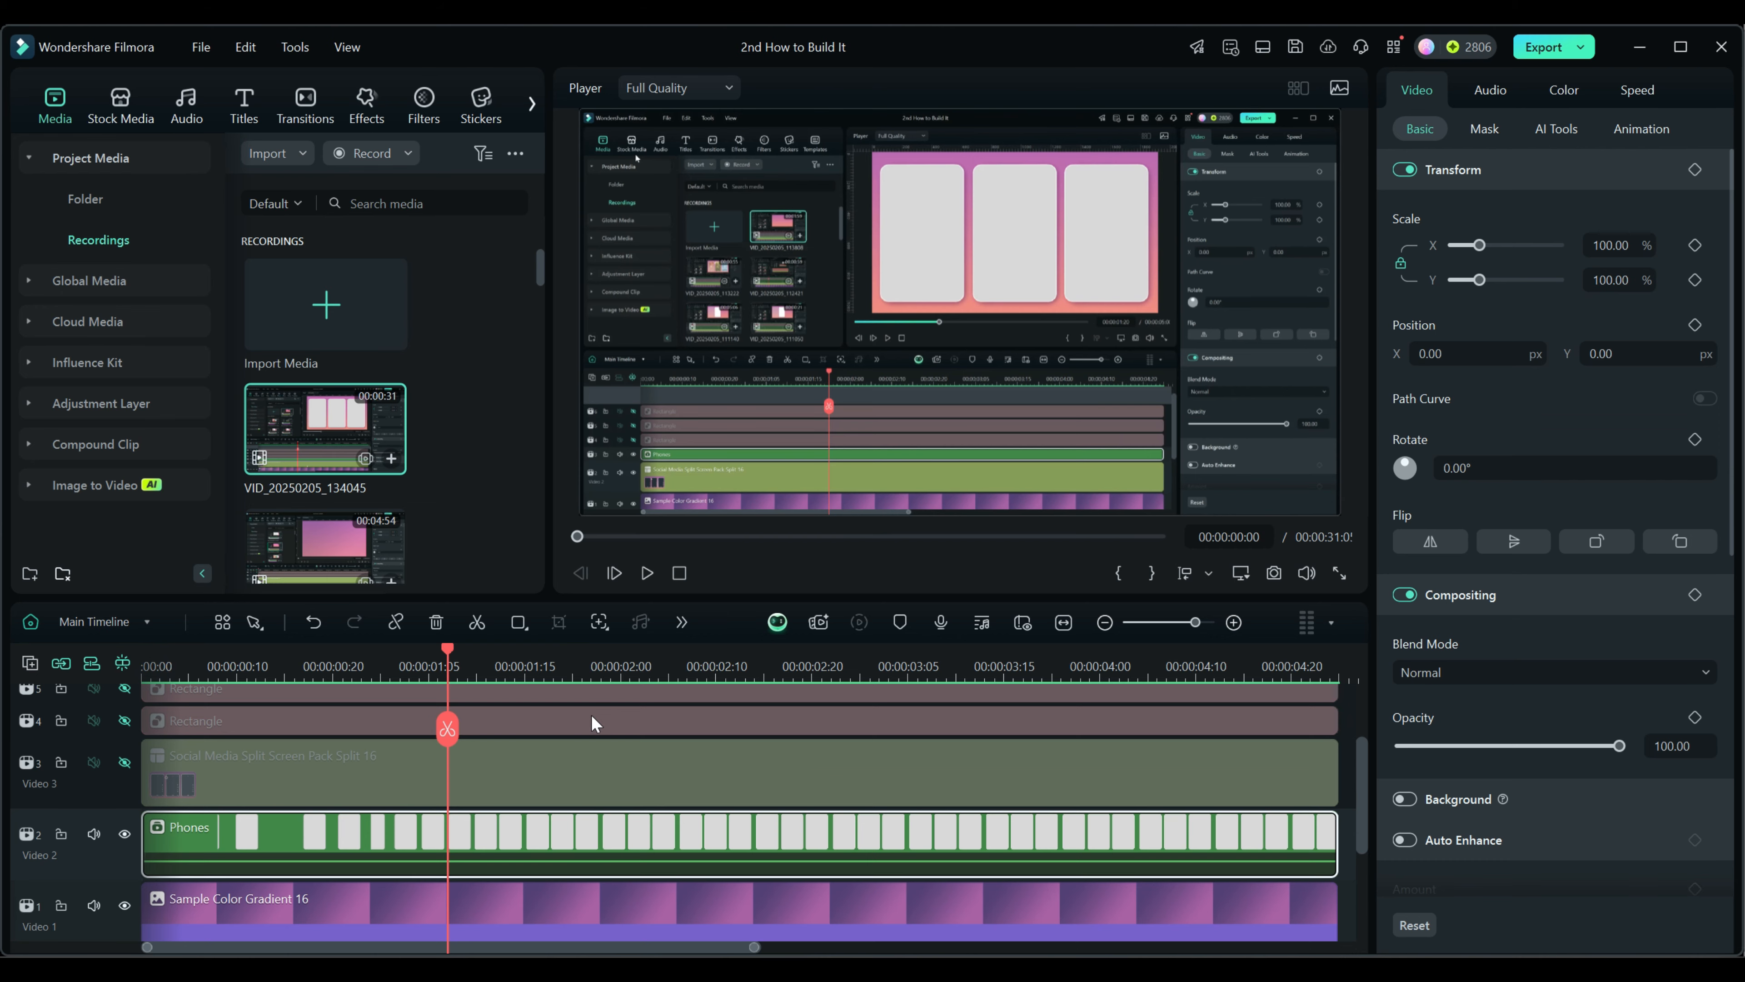
# Shrink the heights of the template, Phones and Sample Color Gradient 16 tracks so all timeline tracks fit compactly
pyautogui.scroll(2, 592, 715)
pyautogui.scroll(-4, 591, 715)
pyautogui.scroll(3, 592, 722)
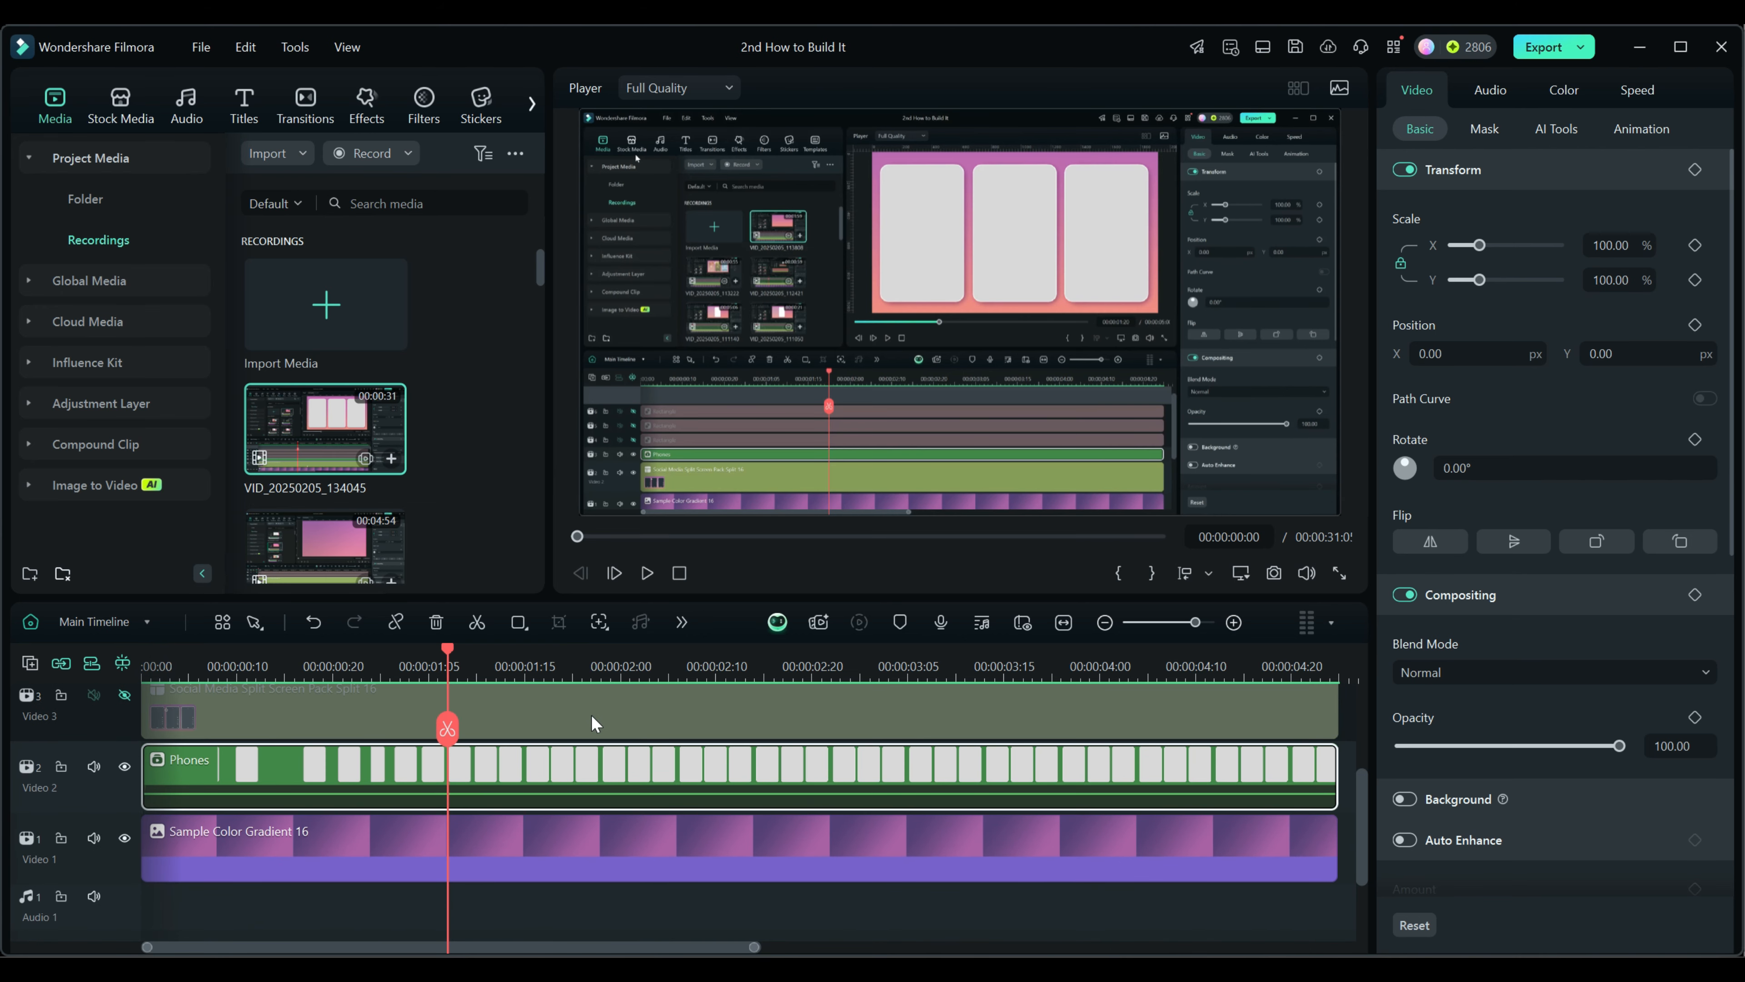
pyautogui.scroll(-2, 592, 722)
pyautogui.moveTo(116, 813); pyautogui.dragTo(114, 853)
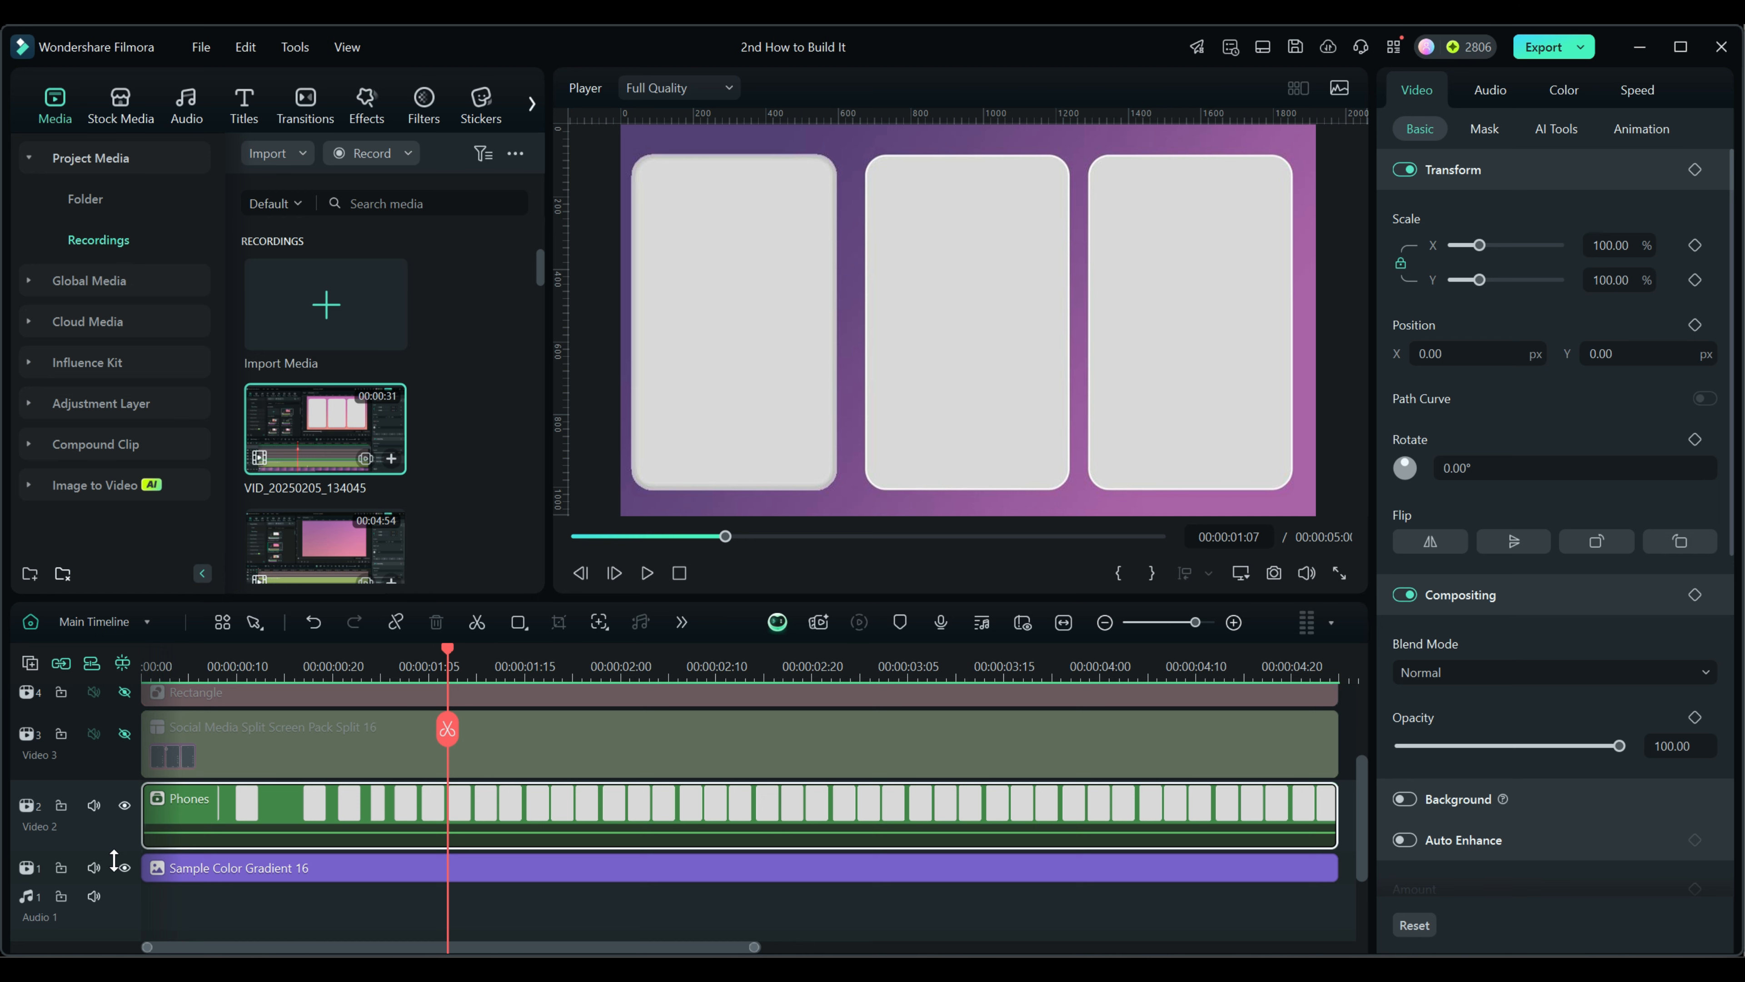
pyautogui.moveTo(111, 780); pyautogui.dragTo(115, 828)
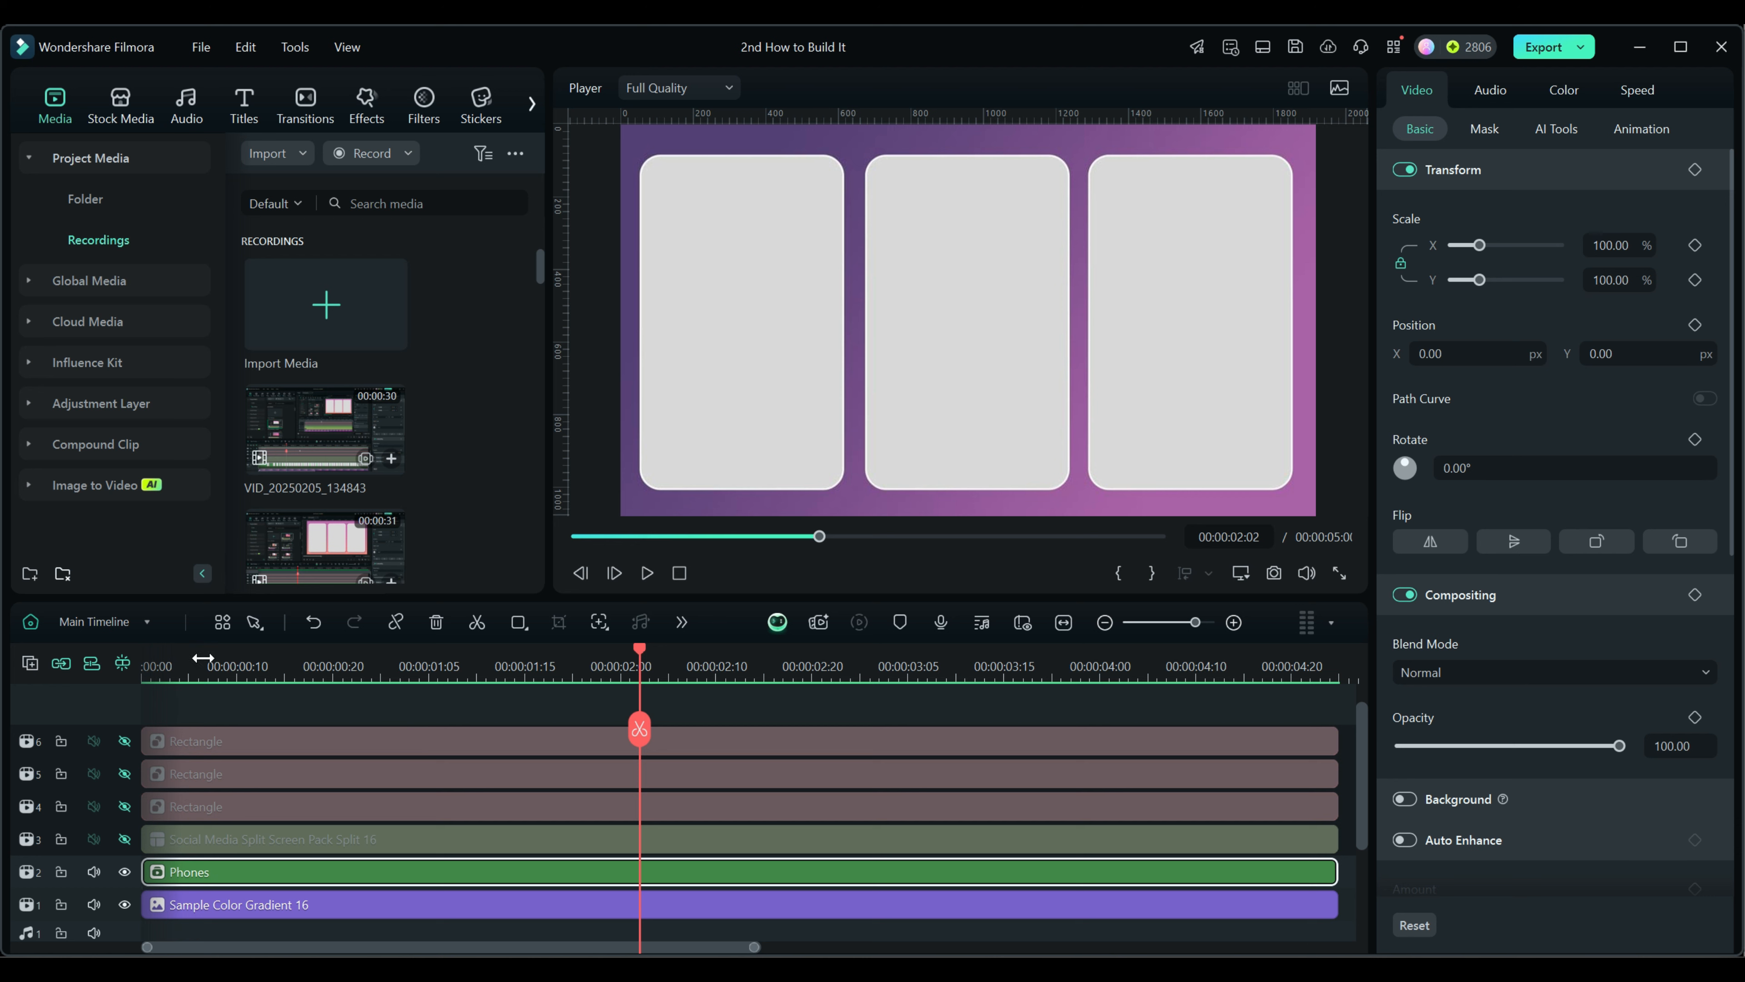
# Turn off Auto Ripple and unhide the three Rectangle tracks, briefly showing the template track to compare the outlines
pyautogui.click(60, 662)
pyautogui.click(124, 740)
pyautogui.click(125, 773)
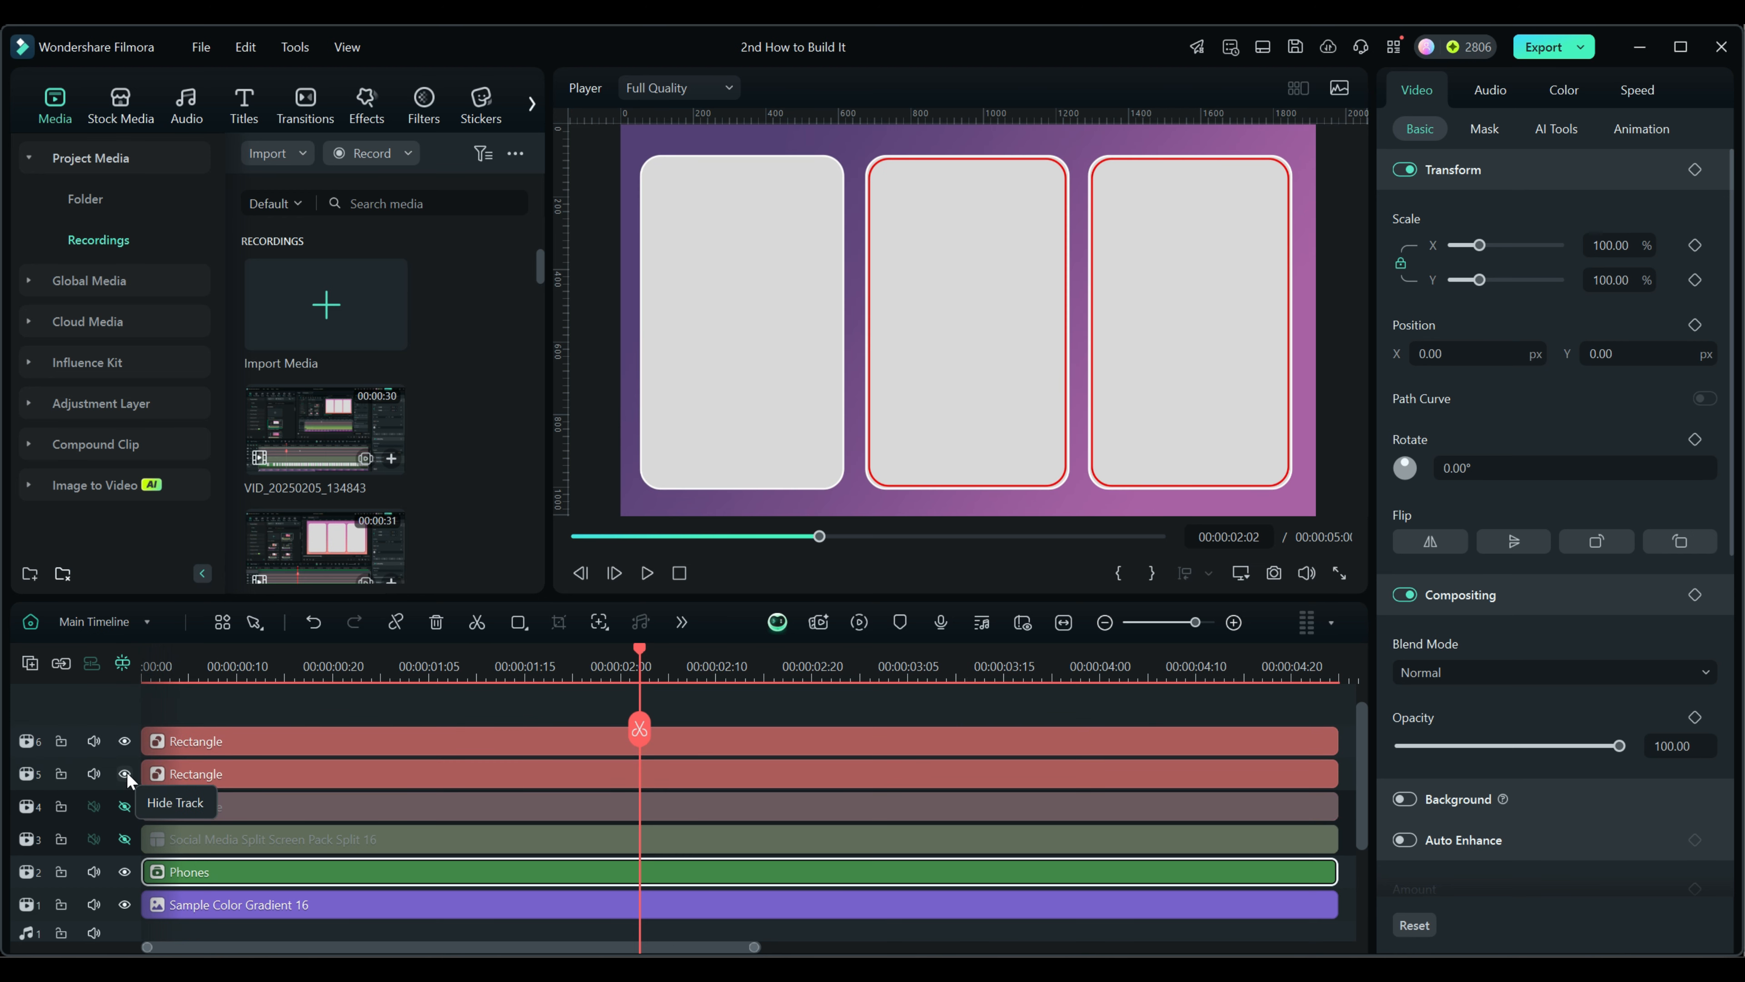
pyautogui.click(125, 806)
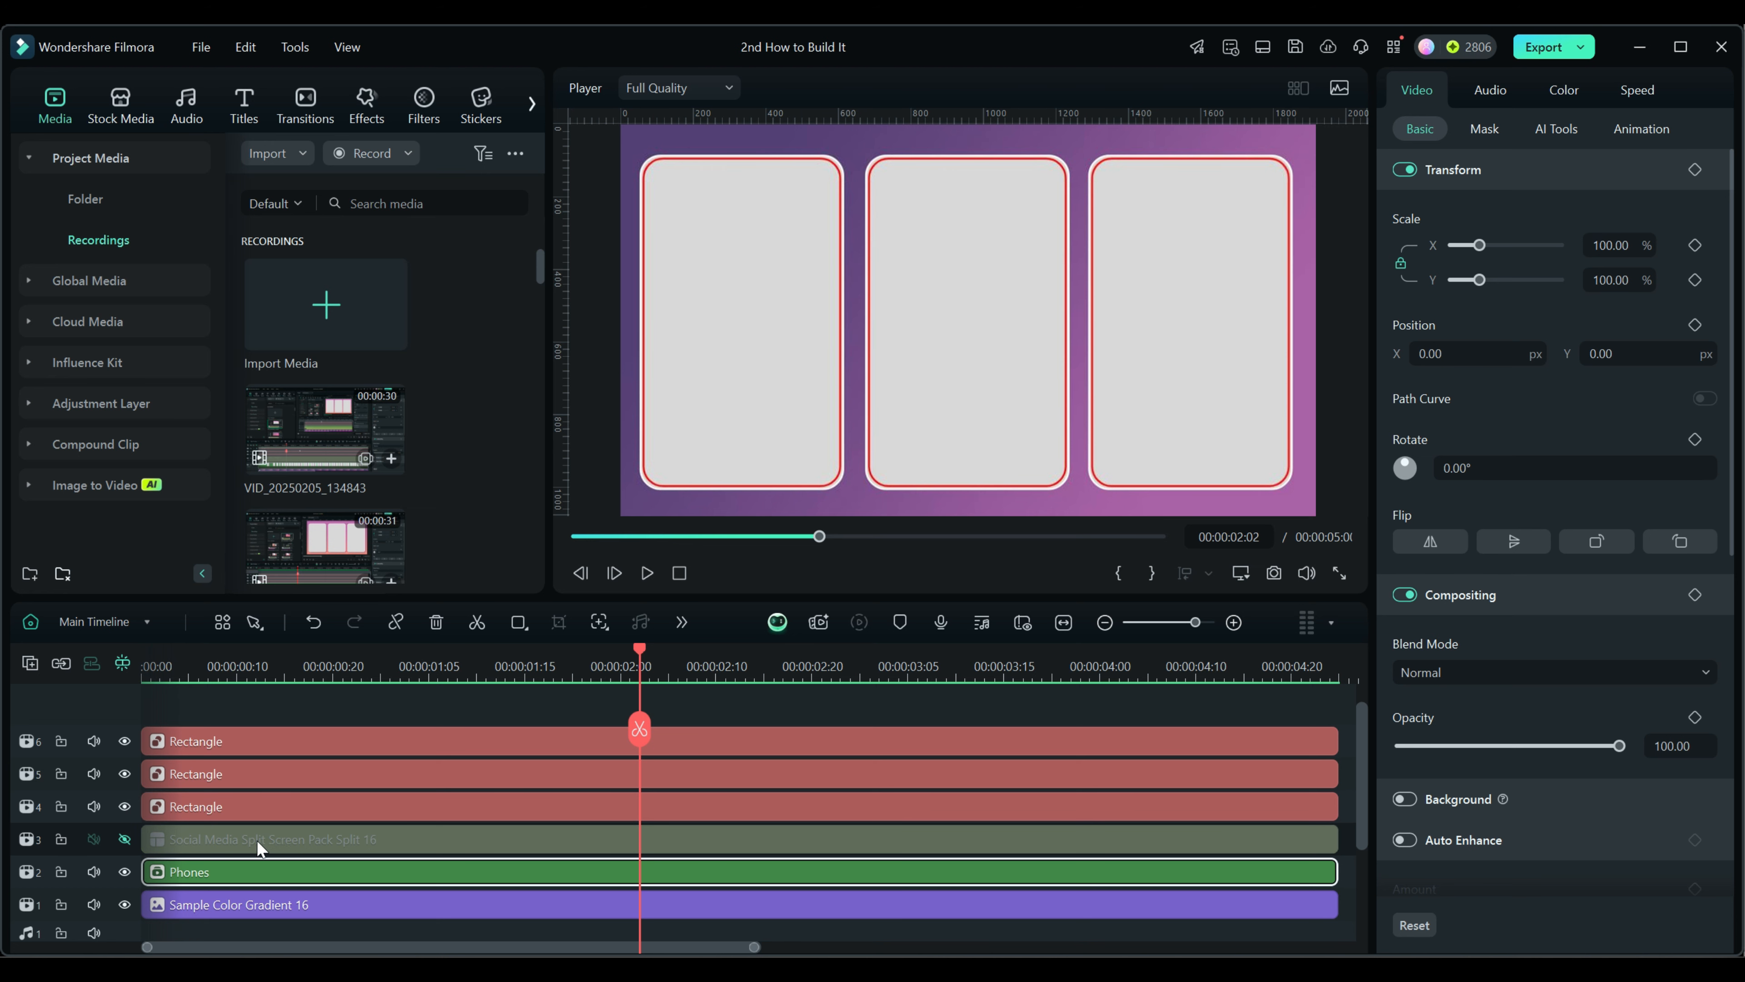
pyautogui.click(125, 838)
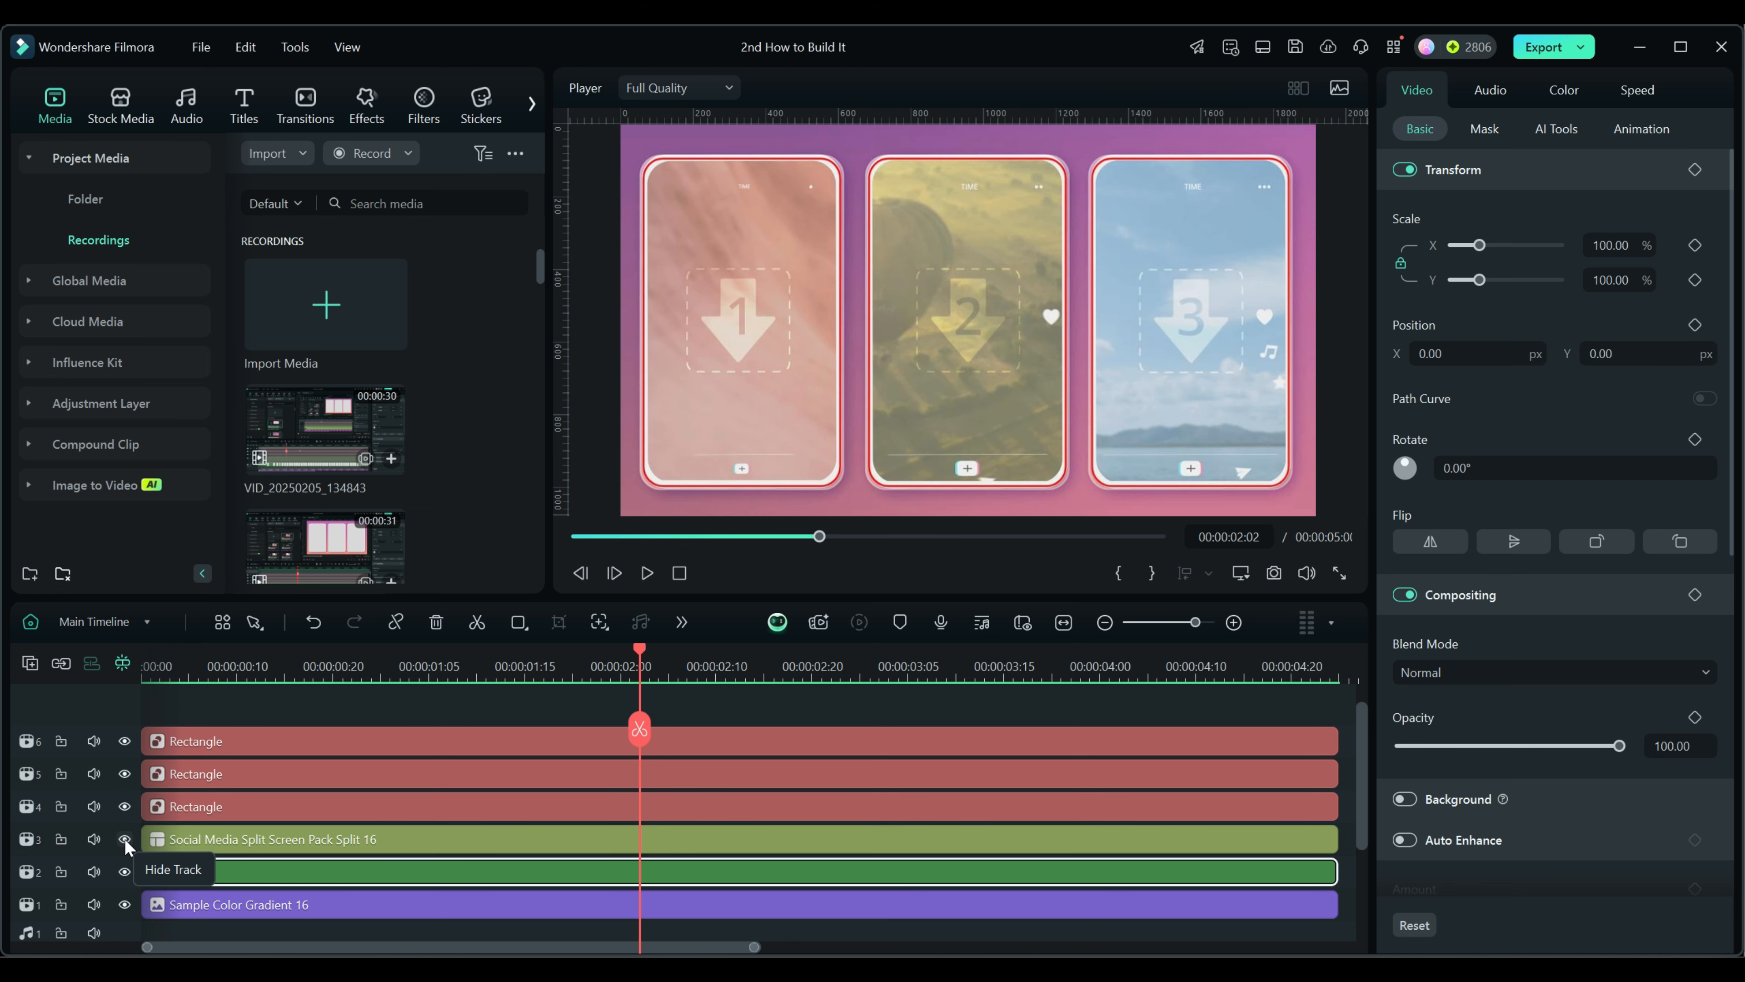
pyautogui.click(125, 838)
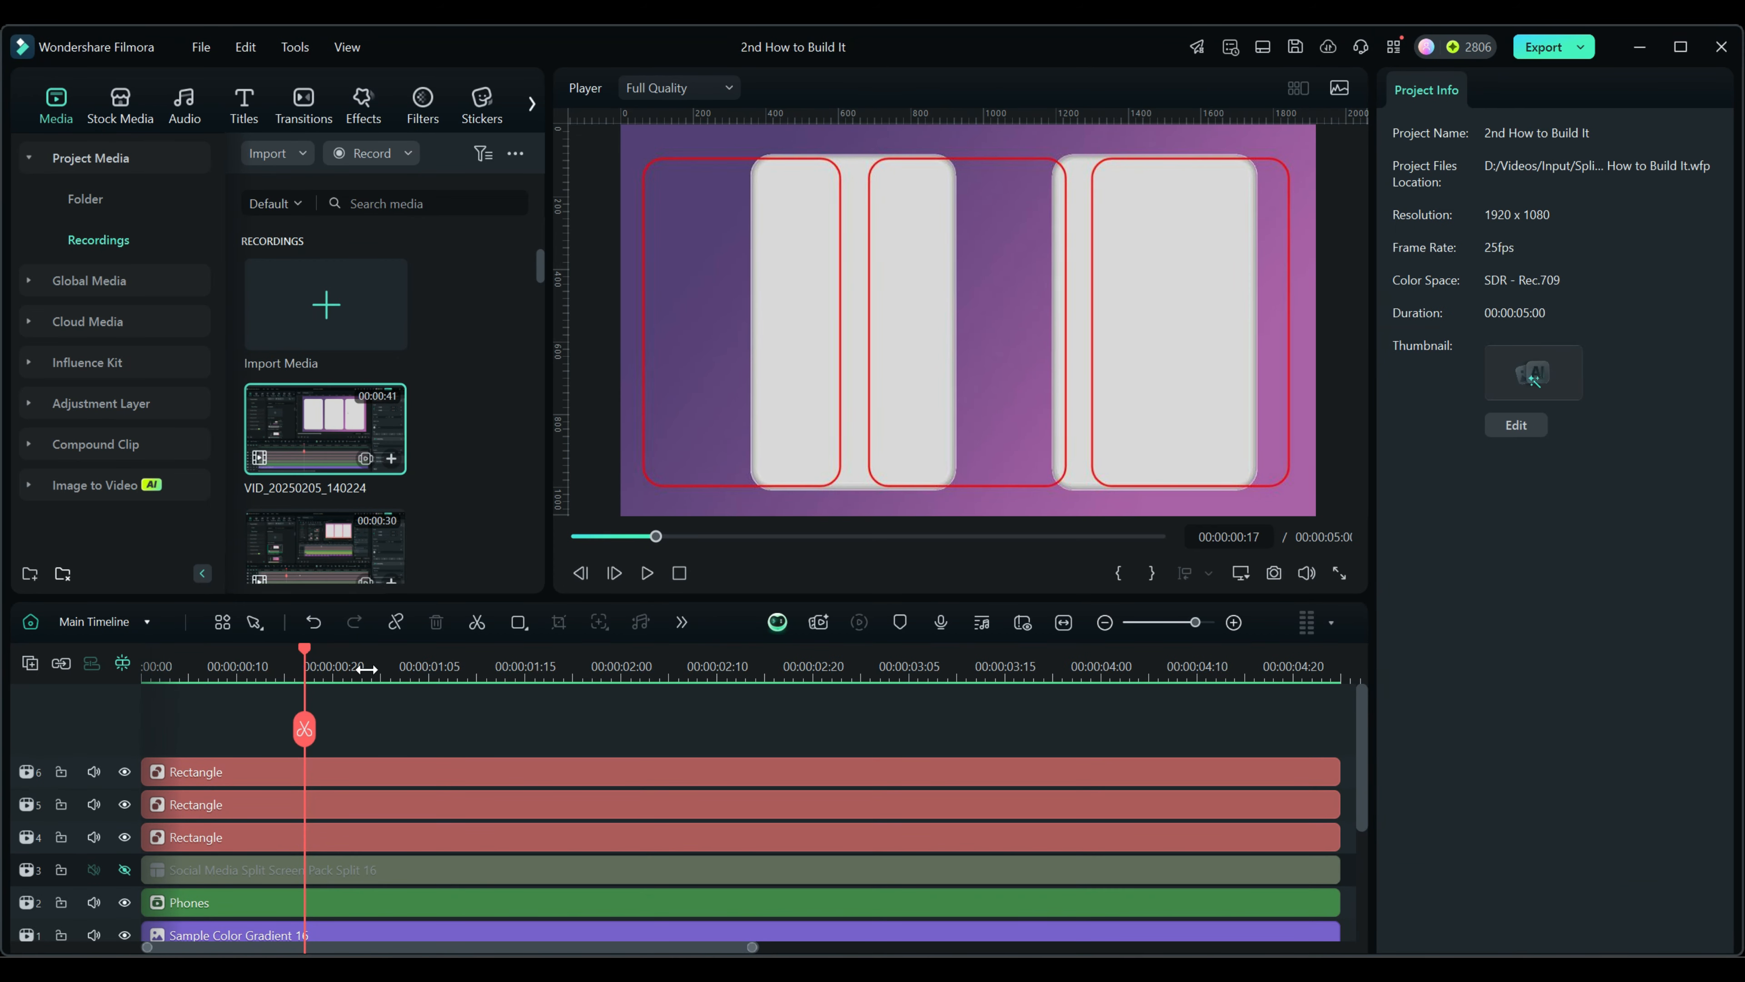
# At 00:00:03:15, enable the Fill of the Rectangle over the first phone, on Video 4, and color it light green
pyautogui.click(1005, 680)
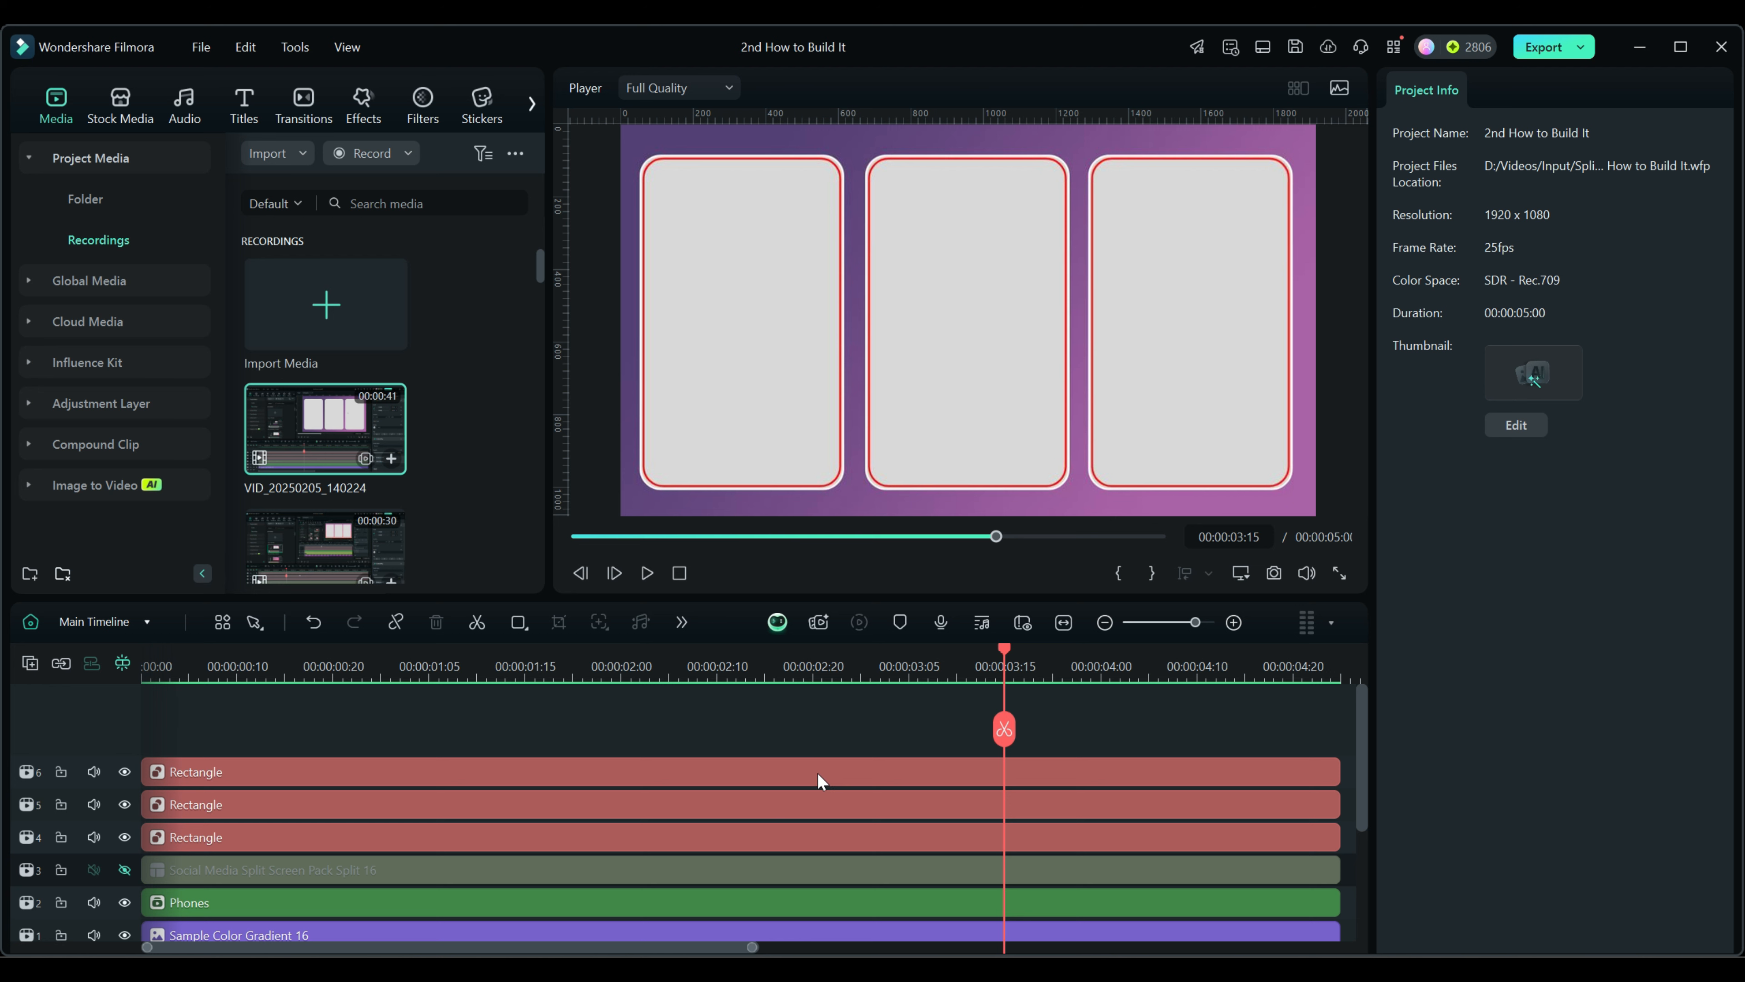
pyautogui.click(823, 837)
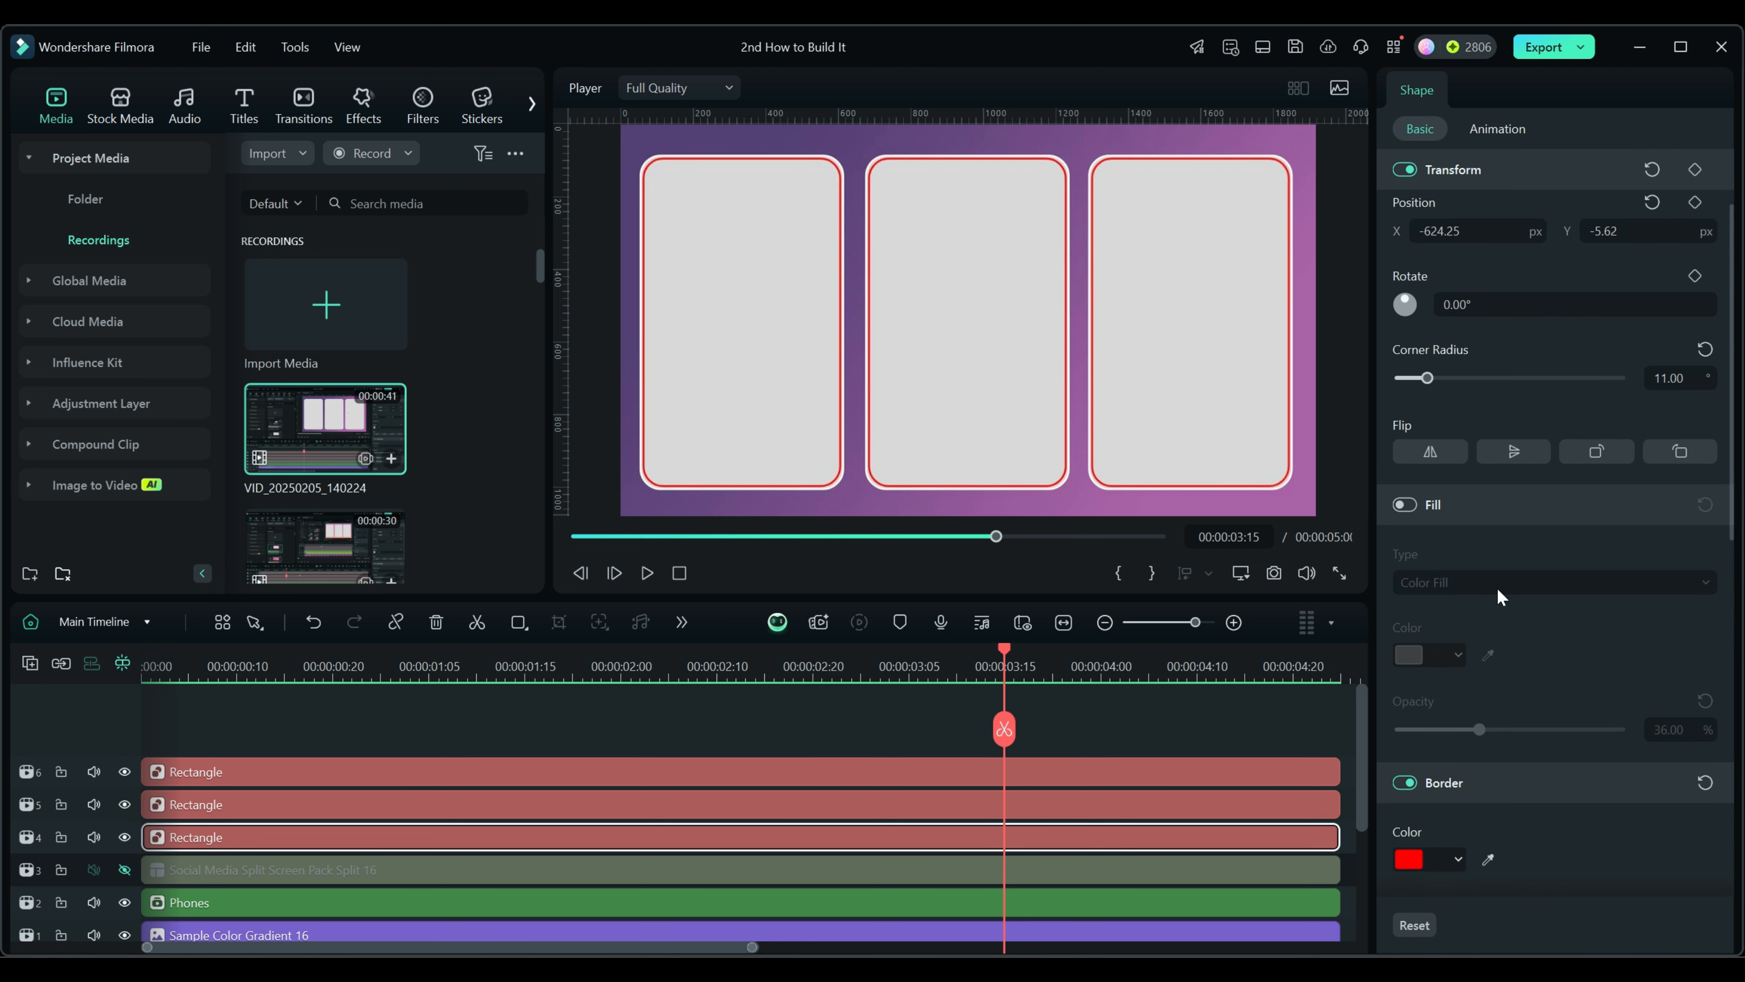
pyautogui.click(1405, 505)
pyautogui.click(1446, 655)
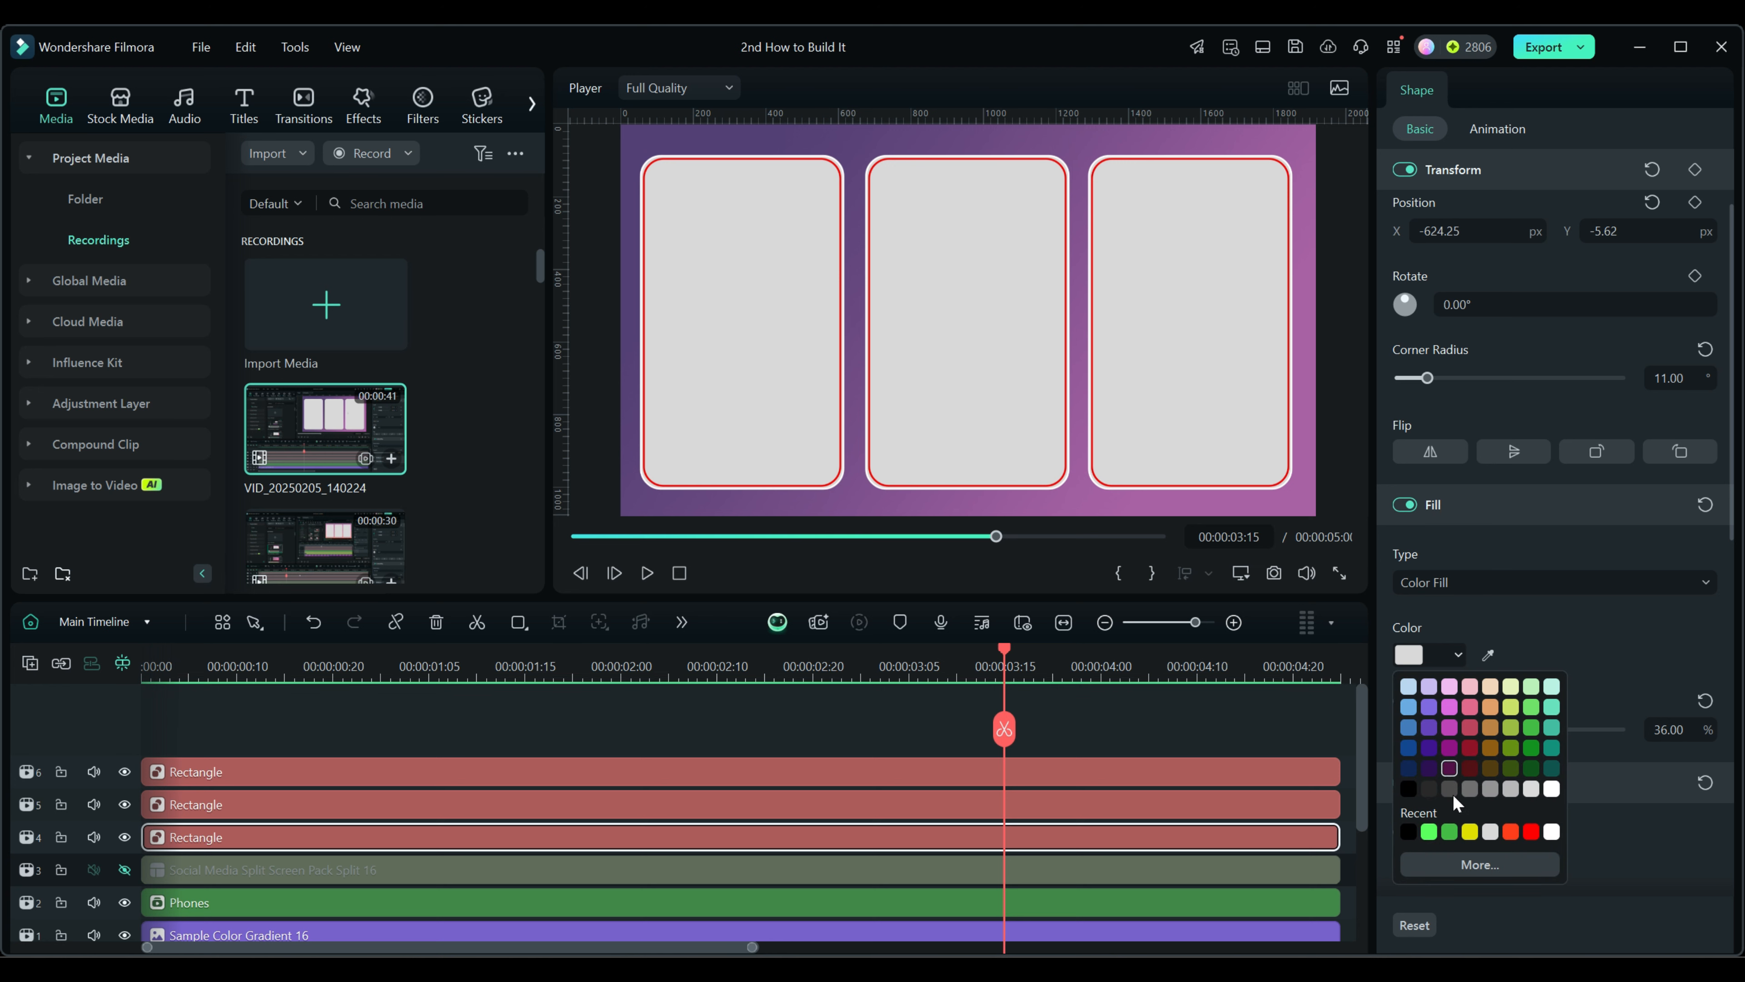
pyautogui.click(1429, 832)
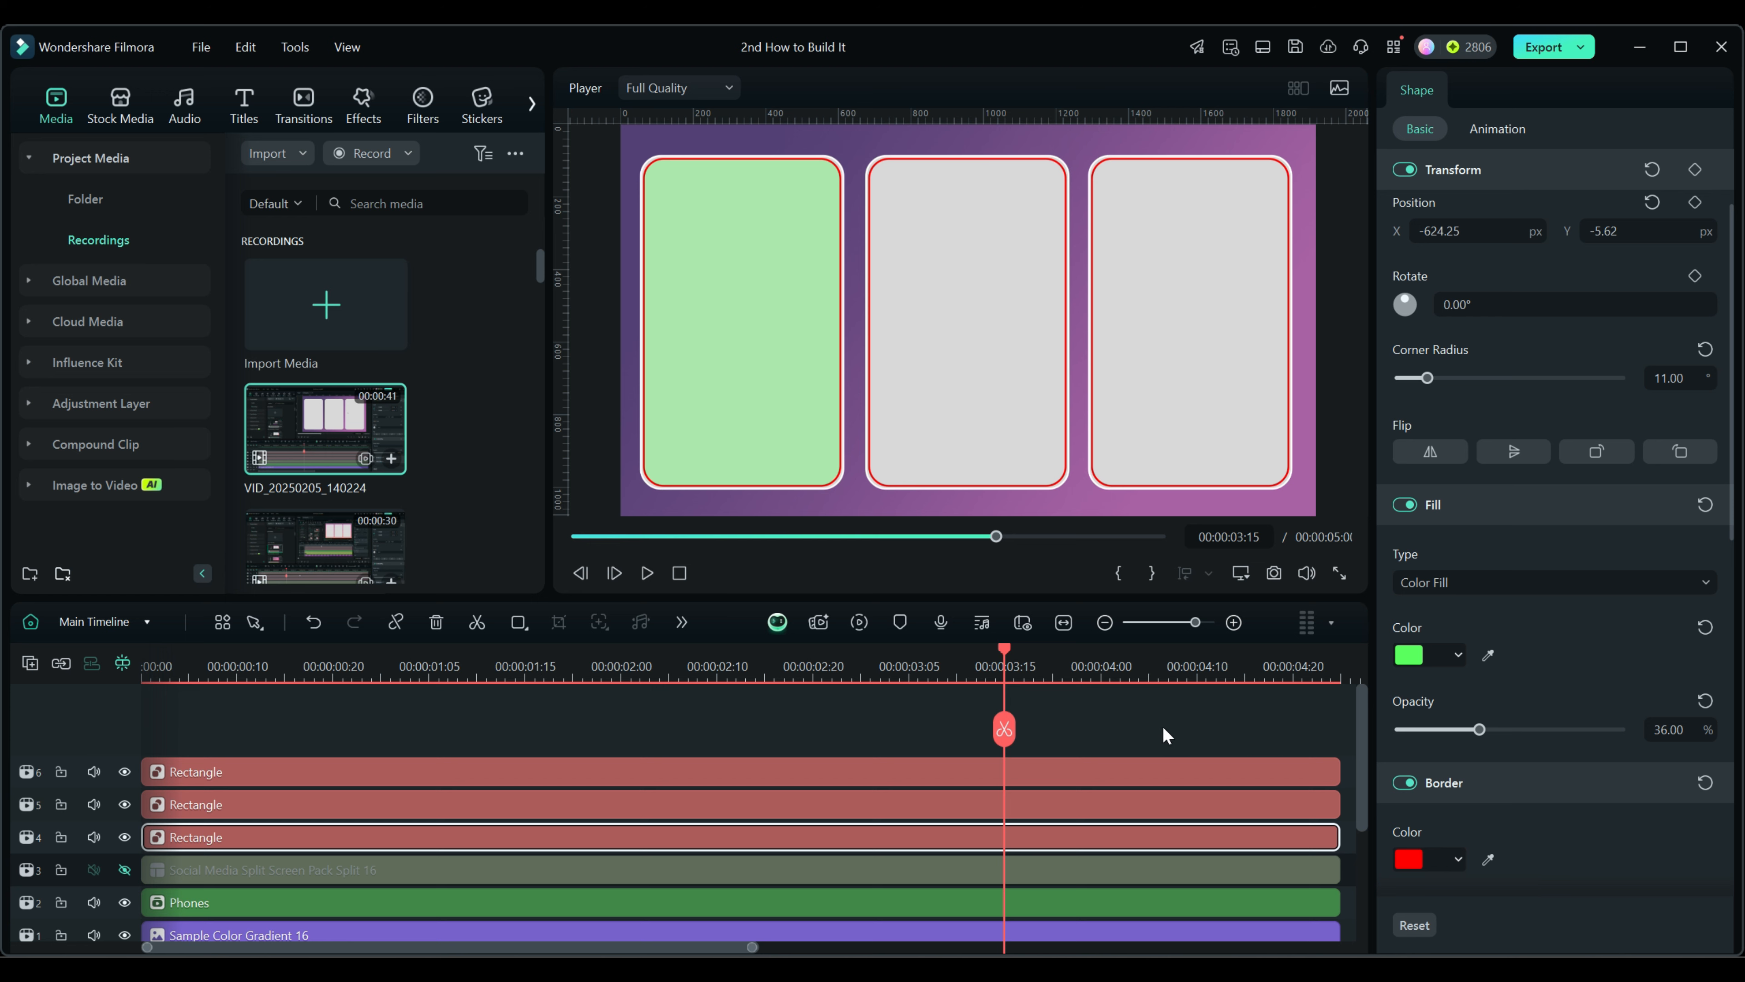
# Enable the Fill of the Rectangles on Video 5 and Video 6 and color both the same light green
pyautogui.click(1039, 801)
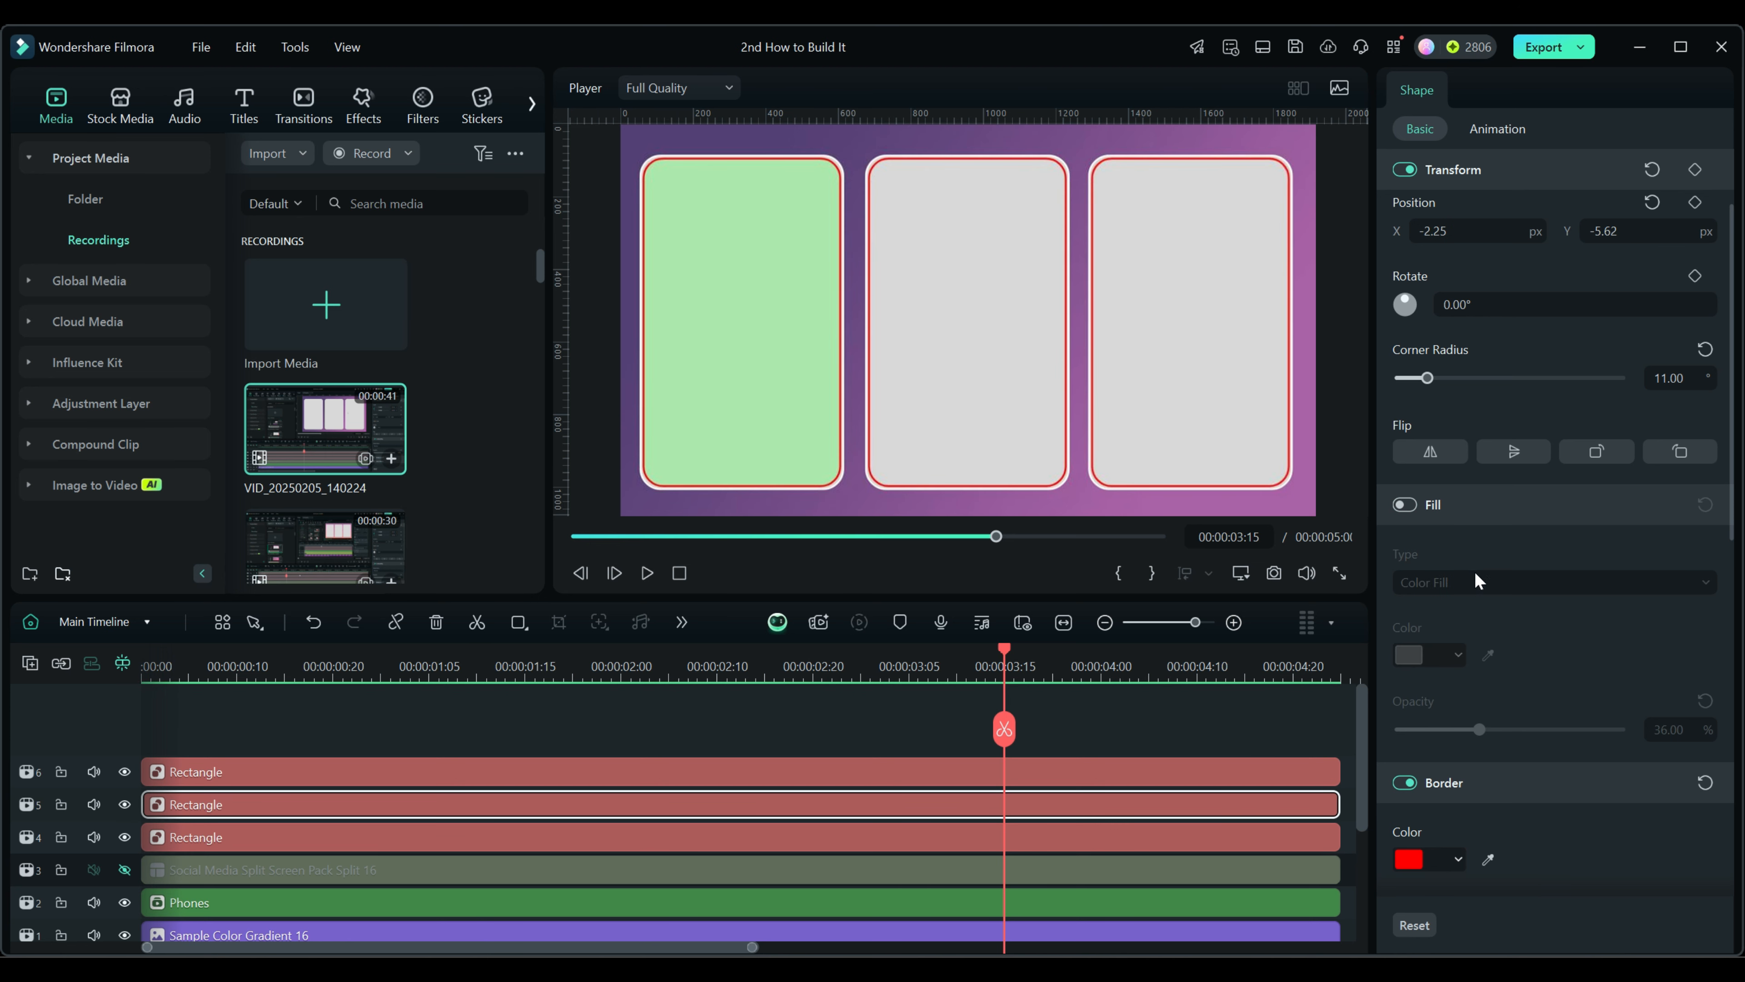
pyautogui.click(1405, 505)
pyautogui.click(1457, 655)
pyautogui.click(1428, 833)
pyautogui.click(1239, 771)
pyautogui.click(1405, 505)
pyautogui.click(1457, 654)
pyautogui.click(1435, 835)
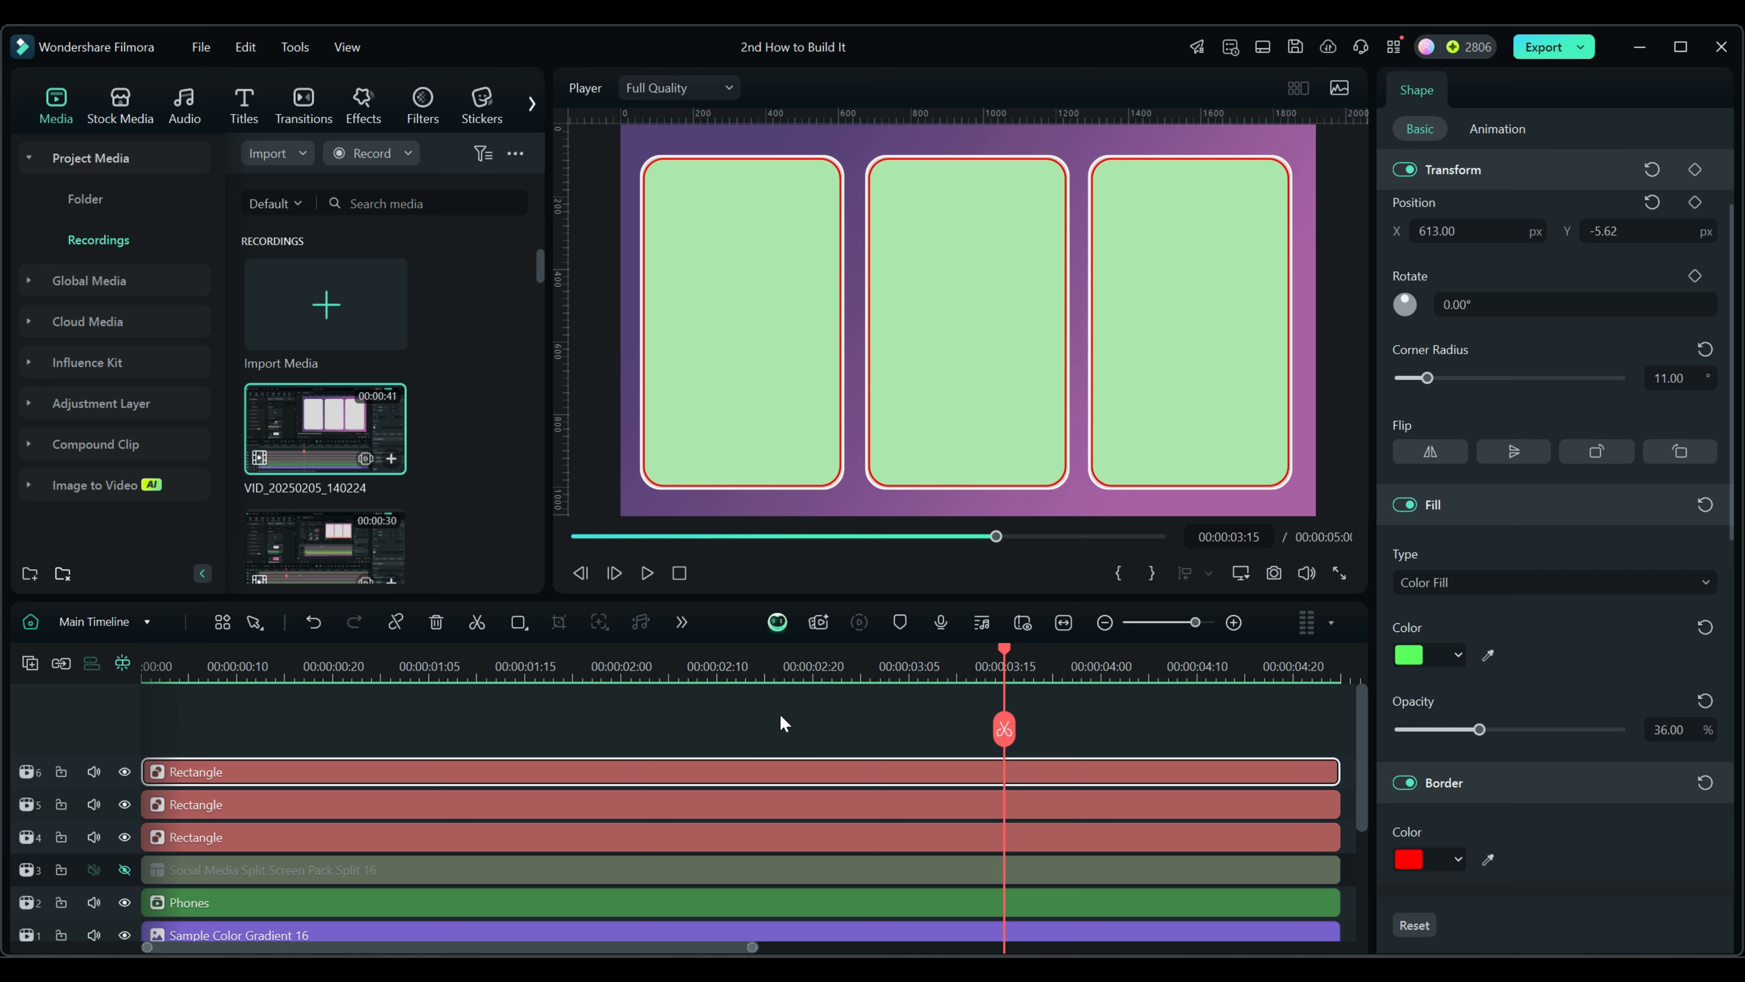
# Show the template track temporarily and compare its screens with the green rectangles at 00:00:01:07, 00:00:02:16 and 00:00:03:15
pyautogui.click(124, 869)
pyautogui.moveTo(990, 647); pyautogui.dragTo(448, 643)
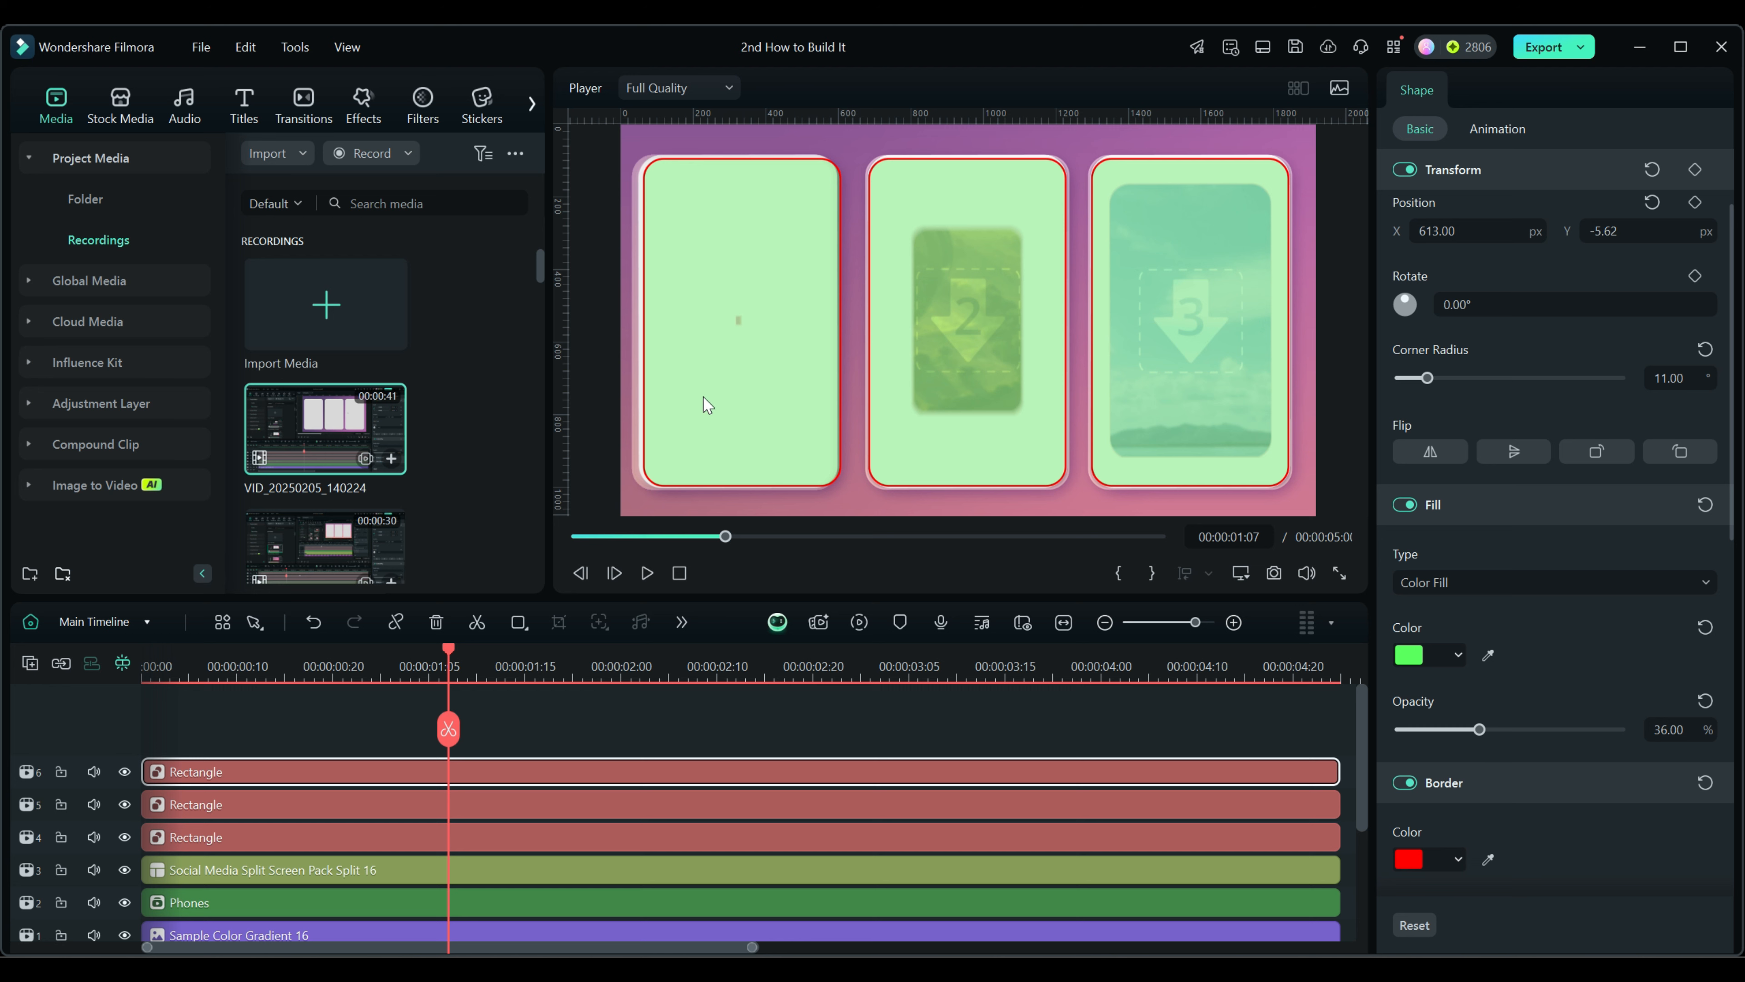
pyautogui.moveTo(448, 646); pyautogui.dragTo(775, 648)
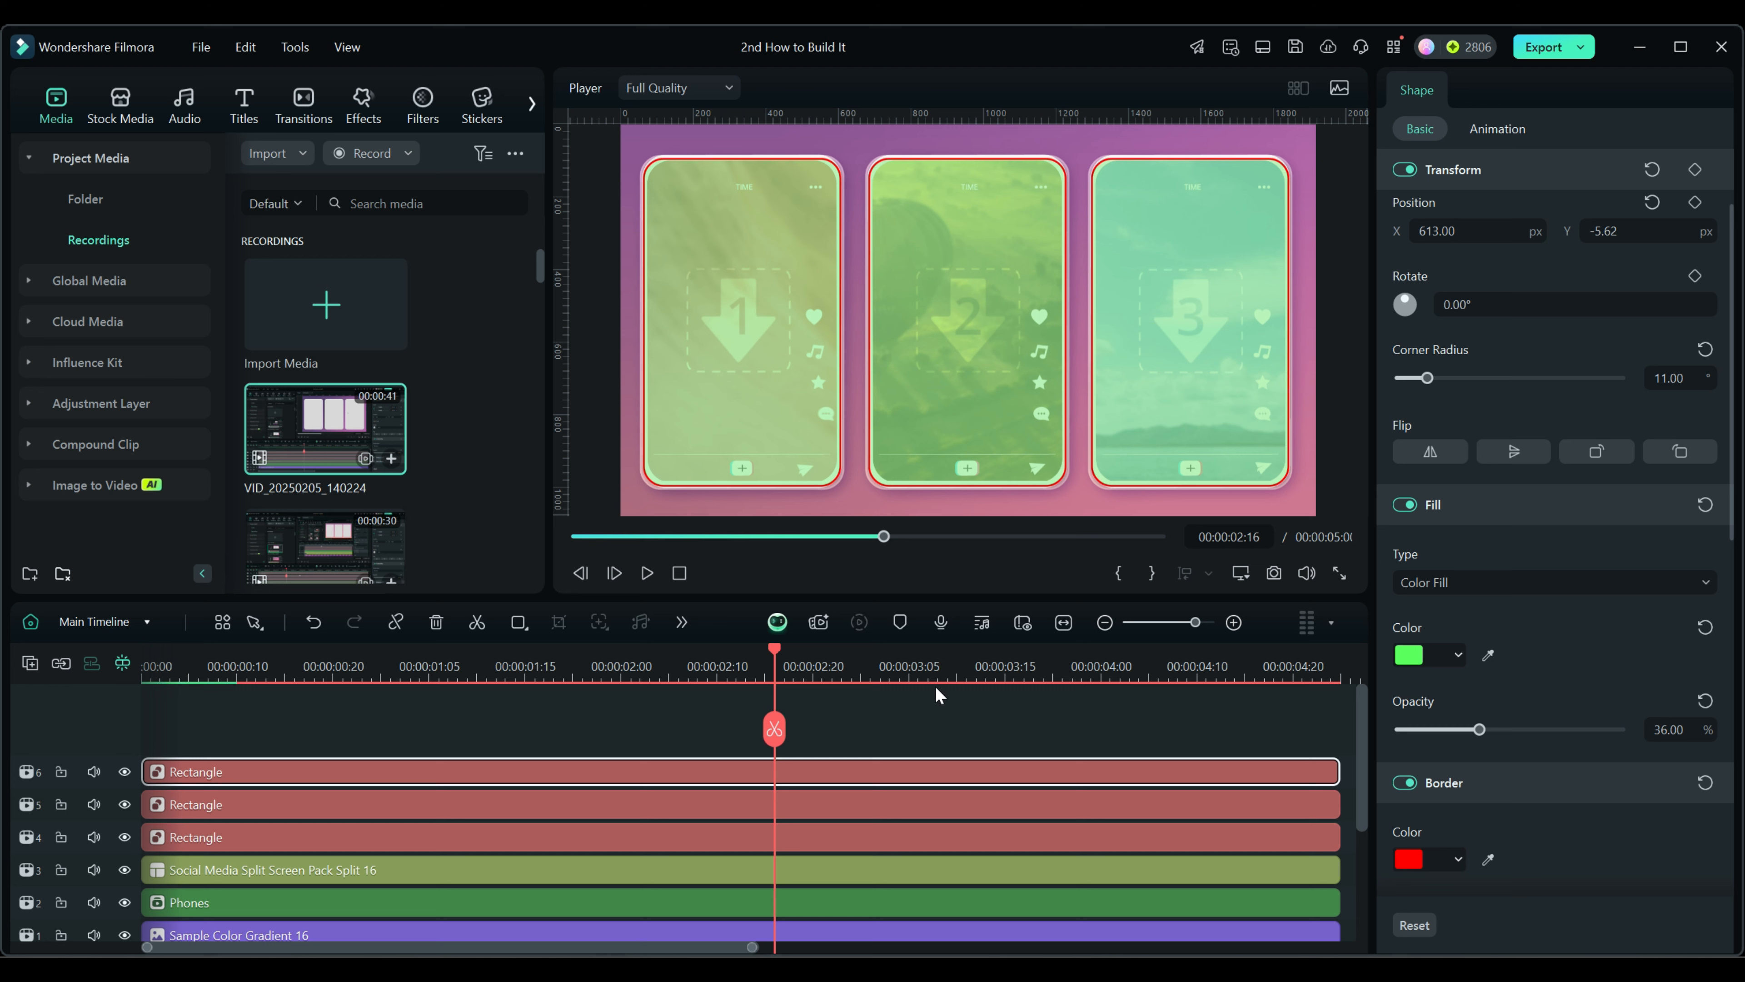
pyautogui.click(1004, 676)
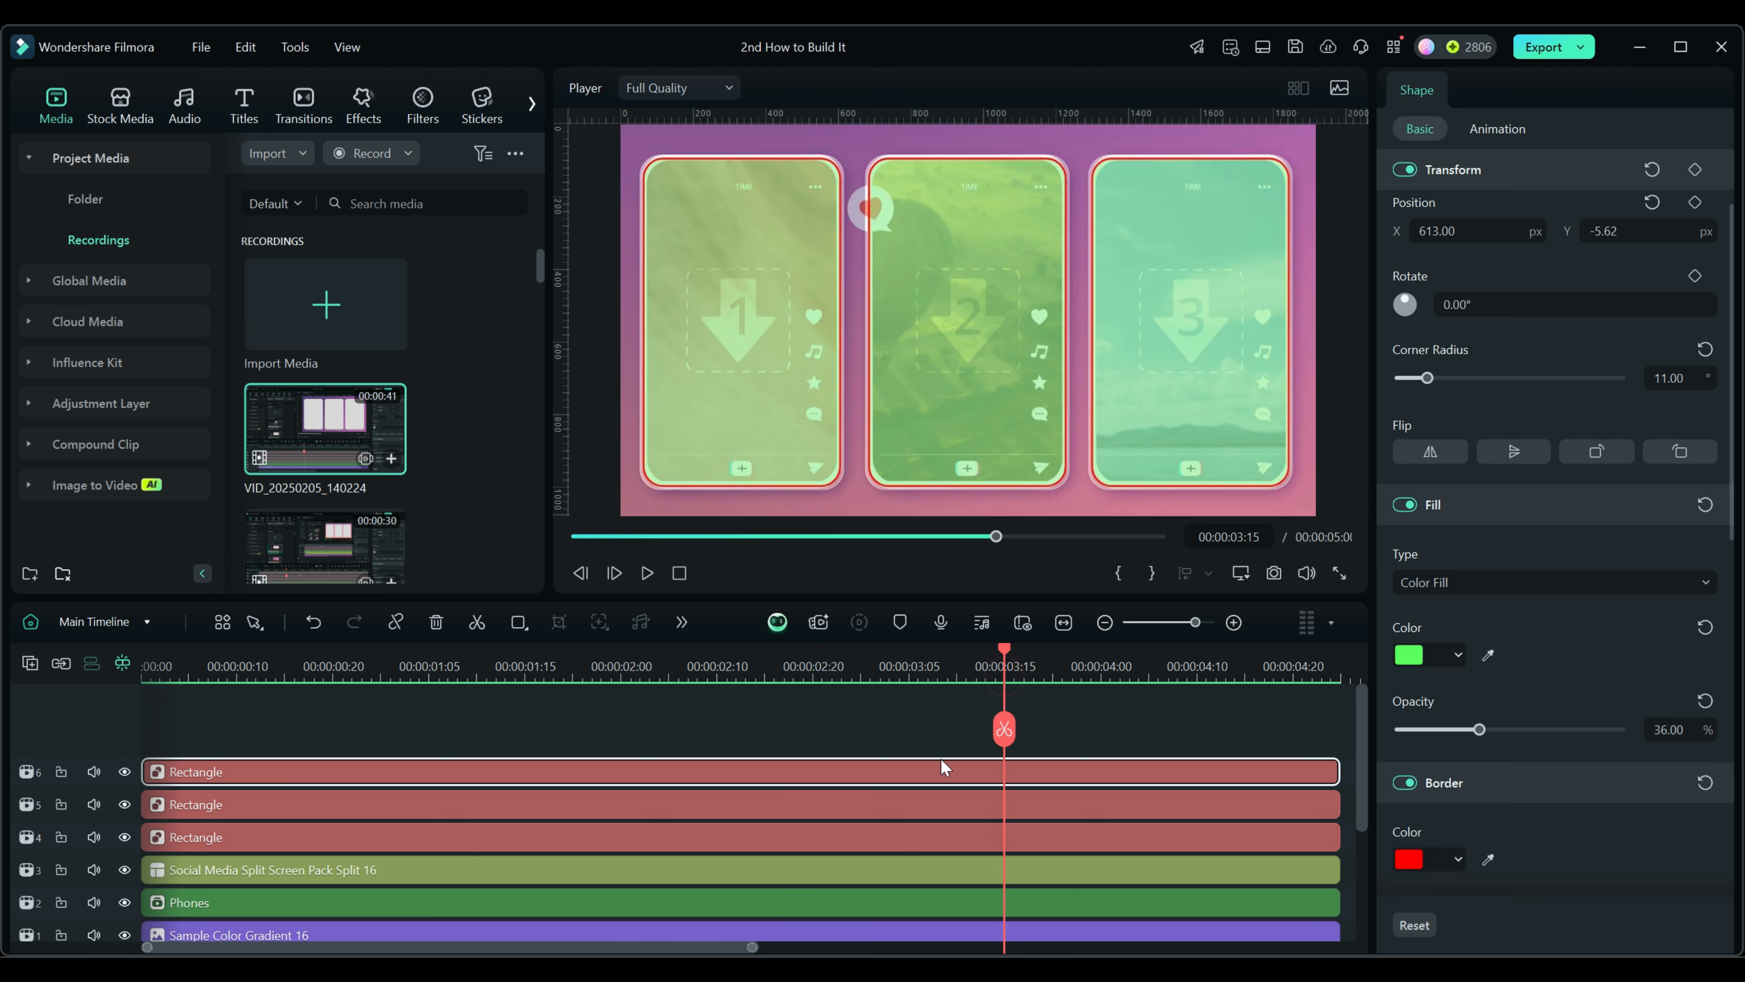
pyautogui.press('Escape')
pyautogui.click(124, 869)
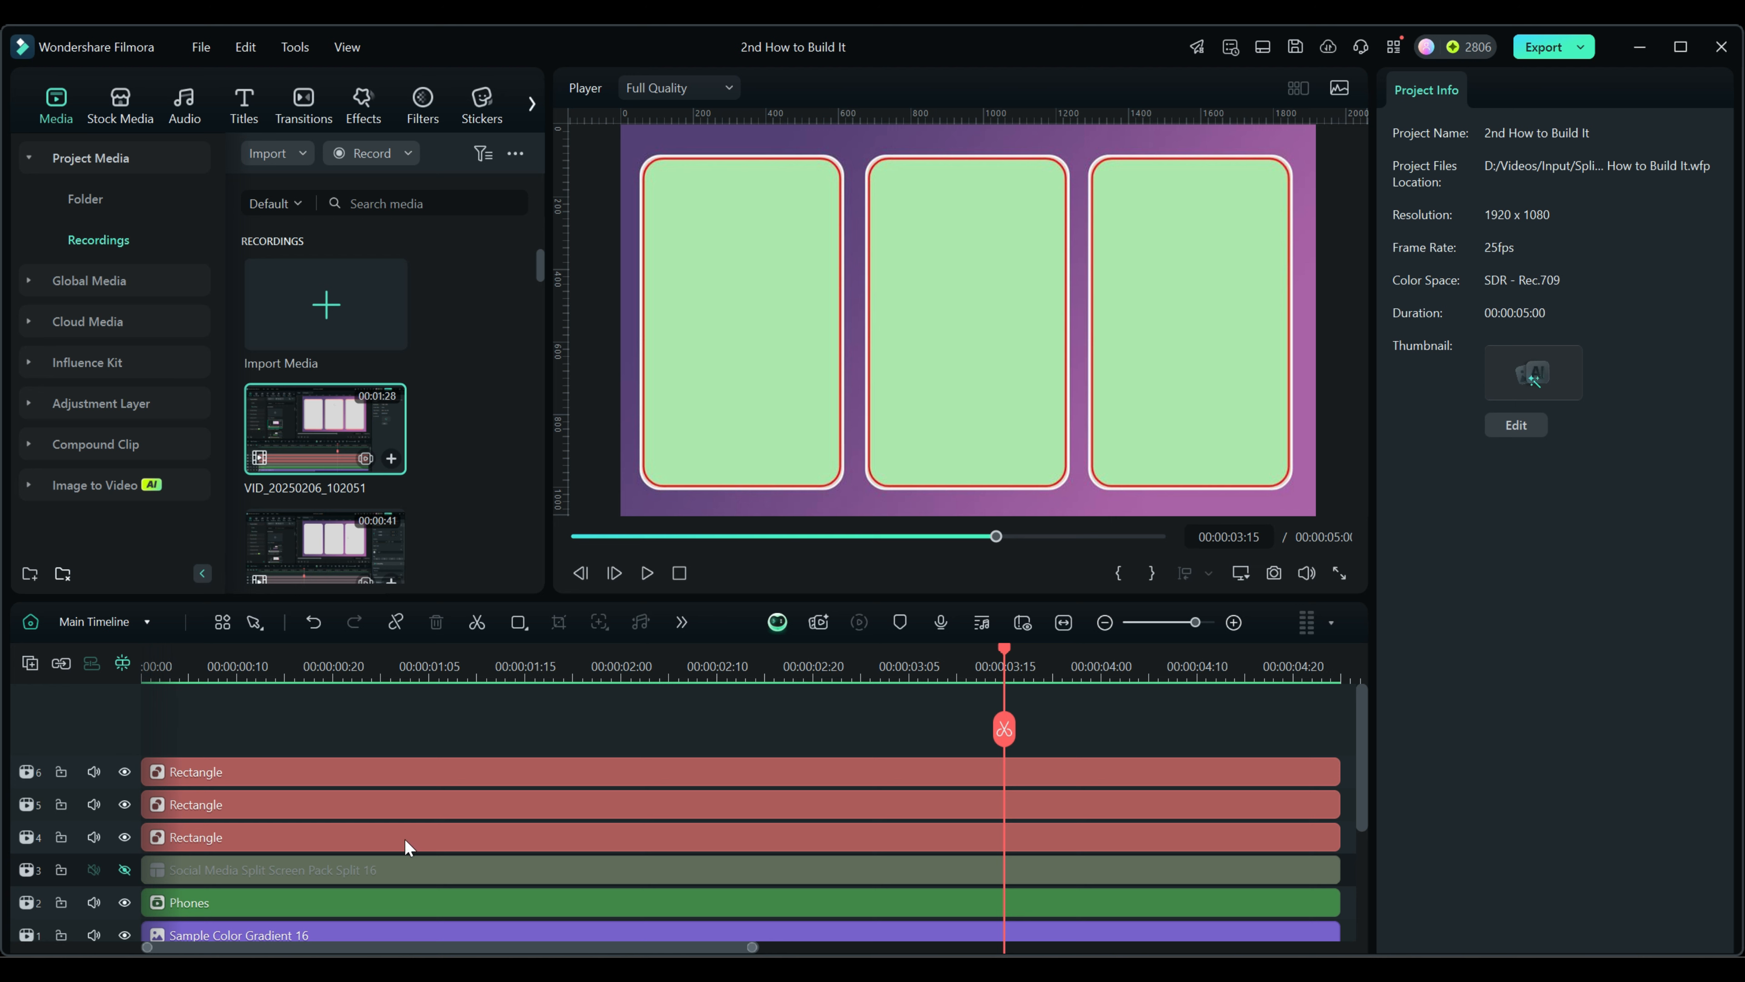
# Create a compound clip named Screen 1 from the Rectangle on Video 4
pyautogui.click(891, 834)
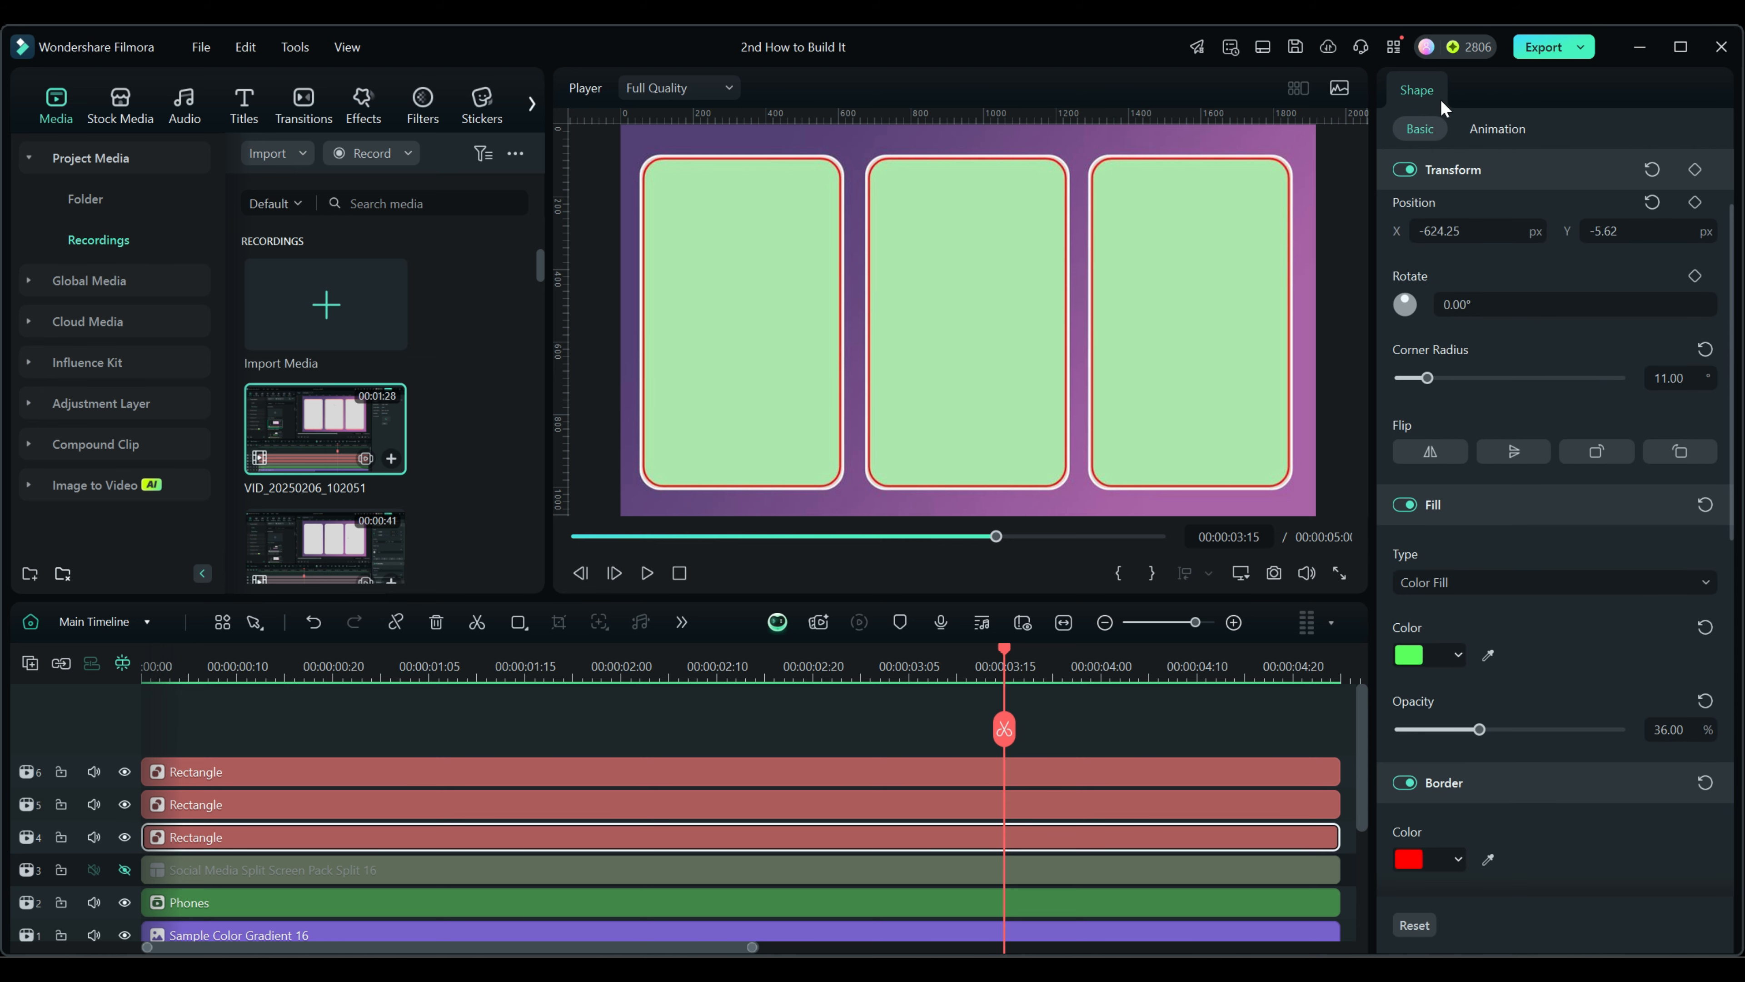
pyautogui.rightClick(1054, 835)
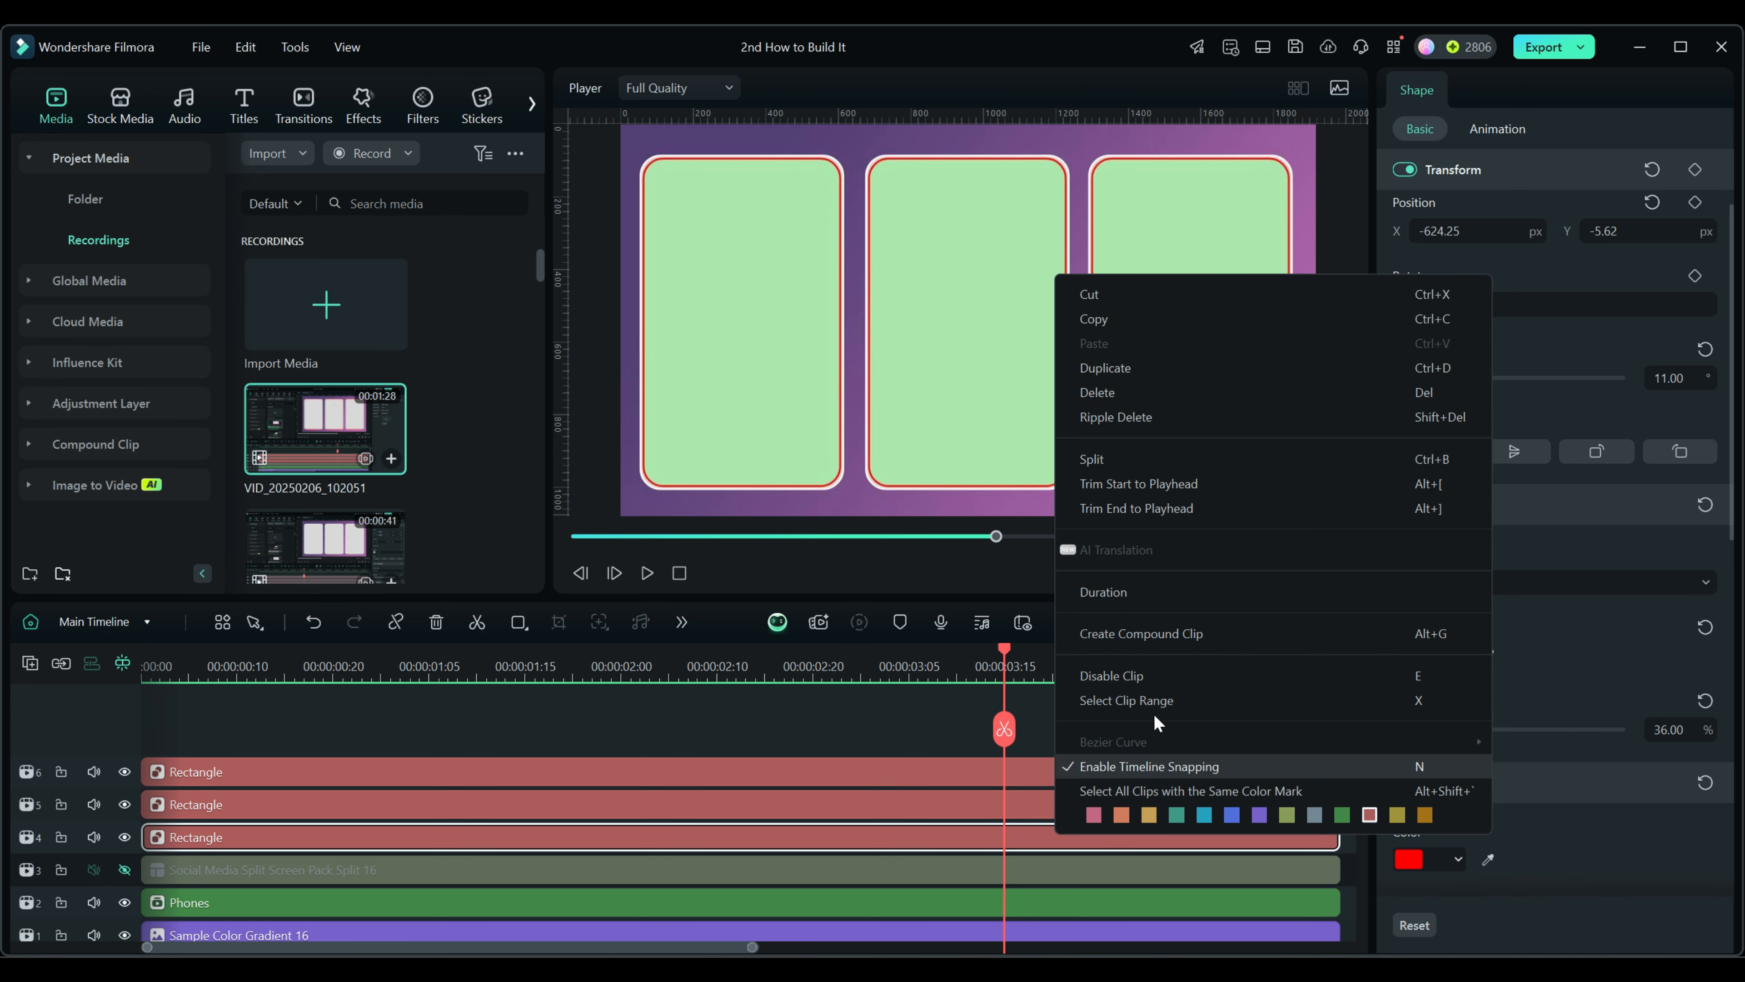
pyautogui.click(1152, 636)
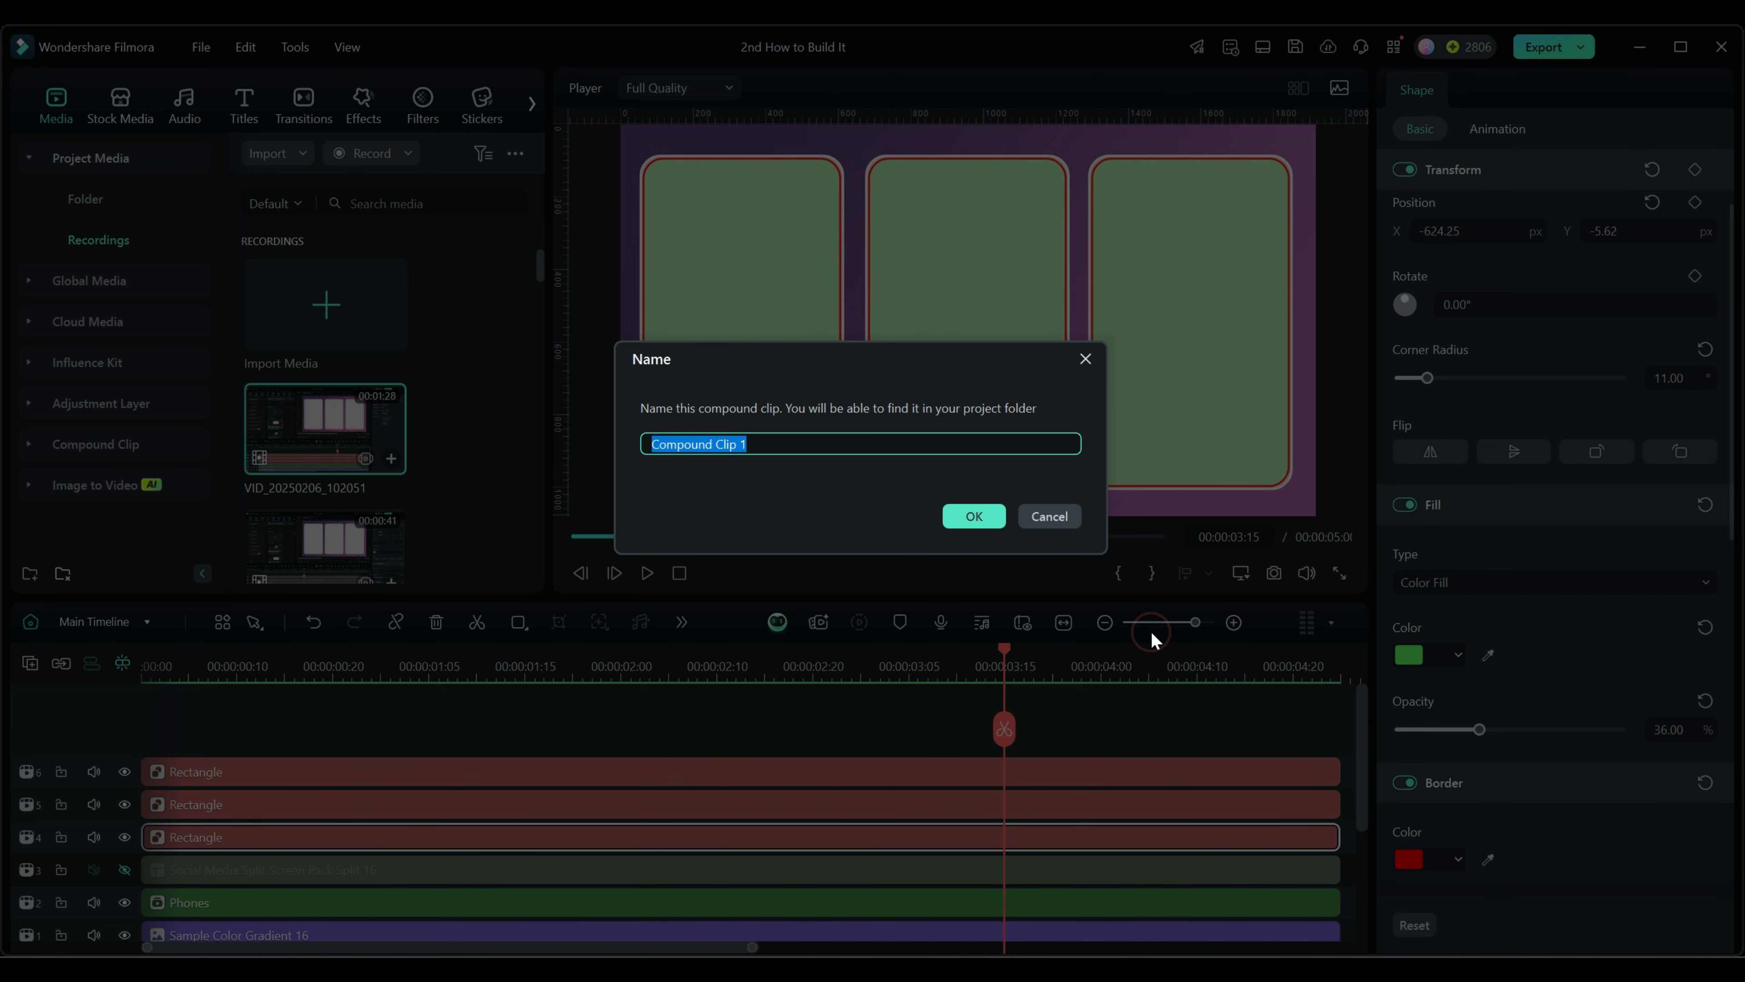
pyautogui.write('S')
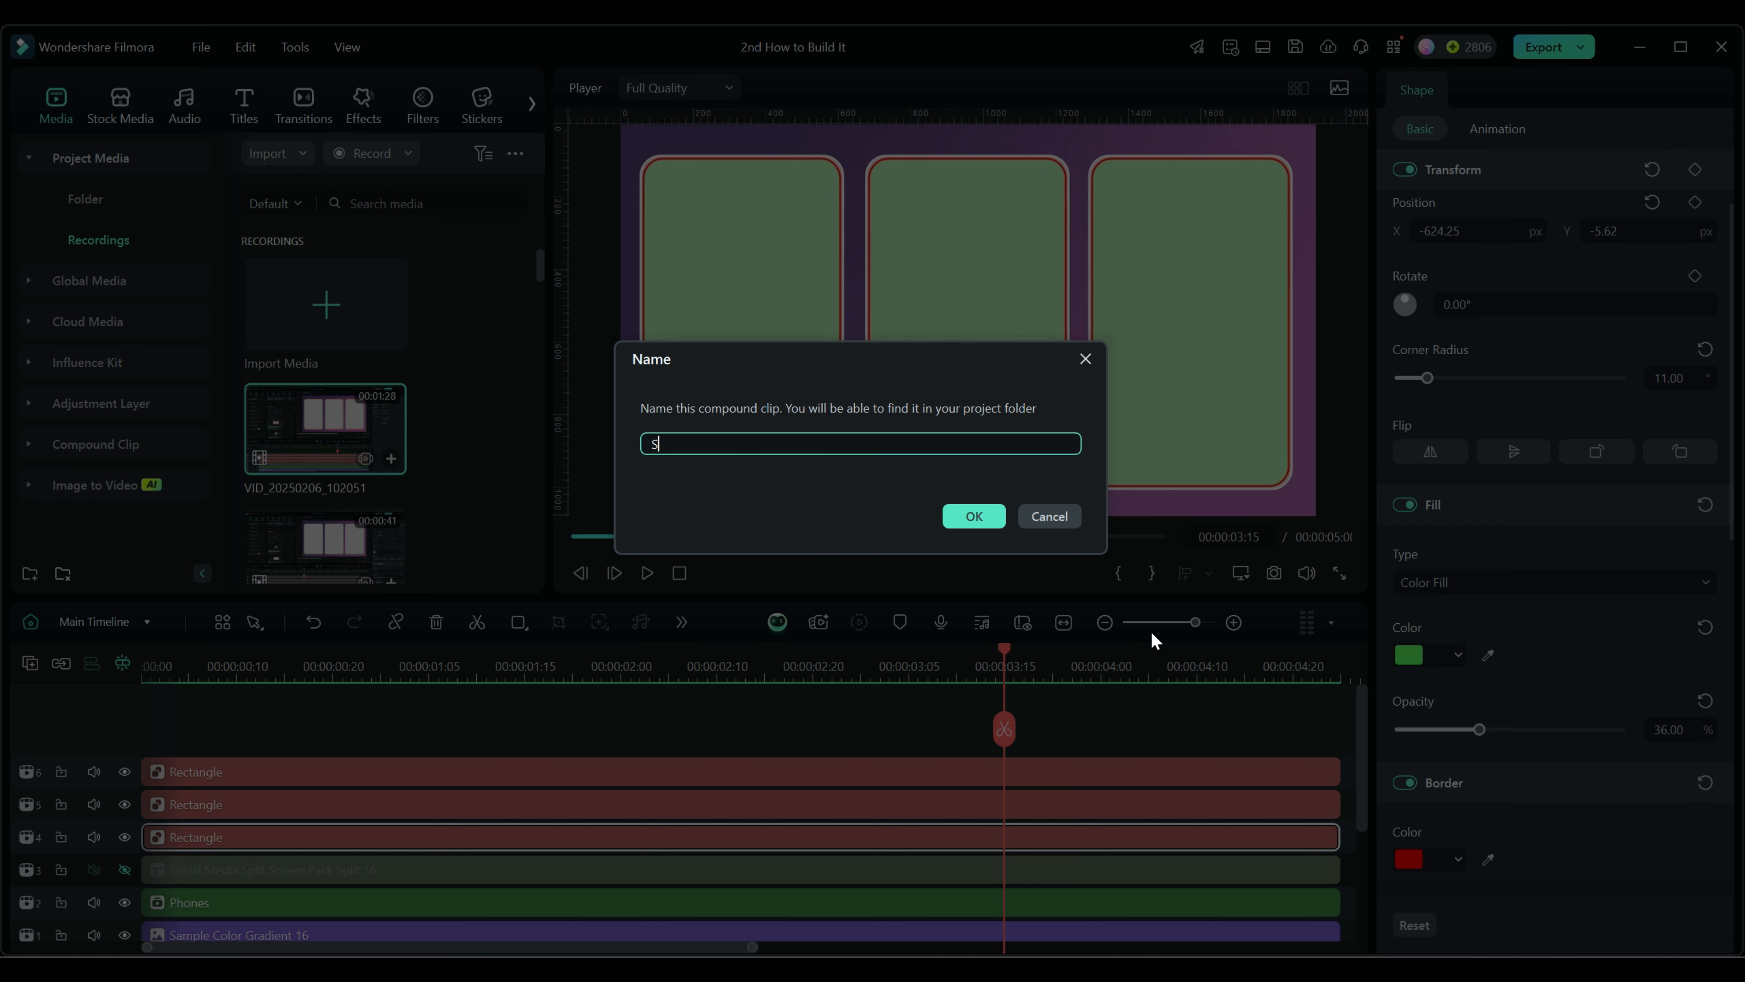
pyautogui.write('creen 1')
pyautogui.press('Return')
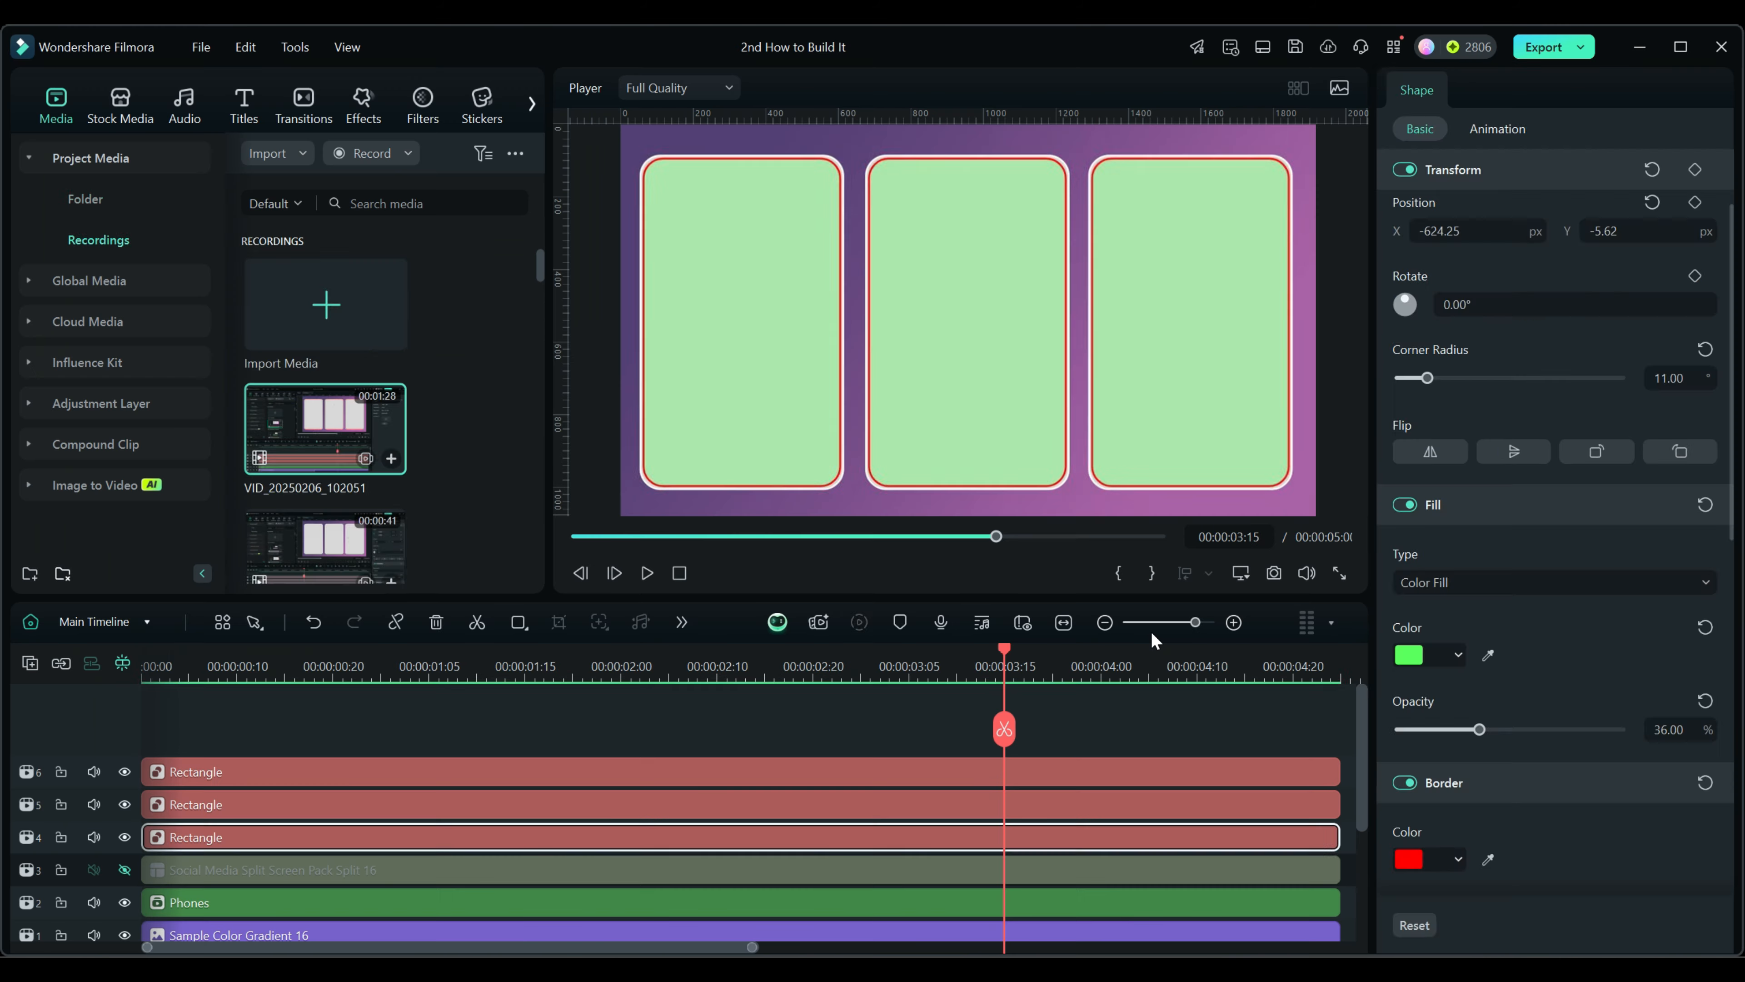
# Create a compound clip named Screen 2 from the Rectangle on Video 5
pyautogui.click(919, 800)
pyautogui.rightClick(920, 800)
pyautogui.click(999, 599)
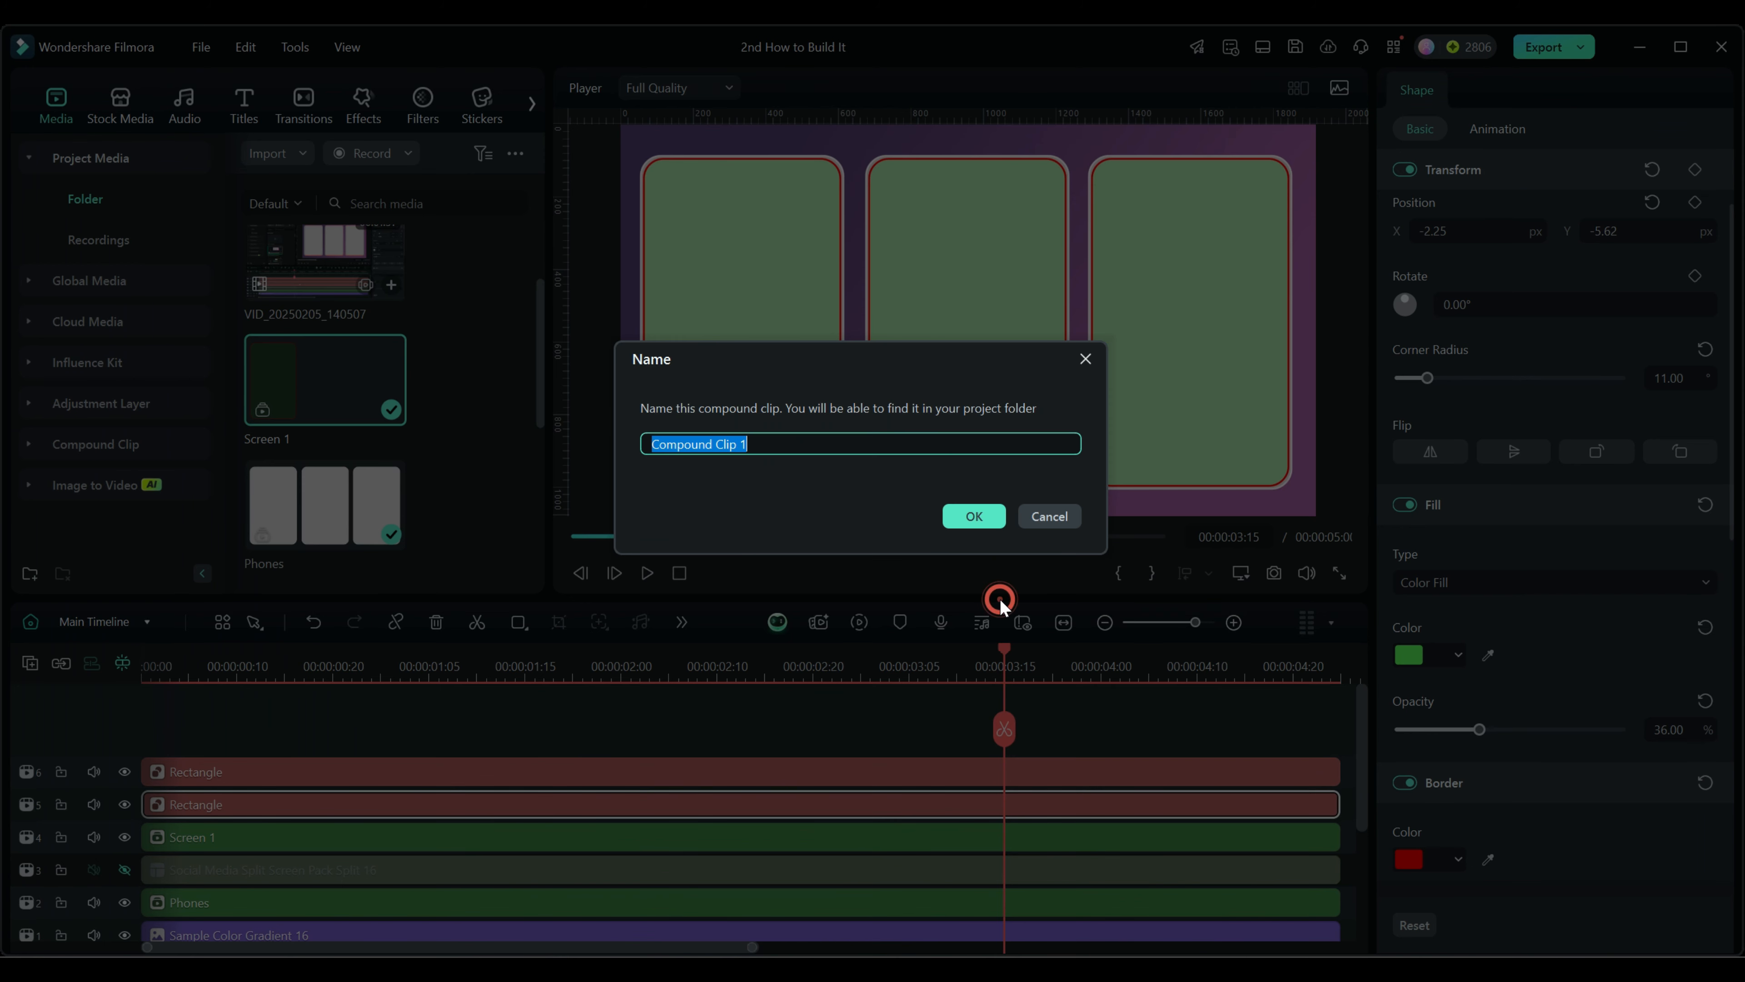
pyautogui.write('Screen 2')
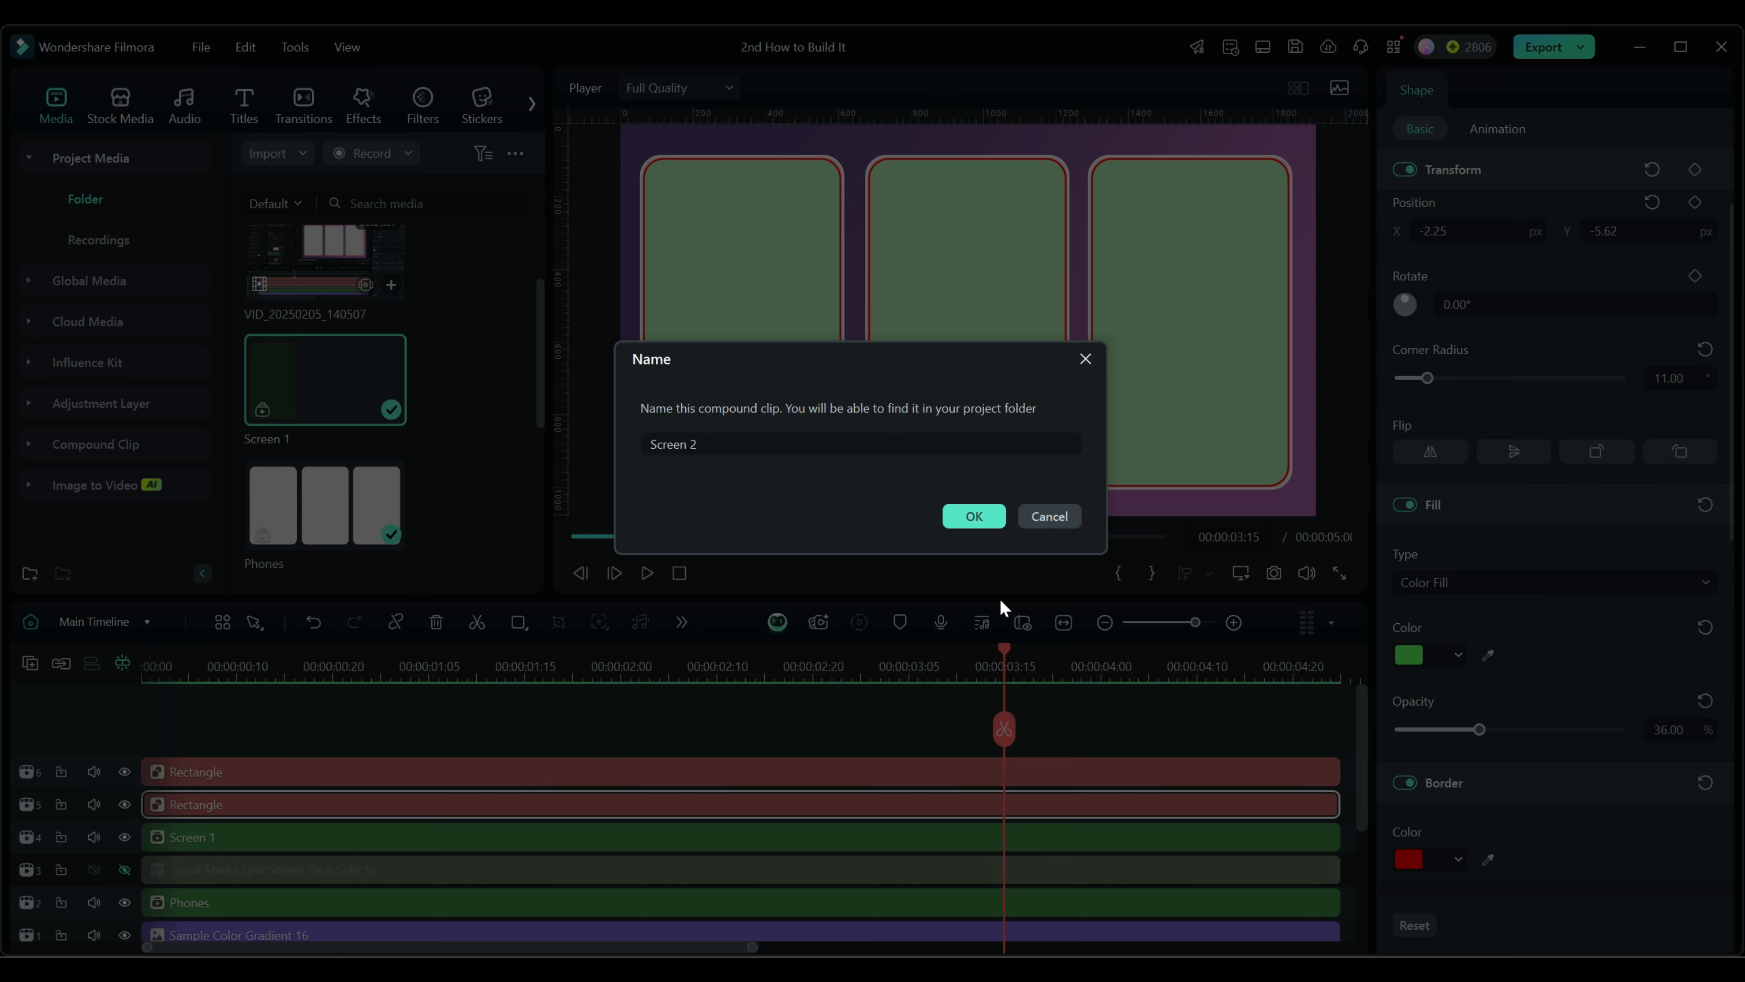
pyautogui.press('Return')
# Create a compound clip named Screen 3 from the Rectangle on Video 6
pyautogui.click(878, 766)
pyautogui.rightClick(878, 765)
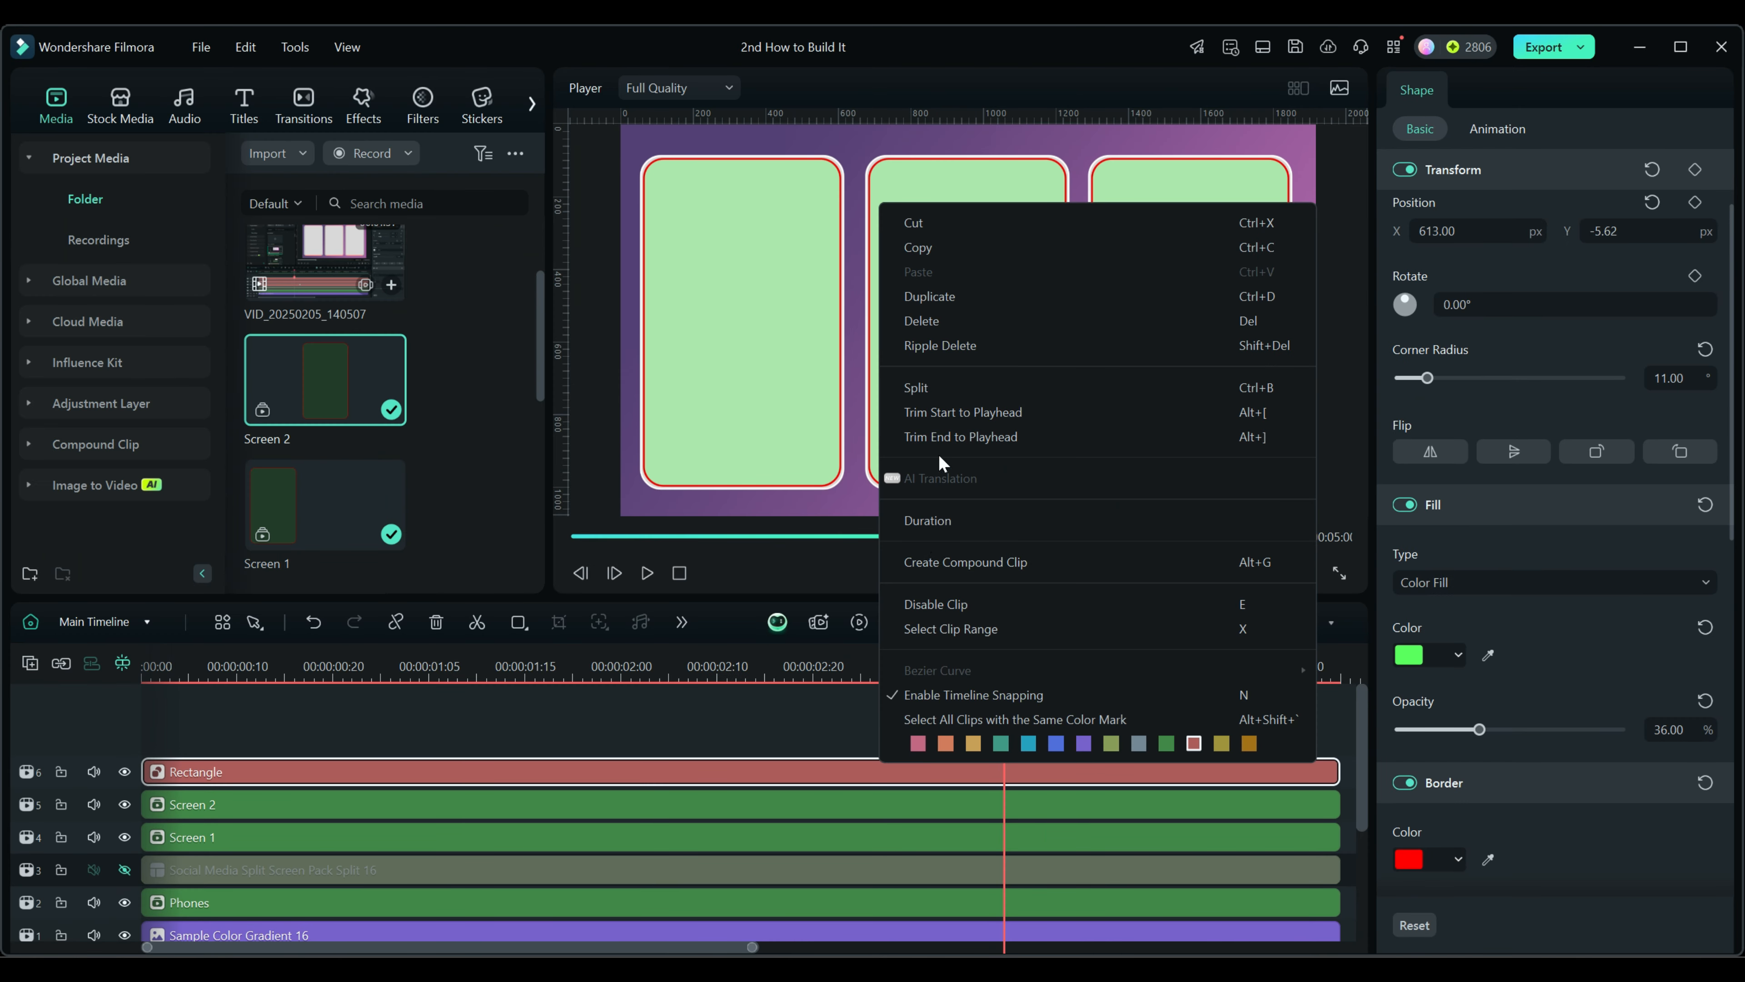
pyautogui.click(928, 561)
pyautogui.write('Screen 3')
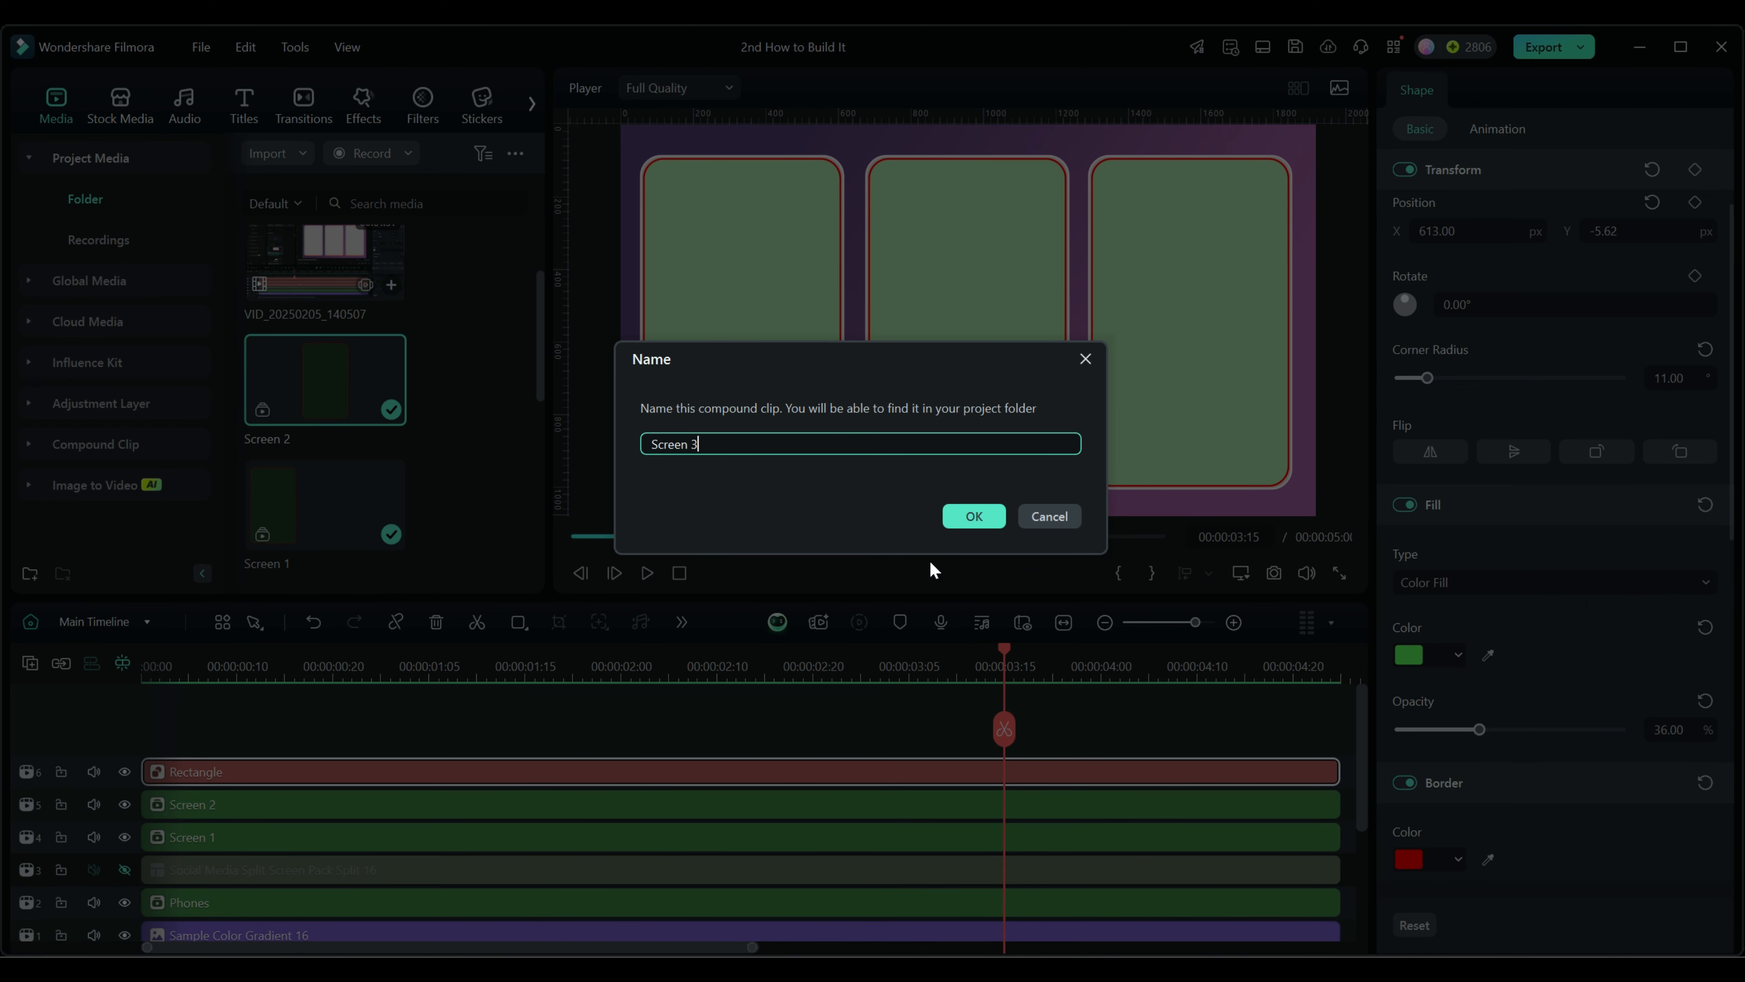
pyautogui.press('Return')
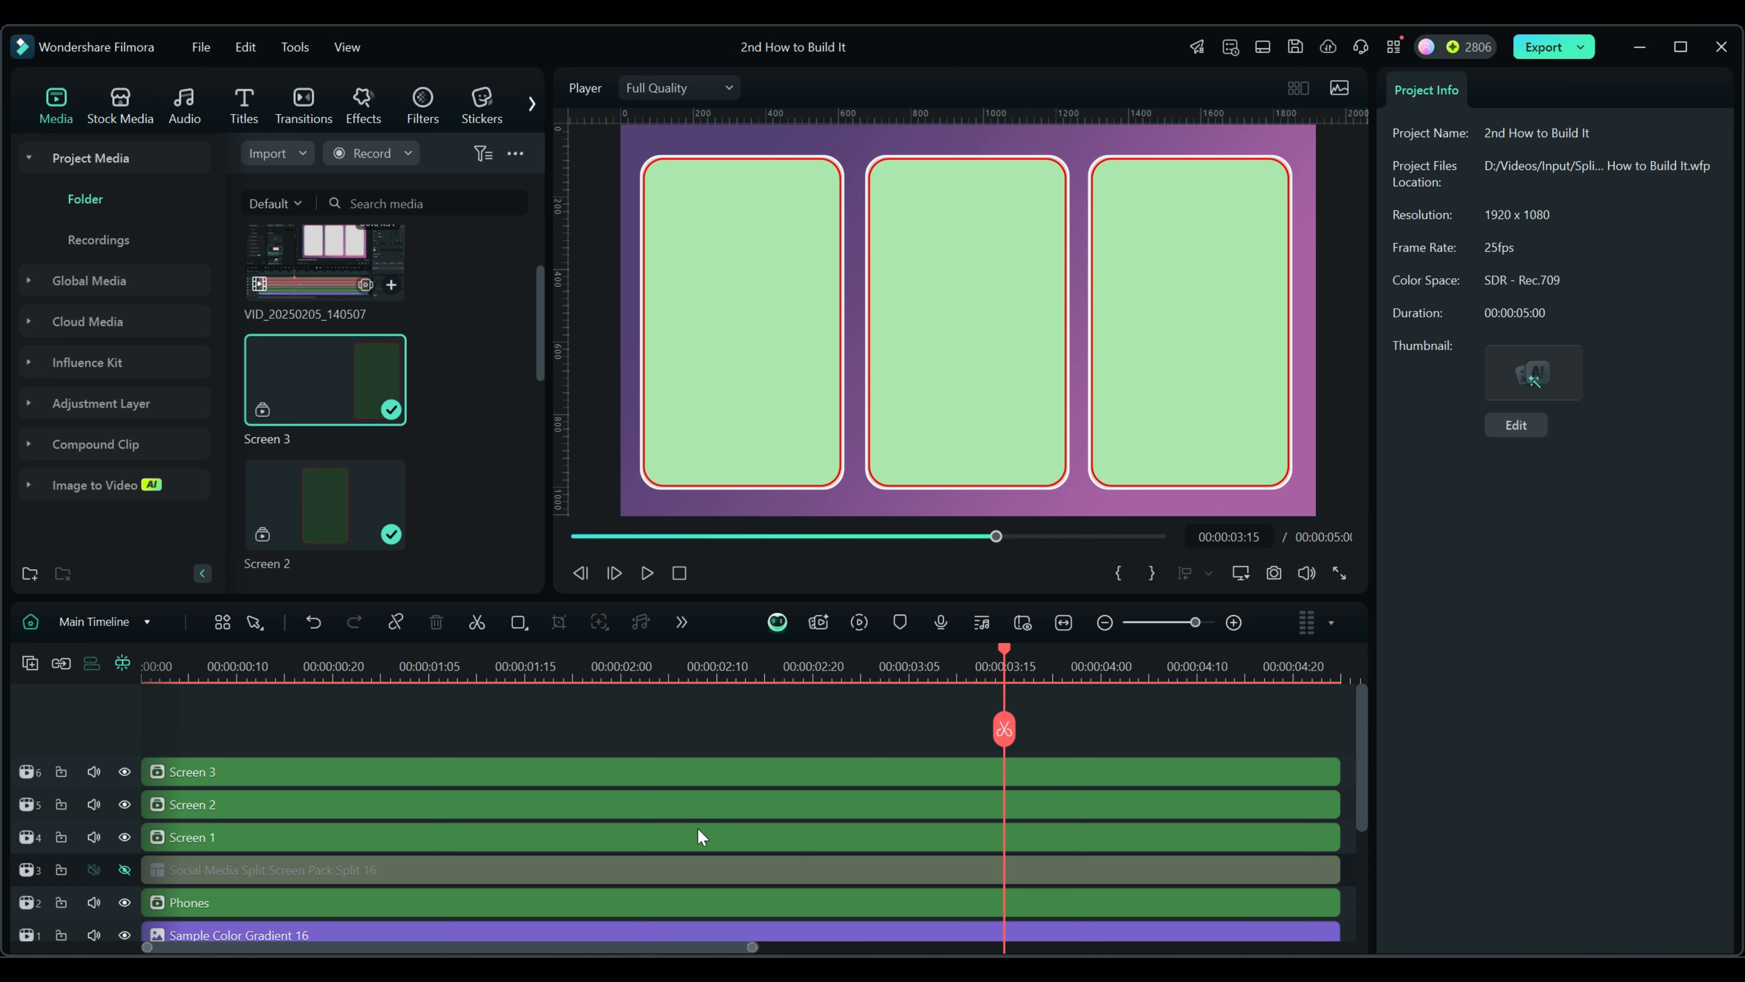
# Apply a rectangle mask to the Screen 1 clip
pyautogui.click(863, 836)
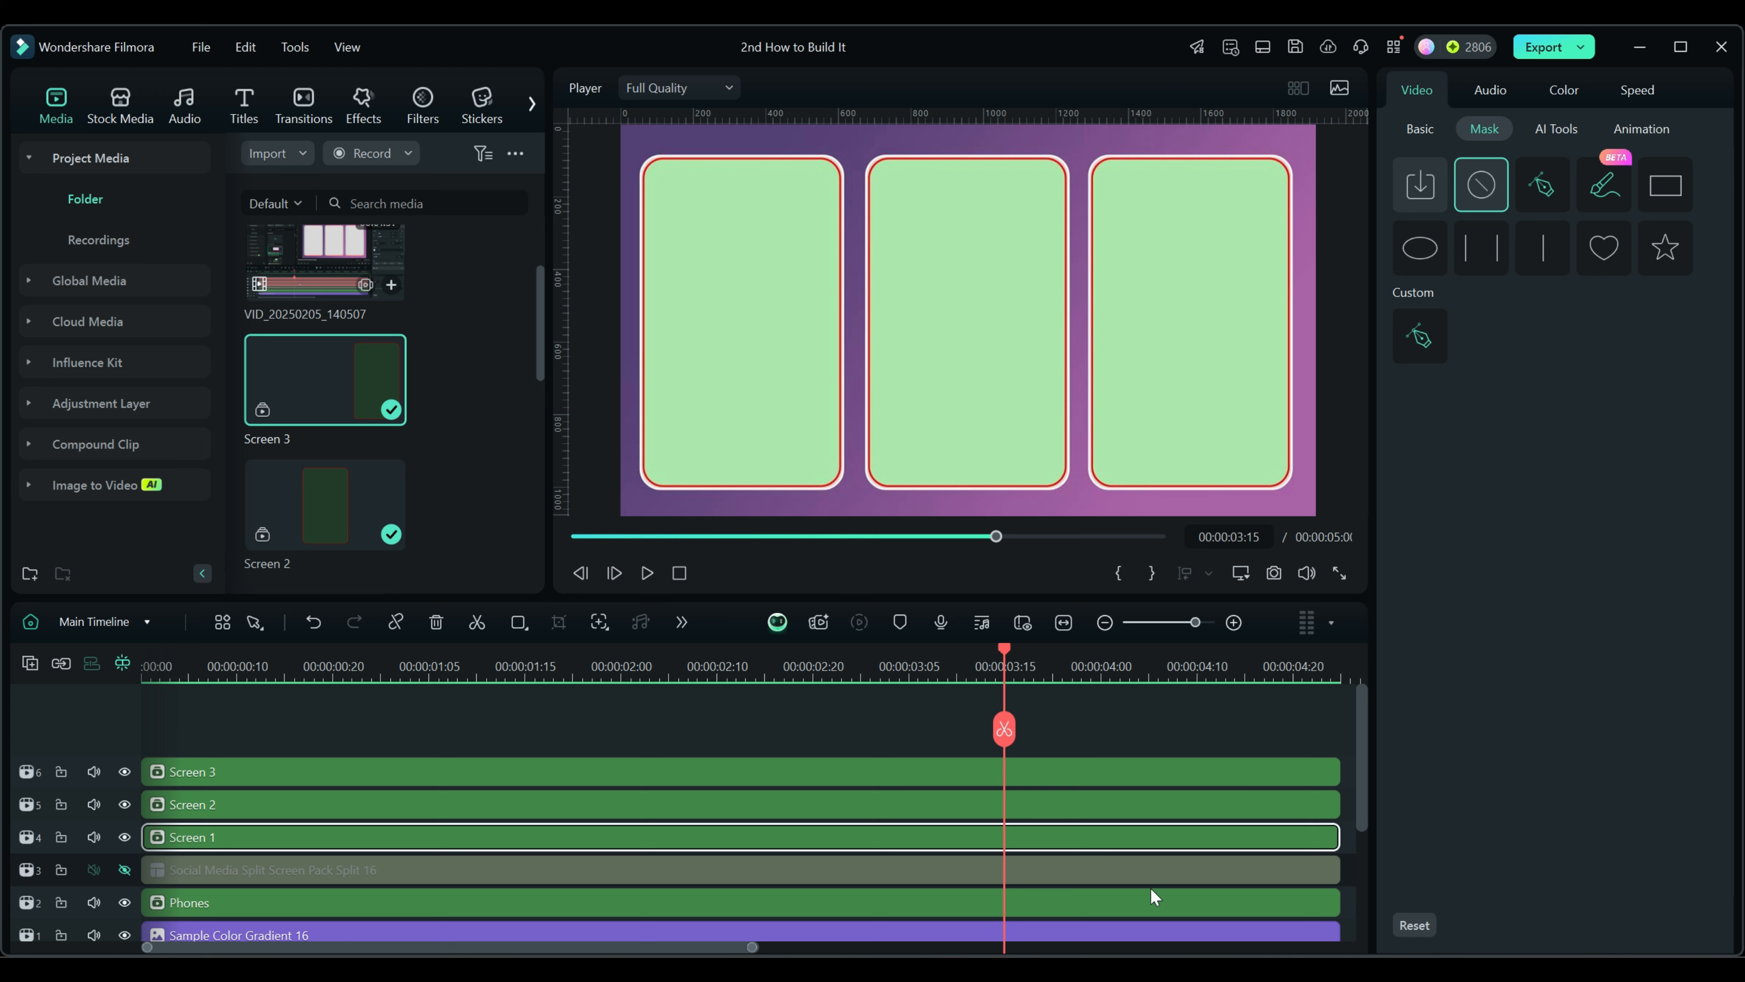
pyautogui.click(1418, 129)
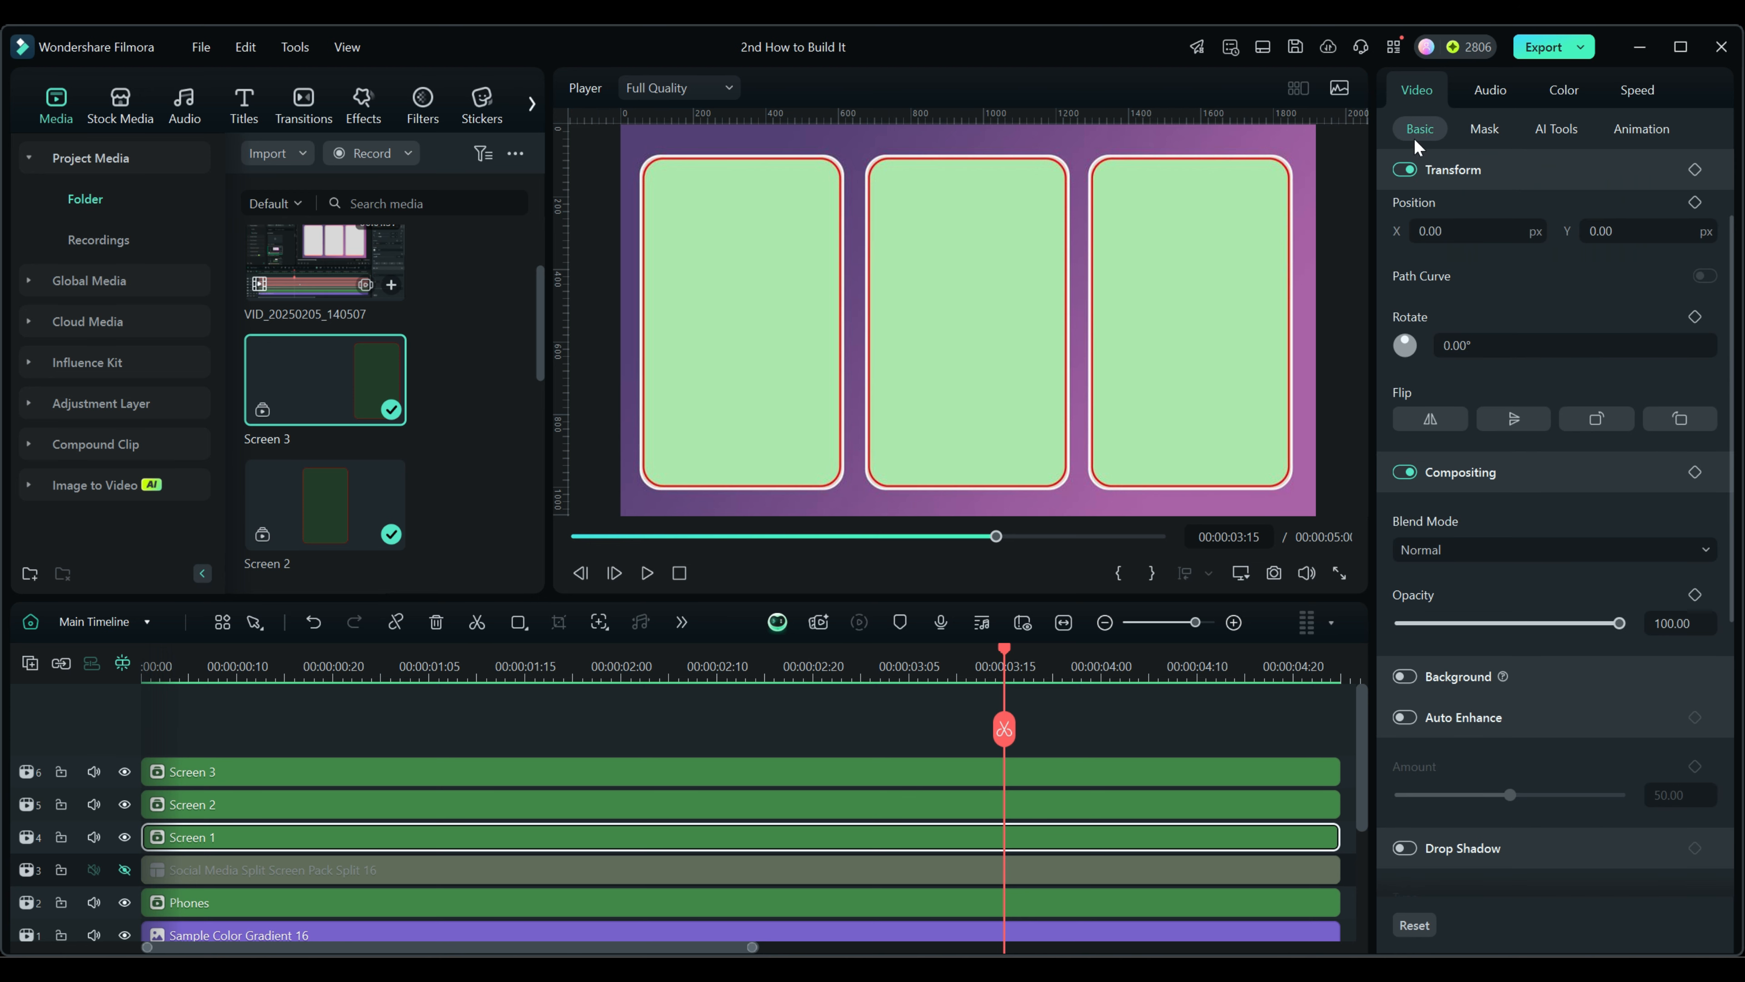
pyautogui.click(1487, 129)
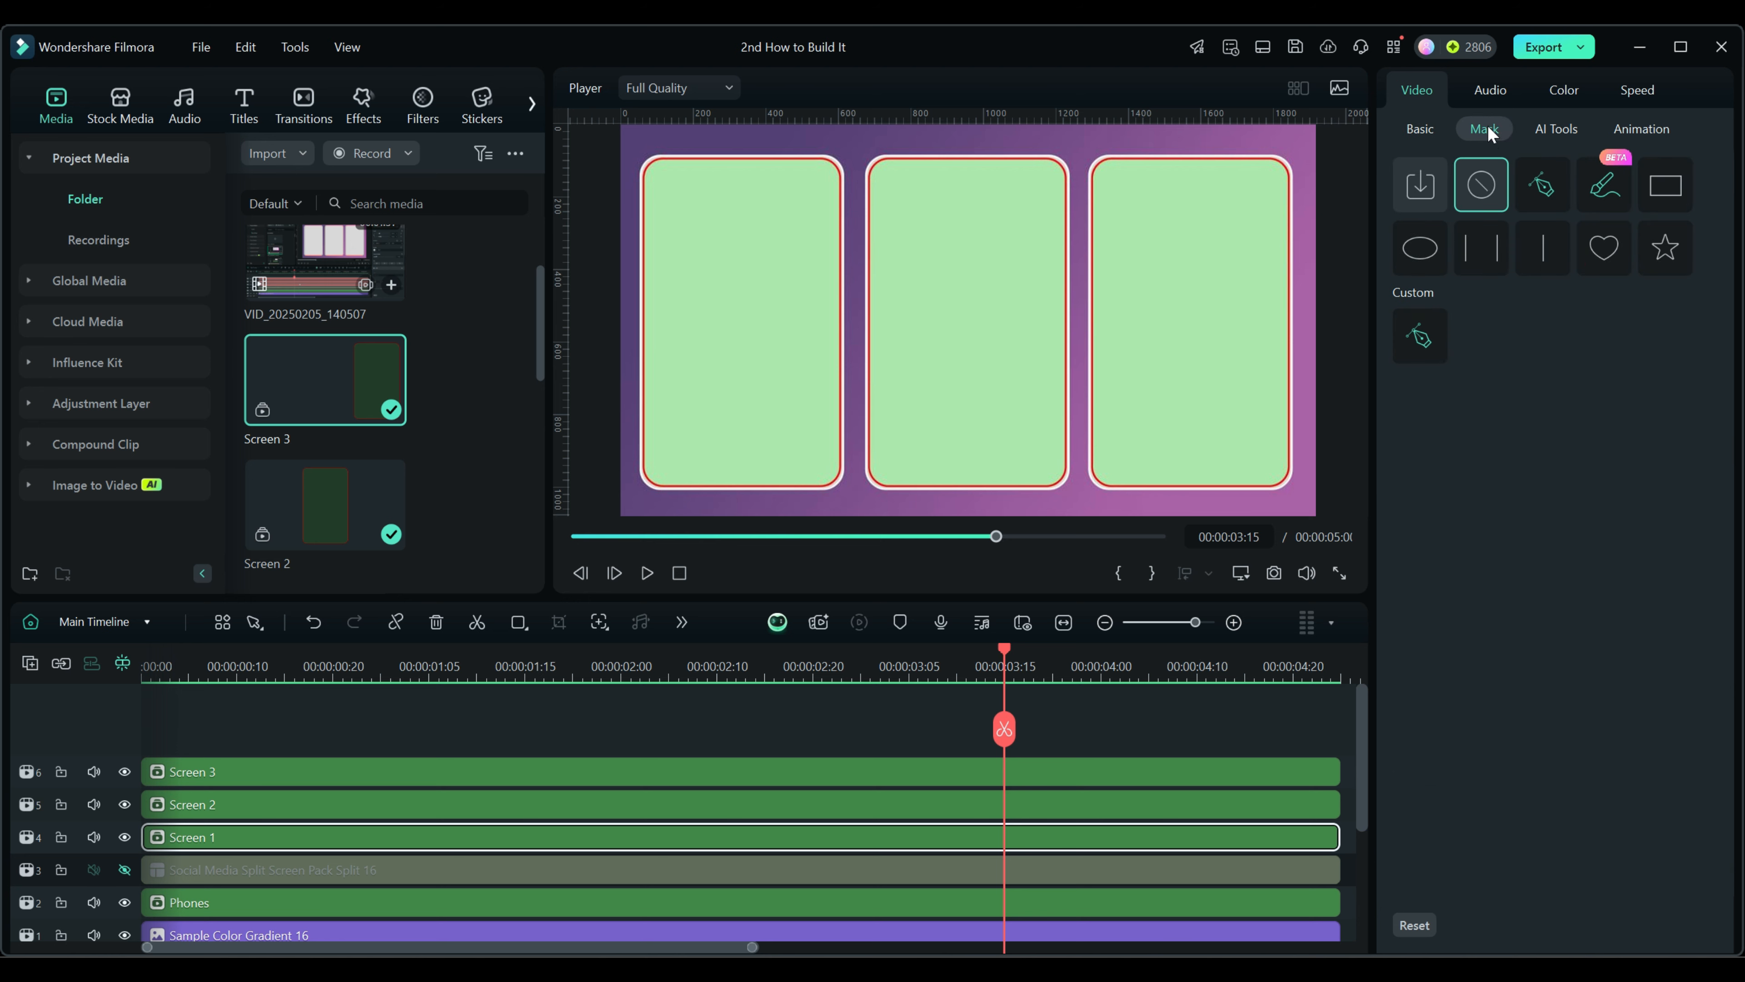
pyautogui.click(1660, 193)
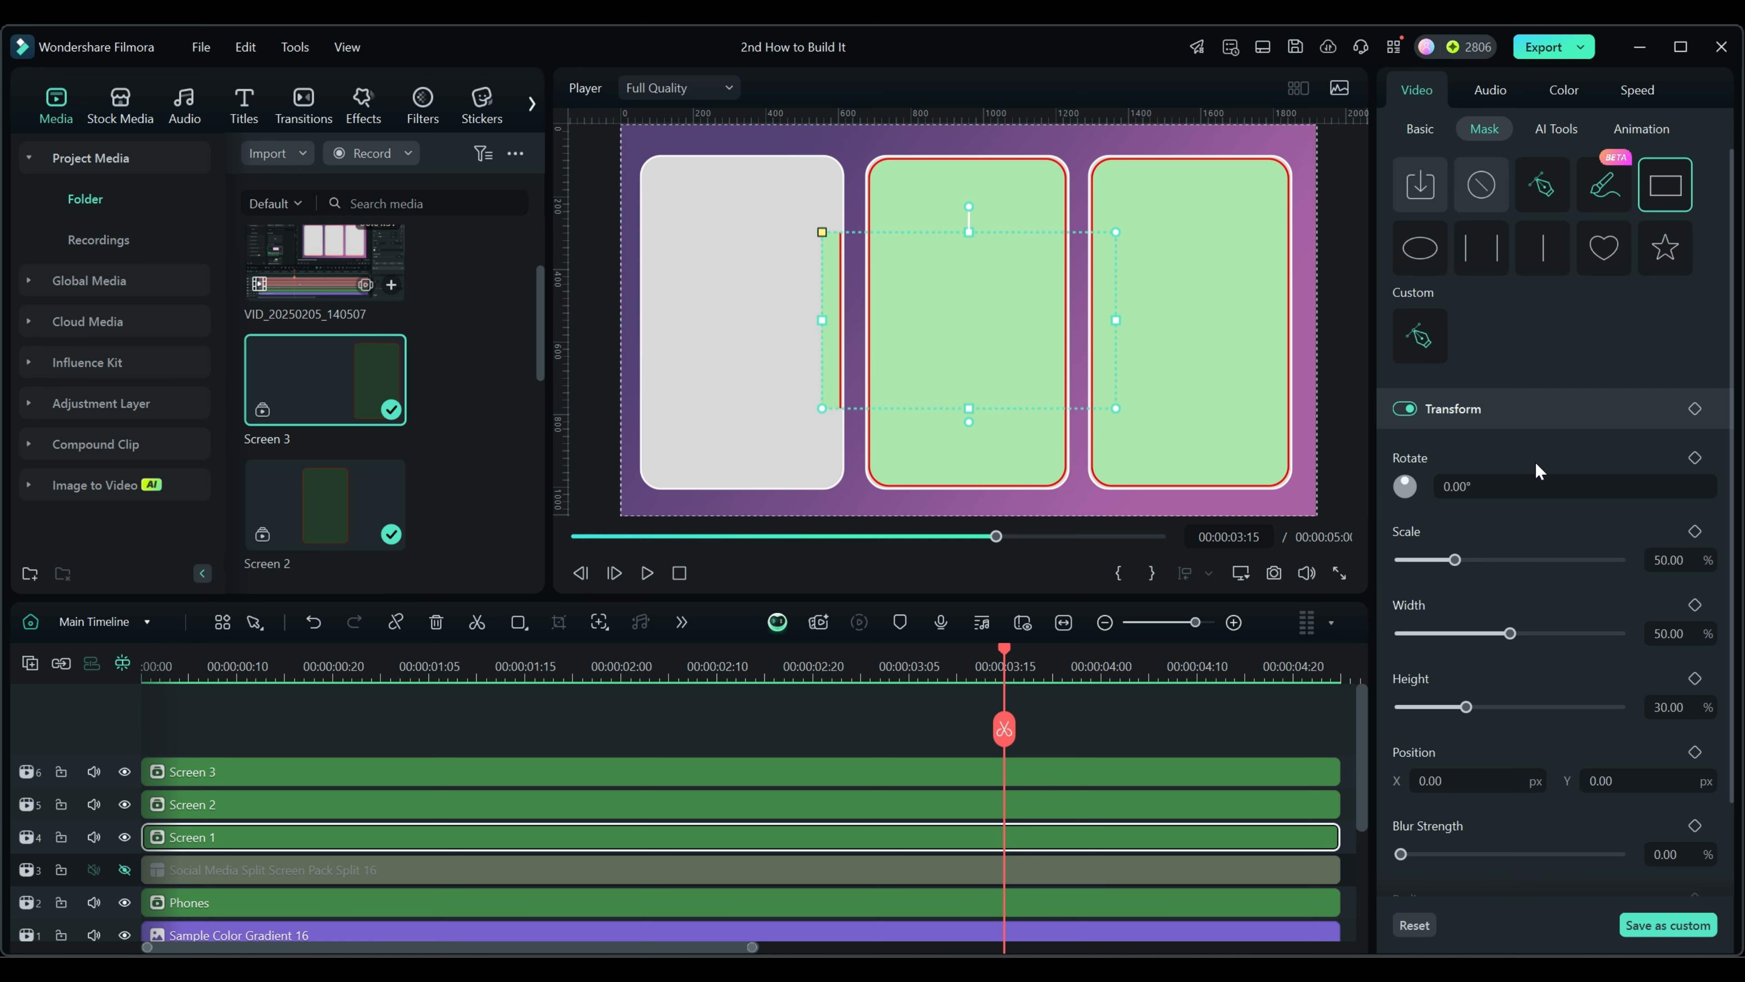
# Set the position of Screen 1's rectangle mask to X -624 px and Y -4 px
pyautogui.scroll(-3, 1533, 460)
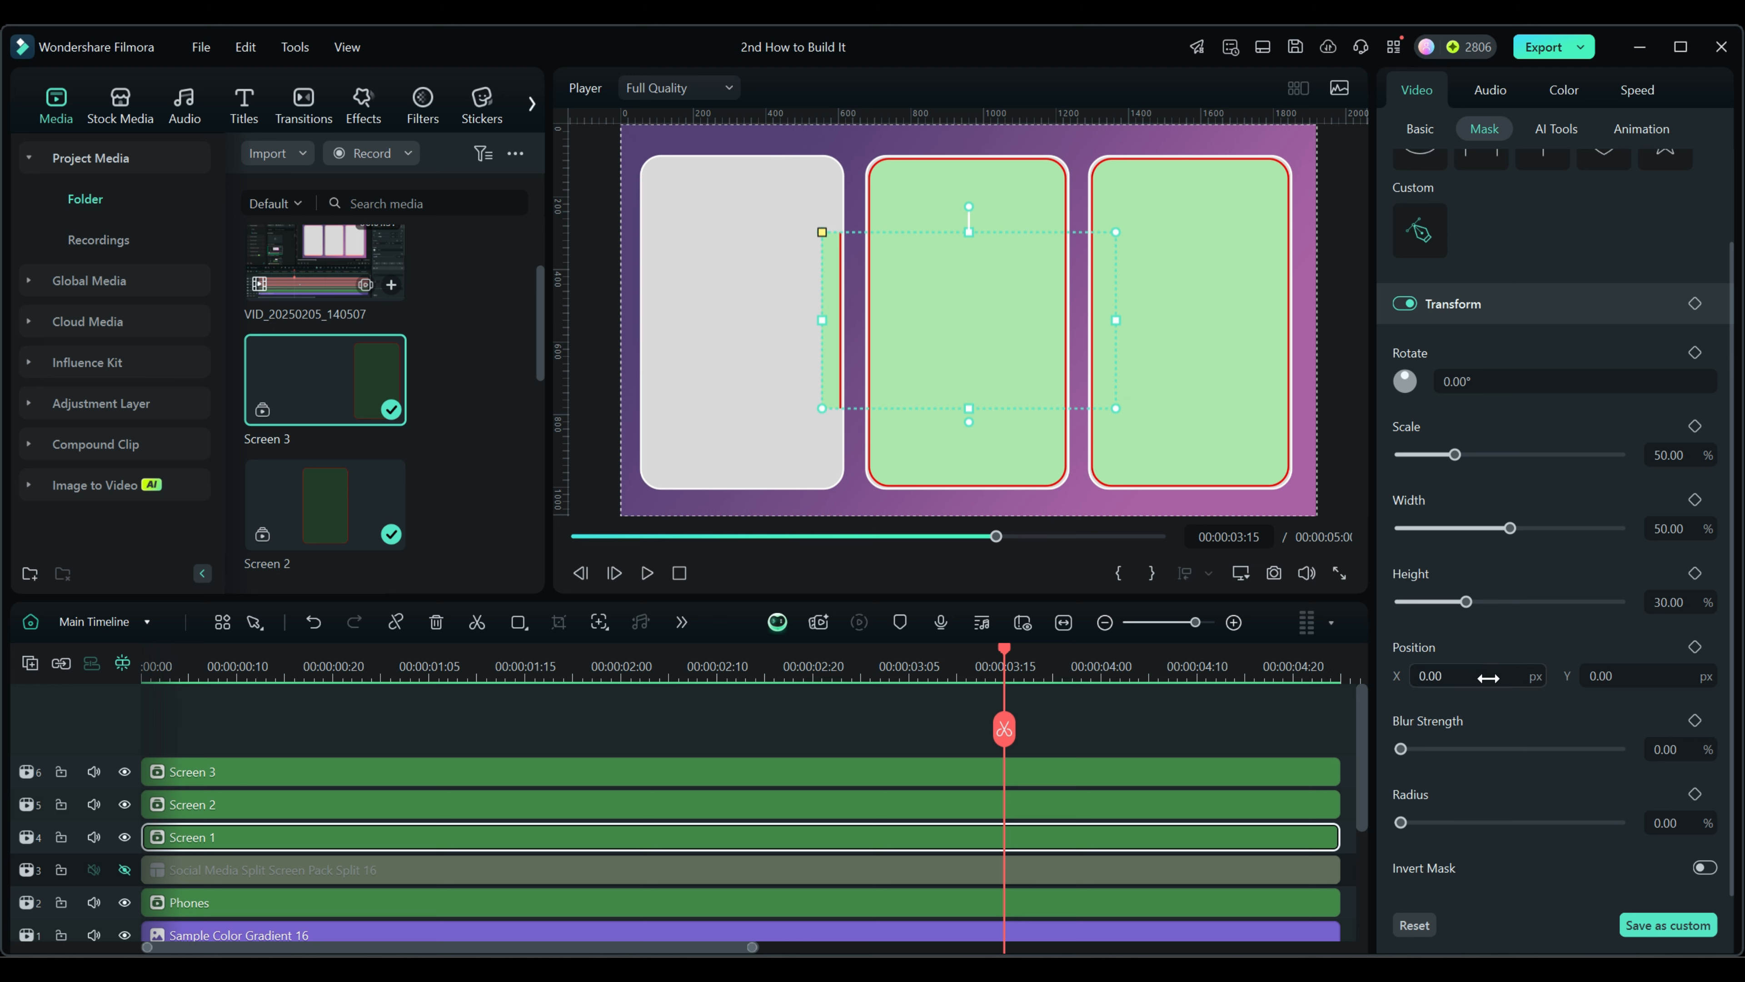
pyautogui.moveTo(1486, 677); pyautogui.dragTo(1264, 677)
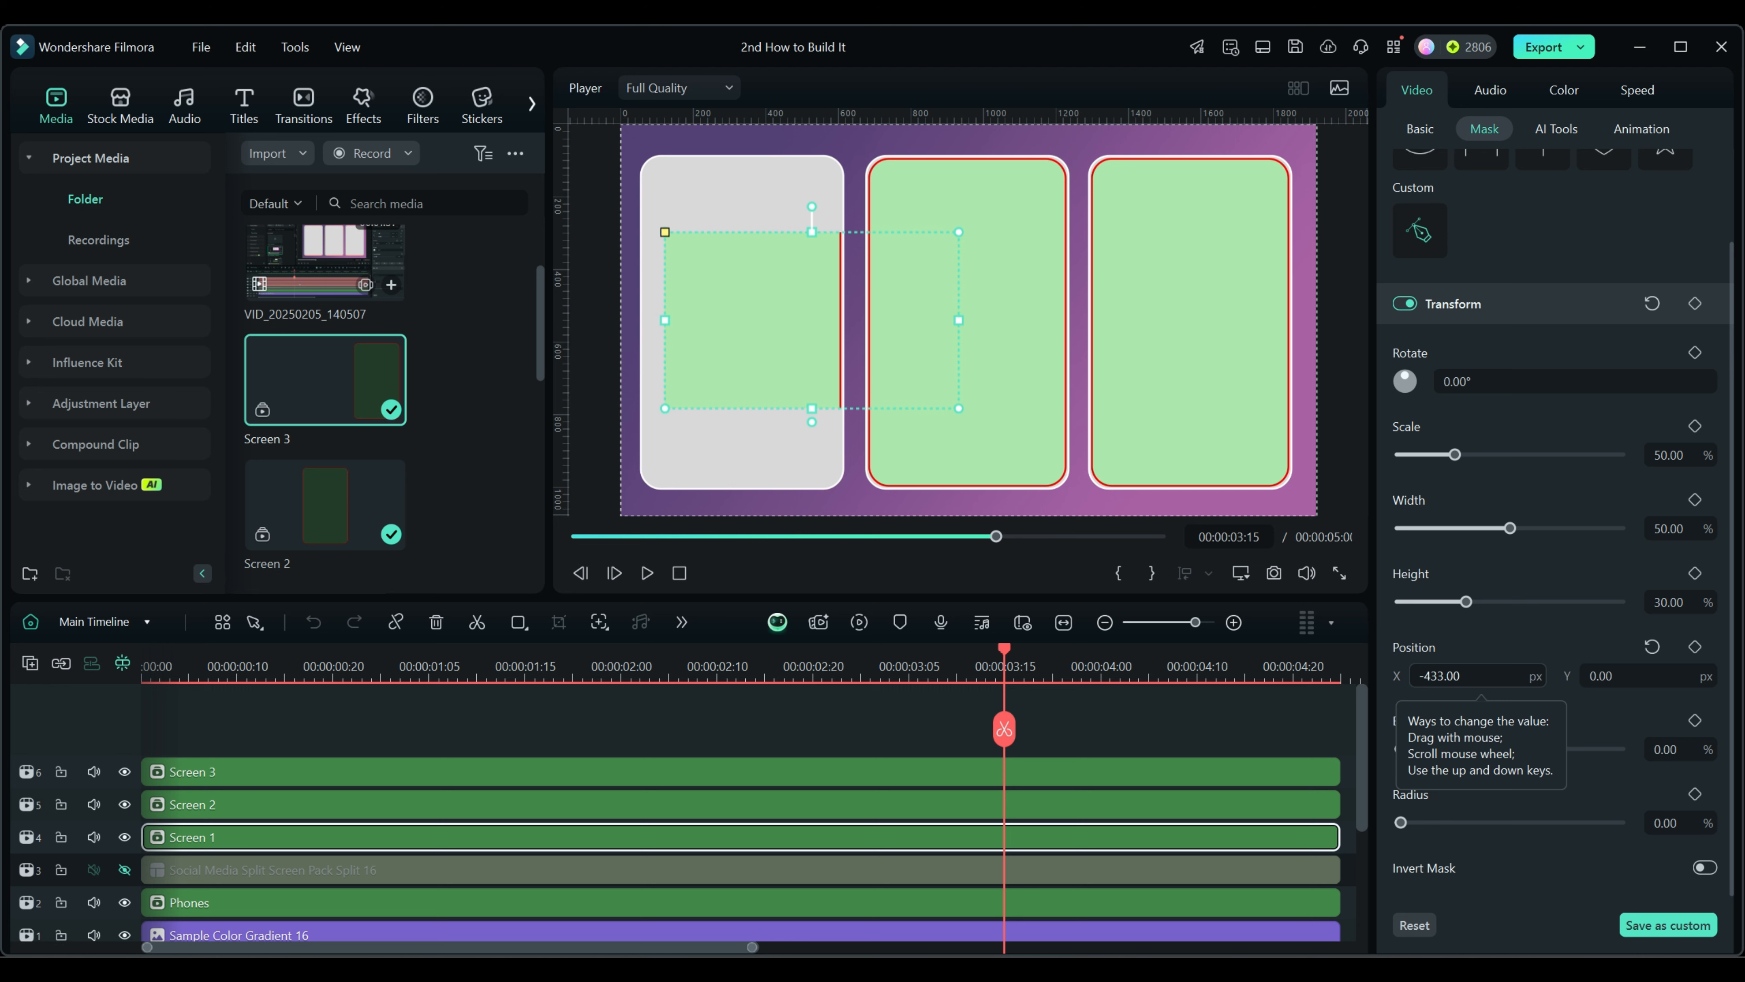
pyautogui.moveTo(1489, 677)
pyautogui.mouseDown()
pyautogui.moveTo(1456, 677)
pyautogui.moveTo(1496, 677)
pyautogui.mouseUp()
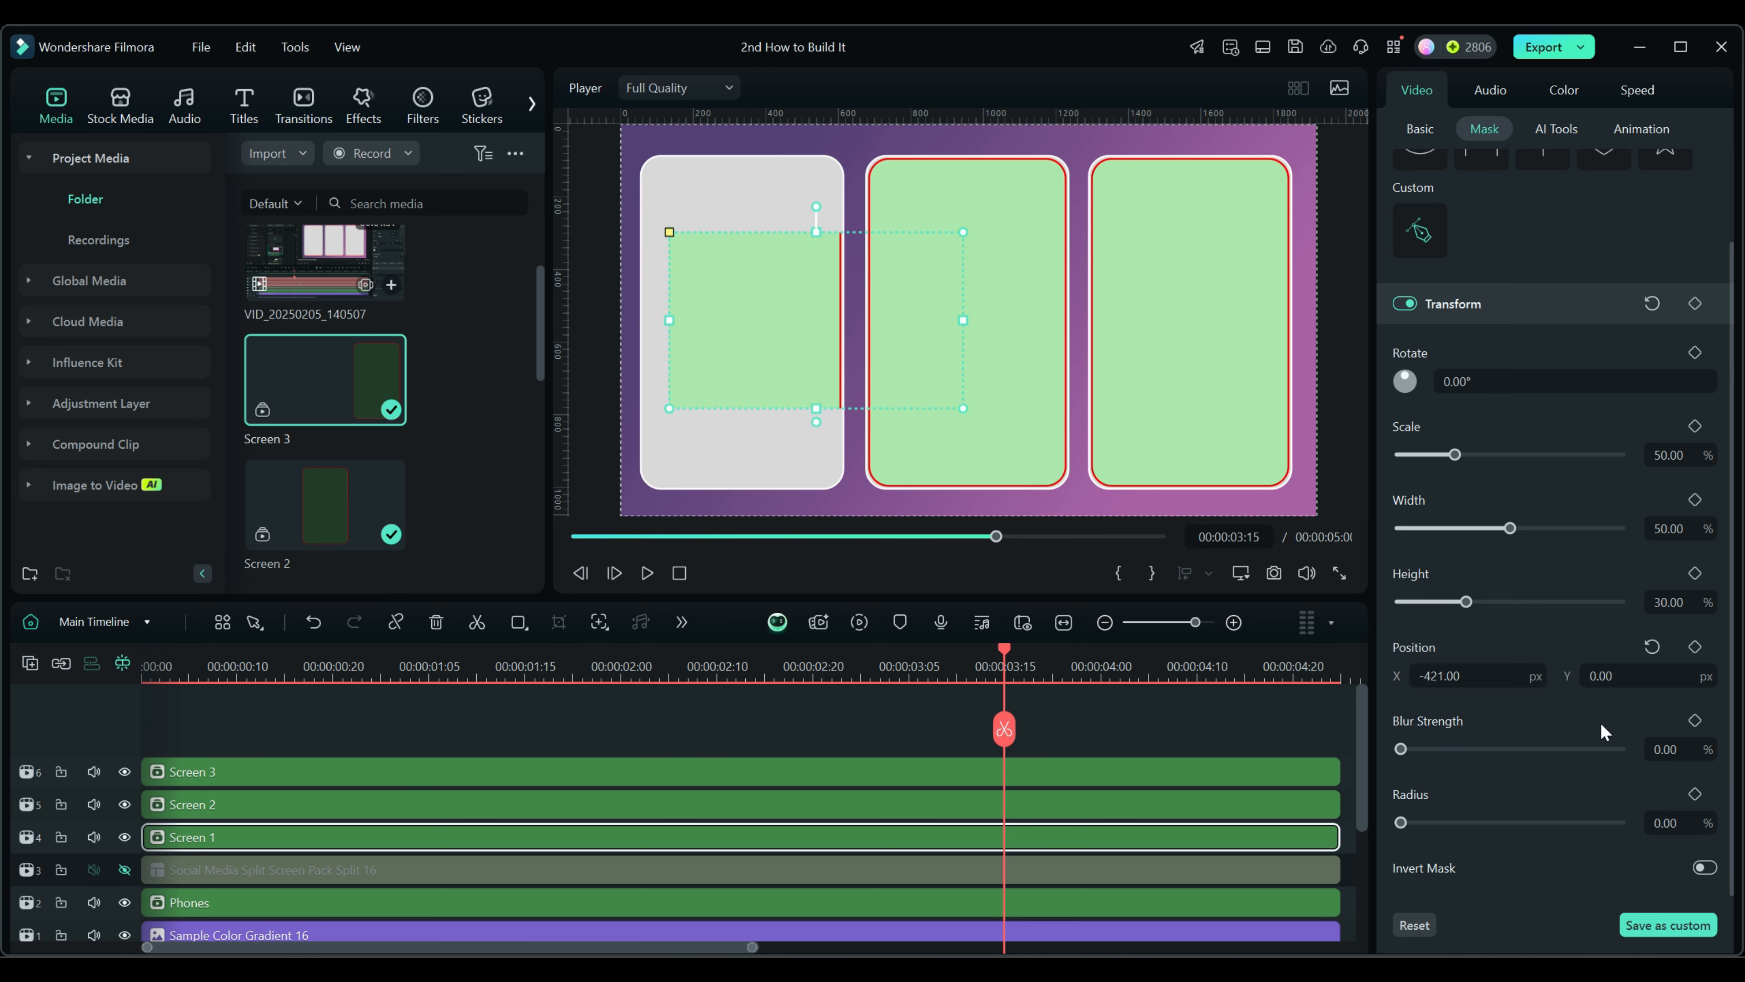
pyautogui.click(1467, 677)
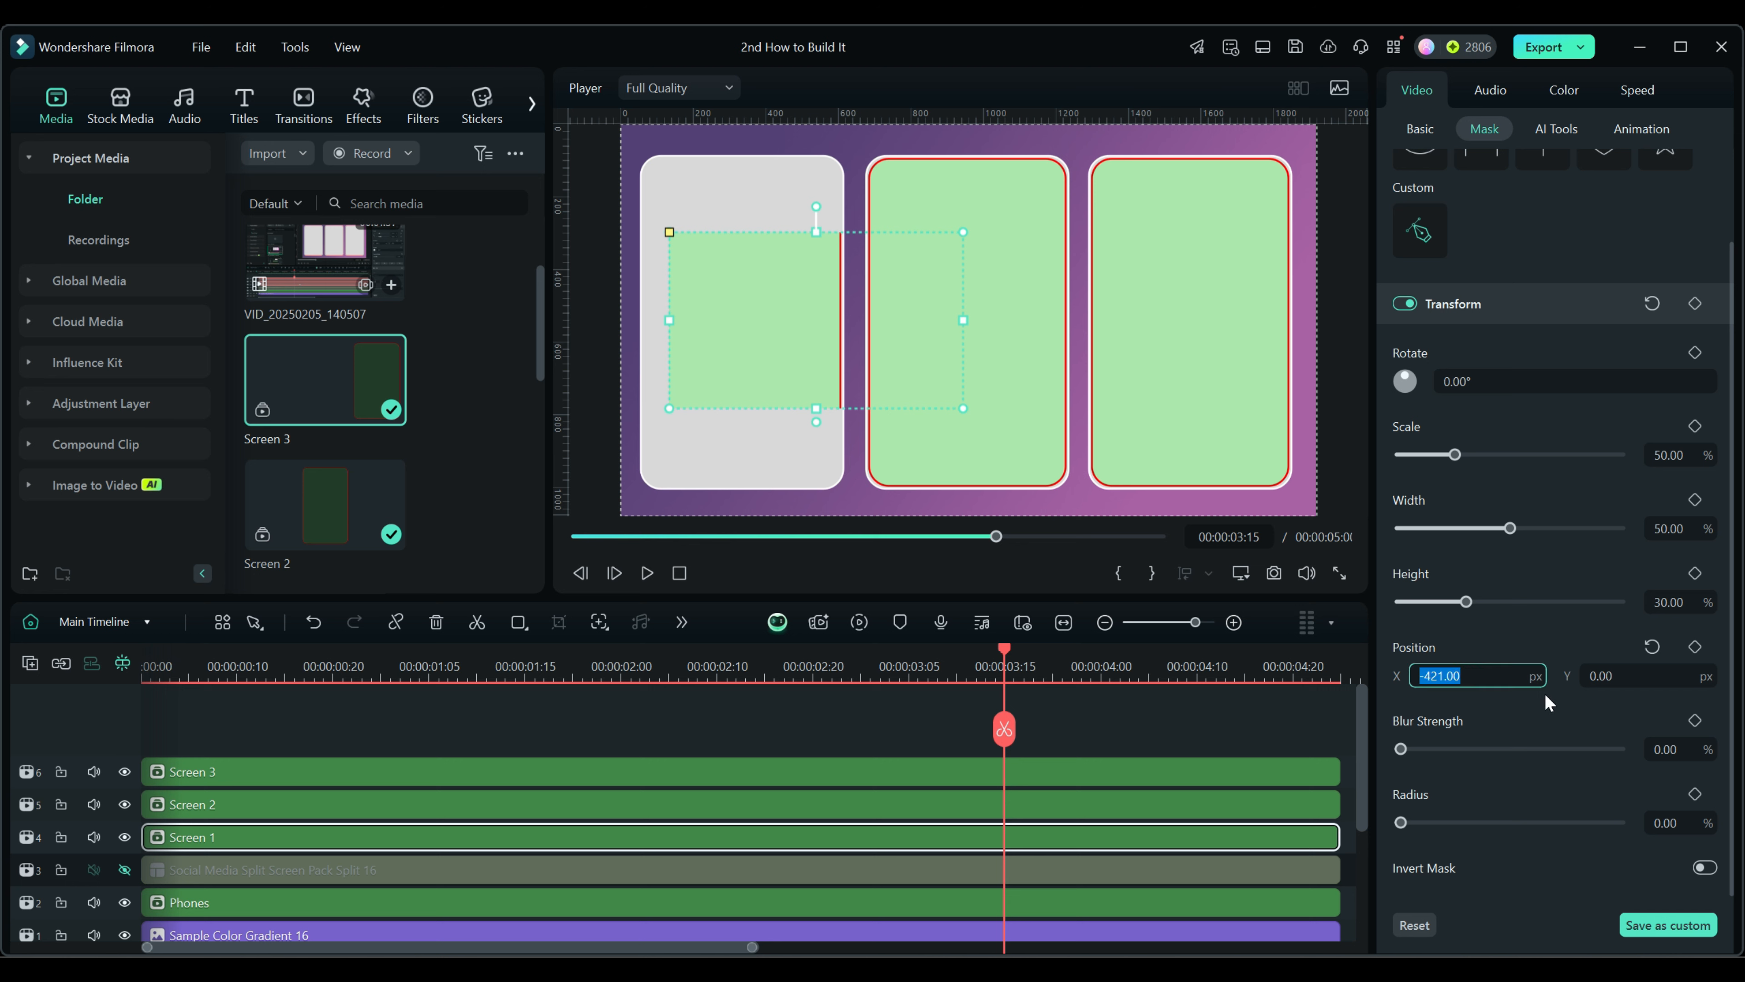
pyautogui.write('-')
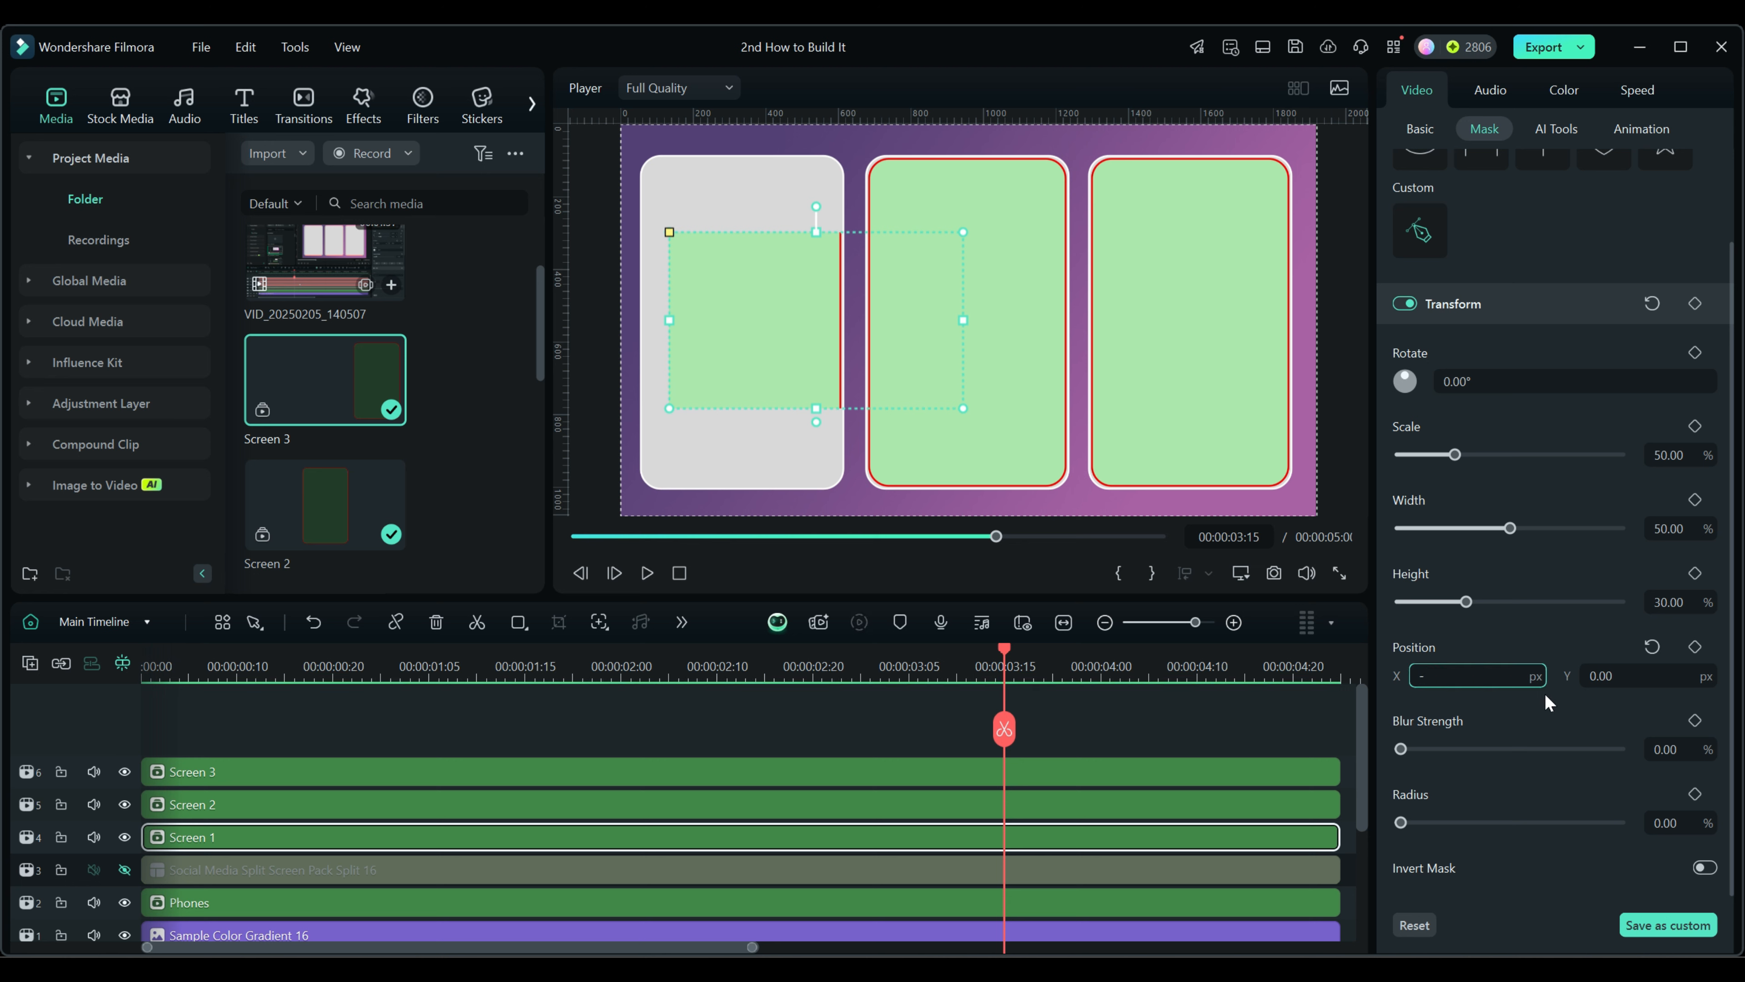
pyautogui.write('624')
pyautogui.press('Return')
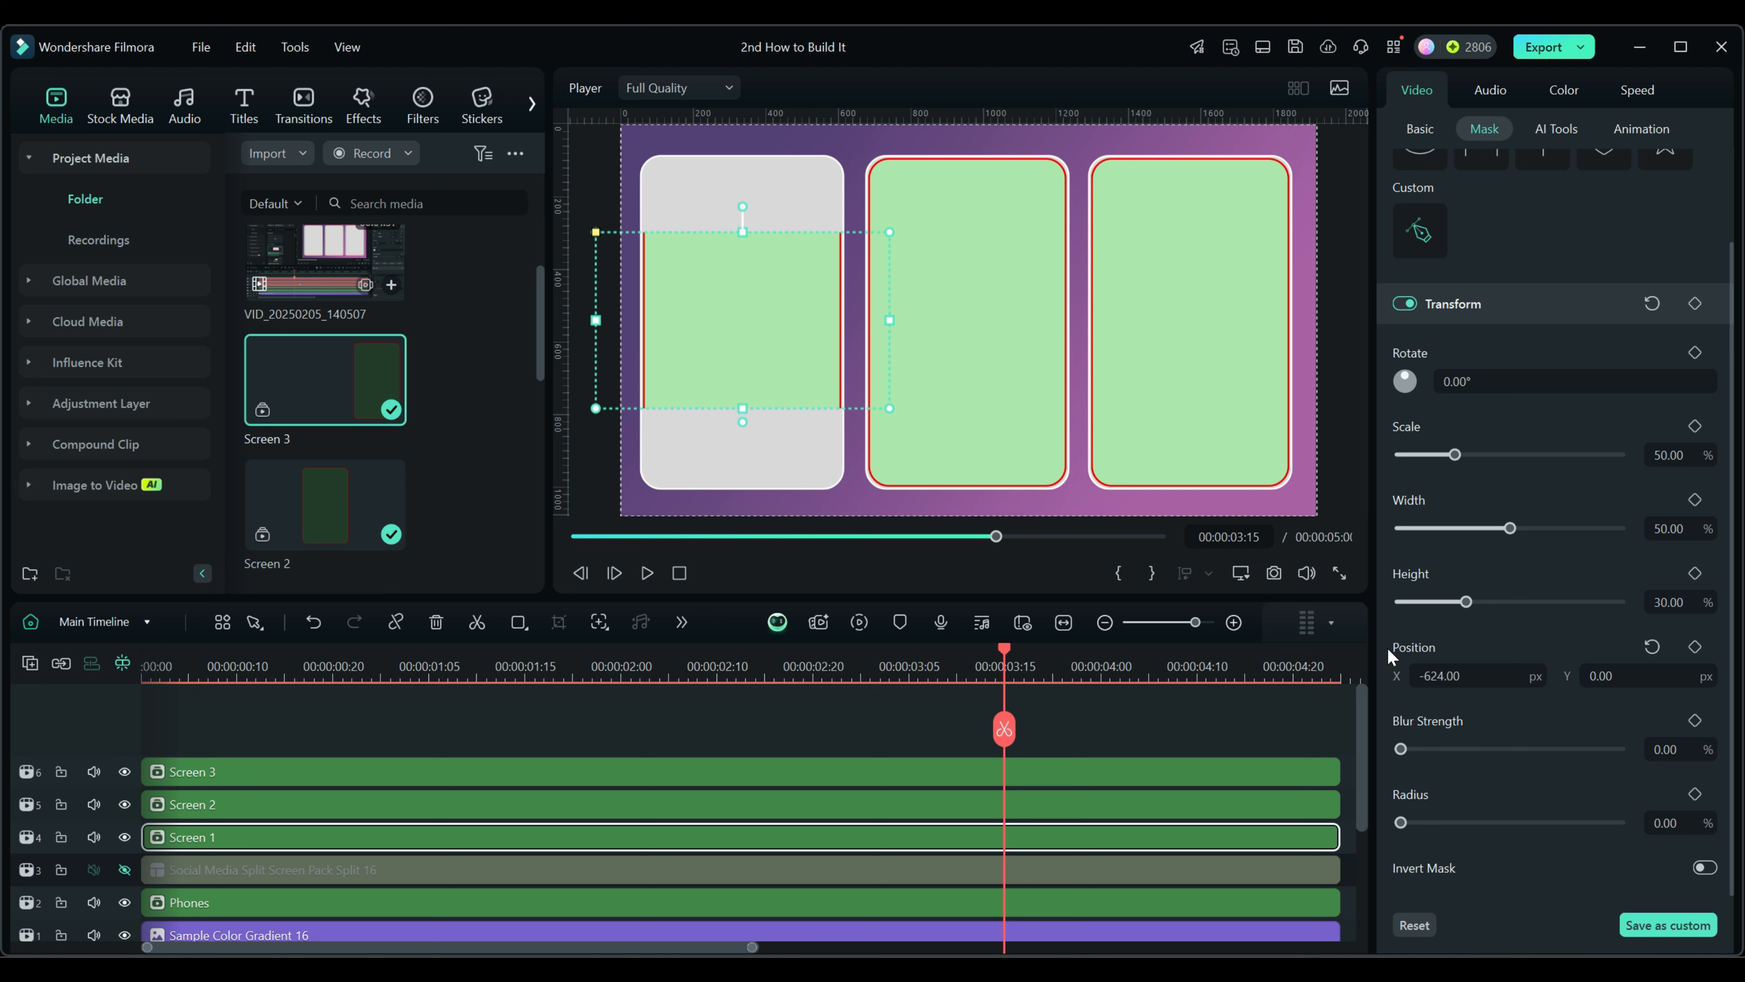
pyautogui.click(1621, 677)
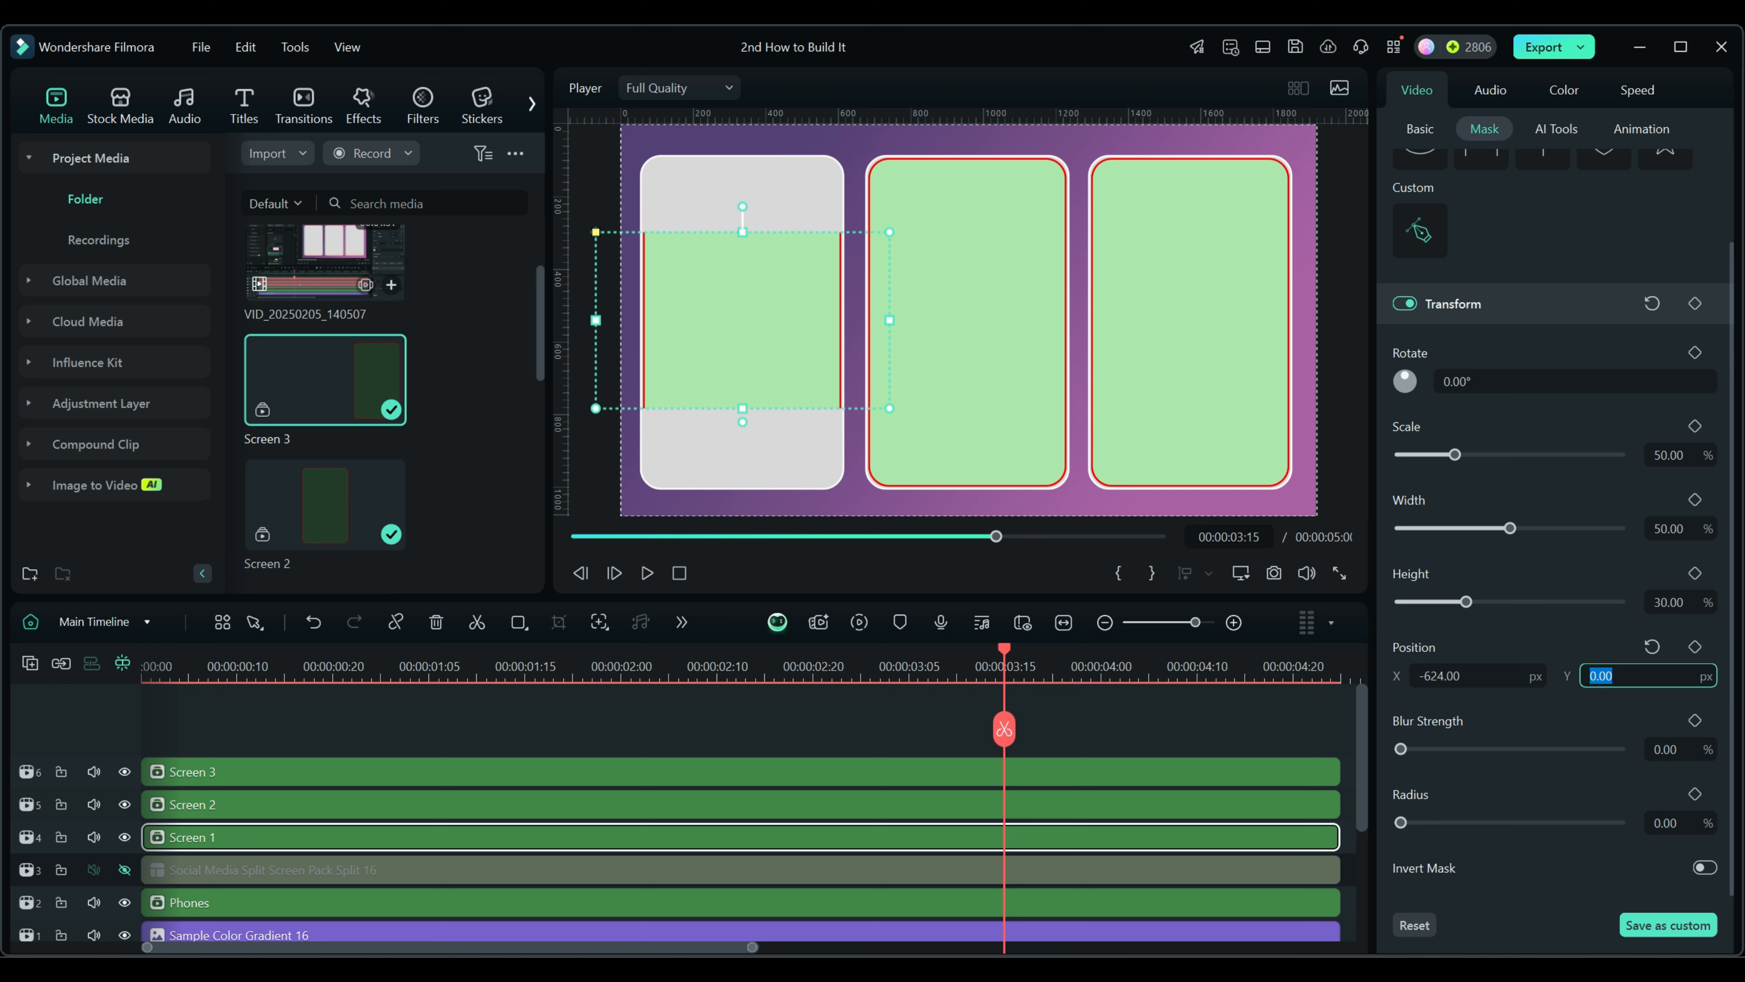
pyautogui.write('-4')
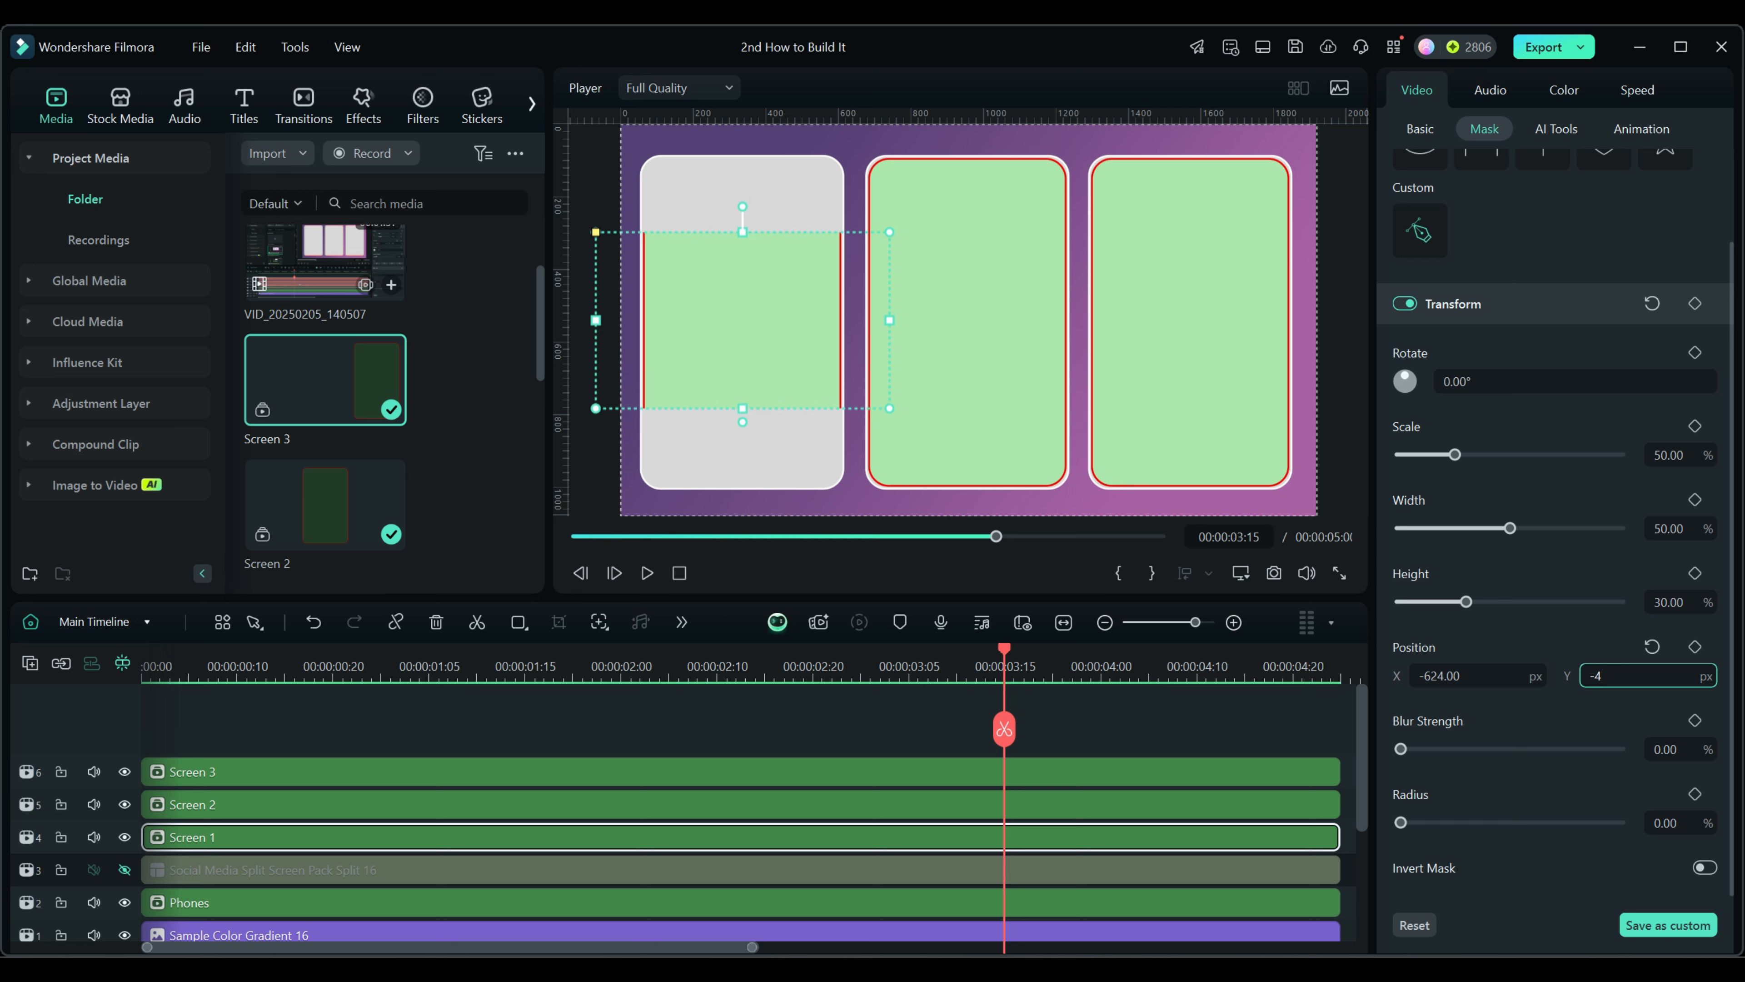
pyautogui.press('Return')
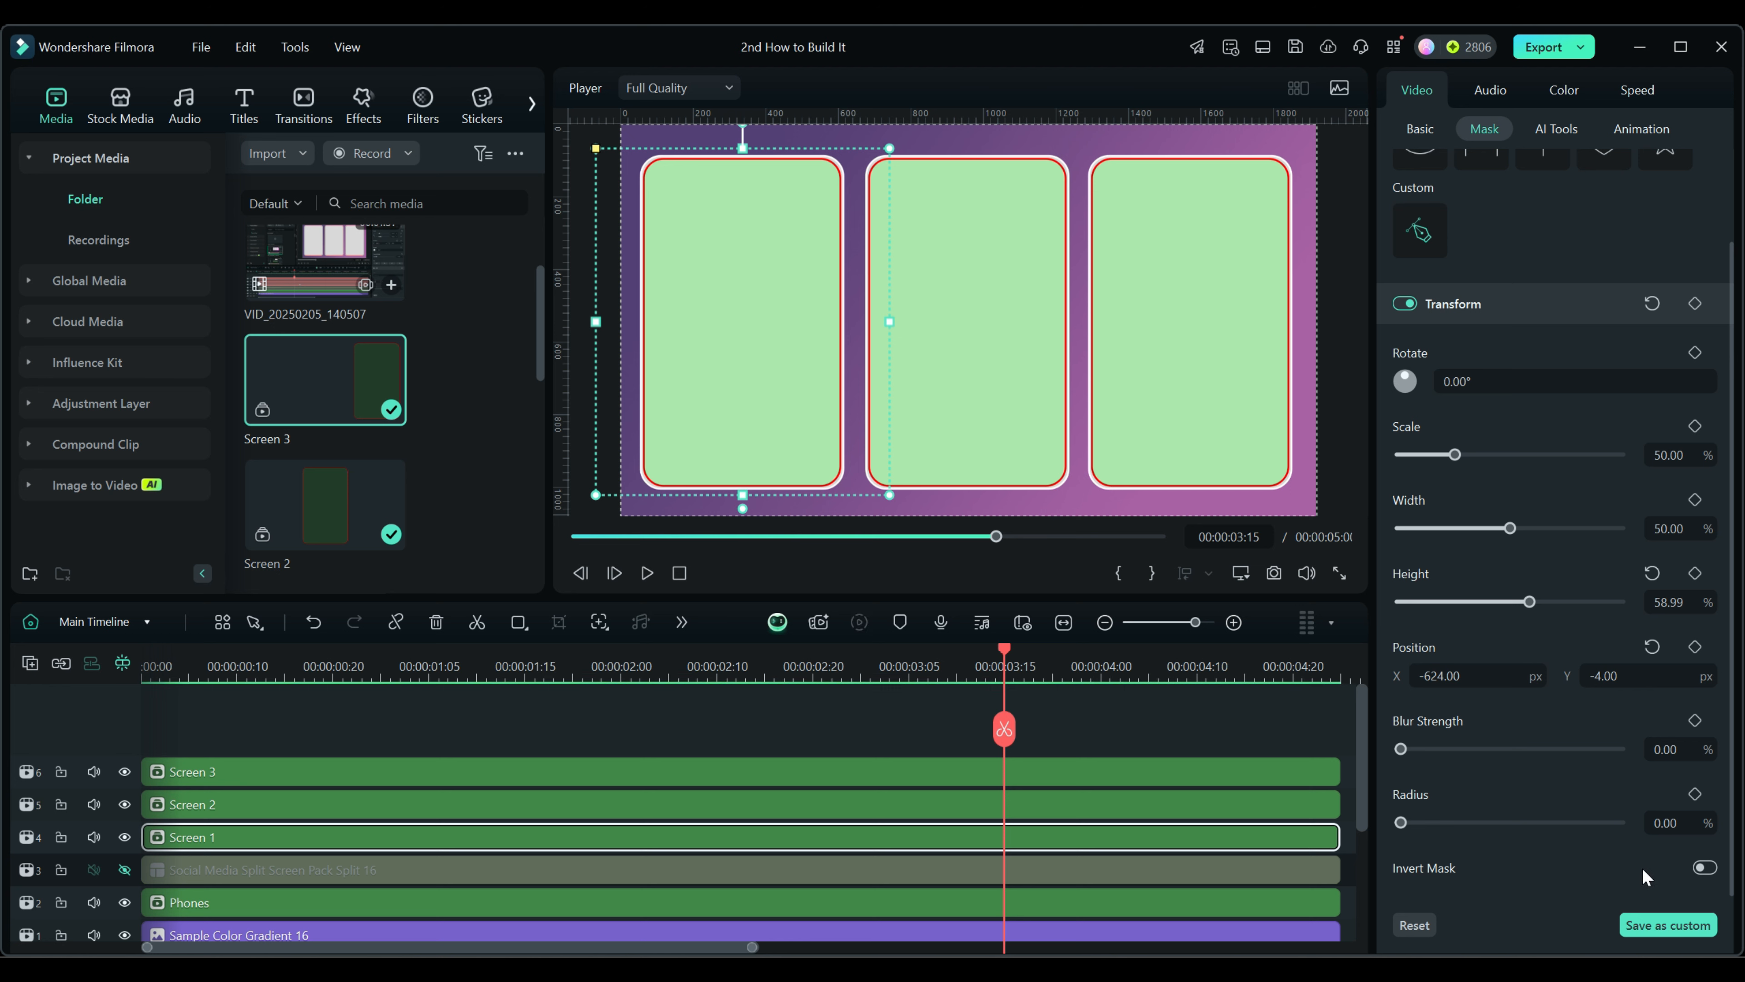
# Round the corners of Screen 1's mask with a radius of 11%
pyautogui.click(1669, 822)
pyautogui.write('11')
pyautogui.press('Return')
# Set the width of Screen 1's mask to 32% and its height to 54%
pyautogui.click(1707, 539)
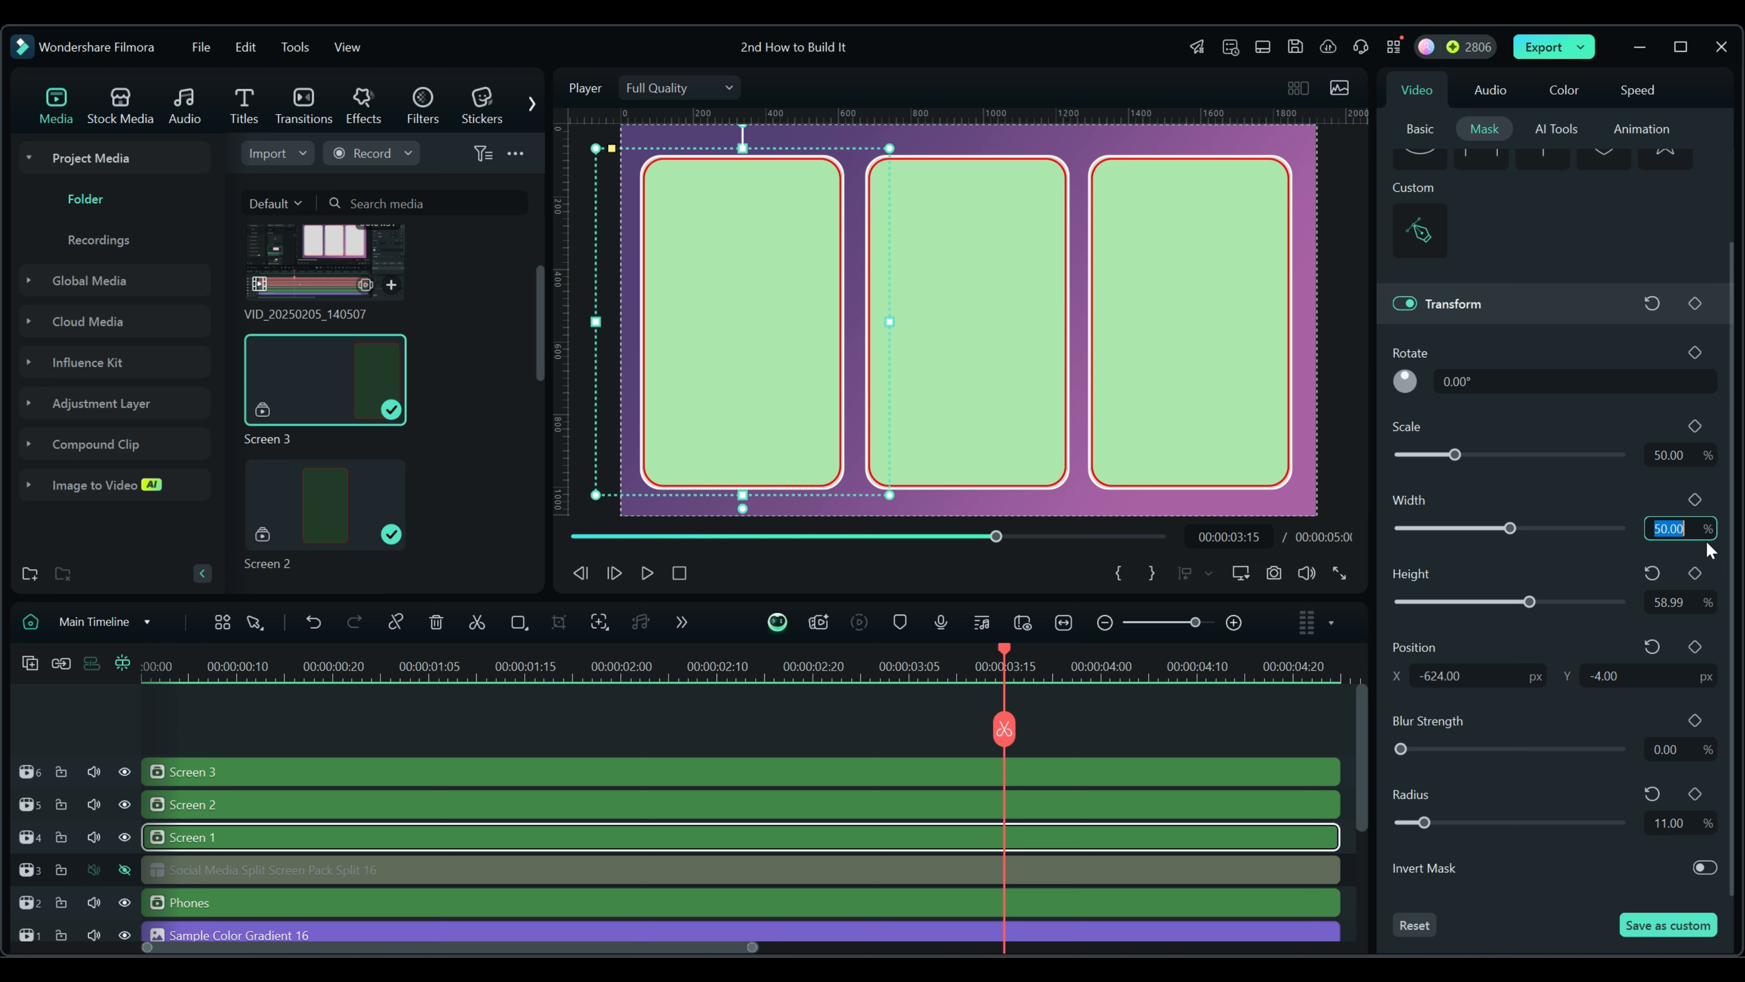
pyautogui.write('32')
pyautogui.press('Return')
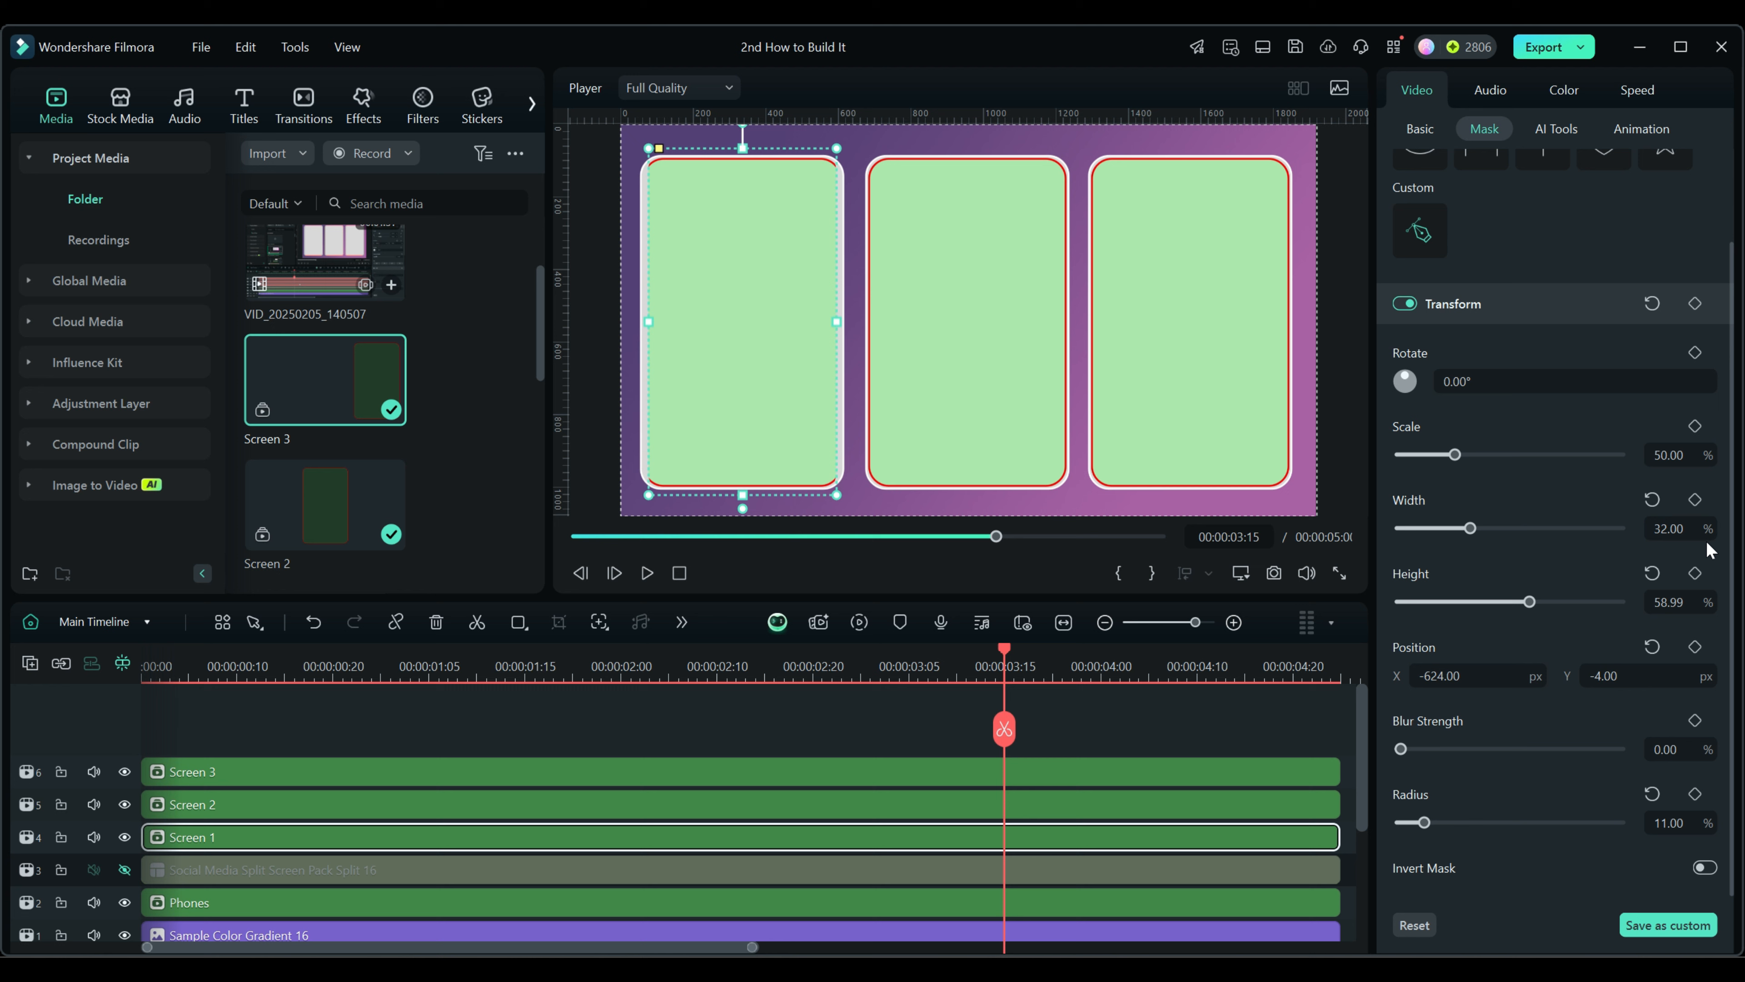
pyautogui.click(1675, 604)
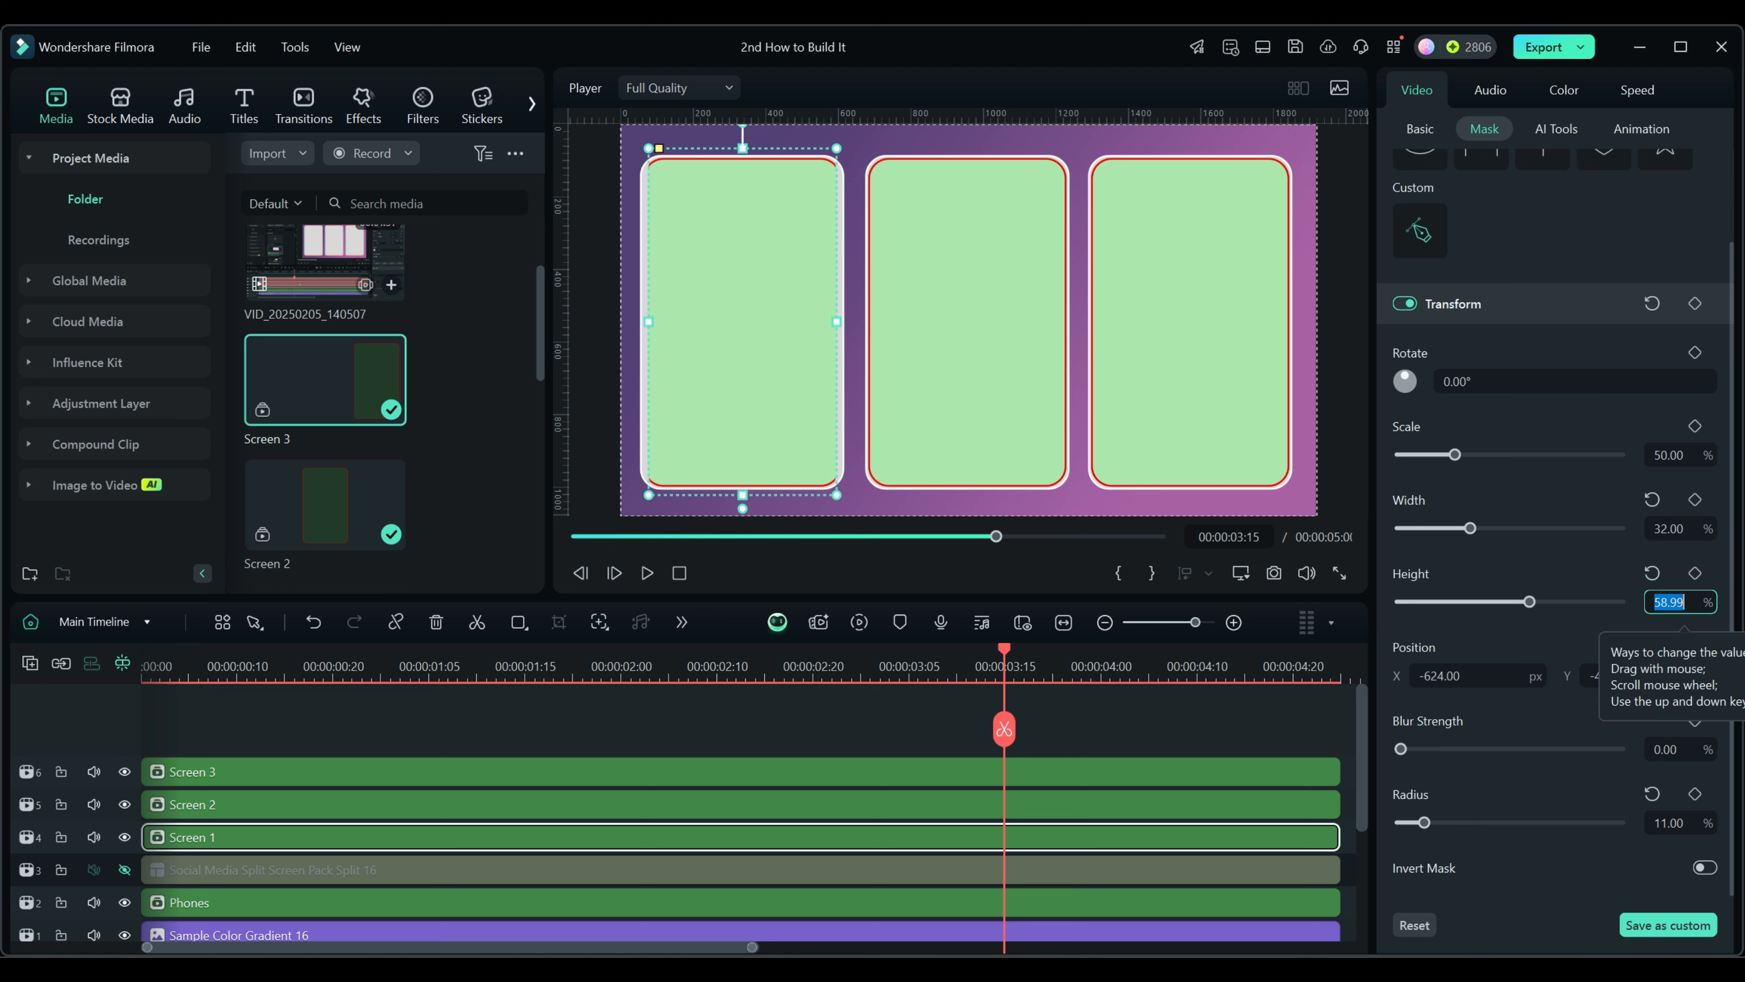
pyautogui.write('54')
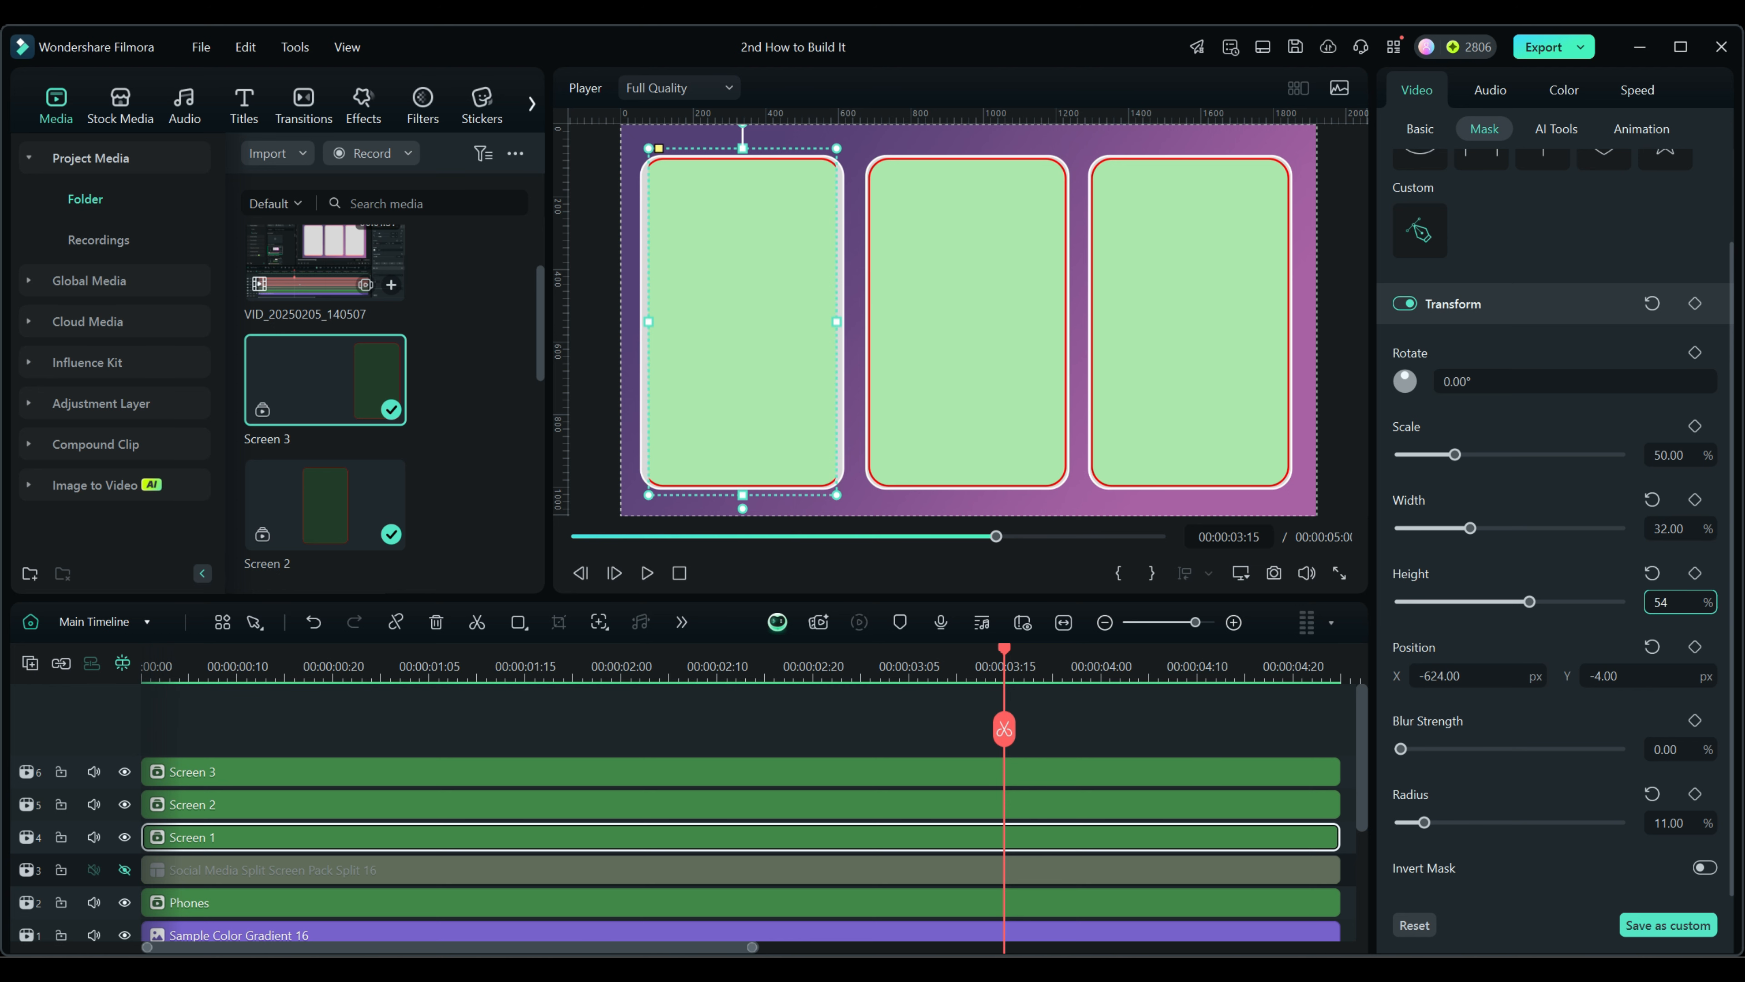
pyautogui.press('Return')
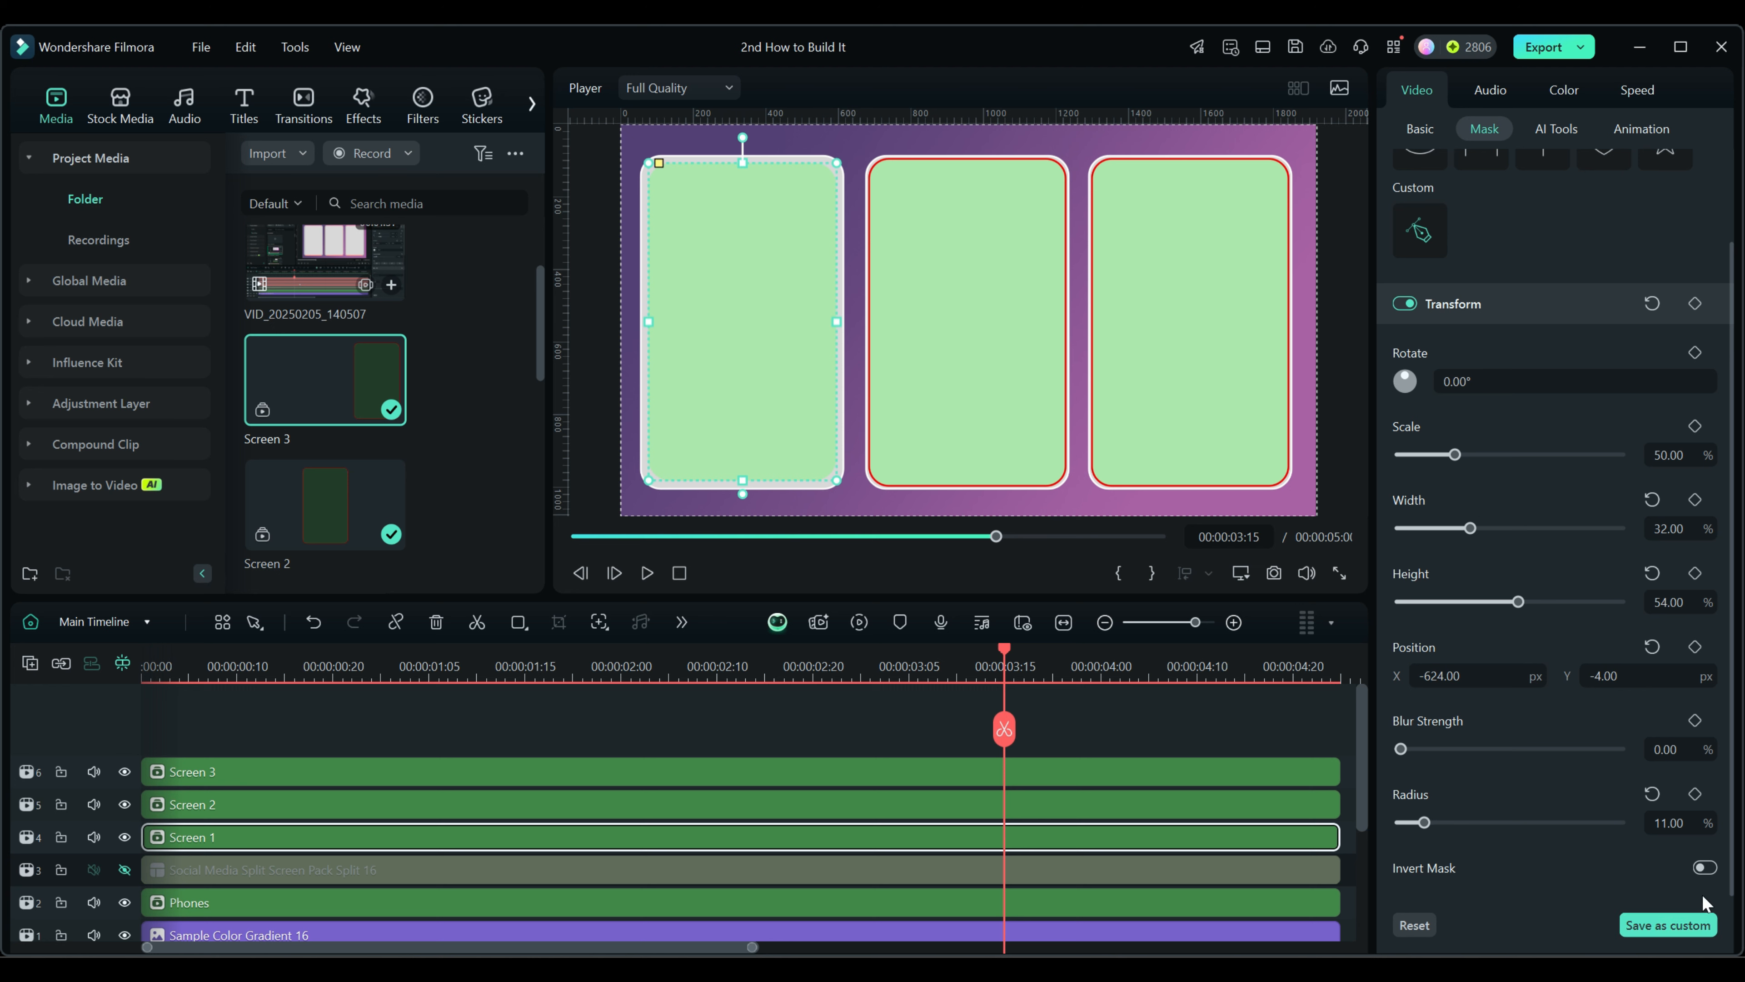
# Invert Screen 1's mask temporarily to inspect the effect, and turn the inversion back off
pyautogui.click(1705, 868)
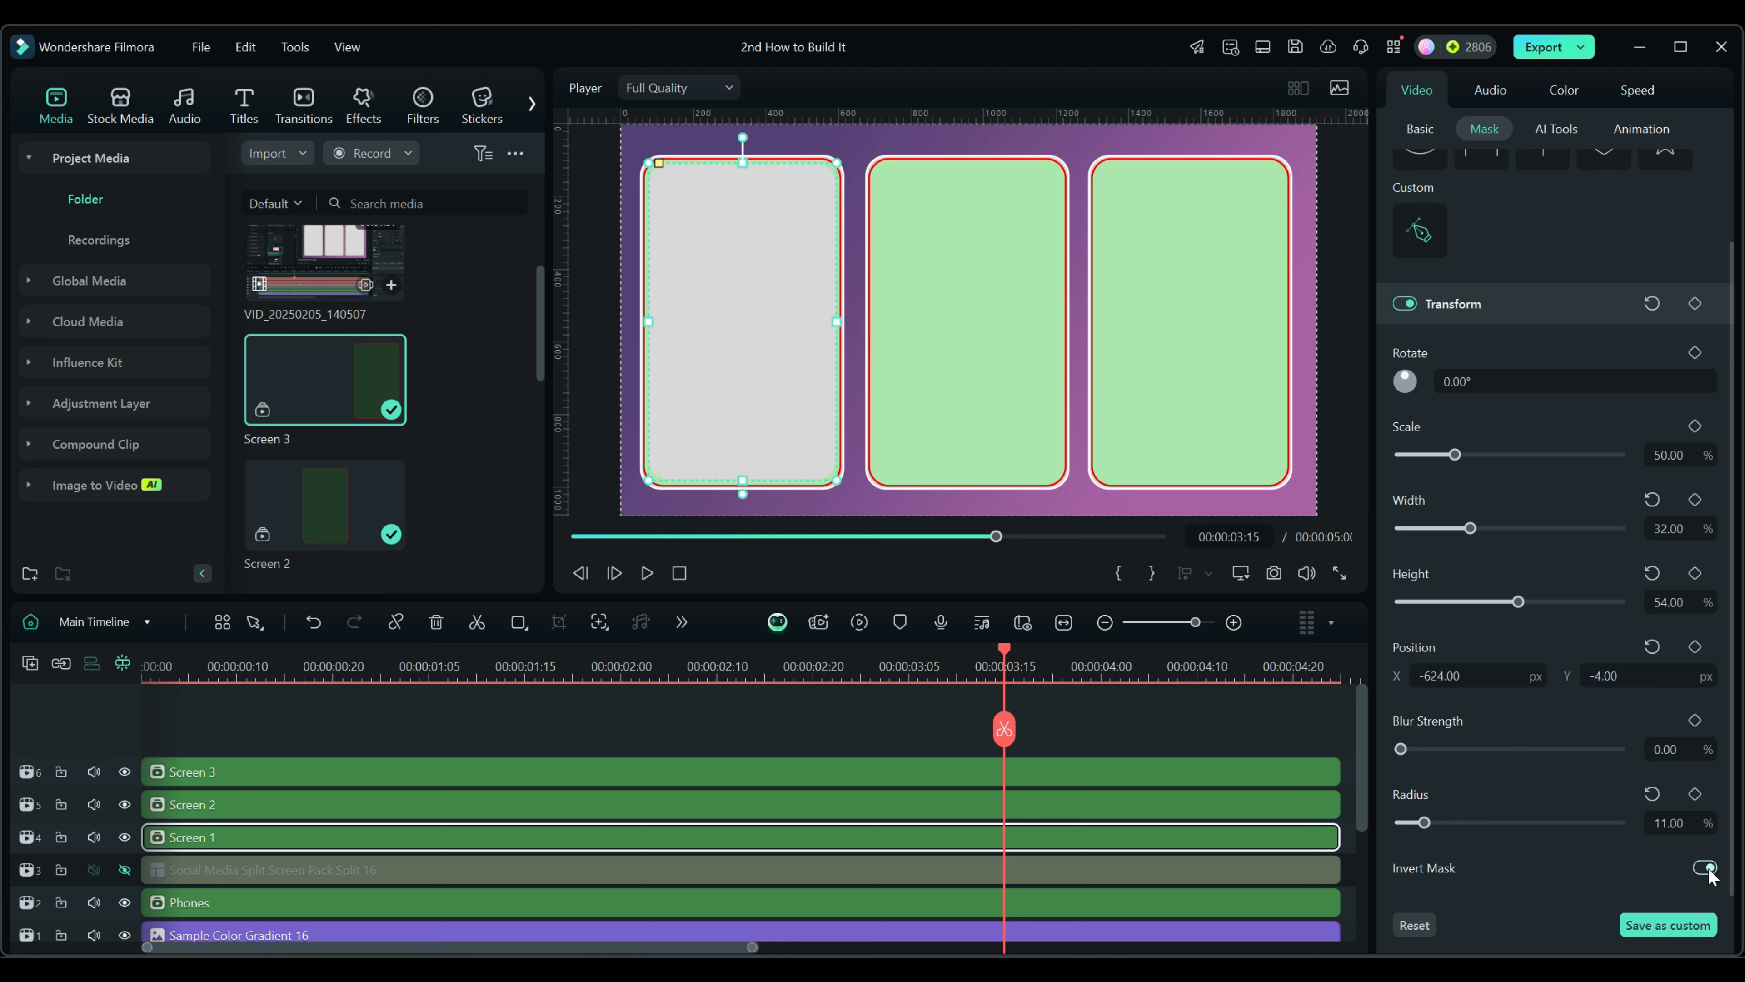
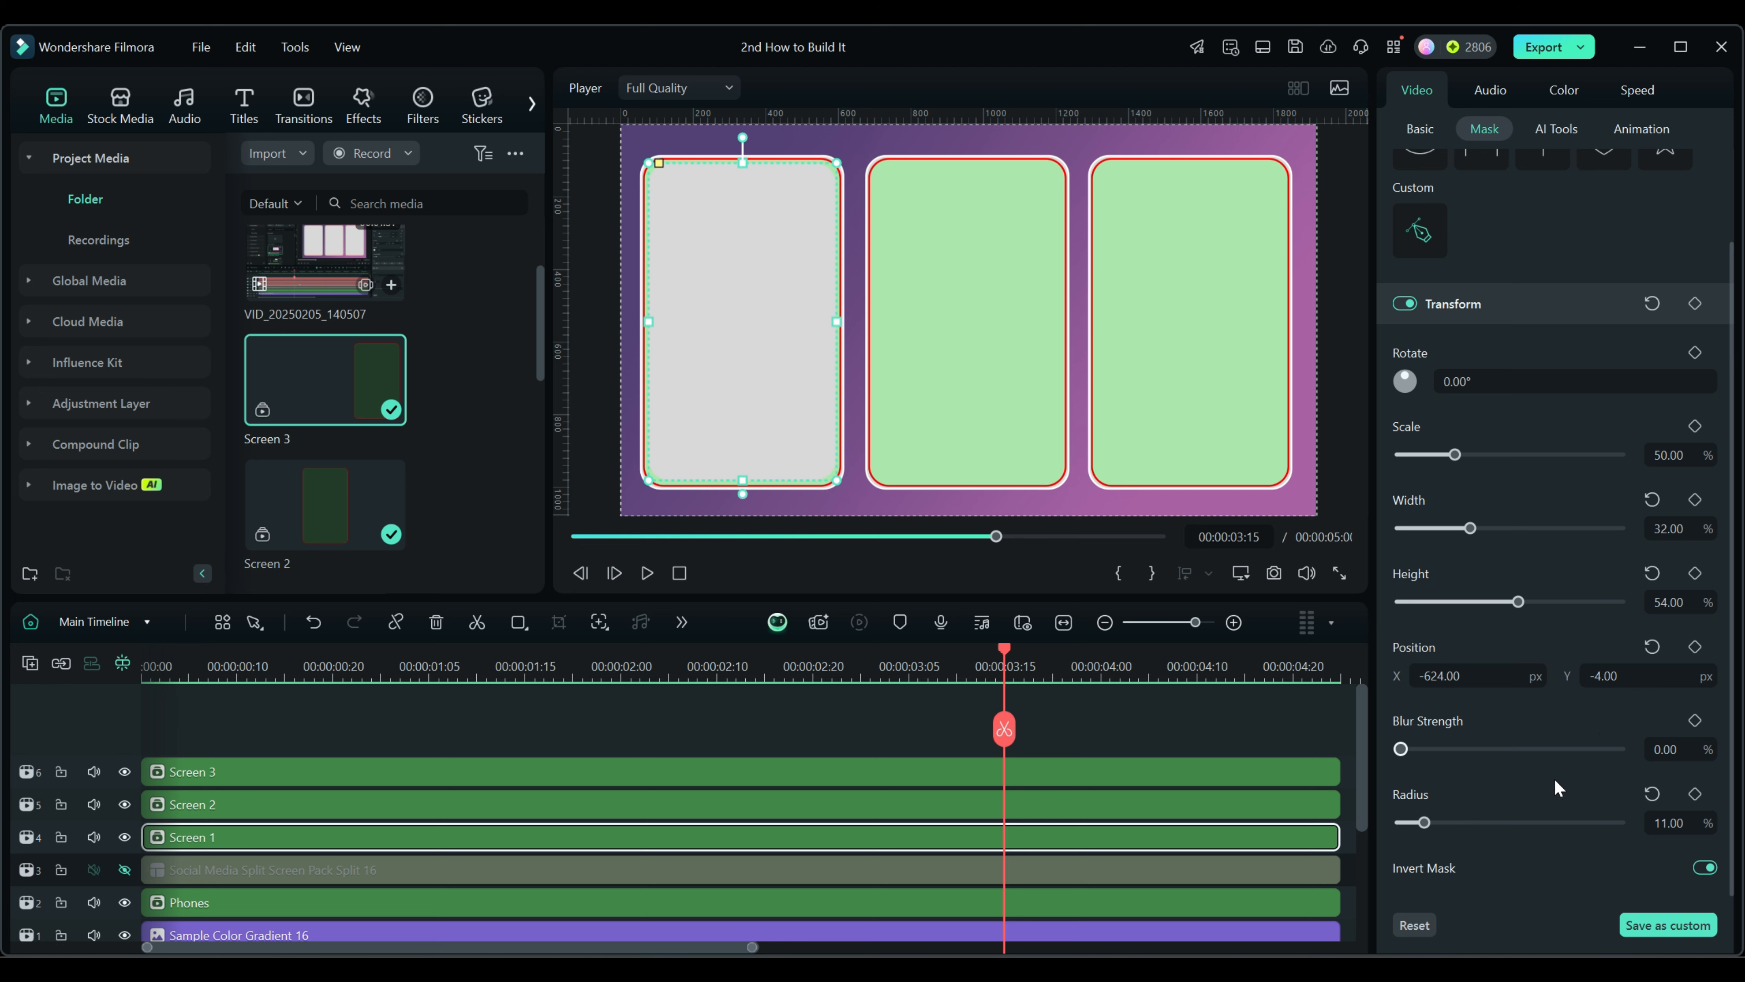
pyautogui.click(1704, 868)
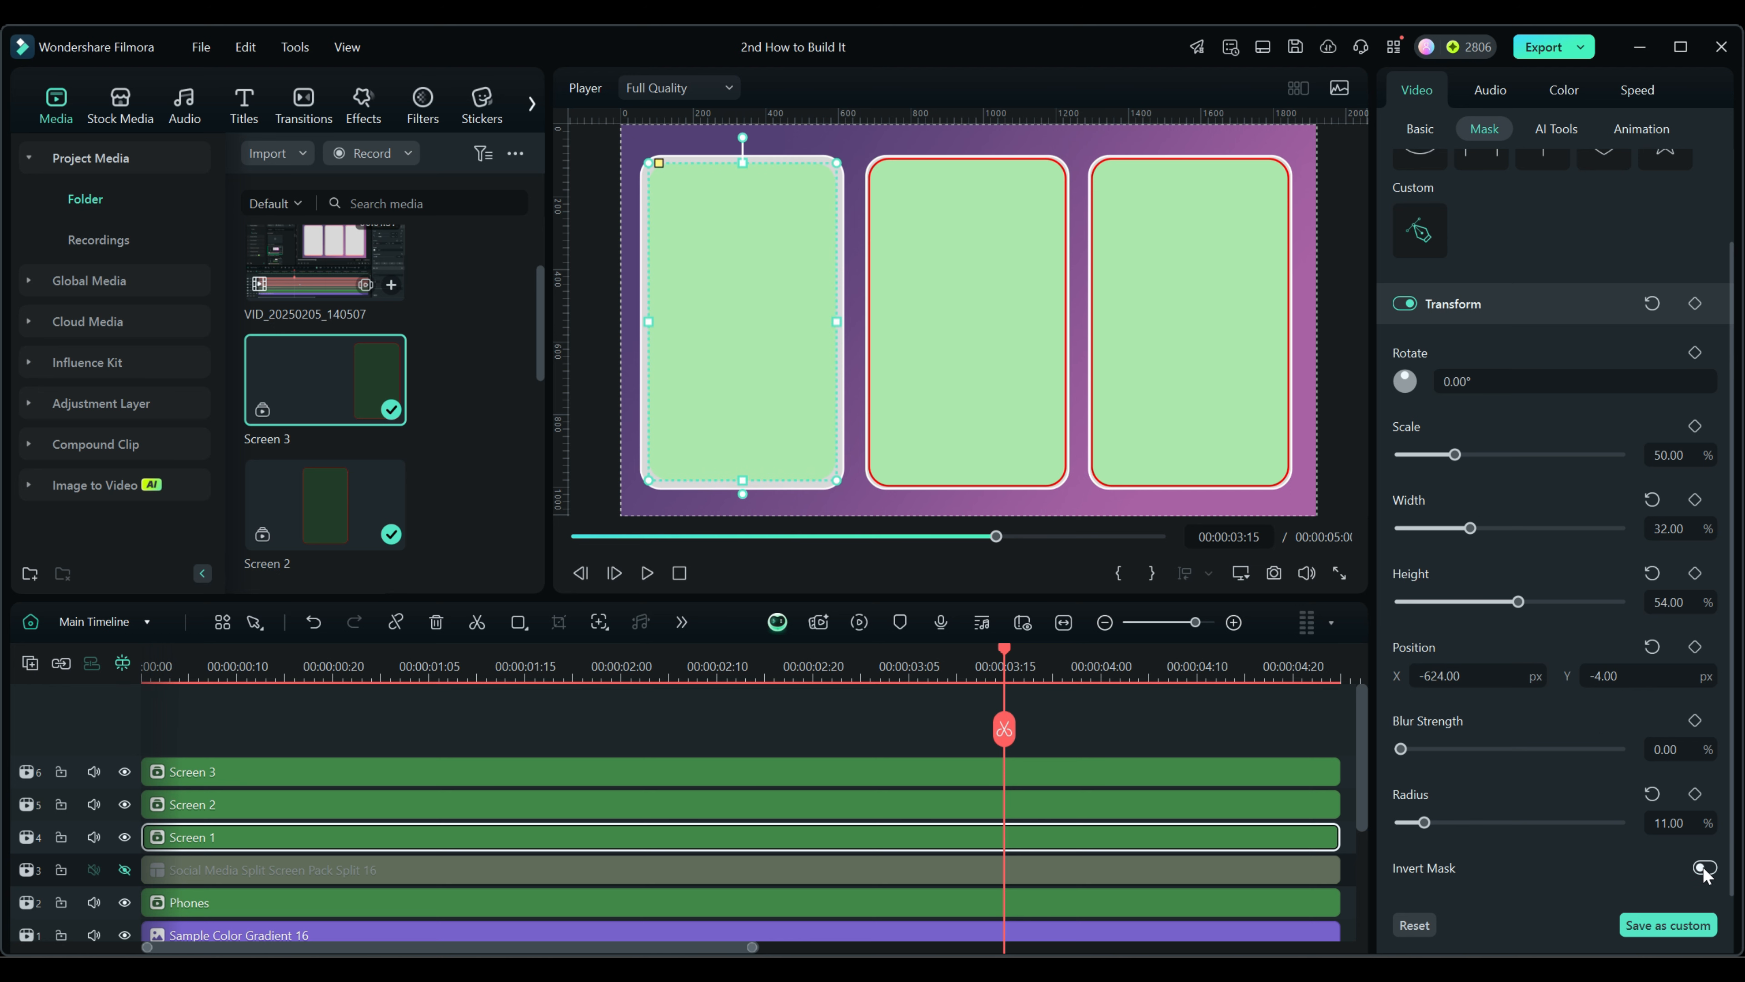
# Copy the effects of the Screen 1 clip, including its rectangle mask
pyautogui.rightClick(738, 334)
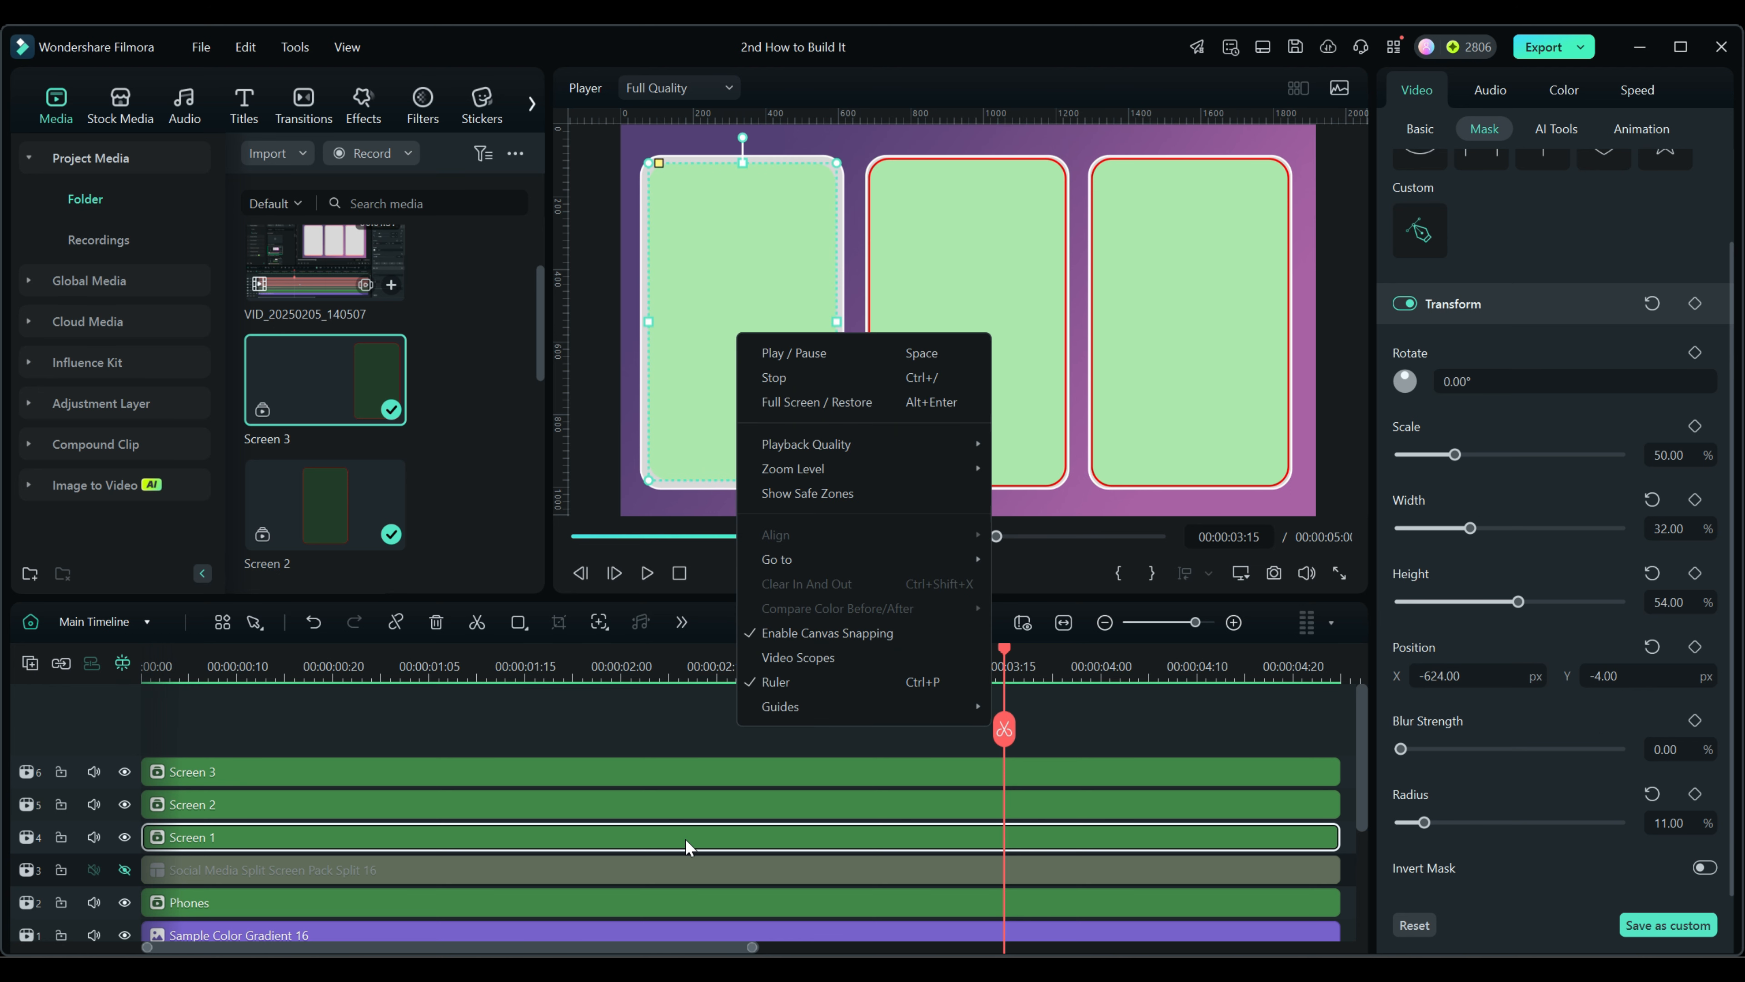
pyautogui.rightClick(686, 840)
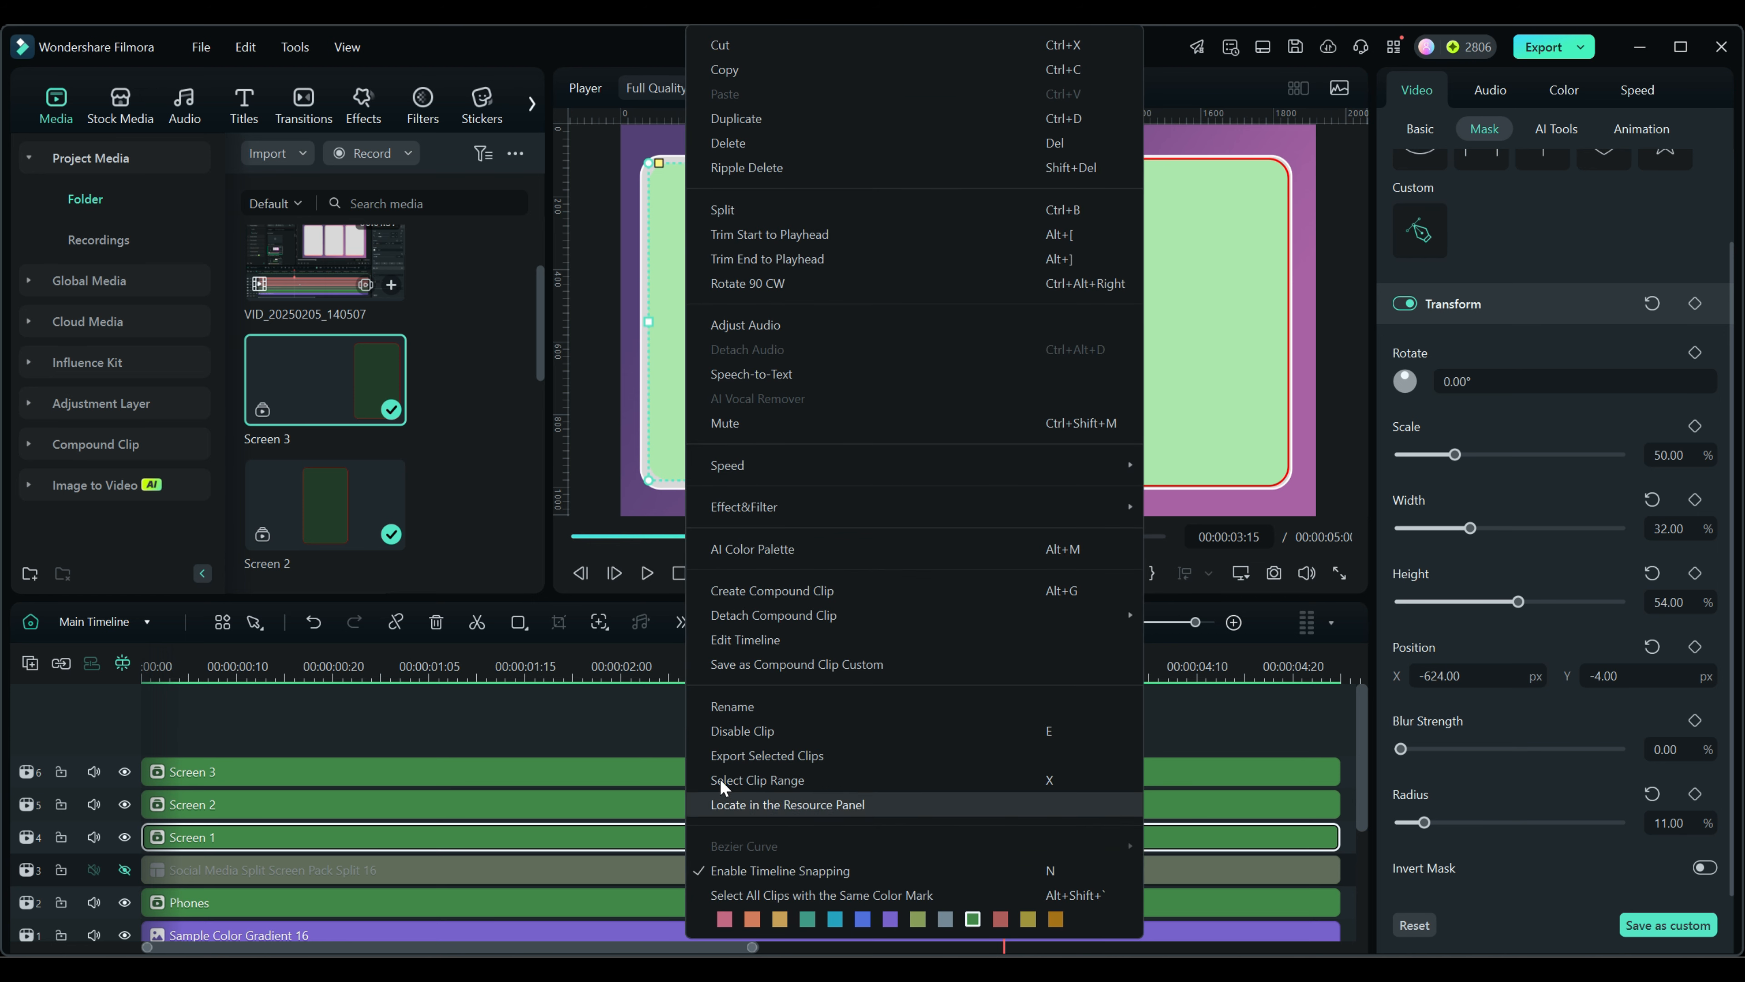
pyautogui.moveTo(883, 506)
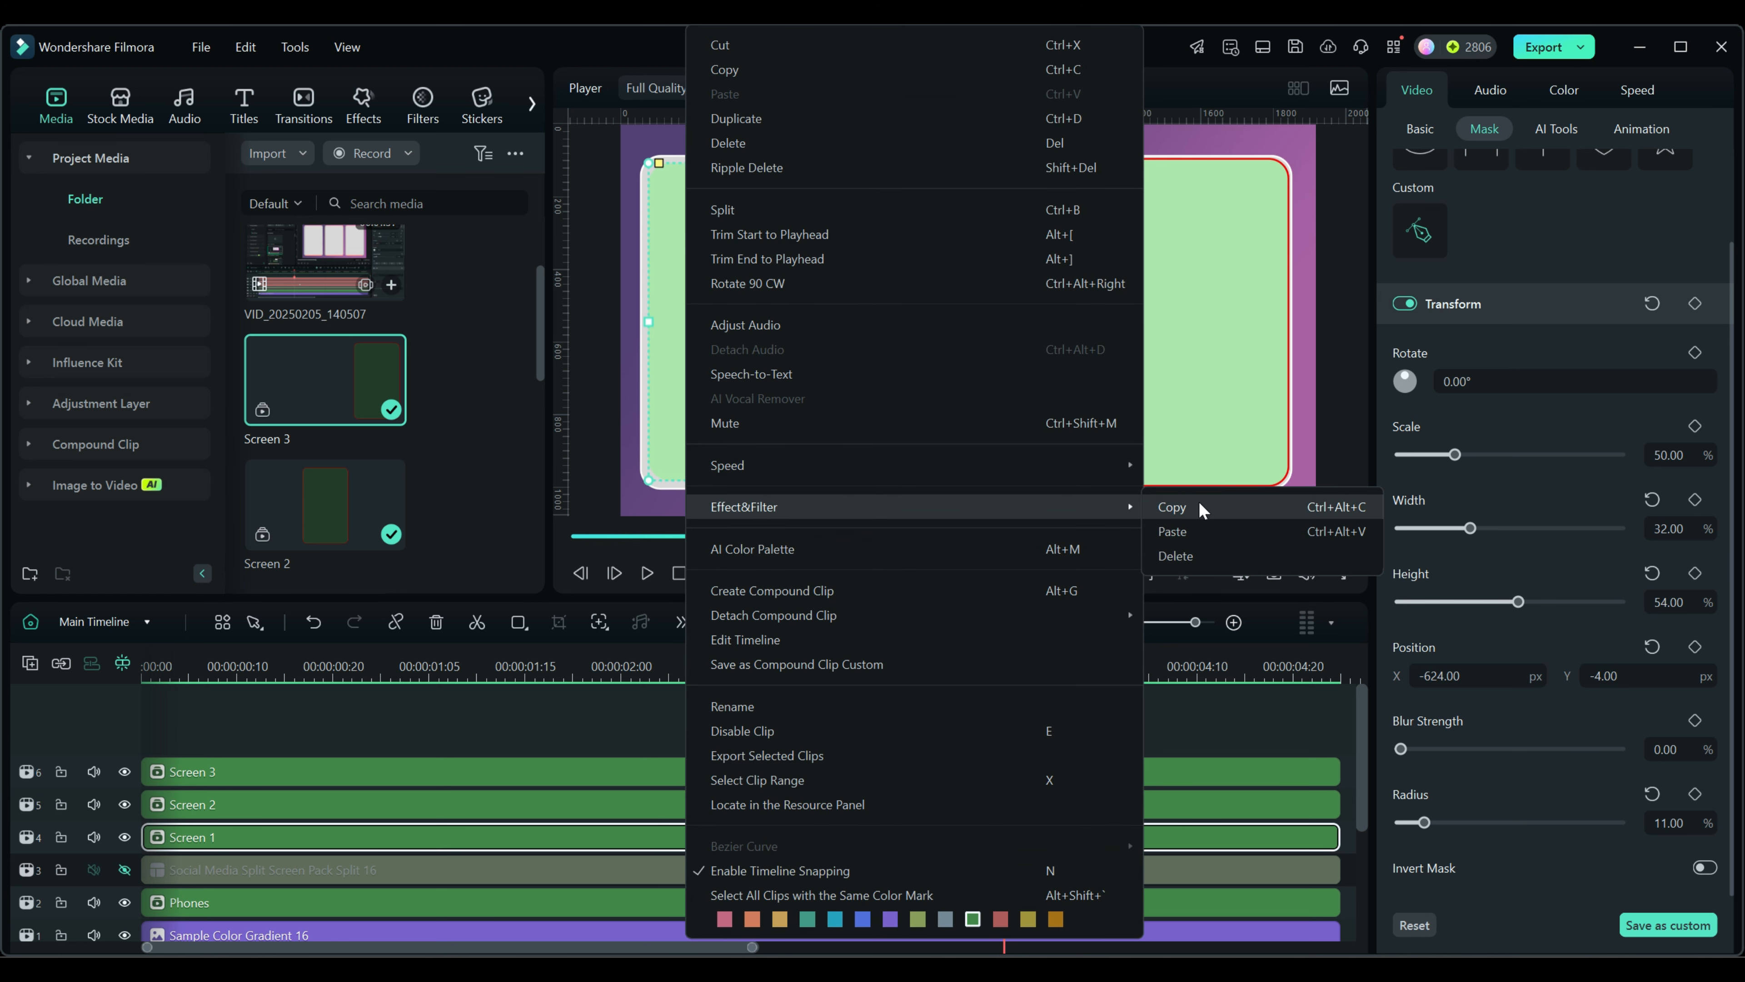
pyautogui.click(1185, 506)
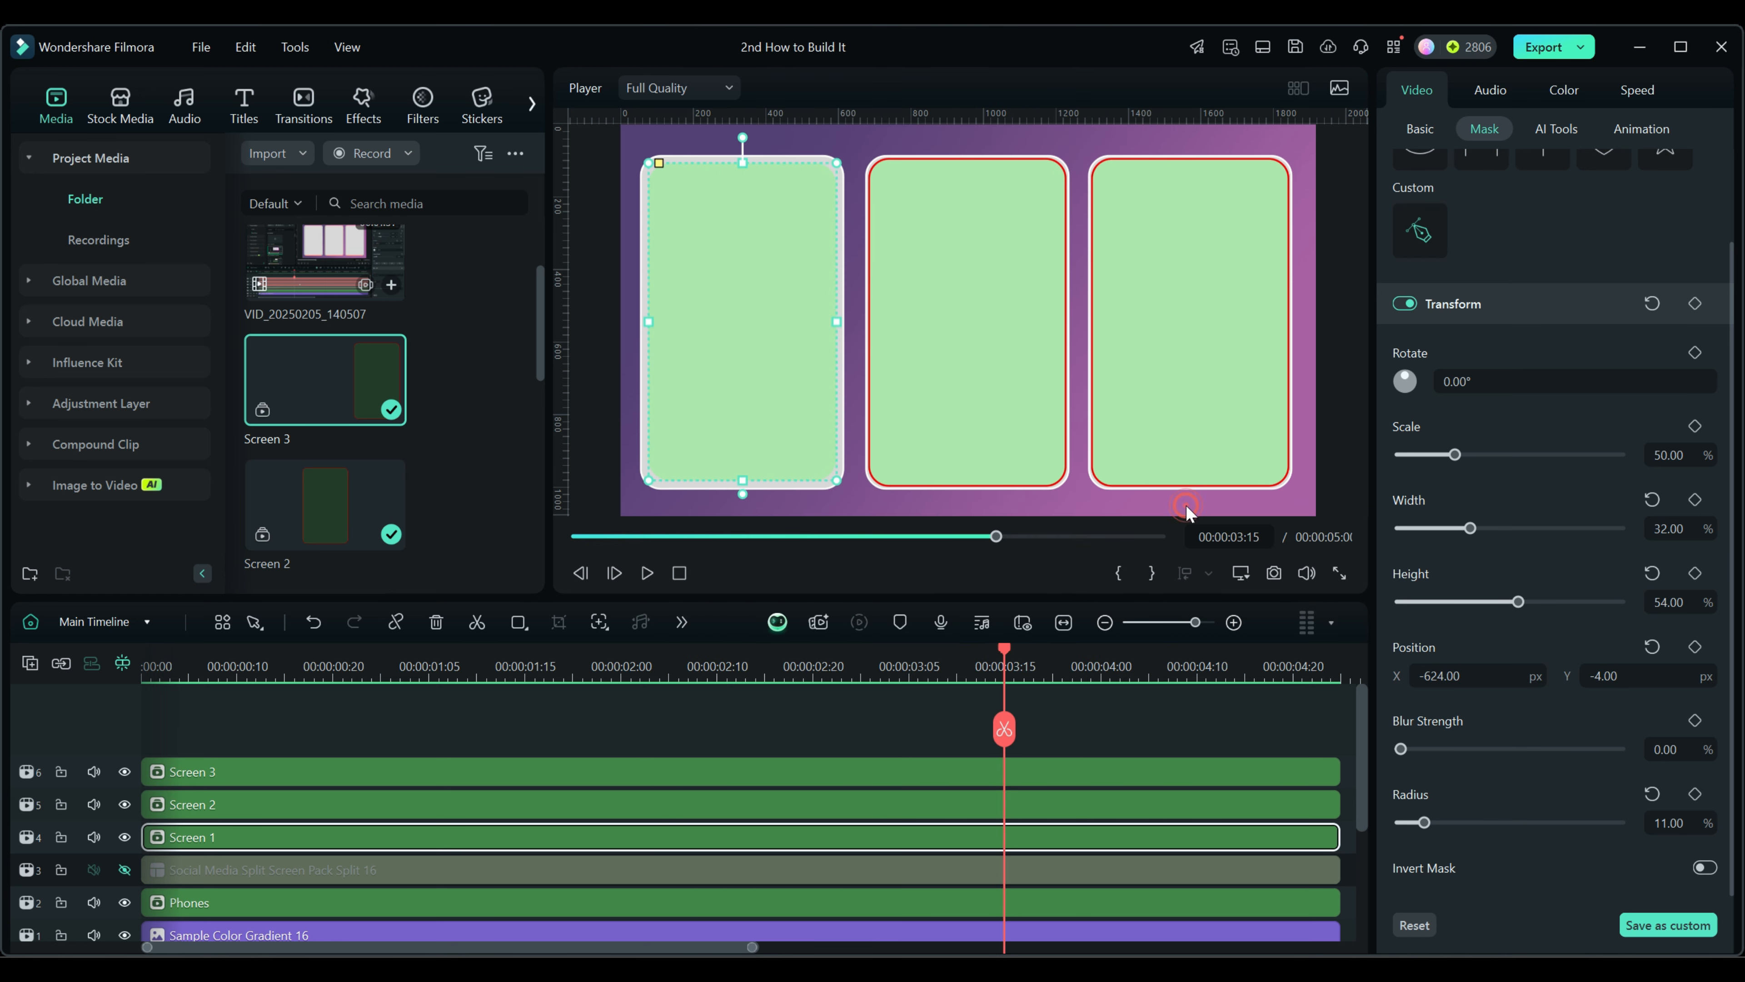
# Paste the copied effects onto the Screen 2 and Screen 3 clips
pyautogui.click(736, 809)
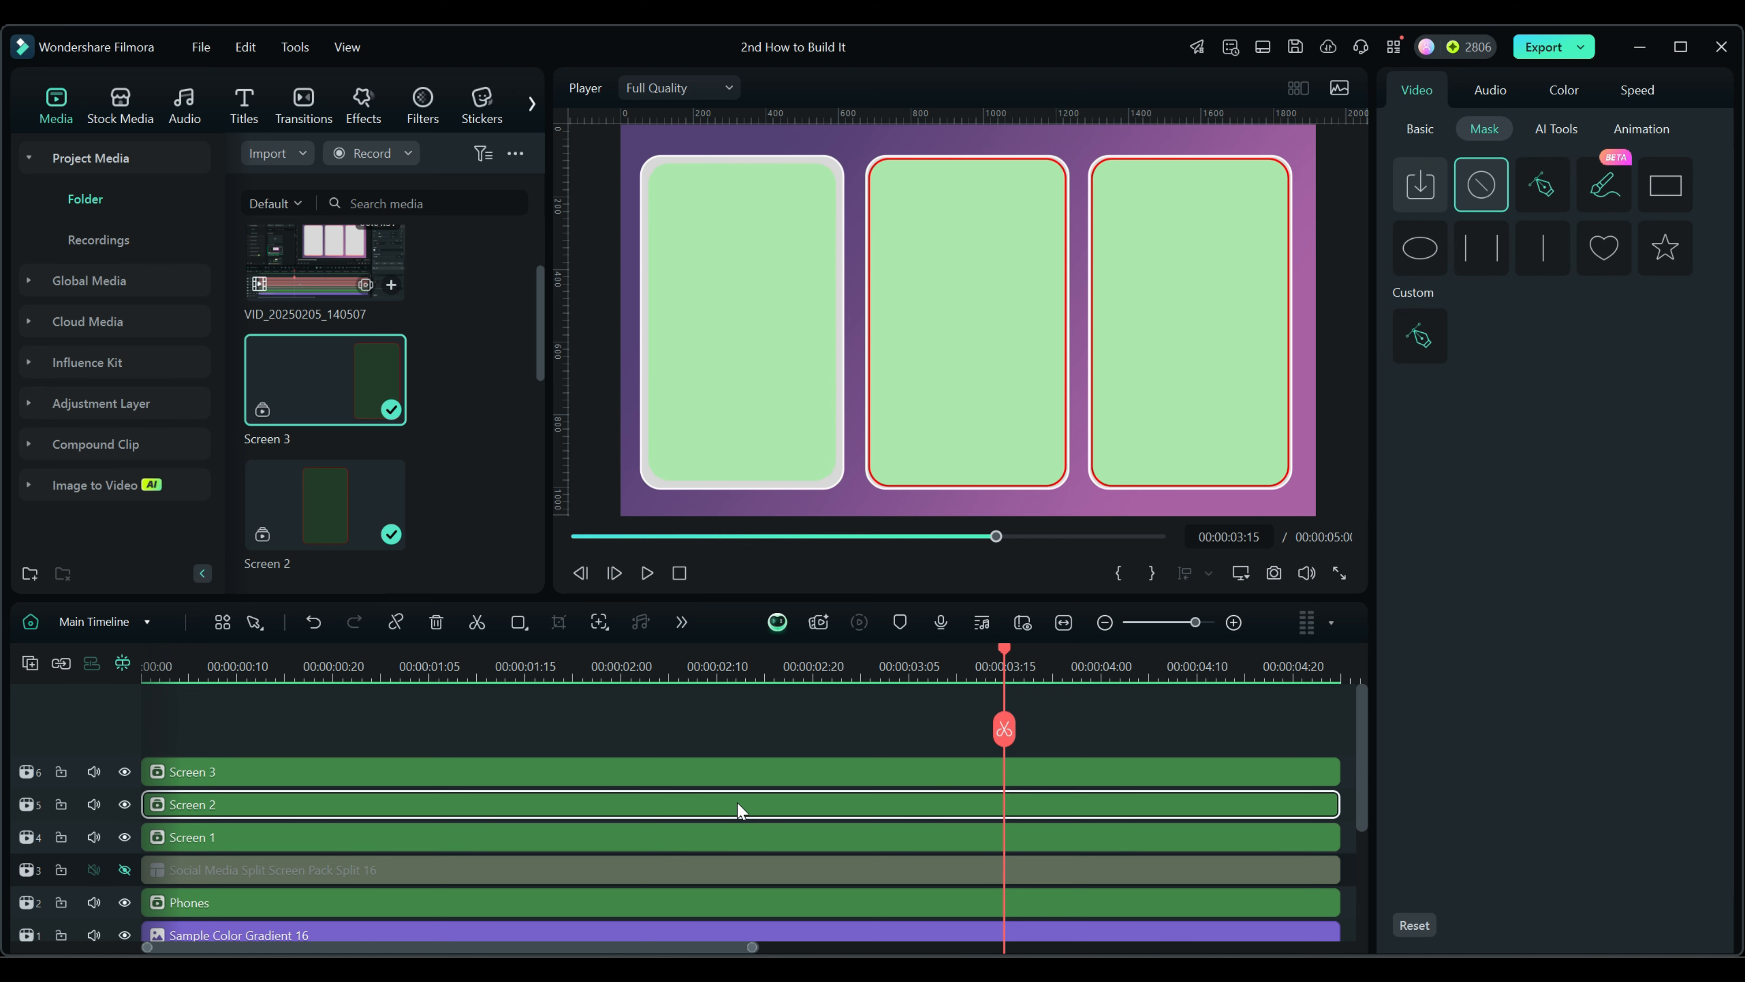
pyautogui.rightClick(737, 805)
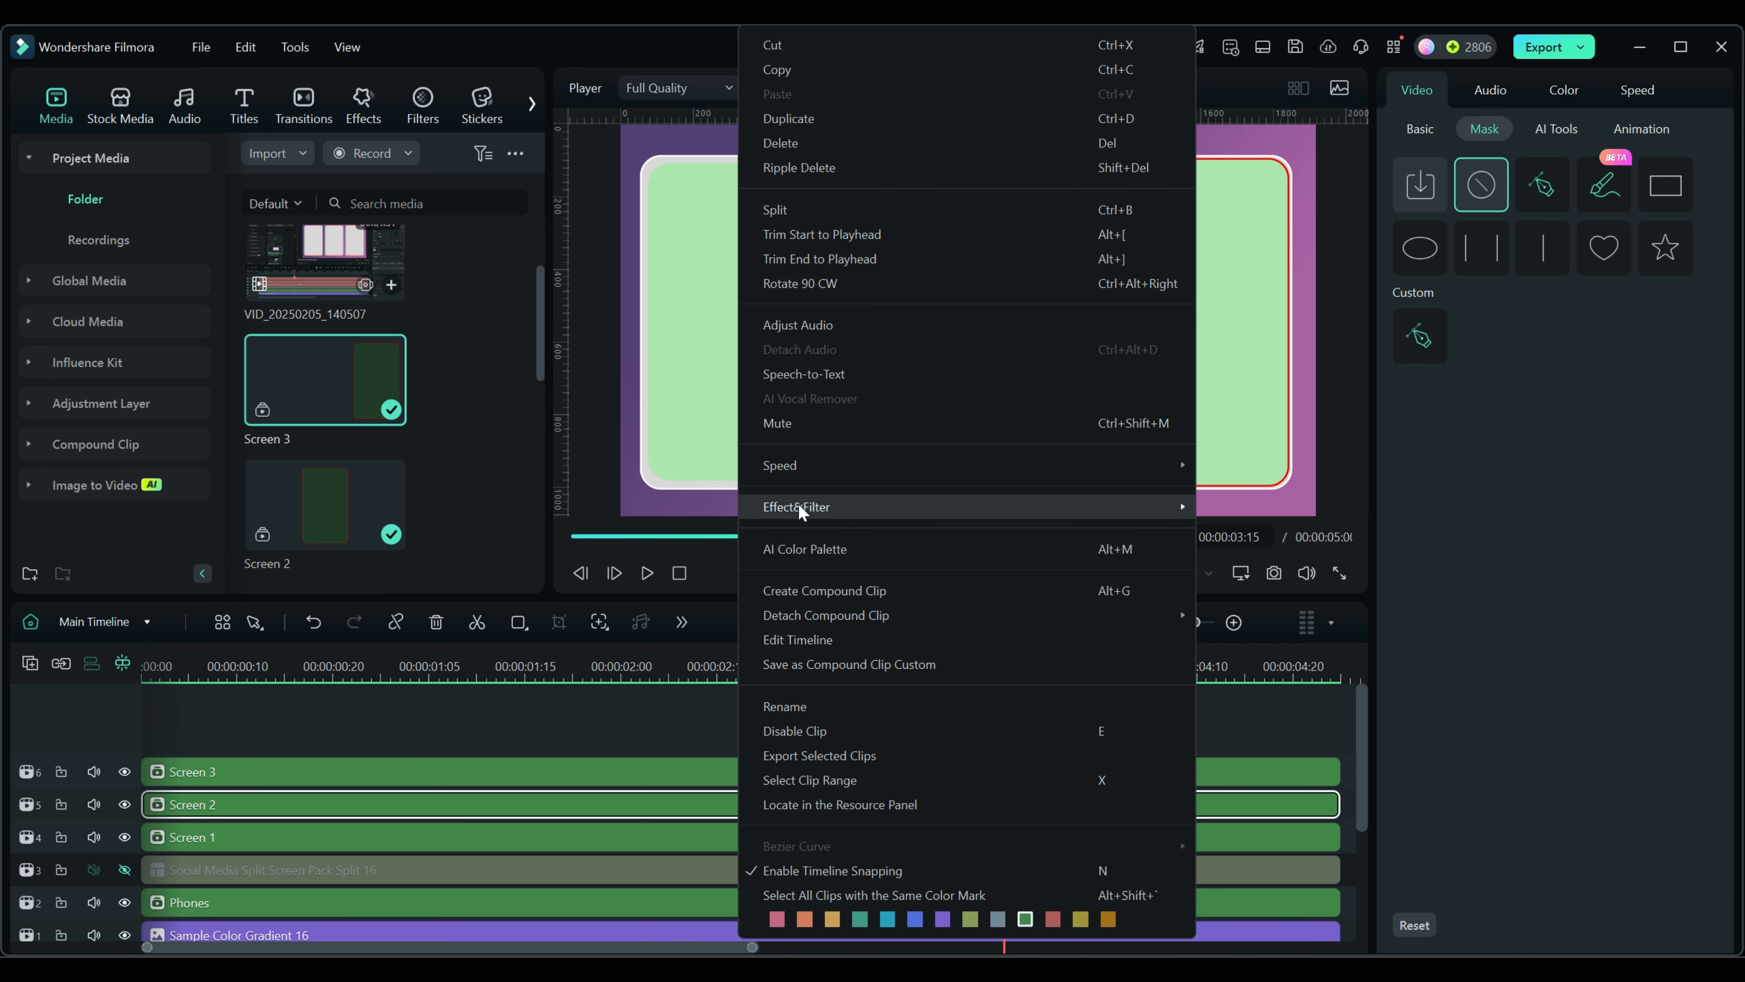
pyautogui.moveTo(943, 510)
pyautogui.click(1225, 529)
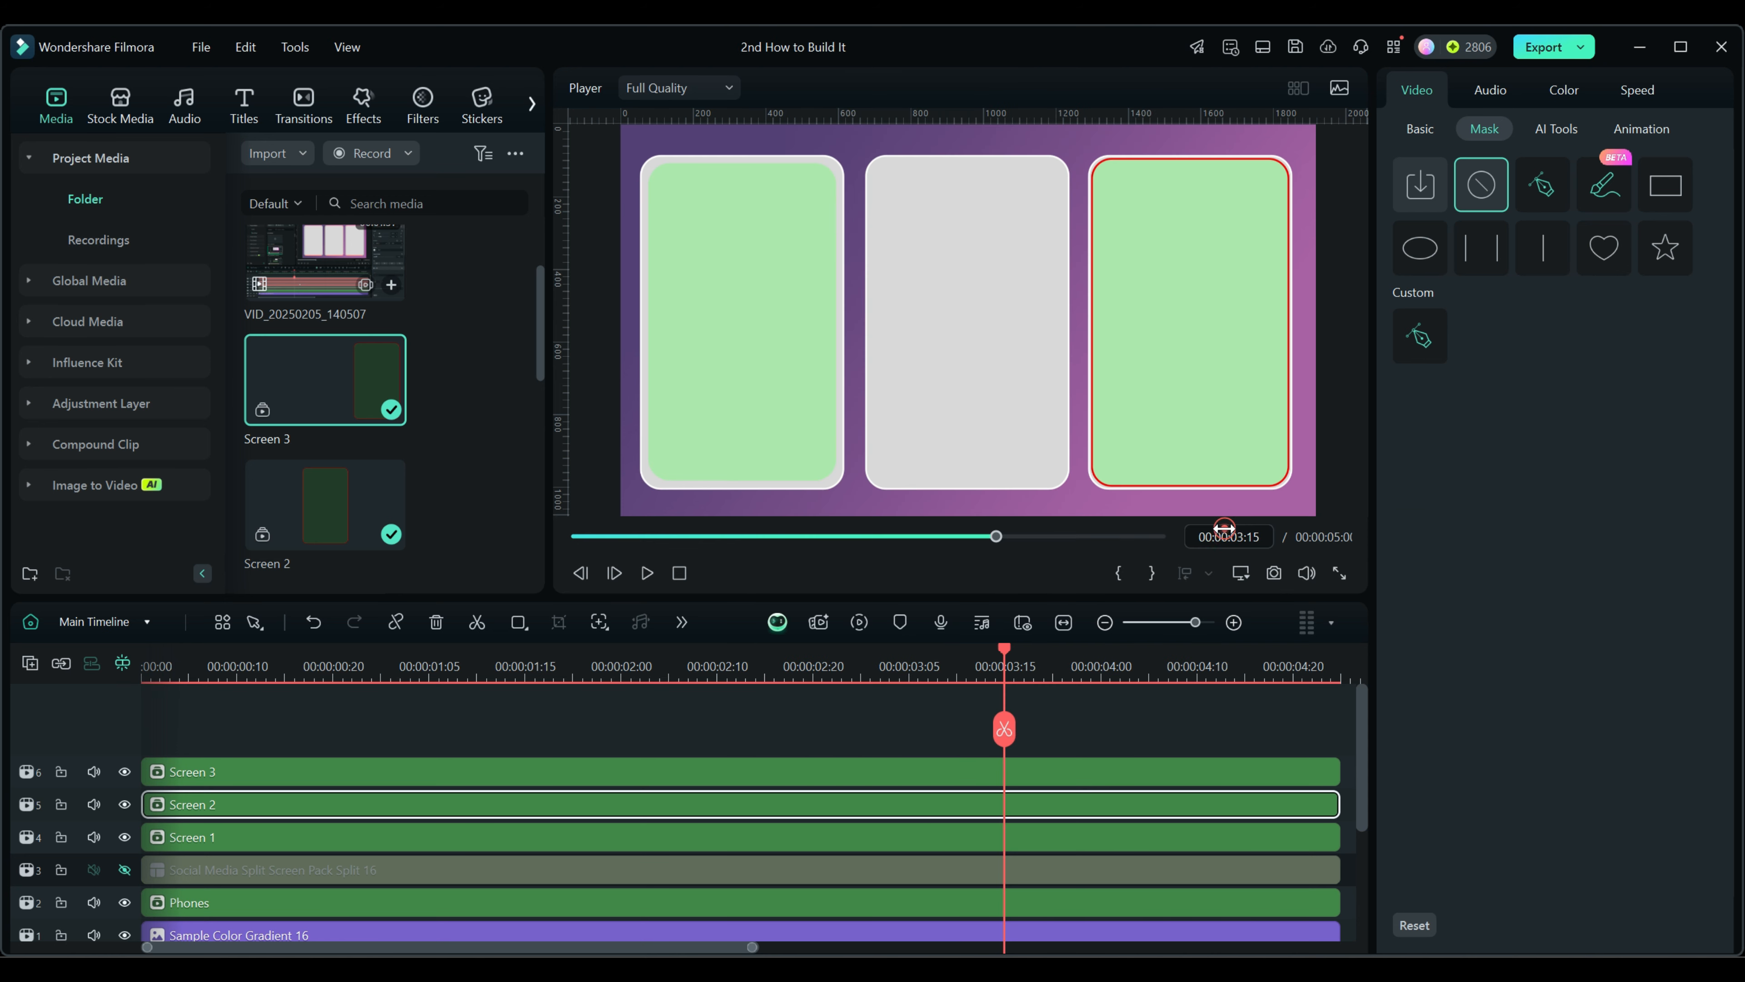
pyautogui.click(754, 771)
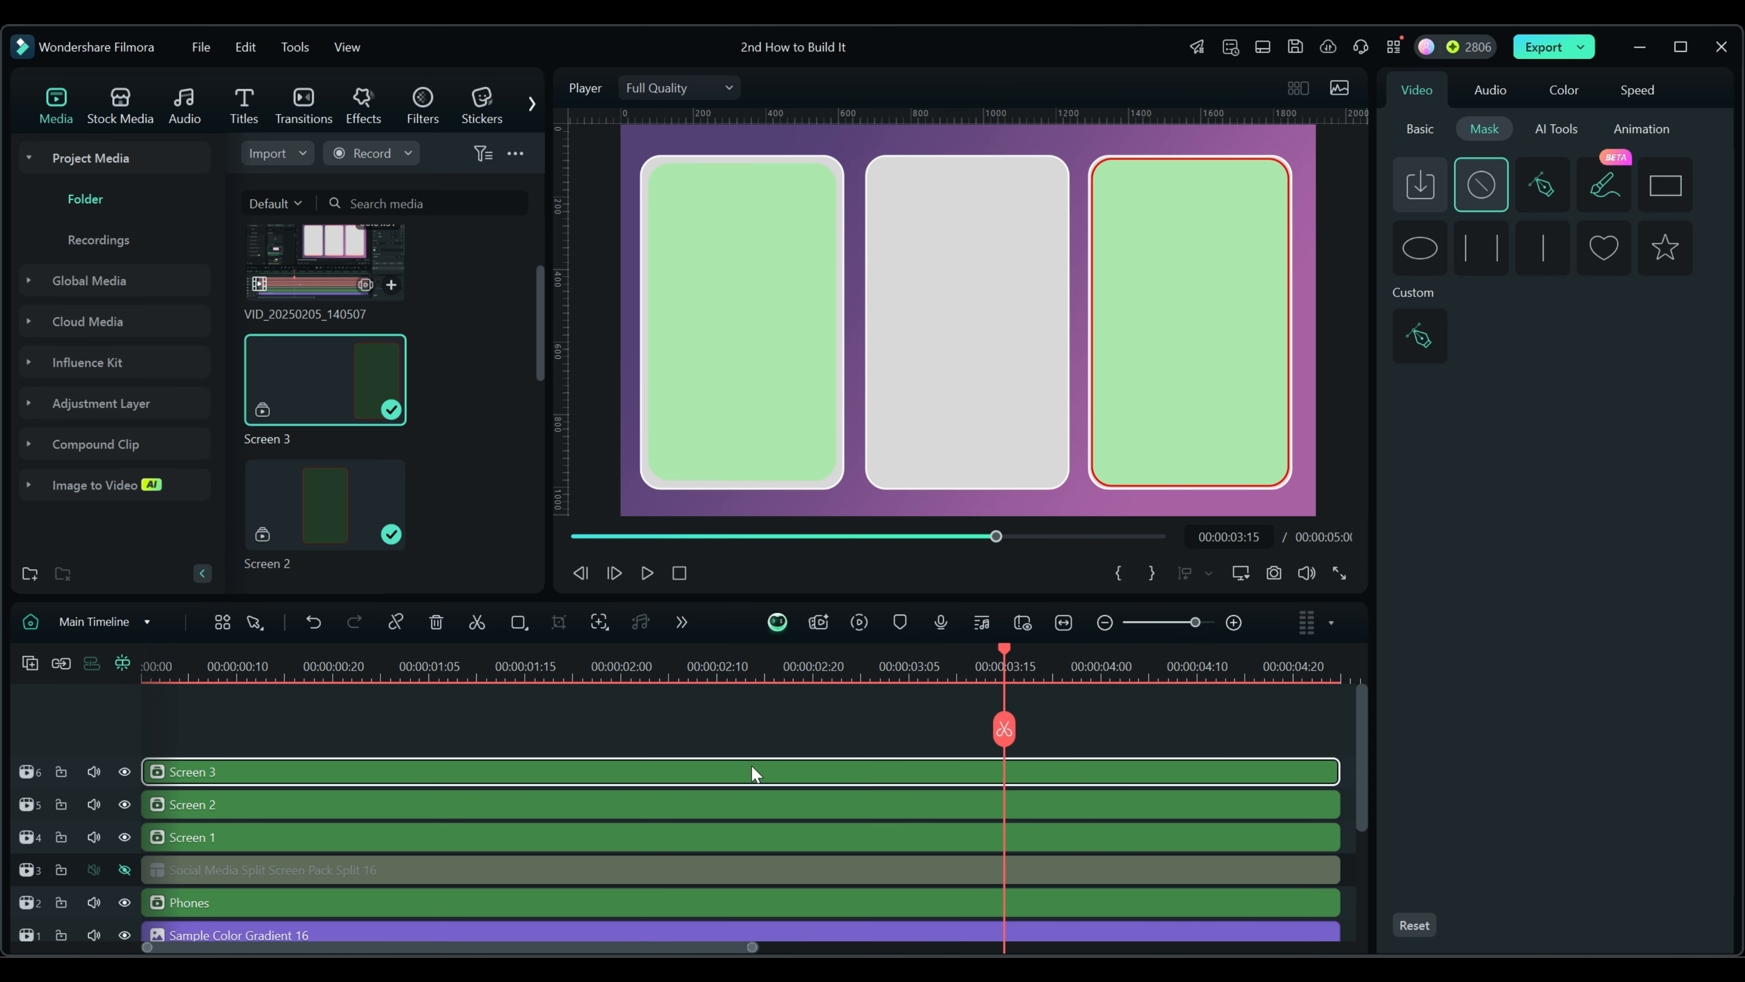
pyautogui.rightClick(752, 779)
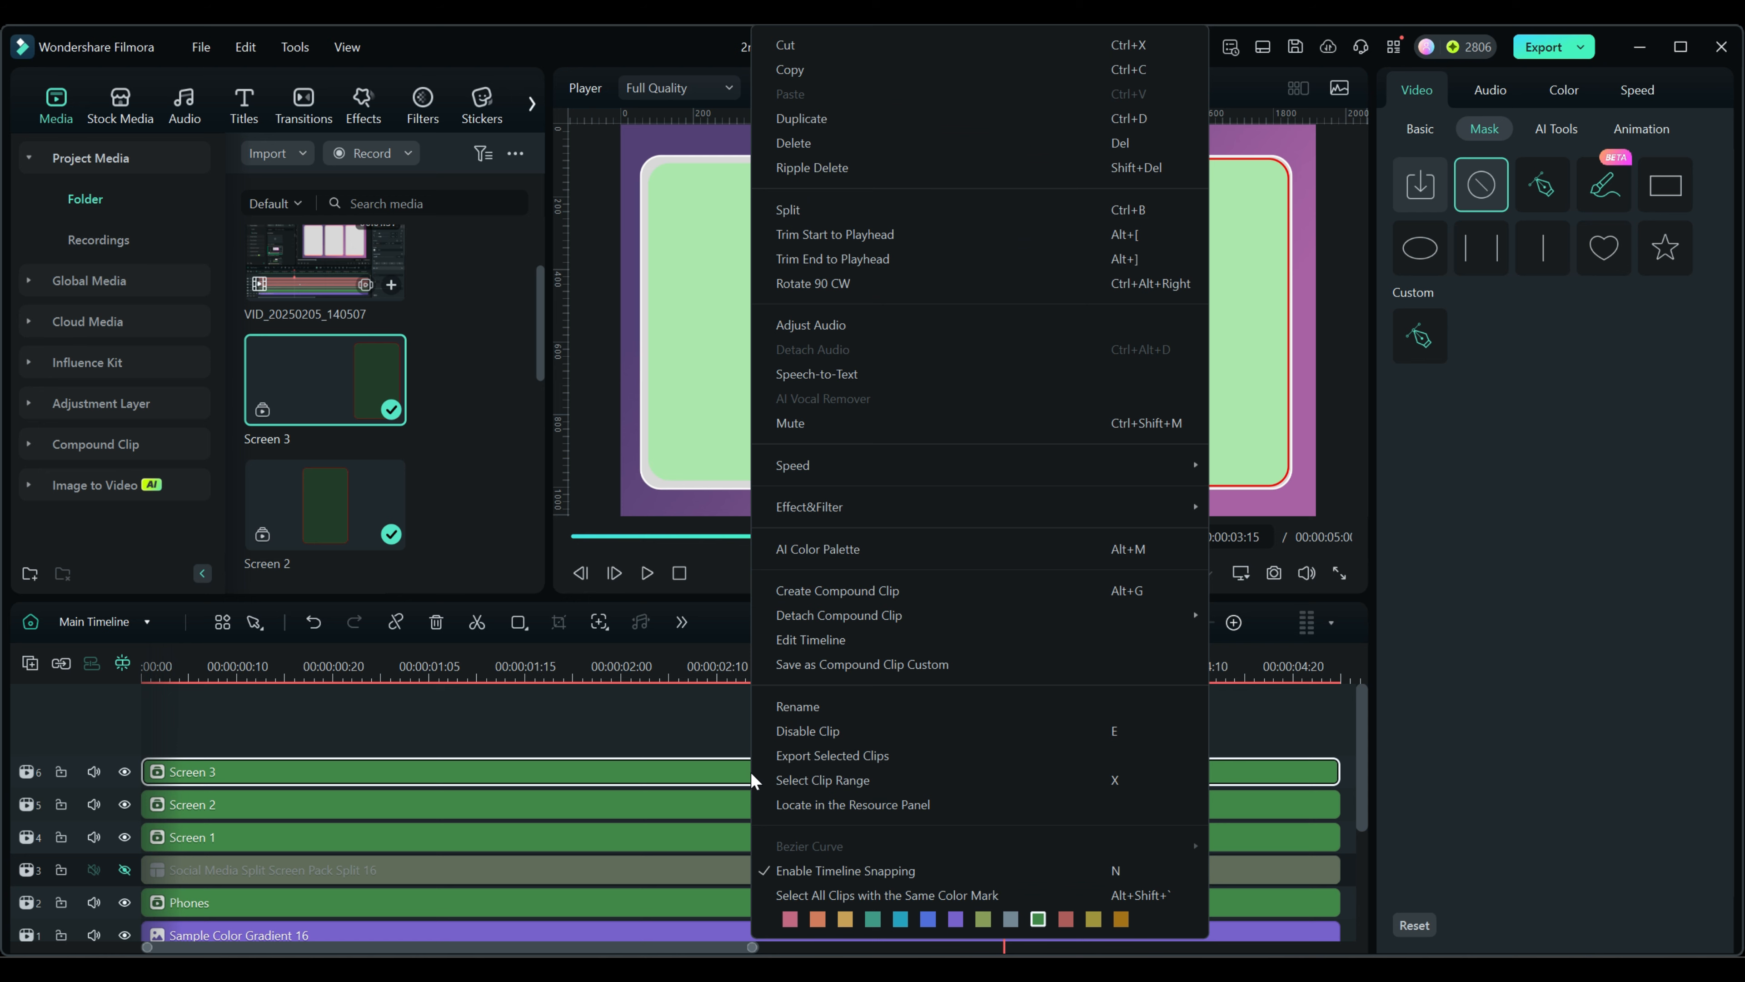
pyautogui.moveTo(775, 510)
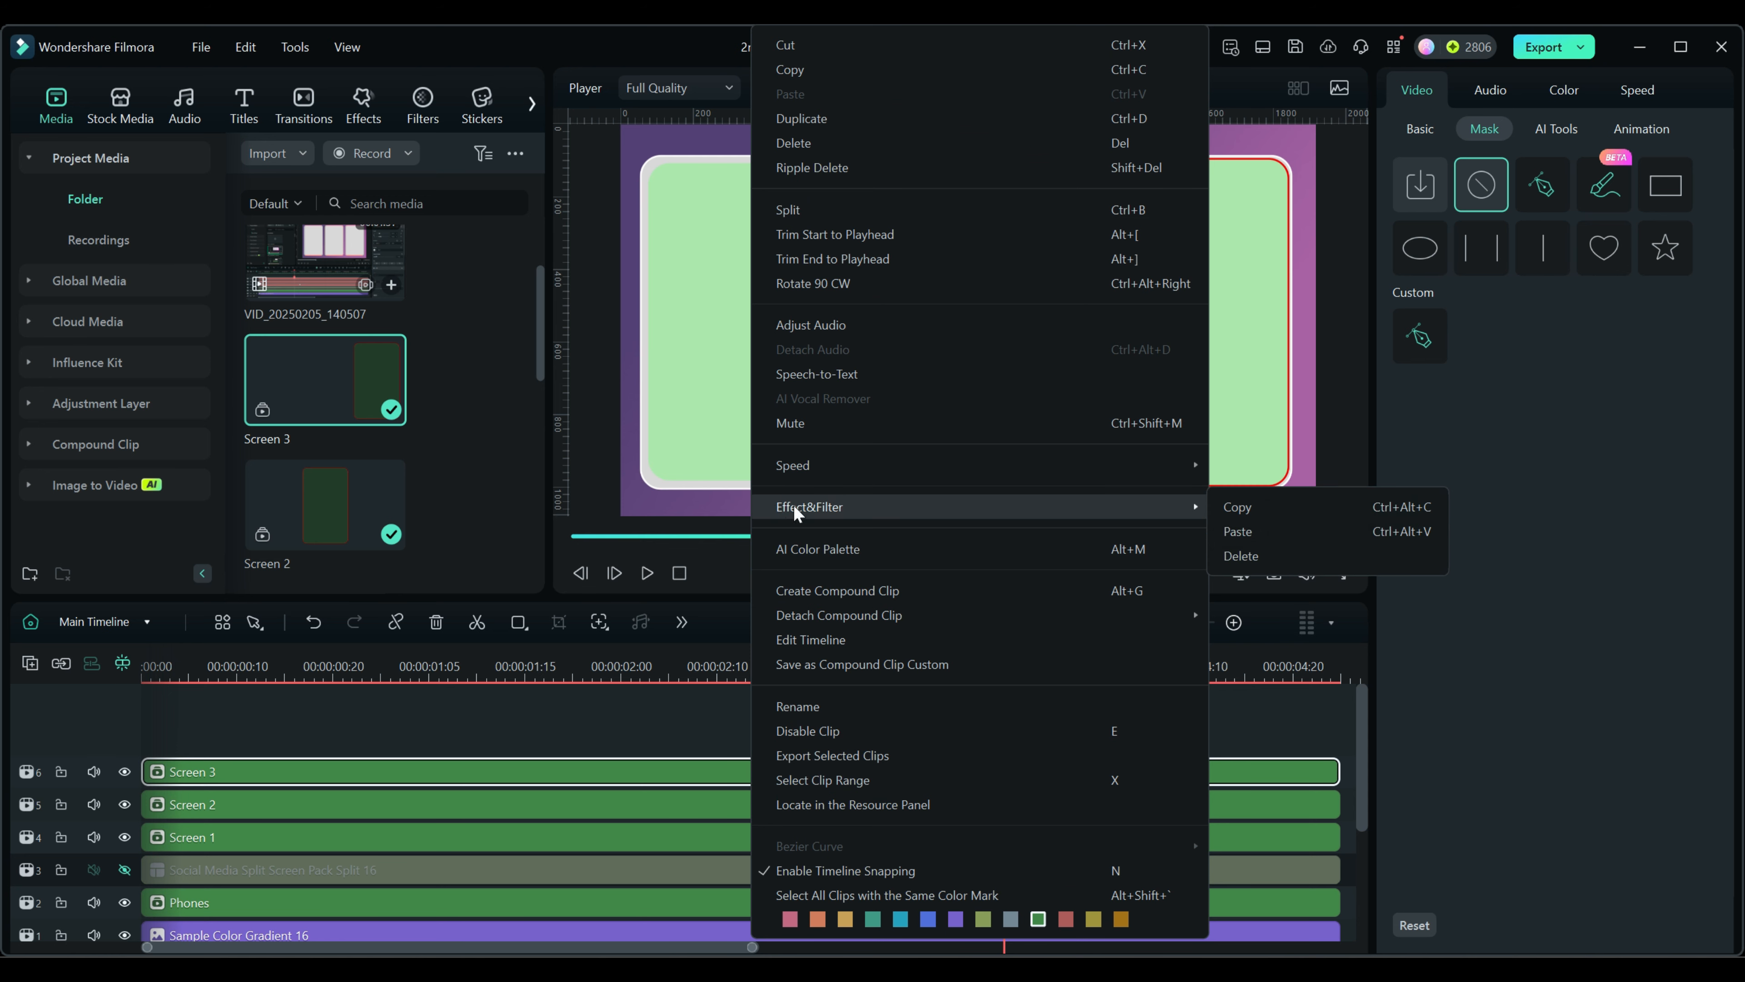
pyautogui.click(1260, 532)
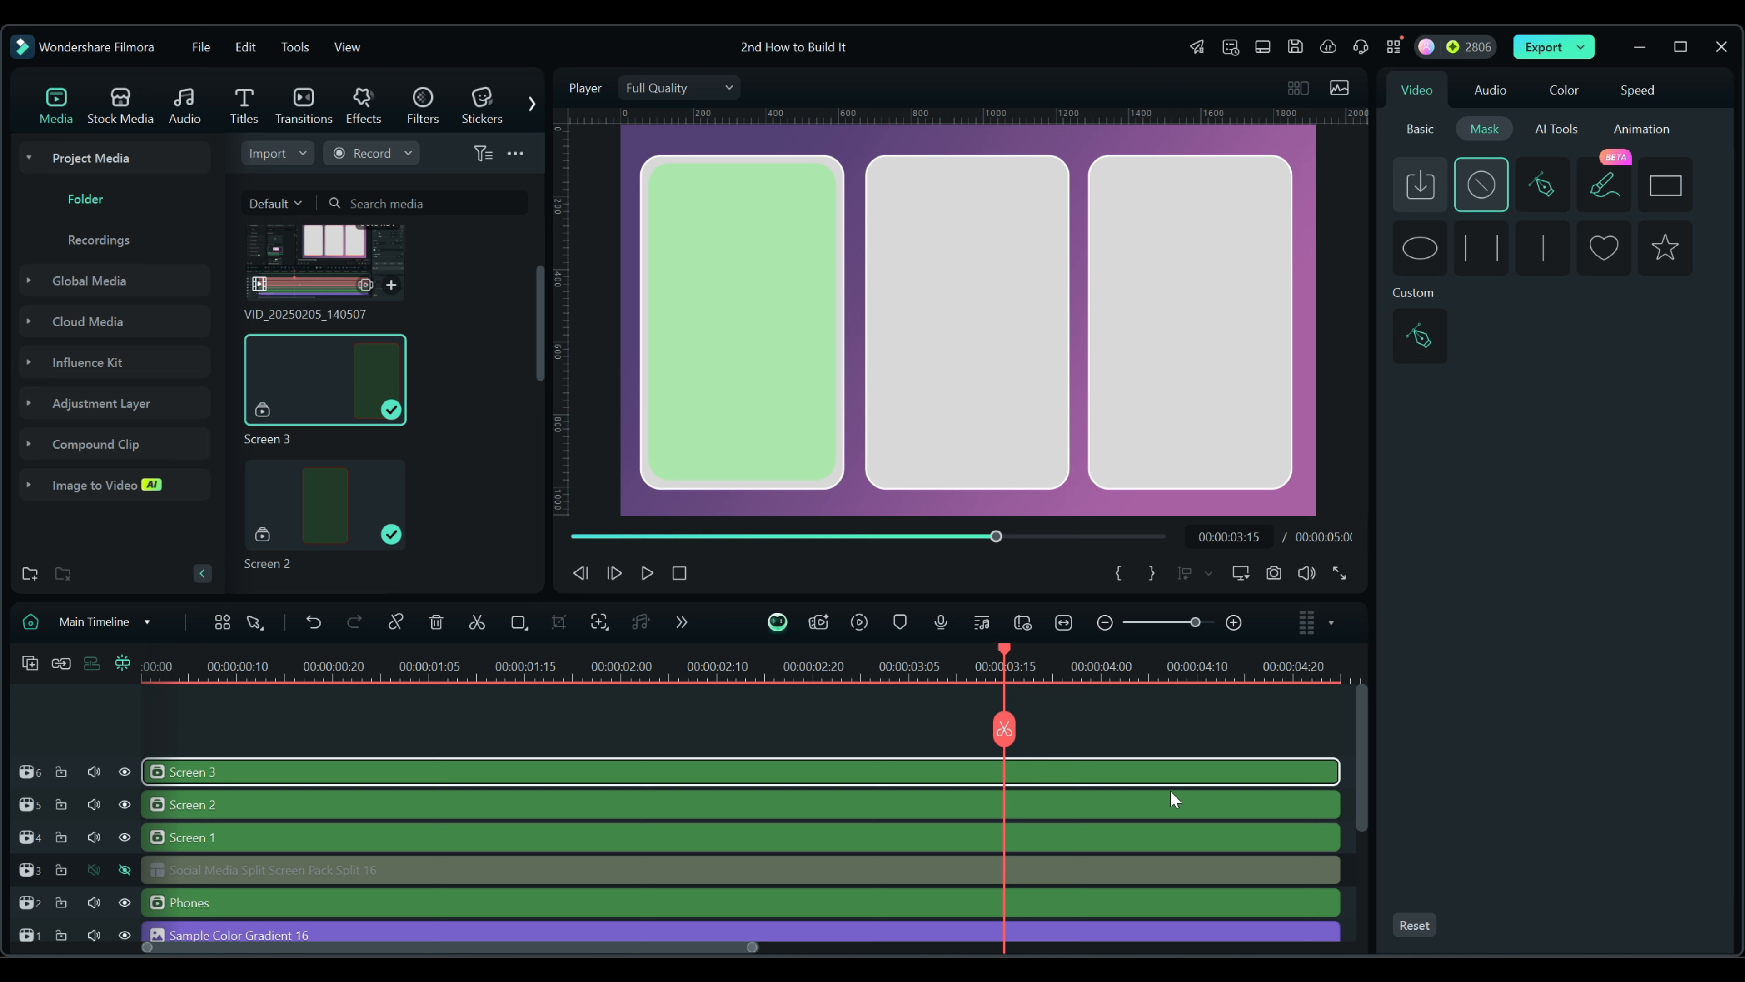
# Set the X position of the Screen 2 clip's mask to -2.24 px
pyautogui.click(1086, 800)
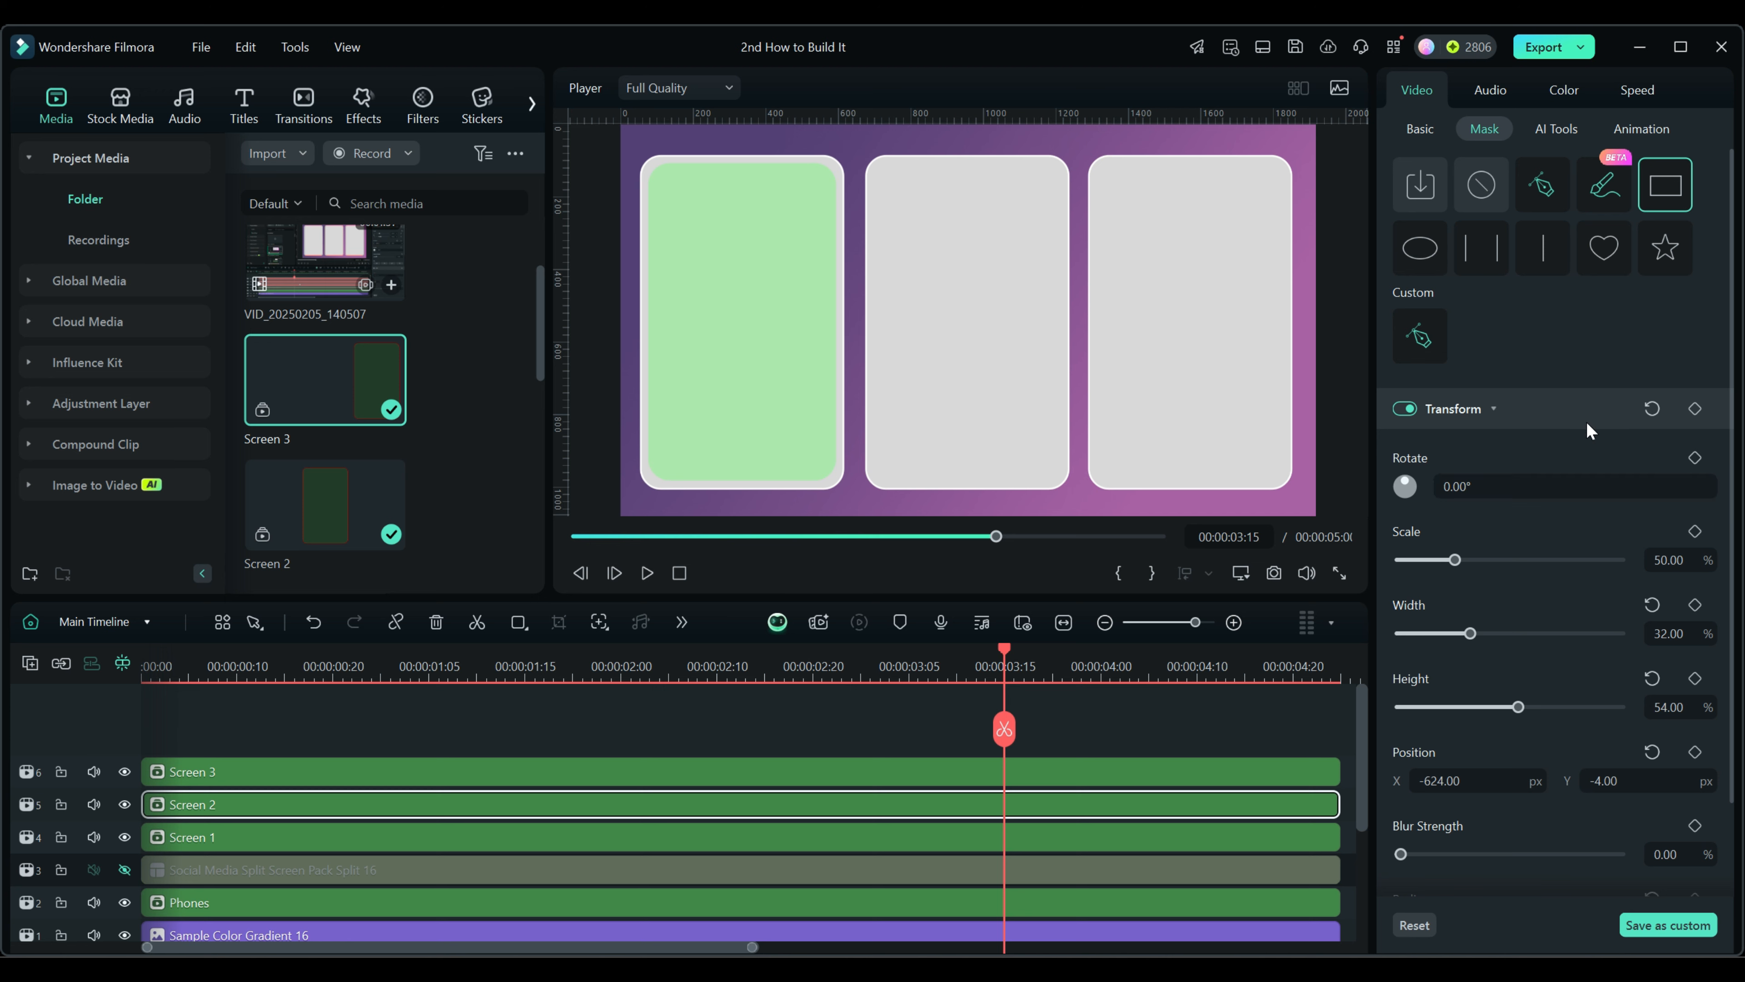
pyautogui.click(1463, 782)
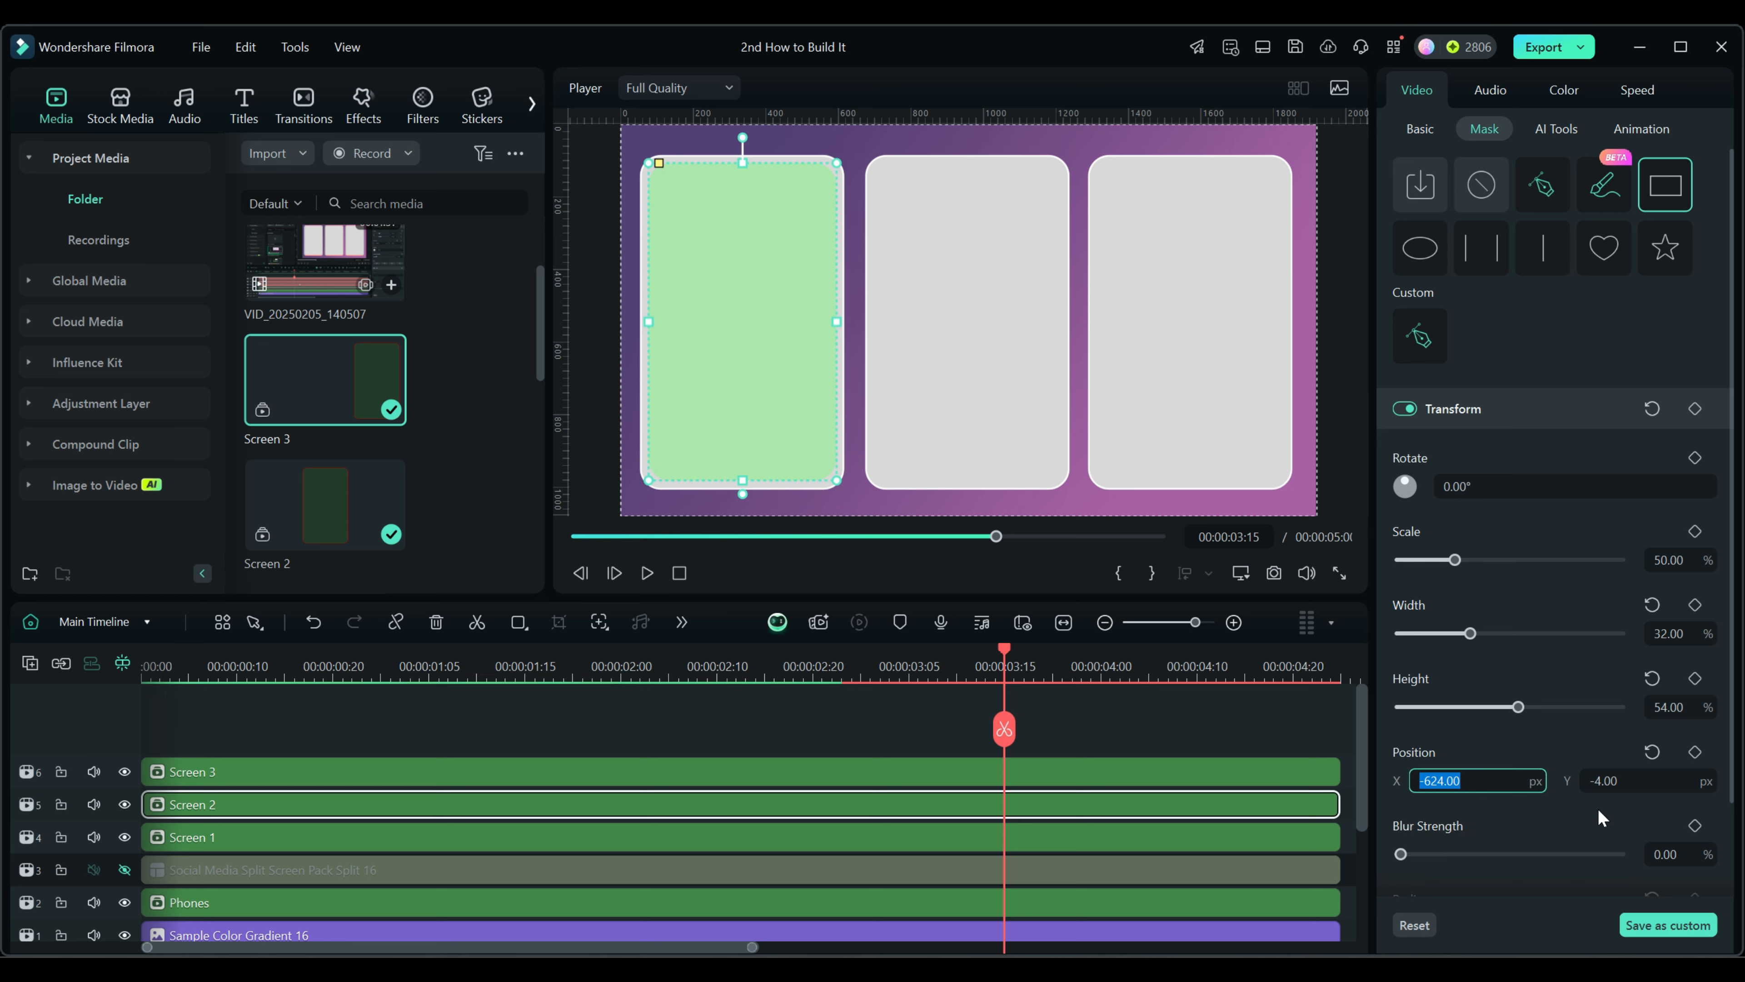
pyautogui.write('-2.24')
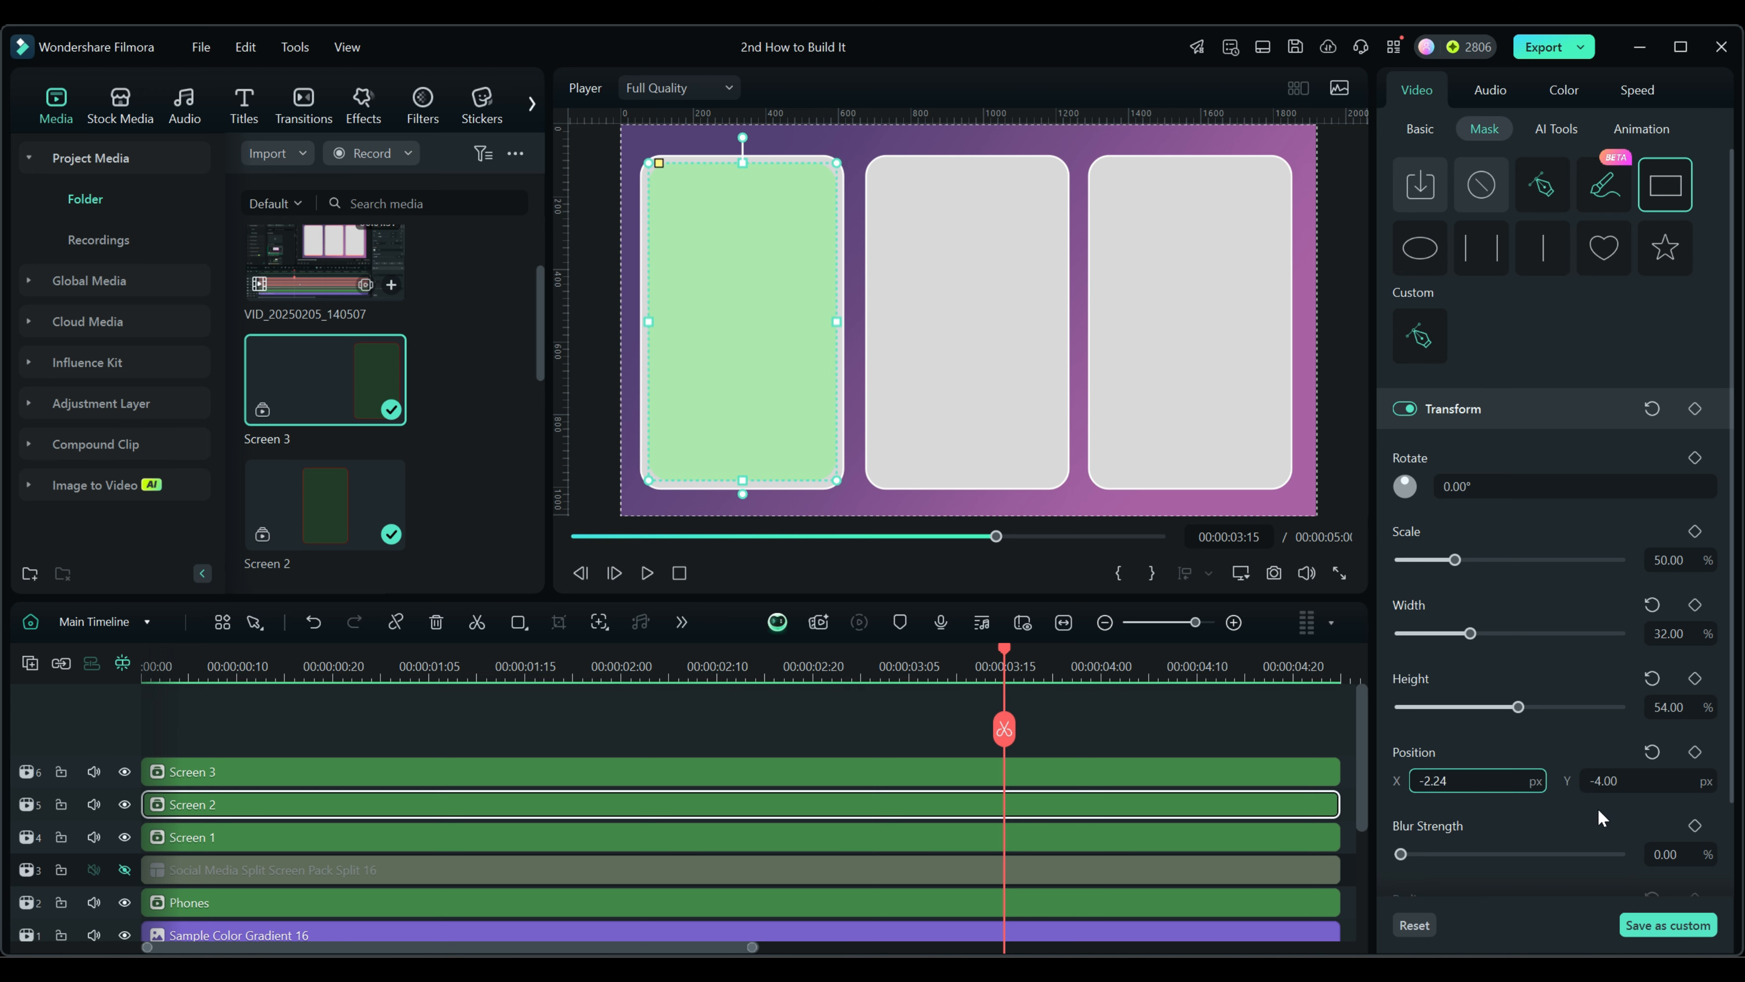
pyautogui.press('Return')
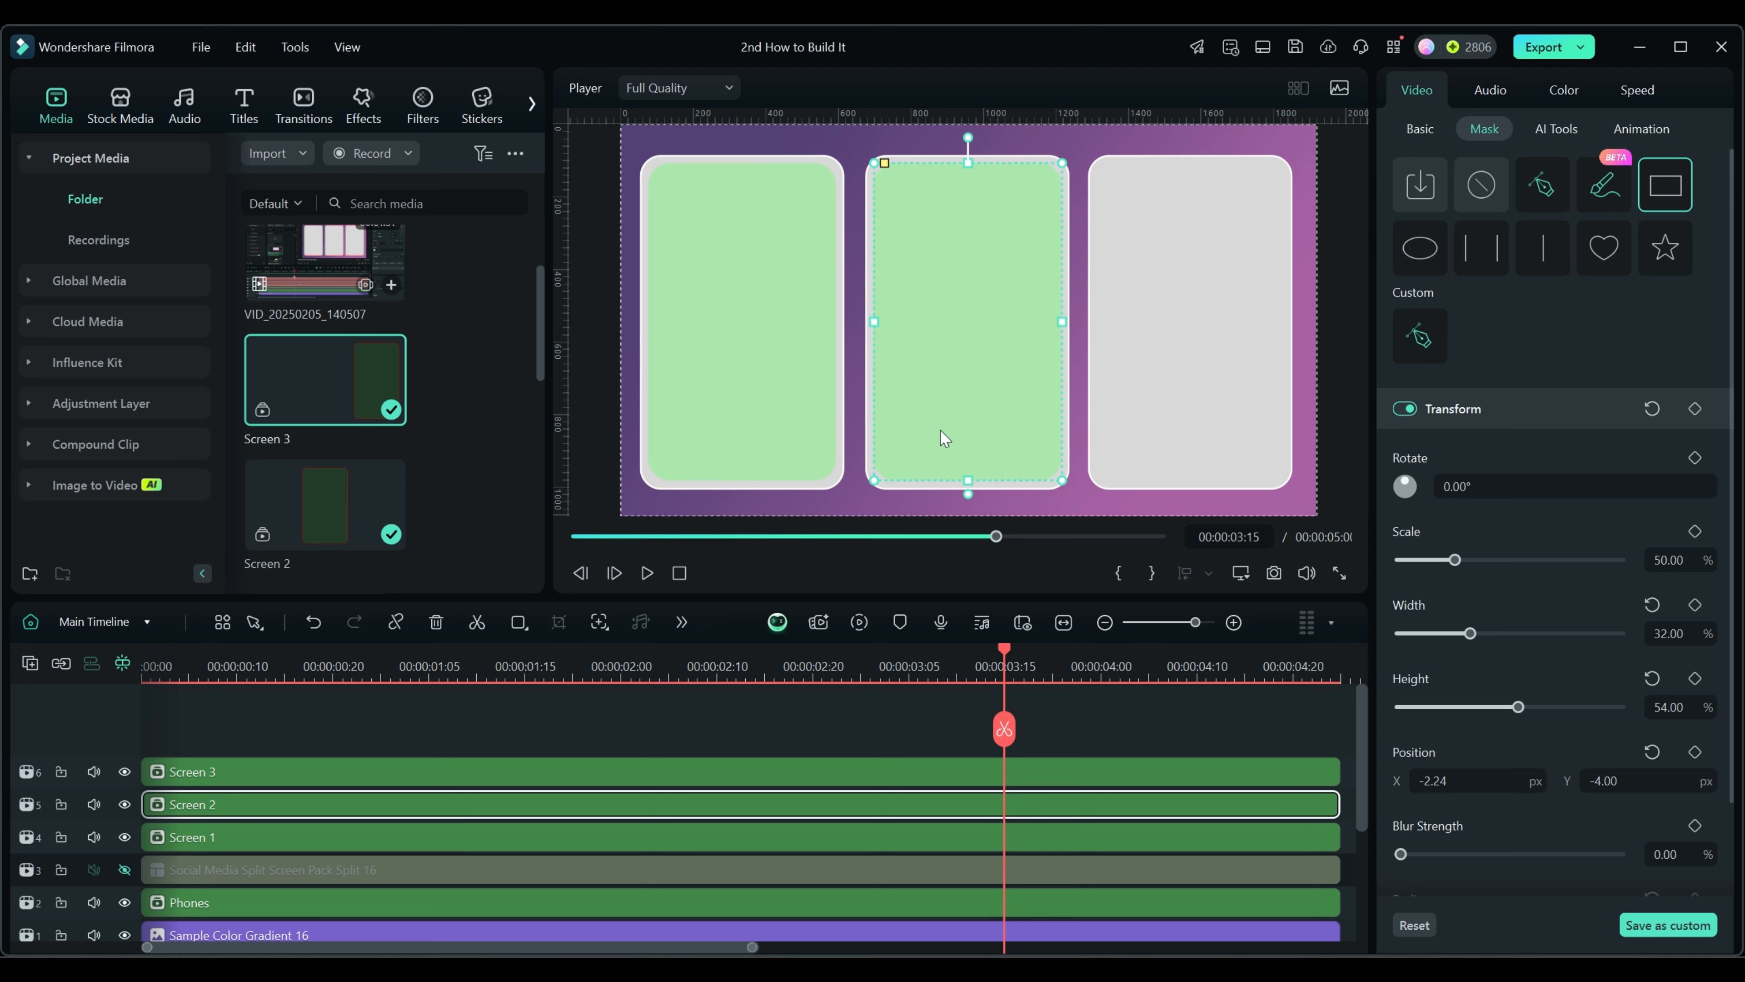
# Set the X position of the Screen 3 clip's mask to 613 px
pyautogui.click(1095, 771)
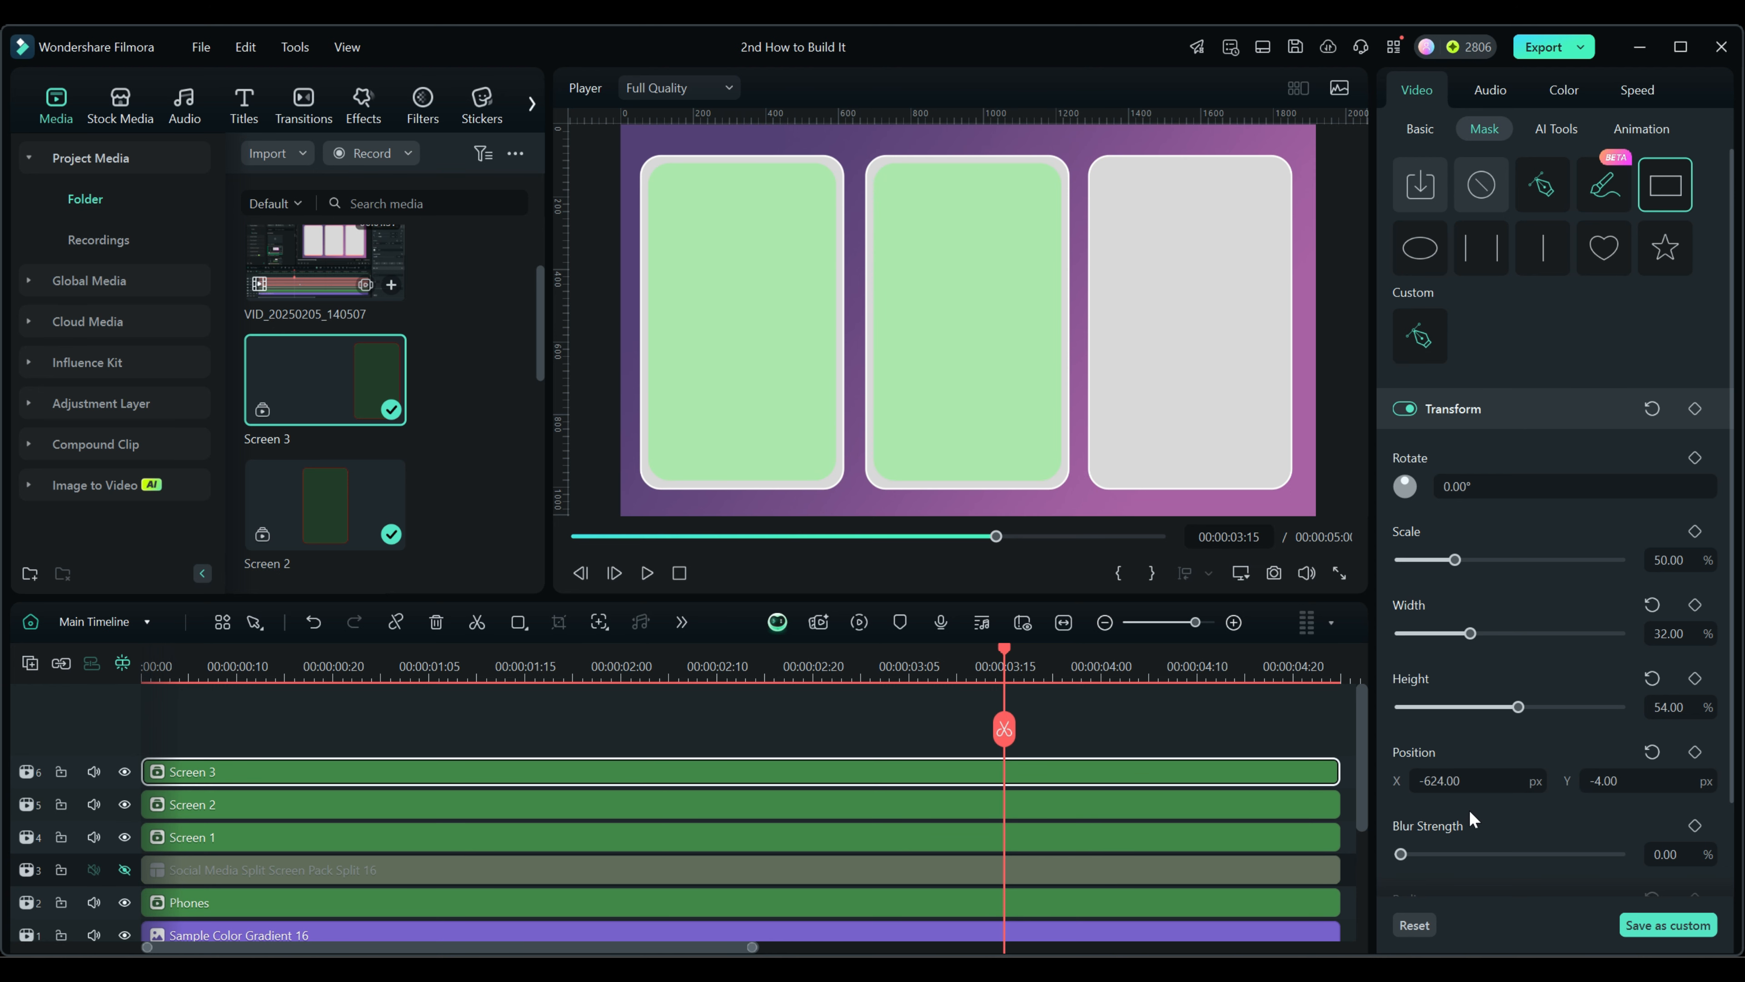
pyautogui.click(1492, 784)
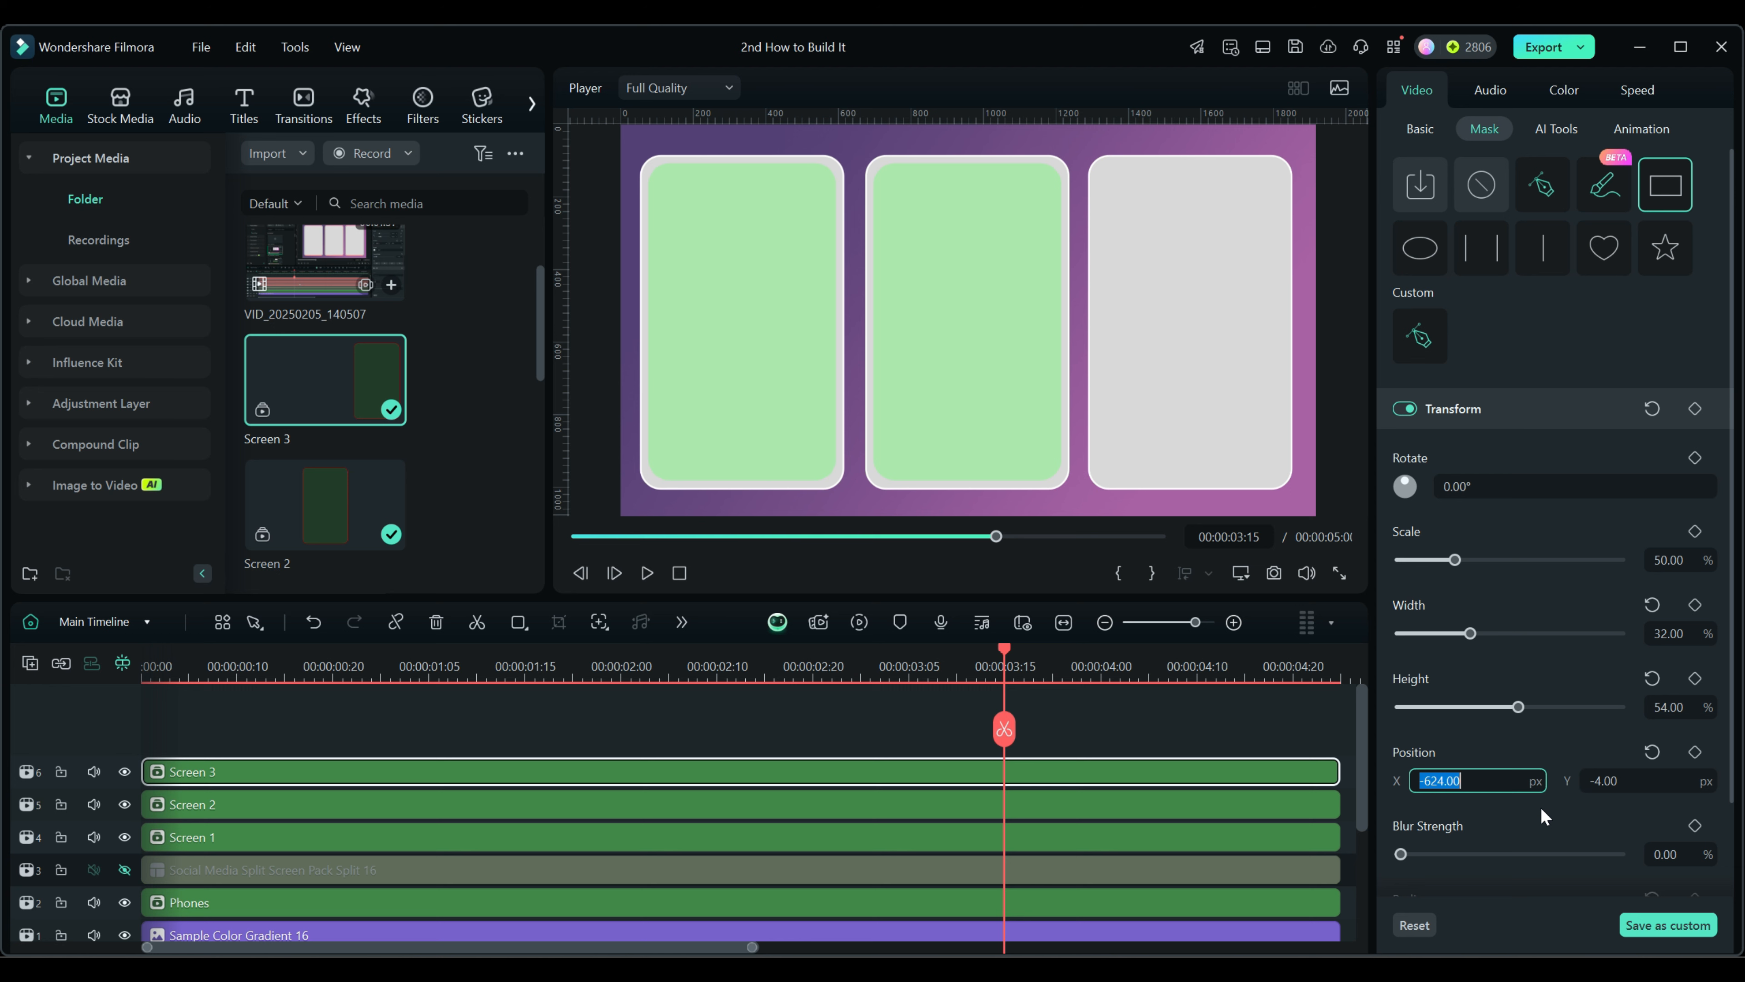
pyautogui.write('613')
pyautogui.press('Return')
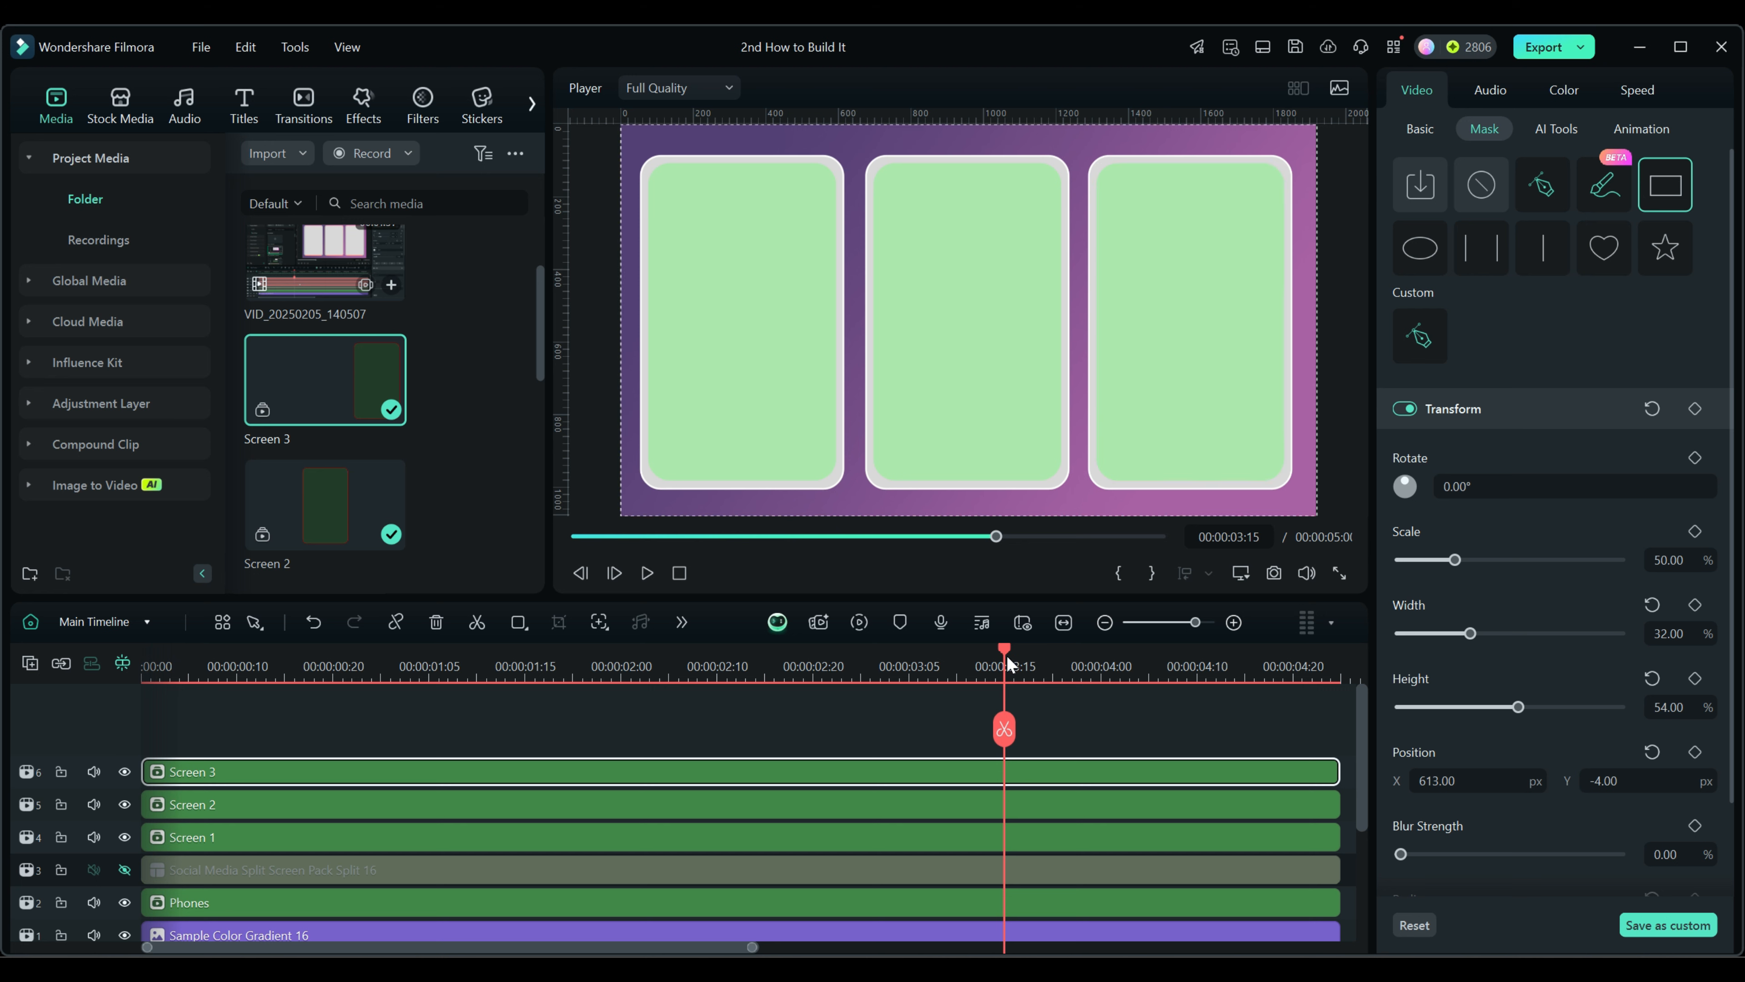
# Add a mask Transform keyframe to the Screen 1 clip at 00:00:03:15
pyautogui.moveTo(1005, 644); pyautogui.dragTo(949, 694)
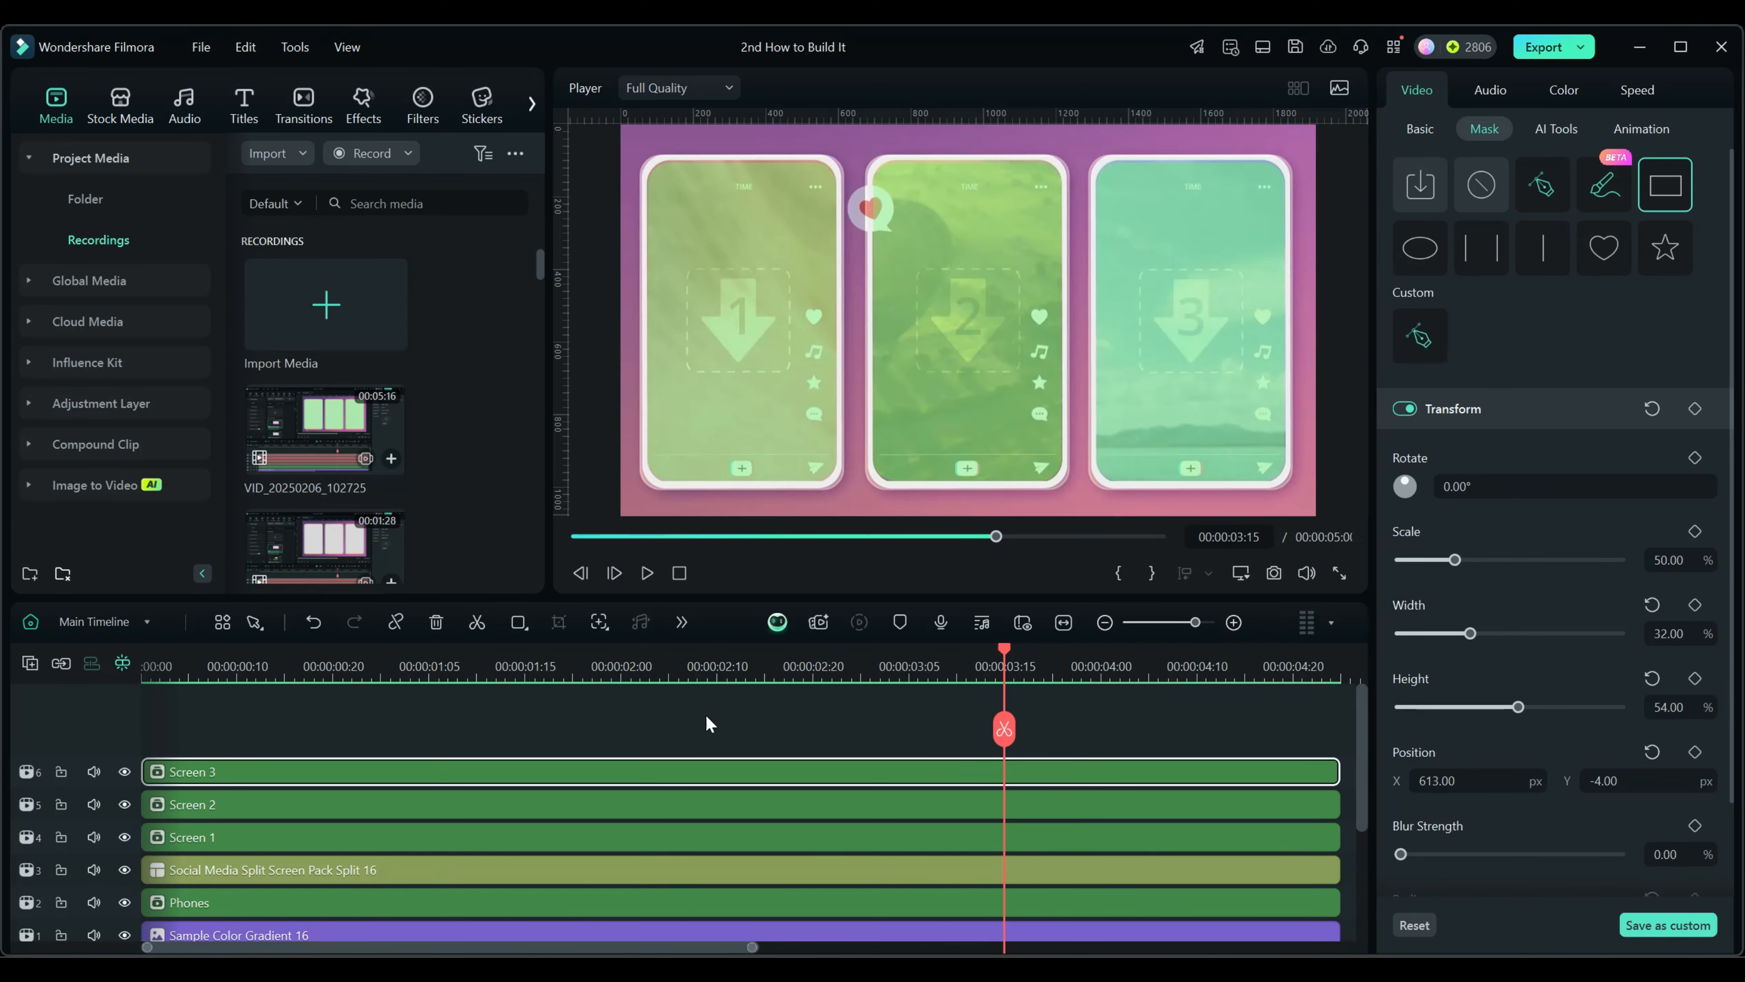
pyautogui.moveTo(1006, 647); pyautogui.dragTo(670, 661)
pyautogui.moveTo(573, 727); pyautogui.dragTo(924, 715)
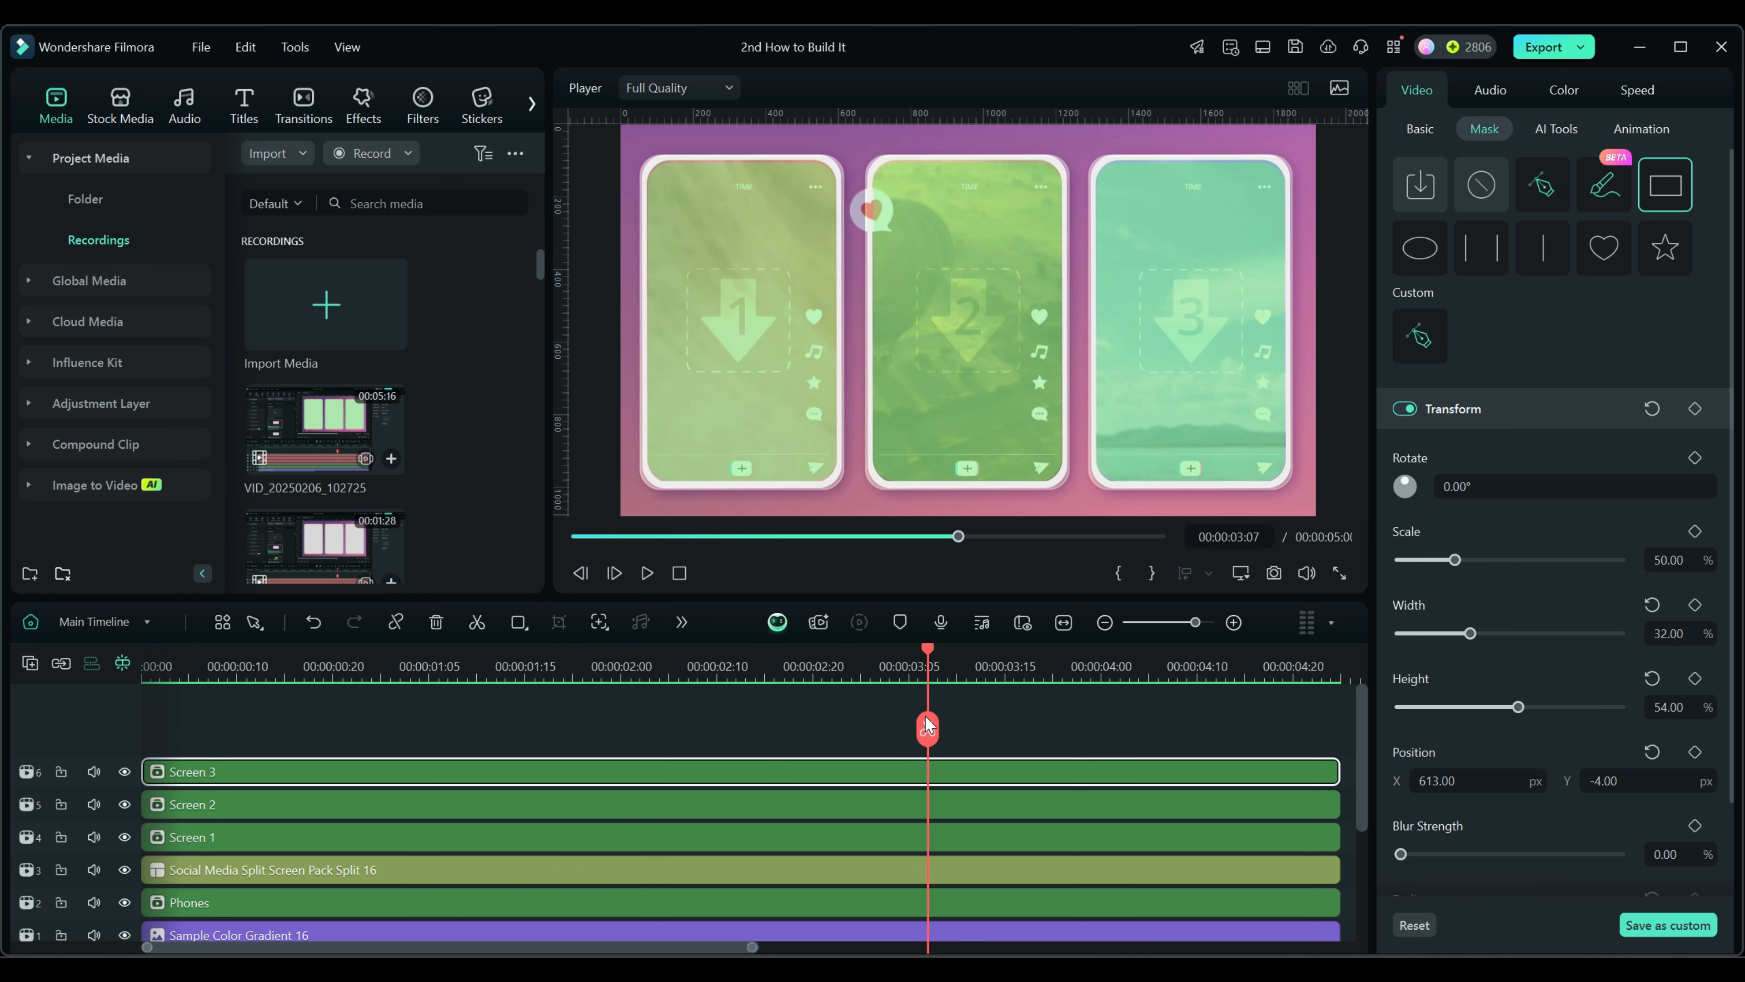
pyautogui.click(1003, 679)
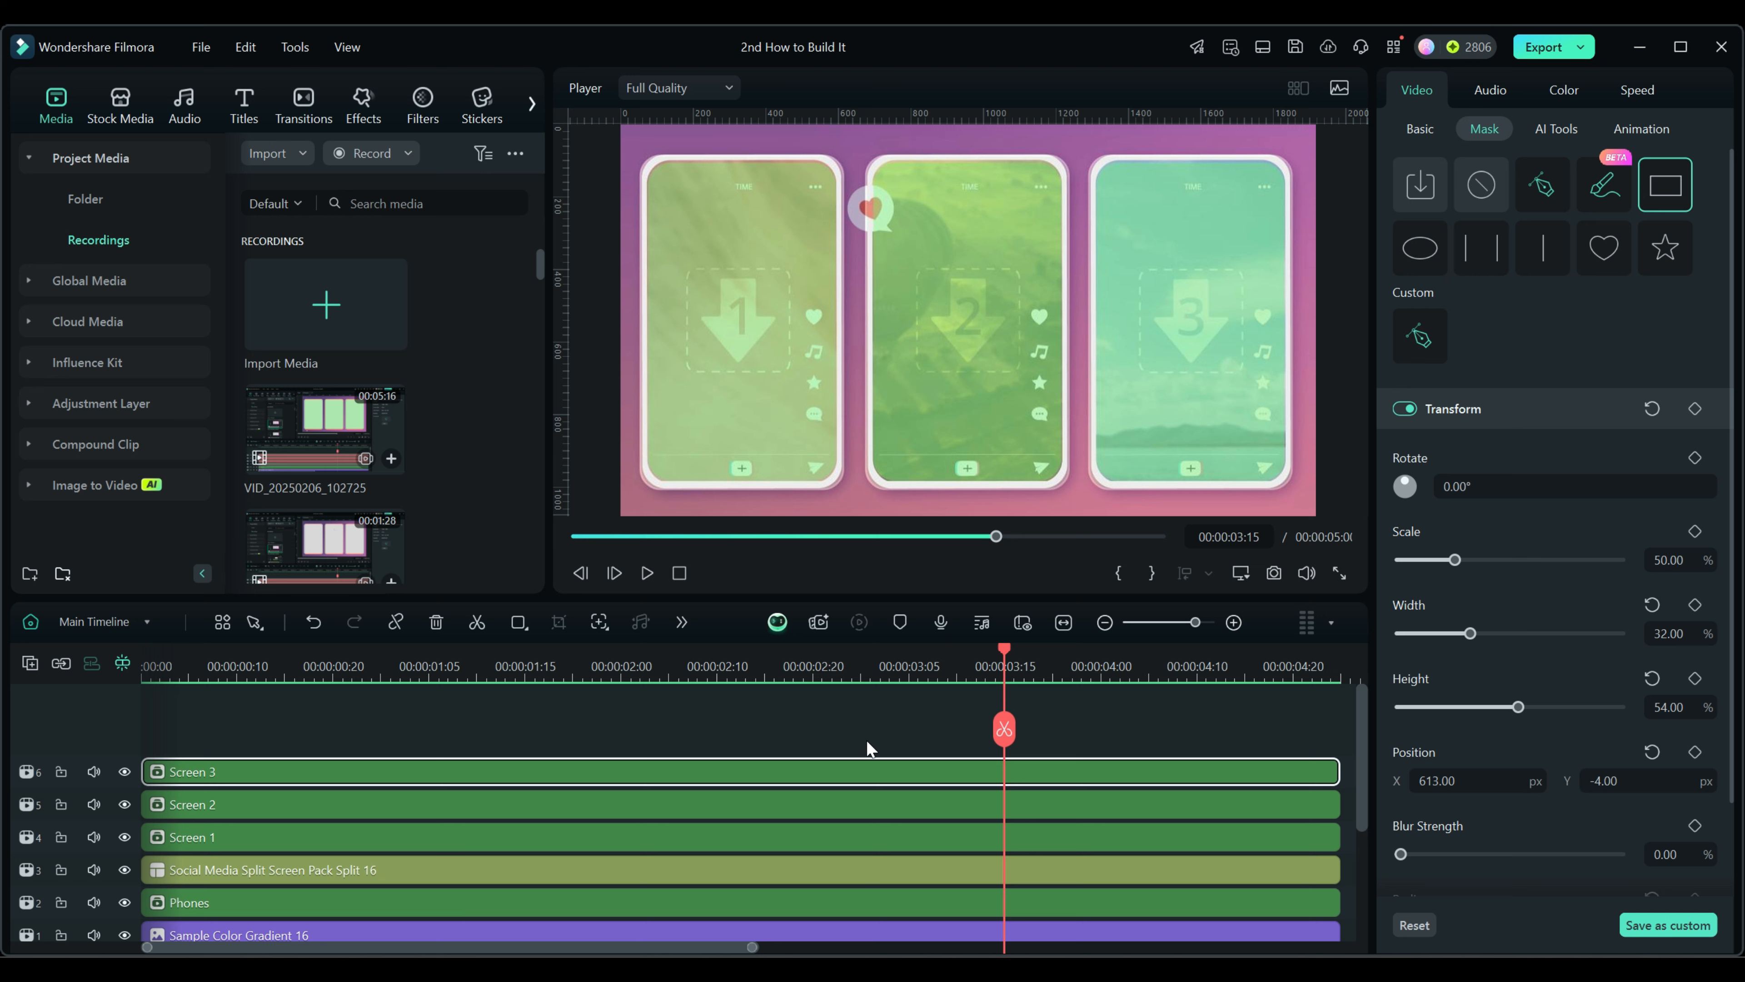
pyautogui.moveTo(862, 729); pyautogui.dragTo(944, 851)
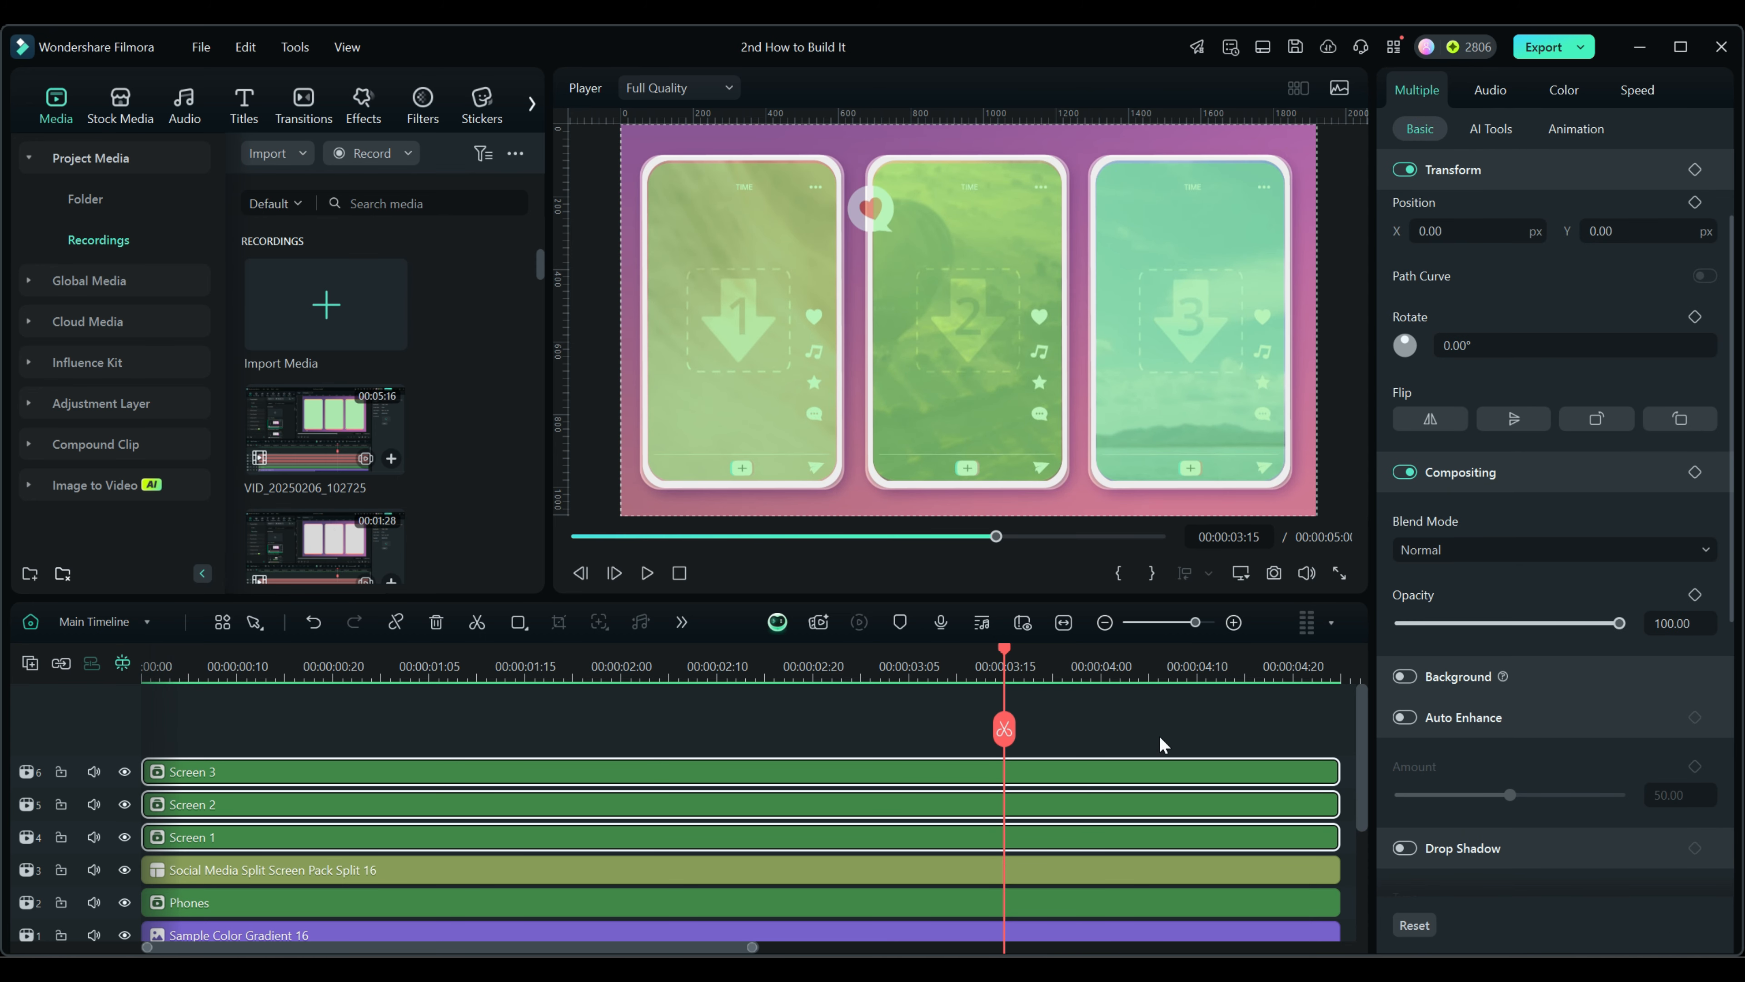
pyautogui.click(937, 843)
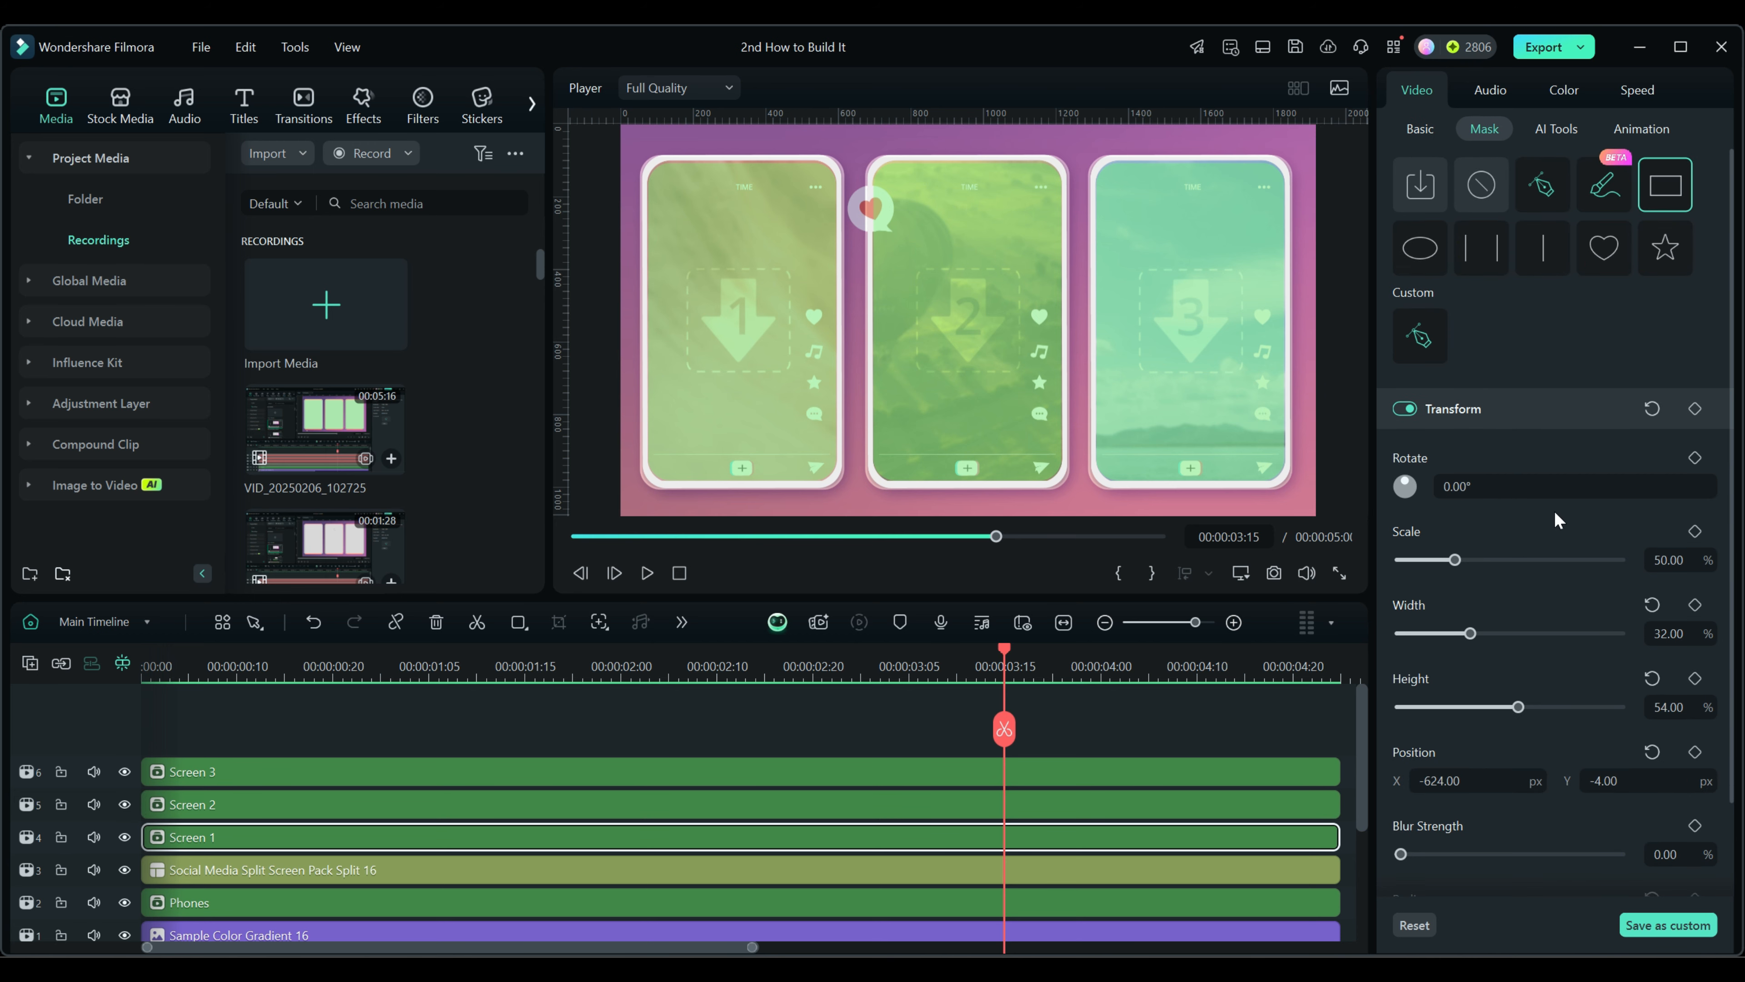
pyautogui.scroll(-2, 1580, 516)
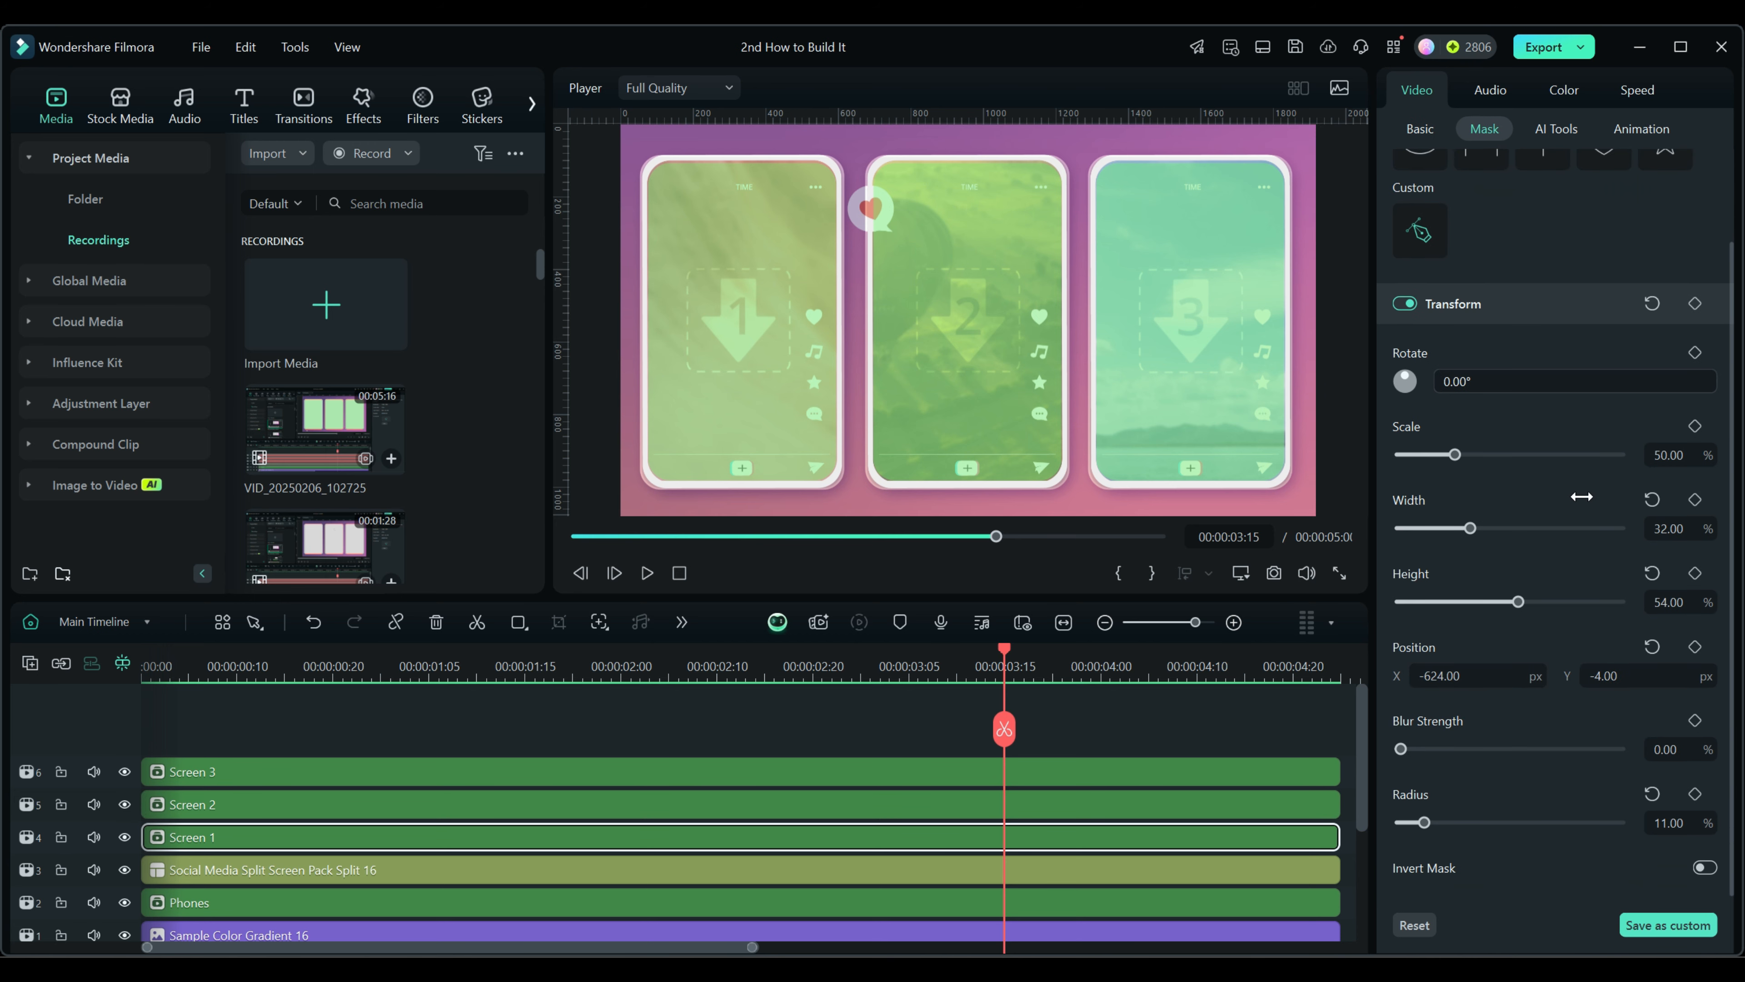
pyautogui.click(1695, 304)
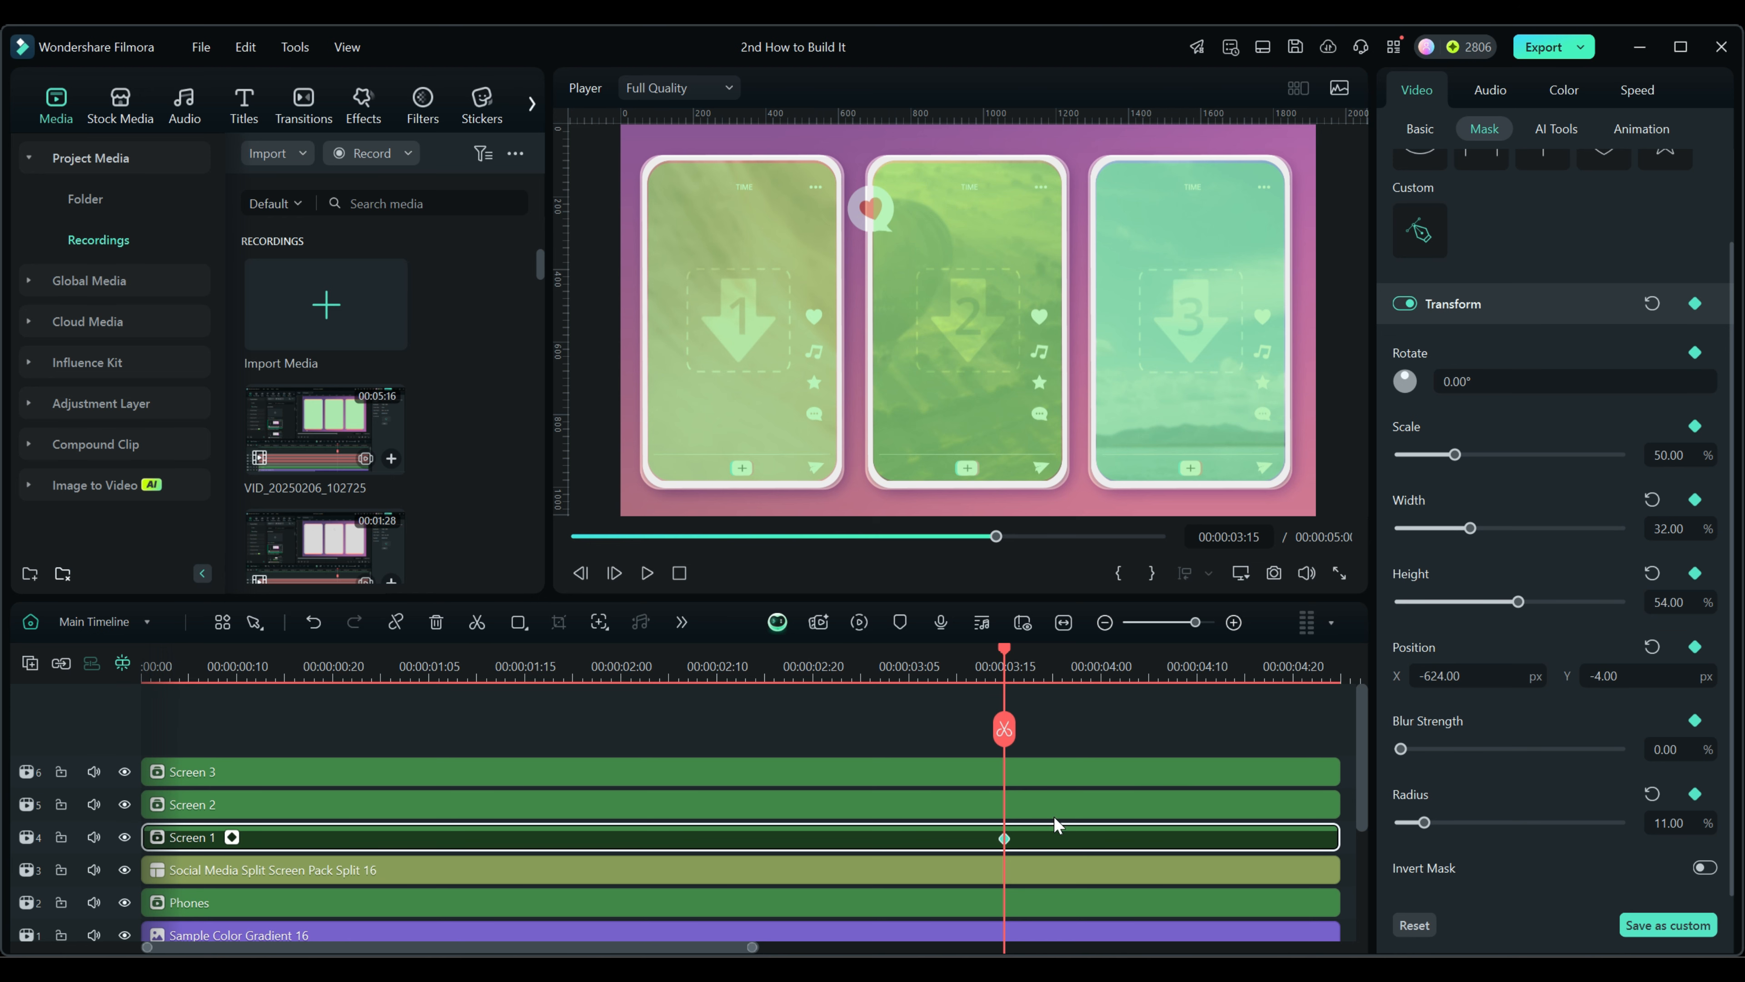
# Add mask Transform keyframes to the Screen 2 and Screen 3 clips at 00:00:03:15
pyautogui.click(1013, 805)
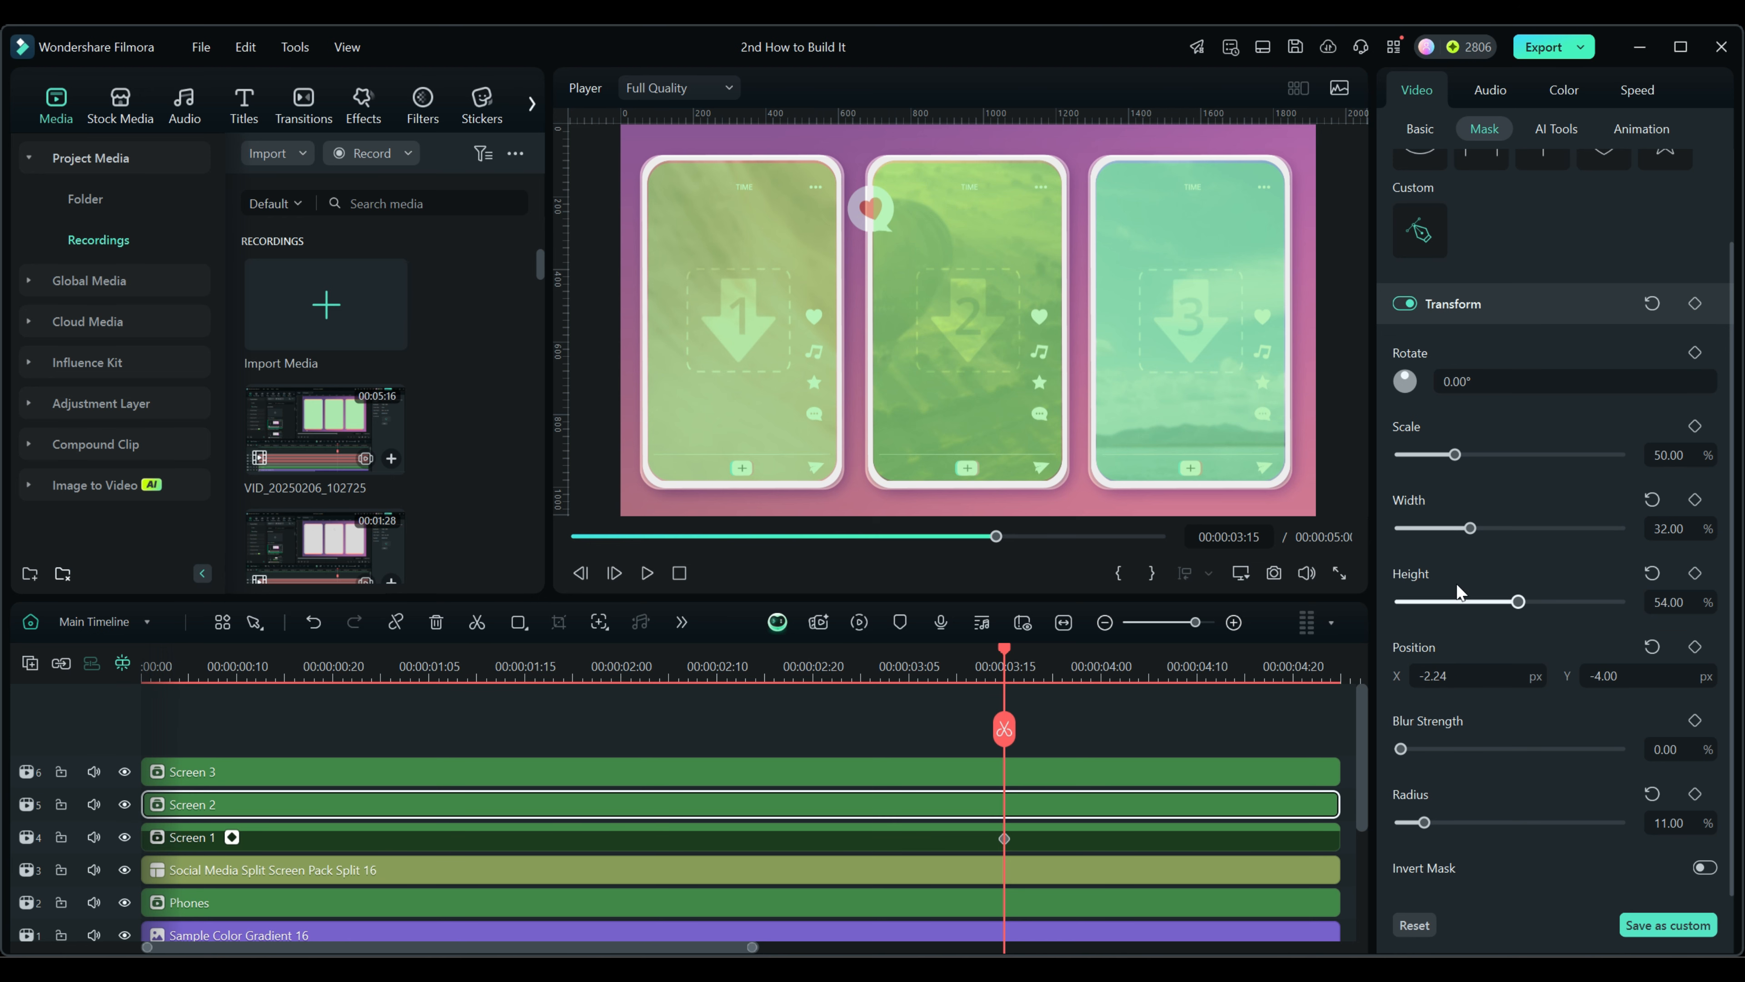
pyautogui.click(1696, 305)
pyautogui.click(1022, 771)
pyautogui.click(1695, 305)
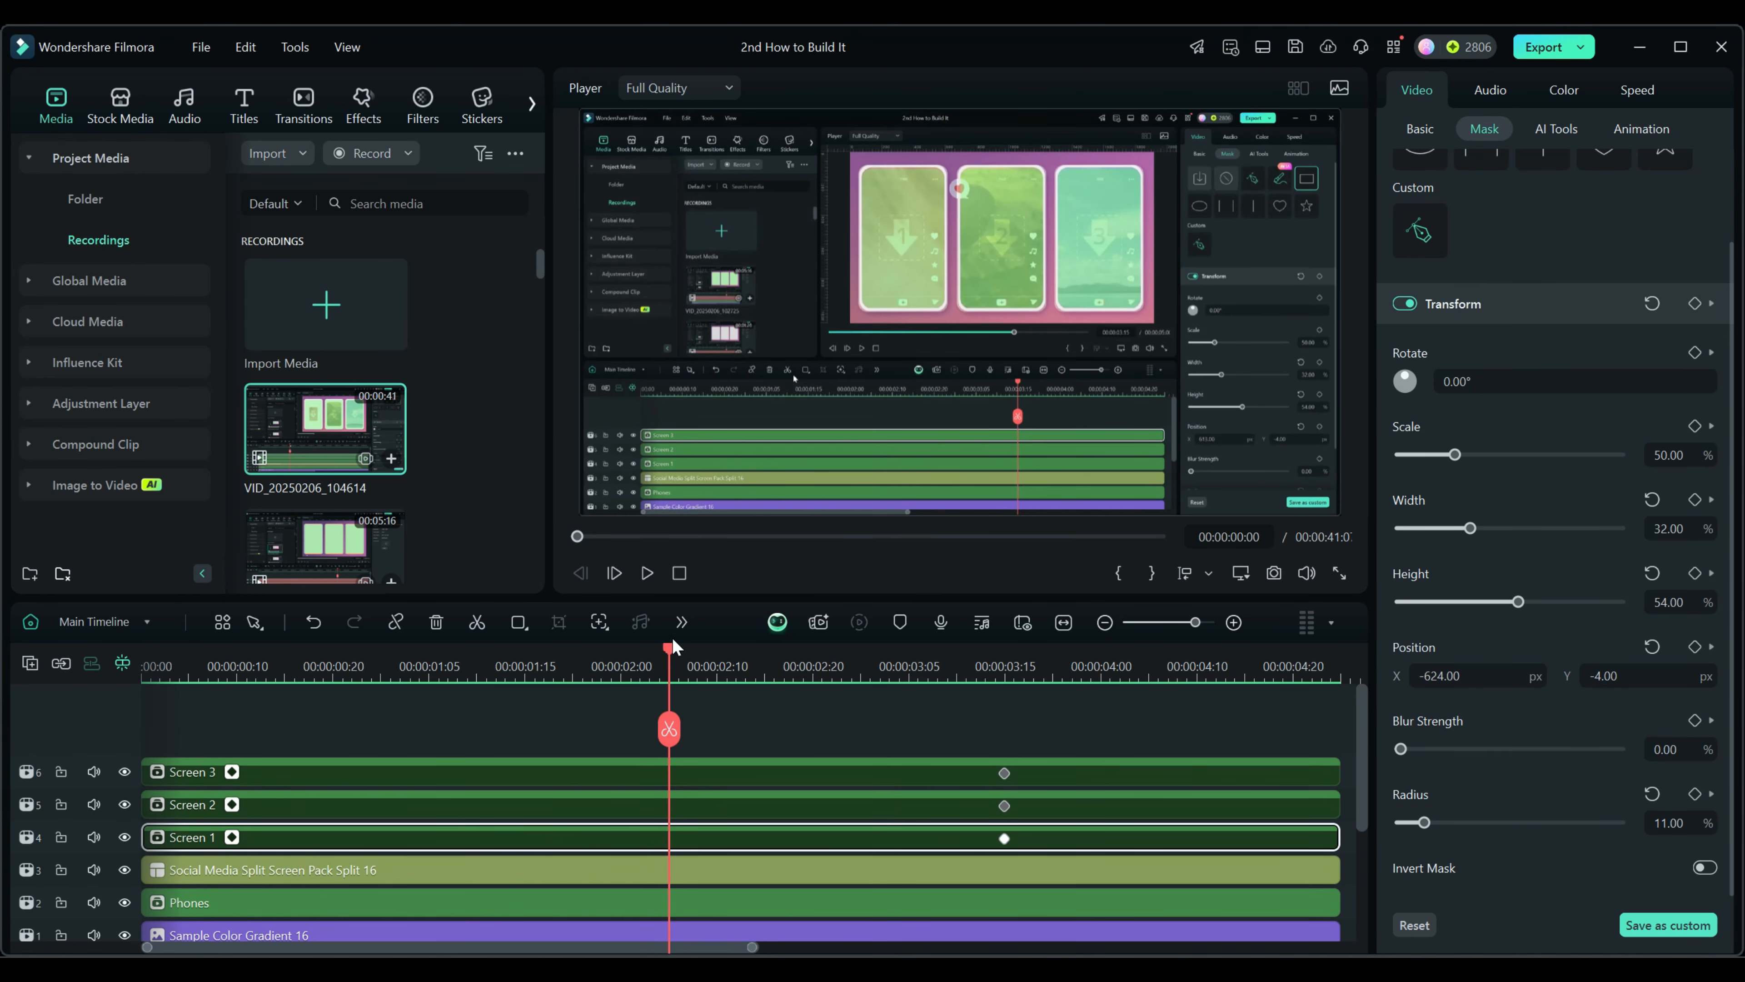
# Find the frame where the template's first screen fills its phone and keyframe Screen 1's mask Transform there, at 00:00:02:05
pyautogui.moveTo(669, 650)
pyautogui.mouseDown()
pyautogui.moveTo(868, 655)
pyautogui.moveTo(620, 641)
pyautogui.mouseUp()
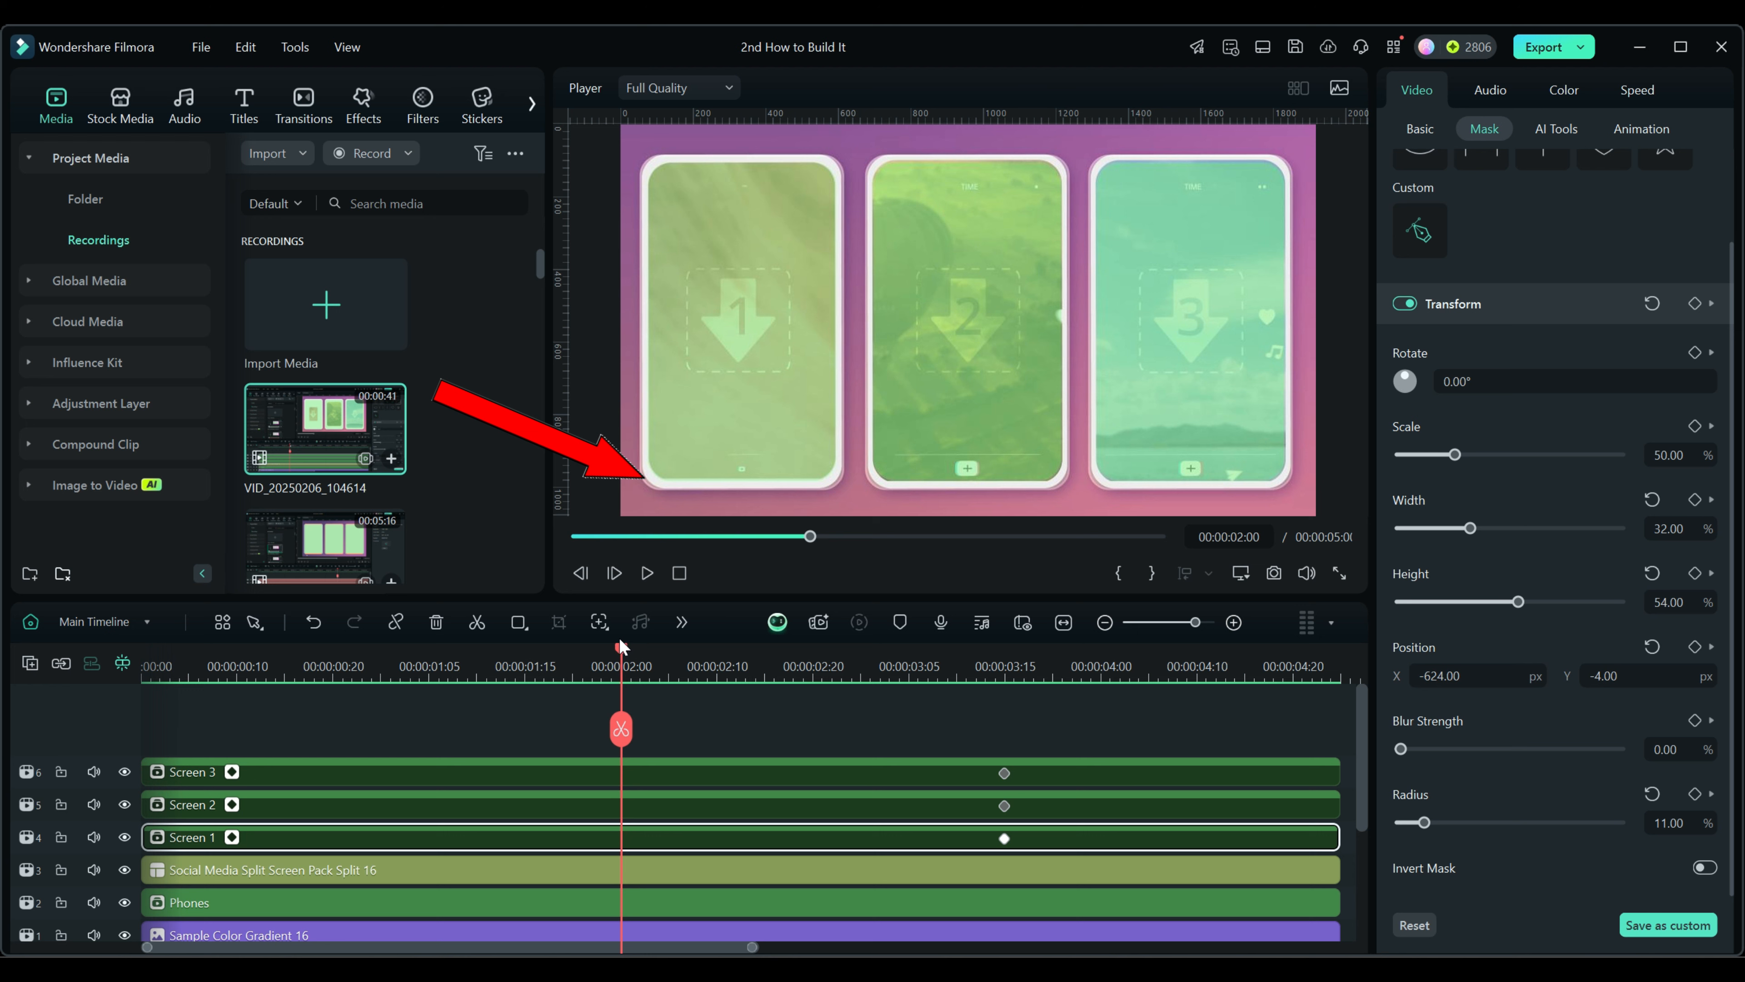
pyautogui.press('Right')
pyautogui.press('Right')
pyautogui.press('Right')
pyautogui.press('Right')
pyautogui.press('Right')
pyautogui.press('Left')
pyautogui.press('Right')
pyautogui.press('Right')
pyautogui.press('Left')
pyautogui.press('Left')
pyautogui.press('Left')
pyautogui.press('Right')
pyautogui.press('Right')
pyautogui.press('Right')
pyautogui.press('Right')
pyautogui.press('Left')
pyautogui.press('Left')
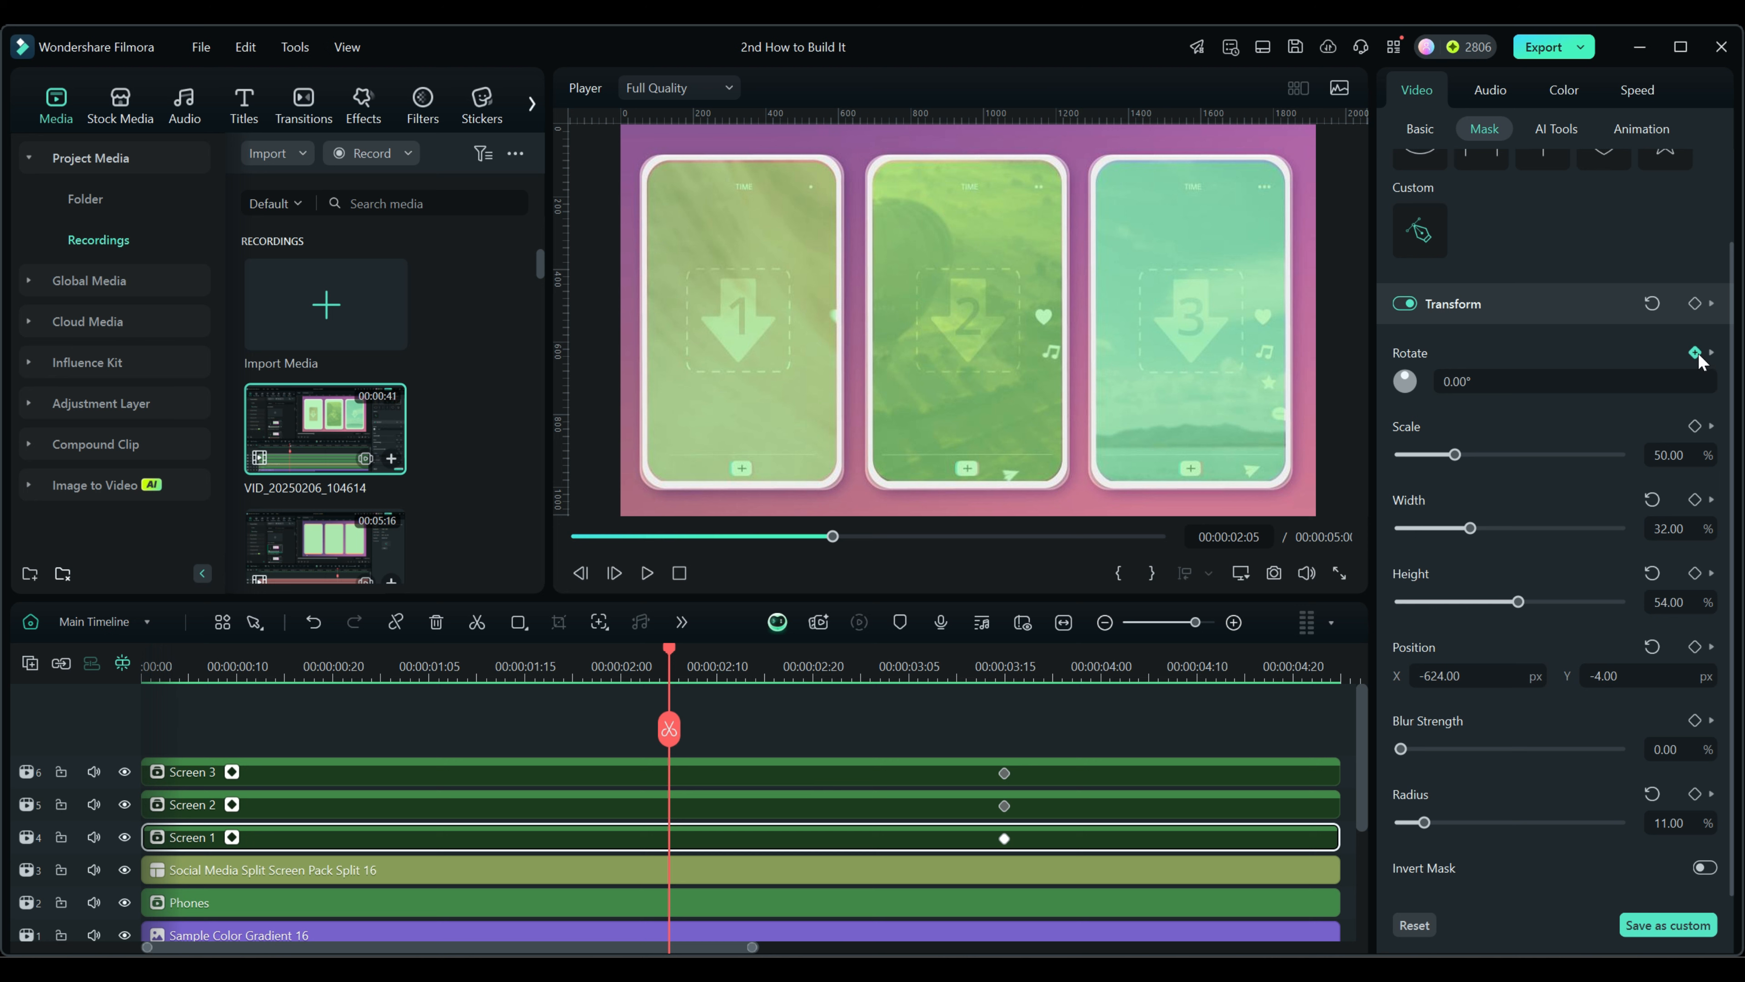
pyautogui.click(1695, 303)
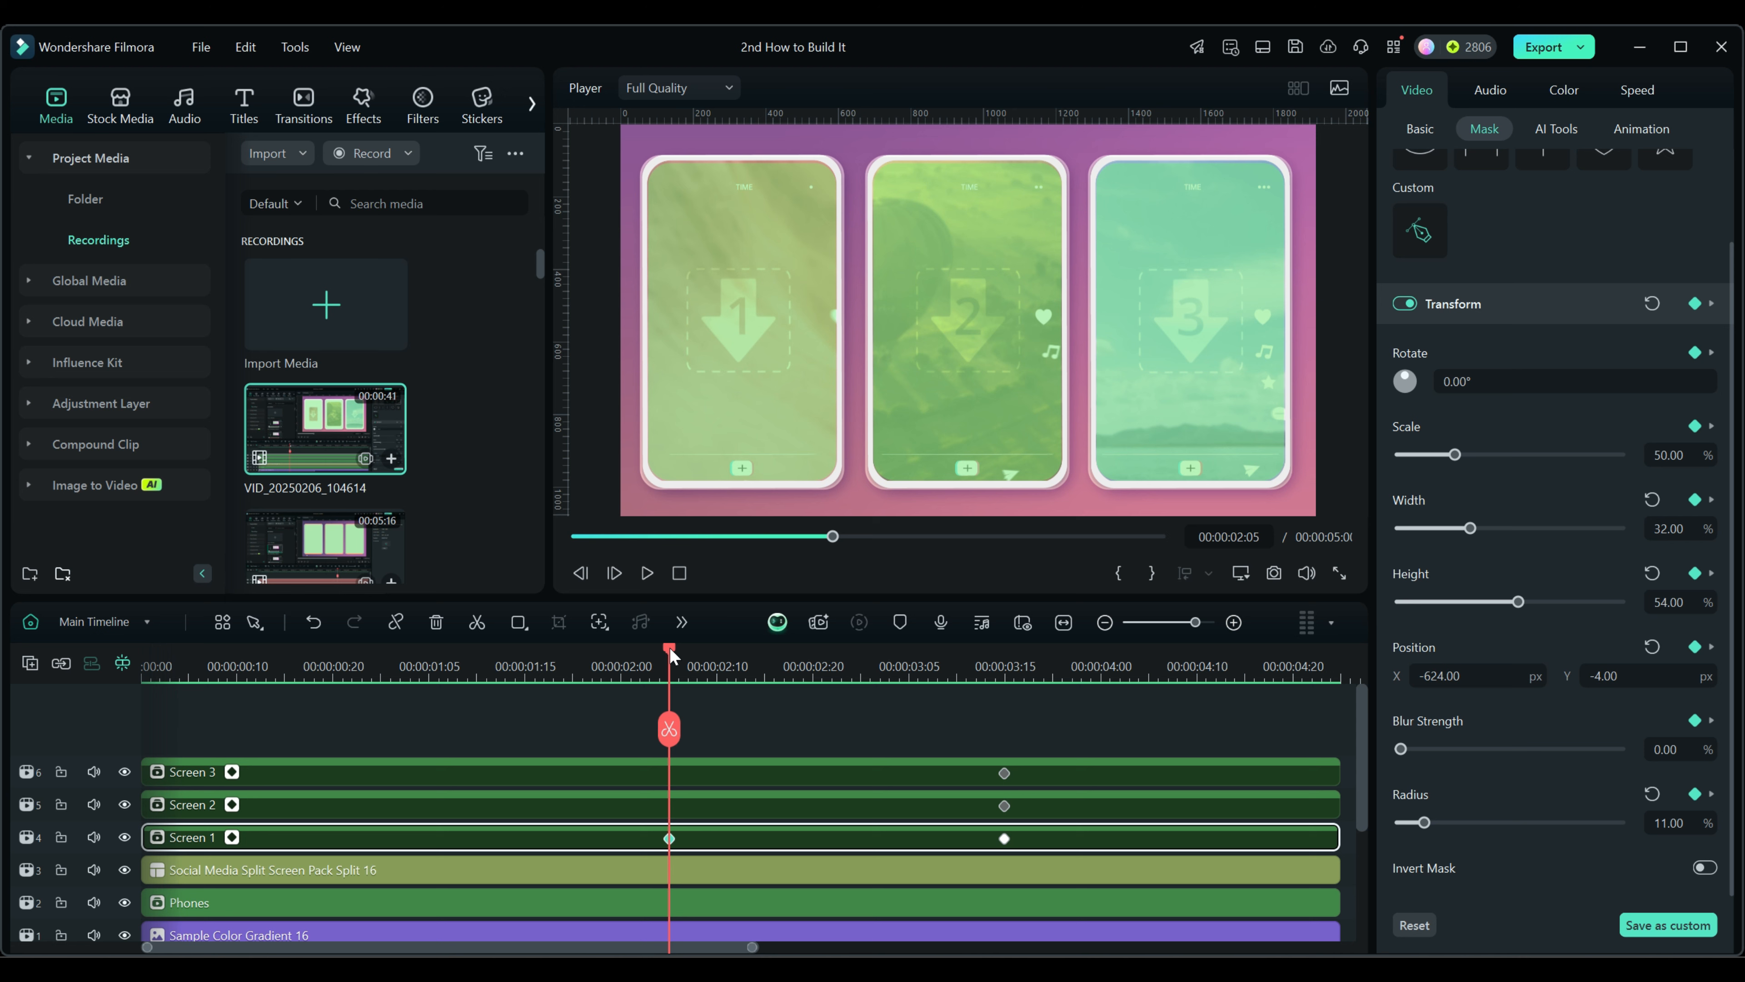
# Find the frame where the template's second screen fills its phone and keyframe Screen 2's mask Transform there, at 00:00:02:00
pyautogui.moveTo(670, 654); pyautogui.dragTo(590, 646)
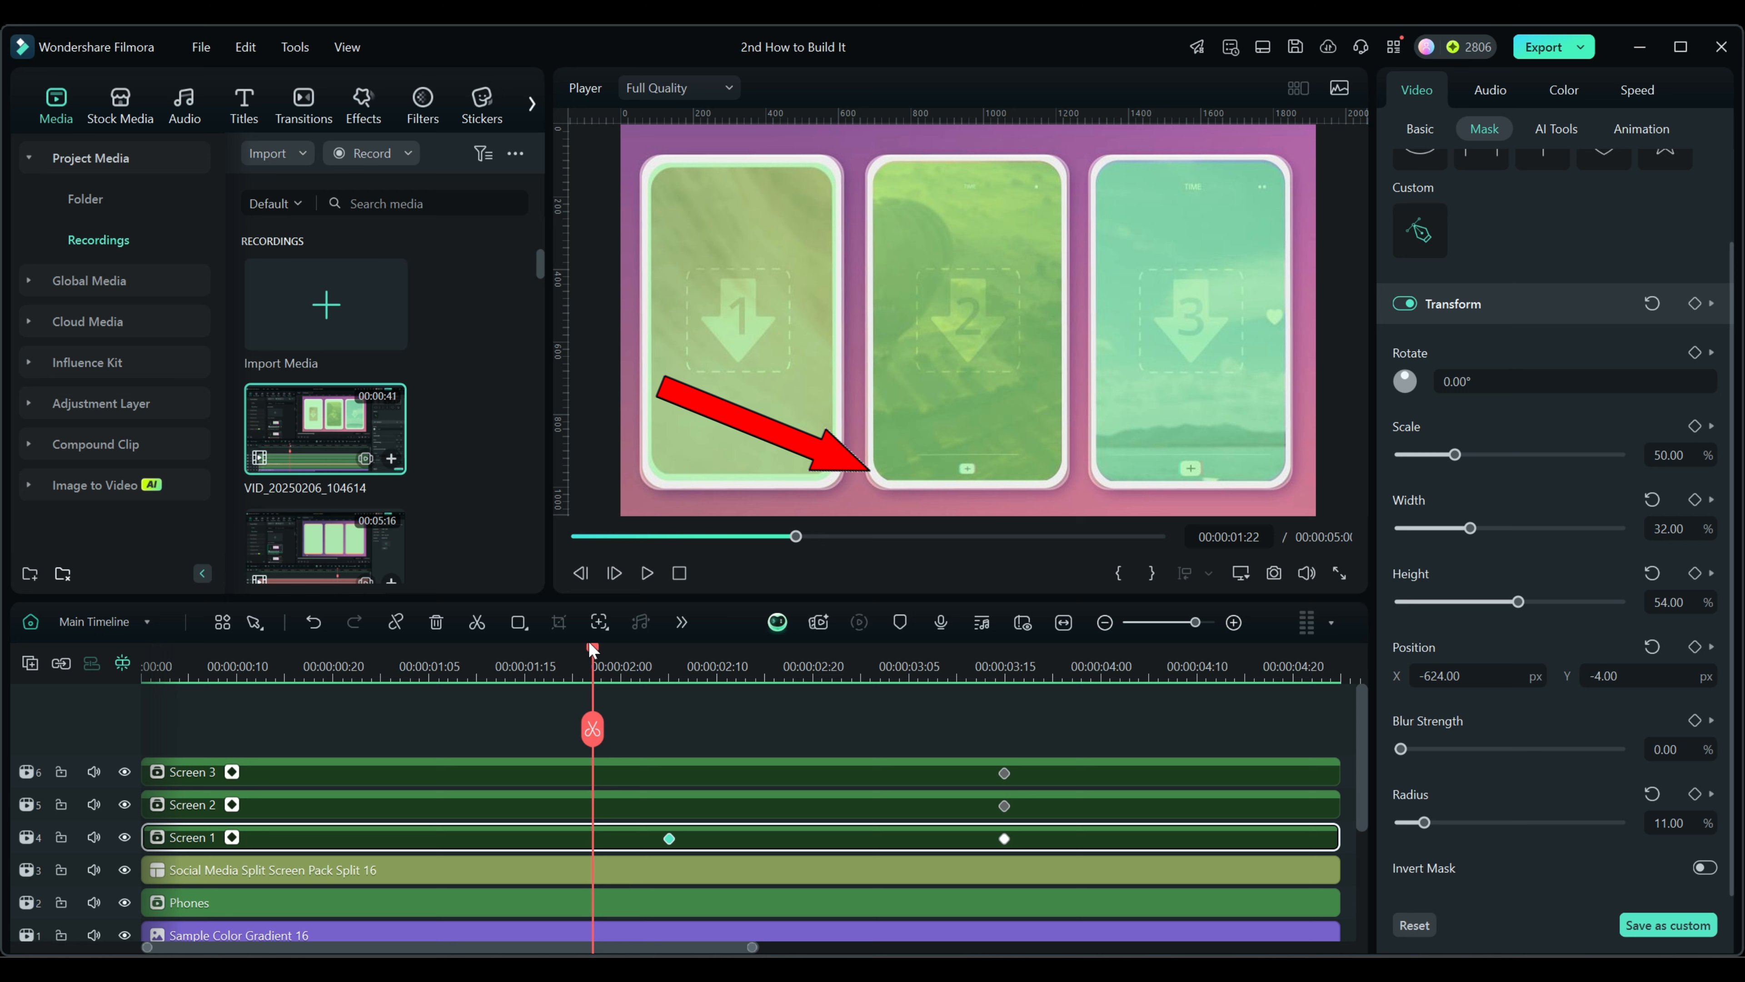
pyautogui.click(613, 810)
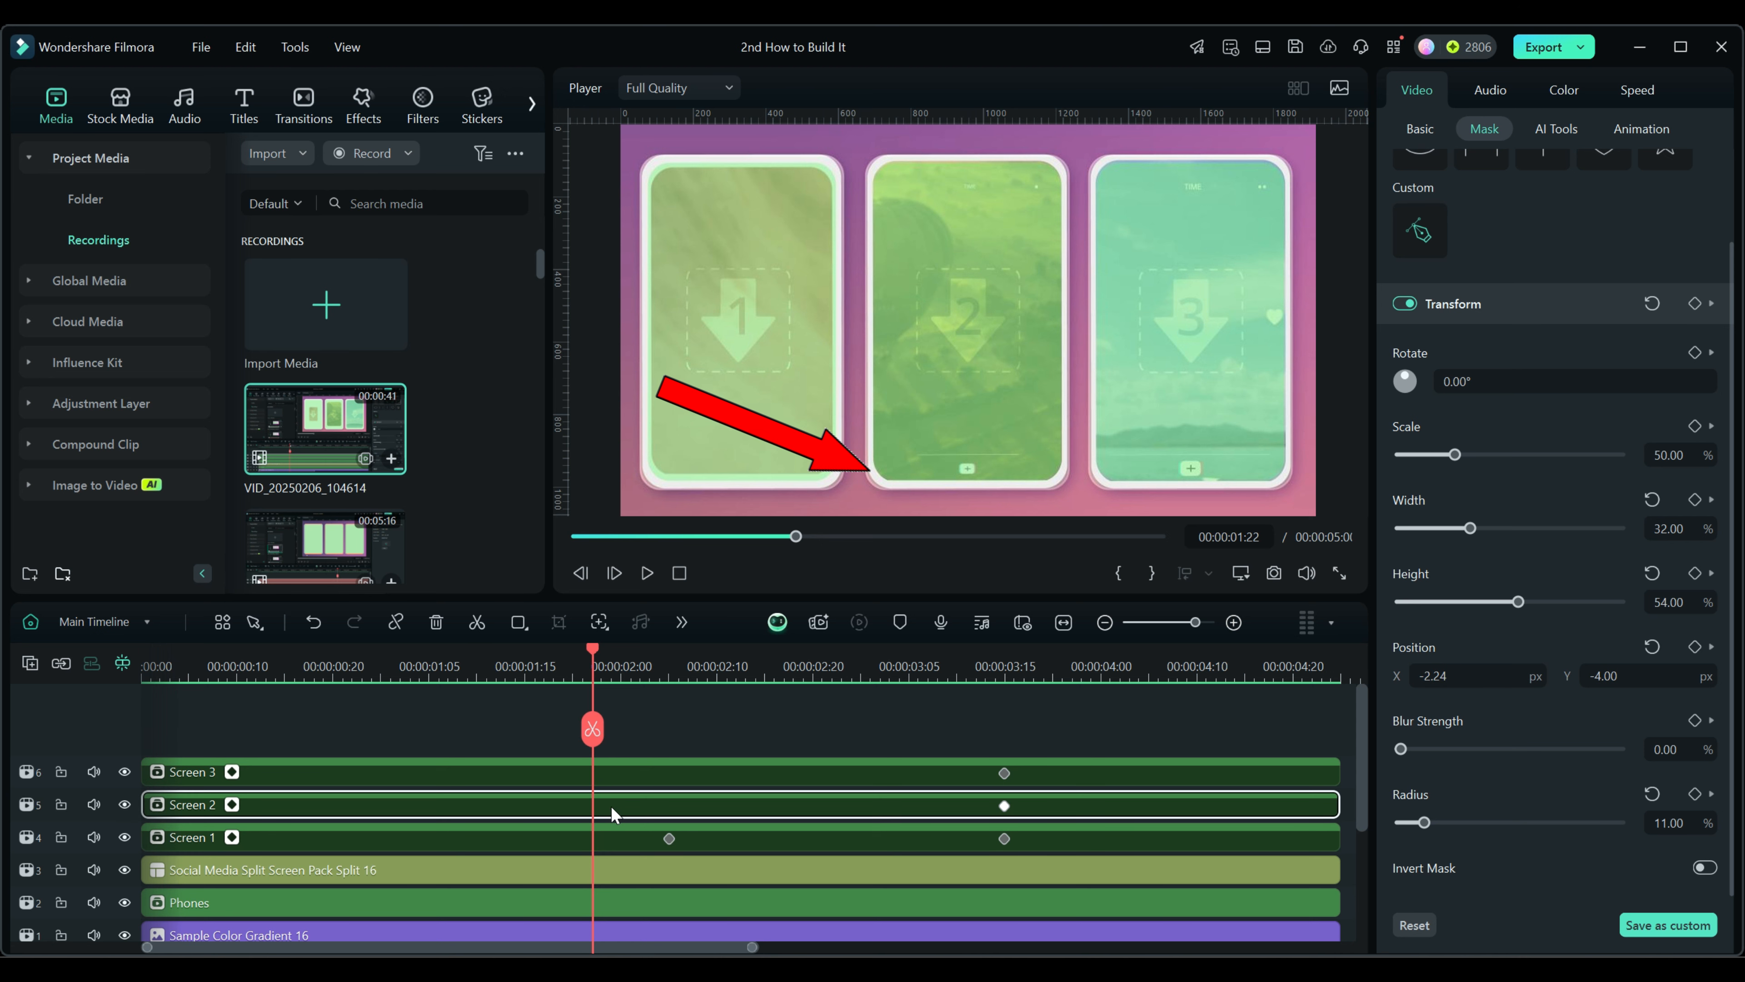
pyautogui.press('Right')
pyautogui.press('Right')
pyautogui.press('Right')
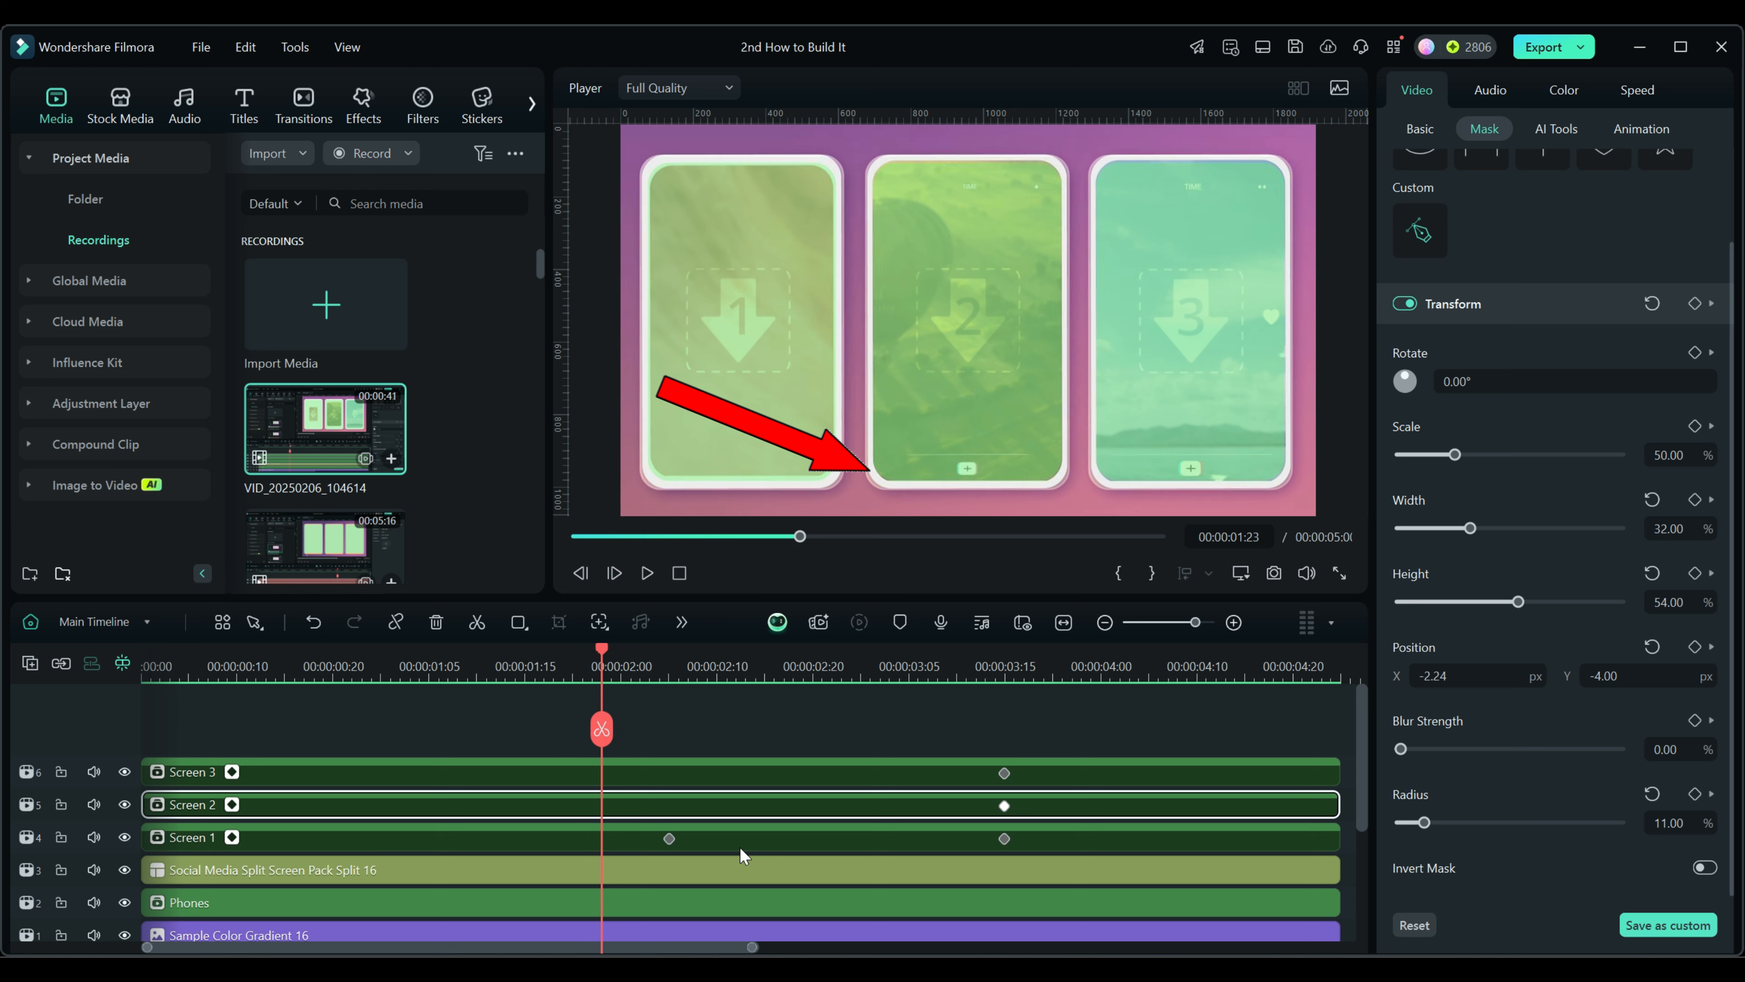
pyautogui.press('Right')
pyautogui.press('Right')
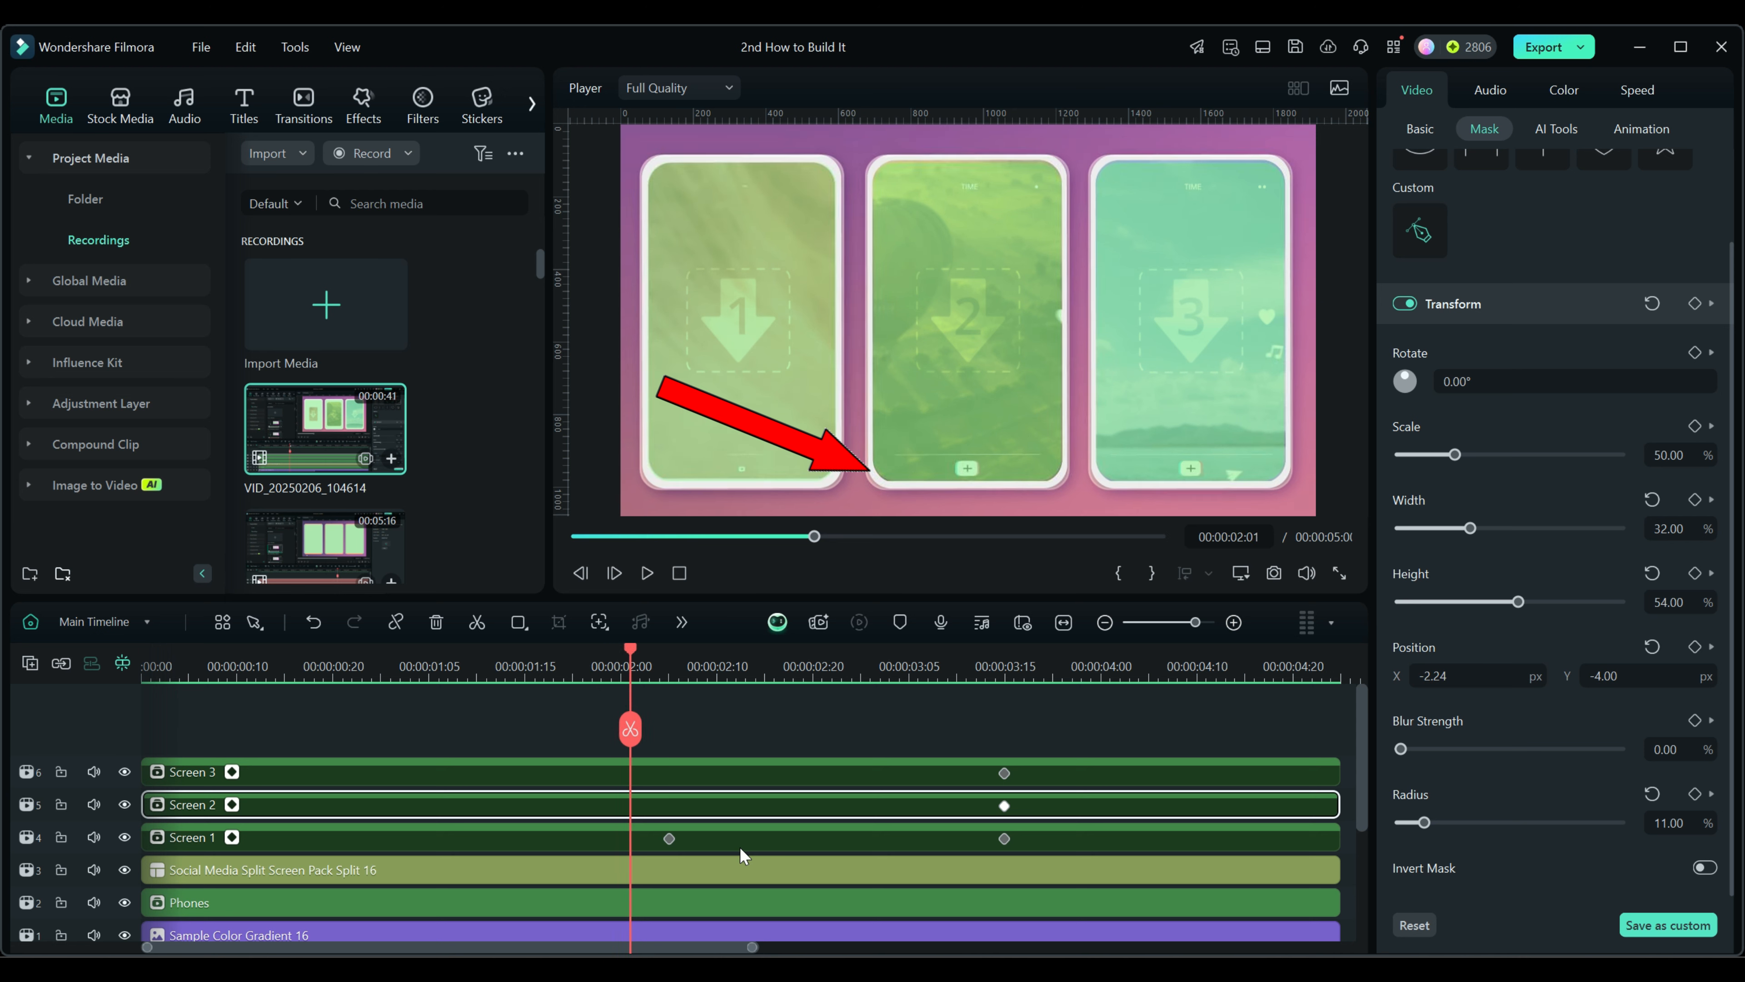
pyautogui.press('Left')
pyautogui.press('Left')
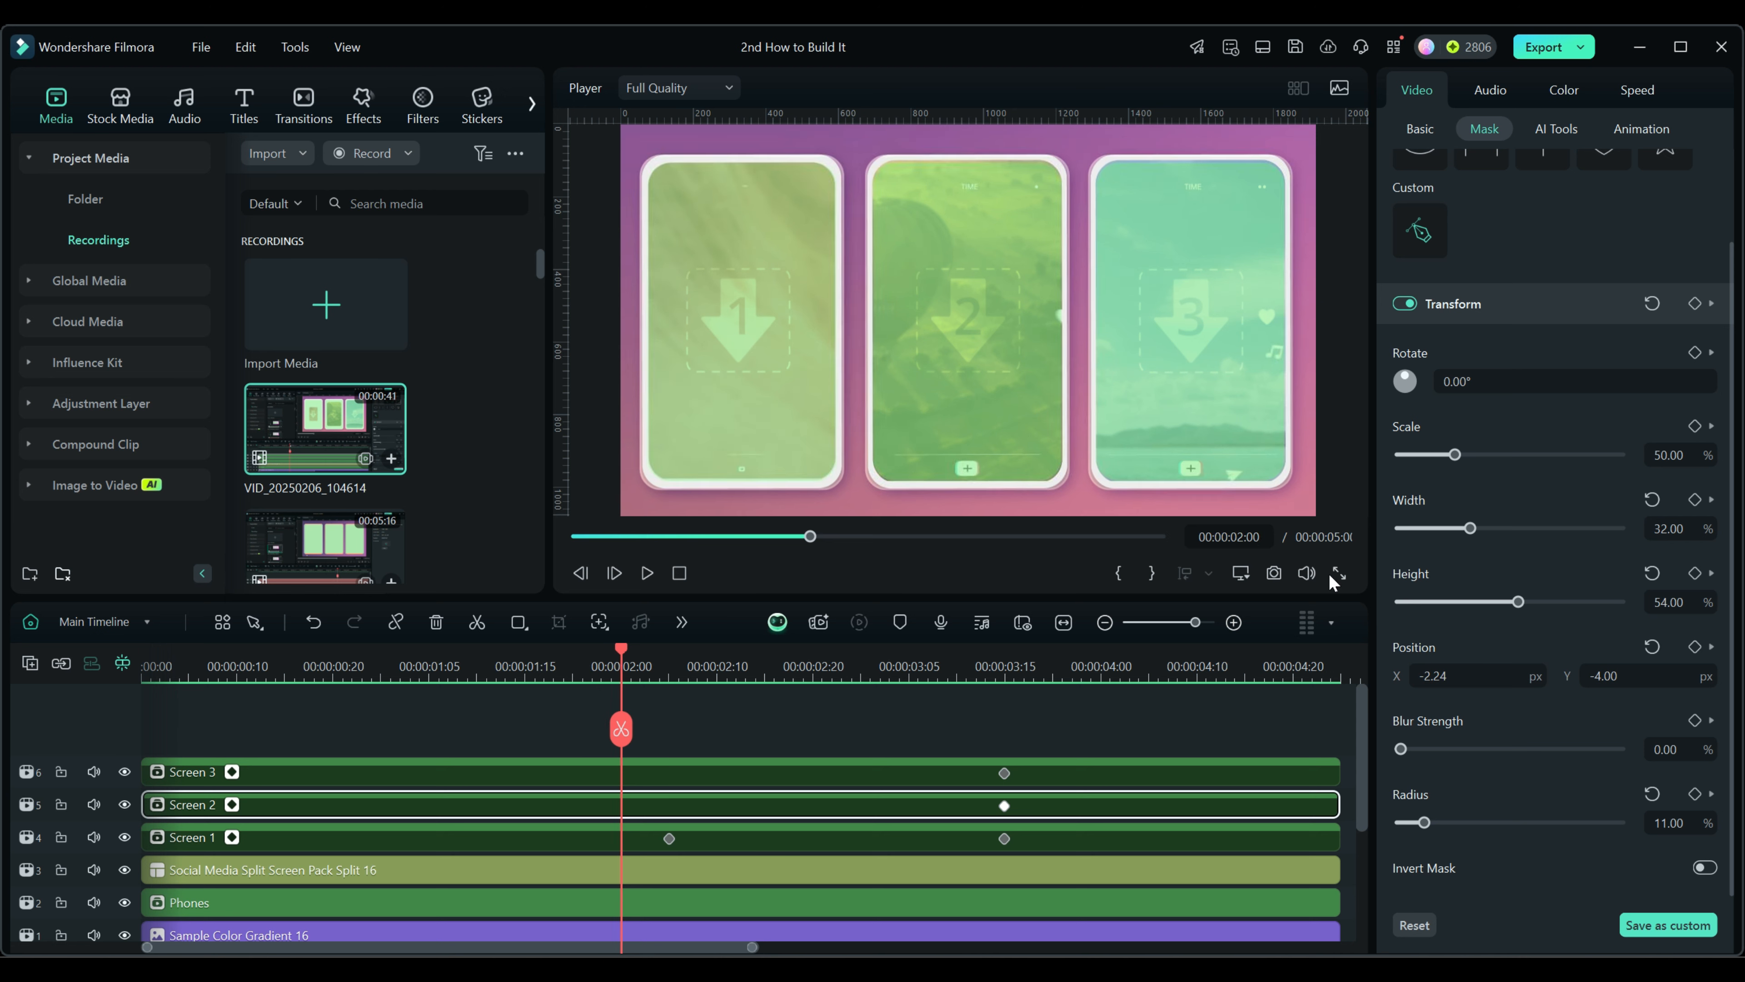
pyautogui.click(1694, 303)
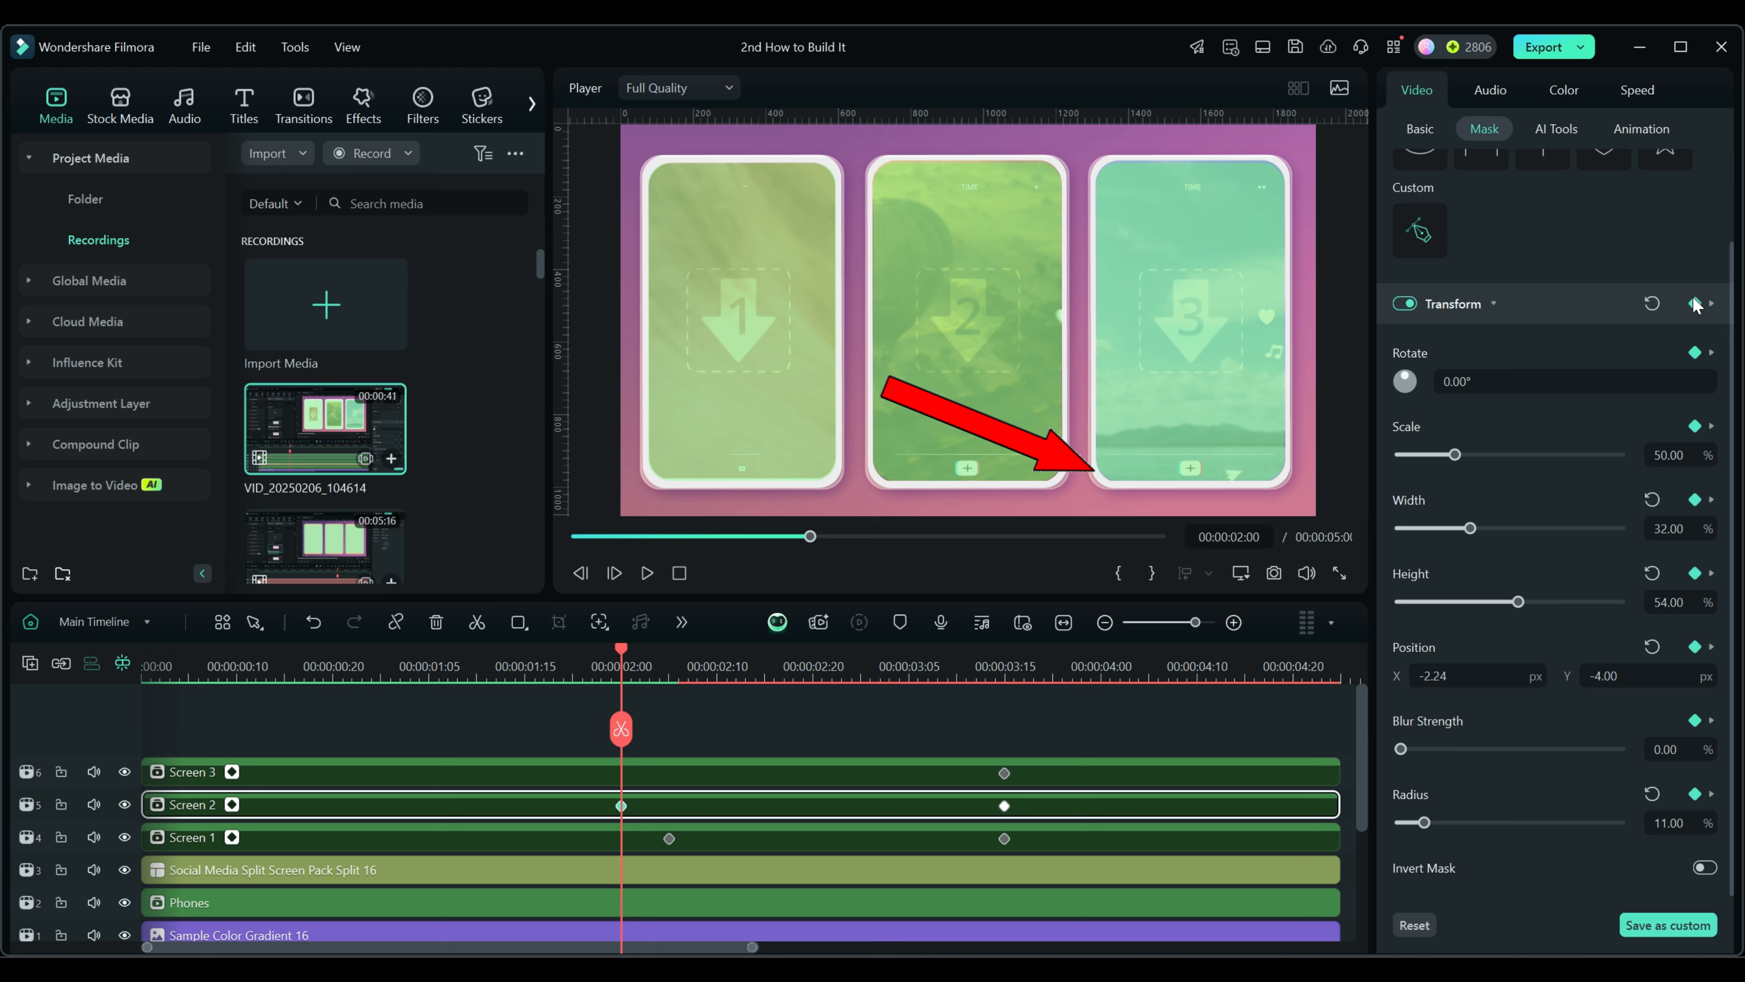
# Add a mask Transform keyframe to the Screen 3 clip at 00:00:01:20, where the template's third screen fills its phone
pyautogui.click(562, 649)
pyautogui.moveTo(559, 645); pyautogui.dragTo(572, 645)
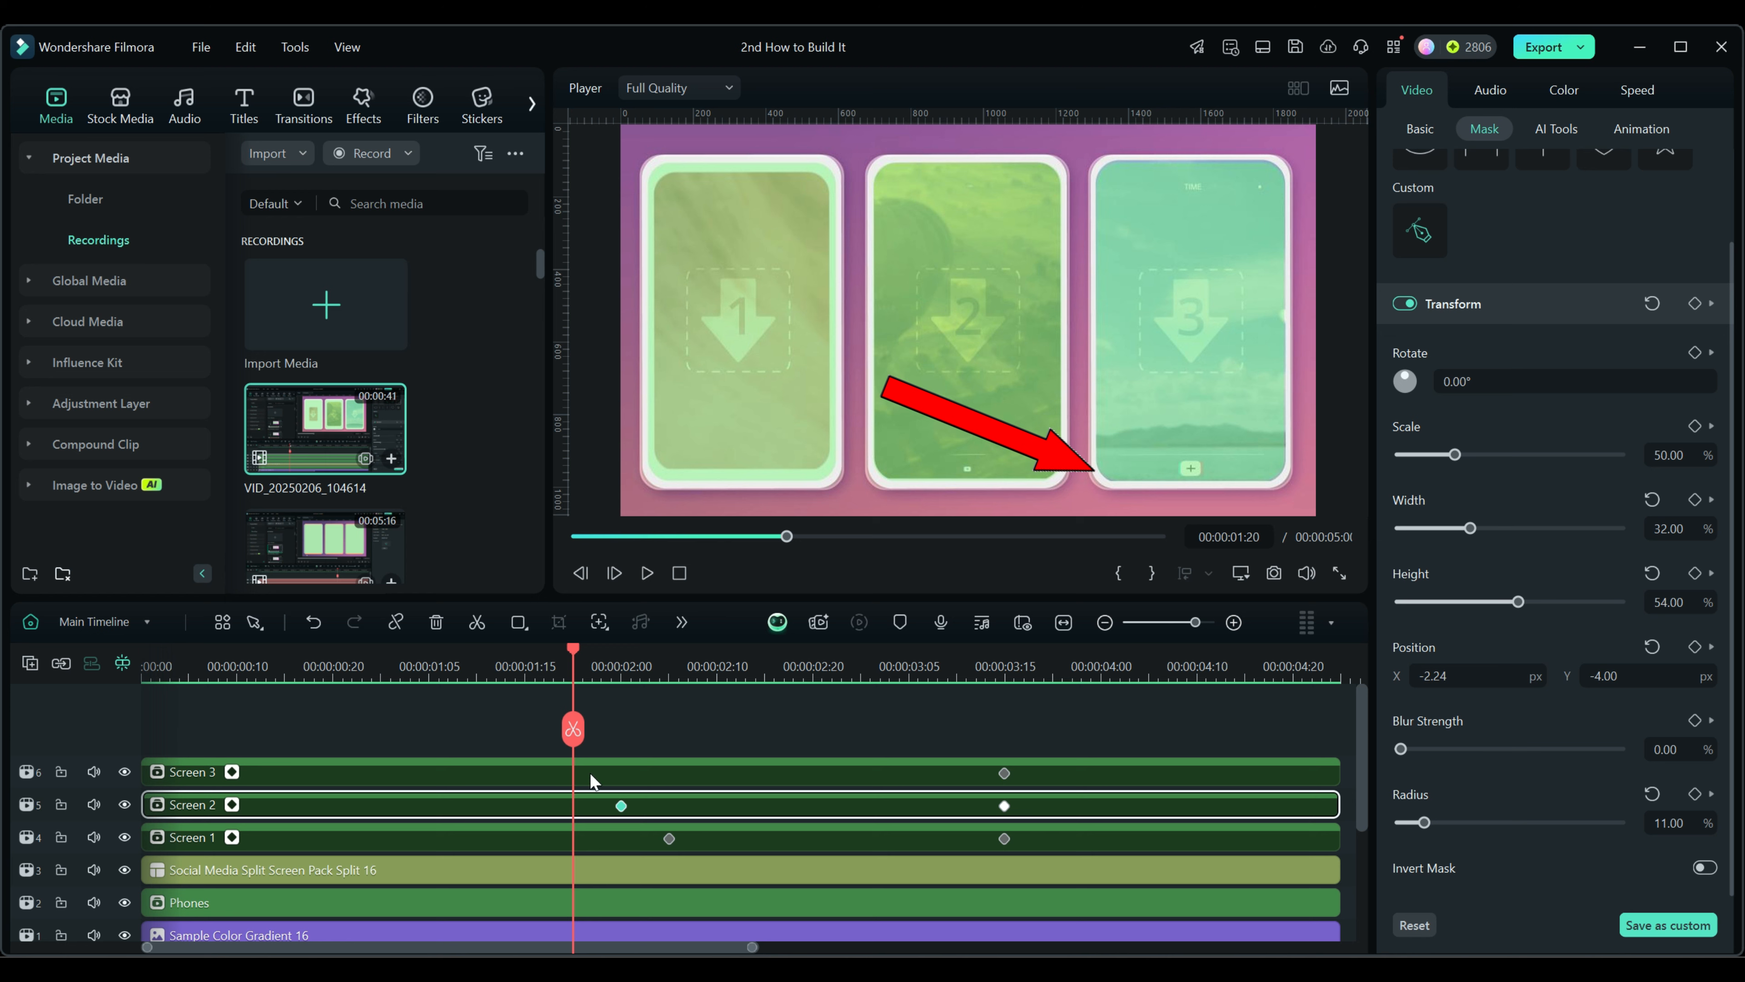
pyautogui.click(582, 769)
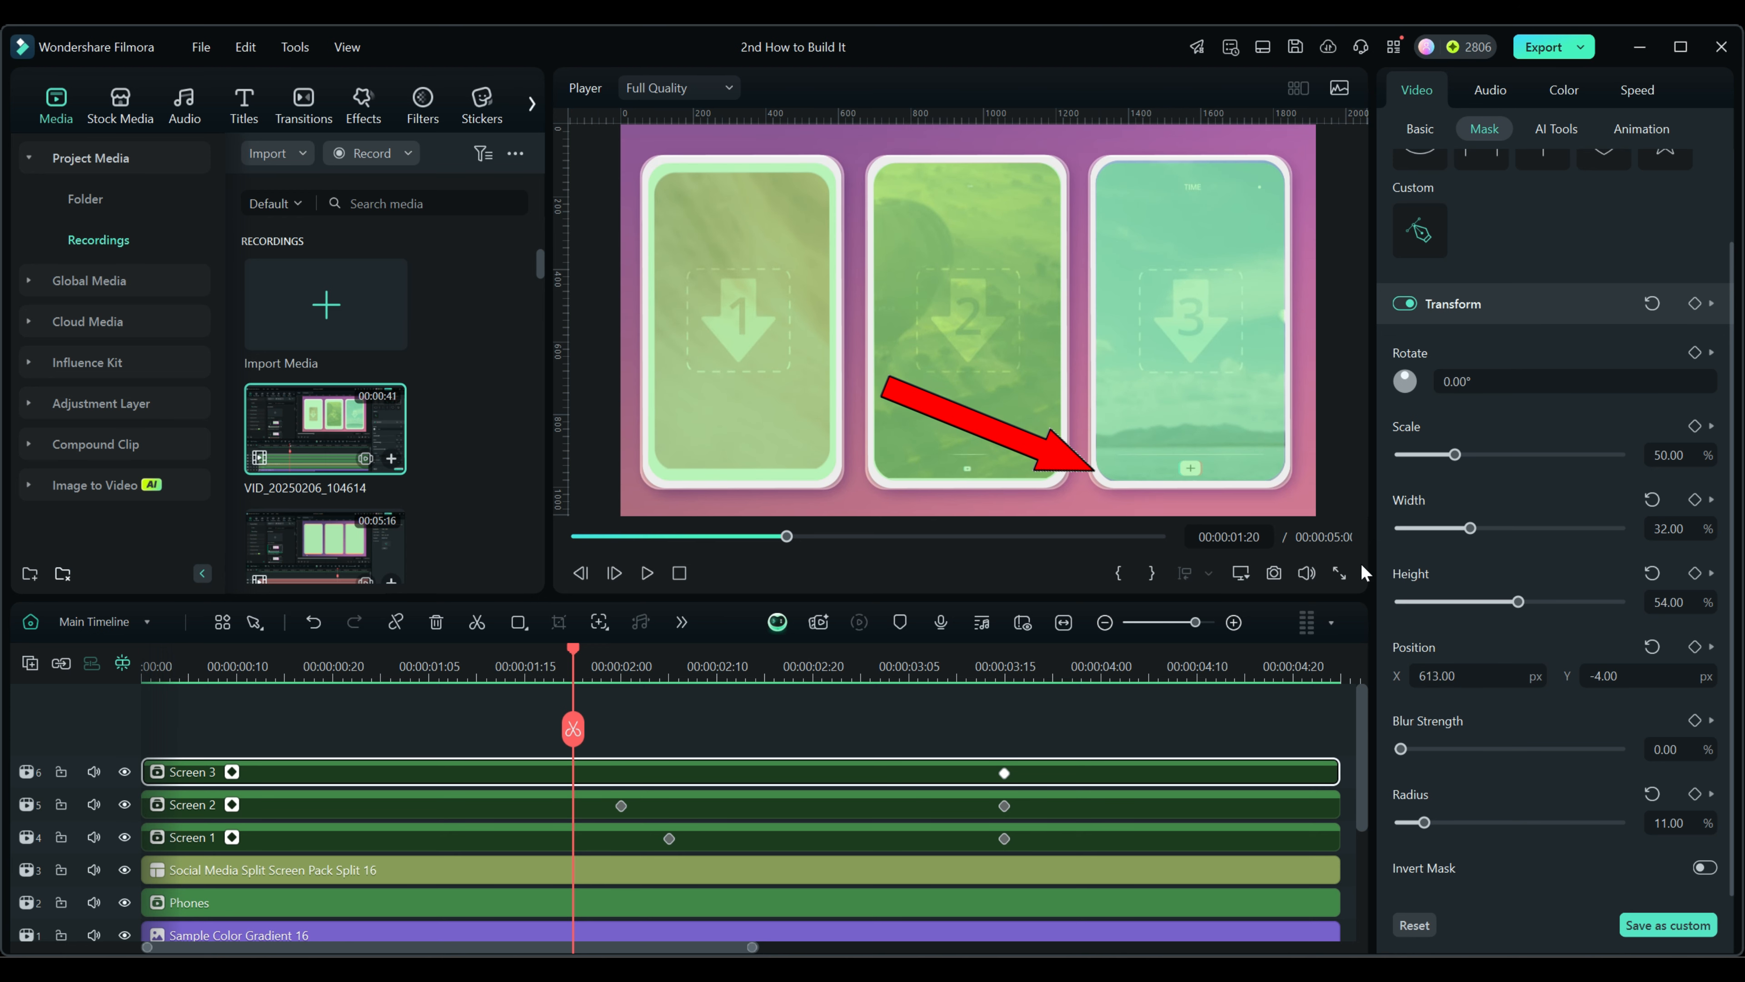
pyautogui.click(1694, 303)
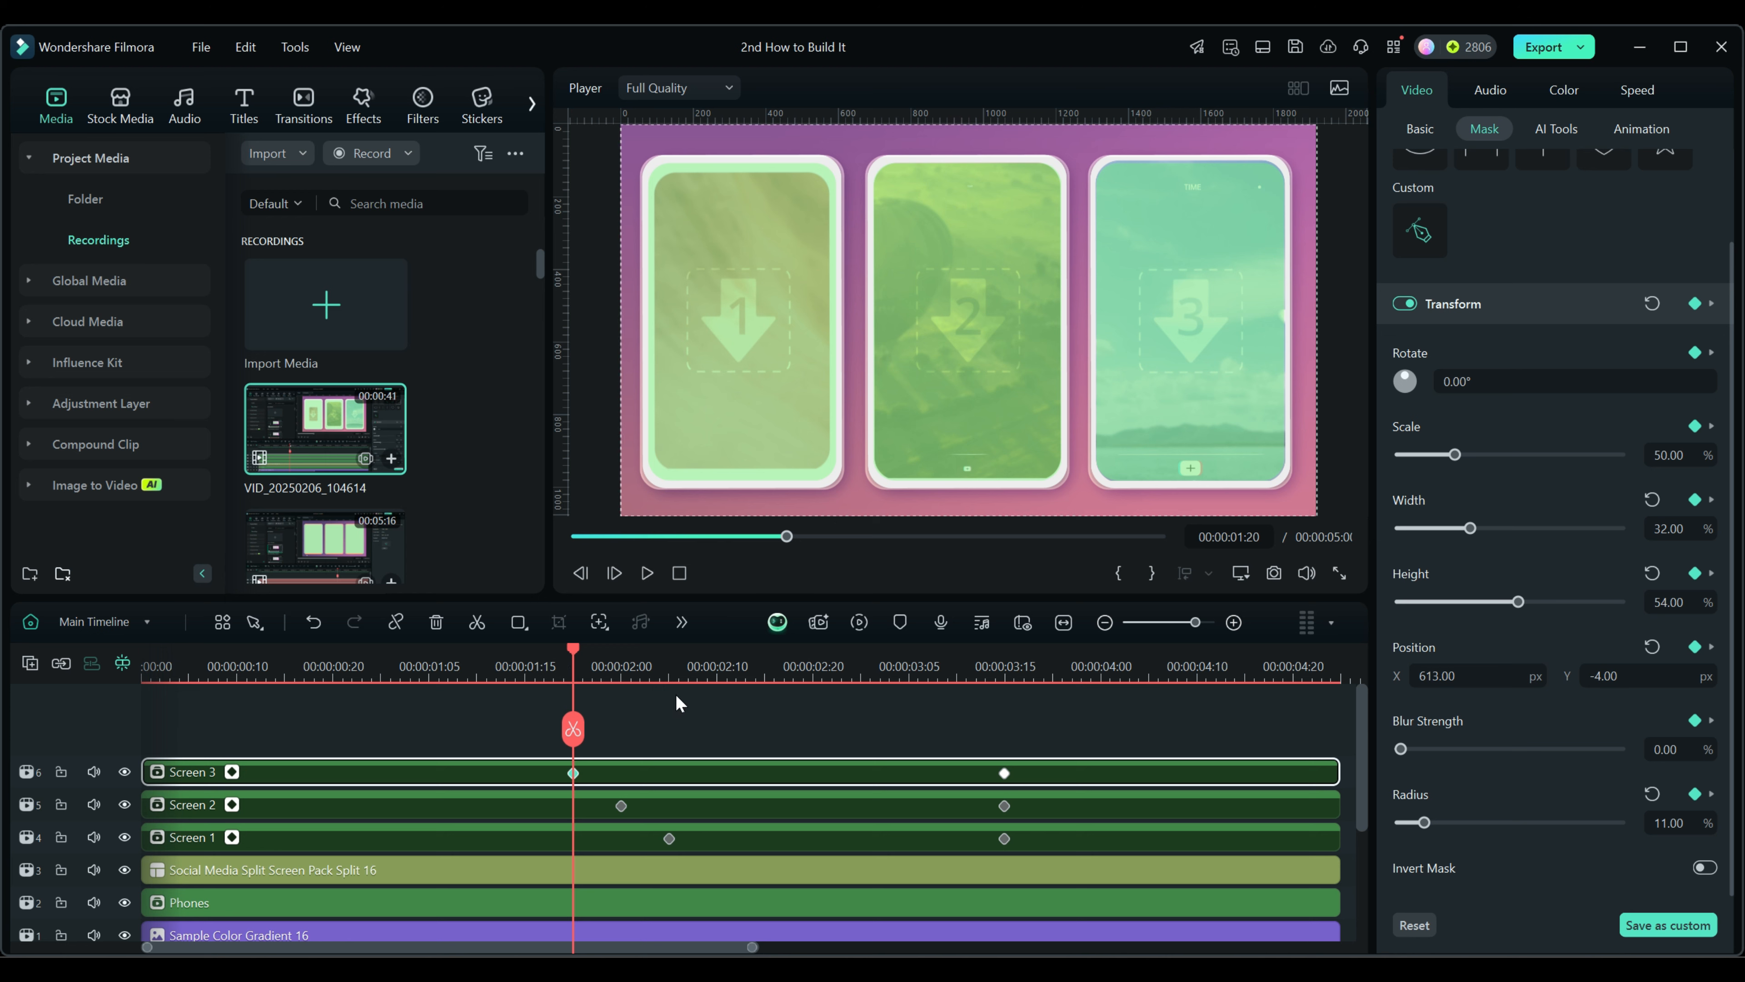
# Set the scale of Screen 1's mask to 0% at the start of the timeline
pyautogui.click(419, 677)
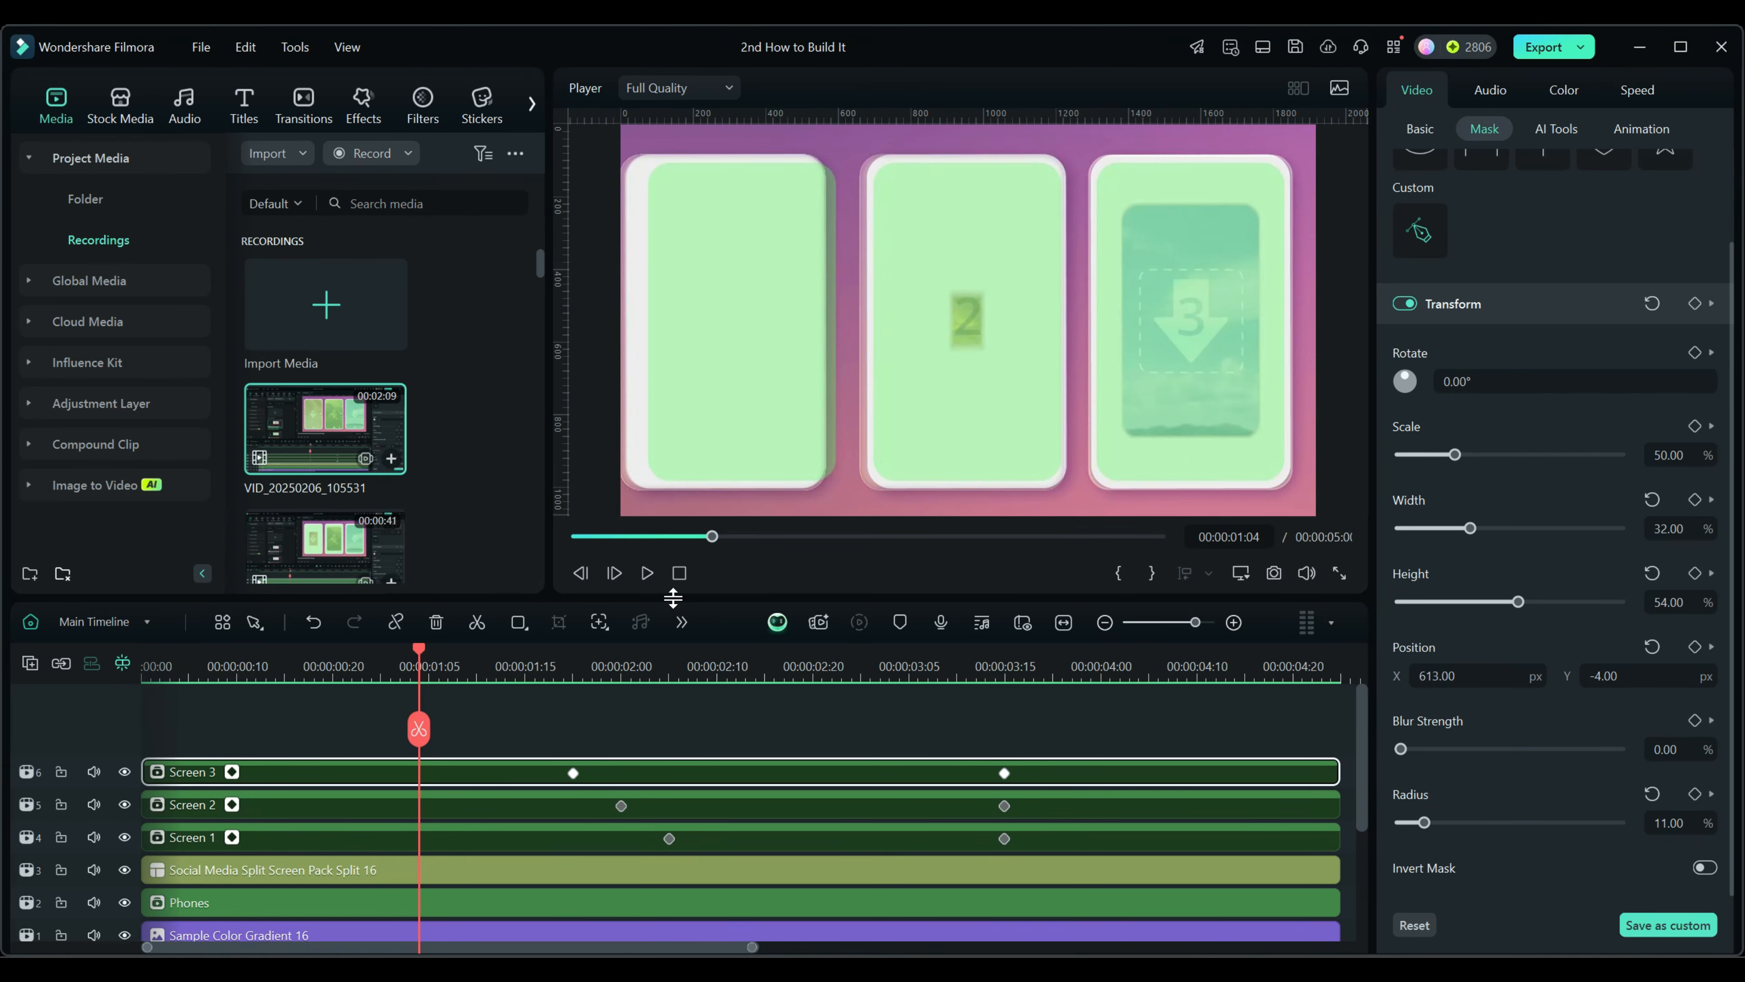
pyautogui.click(679, 573)
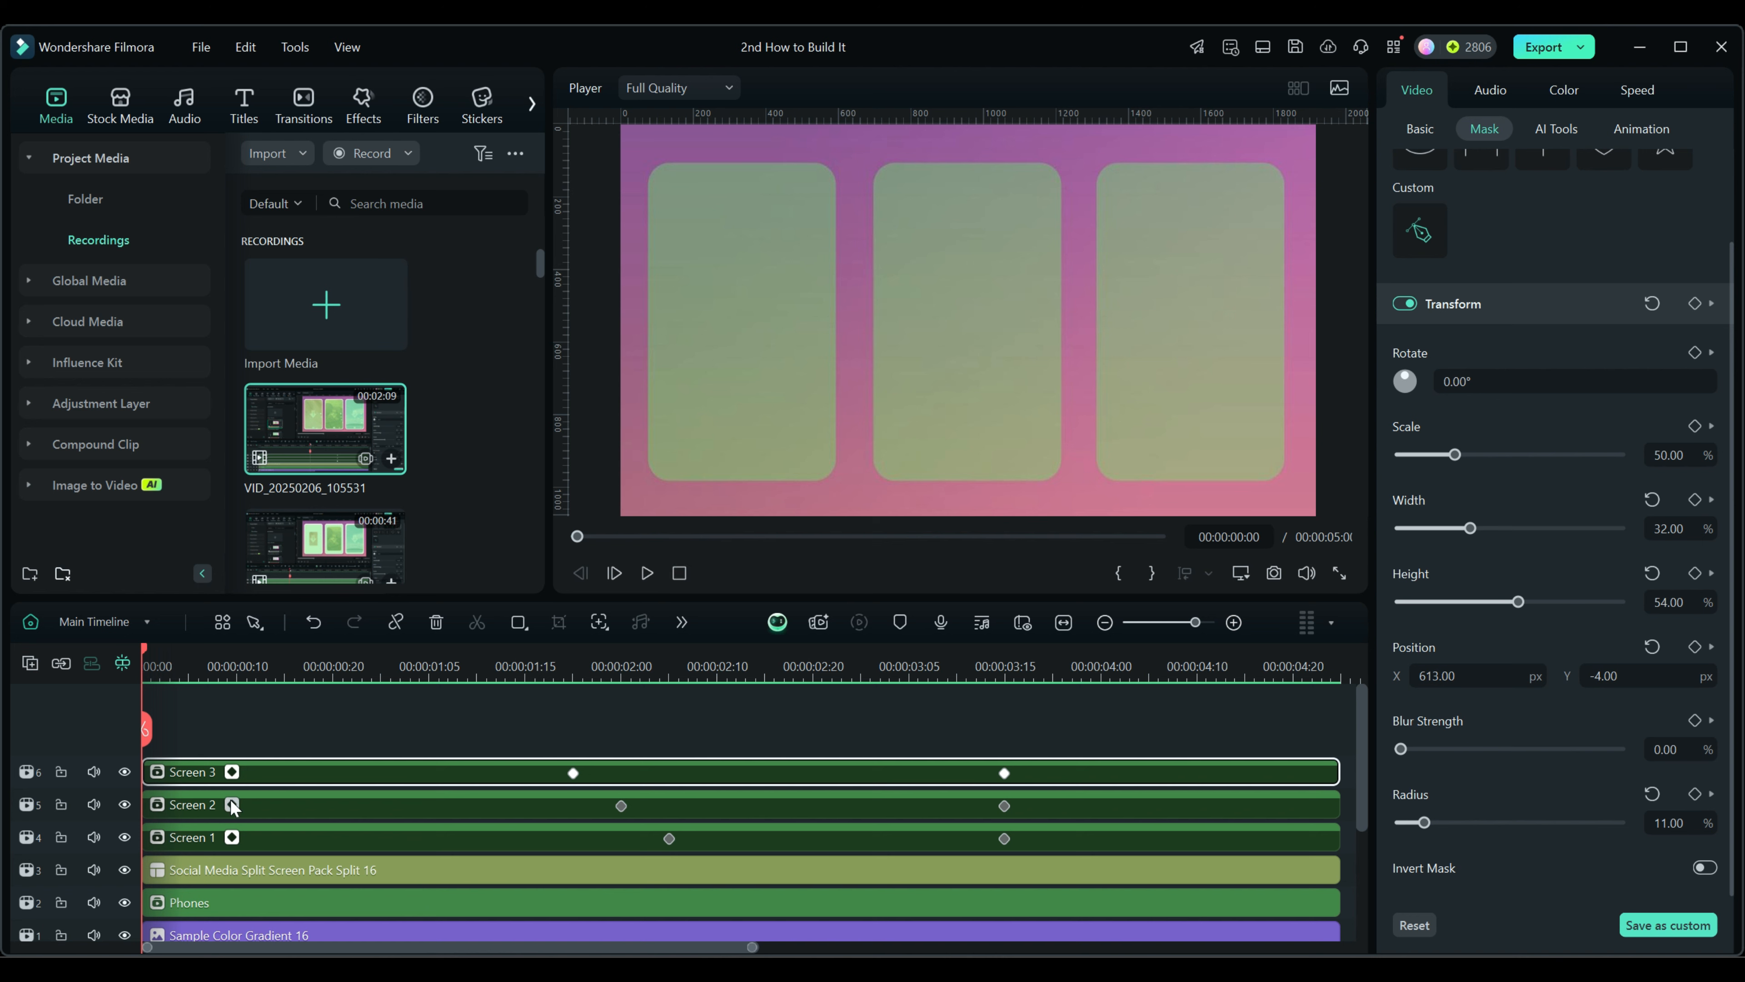
pyautogui.click(270, 837)
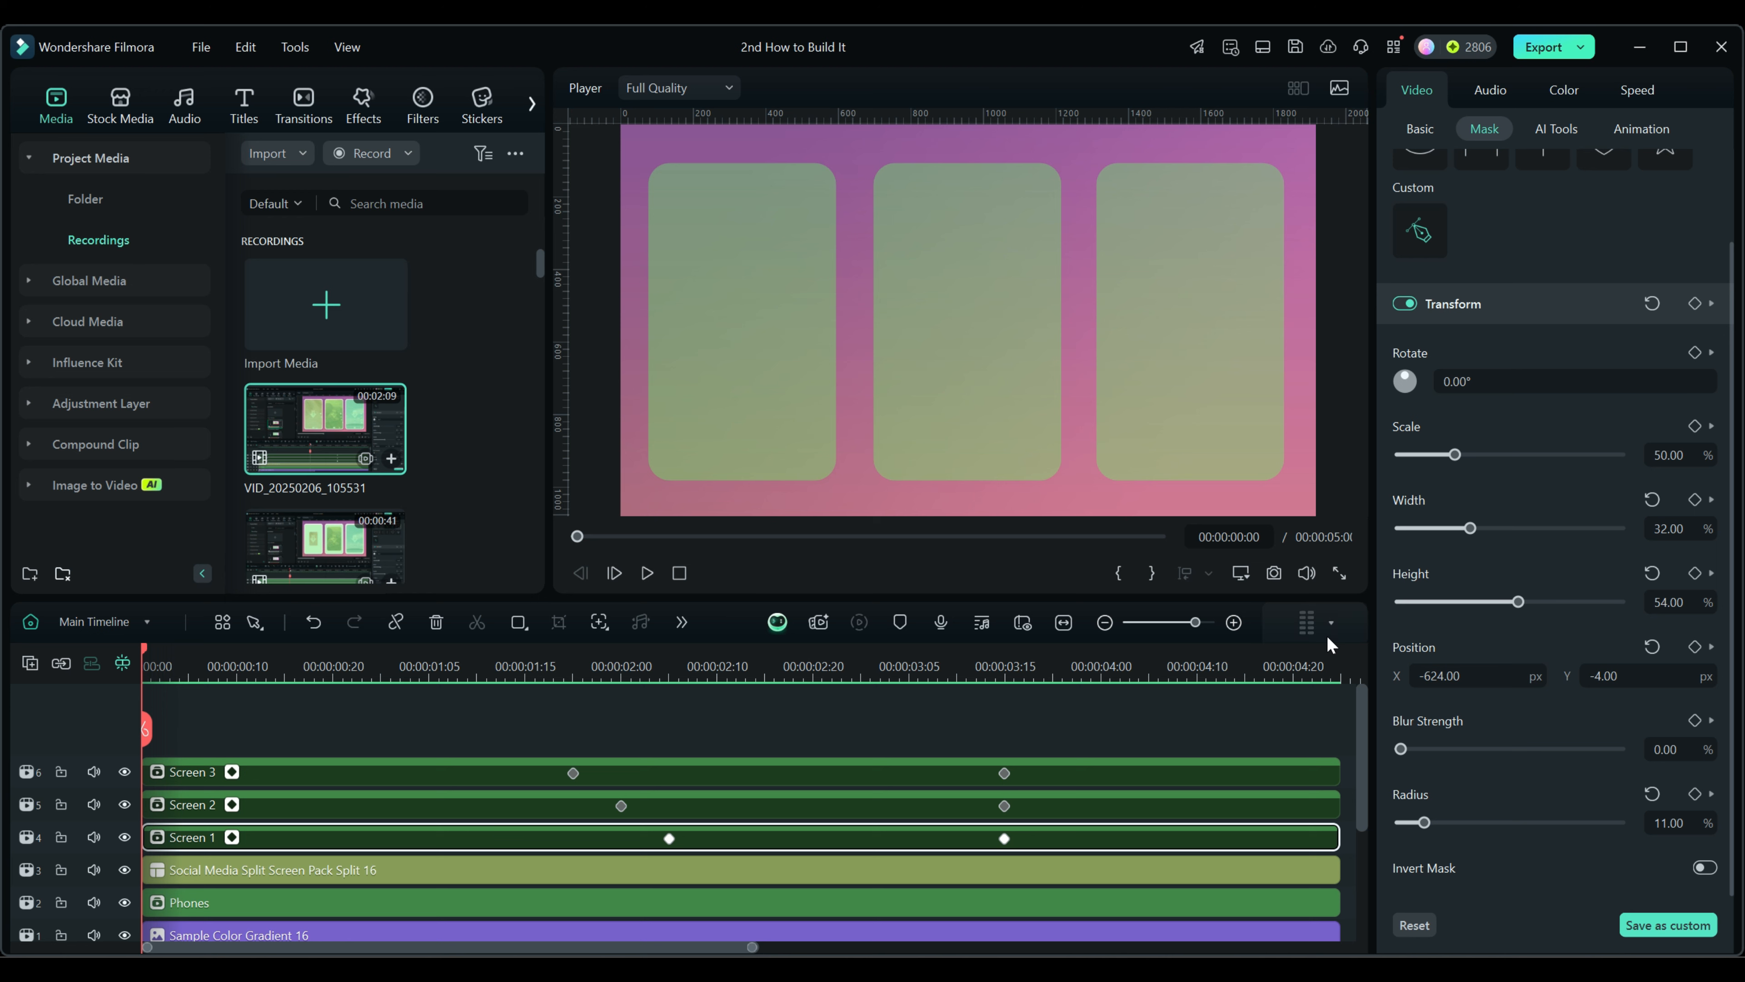
pyautogui.click(1457, 455)
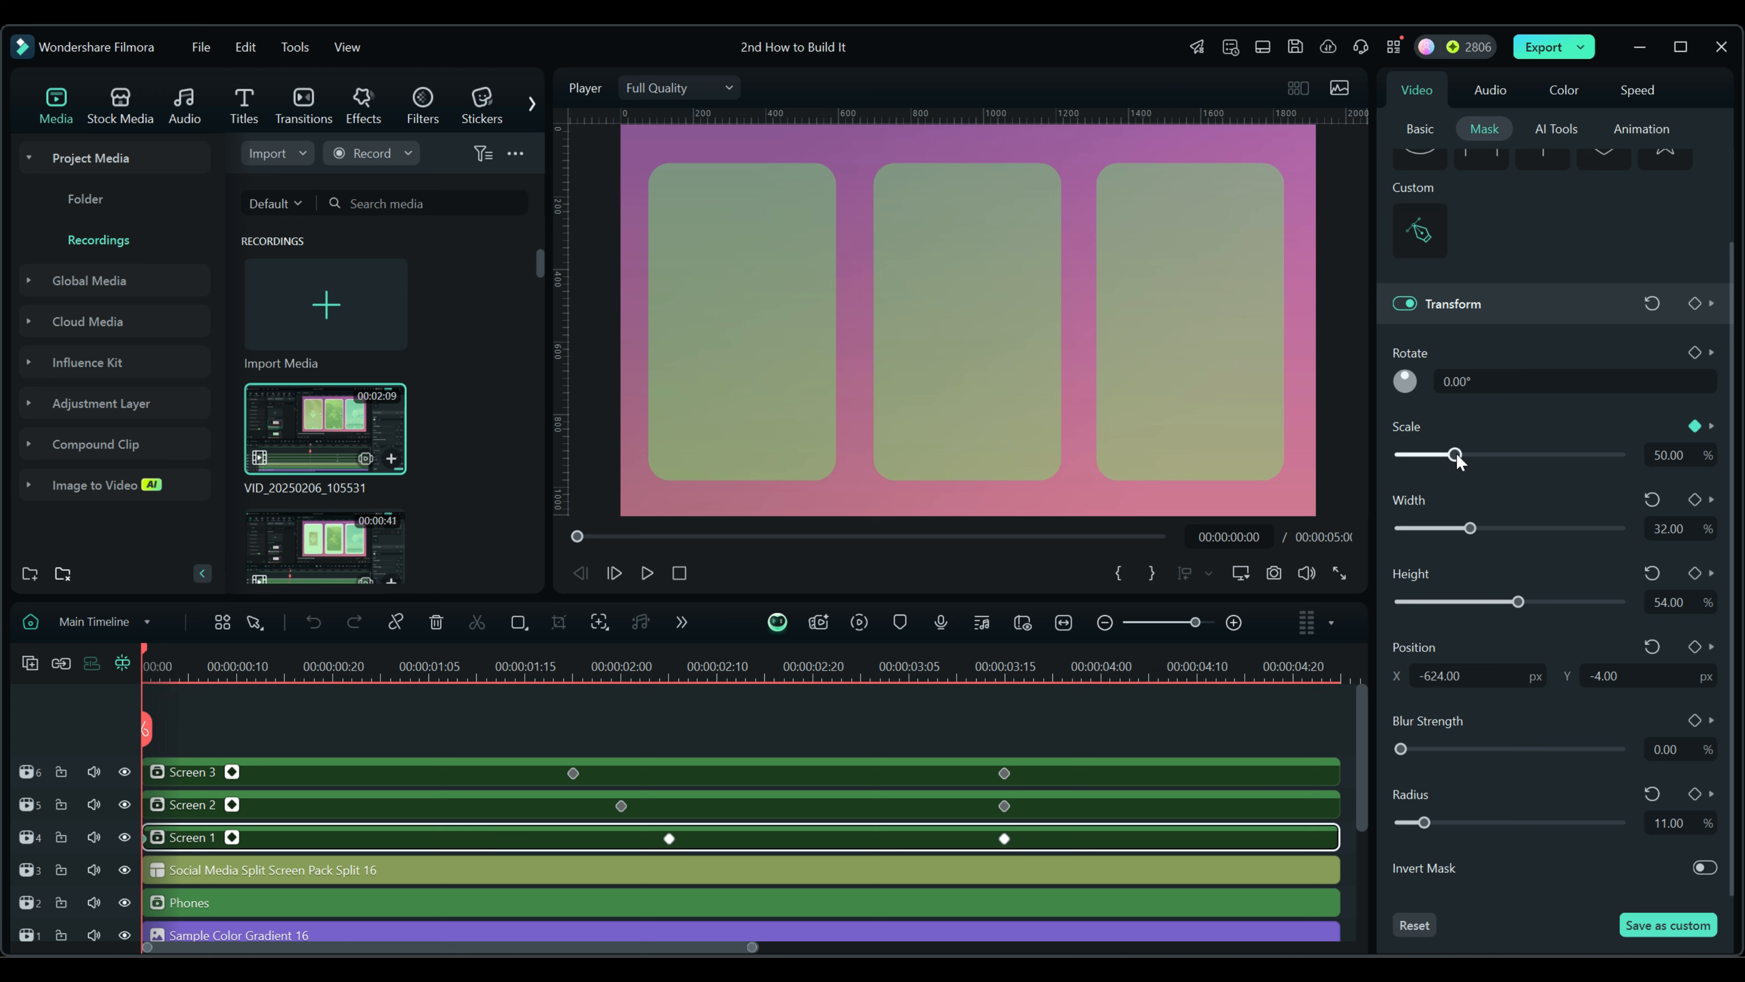
pyautogui.moveTo(1456, 456); pyautogui.dragTo(1400, 456)
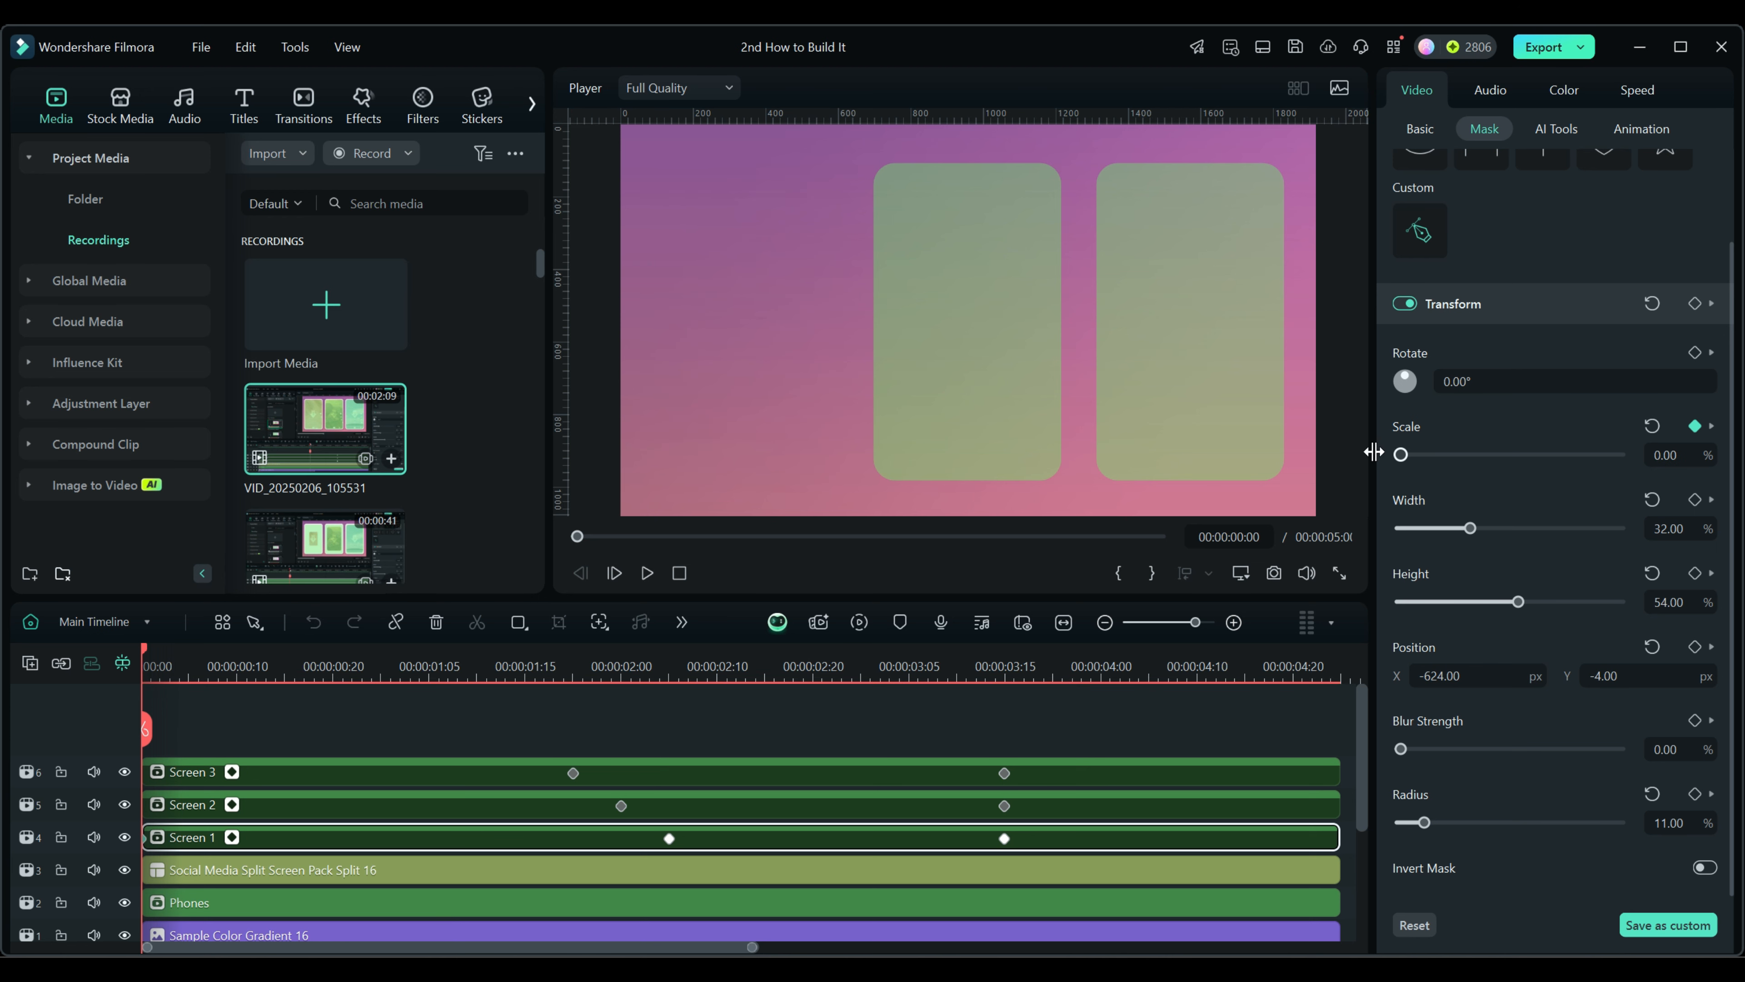
# Set the mask scale of the Screen 2 and Screen 3 clips to 0% at the start of the timeline
pyautogui.click(261, 806)
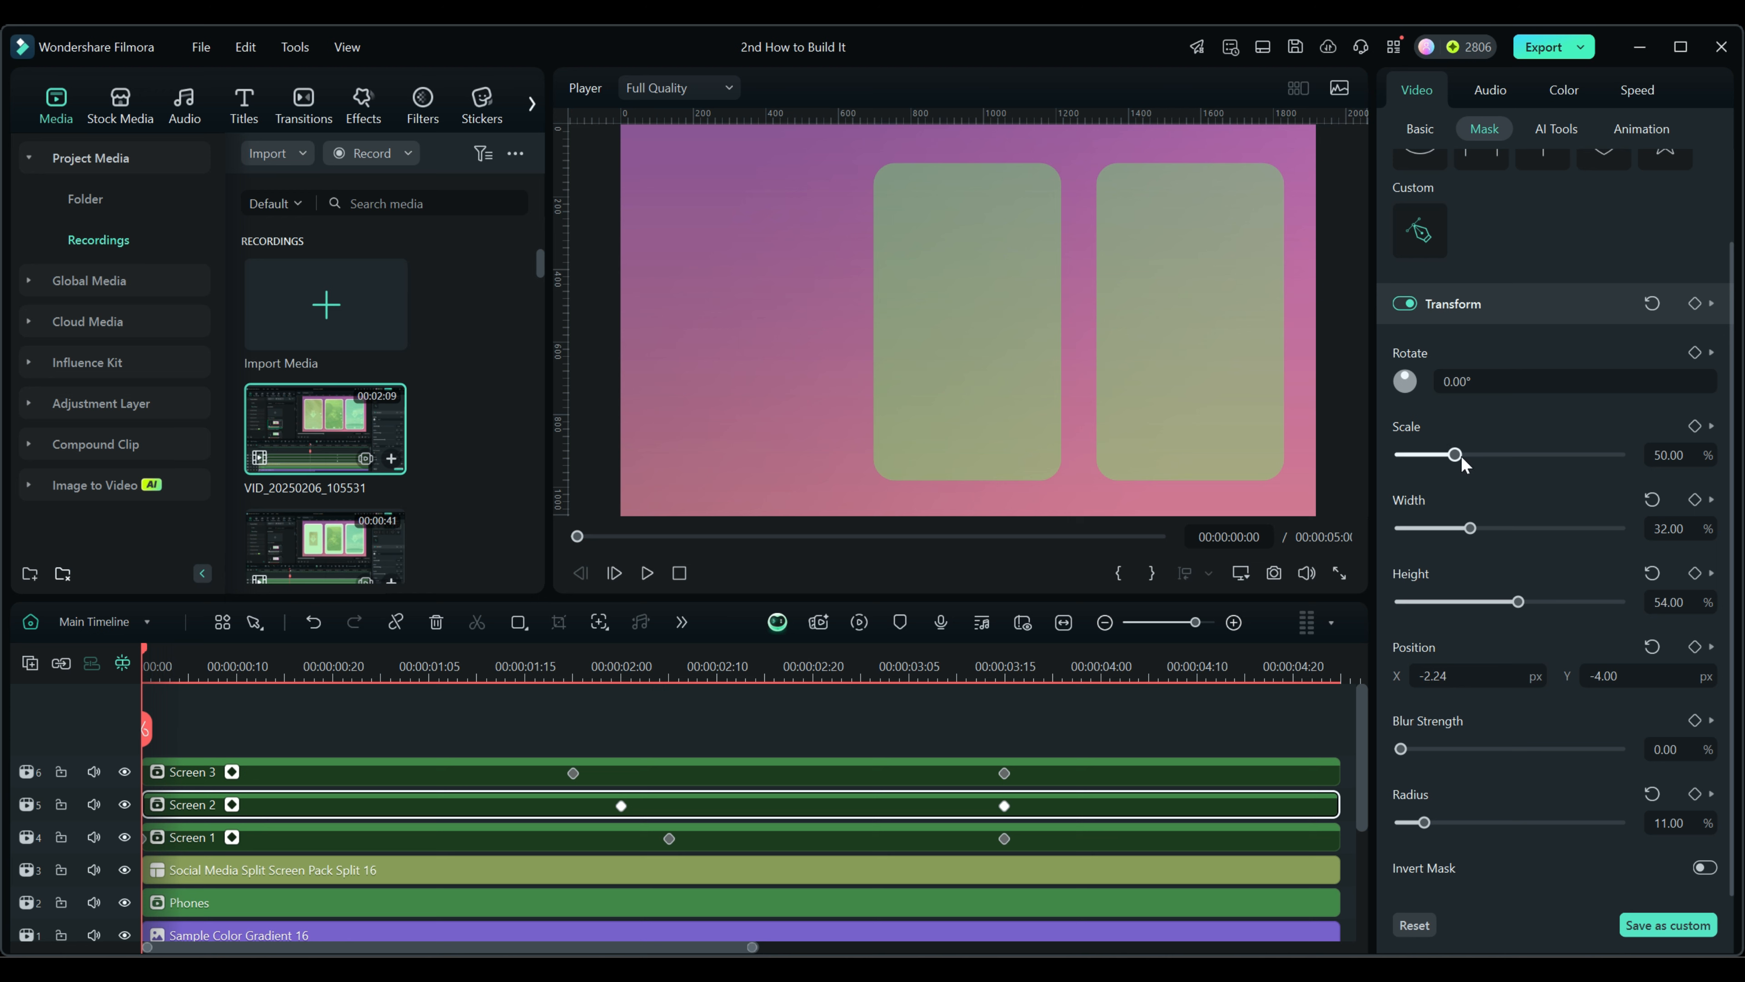
pyautogui.moveTo(1456, 455); pyautogui.dragTo(1397, 454)
pyautogui.click(282, 764)
pyautogui.moveTo(1455, 454); pyautogui.dragTo(1368, 459)
pyautogui.click(275, 837)
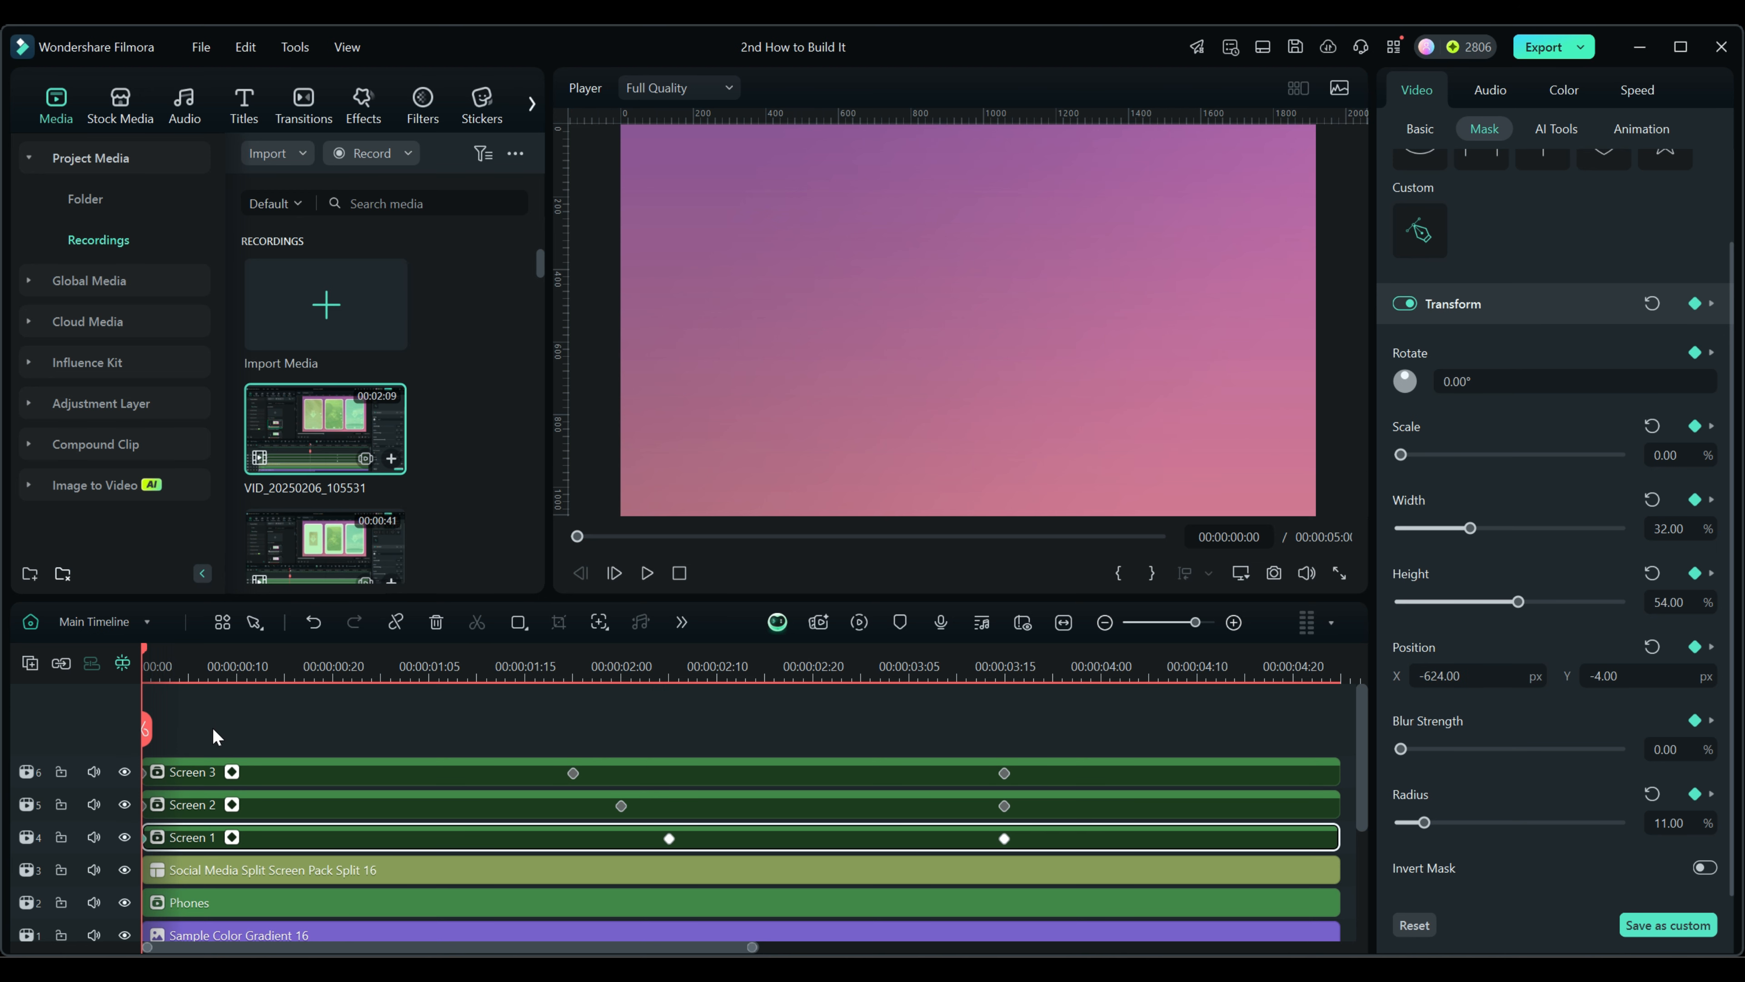
# Set Screen 3's mask scale to 0% at 00:00:00:20, just before the template's third screen appears
pyautogui.click(192, 772)
pyautogui.moveTo(148, 653); pyautogui.dragTo(356, 670)
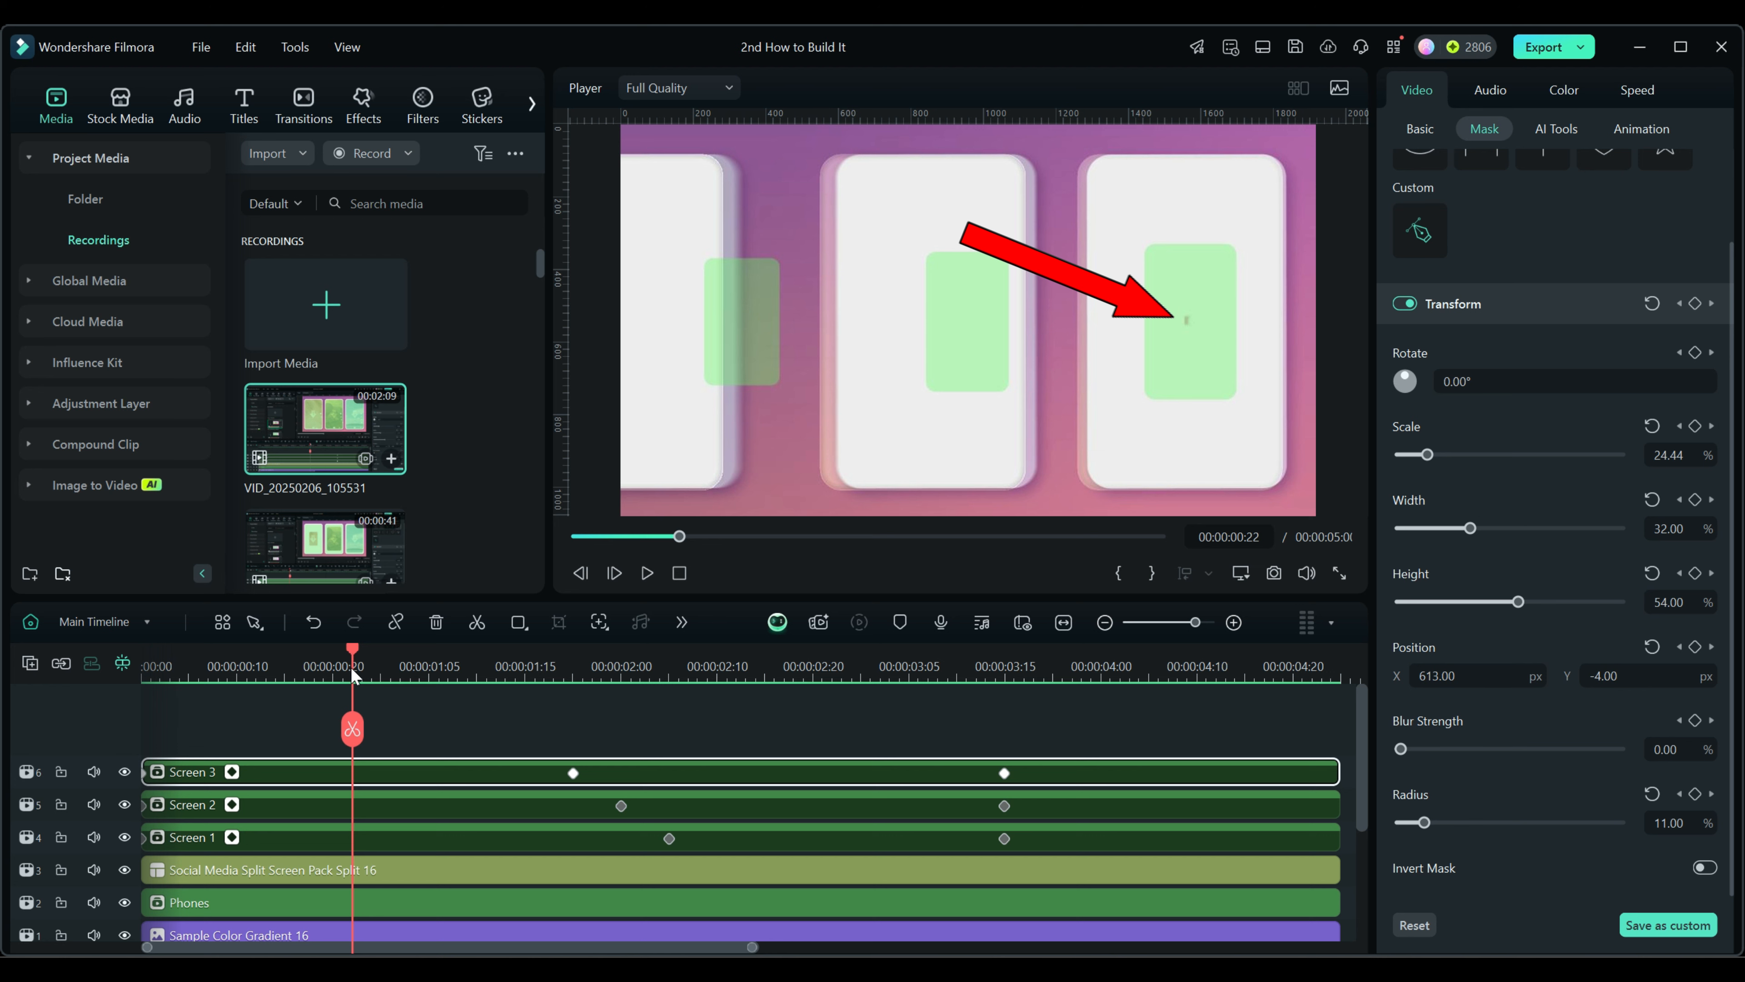
pyautogui.press('Left')
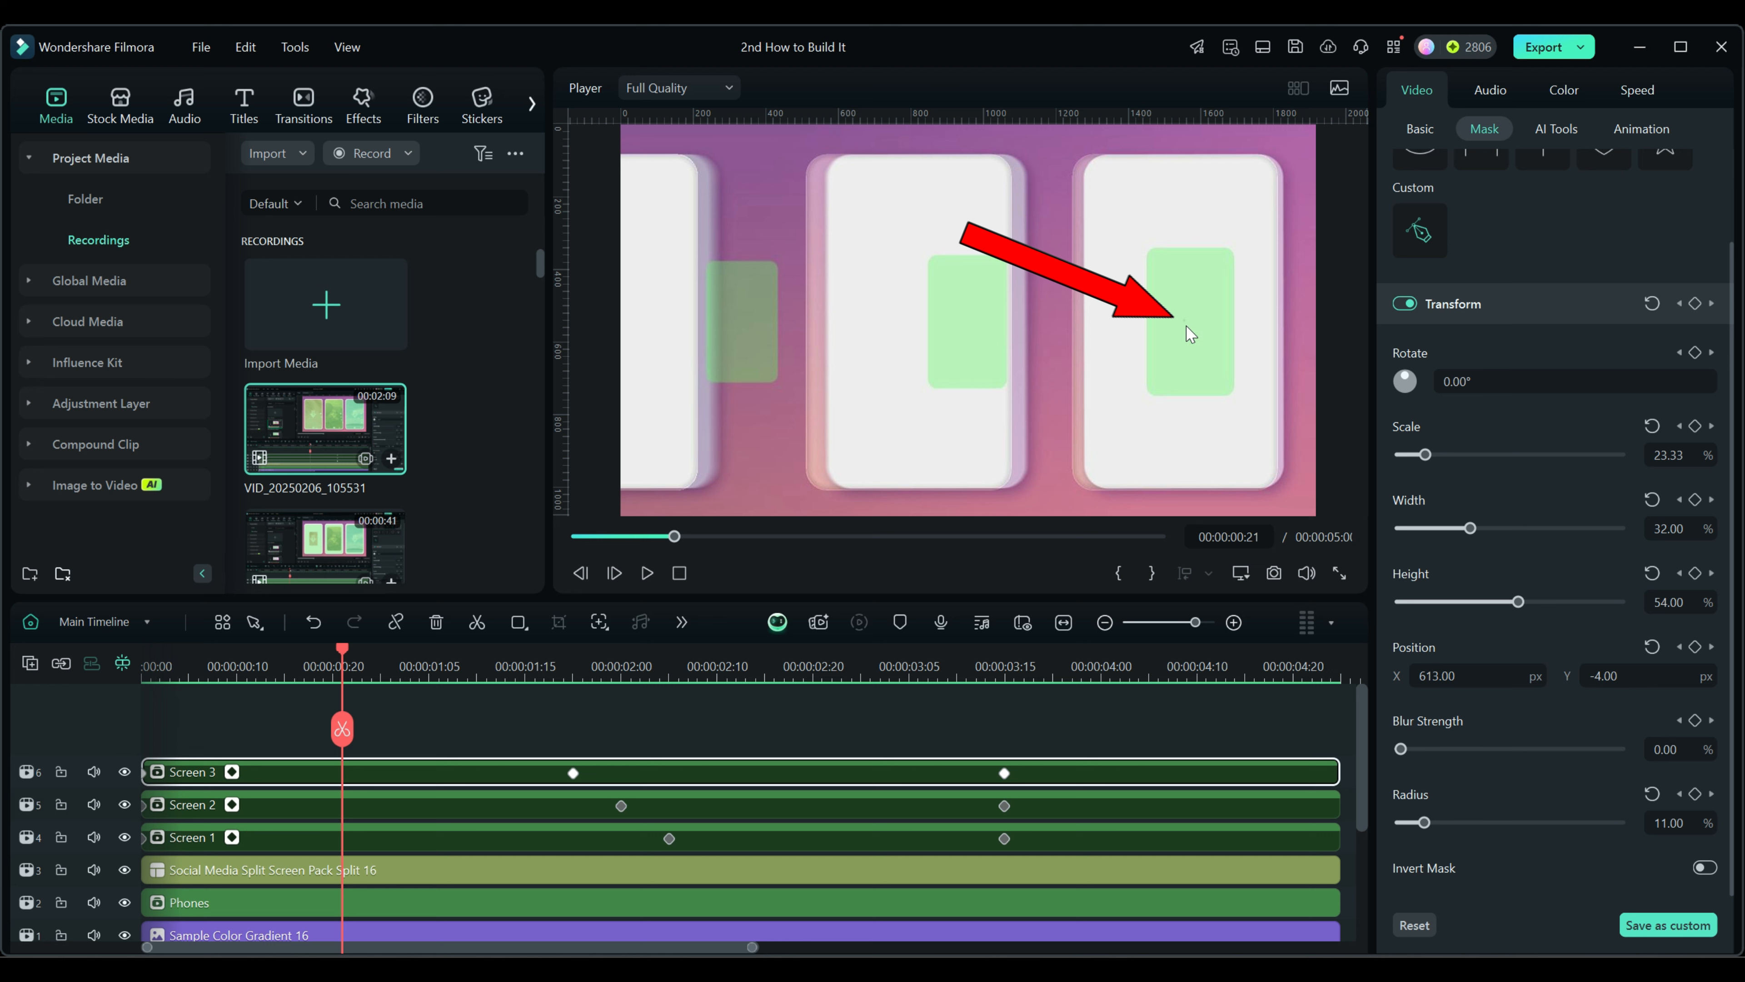
pyautogui.press('Left')
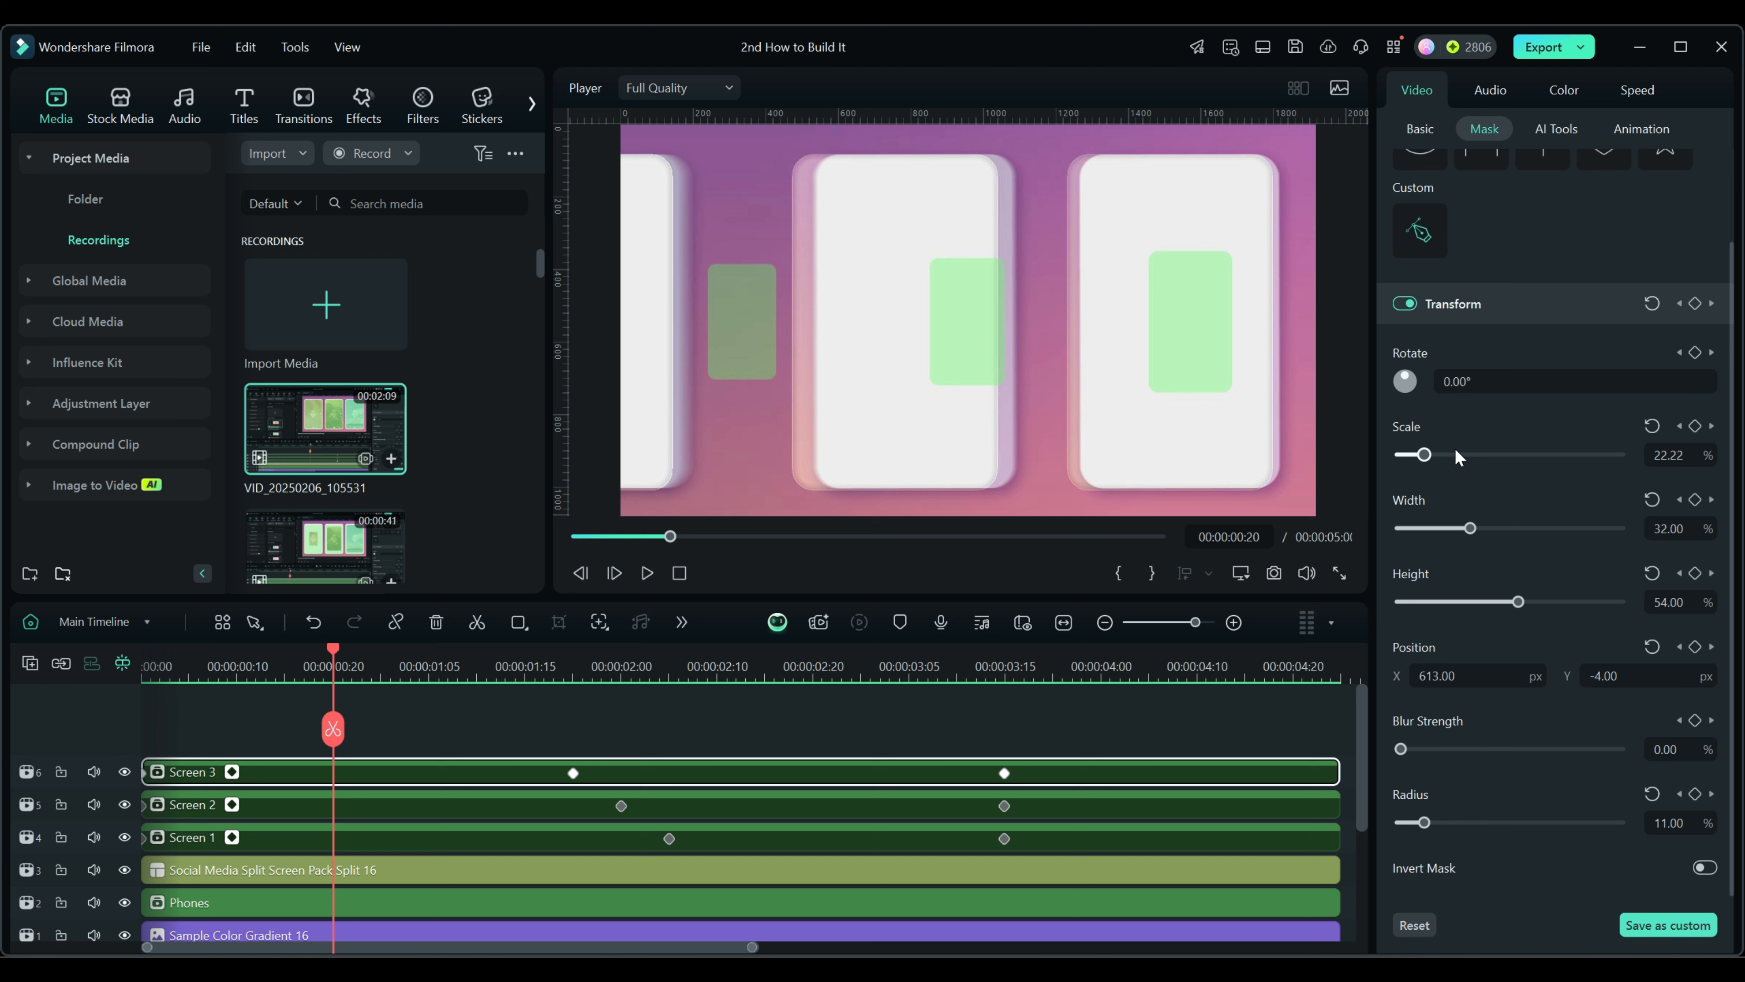
pyautogui.moveTo(1424, 454); pyautogui.dragTo(1399, 455)
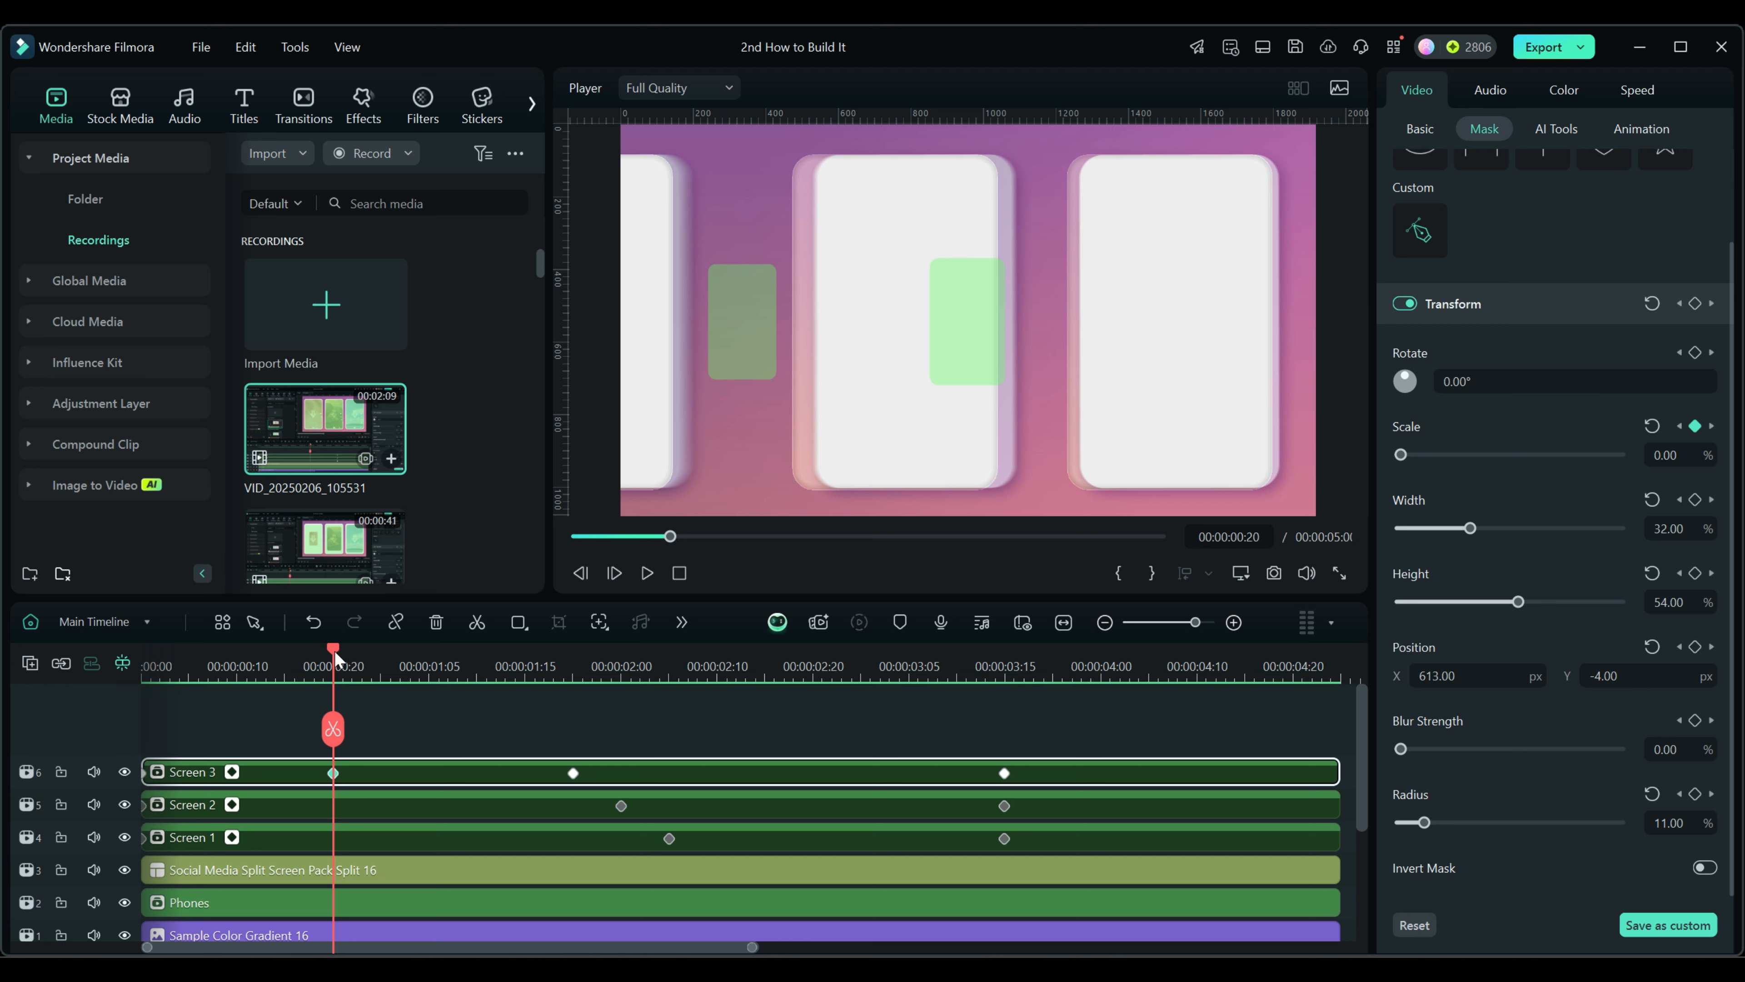
# Set Screen 2's mask scale to 0% at 00:00:01:00, just before the template's second screen appears
pyautogui.moveTo(334, 649); pyautogui.dragTo(393, 663)
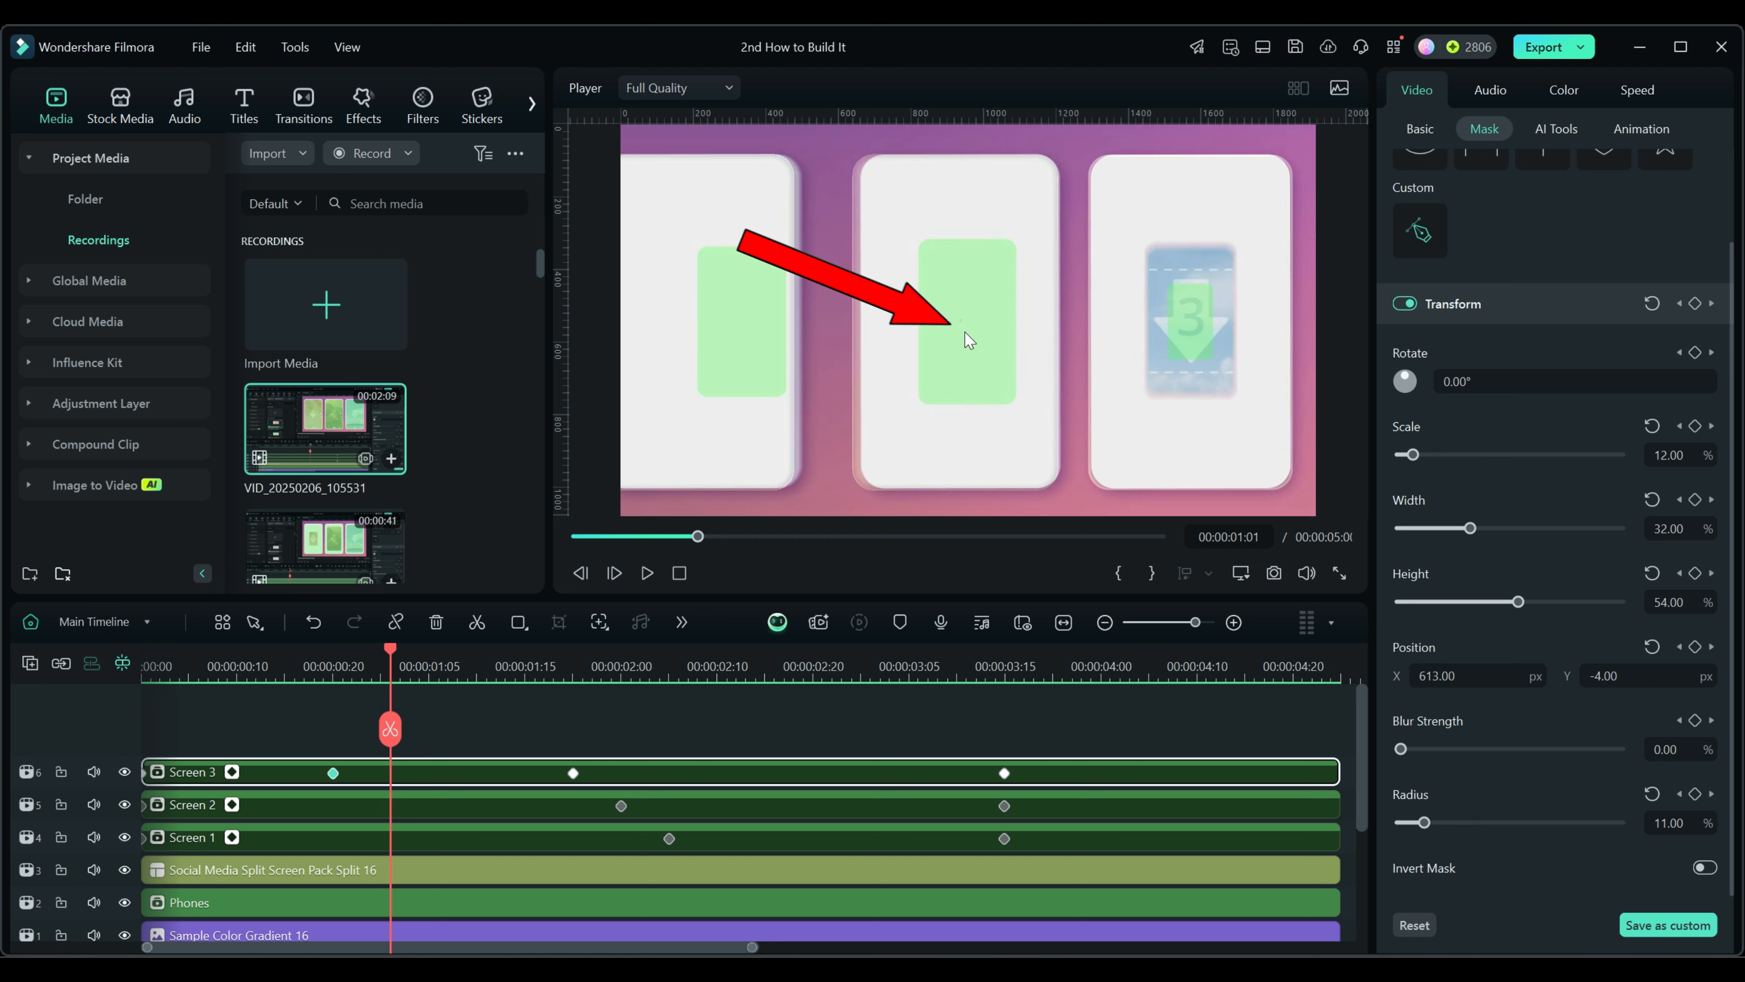
pyautogui.press('Left')
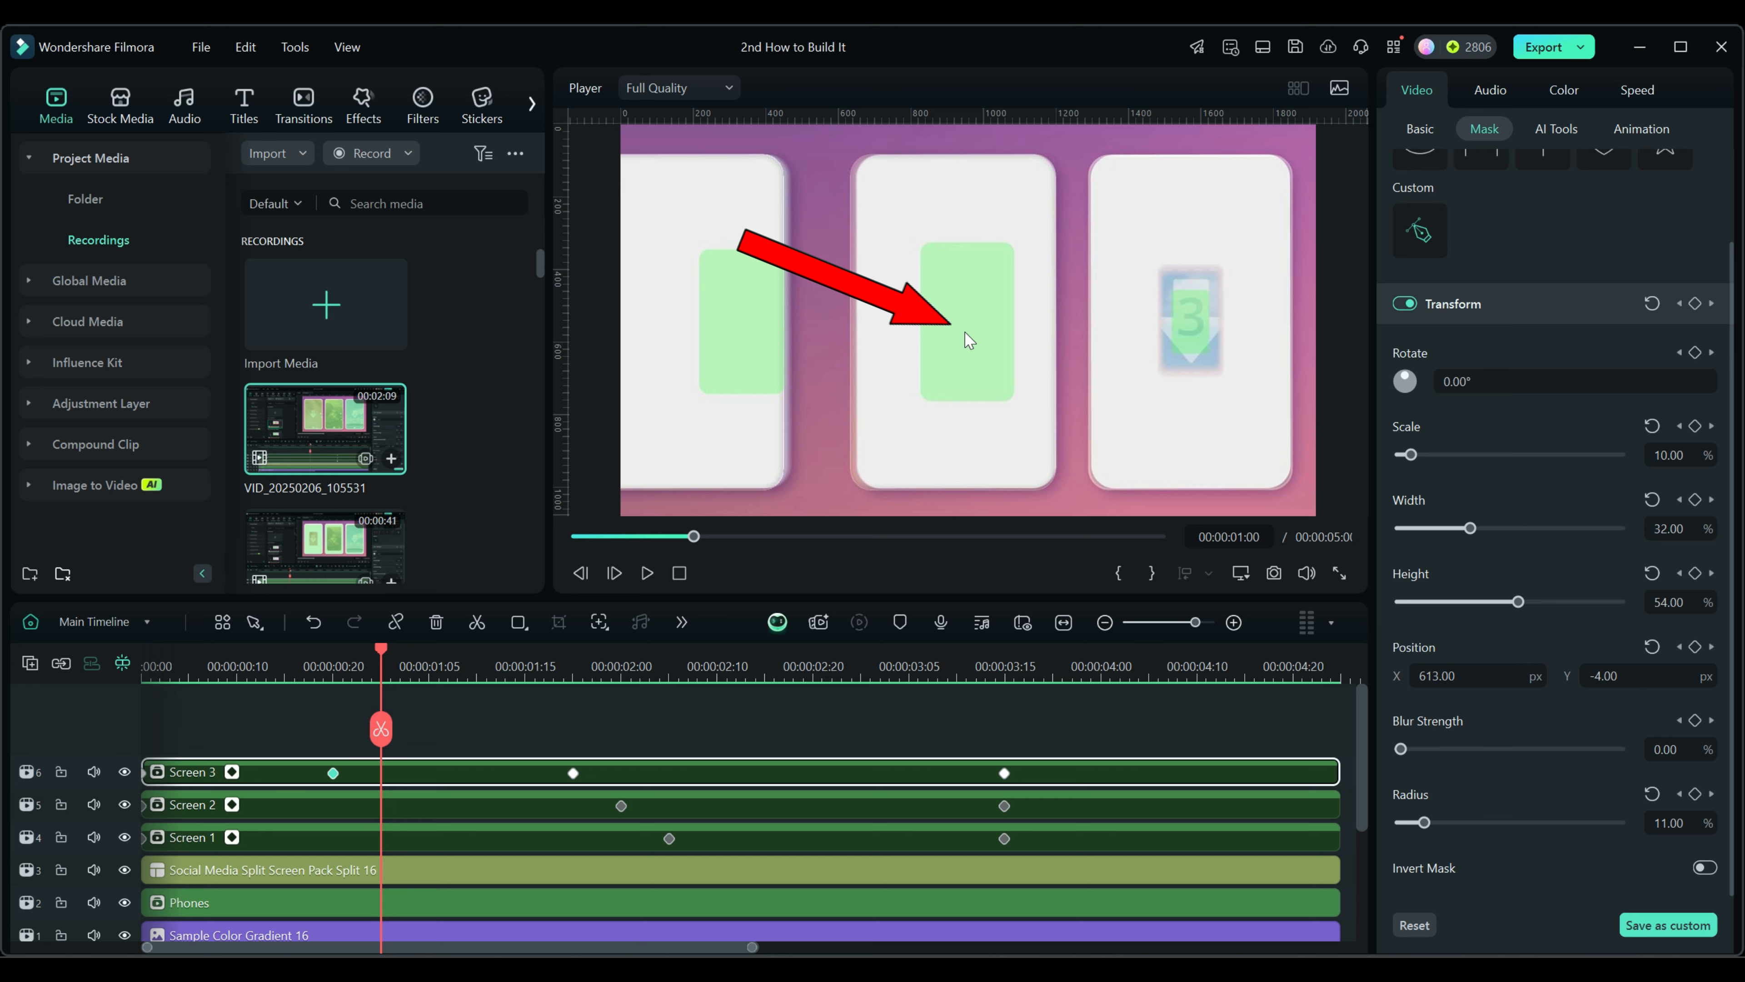
pyautogui.click(386, 806)
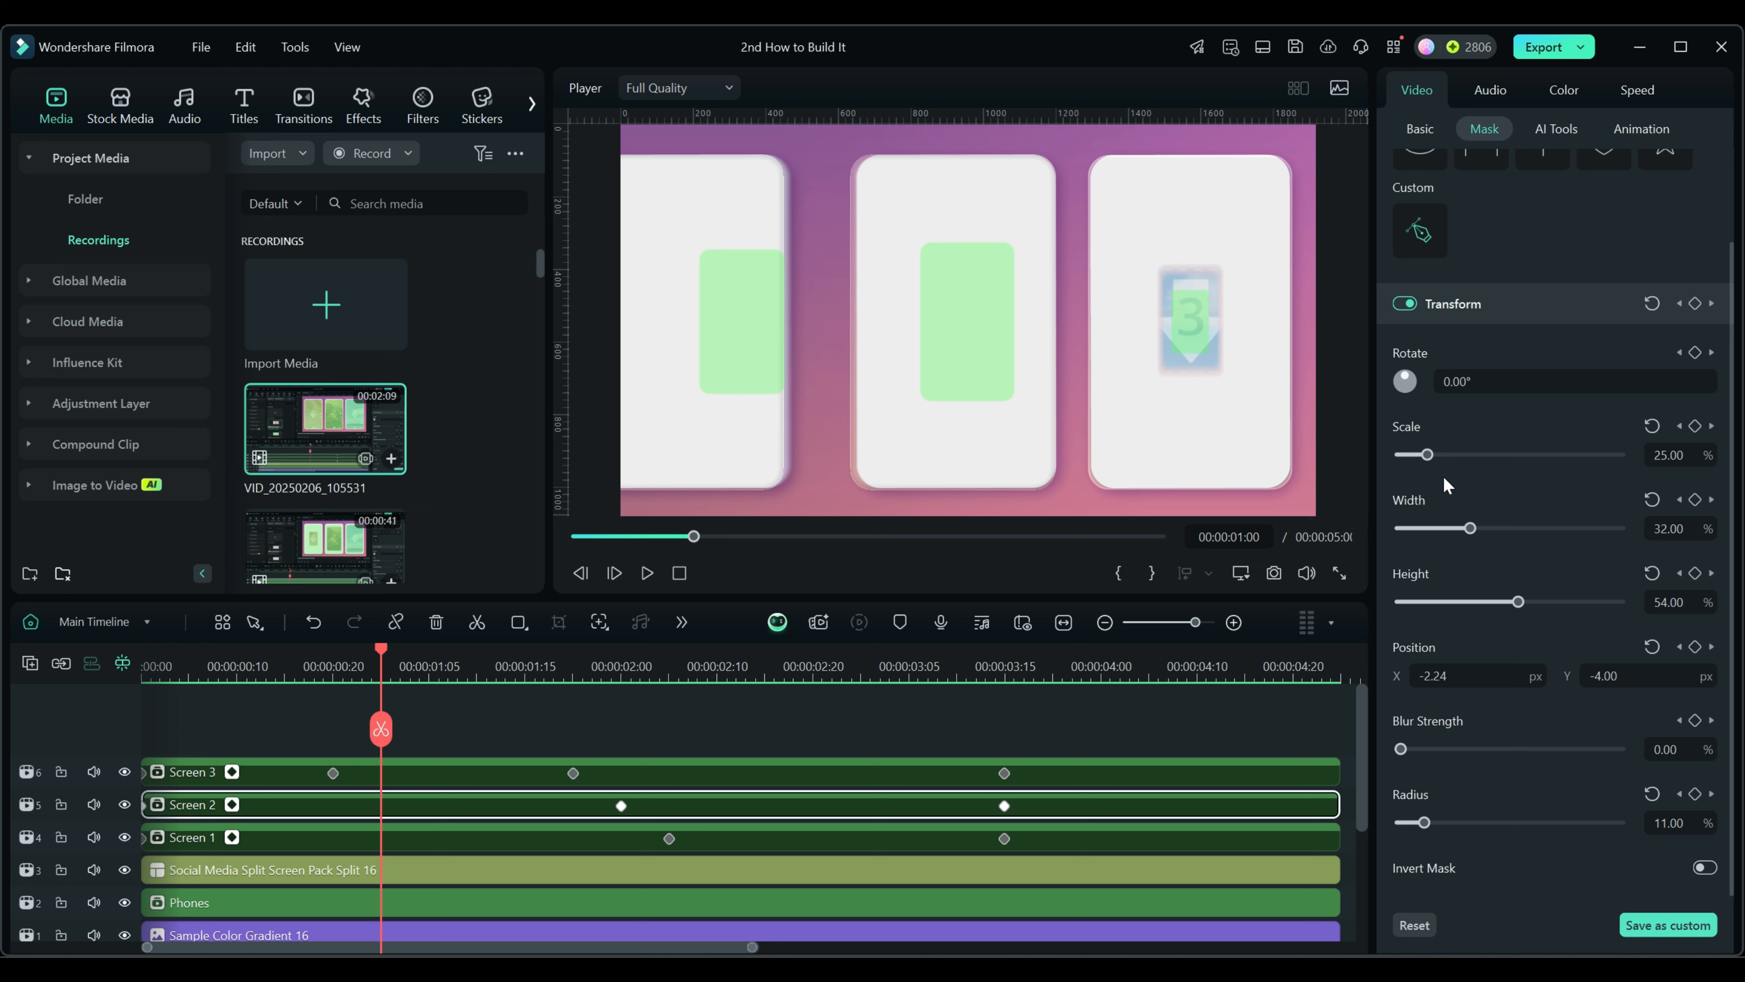
pyautogui.moveTo(1427, 454); pyautogui.dragTo(1358, 459)
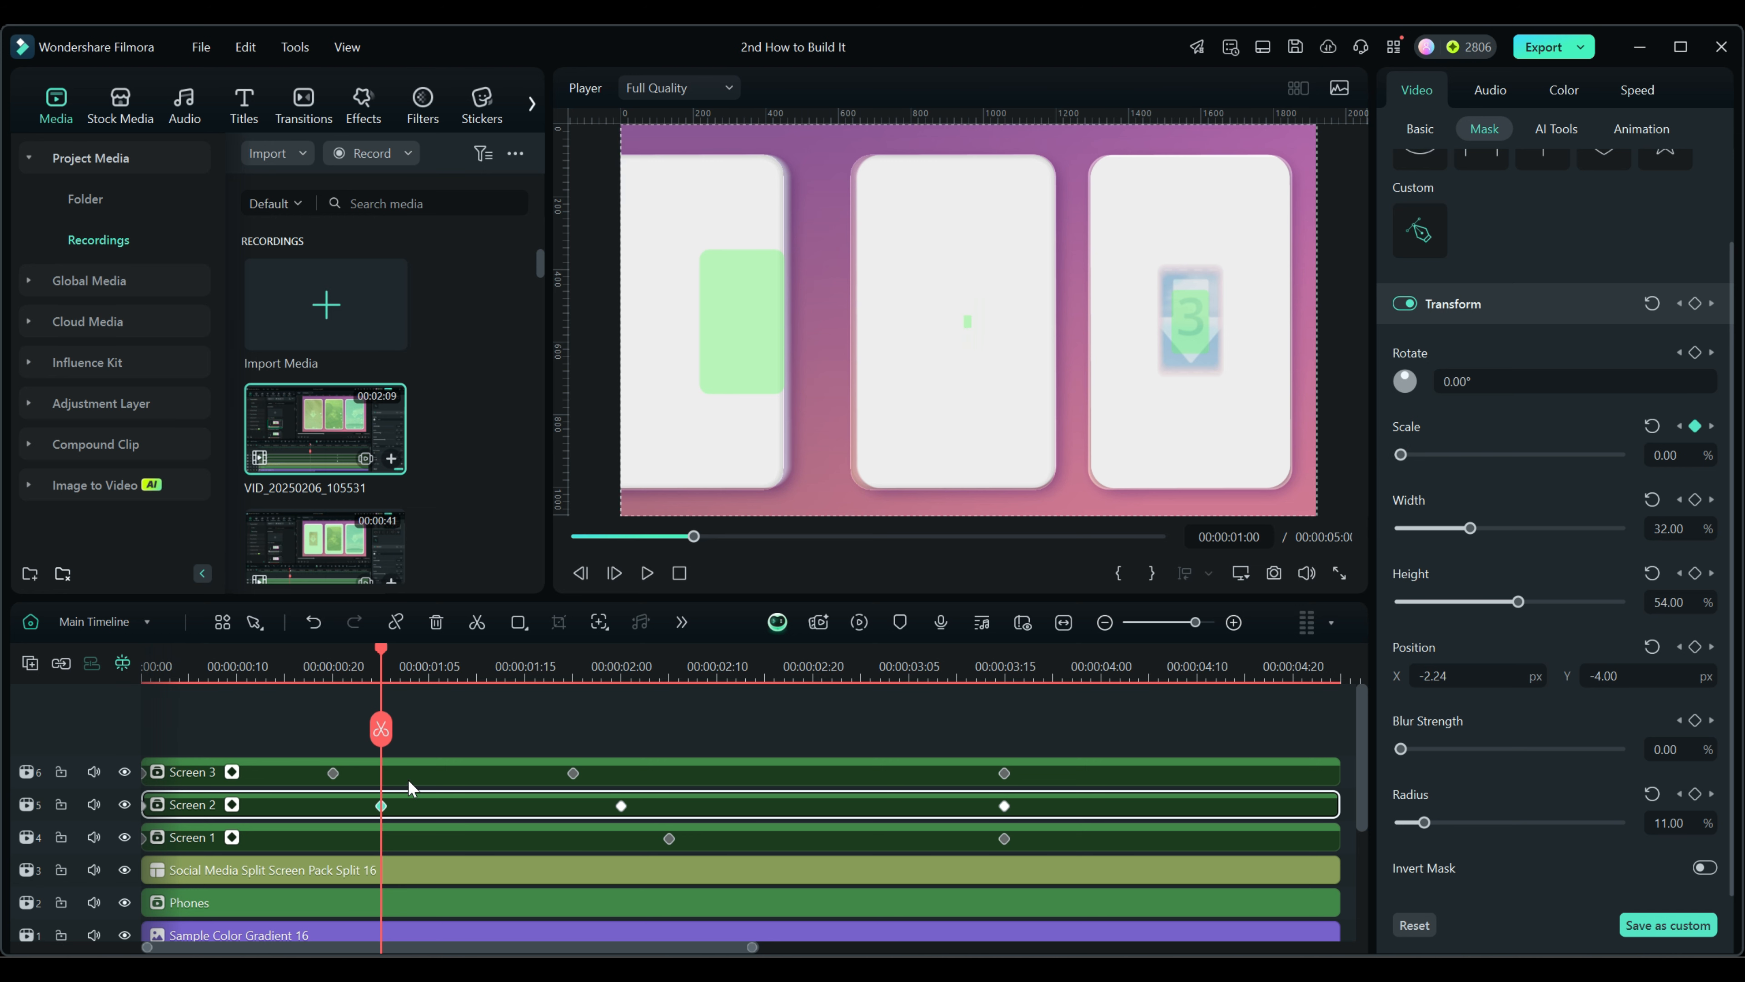
# Set Screen 1's mask scale to 0% at 00:00:01:05, just before the template's first screen appears
pyautogui.click(416, 834)
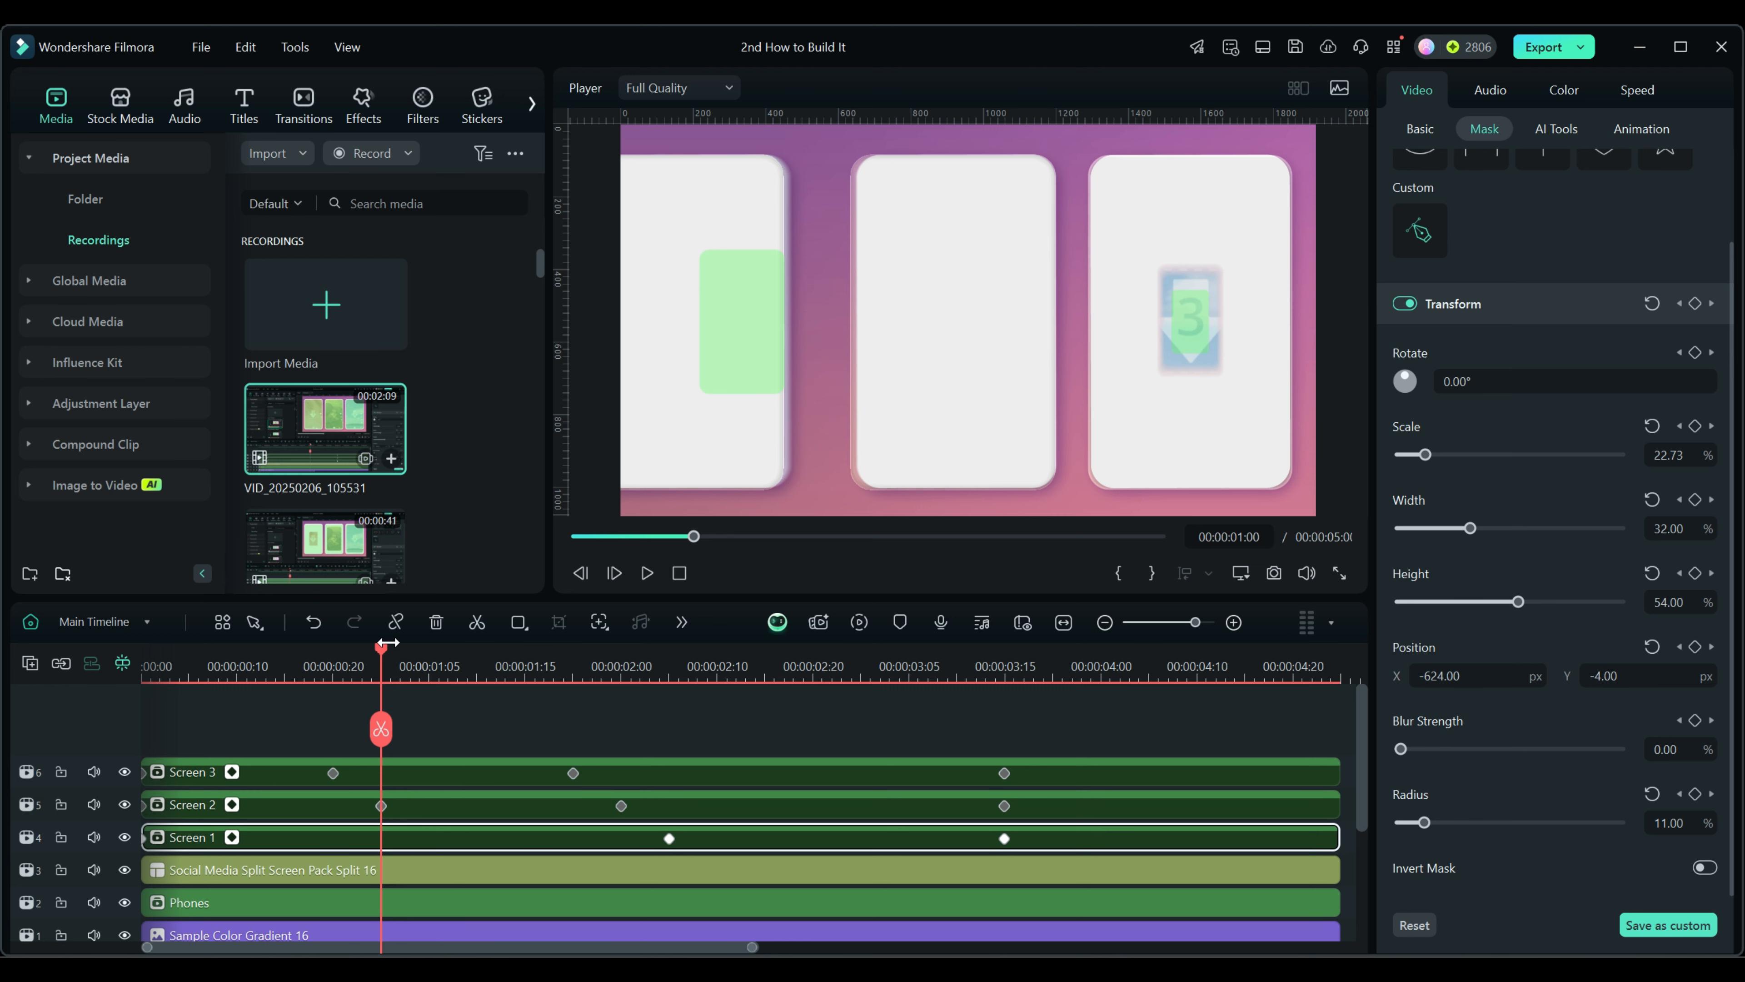
pyautogui.moveTo(383, 647); pyautogui.dragTo(449, 654)
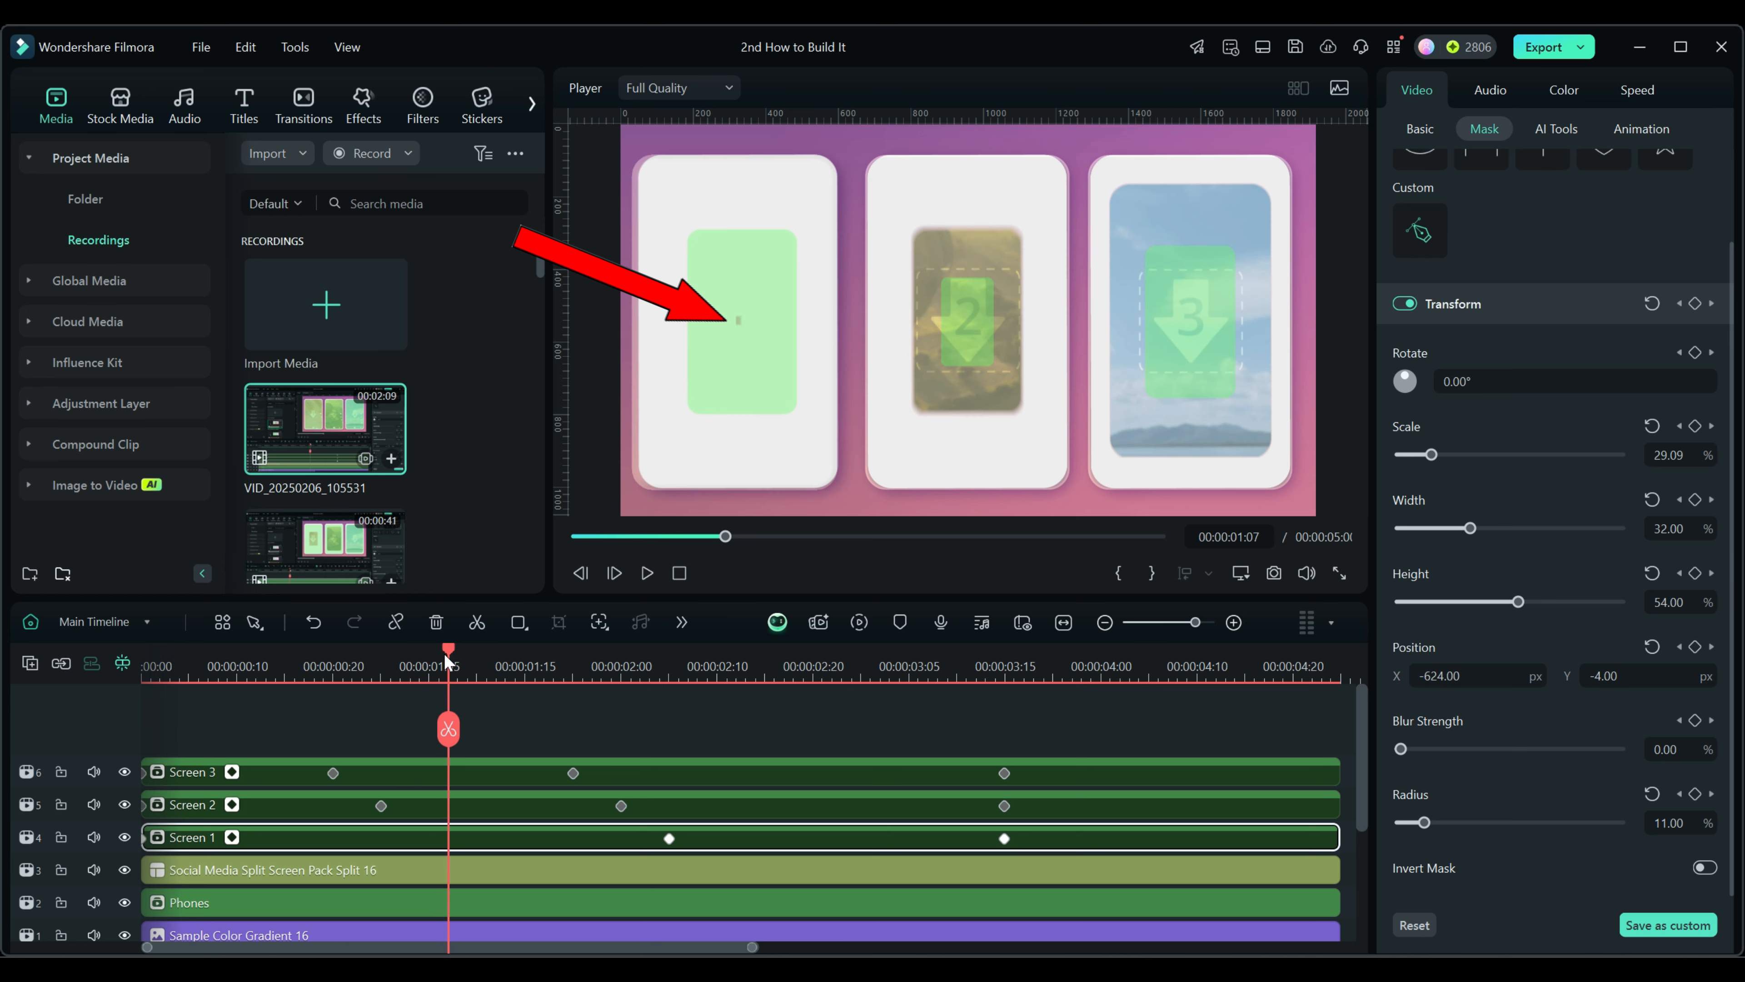
pyautogui.press('Left')
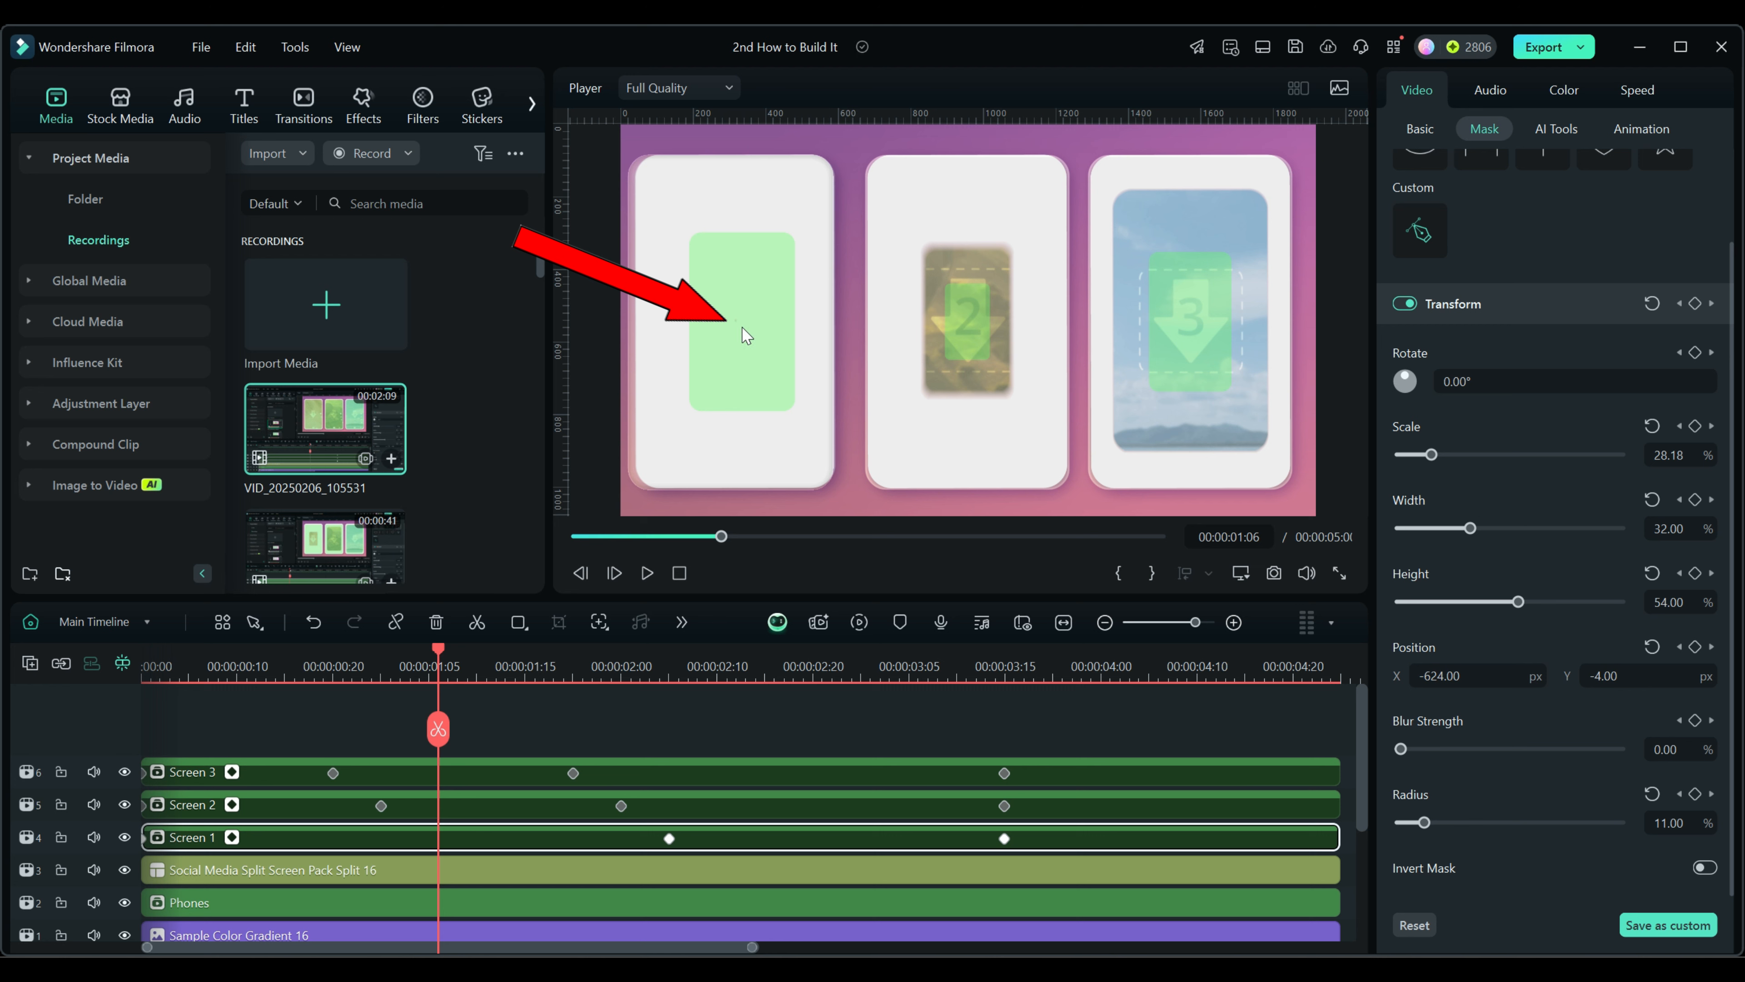
pyautogui.press('Left')
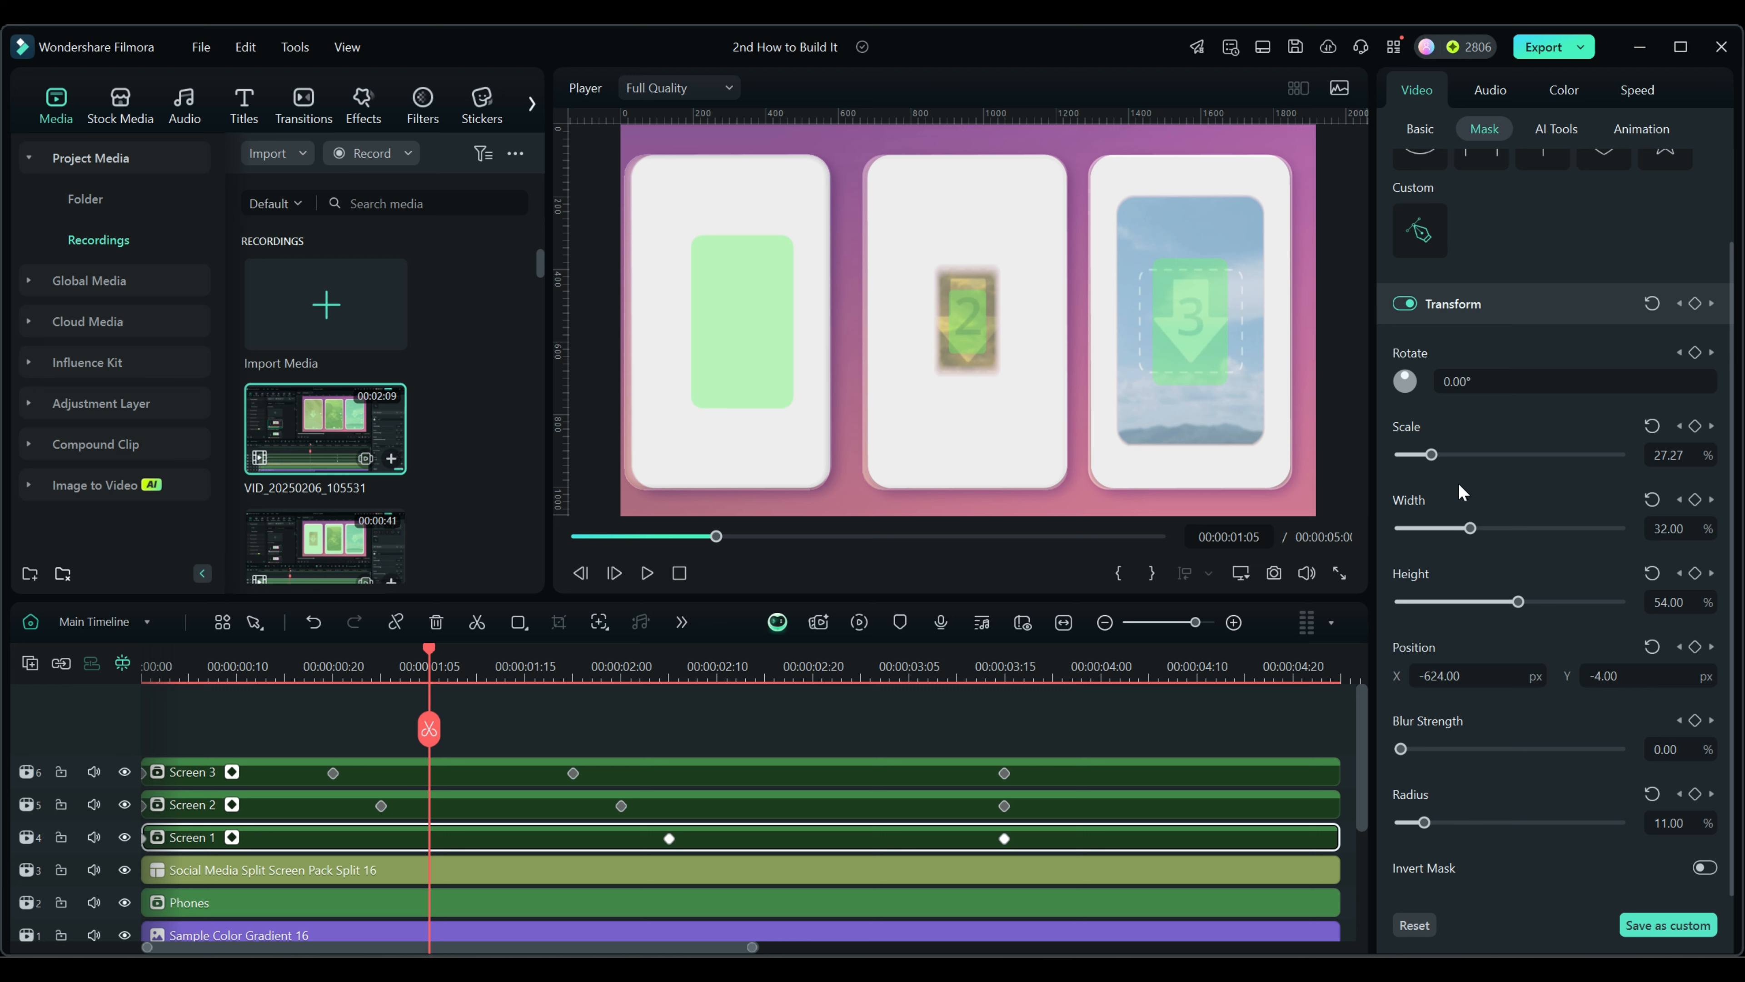
pyautogui.moveTo(1432, 454); pyautogui.dragTo(1352, 453)
pyautogui.moveTo(428, 645); pyautogui.dragTo(334, 650)
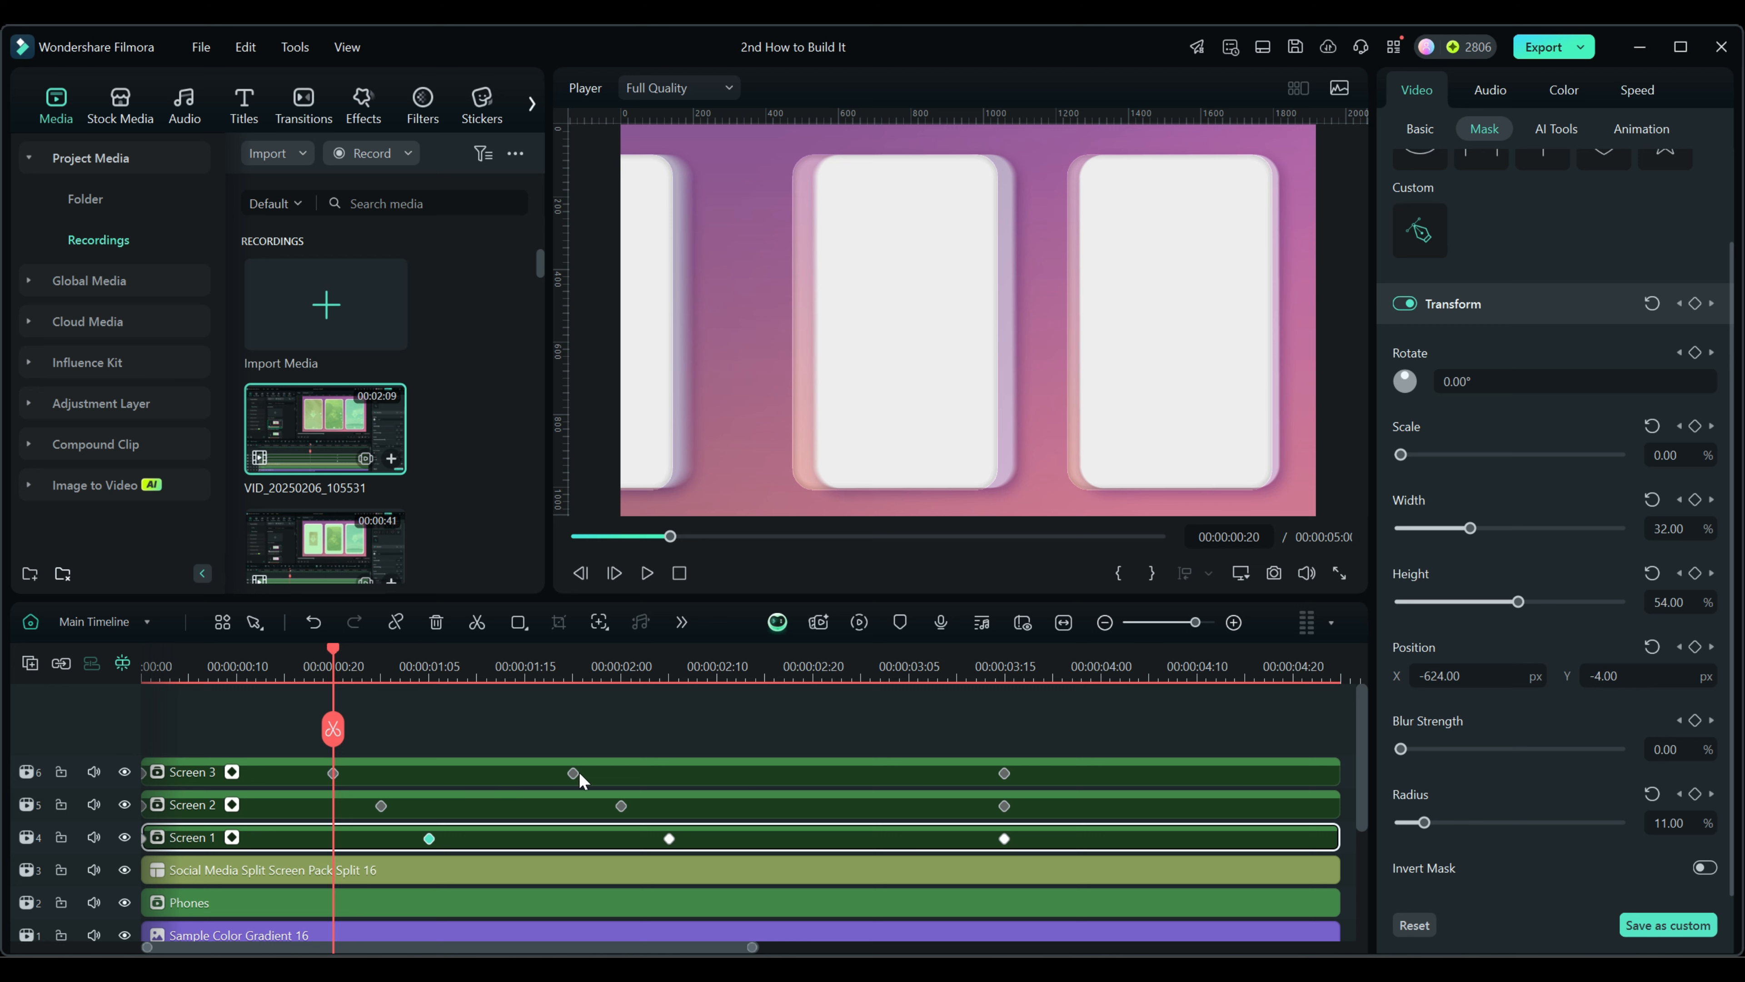
pyautogui.moveTo(334, 648); pyautogui.dragTo(429, 662)
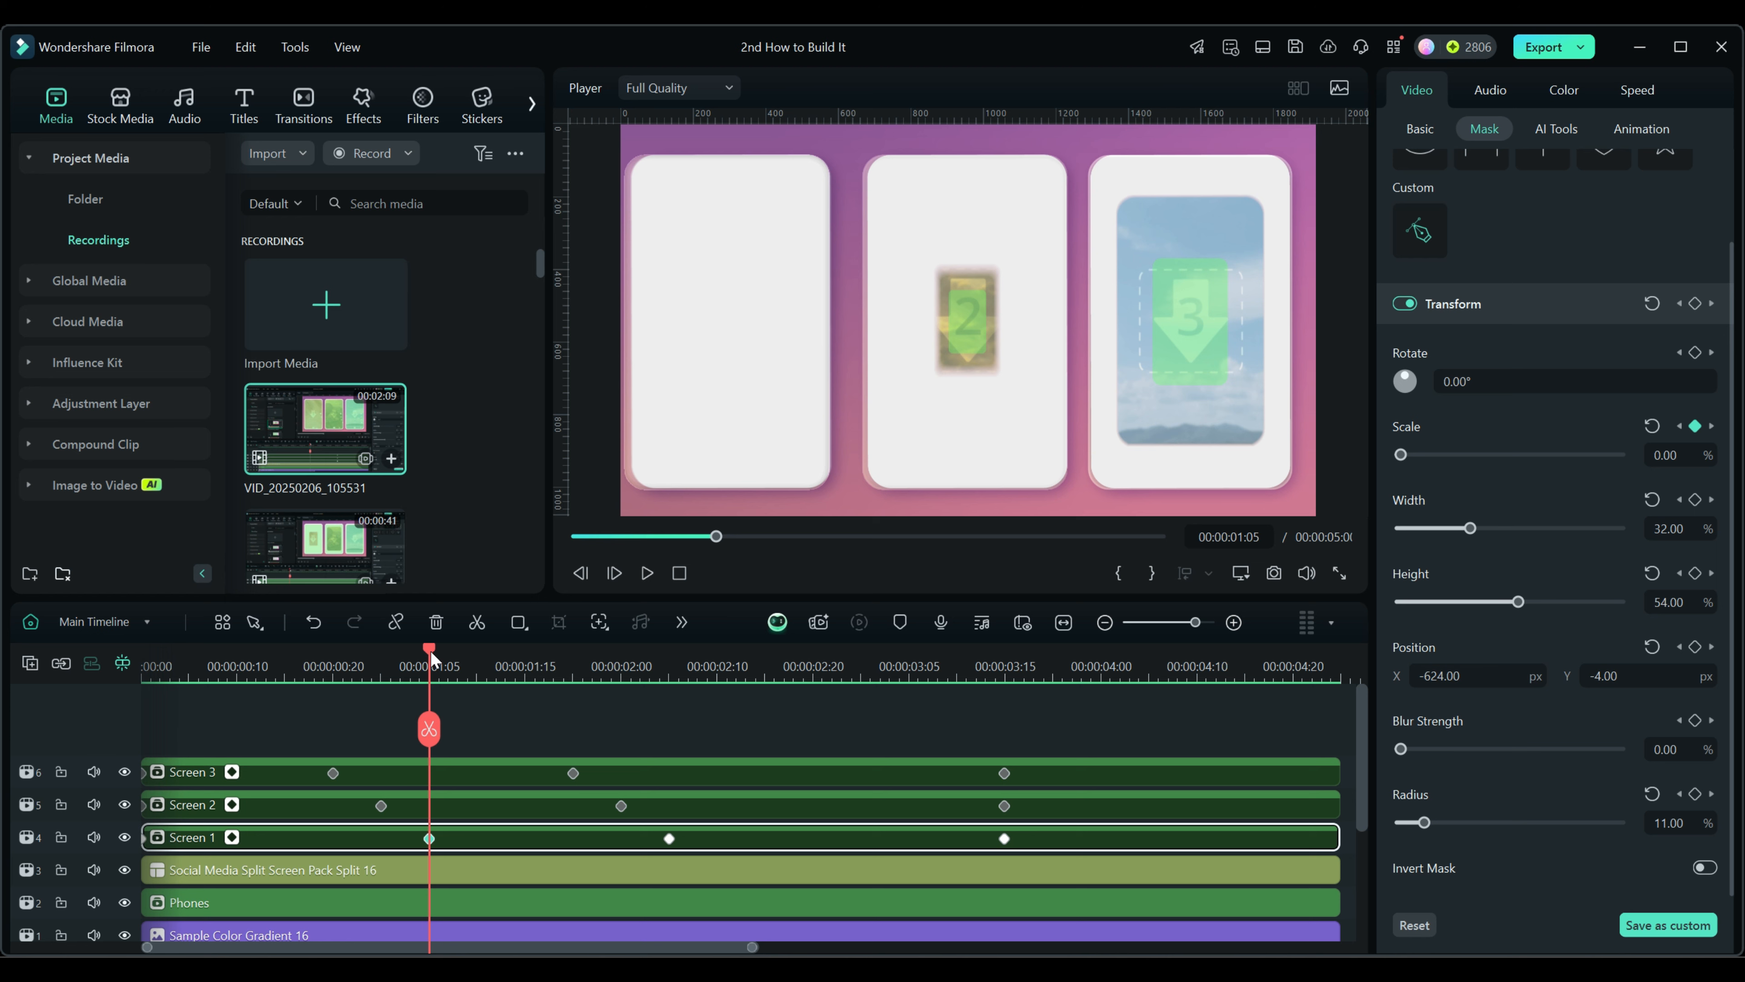
pyautogui.moveTo(428, 650); pyautogui.dragTo(382, 648)
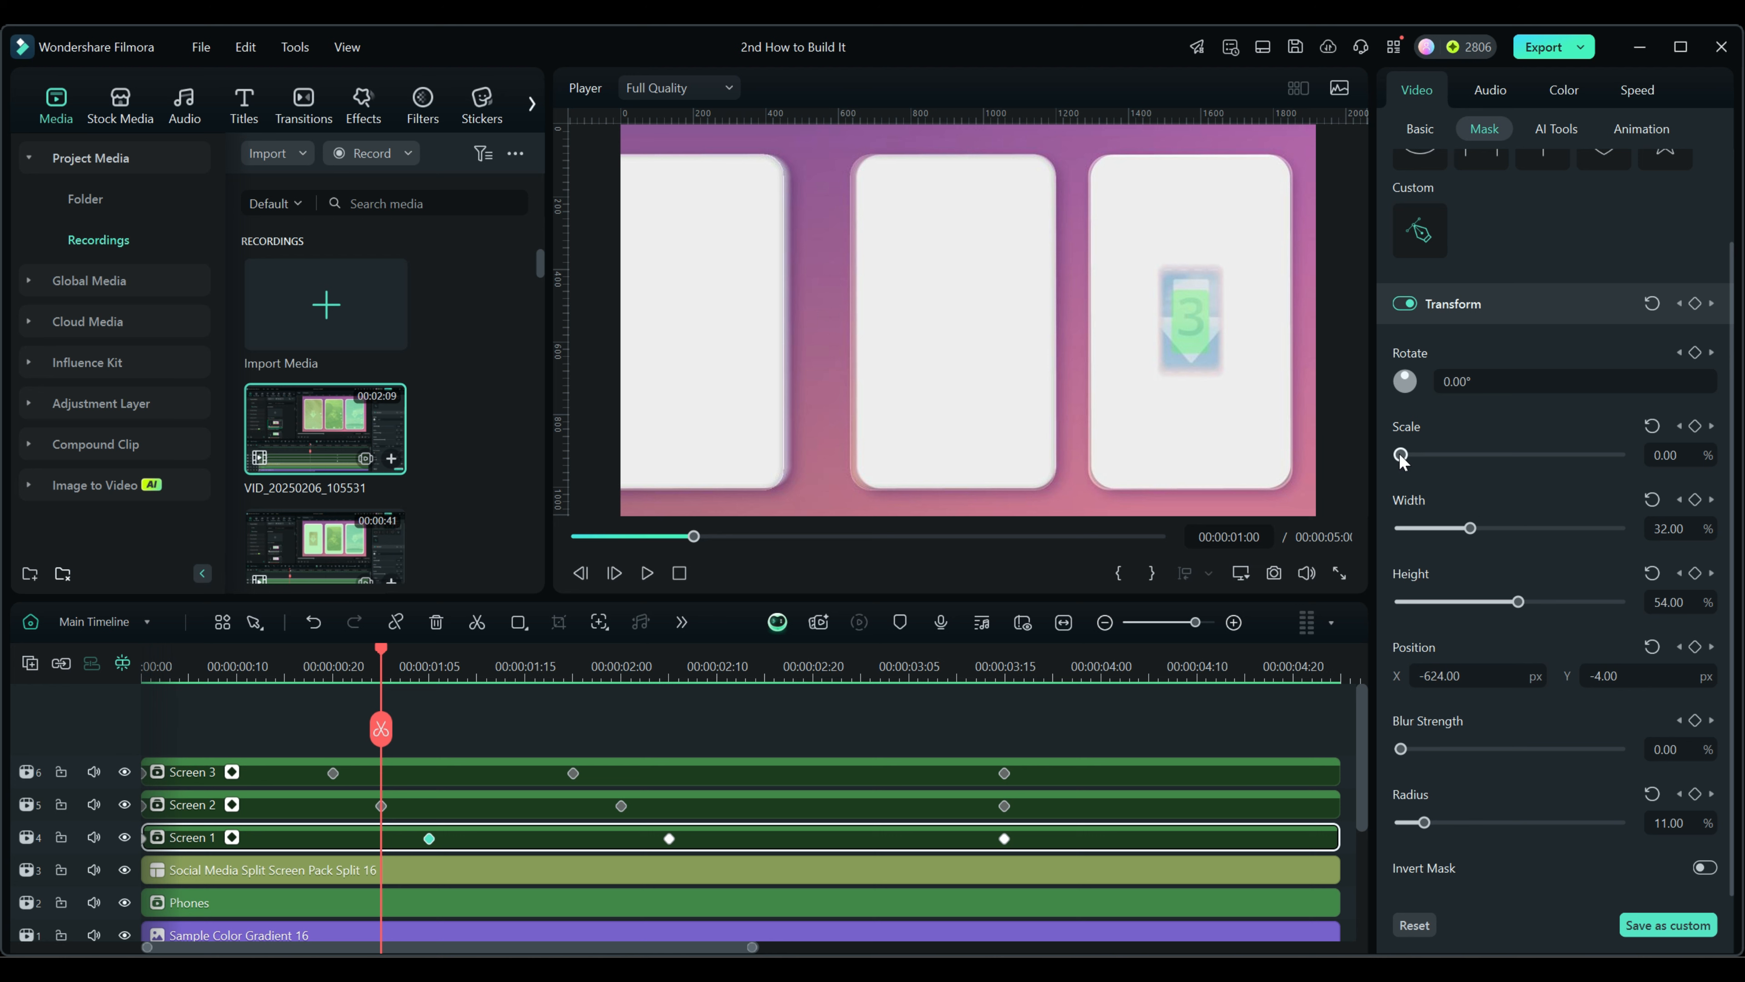
pyautogui.moveTo(1401, 456); pyautogui.dragTo(1406, 459)
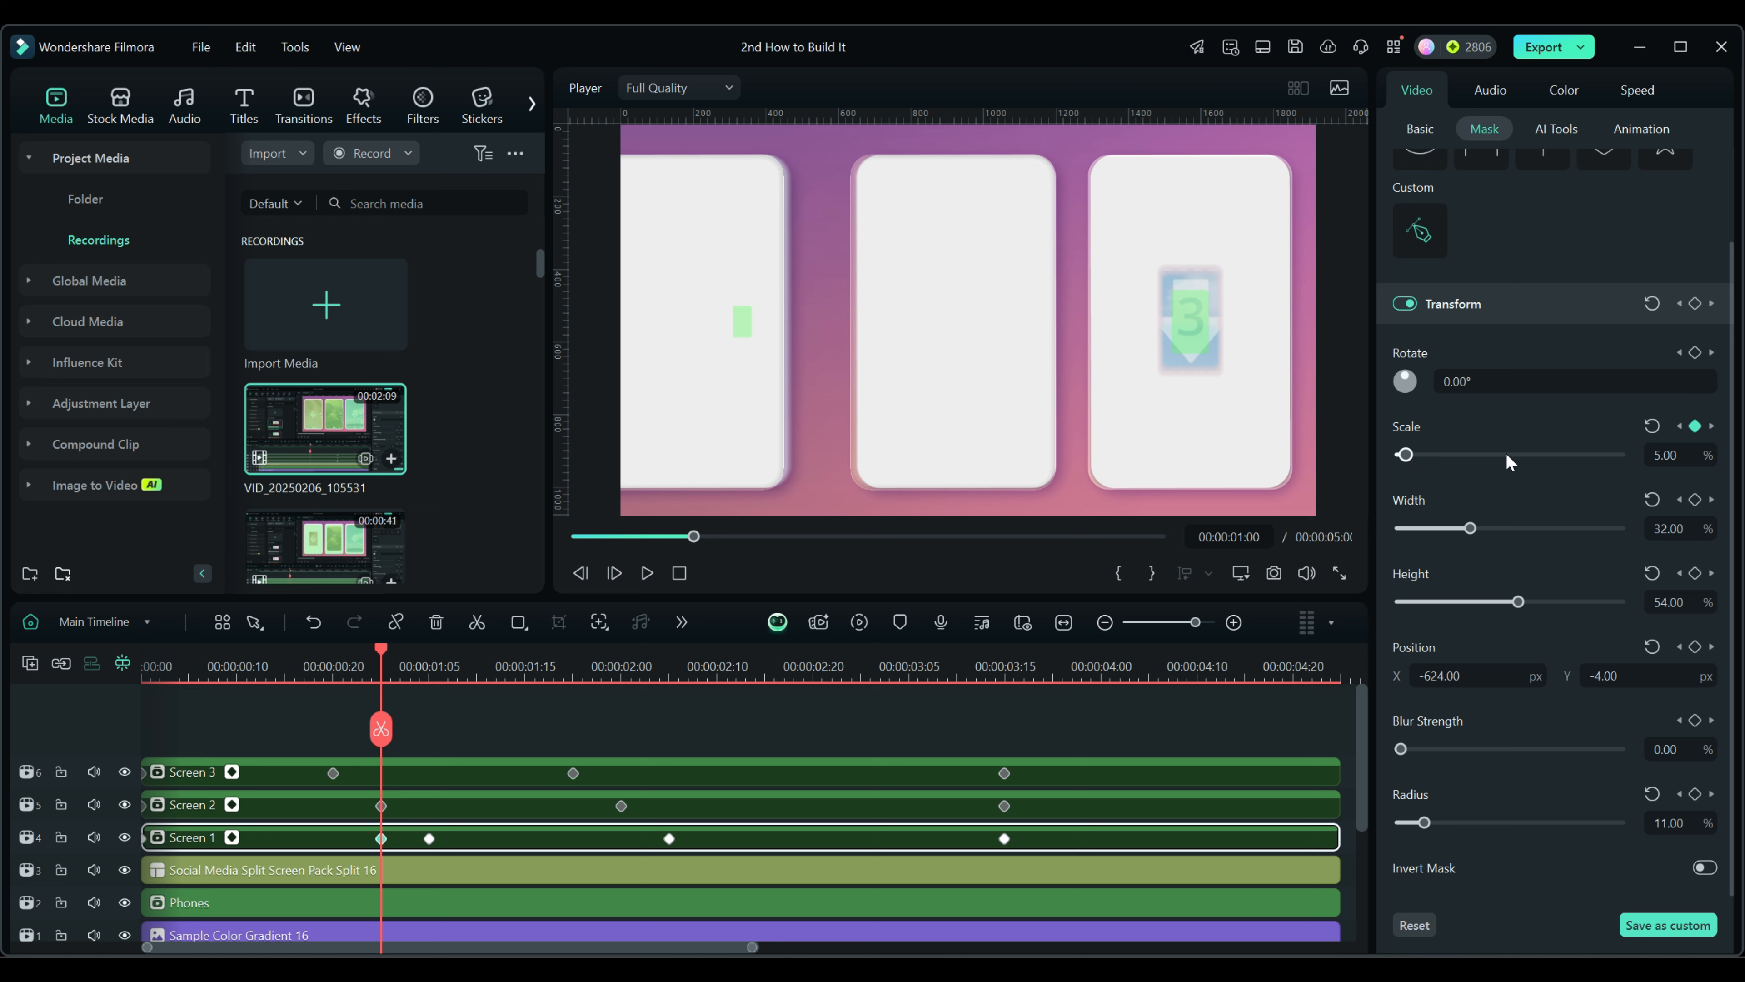
pyautogui.moveTo(1404, 455); pyautogui.dragTo(1393, 456)
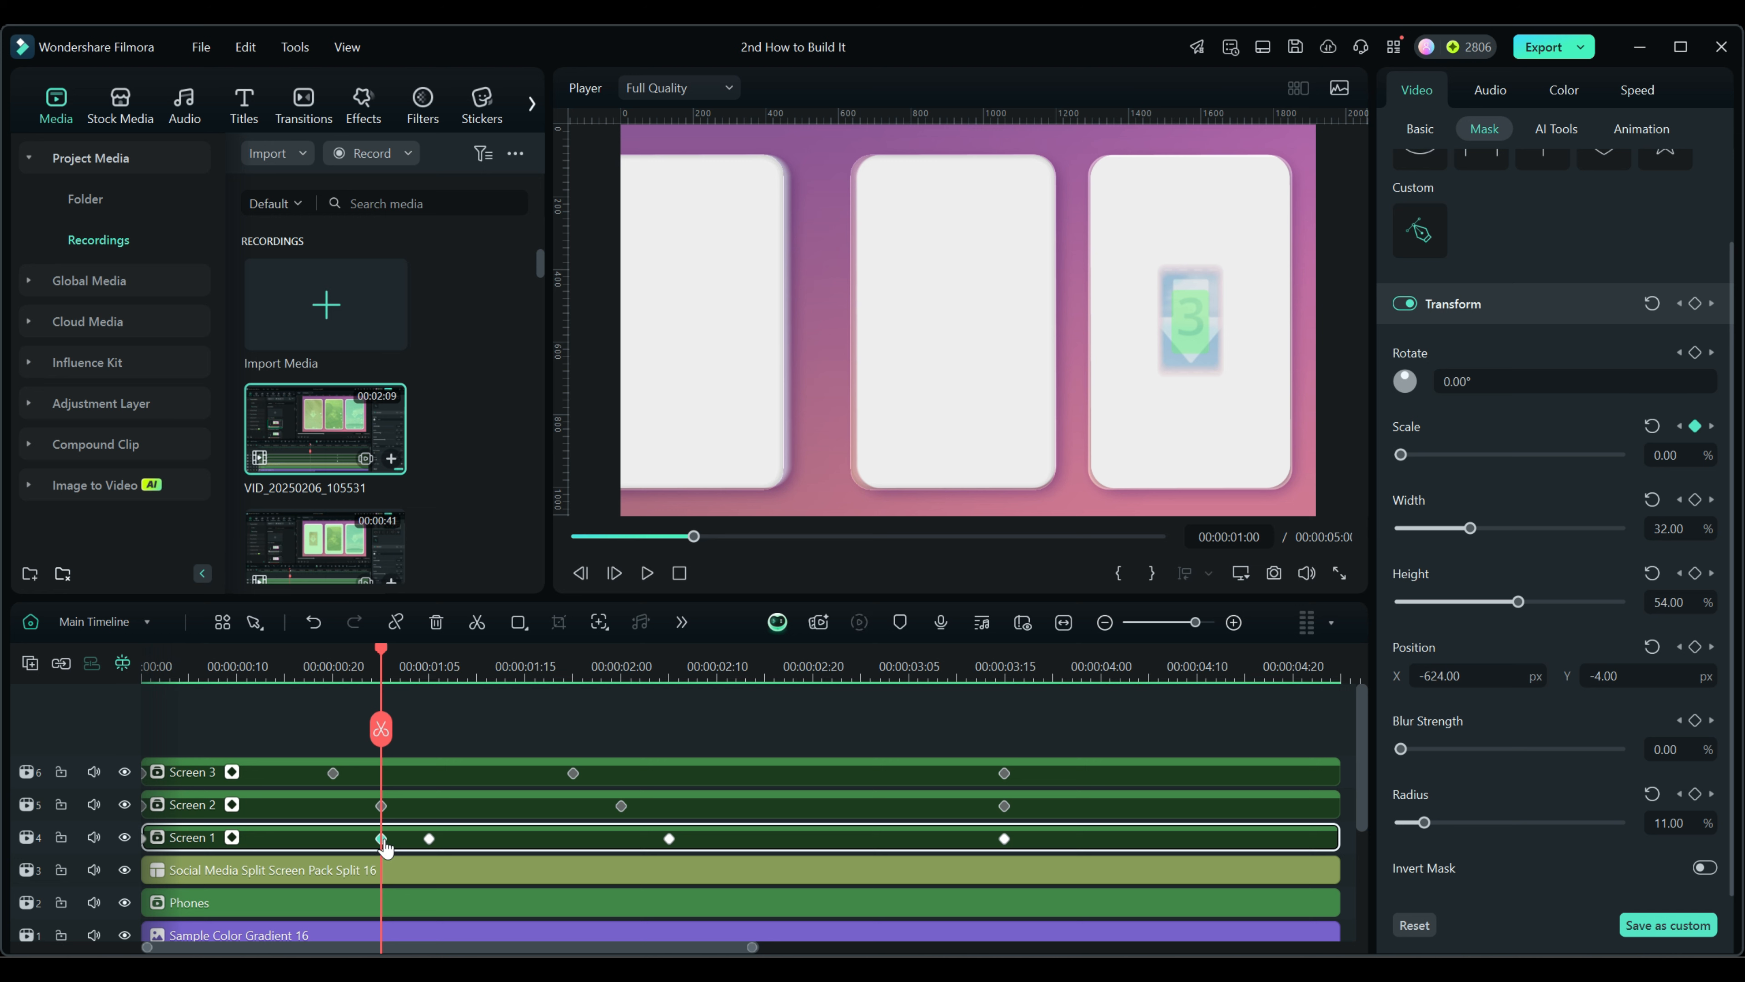
pyautogui.hotkey('ctrl', 'z')
pyautogui.hotkey('ctrl', 'y')
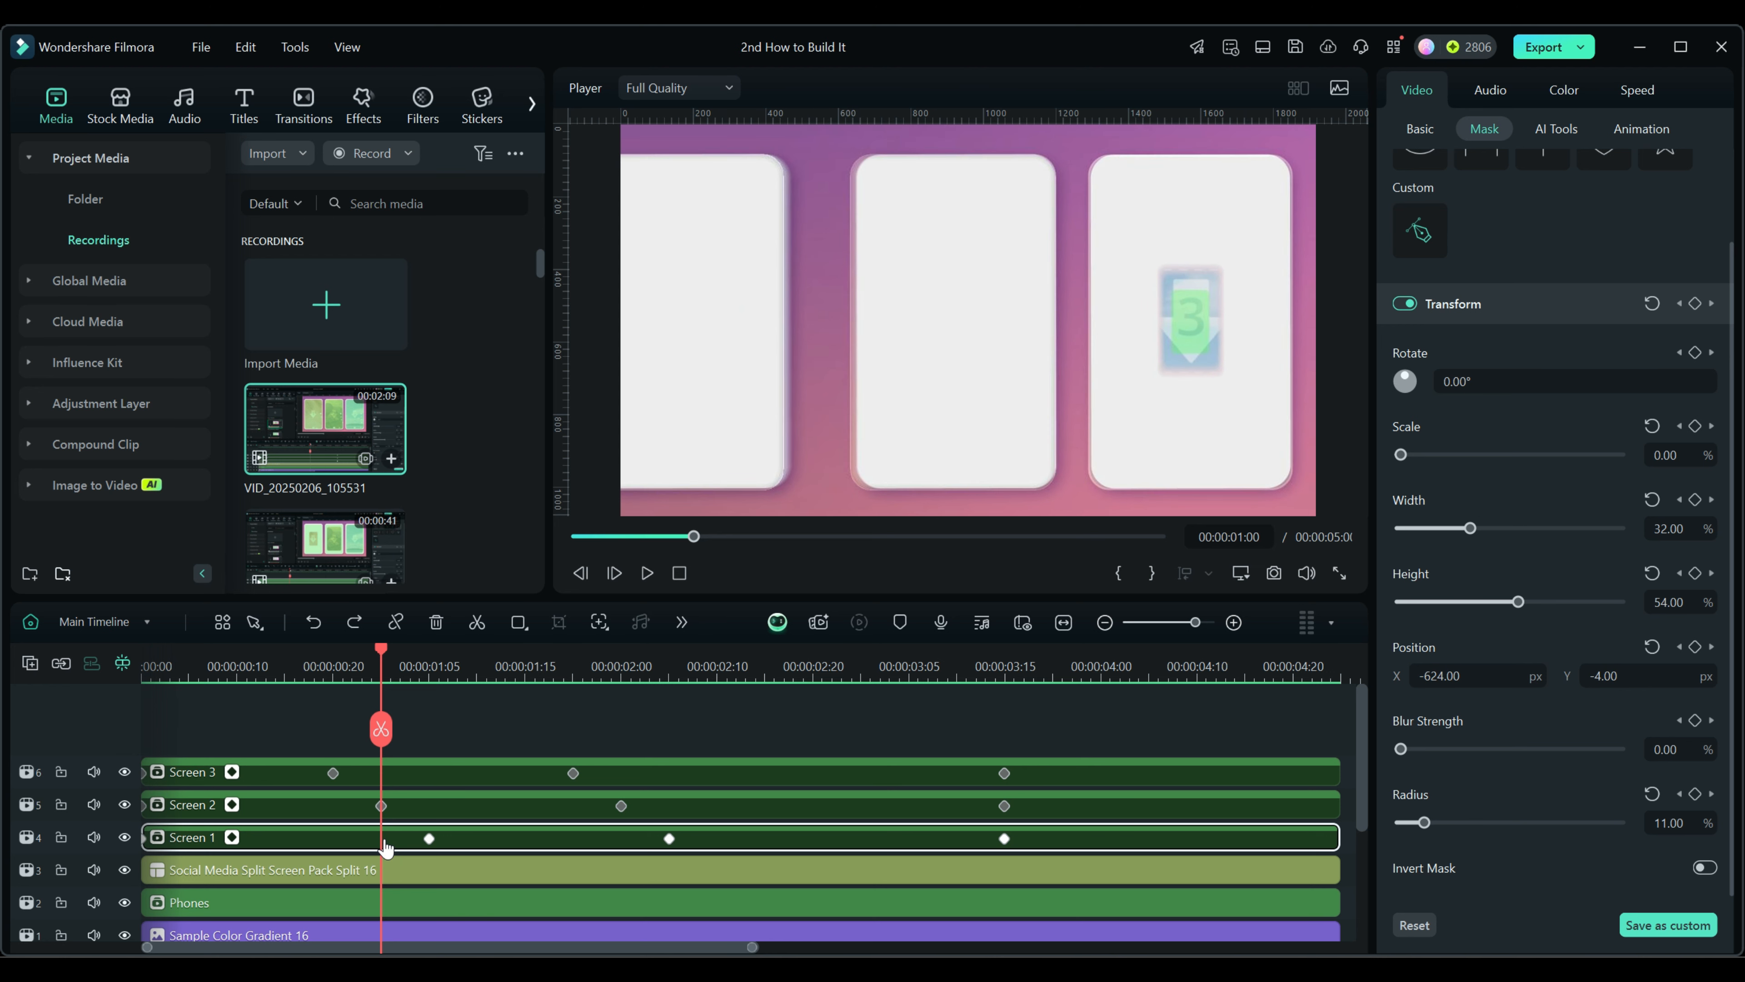
# Match Screen 3's mask scale to the template's third screen: 17% at 00:00:01:00, 37% at 00:00:01:04 and 49% at 00:00:01:12
pyautogui.click(389, 776)
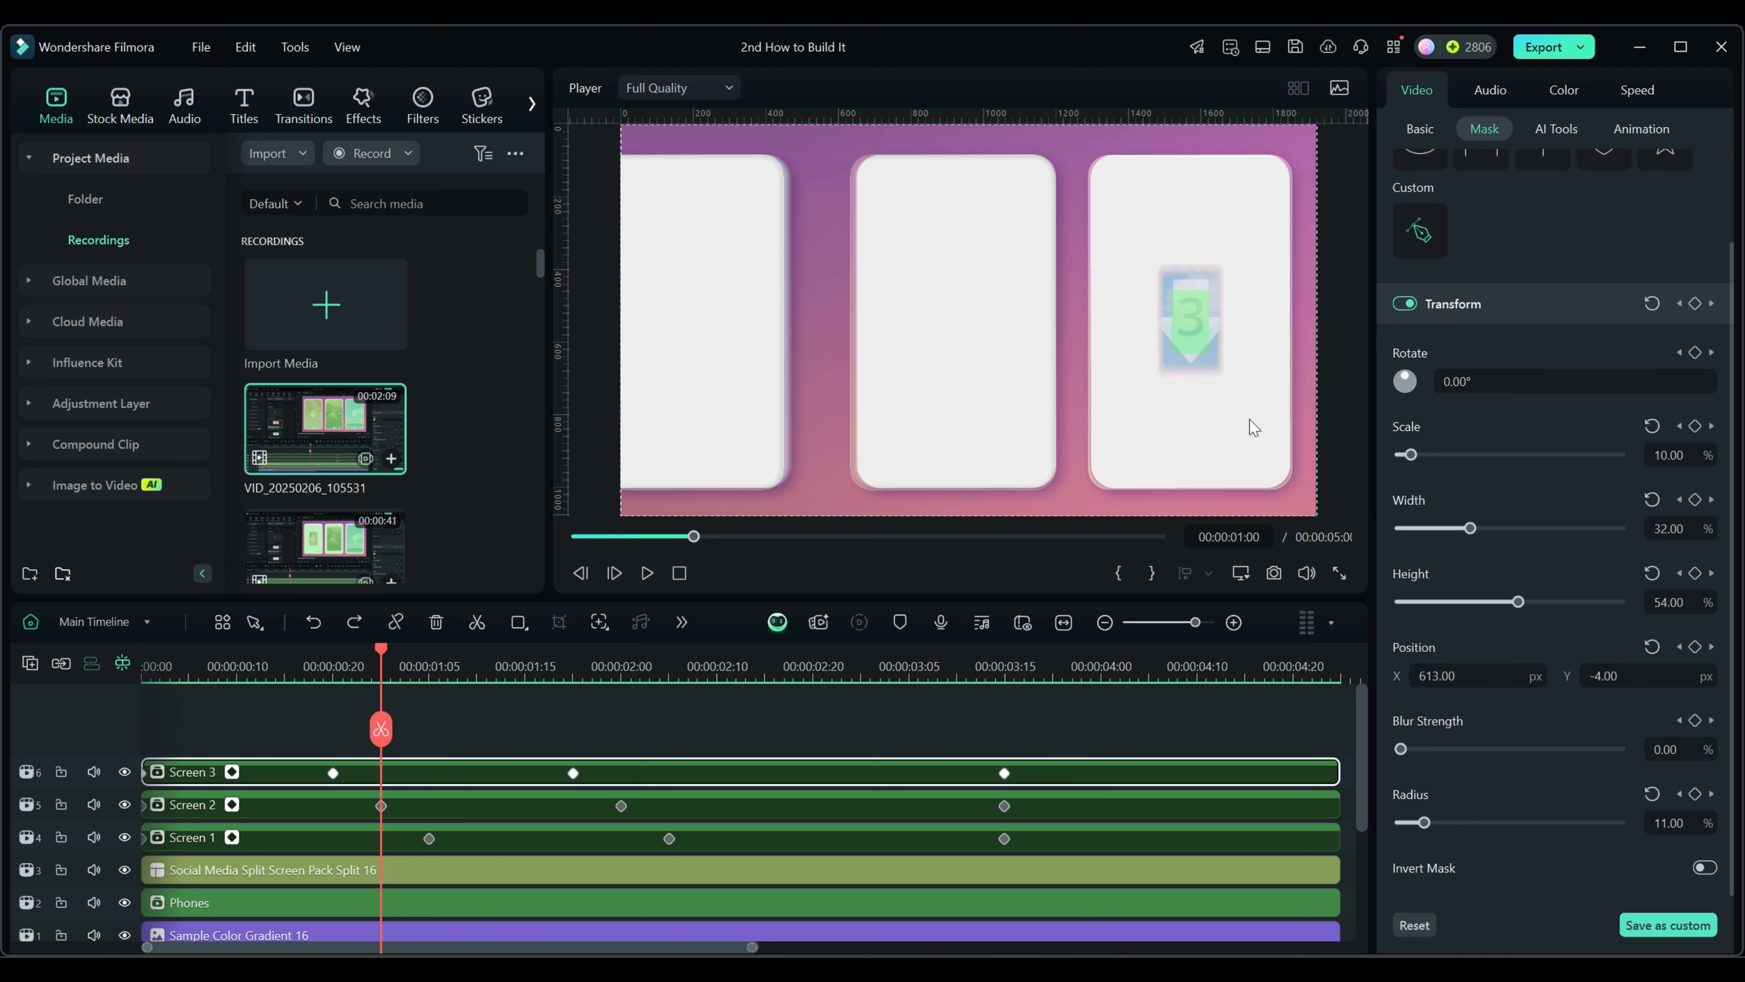
pyautogui.moveTo(1409, 455); pyautogui.dragTo(1420, 459)
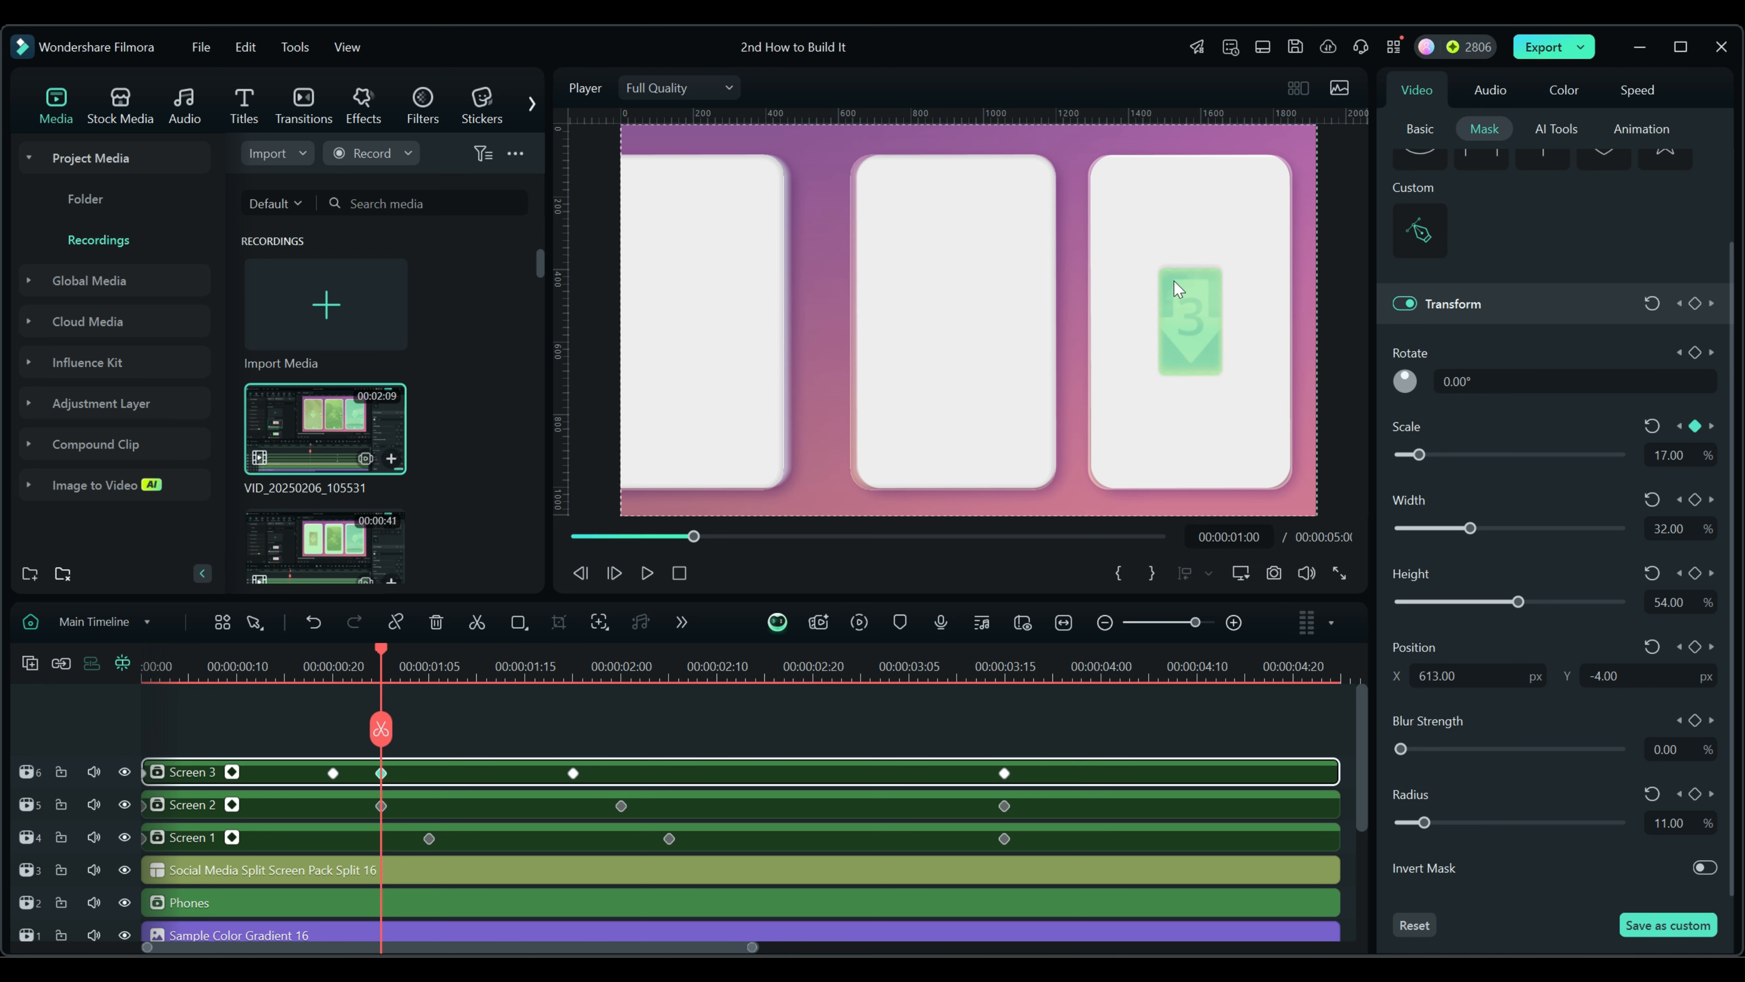
pyautogui.moveTo(383, 646); pyautogui.dragTo(416, 653)
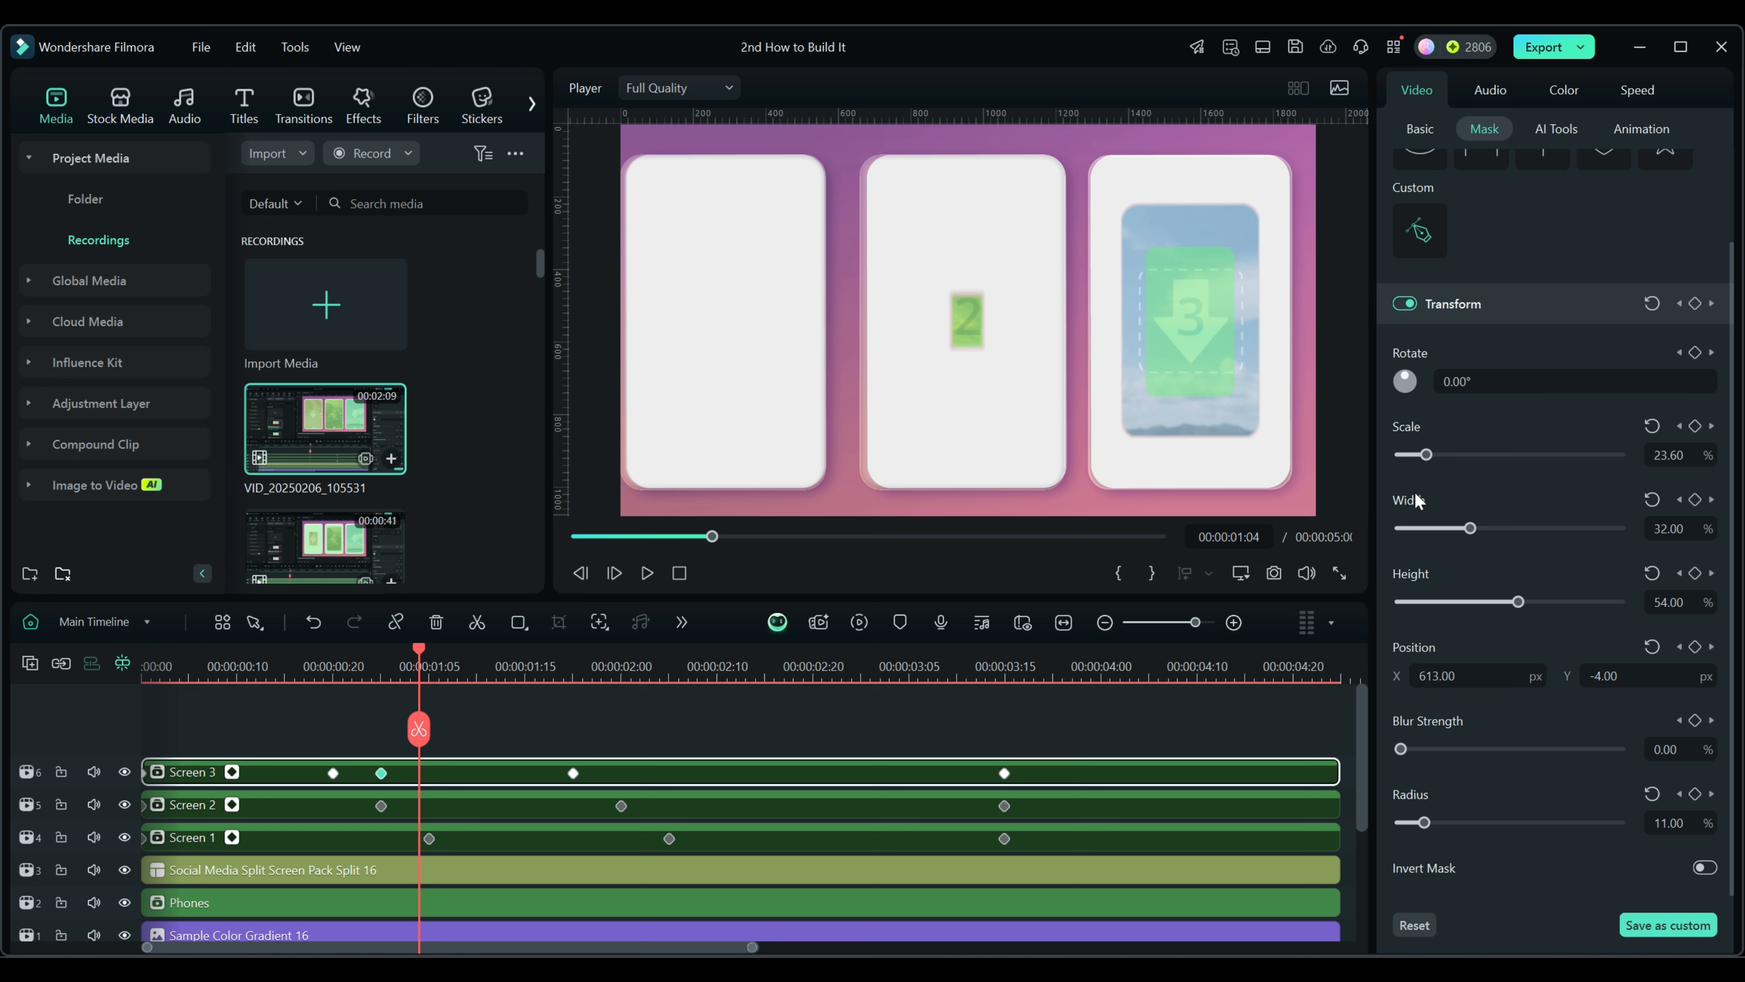
pyautogui.moveTo(1428, 456); pyautogui.dragTo(1441, 459)
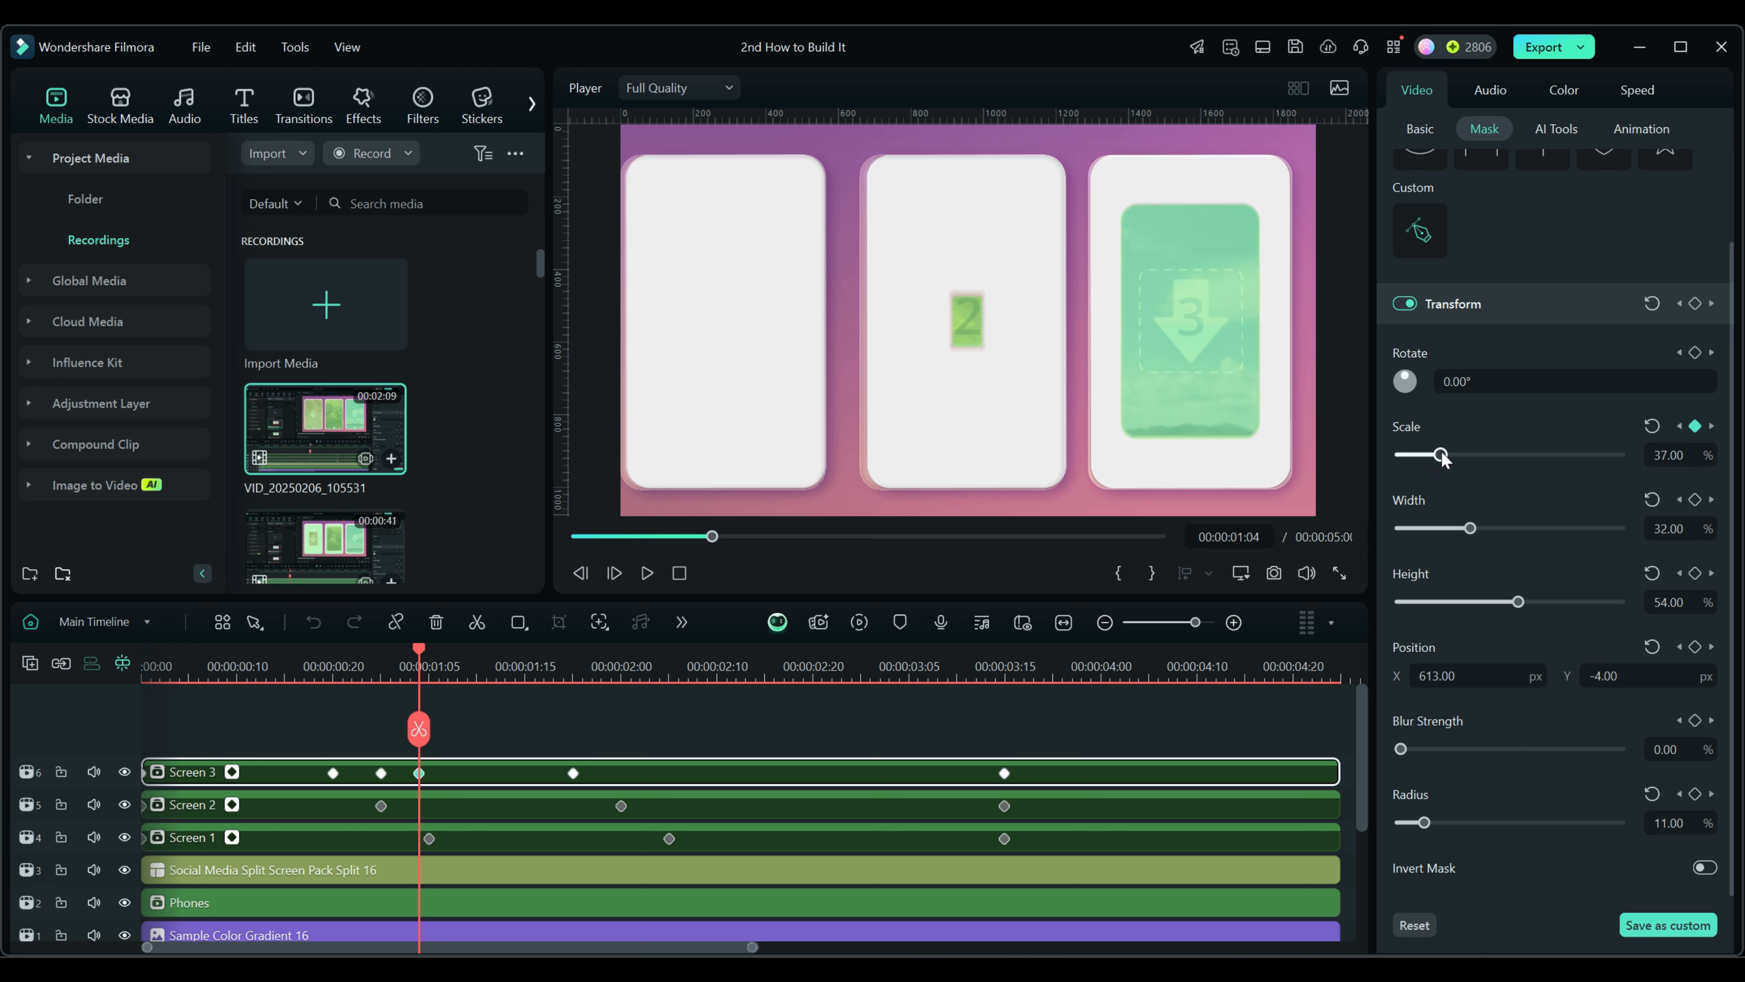
pyautogui.moveTo(419, 647); pyautogui.dragTo(497, 659)
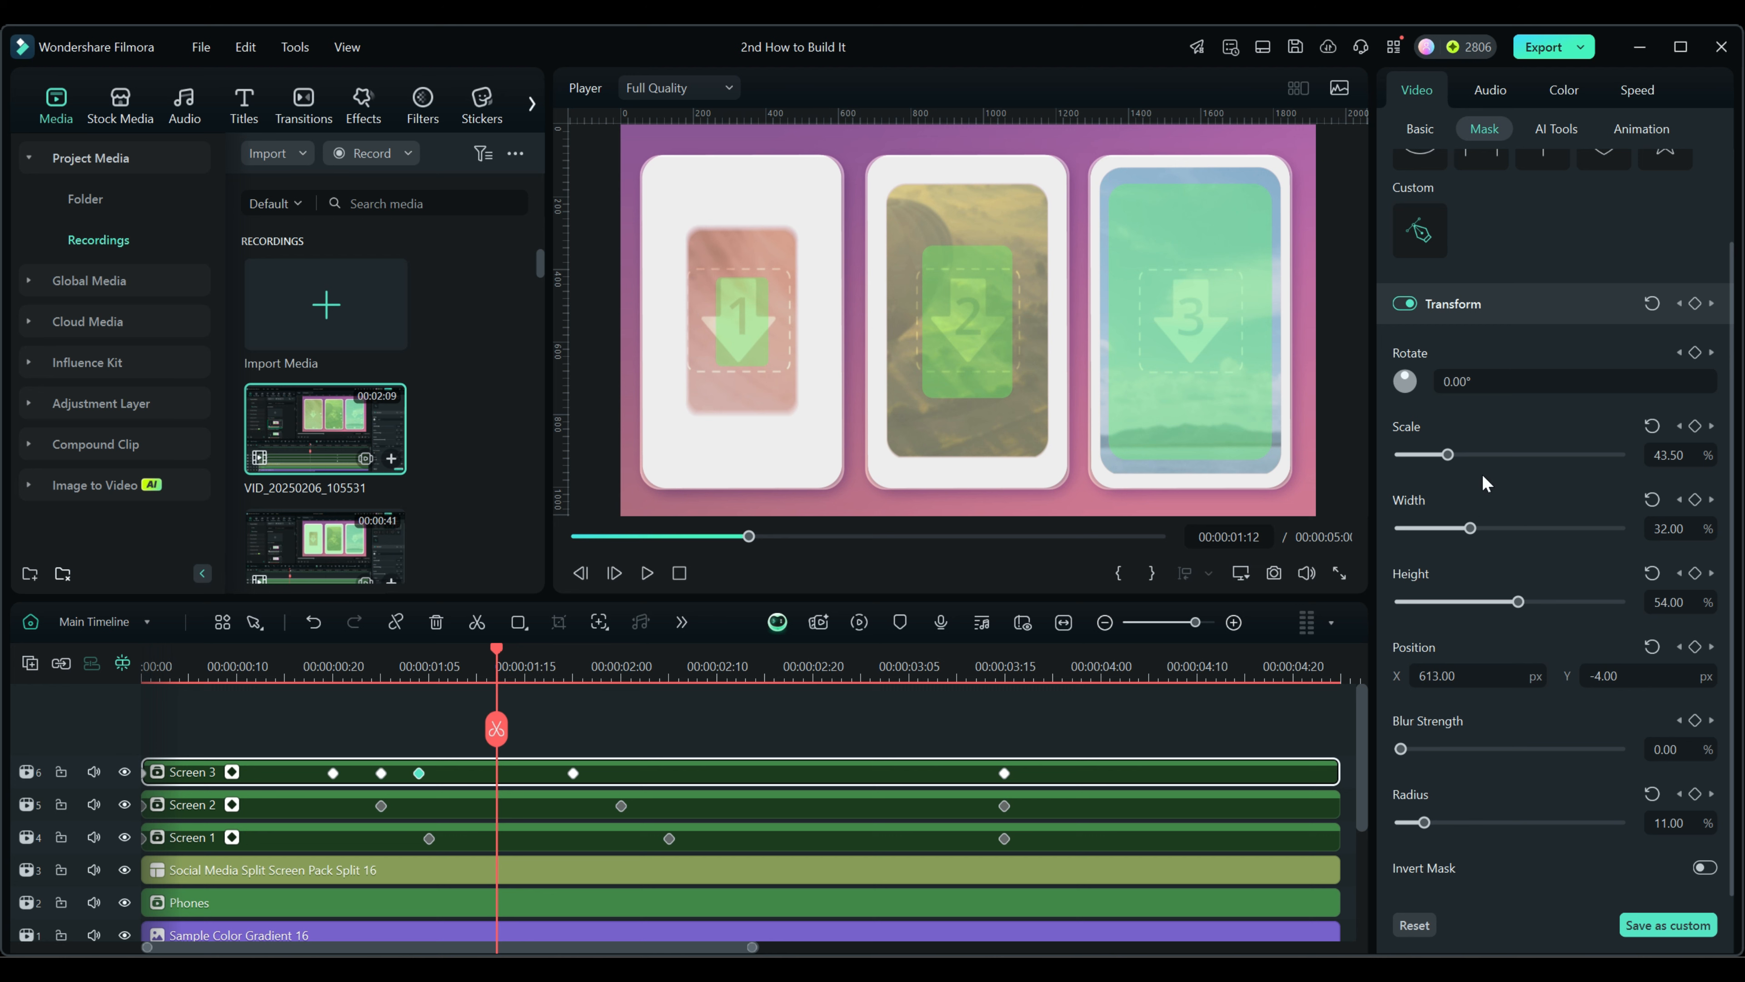
pyautogui.moveTo(1448, 457); pyautogui.dragTo(1455, 460)
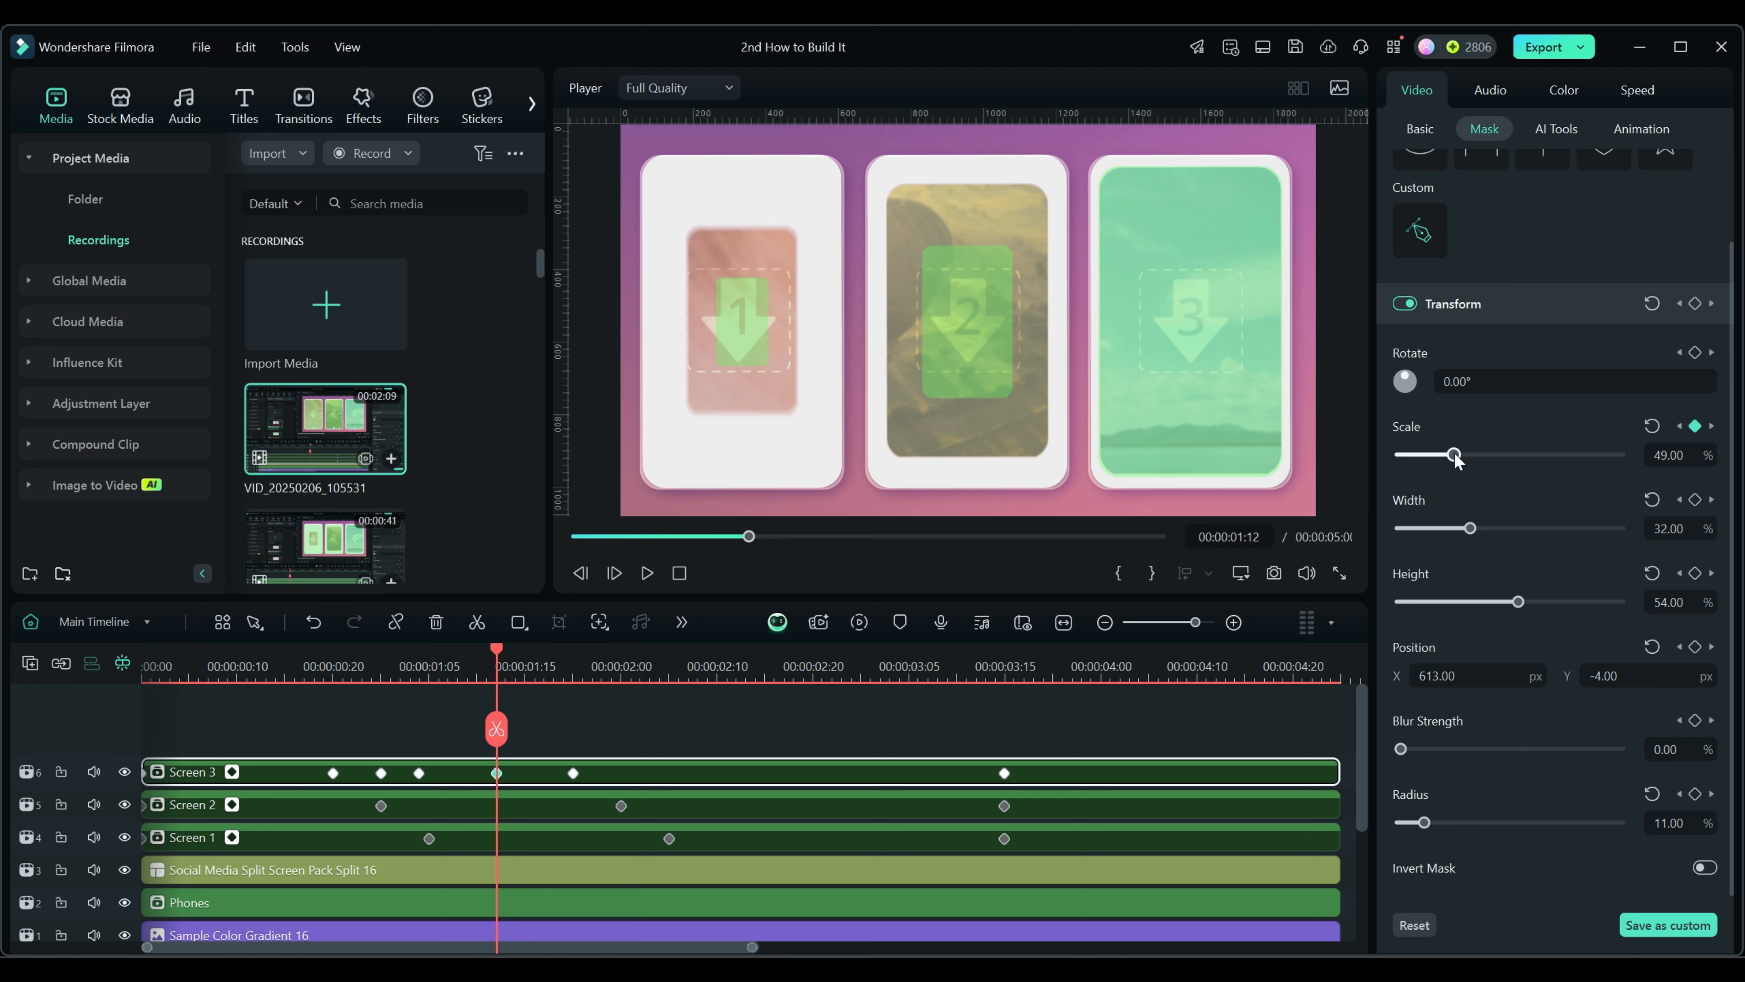
# Keyframe Screen 2's mask scale to match the template's second screen at 00:00:01:05, 00:00:01:10 and 00:00:01:17, using 49% at the last one
pyautogui.moveTo(496, 647); pyautogui.dragTo(430, 677)
pyautogui.click(471, 800)
pyautogui.moveTo(1401, 455); pyautogui.dragTo(1454, 455)
pyautogui.click(461, 652)
pyautogui.click(479, 653)
pyautogui.click(507, 653)
pyautogui.click(548, 653)
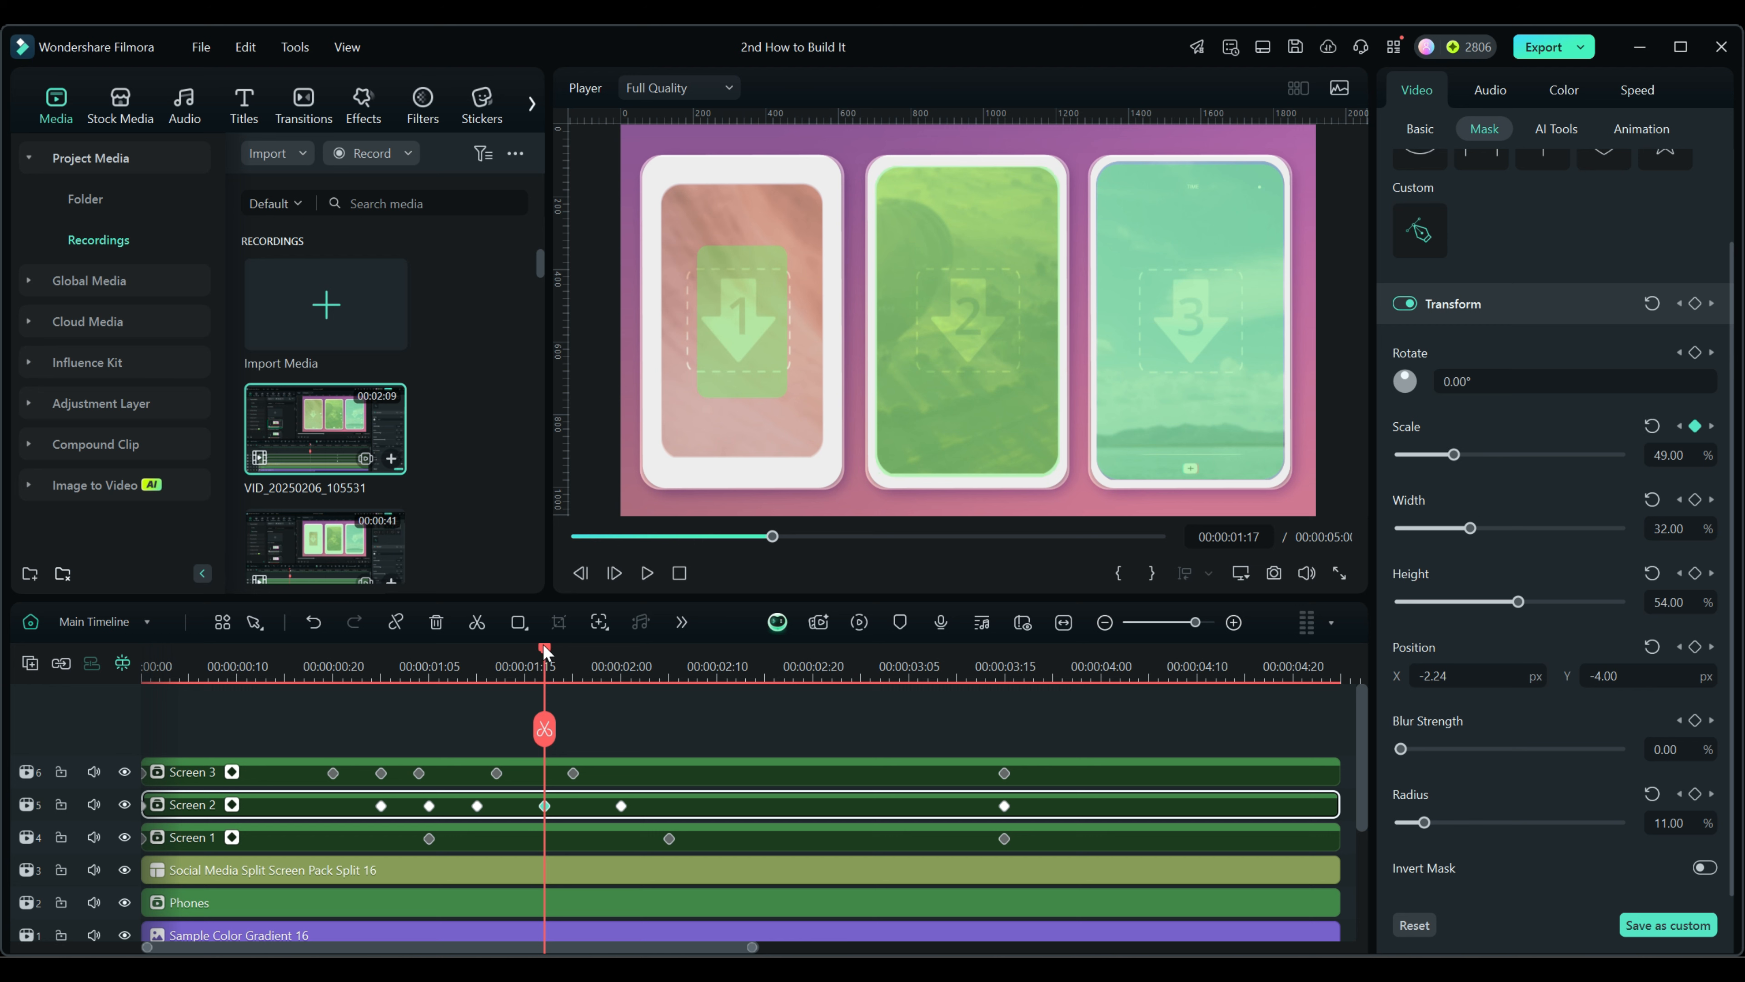
pyautogui.click(592, 654)
pyautogui.click(612, 664)
# Keyframe Screen 1's mask scale to match the template's first screen at 00:00:01:11, 00:00:01:17 and 00:00:02:00, using 50% at the last one
pyautogui.moveTo(612, 663); pyautogui.dragTo(484, 652)
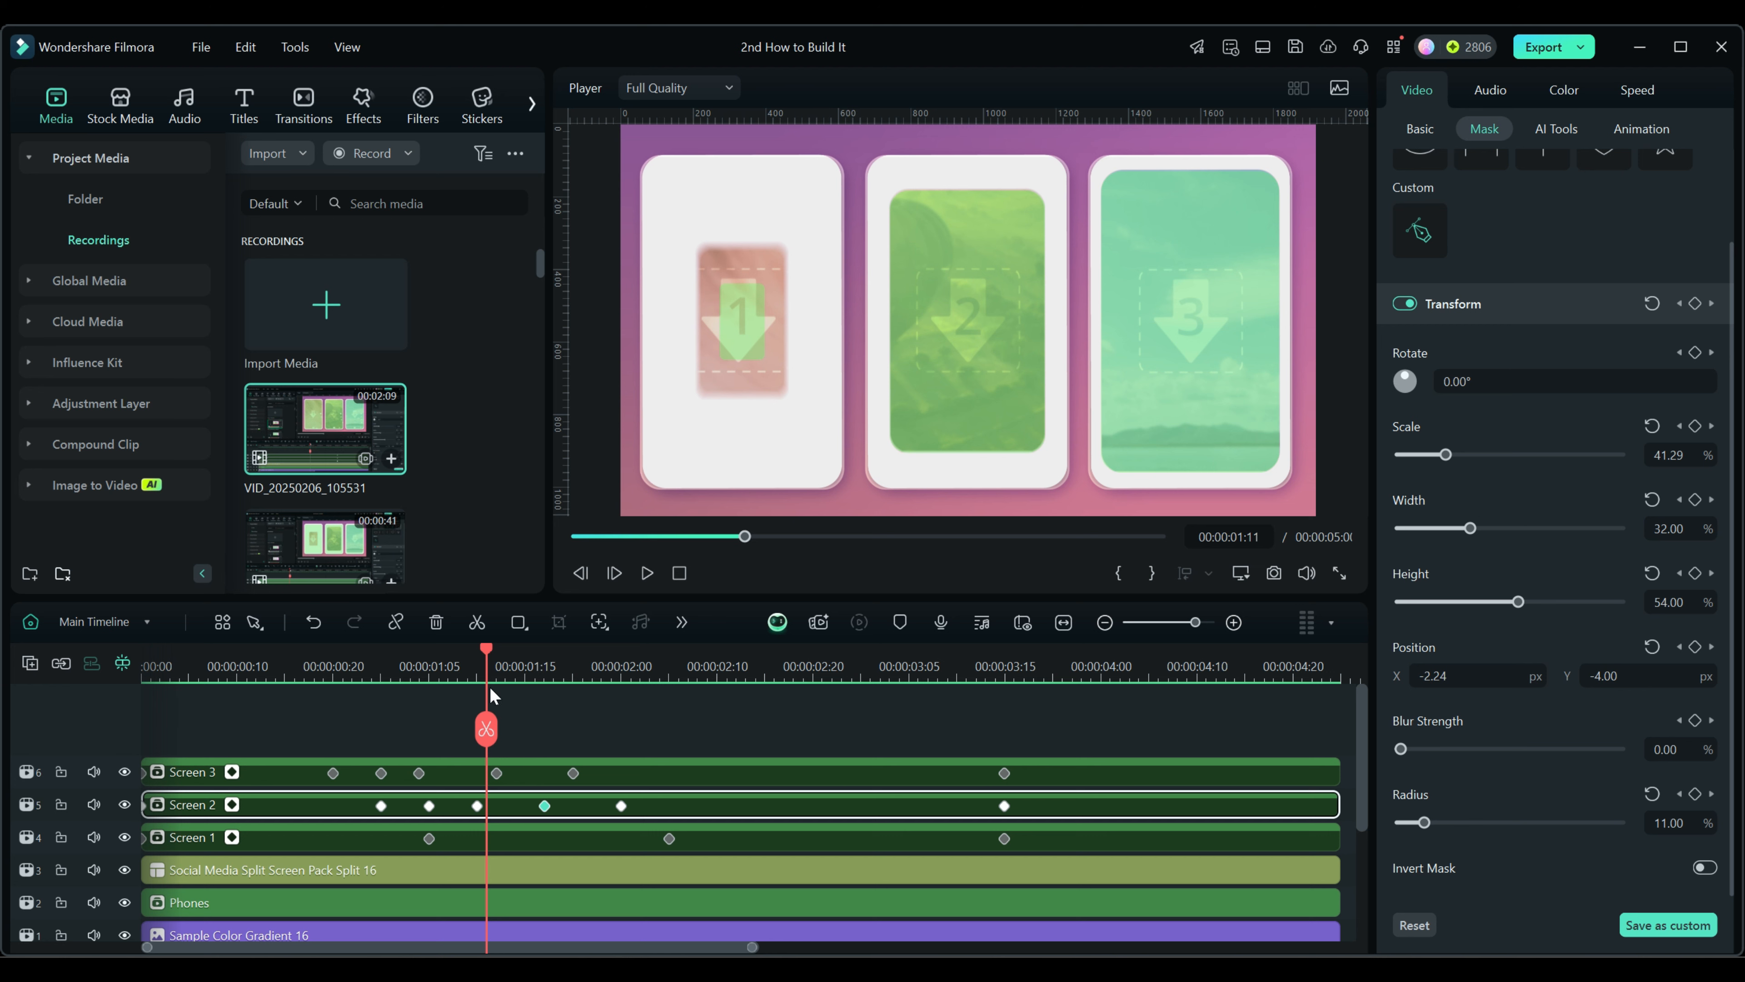
pyautogui.click(516, 836)
pyautogui.click(430, 838)
pyautogui.click(448, 657)
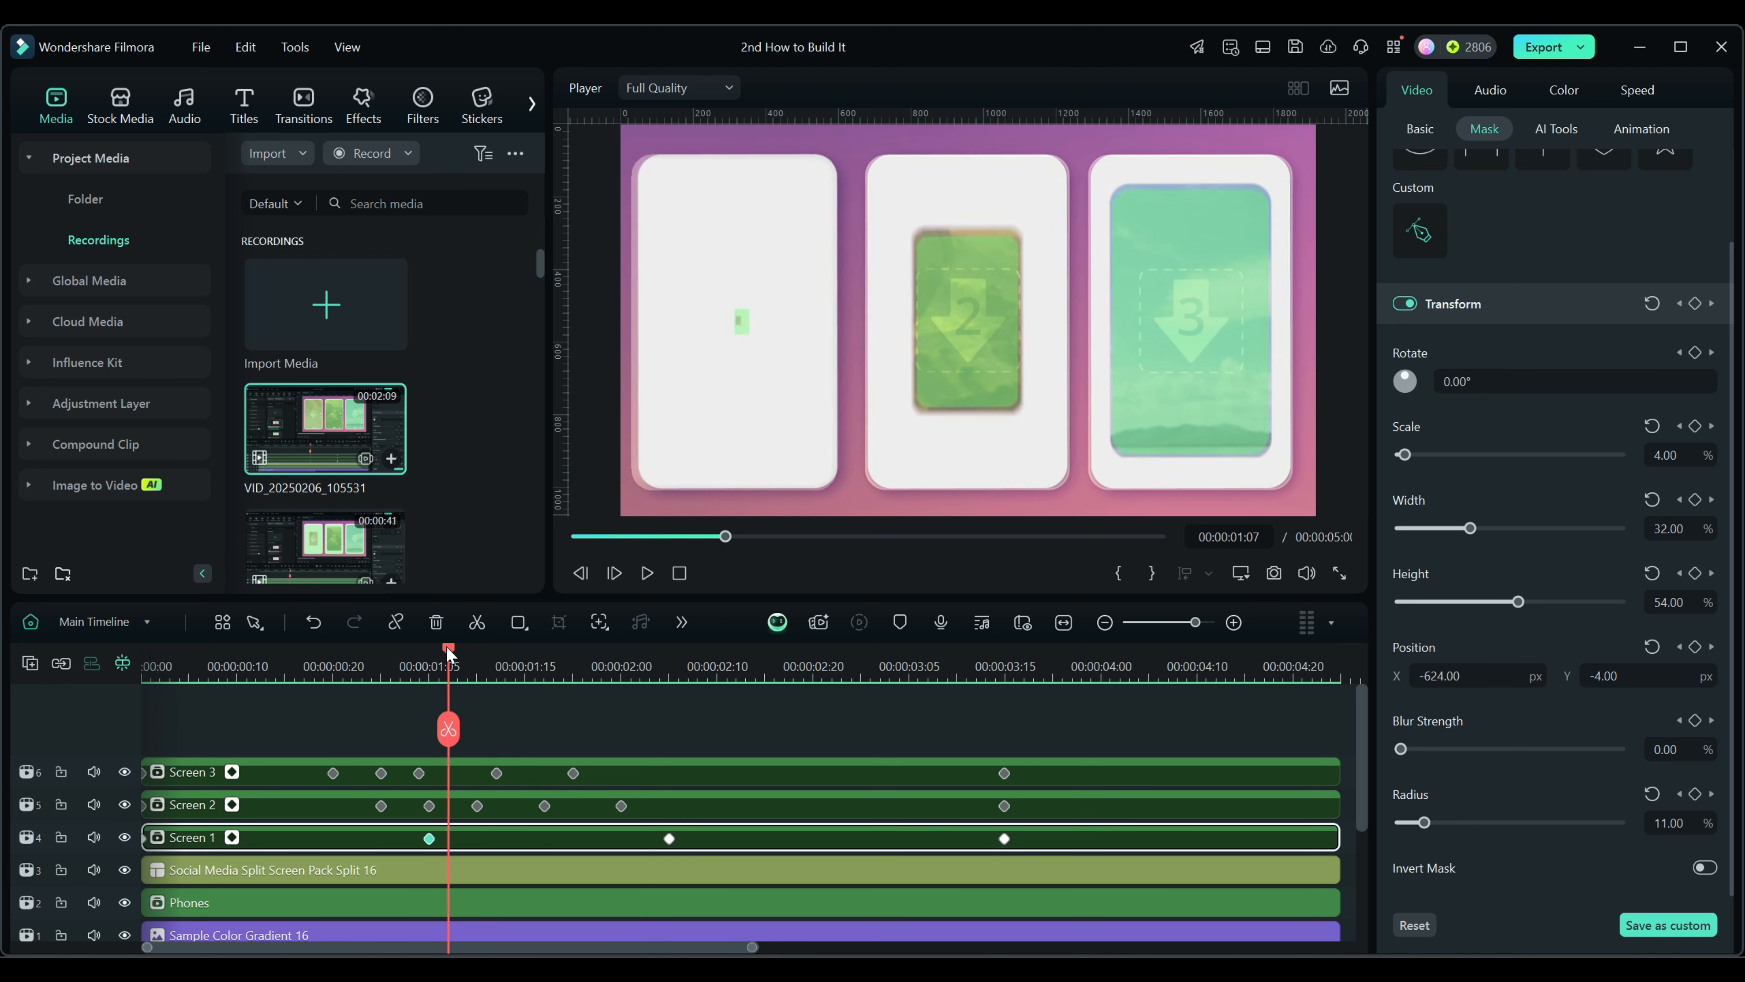
pyautogui.moveTo(448, 657); pyautogui.dragTo(487, 656)
pyautogui.moveTo(1404, 454); pyautogui.dragTo(1455, 455)
pyautogui.press('Right')
pyautogui.press('Right')
pyautogui.press('Right')
pyautogui.press('Right')
pyautogui.press('Right')
pyautogui.press('Right')
pyautogui.moveTo(545, 657); pyautogui.dragTo(621, 656)
pyautogui.moveTo(1445, 454); pyautogui.dragTo(1454, 455)
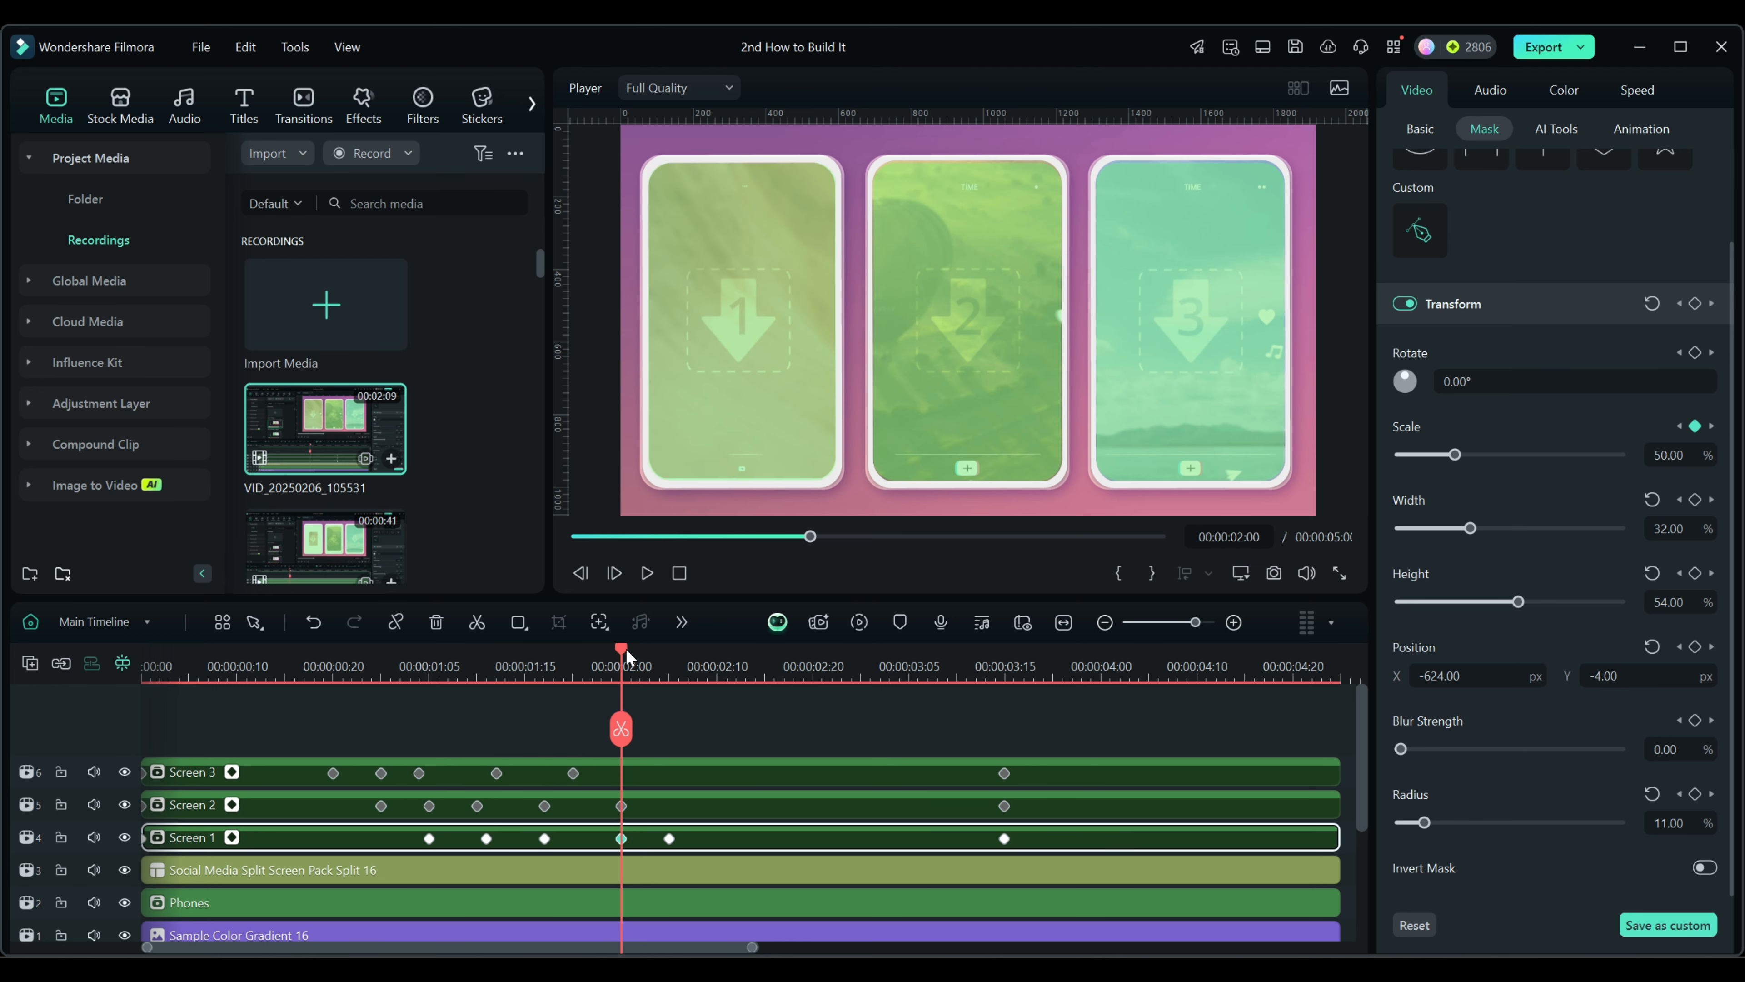
pyautogui.moveTo(627, 656); pyautogui.dragTo(675, 655)
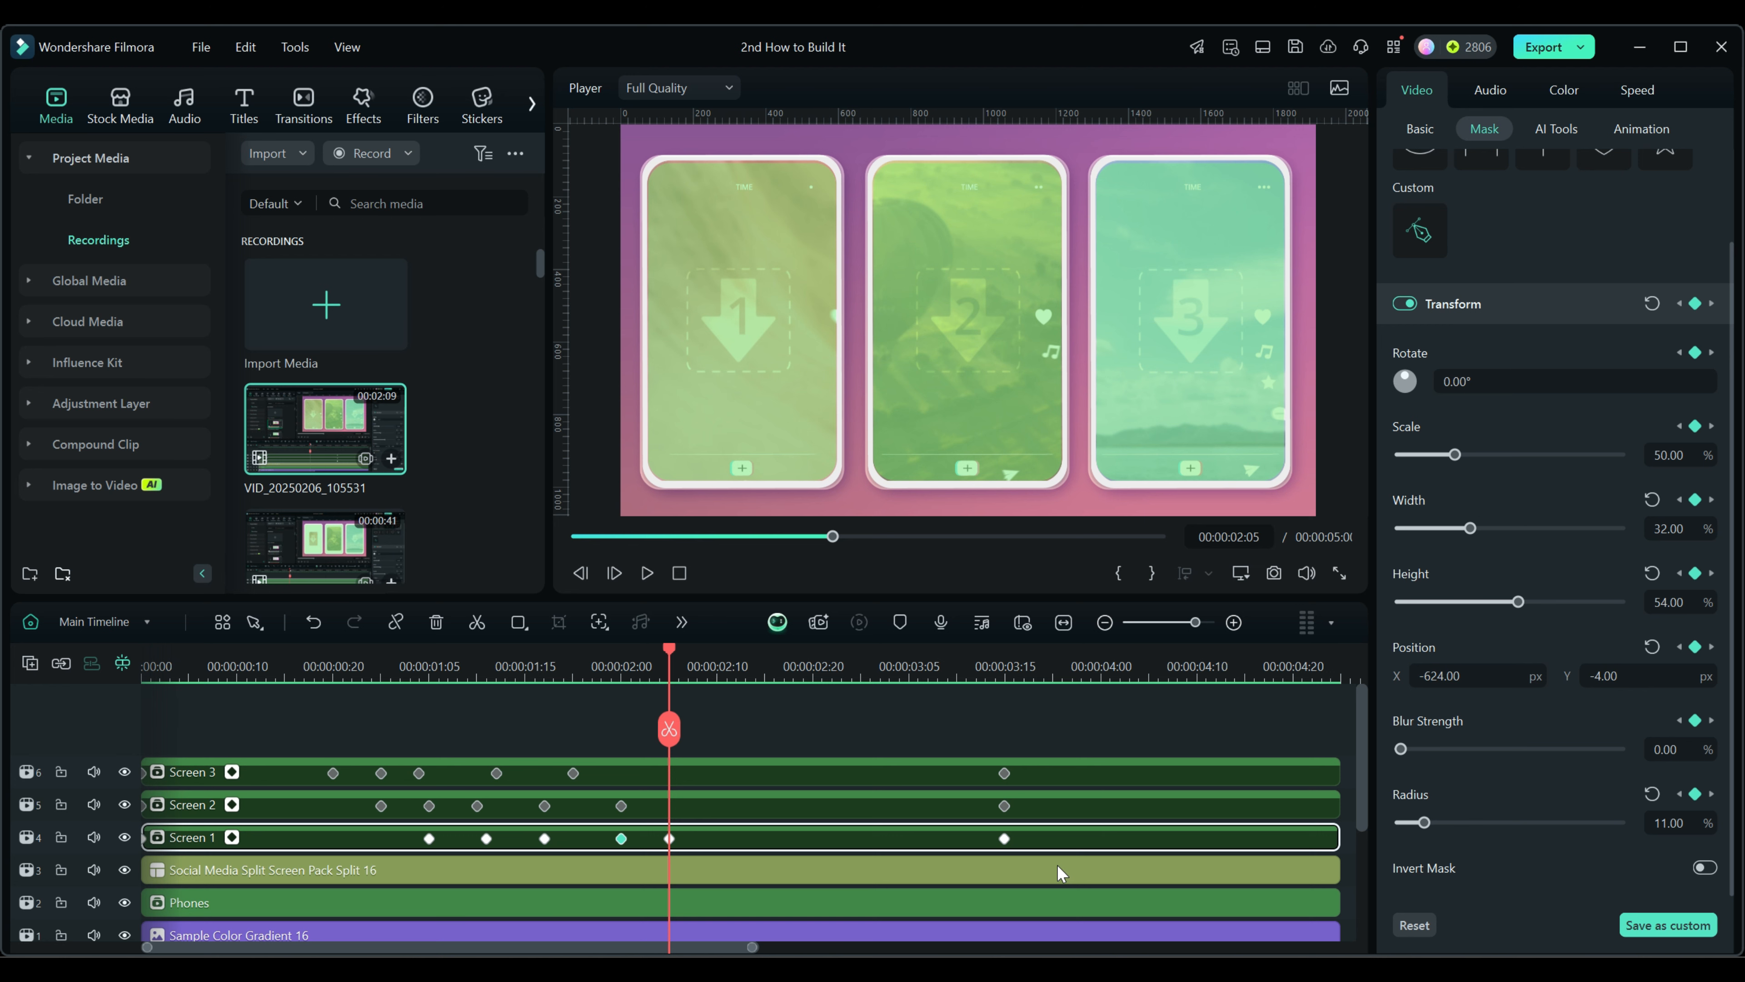
# Combine the Screen 1, Screen 2 and Screen 3 clips into a compound clip named Screens and hide its track
pyautogui.moveTo(1297, 726); pyautogui.dragTo(1109, 853)
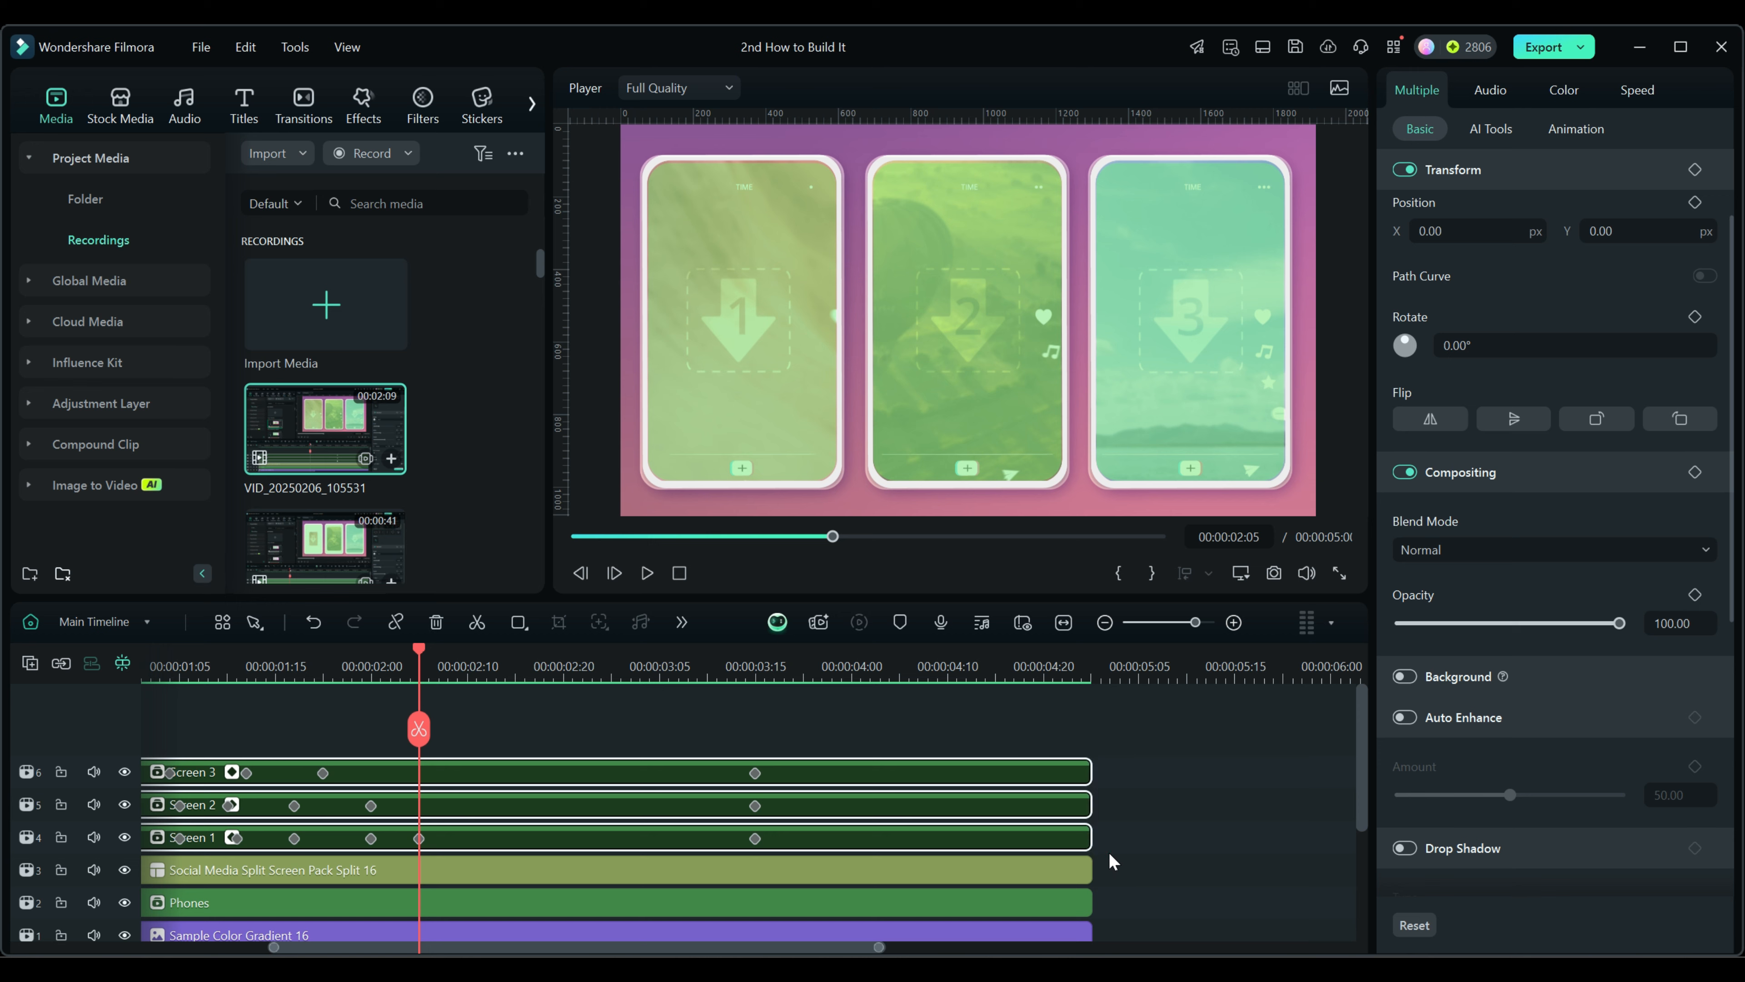
pyautogui.rightClick(1048, 770)
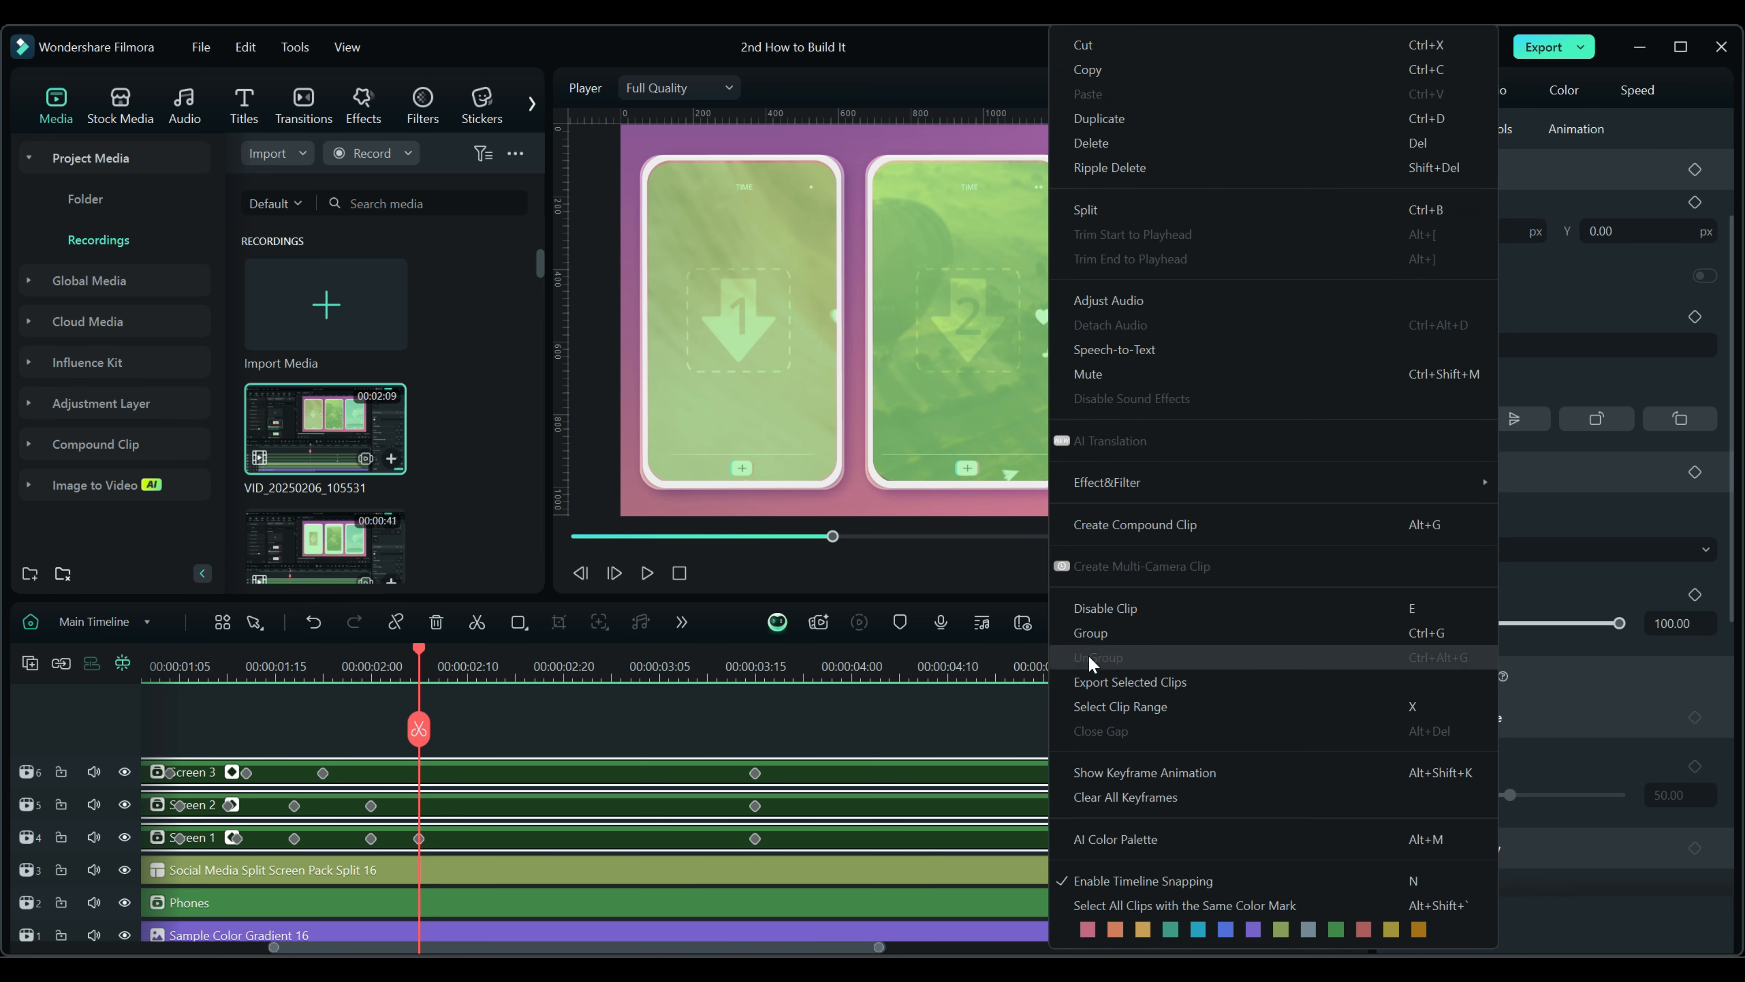
pyautogui.click(1102, 525)
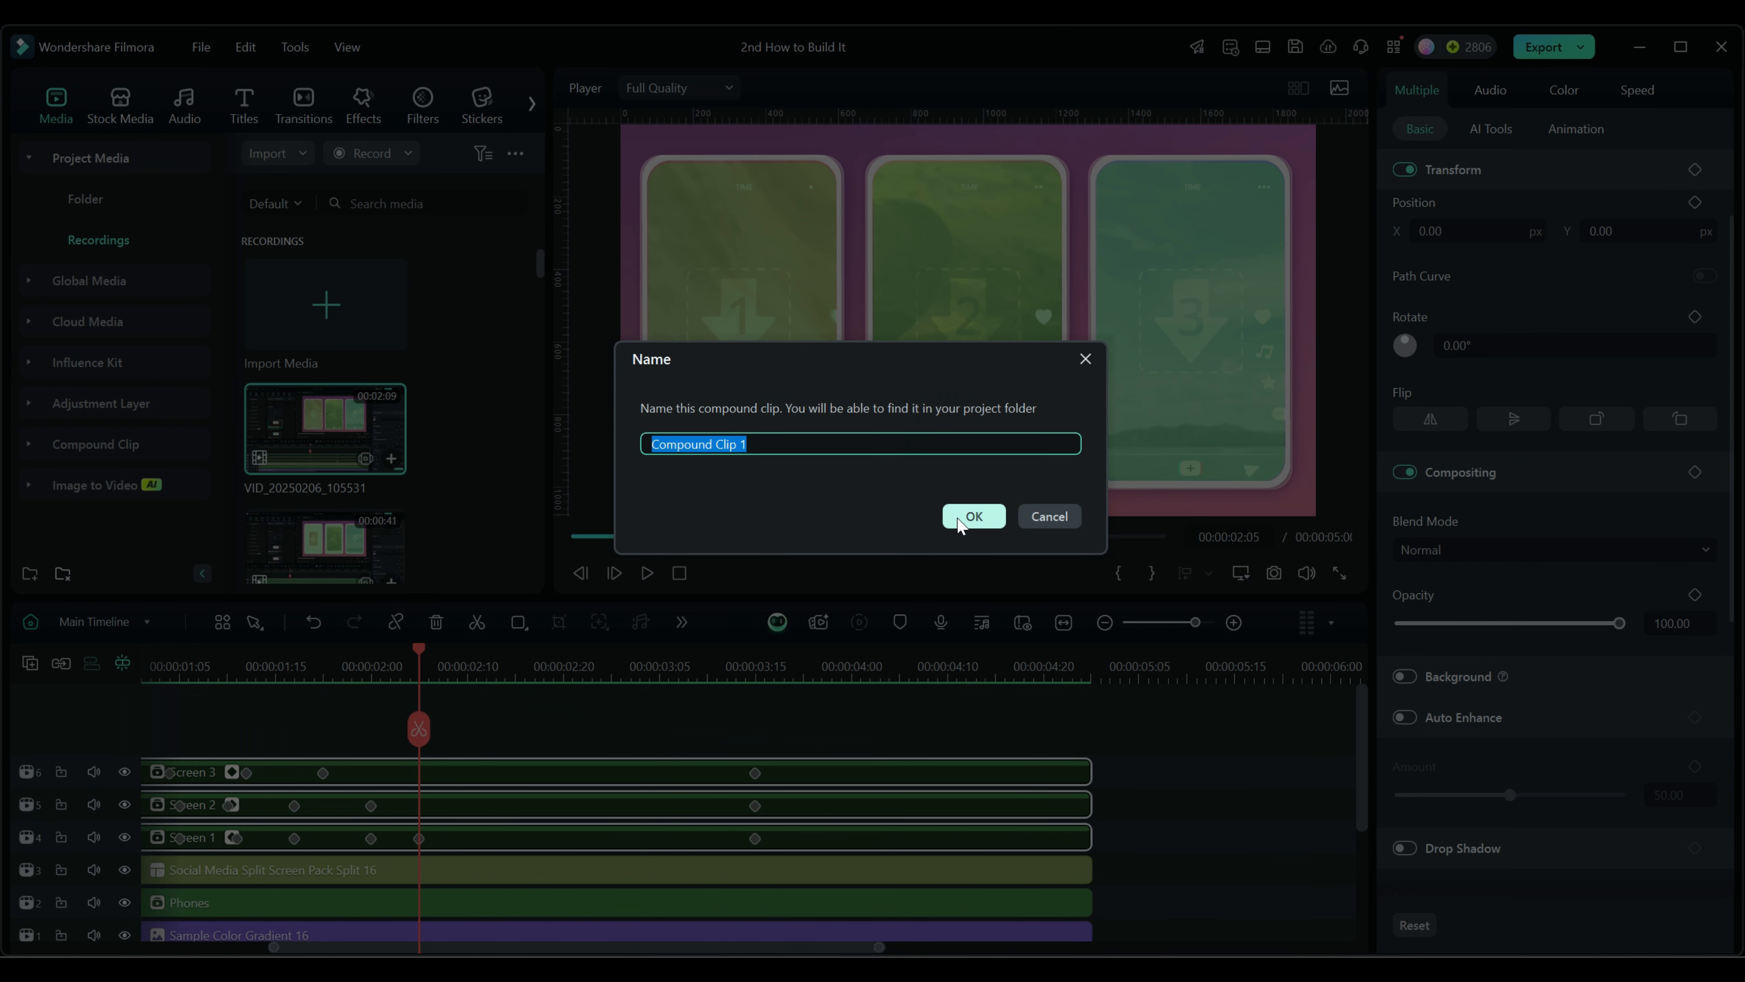
pyautogui.write('Screens')
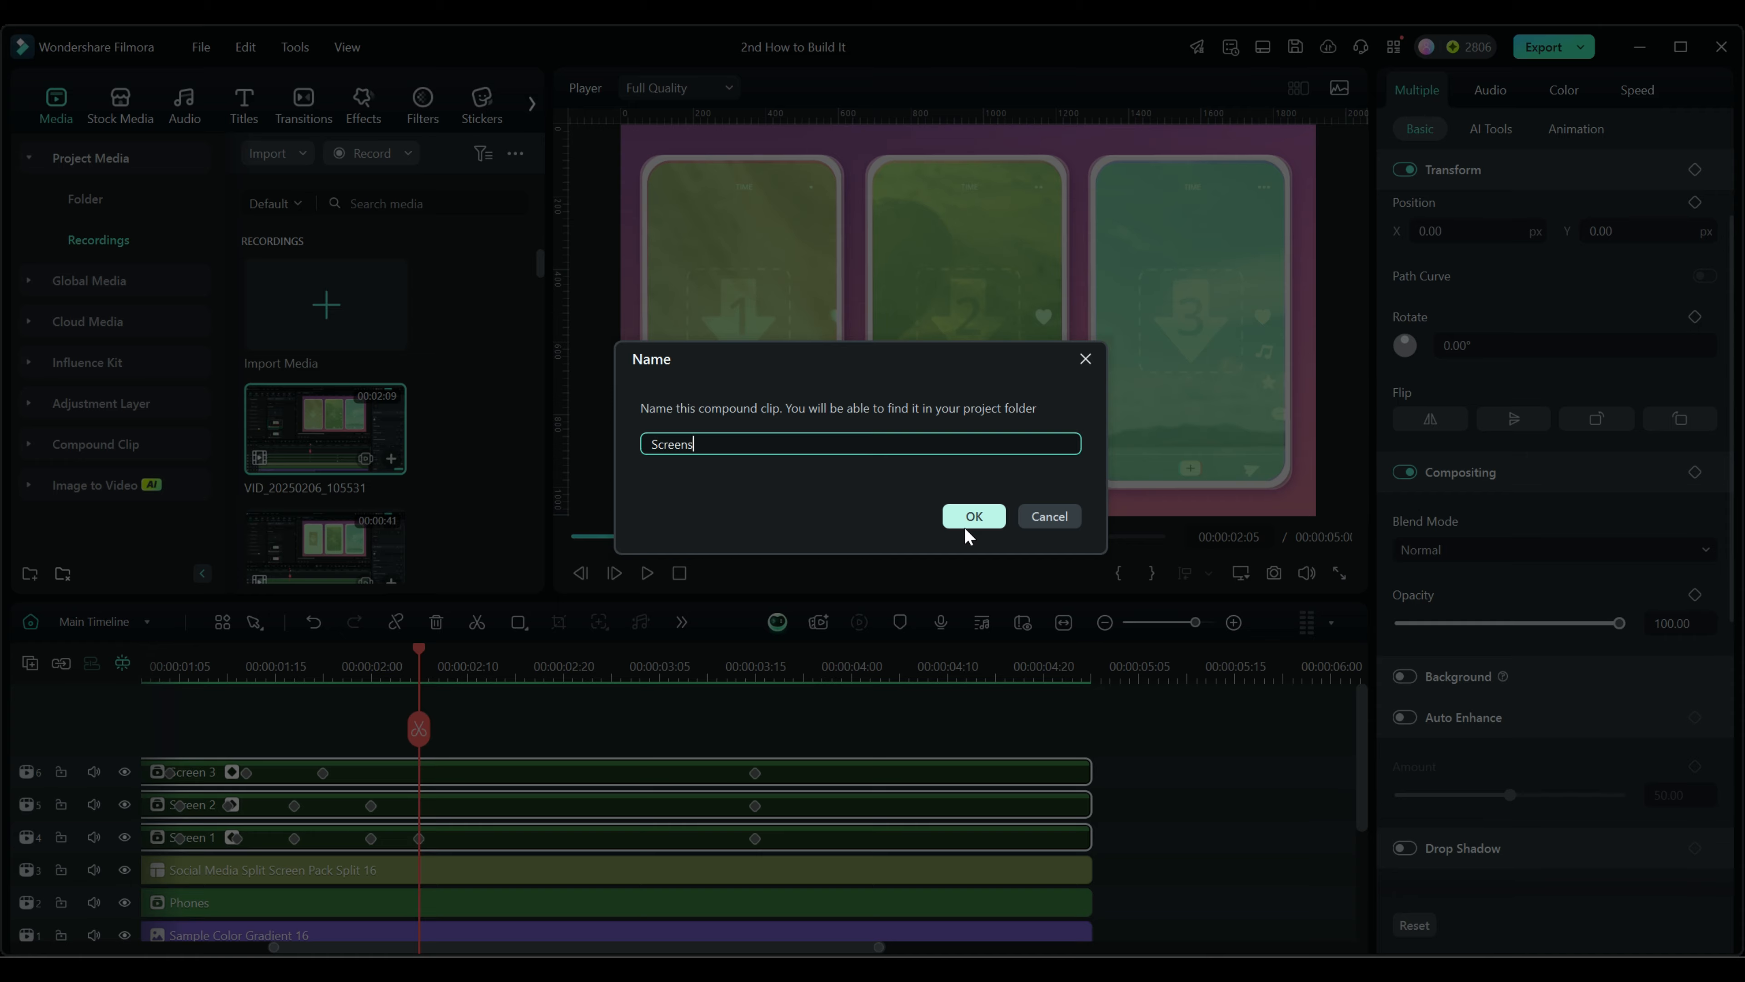
pyautogui.click(965, 527)
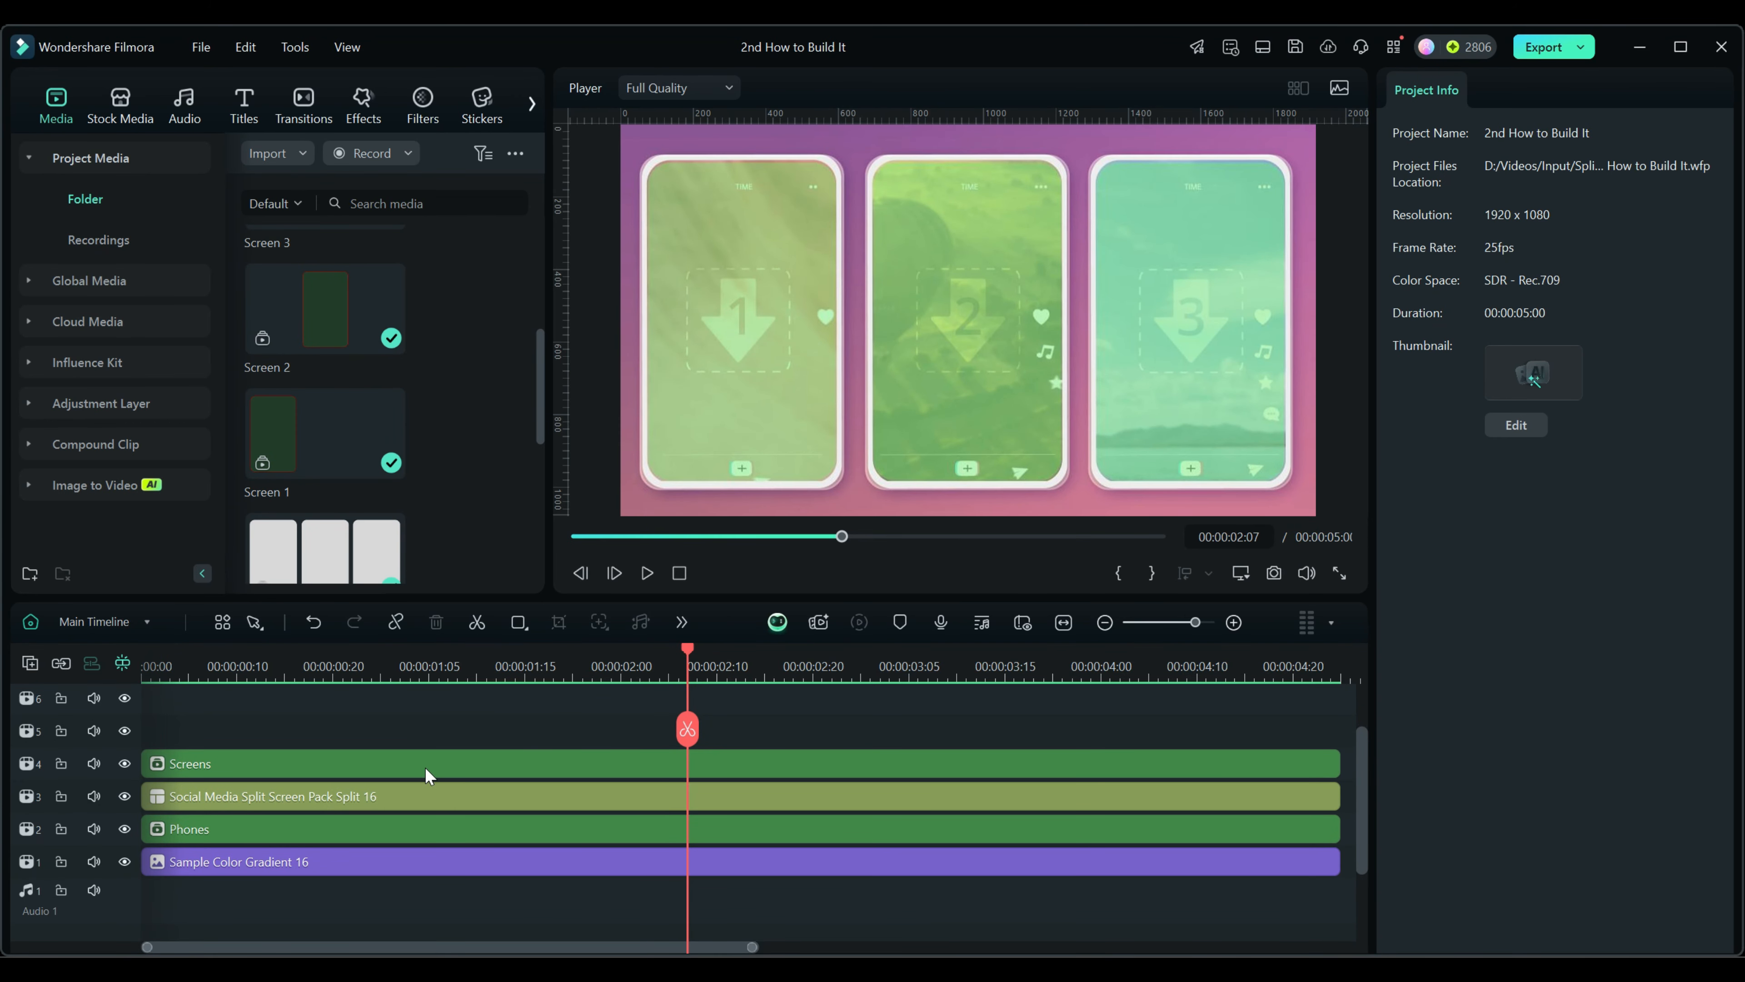
pyautogui.click(124, 764)
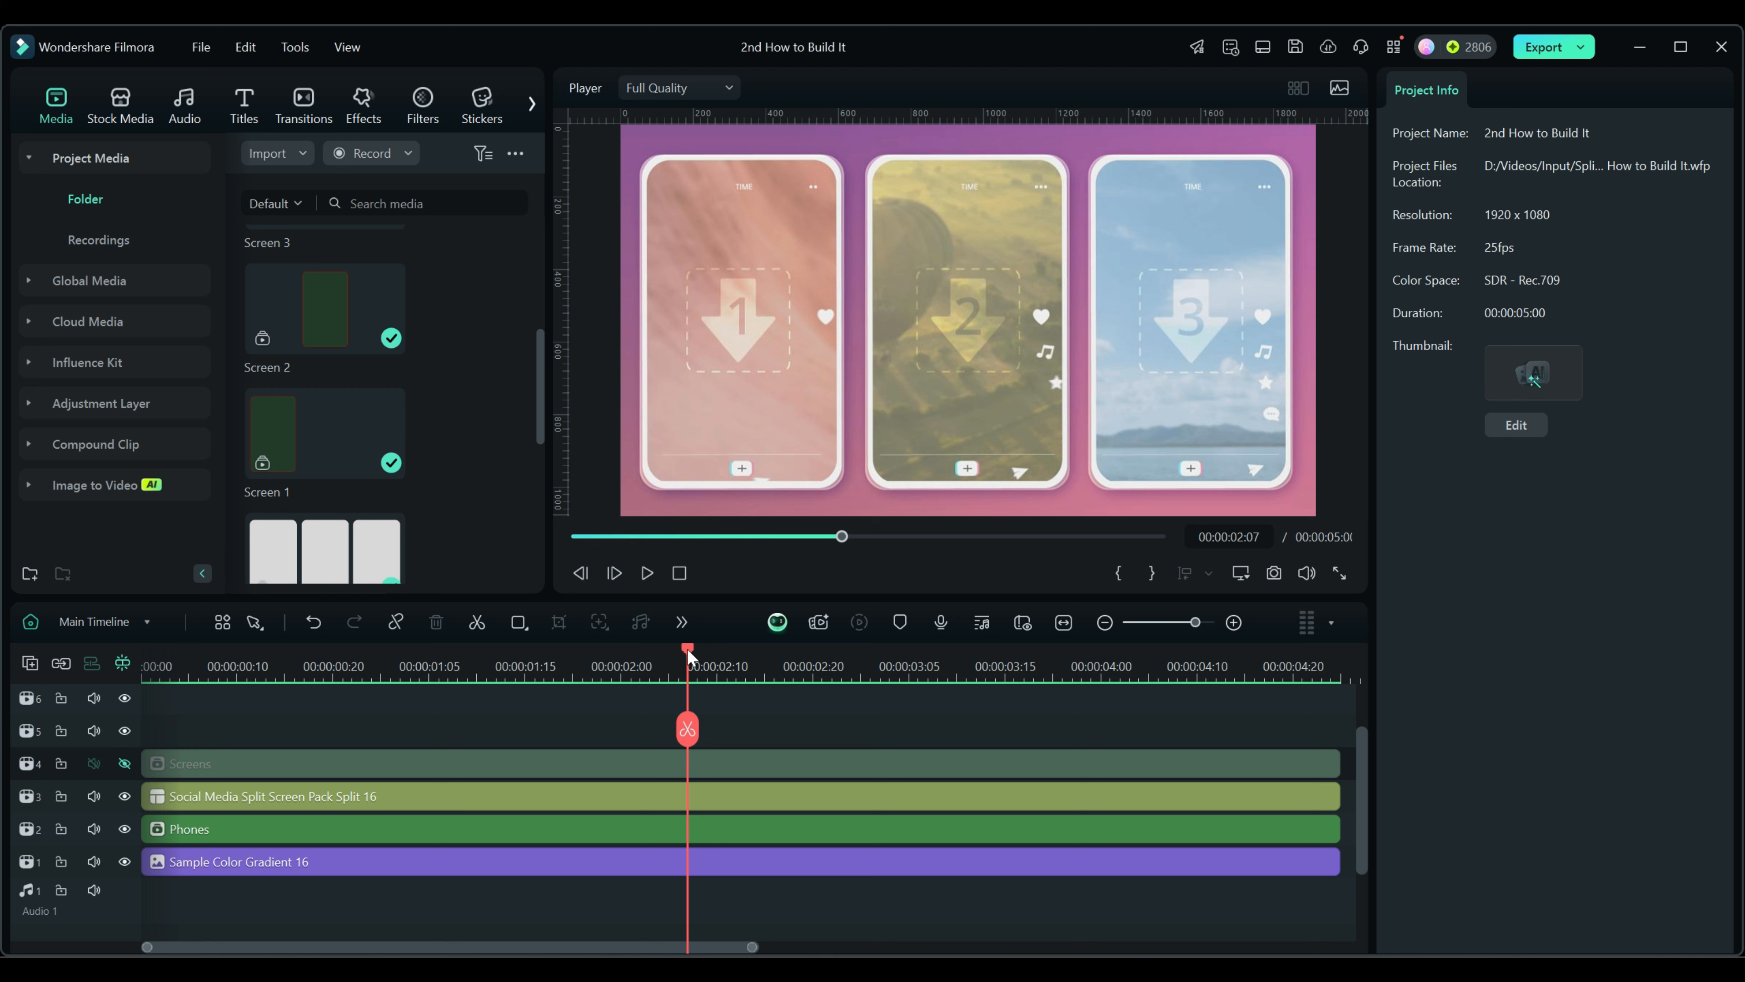
# Examine the phone icons and heart speech bubble in the template preview between 00:00:02:07 and 00:00:03:08
pyautogui.moveTo(687, 648); pyautogui.dragTo(840, 652)
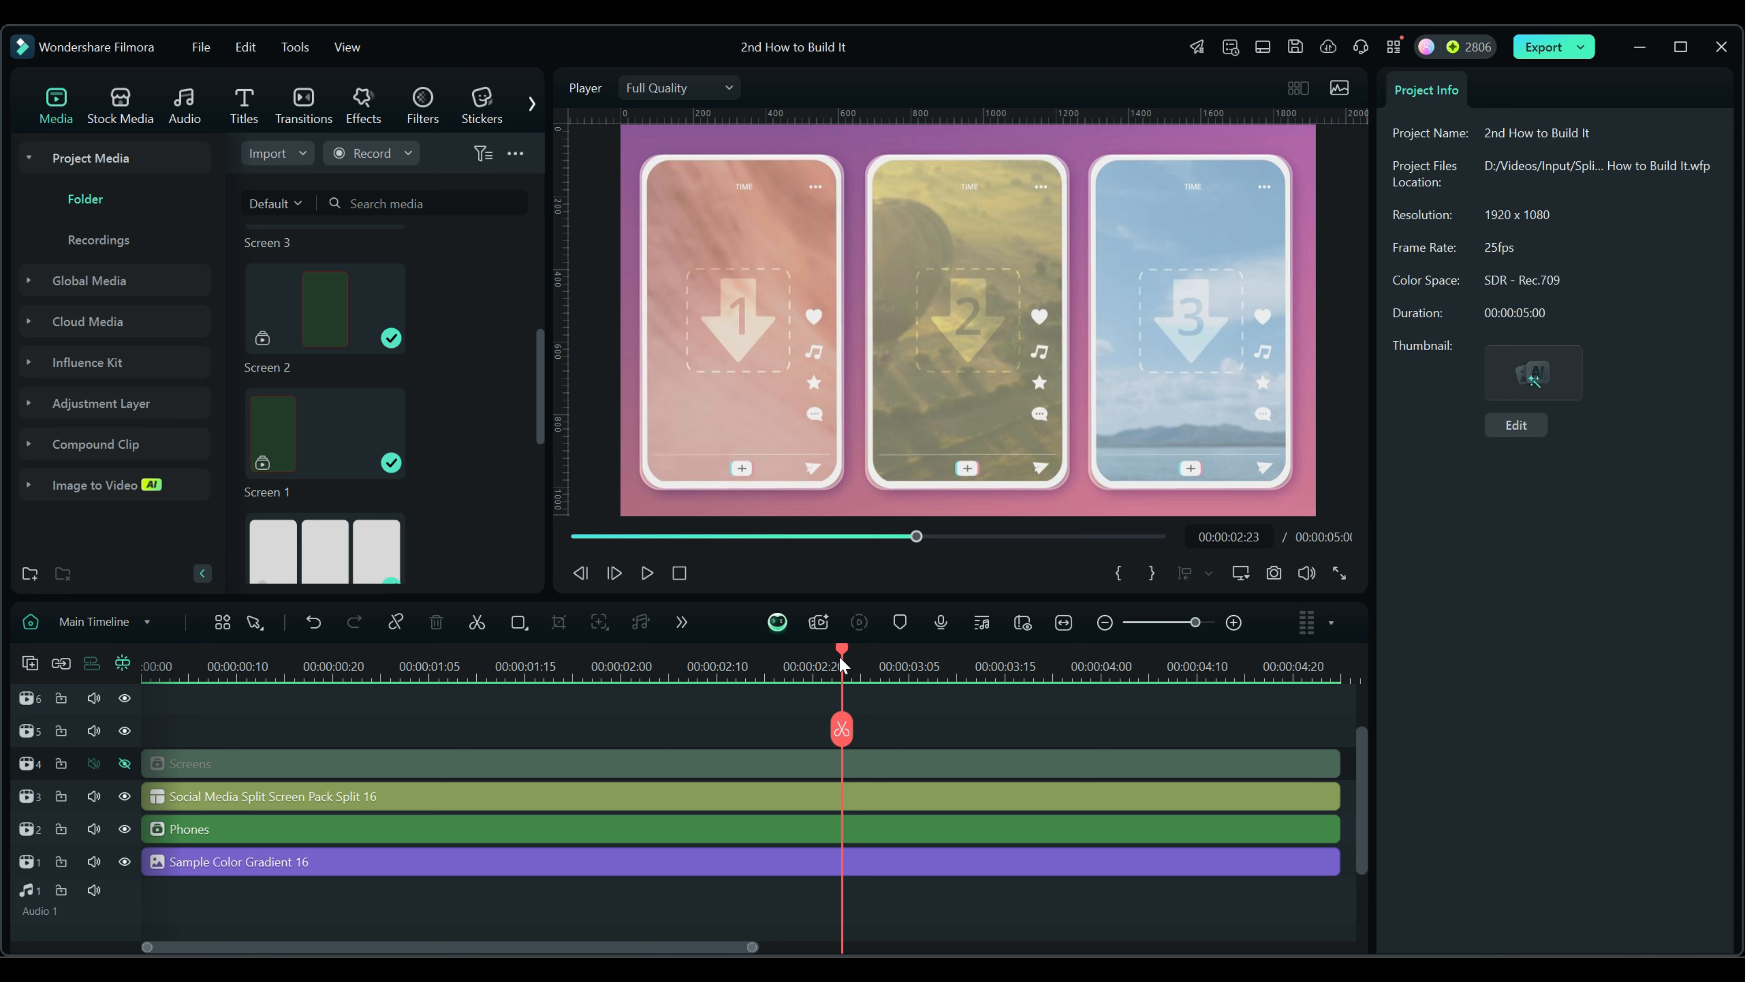
pyautogui.moveTo(840, 650)
pyautogui.mouseDown()
pyautogui.moveTo(740, 642)
pyautogui.moveTo(918, 646)
pyautogui.moveTo(873, 646)
pyautogui.mouseUp()
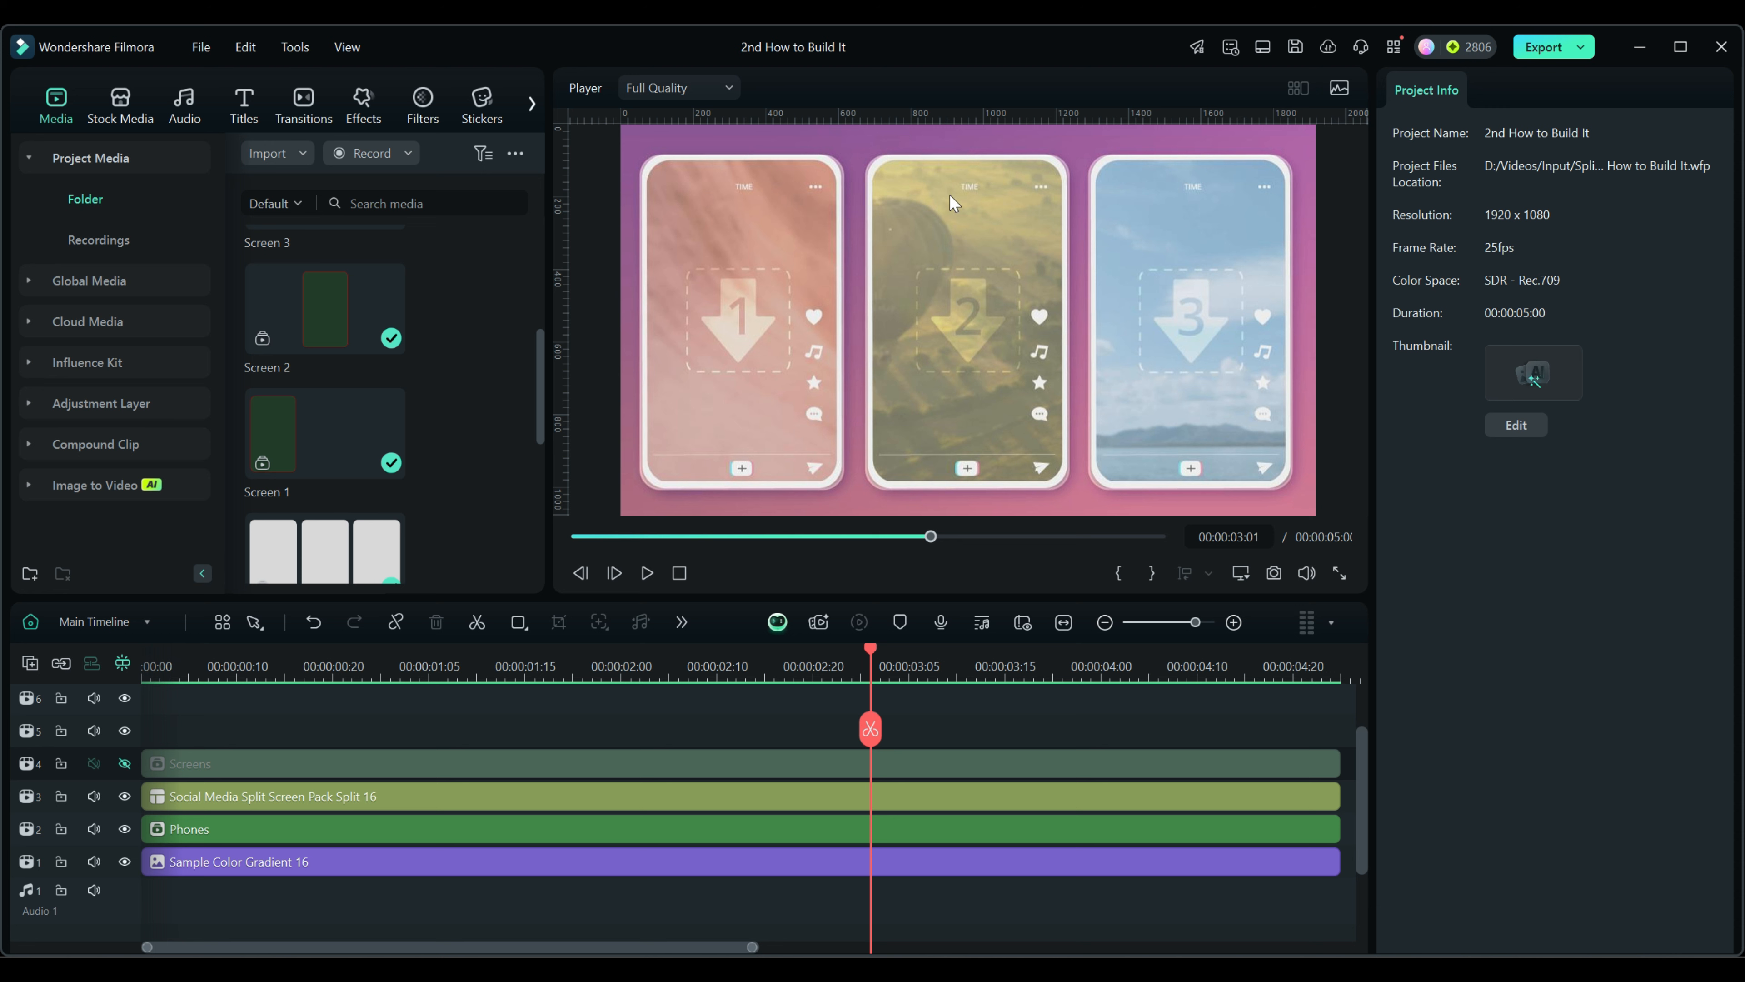
pyautogui.moveTo(881, 735); pyautogui.dragTo(948, 734)
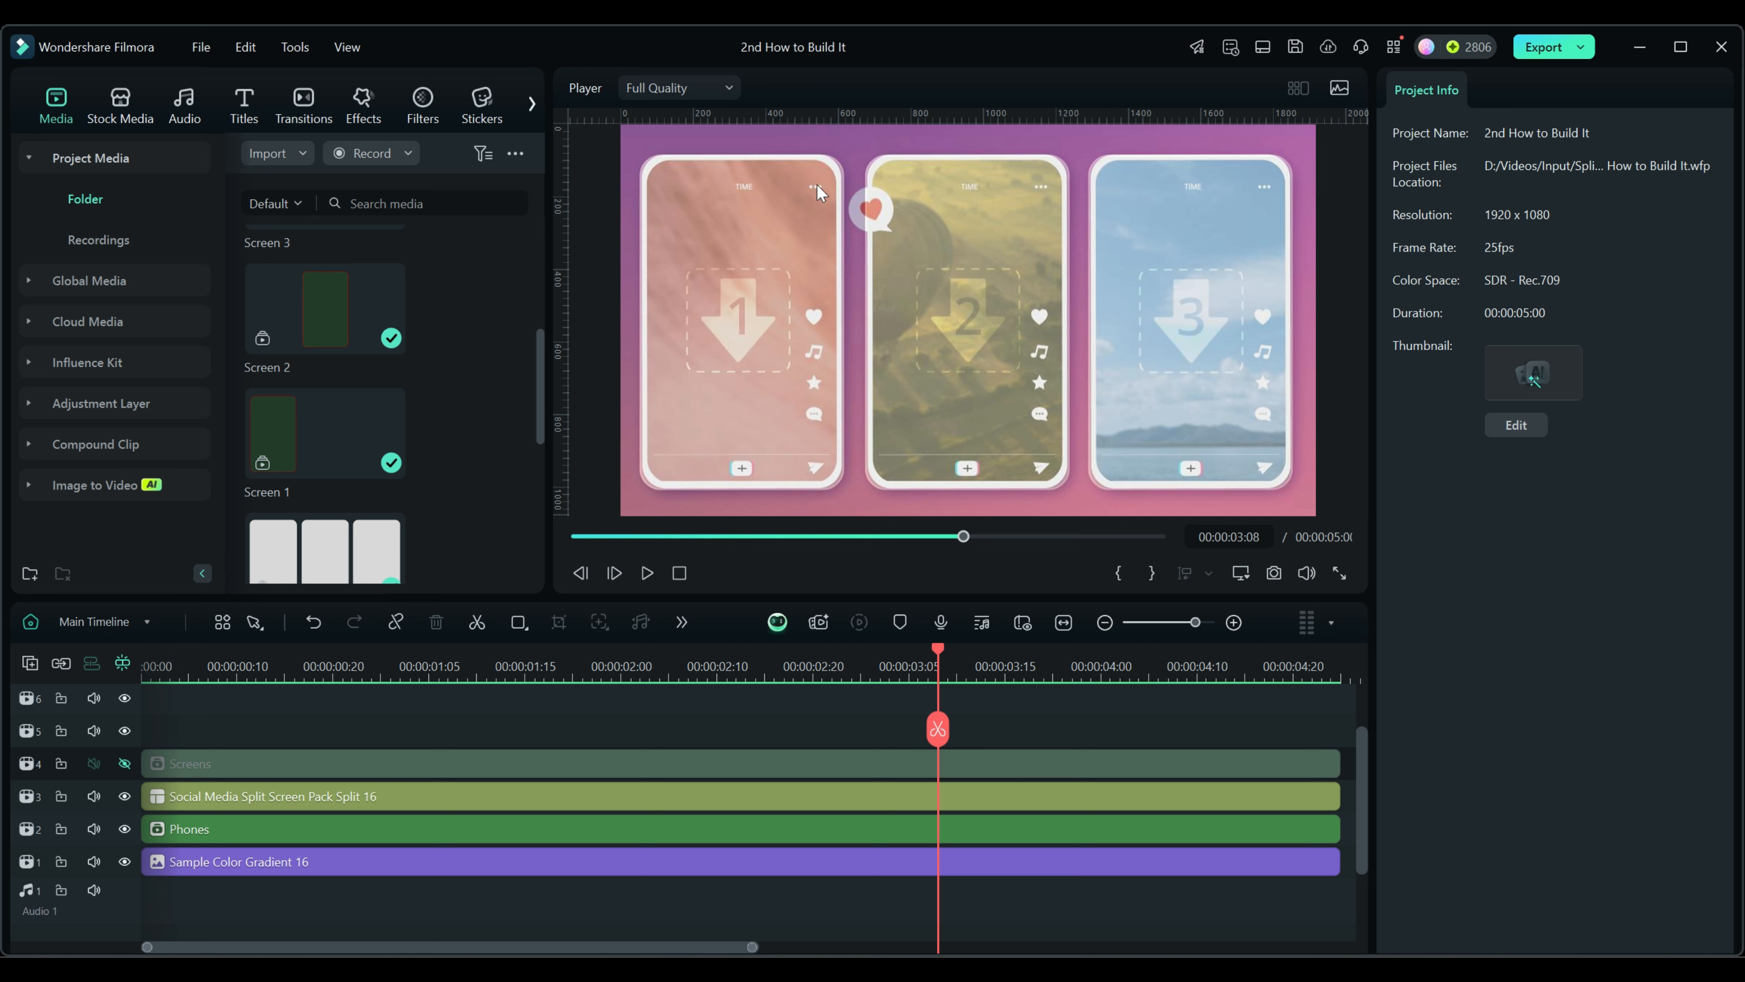
# Switch to File Explorer and compress all the images in the Widgets folder into a ZIP file named Widgets
pyautogui.hotkey('alt', 'Tab')
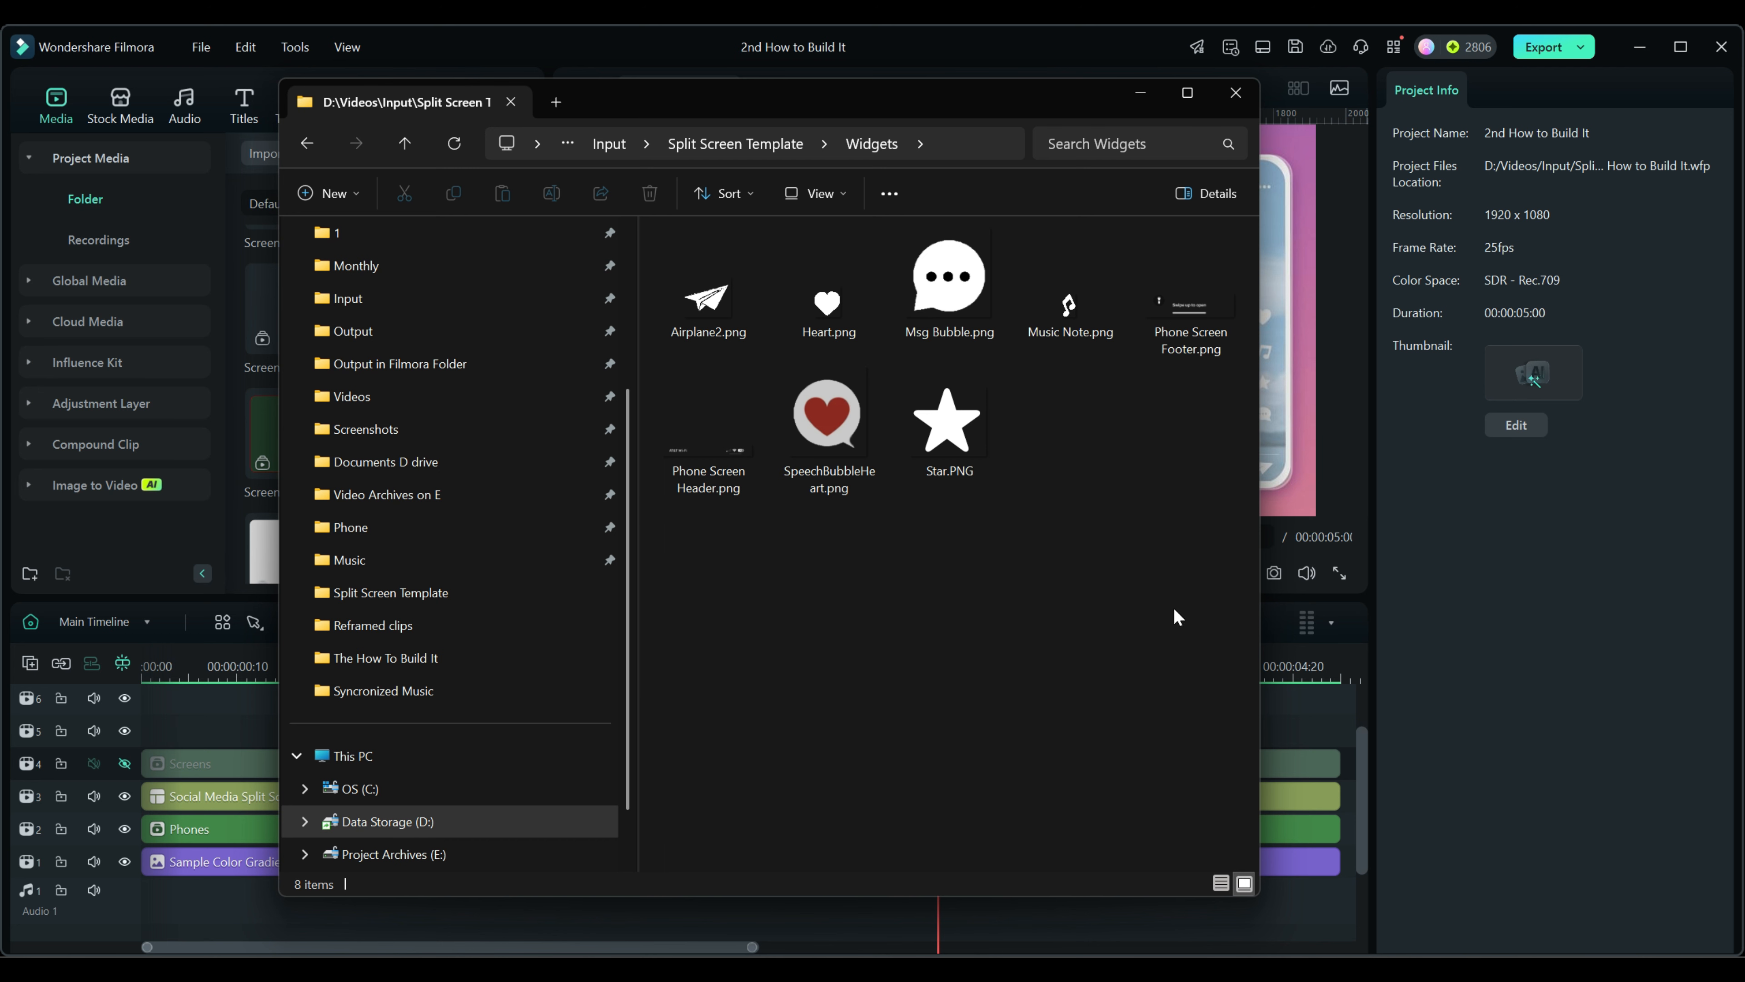
pyautogui.moveTo(1173, 605); pyautogui.dragTo(684, 259)
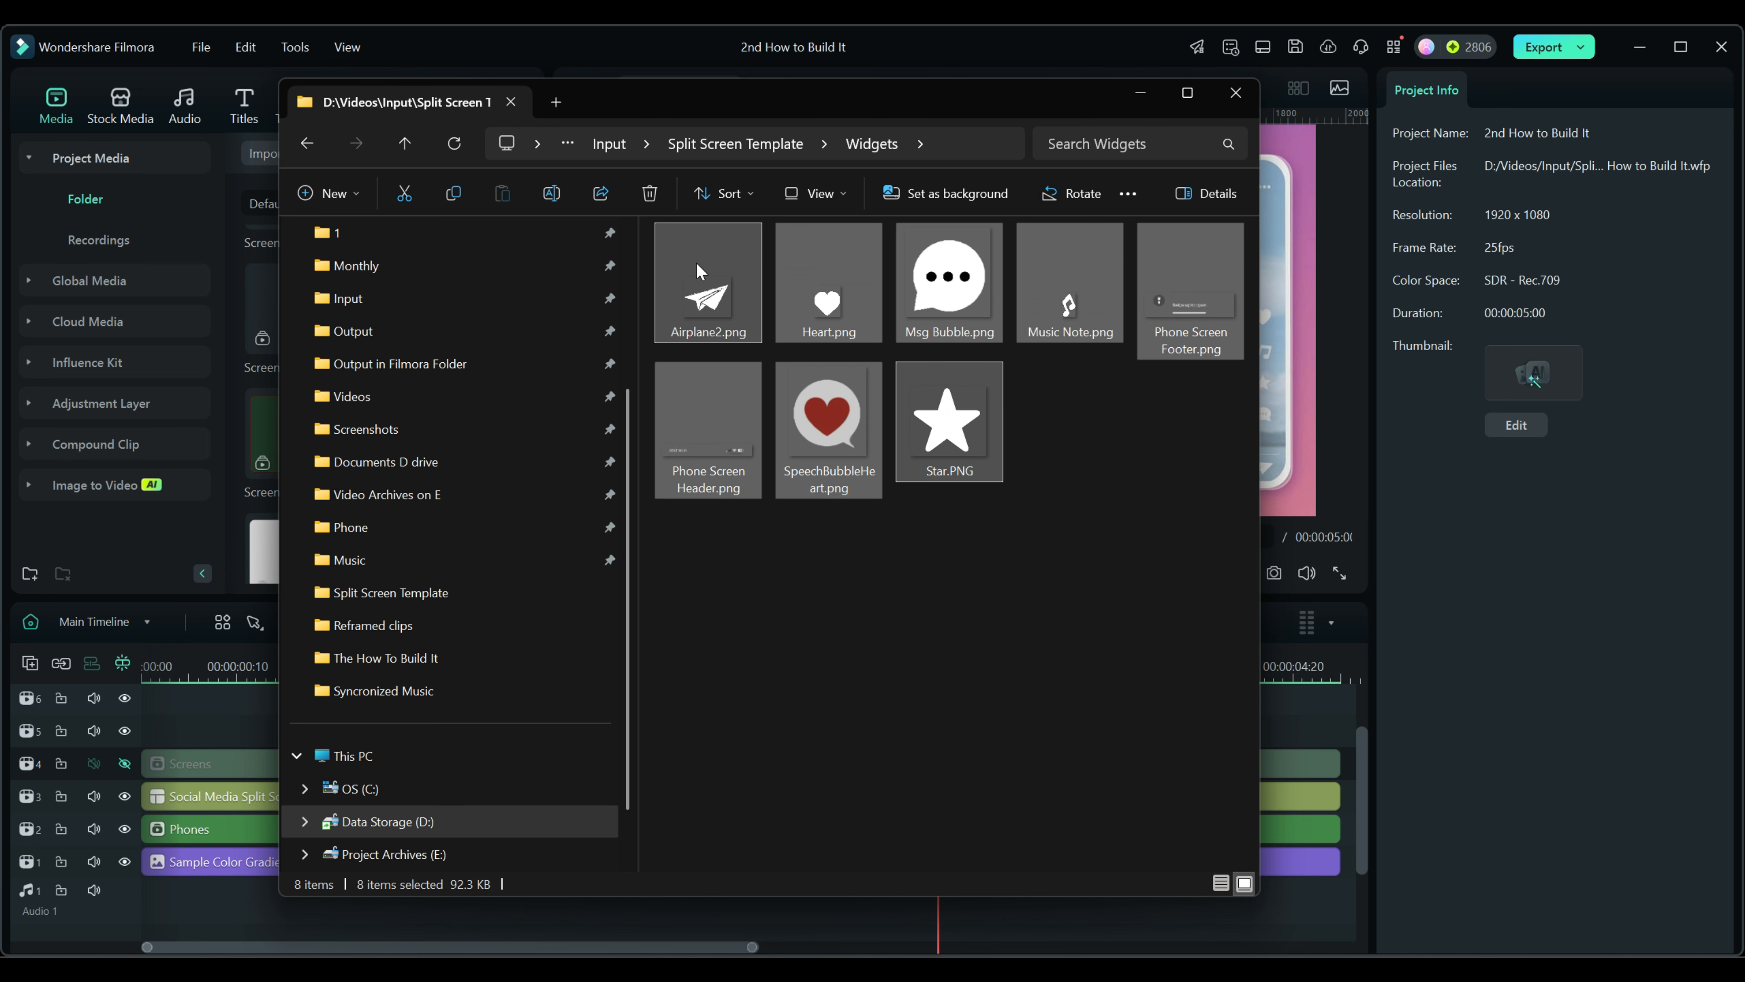
pyautogui.rightClick(697, 265)
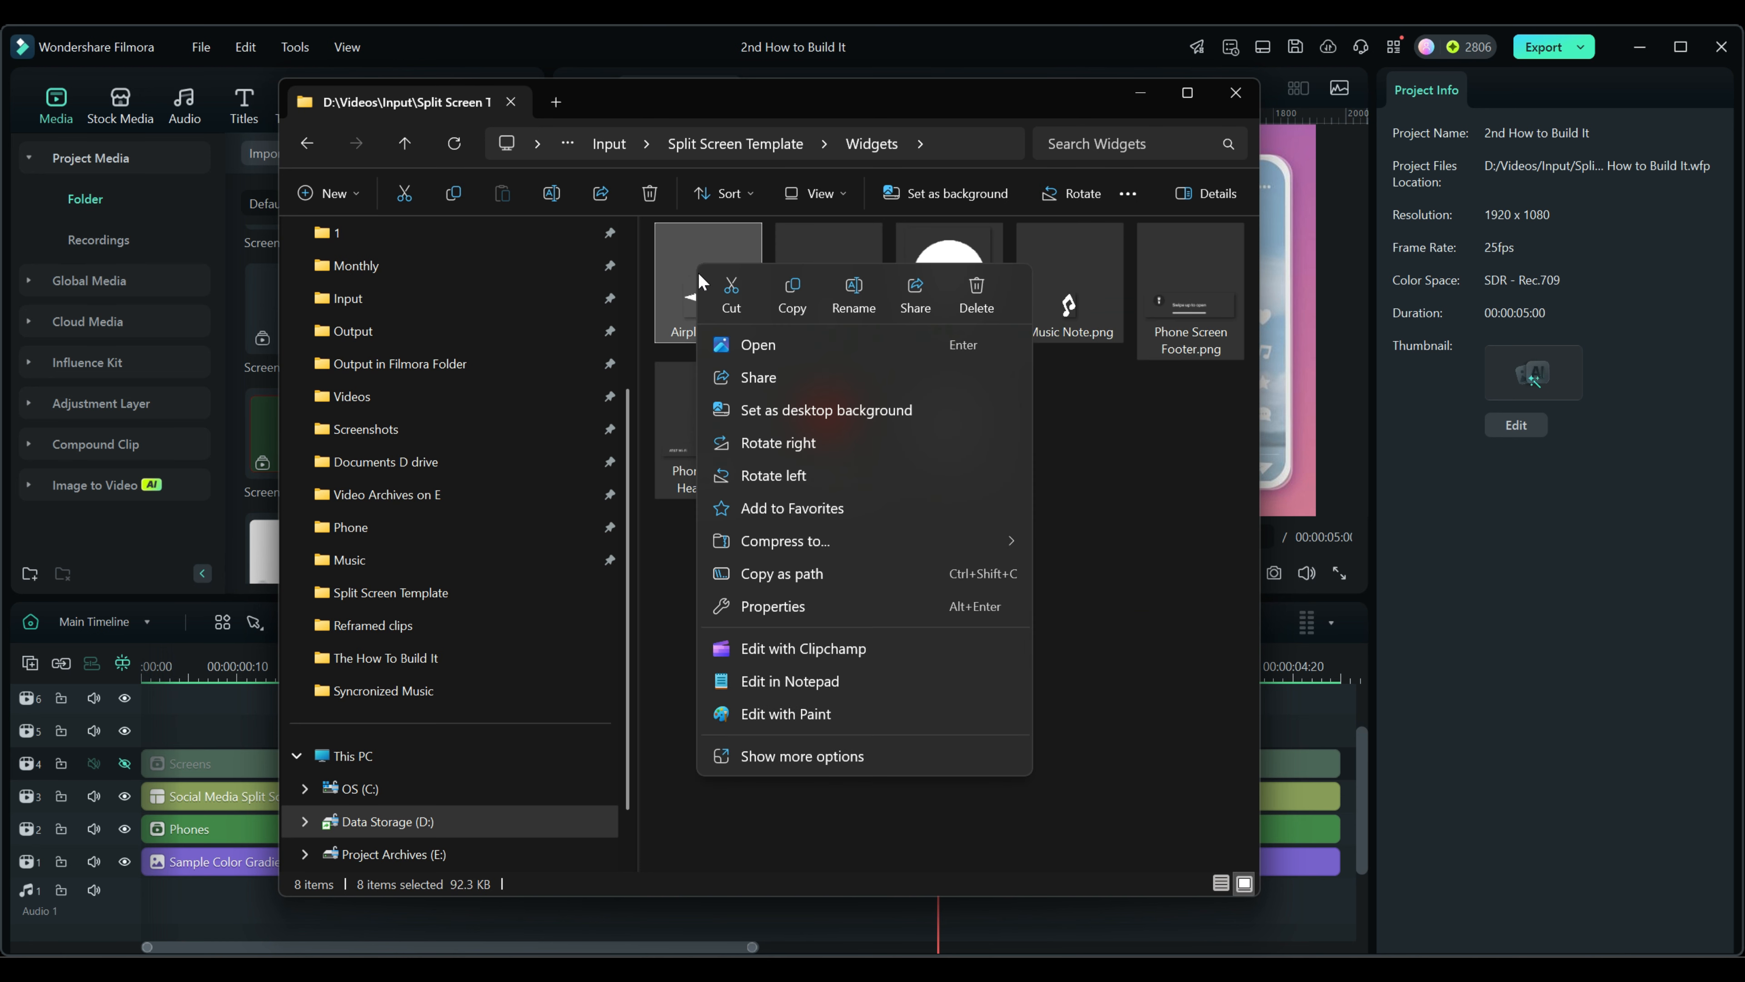
pyautogui.moveTo(962, 549)
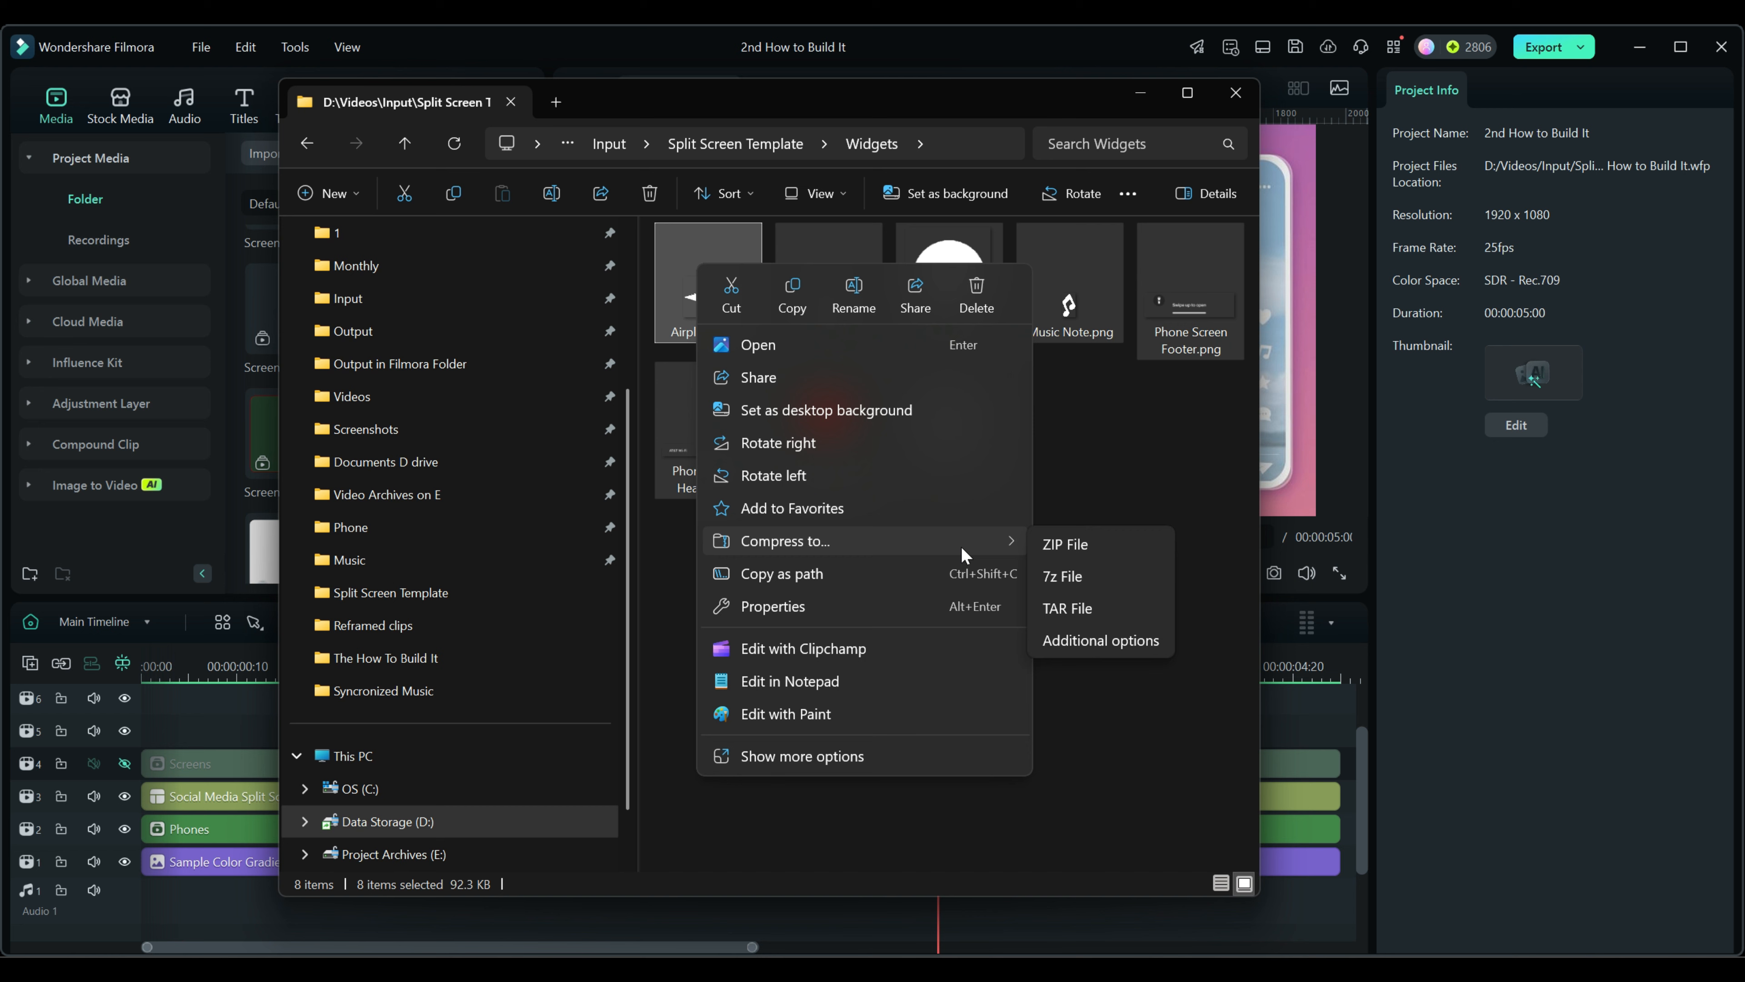
pyautogui.click(1063, 543)
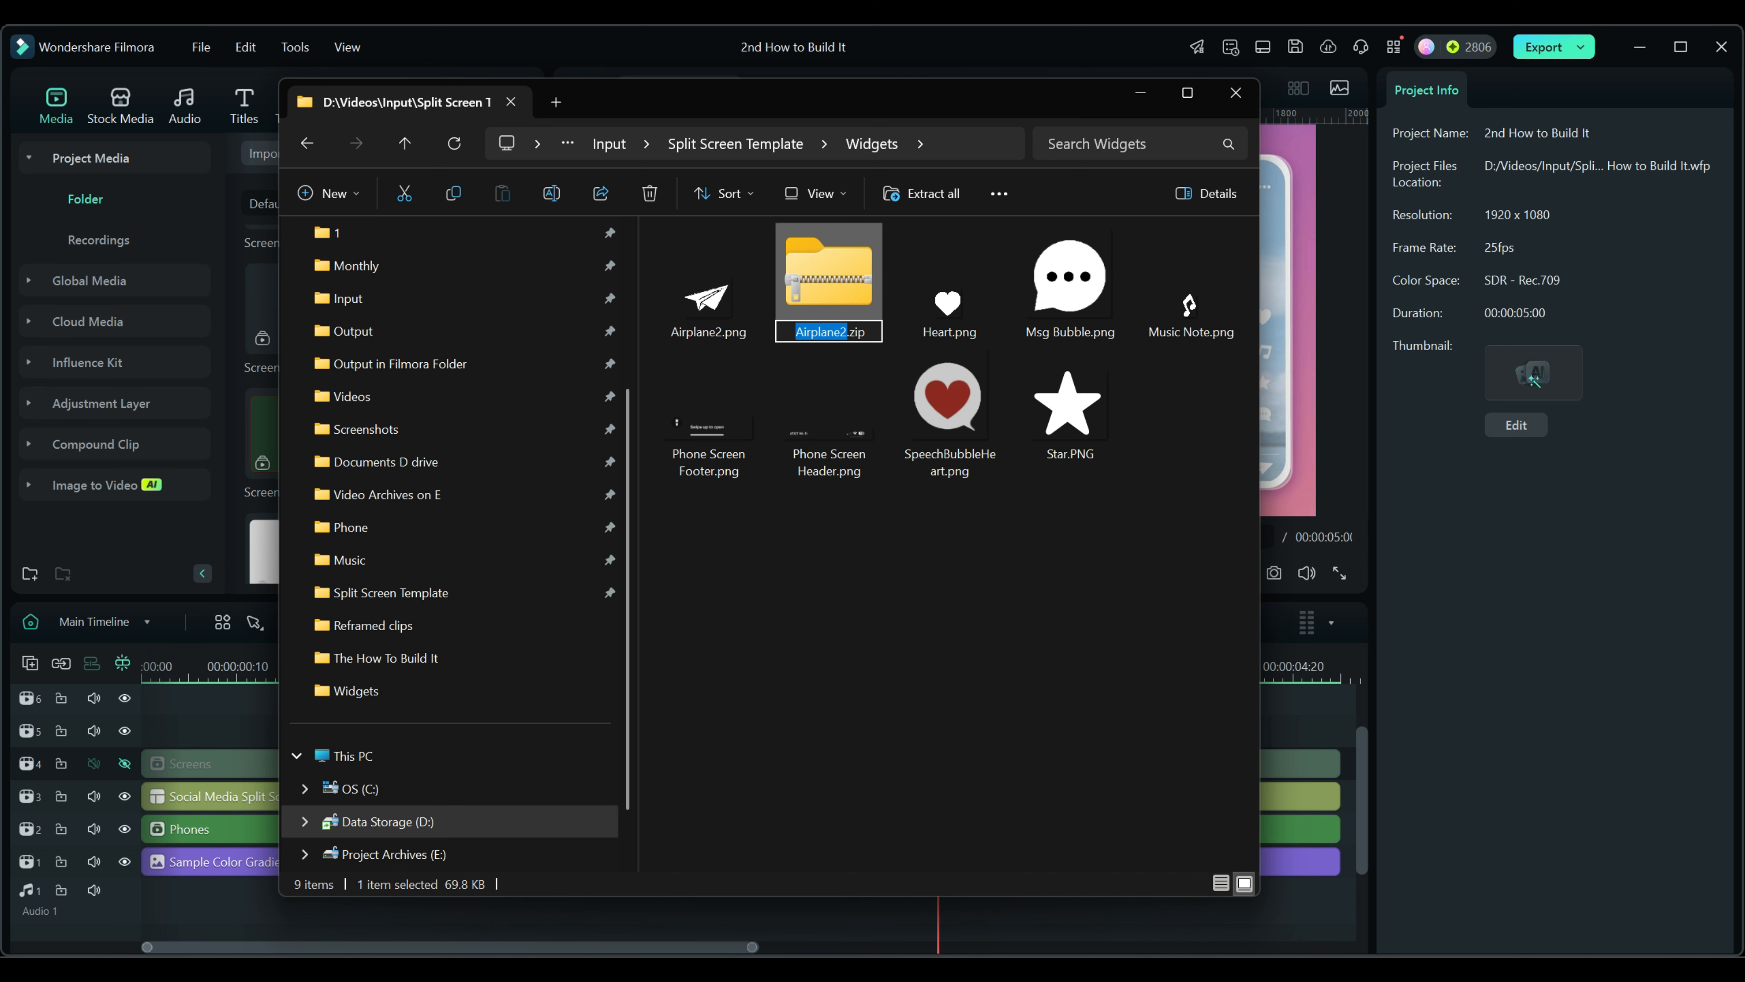
pyautogui.write('Widgets')
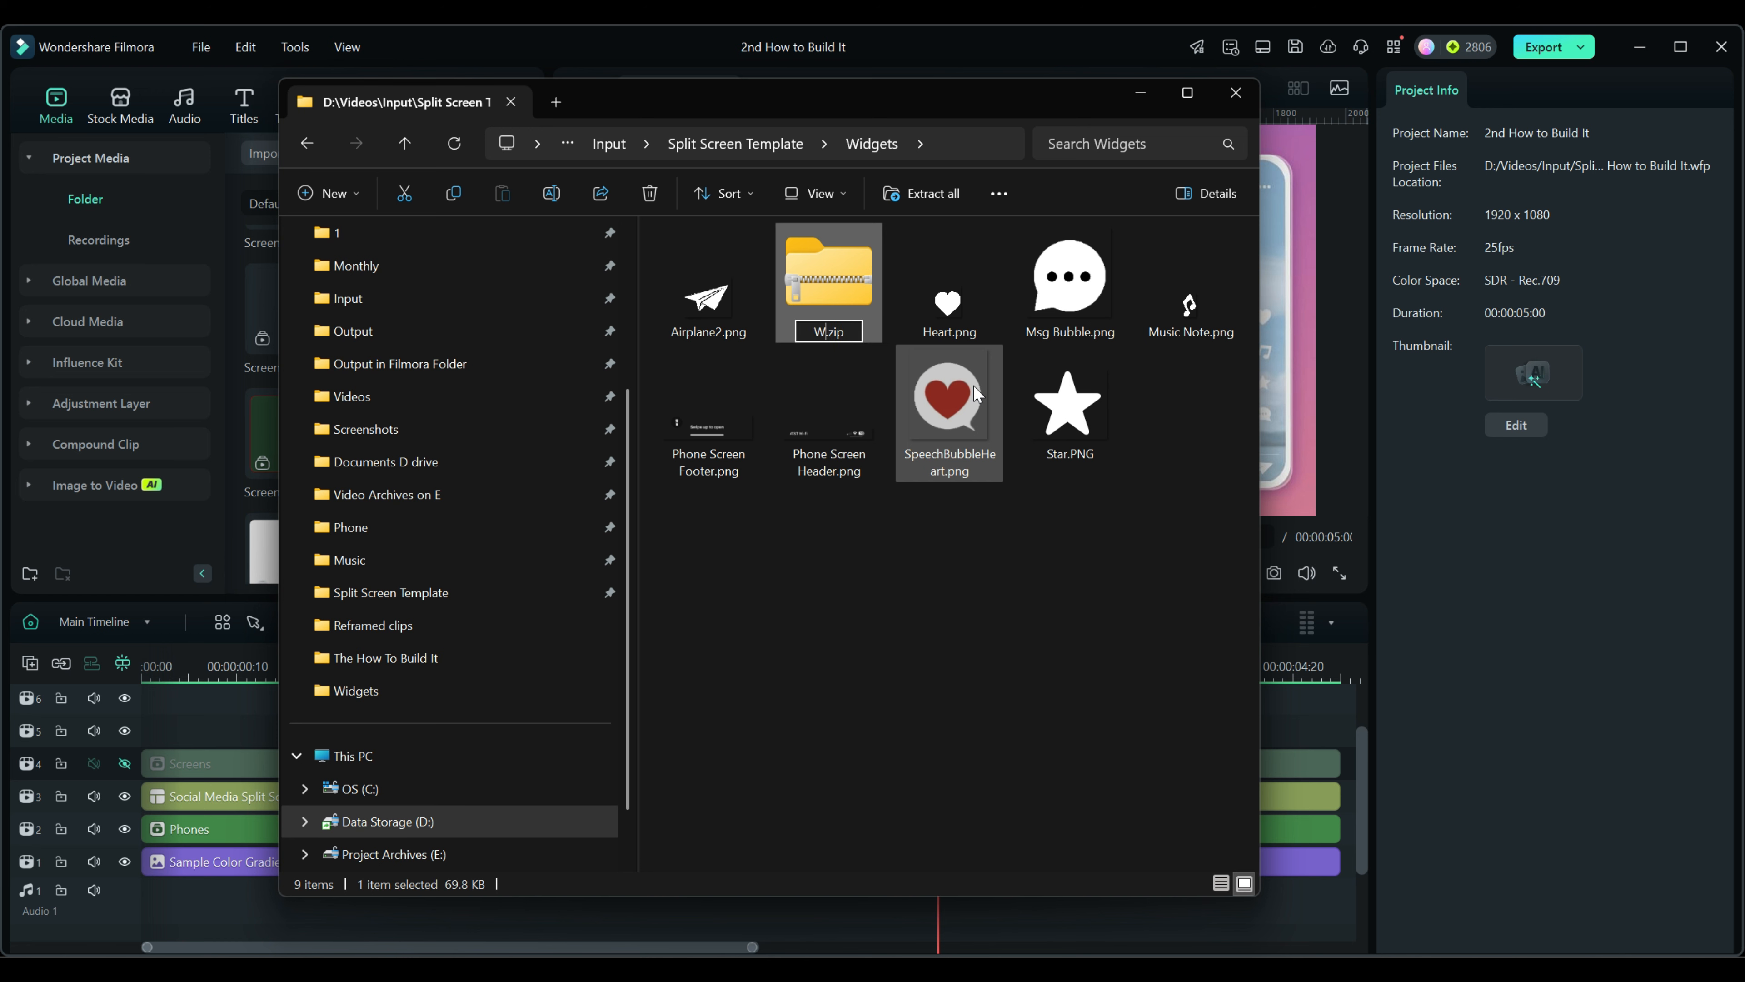
pyautogui.press('Return')
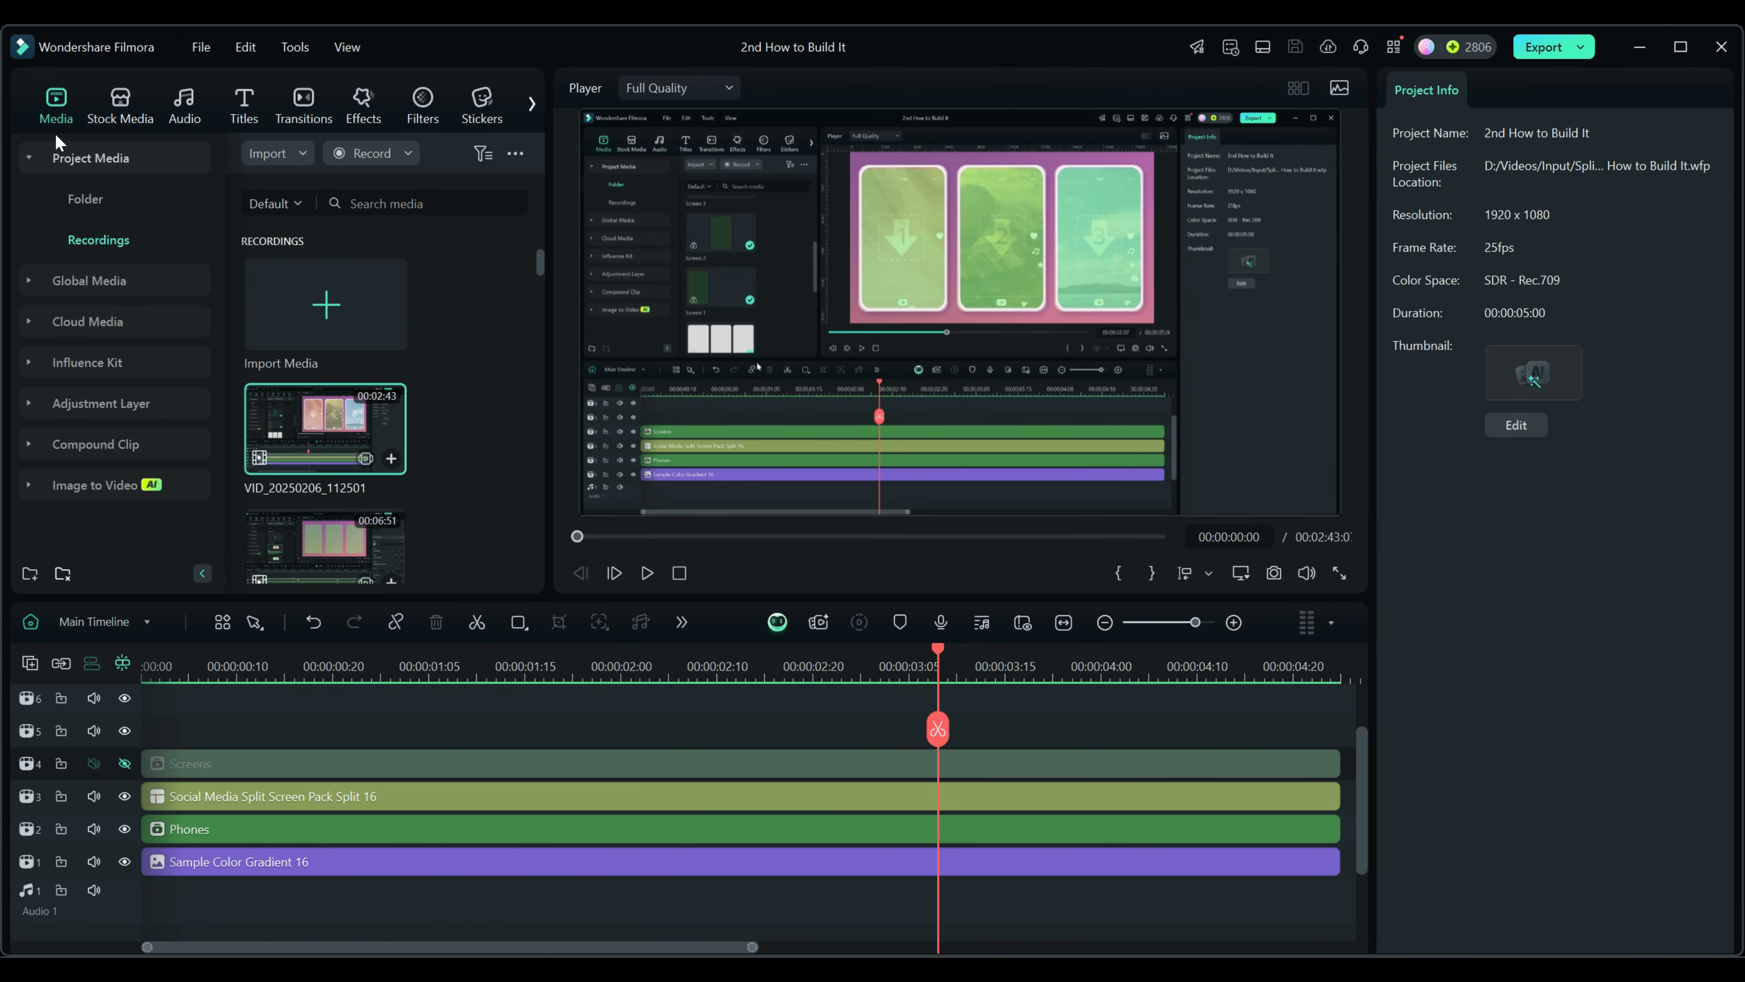
# Back in Filmora, create a project media folder named Widgets
pyautogui.click(29, 574)
pyautogui.moveTo(645, 506)
pyautogui.write('W')
pyautogui.press('Return')
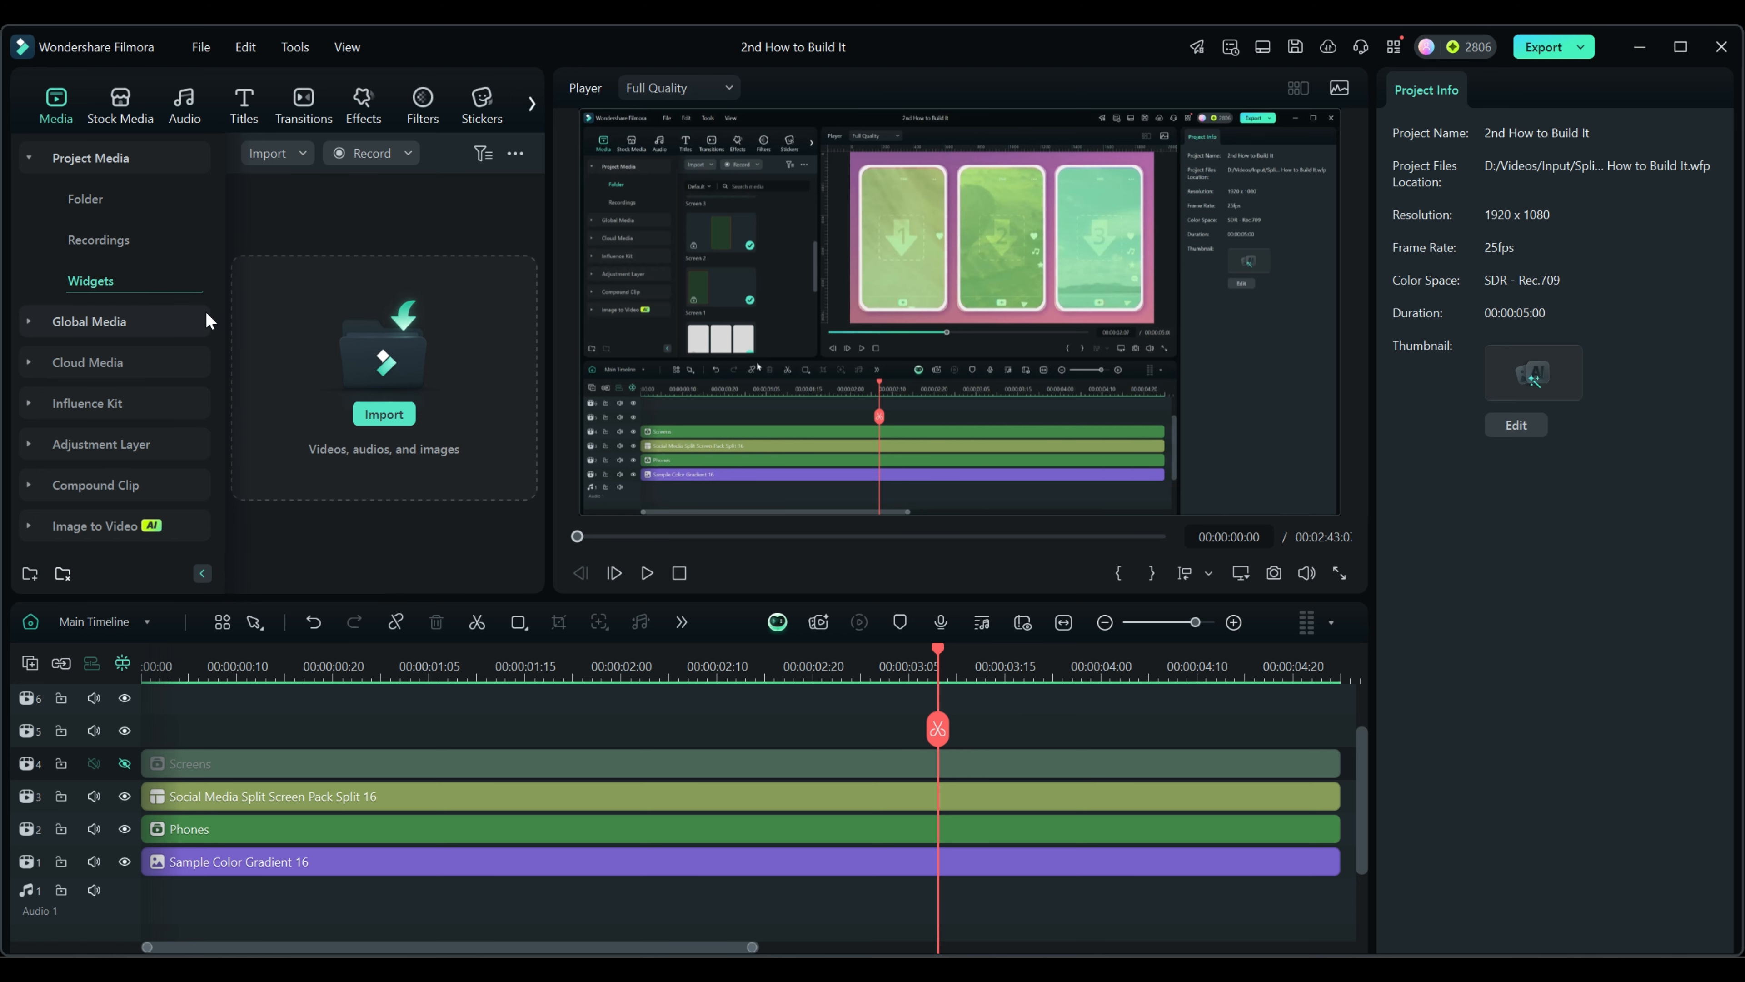
# Import all the widget image files into the Widgets media folder
pyautogui.click(277, 154)
pyautogui.doubleClick(399, 206)
pyautogui.click(400, 187)
pyautogui.keyDown('shift'); pyautogui.click(574, 386); pyautogui.keyUp('shift')
pyautogui.press('Return')
pyautogui.moveTo(539, 301); pyautogui.dragTo(536, 383)
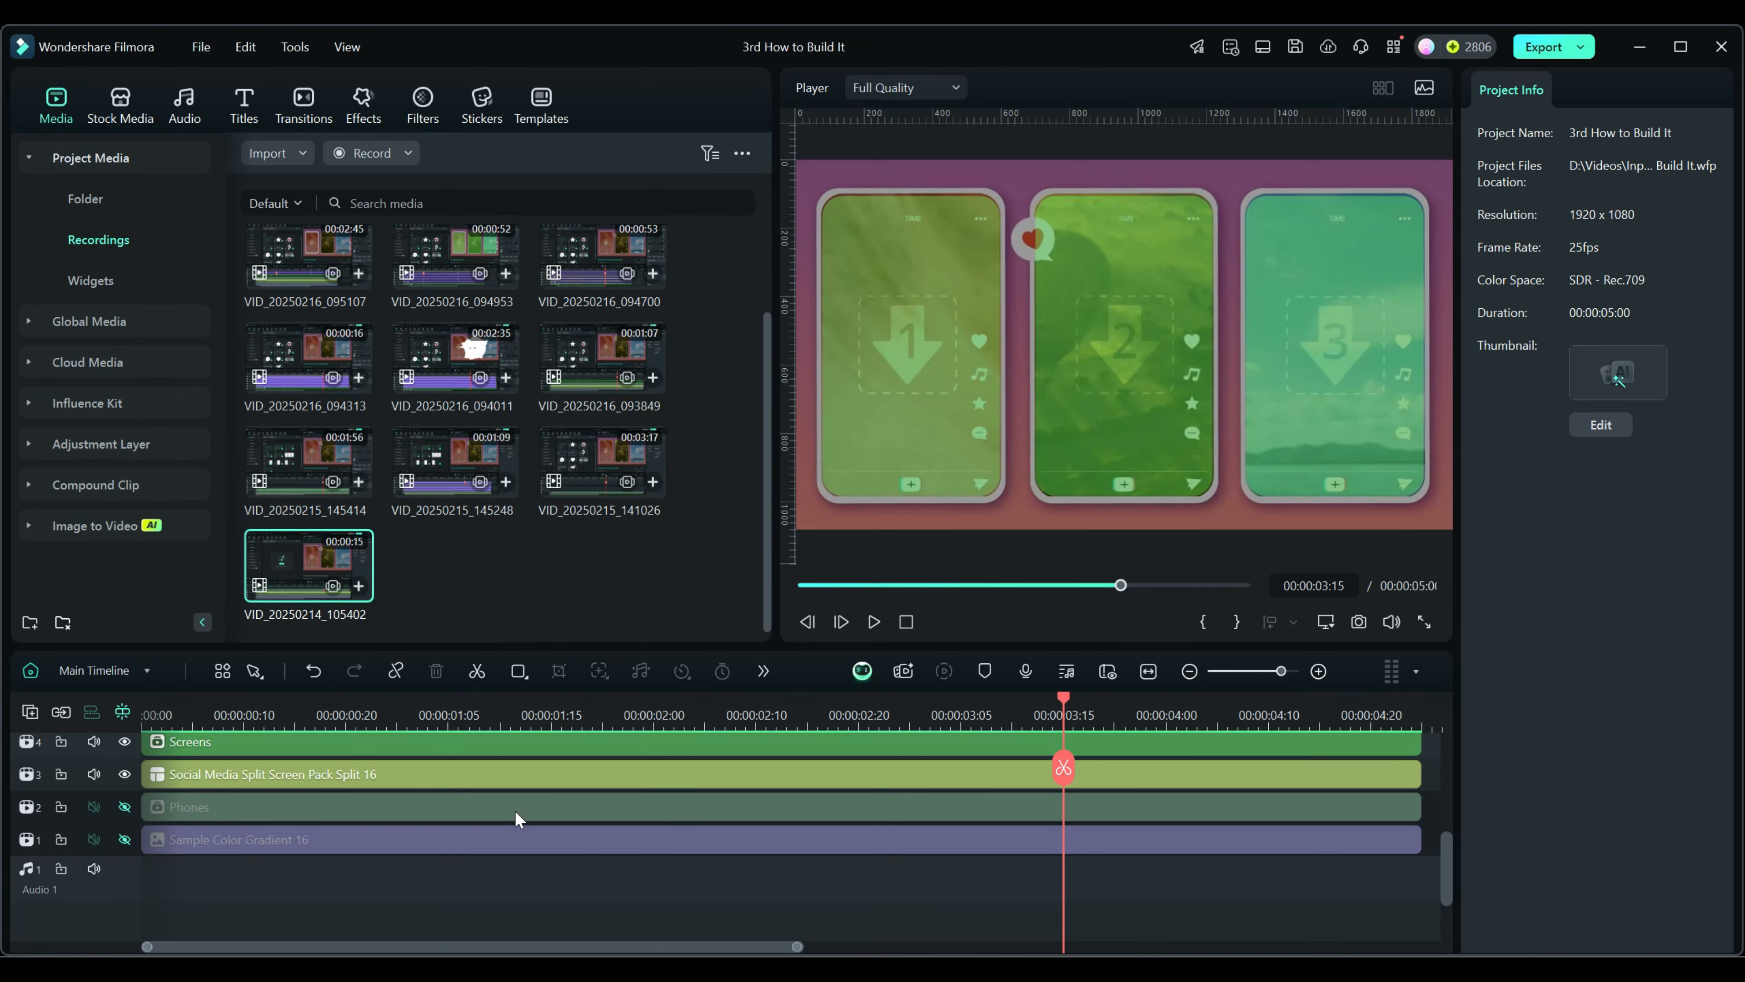
# Hide the Screens track, review the template's widget animations, and park the playhead at 00:00:03:15
pyautogui.click(124, 741)
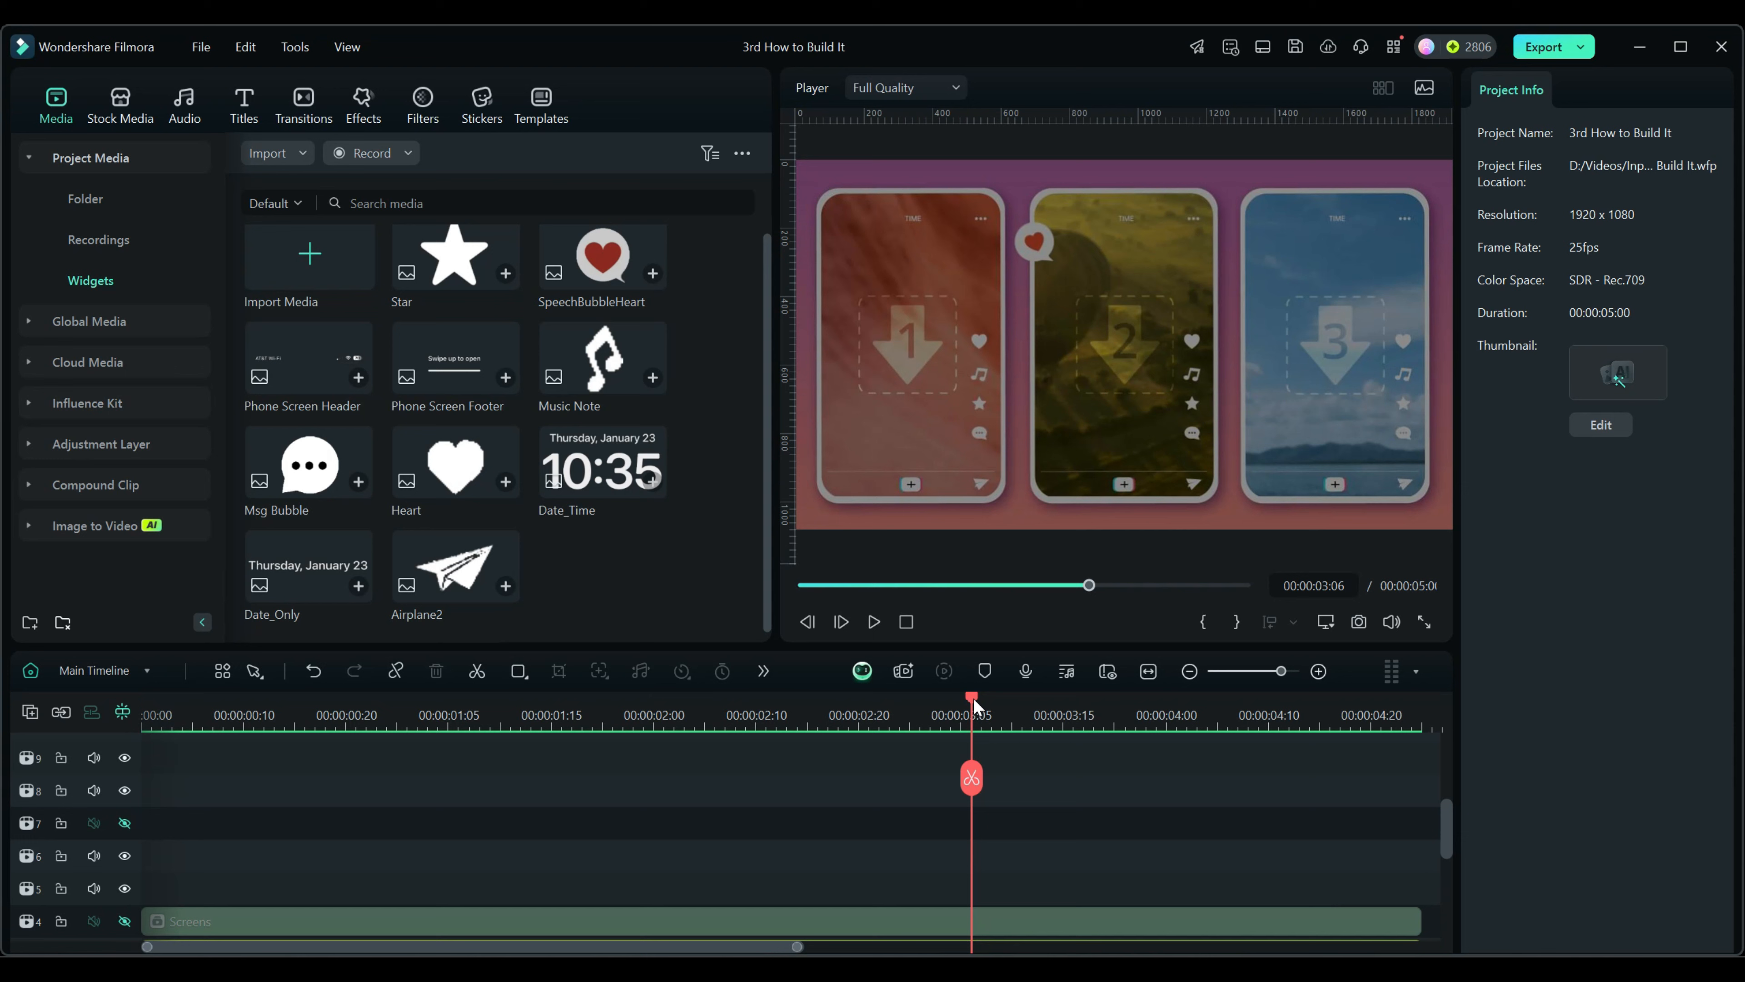
pyautogui.moveTo(975, 704); pyautogui.dragTo(868, 682)
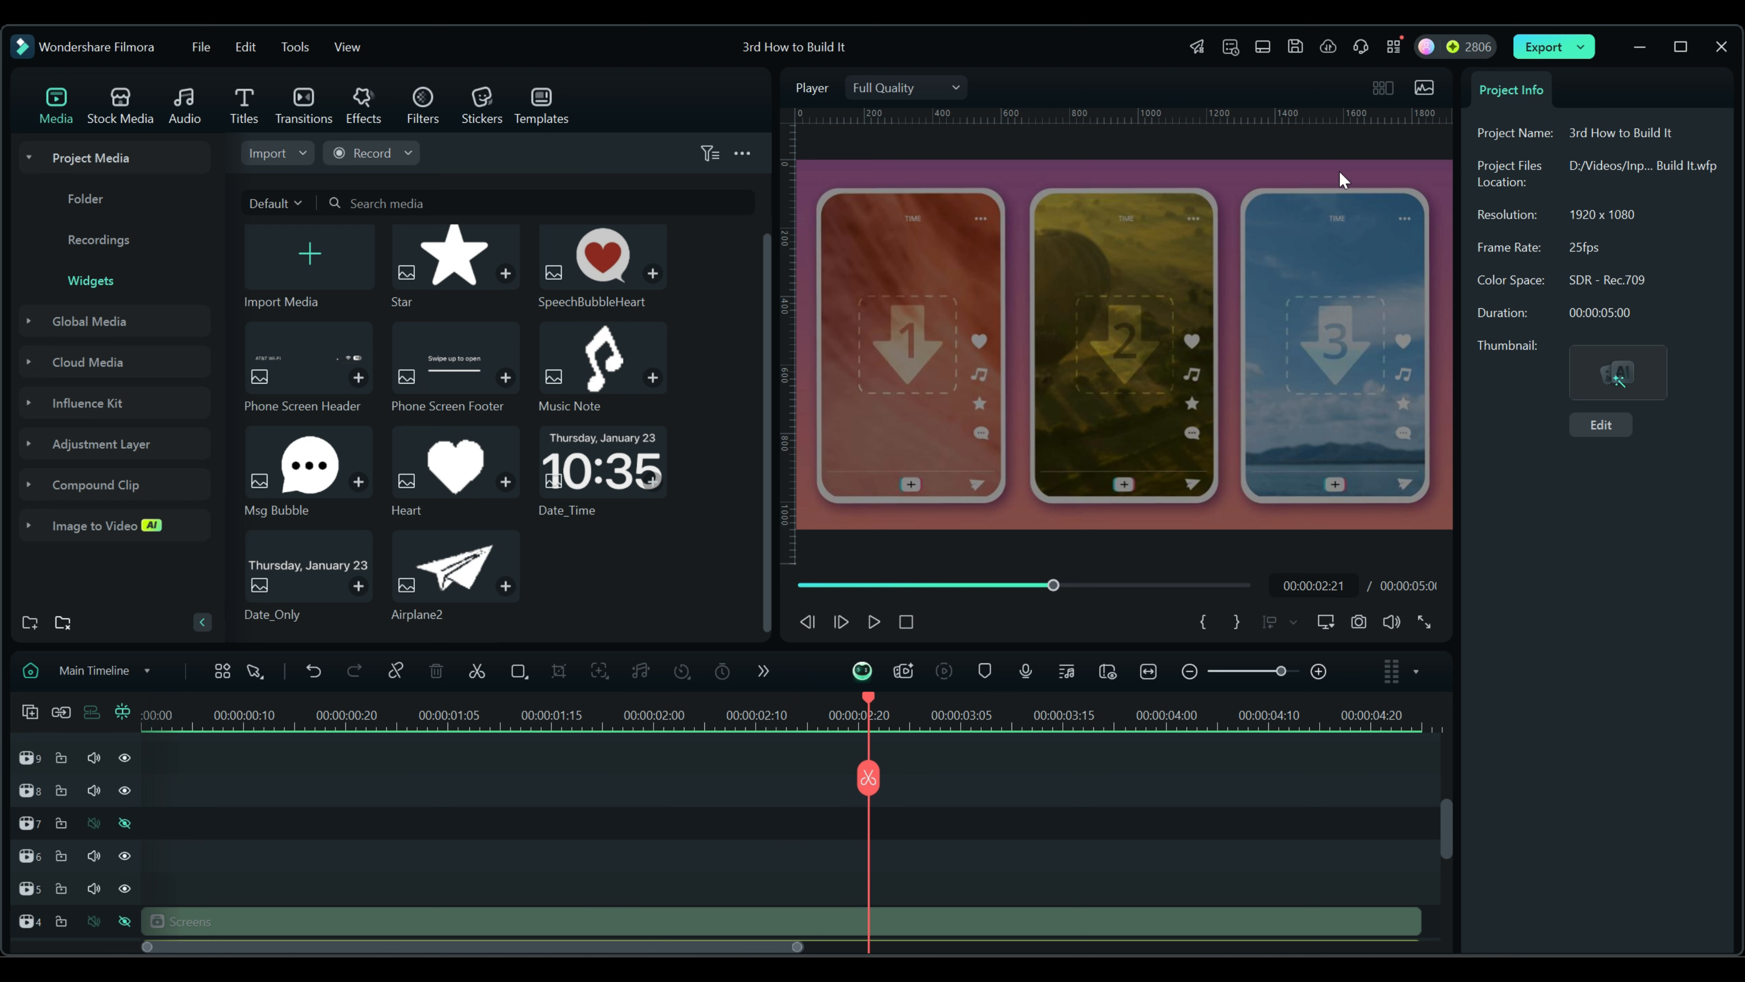
pyautogui.moveTo(869, 703); pyautogui.dragTo(746, 703)
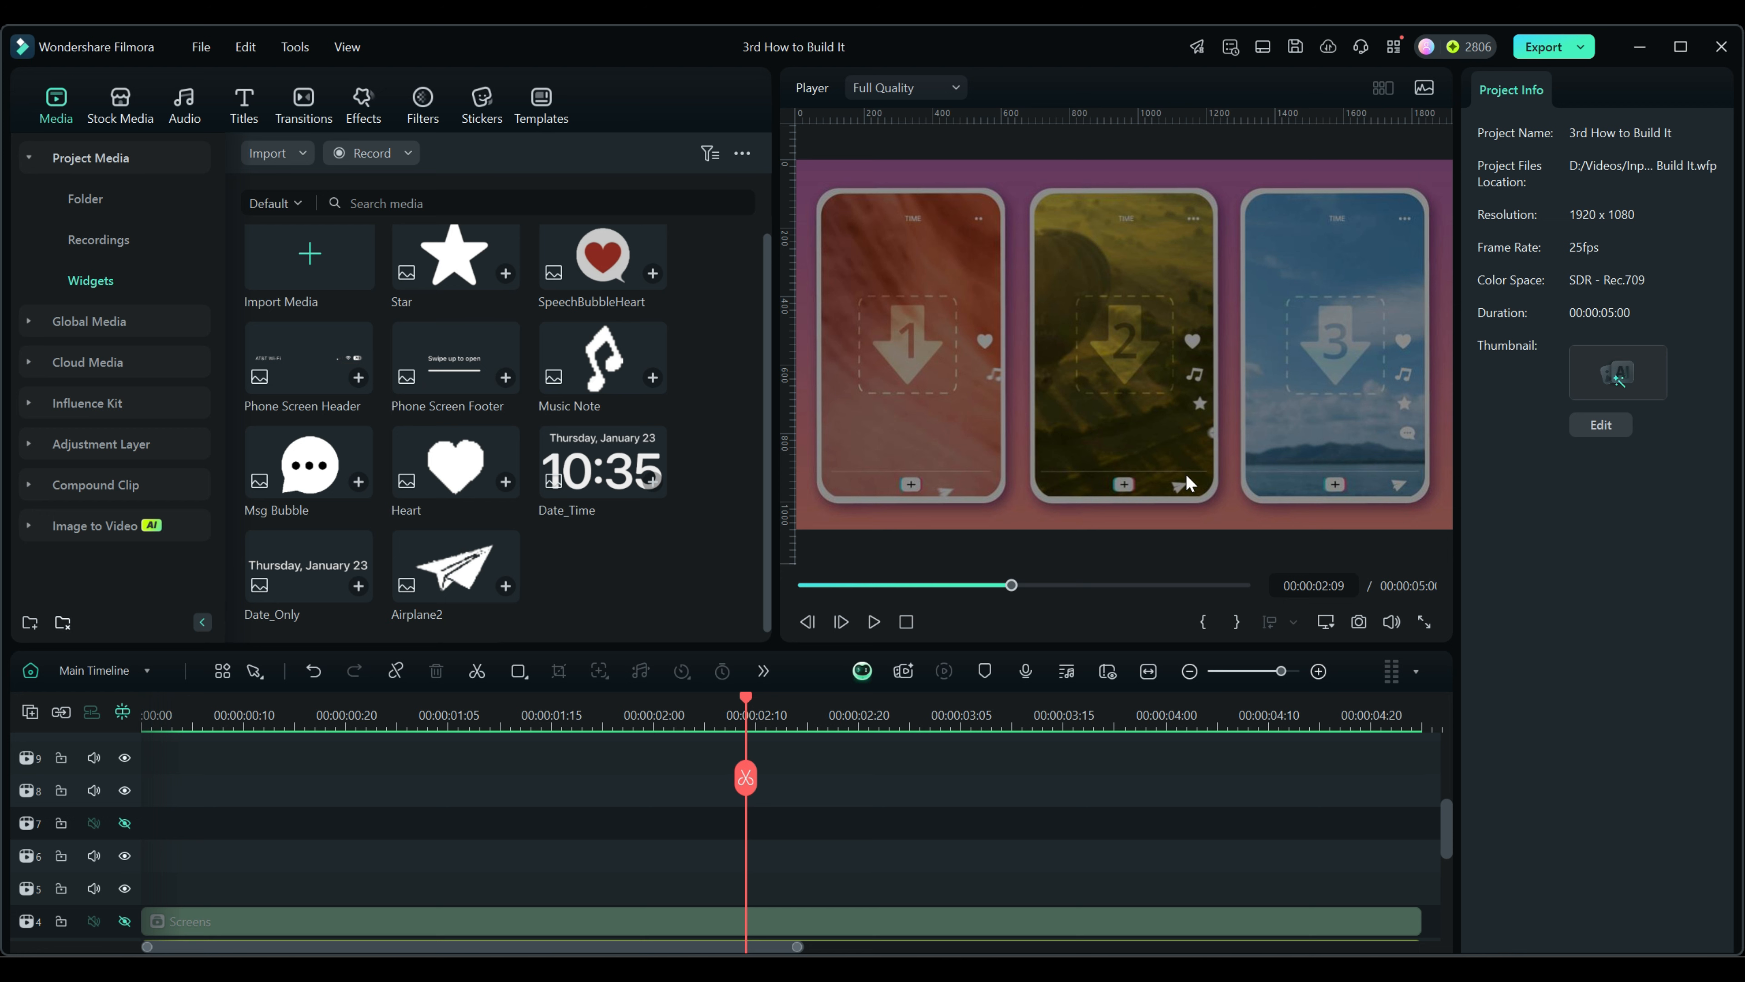
pyautogui.moveTo(750, 698); pyautogui.dragTo(1003, 701)
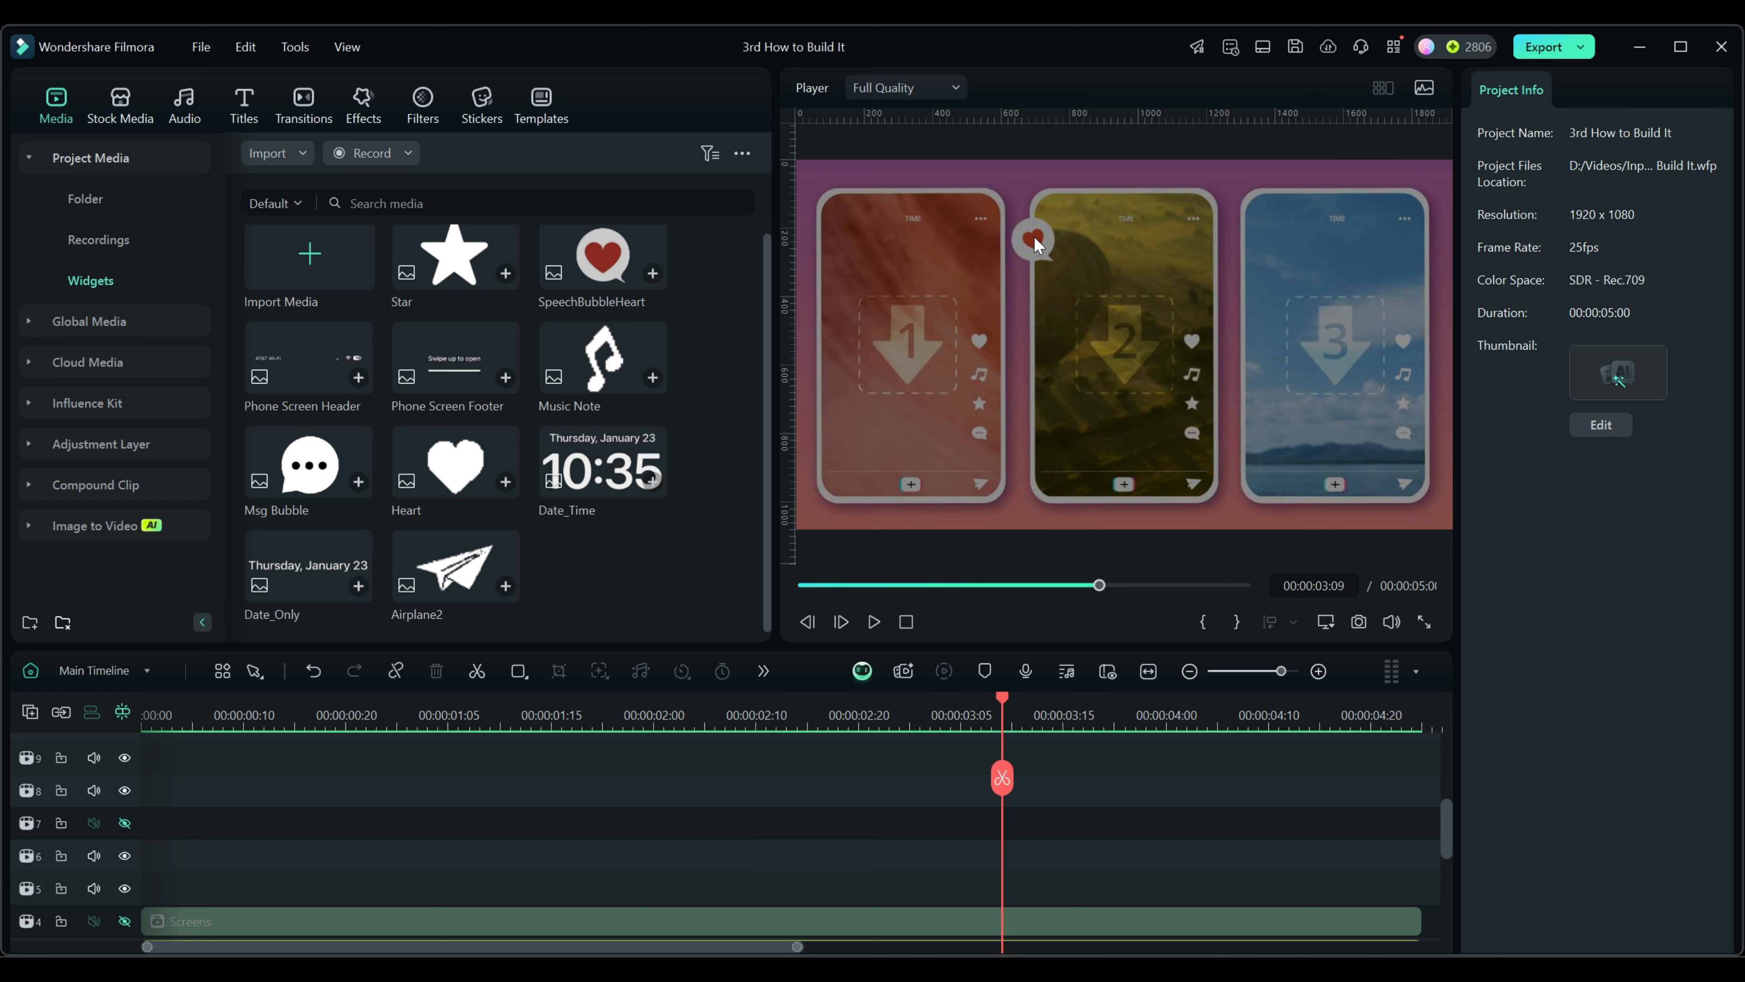
pyautogui.click(1061, 728)
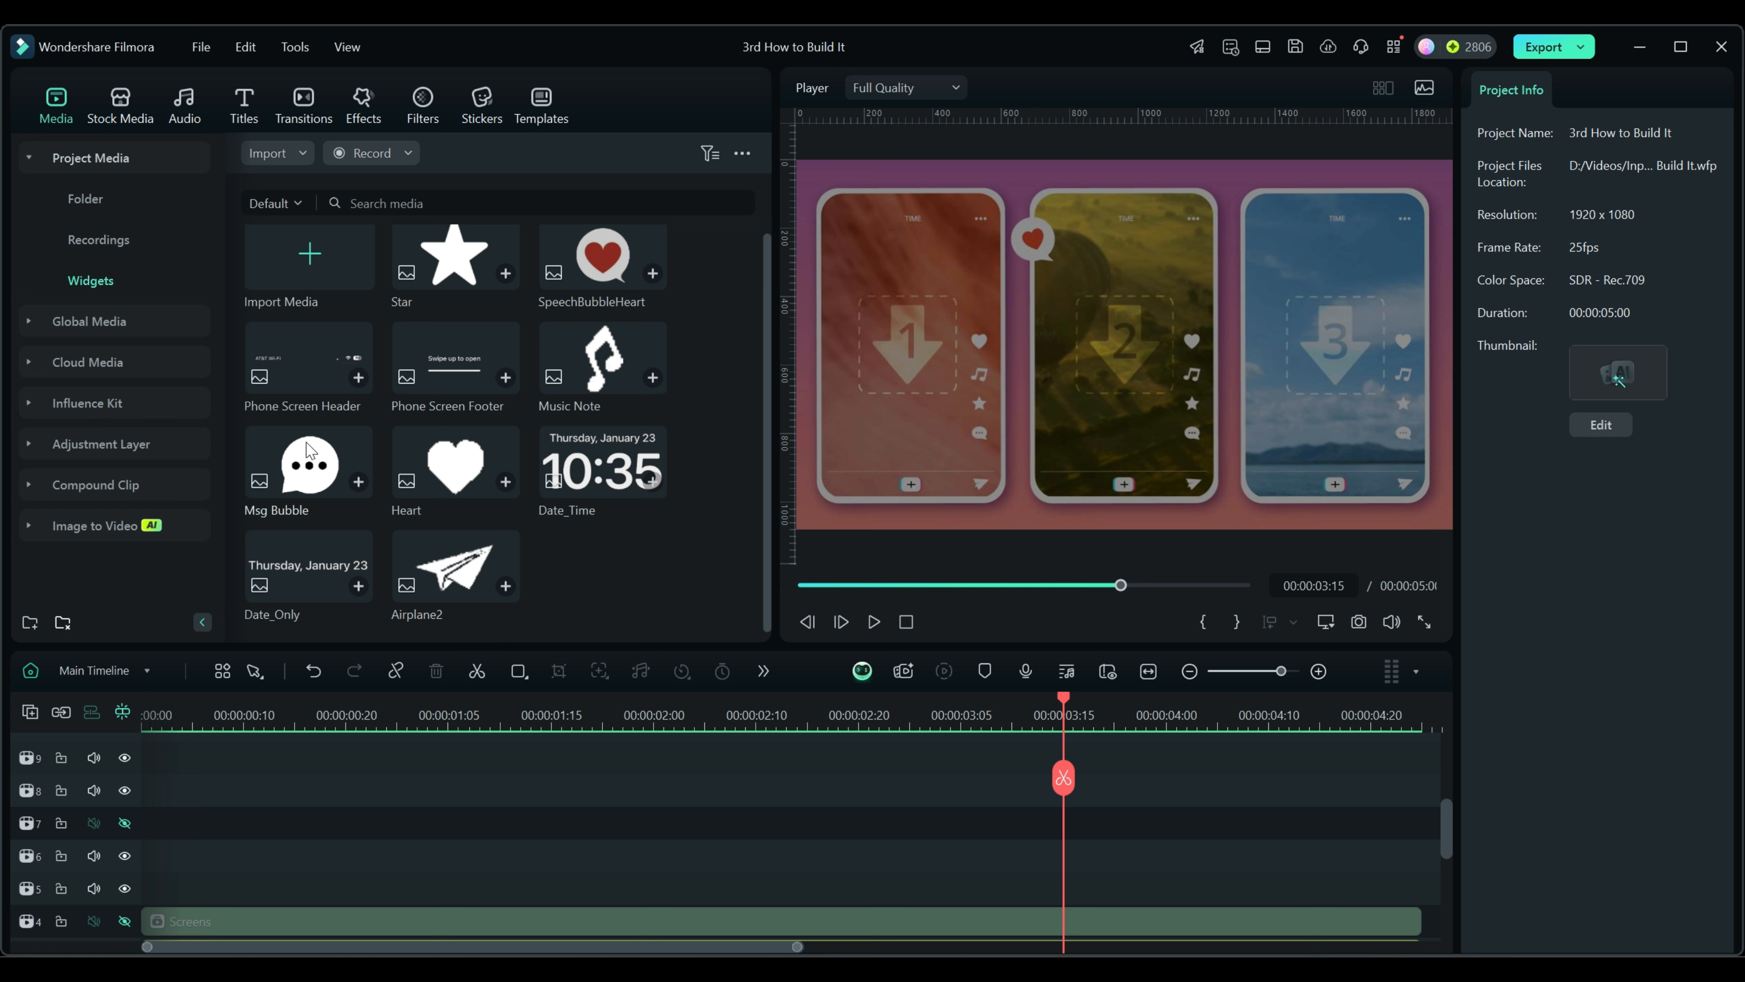
# Place Phone Screen Header on track 5 and Phone Screen Footer on track 6 from the timeline start, and select both clips
pyautogui.moveTo(302, 365); pyautogui.dragTo(157, 894)
pyautogui.moveTo(441, 351); pyautogui.dragTo(139, 867)
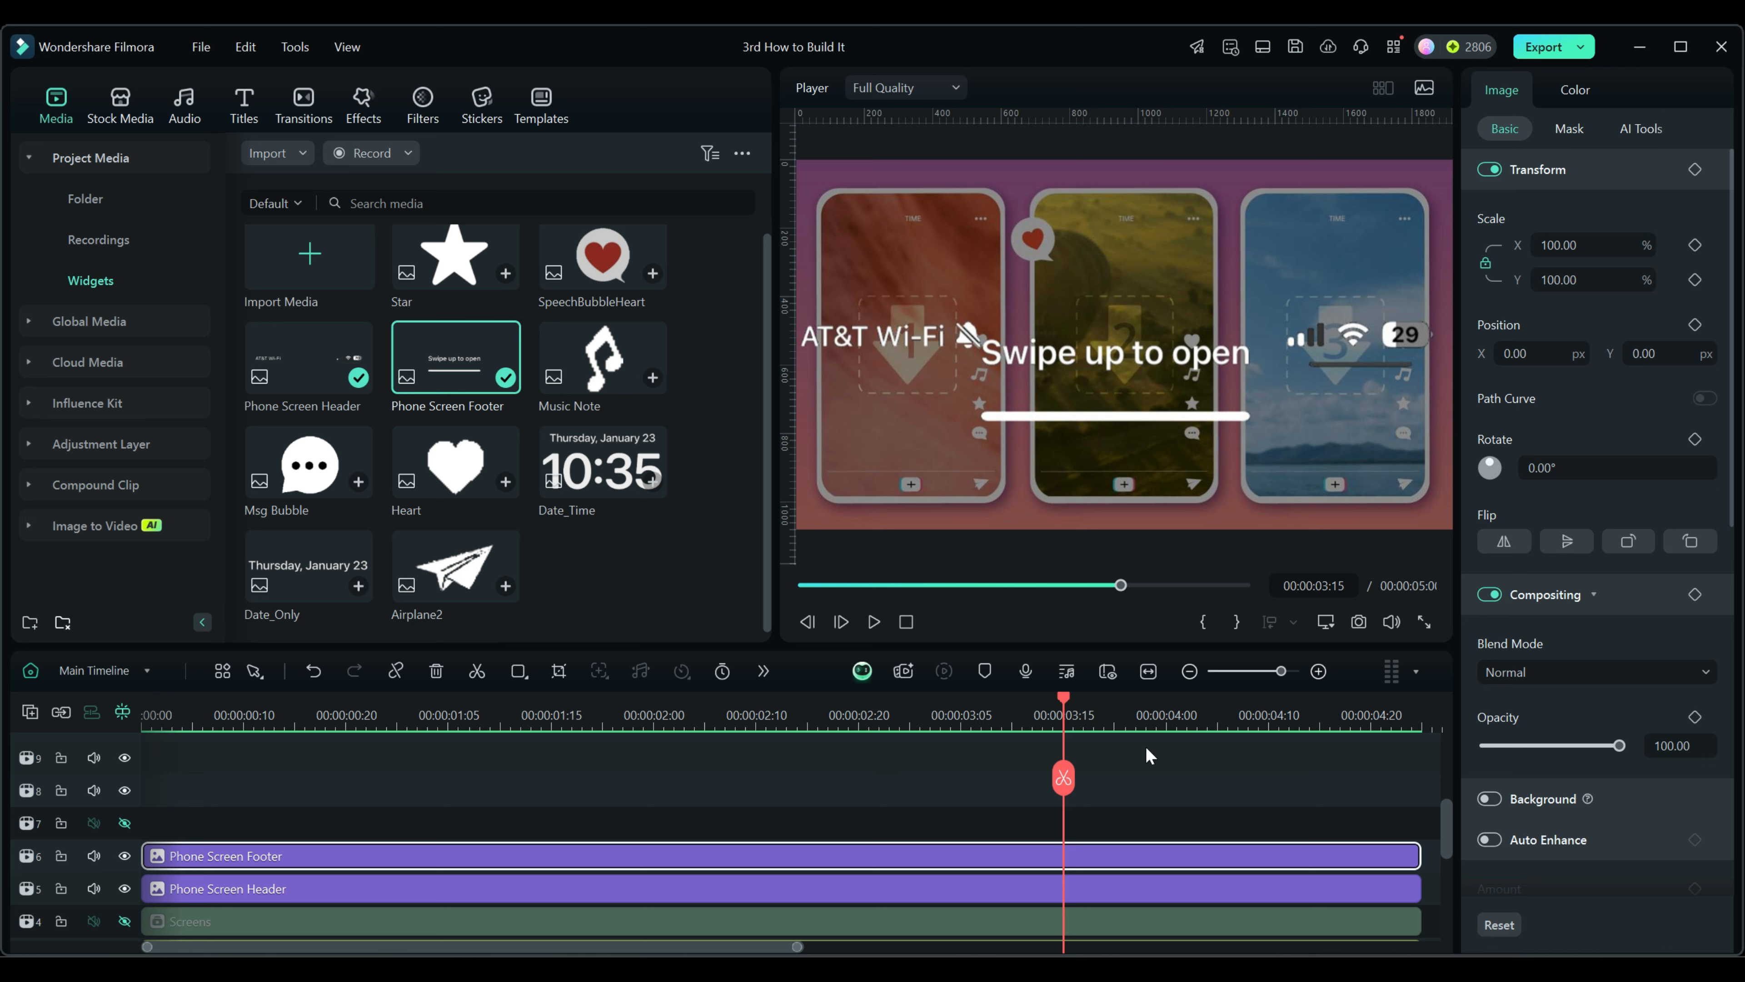
pyautogui.moveTo(1218, 822); pyautogui.dragTo(1277, 901)
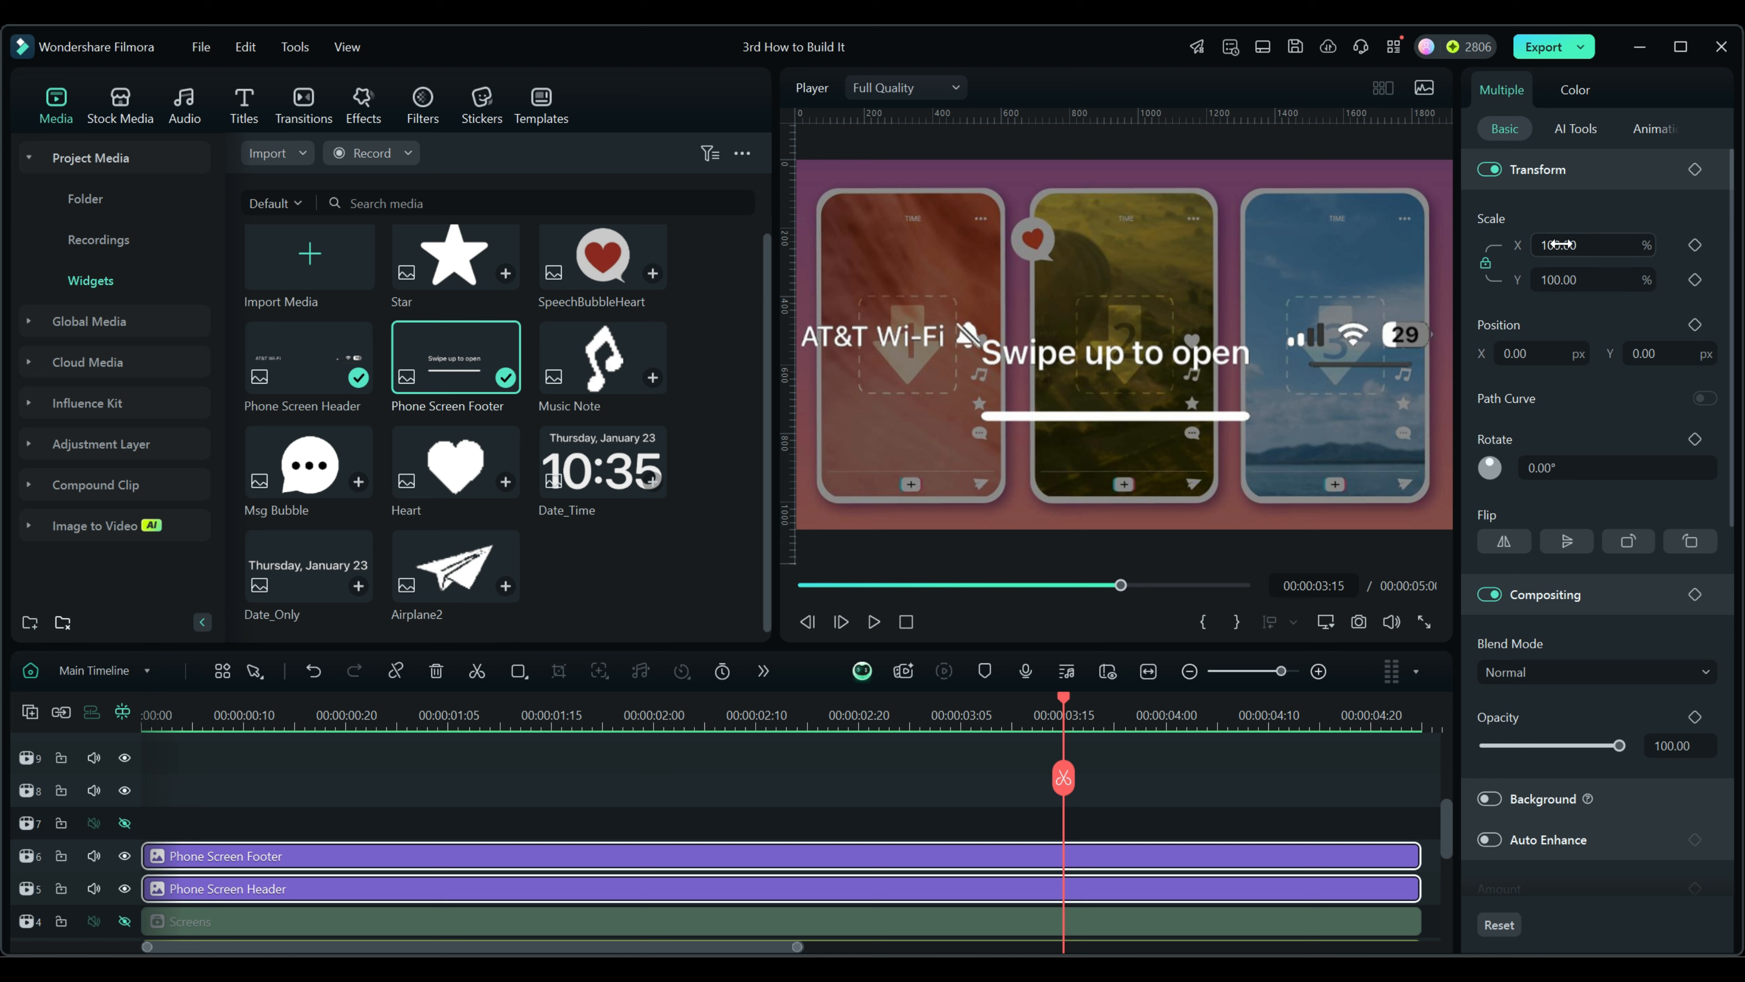
# Set the scale of both the header and footer clips to 26% and their X position to 613 px
pyautogui.moveTo(1590, 245)
pyautogui.mouseDown()
pyautogui.moveTo(1574, 245)
pyautogui.moveTo(1589, 245)
pyautogui.mouseUp()
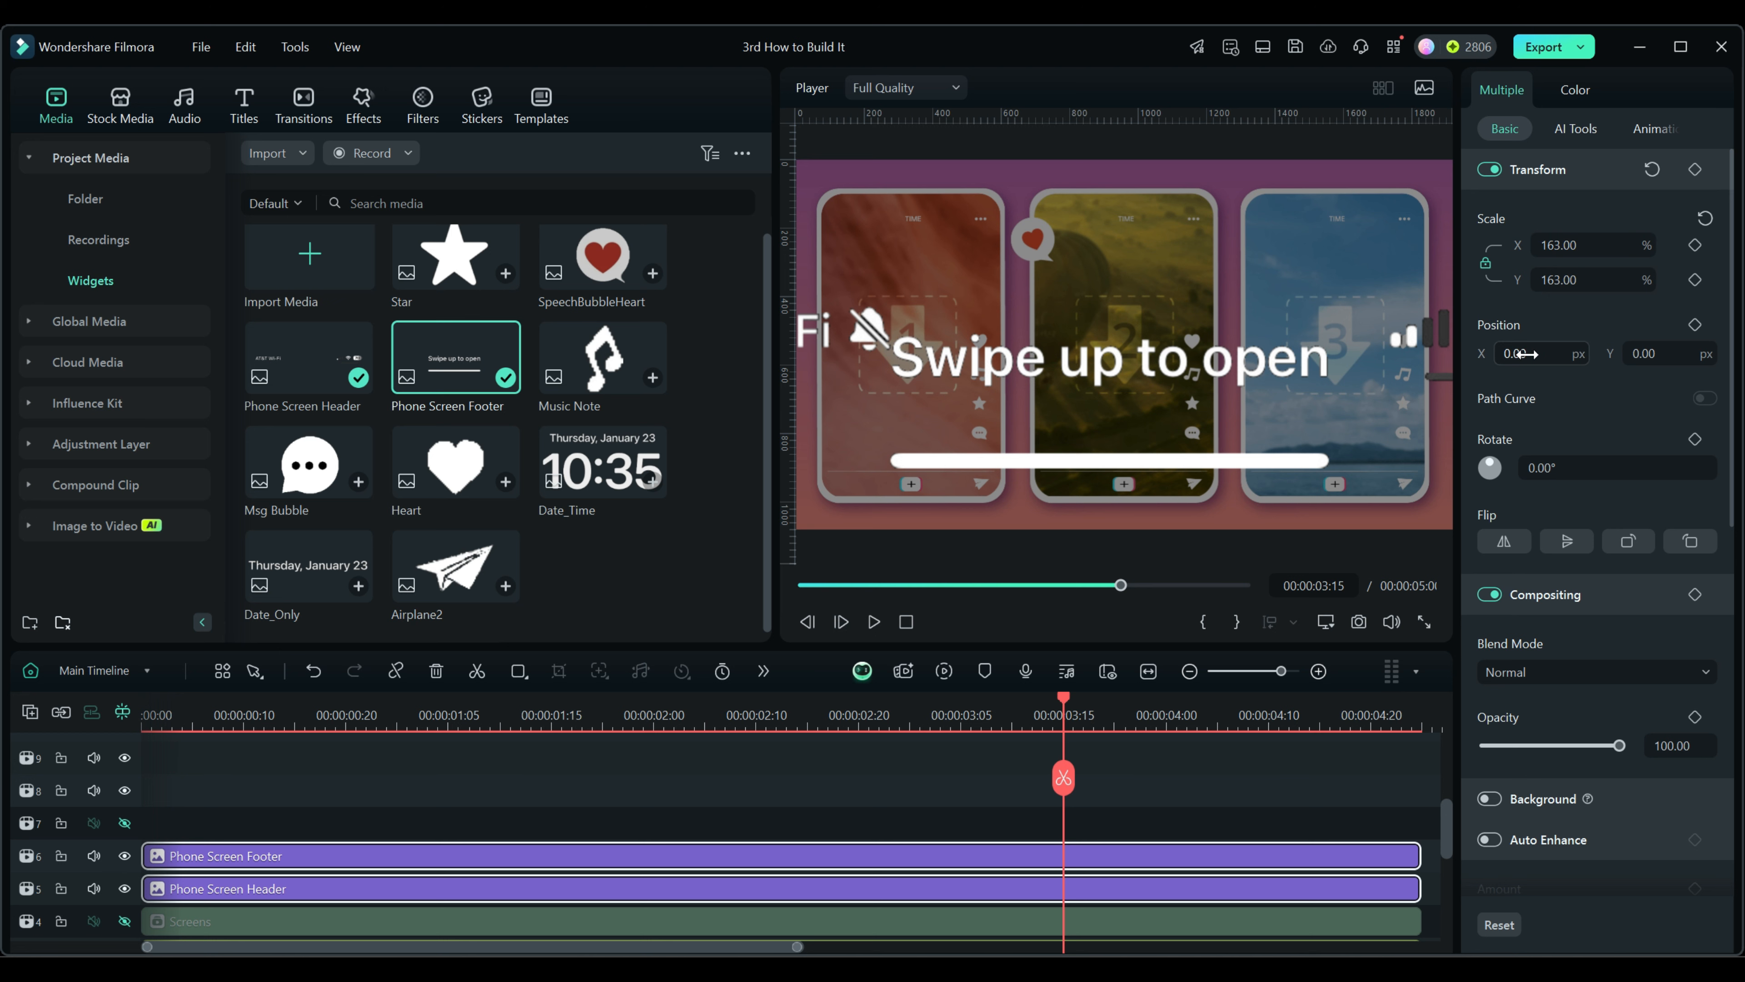
pyautogui.moveTo(1520, 353); pyautogui.dragTo(1532, 353)
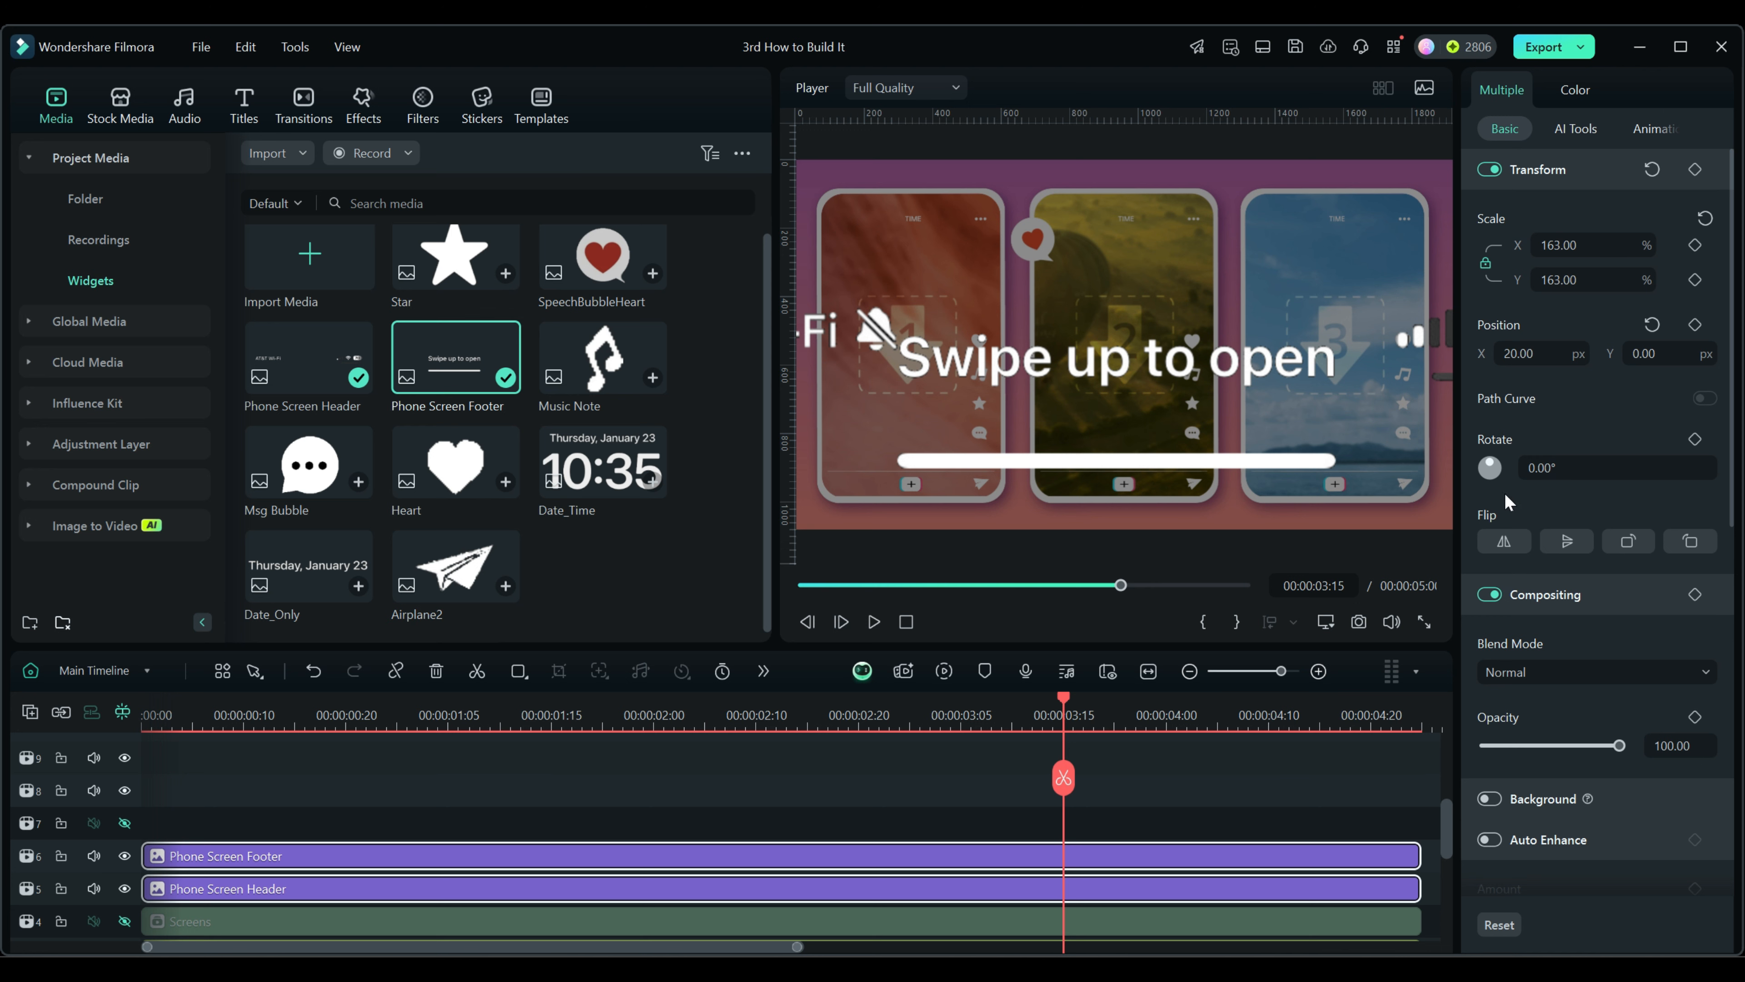
pyautogui.click(1573, 246)
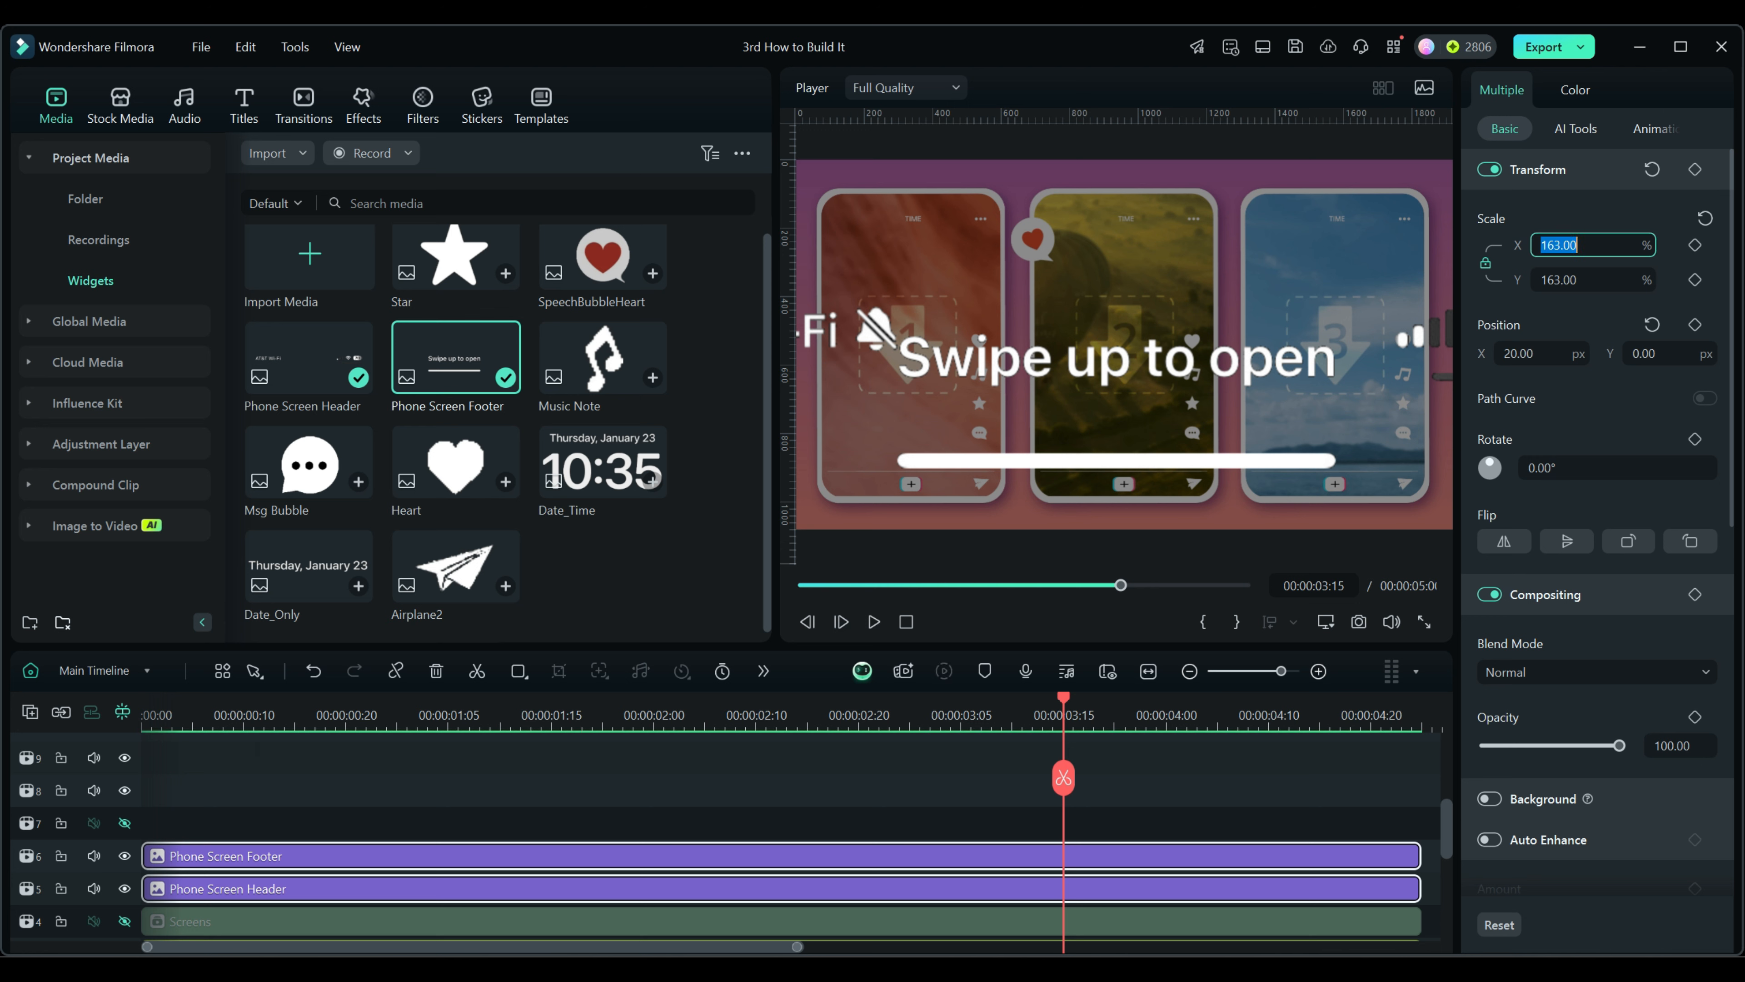
pyautogui.write('26')
pyautogui.click(1487, 267)
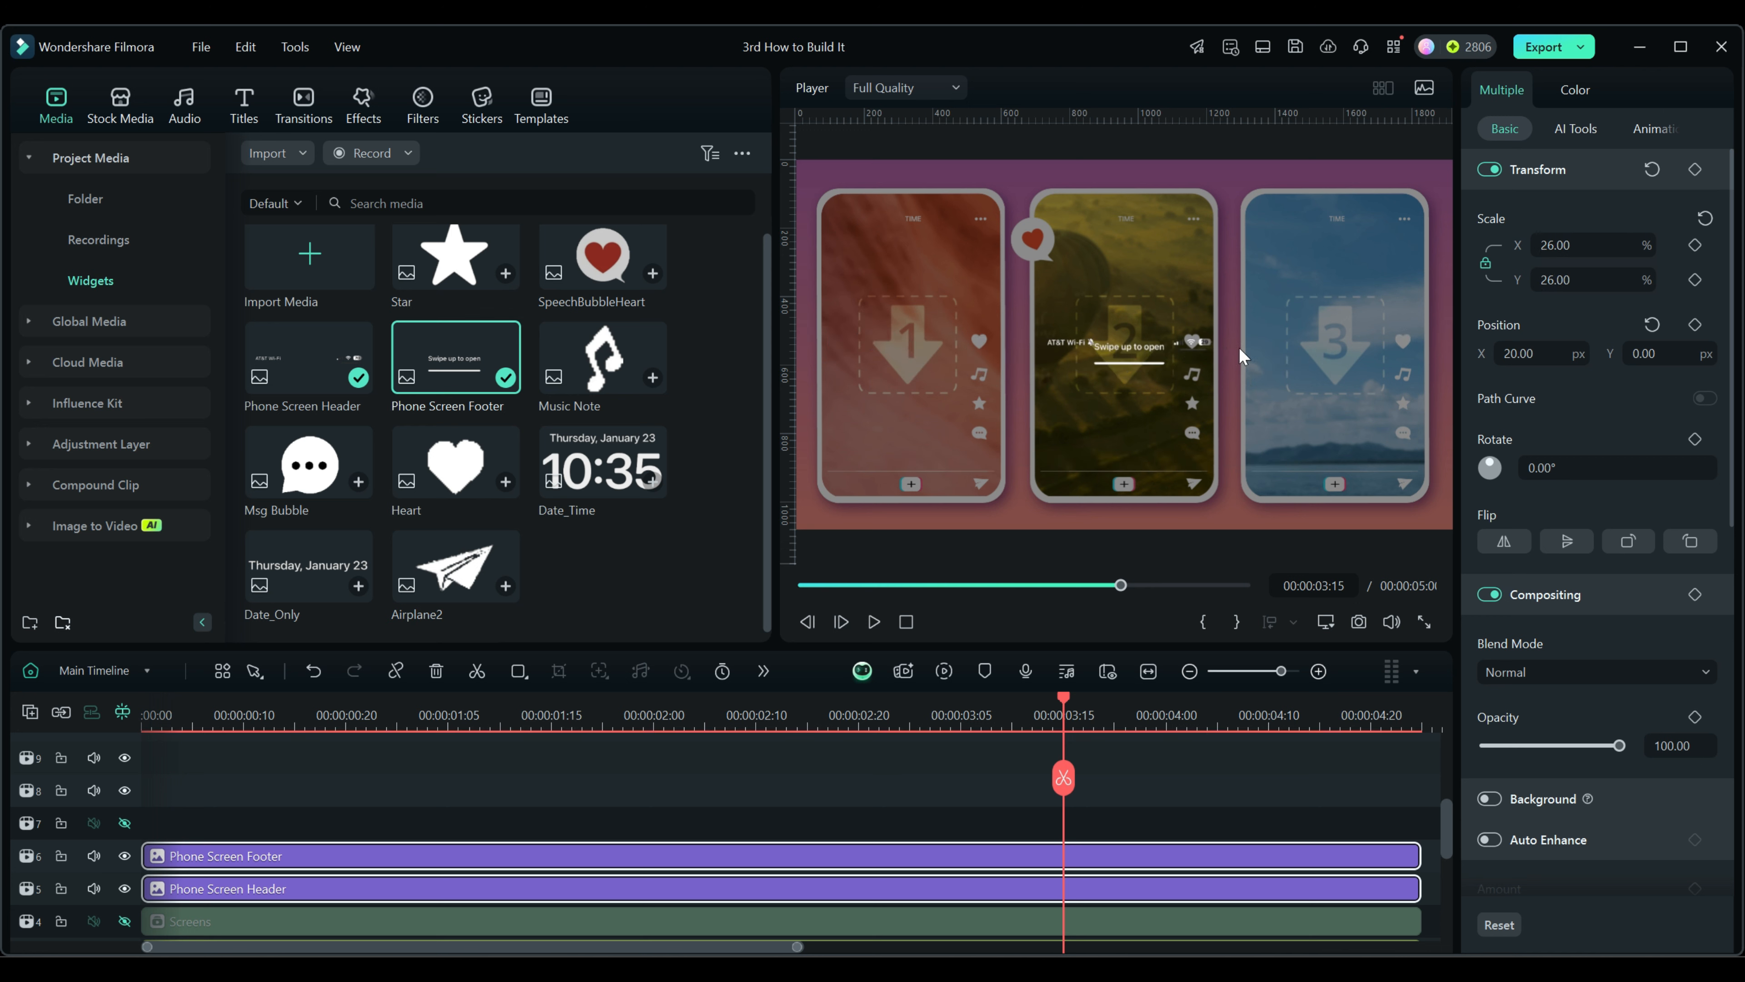
pyautogui.click(1512, 349)
pyautogui.write('613')
pyautogui.press('Tab')
# Set the Y position to 373 px for Phone Screen Header and -358 px for Phone Screen Footer
pyautogui.click(1250, 892)
pyautogui.click(1665, 351)
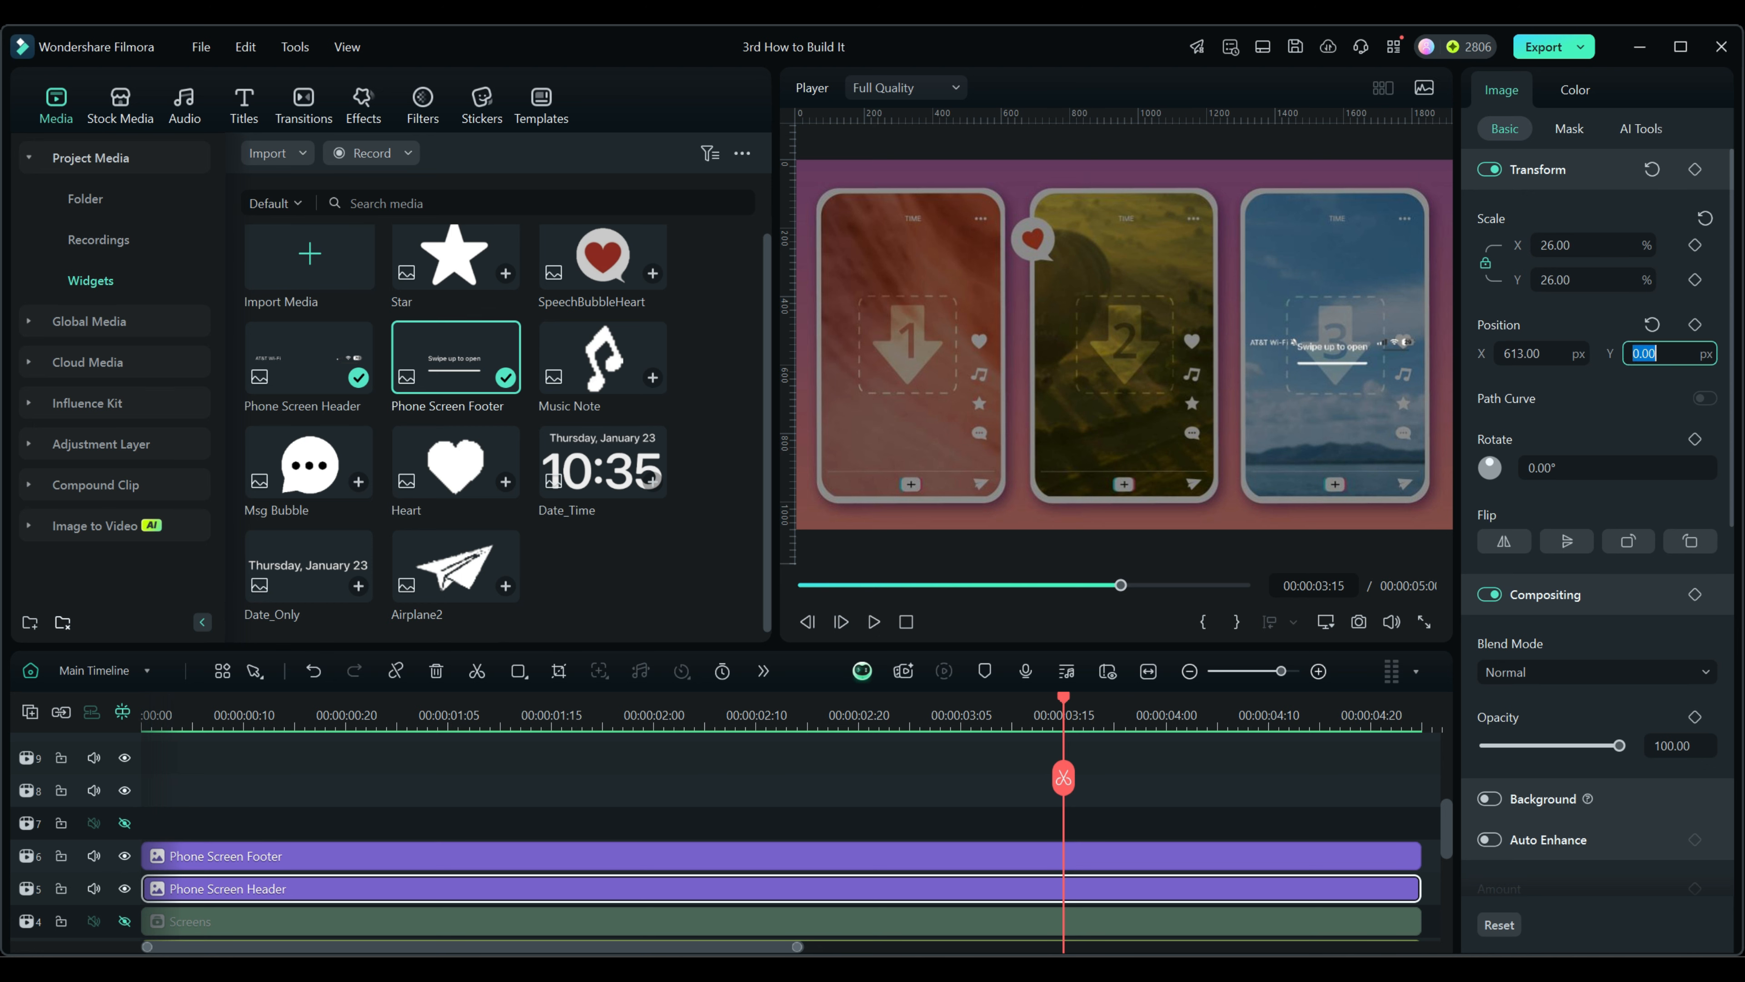
pyautogui.write('373')
pyautogui.press('Return')
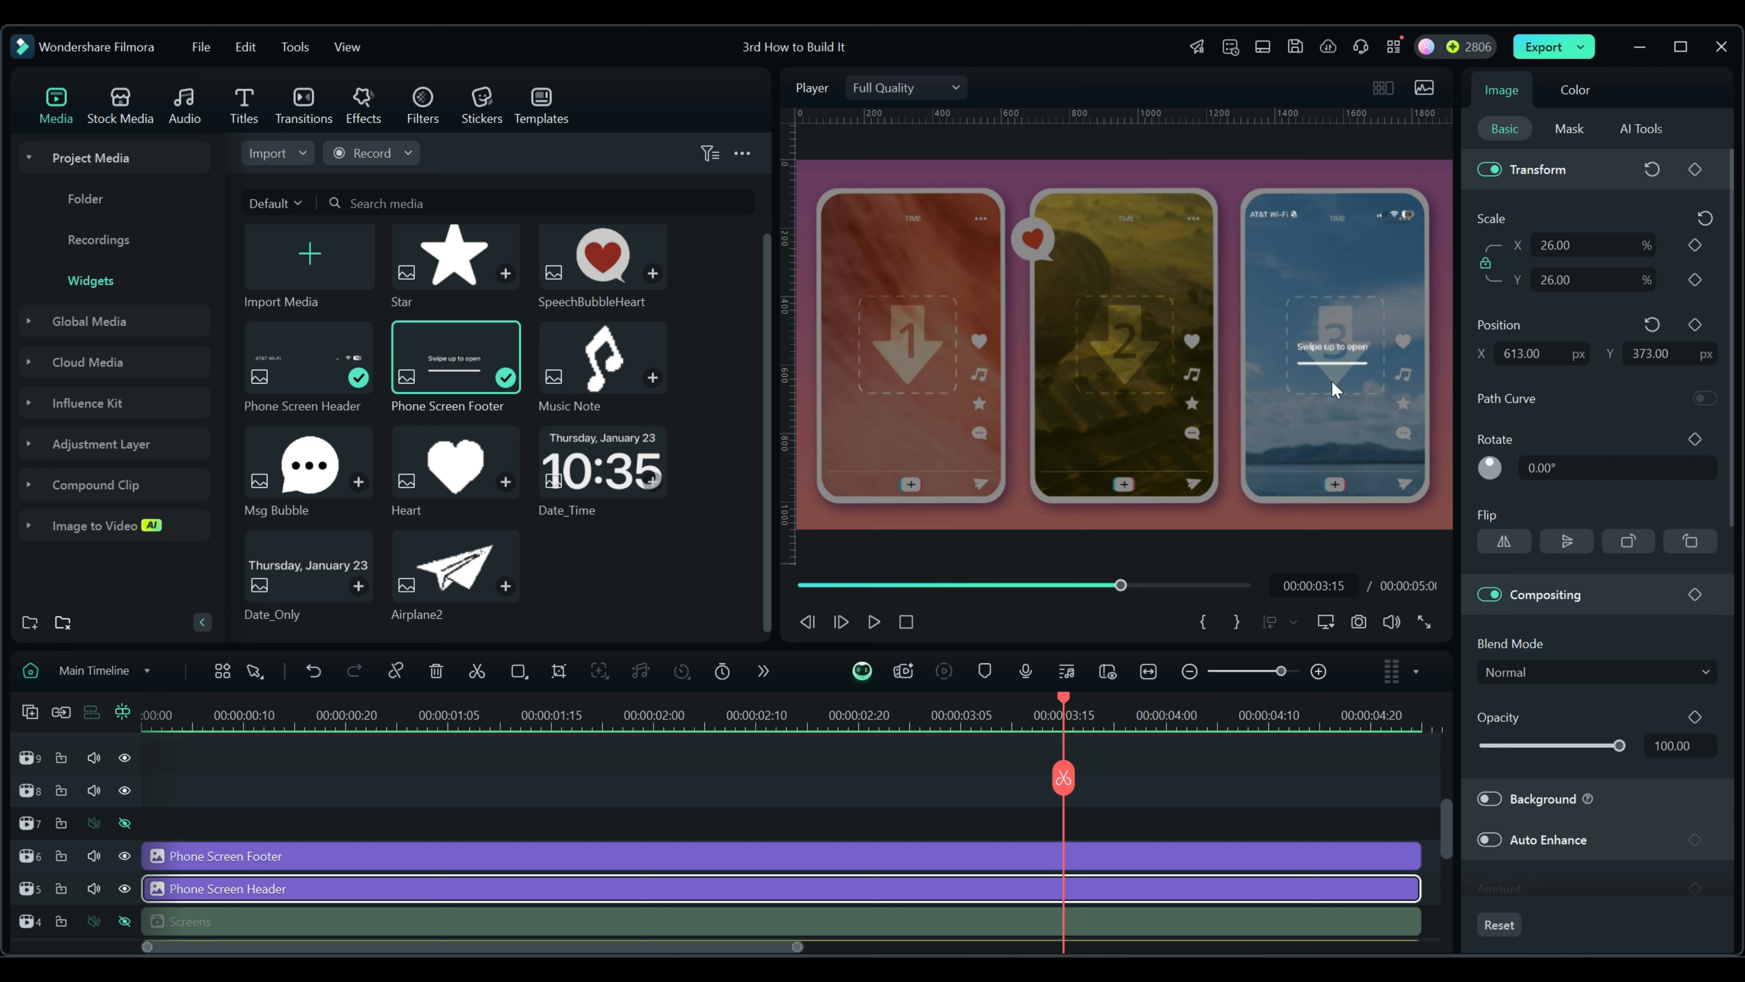
pyautogui.click(1181, 856)
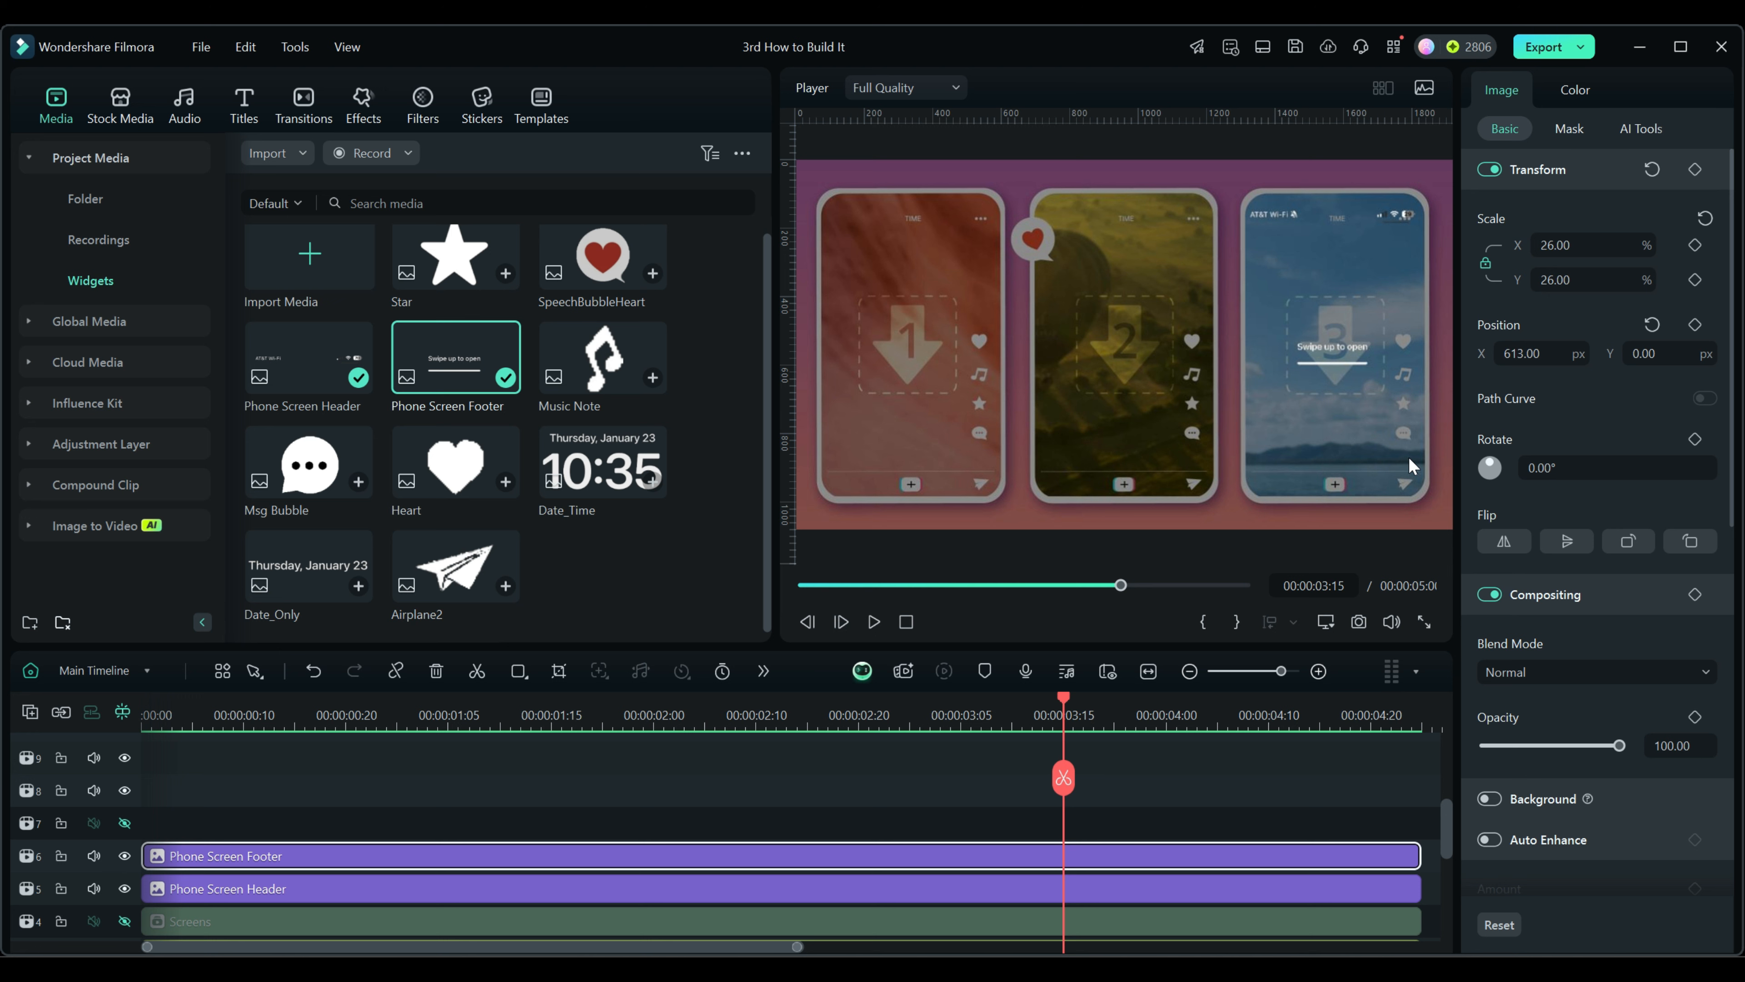
pyautogui.click(1649, 355)
pyautogui.press('Return')
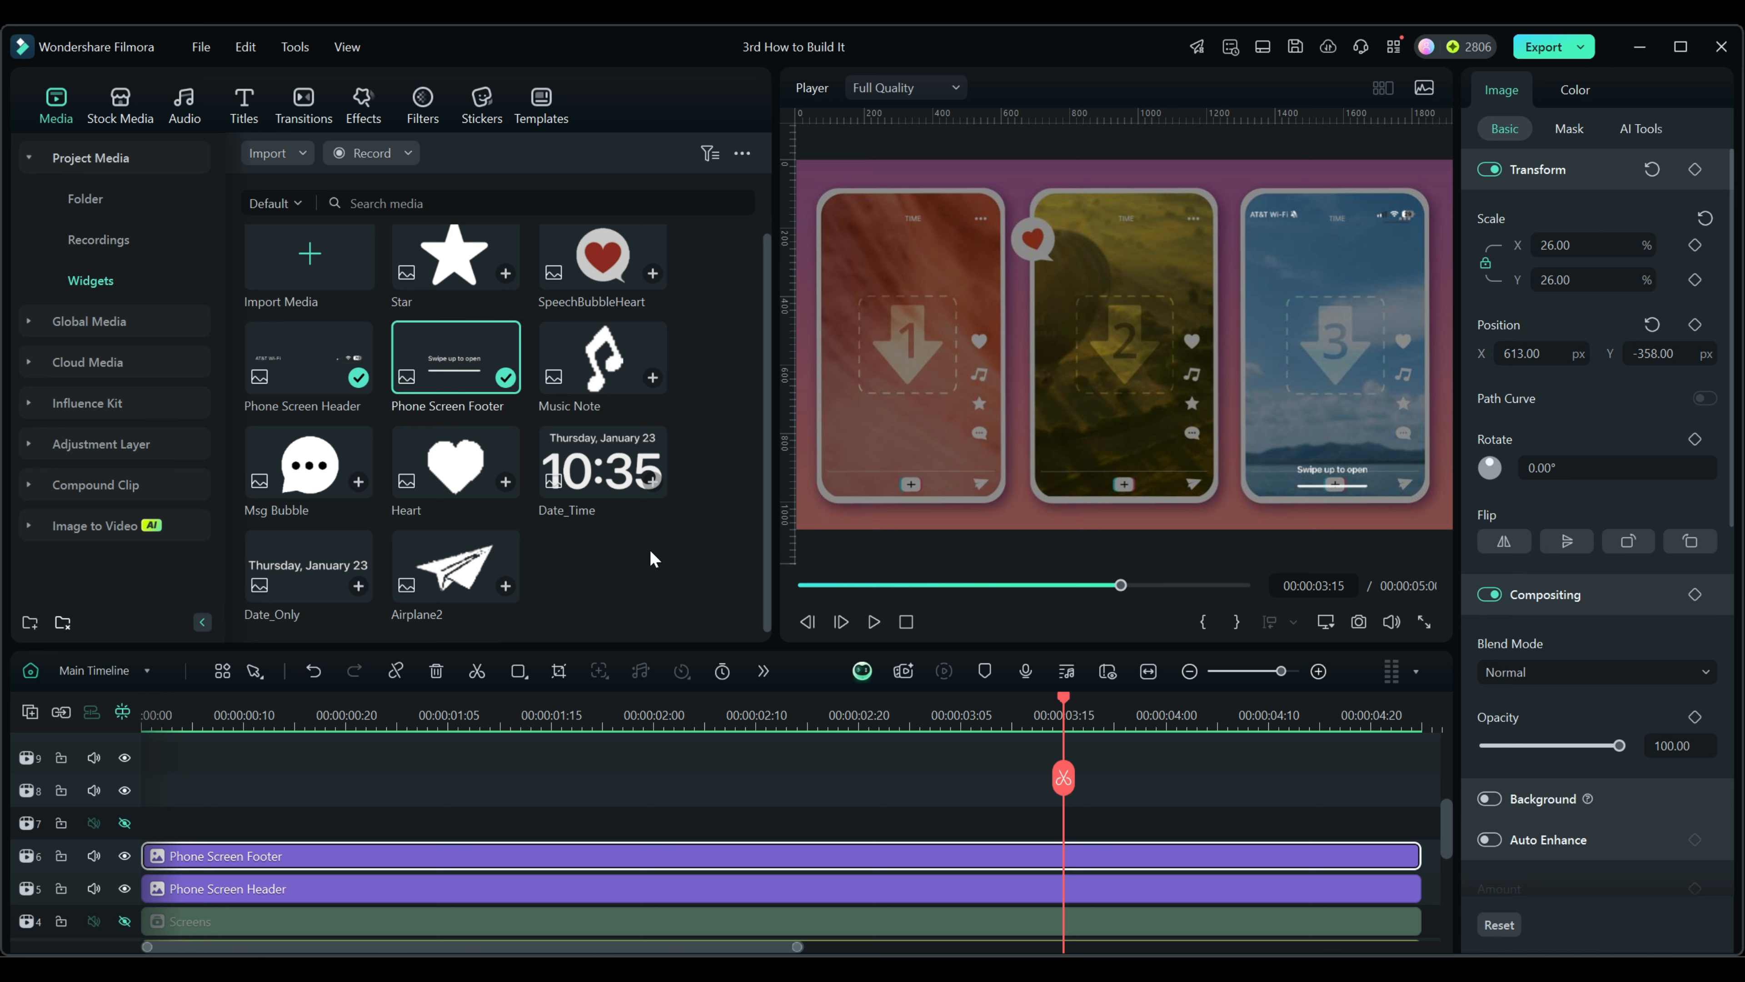
# Place the Date_Time image on track 7 from the timeline start and scale it to 12%
pyautogui.moveTo(612, 453)
pyautogui.mouseDown()
pyautogui.moveTo(347, 835)
pyautogui.moveTo(123, 823)
pyautogui.mouseUp()
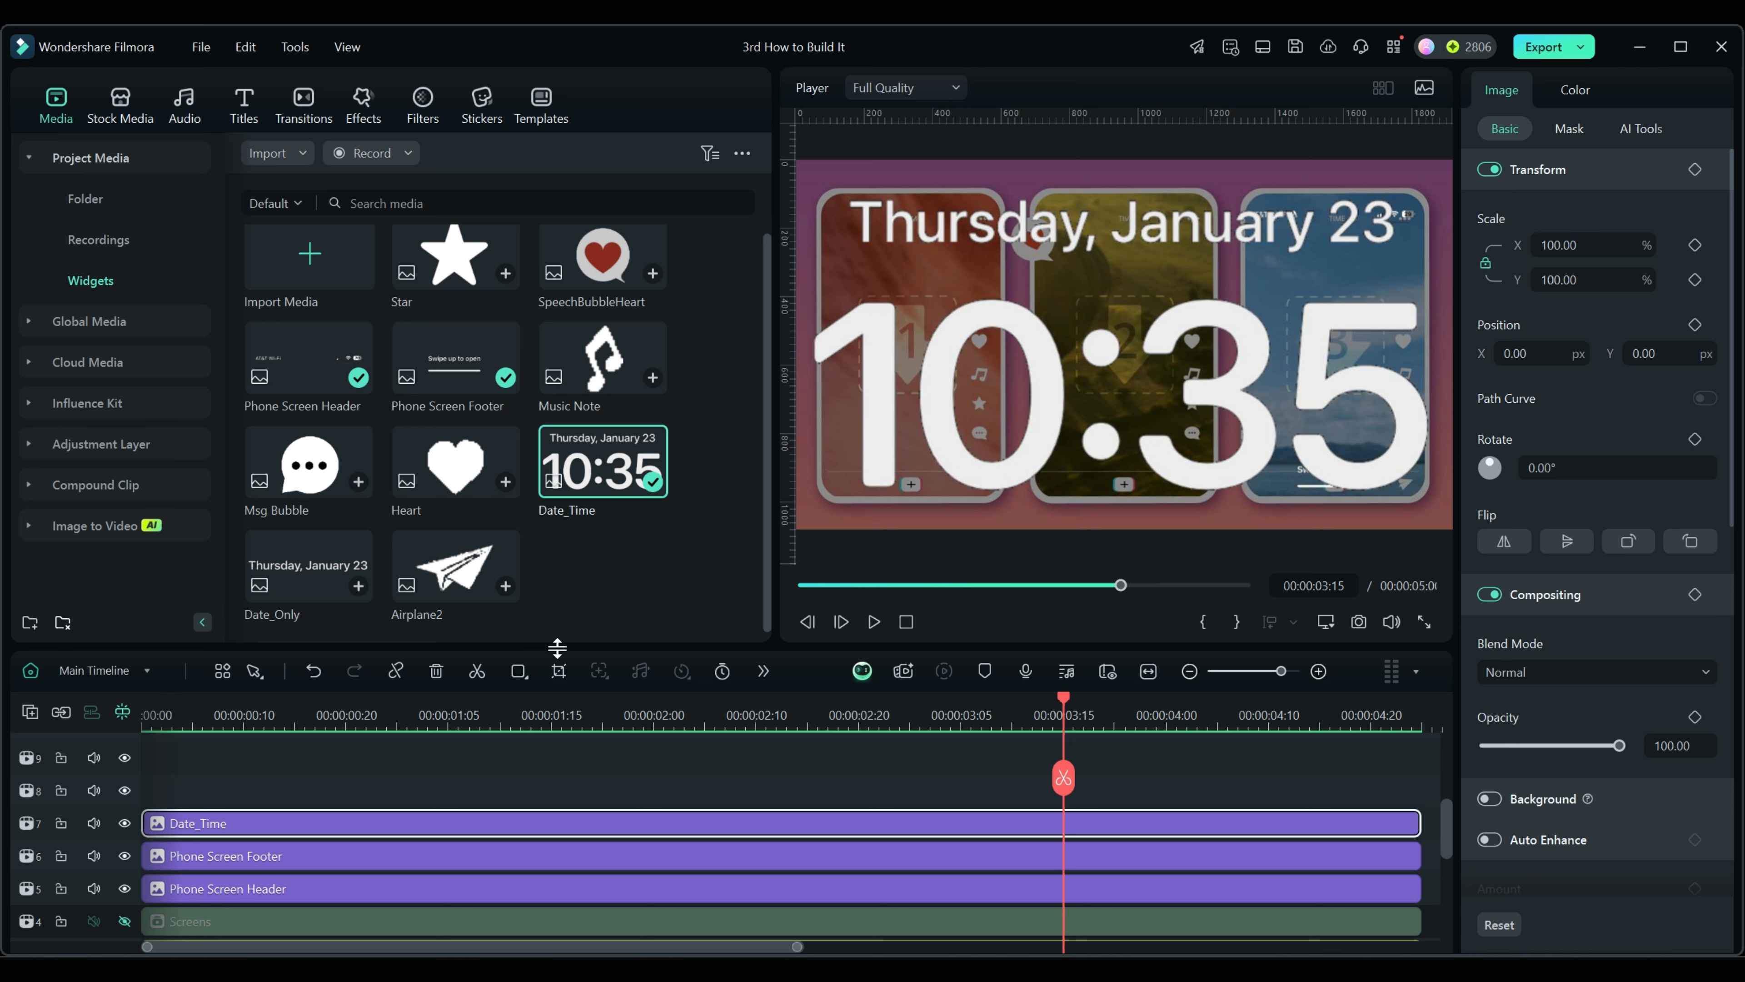
pyautogui.click(1580, 245)
pyautogui.write('12')
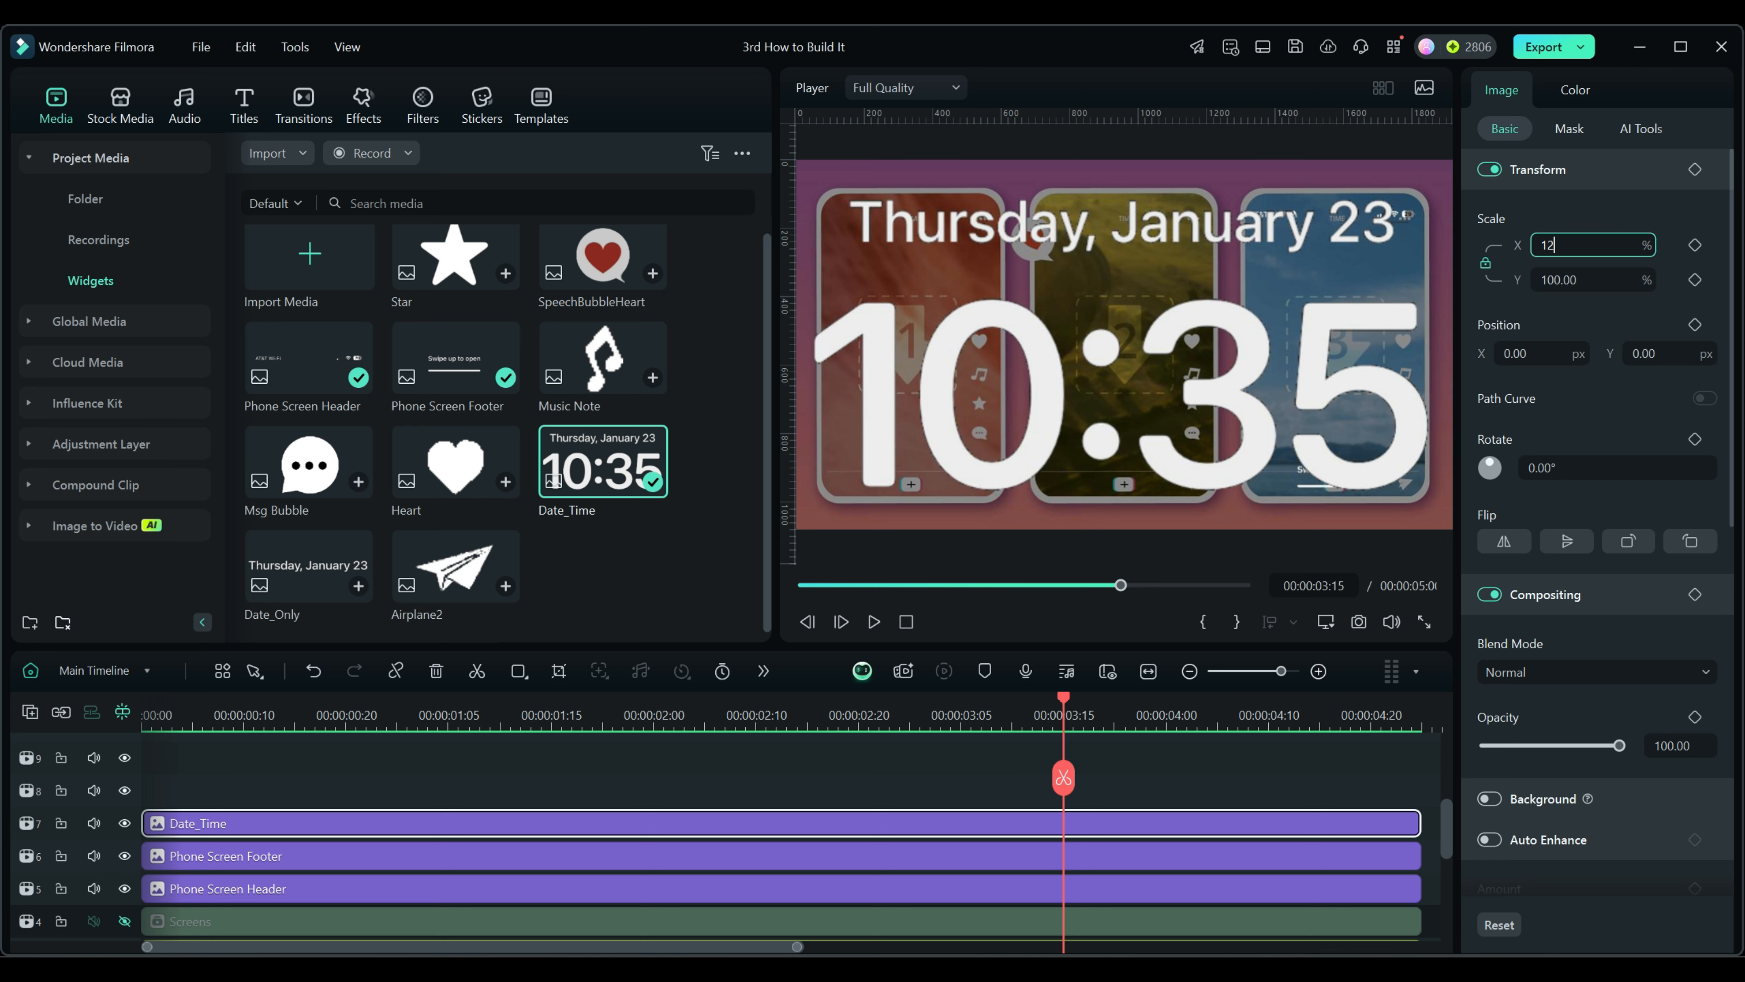
pyautogui.press('Return')
# Position Date_Time at X 618 px and Y 315 px on the third phone, and hide its track
pyautogui.click(1529, 353)
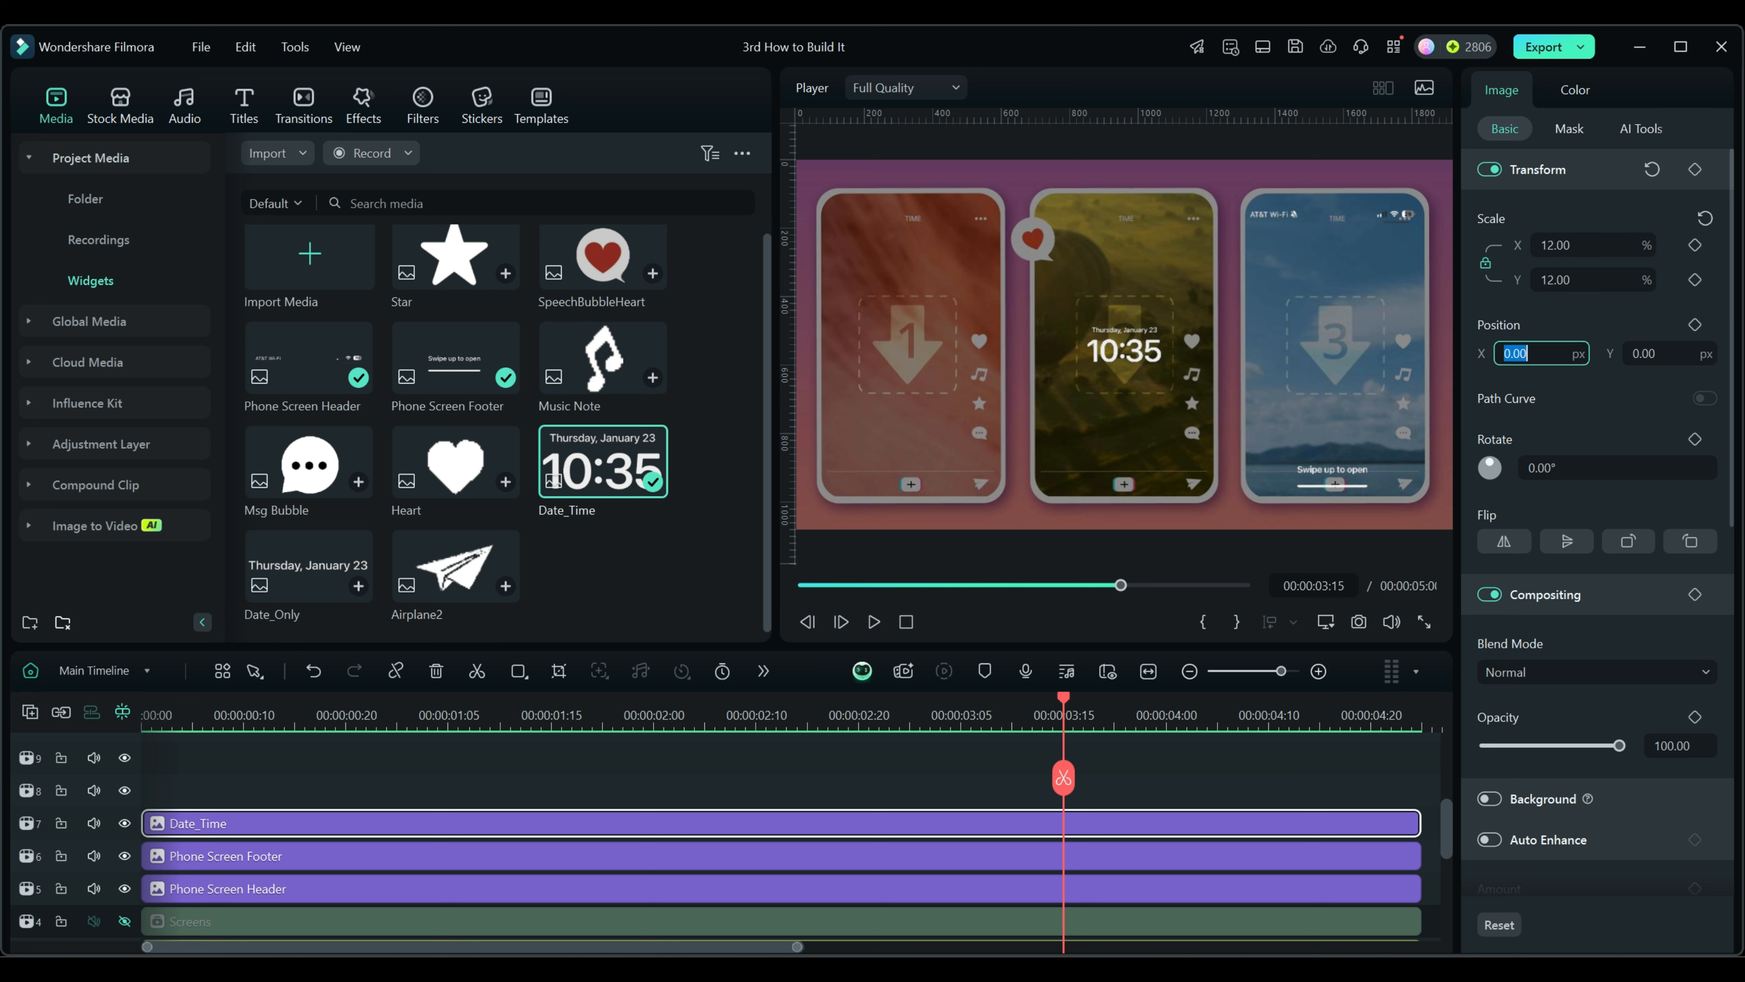
pyautogui.write('618')
pyautogui.press('Return')
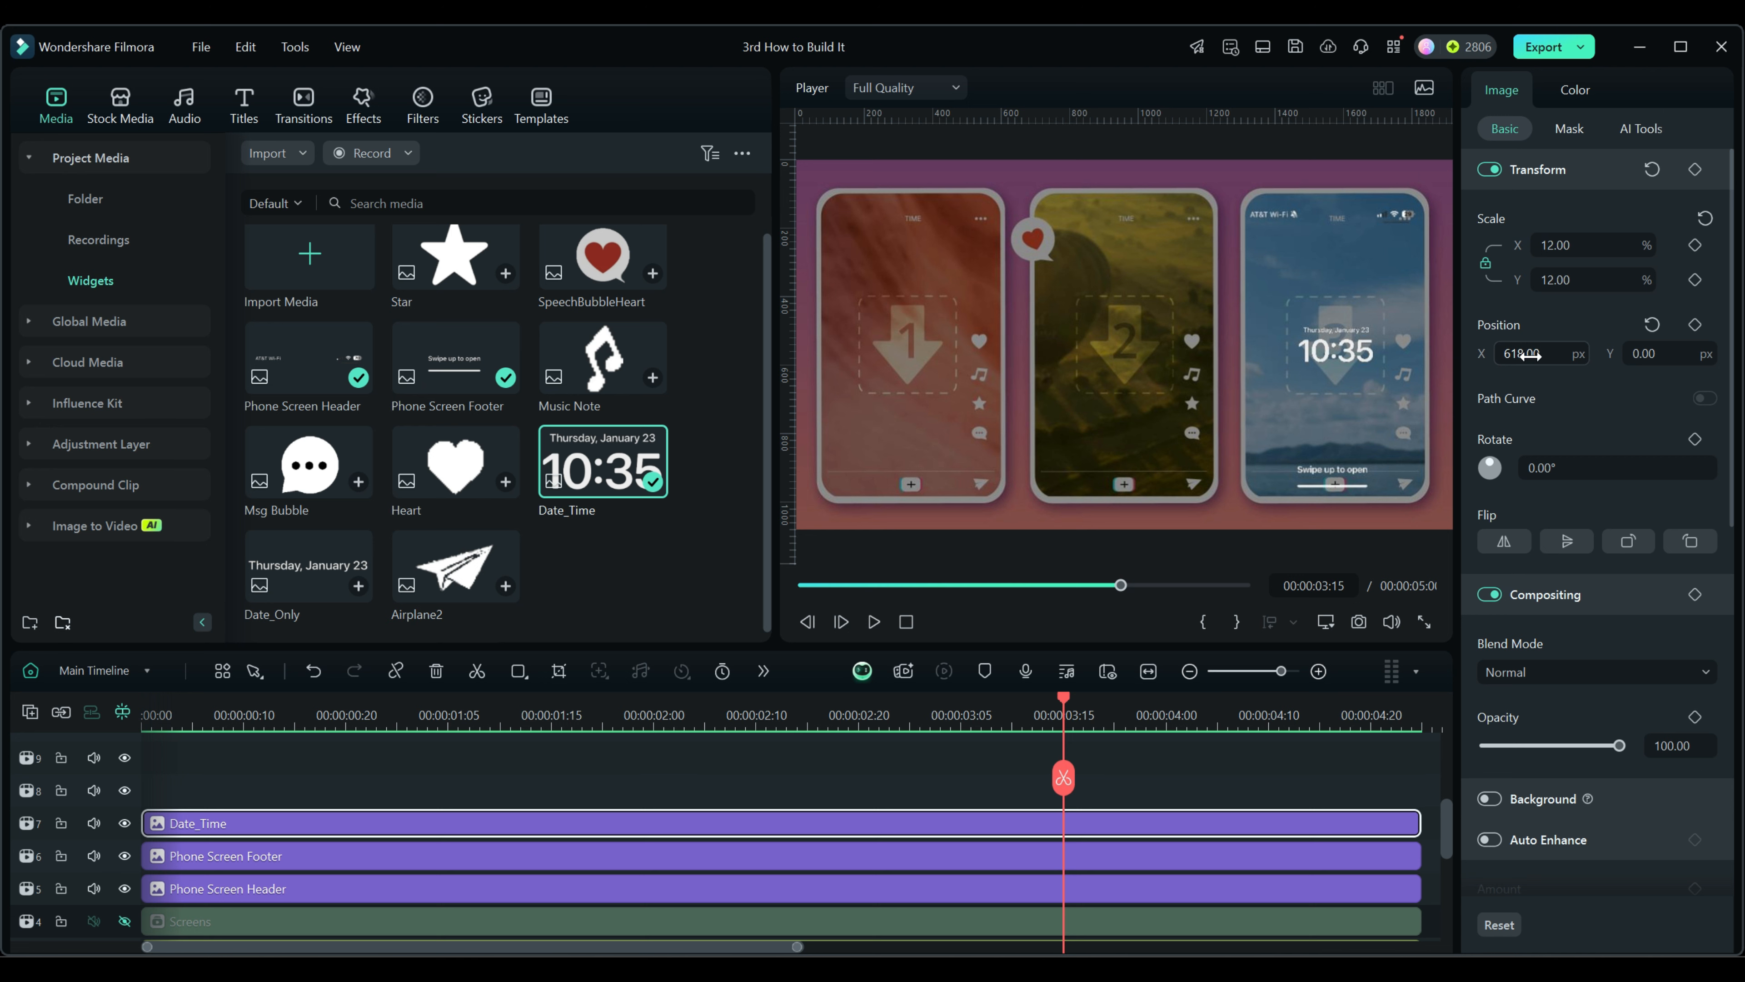
pyautogui.click(1659, 353)
pyautogui.write('315')
pyautogui.press('Return')
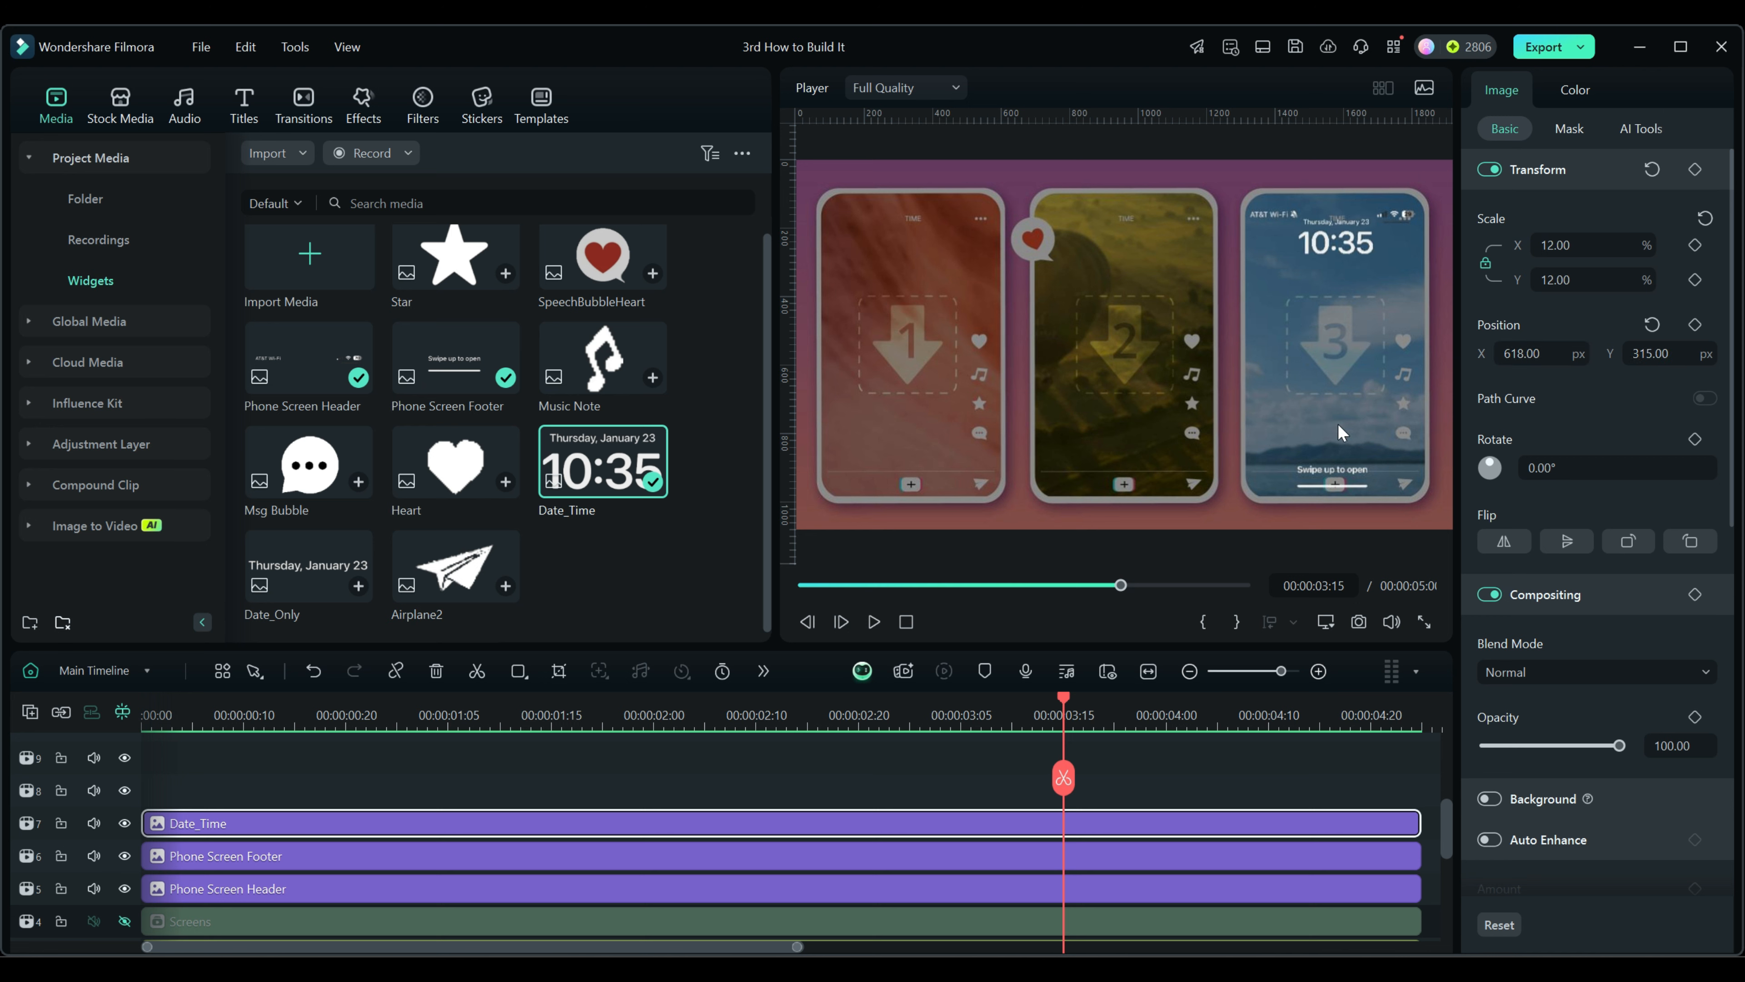
pyautogui.click(123, 822)
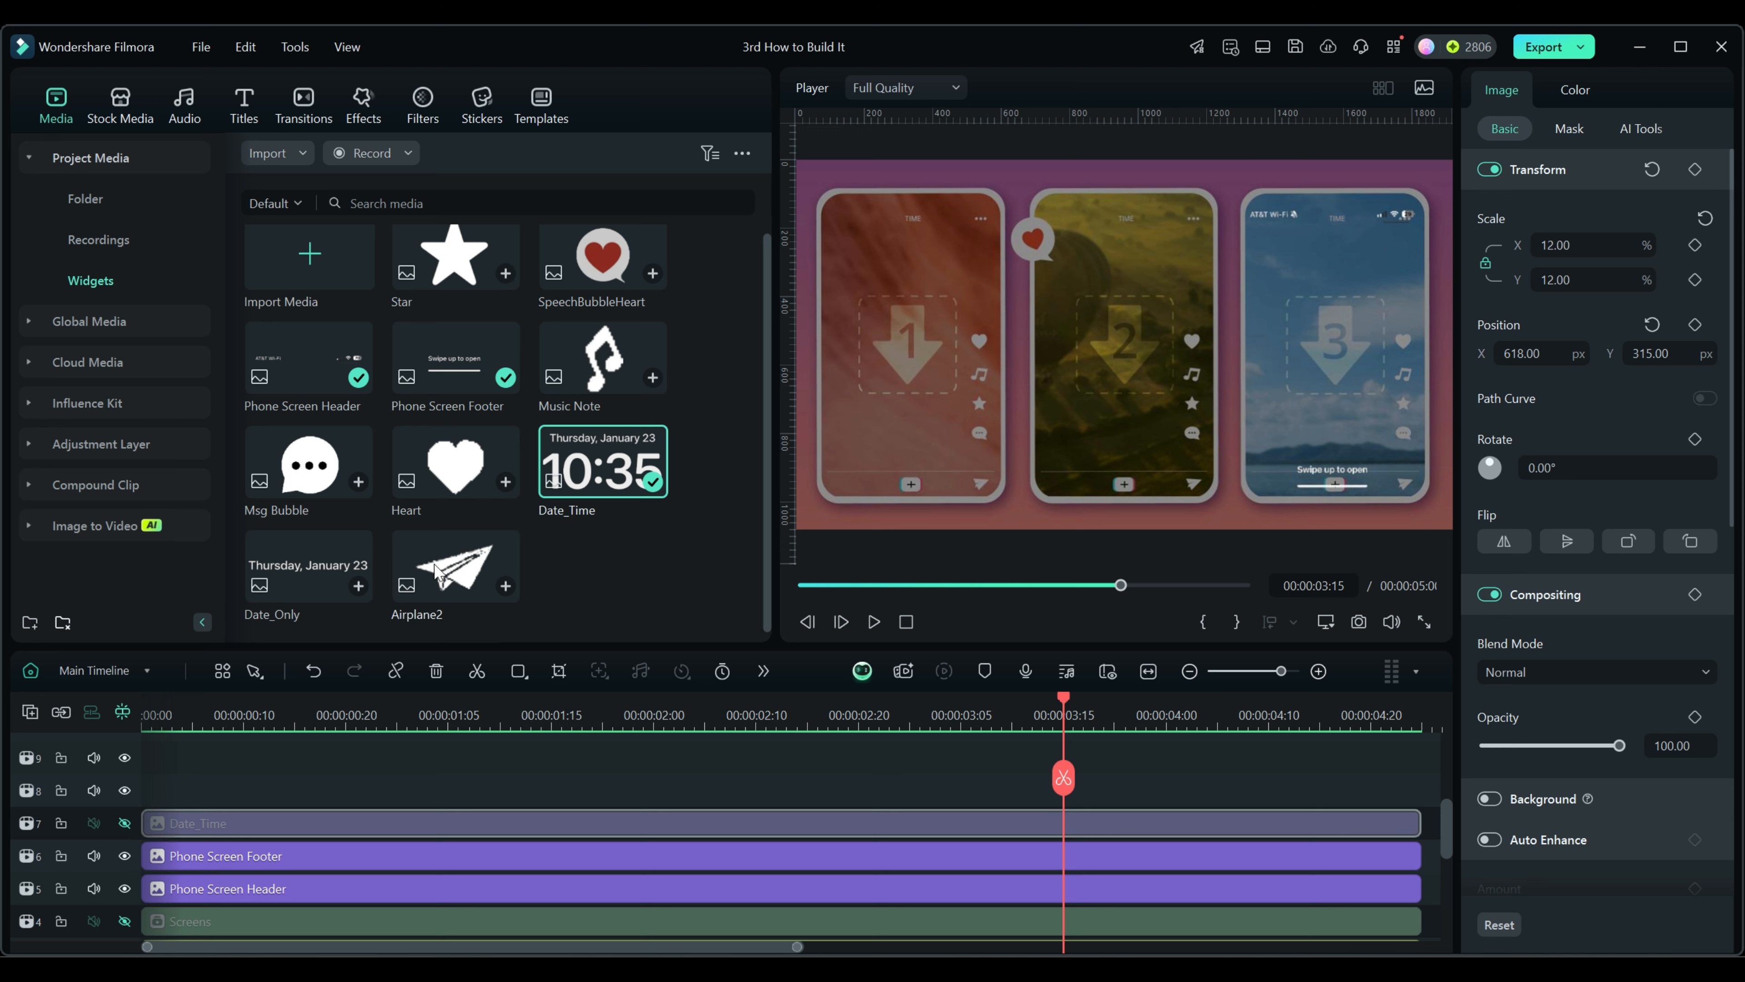
# Place the Date_Only image on track 8 from the timeline start and scale it to 12%
pyautogui.moveTo(307, 564); pyautogui.dragTo(160, 805)
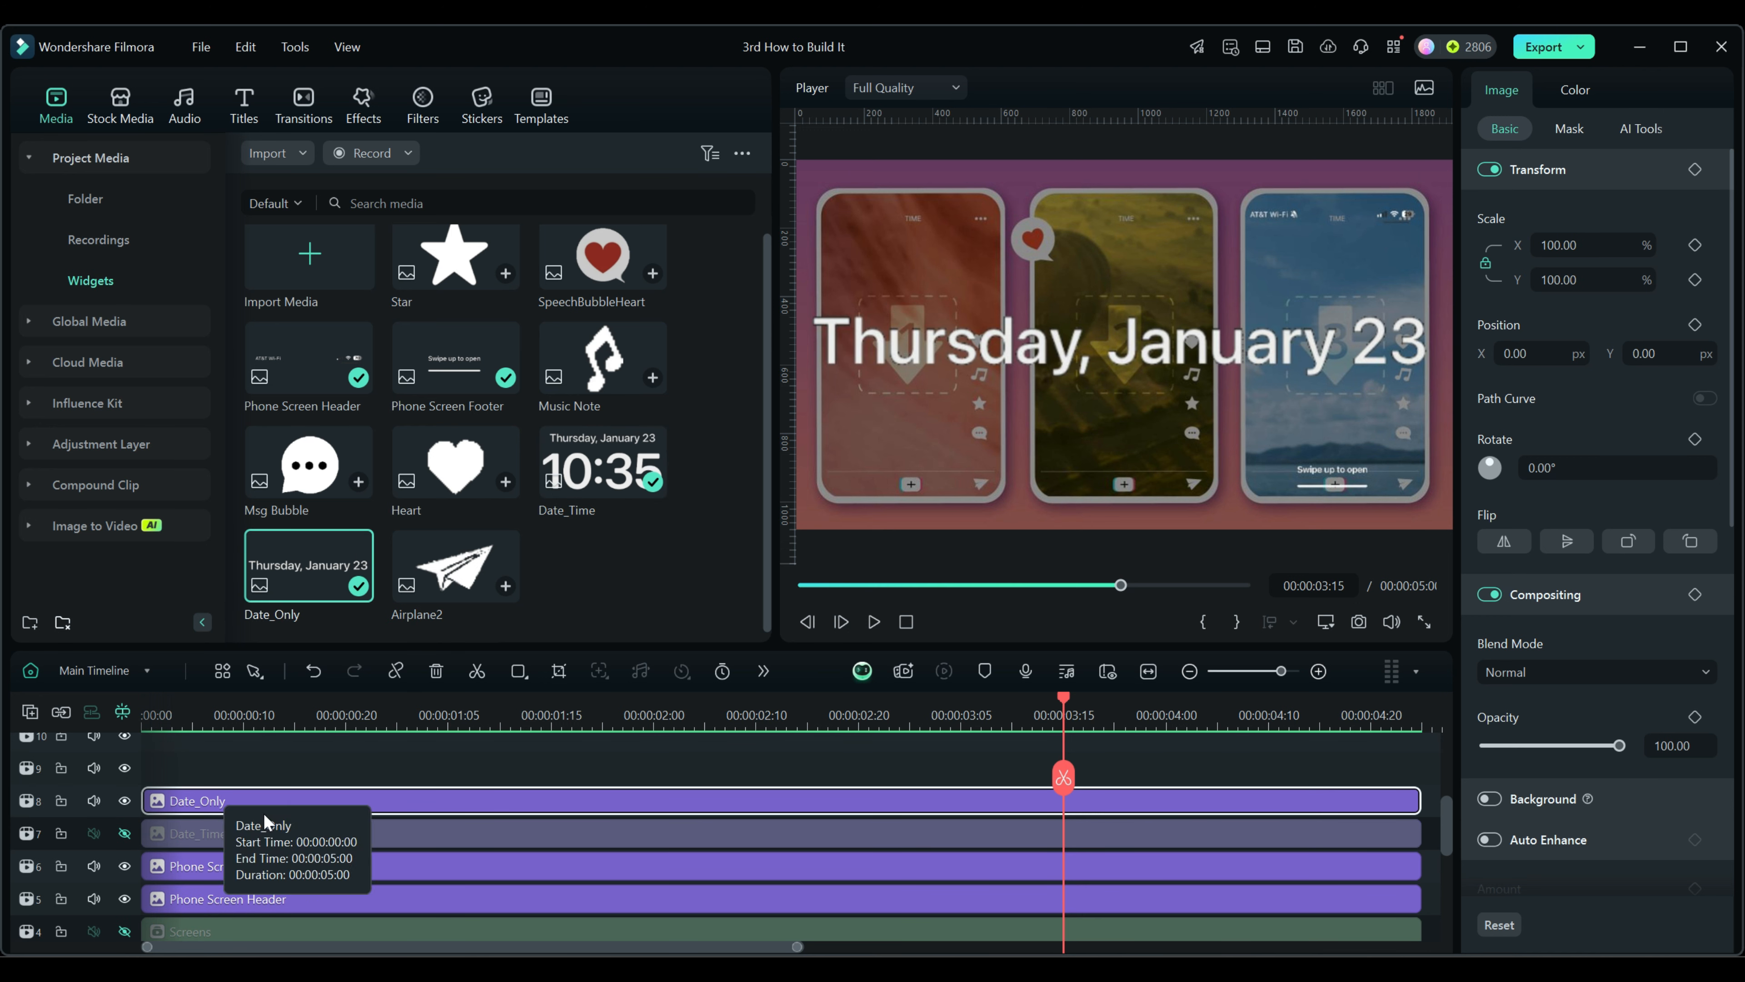
pyautogui.click(1580, 245)
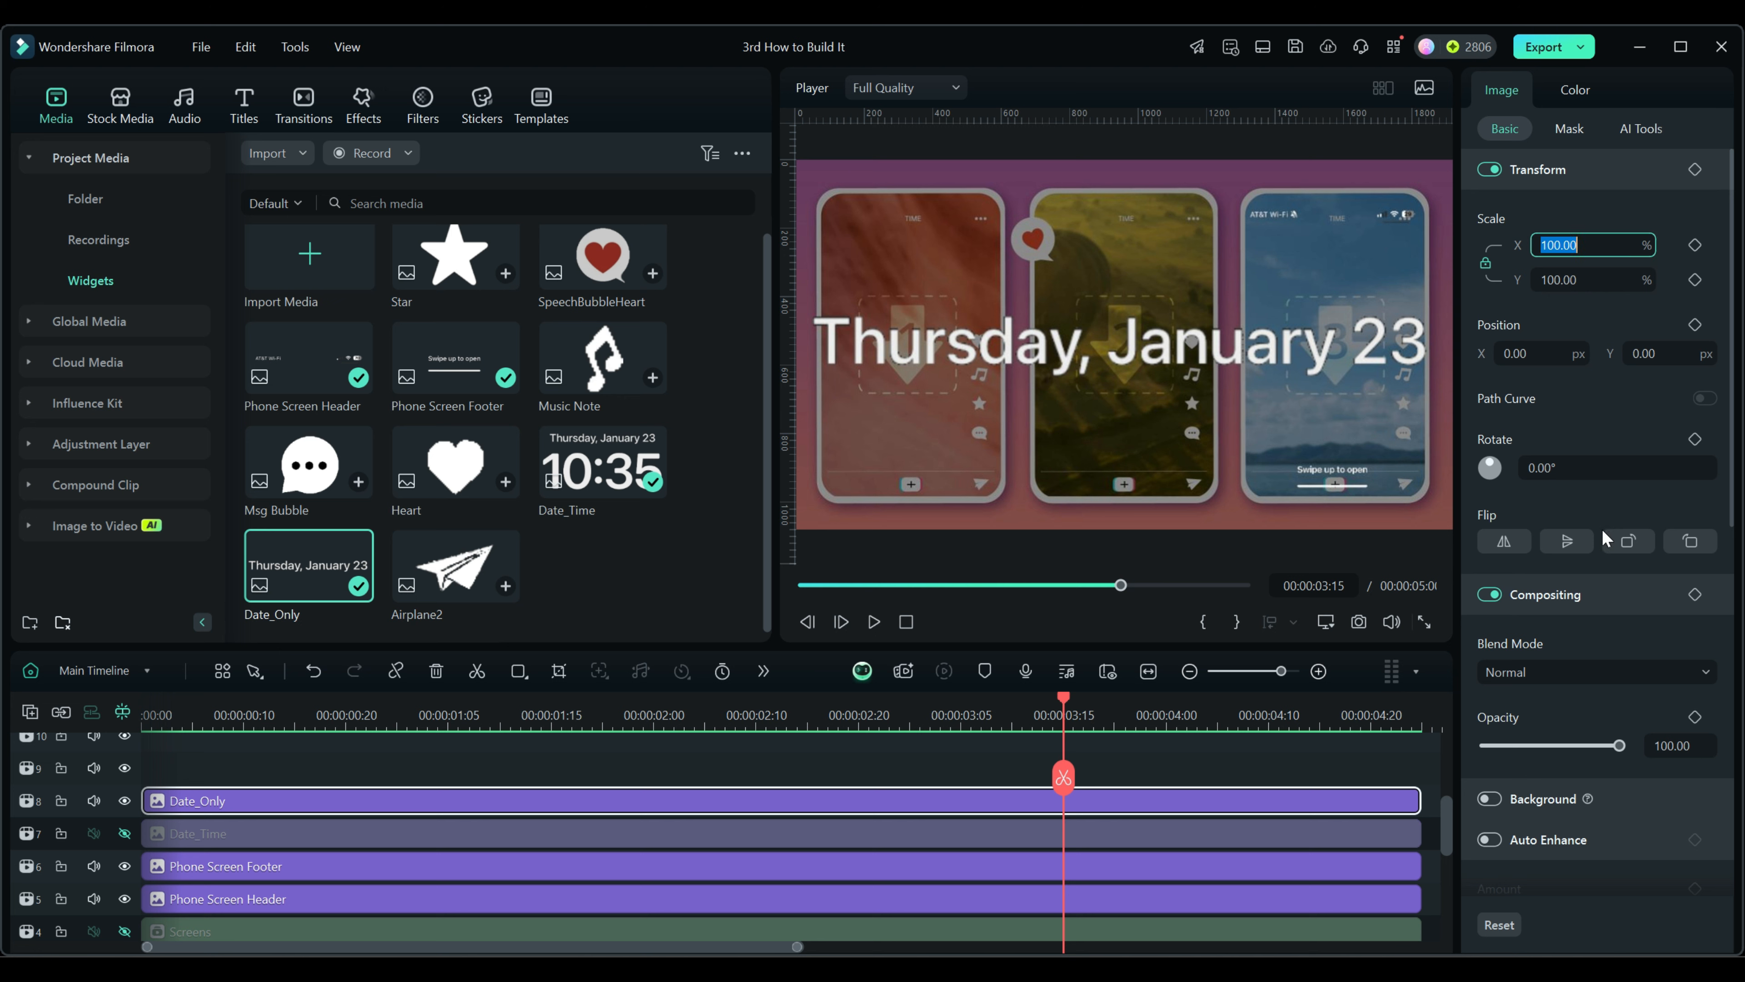
pyautogui.write('12')
pyautogui.press('Return')
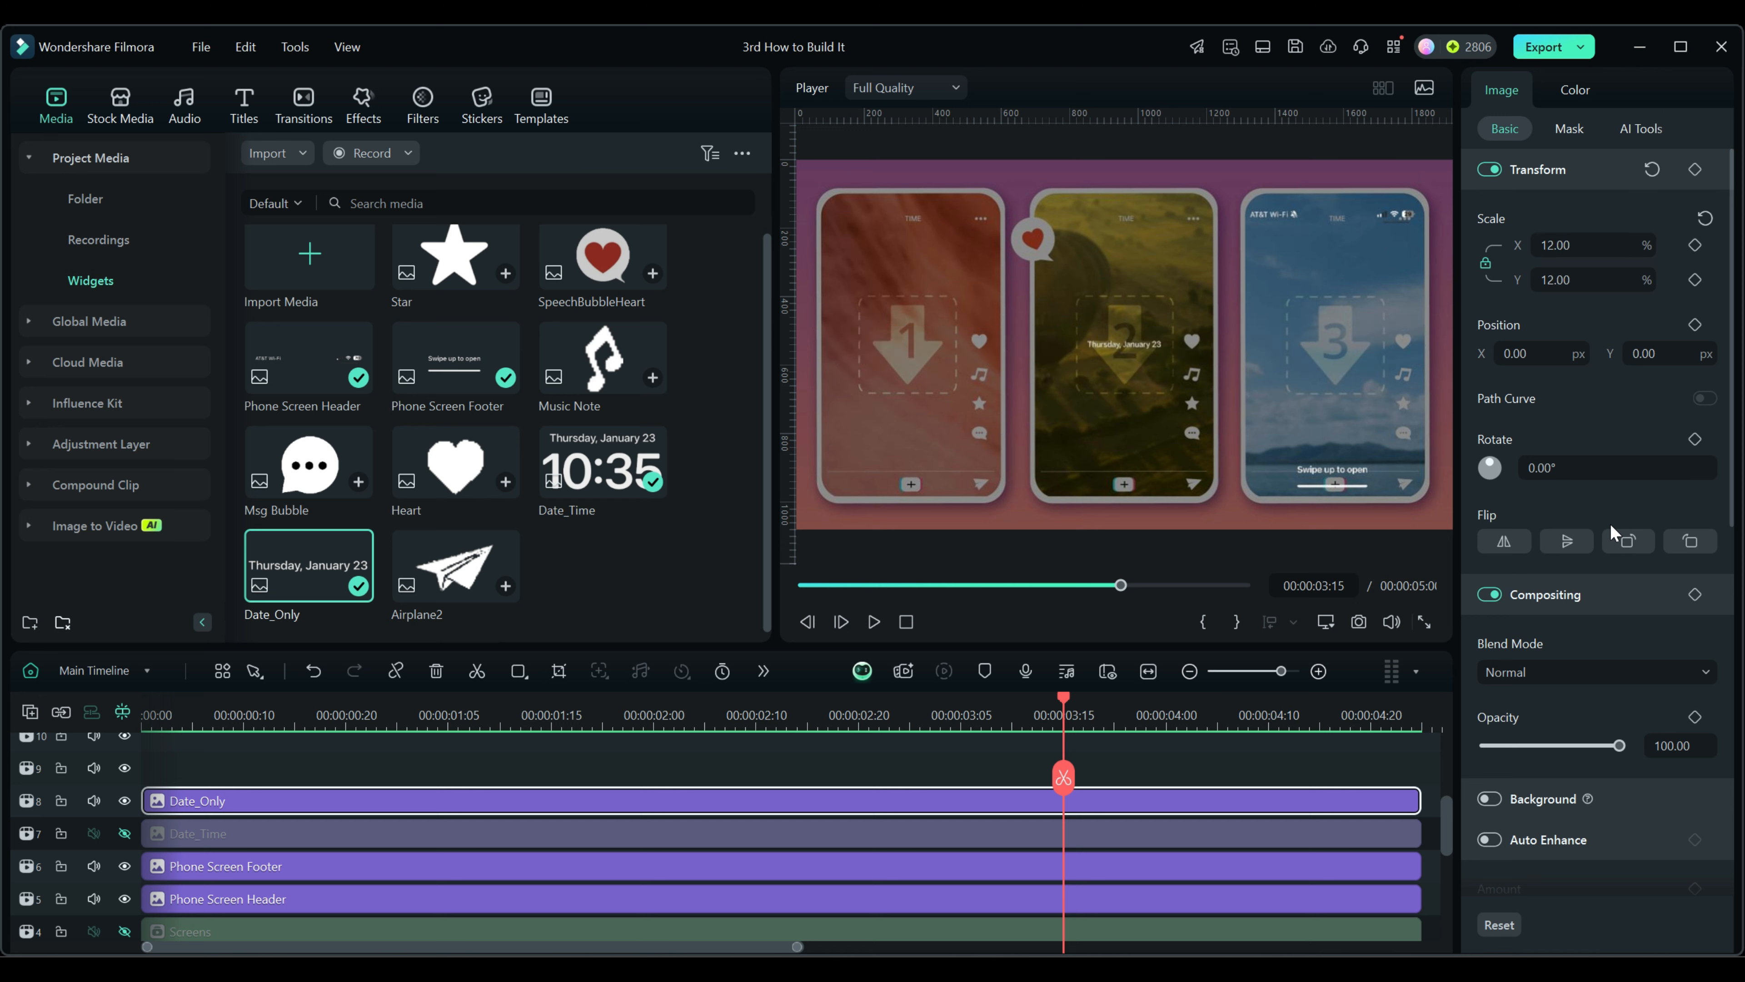
# Position Date_Only at X 626 px and Y 355 px, near the top of the third phone
pyautogui.click(1523, 354)
pyautogui.write('626')
pyautogui.press('Return')
pyautogui.click(1672, 352)
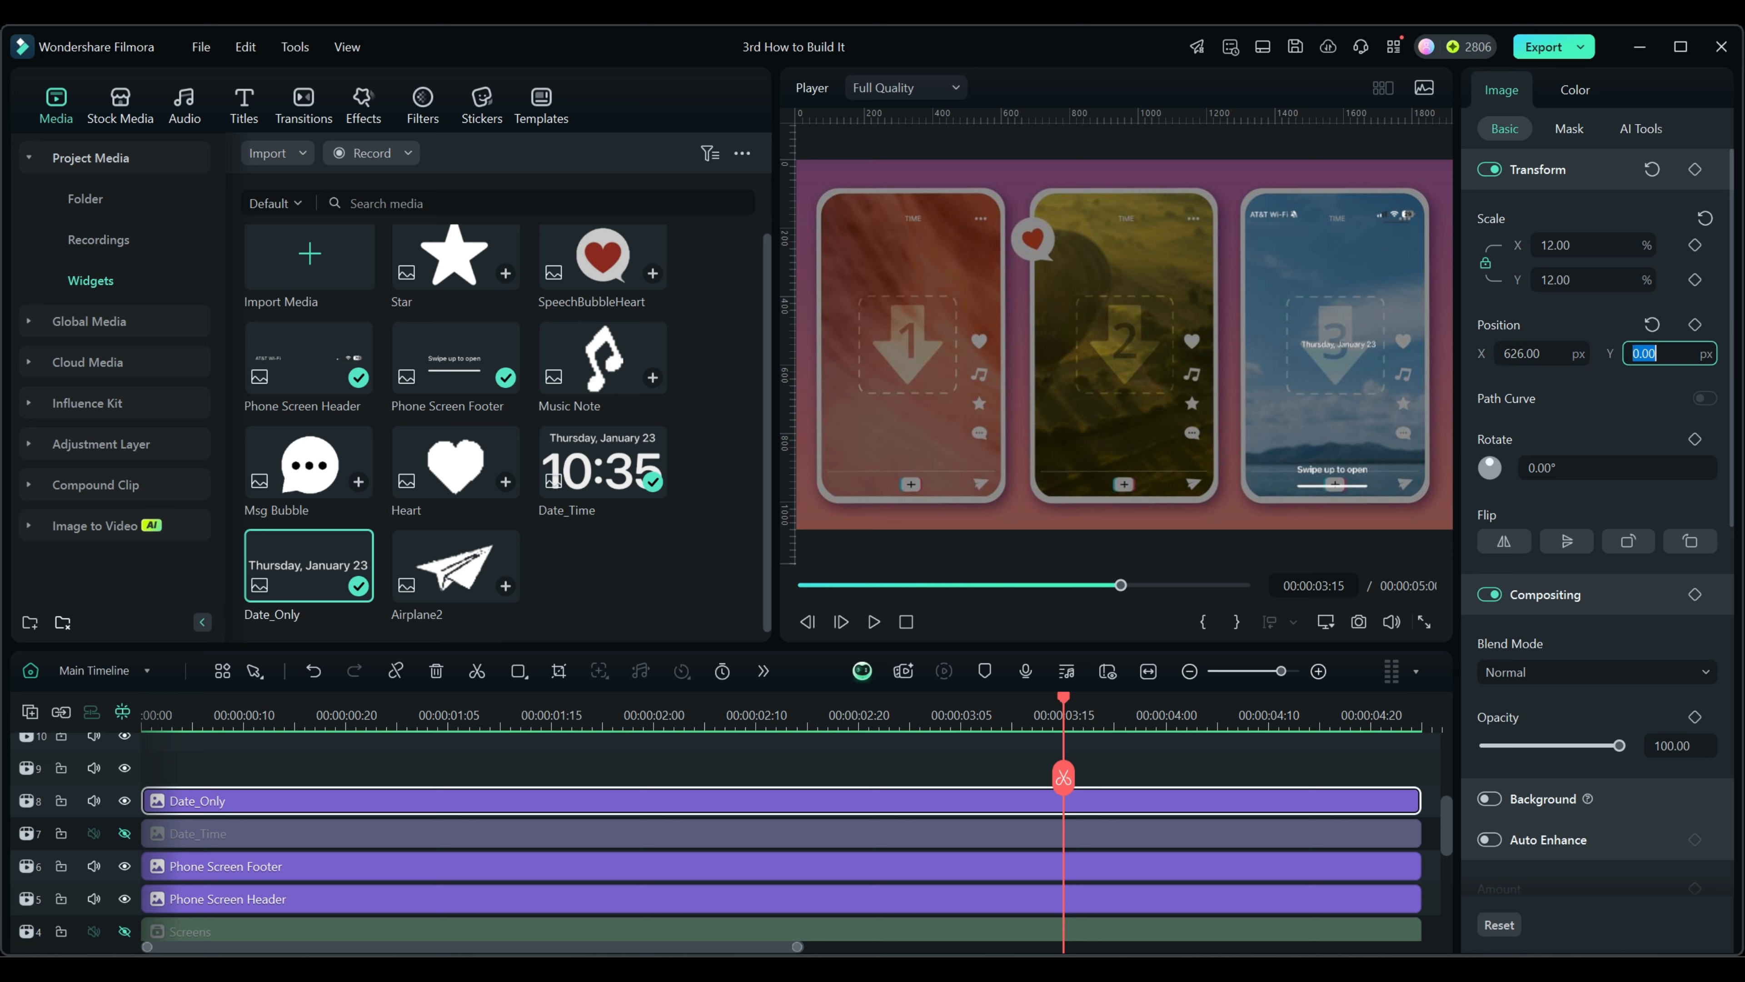
pyautogui.write('355')
pyautogui.press('Return')
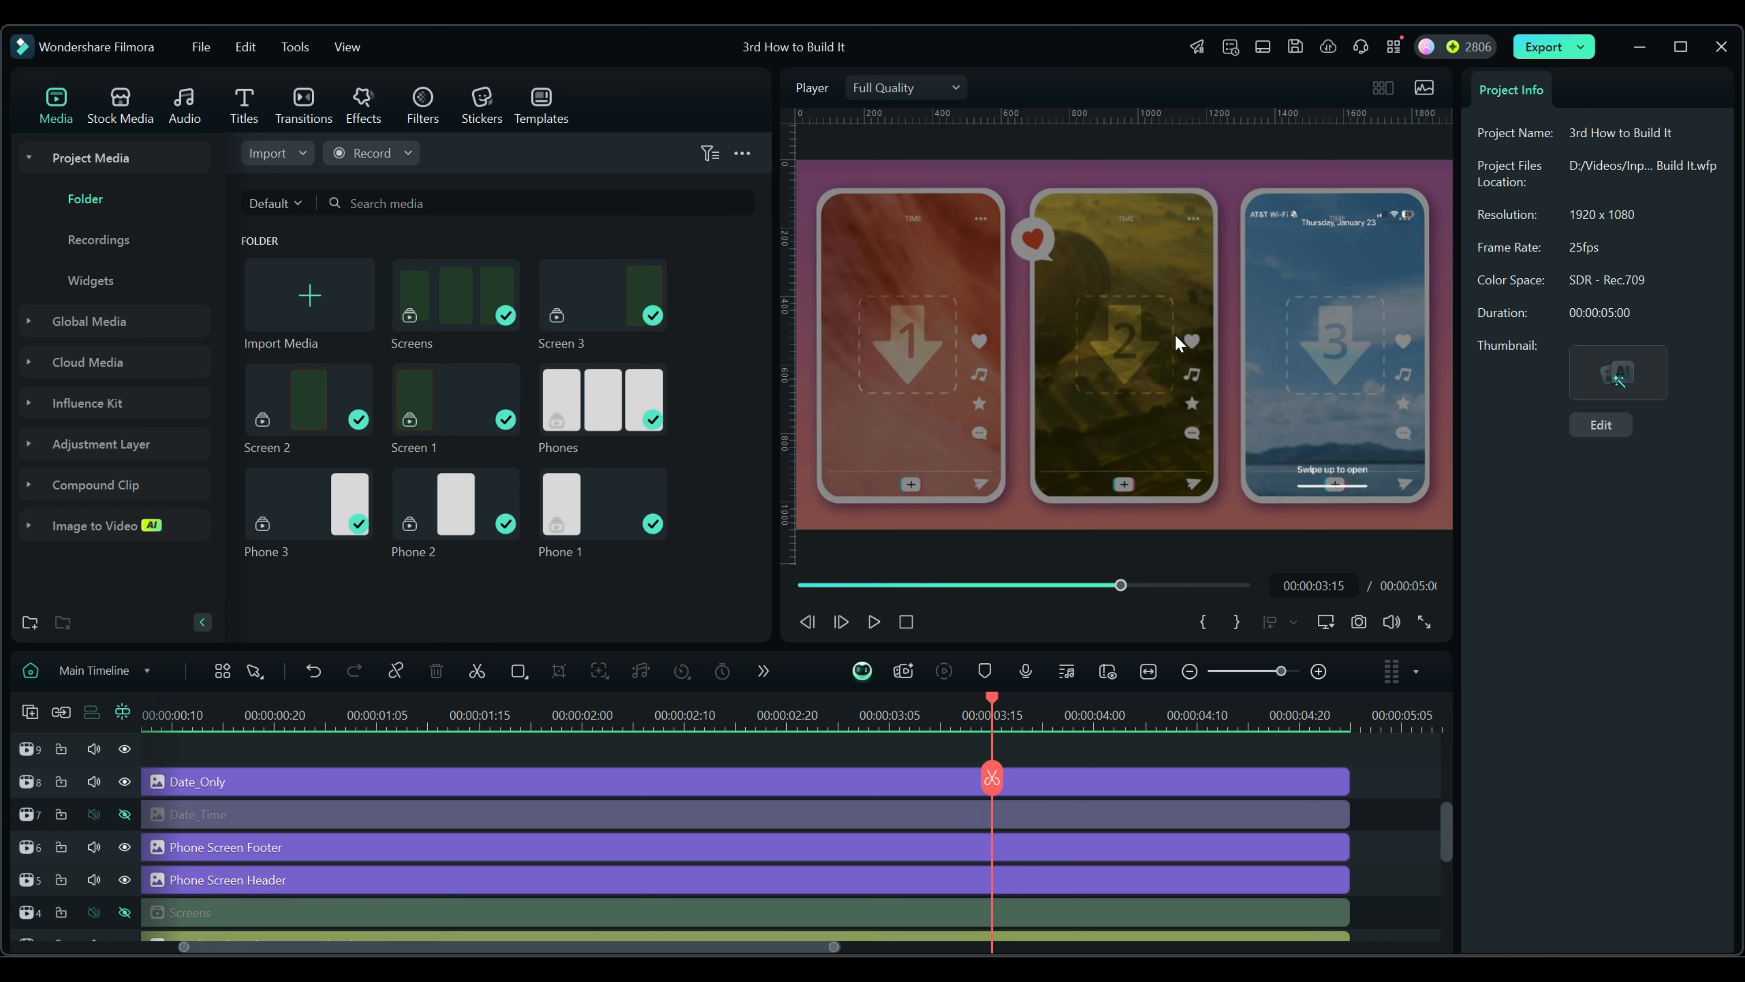
# Combine the Date_Only, Date_Time, Phone Screen Footer and Phone Screen Header clips into a compound clip named HeaderFooter
pyautogui.moveTo(1329, 751); pyautogui.dragTo(1381, 908)
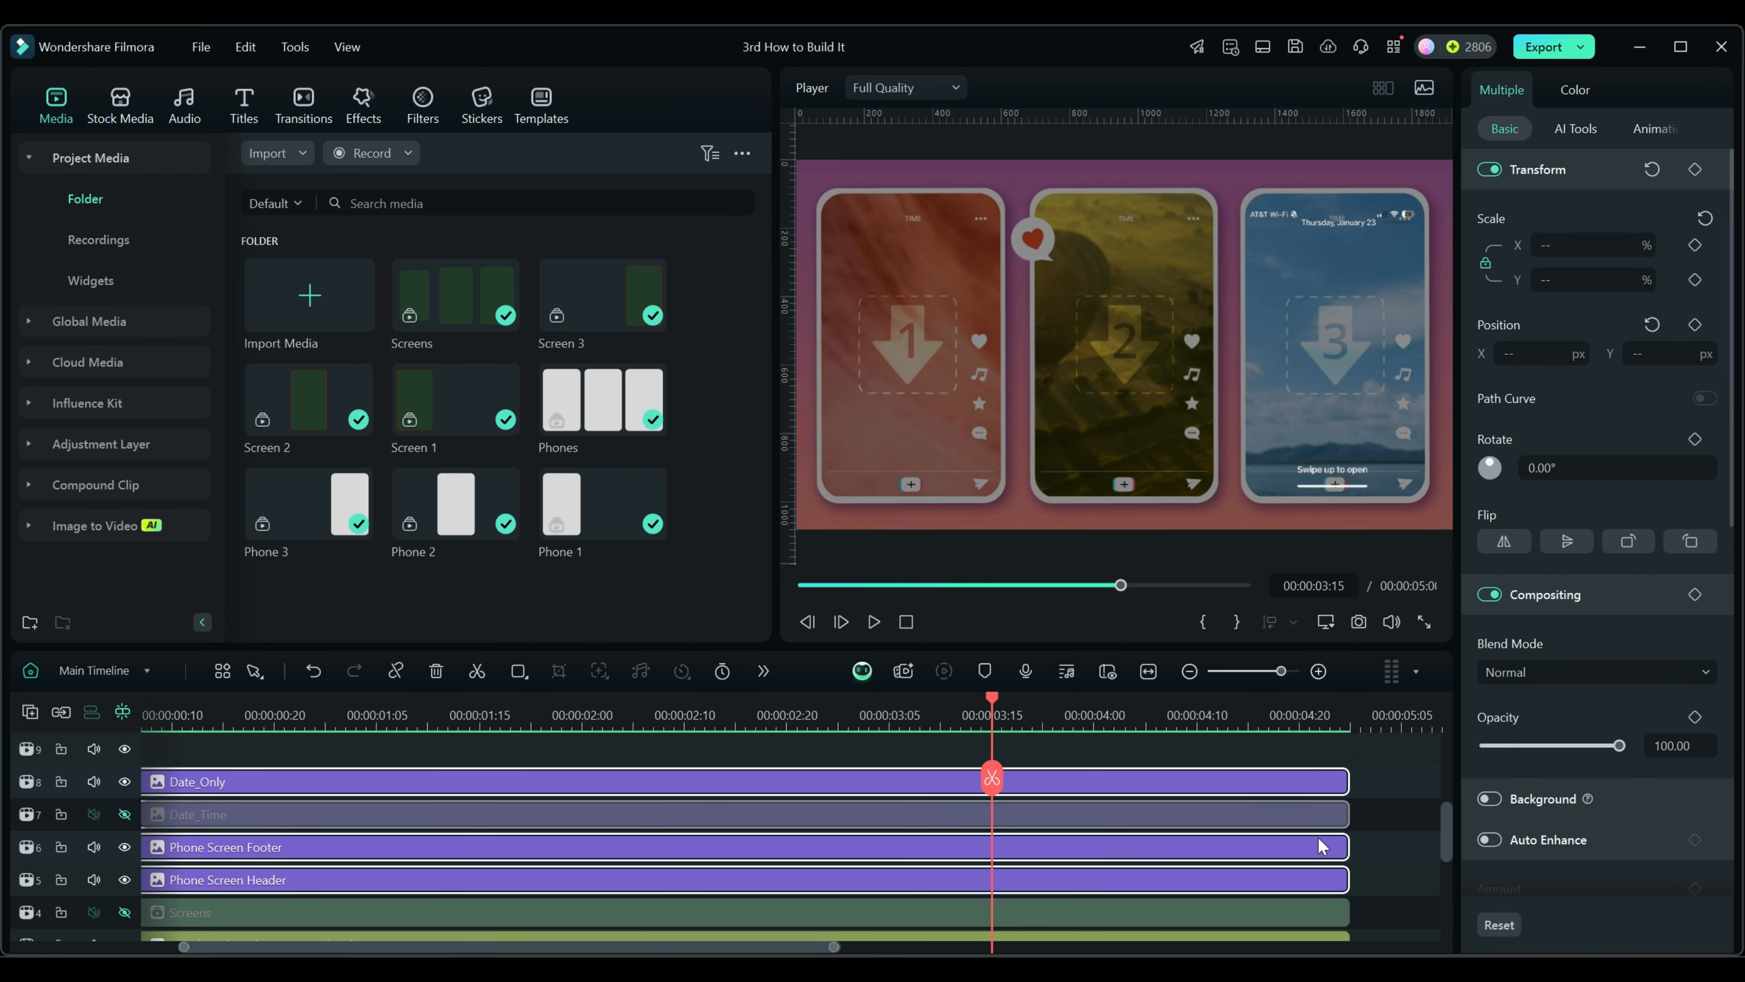
pyautogui.rightClick(1266, 775)
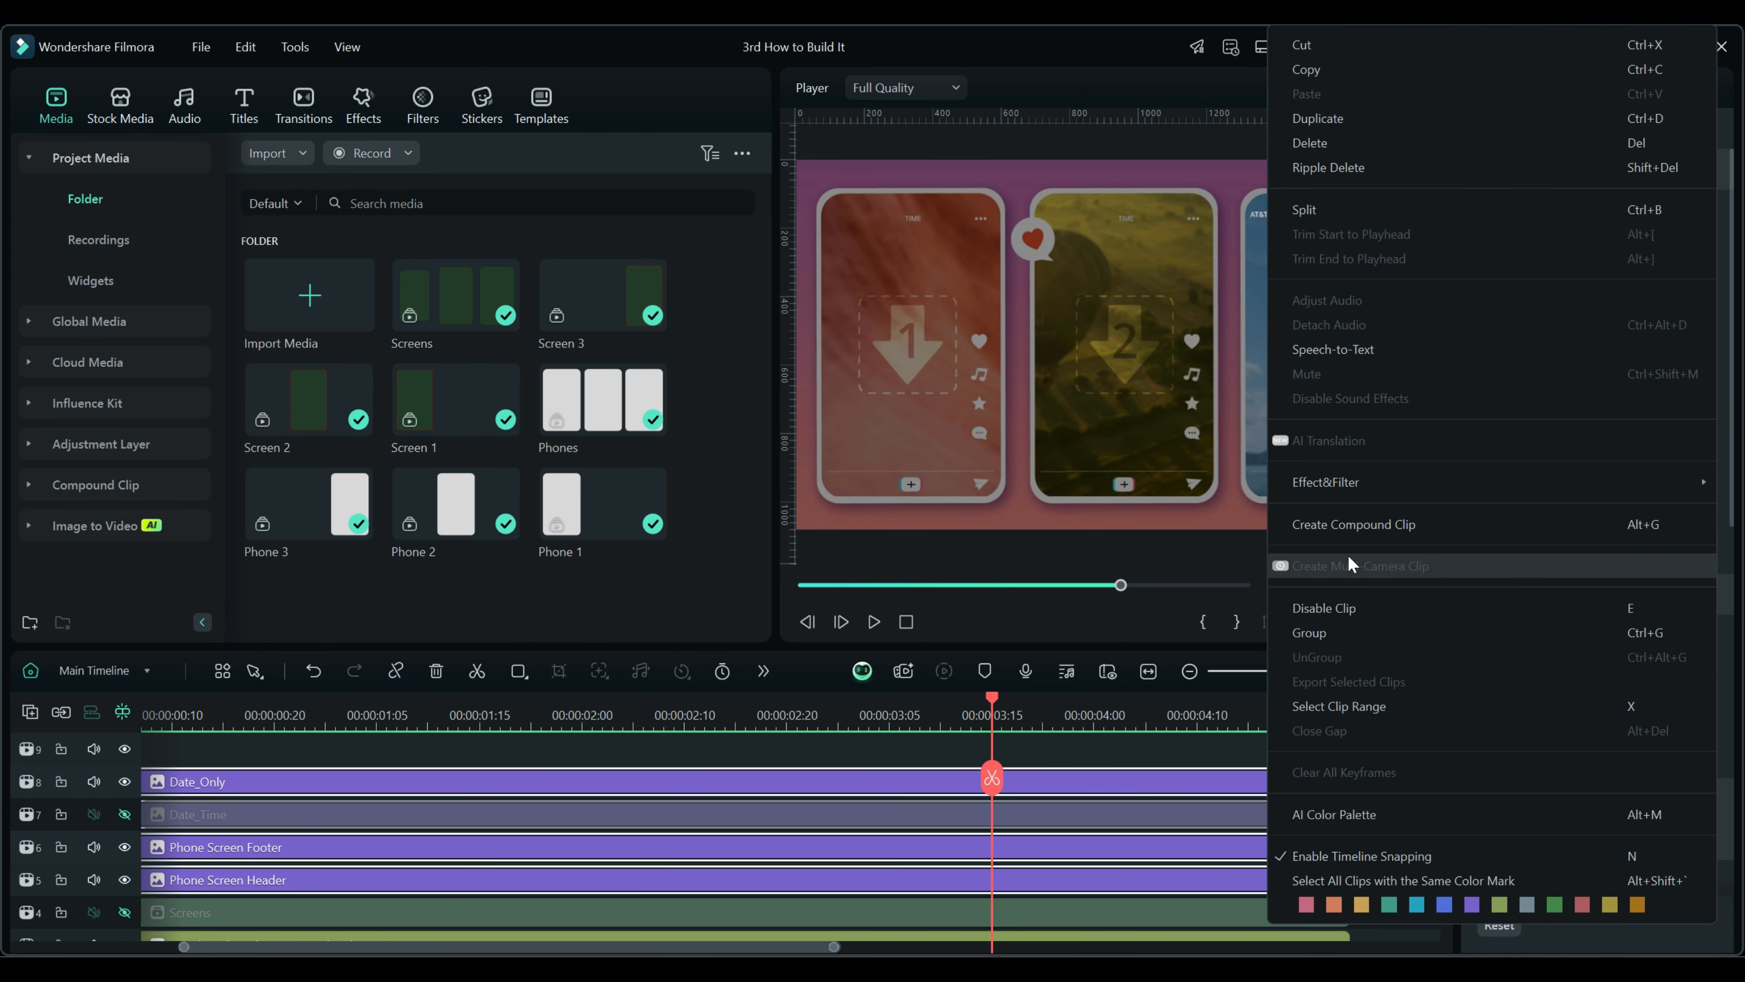
pyautogui.click(1336, 526)
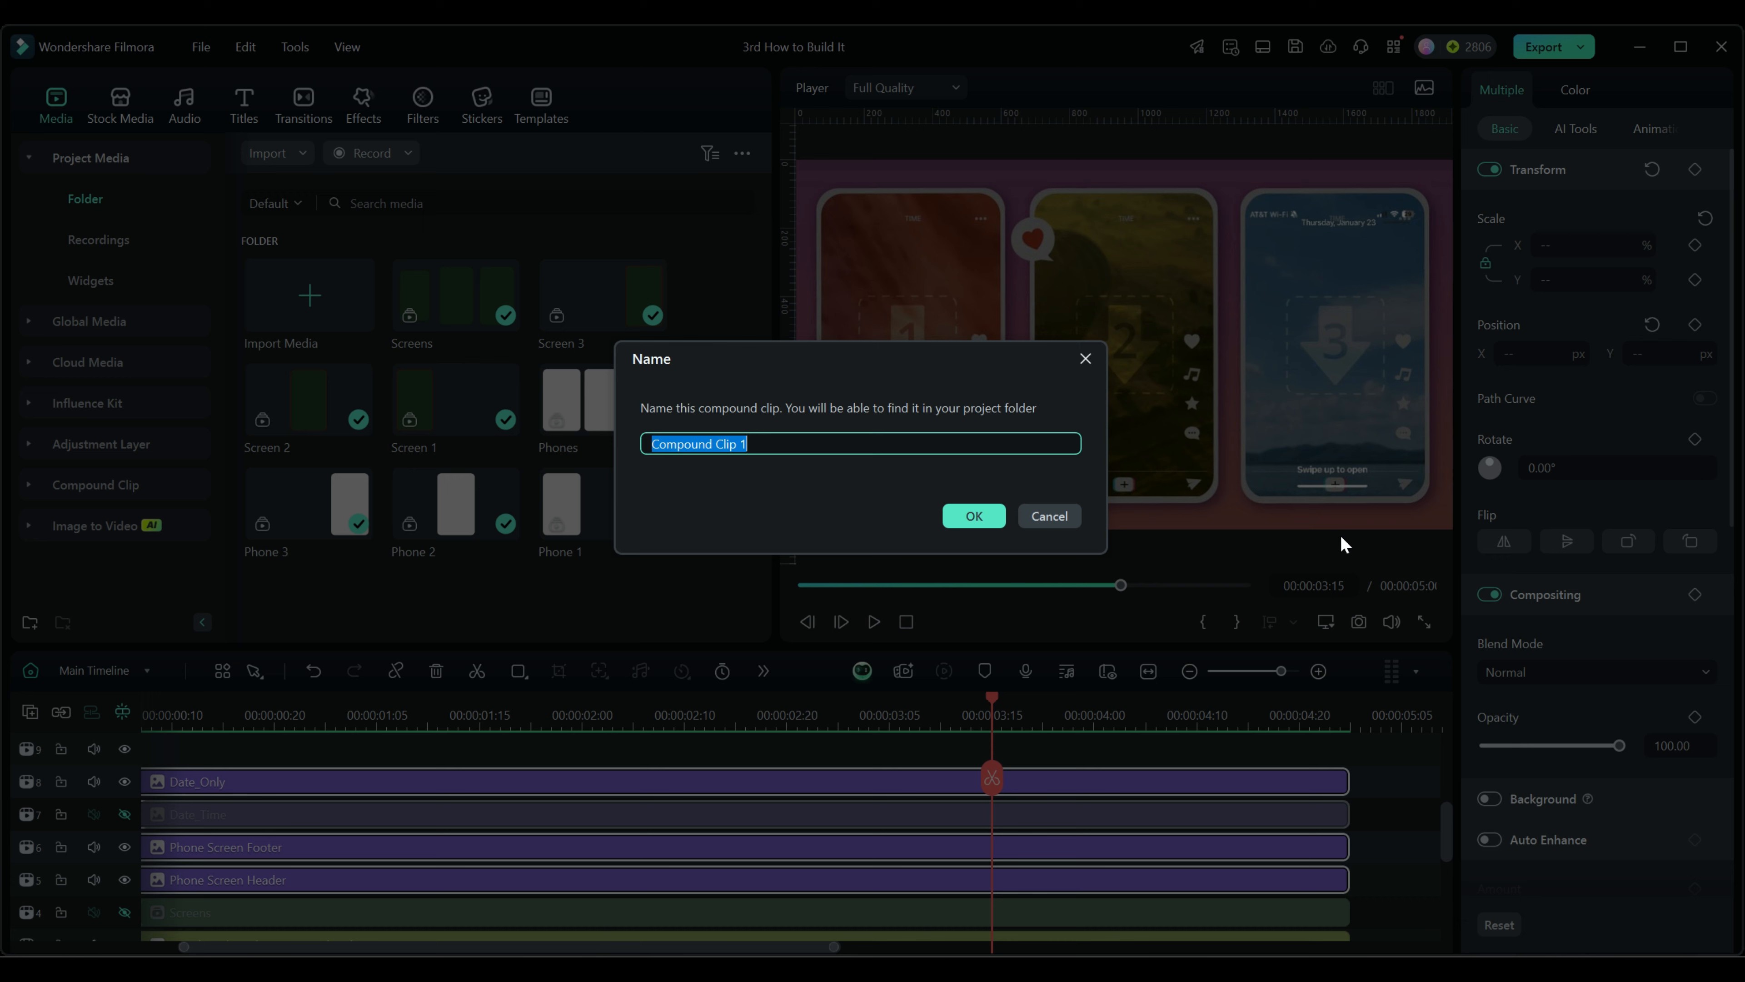
pyautogui.write('HeaderFooter')
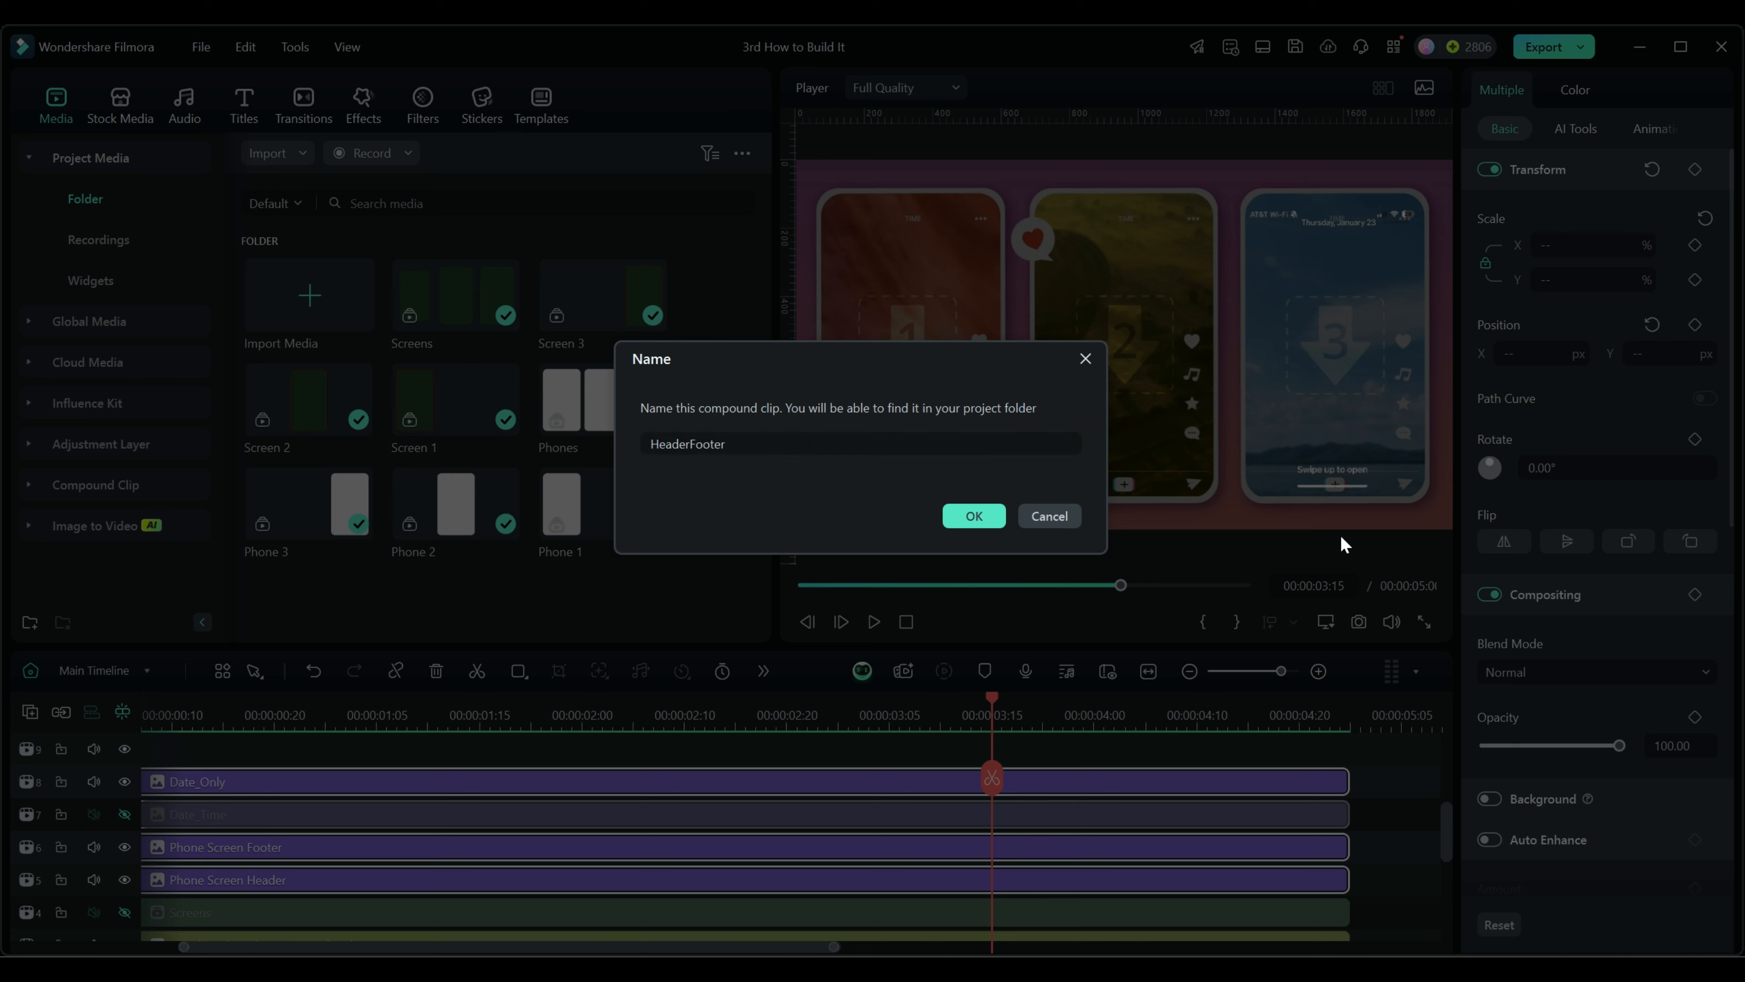
pyautogui.press('Return')
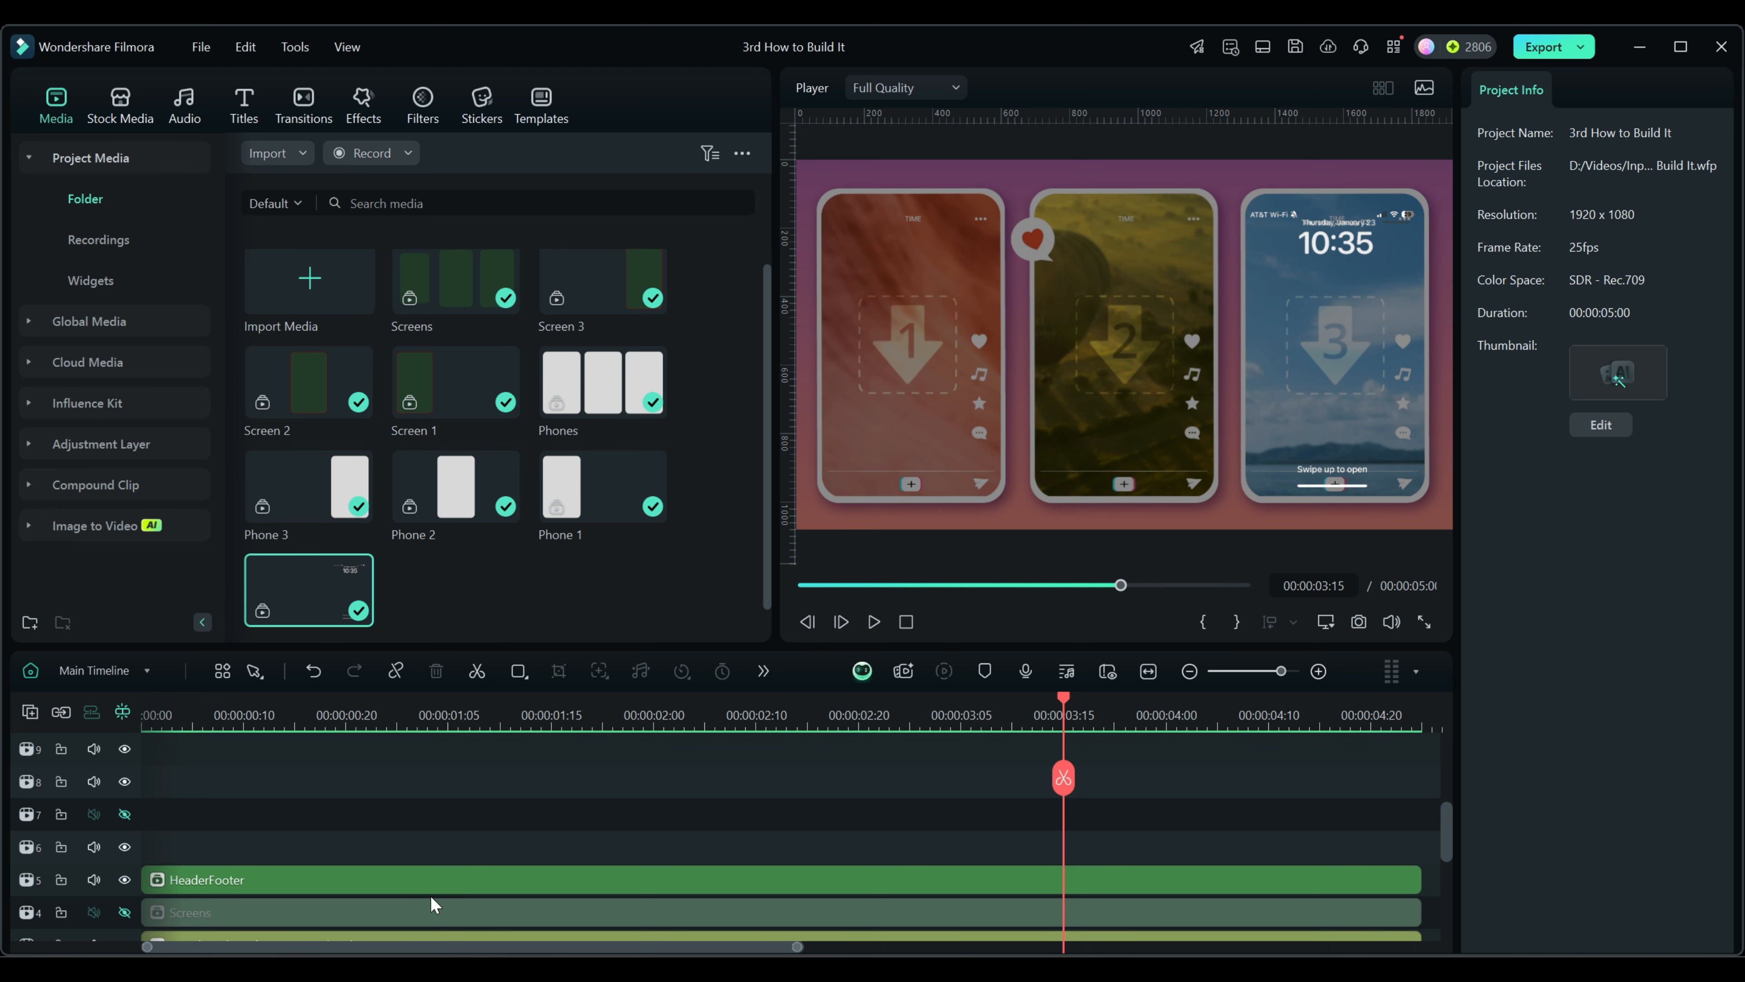
# Hide the Date_Time track inside the HeaderFooter compound, and hide the HeaderFooter track in the main timeline
pyautogui.doubleClick(442, 877)
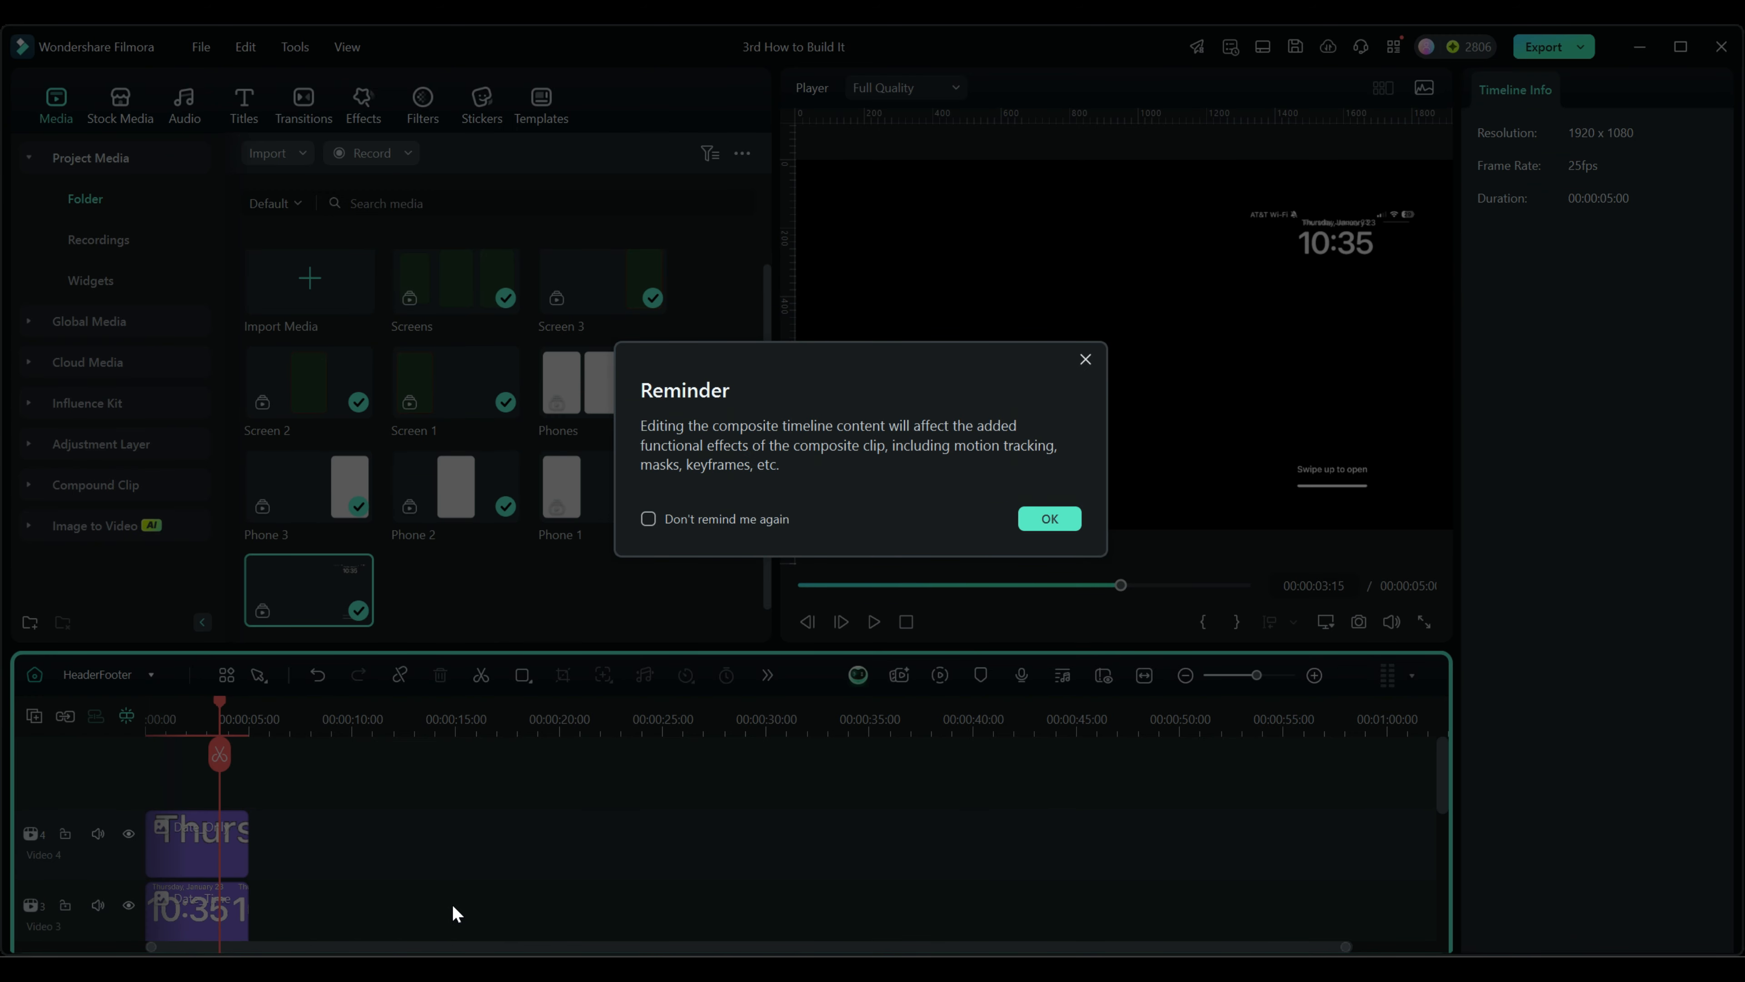
pyautogui.press('Return')
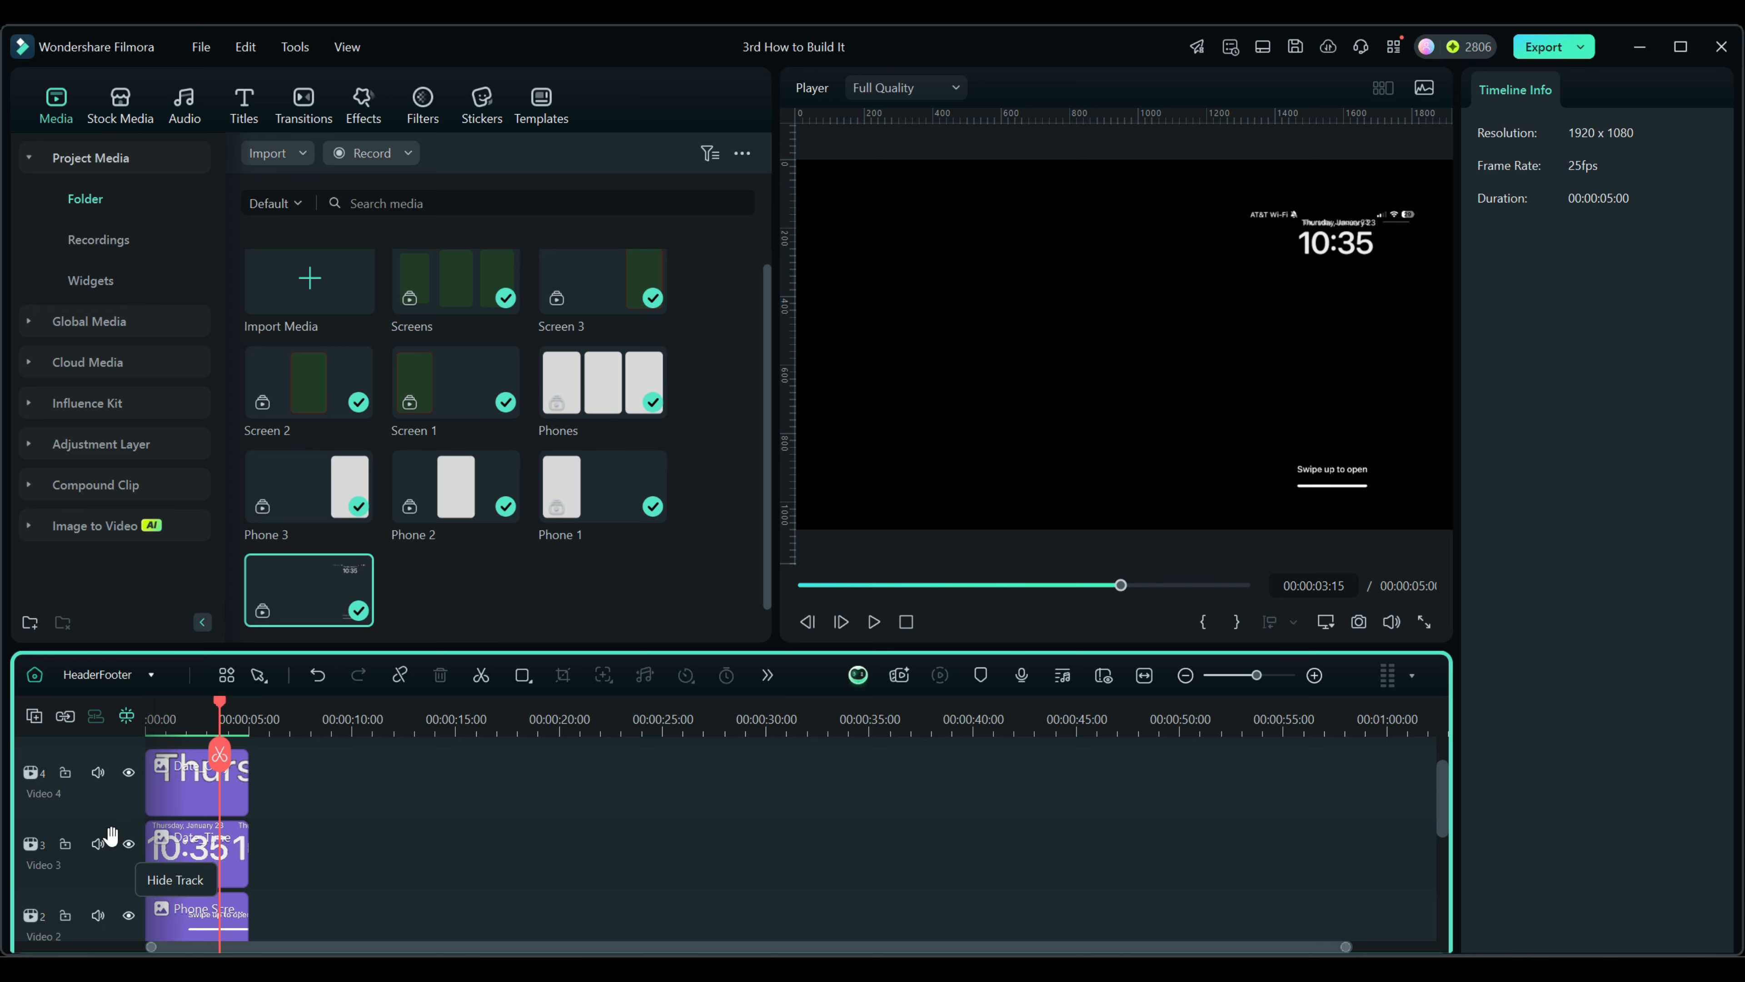
pyautogui.click(129, 842)
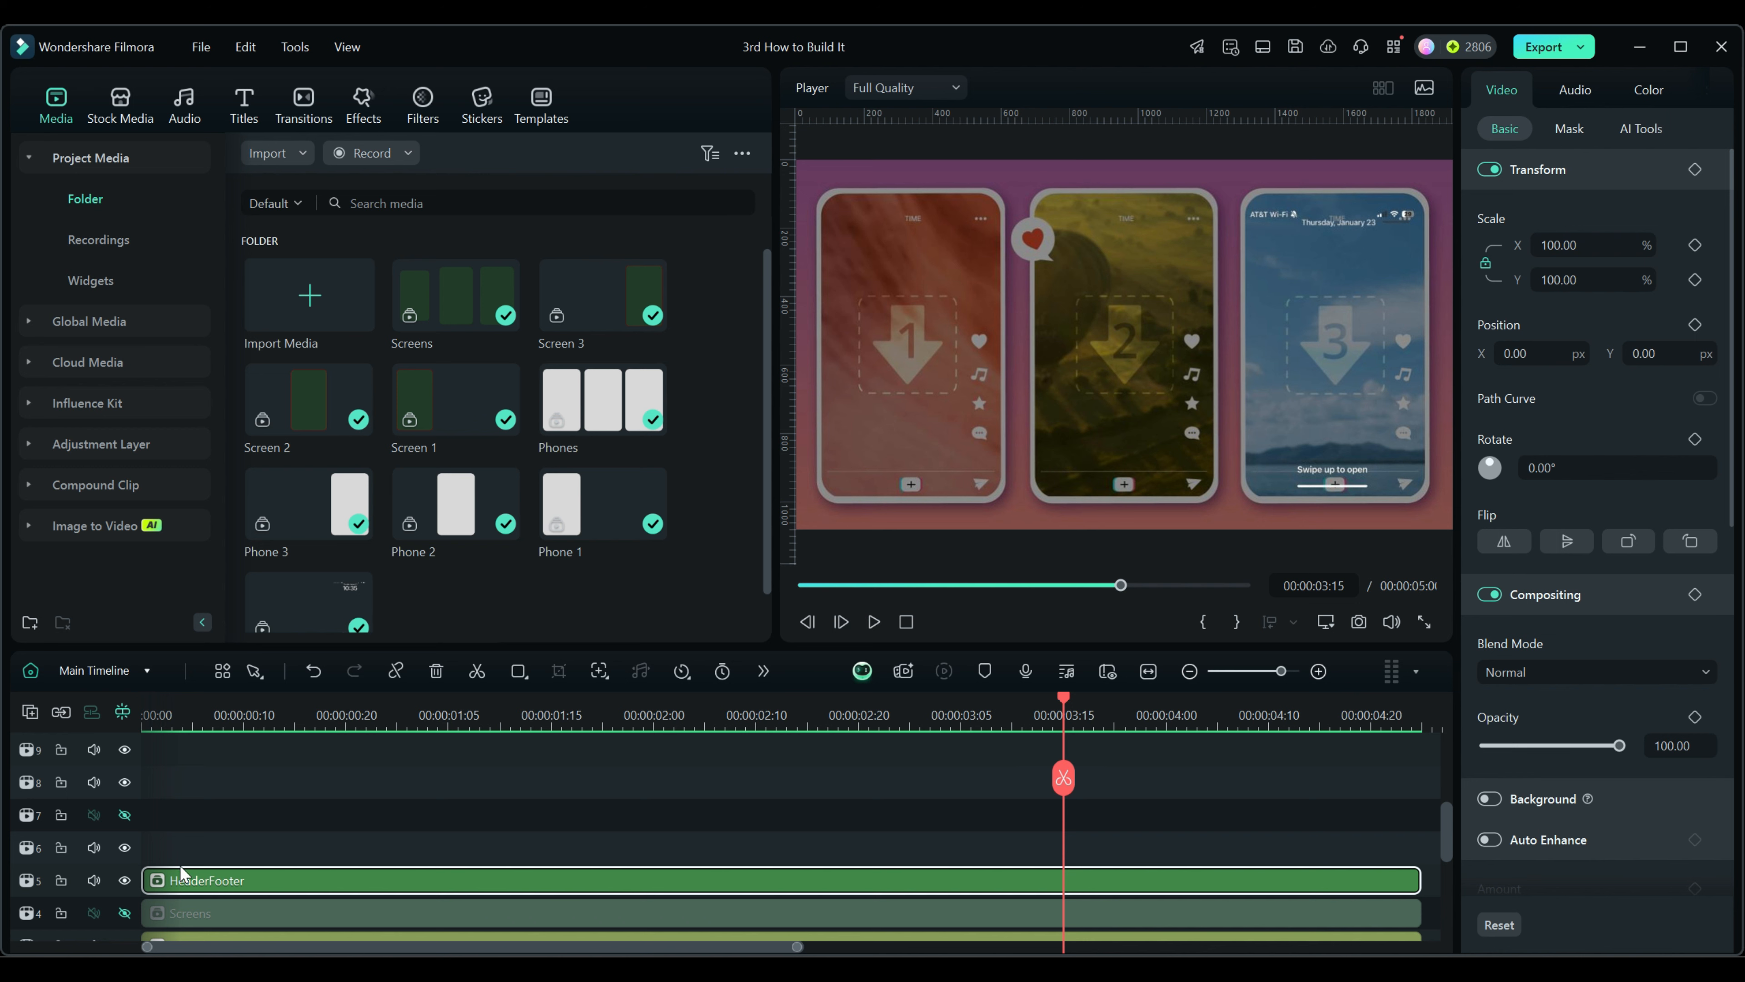
pyautogui.click(123, 880)
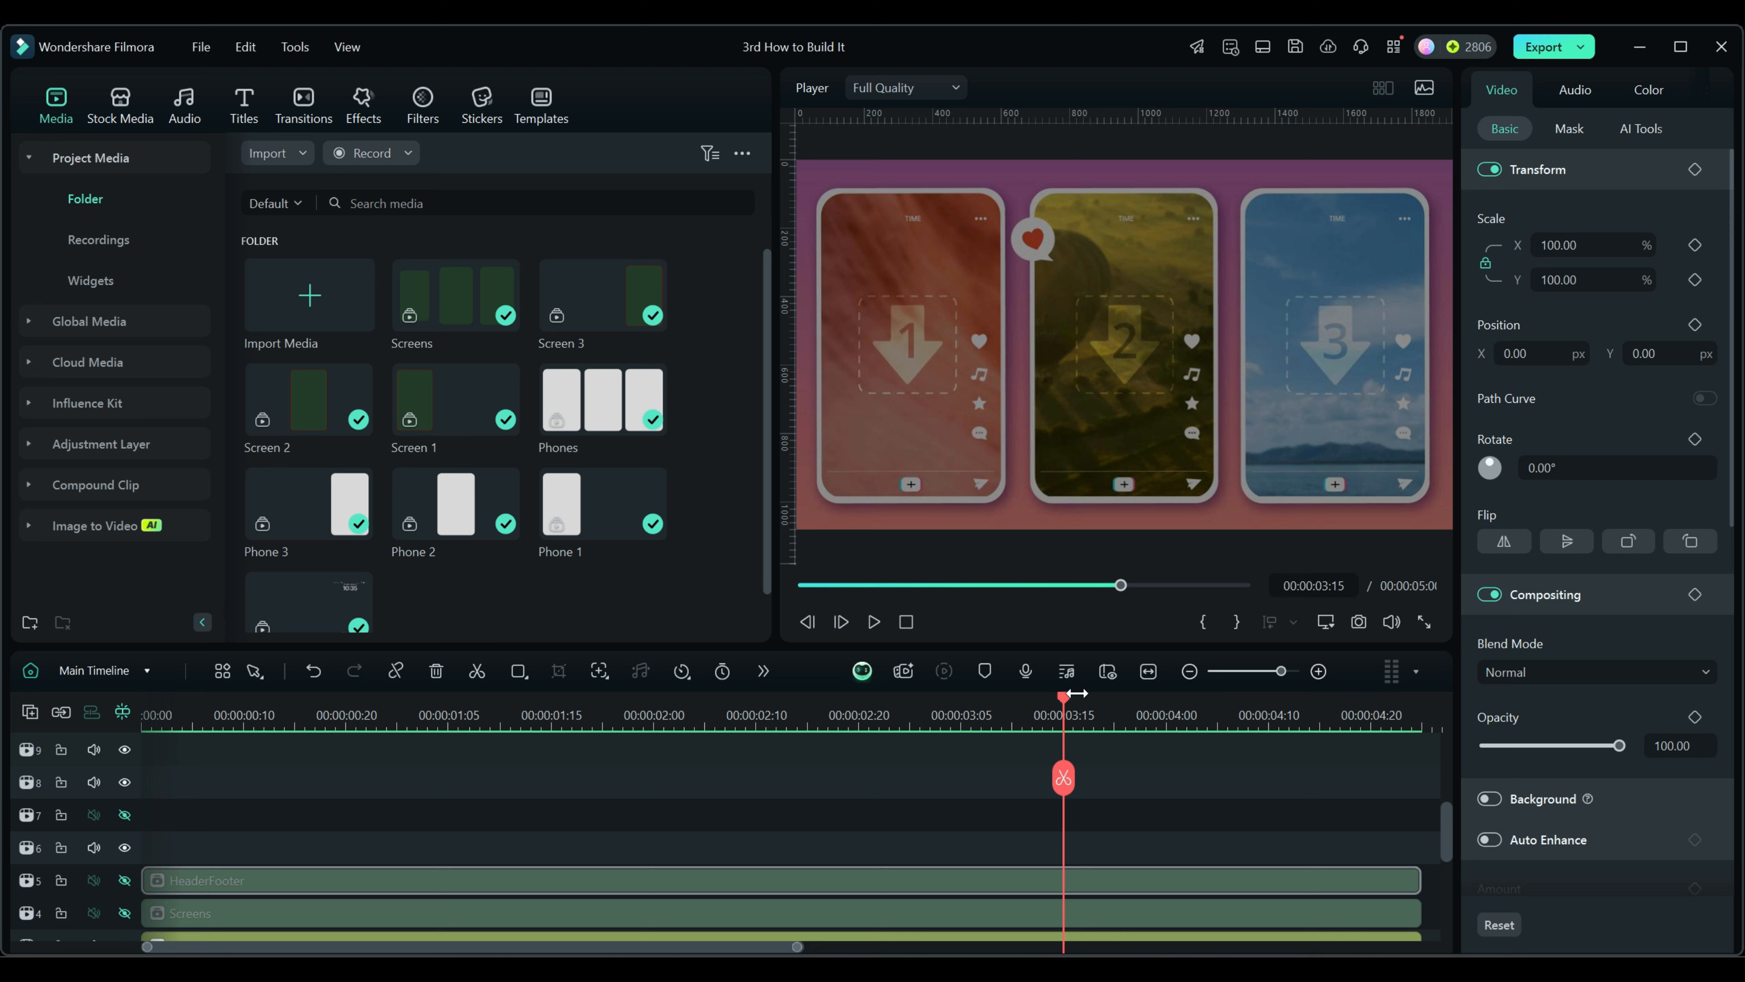
# Add opacity keyframes to the HeaderFooter clip on track 5 at 00:00:03:15 and 00:00:02:02
pyautogui.click(1695, 594)
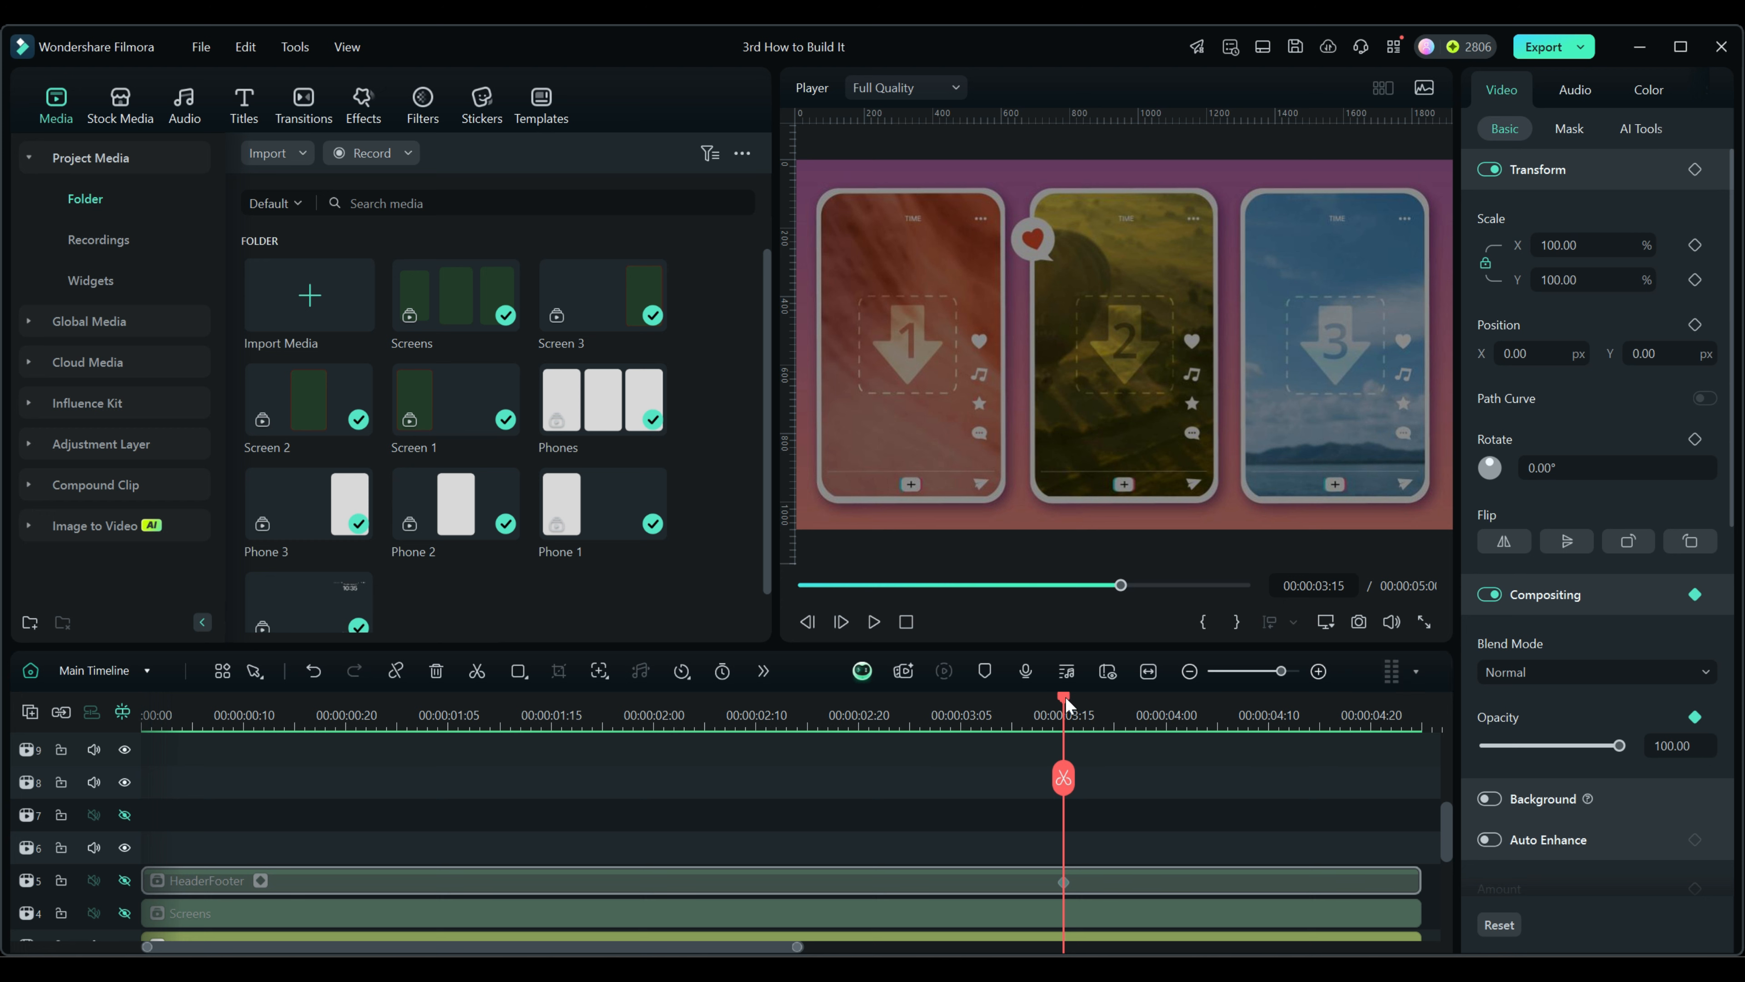
pyautogui.moveTo(1067, 698); pyautogui.dragTo(837, 696)
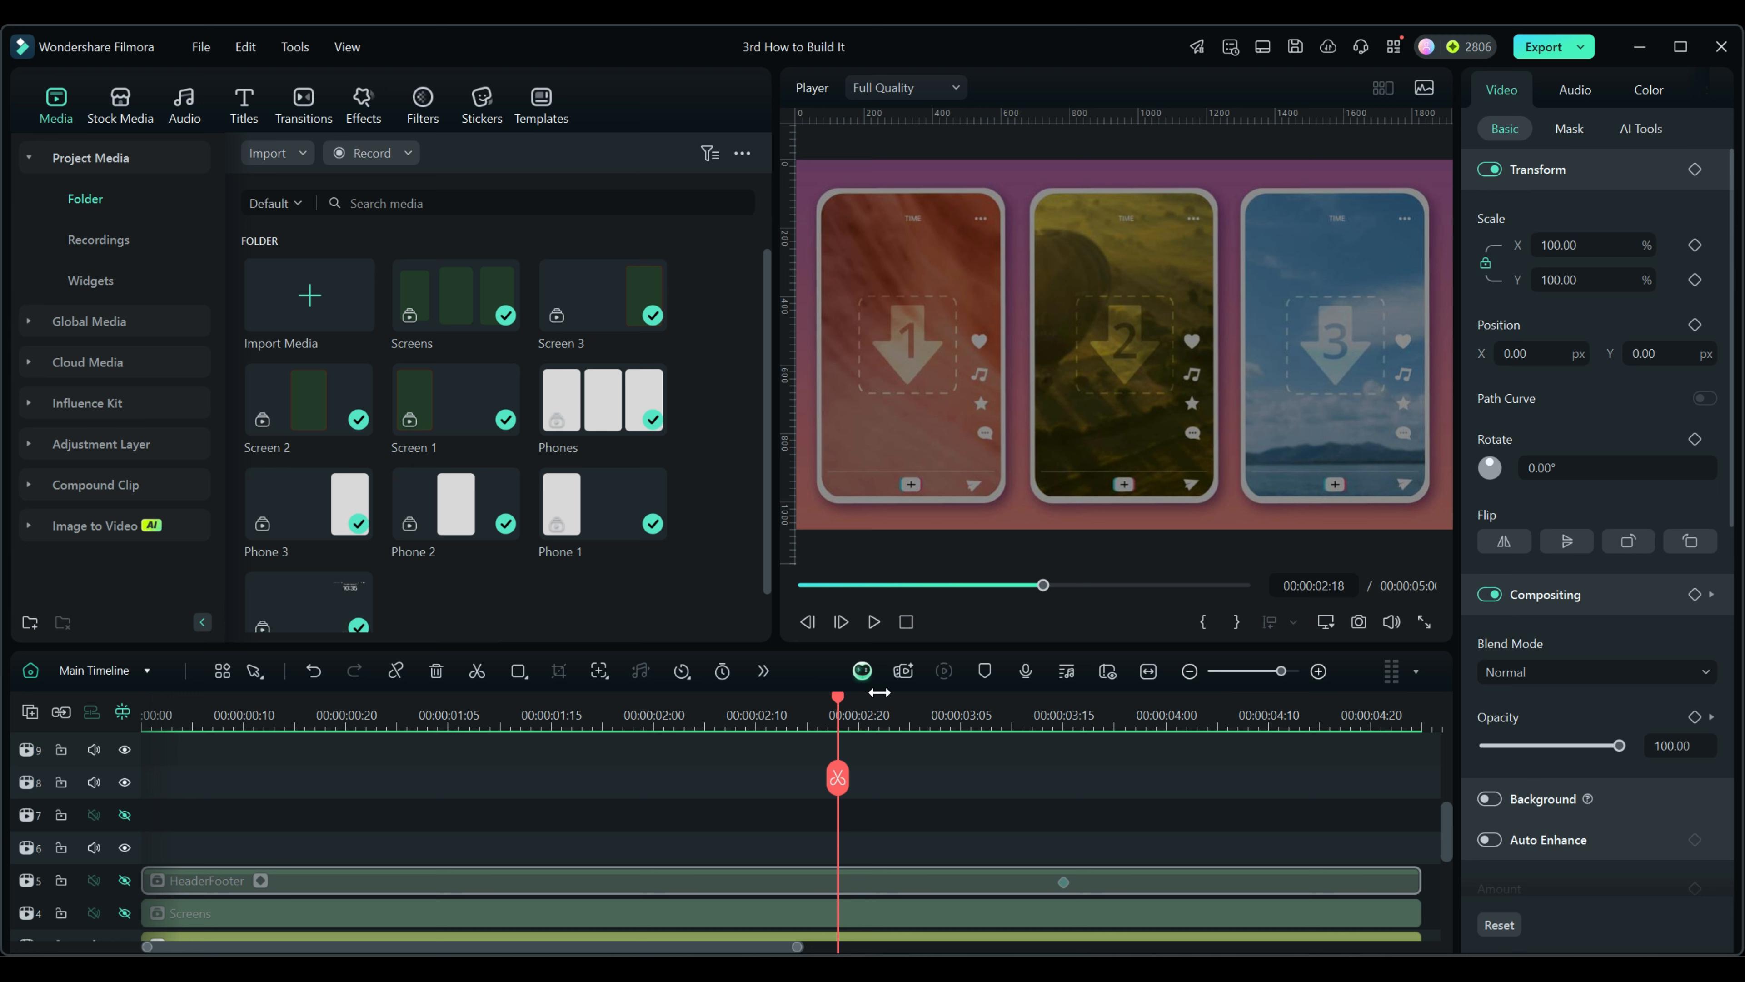
pyautogui.moveTo(839, 699); pyautogui.dragTo(828, 699)
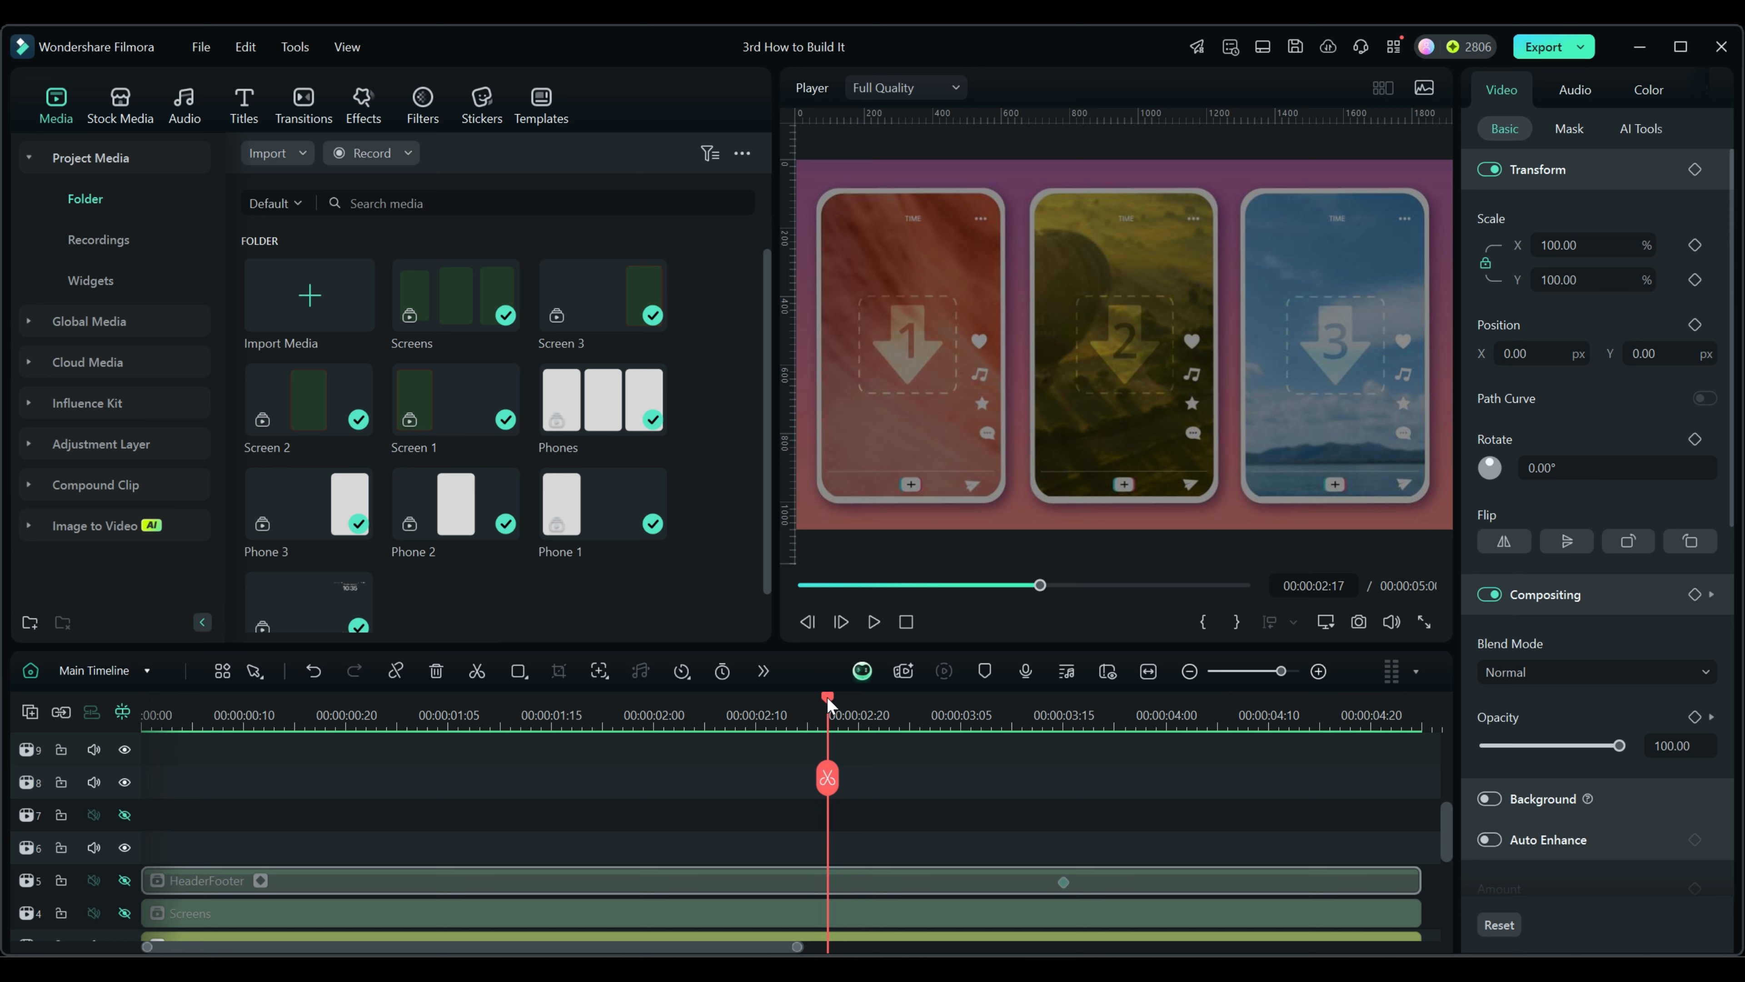
pyautogui.moveTo(828, 699); pyautogui.dragTo(646, 676)
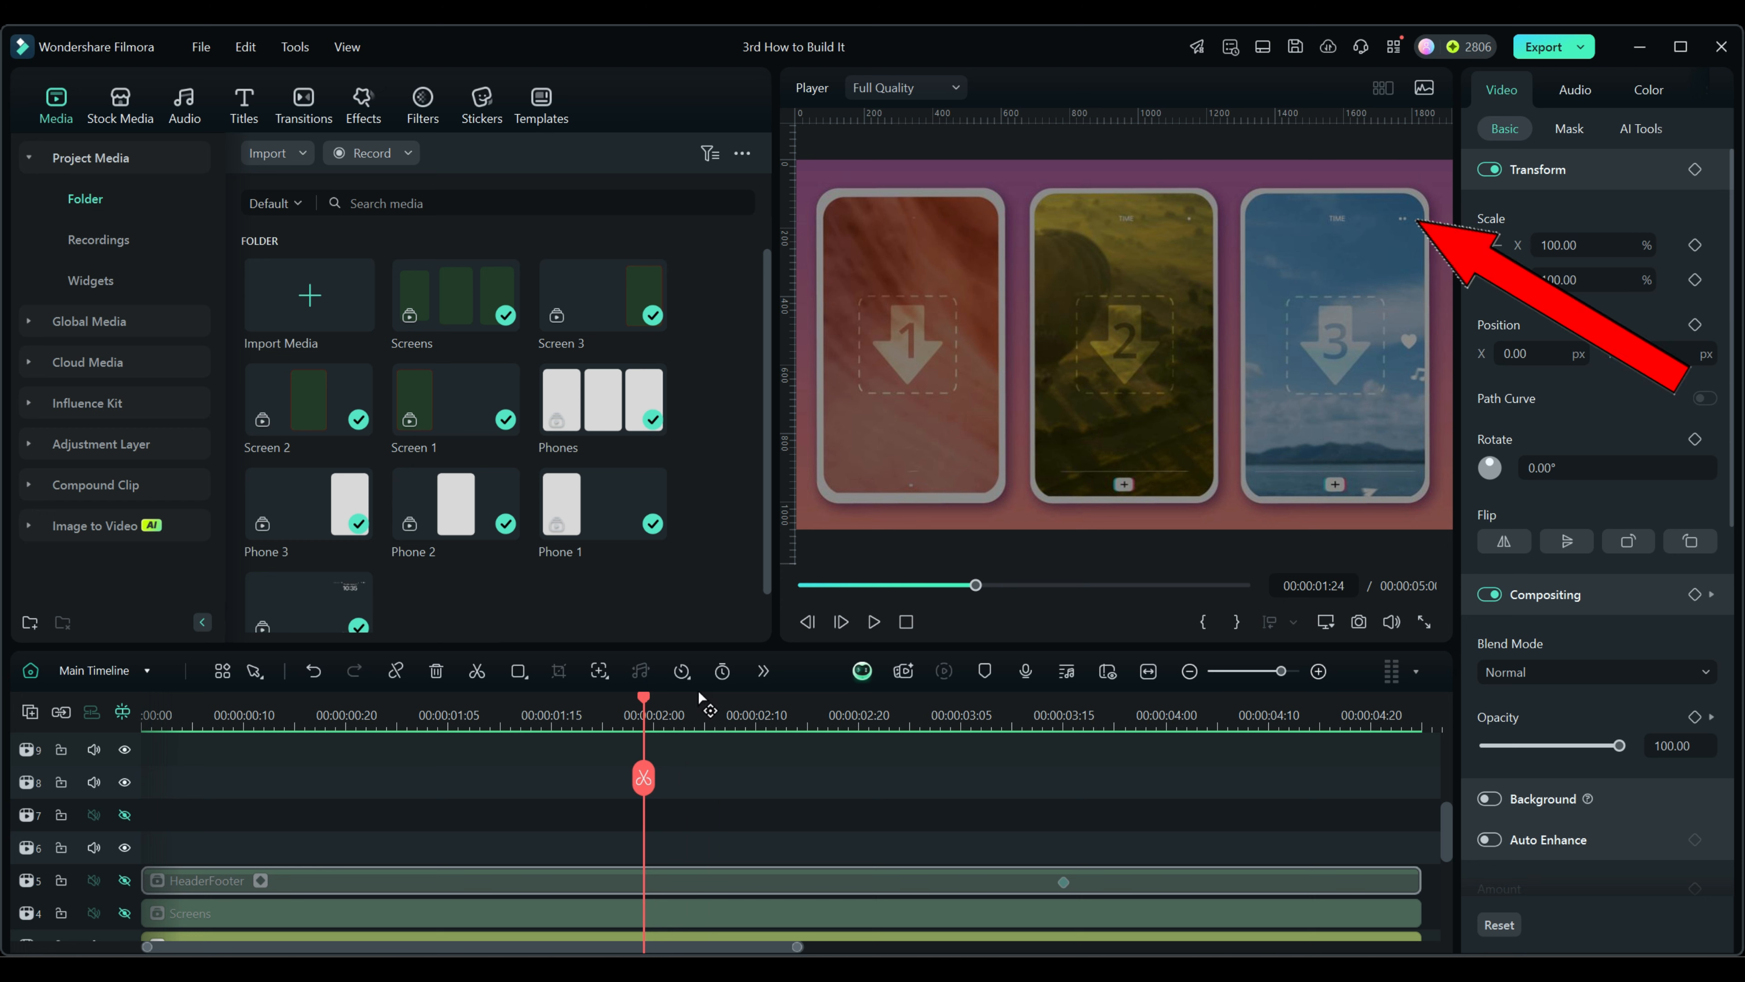
pyautogui.press('Right')
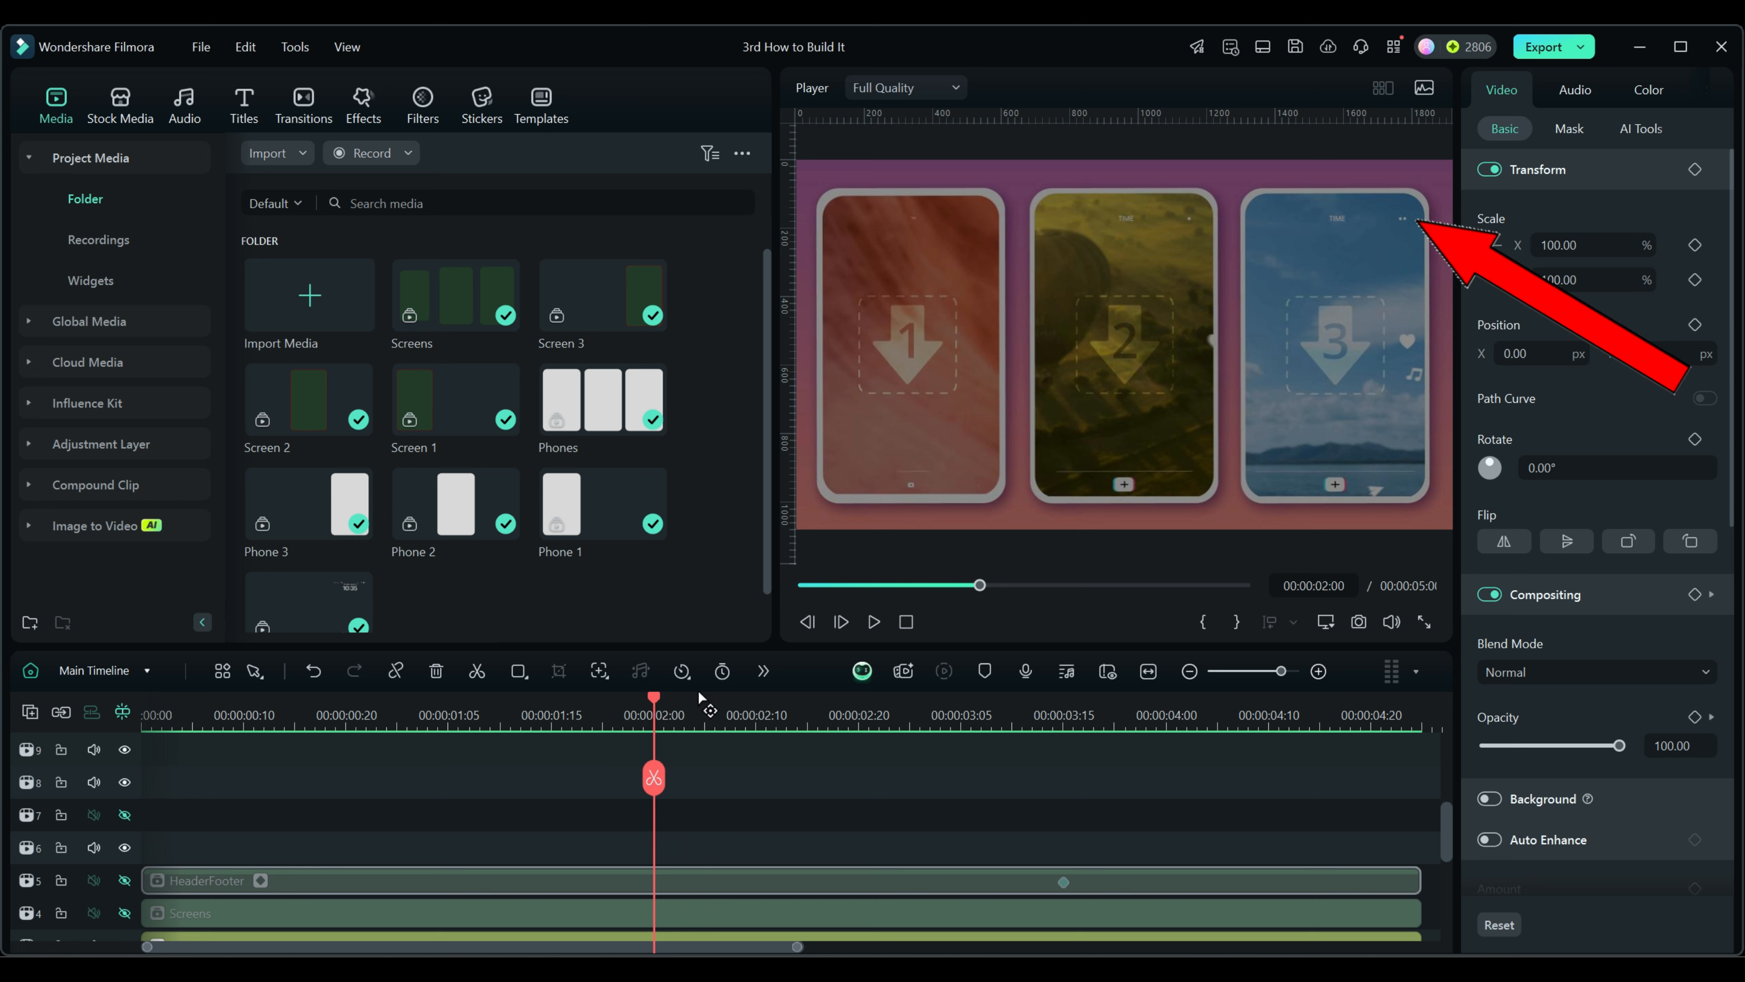
pyautogui.press('Right')
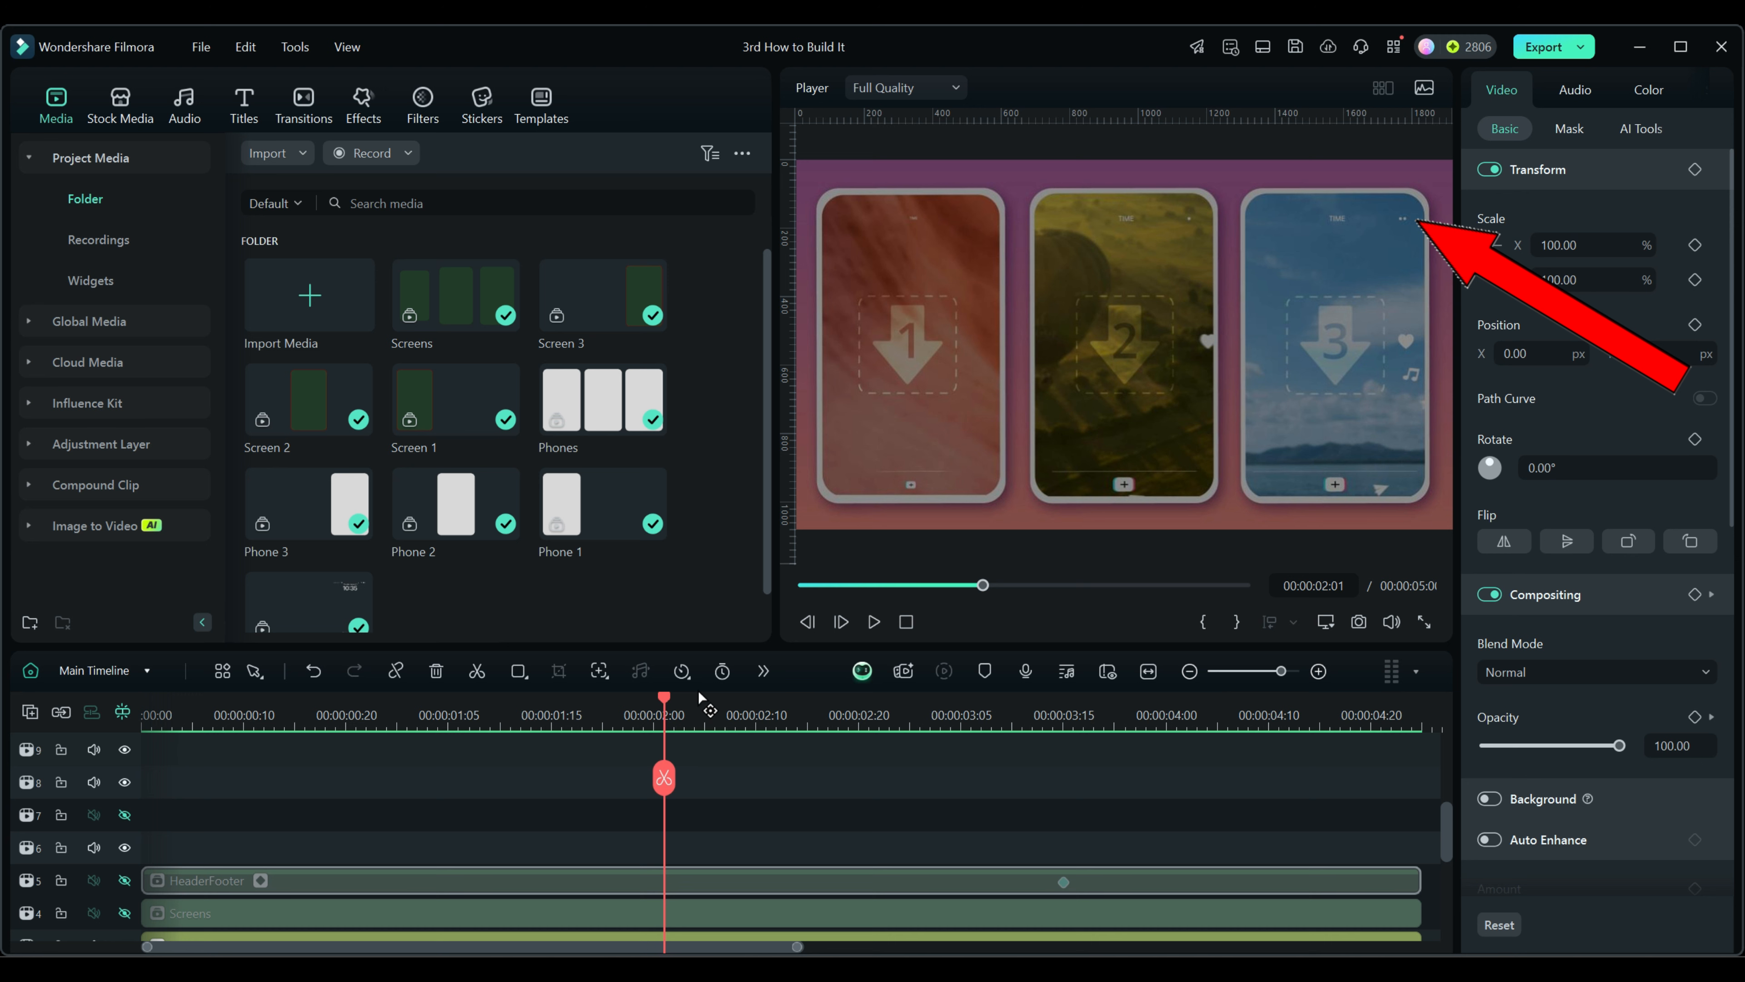
pyautogui.press('Right')
pyautogui.press('Left')
pyautogui.press('Right')
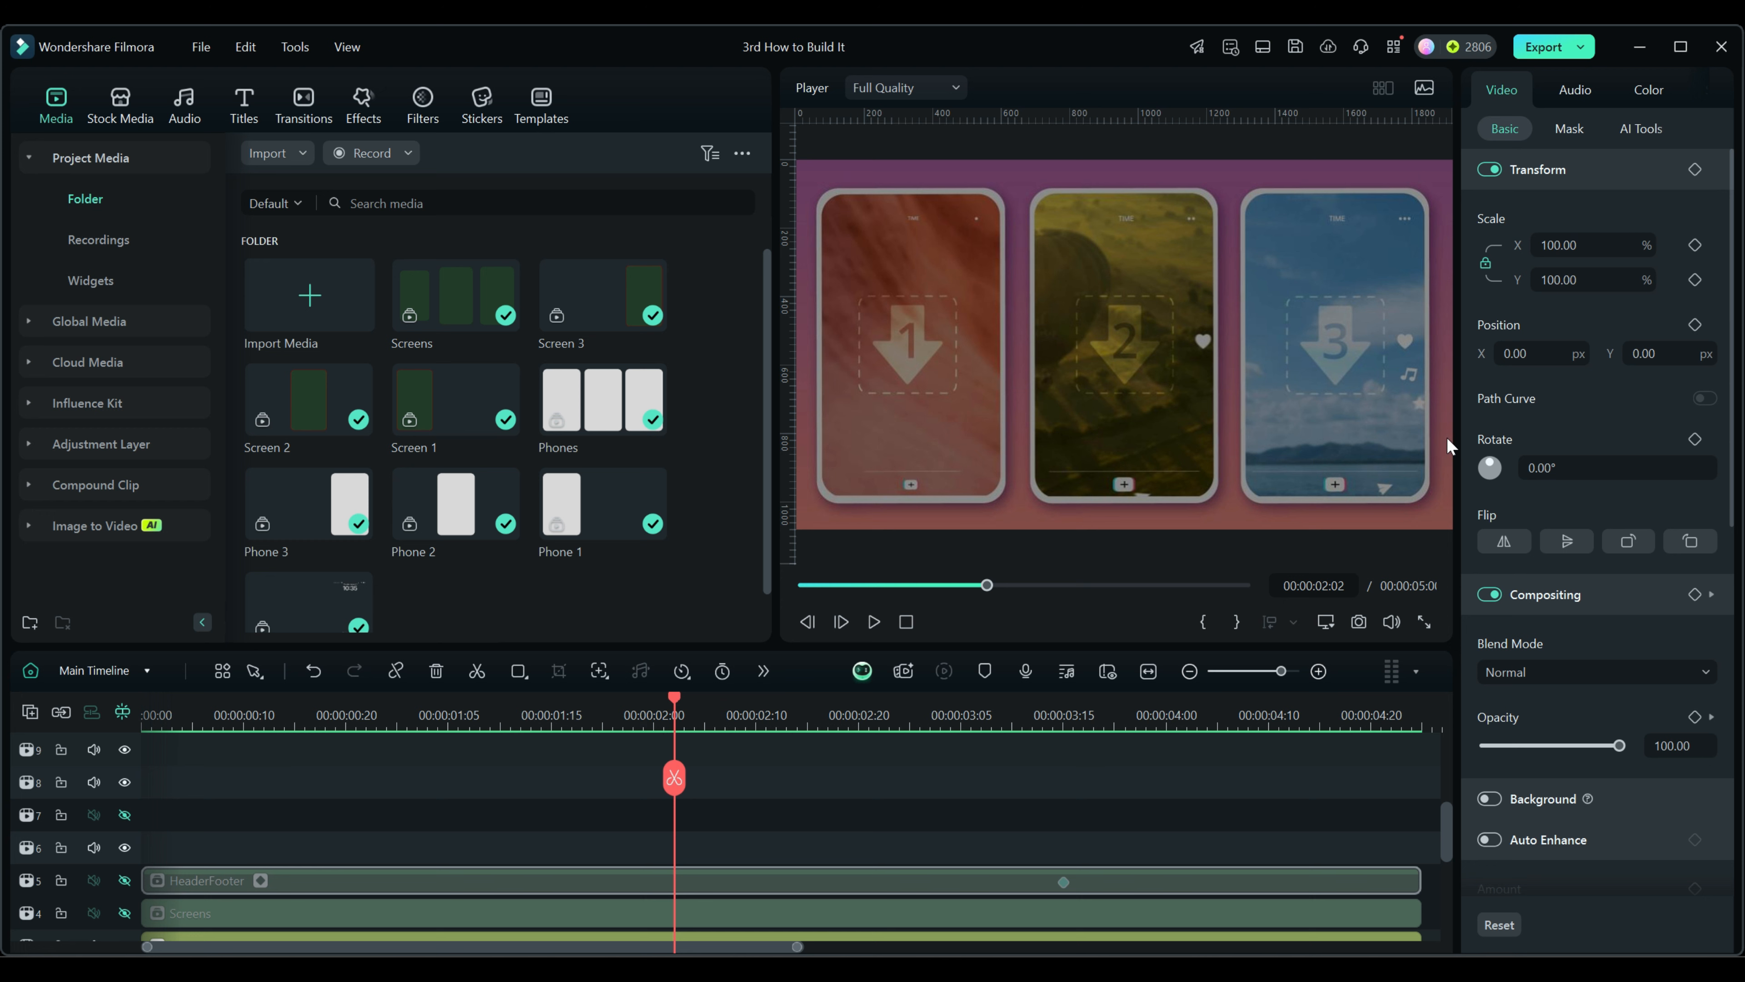
pyautogui.click(1695, 718)
# Add an opacity keyframe with value 0 to the HeaderFooter clip at 00:00:01:12
pyautogui.moveTo(674, 698); pyautogui.dragTo(650, 695)
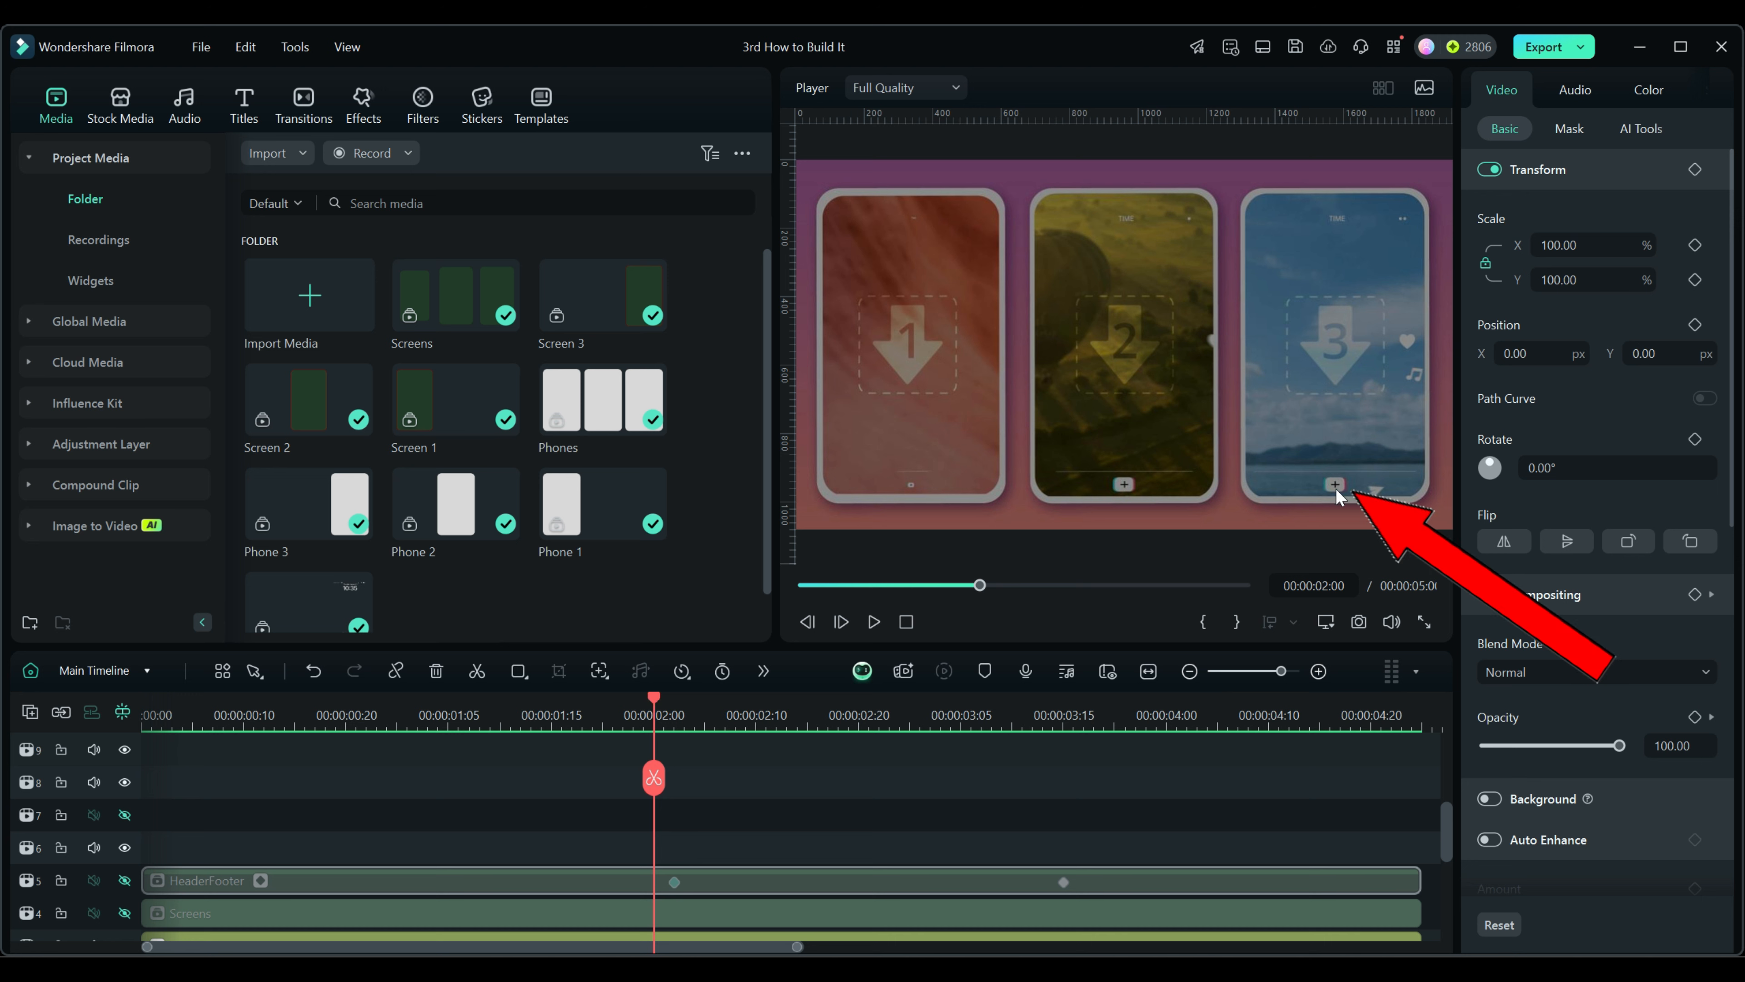
pyautogui.press('Left')
pyautogui.press('Left')
pyautogui.press('Left')
pyautogui.press('Left')
pyautogui.press('Left')
pyautogui.press('Left')
pyautogui.press('Left')
pyautogui.press('Left')
pyautogui.press('Left')
pyautogui.press('Left')
pyautogui.press('Left')
pyautogui.press('Left')
pyautogui.press('Left')
pyautogui.press('Left')
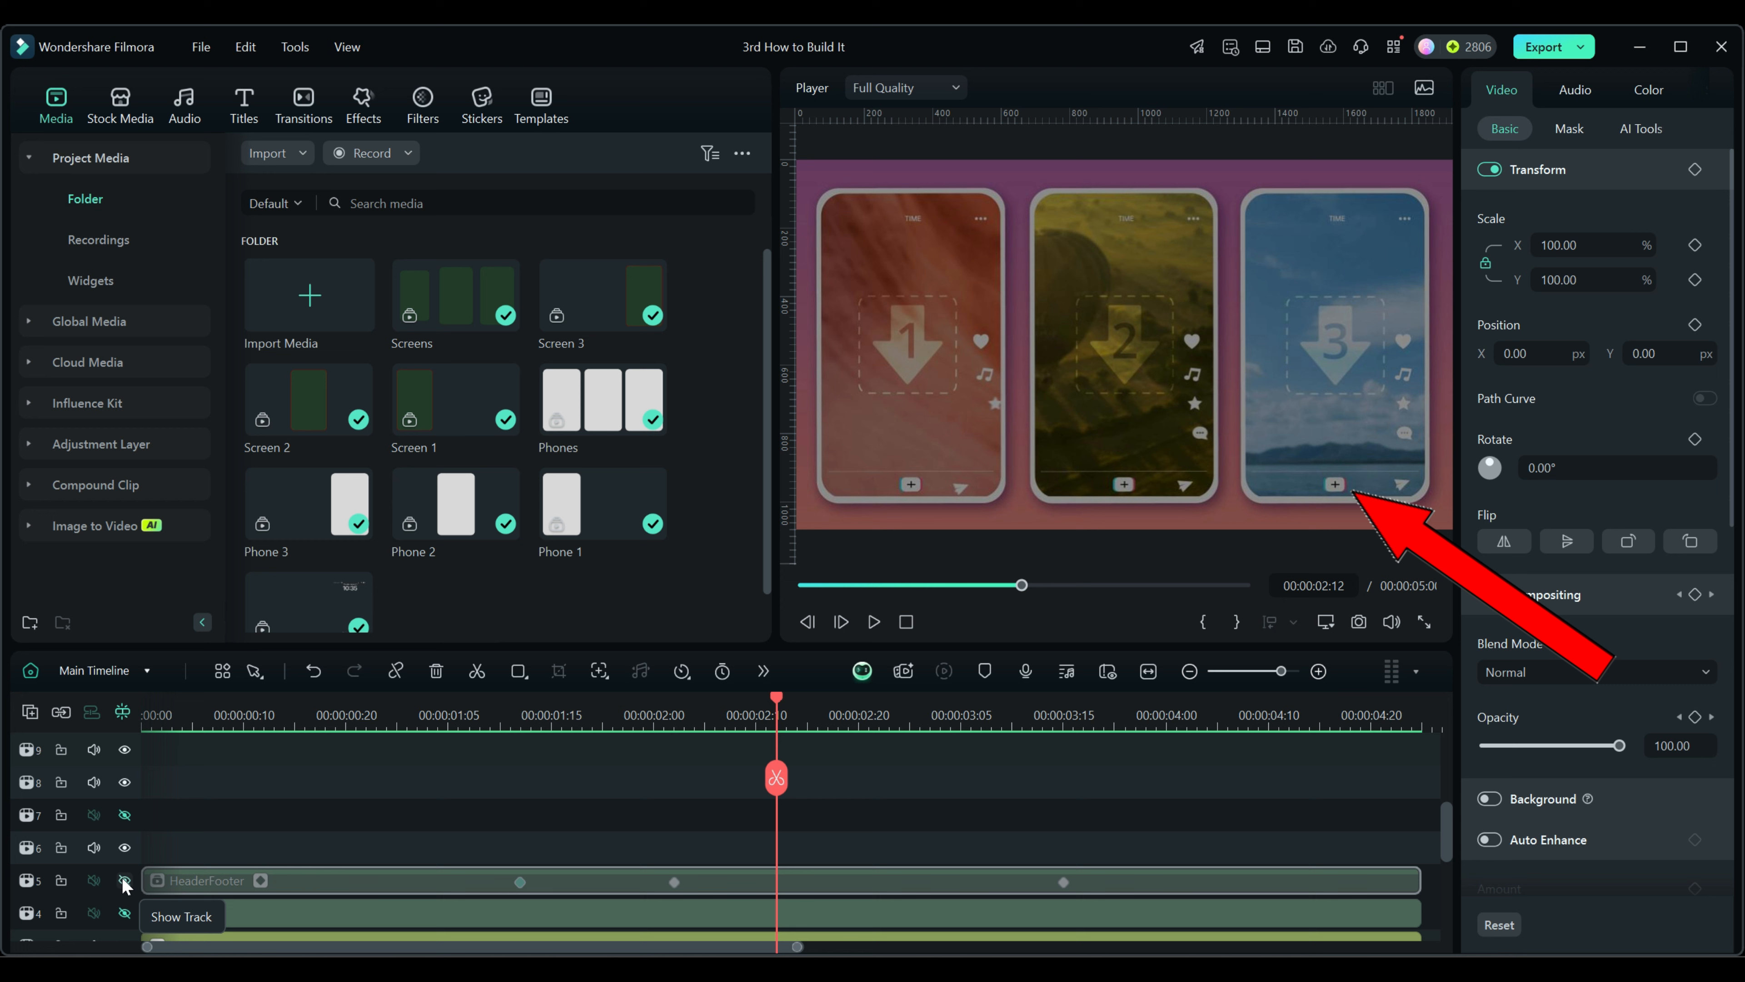
# Show track 5 and play the HeaderFooter fade-in from its first keyframe
pyautogui.click(125, 881)
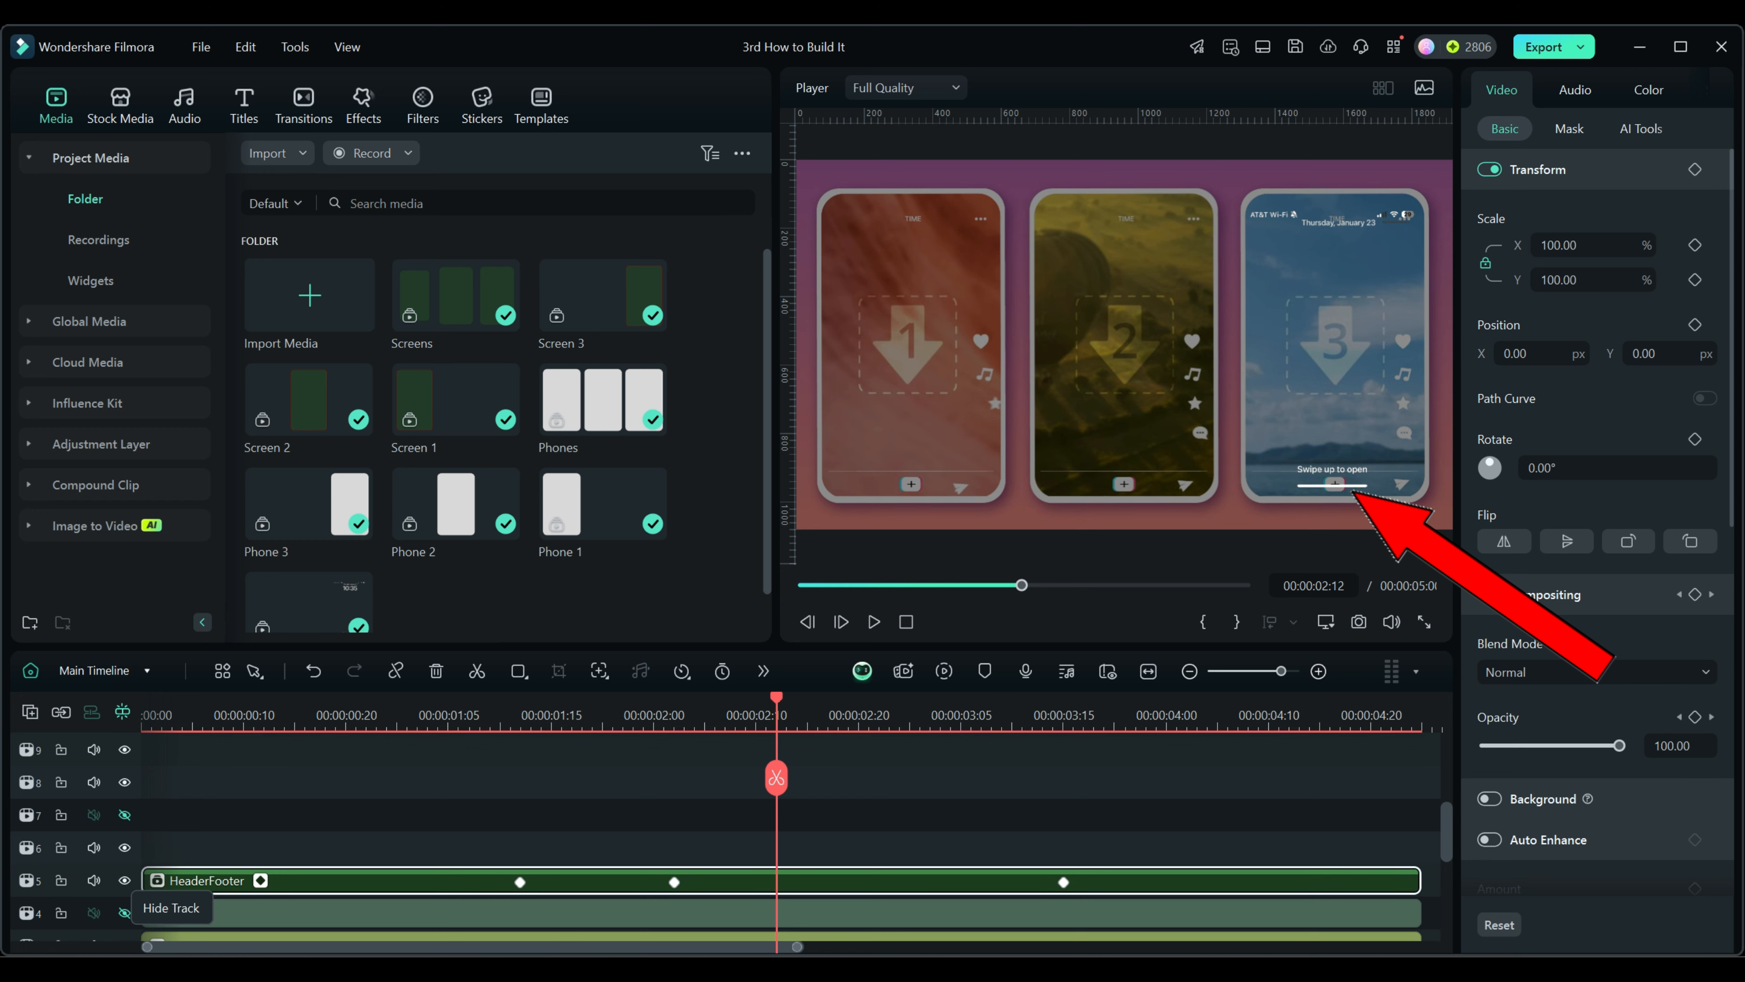
pyautogui.click(521, 883)
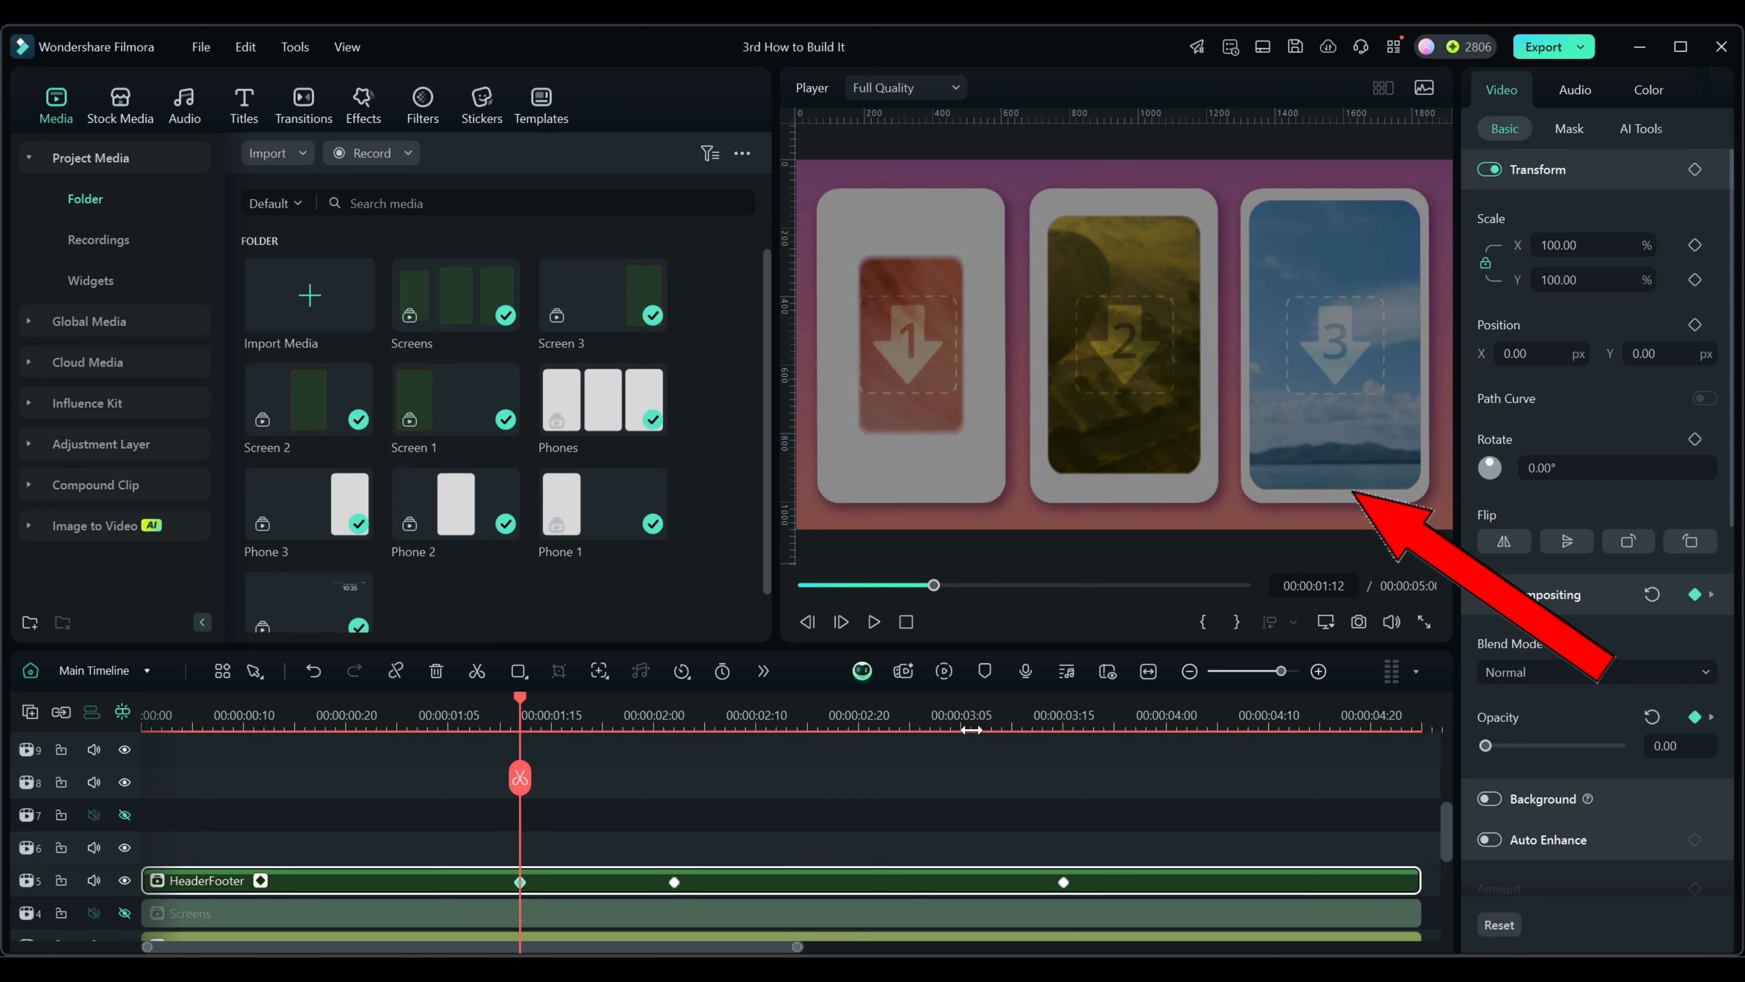
pyautogui.click(875, 622)
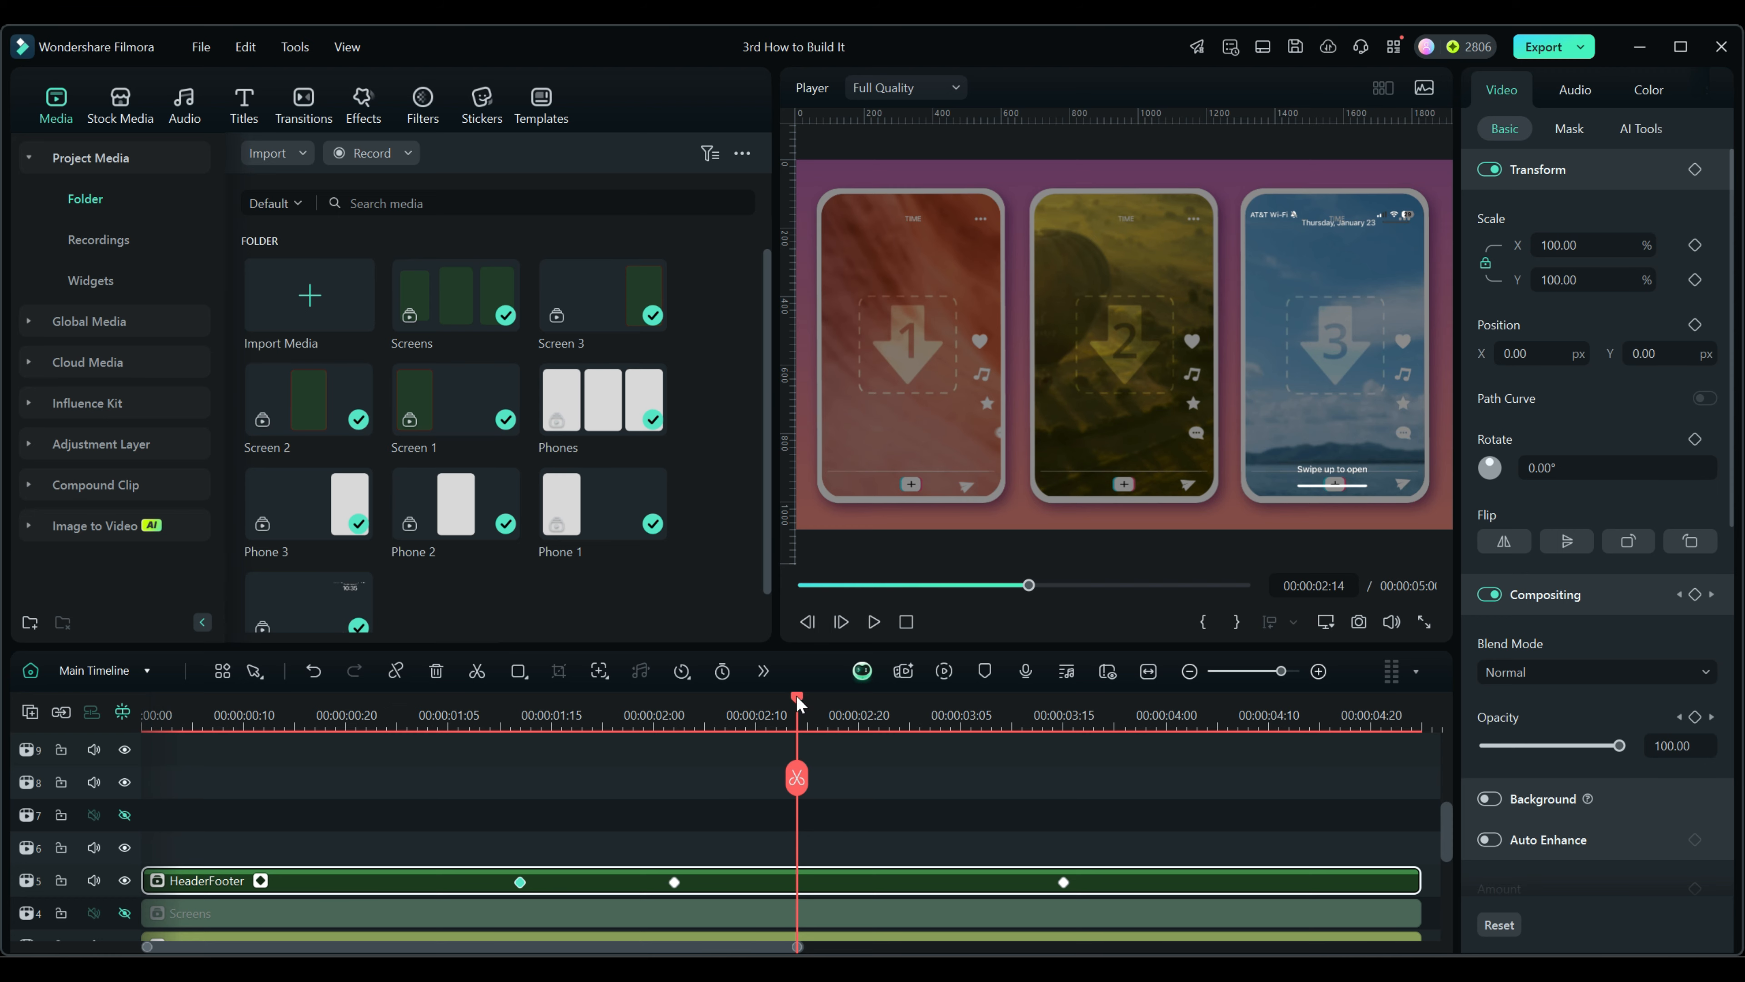
pyautogui.moveTo(799, 702); pyautogui.dragTo(582, 712)
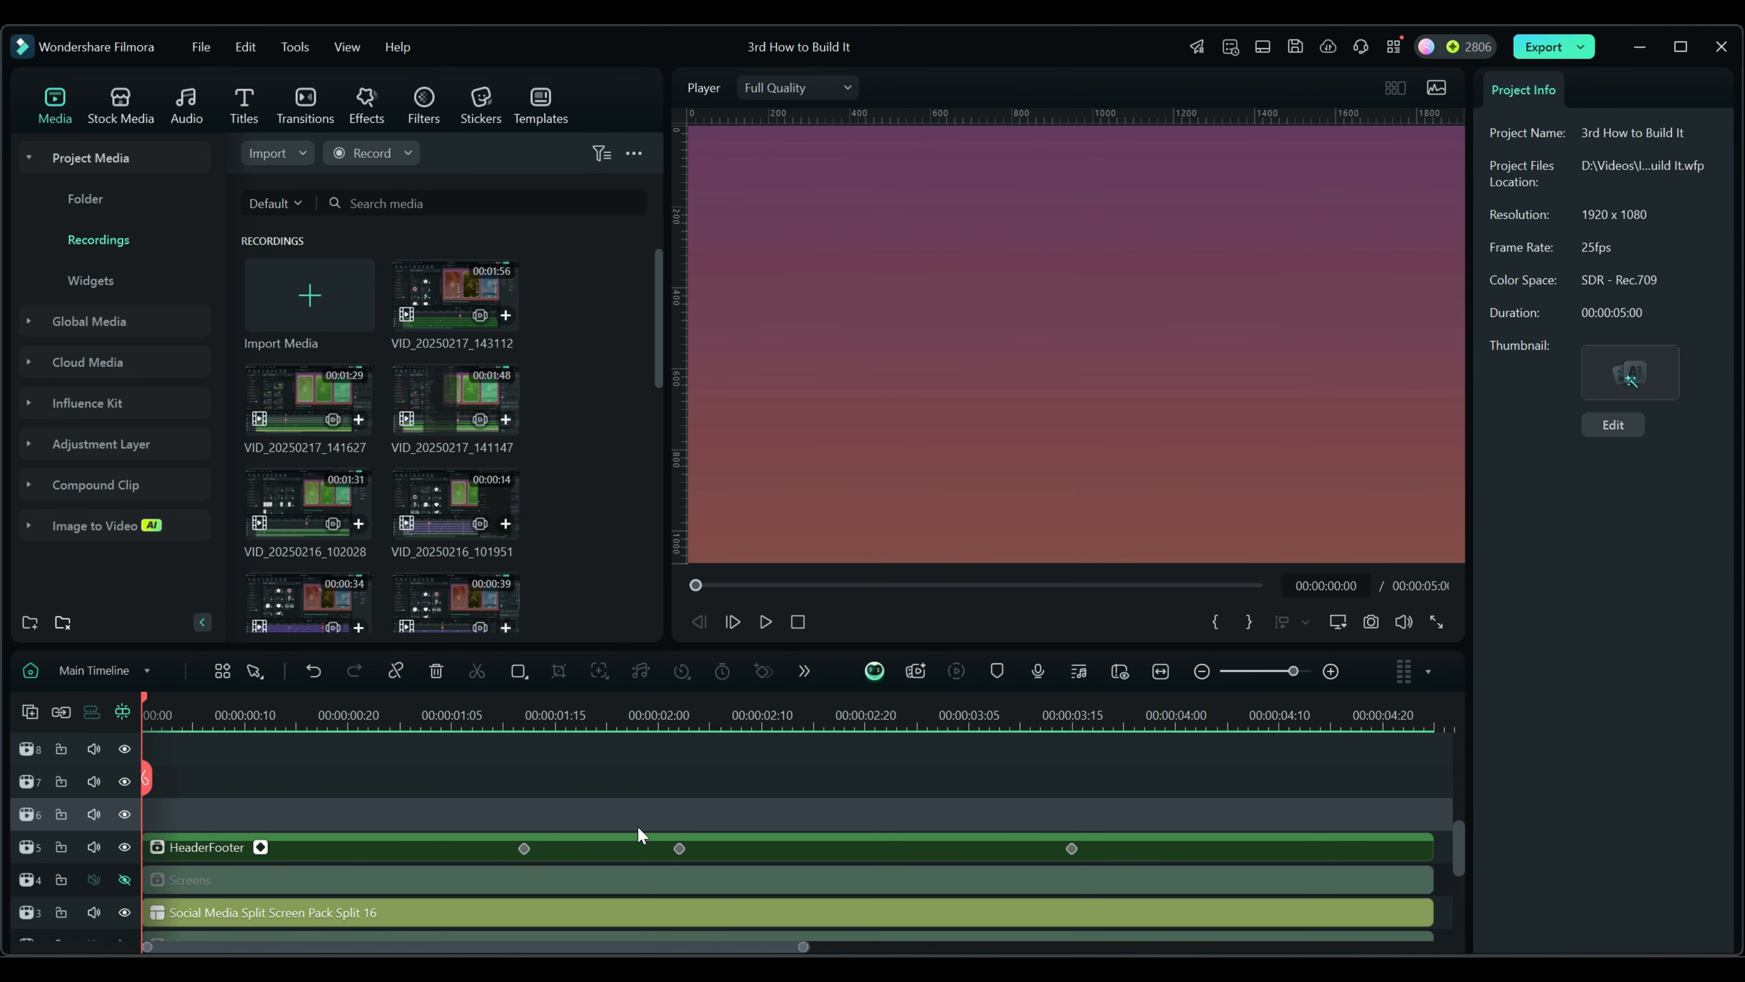
# Copy the HeaderFooter clip and paste the duplicate at the start of track 6
pyautogui.click(1071, 851)
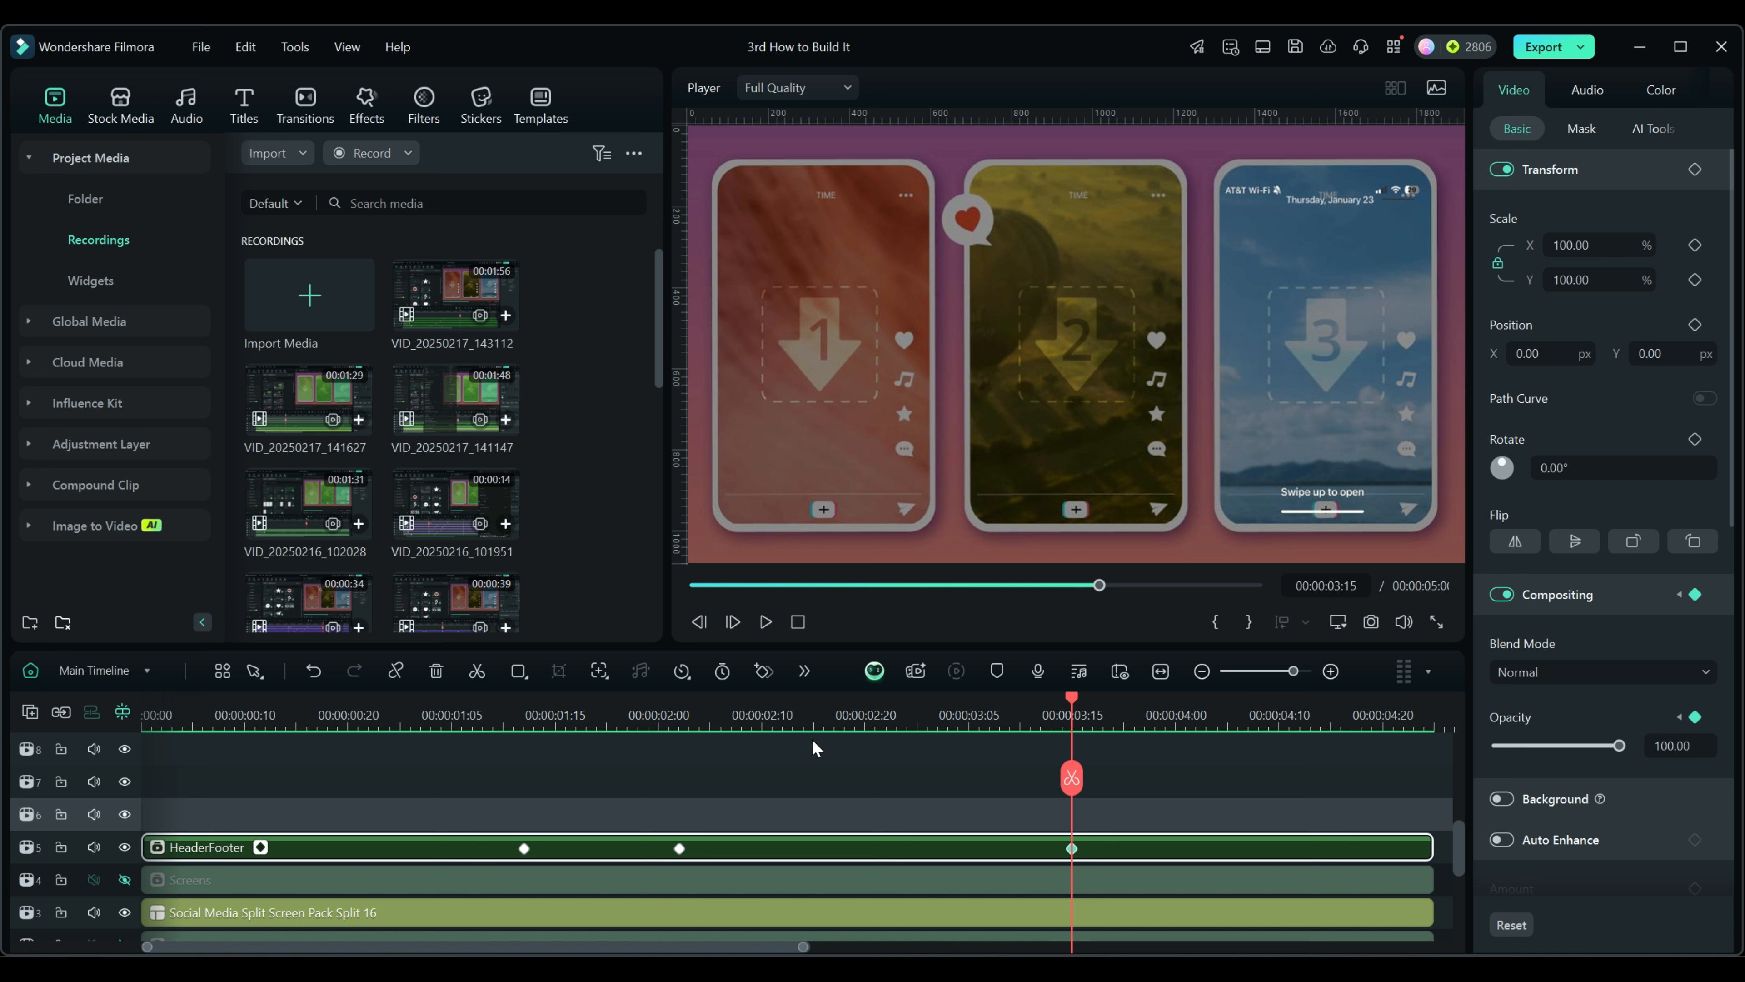
pyautogui.rightClick(830, 845)
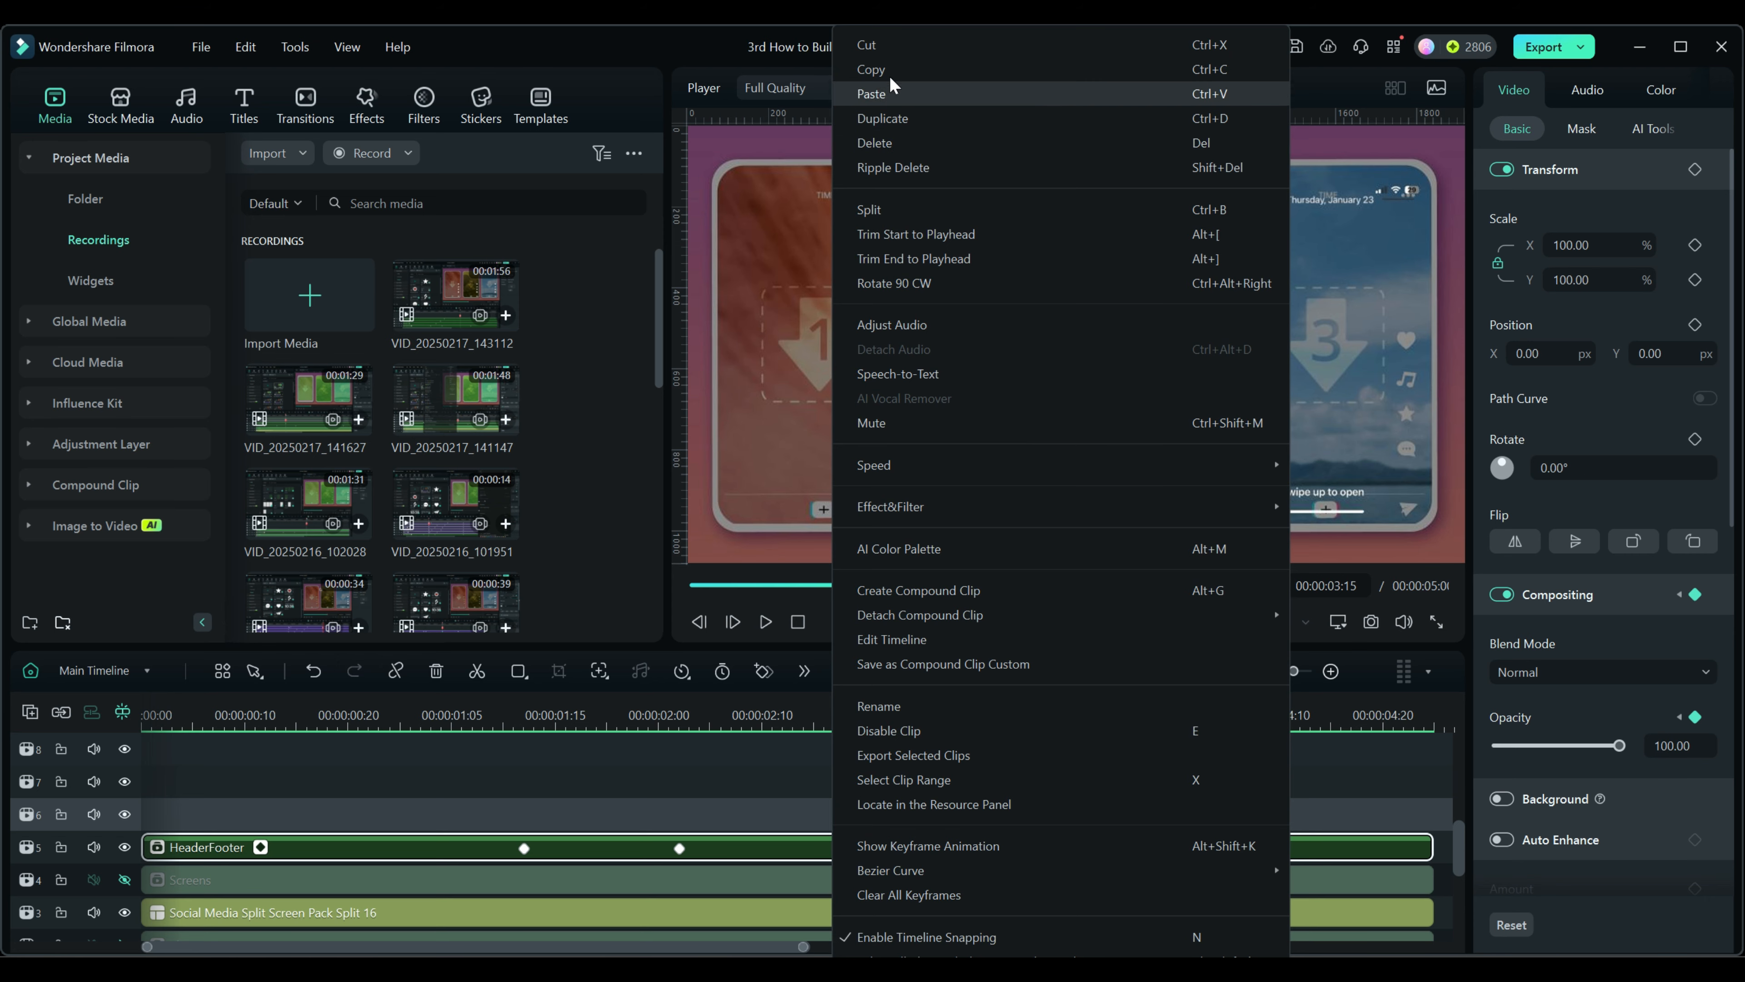
pyautogui.click(872, 68)
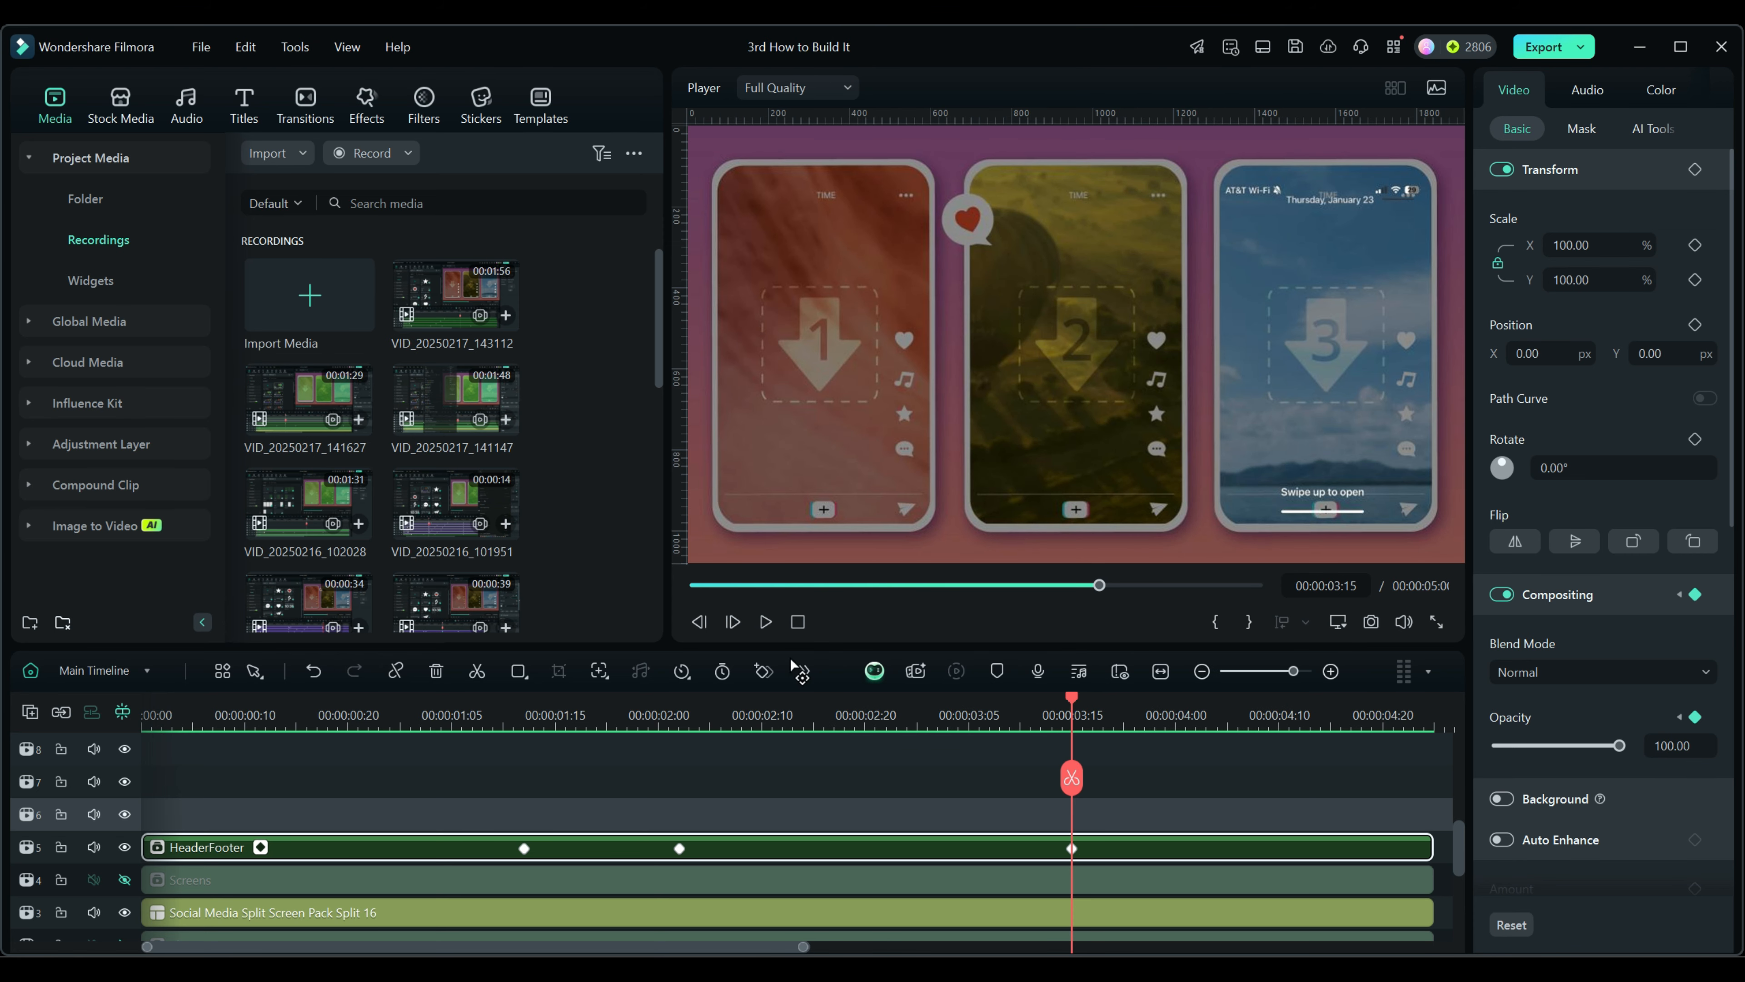
pyautogui.click(798, 621)
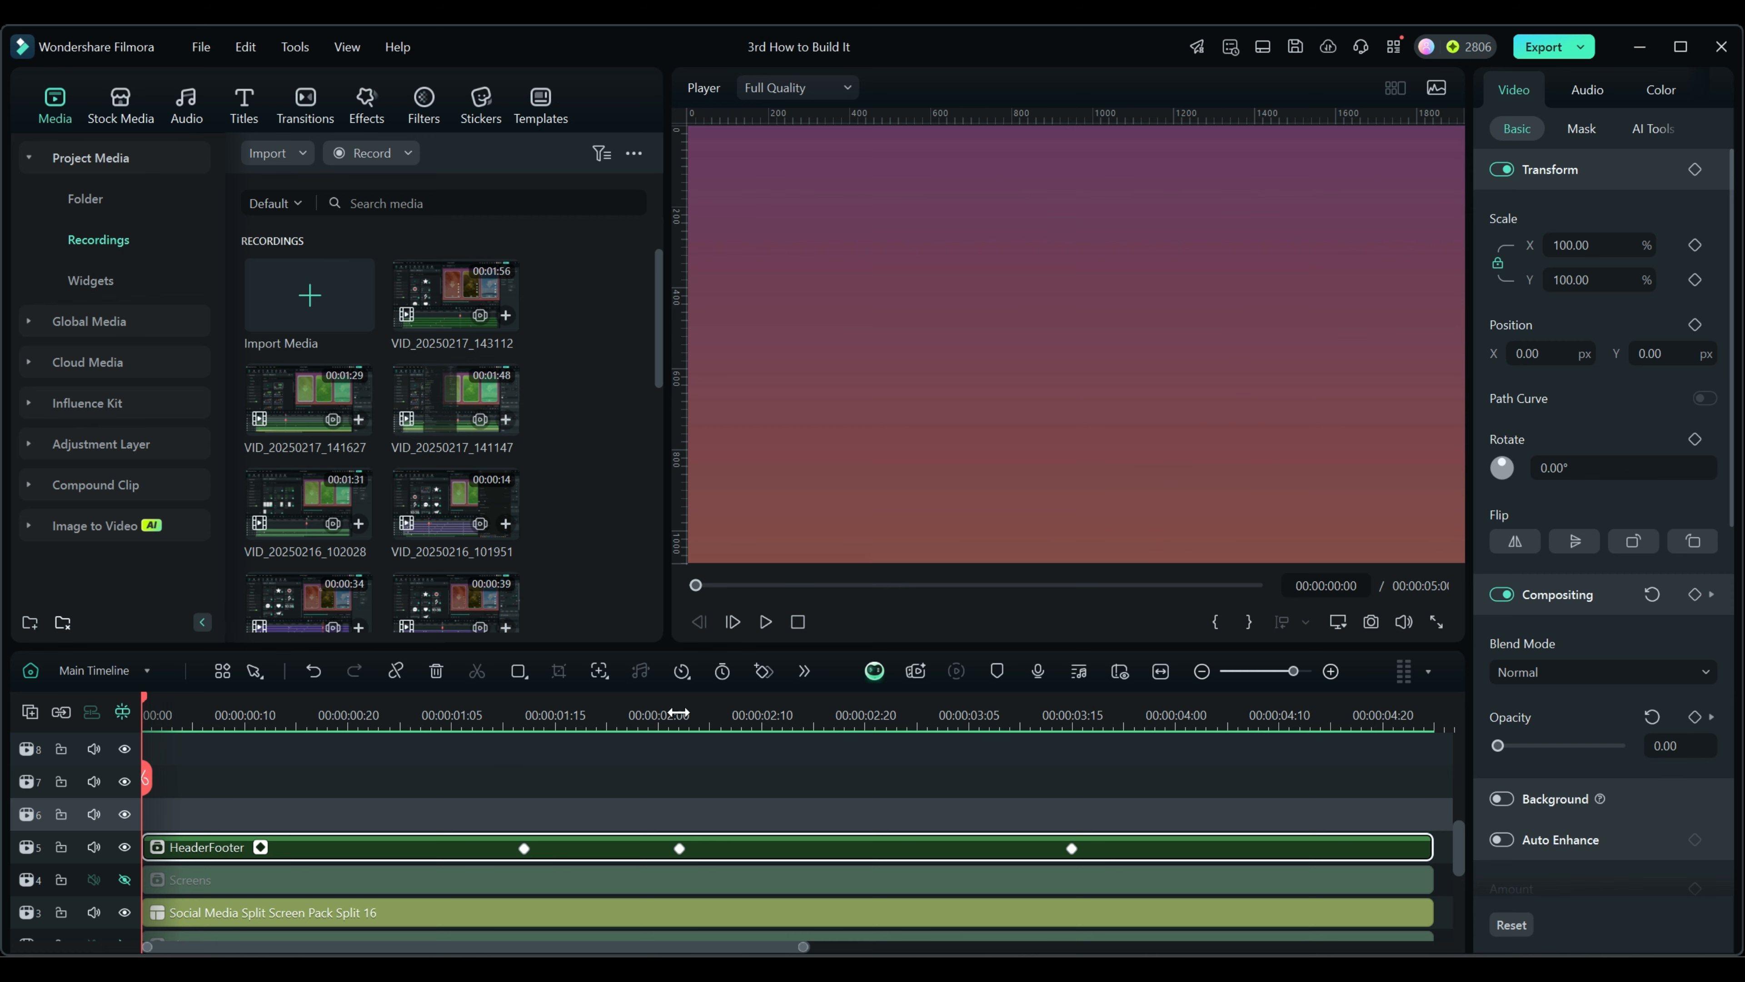
pyautogui.rightClick(206, 846)
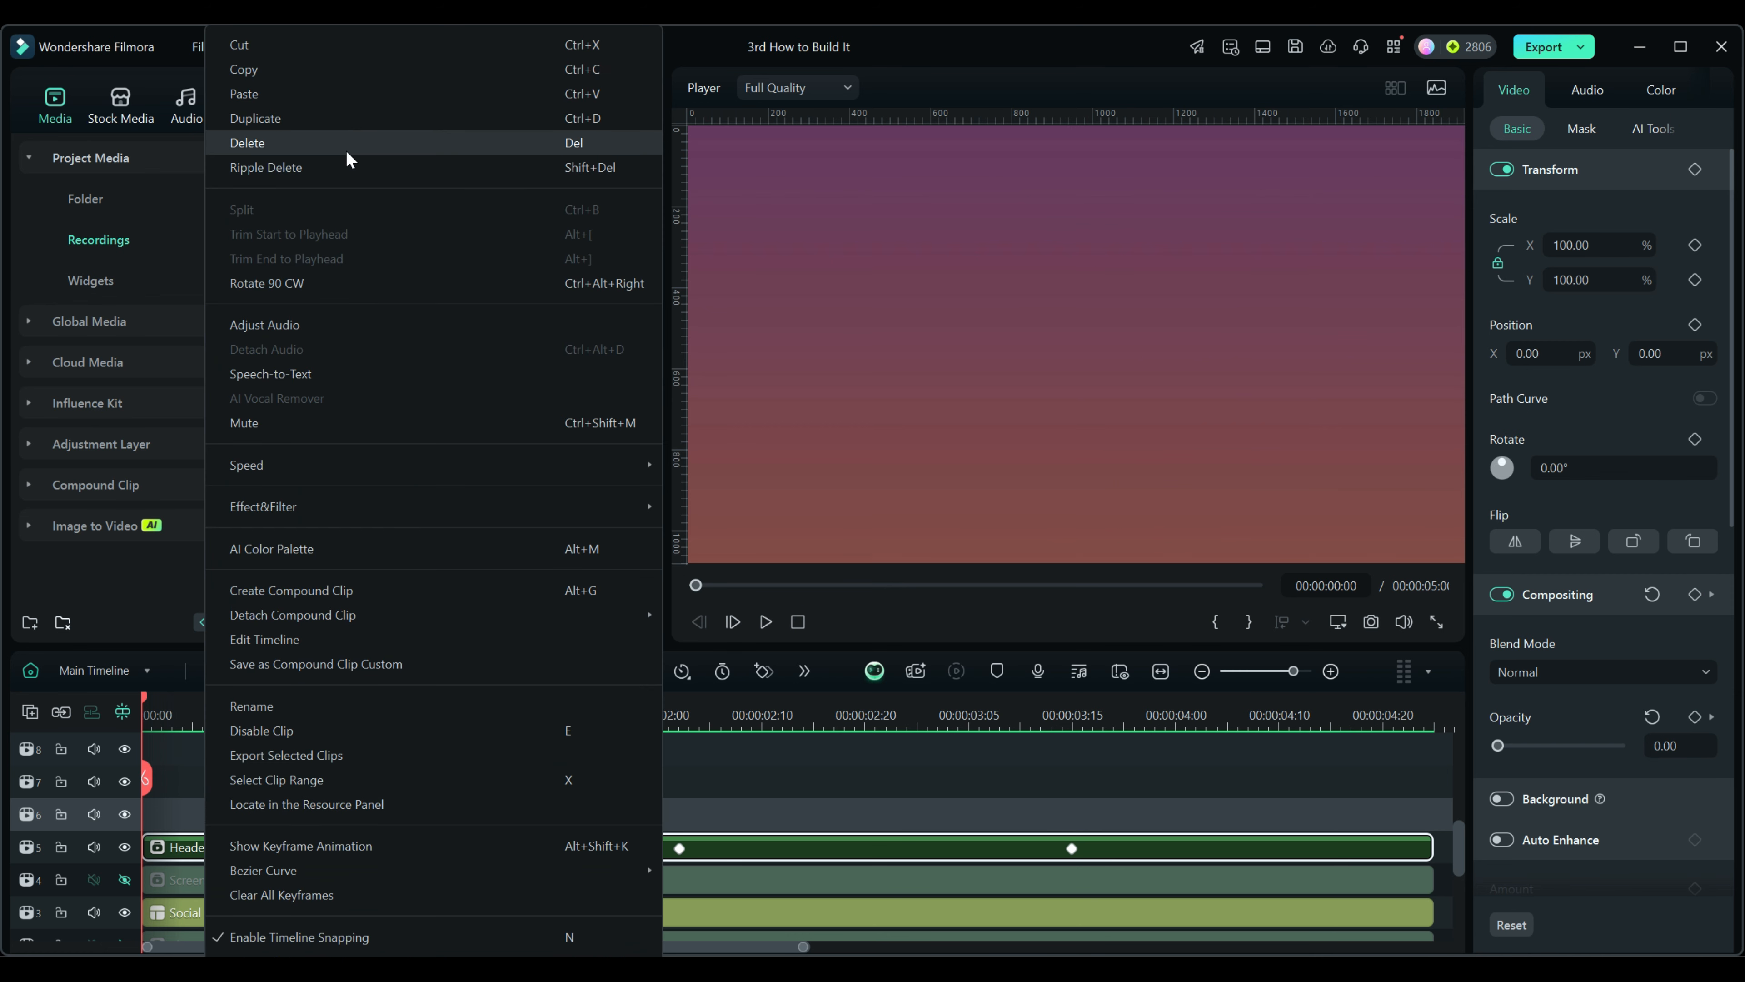
pyautogui.click(251, 93)
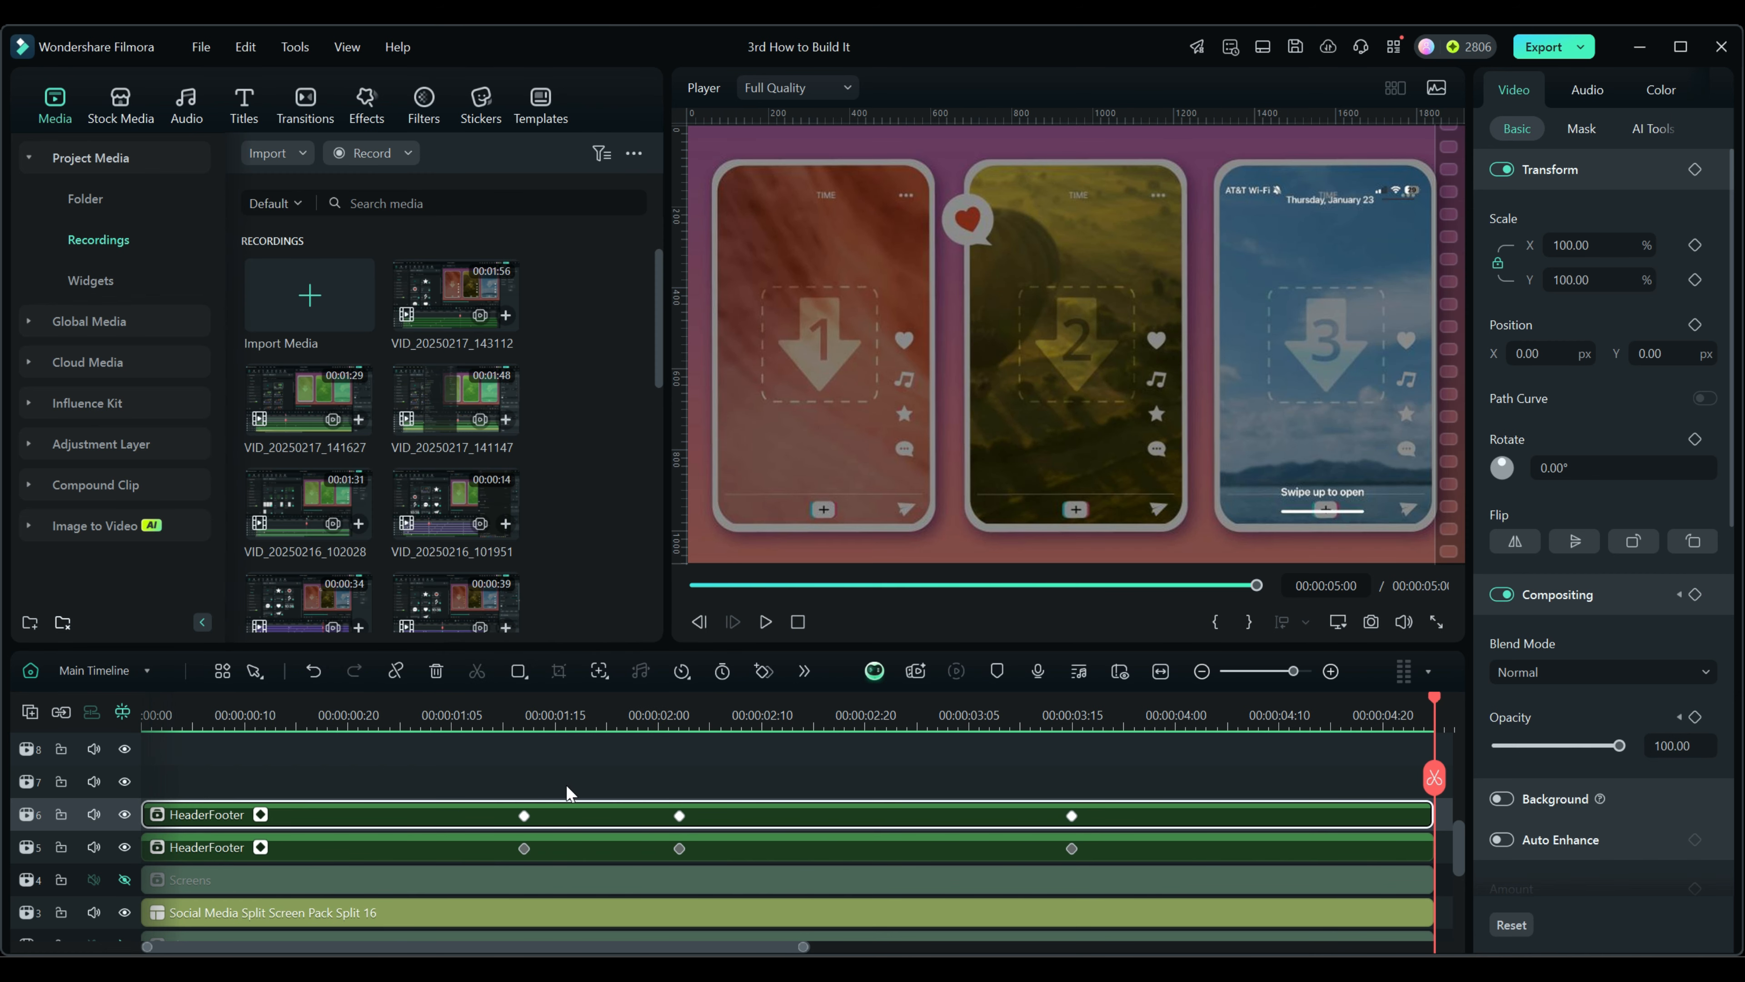
# Paste another HeaderFooter copy at the start of track 7
pyautogui.click(798, 621)
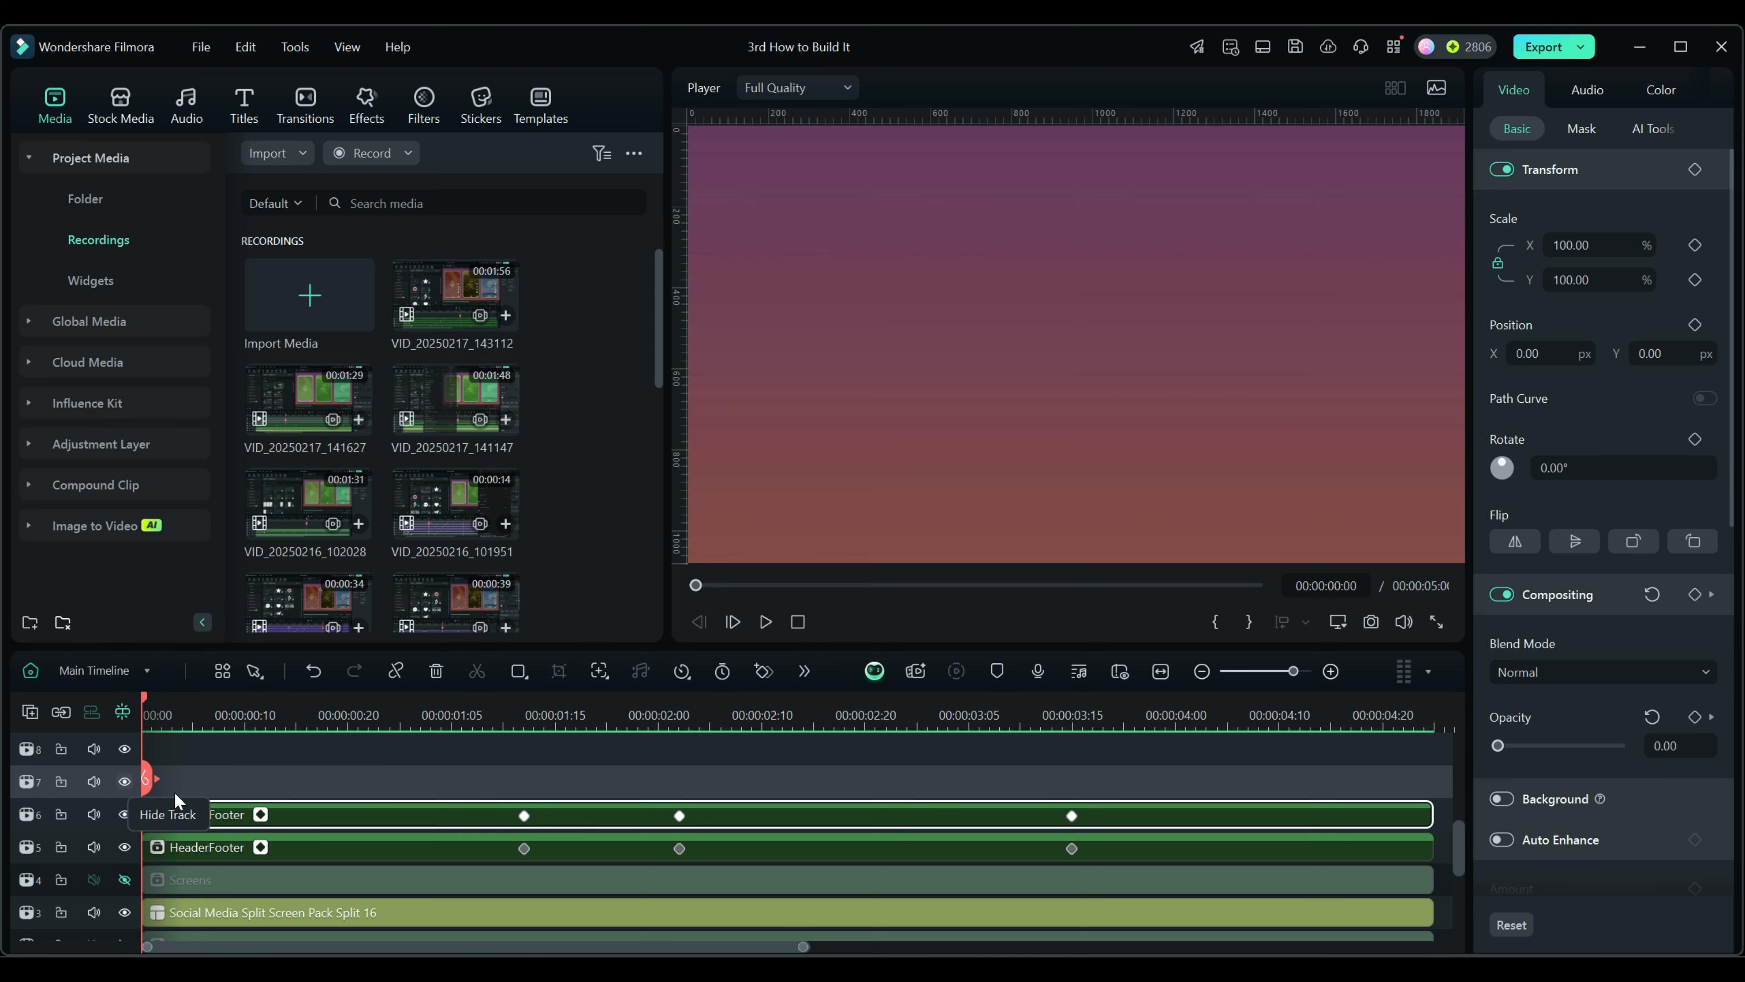
pyautogui.rightClick(194, 788)
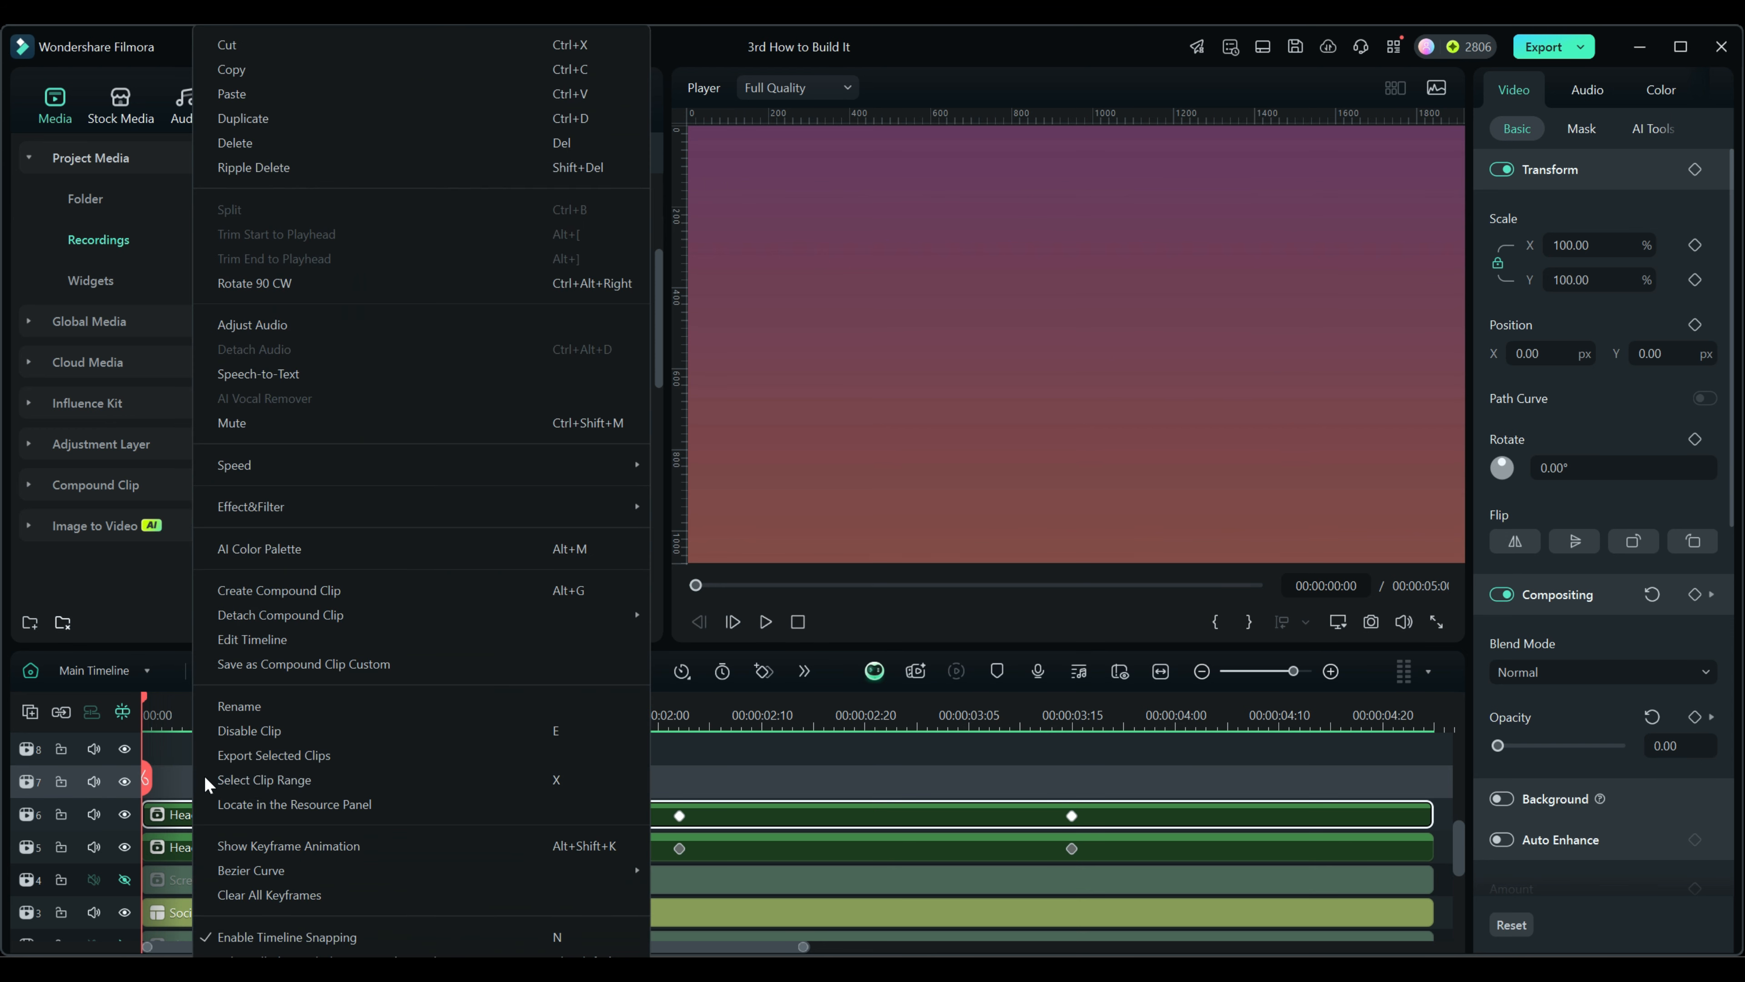
pyautogui.click(237, 94)
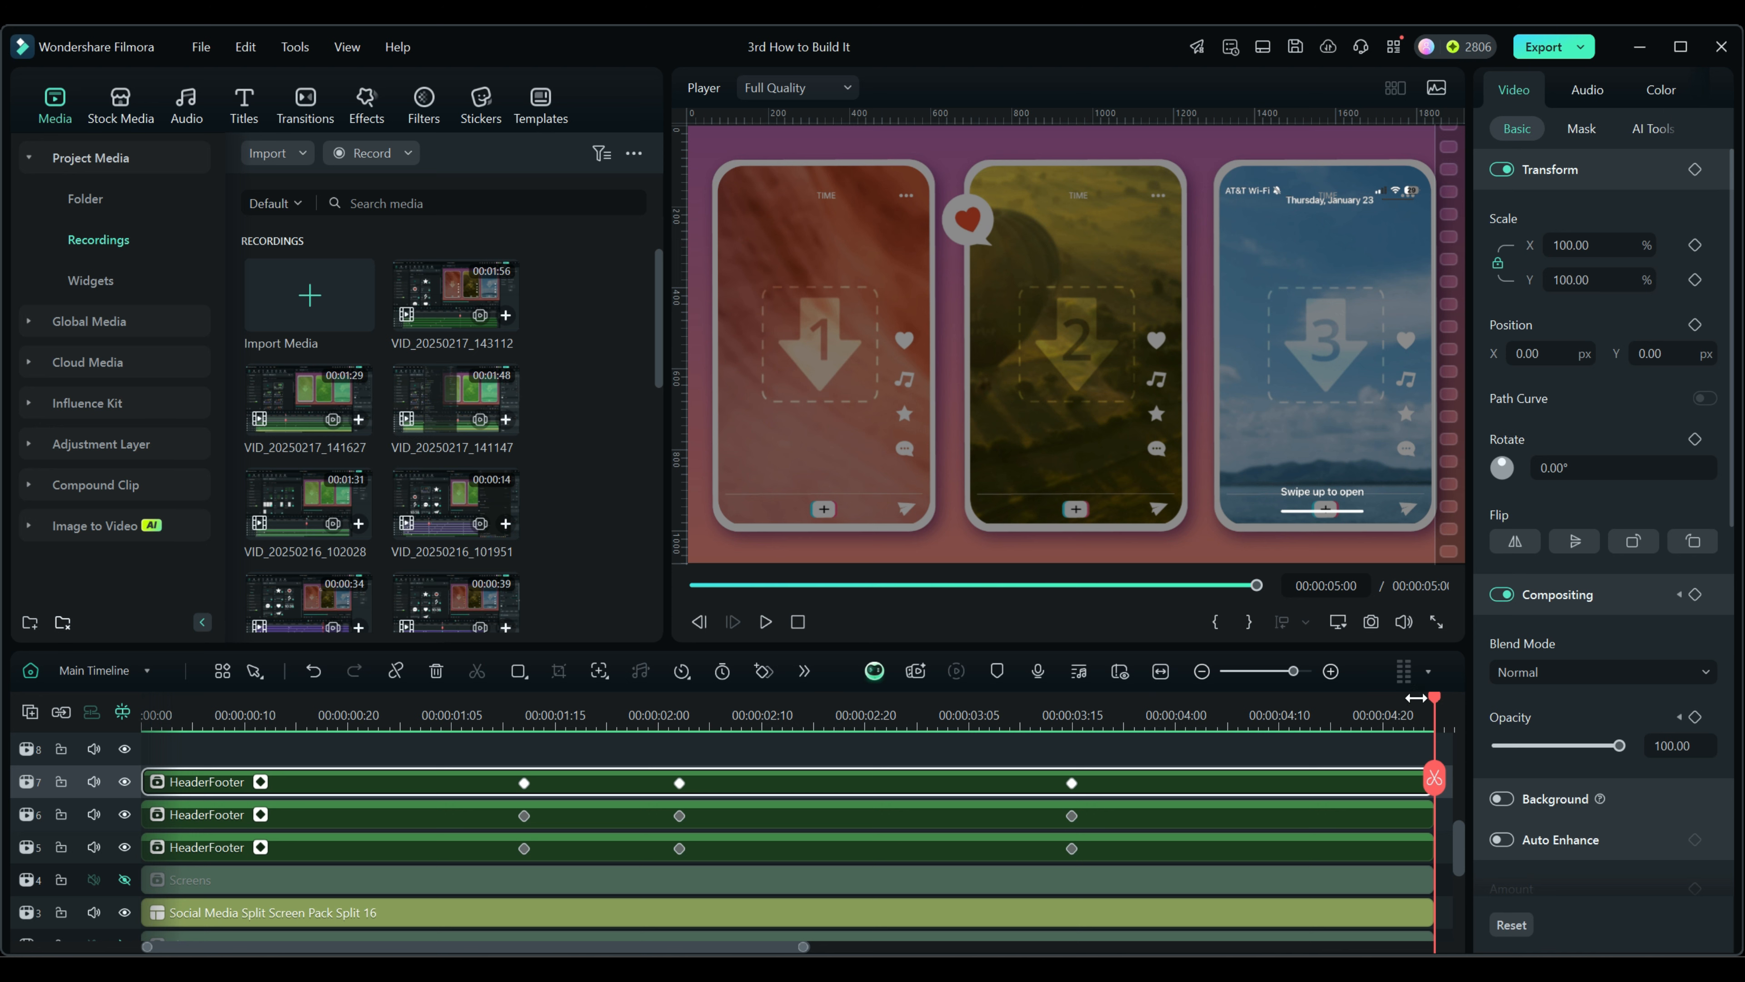
# Show the Screens track as a guide and set the track 6 HeaderFooter's X position to -604 px, over the middle phone
pyautogui.moveTo(1434, 701); pyautogui.dragTo(1133, 708)
pyautogui.click(1247, 825)
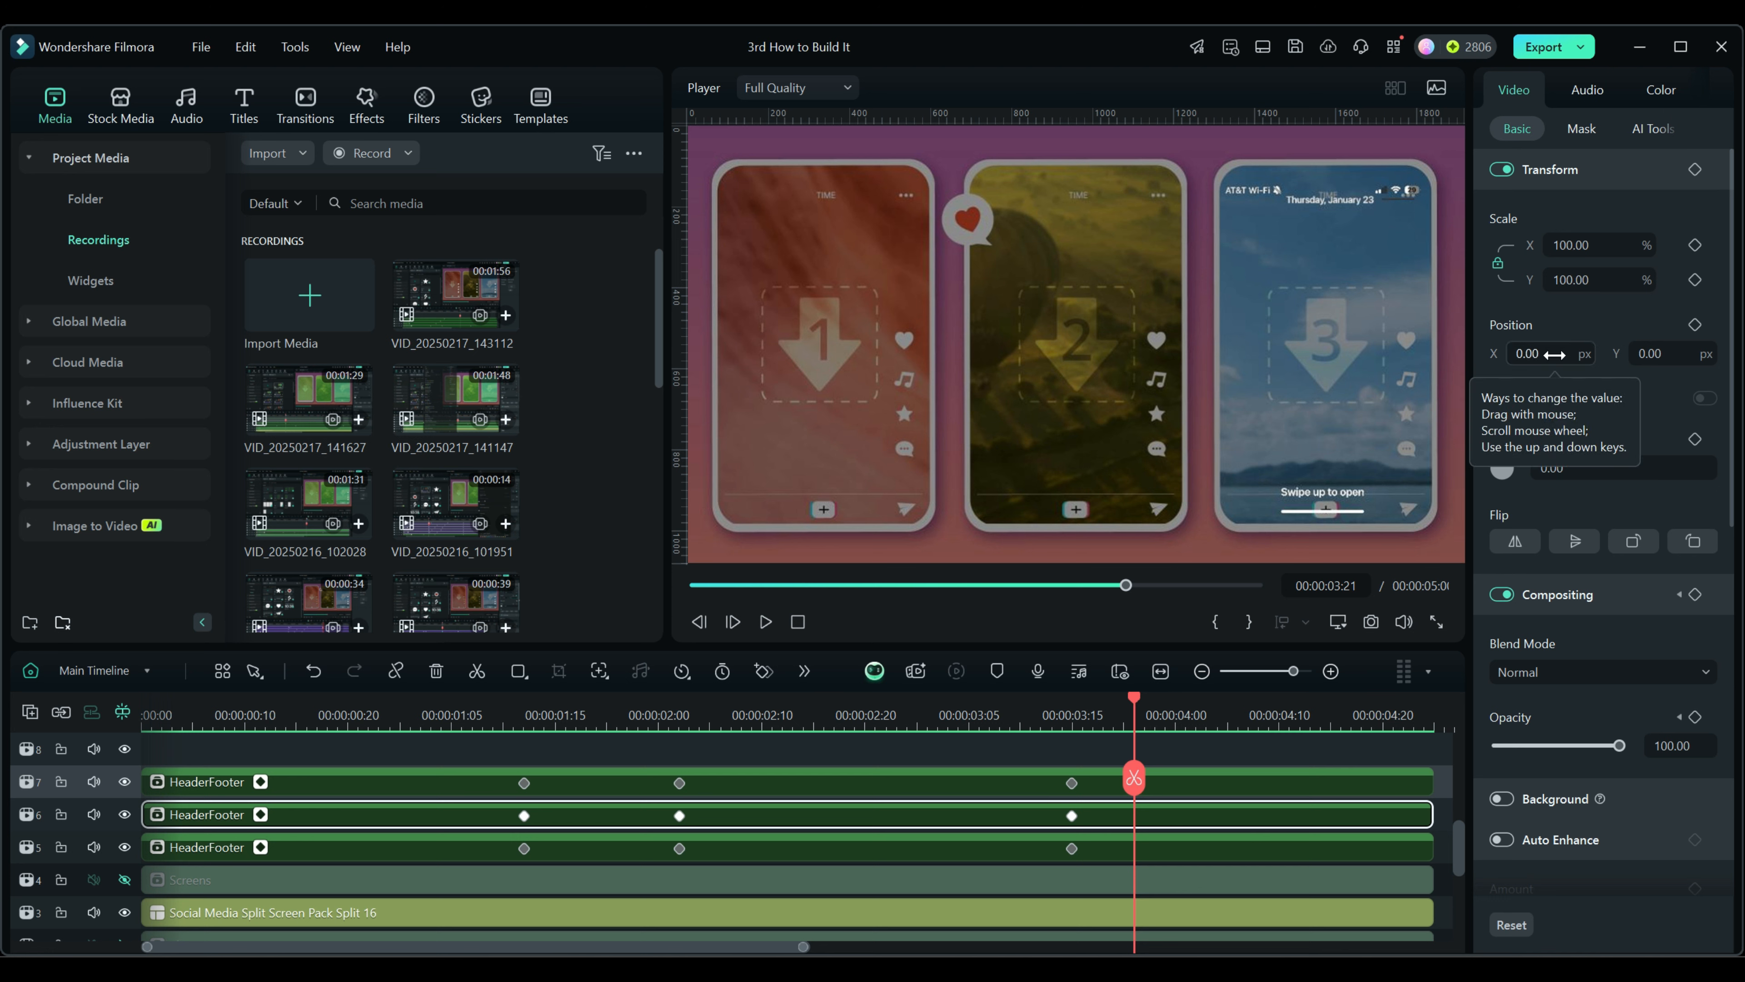
pyautogui.click(123, 880)
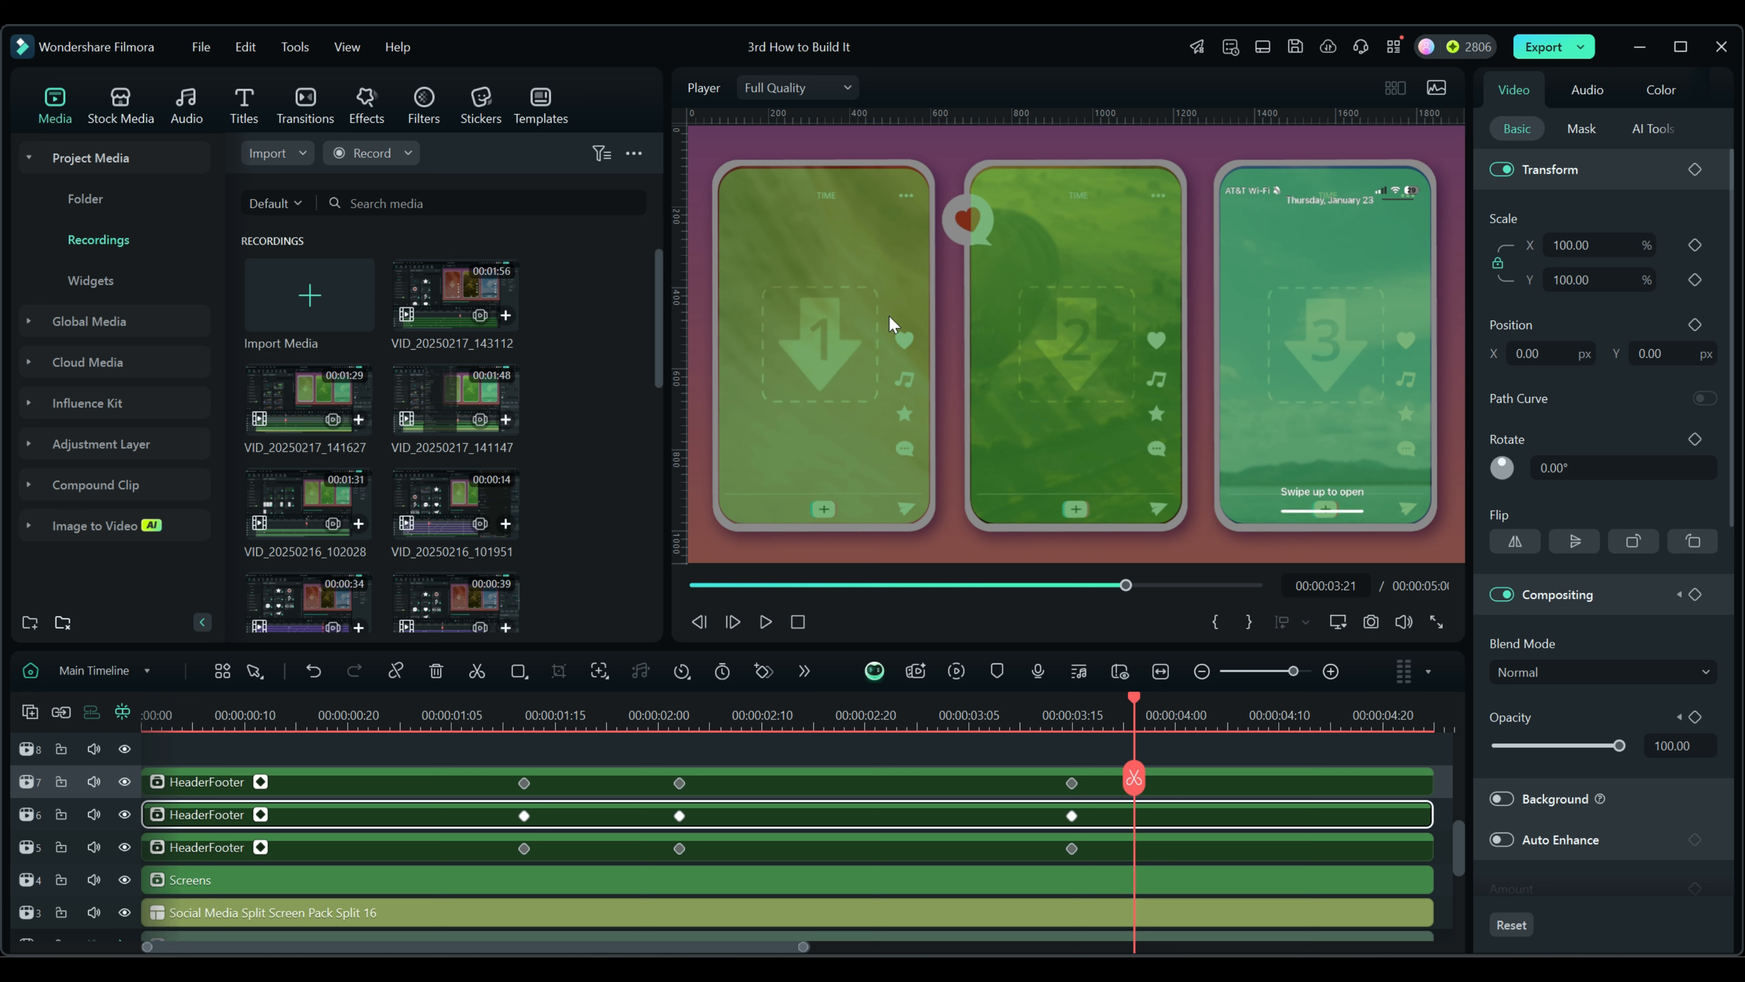
pyautogui.moveTo(1554, 357); pyautogui.dragTo(1424, 356)
pyautogui.moveTo(1546, 362); pyautogui.dragTo(1541, 362)
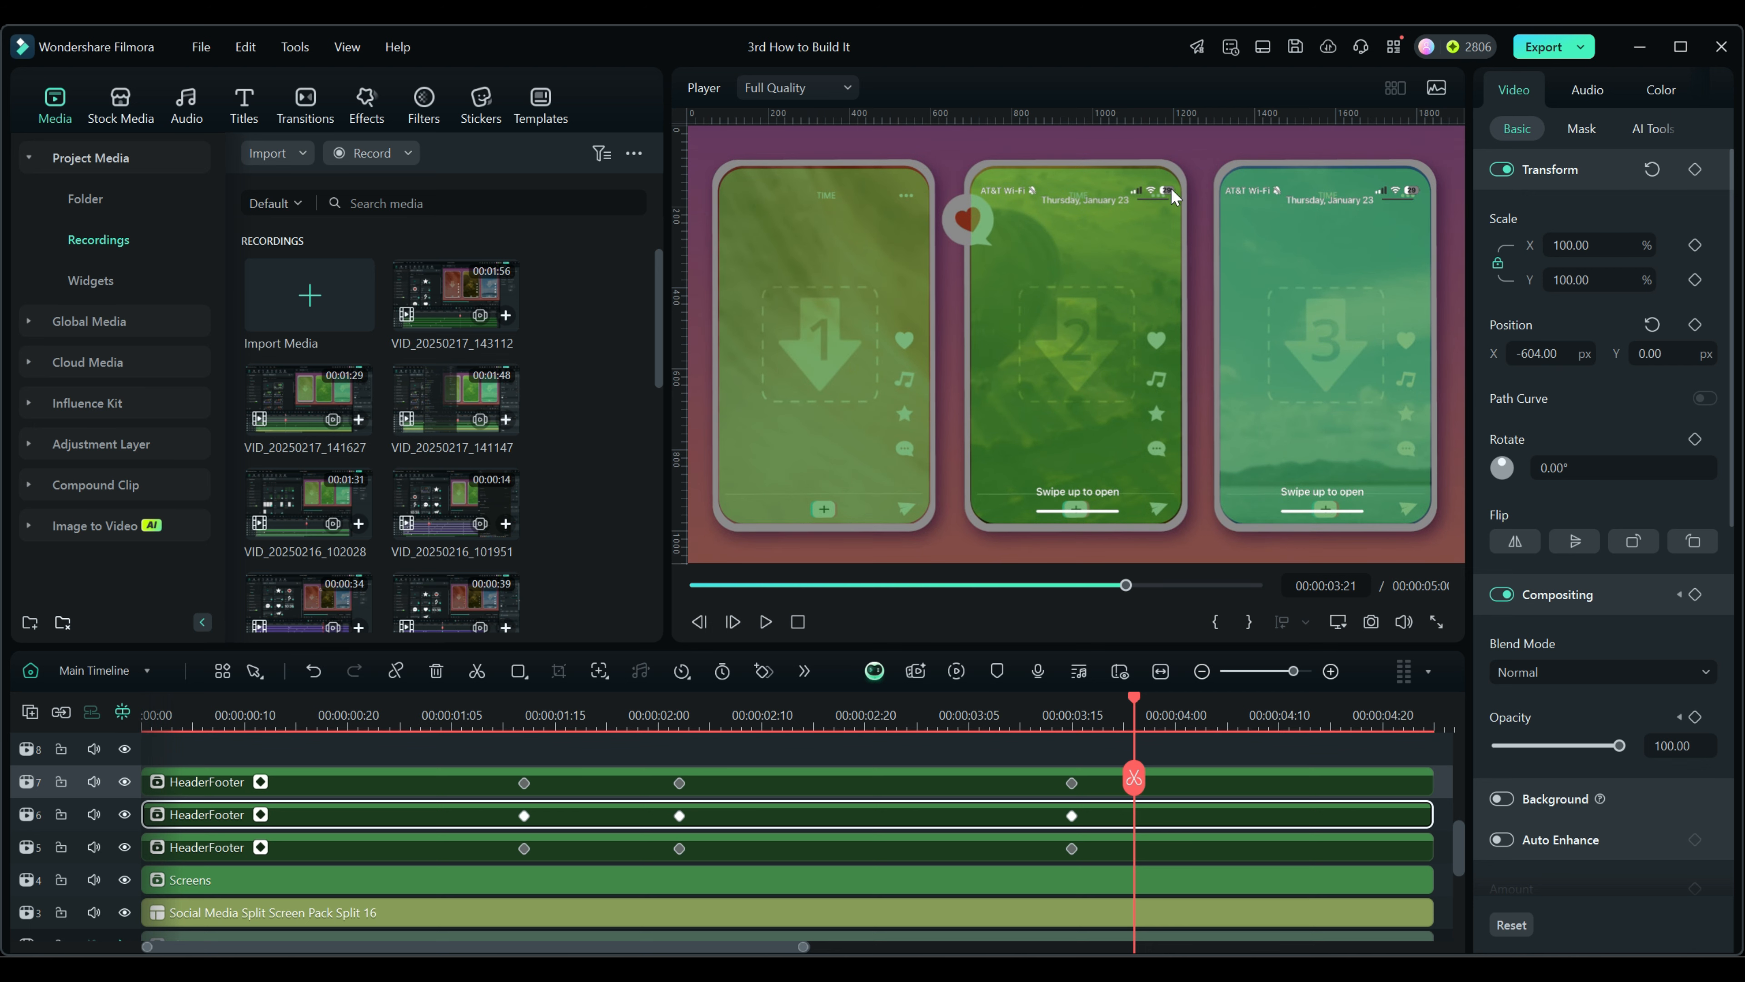
# Set the track 7 HeaderFooter's X position to -1227 px, over the first phone, and hide the Screens track
pyautogui.click(987, 784)
pyautogui.moveTo(1569, 351); pyautogui.dragTo(1529, 355)
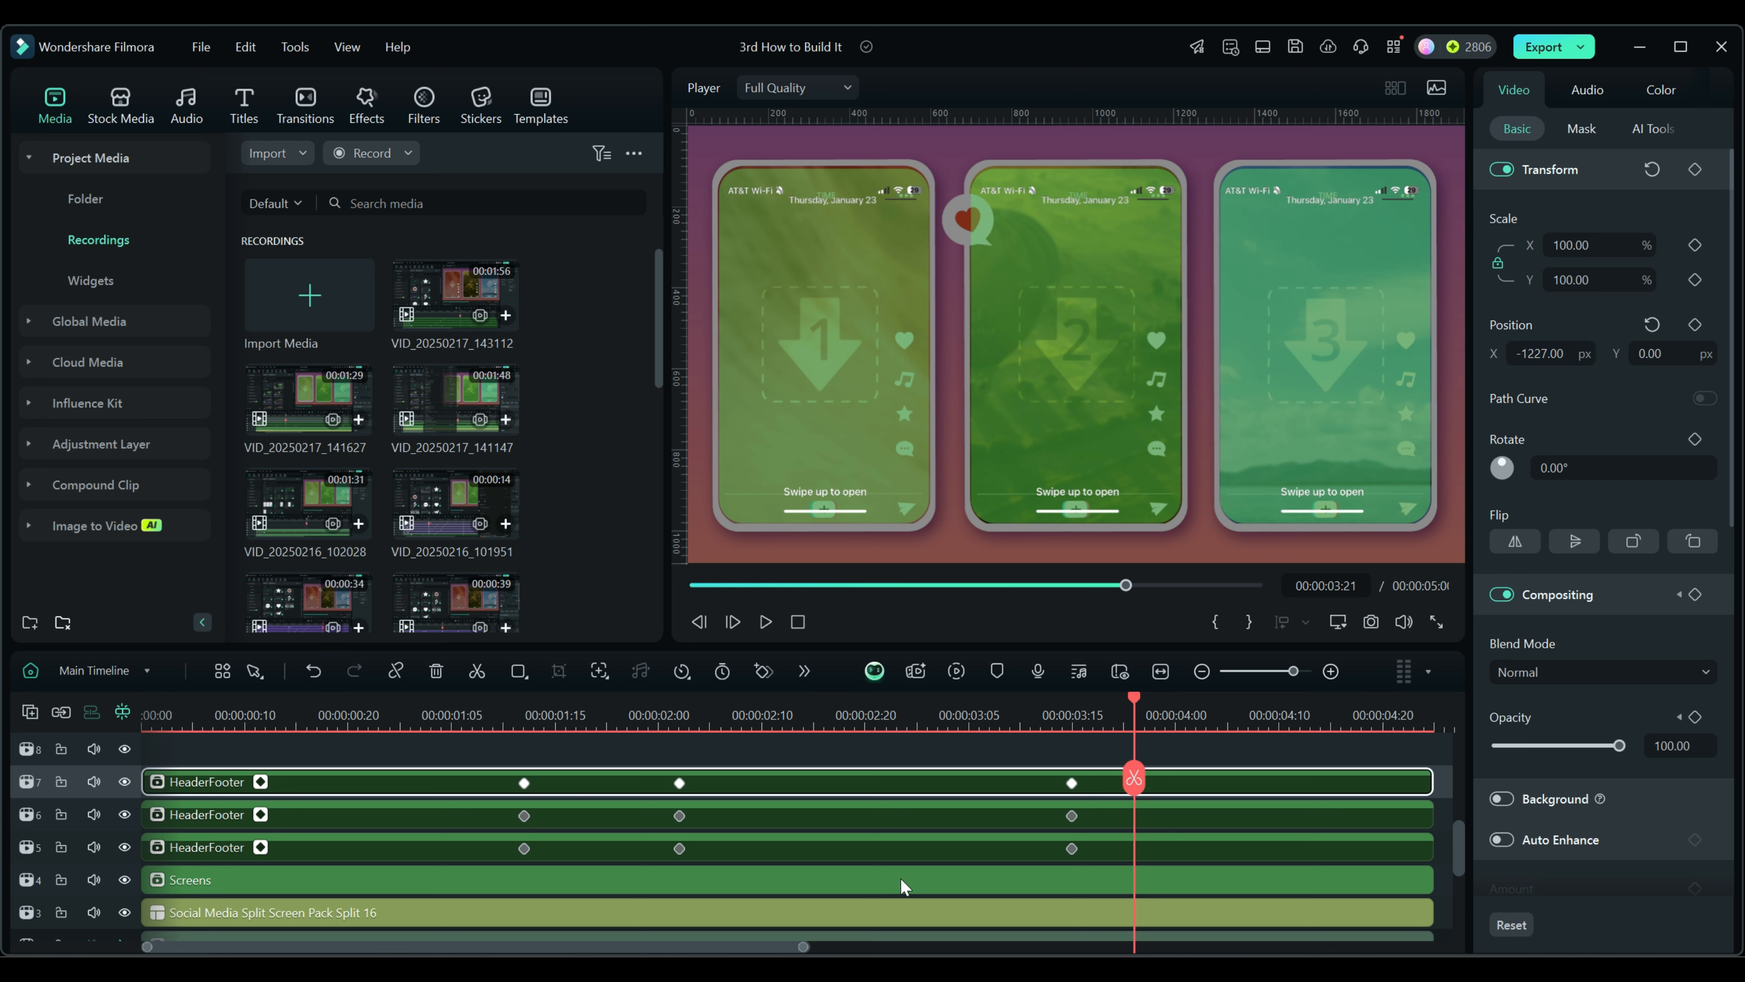
pyautogui.click(125, 879)
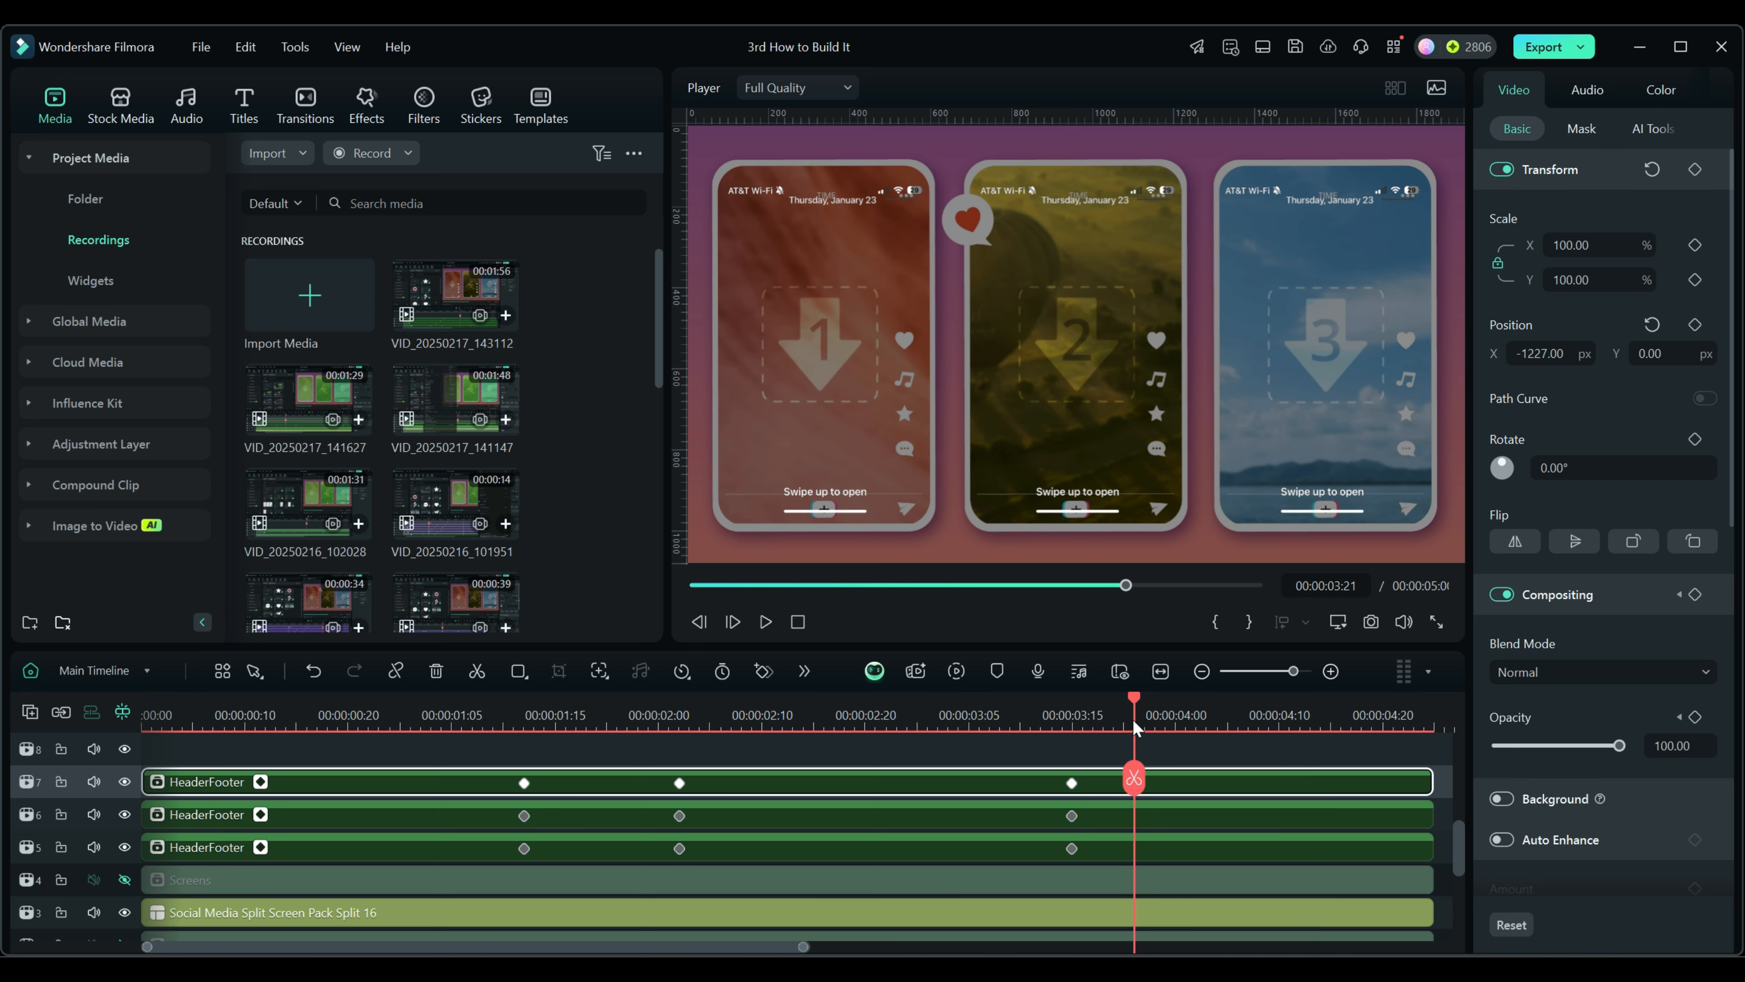
# Hide the HeaderFooter copies on tracks 6 and 7, with the playhead at 00:00:02:11
pyautogui.moveTo(1133, 708); pyautogui.dragTo(772, 708)
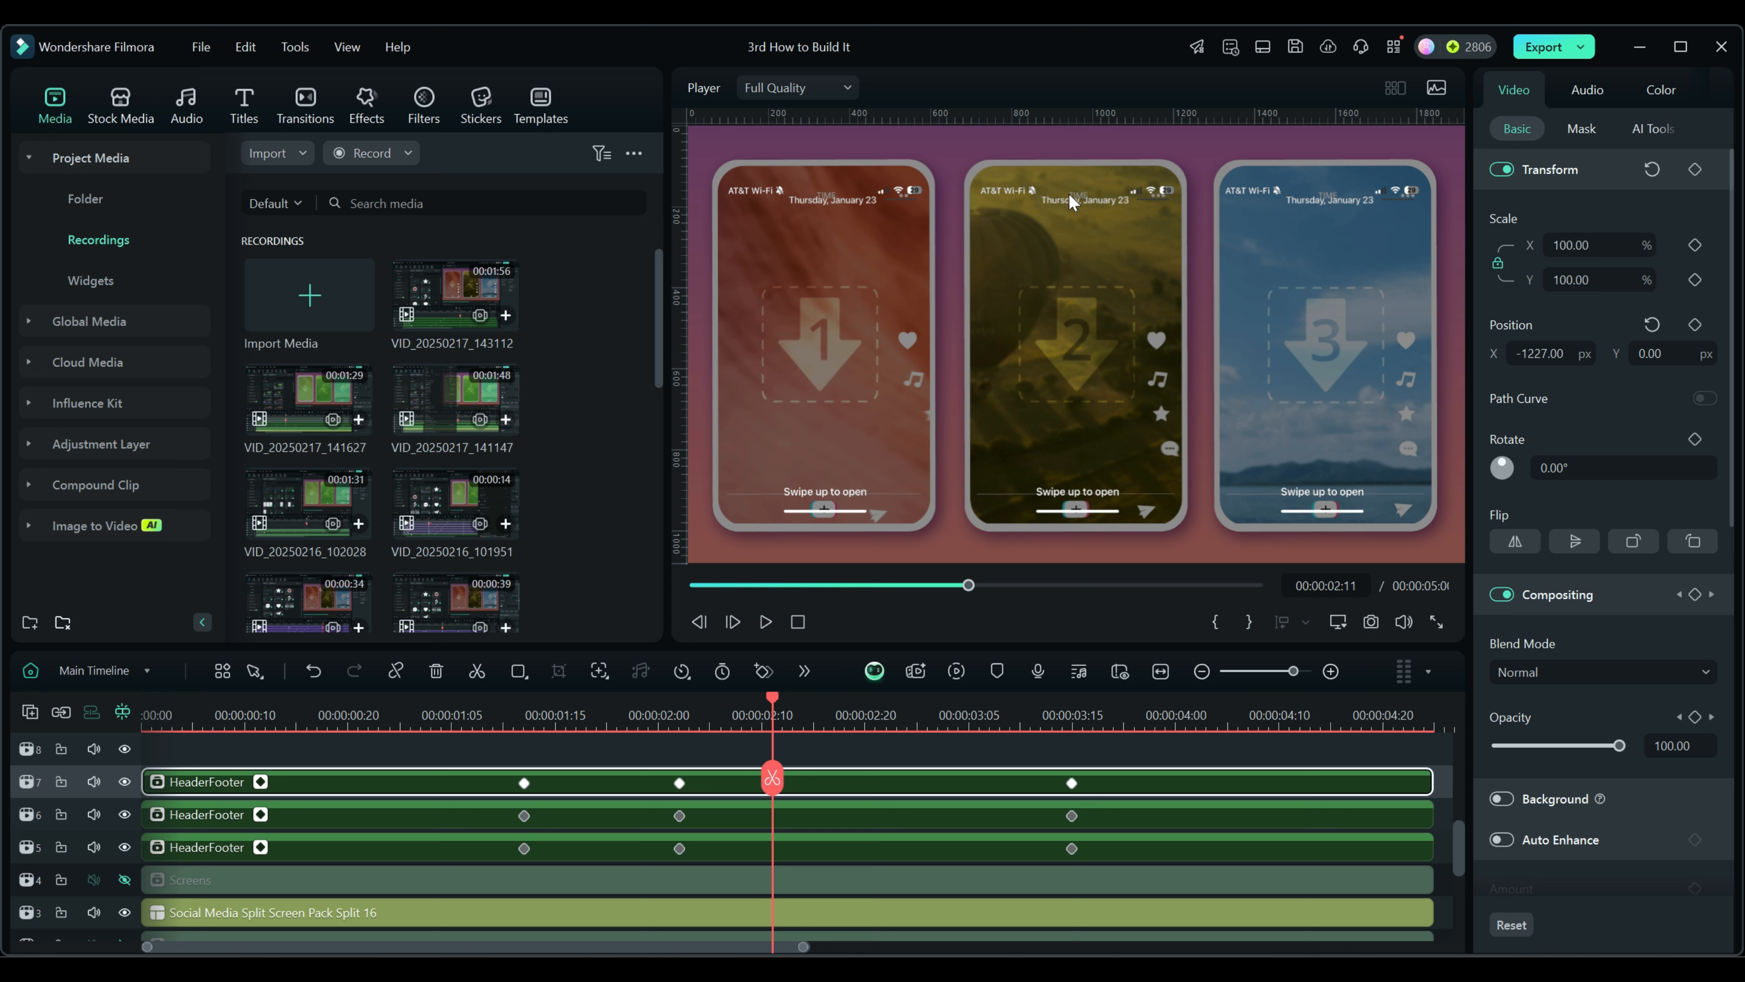
pyautogui.click(125, 814)
pyautogui.click(124, 782)
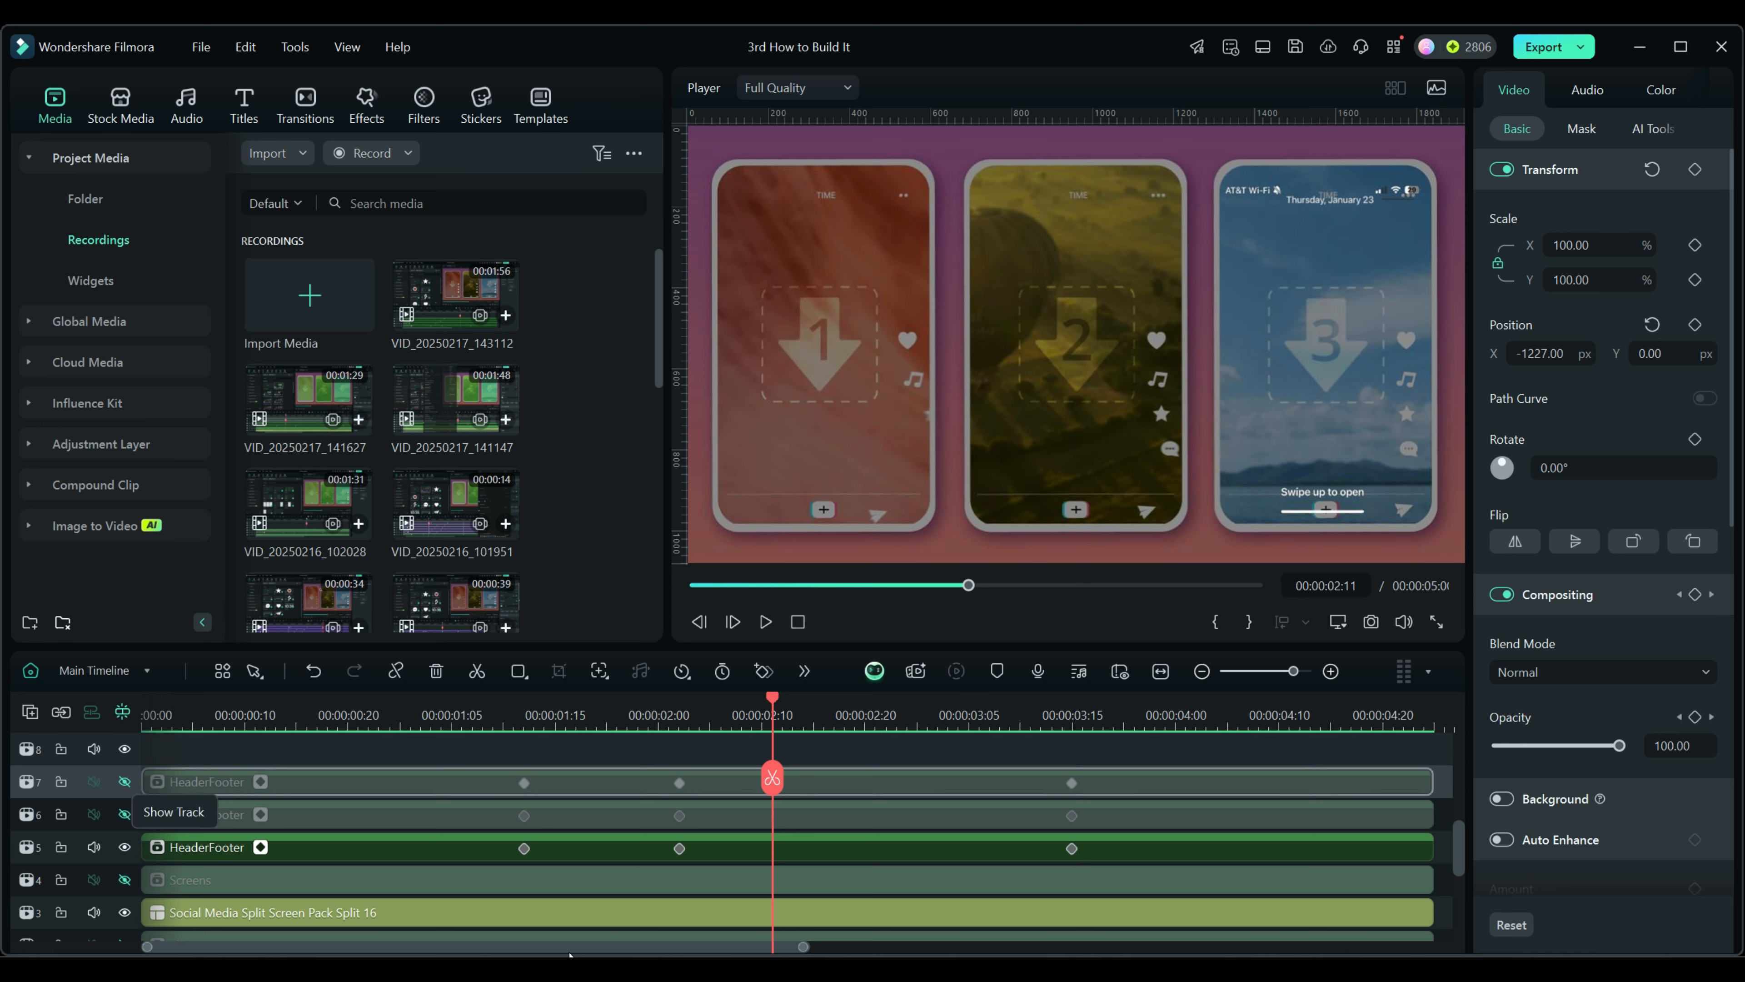
pyautogui.moveTo(672, 965)
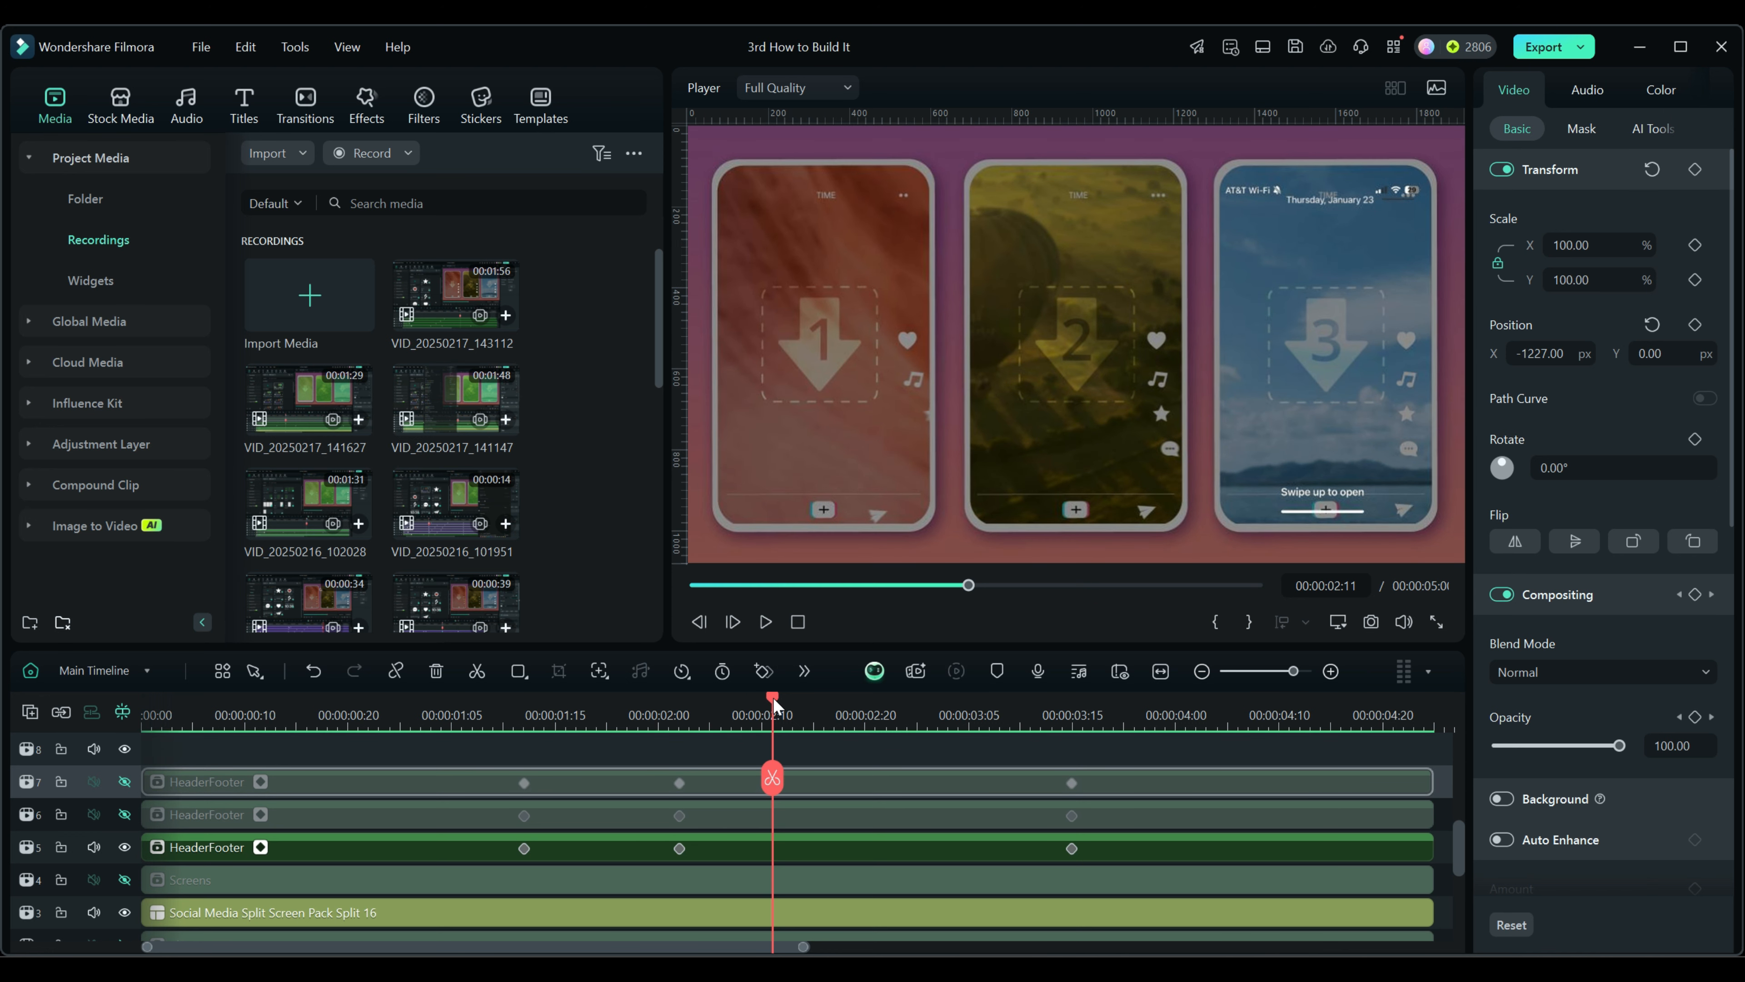
# Move the first opacity keyframe of the track 6 HeaderFooter clip to 00:00:01:17
pyautogui.moveTo(773, 700); pyautogui.dragTo(622, 729)
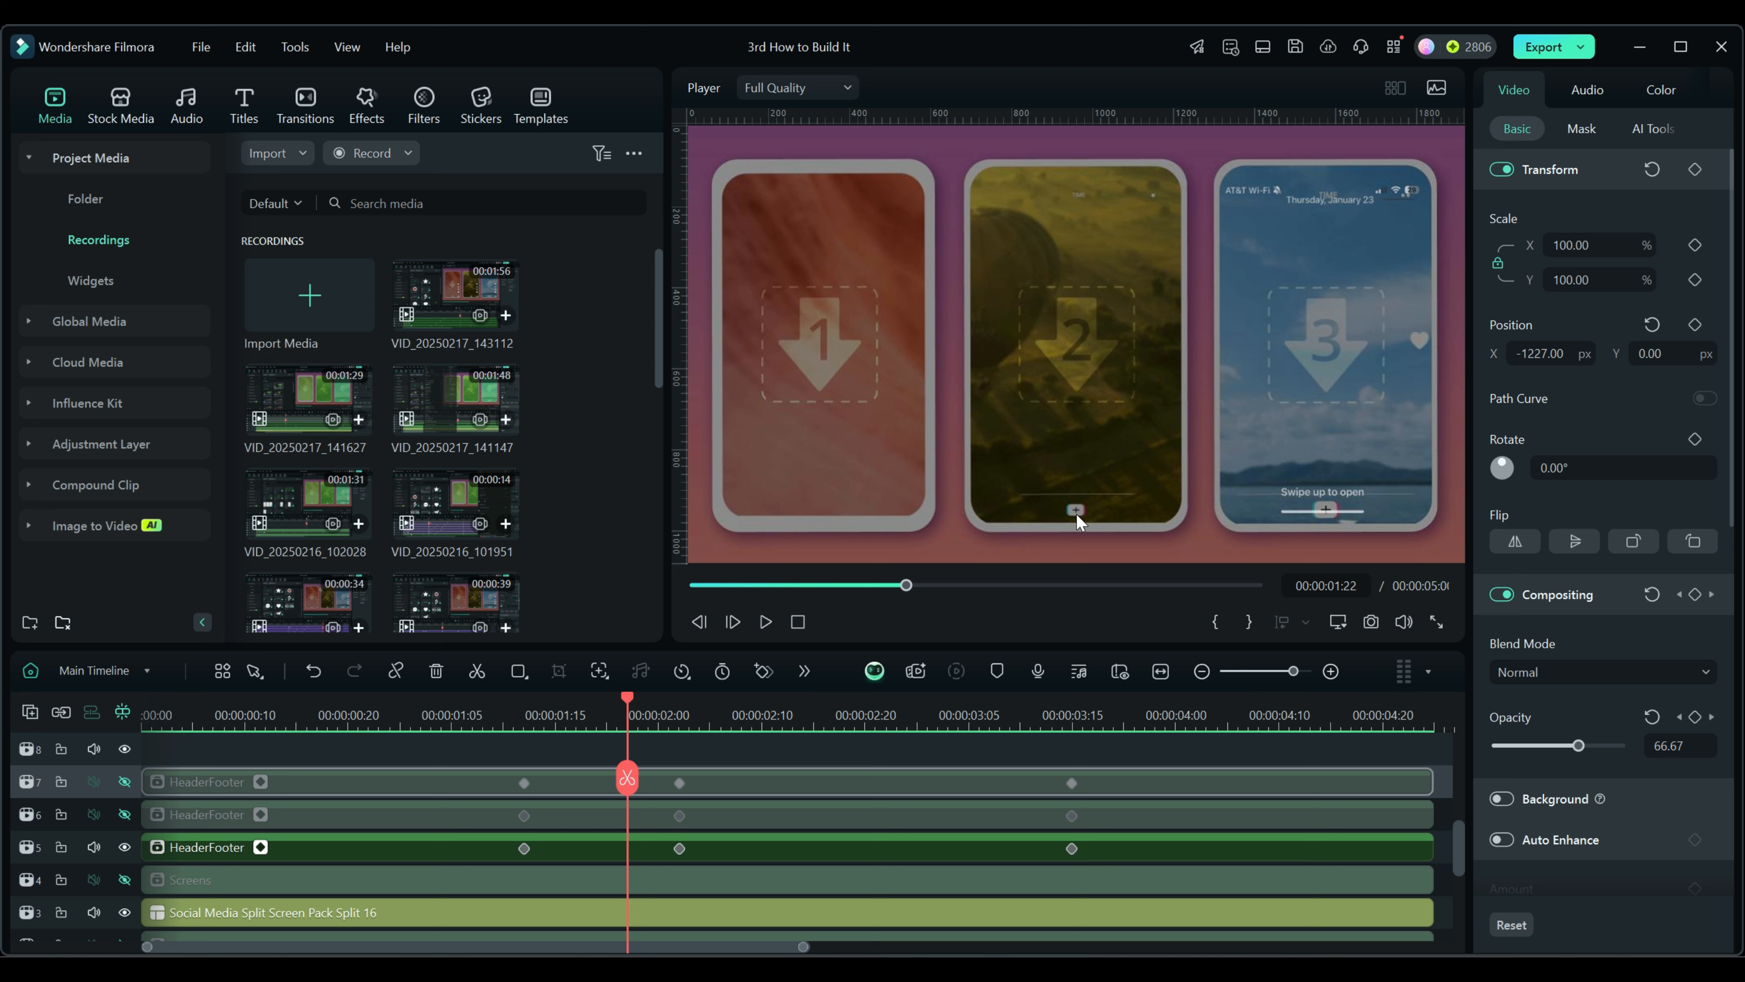
pyautogui.press('Left')
pyautogui.press('Left')
pyautogui.press('Left')
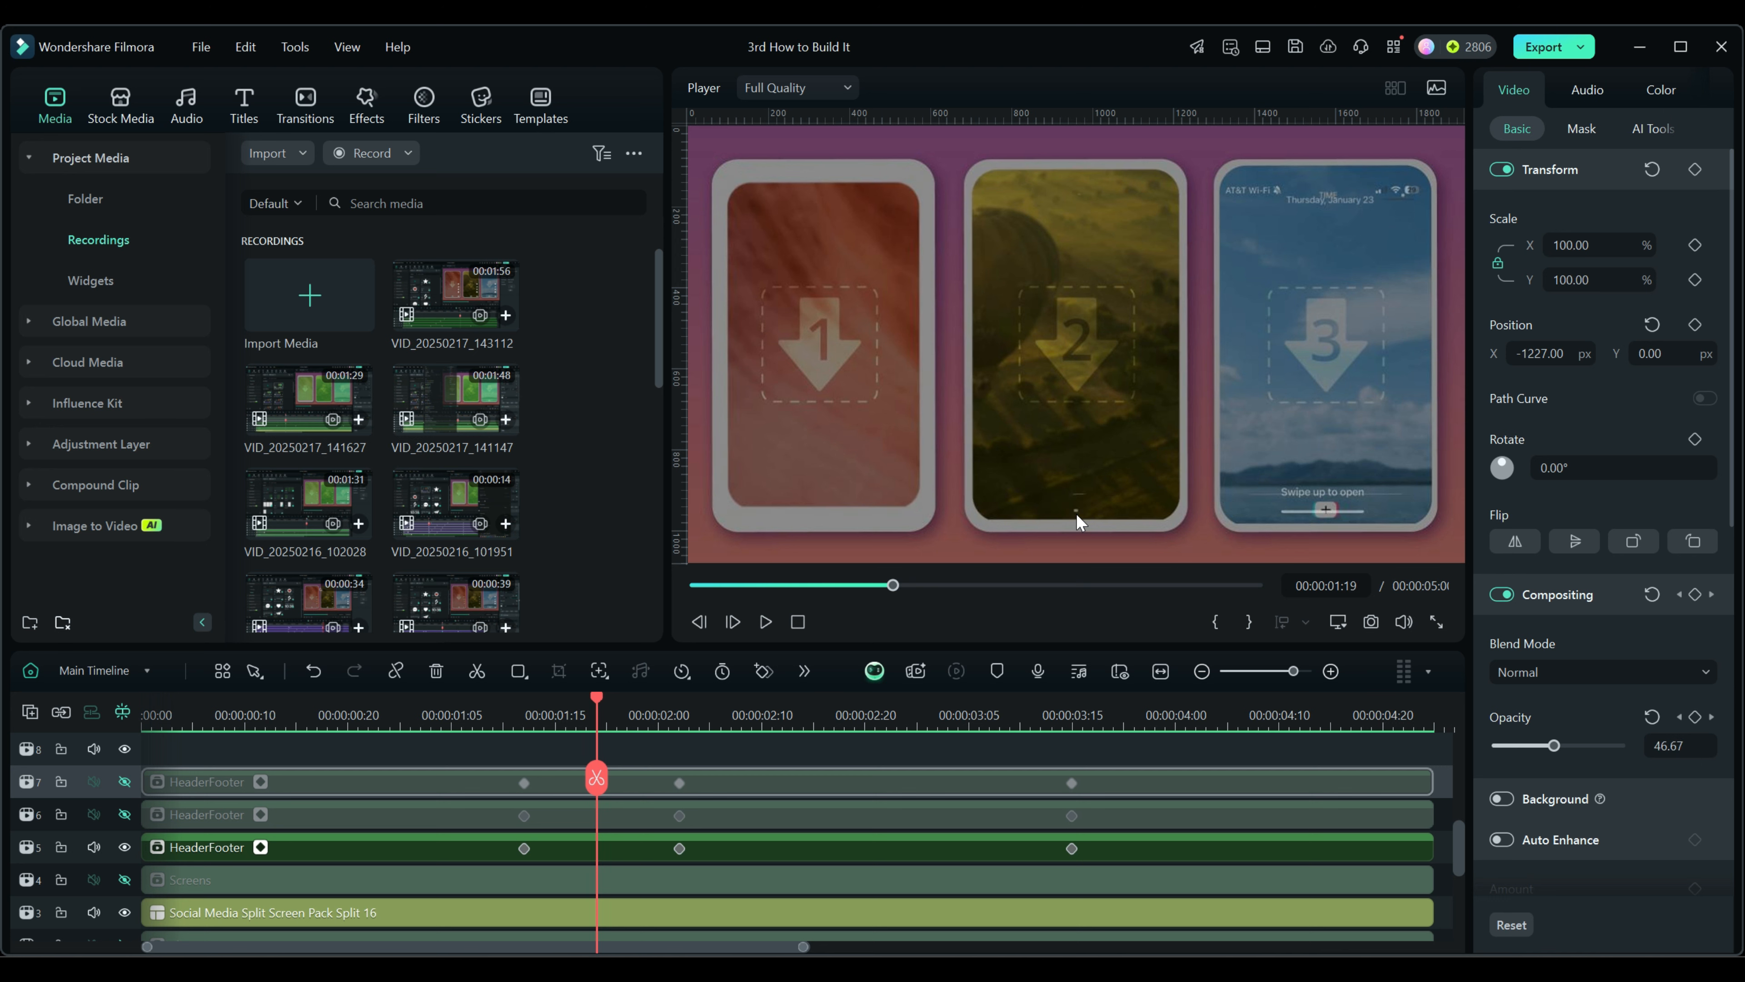
pyautogui.press('Left')
pyautogui.press('Left')
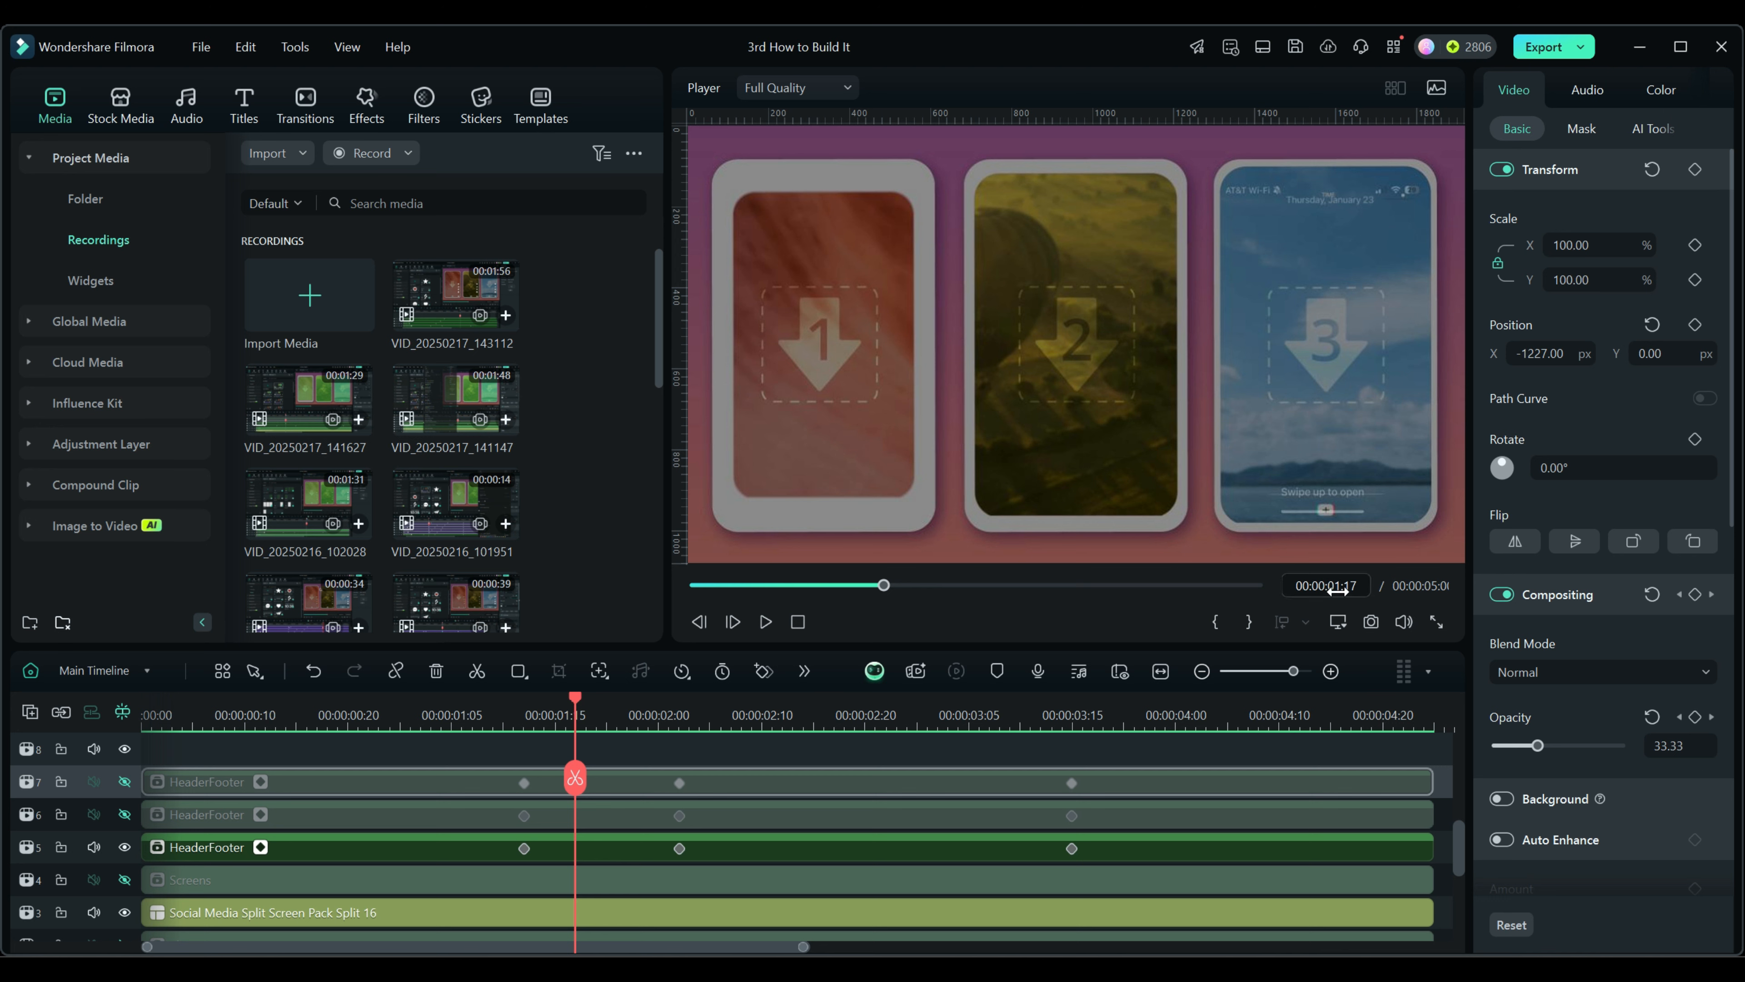
pyautogui.click(525, 816)
pyautogui.moveTo(525, 816); pyautogui.dragTo(575, 815)
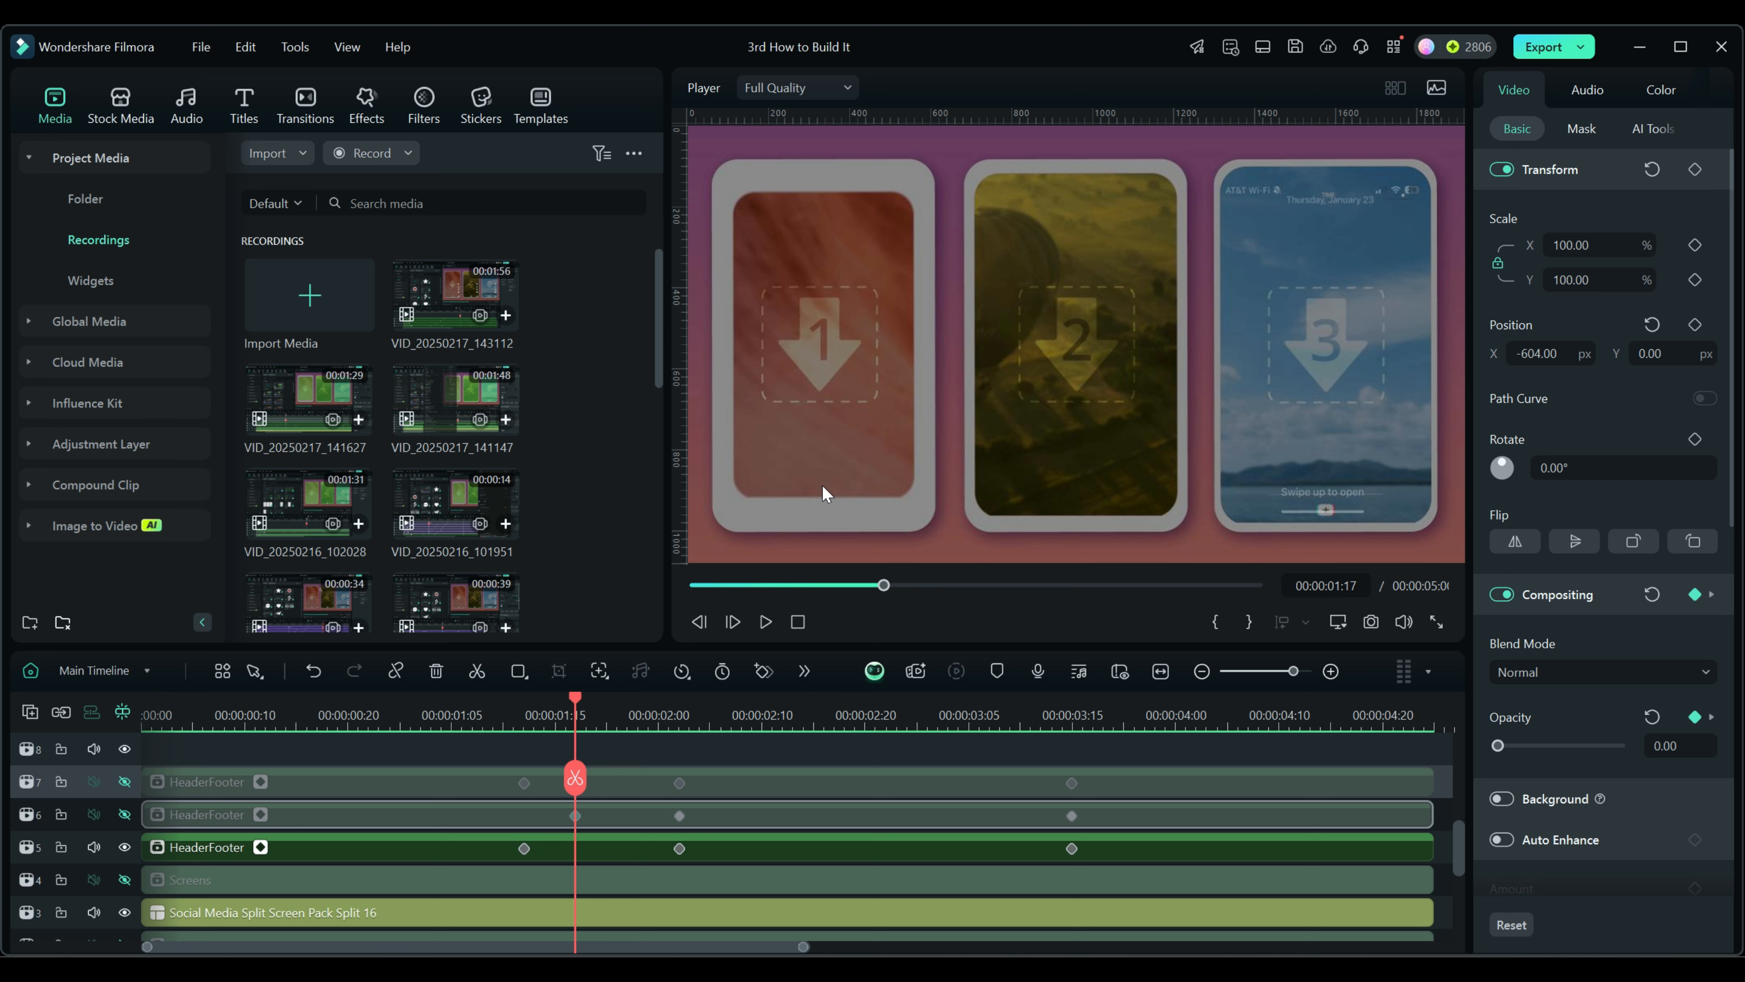
# Move the first opacity keyframe of the track 7 HeaderFooter clip to 00:00:01:22
pyautogui.click(633, 783)
pyautogui.press('Right')
pyautogui.press('Right')
pyautogui.press('Right')
pyautogui.press('Right')
pyautogui.press('Right')
pyautogui.press('Right')
pyautogui.press('Right')
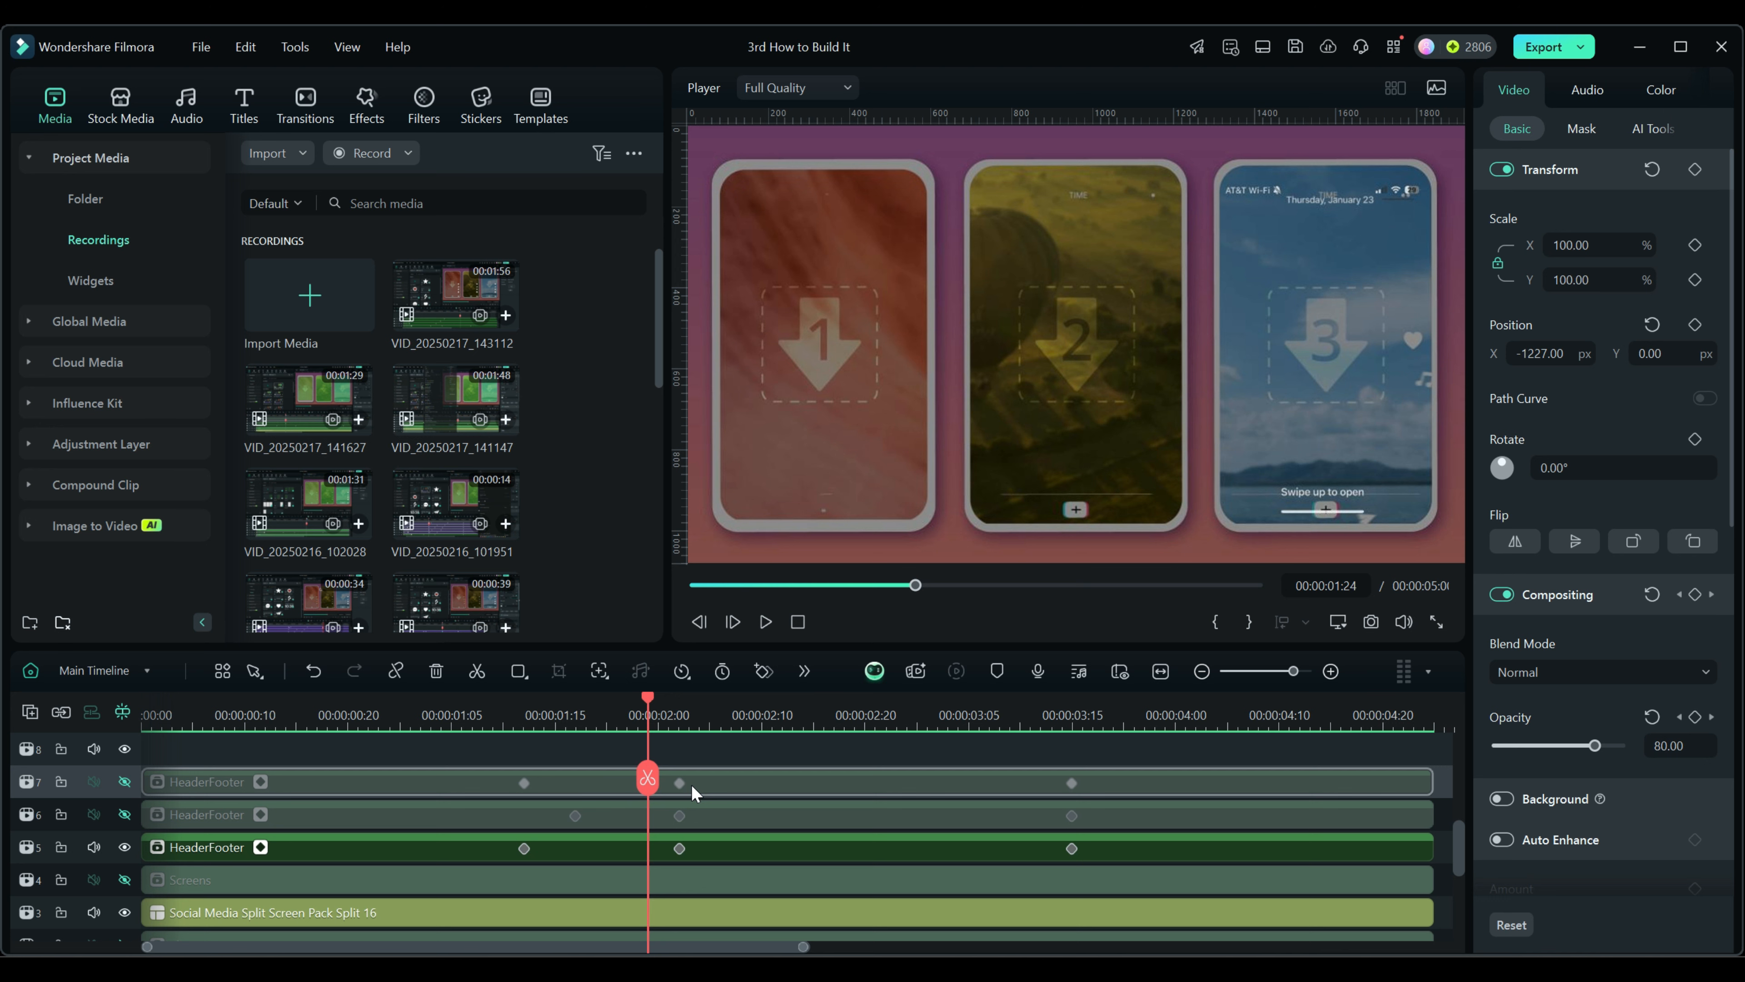
pyautogui.press('Left')
pyautogui.press('Left')
pyautogui.press('Left')
pyautogui.press('Left')
pyautogui.press('Left')
pyautogui.press('Left')
pyautogui.press('Right')
pyautogui.press('Right')
pyautogui.press('Right')
pyautogui.press('Right')
pyautogui.press('Right')
pyautogui.press('Right')
pyautogui.press('Right')
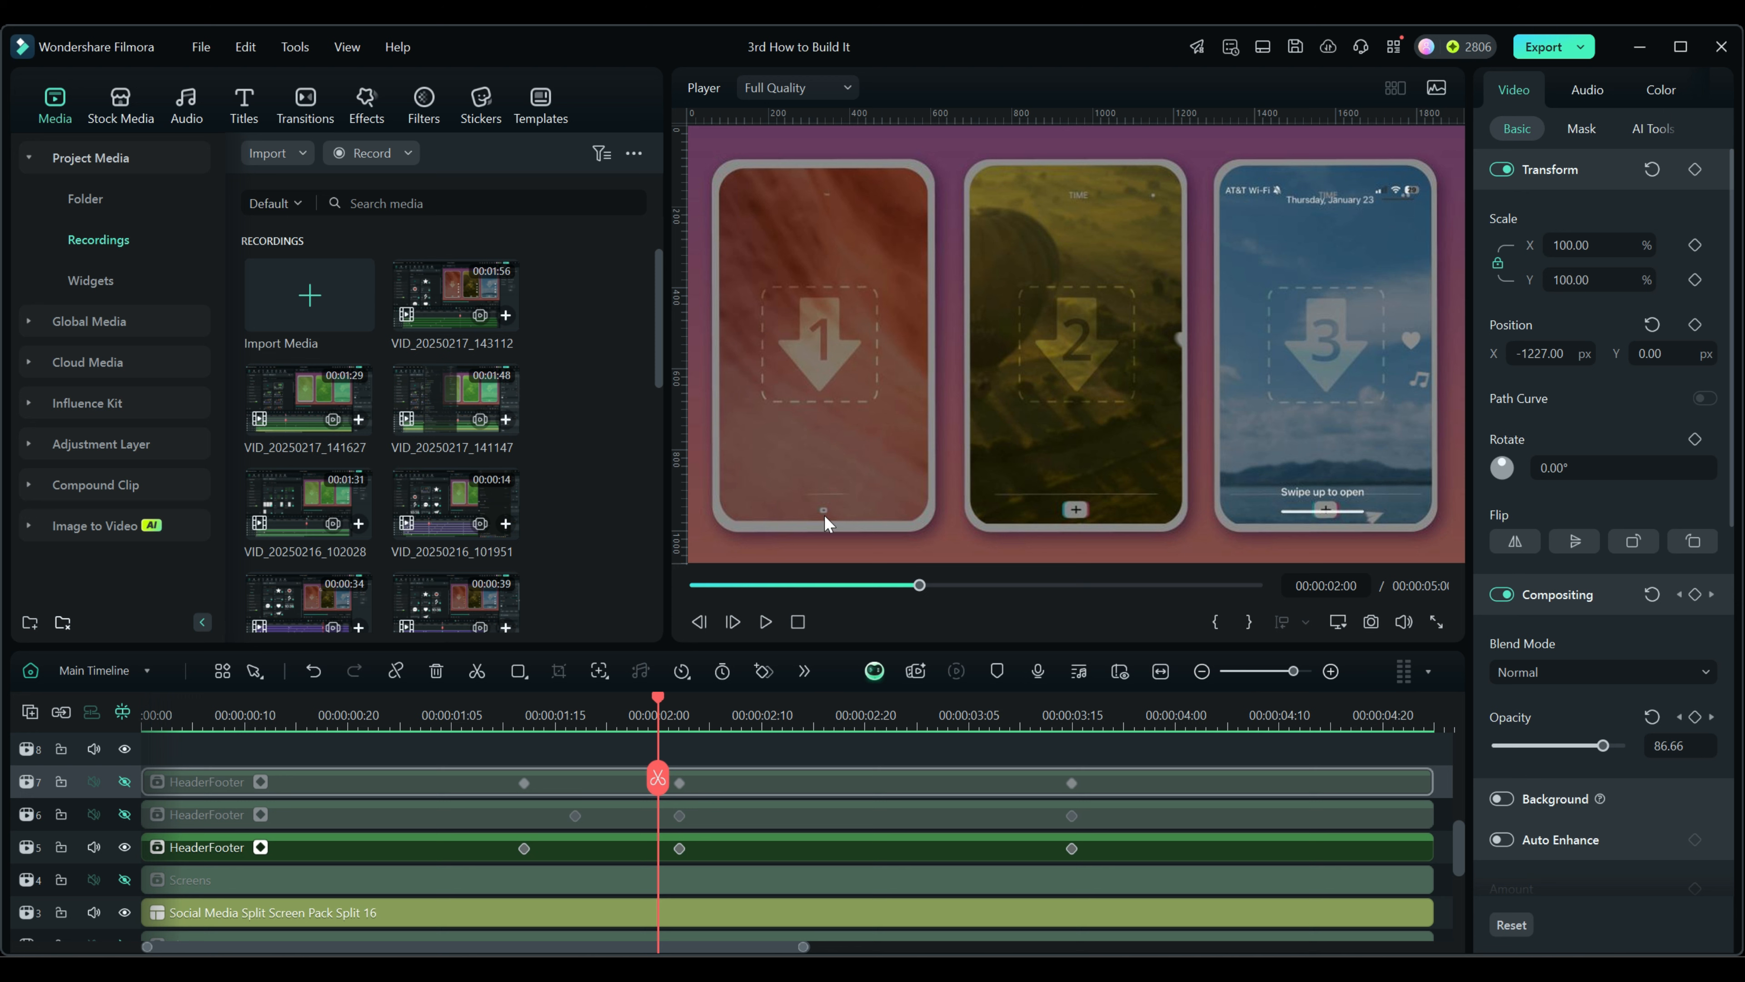
pyautogui.press('Left')
pyautogui.press('Left')
pyautogui.press('Left')
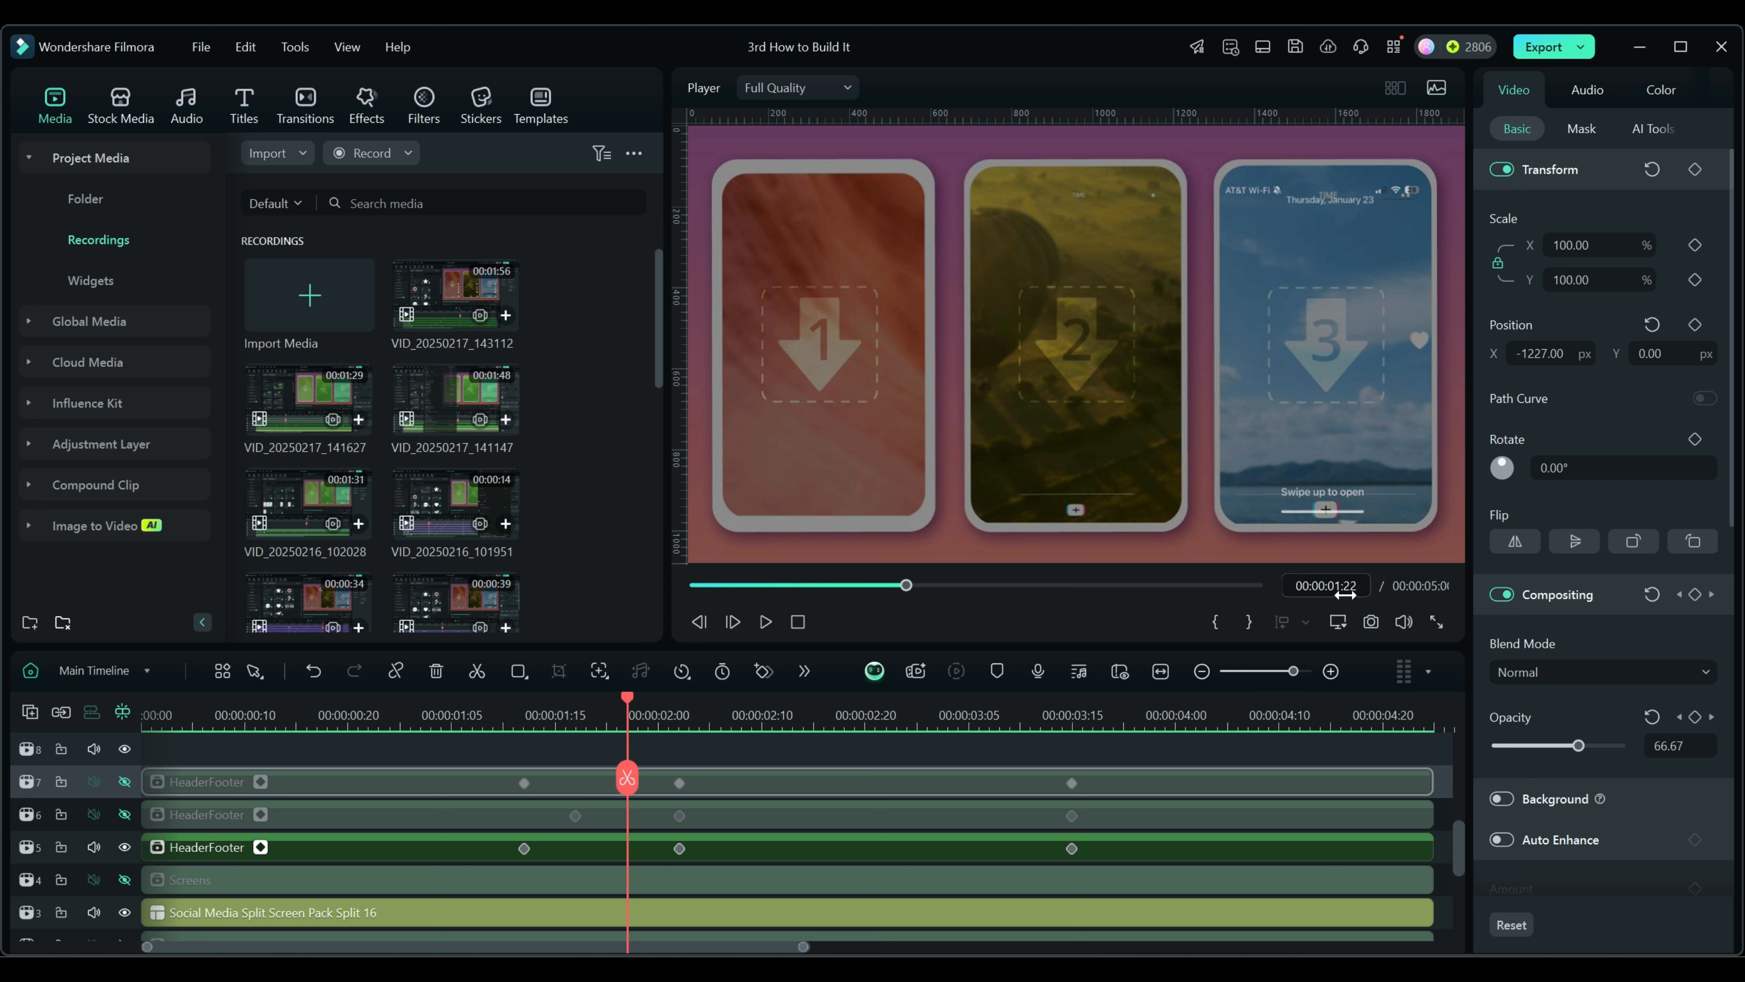
pyautogui.click(525, 783)
pyautogui.moveTo(567, 784); pyautogui.dragTo(627, 782)
# Hide HeaderFooter tracks 6 and 7 and move the track 6 clip's second opacity keyframe to 00:00:02:07
pyautogui.click(701, 797)
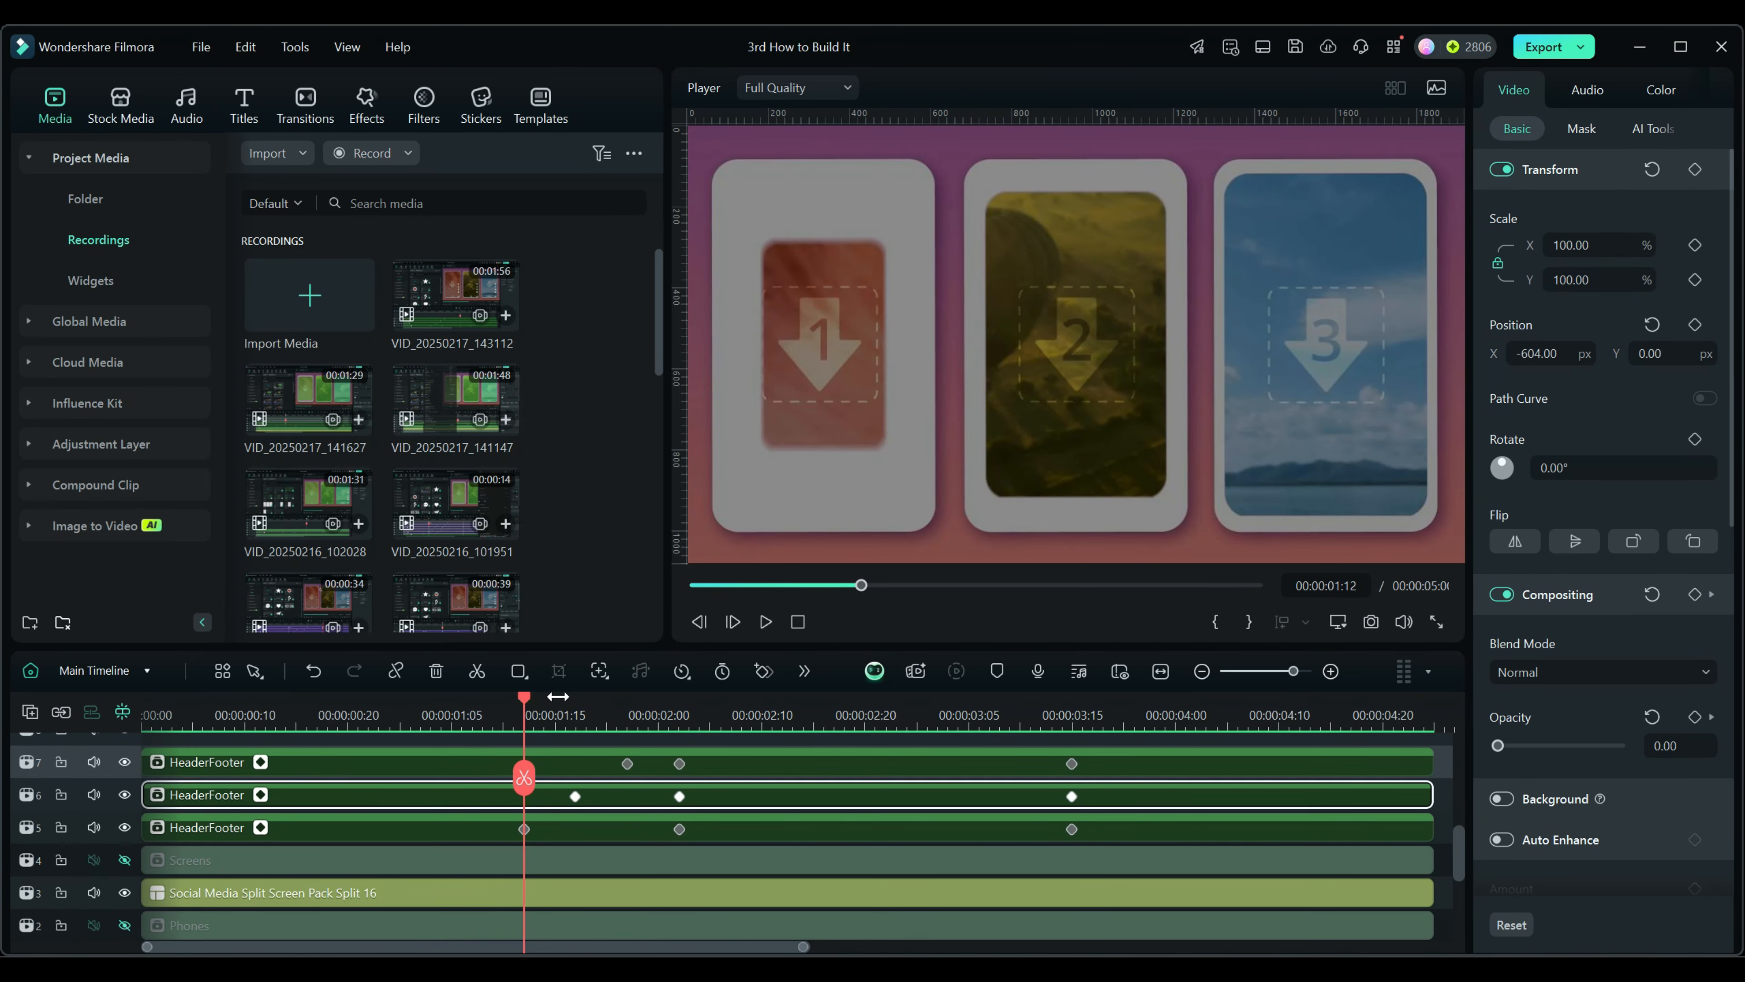
pyautogui.moveTo(524, 695); pyautogui.dragTo(724, 718)
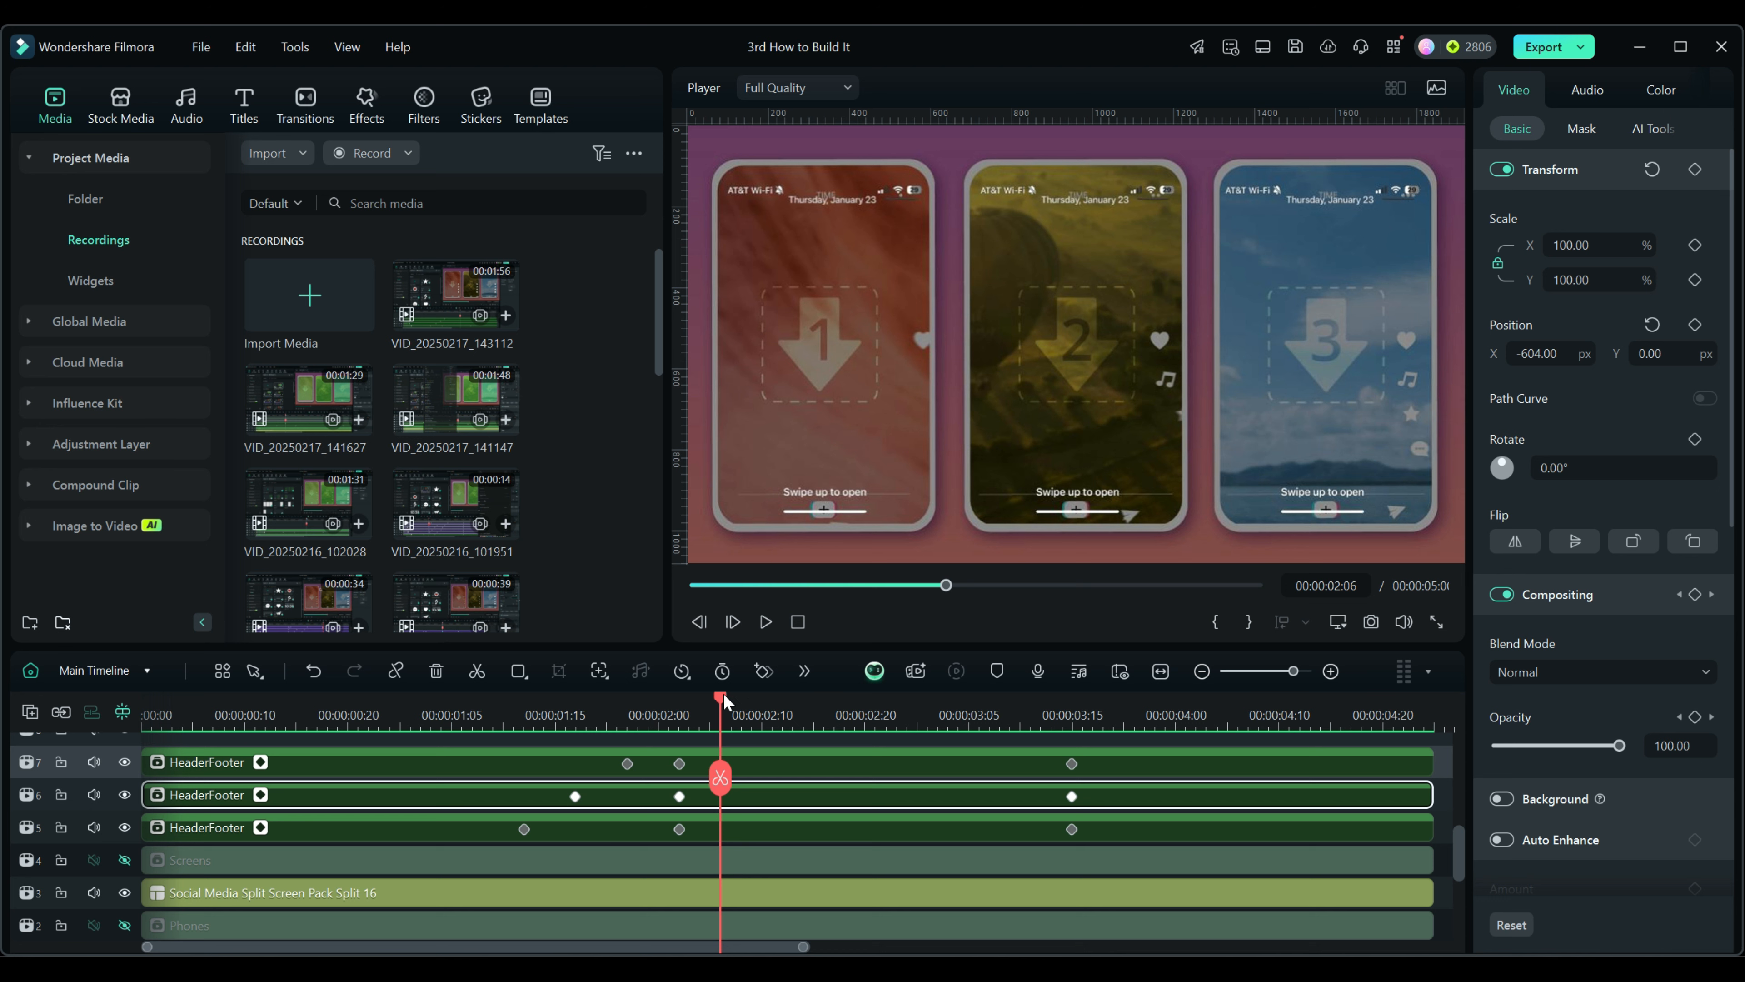
pyautogui.click(125, 794)
pyautogui.click(125, 760)
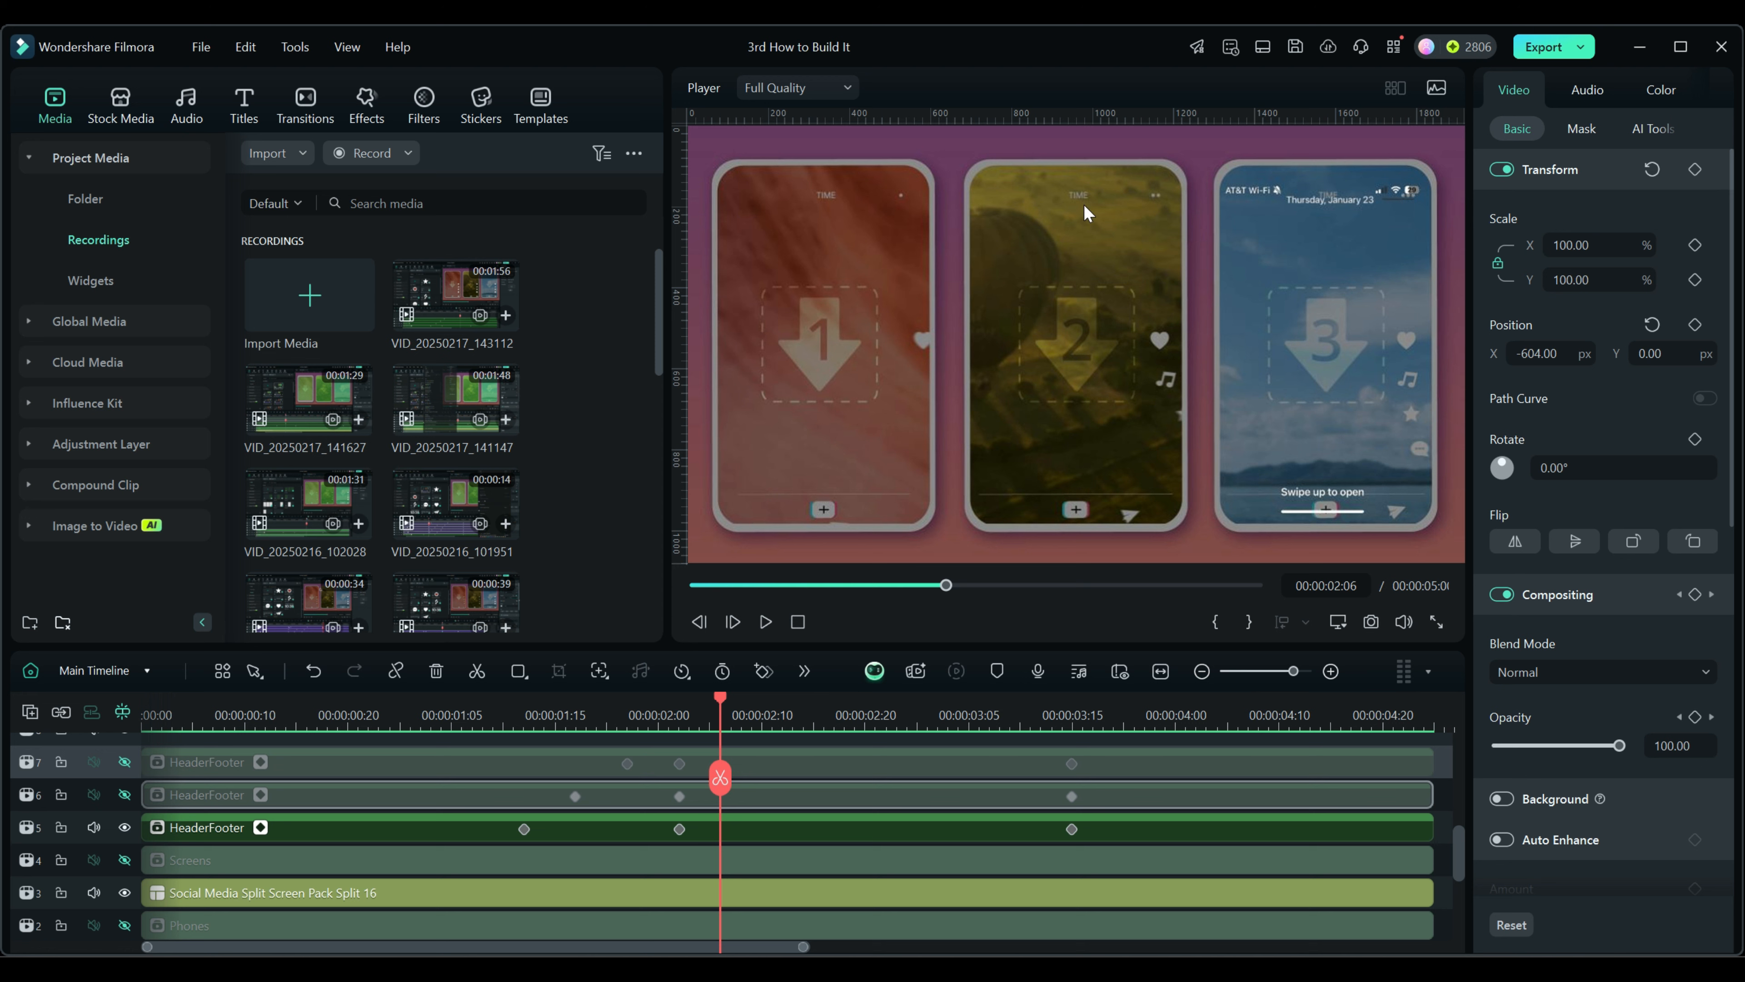
pyautogui.press('Right')
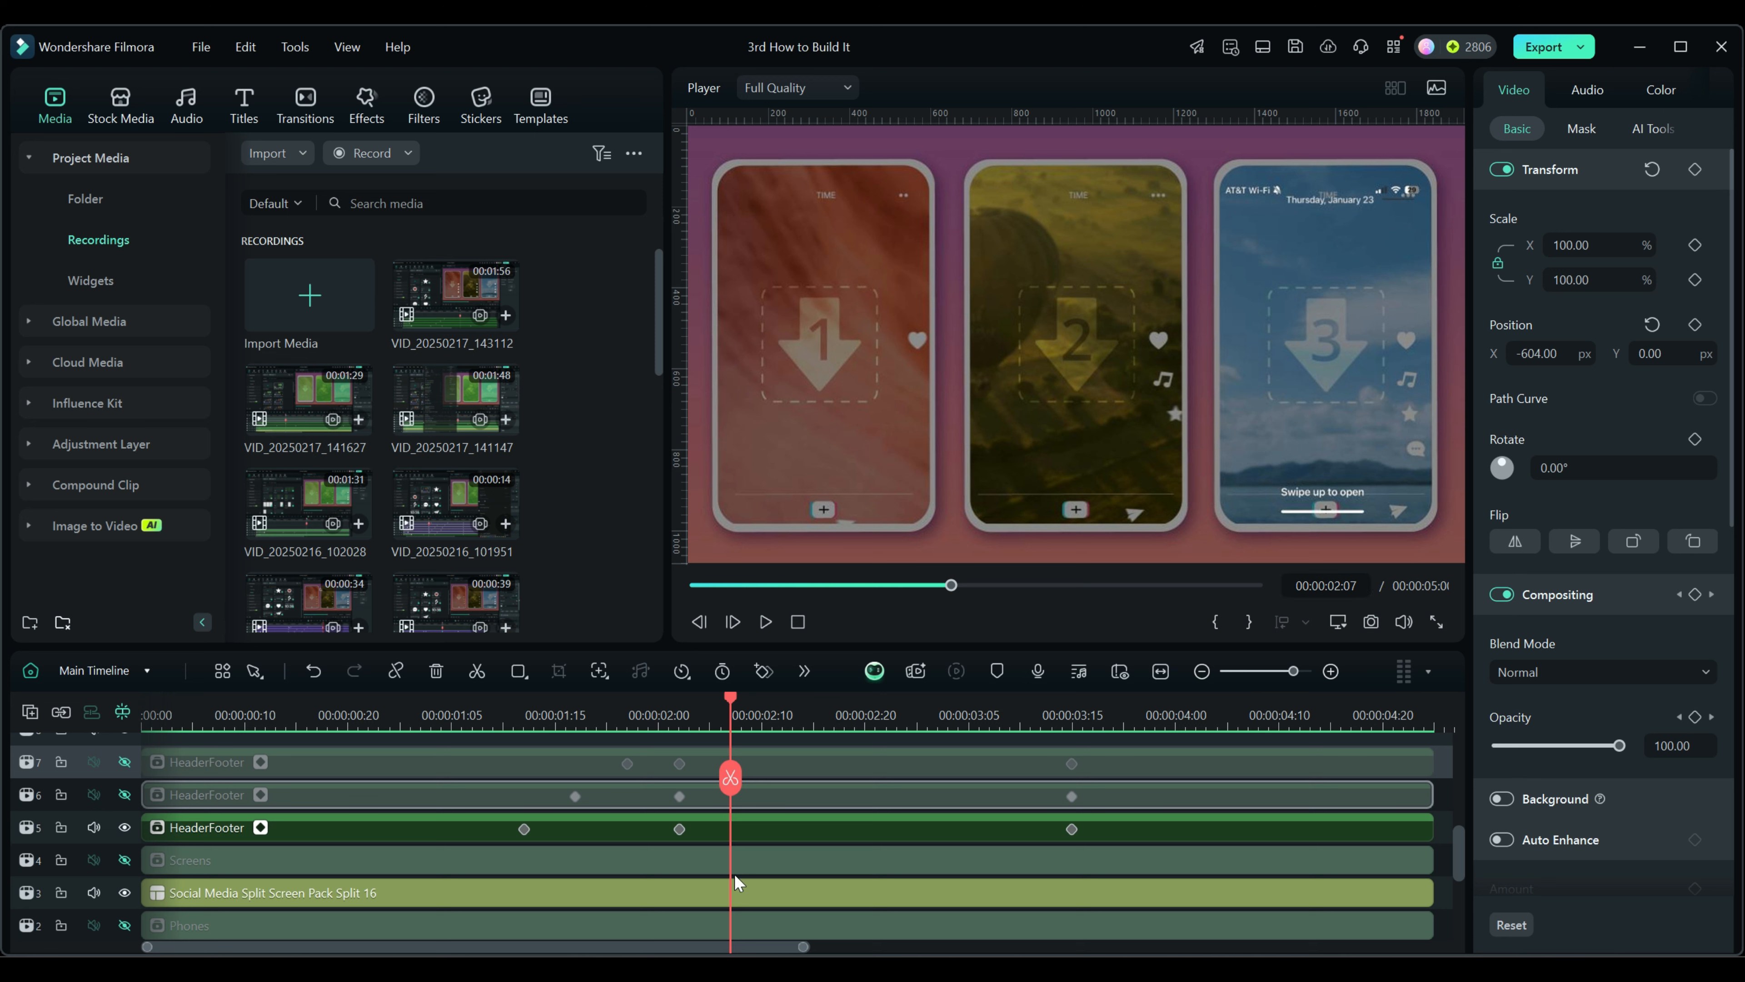
pyautogui.moveTo(680, 797); pyautogui.dragTo(730, 797)
# Move the second opacity keyframe of the track 7 HeaderFooter clip to 00:00:02:12
pyautogui.press('Right')
pyautogui.press('Right')
pyautogui.press('Right')
pyautogui.press('Right')
pyautogui.press('Right')
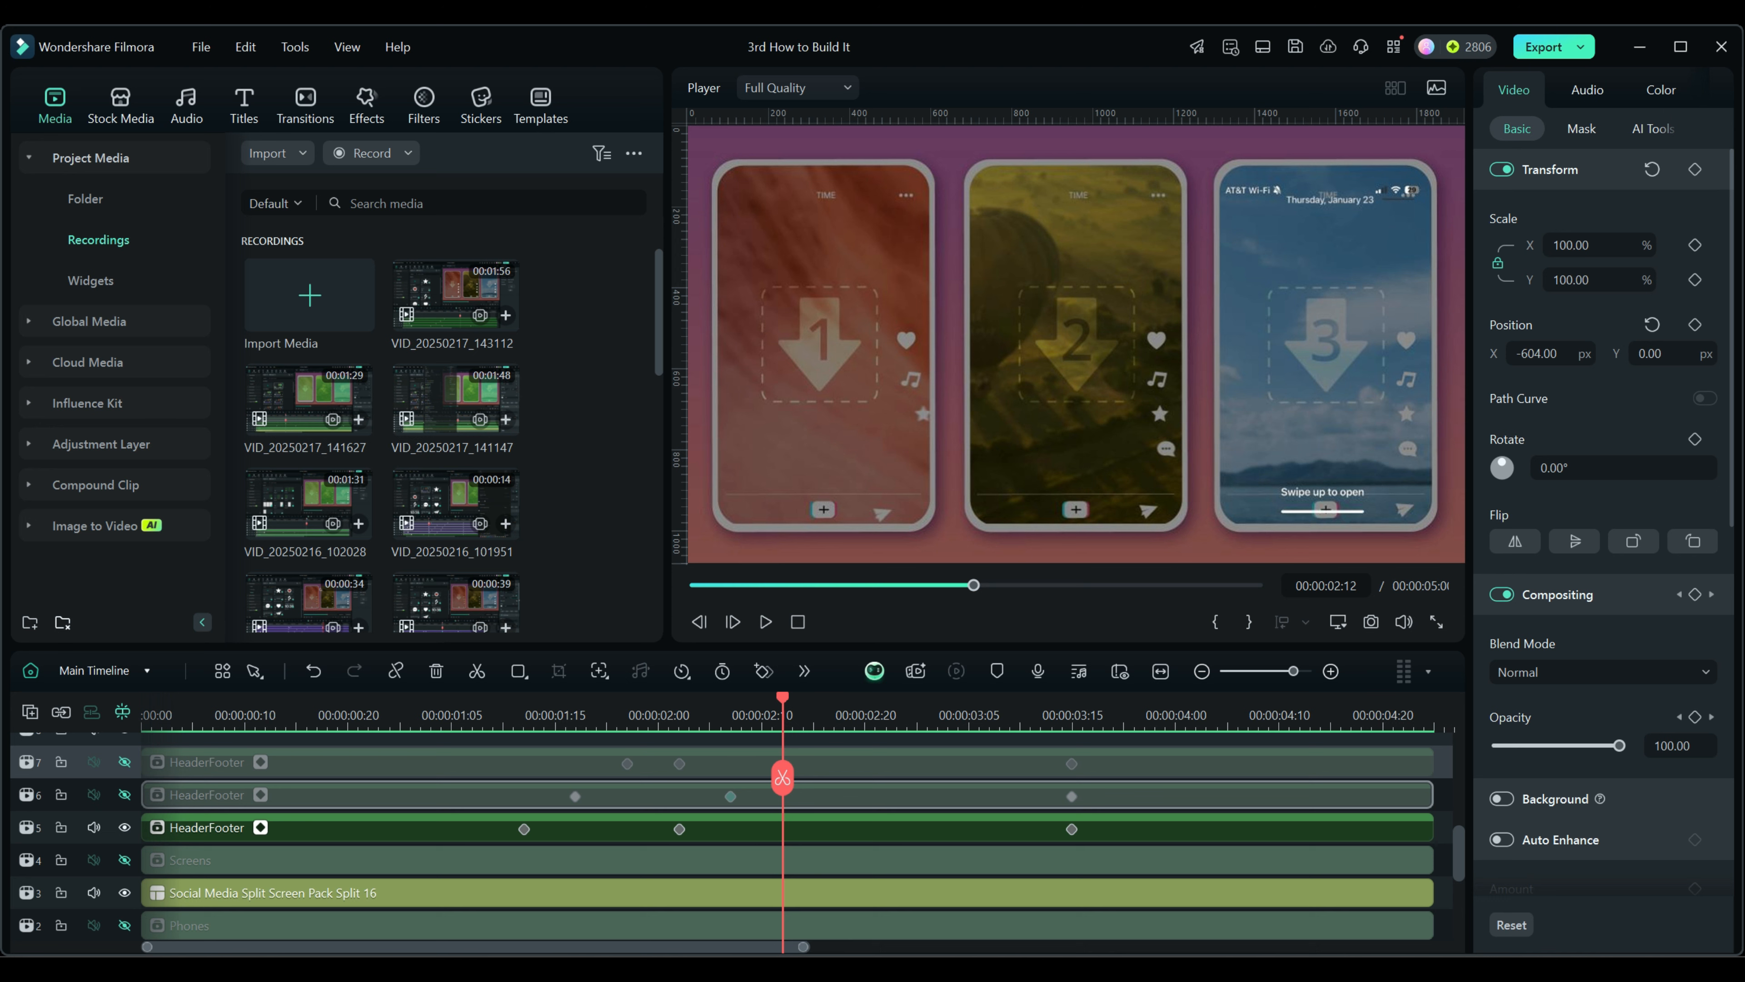
pyautogui.click(680, 764)
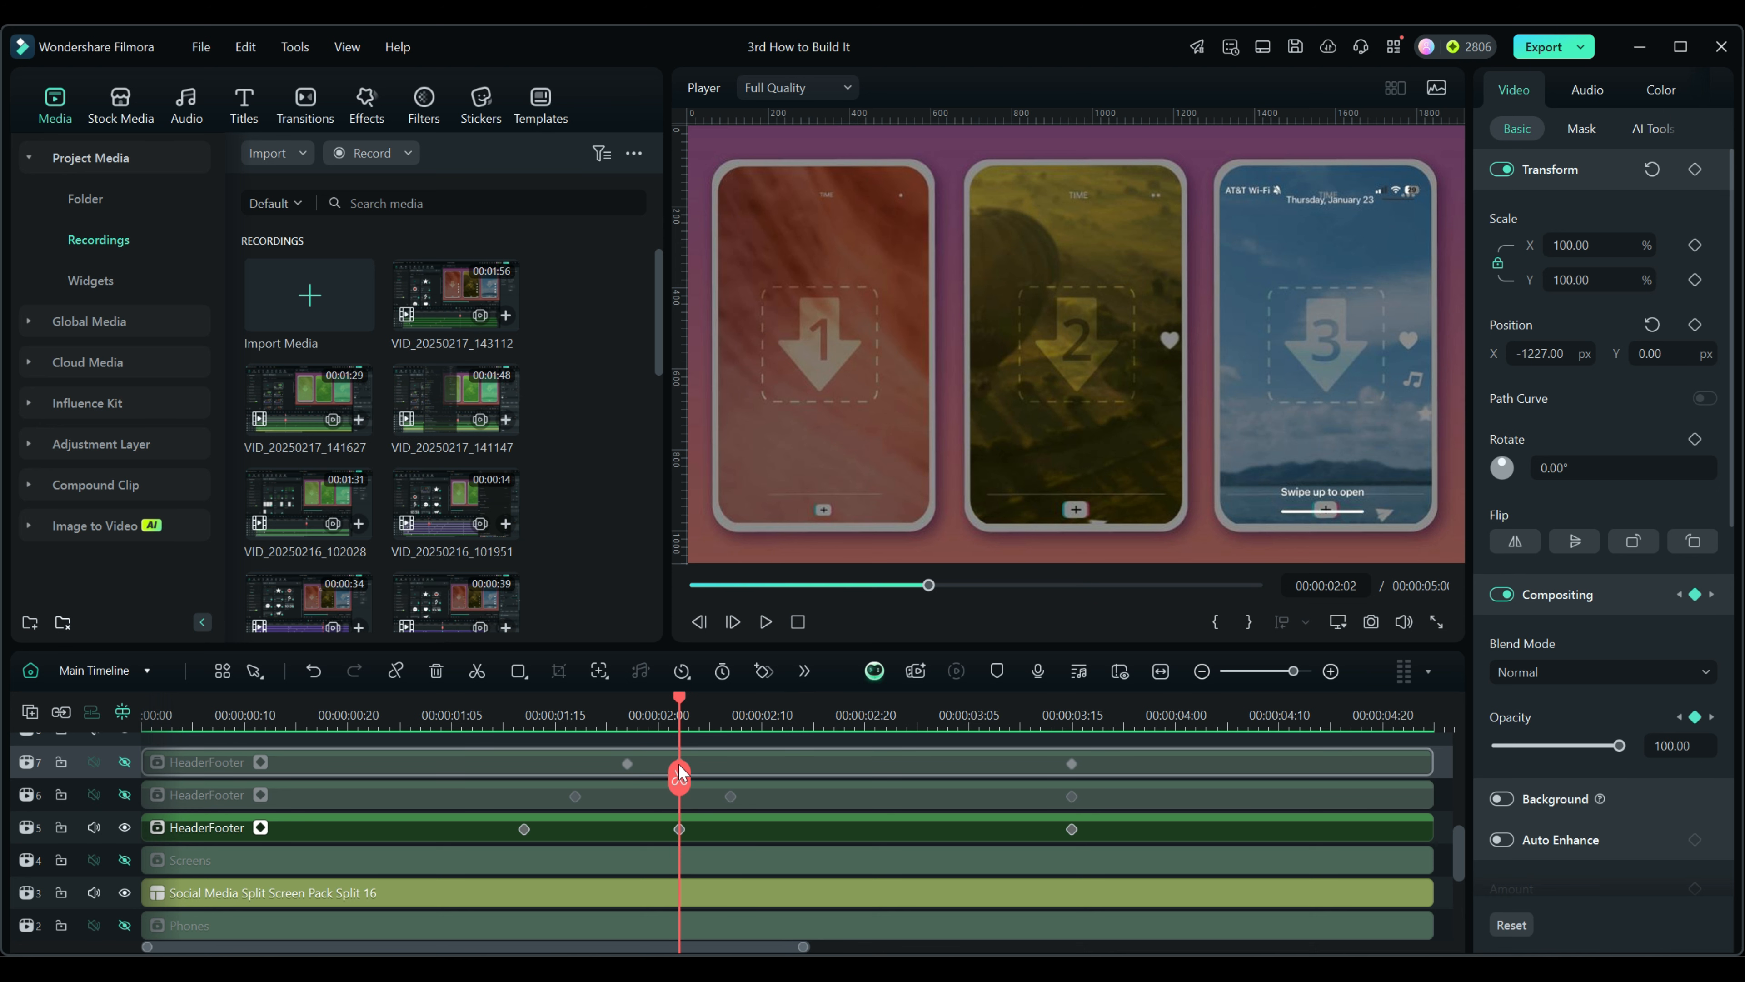
pyautogui.moveTo(706, 764); pyautogui.dragTo(781, 764)
pyautogui.click(784, 764)
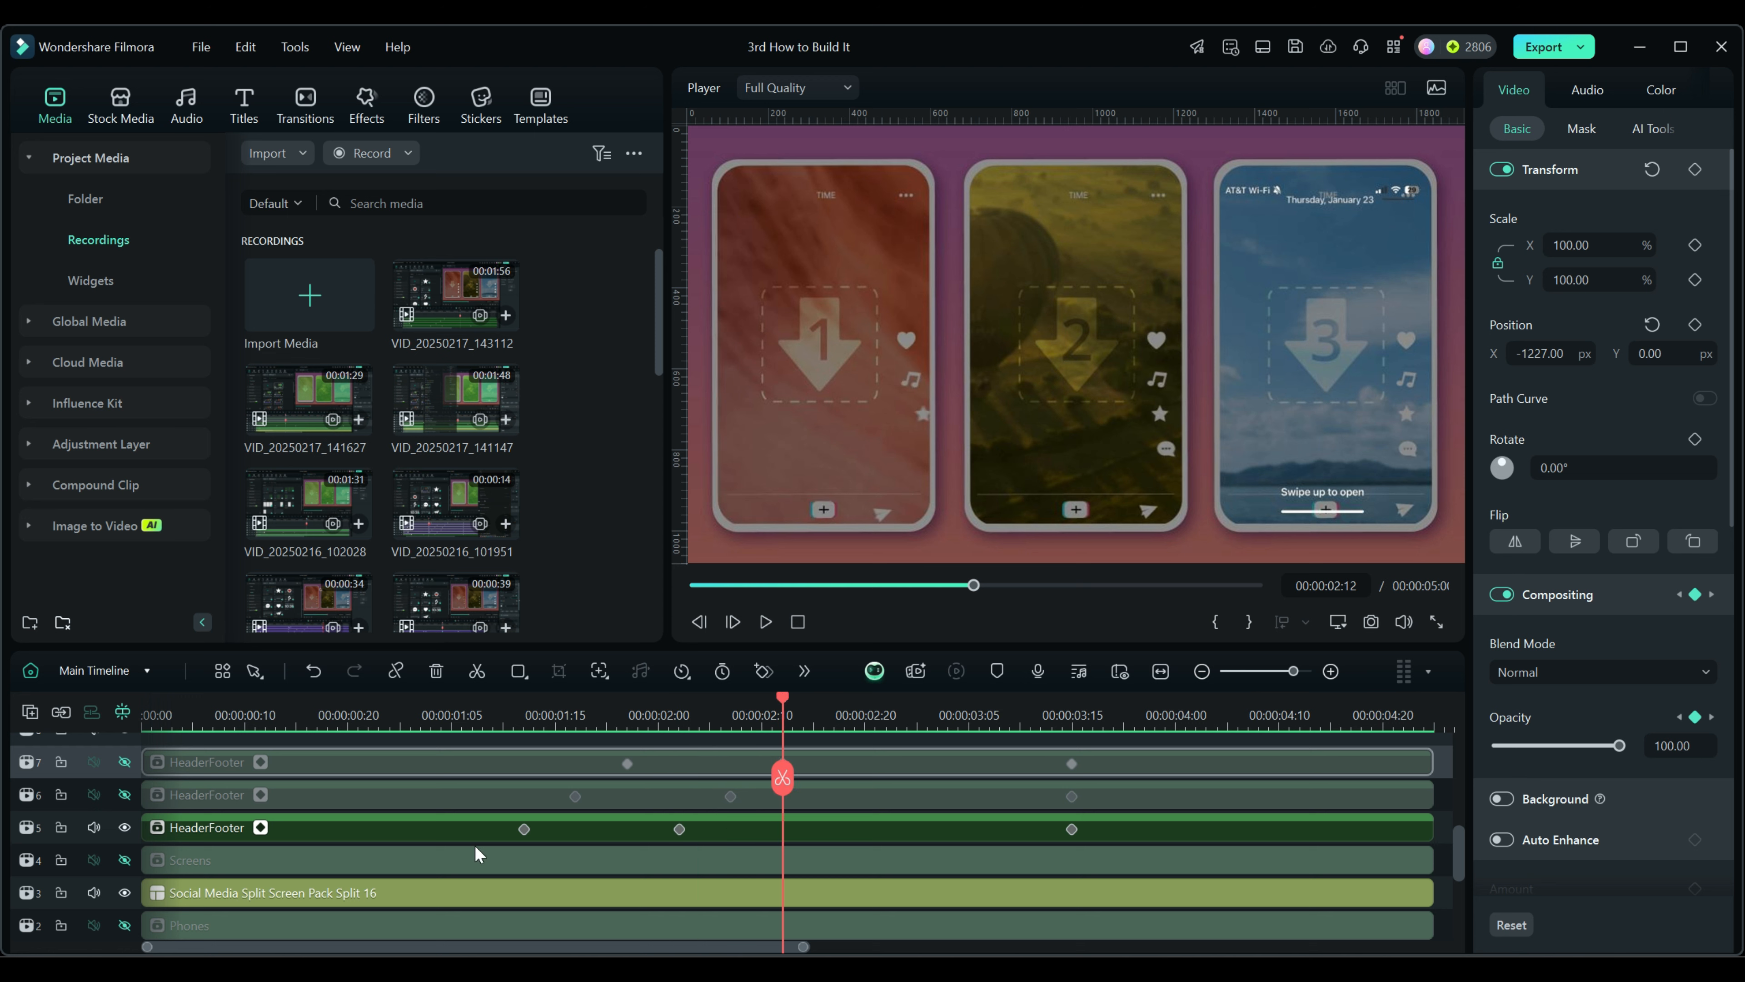
# Show the HeaderFooter clips on tracks 6 and 7 again
pyautogui.click(125, 795)
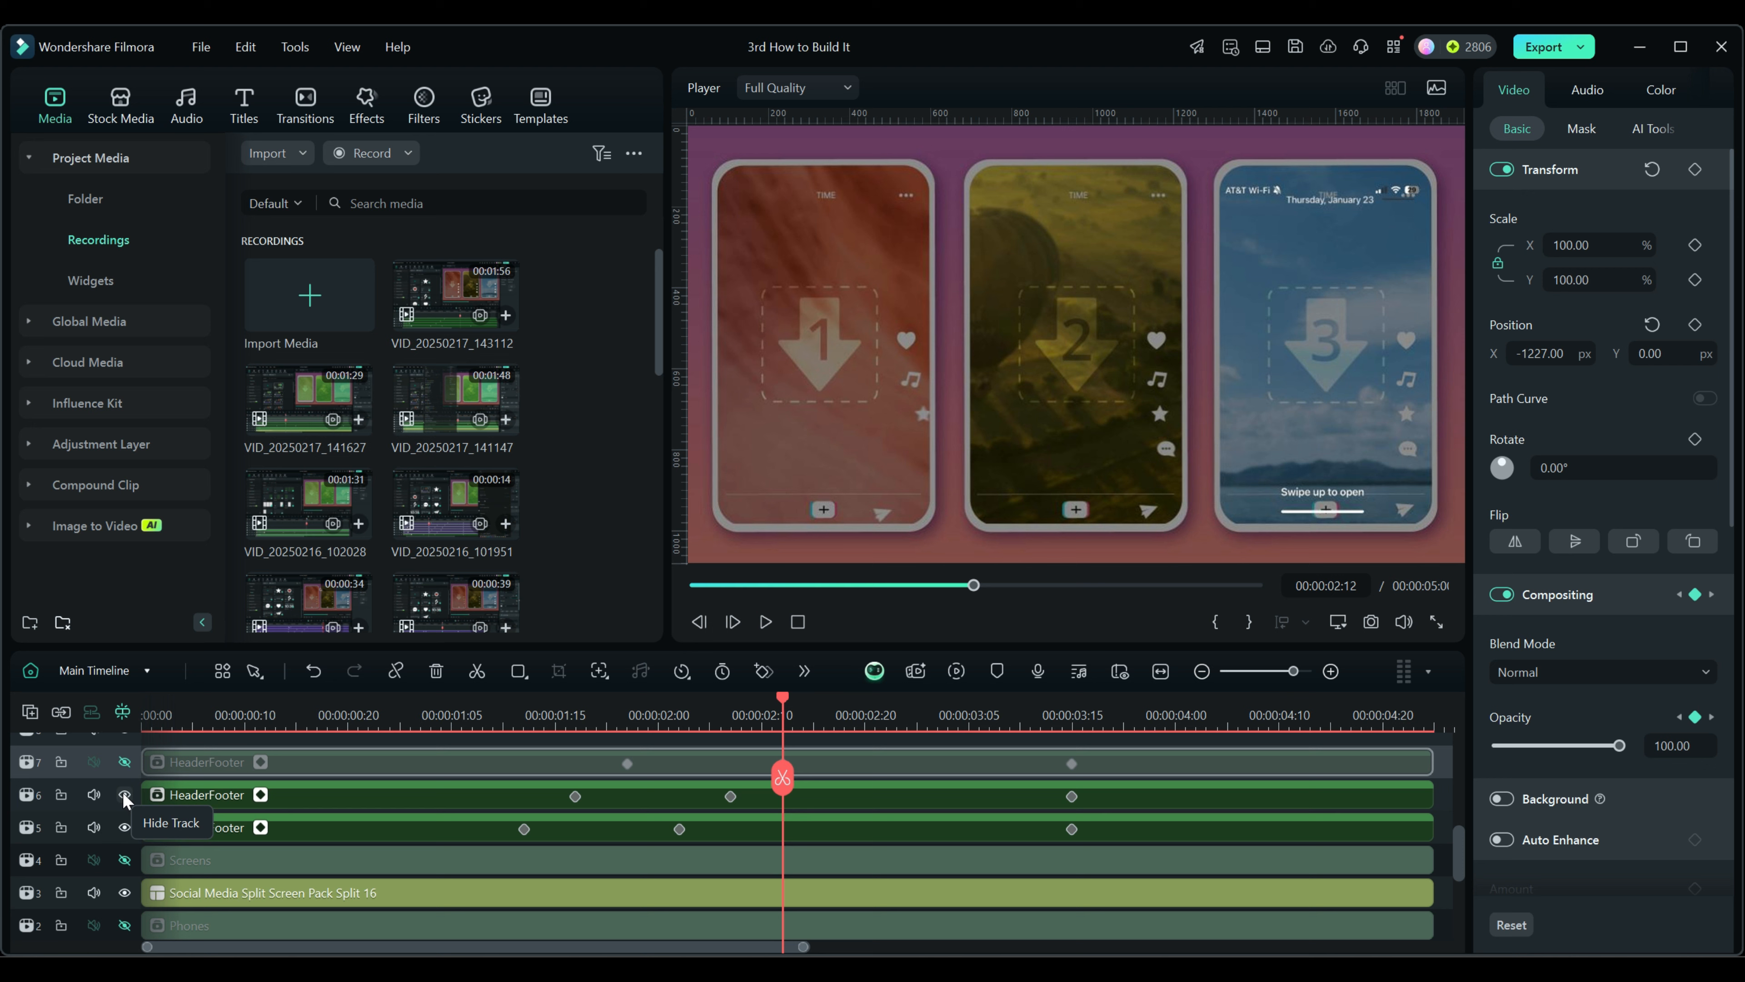
pyautogui.click(125, 763)
pyautogui.moveTo(786, 696)
pyautogui.mouseDown()
pyautogui.moveTo(683, 715)
pyautogui.moveTo(755, 716)
pyautogui.moveTo(525, 721)
pyautogui.moveTo(781, 726)
pyautogui.mouseUp()
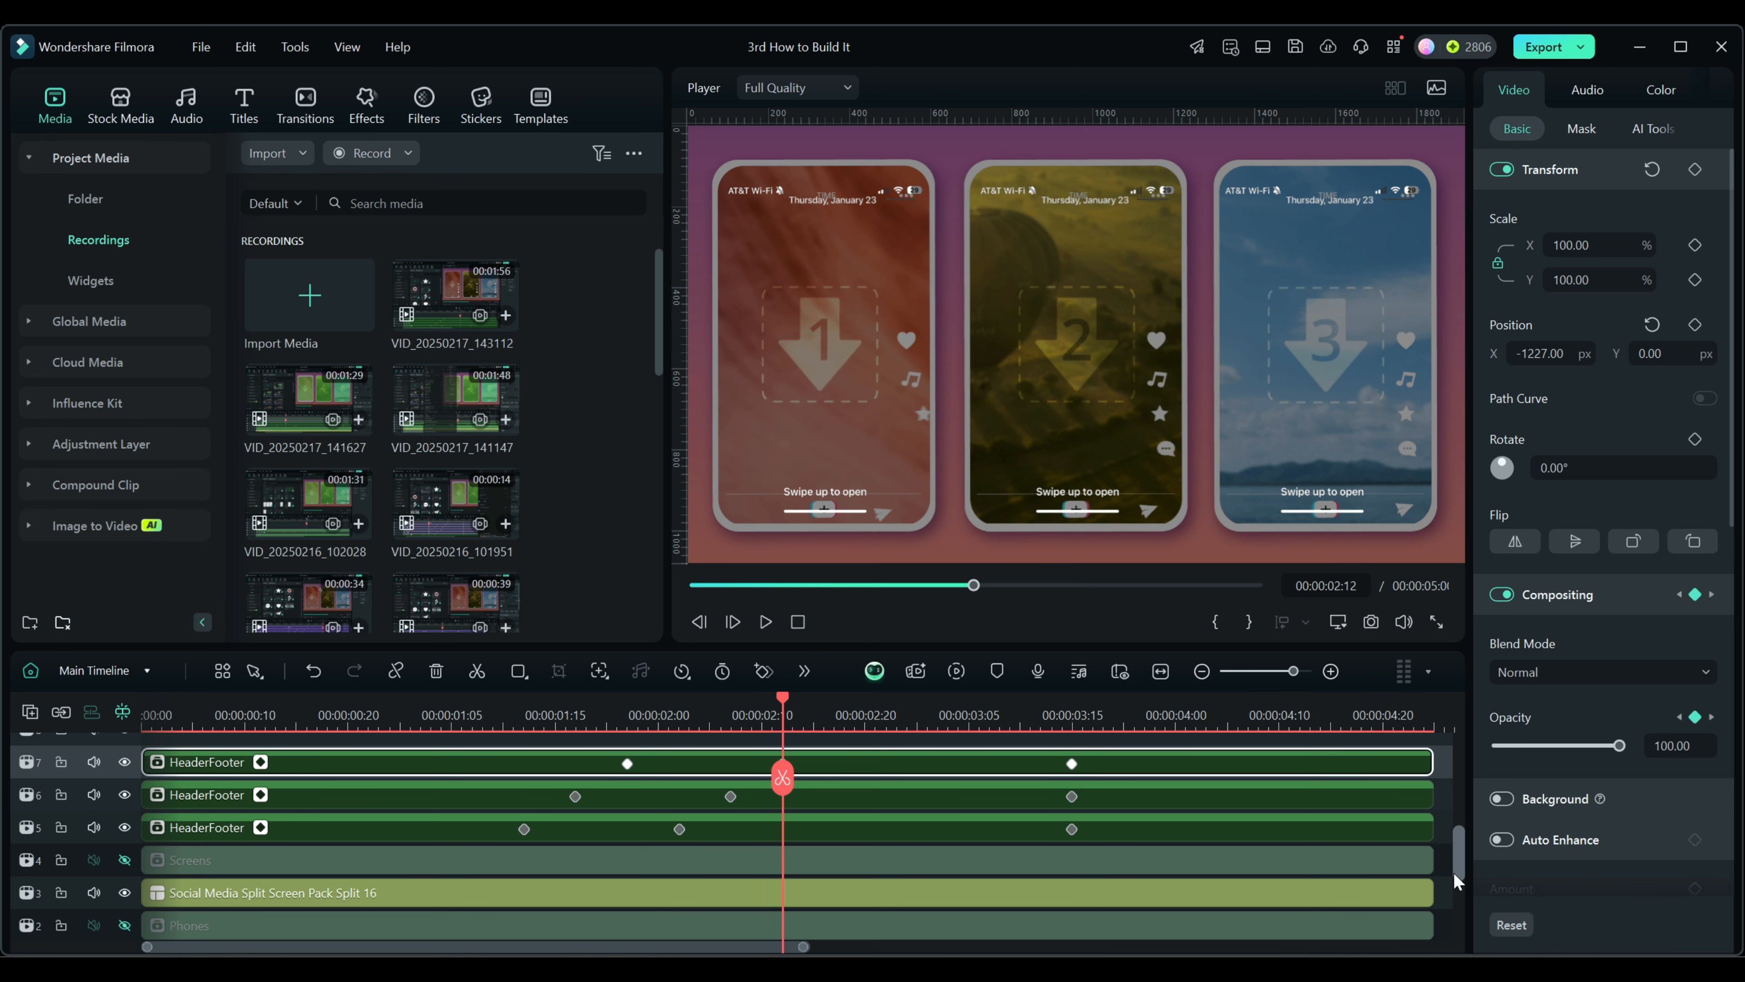
# Combine the three HeaderFooter clips on tracks 5 to 7 into a compound clip named "HF template"
pyautogui.moveTo(1460, 857); pyautogui.dragTo(1461, 847)
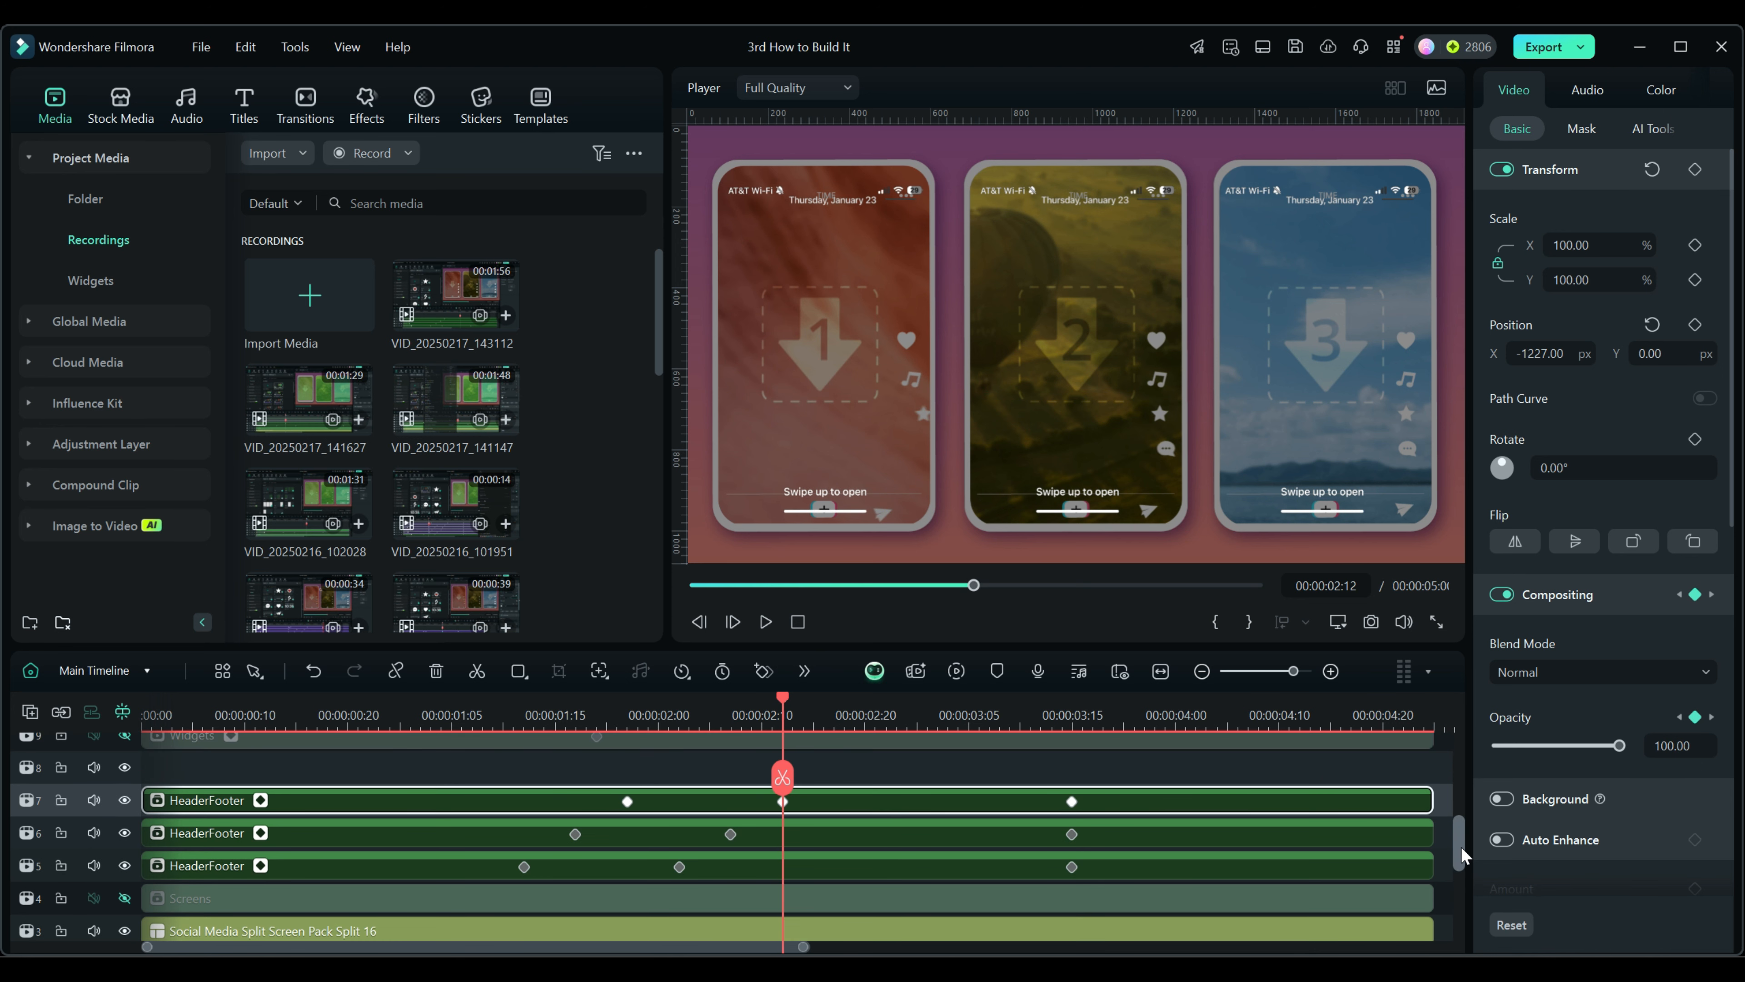
pyautogui.scroll(-1, 1450, 846)
pyautogui.click(1440, 833)
pyautogui.moveTo(1287, 841); pyautogui.dragTo(1184, 767)
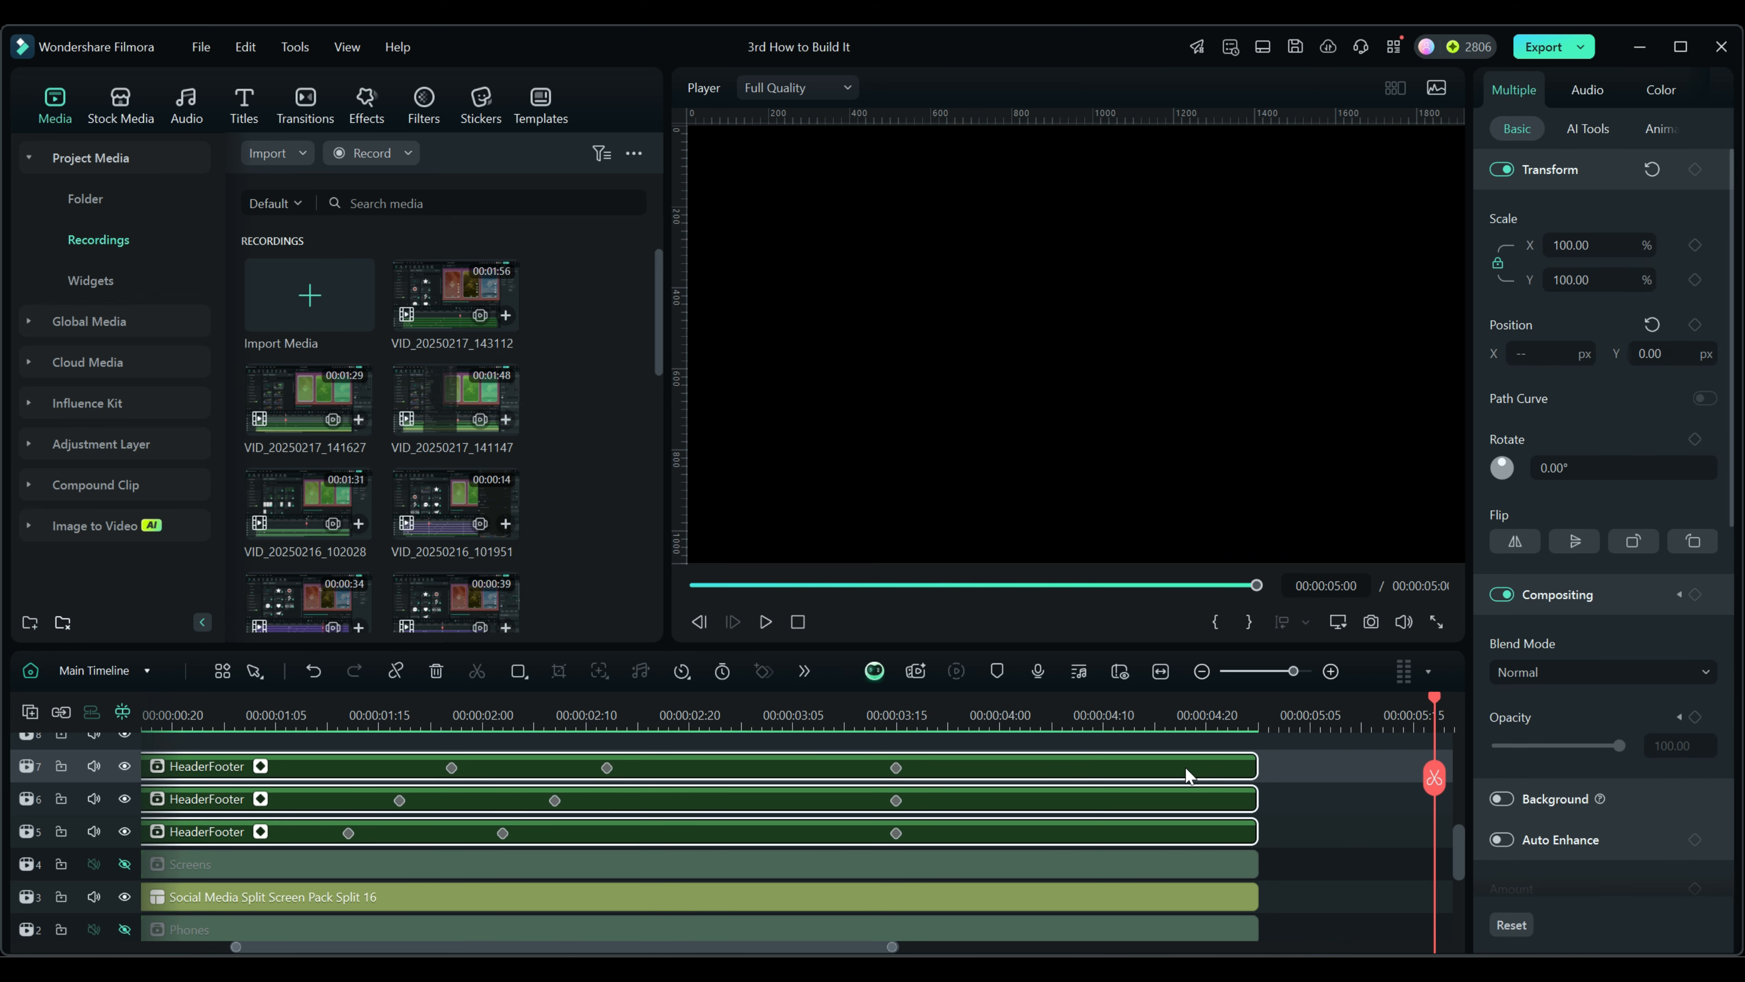
pyautogui.rightClick(1172, 764)
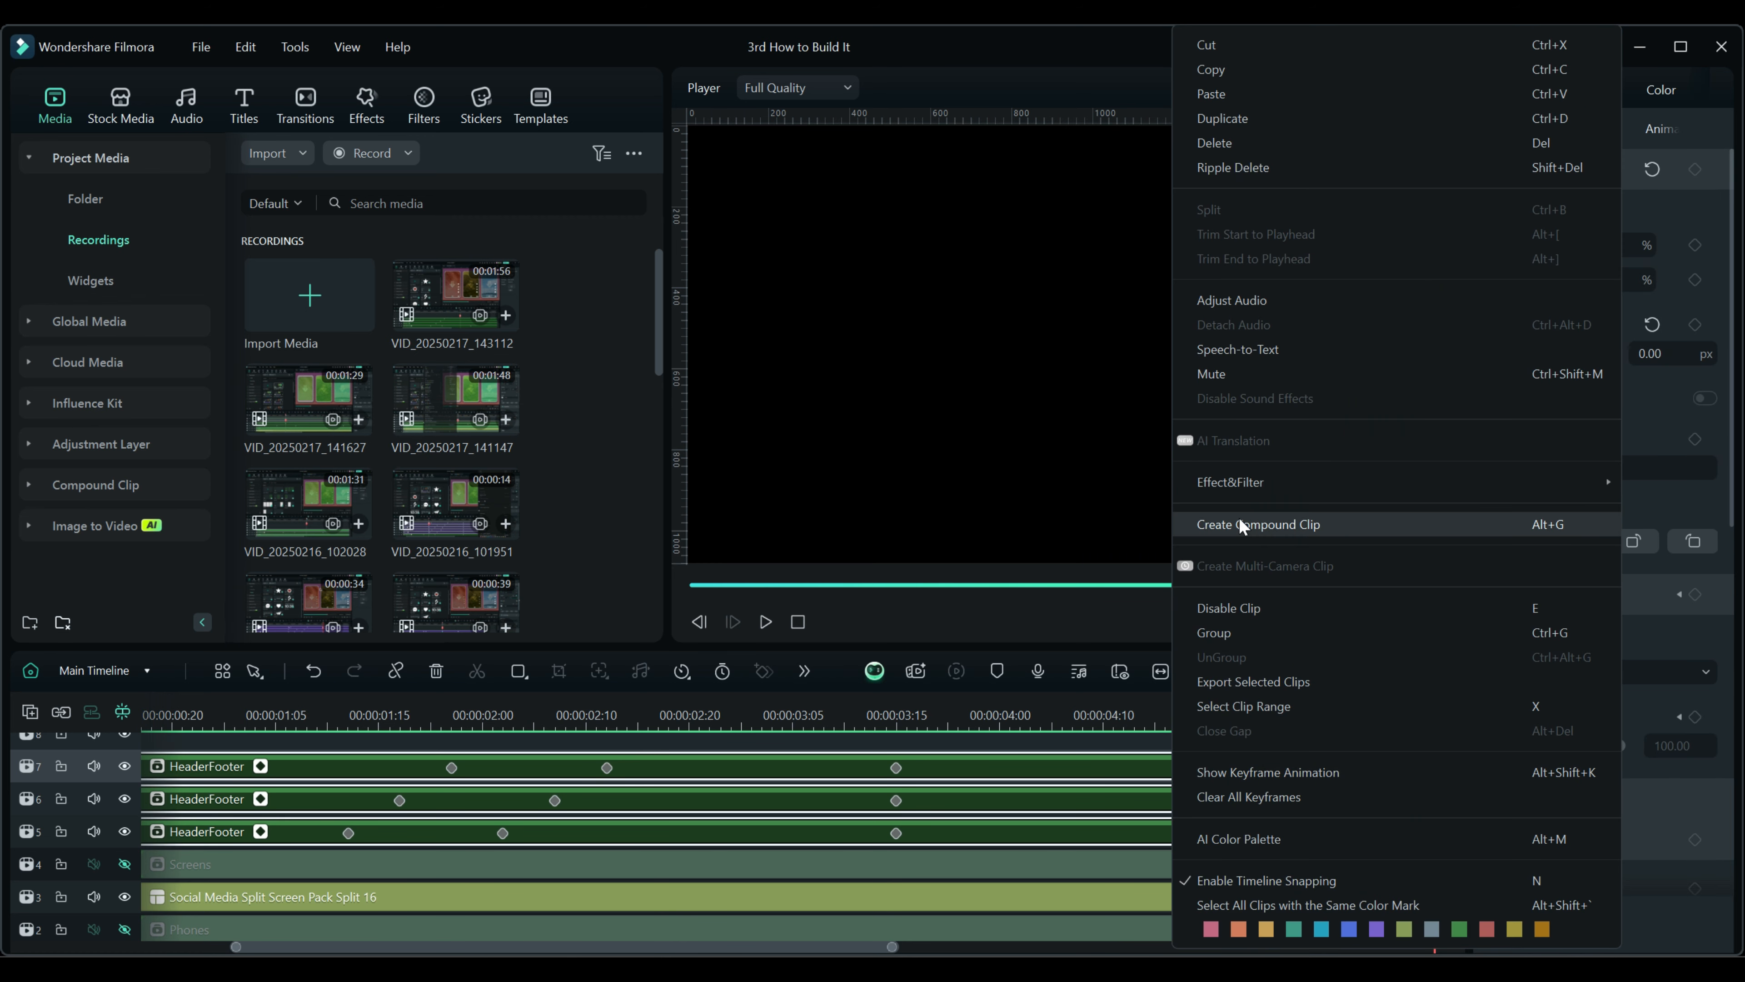
pyautogui.click(1274, 517)
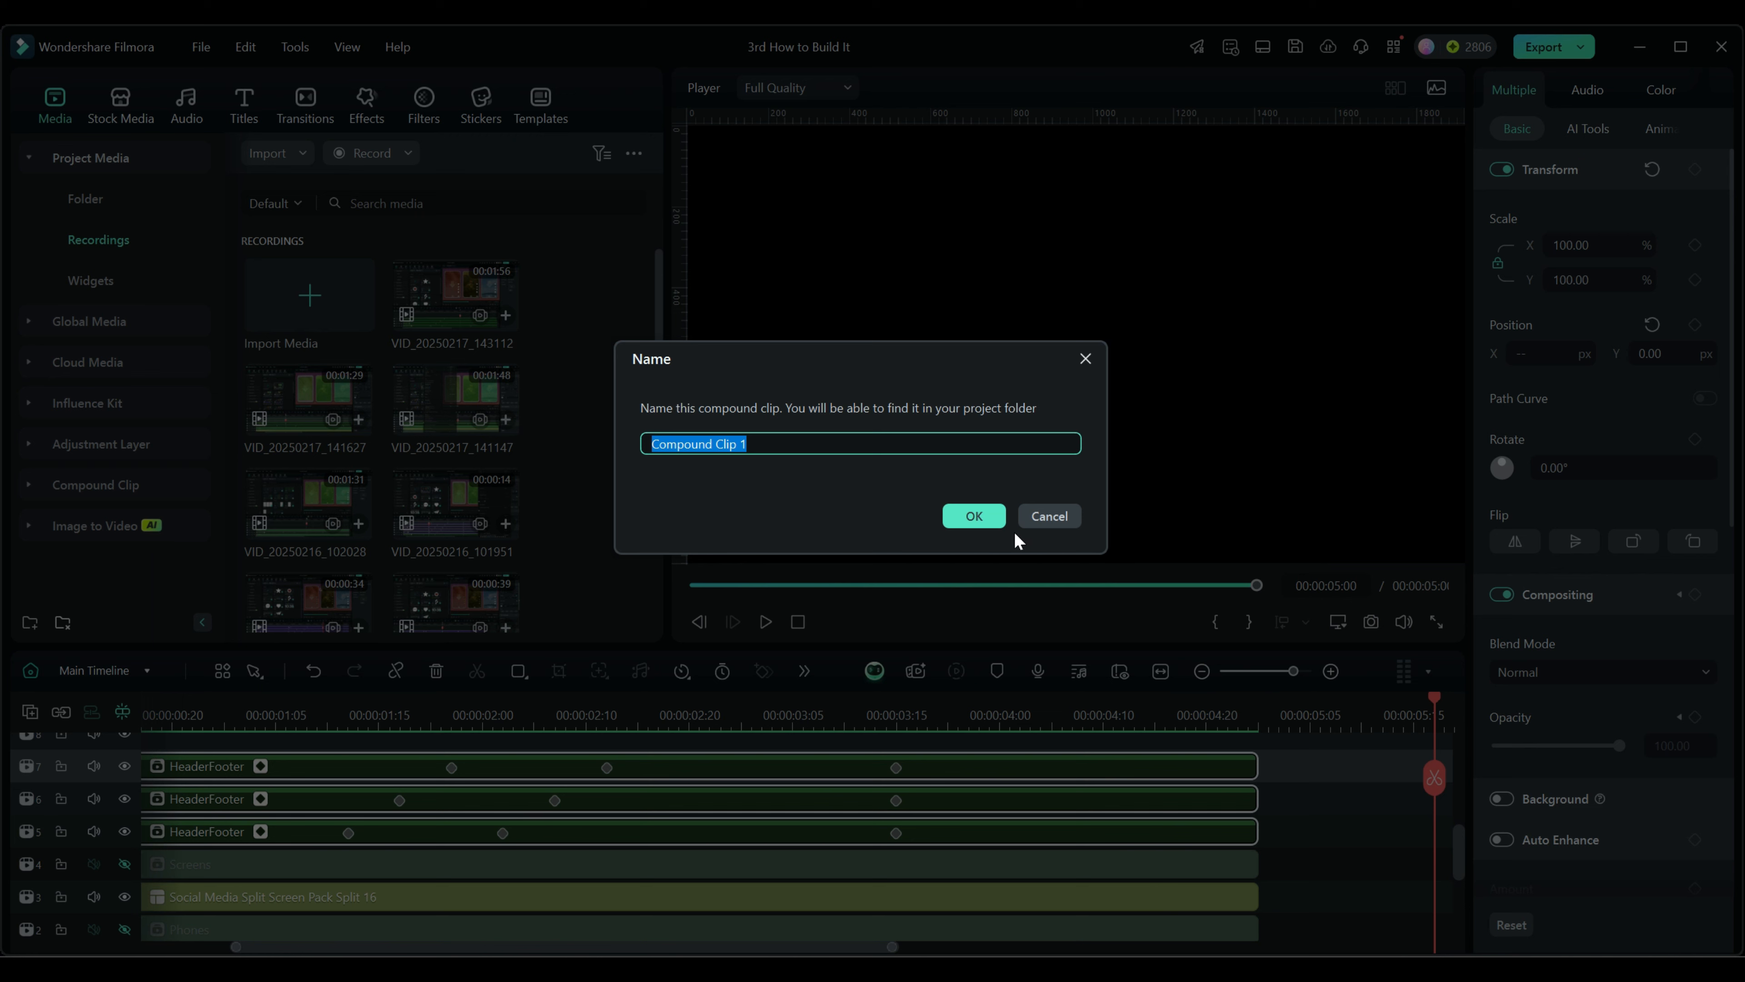
pyautogui.write('H')
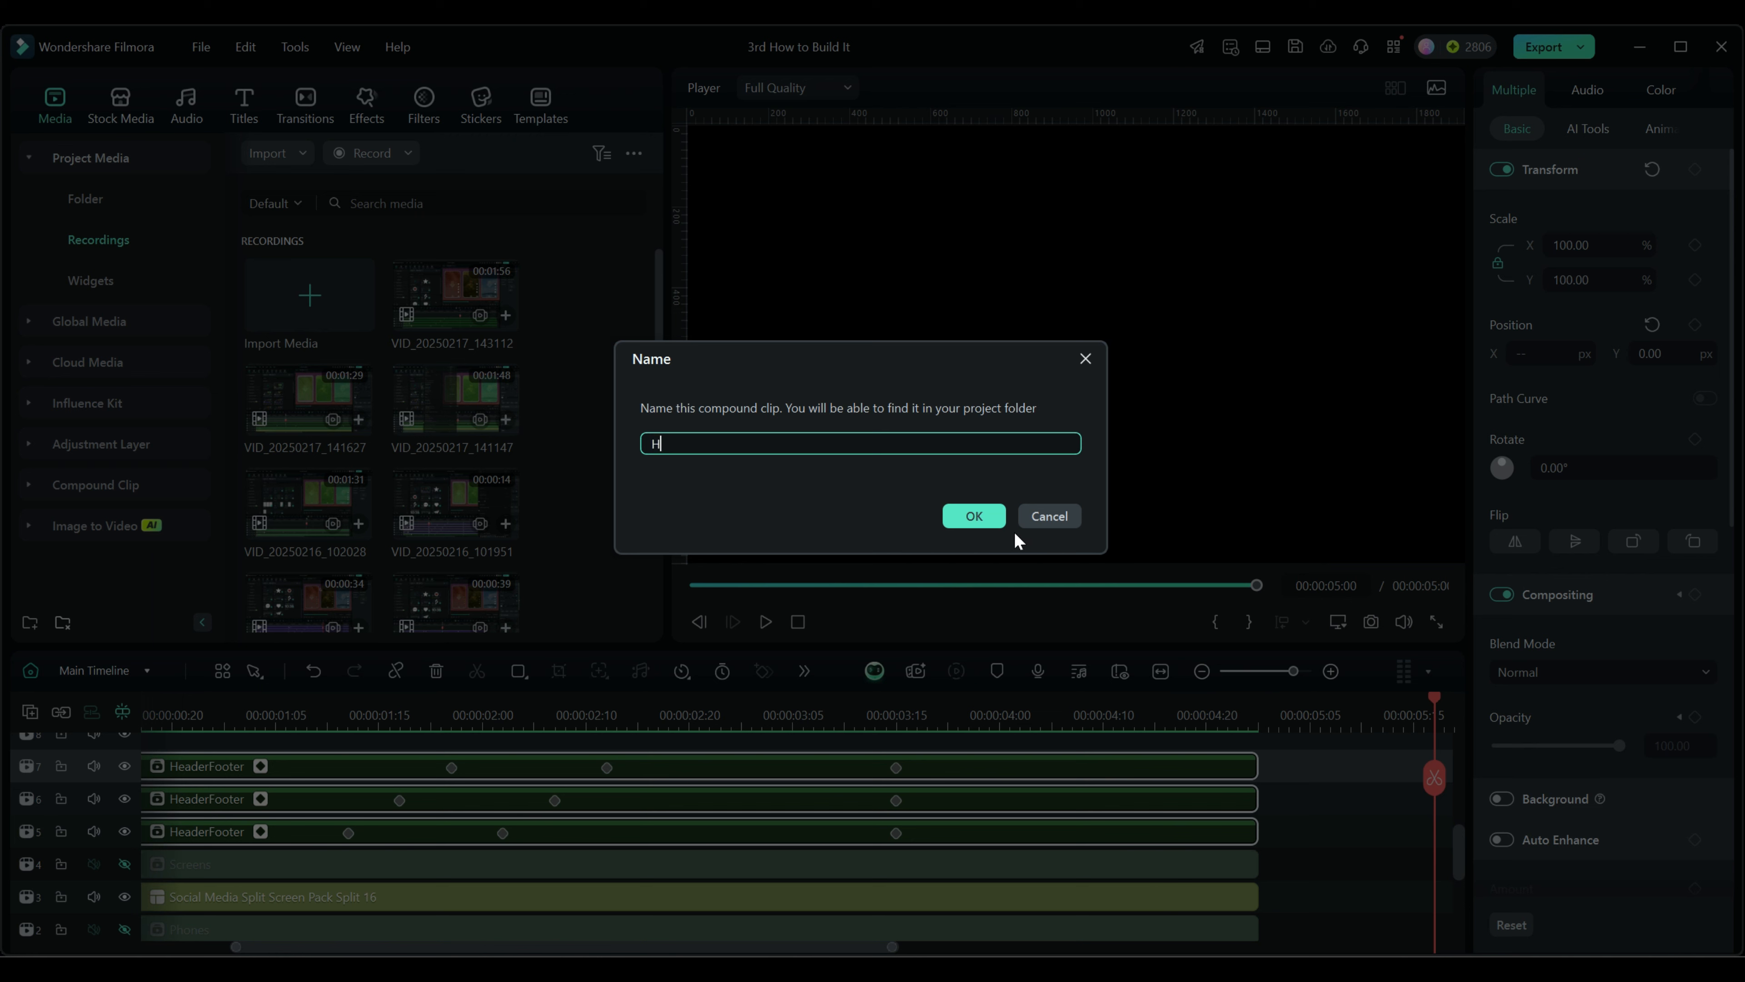
pyautogui.write('F template')
pyautogui.click(985, 517)
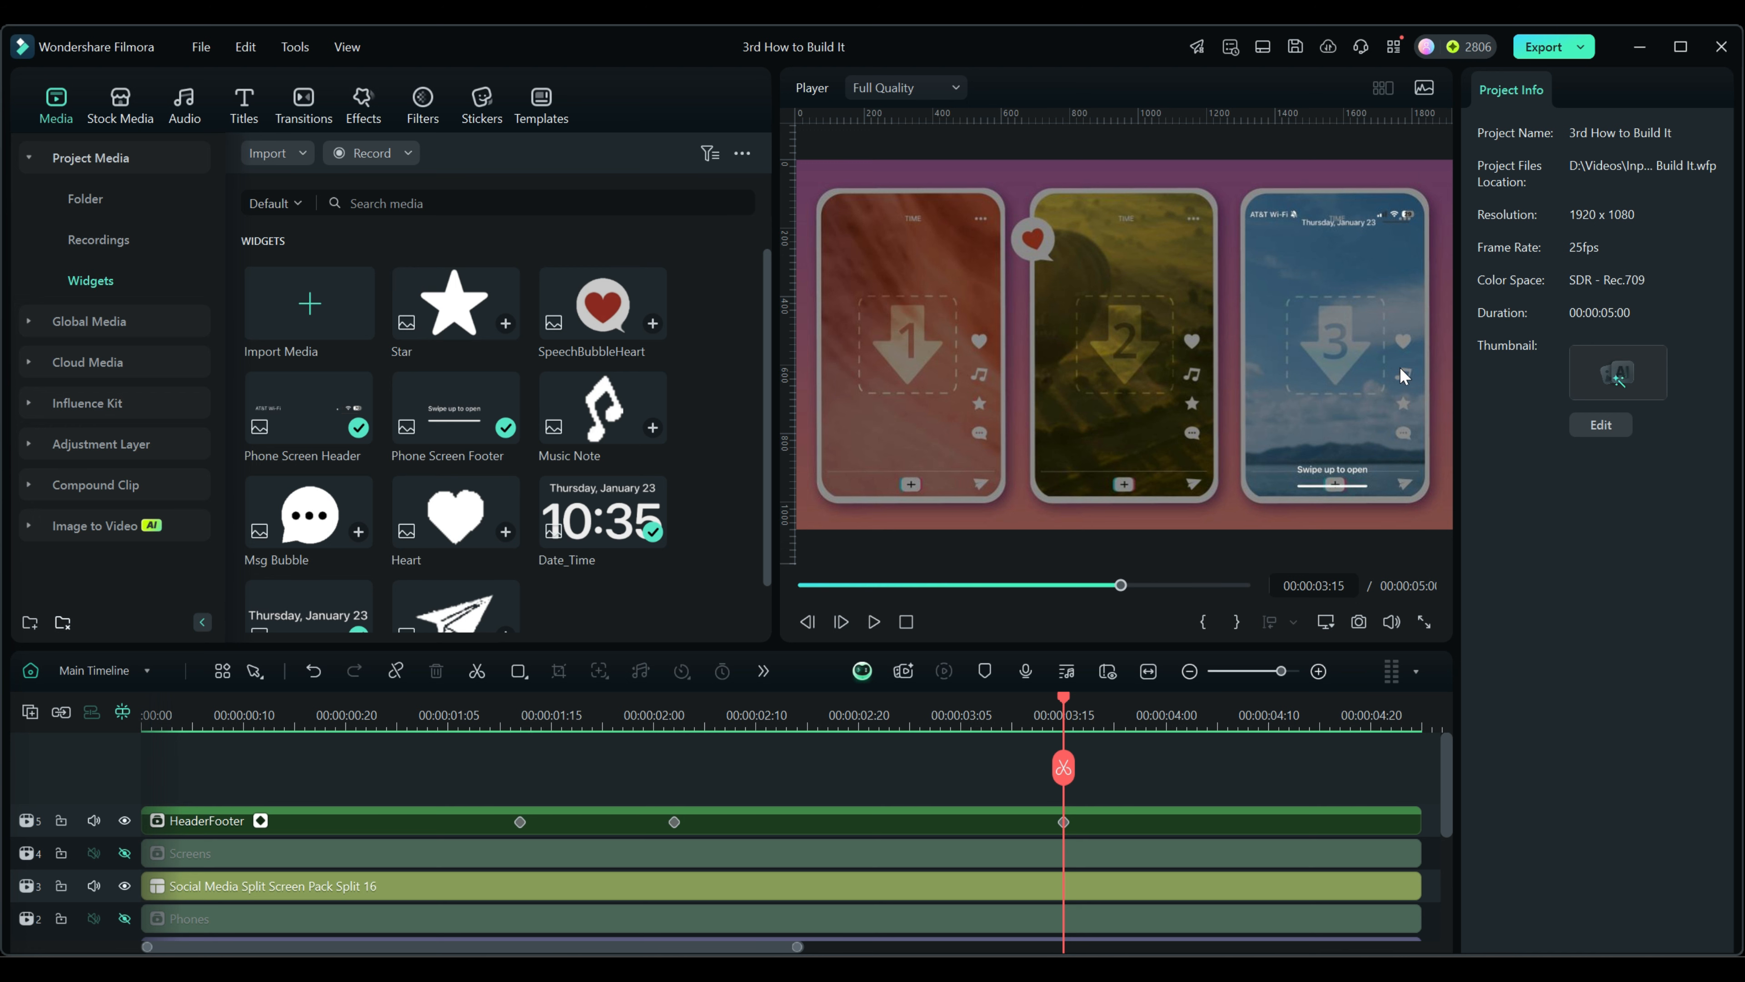
# Add the Heart, Music Note, Star, Msg Bubble and Airplane2 images to tracks 6 to 10 from the timeline start, and reduce the track height
pyautogui.moveTo(463, 528); pyautogui.dragTo(178, 779)
pyautogui.moveTo(603, 409); pyautogui.dragTo(178, 780)
pyautogui.moveTo(453, 302); pyautogui.dragTo(177, 784)
pyautogui.moveTo(309, 515); pyautogui.dragTo(163, 784)
pyautogui.moveTo(454, 608); pyautogui.dragTo(153, 780)
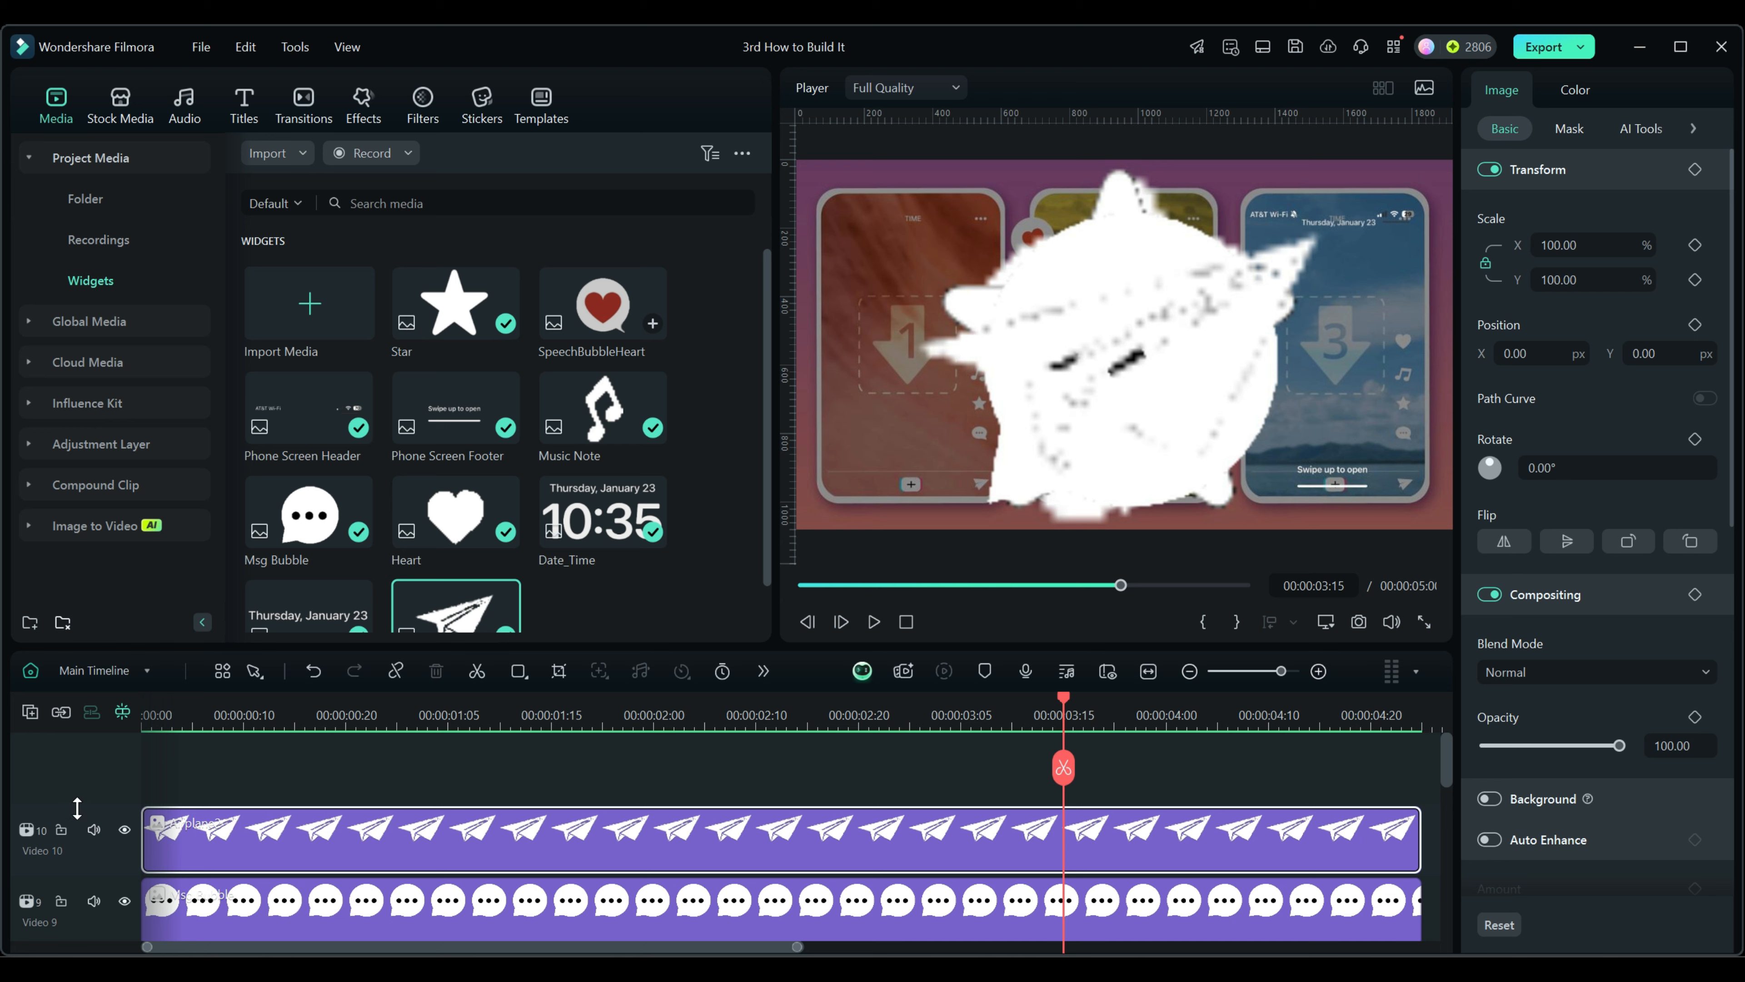
pyautogui.moveTo(77, 808); pyautogui.dragTo(77, 907)
pyautogui.scroll(-1, 76, 886)
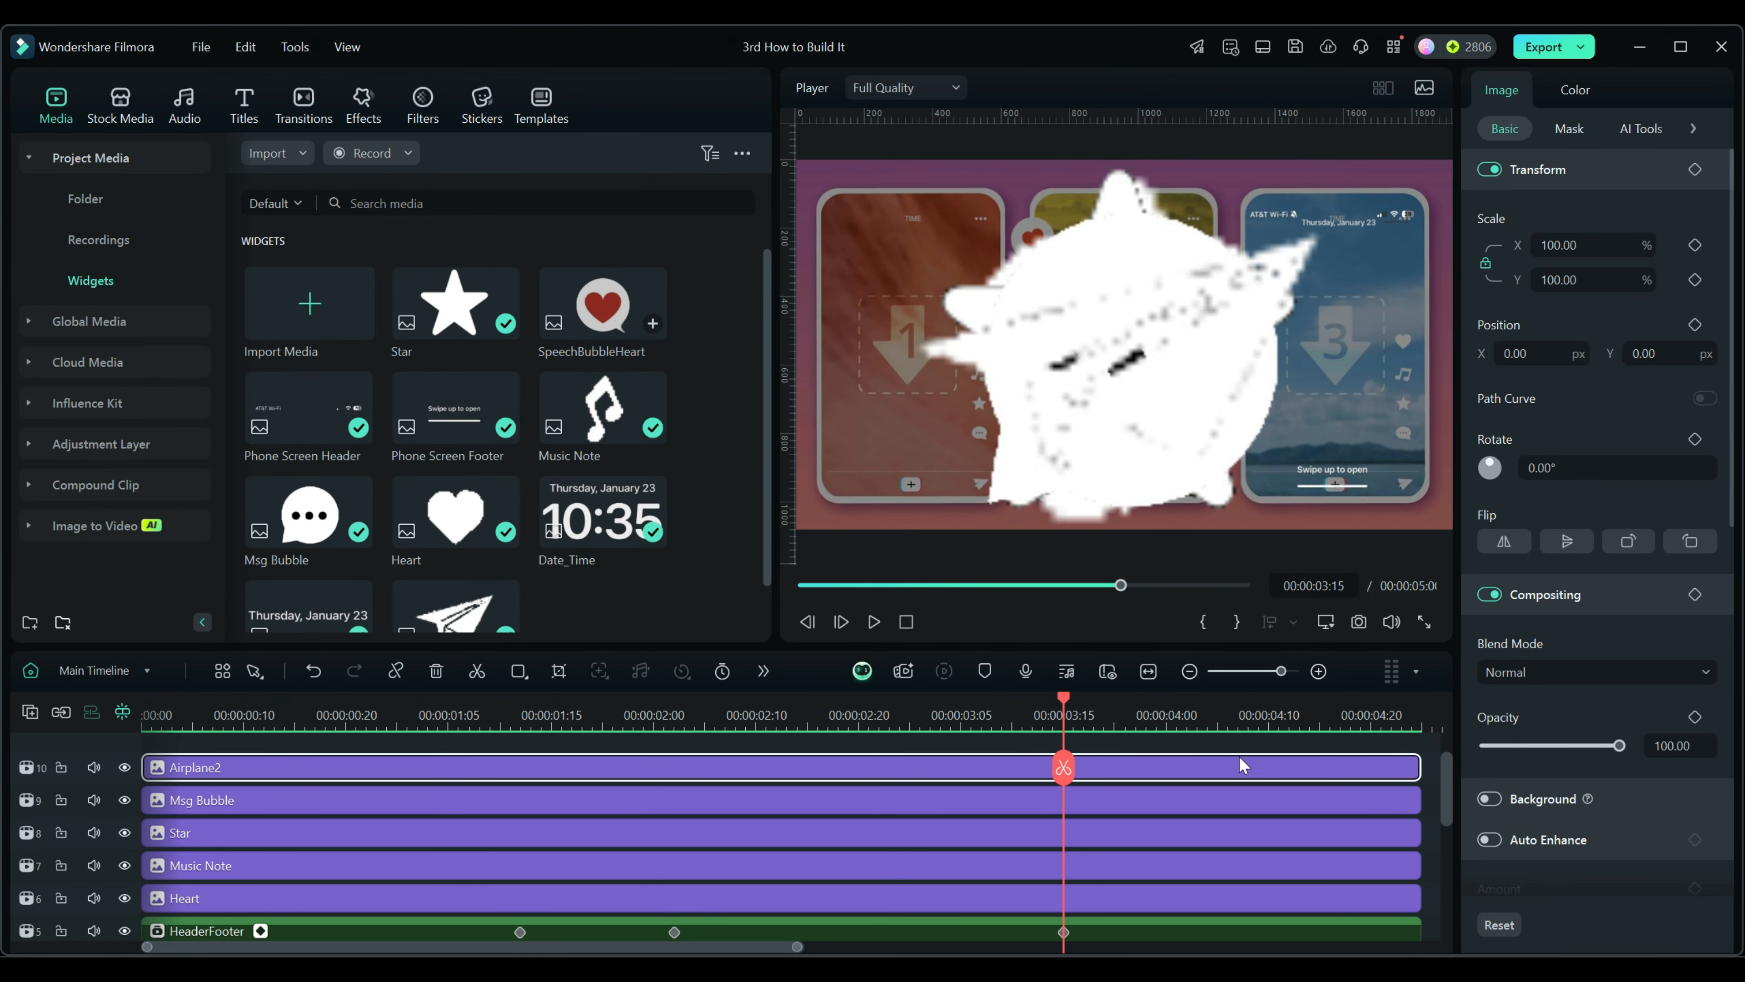
# Scale all five icon clips on tracks 6 to 10 to 5% and set their X position to 814 px
pyautogui.moveTo(1372, 742); pyautogui.dragTo(1404, 832)
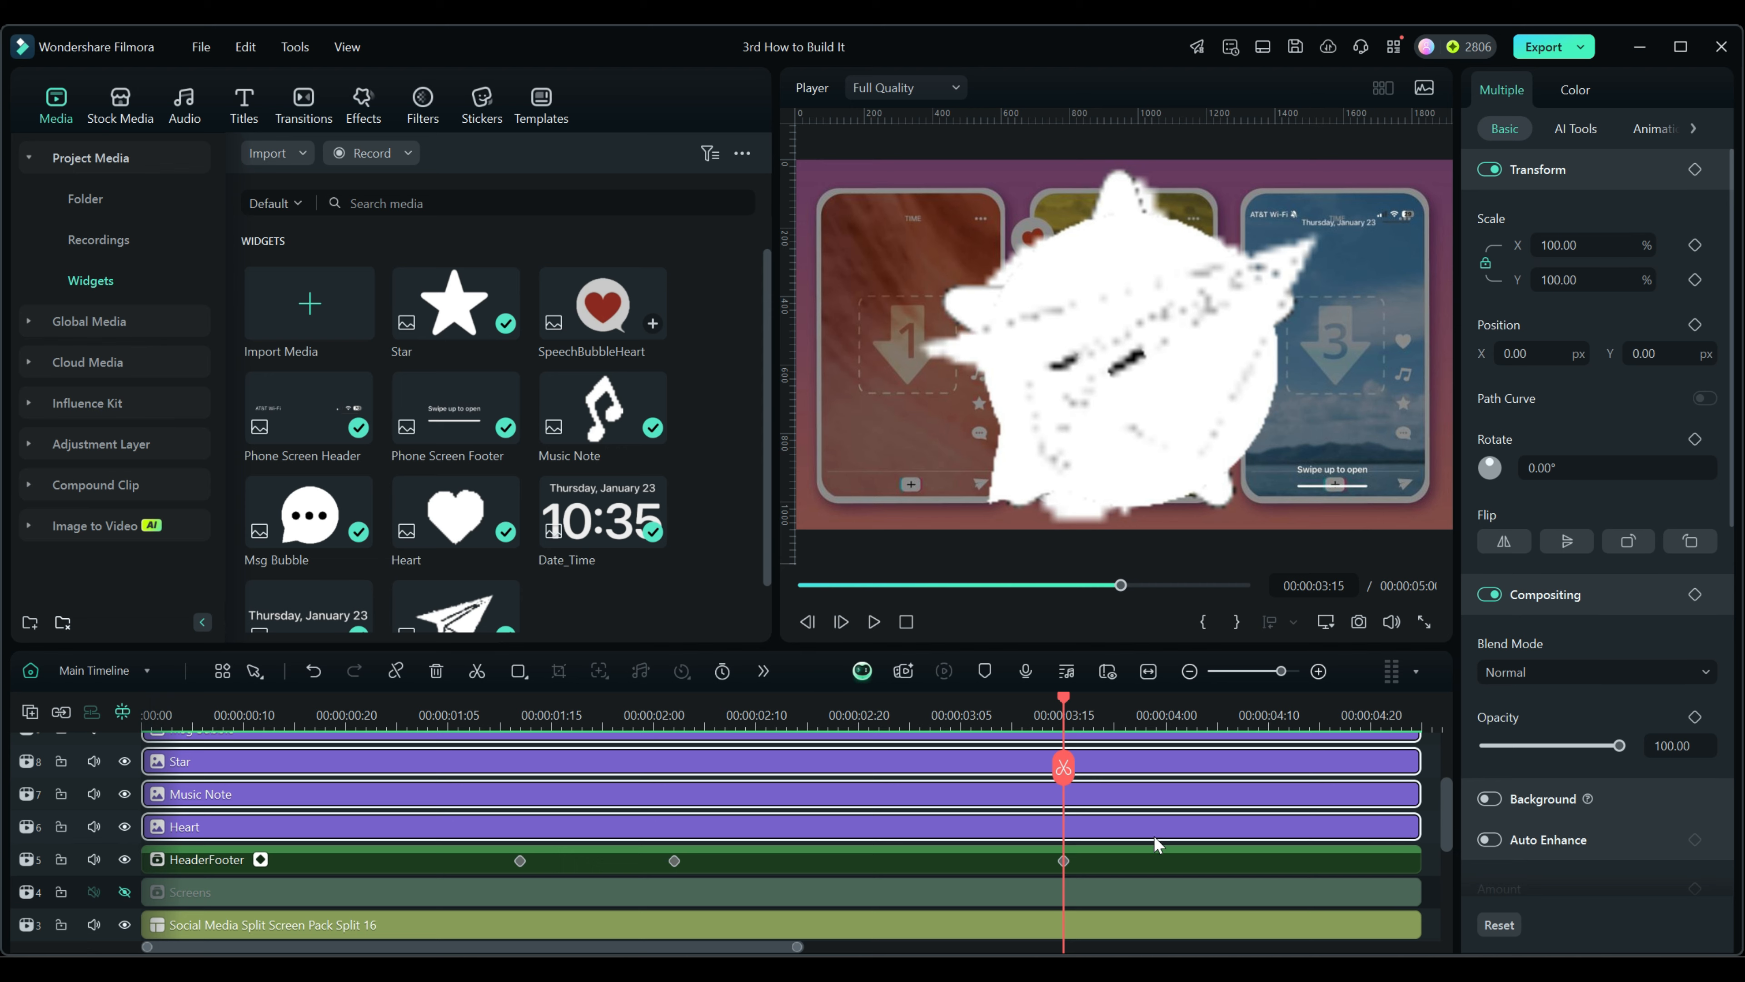
pyautogui.scroll(3, 1160, 844)
pyautogui.scroll(-1, 1160, 844)
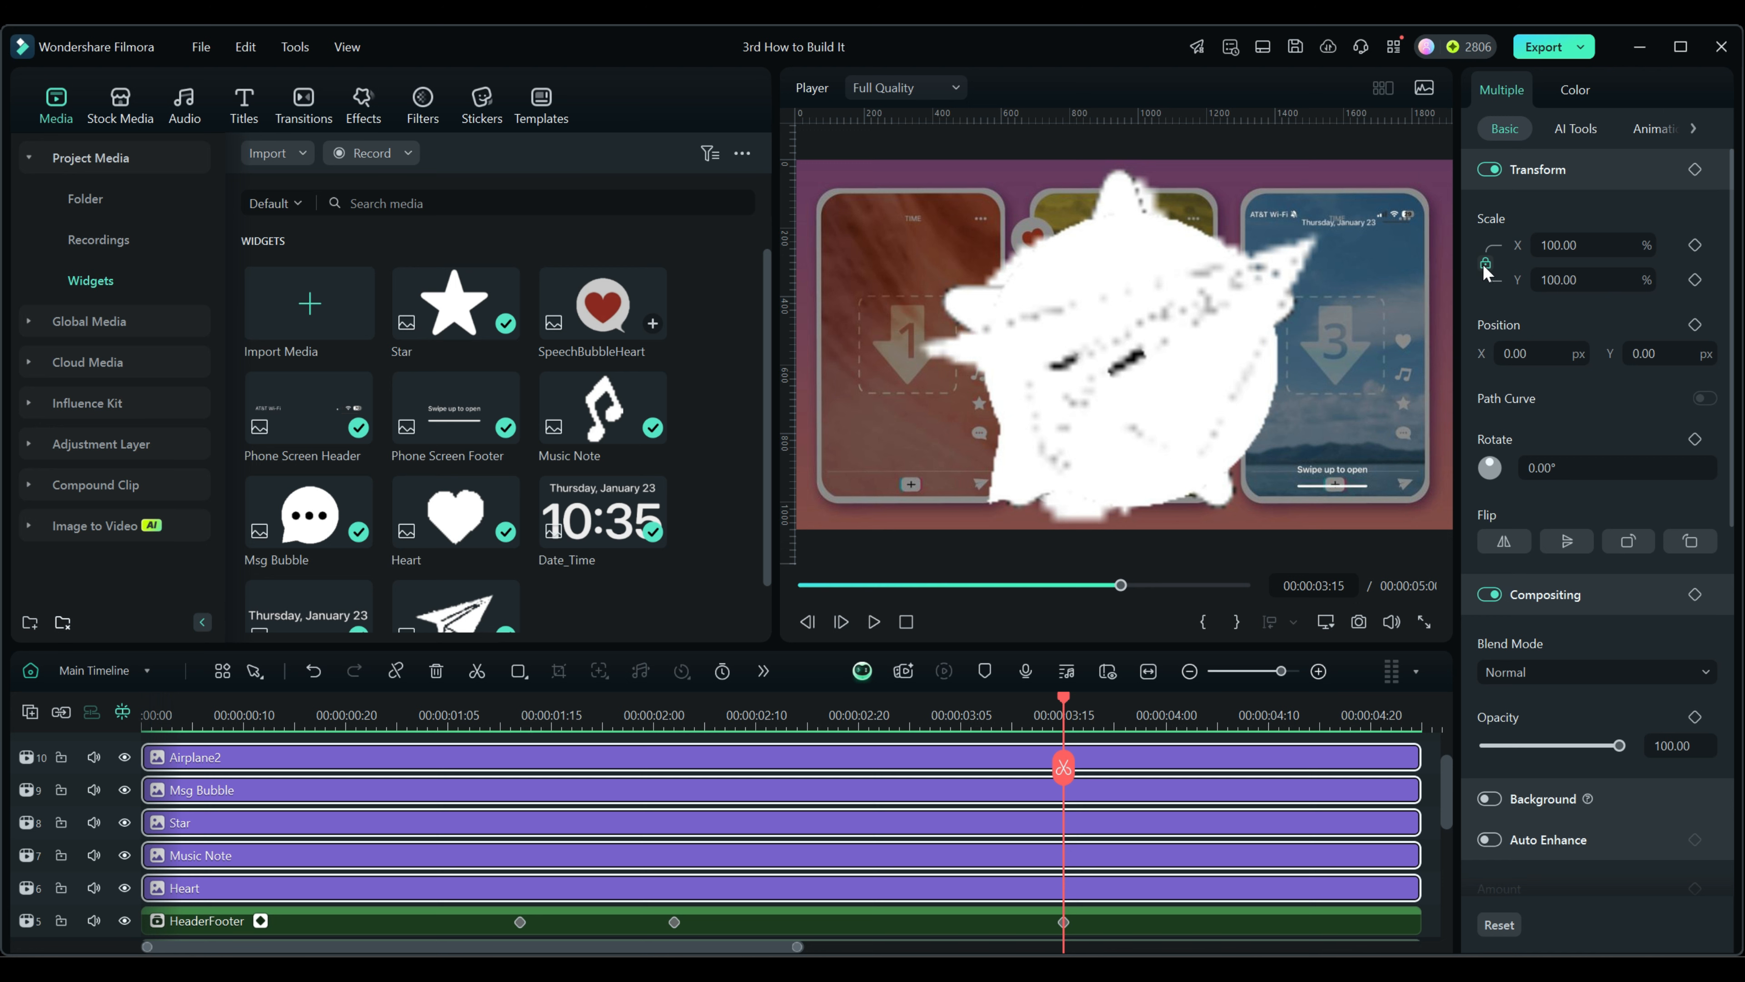
pyautogui.click(1570, 244)
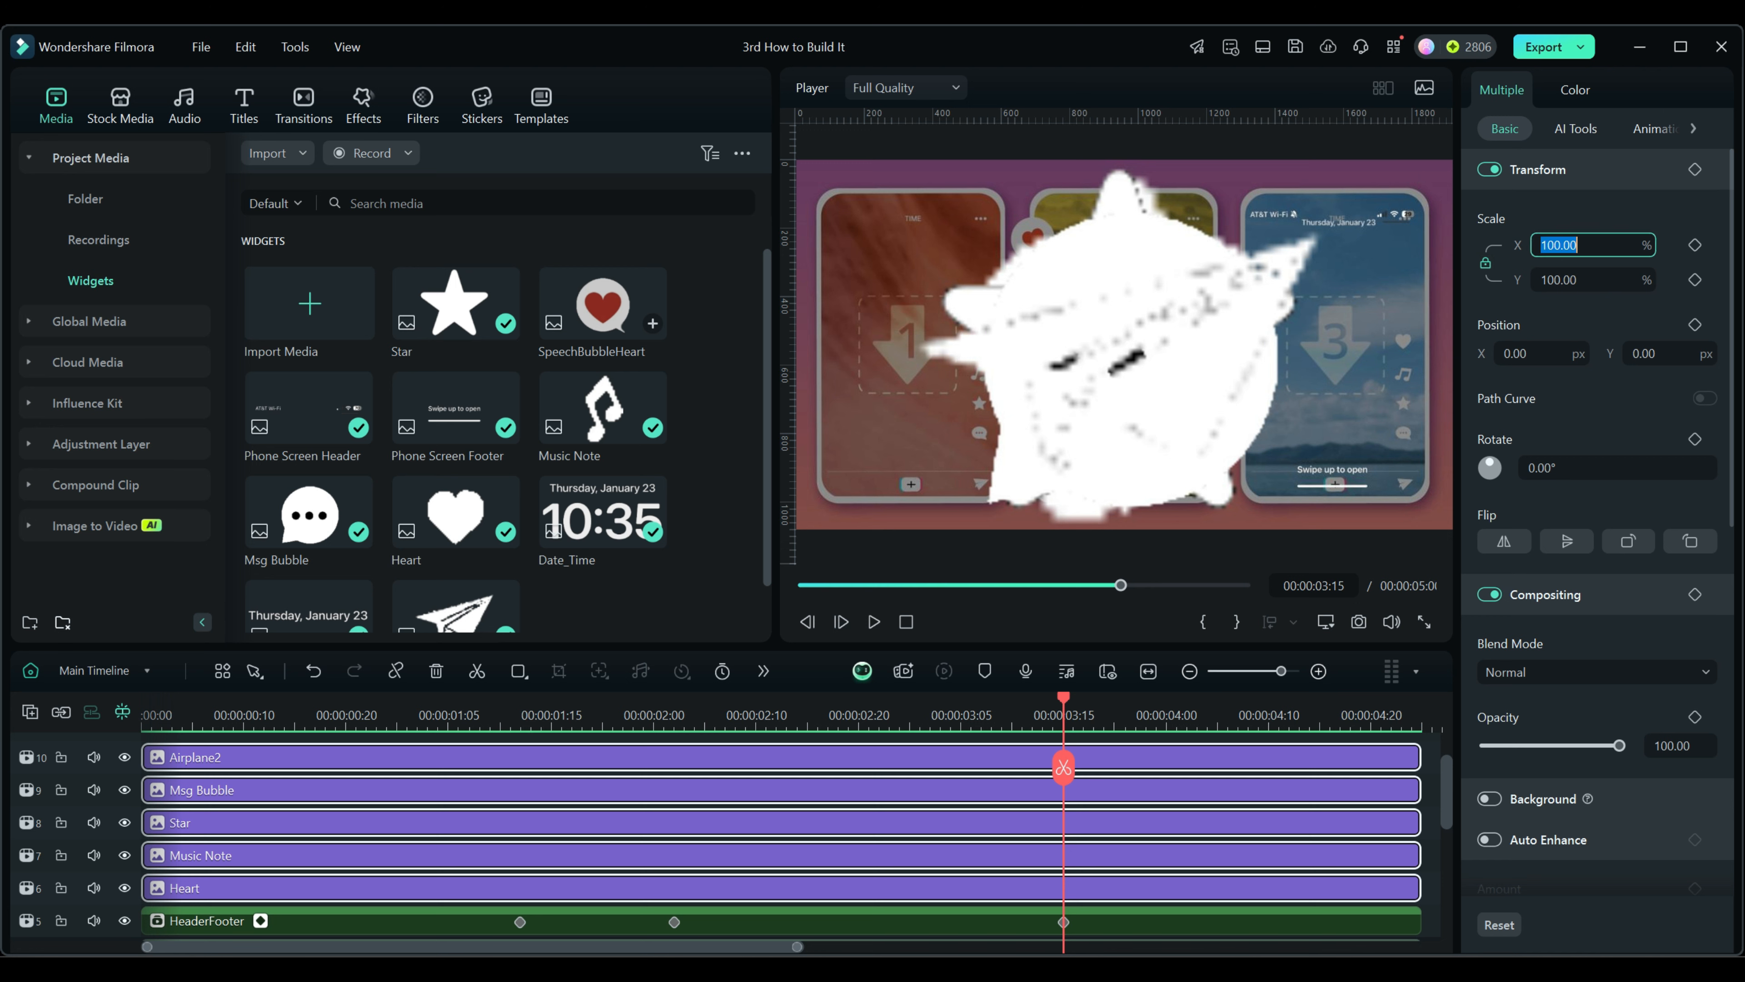
pyautogui.write('5')
pyautogui.press('Return')
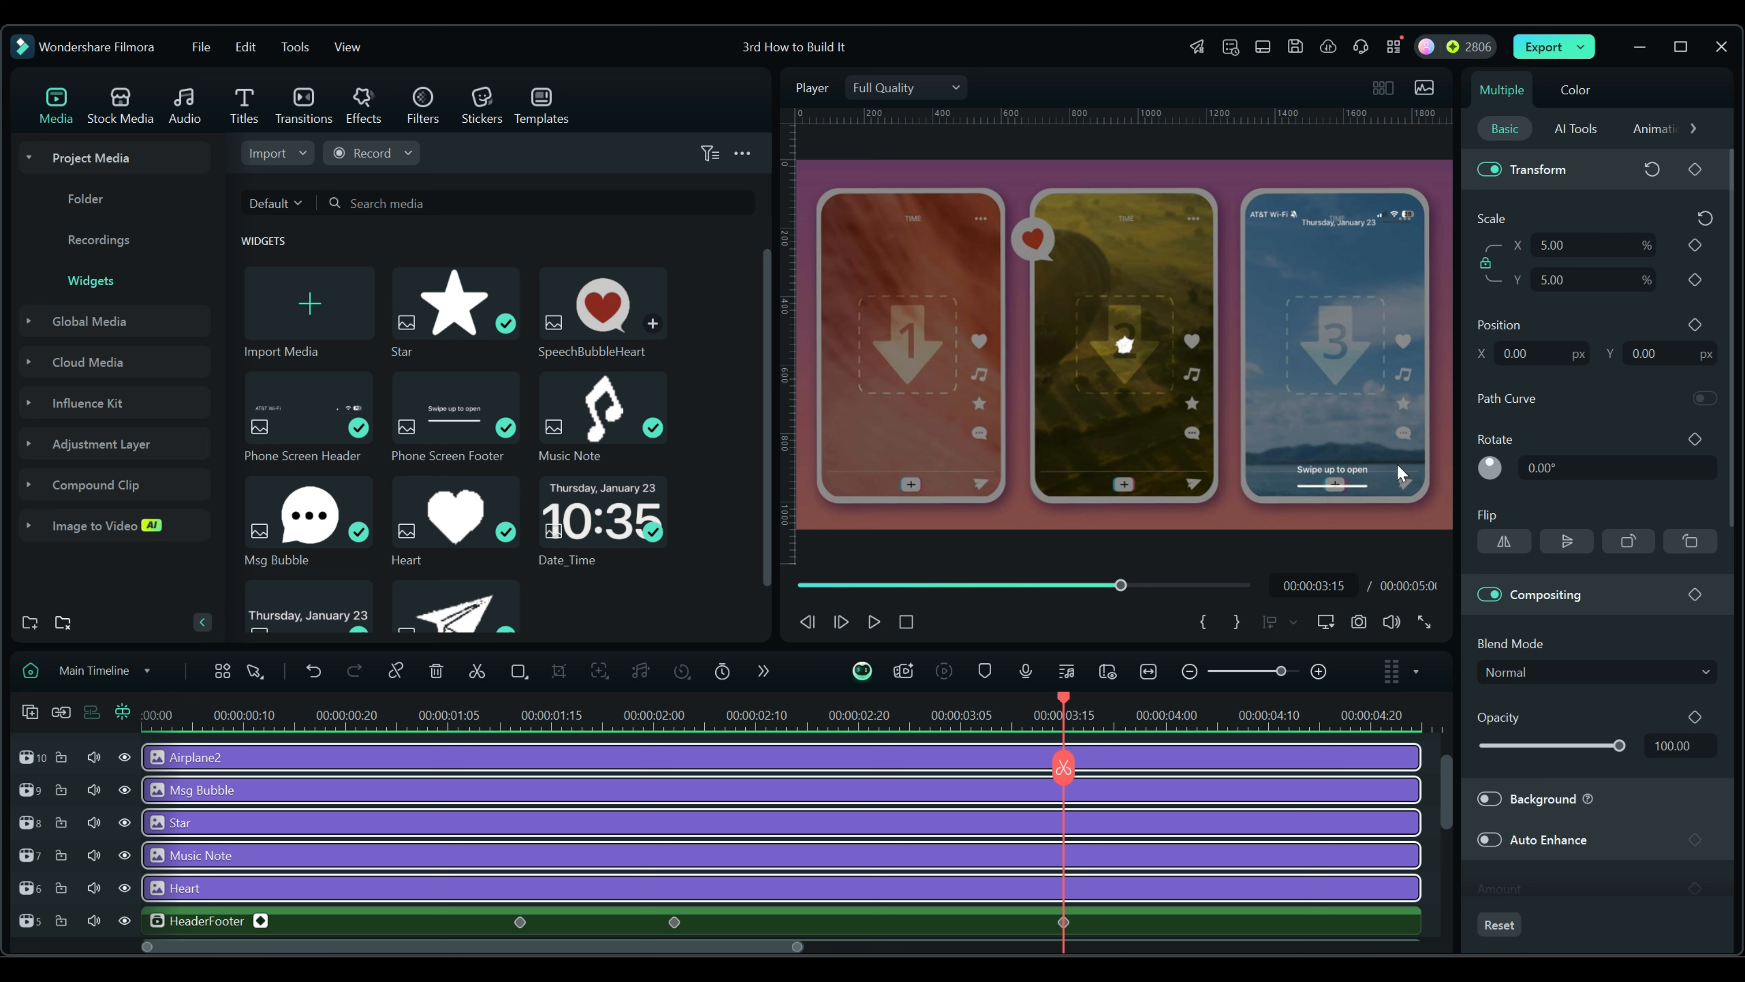
pyautogui.click(1535, 353)
pyautogui.write('814')
pyautogui.press('Return')
# Set the Heart clip's Y position to 13 px
pyautogui.click(1102, 889)
pyautogui.click(1652, 353)
pyautogui.write('13')
pyautogui.press('Return')
# Set the Music Note clip's Y position to -88 px and its rotation to 52°
pyautogui.click(1090, 859)
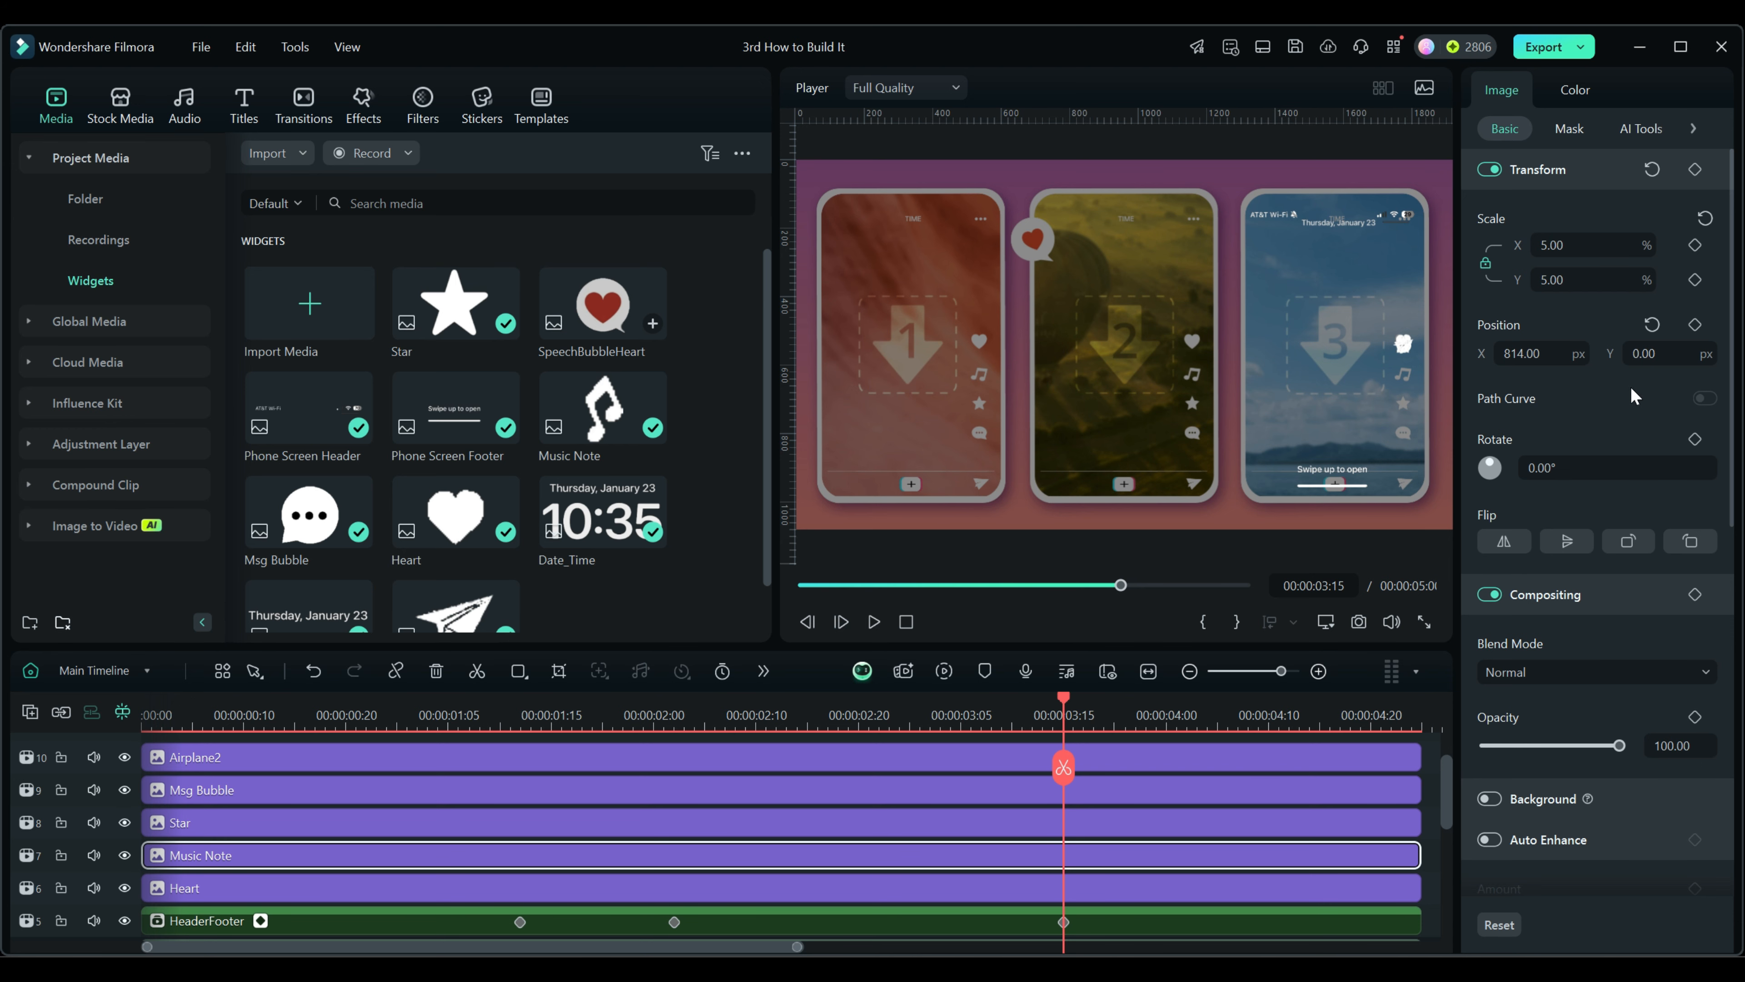
pyautogui.click(1652, 354)
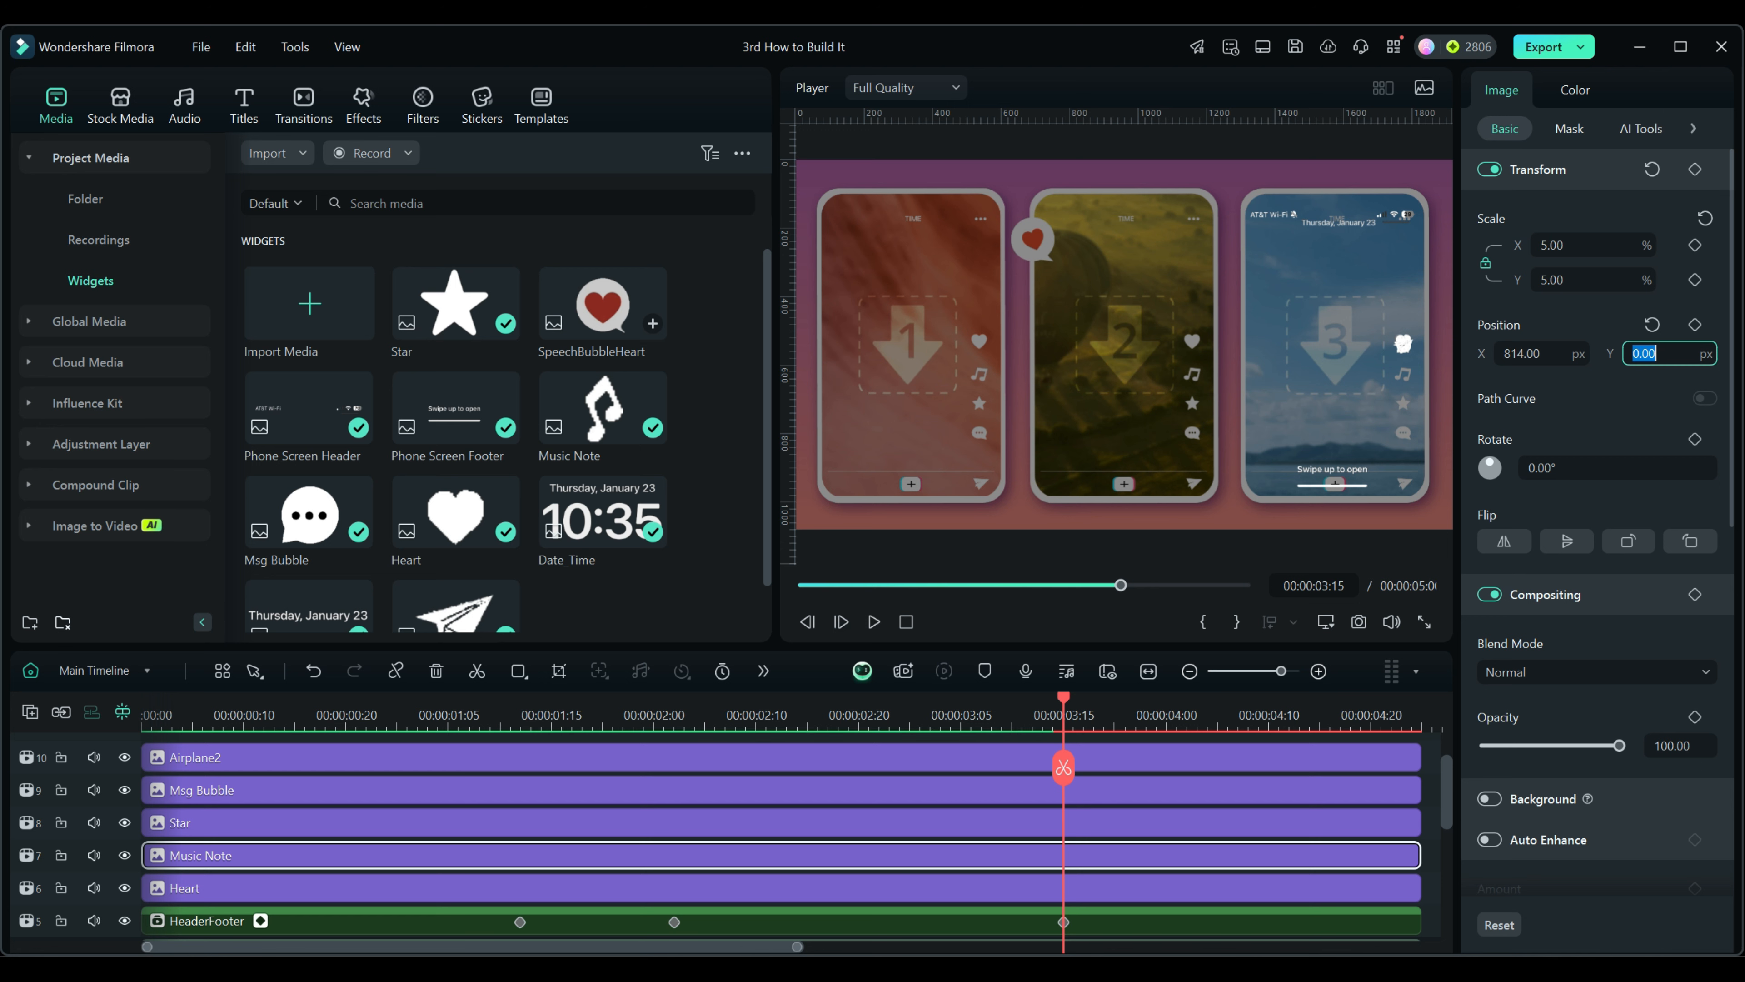
pyautogui.write('-88')
pyautogui.press('Return')
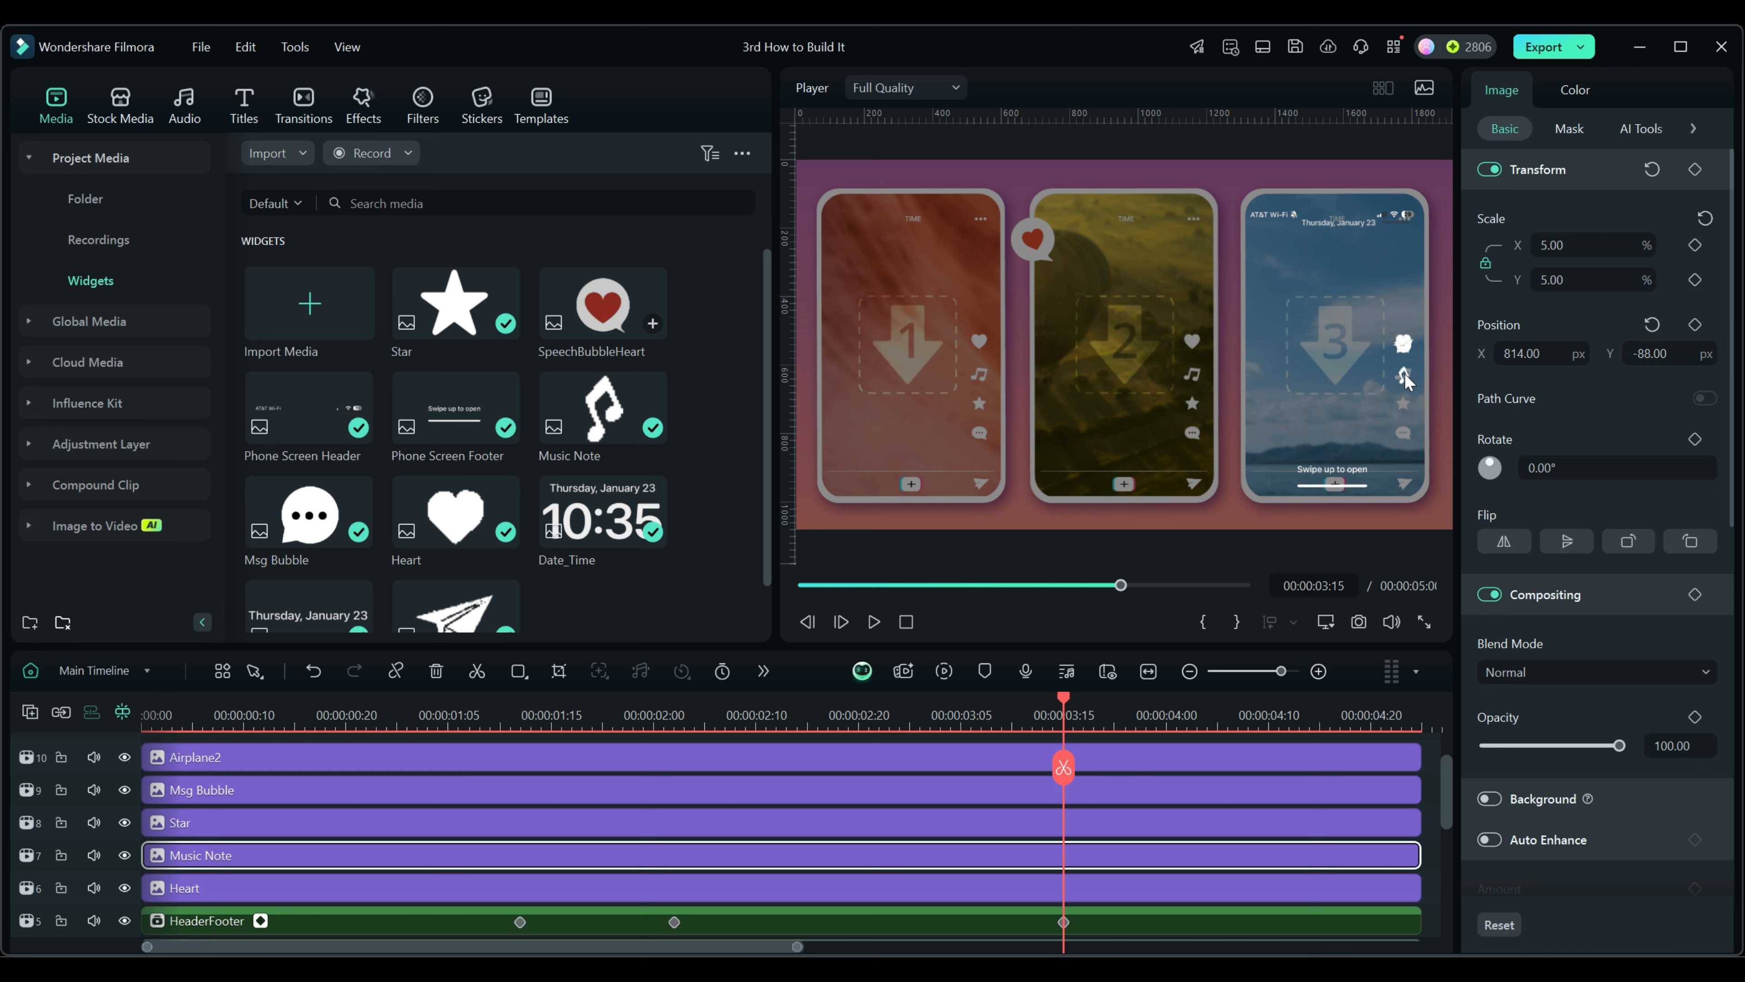
pyautogui.click(1604, 468)
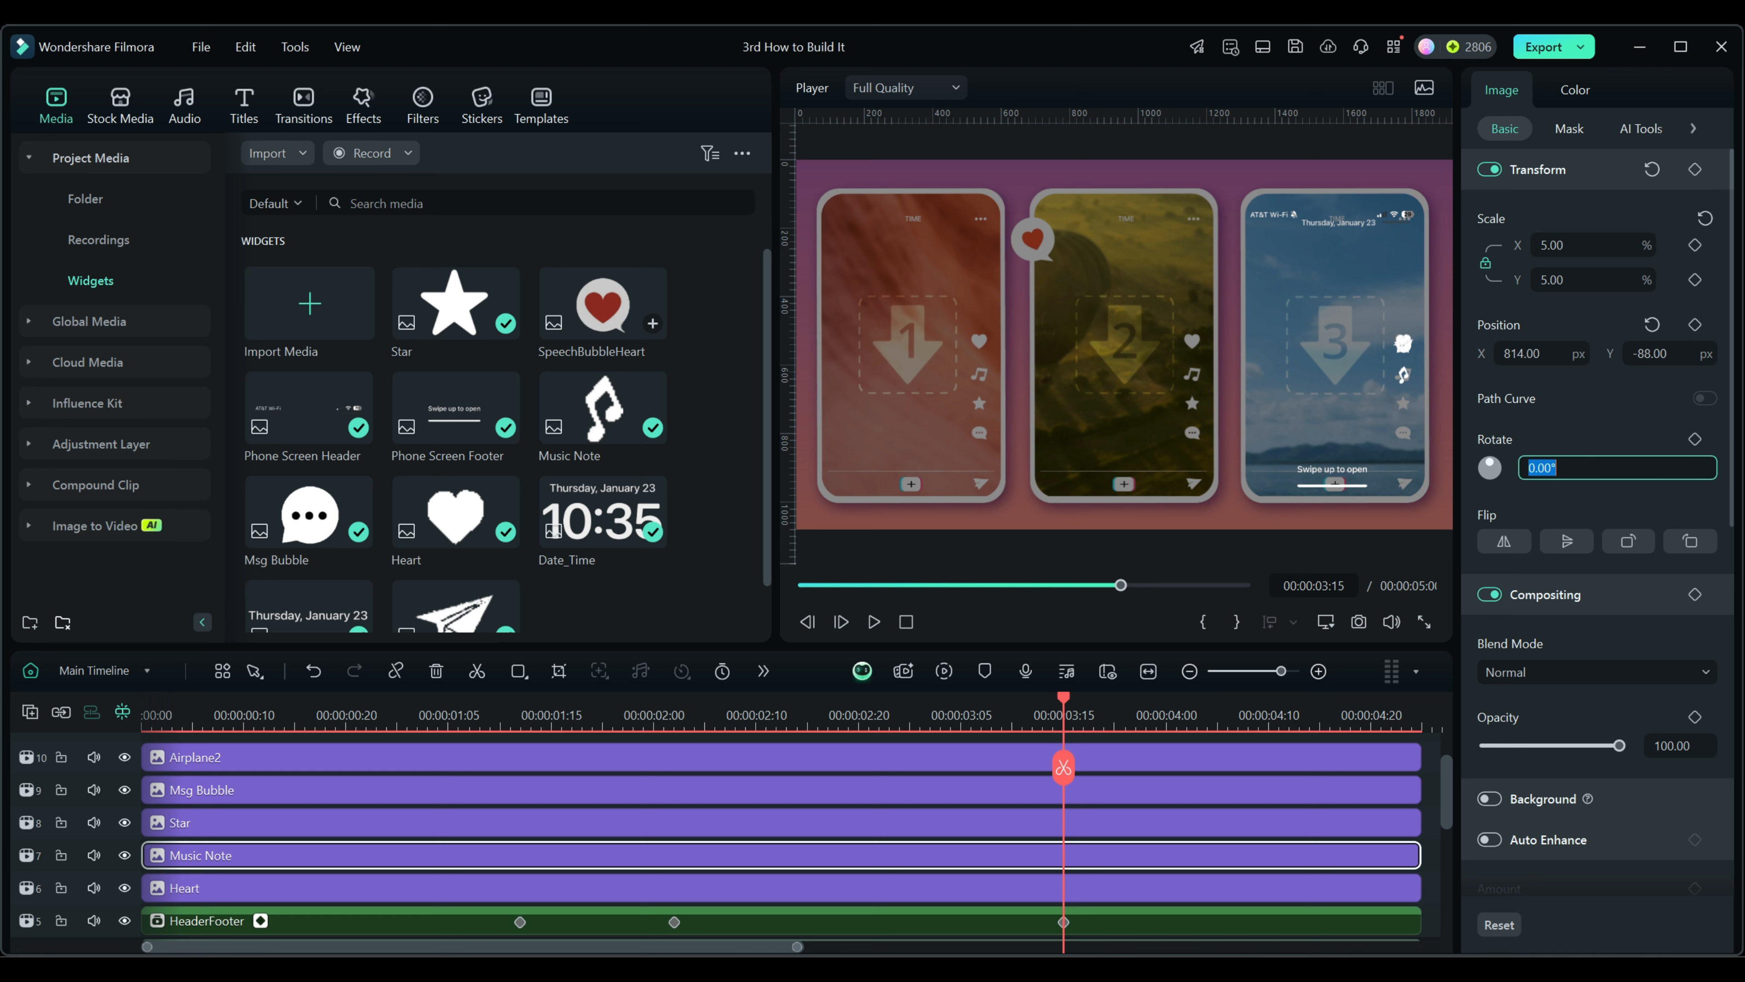
pyautogui.write('52')
pyautogui.press('Return')
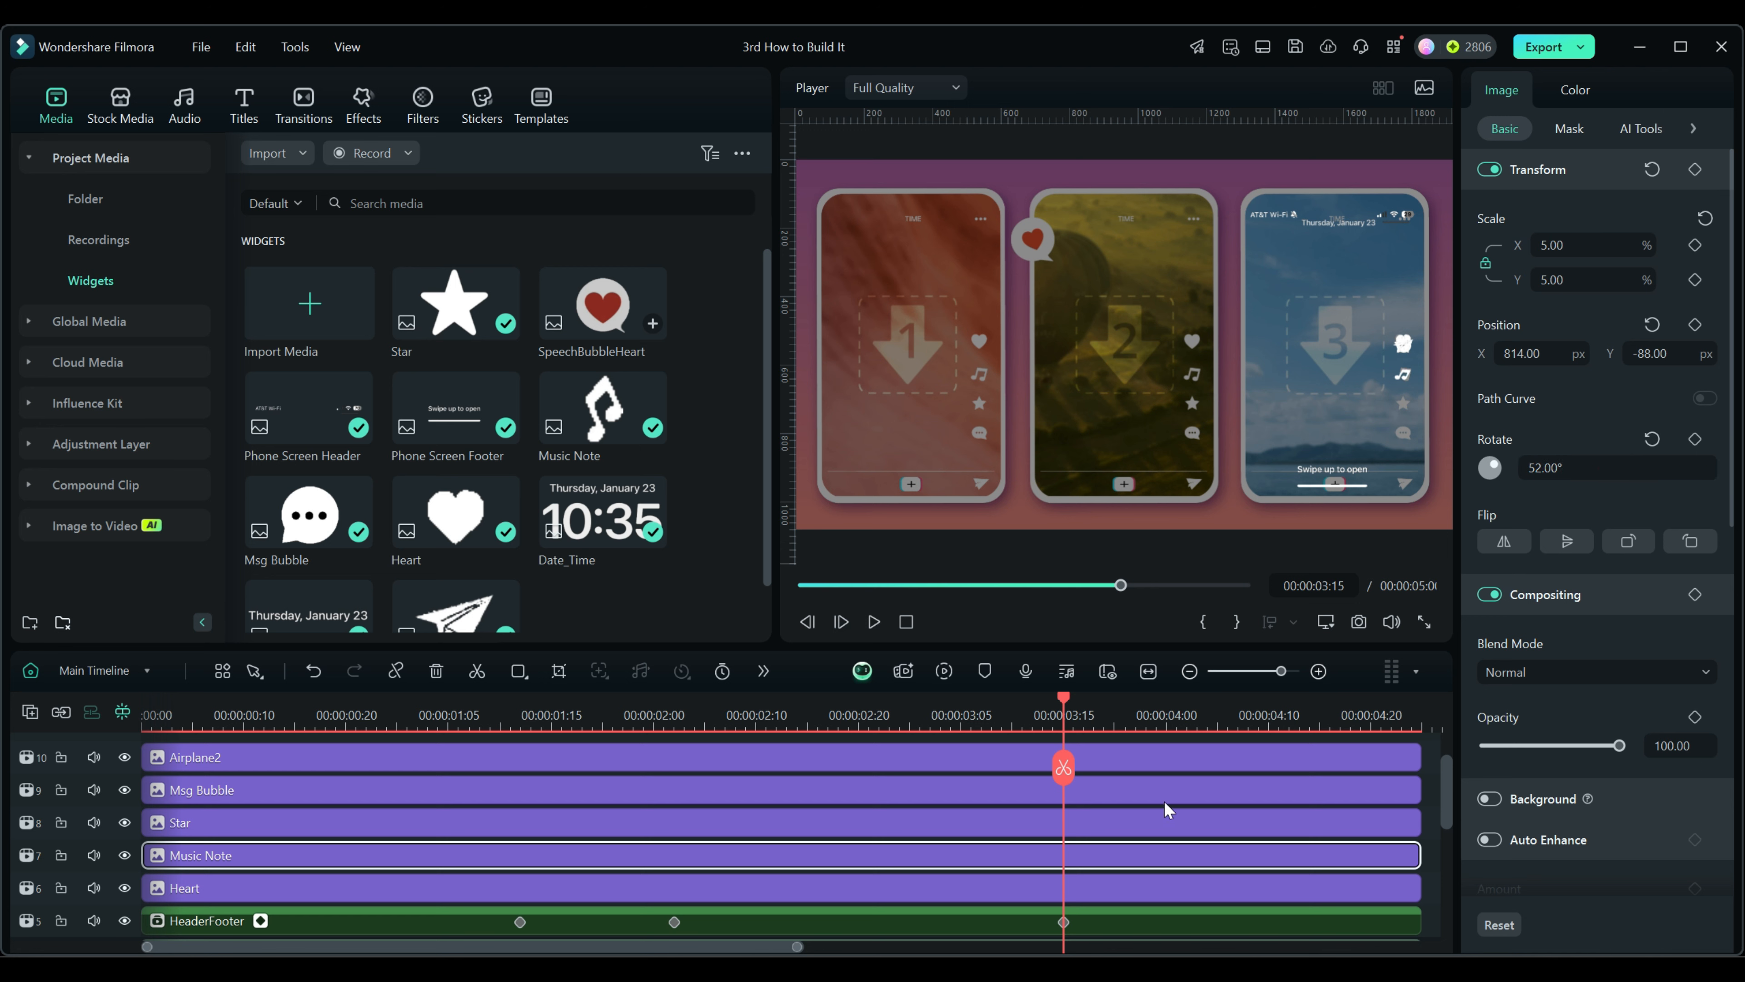
# Set the Star clip's Y position to -168 px
pyautogui.click(1163, 818)
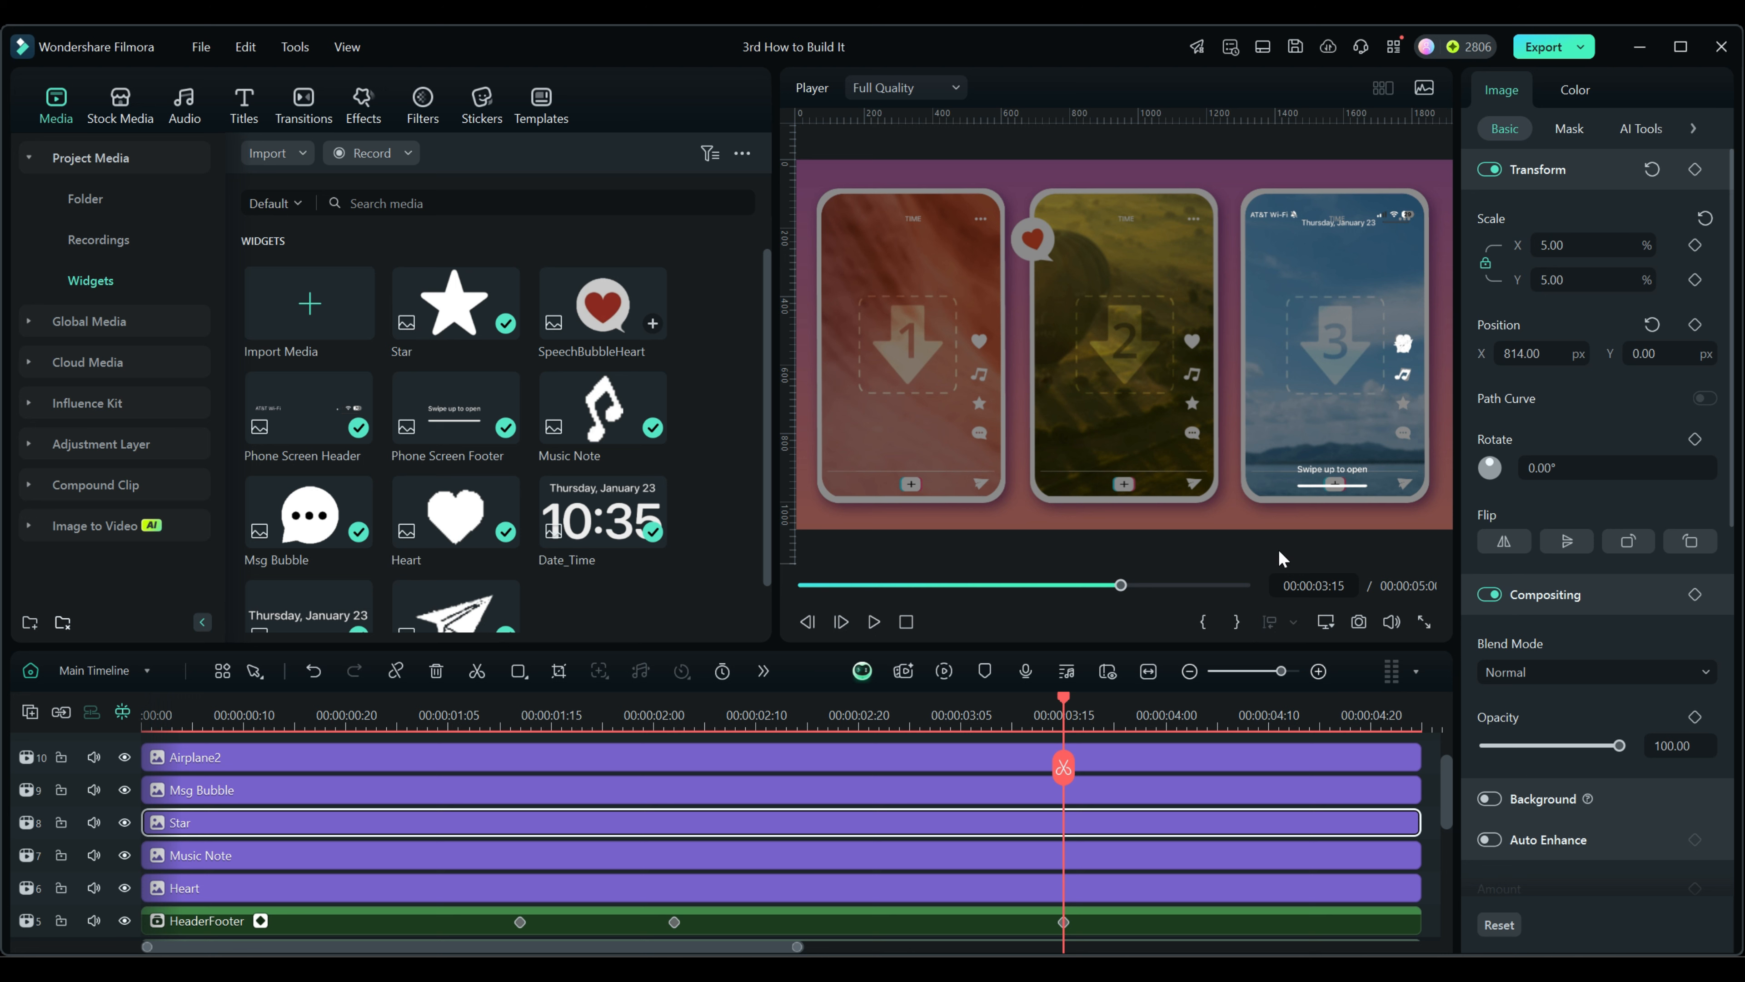
pyautogui.click(1648, 353)
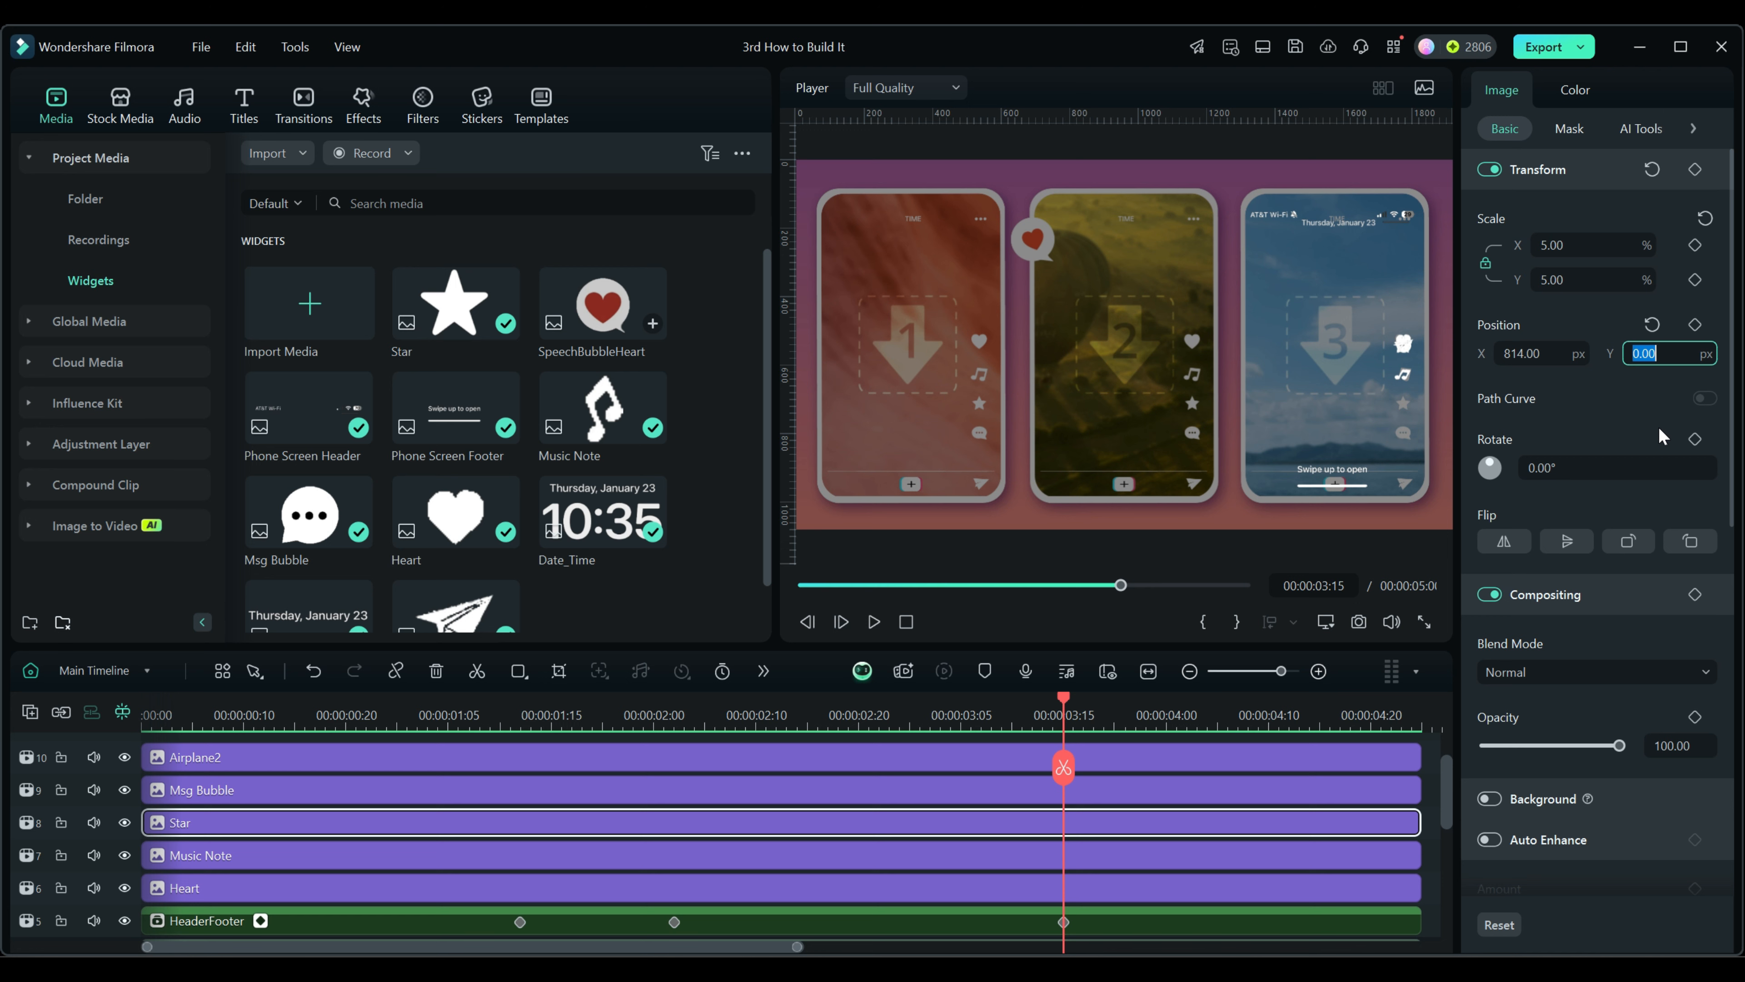
pyautogui.write('-1668')
pyautogui.press('BackSpace')
pyautogui.press('BackSpace')
pyautogui.write('8')
pyautogui.press('Return')
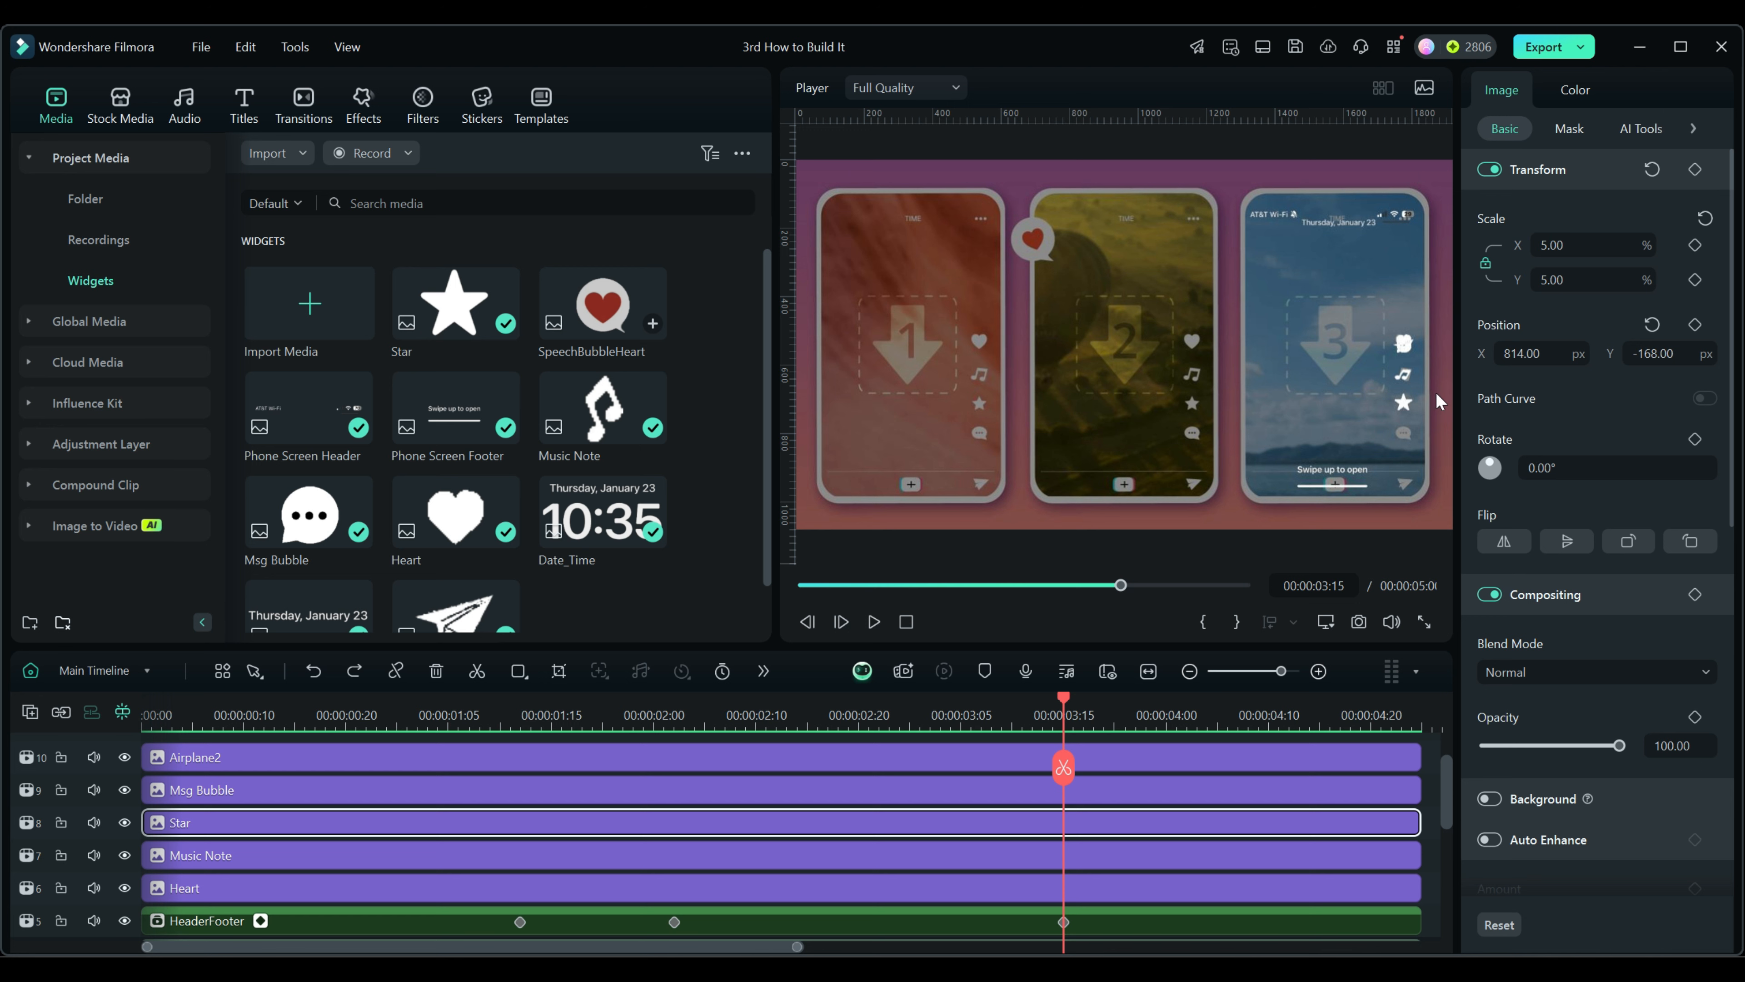
# Set the Msg Bubble clip's Y position to -259 px and flip it horizontally
pyautogui.click(1183, 788)
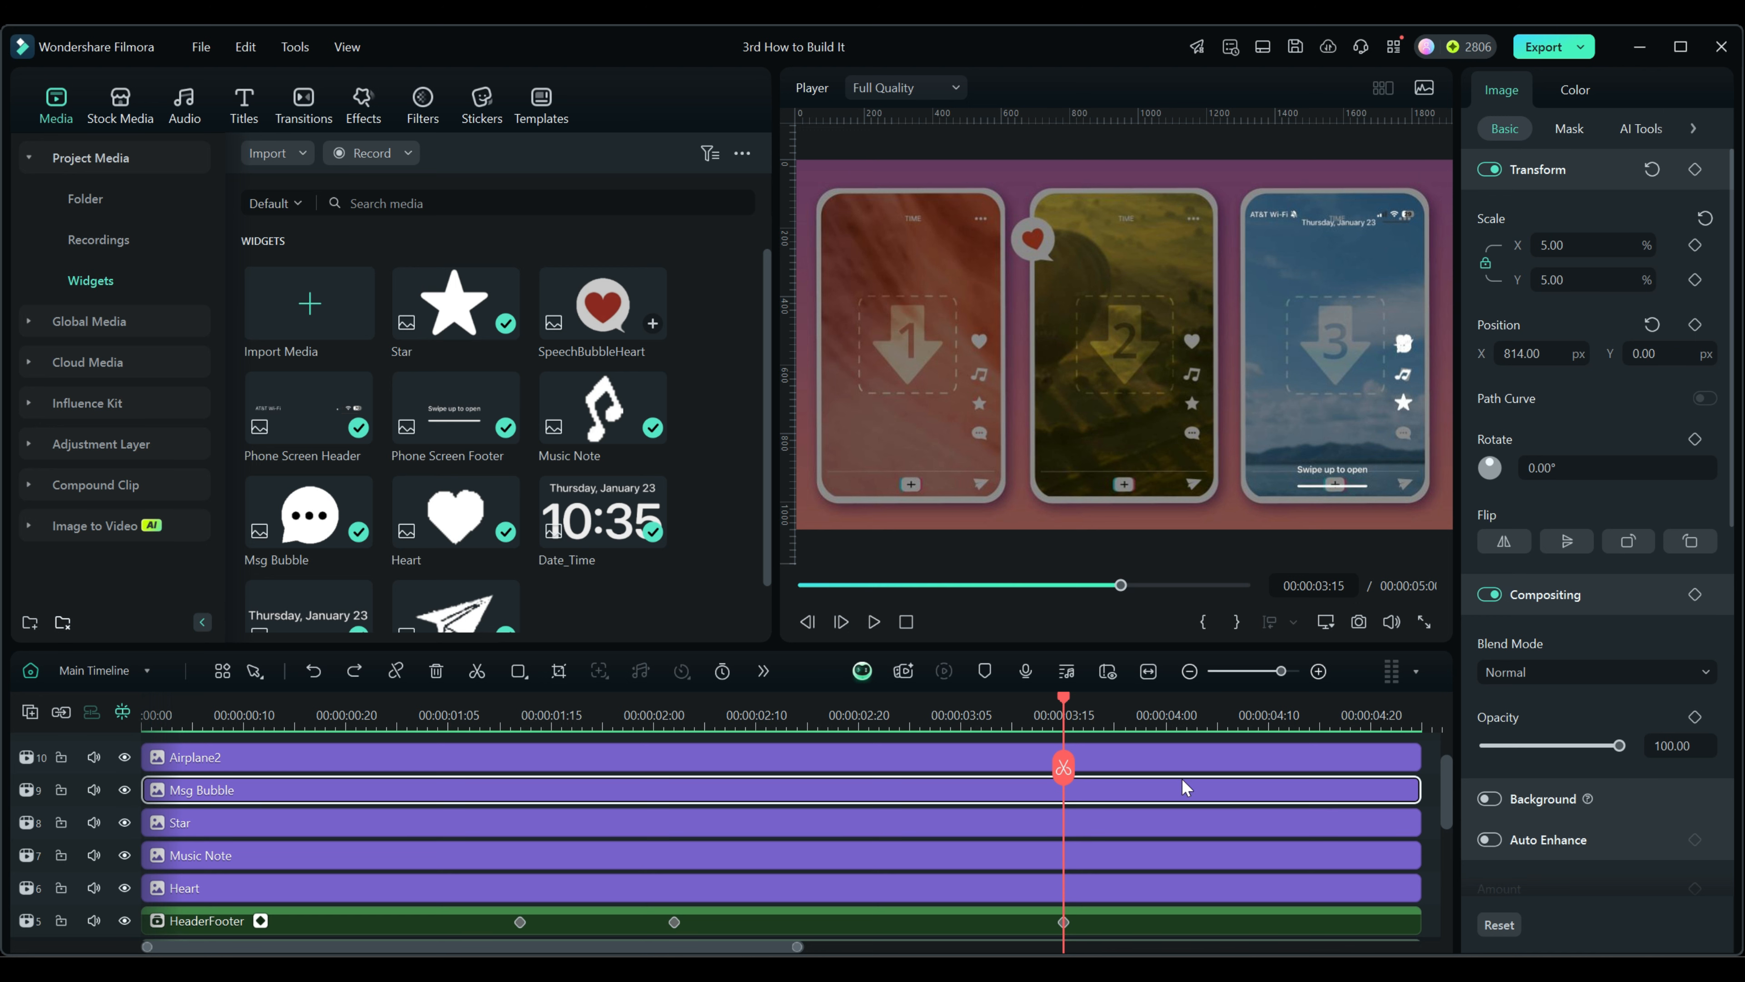
pyautogui.click(1652, 353)
pyautogui.write('-259')
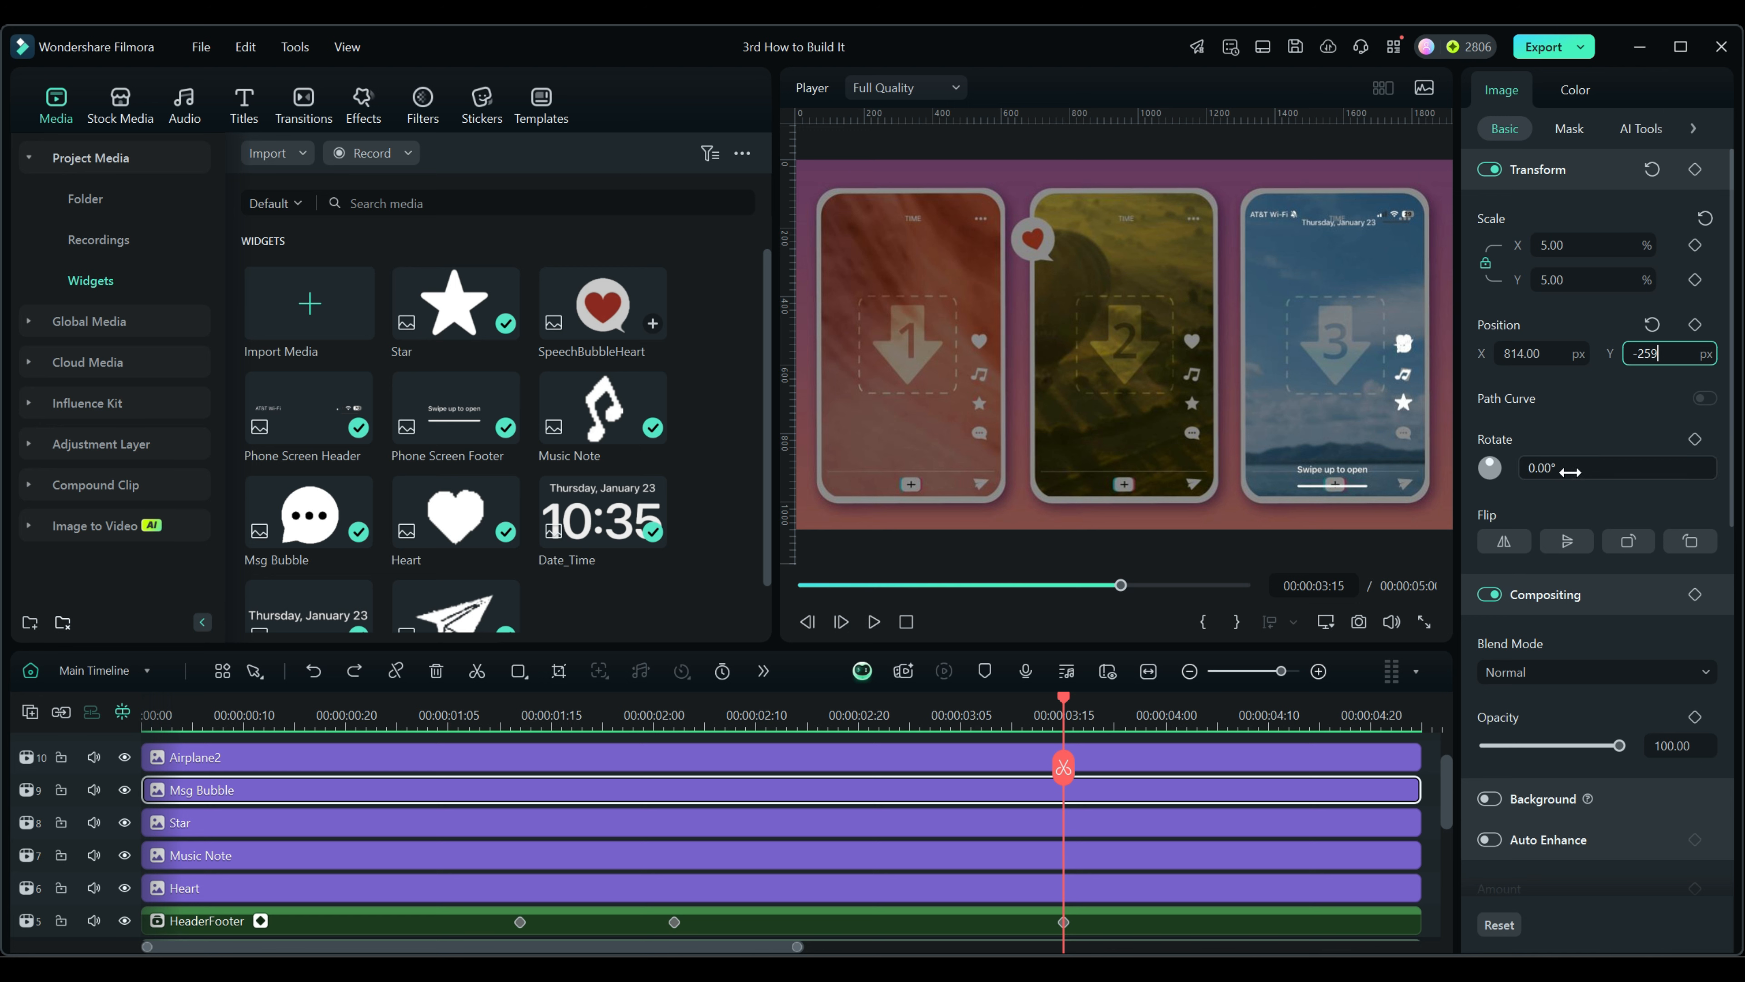
pyautogui.click(1504, 537)
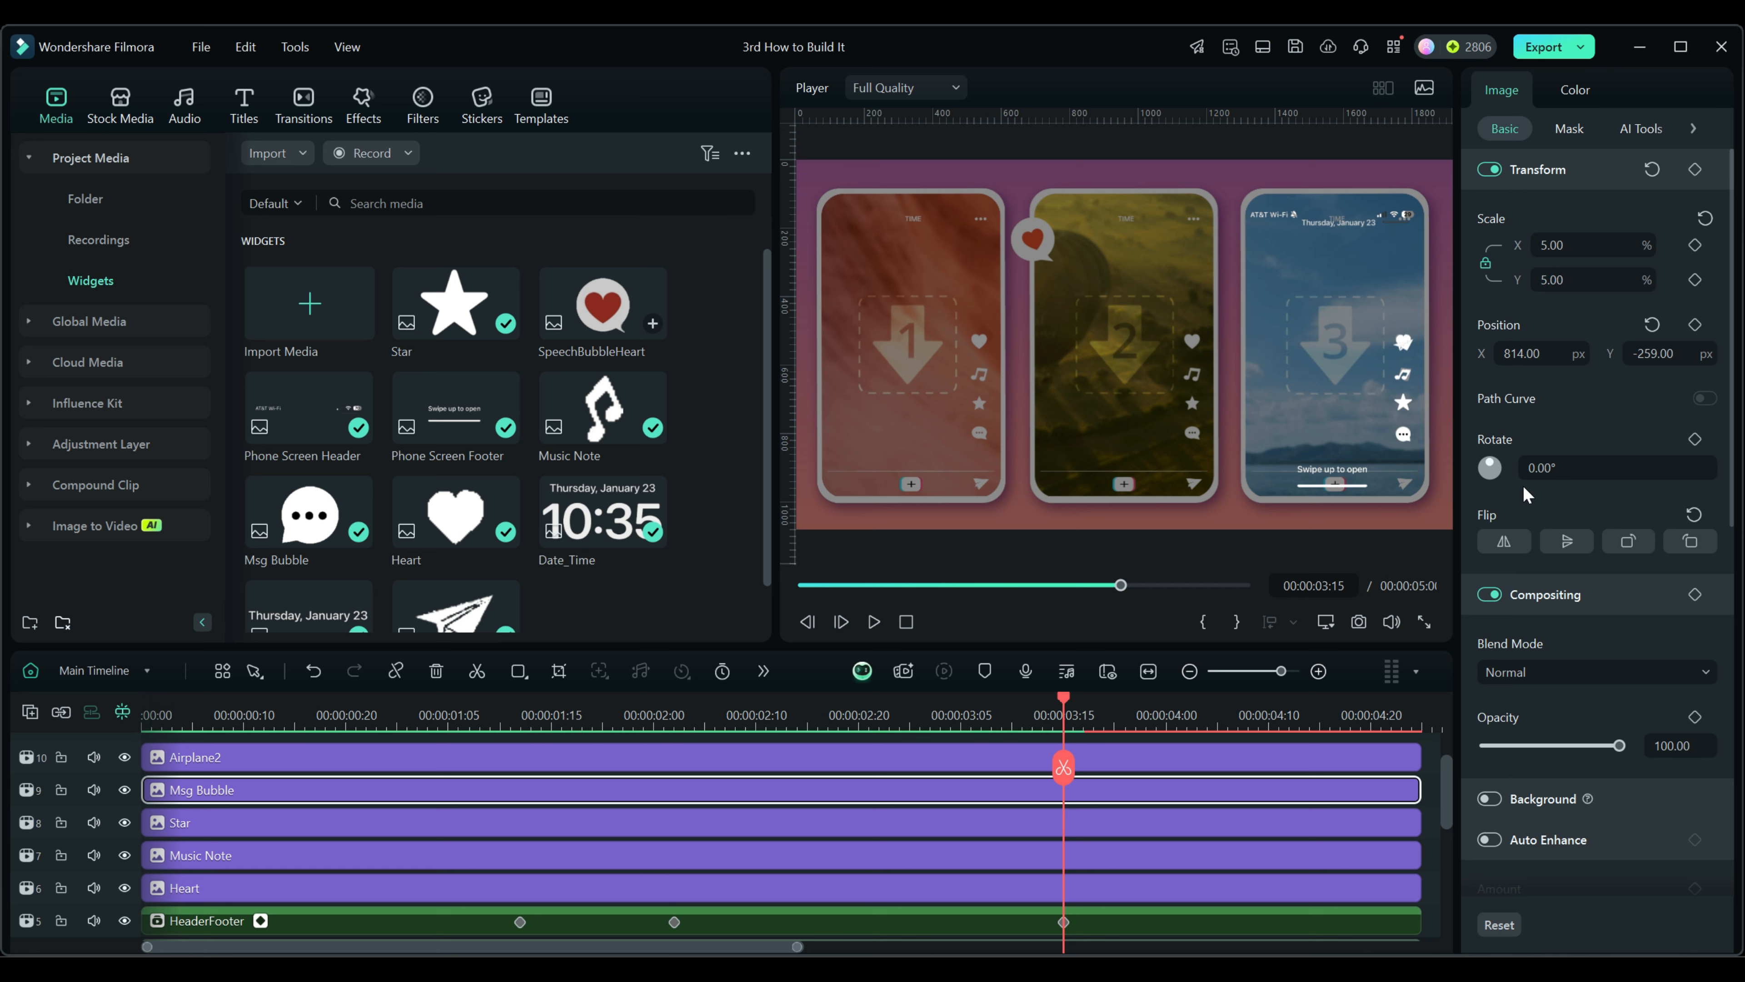
# Set the Airplane2 clip's Y position to -402 px and its rotation to 10°
pyautogui.click(1132, 754)
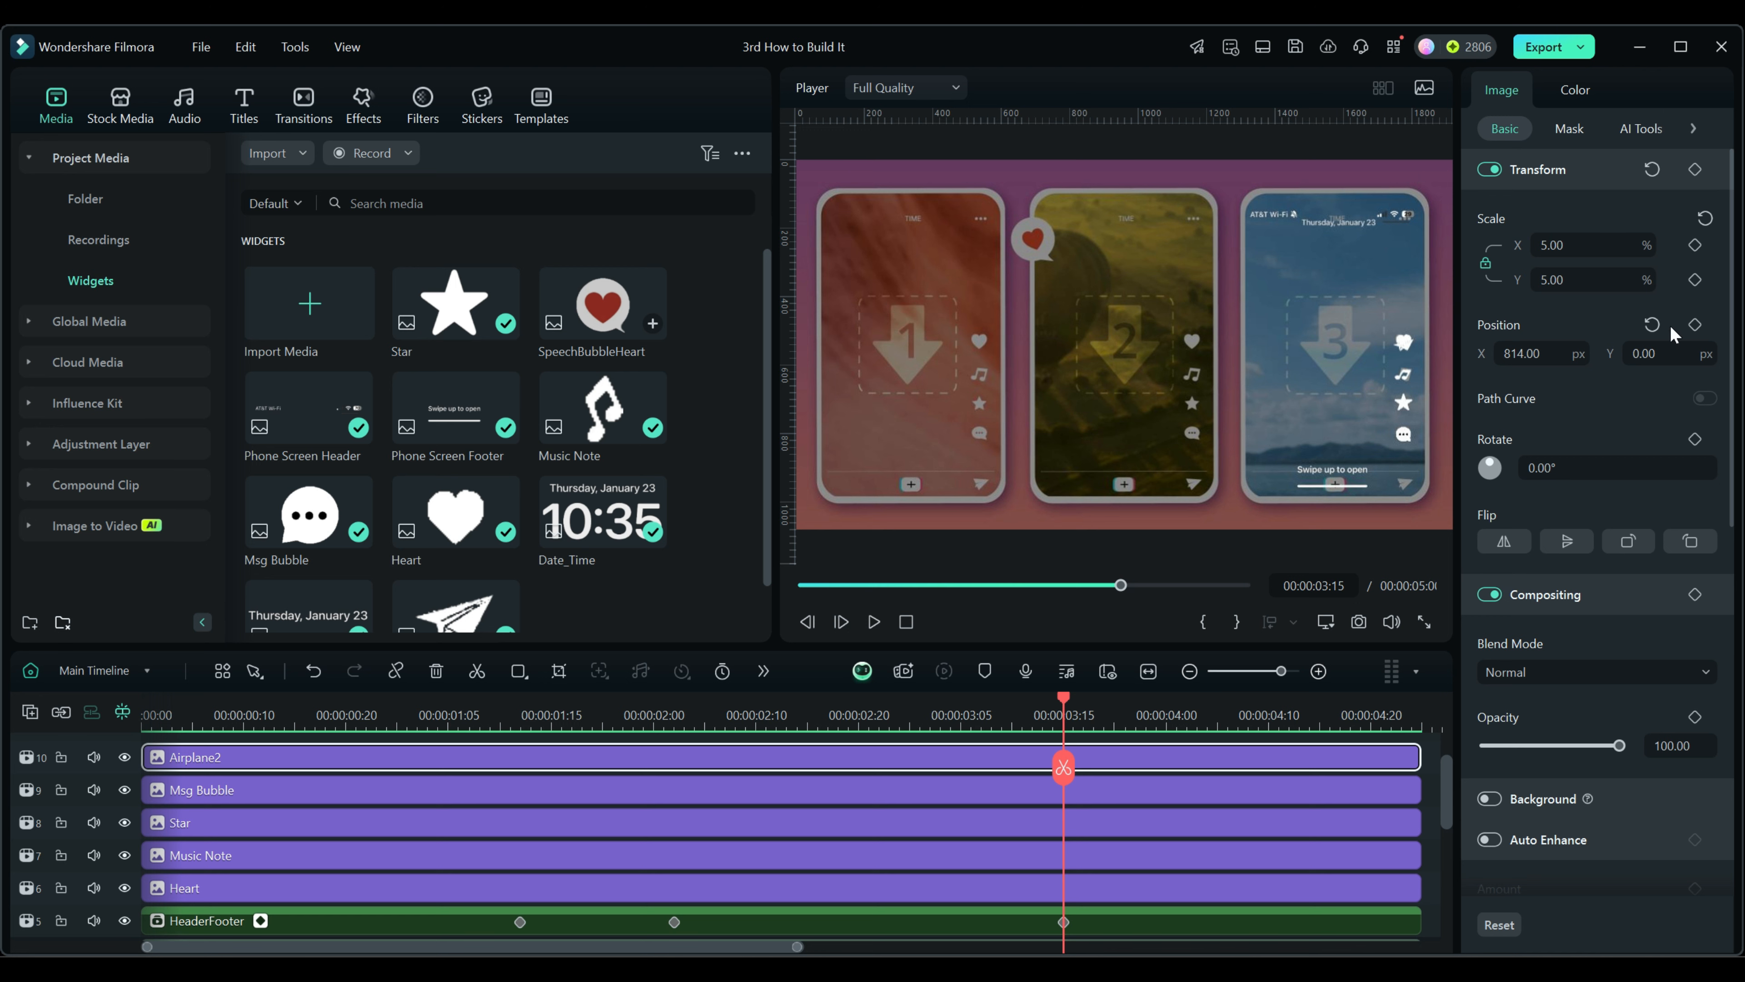
pyautogui.click(1665, 355)
pyautogui.write('-402')
pyautogui.press('Return')
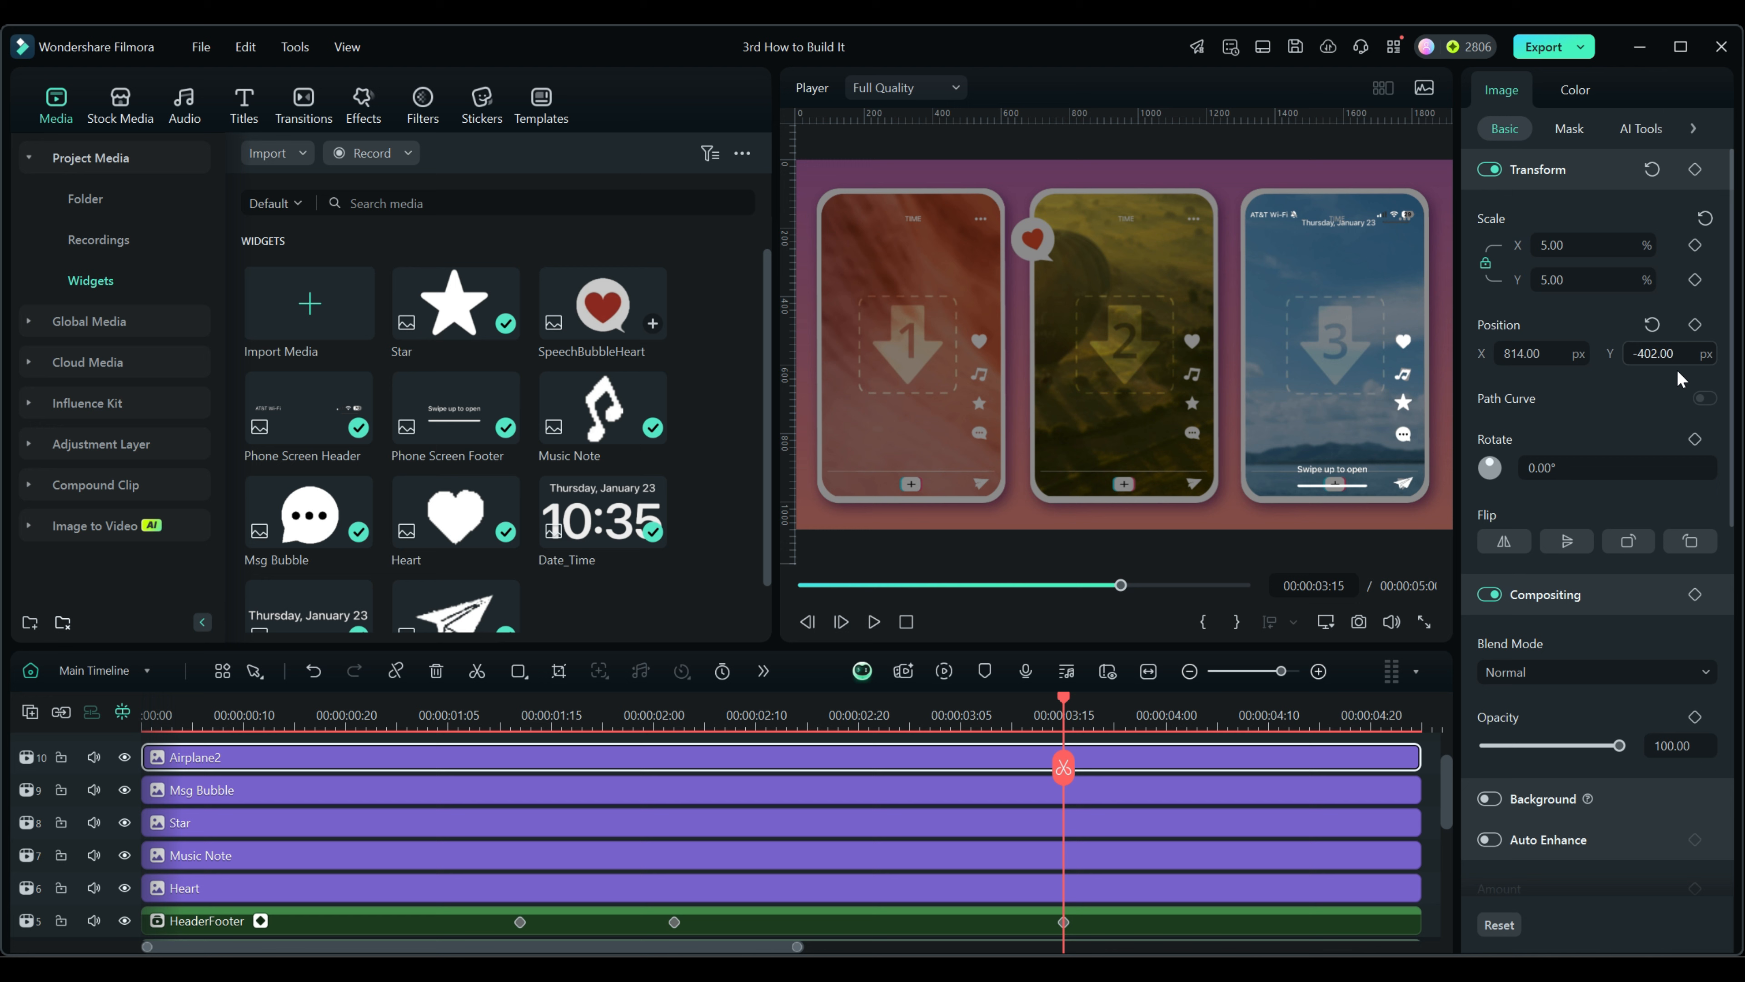
pyautogui.click(1576, 472)
pyautogui.write('10')
pyautogui.press('Return')
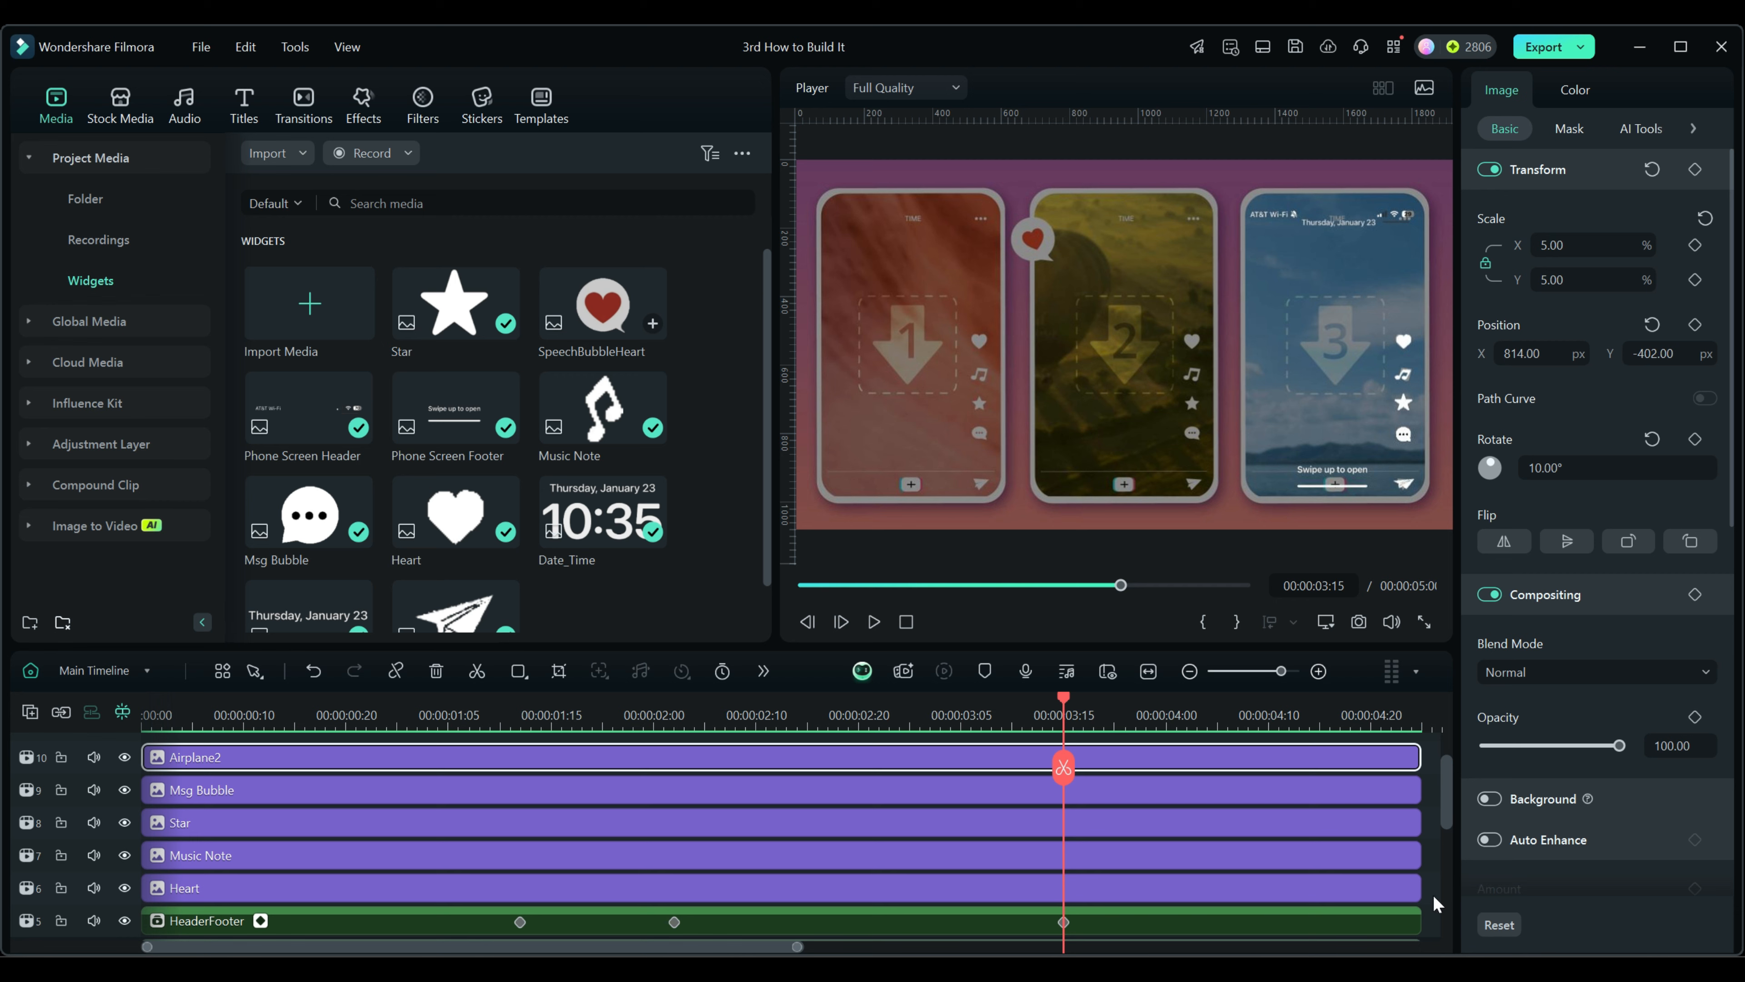
# Add Transform keyframes at 00:00:03:15 to the Airplane2, Msg Bubble, Star, Music Note and Heart clips together
pyautogui.moveTo(1435, 905); pyautogui.dragTo(1333, 784)
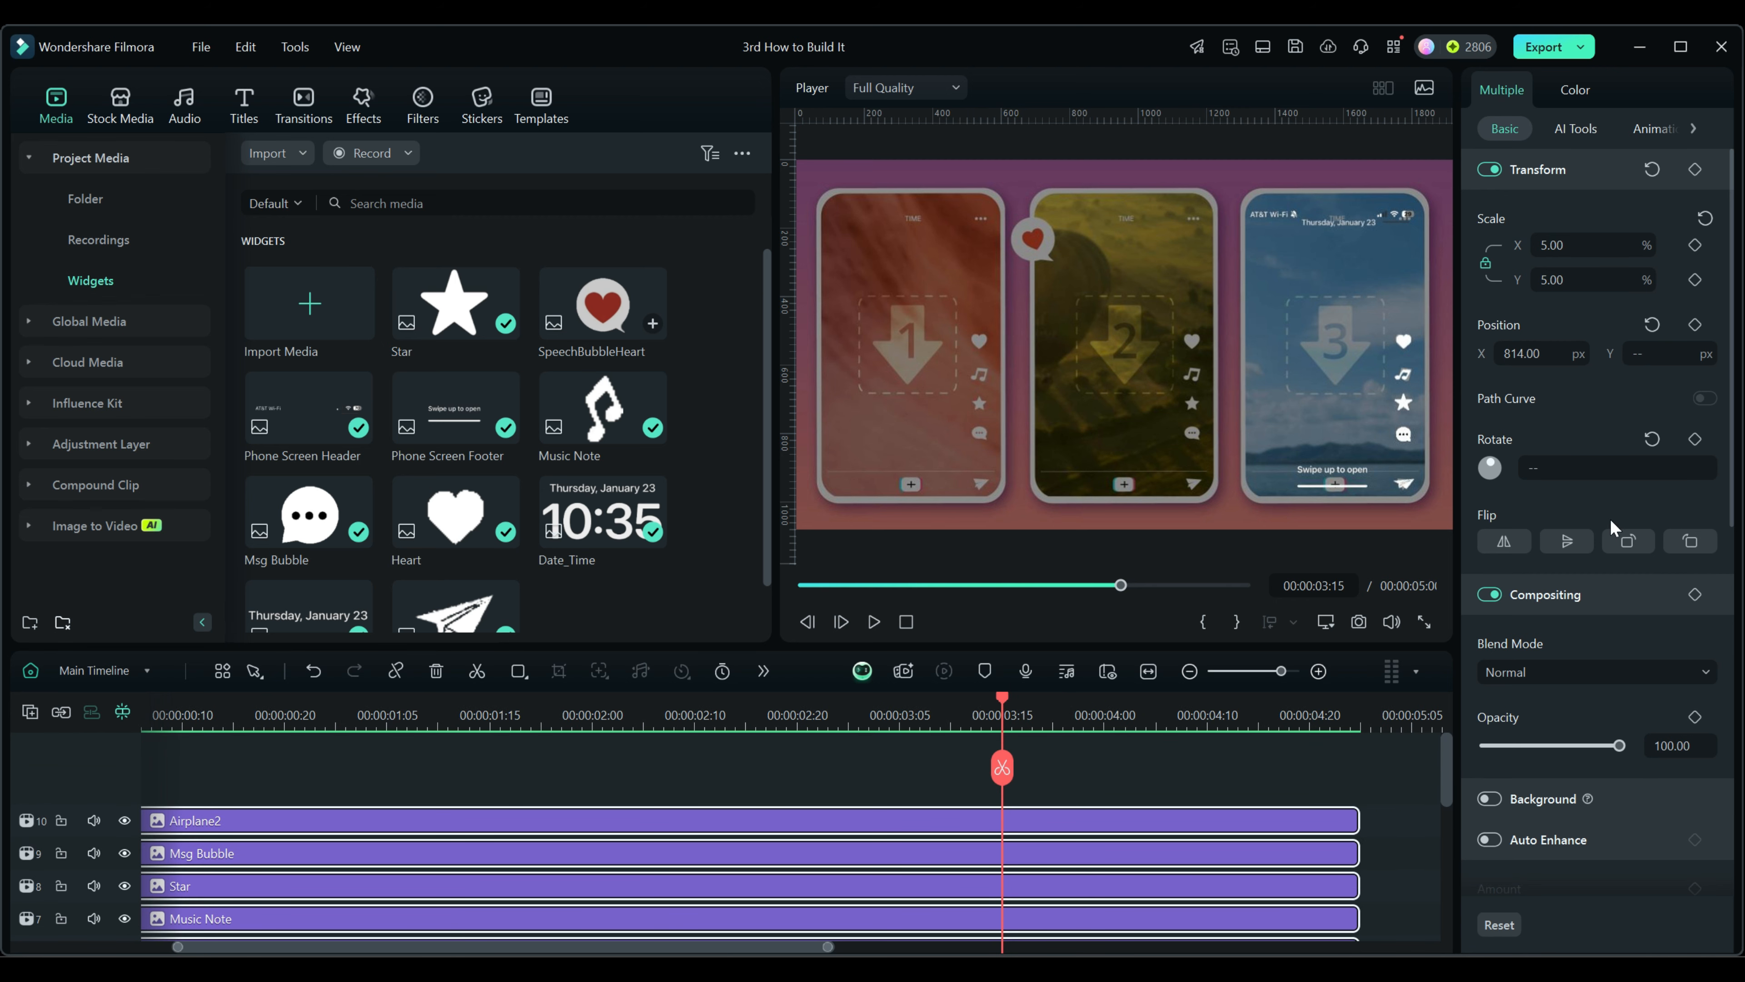
pyautogui.click(1695, 170)
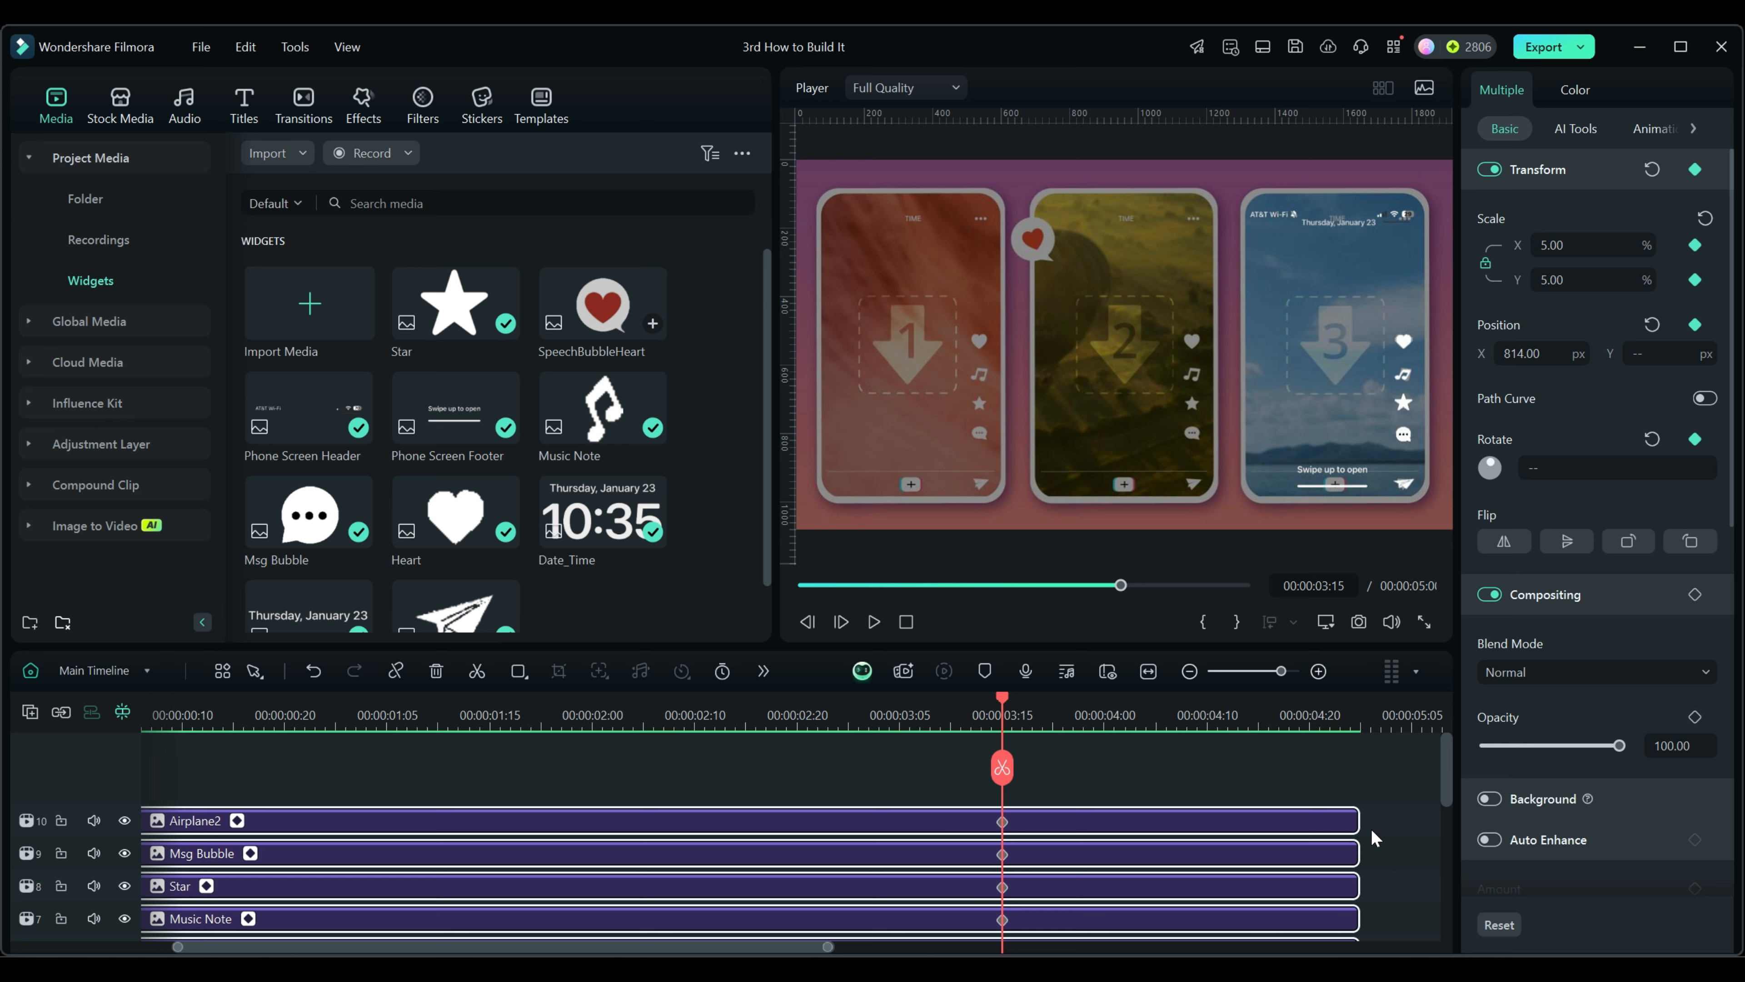
pyautogui.scroll(-1, 1407, 839)
pyautogui.scroll(-1, 1407, 839)
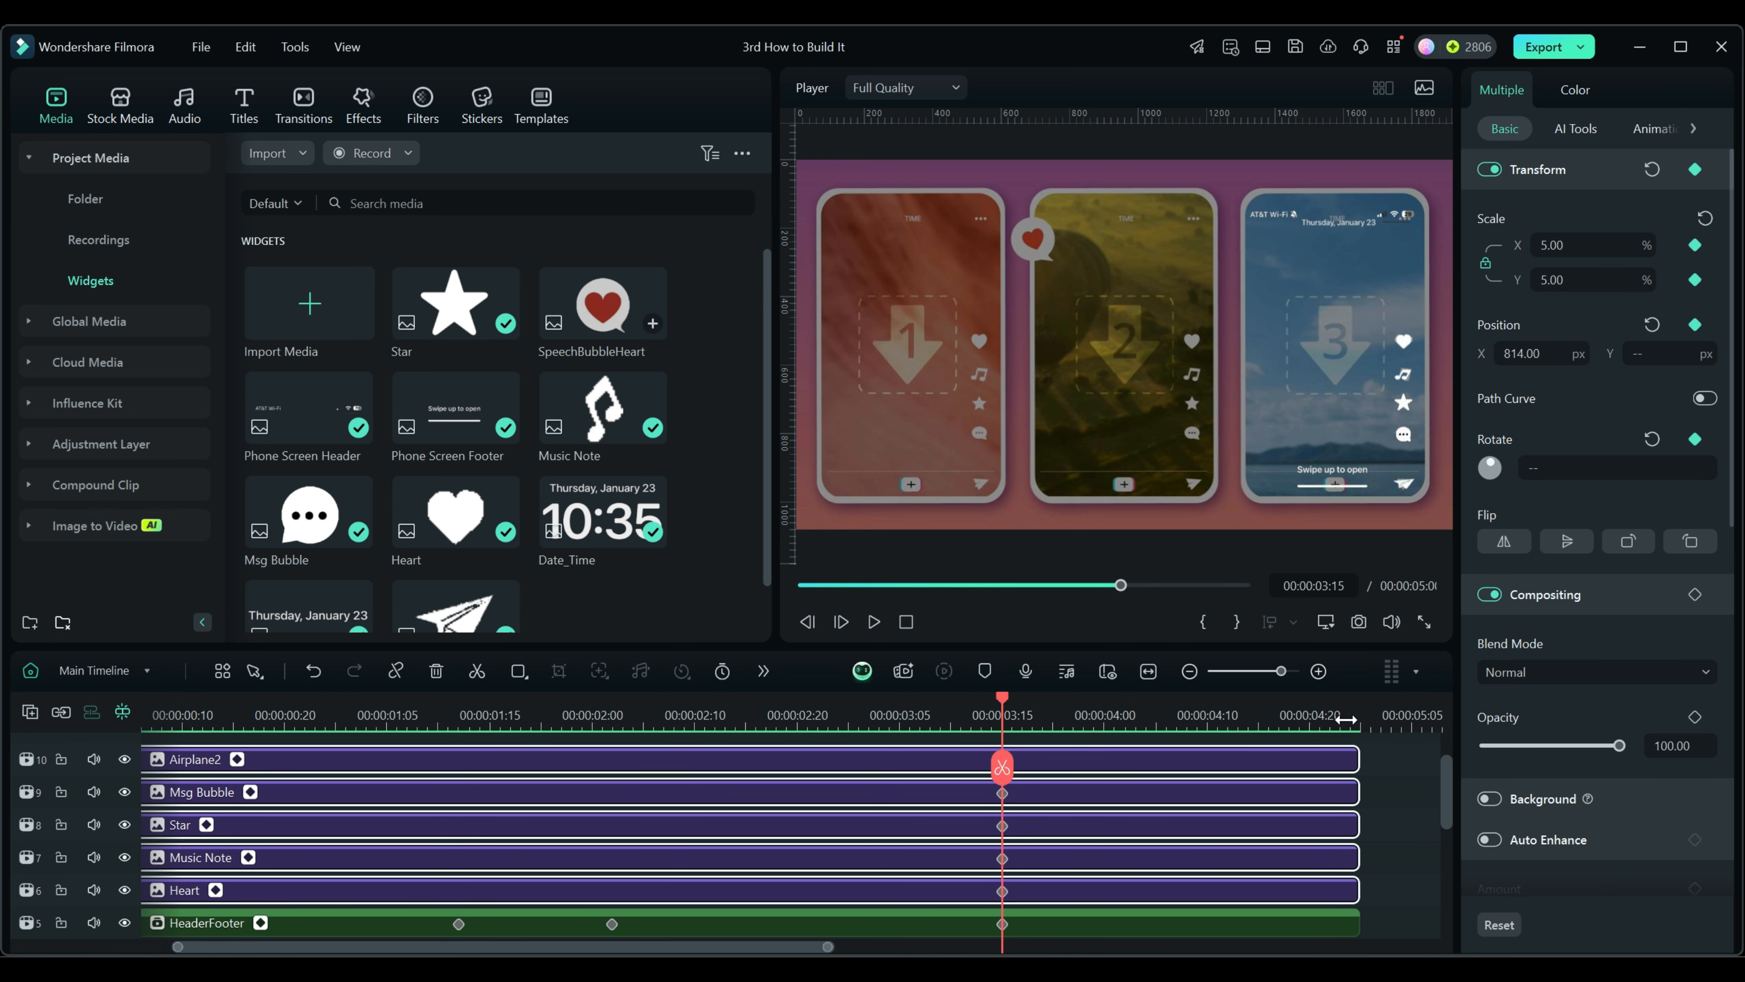
pyautogui.hscroll(-1, 1343, 715)
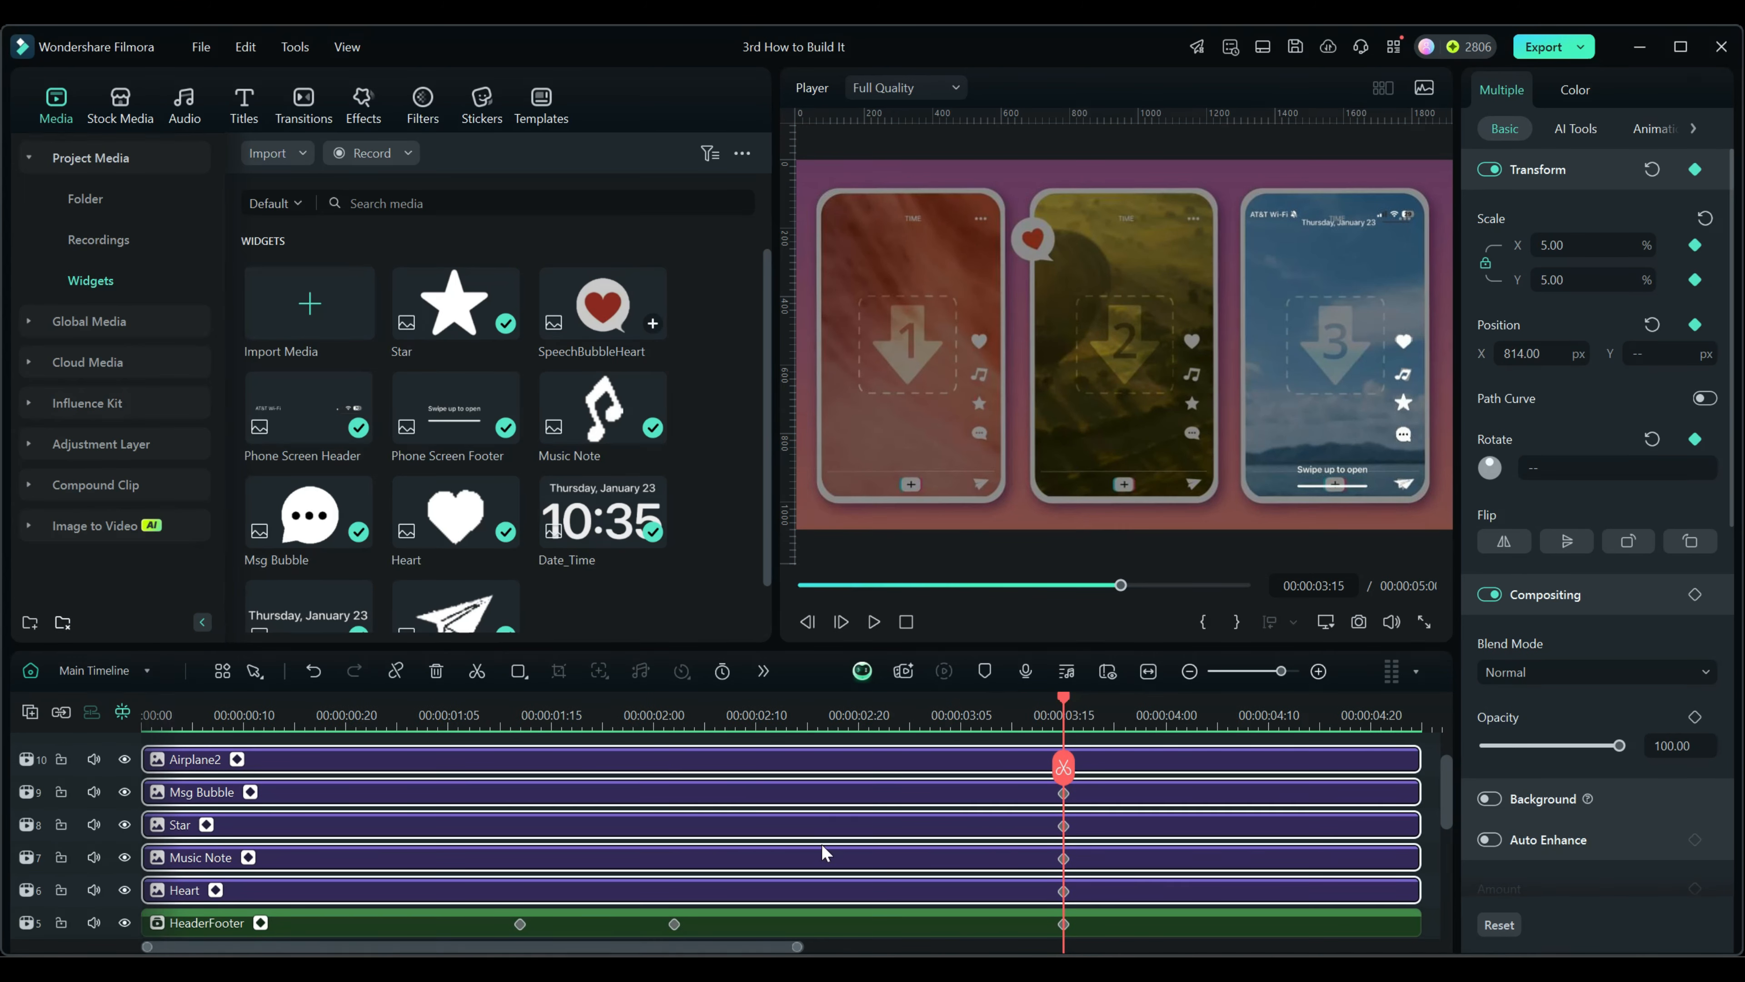
# At 00:00:01:19, set the X position of the Msg Bubble, Star, Music Note and Heart clips together to 903 px
pyautogui.click(1433, 898)
pyautogui.hscroll(3, 1395, 901)
pyautogui.moveTo(1263, 897); pyautogui.dragTo(1221, 803)
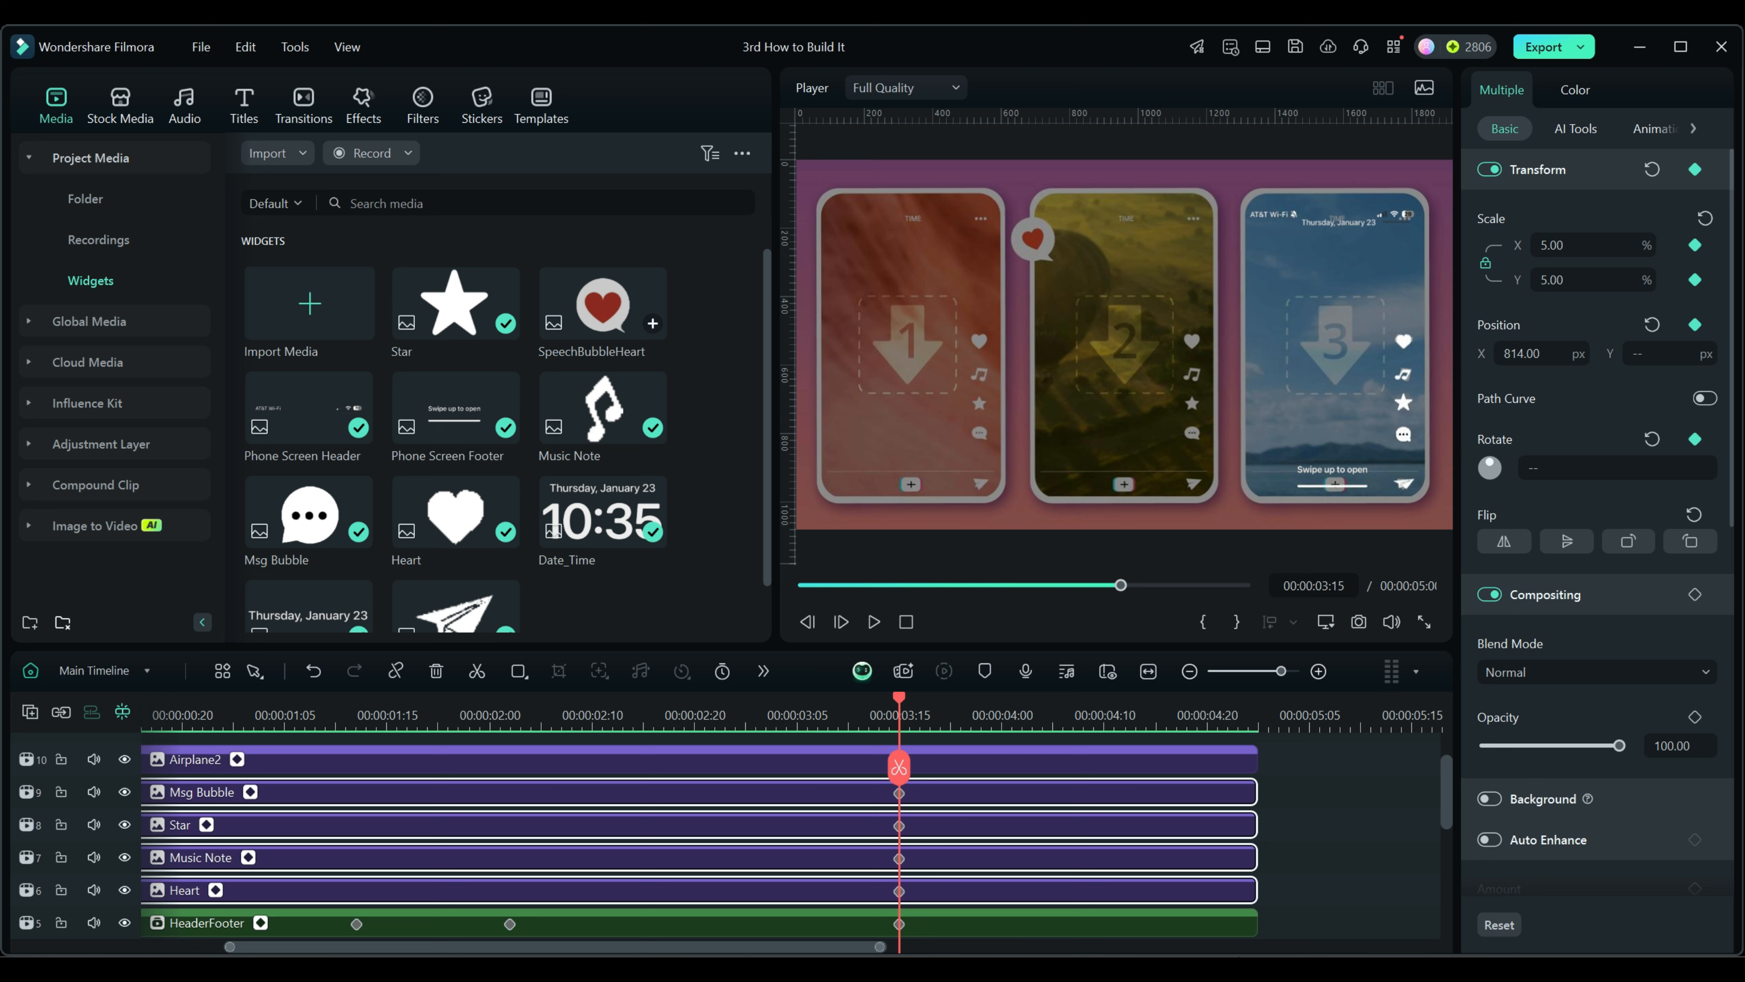
pyautogui.click(426, 728)
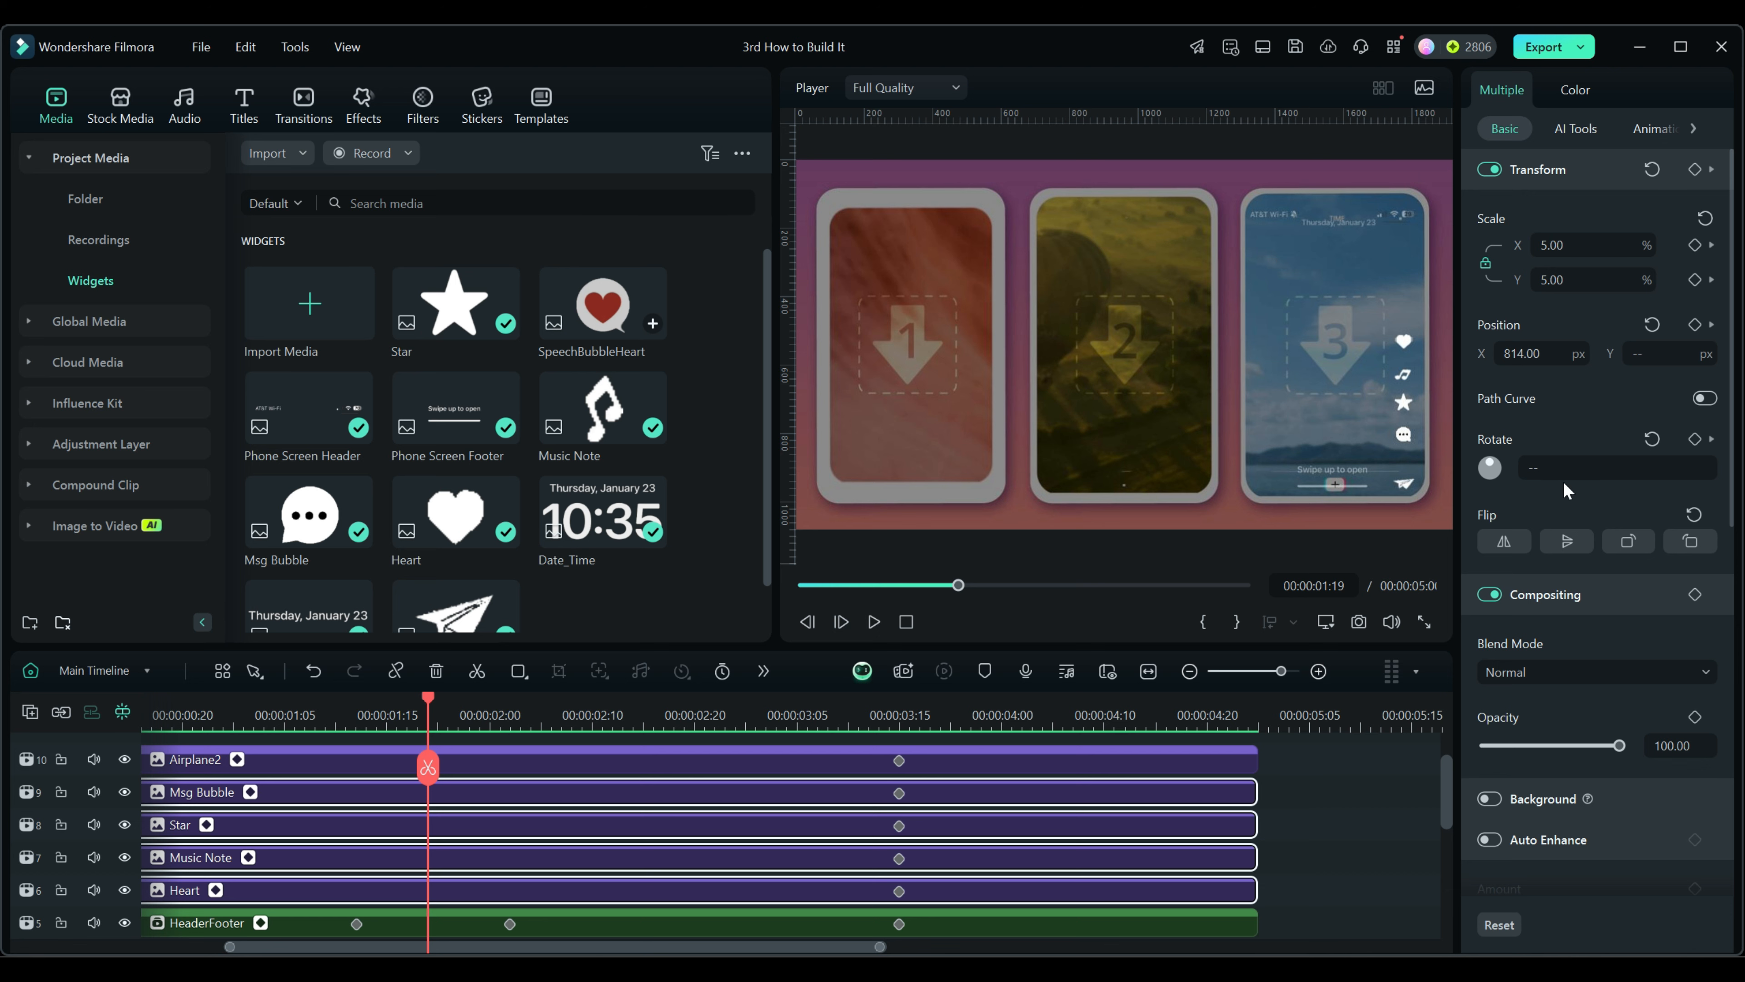
pyautogui.click(1526, 353)
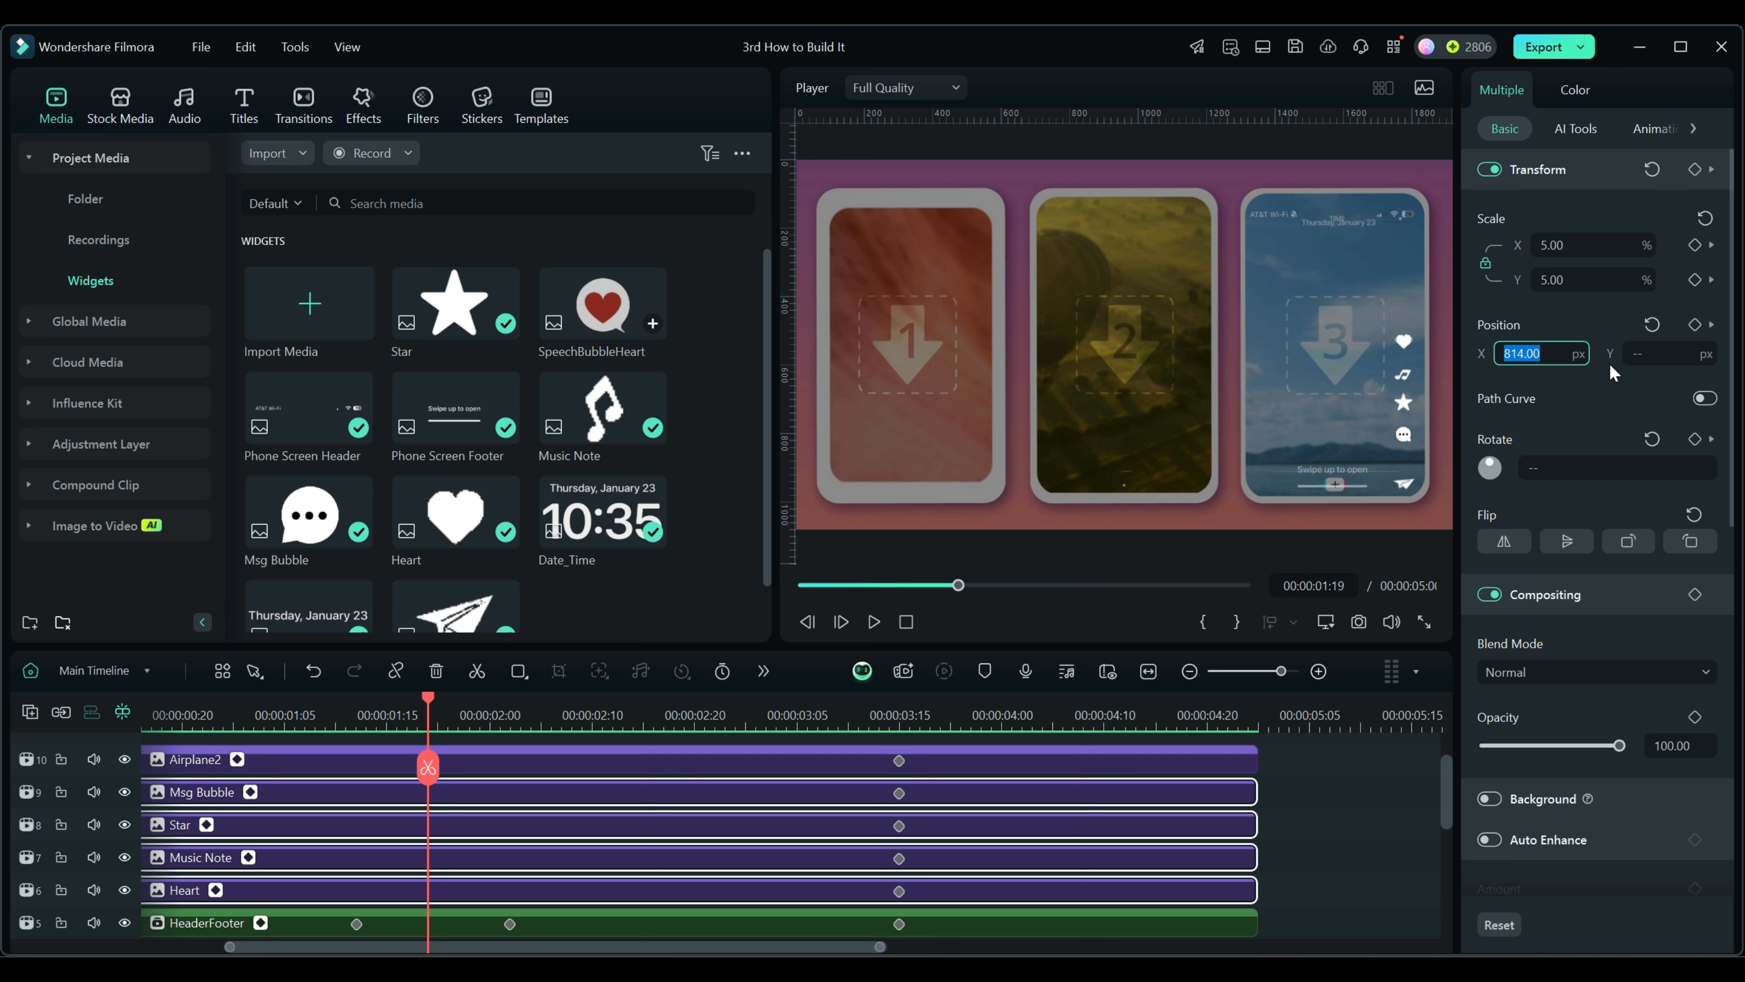
pyautogui.write('903')
pyautogui.press('Return')
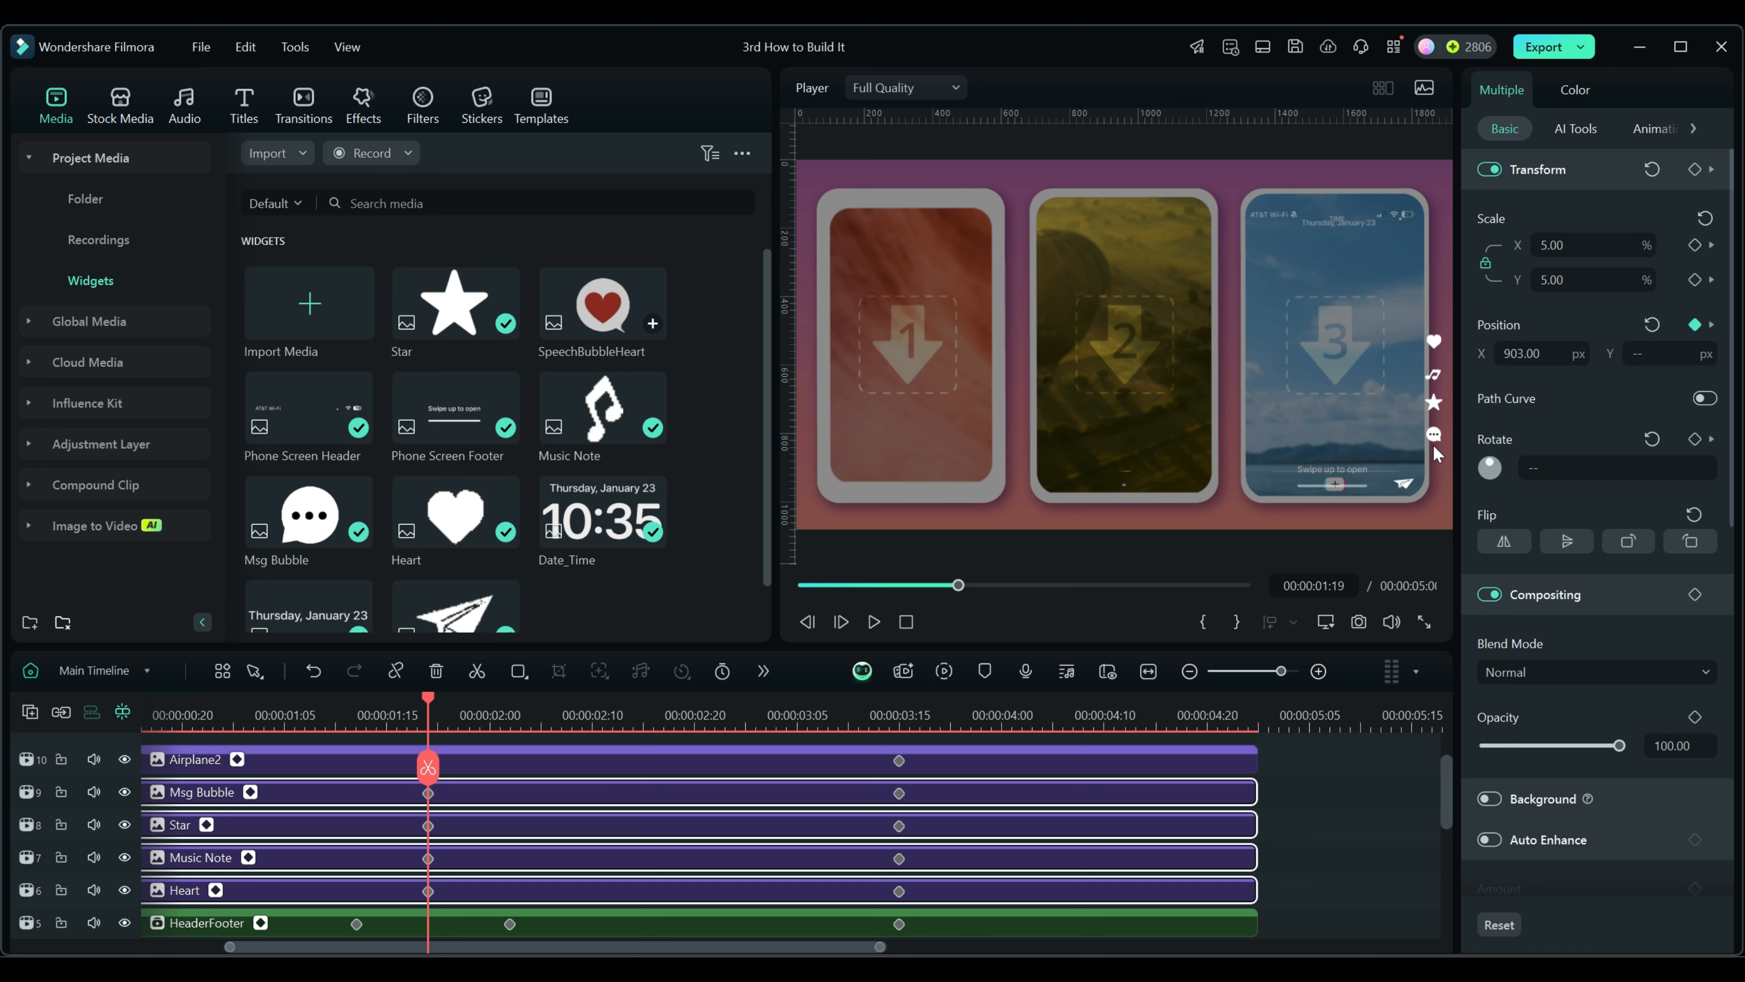
# Show the Screens track for reference and set the Airplane2 clip's position at 00:00:01:19 to X 618 px, Y -458 px
pyautogui.scroll(-2, 637, 759)
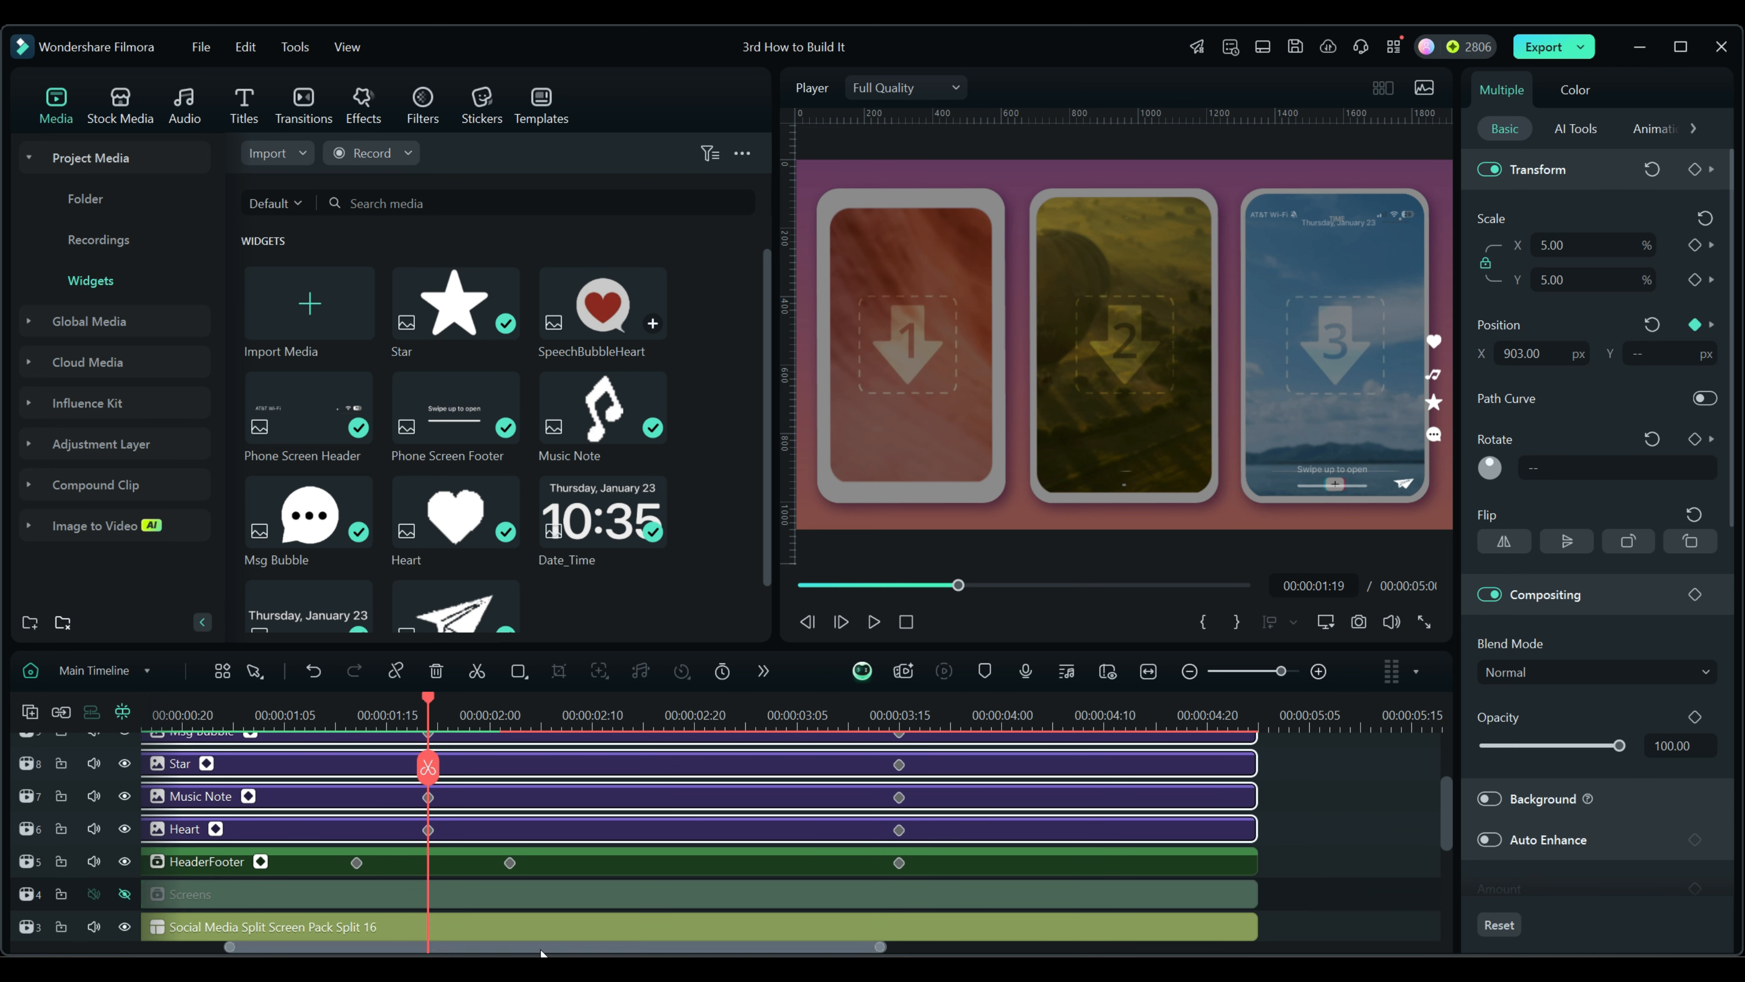
pyautogui.click(125, 893)
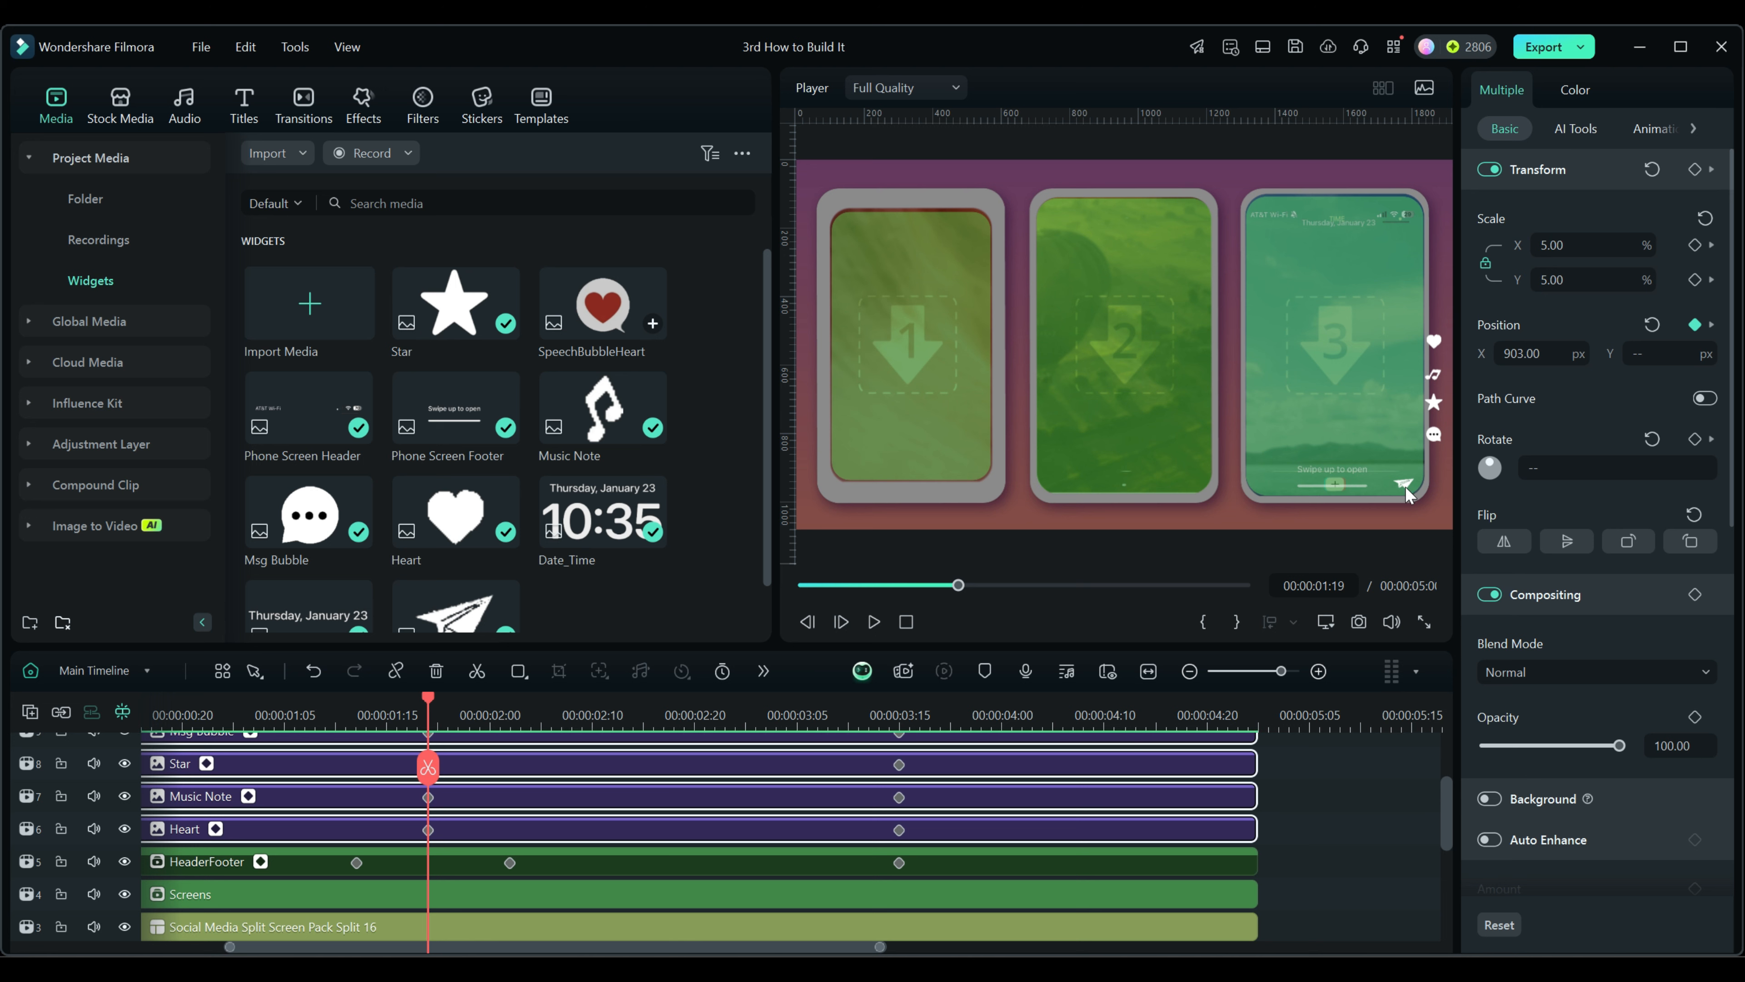
pyautogui.click(1335, 505)
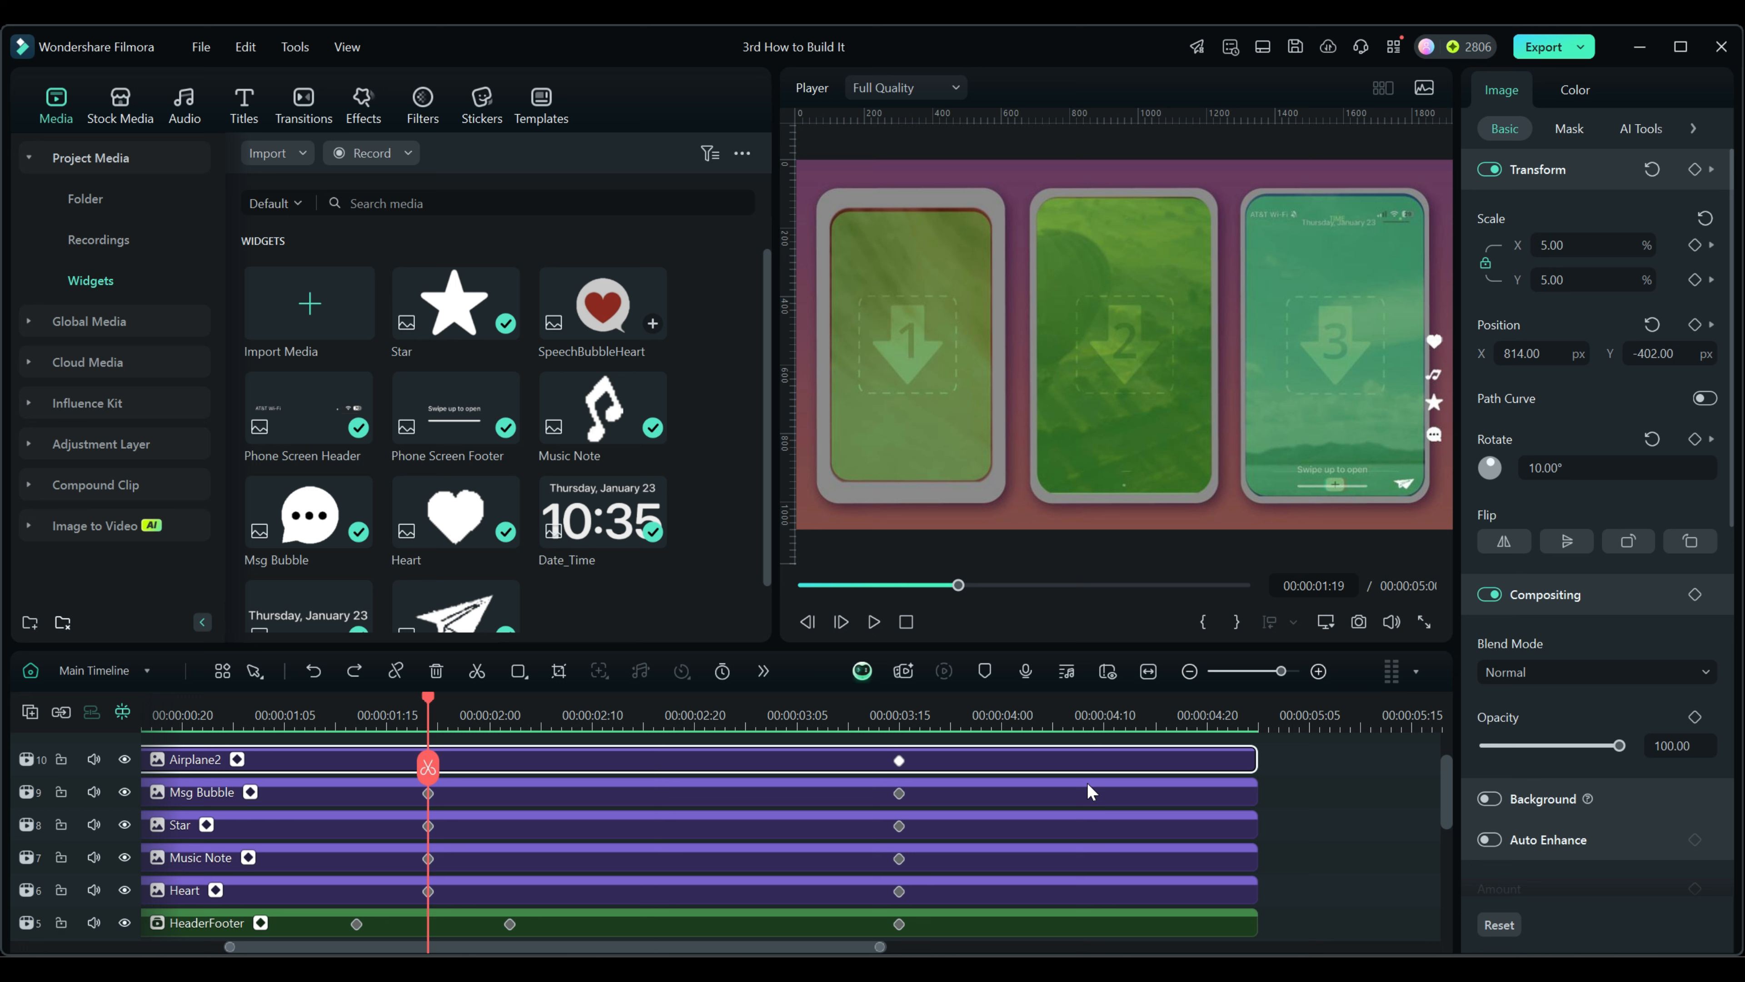
pyautogui.click(1522, 353)
pyautogui.write('618')
pyautogui.press('Return')
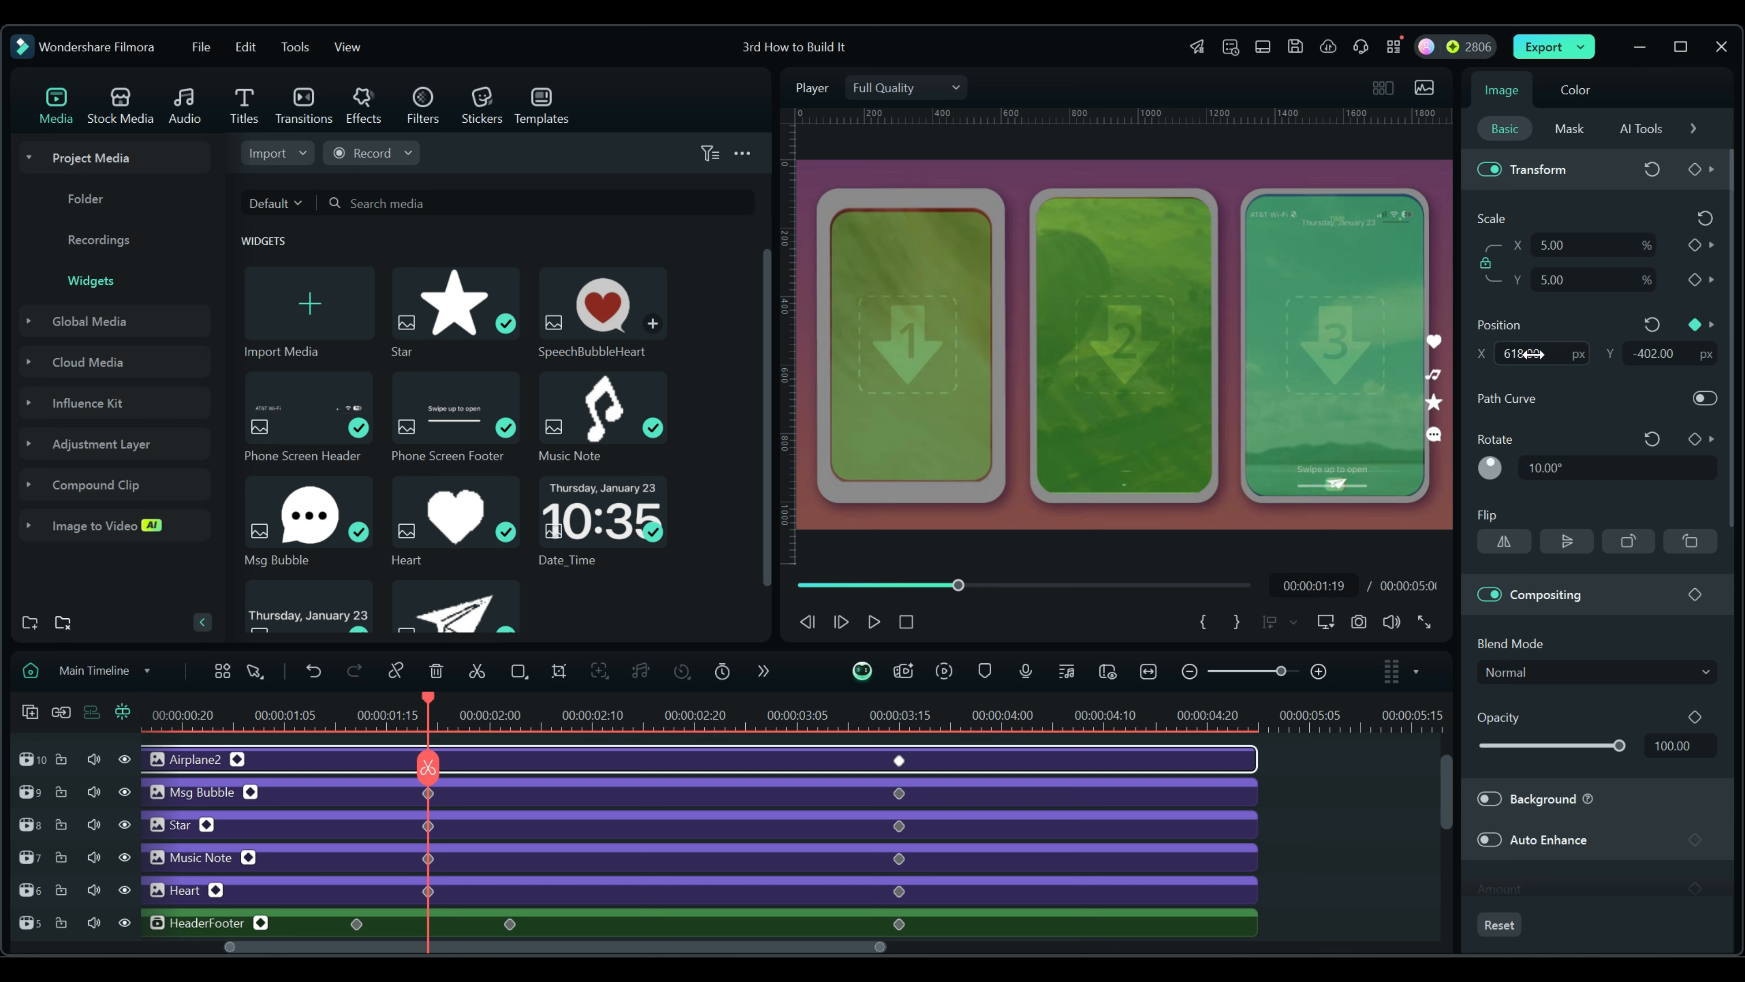
pyautogui.click(1661, 355)
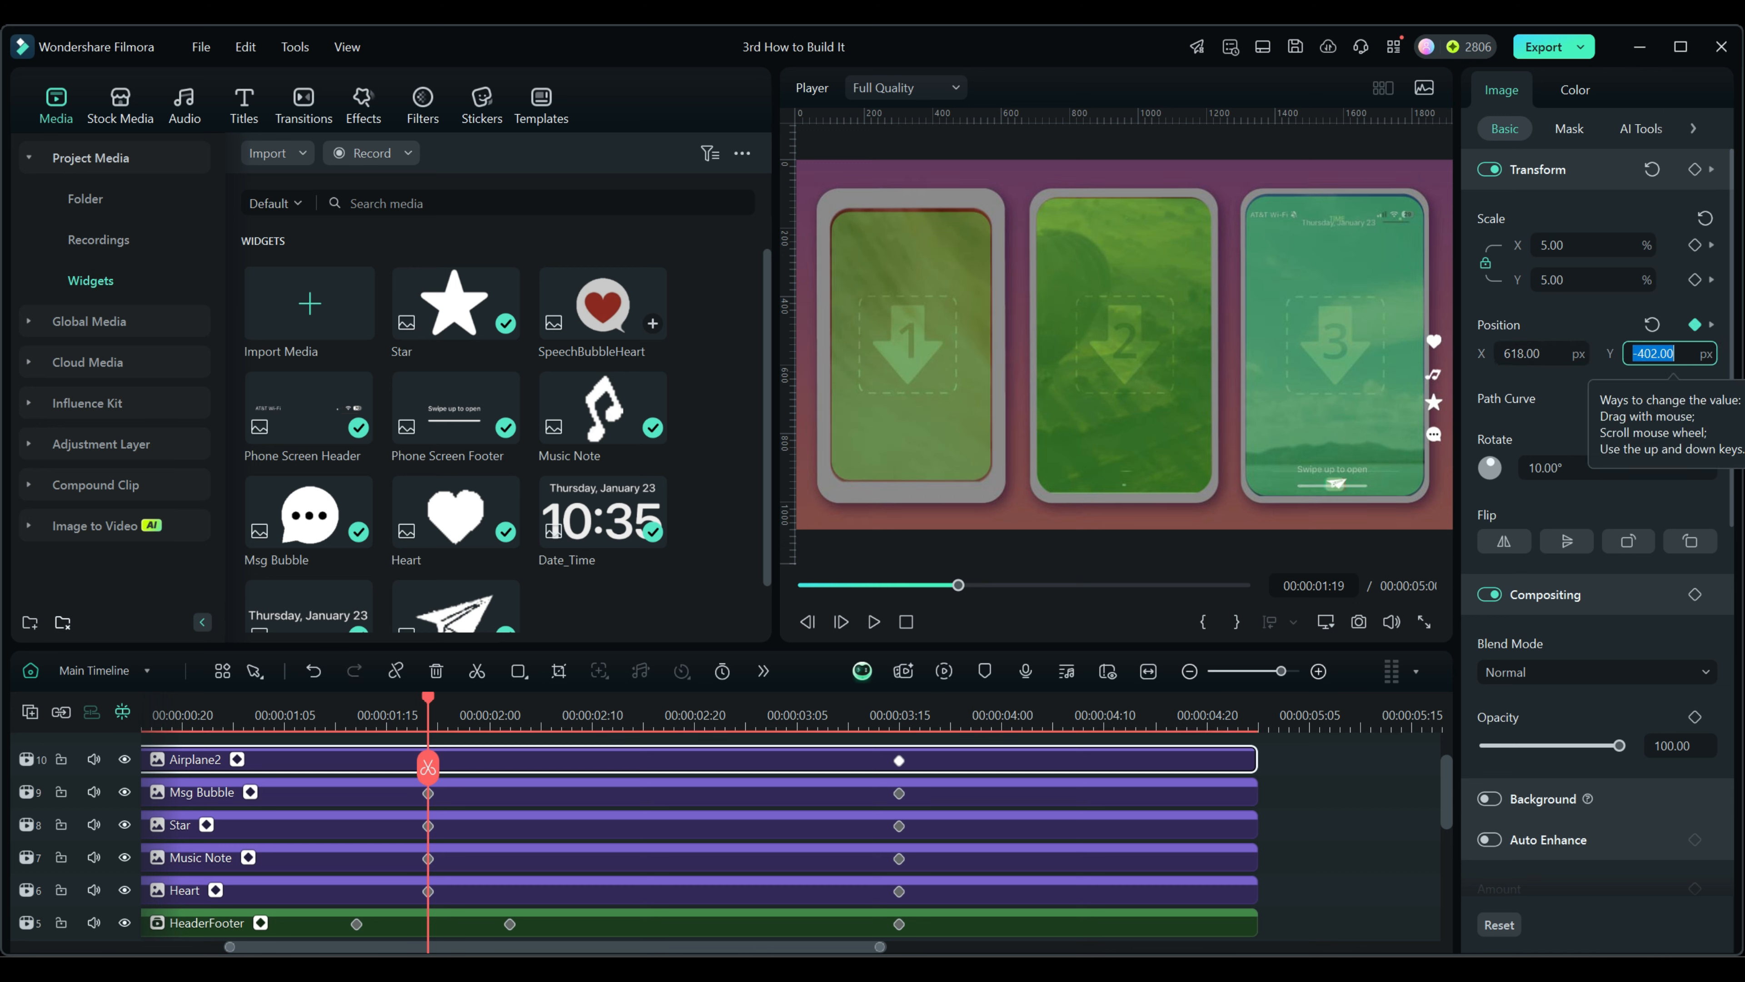
pyautogui.write('-458')
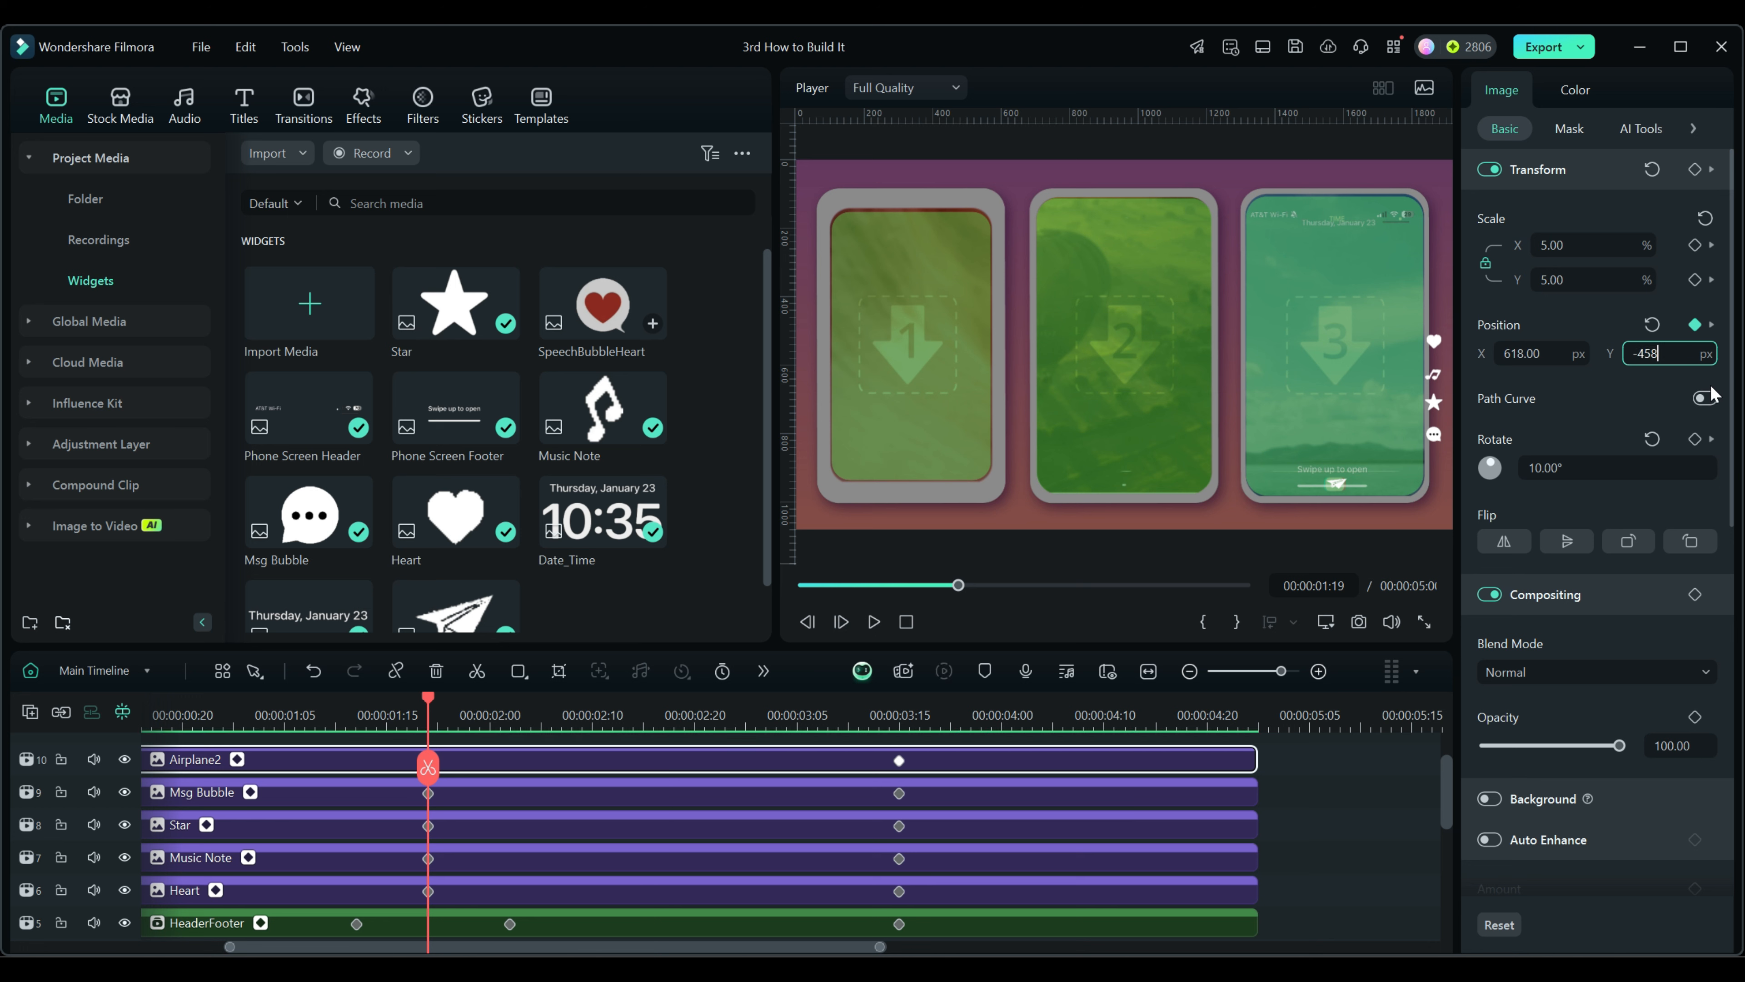
pyautogui.press('Return')
# Hide the Screens track again
pyautogui.scroll(-2, 705, 776)
pyautogui.scroll(-2, 704, 775)
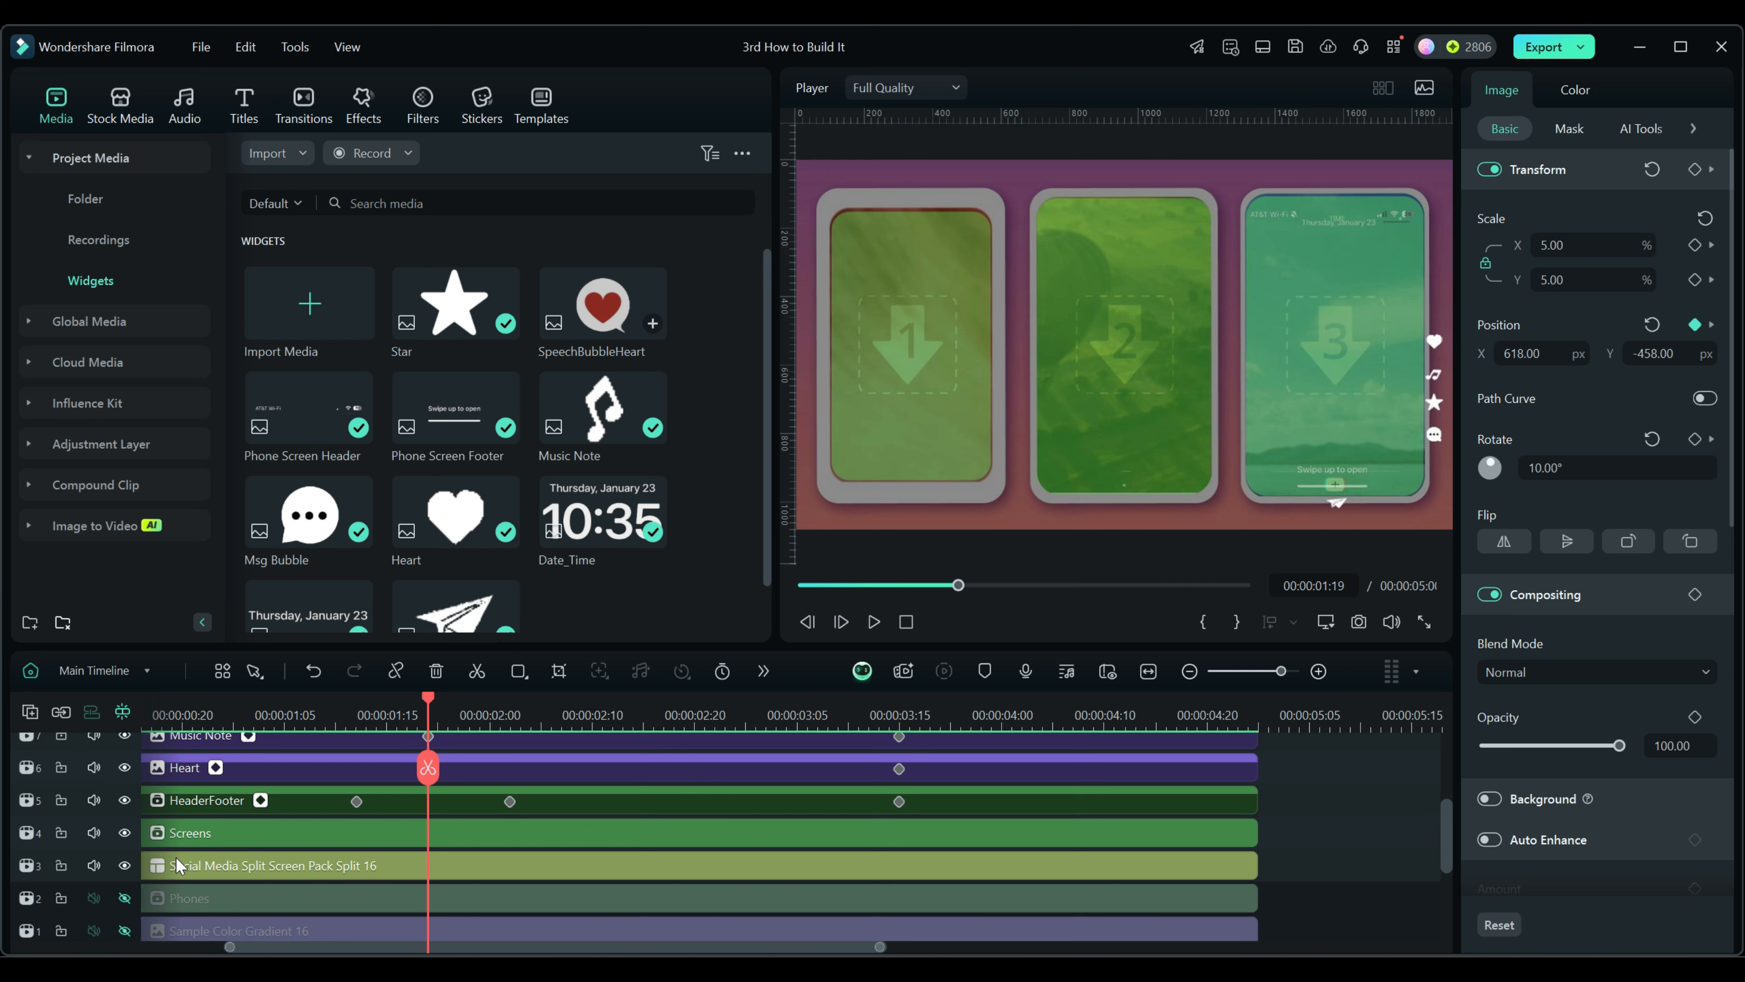
pyautogui.click(124, 833)
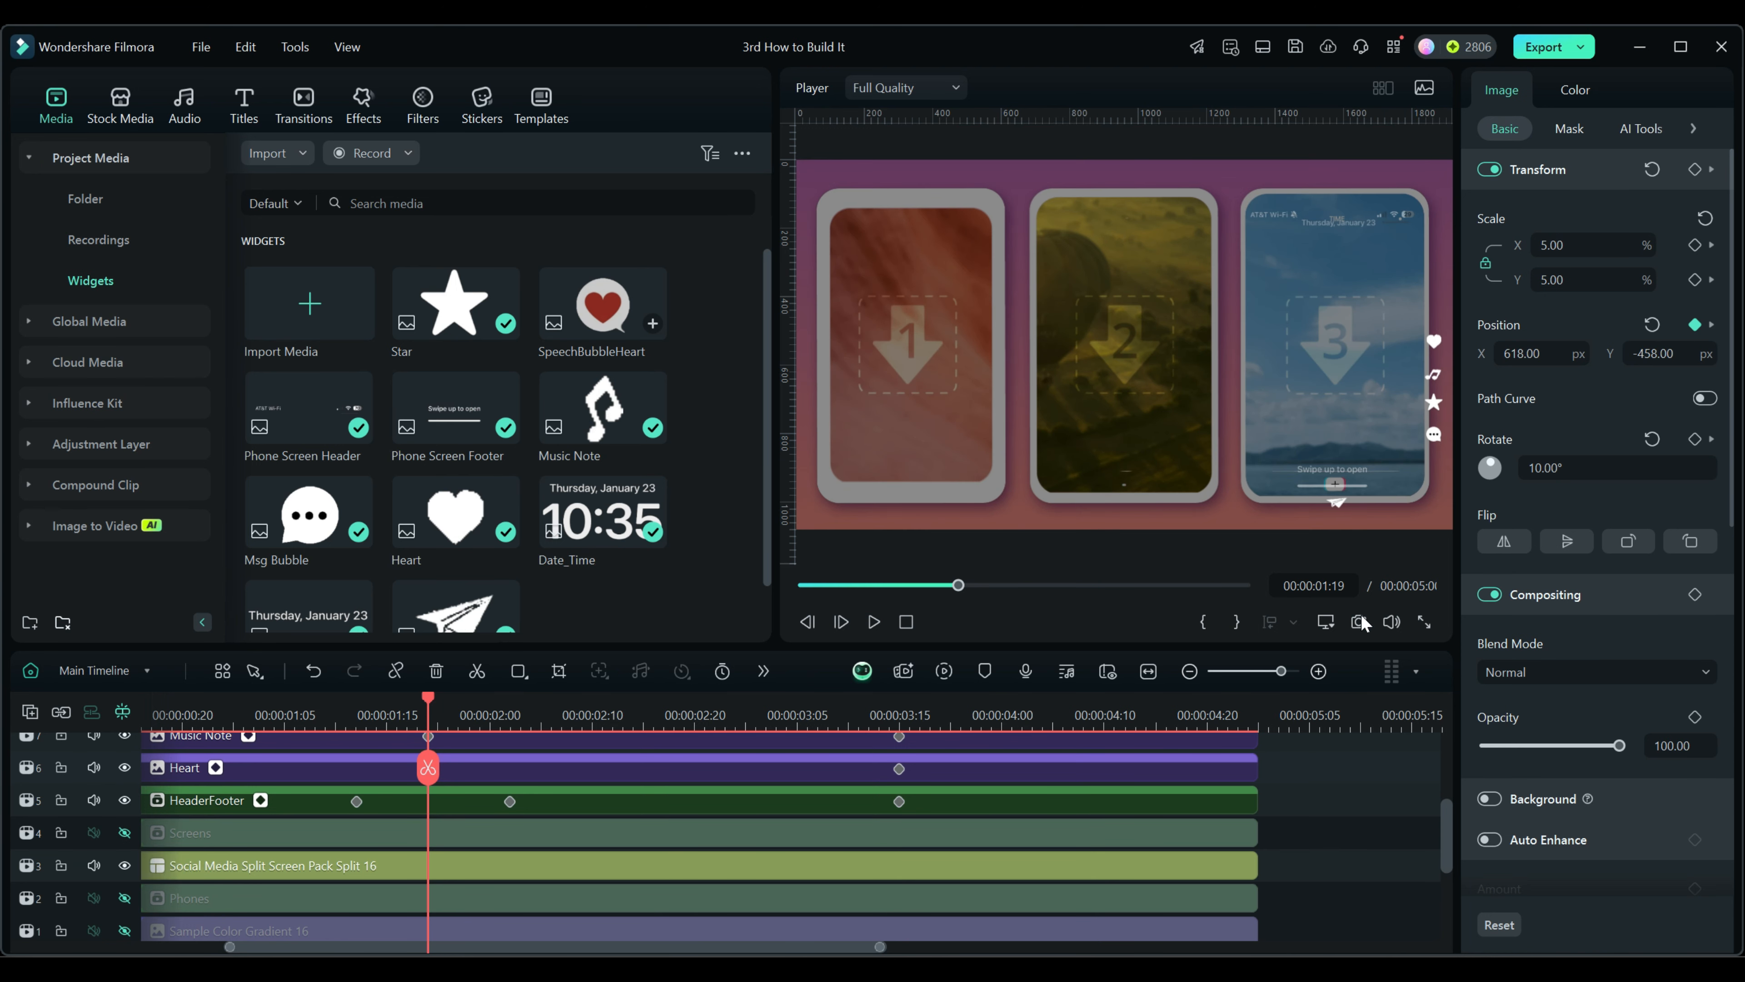
pyautogui.scroll(3, 531, 835)
pyautogui.press('Return')
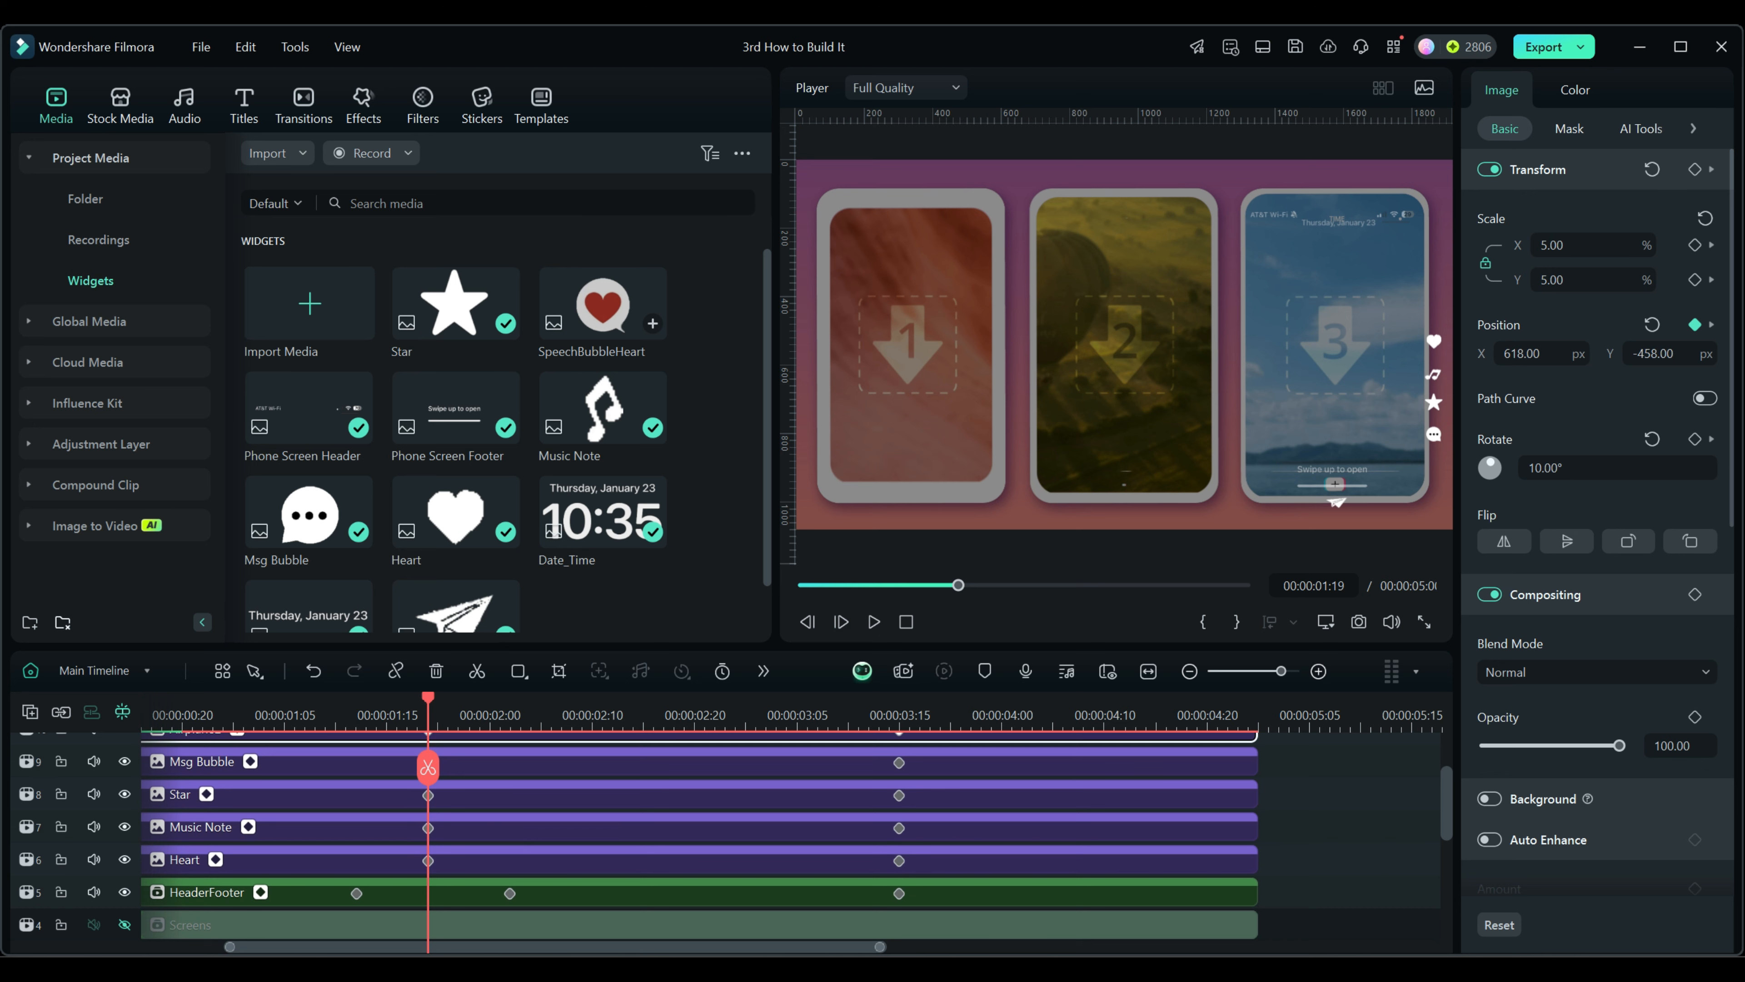
# Keyframe the Heart clip at 00:00:01:20 by moving its X position to about 882 px
pyautogui.click(575, 868)
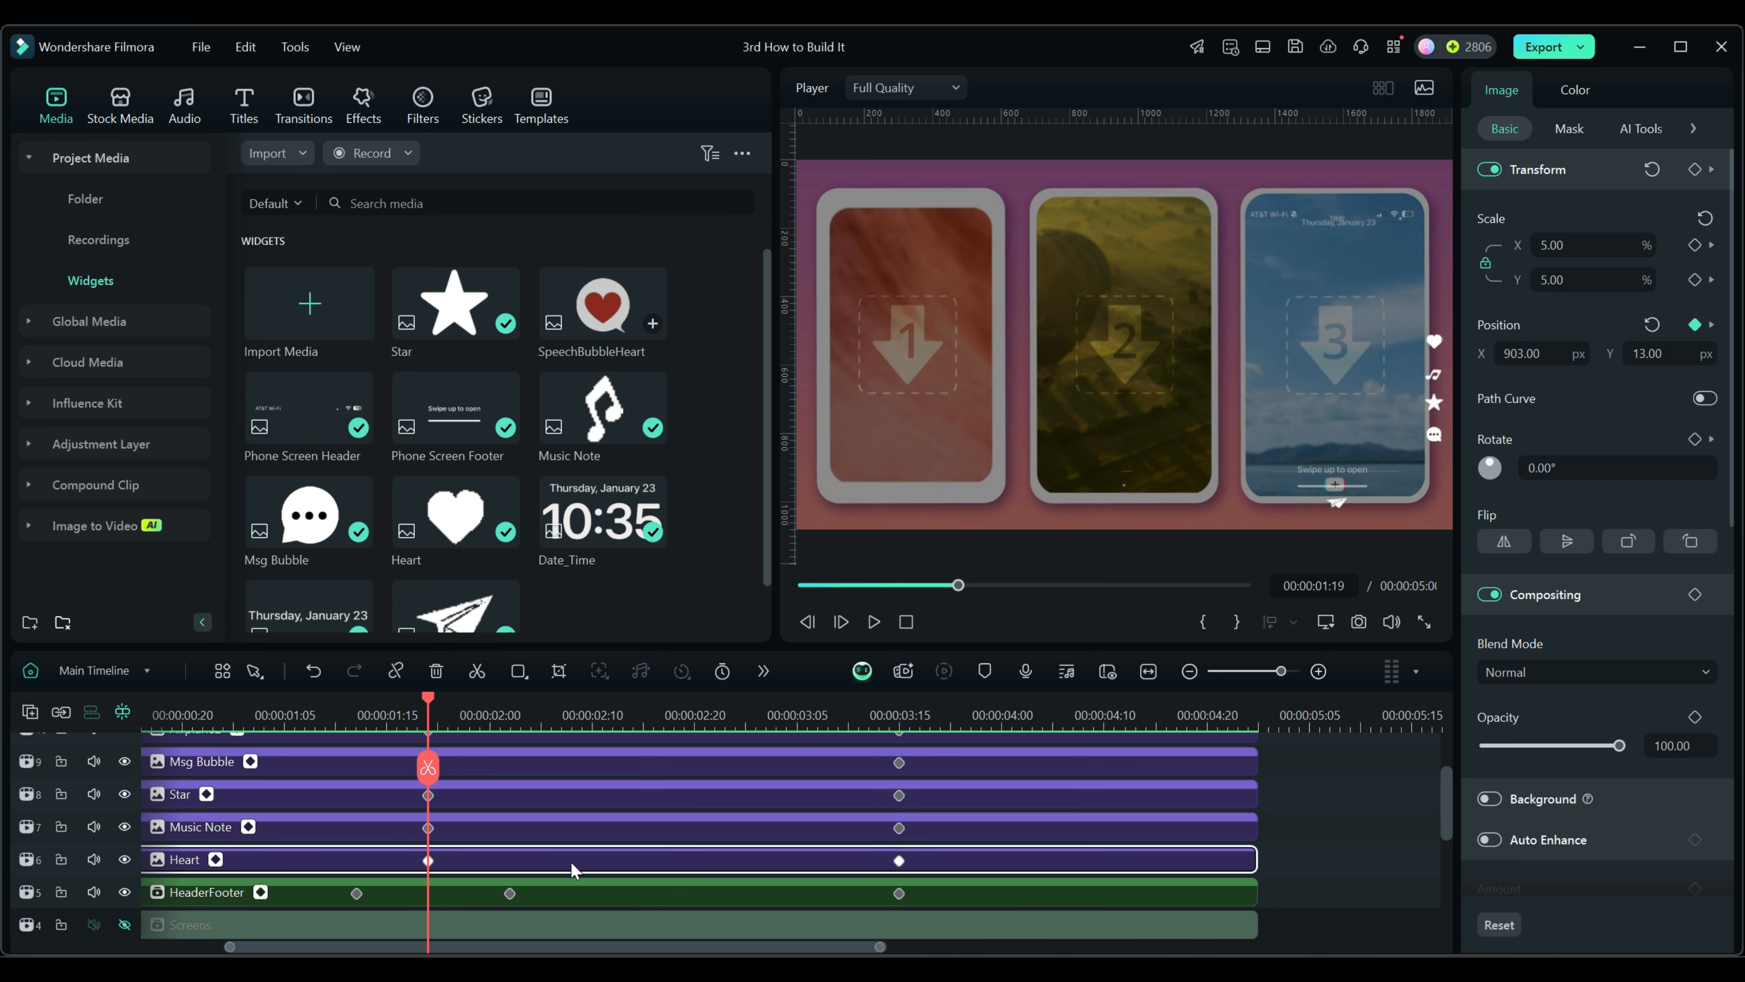
pyautogui.press('Right')
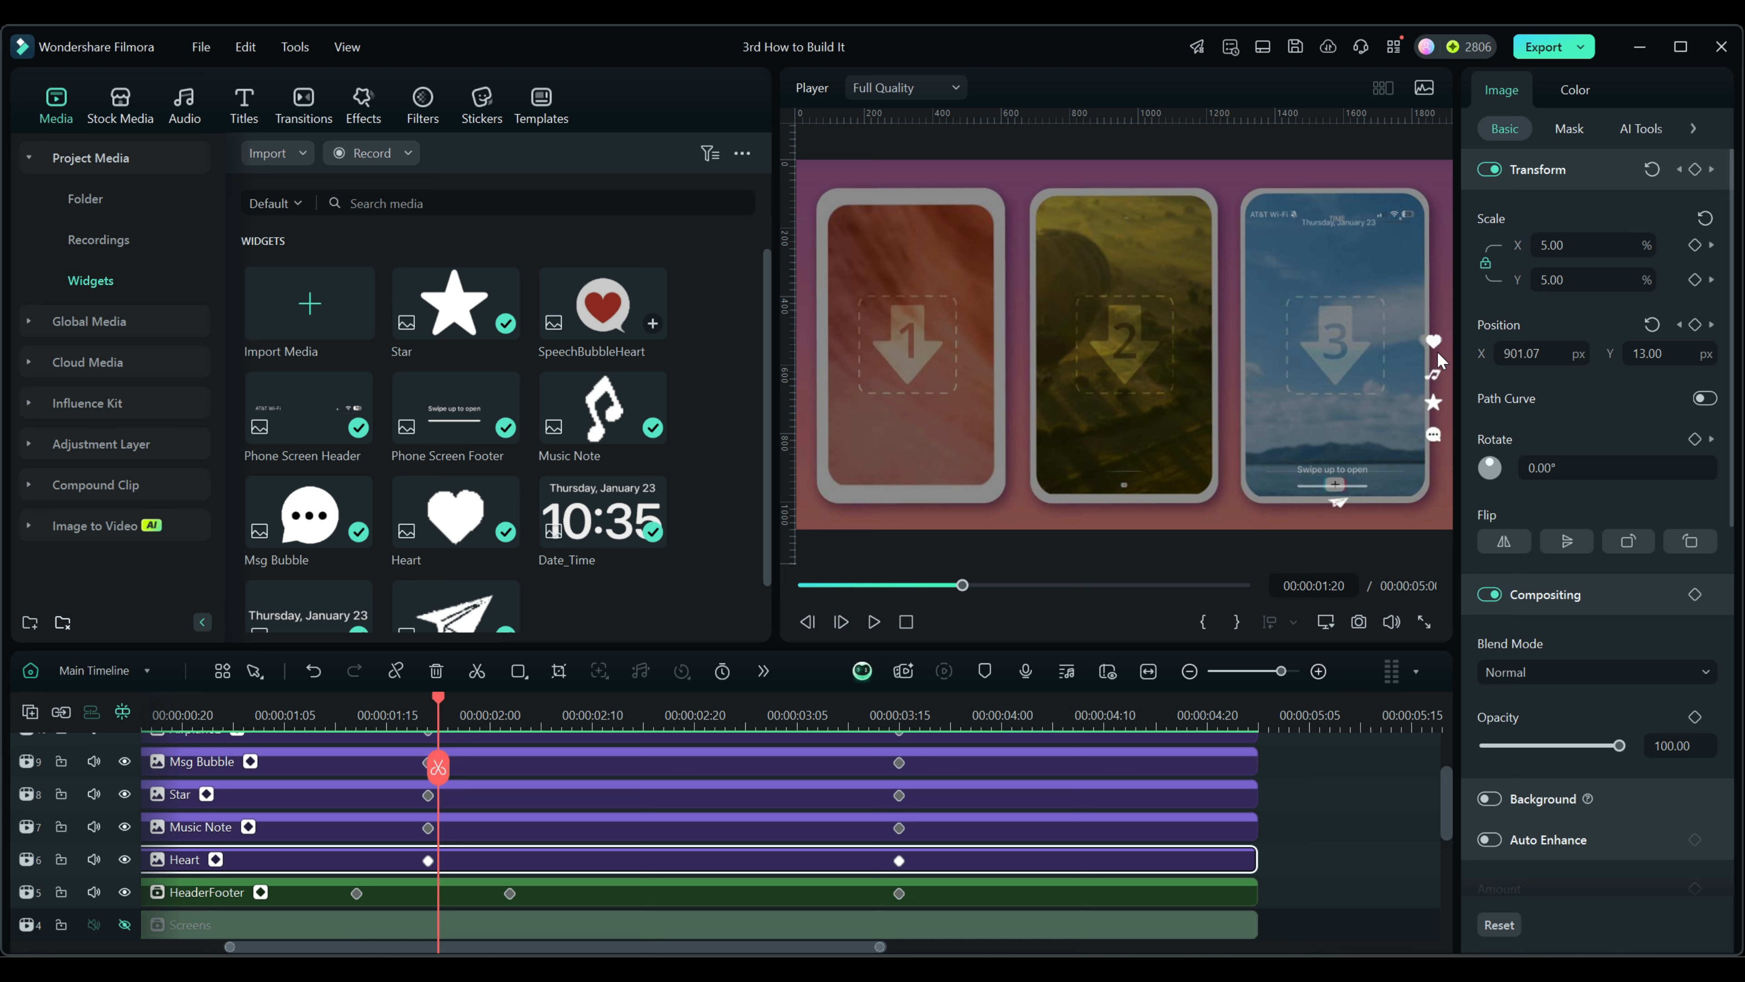
pyautogui.moveTo(1534, 341); pyautogui.dragTo(1524, 342)
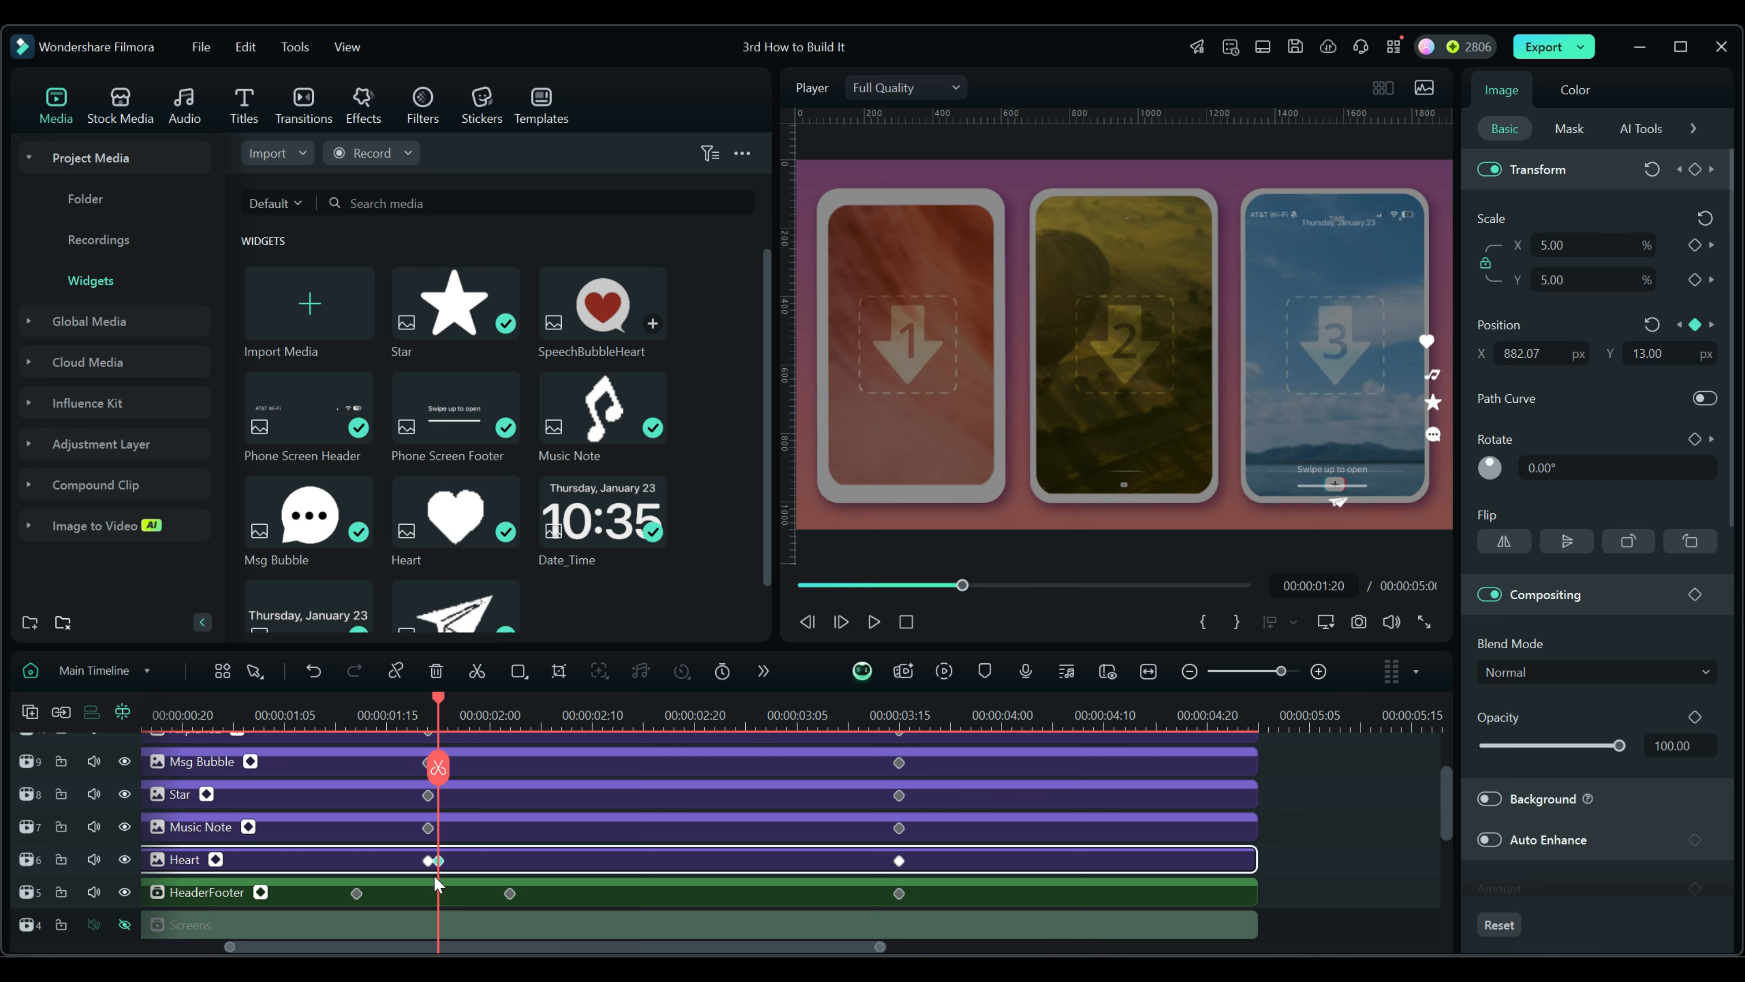
# Keyframe the Music Note clip at 00:00:01:23 by moving its X position to about 881 px
pyautogui.click(480, 836)
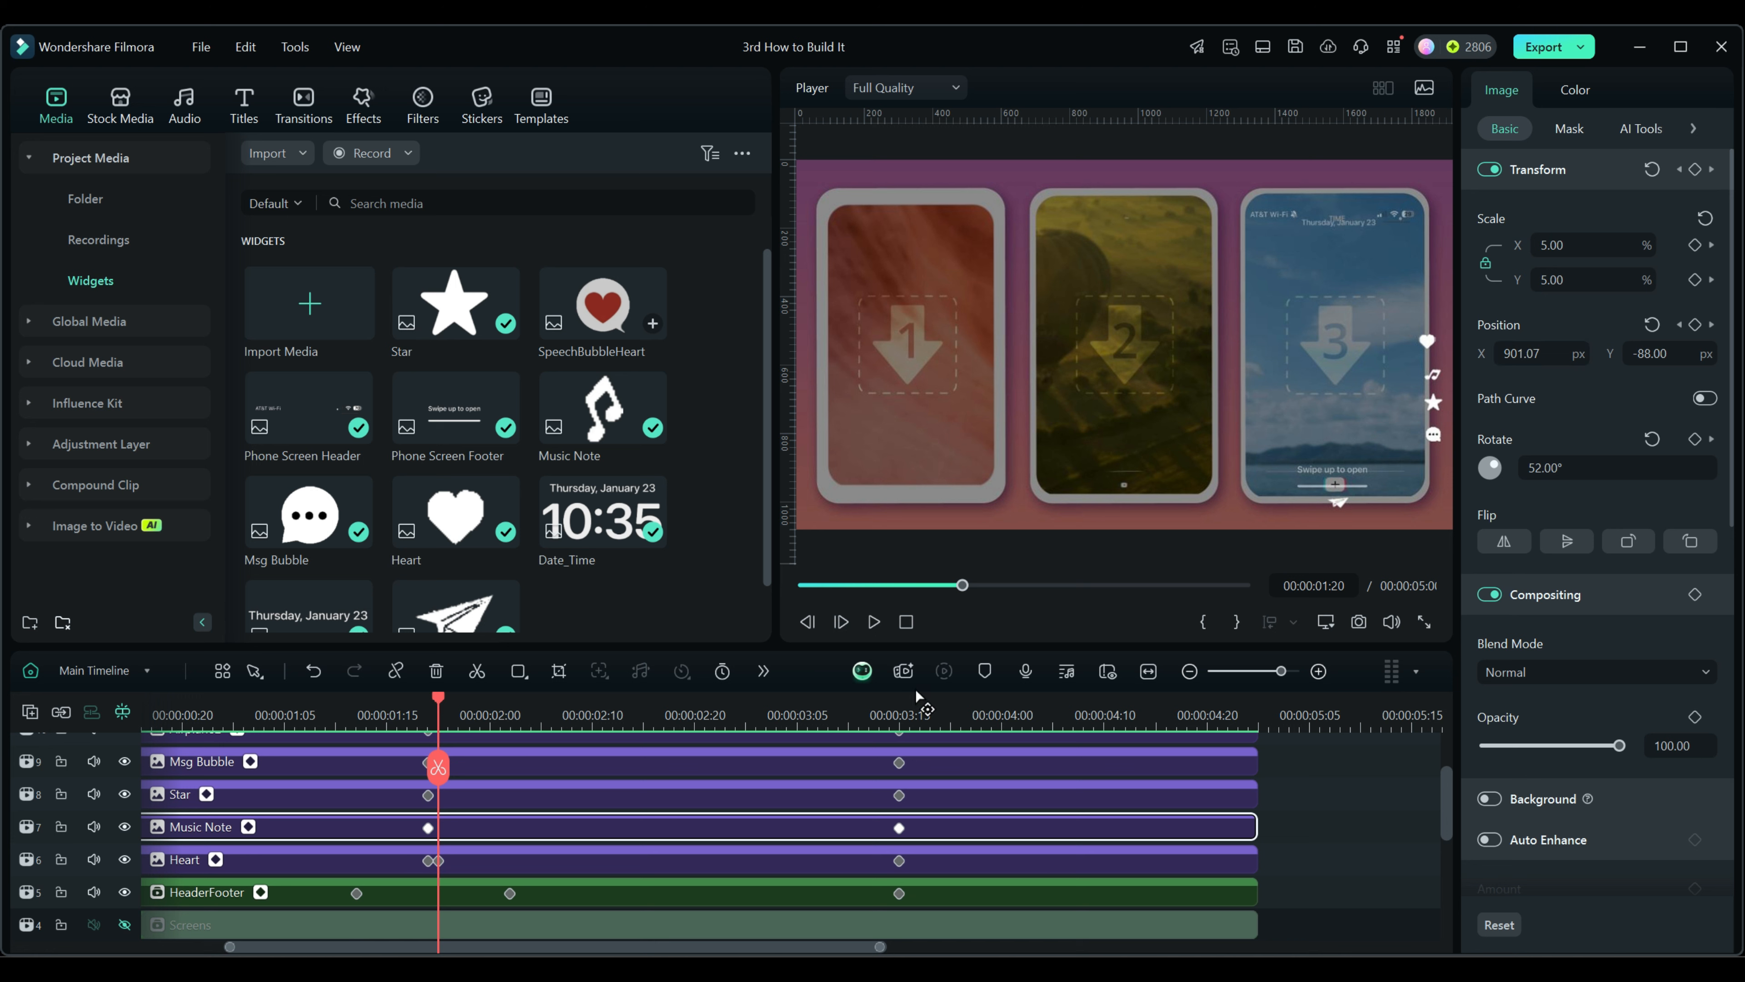
pyautogui.press('Right')
pyautogui.press('Right')
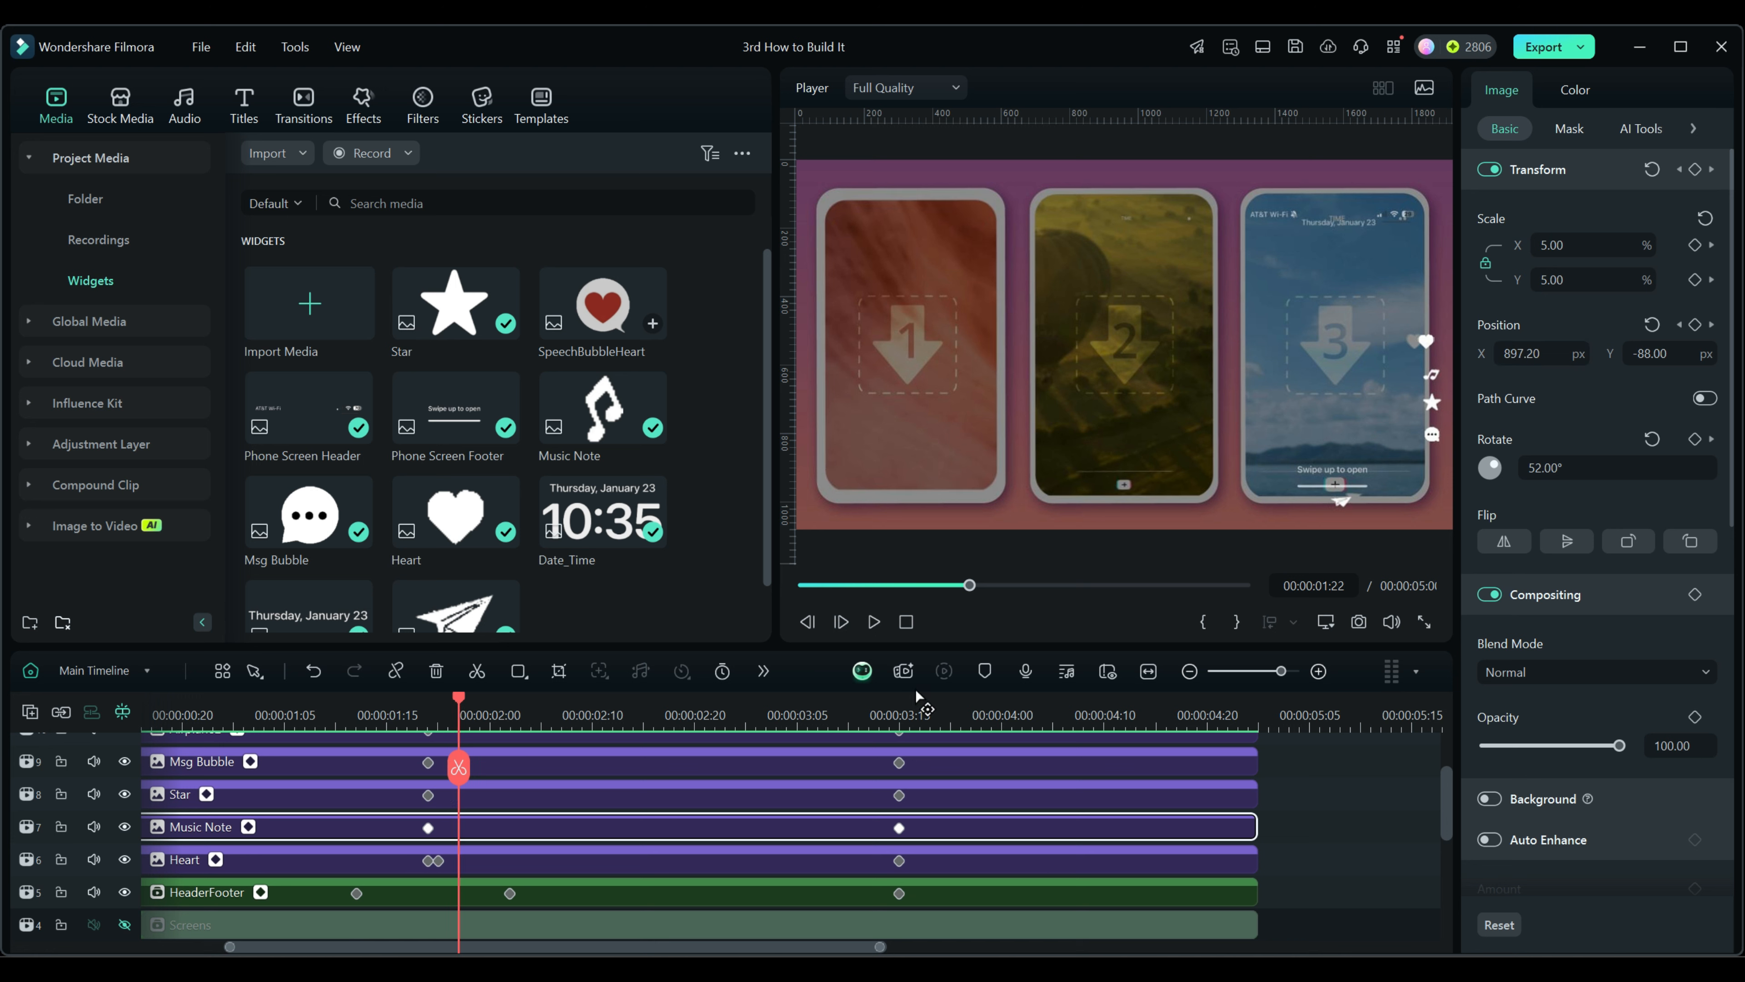
pyautogui.press('Right')
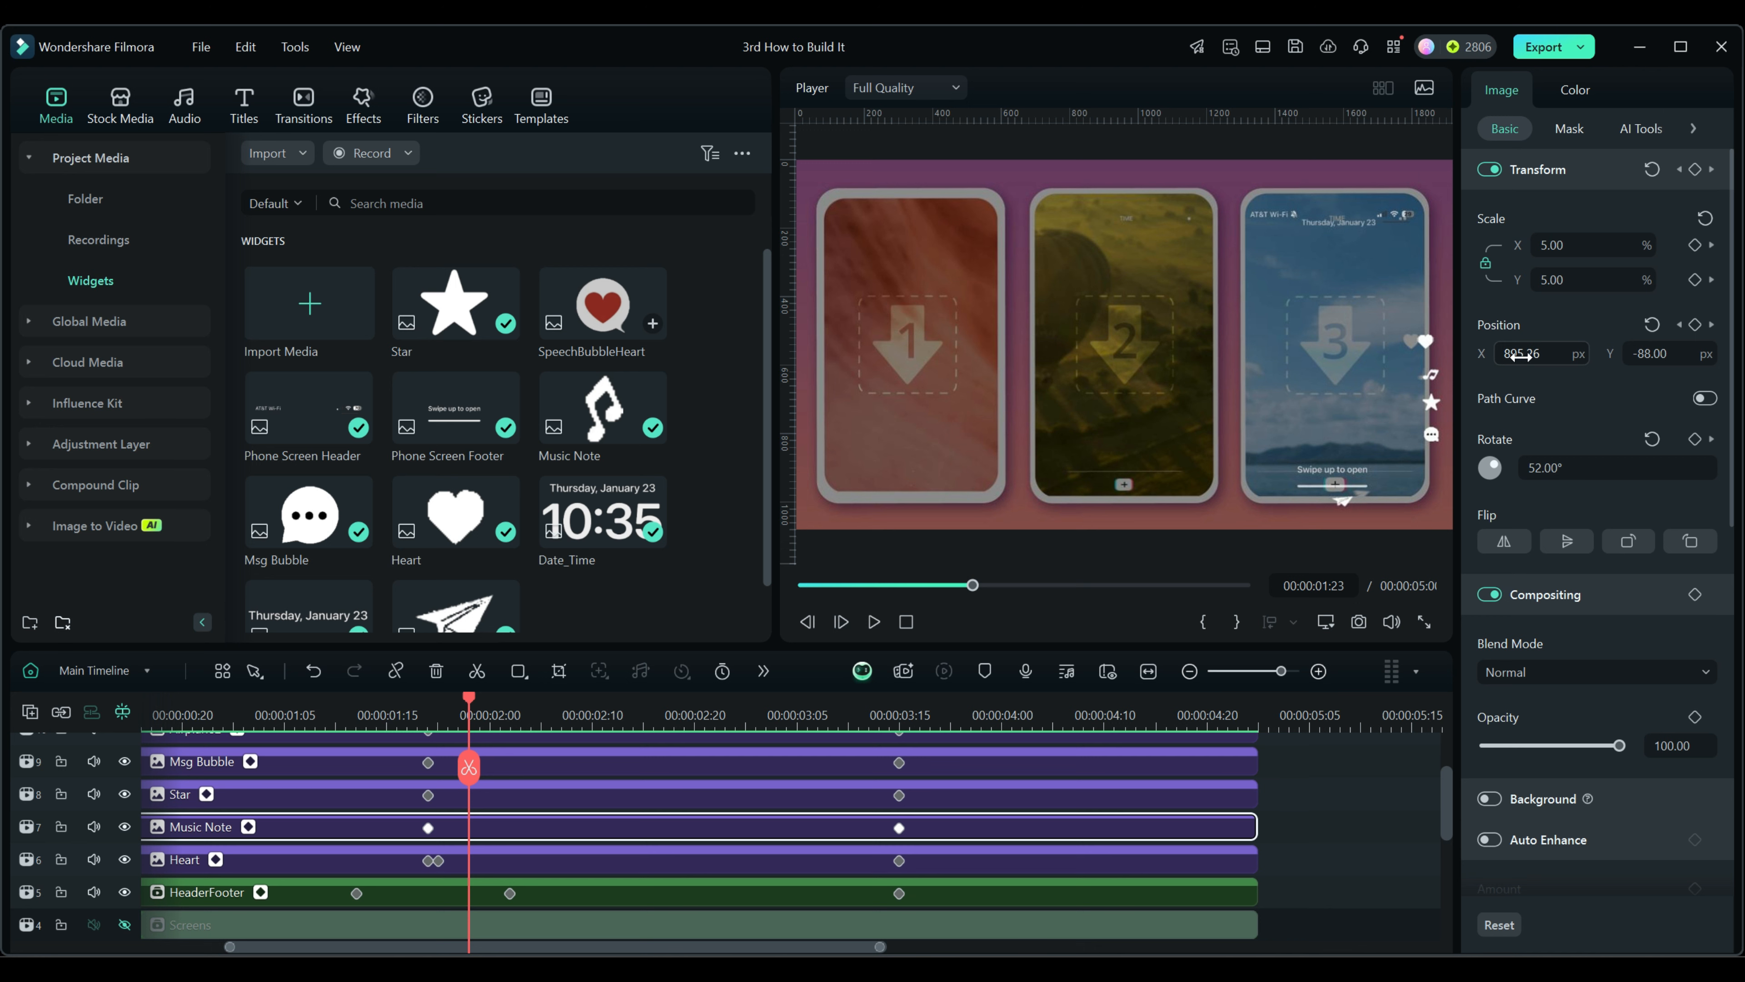
pyautogui.moveTo(1522, 353); pyautogui.dragTo(1512, 353)
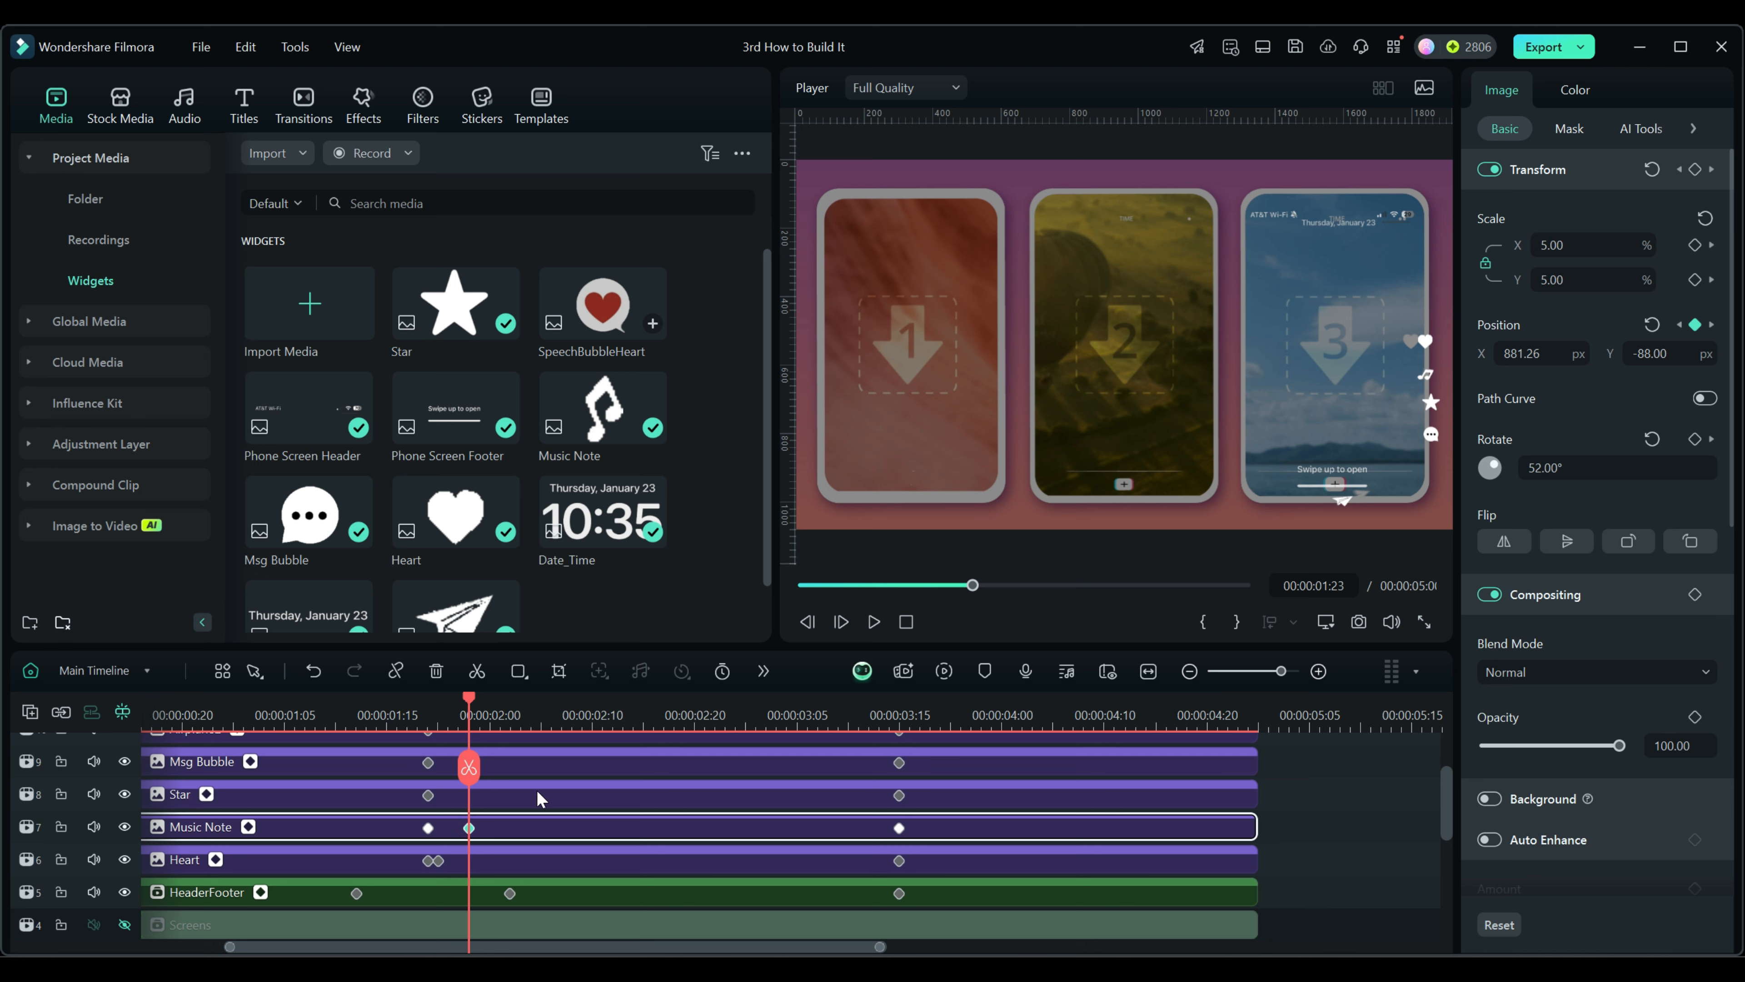
# Keyframe the Star clip at 00:00:02:02 by moving its X position to about 865.5 px
pyautogui.click(529, 800)
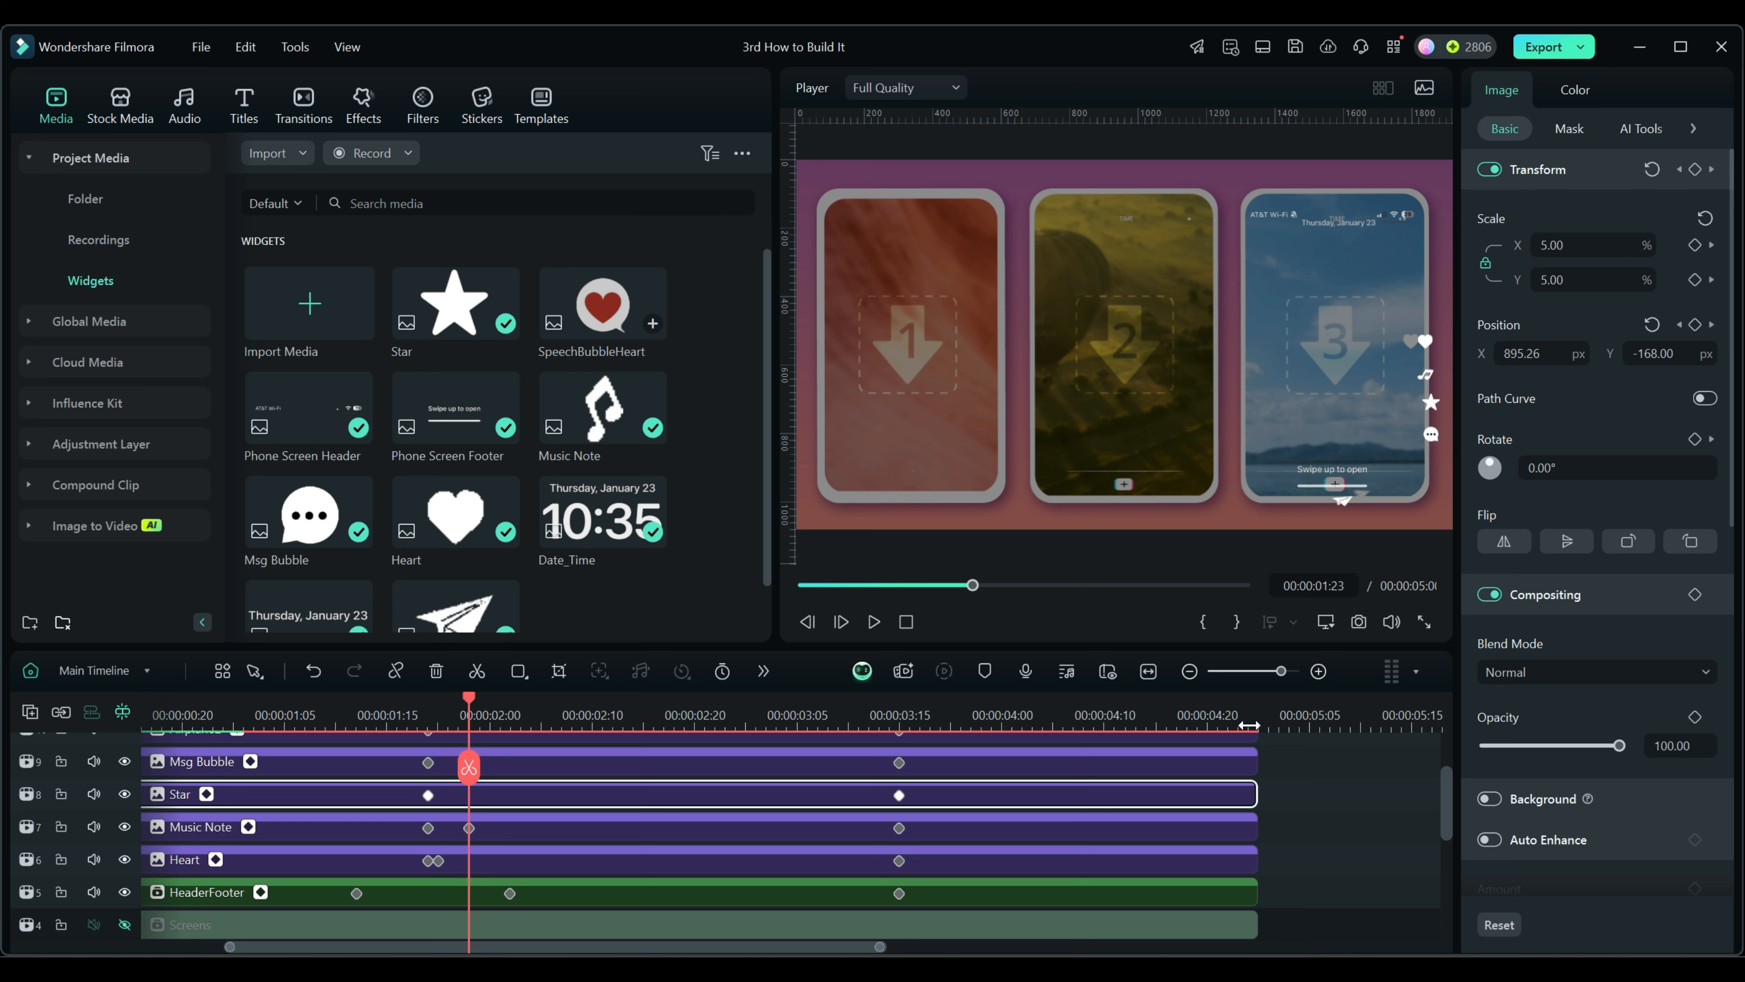
pyautogui.press('Right')
pyautogui.press('Right')
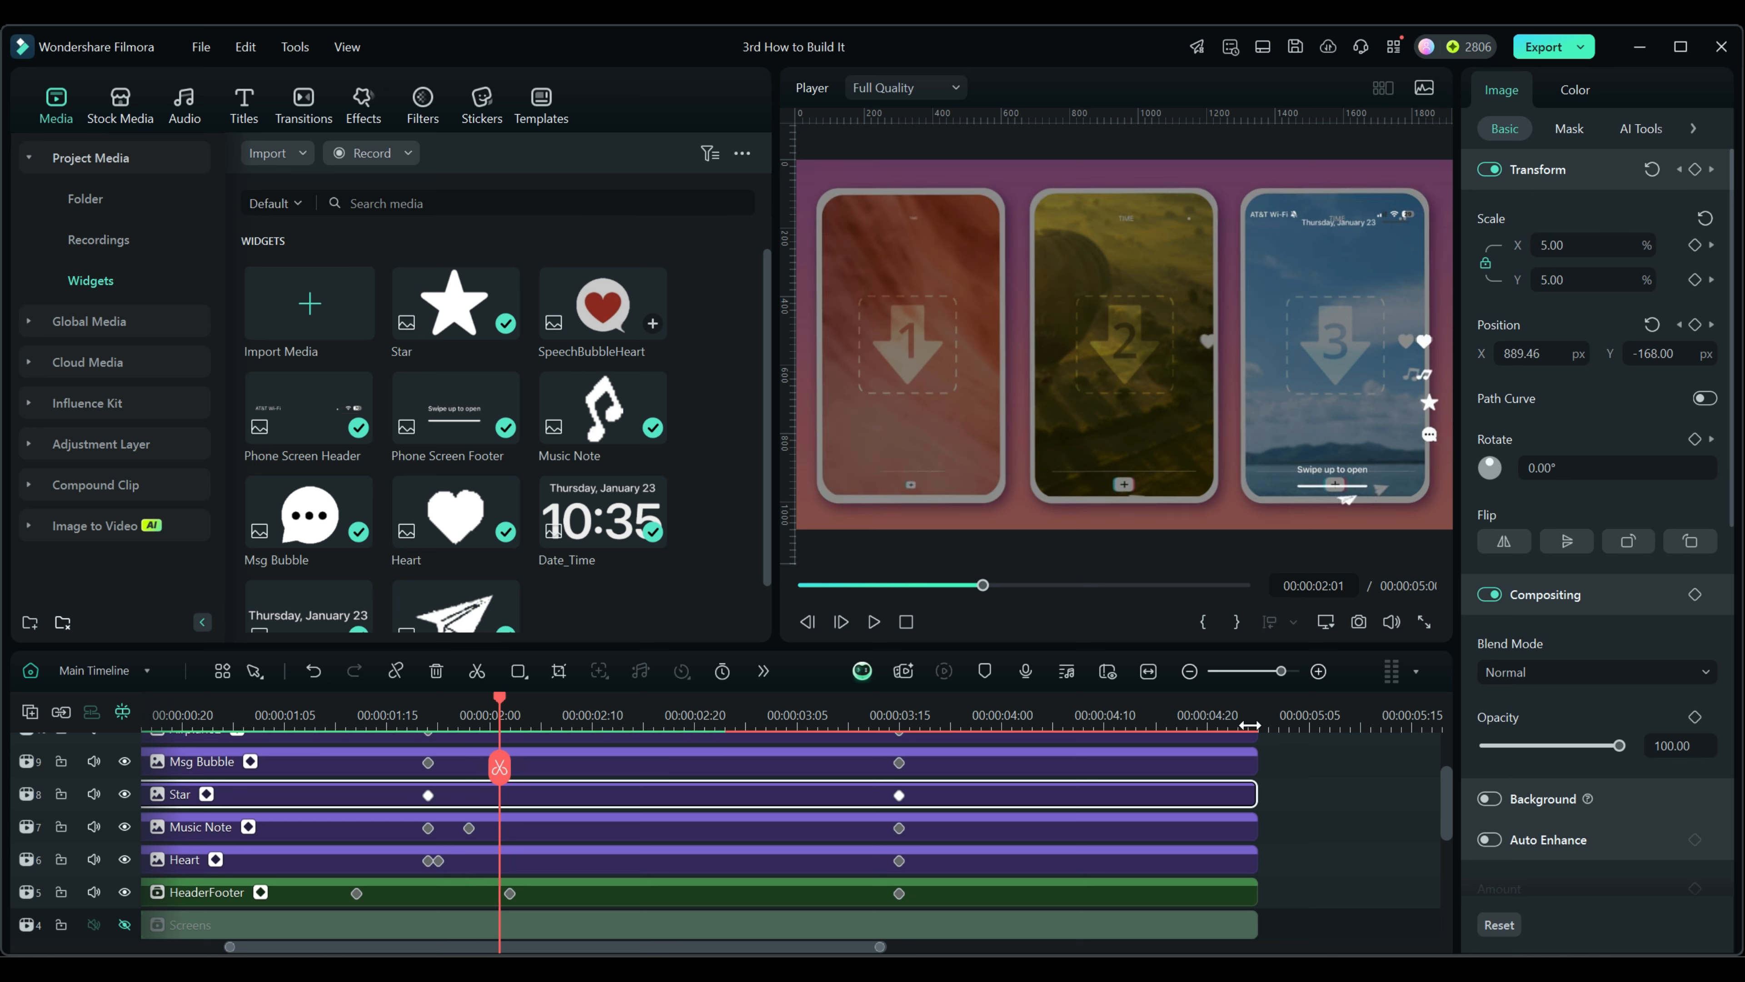
pyautogui.press('Right')
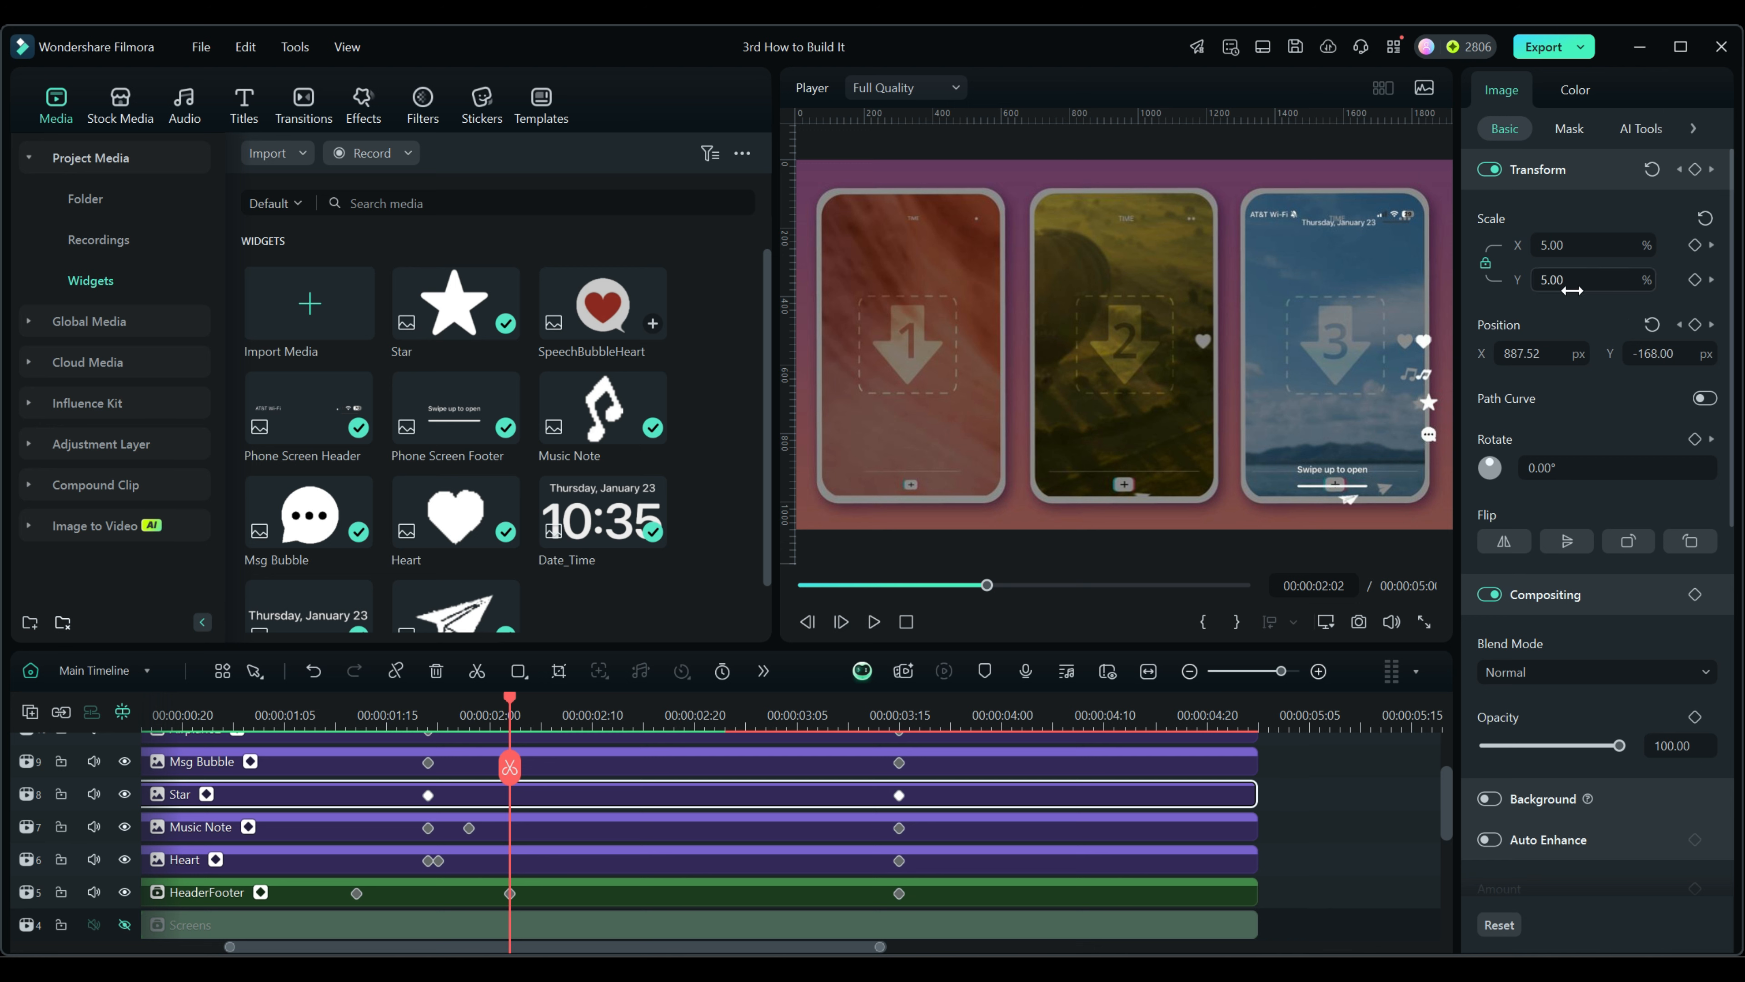
pyautogui.moveTo(1550, 353); pyautogui.dragTo(1533, 352)
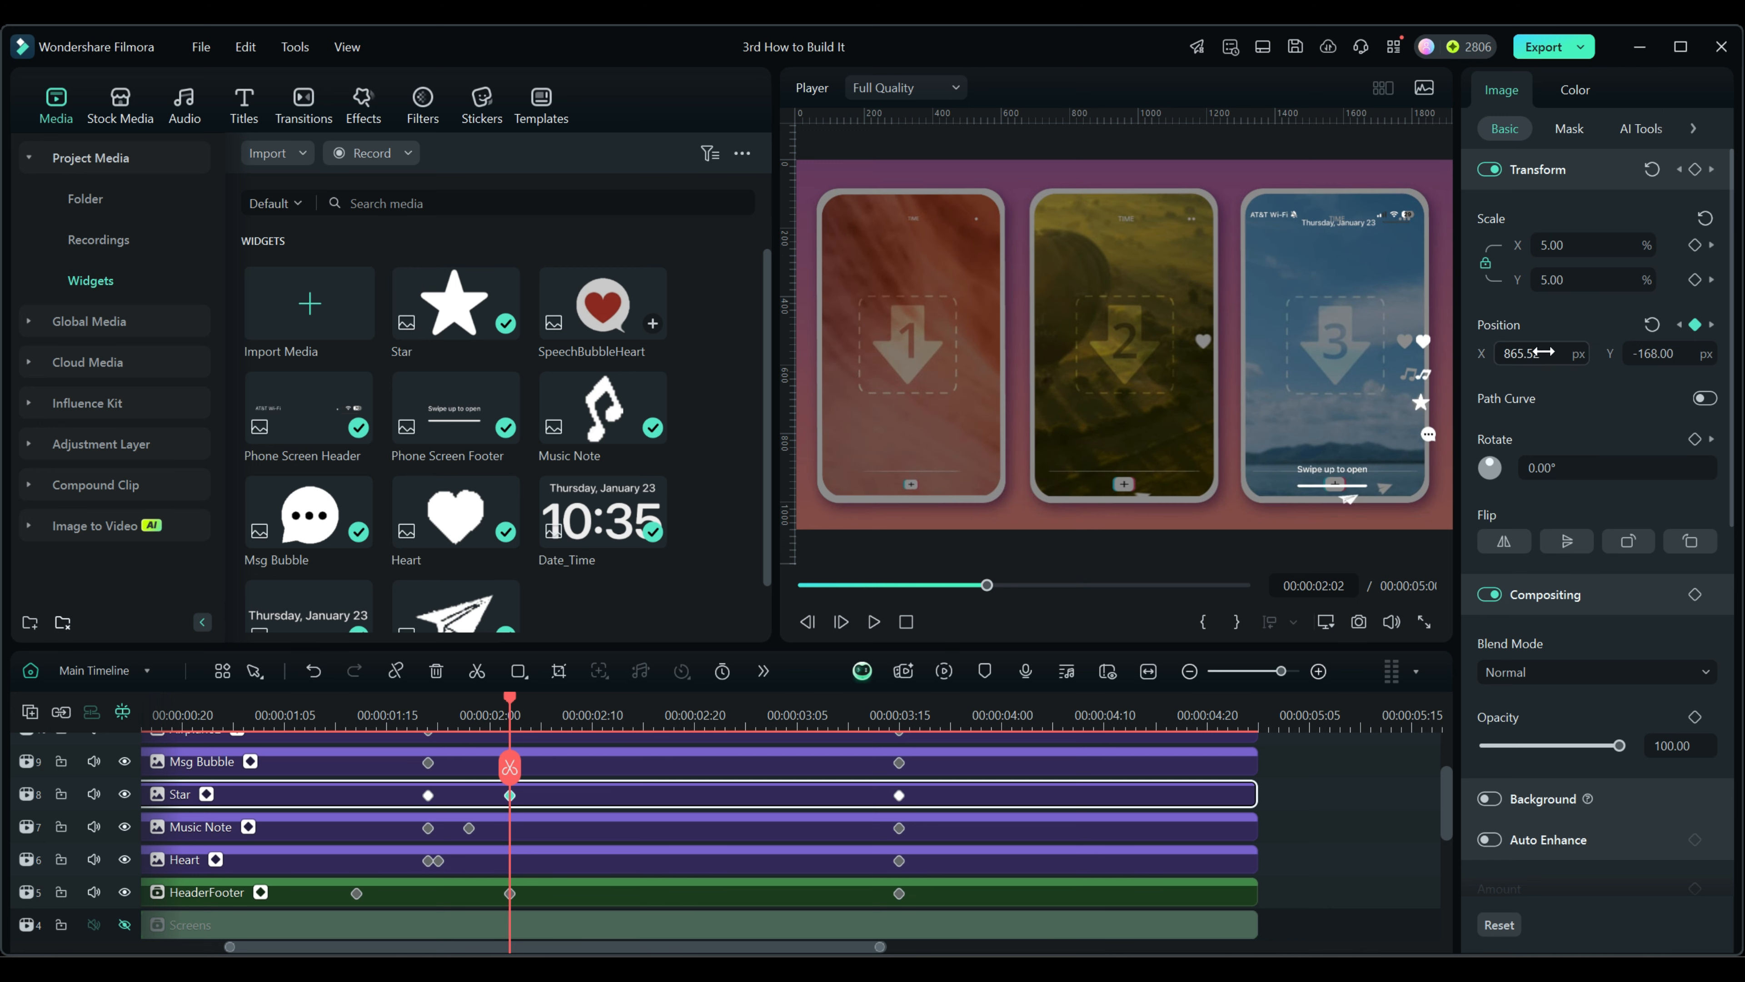
# Keyframe the Msg Bubble clip at 00:00:02:05 by moving its X position to about 857 px
pyautogui.click(644, 774)
pyautogui.press('Right')
pyautogui.press('Right')
pyautogui.press('Right')
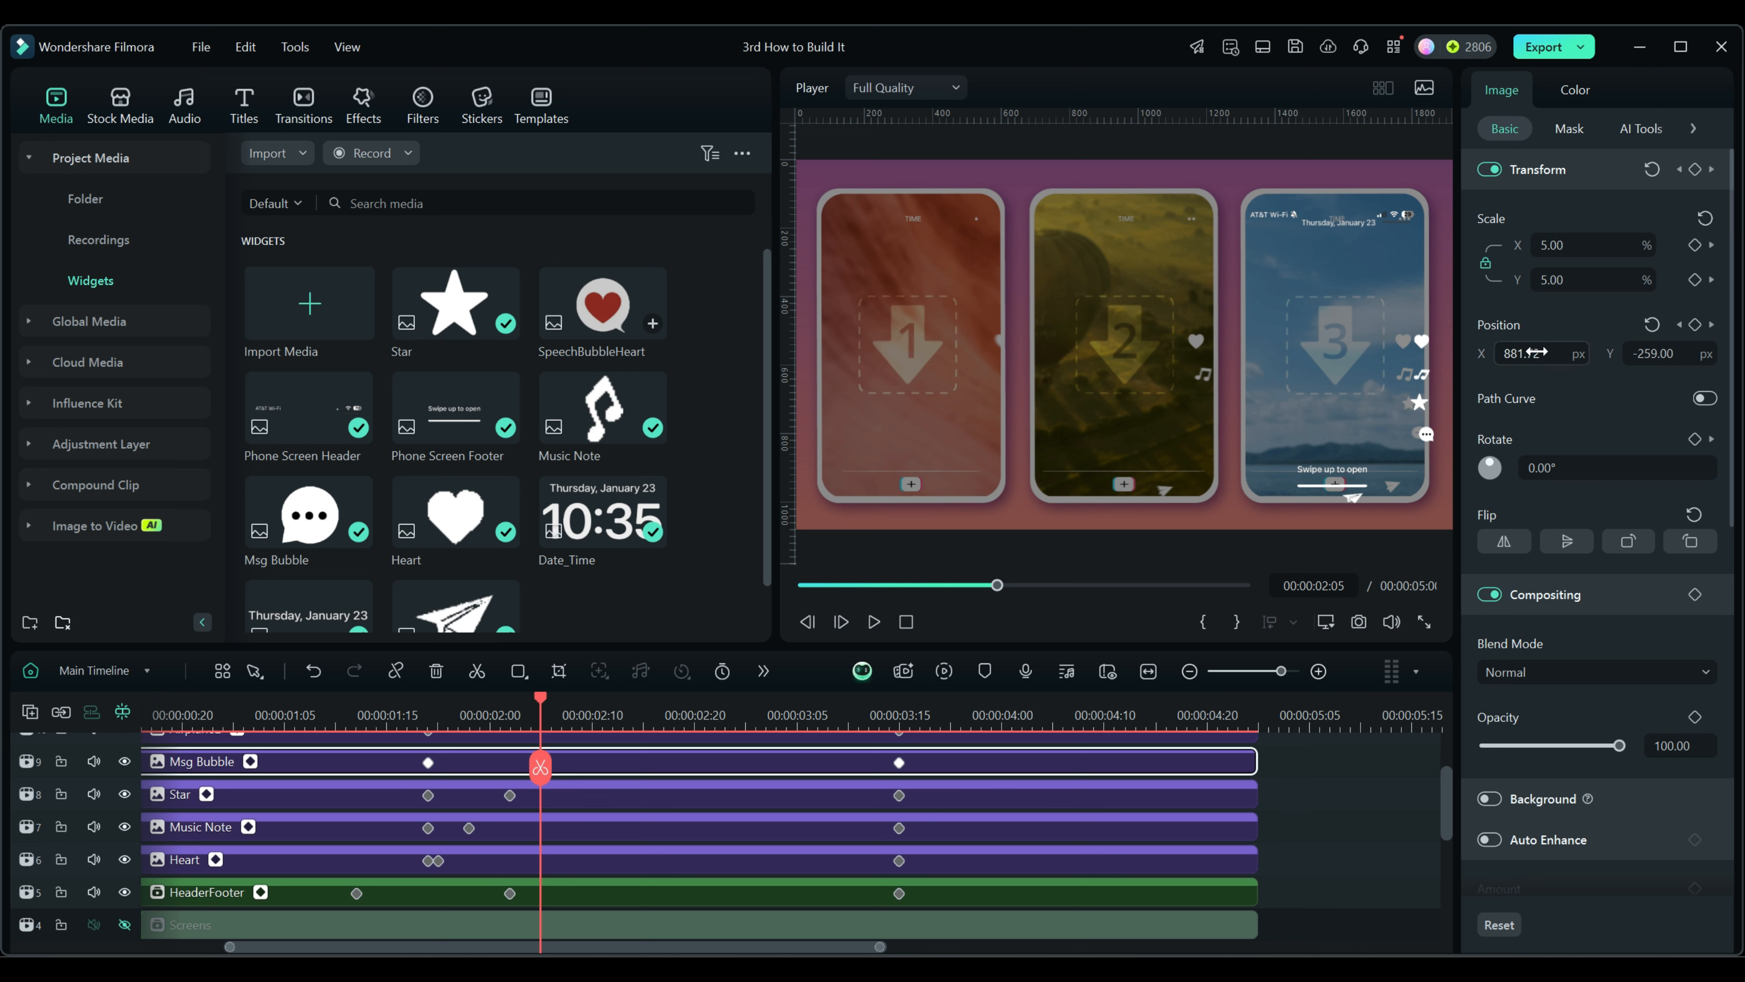
pyautogui.moveTo(1537, 352); pyautogui.dragTo(1520, 352)
# Keyframe the Airplane2 clip at 00:00:01:22 by moving its position to about X 664 px and Y -439 px
pyautogui.scroll(3, 1230, 777)
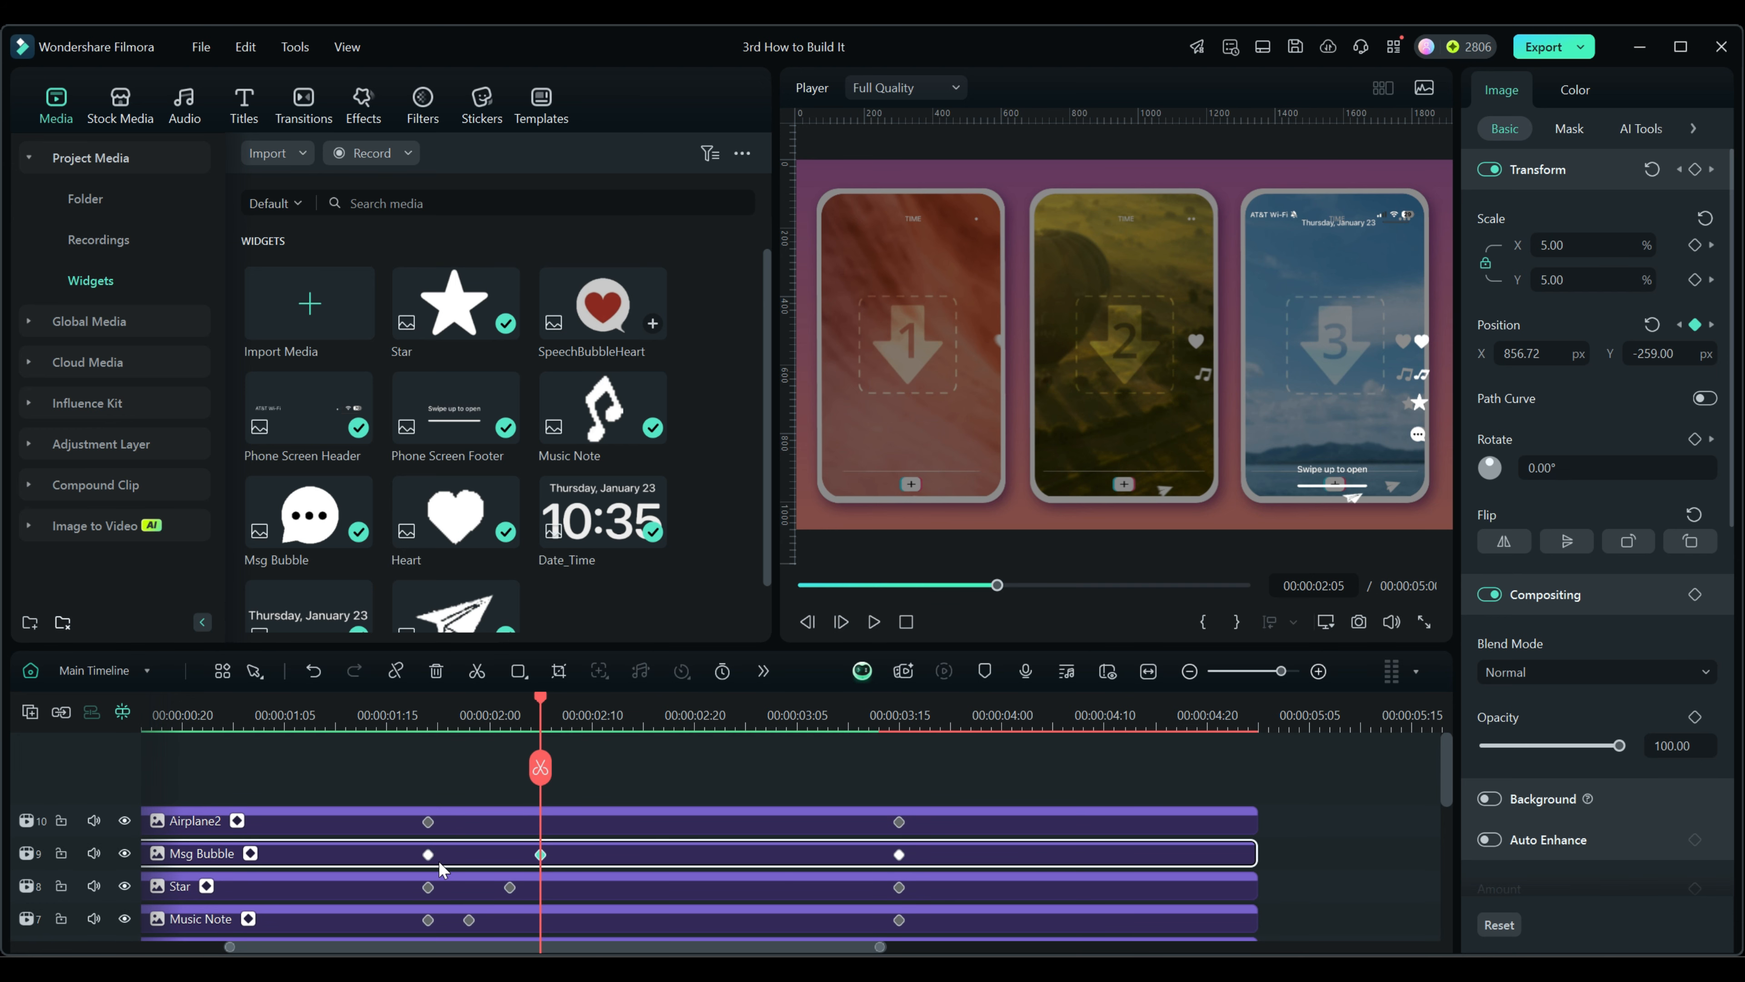
pyautogui.click(428, 823)
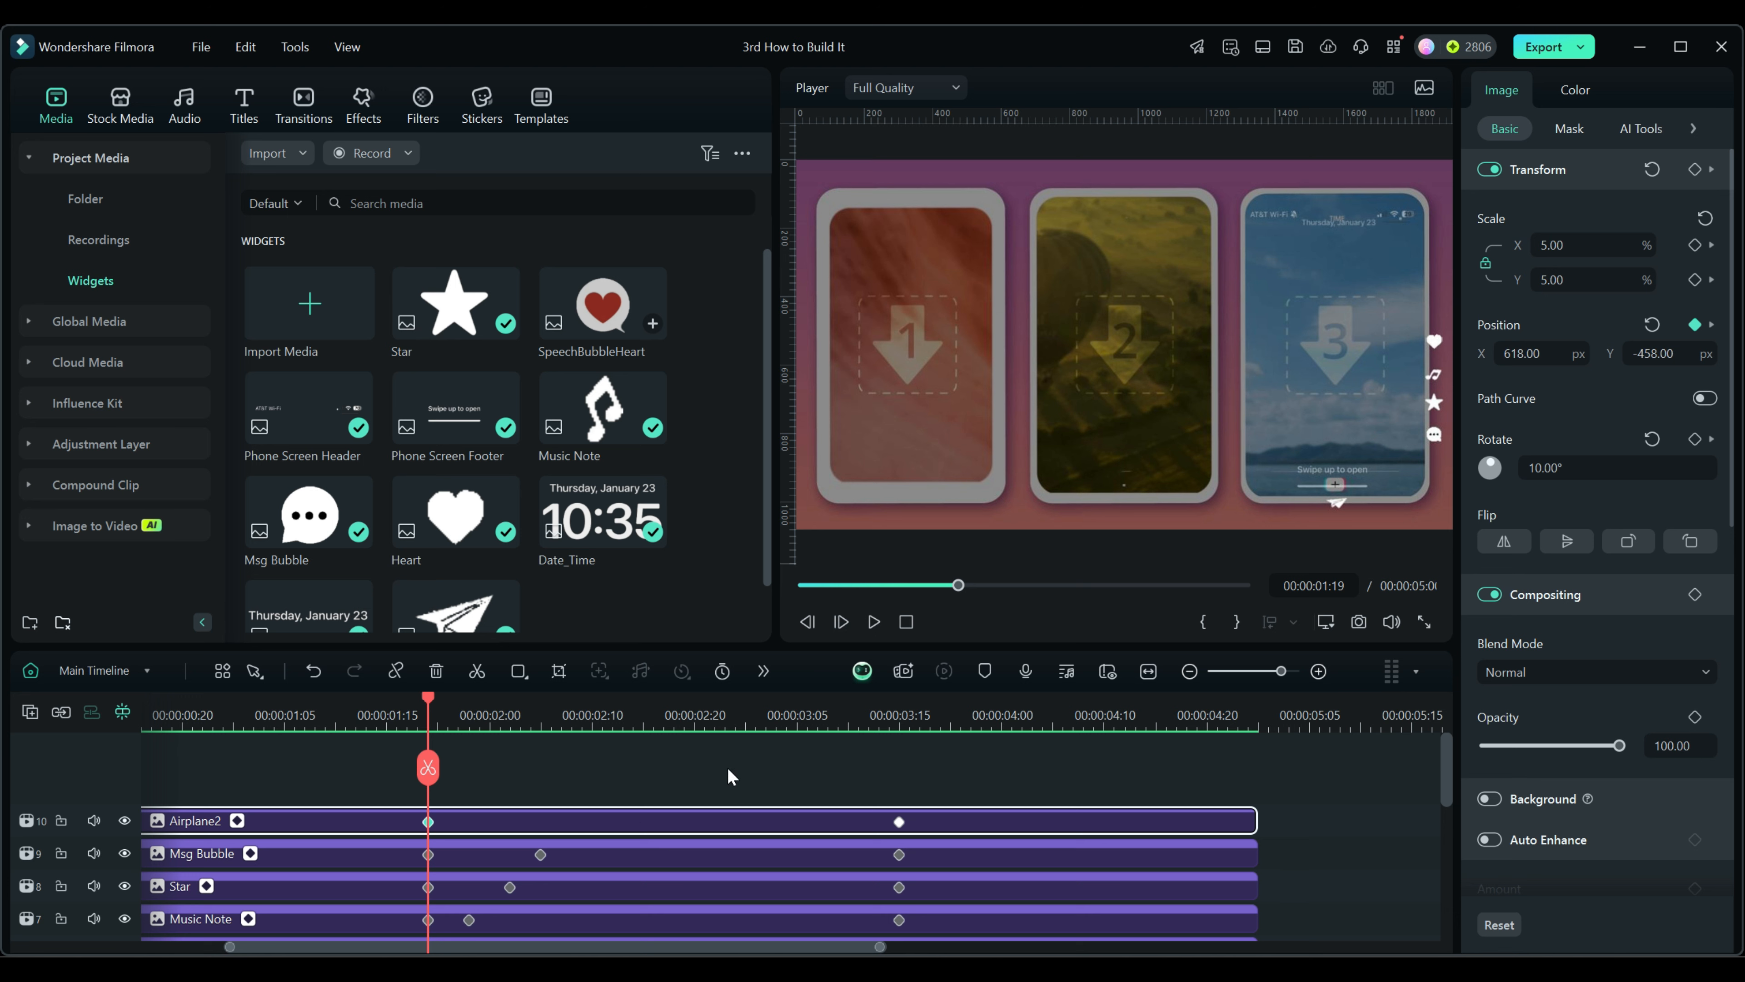
pyautogui.press('Right')
pyautogui.press('Right')
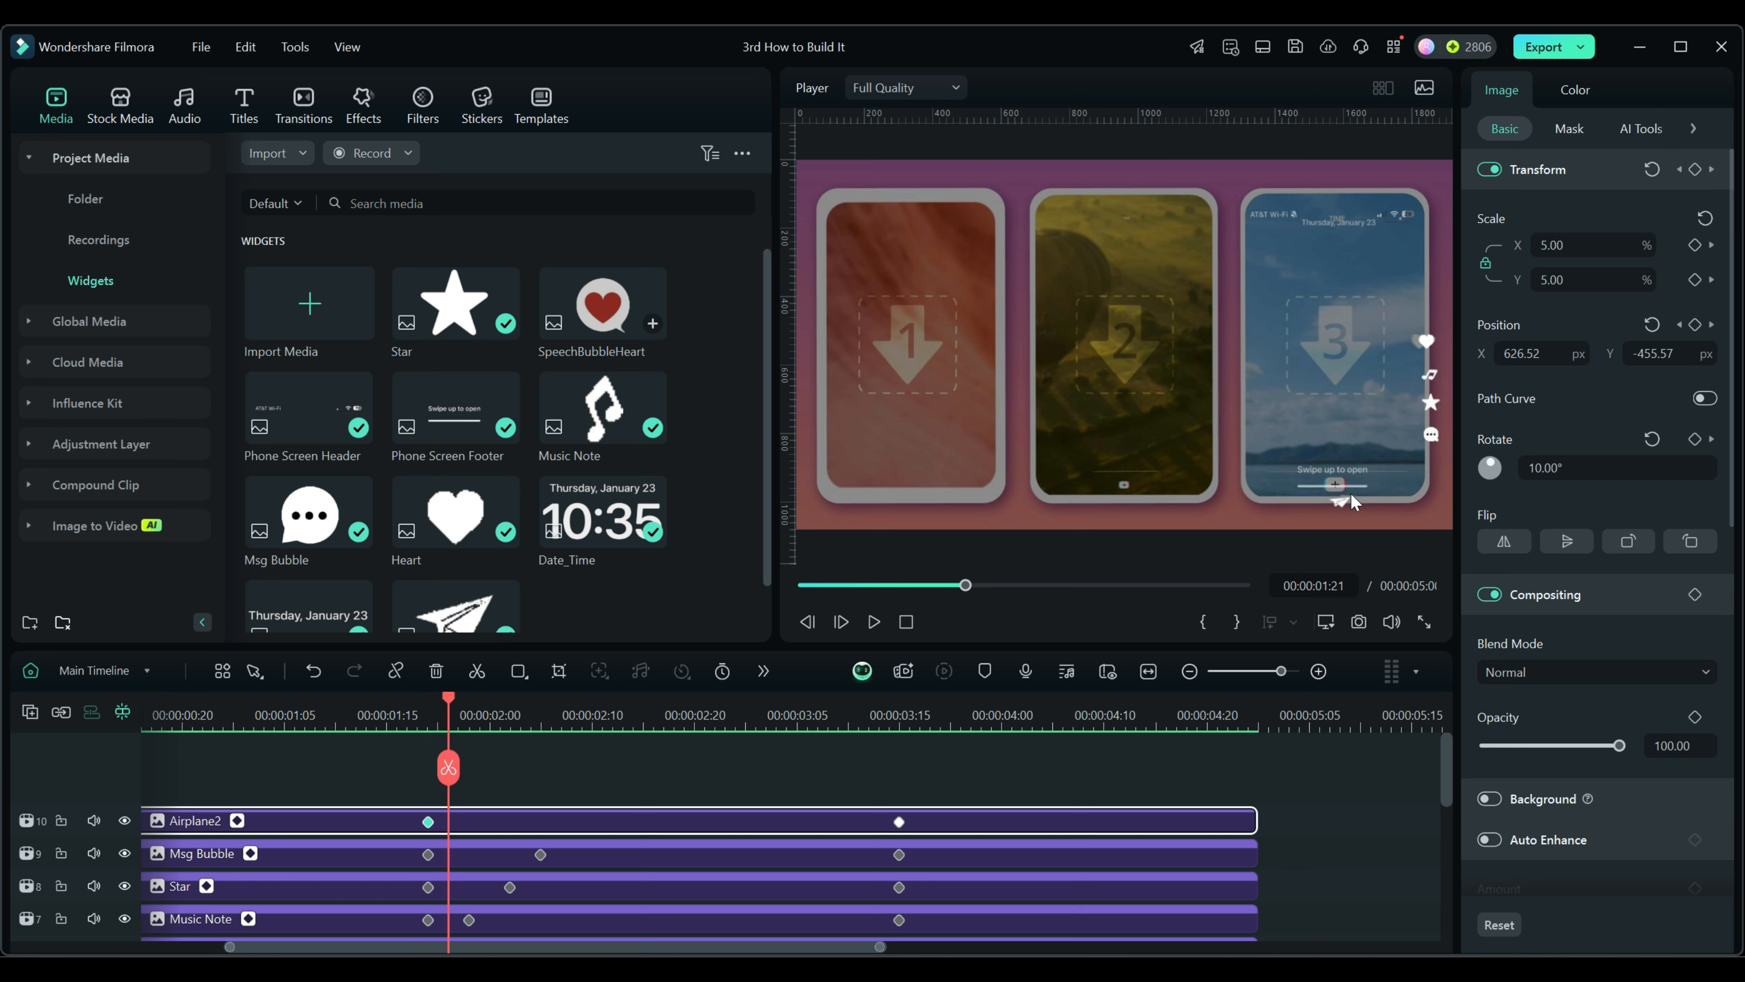
pyautogui.press('Right')
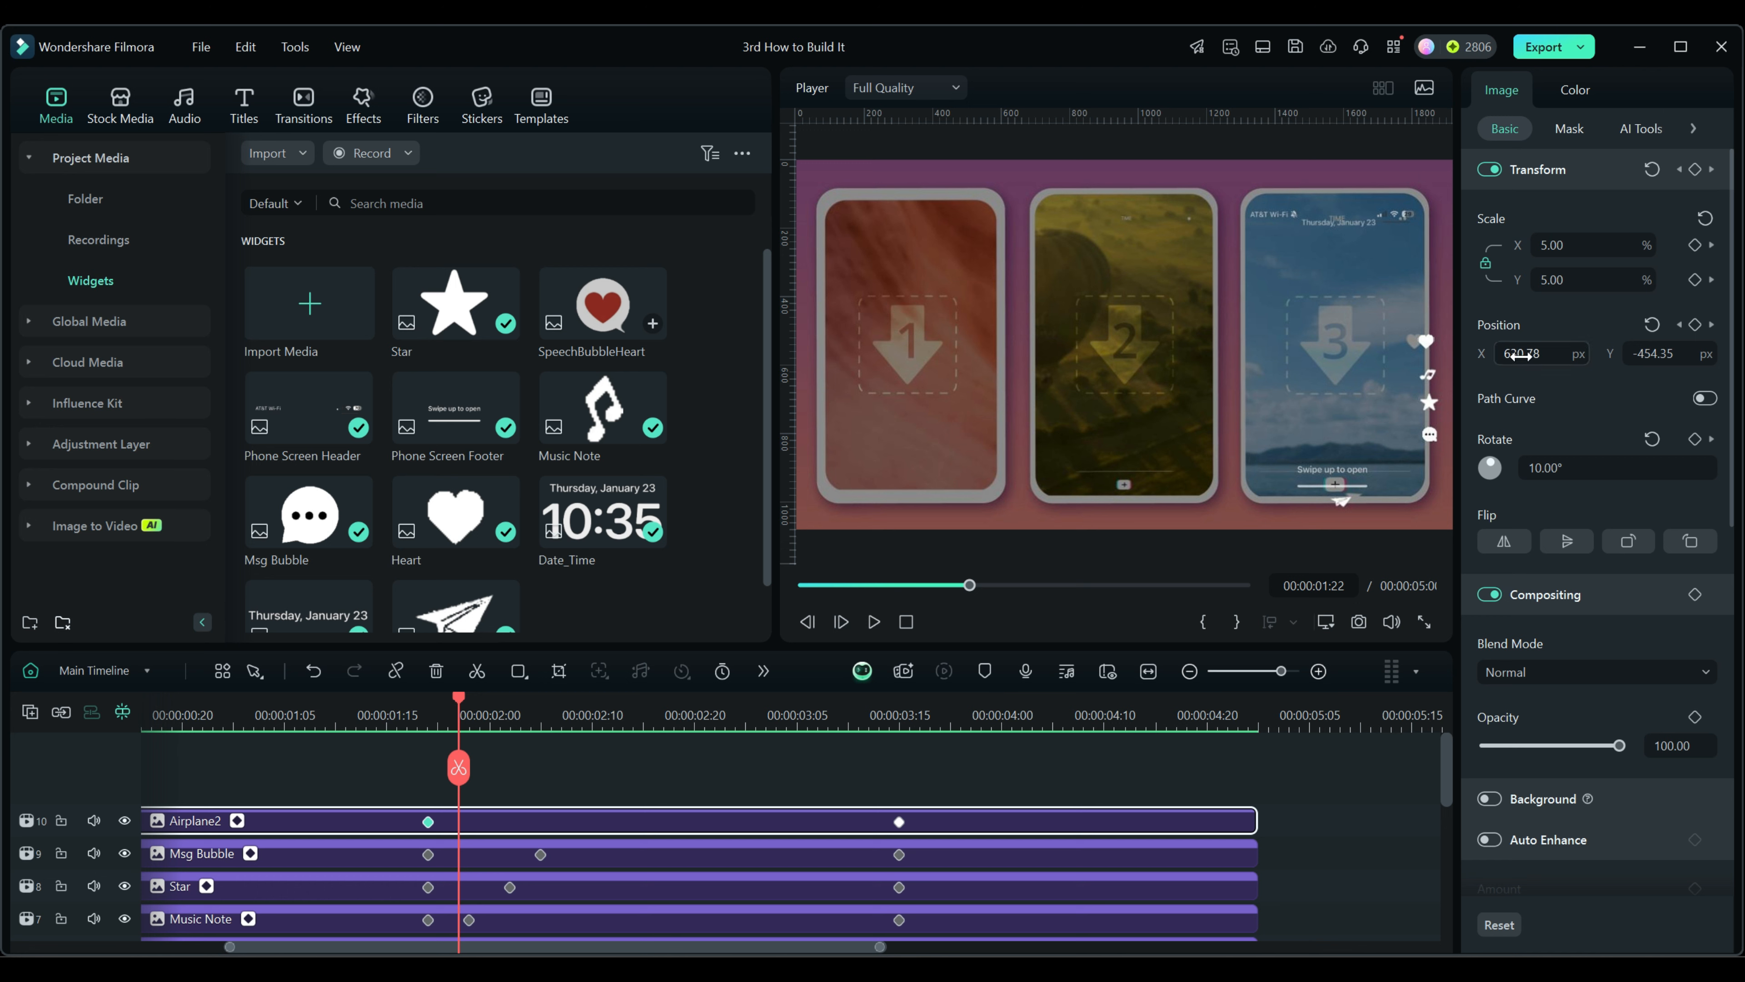
pyautogui.moveTo(1522, 355); pyautogui.dragTo(1550, 355)
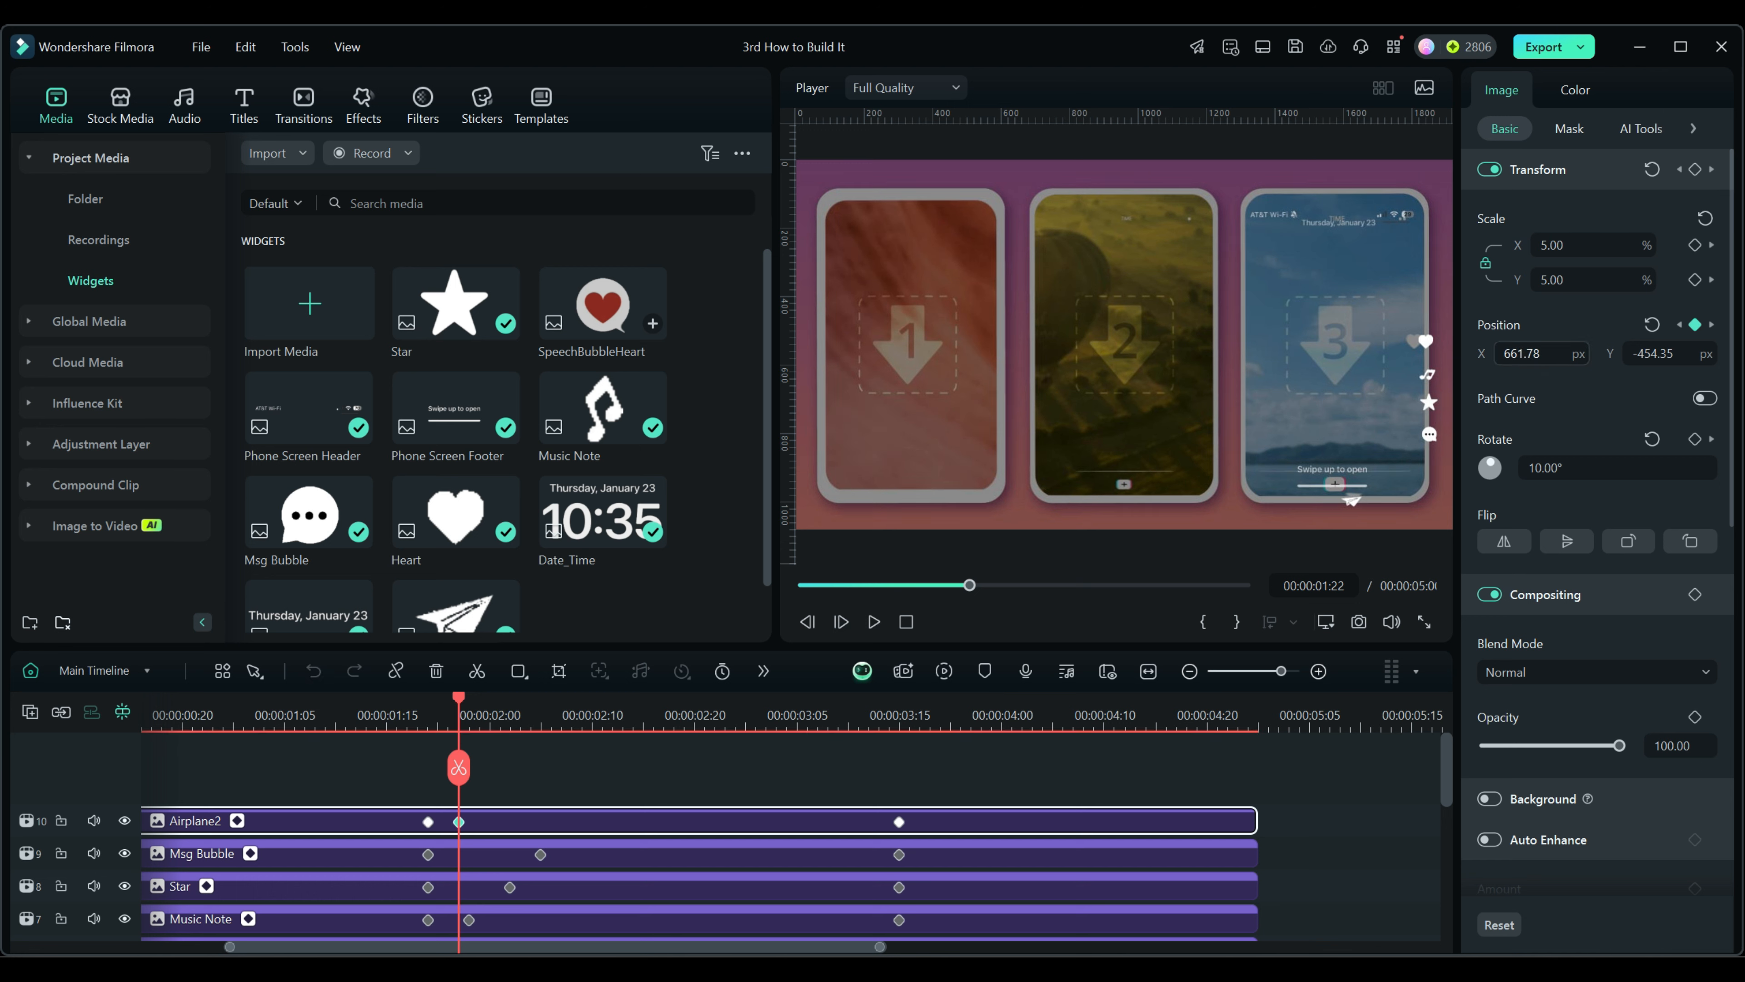
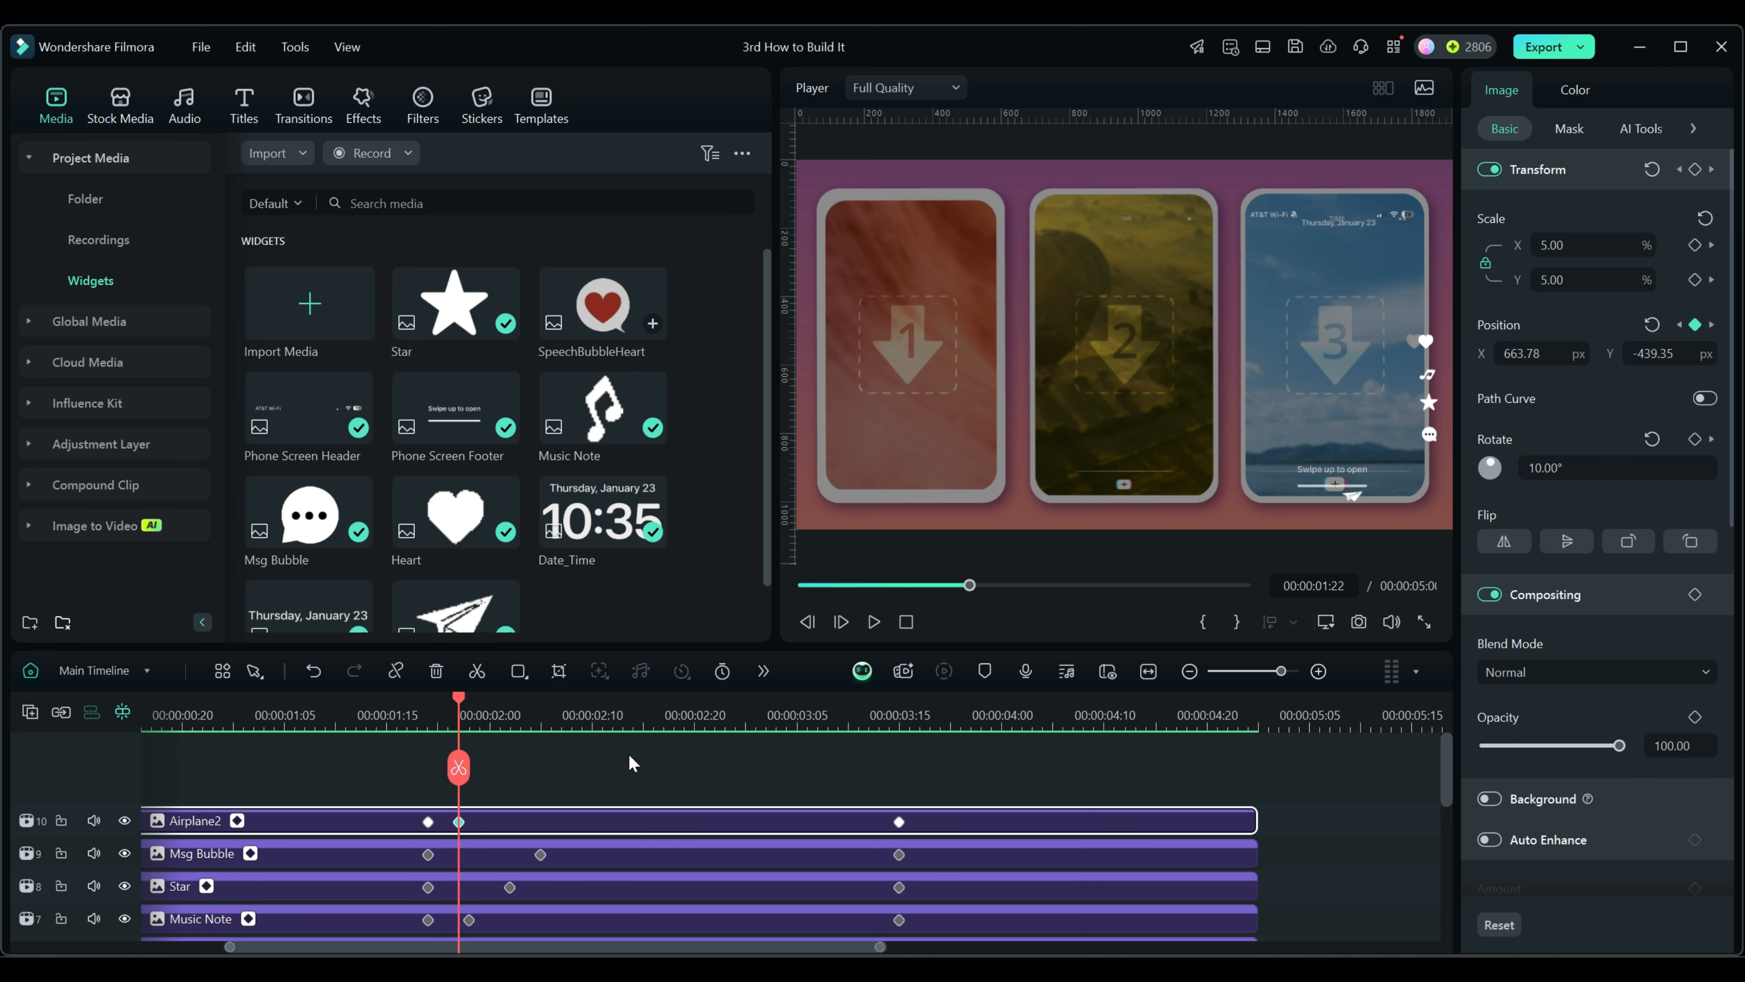
# Keyframe the Heart clip at 00:00:02:05 by setting its X position to 814 px
pyautogui.click(539, 729)
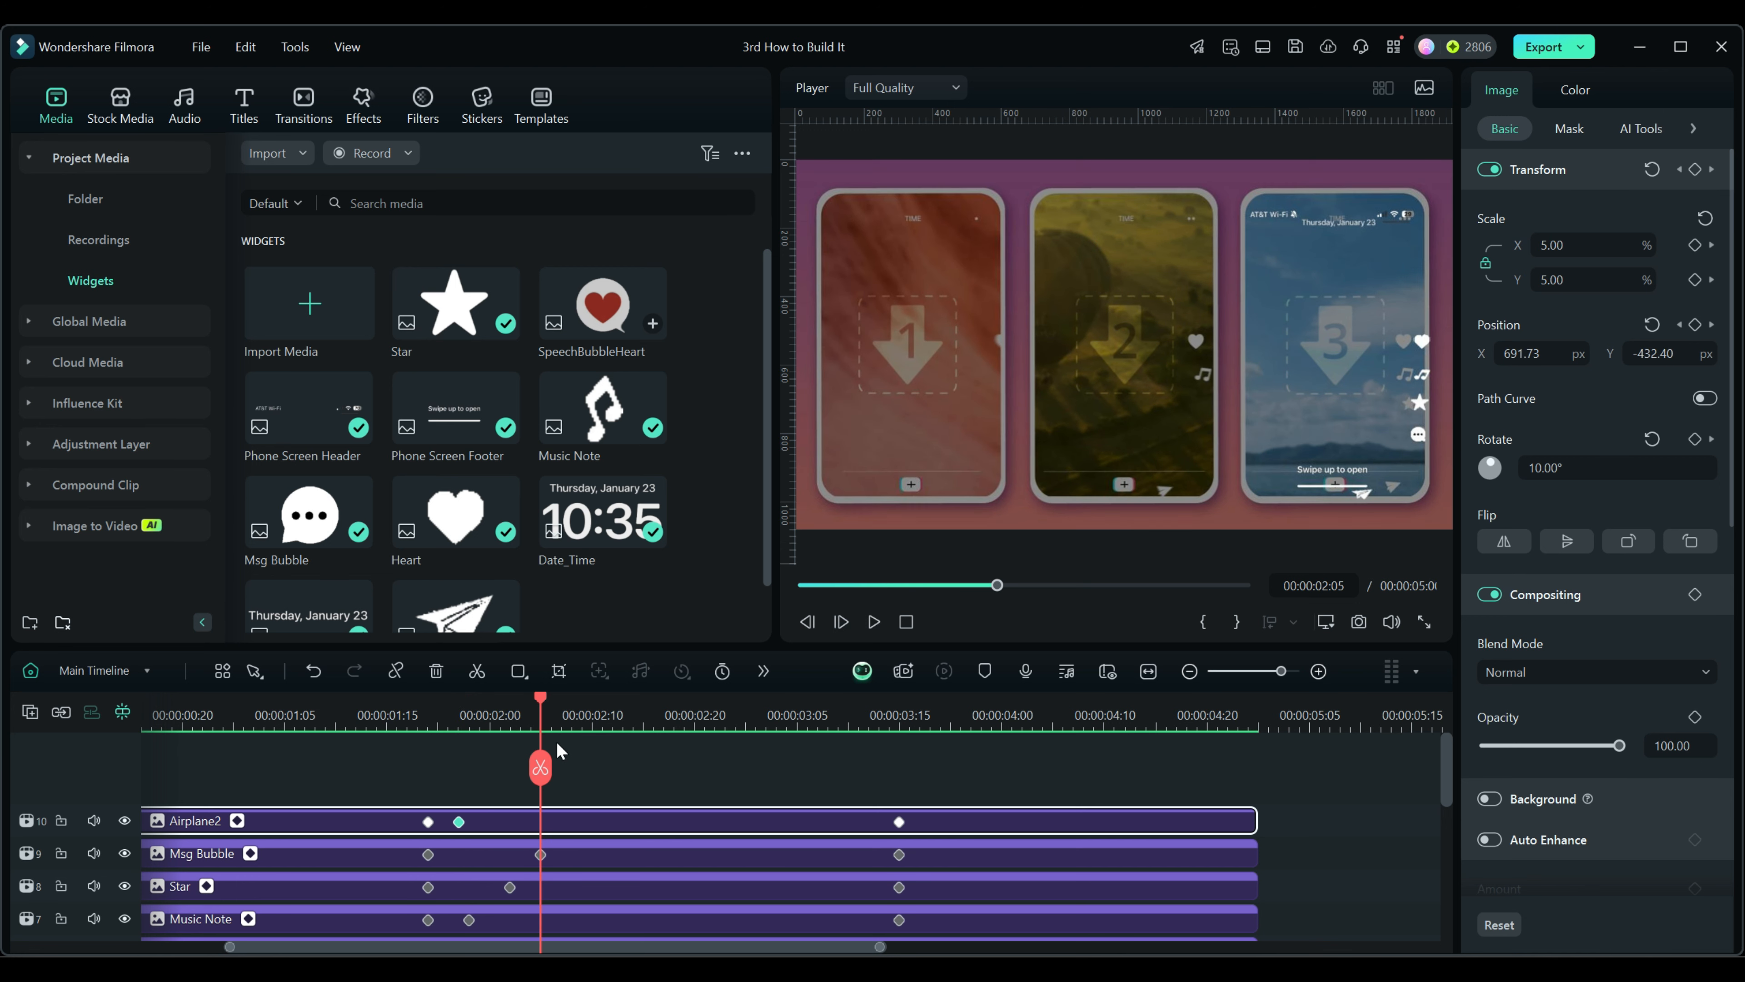
pyautogui.scroll(-2, 584, 763)
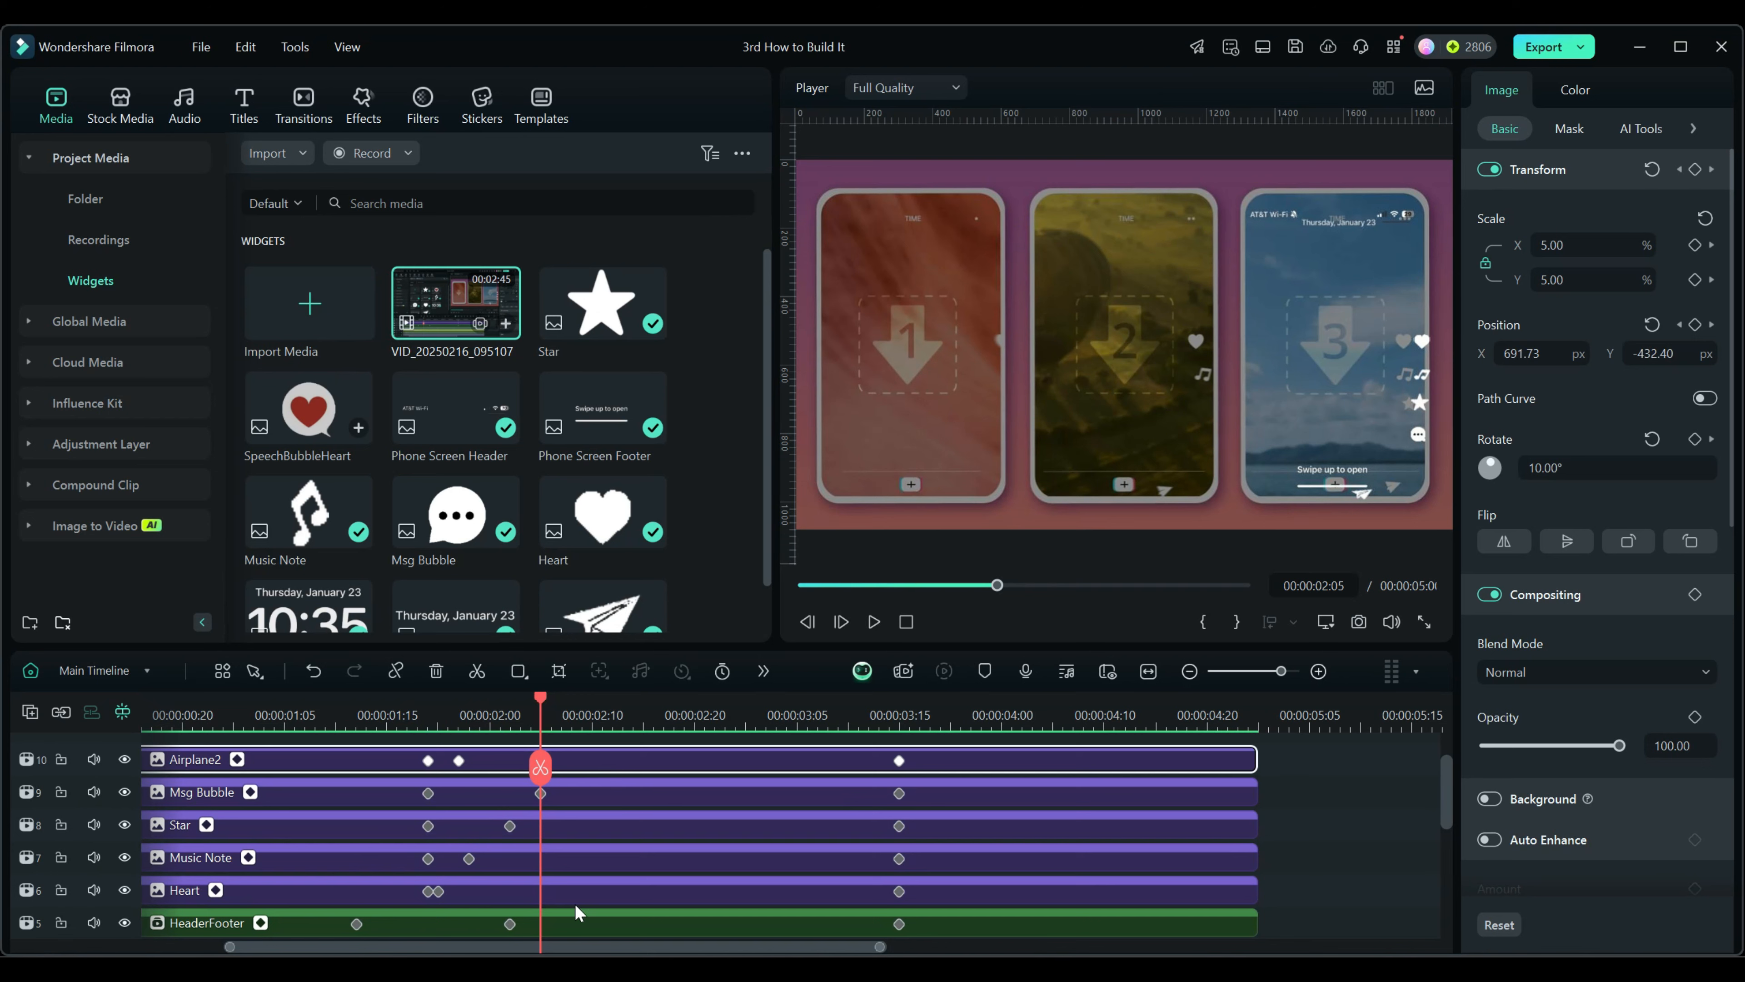
pyautogui.click(560, 897)
pyautogui.click(1540, 353)
pyautogui.write('814')
pyautogui.press('Return')
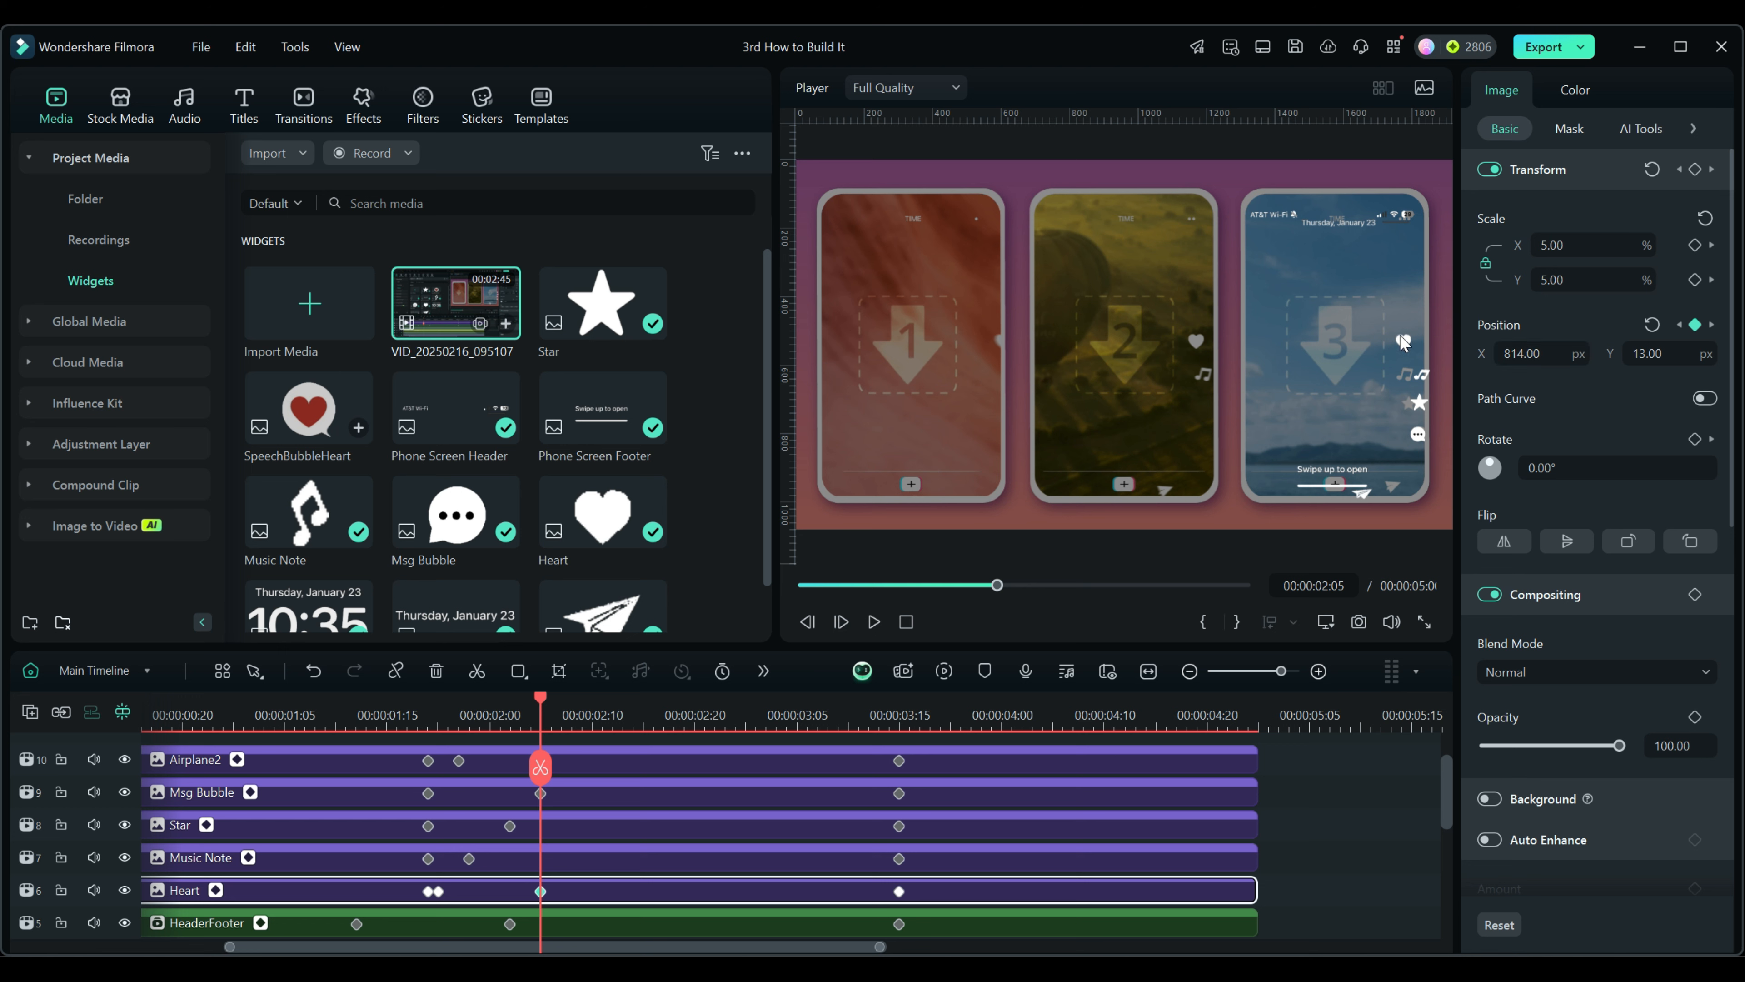
# Keyframe the Music Note clip at 00:00:02:10 by setting its X position to 814 px
pyautogui.click(579, 866)
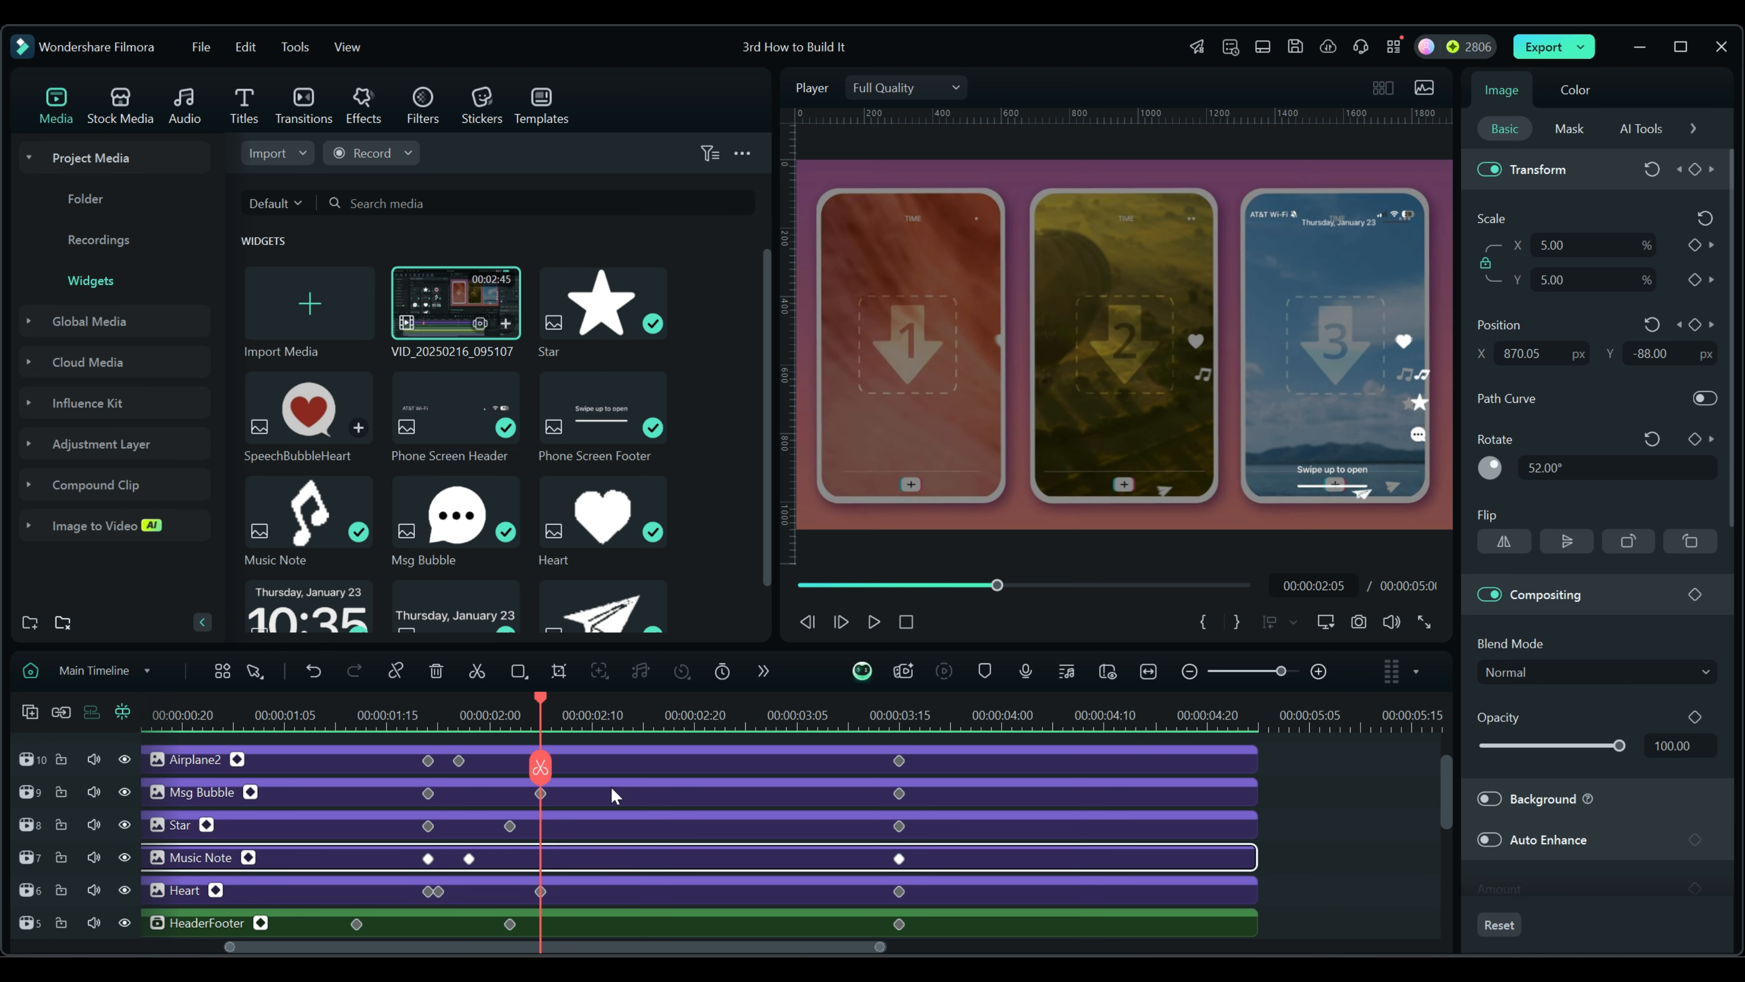
pyautogui.click(591, 721)
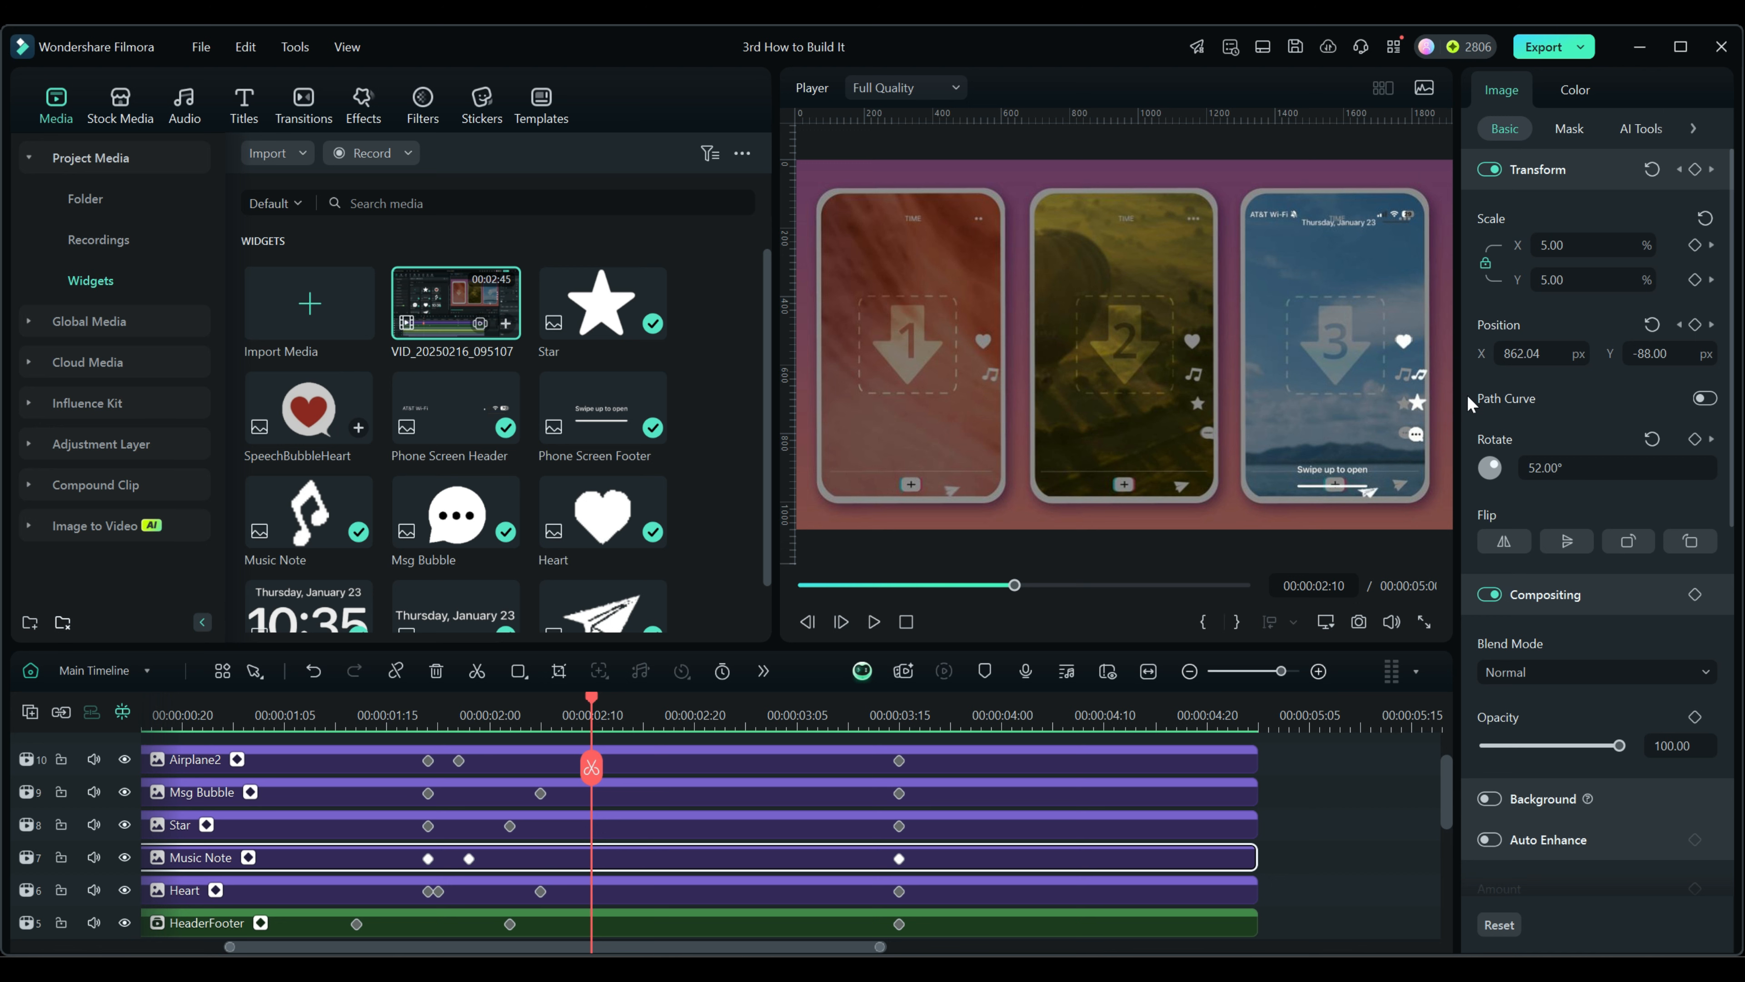
pyautogui.click(1524, 352)
pyautogui.write('814')
pyautogui.press('Return')
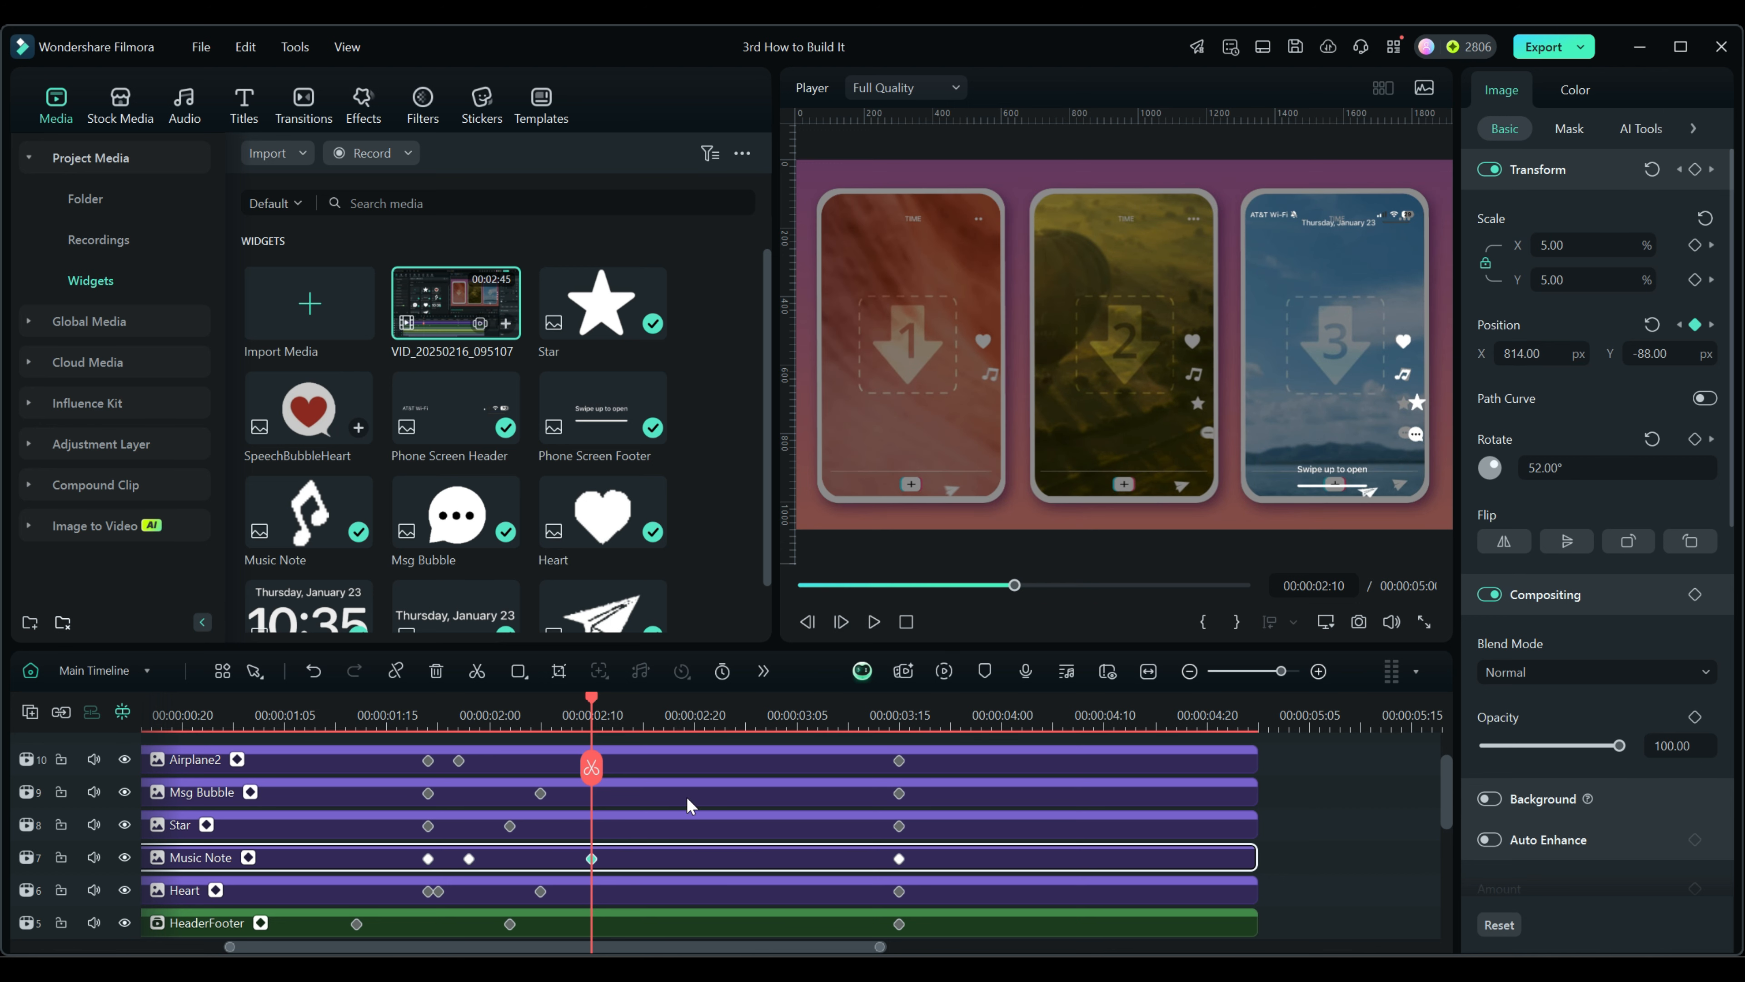
# Keyframe the Star clip at 00:00:02:12 by setting its X position to 814 px
pyautogui.click(656, 828)
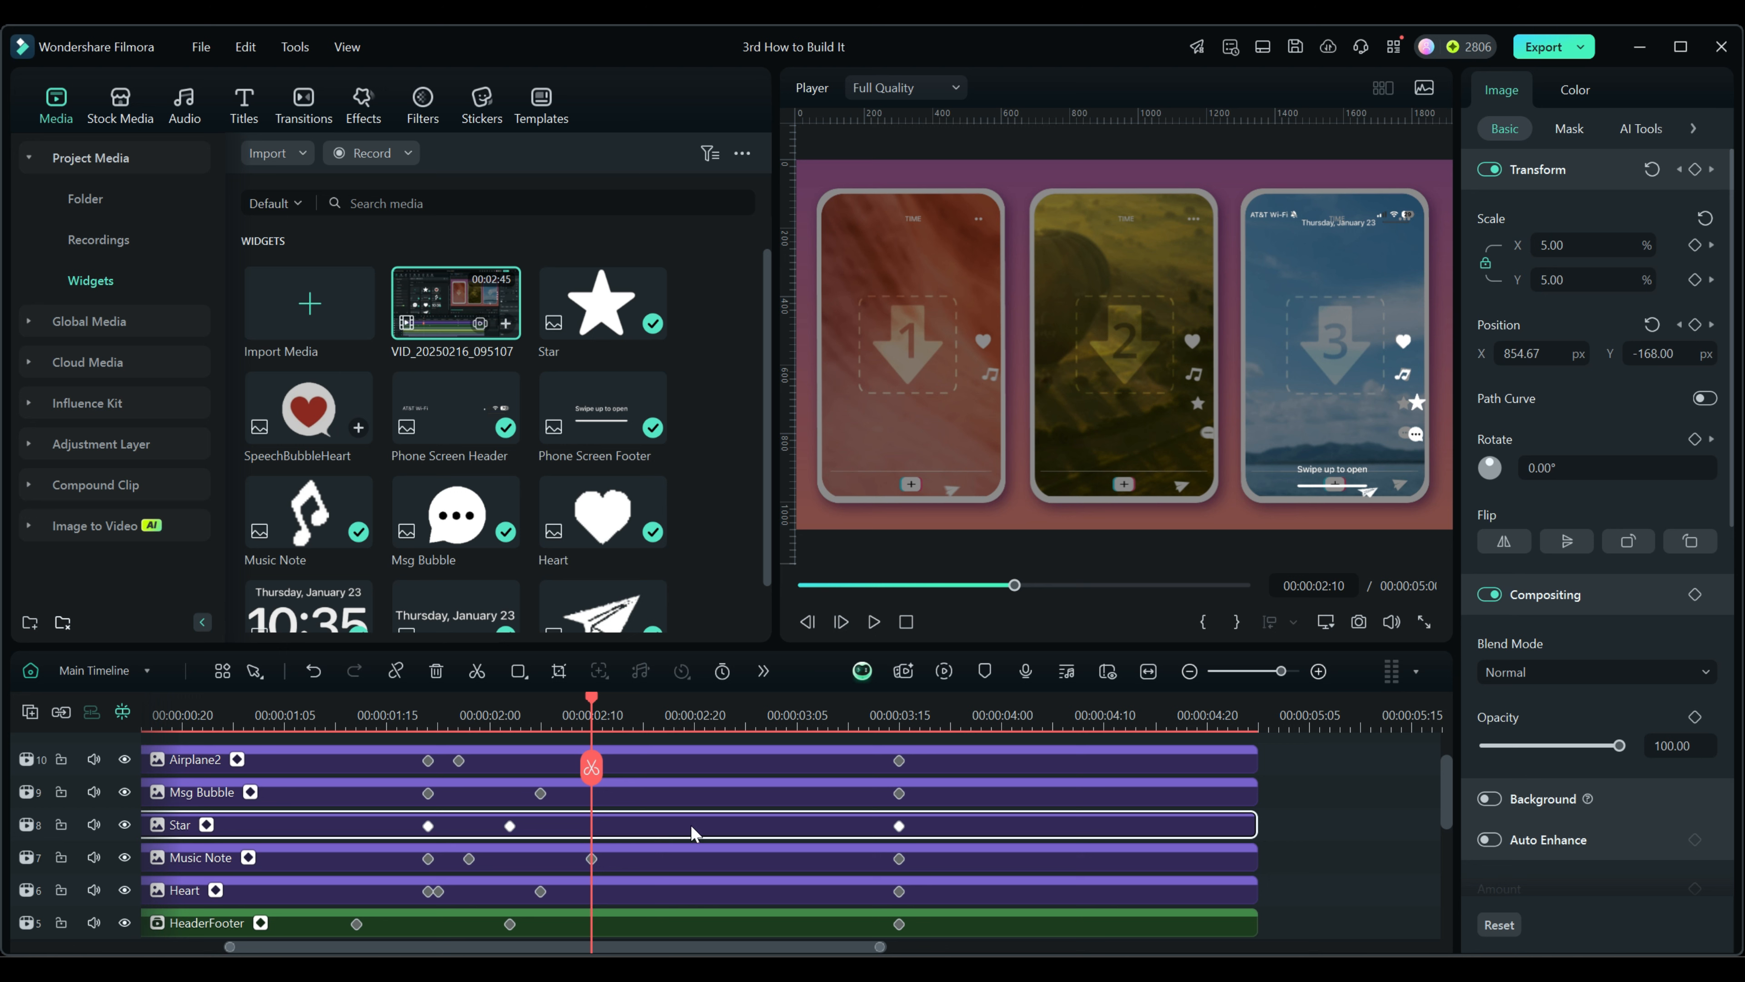
pyautogui.click(611, 728)
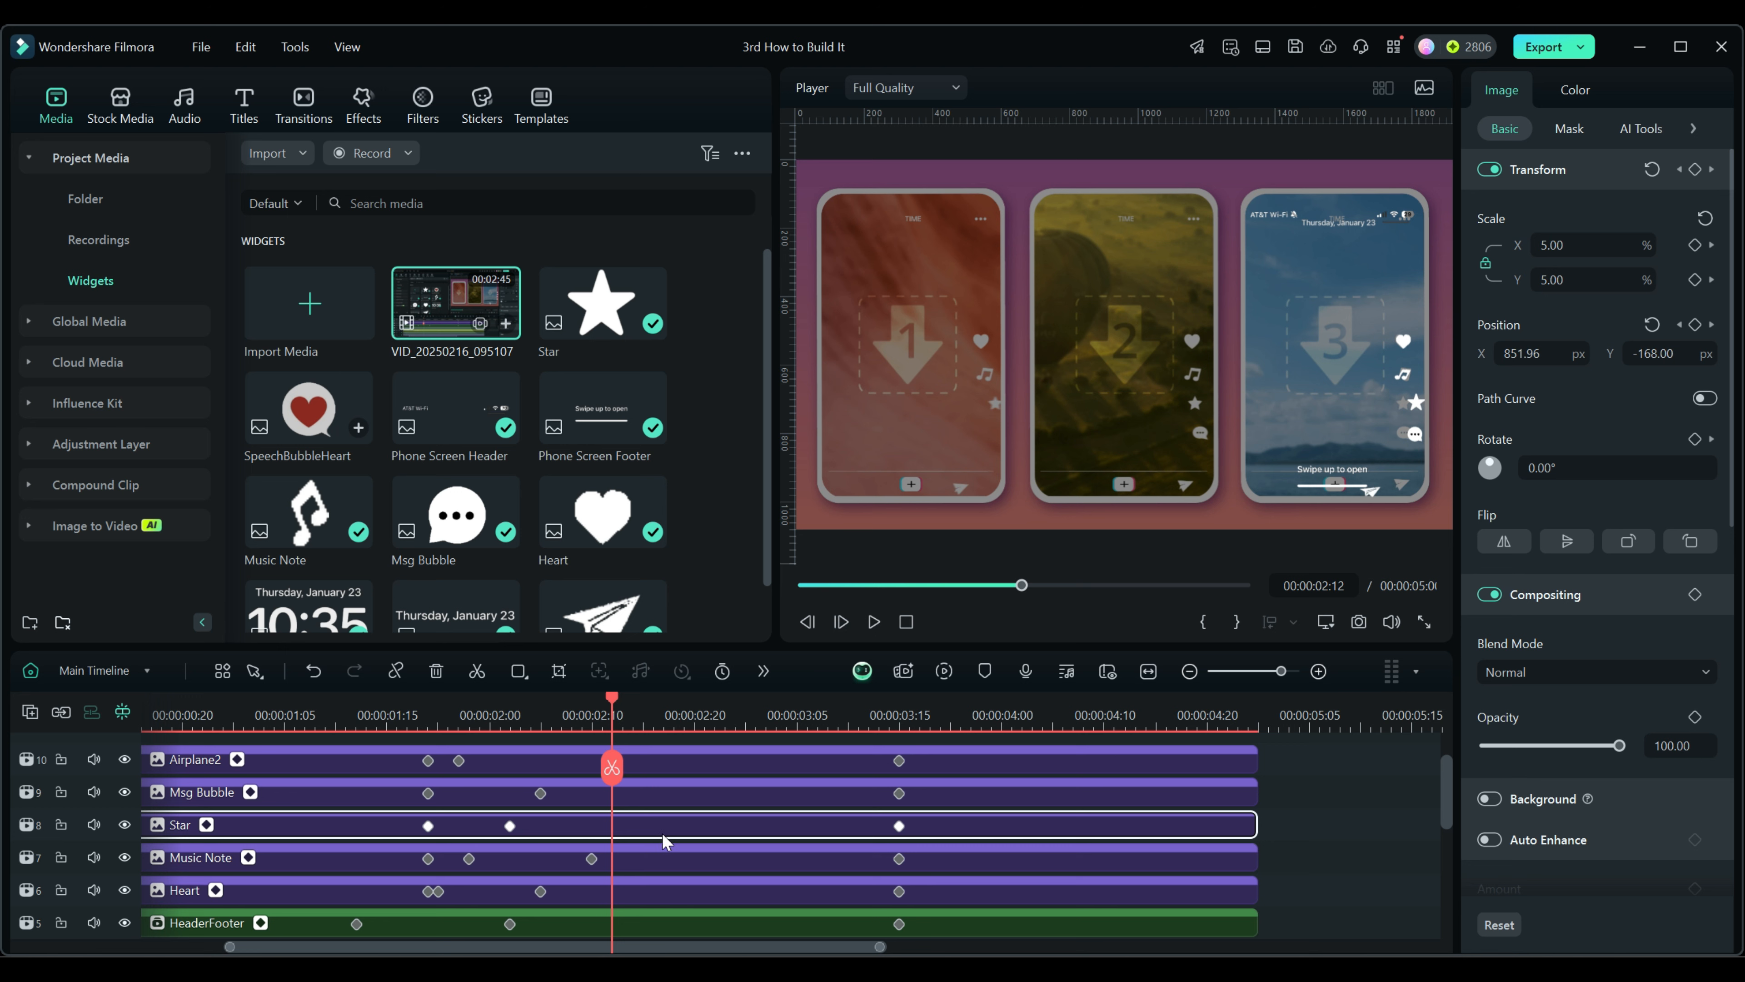
pyautogui.click(1539, 353)
pyautogui.doubleClick(1539, 353)
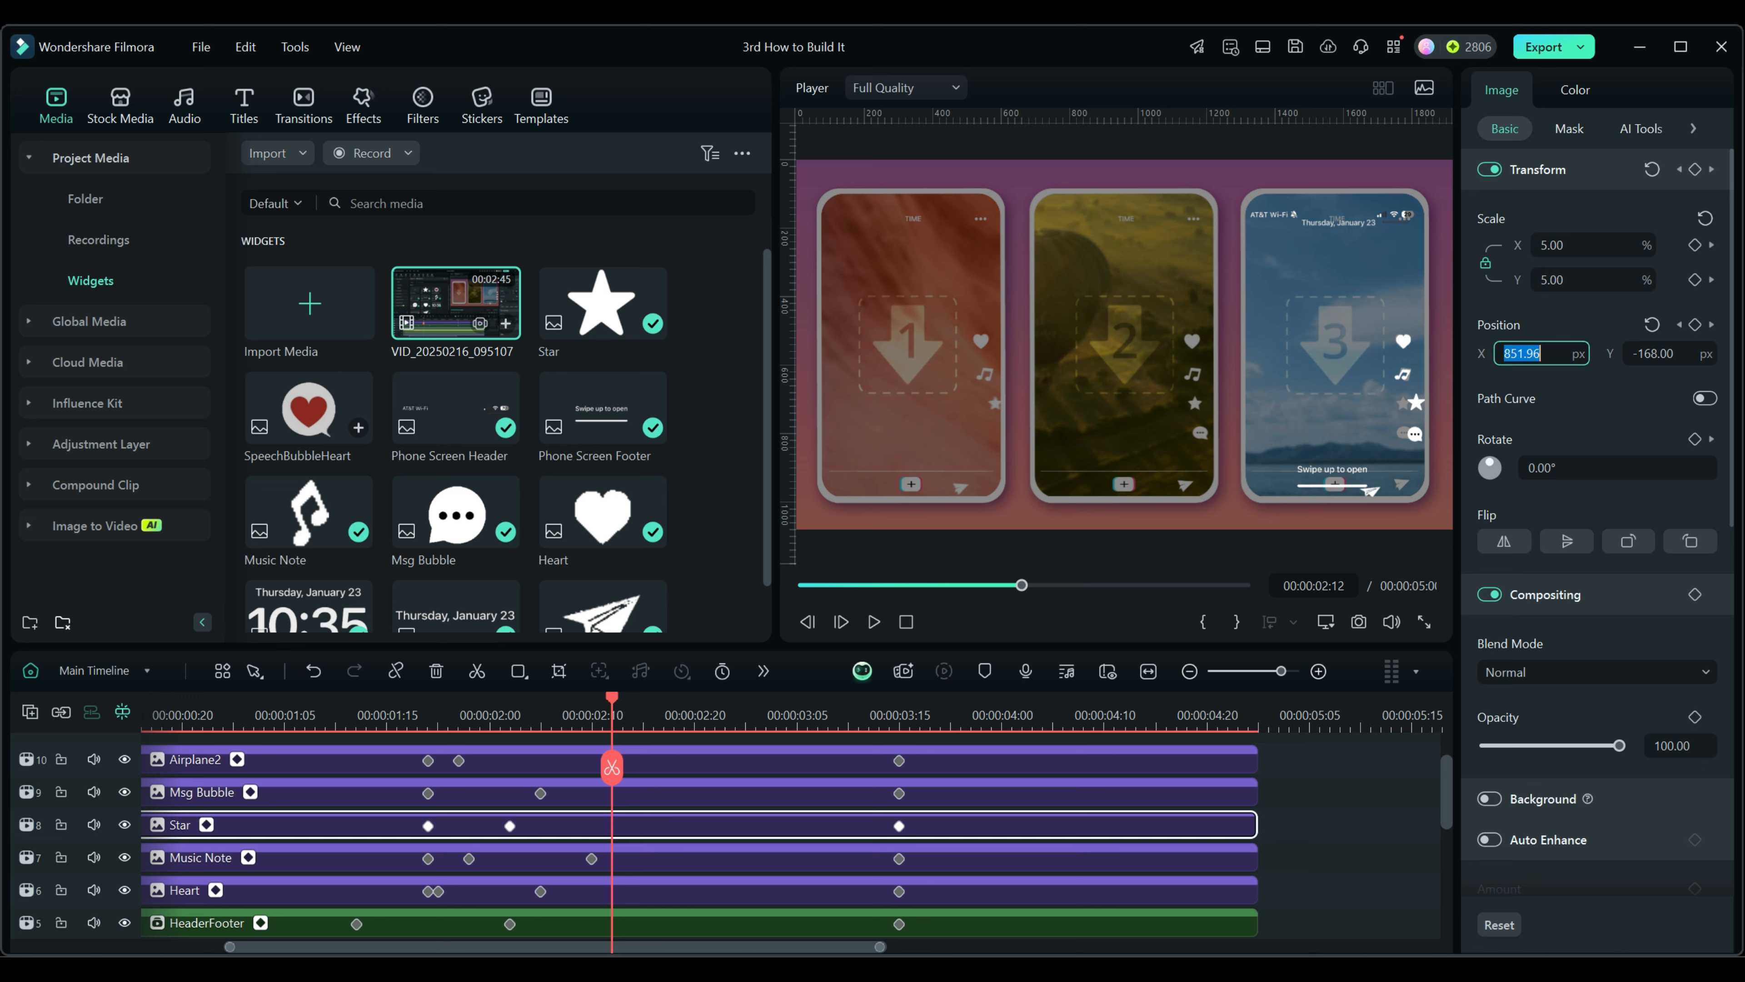
pyautogui.write('814')
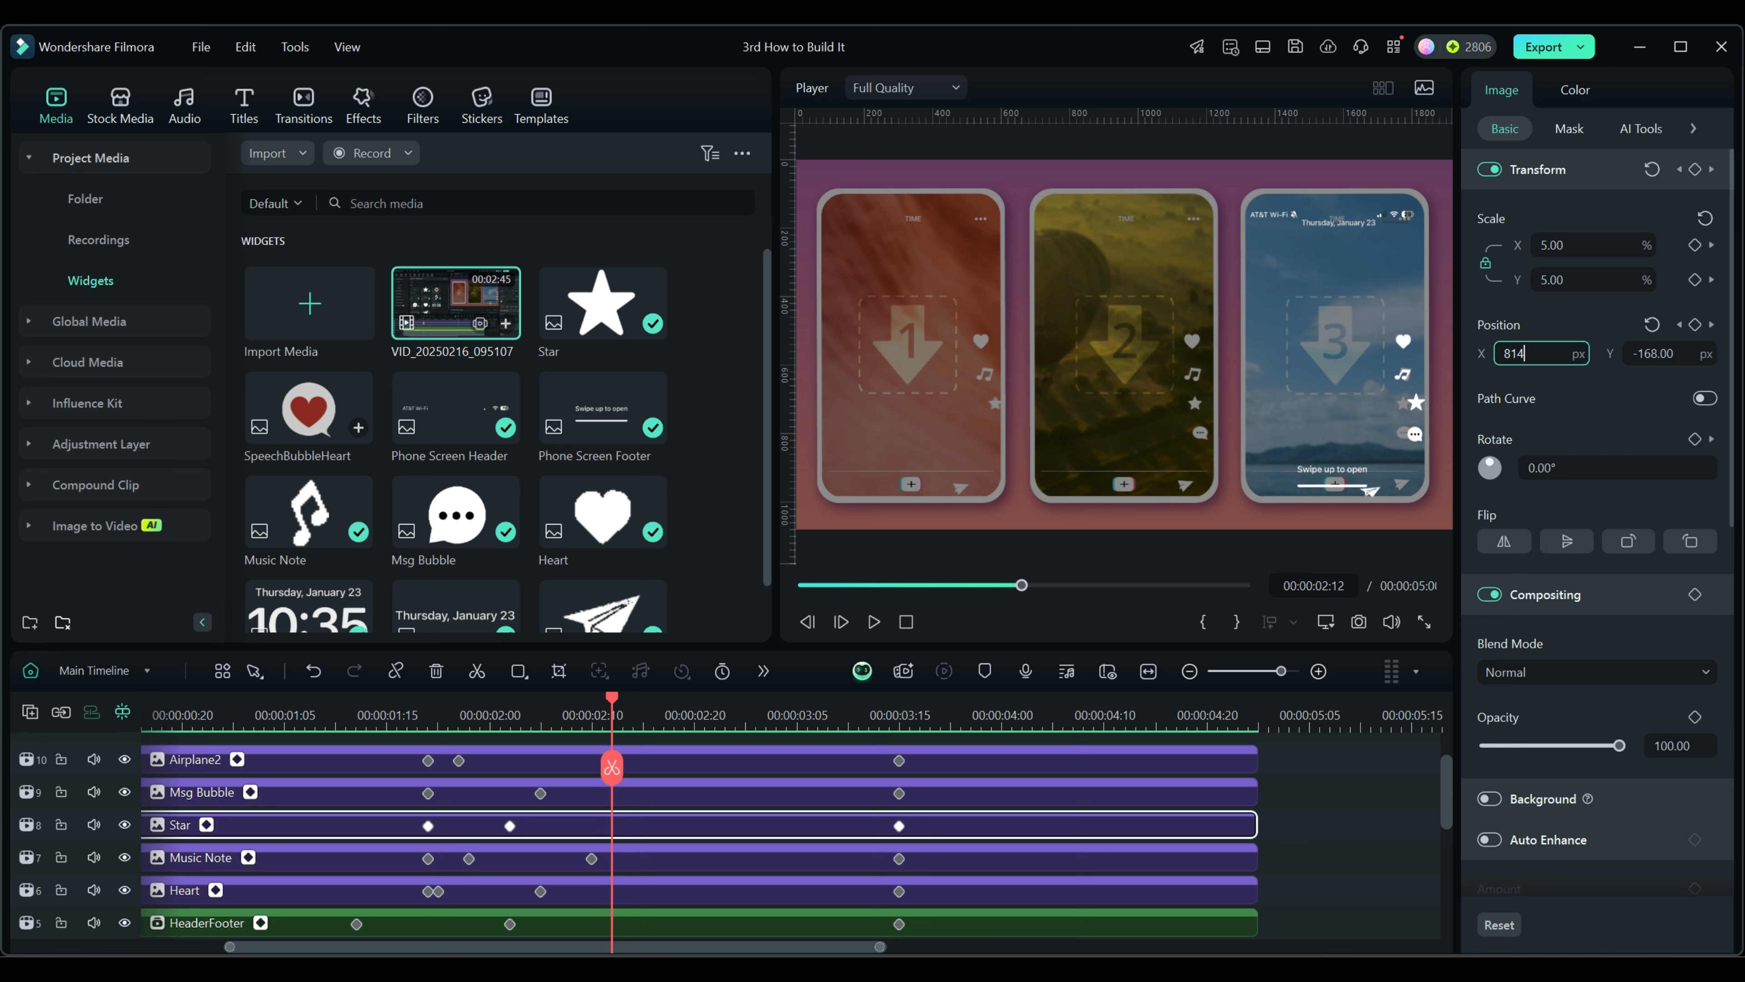
pyautogui.press('Return')
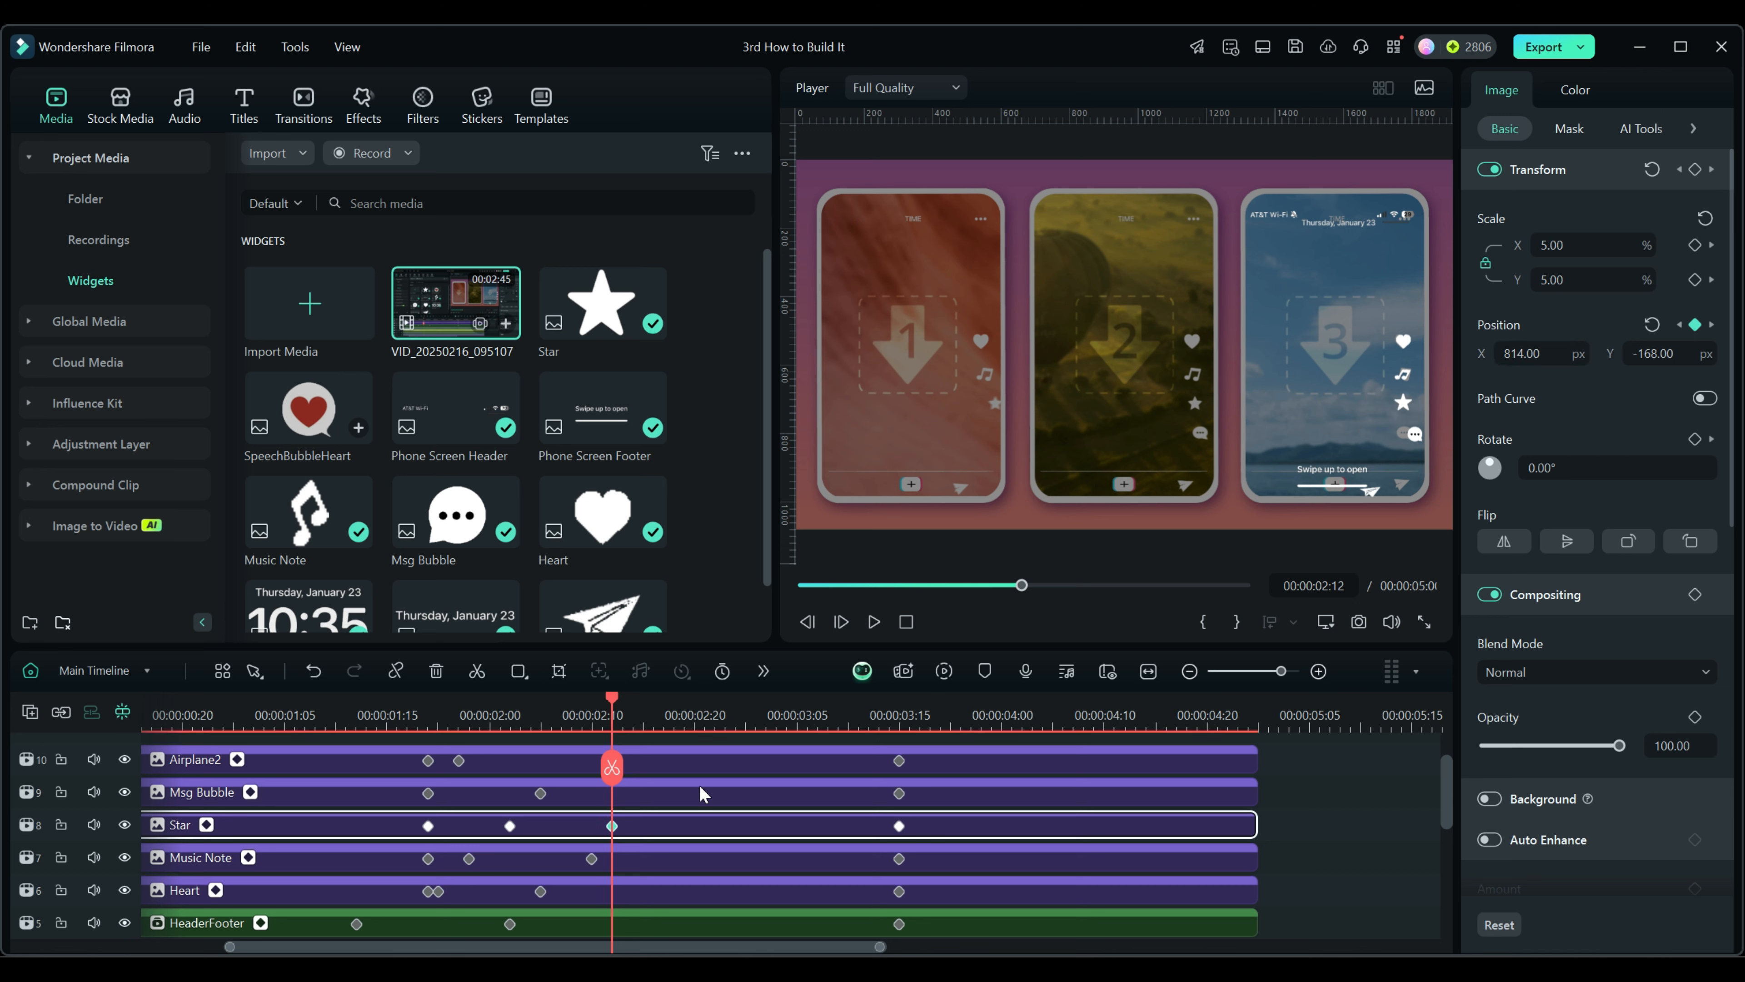
# Keyframe the Msg Bubble clip at 00:00:02:15 by setting its X position to 814 px
pyautogui.click(699, 803)
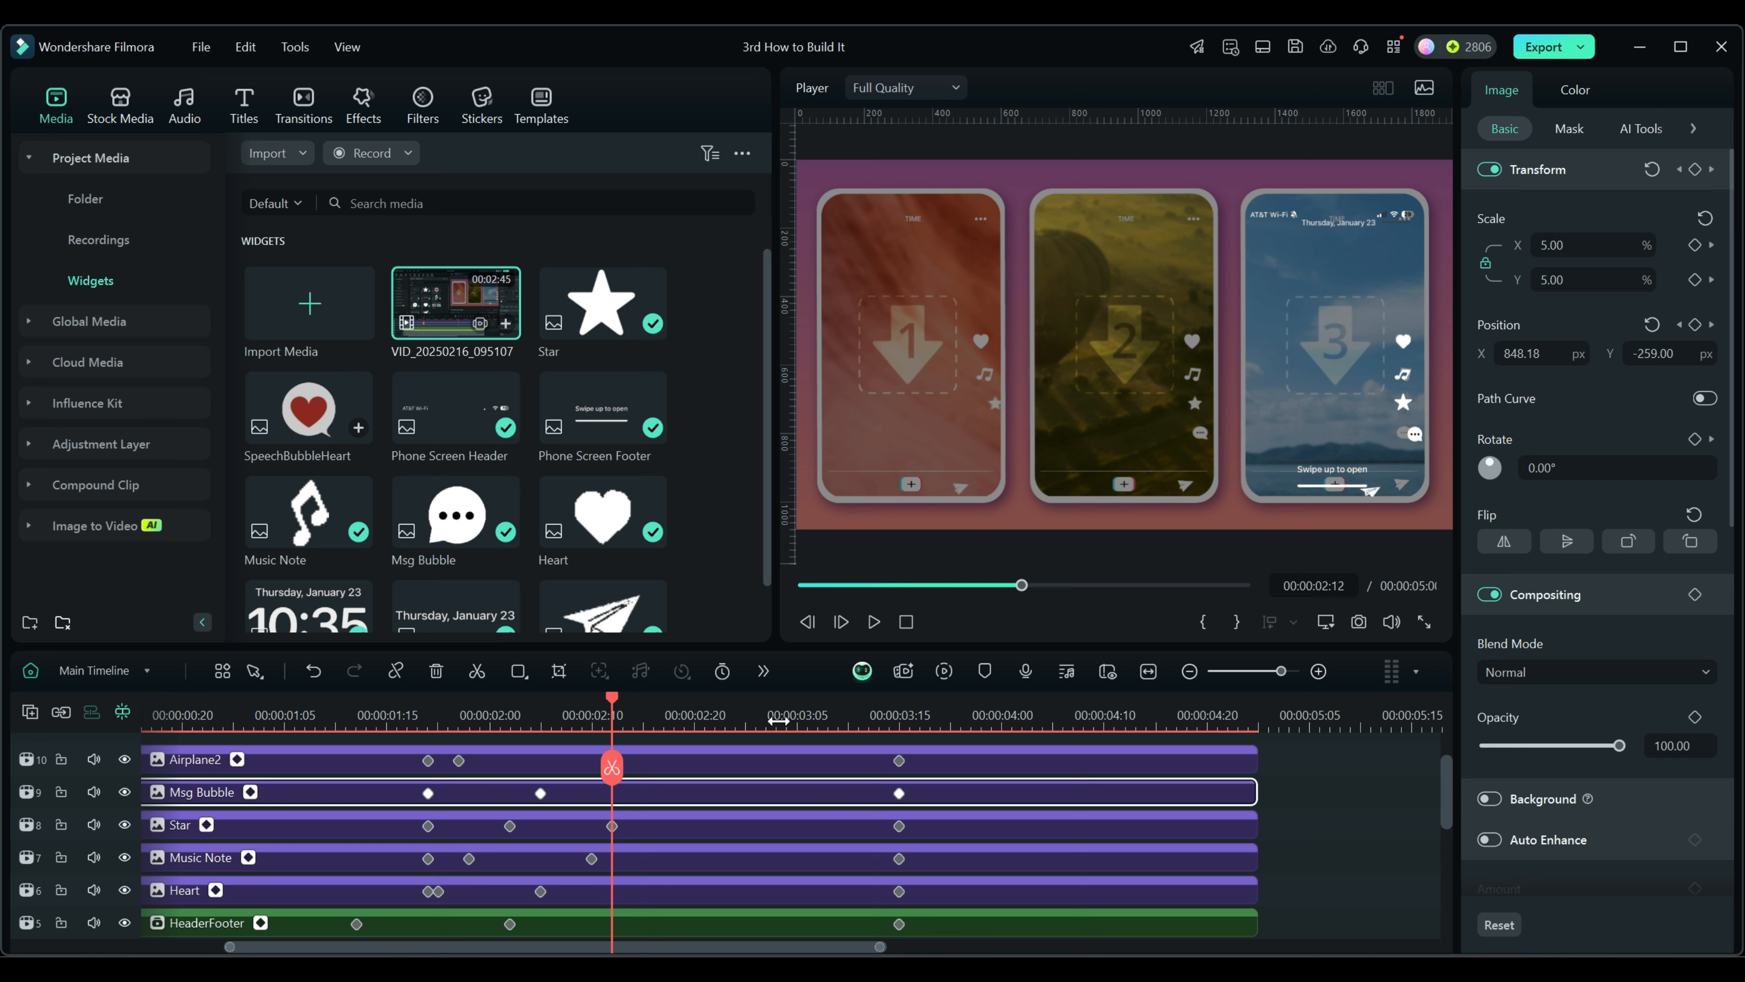
pyautogui.click(645, 728)
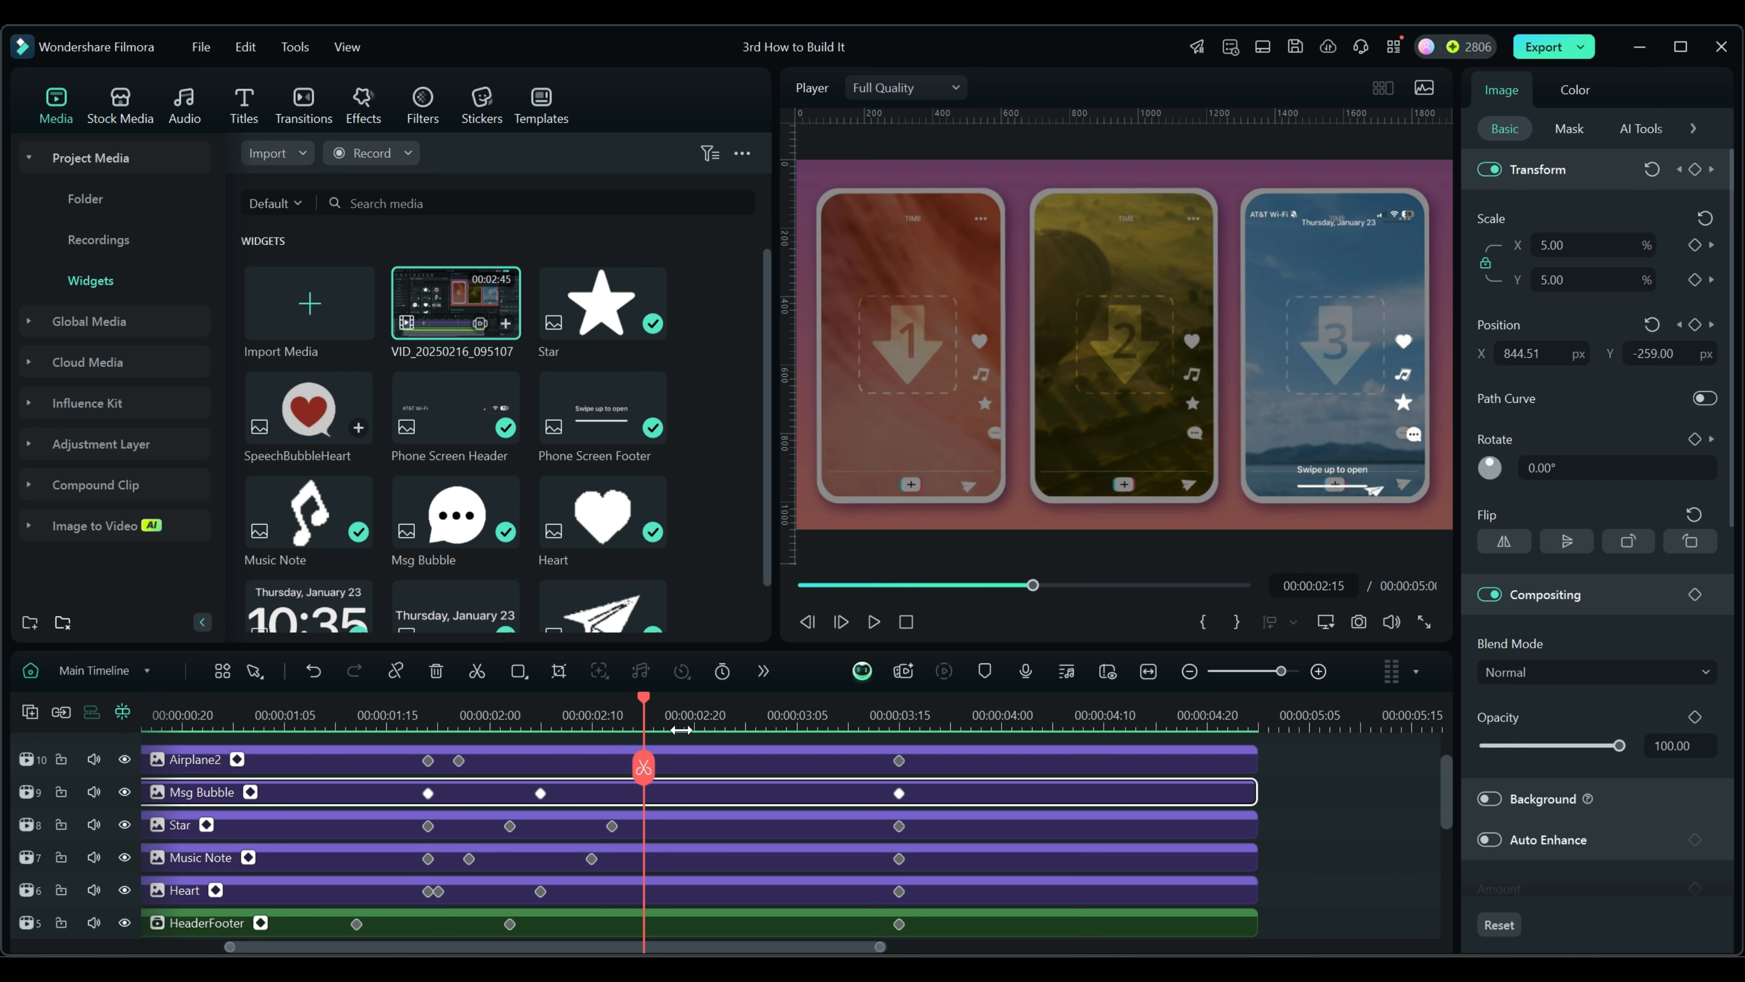
pyautogui.doubleClick(1520, 353)
pyautogui.write('814')
pyautogui.press('Return')
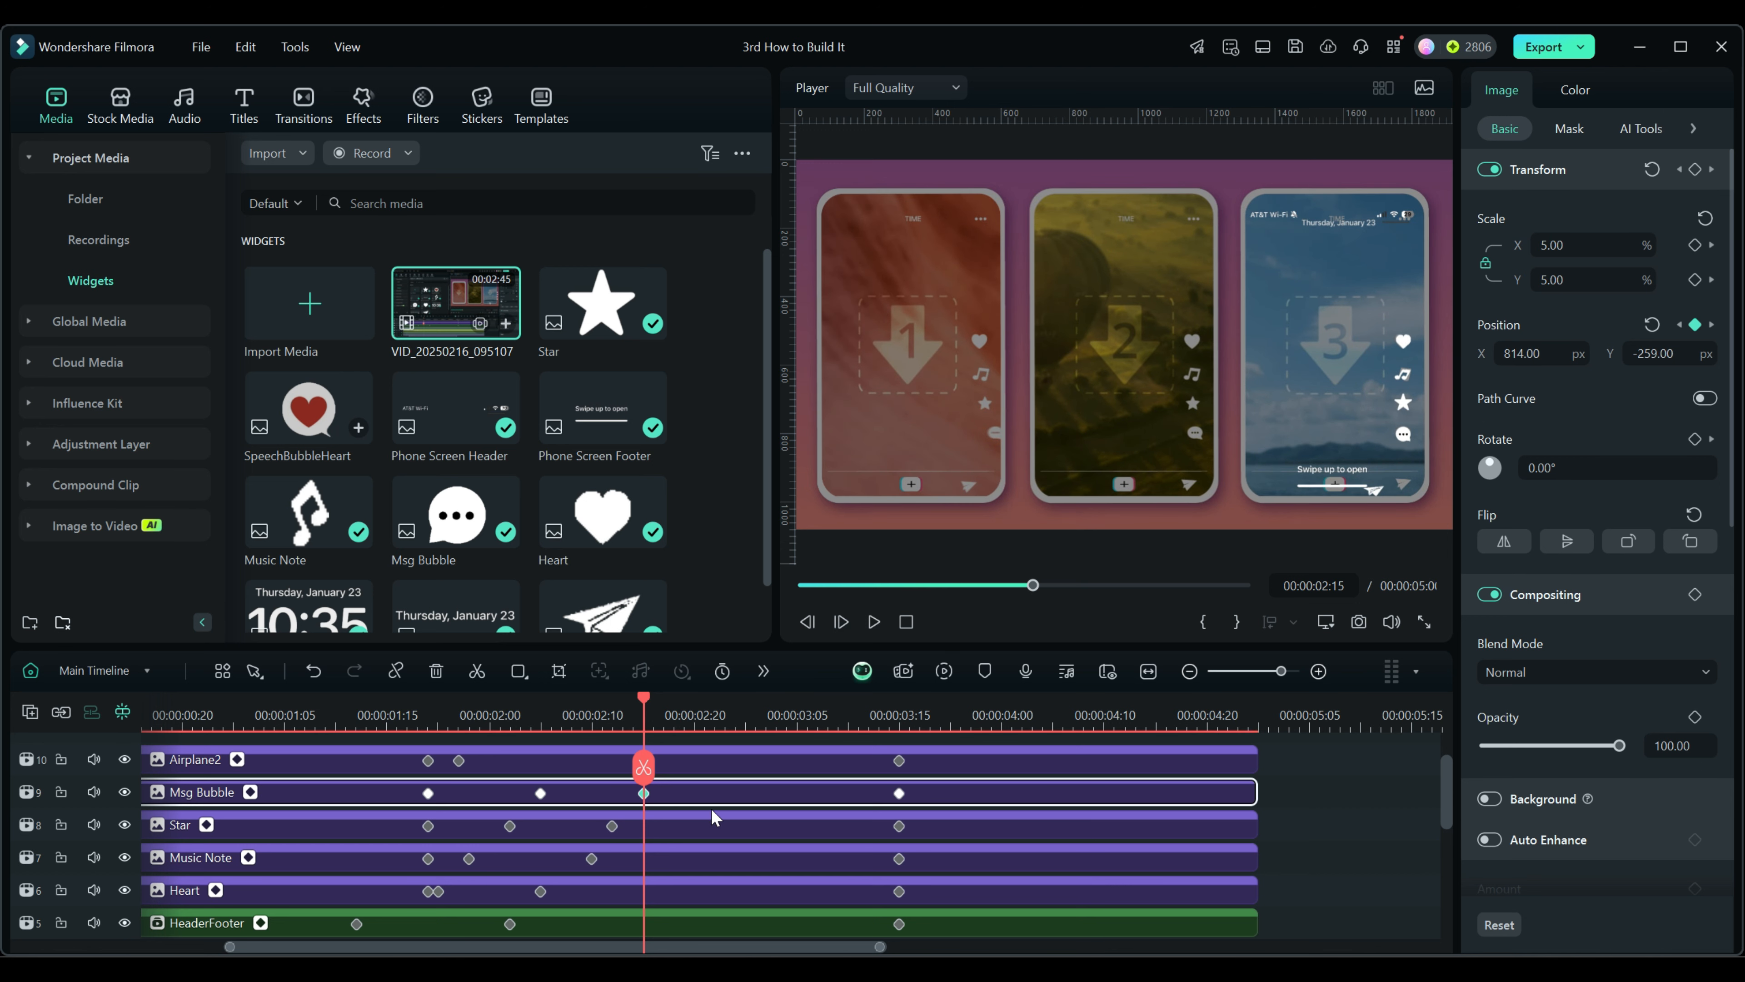
# Keyframe the Airplane2 clip at 00:00:02:19 by setting its position to X 814 px and Y -402 px
pyautogui.click(681, 763)
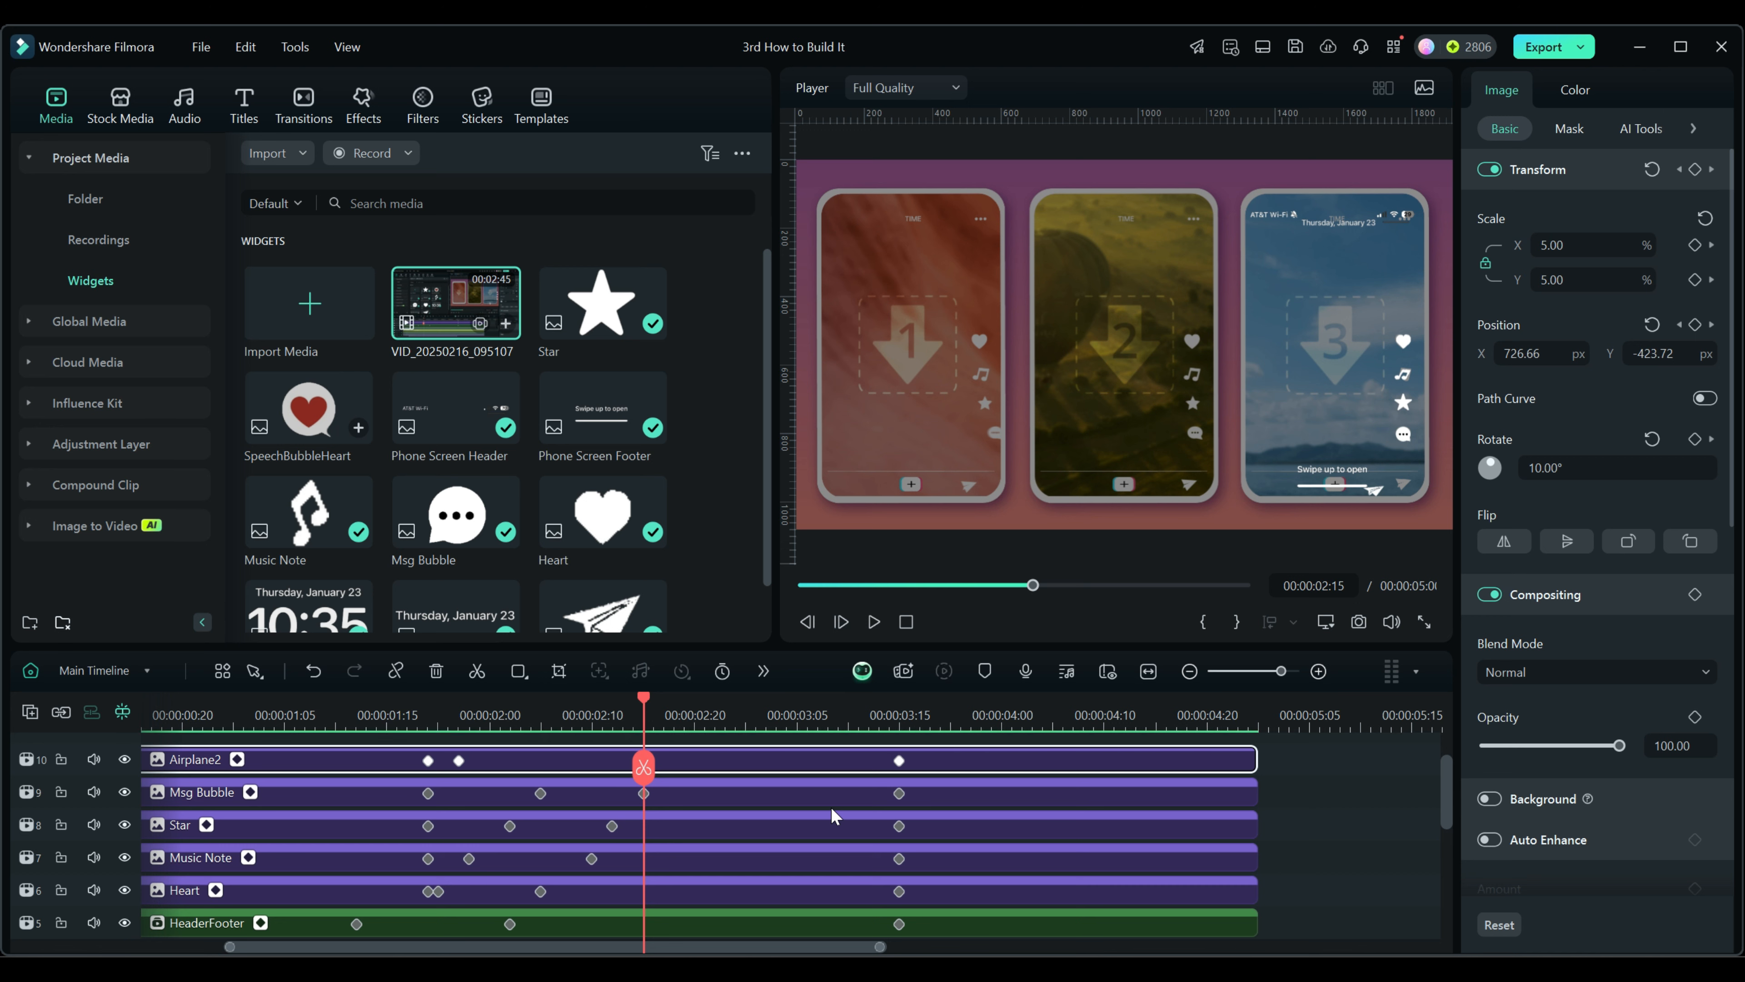
pyautogui.click(684, 727)
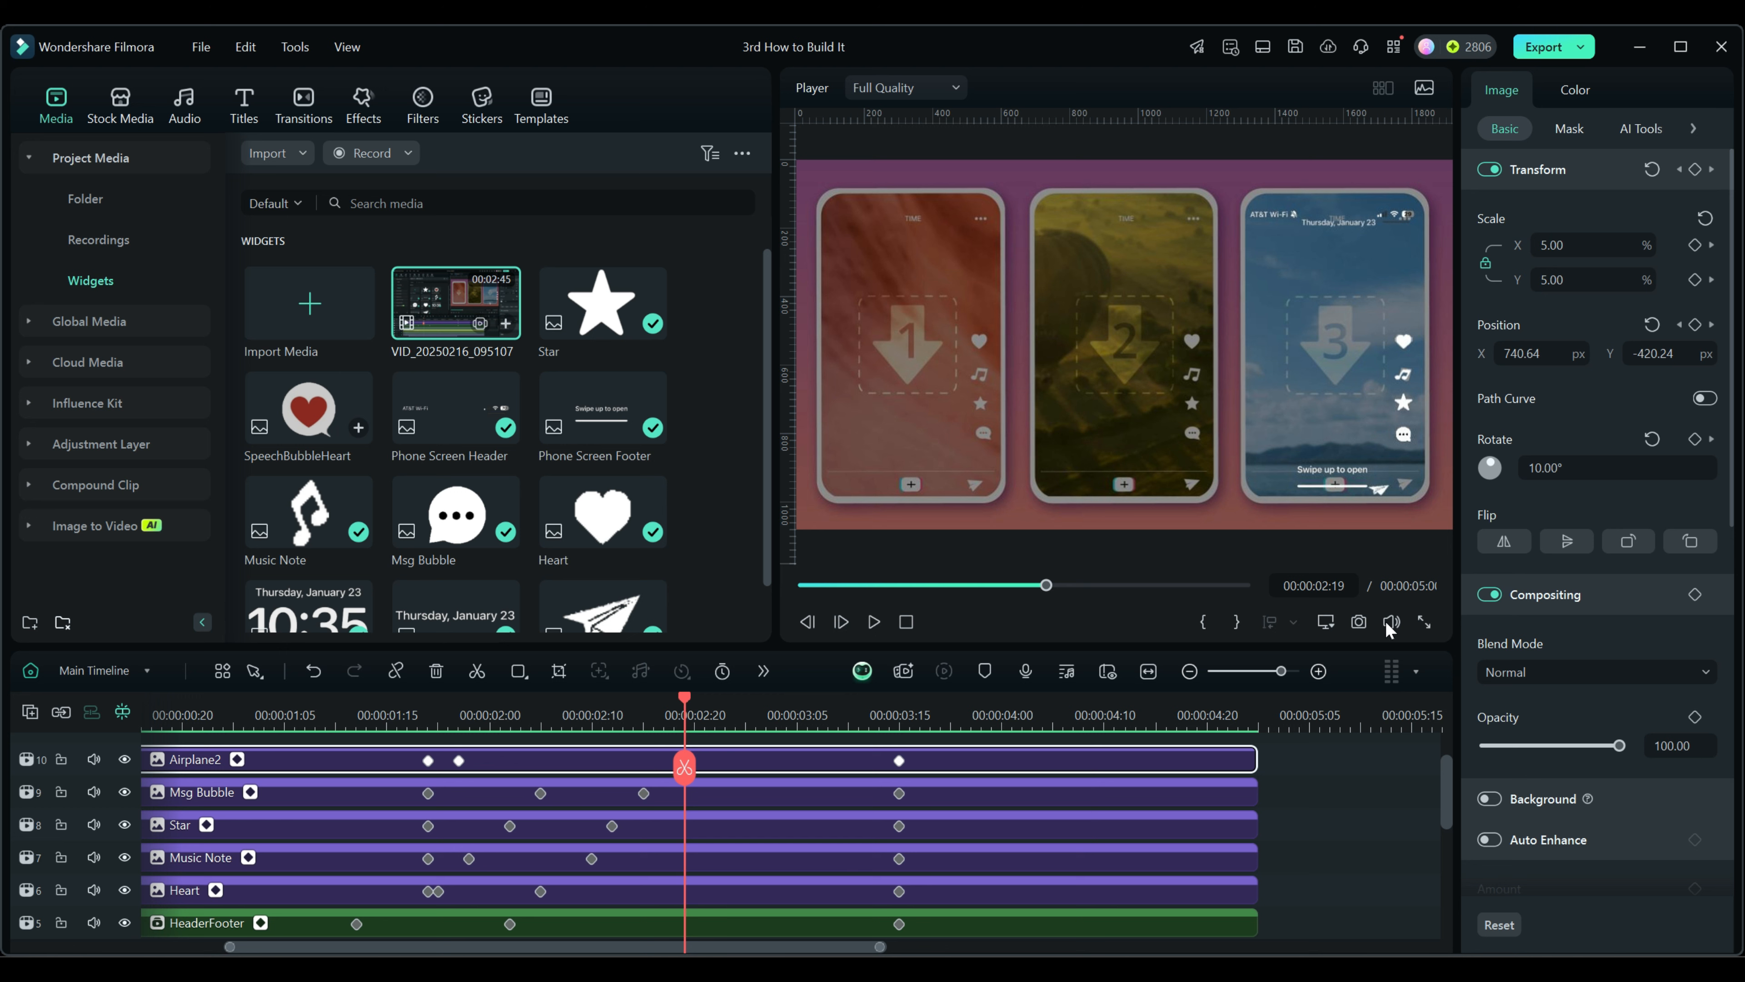
pyautogui.click(1557, 363)
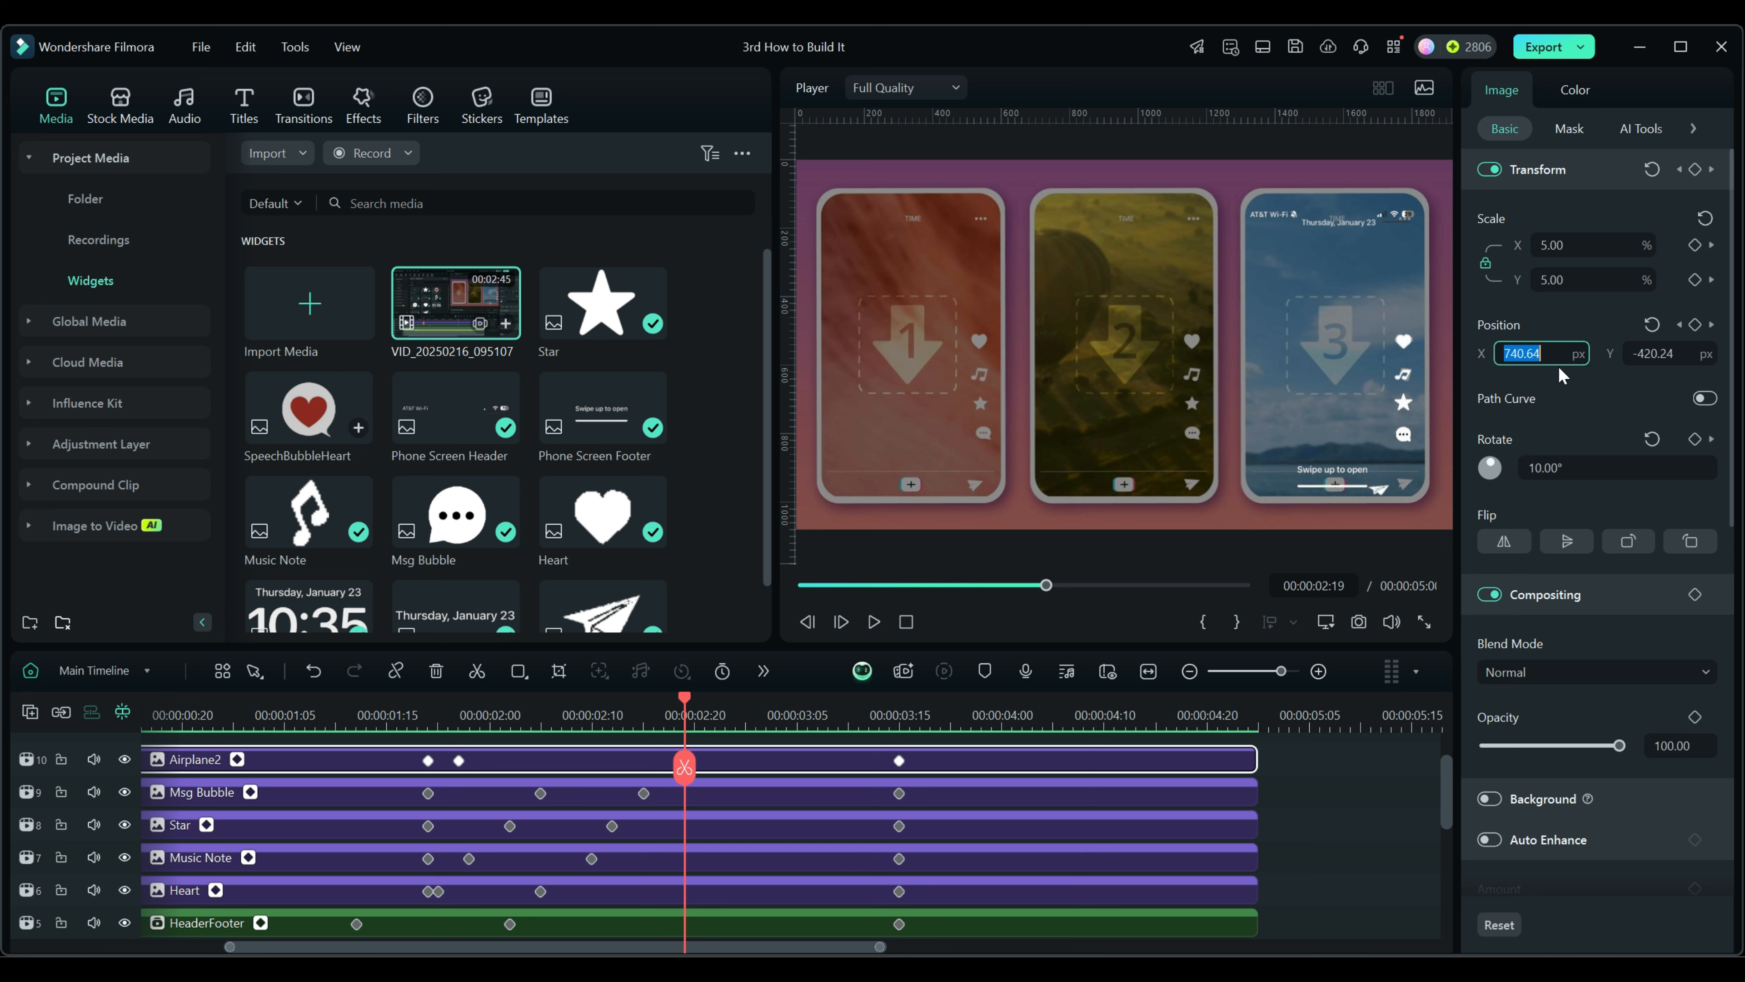
pyautogui.write('814')
pyautogui.press('Return')
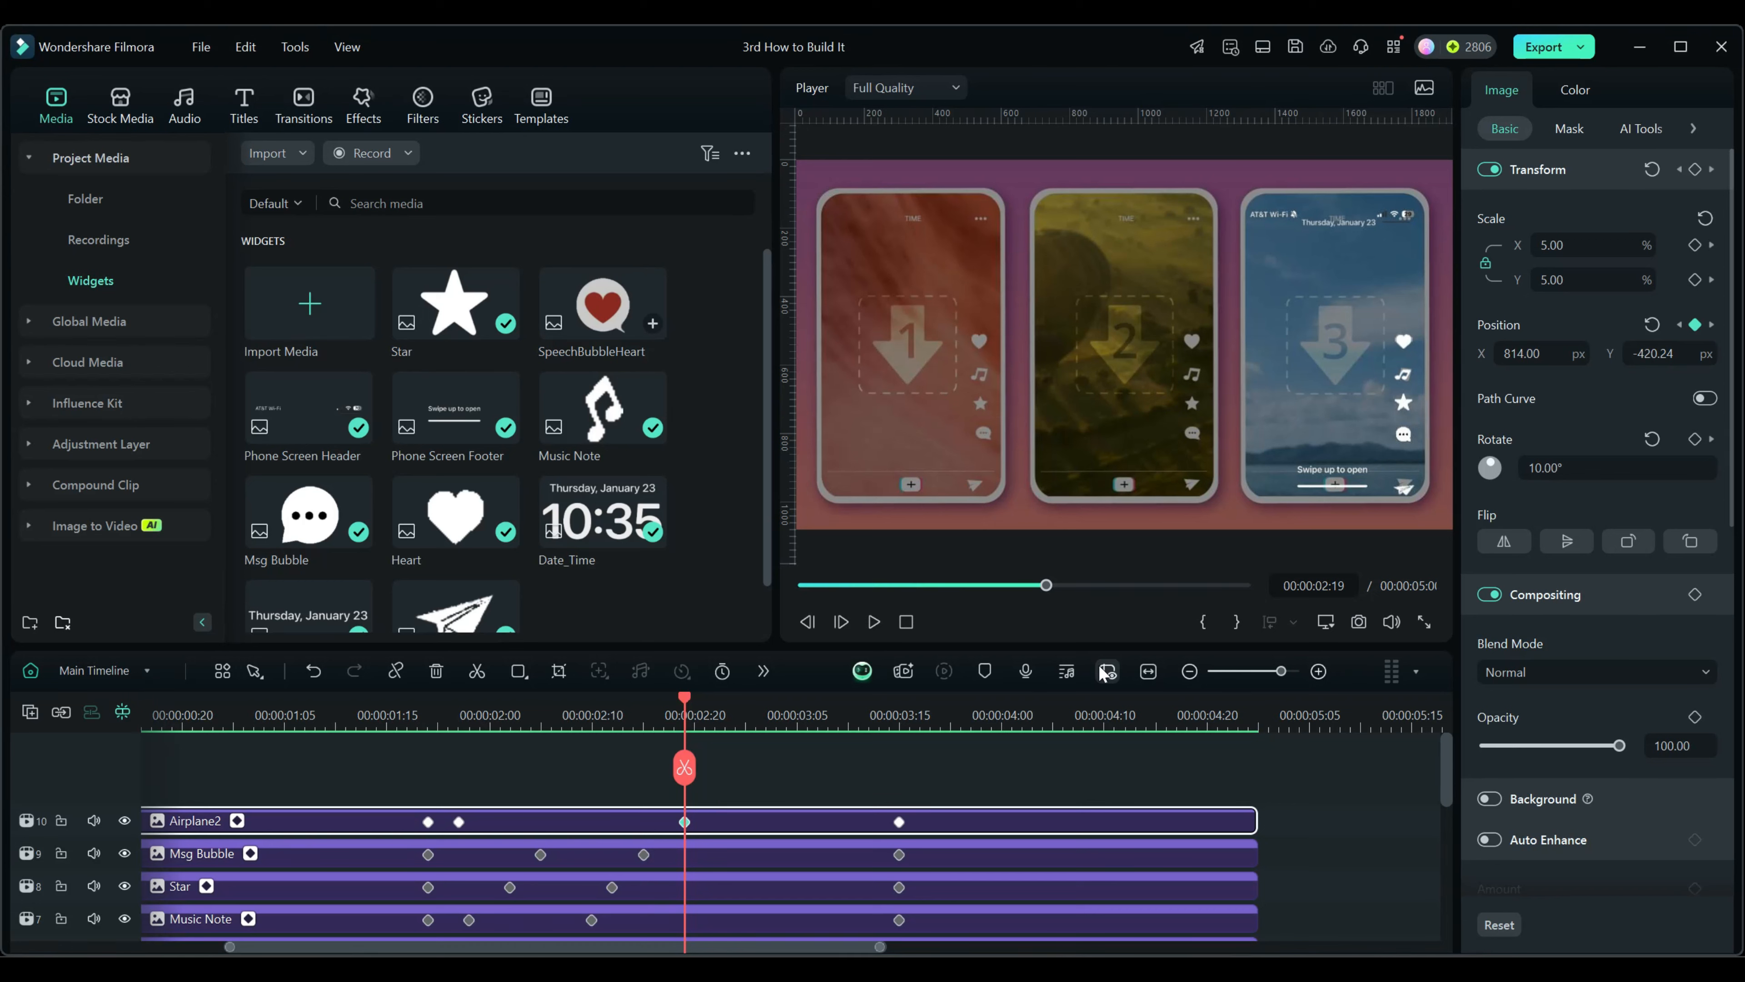
pyautogui.click(1656, 353)
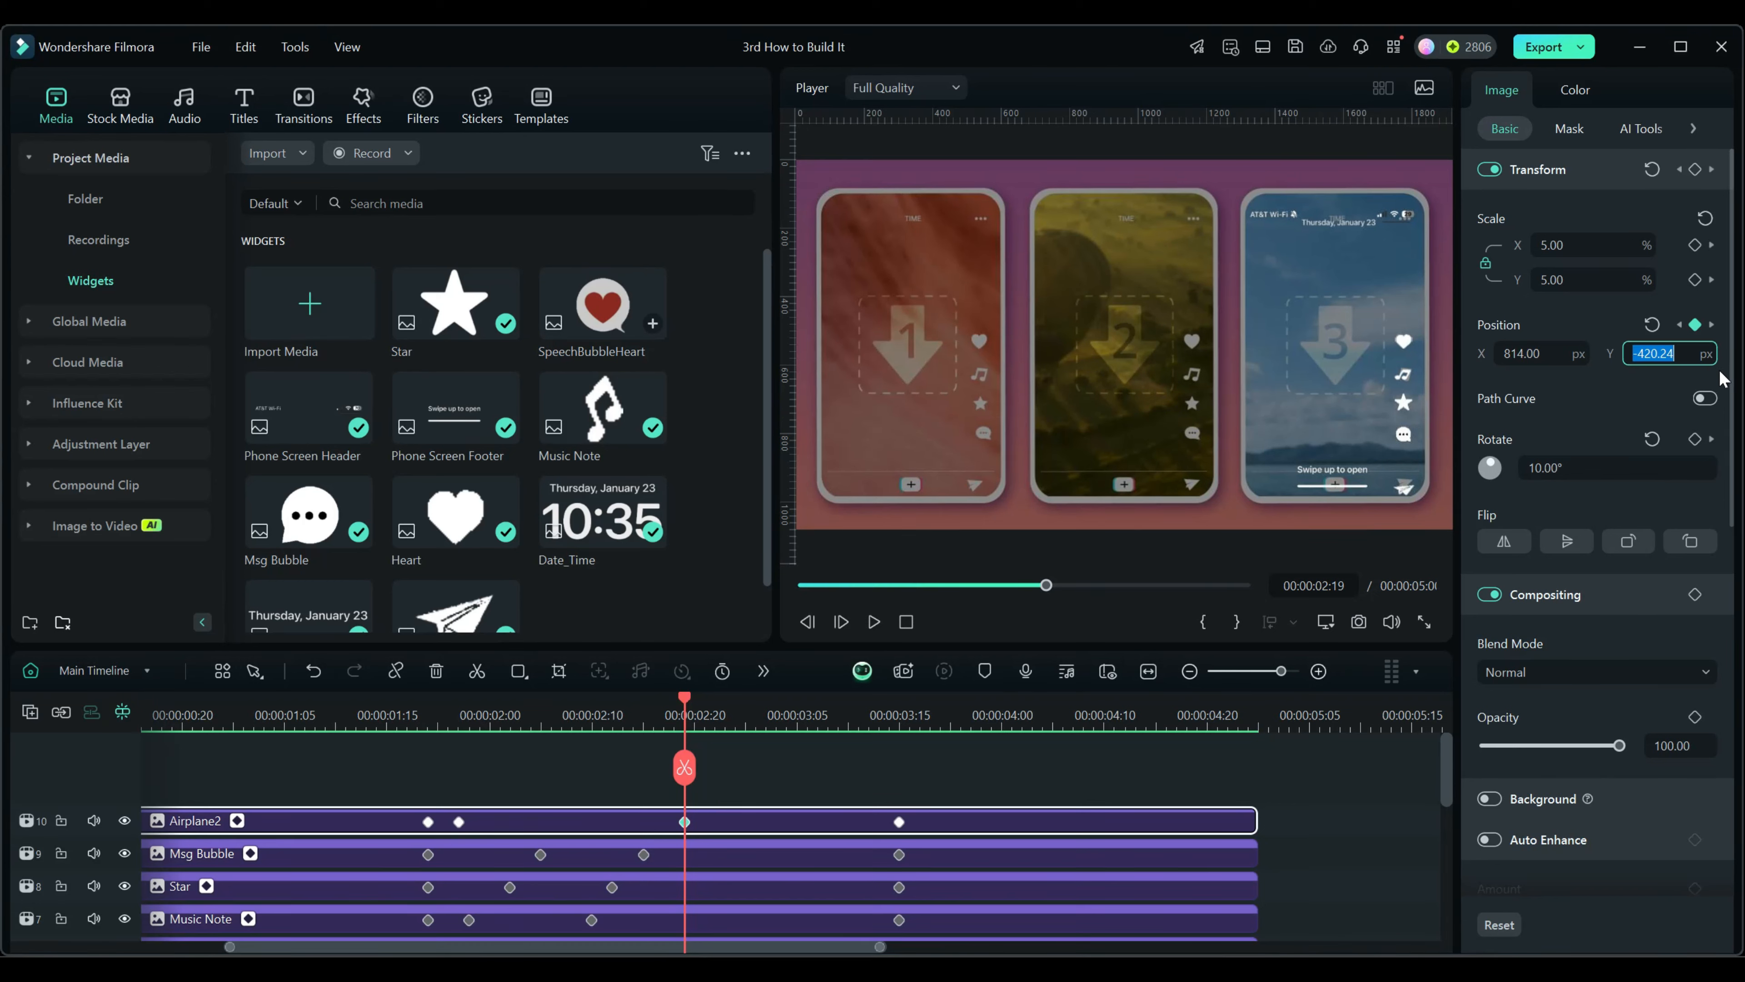
pyautogui.write('-402')
pyautogui.press('Return')
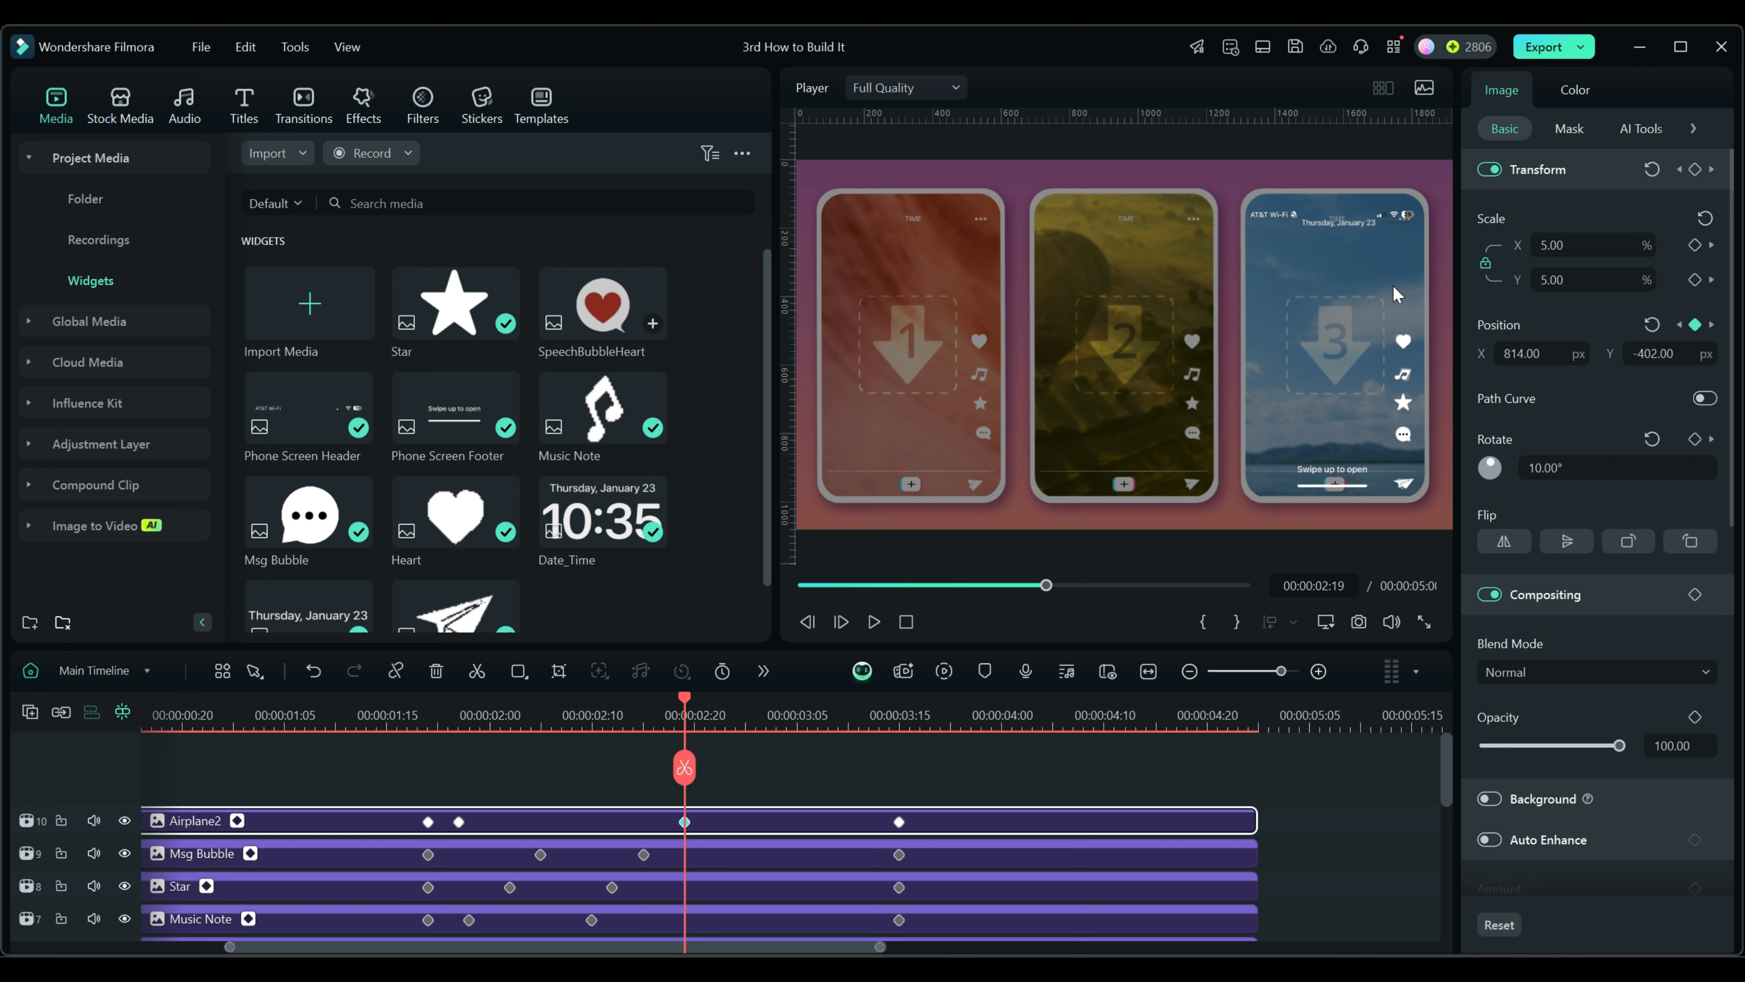
# Move the playhead to the first Airplane2 keyframe at 00:00:01:19 and turn the Screens track's visibility back on
pyautogui.moveTo(685, 698); pyautogui.dragTo(703, 761)
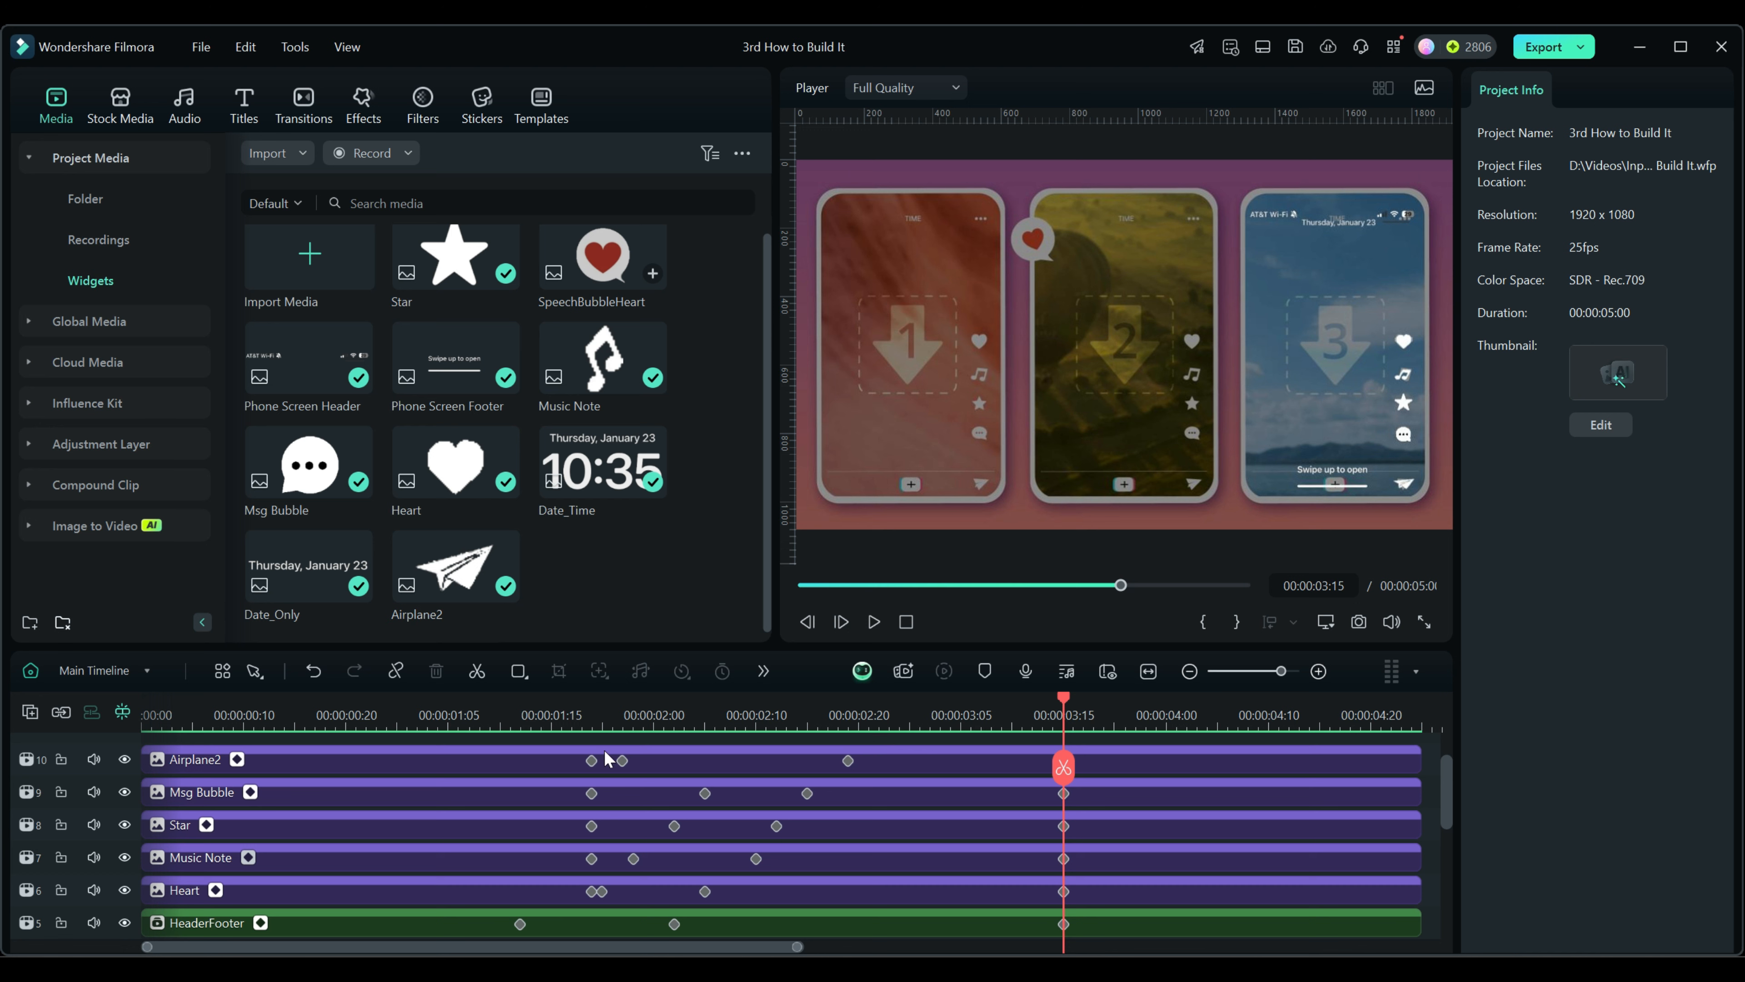
pyautogui.click(592, 760)
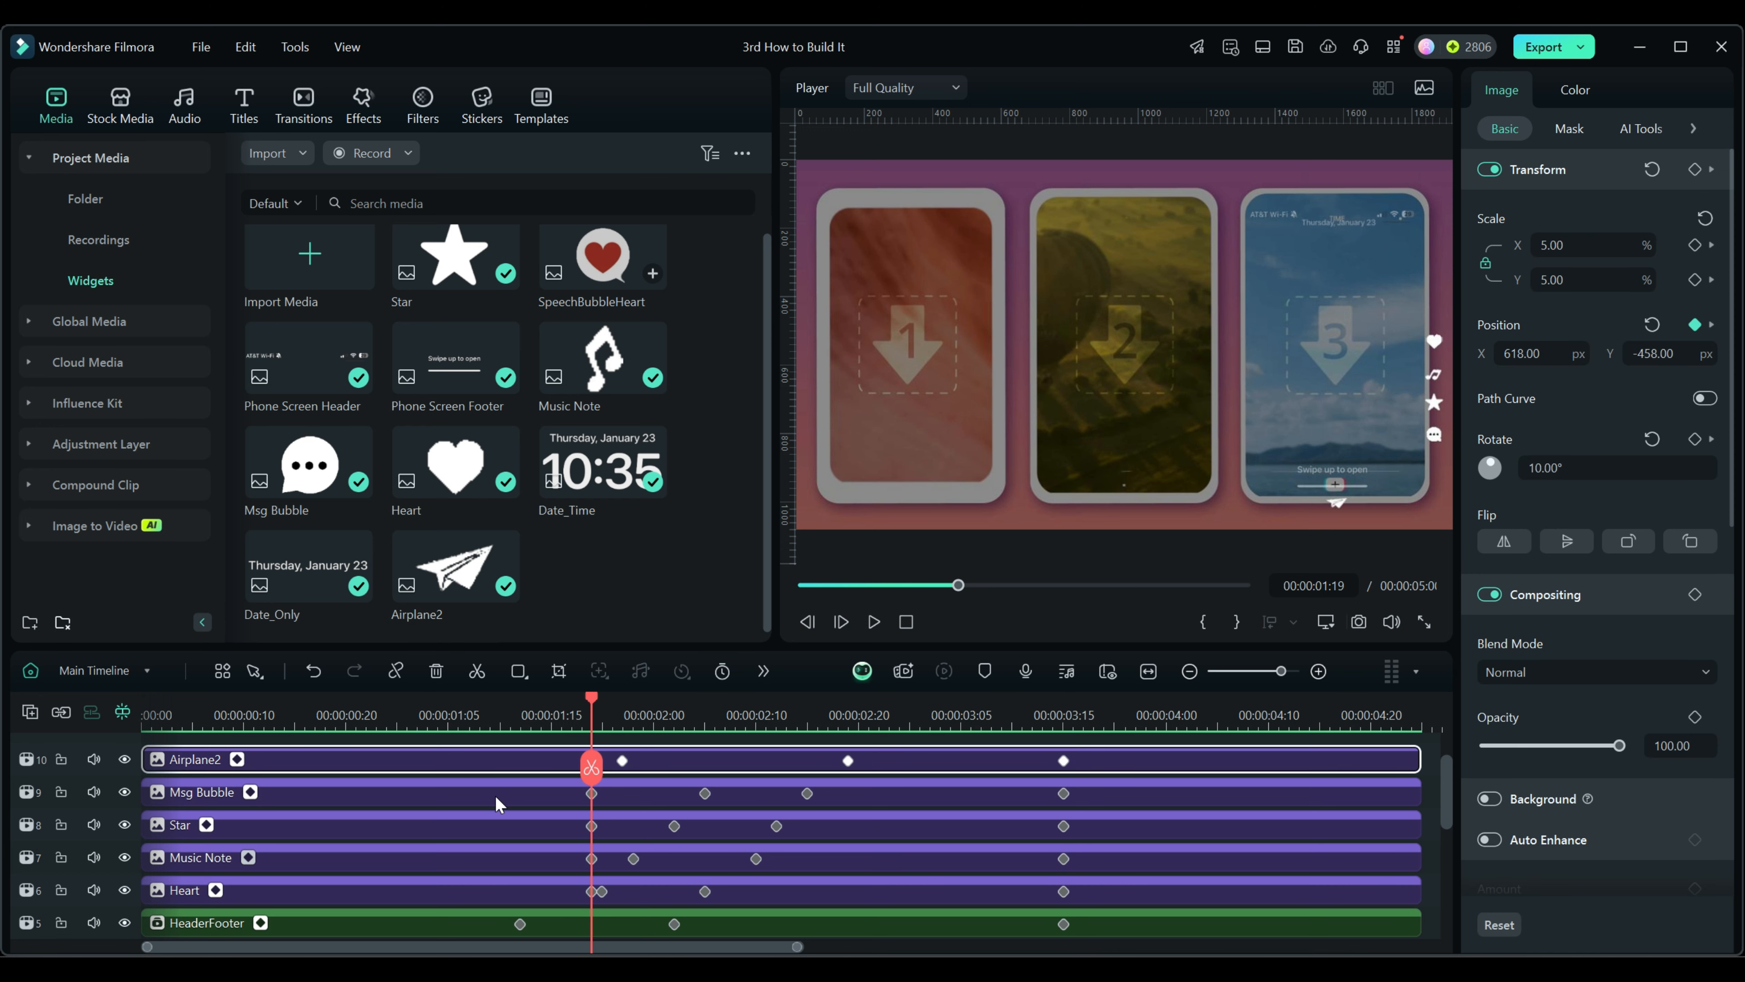
pyautogui.scroll(-1, 467, 801)
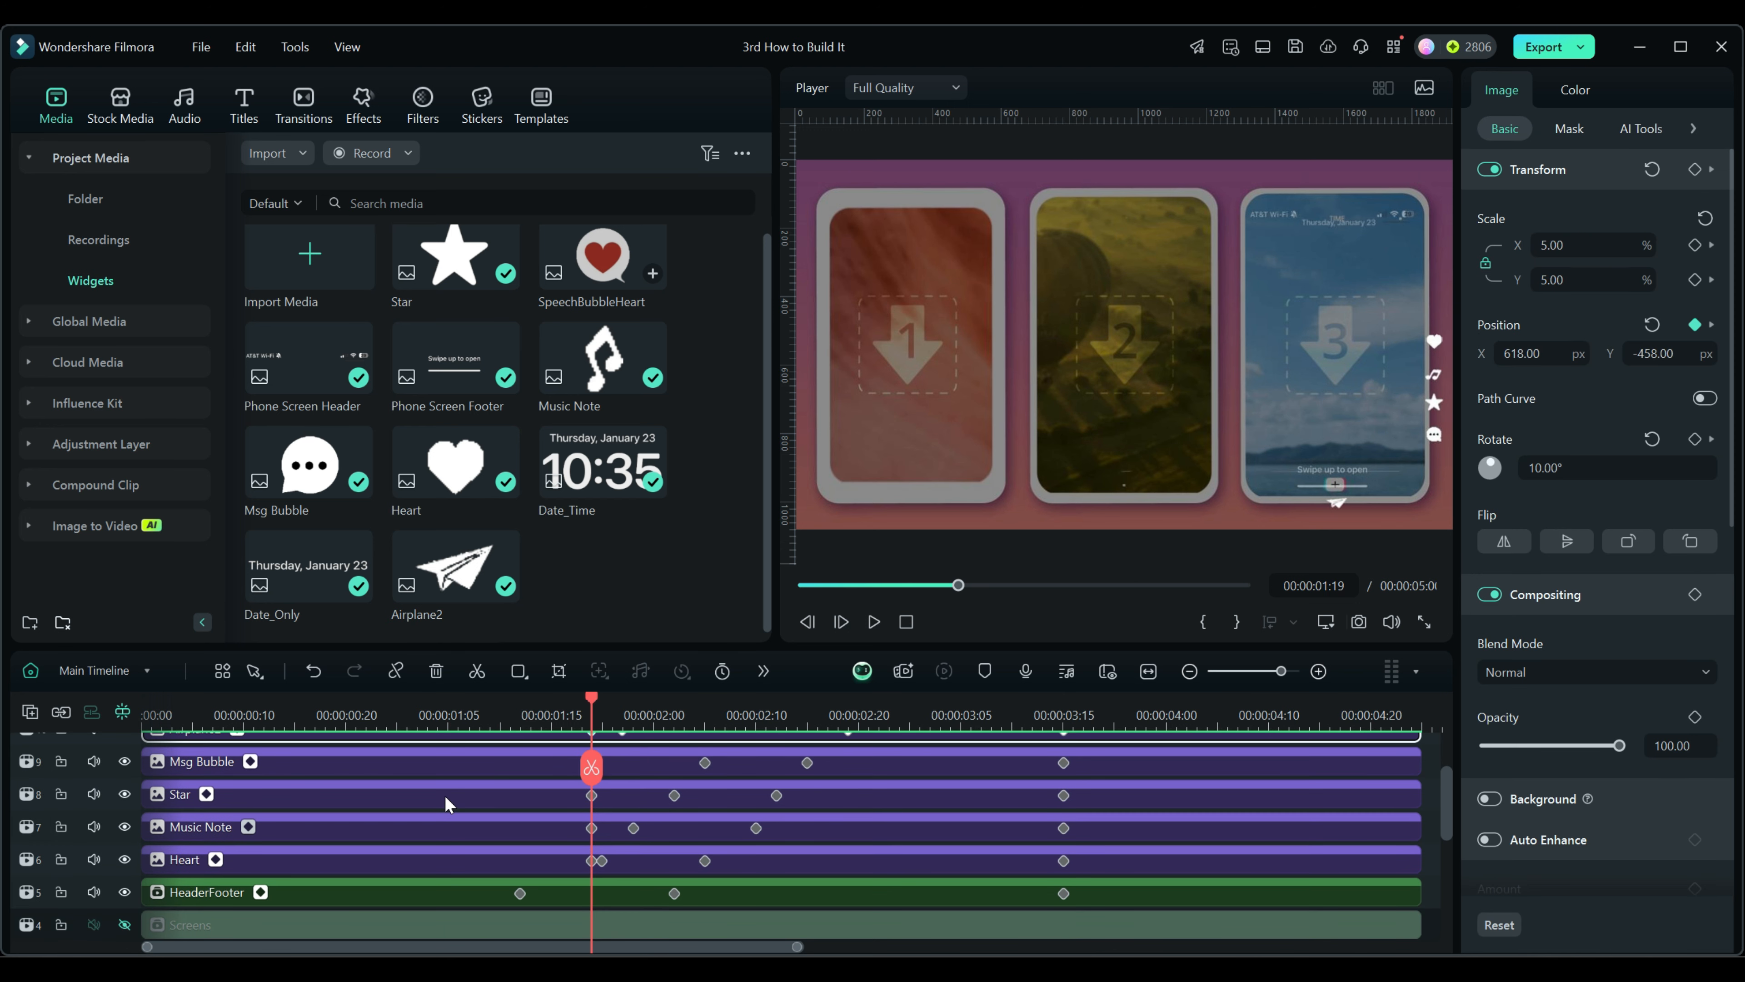
pyautogui.click(125, 924)
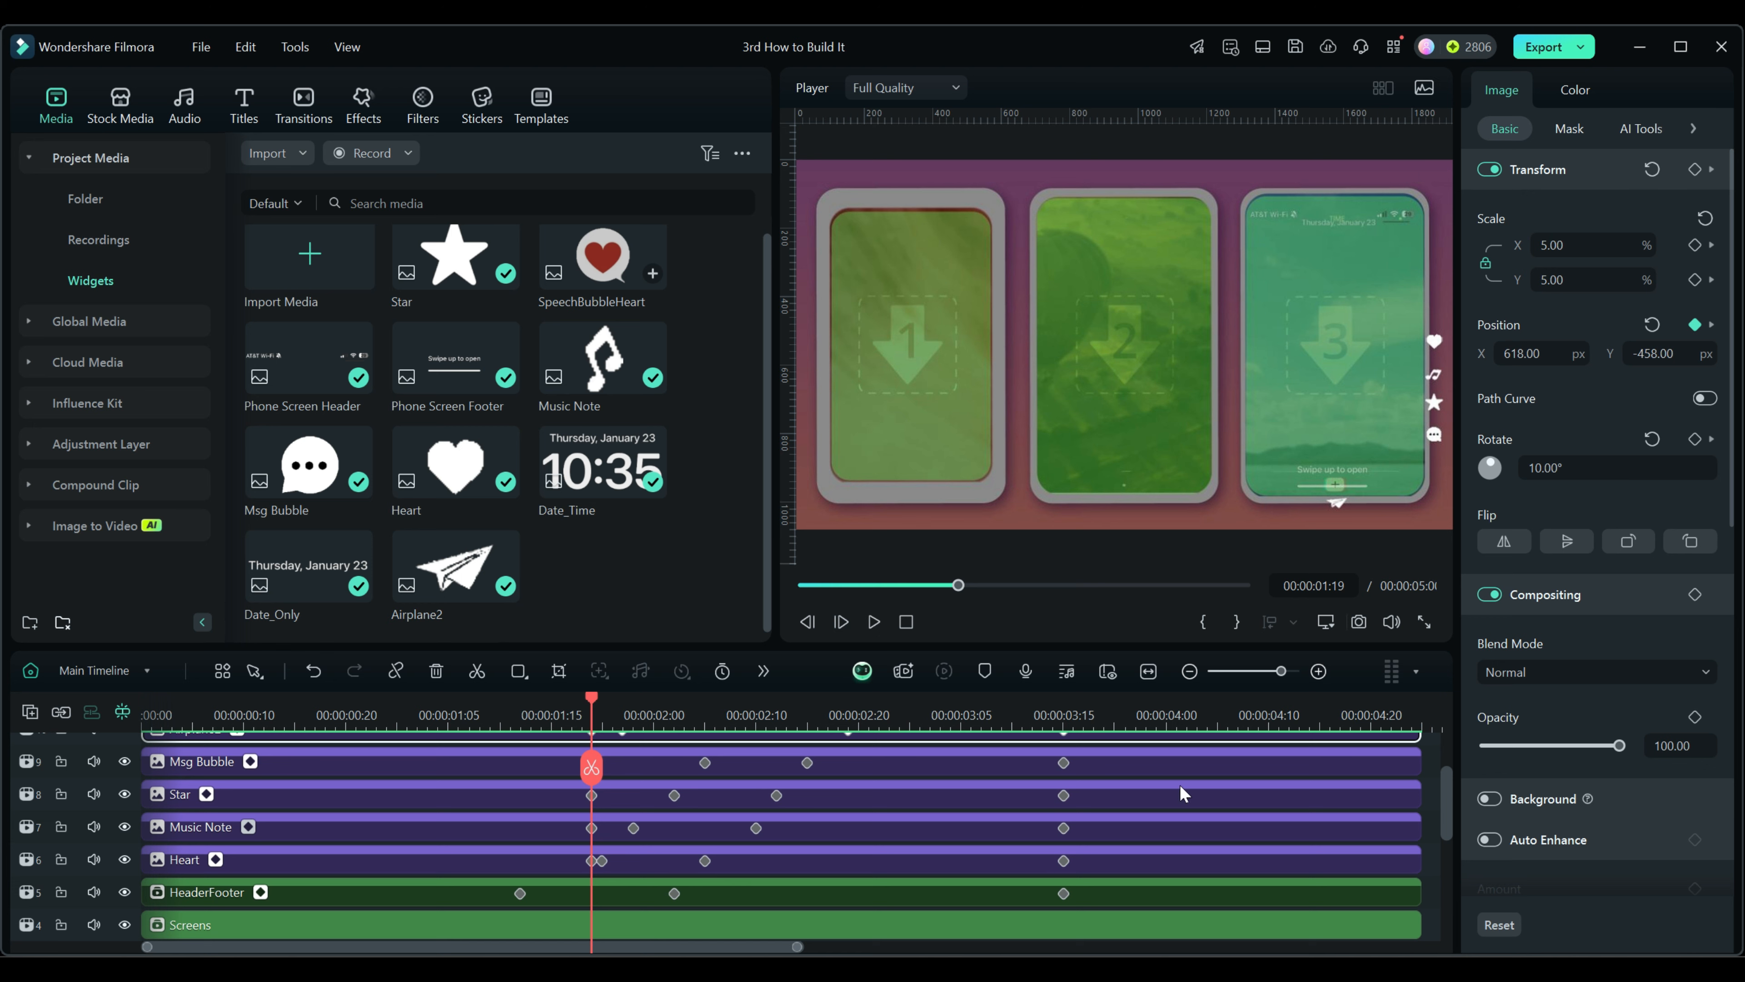
# Combine the Airplane2, Msg Bubble, Star, Music Note and Heart clips into a compound clip named Widgets, and place the playhead at 00:00:01:18
pyautogui.scroll(1, 1114, 835)
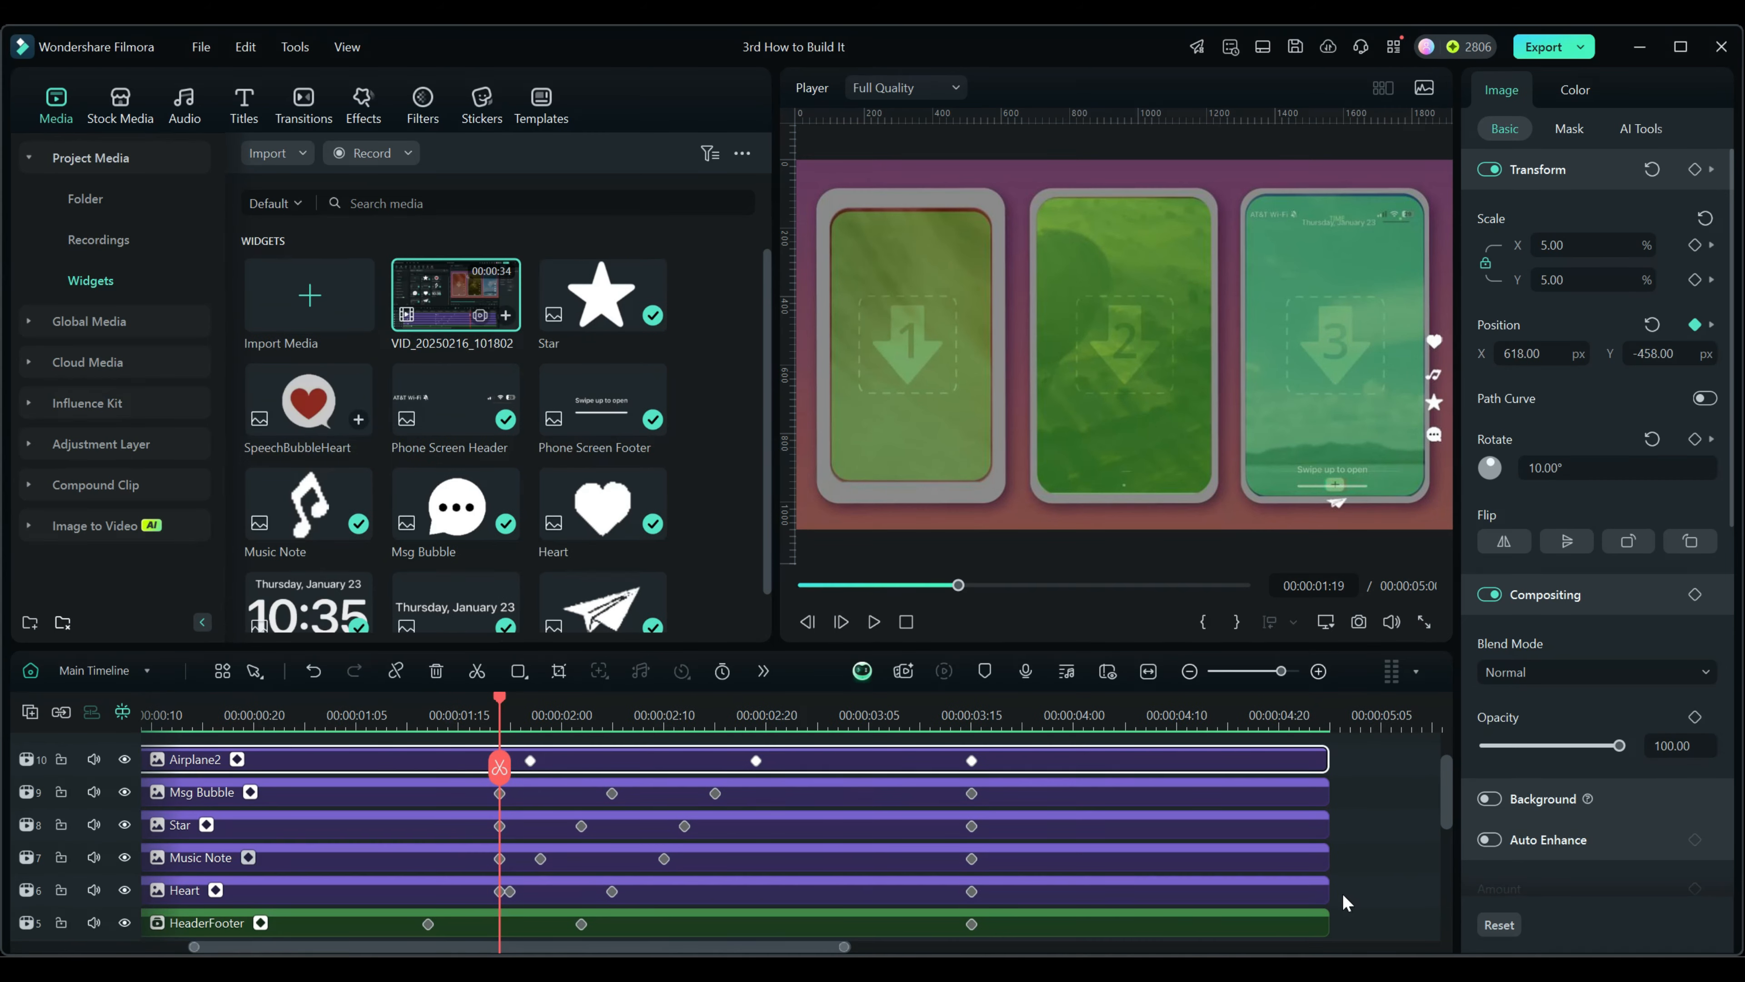
pyautogui.moveTo(1341, 895); pyautogui.dragTo(1286, 763)
pyautogui.rightClick(1173, 768)
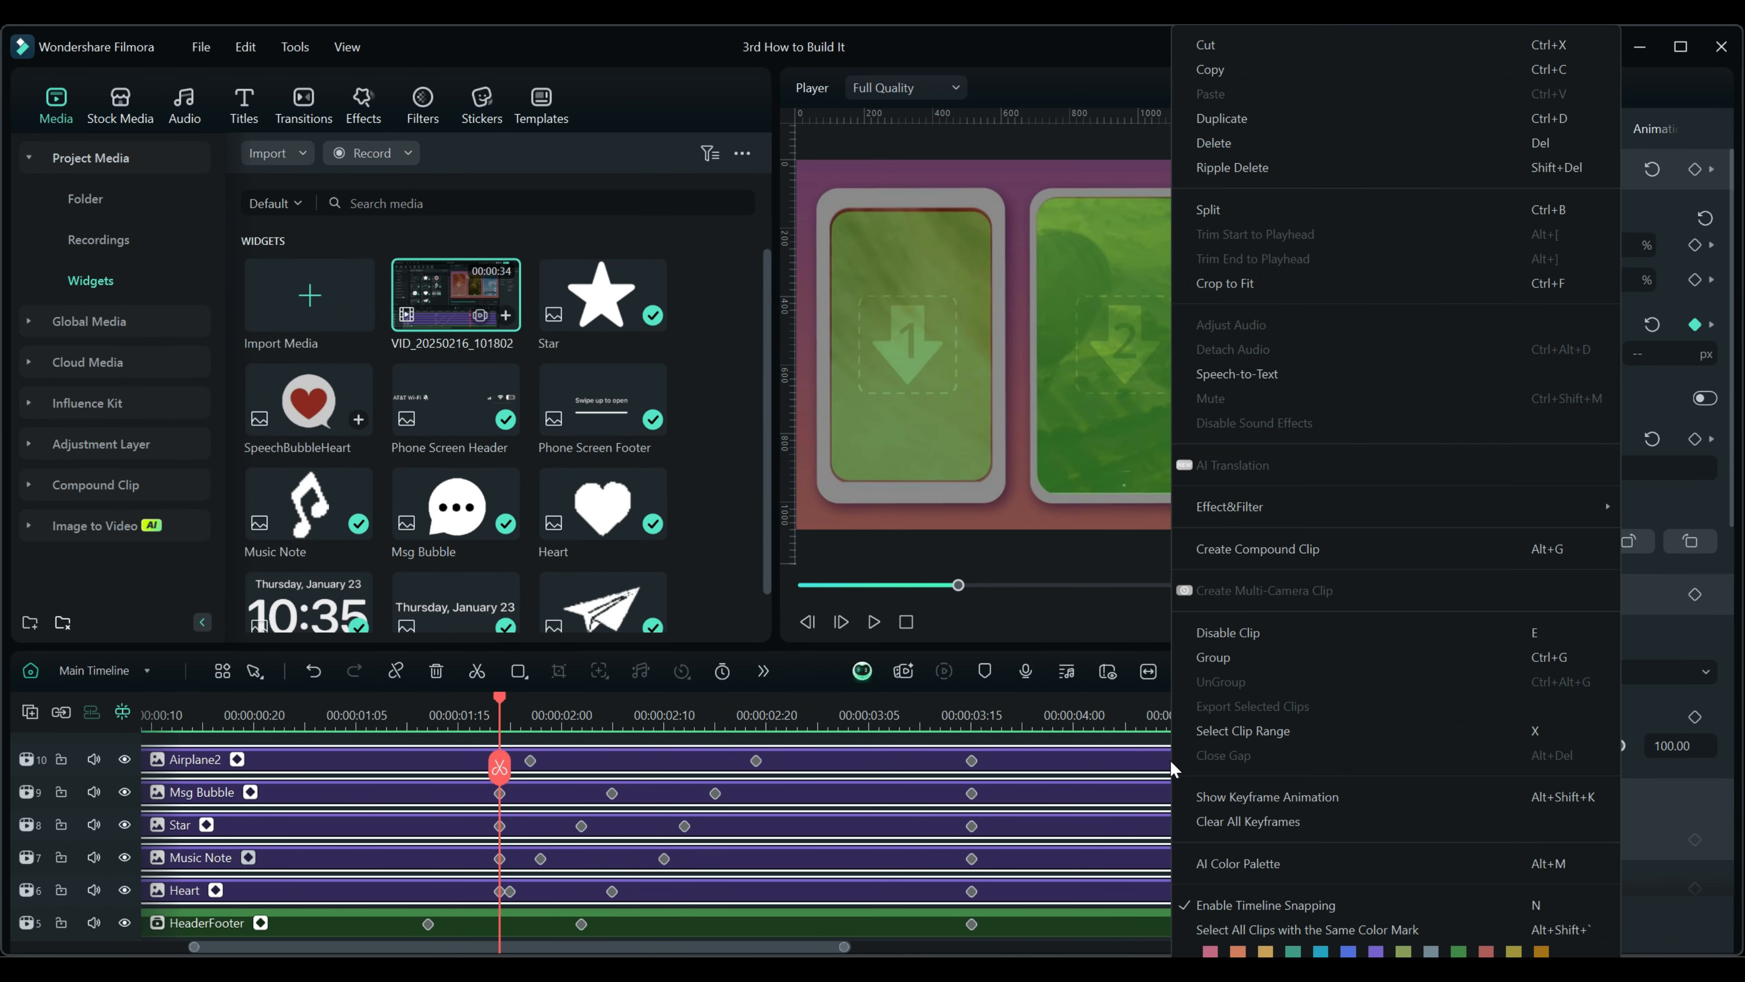
pyautogui.click(1204, 554)
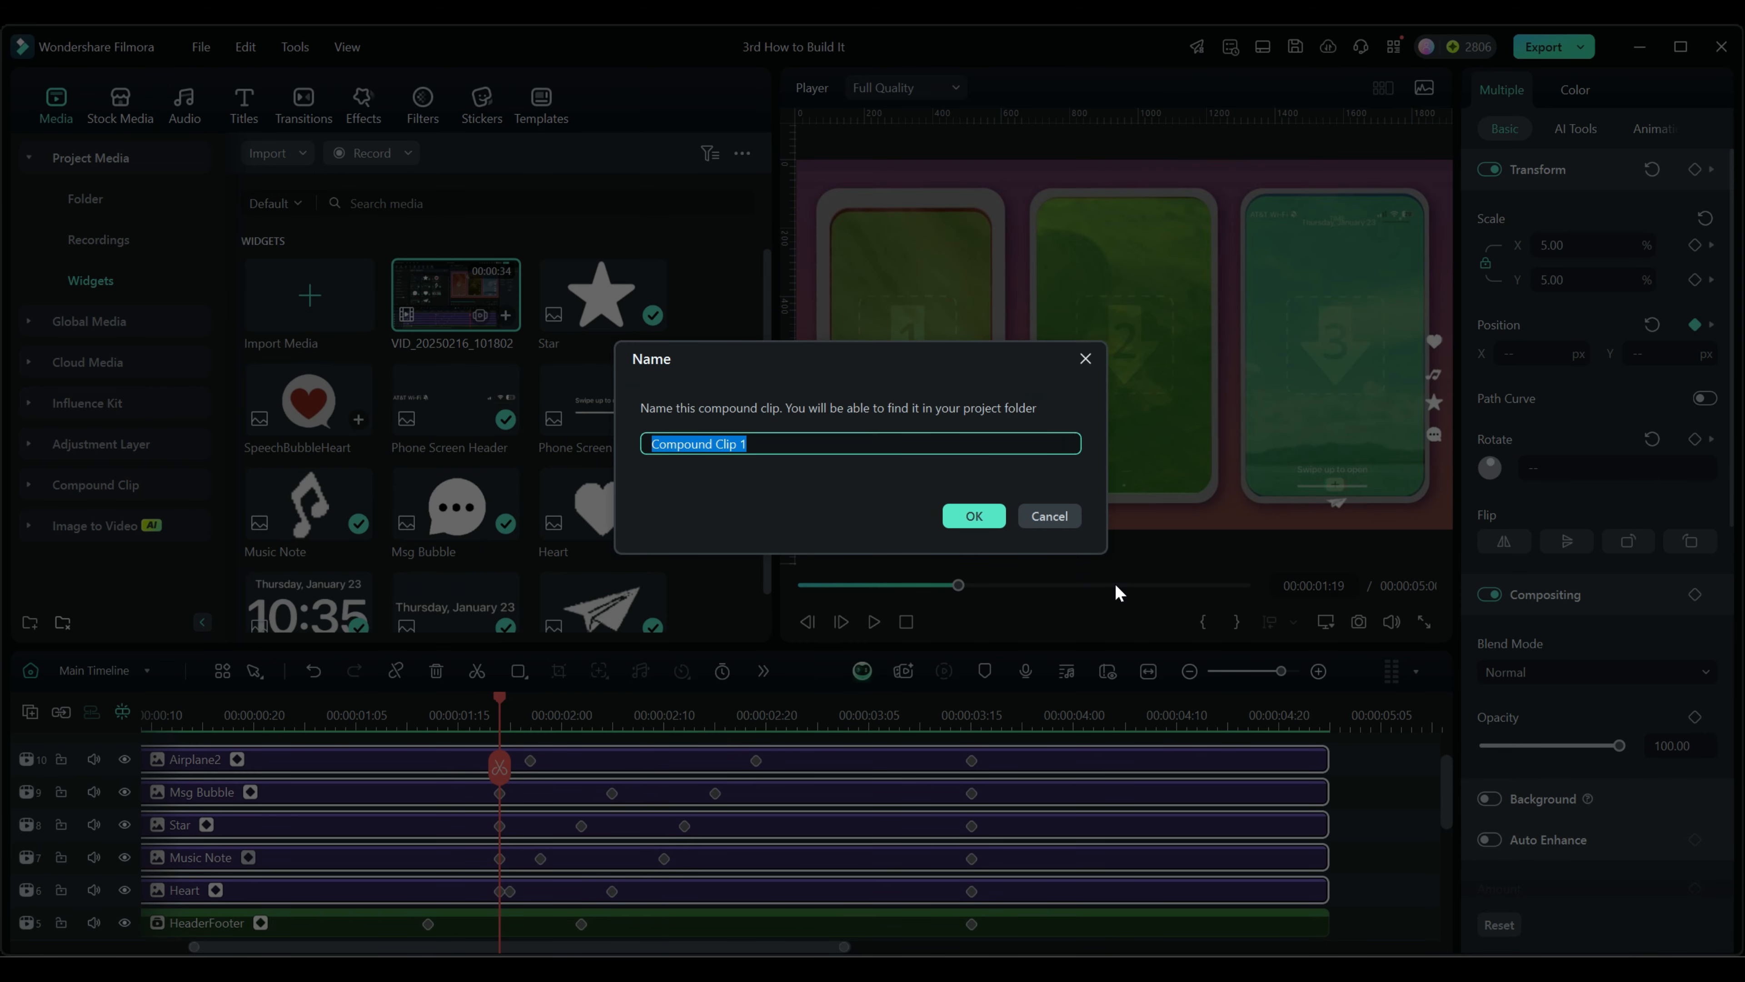
pyautogui.write('Widgets')
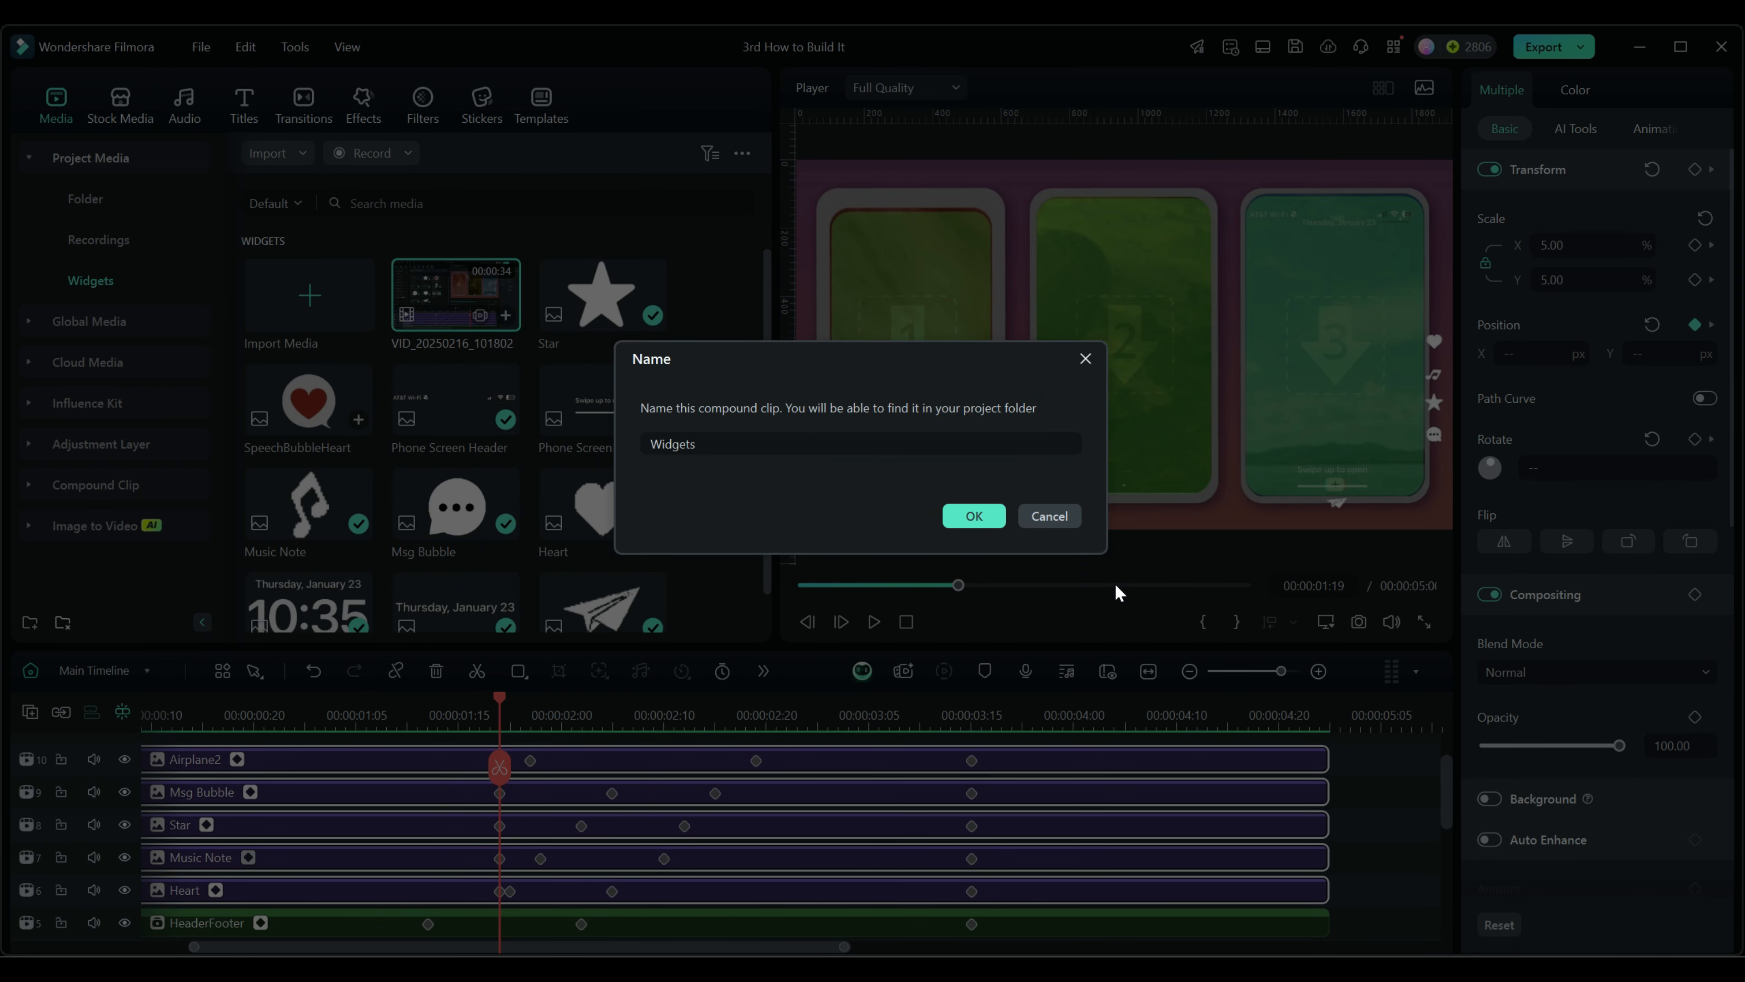
pyautogui.press('Return')
pyautogui.scroll(-1, 821, 851)
pyautogui.click(571, 720)
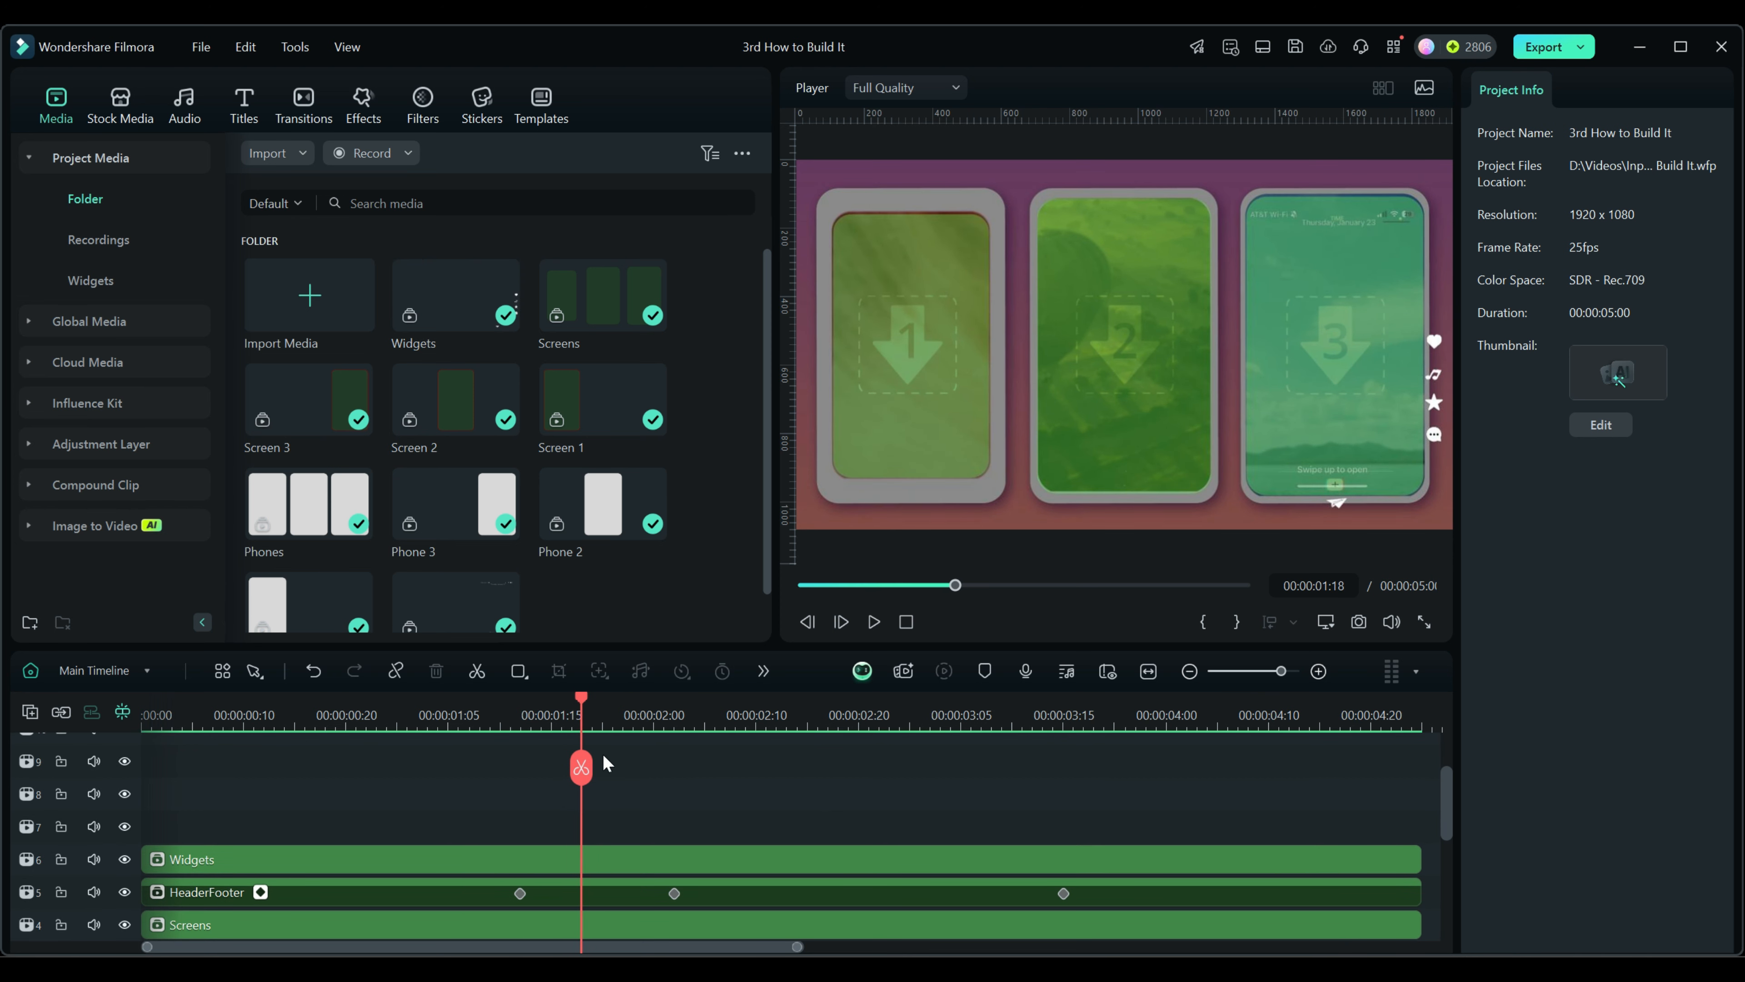
# Add a rectangle mask to the Widgets compound clip with the playhead at 00:00:01:19
pyautogui.click(592, 728)
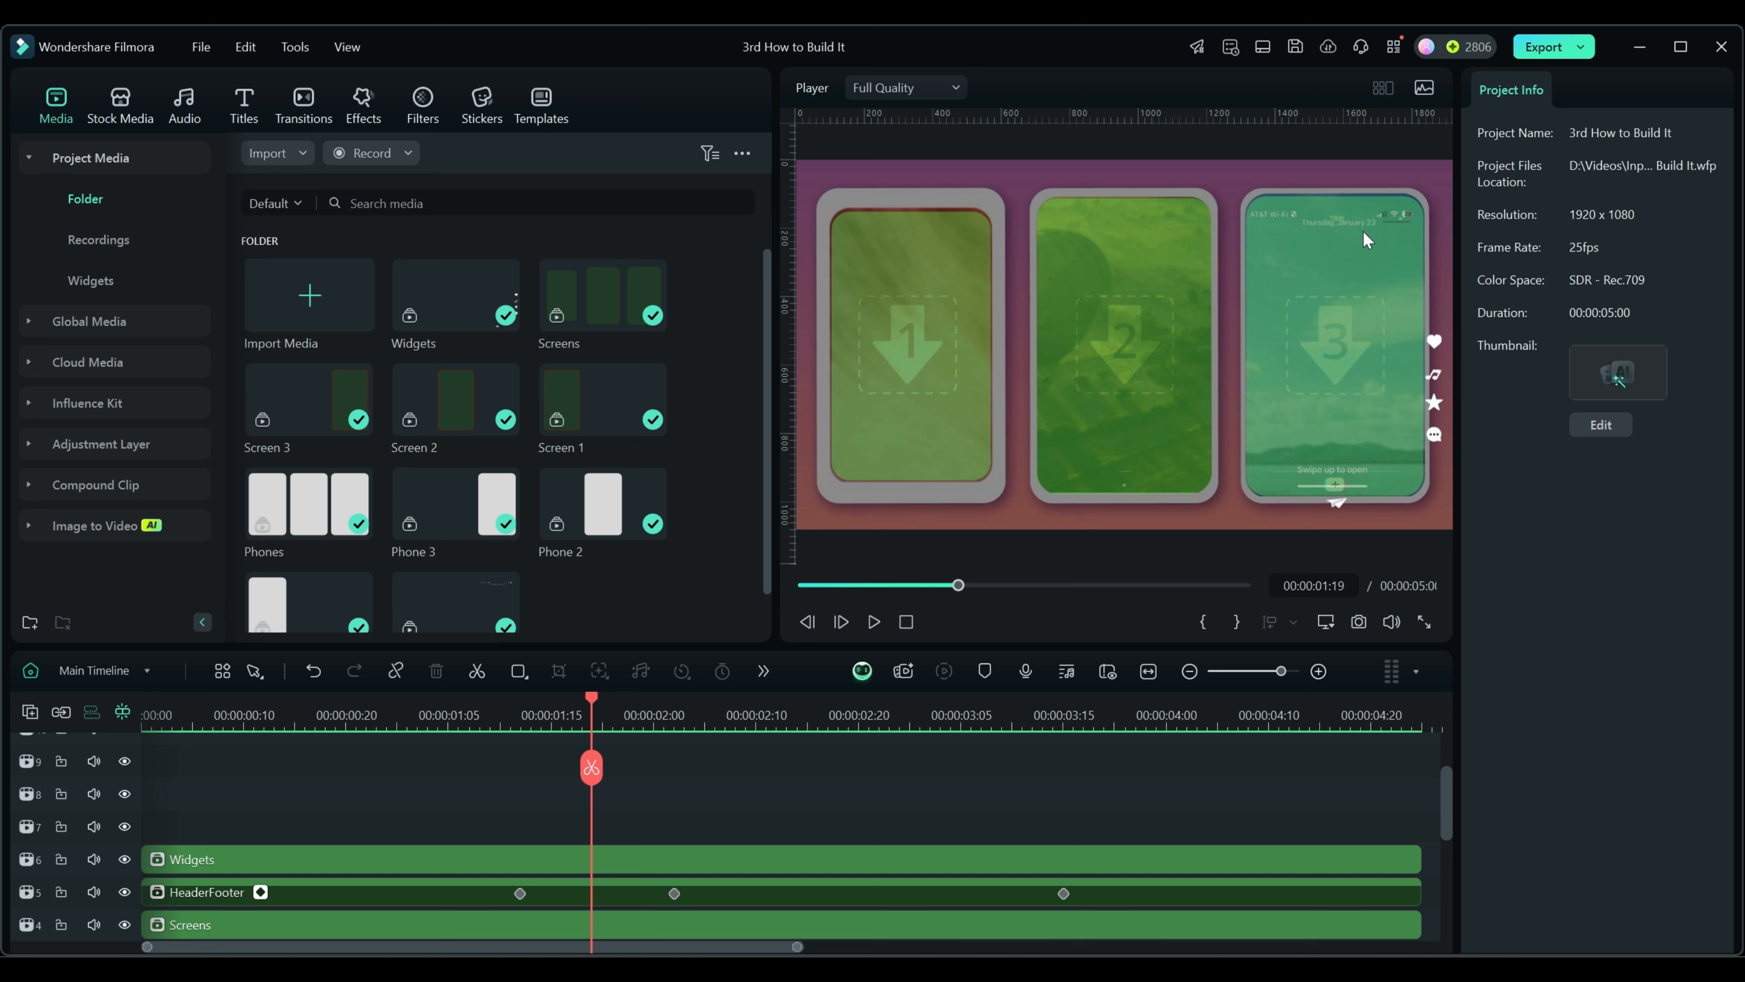
pyautogui.click(638, 863)
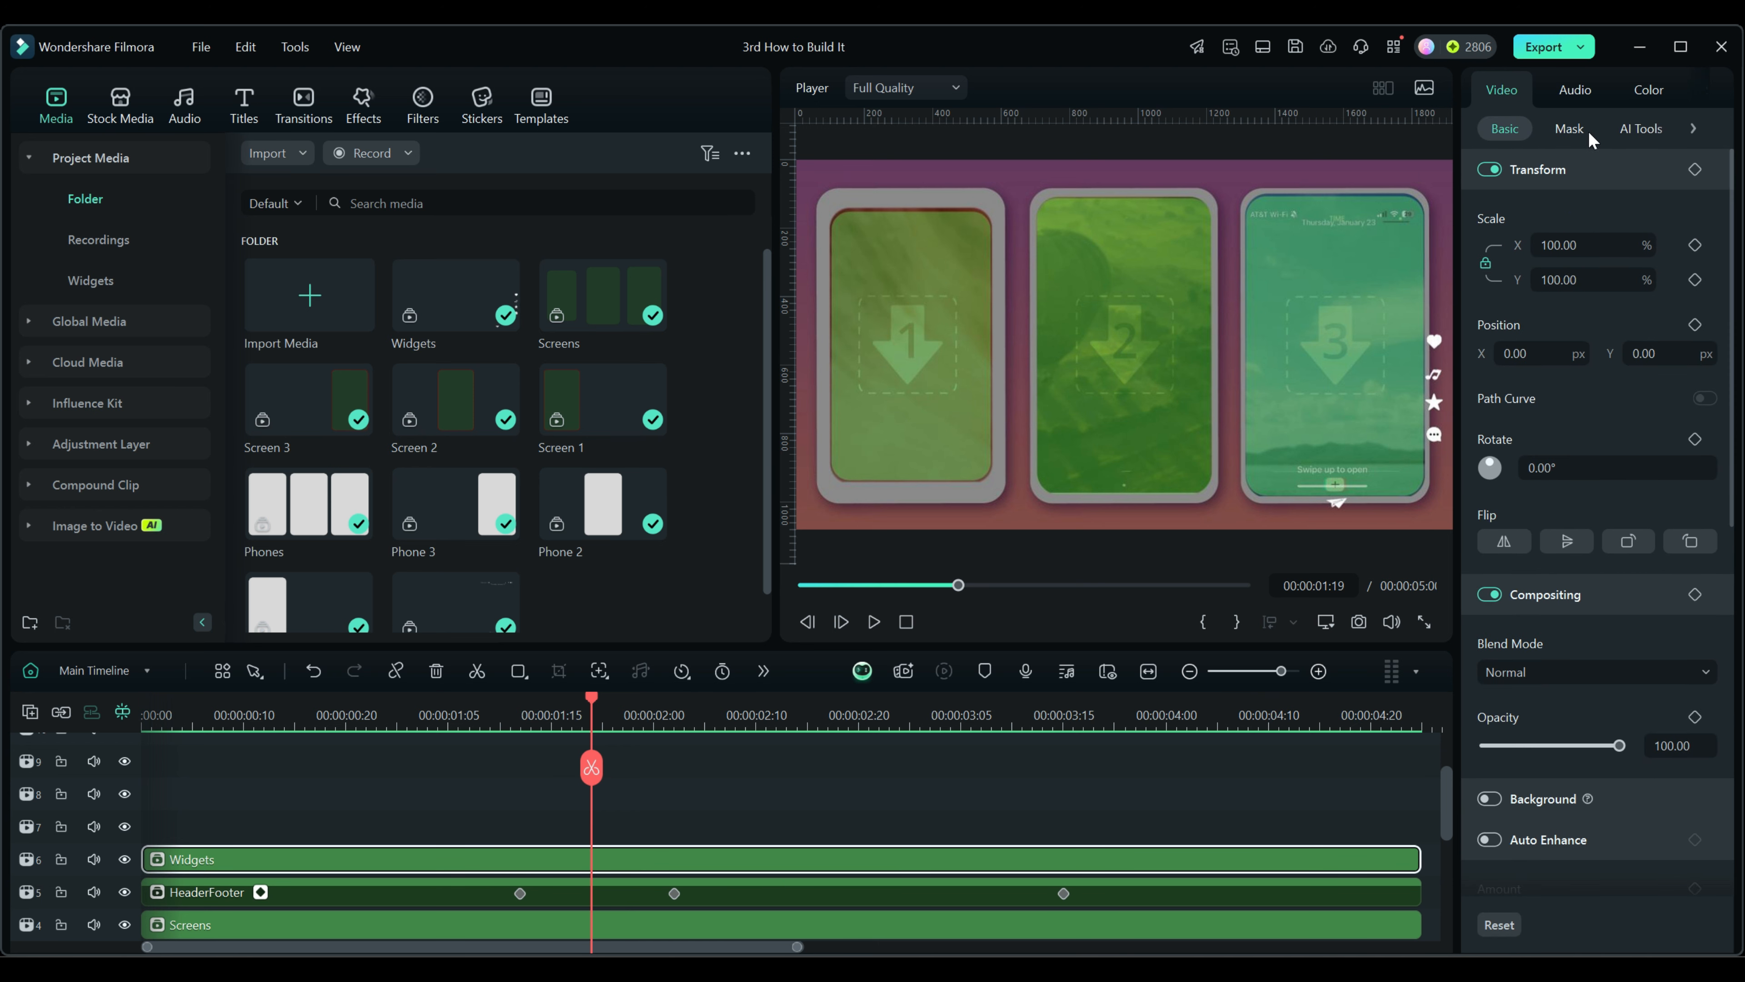
pyautogui.click(1568, 130)
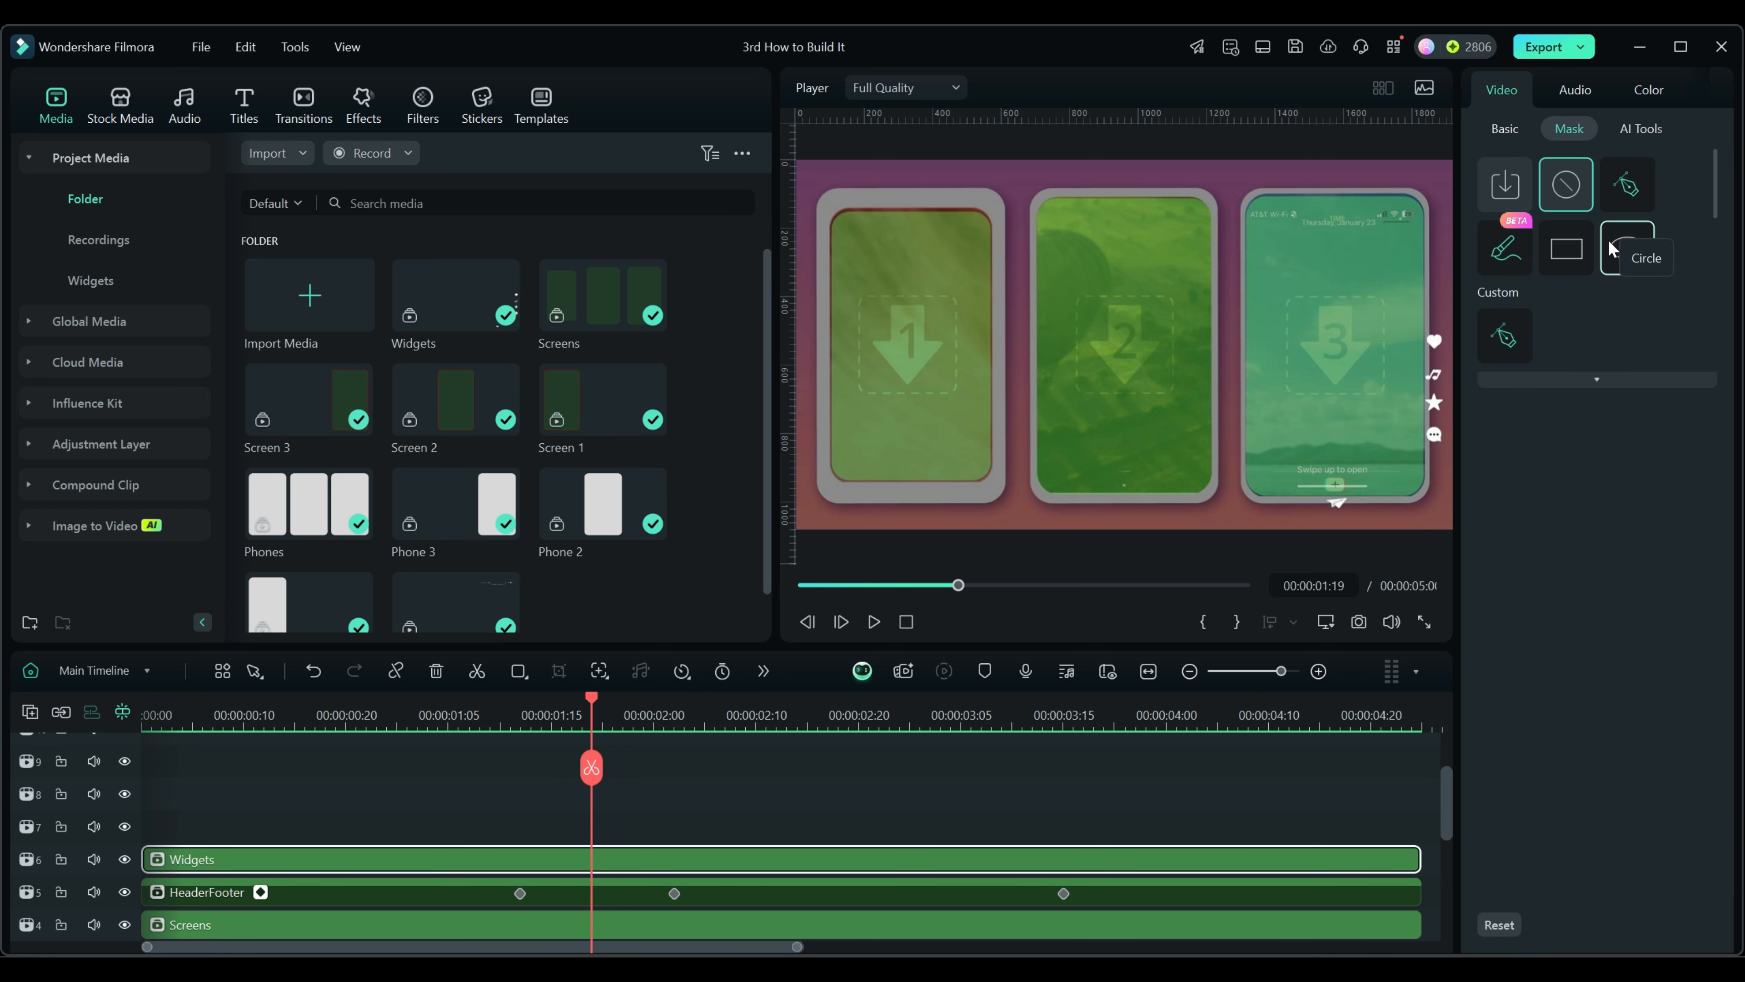
pyautogui.click(1566, 249)
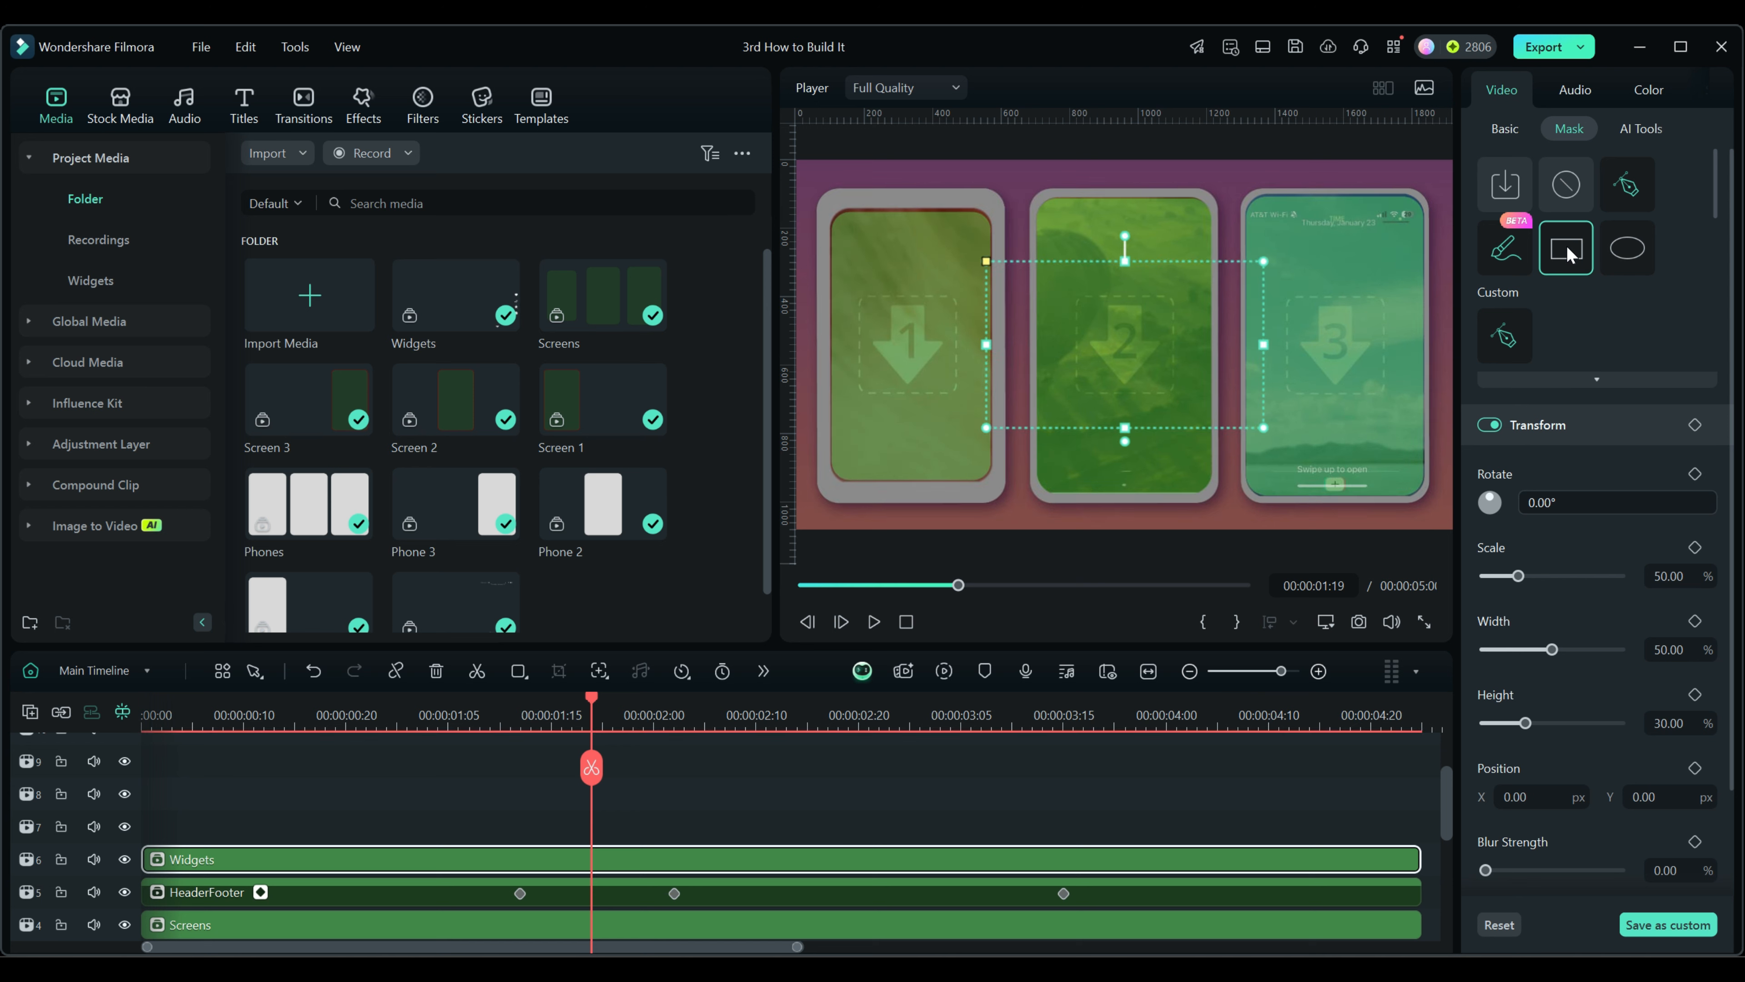
# Shift the rectangle mask sideways over the third phone by setting its X position to 613 px
pyautogui.moveTo(1096, 354); pyautogui.dragTo(1234, 359)
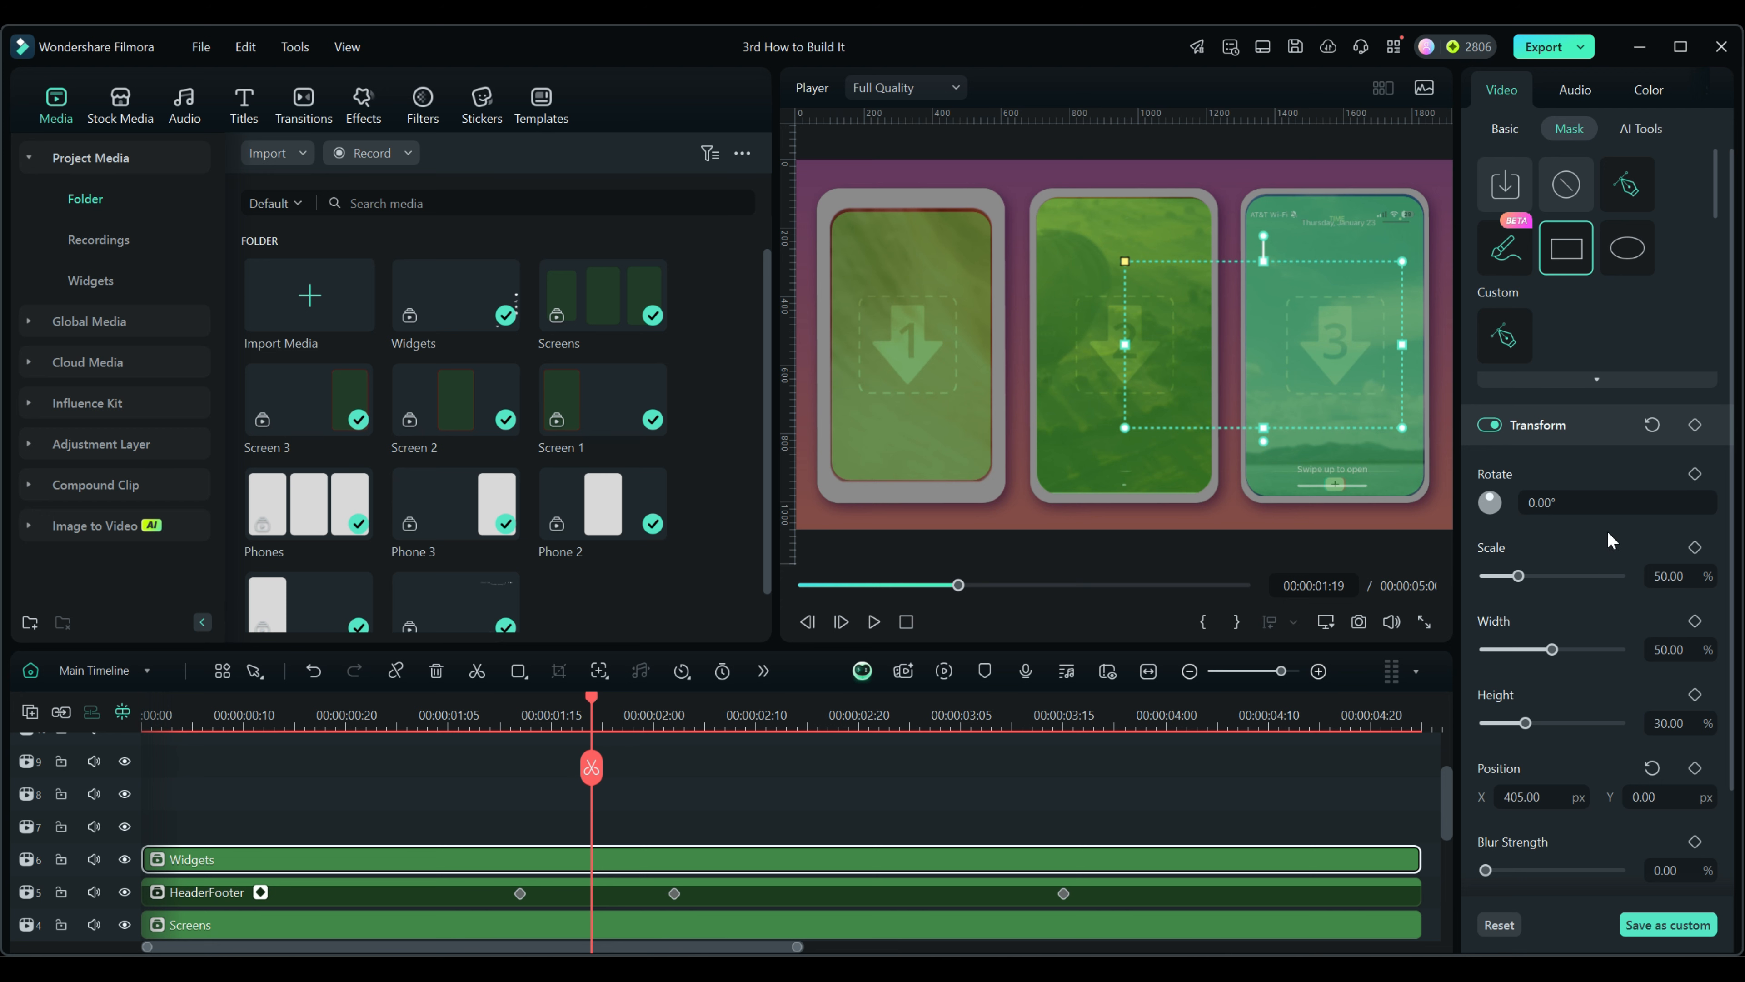
pyautogui.scroll(-2, 1608, 586)
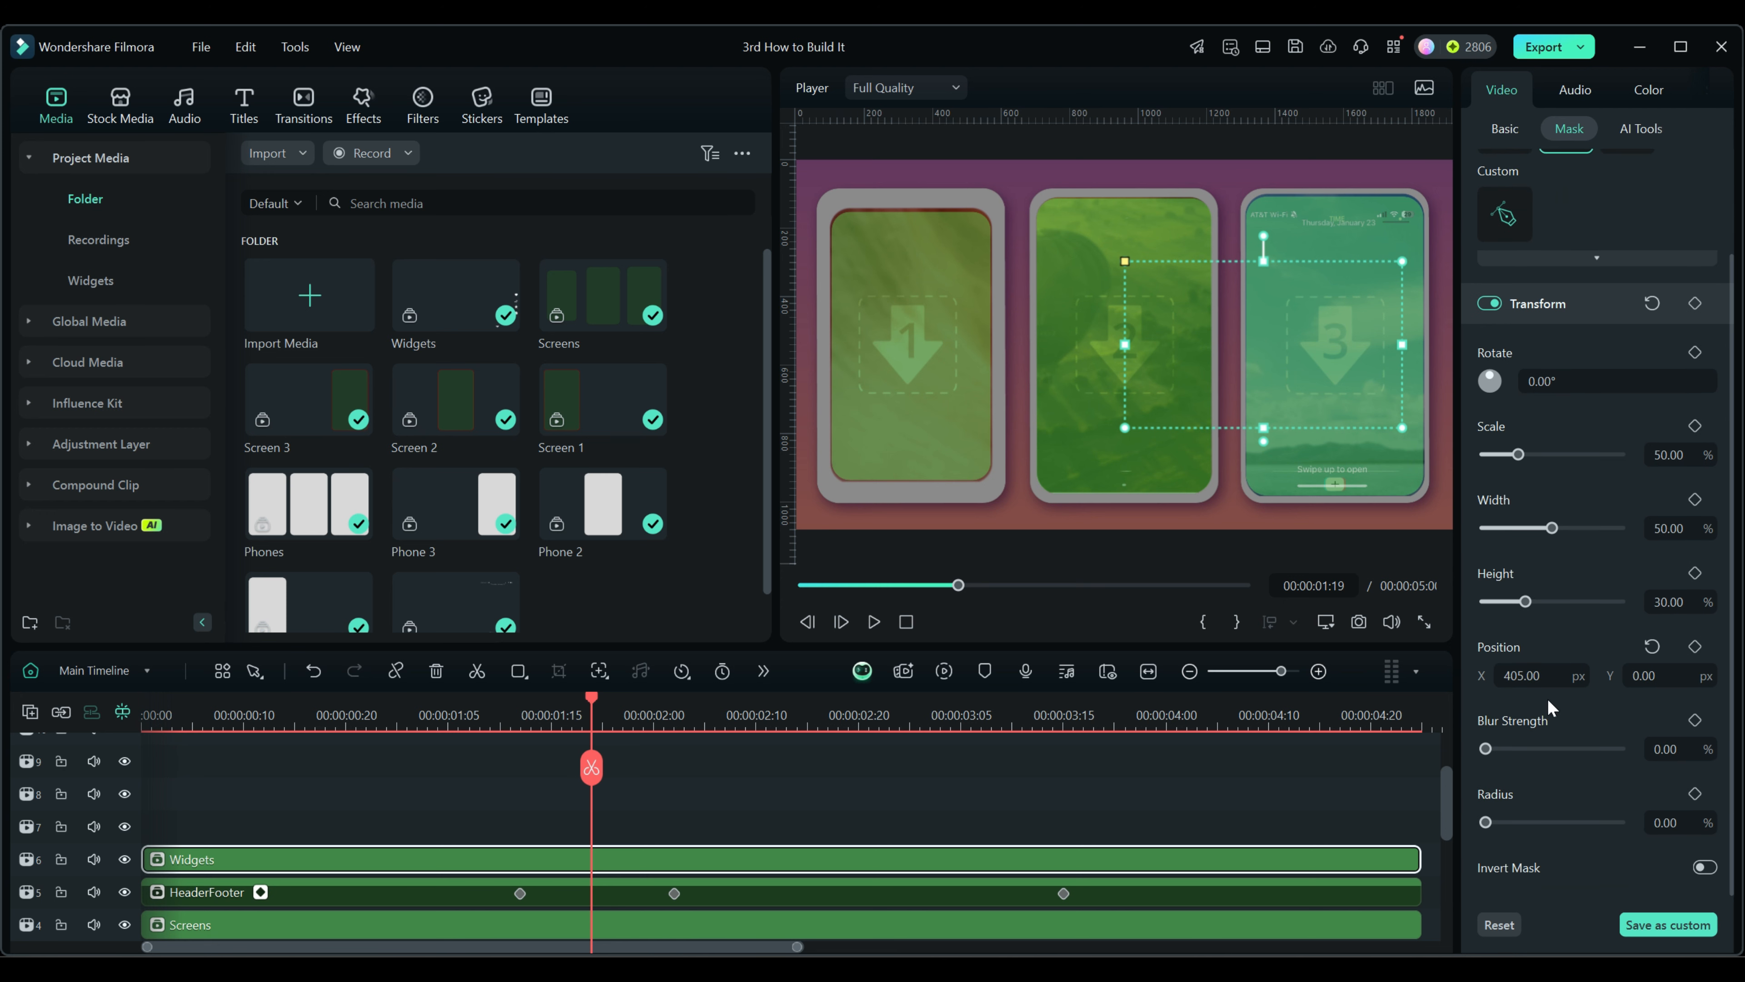
pyautogui.click(1533, 677)
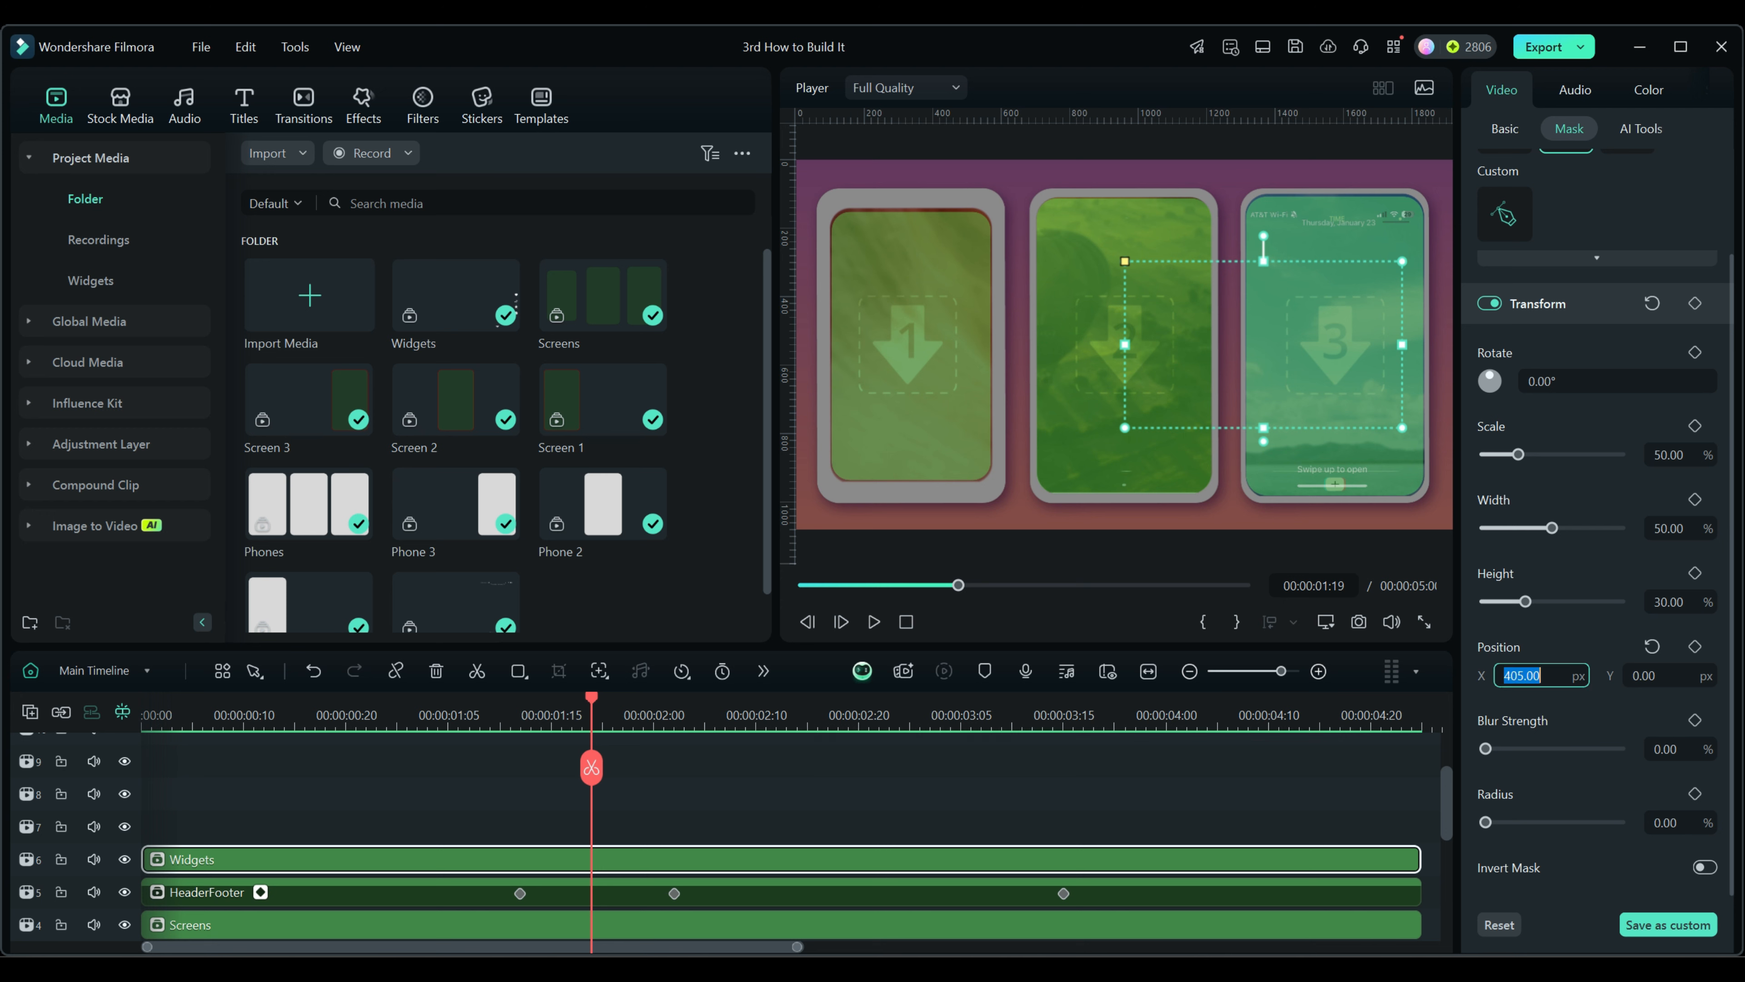
pyautogui.write('613')
pyautogui.press('Return')
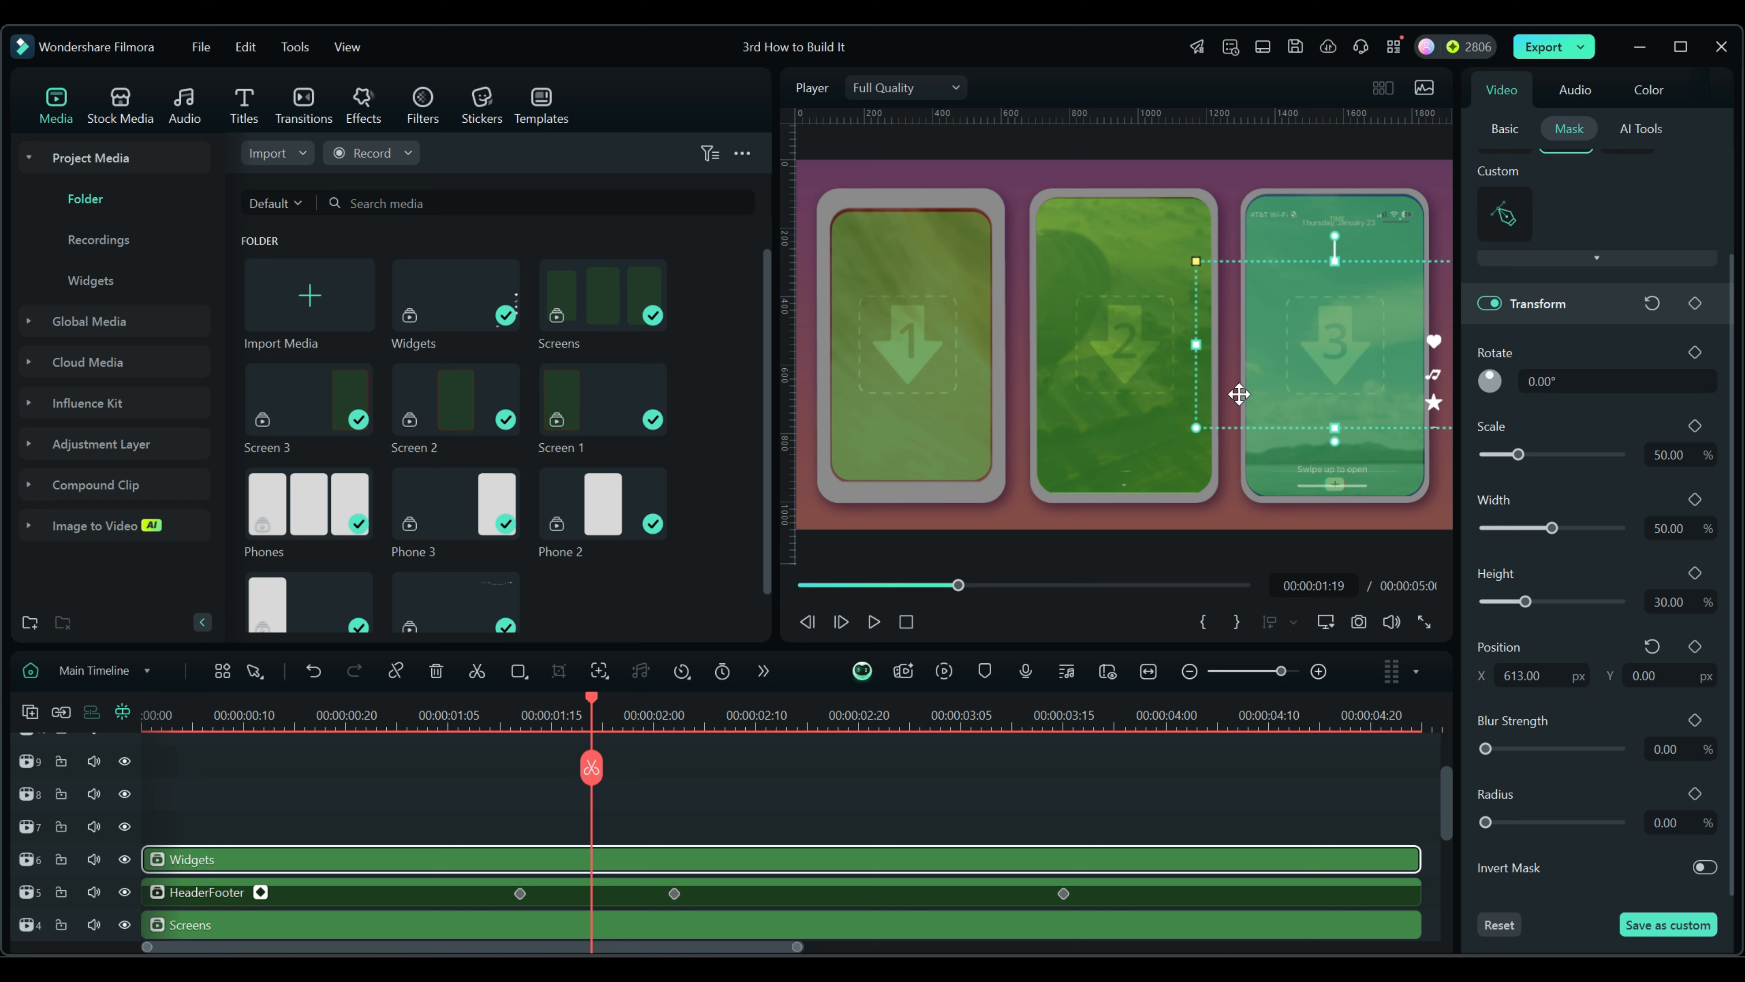
# Fit the mask to the third phone's edges, about 32% wide and 54% high, and add a mask Transform keyframe at 00:00:01:19
pyautogui.moveTo(1194, 346); pyautogui.dragTo(1245, 348)
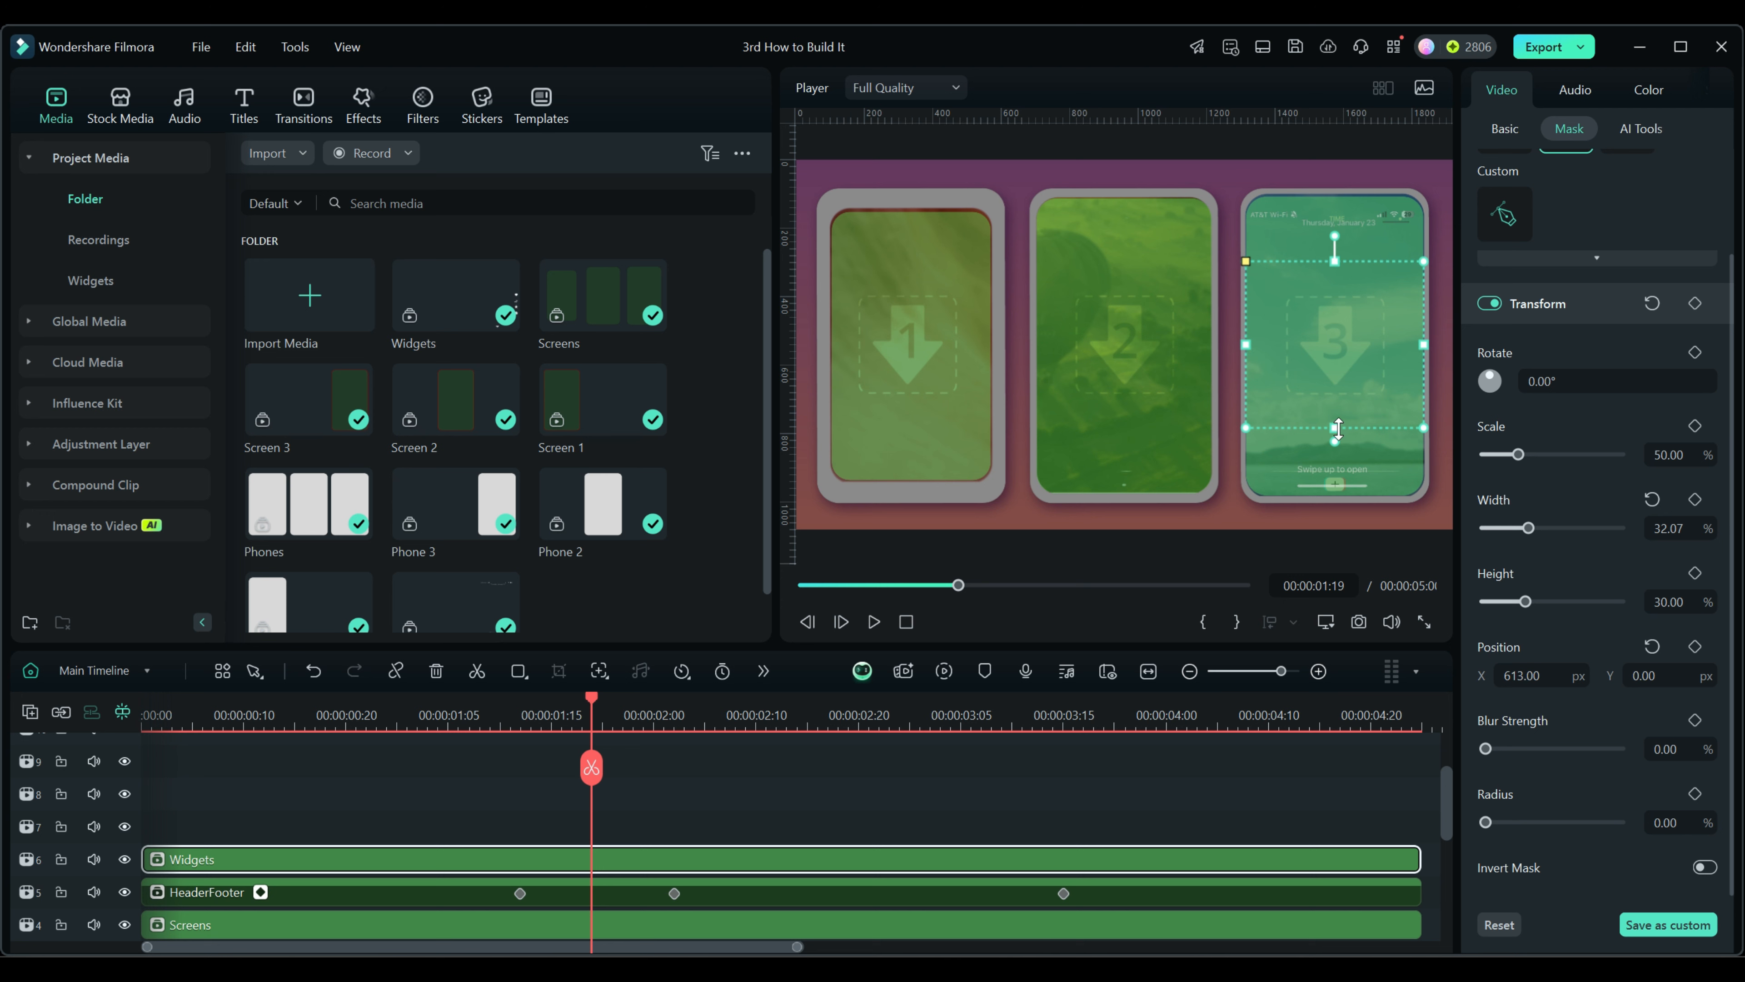
pyautogui.moveTo(1336, 428); pyautogui.dragTo(1341, 495)
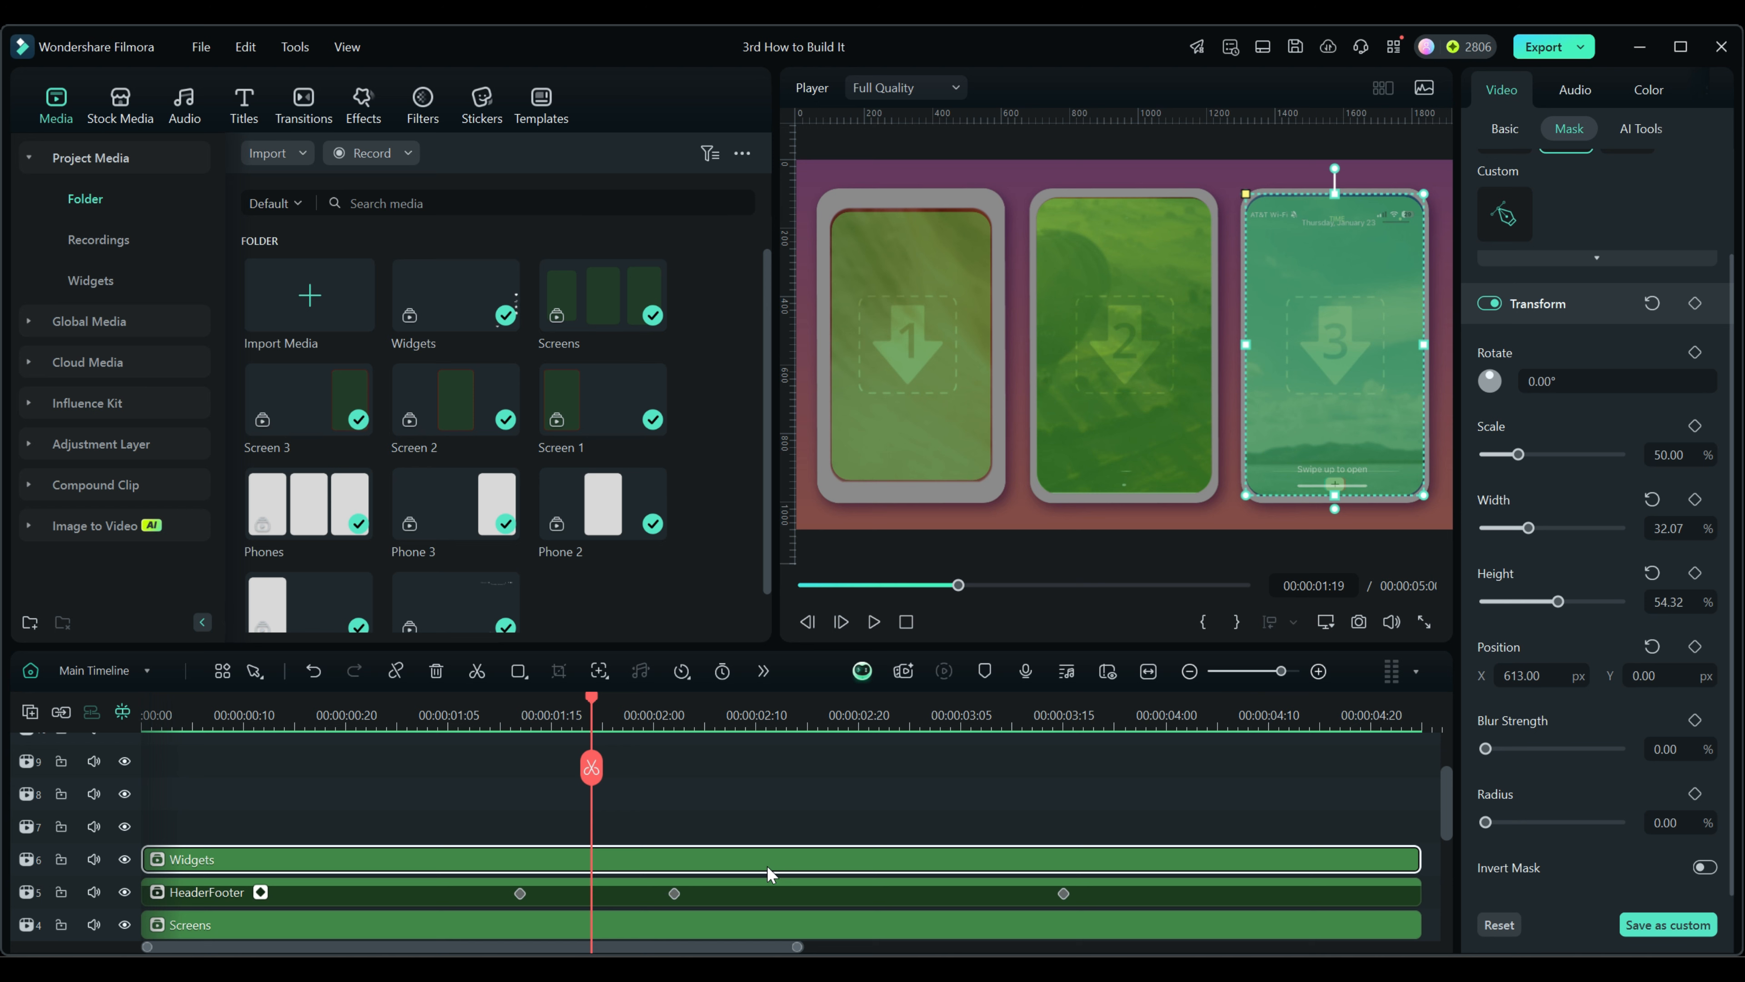
pyautogui.click(1695, 304)
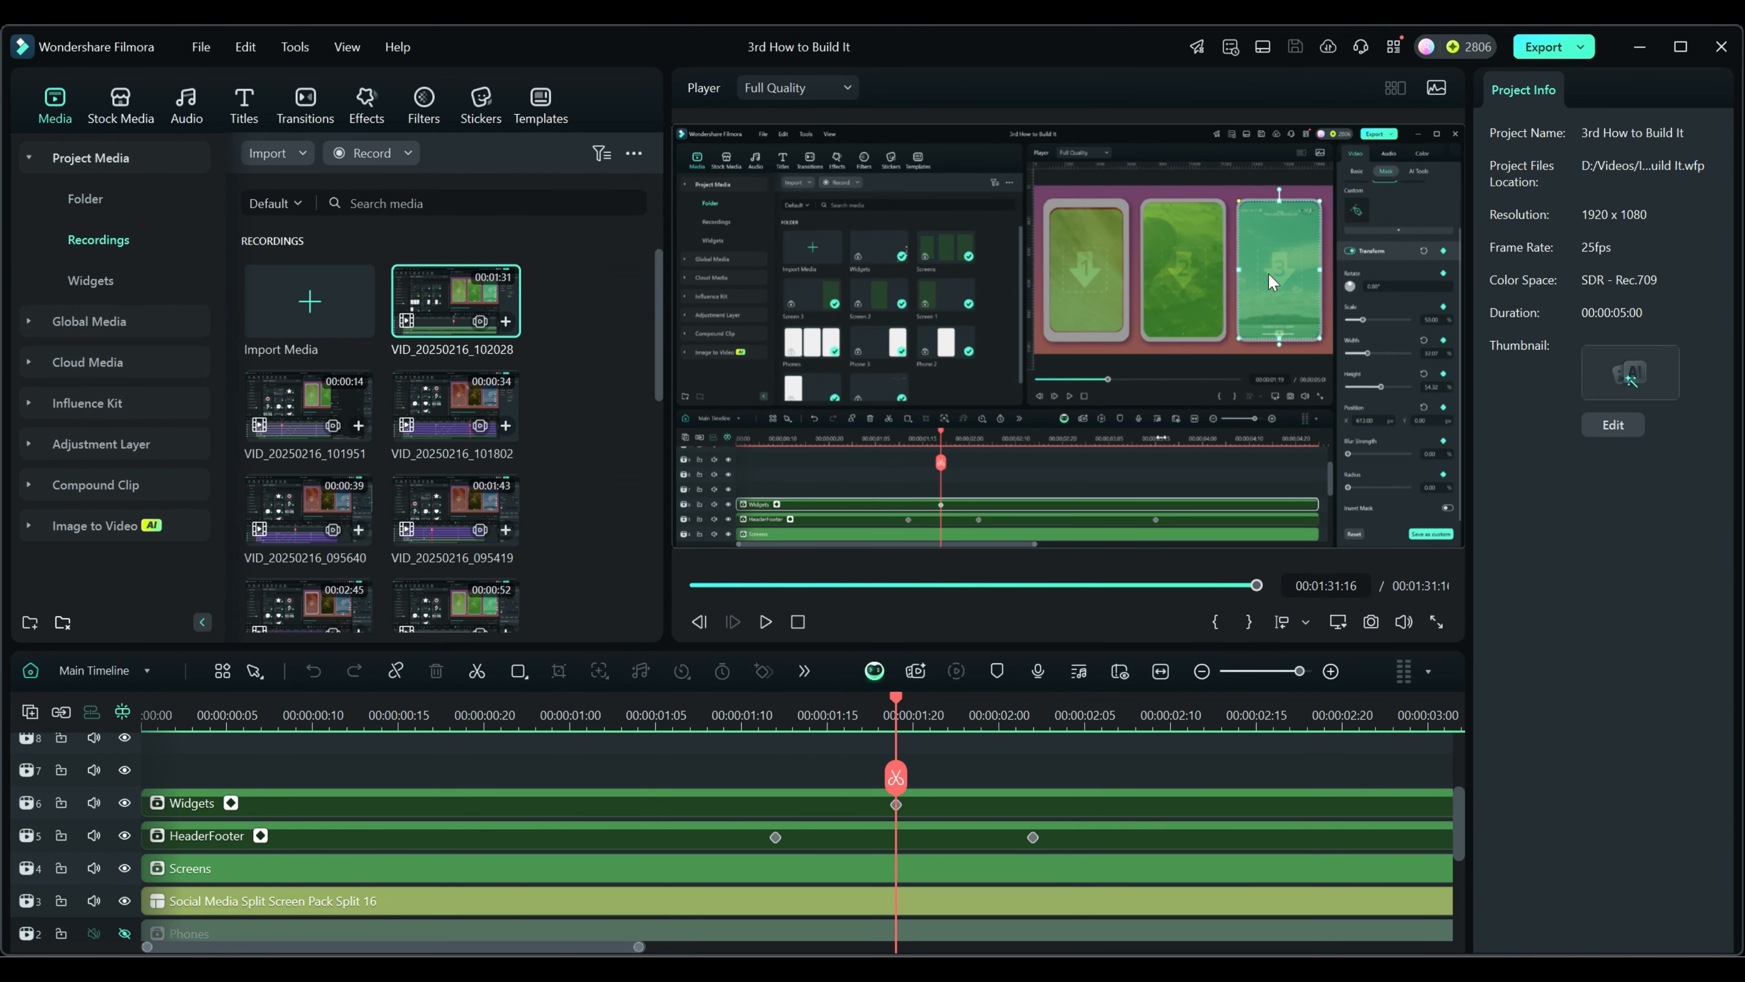
# Copy the masked Widgets clip and remove the empty tracks above it
pyautogui.click(421, 798)
pyautogui.rightClick(421, 803)
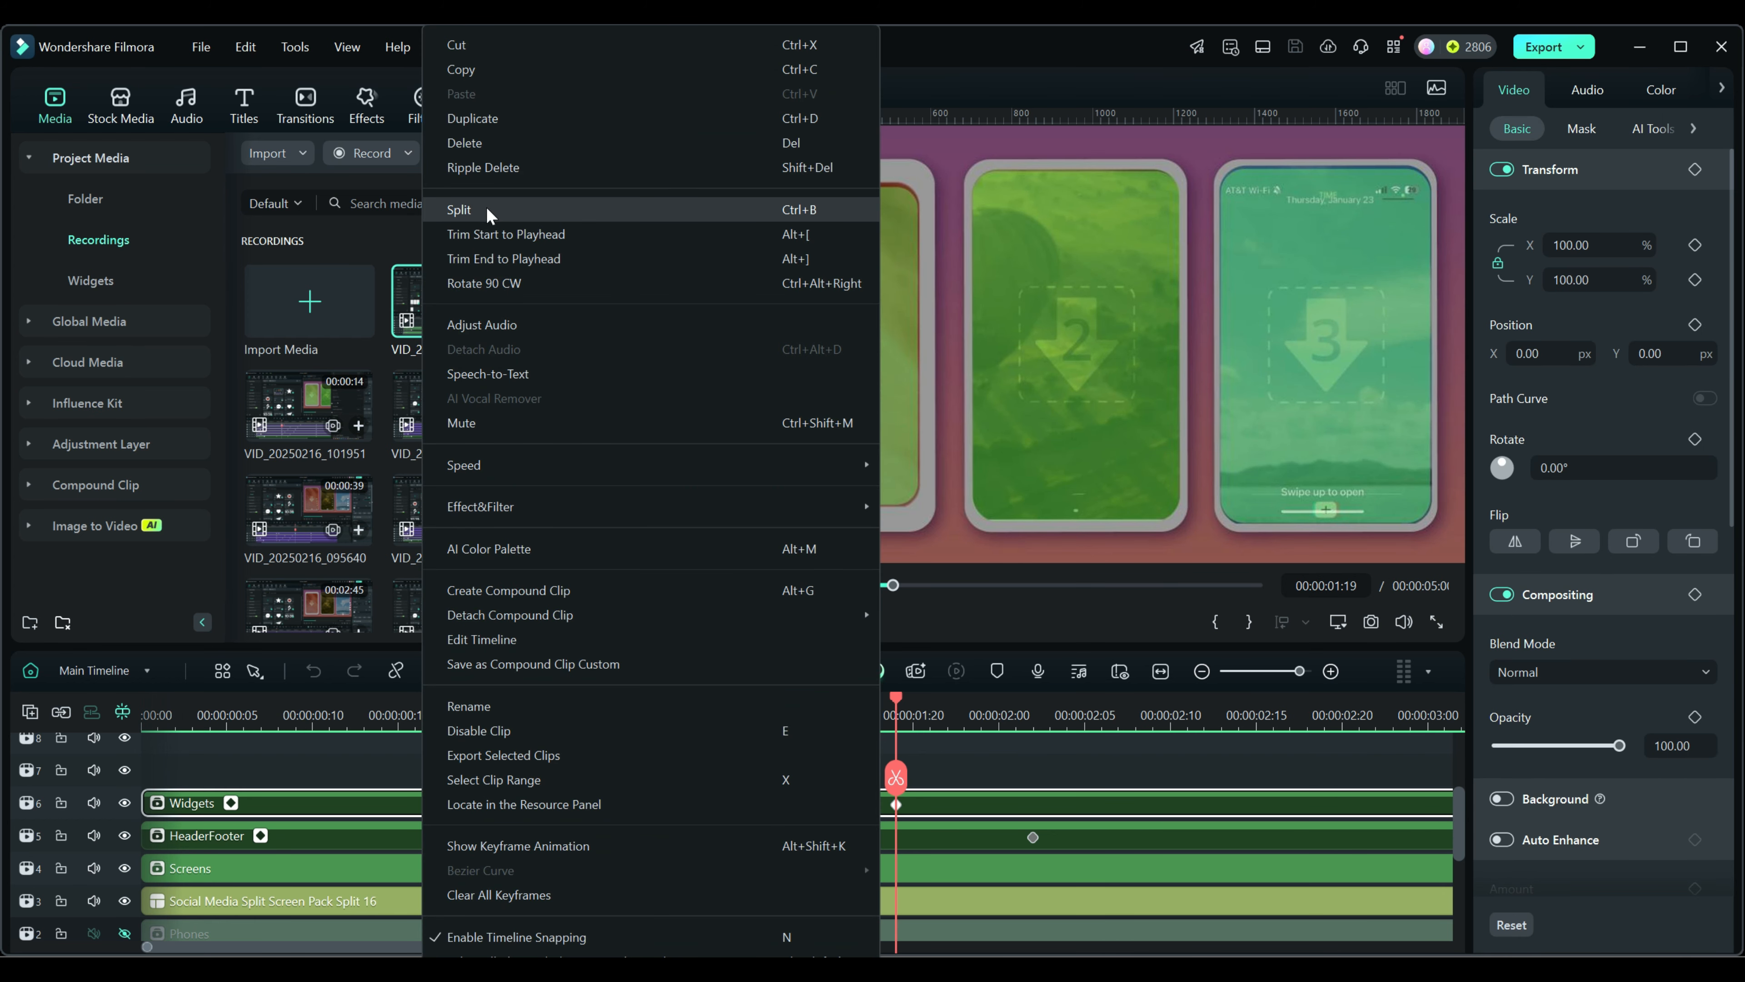
pyautogui.click(466, 69)
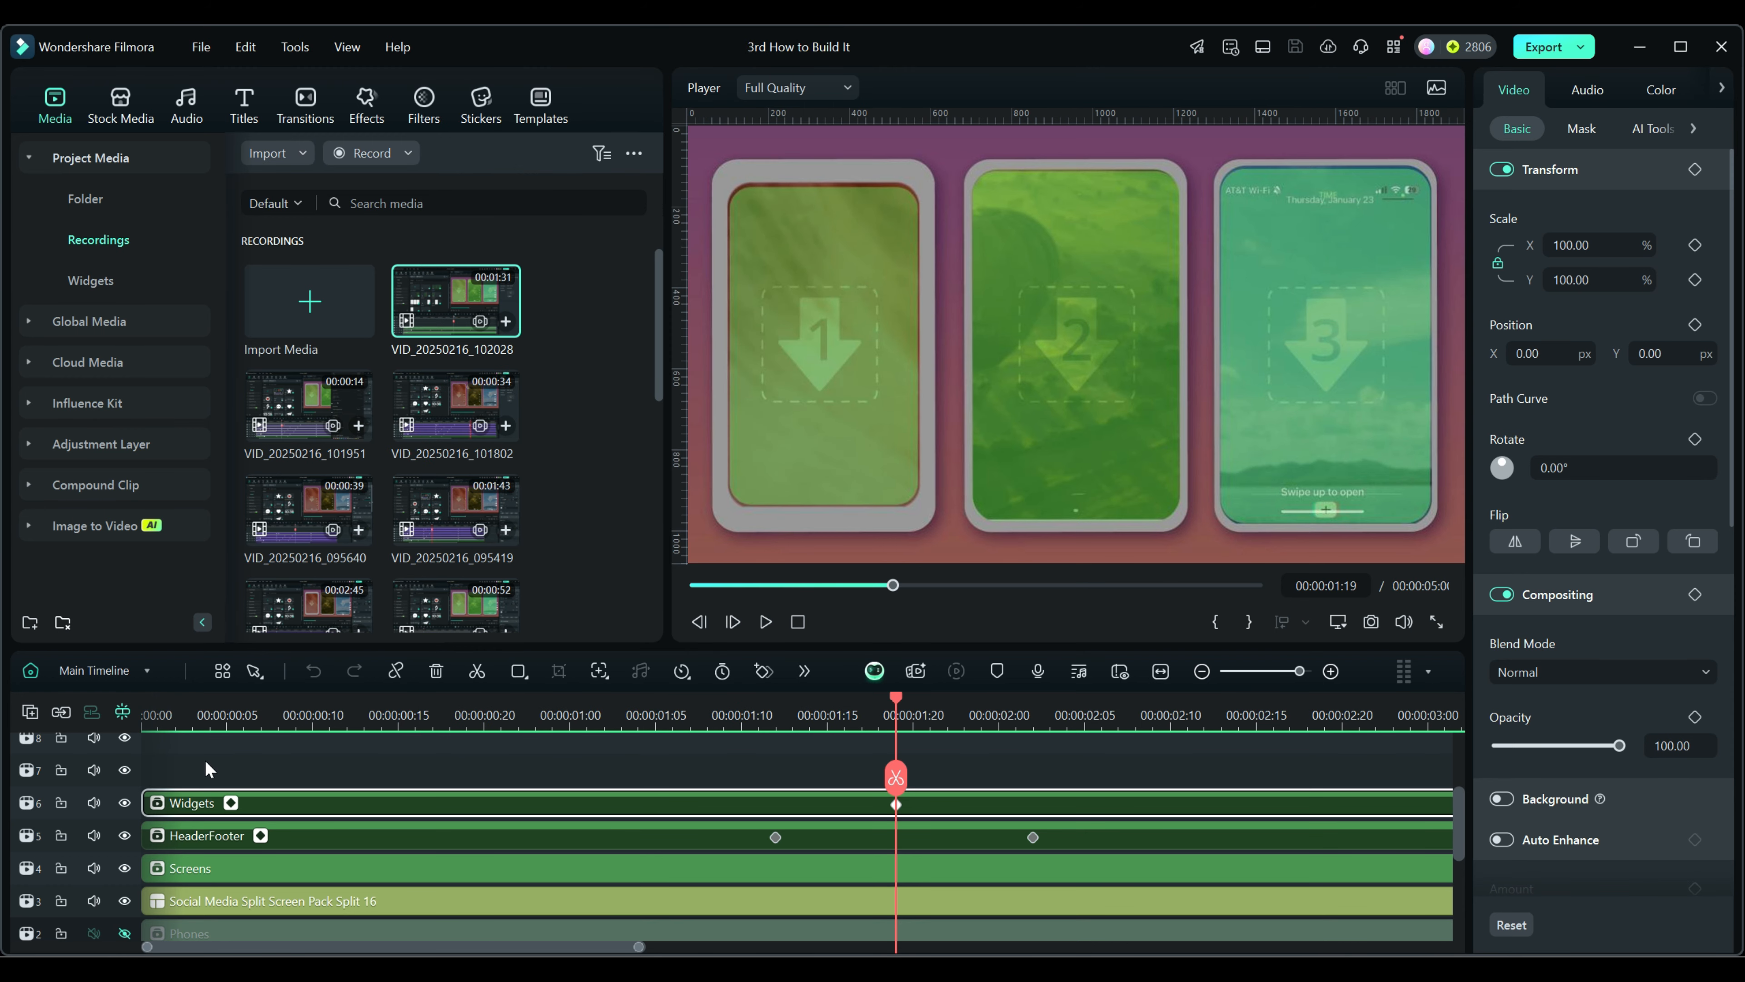
pyautogui.scroll(3, 205, 758)
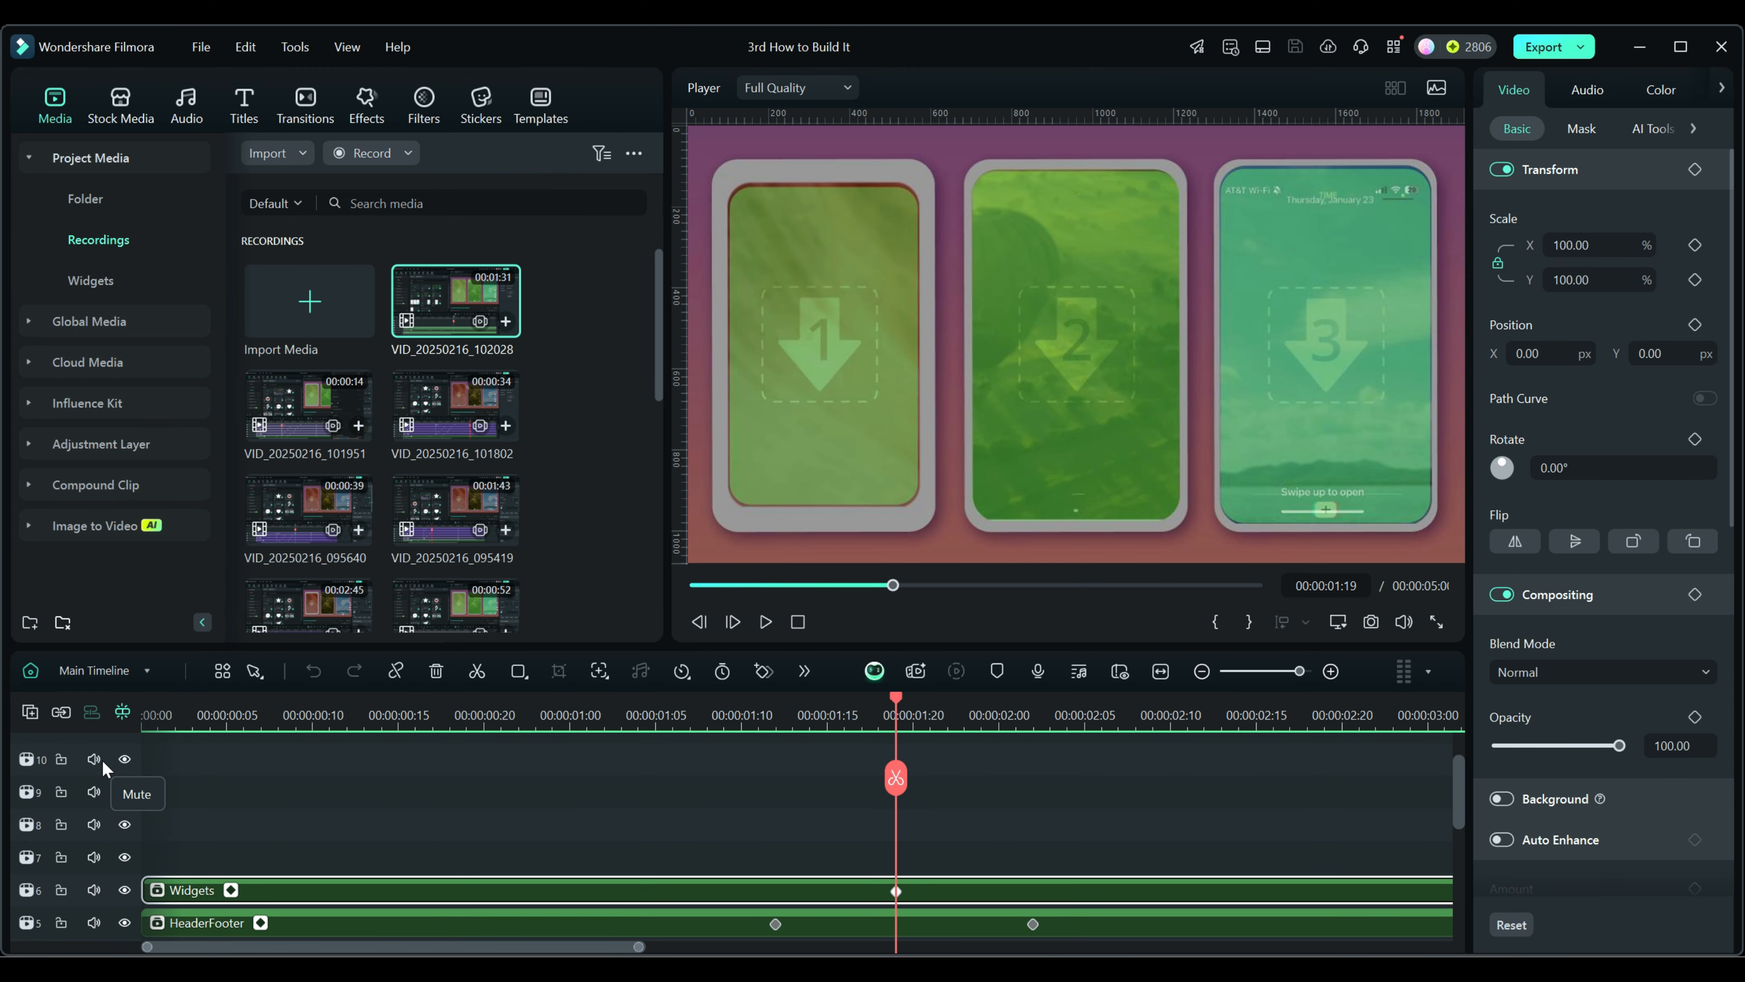
pyautogui.click(60, 711)
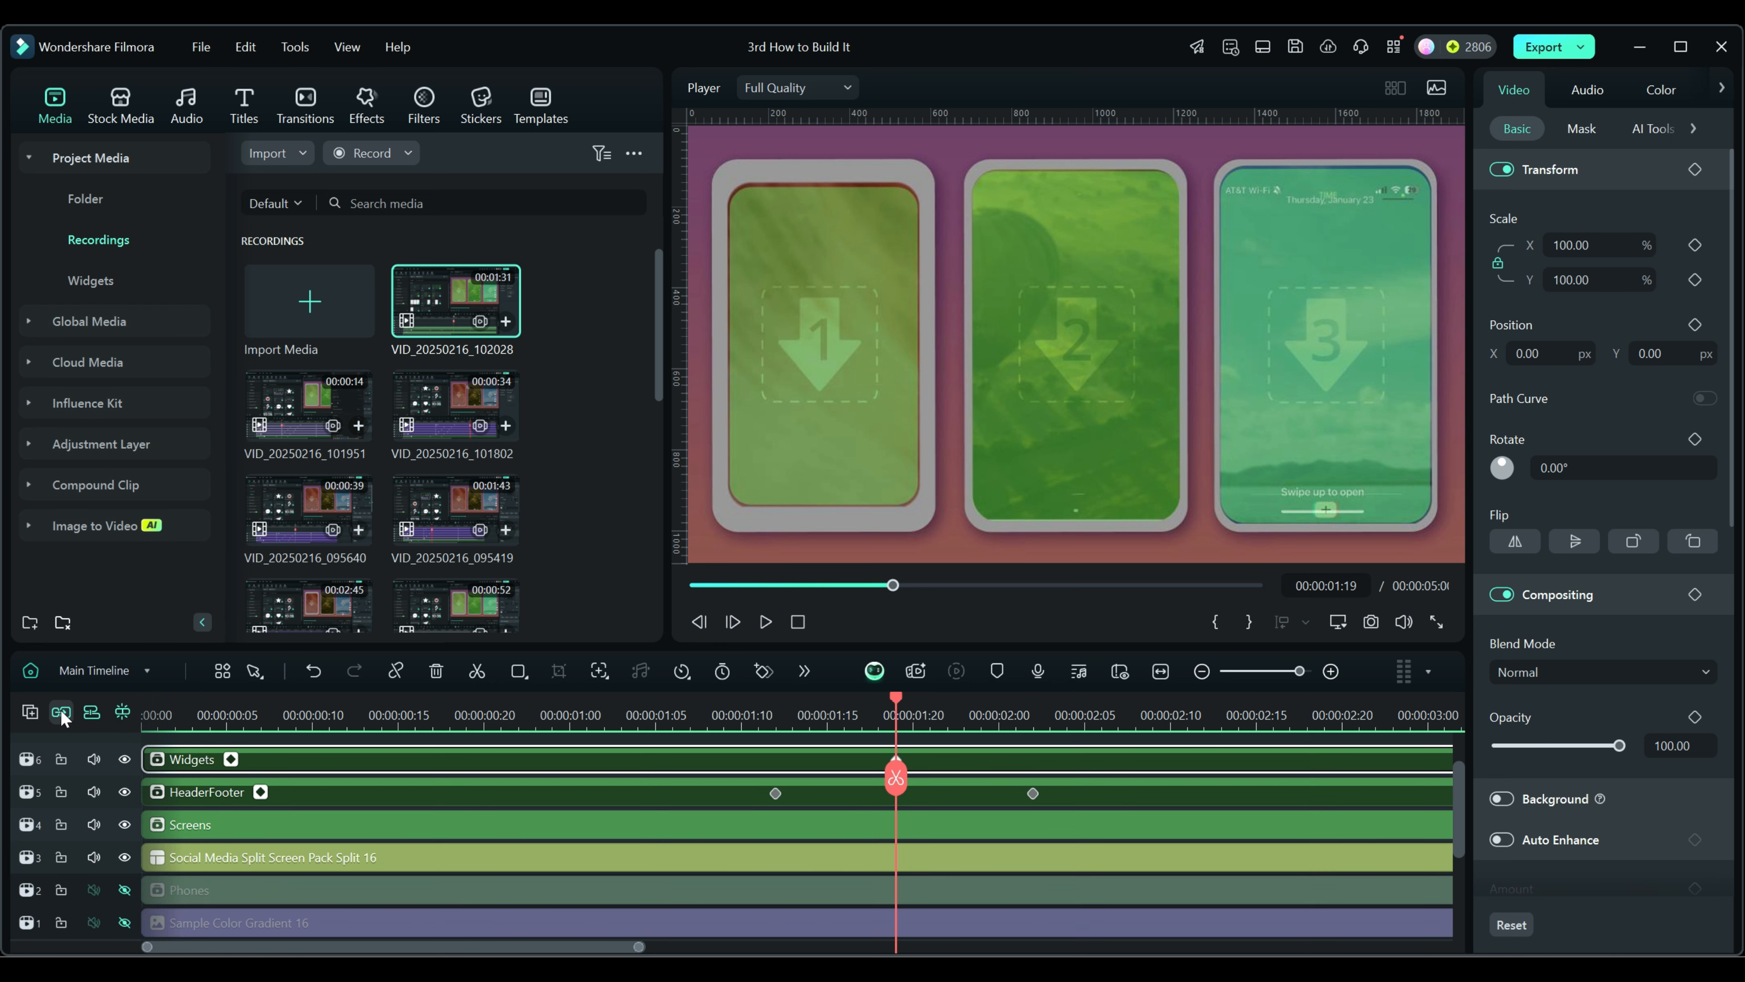
pyautogui.scroll(2, 213, 814)
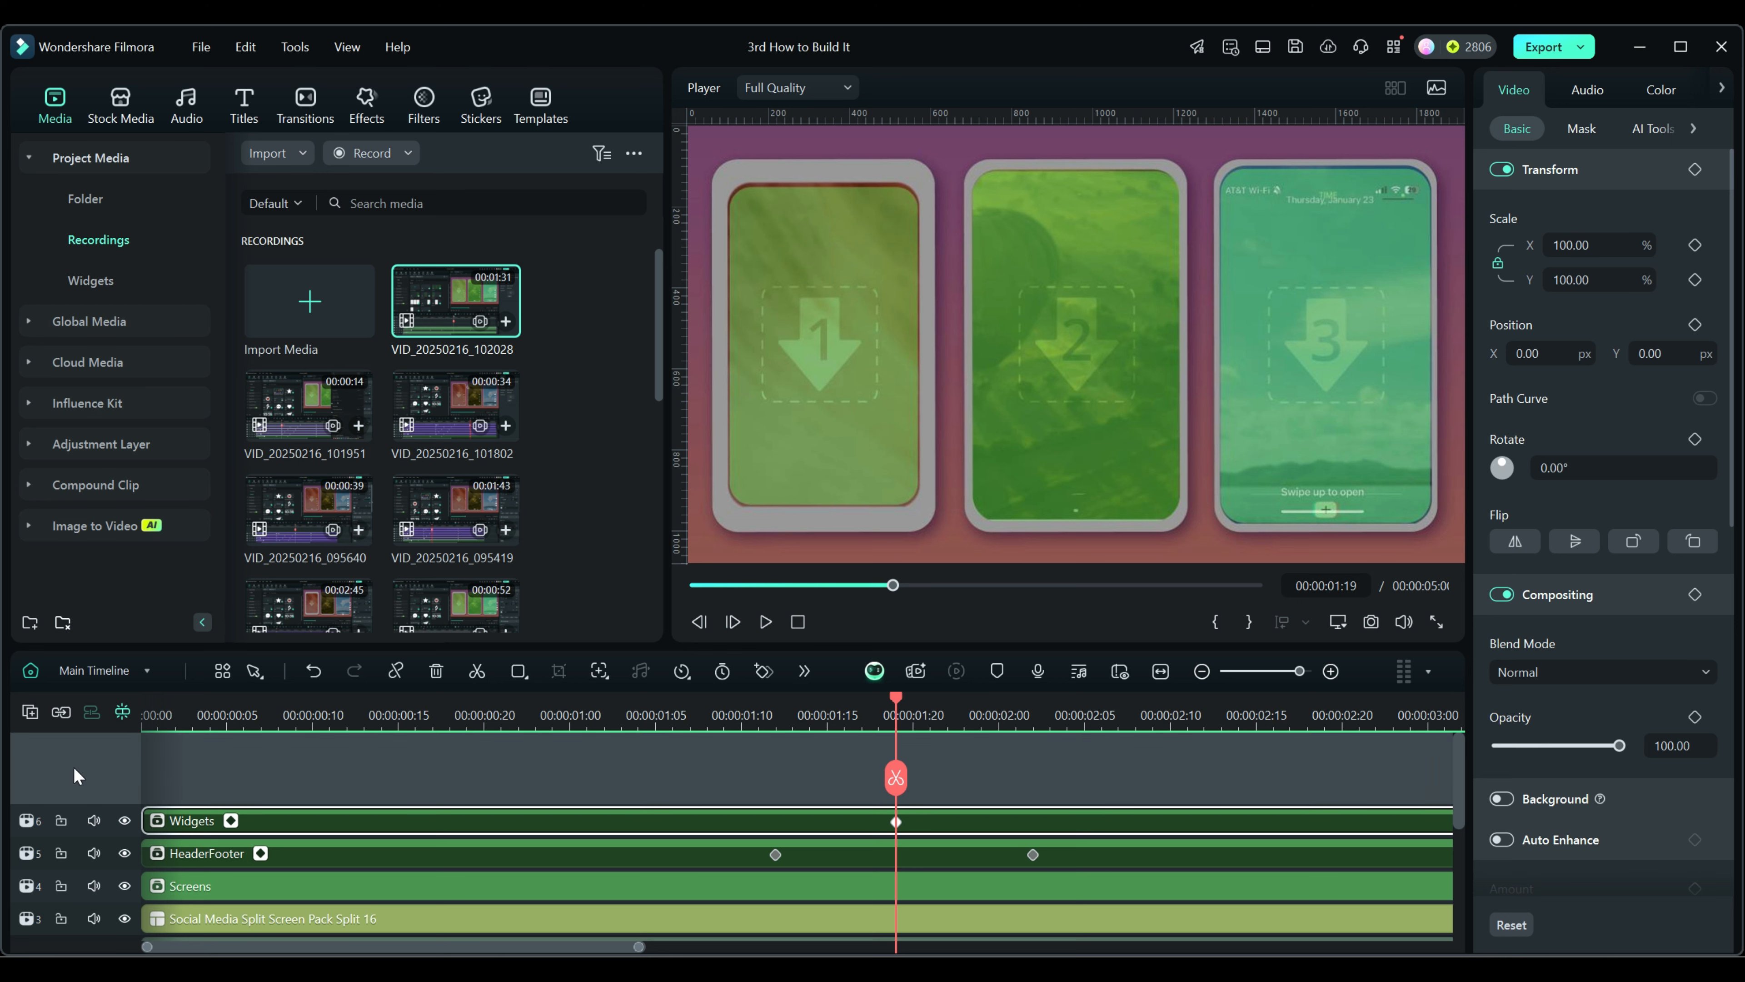
# Paste two copies of the Widgets clip at the timeline start on tracks 7 and 8, and reduce both tracks' heights
pyautogui.click(798, 621)
pyautogui.rightClick(326, 786)
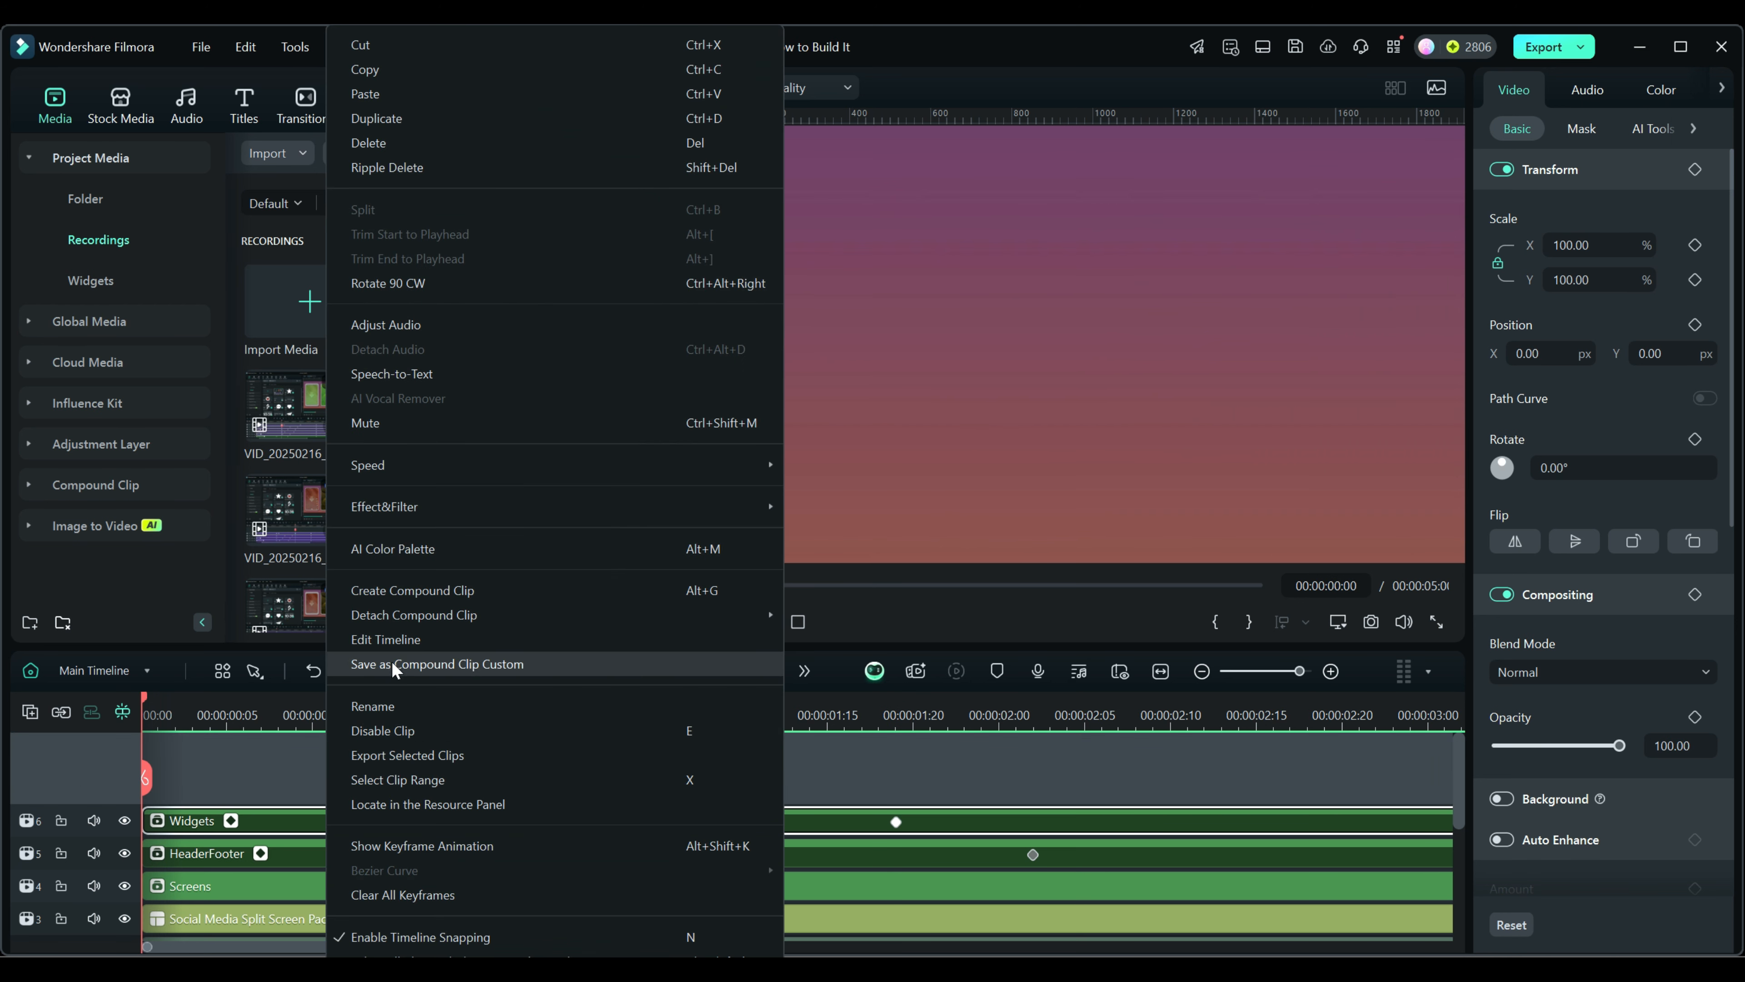
pyautogui.click(378, 97)
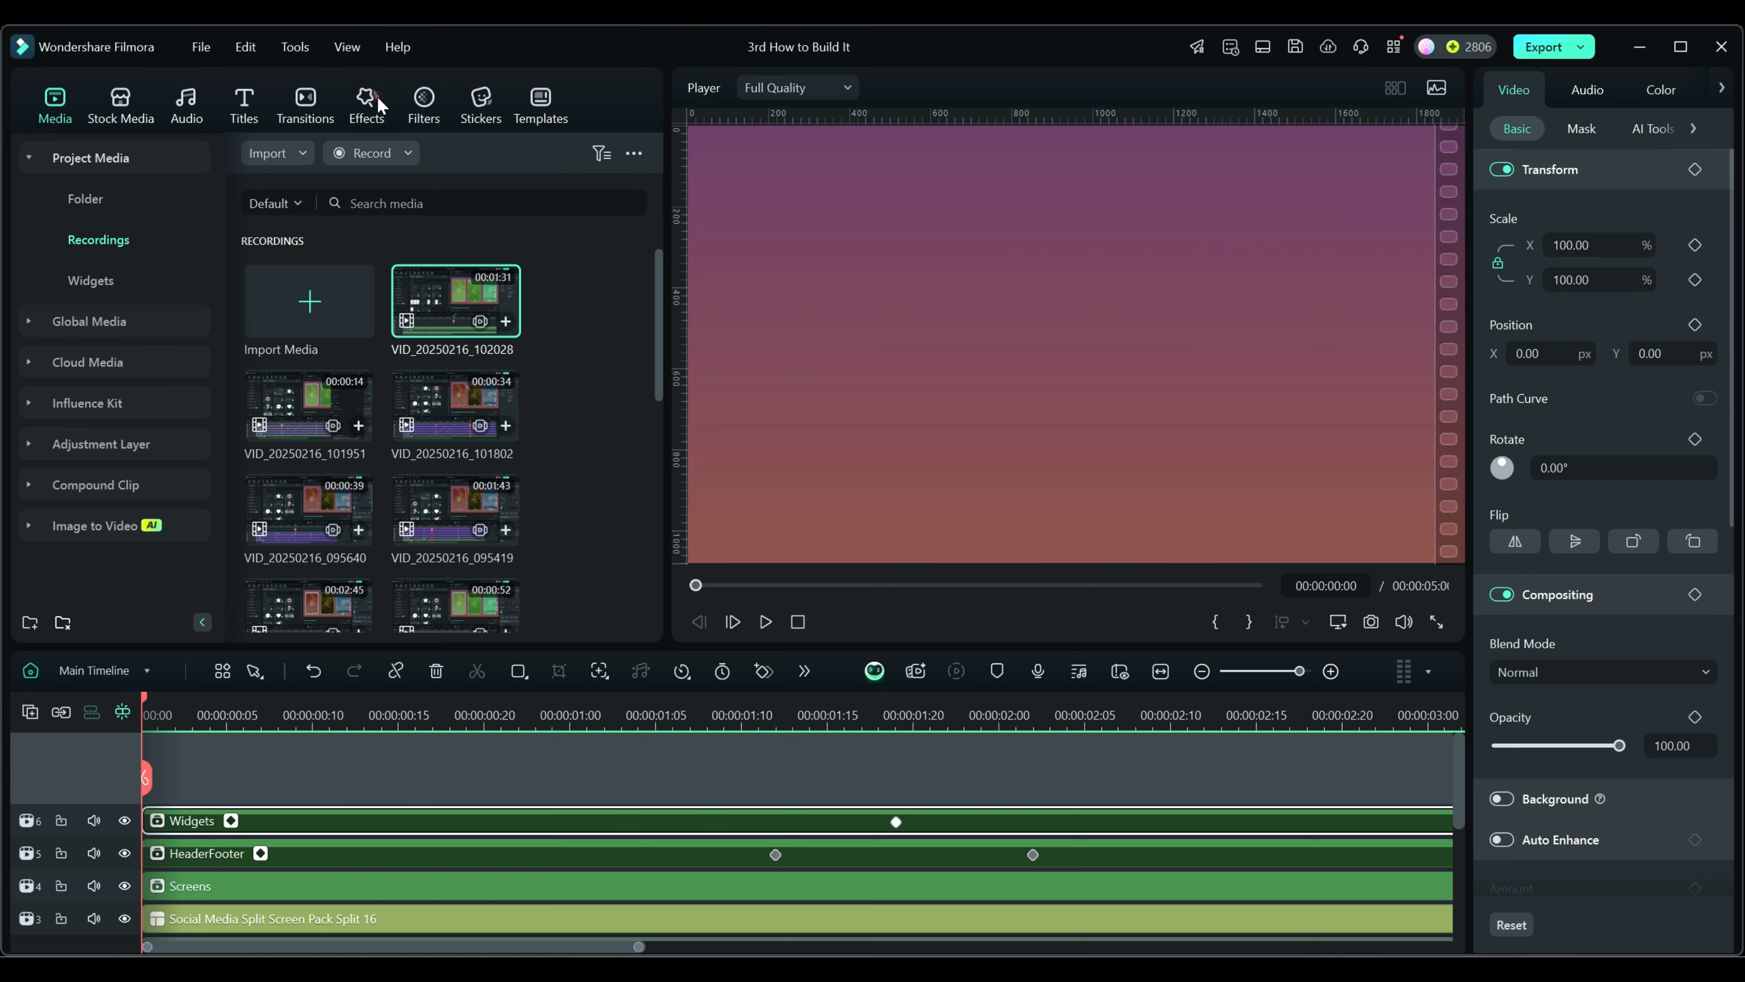
pyautogui.click(797, 620)
pyautogui.rightClick(257, 768)
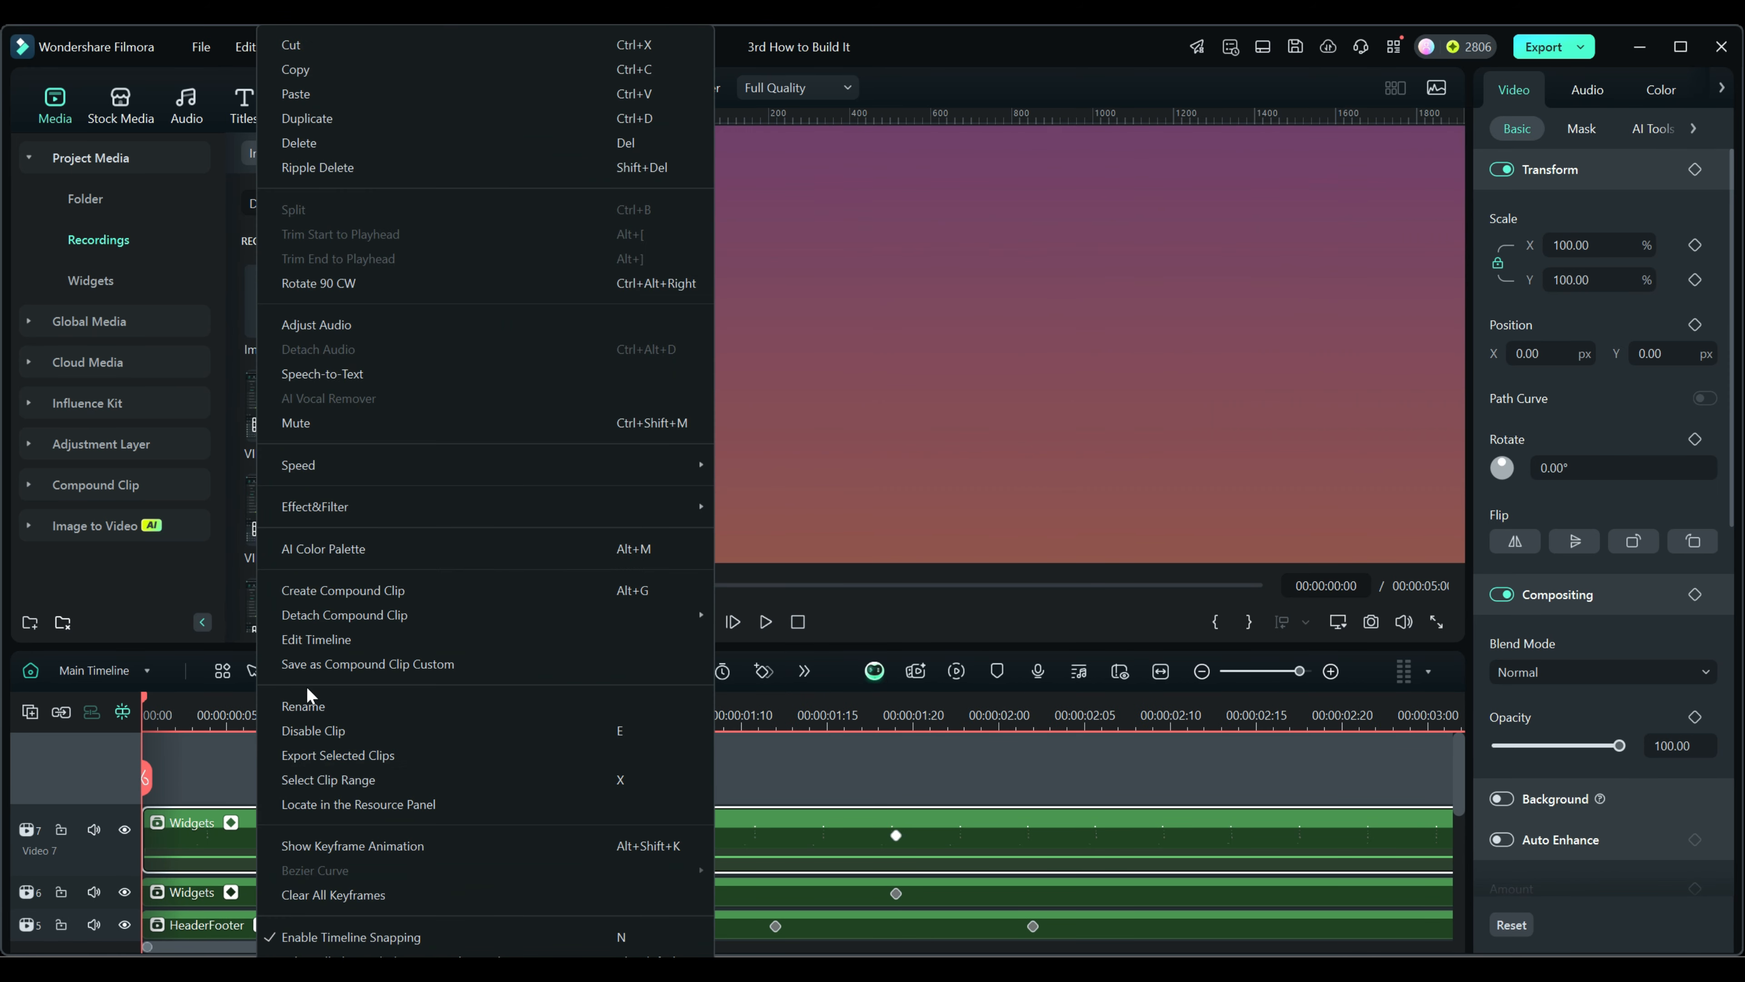
pyautogui.click(308, 95)
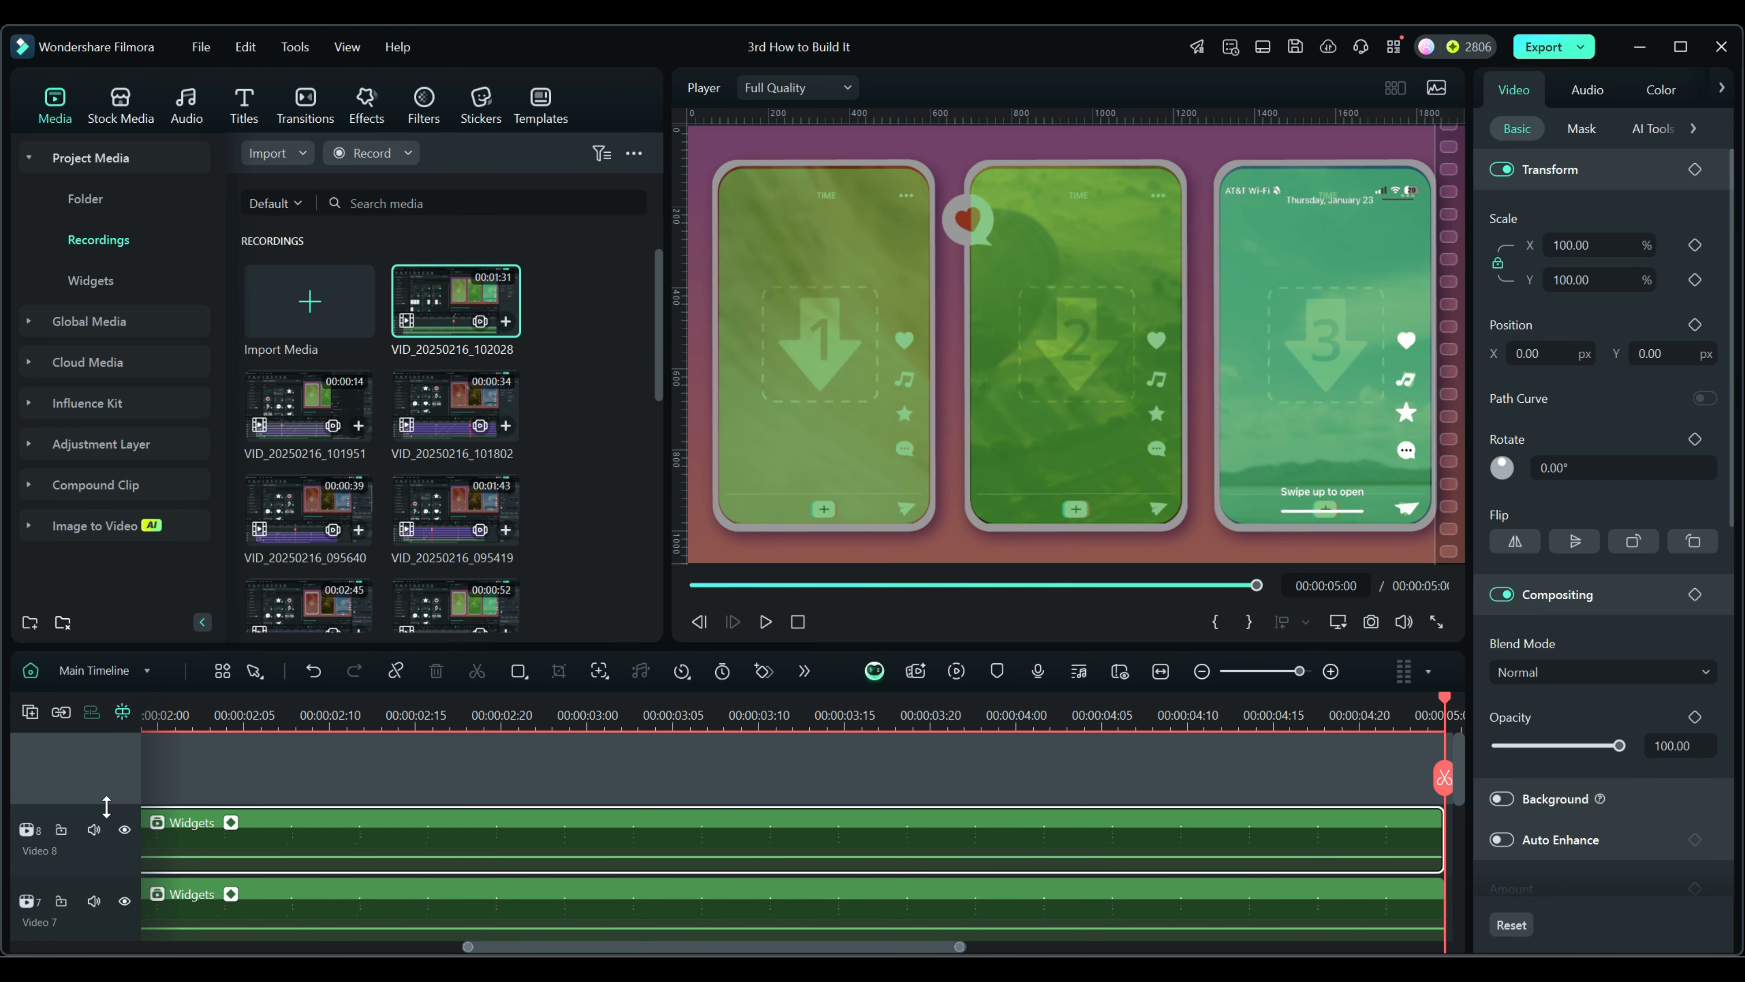
pyautogui.moveTo(106, 807); pyautogui.dragTo(108, 846)
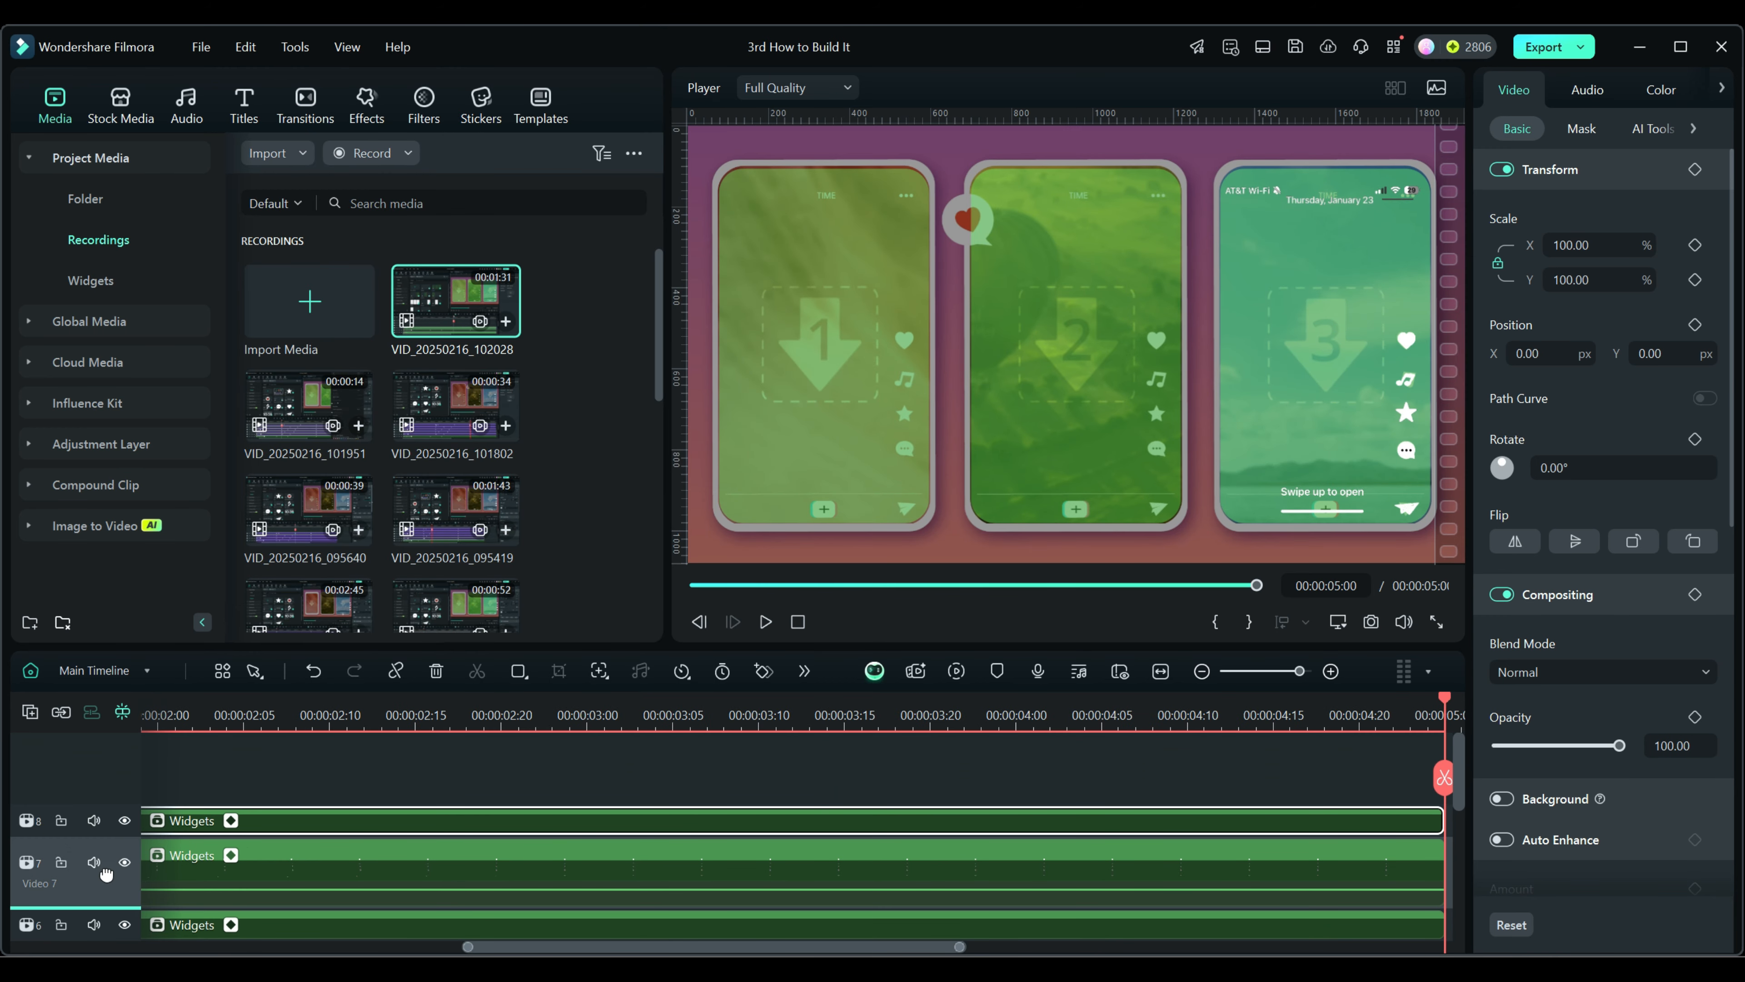
pyautogui.moveTo(110, 846); pyautogui.dragTo(110, 885)
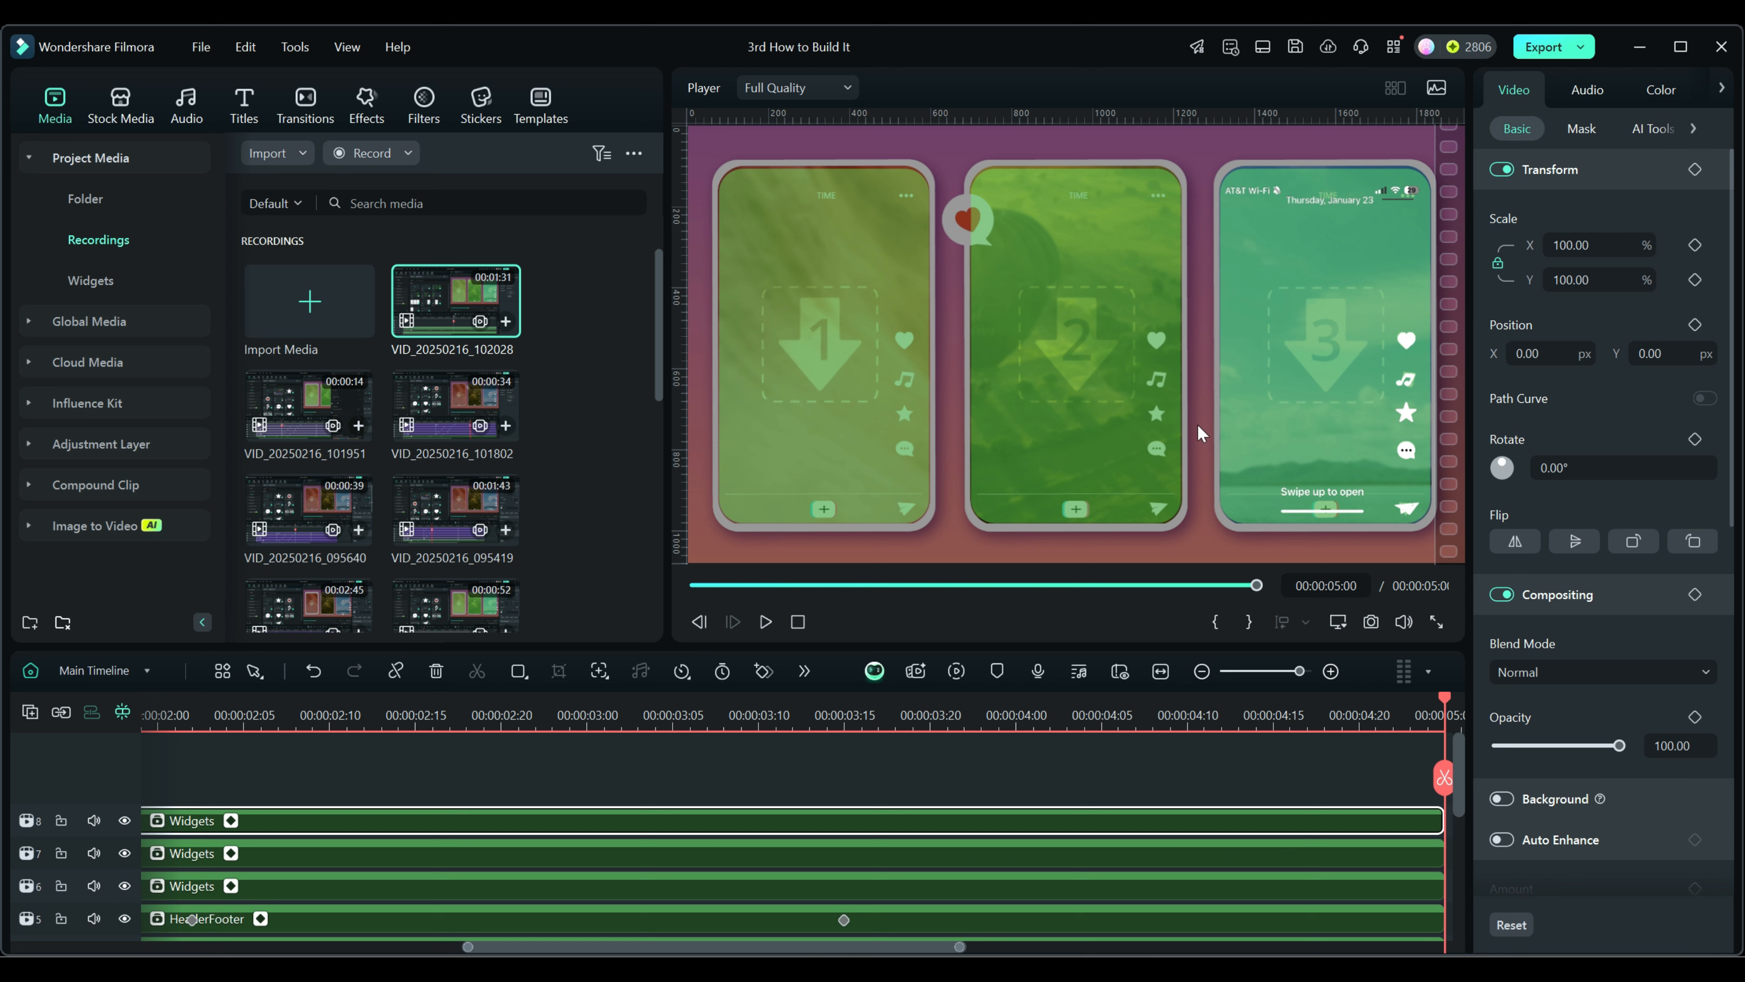
# Set the X position of the Widgets copy on track 7 to -616 px and the one on track 8 to -1241 px
pyautogui.click(421, 861)
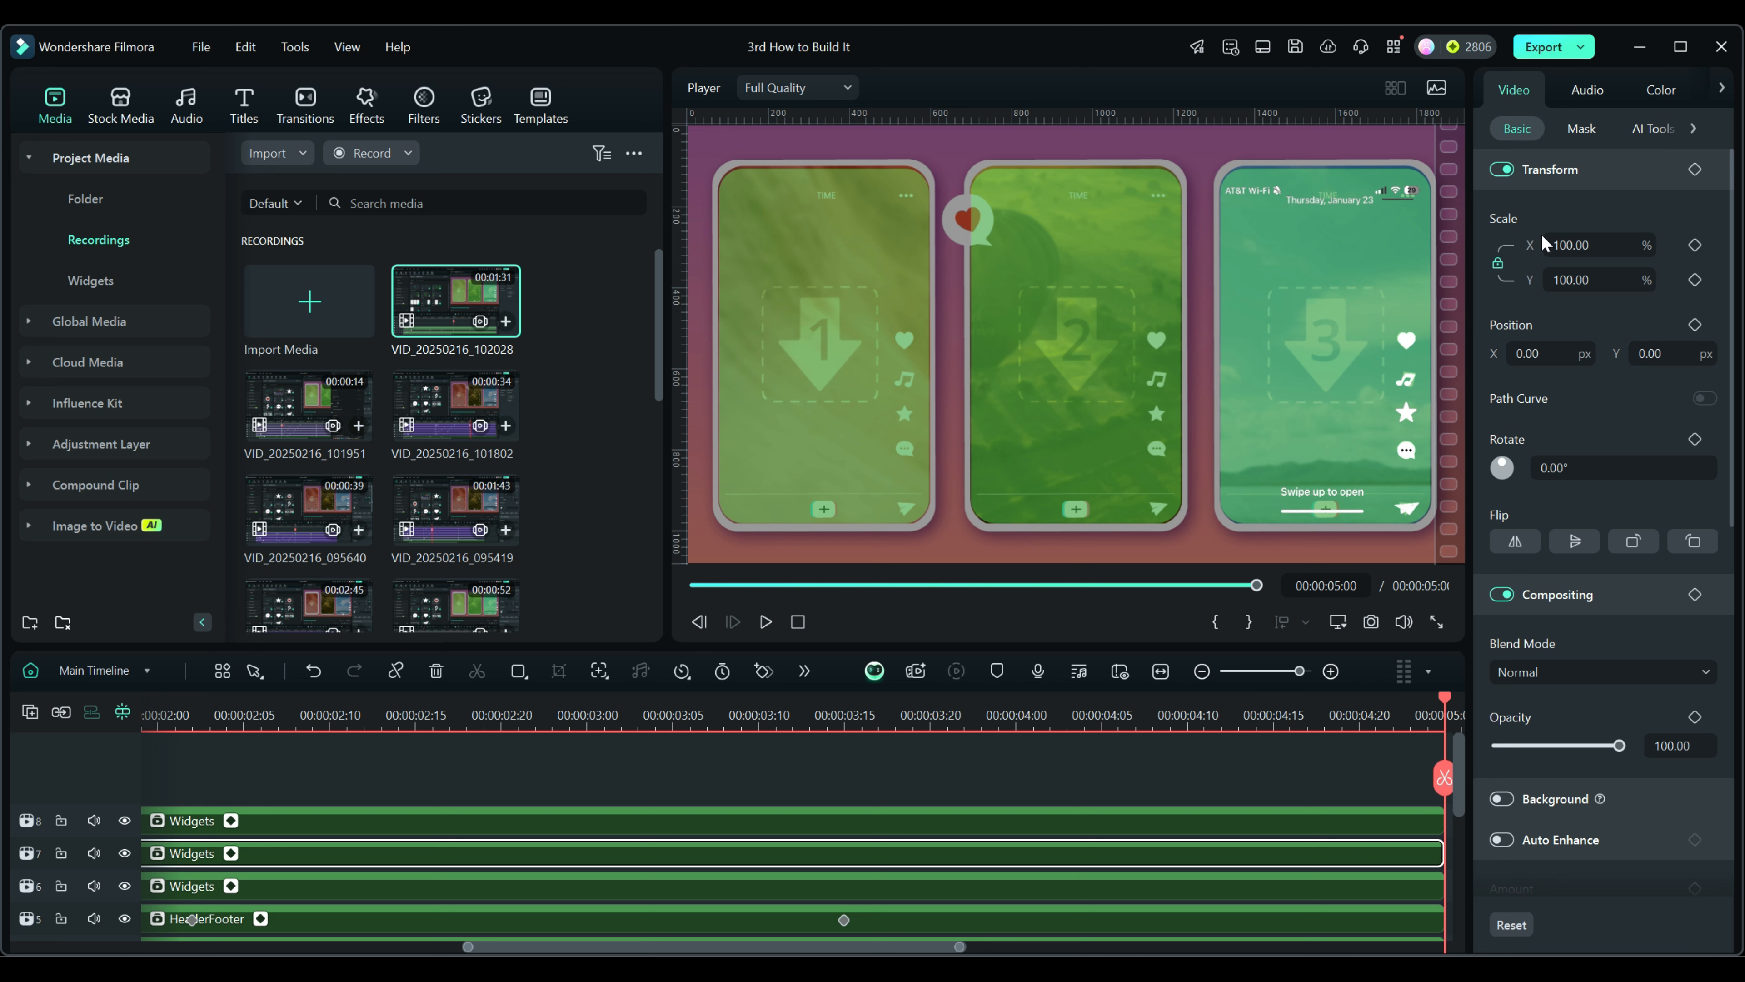
pyautogui.moveTo(1537, 356); pyautogui.dragTo(1329, 356)
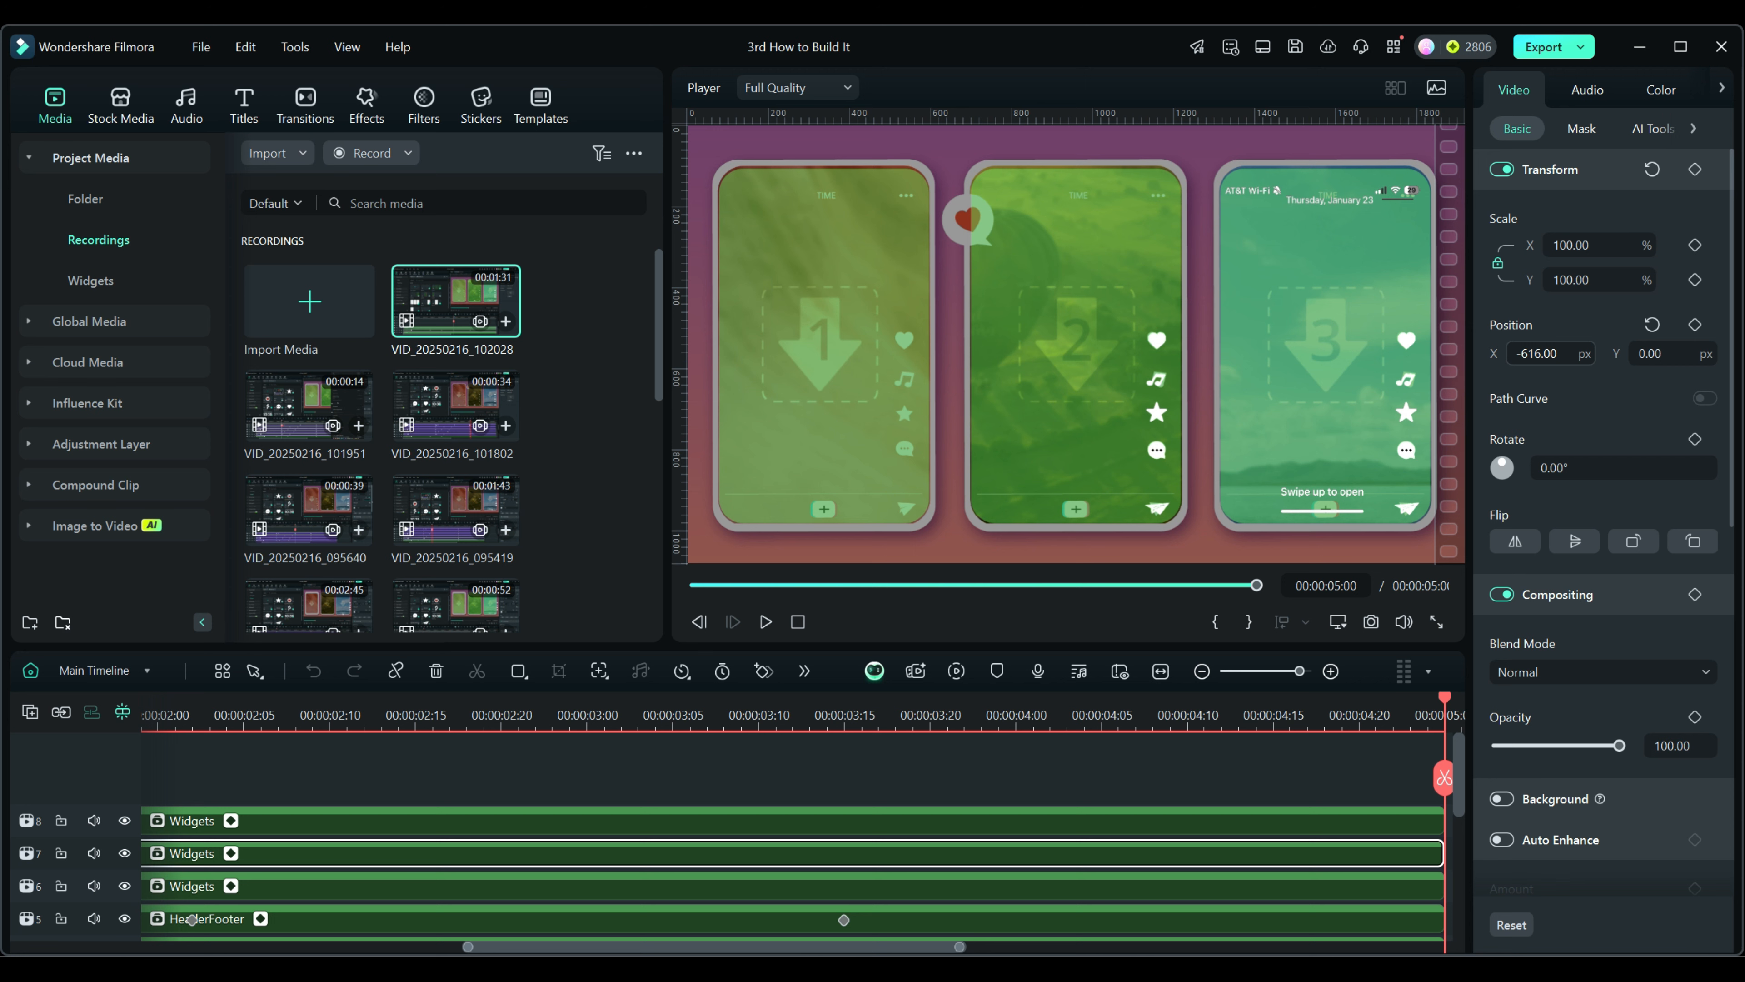
pyautogui.click(976, 829)
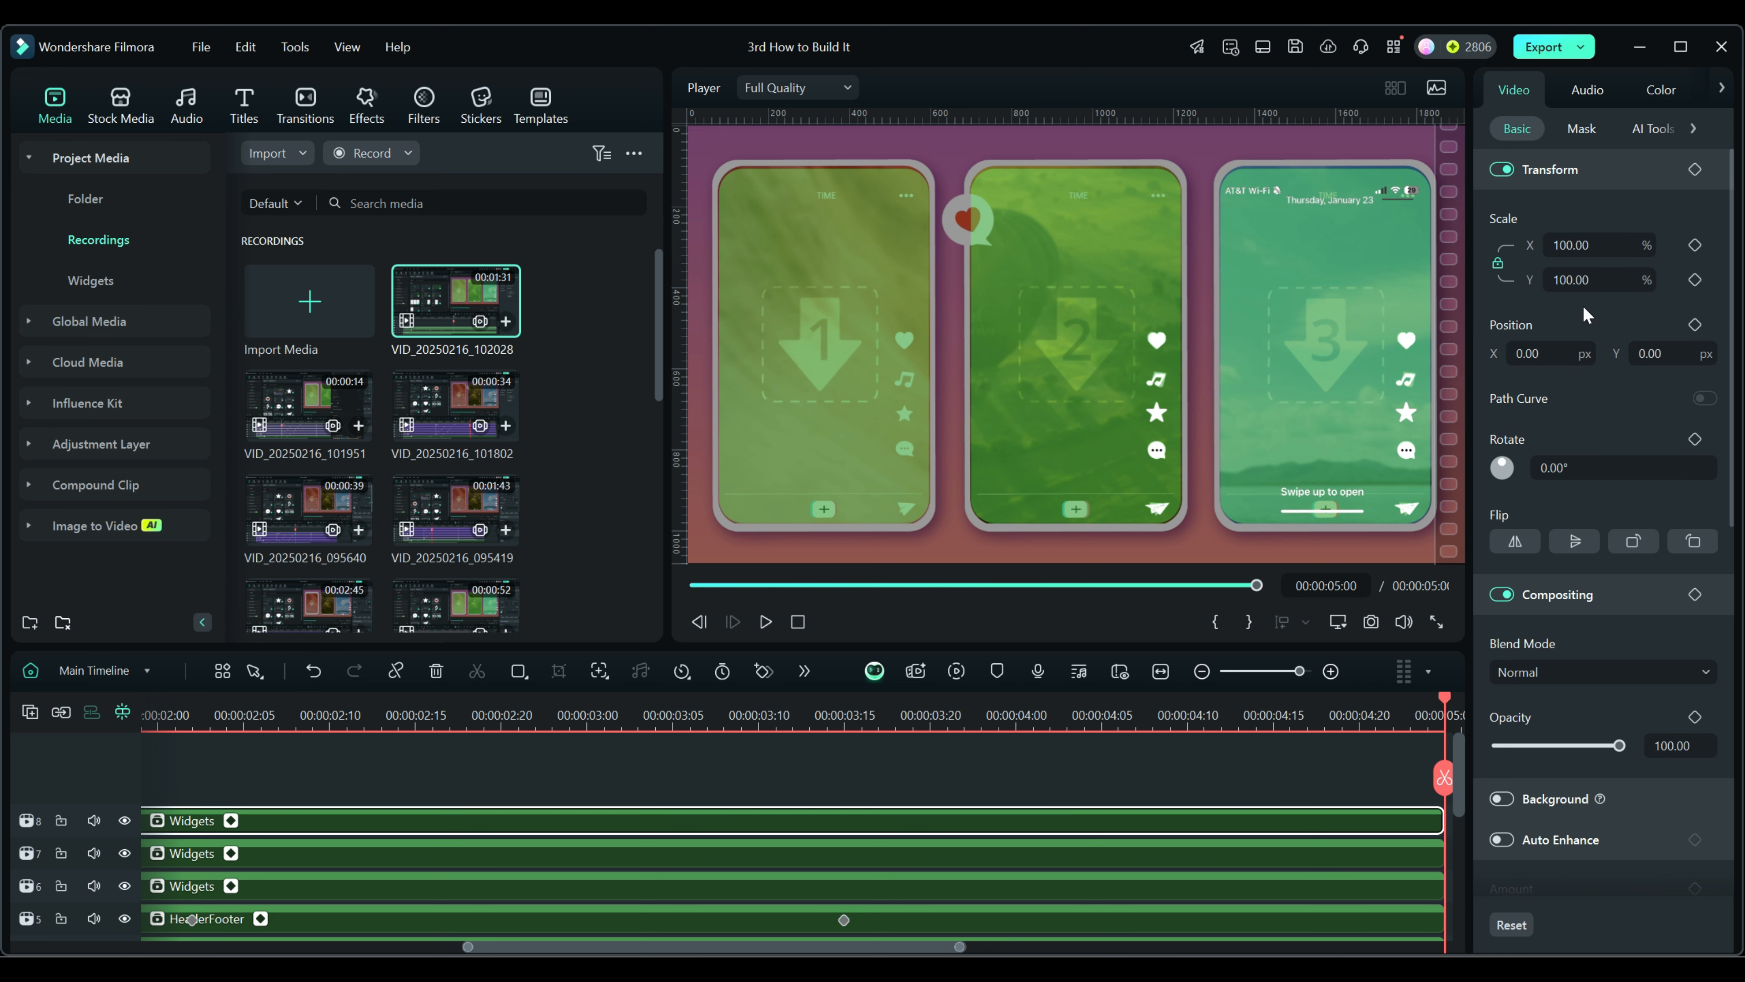
pyautogui.moveTo(1554, 356); pyautogui.dragTo(1422, 356)
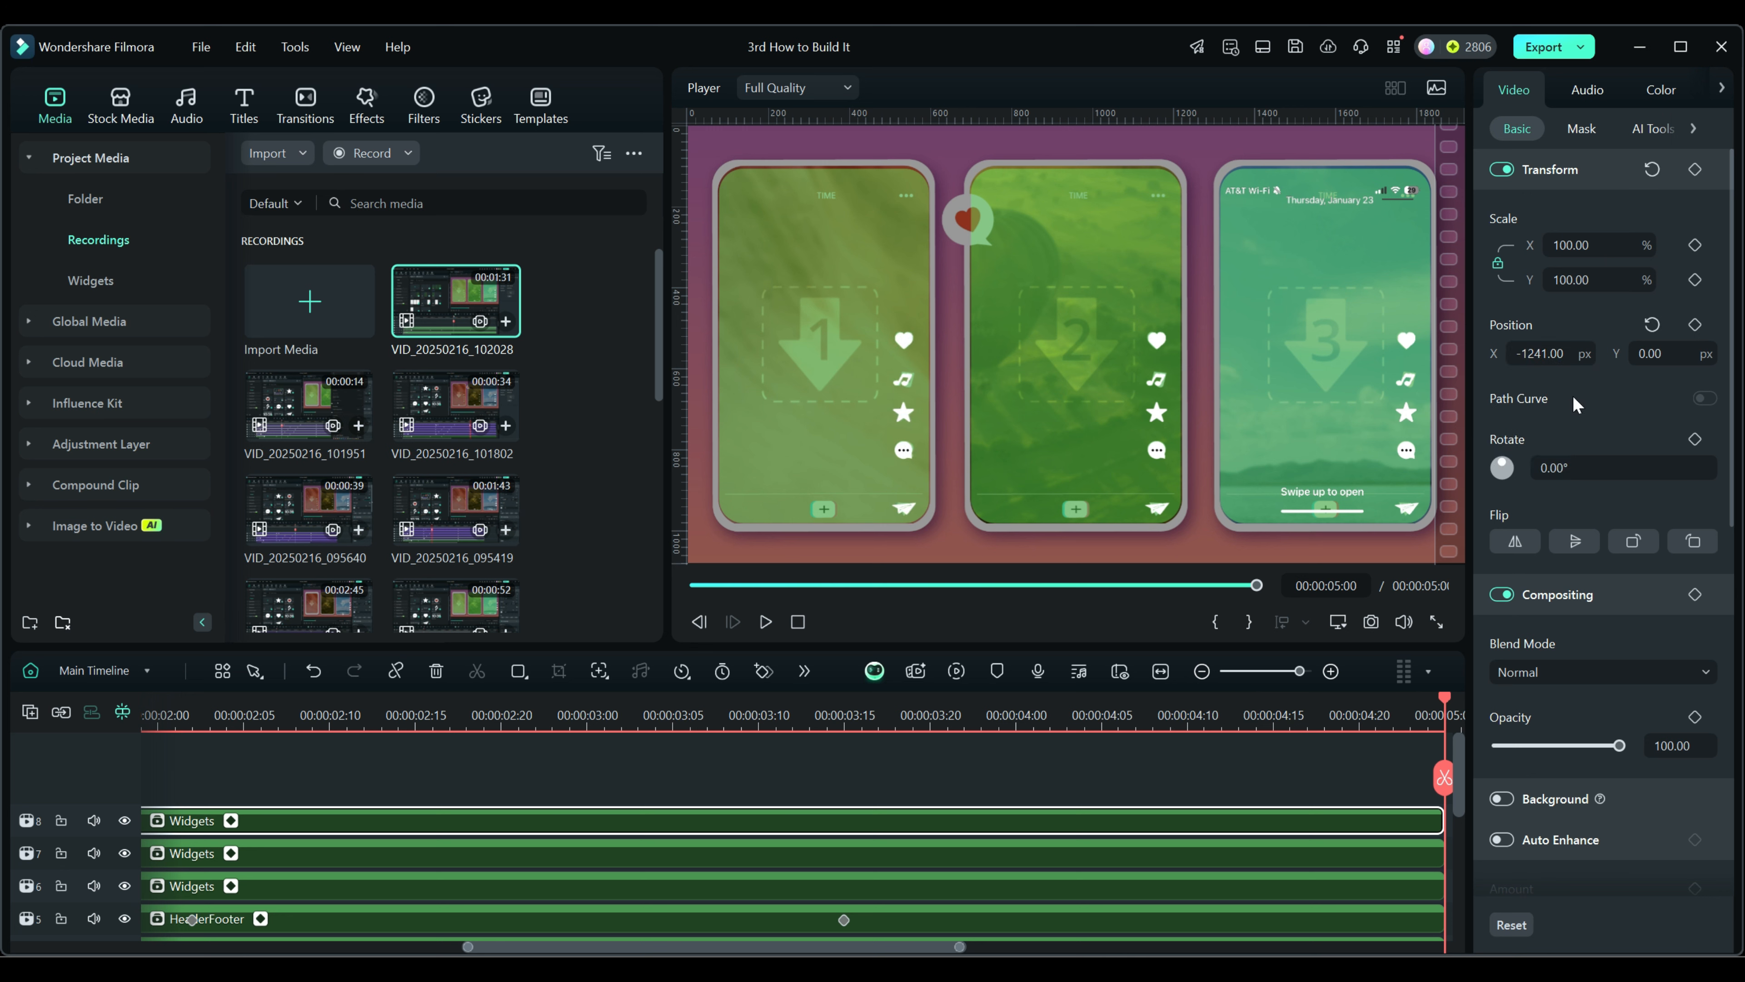
# Render the timeline preview and examine the icons' entrance on all three phones between 00:00:01:19 and 00:00:01:22
pyautogui.scroll(-2, 718, 811)
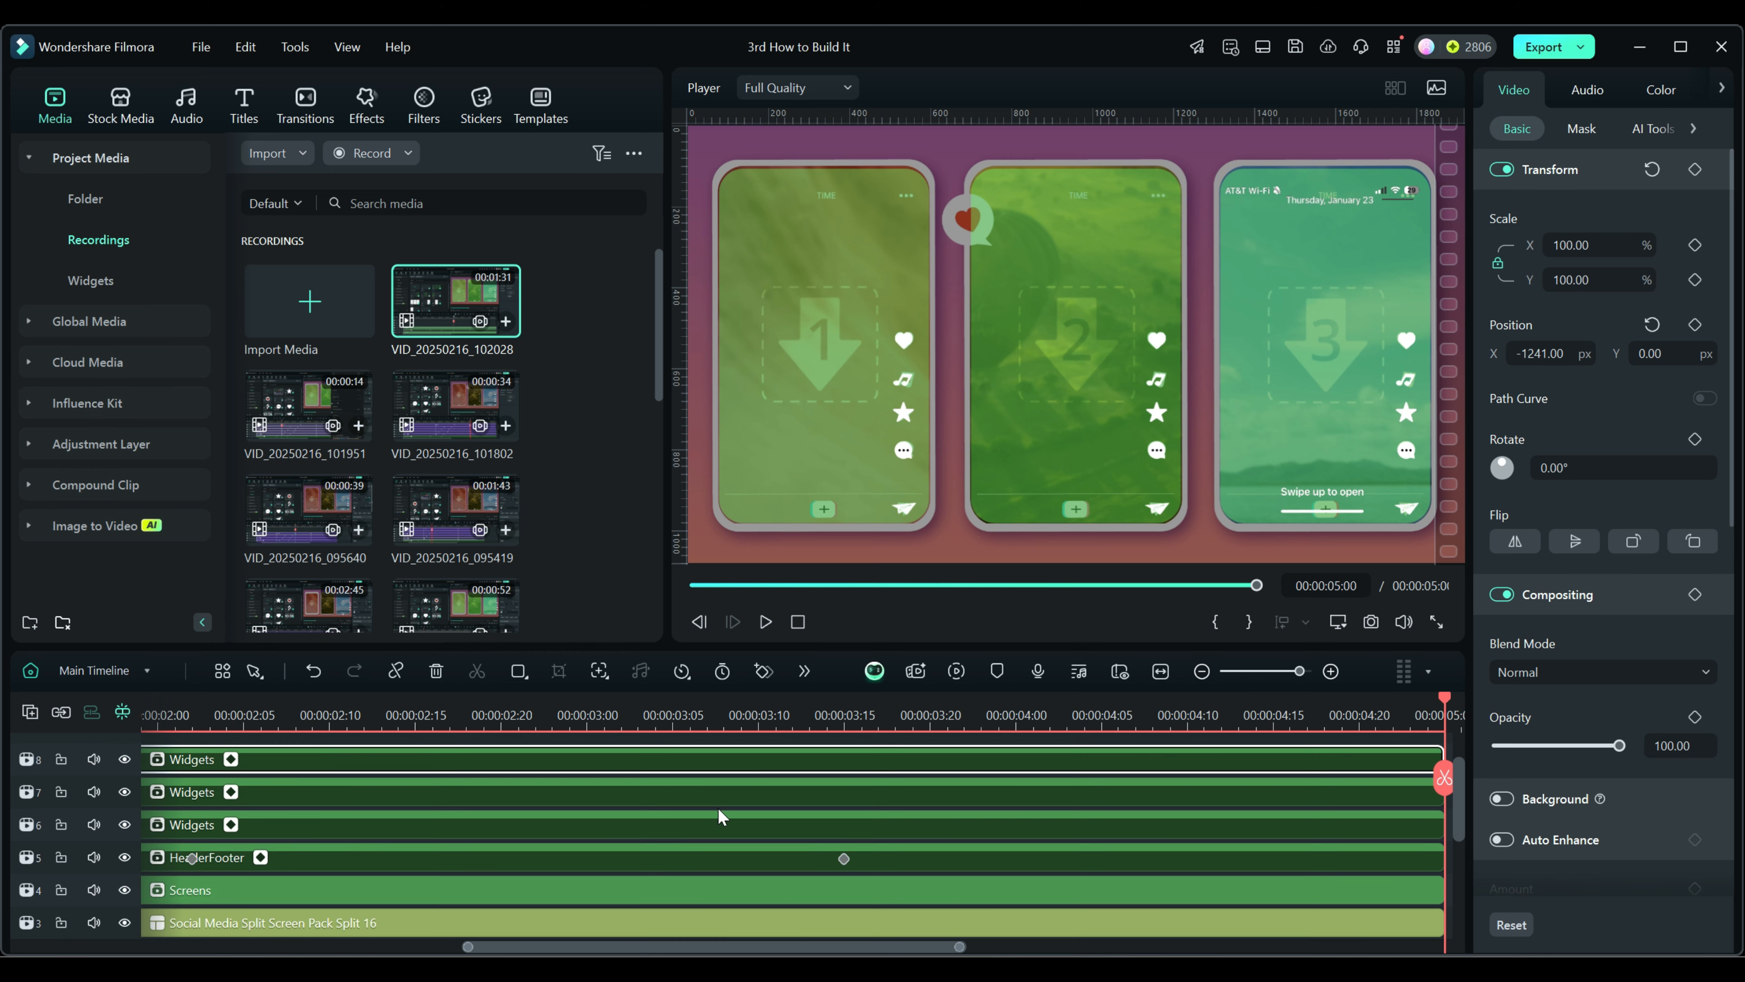
pyautogui.scroll(1, 729, 849)
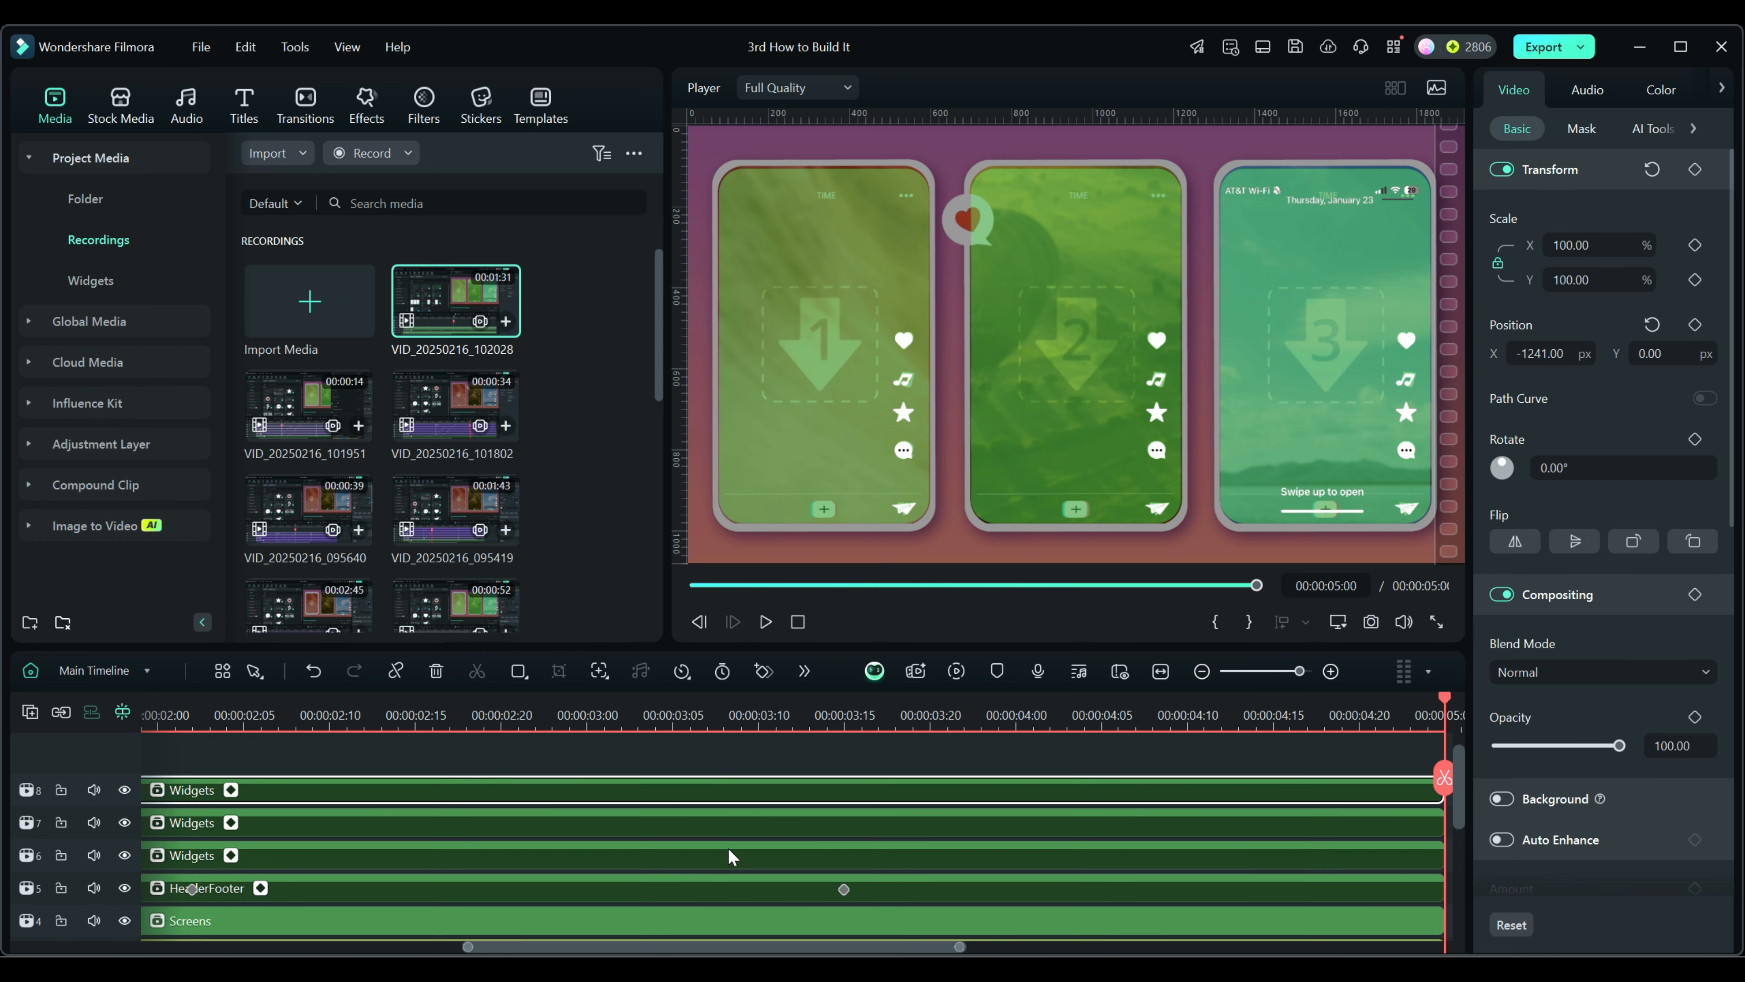
pyautogui.press('Return')
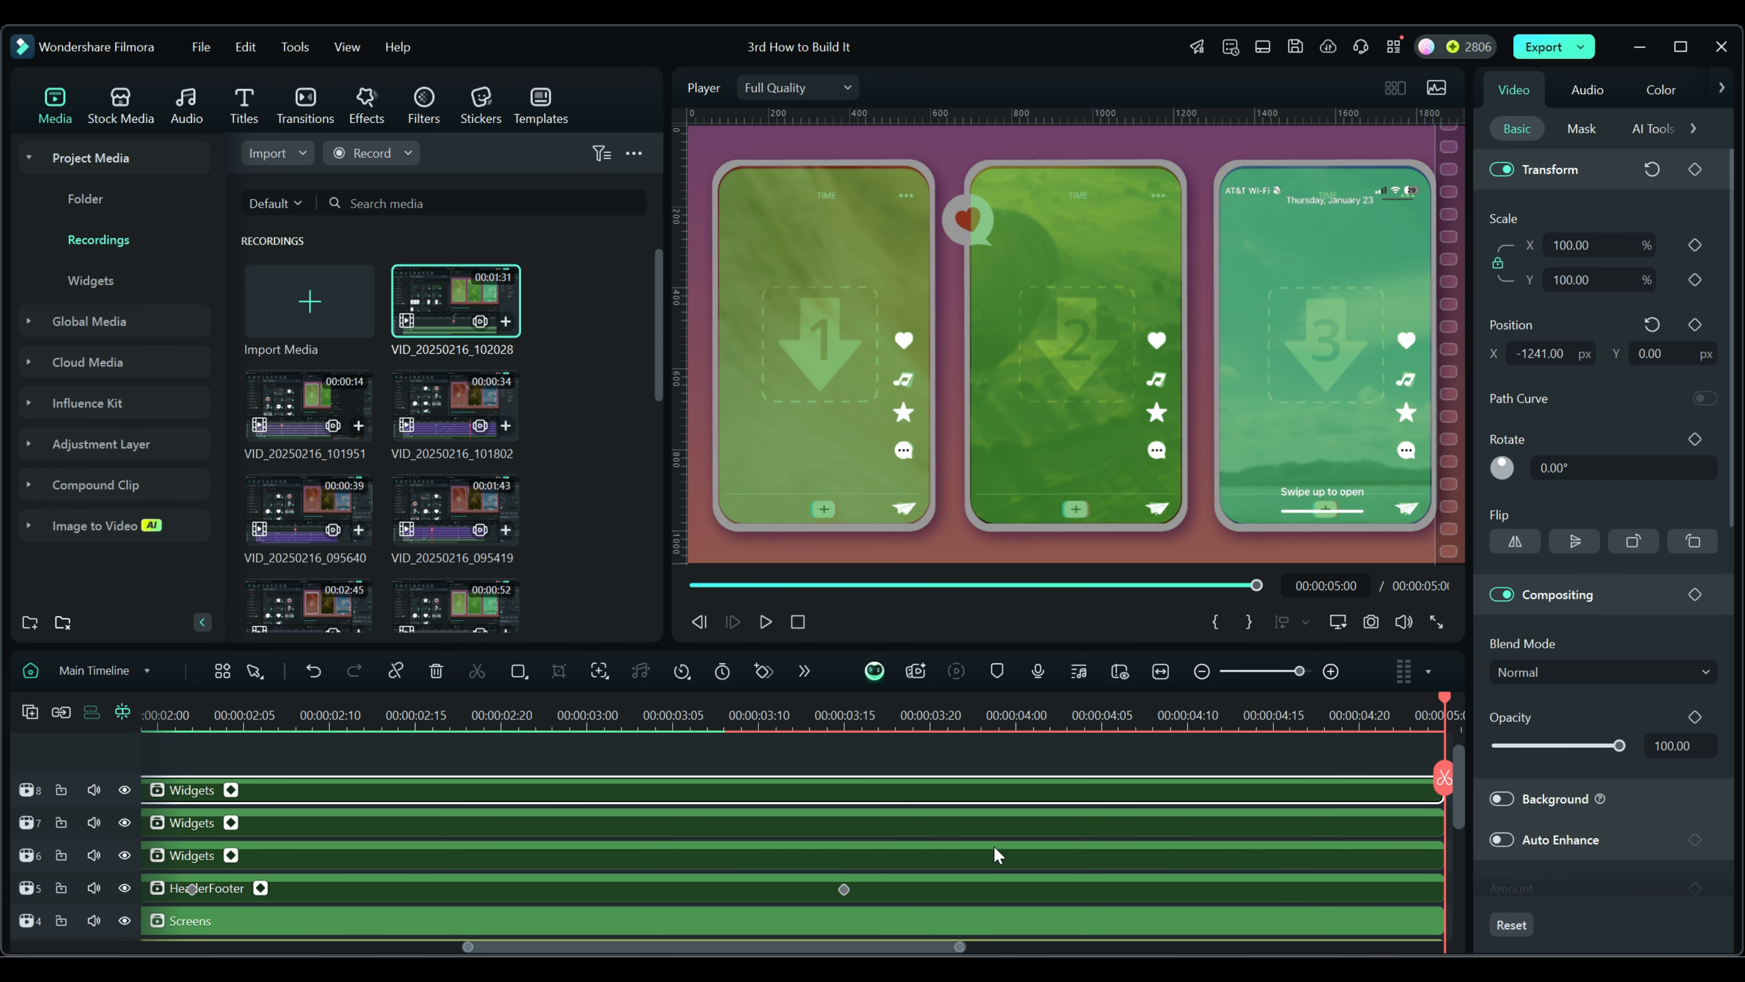
pyautogui.moveTo(1445, 699); pyautogui.dragTo(552, 727)
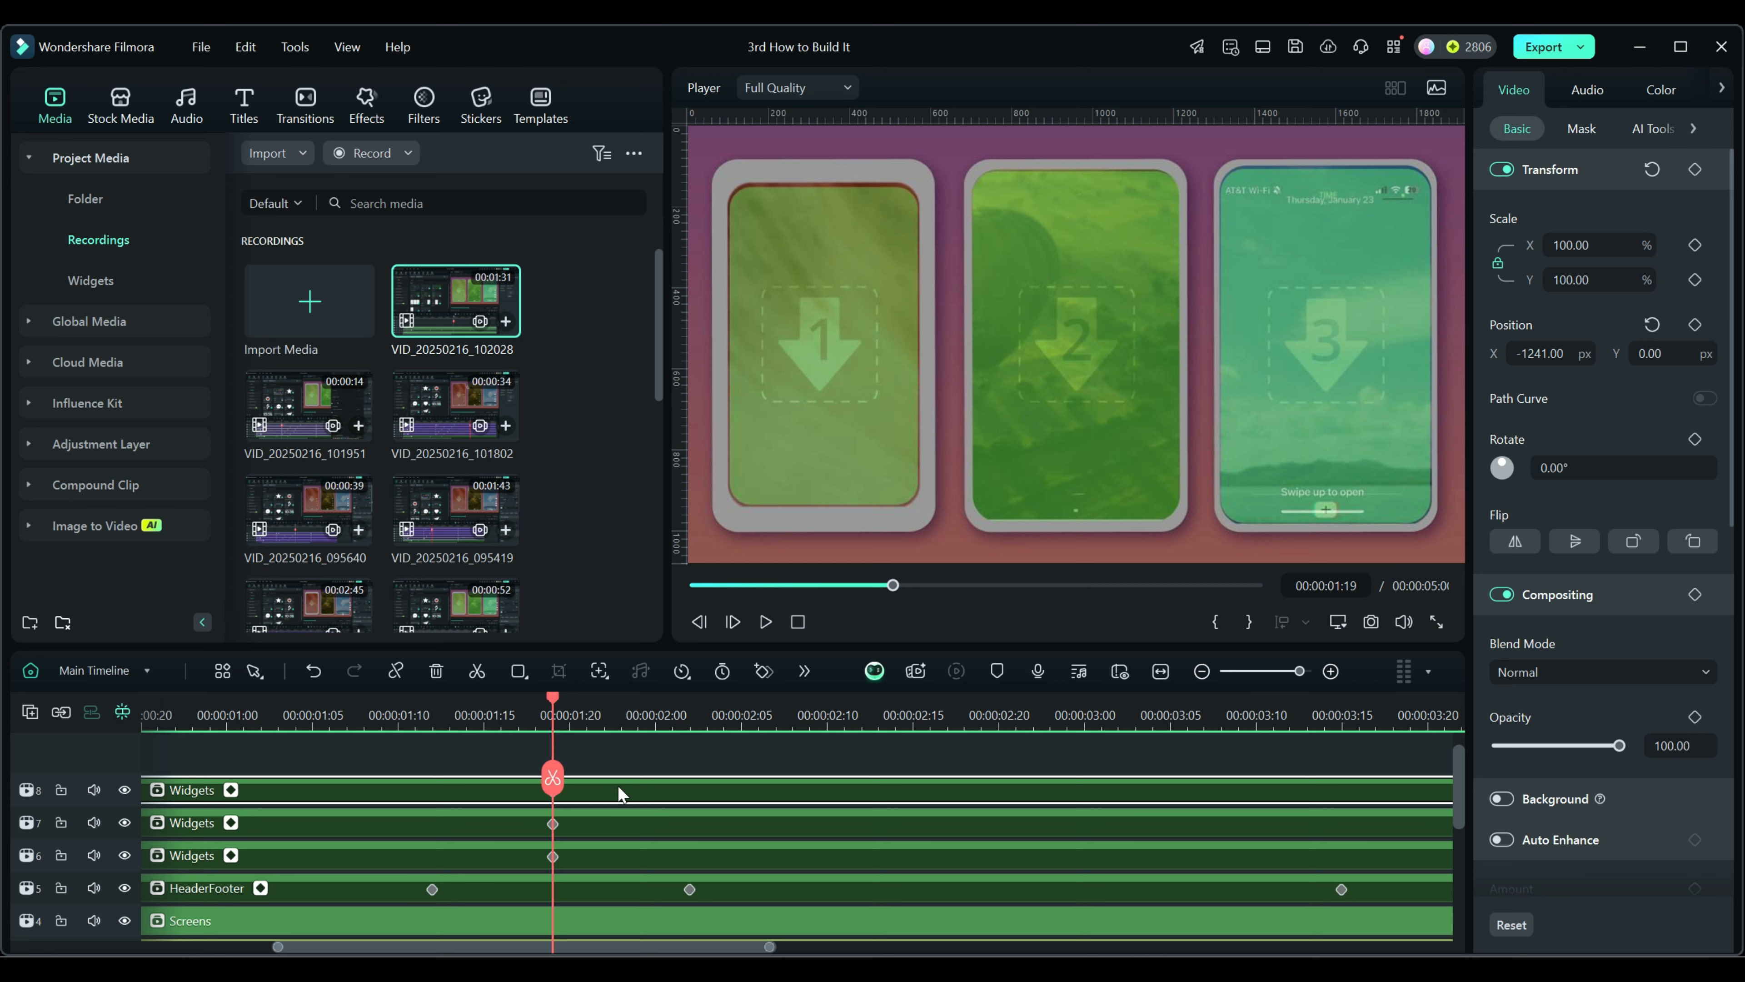
pyautogui.moveTo(558, 700); pyautogui.dragTo(597, 704)
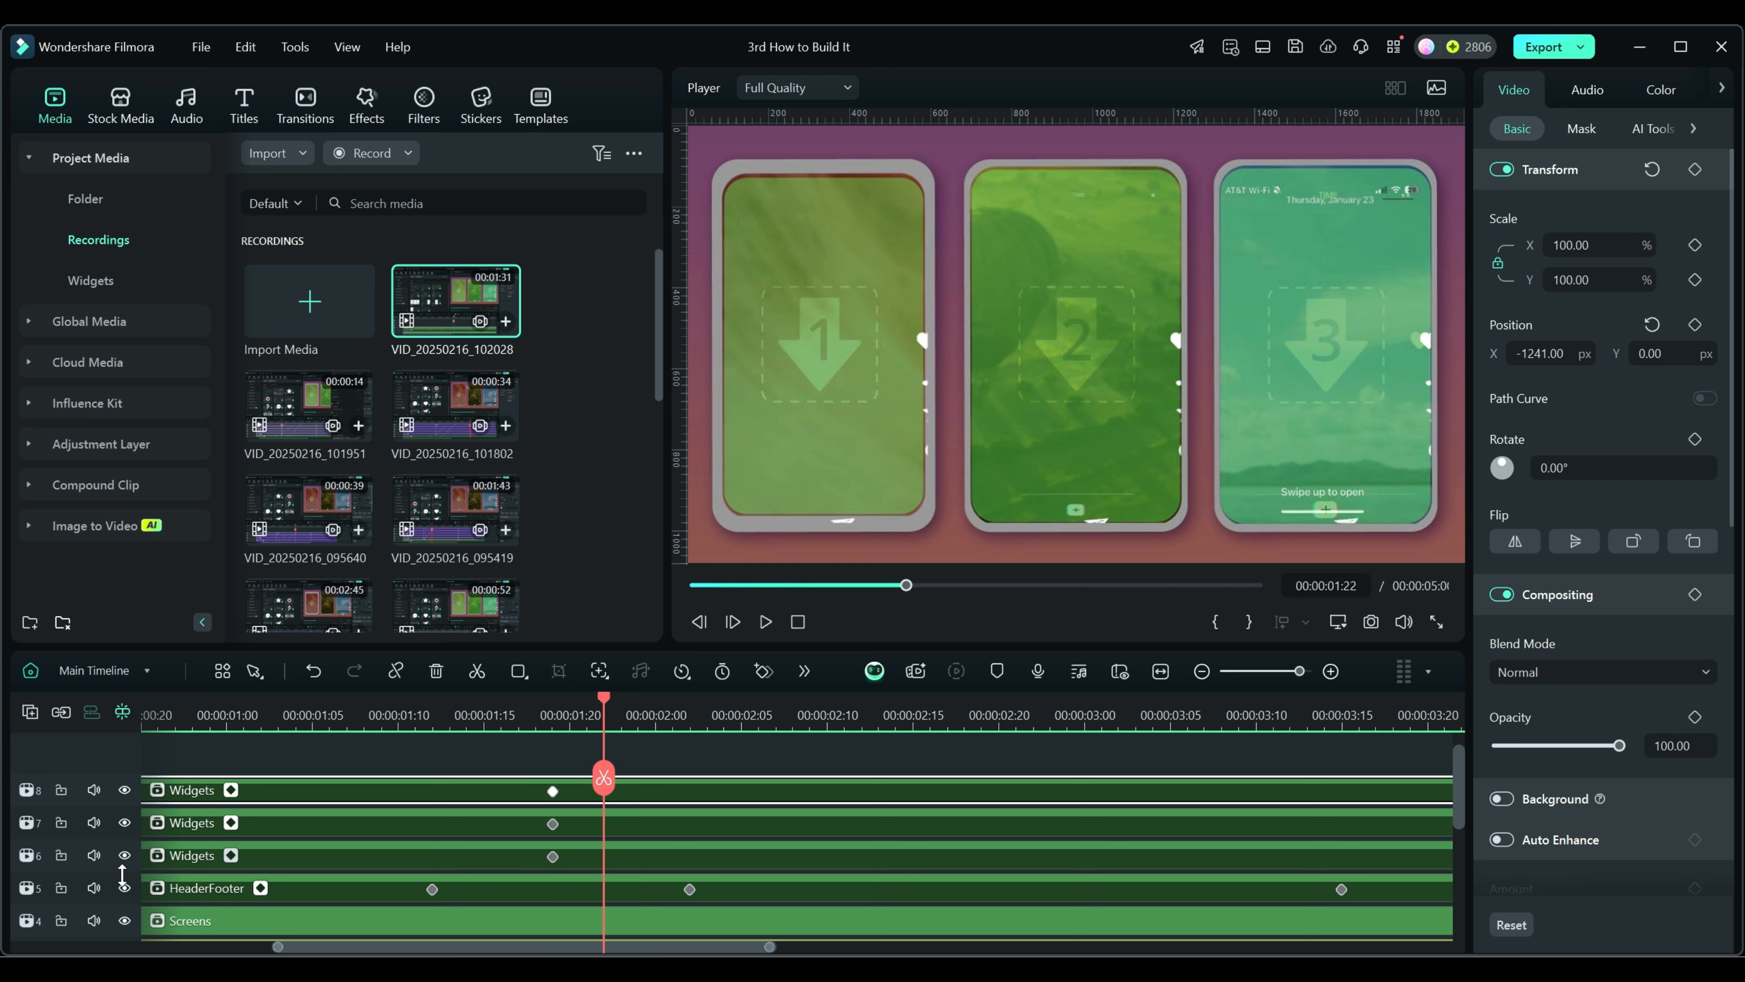
# Hide tracks 7 and 8, and move the keyframe of the Widgets copy on track 7 to 00:00:02:00
pyautogui.click(124, 821)
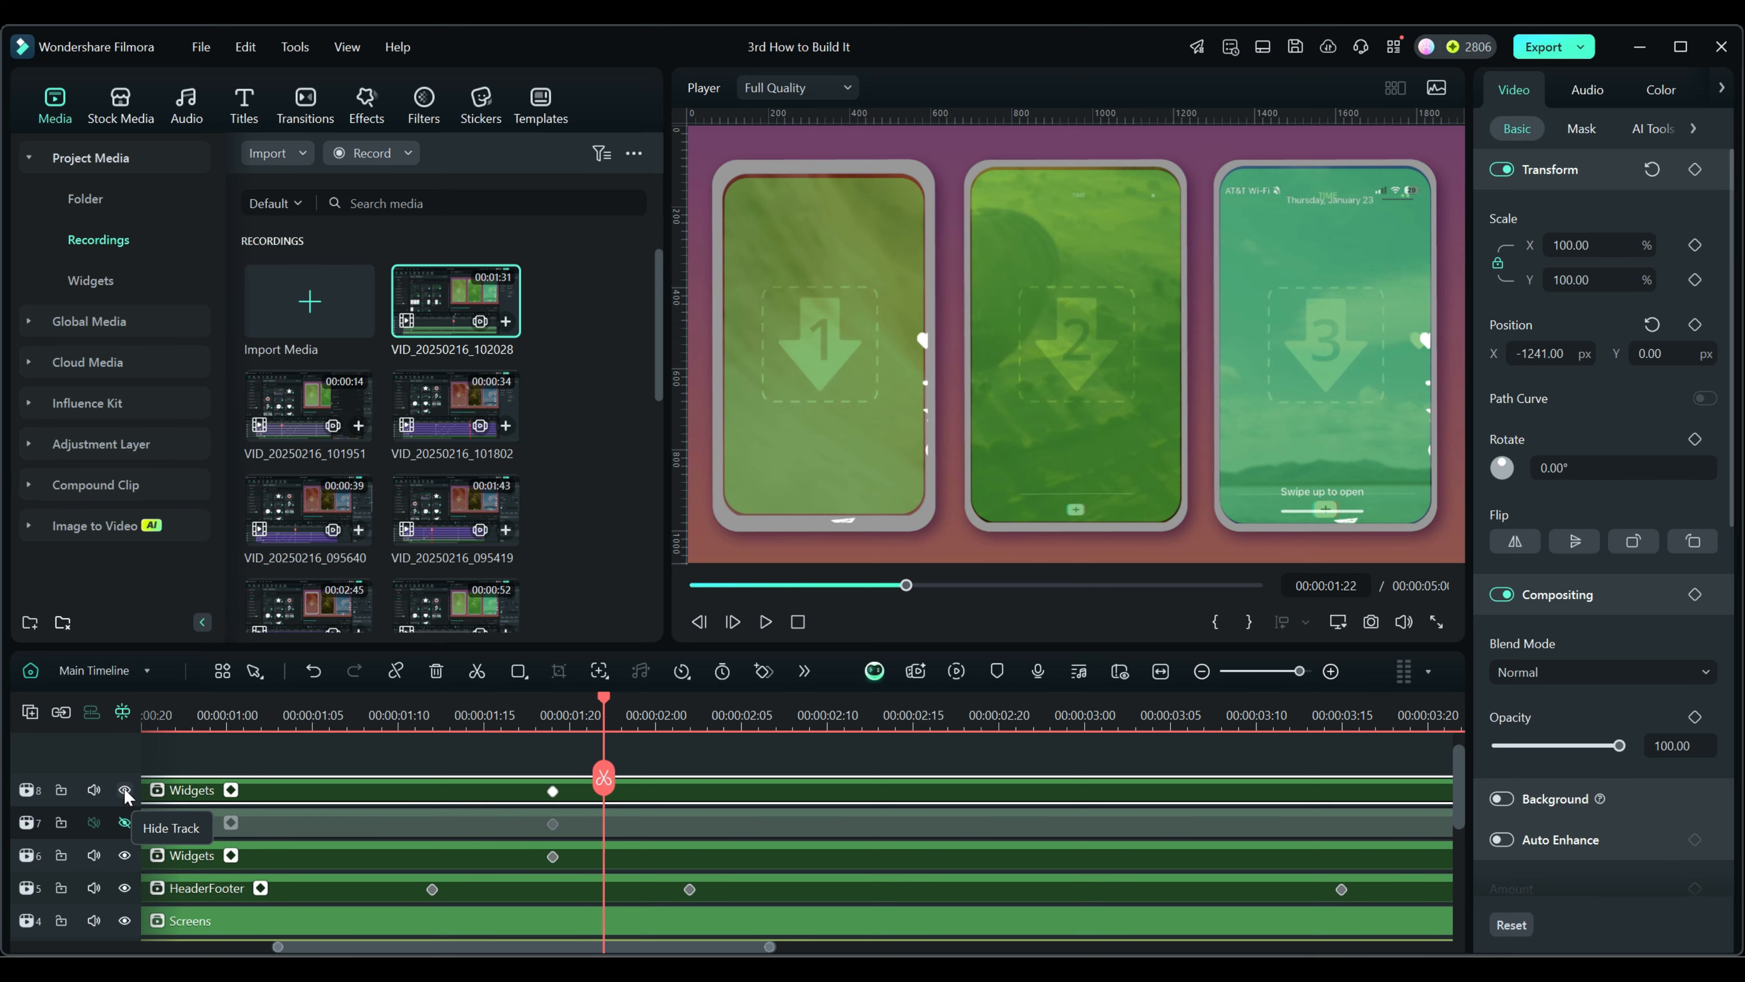
pyautogui.click(125, 788)
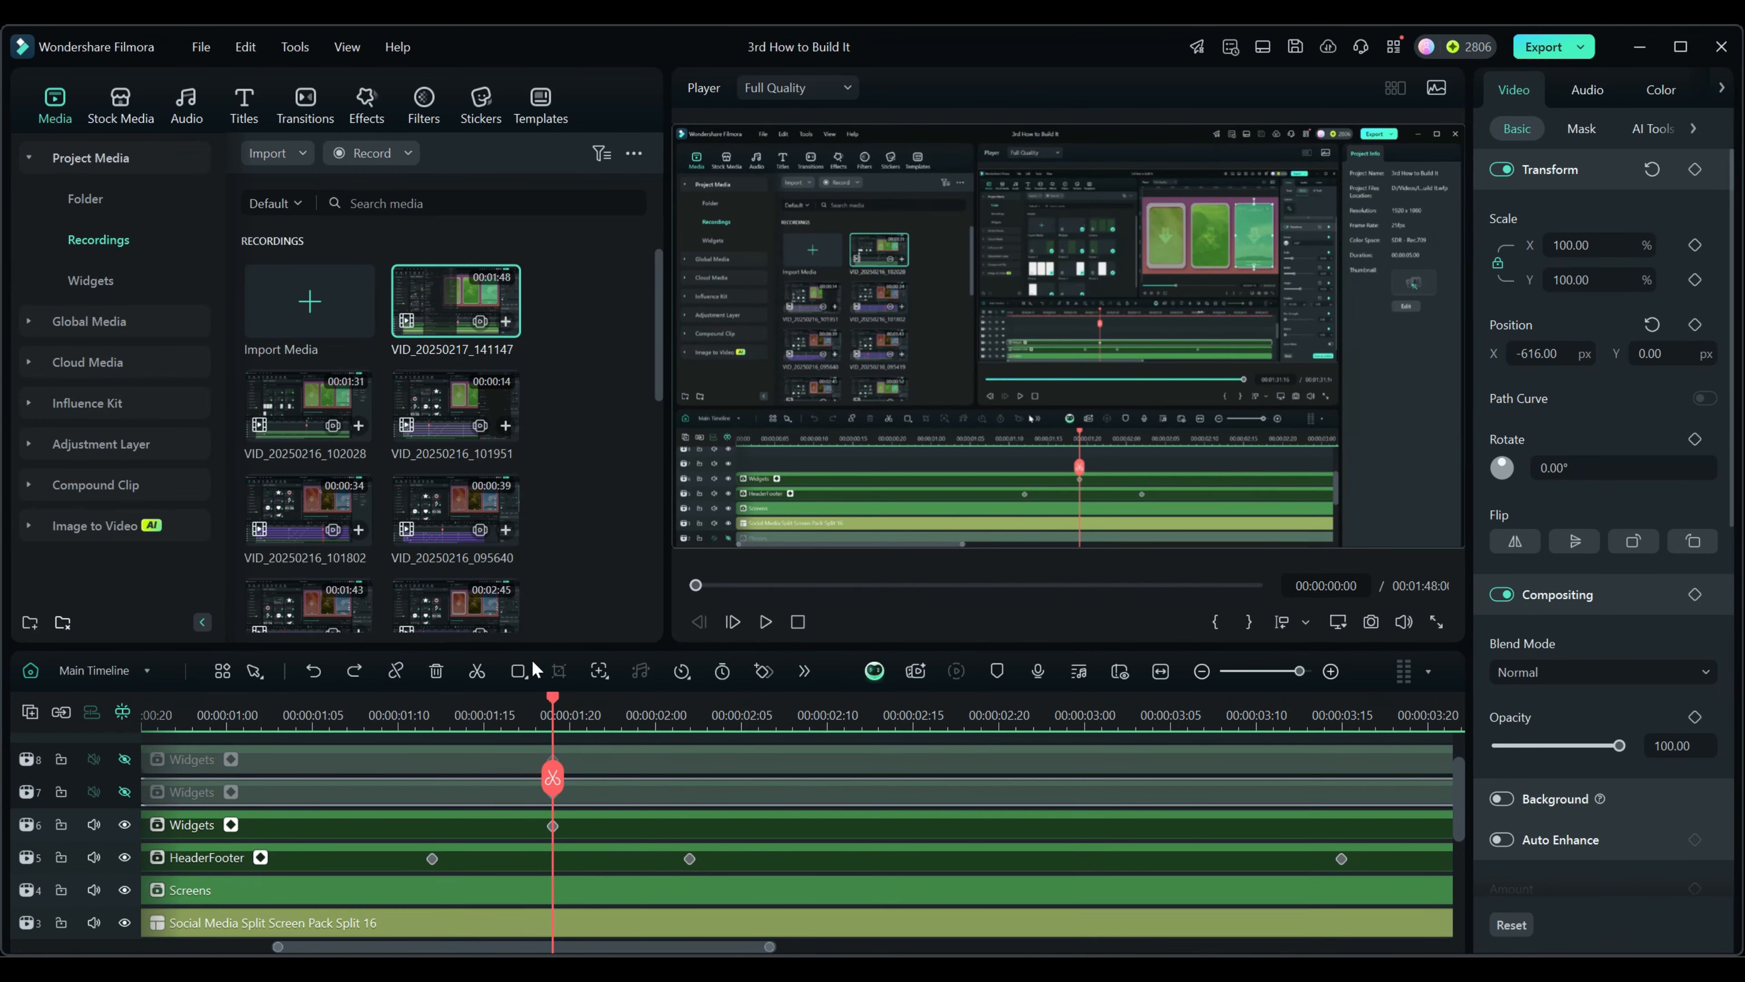
pyautogui.moveTo(554, 697); pyautogui.dragTo(658, 715)
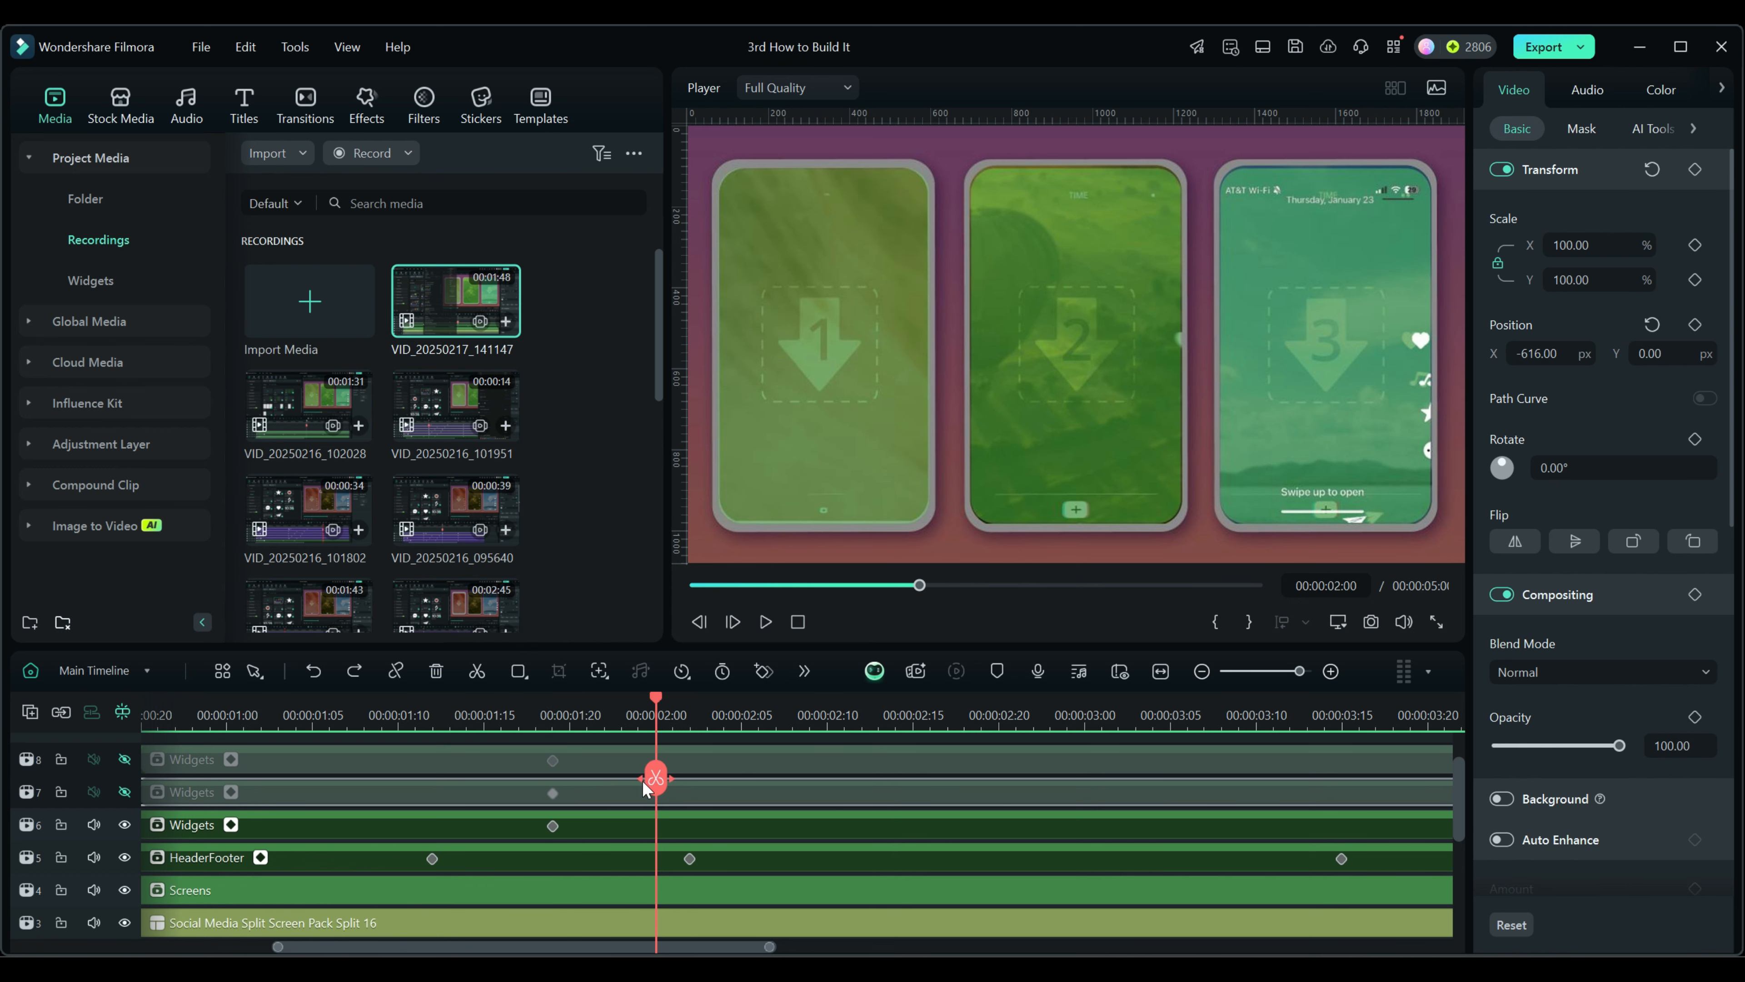
pyautogui.click(554, 795)
pyautogui.moveTo(554, 798); pyautogui.dragTo(650, 795)
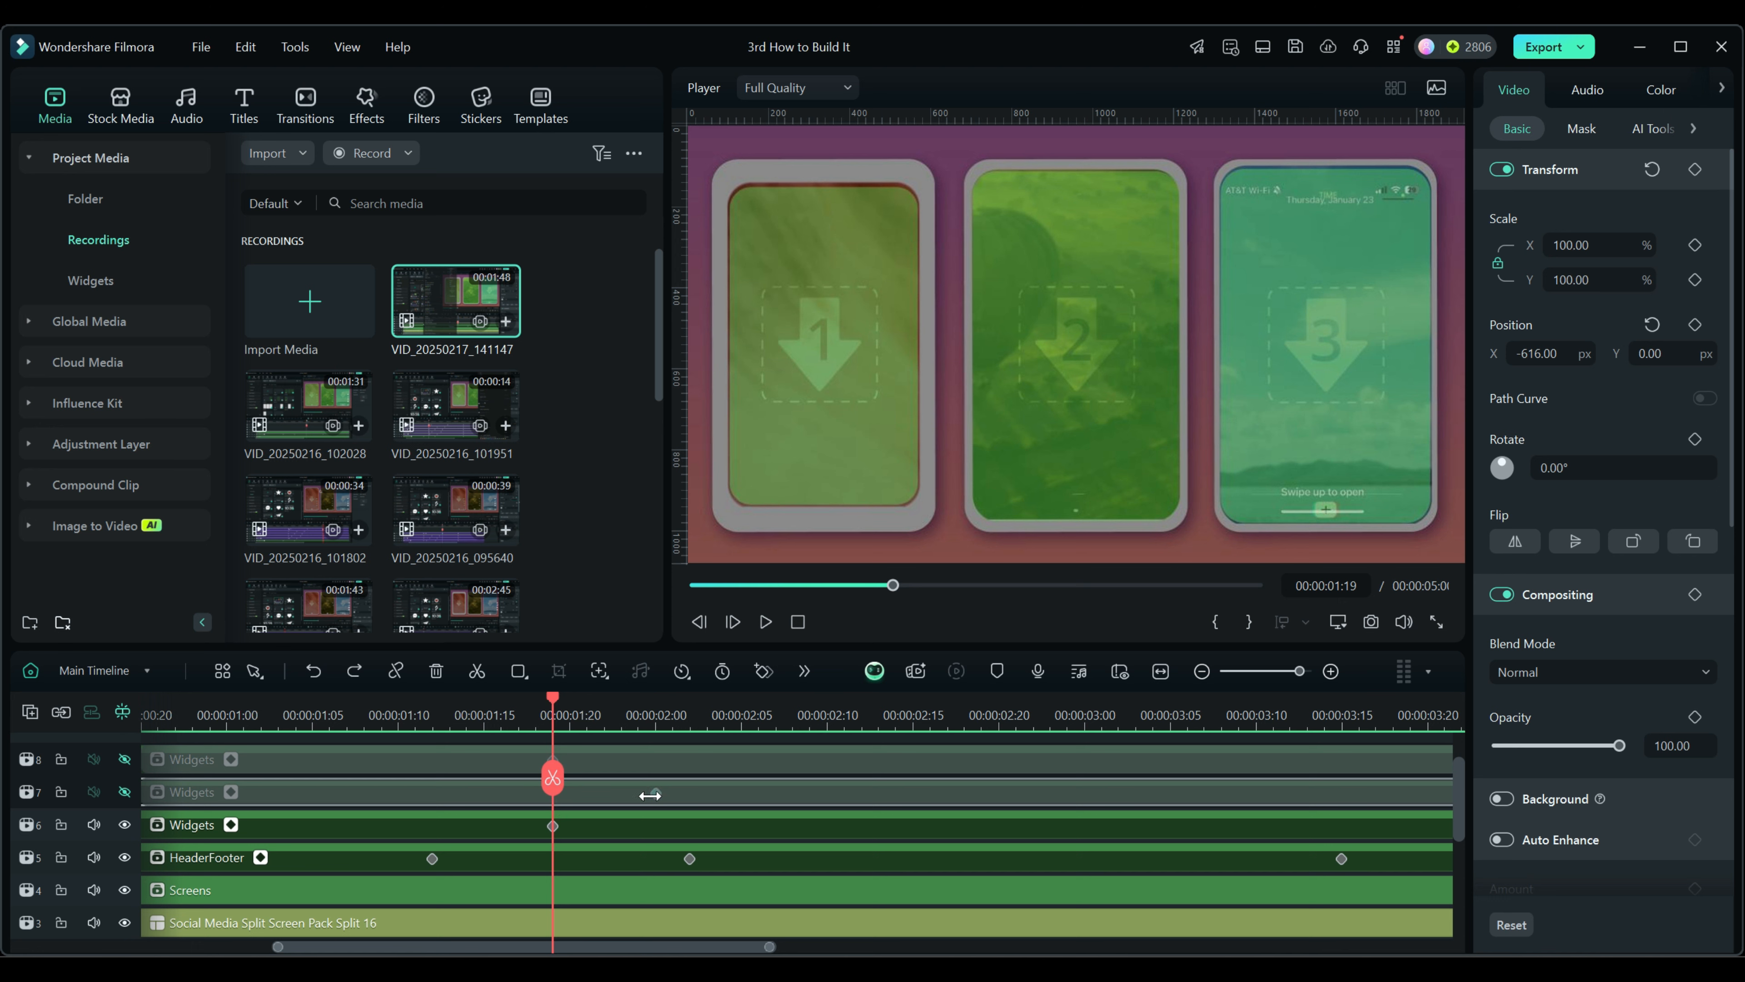
# Move the playhead to the track 7 keyframe at 00:00:02:00 and unhide track 7
pyautogui.click(652, 795)
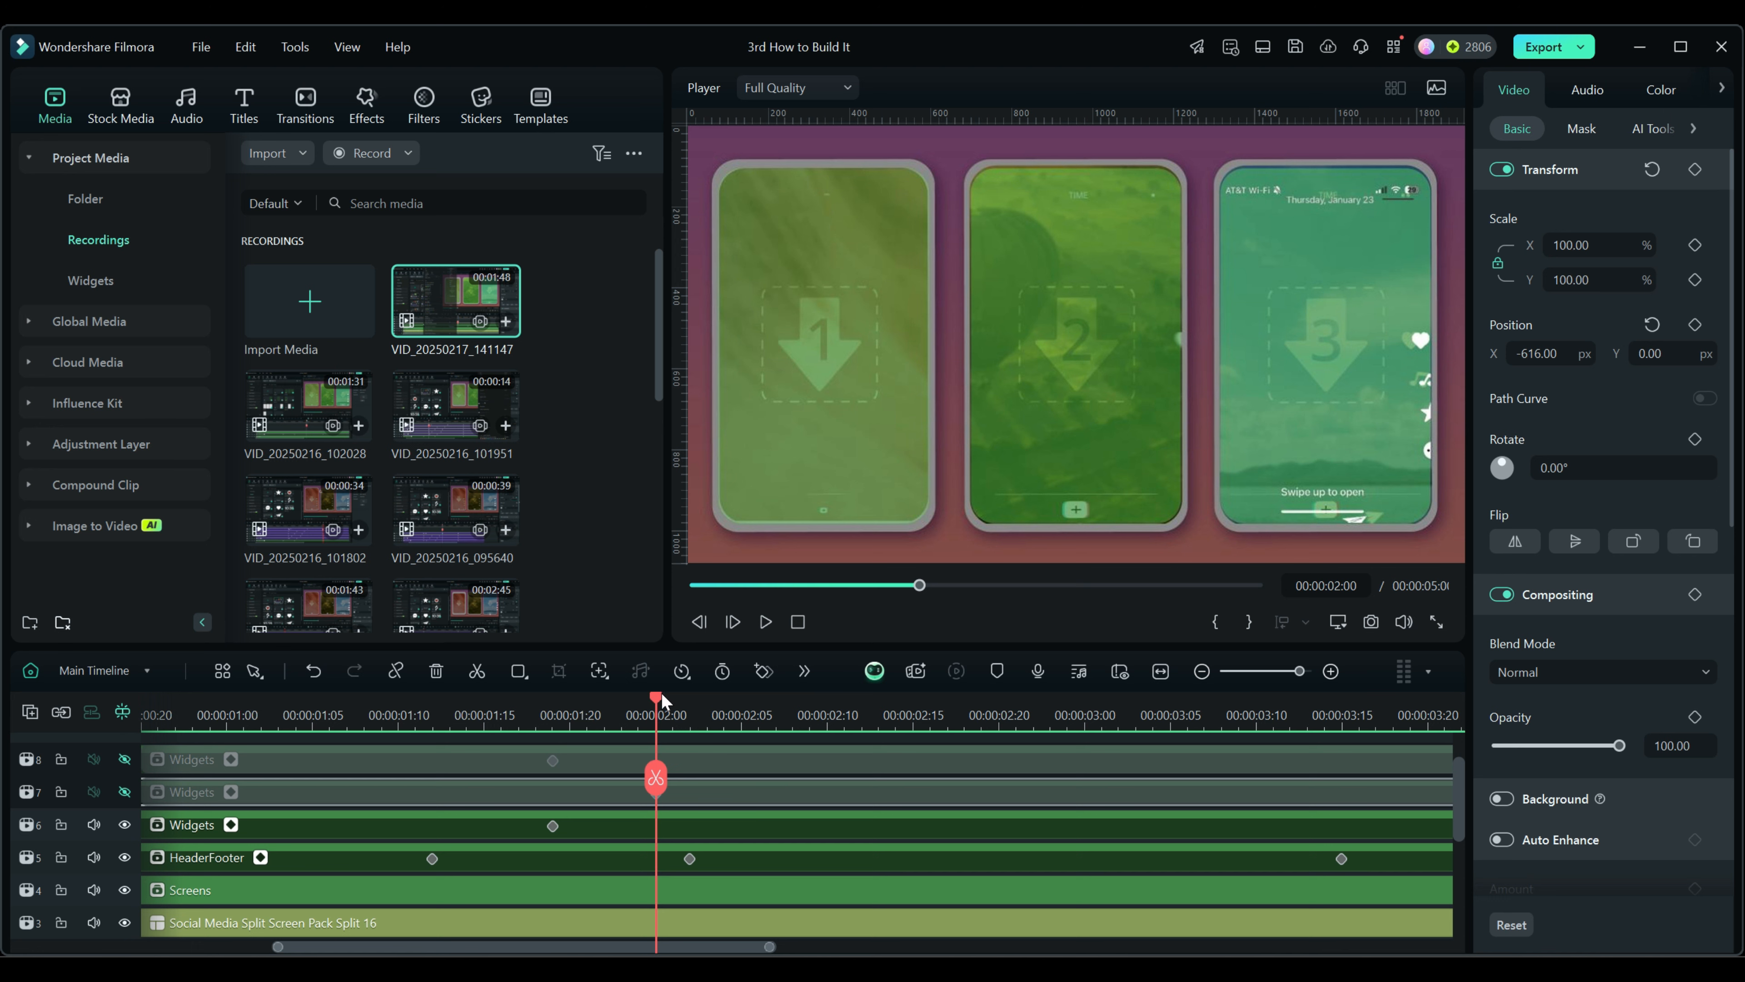
pyautogui.moveTo(658, 696)
pyautogui.mouseDown()
pyautogui.moveTo(630, 696)
pyautogui.moveTo(797, 711)
pyautogui.moveTo(613, 715)
pyautogui.moveTo(656, 719)
pyautogui.moveTo(528, 697)
pyautogui.moveTo(845, 727)
pyautogui.moveTo(637, 717)
pyautogui.moveTo(799, 730)
pyautogui.moveTo(679, 734)
pyautogui.moveTo(645, 724)
pyautogui.moveTo(657, 699)
pyautogui.mouseUp()
pyautogui.click(124, 793)
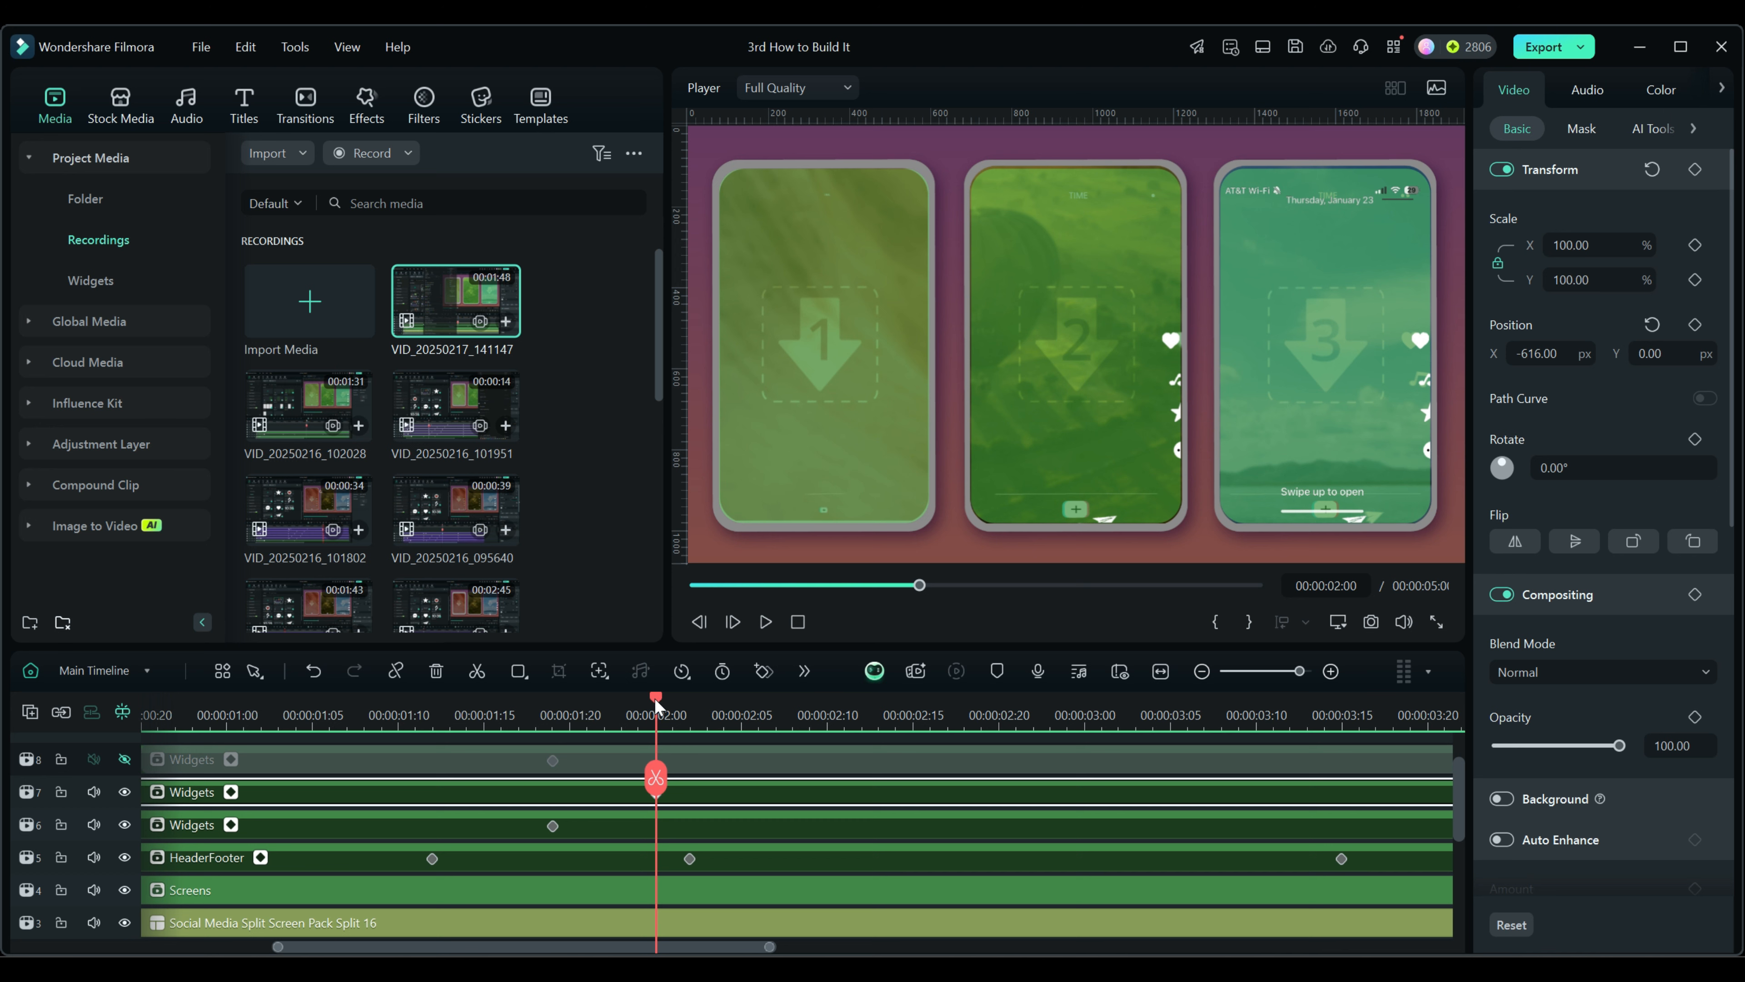
# Move the keyframe of the Widgets copy on track 8 to 00:00:02:05, using the playhead as the mark
pyautogui.moveTo(659, 698); pyautogui.dragTo(747, 705)
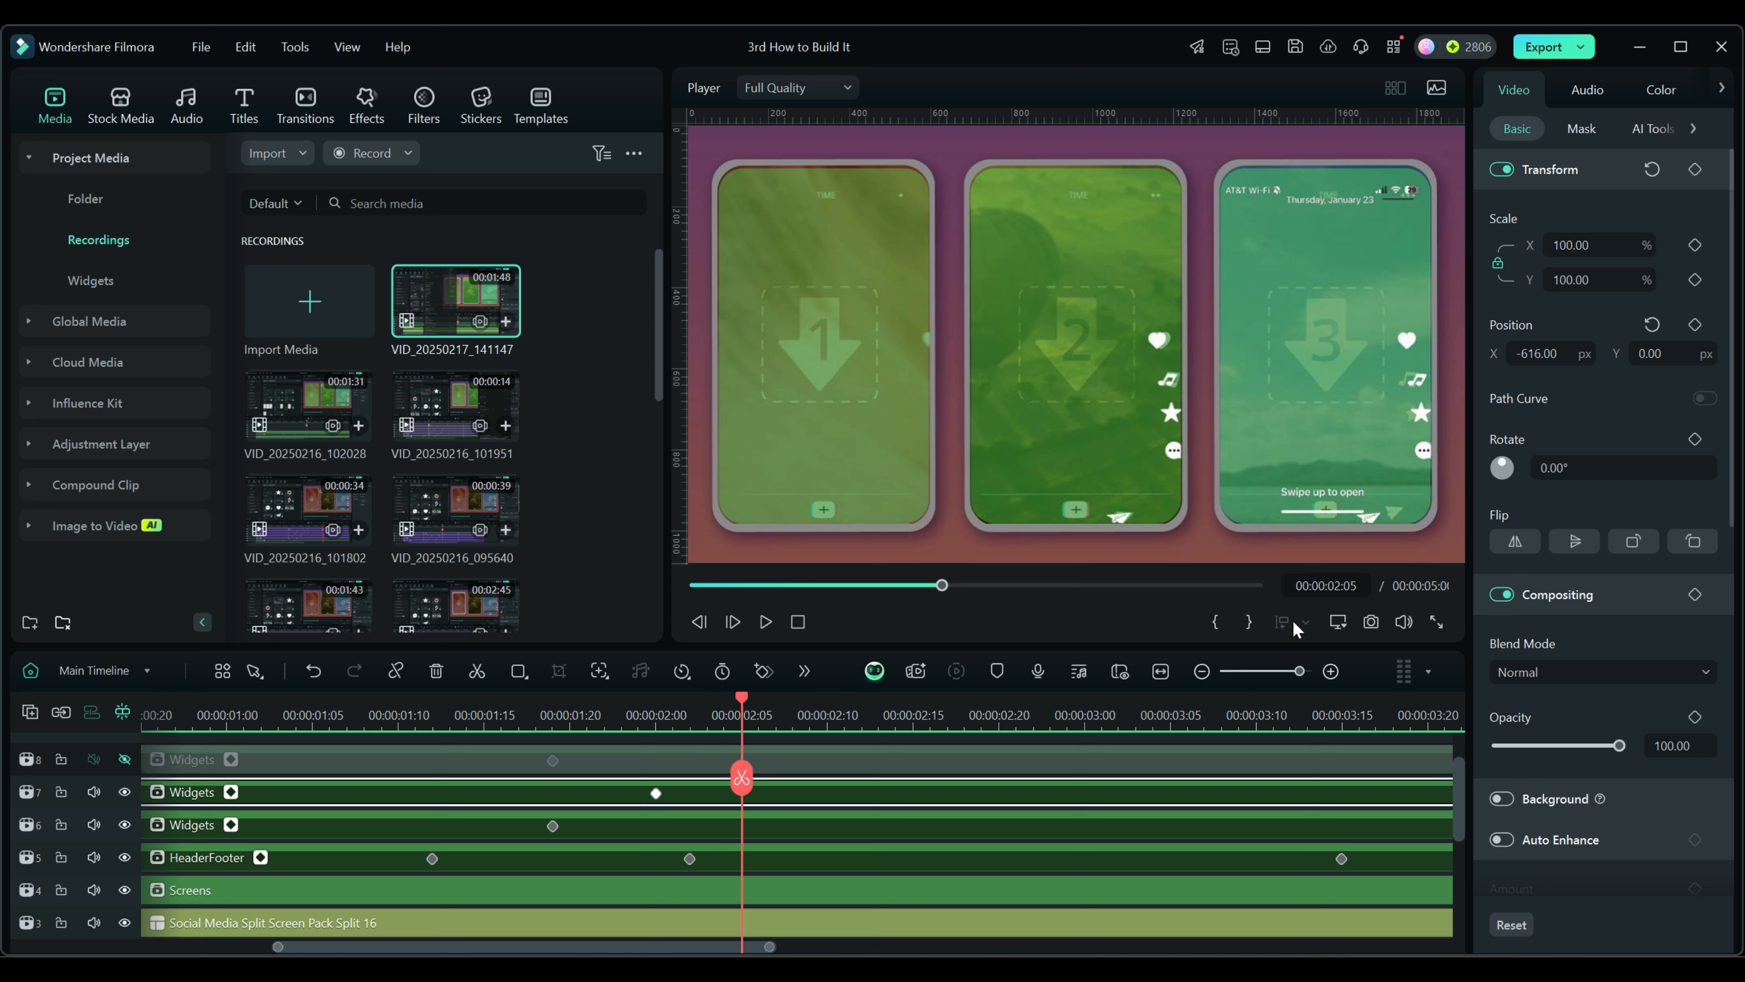
pyautogui.click(552, 761)
pyautogui.moveTo(619, 762); pyautogui.dragTo(741, 762)
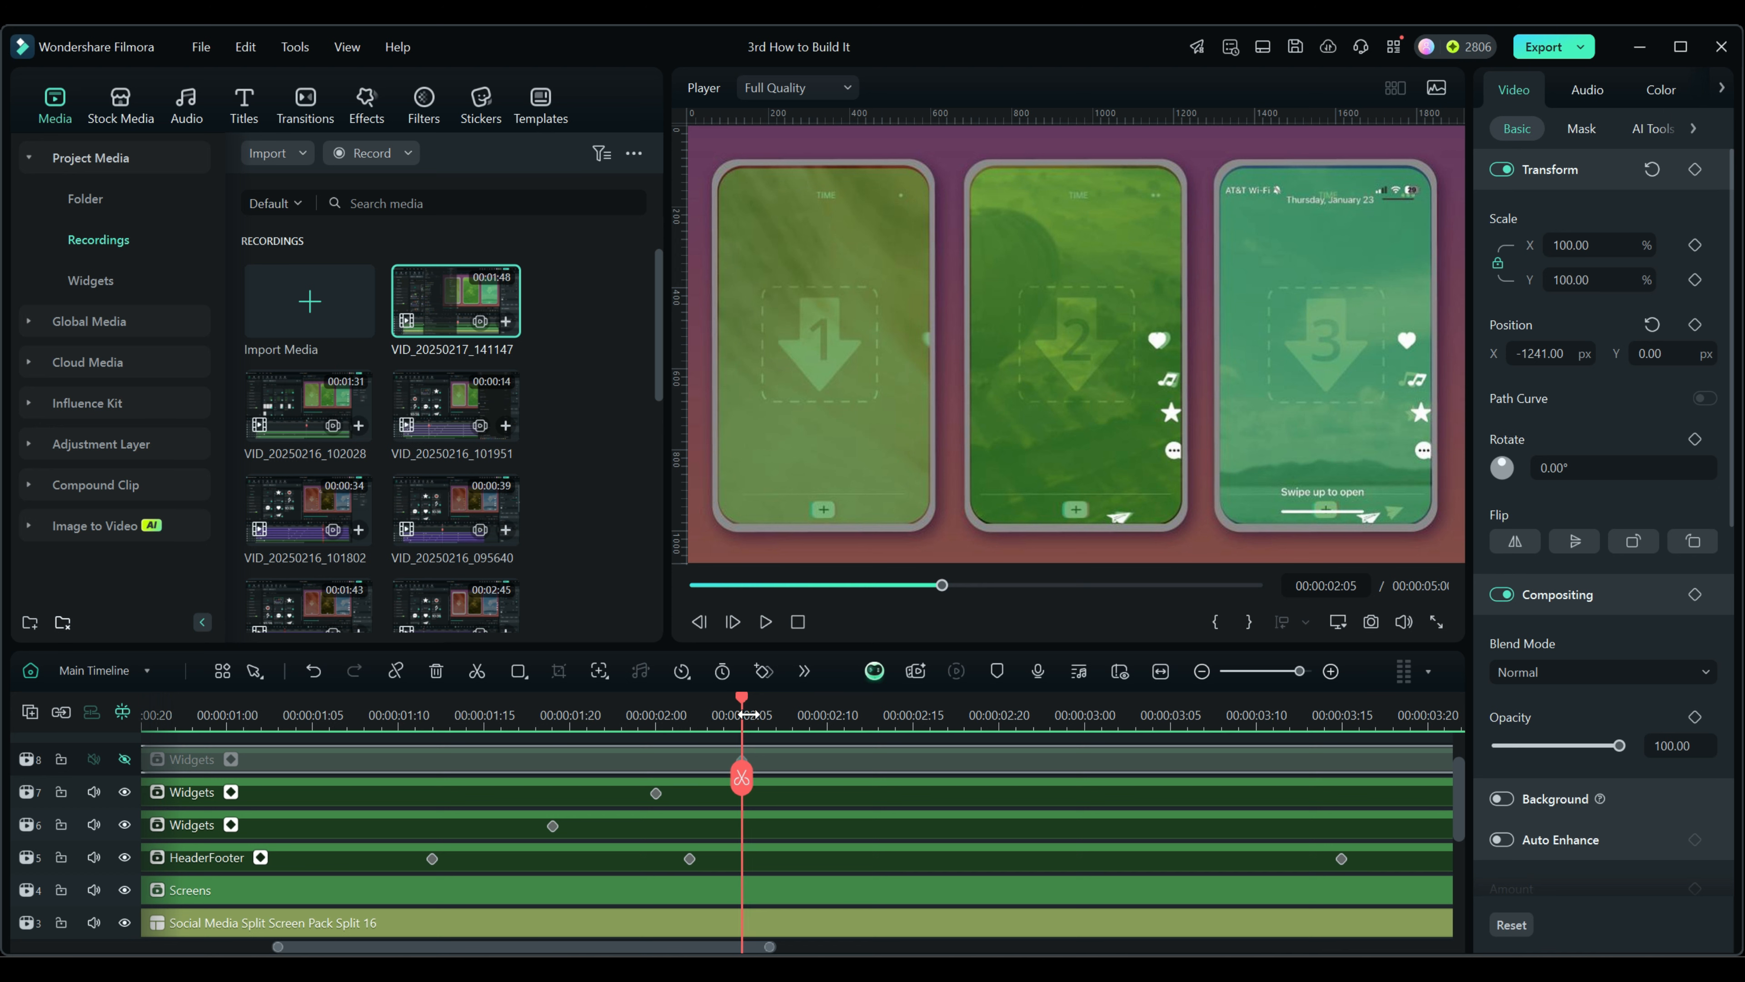
# Play the timeline from the start and examine the icons' entrance with track 8 still hidden
pyautogui.click(799, 620)
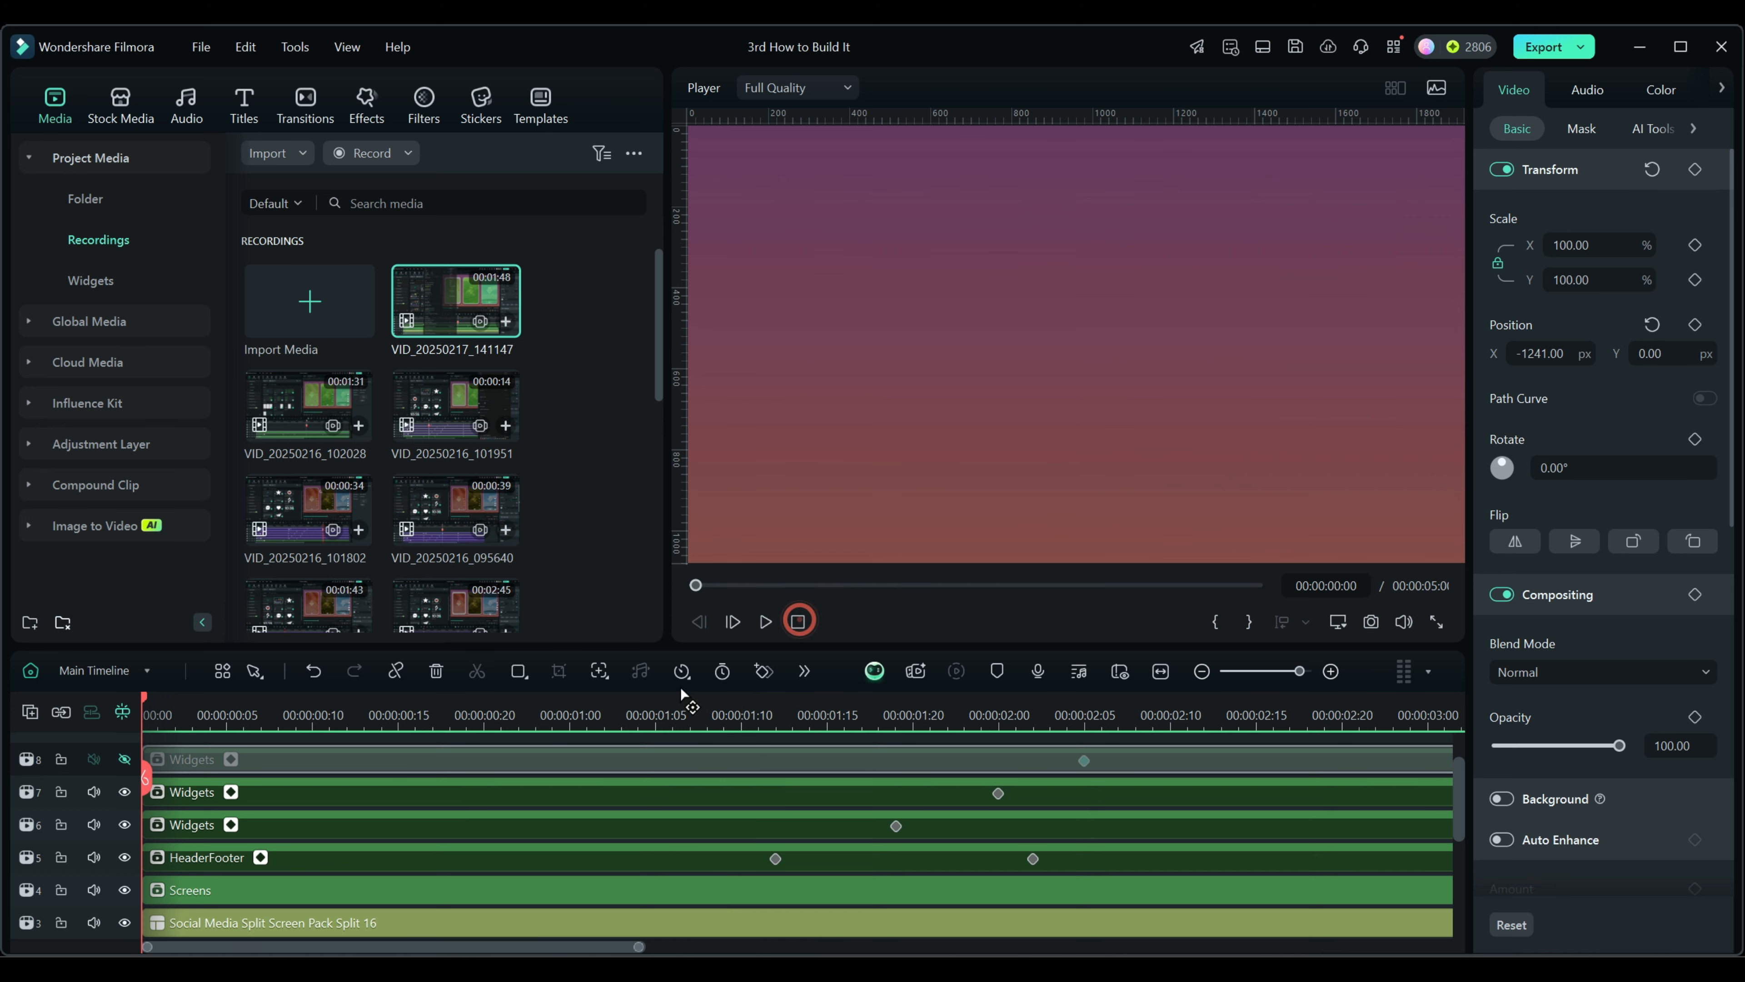
pyautogui.click(765, 619)
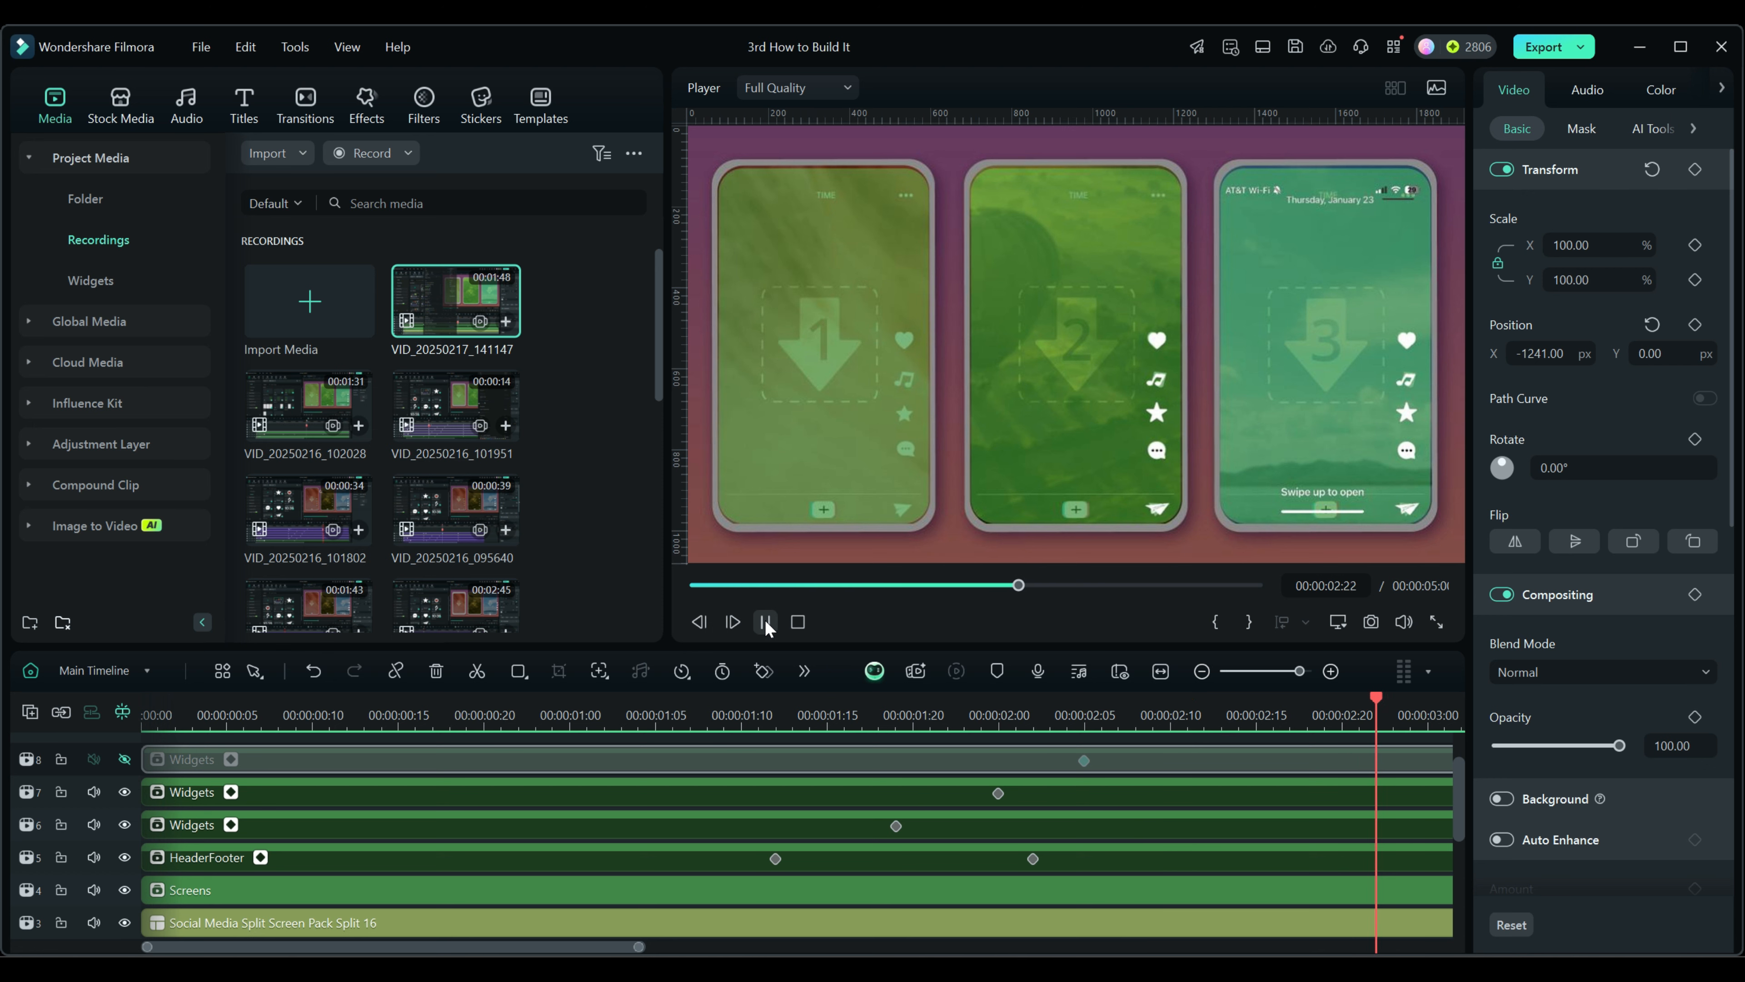
pyautogui.click(765, 621)
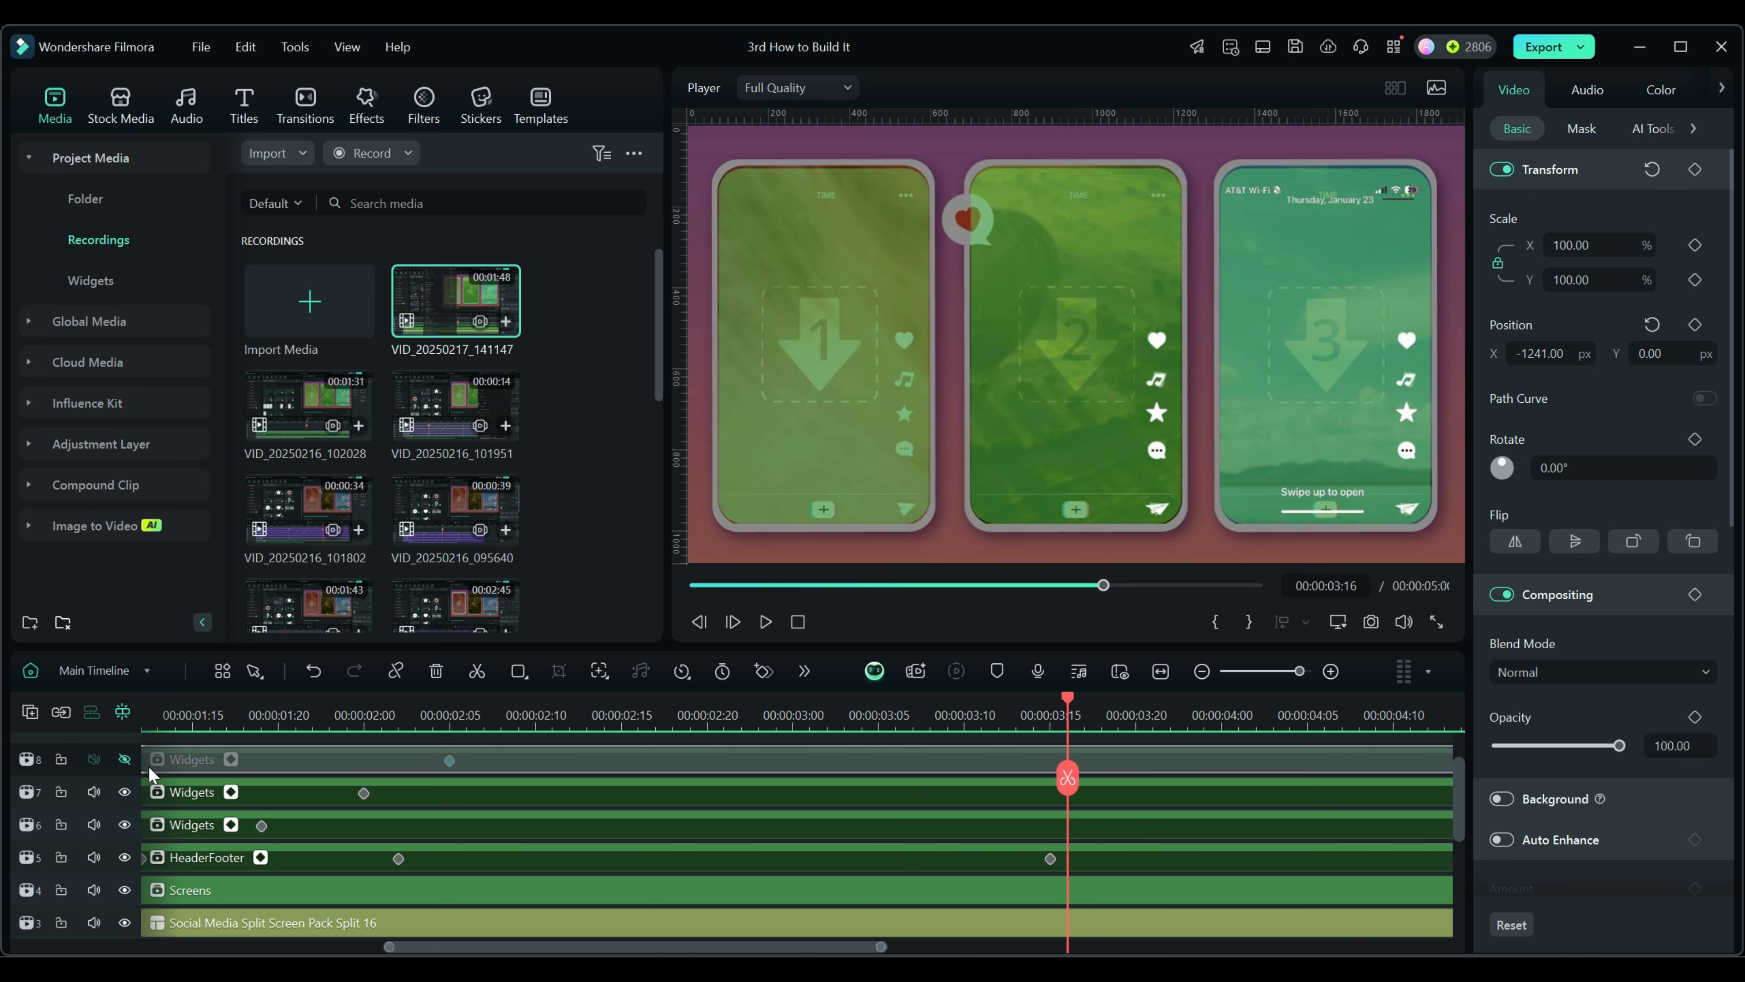
# Unhide track 8 and play the timeline from the start to review the staggered icons on all three phones
pyautogui.click(124, 758)
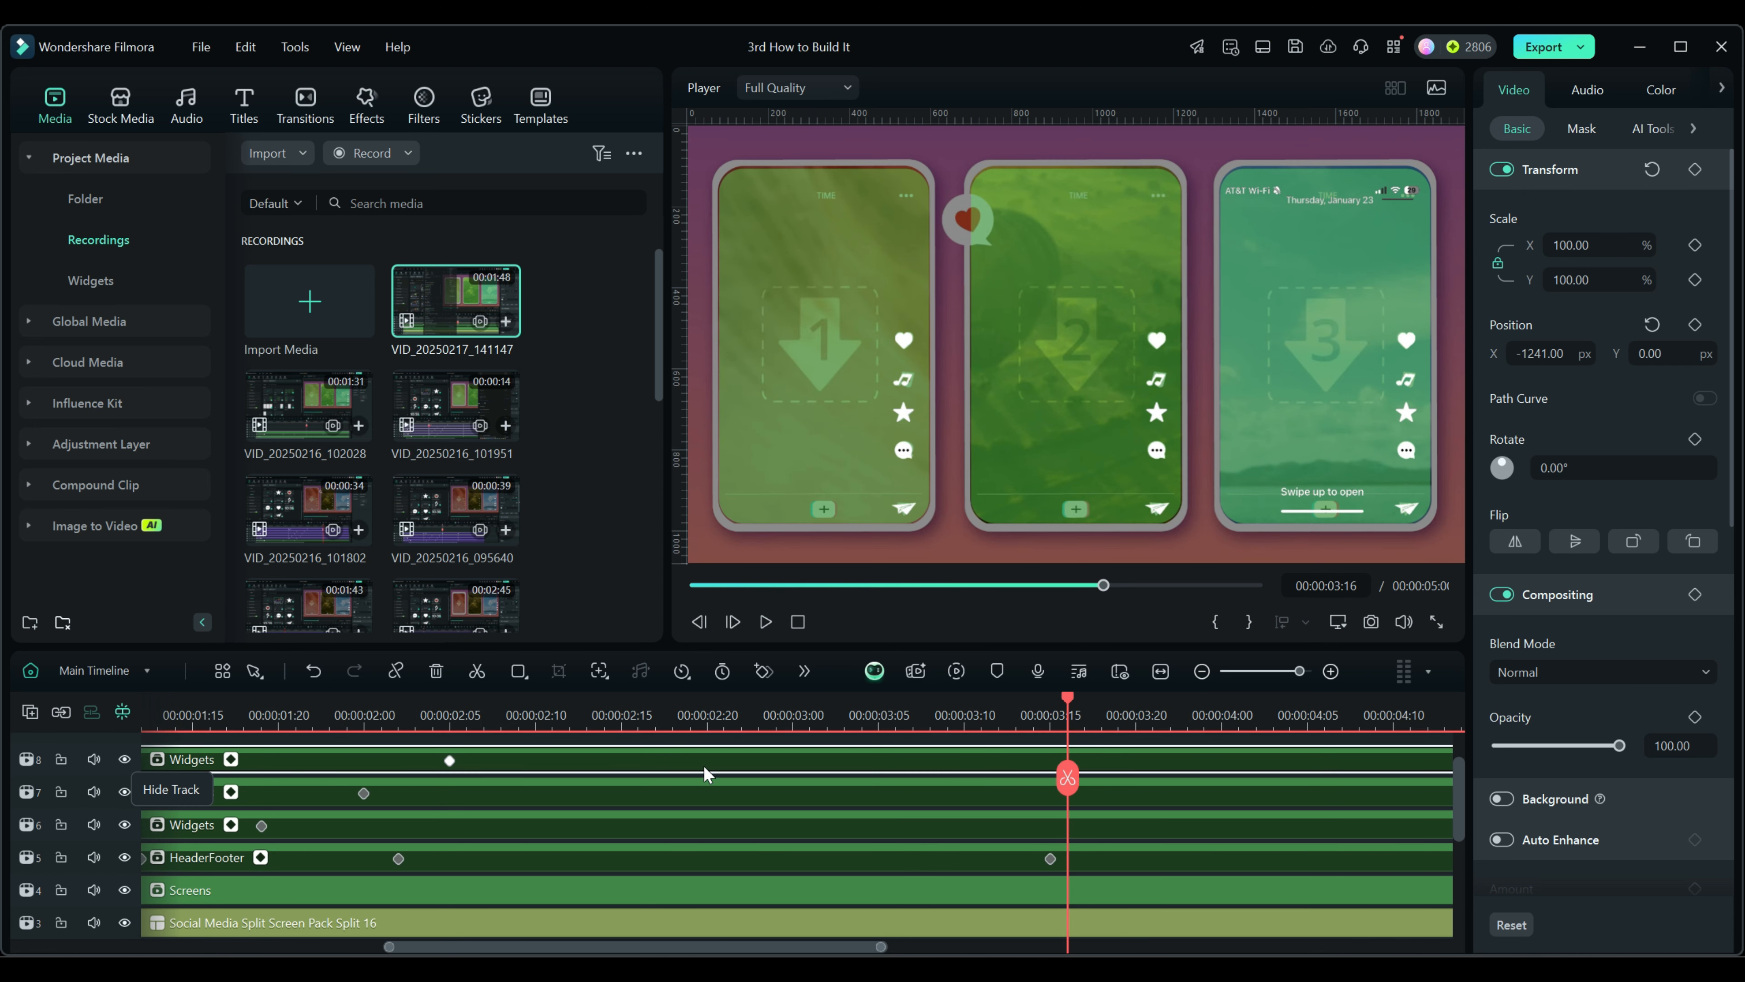
pyautogui.click(797, 621)
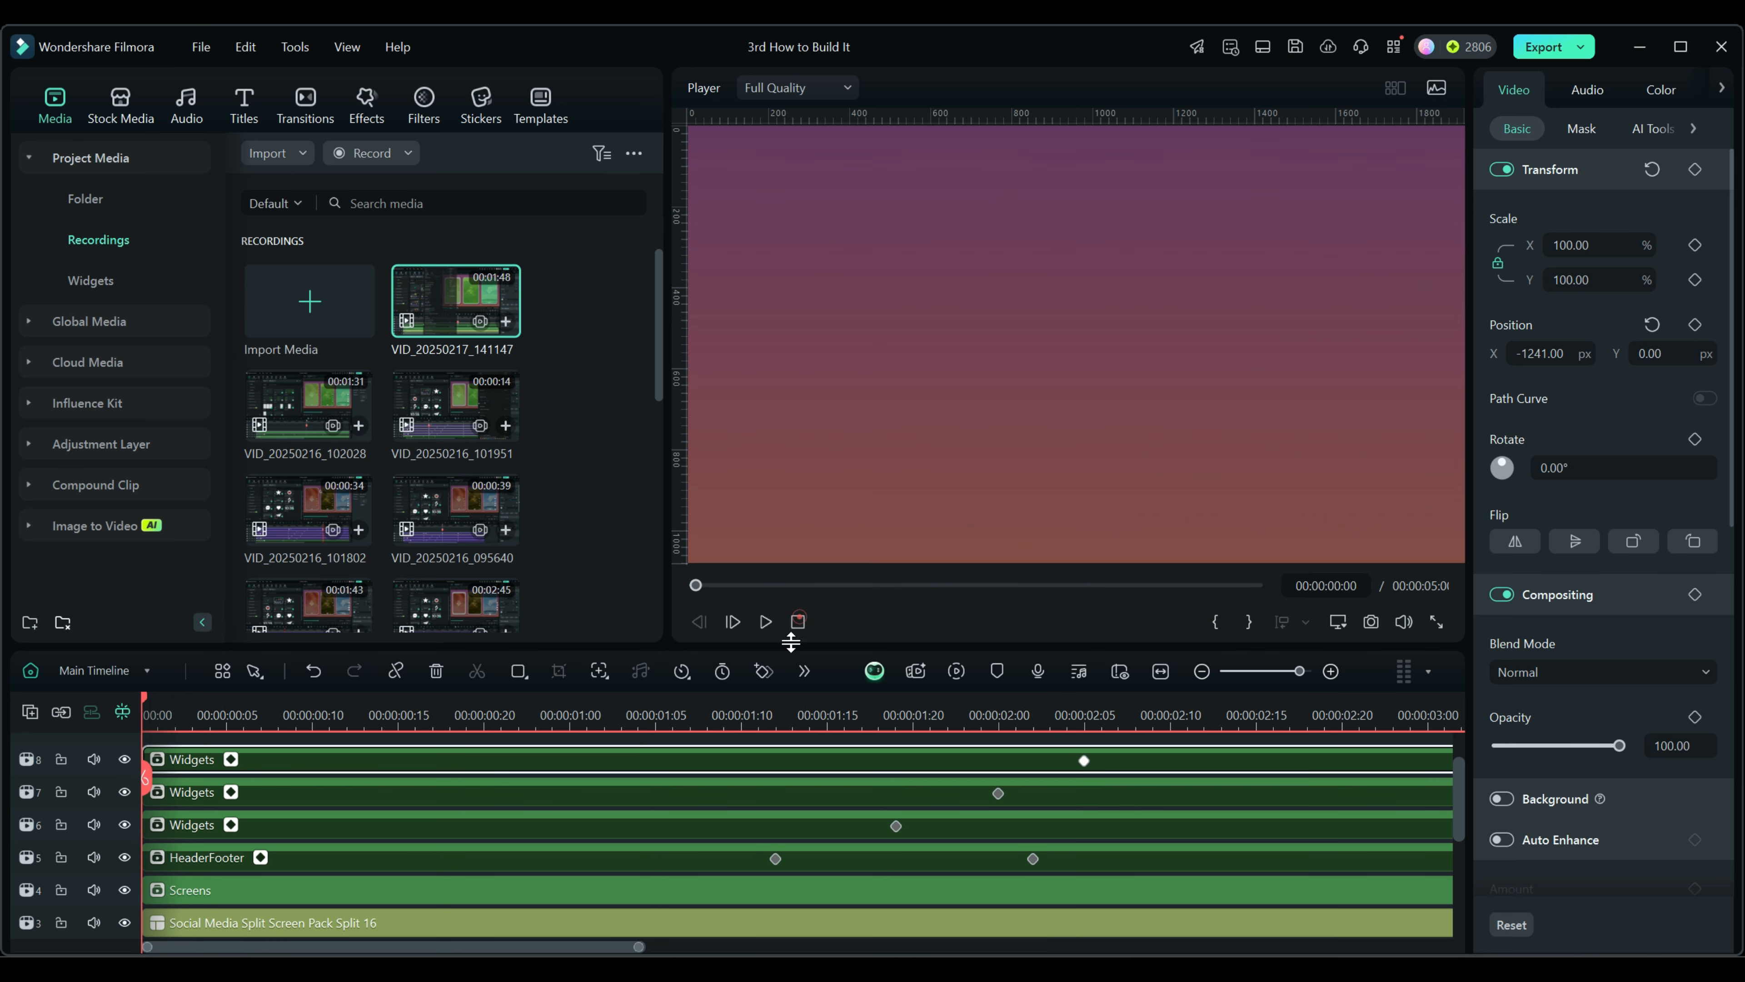
pyautogui.click(765, 620)
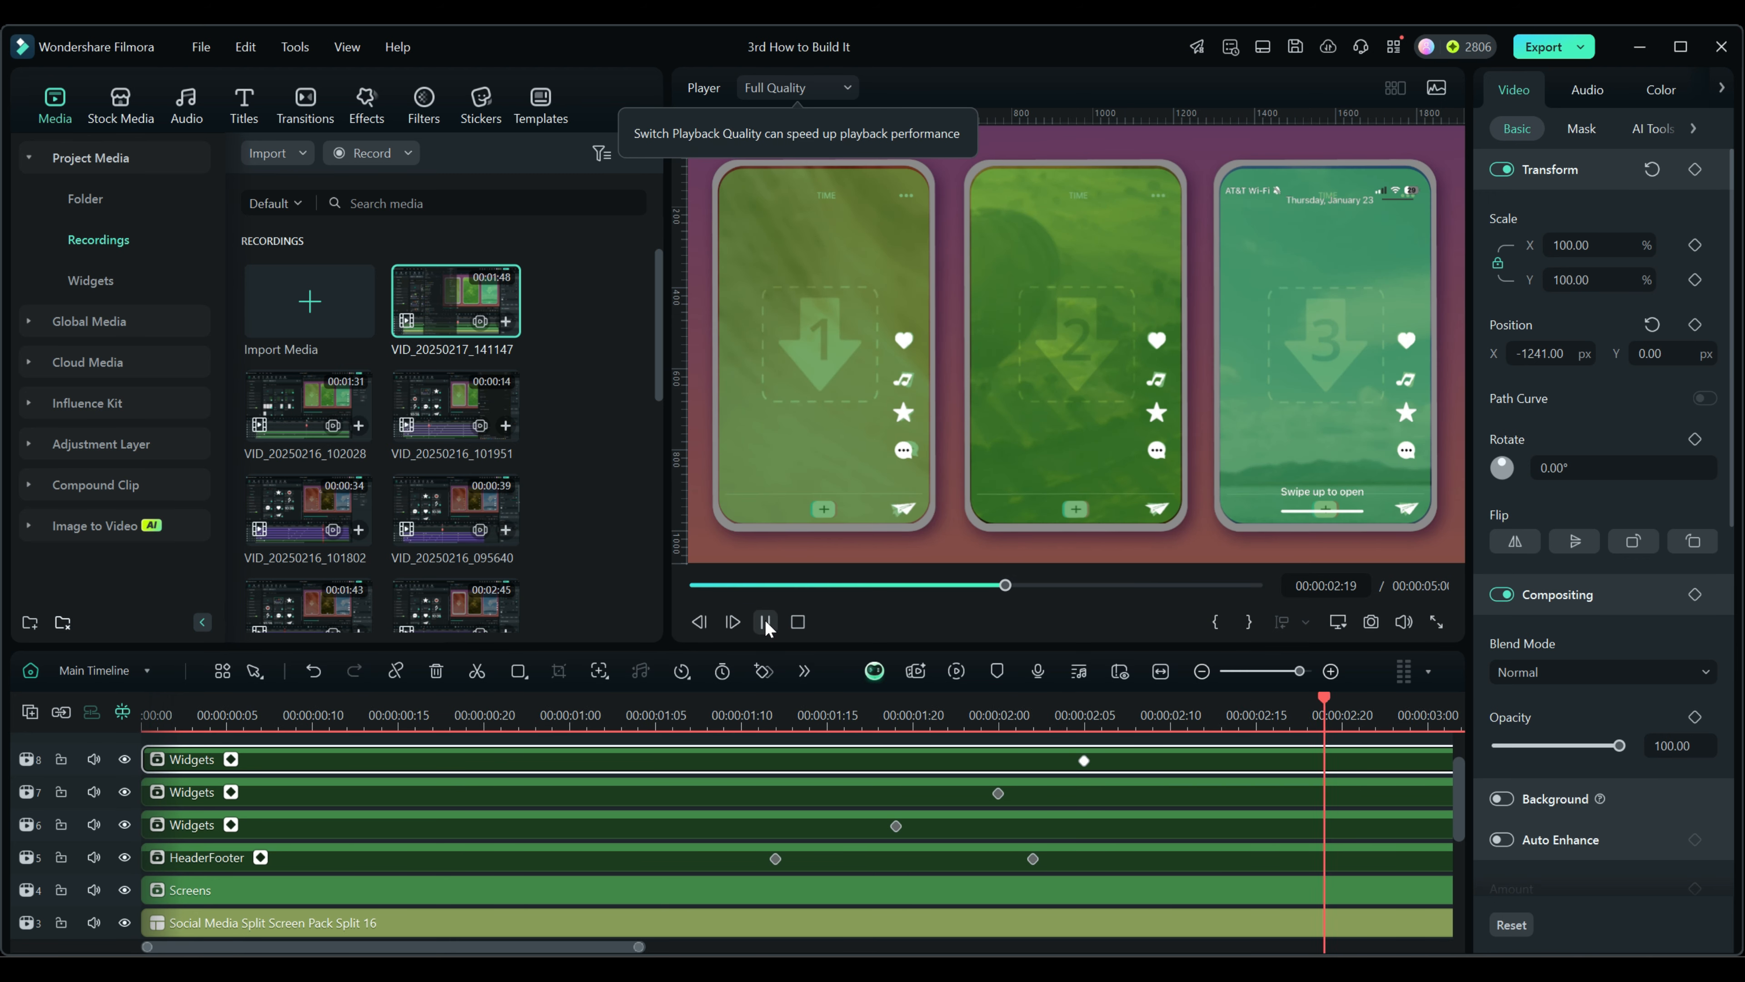
pyautogui.click(765, 621)
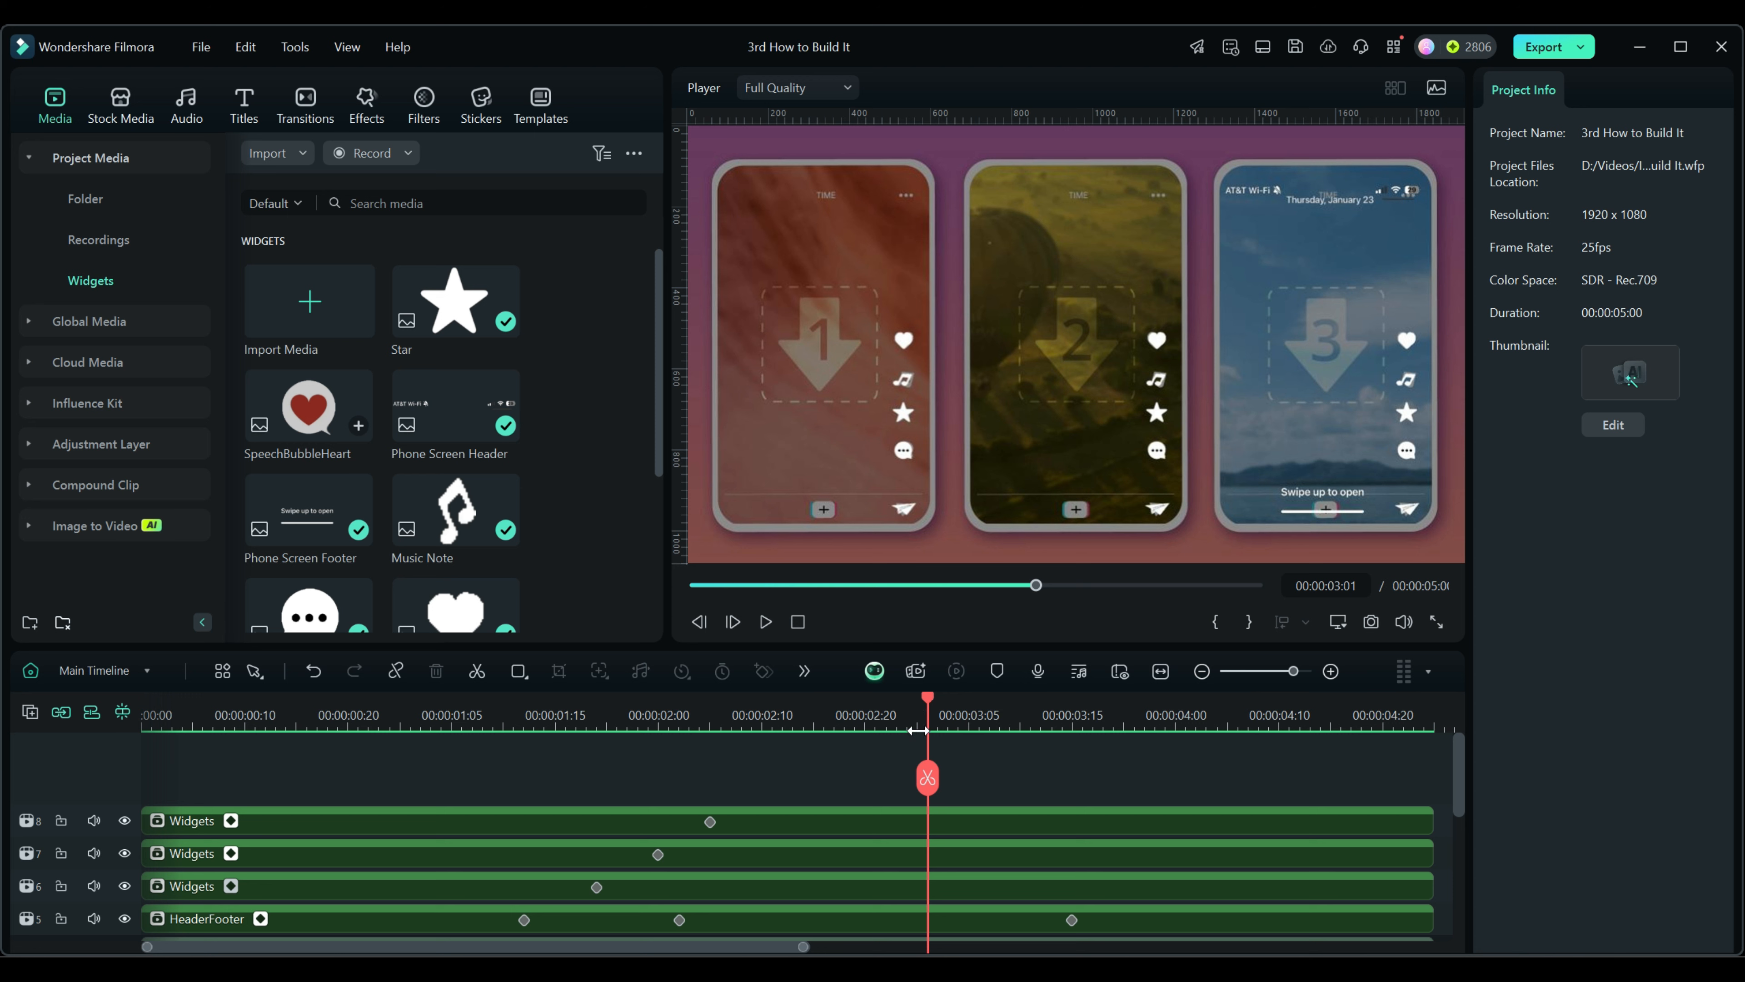
# With the playhead at 00:00:03:15, add the SpeechBubbleHeart image at the timeline start on a new track 9 and scale it to 15%
pyautogui.click(1072, 727)
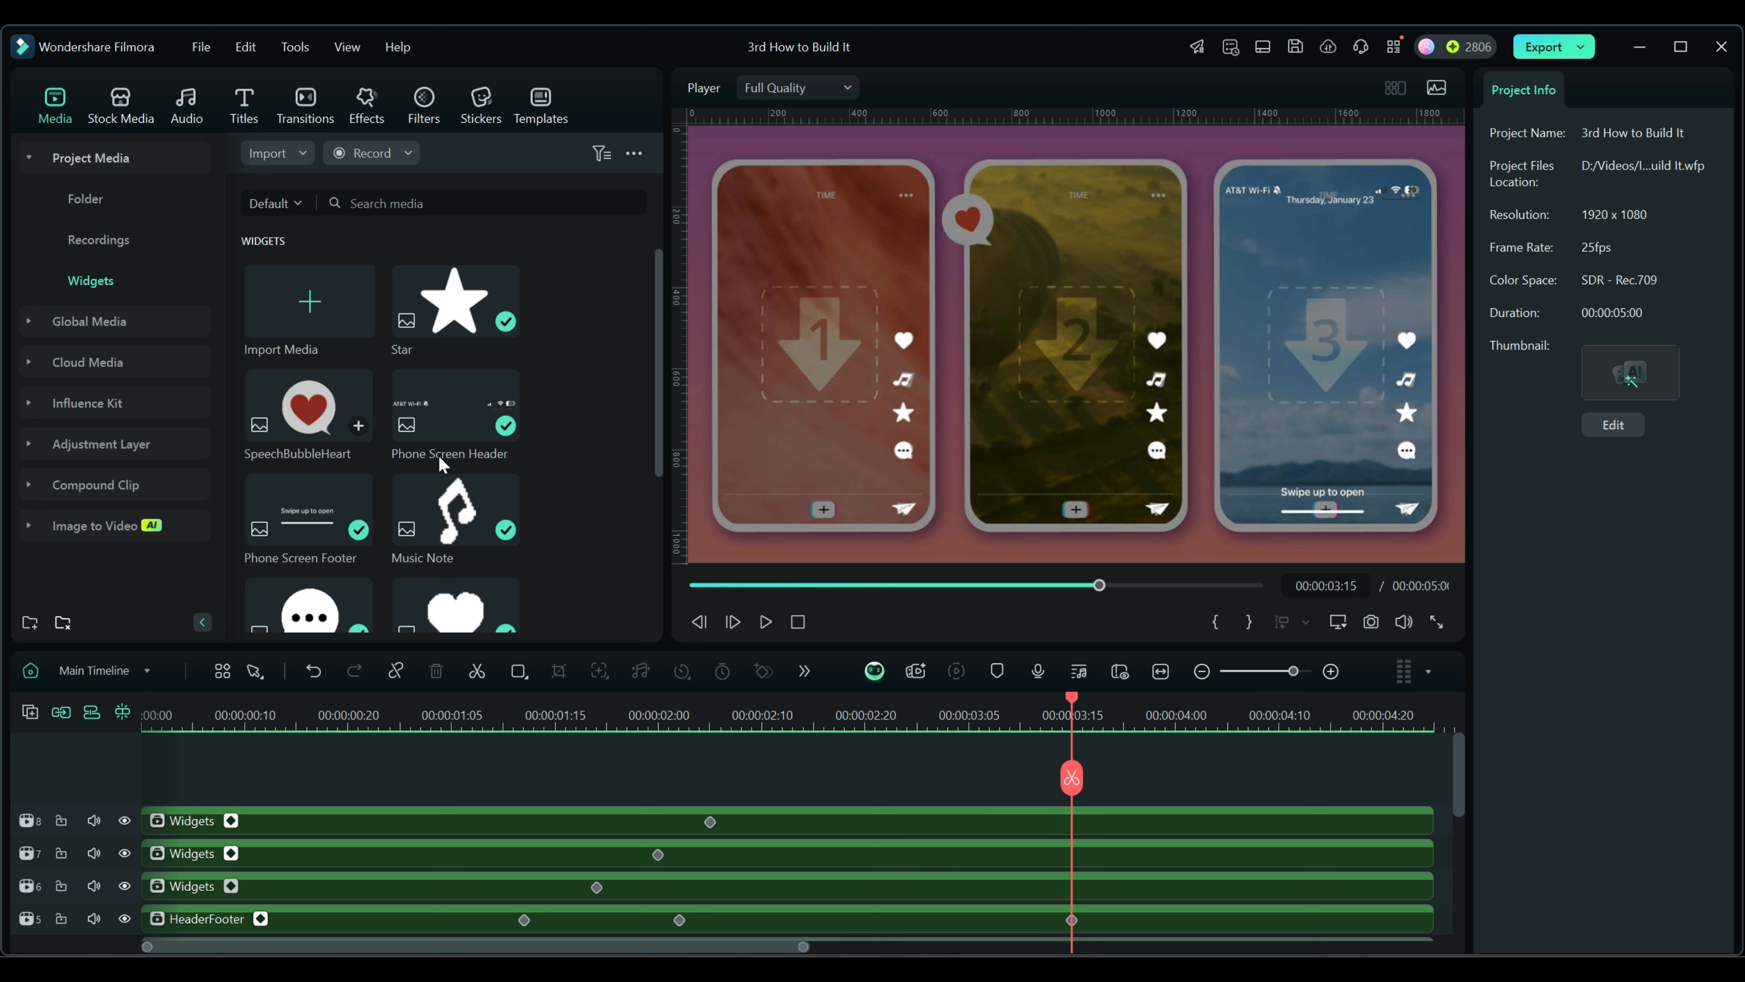
pyautogui.moveTo(283, 410); pyautogui.dragTo(157, 782)
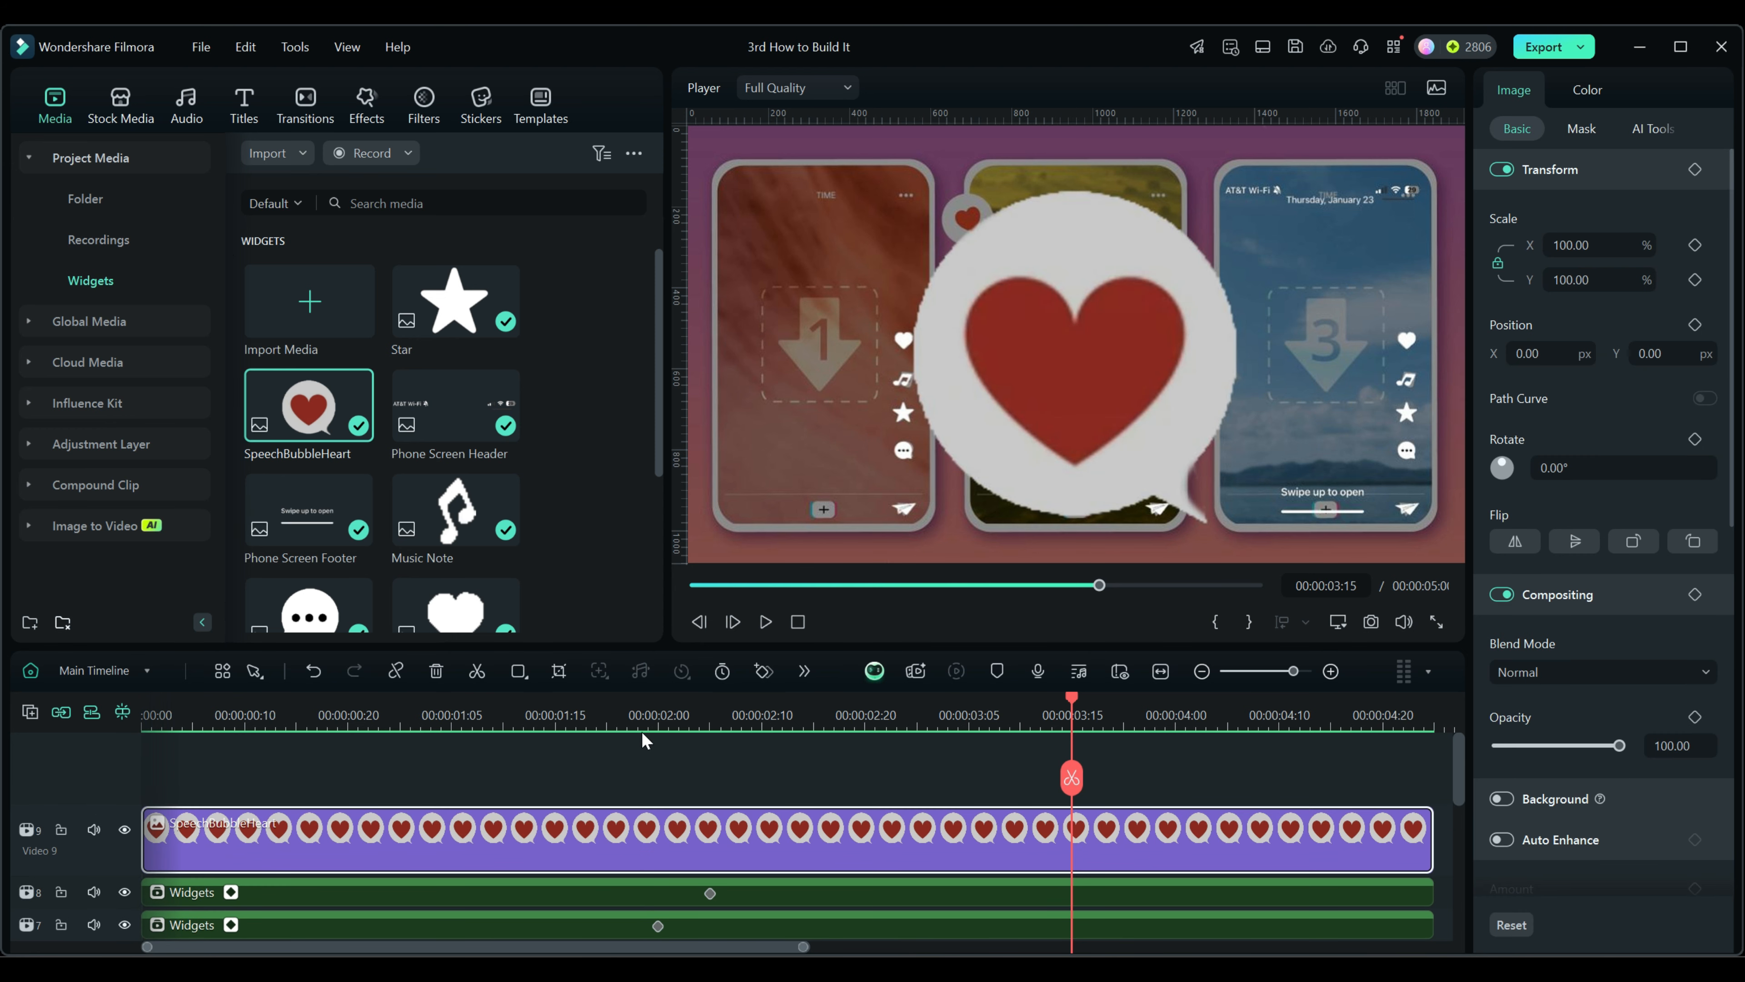
pyautogui.click(1580, 245)
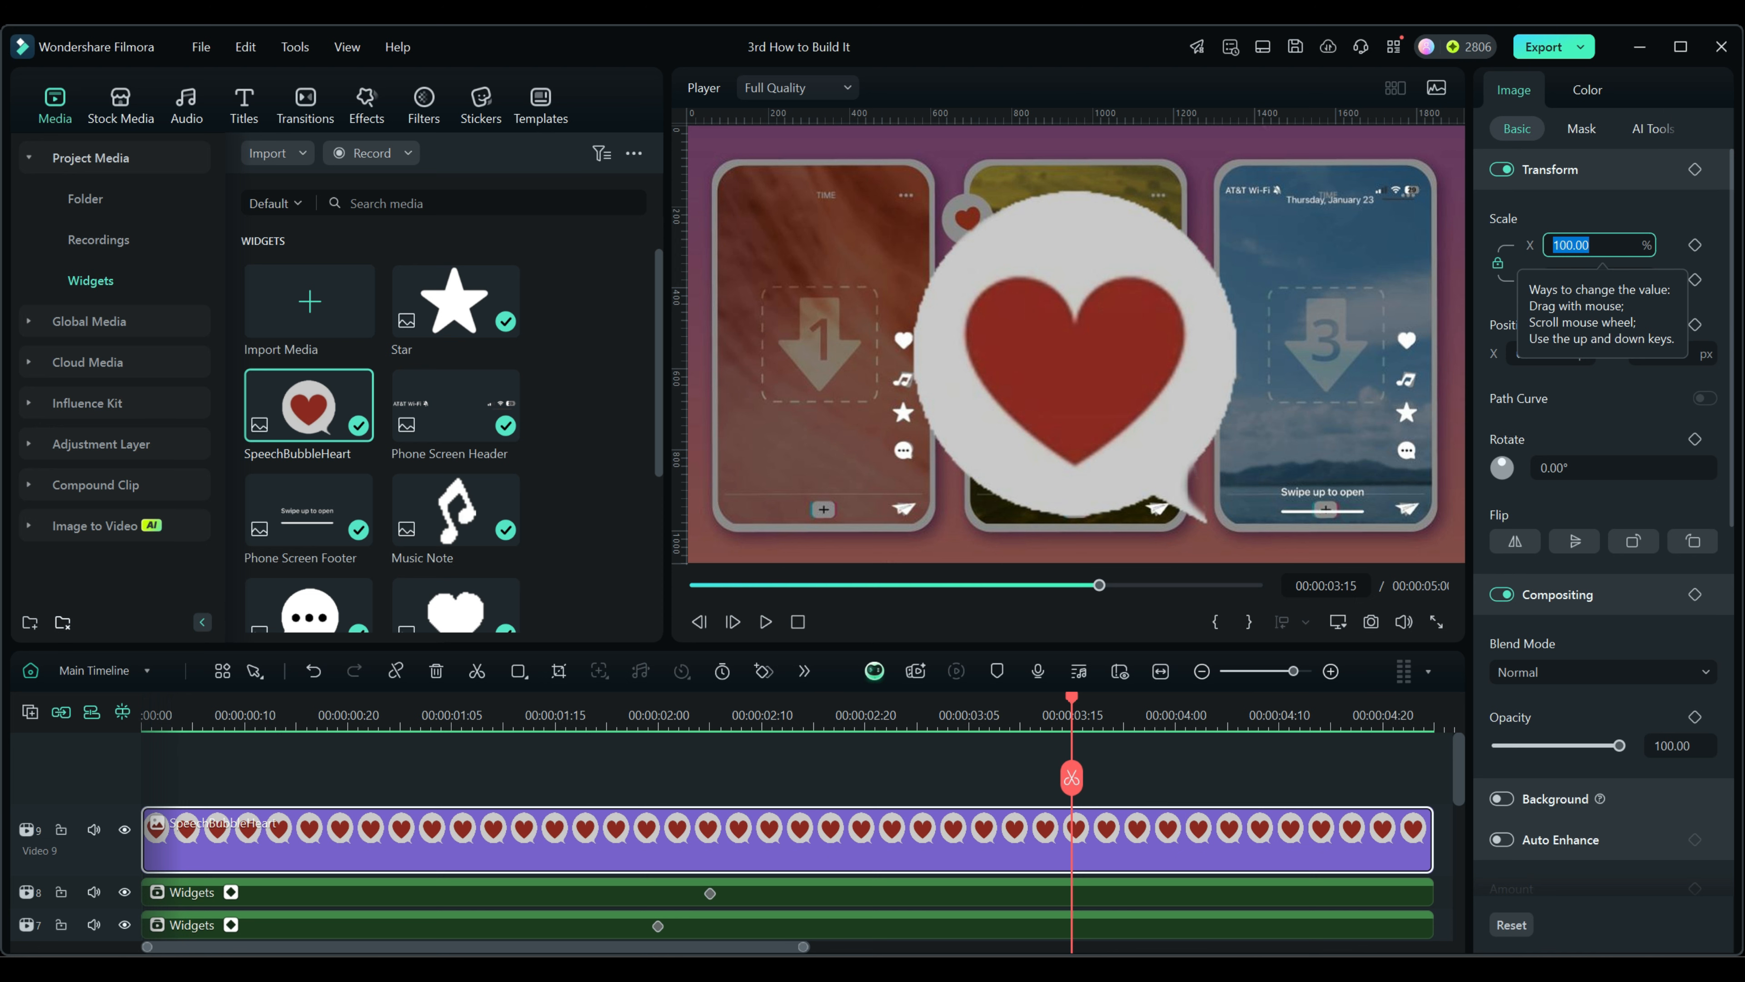
pyautogui.write('15')
pyautogui.press('Return')
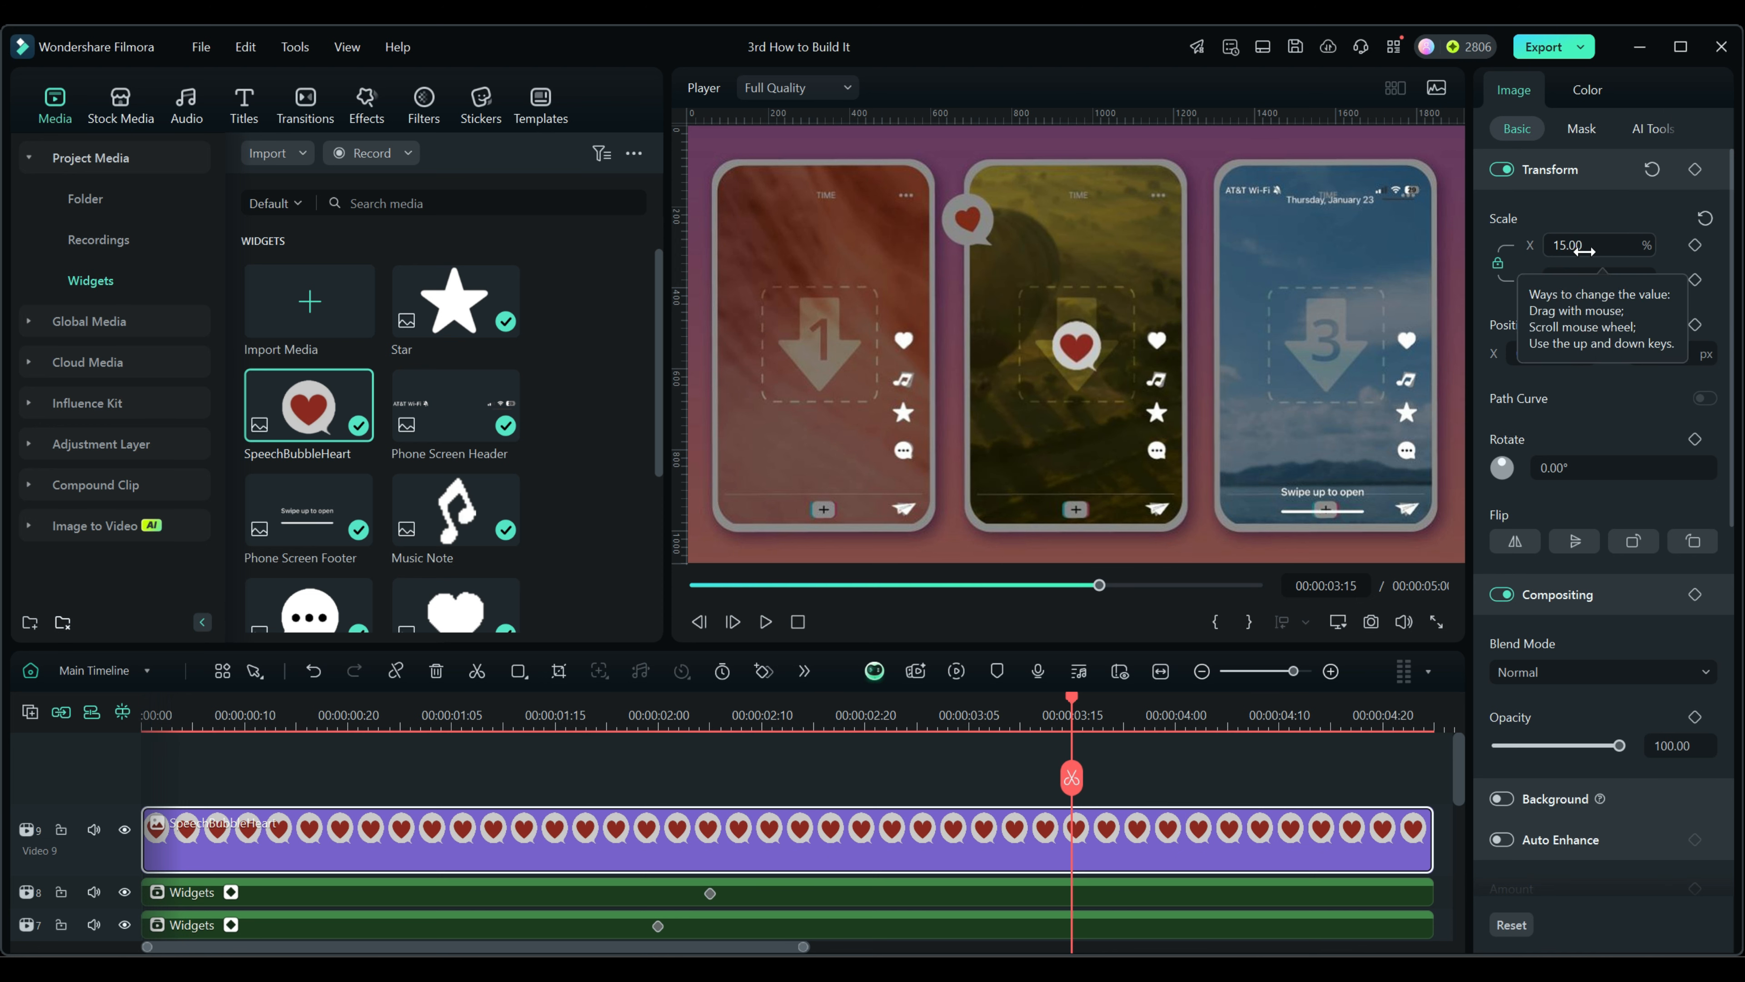
# Set the SpeechBubbleHeart clip's position to X -266 px and Y 309 px
pyautogui.click(1538, 353)
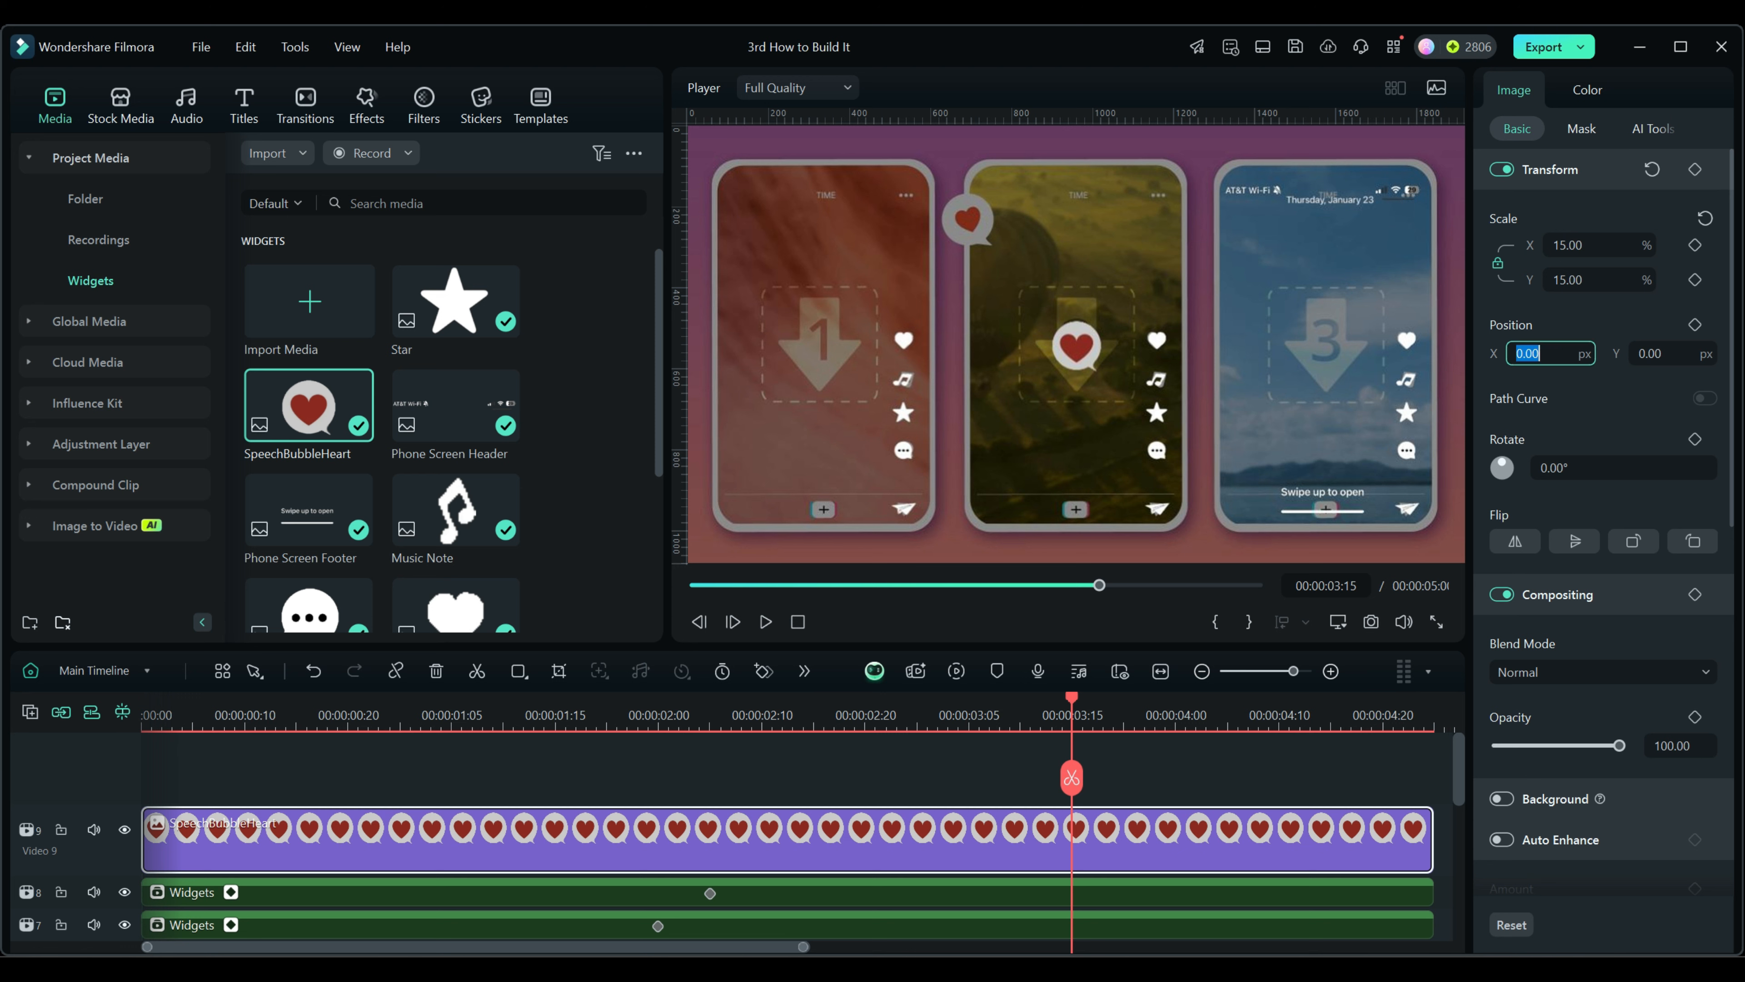
pyautogui.write('-')
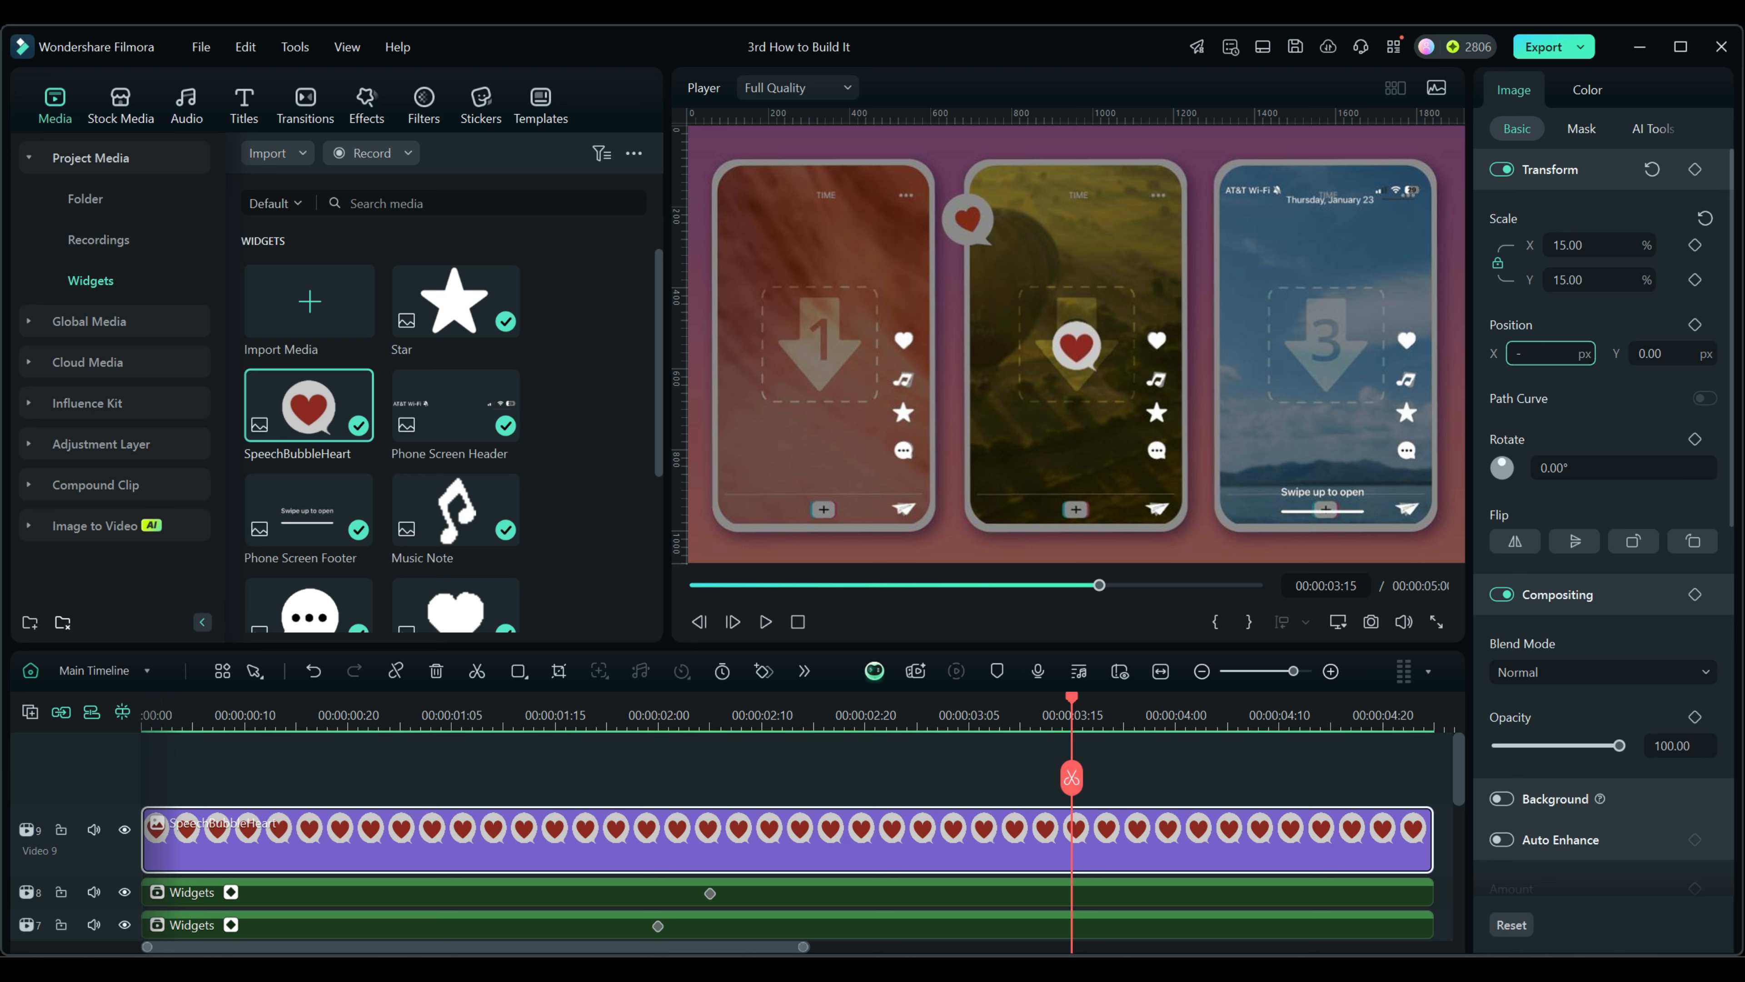
pyautogui.write('266')
pyautogui.press('Tab')
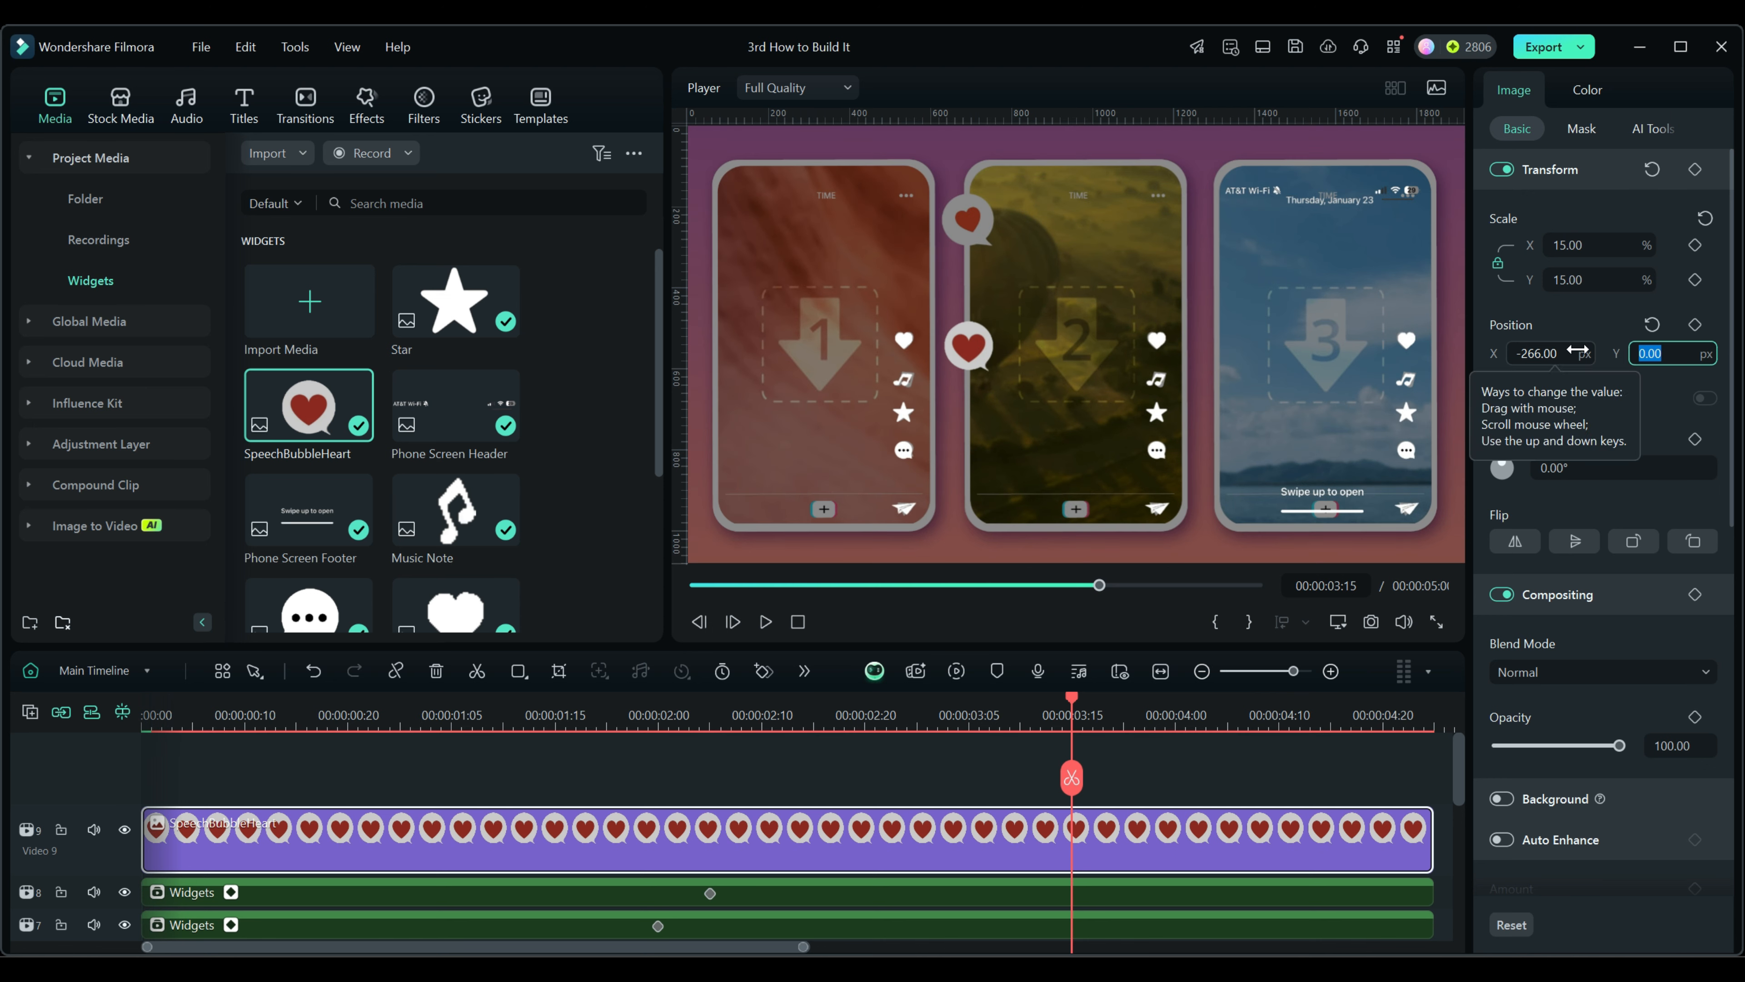
pyautogui.write('309')
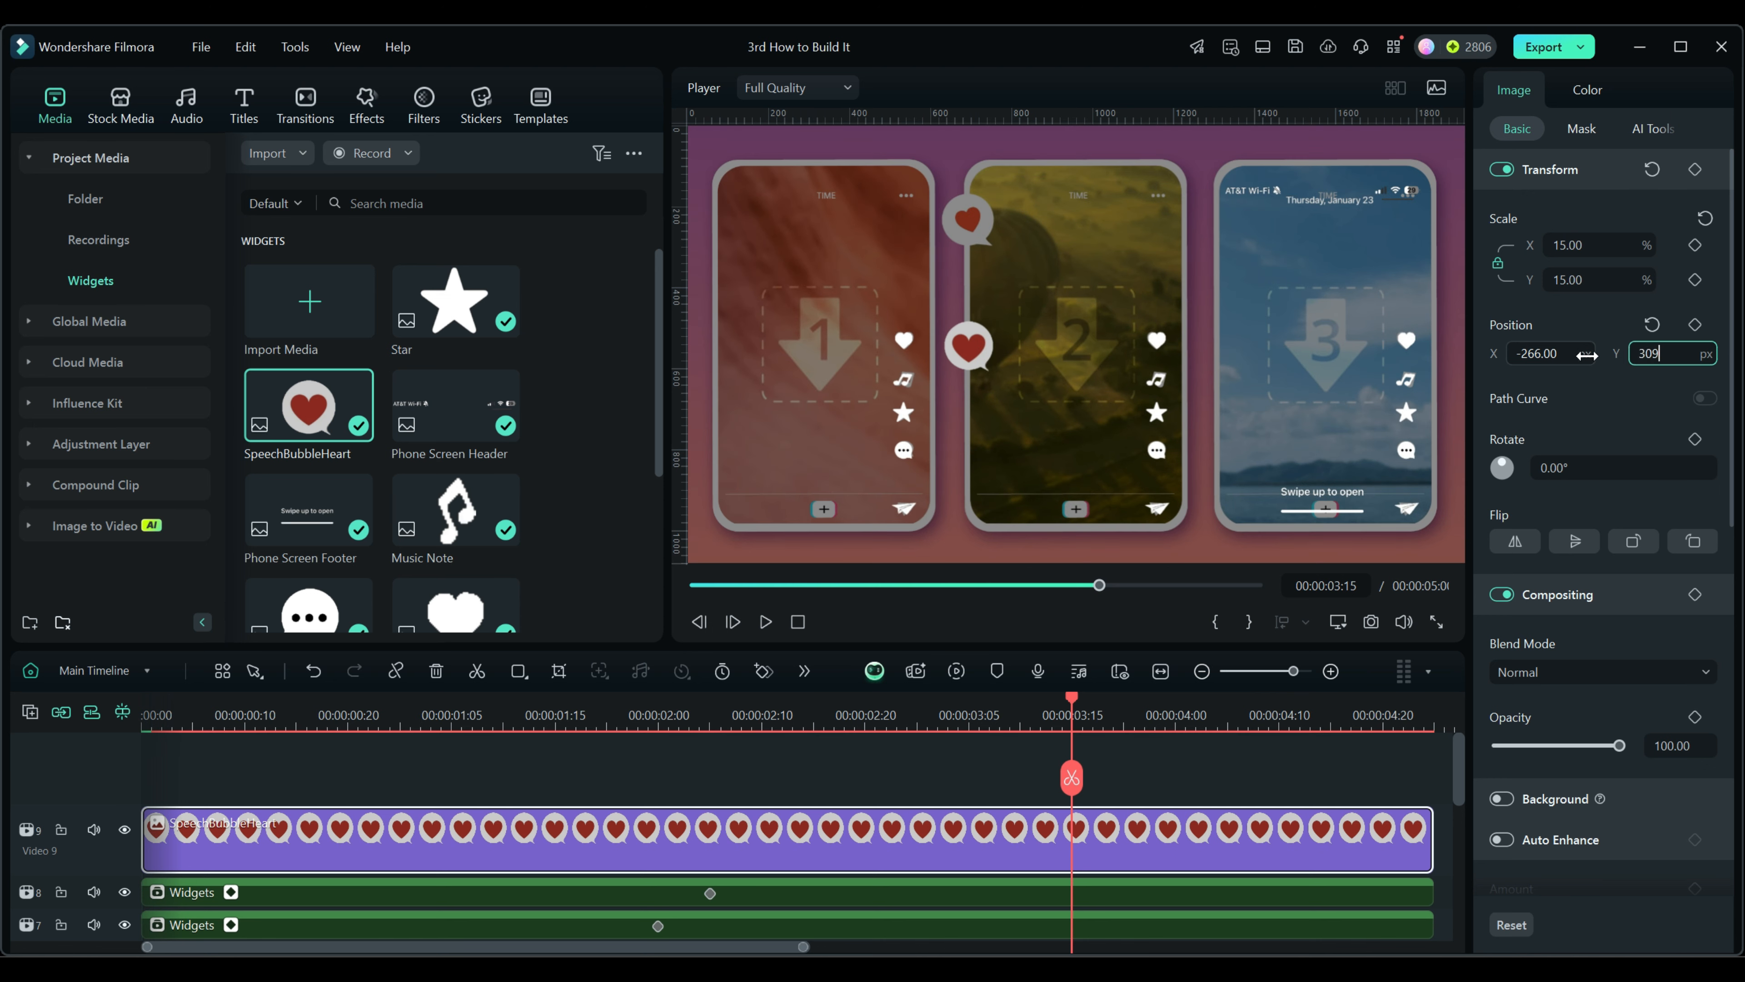
pyautogui.press('Return')
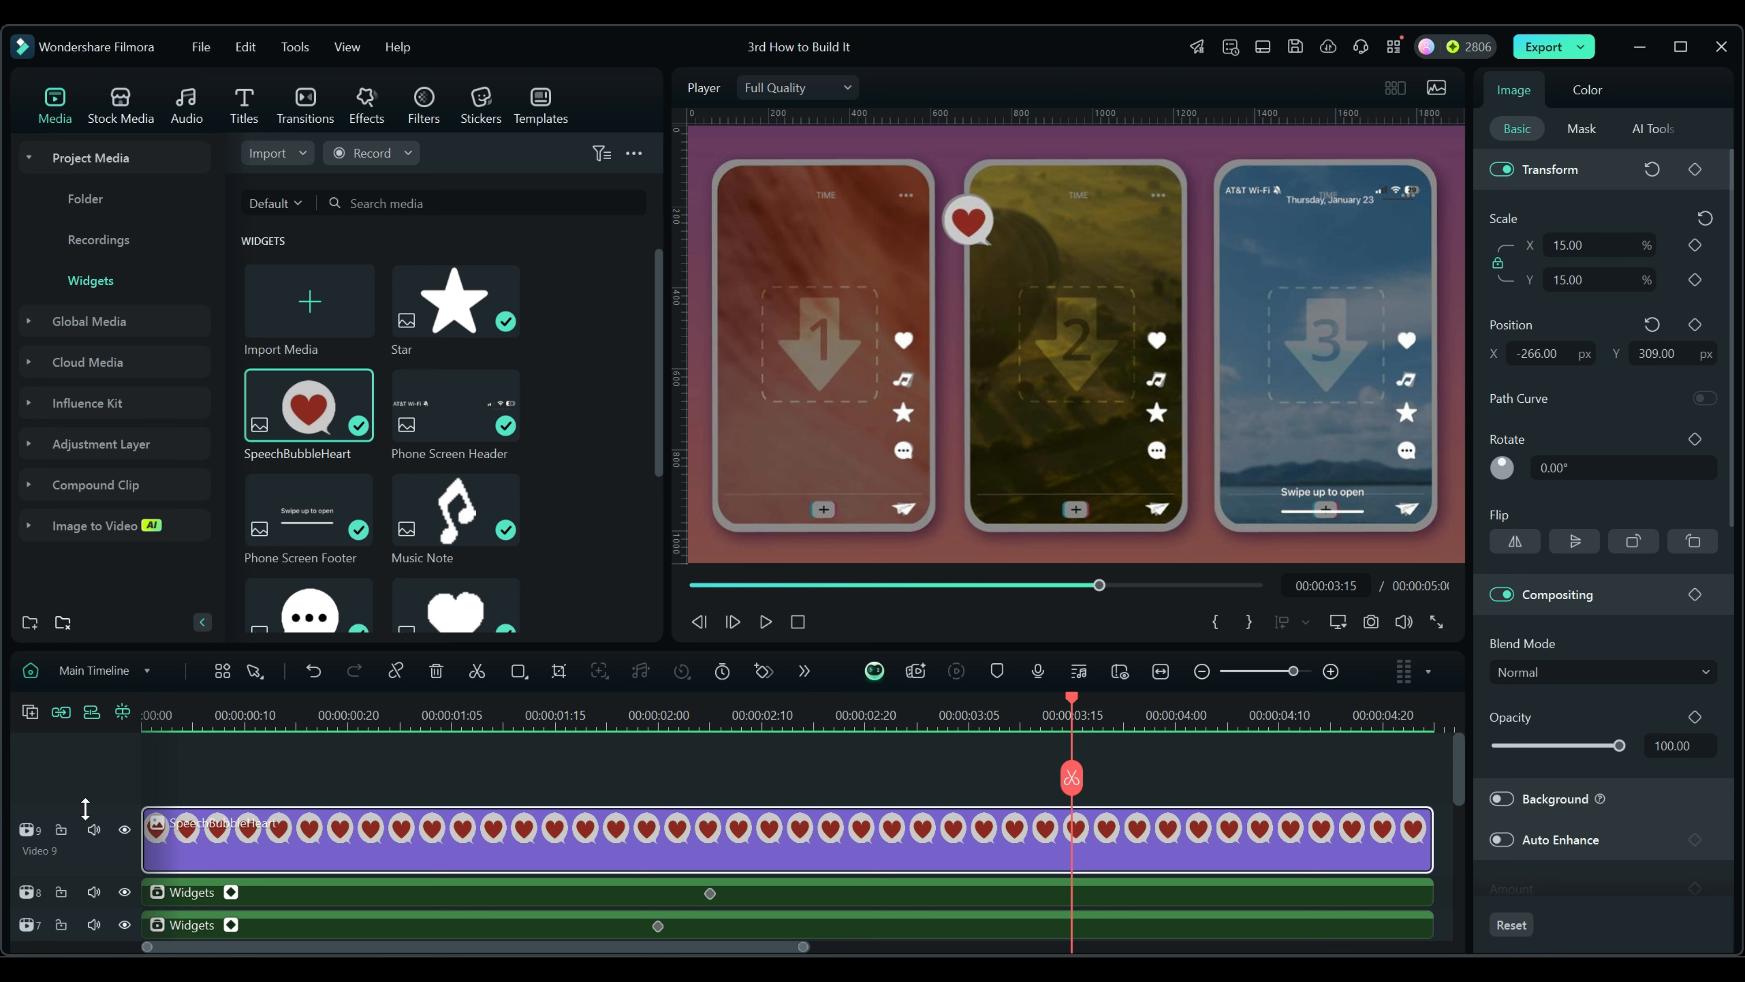
# Reduce the height of track 9 and add a Transform keyframe to the SpeechBubbleHeart clip at 00:00:03:15
pyautogui.moveTo(80, 813); pyautogui.dragTo(72, 850)
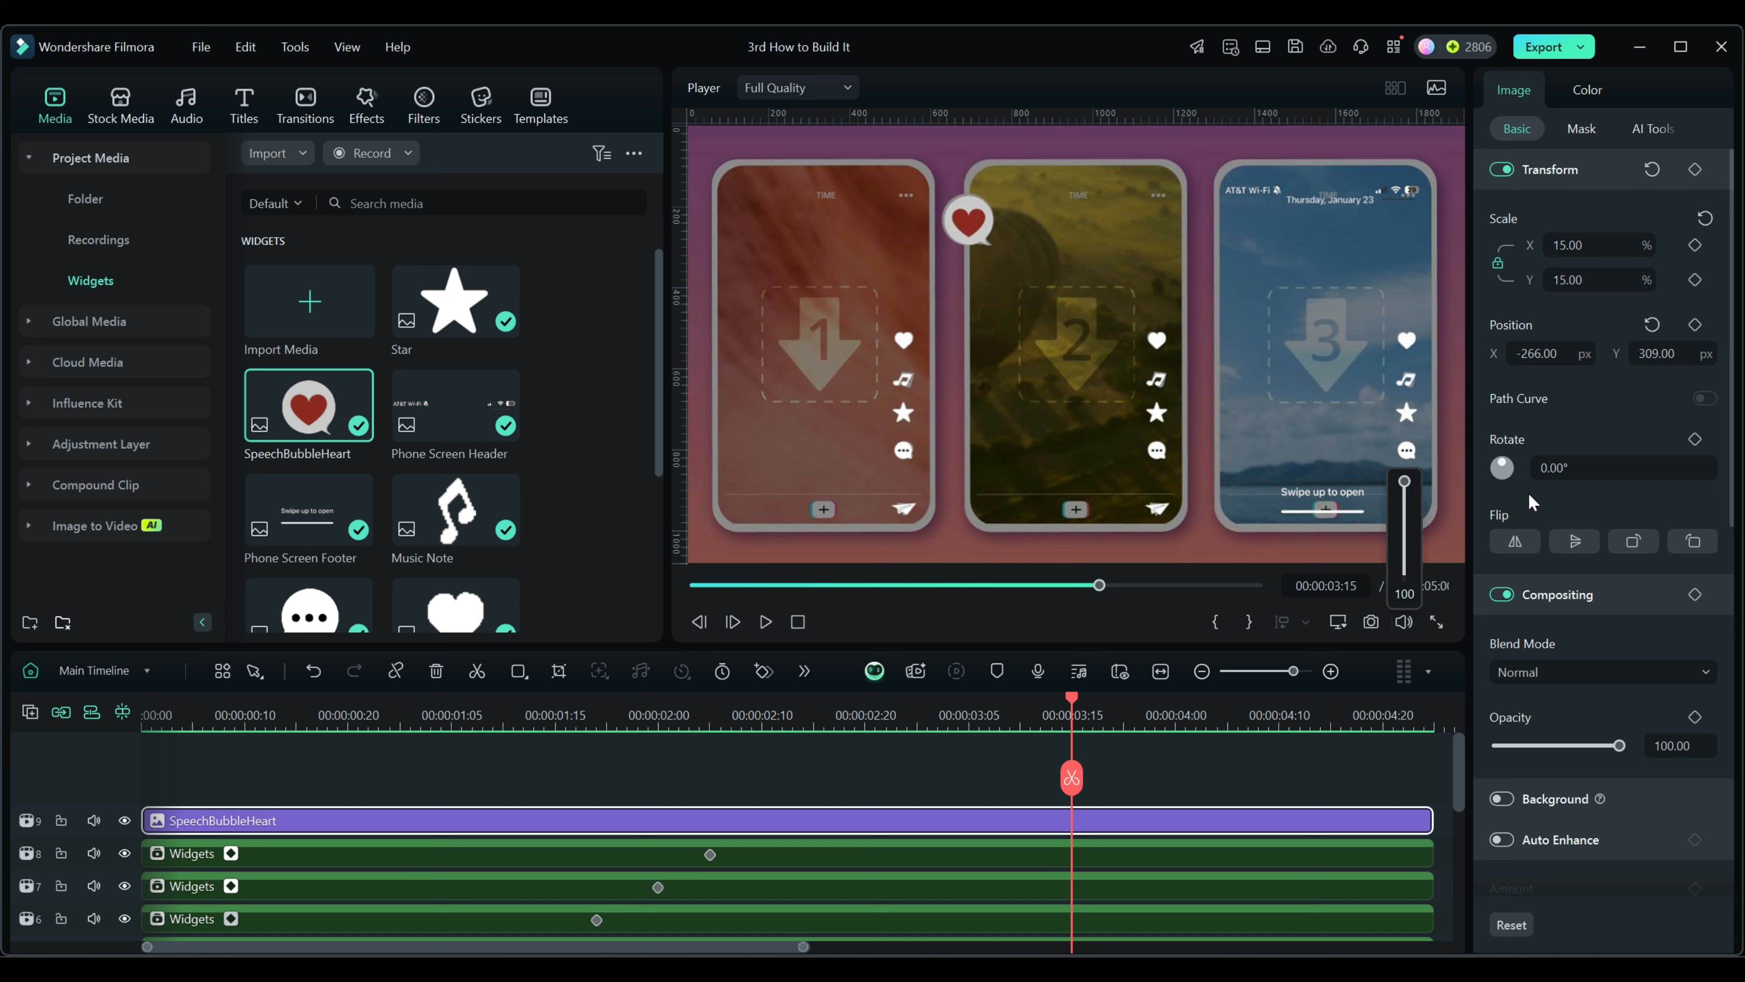
pyautogui.click(1695, 170)
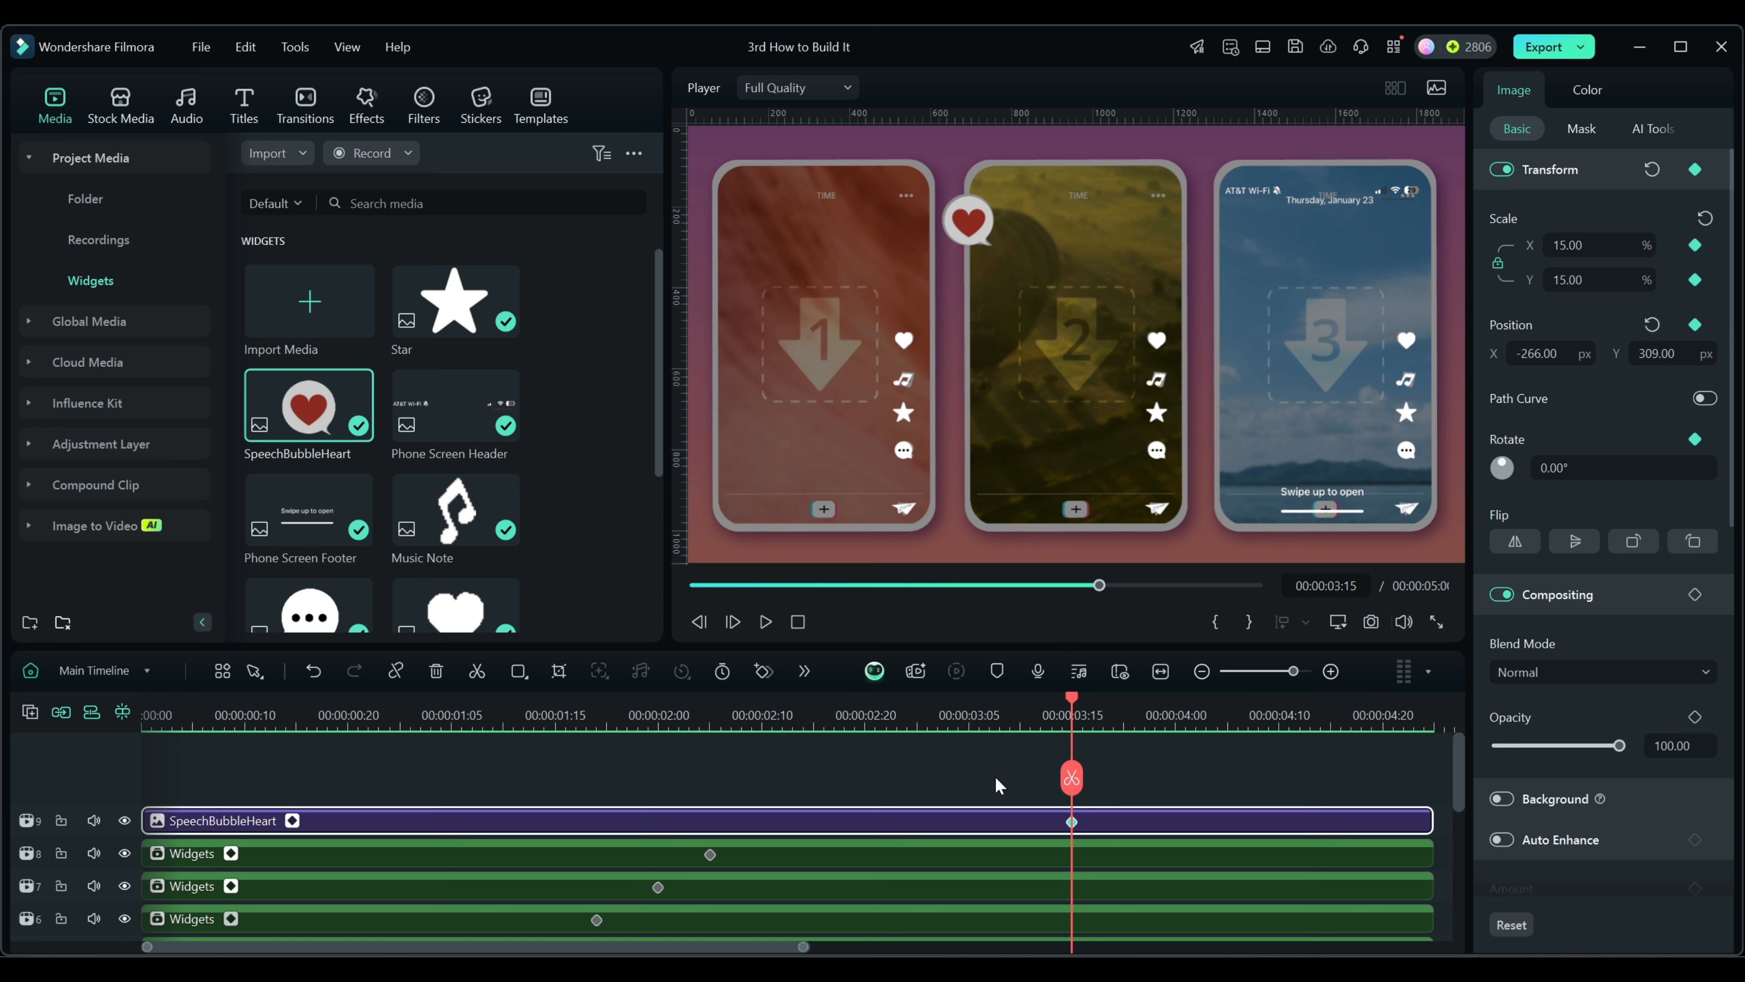
# Hide track 9 and scrub back to examine the underlying heart bubble's entrance, leaving the playhead at 00:00:03:00
pyautogui.click(124, 820)
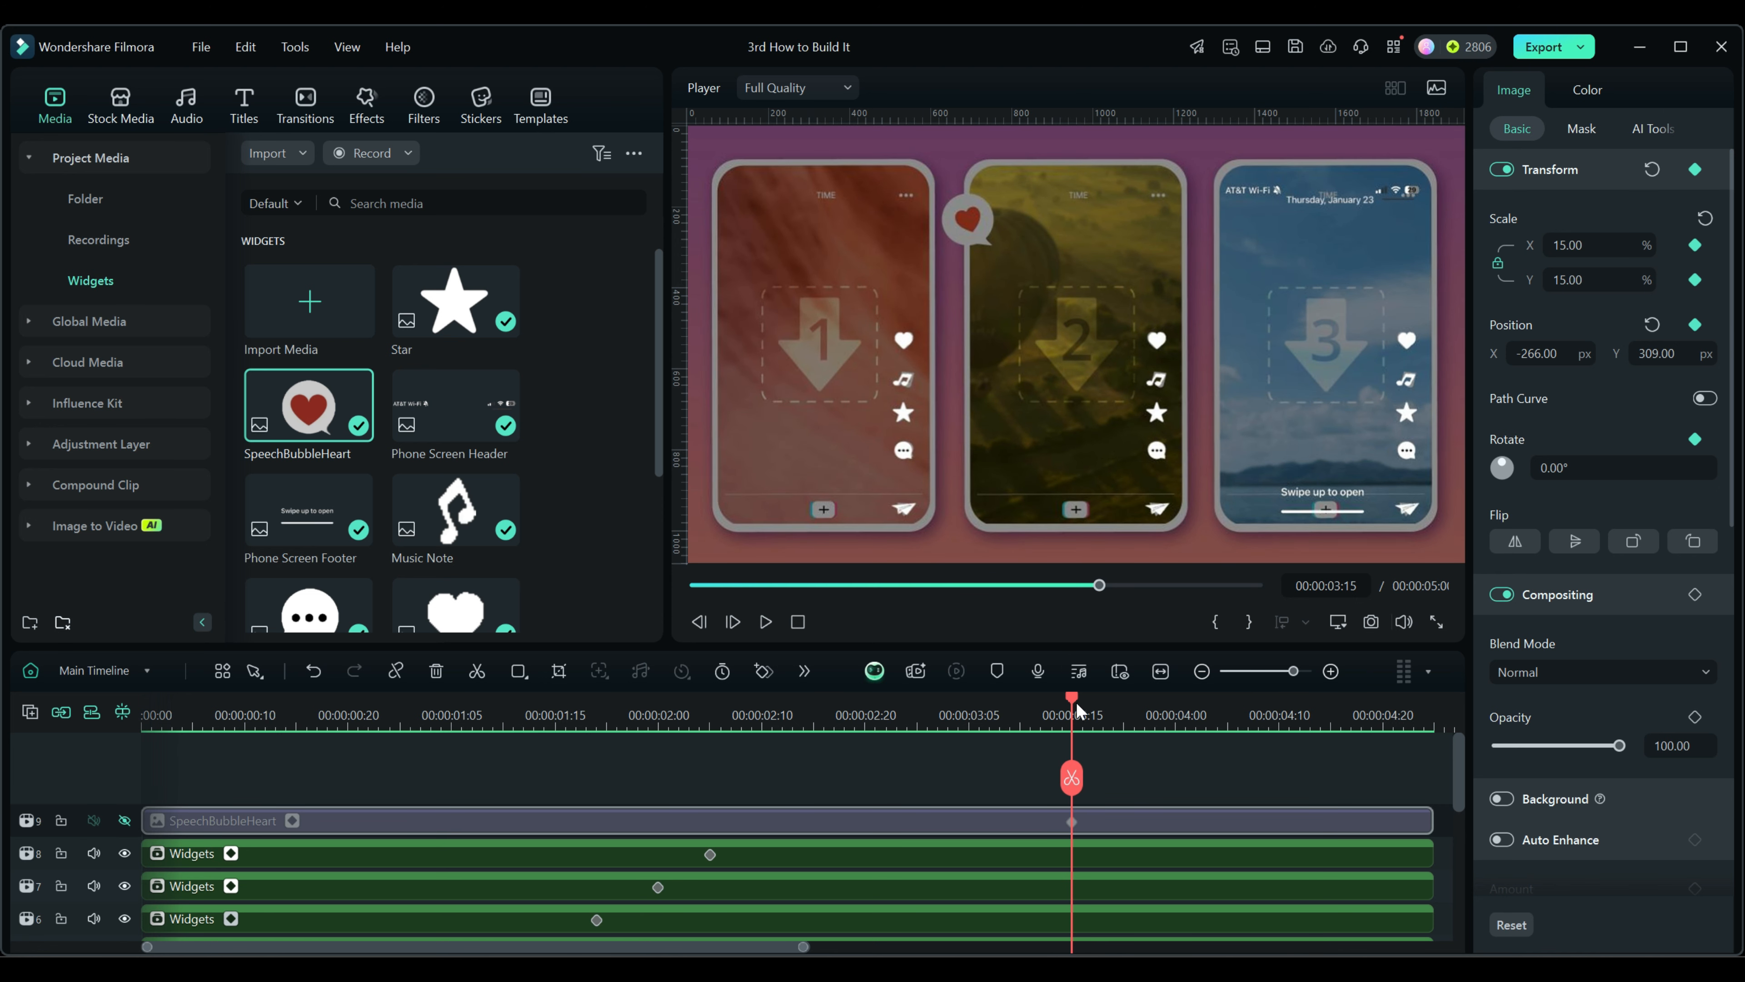
pyautogui.moveTo(1063, 699); pyautogui.dragTo(931, 704)
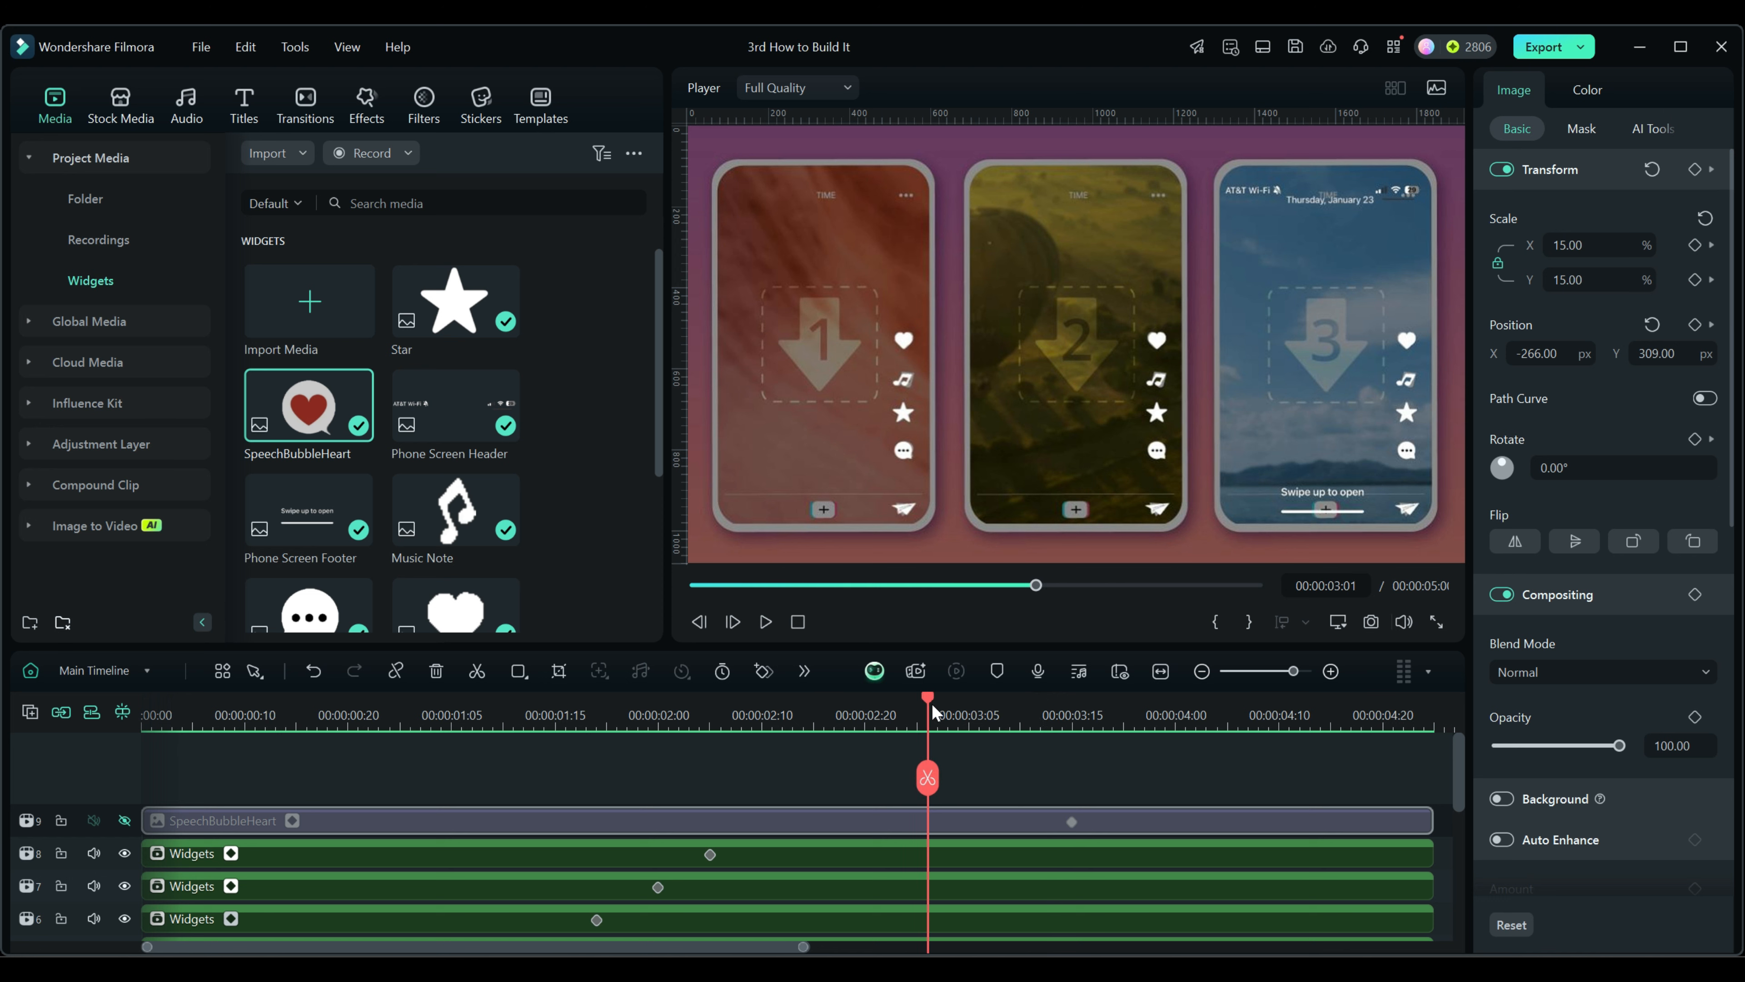
pyautogui.moveTo(927, 704); pyautogui.dragTo(877, 710)
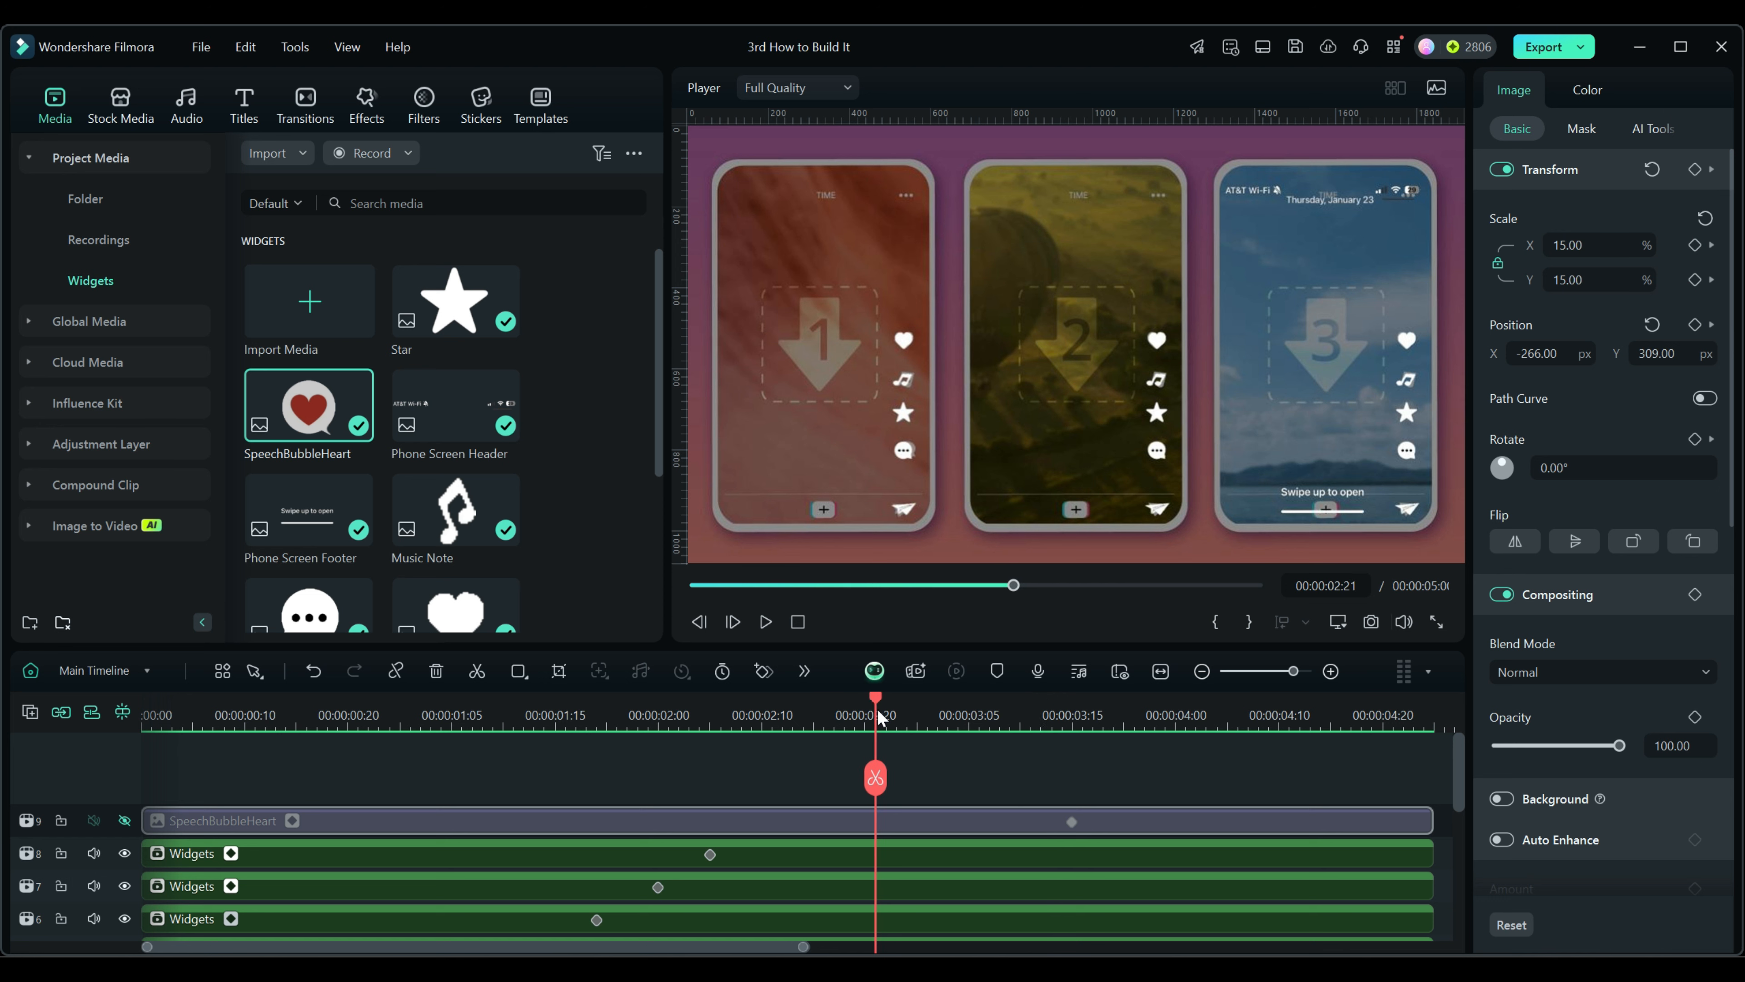
pyautogui.click(918, 725)
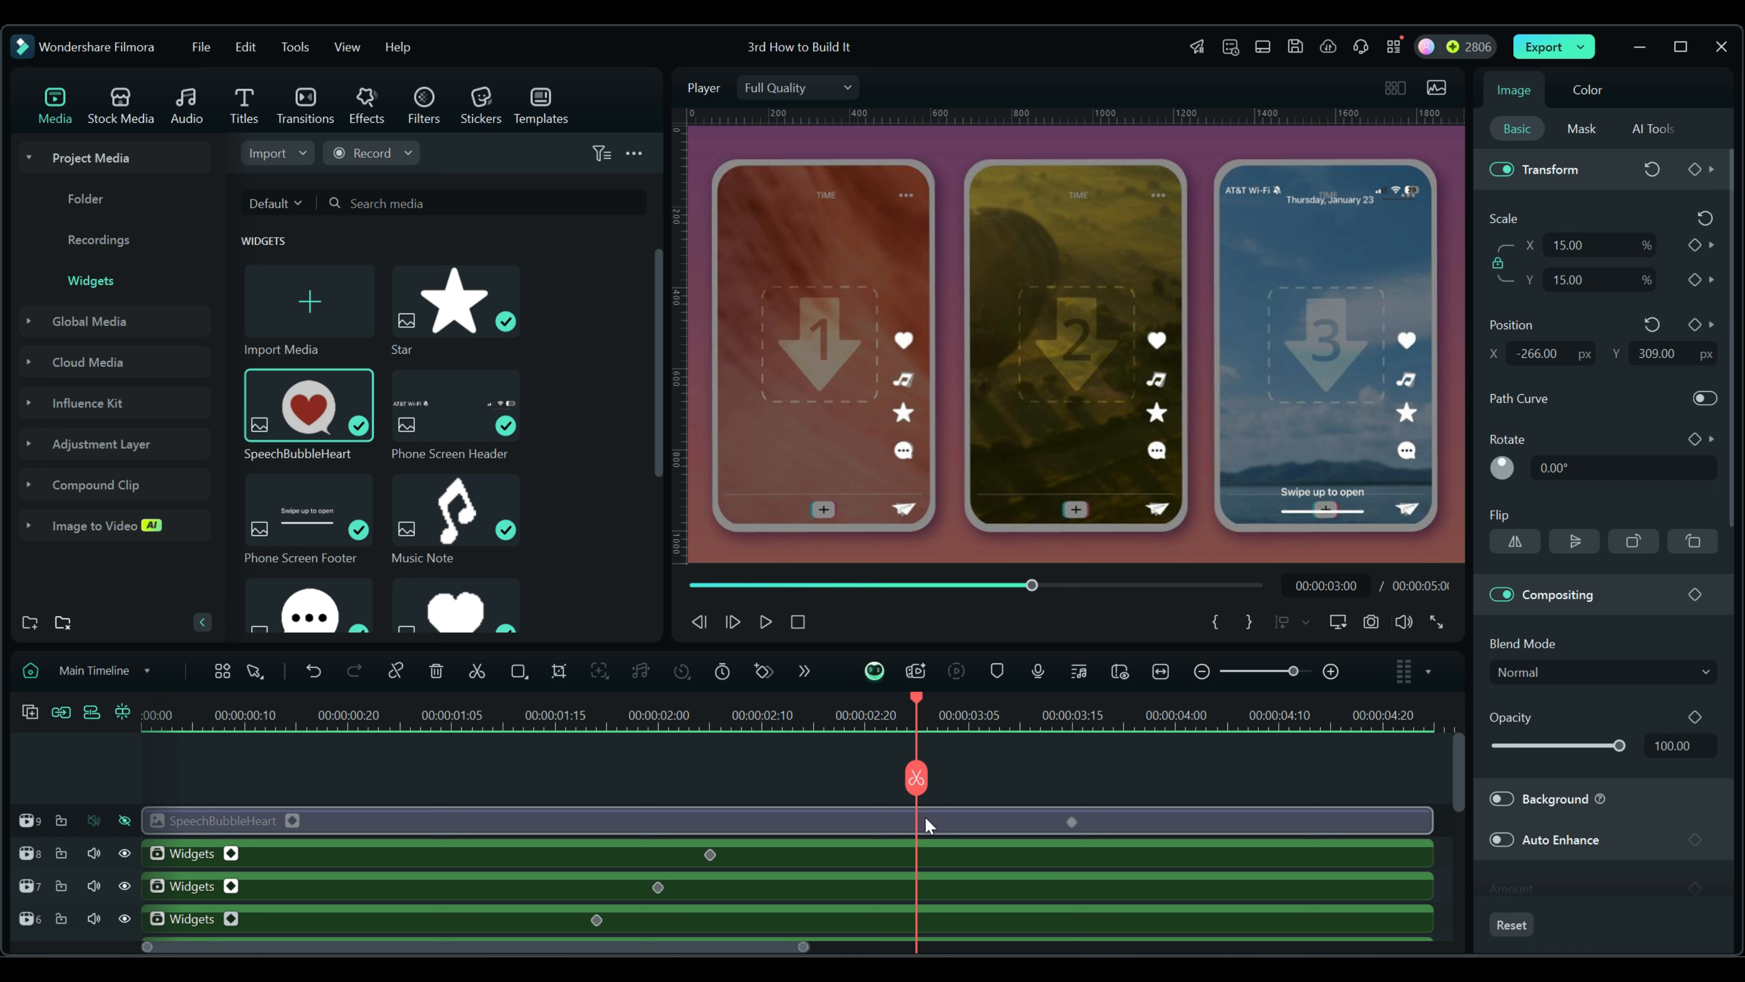
# Unhide track 9 and keyframe the SpeechBubbleHeart clip at 00:00:03:00 with 0% scale and position X -223 px, Y 261 px
pyautogui.click(125, 821)
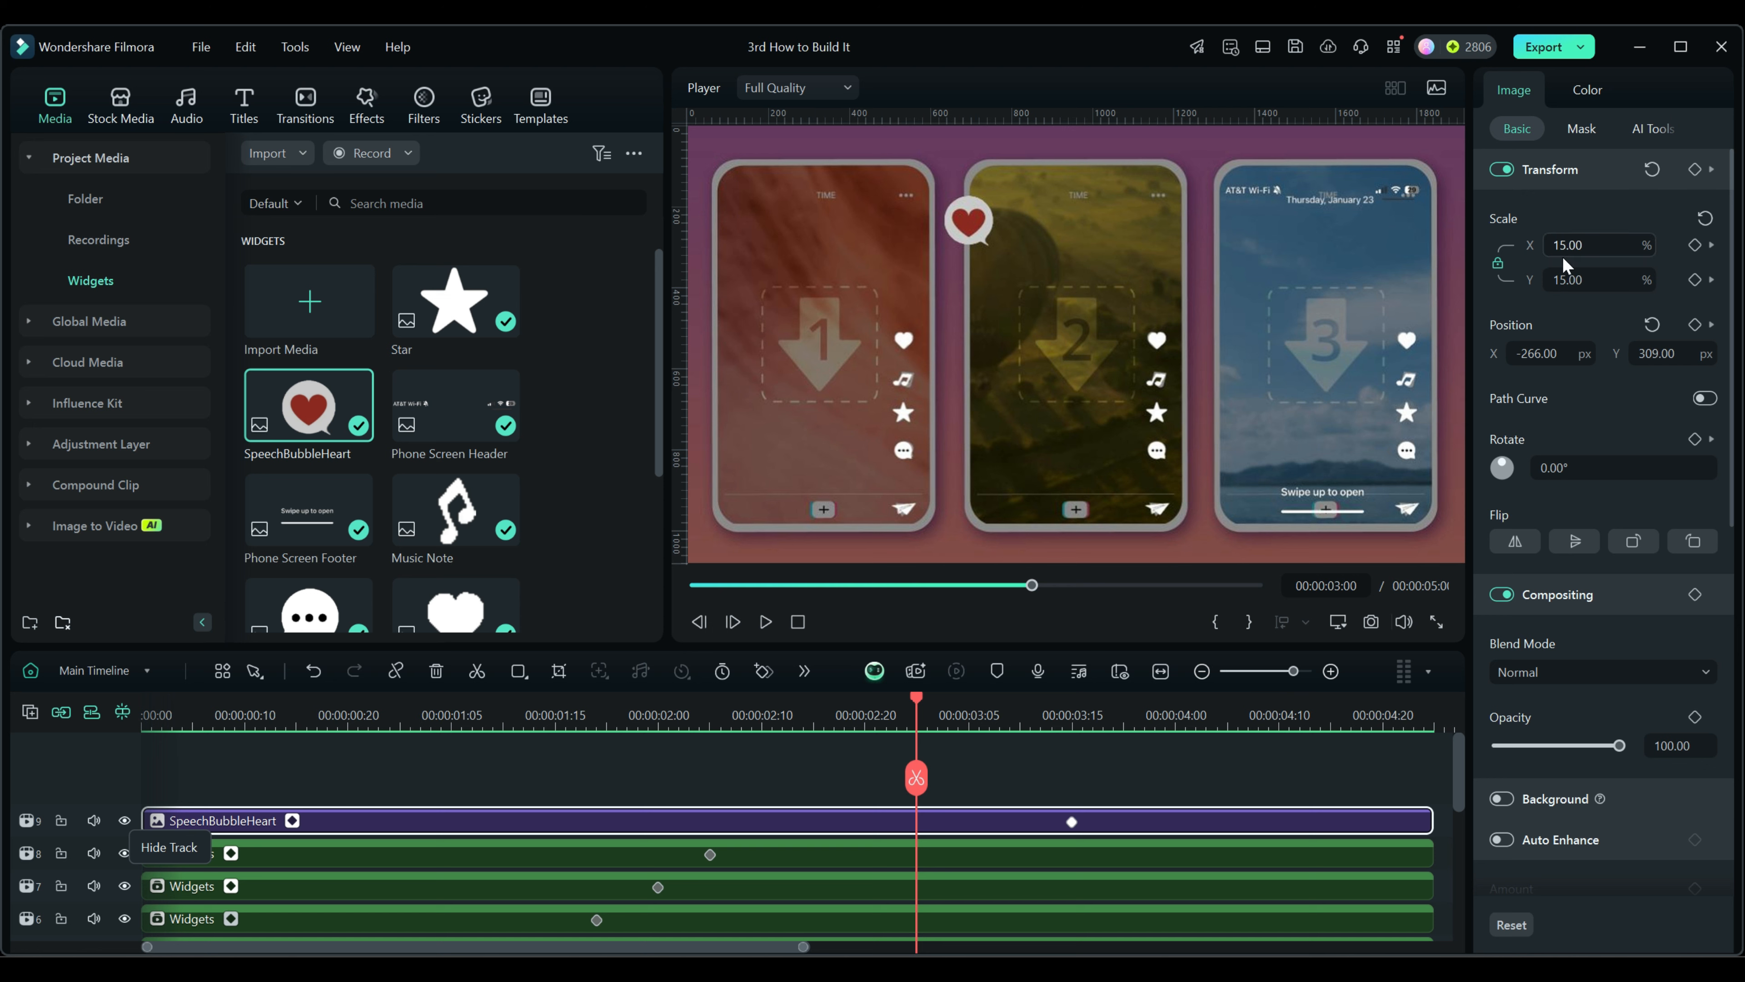
pyautogui.click(1601, 244)
pyautogui.write('0')
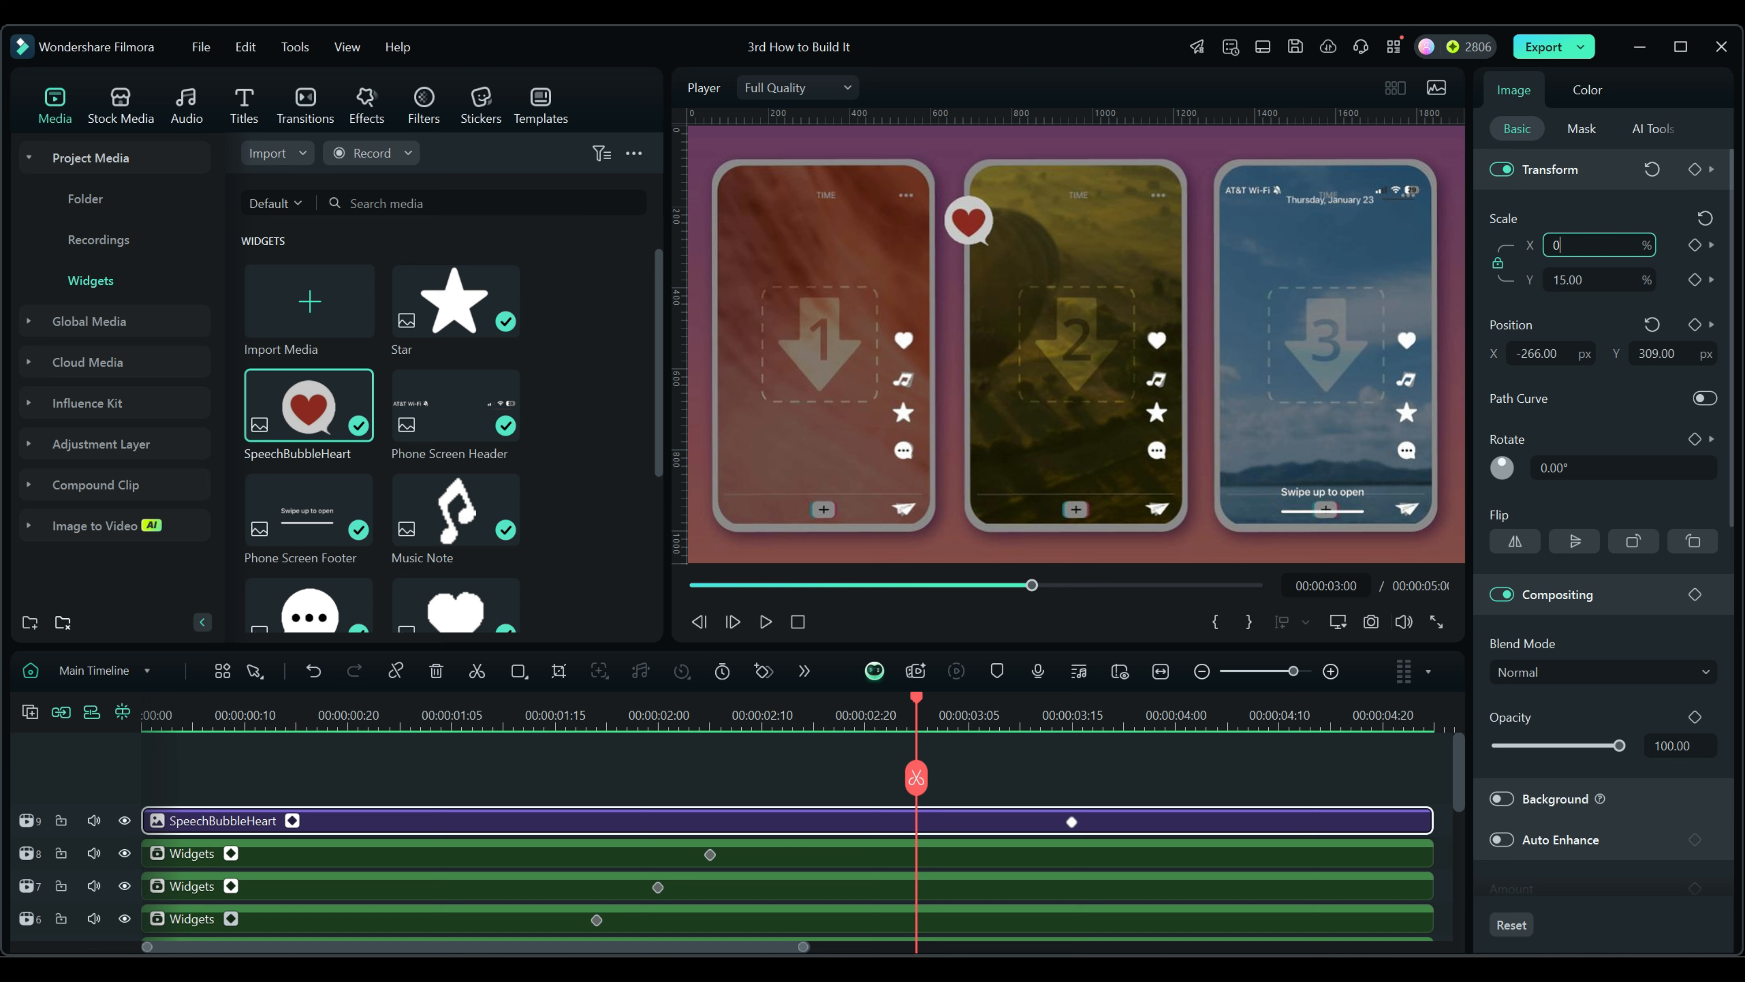
pyautogui.press('Tab')
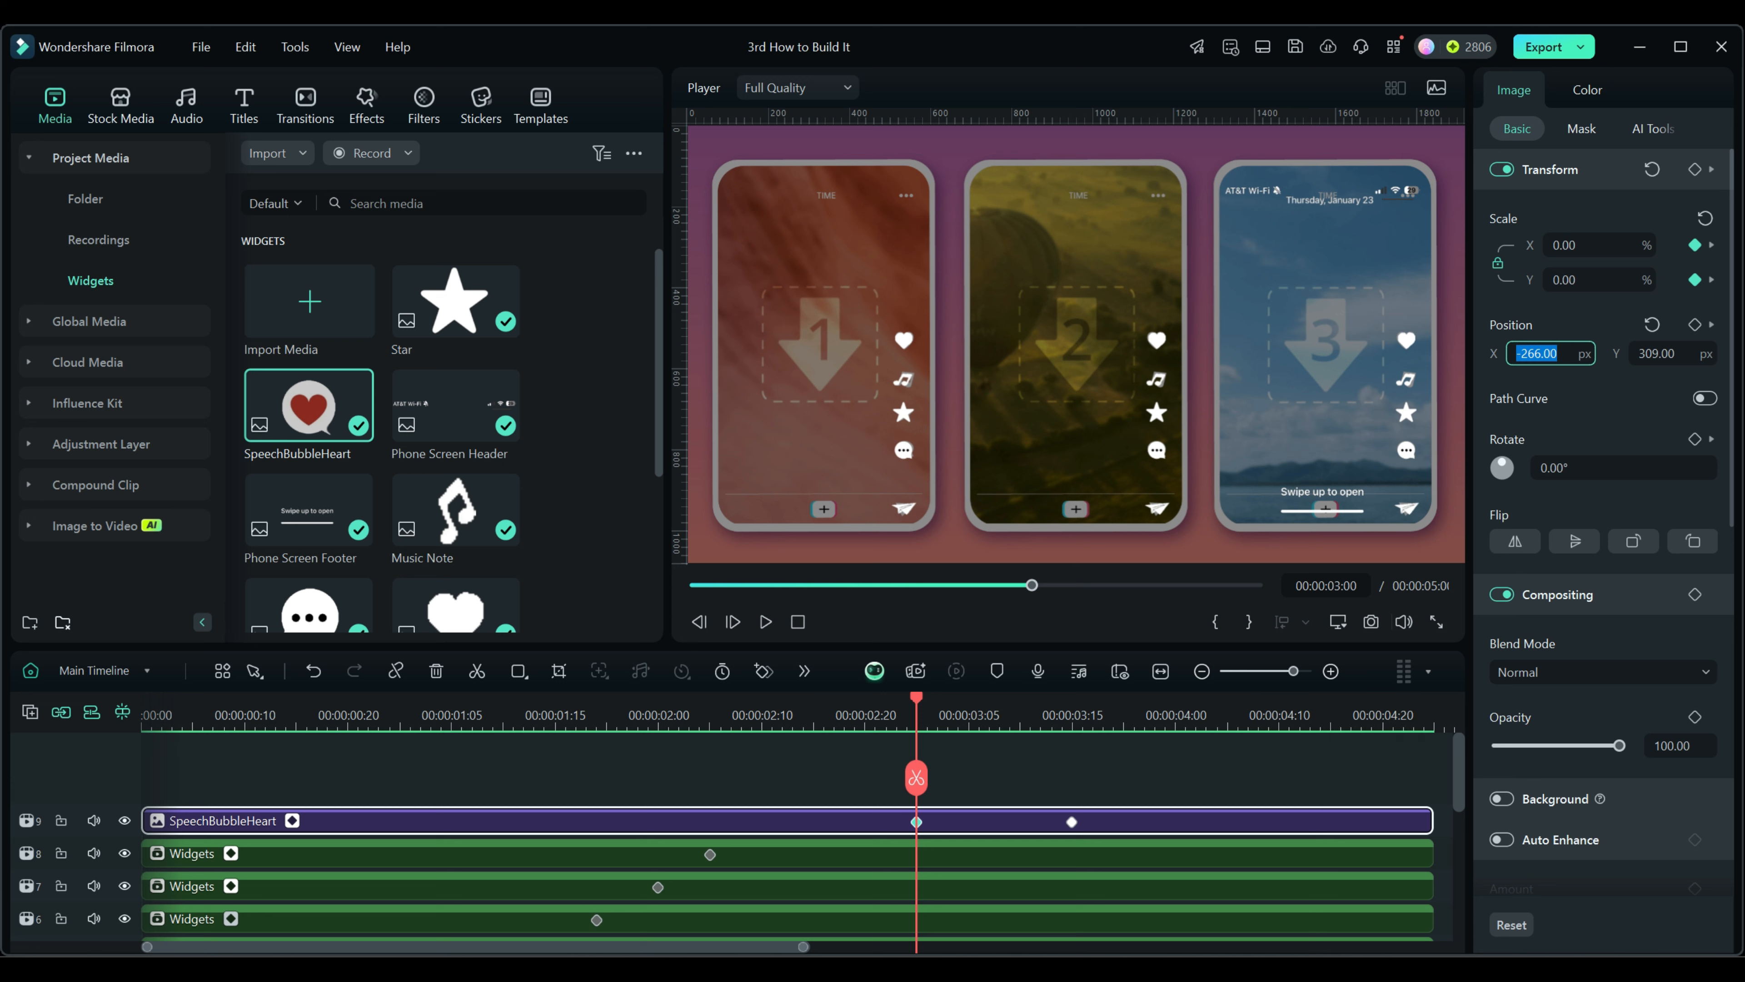
pyautogui.write('-223')
pyautogui.press('Tab')
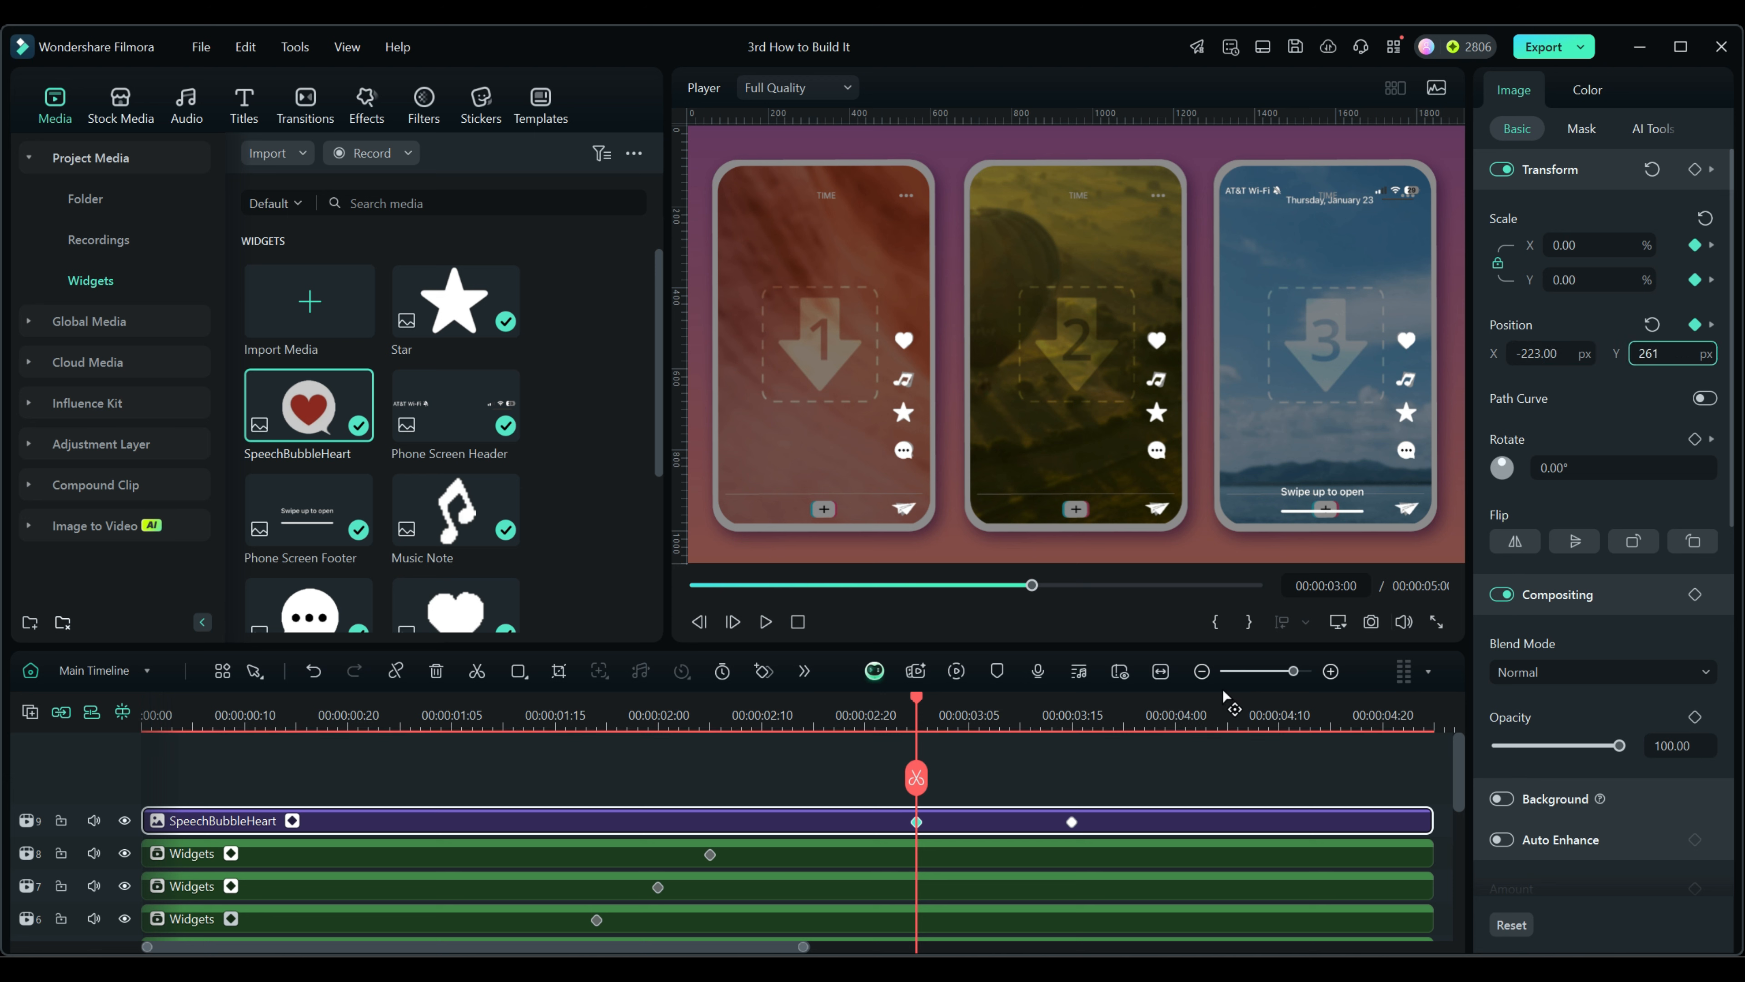
pyautogui.press('Return')
# Scrub forward from 00:00:03:00 to 00:00:03:11 to examine how the heart bubble grows out of the phone, and view the Recordings folder
pyautogui.moveTo(916, 693); pyautogui.dragTo(954, 697)
pyautogui.moveTo(981, 699); pyautogui.dragTo(1033, 722)
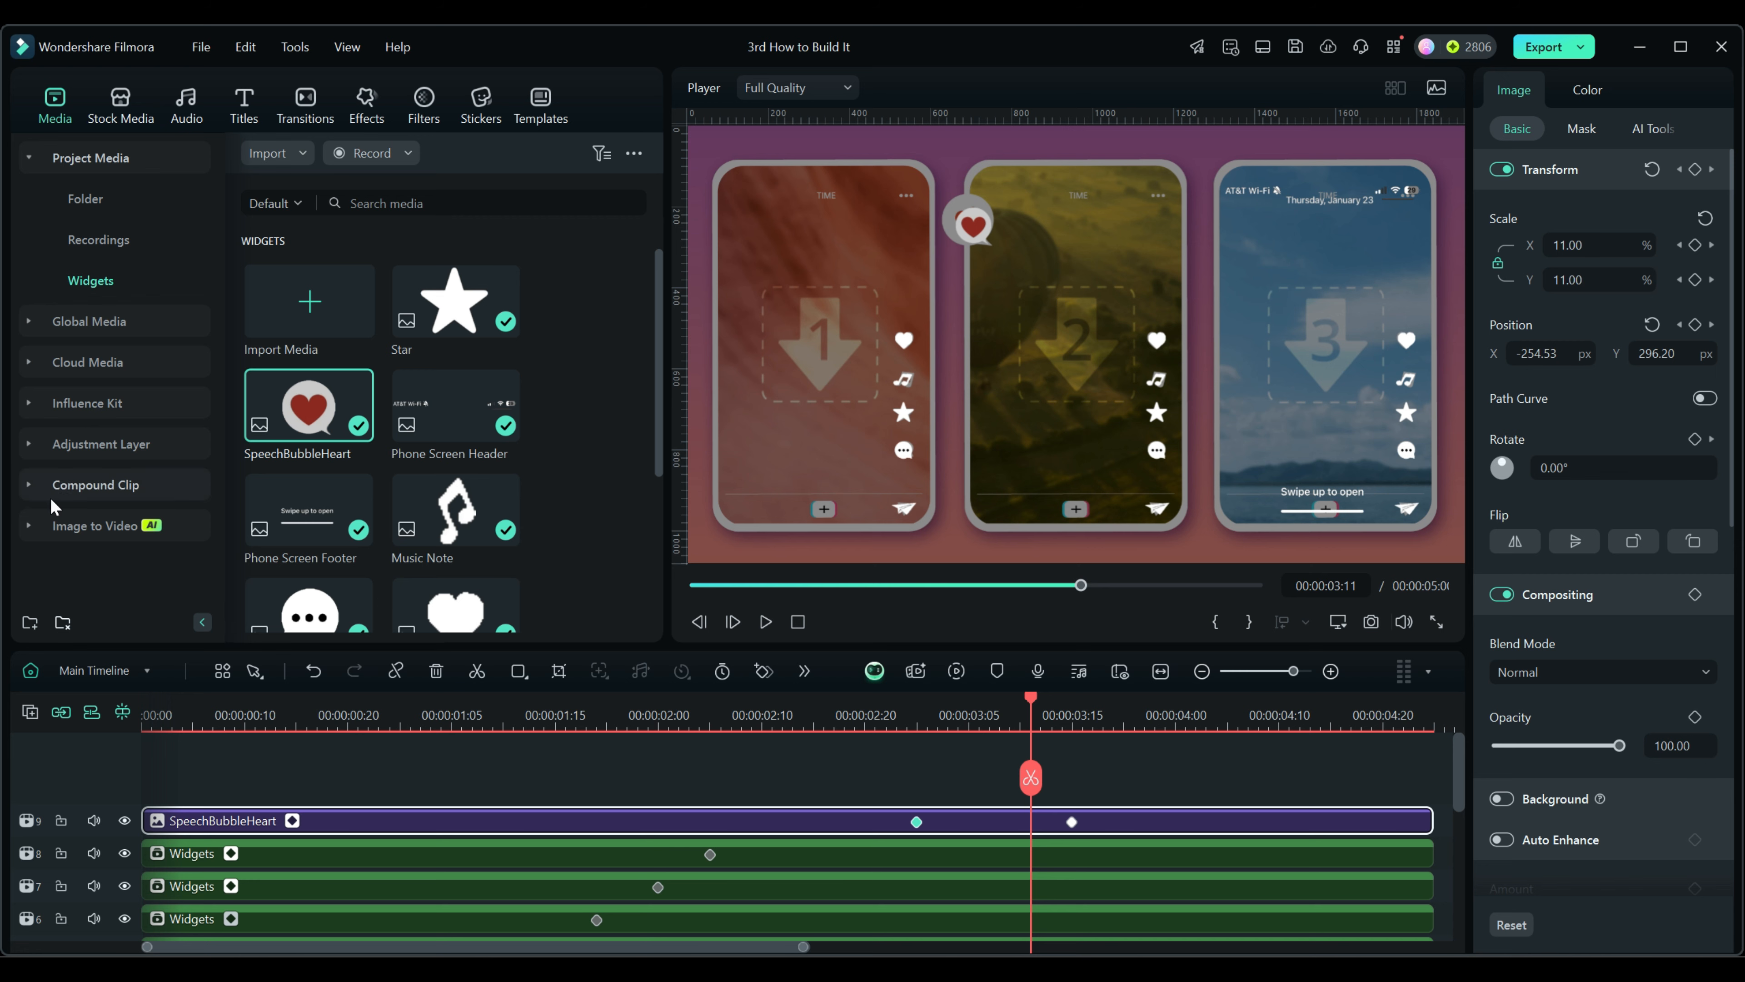
pyautogui.click(103, 240)
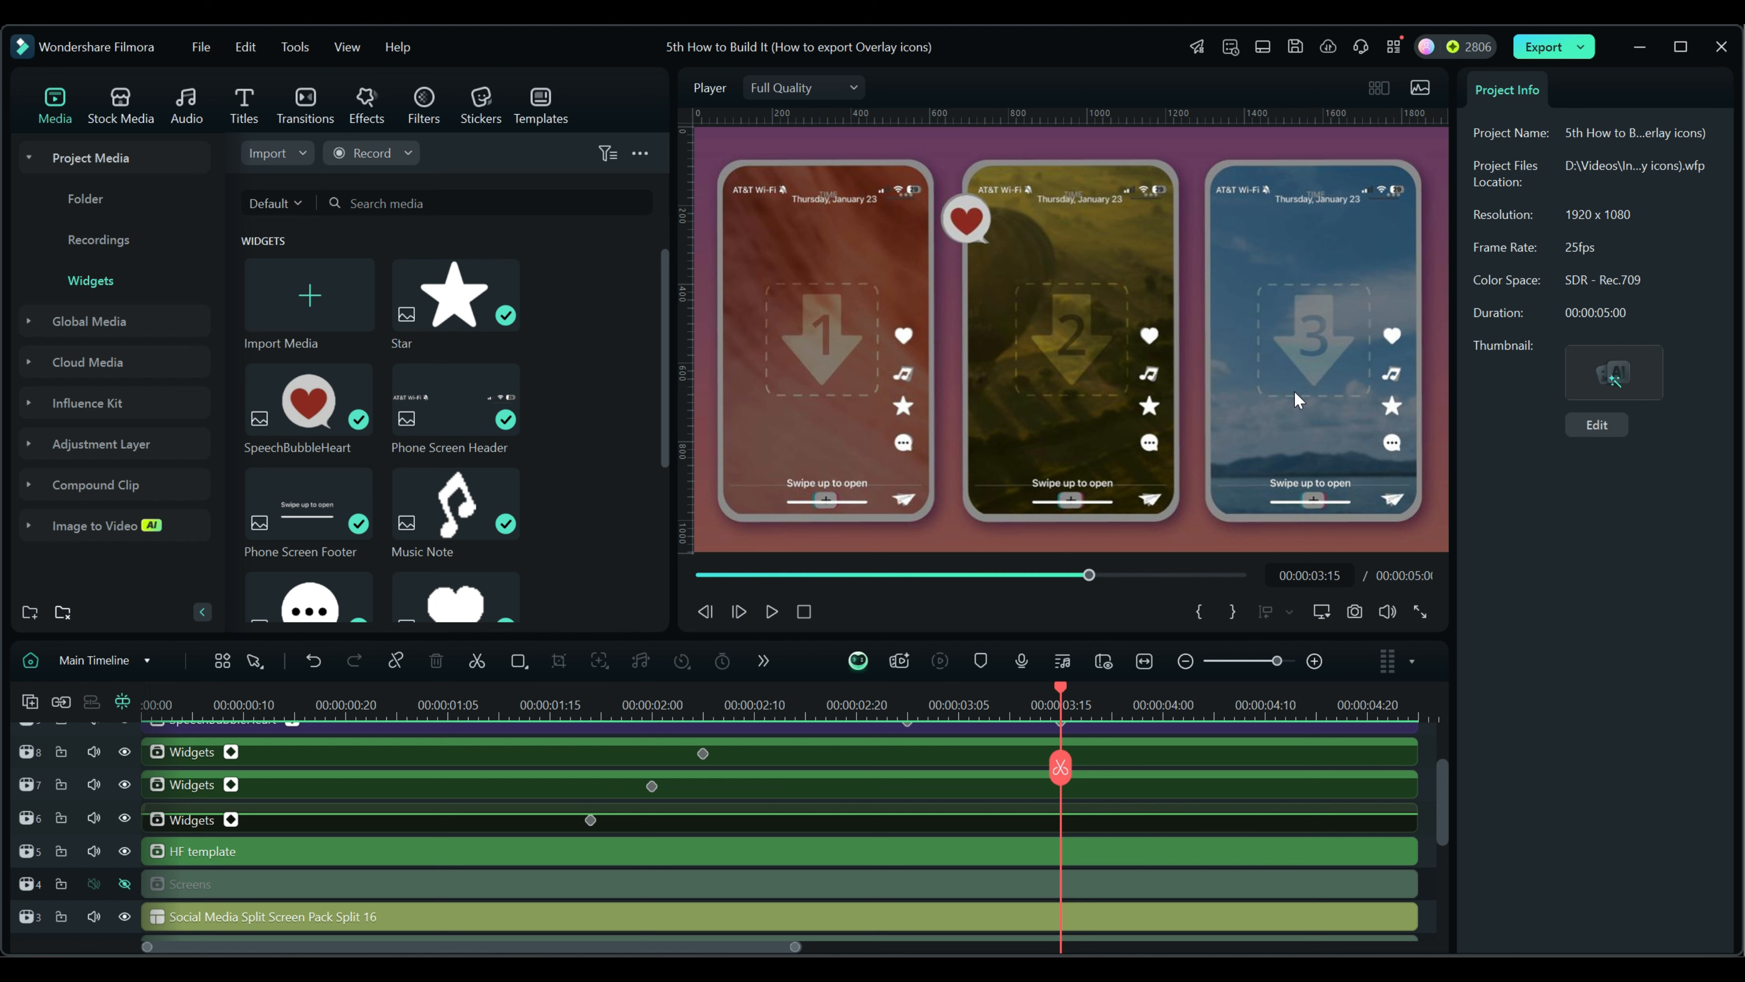
# In the 5th How to Build It project, unhide the Screens track and open the Screen 1 timeline
pyautogui.click(125, 884)
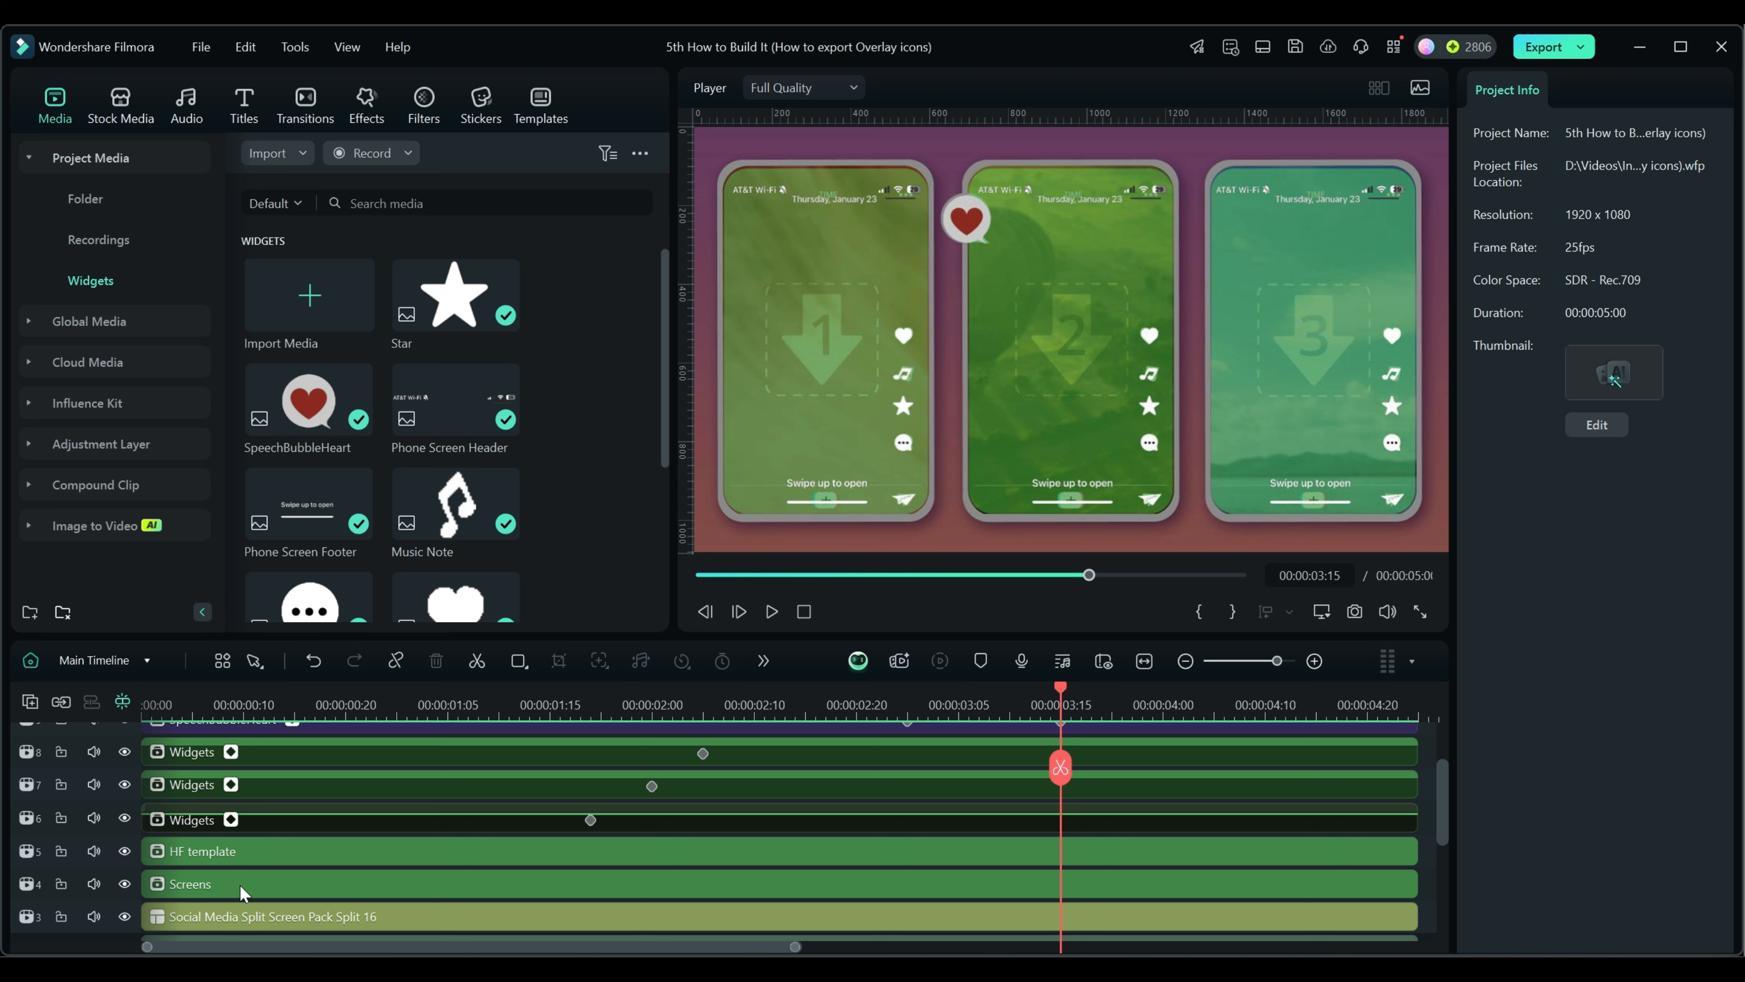
pyautogui.click(134, 659)
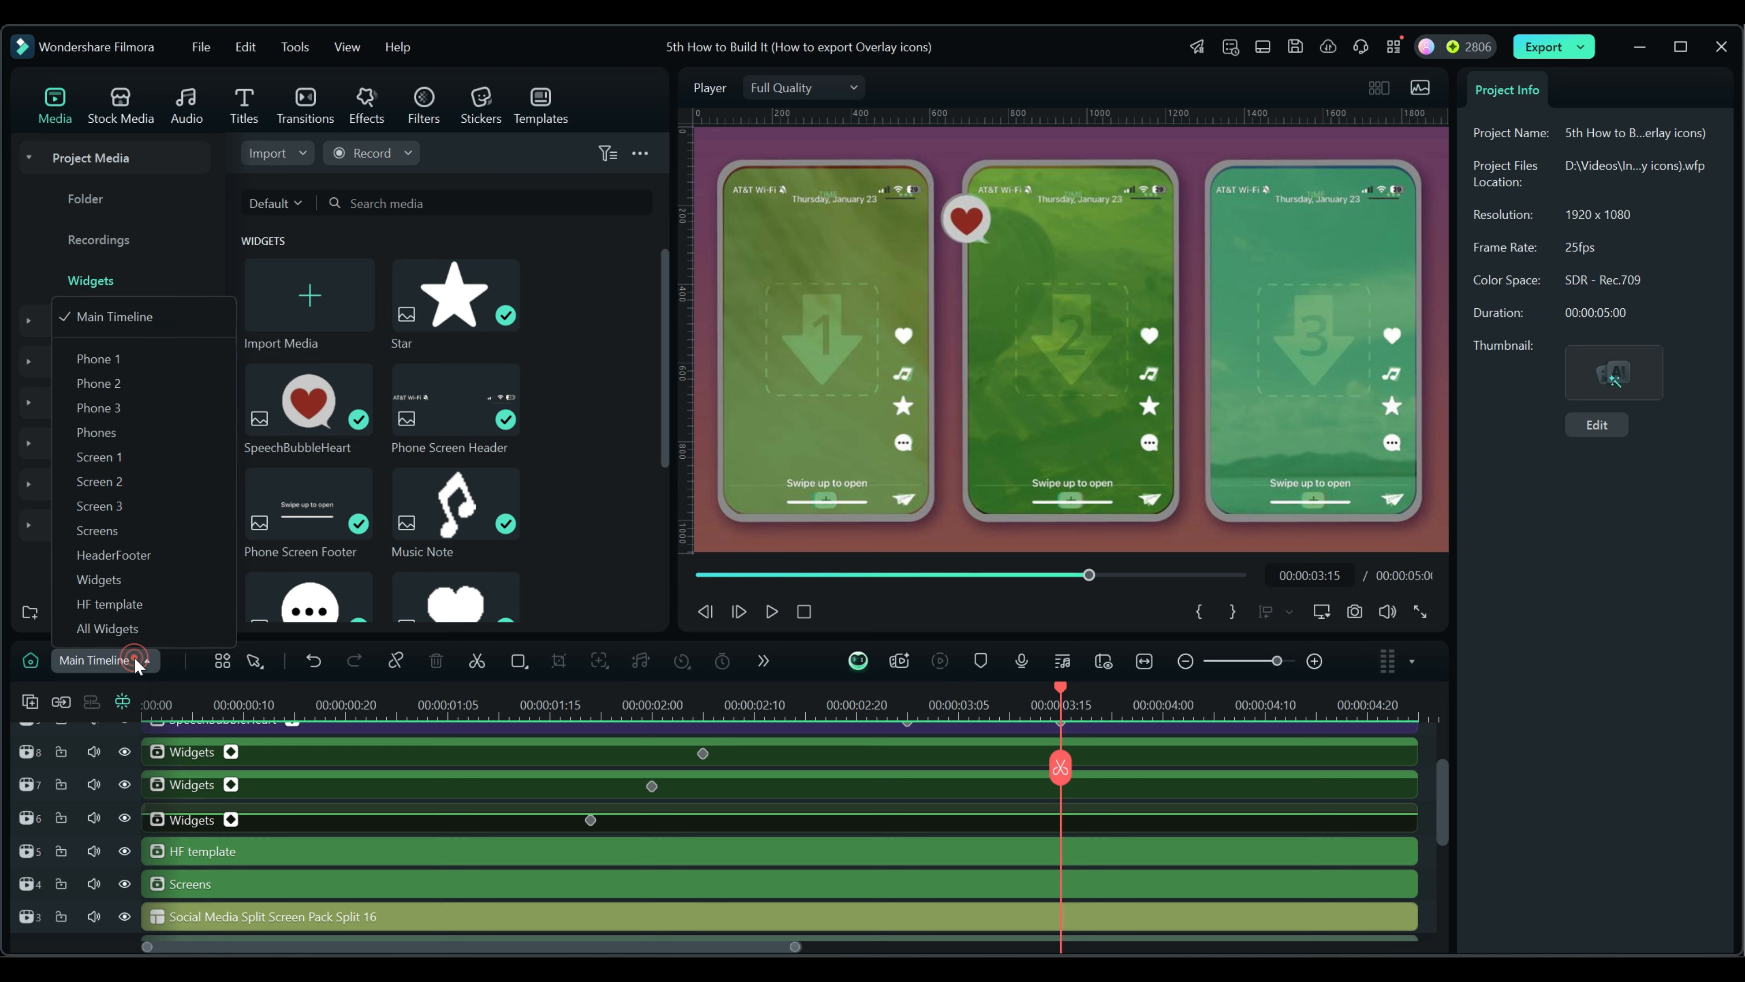
pyautogui.click(107, 456)
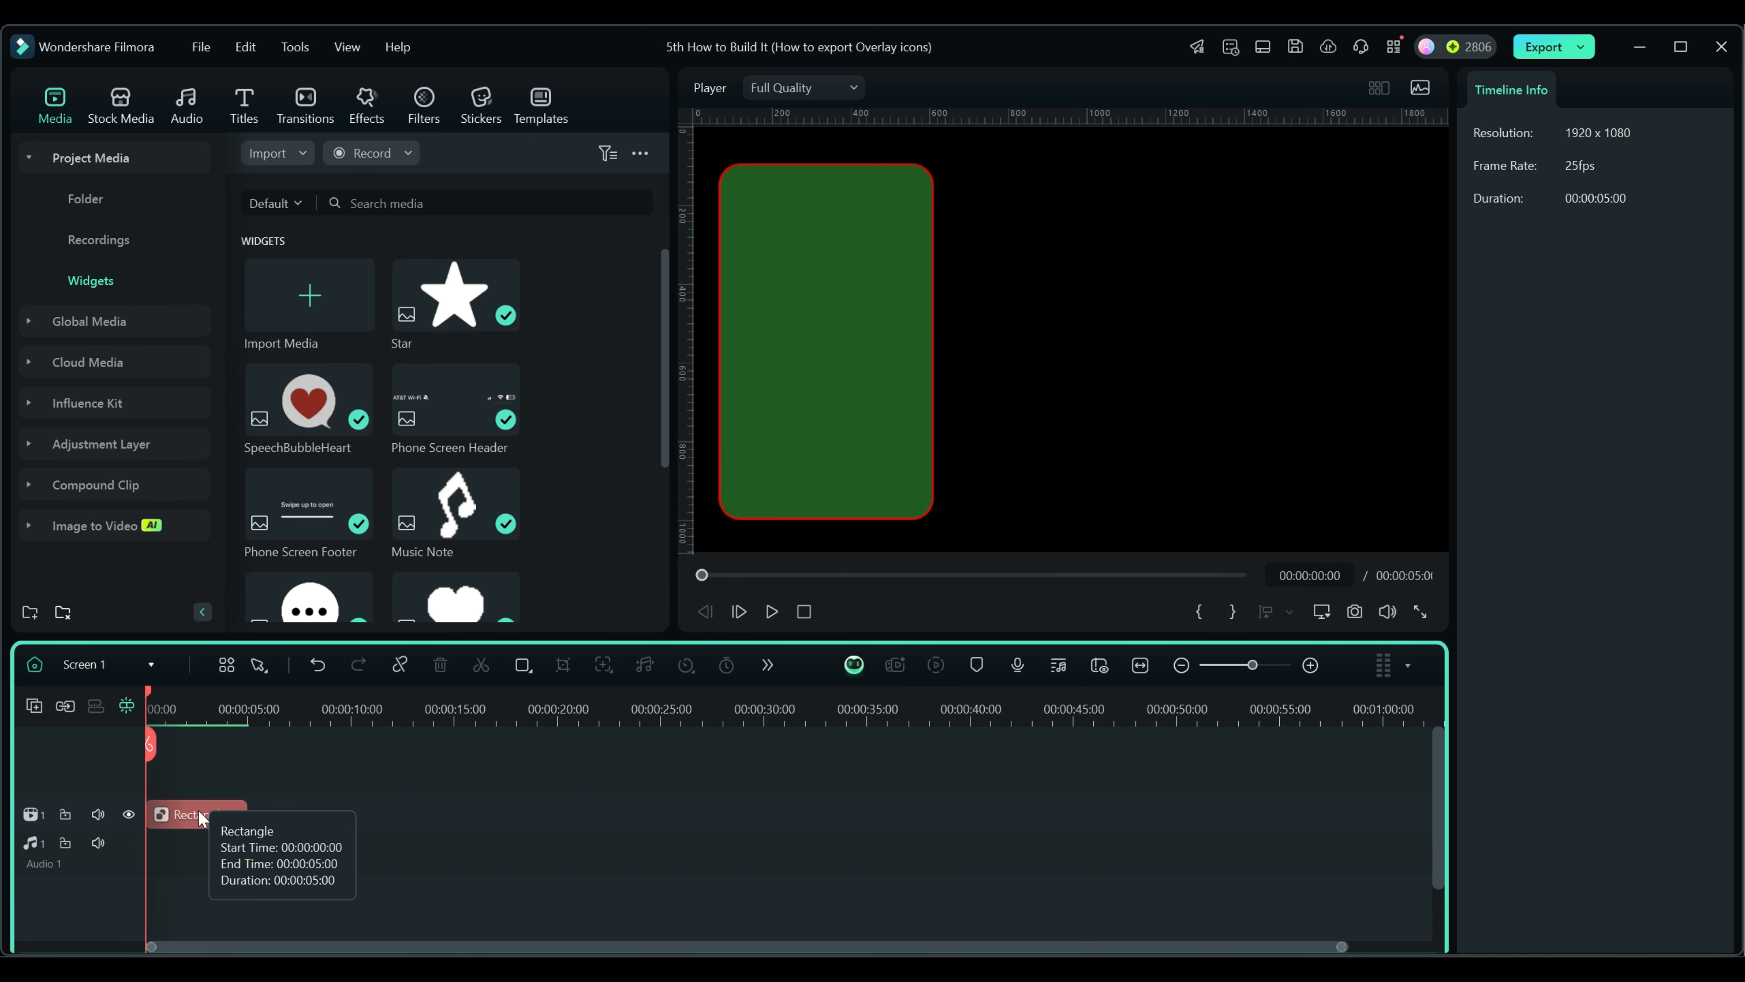
# Move the Rectangle clip on the Screen 1 timeline up to track 2 and turn off its fill
pyautogui.moveTo(186, 812); pyautogui.dragTo(189, 783)
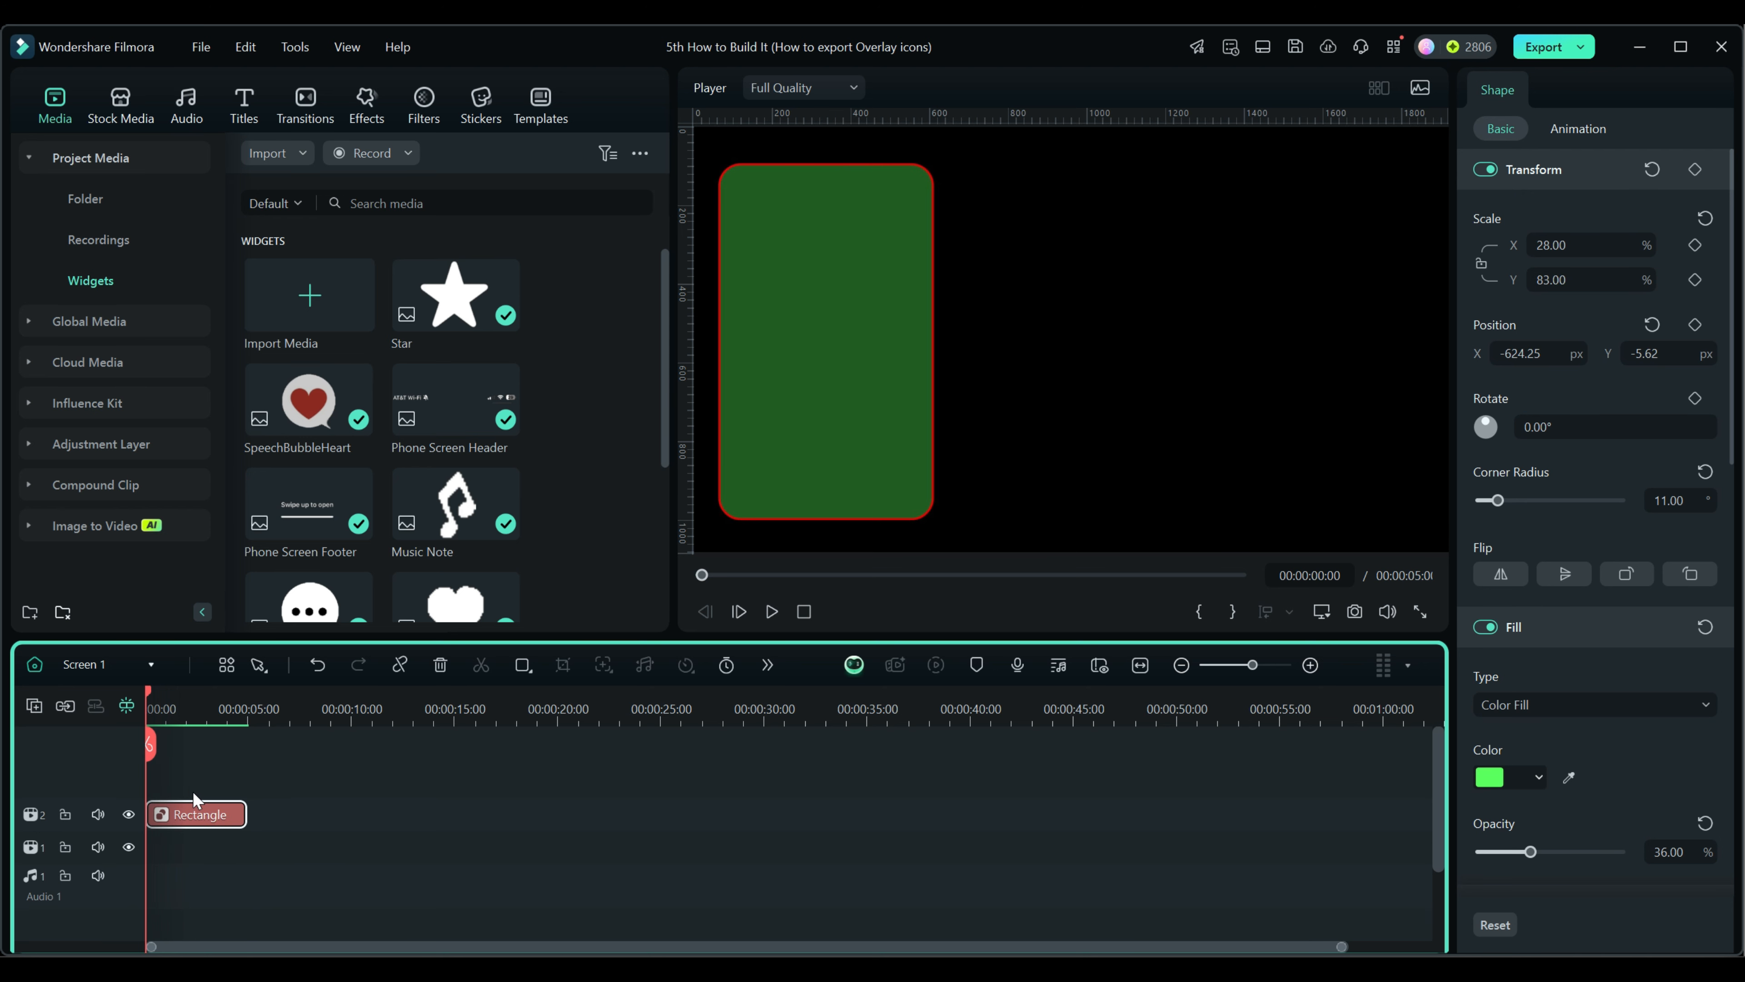
pyautogui.click(1485, 626)
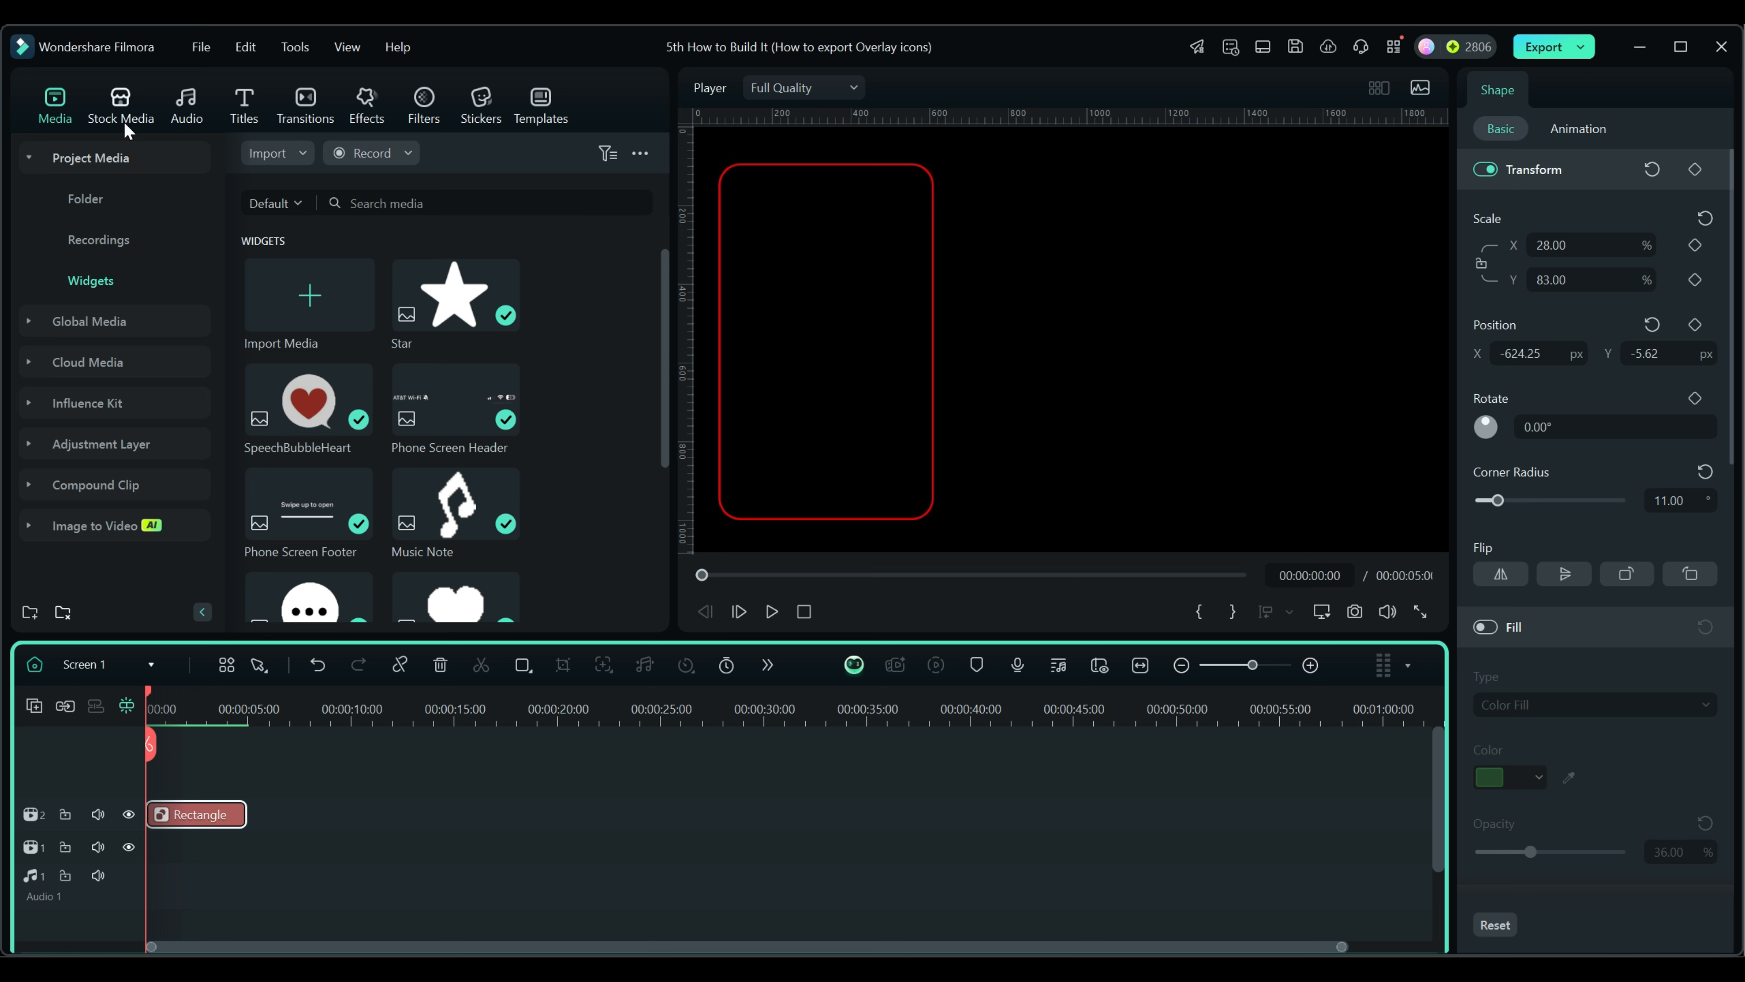
# Place a Default Title on track 1 beneath the Rectangle and replace its text layer with a rounded square shape in Advanced Text Edit
pyautogui.click(242, 105)
pyautogui.moveTo(305, 219); pyautogui.dragTo(135, 859)
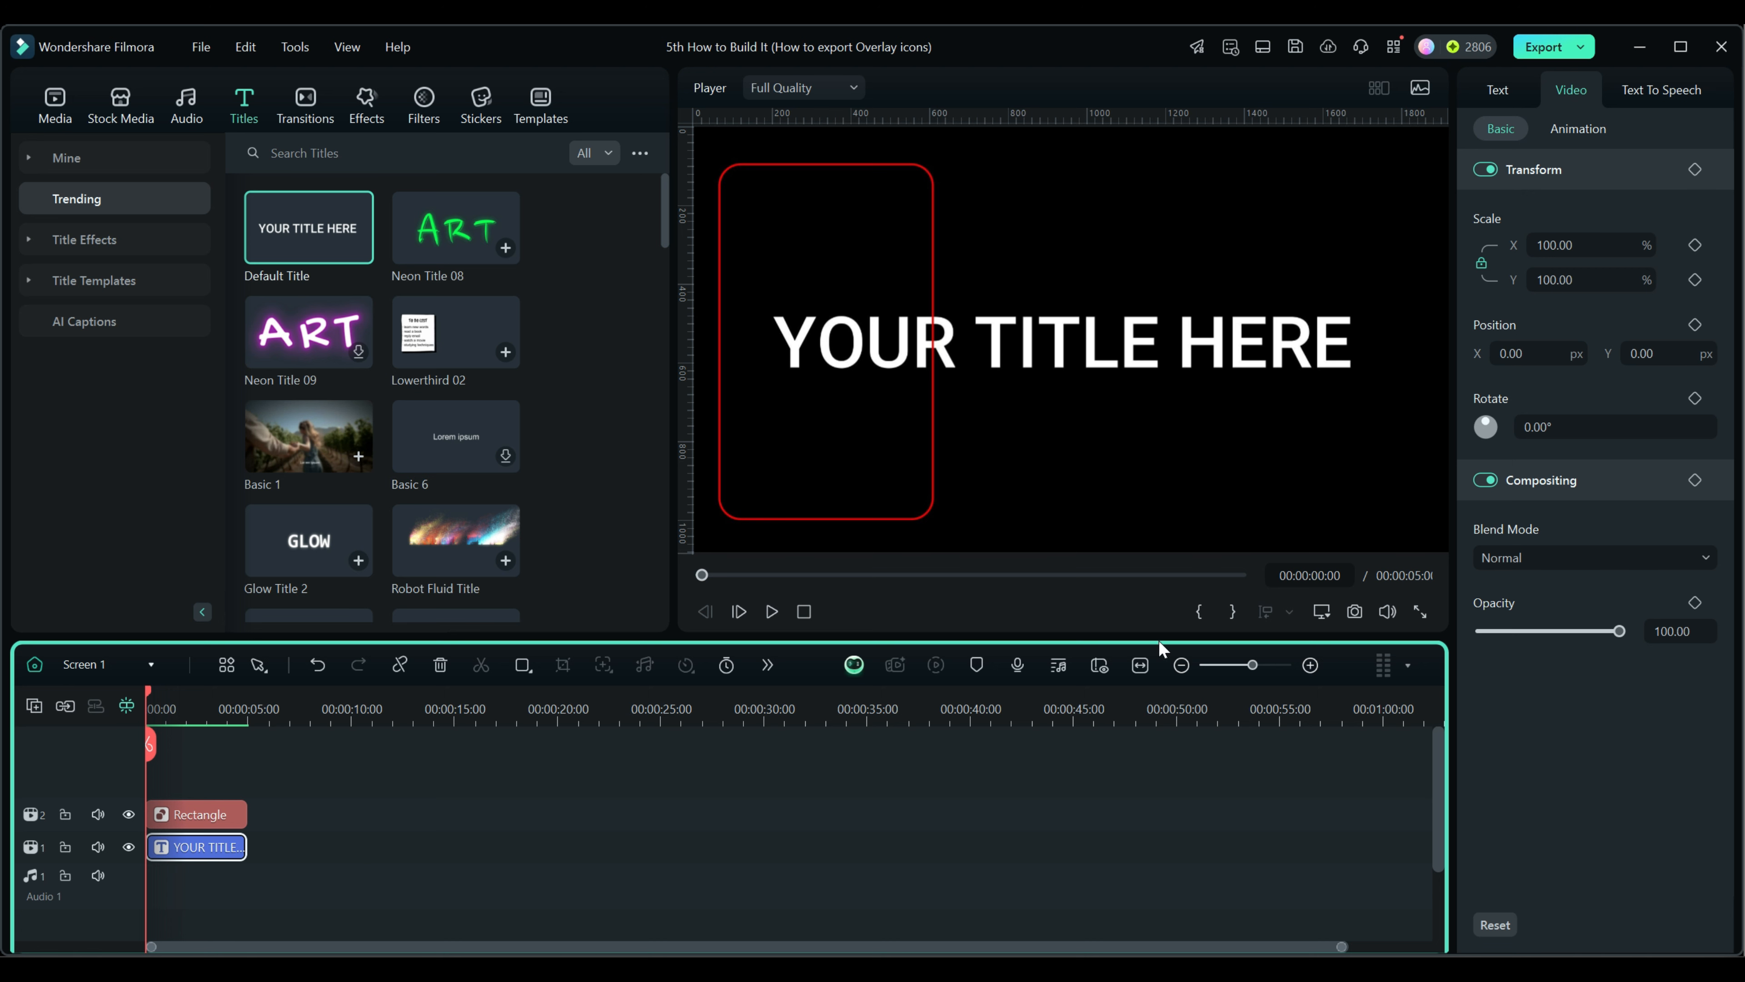
pyautogui.click(1498, 91)
pyautogui.scroll(-2, 1606, 737)
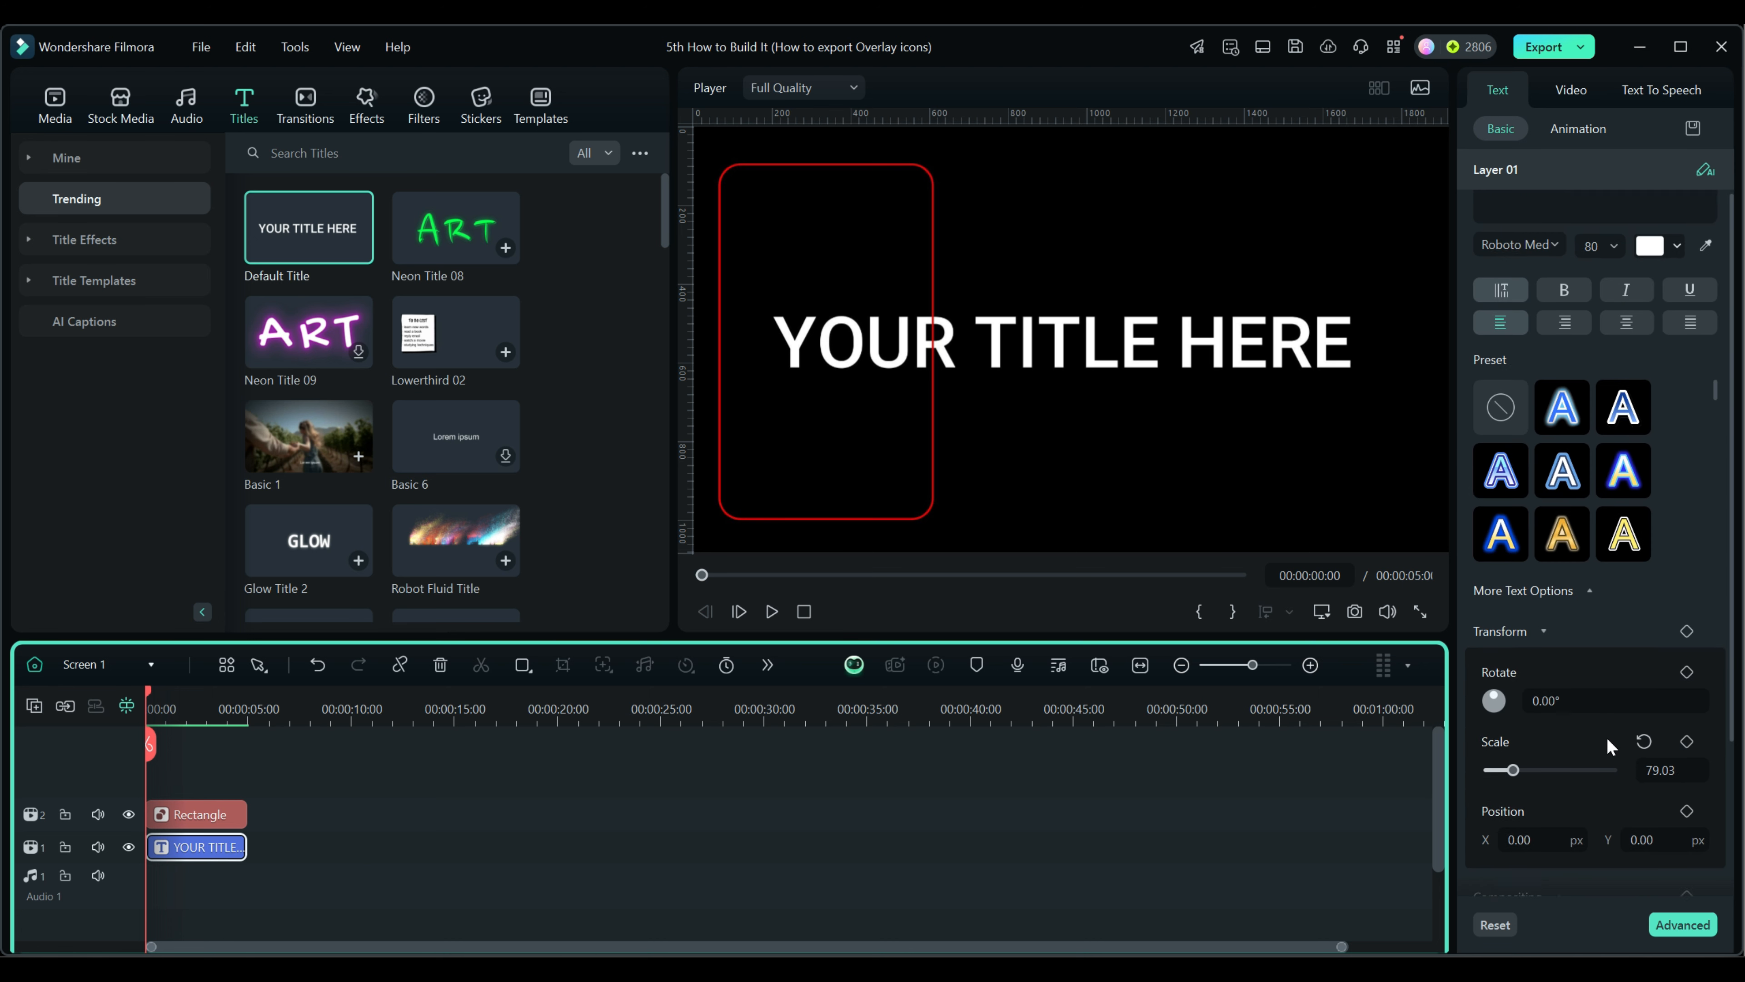
pyautogui.scroll(1, 1607, 737)
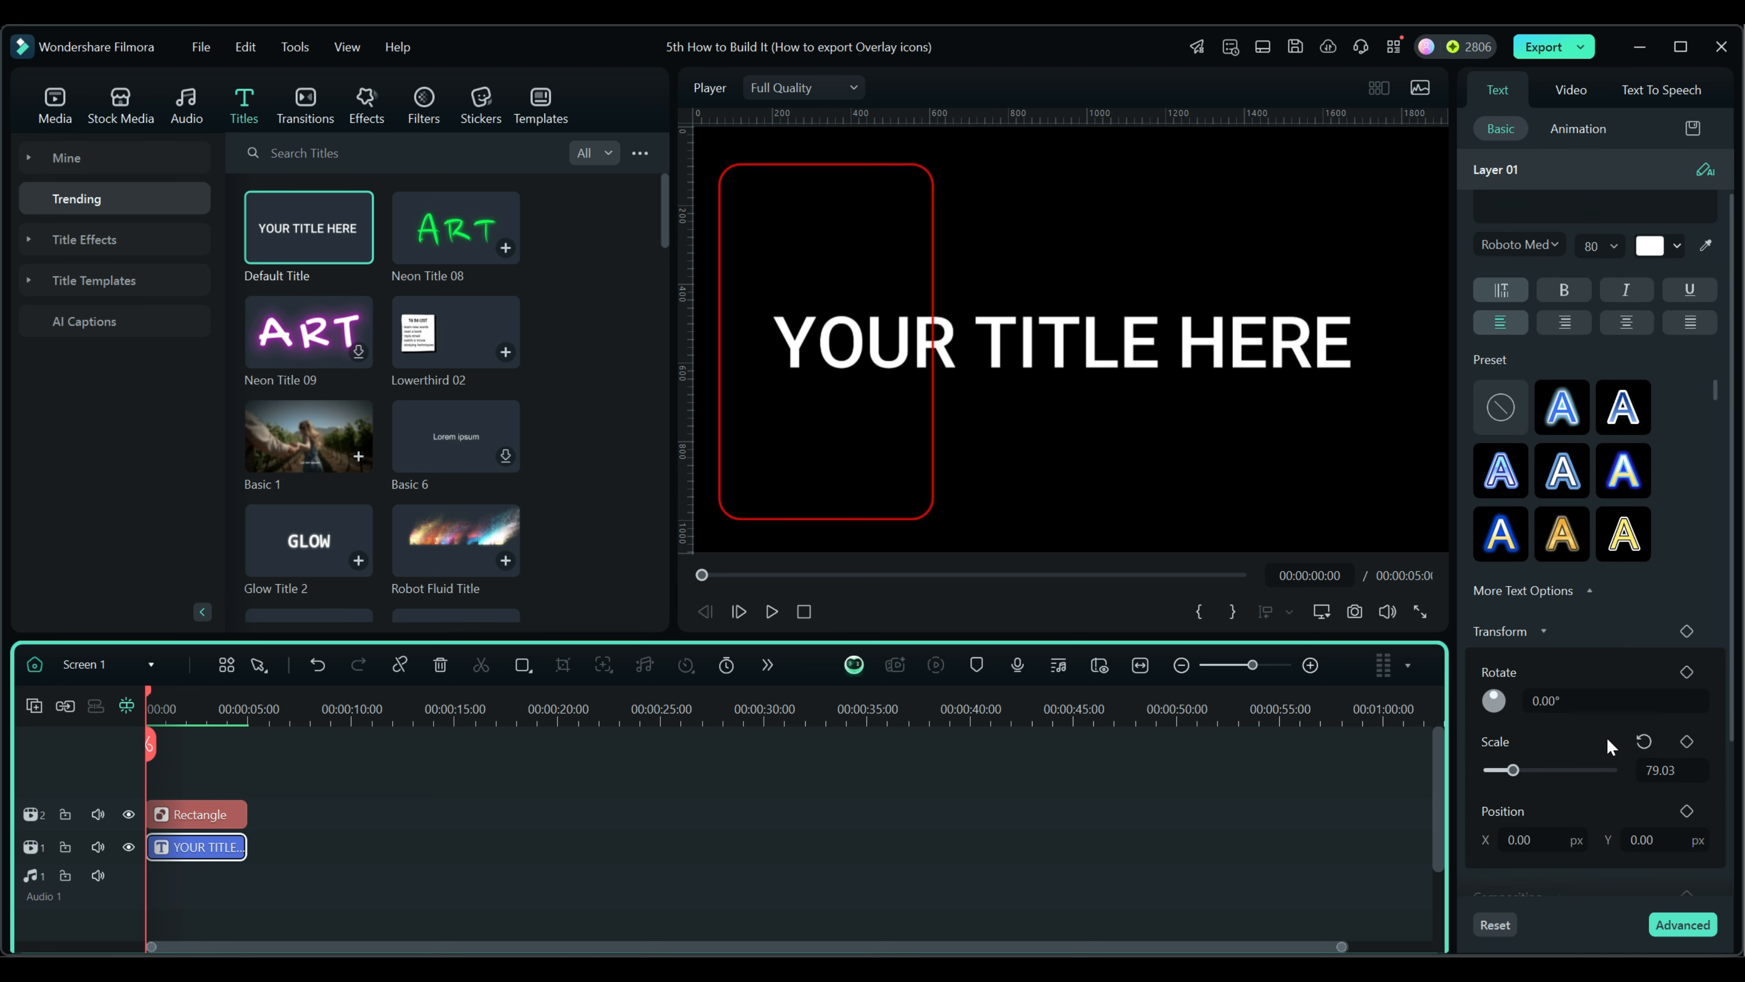
pyautogui.click(1679, 925)
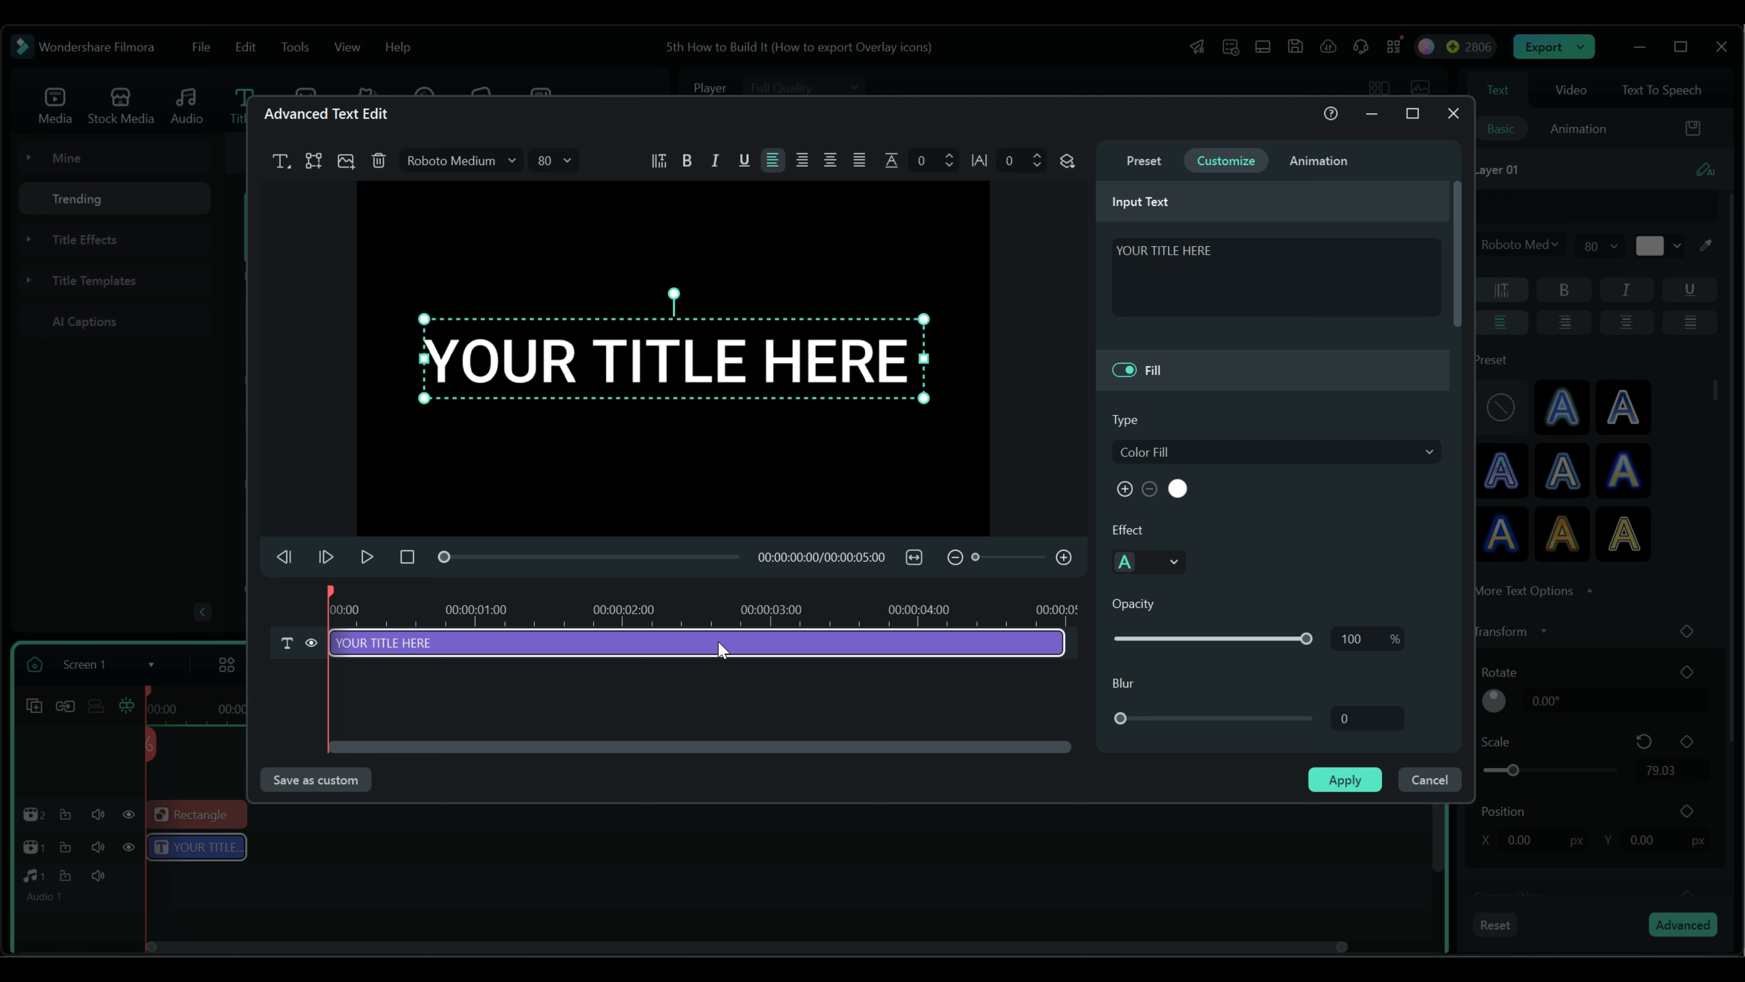
pyautogui.press('Delete')
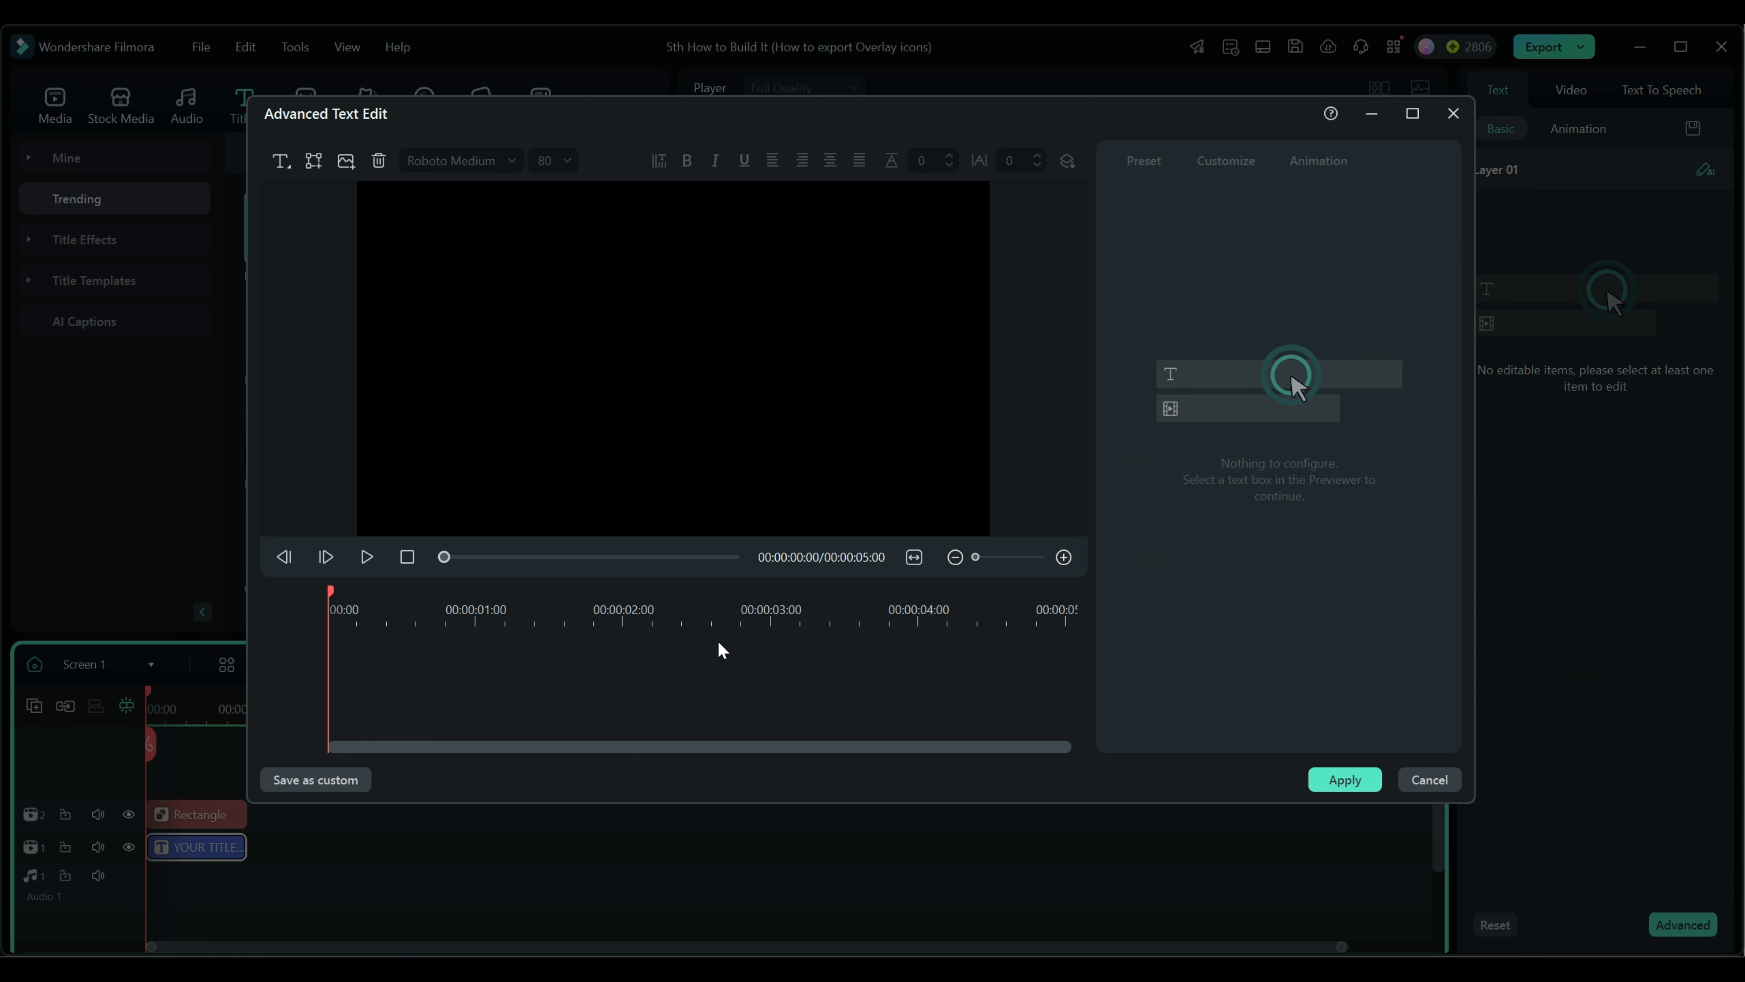
pyautogui.click(315, 165)
pyautogui.click(460, 270)
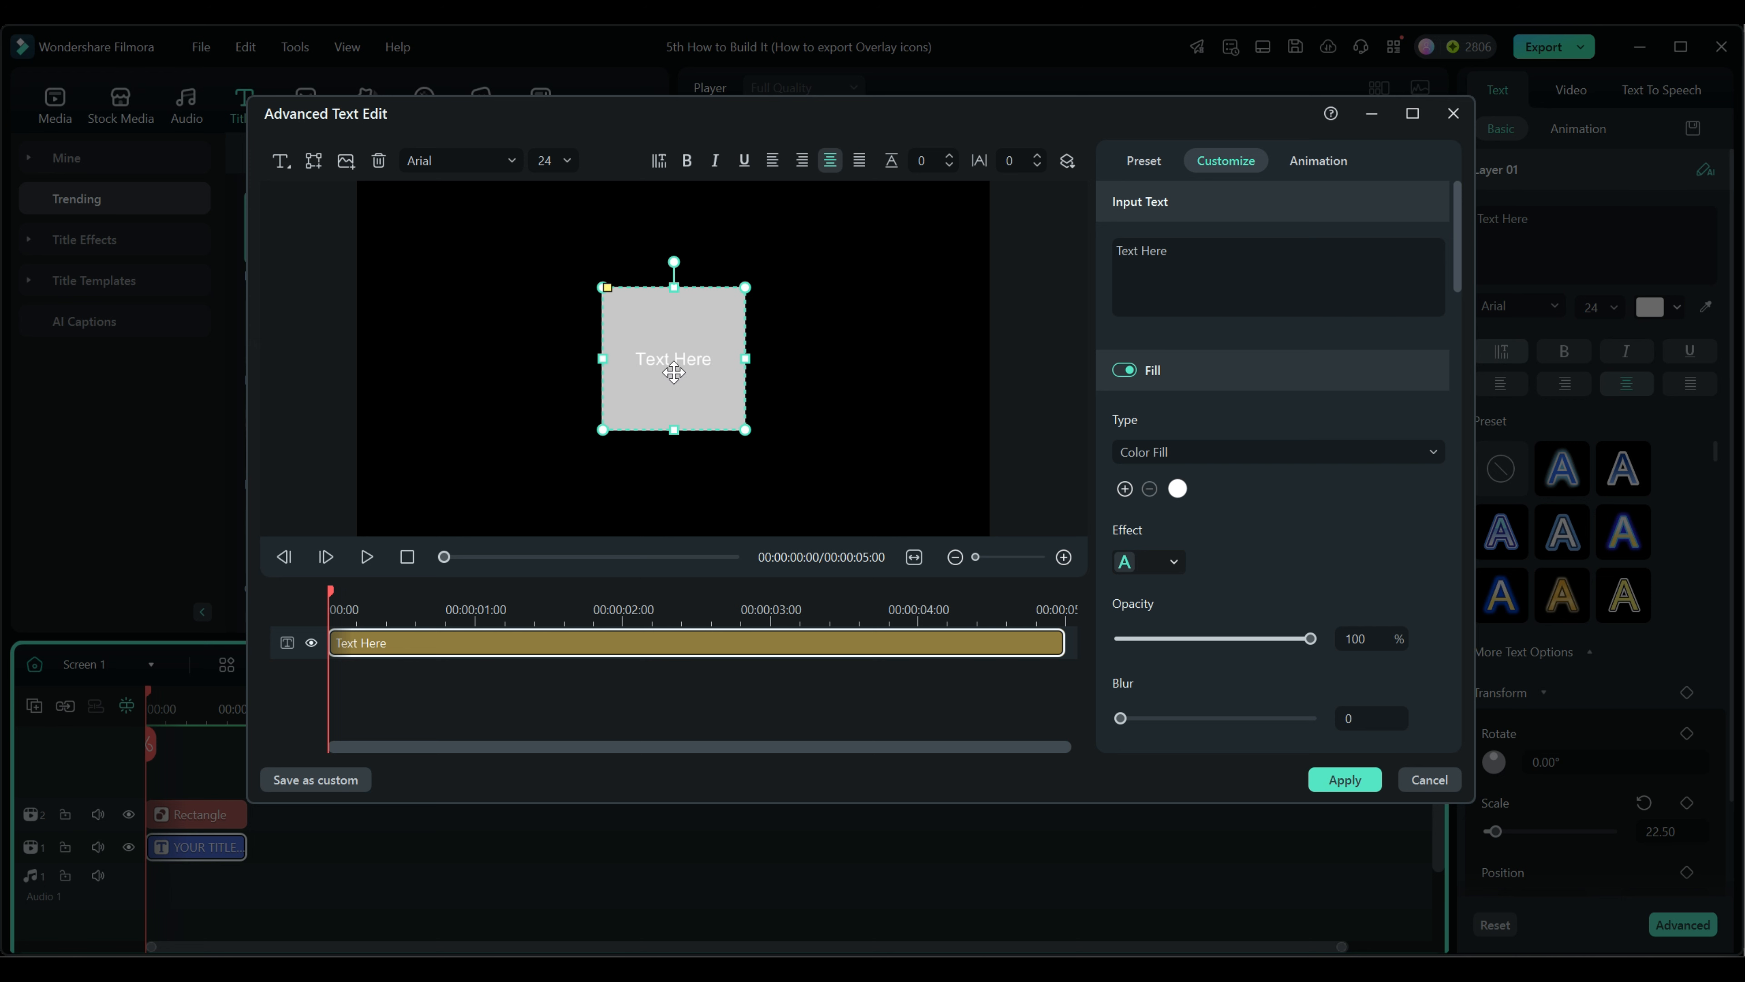
# Replace the square's placeholder text with "Insert video 1", "into" and "Screen 1" on three lines
pyautogui.click(1167, 251)
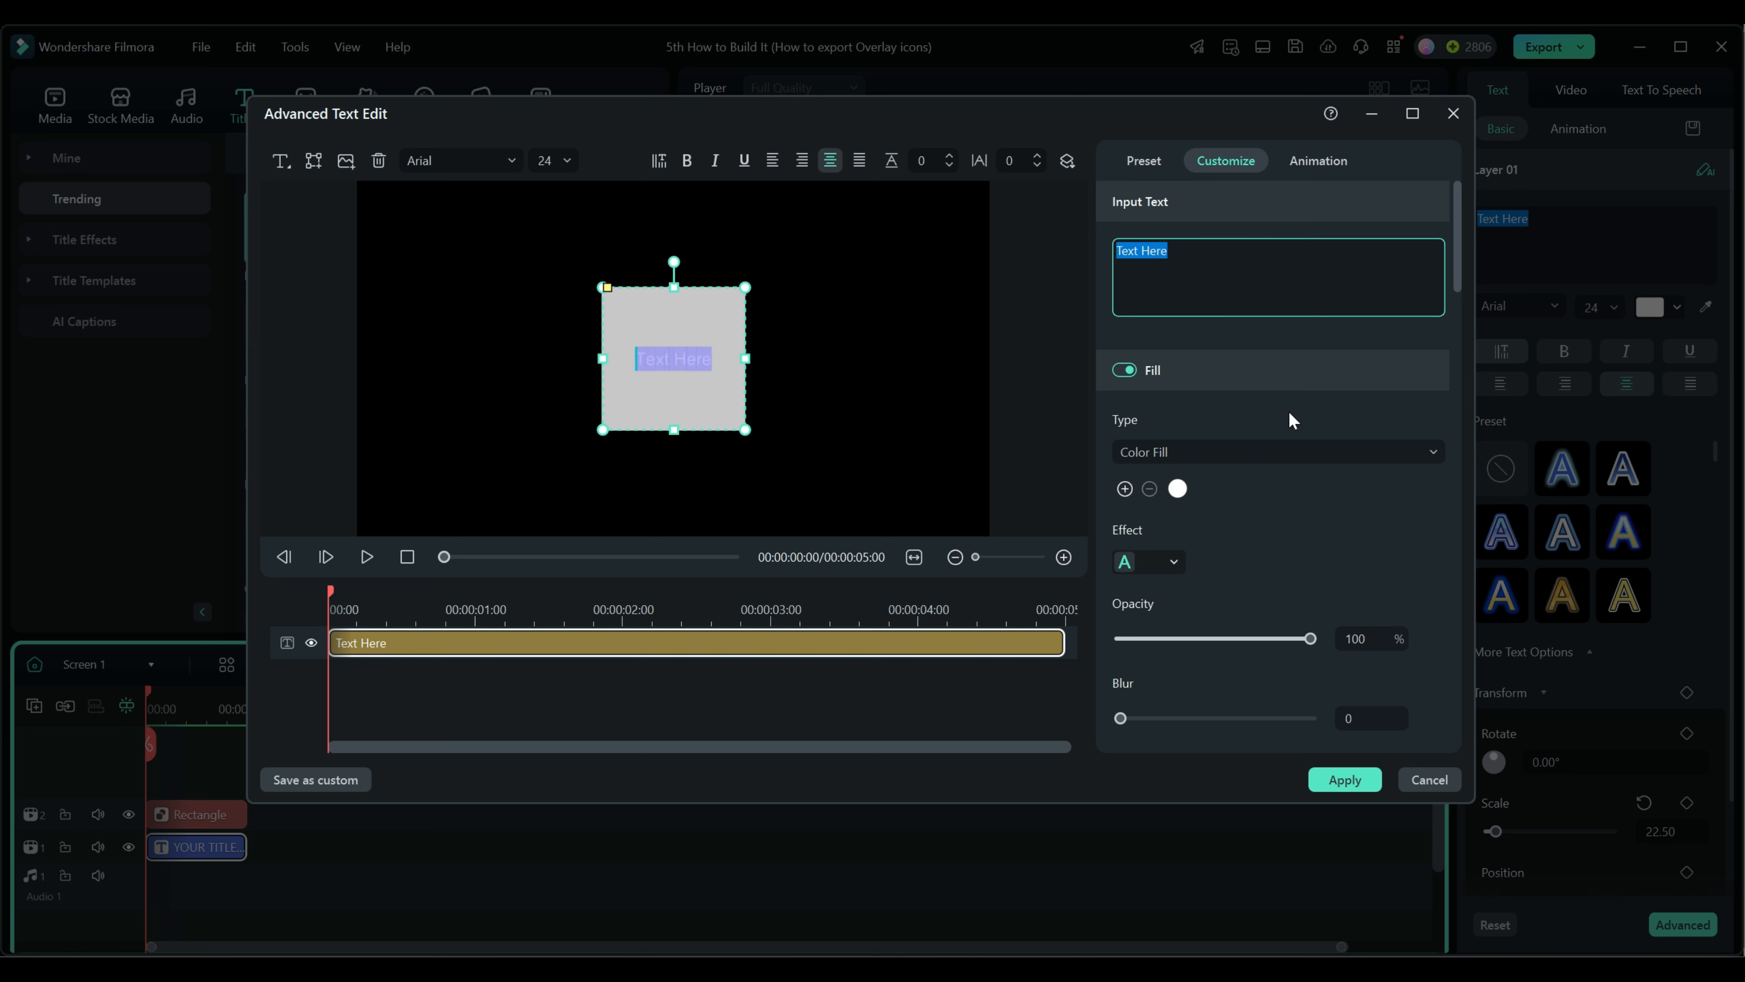
pyautogui.write('Insert vid')
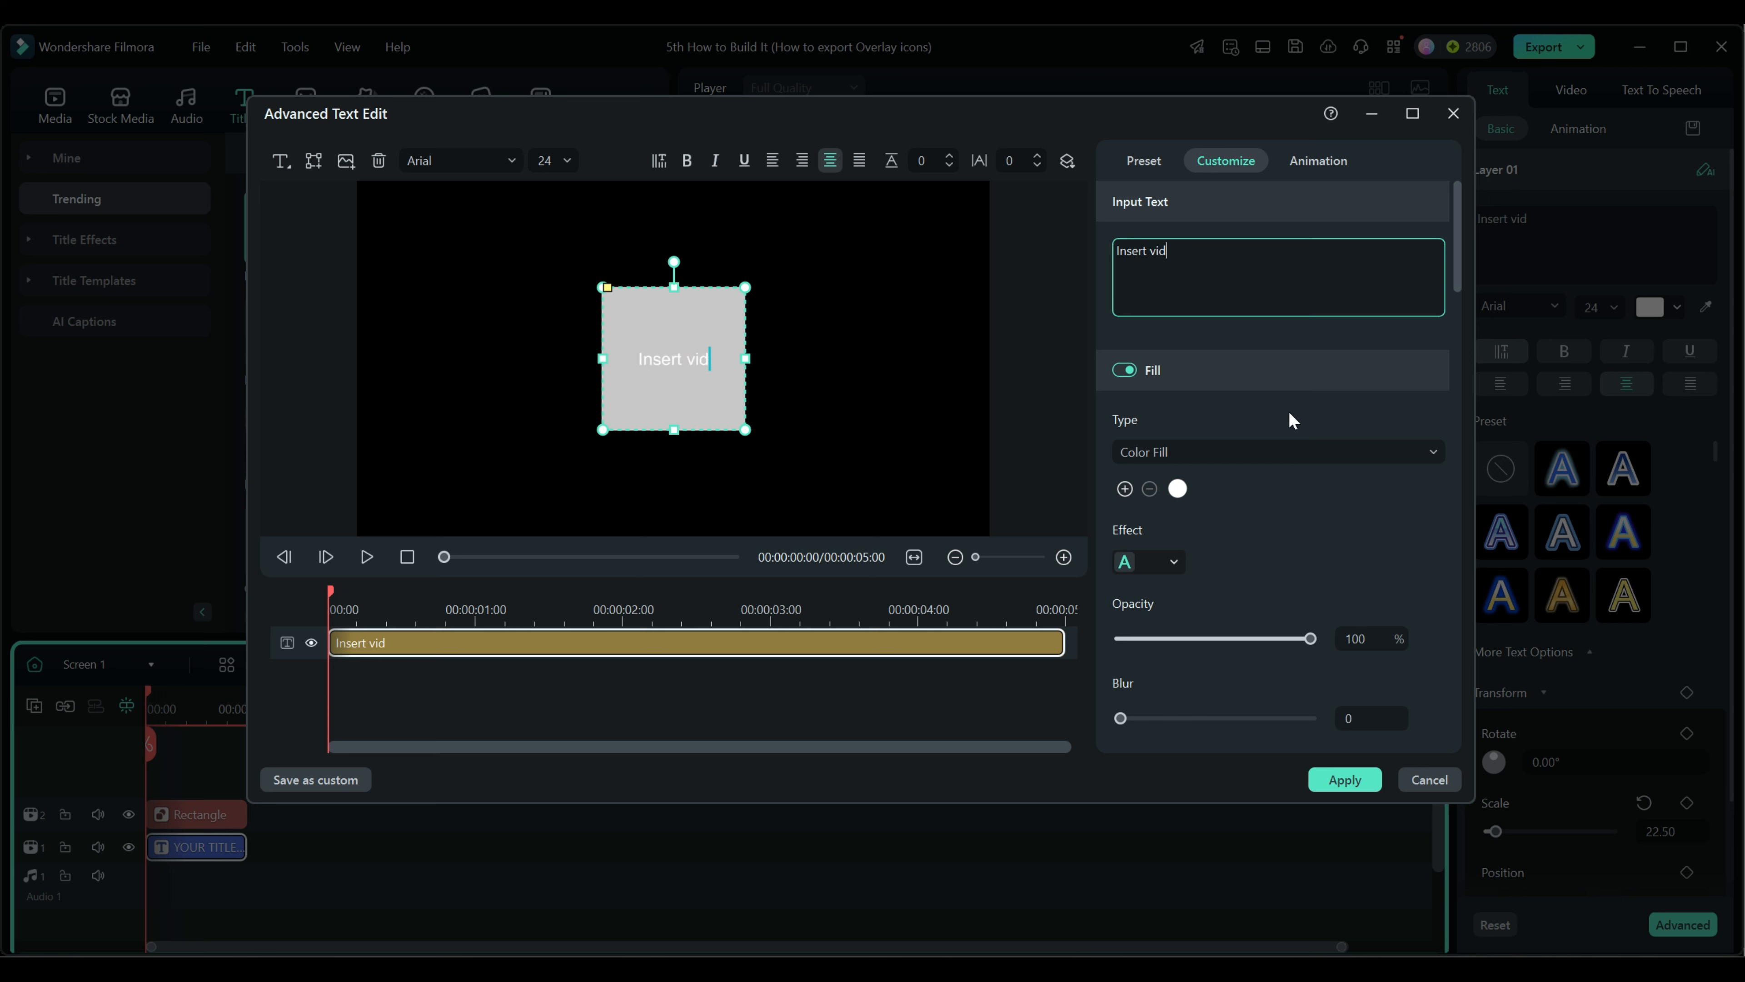
pyautogui.write('eo 1')
pyautogui.press('Return')
pyautogui.write('into')
pyautogui.press('Return')
pyautogui.write('S')
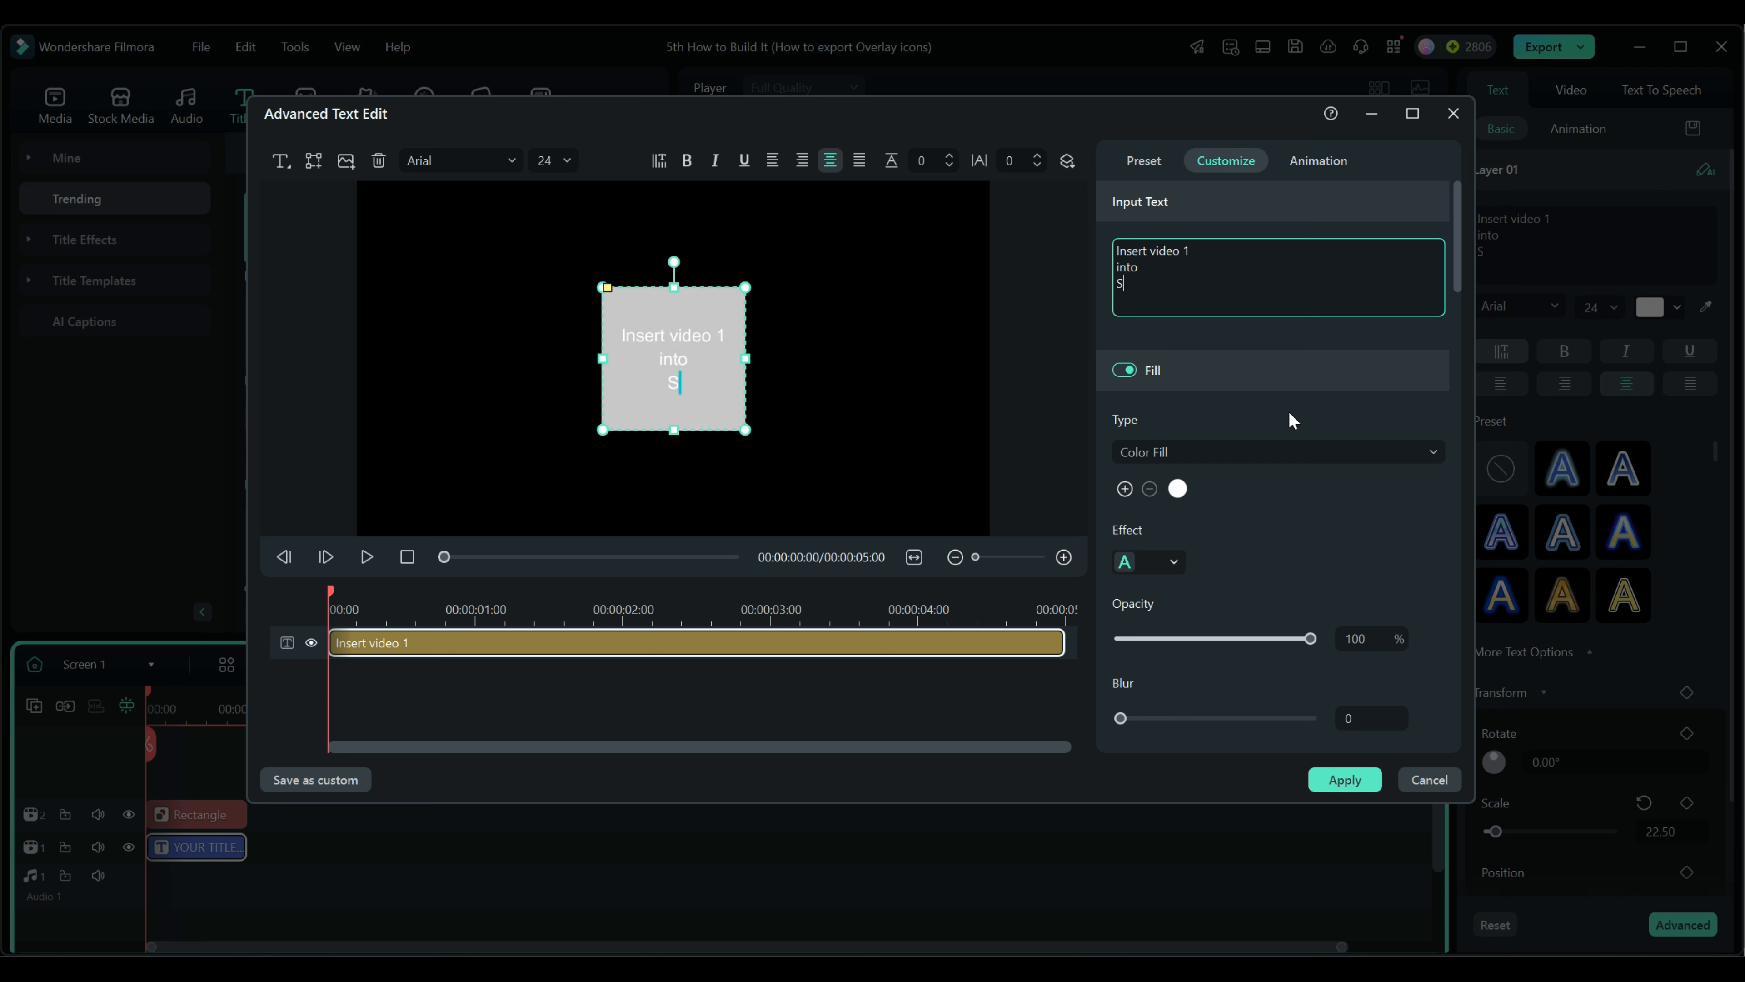
pyautogui.write('creen 1')
# Apply black to the square's text and place the title inside the phone outline with position X at -628 px
pyautogui.click(1177, 488)
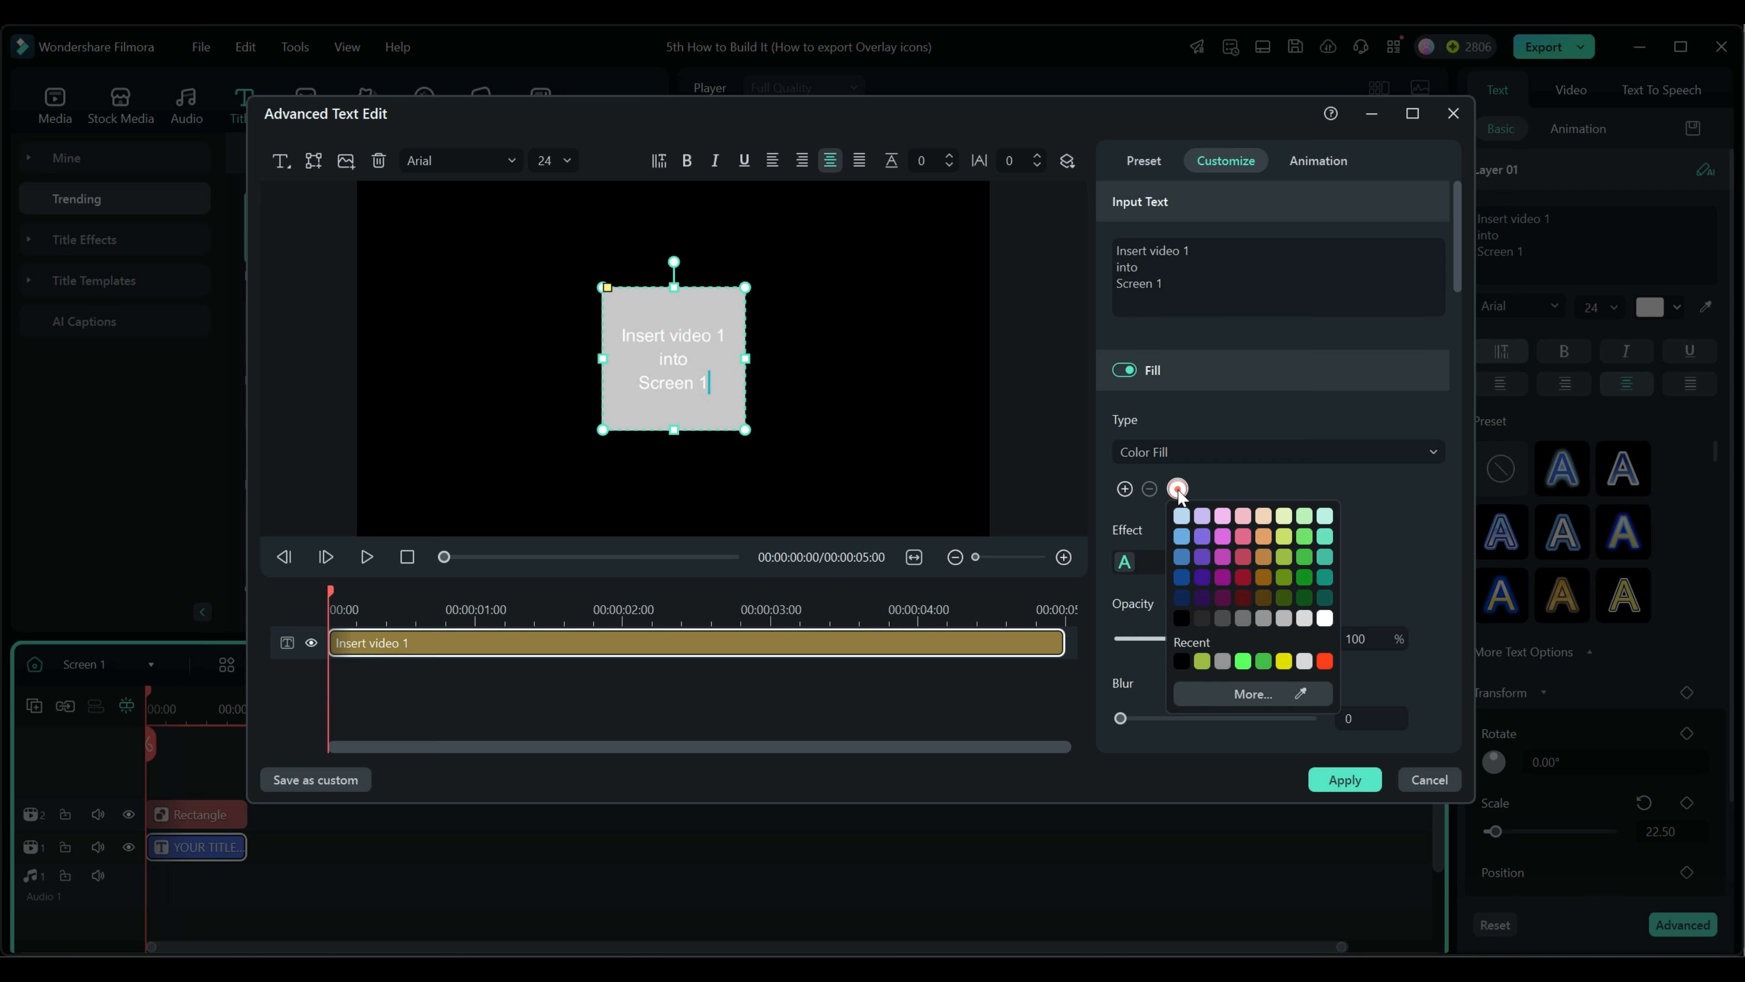
pyautogui.click(1176, 615)
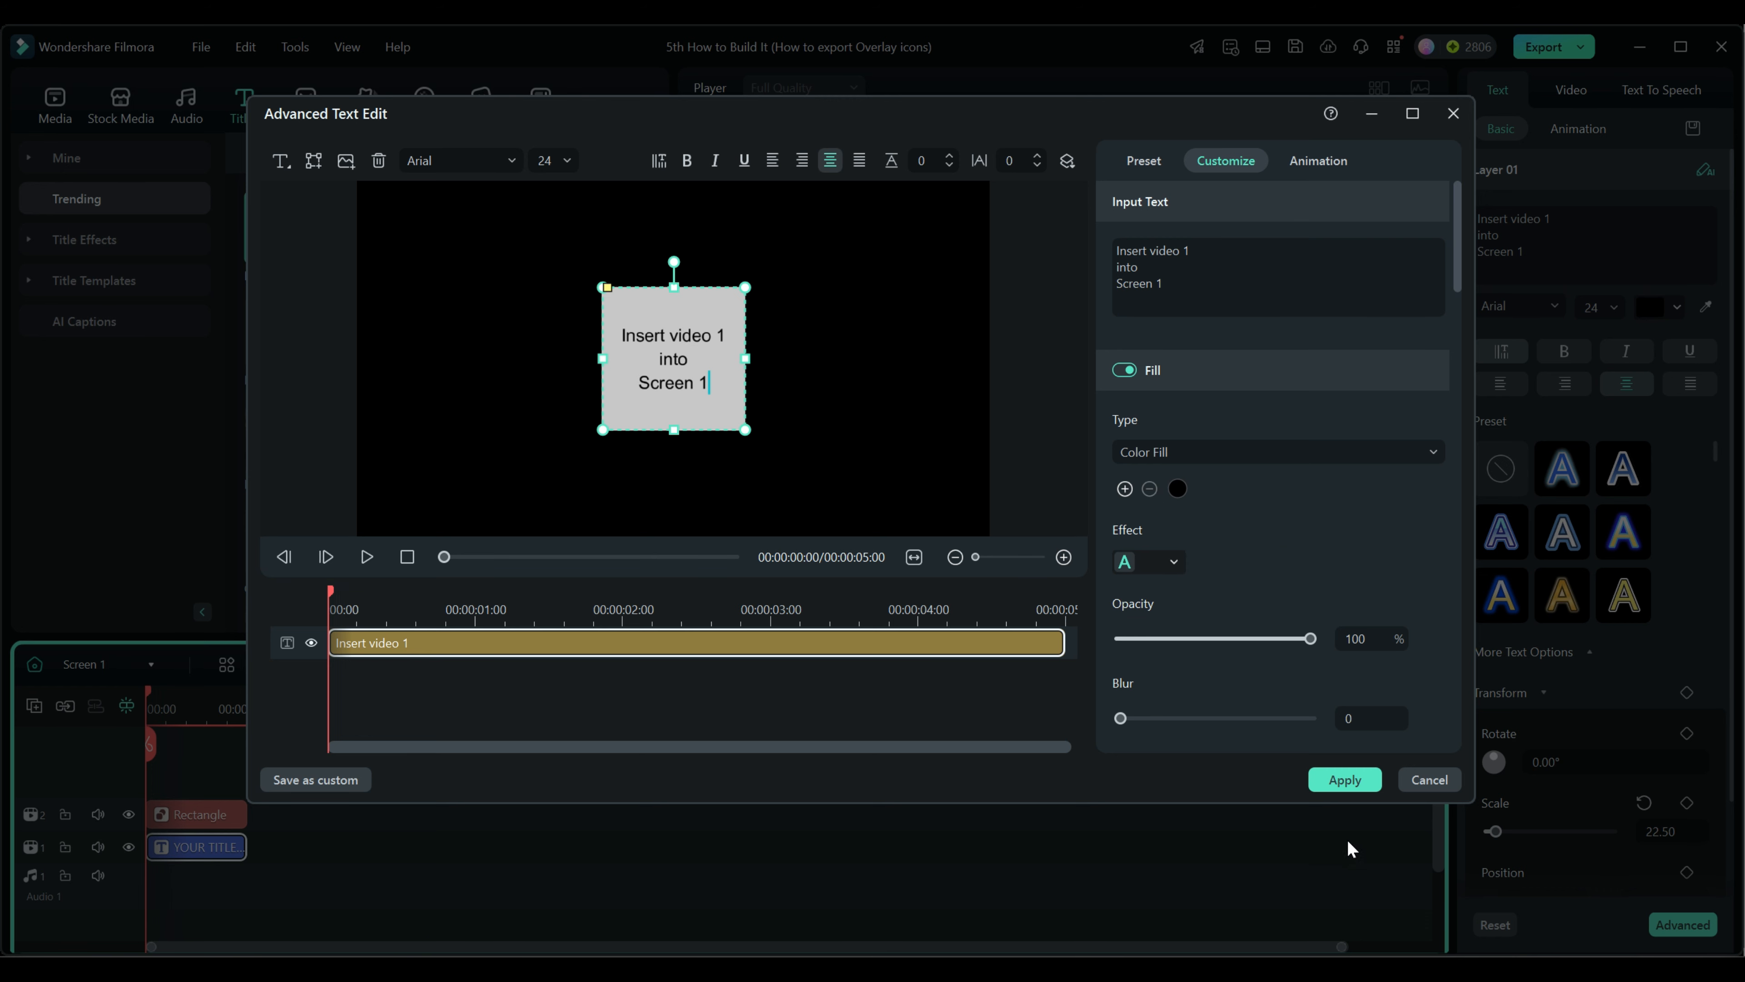
pyautogui.click(1341, 780)
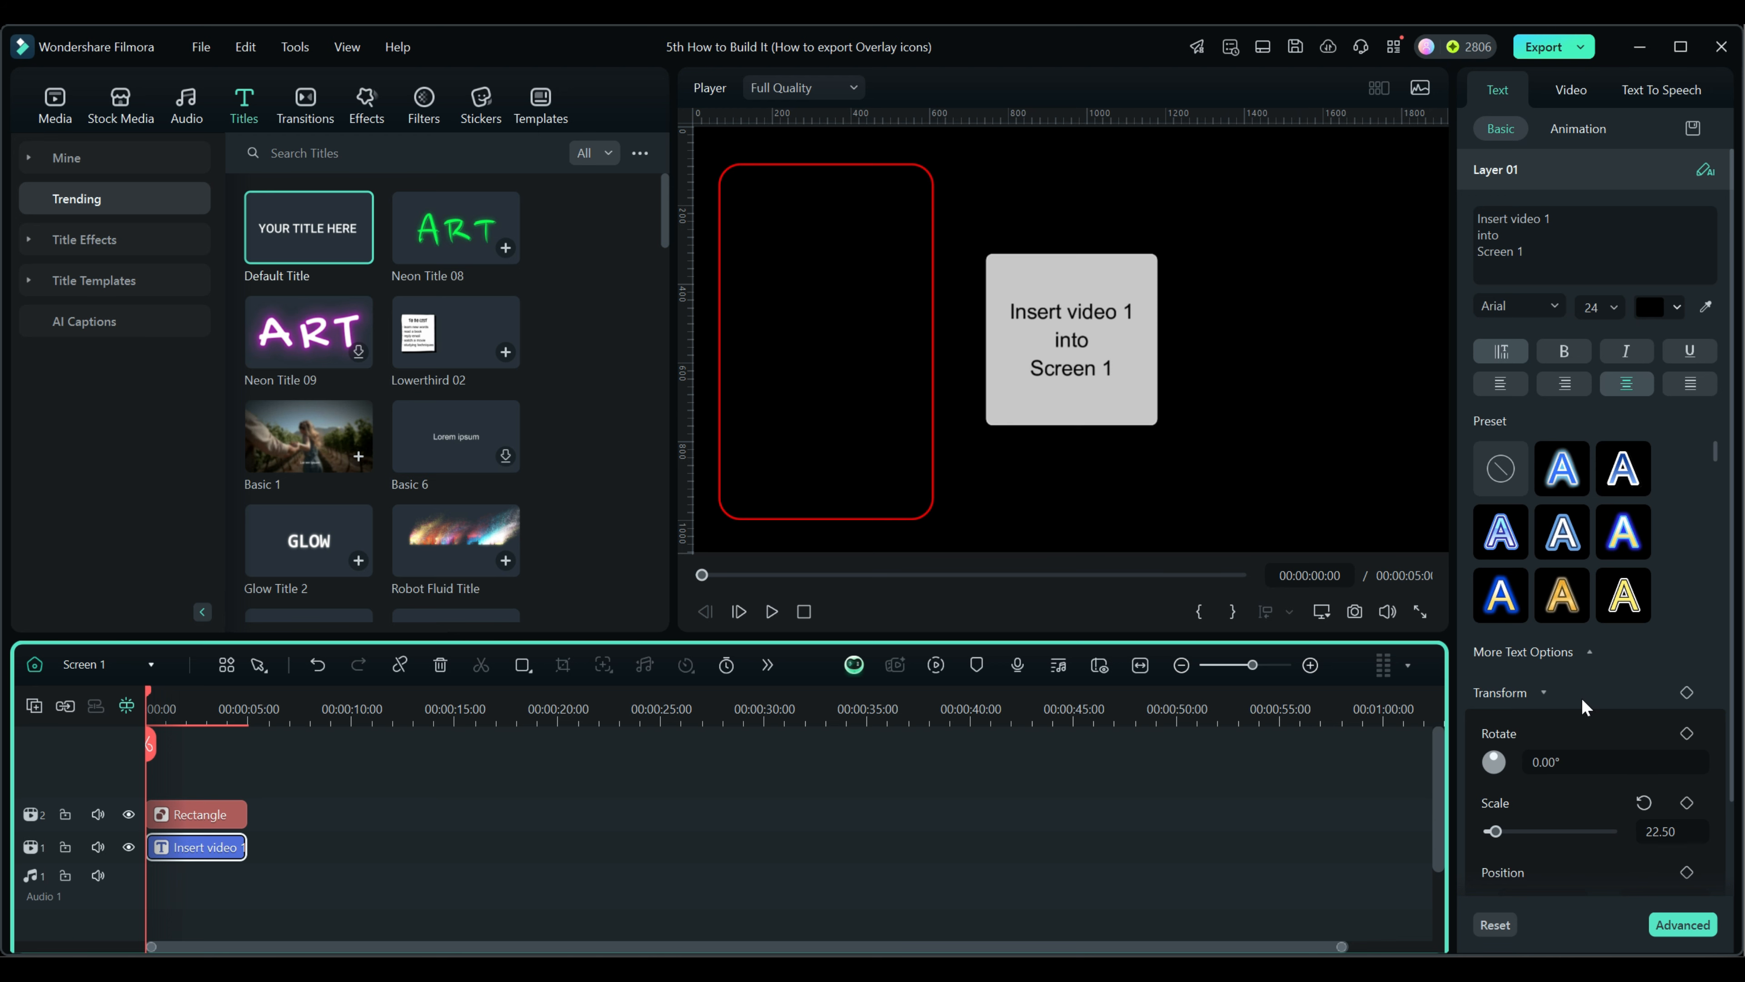
pyautogui.scroll(-2, 1581, 706)
pyautogui.moveTo(1552, 798)
pyautogui.mouseDown()
pyautogui.moveTo(1422, 798)
pyautogui.moveTo(1554, 813)
pyautogui.mouseUp()
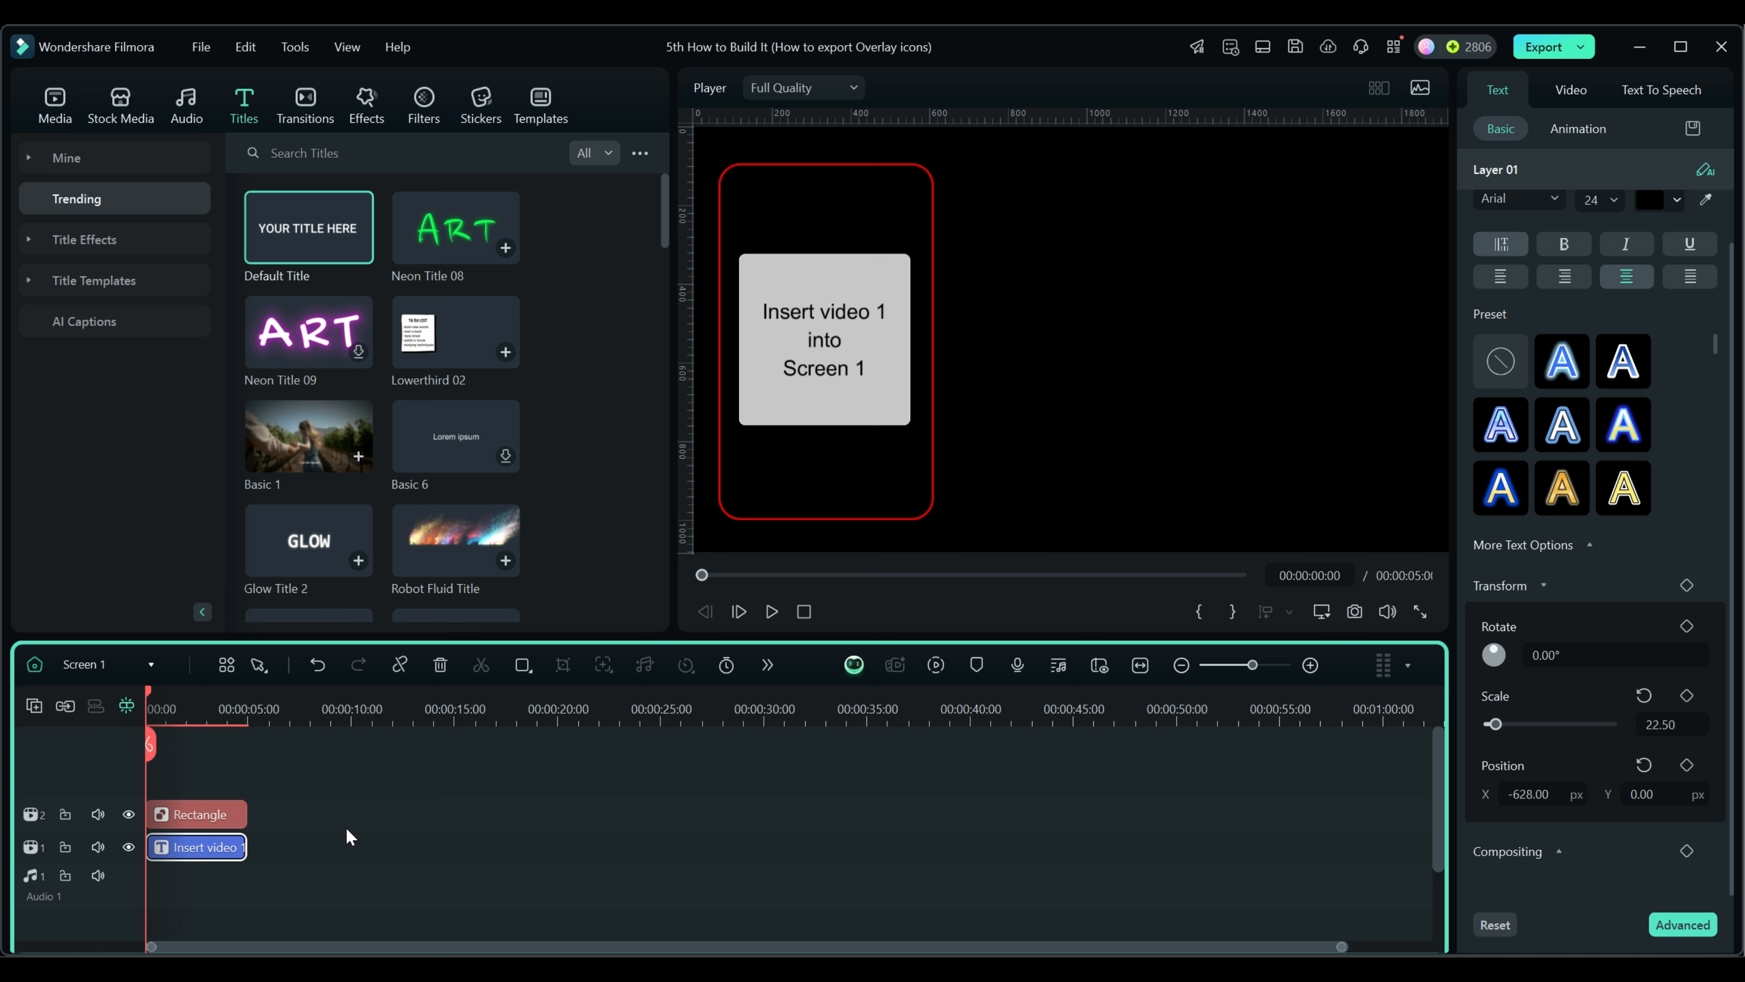
# Copy the "Insert video 1" title clip and open the Screen 2 timeline
pyautogui.rightClick(197, 849)
pyautogui.click(235, 188)
pyautogui.click(75, 666)
pyautogui.click(111, 484)
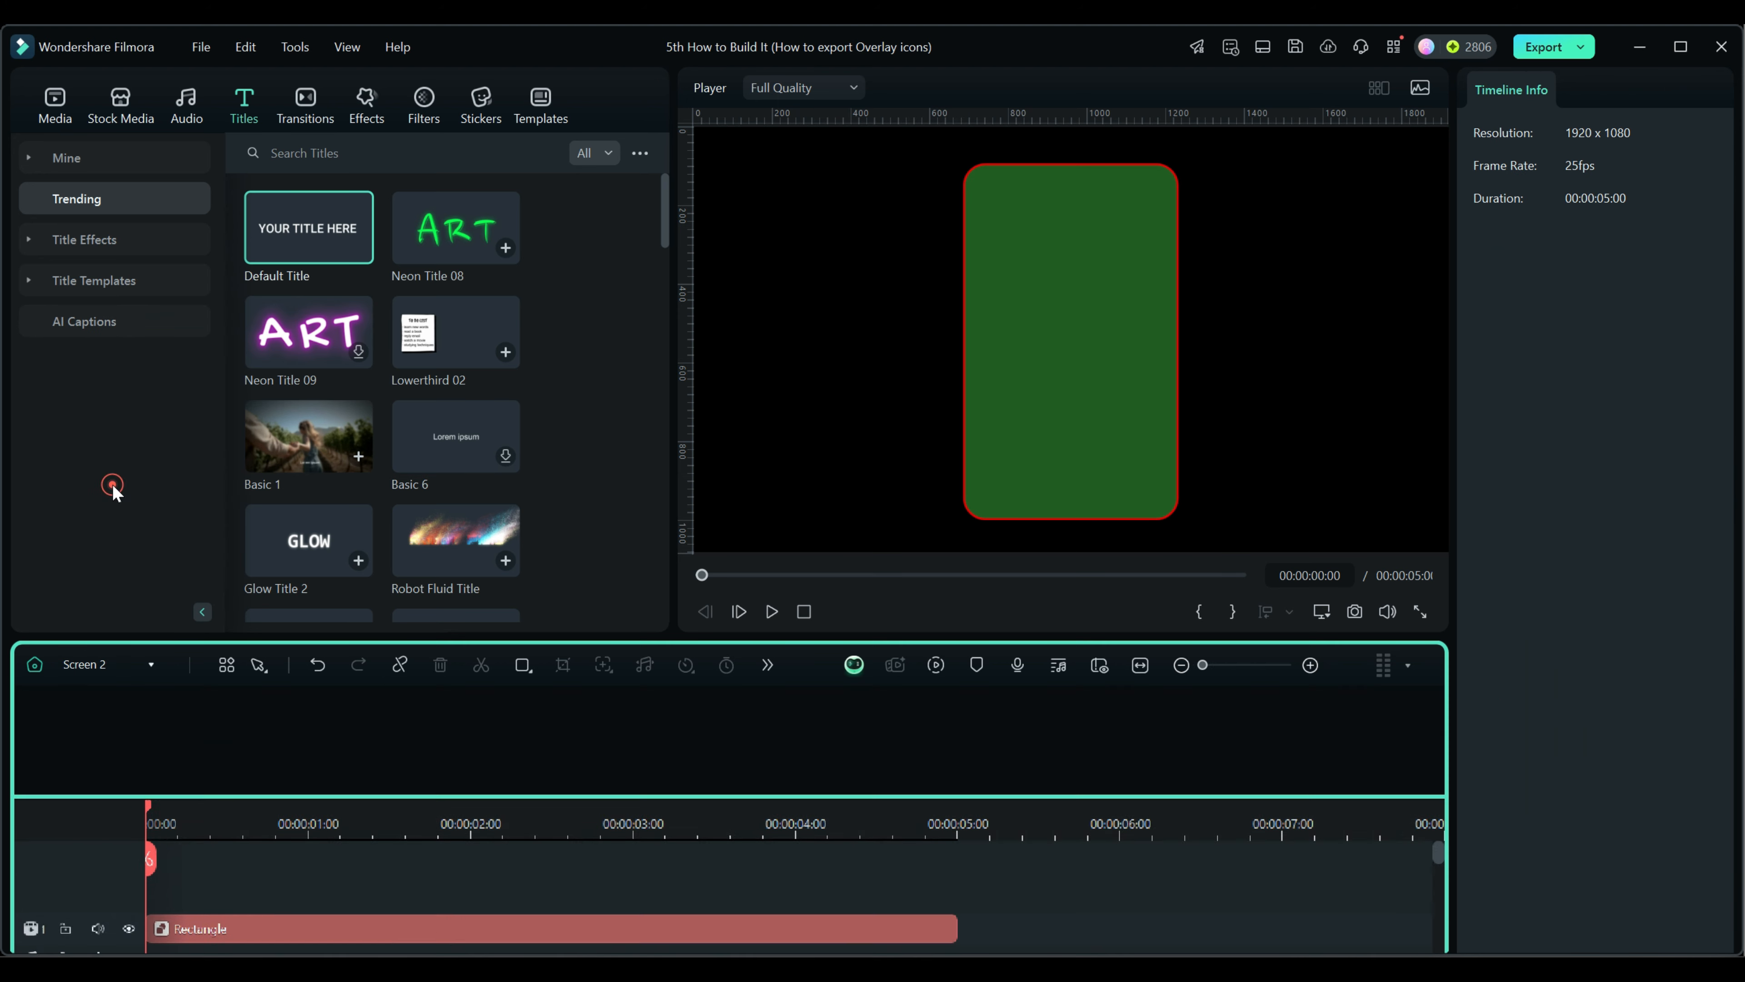
# On the Screen 2 timeline, move the Rectangle to track 2 without fill and paste the copied title beneath it
pyautogui.moveTo(198, 809); pyautogui.dragTo(196, 763)
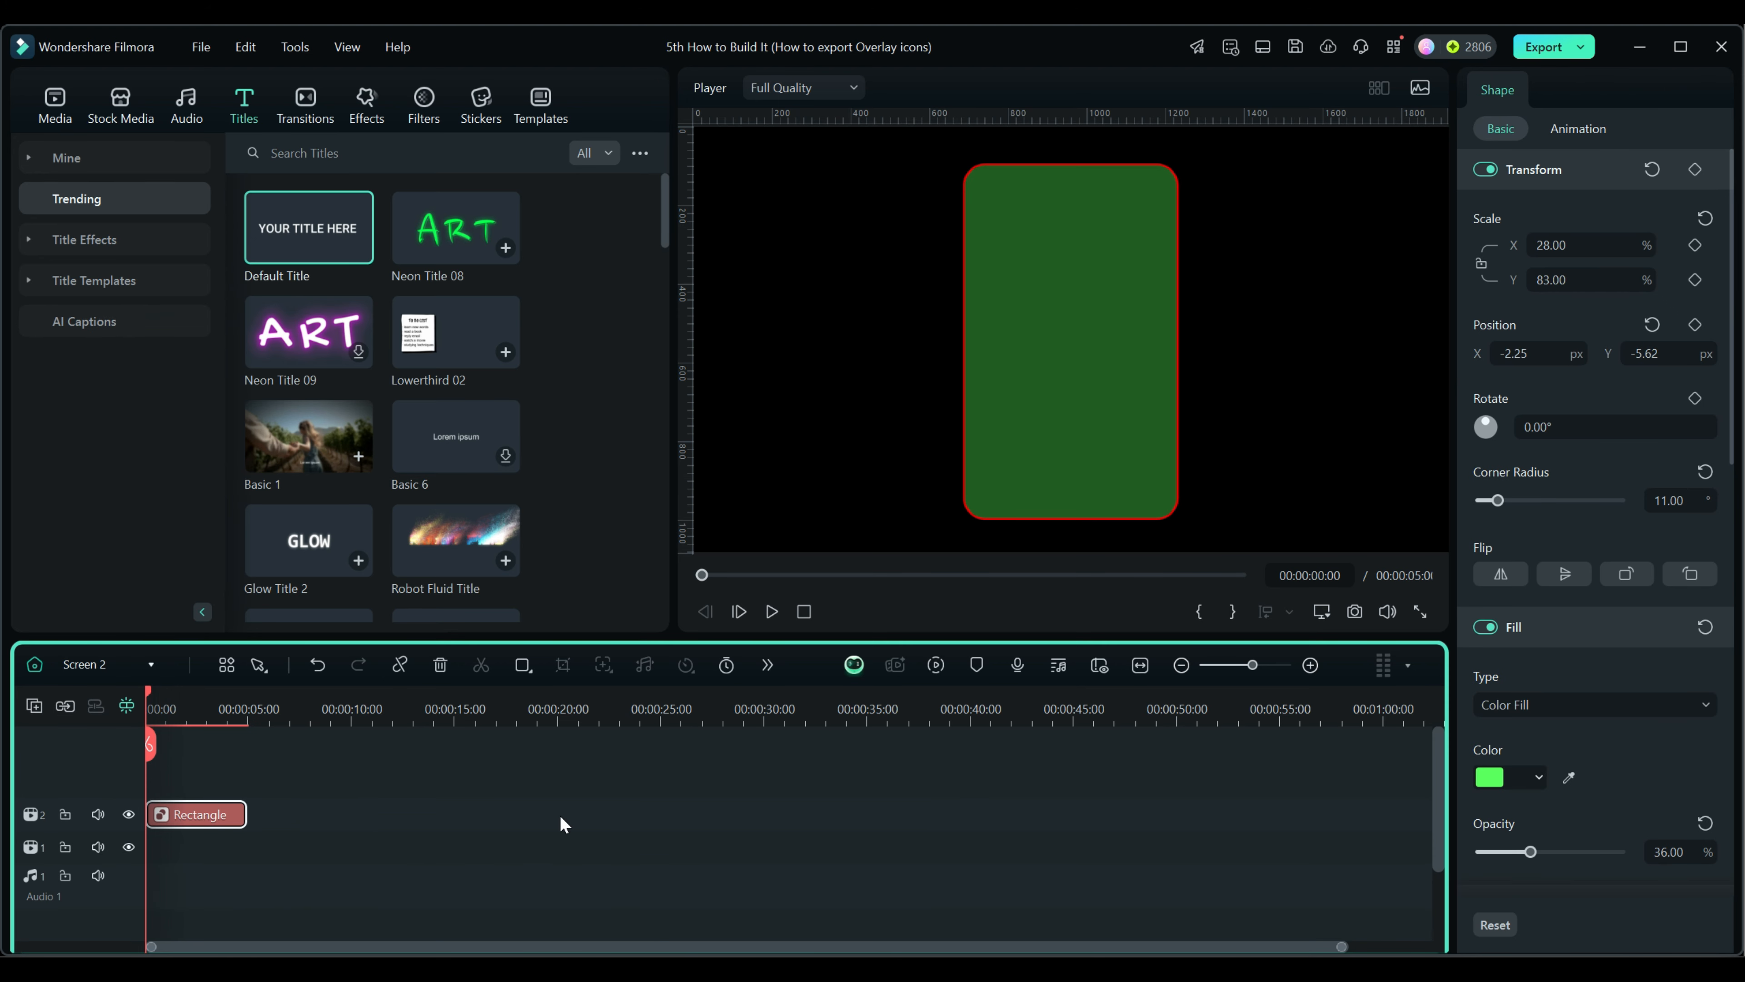
pyautogui.click(1484, 627)
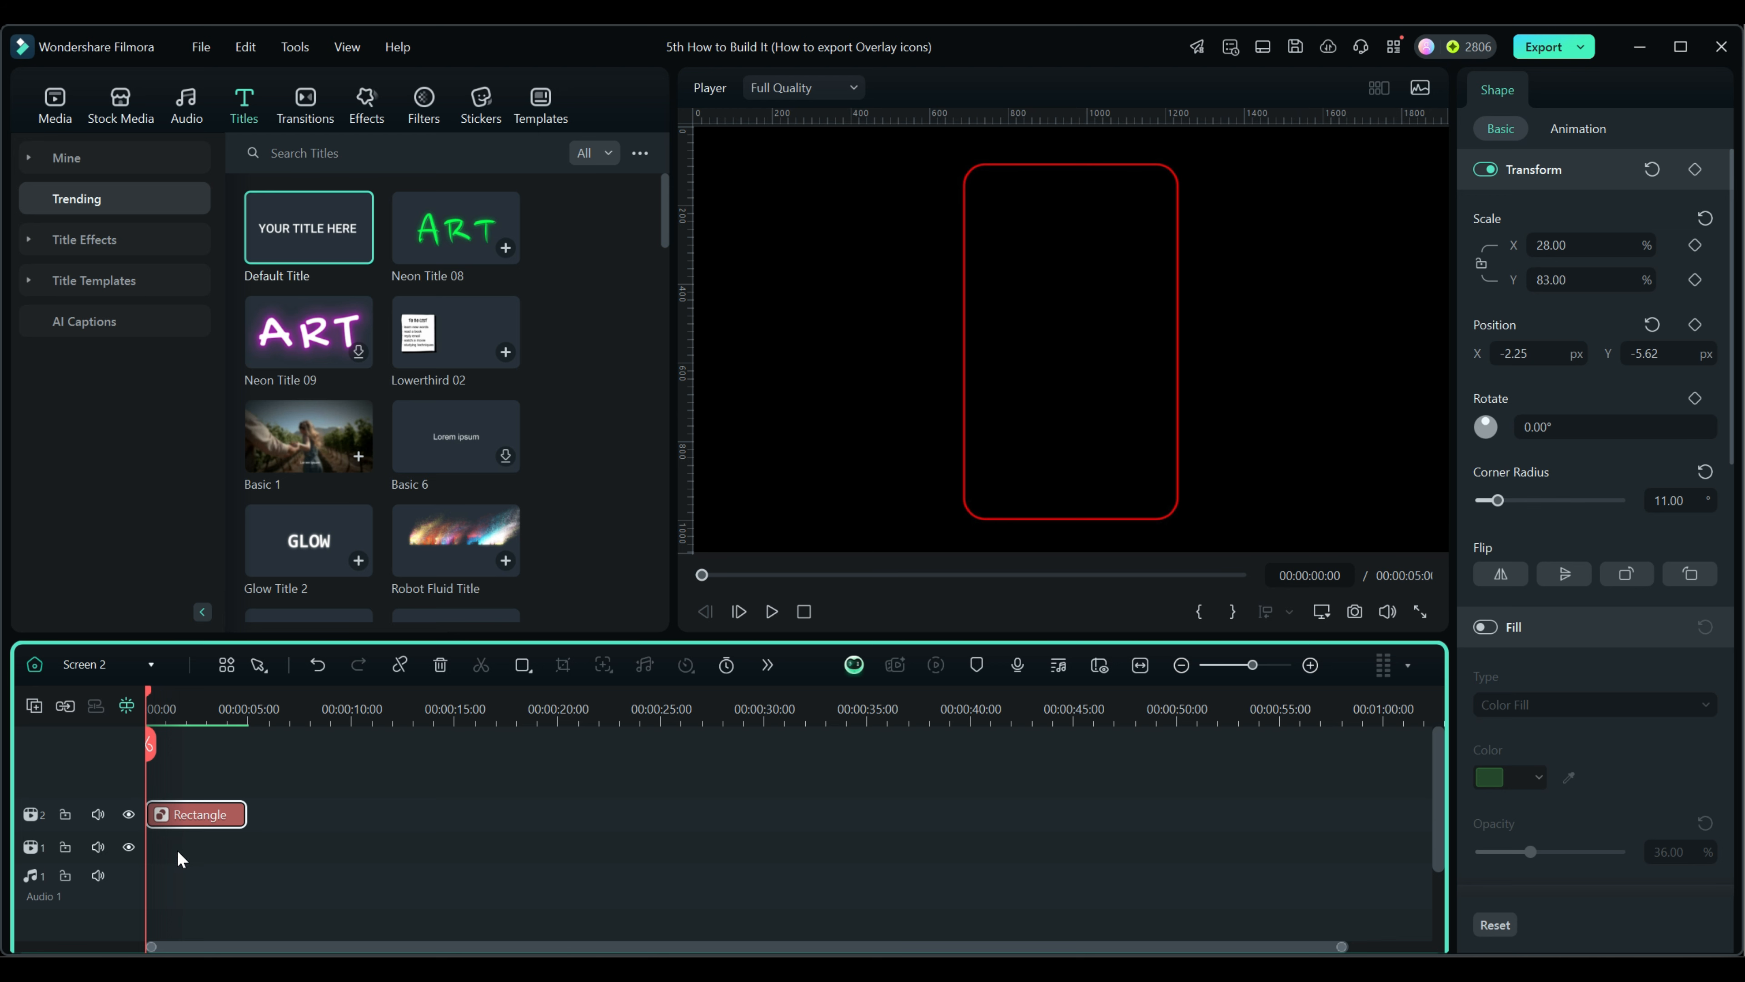
pyautogui.rightClick(214, 857)
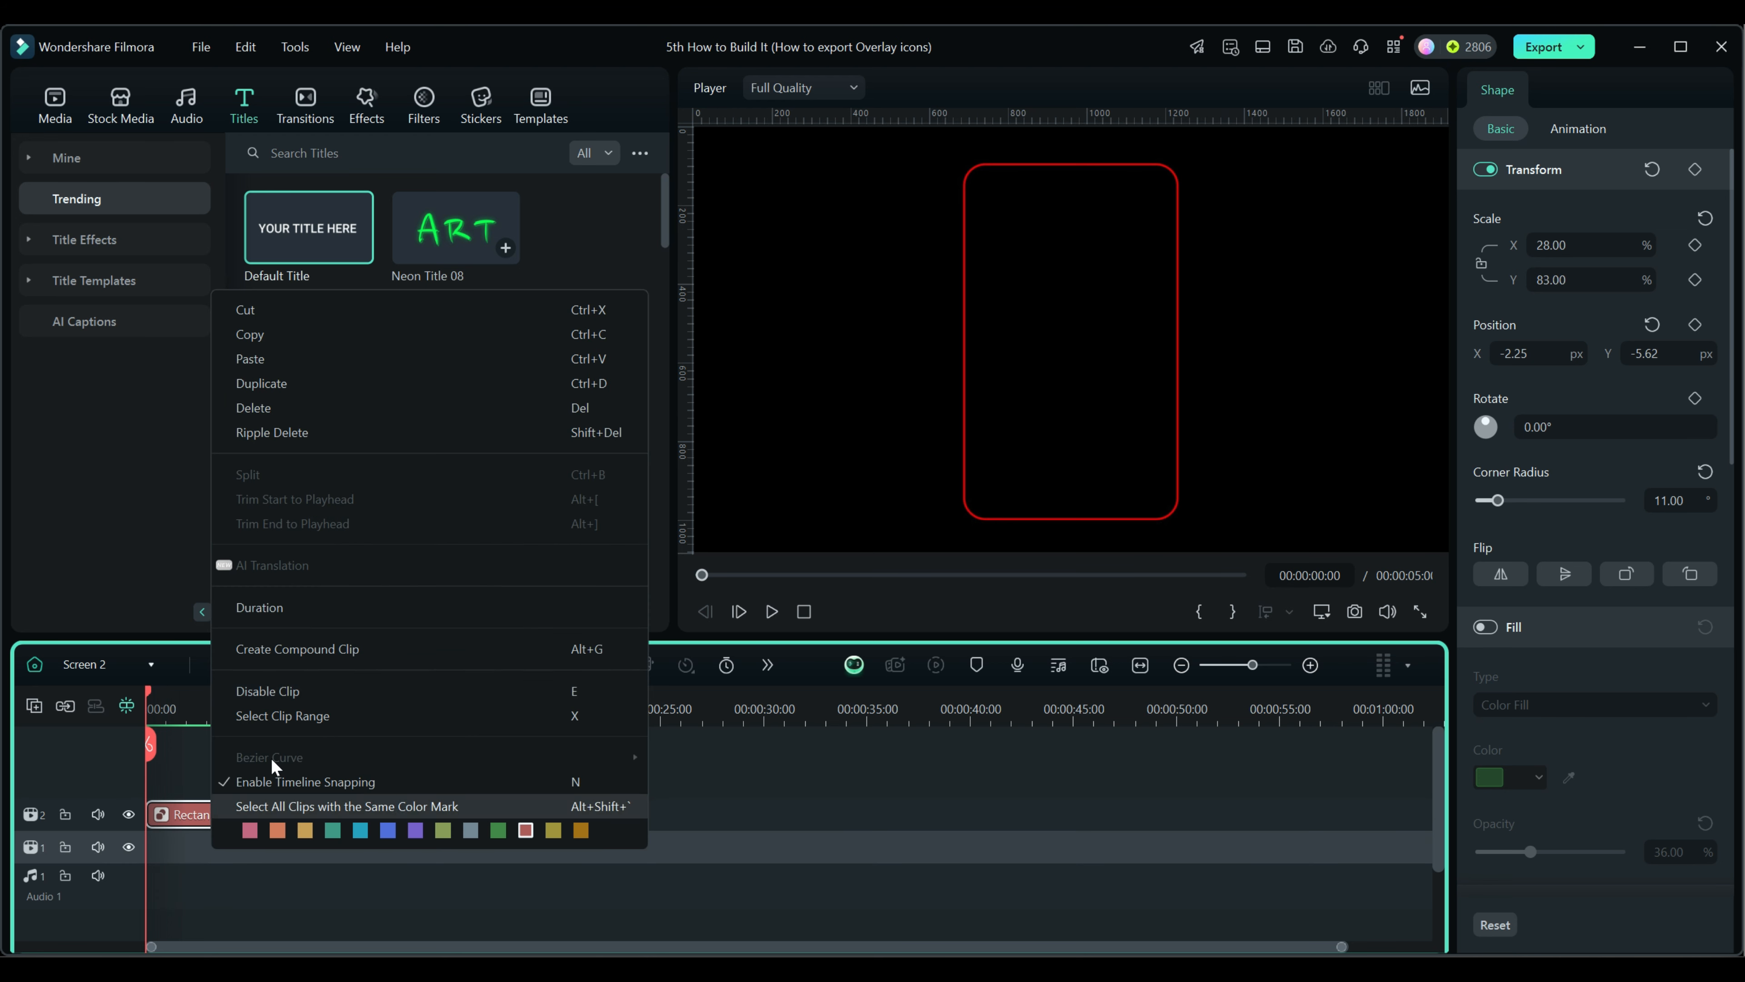
pyautogui.click(252, 362)
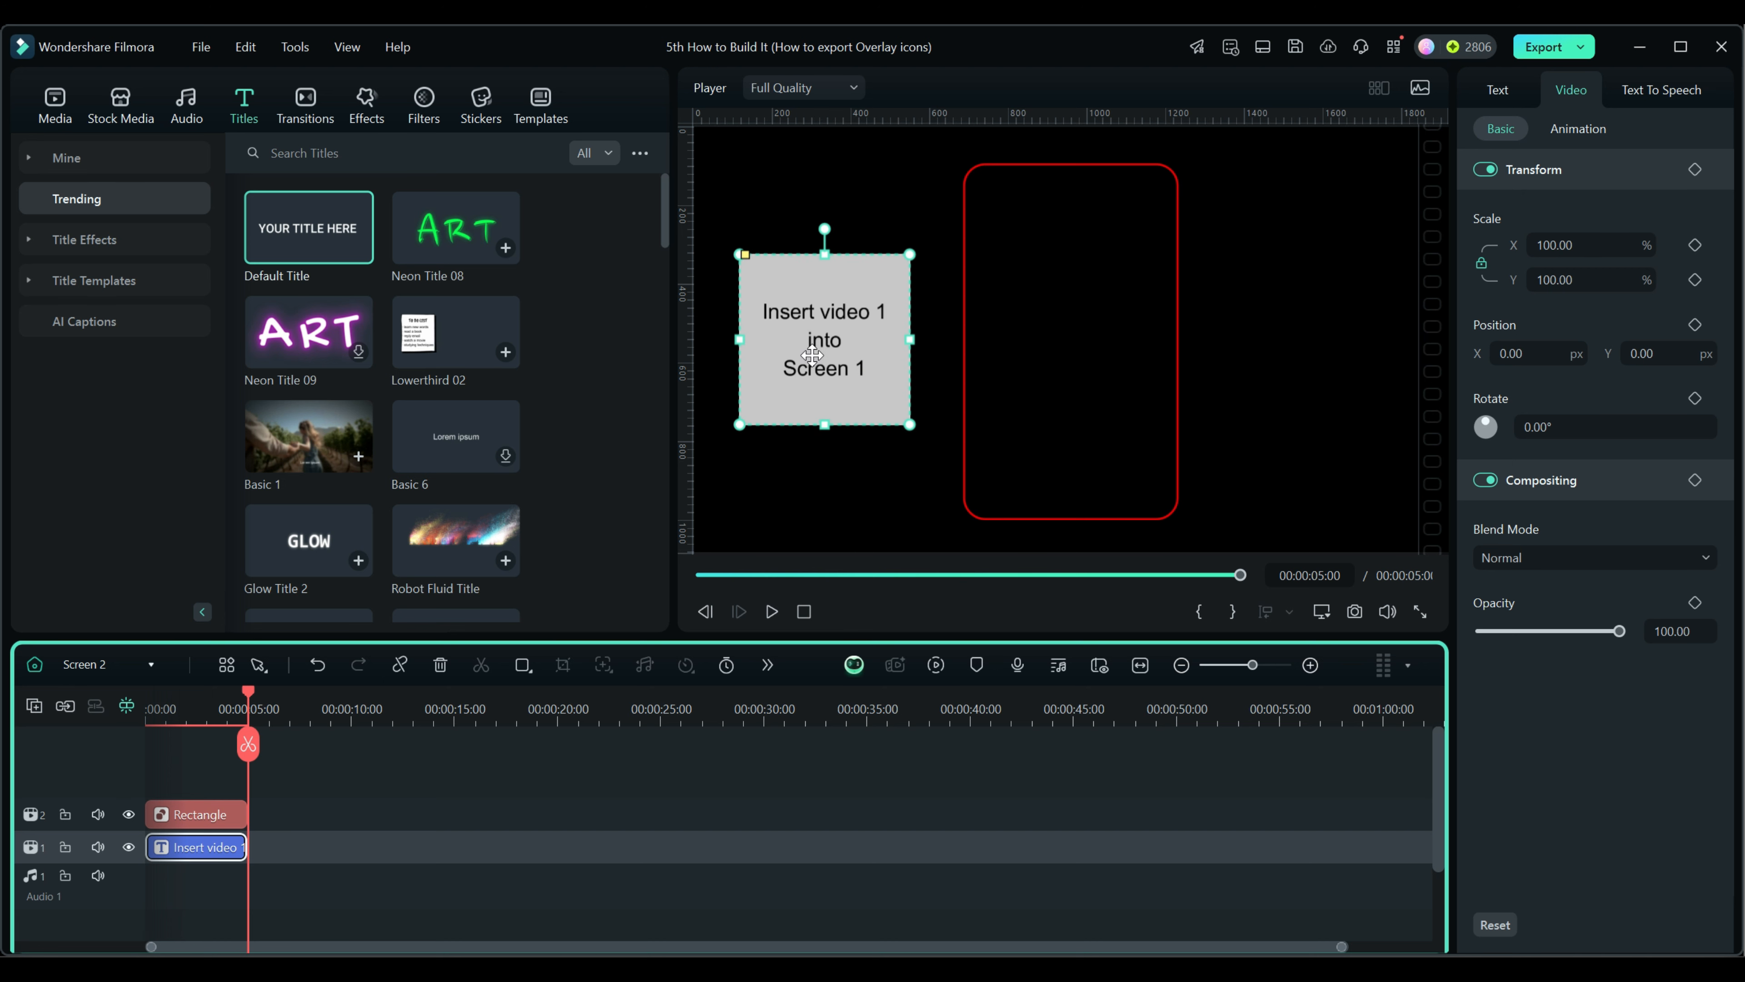
# Change the pasted title's text to "Insert video 2 into Screen 2" and set its position X to -3 px
pyautogui.click(1498, 89)
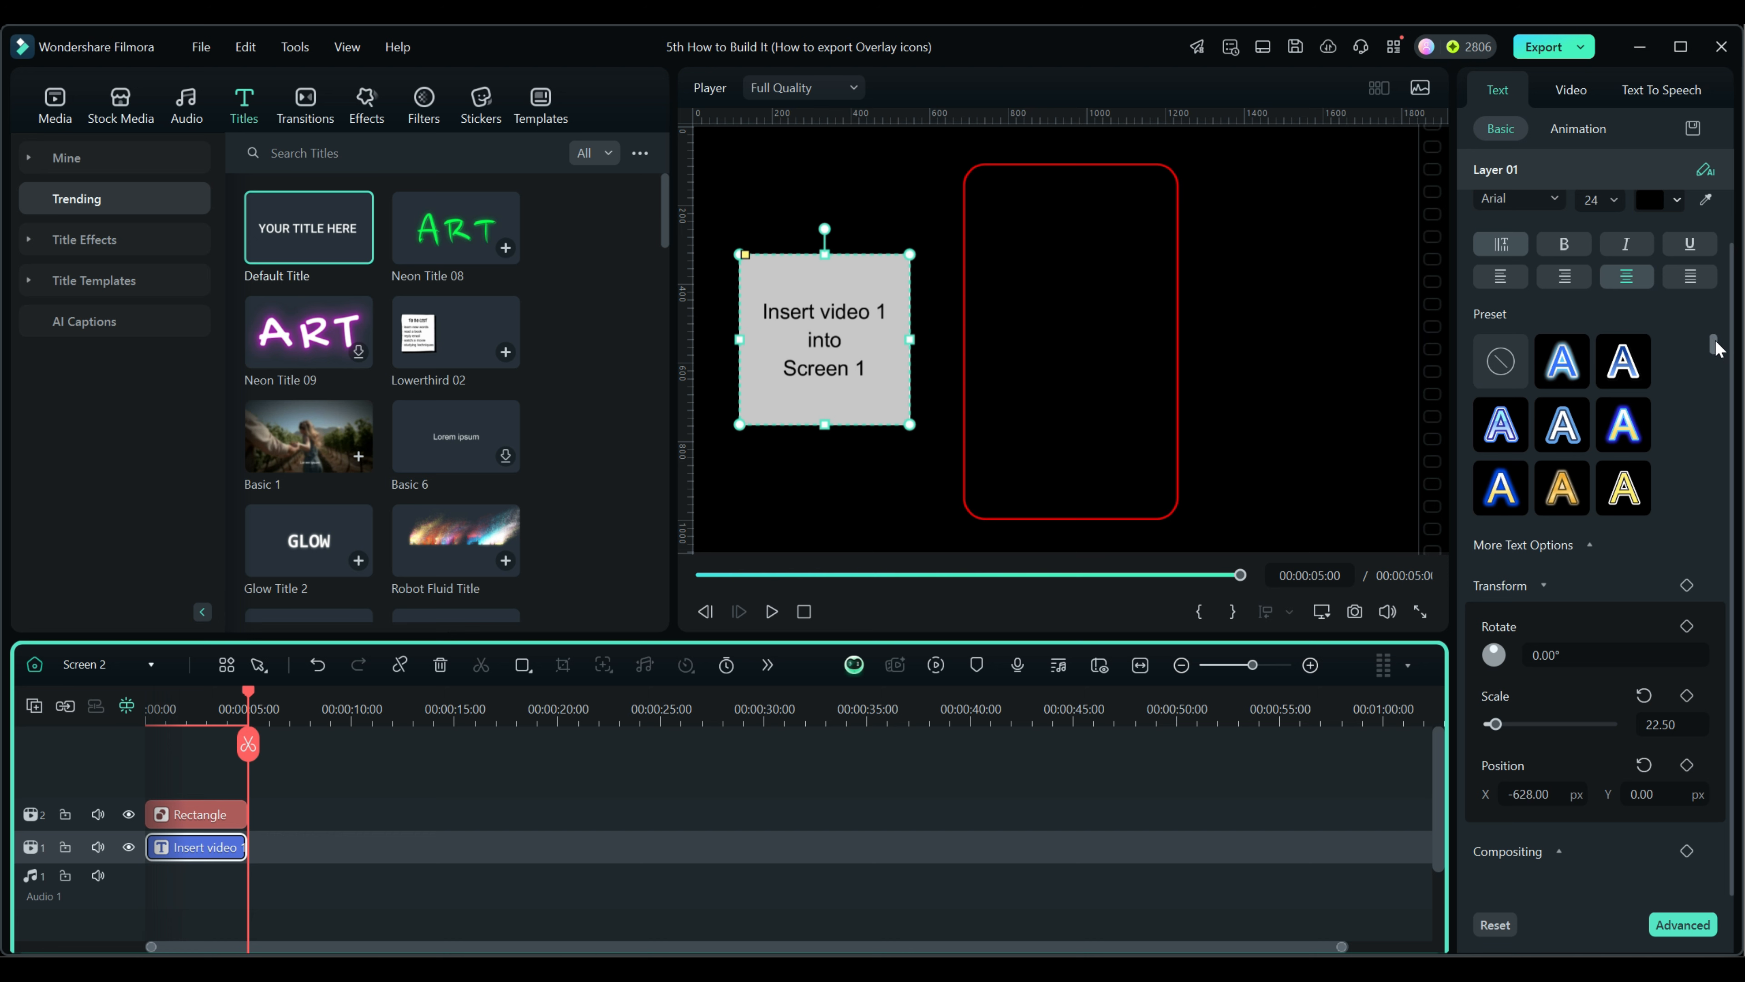
pyautogui.scroll(2, 1736, 227)
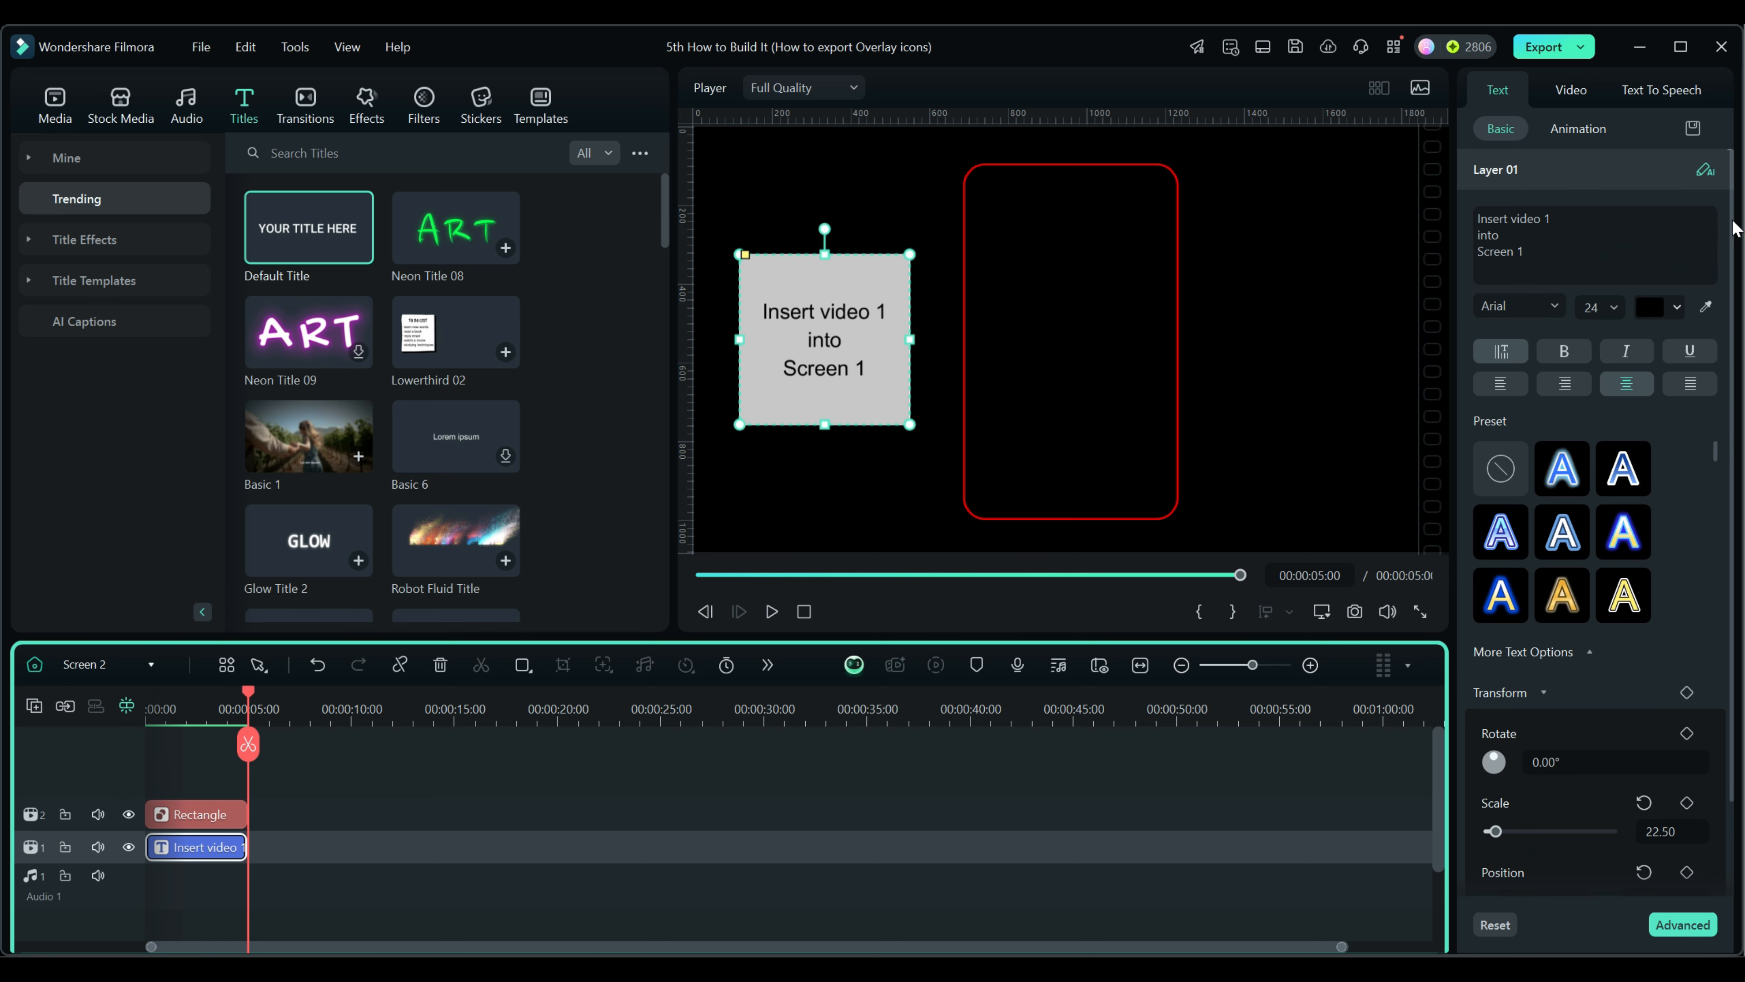
pyautogui.click(1548, 218)
pyautogui.doubleClick(1549, 219)
pyautogui.write('2')
pyautogui.click(1519, 252)
pyautogui.press('Delete')
pyautogui.write('2')
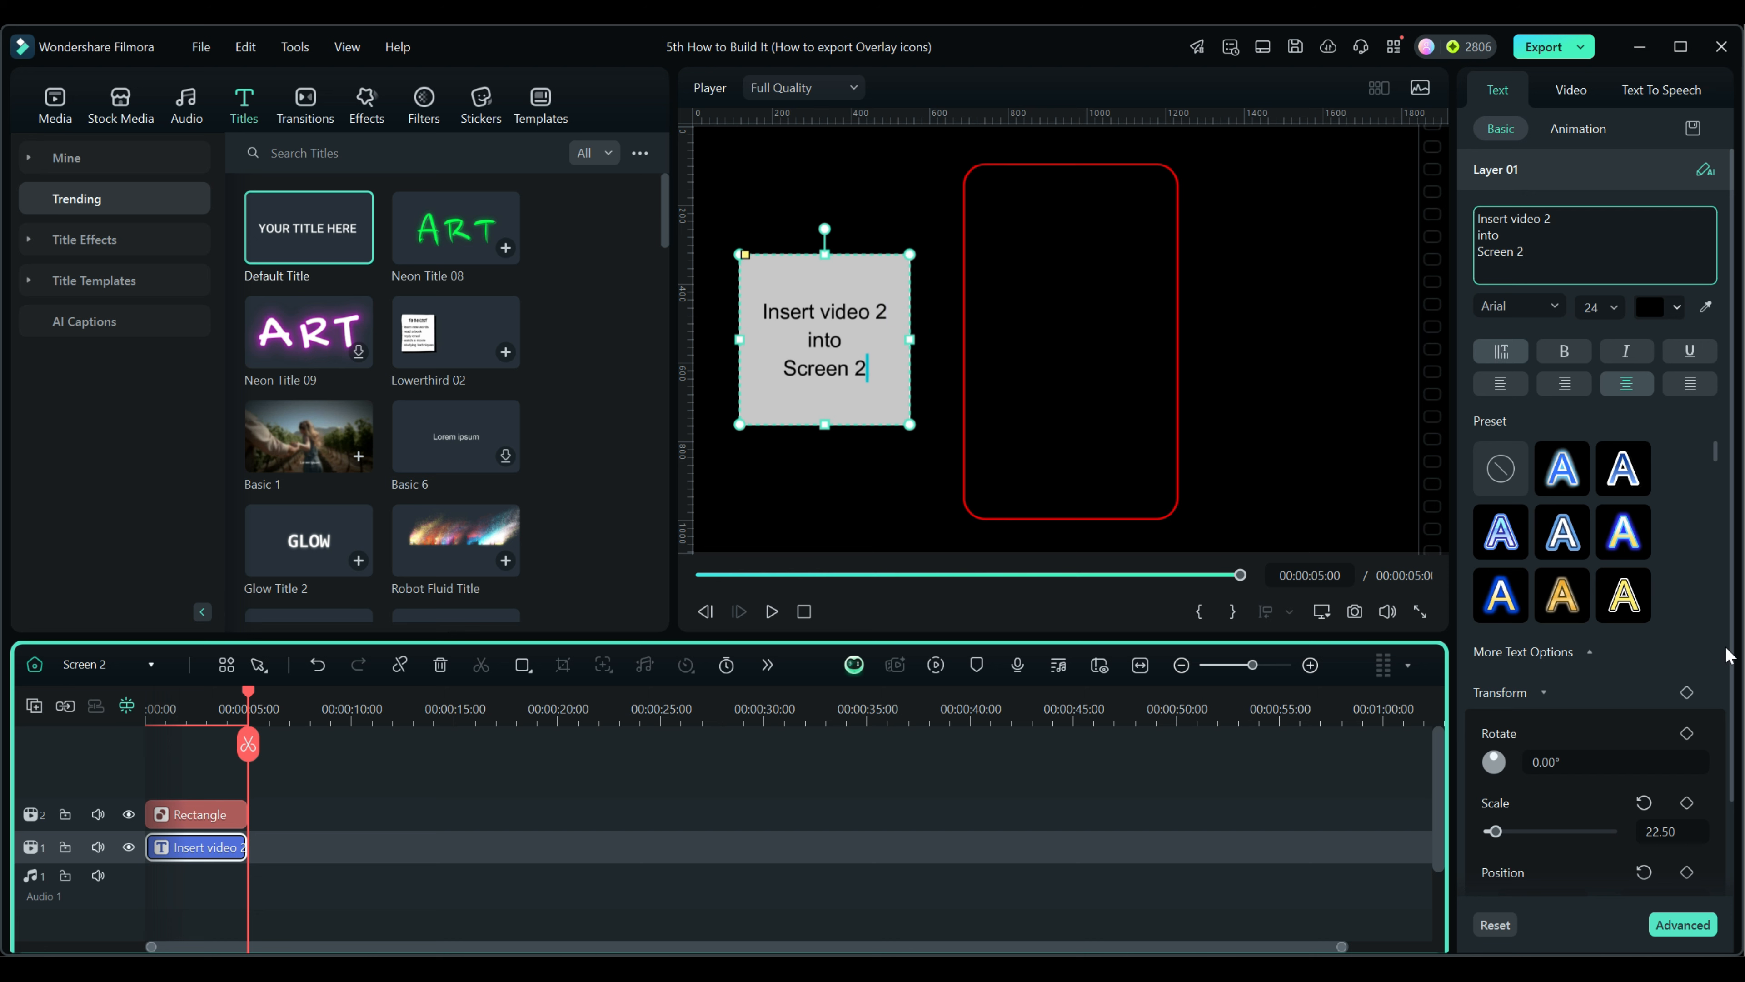
pyautogui.scroll(-3, 1581, 722)
pyautogui.moveTo(1521, 789); pyautogui.dragTo(1532, 795)
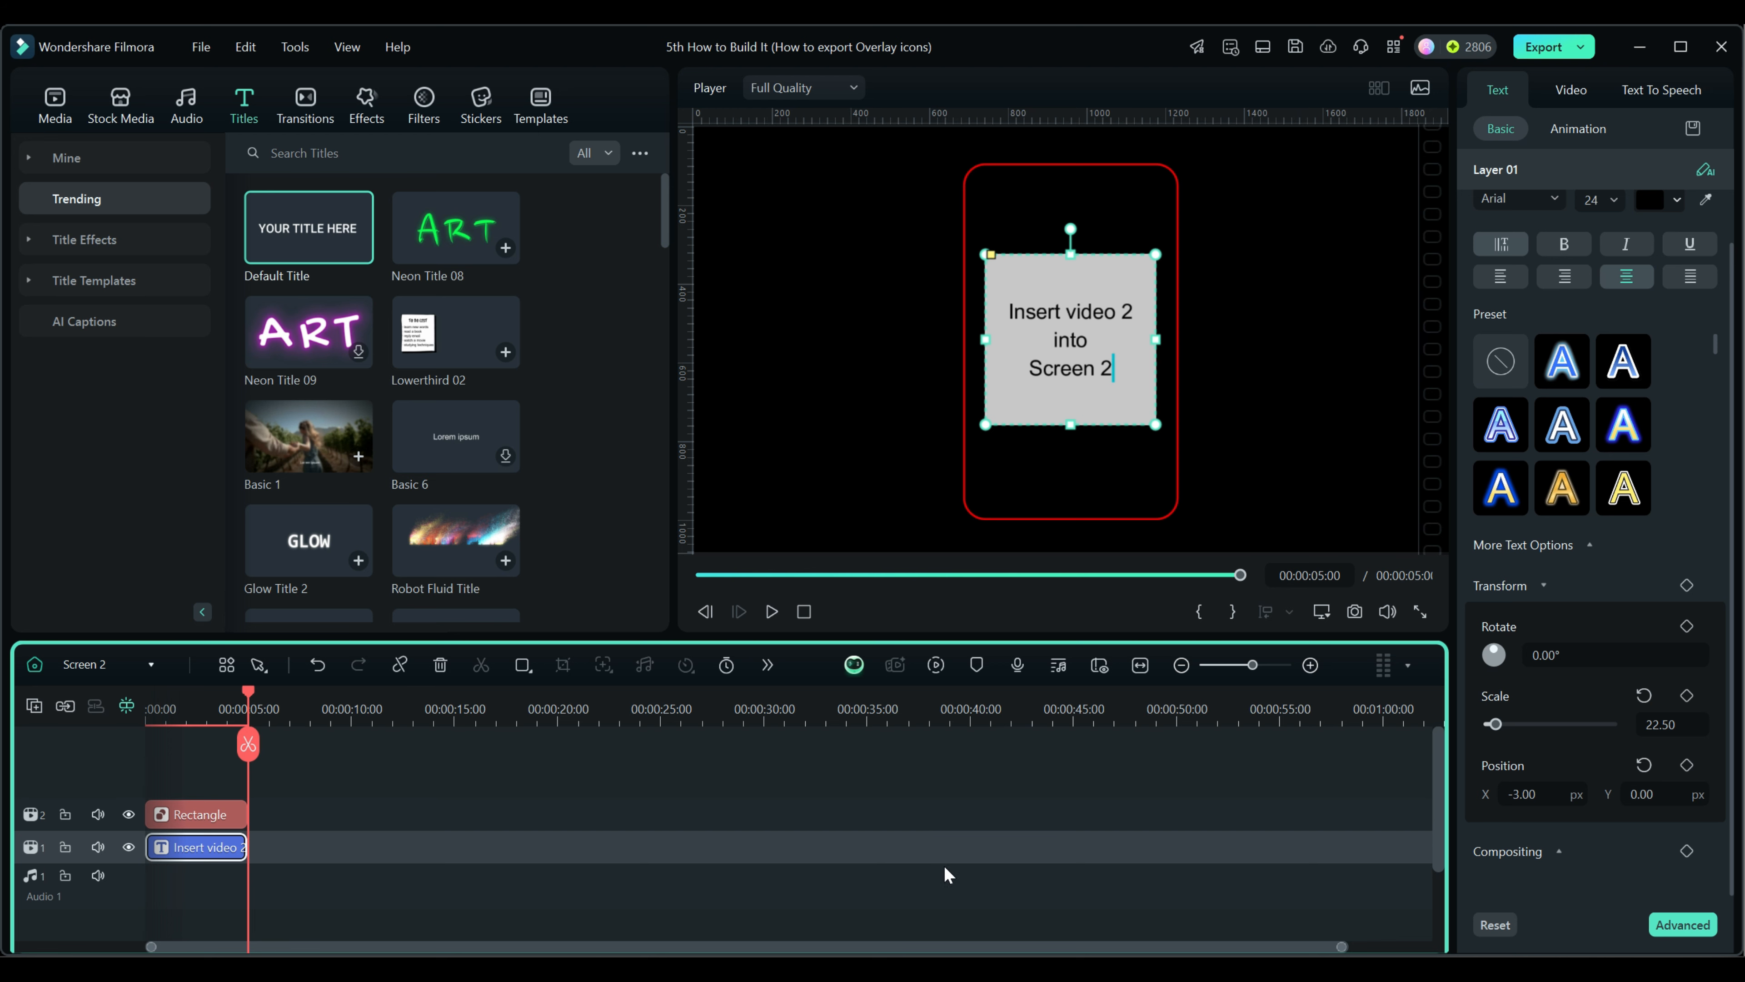
# On the Screen 3 timeline, put the Rectangle on track 2 without fill and paste the copied title onto track 1
pyautogui.click(102, 667)
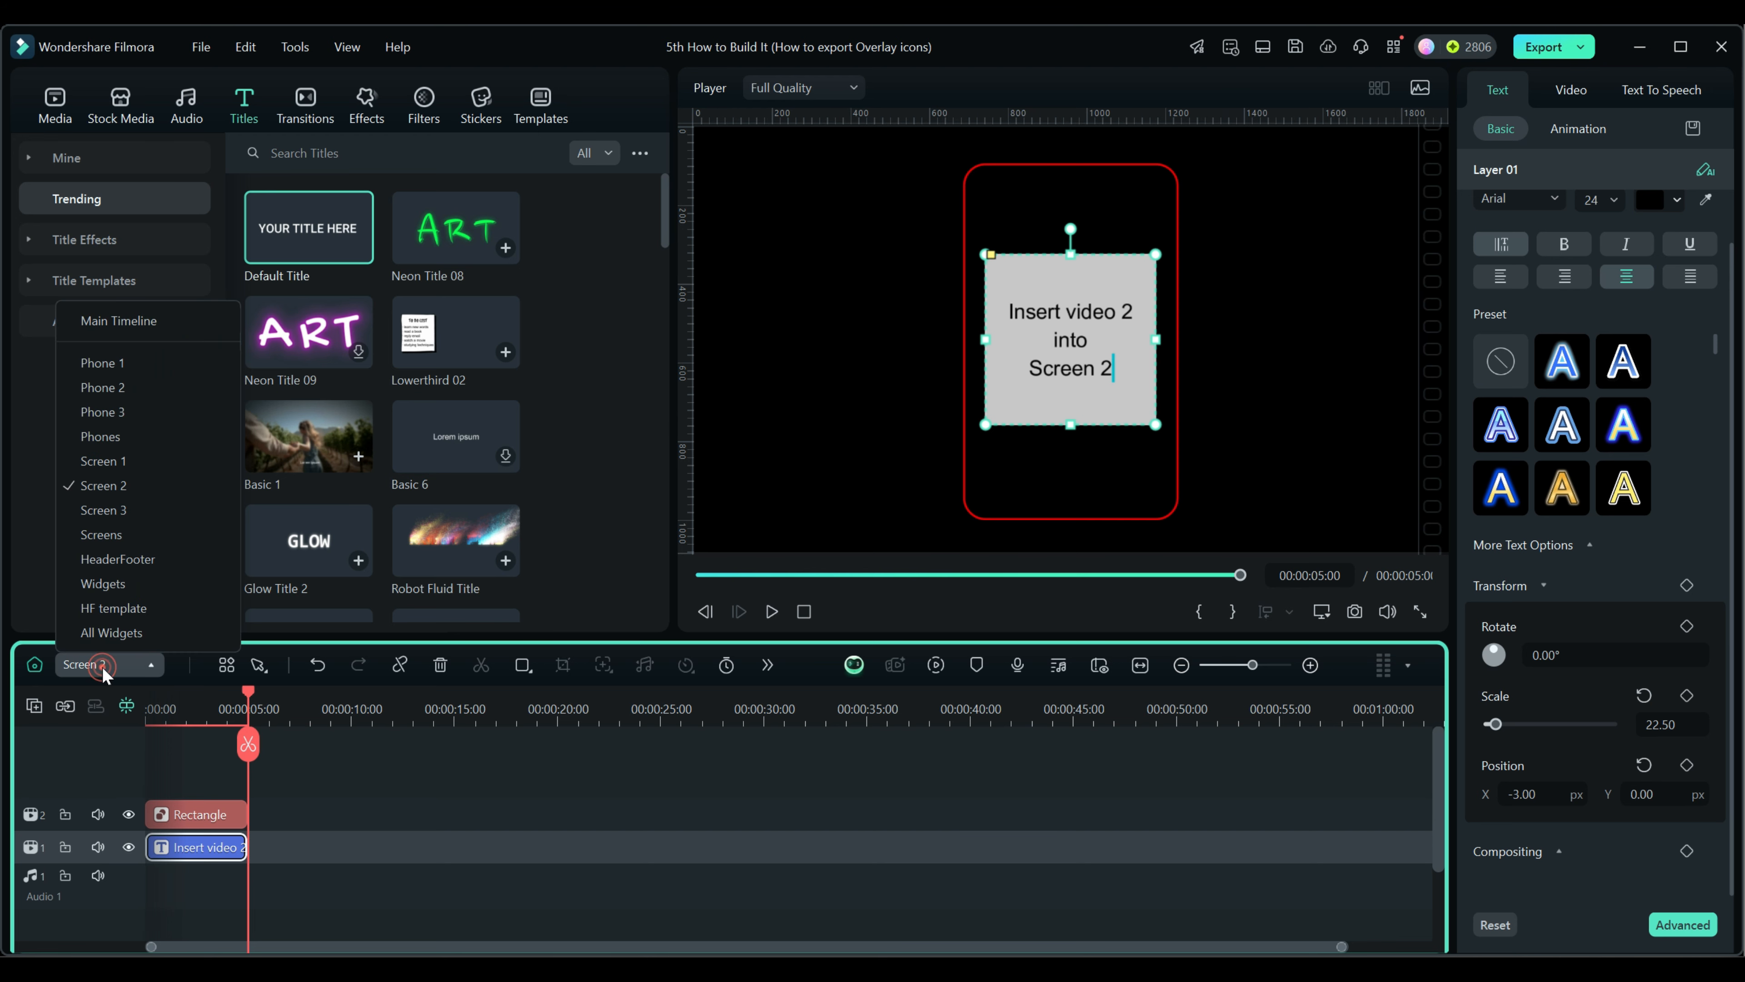
pyautogui.click(114, 509)
pyautogui.click(187, 808)
pyautogui.click(1486, 626)
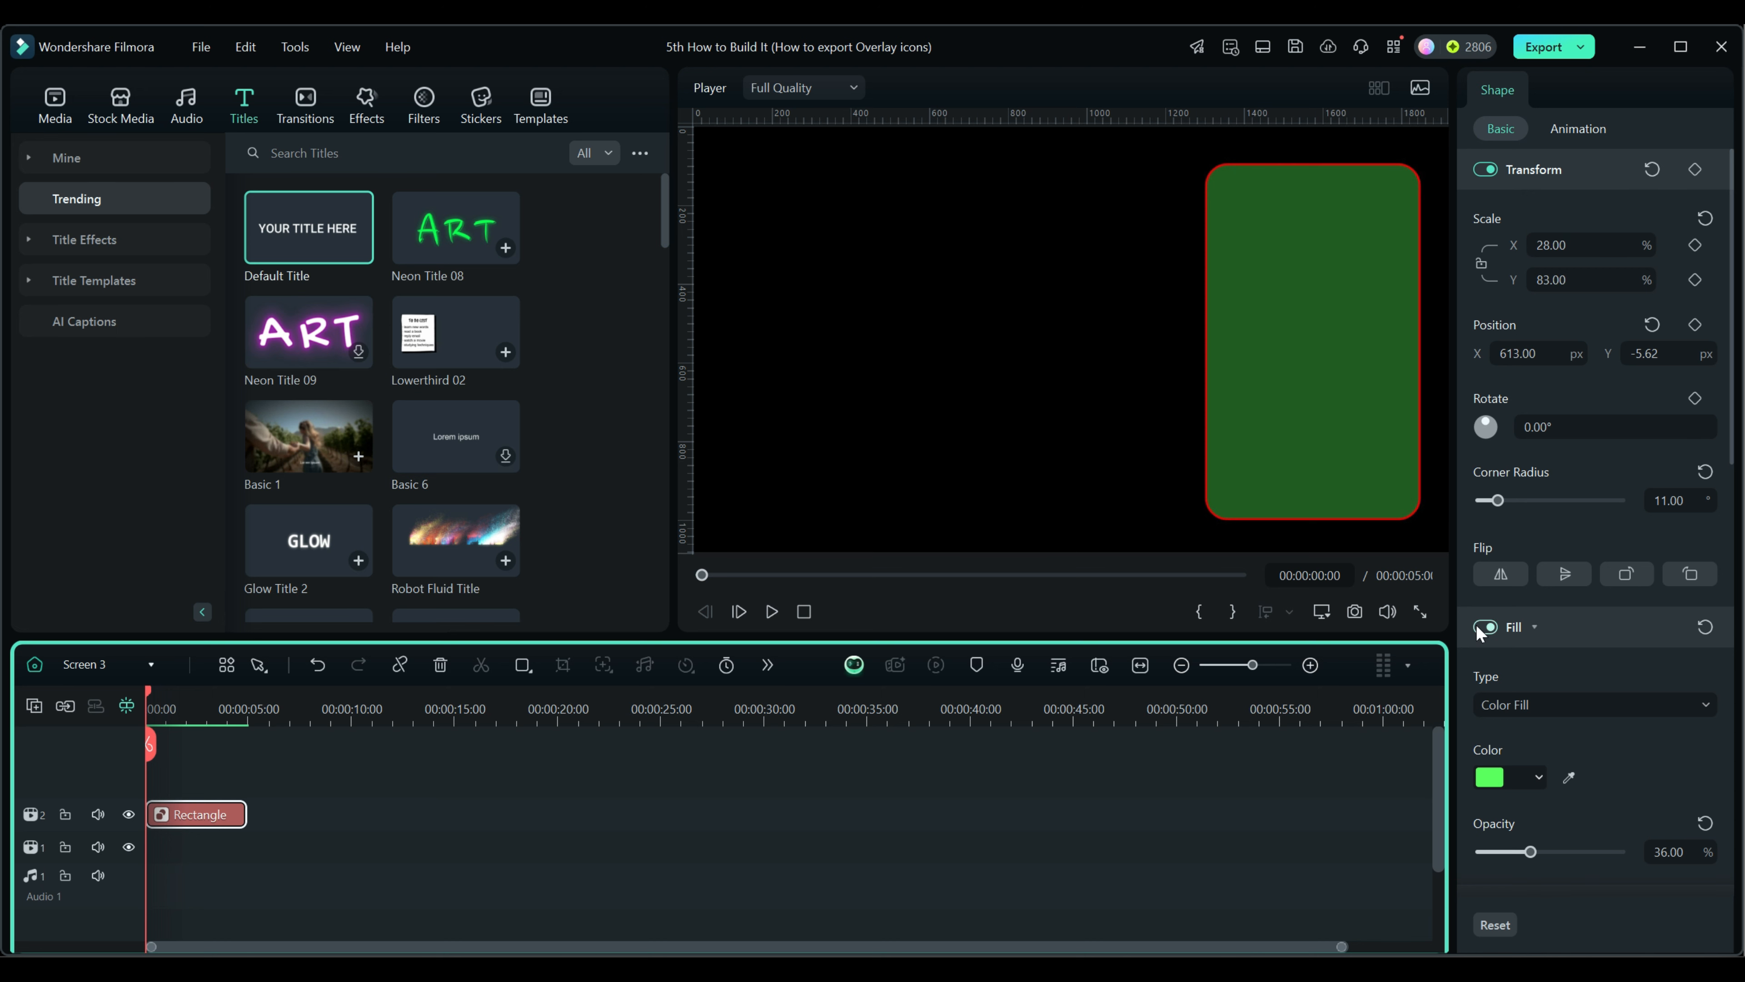
pyautogui.rightClick(178, 856)
pyautogui.click(225, 362)
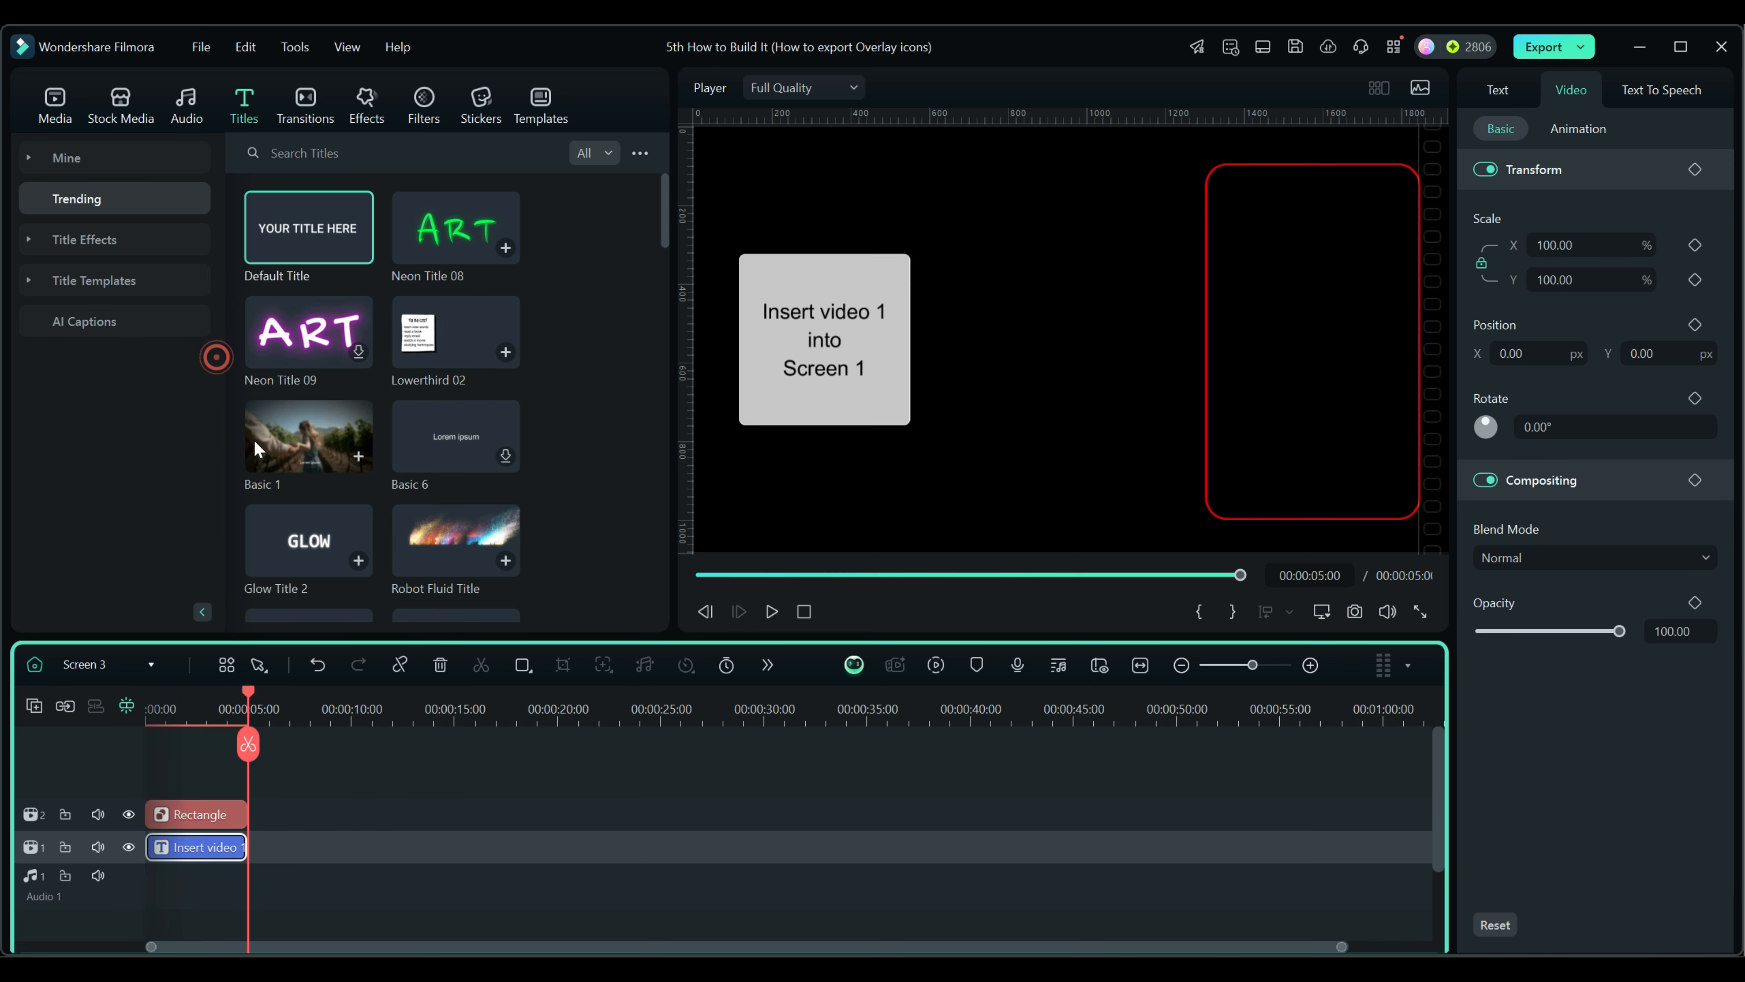
# Change the pasted title's text to "Insert video 3 into Screen 3" and set its position X to 614 px
pyautogui.click(1499, 90)
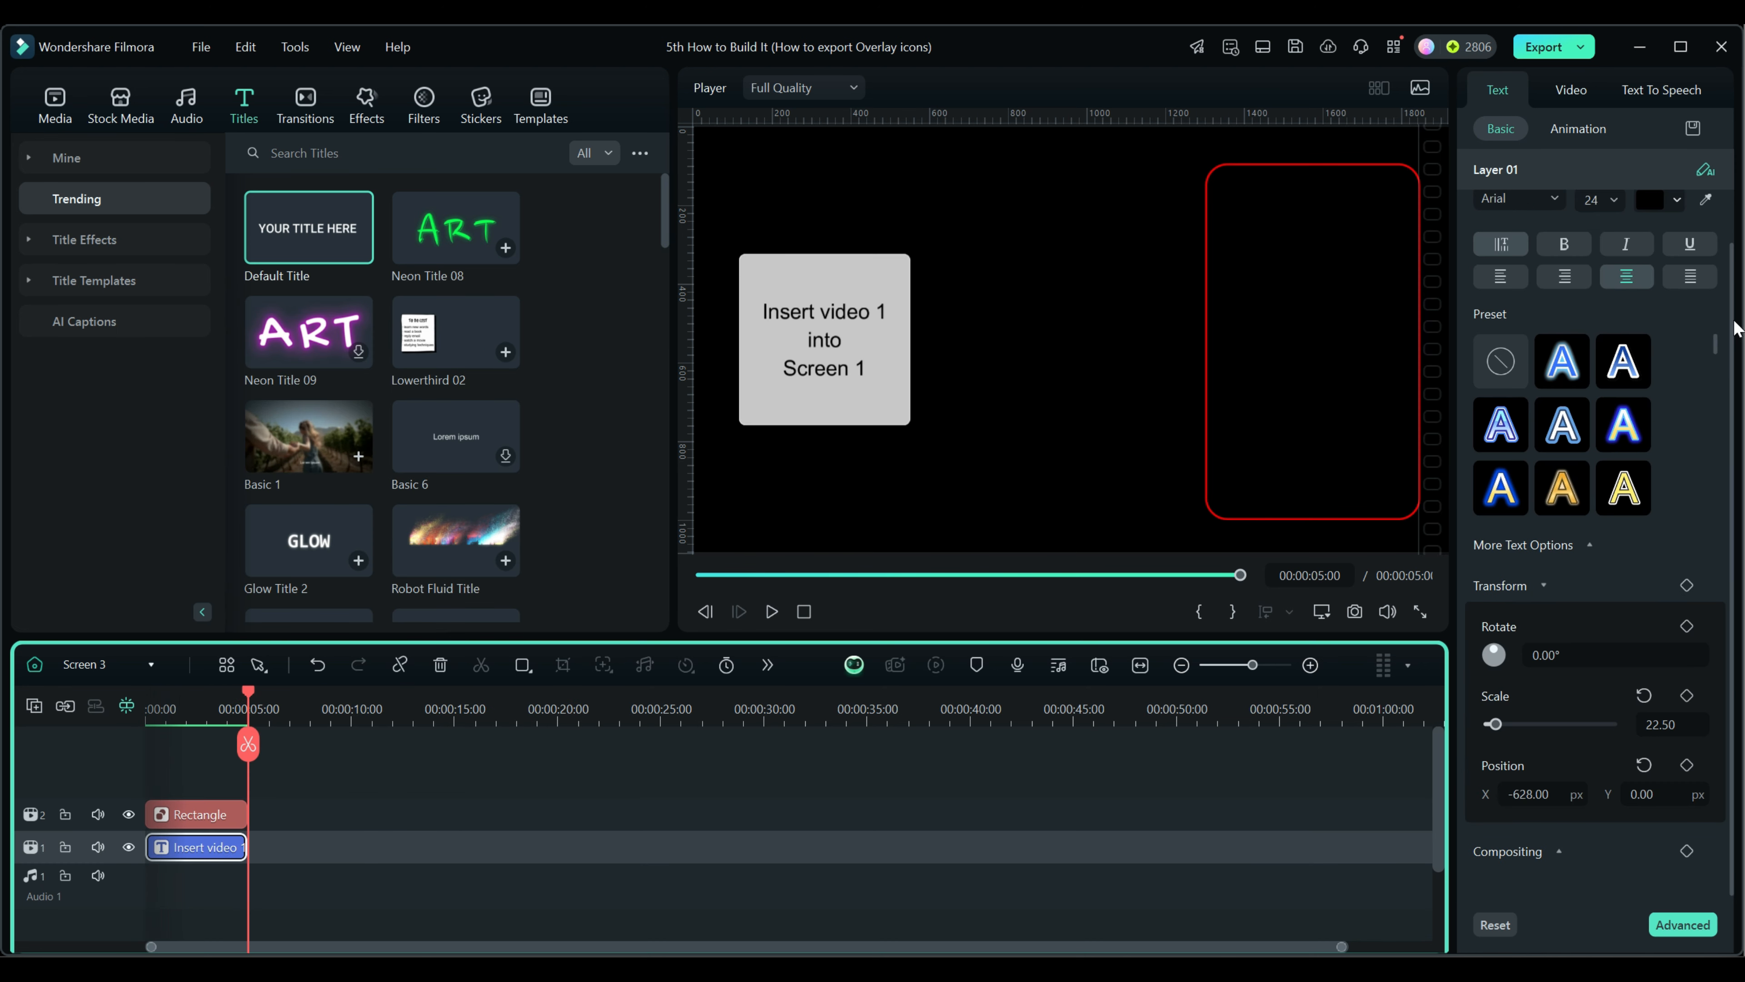
pyautogui.doubleClick(1551, 218)
pyautogui.write('3')
pyautogui.doubleClick(1520, 252)
pyautogui.write('3')
pyautogui.scroll(-2, 1485, 823)
pyautogui.moveTo(1501, 794); pyautogui.dragTo(1532, 794)
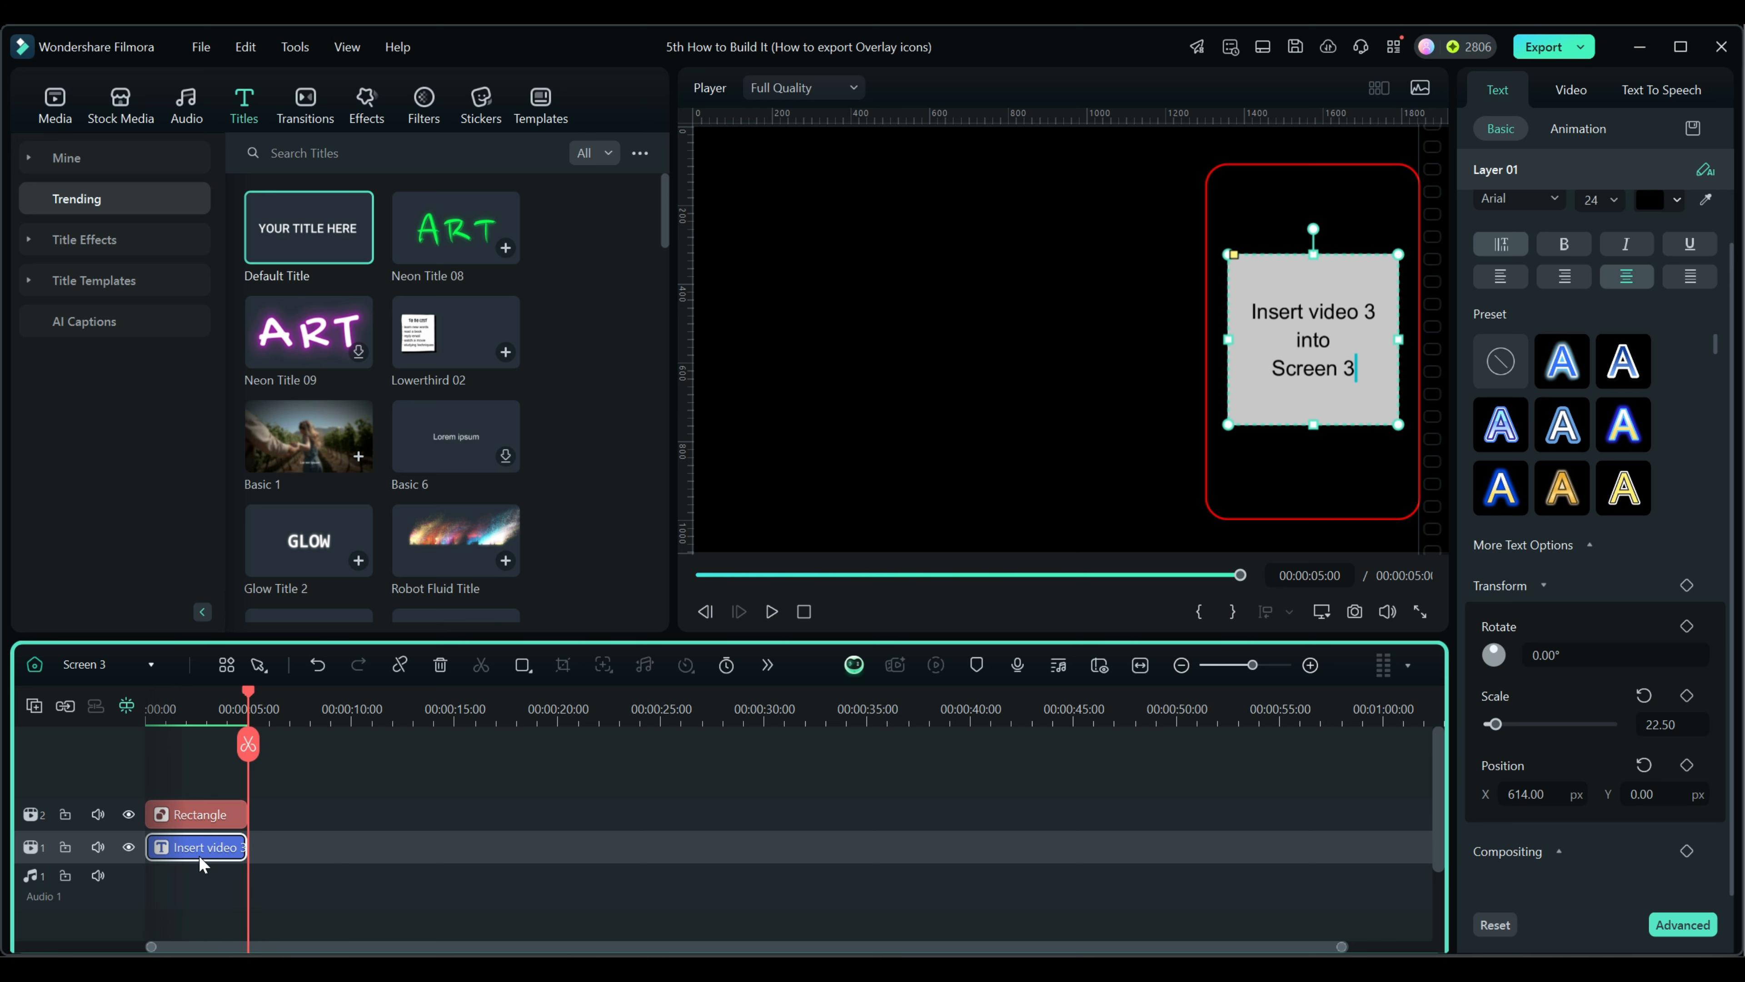
# Return to the Main Timeline and hide track 3 holding the Social Media Split Screen Pack Split 16 clip
pyautogui.click(34, 665)
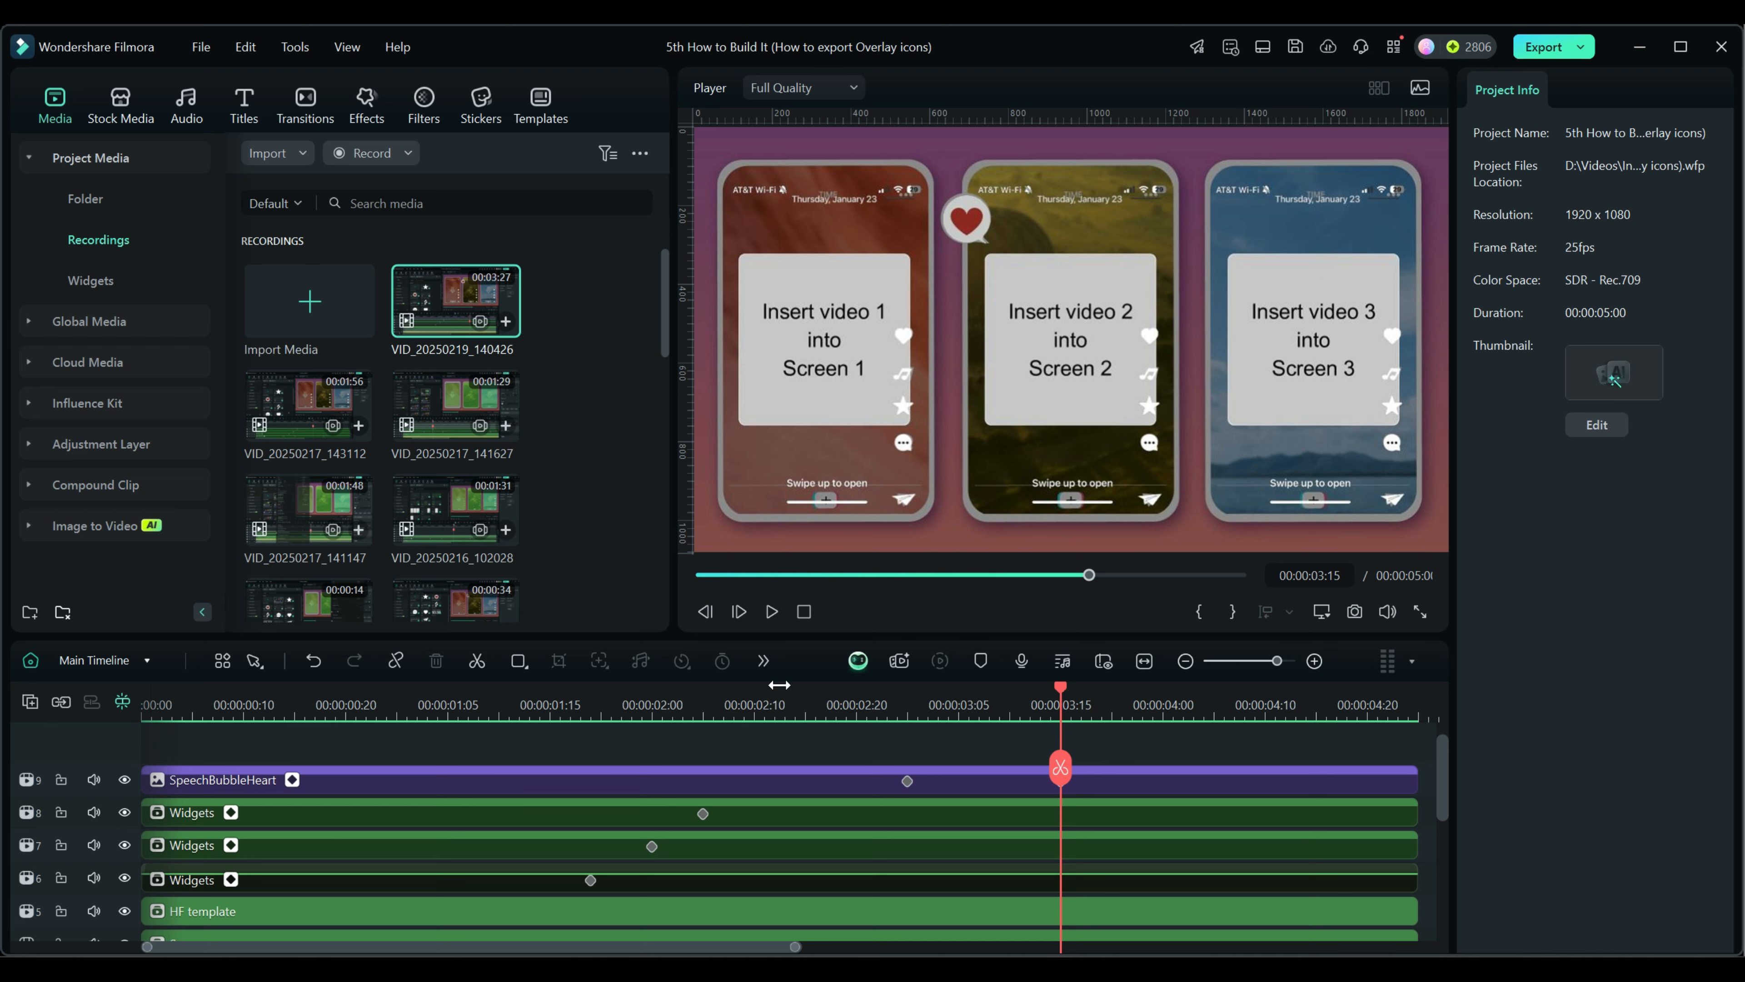
pyautogui.scroll(-2, 539, 742)
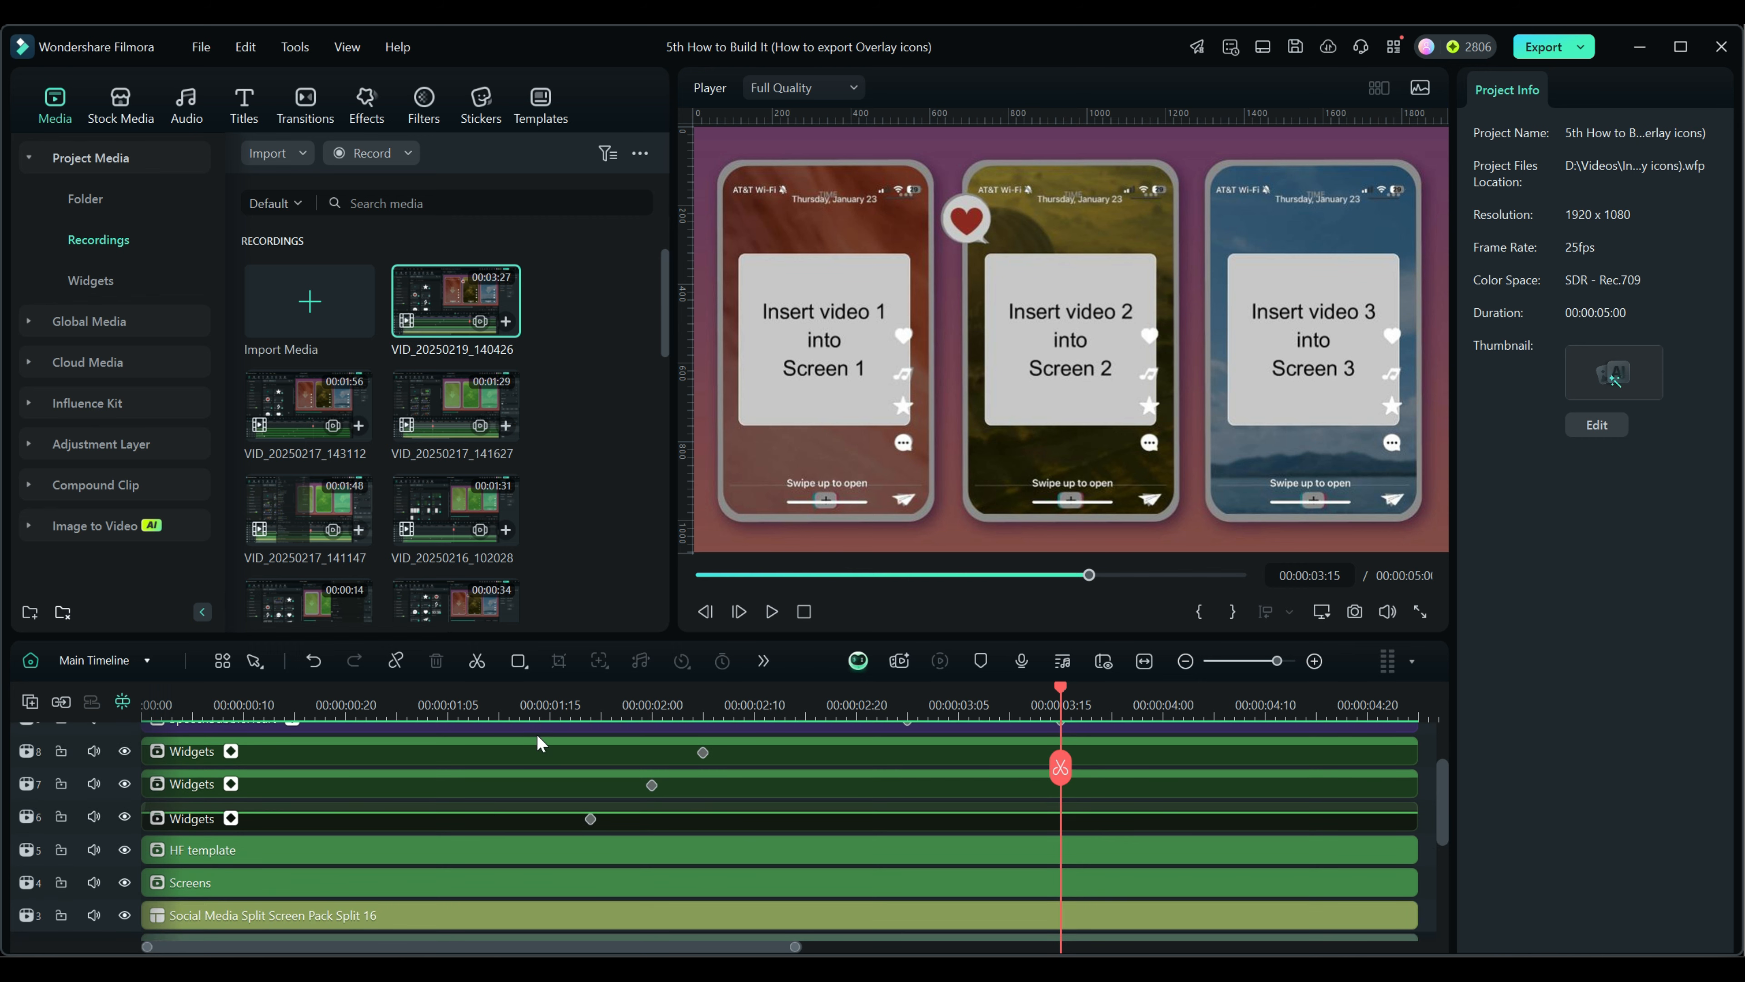
pyautogui.scroll(-1, 416, 833)
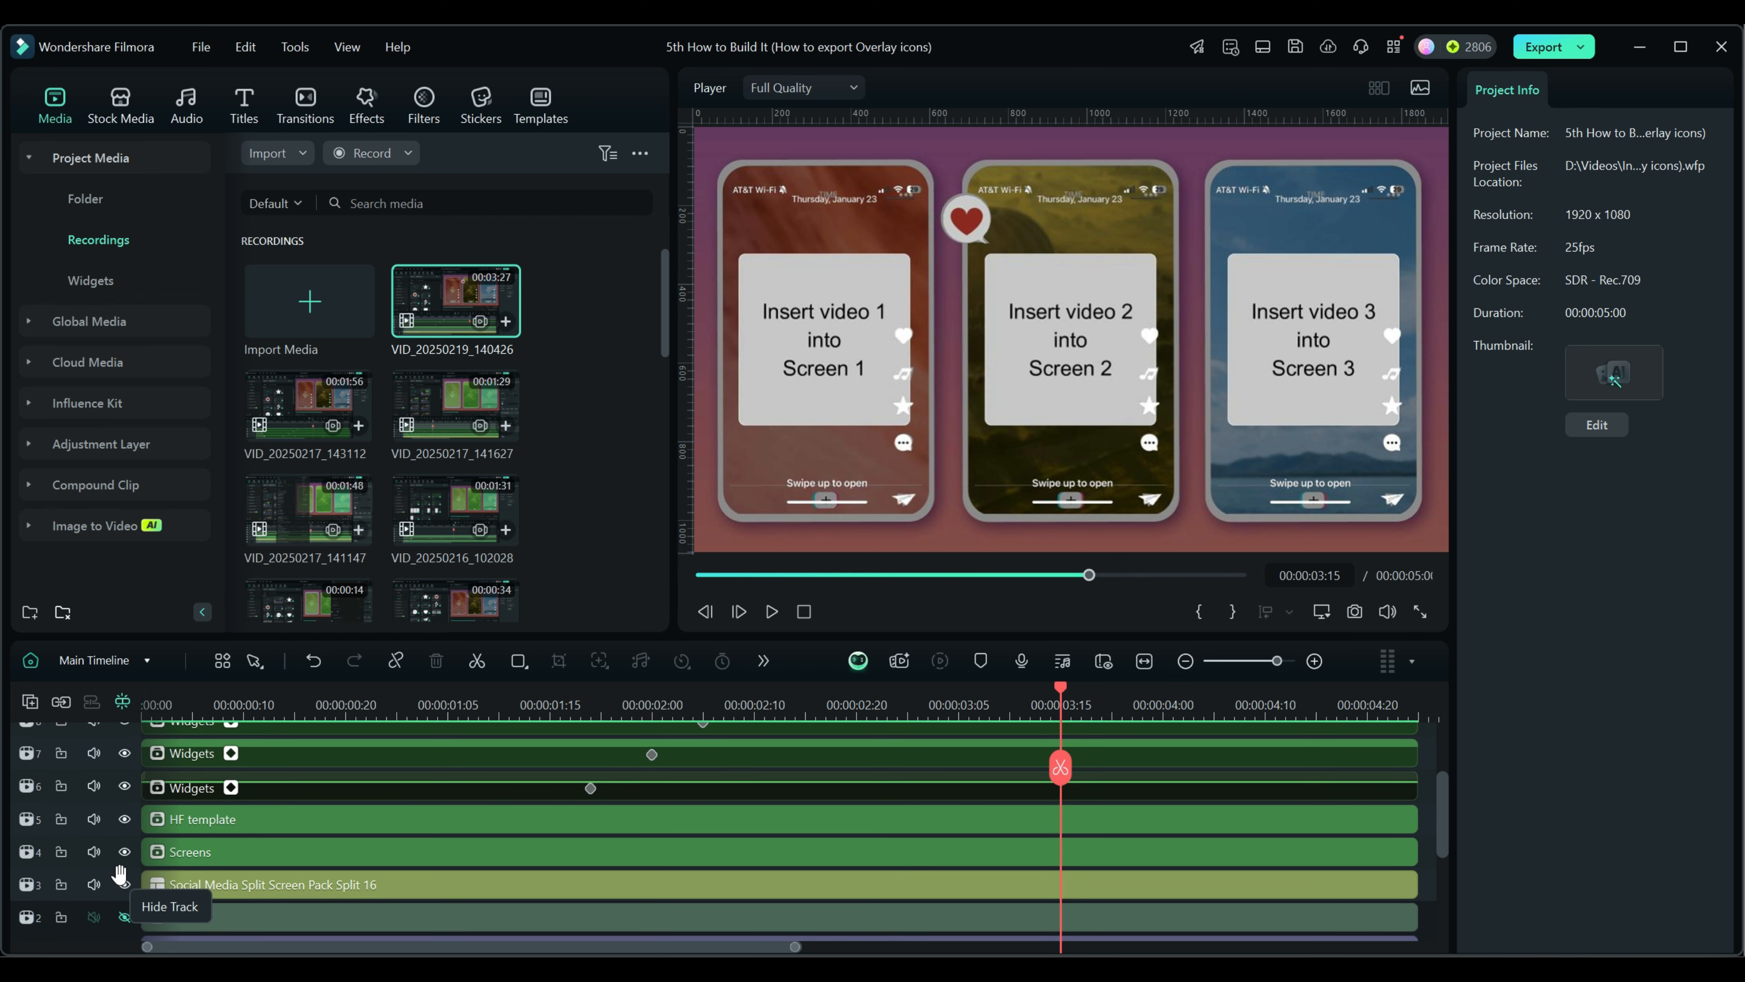
pyautogui.click(124, 884)
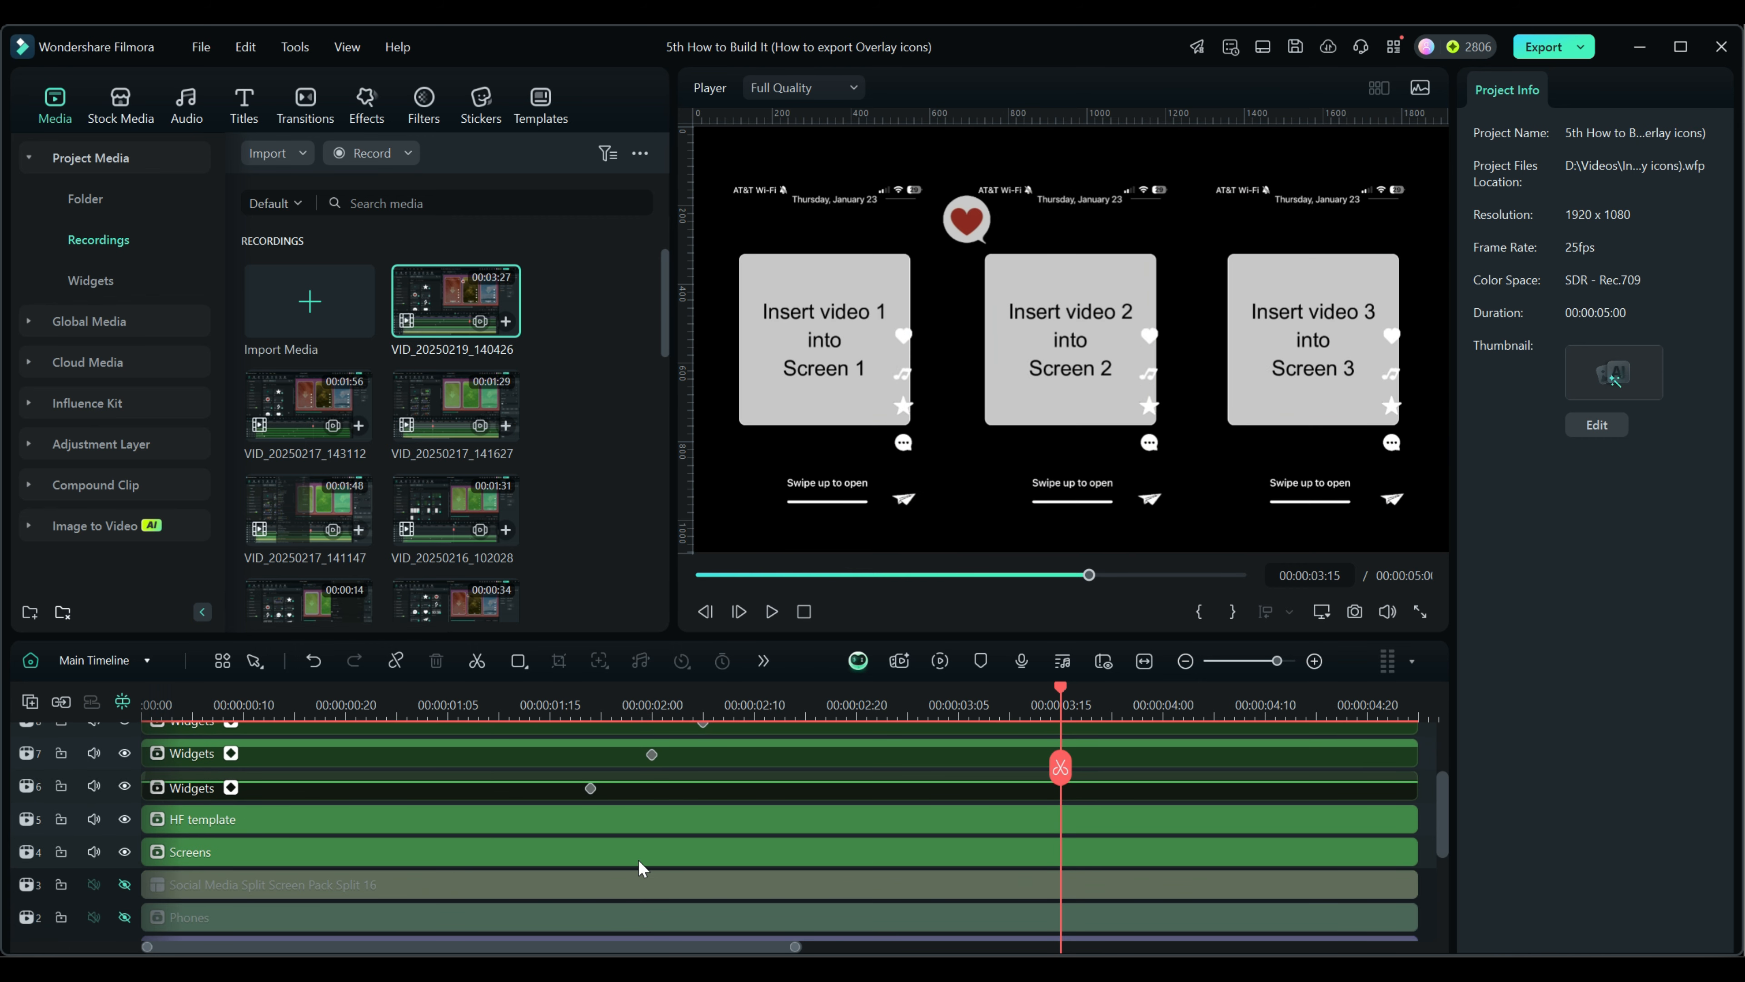
pyautogui.scroll(2, 646, 884)
pyautogui.scroll(-2, 646, 883)
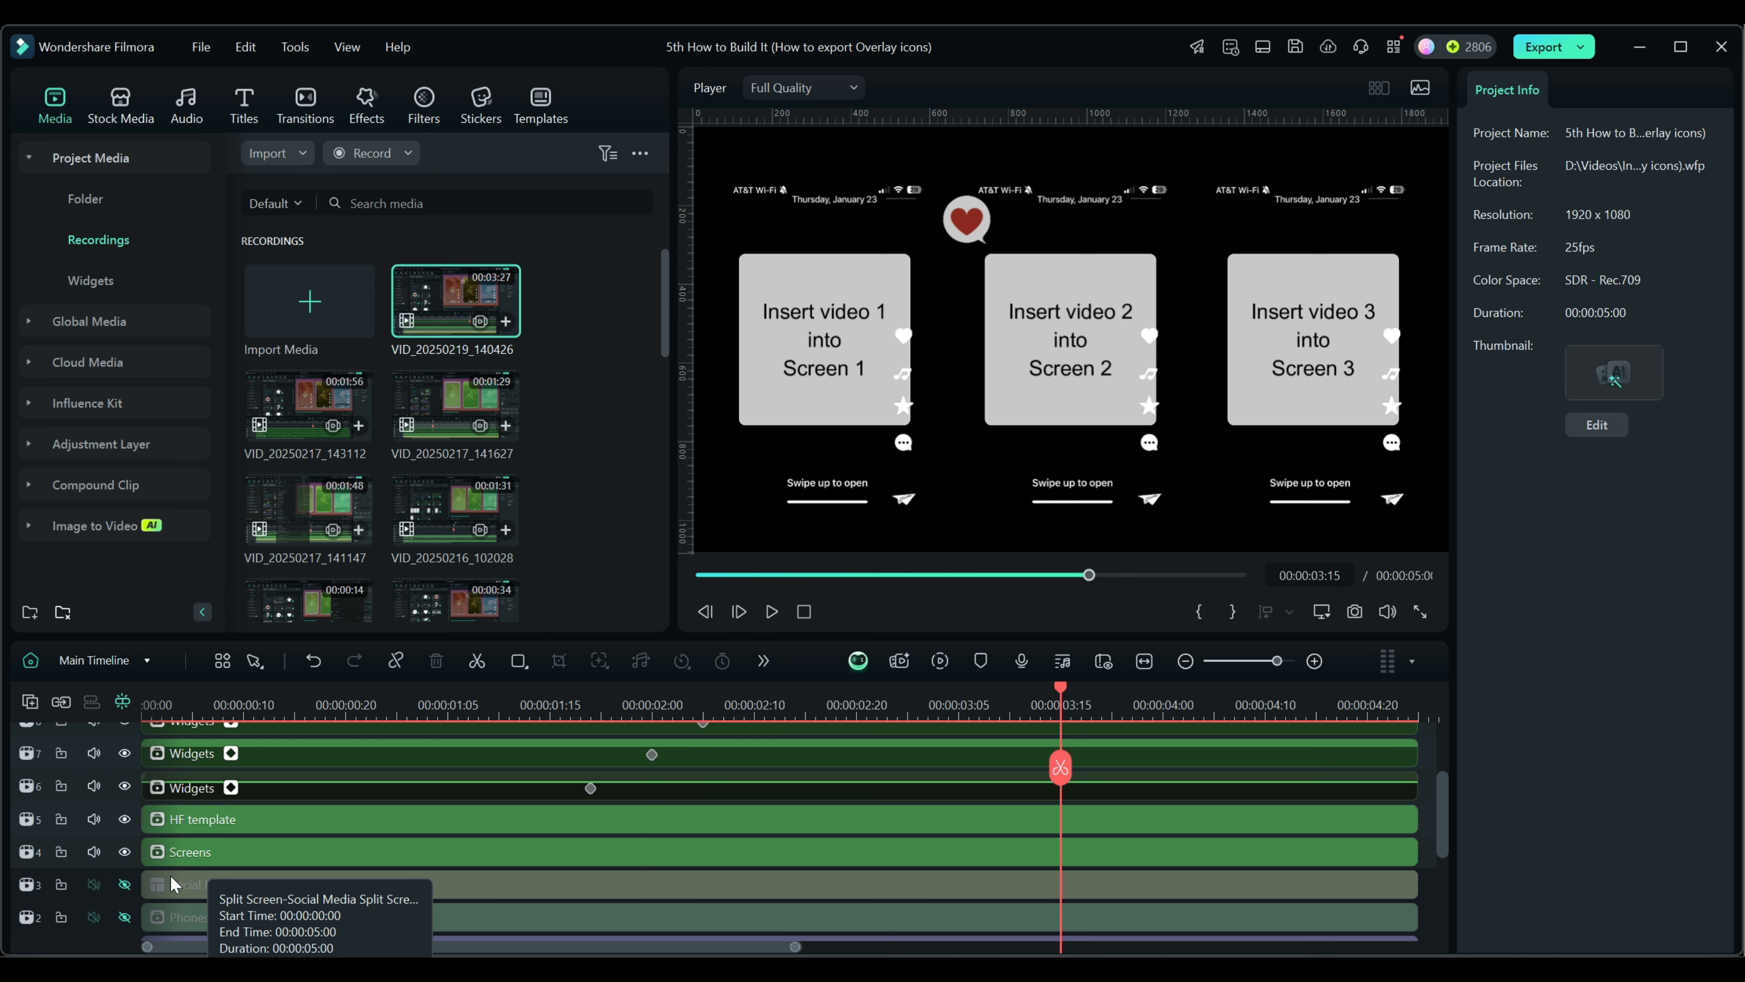
pyautogui.scroll(-1, 271, 919)
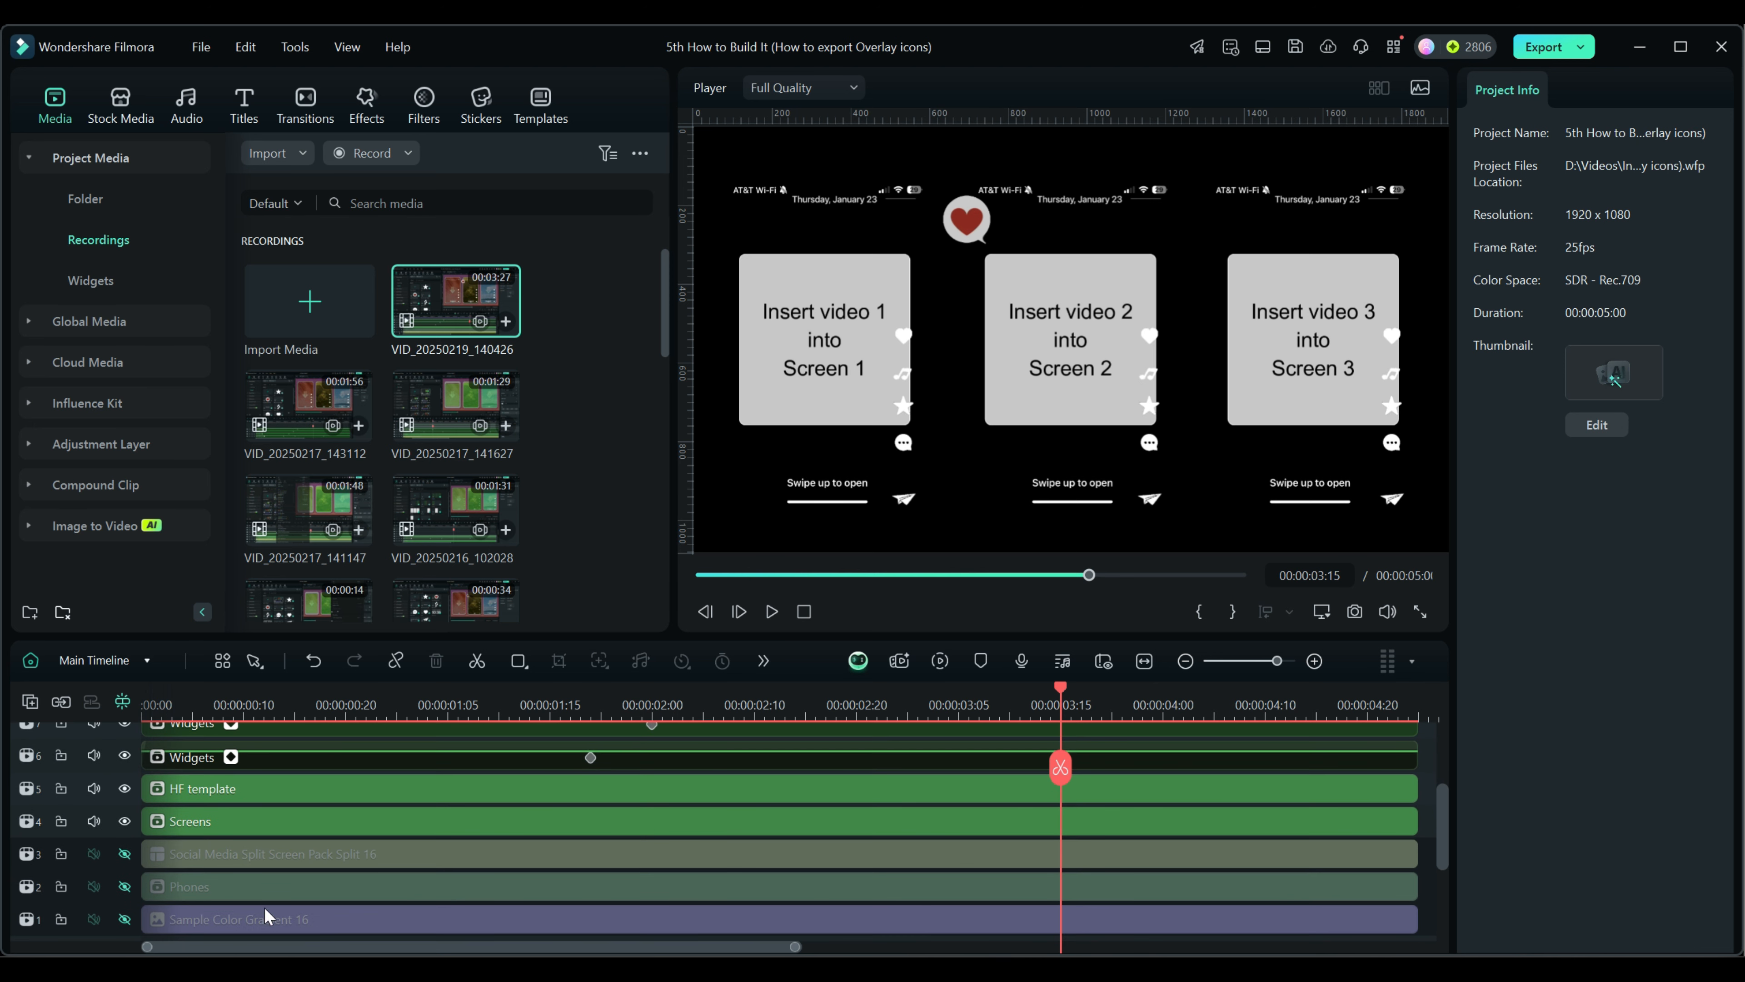
# Make track 2 with the Phones clip and track 1 with the Sample Color Gradient 16 background visible again
pyautogui.click(125, 886)
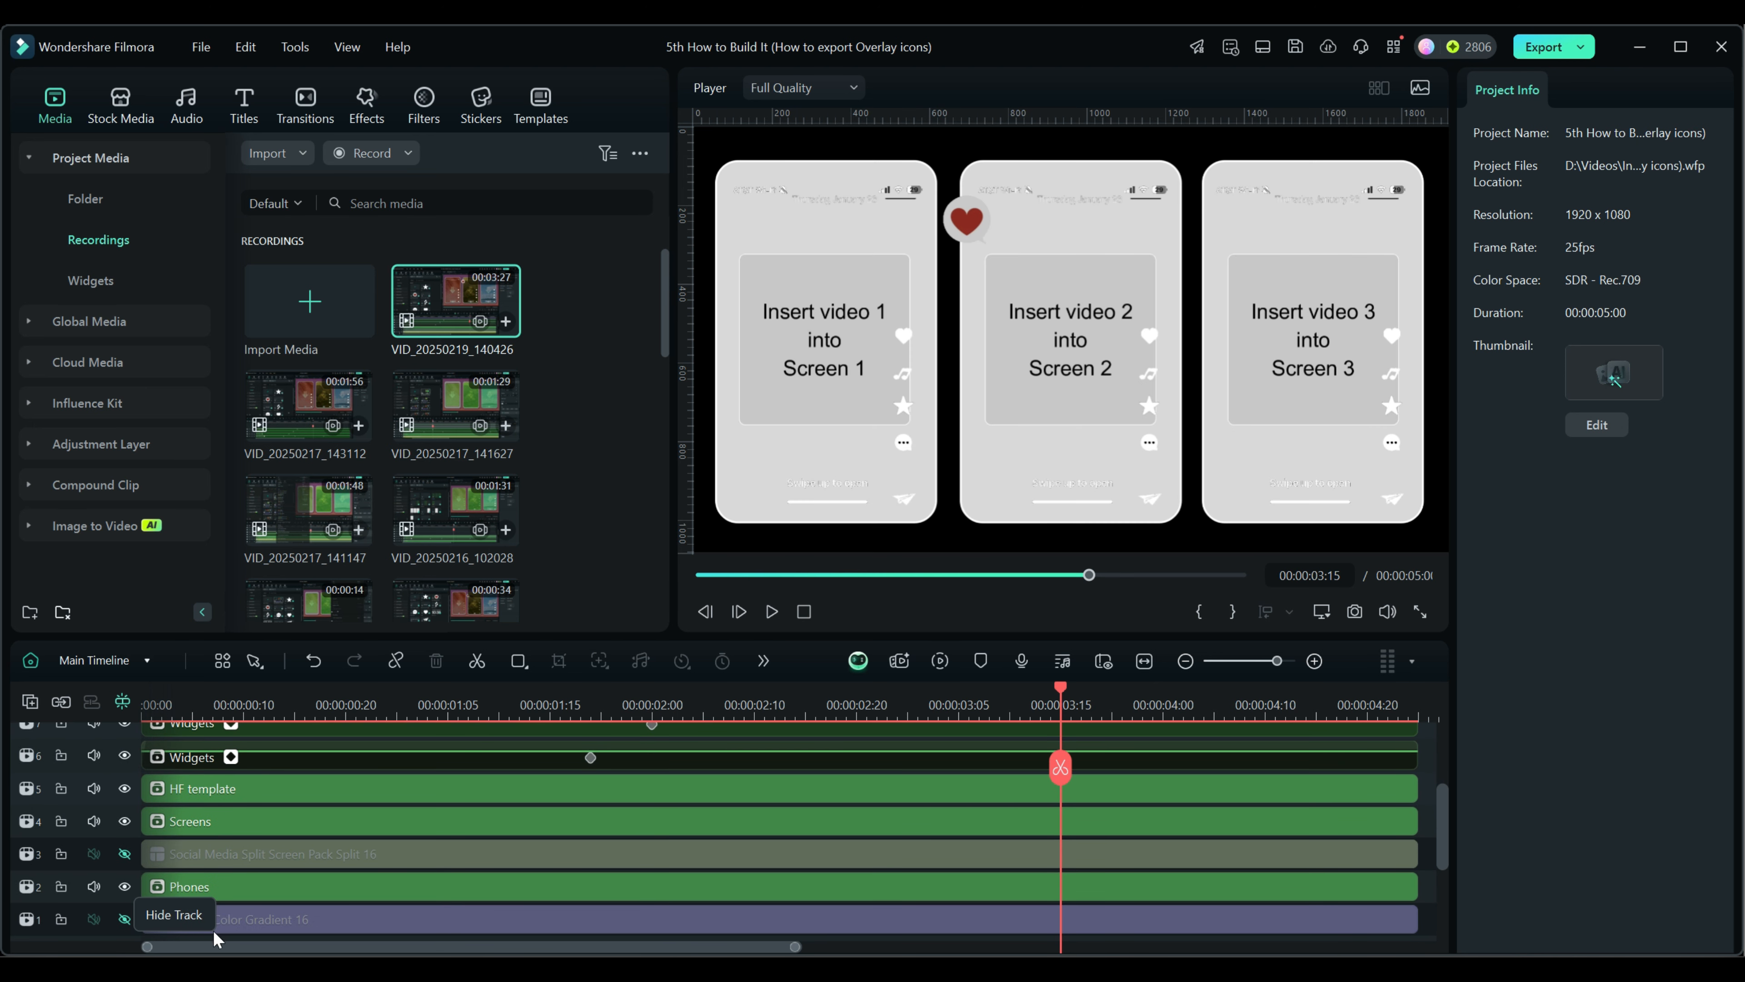
pyautogui.scroll(-1, 240, 915)
pyautogui.click(124, 888)
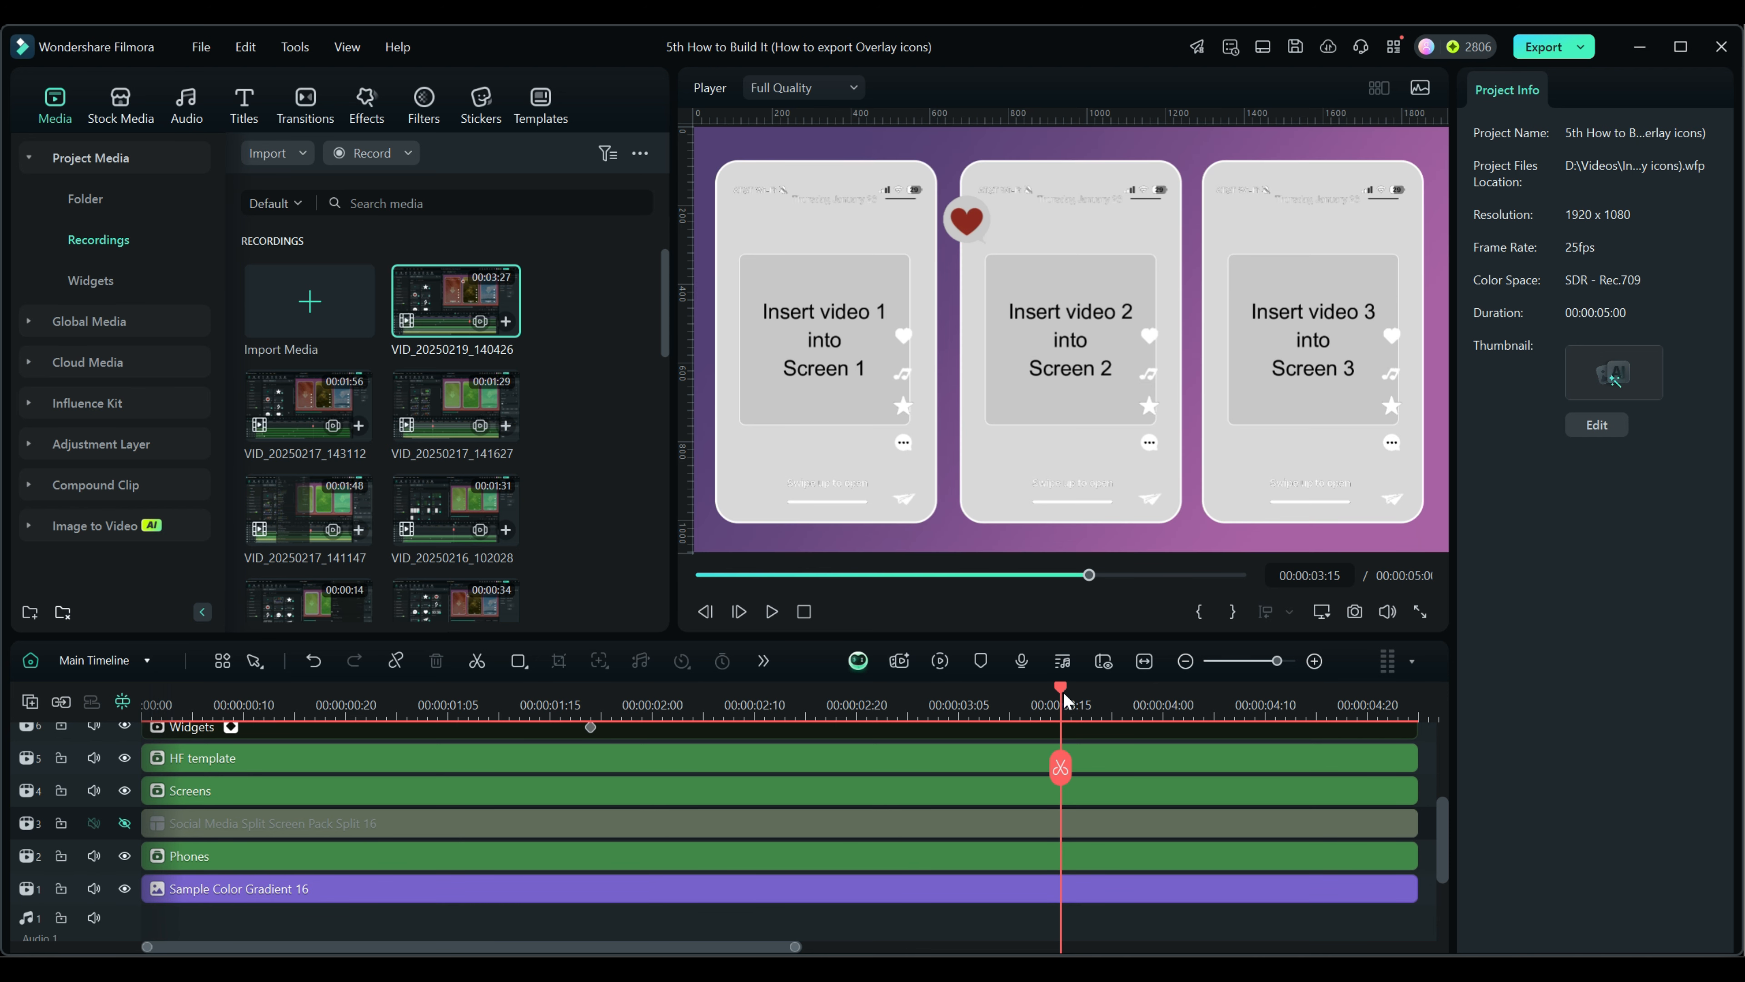
pyautogui.scroll(3, 917, 795)
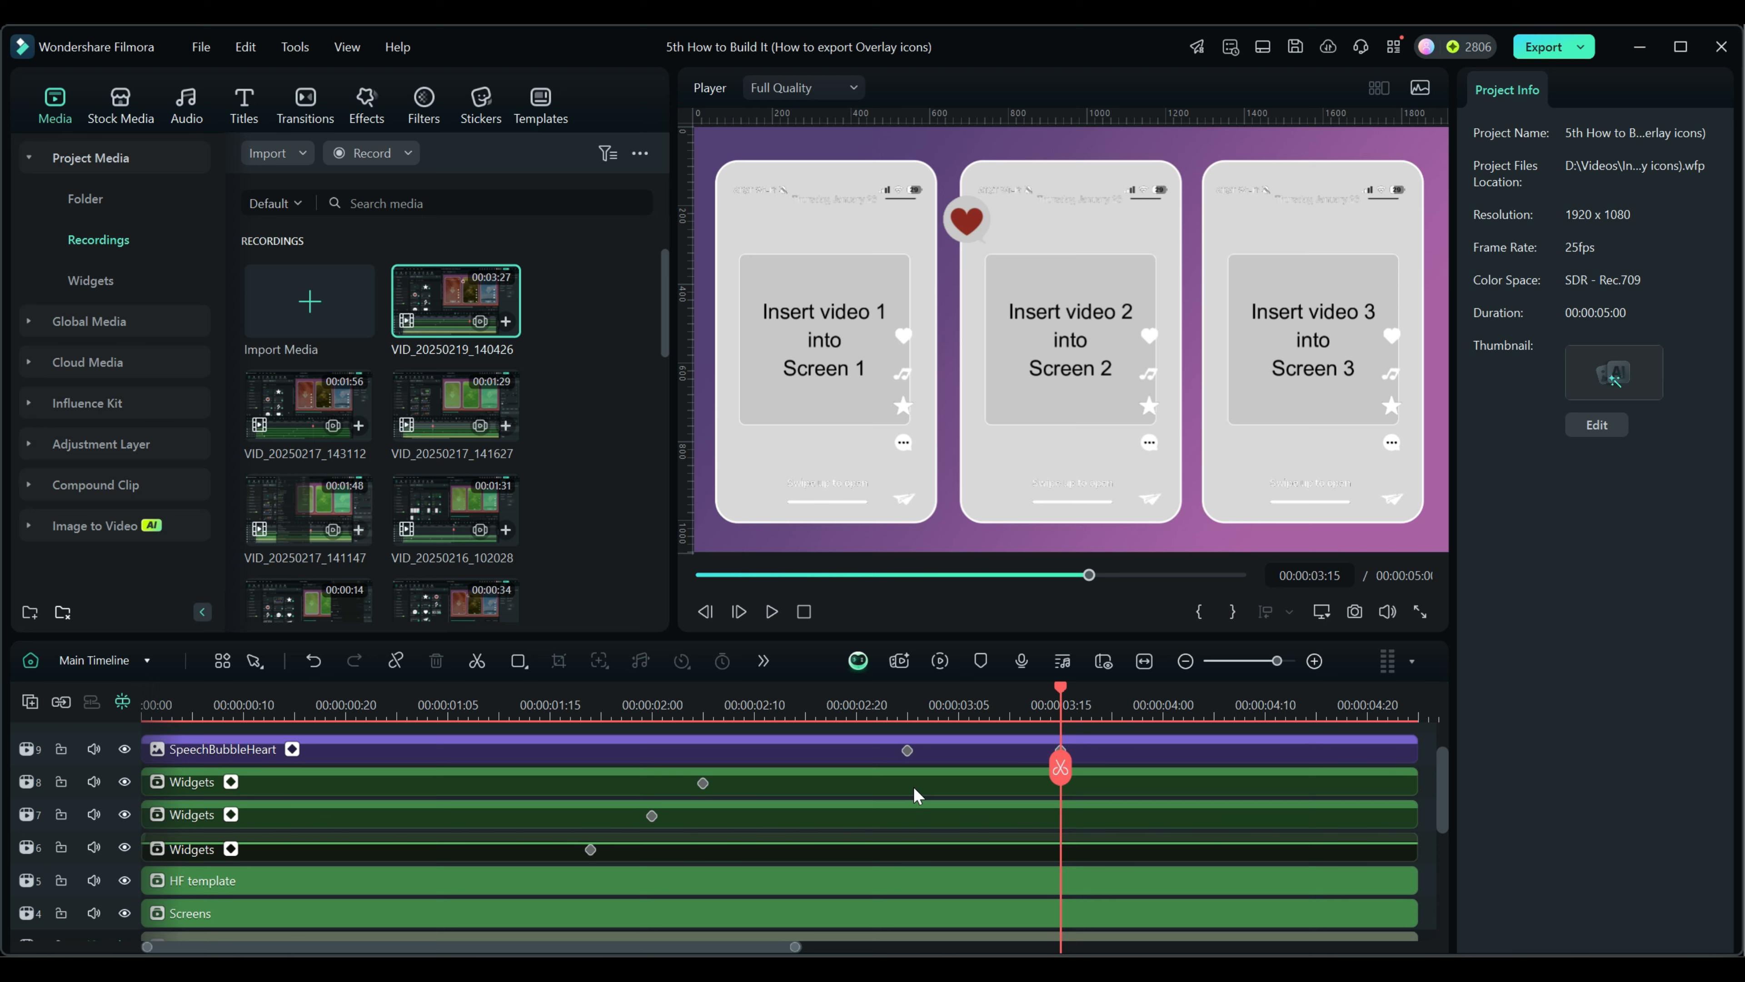
pyautogui.scroll(1, 916, 790)
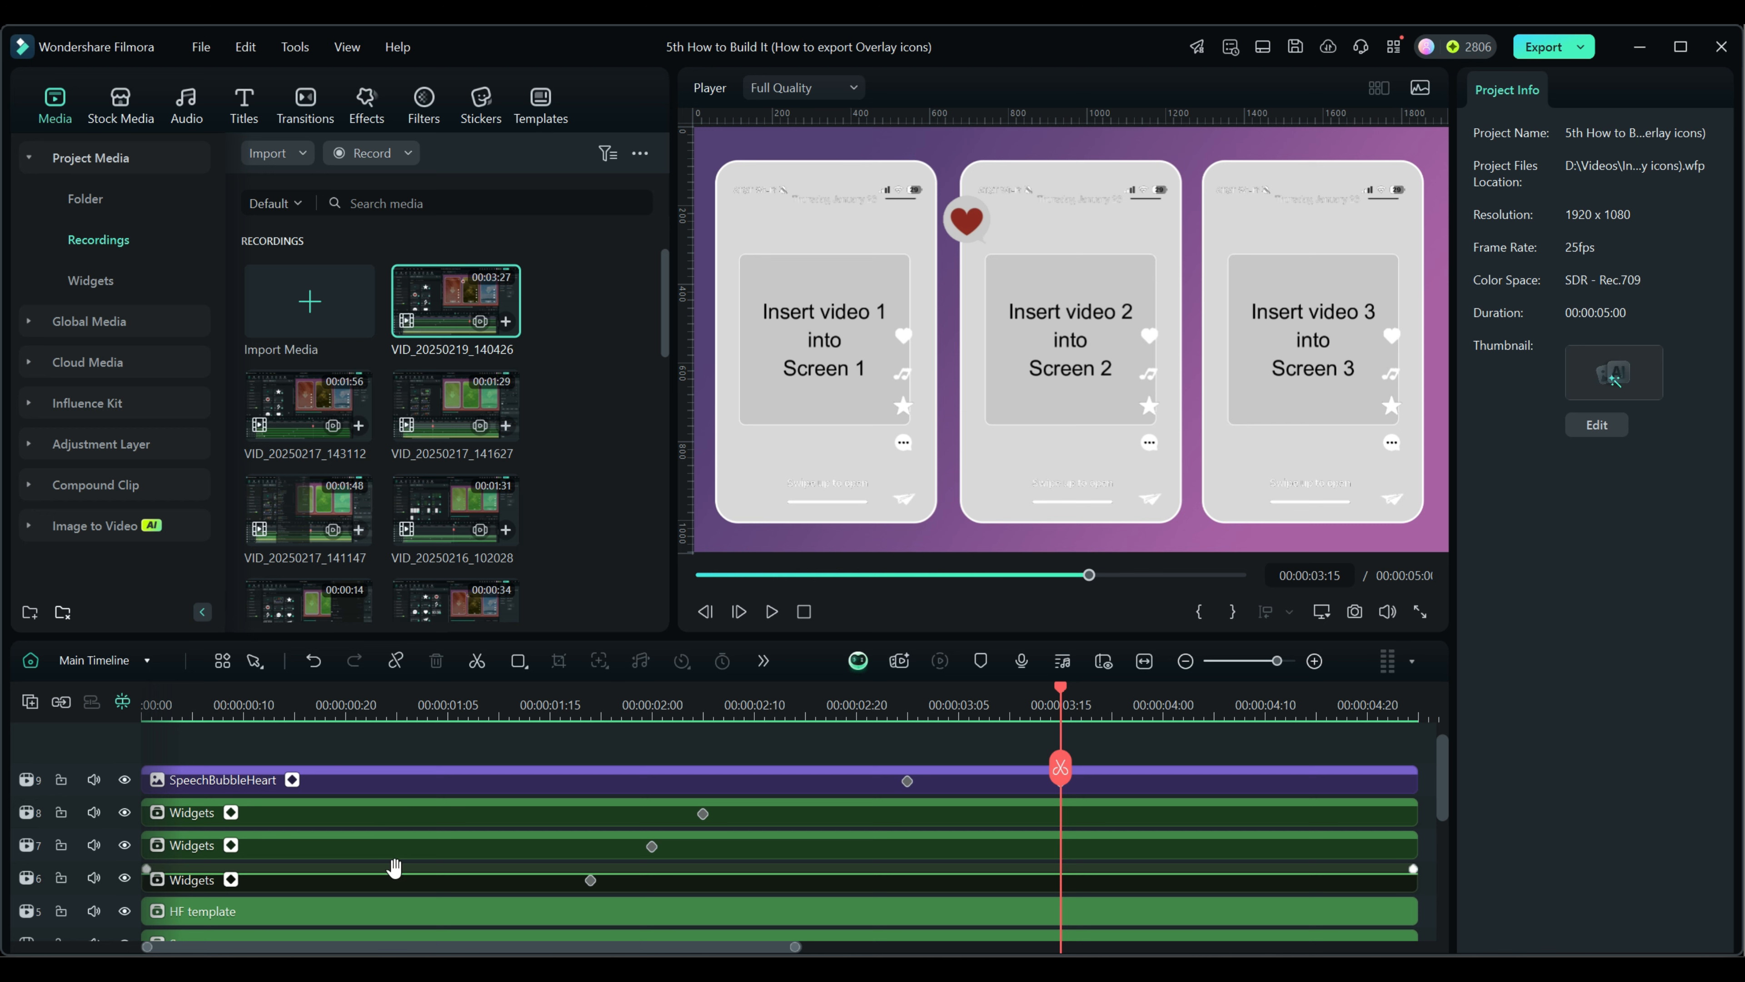
pyautogui.click(93, 281)
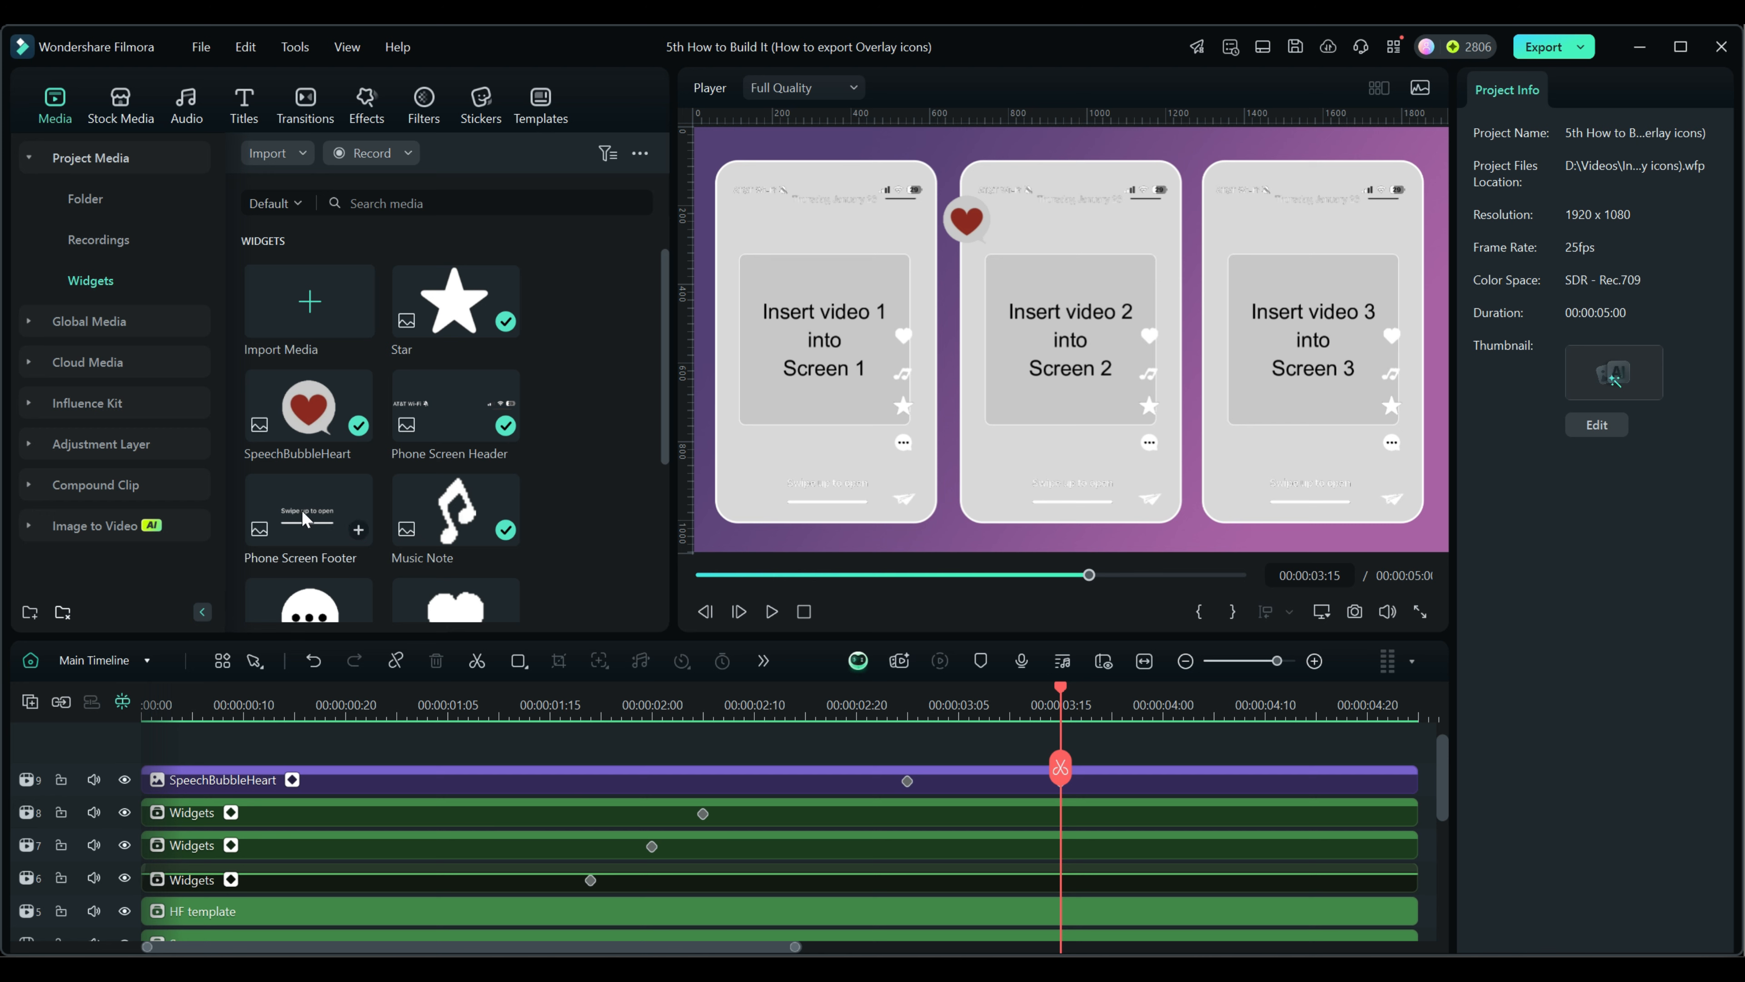
pyautogui.scroll(-3, 560, 543)
pyautogui.scroll(-1, 563, 536)
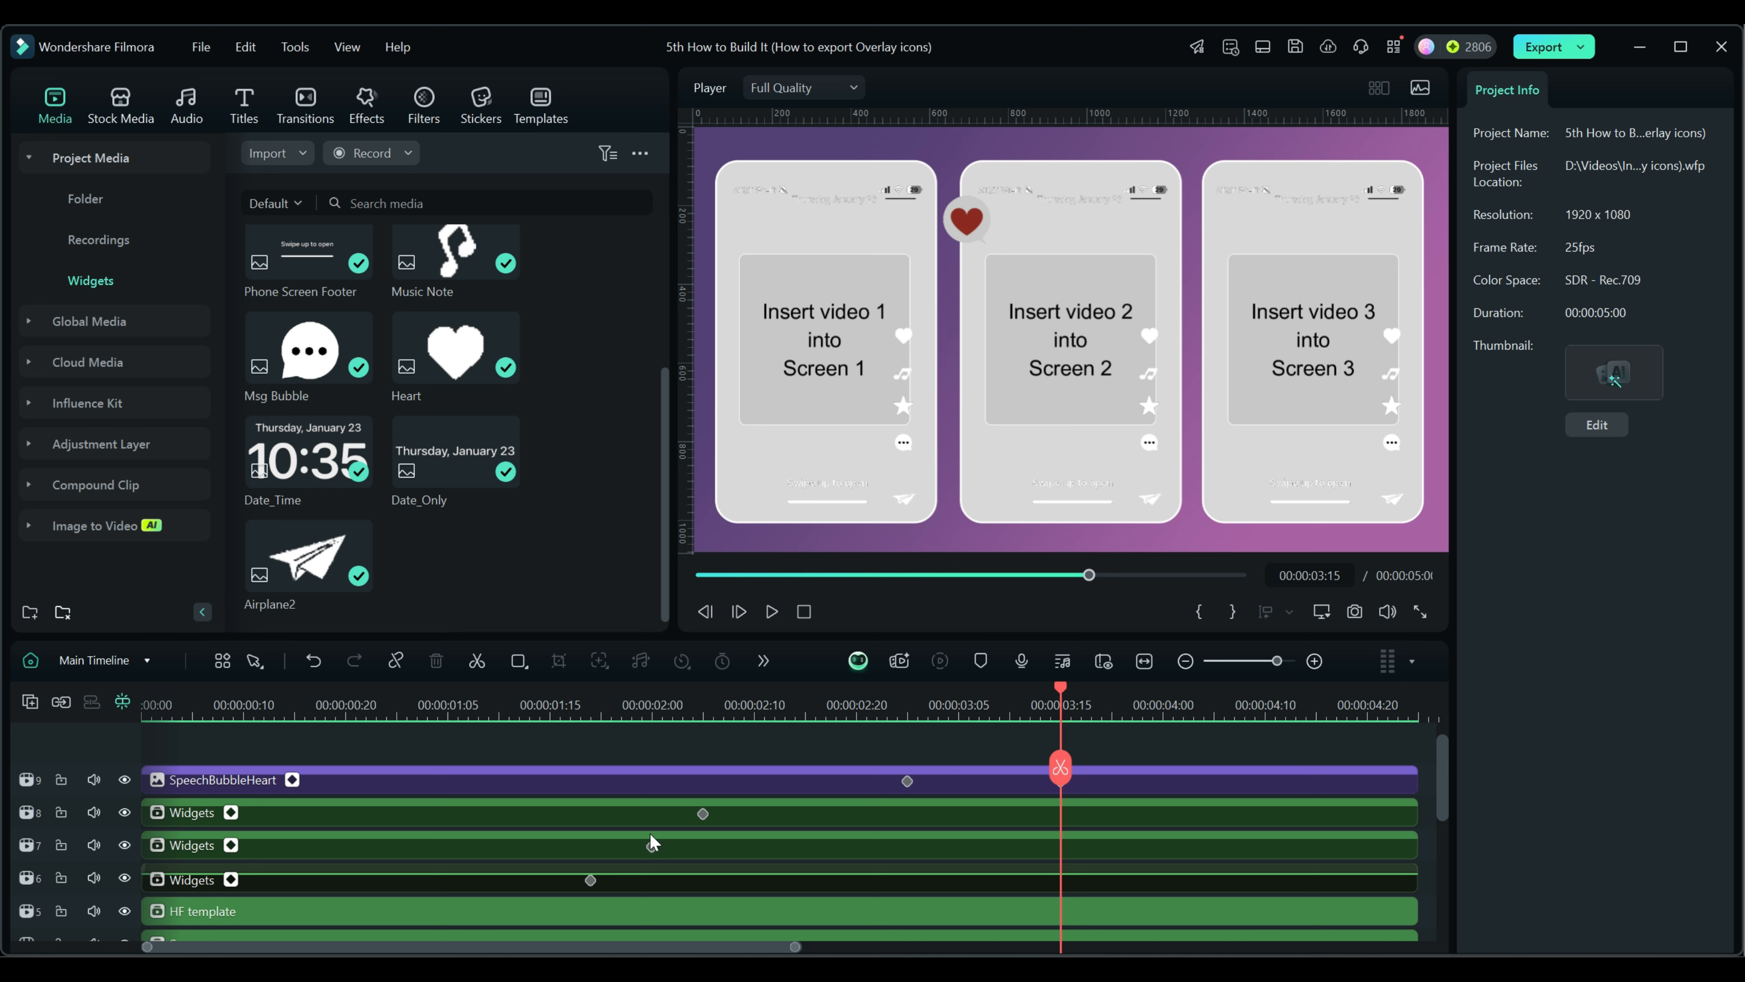
# Move the SpeechBubbleHeart, all three Widgets and the HF template clips up one track together, leaving track 5 empty above Screens
pyautogui.click(368, 779)
pyautogui.scroll(-1, 398, 796)
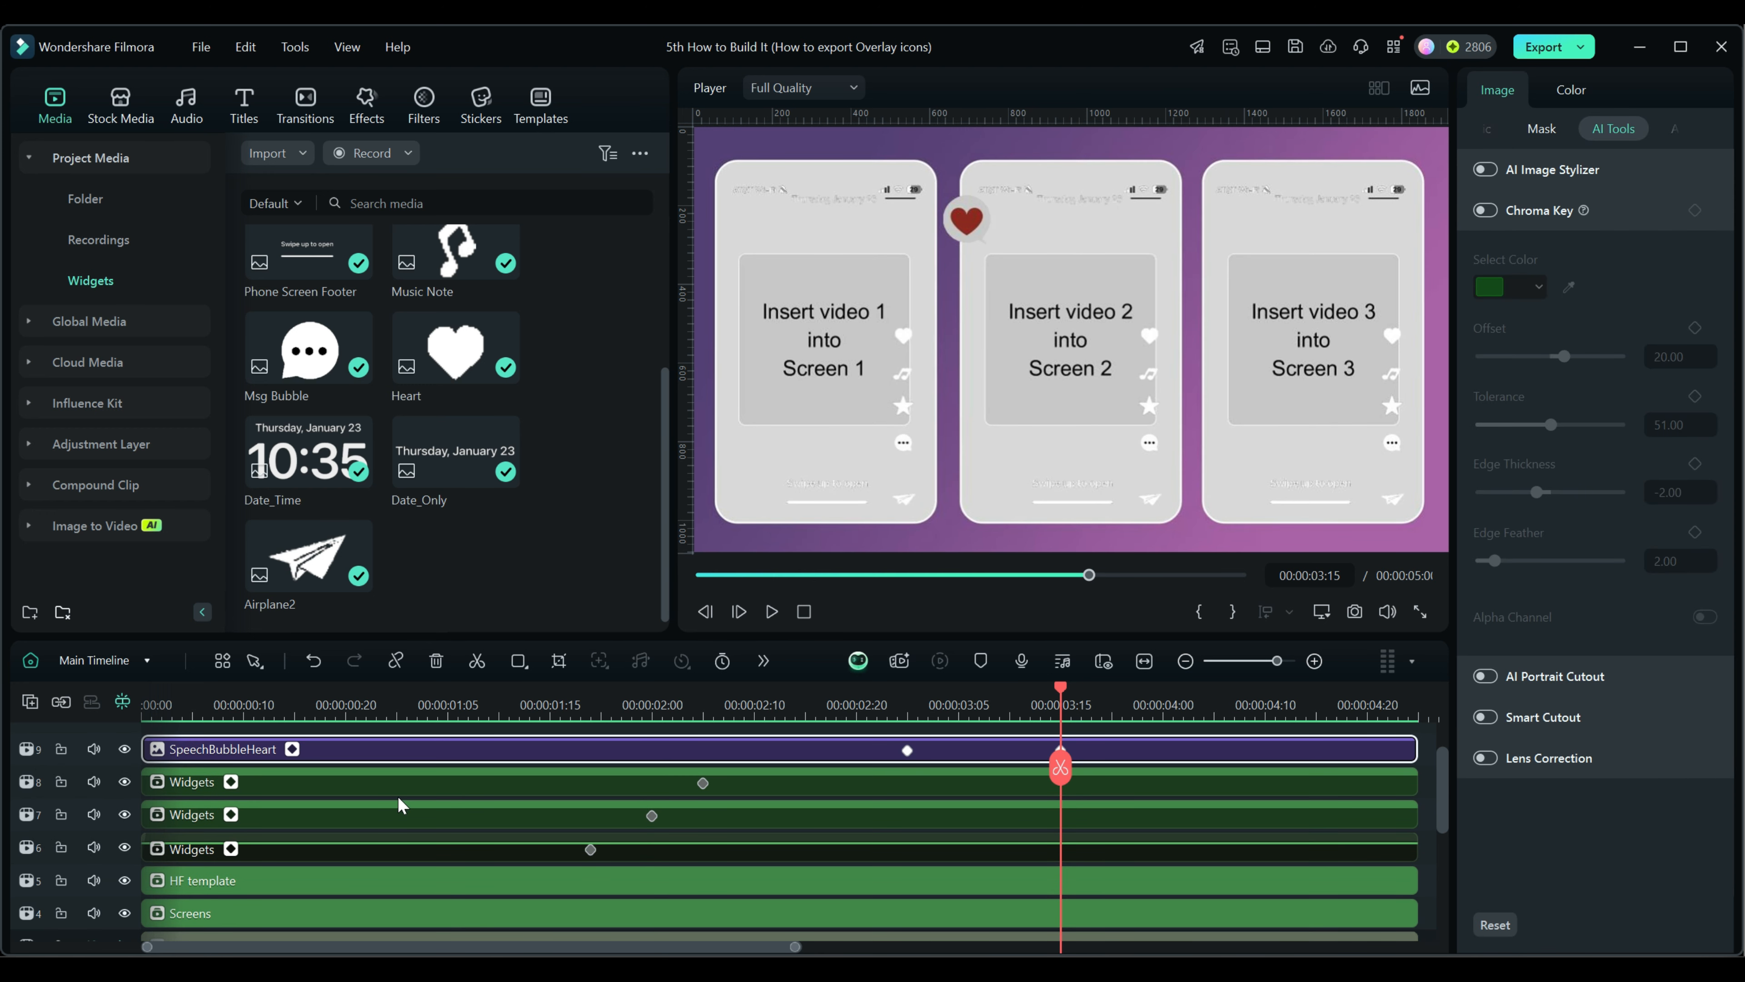
pyautogui.keyDown('ctrl'); pyautogui.click(365, 782); pyautogui.keyUp('ctrl')
pyautogui.keyDown('ctrl'); pyautogui.click(352, 812); pyautogui.keyUp('ctrl')
pyautogui.keyDown('ctrl'); pyautogui.click(345, 848); pyautogui.keyUp('ctrl')
pyautogui.keyDown('ctrl'); pyautogui.click(342, 882); pyautogui.keyUp('ctrl')
pyautogui.scroll(1, 443, 871)
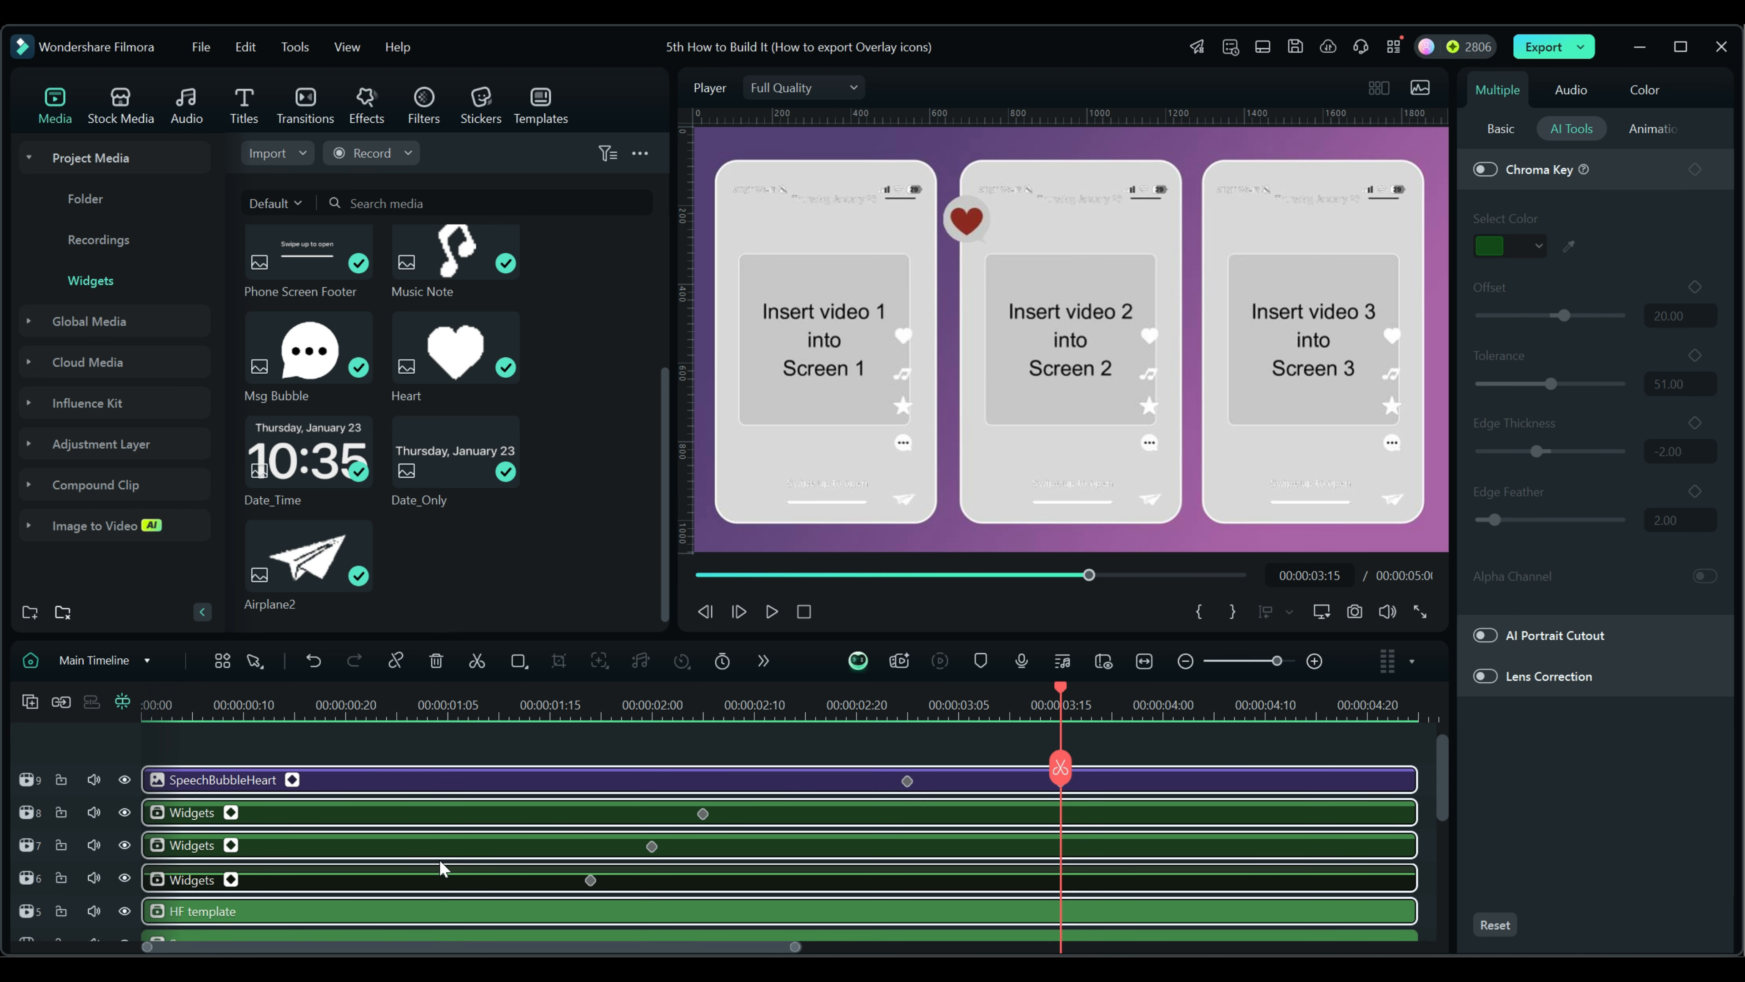
pyautogui.moveTo(431, 774); pyautogui.dragTo(429, 758)
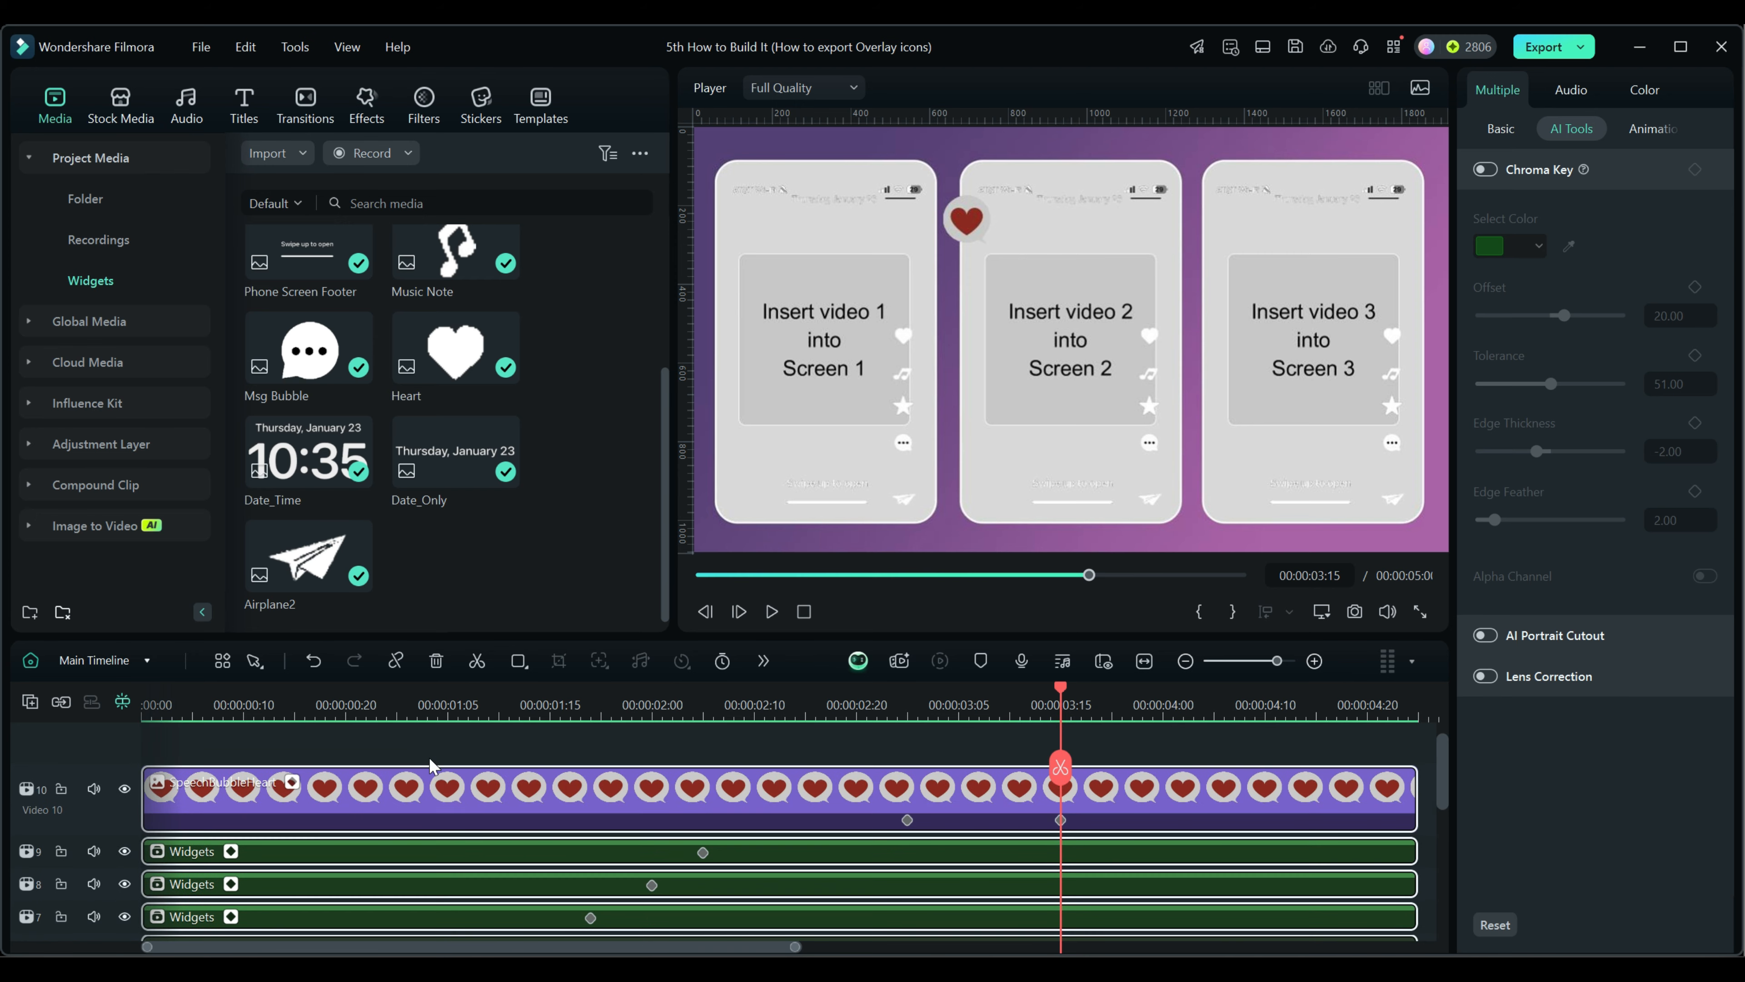
# Place the Green solid color from the stock media library at the start of the empty track 5
pyautogui.scroll(-2, 479, 836)
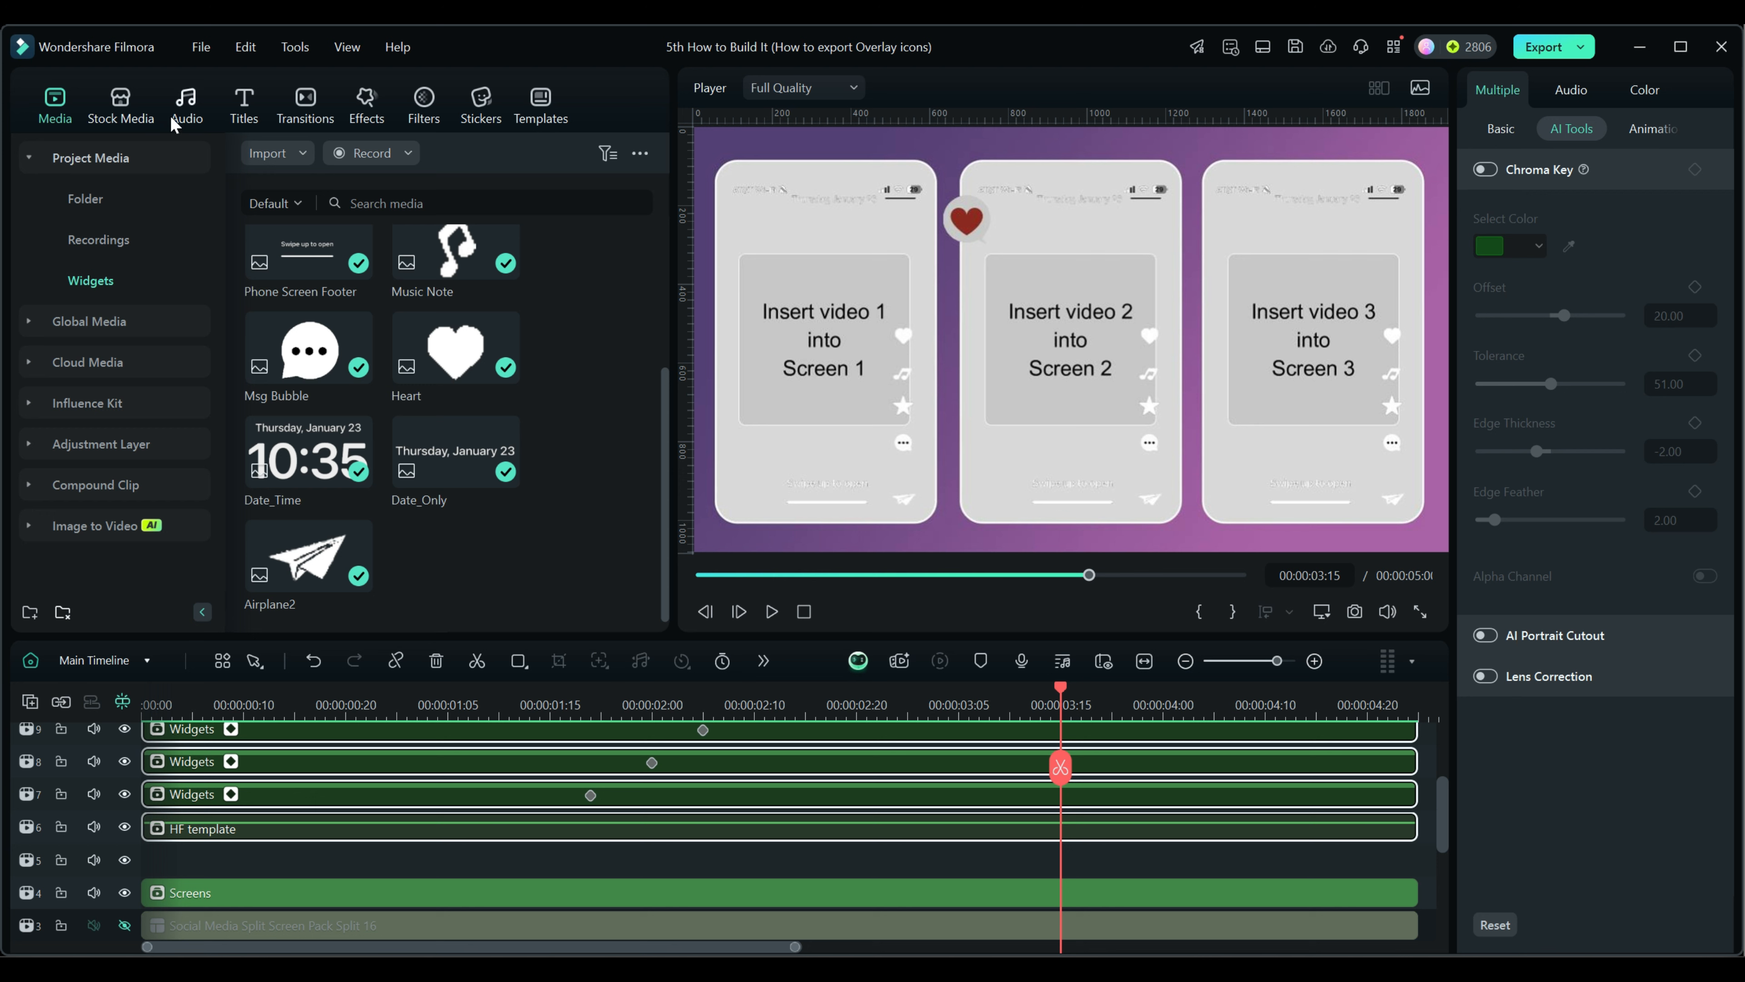
pyautogui.click(122, 100)
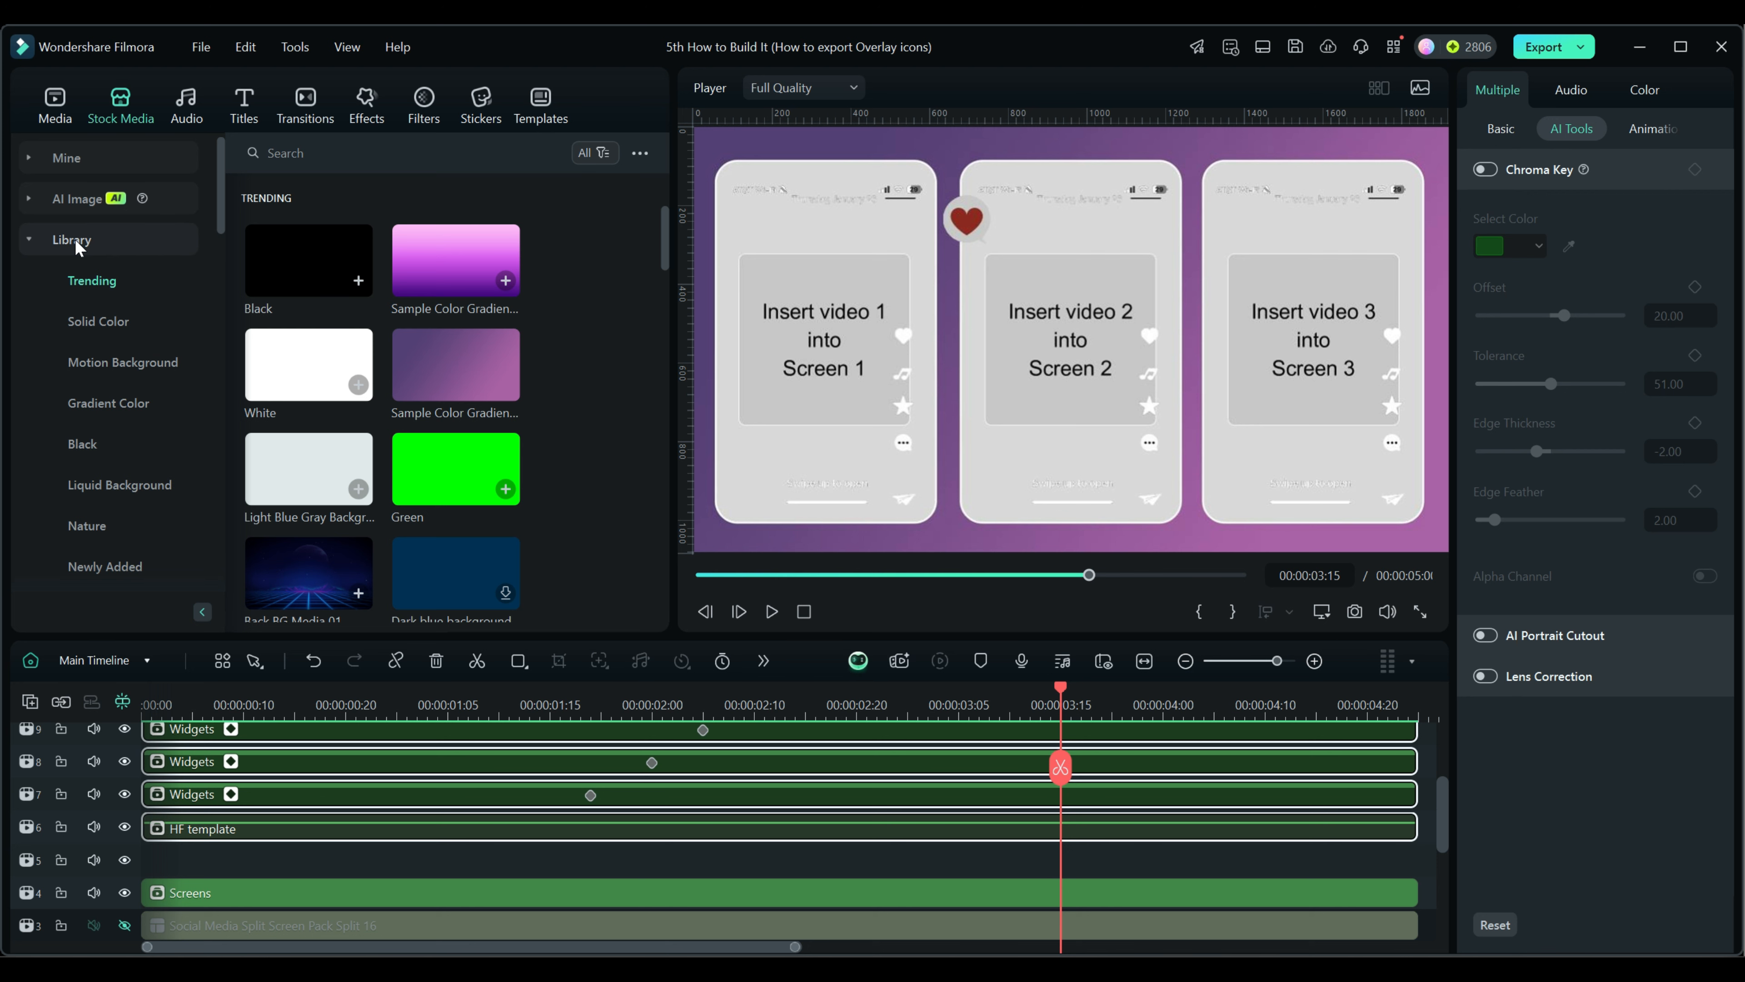
pyautogui.click(96, 322)
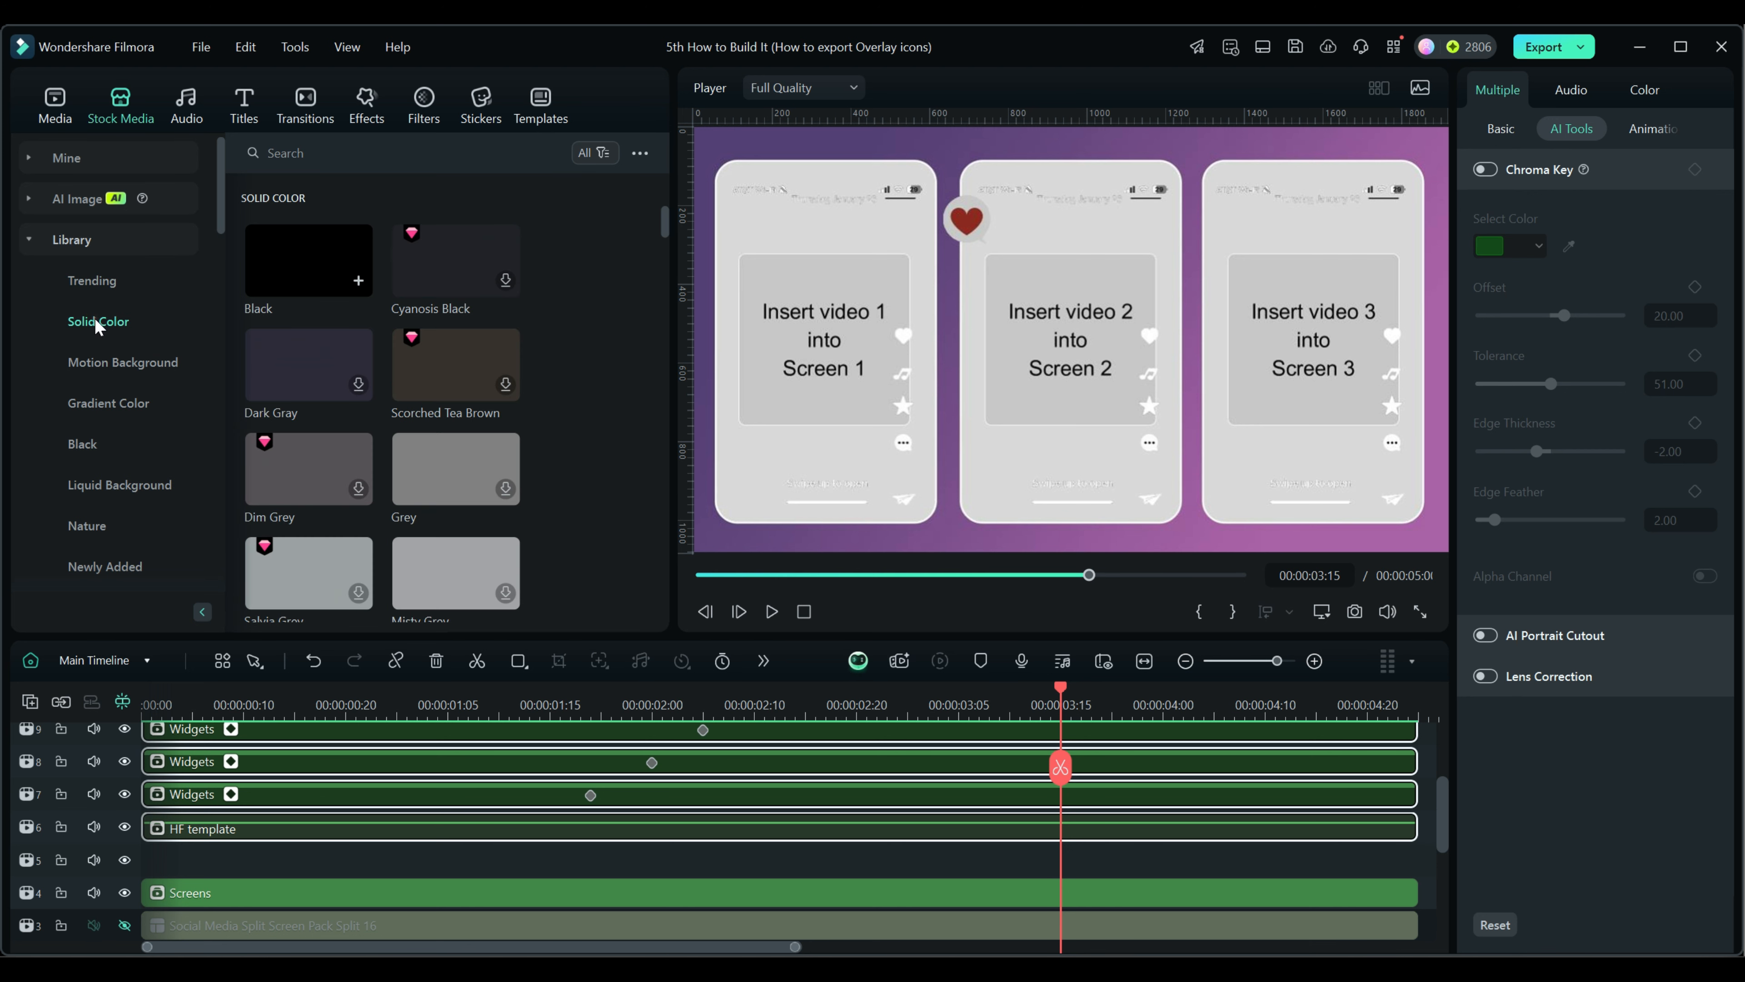
pyautogui.moveTo(666, 222); pyautogui.dragTo(654, 364)
pyautogui.moveTo(309, 415); pyautogui.dragTo(152, 874)
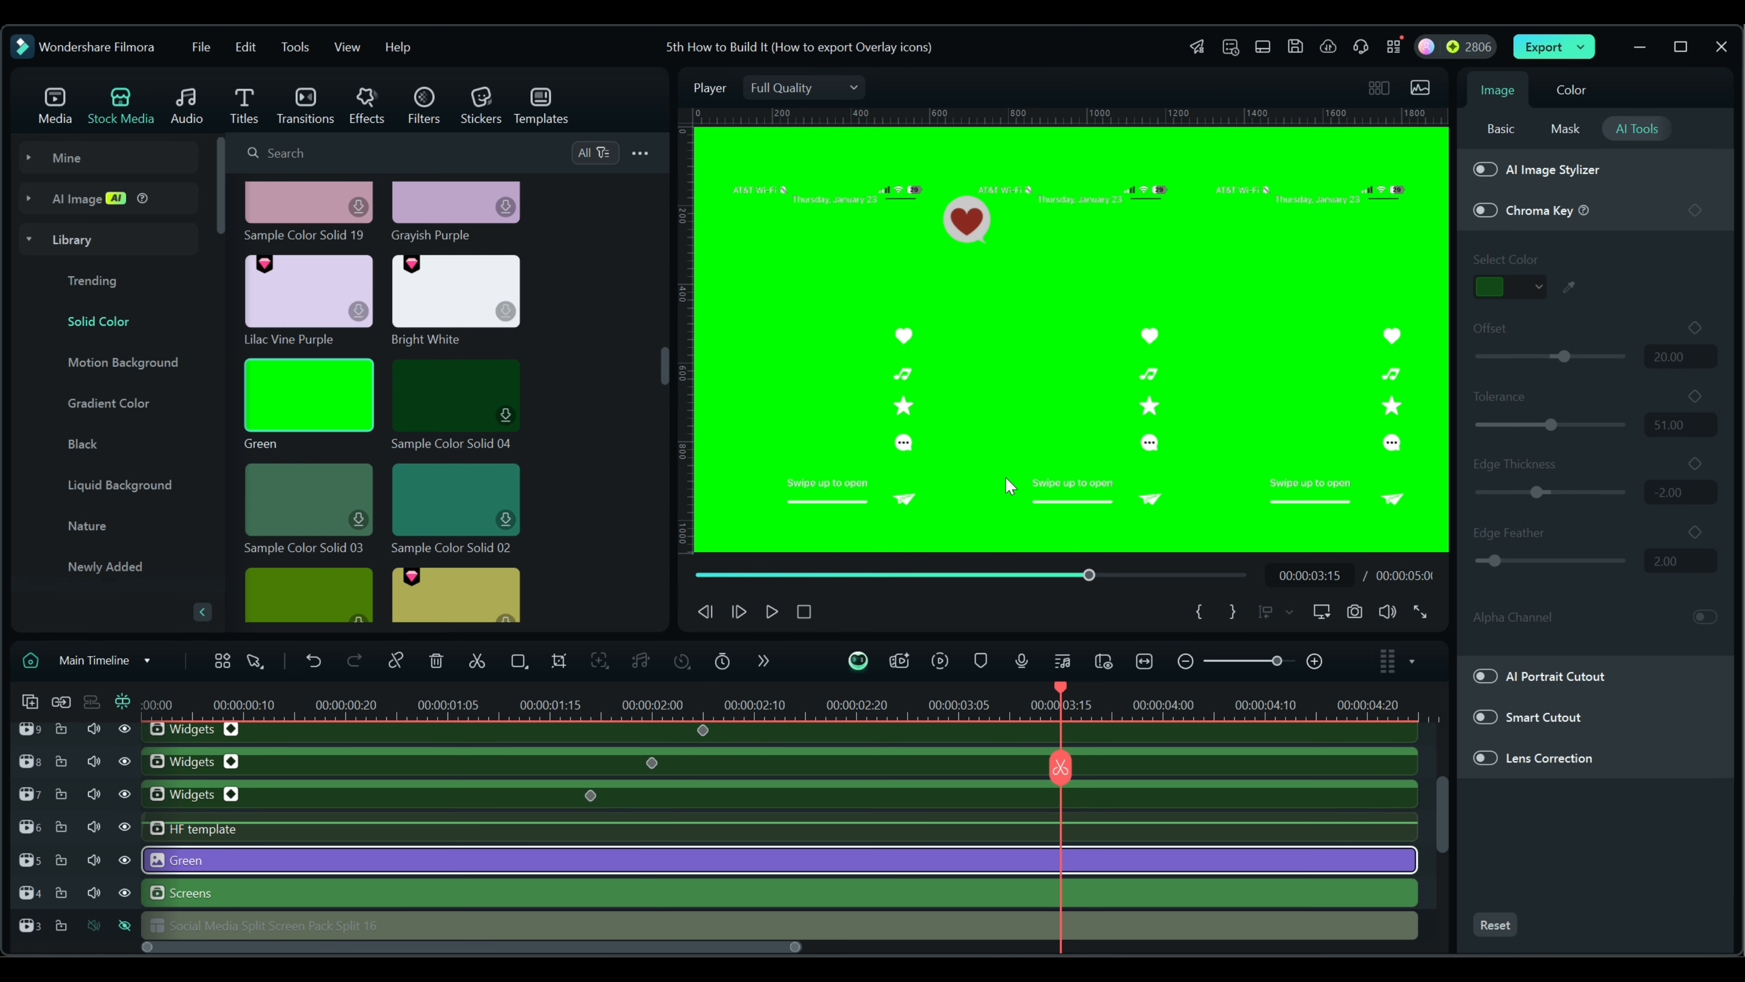
pyautogui.scroll(-3, 645, 823)
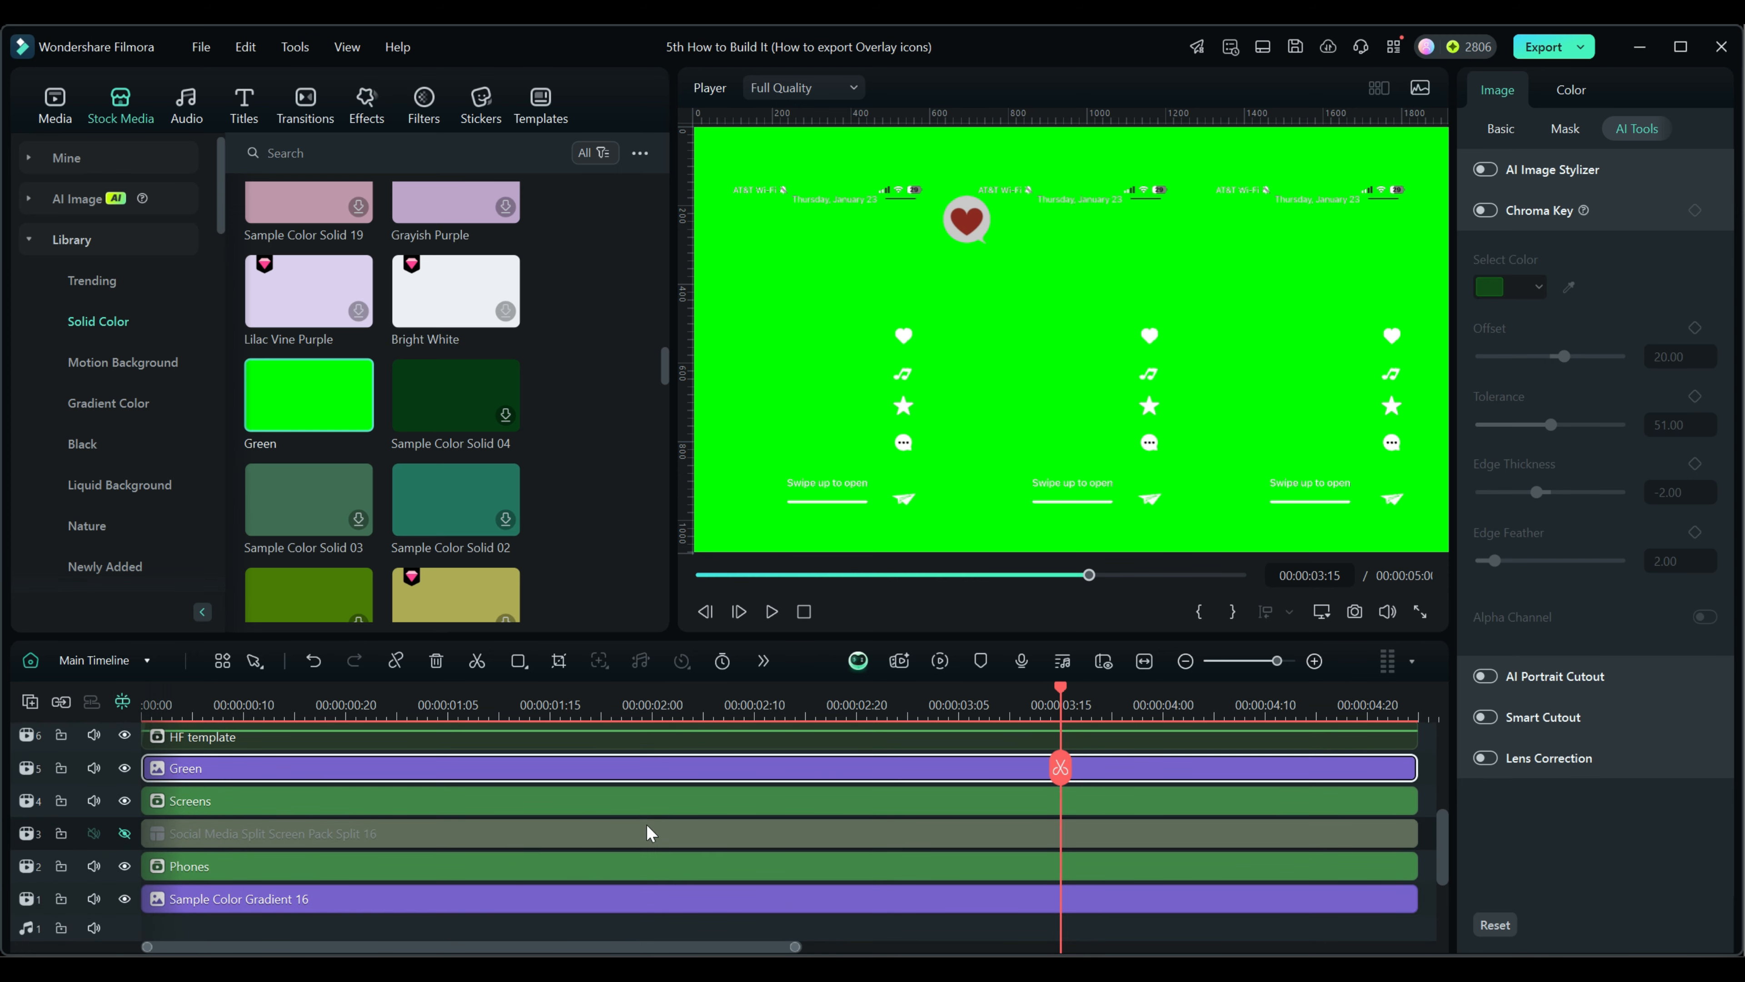
pyautogui.scroll(3, 571, 883)
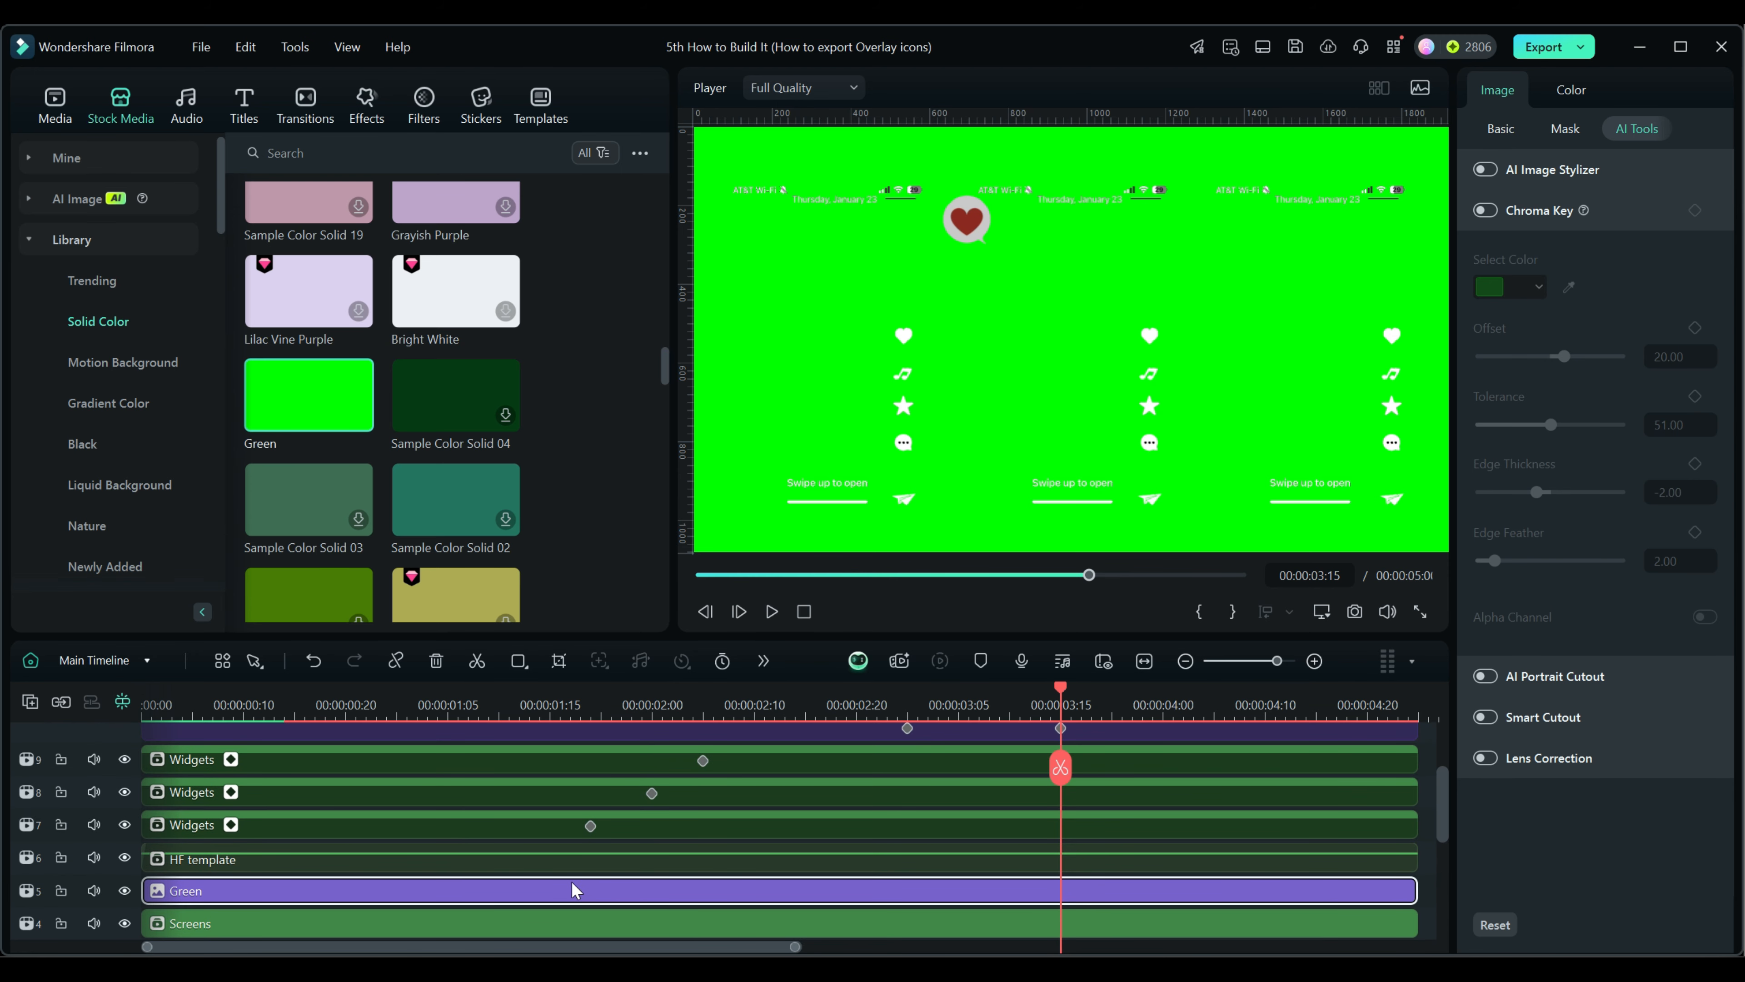
pyautogui.scroll(2, 662, 881)
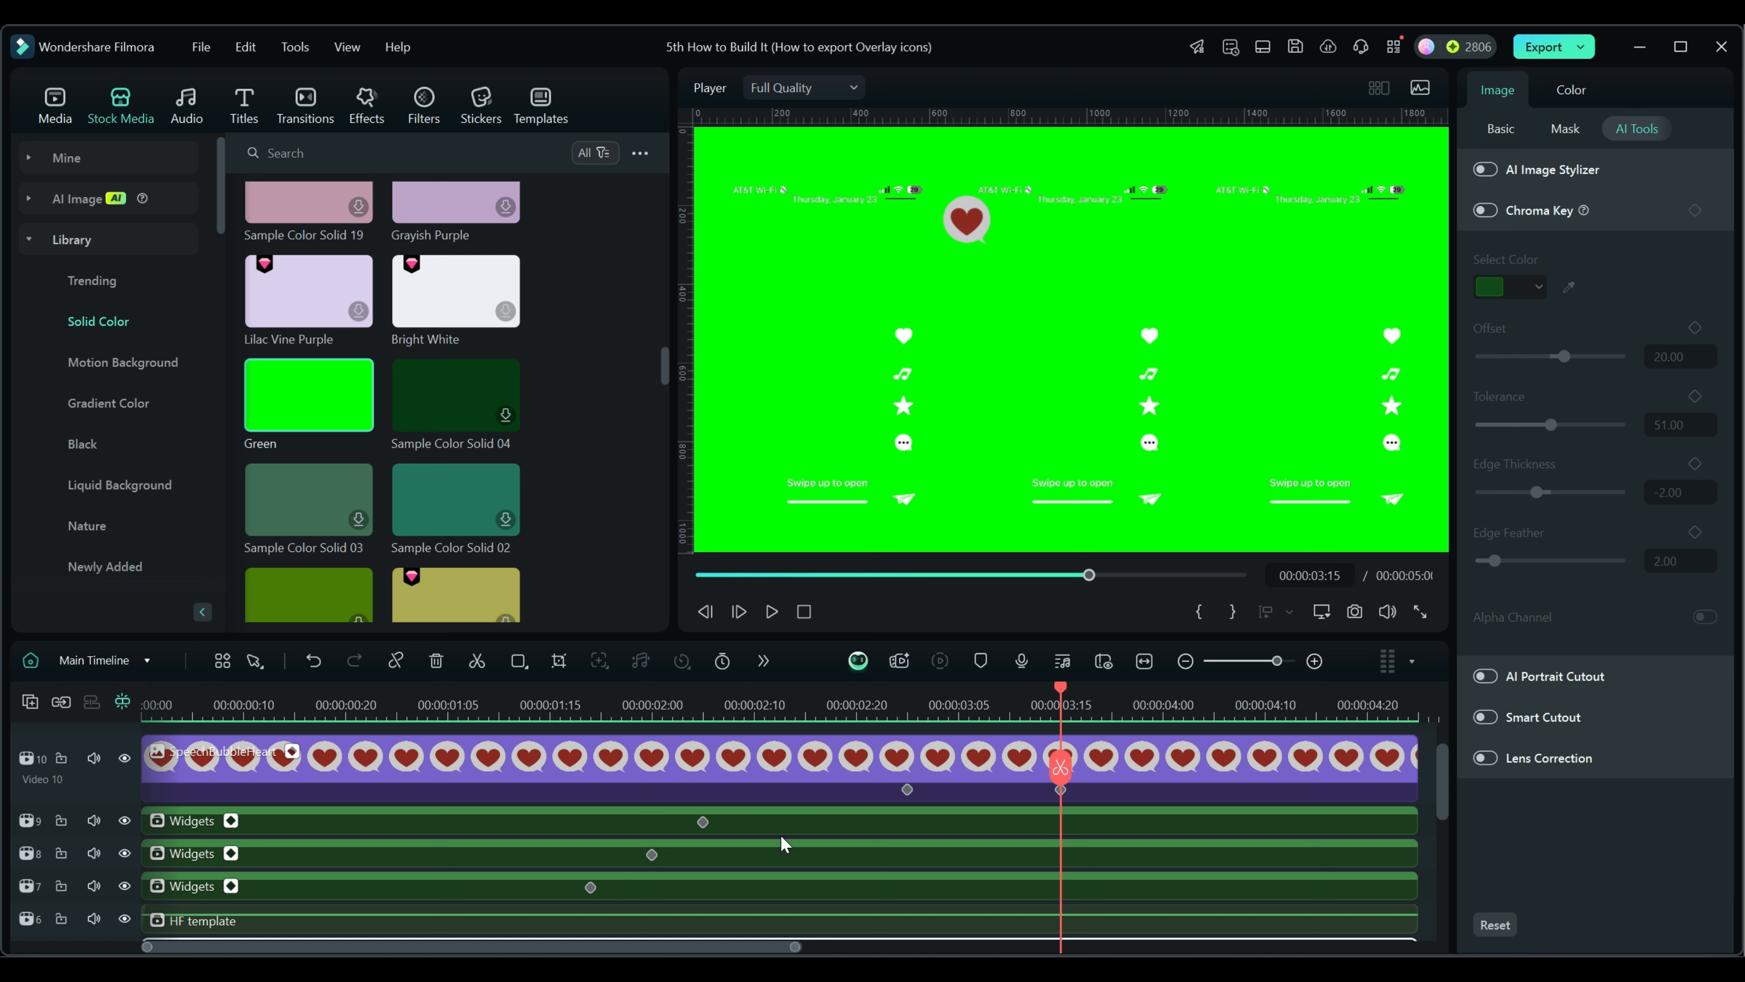
pyautogui.scroll(-1, 781, 834)
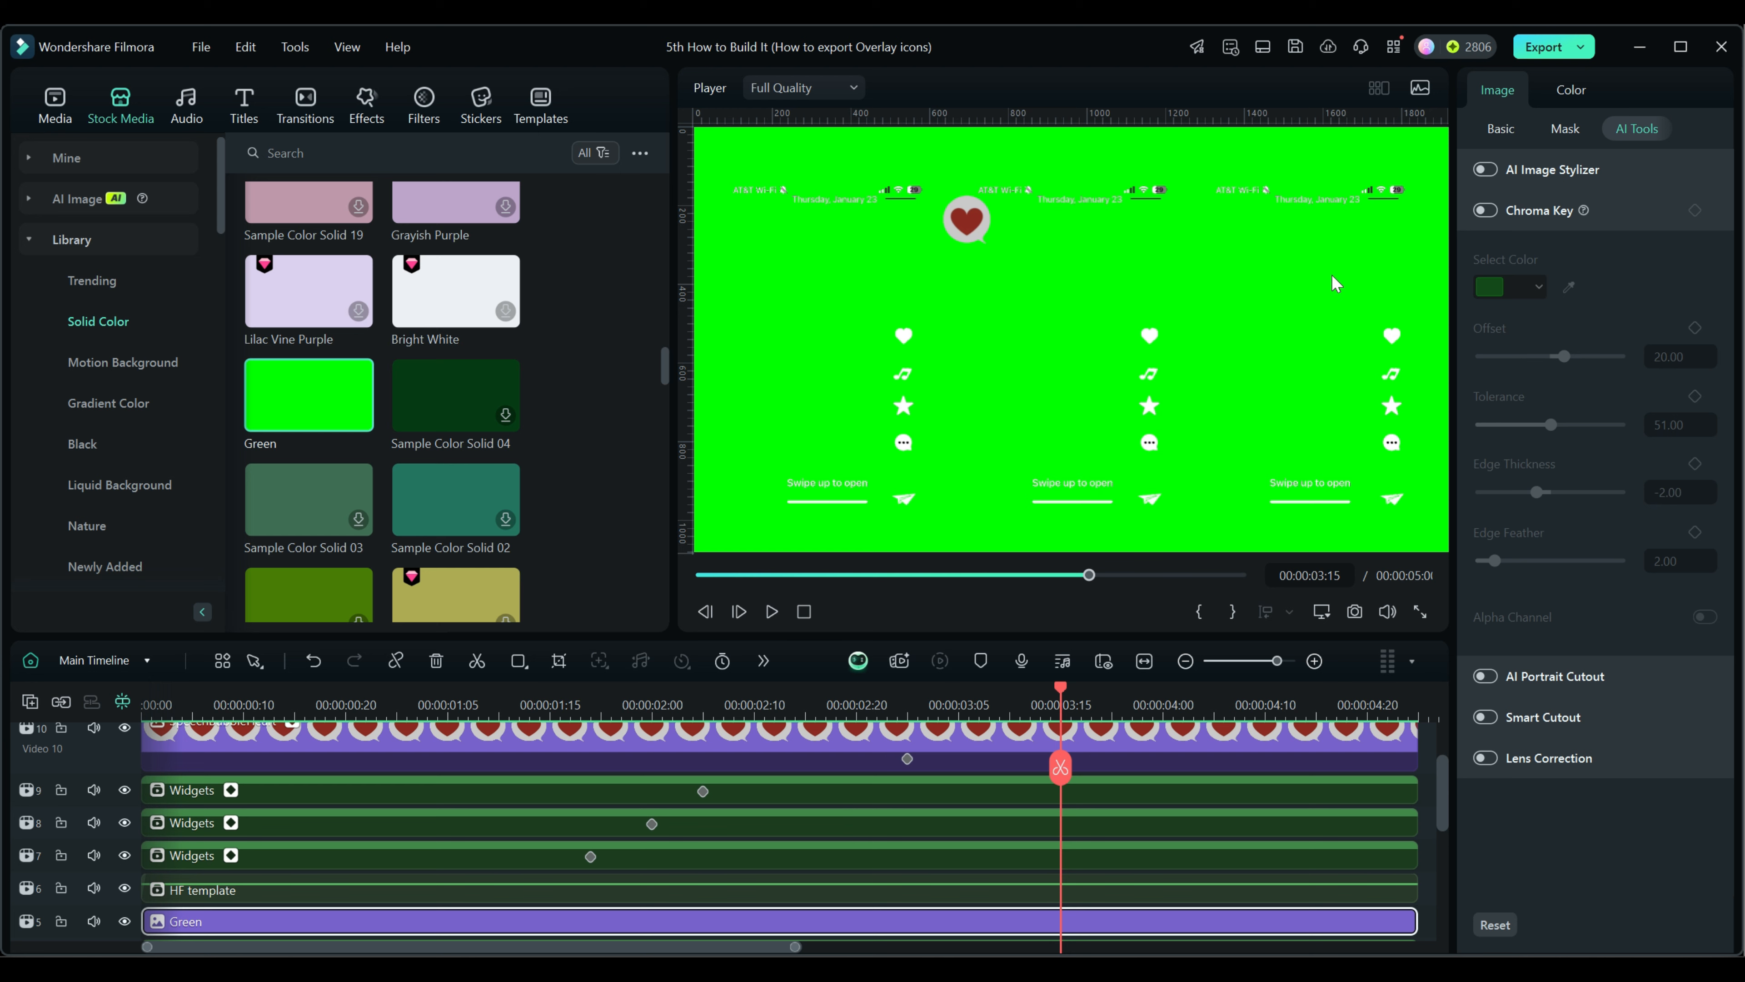
# Export the timeline locally as an MP4 named "Icon Overlay" and close the export window
pyautogui.click(1544, 47)
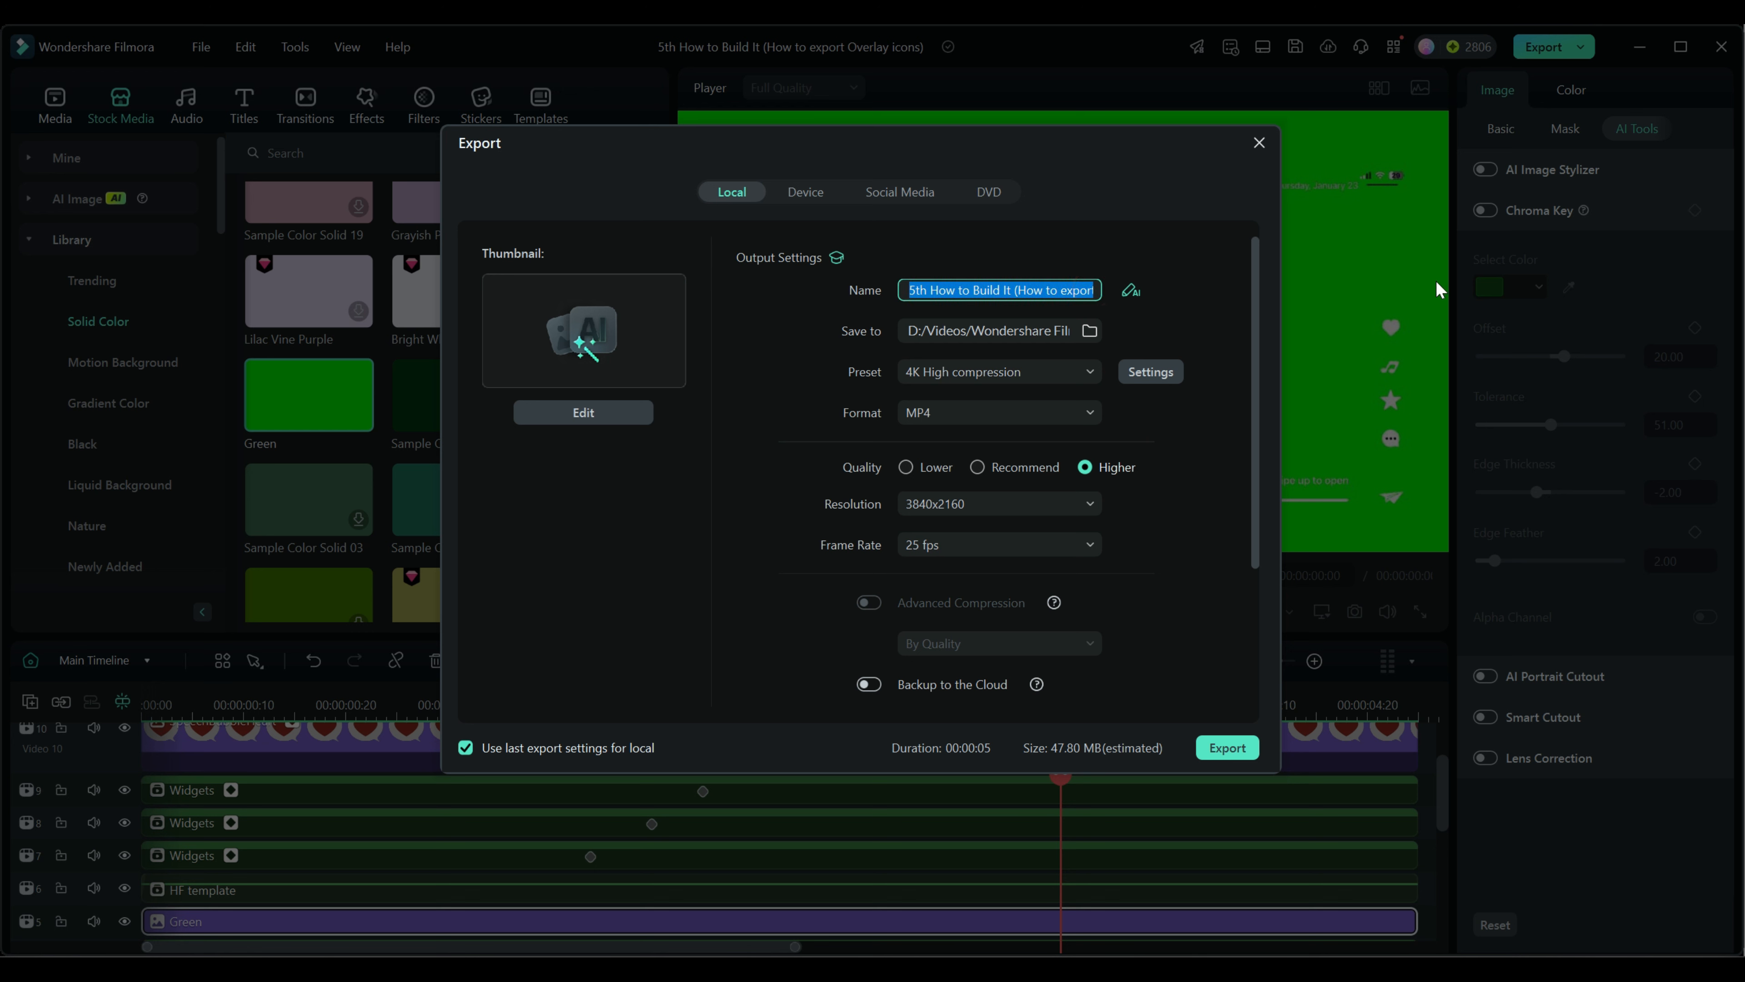
pyautogui.write('Icon Overlay')
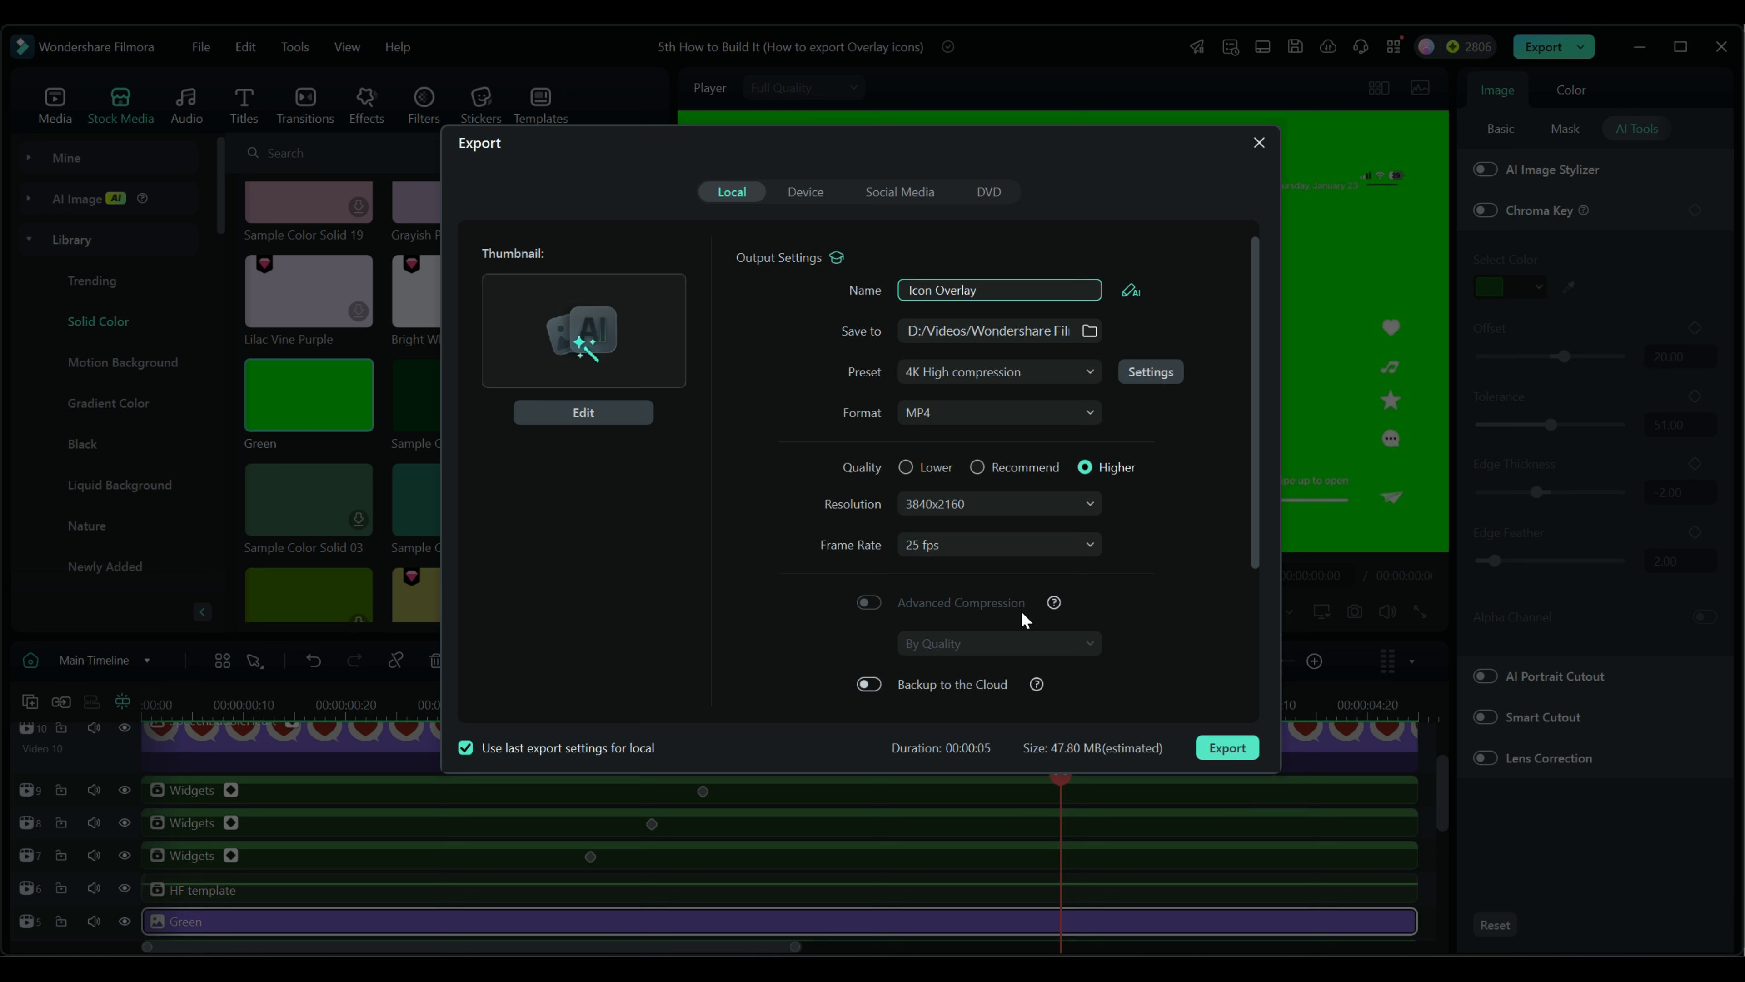
pyautogui.click(1225, 747)
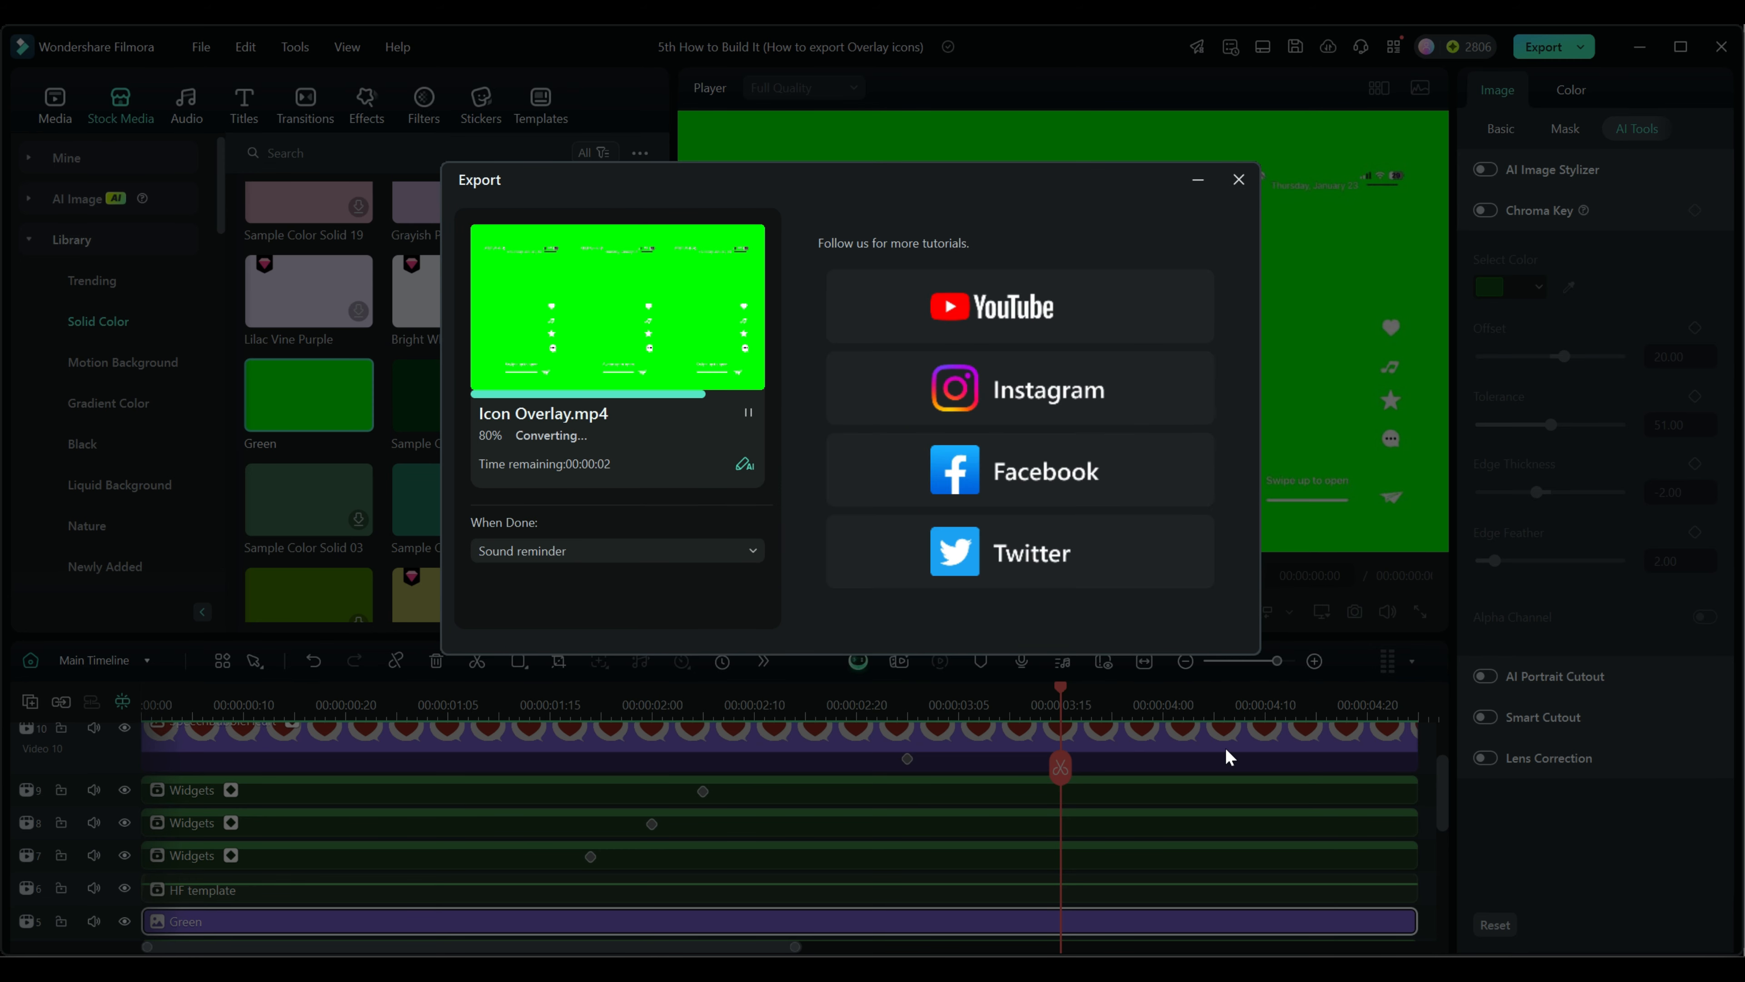
pyautogui.click(1238, 180)
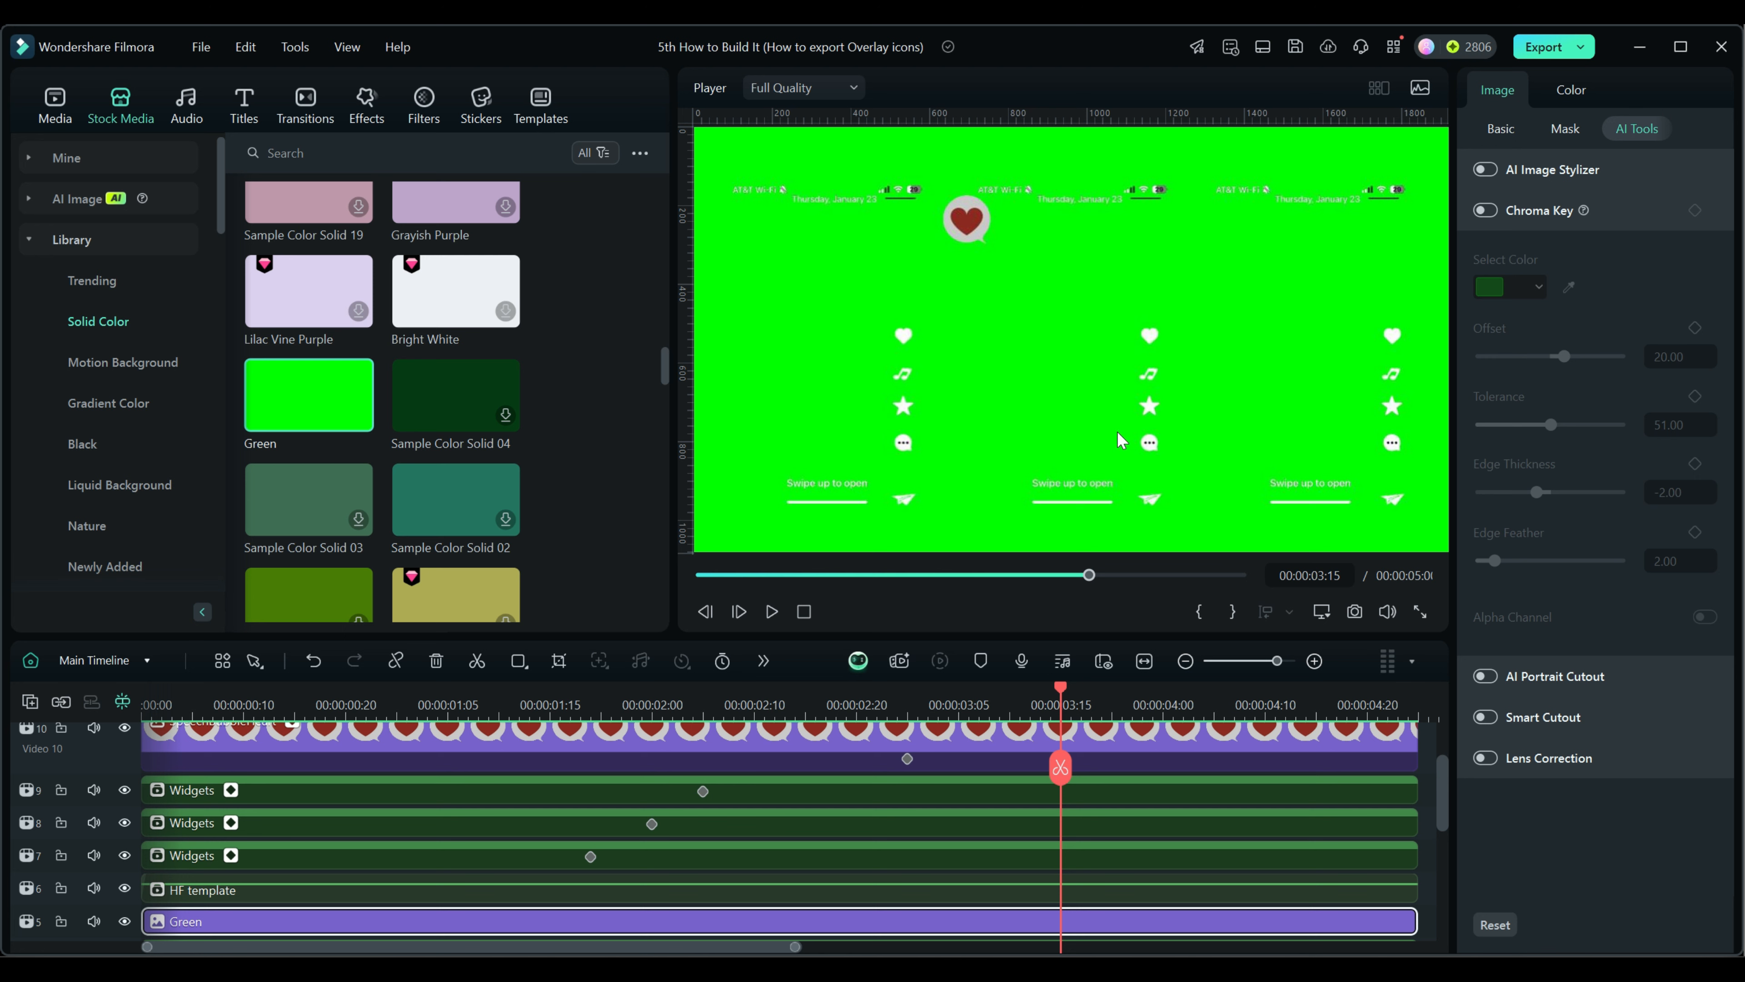
# Import Icon Overlay.mp4 from the Output folder into the project media's Folder
pyautogui.click(57, 96)
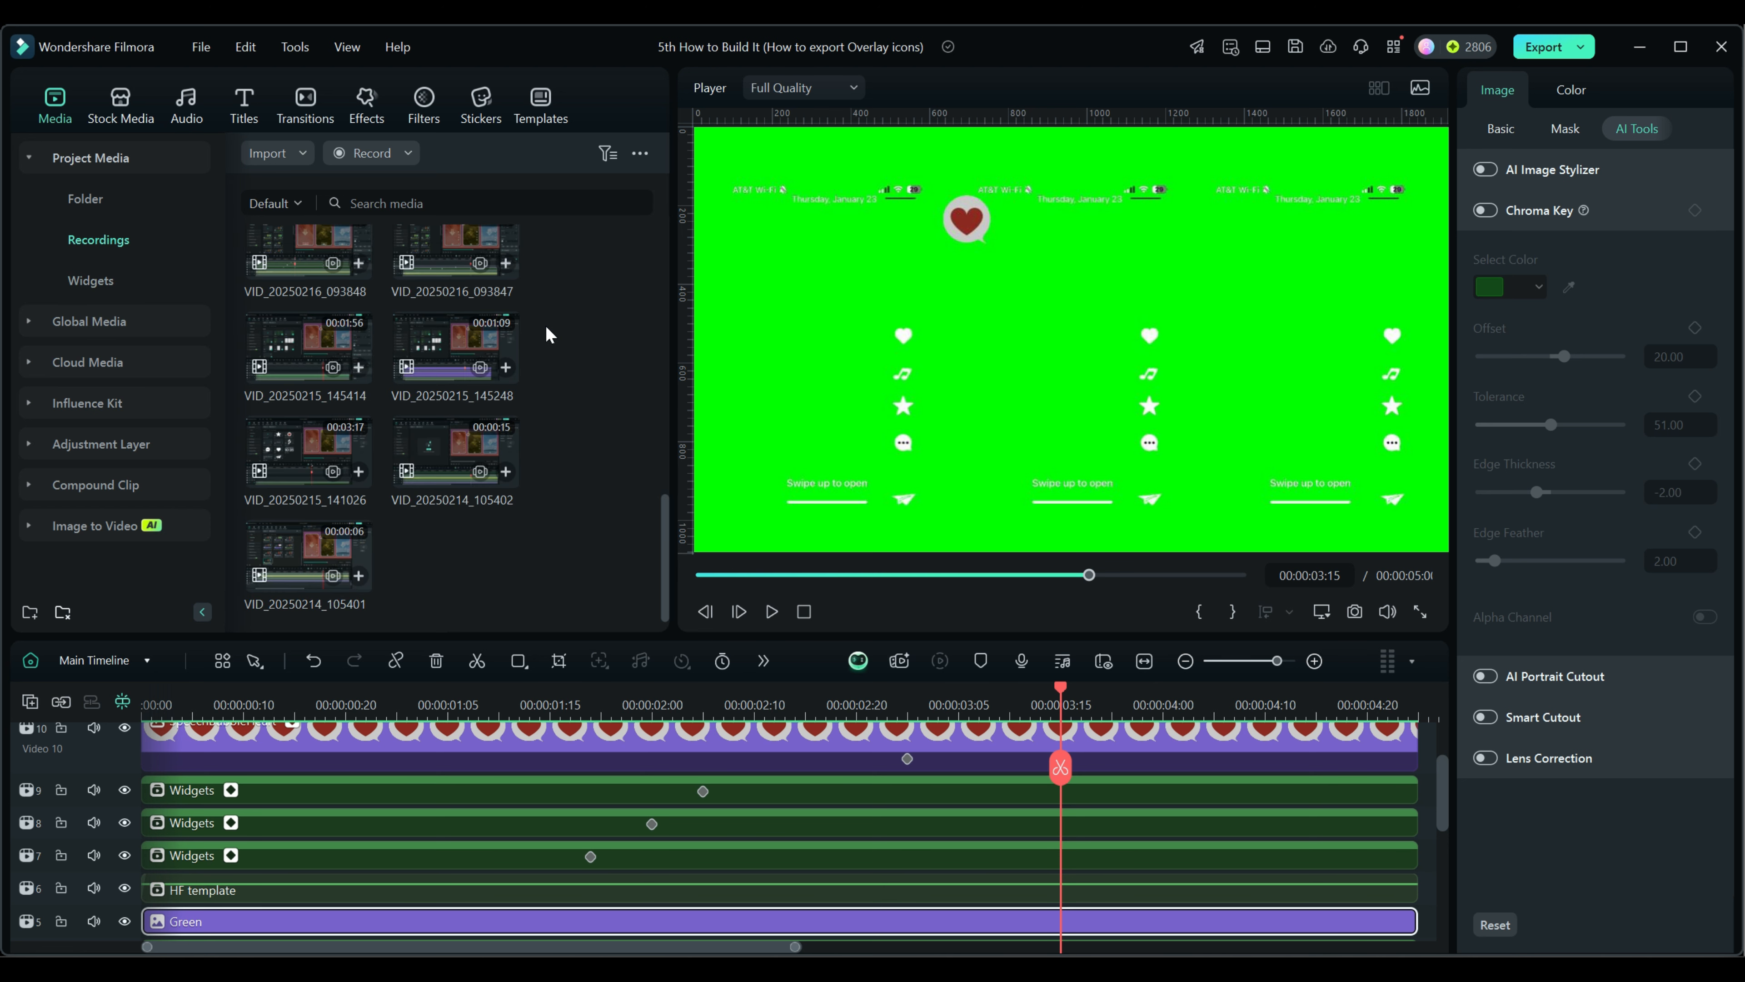
pyautogui.click(82, 196)
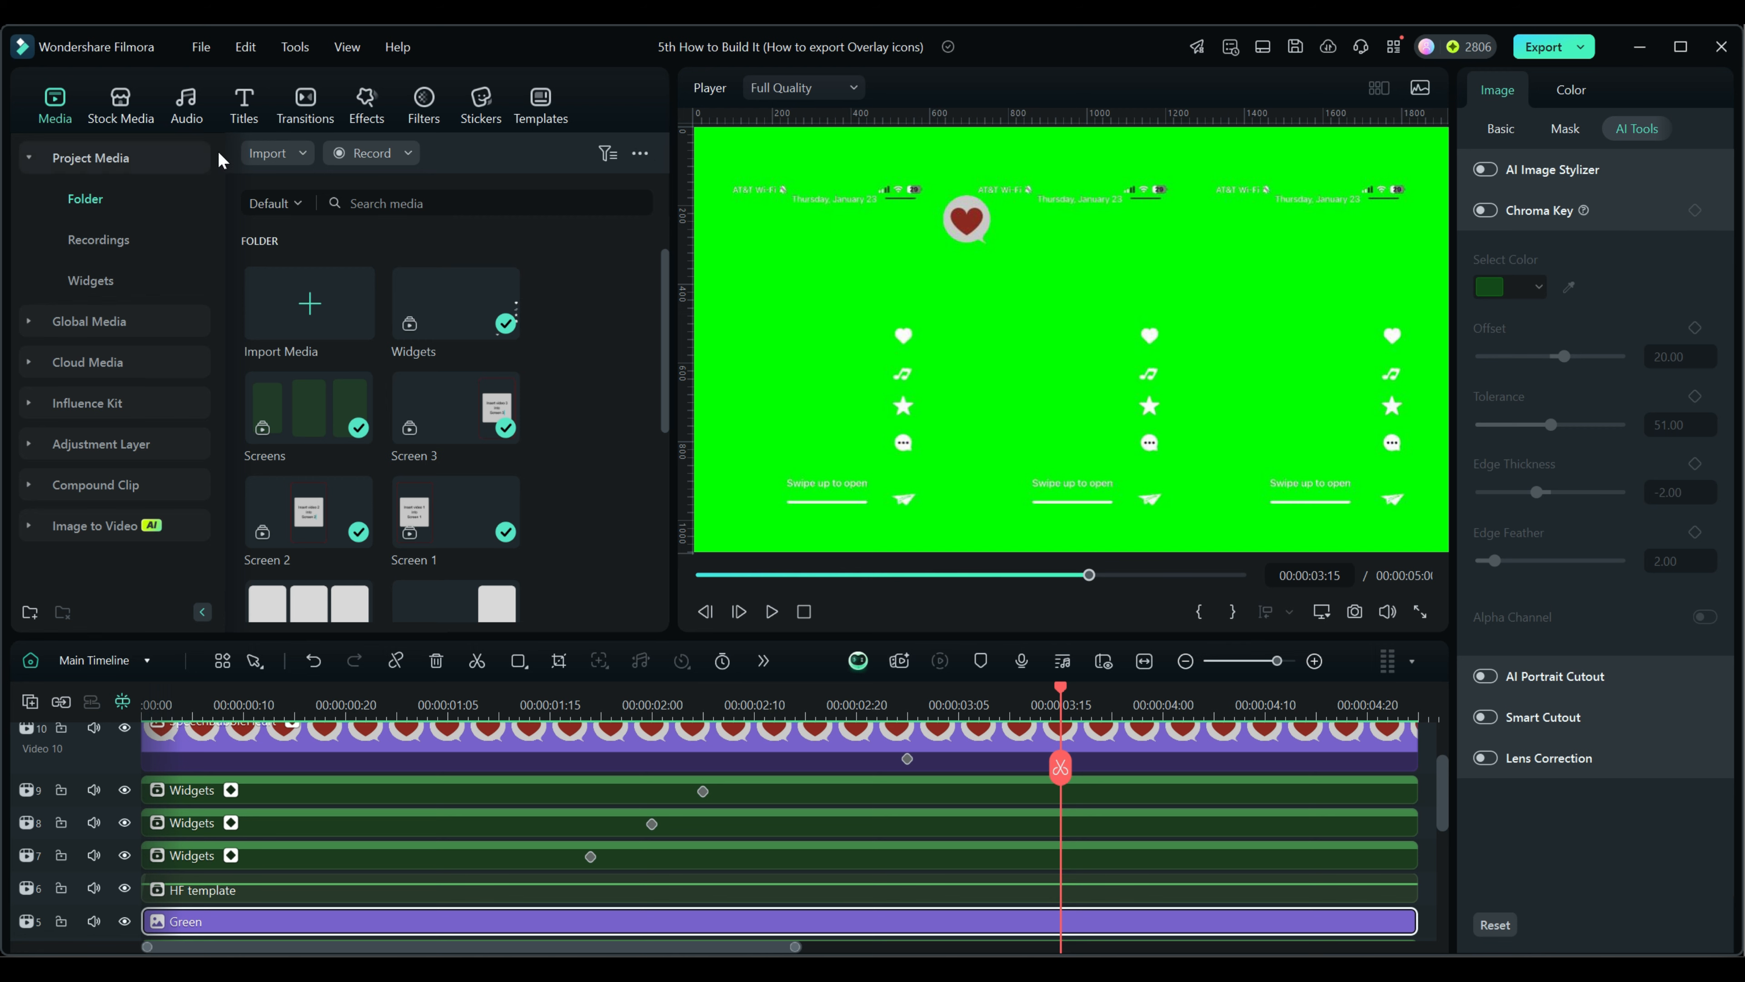
pyautogui.click(282, 157)
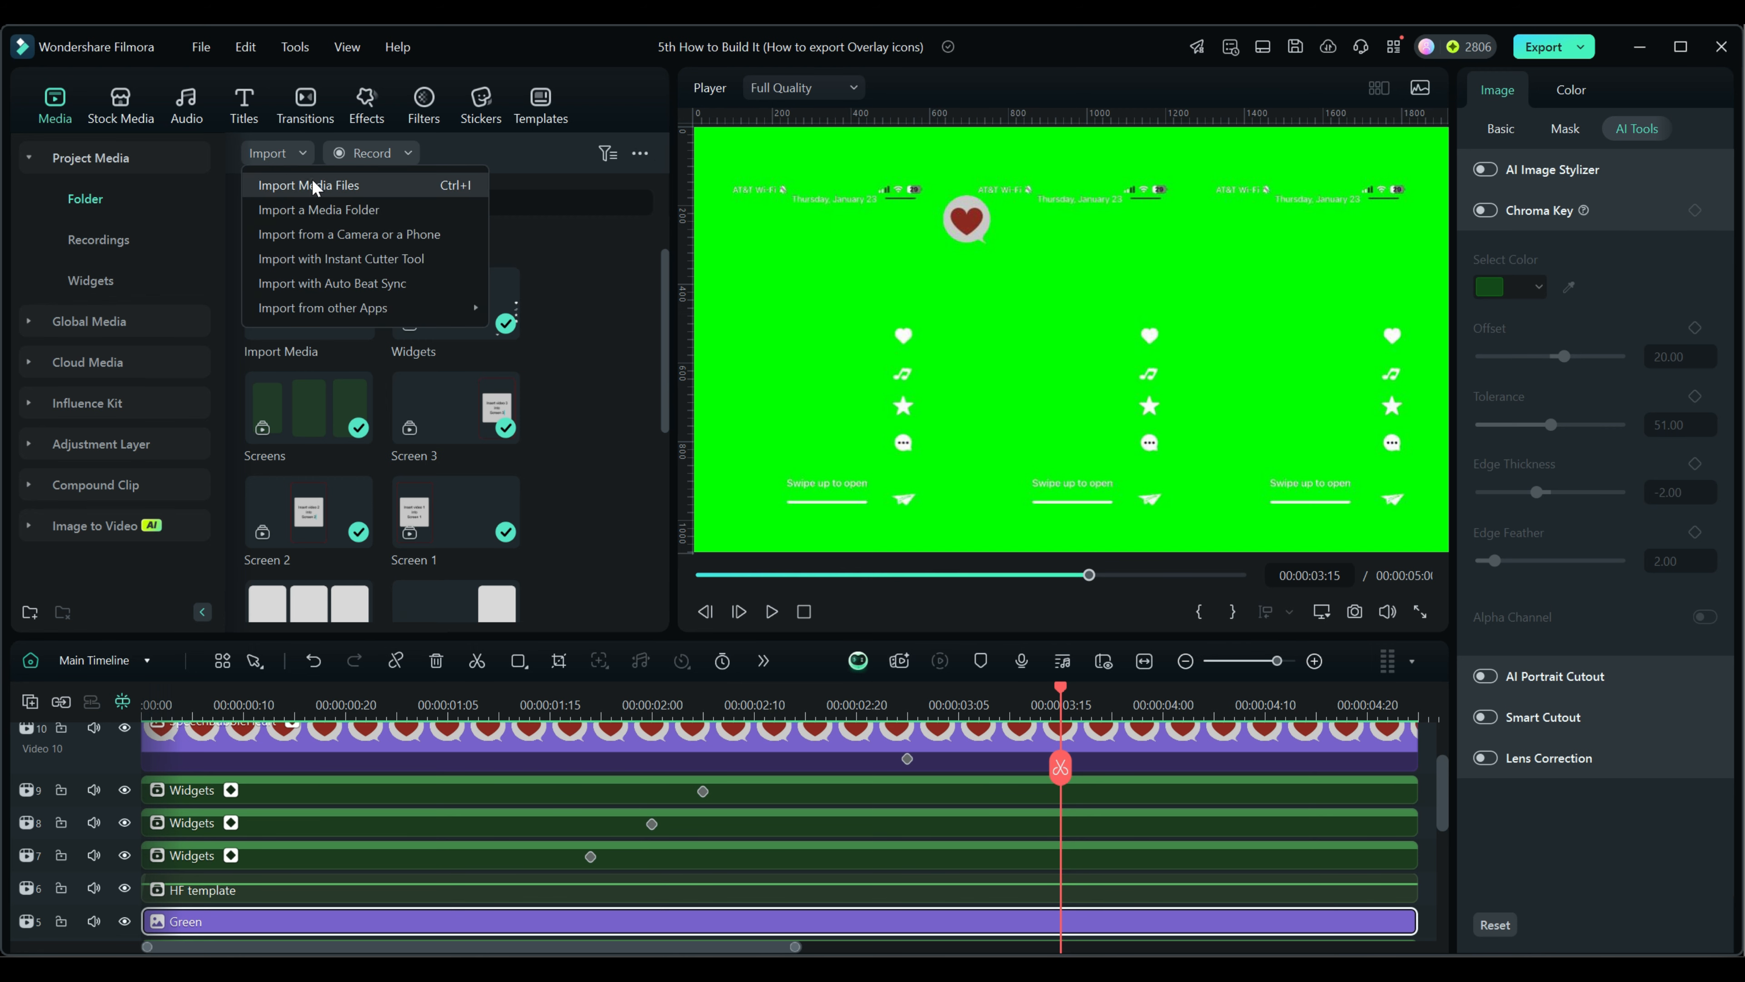
pyautogui.click(312, 181)
pyautogui.click(403, 186)
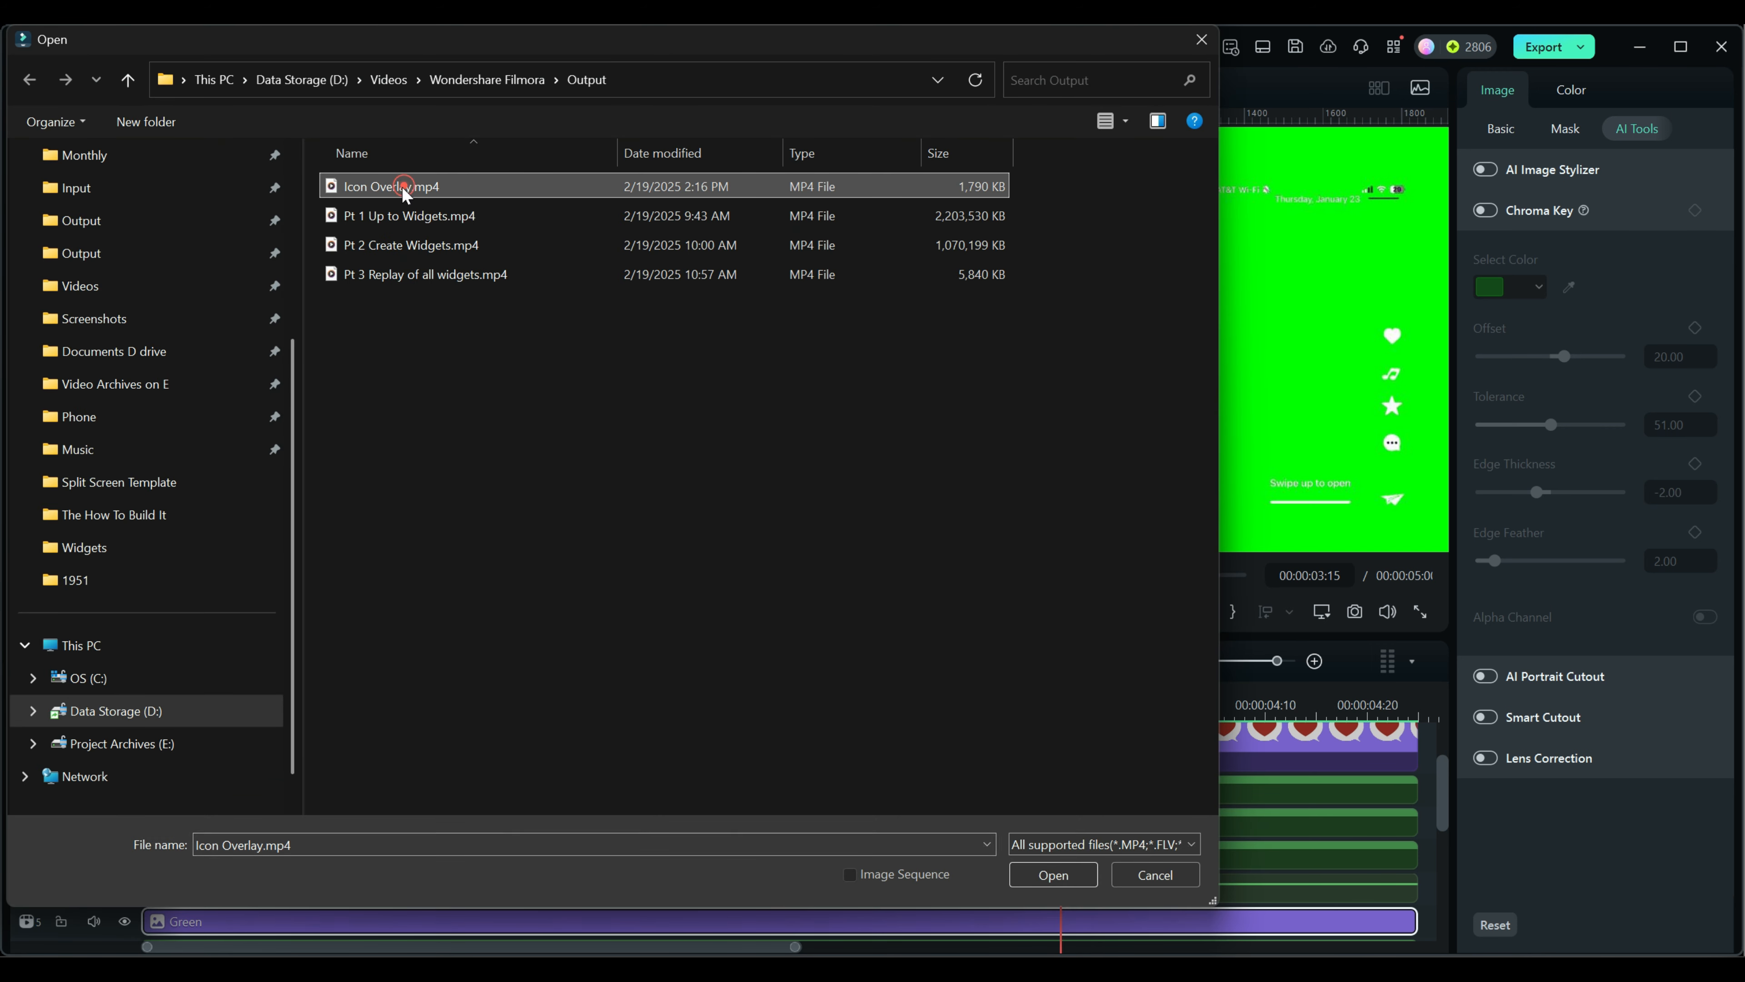
pyautogui.click(1053, 876)
# Add the Icon Overlay clip at the start of a new track above SpeechBubbleHeart, keeping the 1920 x 1080 25fps project settings
pyautogui.moveTo(665, 312); pyautogui.dragTo(665, 492)
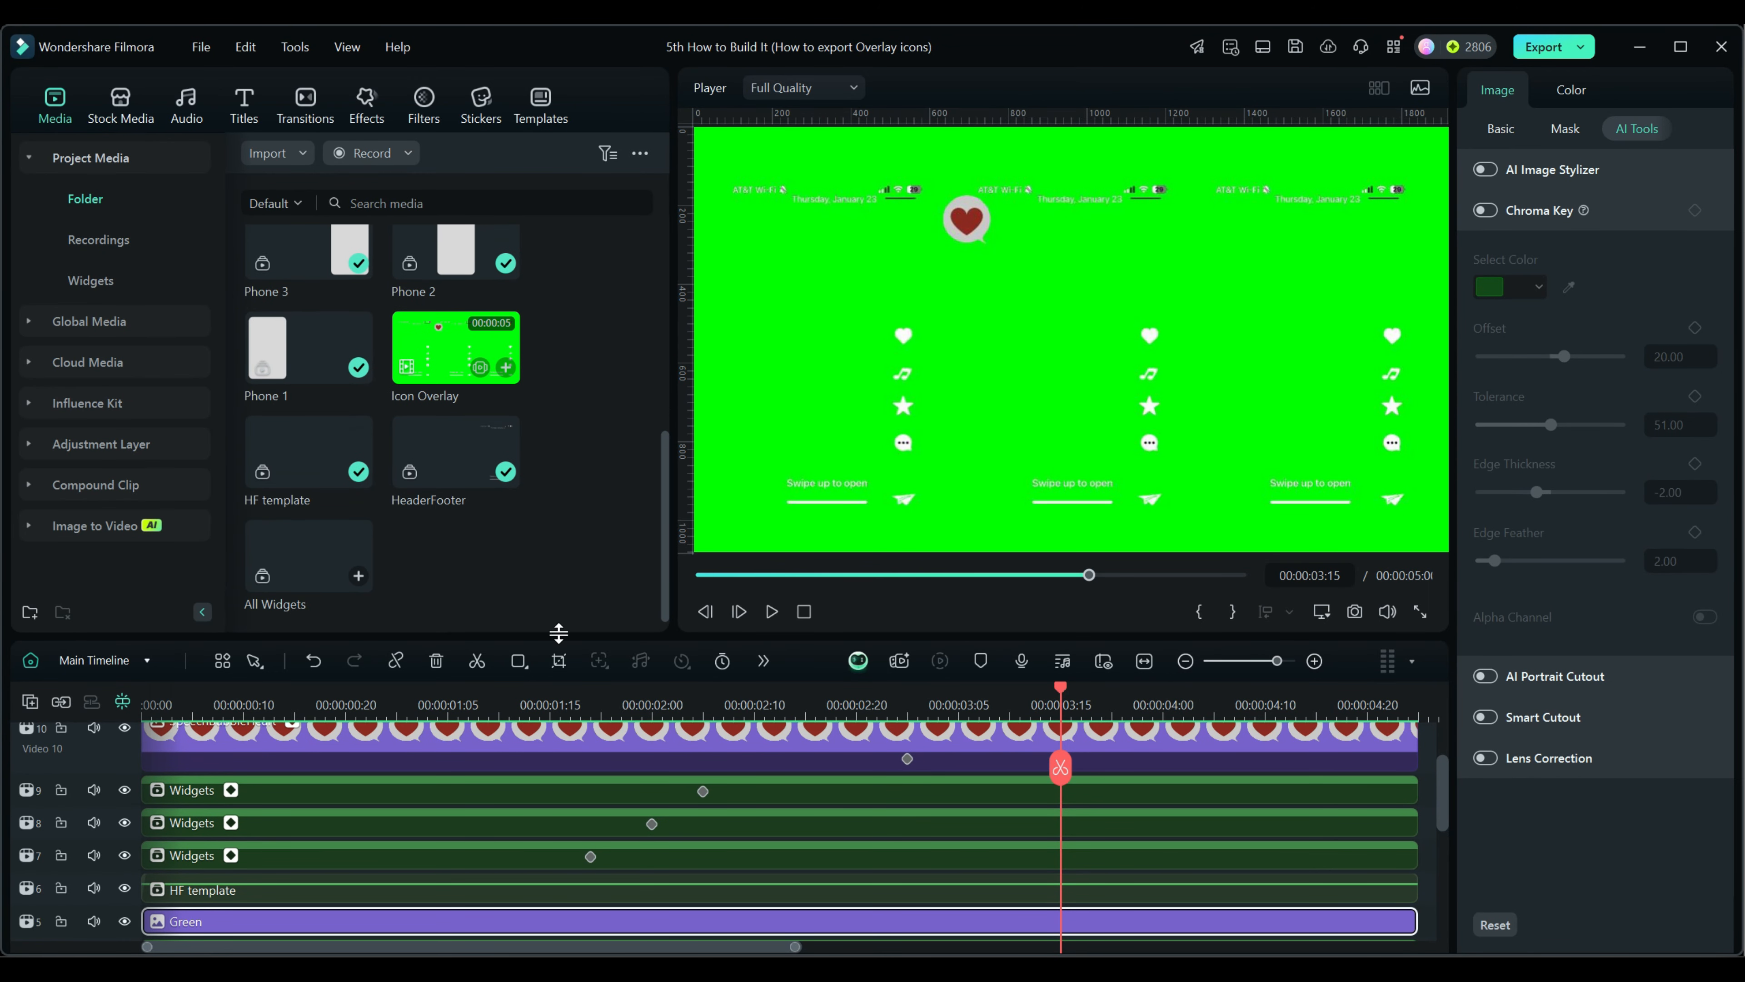
pyautogui.scroll(-1, 536, 828)
pyautogui.scroll(4, 535, 828)
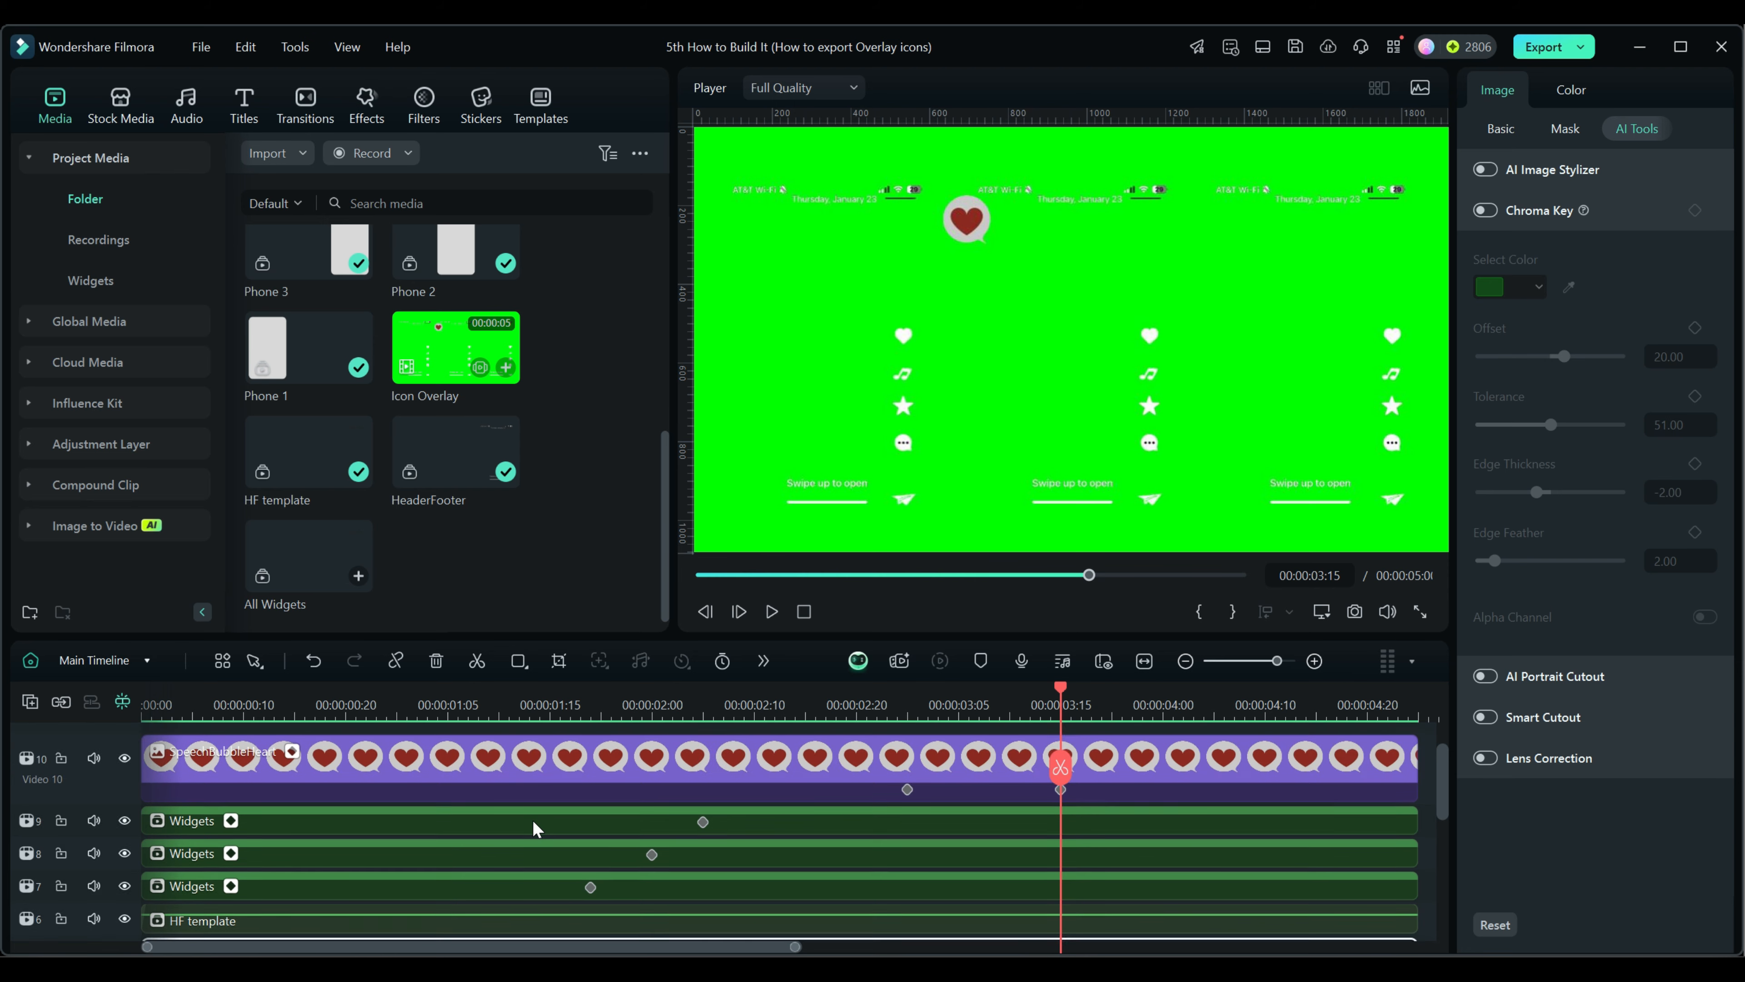
pyautogui.moveTo(431, 360); pyautogui.dragTo(152, 774)
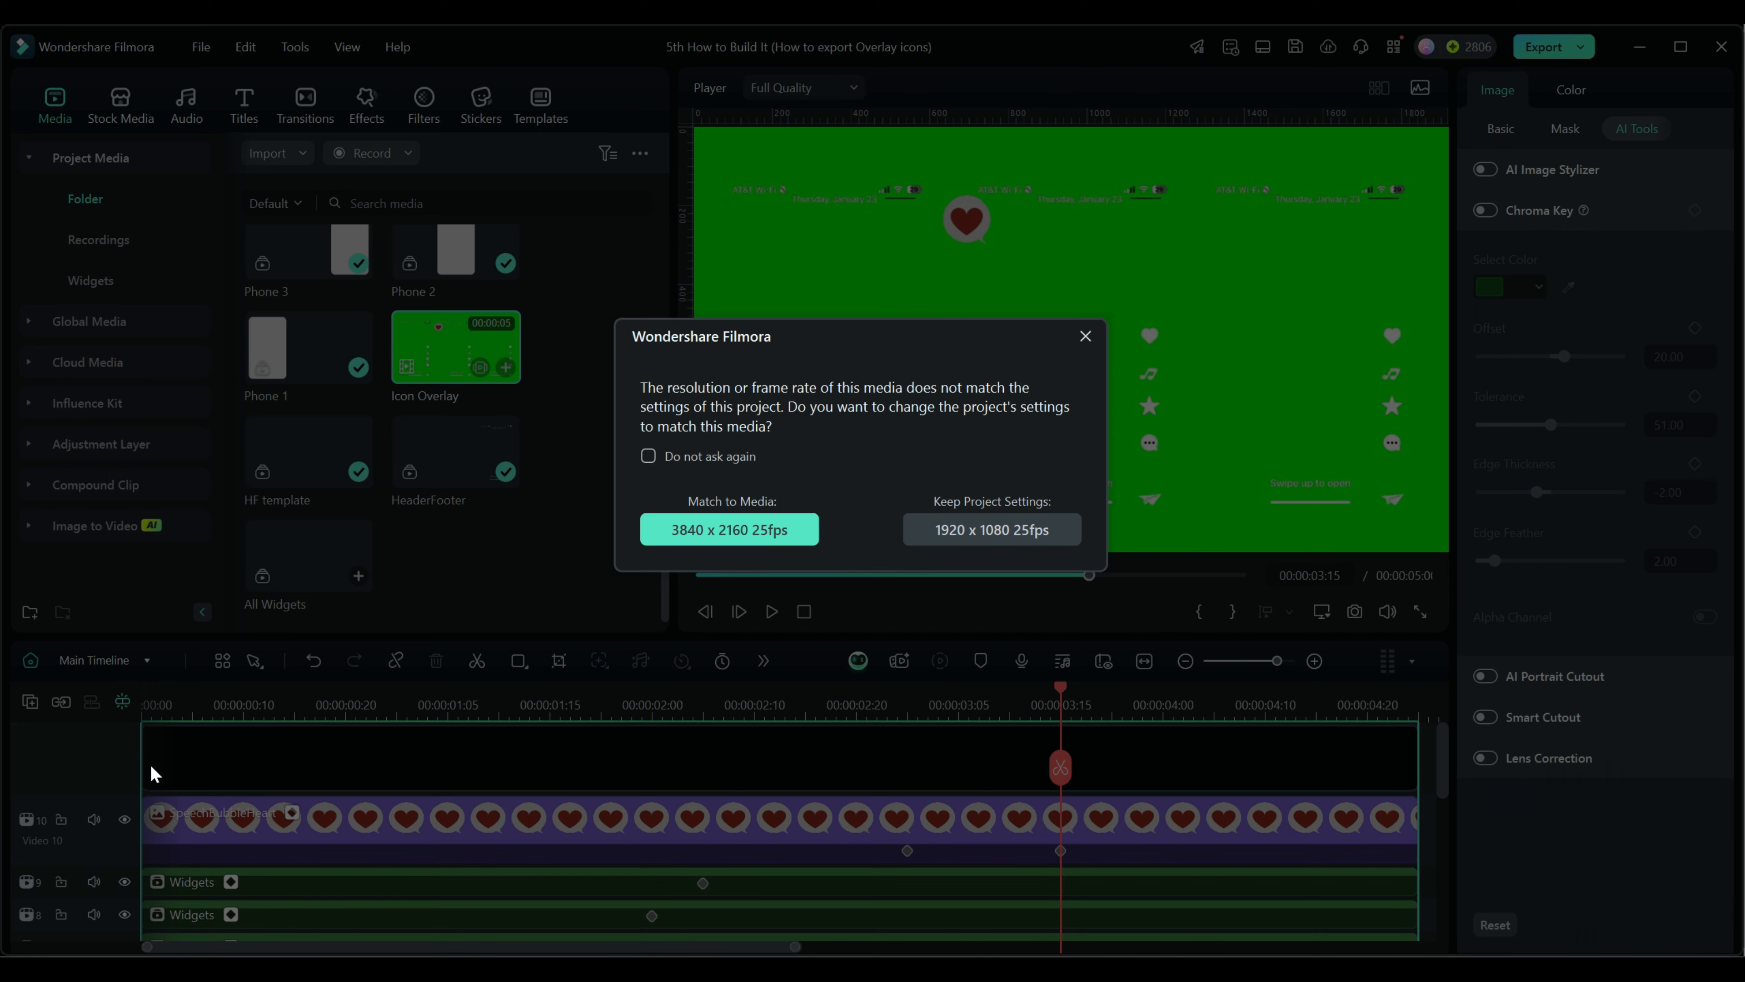
pyautogui.click(1012, 538)
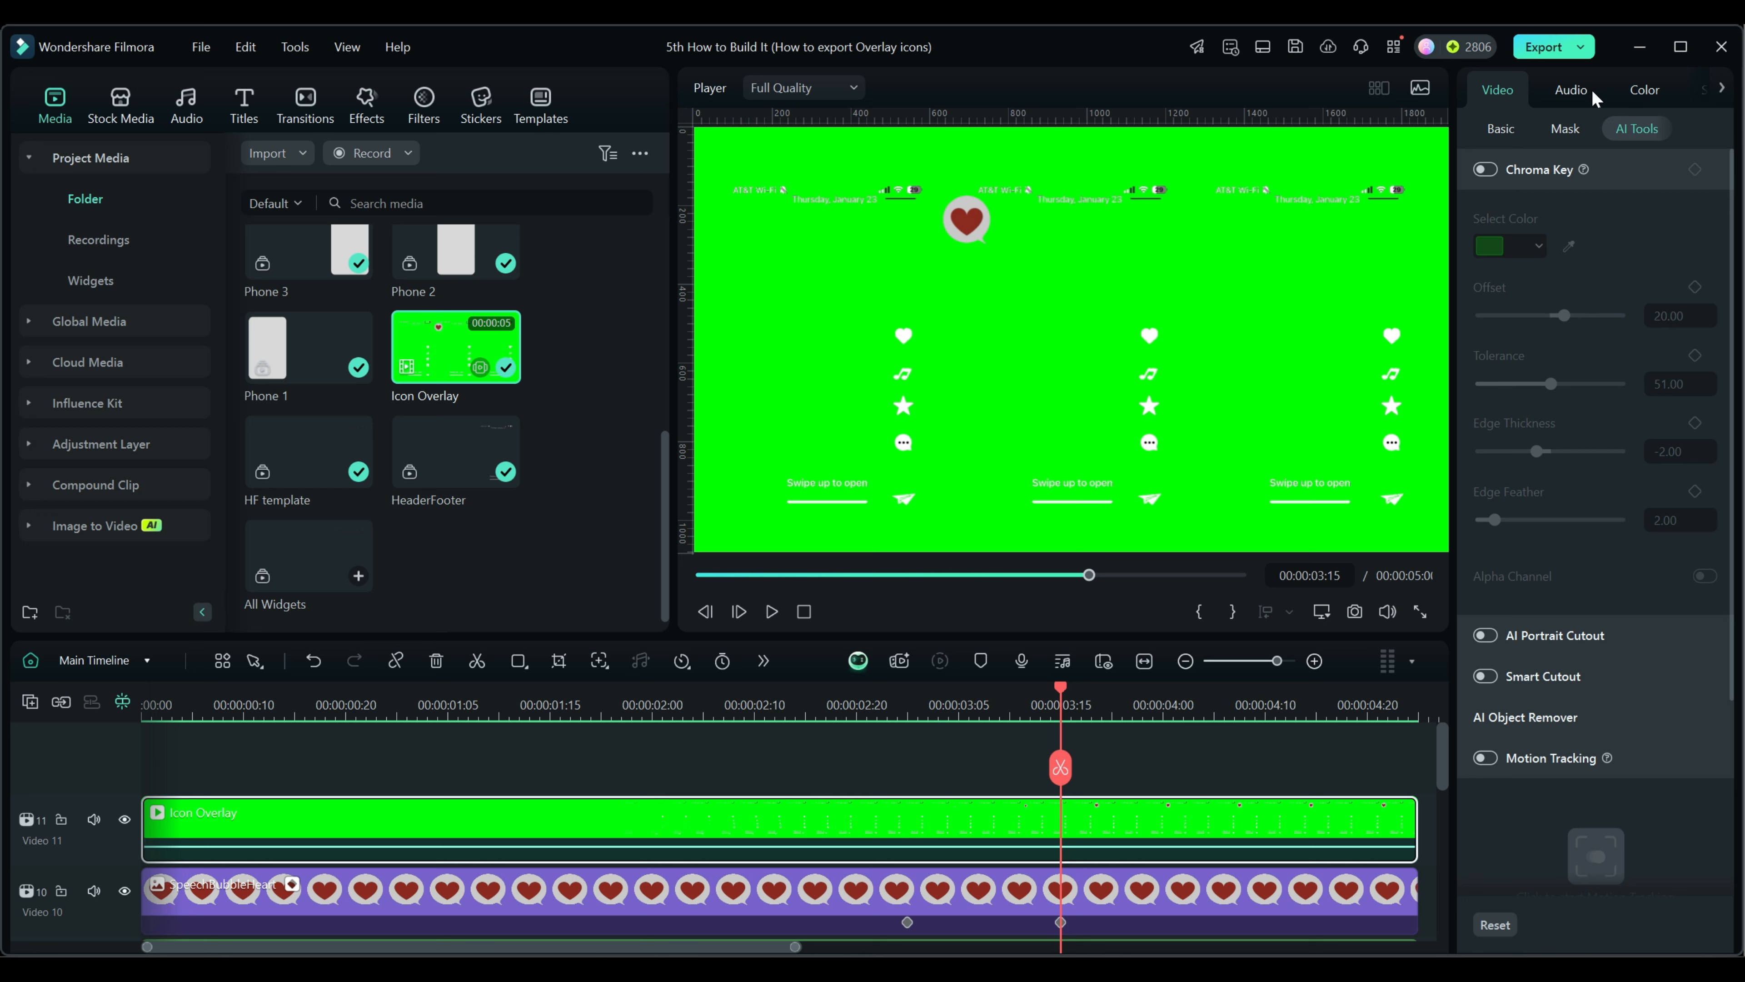
pyautogui.click(1506, 123)
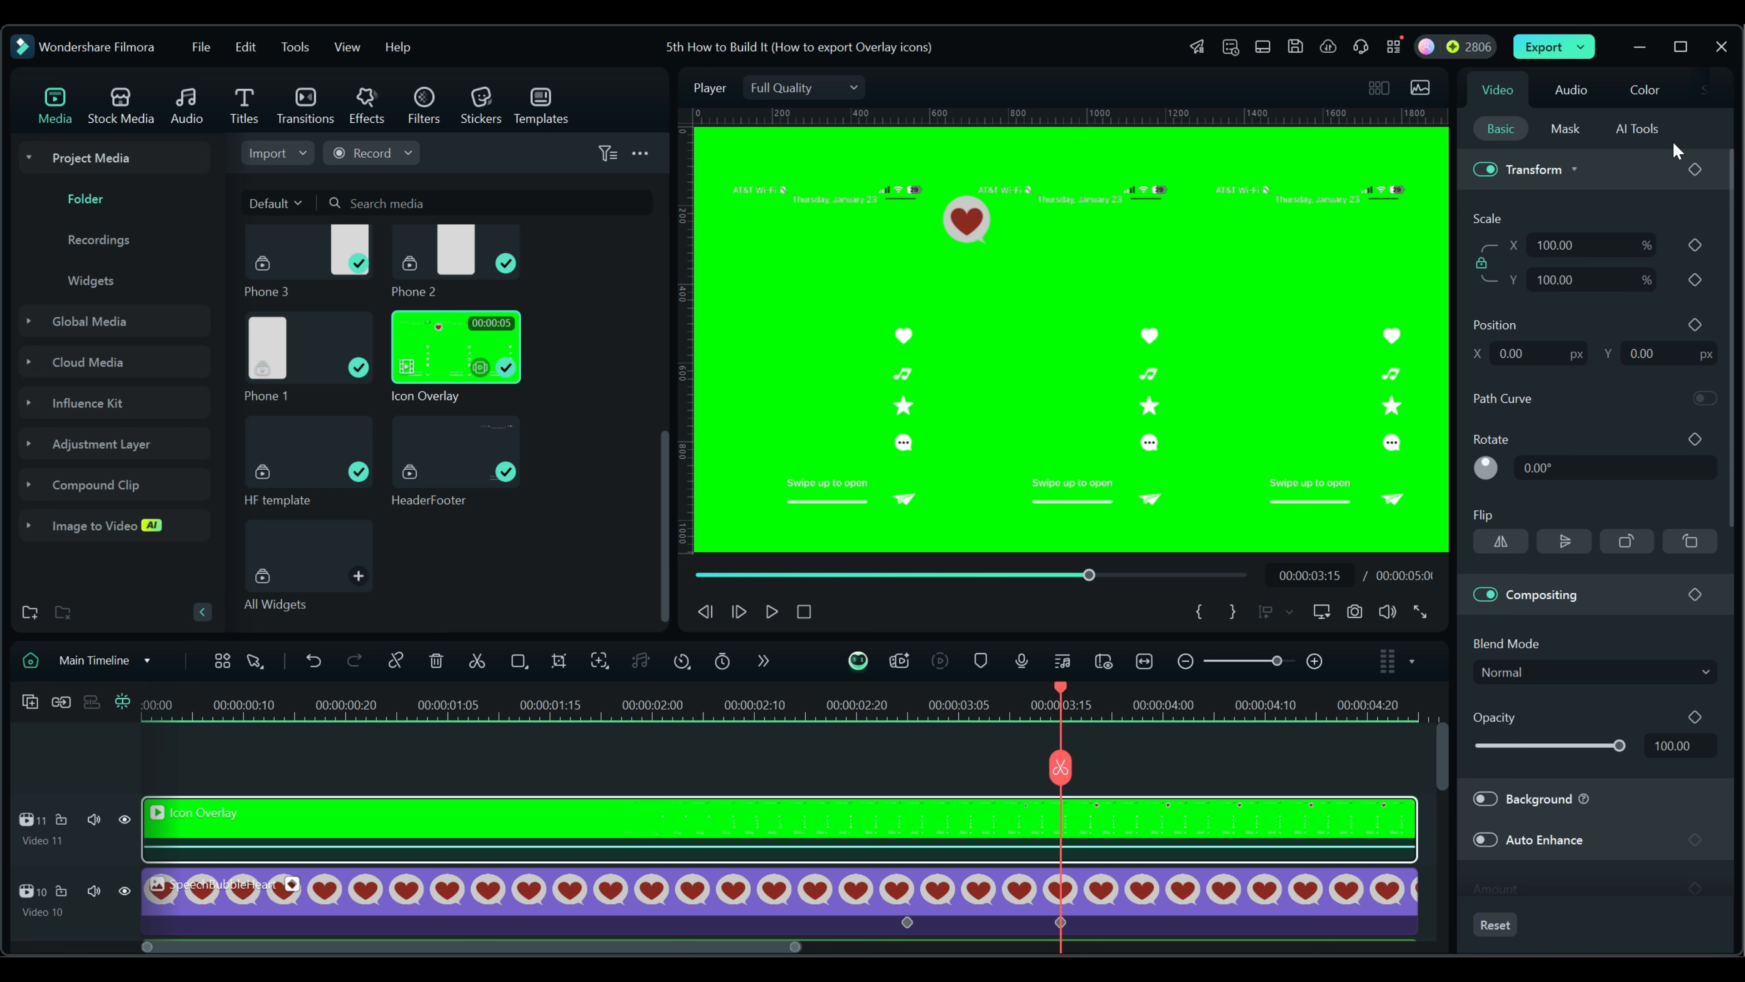
pyautogui.click(1642, 125)
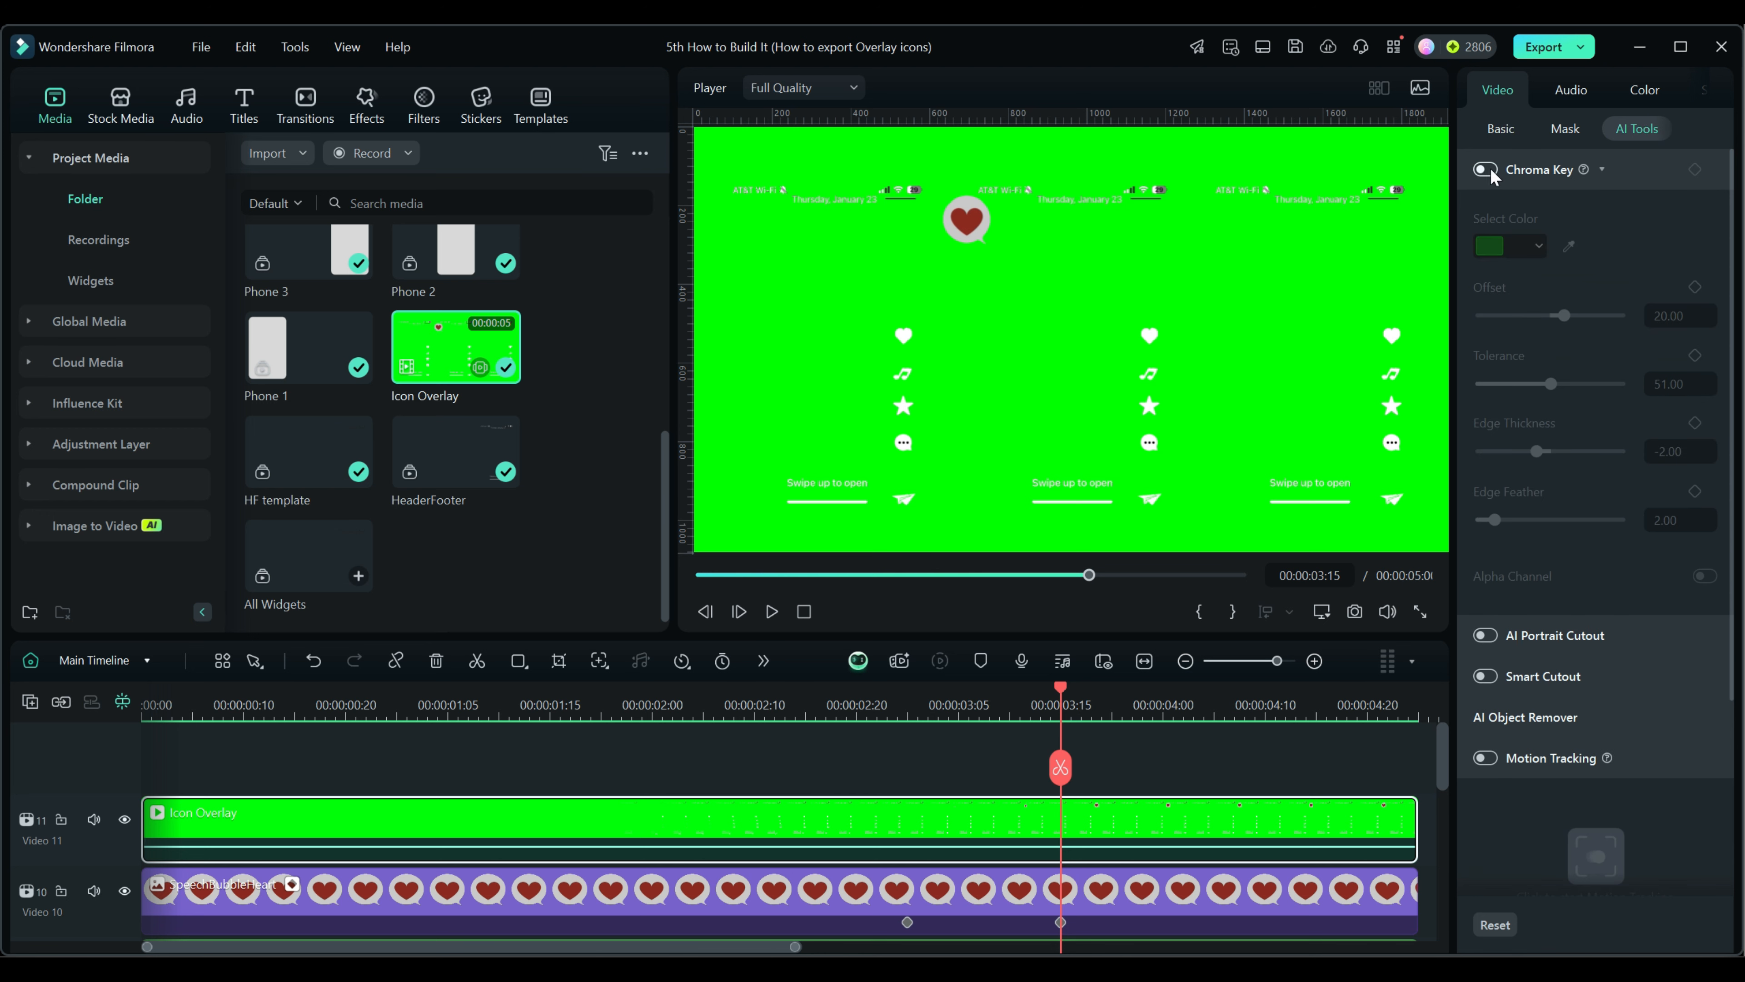
# Hide the SpeechBubbleHeart track and the three Widgets tracks below the Icon Overlay clip
pyautogui.scroll(-2, 408, 765)
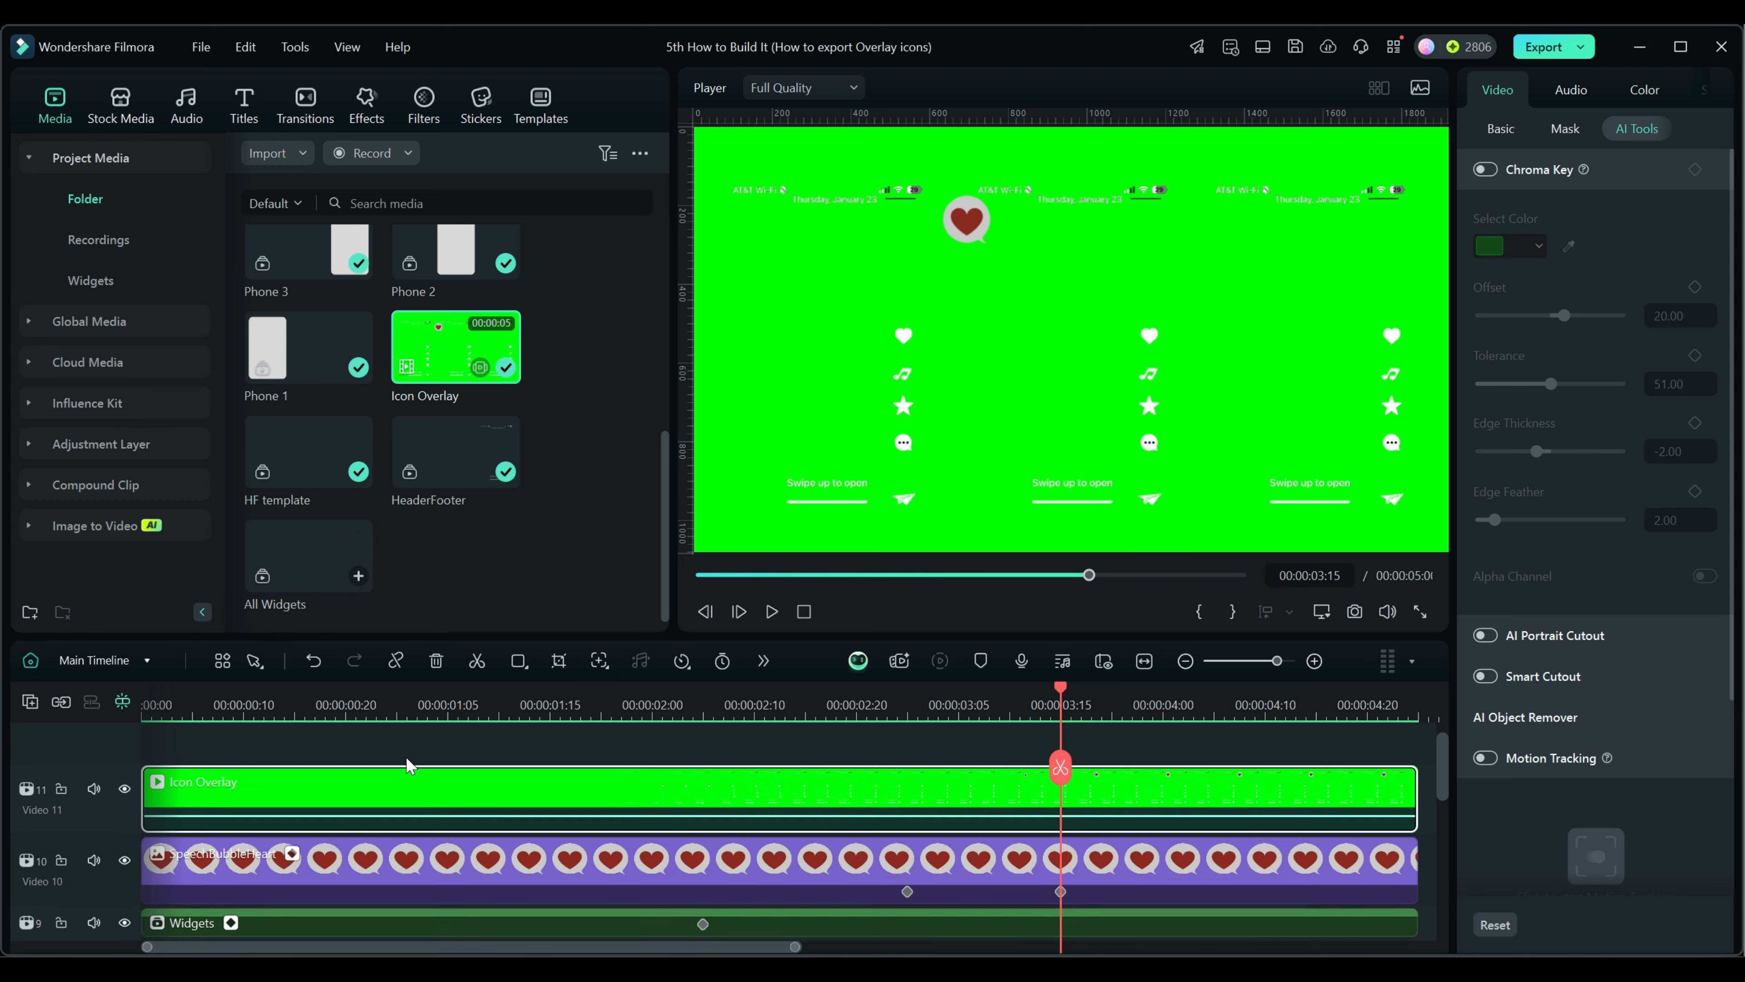
pyautogui.scroll(-1, 407, 766)
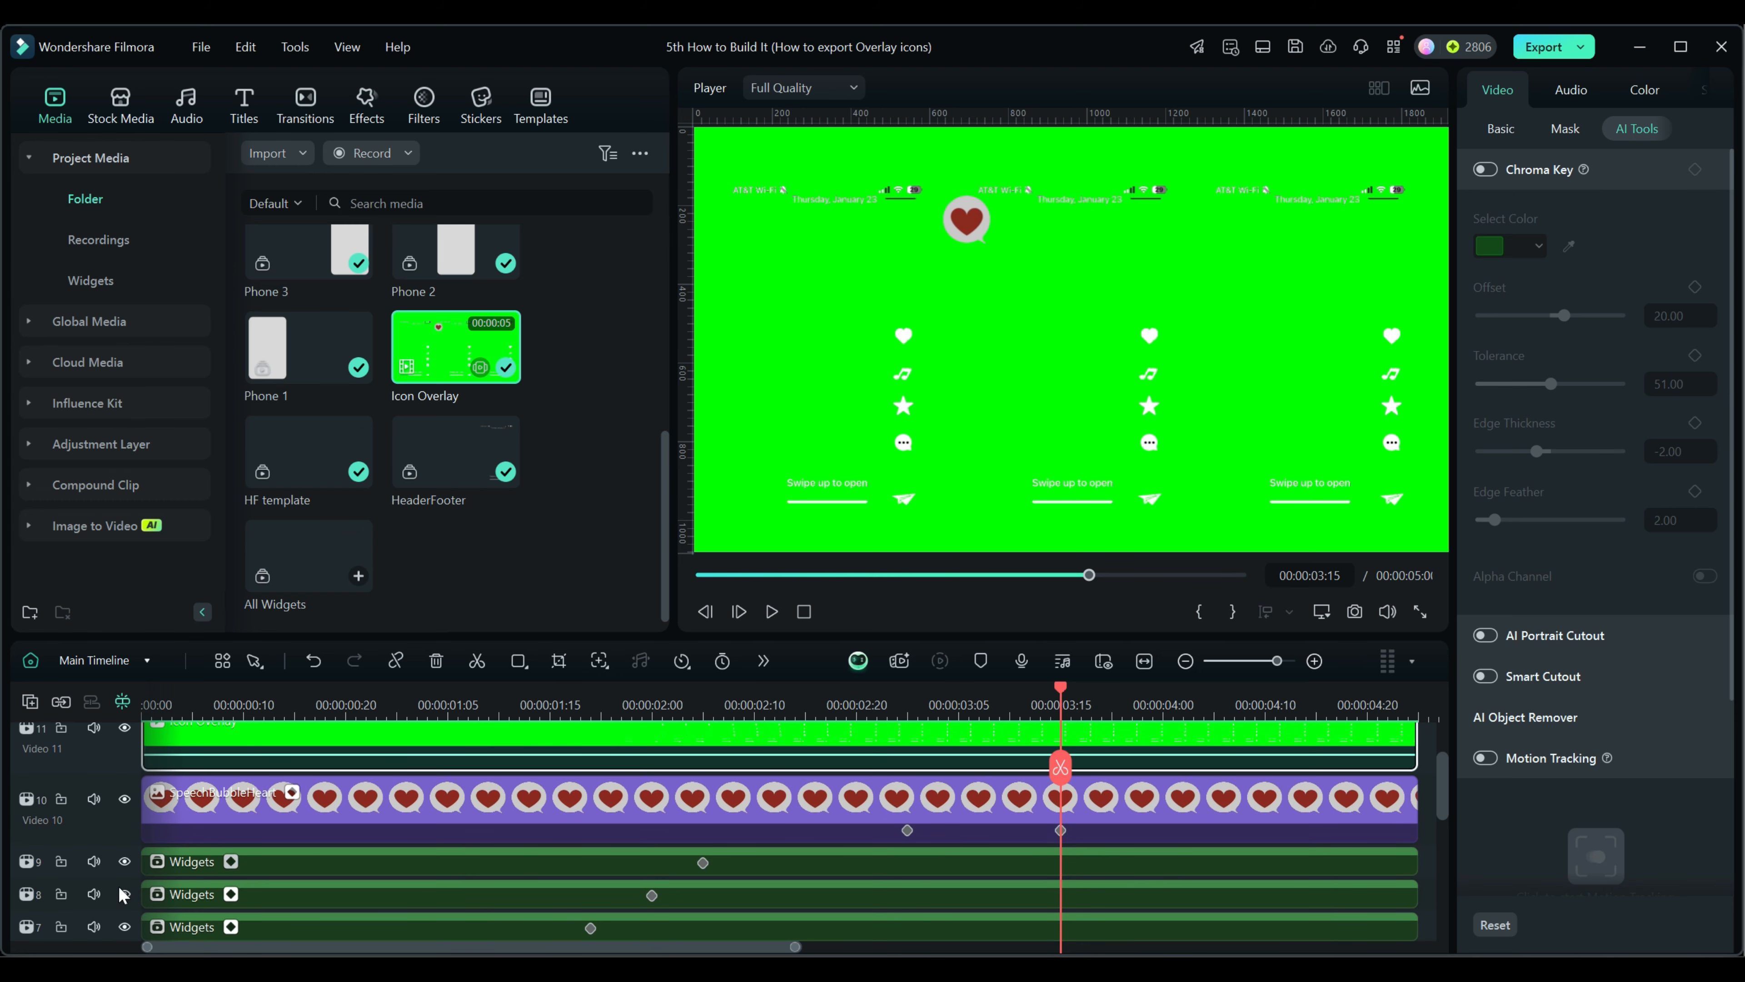
pyautogui.click(125, 798)
pyautogui.click(124, 861)
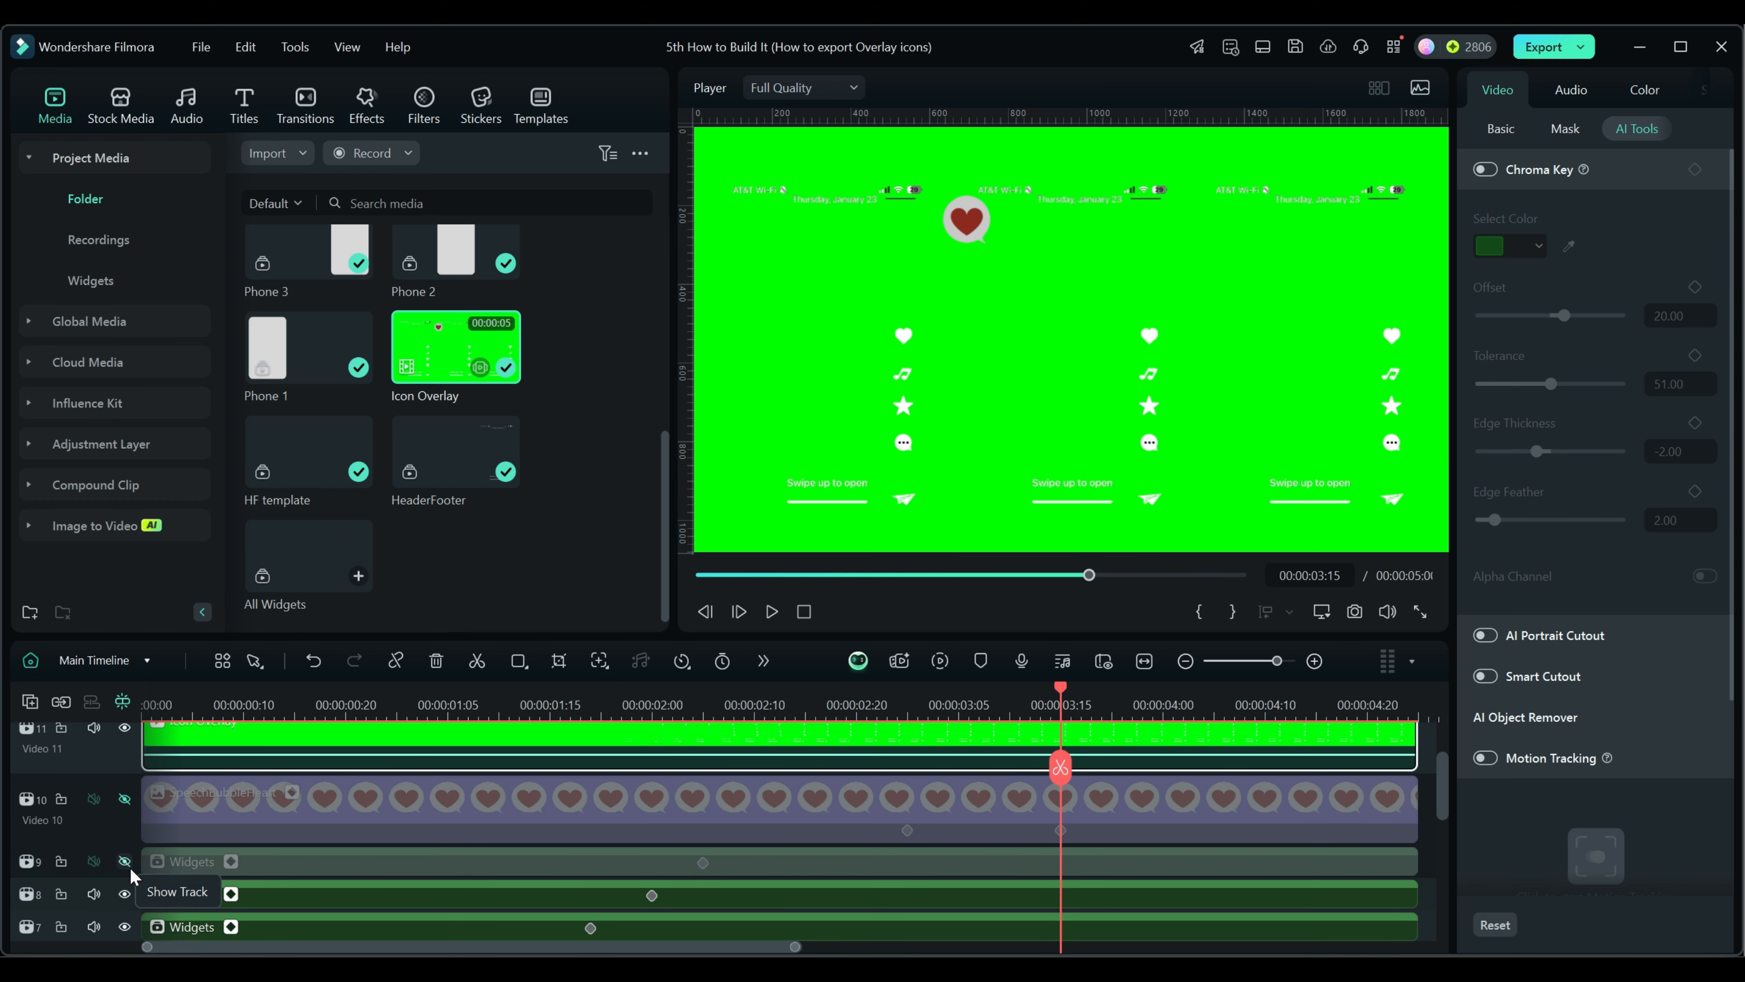
pyautogui.click(125, 893)
pyautogui.scroll(-1, 121, 895)
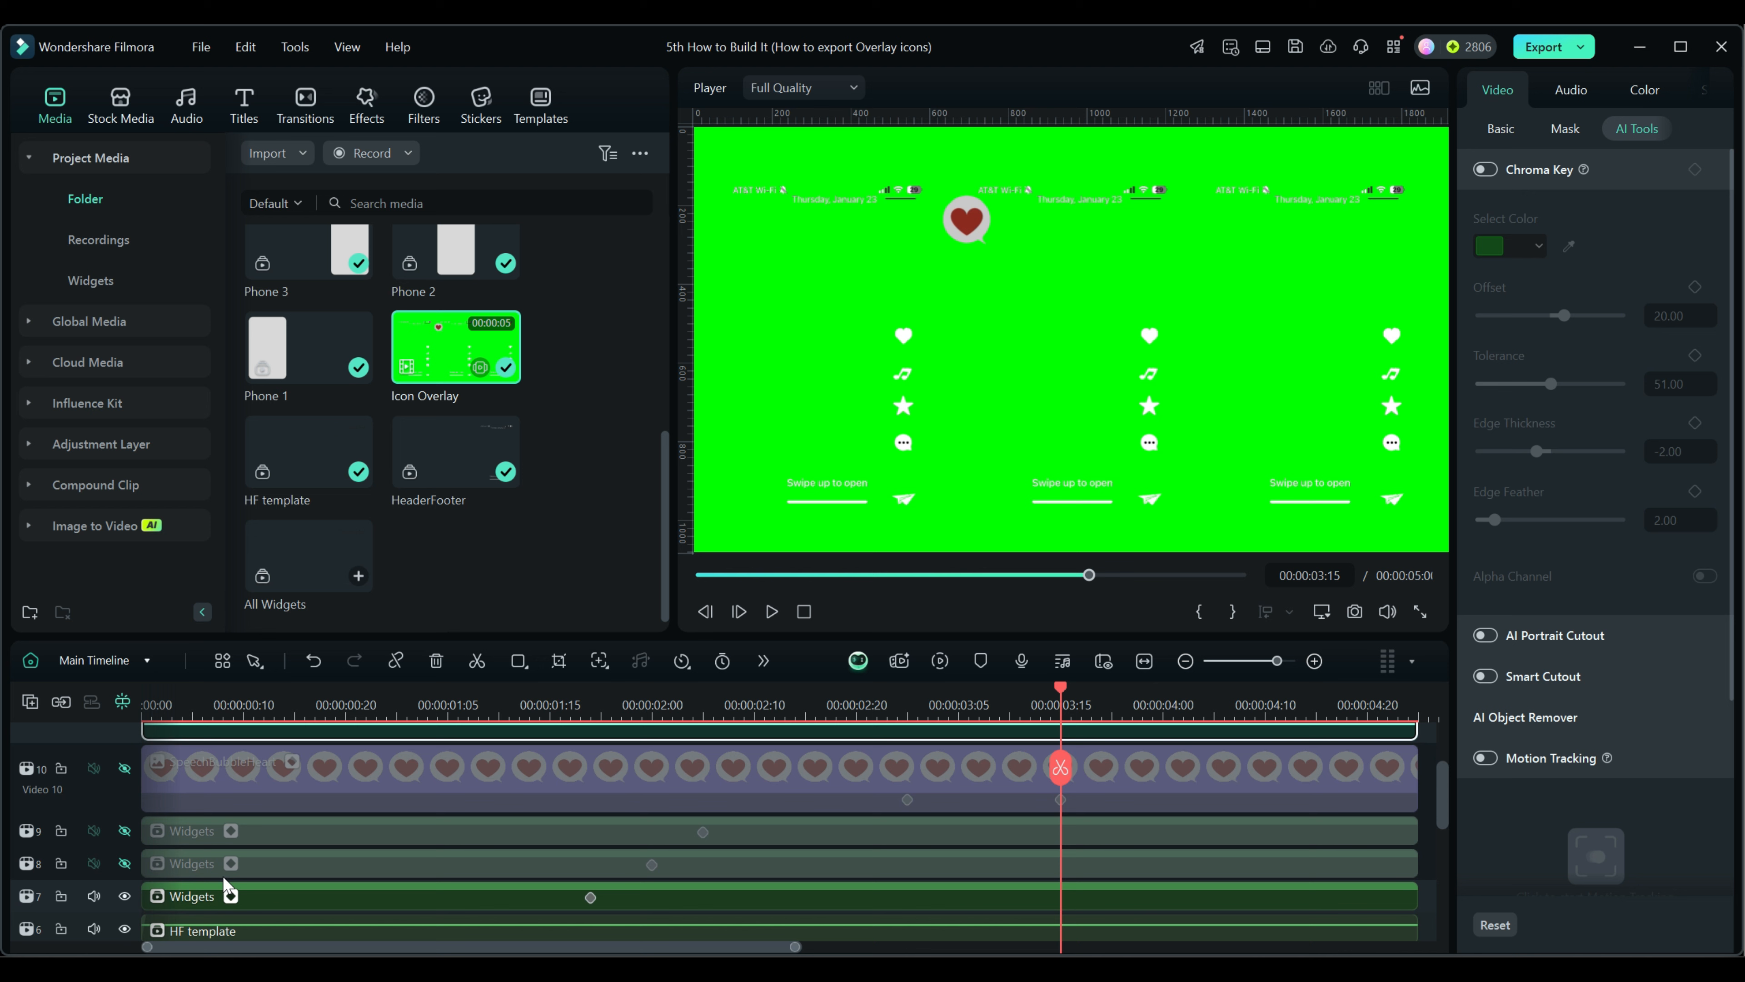
pyautogui.click(125, 895)
# Hide the HF template and Green tracks
pyautogui.scroll(-2, 127, 884)
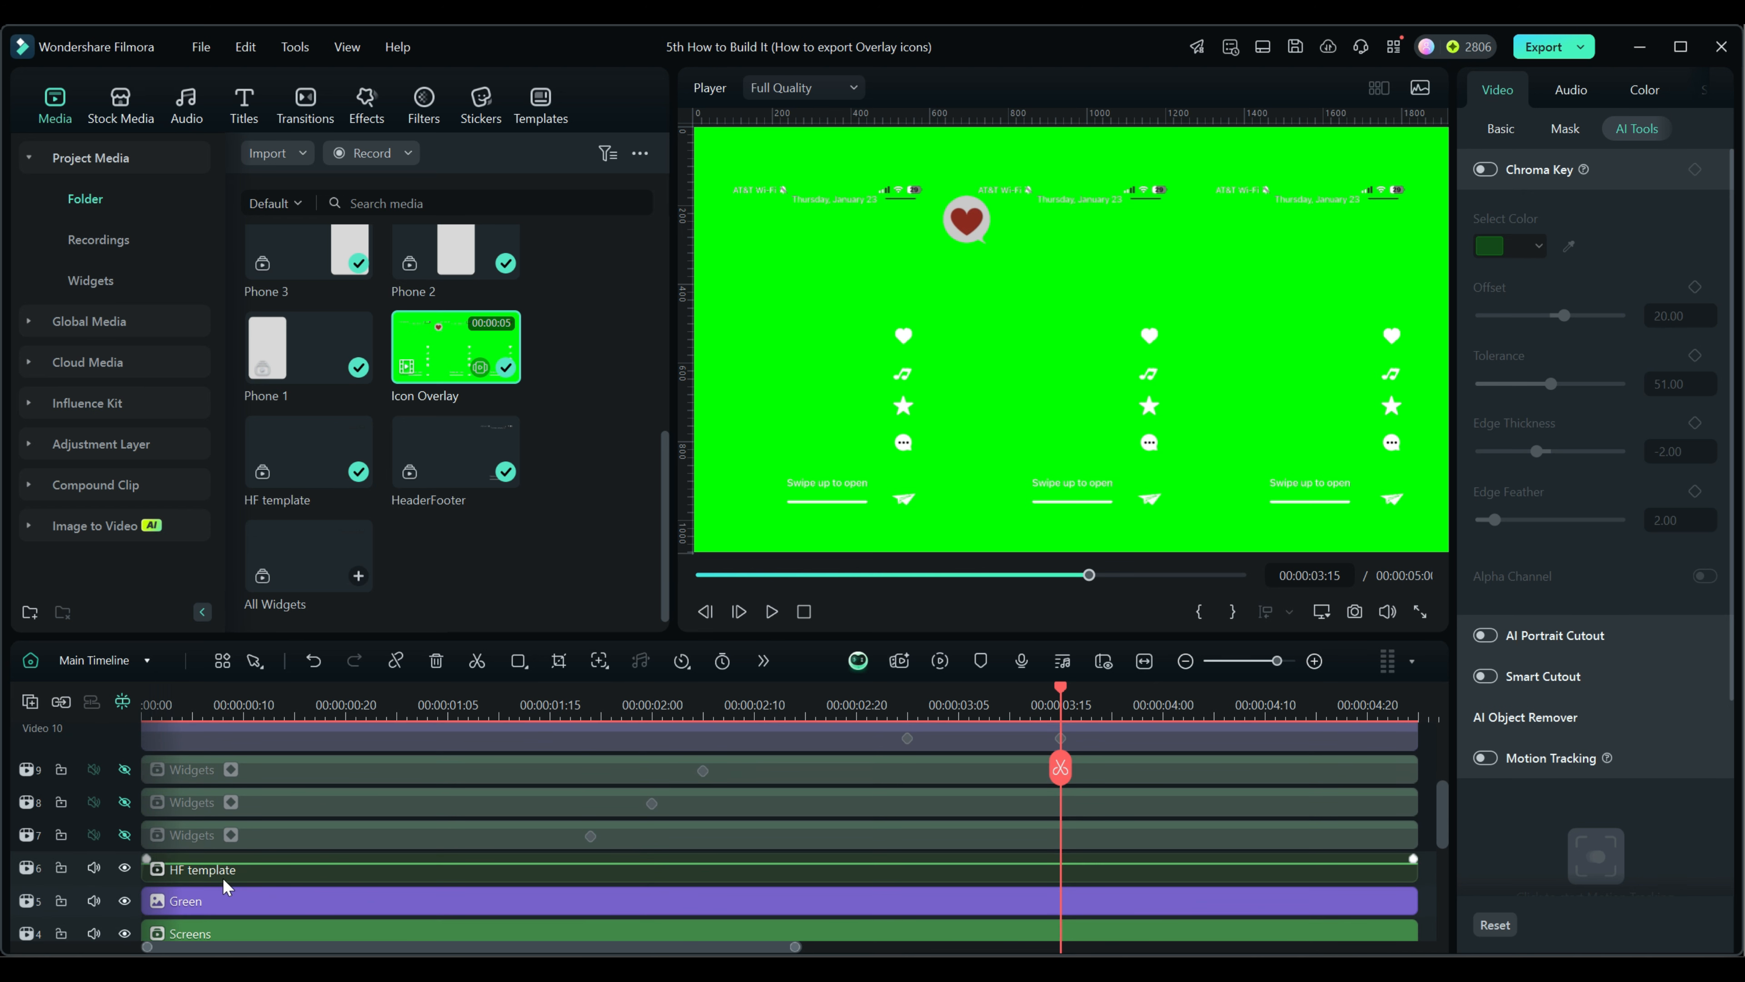
pyautogui.click(125, 866)
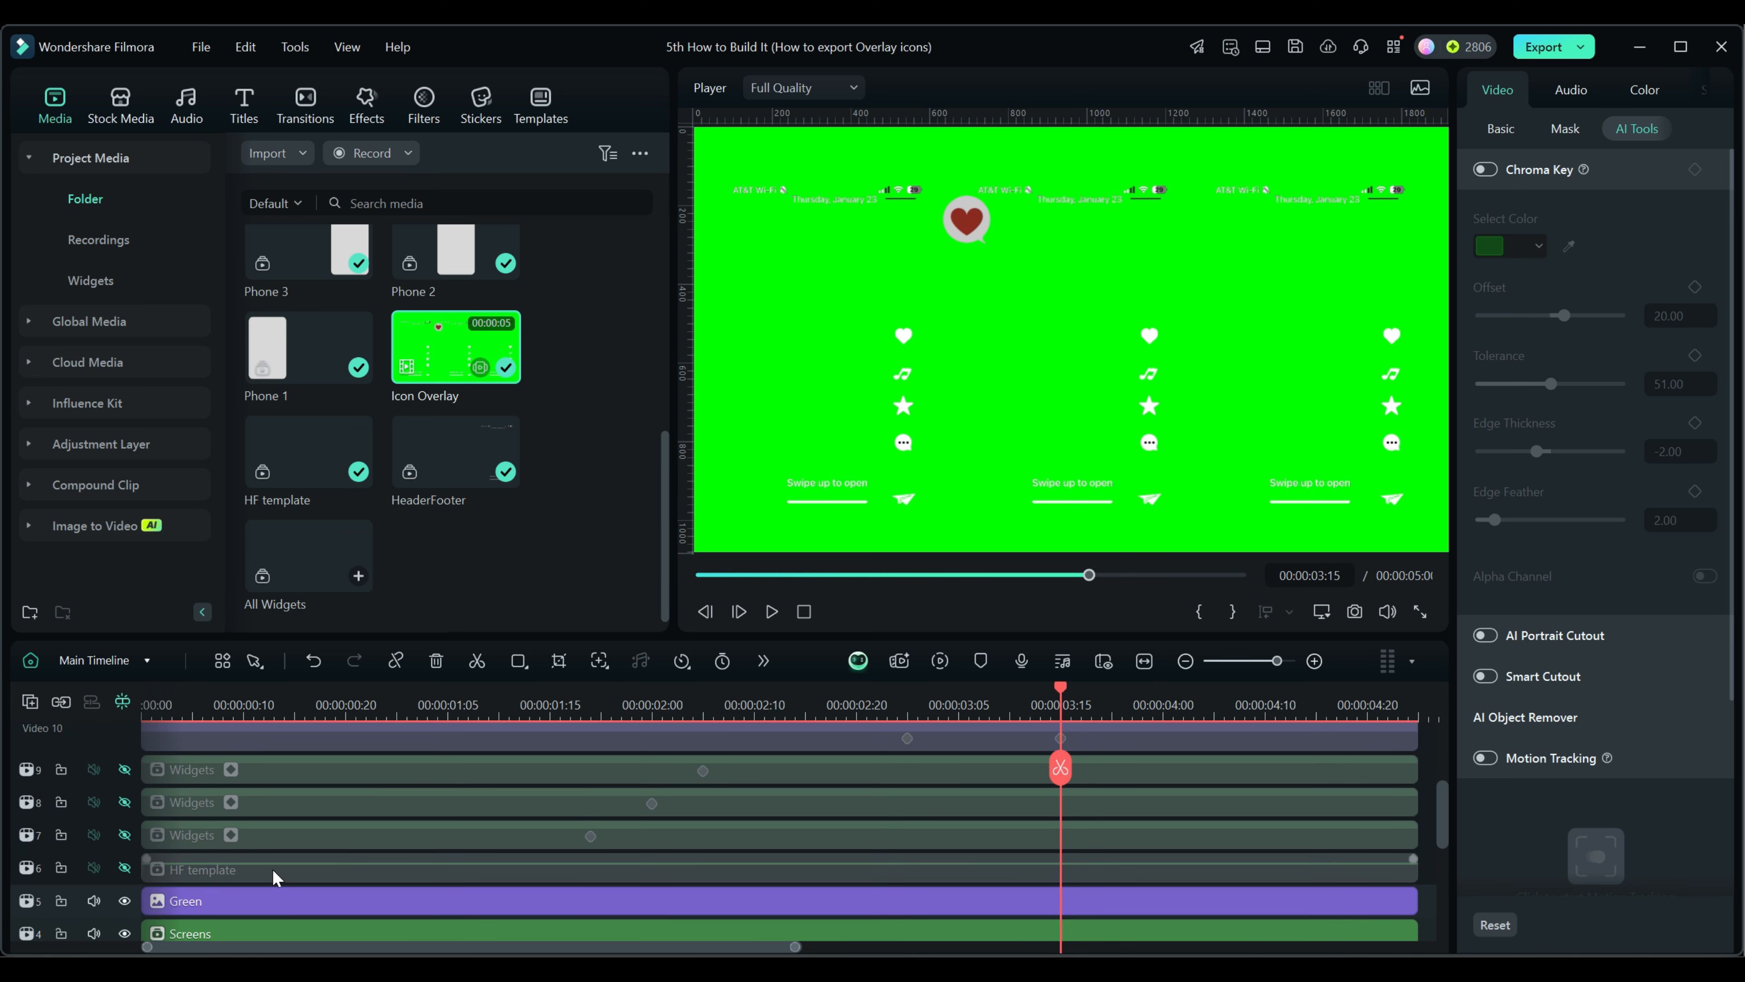
pyautogui.scroll(-1, 130, 868)
pyautogui.click(124, 869)
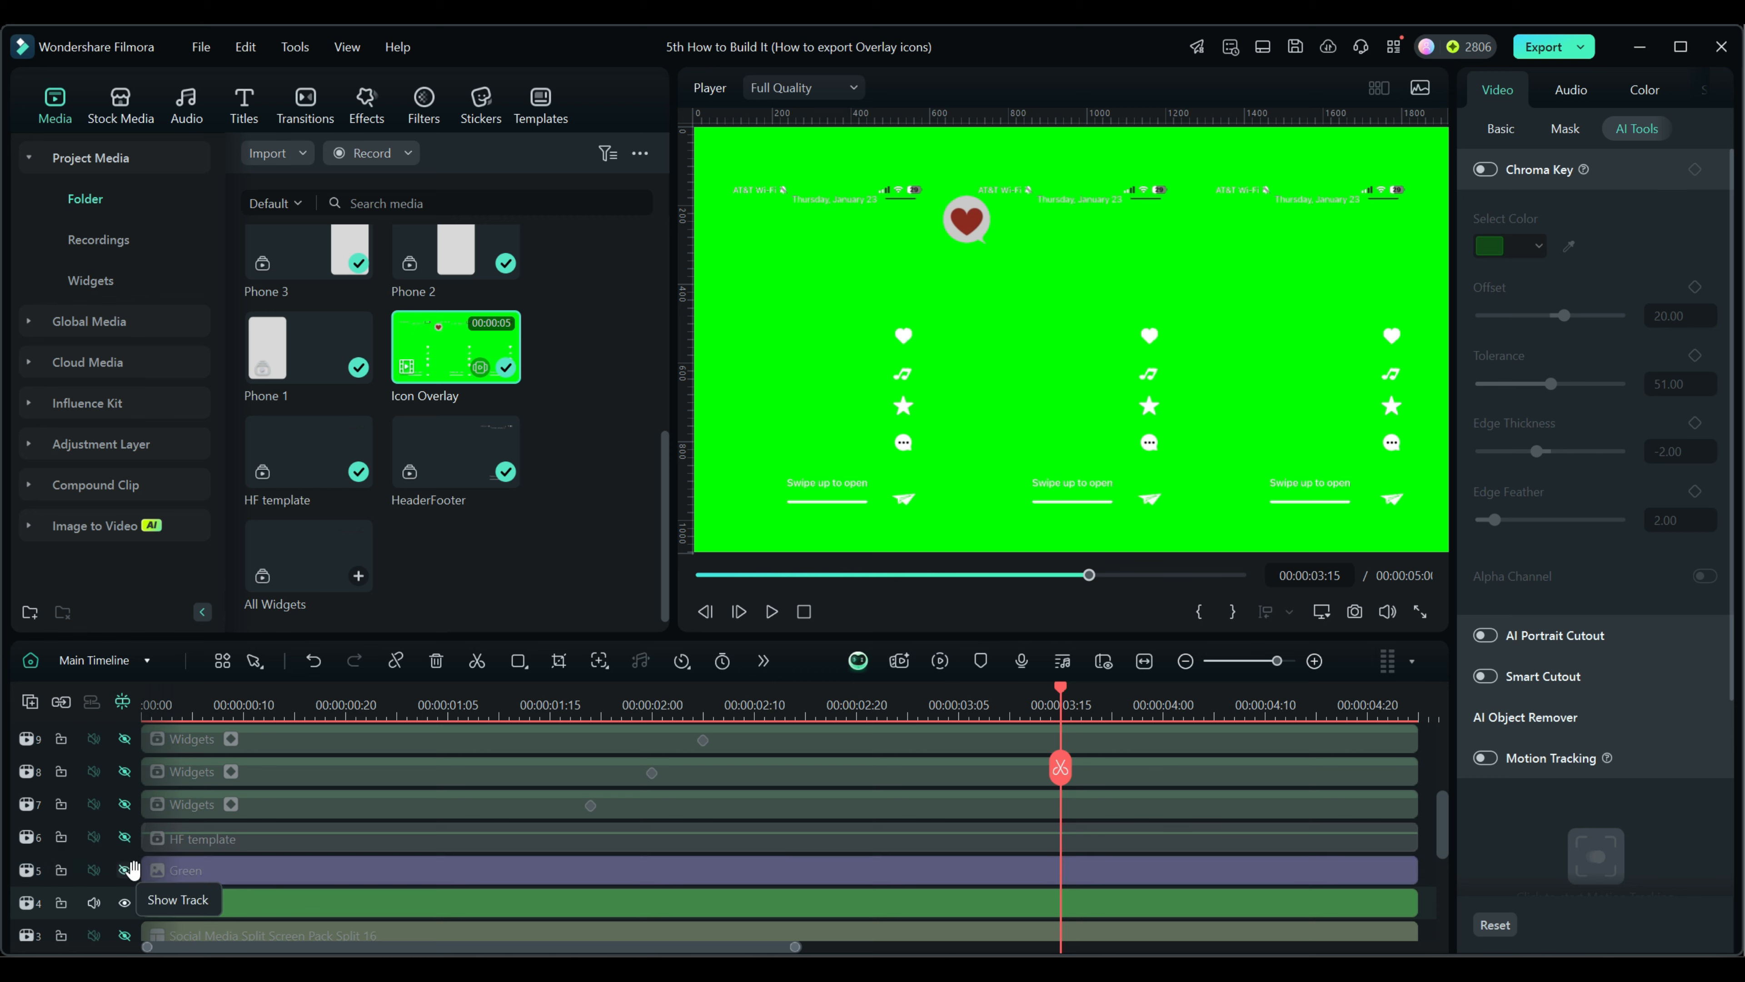
# Turn on Chroma Key for the Icon Overlay clip to remove its green background
pyautogui.scroll(-2, 447, 874)
pyautogui.scroll(-1, 304, 829)
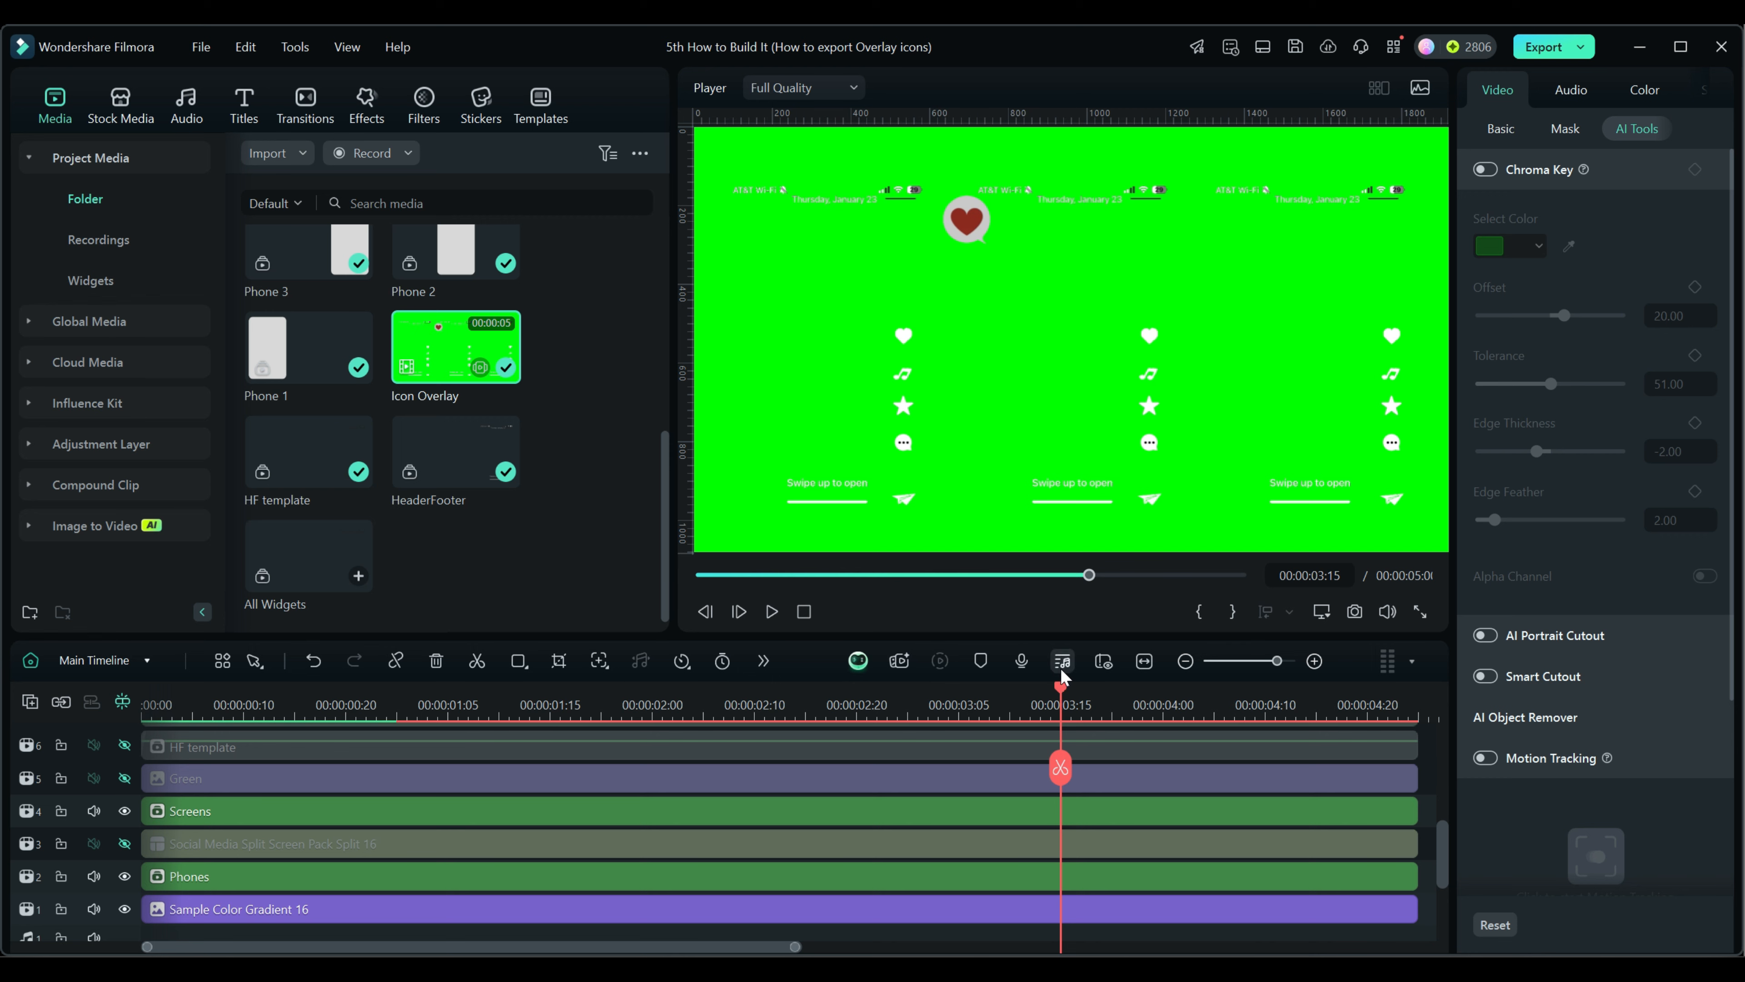
pyautogui.click(1485, 169)
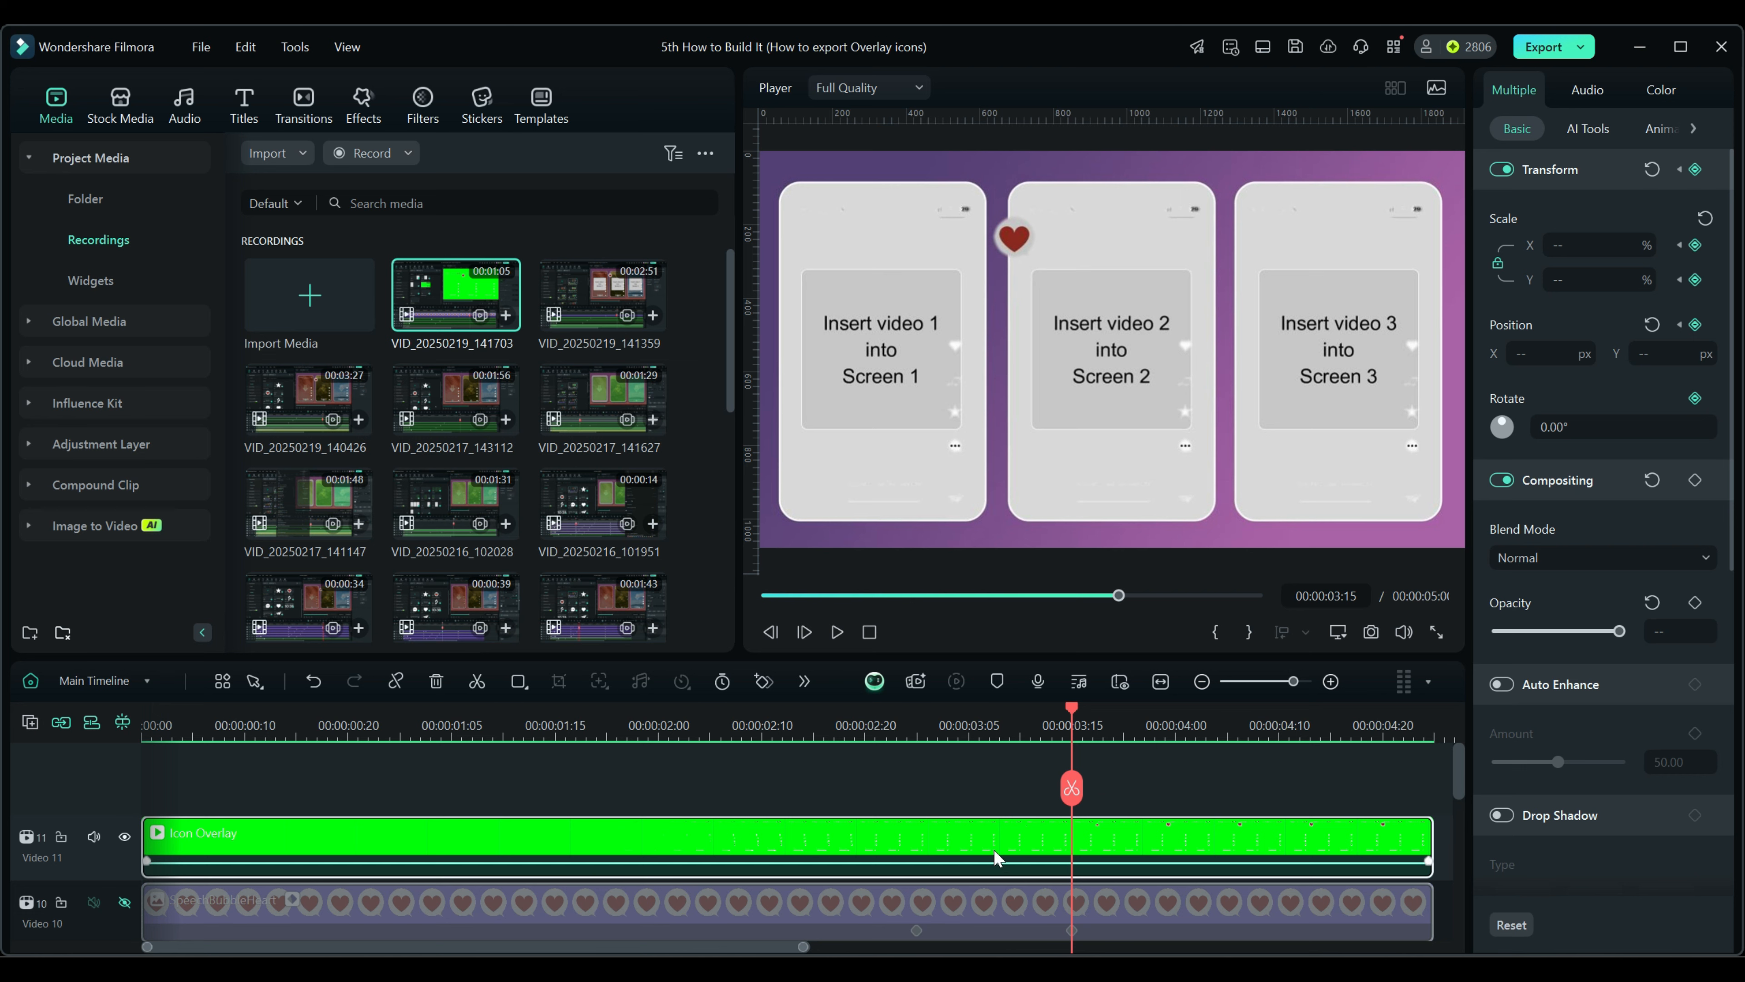
# Hide the Screens and Icon Overlay tracks, leaving only Phones and Sample Color Gradient 16 showing
pyautogui.moveTo(1462, 765); pyautogui.dragTo(1466, 865)
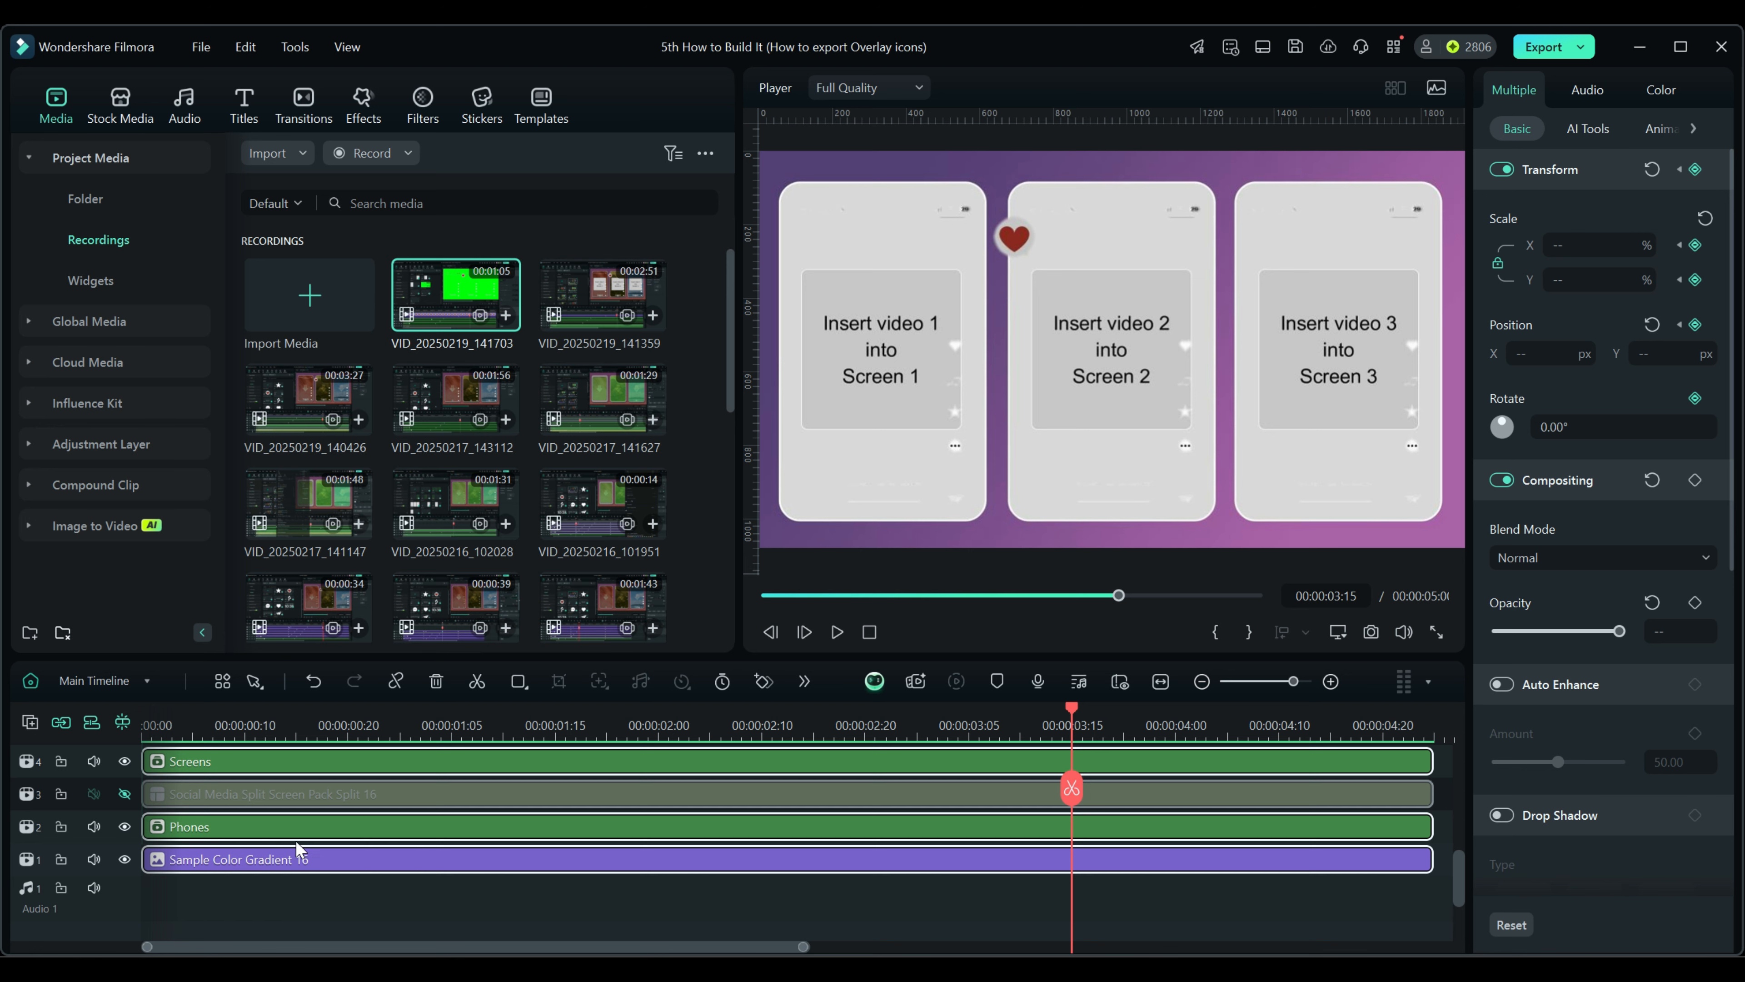
pyautogui.scroll(1, 300, 849)
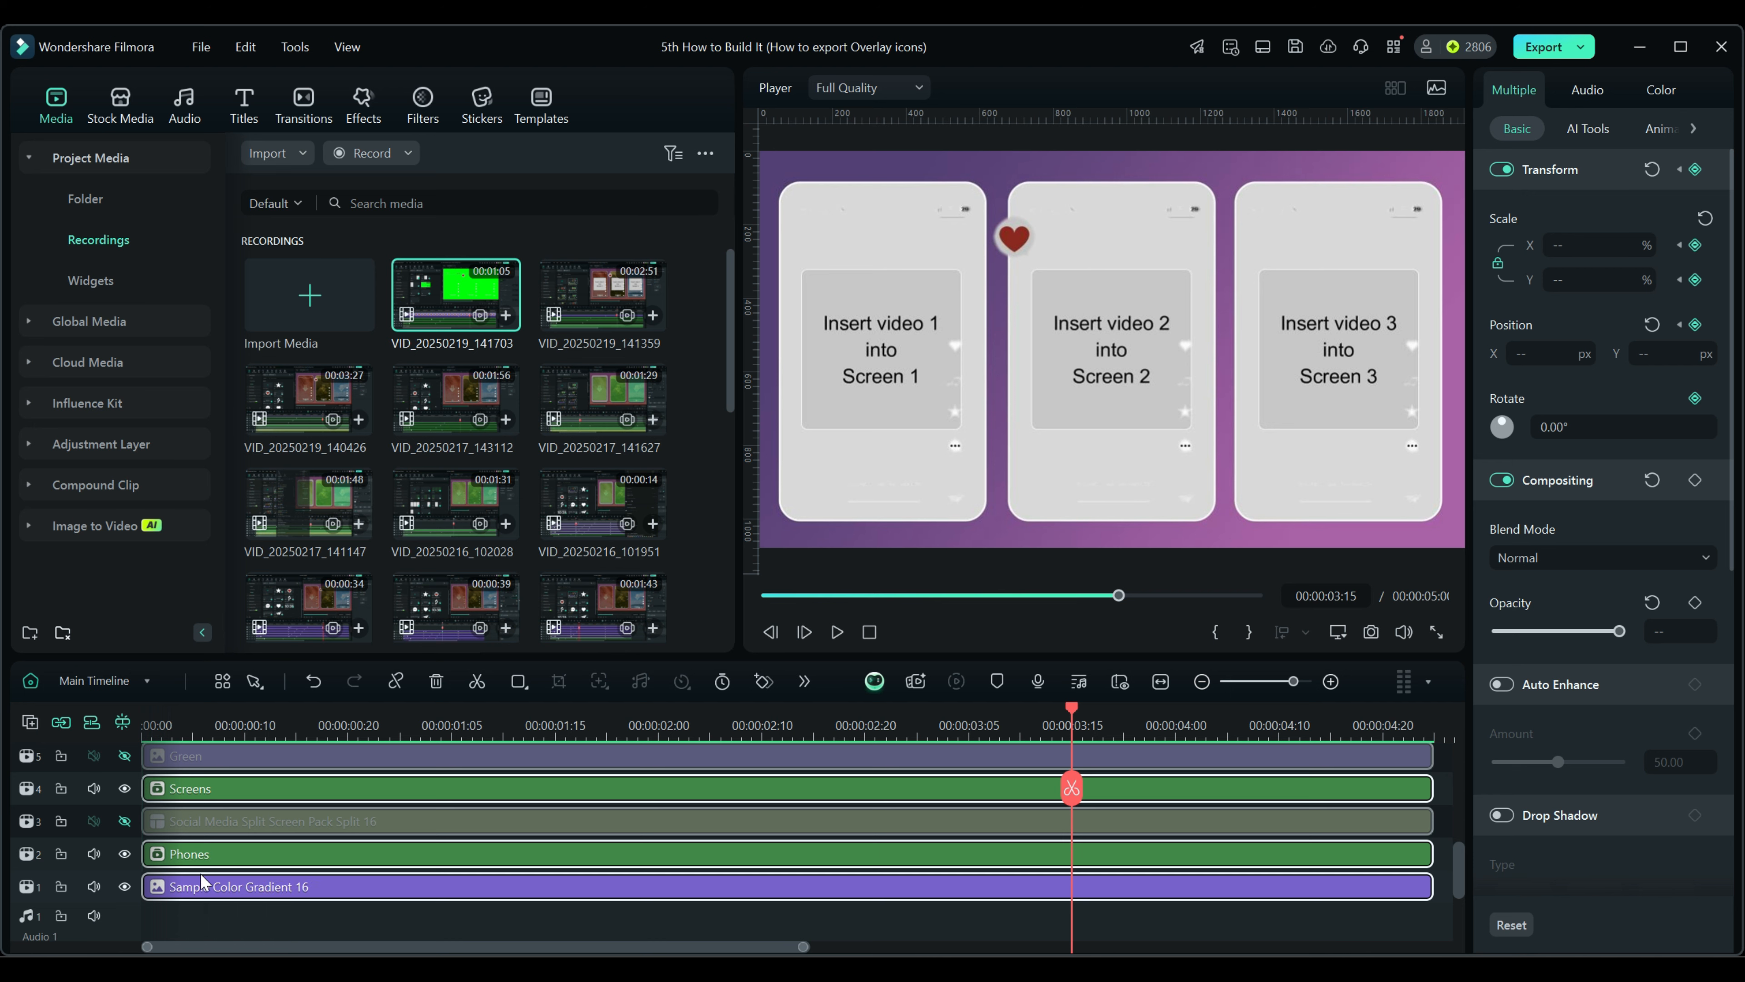
pyautogui.click(124, 789)
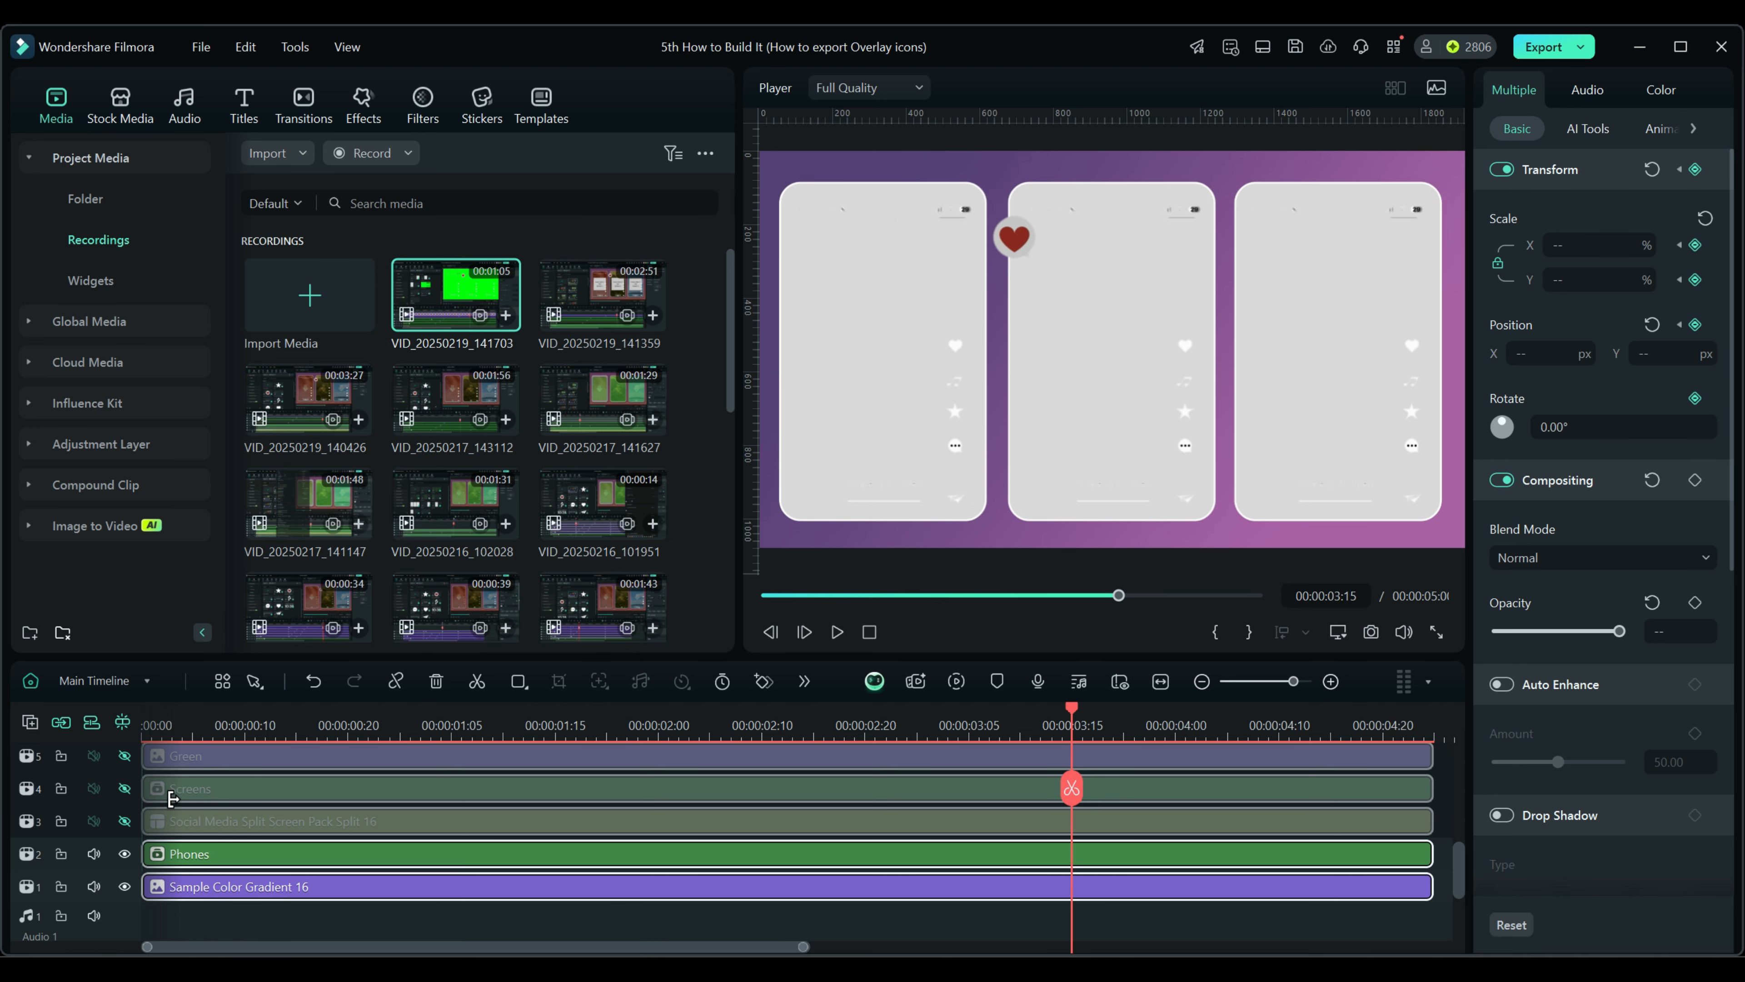
pyautogui.scroll(3, 171, 799)
pyautogui.scroll(5, 171, 799)
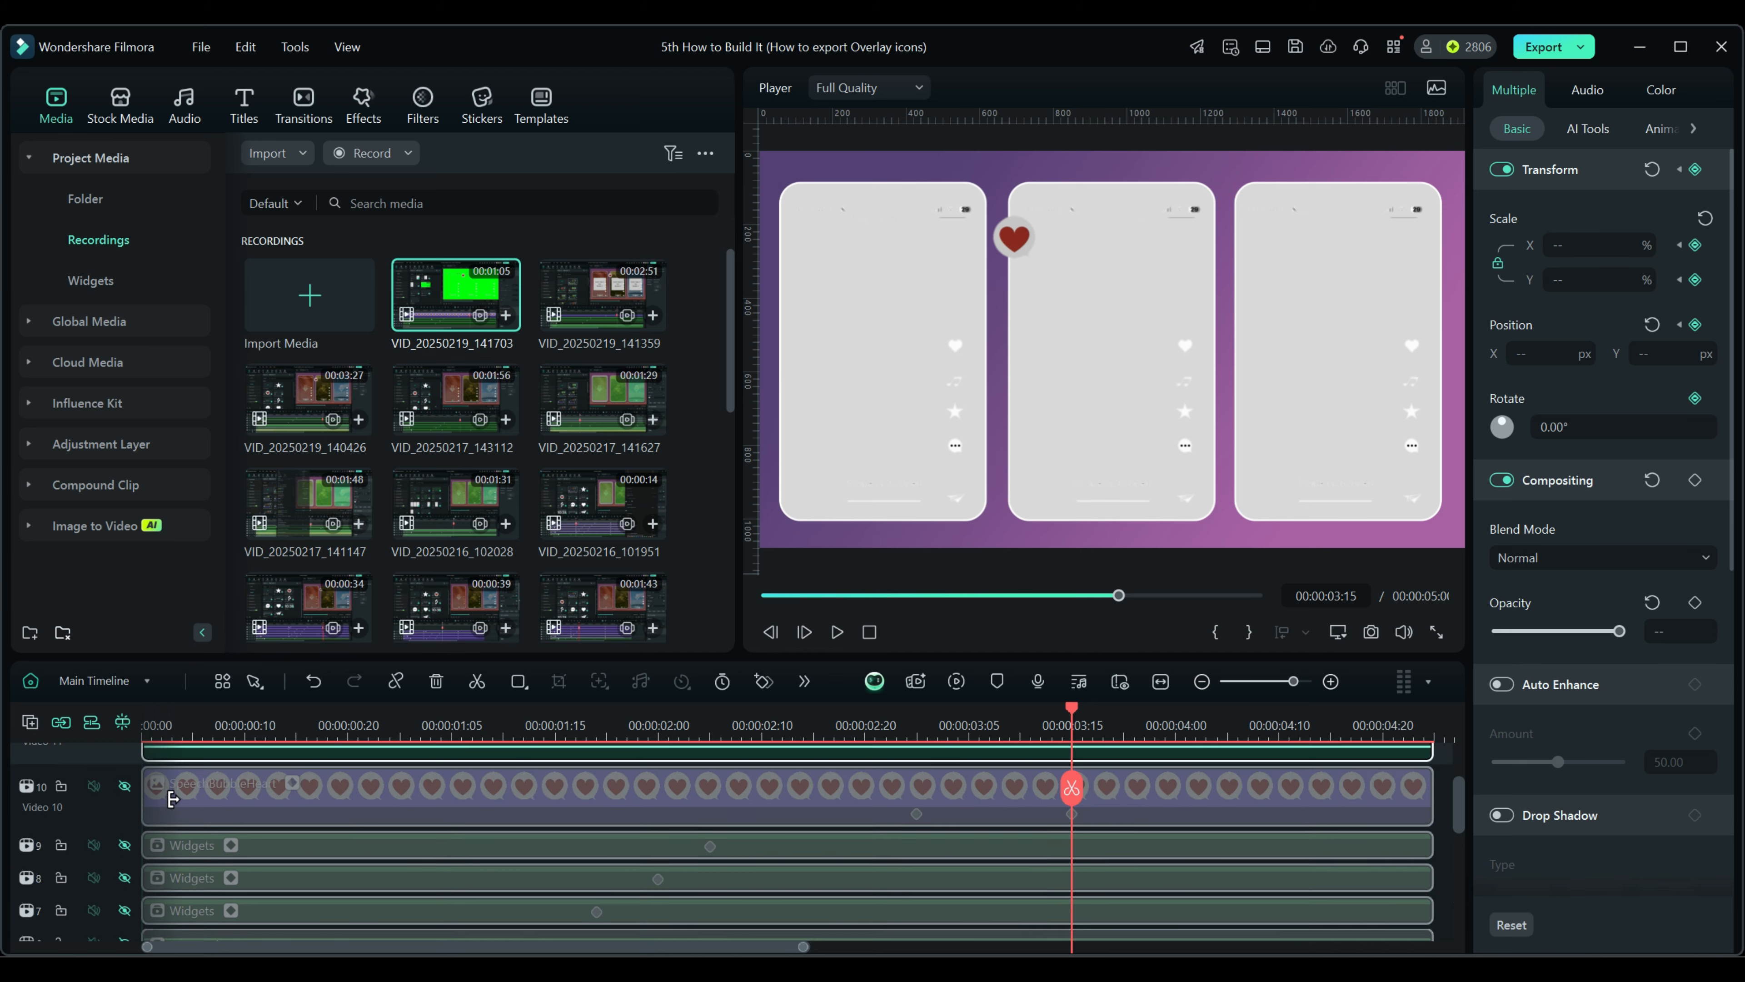
pyautogui.scroll(1, 172, 799)
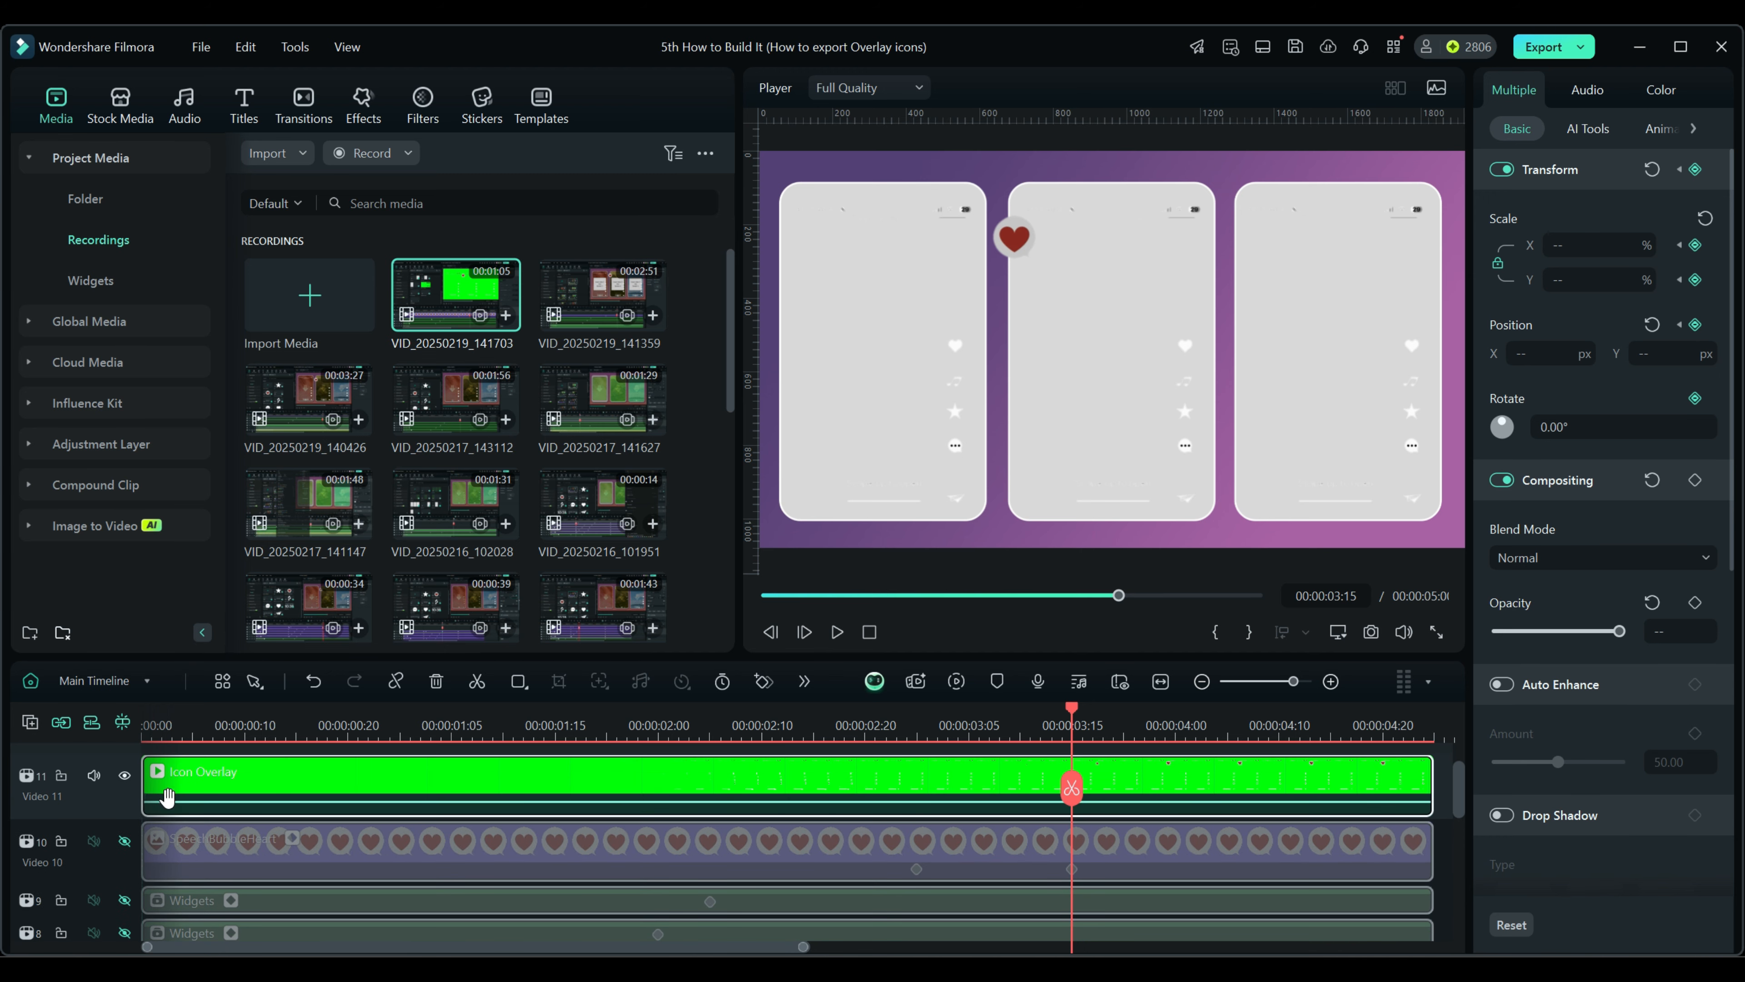
pyautogui.click(124, 775)
pyautogui.scroll(-8, 328, 865)
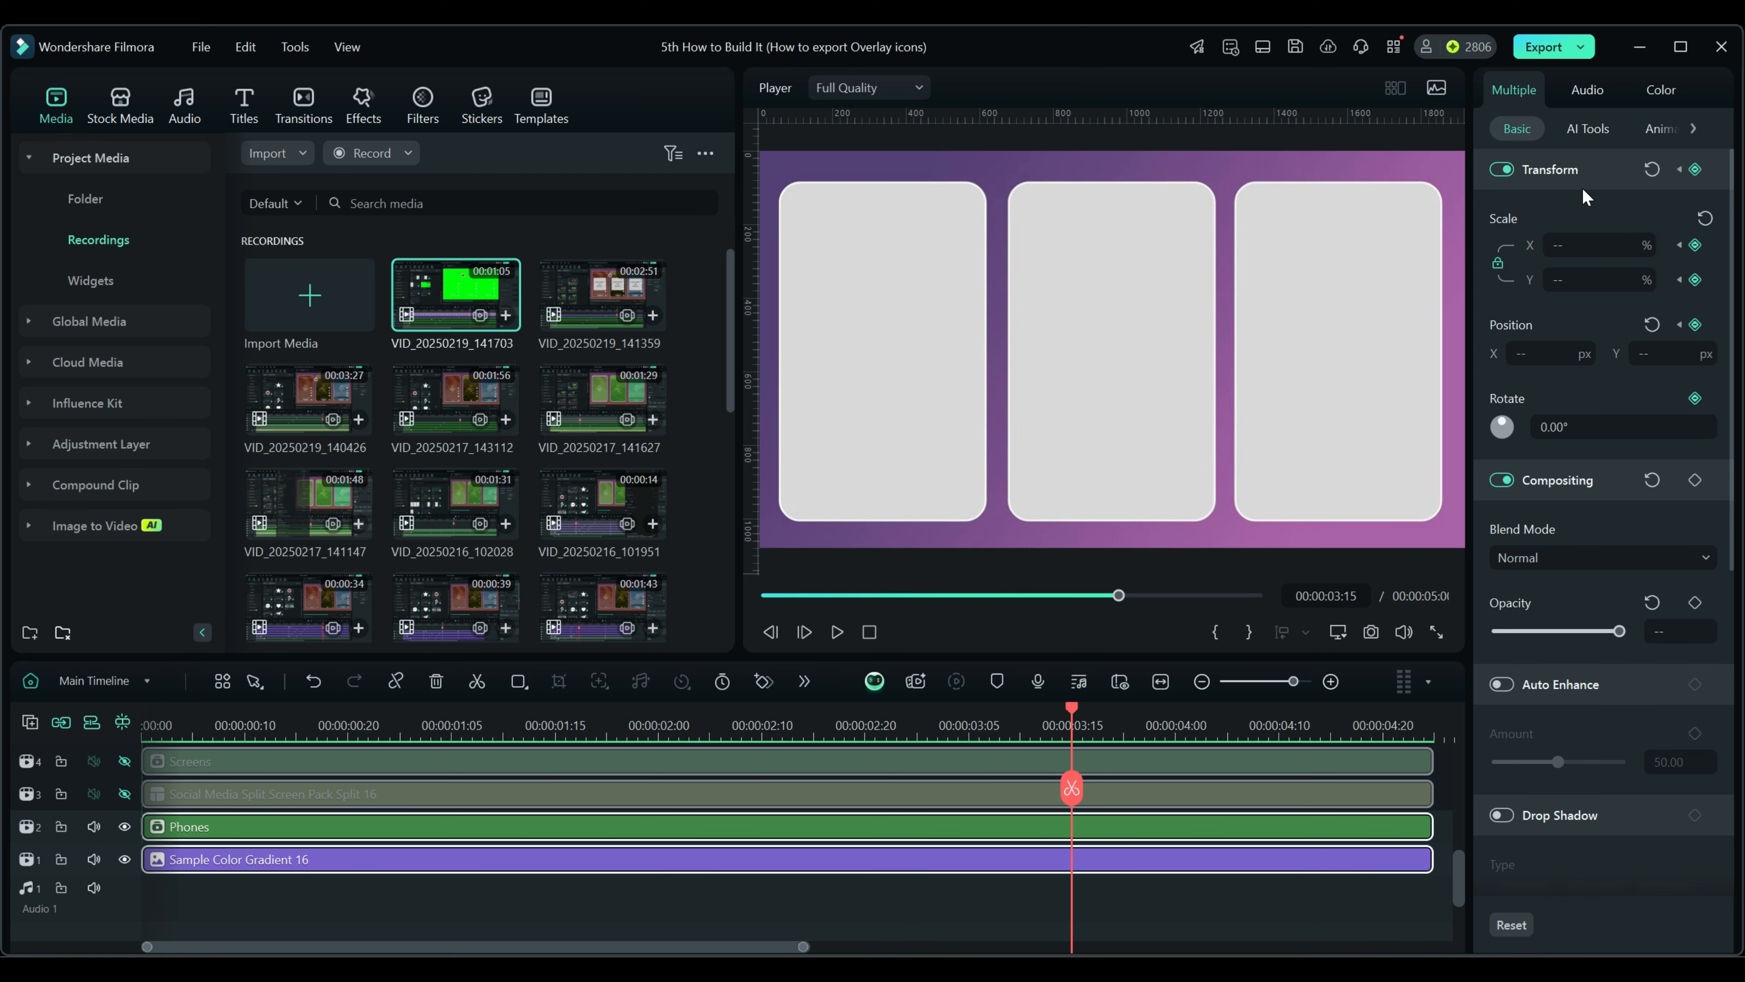
# Export the timeline locally as an MP4 named "Base Layer" and close the export window
pyautogui.click(1544, 47)
pyautogui.tripleClick(1094, 285)
pyautogui.write('Base Layer')
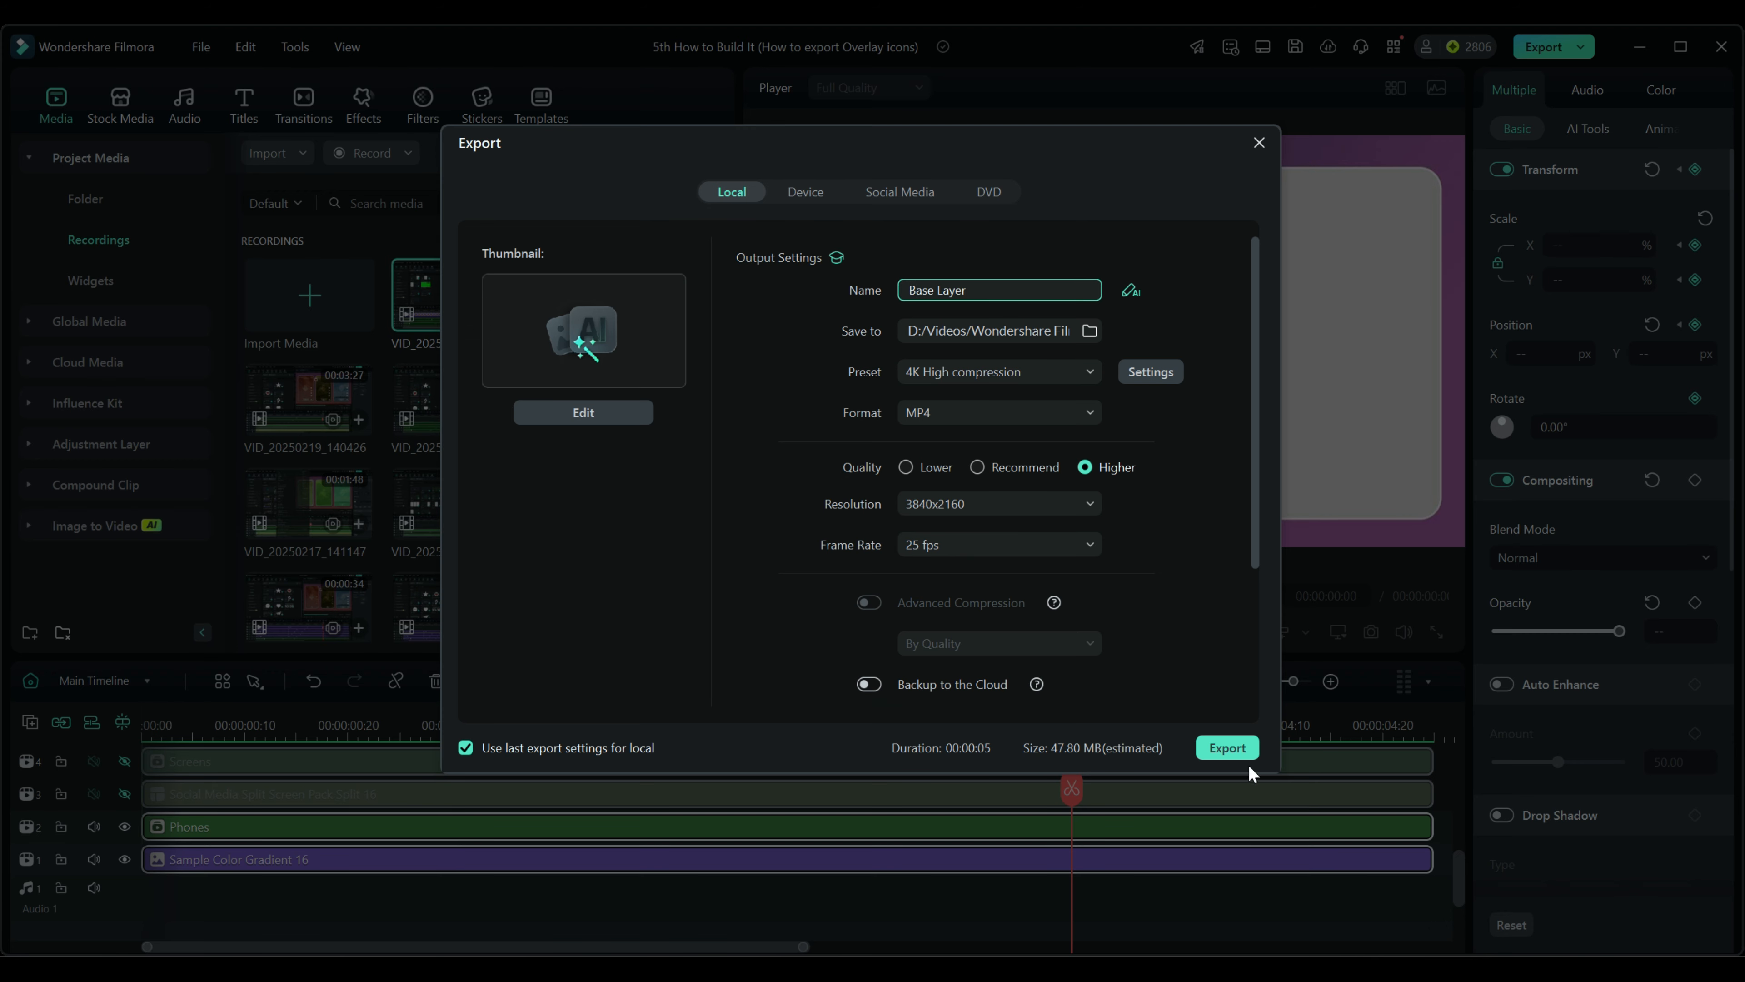
pyautogui.click(1230, 750)
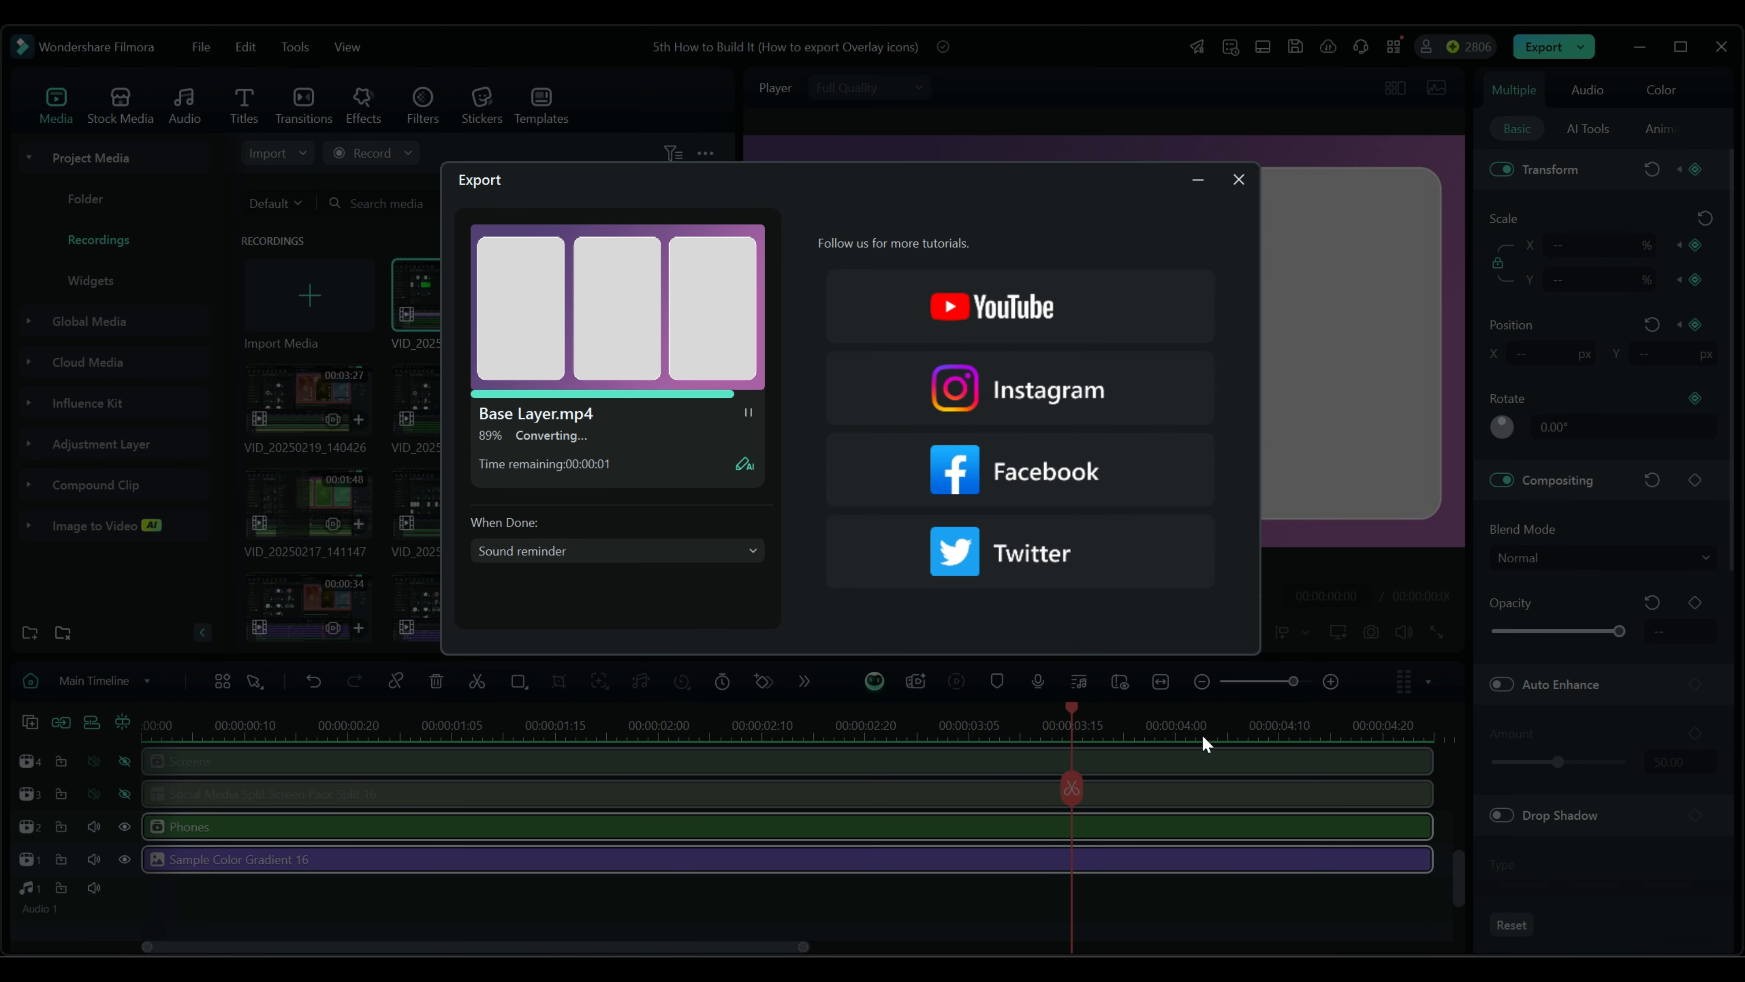
pyautogui.click(1239, 180)
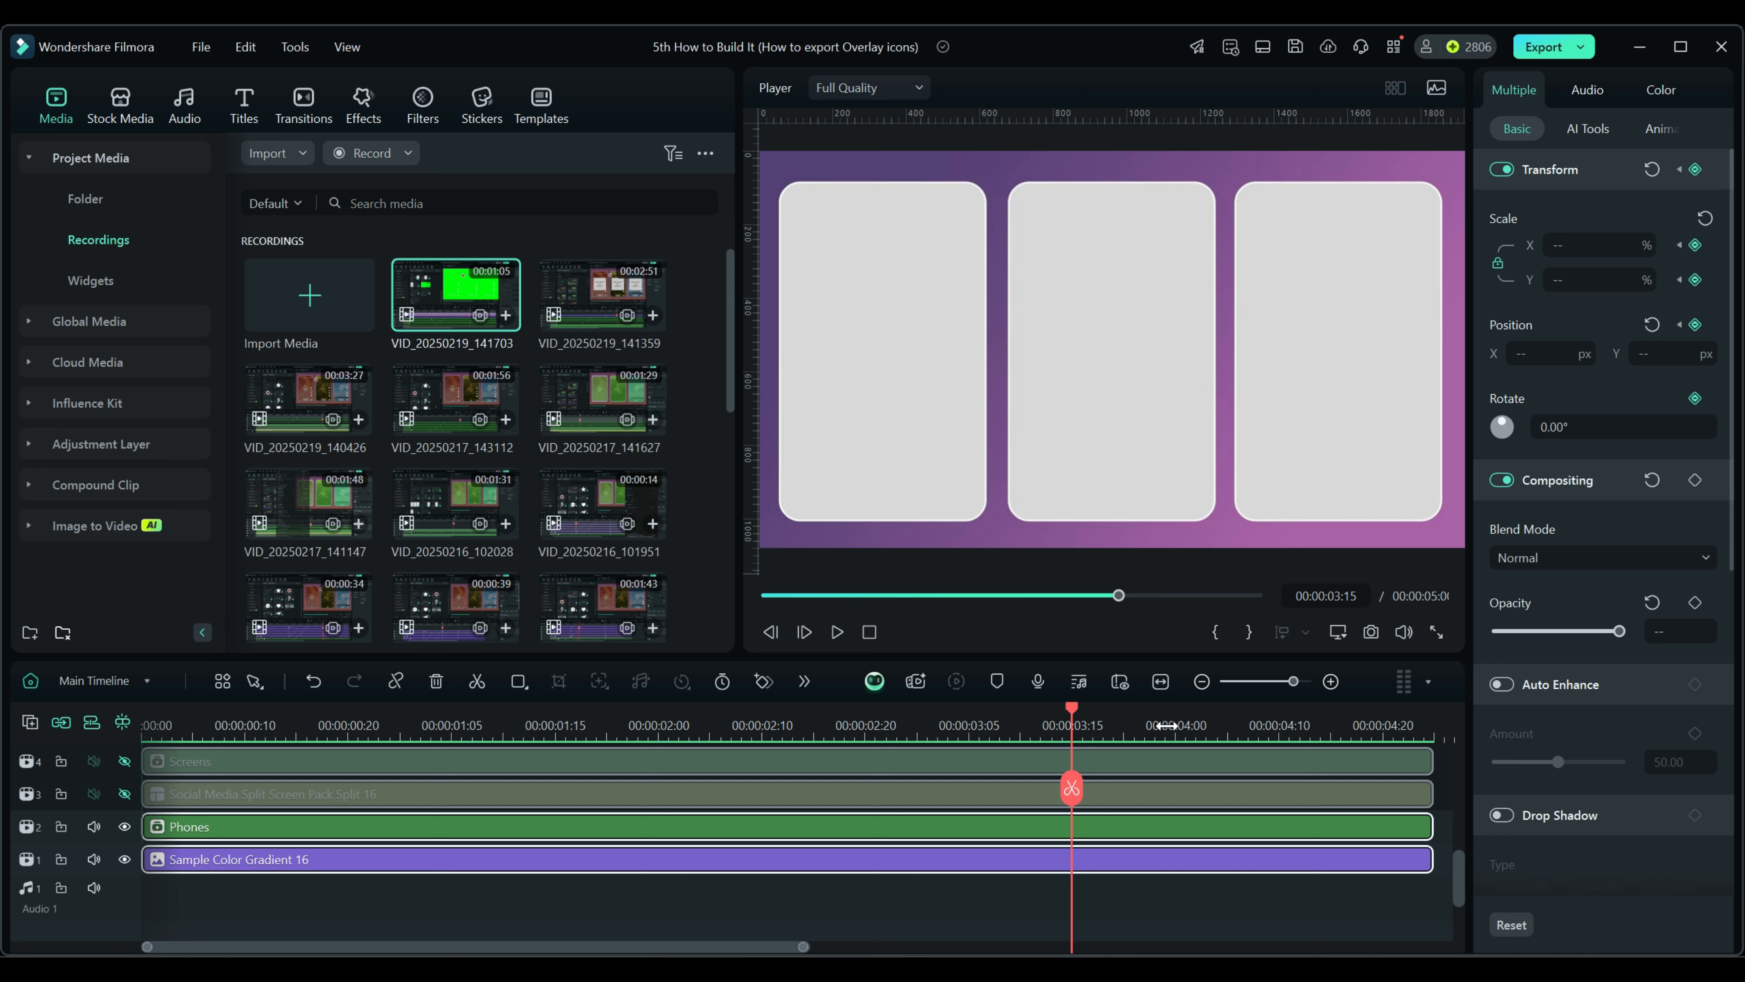
# Move all selected clips up by one track so that track 1 is empty
pyautogui.moveTo(1166, 726); pyautogui.dragTo(838, 709)
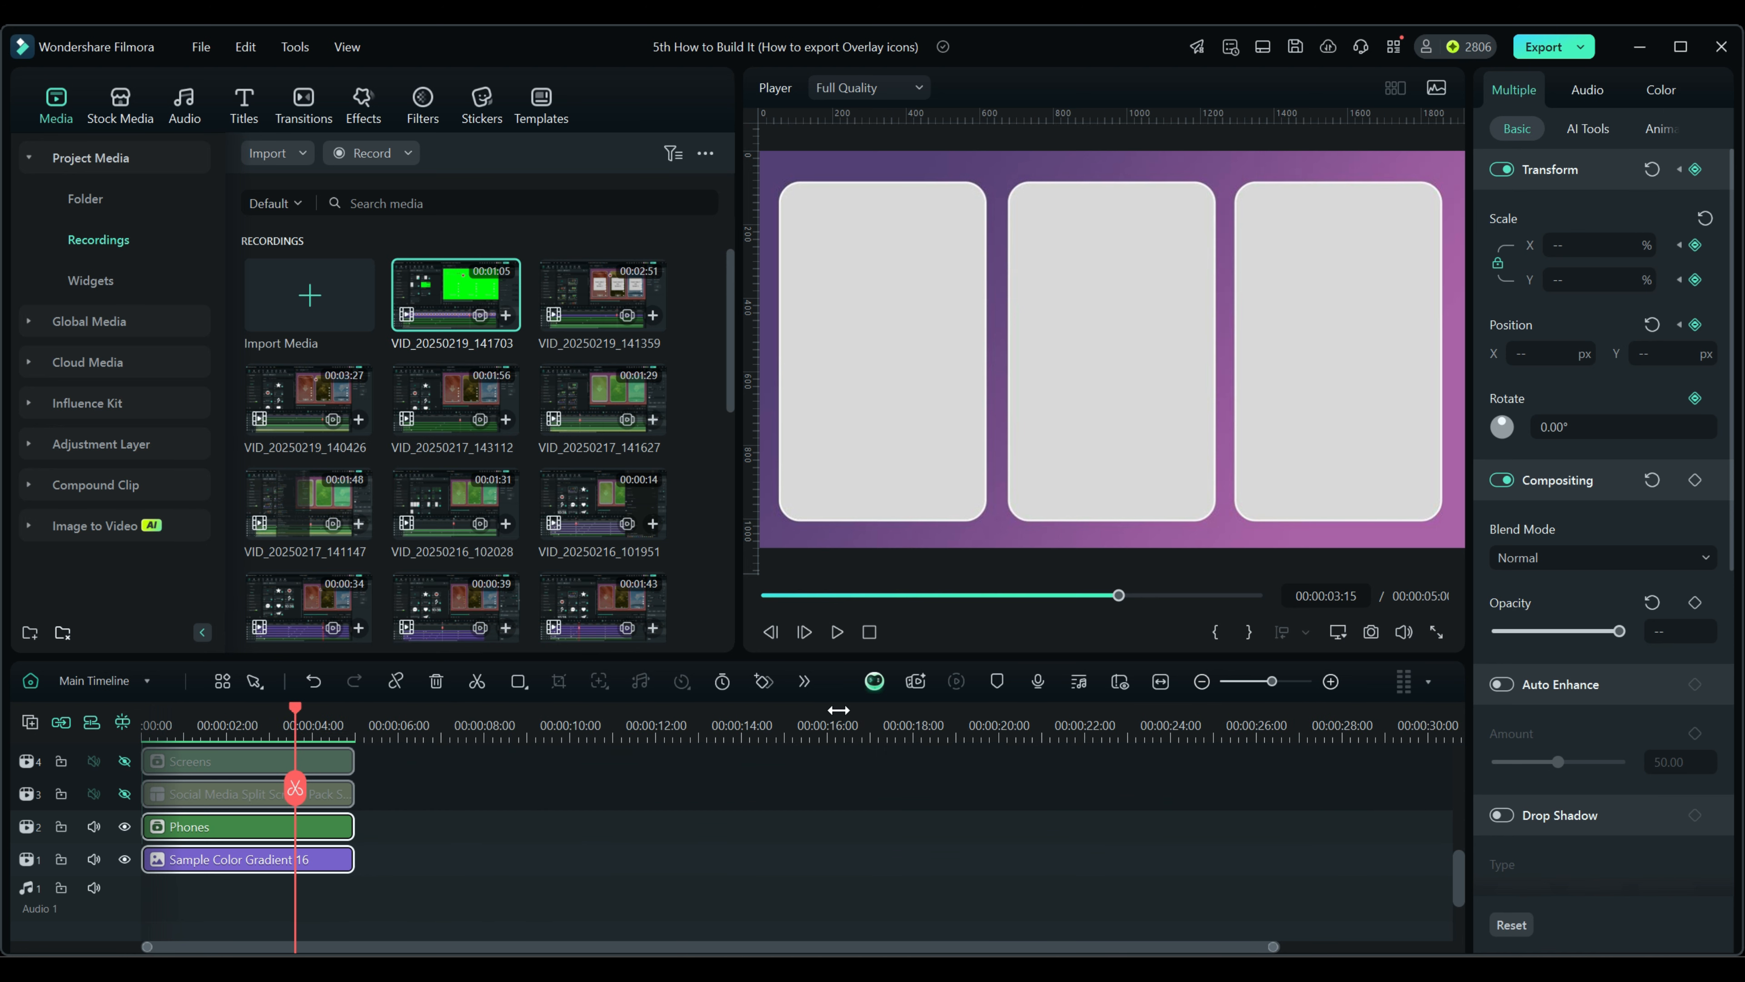
pyautogui.moveTo(428, 910); pyautogui.dragTo(573, 858)
pyautogui.scroll(-5, 572, 857)
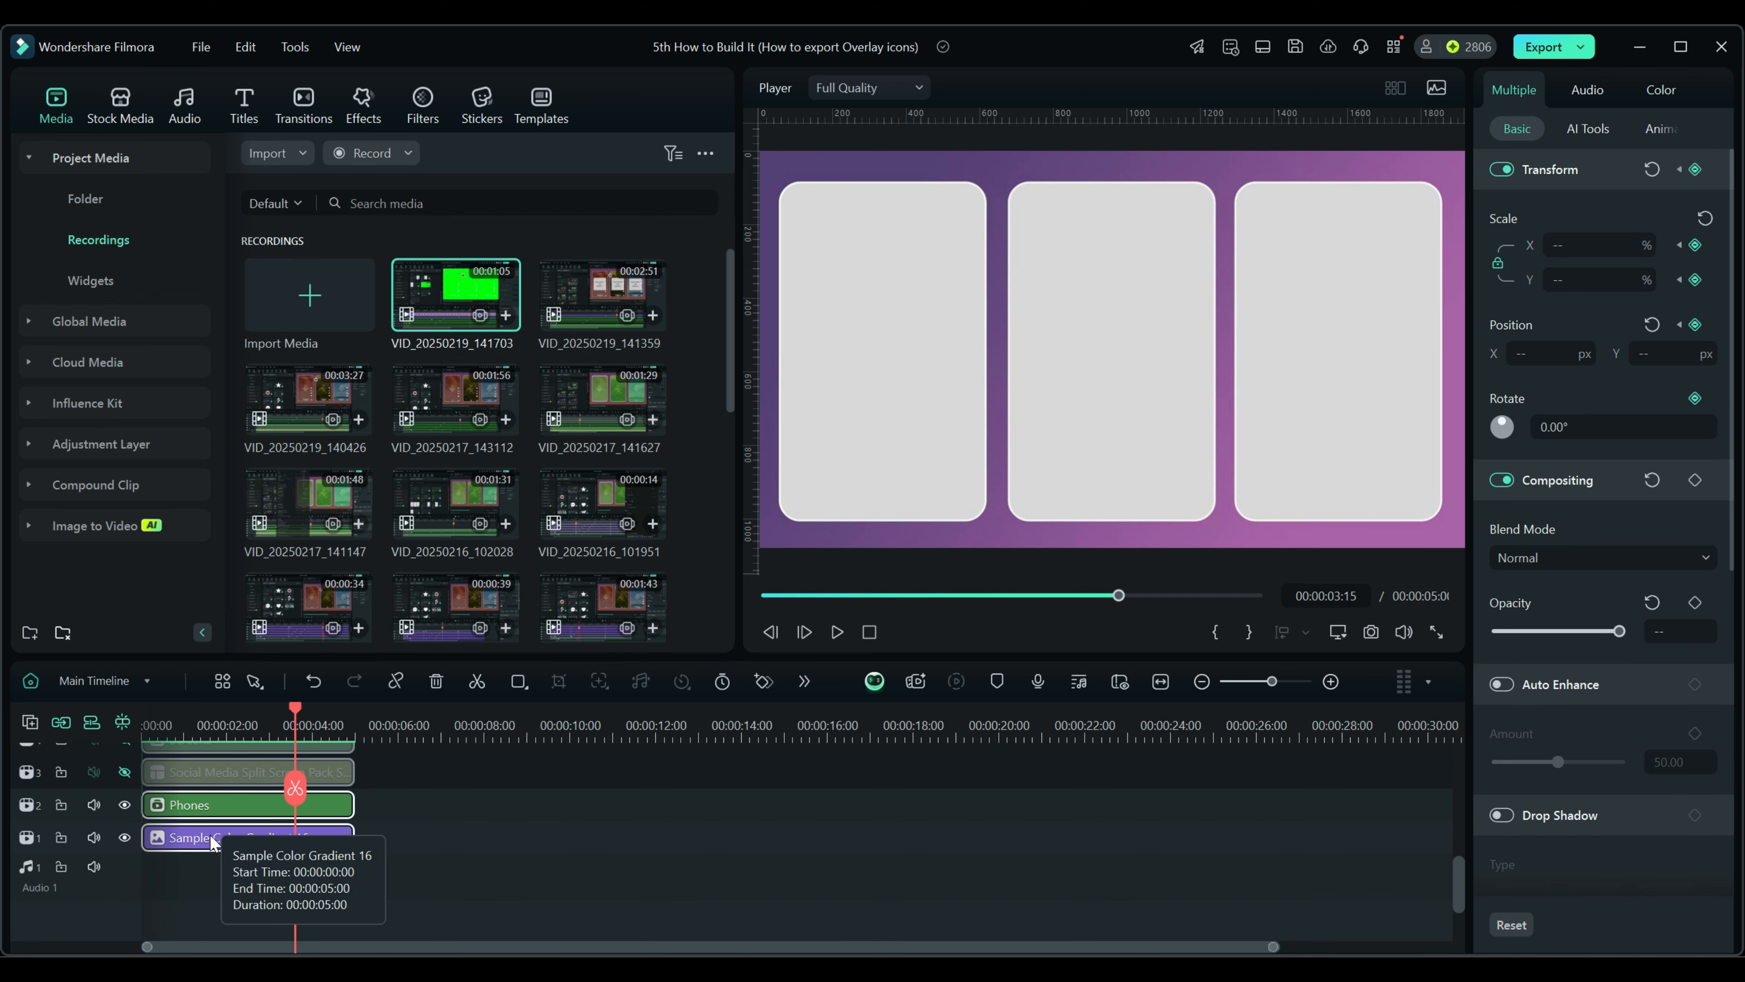
pyautogui.moveTo(210, 837); pyautogui.dragTo(210, 813)
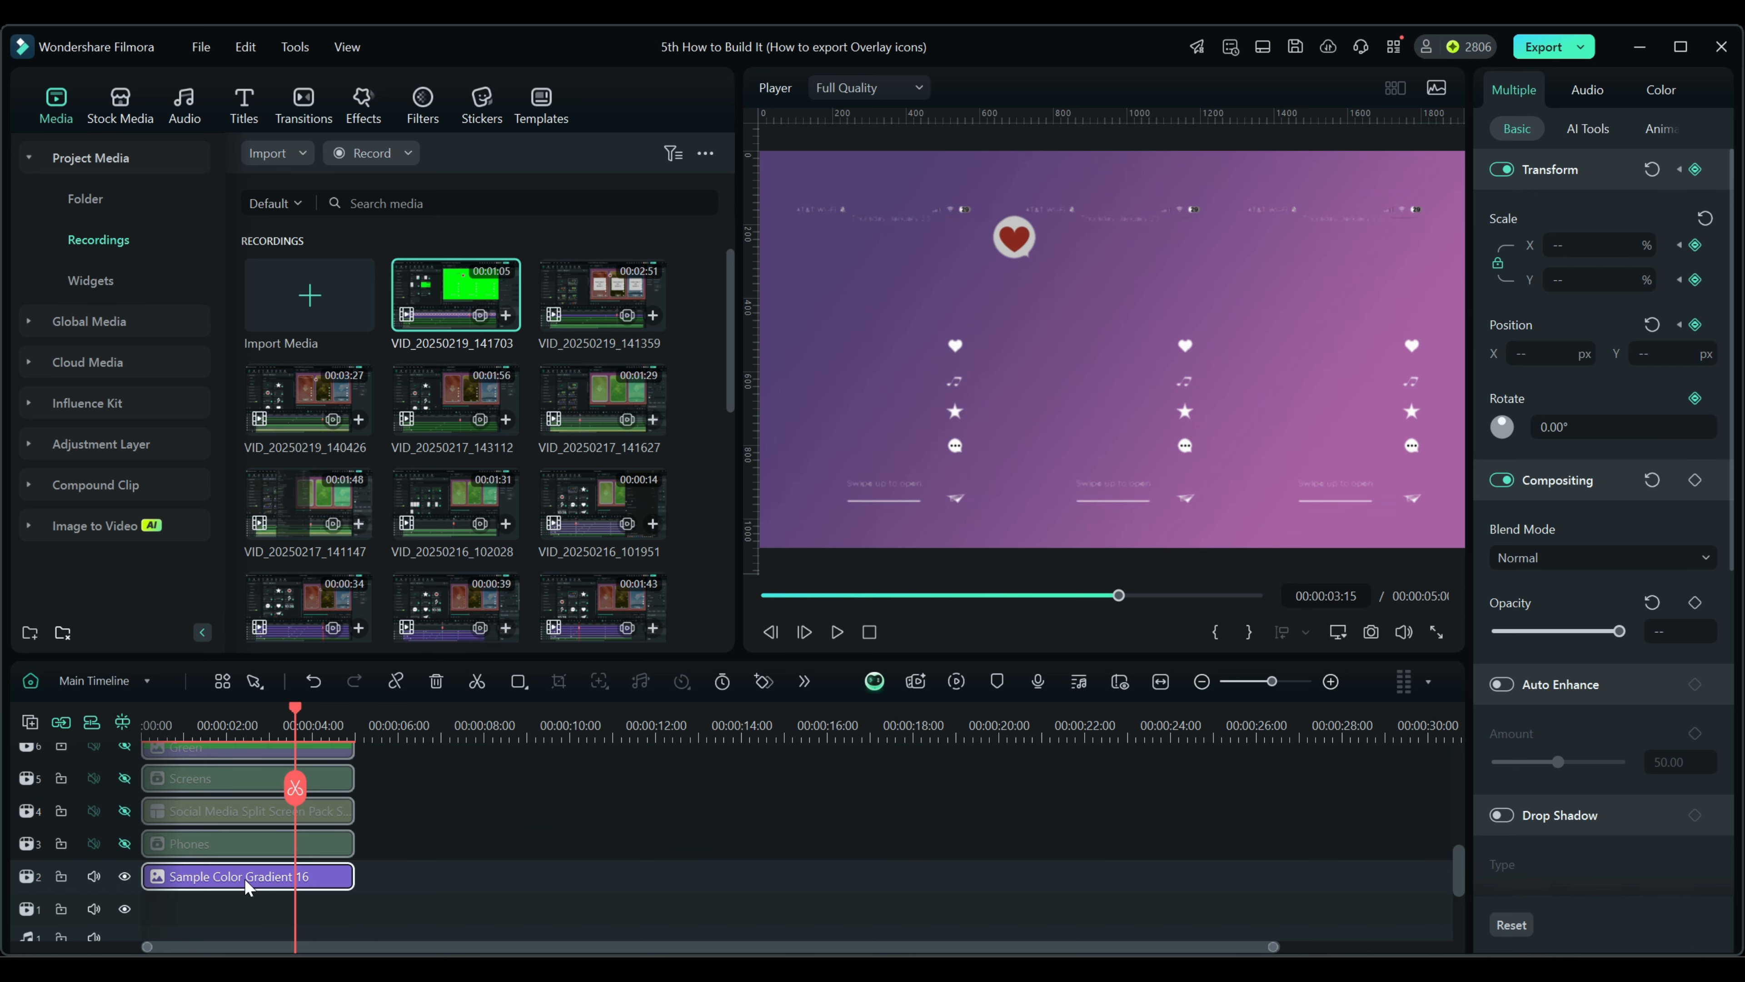
# Hide the Sample Color Gradient 16 and Icon Overlay tracks
pyautogui.click(124, 877)
pyautogui.scroll(5, 408, 838)
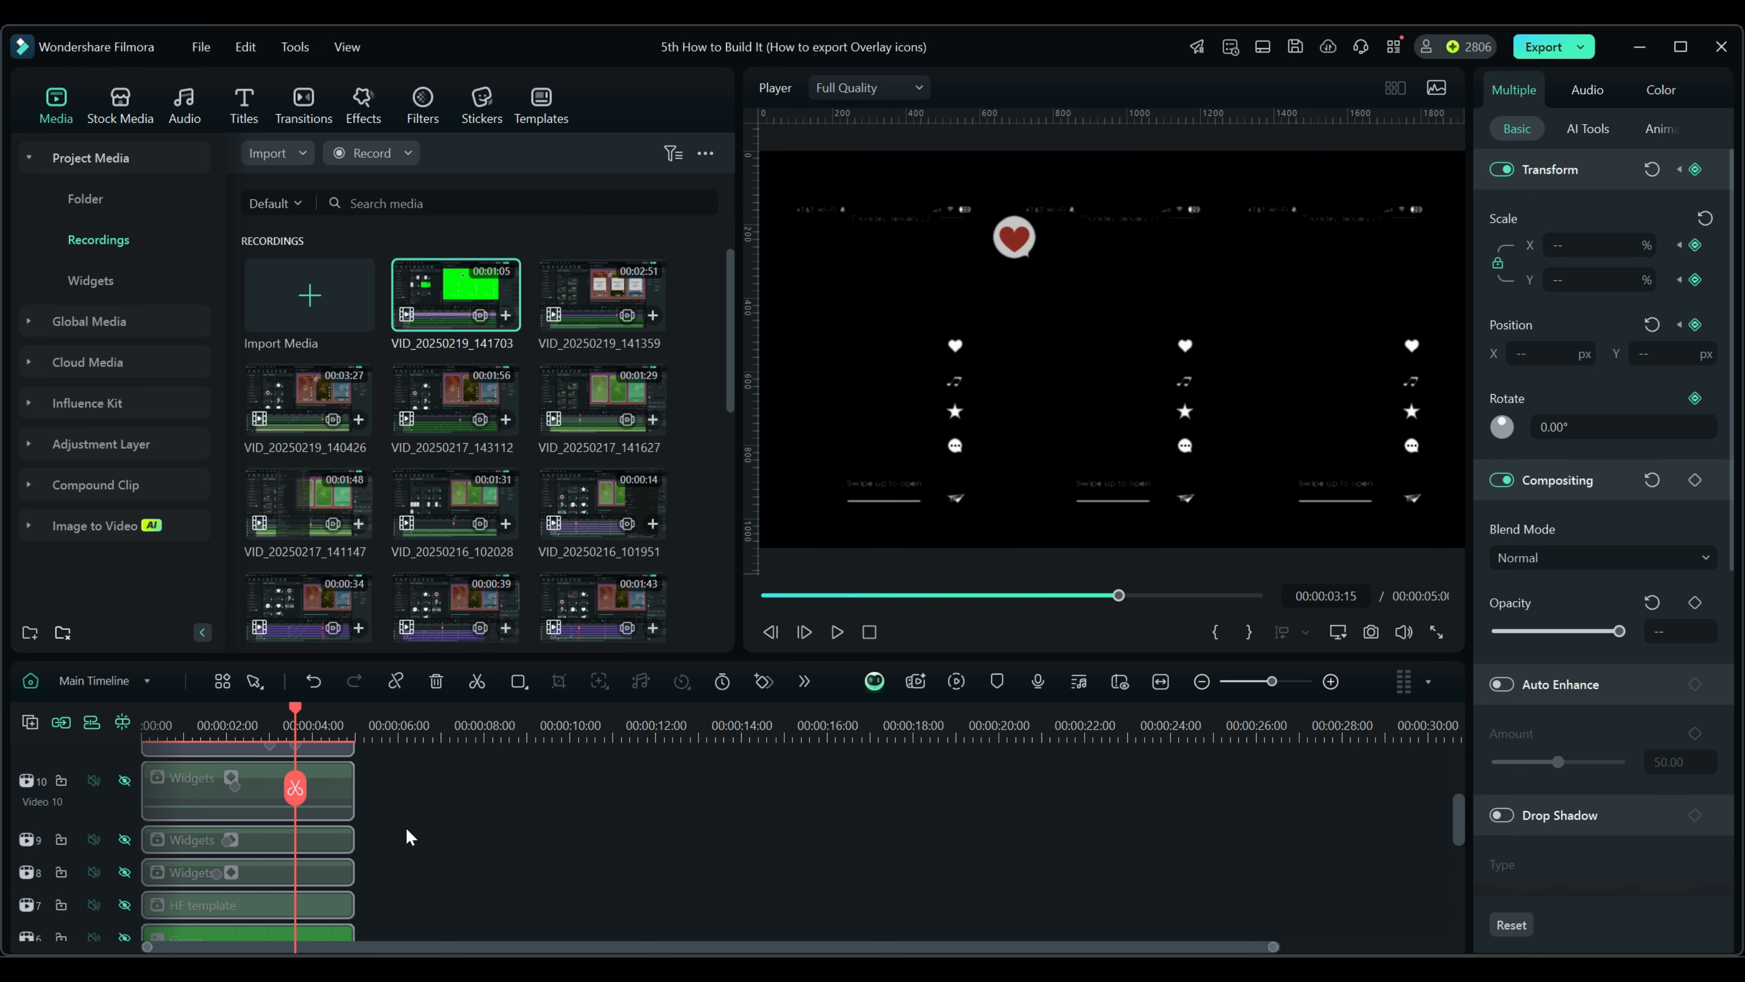
pyautogui.click(124, 839)
pyautogui.scroll(-3, 516, 868)
pyautogui.scroll(-3, 517, 870)
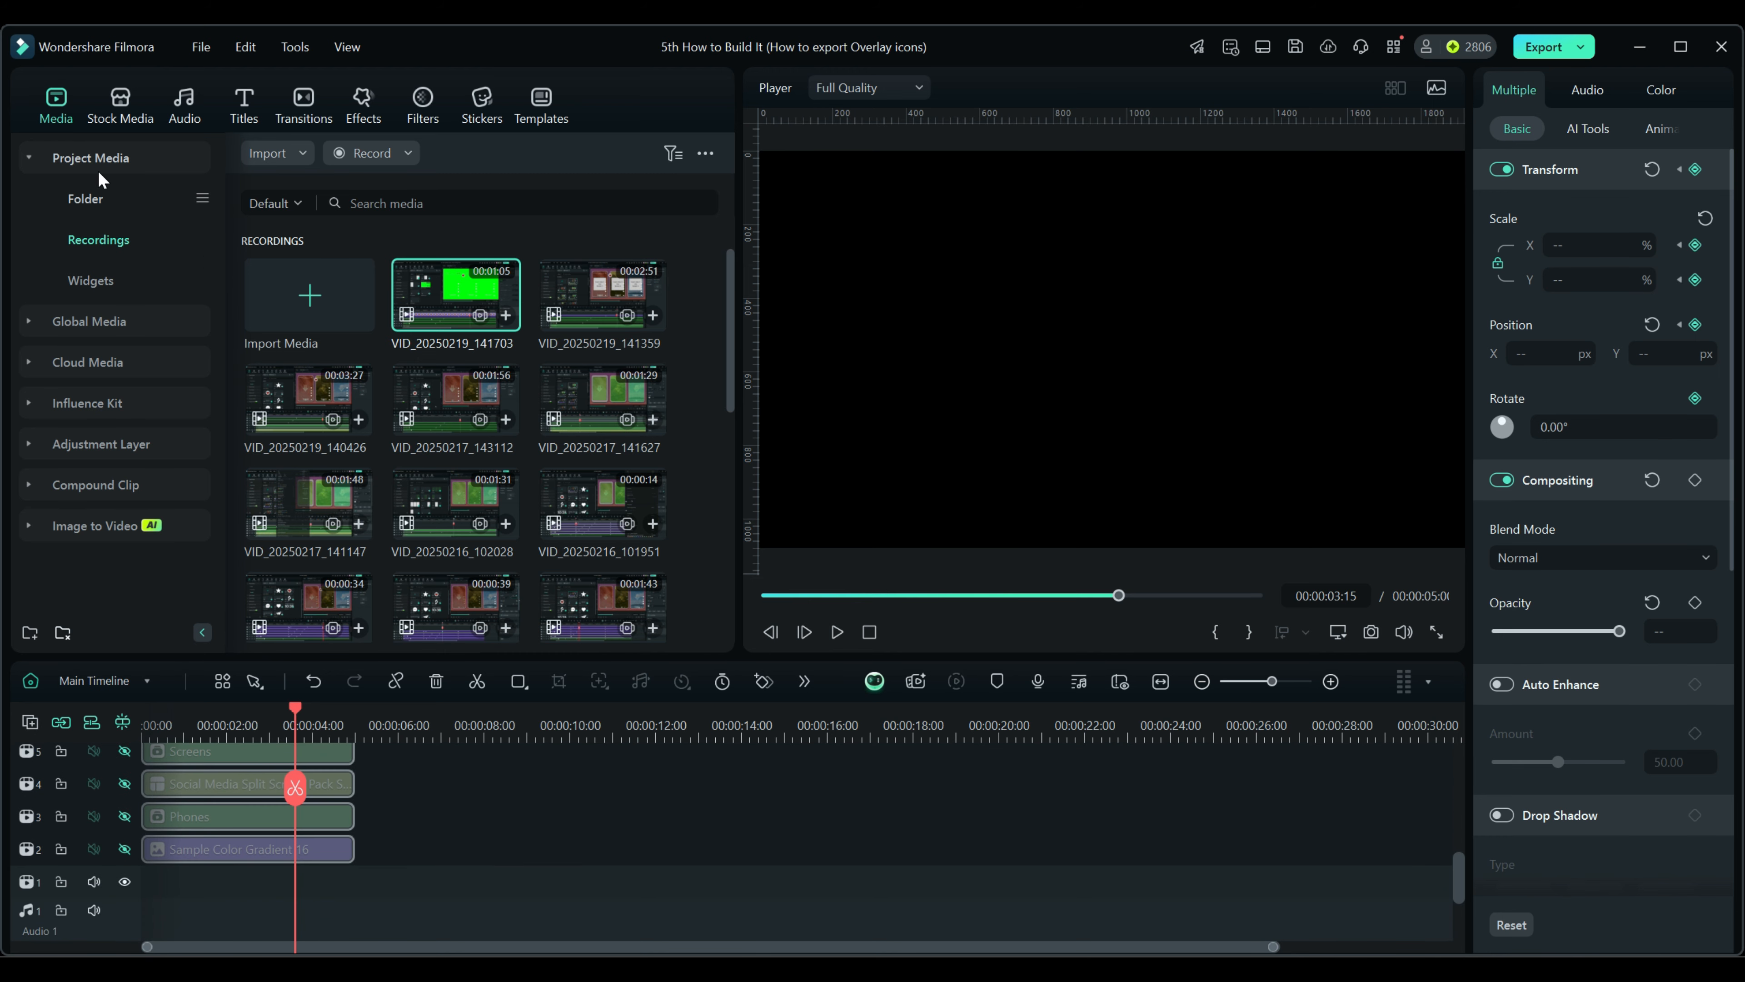
# Import Base Layer.mp4 from the Output folder into the project media's Folder, declining proxy files and further proxy prompts
pyautogui.click(86, 201)
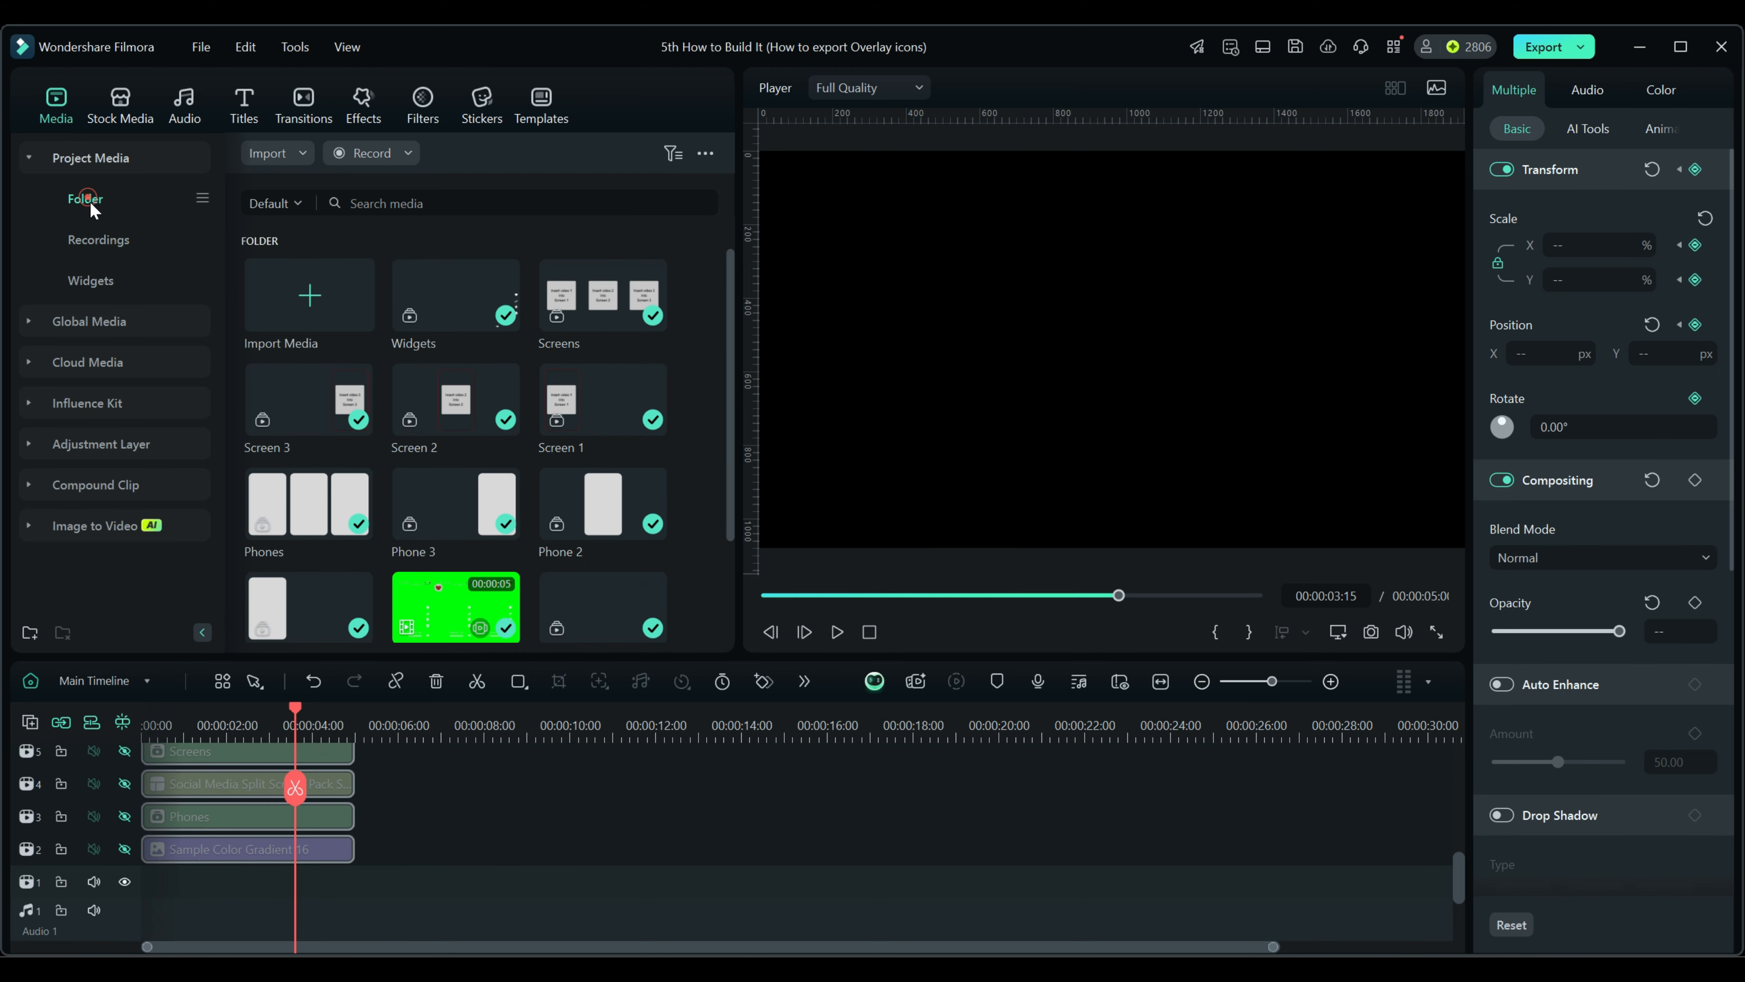
pyautogui.click(285, 156)
pyautogui.click(309, 185)
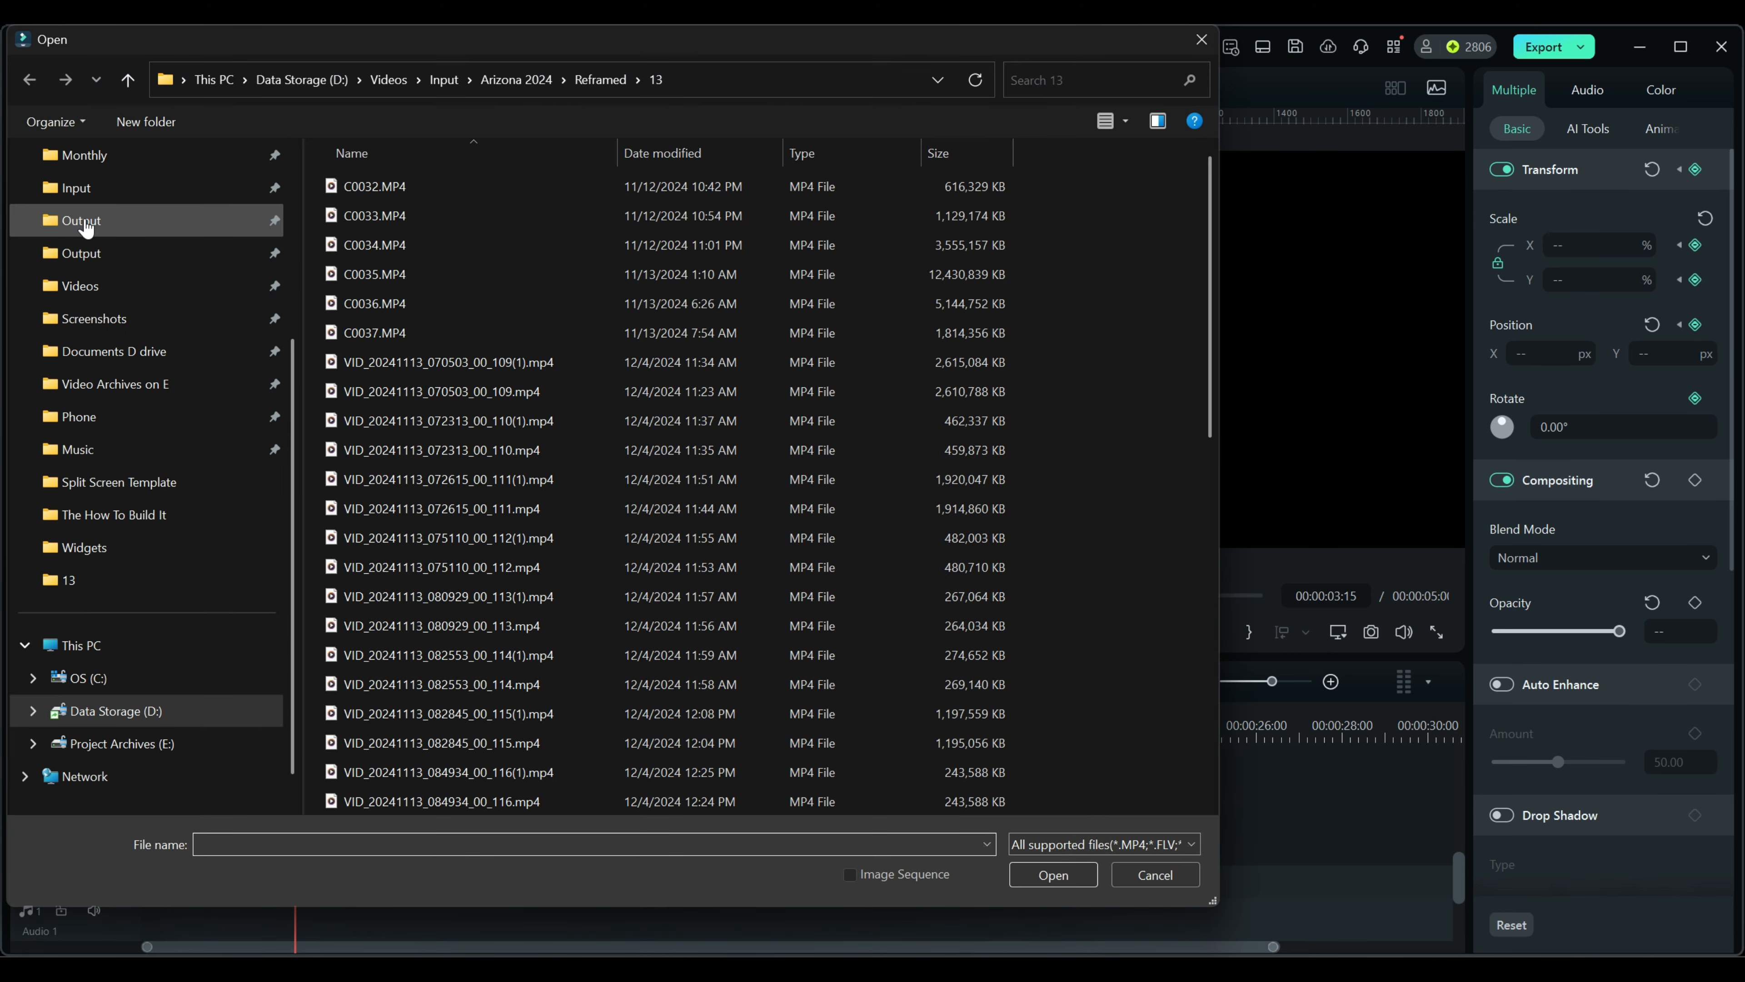
pyautogui.click(81, 253)
pyautogui.click(392, 188)
pyautogui.click(1052, 883)
pyautogui.click(648, 530)
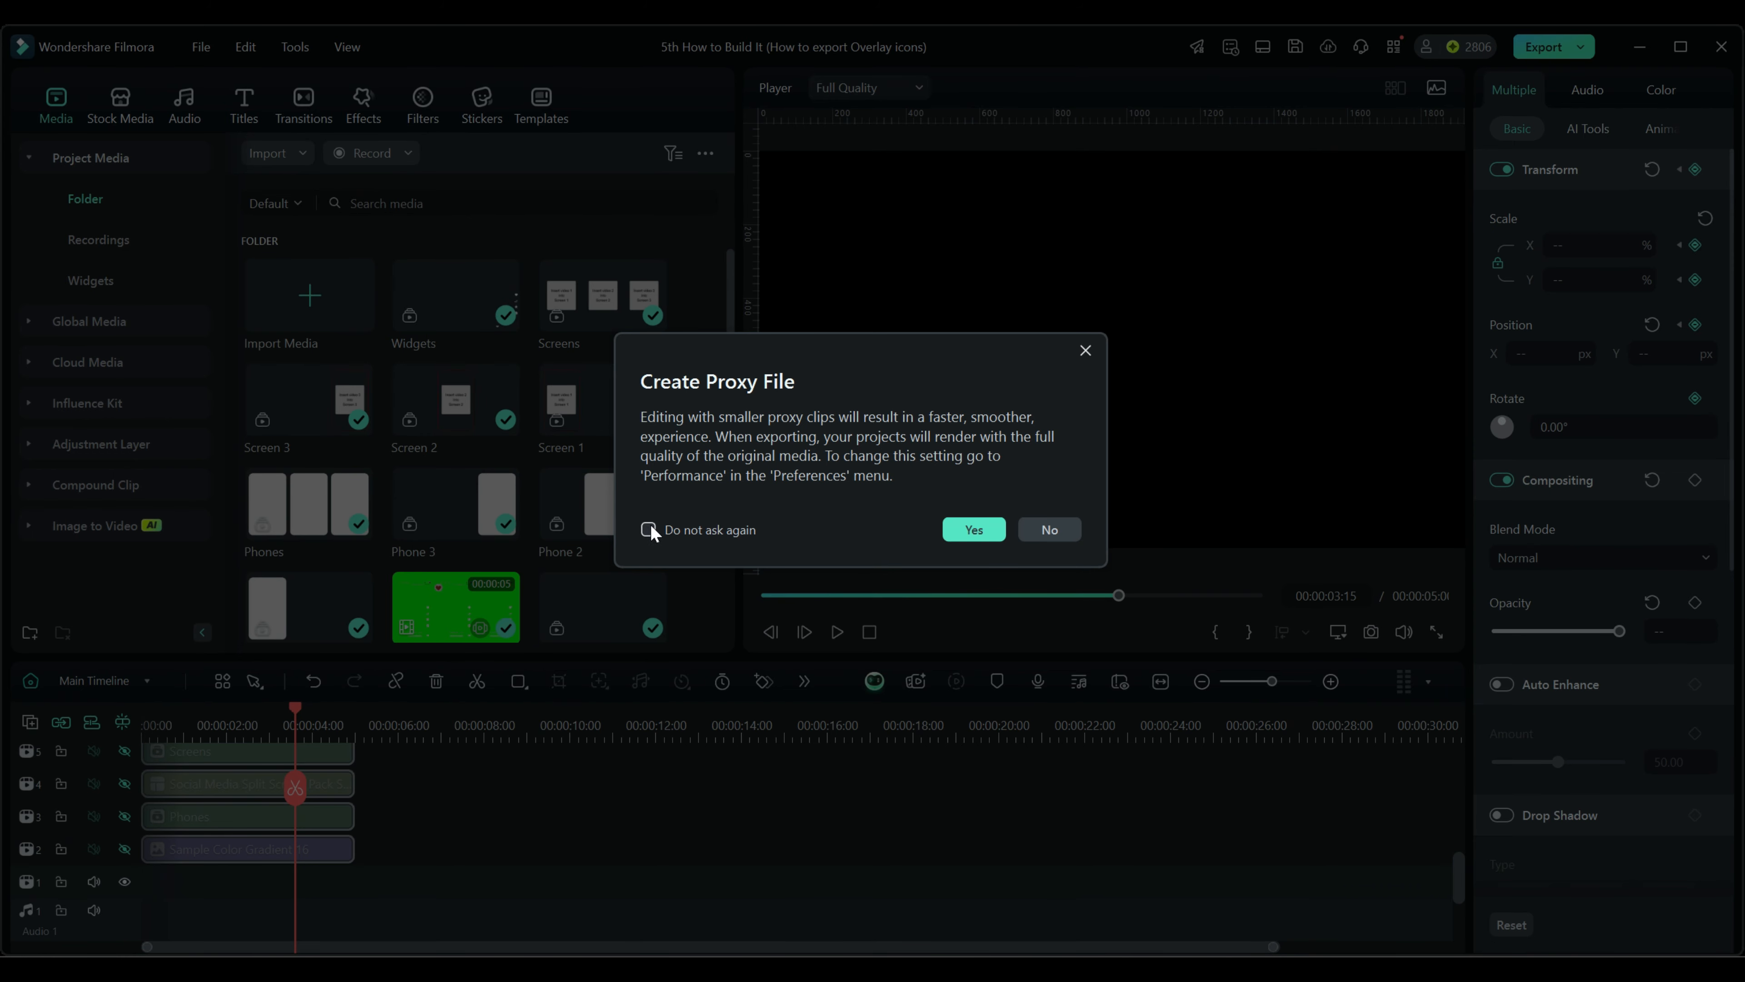
pyautogui.click(1050, 529)
# Place the Base Layer clip at the start of track 1, keeping the 1920 x 1080 25fps project settings
pyautogui.scroll(-3, 736, 413)
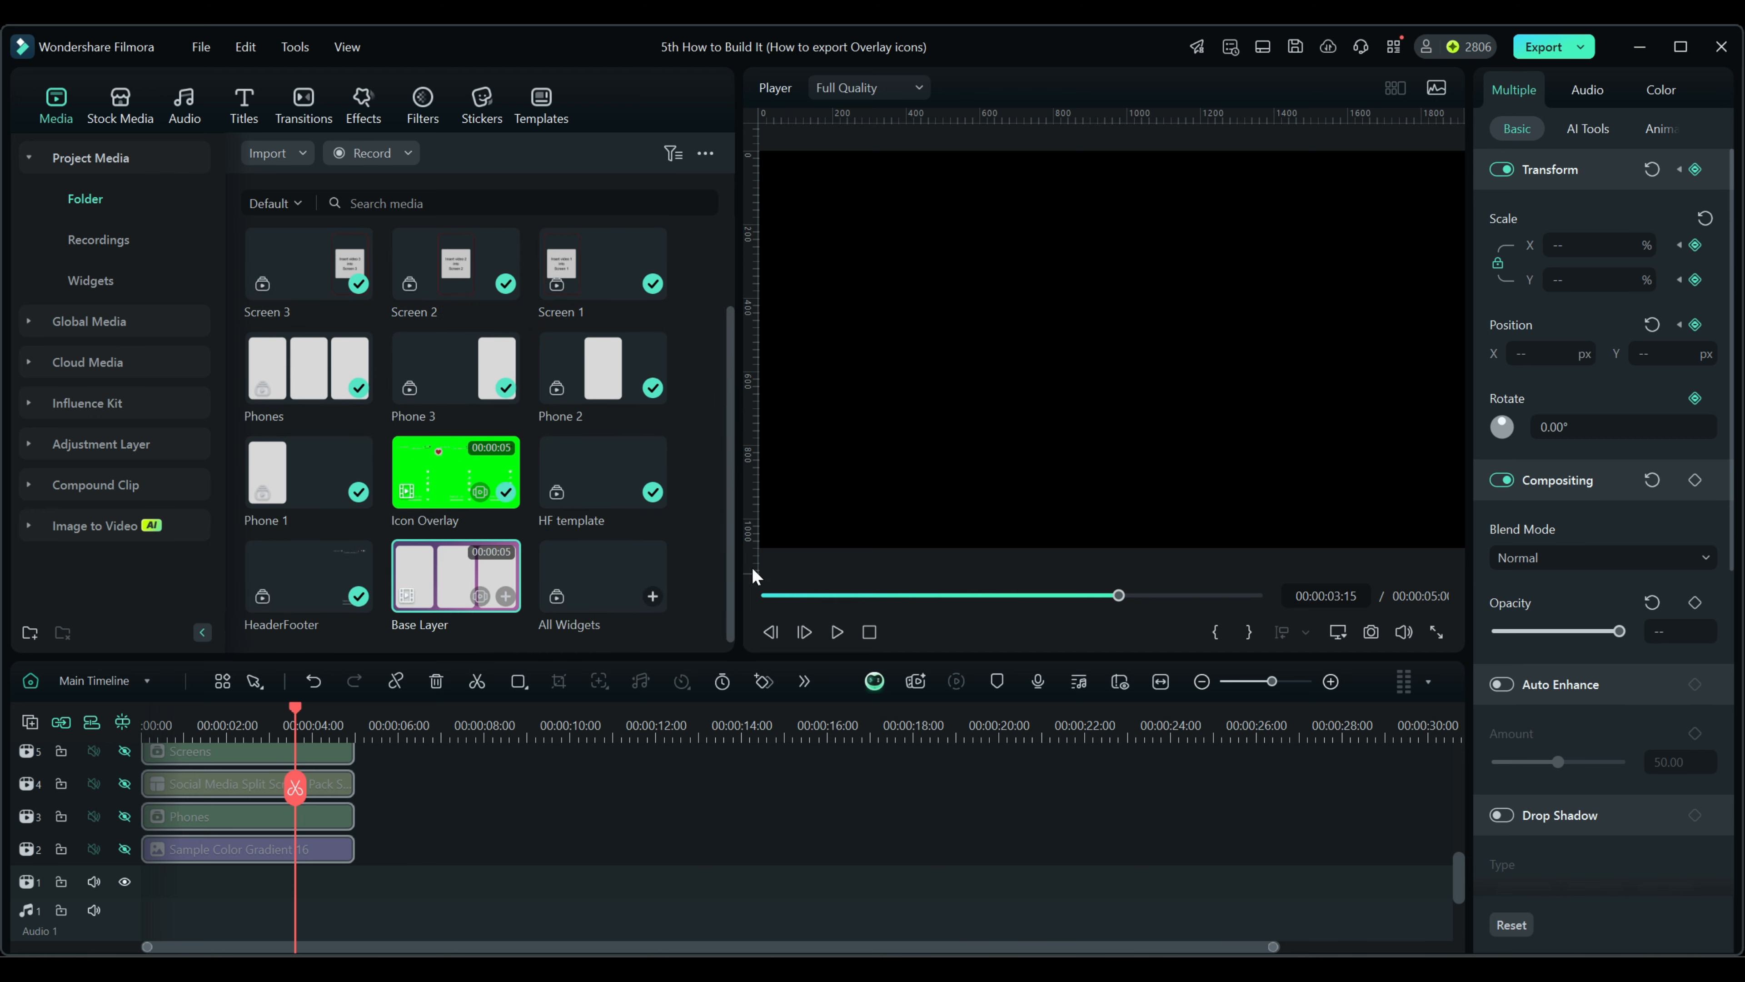
pyautogui.moveTo(454, 586); pyautogui.dragTo(234, 902)
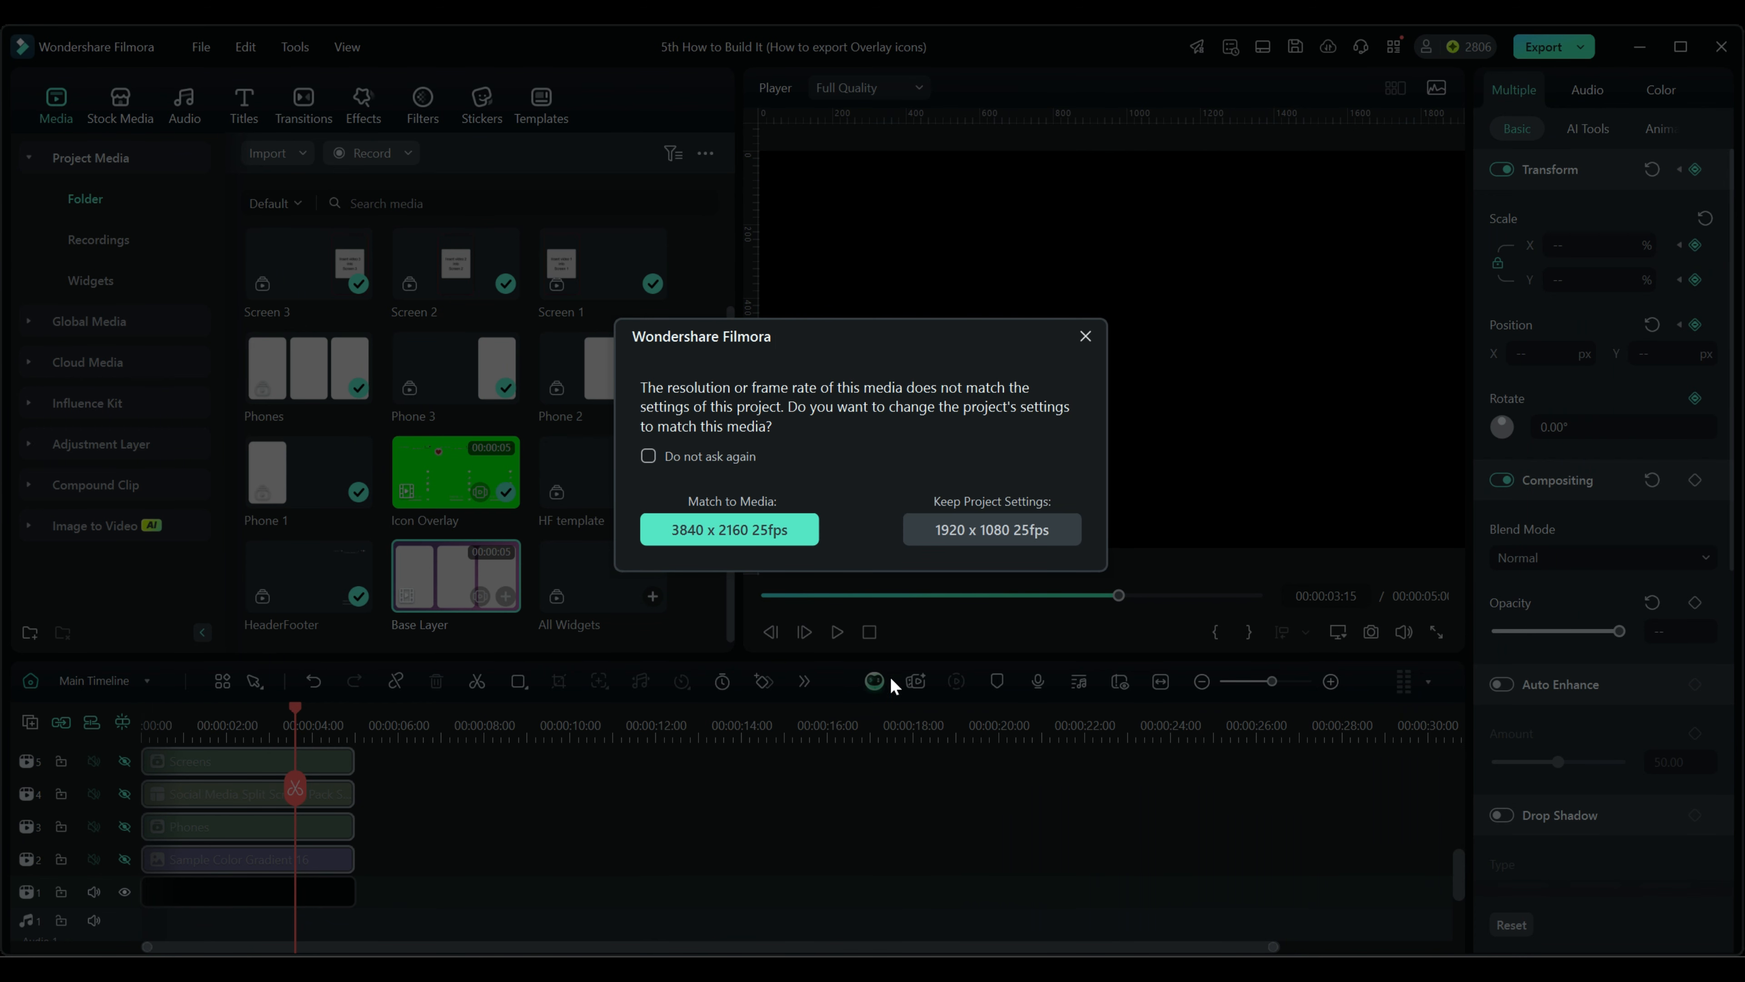
pyautogui.click(971, 530)
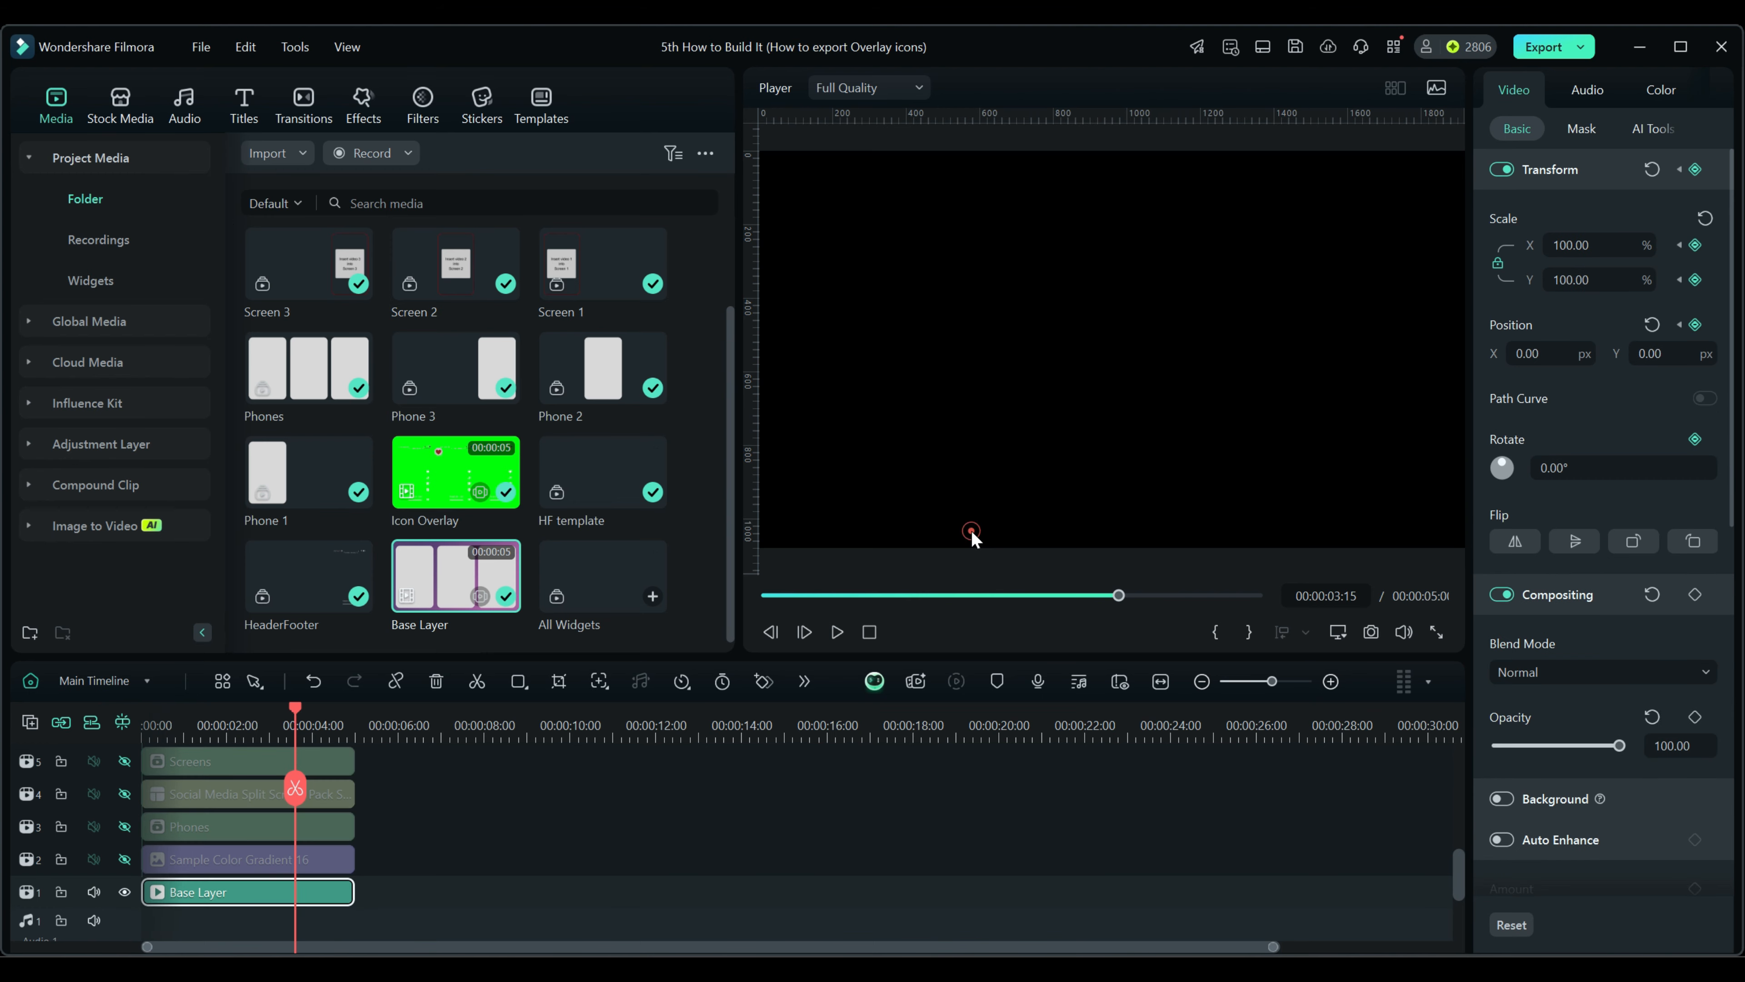
# Save the project, and save it again under the new name "My Final"
pyautogui.scroll(5, 485, 837)
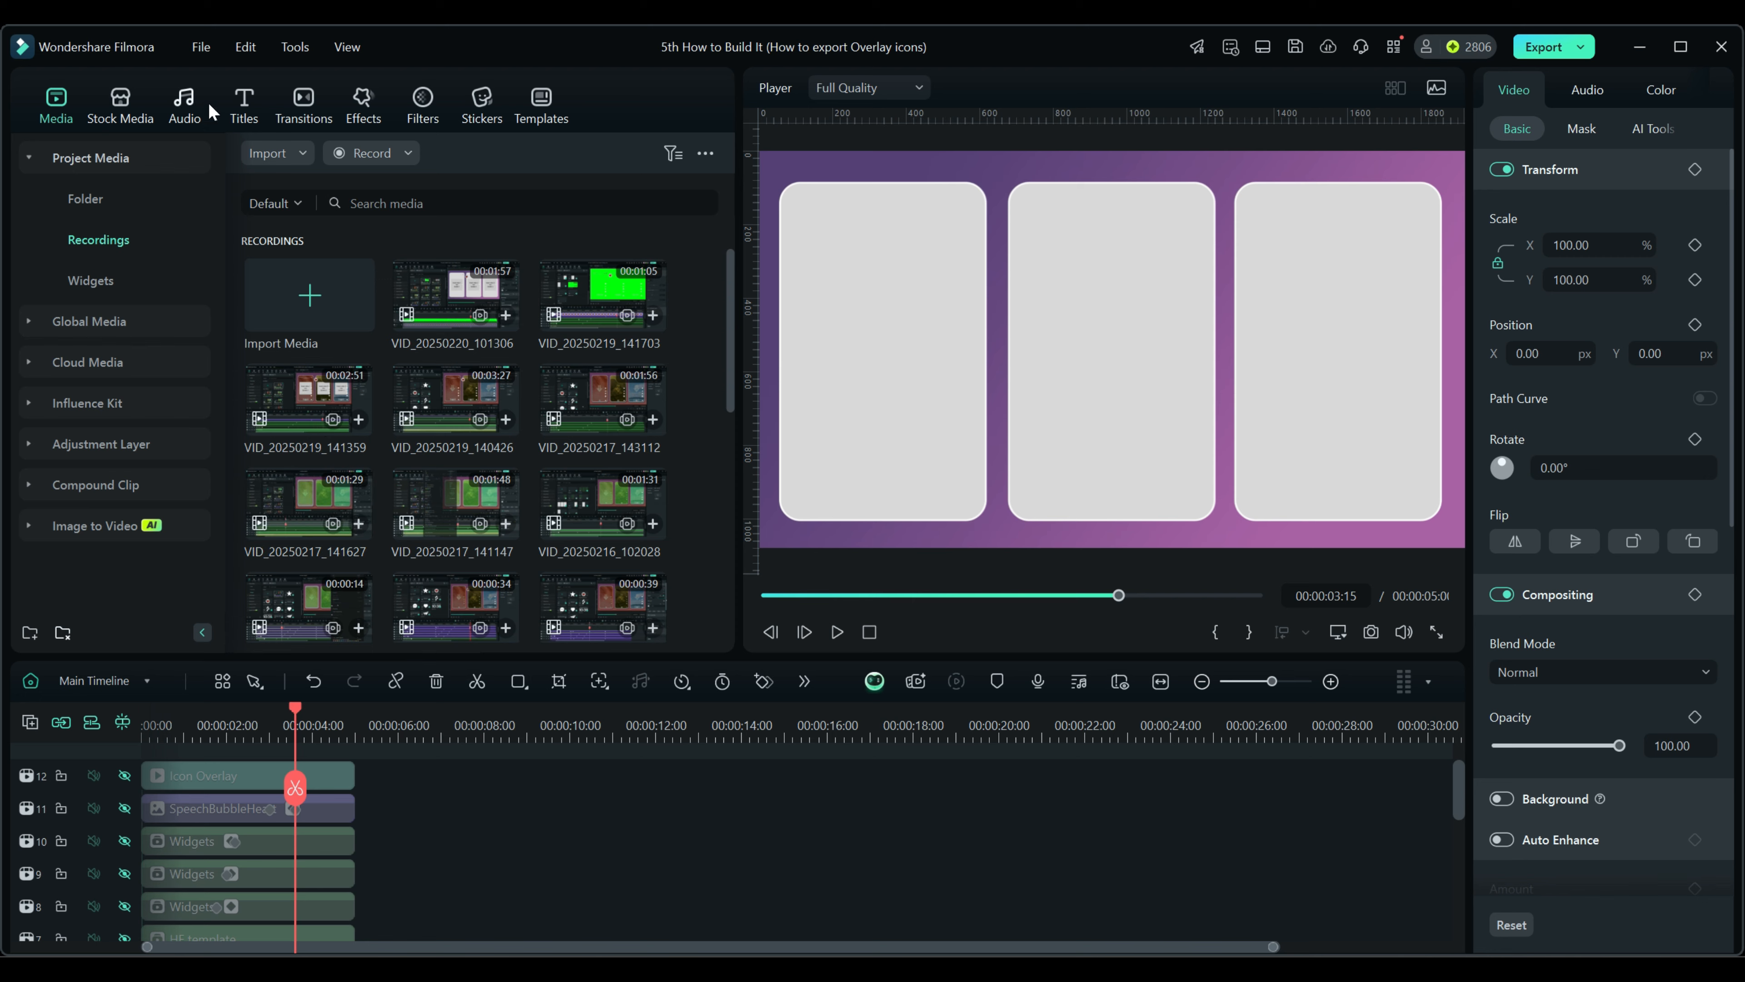
pyautogui.click(1295, 47)
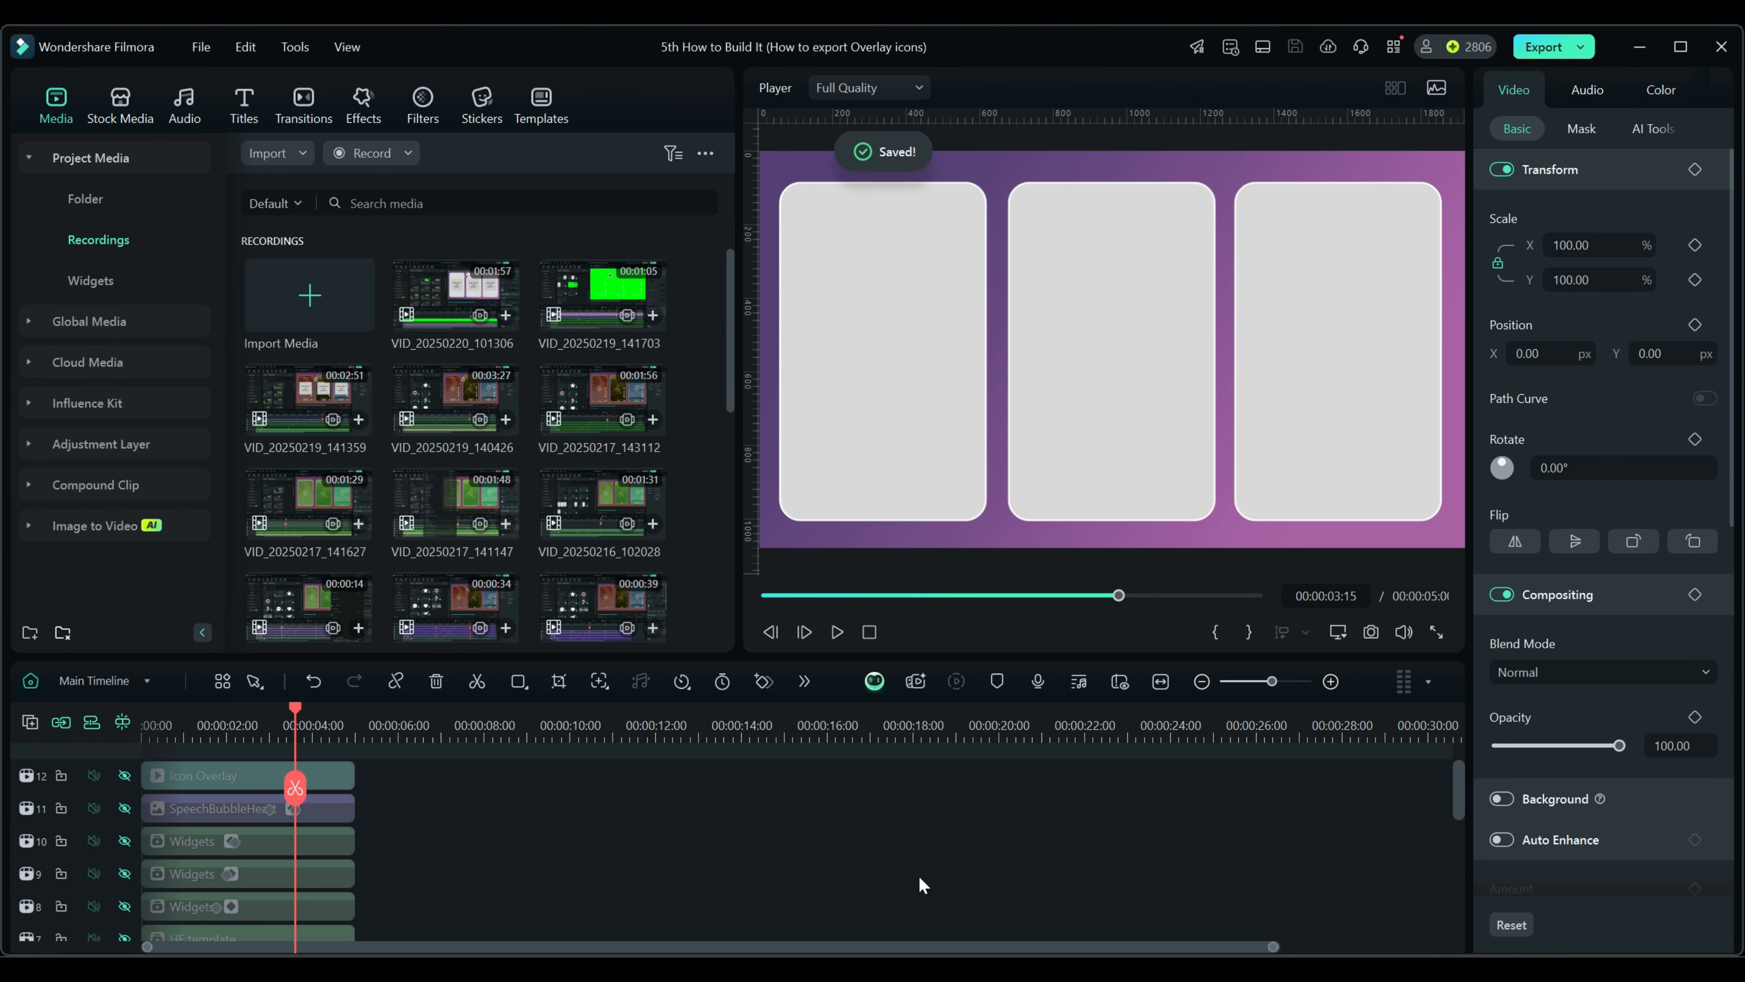
pyautogui.click(200, 47)
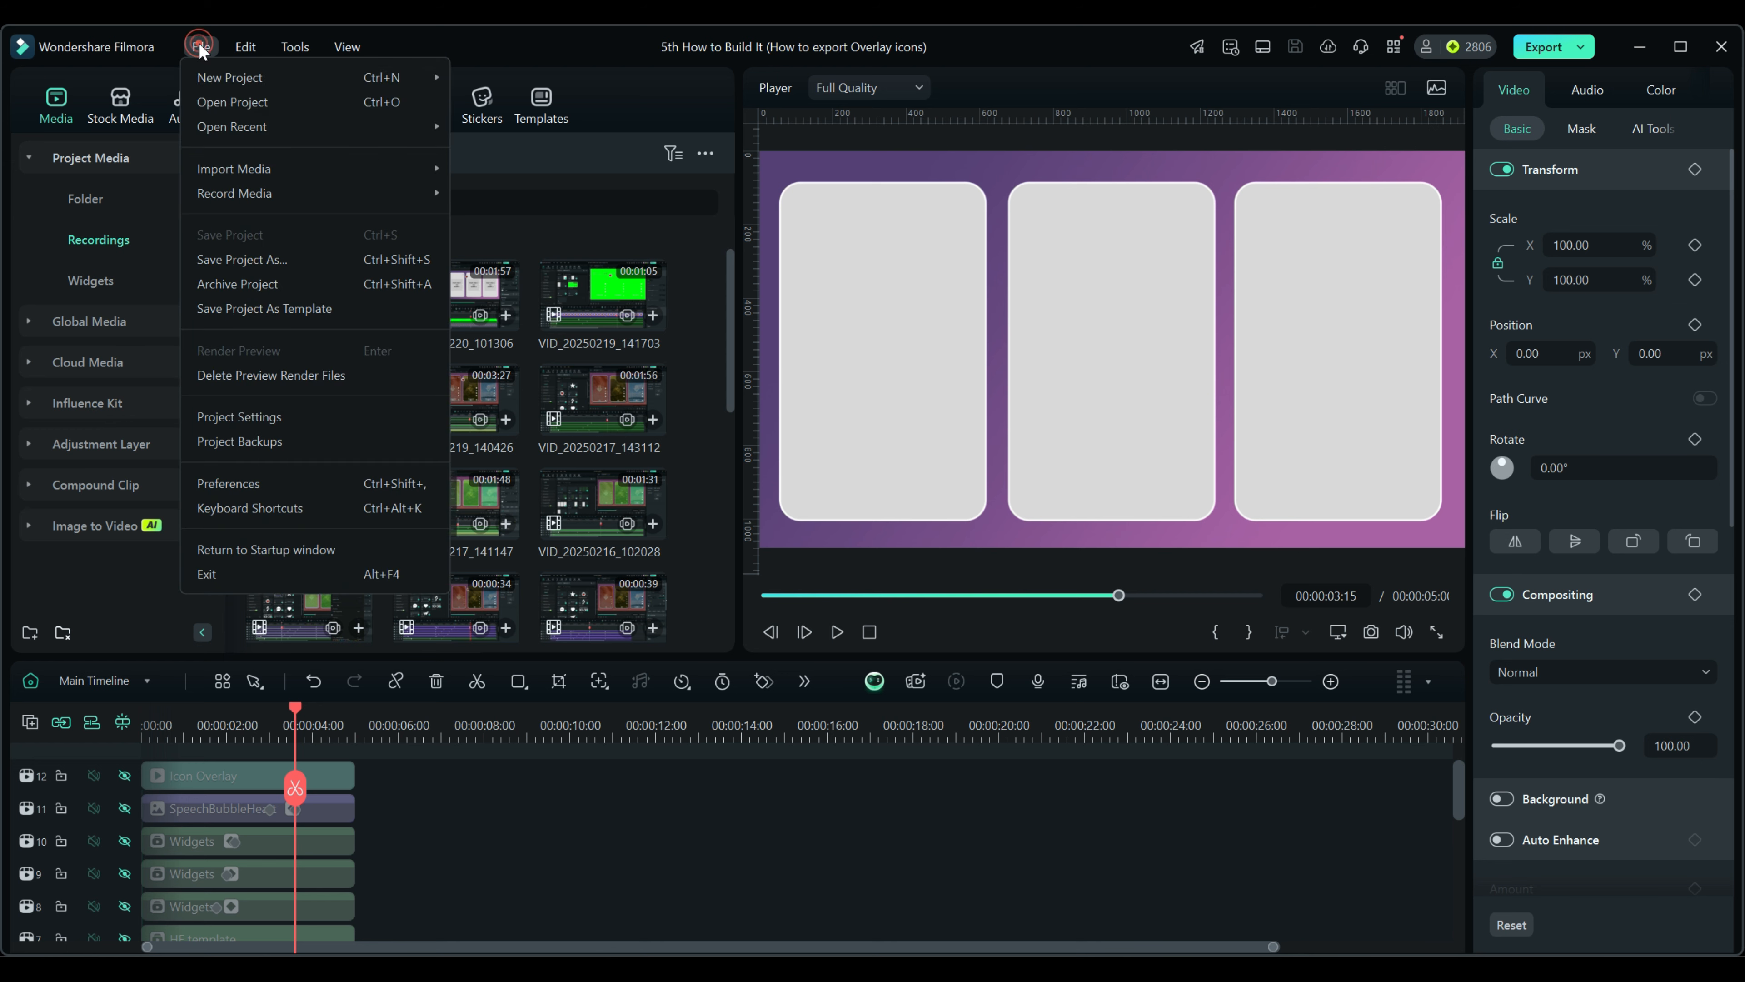
pyautogui.click(219, 259)
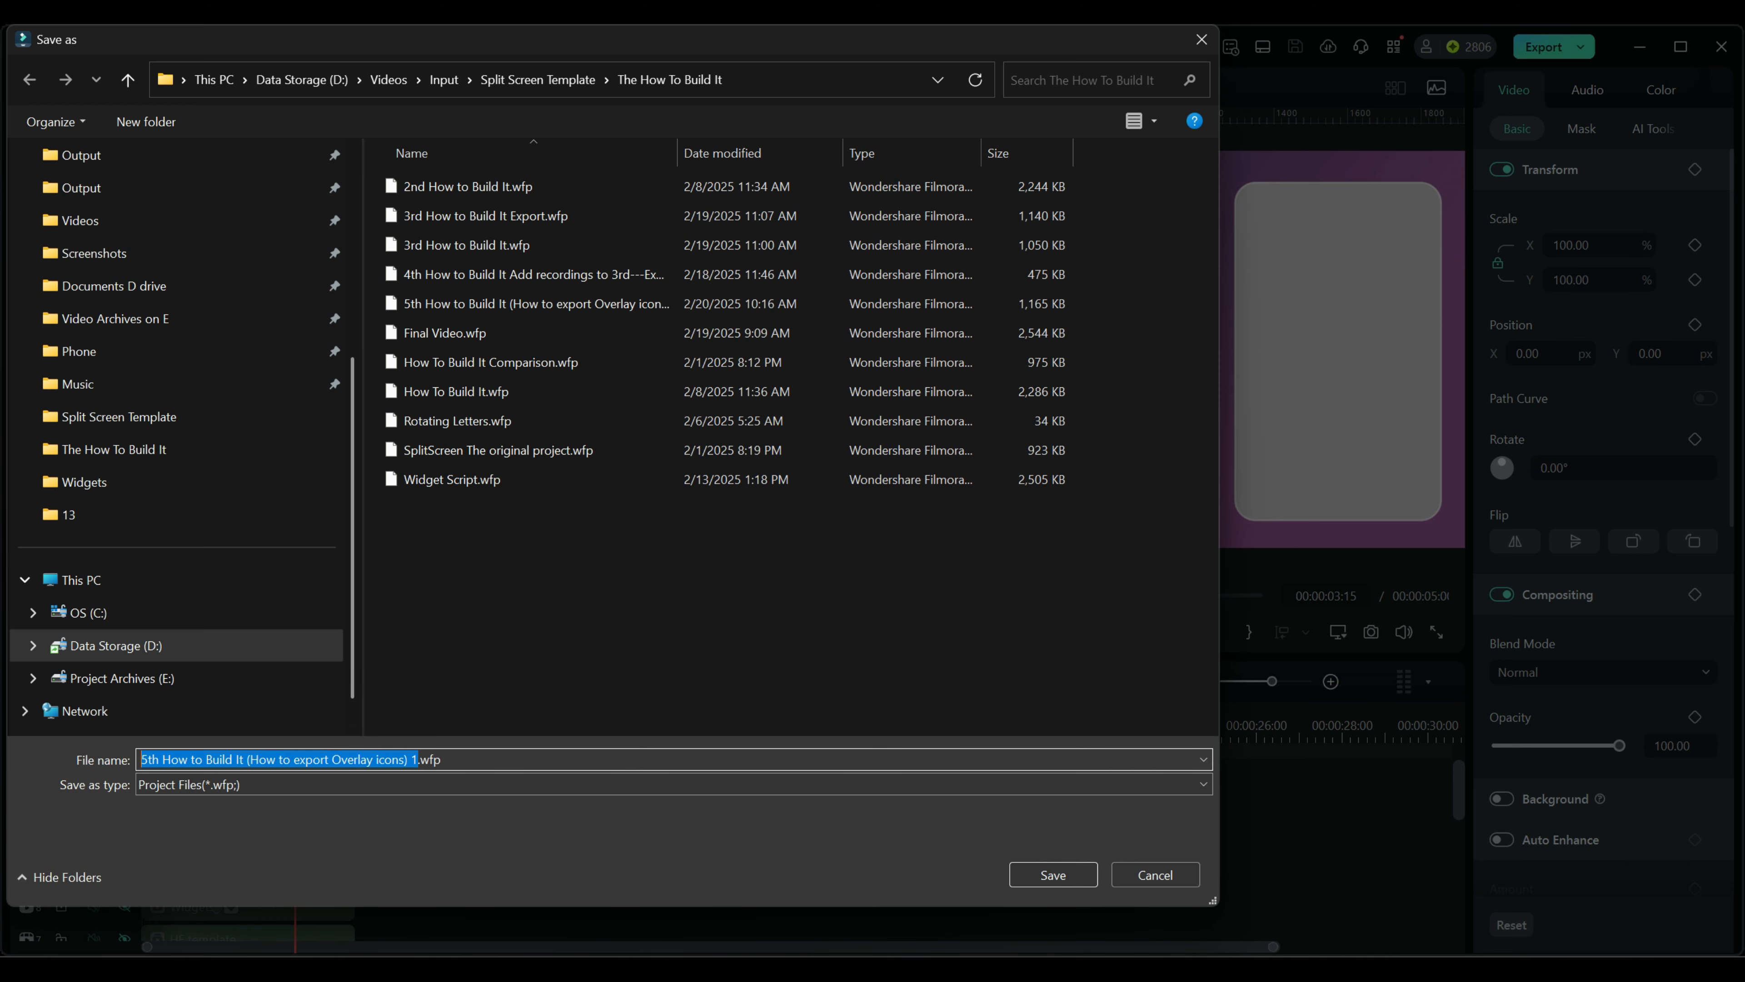
pyautogui.press('Escape')
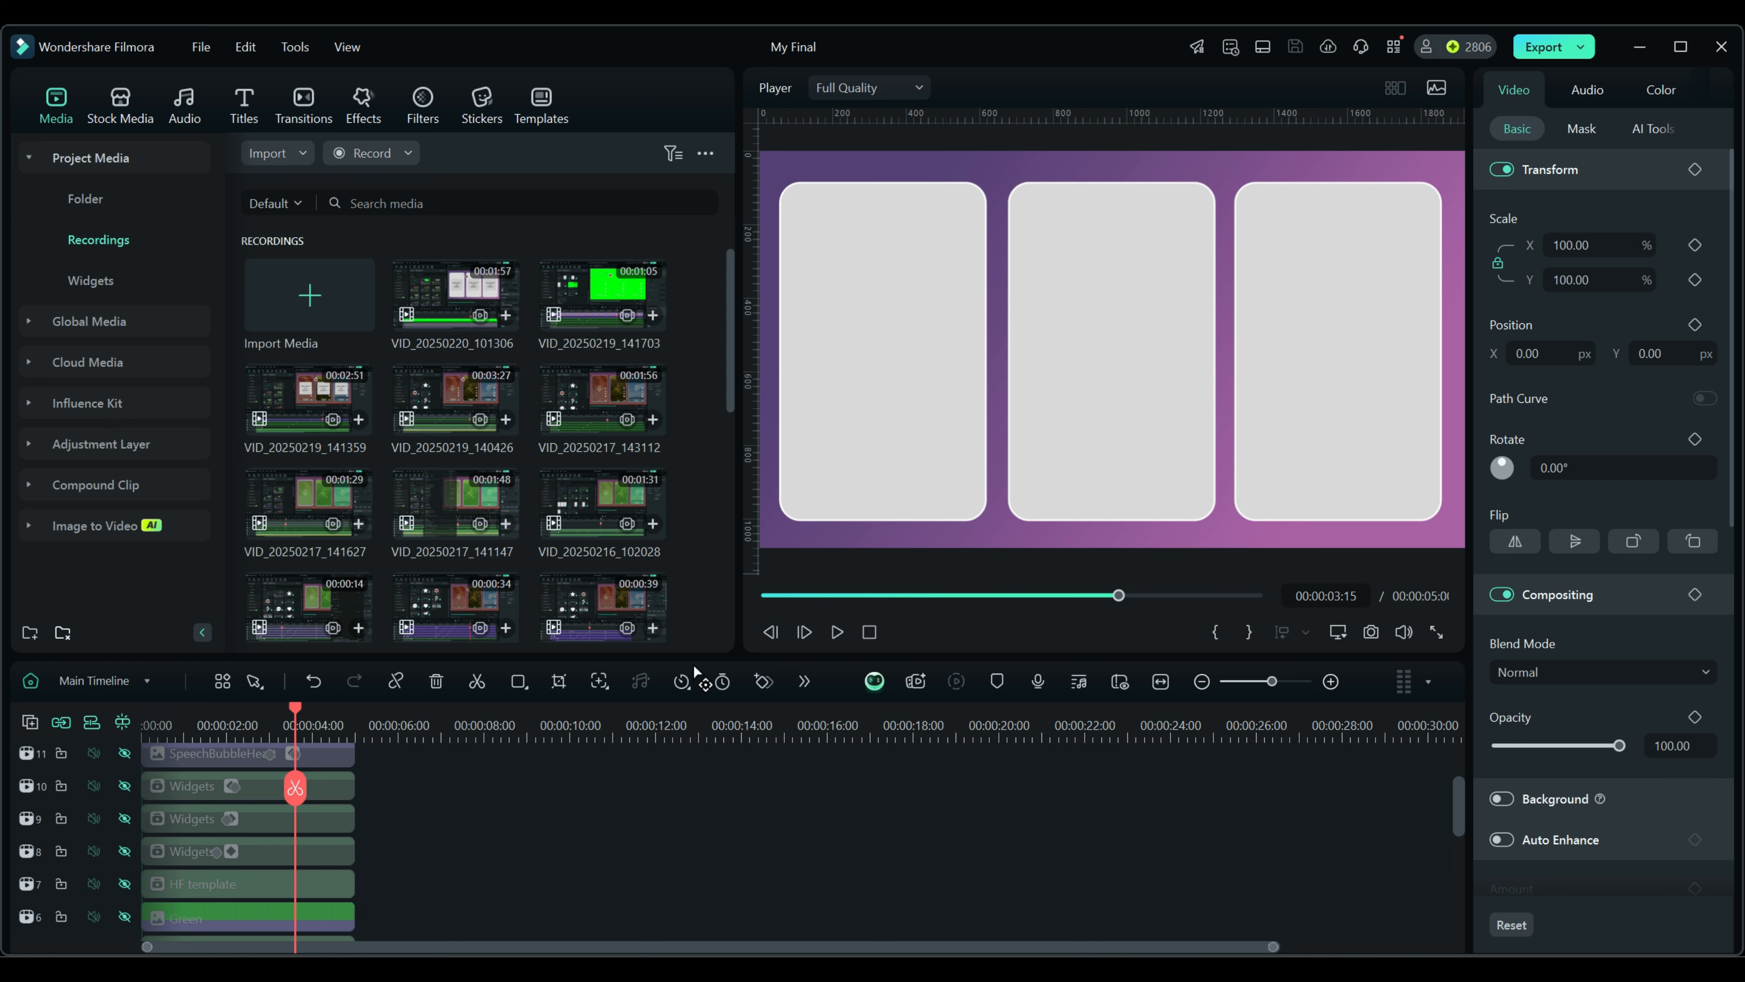
# Enlarge the timeline area to show the stacked tracks down to Base Layer
pyautogui.moveTo(690, 653); pyautogui.dragTo(703, 431)
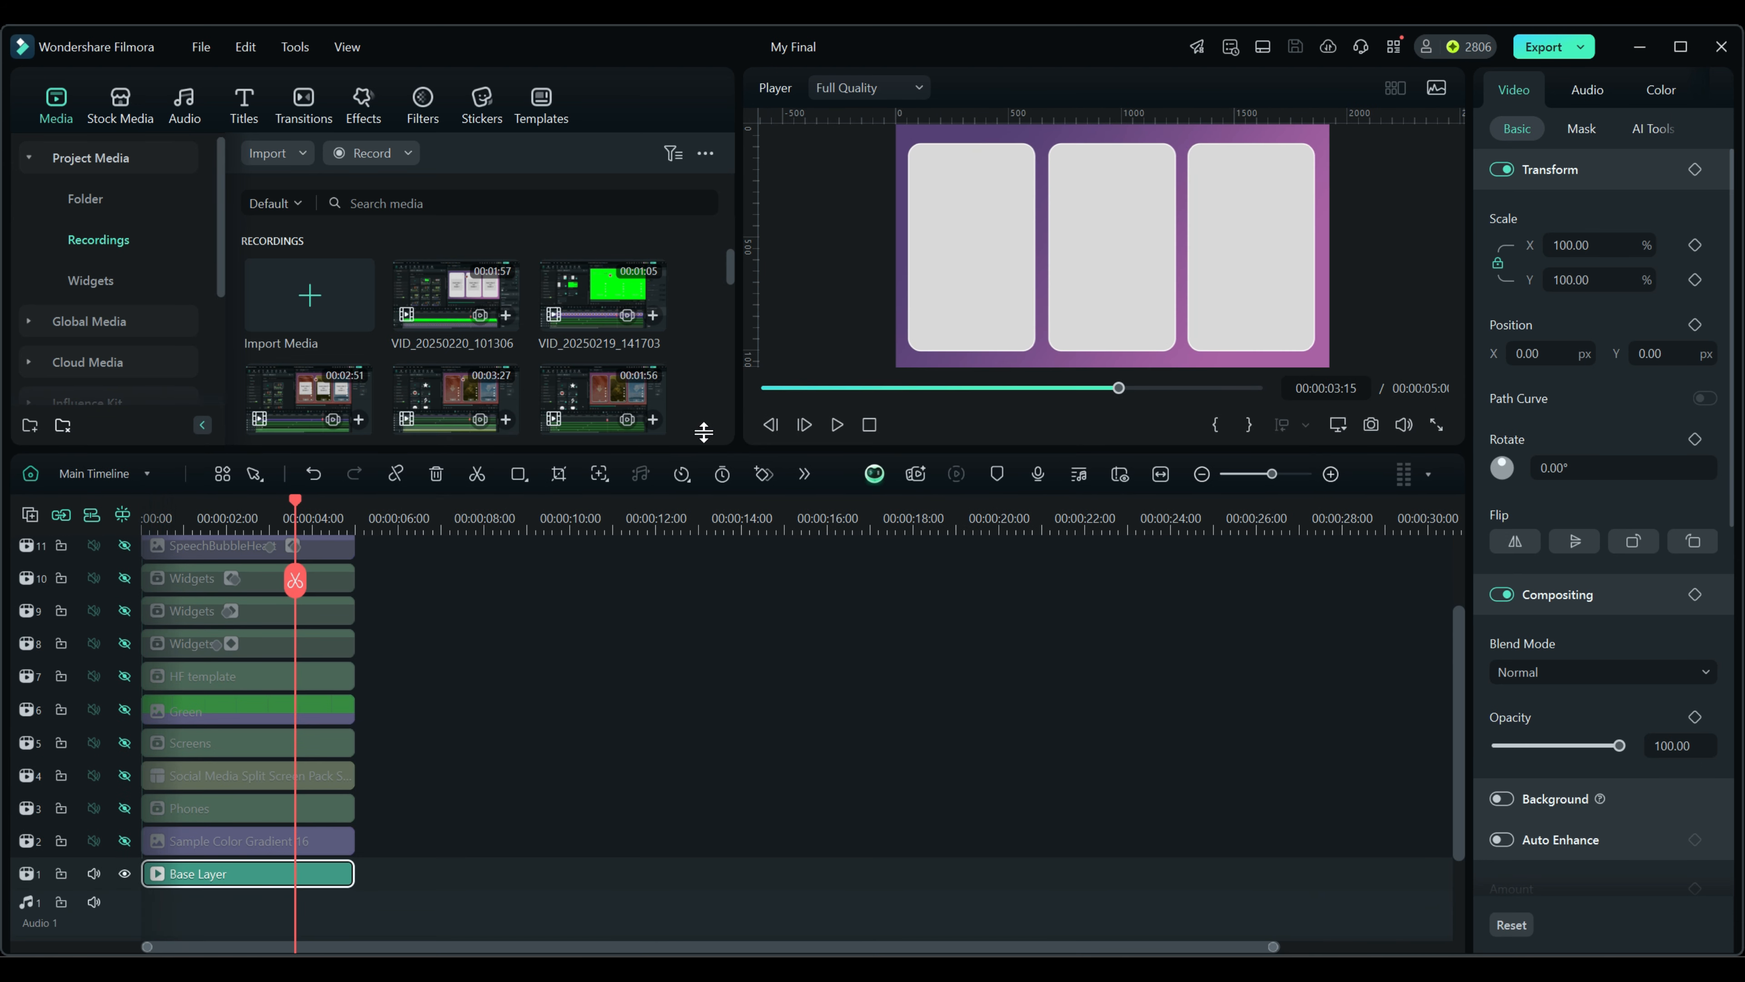
# Show the project media's Folder contents and unhide the Screens track and the Icon Overlay track in the timeline
pyautogui.click(90, 203)
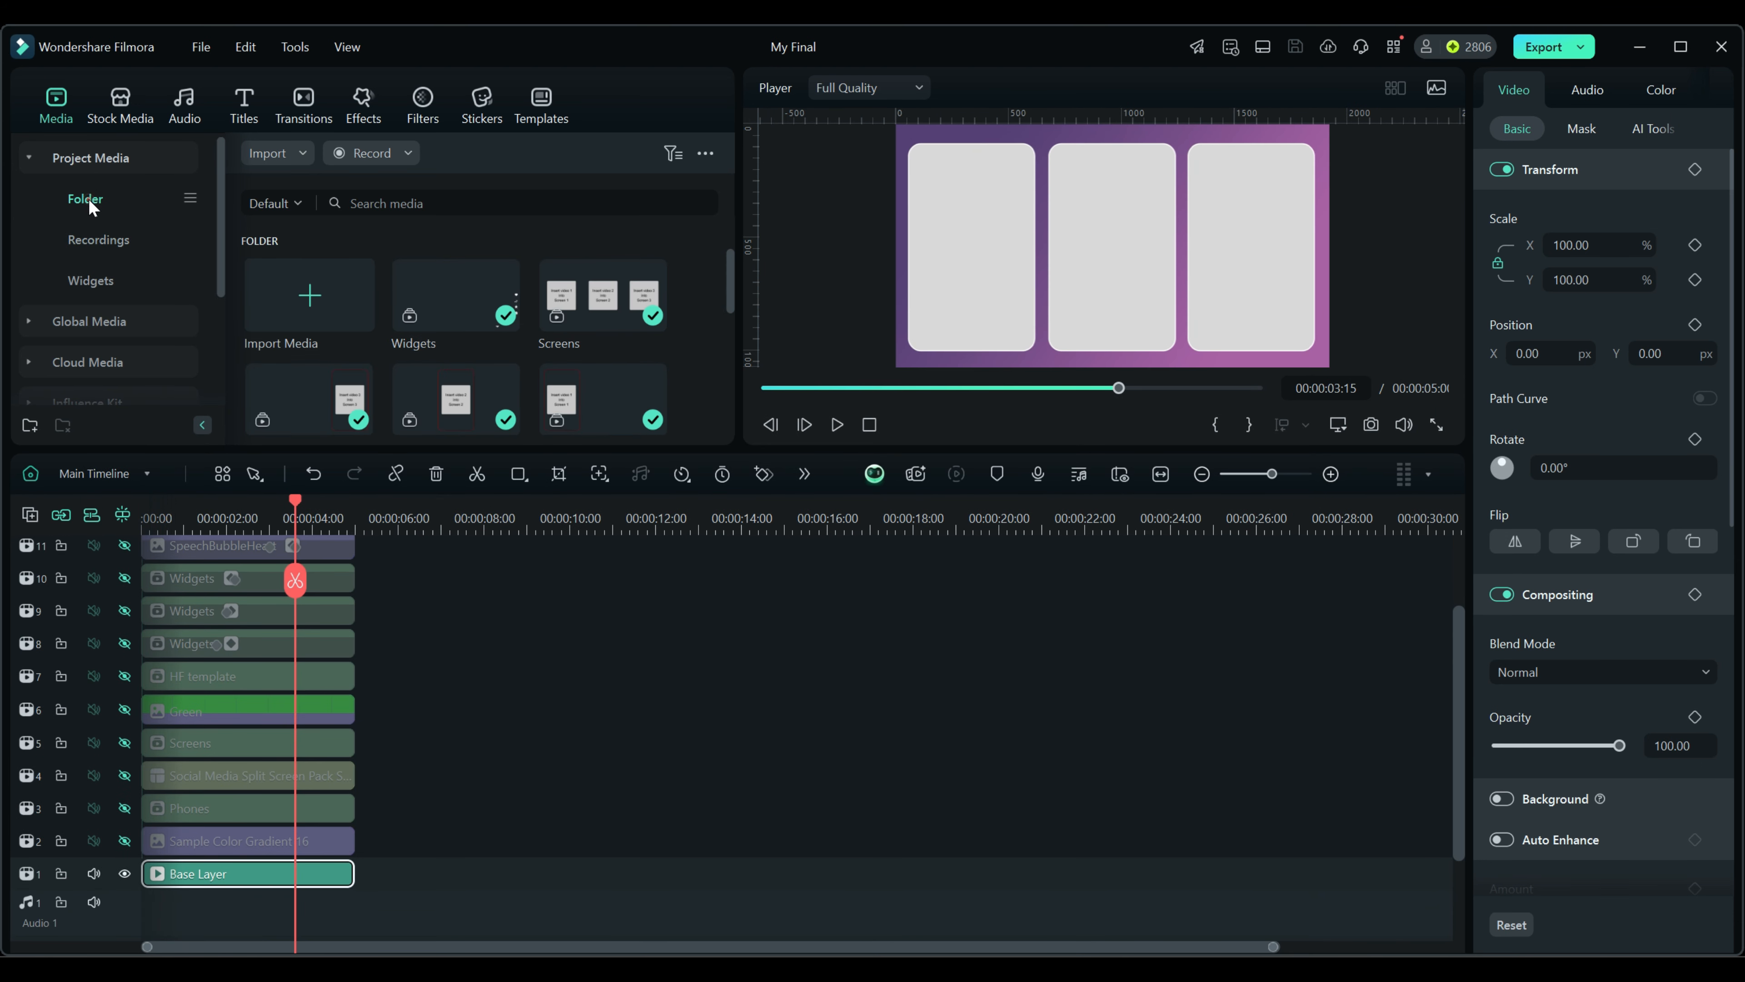
pyautogui.scroll(-2, 468, 768)
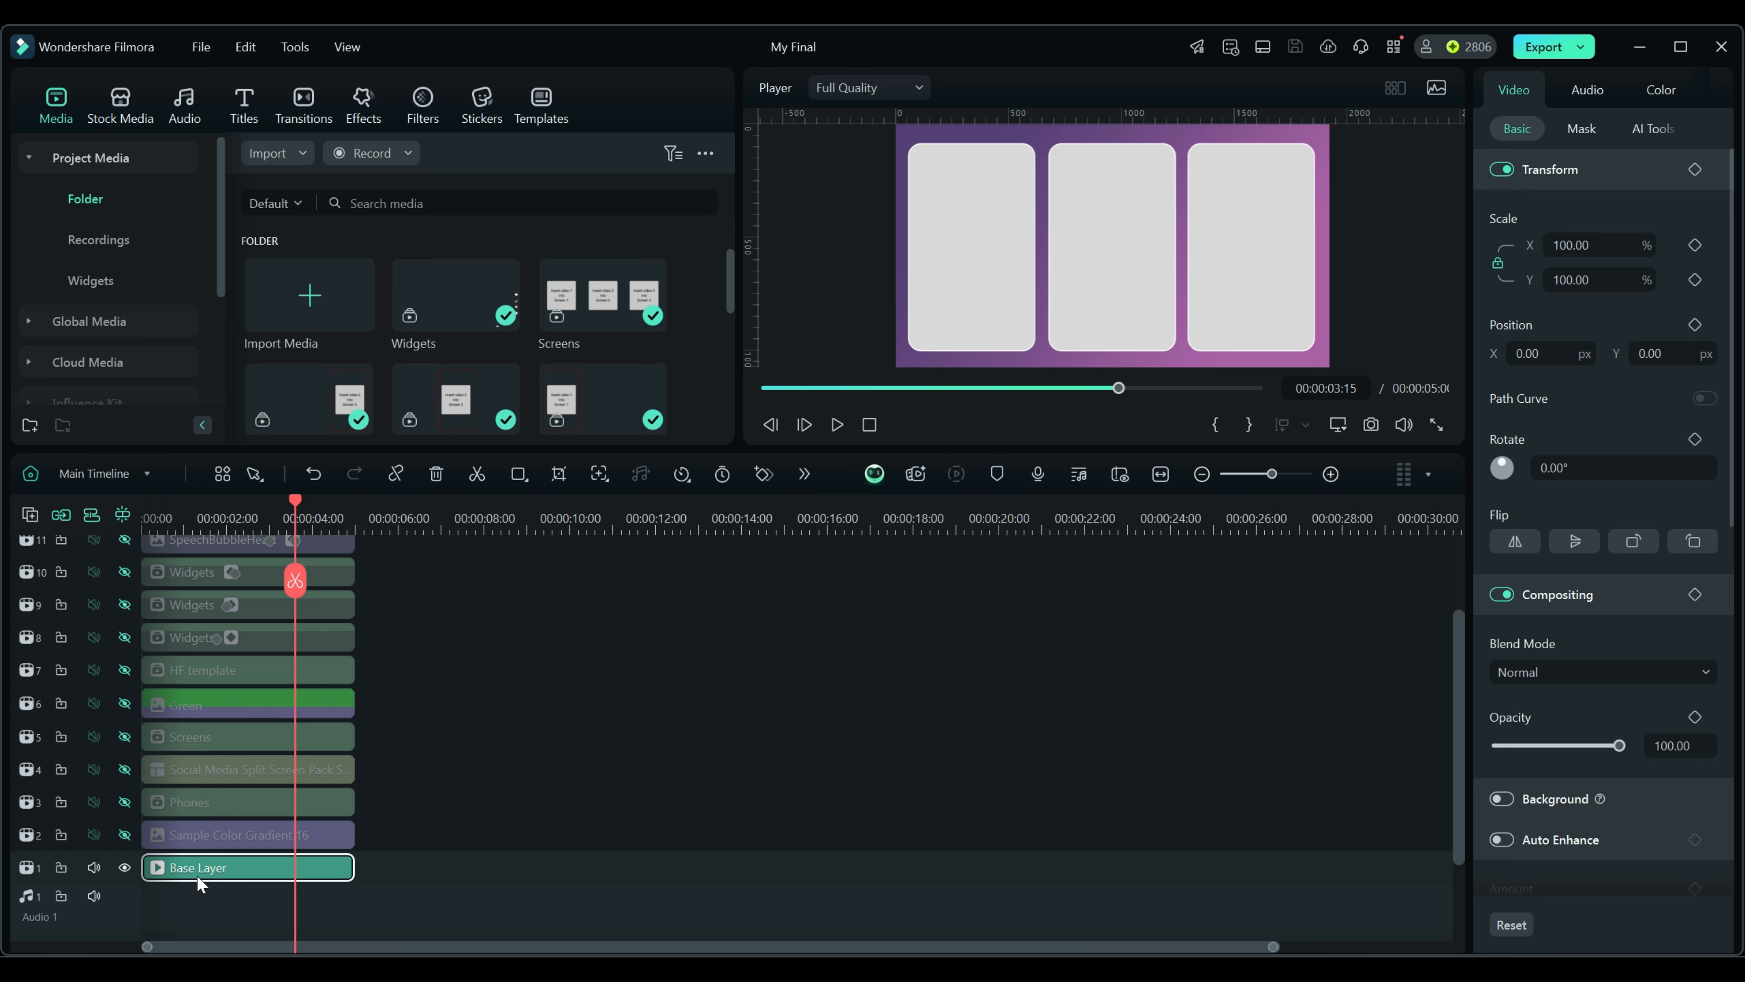
pyautogui.click(125, 735)
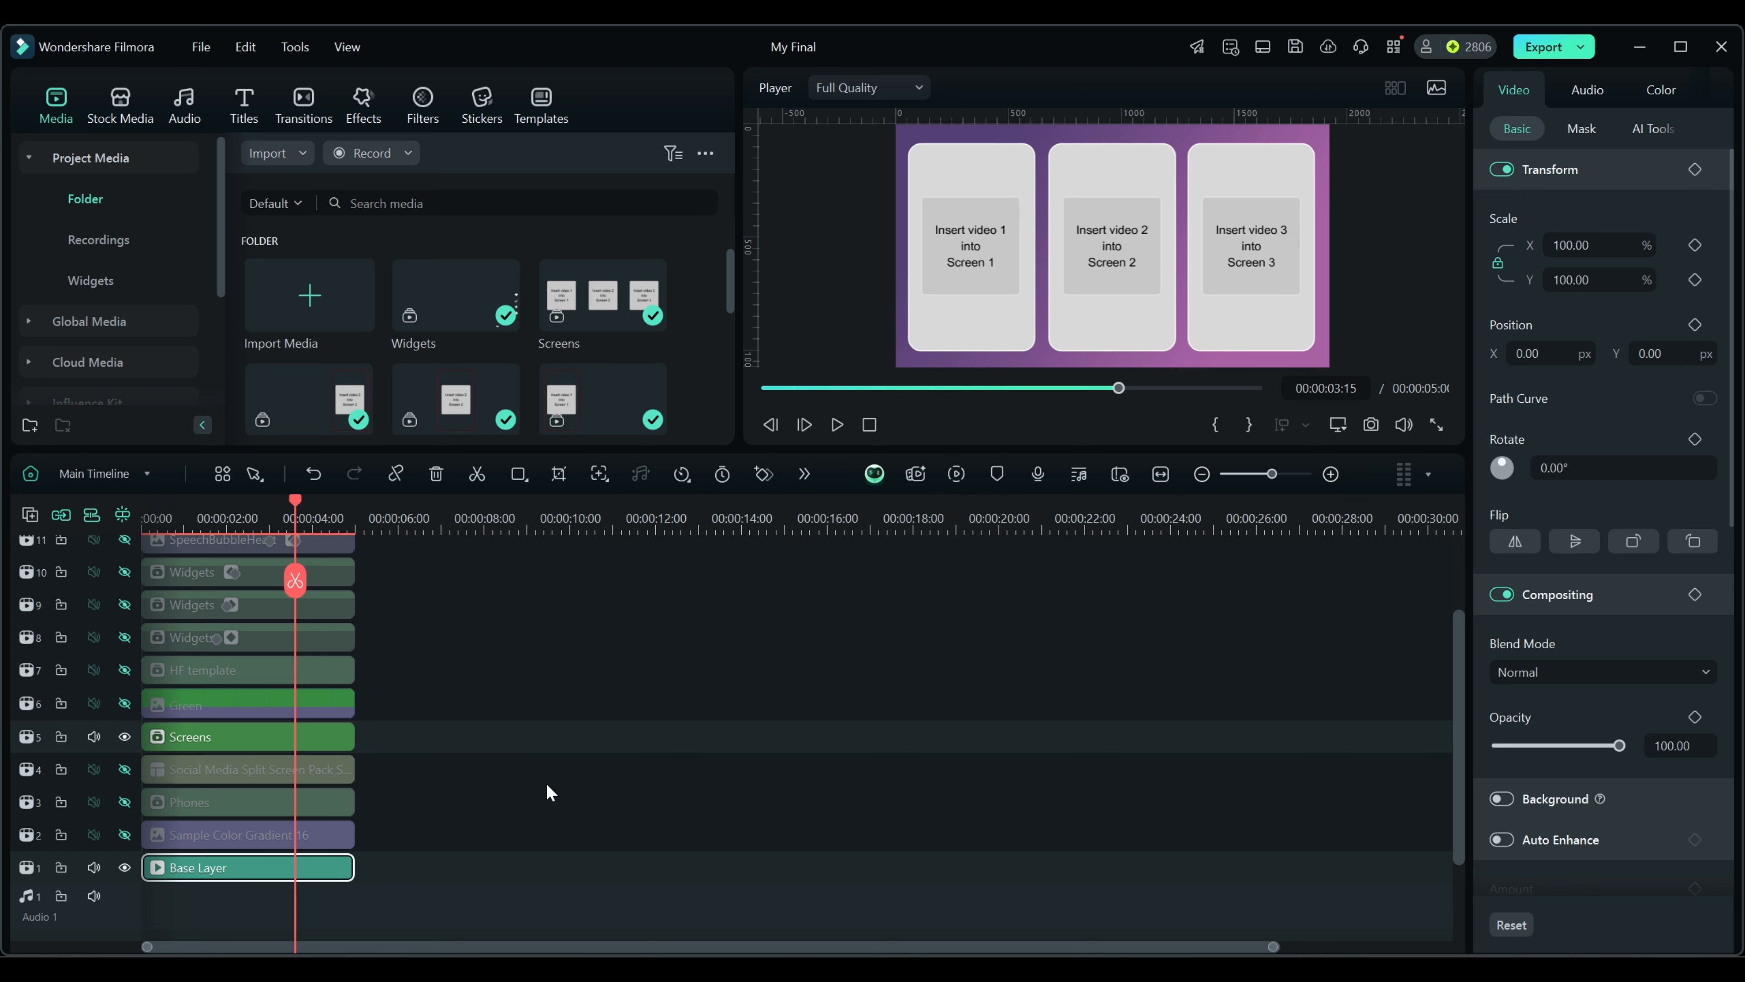
pyautogui.scroll(3, 549, 791)
pyautogui.click(123, 622)
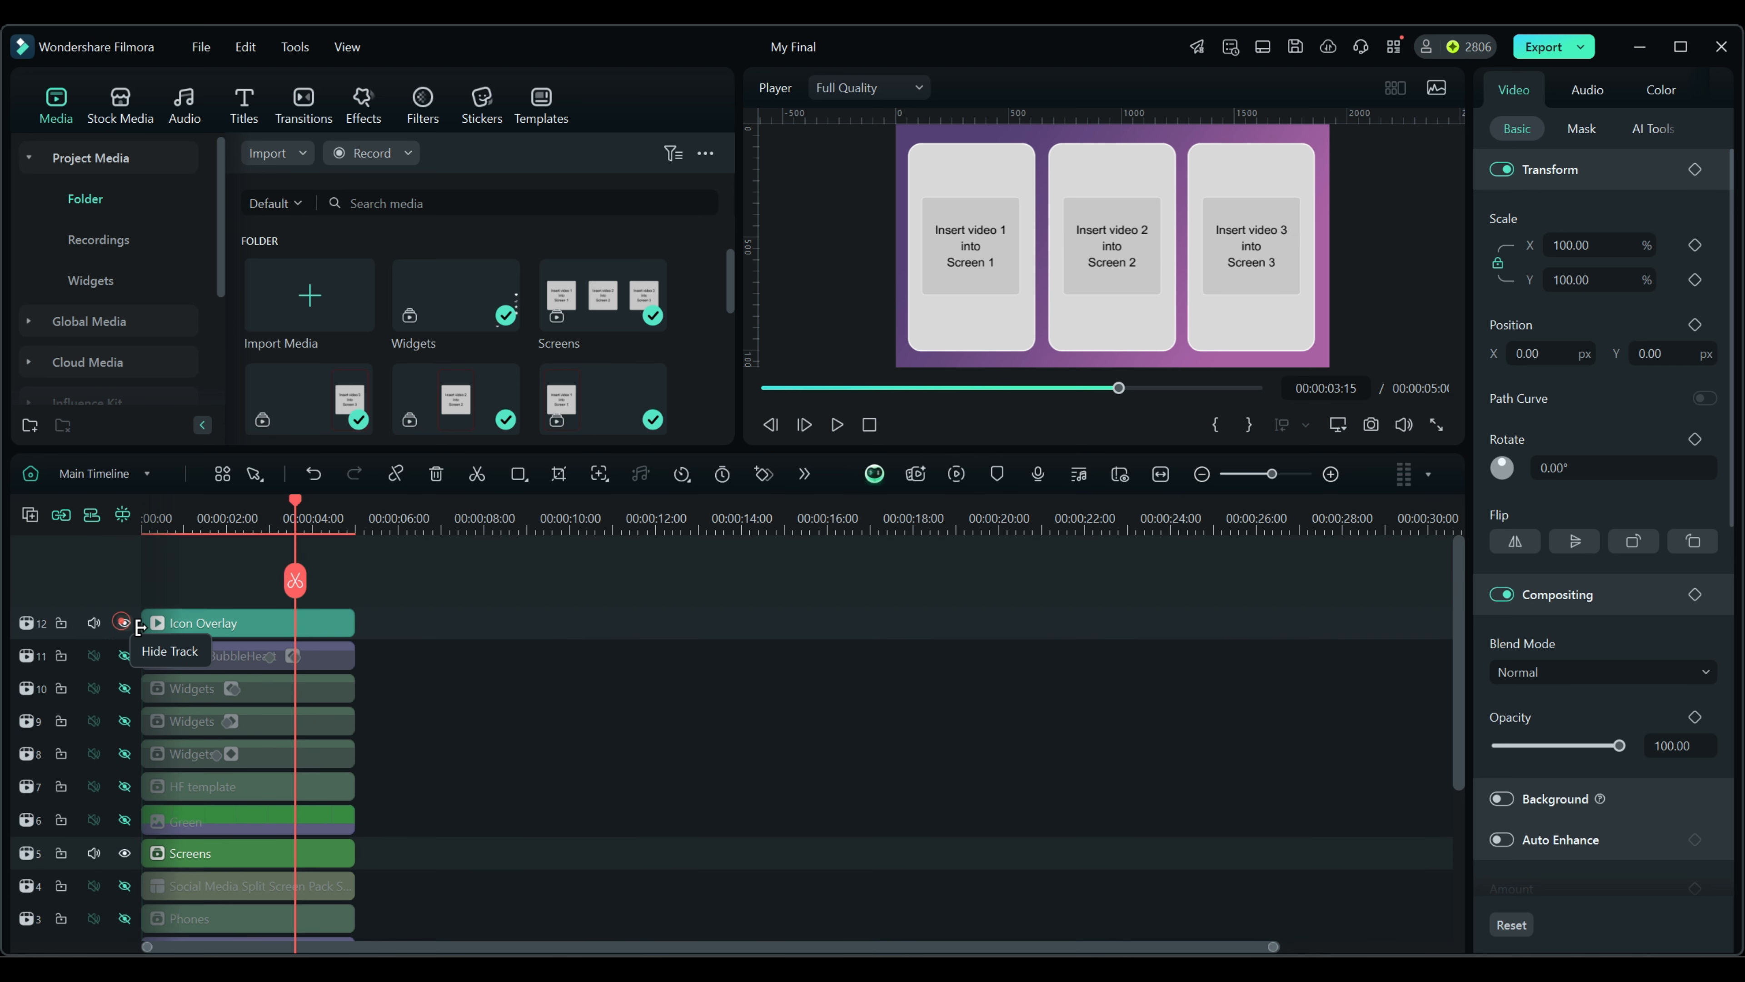
pyautogui.scroll(-3, 593, 795)
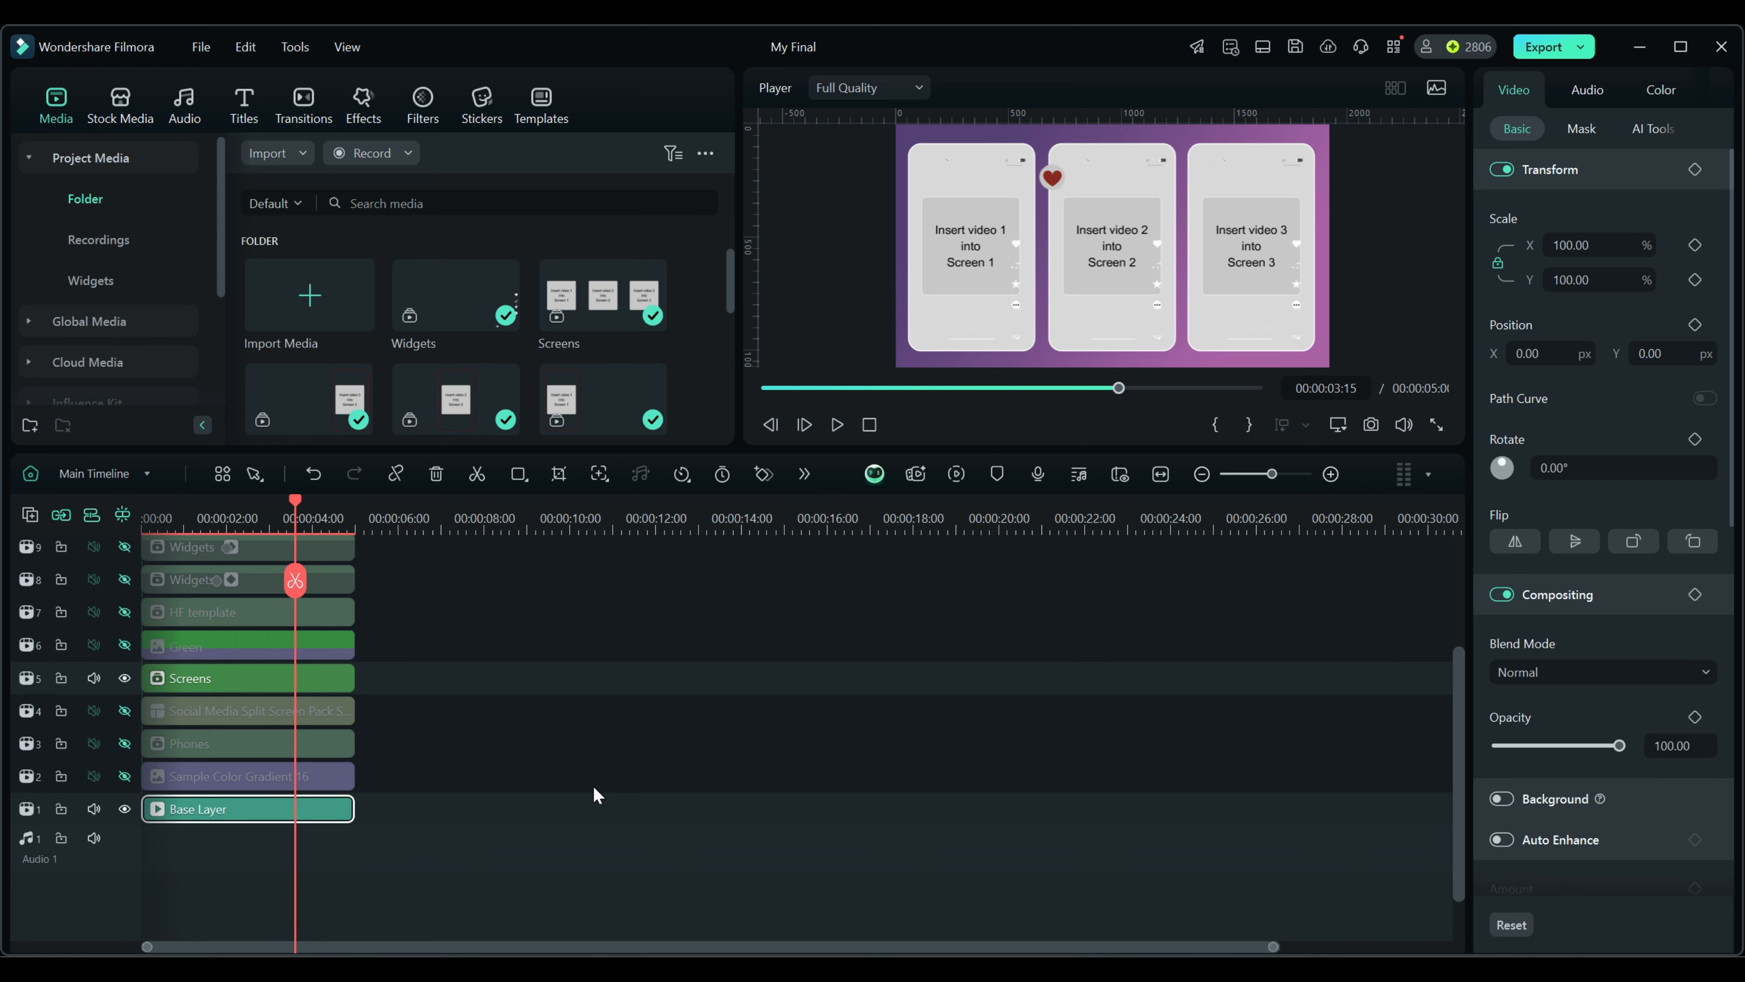
pyautogui.scroll(2, 593, 786)
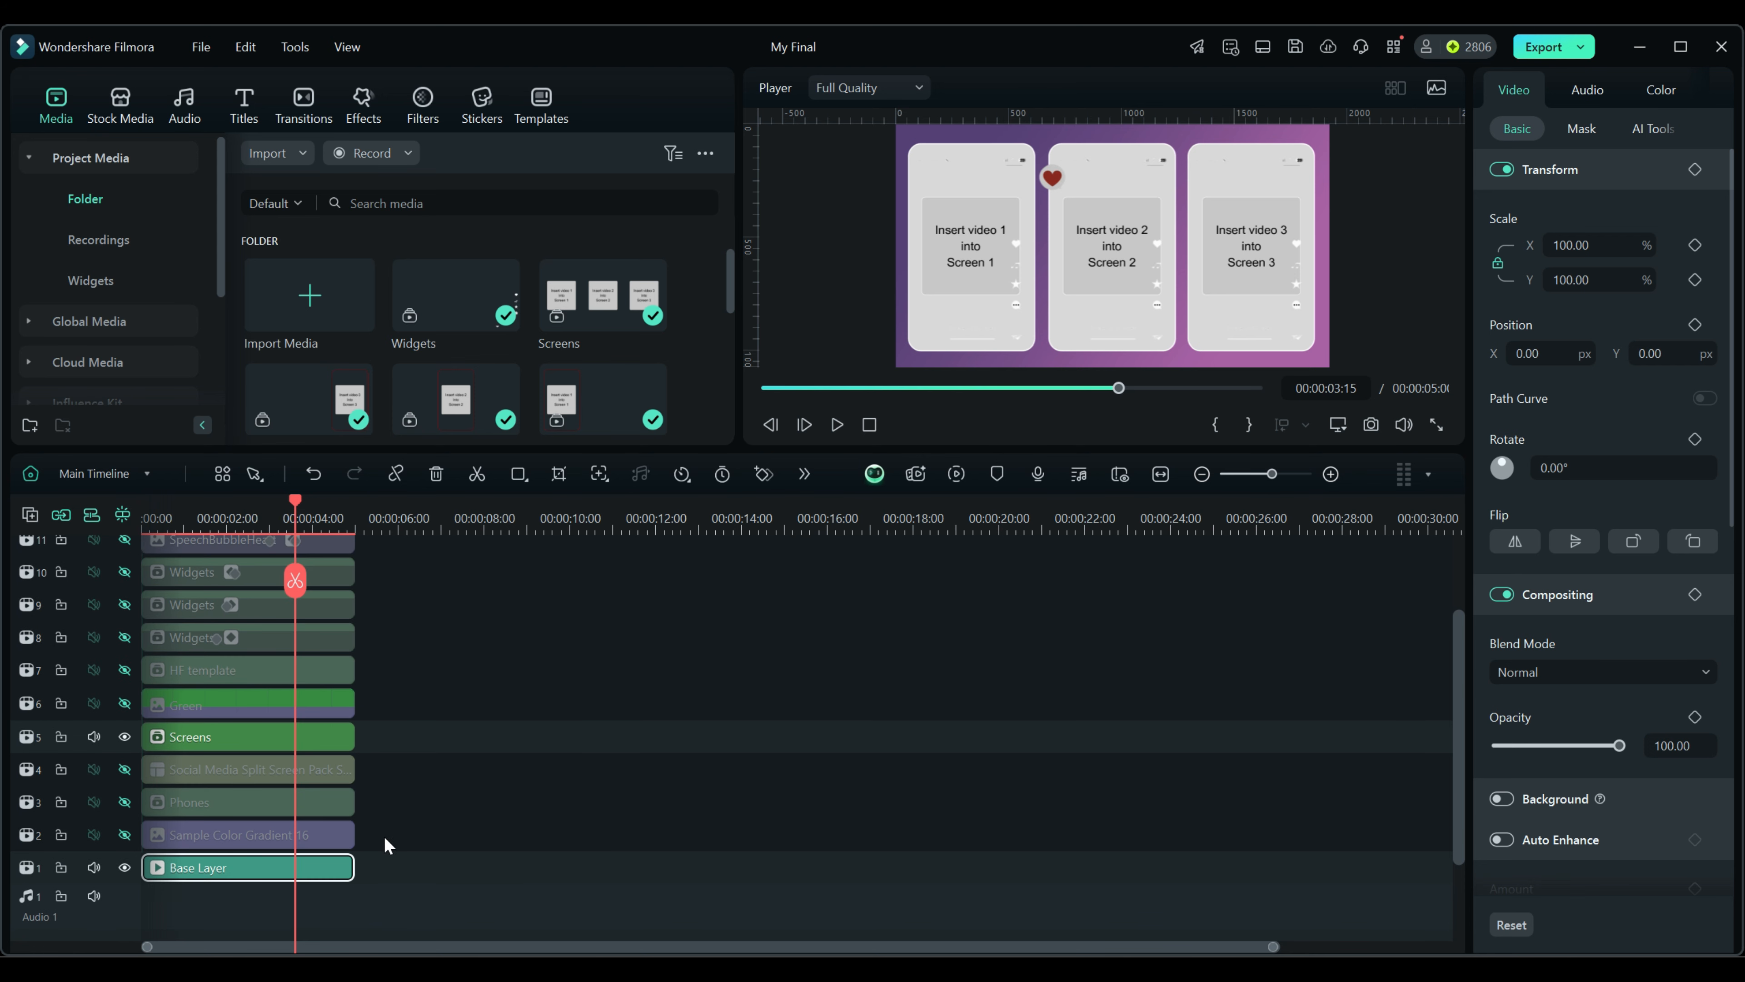
# Delete all hidden clips from the timeline, from Sample Color Gradient up to SpeechBubbleHeart, keeping only Icon Overlay, Screens and Base Layer
pyautogui.click(343, 836)
pyautogui.keyDown('ctrl'); pyautogui.click(332, 812); pyautogui.keyUp('ctrl')
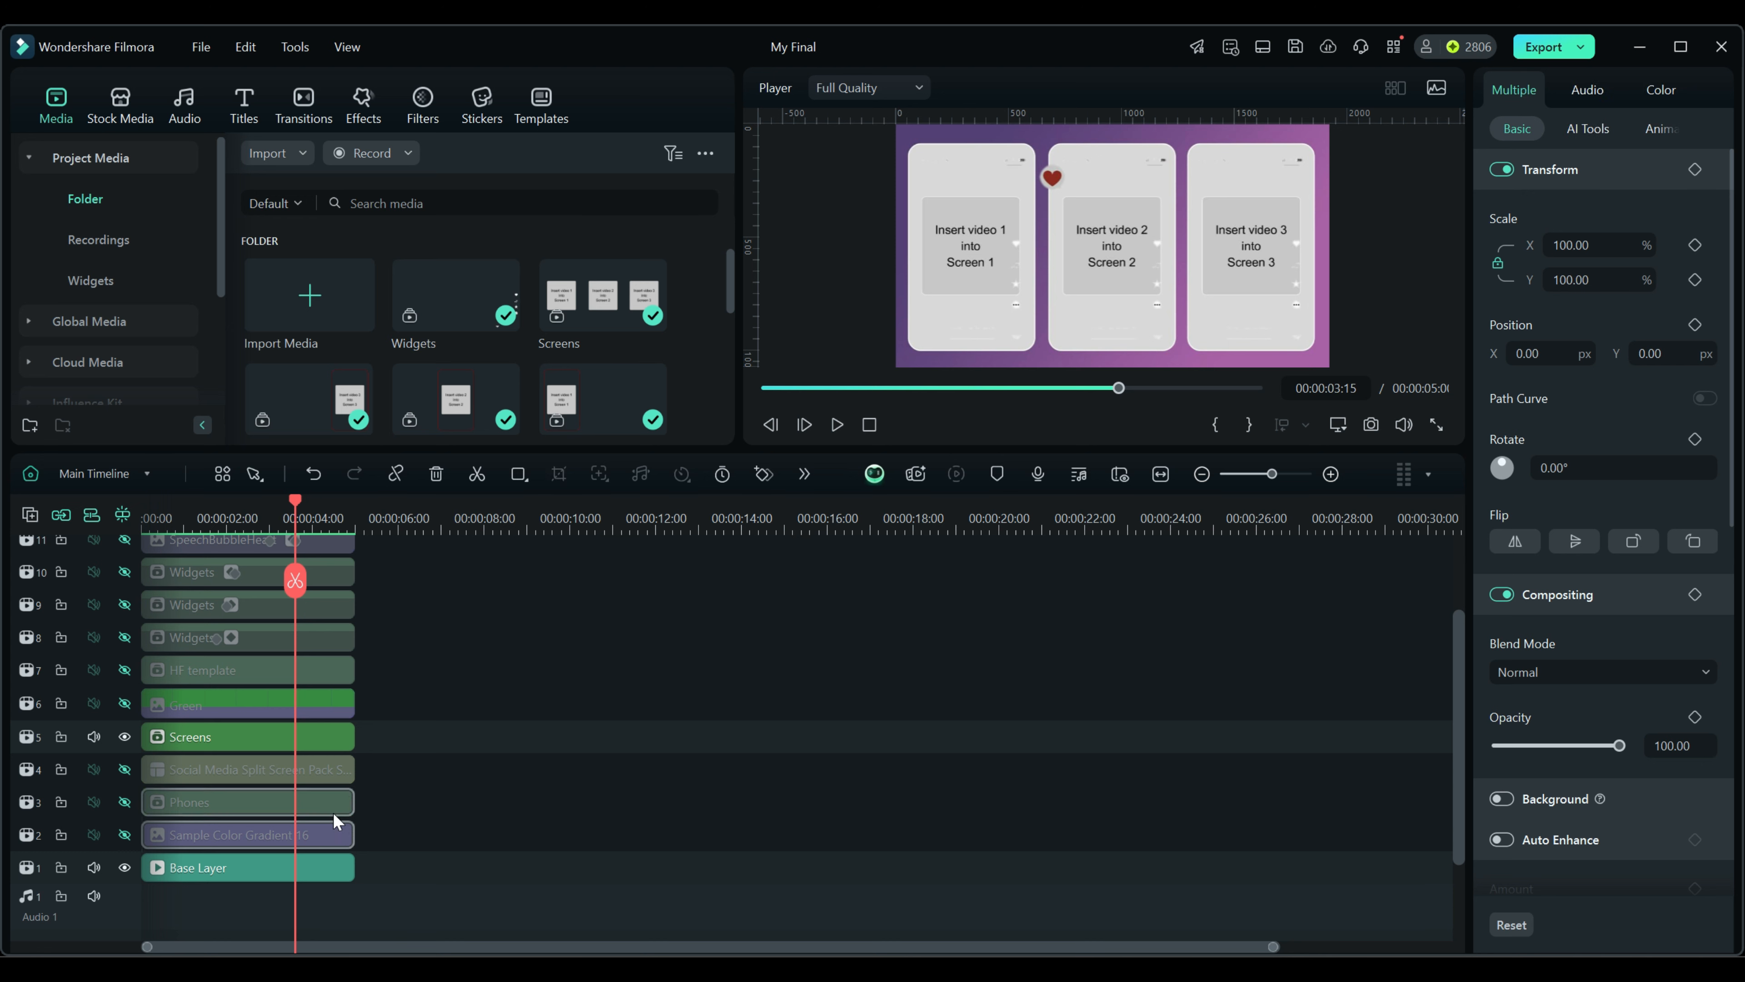
pyautogui.keyDown('ctrl'); pyautogui.click(334, 772); pyautogui.keyUp('ctrl')
pyautogui.keyDown('ctrl'); pyautogui.click(332, 708); pyautogui.keyUp('ctrl')
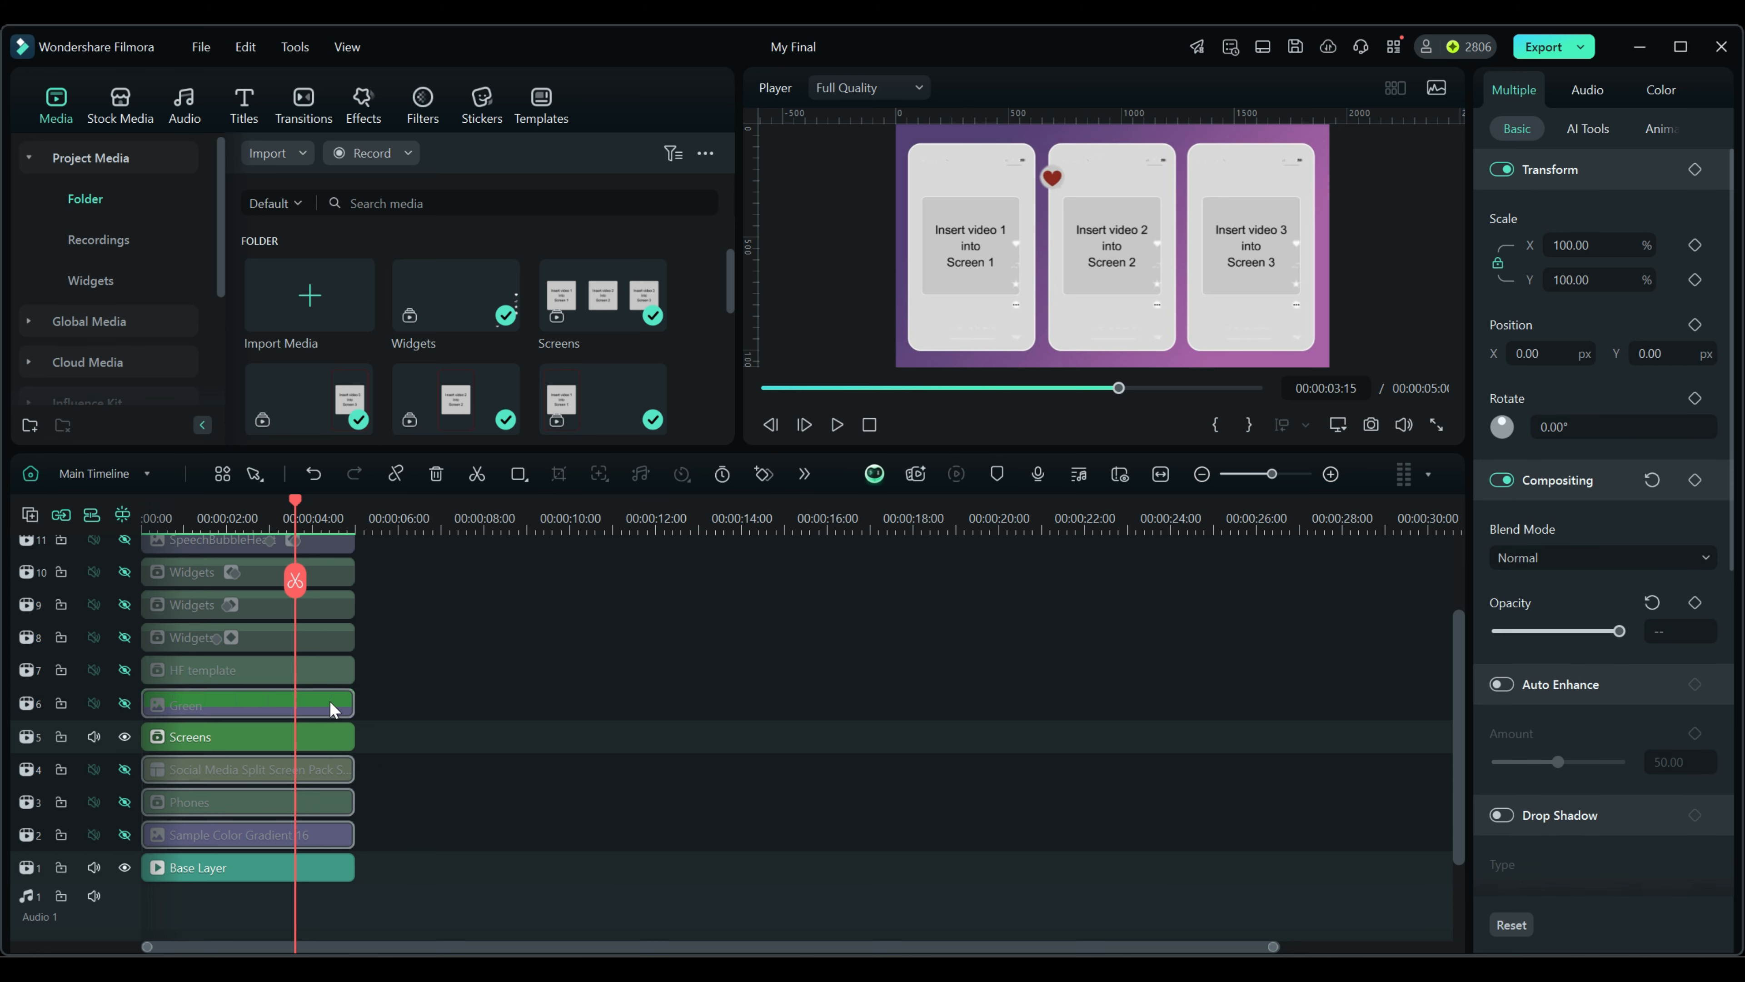
pyautogui.keyDown('ctrl'); pyautogui.click(328, 679); pyautogui.keyUp('ctrl')
pyautogui.keyDown('ctrl'); pyautogui.click(322, 636); pyautogui.keyUp('ctrl')
pyautogui.keyDown('ctrl'); pyautogui.click(333, 605); pyautogui.keyUp('ctrl')
pyautogui.keyDown('ctrl'); pyautogui.click(338, 565); pyautogui.keyUp('ctrl')
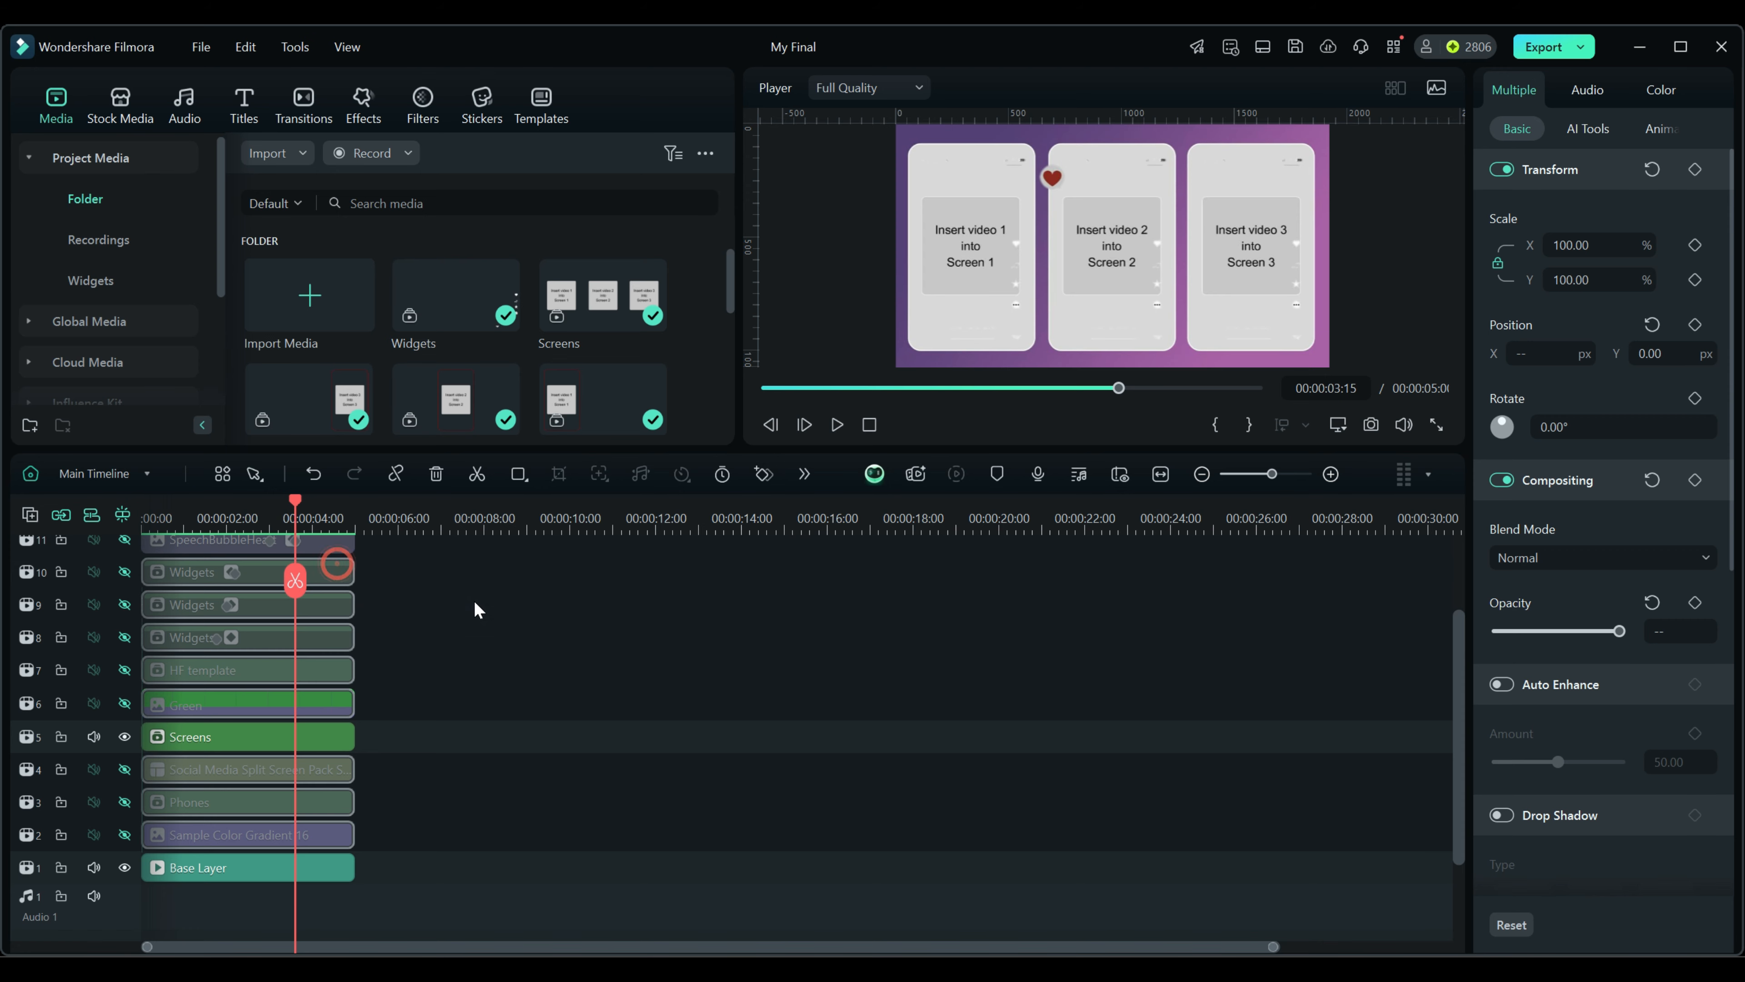
pyautogui.scroll(3, 475, 605)
pyautogui.keyDown('ctrl'); pyautogui.click(323, 656); pyautogui.keyUp('ctrl')
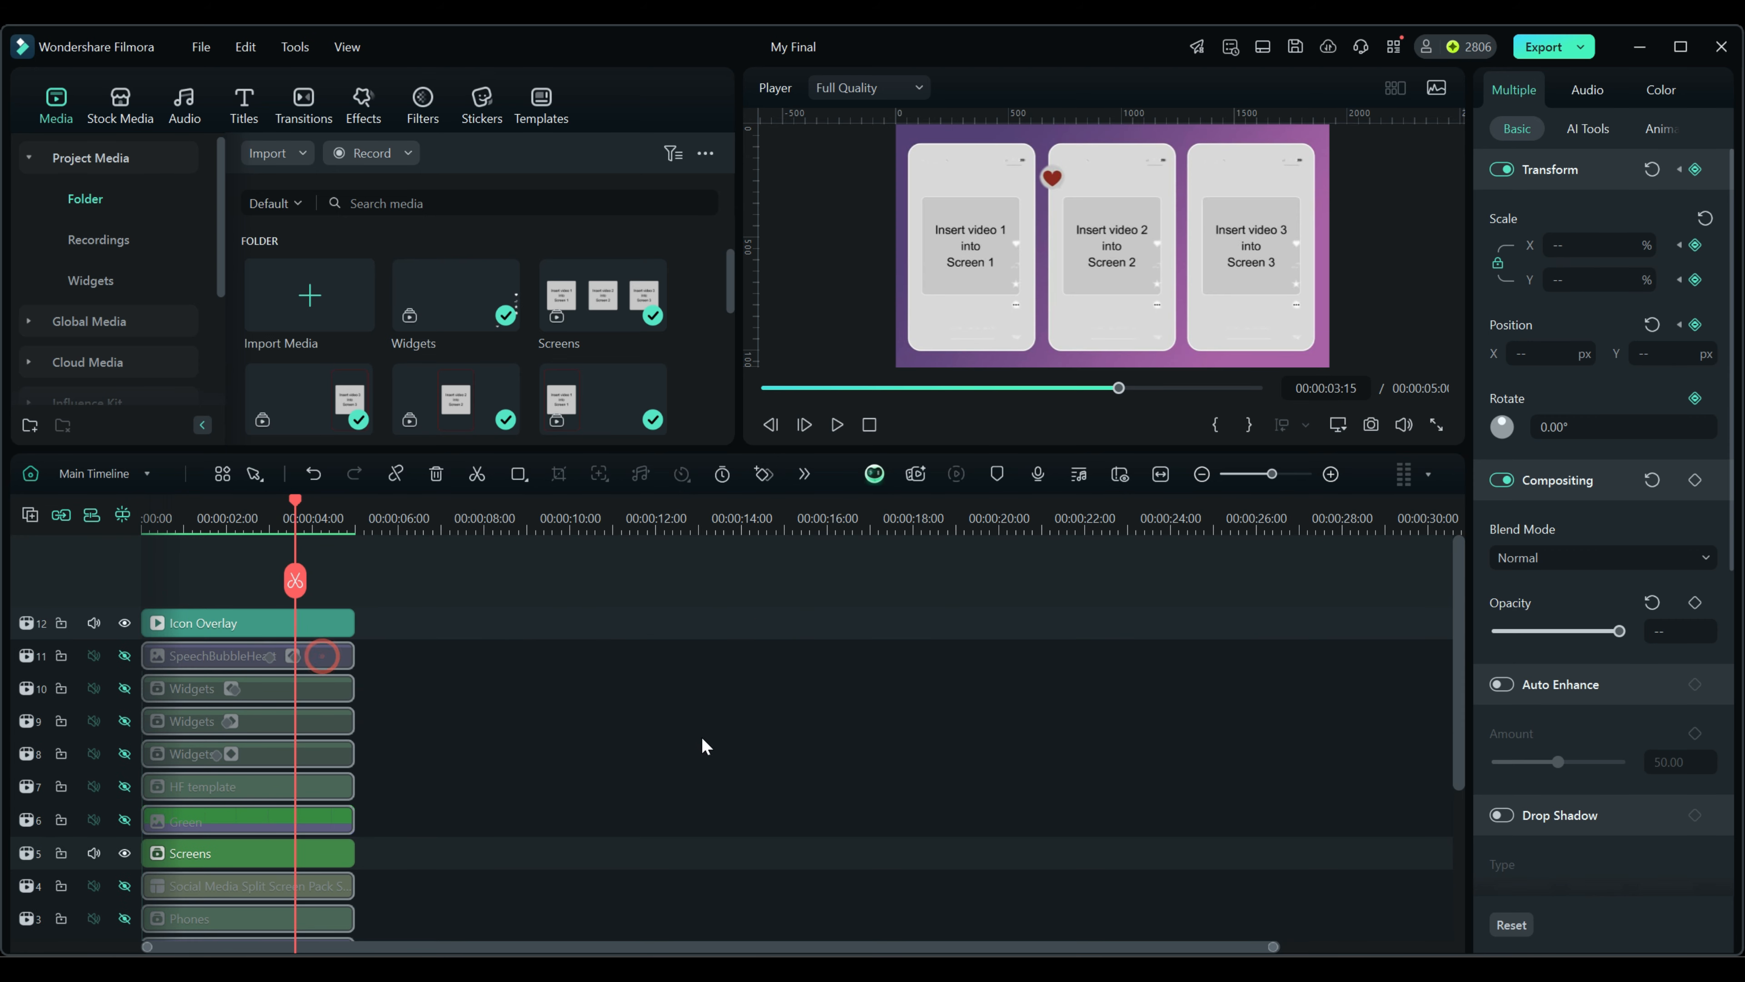
pyautogui.press('Delete')
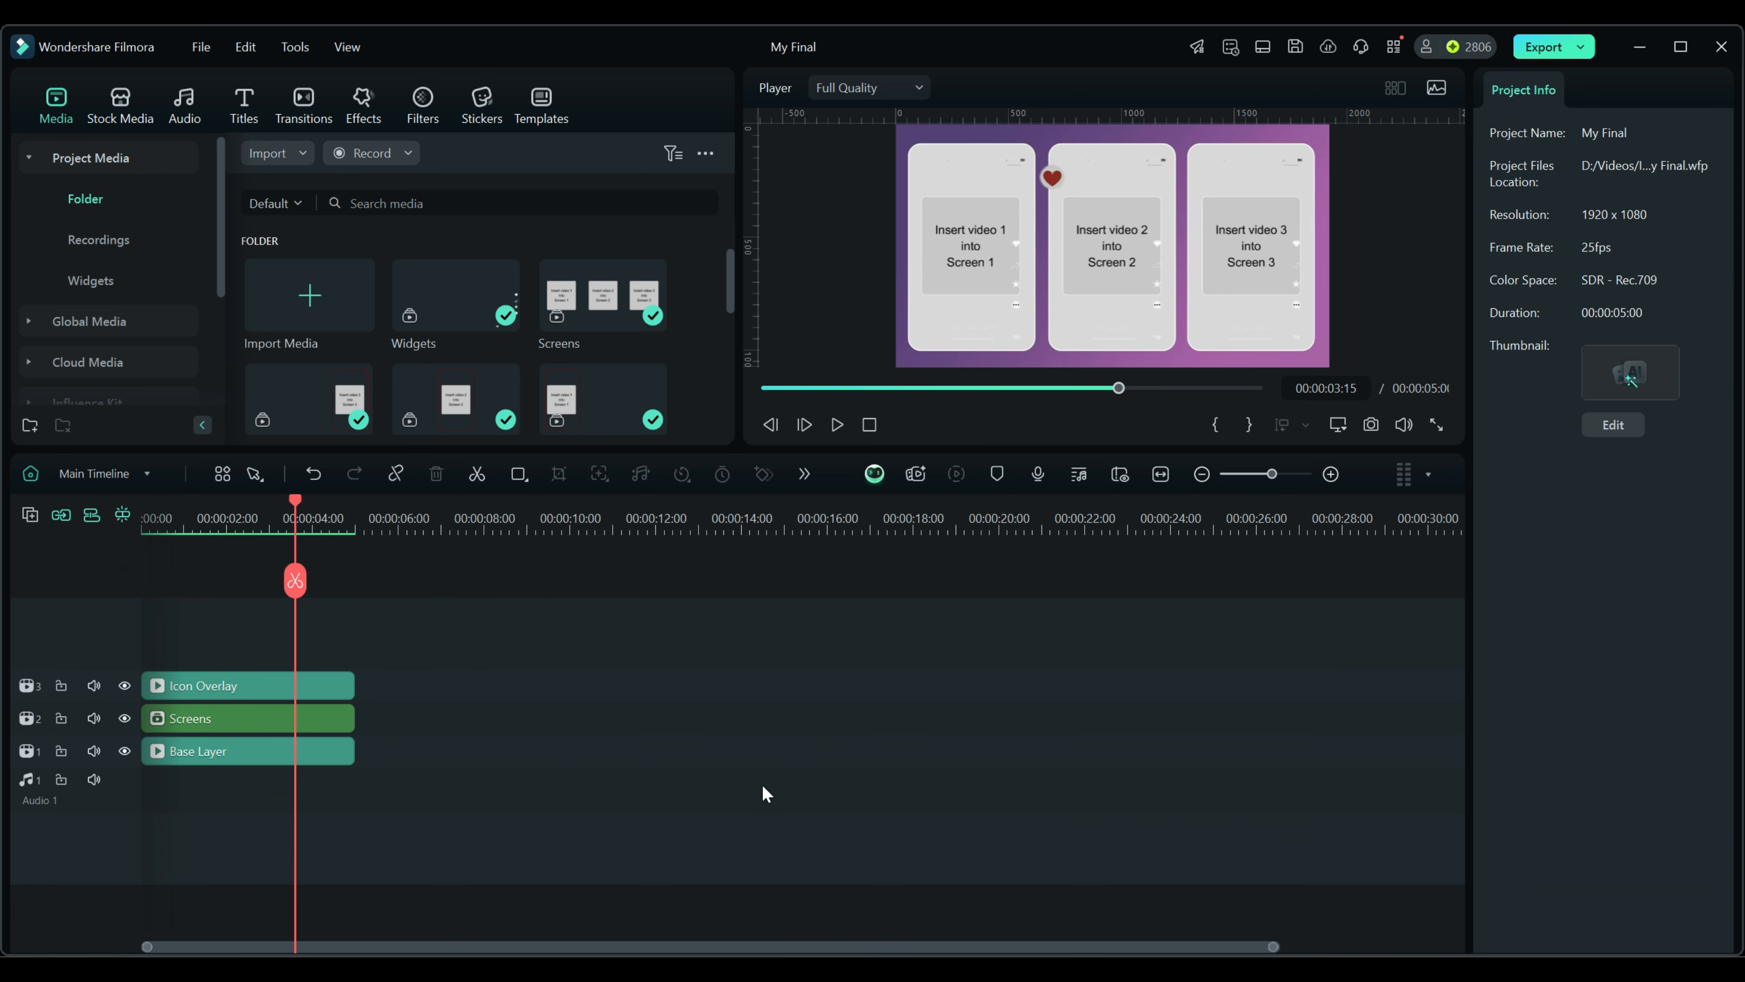
# Open the Phone 1 timeline, return to the main timeline, and review the list of leftover compound clip timelines
pyautogui.click(147, 474)
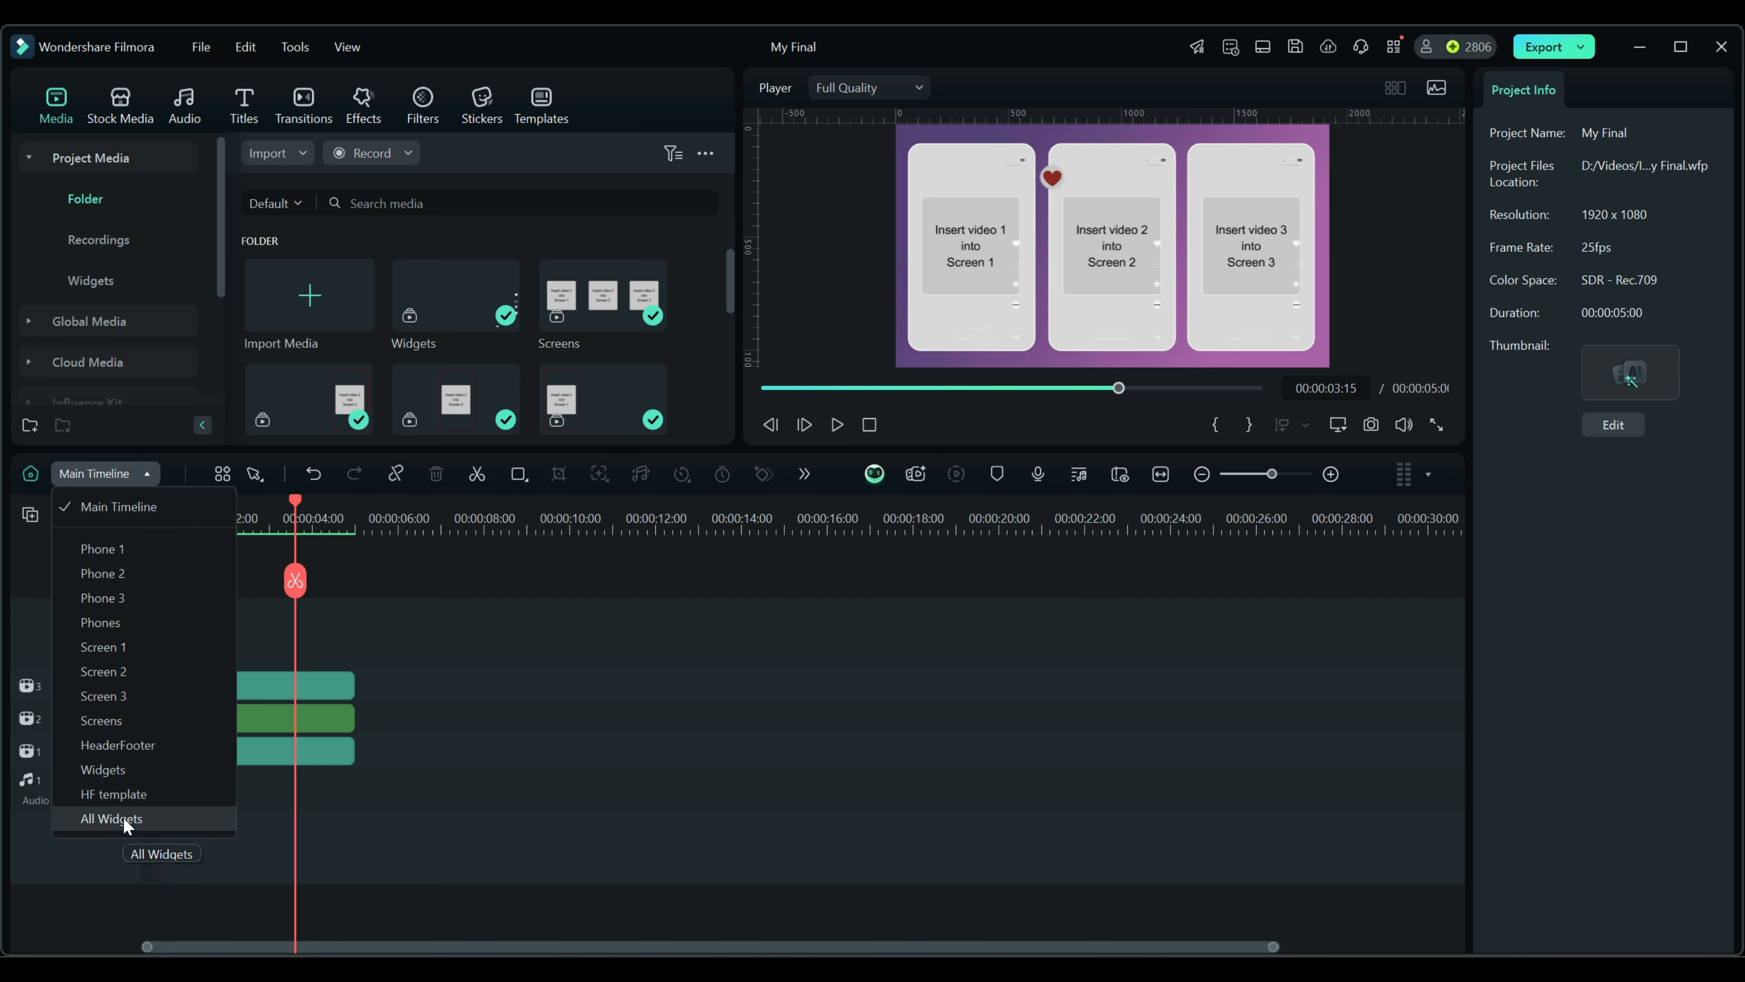
pyautogui.click(113, 547)
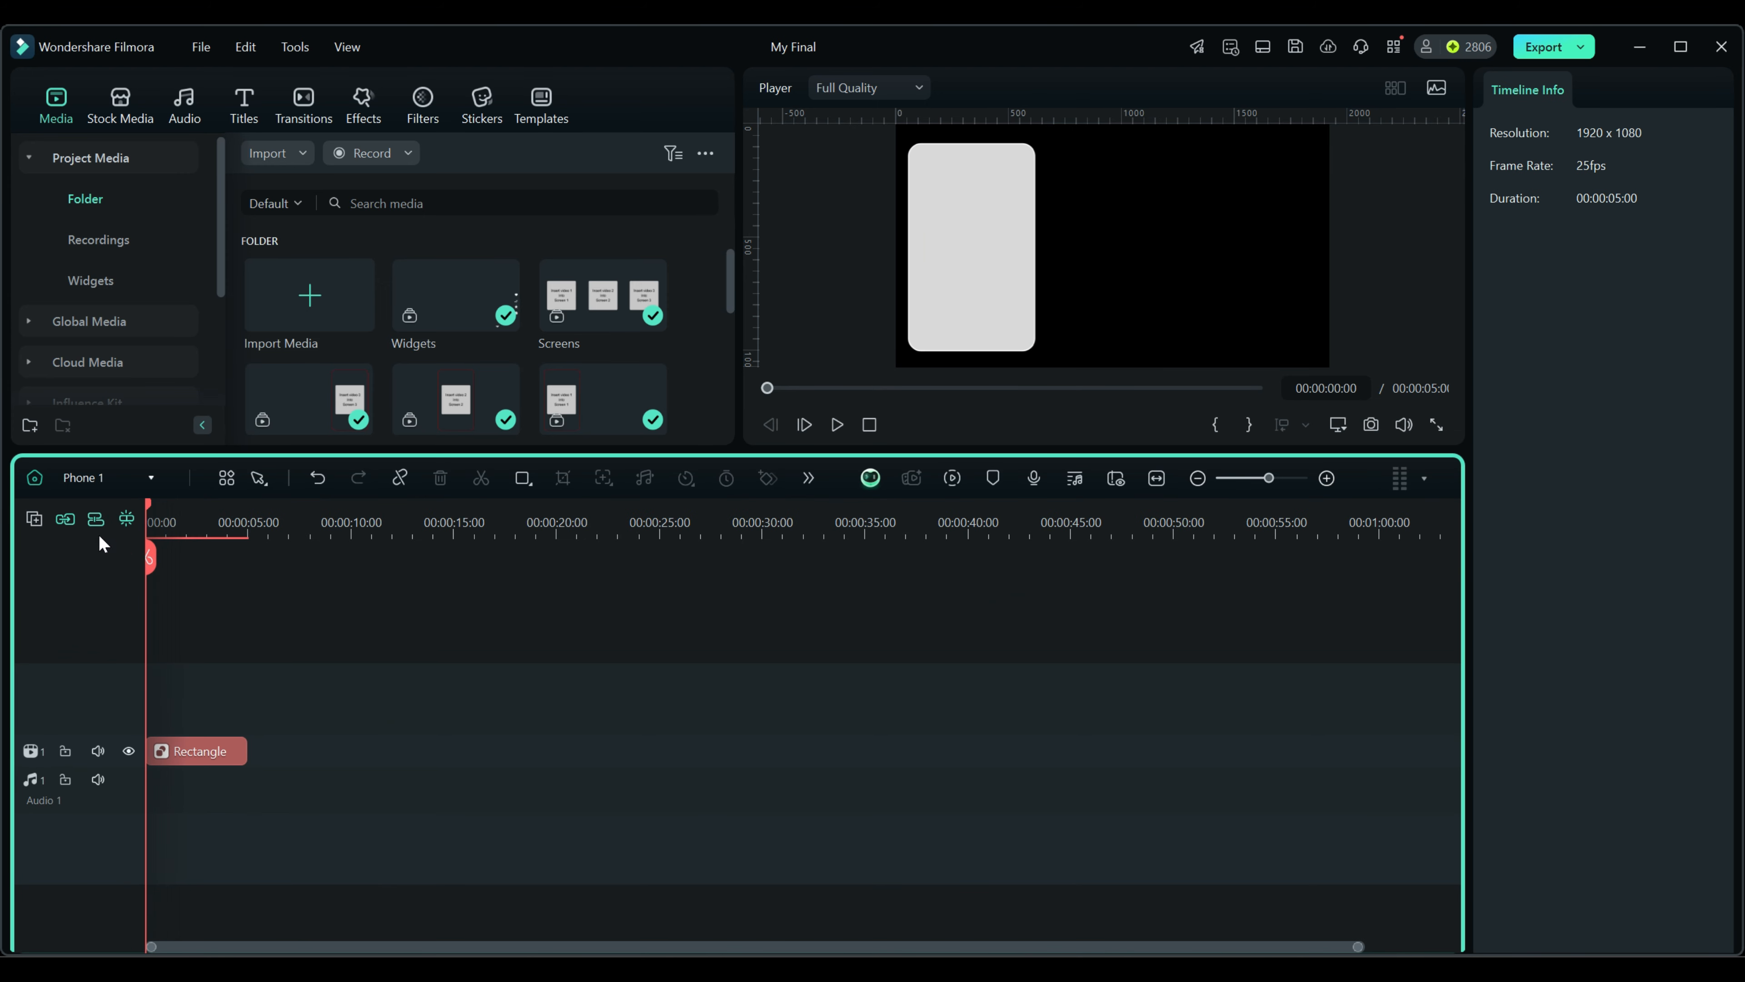
pyautogui.click(34, 477)
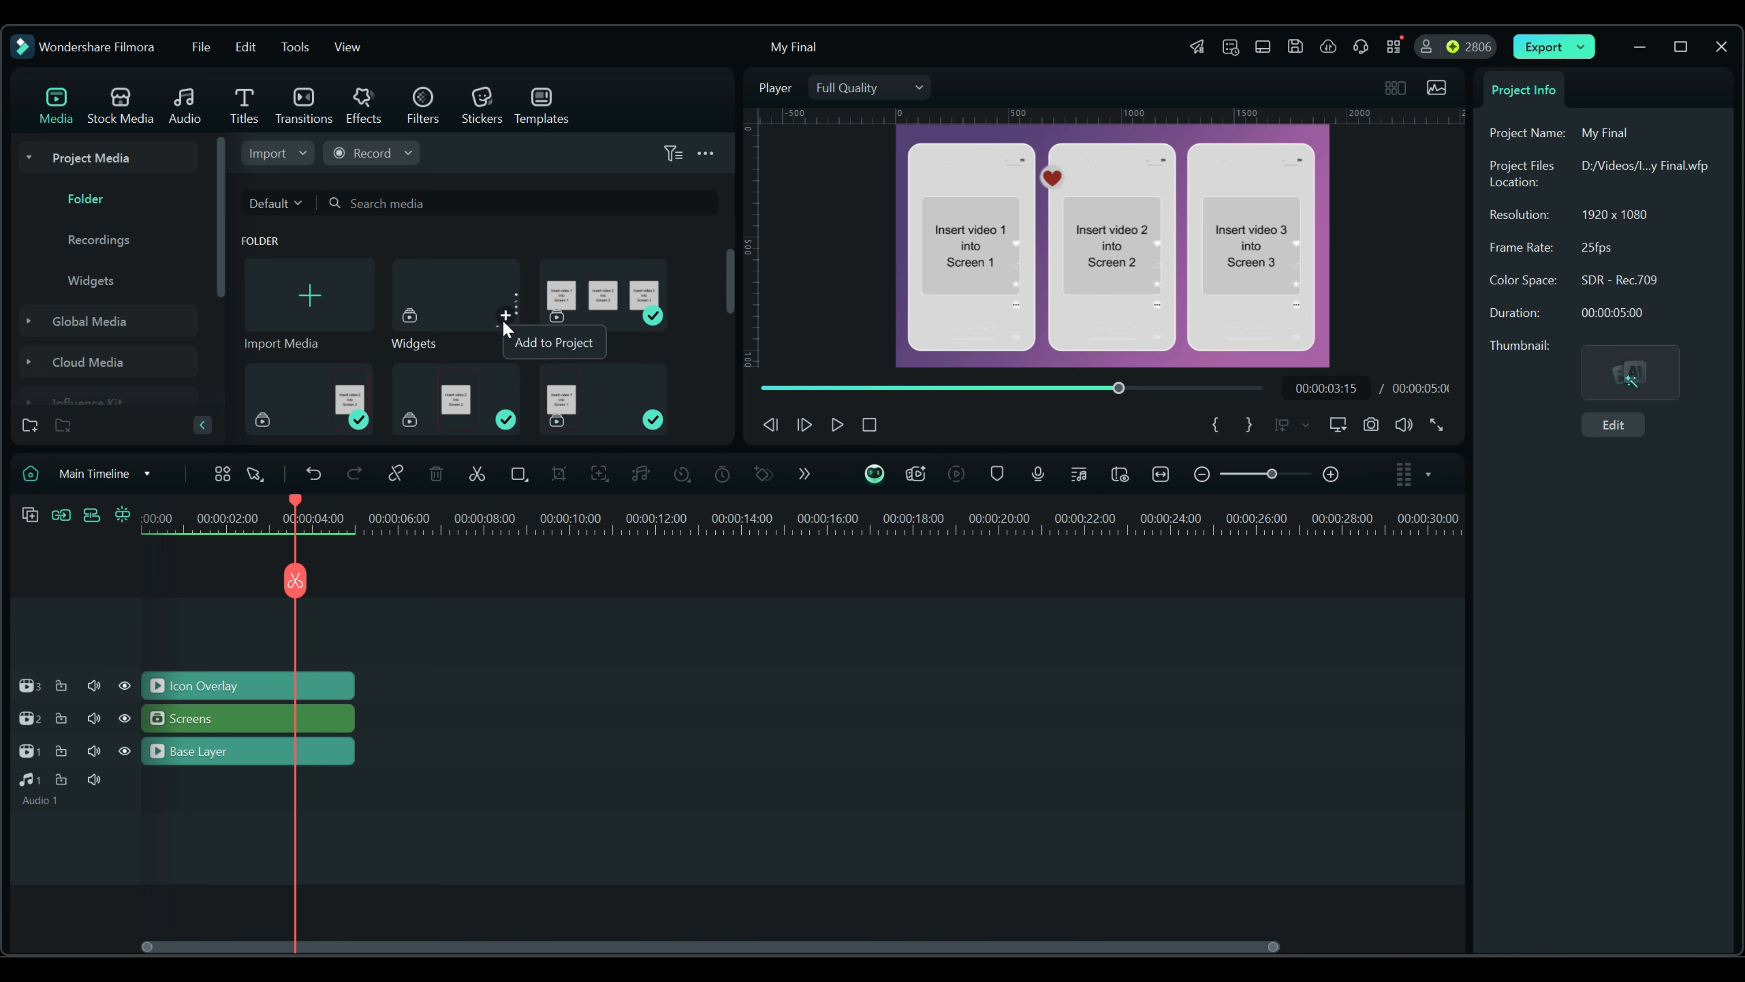
pyautogui.click(147, 474)
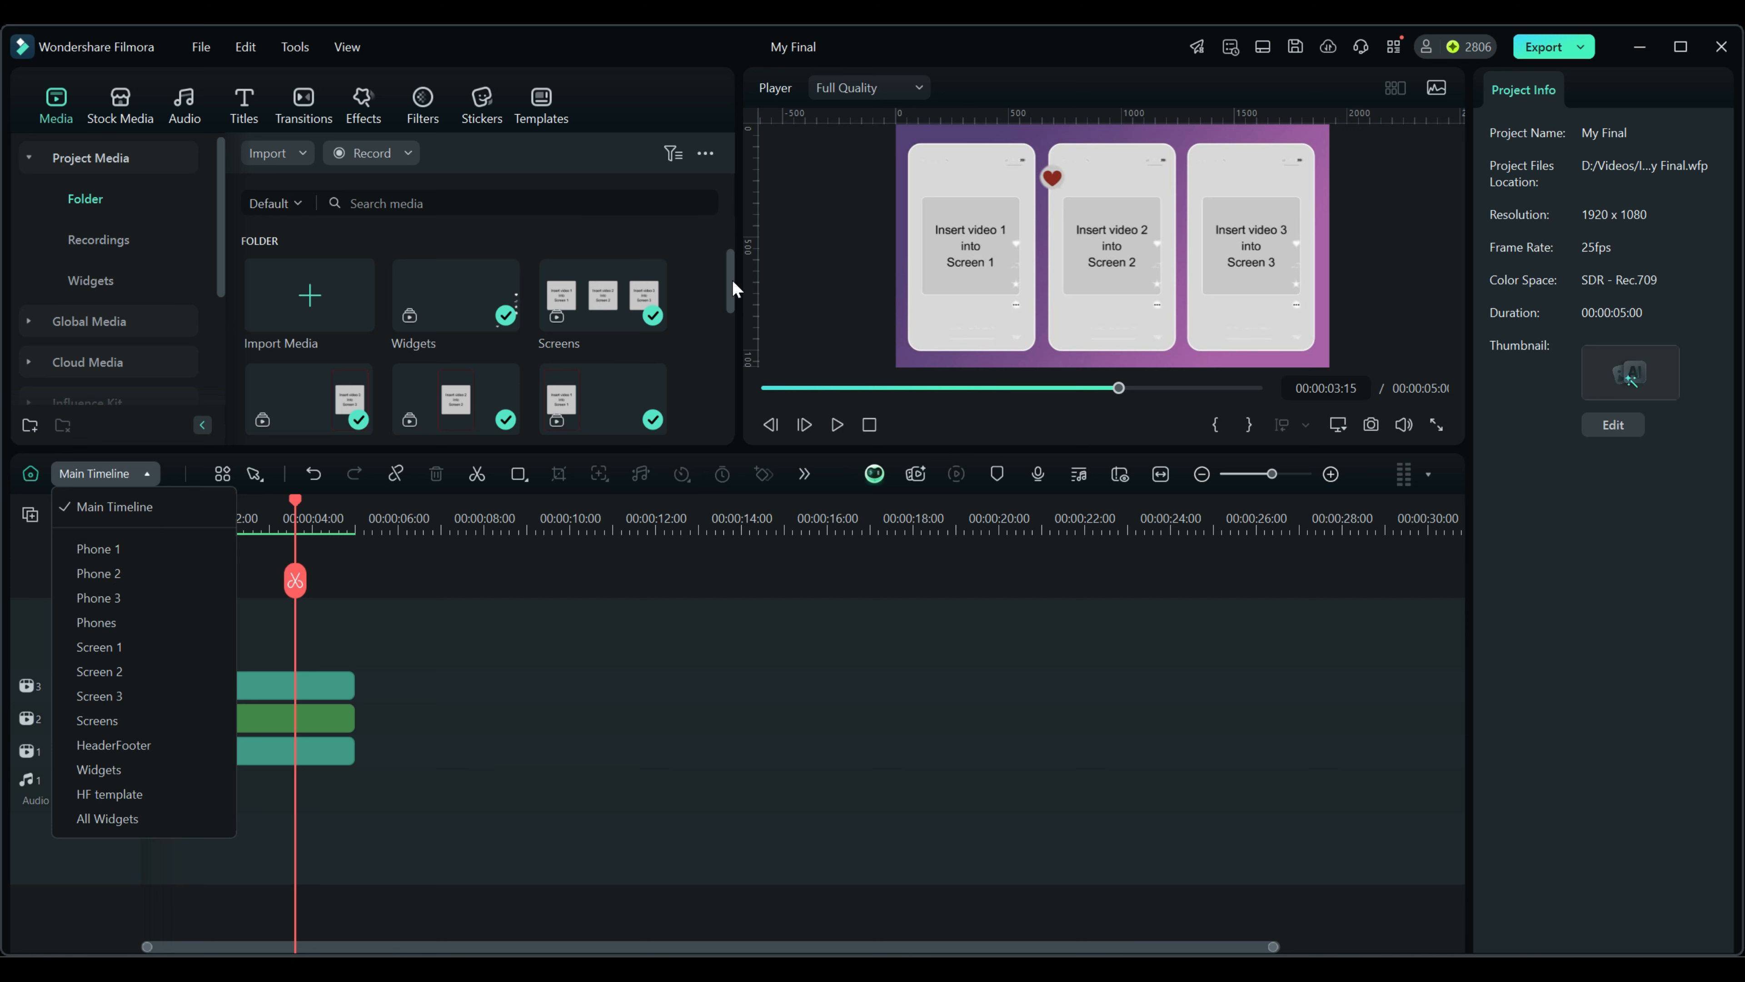
pyautogui.moveTo(734, 287)
pyautogui.mouseDown()
pyautogui.moveTo(731, 304)
pyautogui.moveTo(734, 256)
pyautogui.mouseUp()
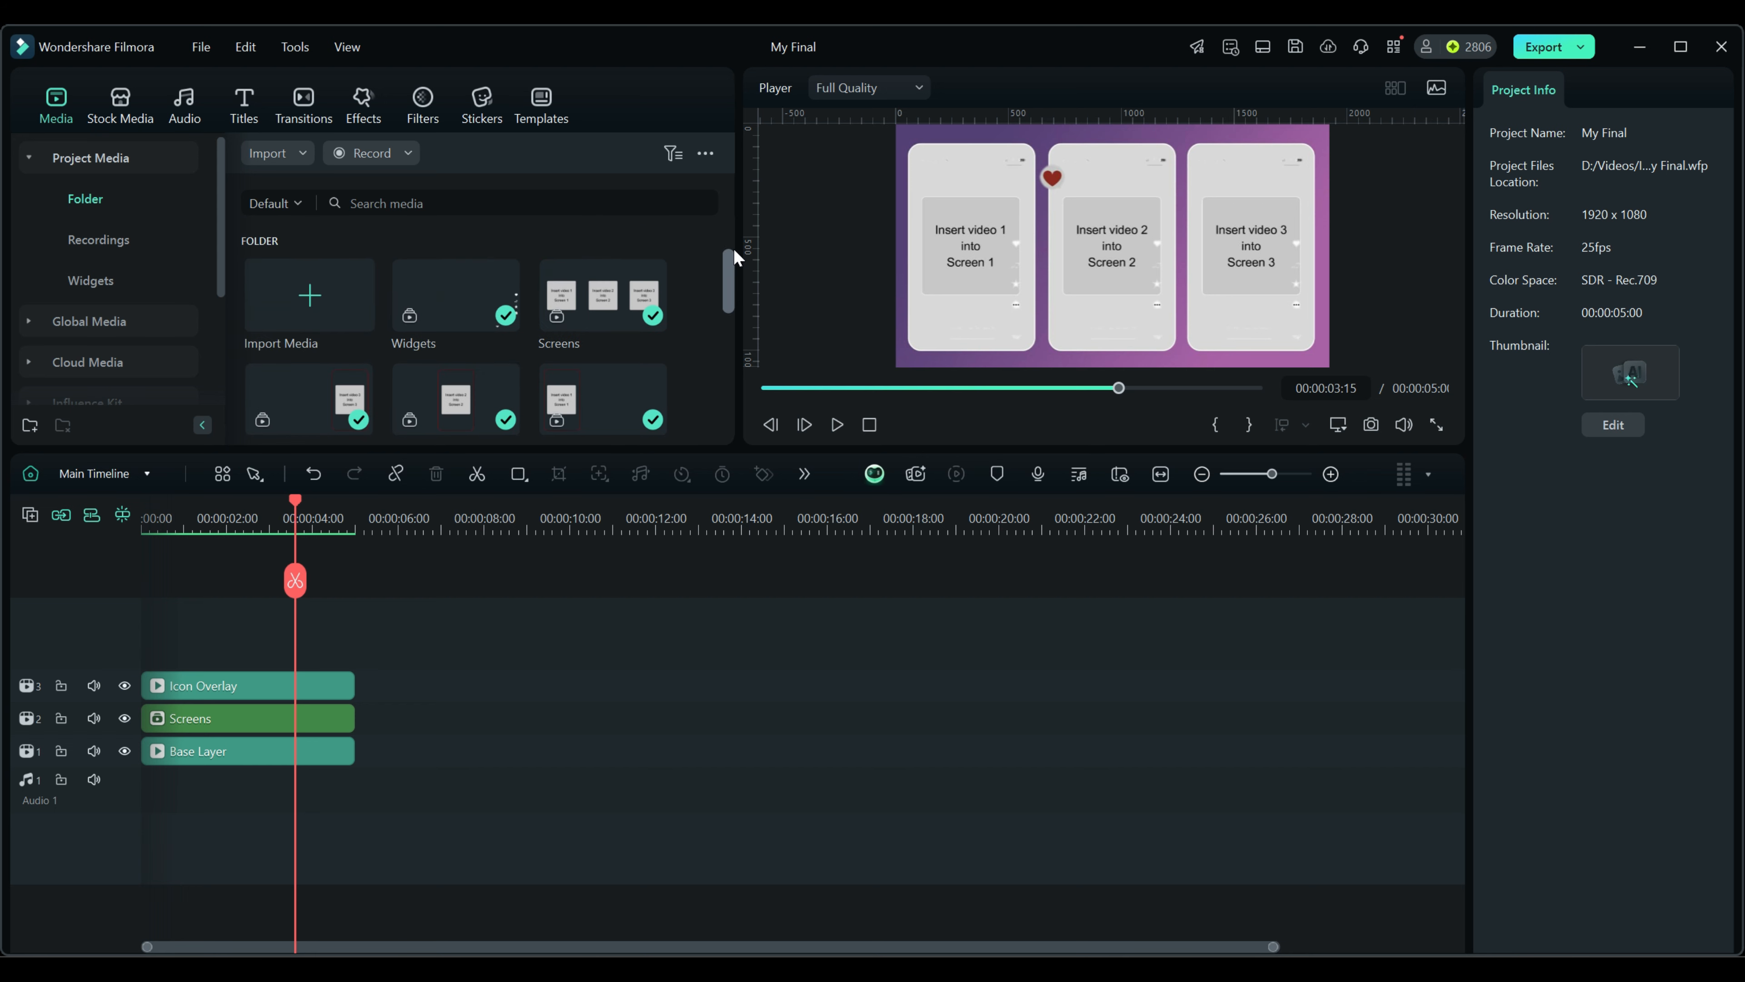
# Delete the Widgets and Phones compound clips from the project media's Folder
pyautogui.rightClick(444, 303)
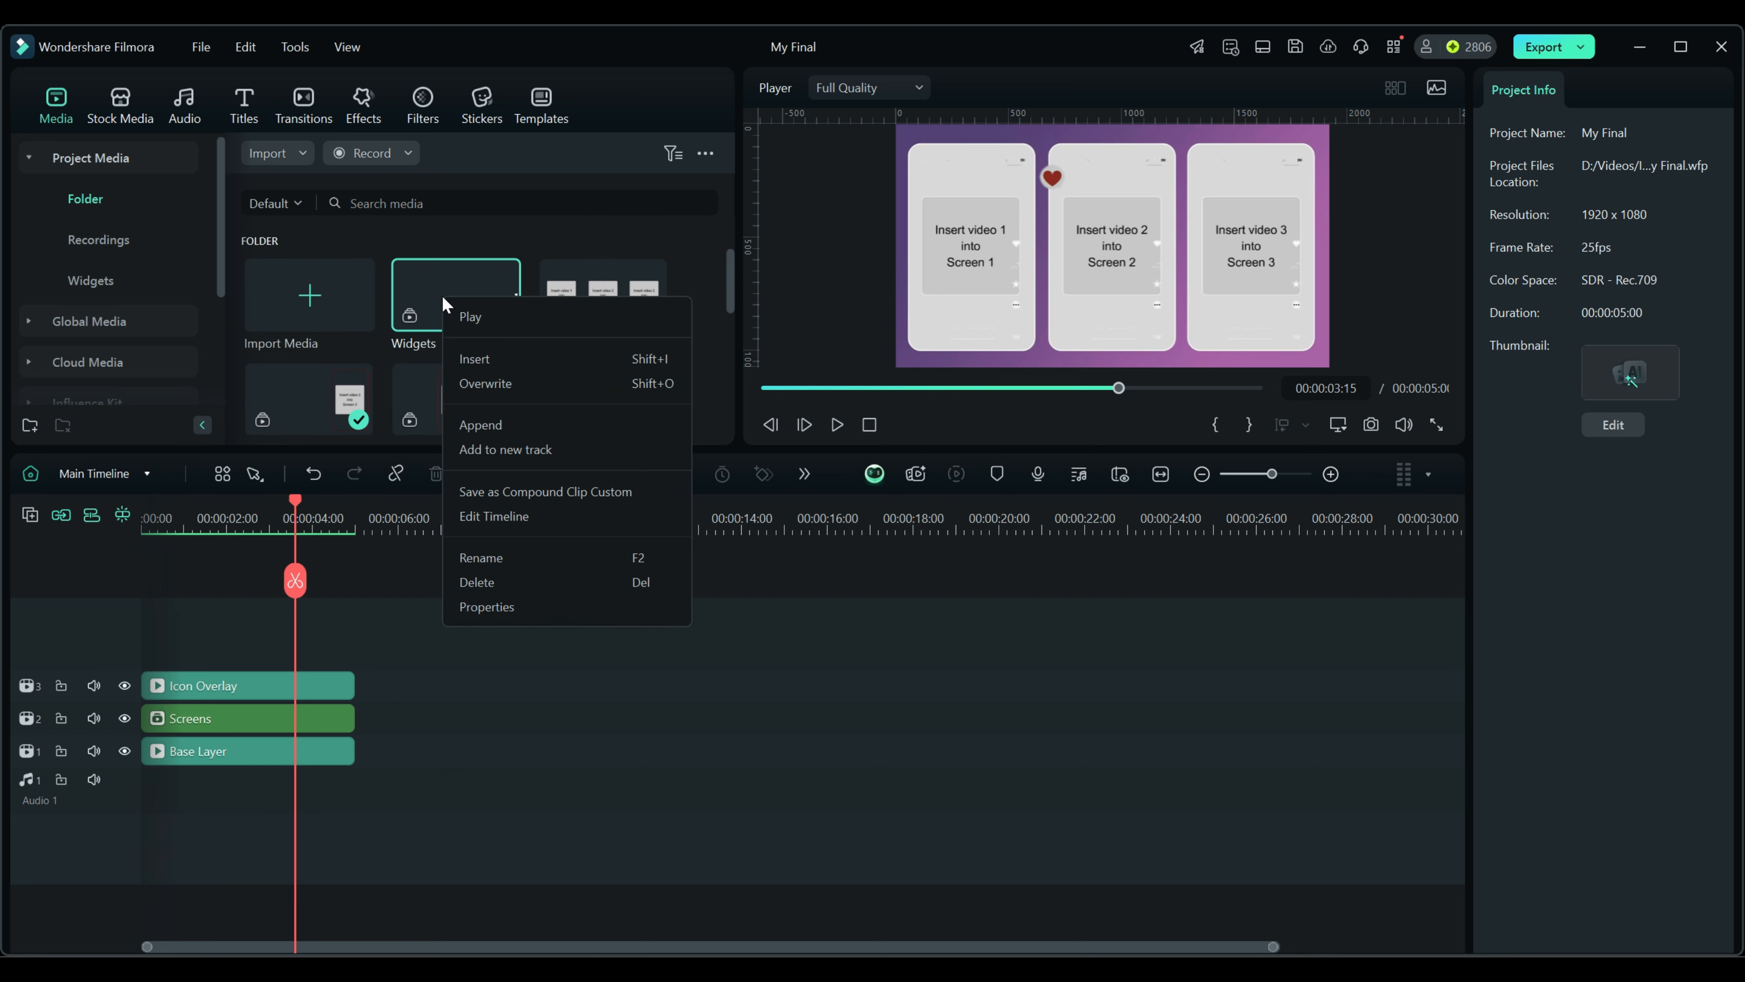
pyautogui.click(478, 581)
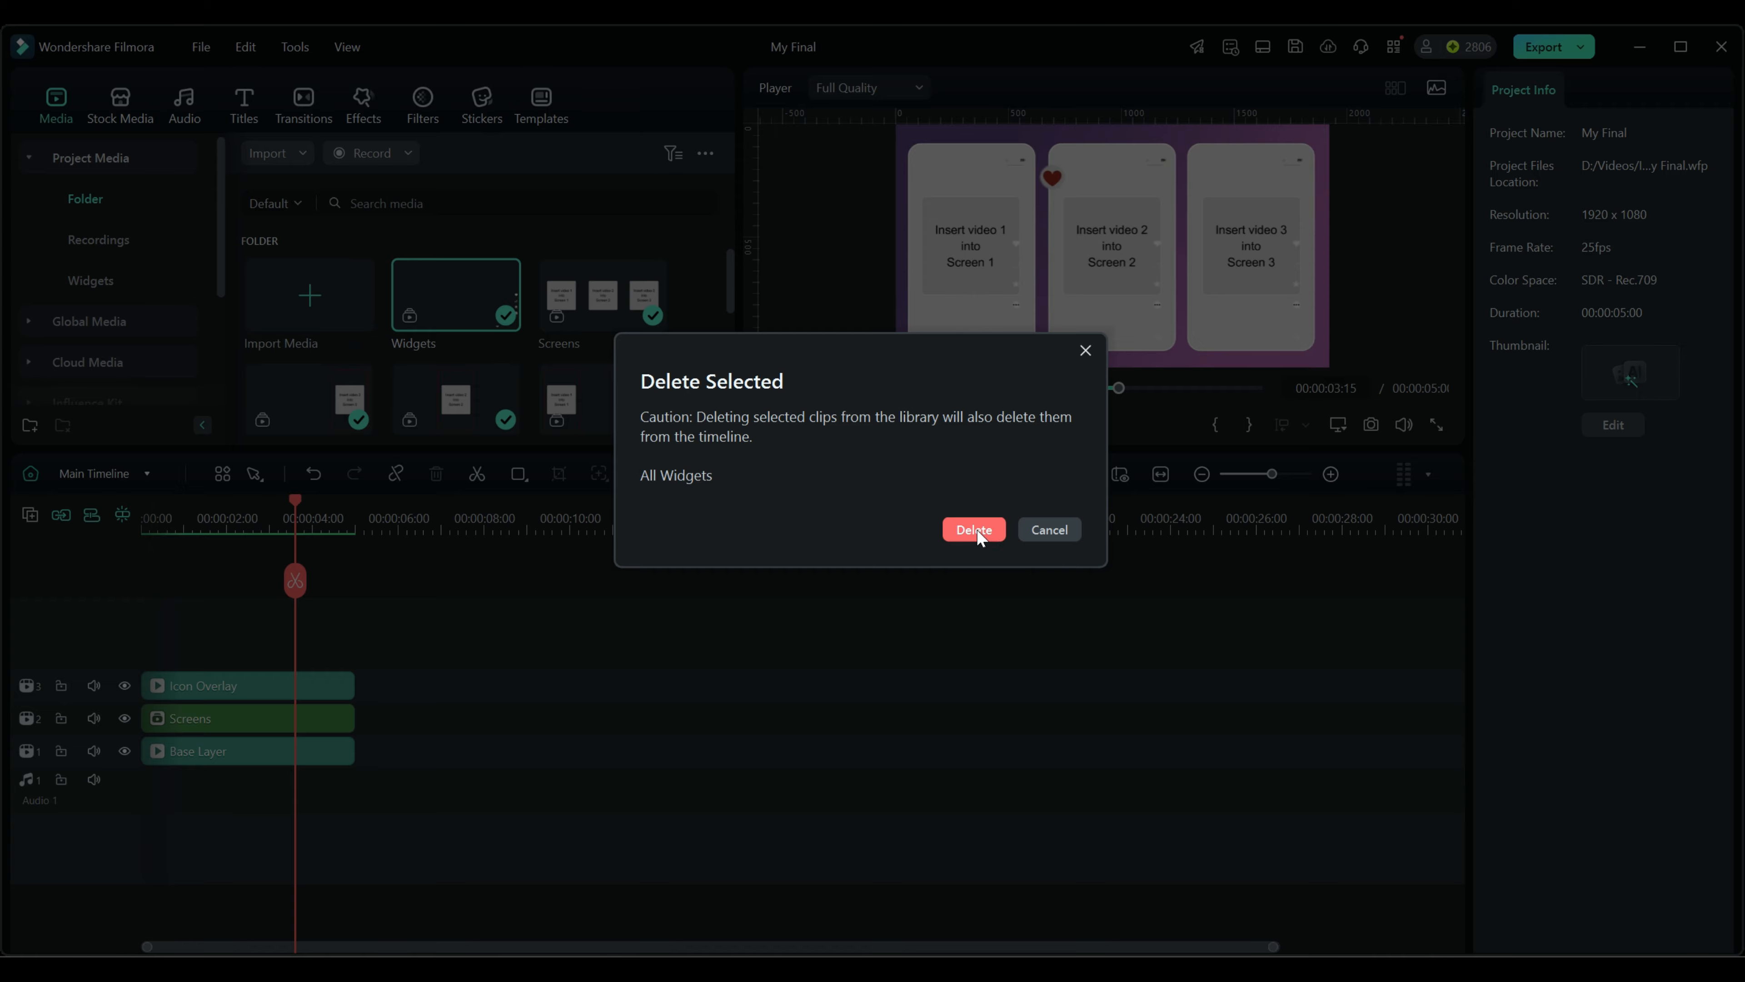
pyautogui.click(977, 533)
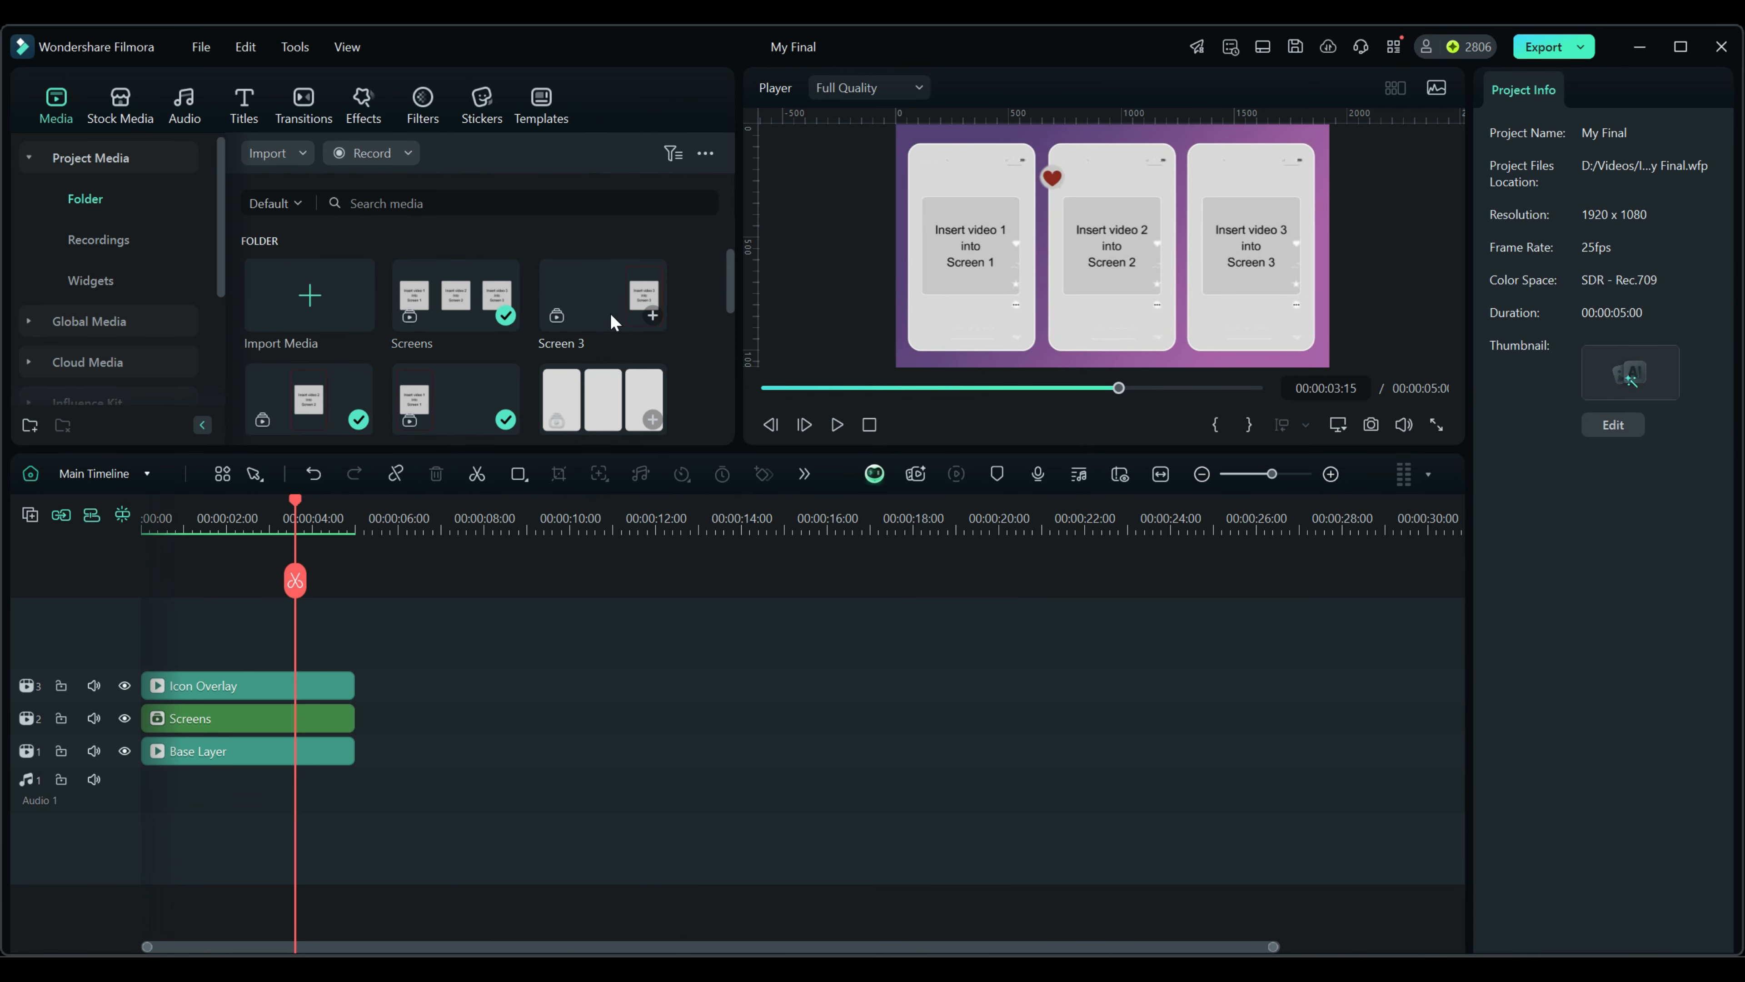
pyautogui.scroll(-3, 421, 378)
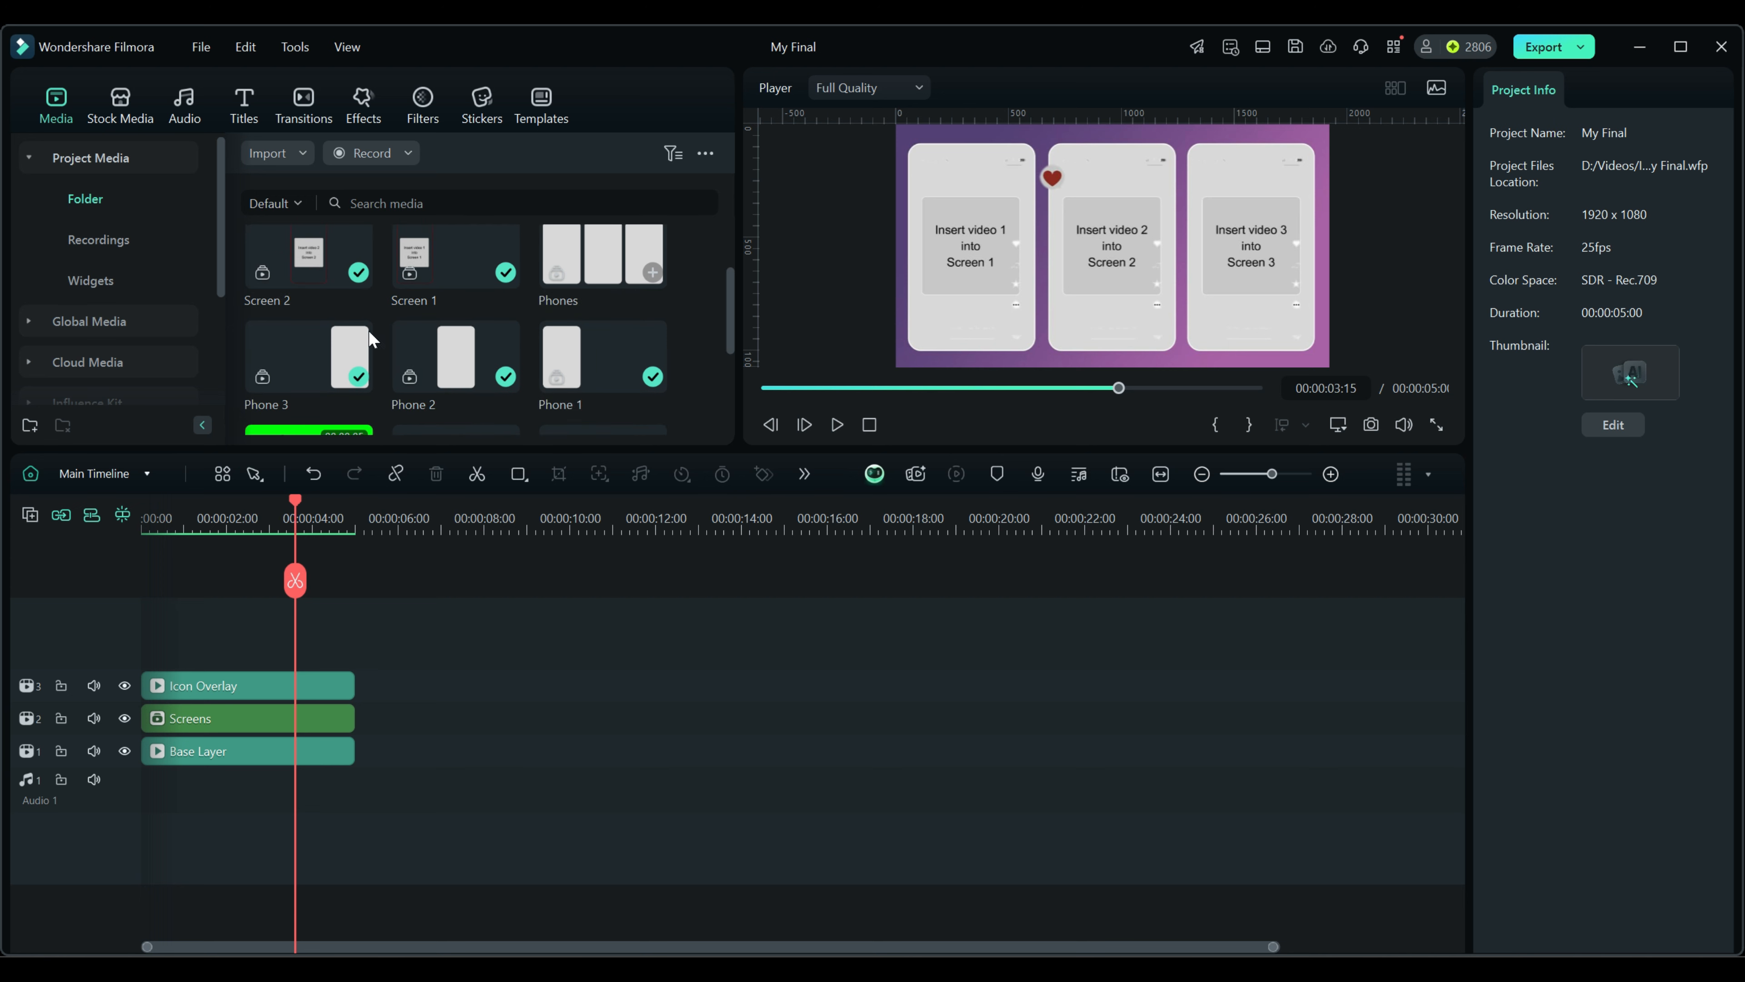
pyautogui.rightClick(596, 255)
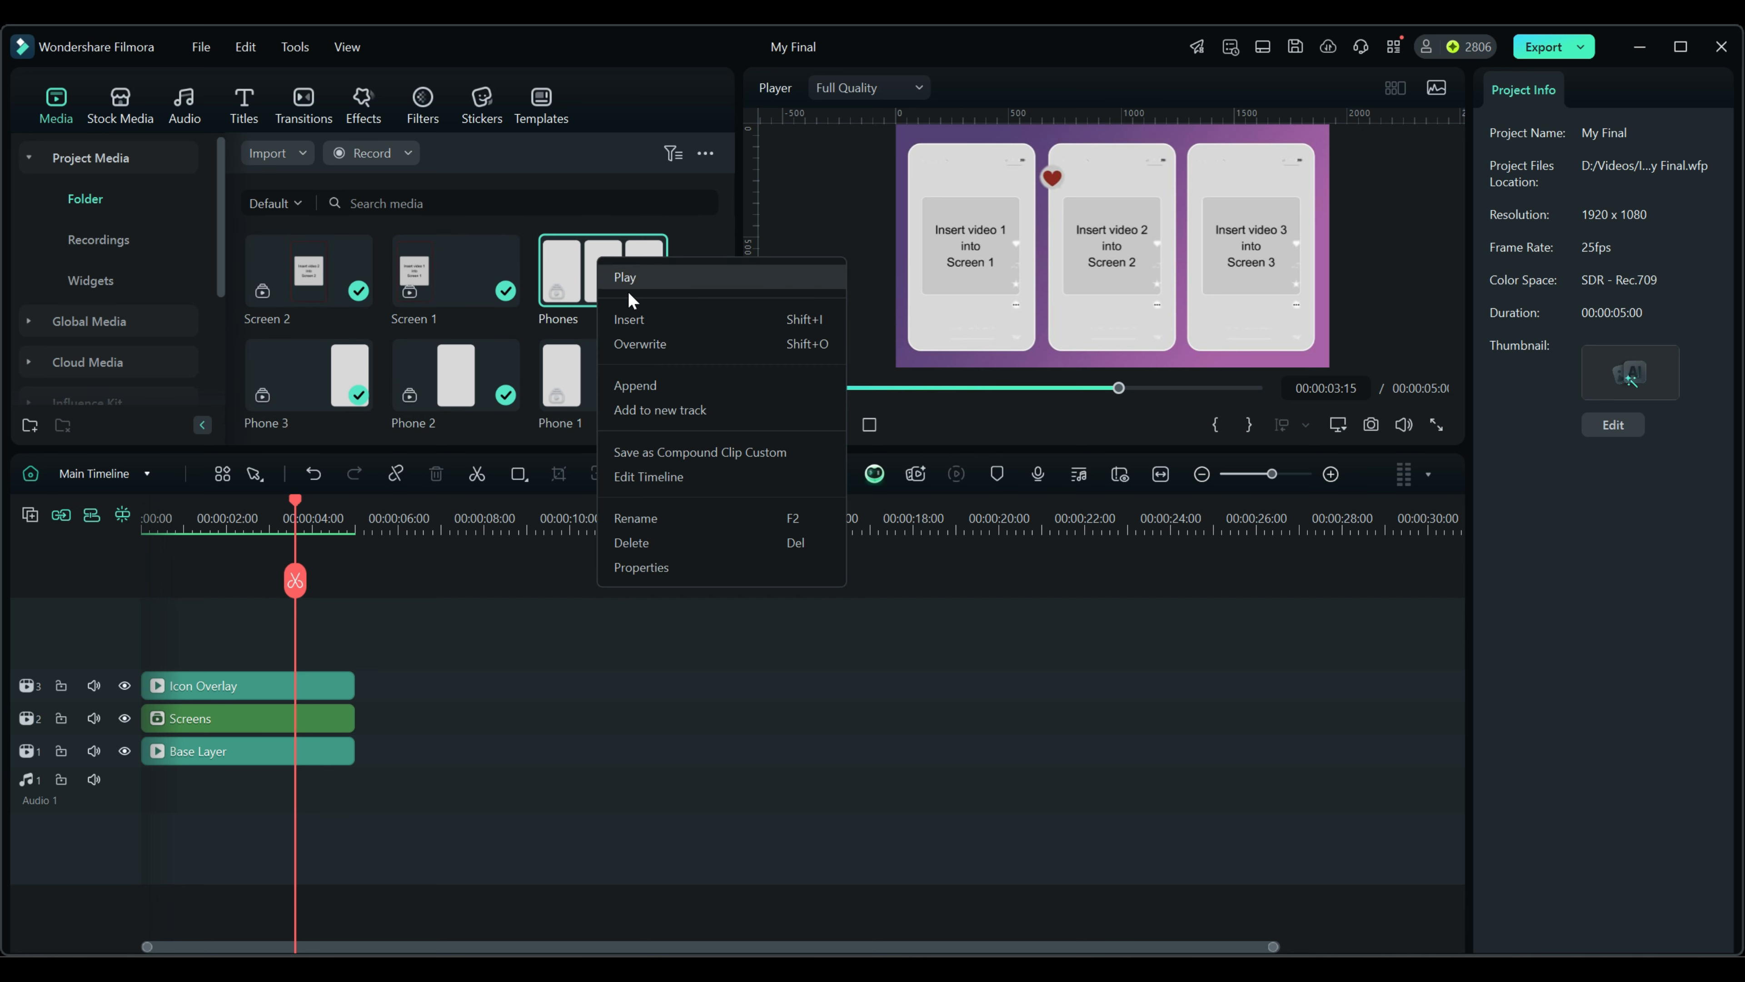
pyautogui.click(638, 537)
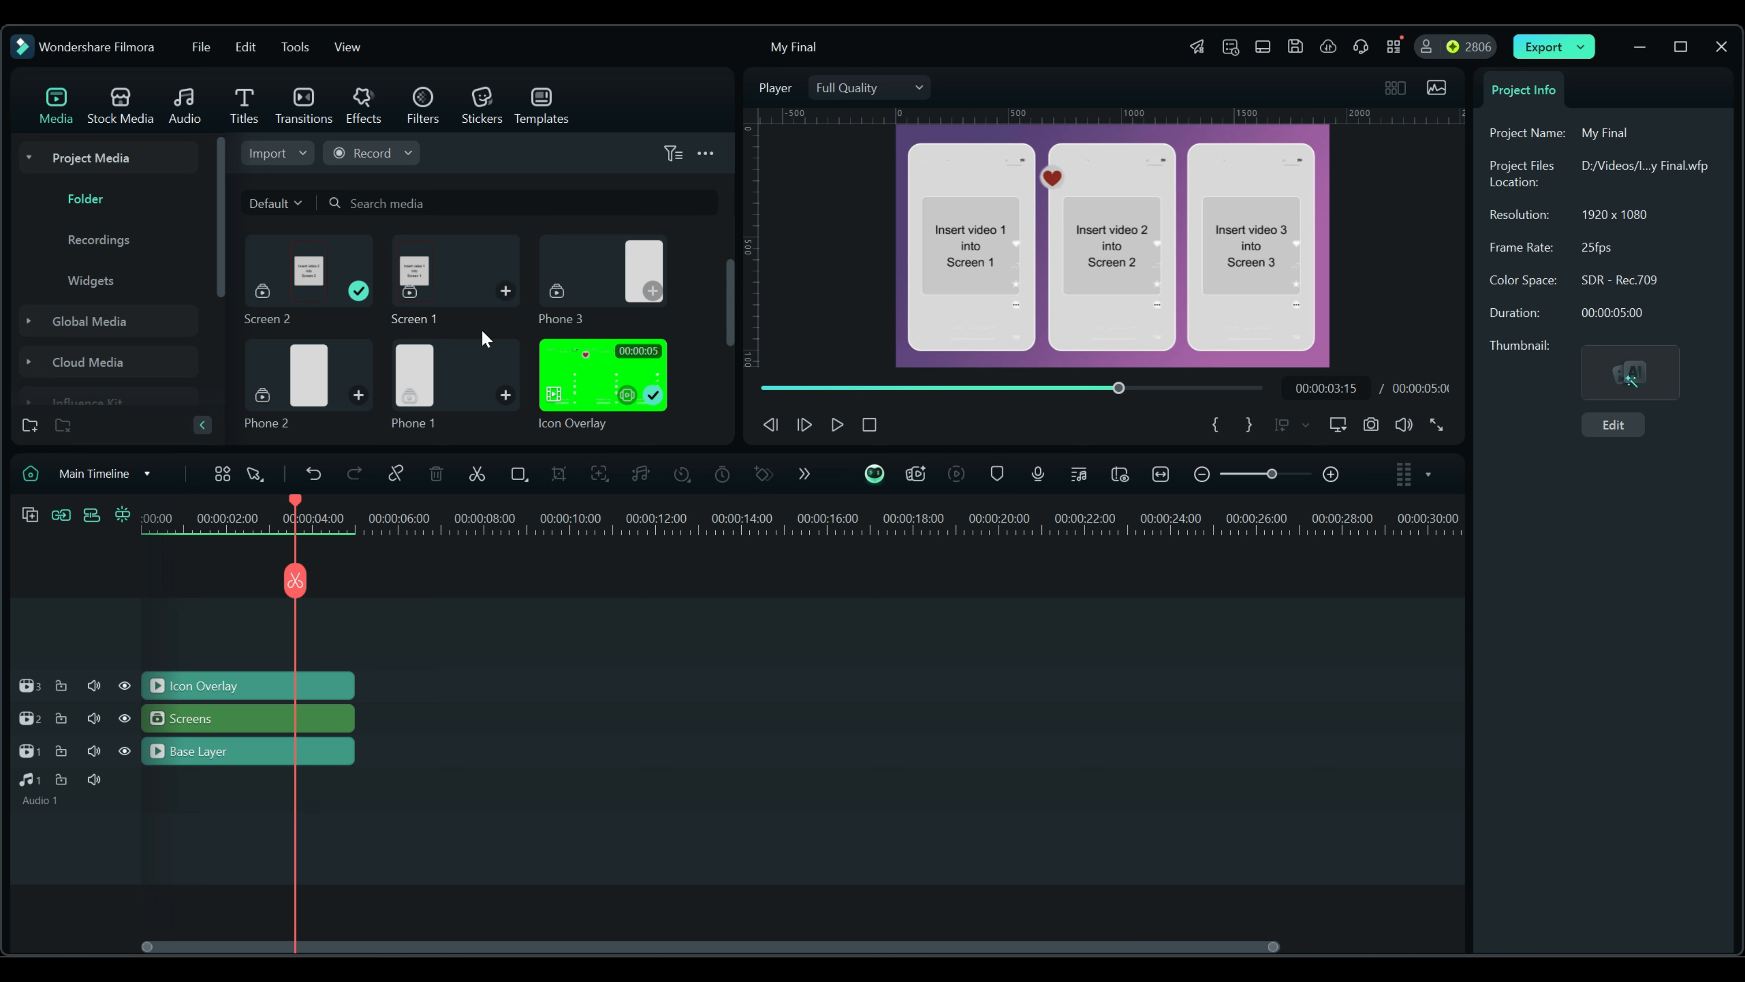
# Delete Phone 3, Phone 2, Phone 1, HF template, HeaderFooter and All Widgets together from the project media's Folder
pyautogui.doubleClick(601, 263)
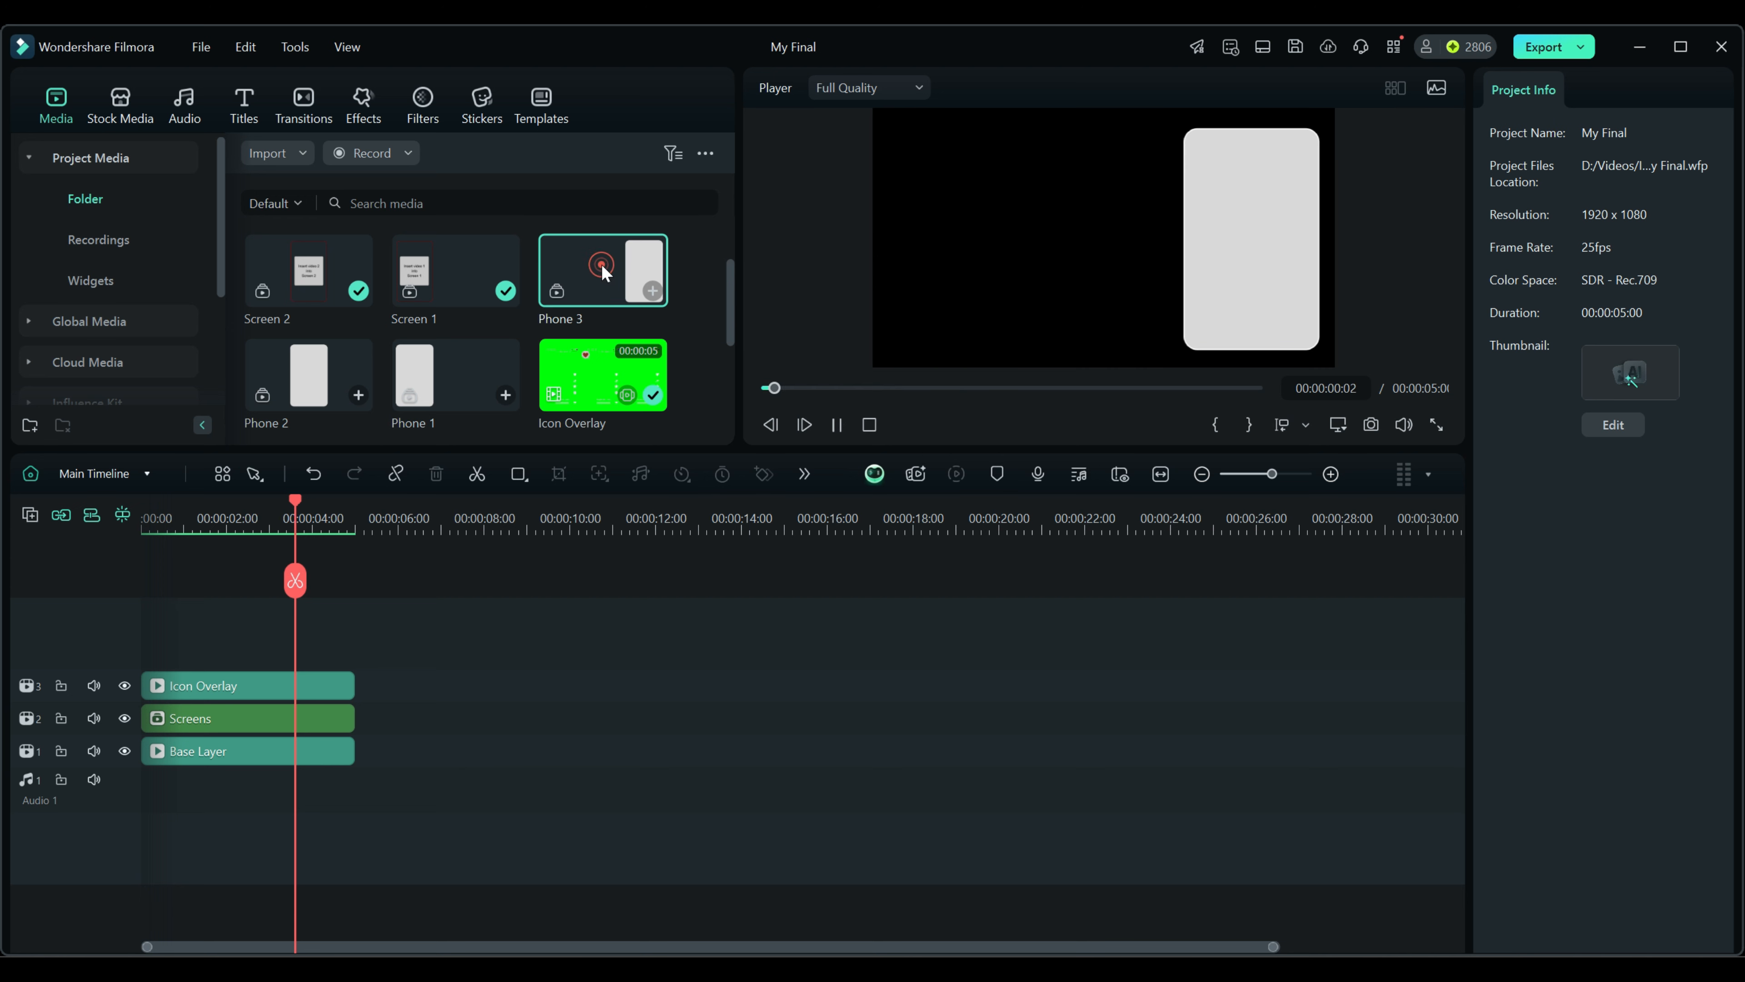
pyautogui.moveTo(309, 375); pyautogui.dragTo(406, 385)
pyautogui.click(415, 375)
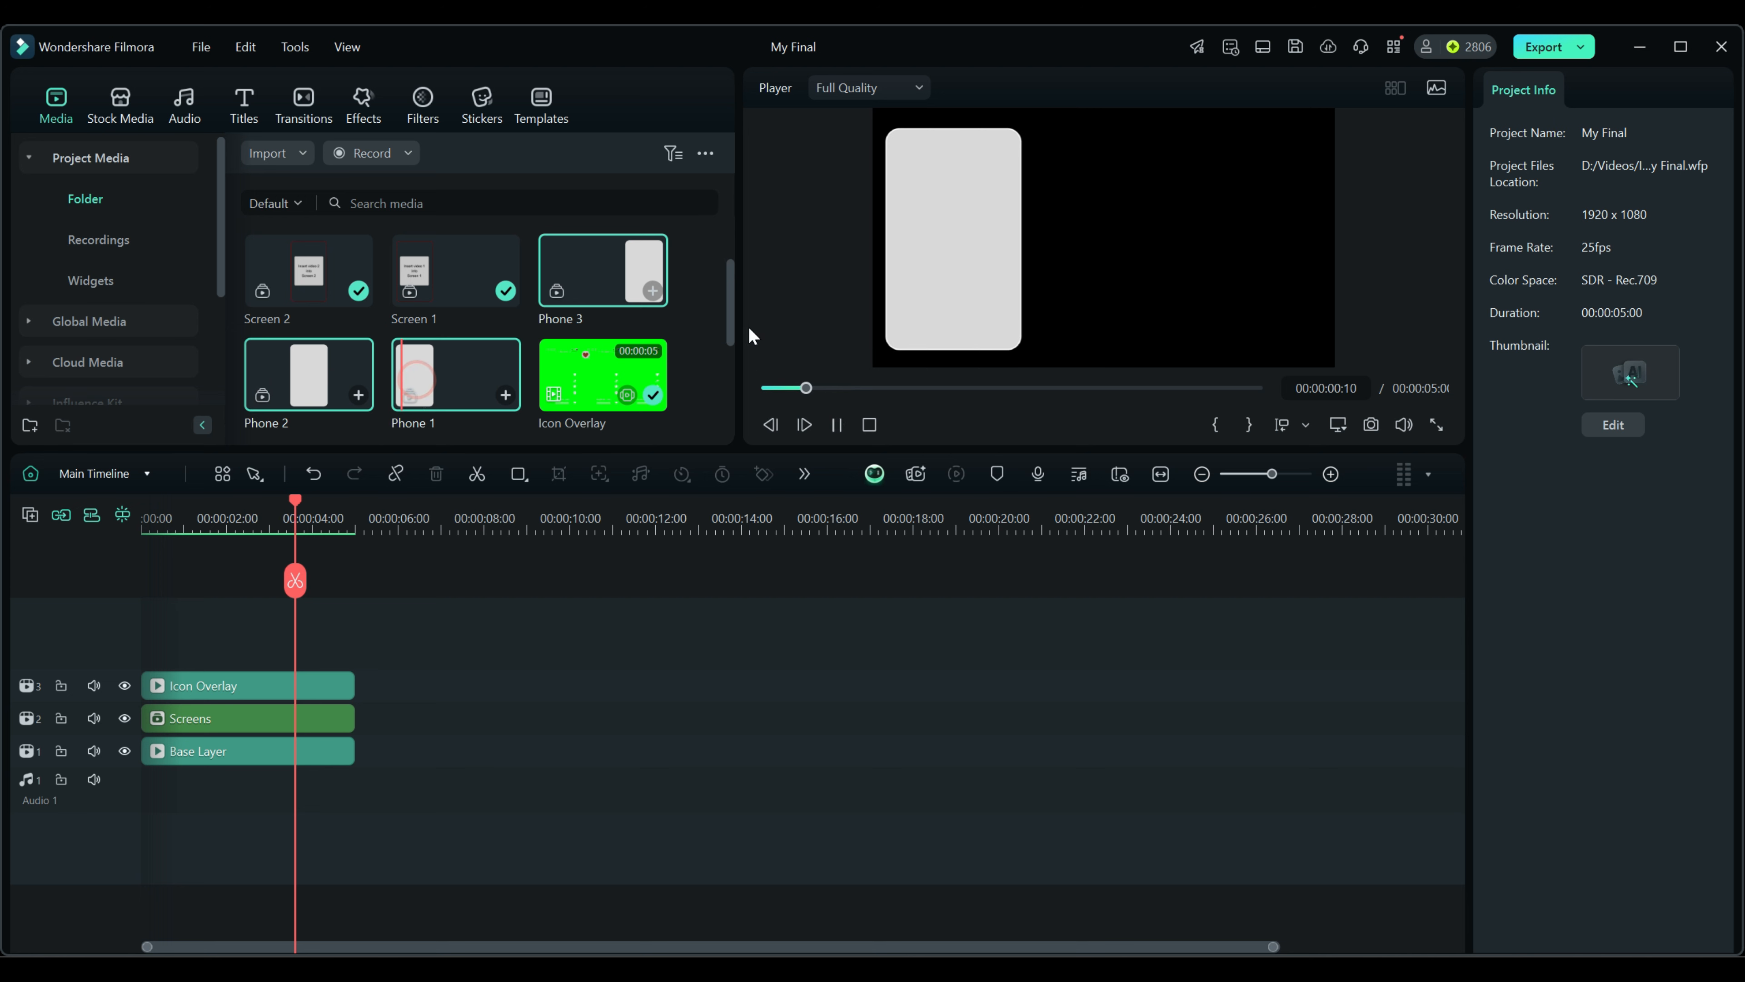
pyautogui.moveTo(729, 313); pyautogui.dragTo(730, 365)
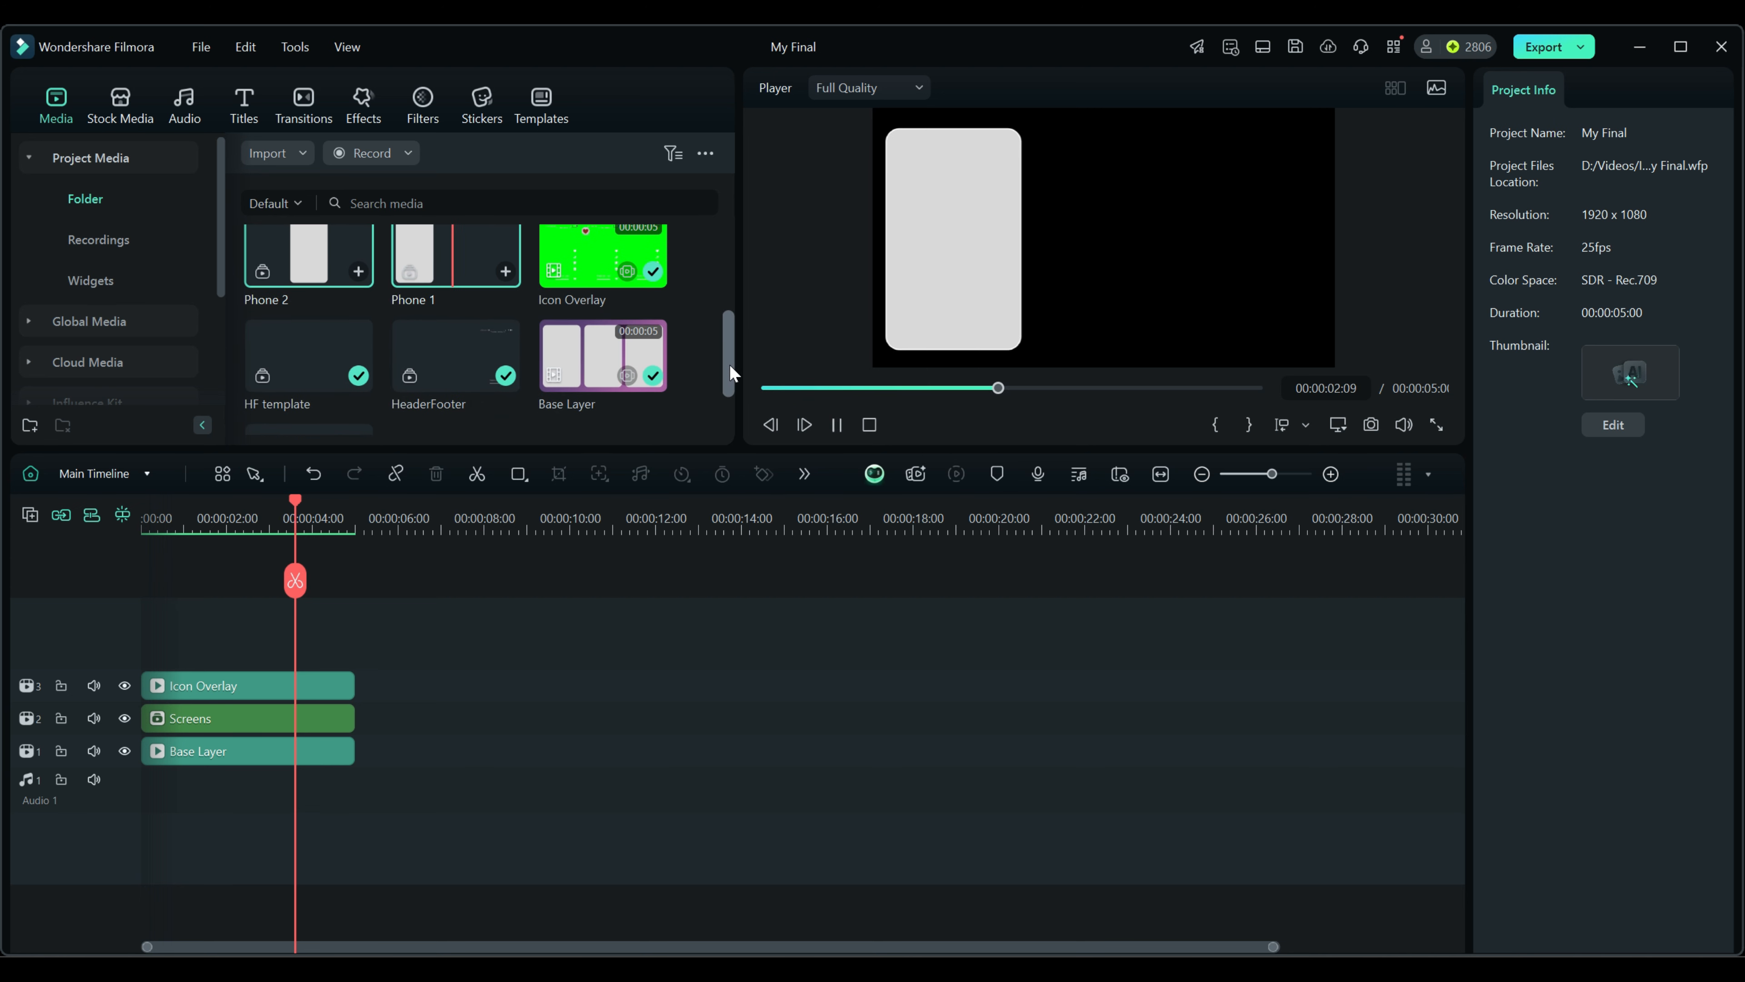
pyautogui.click(303, 354)
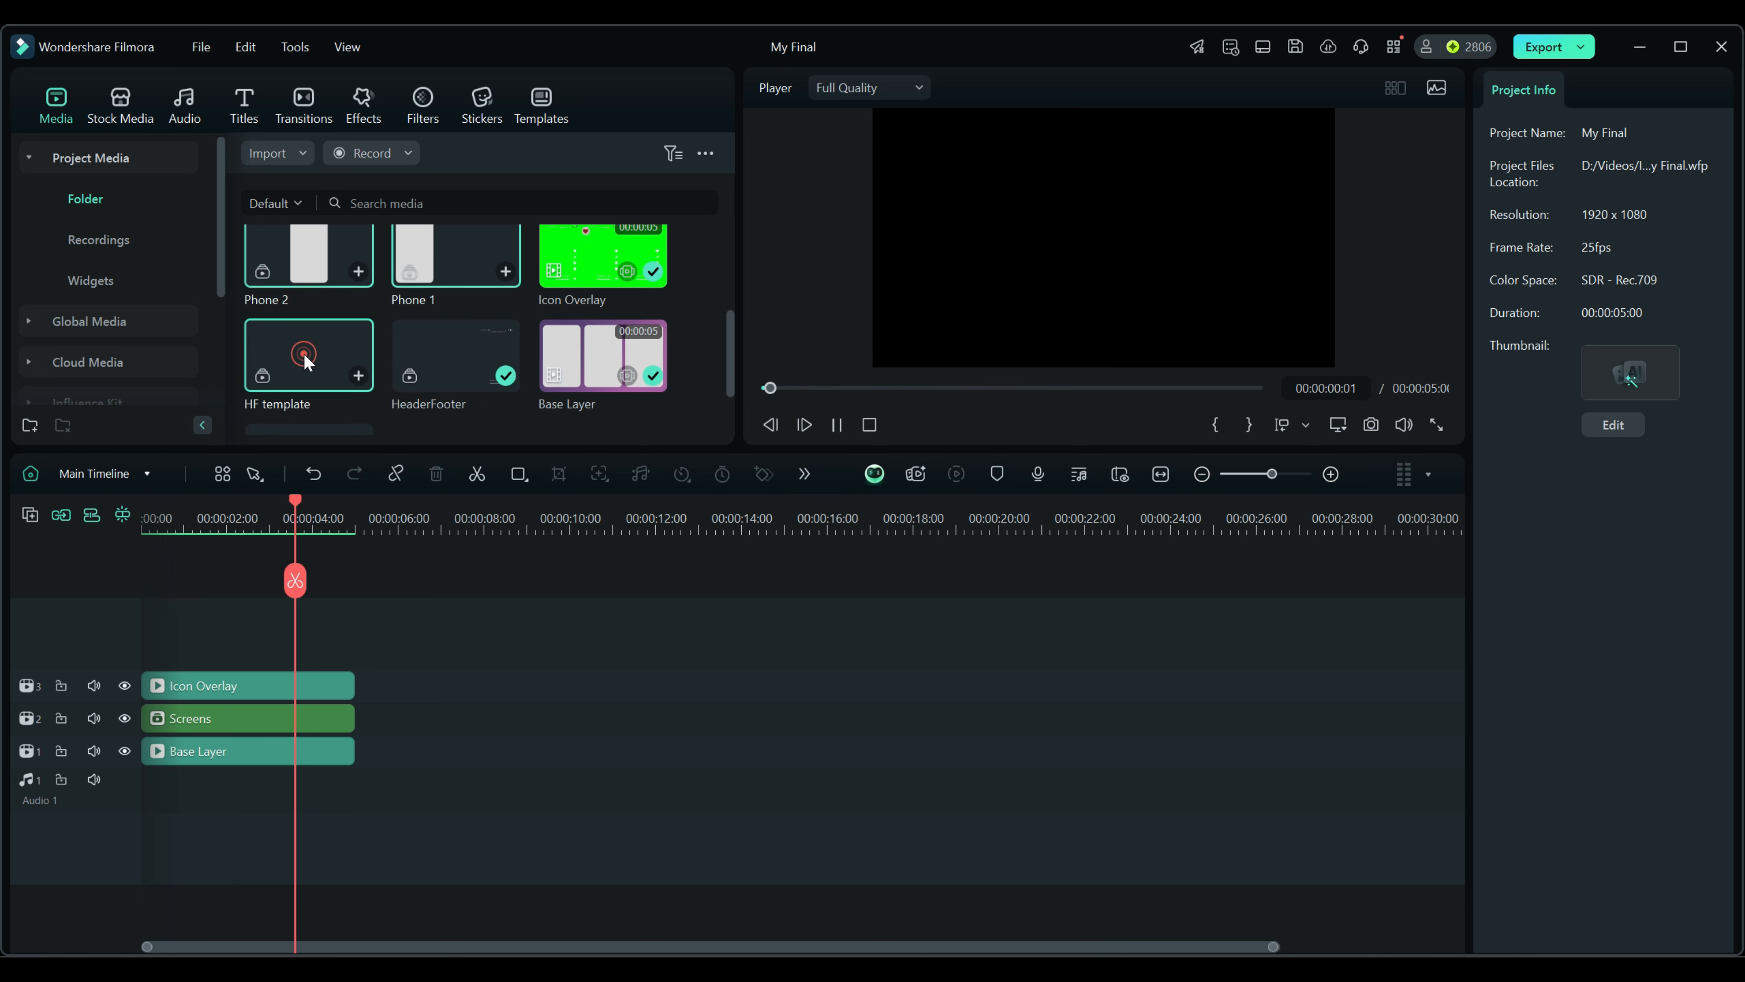
pyautogui.click(455, 354)
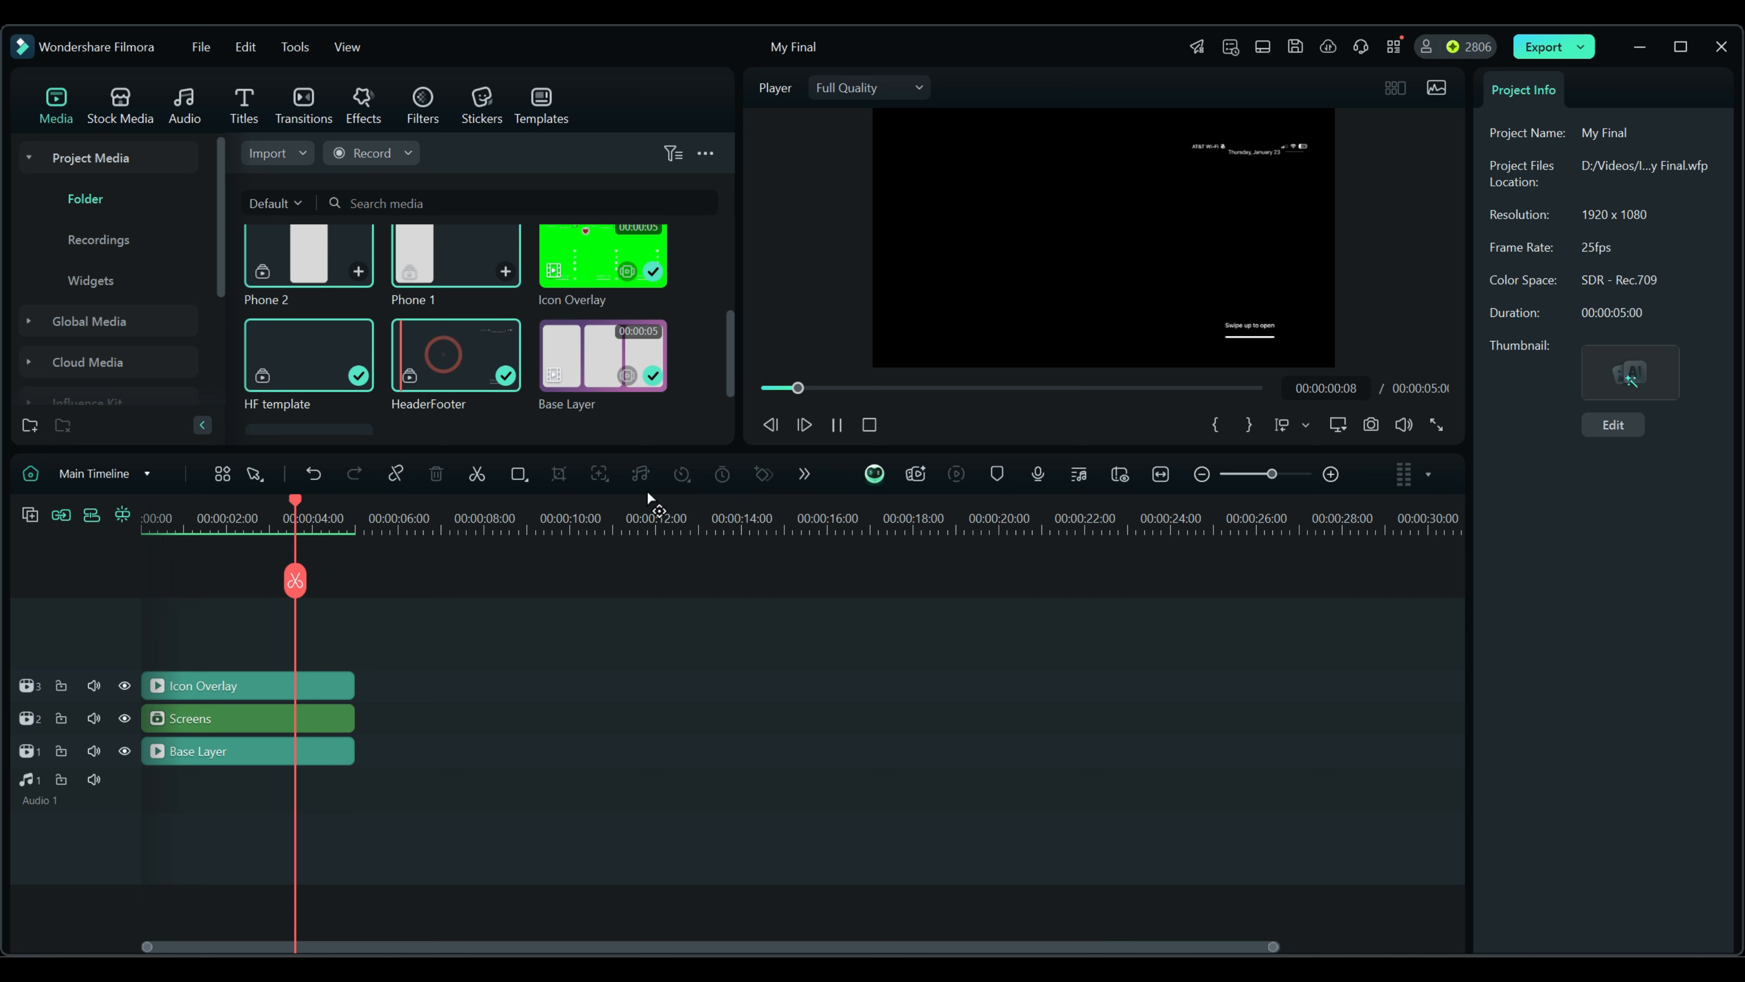
pyautogui.moveTo(730, 360); pyautogui.dragTo(725, 400)
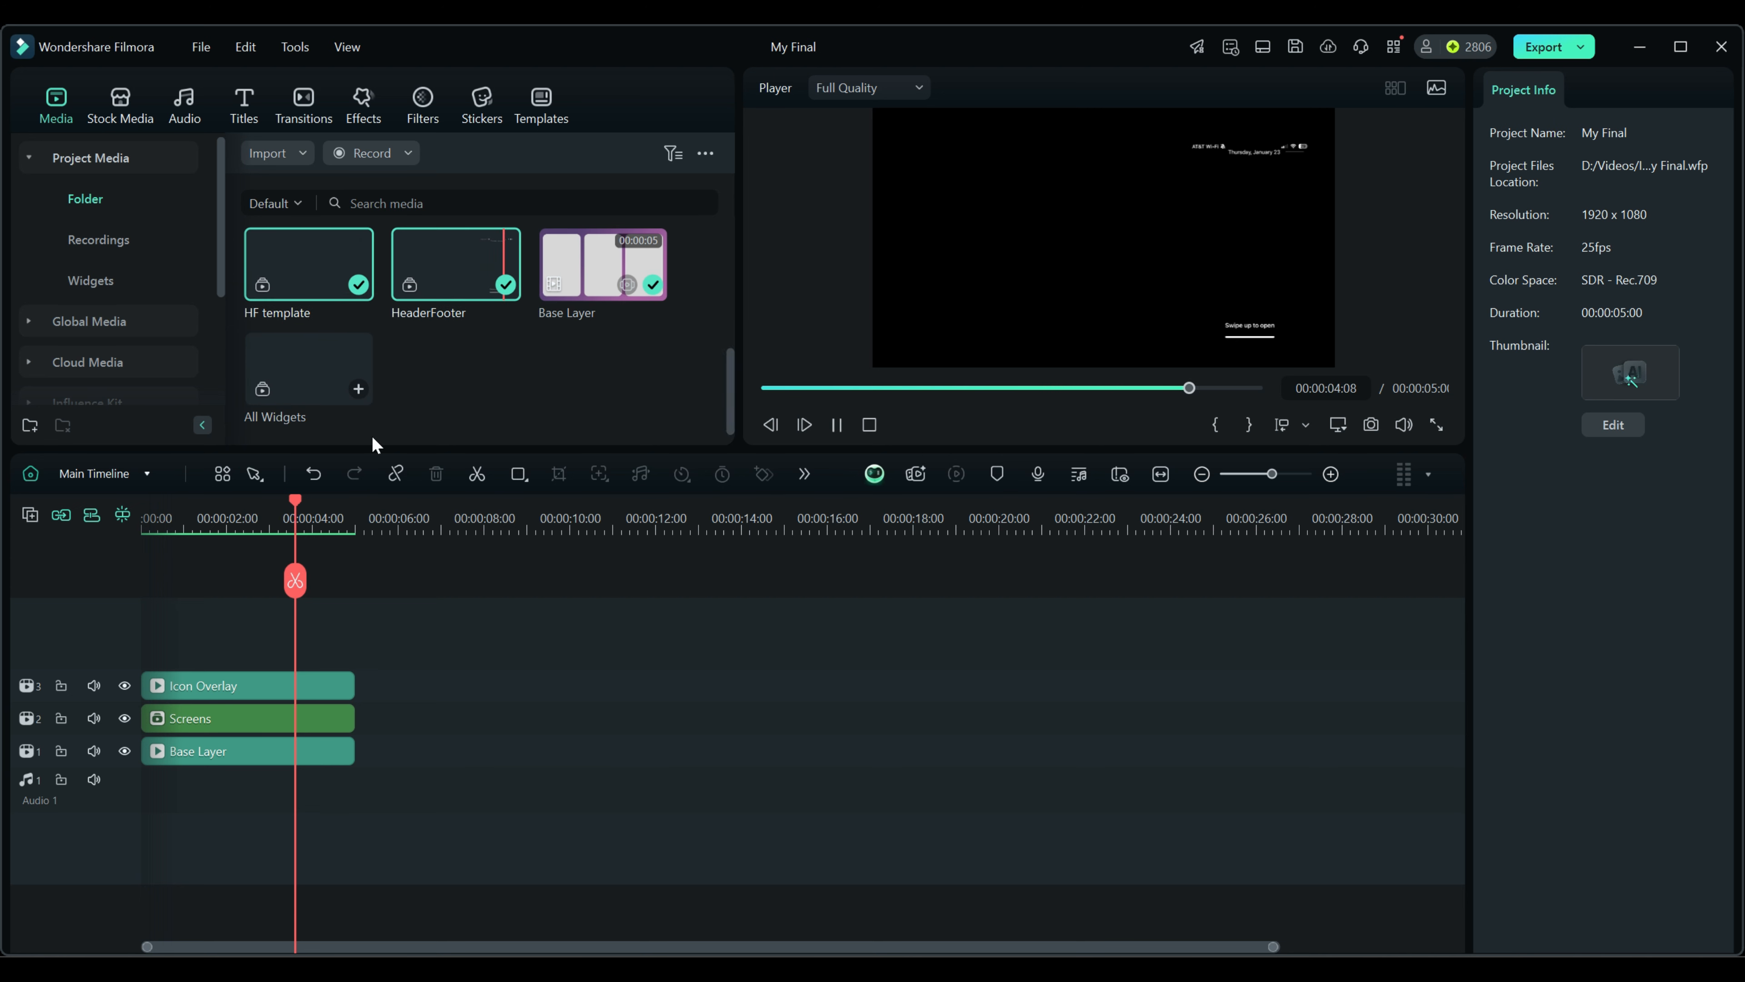
pyautogui.click(313, 394)
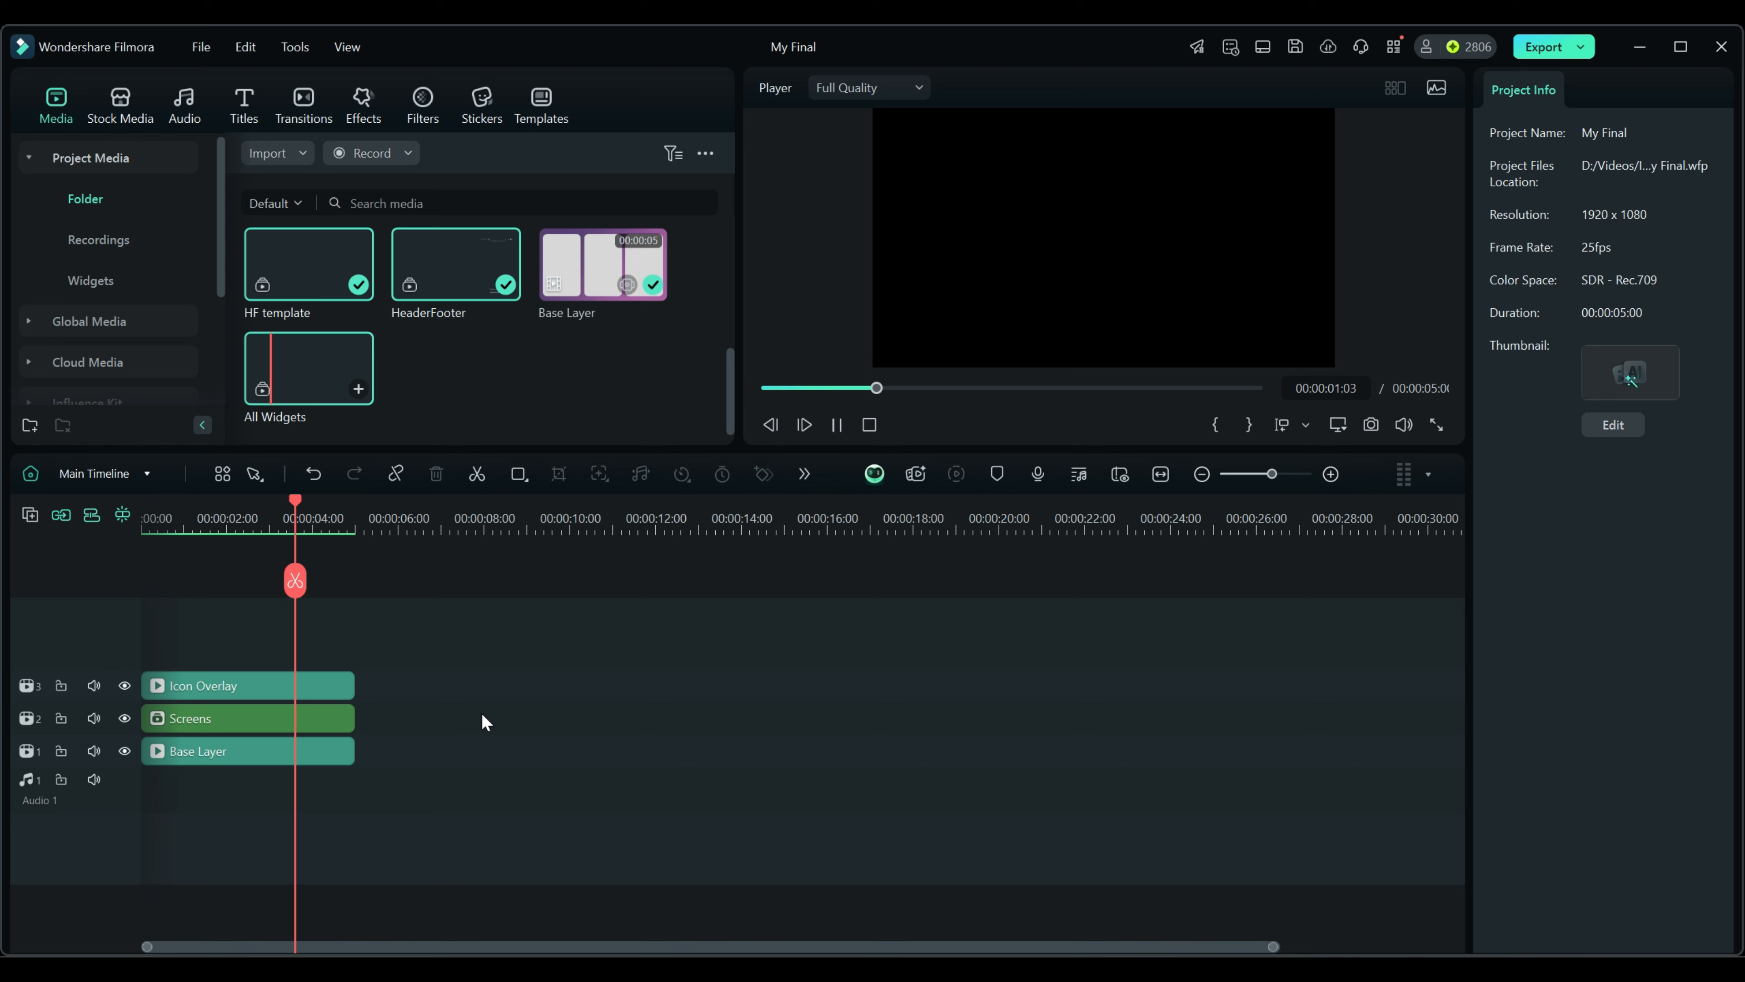
pyautogui.press('Delete')
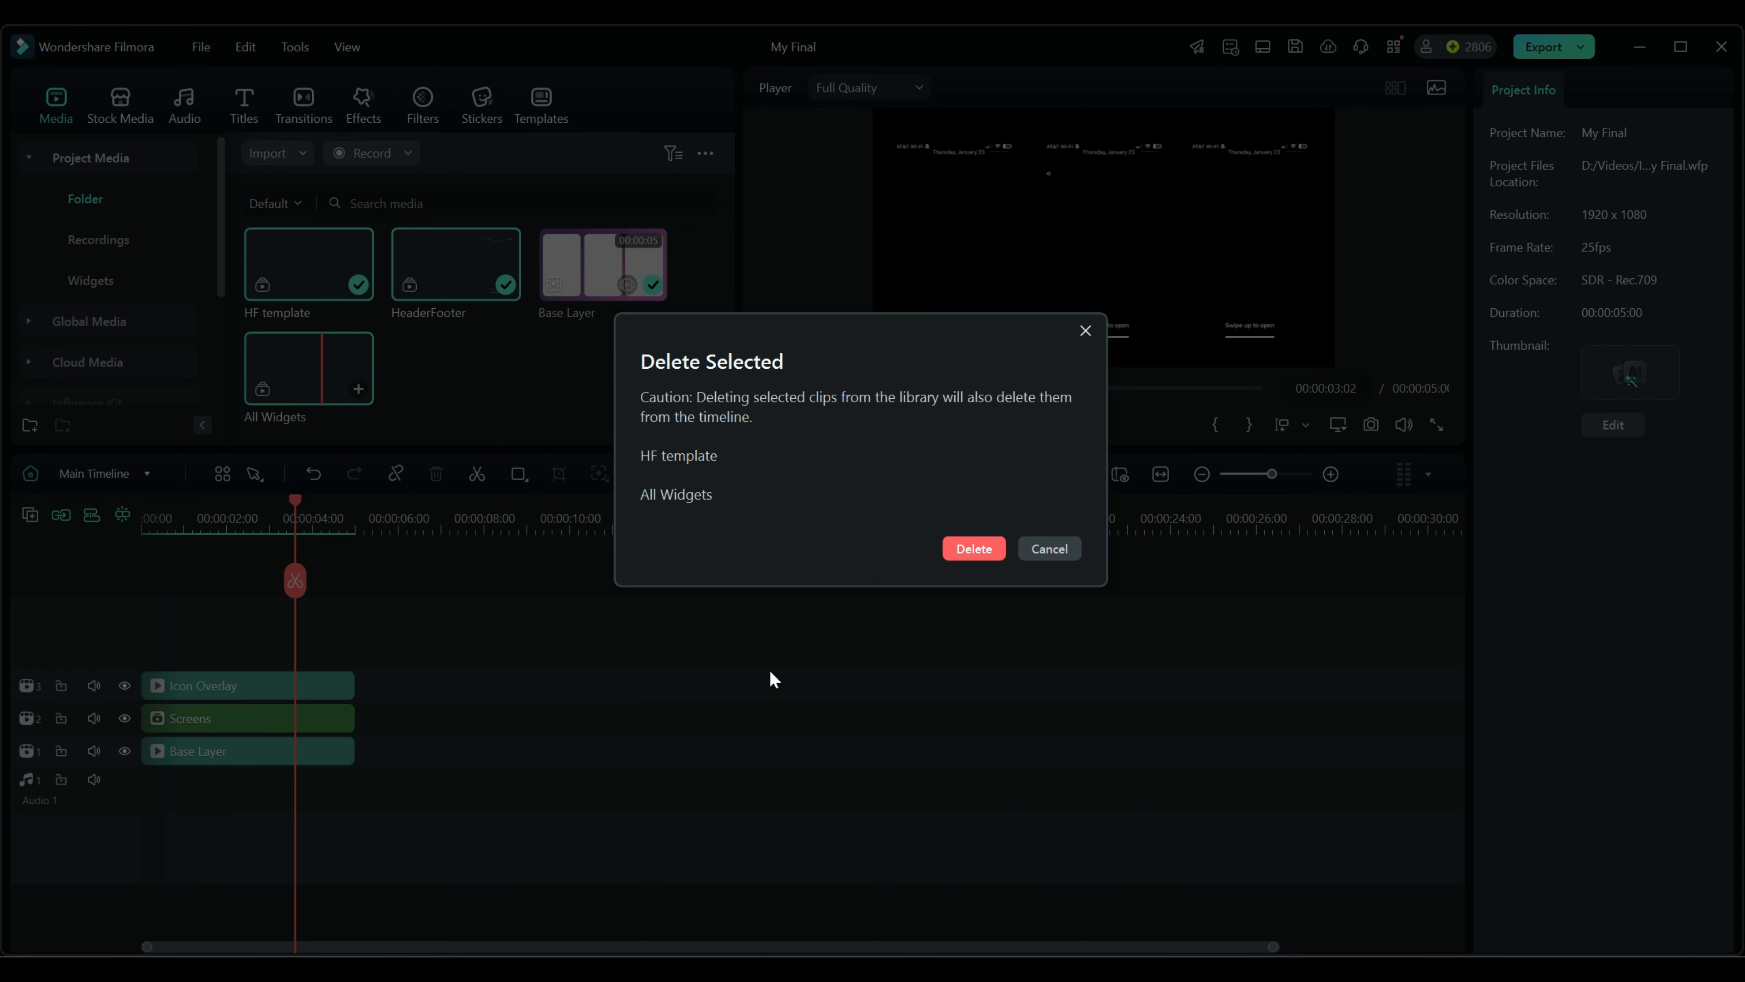
pyautogui.click(973, 548)
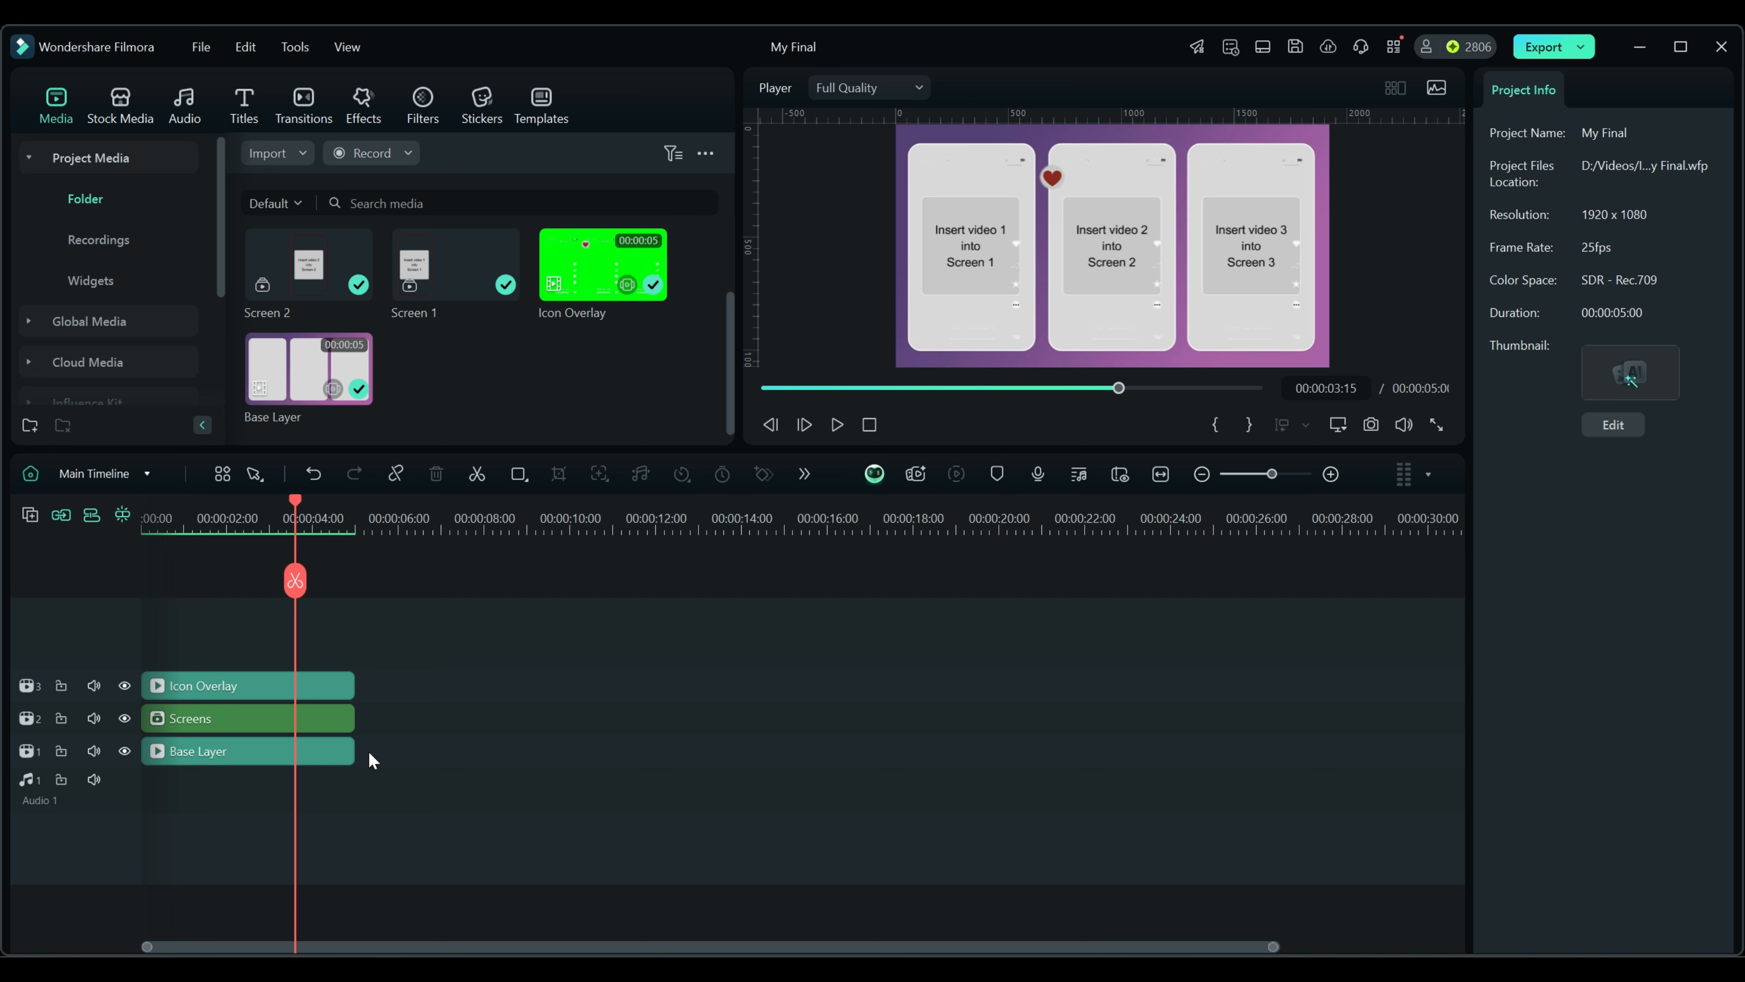
# Combine the Icon Overlay, Screens and Base Layer clips into a compound clip named Phones Split Screen, and check the list of timelines
pyautogui.click(134, 472)
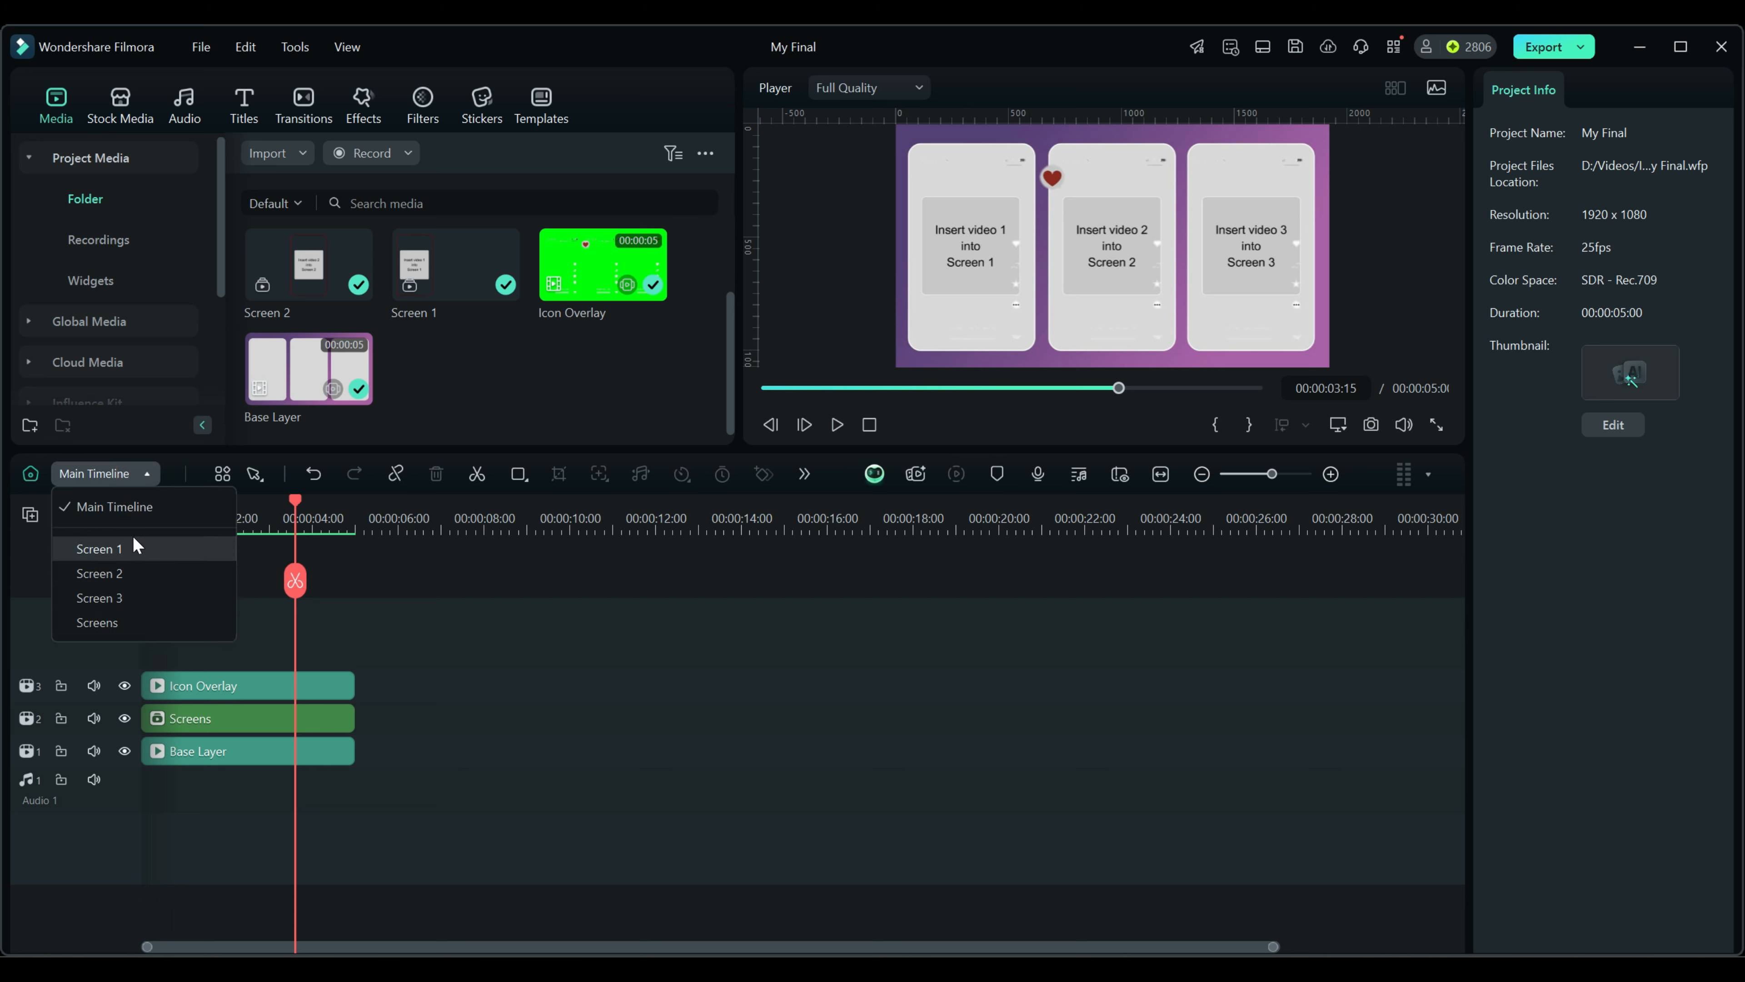
pyautogui.click(576, 873)
pyautogui.hotkey('ctrl', 'a')
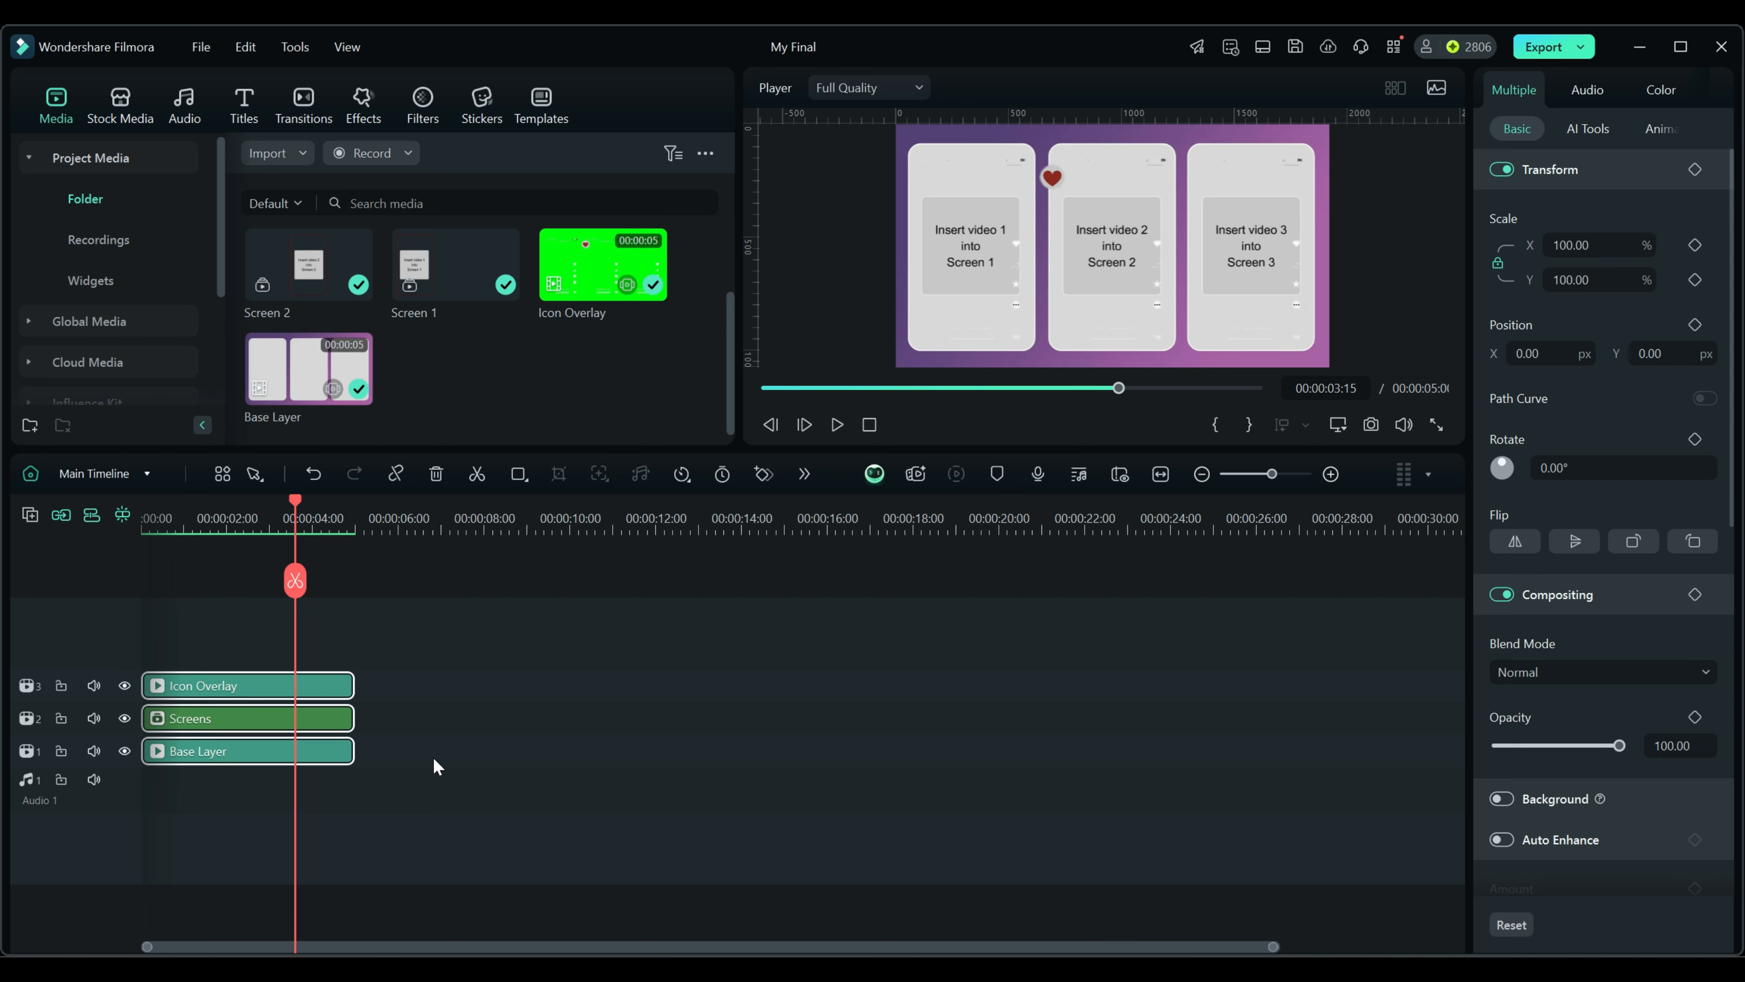
pyautogui.rightClick(327, 690)
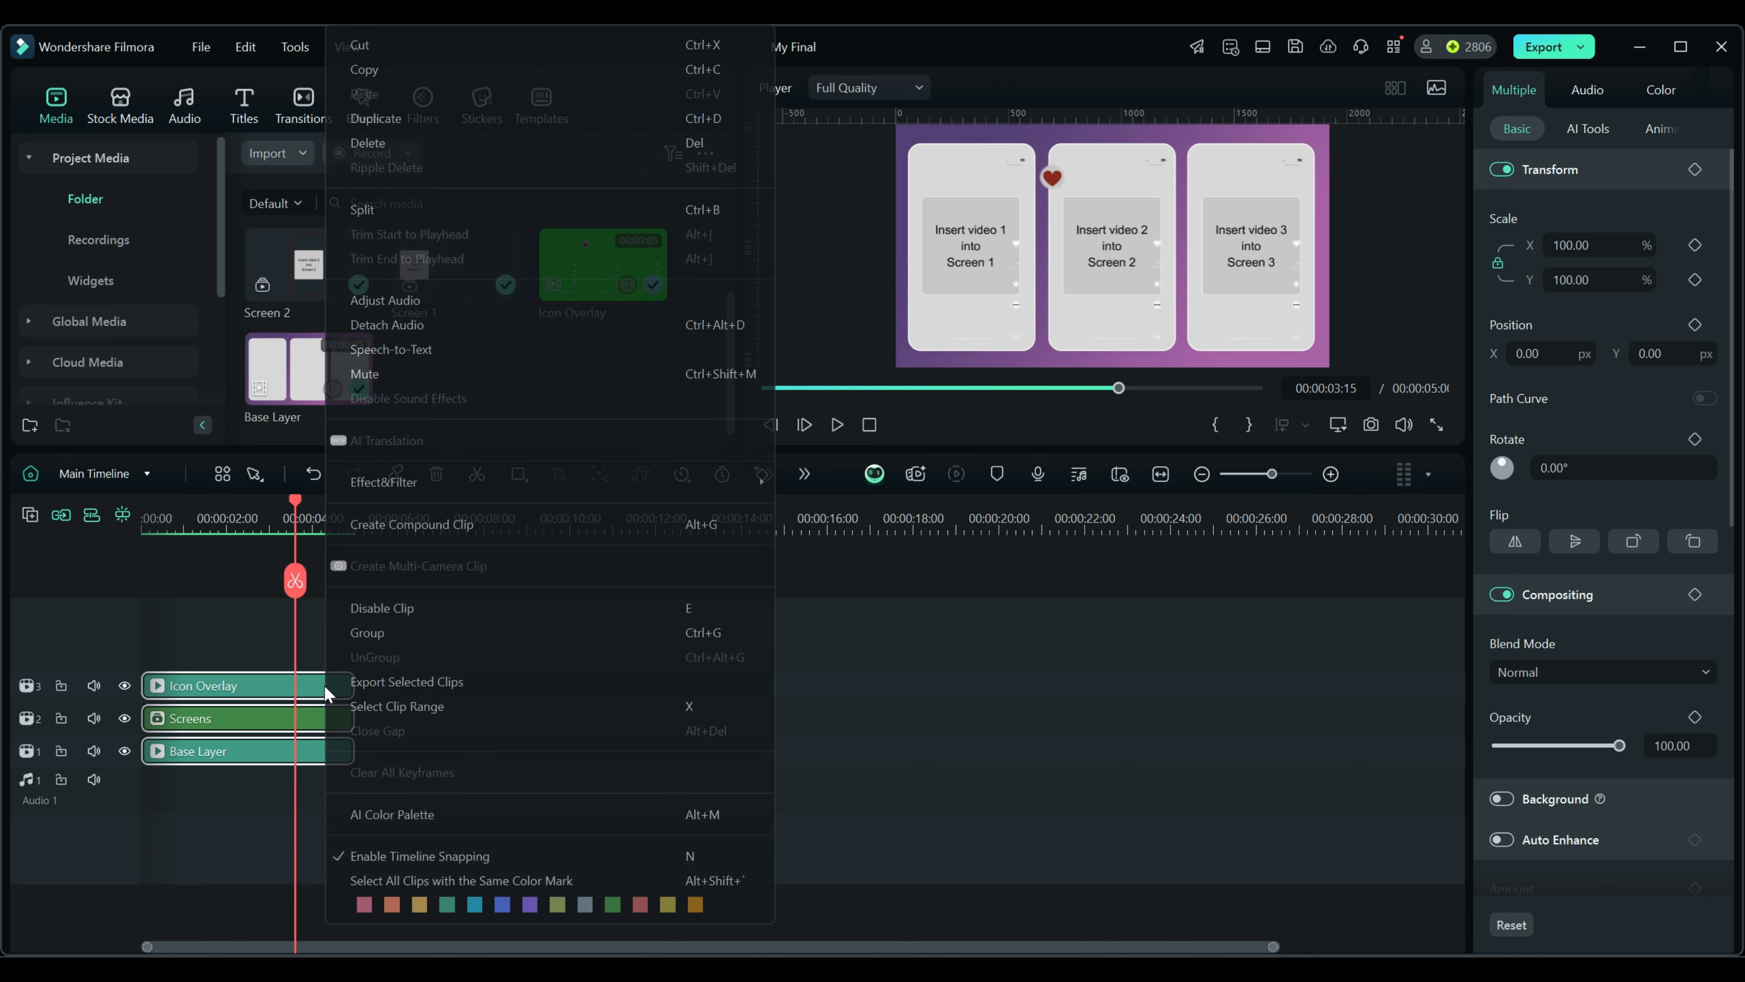
pyautogui.click(418, 528)
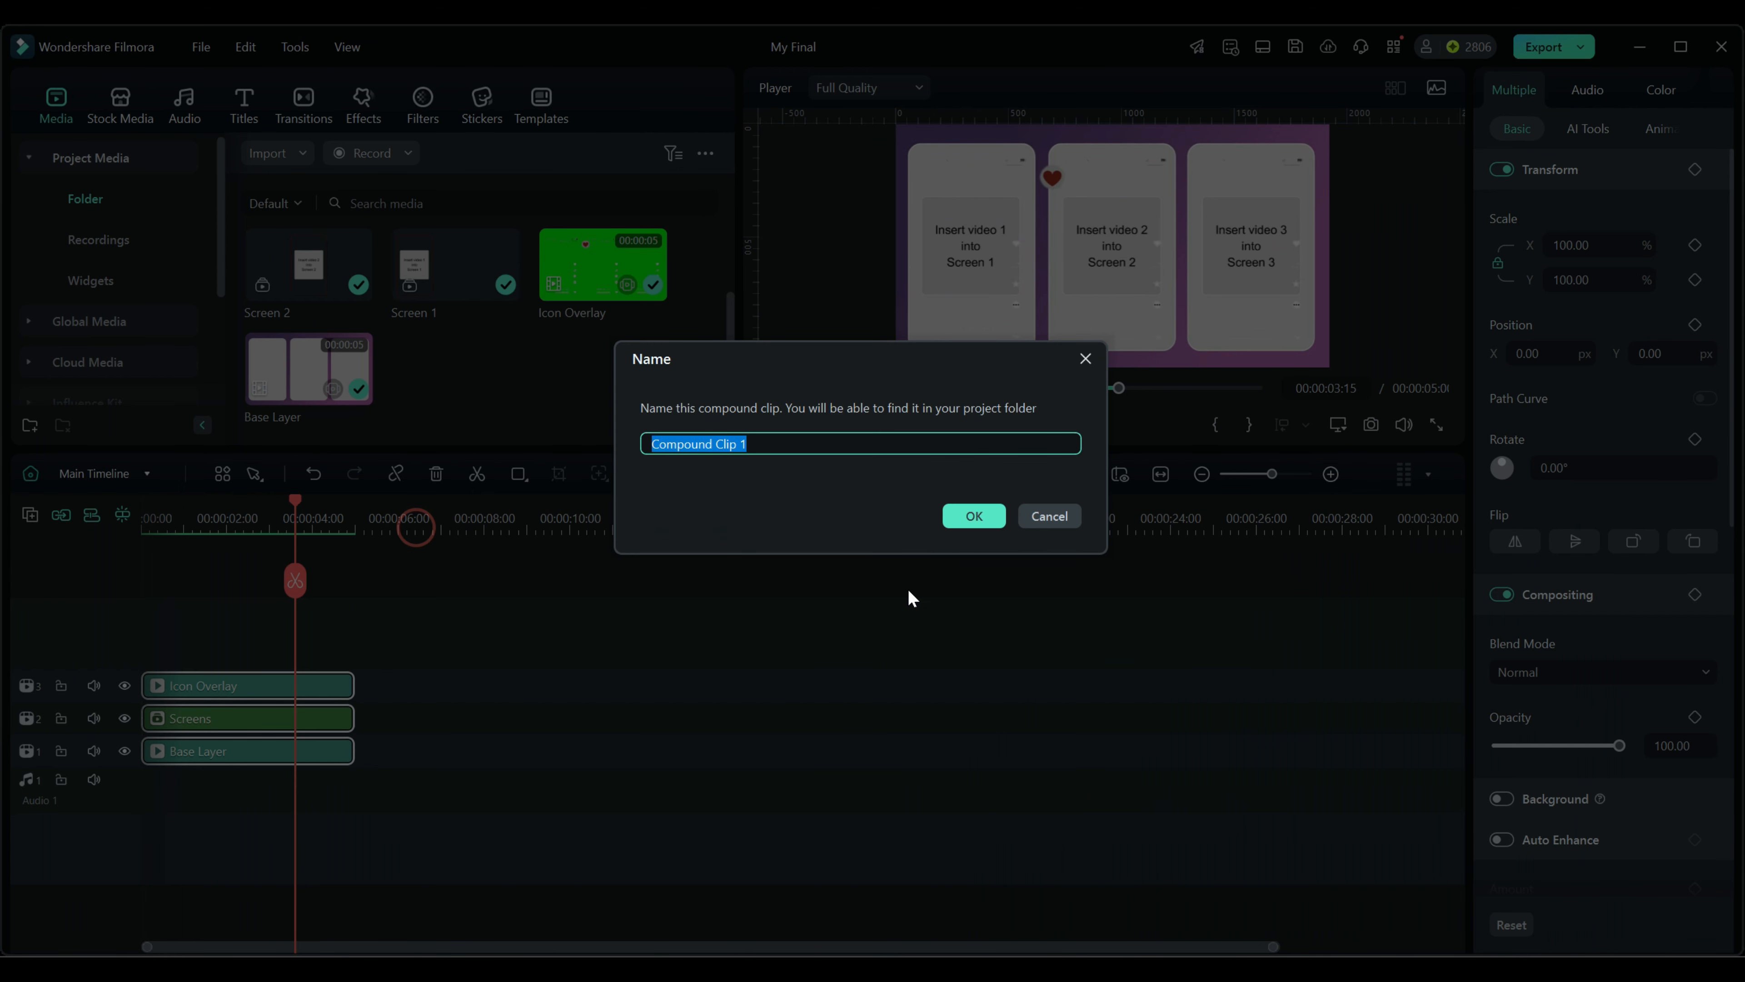
pyautogui.write('P')
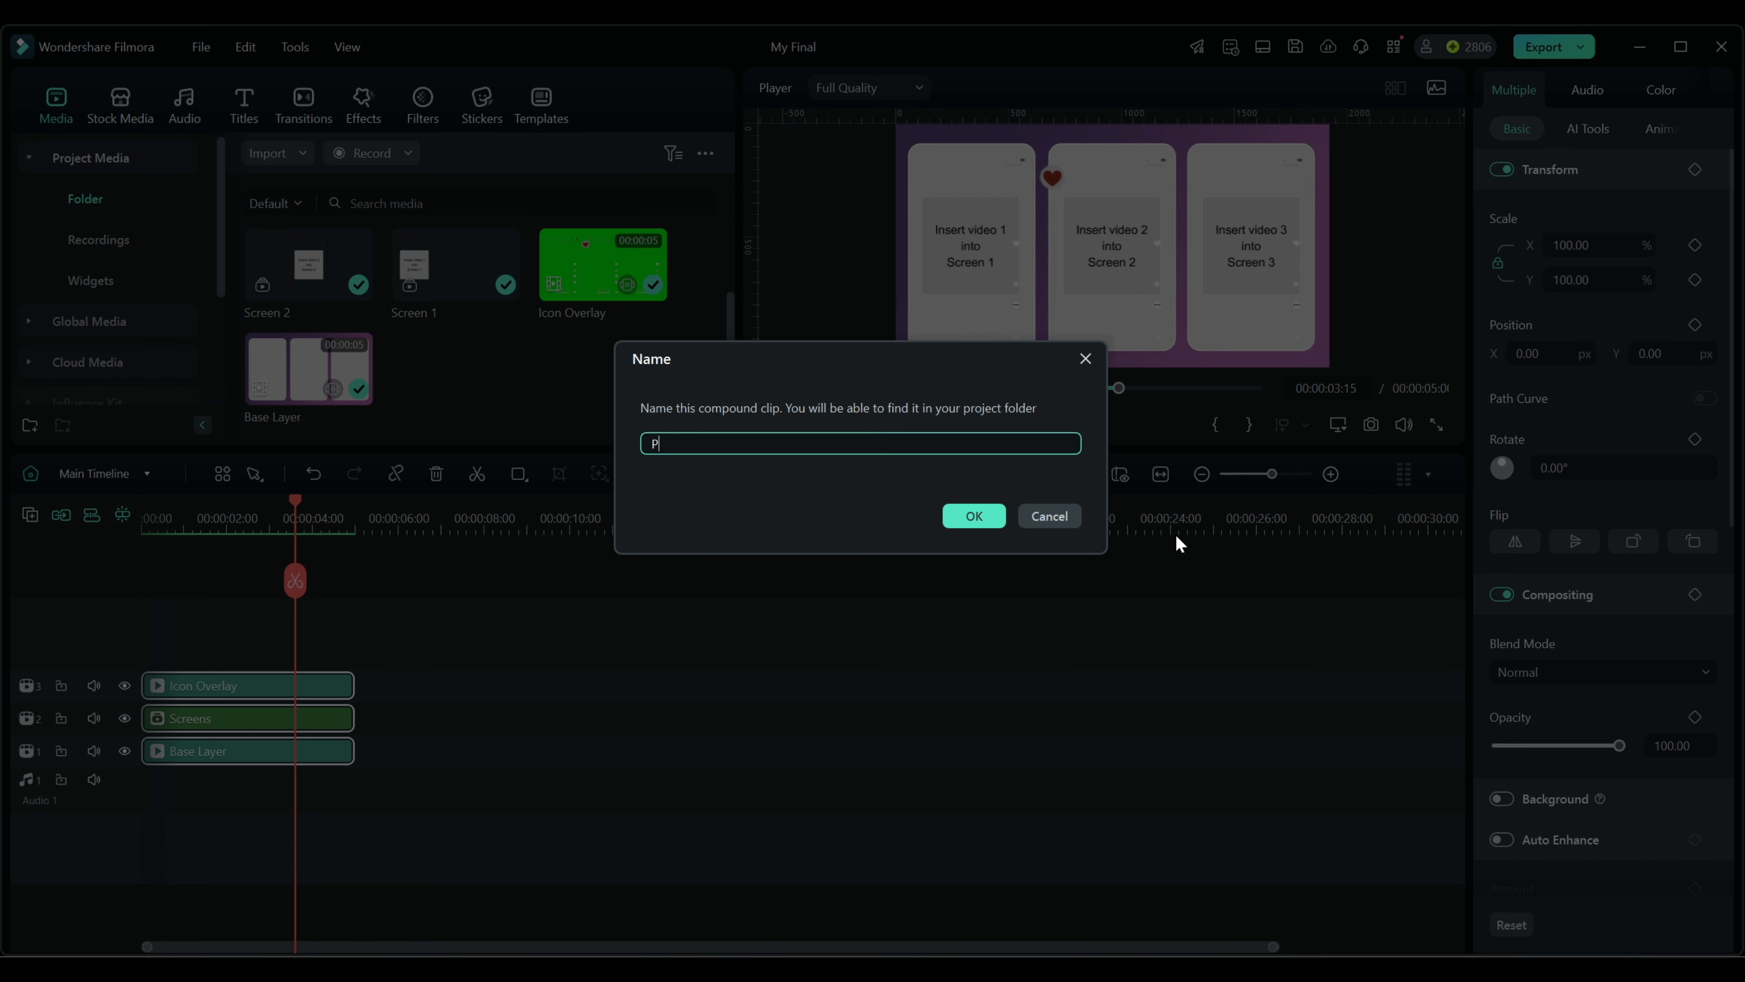
pyautogui.write('hones Split Screen')
pyautogui.press('Return')
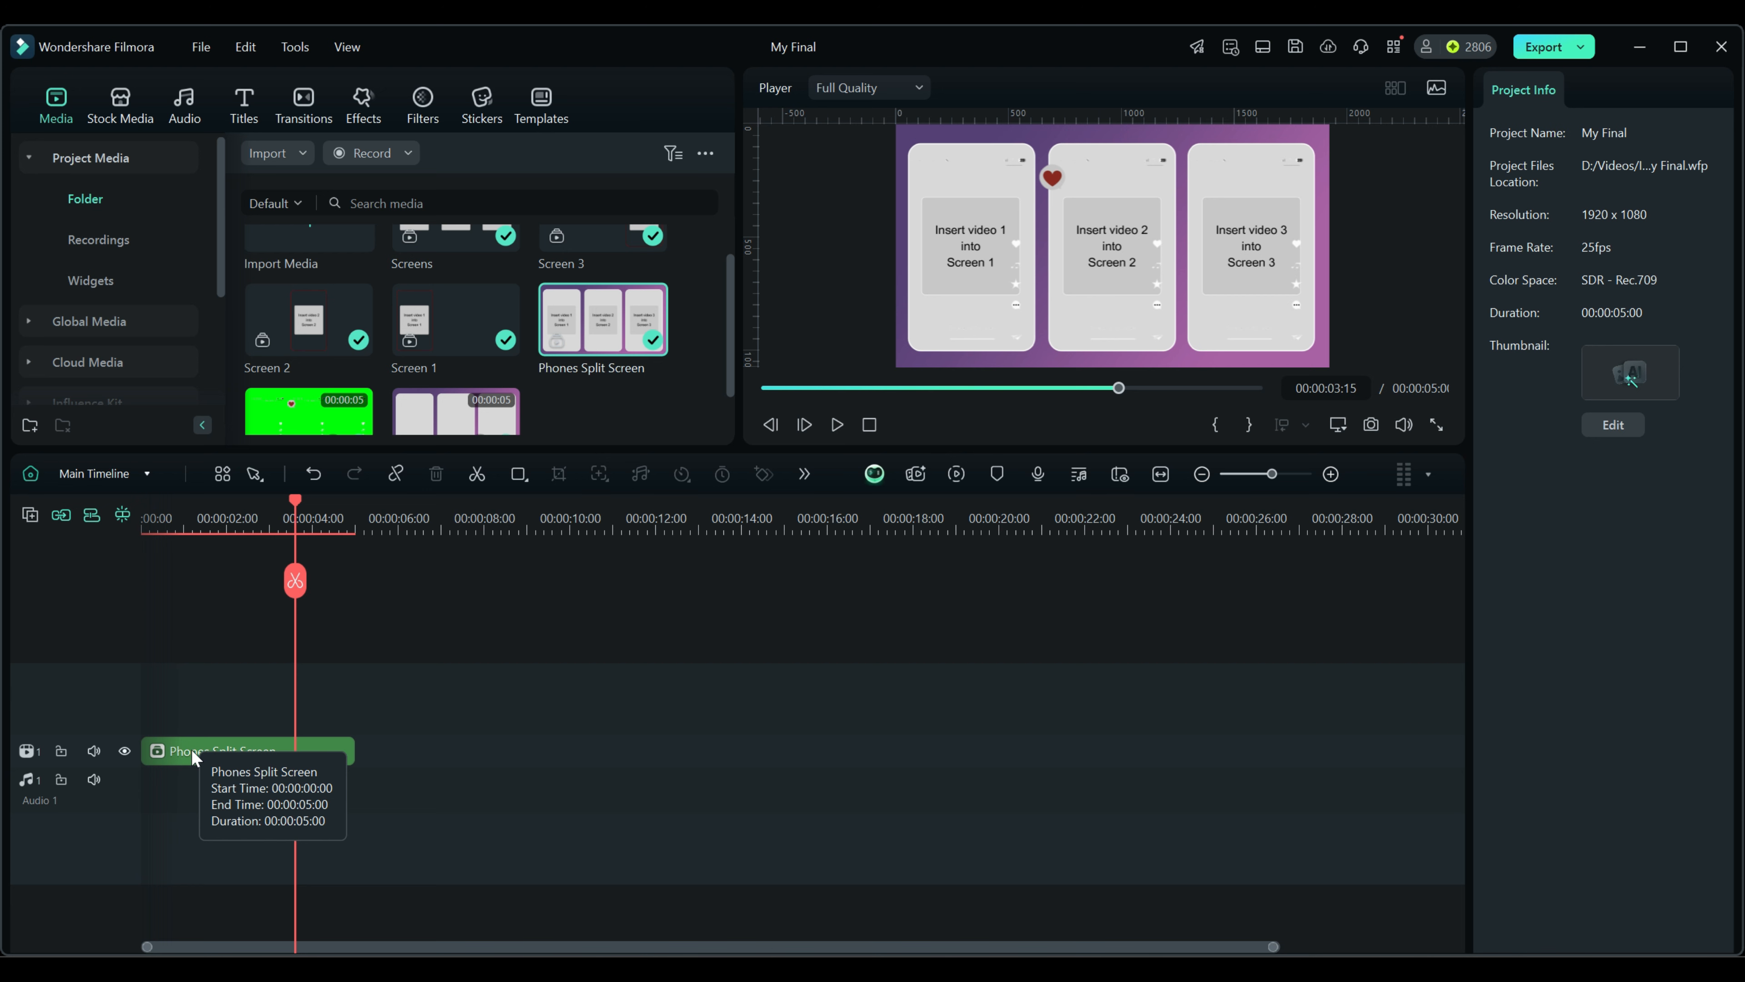
pyautogui.click(103, 470)
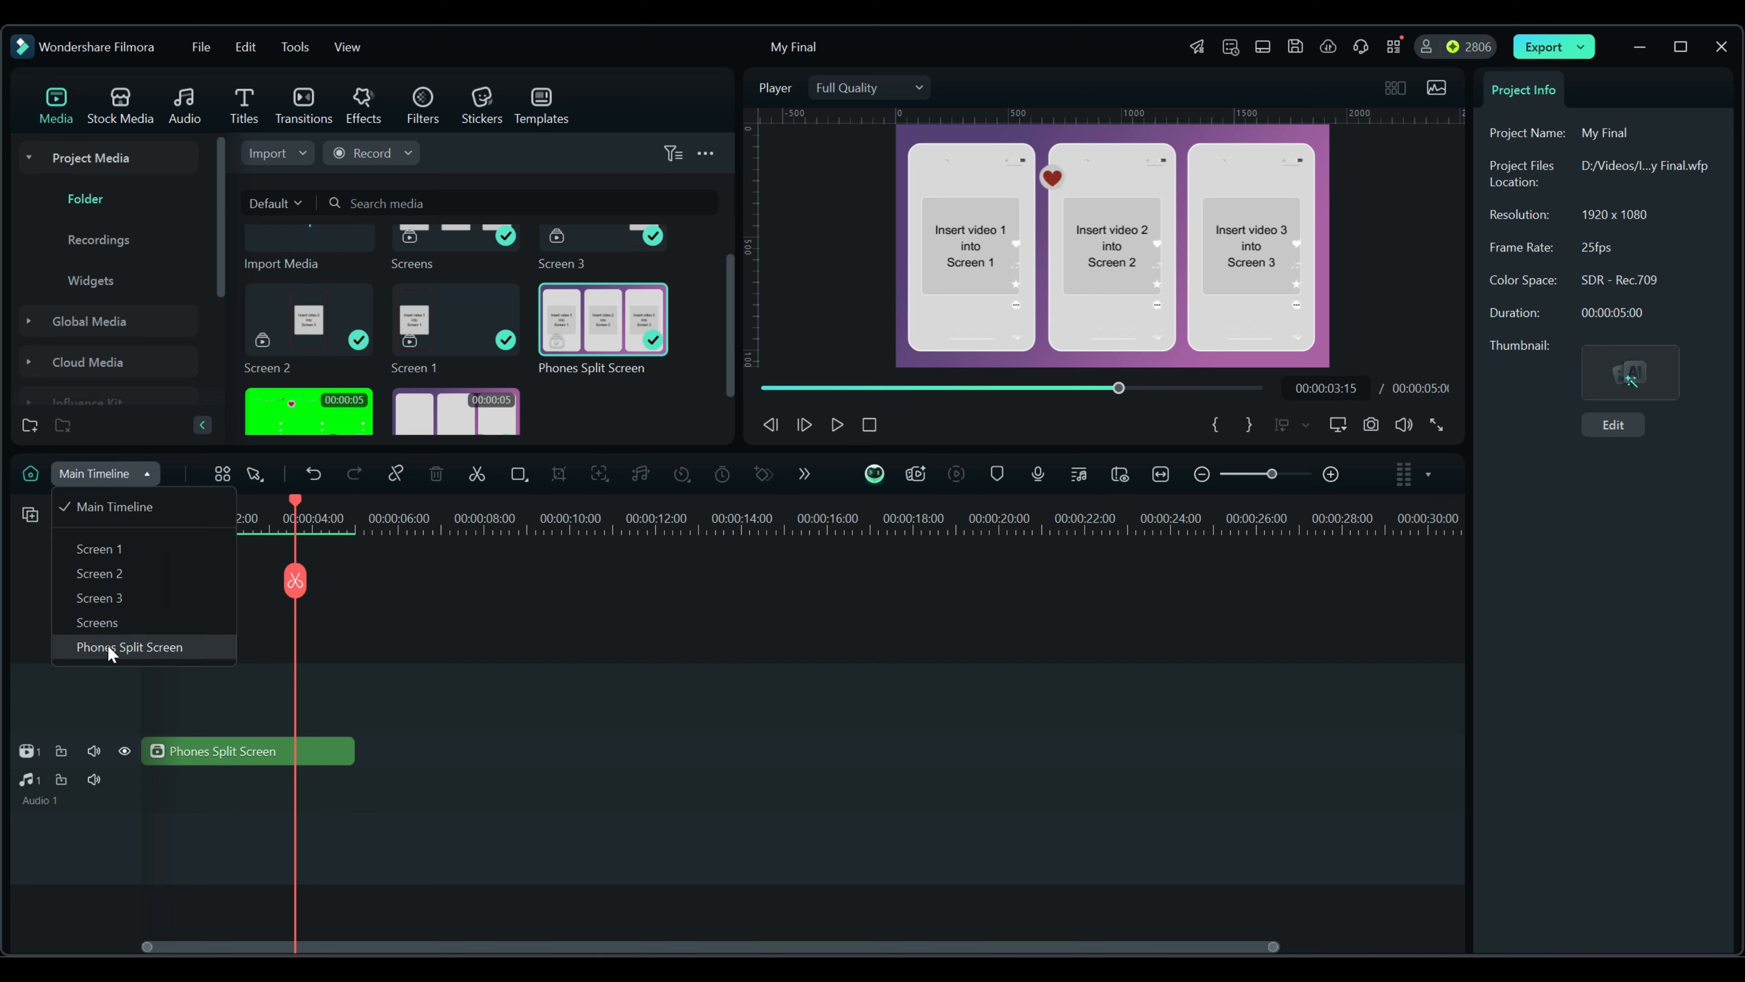
pyautogui.click(413, 785)
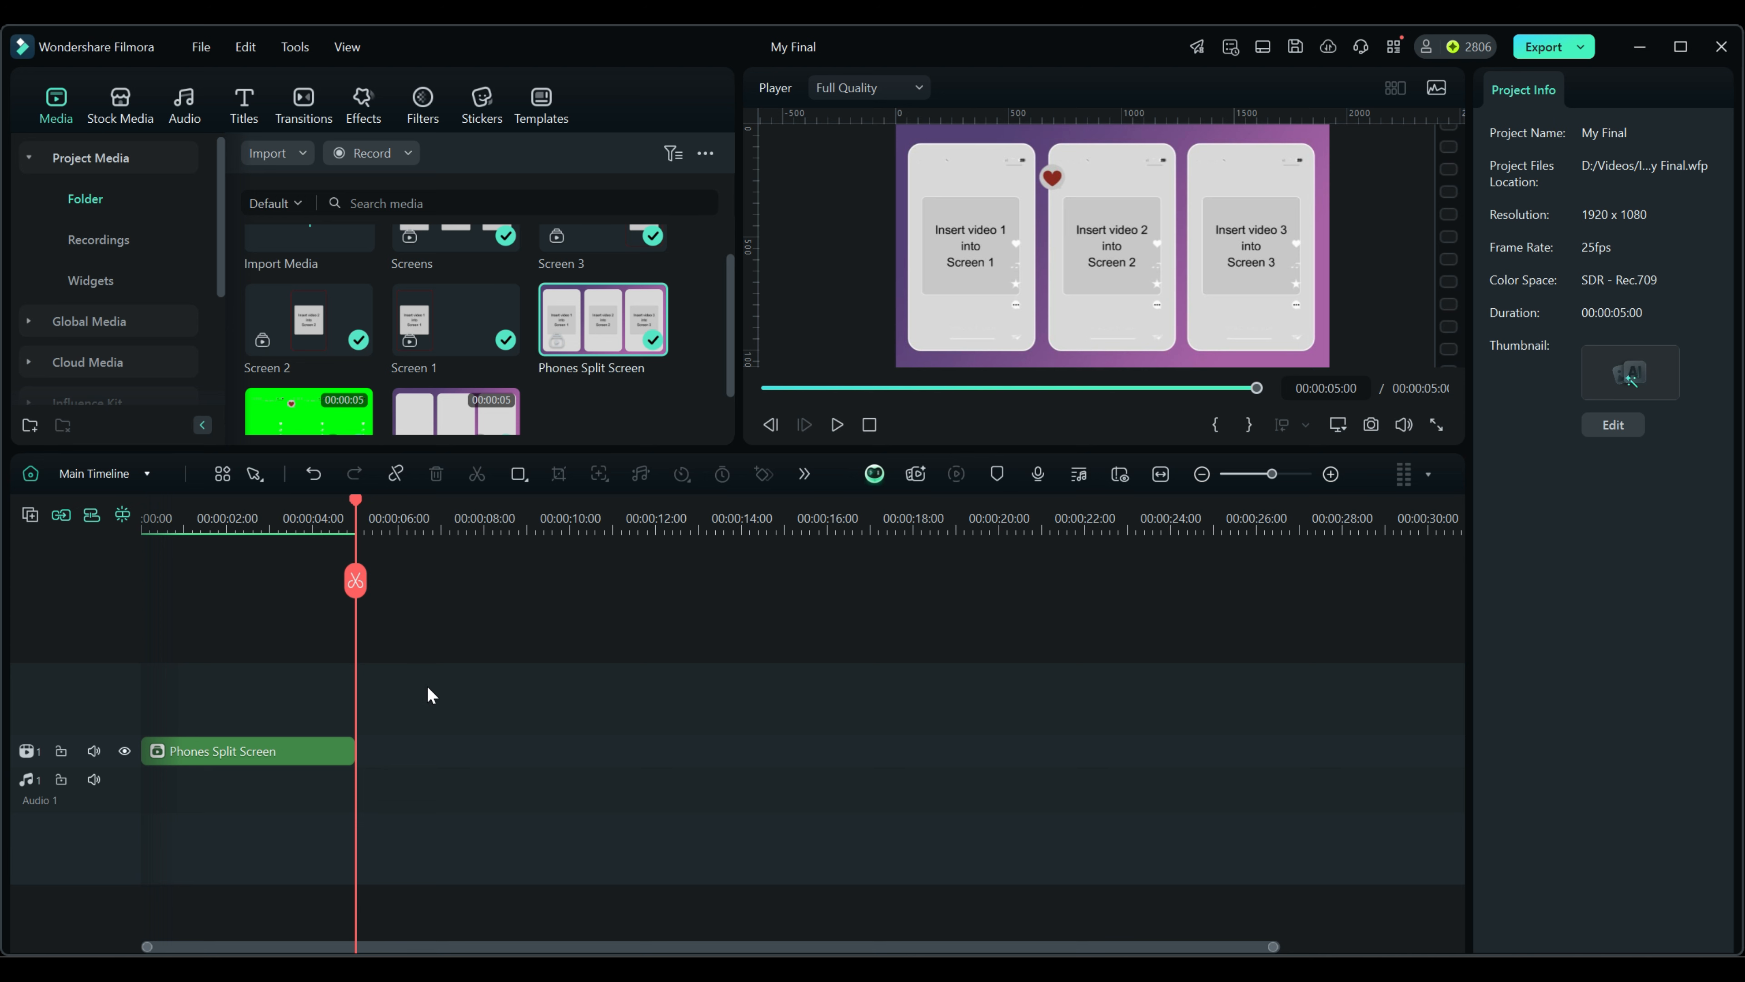
# Save the current project as a custom template in the Mine collection
pyautogui.click(542, 103)
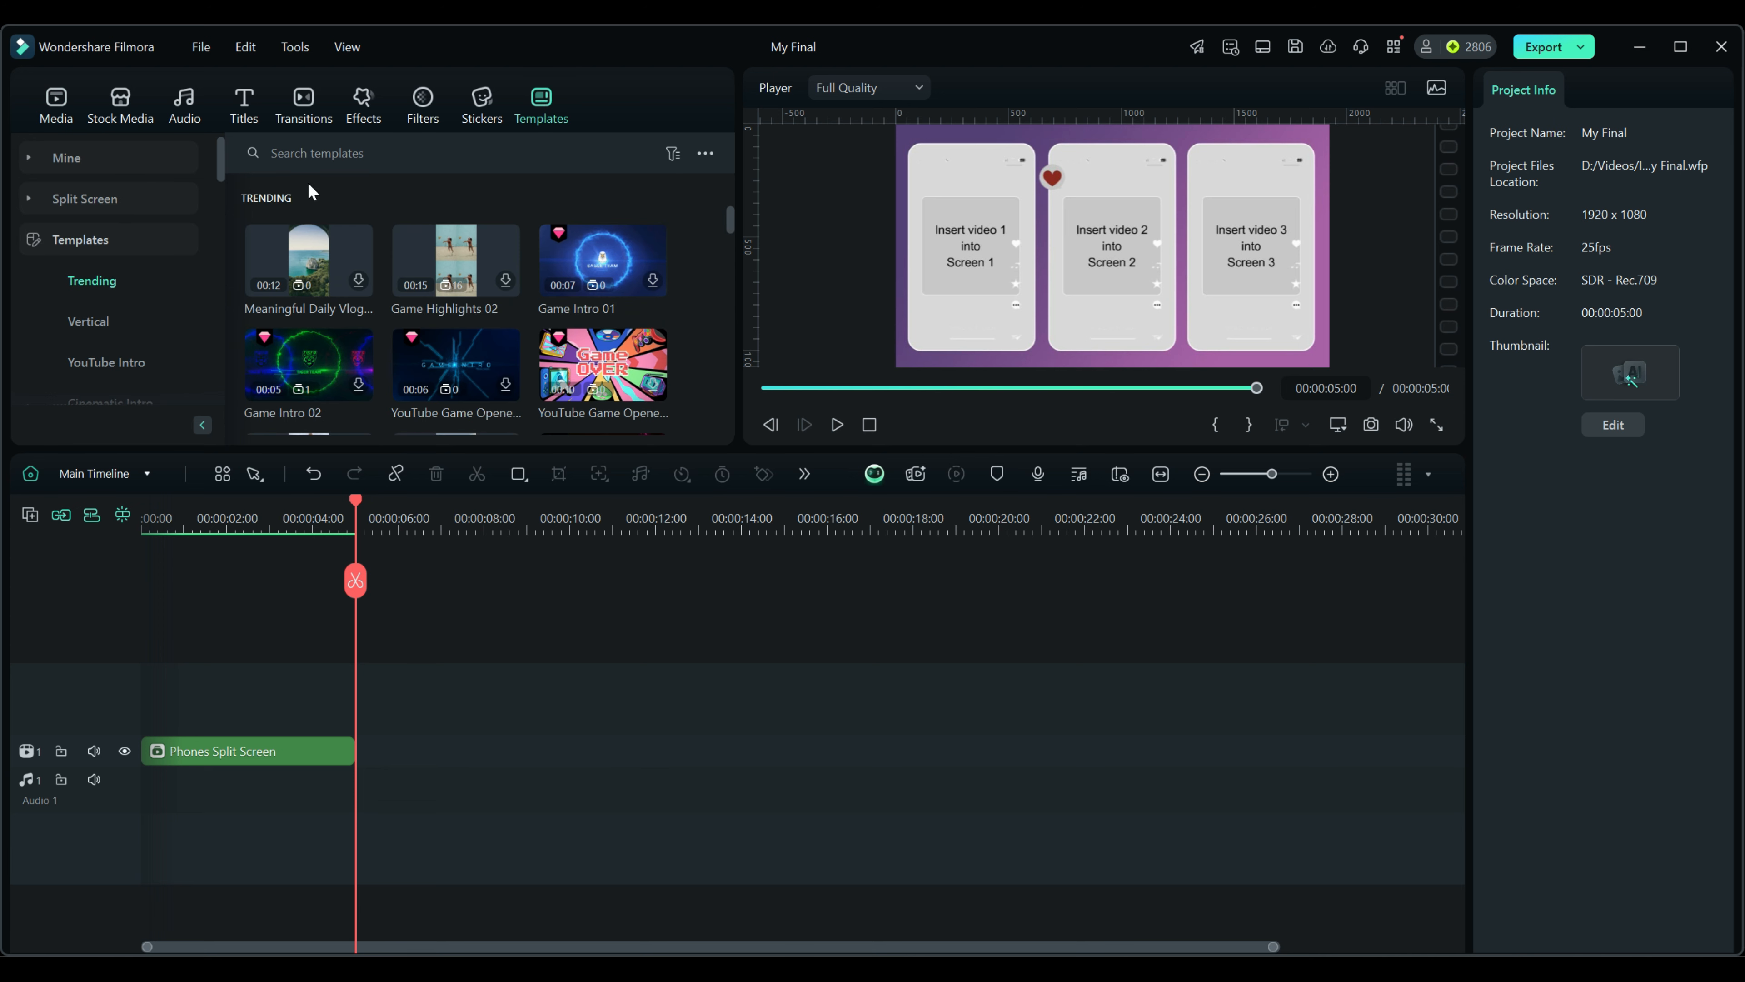
pyautogui.click(31, 160)
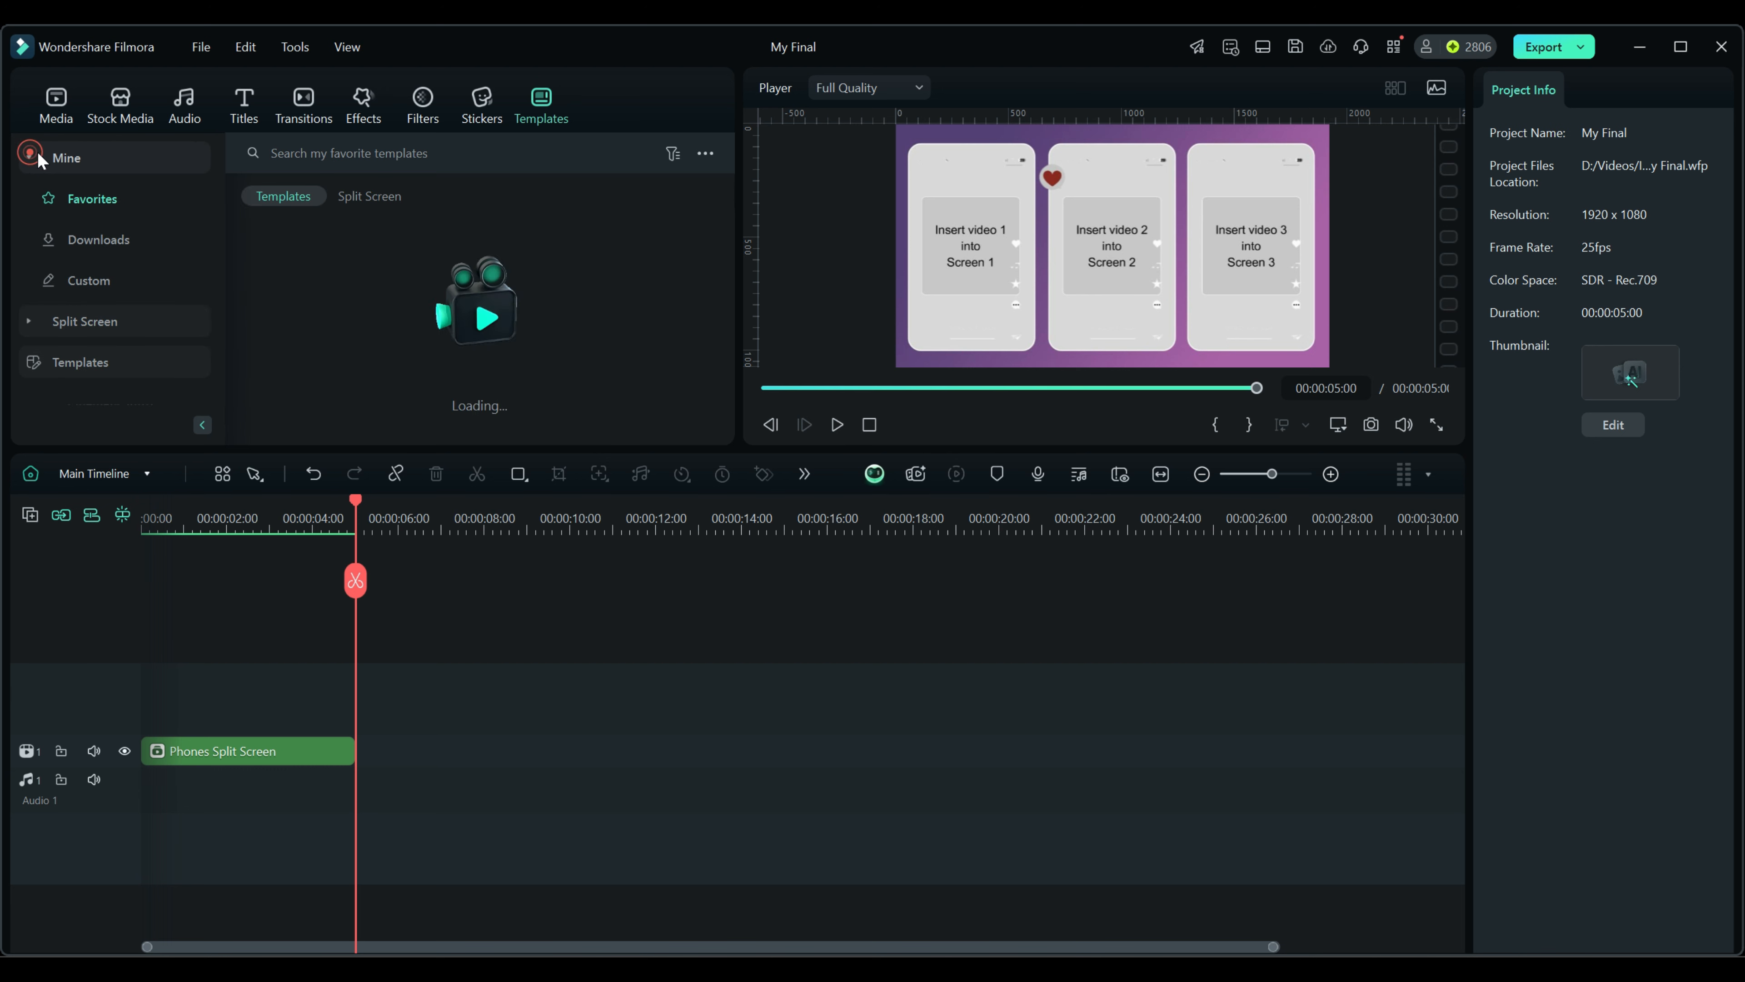
pyautogui.click(92, 283)
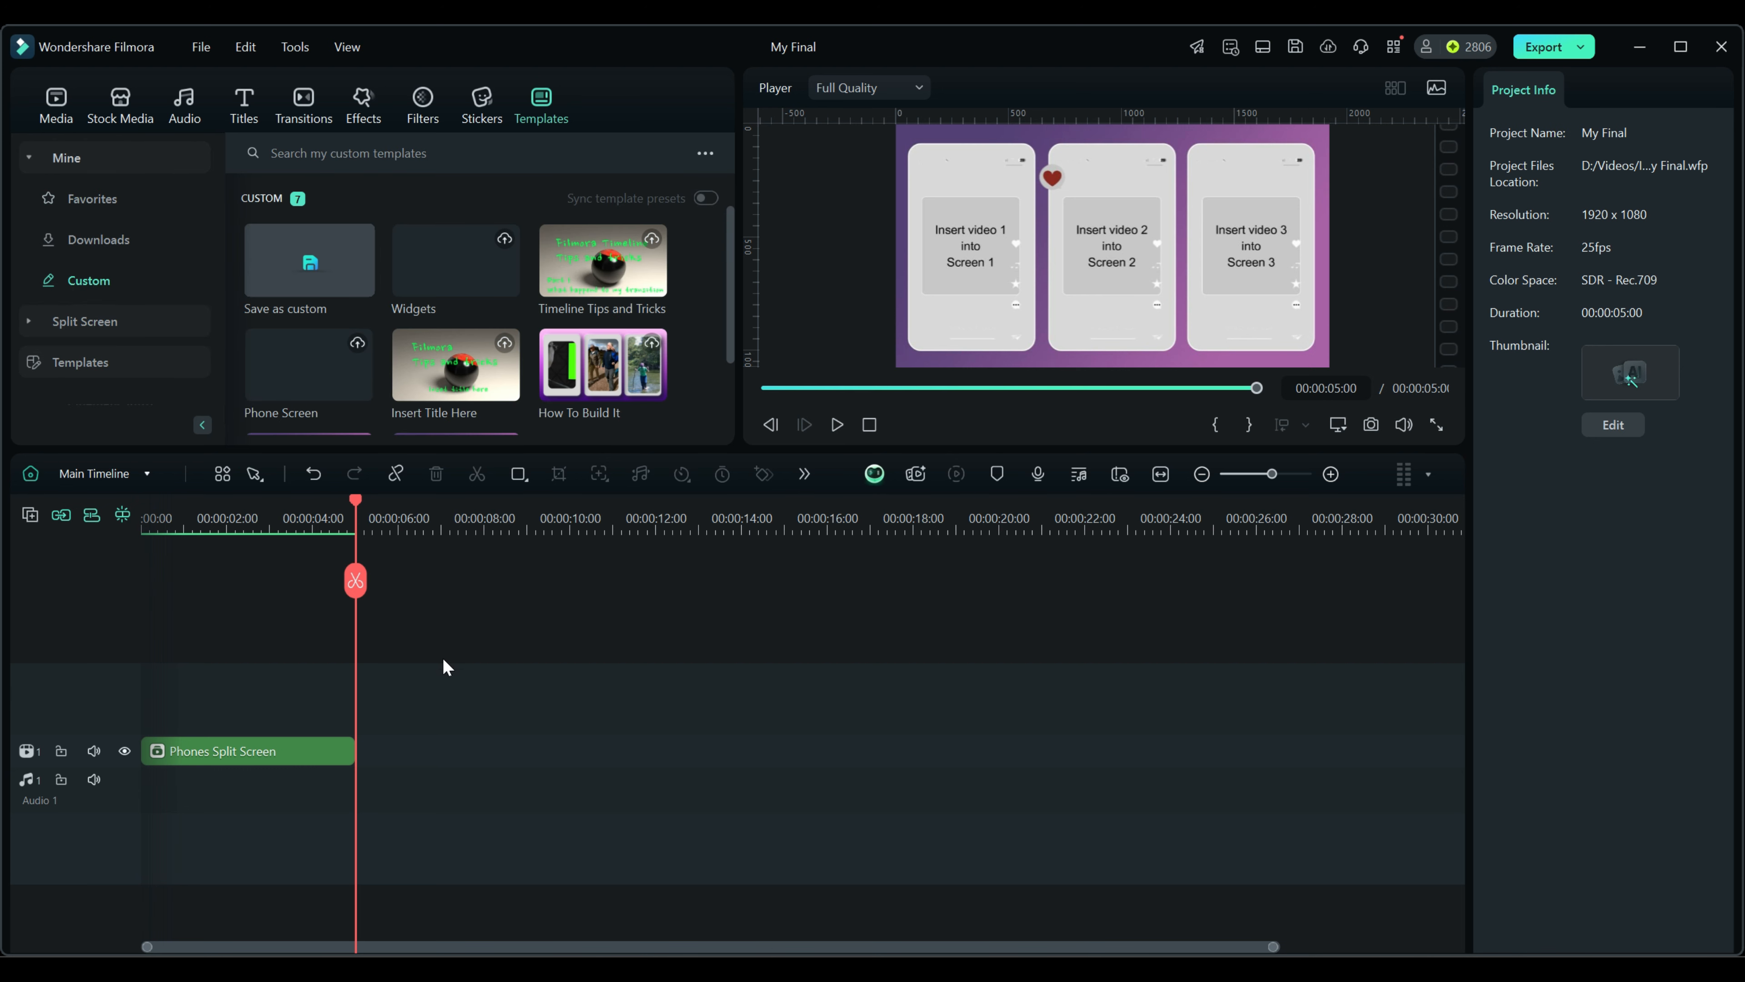
pyautogui.click(313, 268)
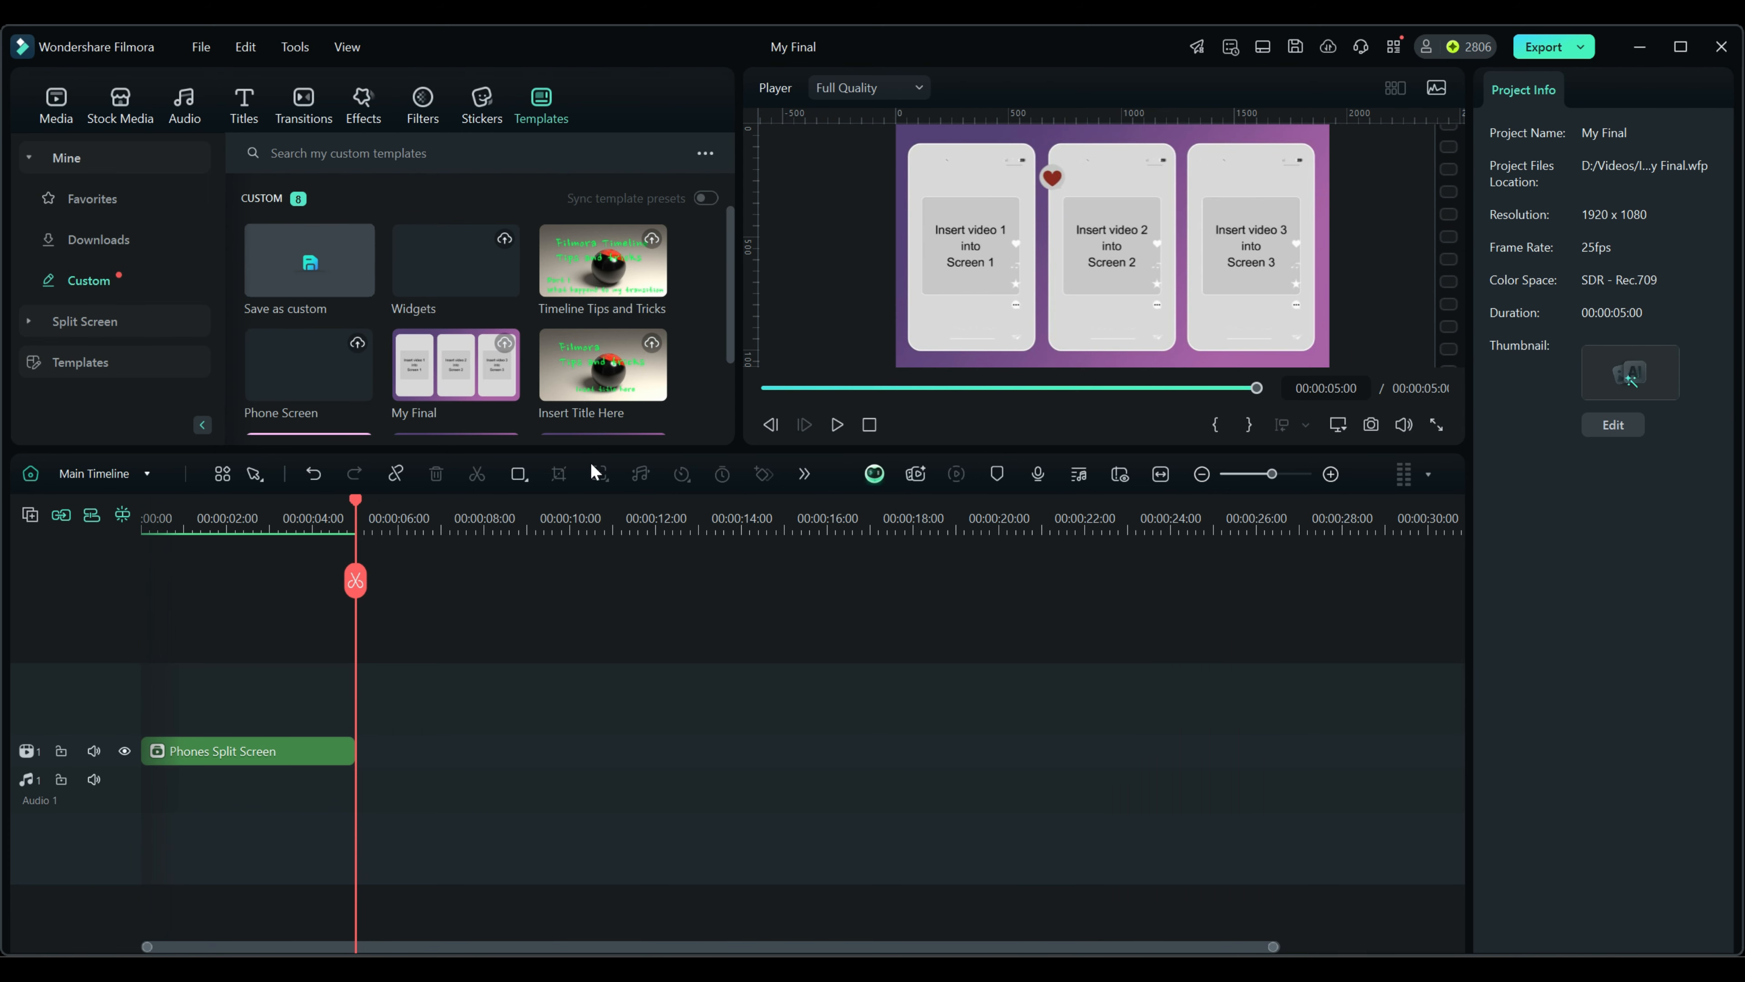
# Rename the newly saved My Final custom template and save the project
pyautogui.scroll(-2, 443, 323)
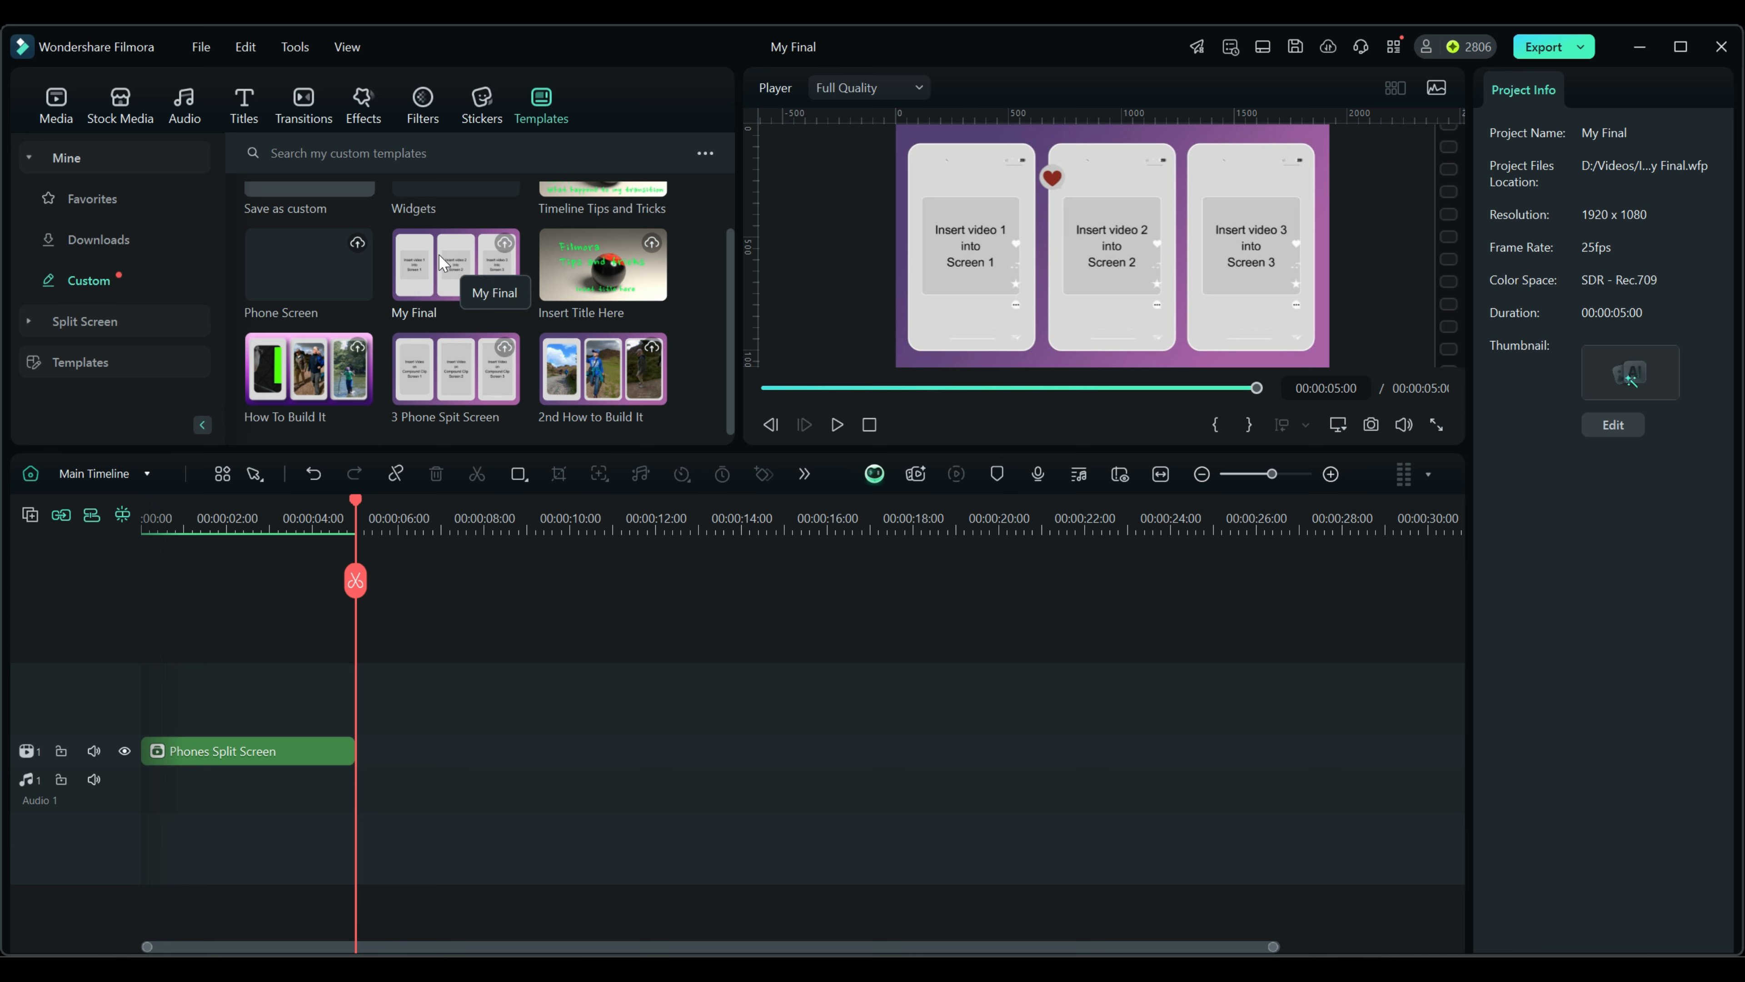
pyautogui.rightClick(411, 263)
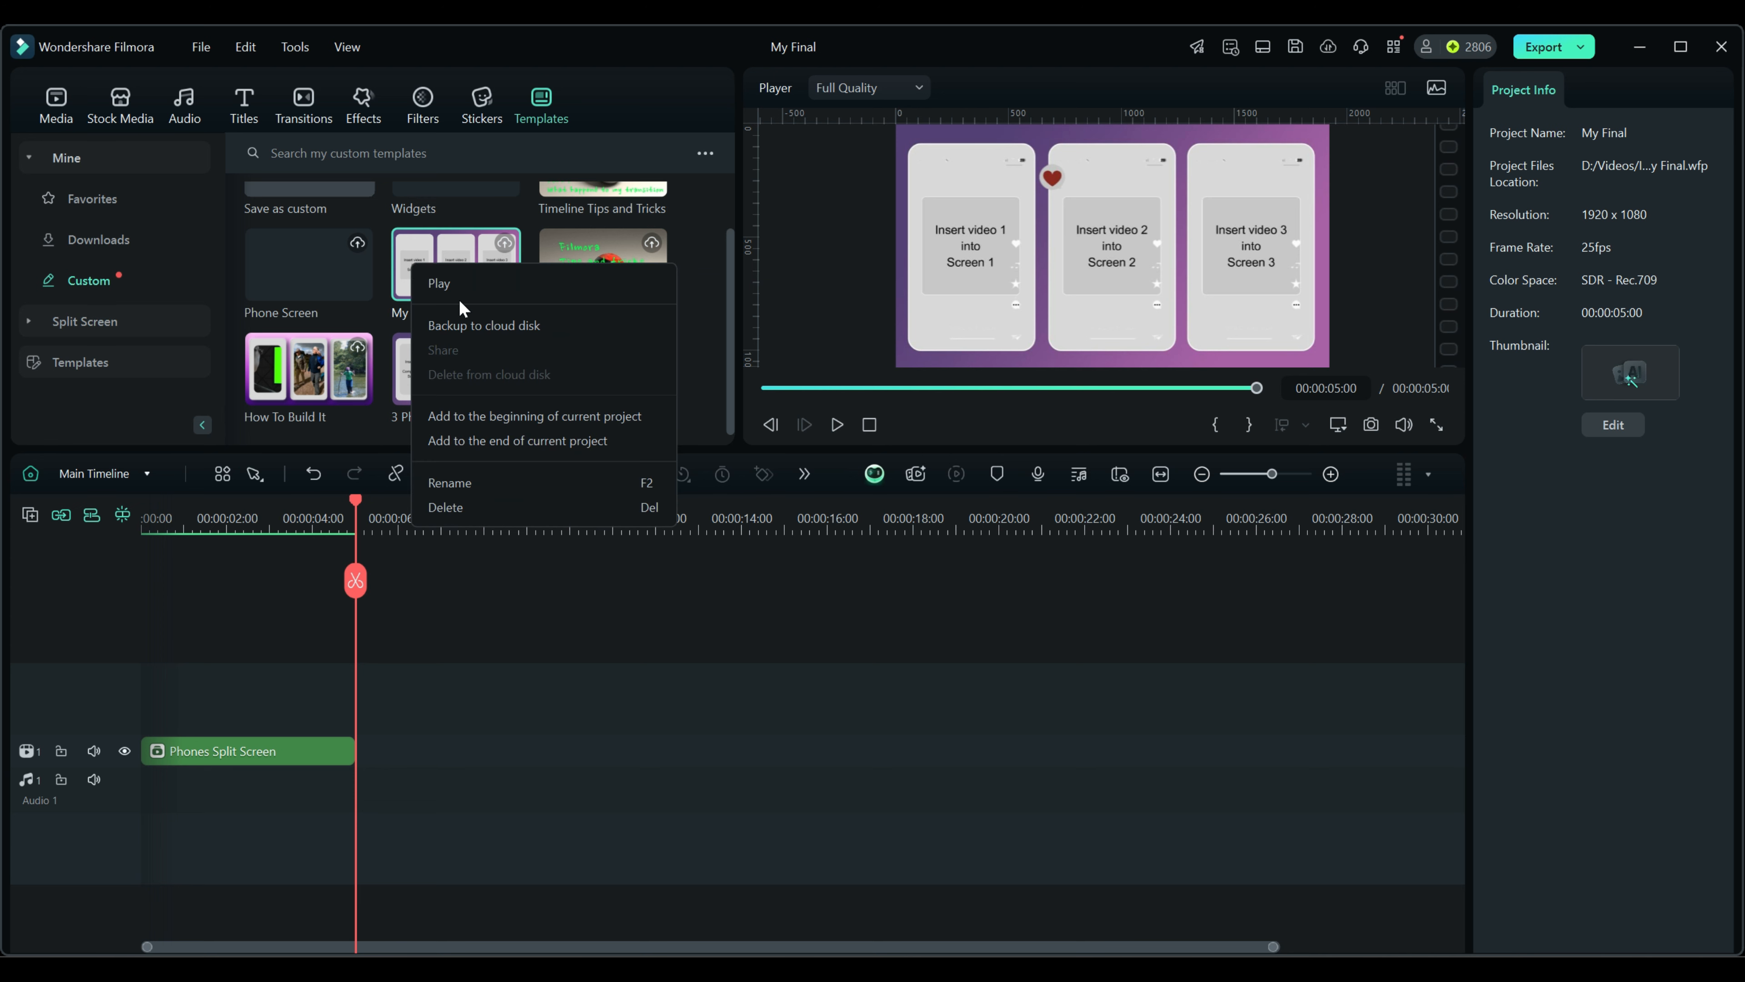
pyautogui.click(450, 482)
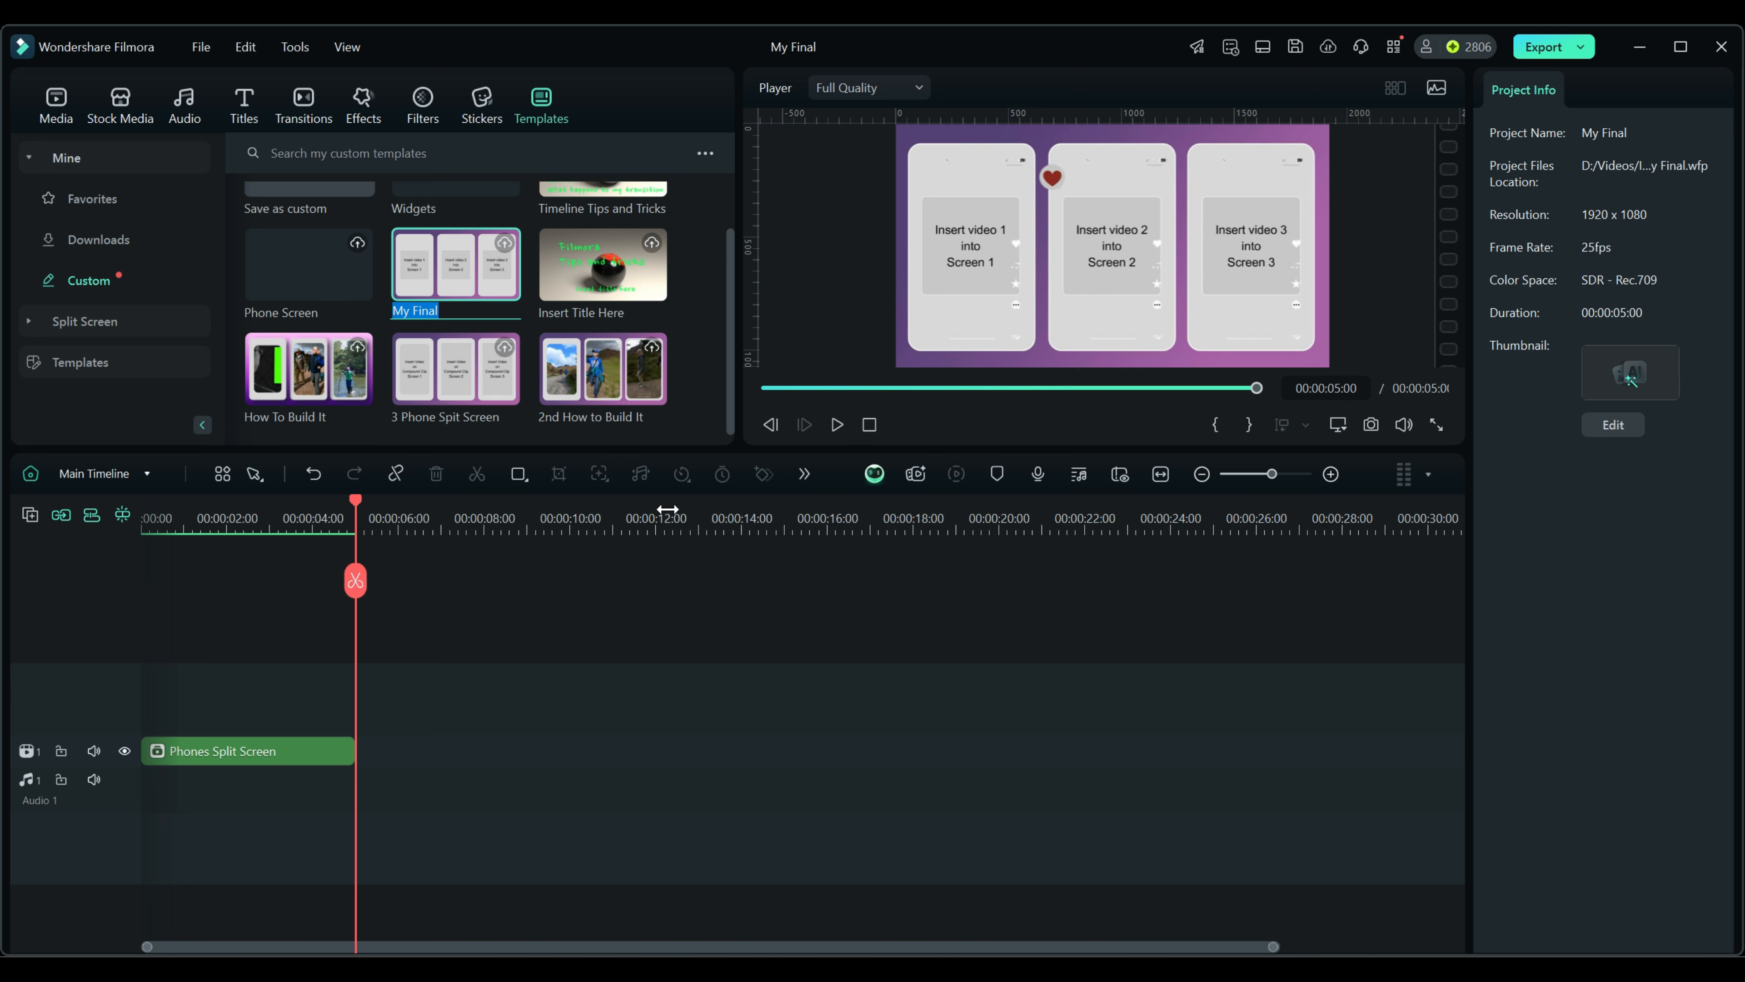
pyautogui.write('P')
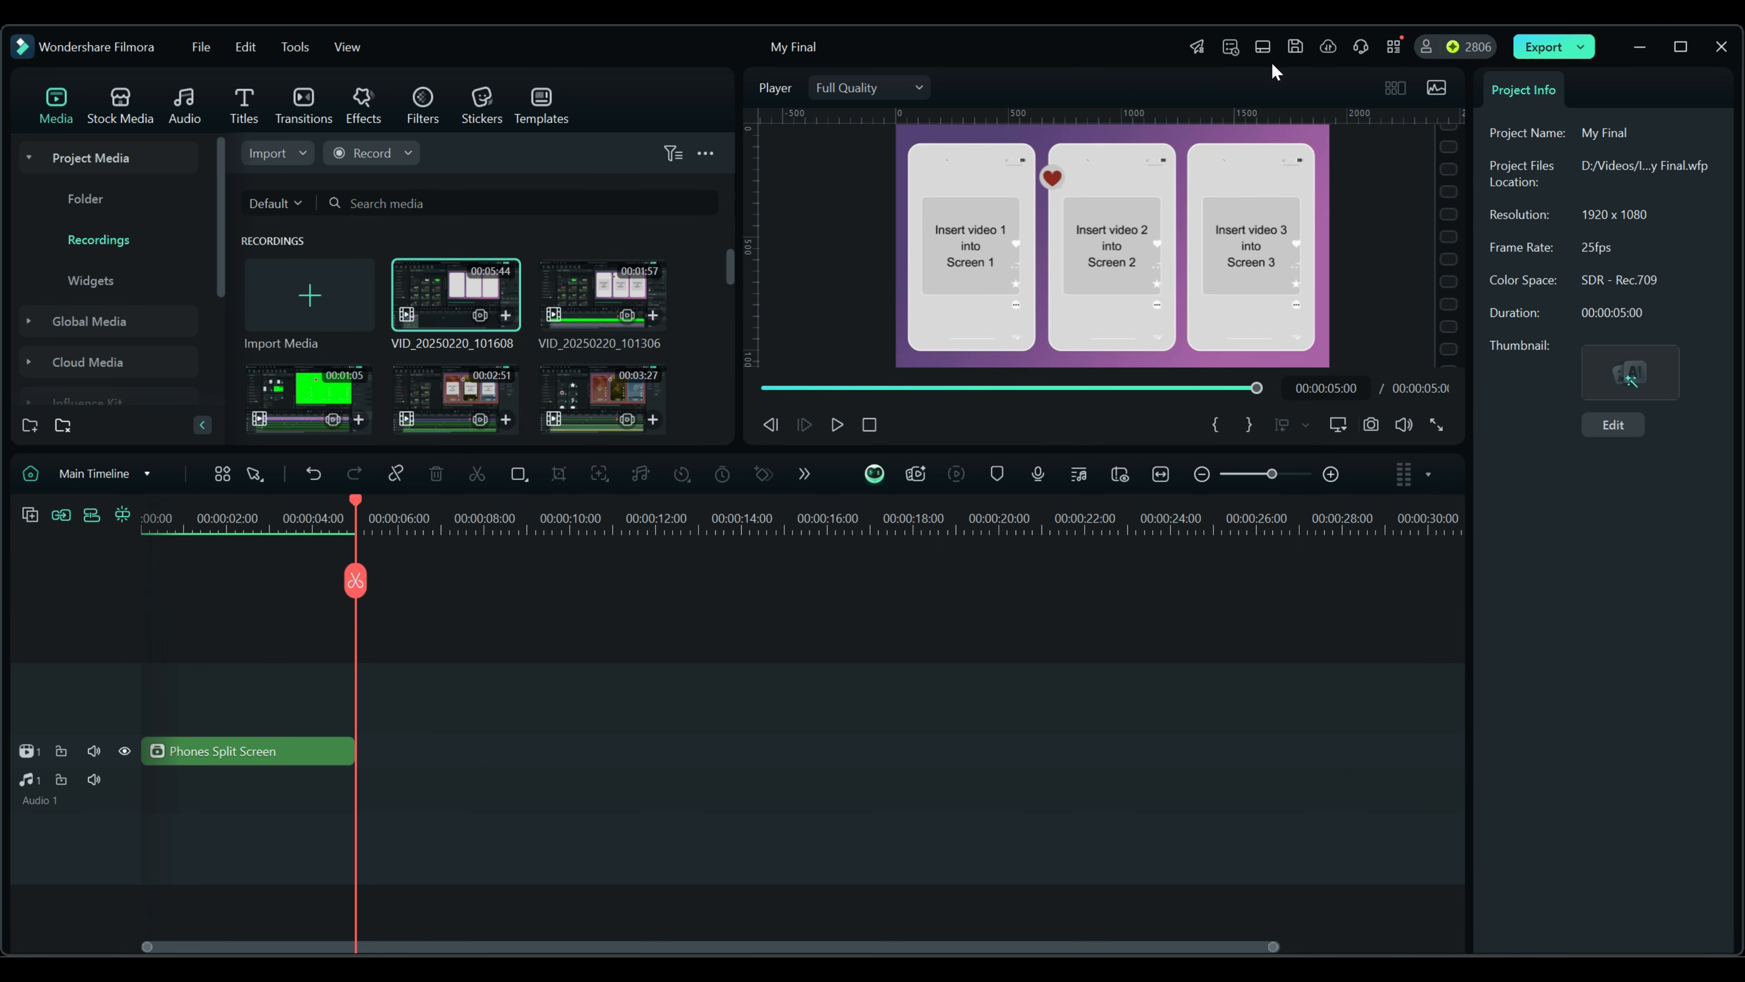
pyautogui.click(1295, 47)
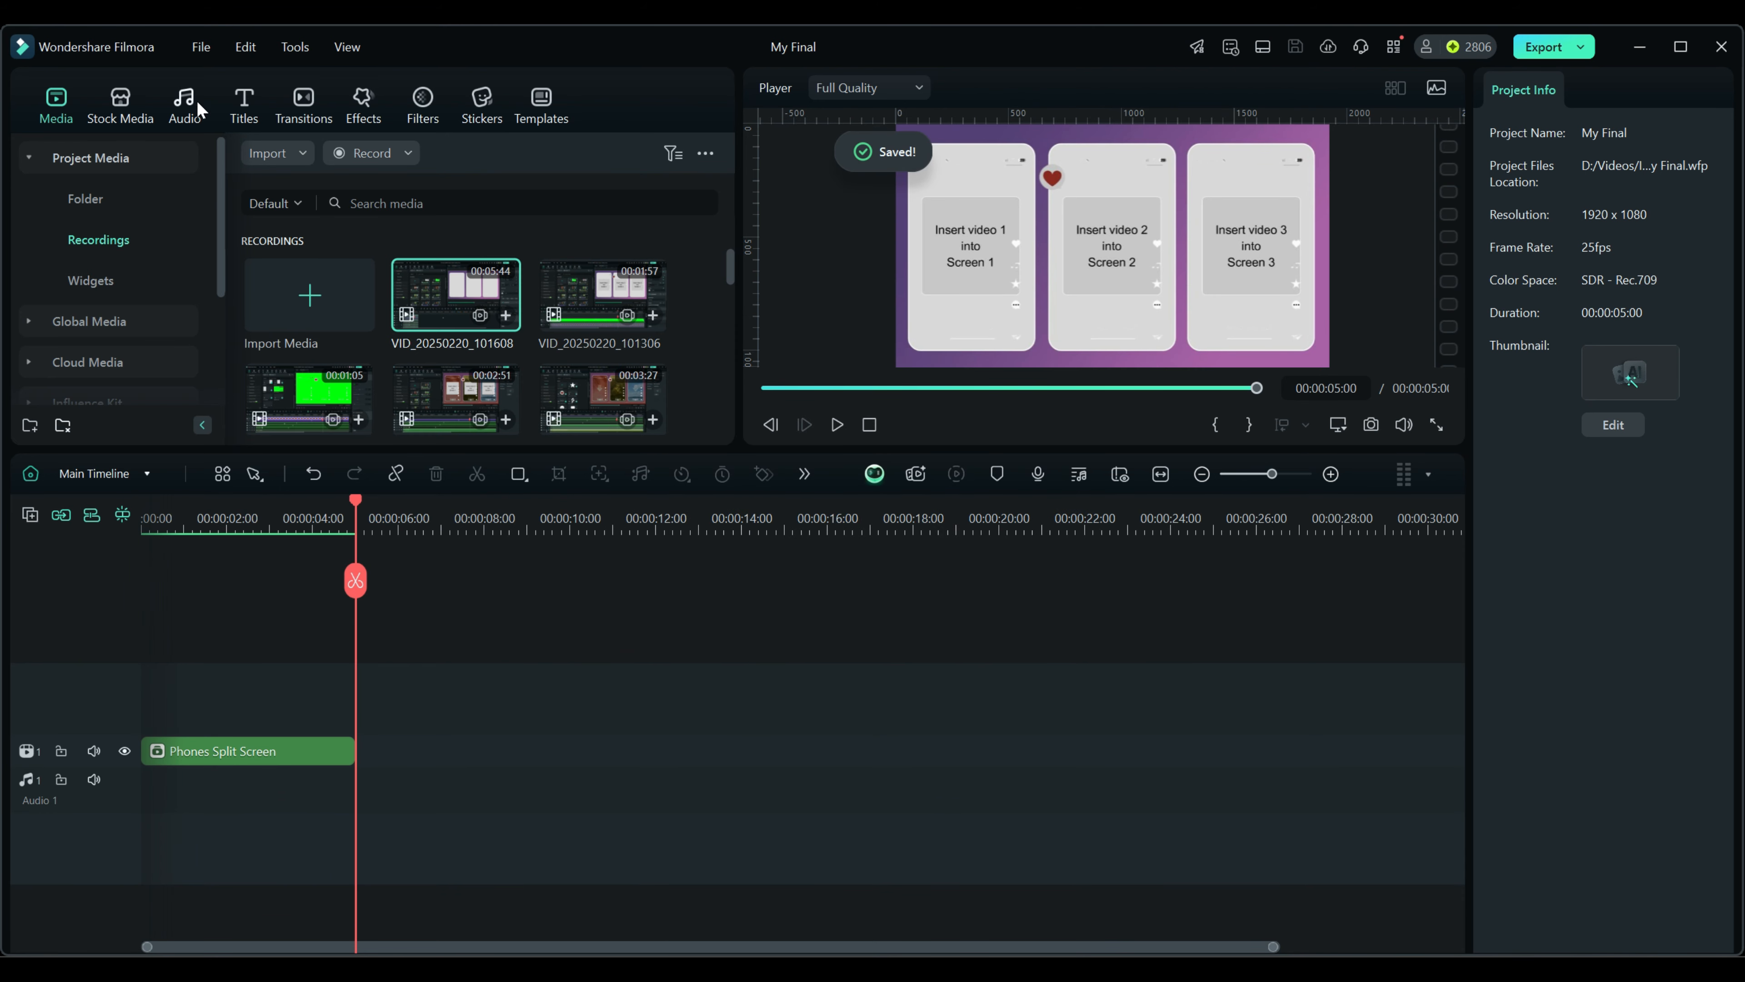
# Create a new 16:9 widescreen project
pyautogui.click(202, 49)
pyautogui.moveTo(351, 81)
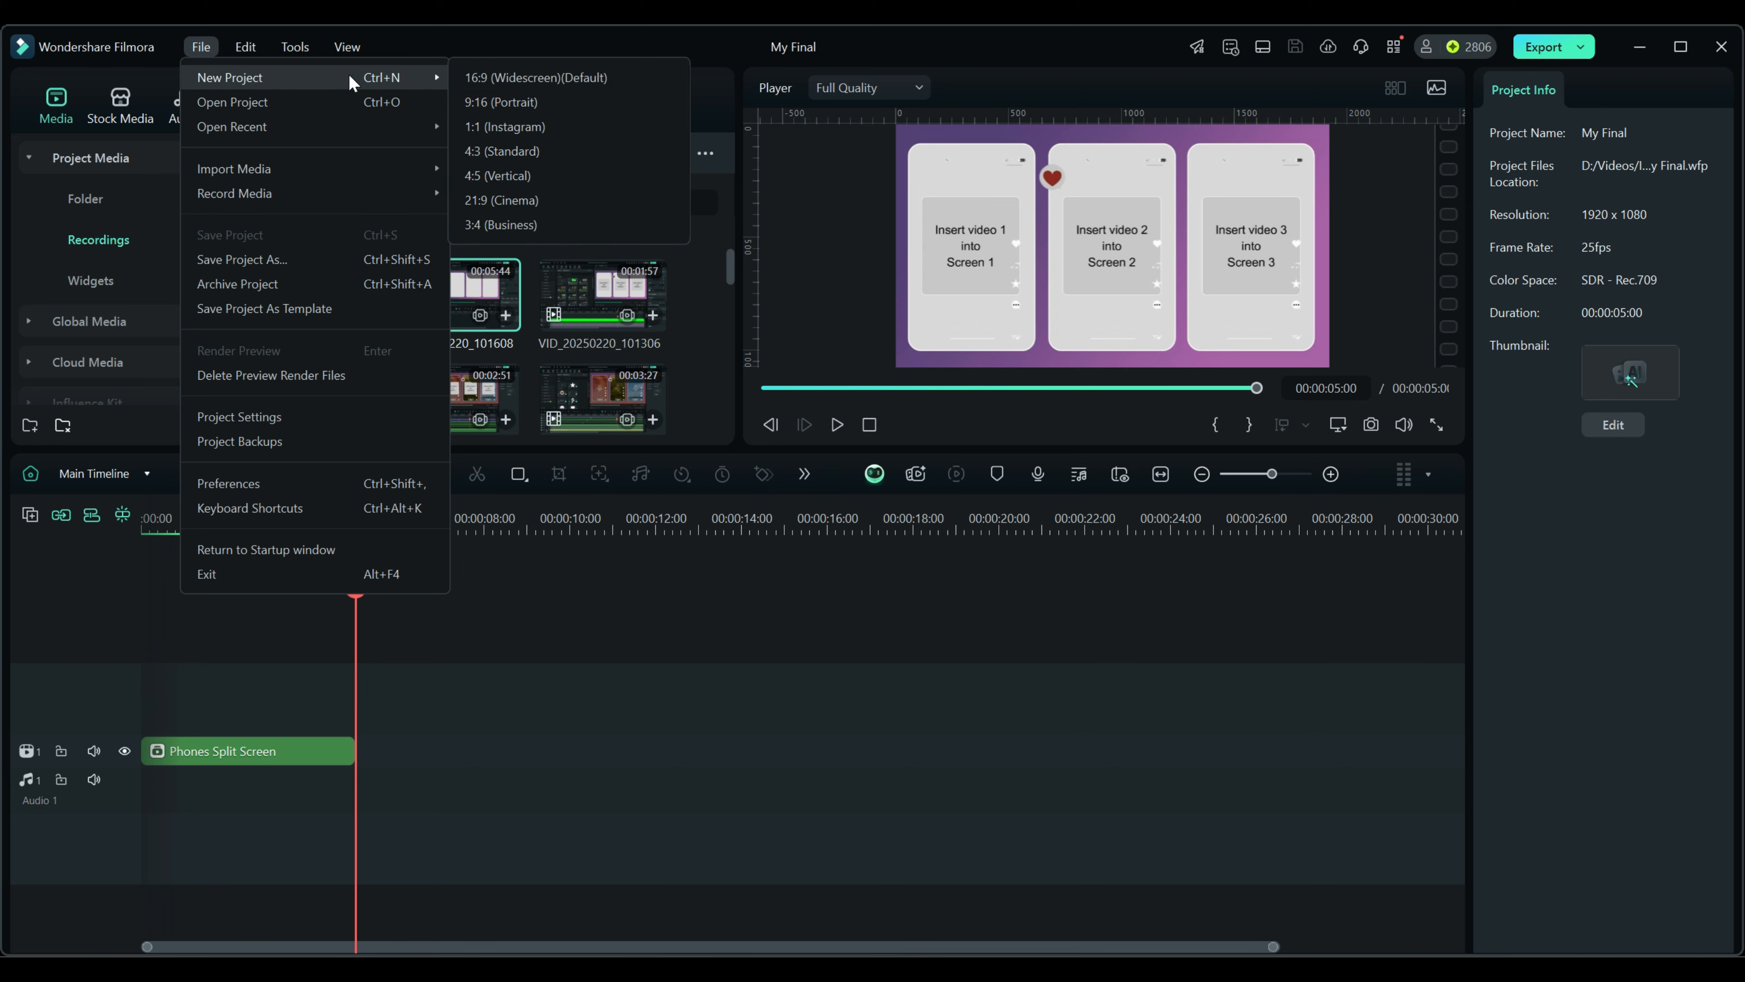
pyautogui.click(515, 76)
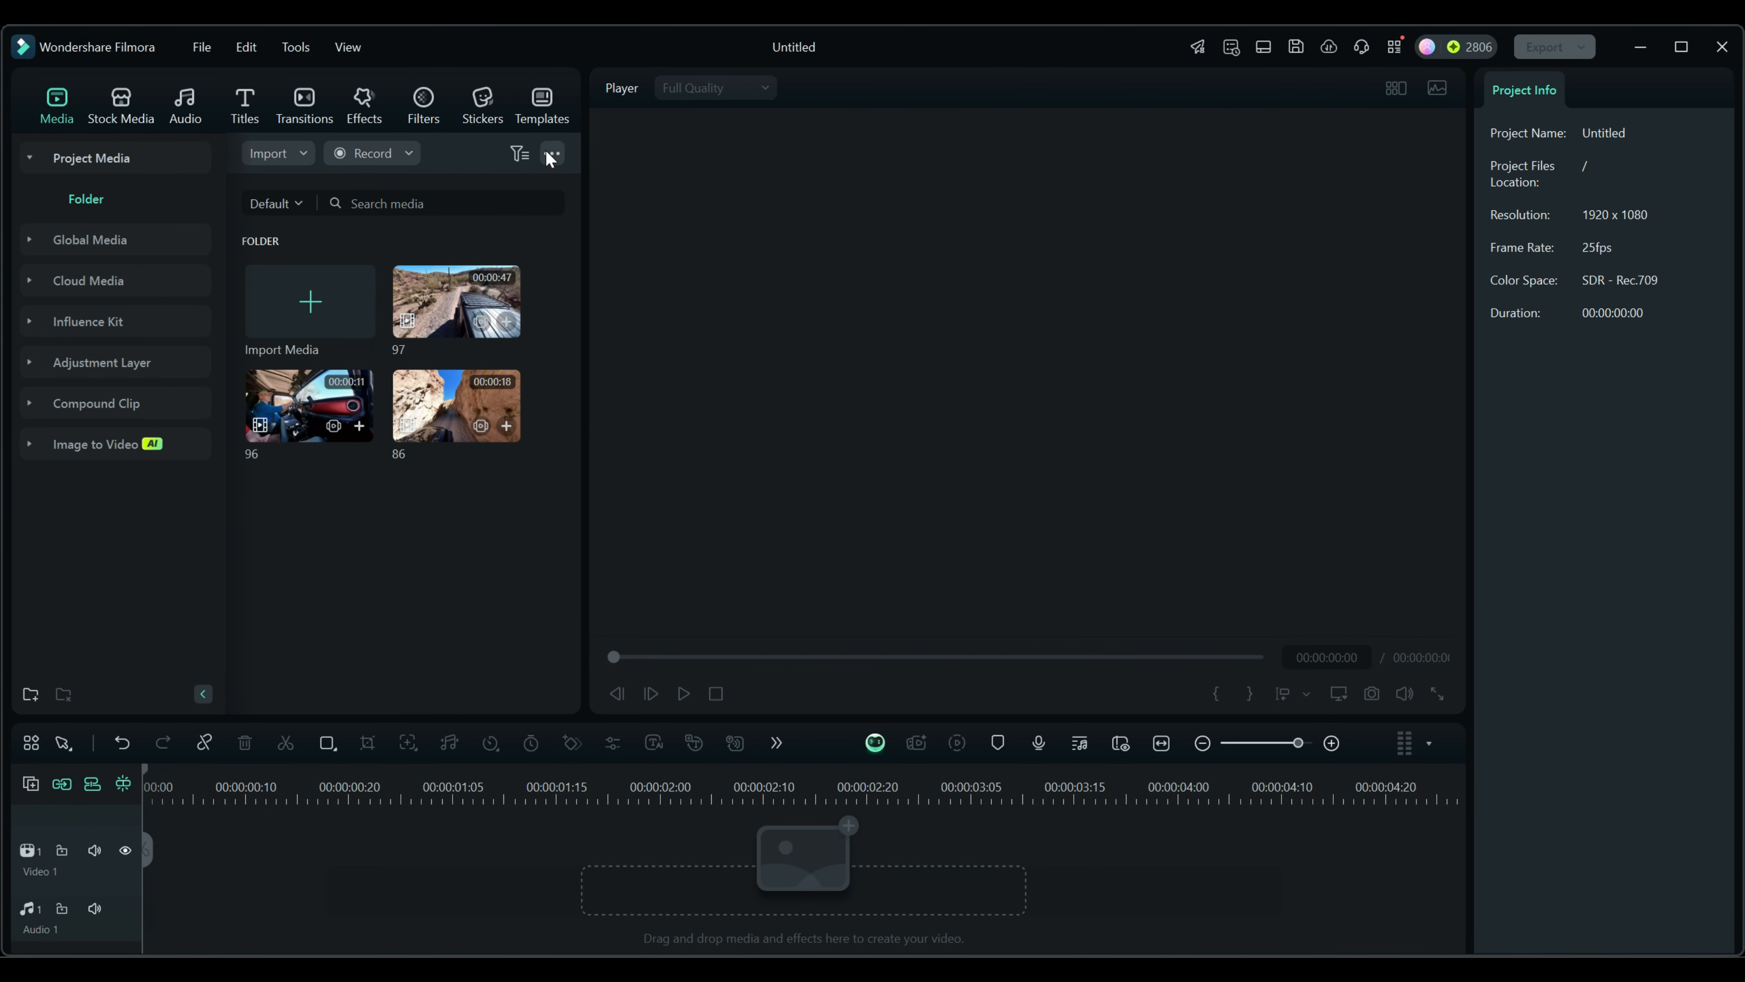
# Add the 3 Phone Spit Screen custom template at the start of video track 1 and preview it up to 00:00:01:23
pyautogui.click(541, 101)
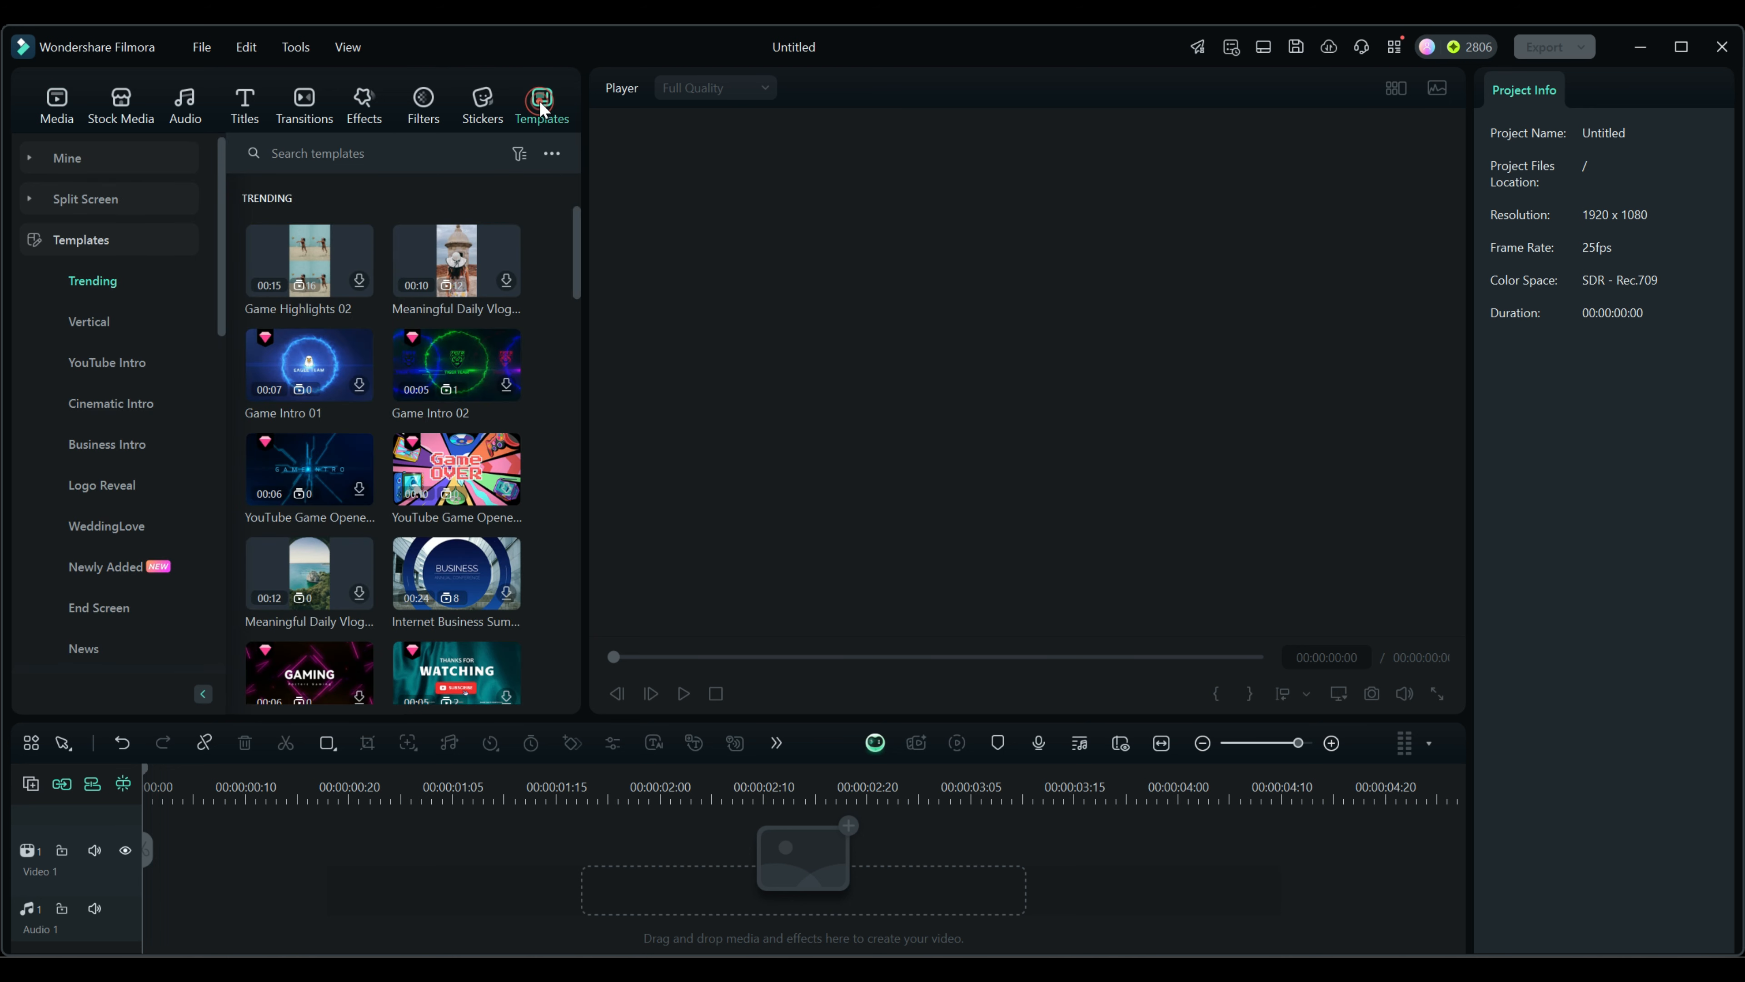
pyautogui.click(110, 158)
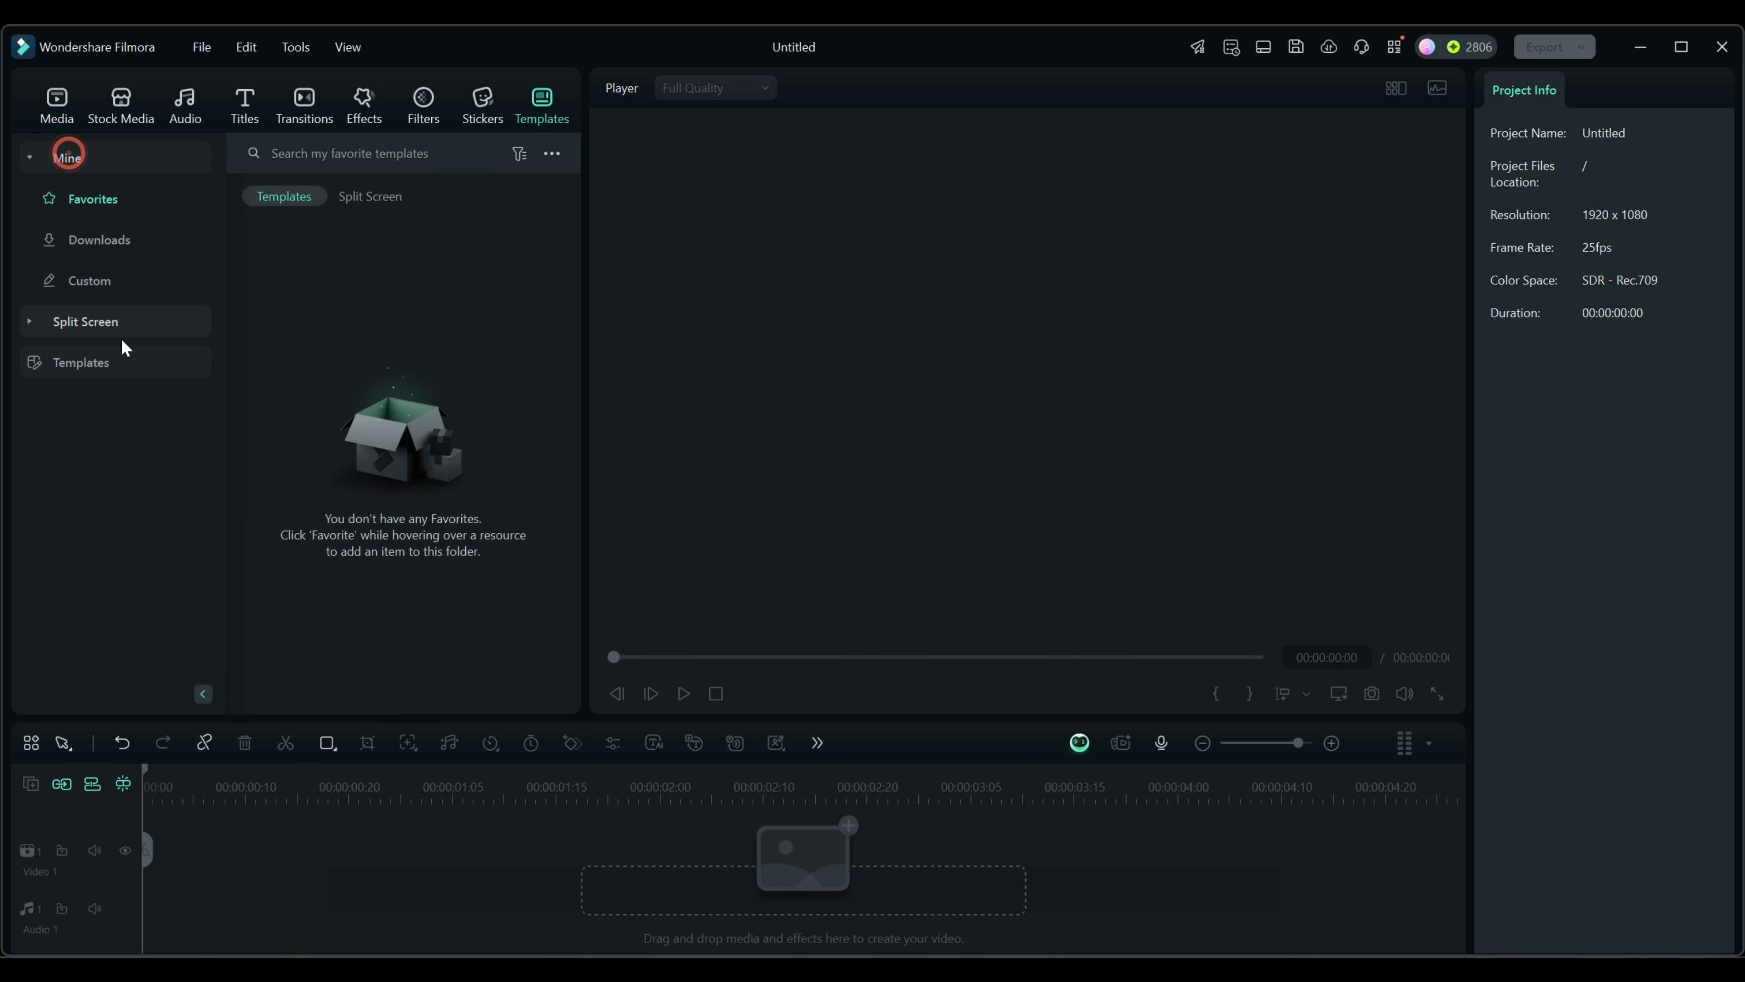
pyautogui.click(86, 279)
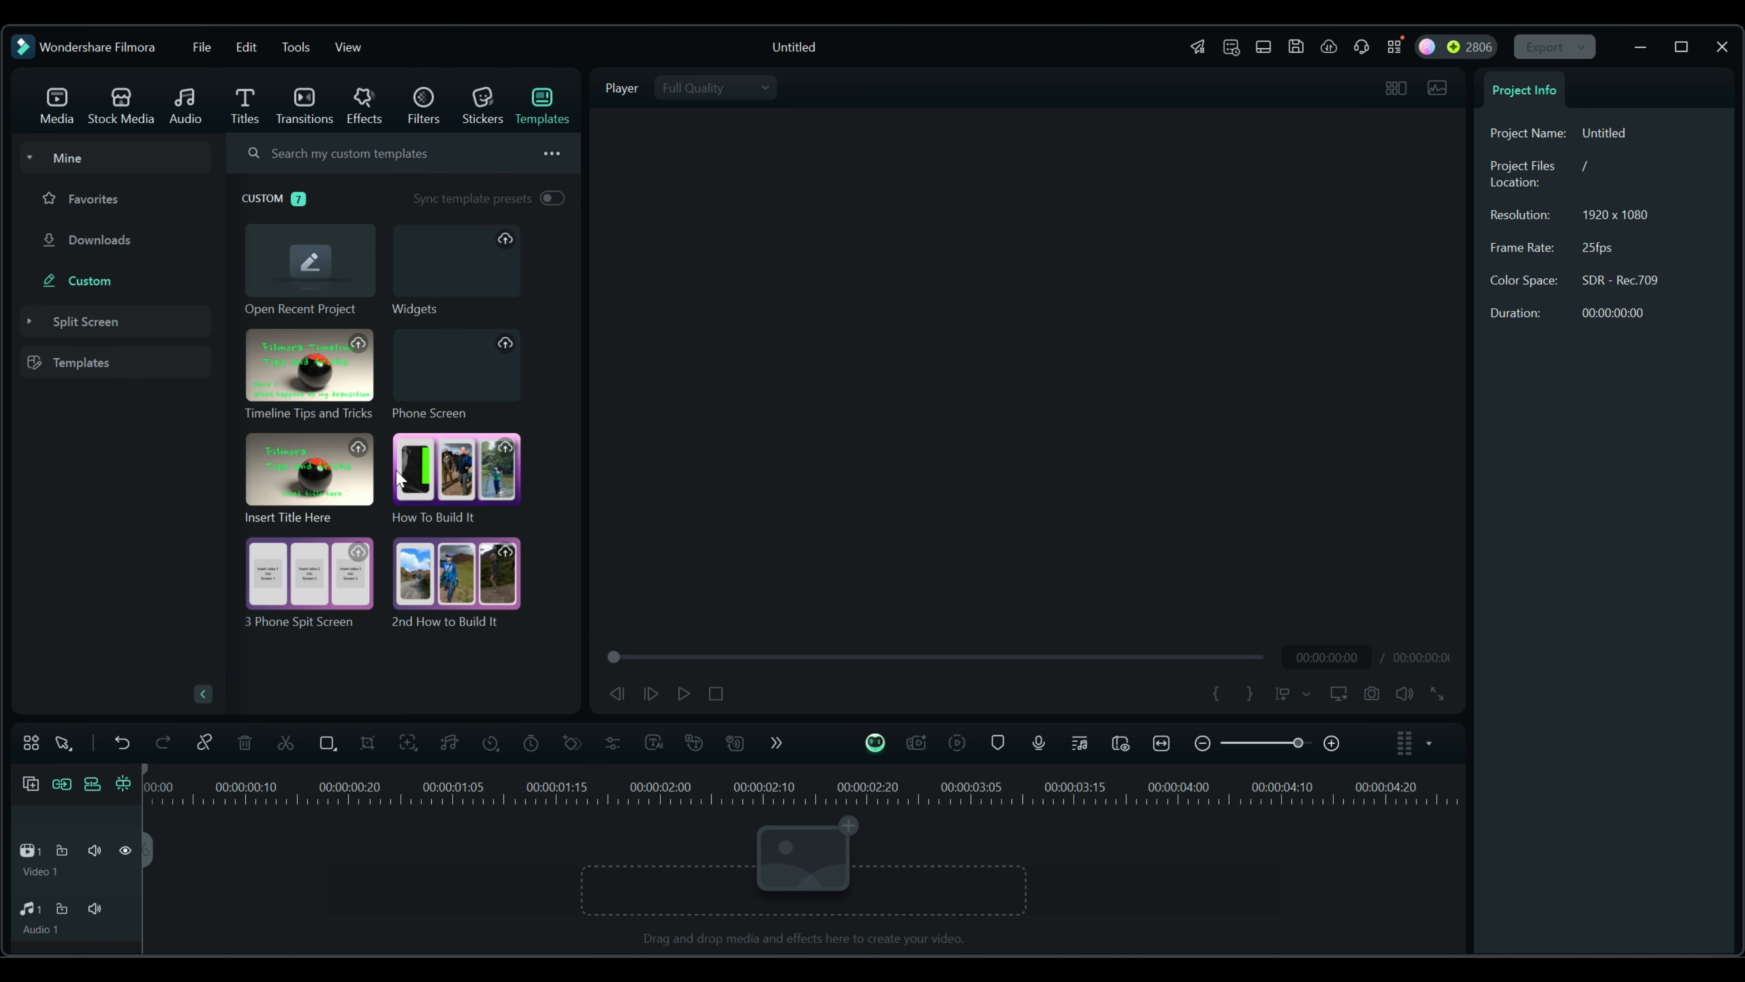
pyautogui.moveTo(330, 585); pyautogui.dragTo(192, 886)
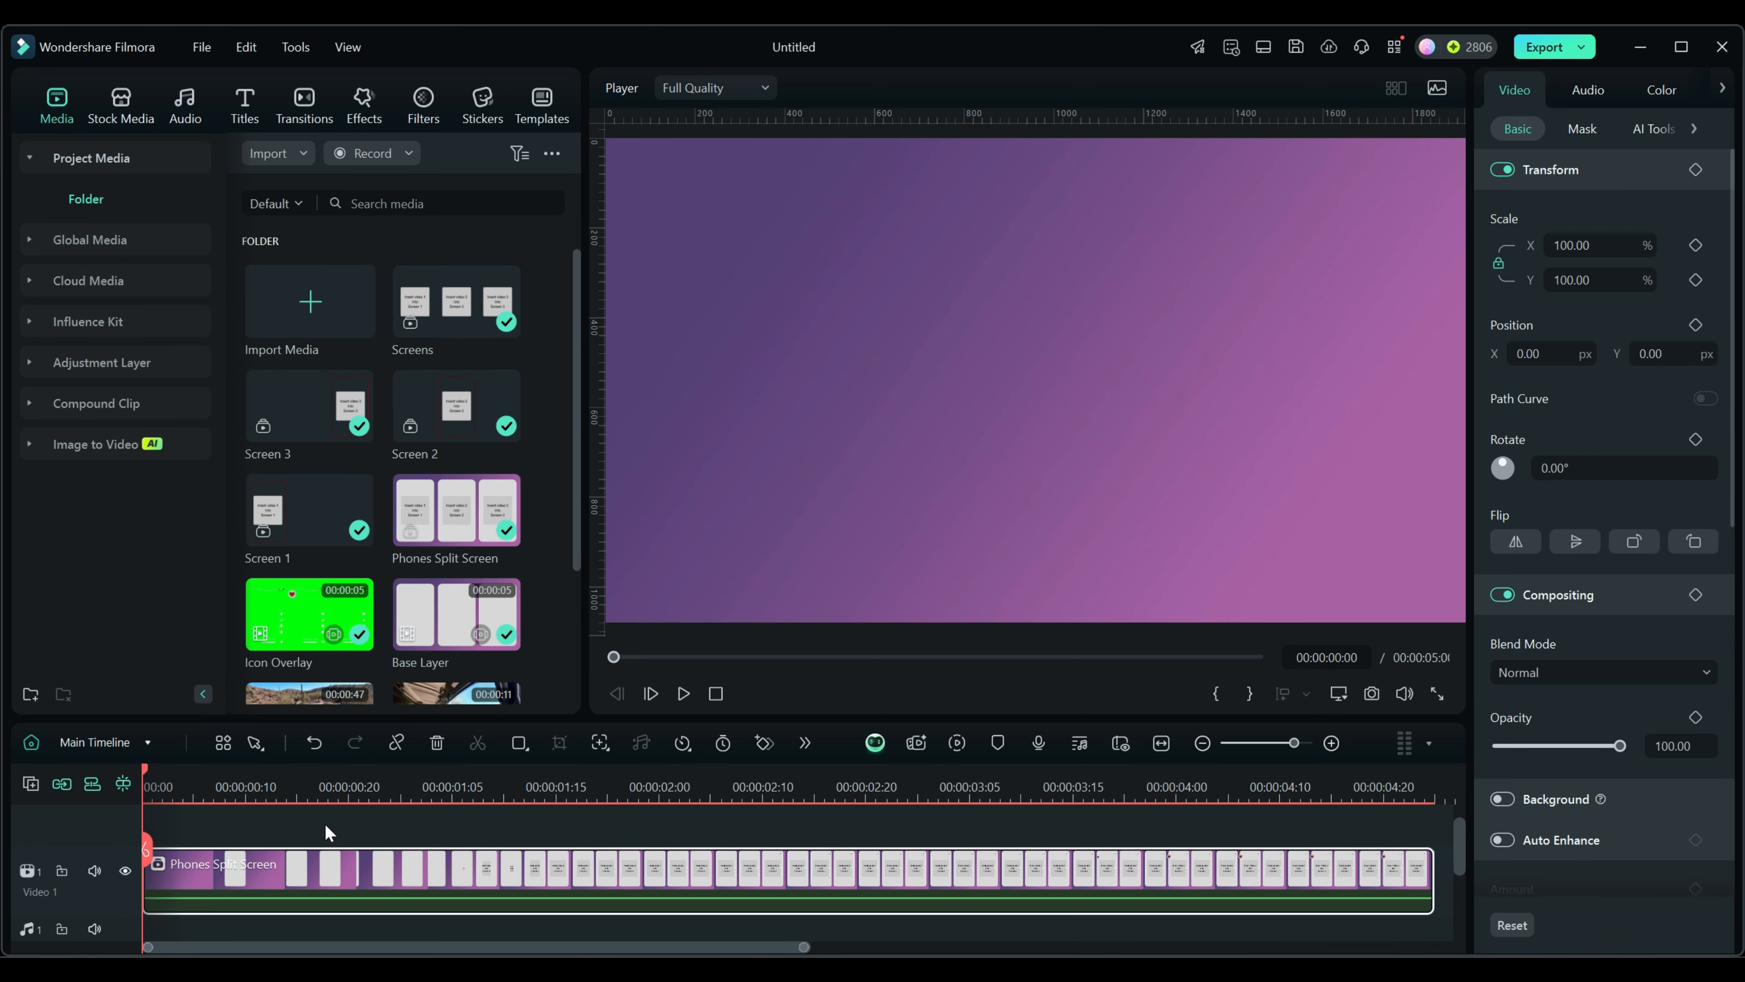
pyautogui.moveTo(148, 764); pyautogui.dragTo(637, 782)
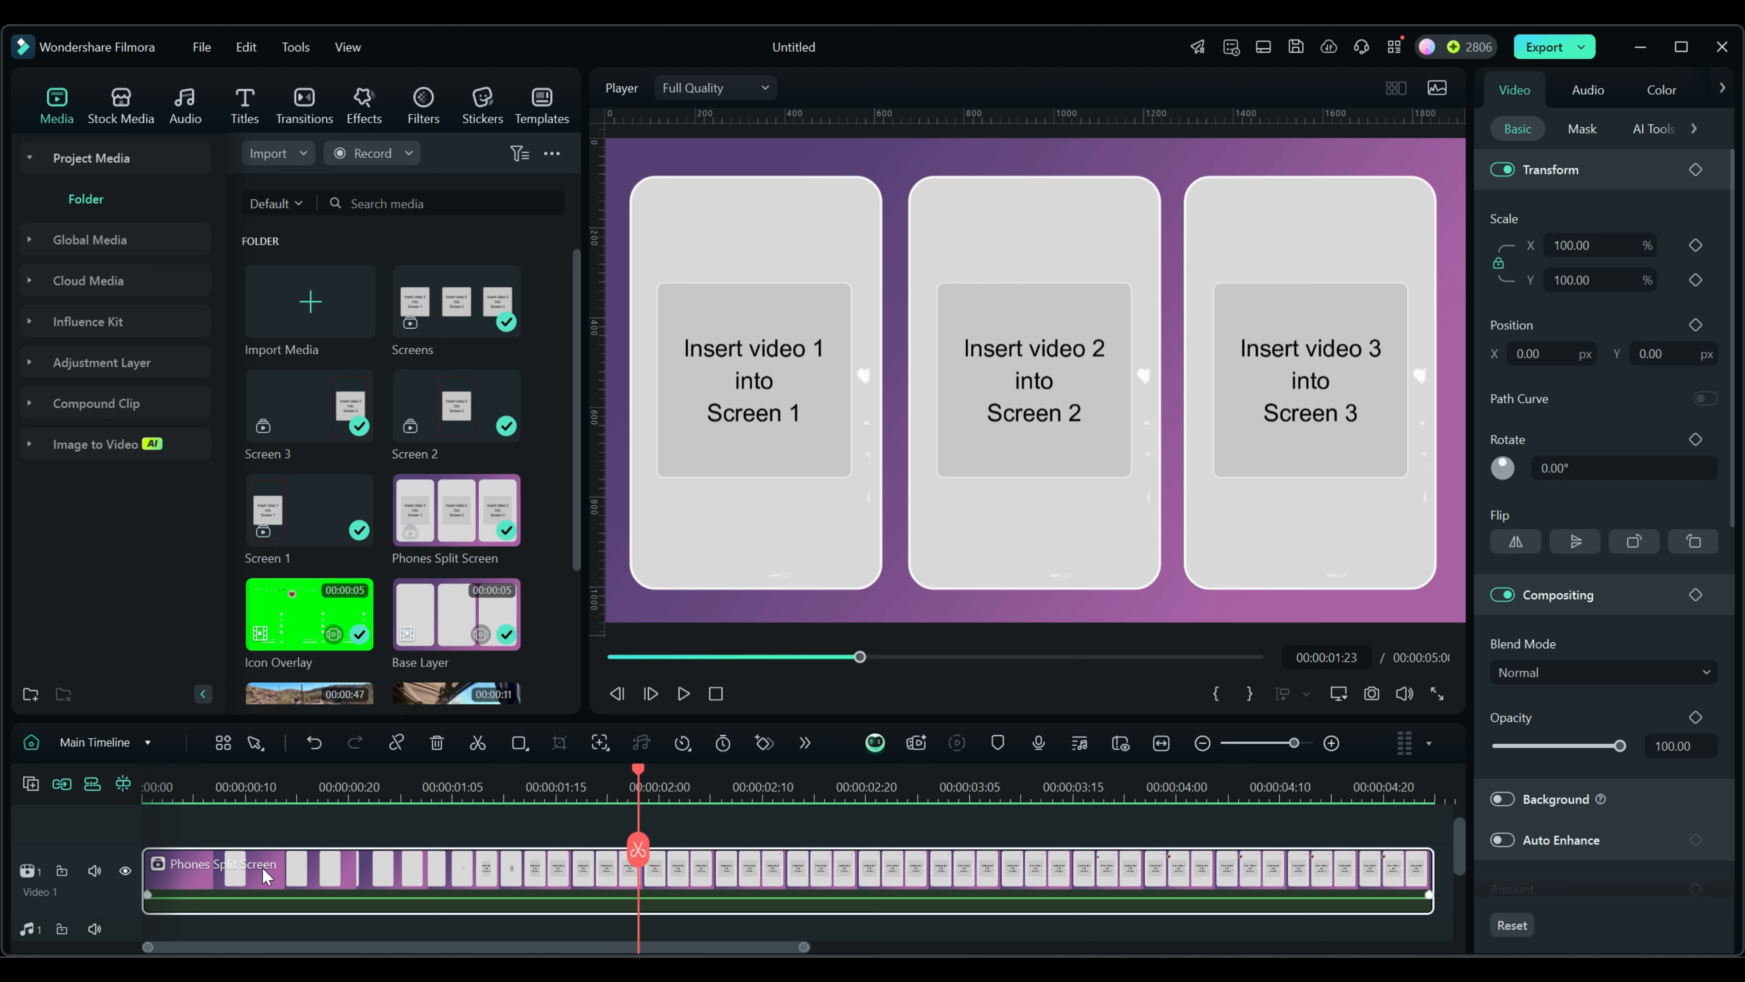
# Open the Screen 1 timeline and replace its Insert video 1 placeholder on track 1 with media clip 86
pyautogui.click(107, 746)
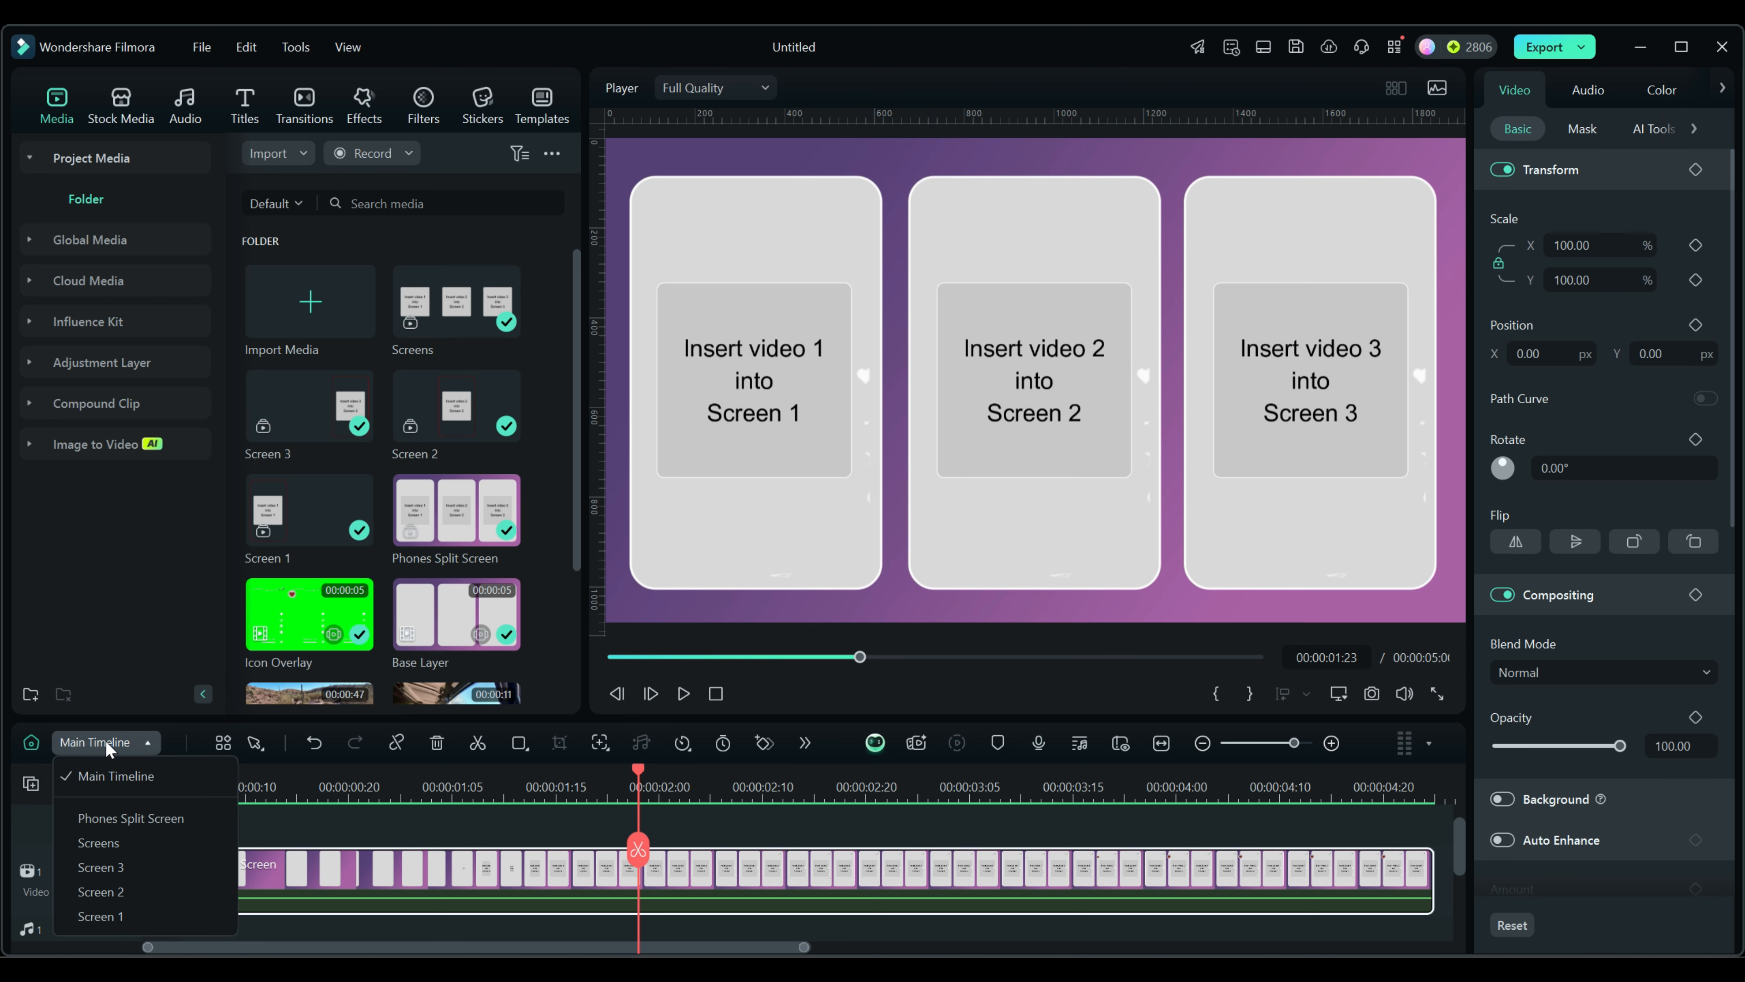
pyautogui.click(107, 915)
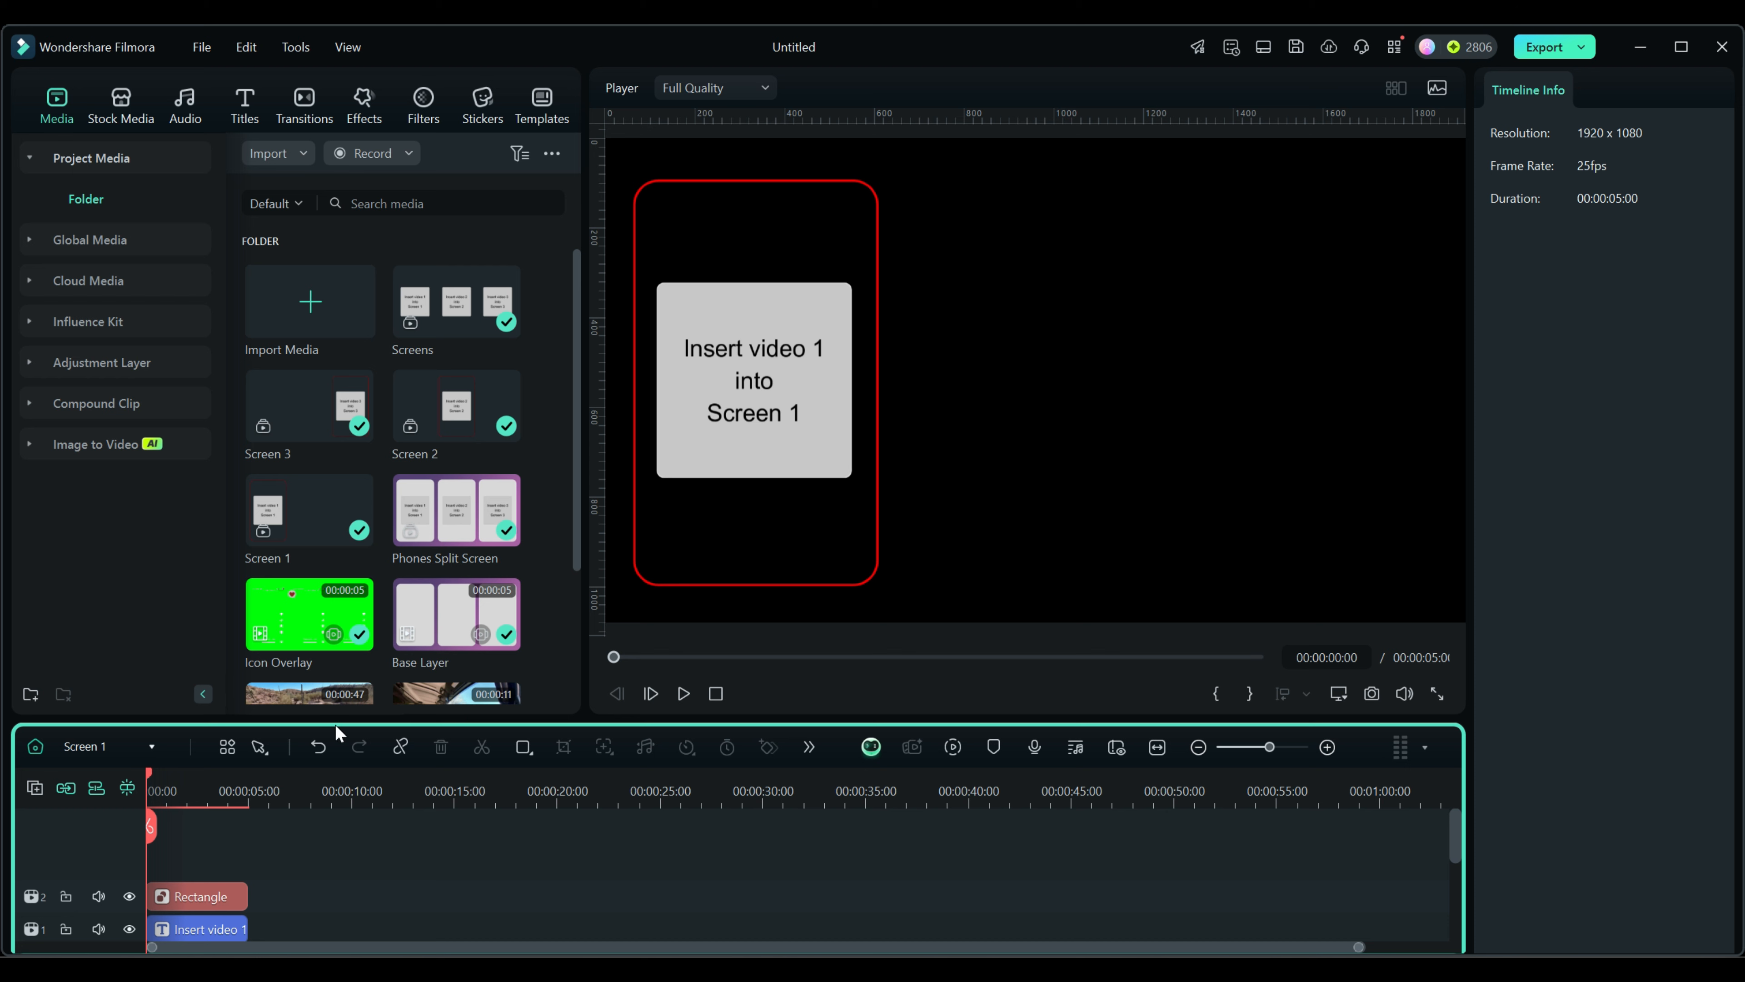
pyautogui.scroll(-1, 355, 853)
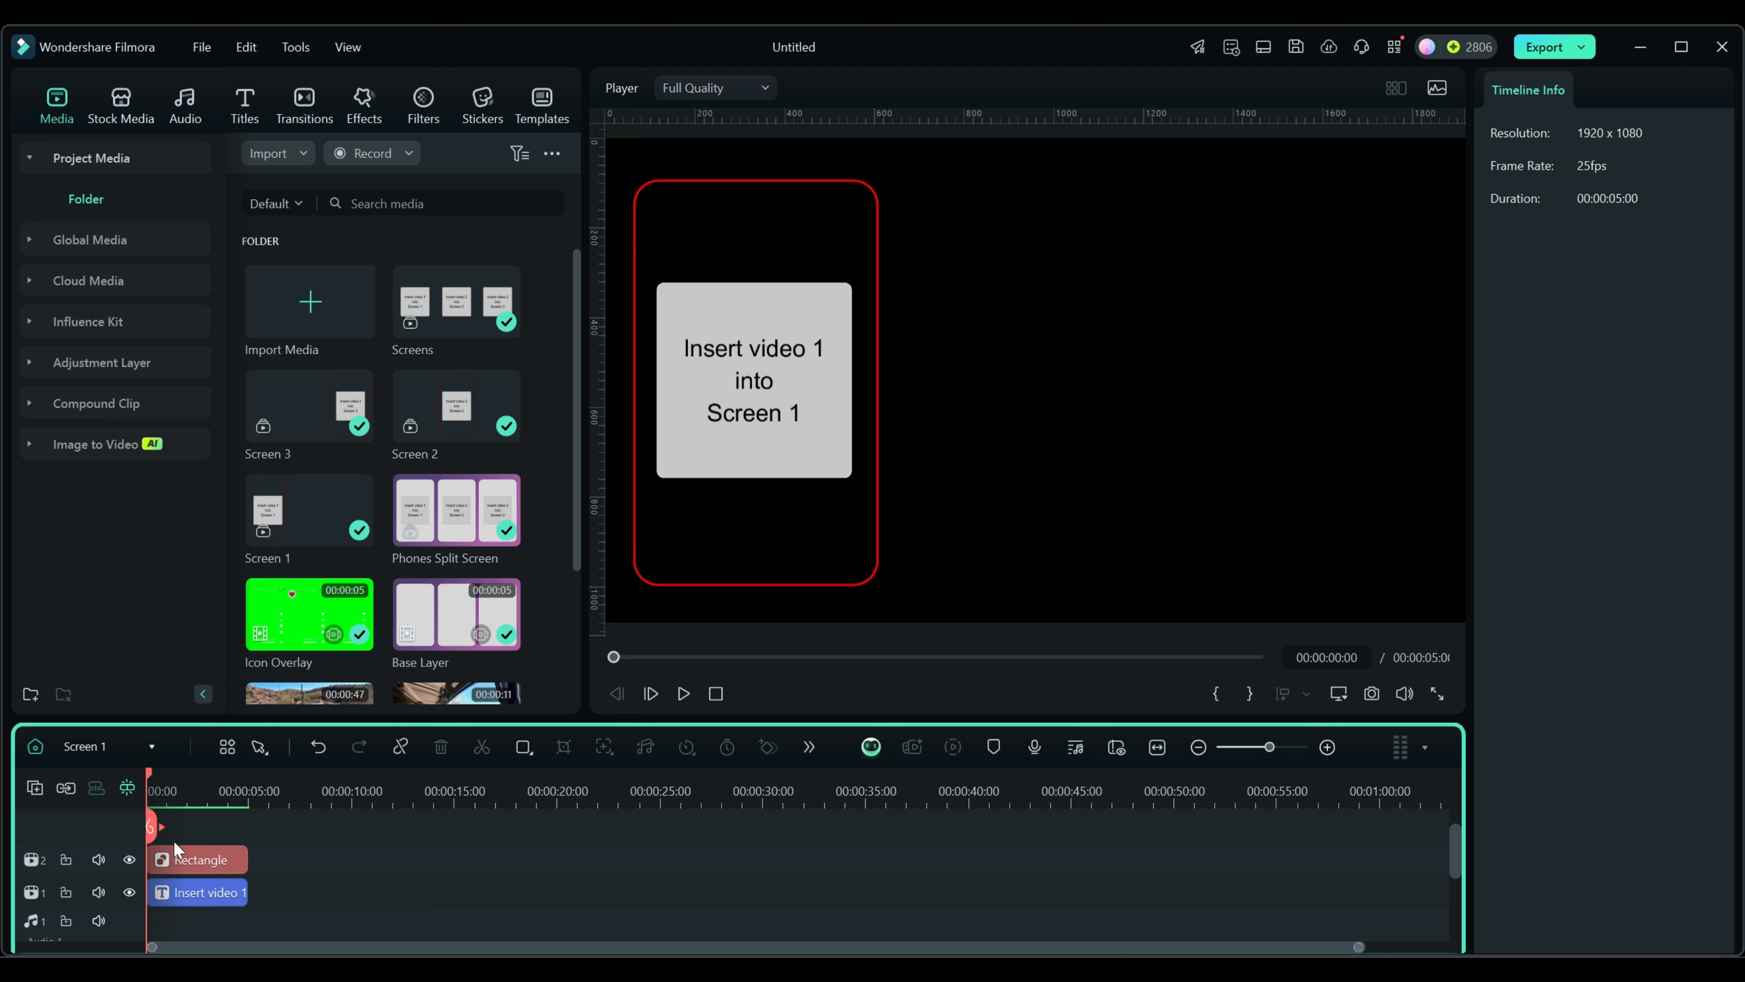
pyautogui.moveTo(572, 479); pyautogui.dragTo(572, 565)
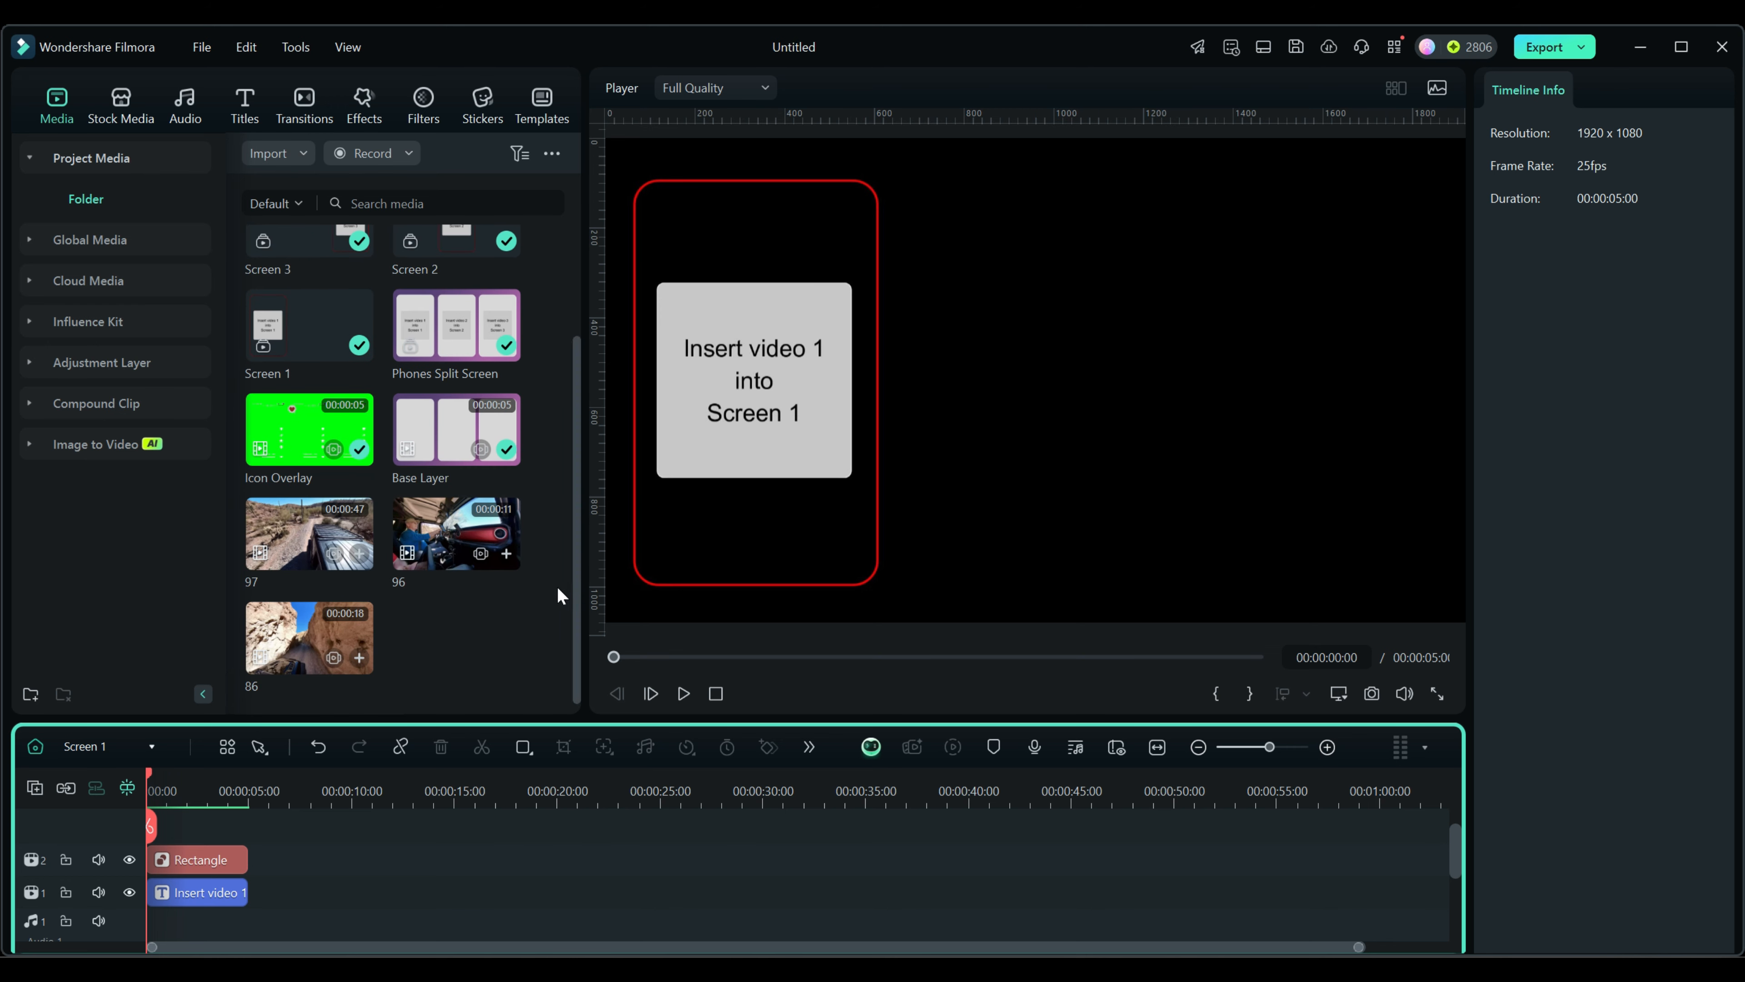
pyautogui.moveTo(331, 628); pyautogui.dragTo(141, 894)
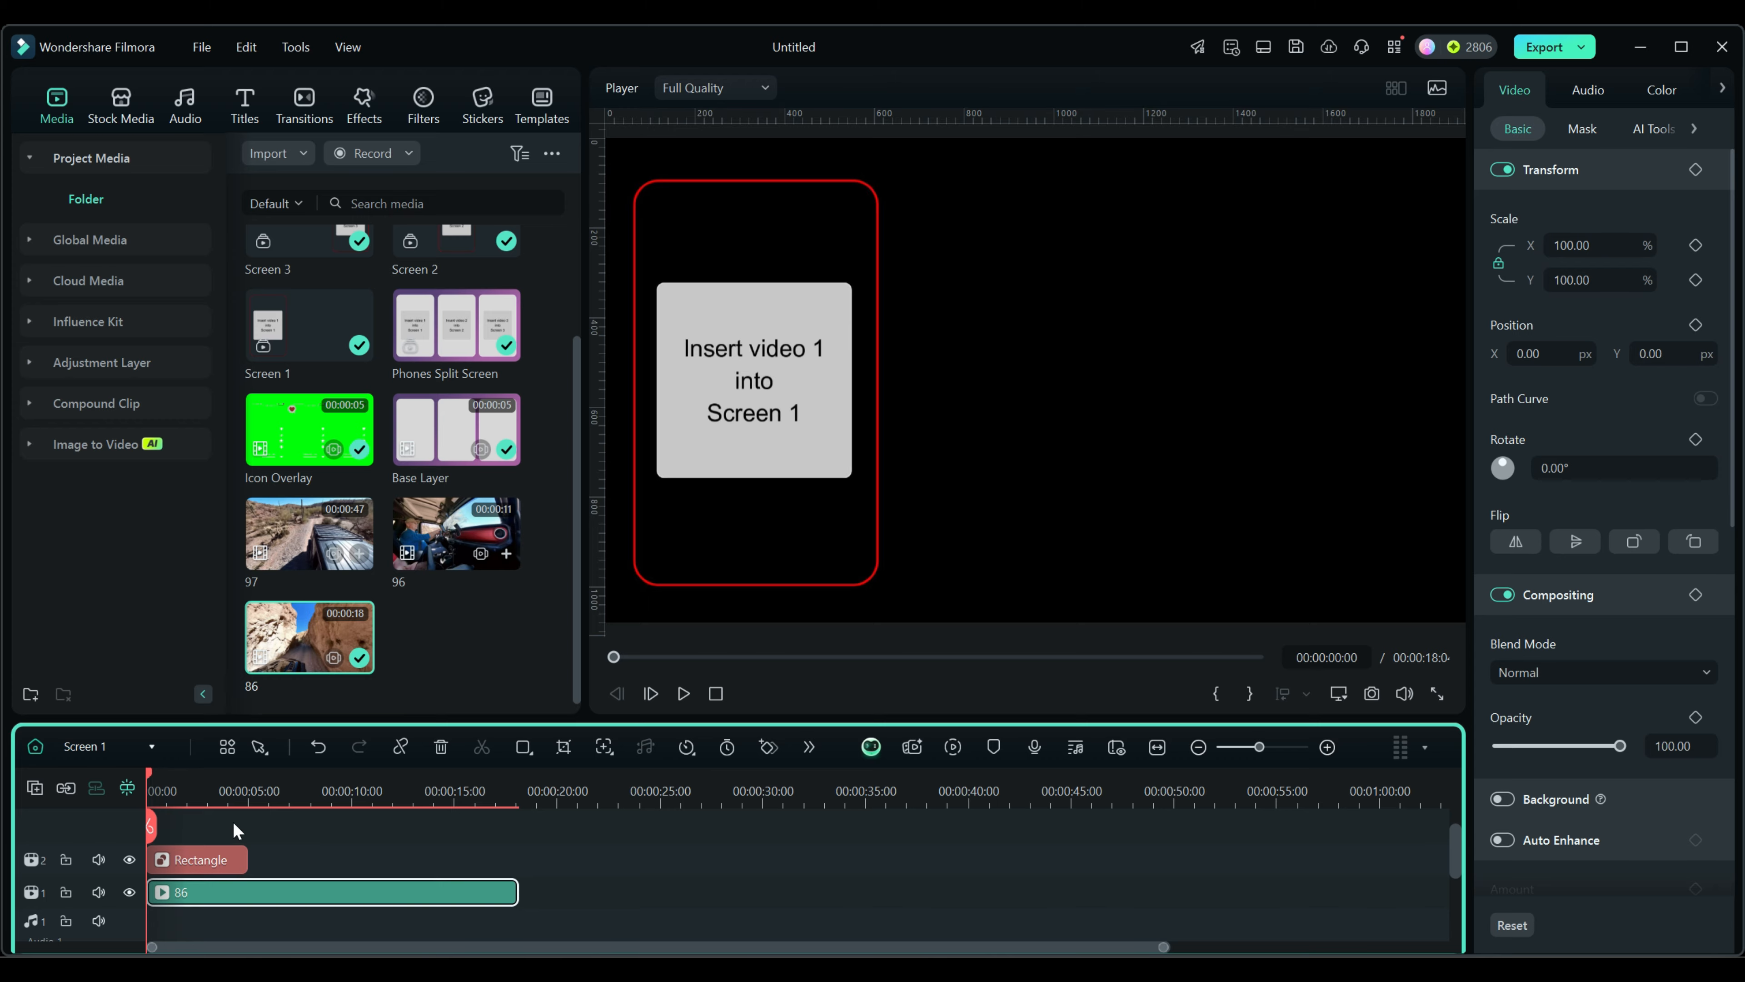
# Split clip 86 at 00:00:03:16, delete its first part, shift the remainder to the timeline start and return the playhead to the beginning
pyautogui.moveTo(150, 777); pyautogui.dragTo(220, 781)
pyautogui.click(220, 827)
pyautogui.click(180, 892)
pyautogui.press('Delete')
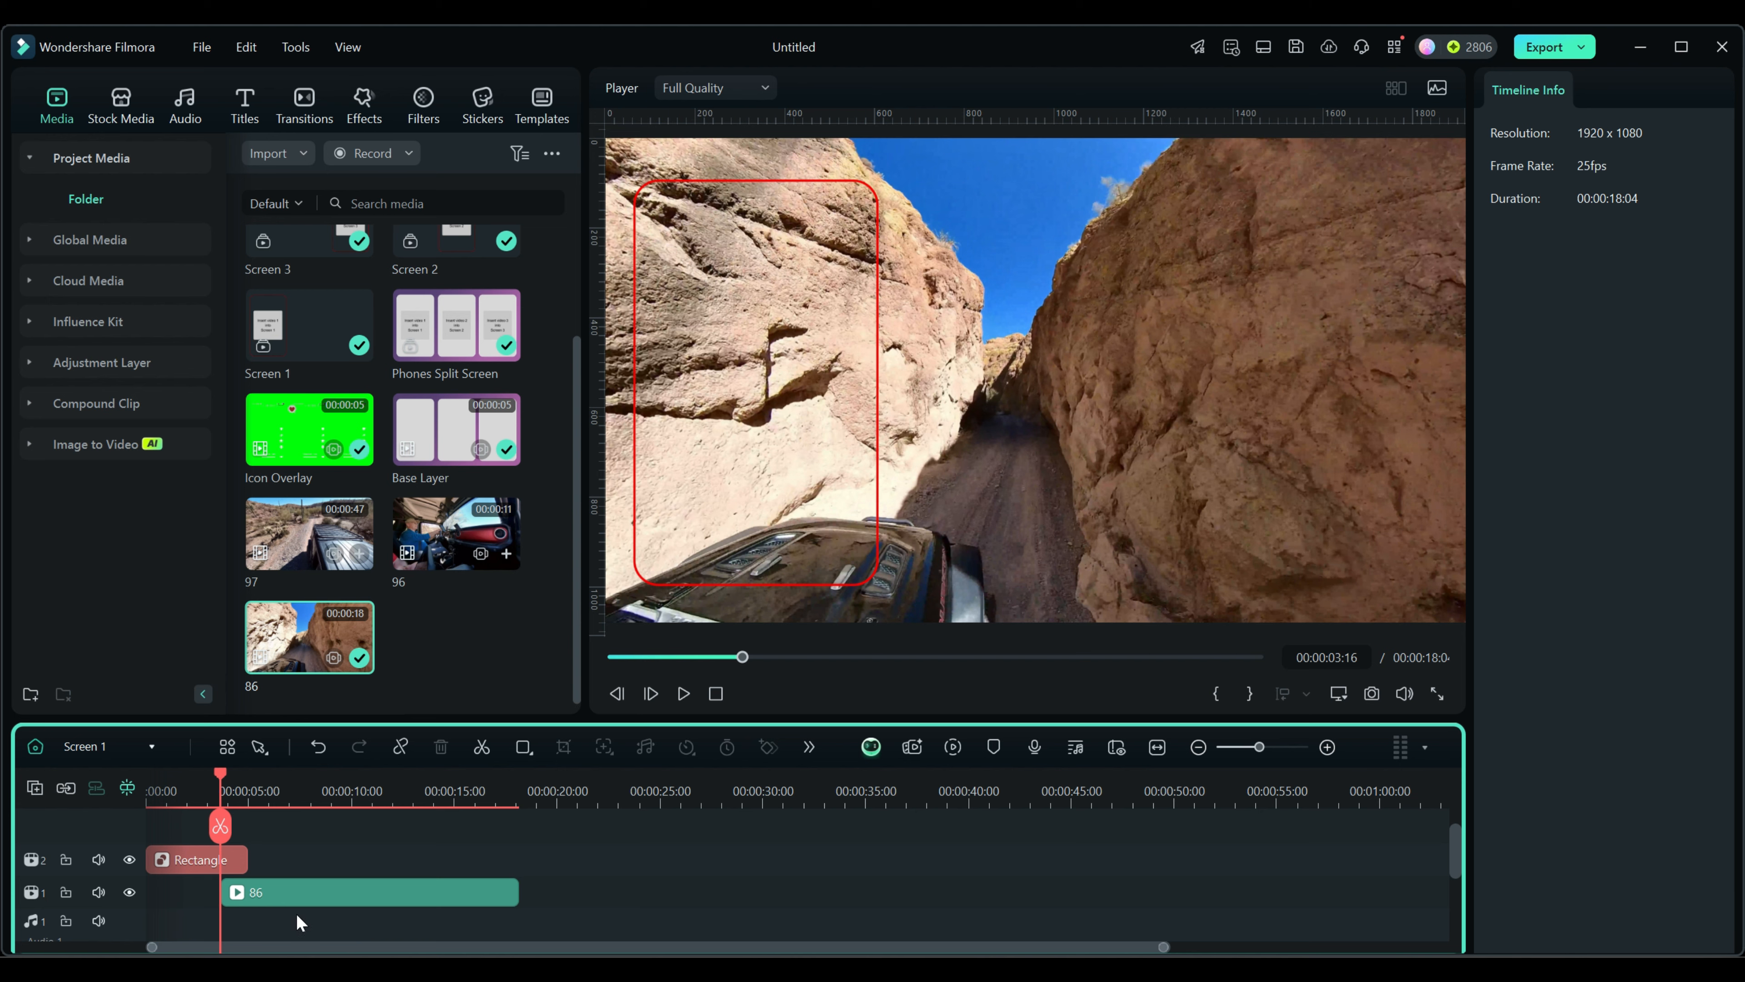
pyautogui.moveTo(311, 904); pyautogui.dragTo(293, 904)
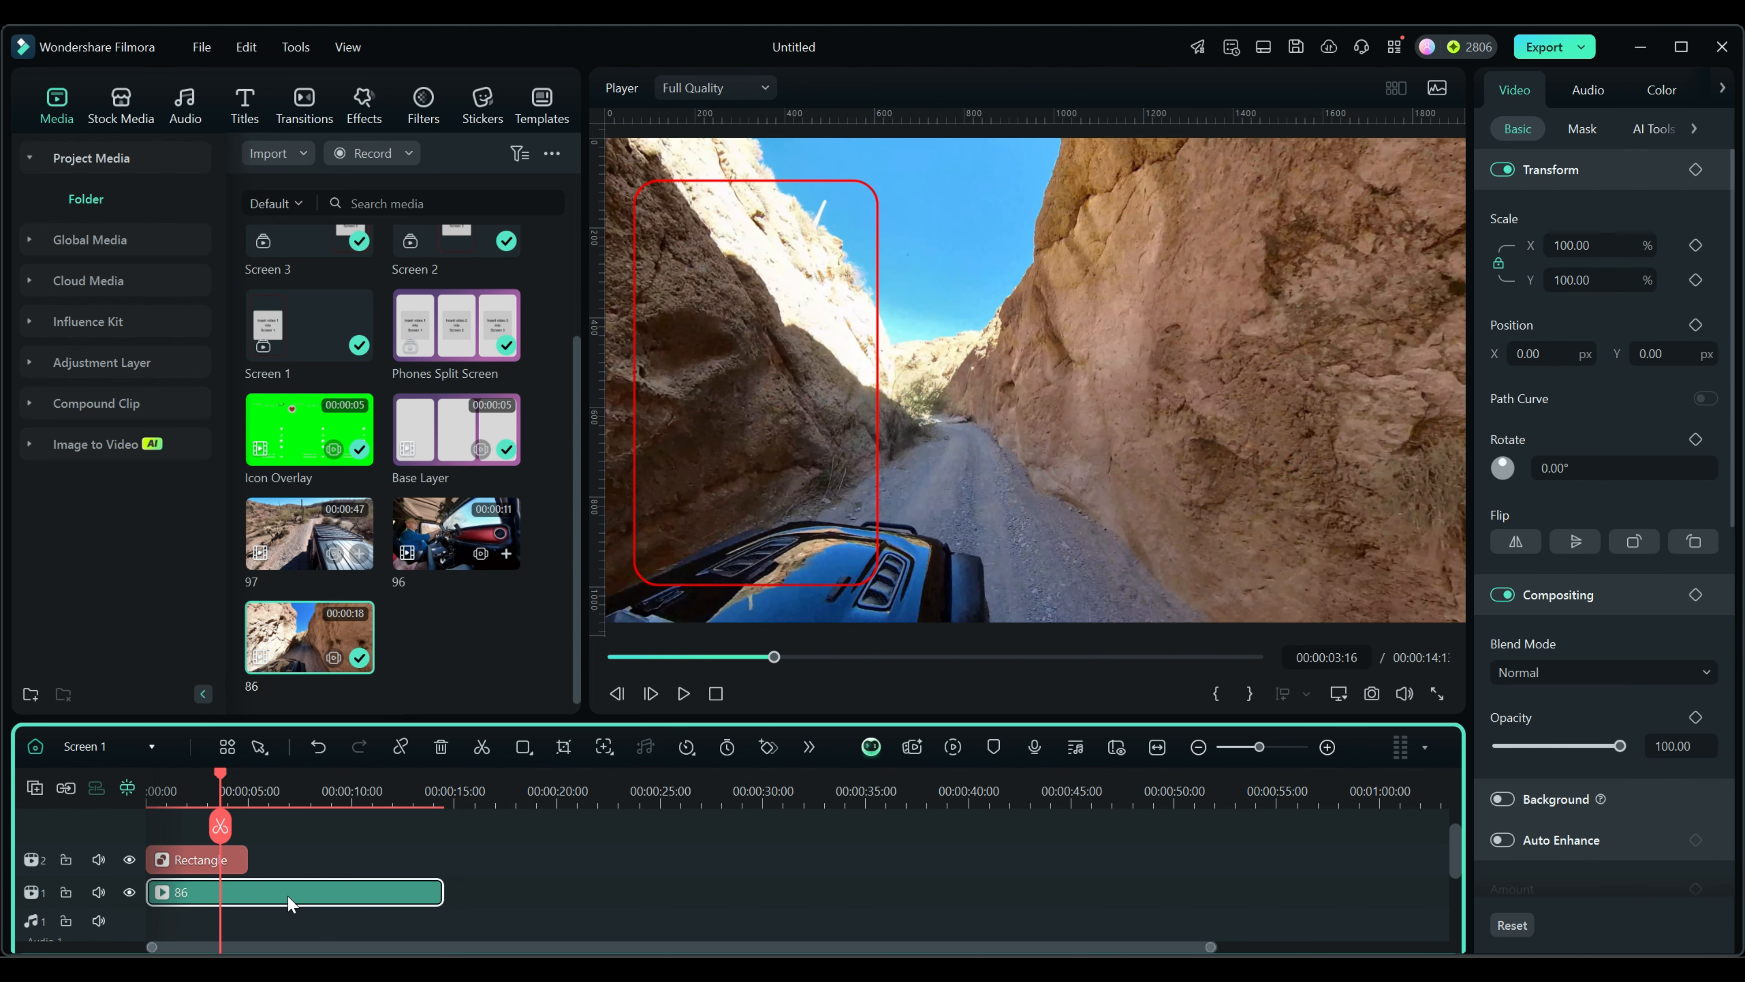
pyautogui.click(715, 695)
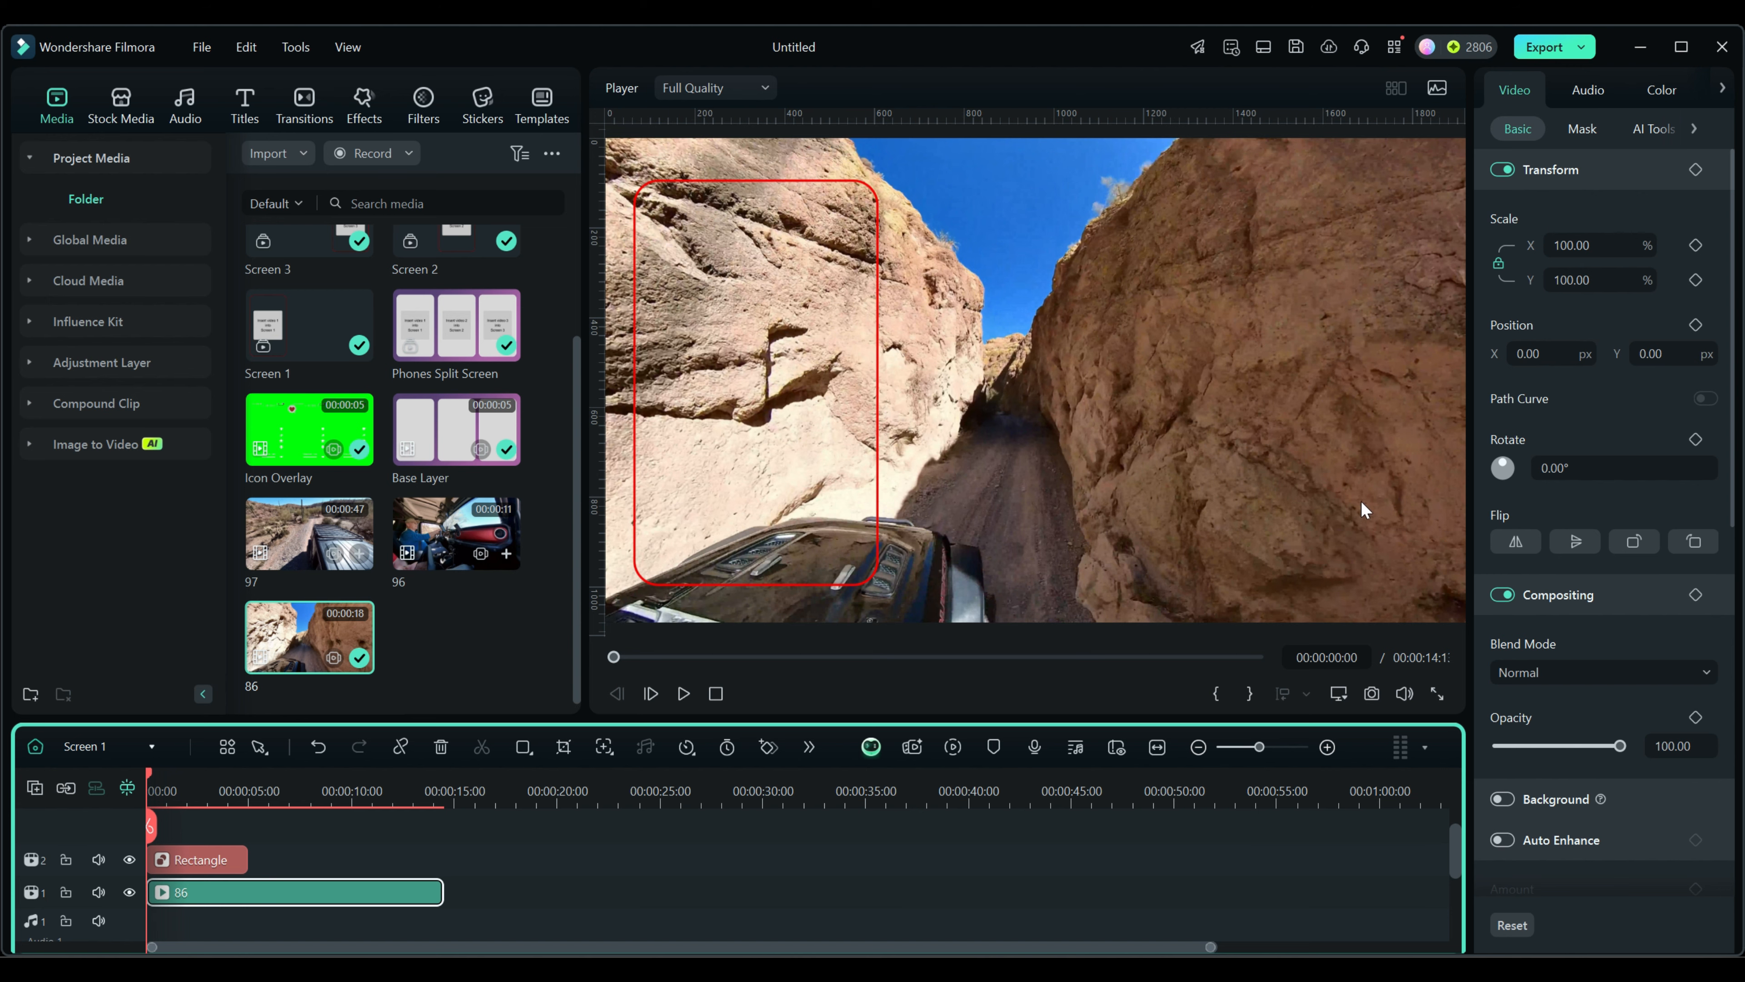
# Reposition clip 86 behind the red Screen 1 outline by setting its position to X -440 px and Y 54 px
pyautogui.click(1542, 353)
pyautogui.write('-218')
pyautogui.press('Return')
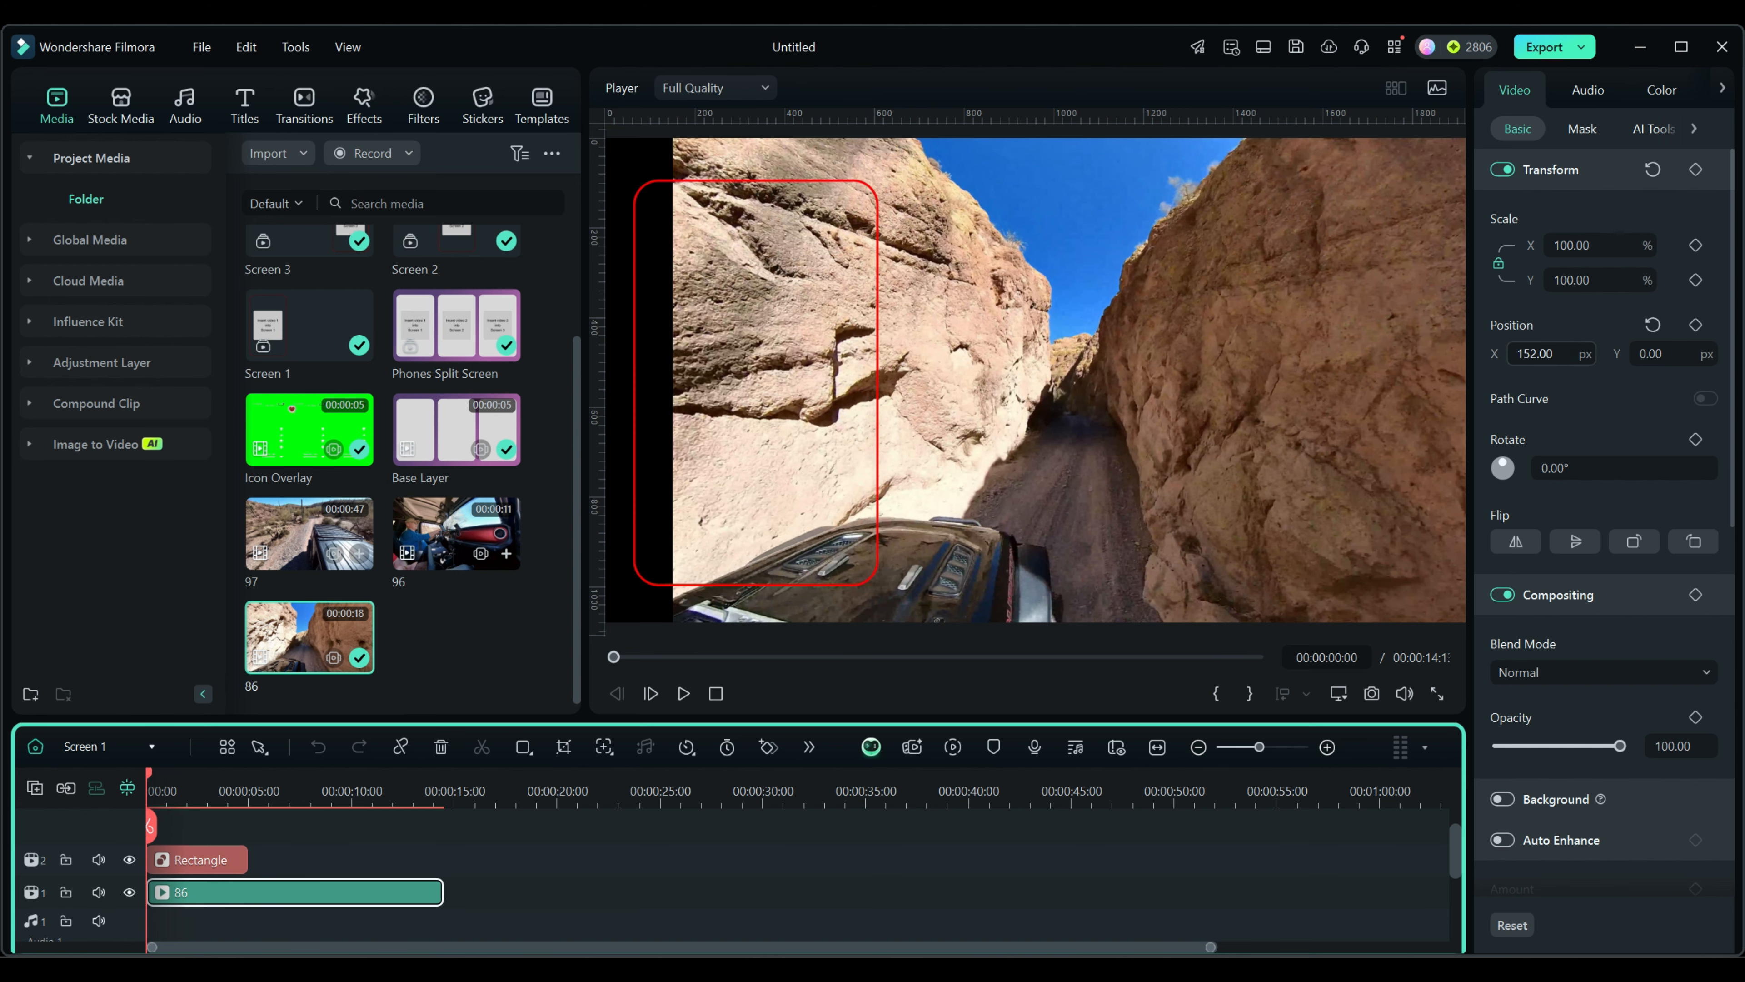
pyautogui.moveTo(1537, 353); pyautogui.dragTo(1384, 353)
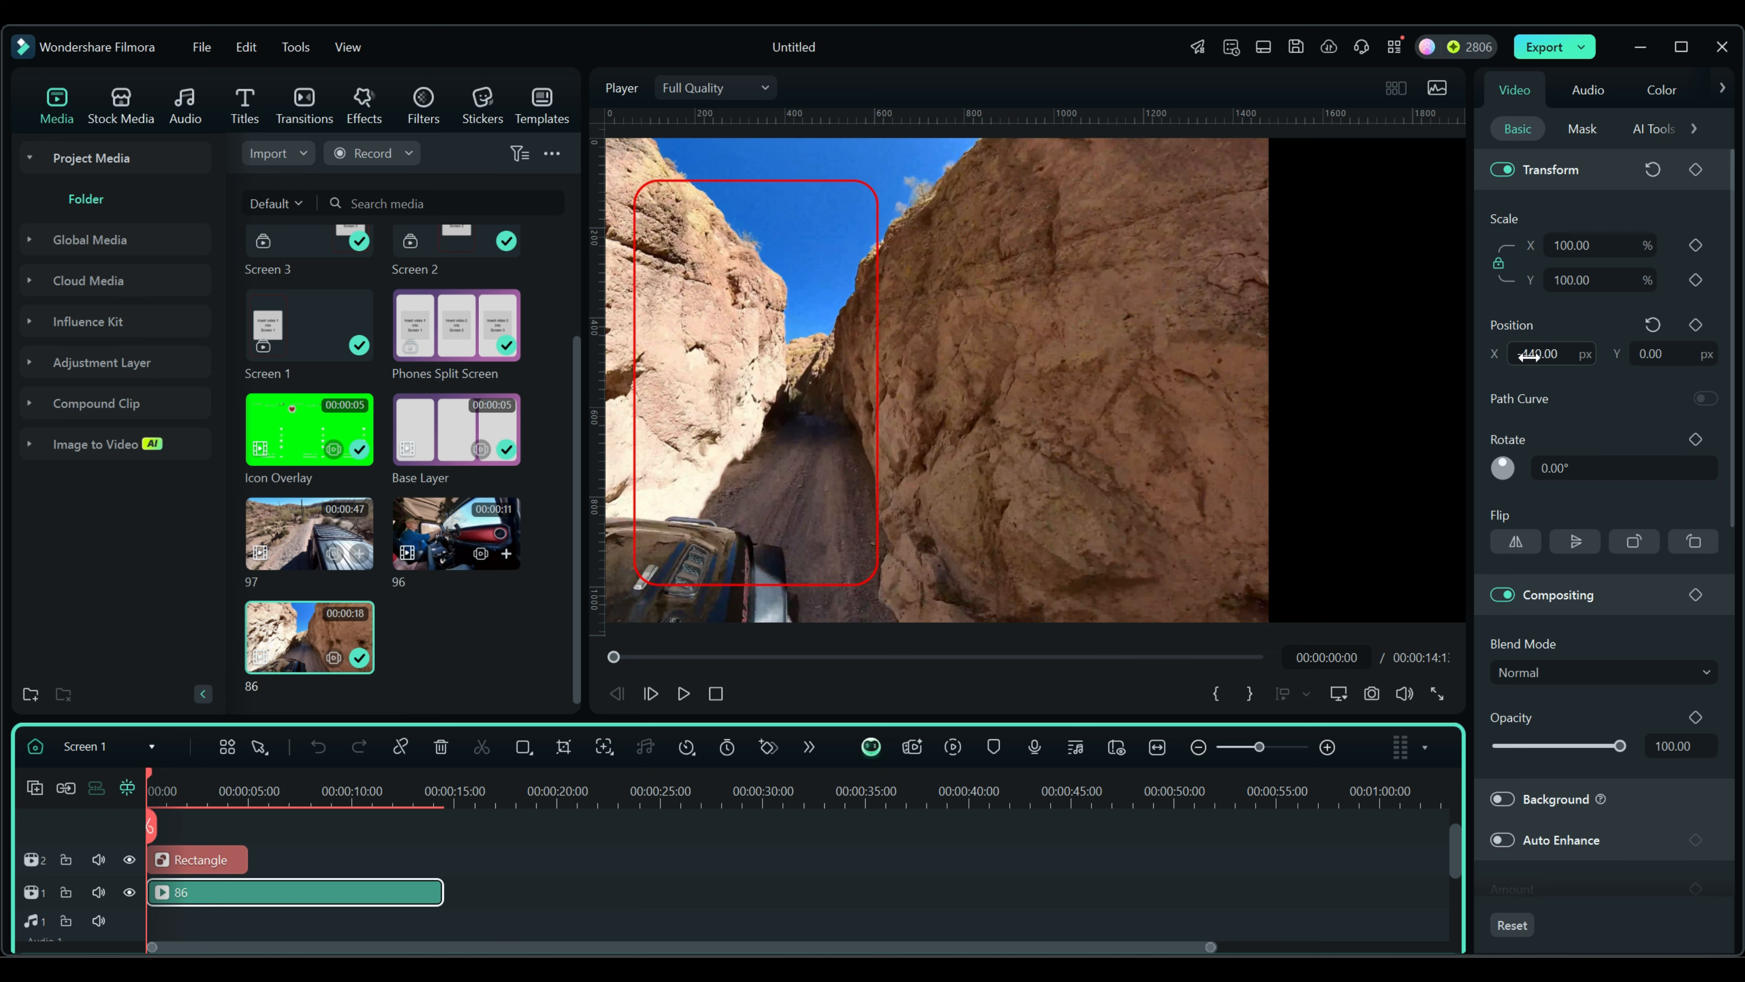
pyautogui.moveTo(1674, 353); pyautogui.dragTo(1712, 353)
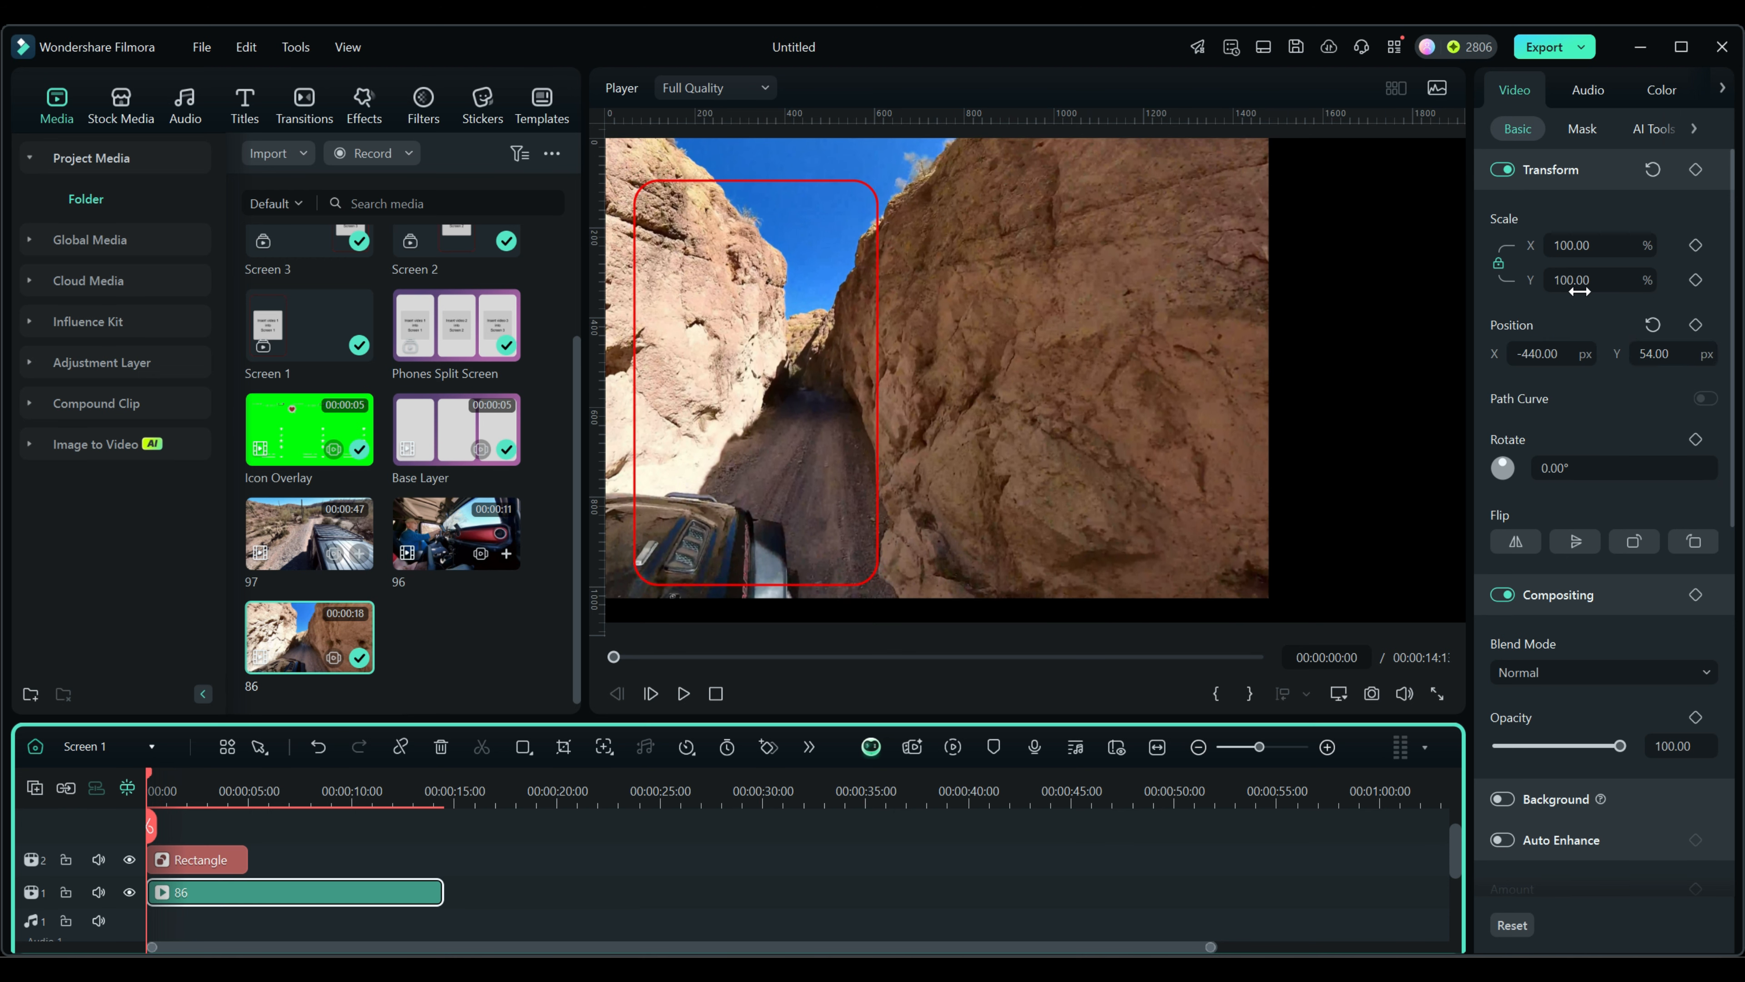
# Scale clip 86 on the Screen 1 timeline uniformly to 111%
pyautogui.moveTo(1573, 280)
pyautogui.mouseDown()
pyautogui.moveTo(1601, 280)
pyautogui.moveTo(1583, 279)
pyautogui.mouseUp()
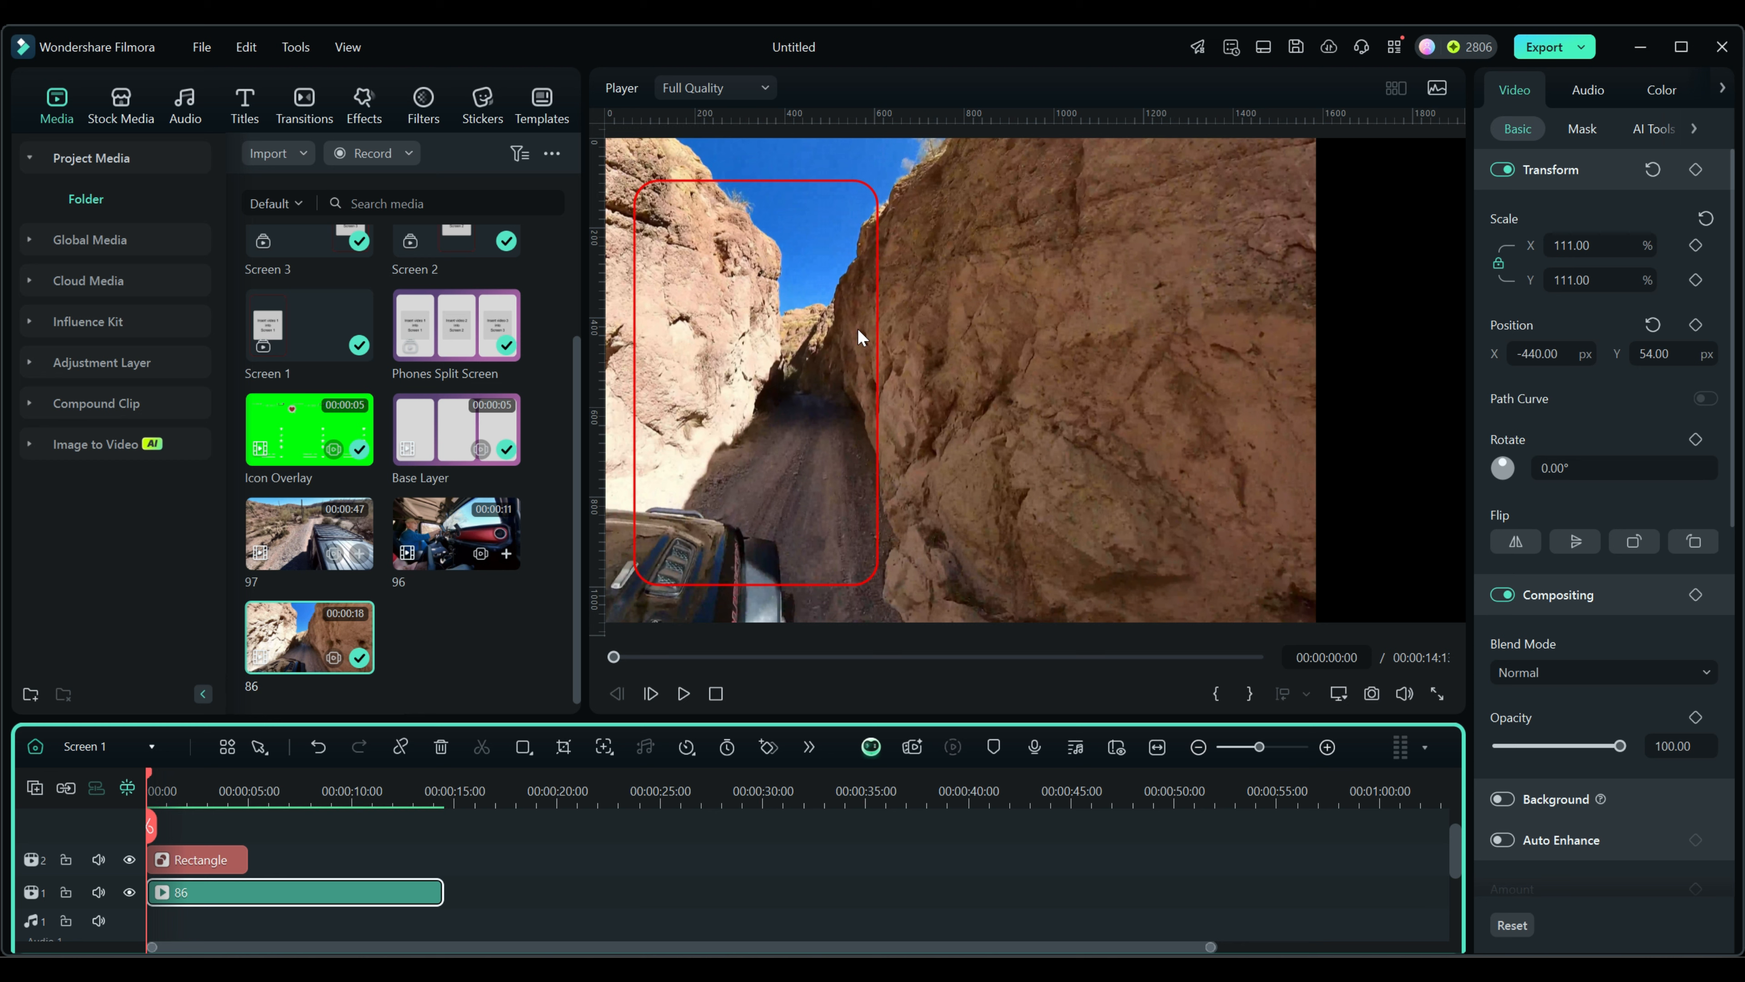
# Open the Screen 2 timeline, replace its Insert video 2 placeholder with media clip 96 and trim the clip to the Rectangle's five-second length
pyautogui.click(100, 743)
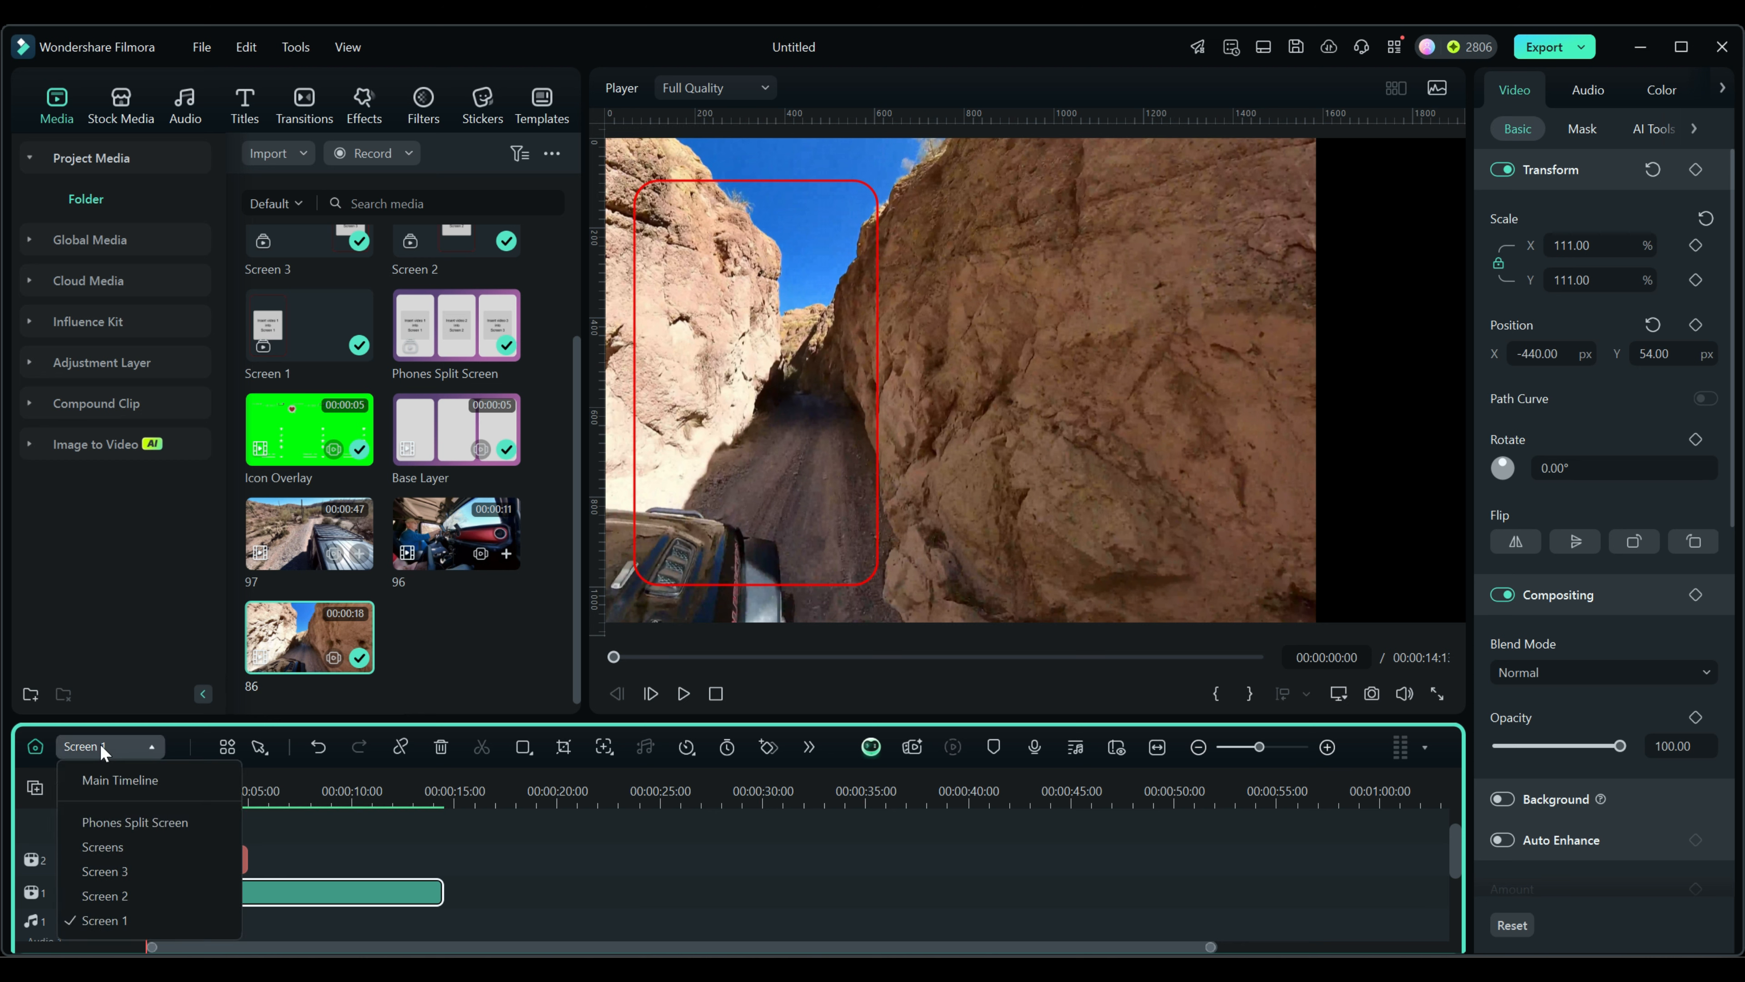
pyautogui.click(123, 897)
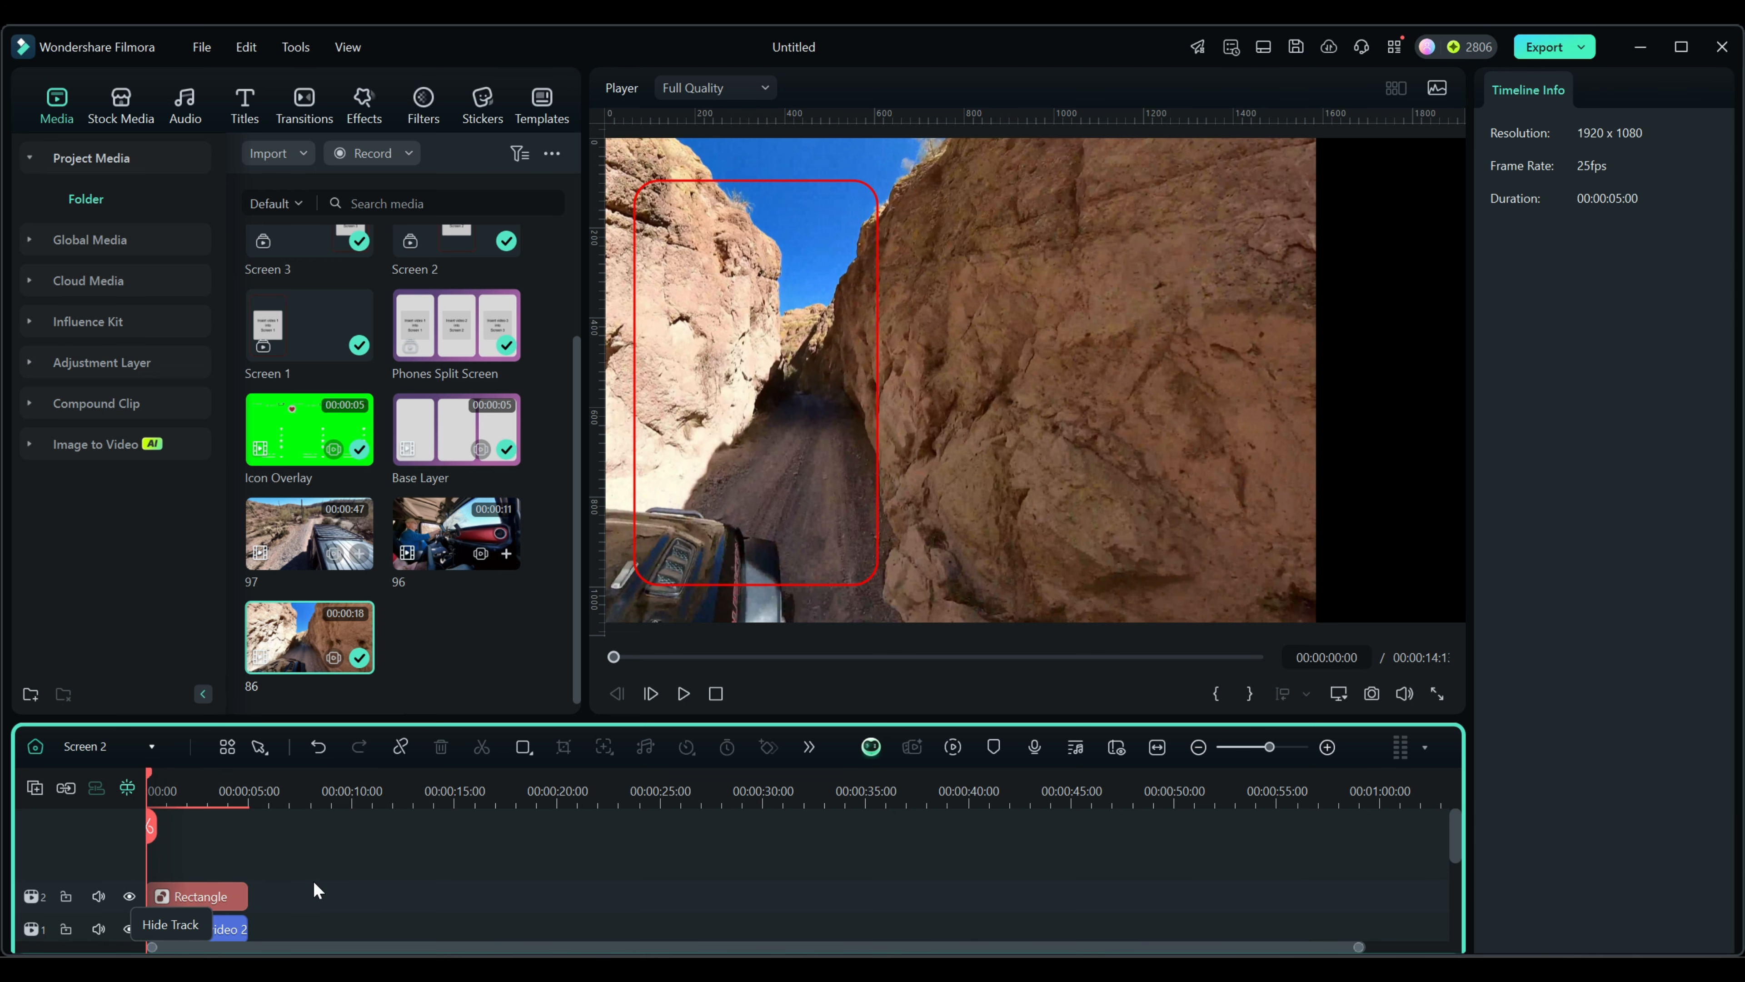
pyautogui.moveTo(453, 537); pyautogui.dragTo(151, 860)
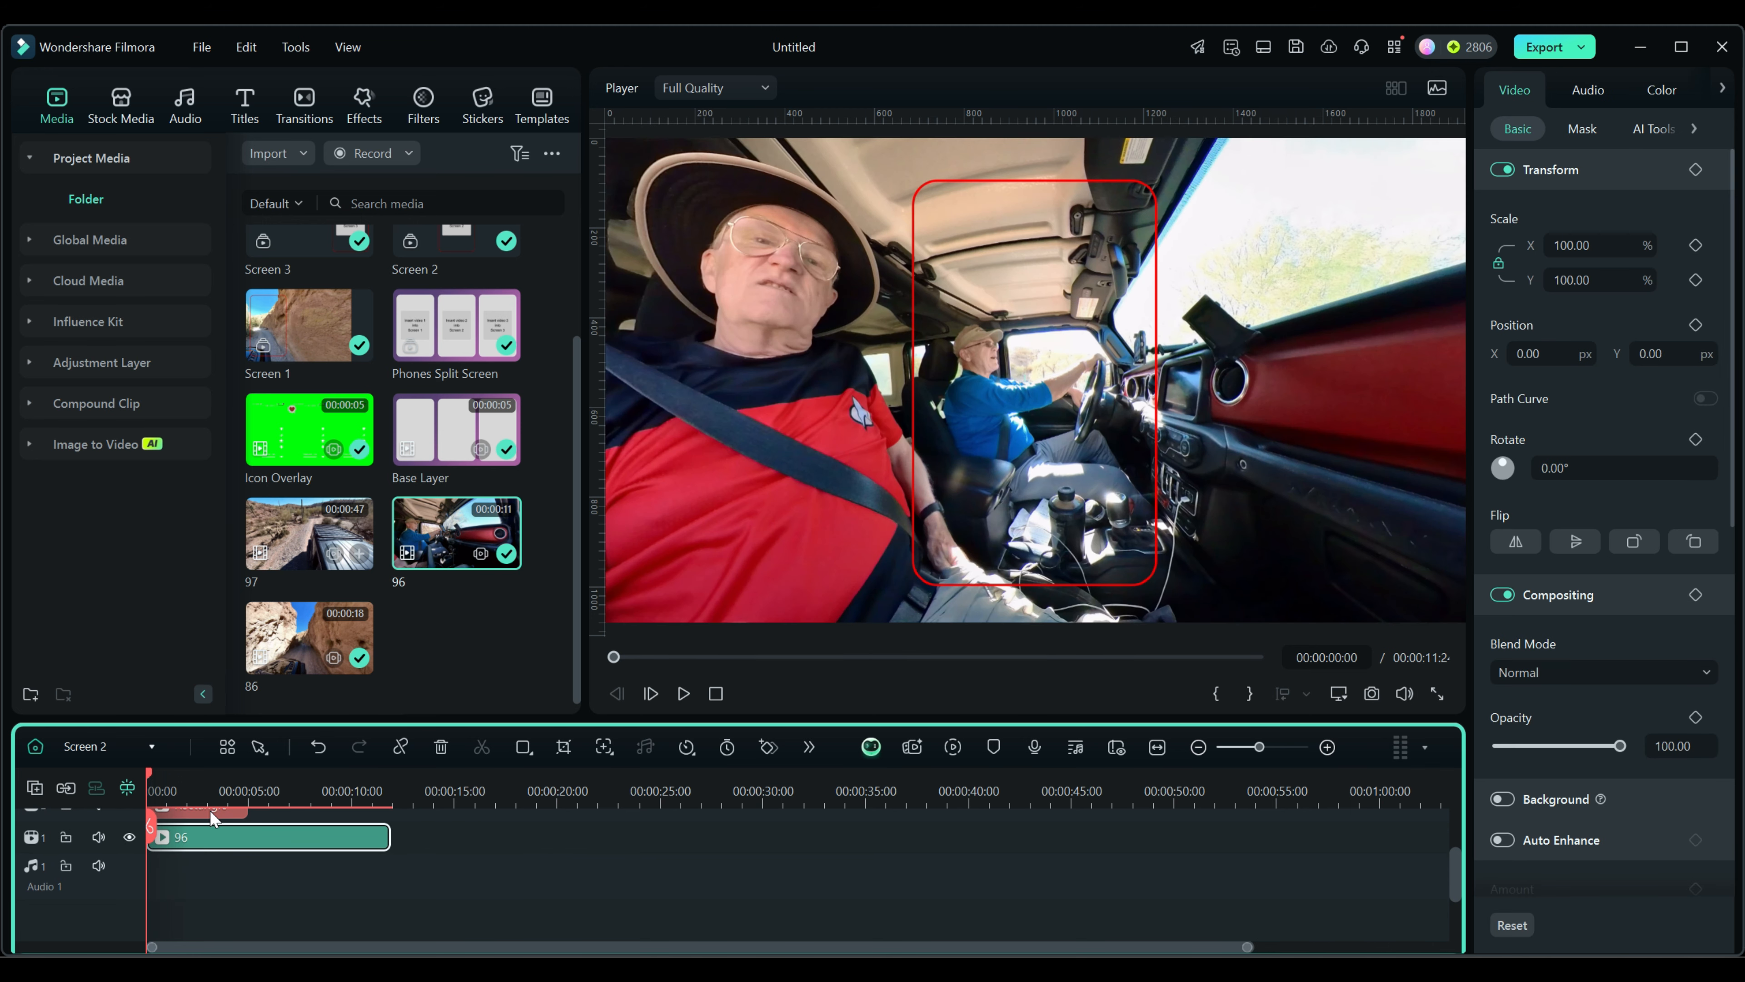
pyautogui.moveTo(150, 777); pyautogui.dragTo(173, 779)
pyautogui.scroll(2, 364, 870)
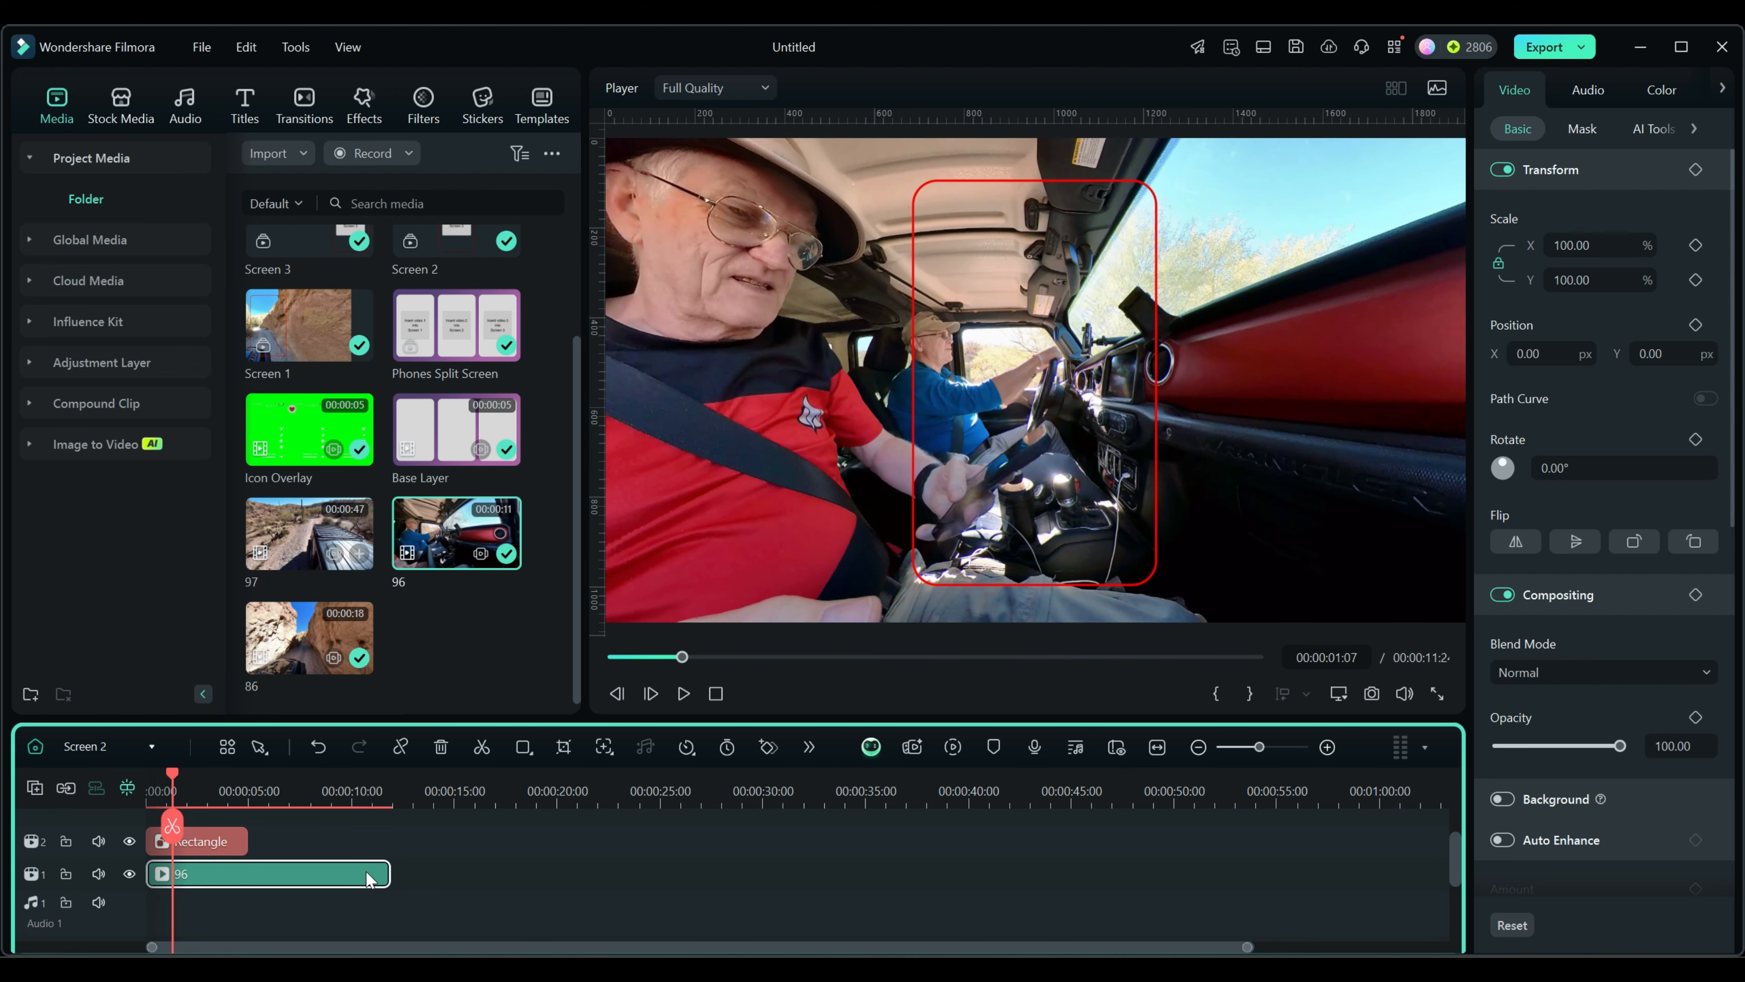
pyautogui.click(96, 872)
# Open the Screen 3 timeline, replace its Insert video 3 placeholder on track 1 with media clip 97 and move the playhead to 00:00:13:03
pyautogui.click(95, 743)
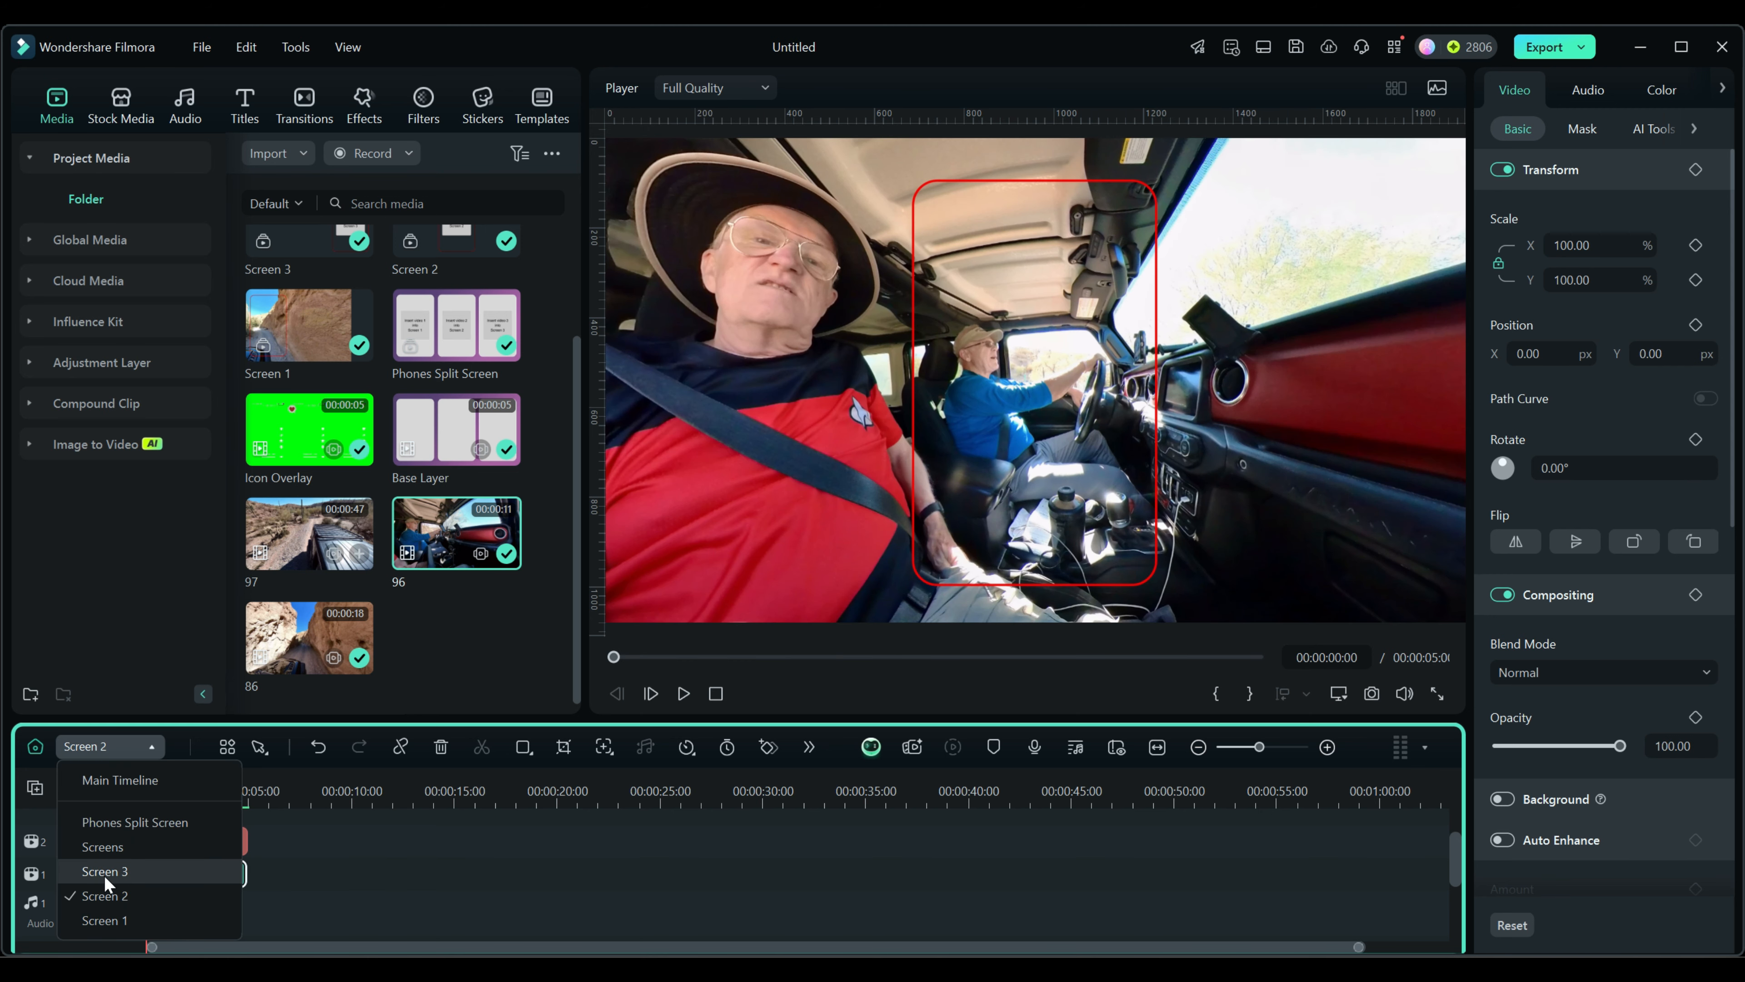
pyautogui.click(104, 876)
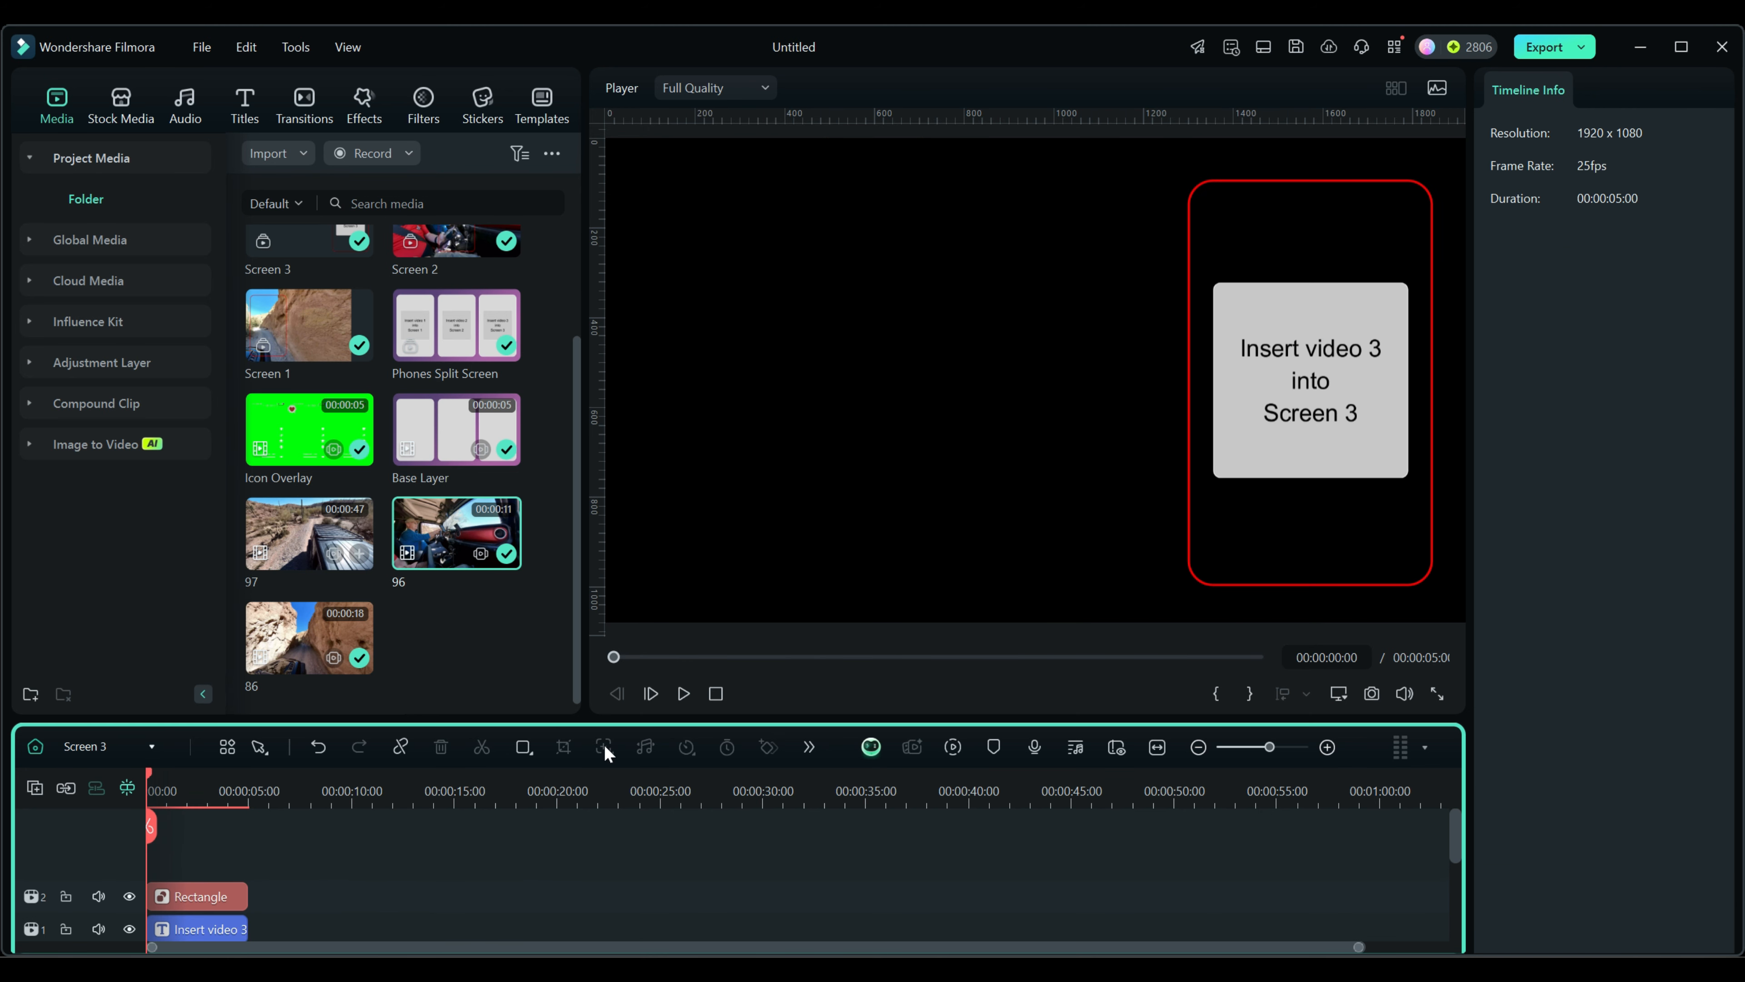
pyautogui.moveTo(313, 550); pyautogui.dragTo(416, 818)
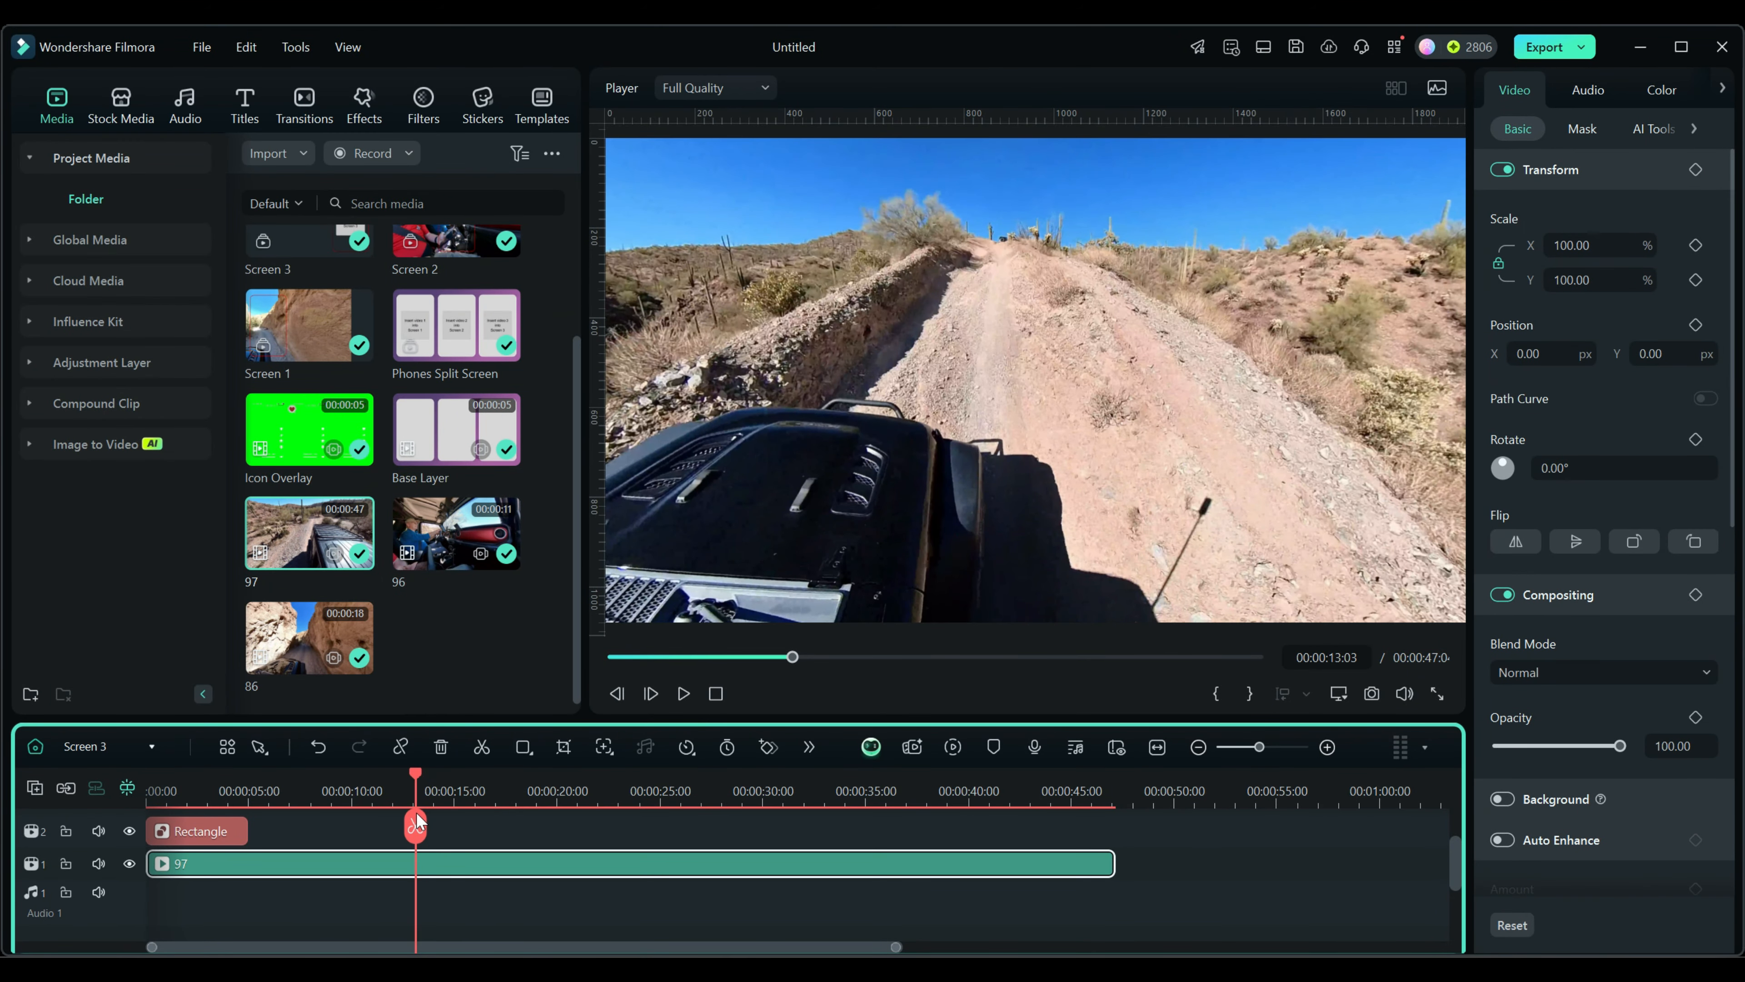
# Split clip 97 at 00:00:13:03, delete its first part, shift the remainder to the timeline start and return the playhead to the beginning
pyautogui.click(416, 827)
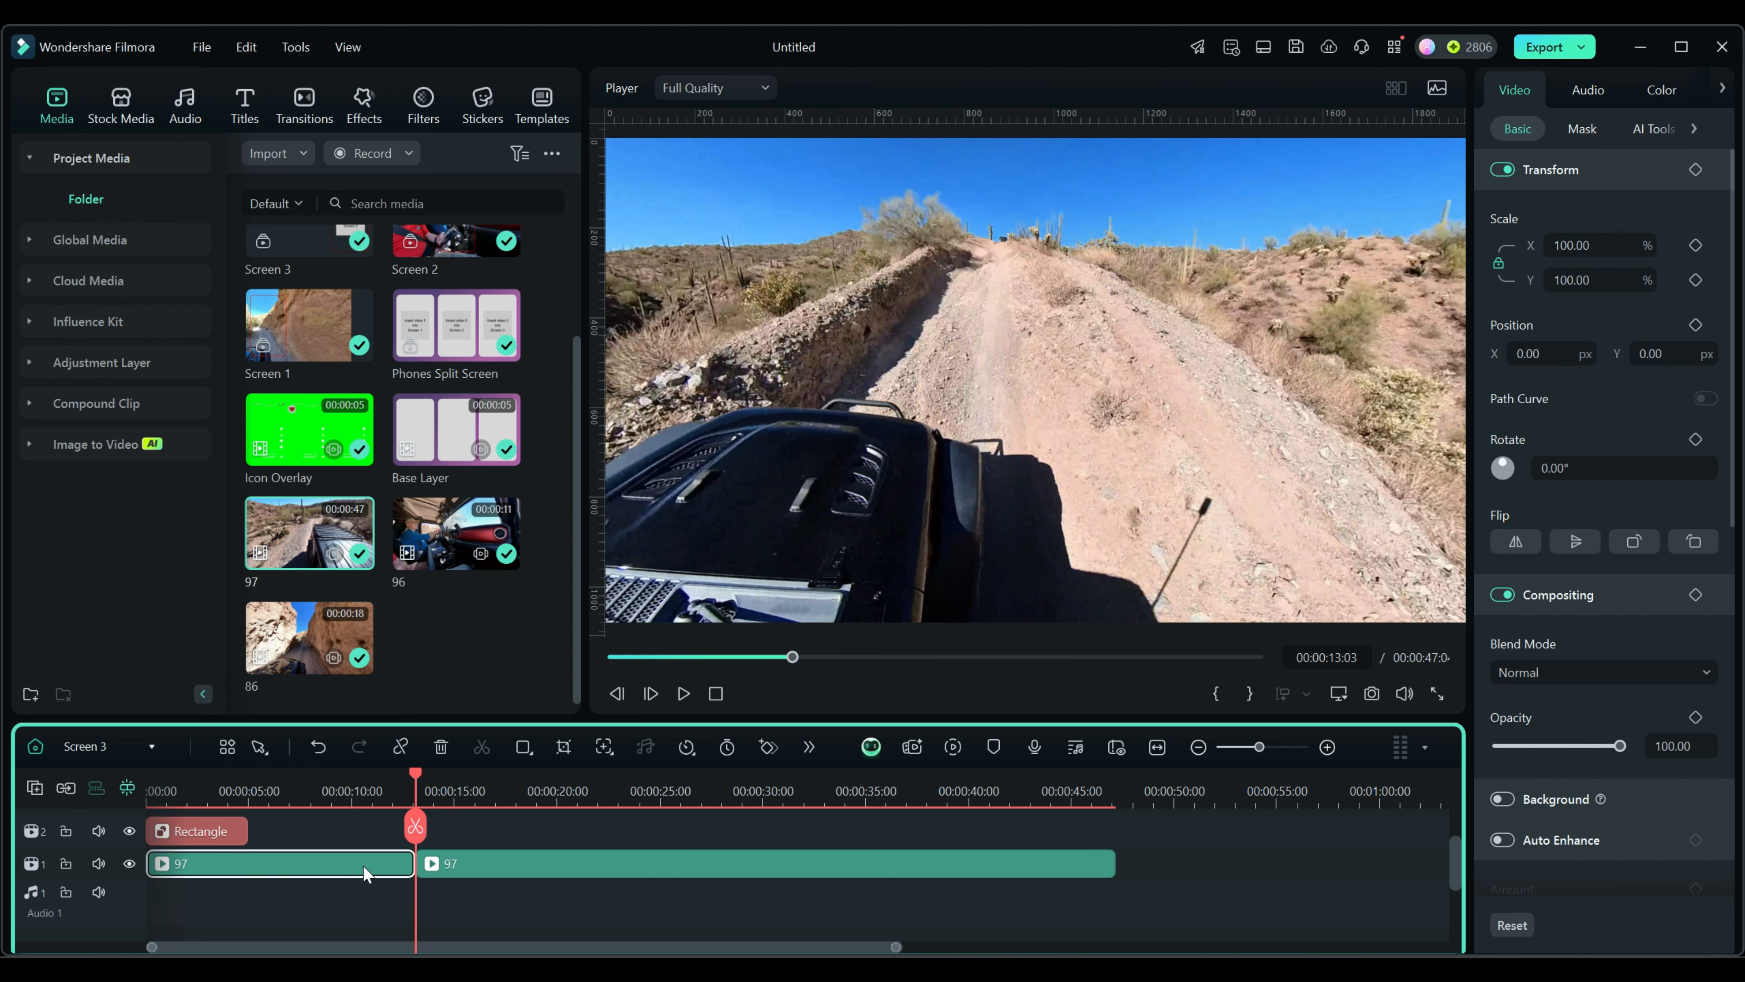
pyautogui.press('Delete')
pyautogui.moveTo(584, 861); pyautogui.dragTo(313, 869)
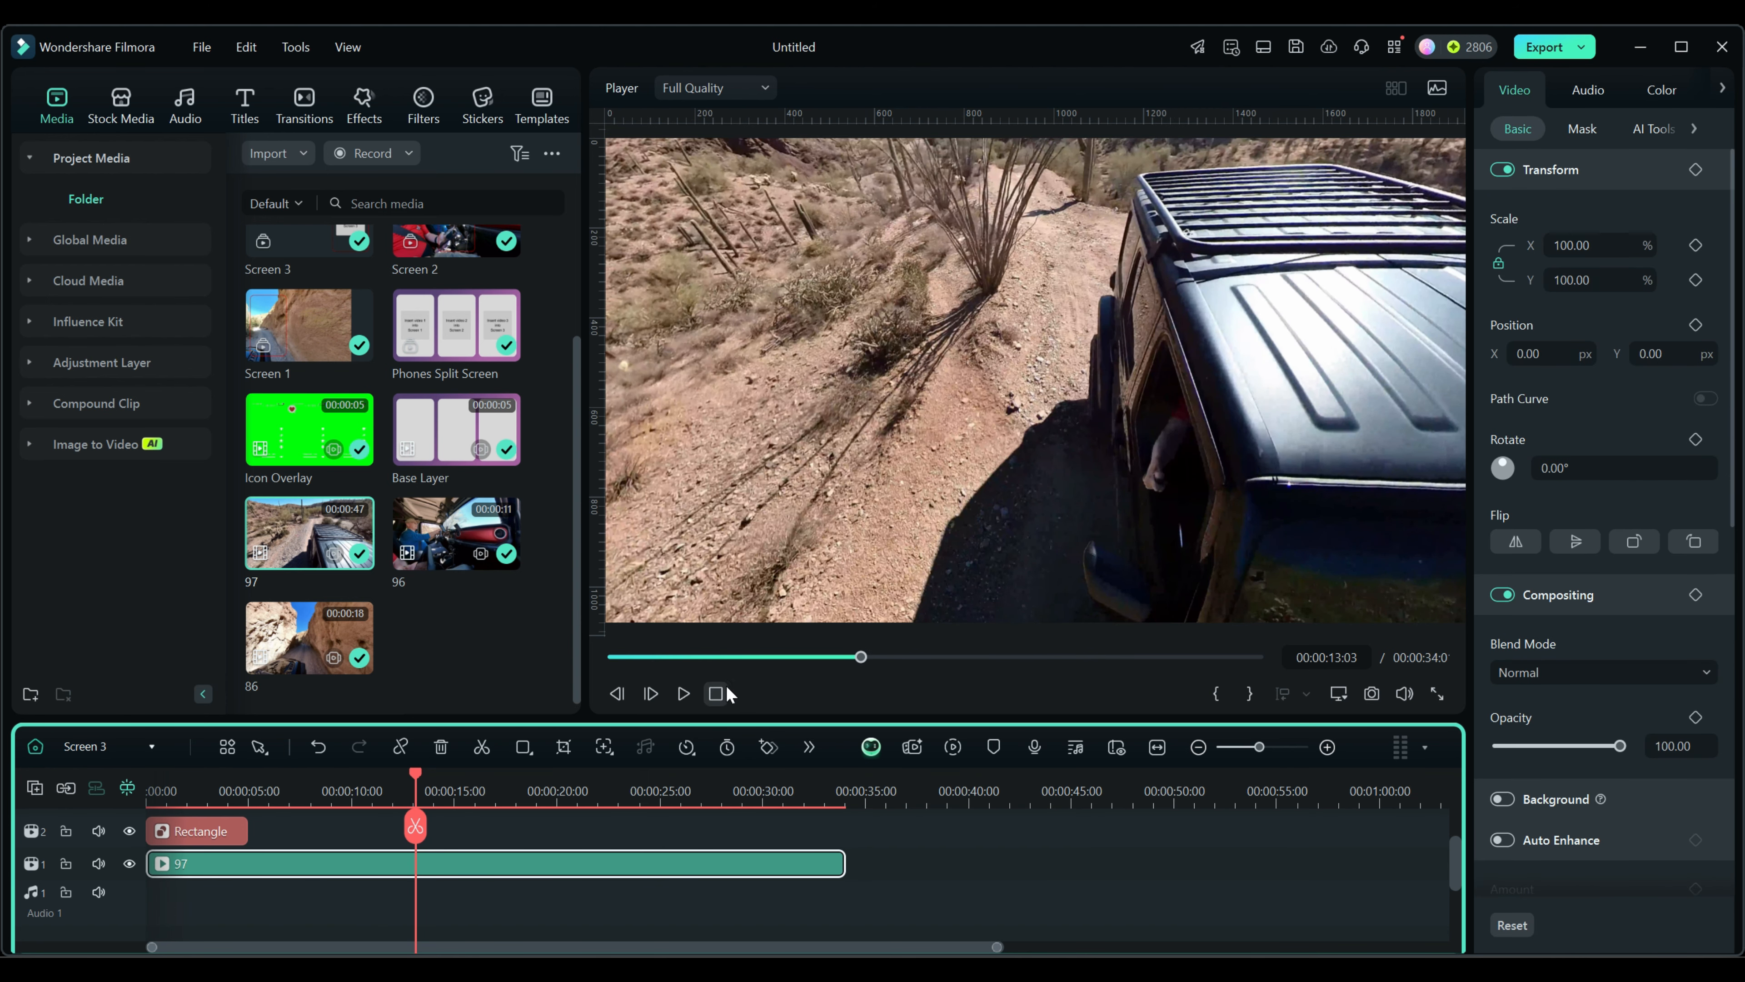
pyautogui.click(718, 693)
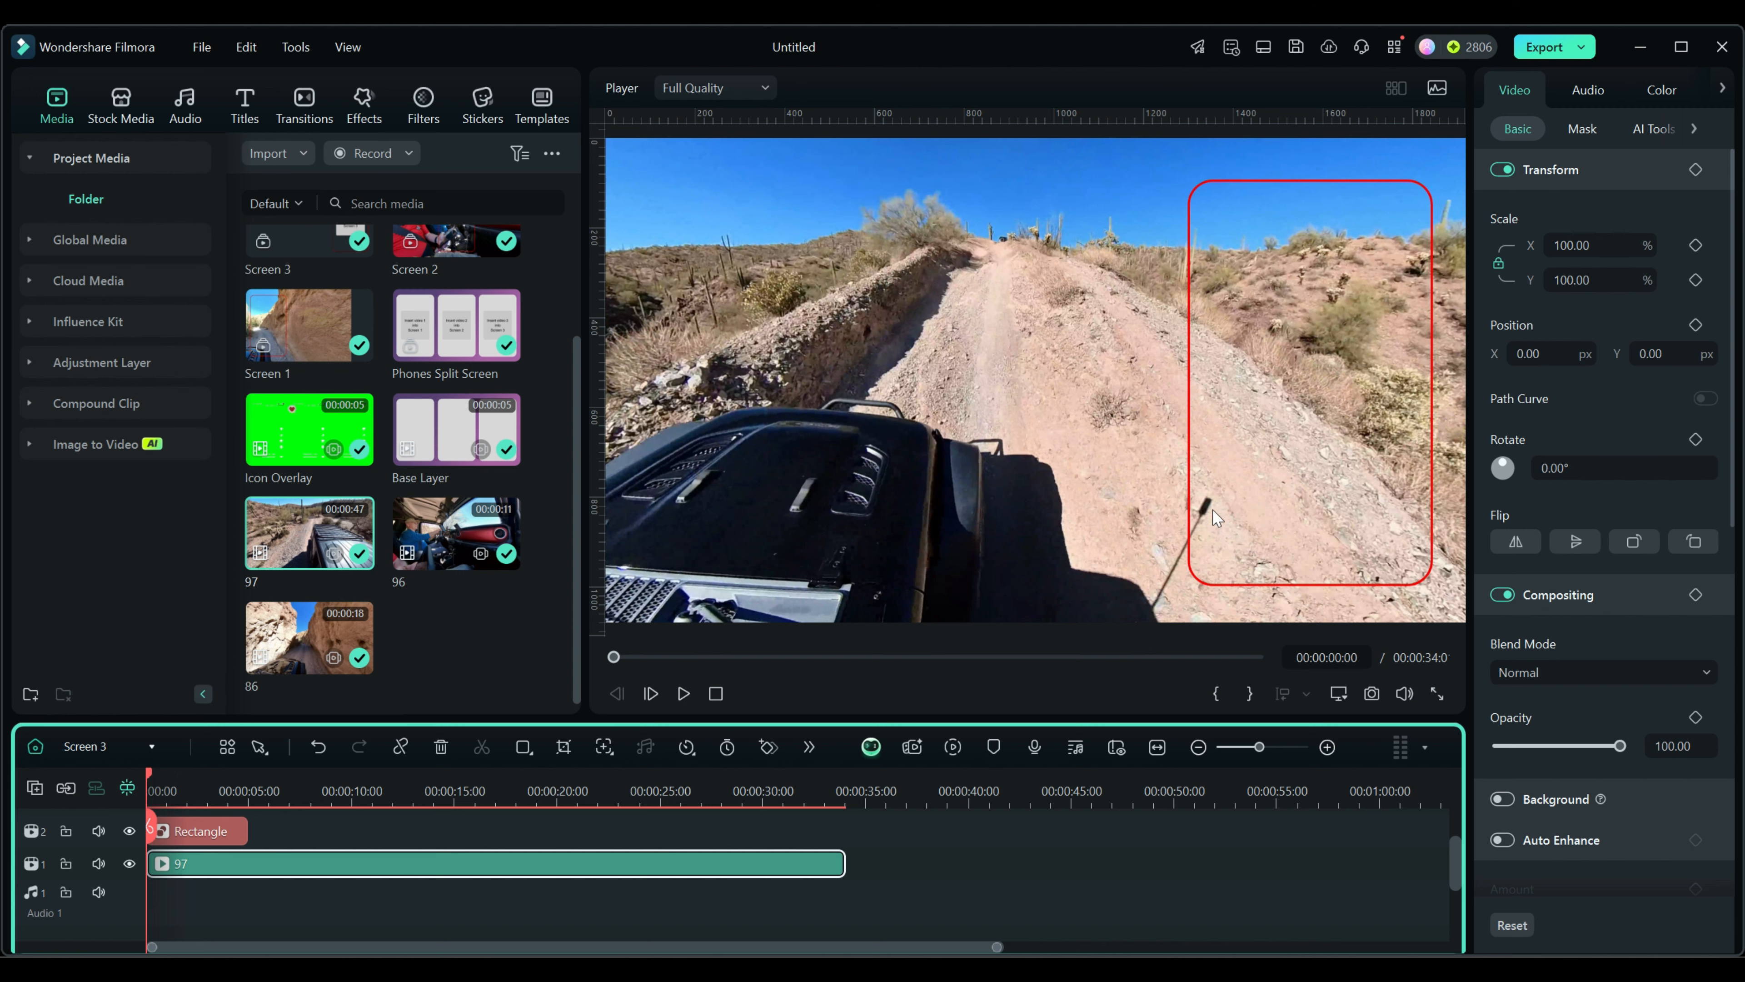
# Reposition clip 97 behind the red Screen 3 outline by setting its X position to 832 px
pyautogui.moveTo(1518, 355); pyautogui.dragTo(1244, 524)
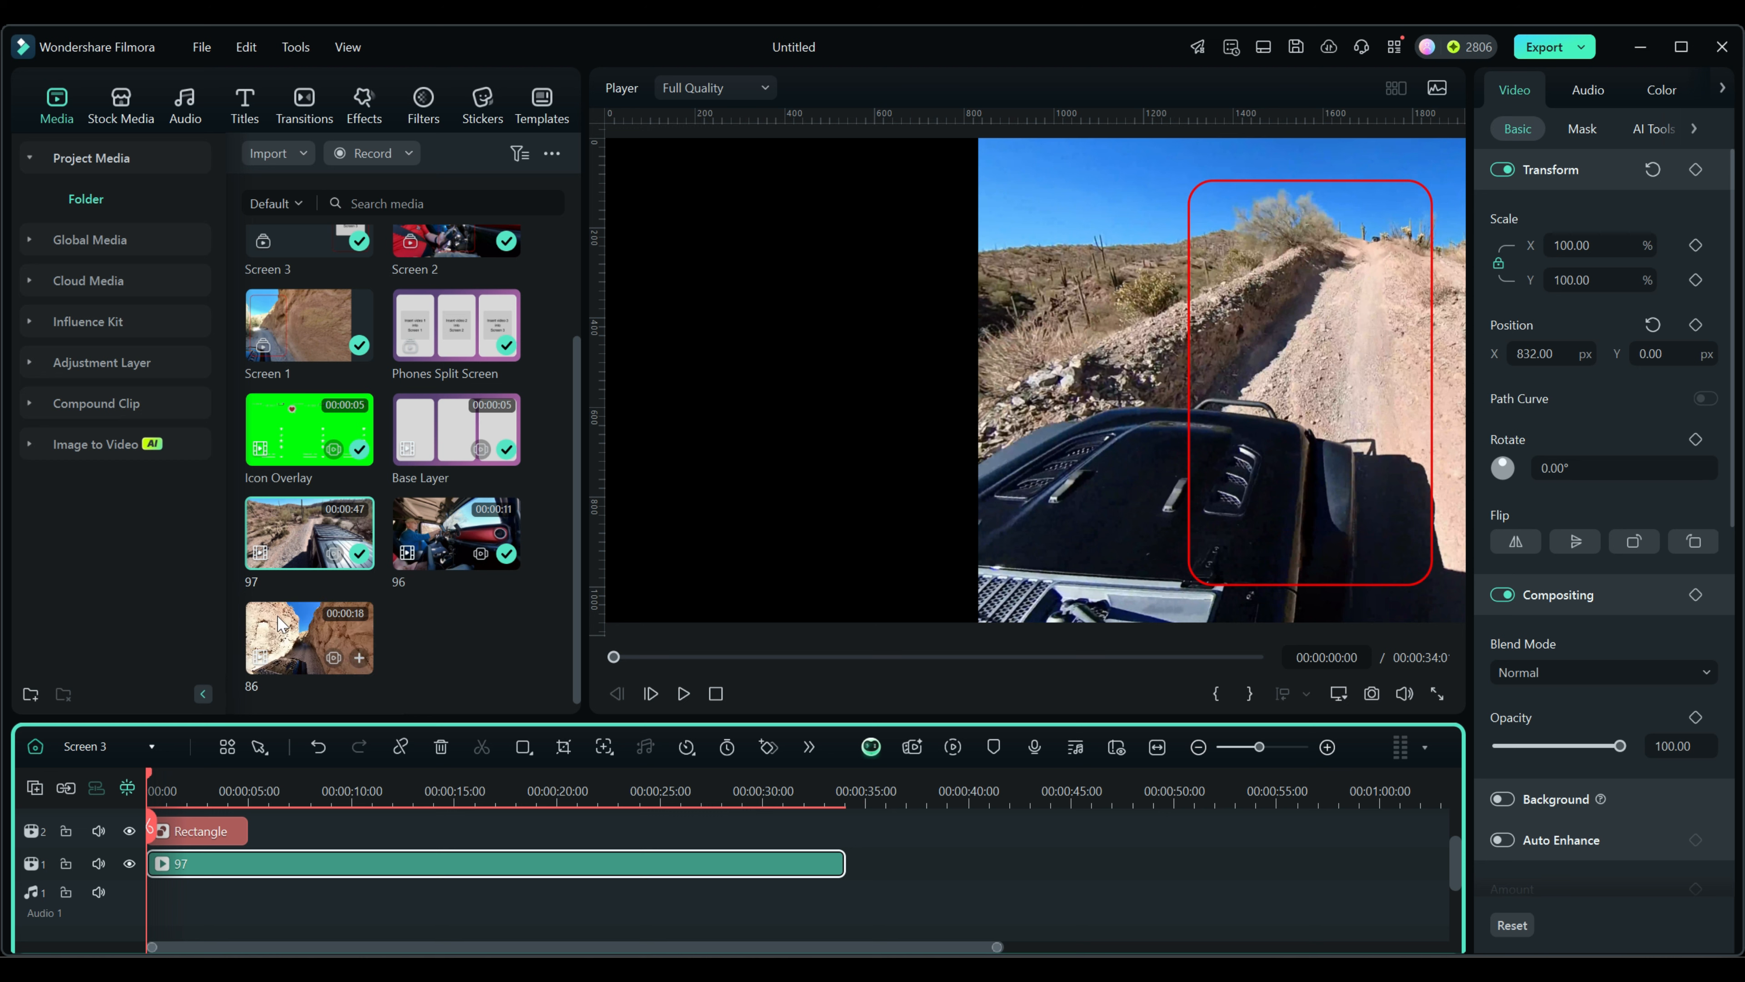
# Return to the main timeline and play the Phones Split Screen clip from the beginning
pyautogui.click(35, 747)
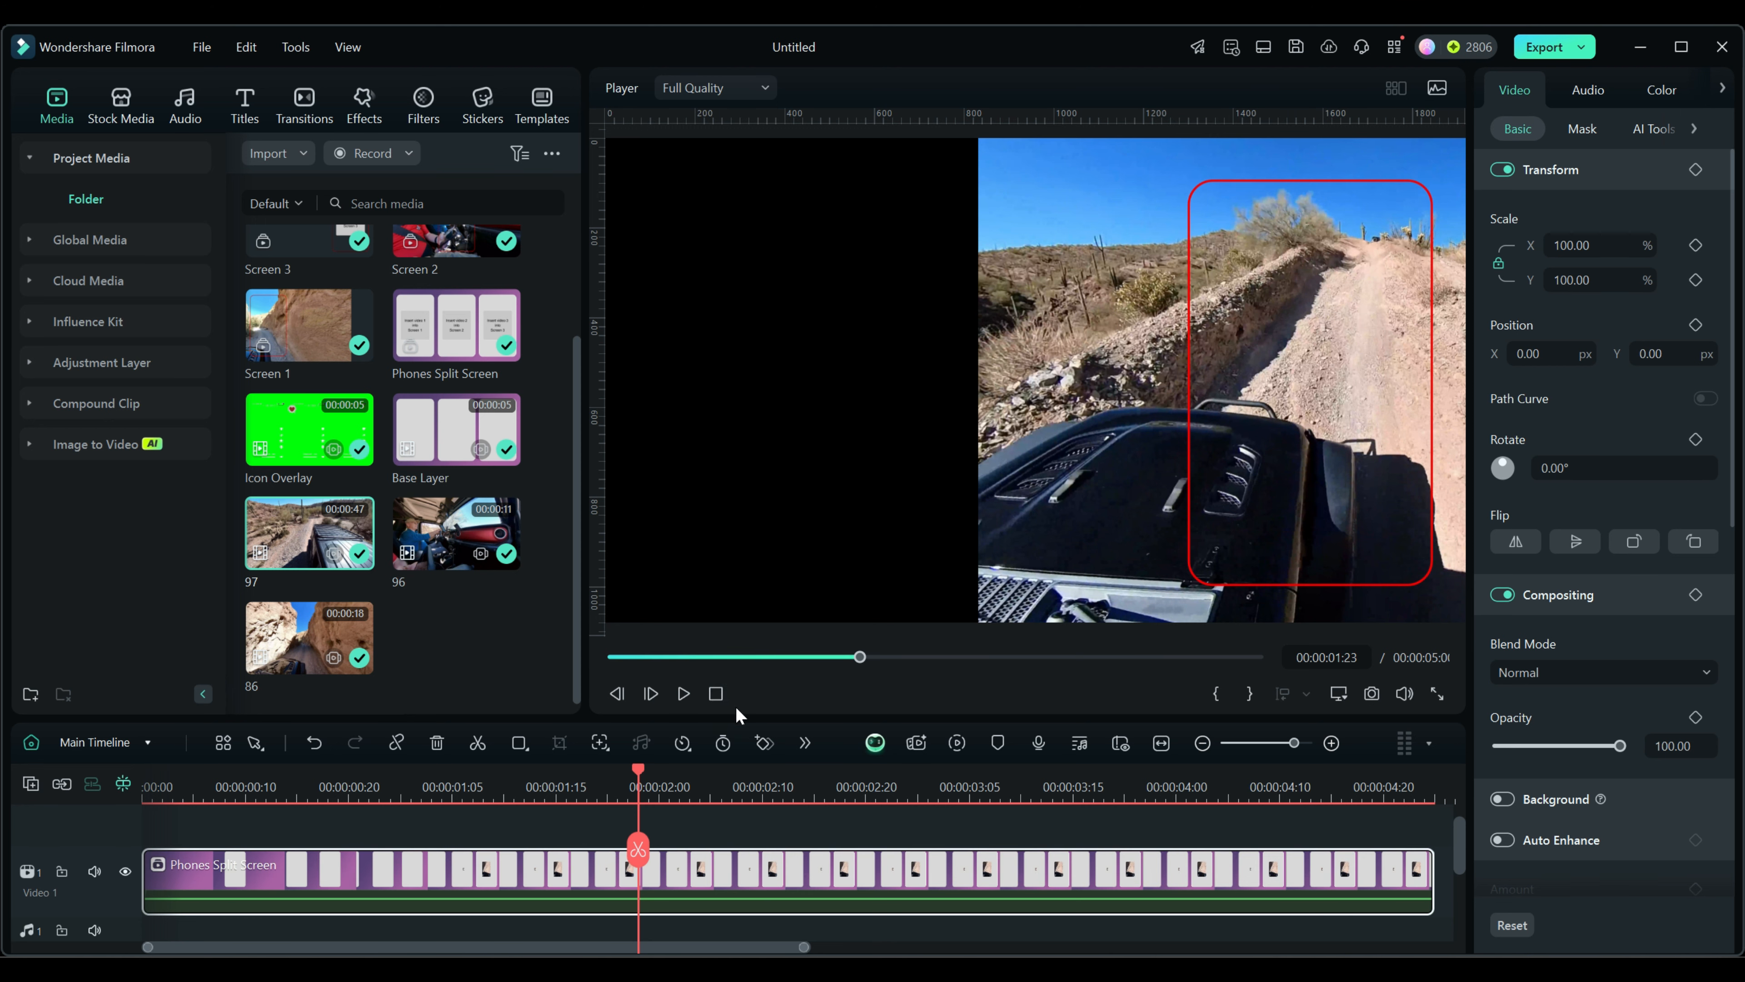
pyautogui.click(715, 694)
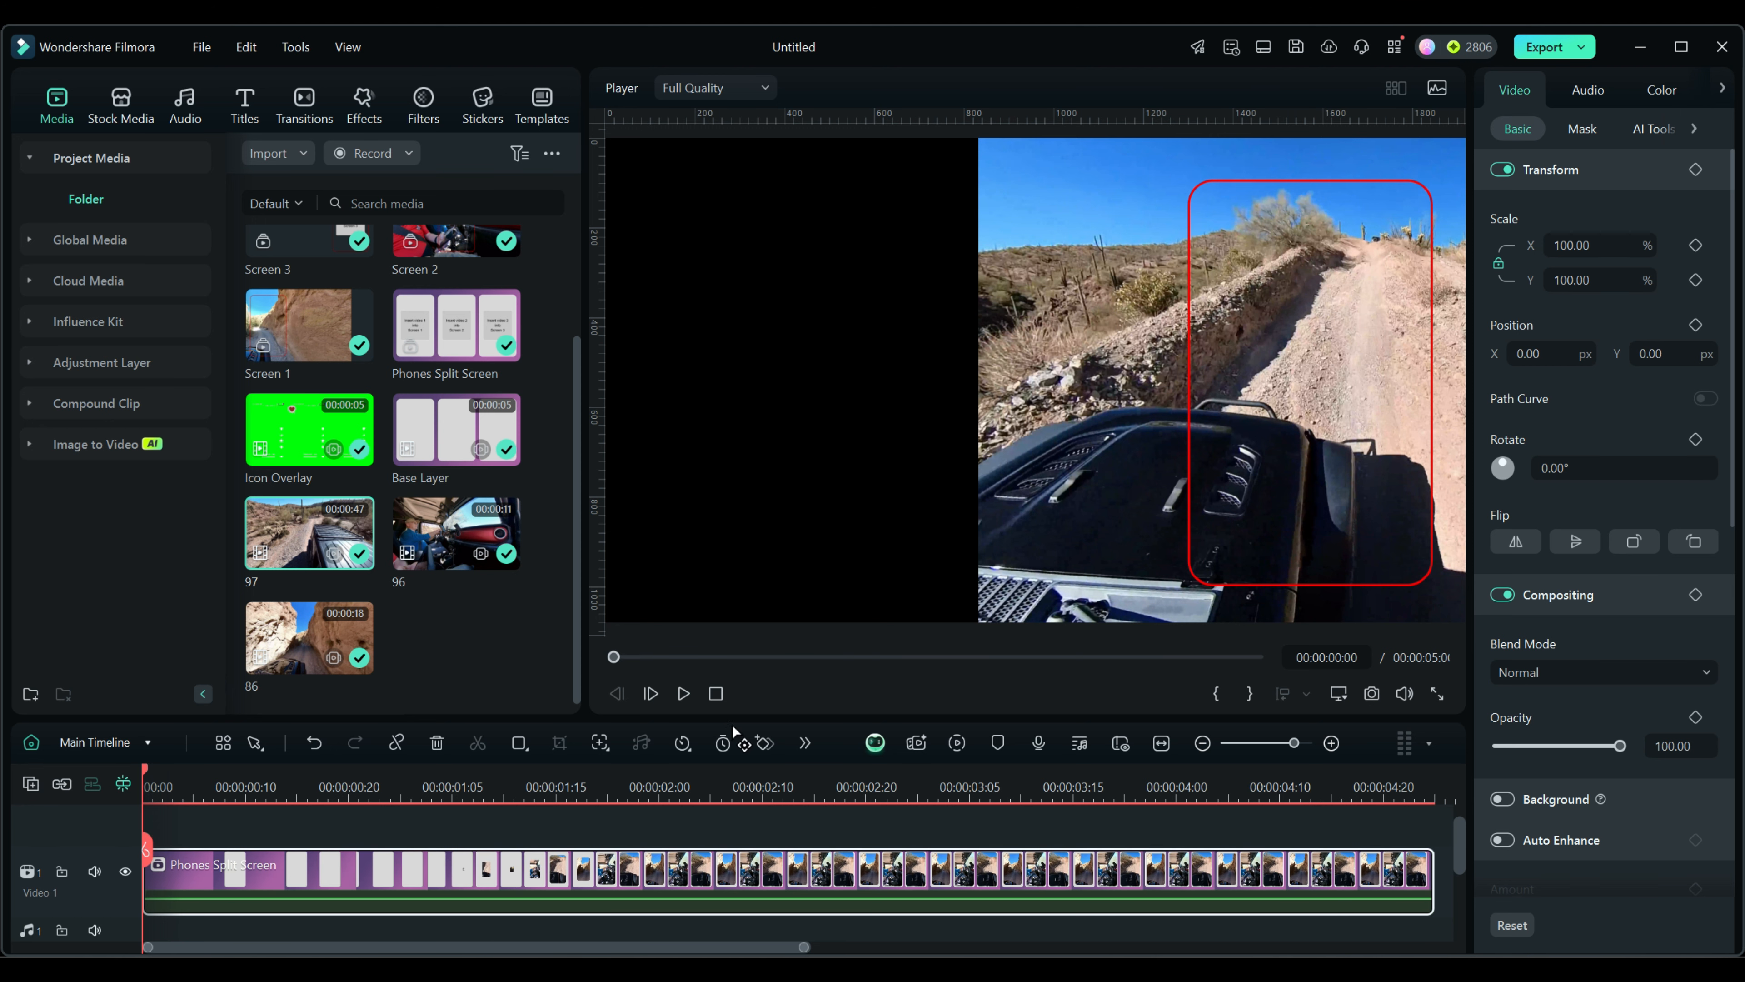
pyautogui.click(683, 694)
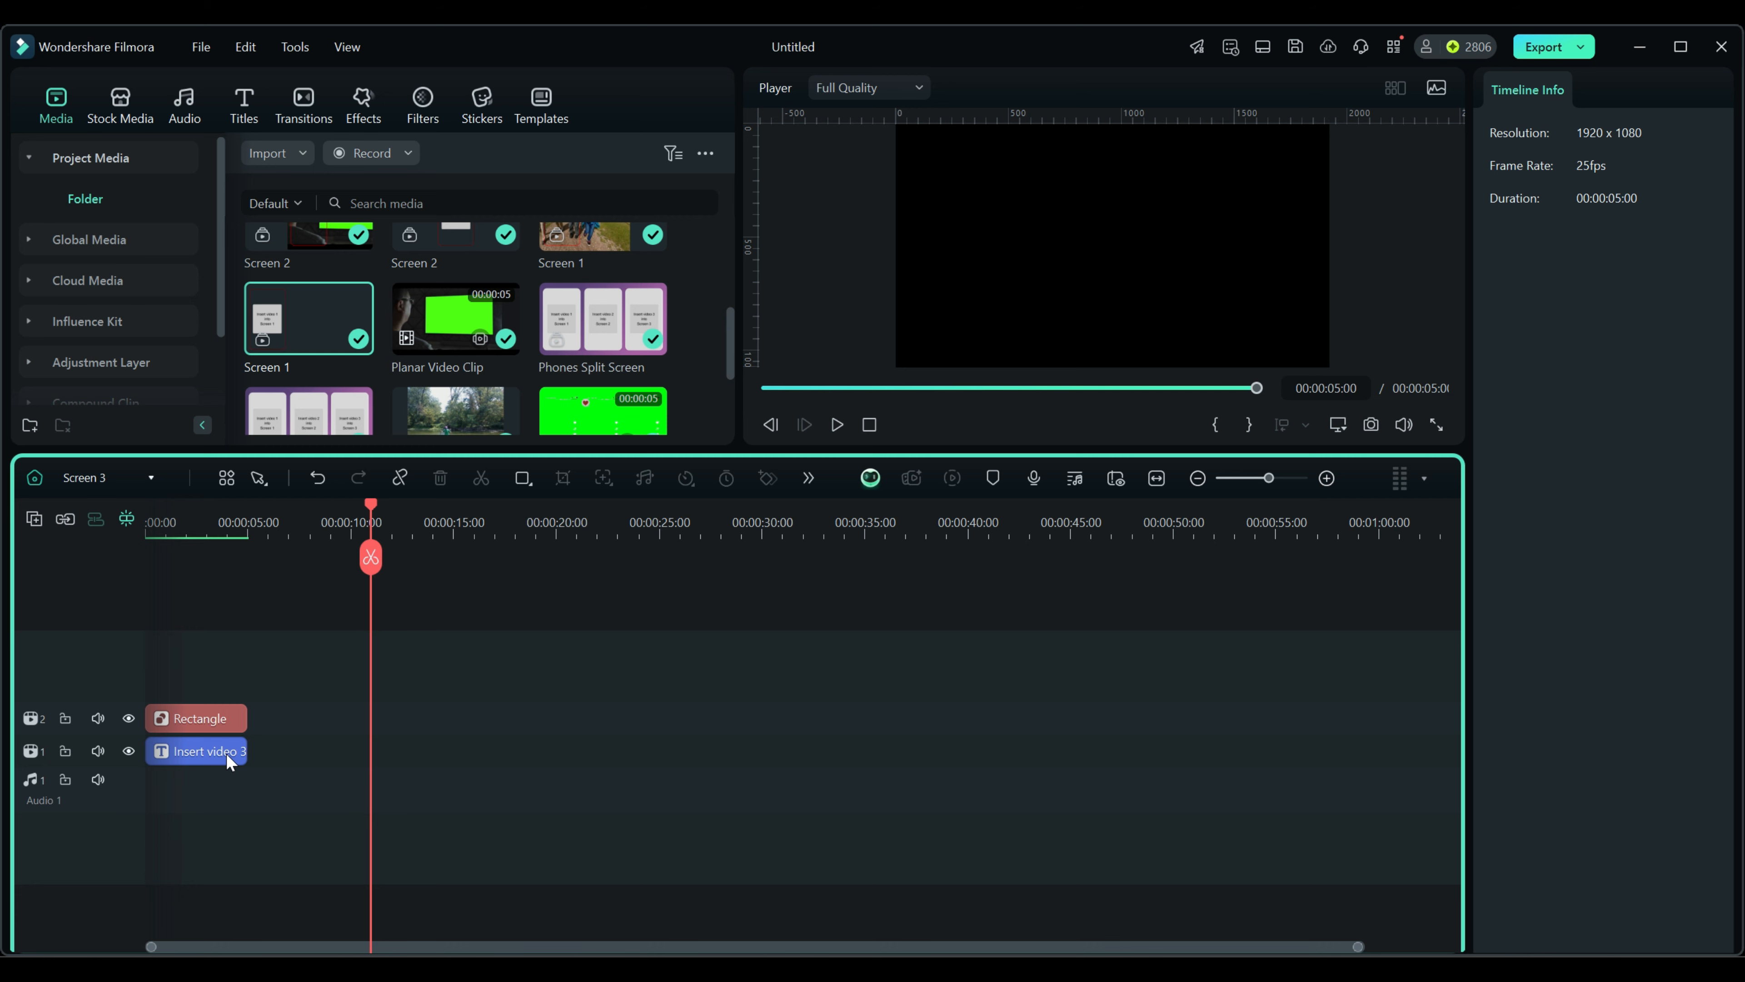
# Leave the Screen 3 timeline for the main timeline of the project containing two Phones Split Screen clips
pyautogui.click(35, 478)
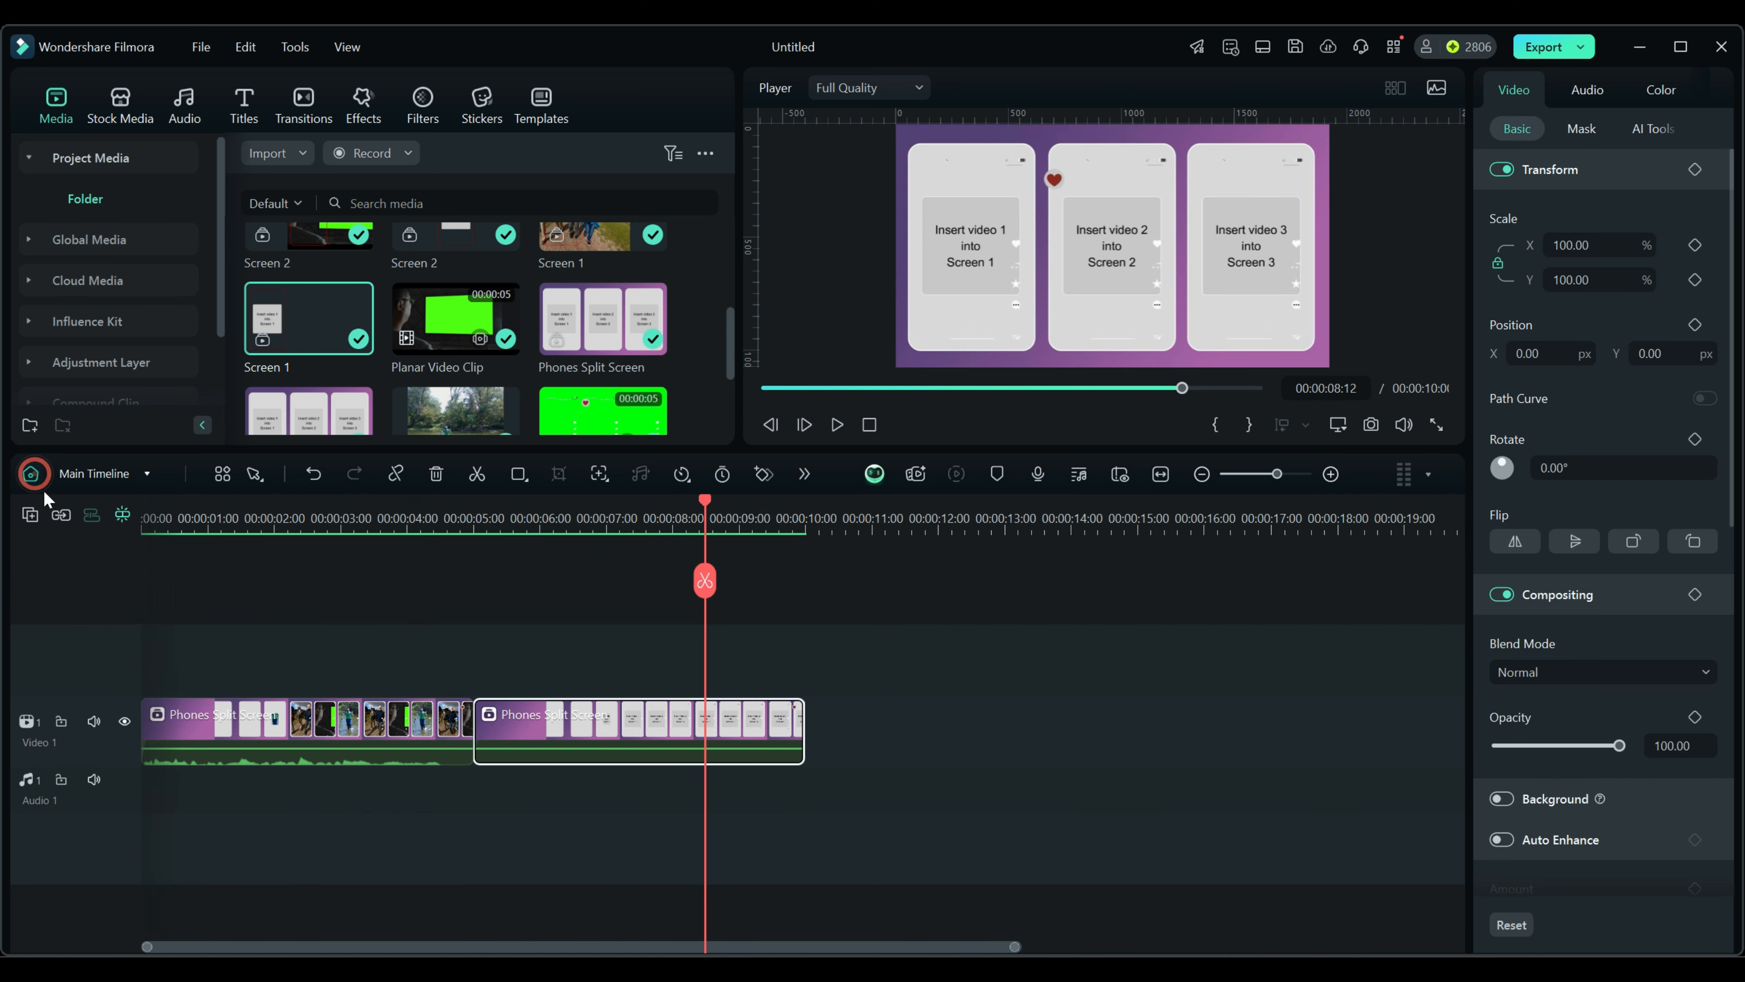